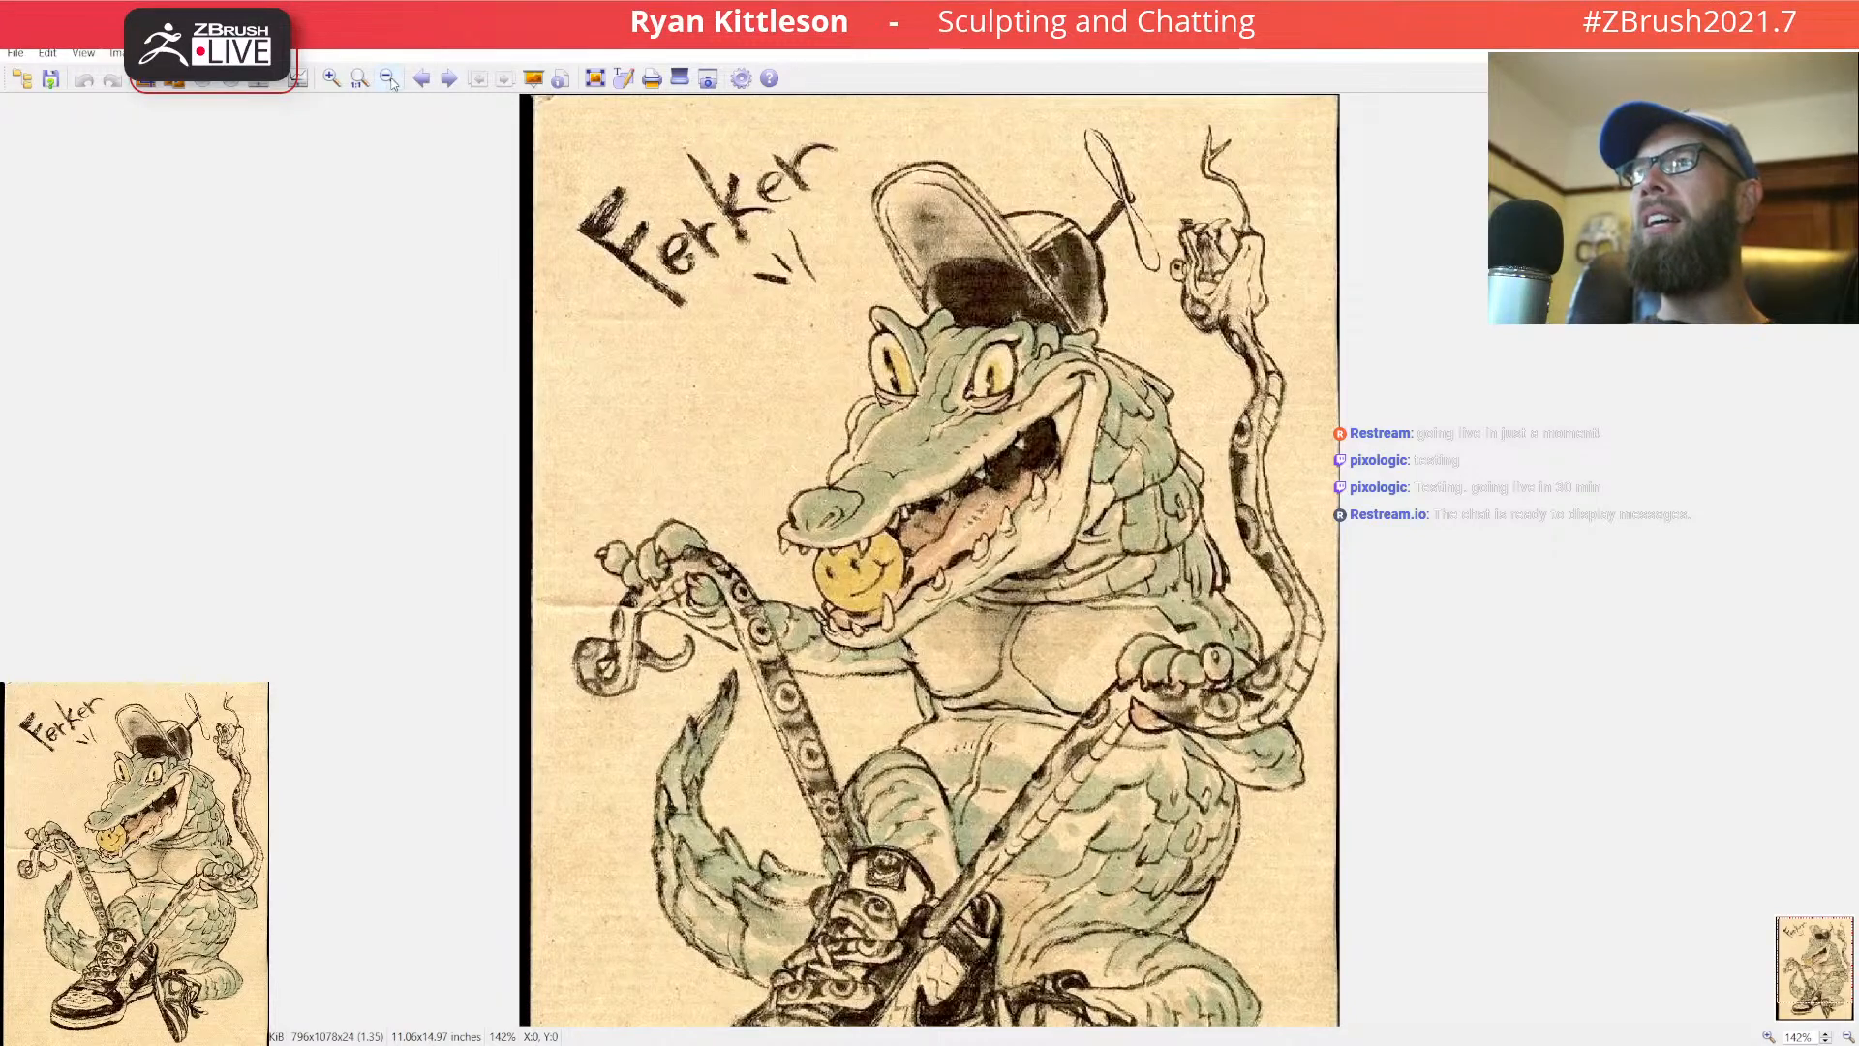
Examine the full reference sketch, the crocodile model from several angles, and the separate white snake head above it
{"action": "left_click", "coordinate": [387, 79]}
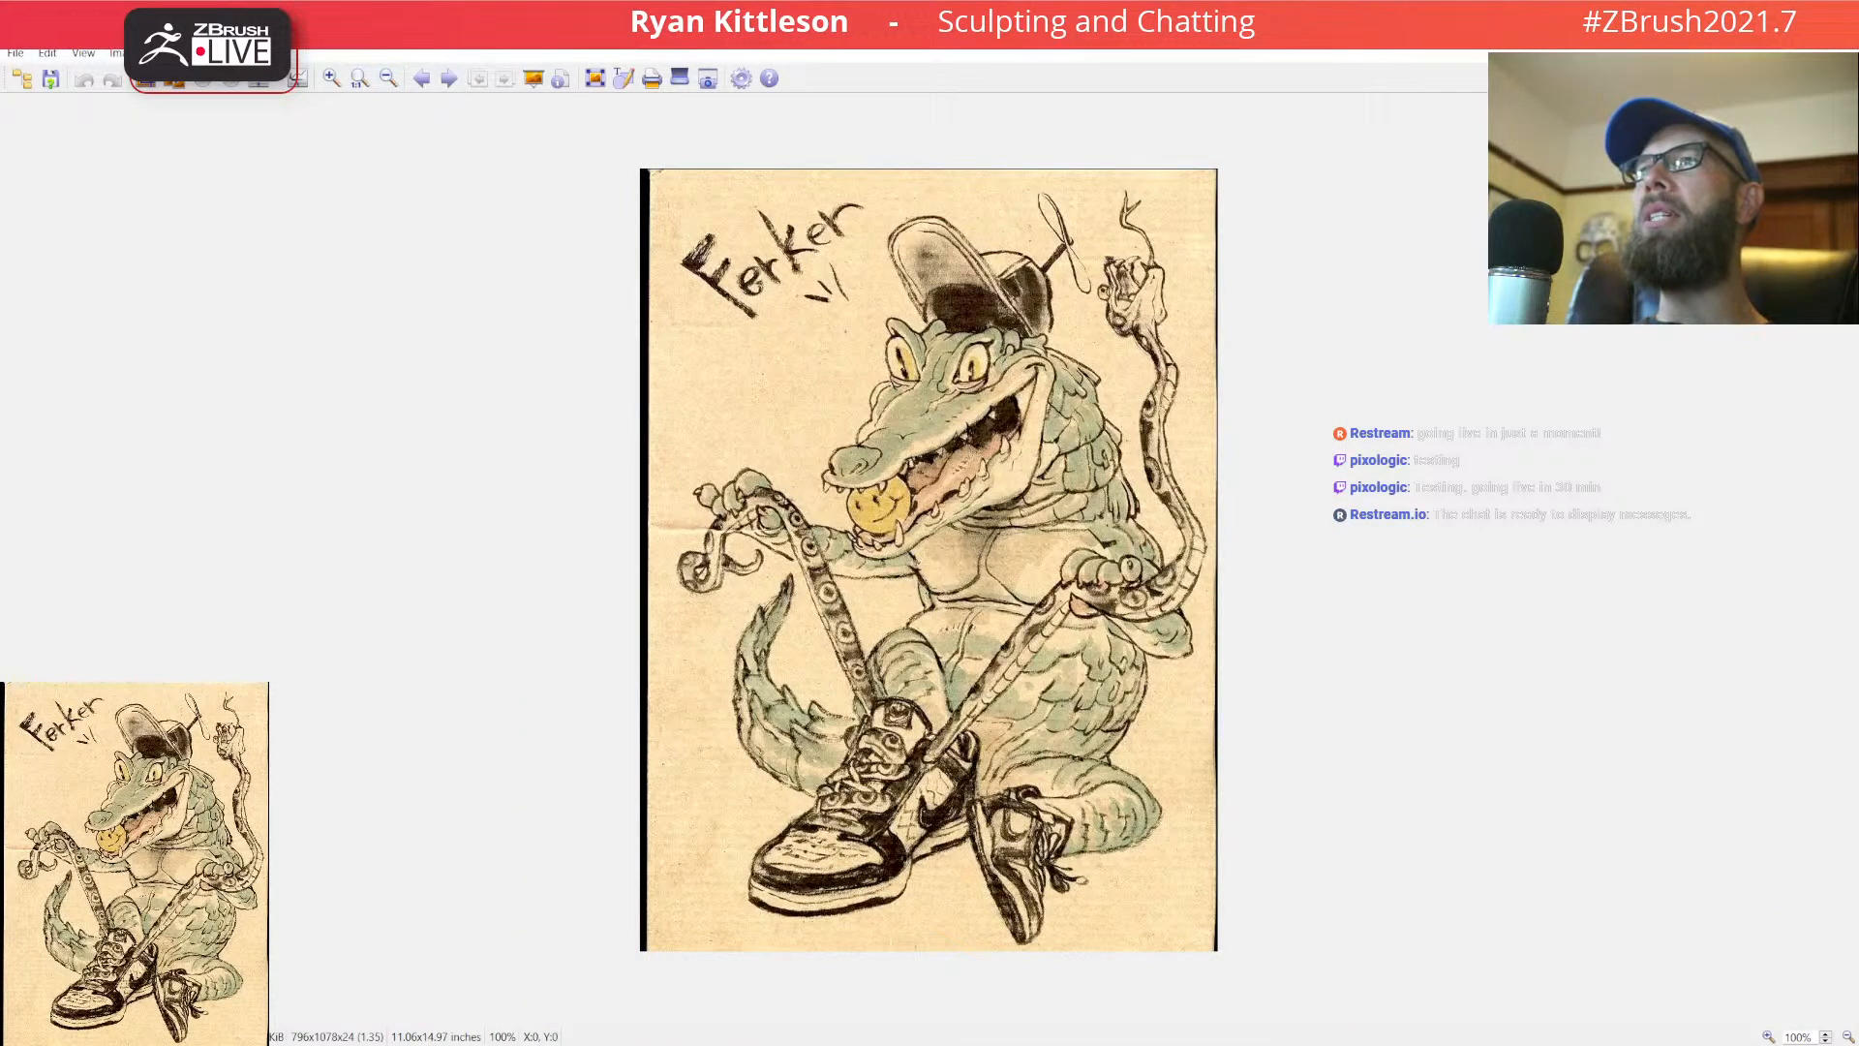
{"action": "mouse_move", "coordinate": [422, 14]}
{"action": "left_mouse_down"}
{"action": "mouse_move", "coordinate": [1396, 139]}
{"action": "mouse_move", "coordinate": [1858, 67]}
{"action": "left_mouse_up"}
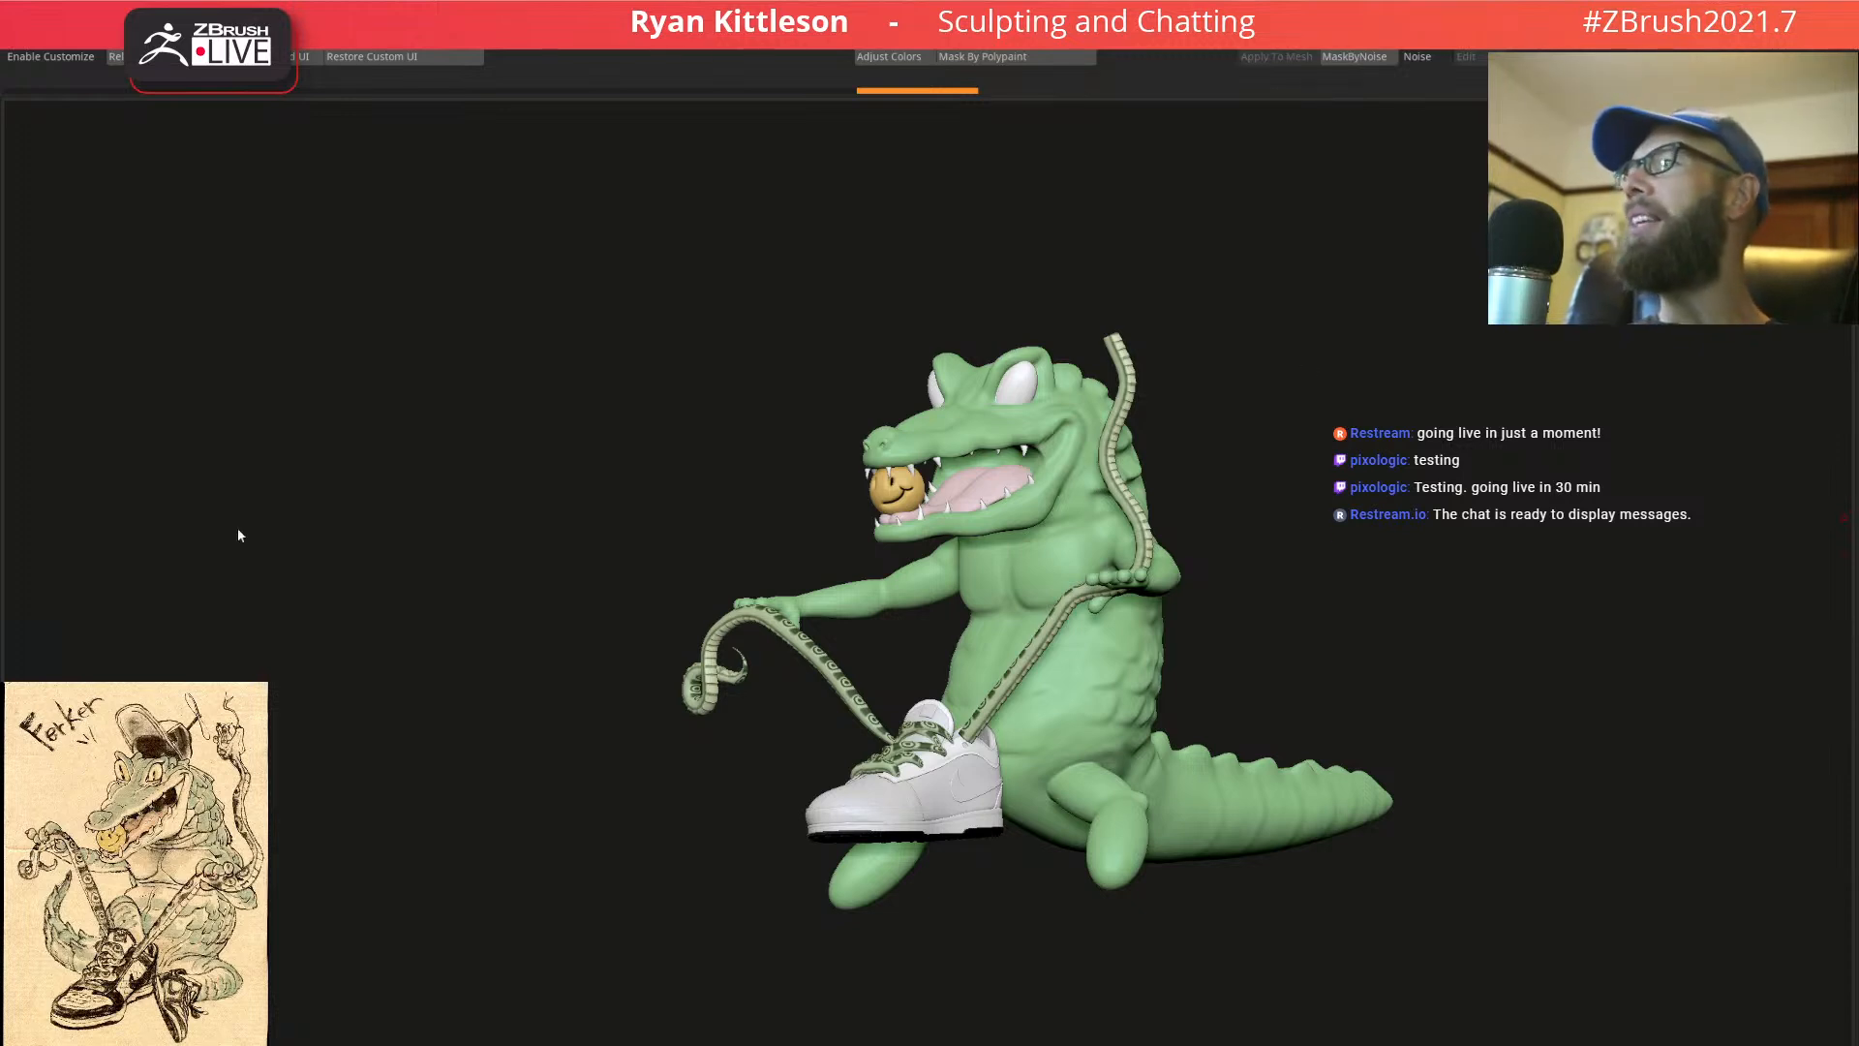
{"action": "mouse_move", "coordinate": [1299, 487]}
{"action": "left_mouse_down"}
{"action": "mouse_move", "coordinate": [1233, 519]}
{"action": "mouse_move", "coordinate": [1259, 516]}
{"action": "left_mouse_up"}
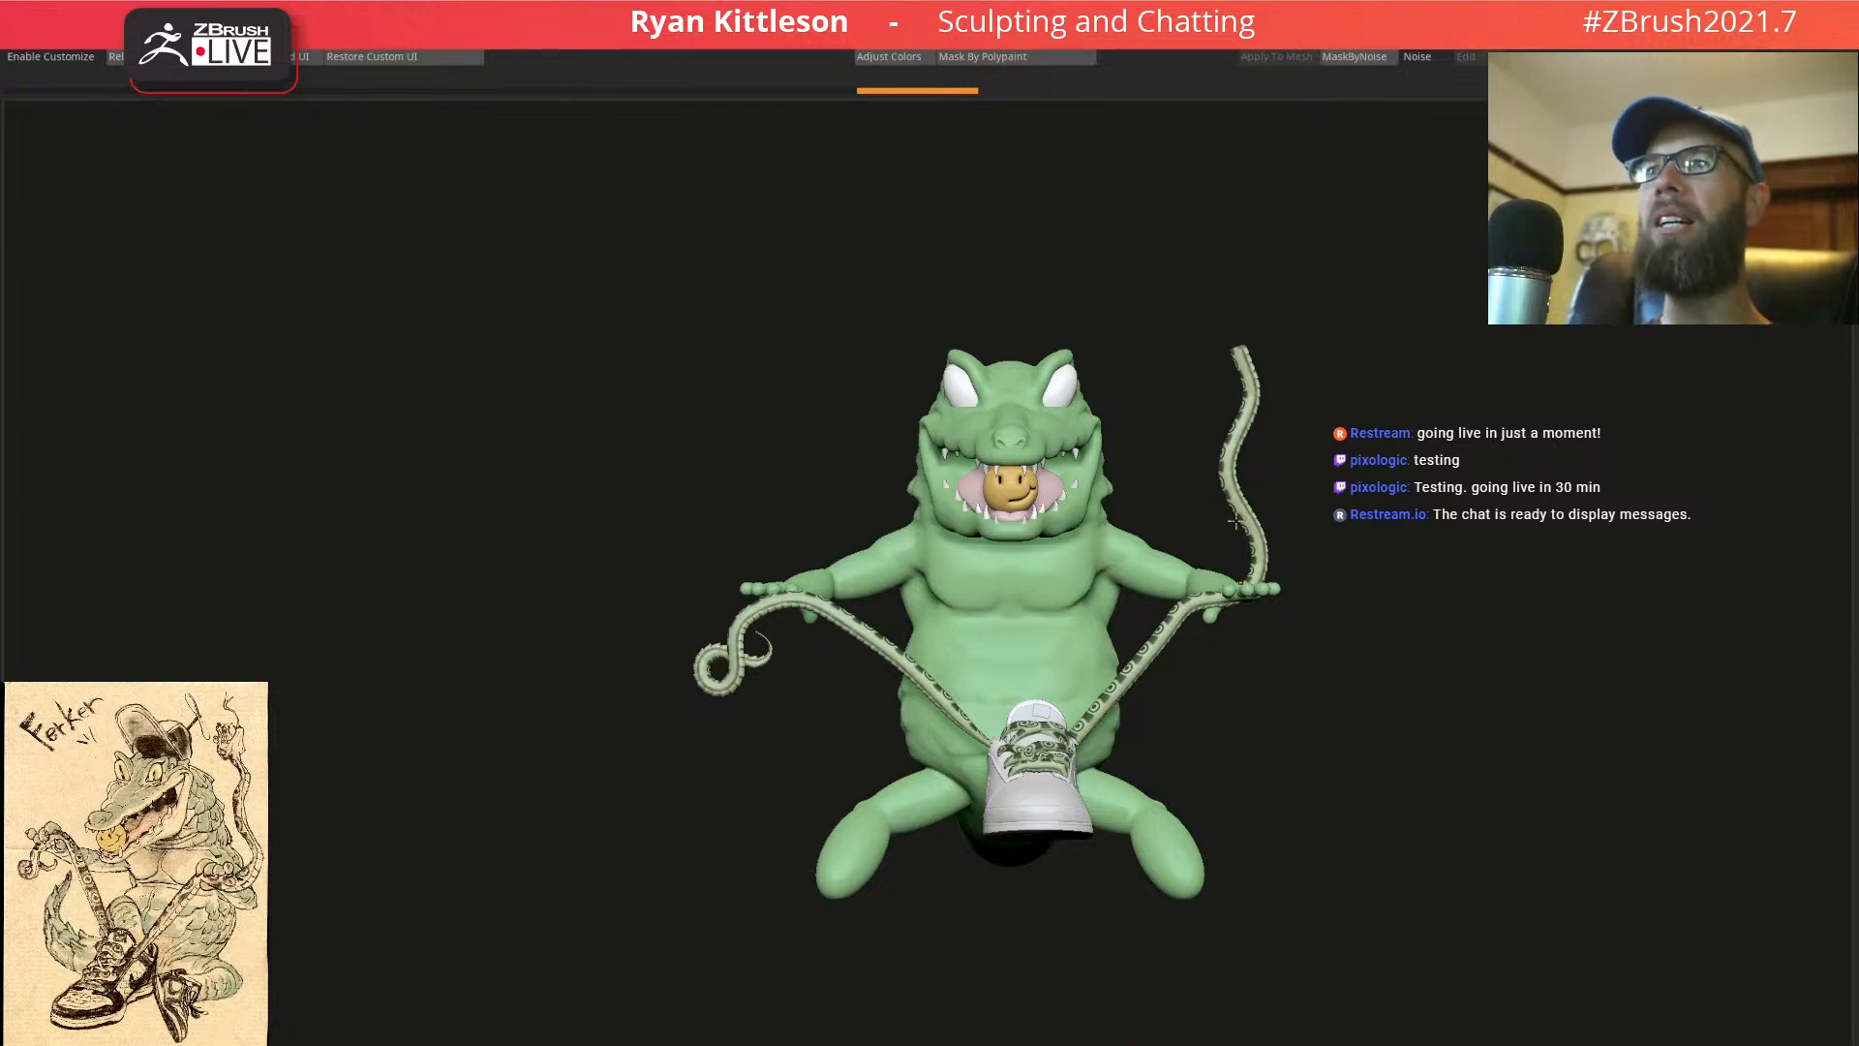
{"action": "left_click_drag", "start_coordinate": [1251, 484], "coordinate": [1193, 487]}
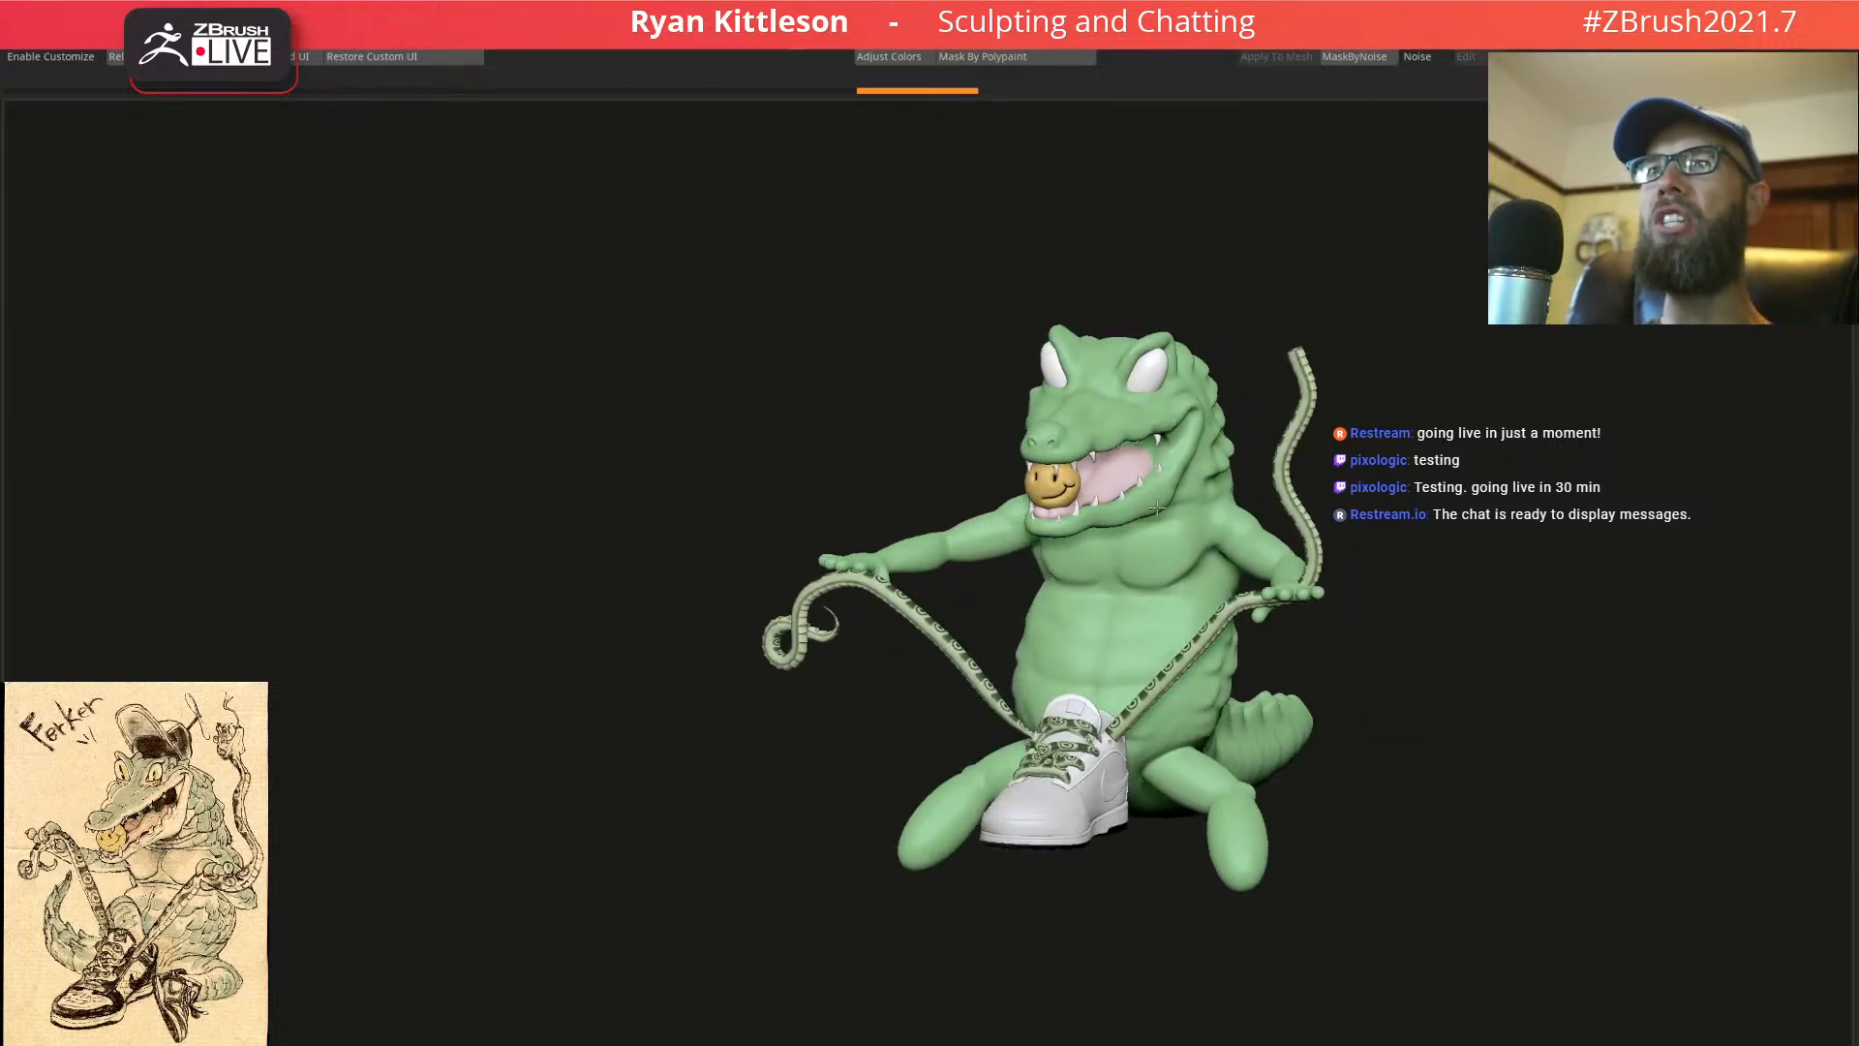
{"action": "left_click_drag", "start_coordinate": [1135, 536], "coordinate": [1143, 514]}
{"action": "left_click_drag", "start_coordinate": [1278, 575], "coordinate": [1167, 499]}
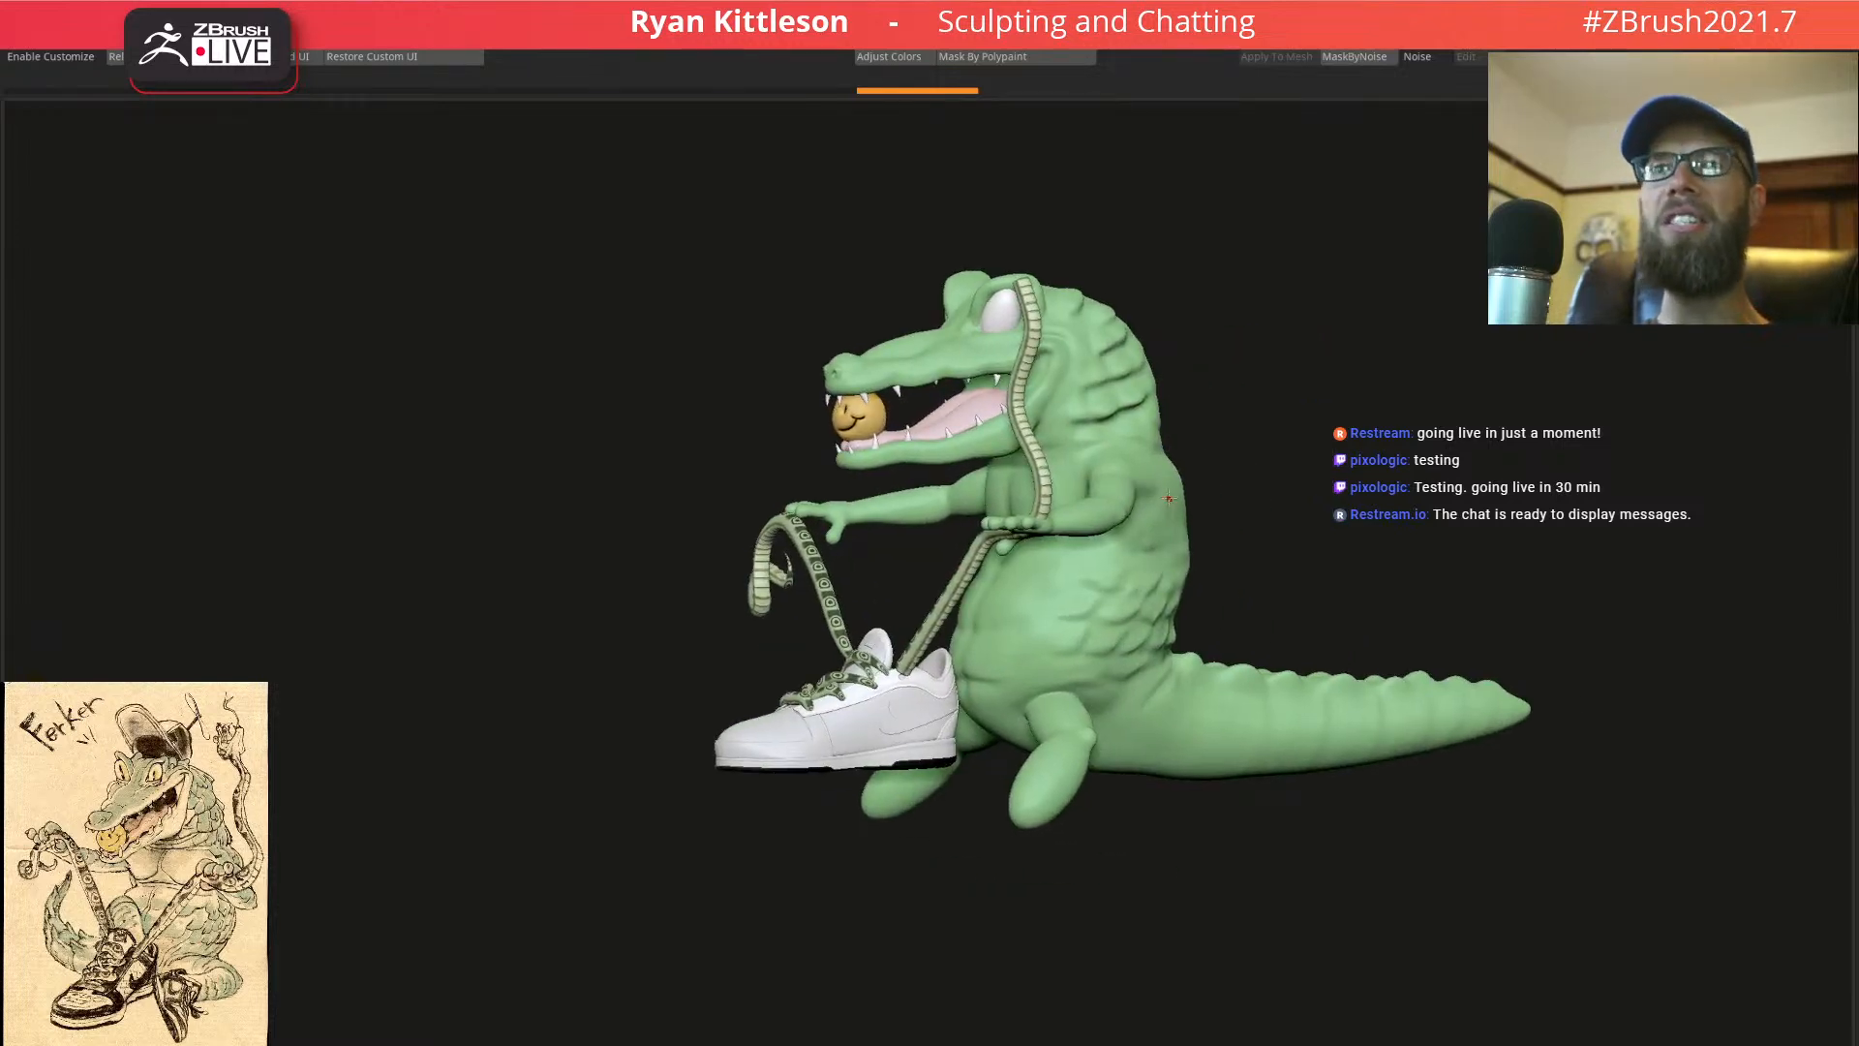
{"action": "left_click_drag", "start_coordinate": [1169, 412], "coordinate": [1105, 808], "text": "alt"}
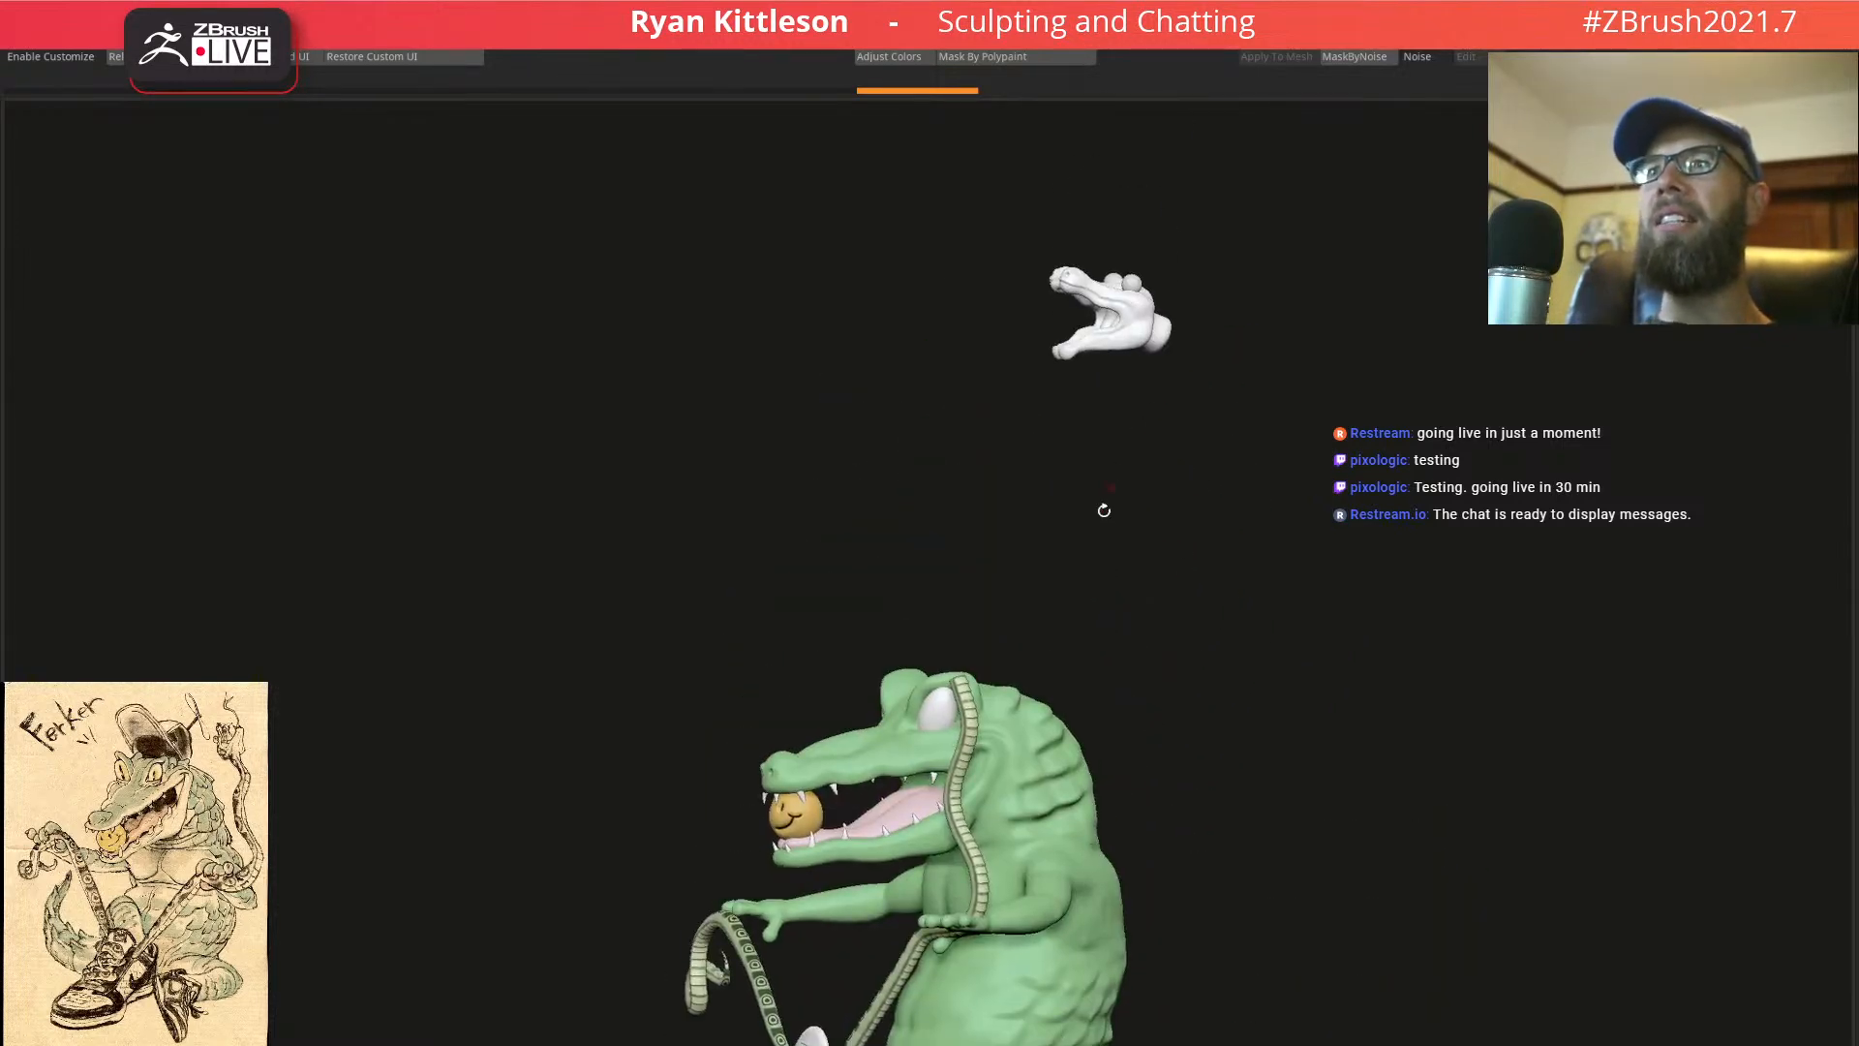
{"action": "left_click_drag", "start_coordinate": [1082, 516], "coordinate": [1179, 426], "text": "alt"}
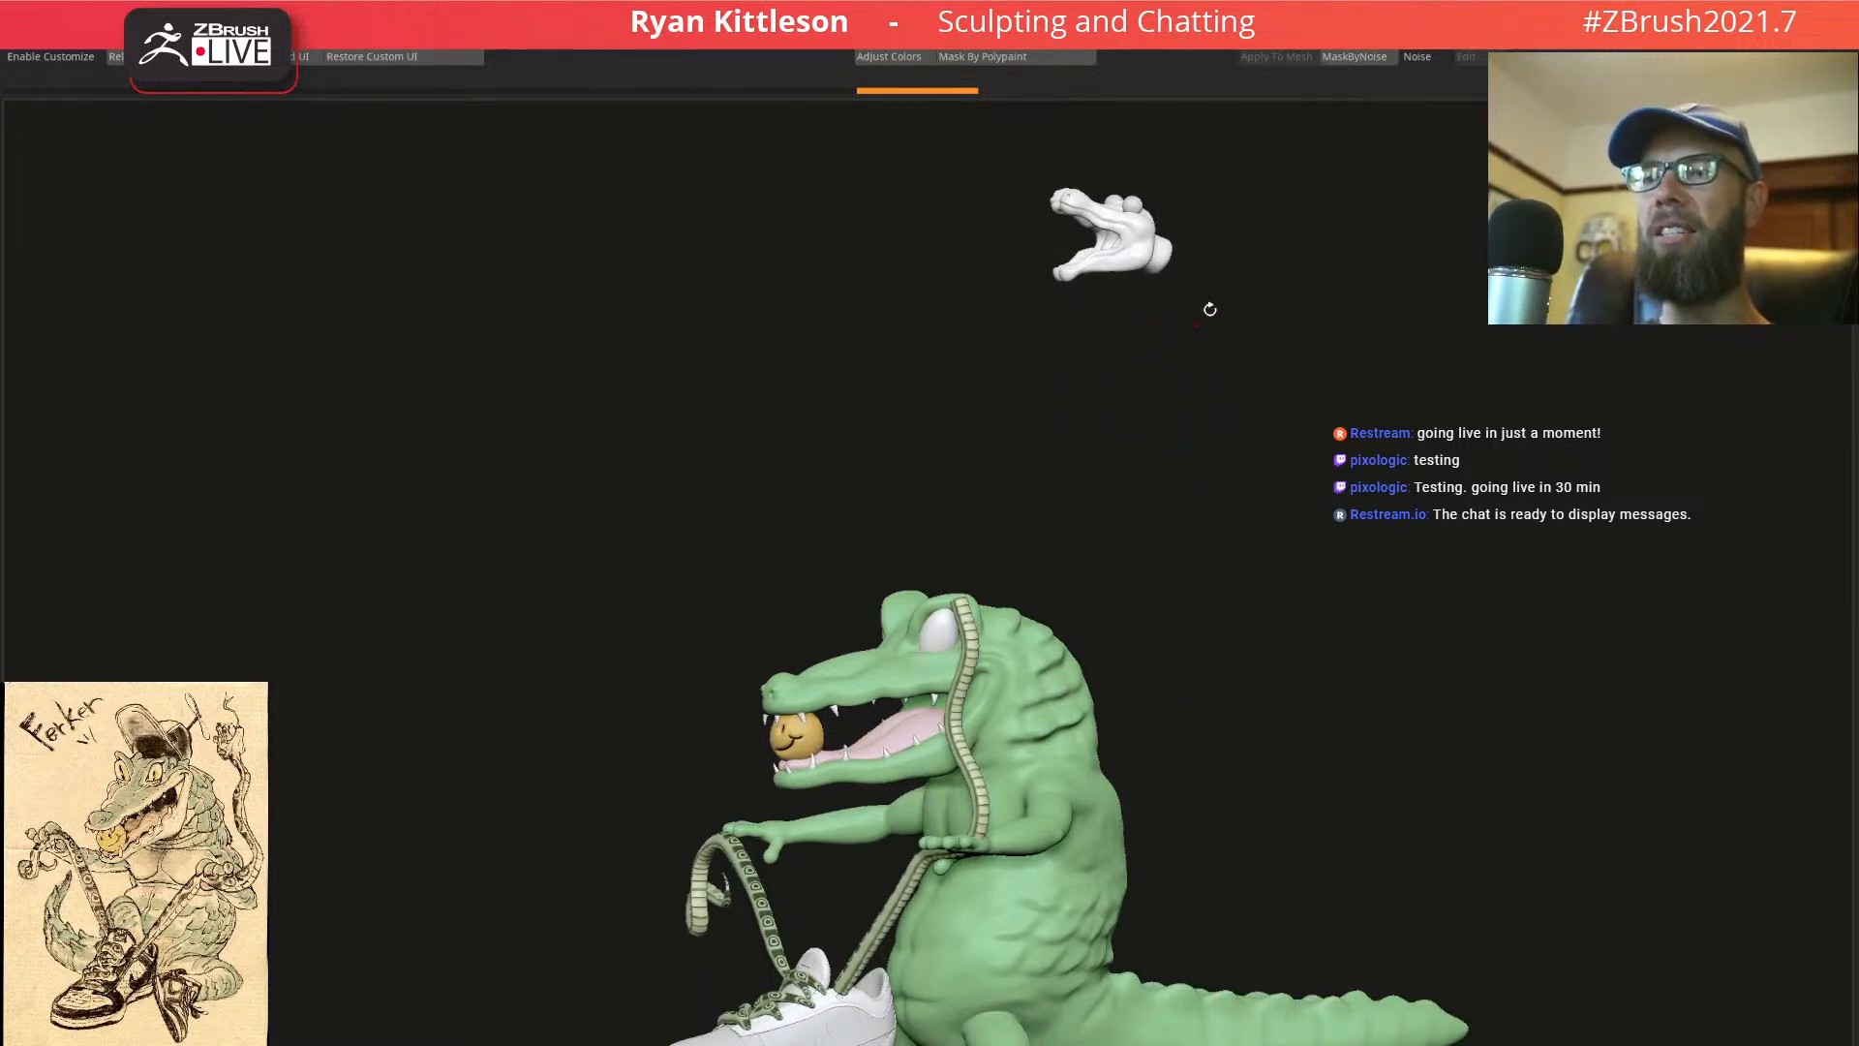
Frame the white snake head above the crocodile and display its polygroup wireframe
{"action": "right_click_drag", "start_coordinate": [1122, 204], "coordinate": [1047, 463], "text": "ctrl"}
{"action": "key", "text": "shift+f"}
{"action": "key", "text": "shift+f"}
{"action": "key", "text": "shift+f"}
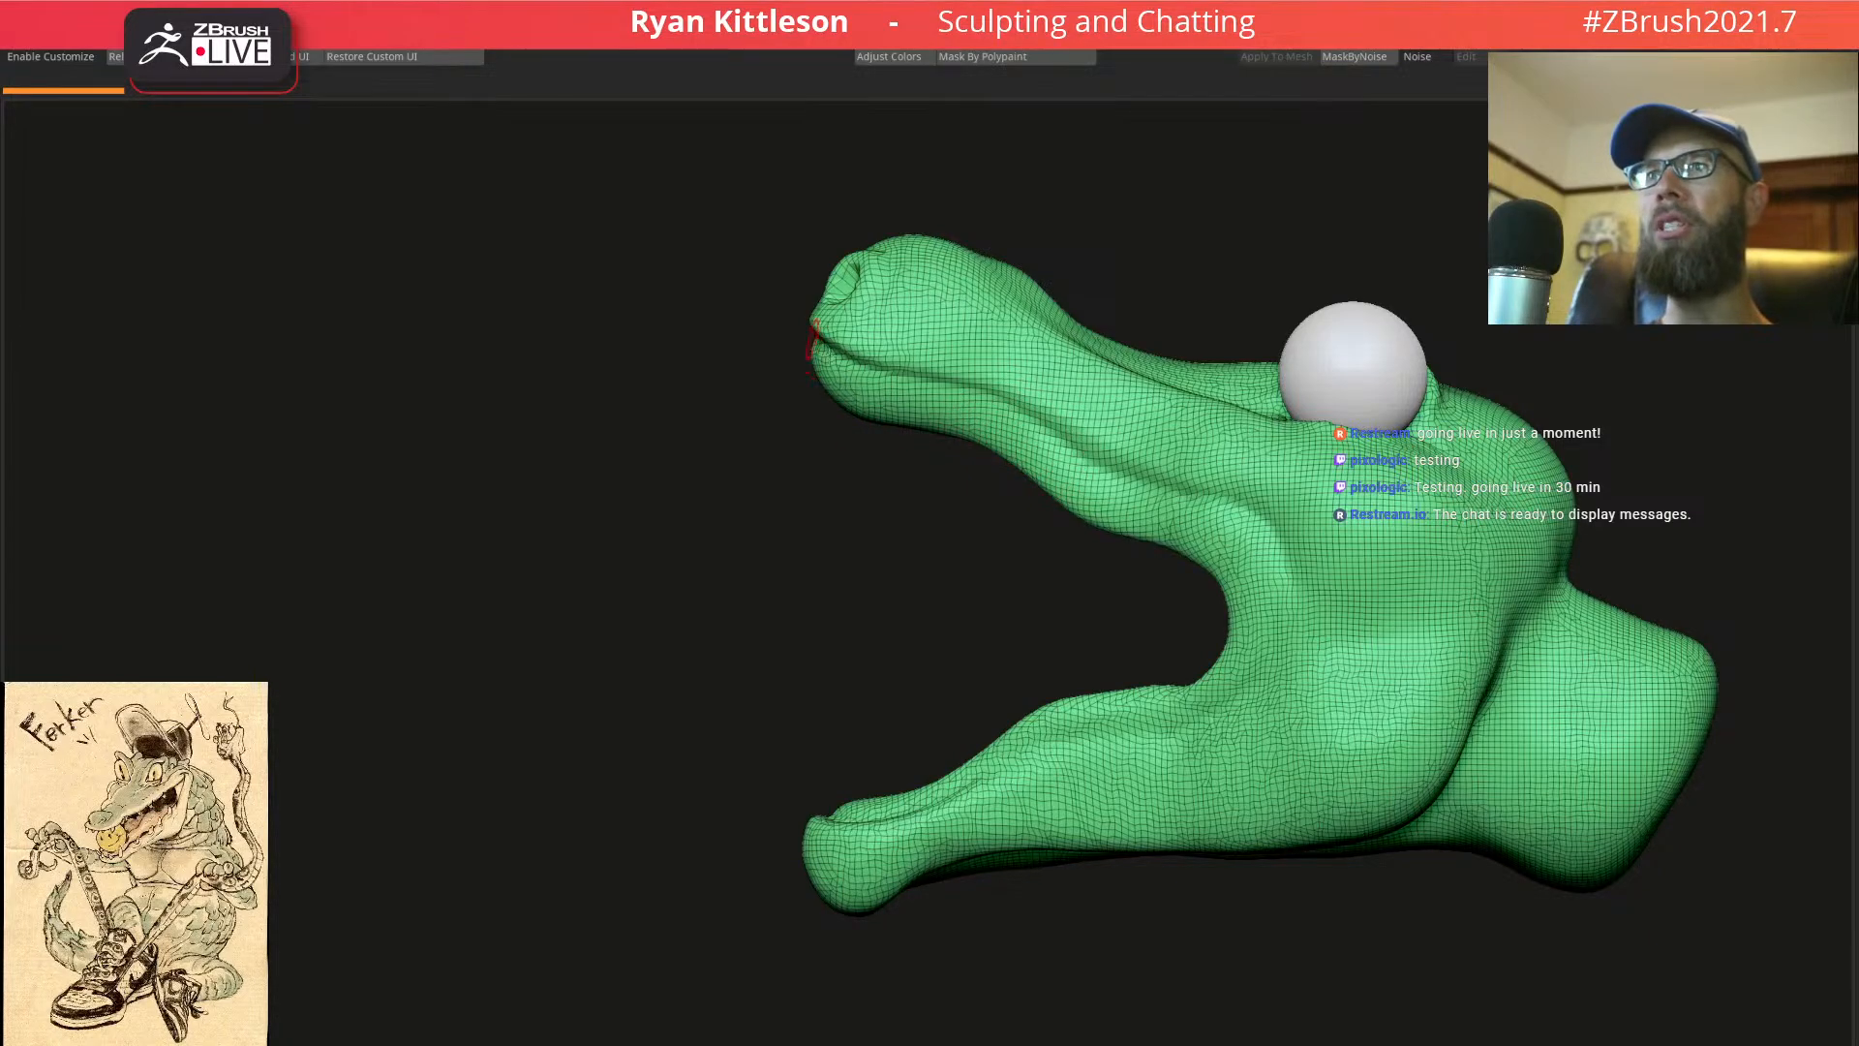
{"action": "right_click_drag", "start_coordinate": [1155, 557], "coordinate": [1229, 481]}
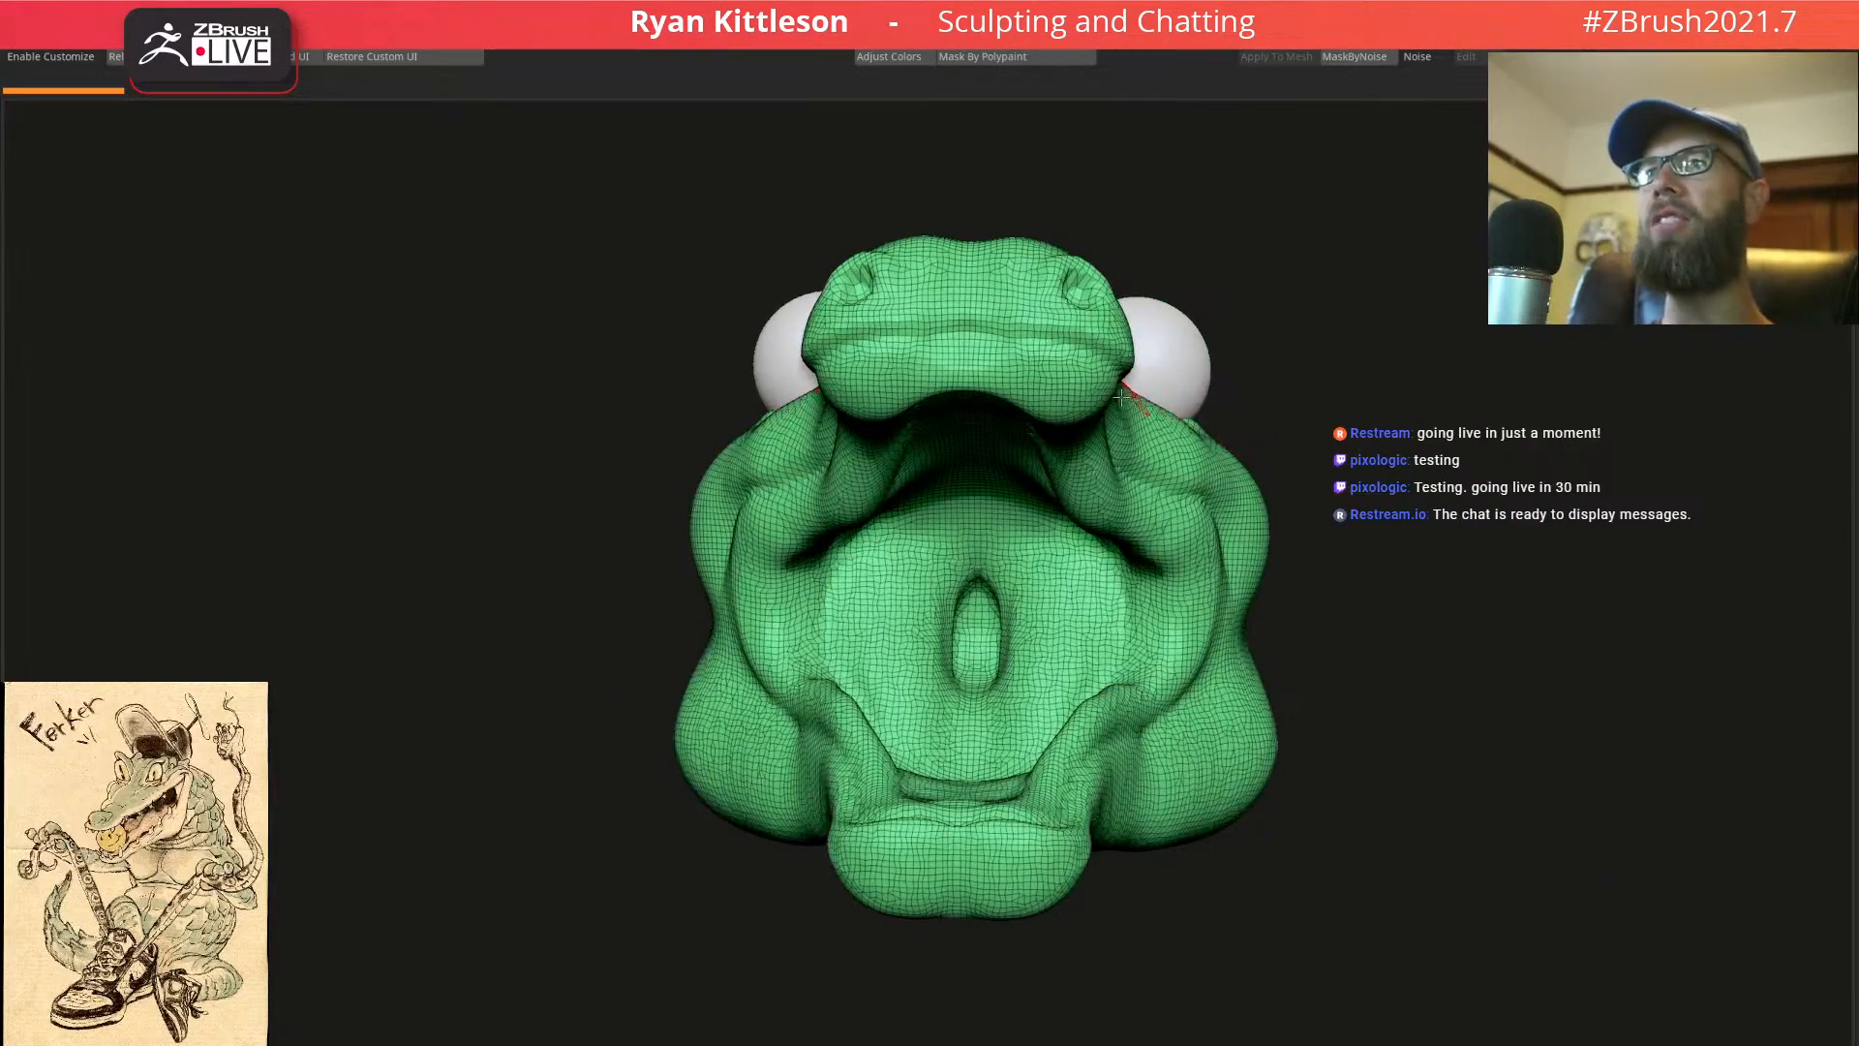
{"action": "right_click_drag", "start_coordinate": [1261, 413], "coordinate": [1094, 373]}
Paint a mask over the underside of the snake's upper jaw and the roof of its mouth
{"action": "mouse_move", "coordinate": [685, 306]}
{"action": "left_mouse_down", "text": "ctrl"}
{"action": "mouse_move", "coordinate": [974, 401]}
{"action": "mouse_move", "coordinate": [1065, 463]}
{"action": "mouse_move", "coordinate": [1244, 531]}
{"action": "mouse_move", "coordinate": [1262, 574]}
{"action": "mouse_move", "coordinate": [1153, 718]}
{"action": "mouse_move", "coordinate": [888, 809]}
{"action": "mouse_move", "coordinate": [793, 818]}
{"action": "mouse_move", "coordinate": [684, 489]}
{"action": "left_mouse_up", "text": "ctrl"}
{"action": "left_click_drag", "start_coordinate": [954, 920], "coordinate": [1249, 911]}
{"action": "key", "text": "space"}
{"action": "left_click_drag", "start_coordinate": [915, 544], "coordinate": [944, 544]}
{"action": "left_click_drag", "start_coordinate": [840, 620], "coordinate": [831, 579]}
{"action": "right_click_drag", "start_coordinate": [828, 562], "coordinate": [835, 408]}
{"action": "key", "text": "space"}
{"action": "mouse_move", "coordinate": [842, 393]}
{"action": "left_mouse_down"}
{"action": "mouse_move", "coordinate": [821, 399]}
{"action": "mouse_move", "coordinate": [805, 469]}
{"action": "mouse_move", "coordinate": [842, 425]}
{"action": "mouse_move", "coordinate": [794, 469]}
{"action": "mouse_move", "coordinate": [811, 477]}
{"action": "mouse_move", "coordinate": [739, 431]}
{"action": "mouse_move", "coordinate": [835, 366]}
{"action": "mouse_move", "coordinate": [760, 348]}
{"action": "mouse_move", "coordinate": [796, 341]}
{"action": "mouse_move", "coordinate": [798, 407]}
{"action": "mouse_move", "coordinate": [738, 372]}
{"action": "mouse_move", "coordinate": [751, 311]}
{"action": "mouse_move", "coordinate": [801, 307]}
{"action": "left_mouse_up"}
{"action": "key", "text": "space"}
{"action": "mouse_move", "coordinate": [811, 308]}
{"action": "right_mouse_down", "text": "alt"}
{"action": "mouse_move", "coordinate": [873, 518]}
{"action": "mouse_move", "coordinate": [821, 428]}
{"action": "right_mouse_up", "text": "alt"}
{"action": "left_click_drag", "start_coordinate": [813, 421], "coordinate": [762, 433], "text": "ctrl"}
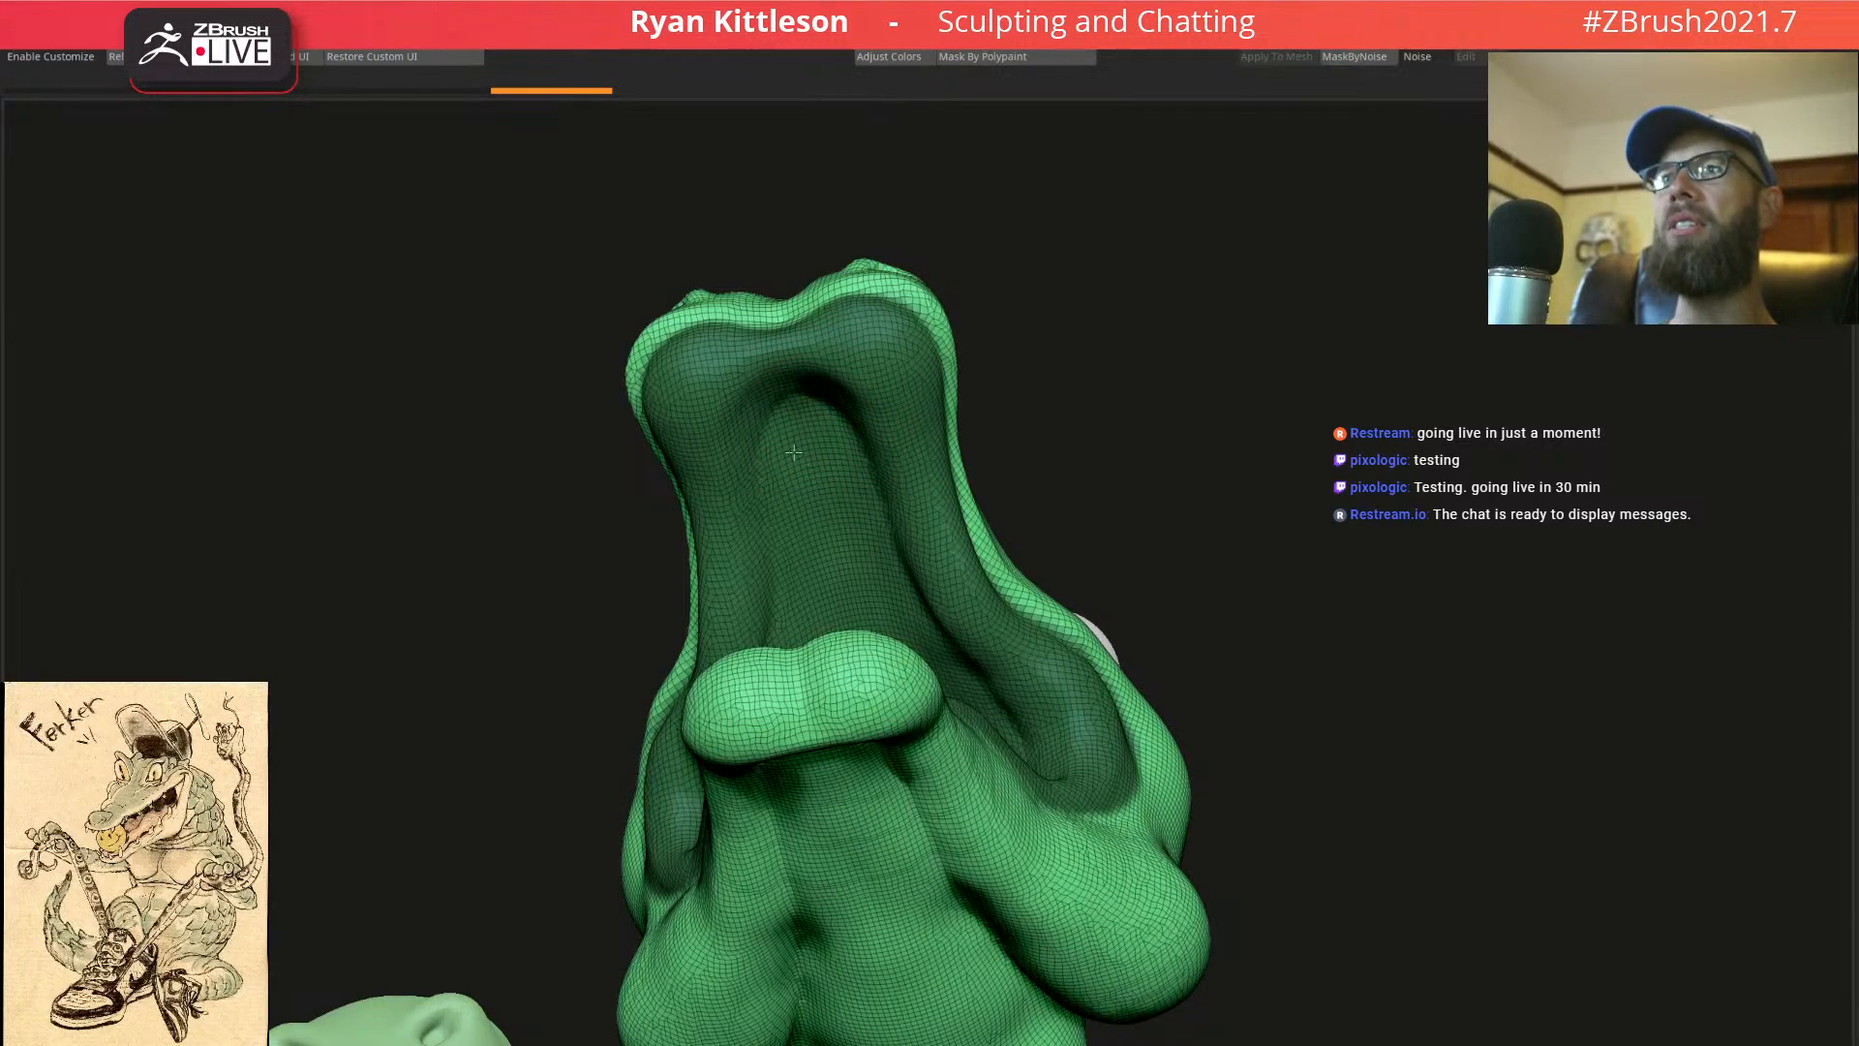
Extend the mask over the throat and the inside of the lower jaw up to the lip edge
{"action": "left_click_drag", "start_coordinate": [829, 532], "coordinate": [840, 578], "text": "ctrl"}
{"action": "mouse_move", "coordinate": [783, 436]}
{"action": "right_mouse_down"}
{"action": "mouse_move", "coordinate": [881, 565]}
{"action": "mouse_move", "coordinate": [868, 489]}
{"action": "mouse_move", "coordinate": [750, 581]}
{"action": "mouse_move", "coordinate": [844, 628]}
{"action": "mouse_move", "coordinate": [891, 561]}
{"action": "mouse_move", "coordinate": [831, 613]}
{"action": "right_mouse_up"}
{"action": "mouse_move", "coordinate": [831, 613]}
{"action": "left_mouse_down", "text": "ctrl"}
{"action": "mouse_move", "coordinate": [814, 619]}
{"action": "mouse_move", "coordinate": [916, 625]}
{"action": "mouse_move", "coordinate": [884, 630]}
{"action": "left_mouse_up", "text": "ctrl"}
{"action": "right_click_drag", "start_coordinate": [884, 631], "coordinate": [833, 631]}
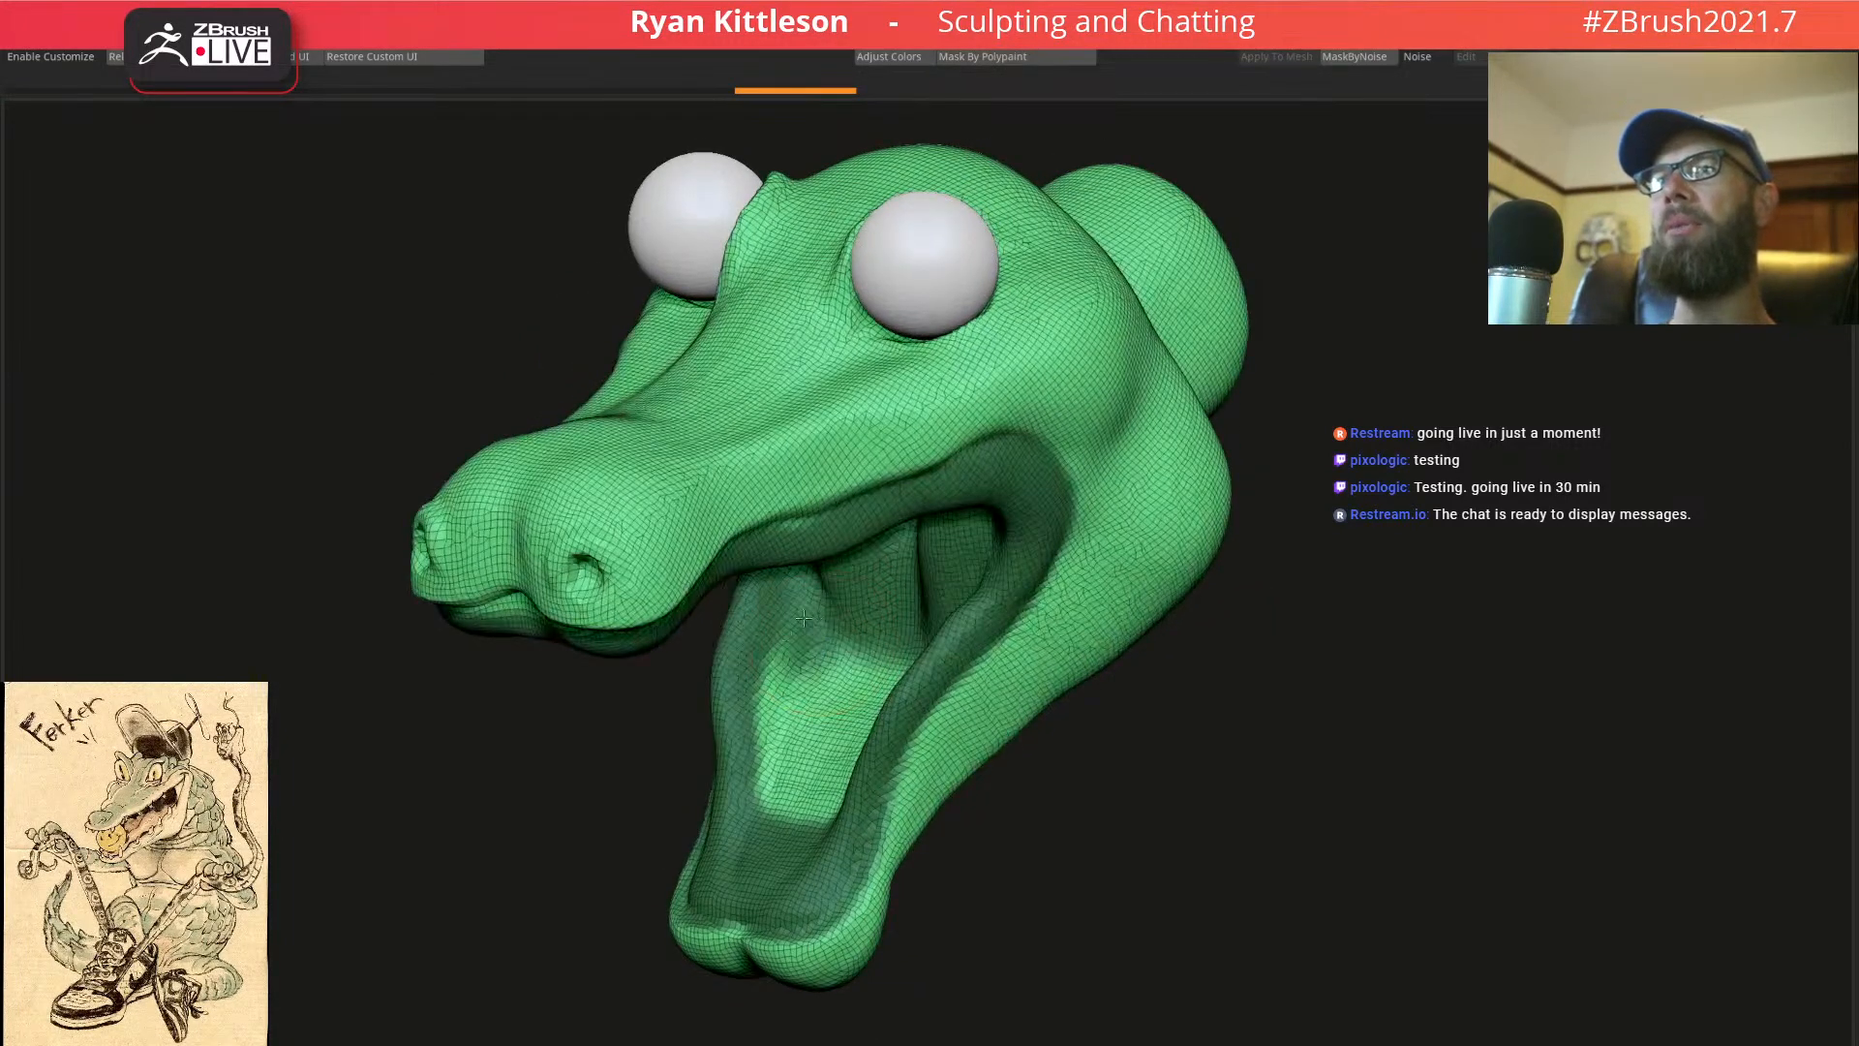
{"action": "mouse_move", "coordinate": [795, 691]}
{"action": "left_mouse_down", "text": "ctrl"}
{"action": "mouse_move", "coordinate": [784, 765]}
{"action": "mouse_move", "coordinate": [803, 794]}
{"action": "mouse_move", "coordinate": [844, 677]}
{"action": "mouse_move", "coordinate": [866, 722]}
{"action": "mouse_move", "coordinate": [865, 668]}
{"action": "left_mouse_up", "text": "ctrl"}
{"action": "mouse_move", "coordinate": [814, 636]}
{"action": "right_mouse_down", "text": "shift"}
{"action": "mouse_move", "coordinate": [871, 705]}
{"action": "mouse_move", "coordinate": [804, 749]}
{"action": "right_mouse_up", "text": "shift"}
{"action": "right_click_drag", "start_coordinate": [971, 710], "coordinate": [920, 769]}
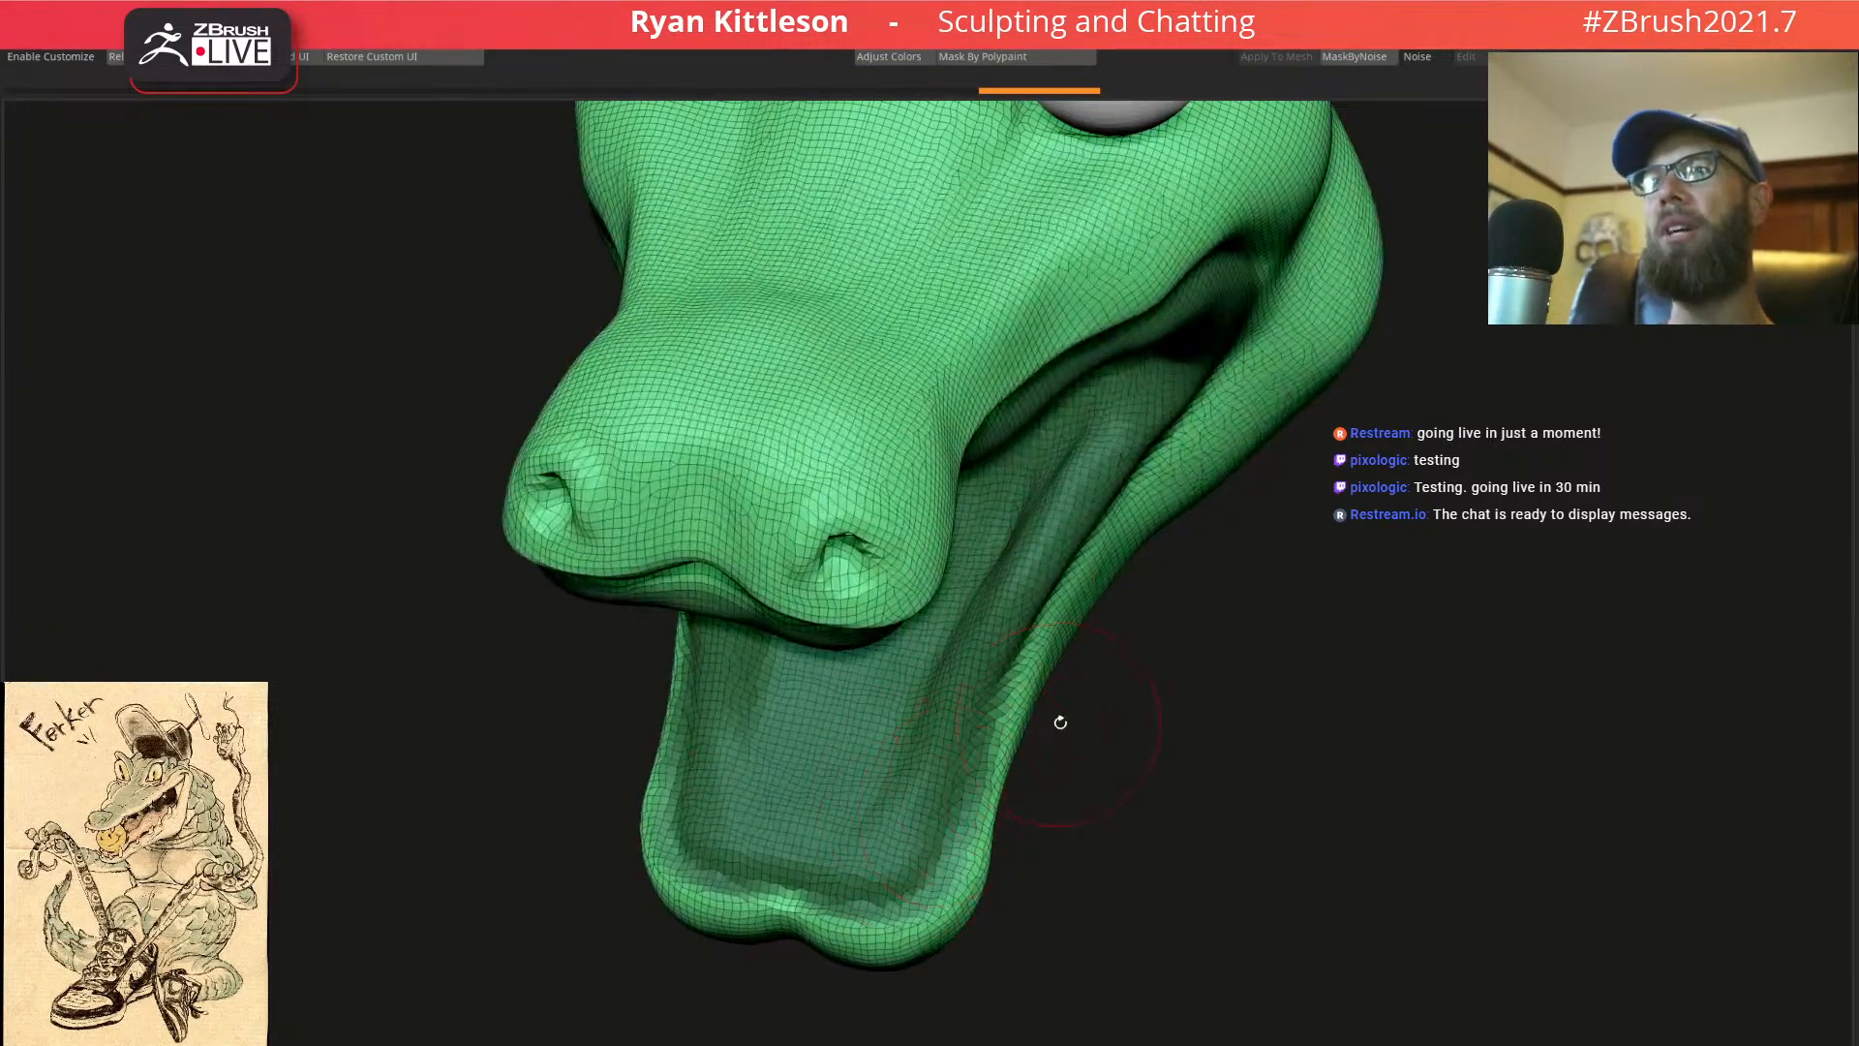
{"action": "mouse_move", "coordinate": [1131, 614]}
{"action": "left_mouse_down", "text": "ctrl"}
{"action": "mouse_move", "coordinate": [1041, 620]}
{"action": "mouse_move", "coordinate": [928, 881]}
{"action": "mouse_move", "coordinate": [730, 996]}
{"action": "left_mouse_up", "text": "ctrl"}
Refine the mask border along the upper lip and beneath the front of the snout with an adjusted brush size
{"action": "right_click_drag", "start_coordinate": [886, 705], "coordinate": [1003, 392]}
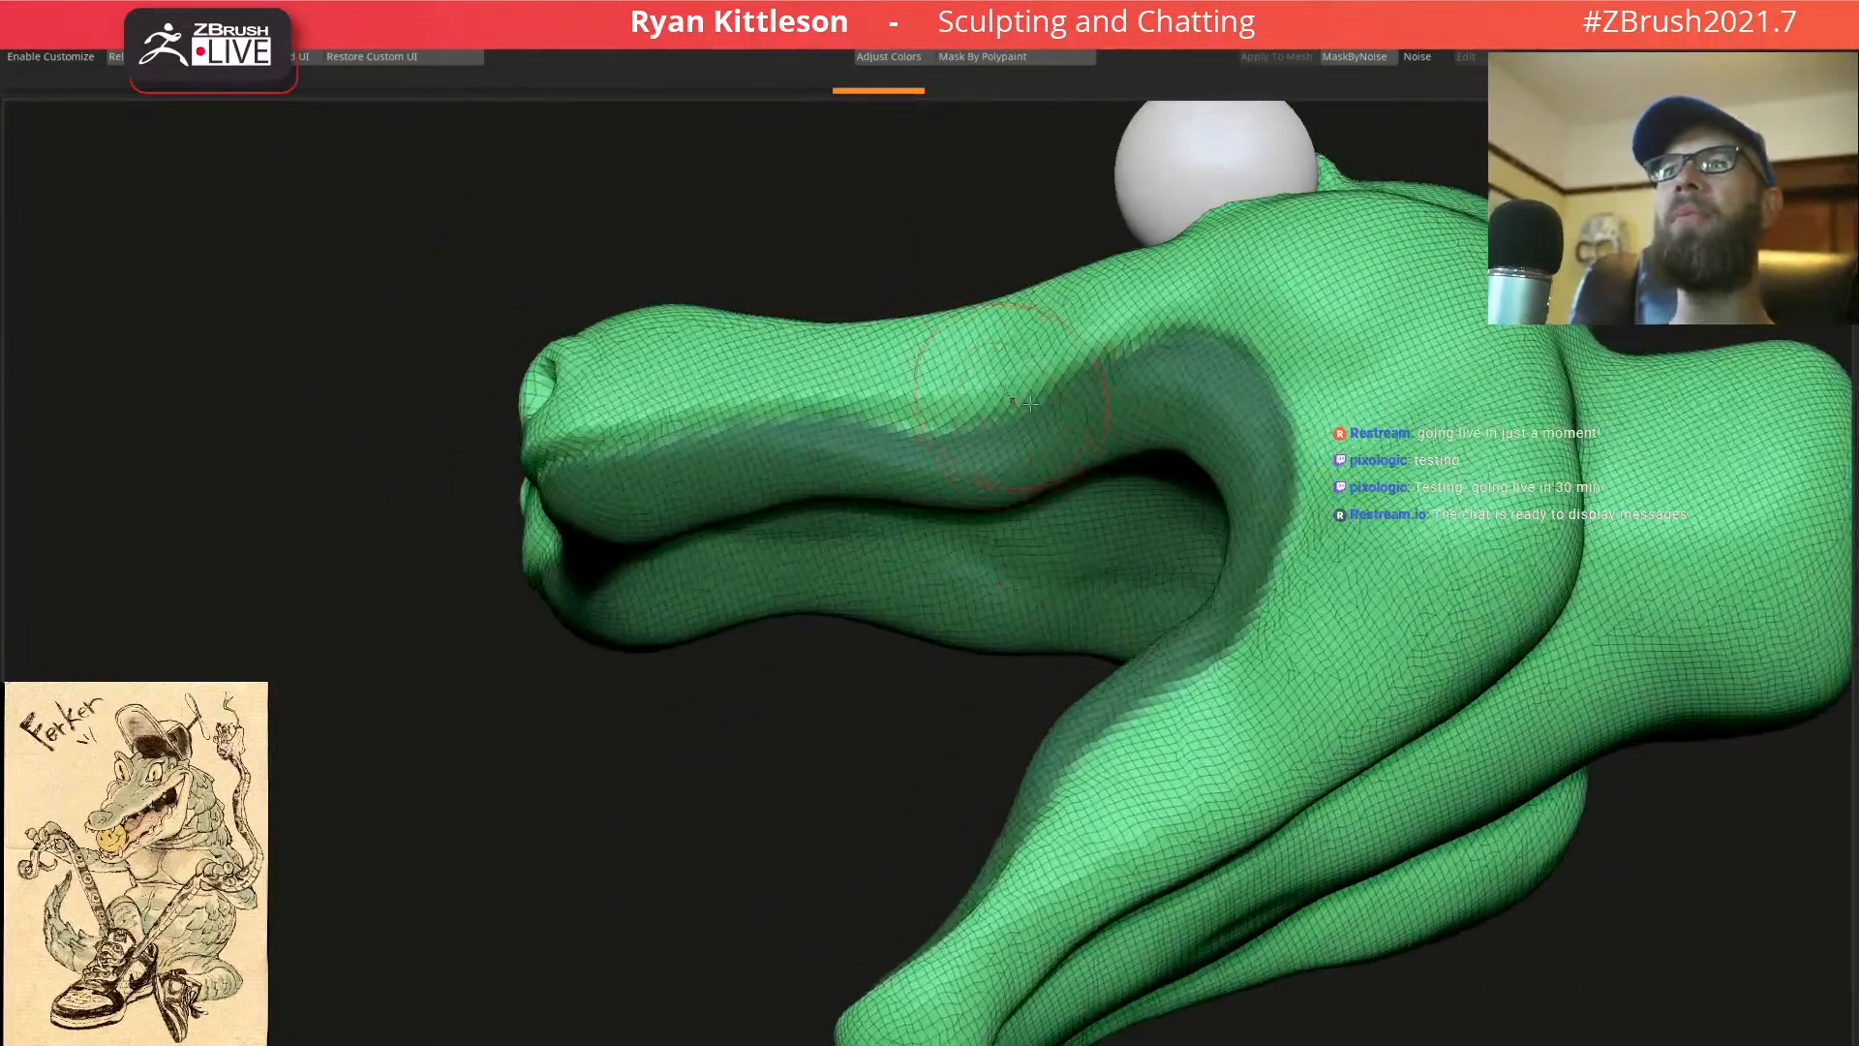
{"action": "key", "text": "space"}
{"action": "left_click_drag", "start_coordinate": [1056, 398], "coordinate": [1027, 398]}
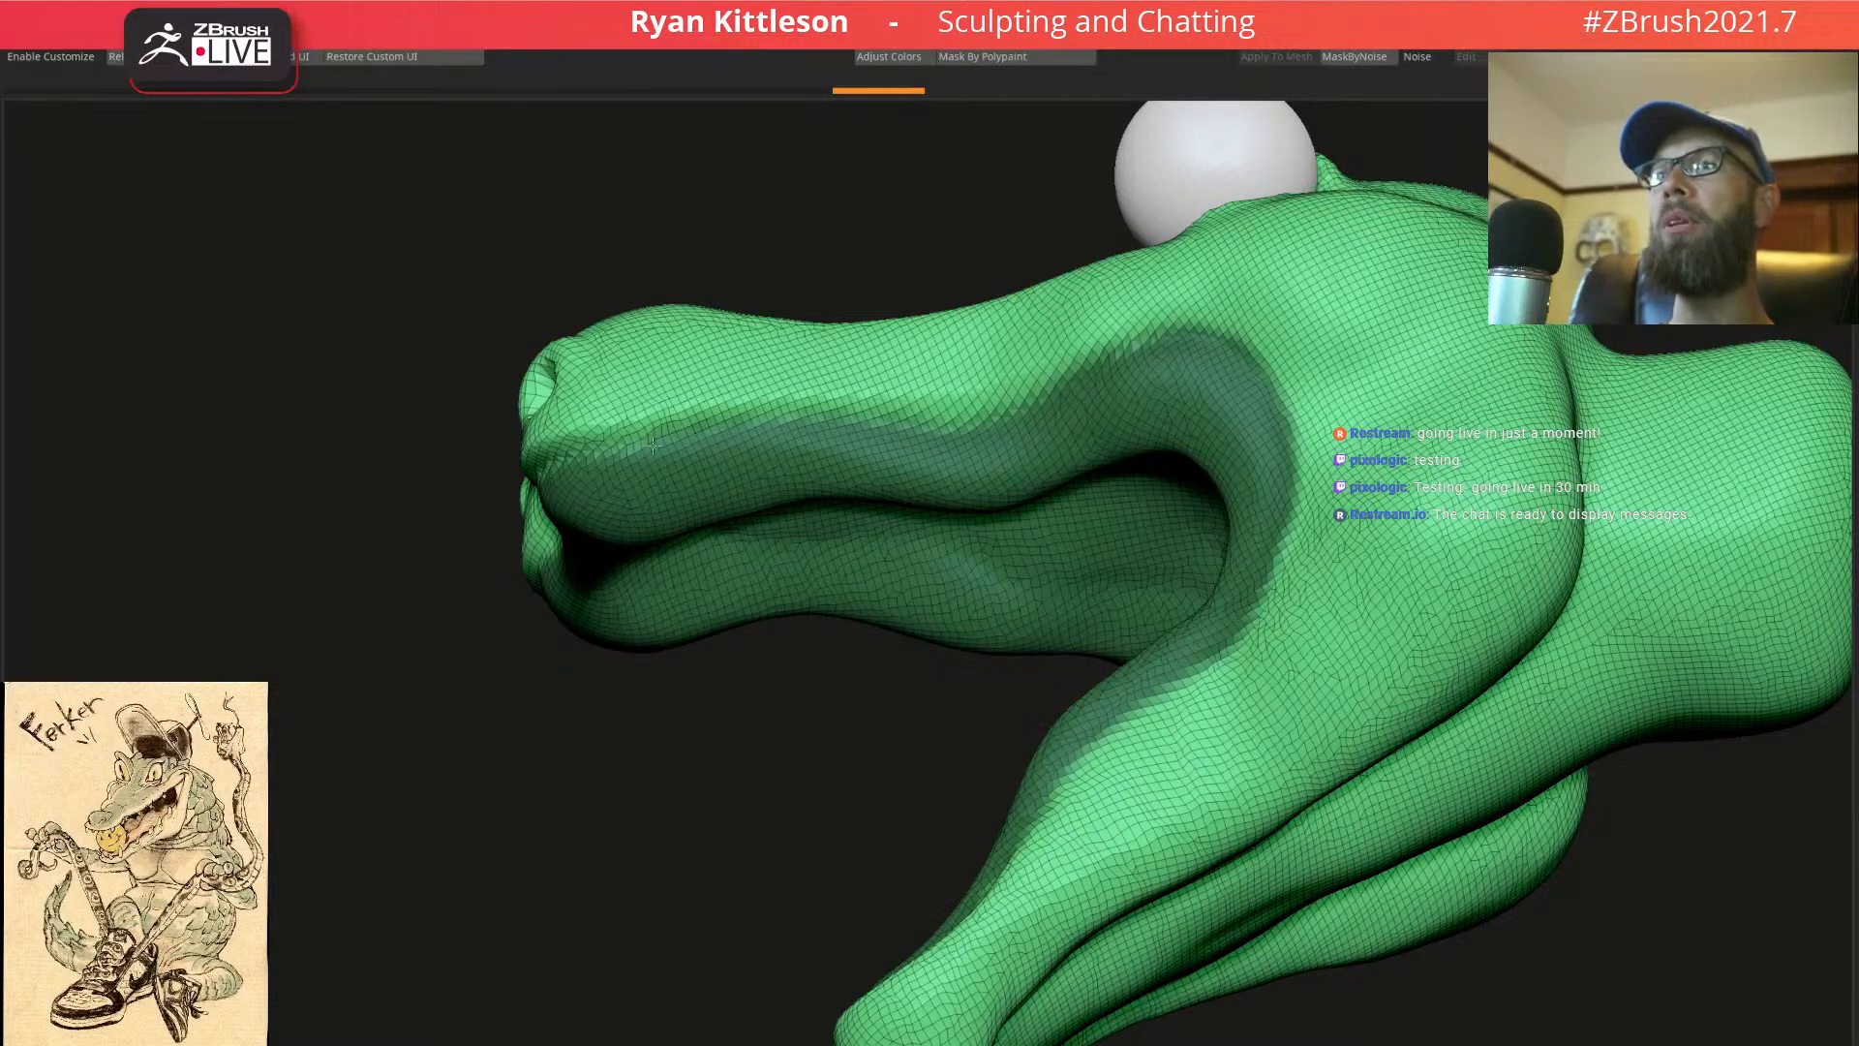
{"action": "left_click", "coordinate": [1079, 417]}
{"action": "mouse_move", "coordinate": [1139, 398]}
{"action": "right_mouse_down"}
{"action": "mouse_move", "coordinate": [1215, 463]}
{"action": "mouse_move", "coordinate": [1310, 612]}
{"action": "right_mouse_up"}
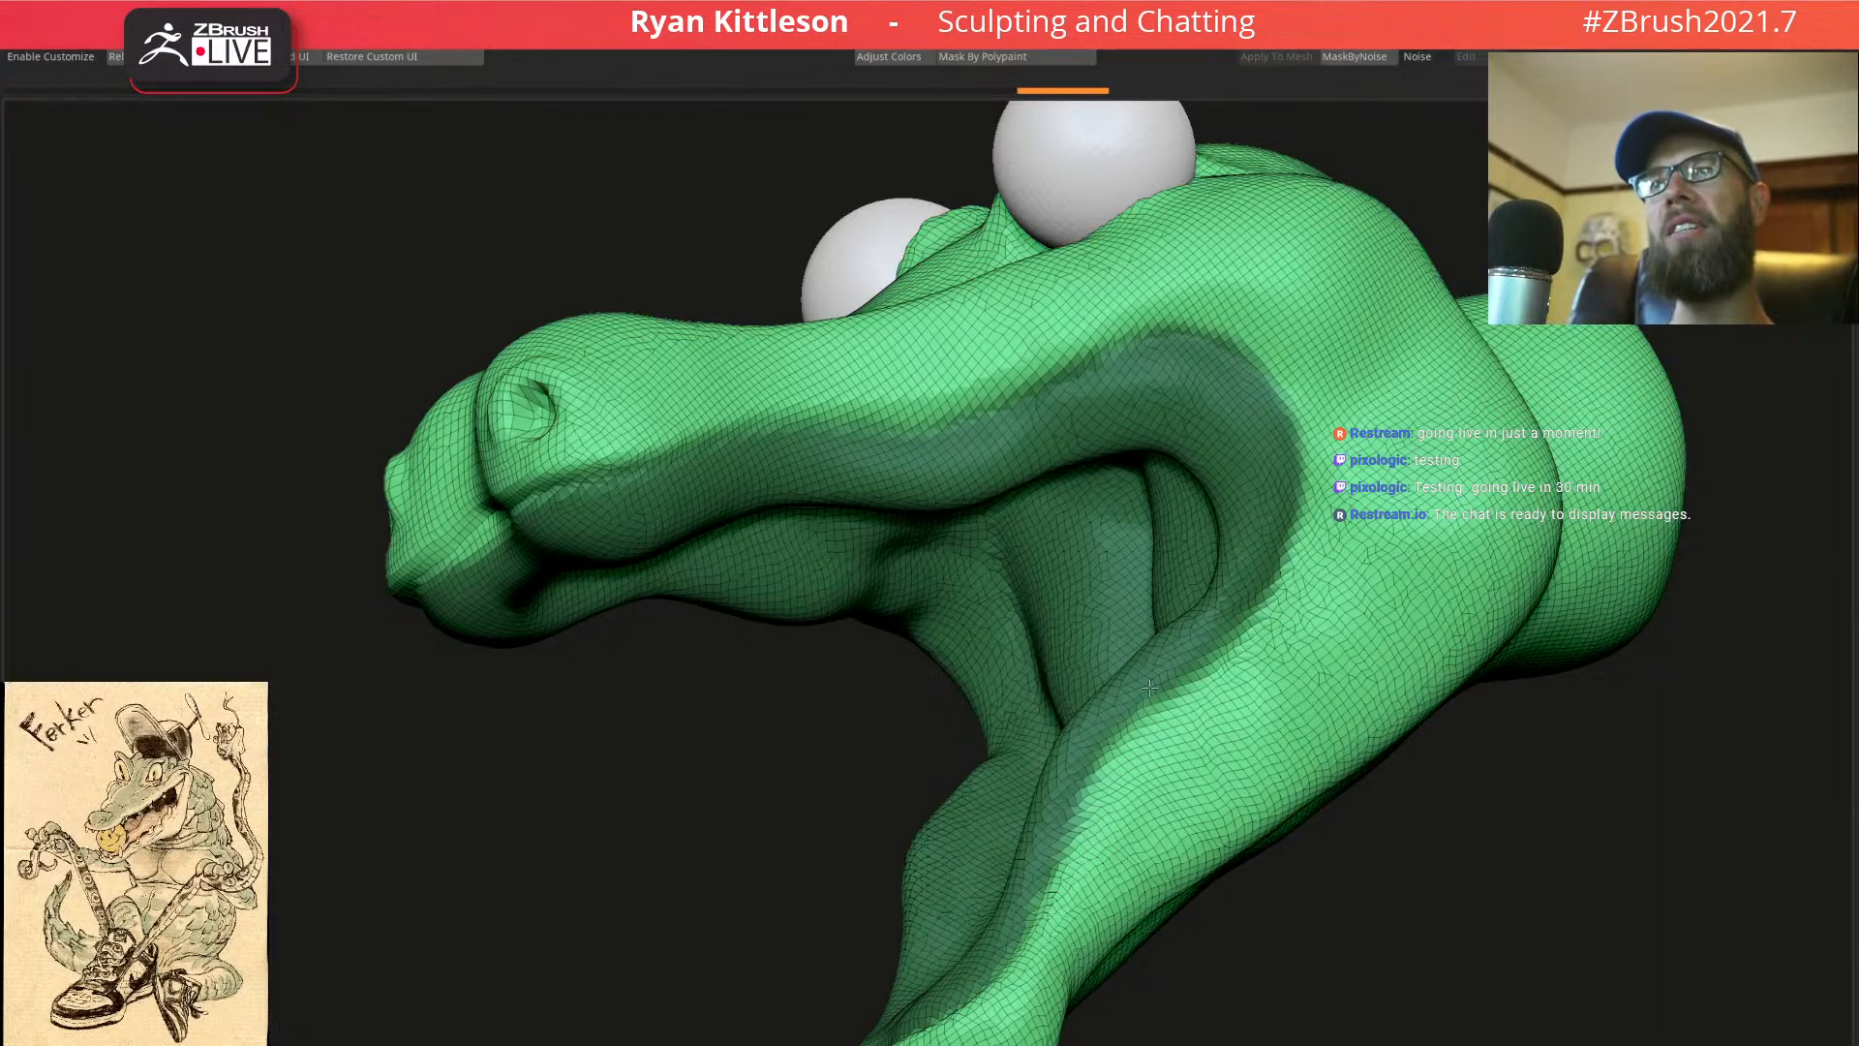
{"action": "right_click_drag", "start_coordinate": [1138, 658], "coordinate": [1098, 628]}
{"action": "right_click_drag", "start_coordinate": [543, 525], "coordinate": [518, 529]}
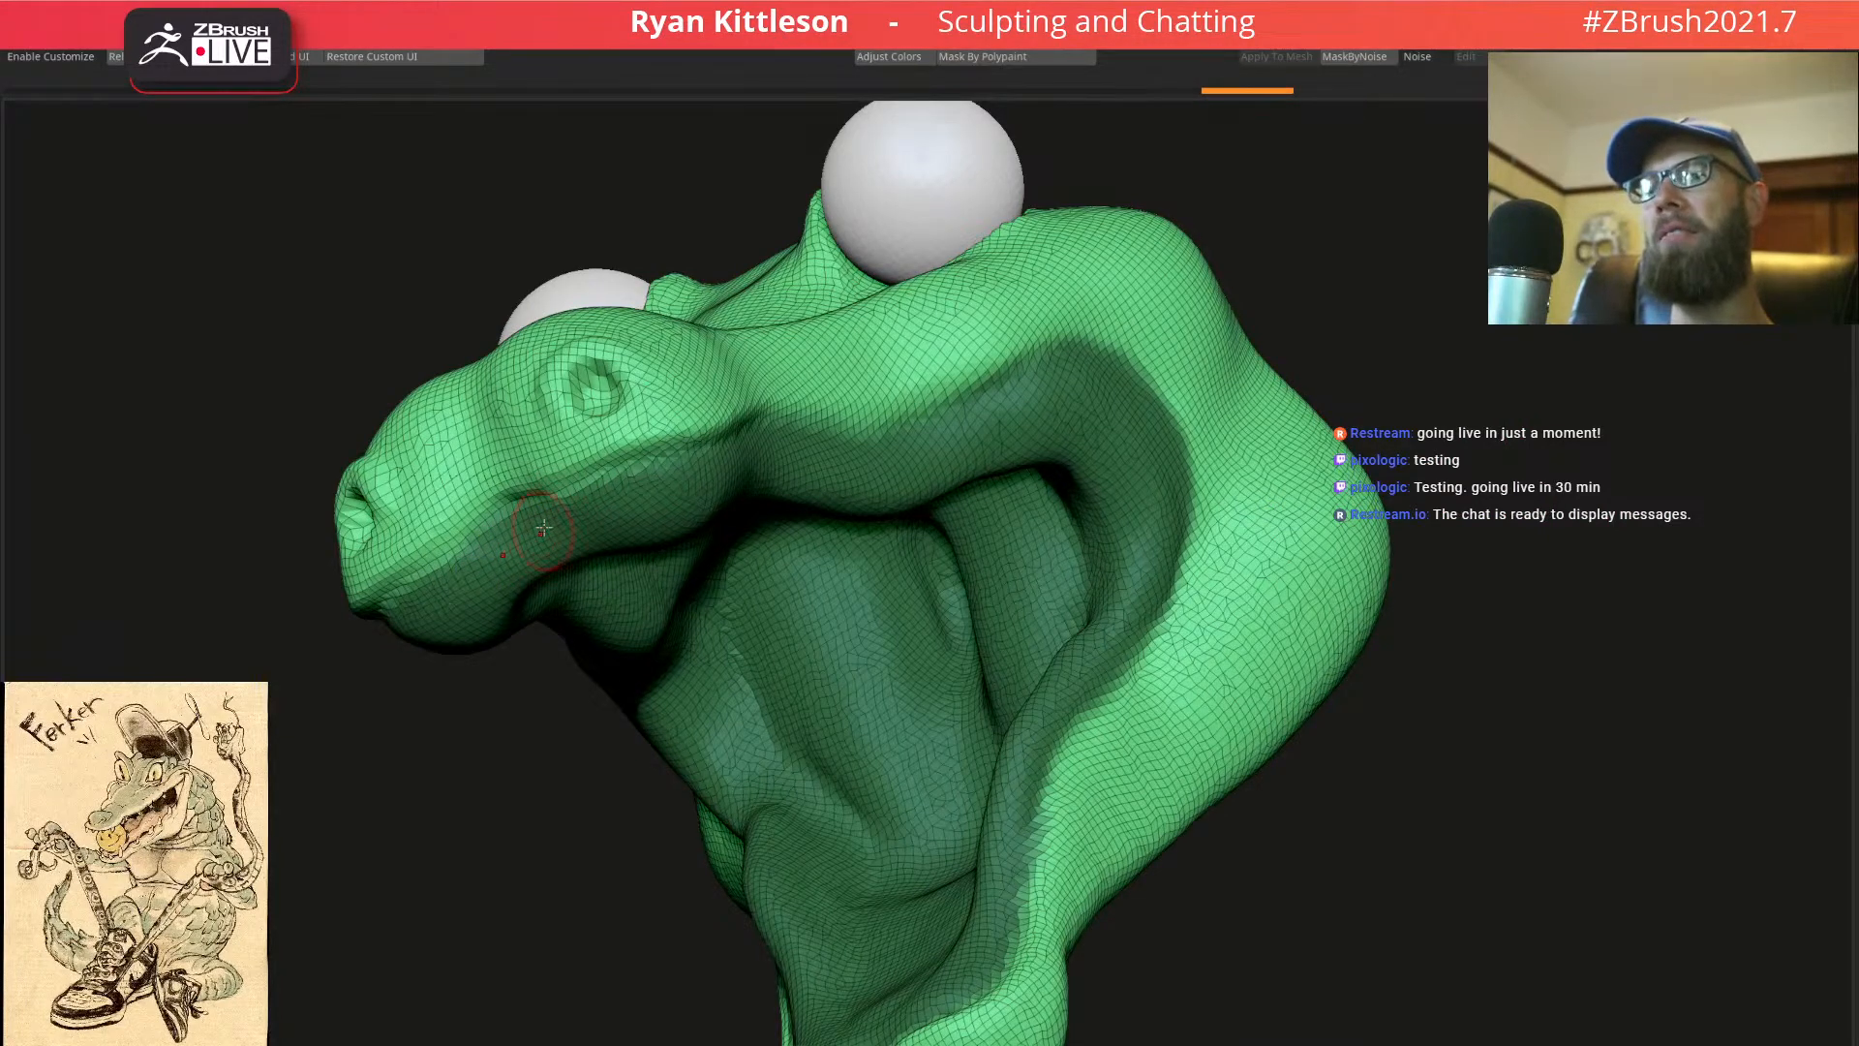
{"action": "right_click_drag", "start_coordinate": [463, 572], "coordinate": [543, 531]}
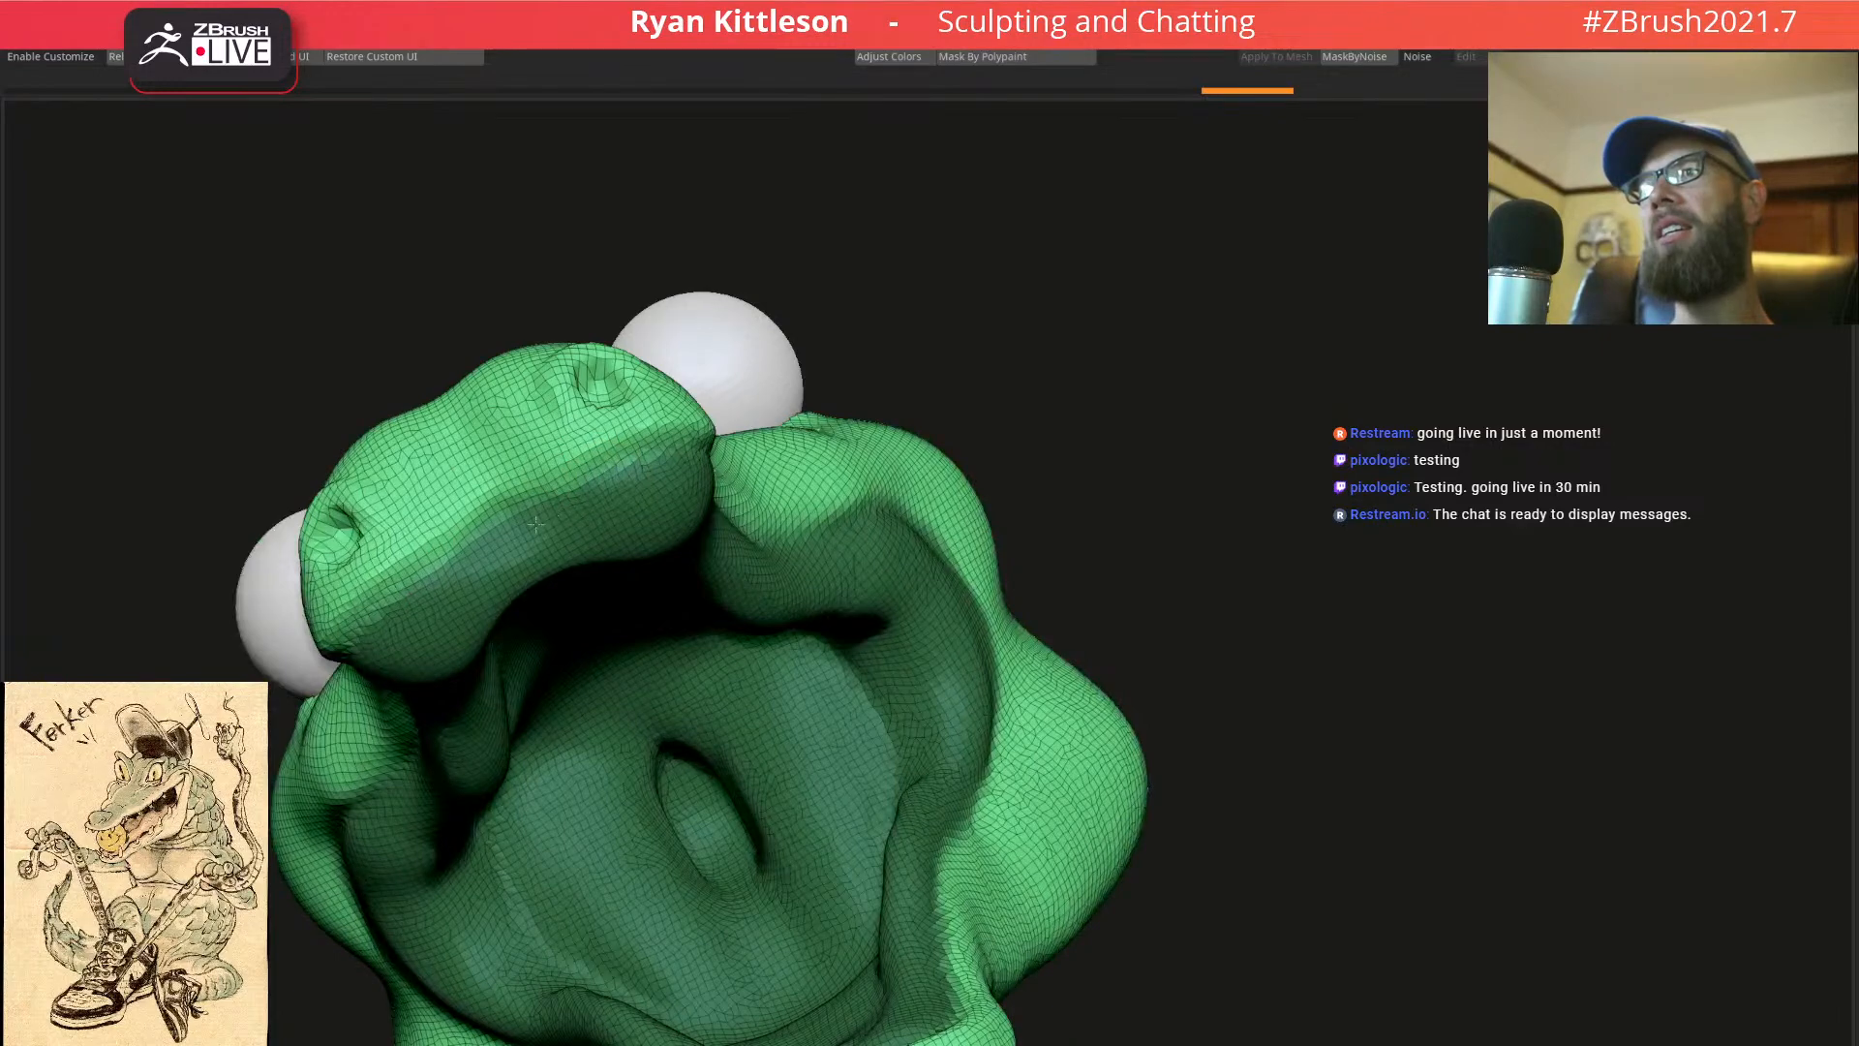
{"action": "left_click_drag", "start_coordinate": [655, 464], "coordinate": [671, 465]}
Touch up the mask edge along the upper lip and around the corner of the mouth
{"action": "mouse_move", "coordinate": [1298, 465]}
{"action": "right_mouse_down"}
{"action": "mouse_move", "coordinate": [1172, 553]}
{"action": "mouse_move", "coordinate": [1094, 451]}
{"action": "mouse_move", "coordinate": [1108, 586]}
{"action": "mouse_move", "coordinate": [1087, 610]}
{"action": "right_mouse_up"}
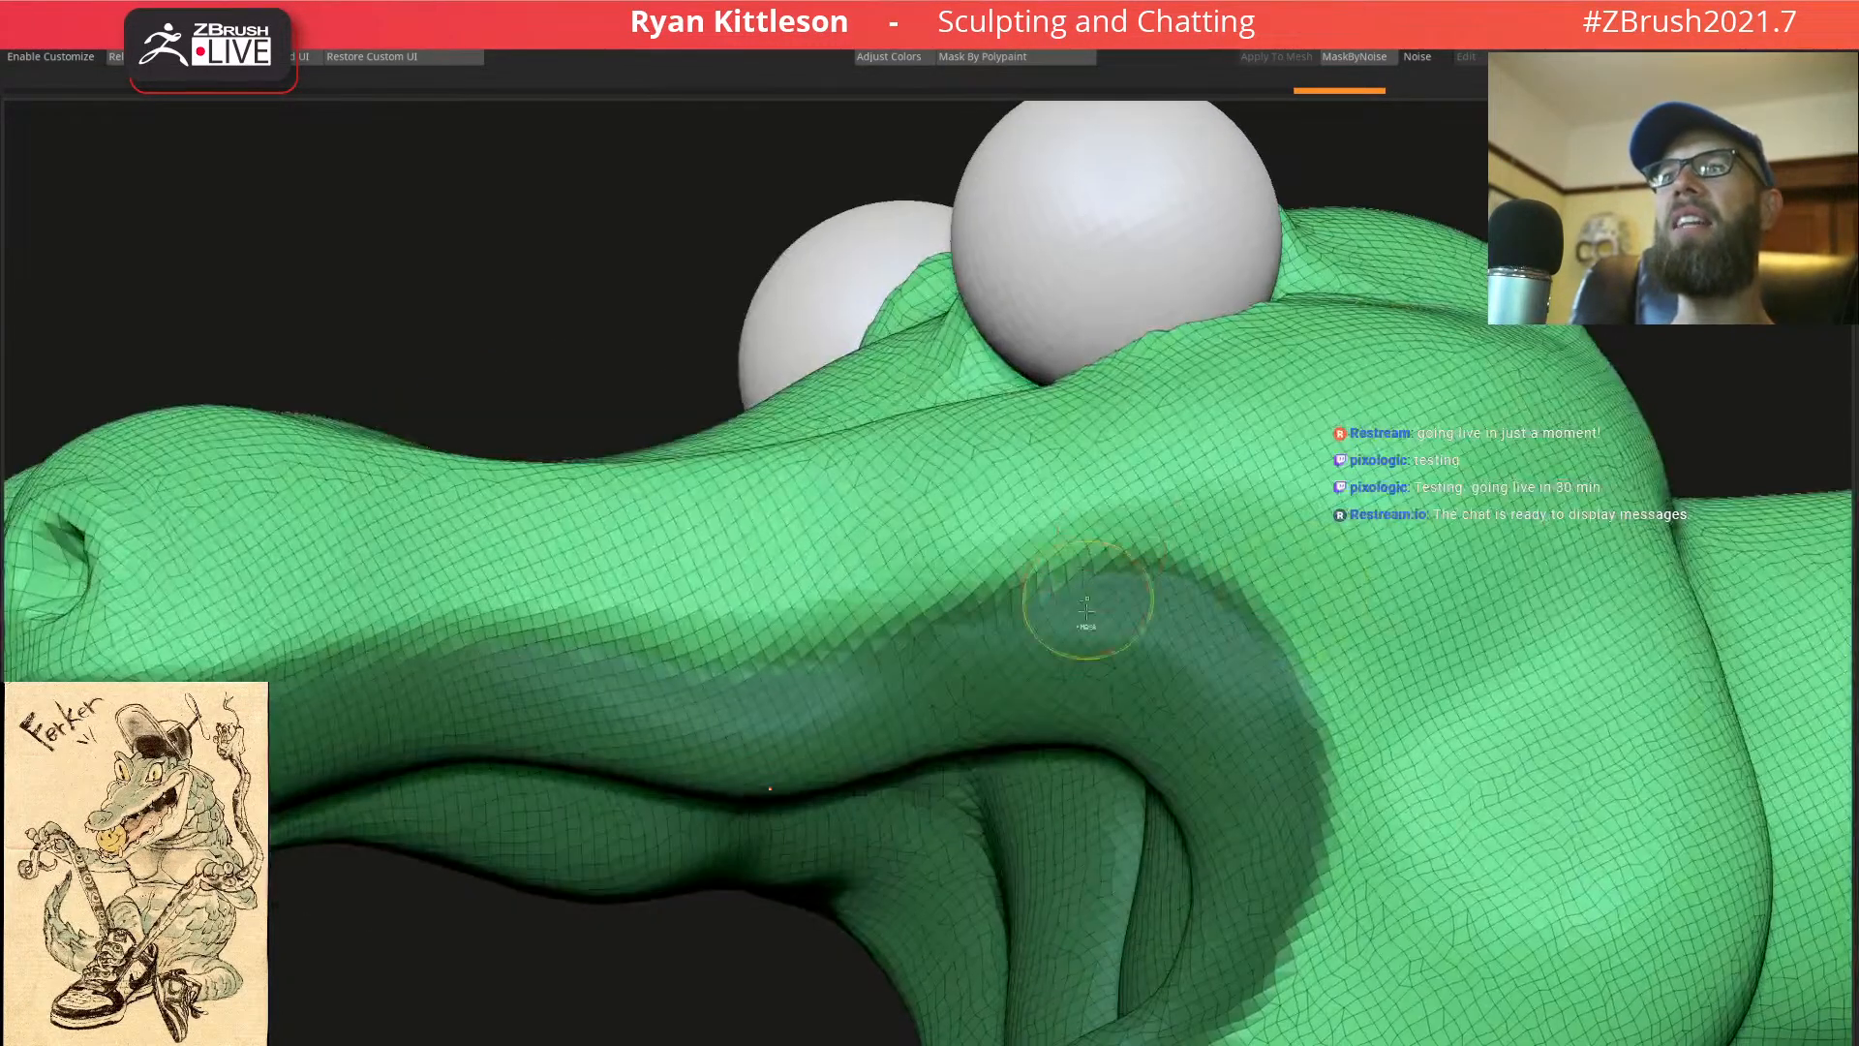
{"action": "left_click_drag", "start_coordinate": [887, 688], "coordinate": [967, 645]}
{"action": "mouse_move", "coordinate": [1199, 595]}
{"action": "right_mouse_down", "text": "ctrl"}
{"action": "mouse_move", "coordinate": [1134, 543]}
{"action": "mouse_move", "coordinate": [1249, 581]}
{"action": "right_mouse_up", "text": "ctrl"}
{"action": "right_click_drag", "start_coordinate": [1063, 698], "coordinate": [904, 605]}
{"action": "right_click_drag", "start_coordinate": [905, 606], "coordinate": [972, 641], "text": "ctrl"}
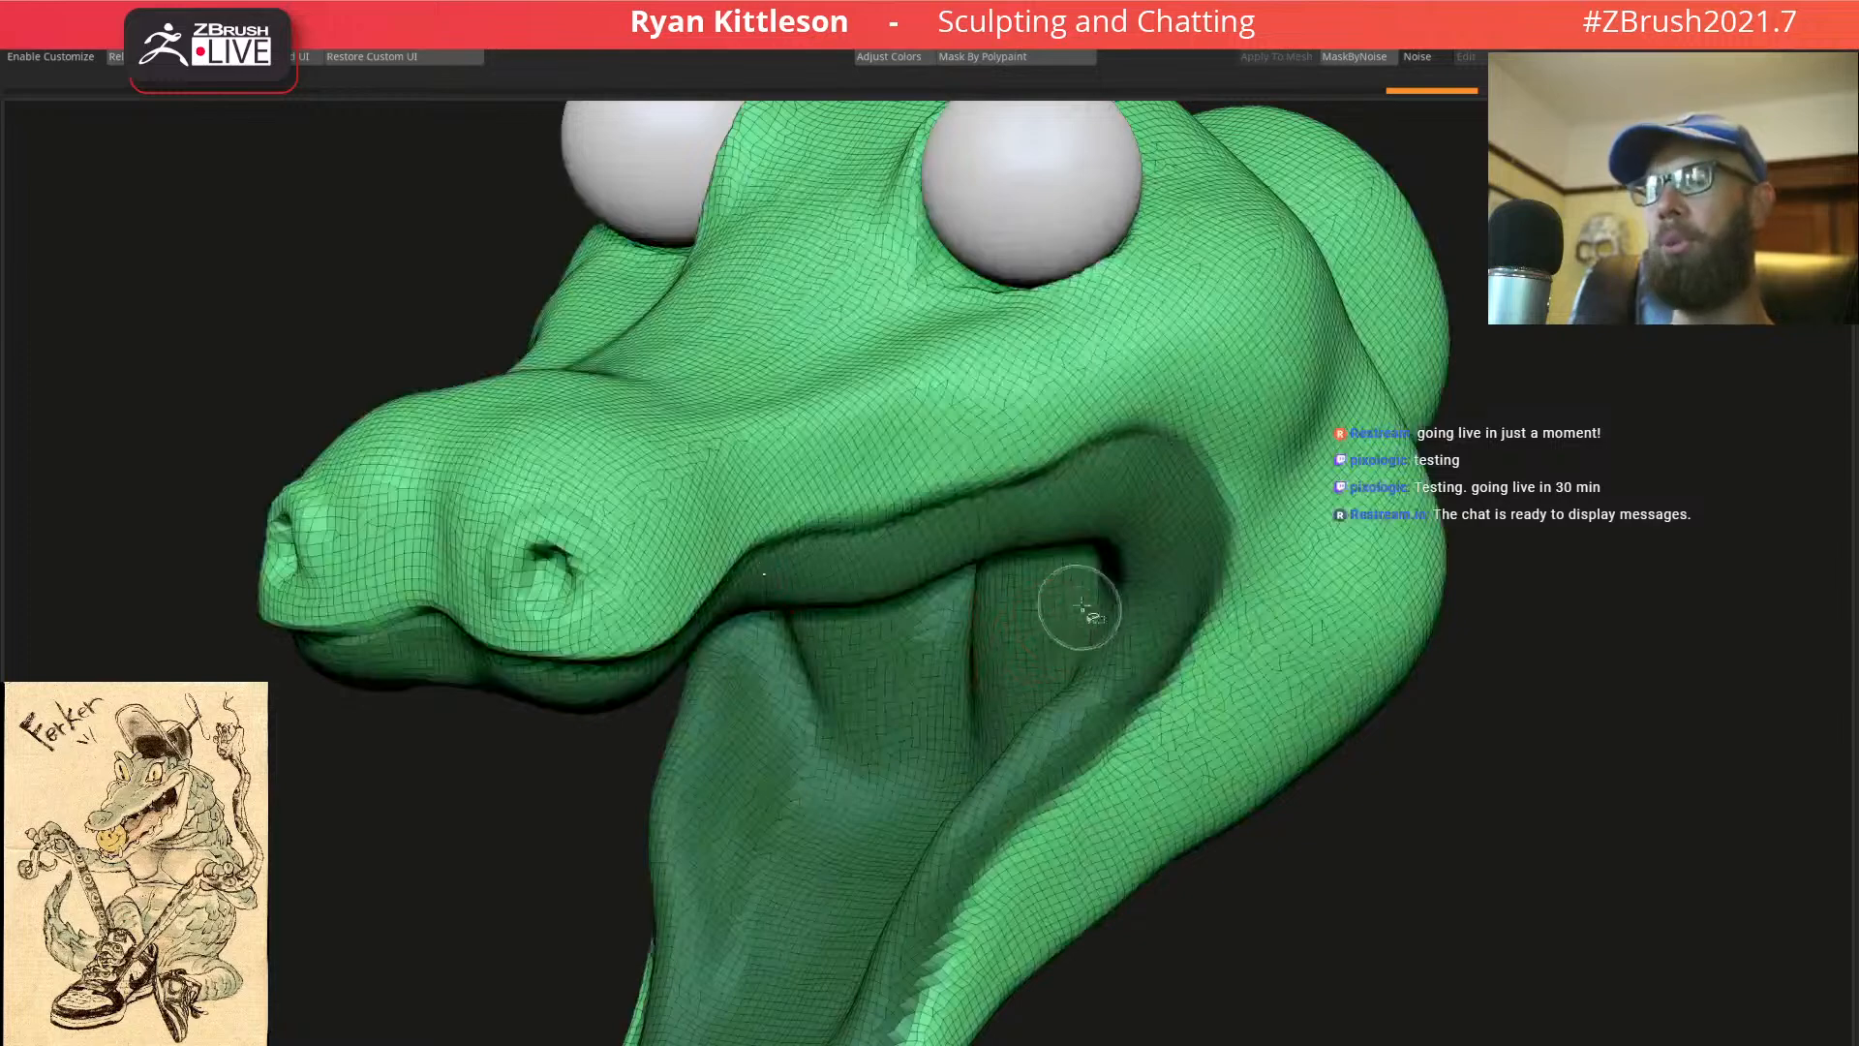
Turn the masked mouth interior into its own polygroup
{"action": "key", "text": "ctrl+w"}
{"action": "right_click_drag", "start_coordinate": [1101, 641], "coordinate": [1057, 551], "text": "ctrl"}
{"action": "key", "text": "ctrl+shift+a"}
Examine the boundary between the mouth and outer head polygroups from the front and both sides
{"action": "right_click_drag", "start_coordinate": [967, 460], "coordinate": [1141, 513]}
{"action": "right_click_drag", "start_coordinate": [782, 336], "coordinate": [741, 397]}
{"action": "right_click_drag", "start_coordinate": [1027, 406], "coordinate": [1094, 404], "text": "ctrl"}
{"action": "right_click_drag", "start_coordinate": [1525, 562], "coordinate": [1149, 417], "text": "ctrl"}
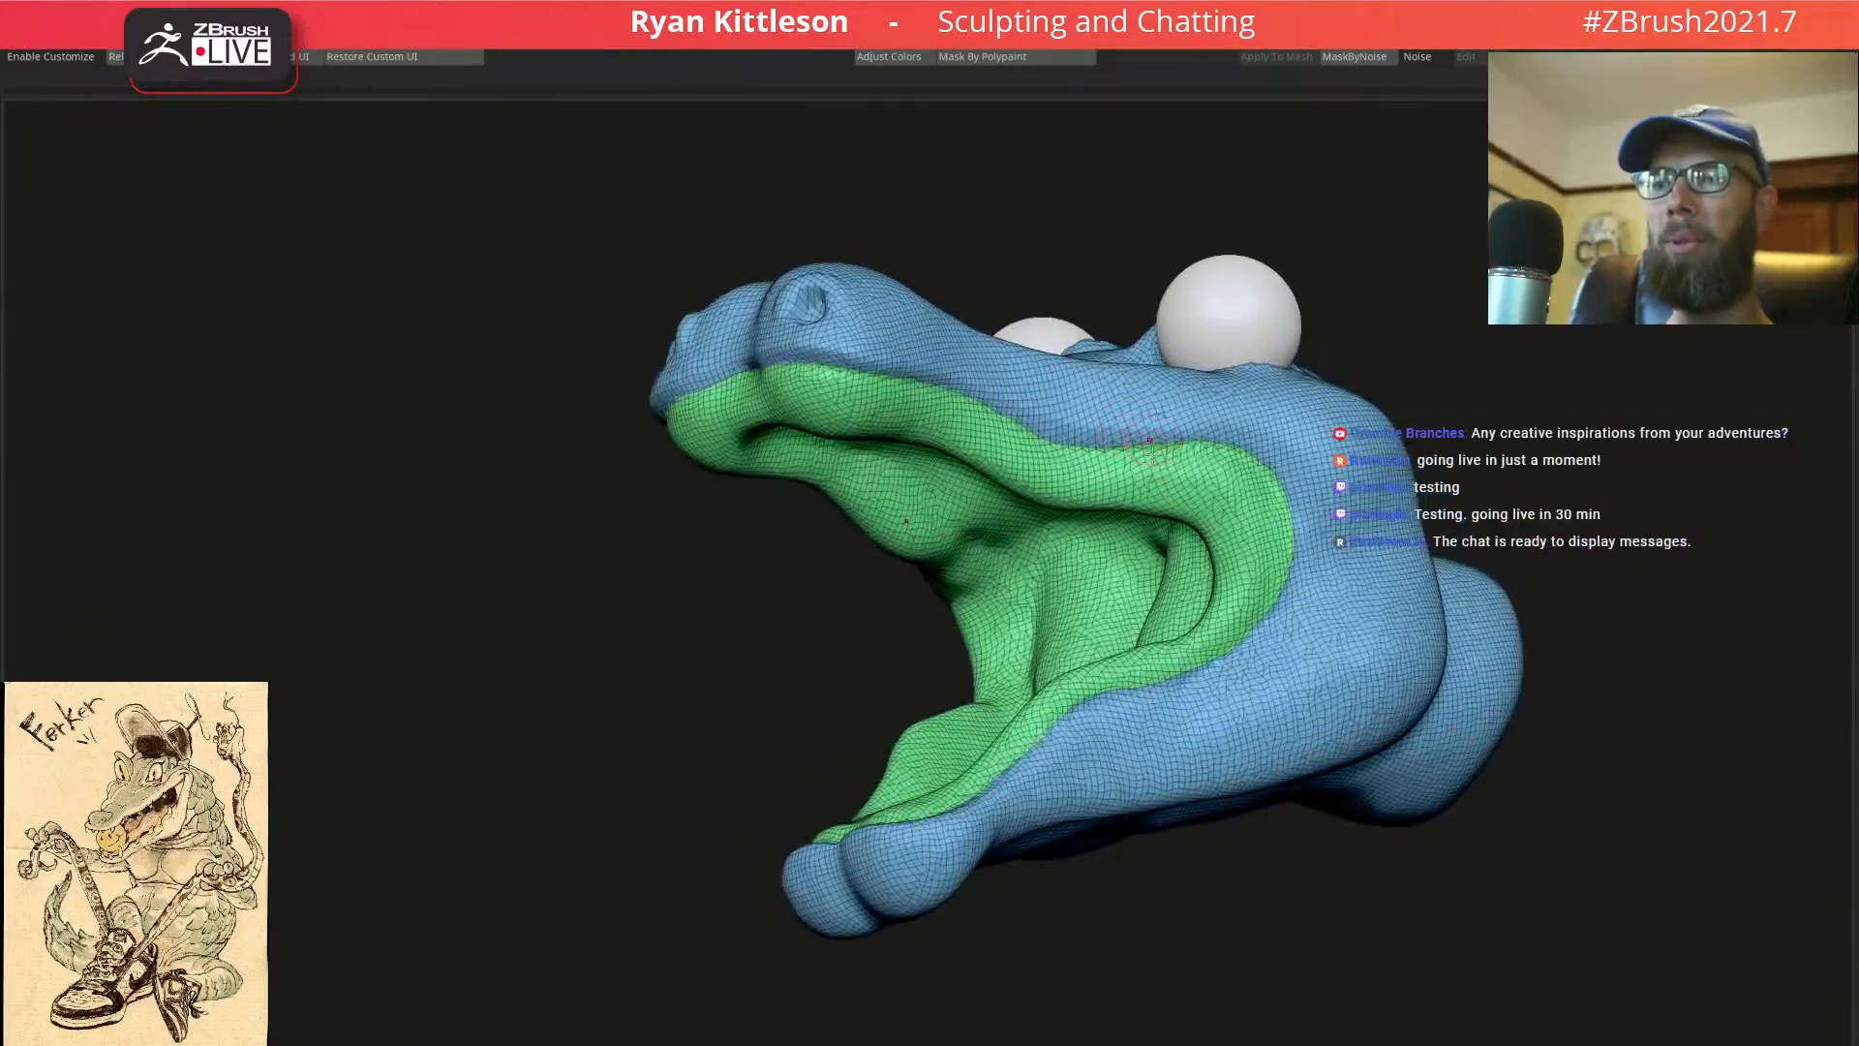
{"action": "right_click_drag", "start_coordinate": [1045, 470], "coordinate": [1081, 477]}
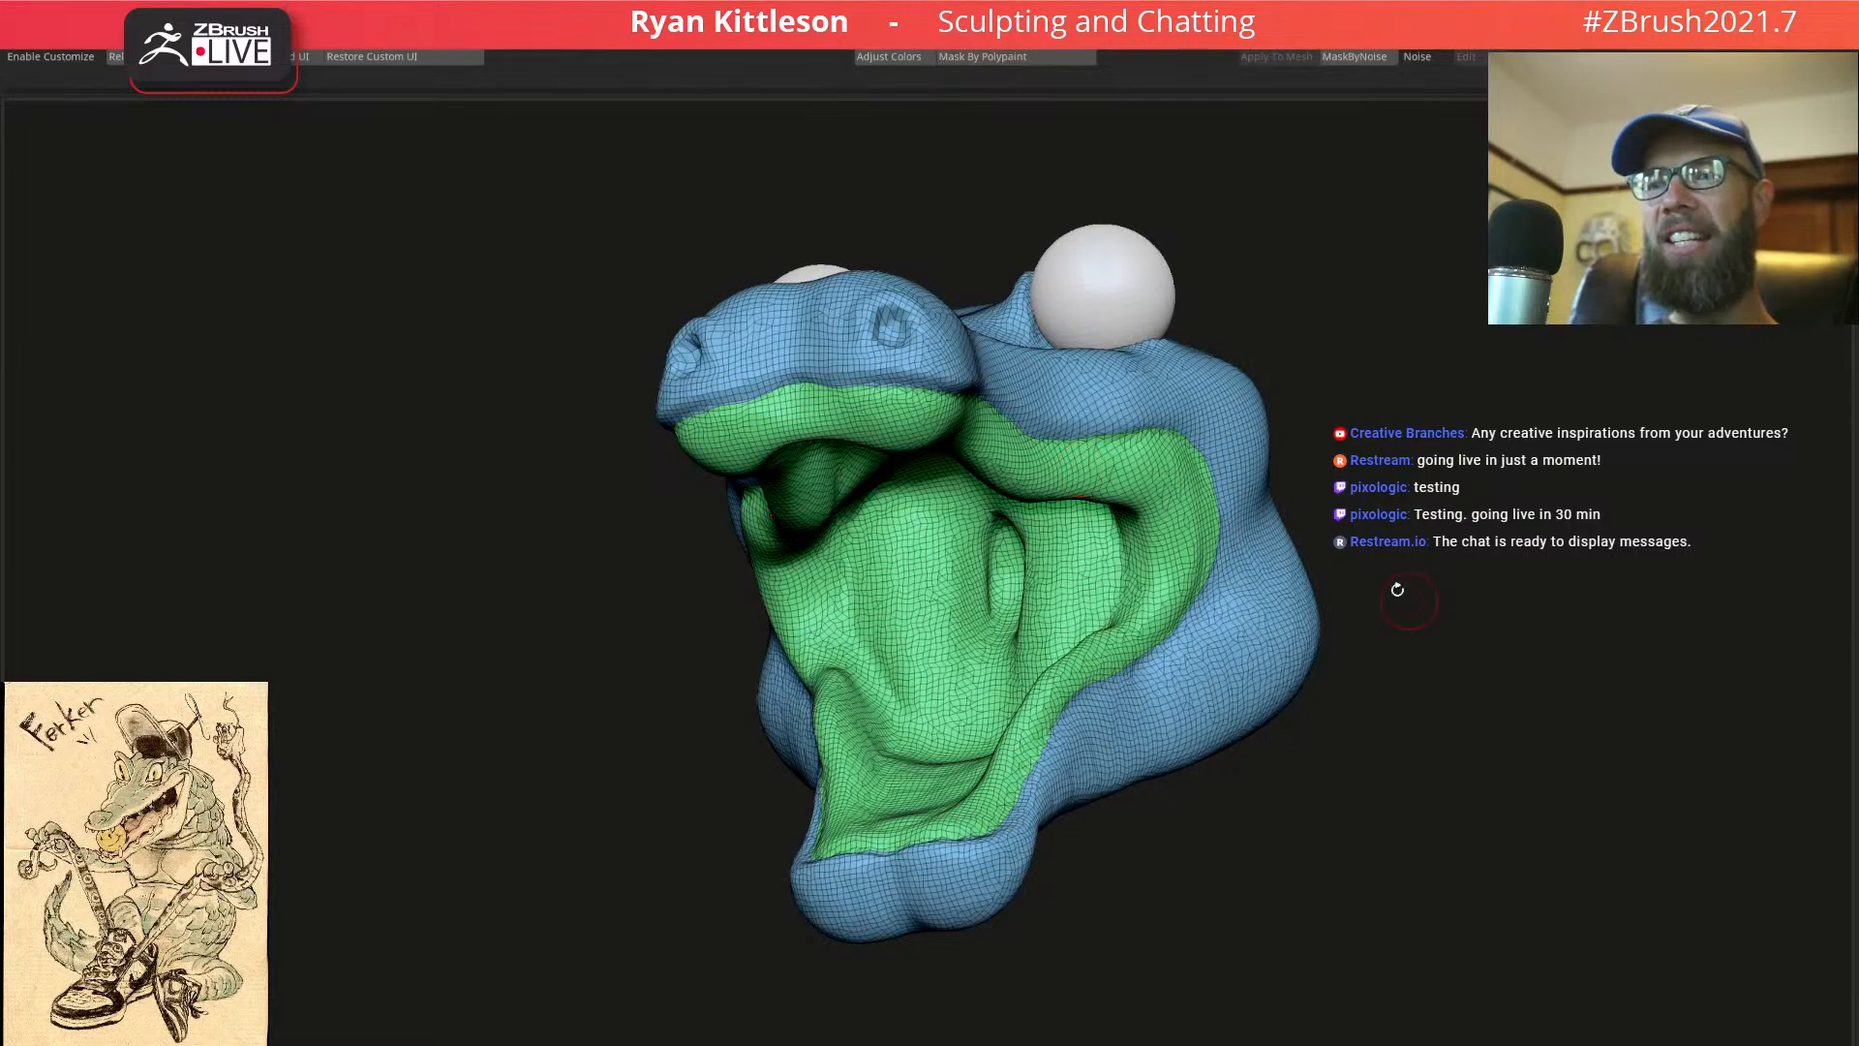
{"action": "right_click_drag", "start_coordinate": [1205, 513], "coordinate": [1036, 504]}
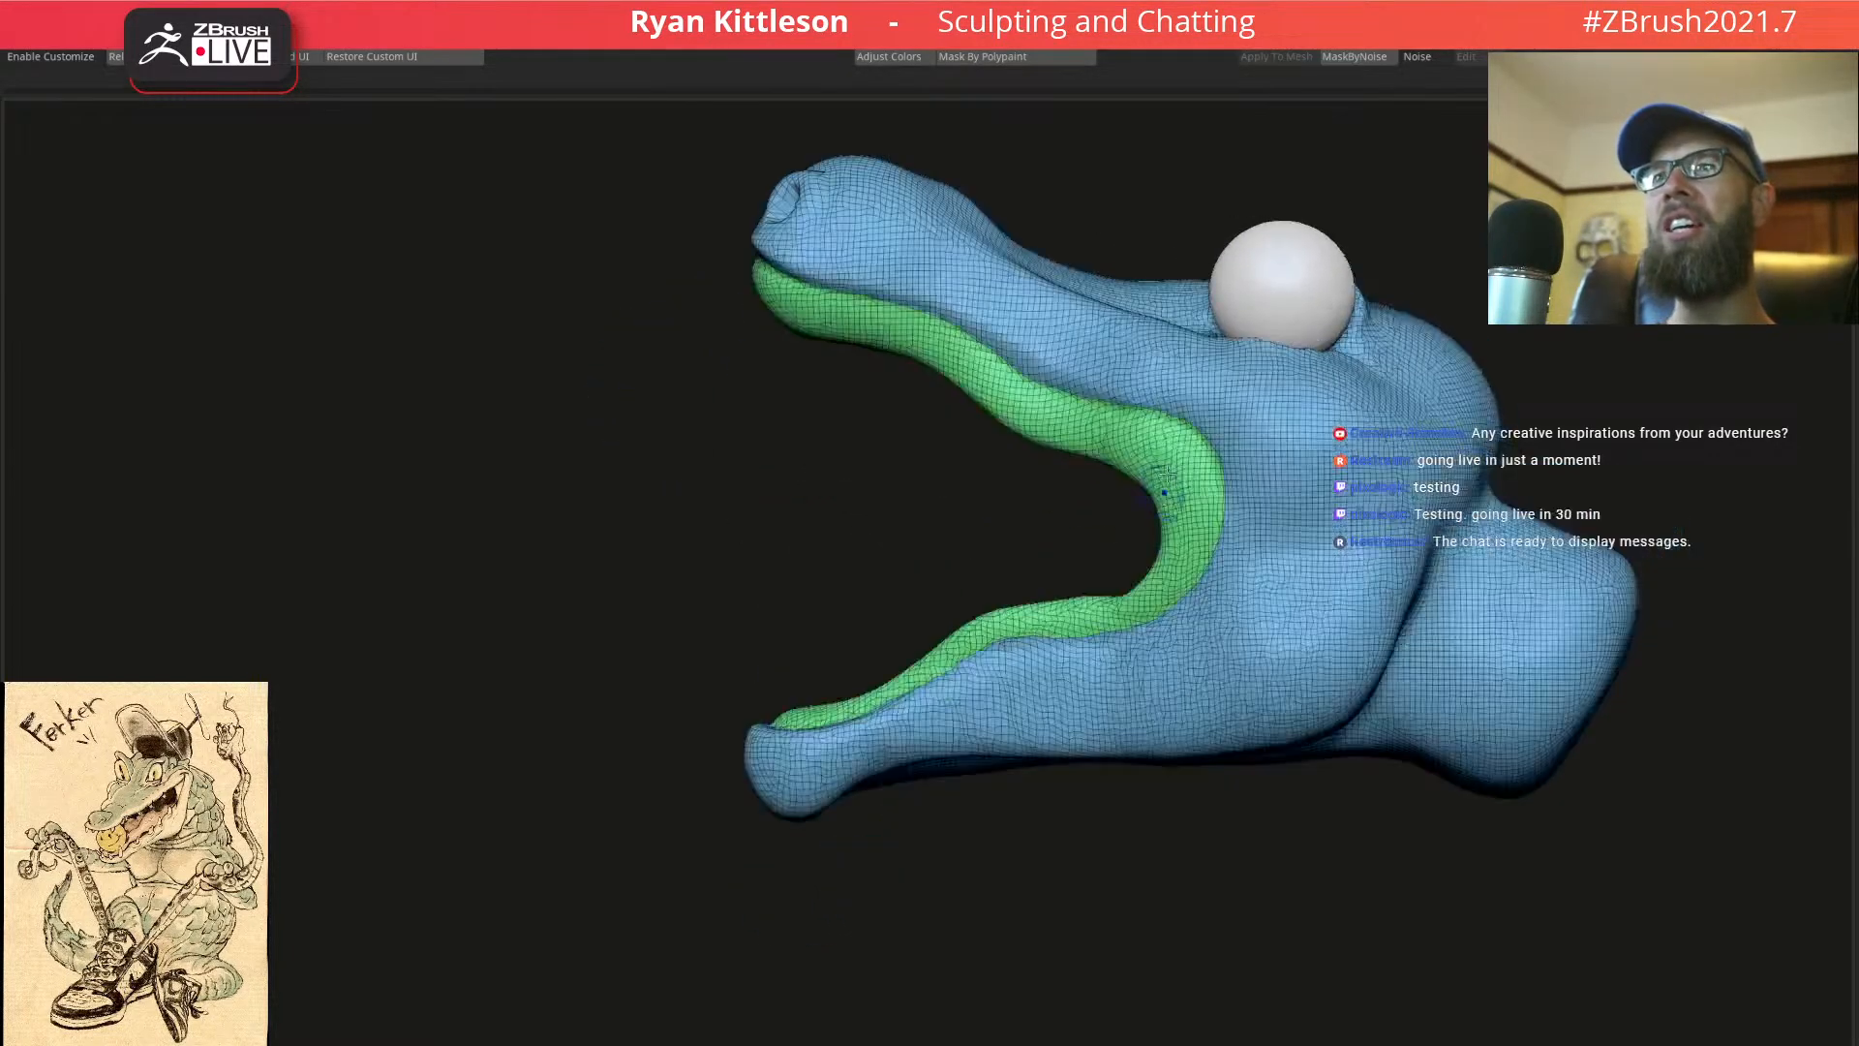
{"action": "right_click_drag", "start_coordinate": [1107, 448], "coordinate": [1107, 419], "text": "ctrl"}
{"action": "right_click_drag", "start_coordinate": [888, 515], "coordinate": [1052, 466]}
{"action": "key", "text": "f"}
{"action": "right_click_drag", "start_coordinate": [1079, 522], "coordinate": [1064, 578]}
{"action": "right_click_drag", "start_coordinate": [921, 581], "coordinate": [1038, 566]}
{"action": "key", "text": "f"}
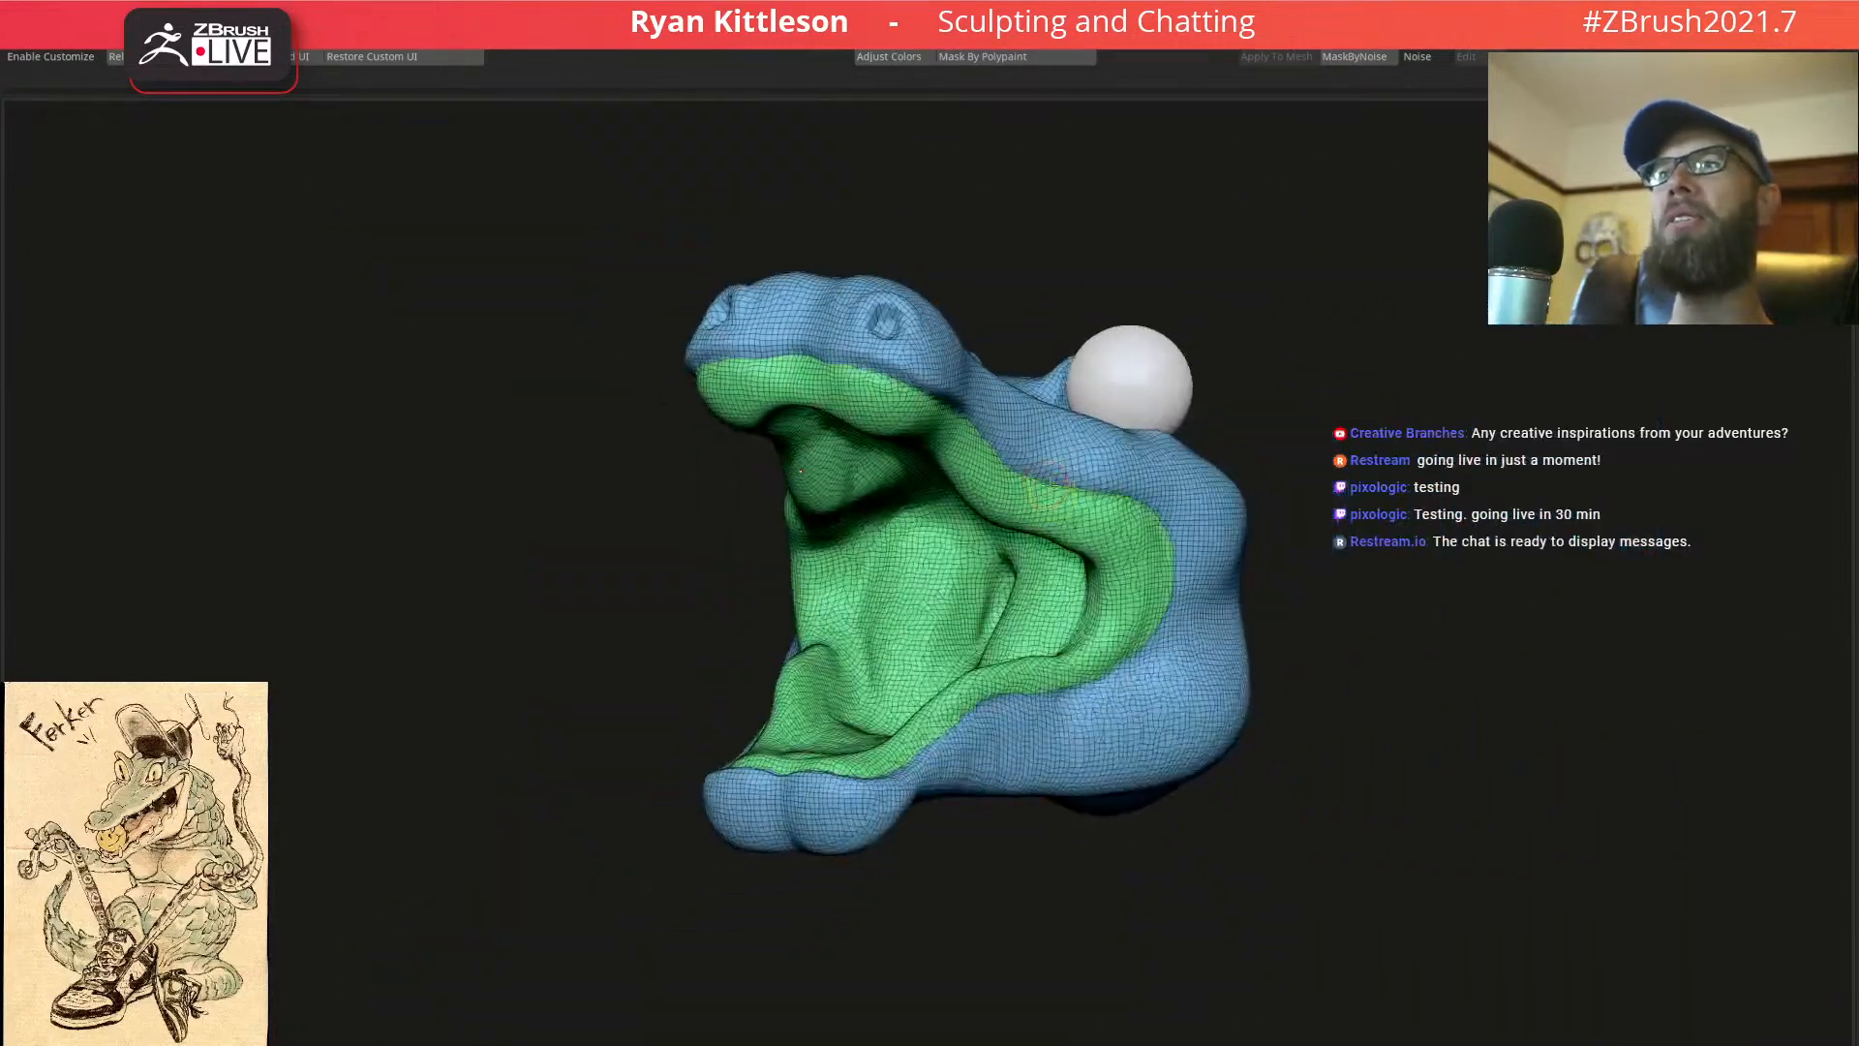
{"action": "right_click_drag", "start_coordinate": [930, 502], "coordinate": [966, 508], "text": "shift"}
{"action": "right_click_drag", "start_coordinate": [779, 528], "coordinate": [870, 532]}
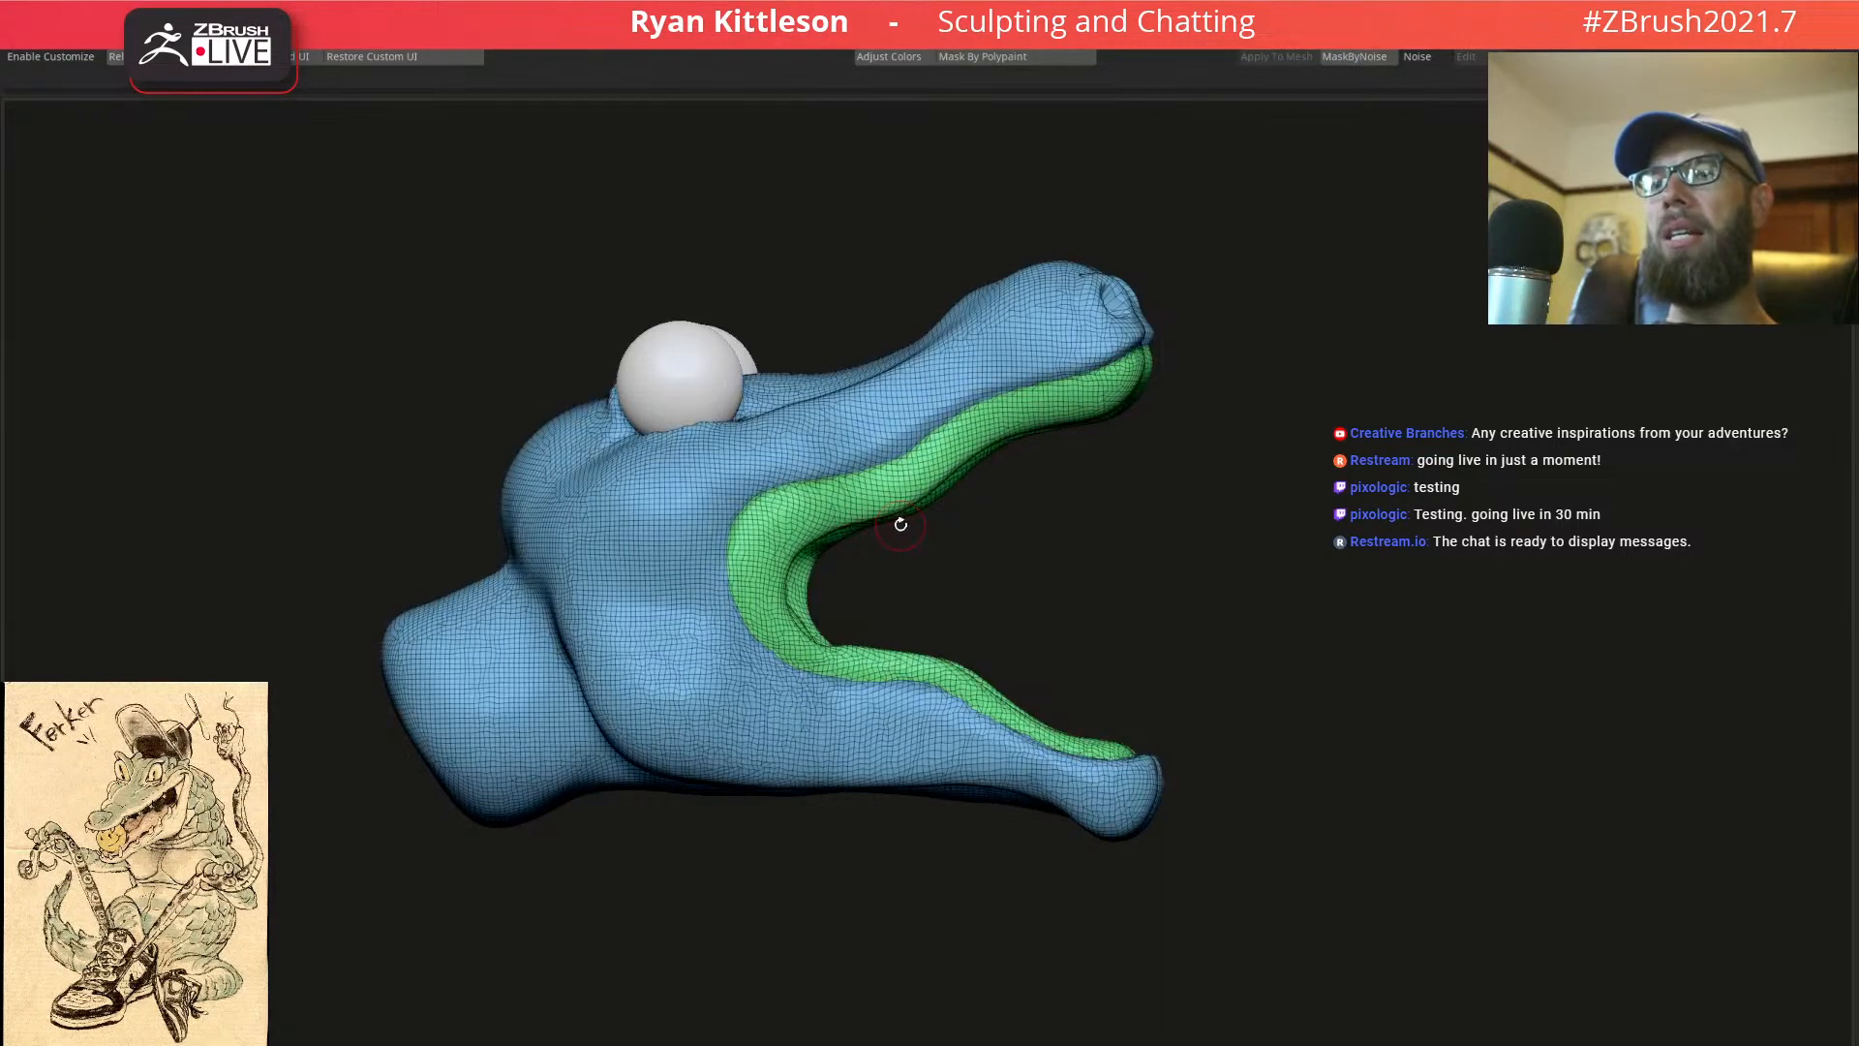
{"action": "right_click_drag", "start_coordinate": [1027, 414], "coordinate": [892, 443]}
{"action": "right_click_drag", "start_coordinate": [1172, 472], "coordinate": [759, 543], "text": "alt"}
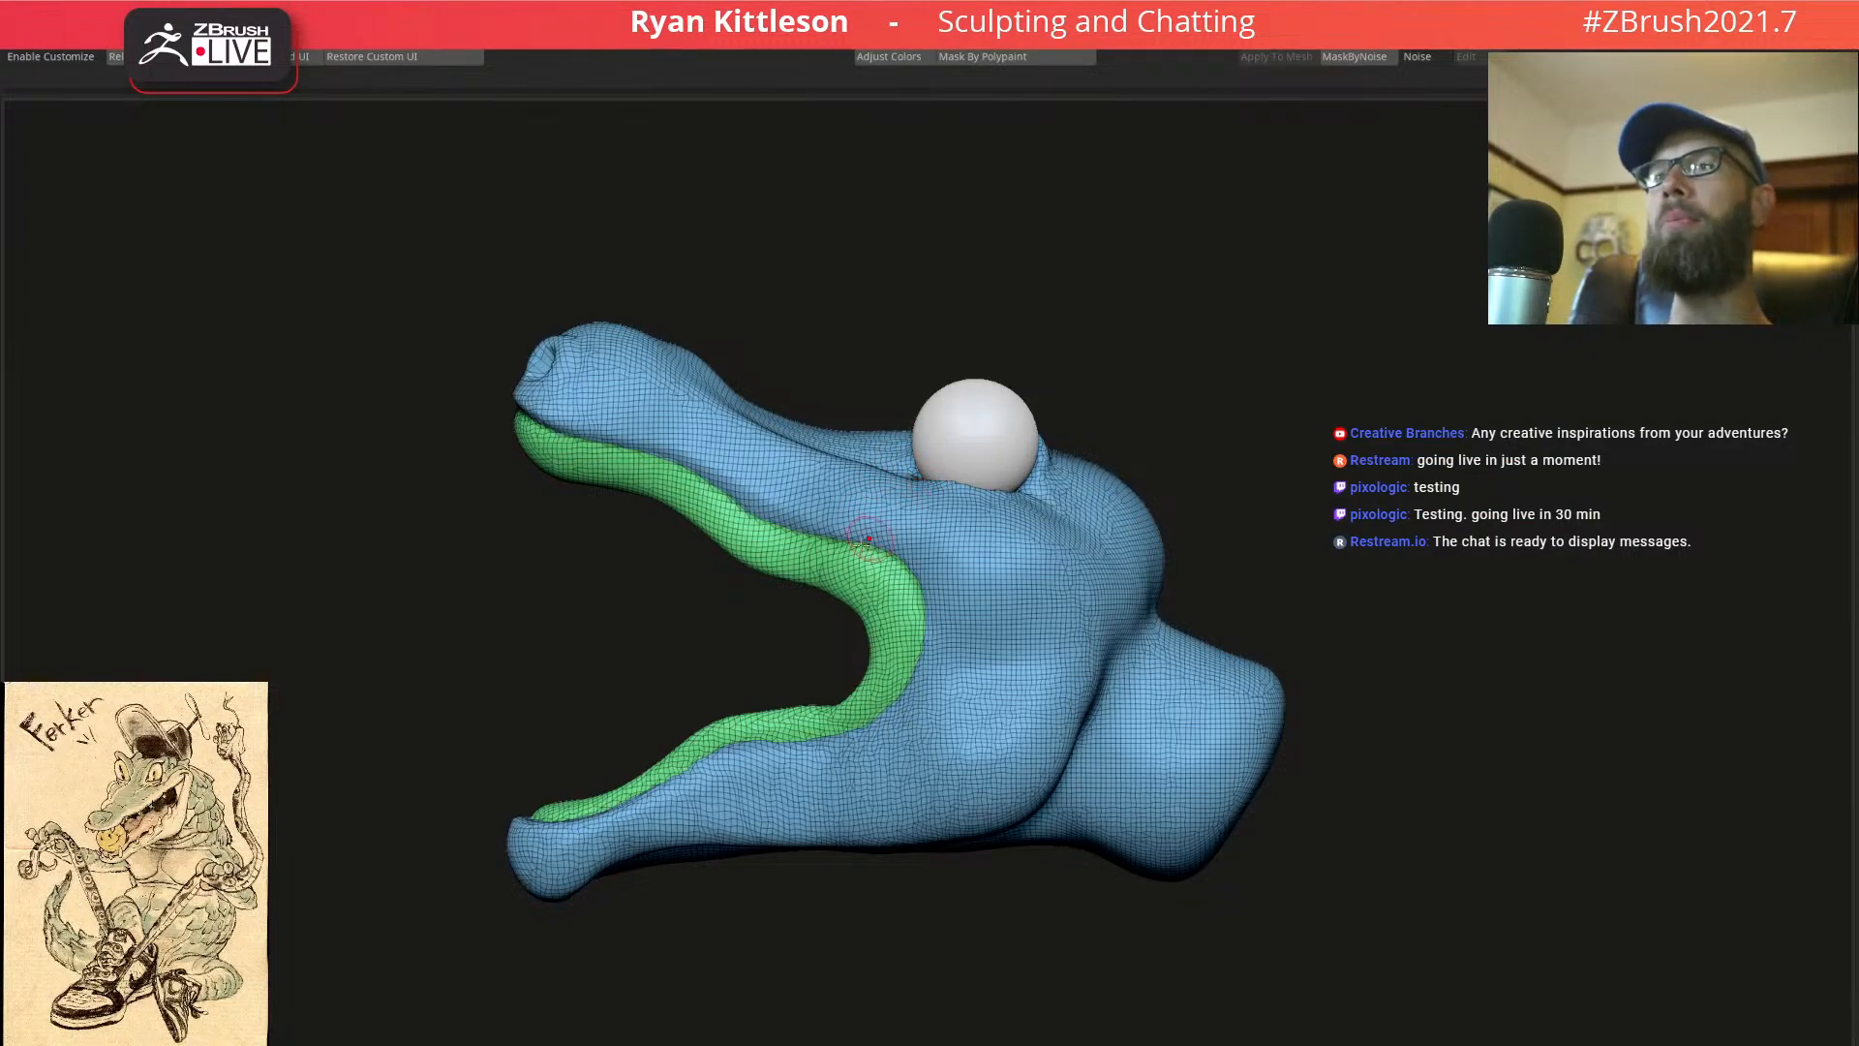
{"action": "left_click_drag", "start_coordinate": [632, 713], "coordinate": [945, 608]}
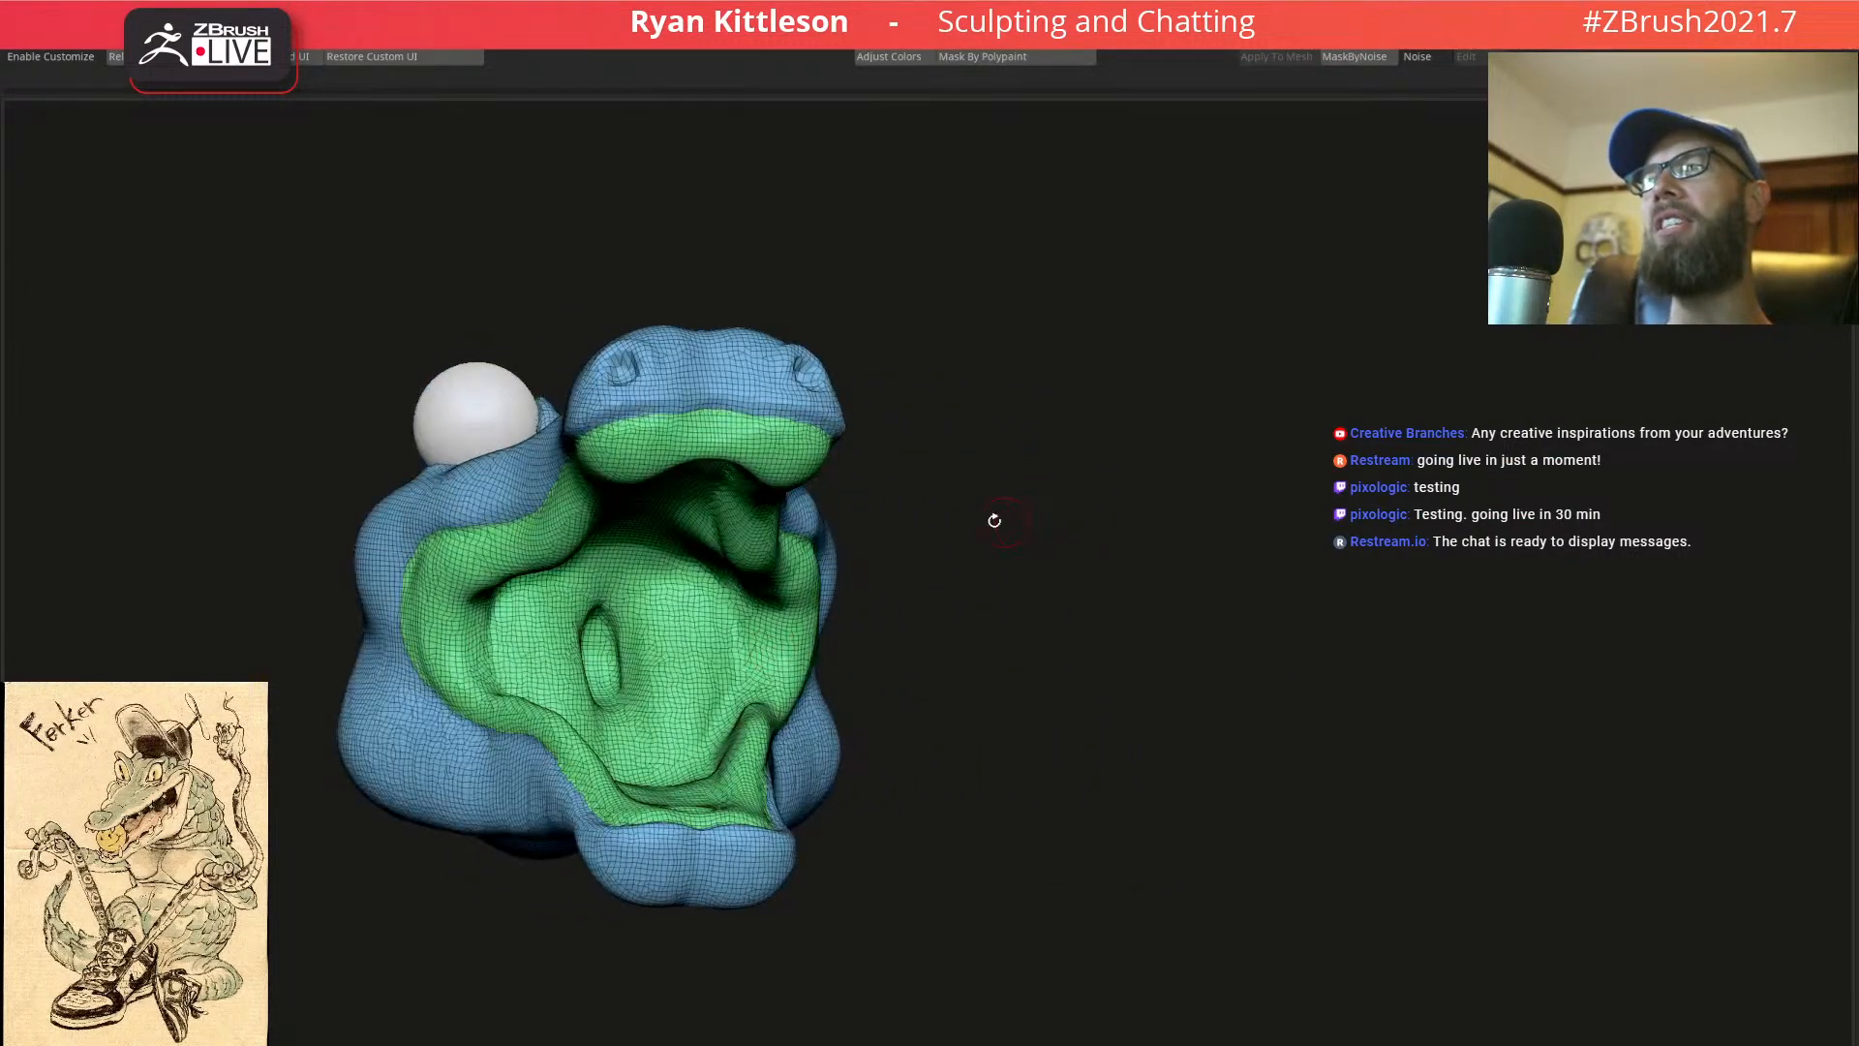
{"action": "left_click_drag", "start_coordinate": [1000, 521], "coordinate": [934, 509], "text": "shift"}
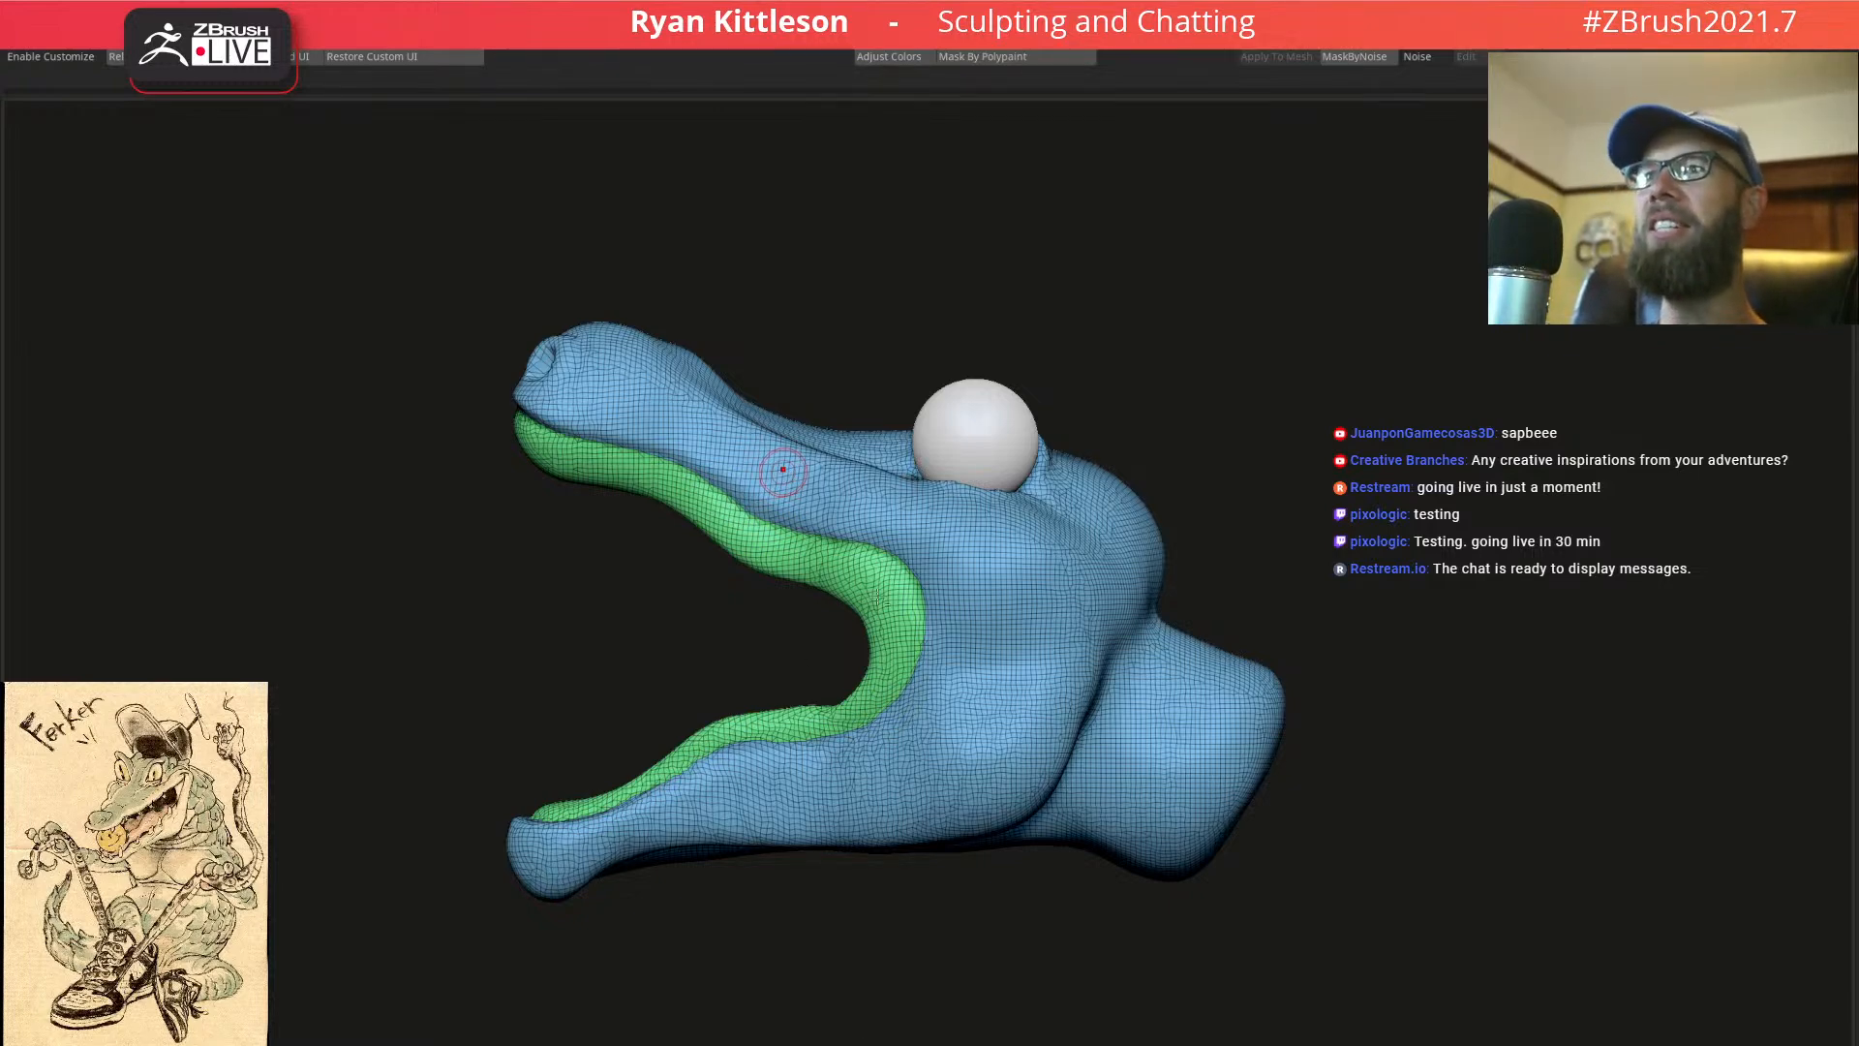
Mask the snake's eye sockets and make them a separate polygroup
{"action": "right_click_drag", "start_coordinate": [801, 565], "coordinate": [949, 573]}
{"action": "right_click_drag", "start_coordinate": [798, 557], "coordinate": [658, 509], "text": "alt"}
{"action": "right_click_drag", "start_coordinate": [879, 484], "coordinate": [995, 475]}
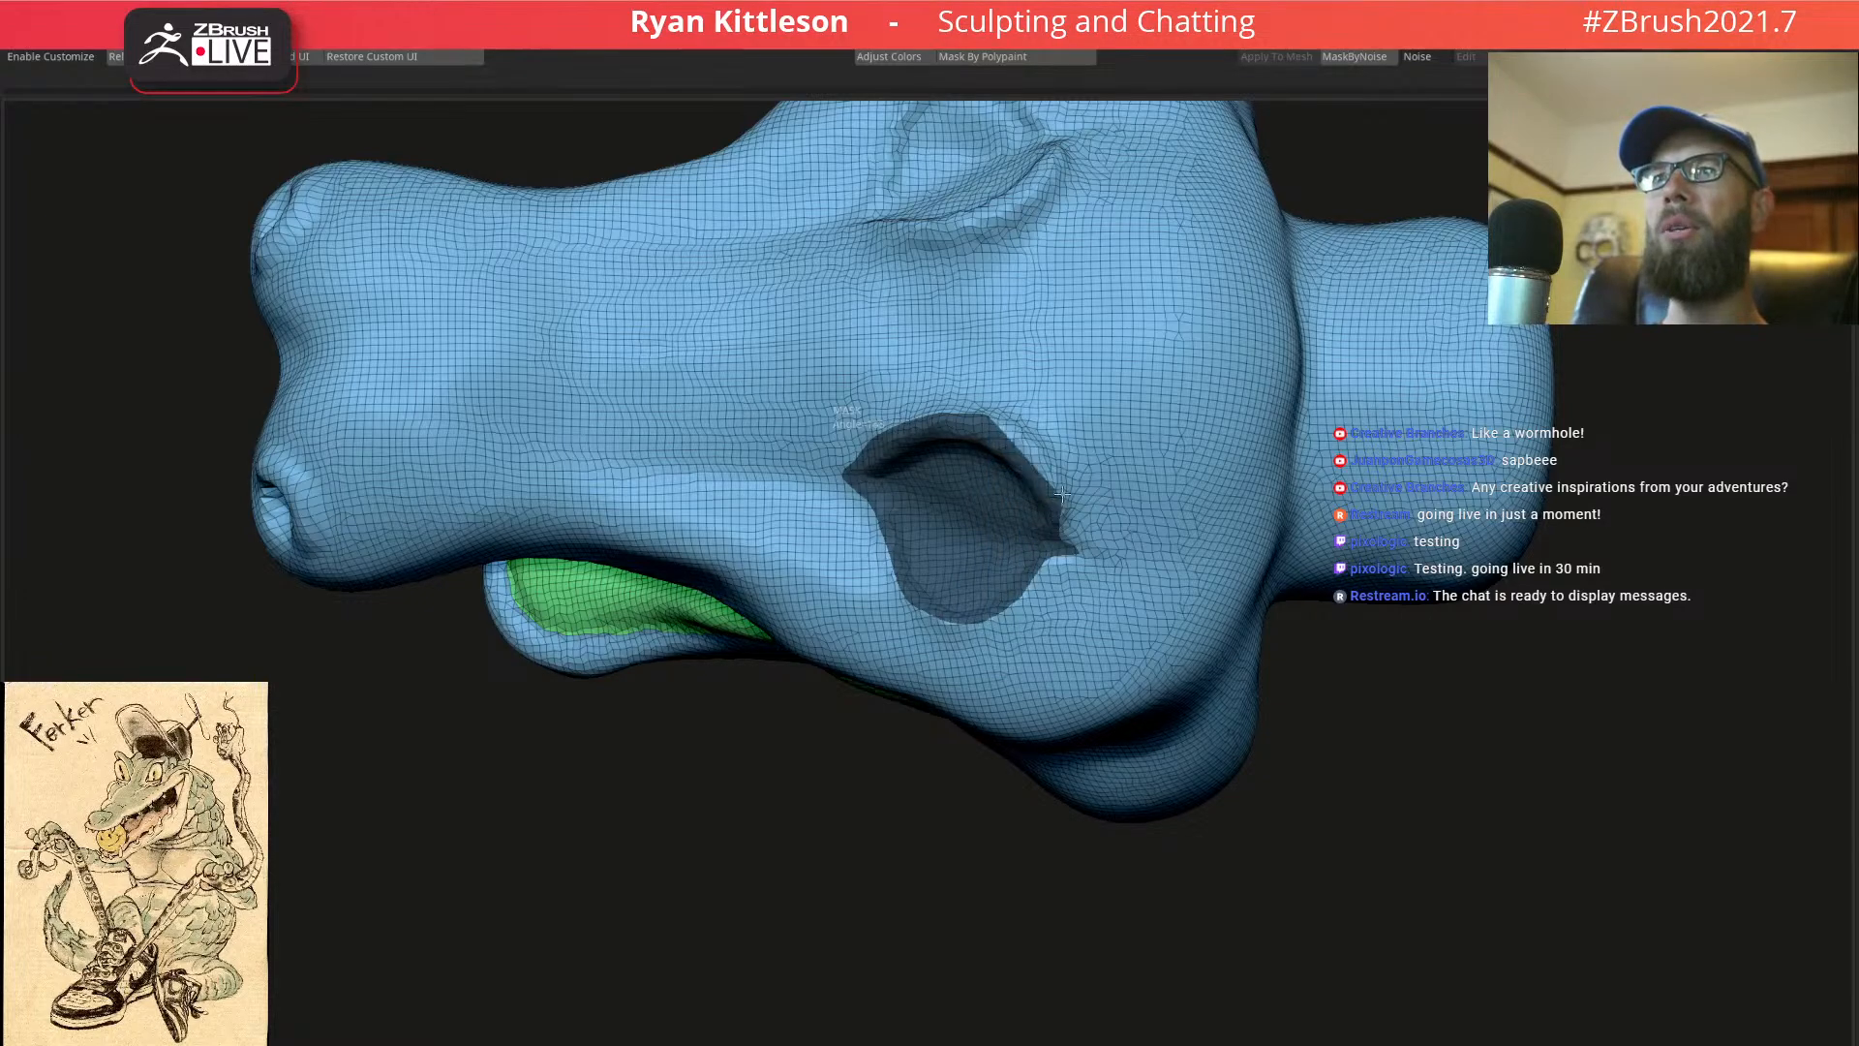
{"action": "left_click_drag", "start_coordinate": [1024, 435], "coordinate": [1026, 438], "text": "ctrl"}
{"action": "mouse_move", "coordinate": [1085, 610]}
{"action": "right_mouse_down"}
{"action": "mouse_move", "coordinate": [1058, 523]}
{"action": "mouse_move", "coordinate": [1046, 609]}
{"action": "mouse_move", "coordinate": [1026, 465]}
{"action": "mouse_move", "coordinate": [959, 518]}
{"action": "mouse_move", "coordinate": [972, 545]}
{"action": "right_mouse_up"}
{"action": "key", "text": "ctrl+w"}
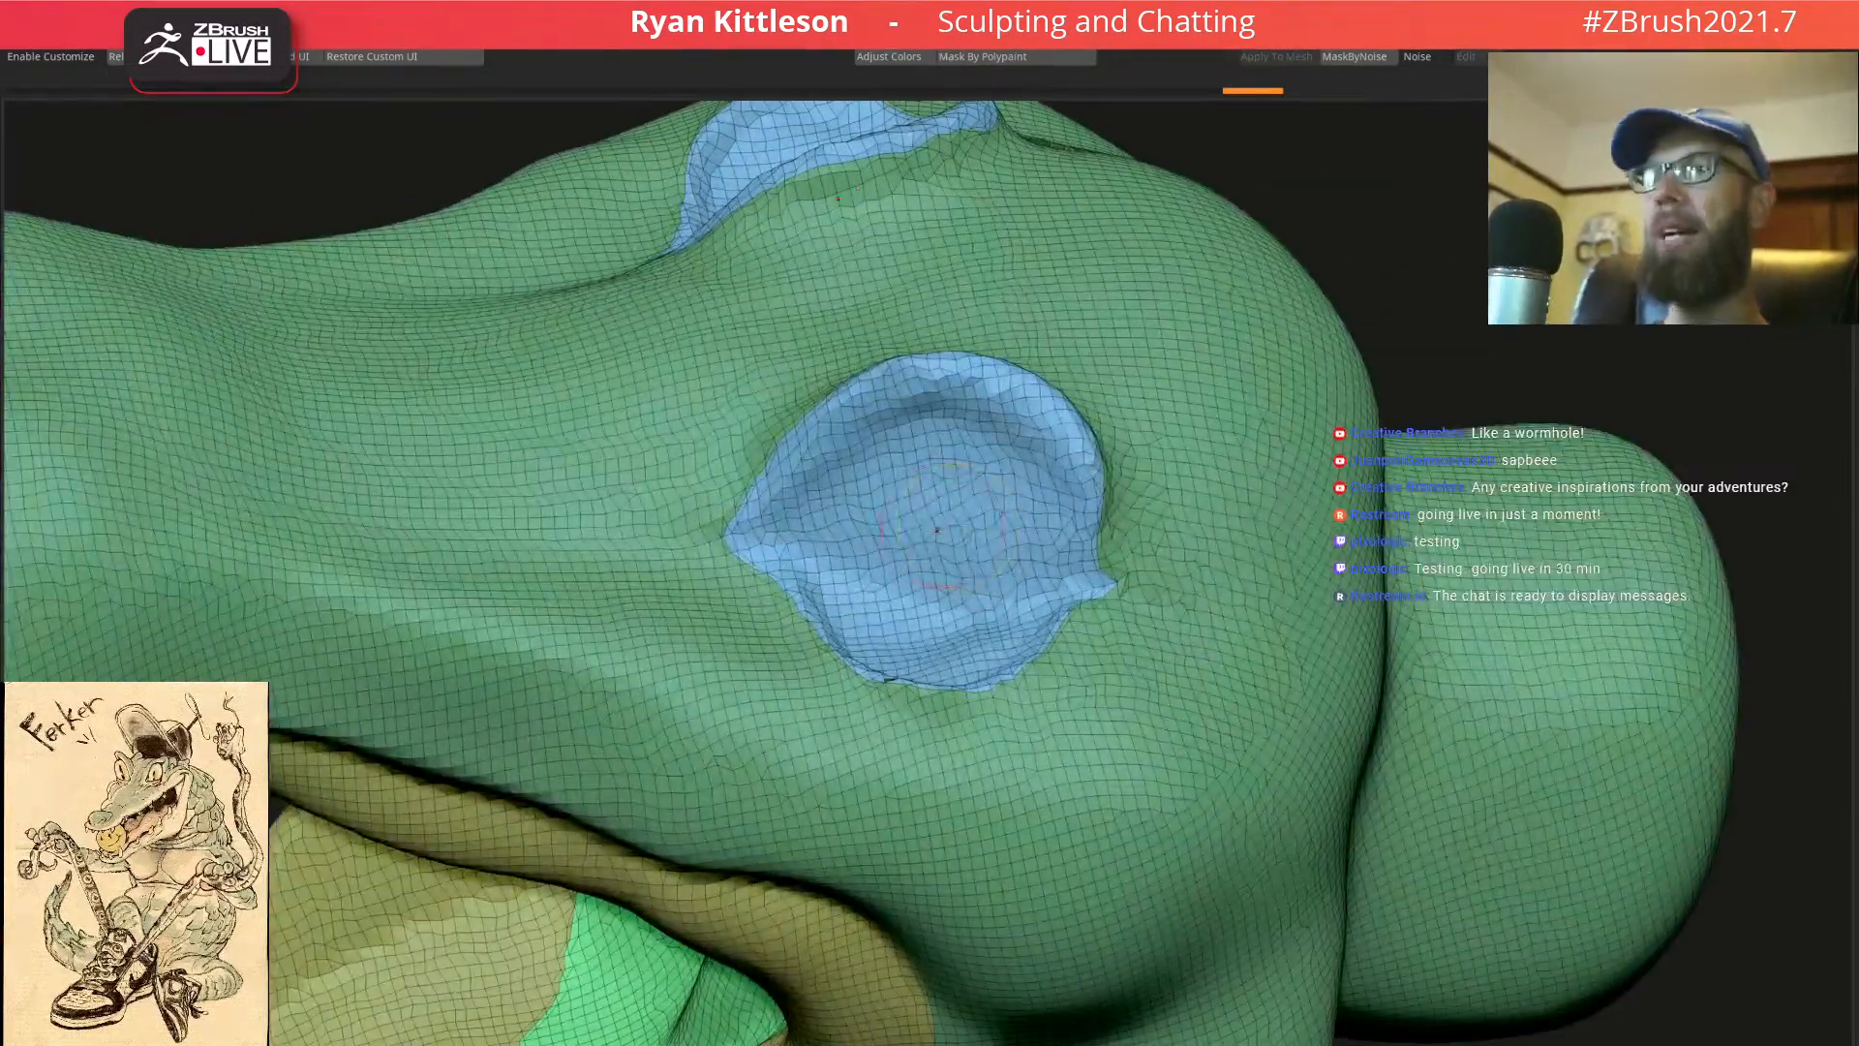
Mask a small oval at the centre of the eye socket and assign it a separate polygroup
{"action": "mouse_move", "coordinate": [926, 520]}
{"action": "left_mouse_down"}
{"action": "mouse_move", "coordinate": [924, 611]}
{"action": "mouse_move", "coordinate": [938, 546]}
{"action": "left_mouse_up"}
{"action": "right_click_drag", "start_coordinate": [938, 546], "coordinate": [978, 523]}
{"action": "key", "text": "ctrl+w"}
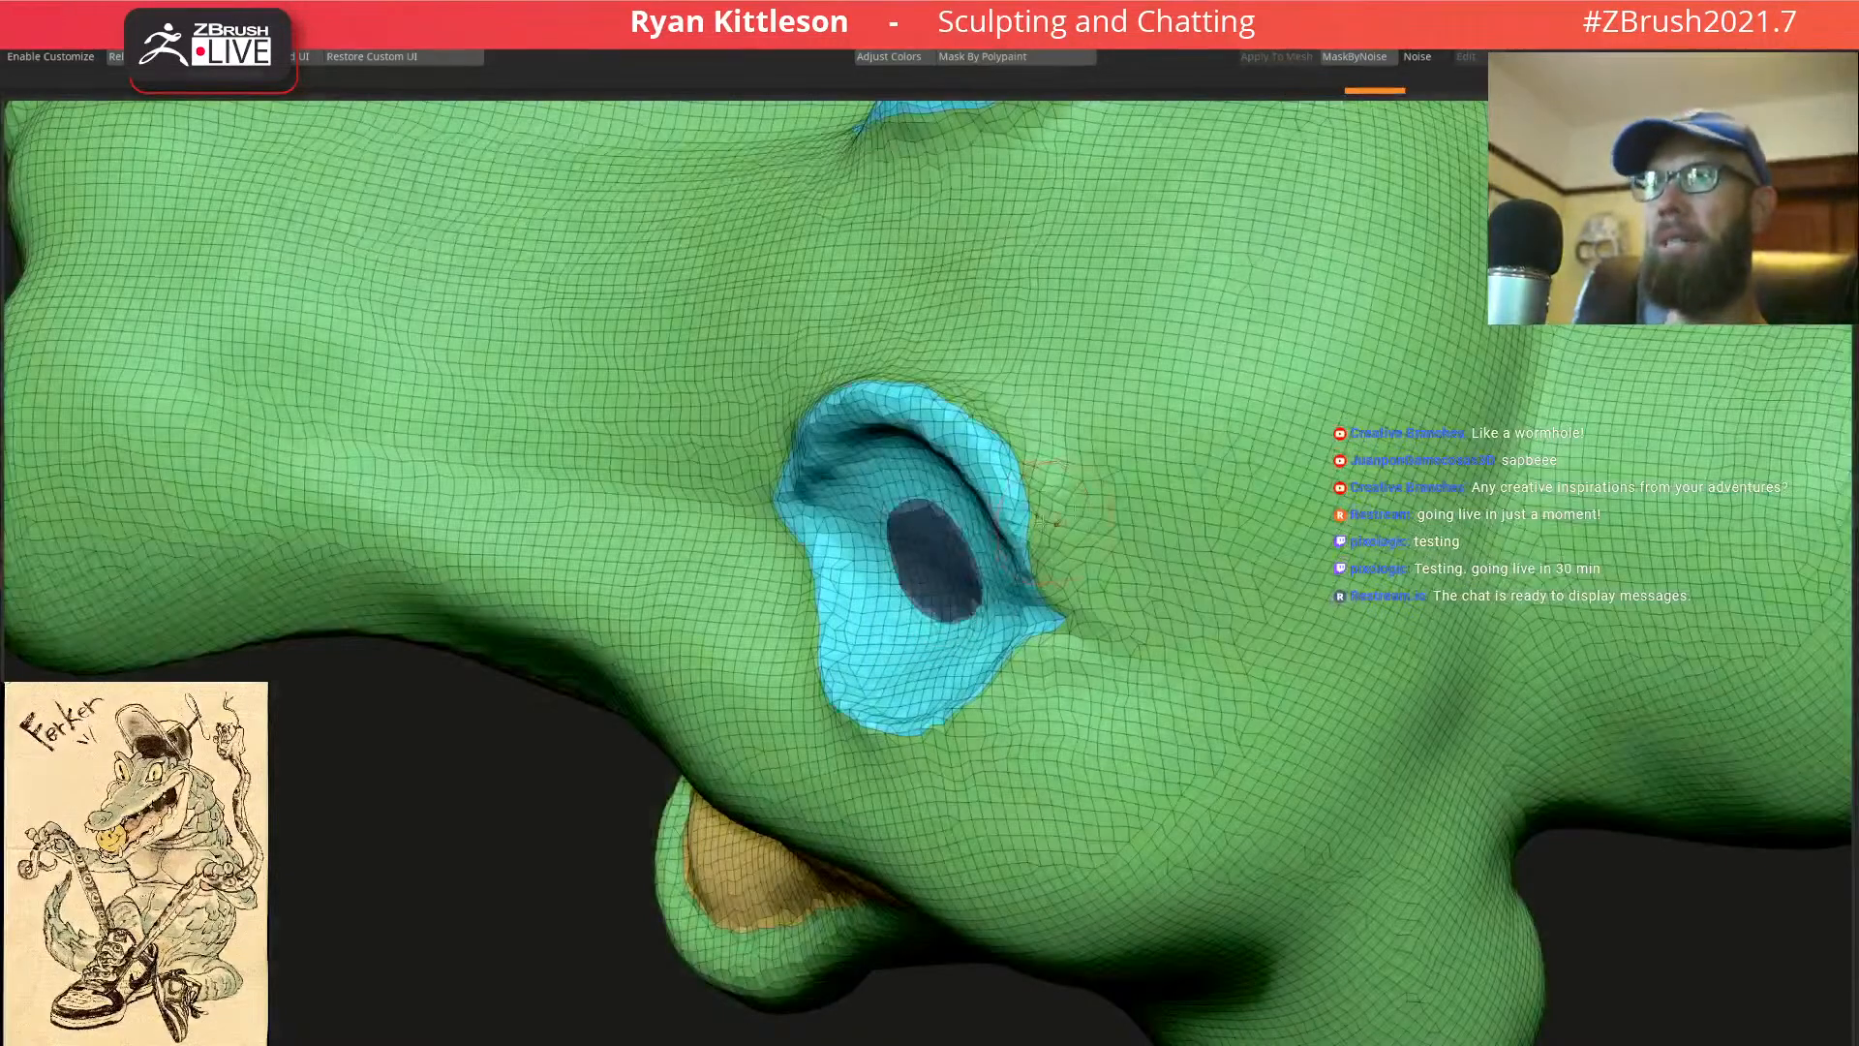
{"action": "key", "text": "ctrl+w"}
{"action": "key", "text": "f"}
{"action": "right_click_drag", "start_coordinate": [1111, 538], "coordinate": [1069, 610]}
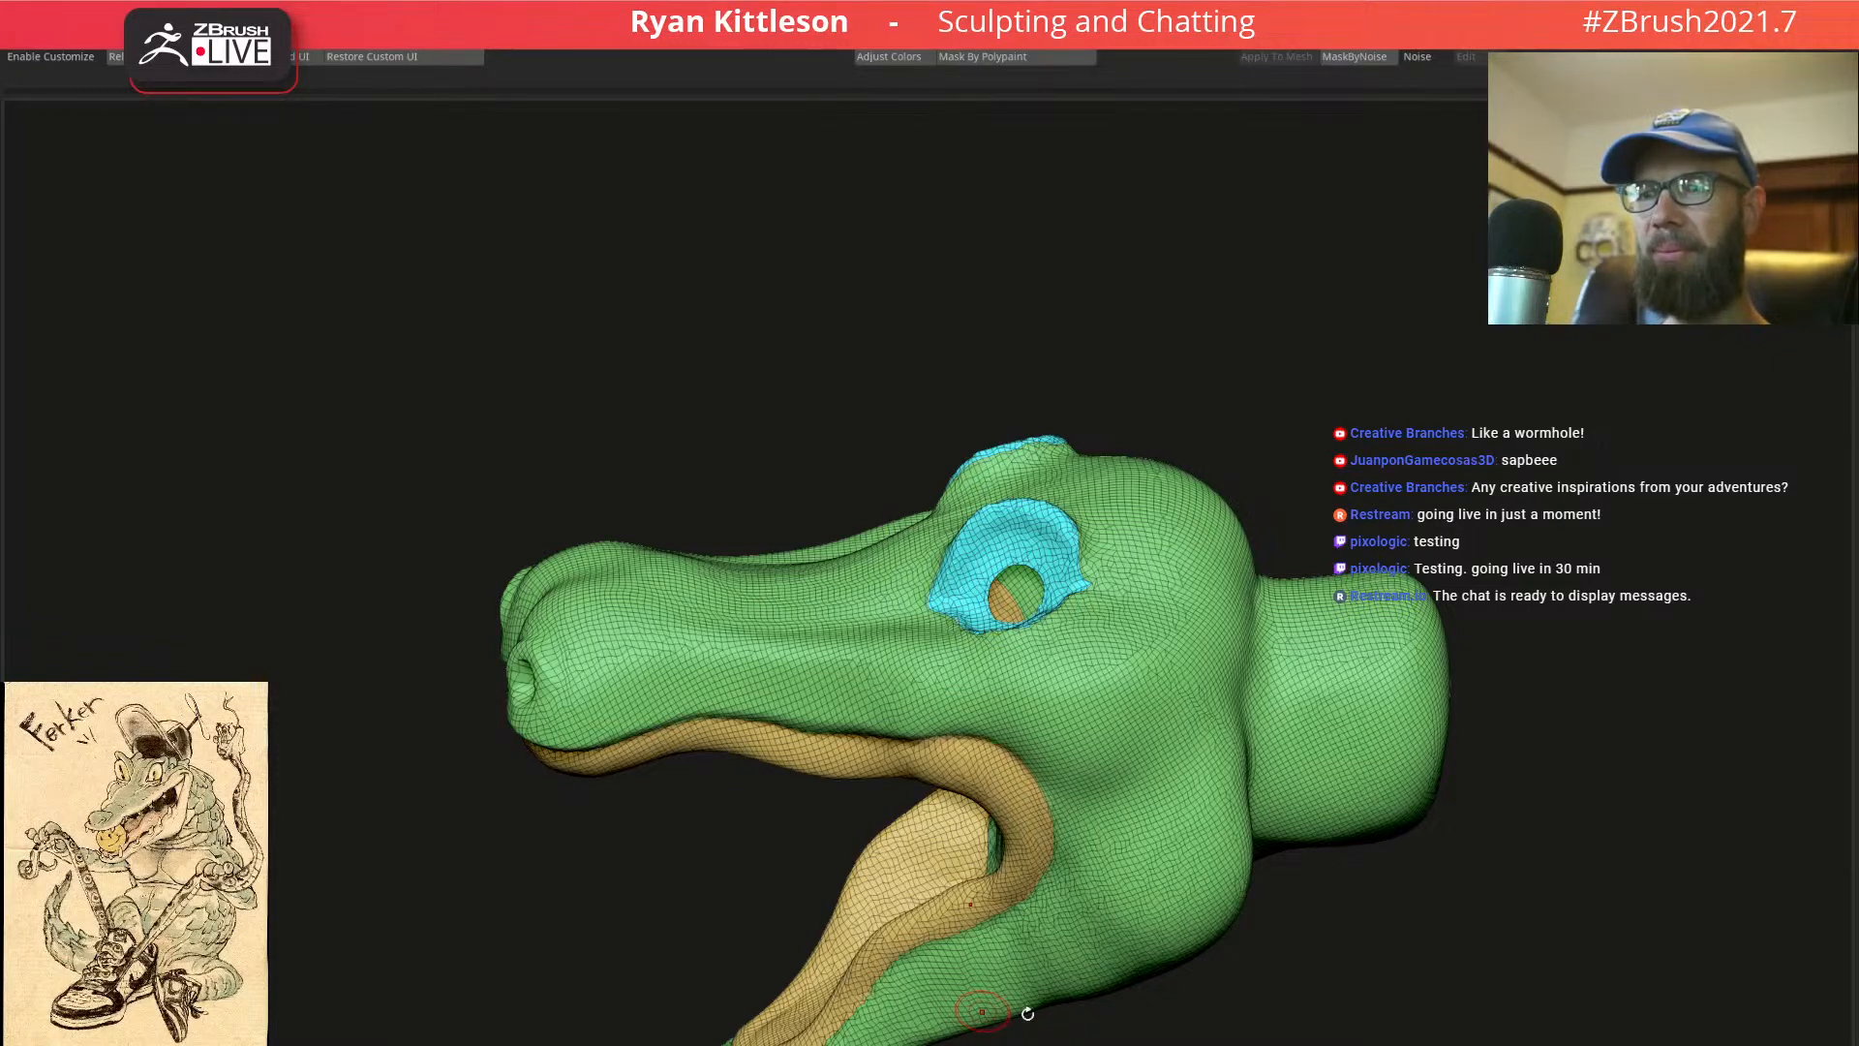
Isolate and mask the patch at the back of the mouth, assign it its own polygroup, and restore the full head
{"action": "right_click_drag", "start_coordinate": [848, 677], "coordinate": [899, 574]}
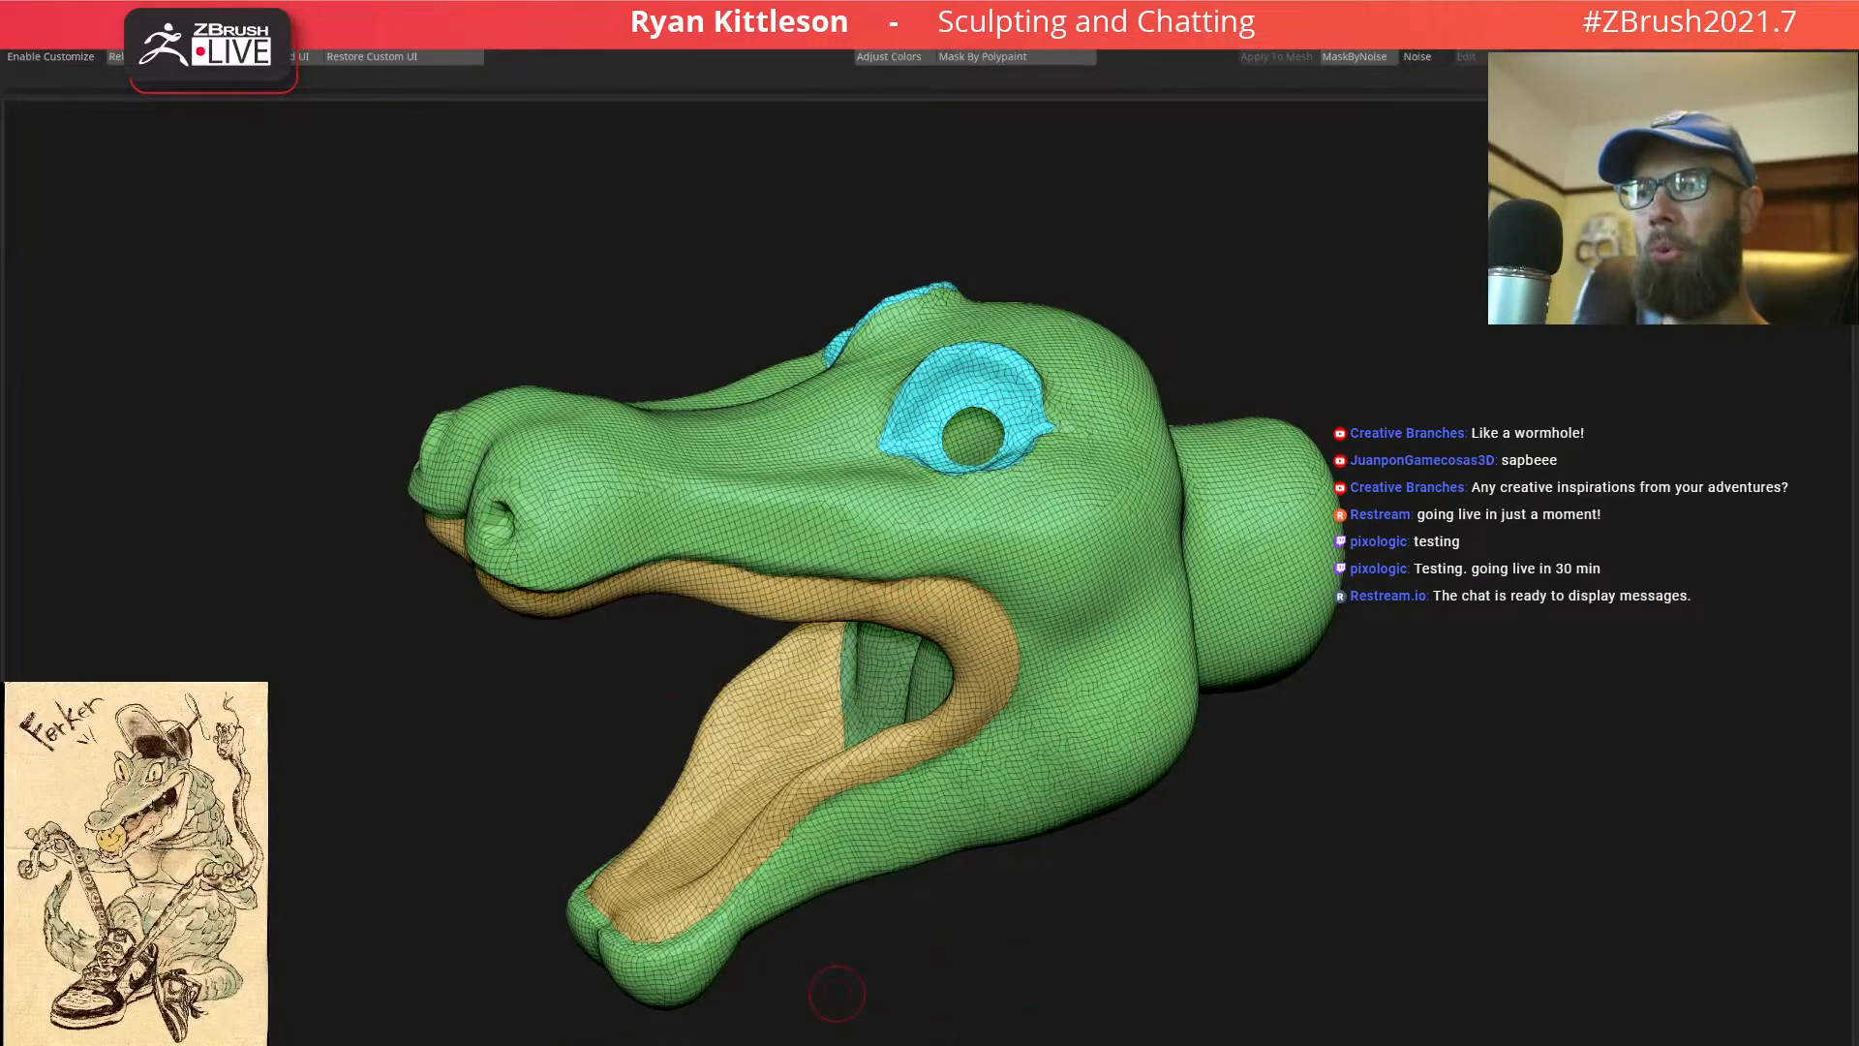
{"action": "mouse_move", "coordinate": [831, 528]}
{"action": "right_mouse_down"}
{"action": "mouse_move", "coordinate": [954, 620]}
{"action": "mouse_move", "coordinate": [979, 490]}
{"action": "mouse_move", "coordinate": [957, 562]}
{"action": "mouse_move", "coordinate": [1026, 547]}
{"action": "mouse_move", "coordinate": [944, 678]}
{"action": "mouse_move", "coordinate": [975, 411]}
{"action": "mouse_move", "coordinate": [981, 569]}
{"action": "mouse_move", "coordinate": [922, 576]}
{"action": "mouse_move", "coordinate": [824, 426]}
{"action": "mouse_move", "coordinate": [789, 436]}
{"action": "right_mouse_up"}
{"action": "left_click", "coordinate": [670, 722], "text": "ctrl+shift"}
{"action": "key", "text": "ctrl+w"}
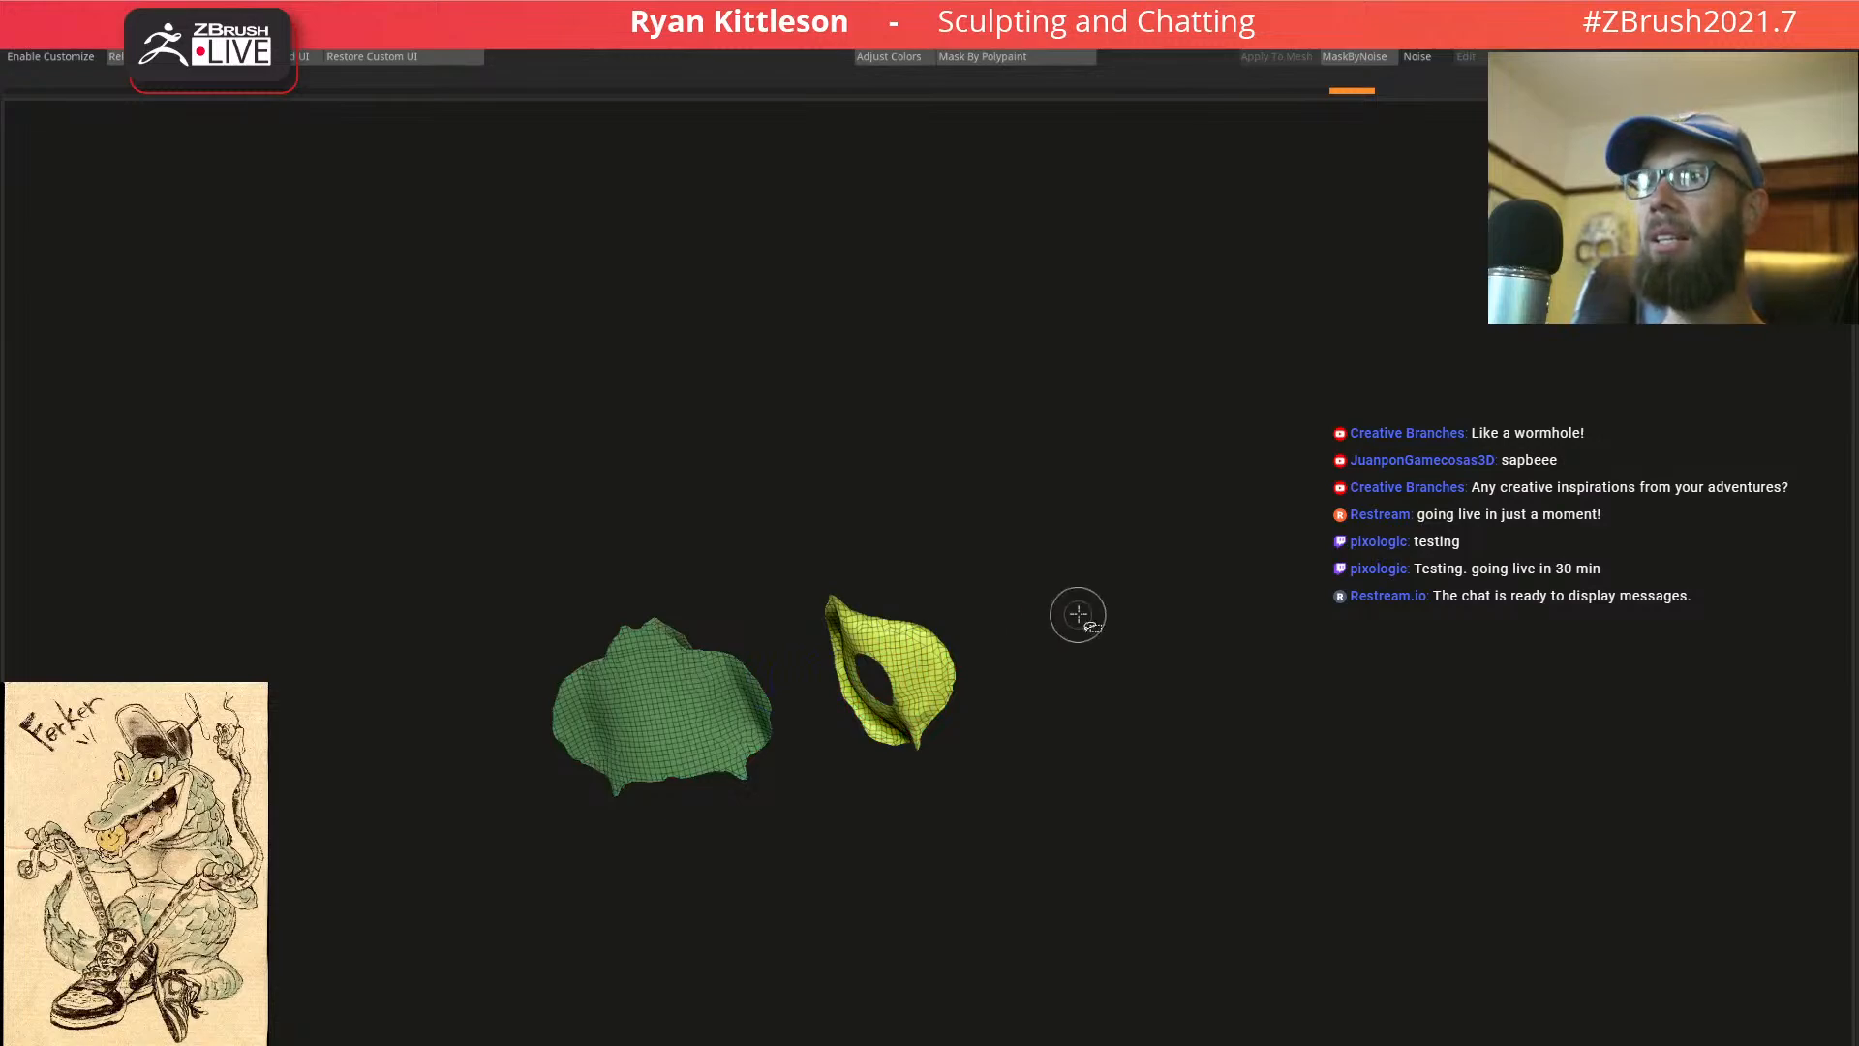
{"action": "left_click", "coordinate": [1078, 618], "text": "ctrl+shift"}
{"action": "right_click_drag", "start_coordinate": [724, 661], "coordinate": [755, 612], "text": "ctrl"}
{"action": "left_click", "coordinate": [756, 612], "text": "ctrl+shift"}
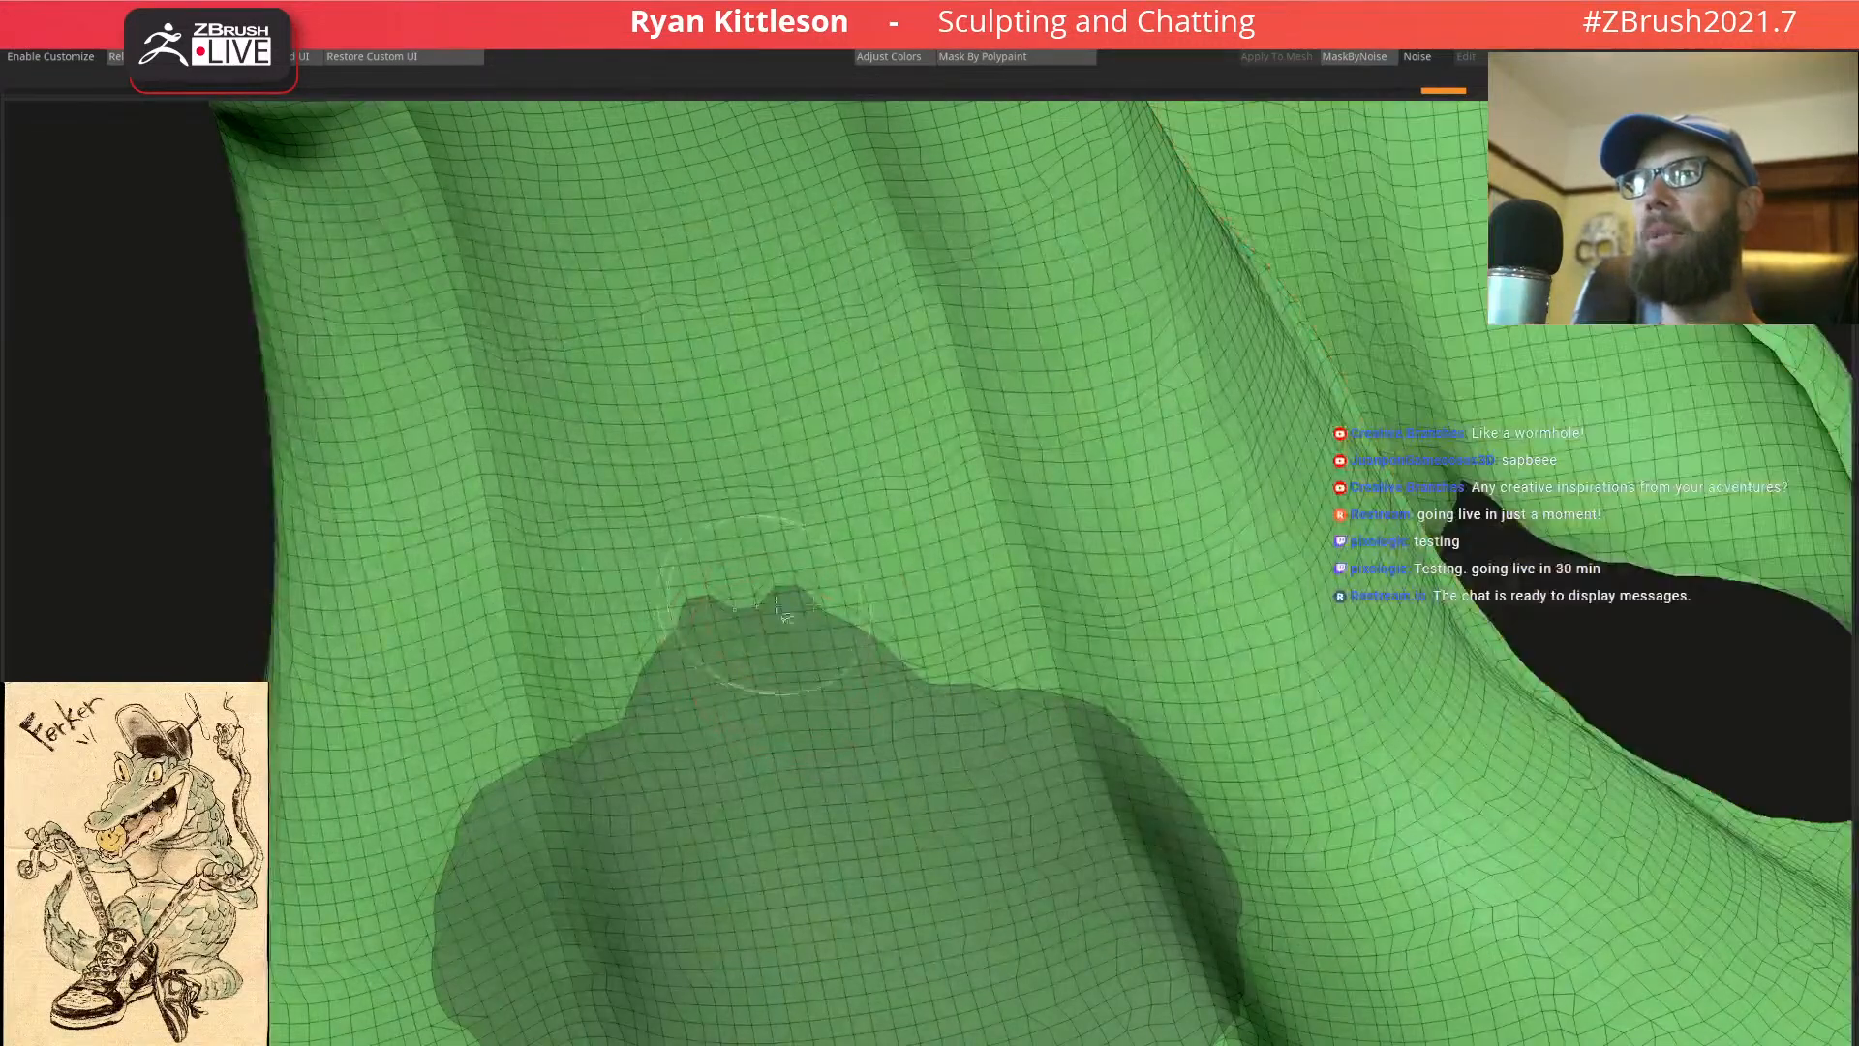
{"action": "key", "text": "ctrl+w"}
{"action": "key", "text": "f"}
{"action": "left_click", "coordinate": [537, 652], "text": "ctrl+shift"}
{"action": "right_click_drag", "start_coordinate": [552, 652], "coordinate": [697, 823]}
{"action": "right_click_drag", "start_coordinate": [997, 669], "coordinate": [1012, 804], "text": "ctrl"}
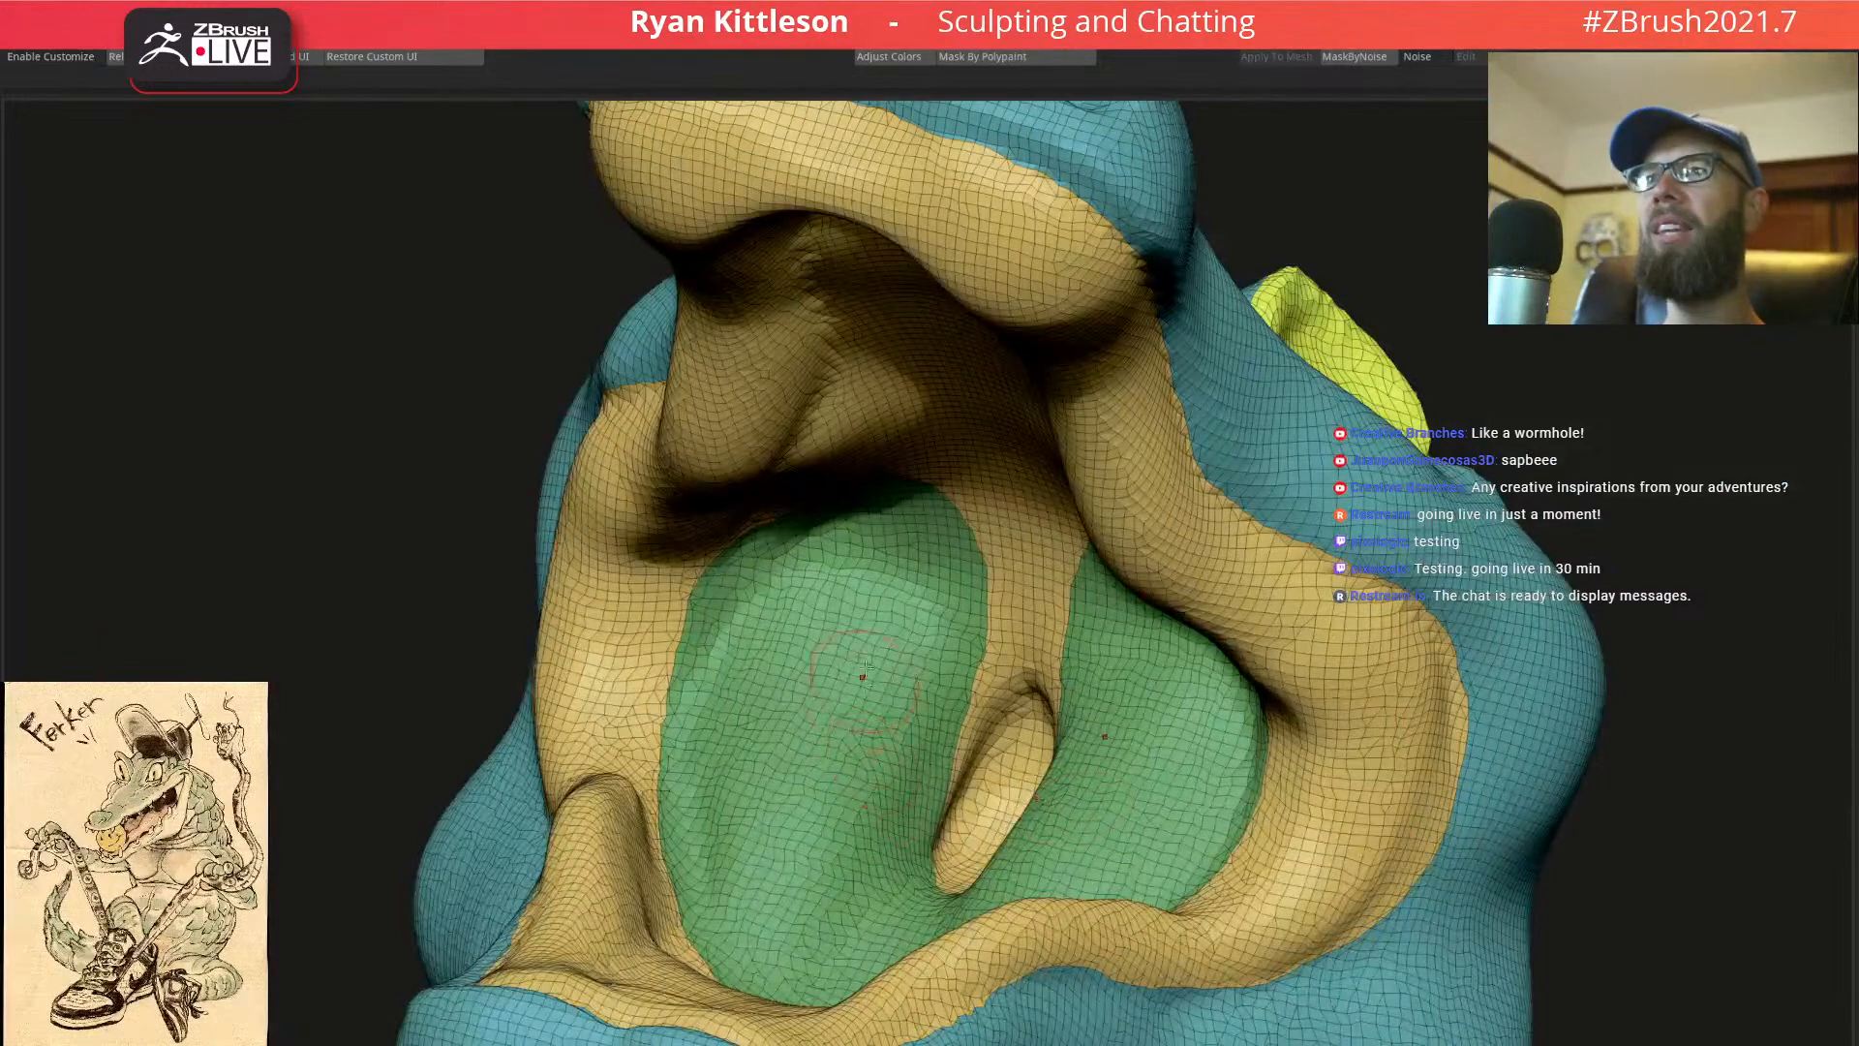
Isolate the mouth interior, merge its patches into a single polygroup, and show the full head again
{"action": "left_click", "coordinate": [987, 564], "text": "ctrl+shift"}
{"action": "key", "text": "ctrl+w"}
{"action": "left_click", "coordinate": [341, 685], "text": "ctrl+shift"}
Mask the neck stump at the back of the snake head and make it a separate polygroup
{"action": "right_click_drag", "start_coordinate": [1085, 736], "coordinate": [961, 550], "text": "ctrl"}
{"action": "right_click_drag", "start_coordinate": [1085, 546], "coordinate": [834, 543], "text": "alt"}
{"action": "key", "text": "alt+s"}
{"action": "mouse_move", "coordinate": [1094, 543]}
{"action": "right_mouse_down"}
{"action": "mouse_move", "coordinate": [946, 478]}
{"action": "mouse_move", "coordinate": [1137, 531]}
{"action": "mouse_move", "coordinate": [1078, 618]}
{"action": "mouse_move", "coordinate": [1153, 644]}
{"action": "mouse_move", "coordinate": [1256, 628]}
{"action": "right_mouse_up"}
{"action": "key", "text": "alt+s"}
{"action": "mouse_move", "coordinate": [1267, 527]}
{"action": "left_mouse_down", "text": "ctrl"}
{"action": "mouse_move", "coordinate": [1070, 532]}
{"action": "mouse_move", "coordinate": [1403, 965]}
{"action": "left_mouse_up", "text": "ctrl"}
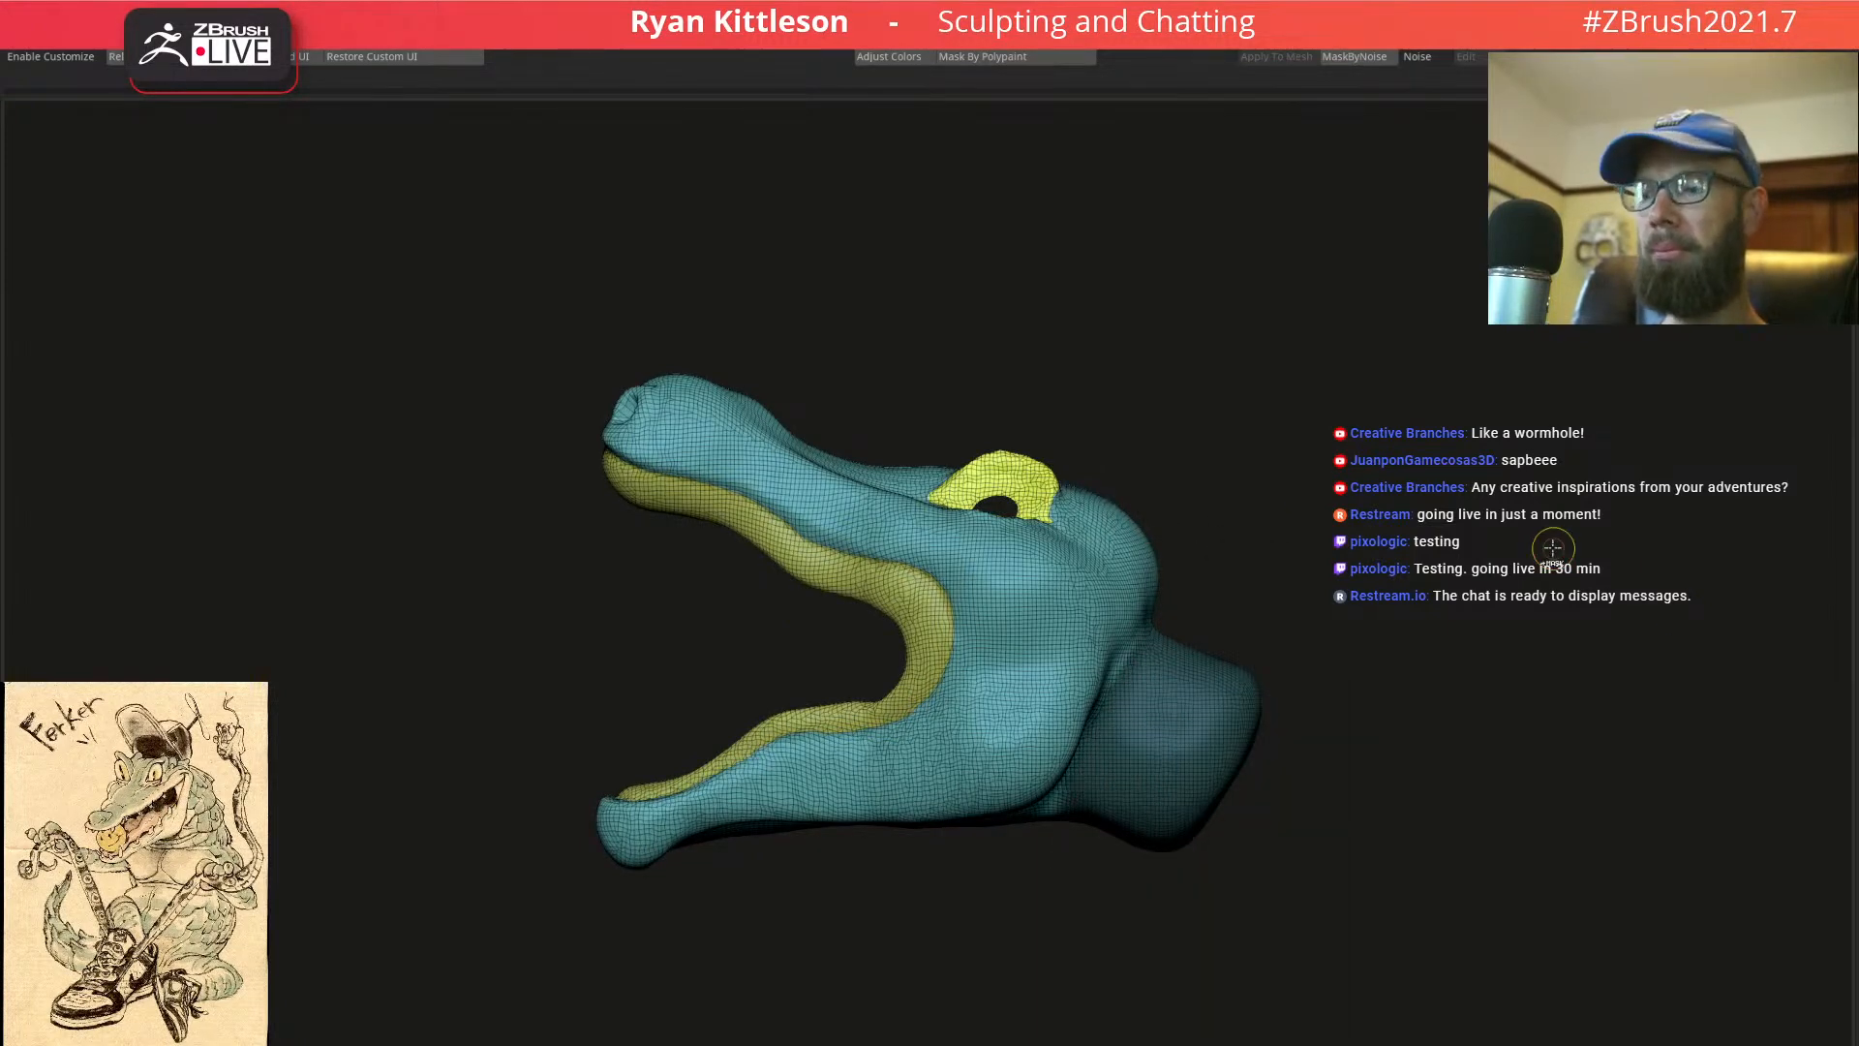
{"action": "key", "text": "ctrl+w"}
Isolate the mouth polygroup and mask its inner roof and floor, leaving the lip band around the edge unmasked
{"action": "mouse_move", "coordinate": [961, 518]}
{"action": "right_mouse_down"}
{"action": "mouse_move", "coordinate": [1009, 536]}
{"action": "mouse_move", "coordinate": [973, 542]}
{"action": "right_mouse_up"}
{"action": "mouse_move", "coordinate": [853, 701]}
{"action": "right_mouse_down"}
{"action": "mouse_move", "coordinate": [857, 597]}
{"action": "mouse_move", "coordinate": [845, 735]}
{"action": "mouse_move", "coordinate": [775, 811]}
{"action": "right_mouse_up"}
{"action": "left_click", "coordinate": [728, 818], "text": "ctrl+shift"}
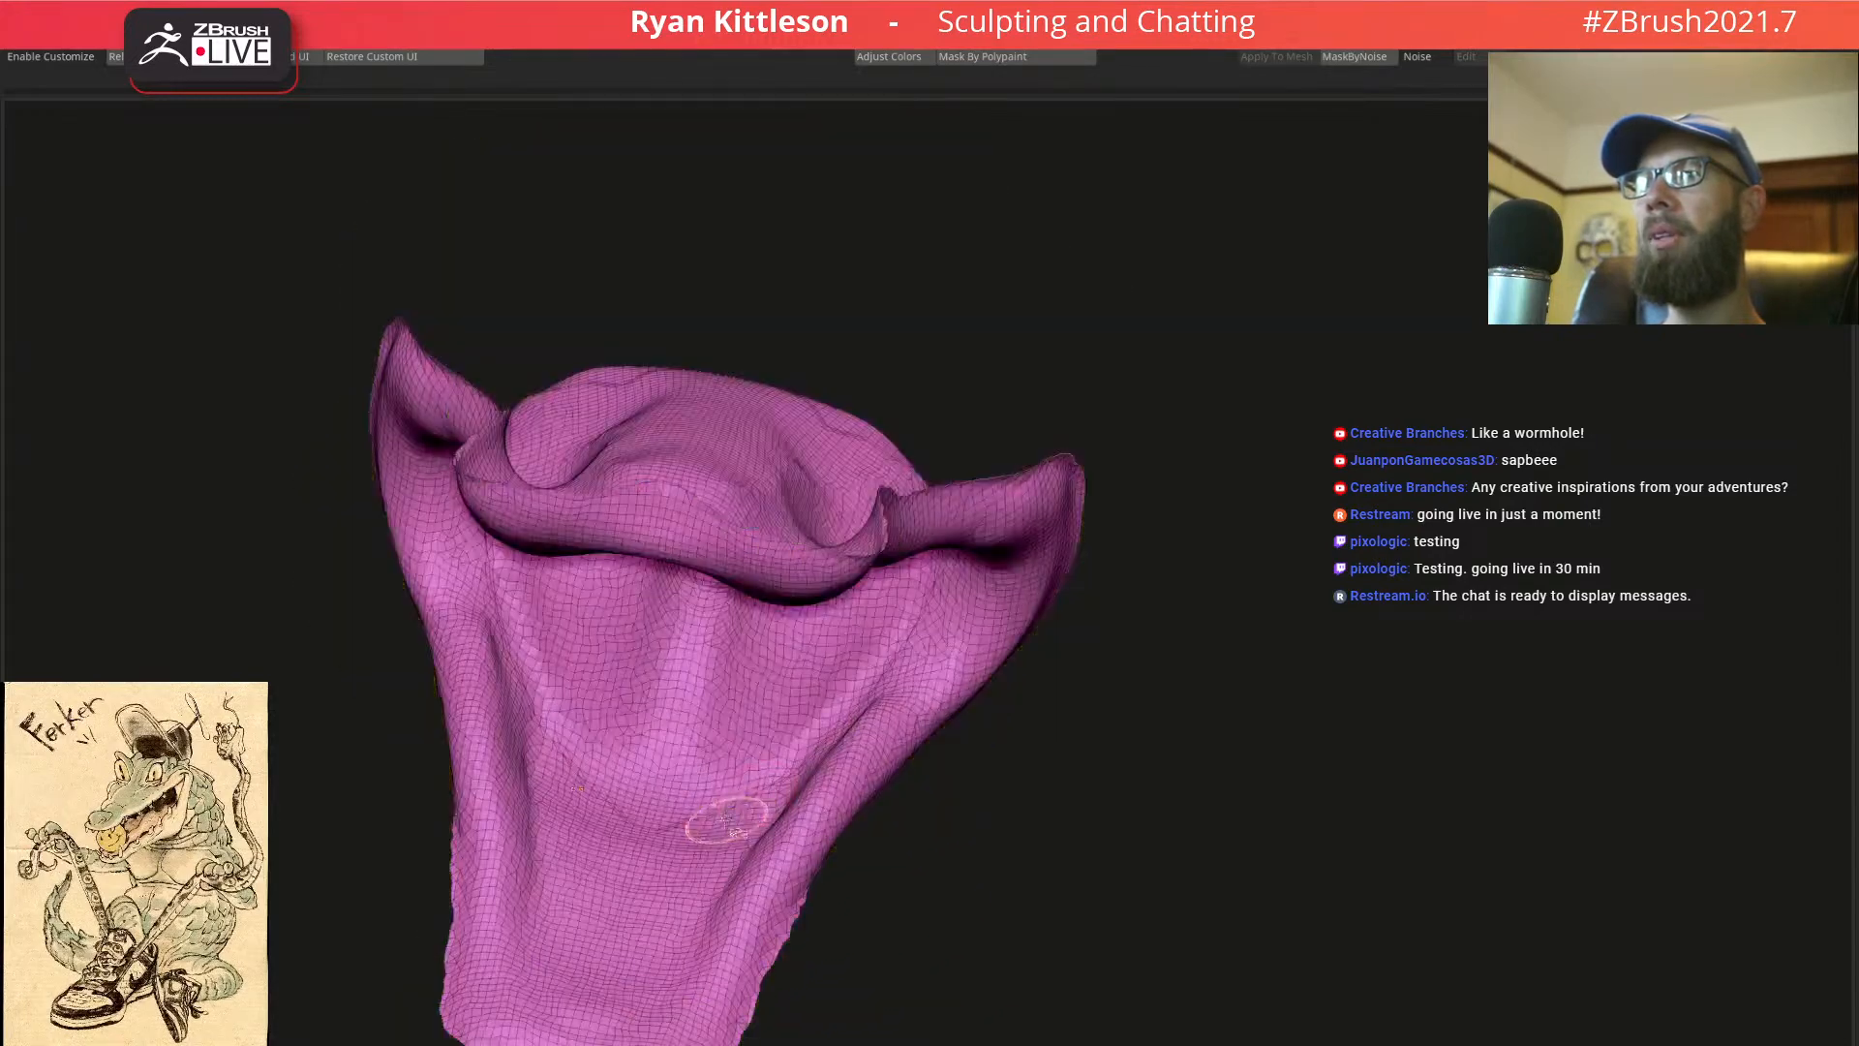
{"action": "right_click_drag", "start_coordinate": [789, 734], "coordinate": [783, 702], "text": "ctrl"}
{"action": "right_click_drag", "start_coordinate": [782, 702], "coordinate": [755, 460]}
{"action": "mouse_move", "coordinate": [542, 205]}
{"action": "left_mouse_down", "text": "ctrl"}
{"action": "mouse_move", "coordinate": [540, 308]}
{"action": "mouse_move", "coordinate": [571, 431]}
{"action": "mouse_move", "coordinate": [642, 575]}
{"action": "mouse_move", "coordinate": [645, 674]}
{"action": "mouse_move", "coordinate": [698, 722]}
{"action": "mouse_move", "coordinate": [746, 704]}
{"action": "mouse_move", "coordinate": [775, 648]}
{"action": "mouse_move", "coordinate": [840, 446]}
{"action": "mouse_move", "coordinate": [826, 149]}
{"action": "mouse_move", "coordinate": [804, 155]}
{"action": "left_mouse_up", "text": "ctrl"}
{"action": "right_click_drag", "start_coordinate": [703, 711], "coordinate": [676, 499]}
{"action": "mouse_move", "coordinate": [660, 826]}
{"action": "right_mouse_down"}
{"action": "mouse_move", "coordinate": [736, 620]}
{"action": "mouse_move", "coordinate": [801, 668]}
{"action": "mouse_move", "coordinate": [692, 762]}
{"action": "mouse_move", "coordinate": [696, 602]}
{"action": "mouse_move", "coordinate": [691, 695]}
{"action": "right_mouse_up"}
{"action": "left_click_drag", "start_coordinate": [702, 503], "coordinate": [654, 637], "text": "ctrl"}
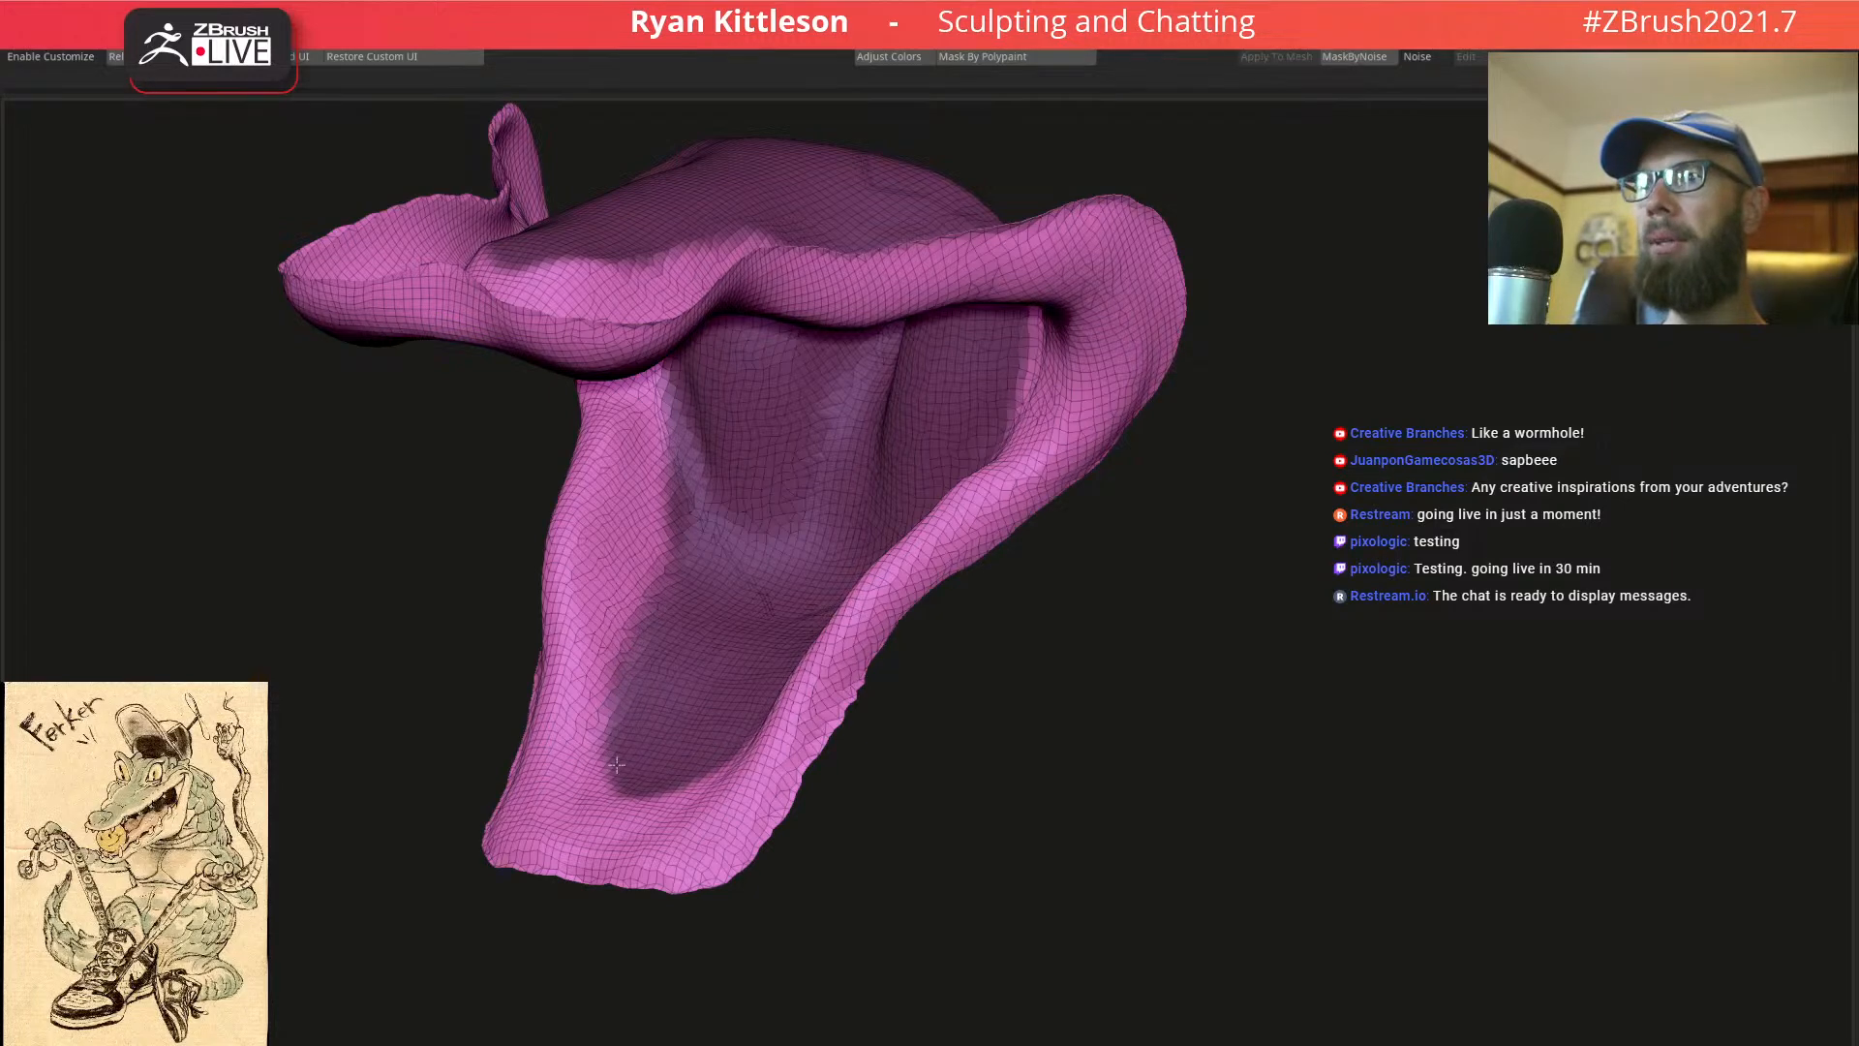
Extend the mask across the mouth floor and throat, restore the full head, and make the masked interior its own polygroup
{"action": "right_click_drag", "start_coordinate": [645, 754], "coordinate": [641, 844]}
{"action": "mouse_move", "coordinate": [649, 831]}
{"action": "left_mouse_down", "text": "ctrl"}
{"action": "mouse_move", "coordinate": [620, 835]}
{"action": "mouse_move", "coordinate": [620, 865]}
{"action": "mouse_move", "coordinate": [659, 827]}
{"action": "mouse_move", "coordinate": [678, 838]}
{"action": "left_mouse_up", "text": "ctrl"}
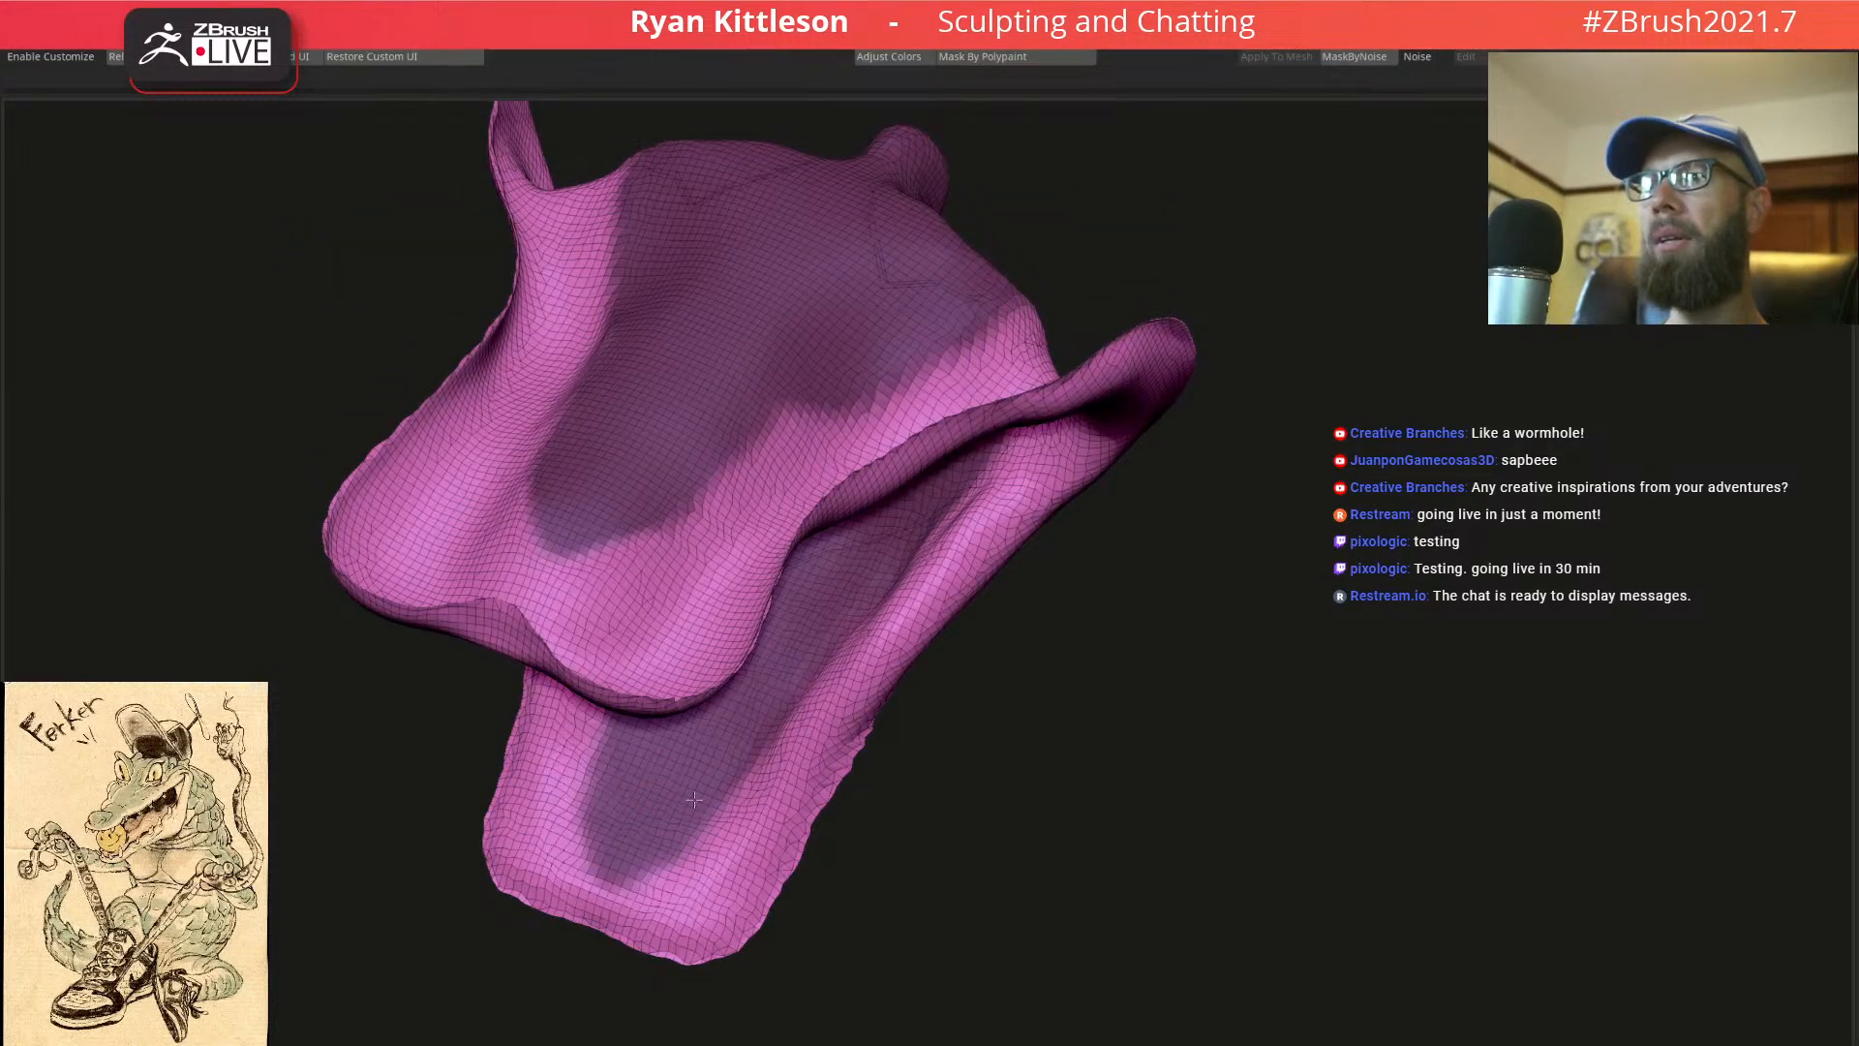
{"action": "right_click_drag", "start_coordinate": [713, 744], "coordinate": [879, 547]}
{"action": "left_click_drag", "start_coordinate": [880, 548], "coordinate": [915, 421], "text": "ctrl"}
{"action": "right_click_drag", "start_coordinate": [942, 360], "coordinate": [951, 467]}
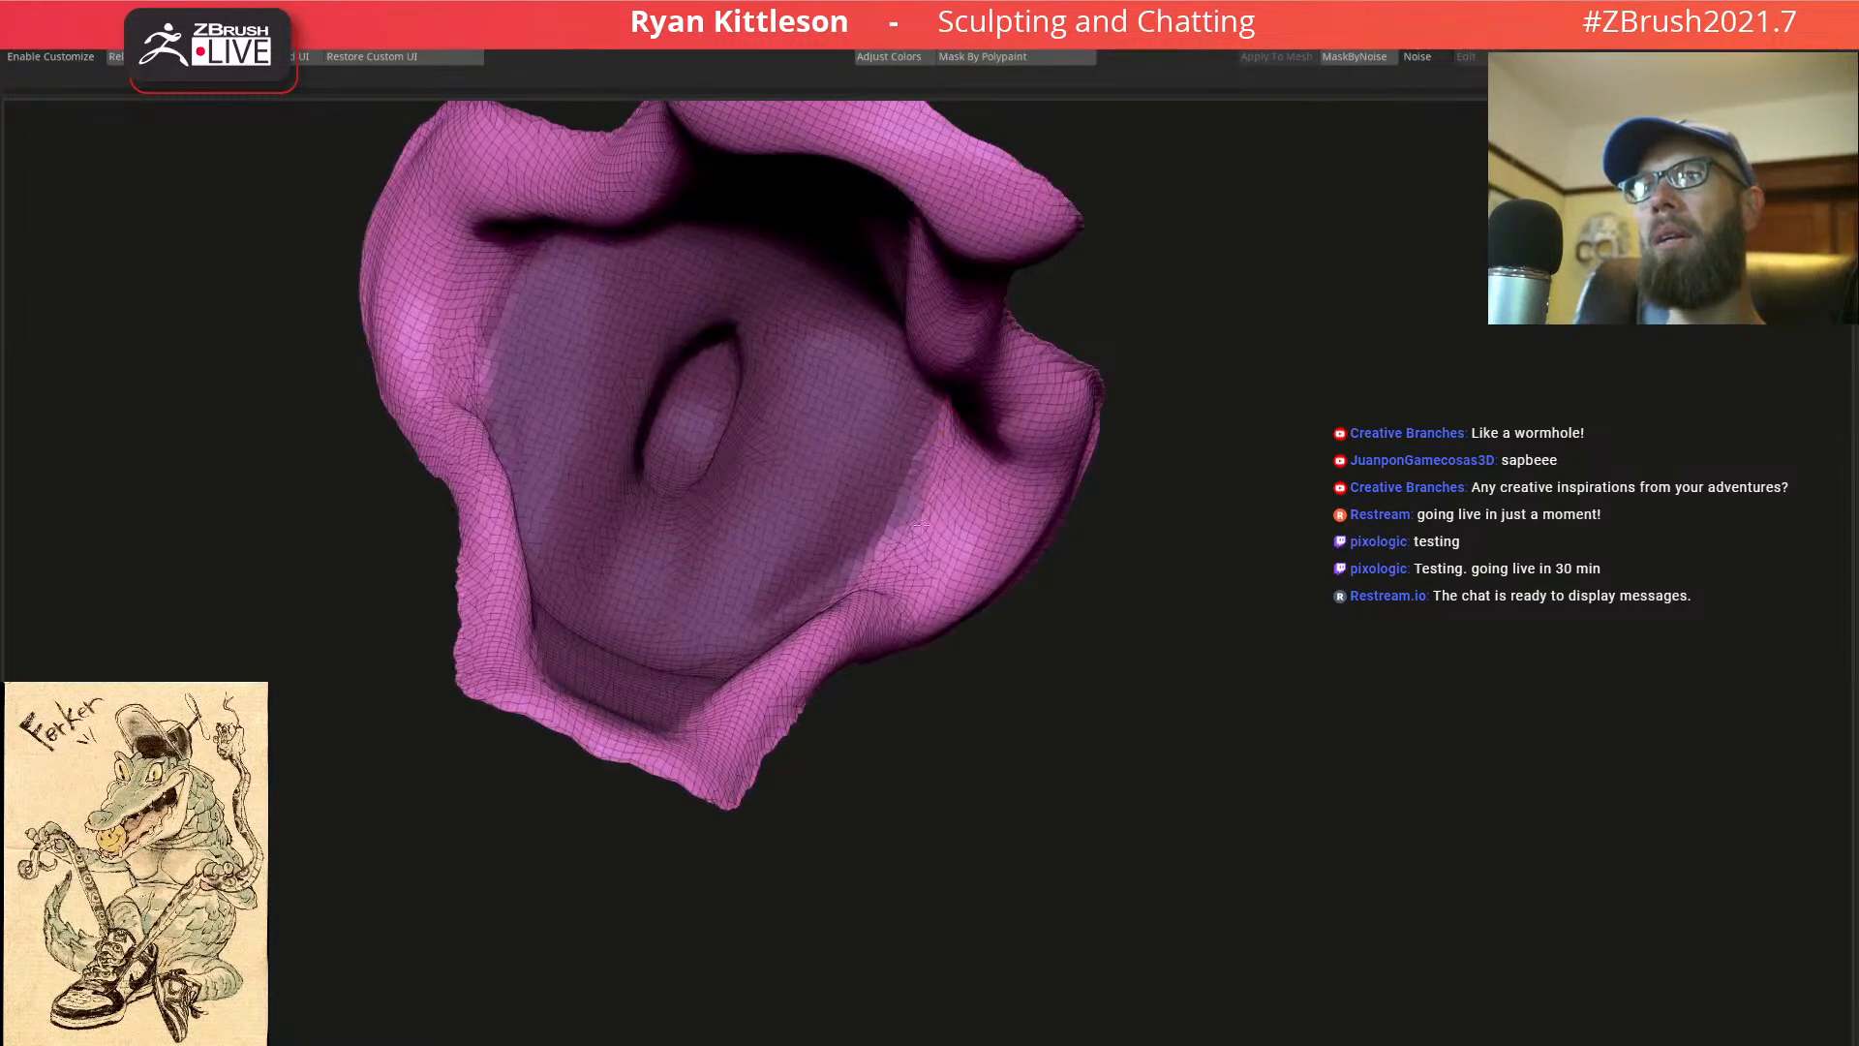
{"action": "left_click_drag", "start_coordinate": [864, 543], "coordinate": [926, 437], "text": "ctrl"}
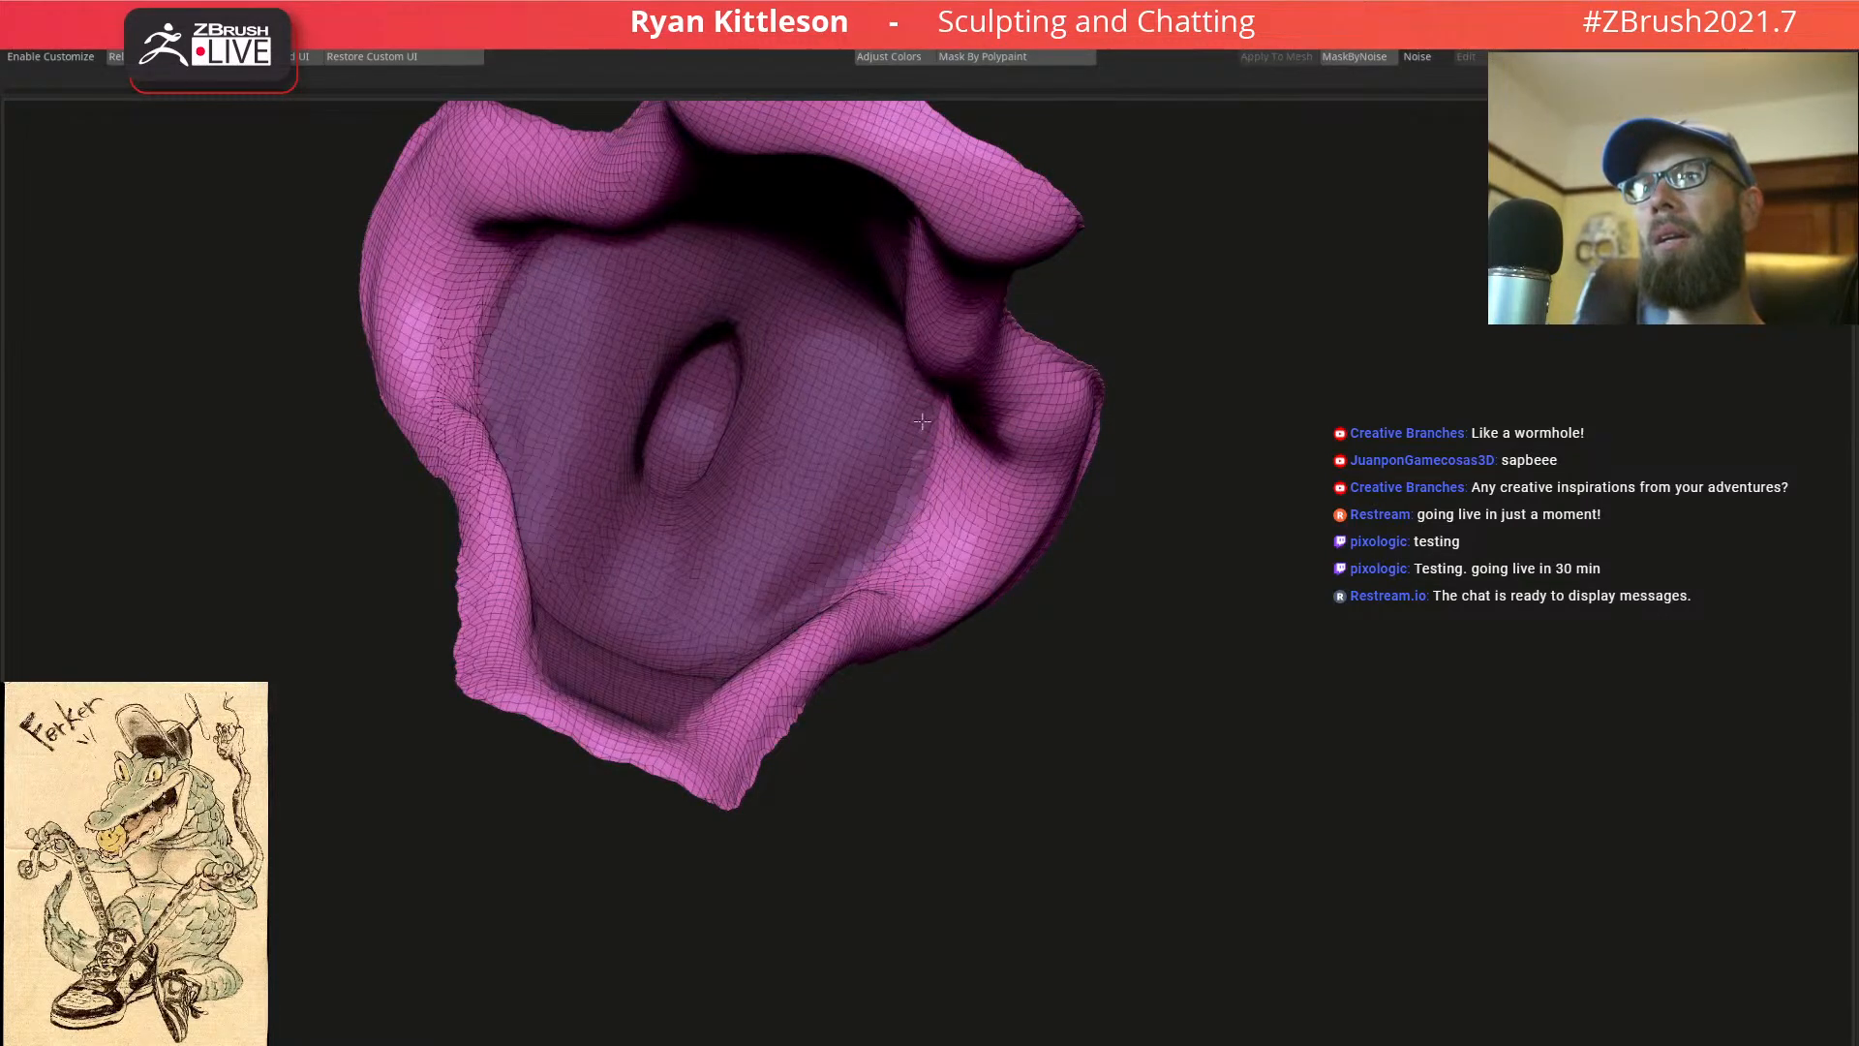
{"action": "right_click_drag", "start_coordinate": [892, 401], "coordinate": [1095, 320]}
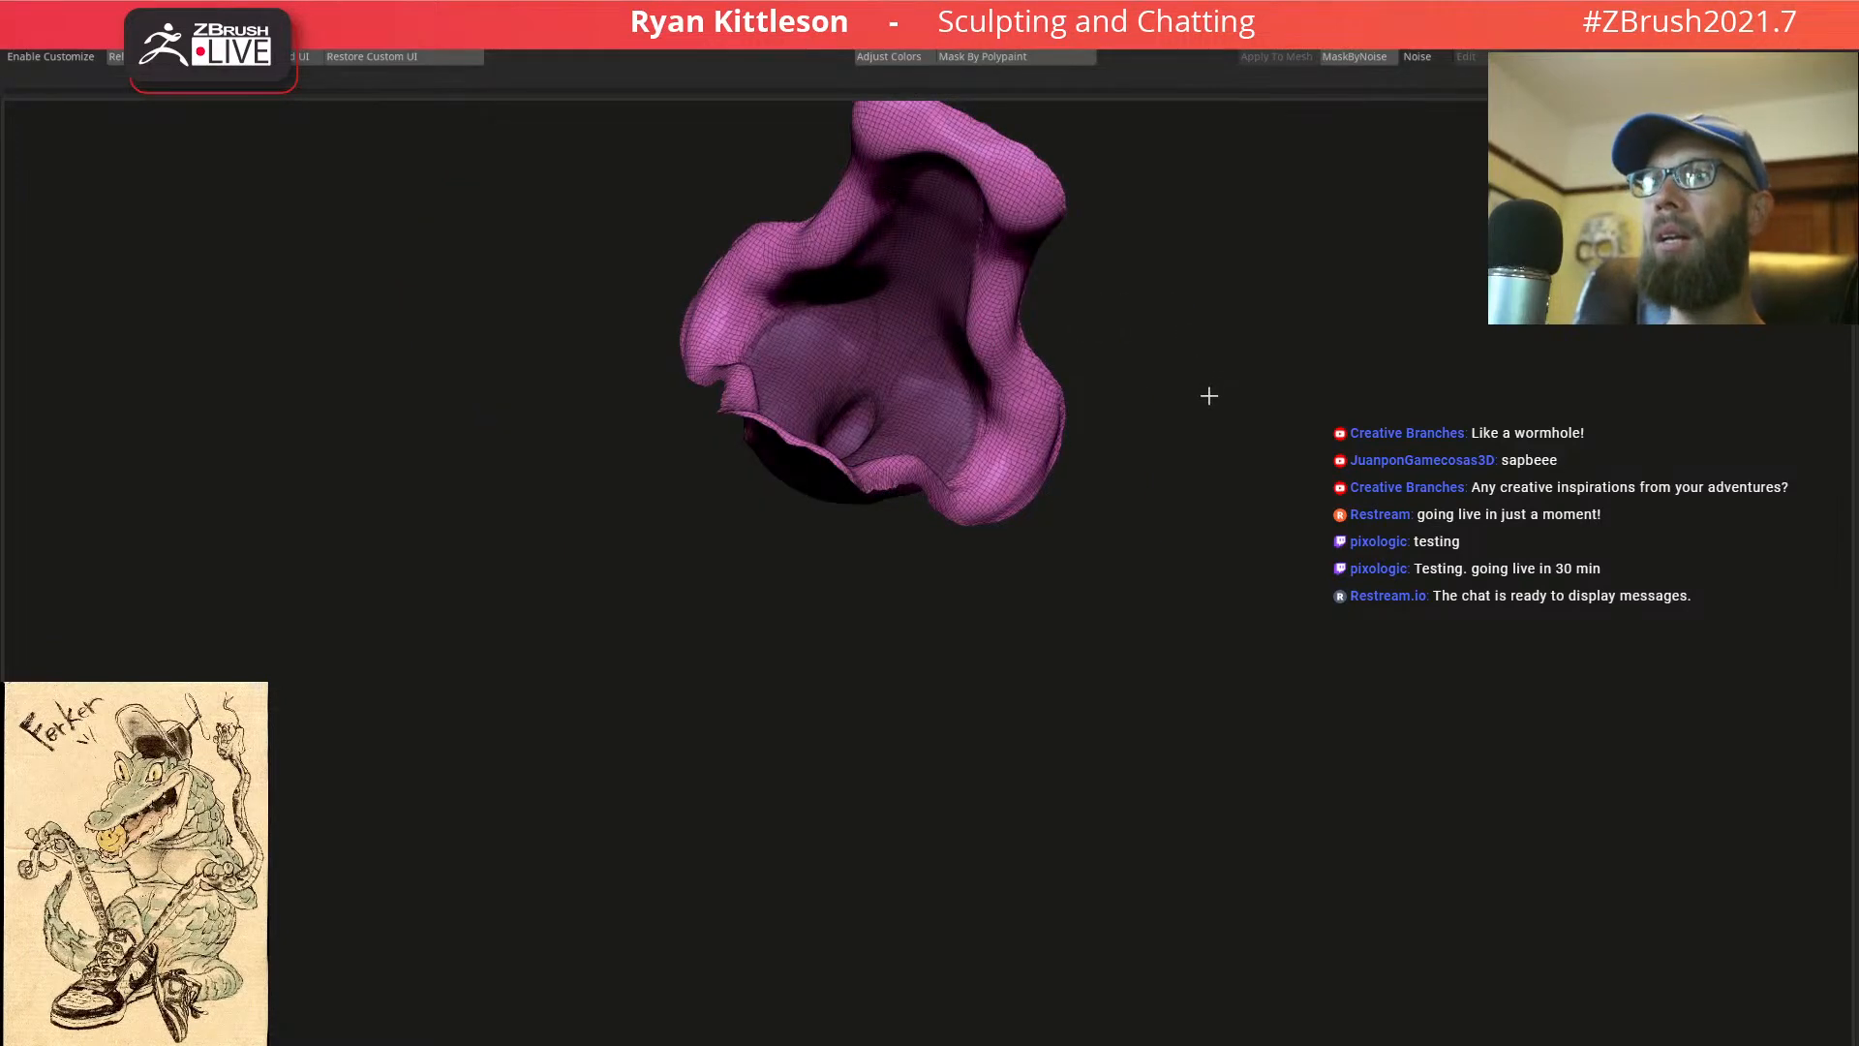
{"action": "left_click", "coordinate": [1119, 510], "text": "ctrl+shift"}
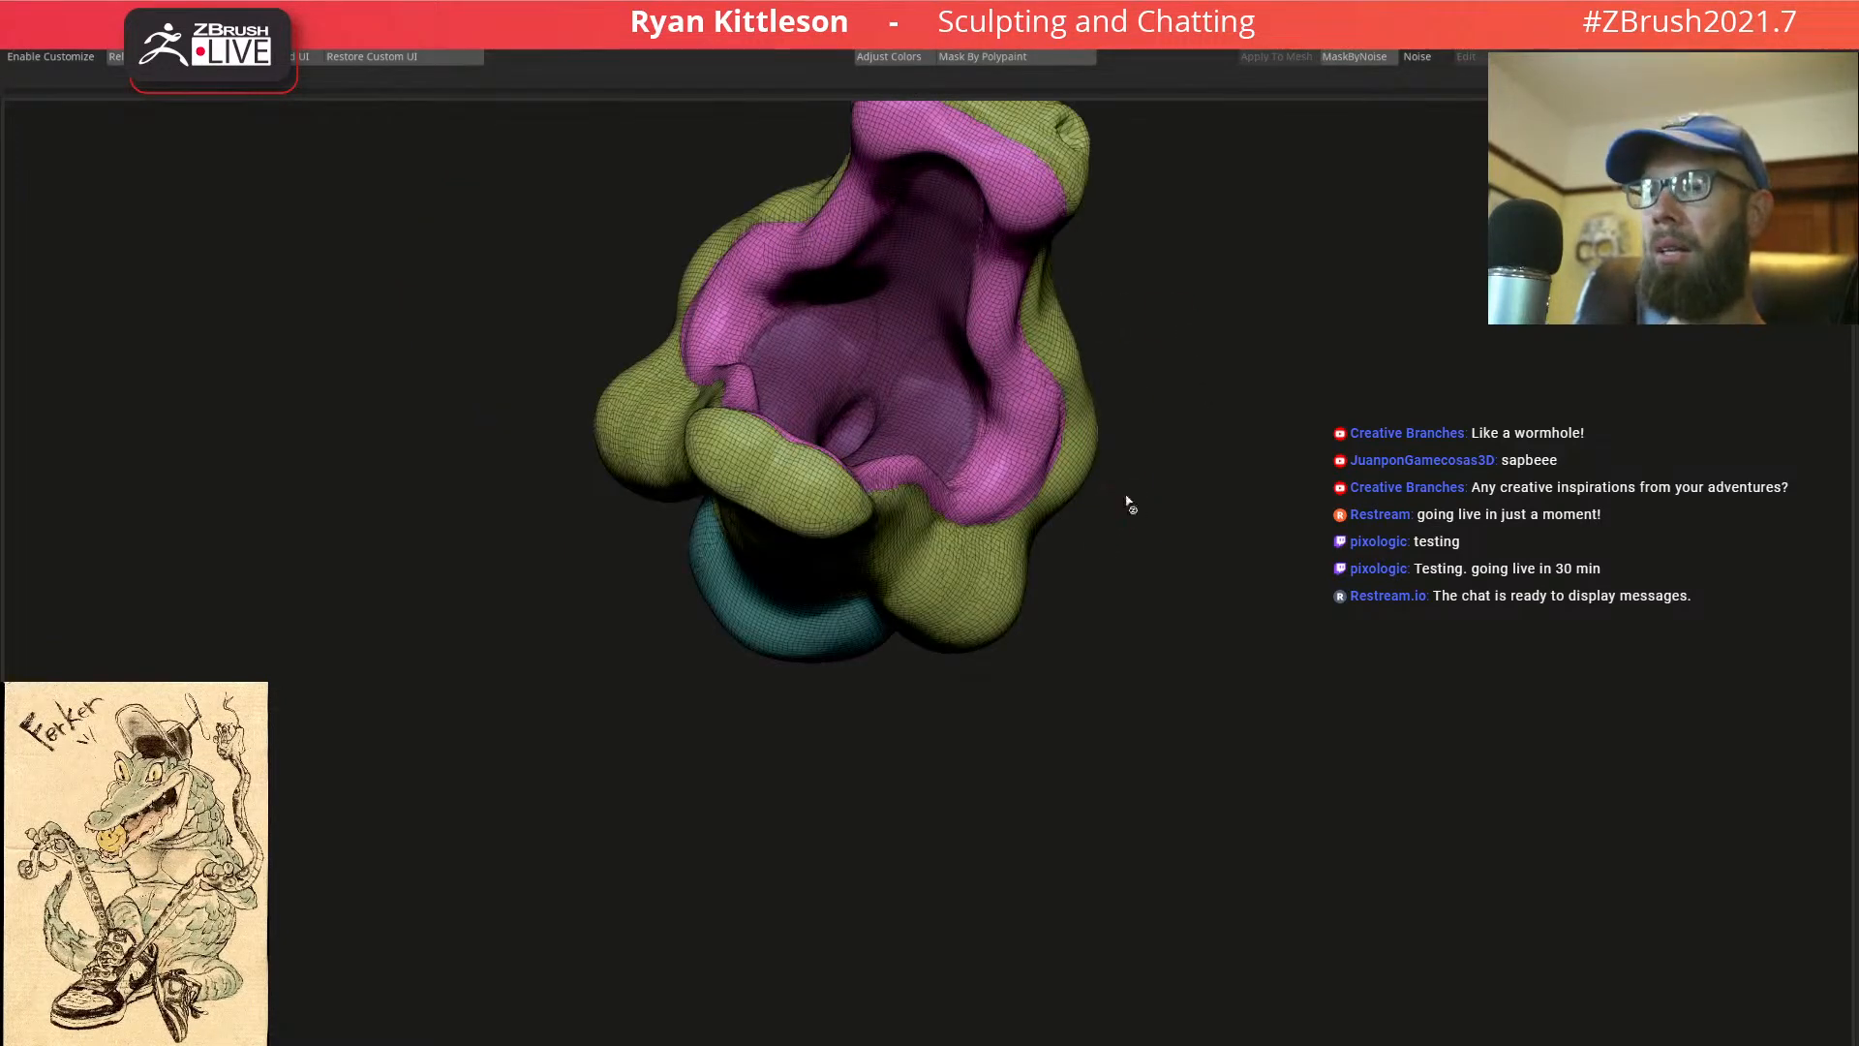
{"action": "key", "text": "ctrl+w"}
Mask both nostrils on the snout with symmetry and assign them a separate polygroup
{"action": "right_click_drag", "start_coordinate": [790, 373], "coordinate": [858, 494]}
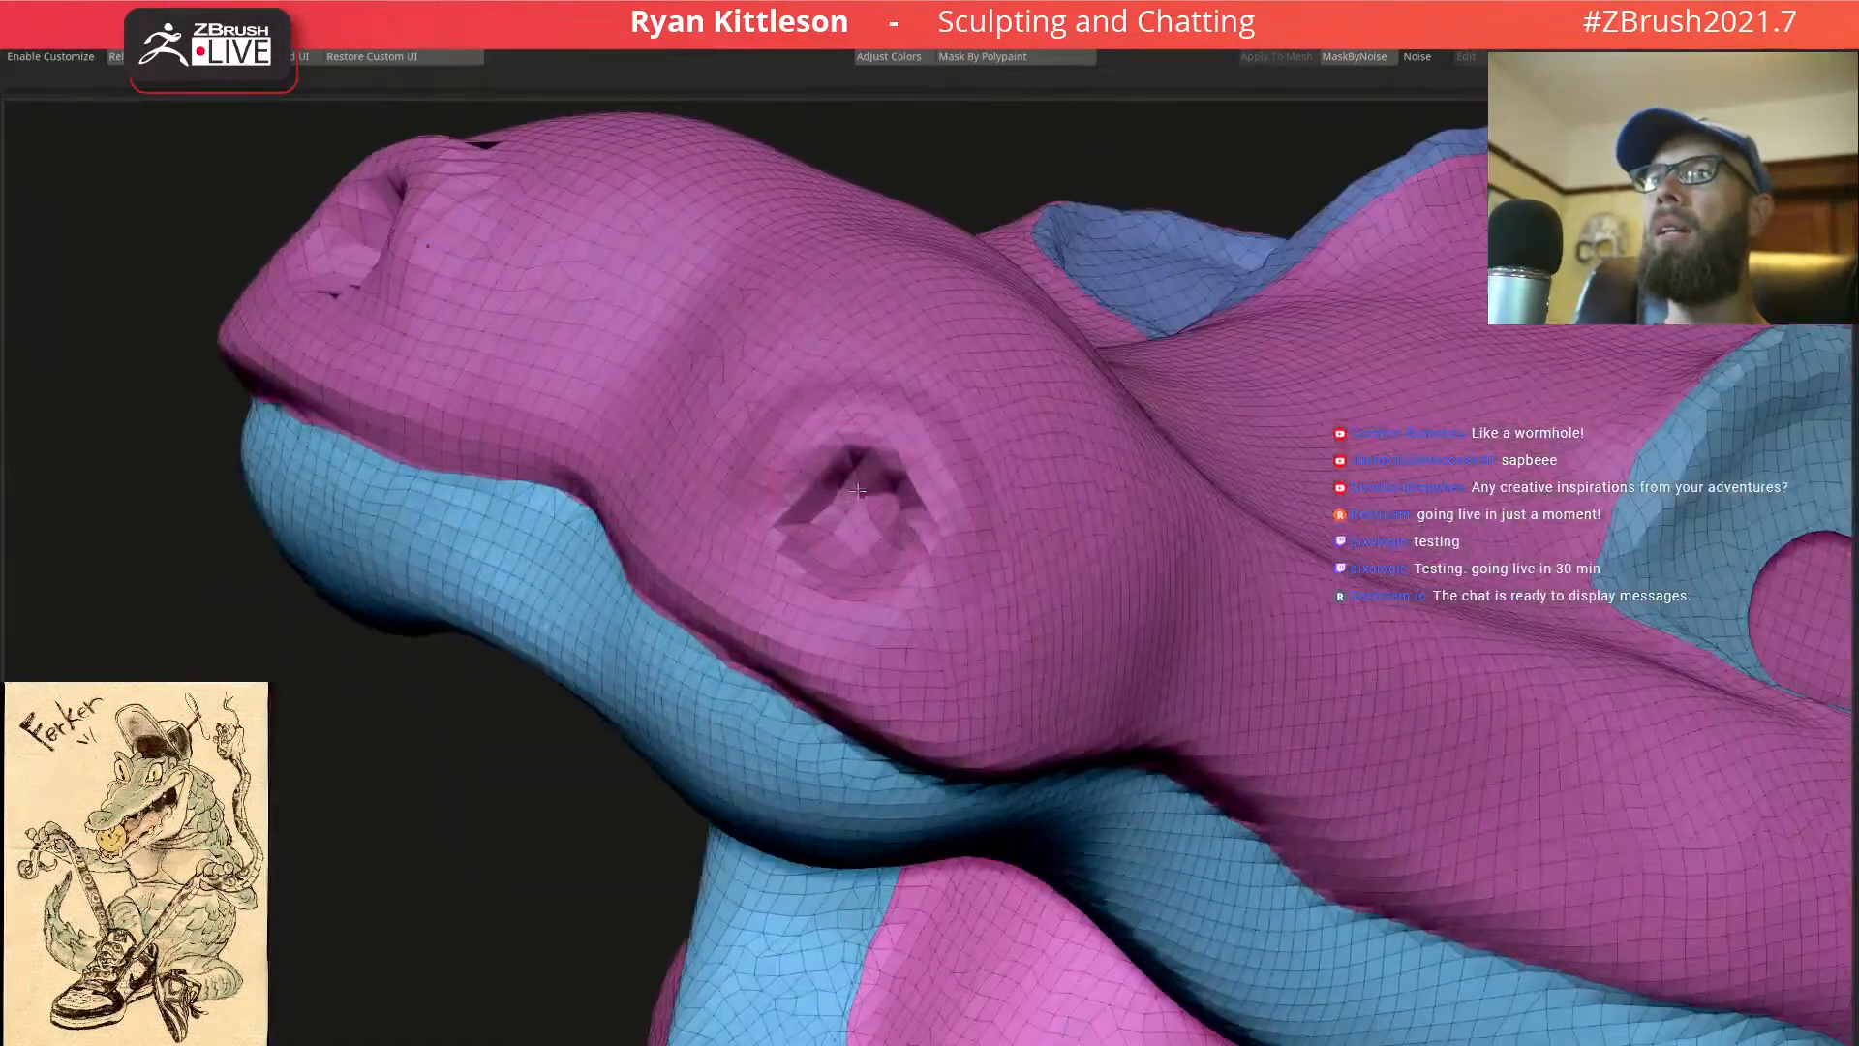
{"action": "mouse_move", "coordinate": [860, 505]}
{"action": "left_mouse_down"}
{"action": "mouse_move", "coordinate": [852, 527]}
{"action": "mouse_move", "coordinate": [877, 455]}
{"action": "mouse_move", "coordinate": [809, 475]}
{"action": "mouse_move", "coordinate": [857, 574]}
{"action": "mouse_move", "coordinate": [954, 494]}
{"action": "mouse_move", "coordinate": [813, 418]}
{"action": "mouse_move", "coordinate": [770, 562]}
{"action": "mouse_move", "coordinate": [926, 492]}
{"action": "left_mouse_up"}
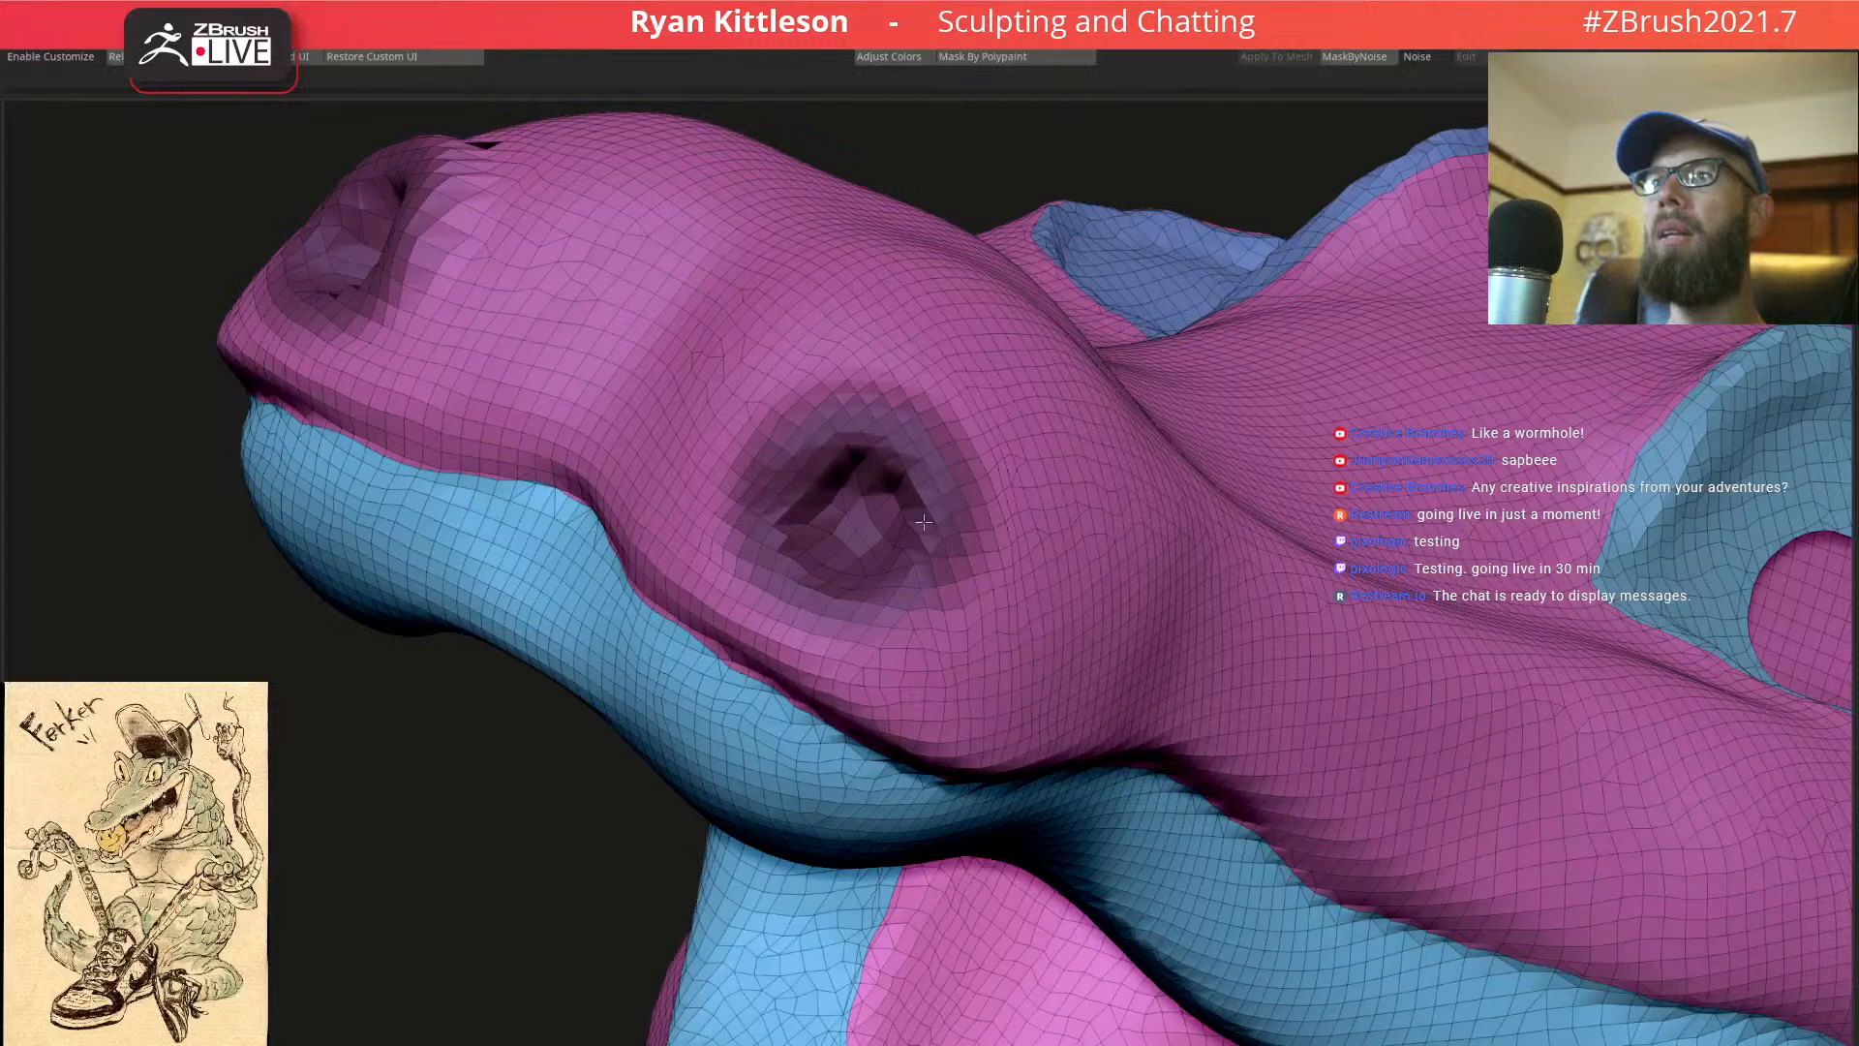
{"action": "key", "text": "ctrl+w"}
{"action": "key", "text": "f"}
Try masking a strip along the underside of the lower jaw
{"action": "right_click_drag", "start_coordinate": [1141, 515], "coordinate": [1078, 510]}
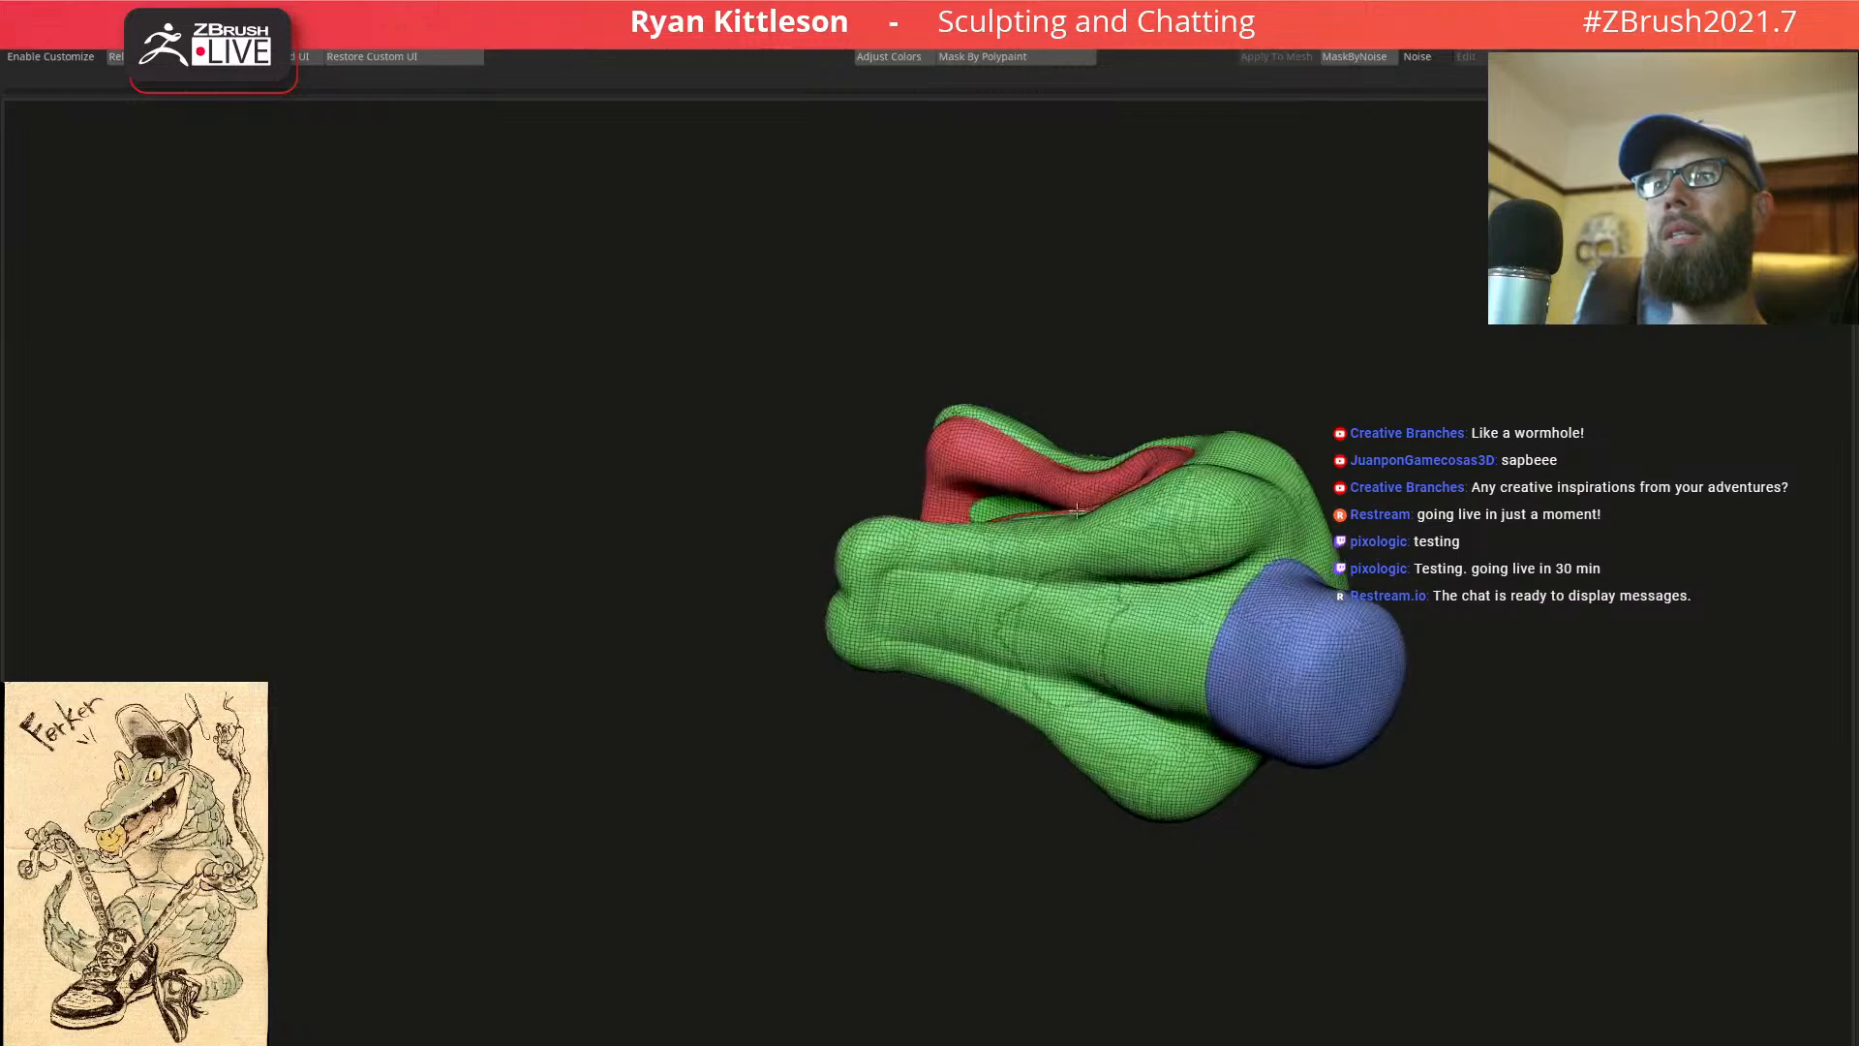
{"action": "right_click_drag", "start_coordinate": [1002, 558], "coordinate": [892, 651]}
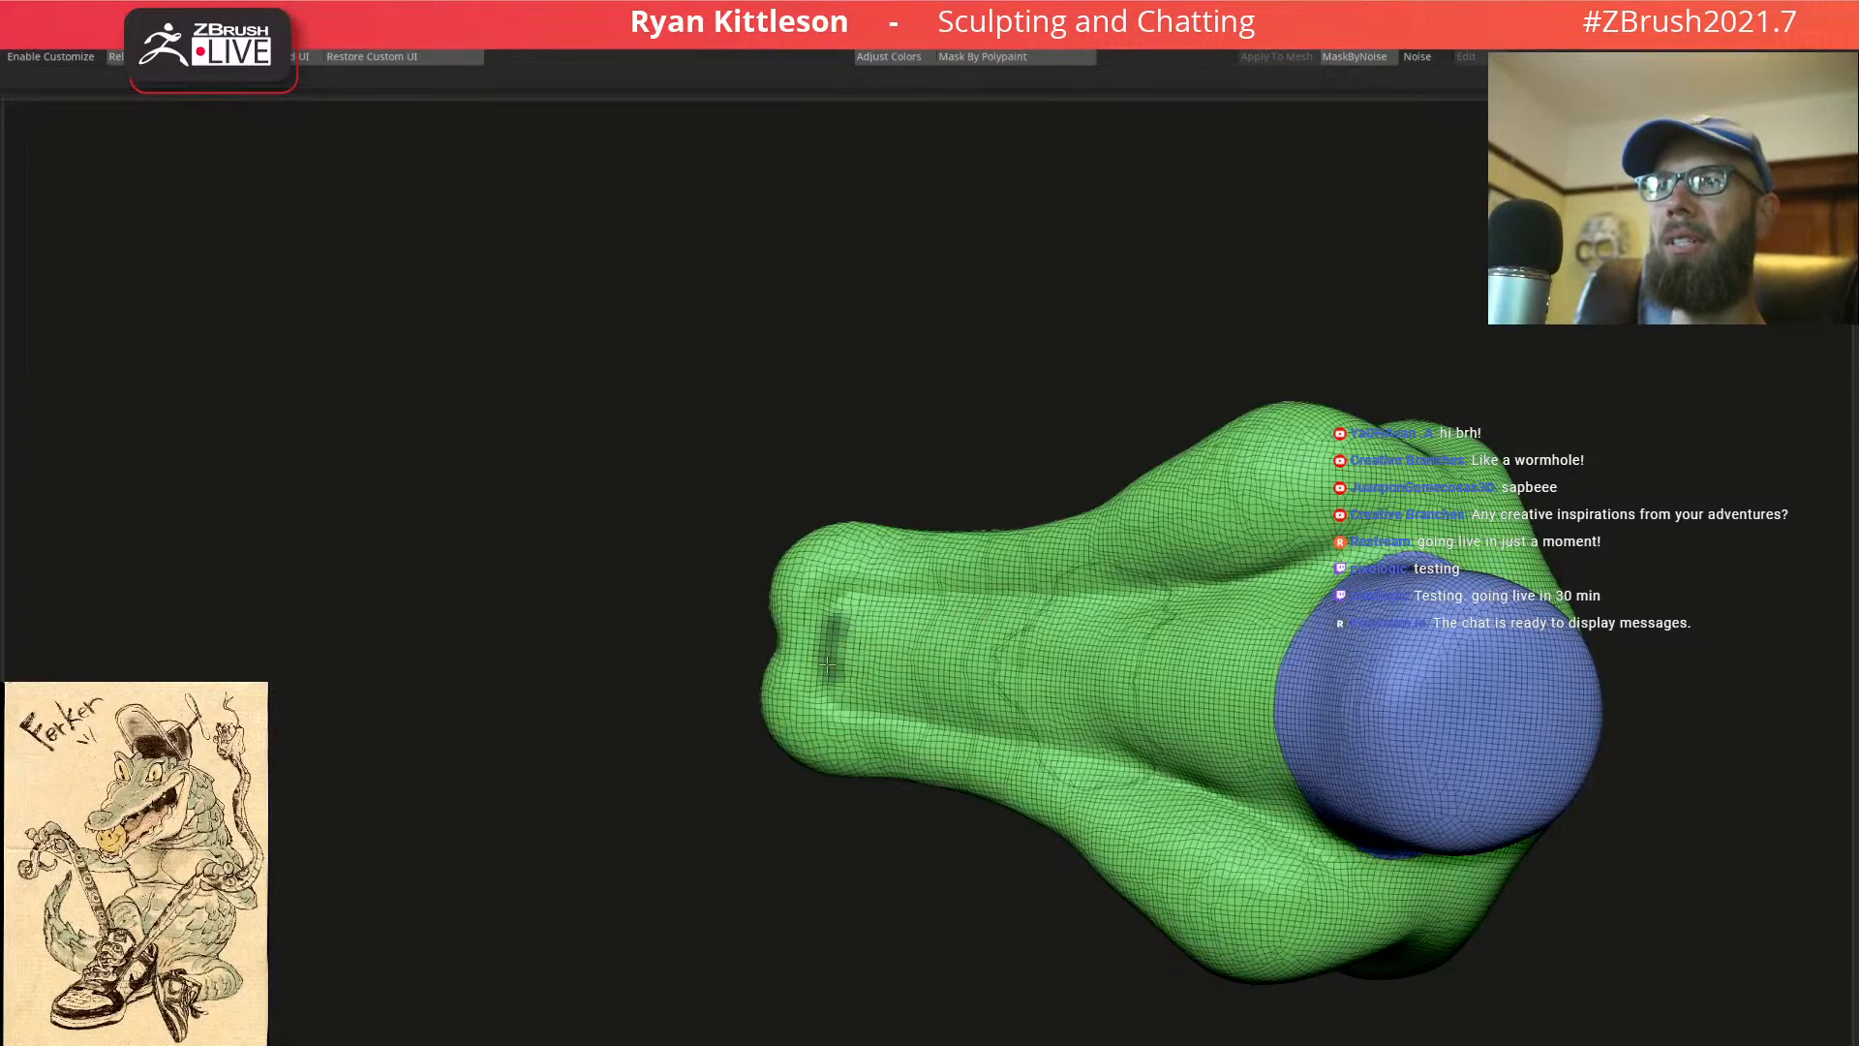
{"action": "mouse_move", "coordinate": [833, 620]}
{"action": "left_mouse_down"}
{"action": "mouse_move", "coordinate": [1254, 581]}
{"action": "mouse_move", "coordinate": [1348, 545]}
{"action": "left_mouse_up"}
{"action": "mouse_move", "coordinate": [1414, 561]}
{"action": "right_mouse_down"}
{"action": "mouse_move", "coordinate": [1156, 578]}
{"action": "mouse_move", "coordinate": [1211, 511]}
{"action": "mouse_move", "coordinate": [1122, 380]}
{"action": "mouse_move", "coordinate": [1177, 387]}
{"action": "mouse_move", "coordinate": [1157, 349]}
{"action": "mouse_move", "coordinate": [986, 509]}
{"action": "mouse_move", "coordinate": [993, 567]}
{"action": "mouse_move", "coordinate": [992, 543]}
{"action": "right_mouse_up"}
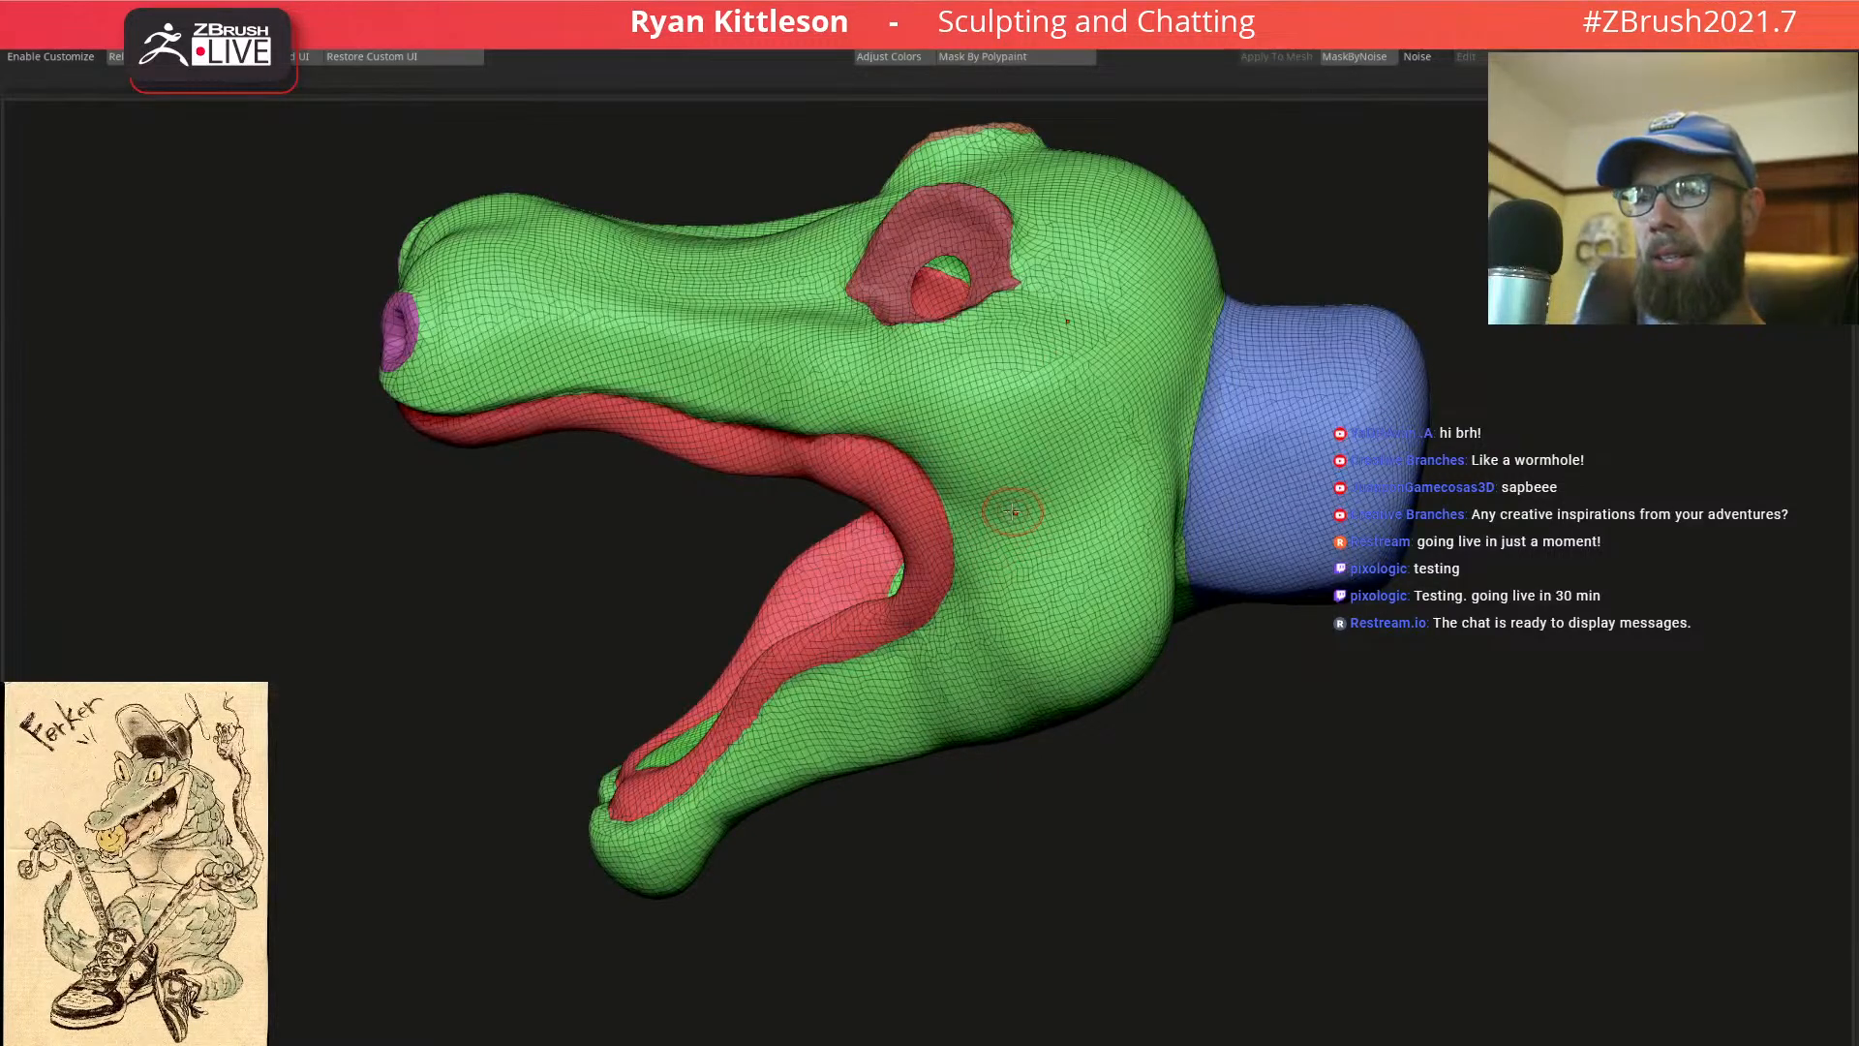
Remesh the snake head into a low-polygon mesh that follows the polygroup borders
{"action": "right_click_drag", "start_coordinate": [1010, 489], "coordinate": [1017, 506]}
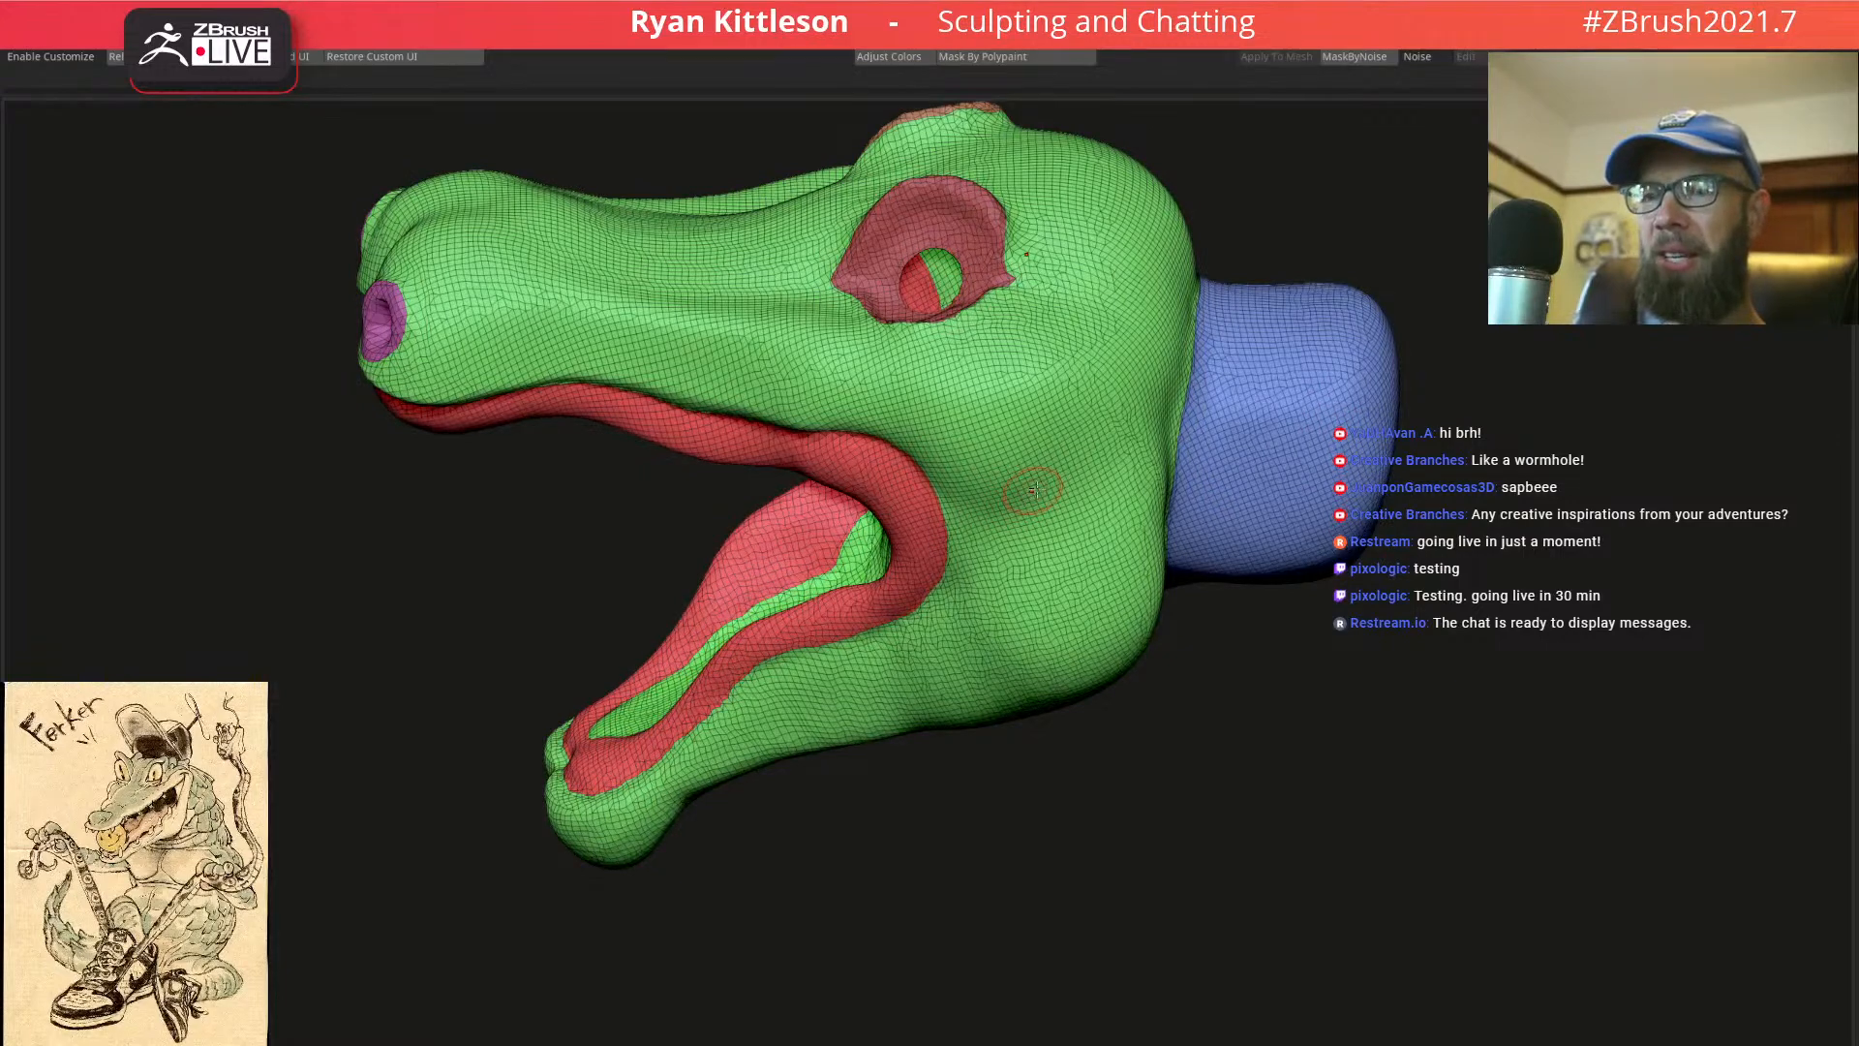
{"action": "mouse_move", "coordinate": [1048, 475]}
{"action": "right_mouse_down"}
{"action": "mouse_move", "coordinate": [1002, 515]}
{"action": "mouse_move", "coordinate": [1050, 443]}
{"action": "mouse_move", "coordinate": [1067, 449]}
{"action": "mouse_move", "coordinate": [980, 465]}
{"action": "mouse_move", "coordinate": [1036, 441]}
{"action": "mouse_move", "coordinate": [1034, 466]}
{"action": "mouse_move", "coordinate": [978, 484]}
{"action": "mouse_move", "coordinate": [1074, 528]}
{"action": "mouse_move", "coordinate": [1212, 461]}
{"action": "mouse_move", "coordinate": [1124, 489]}
{"action": "mouse_move", "coordinate": [1148, 533]}
{"action": "mouse_move", "coordinate": [1249, 533]}
{"action": "mouse_move", "coordinate": [1235, 503]}
{"action": "mouse_move", "coordinate": [1041, 543]}
{"action": "mouse_move", "coordinate": [729, 1023]}
{"action": "right_mouse_up"}
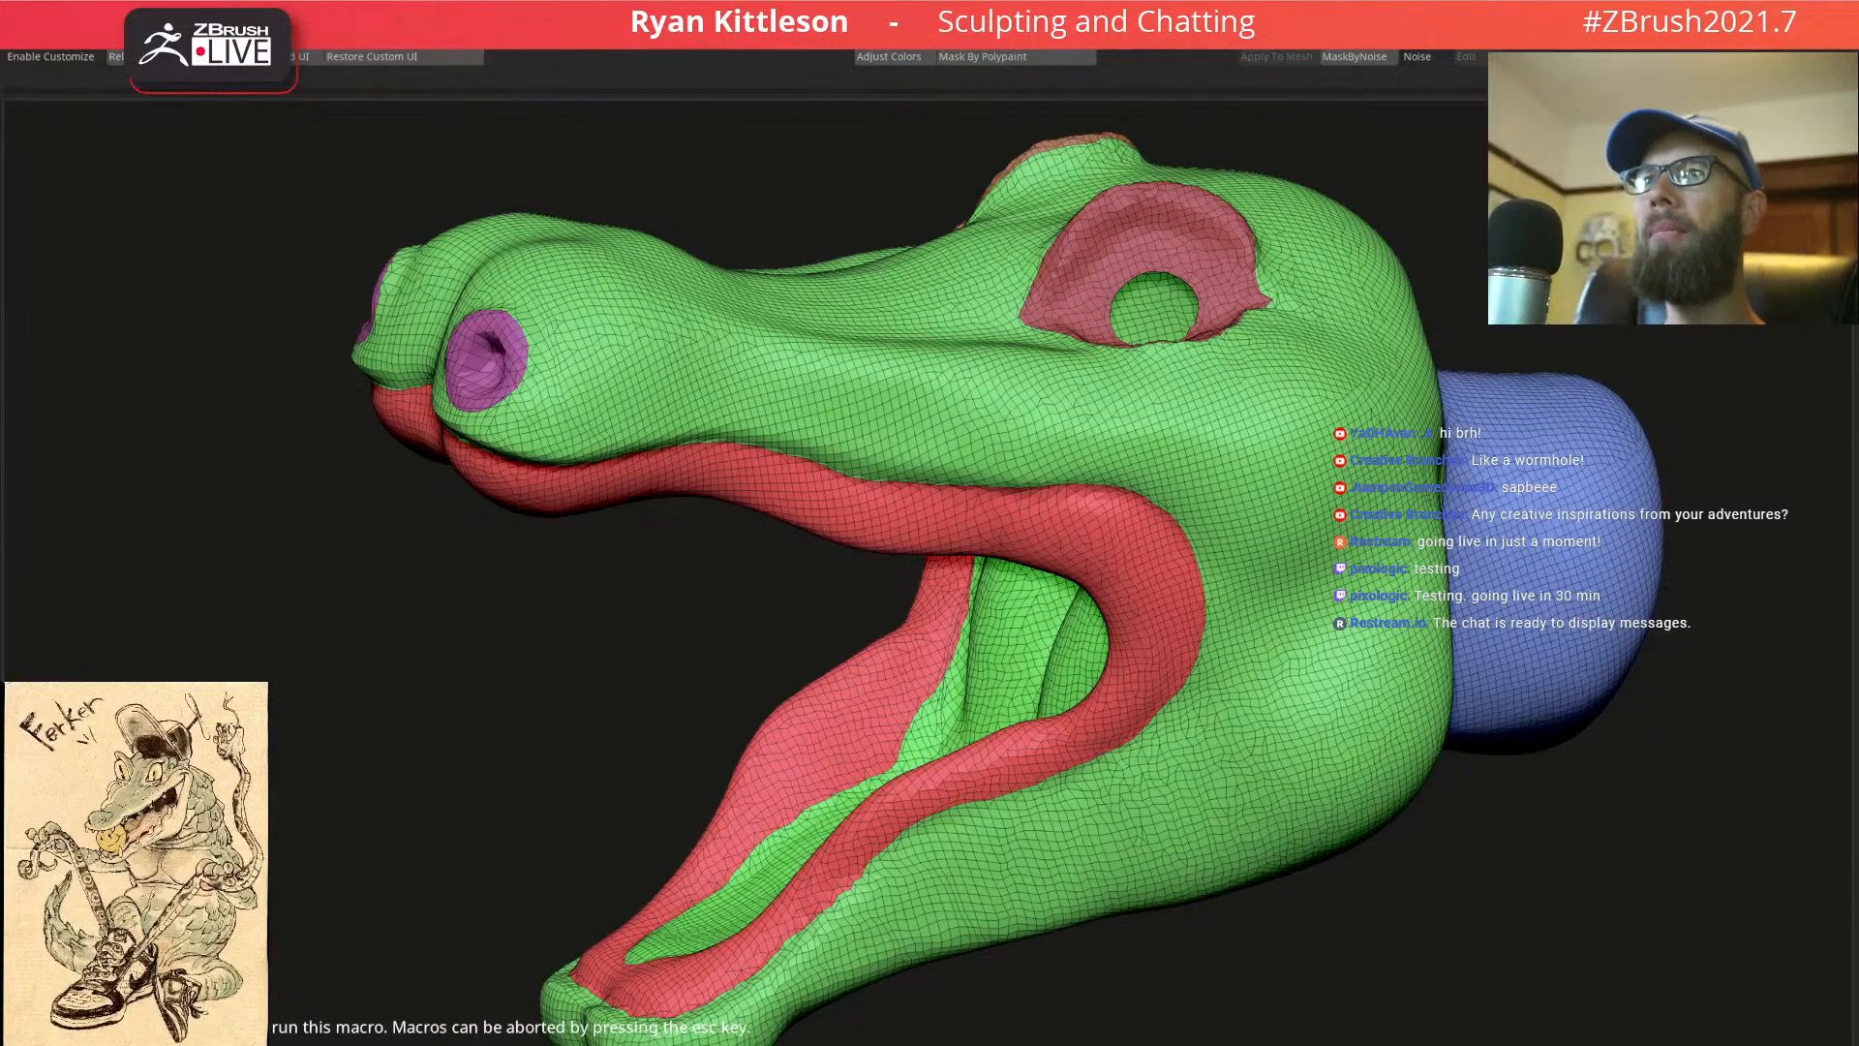
{"action": "right_click_drag", "start_coordinate": [1120, 540], "coordinate": [968, 484], "text": "ctrl"}
{"action": "right_click_drag", "start_coordinate": [775, 474], "coordinate": [930, 429]}
{"action": "right_click_drag", "start_coordinate": [1101, 489], "coordinate": [901, 513]}
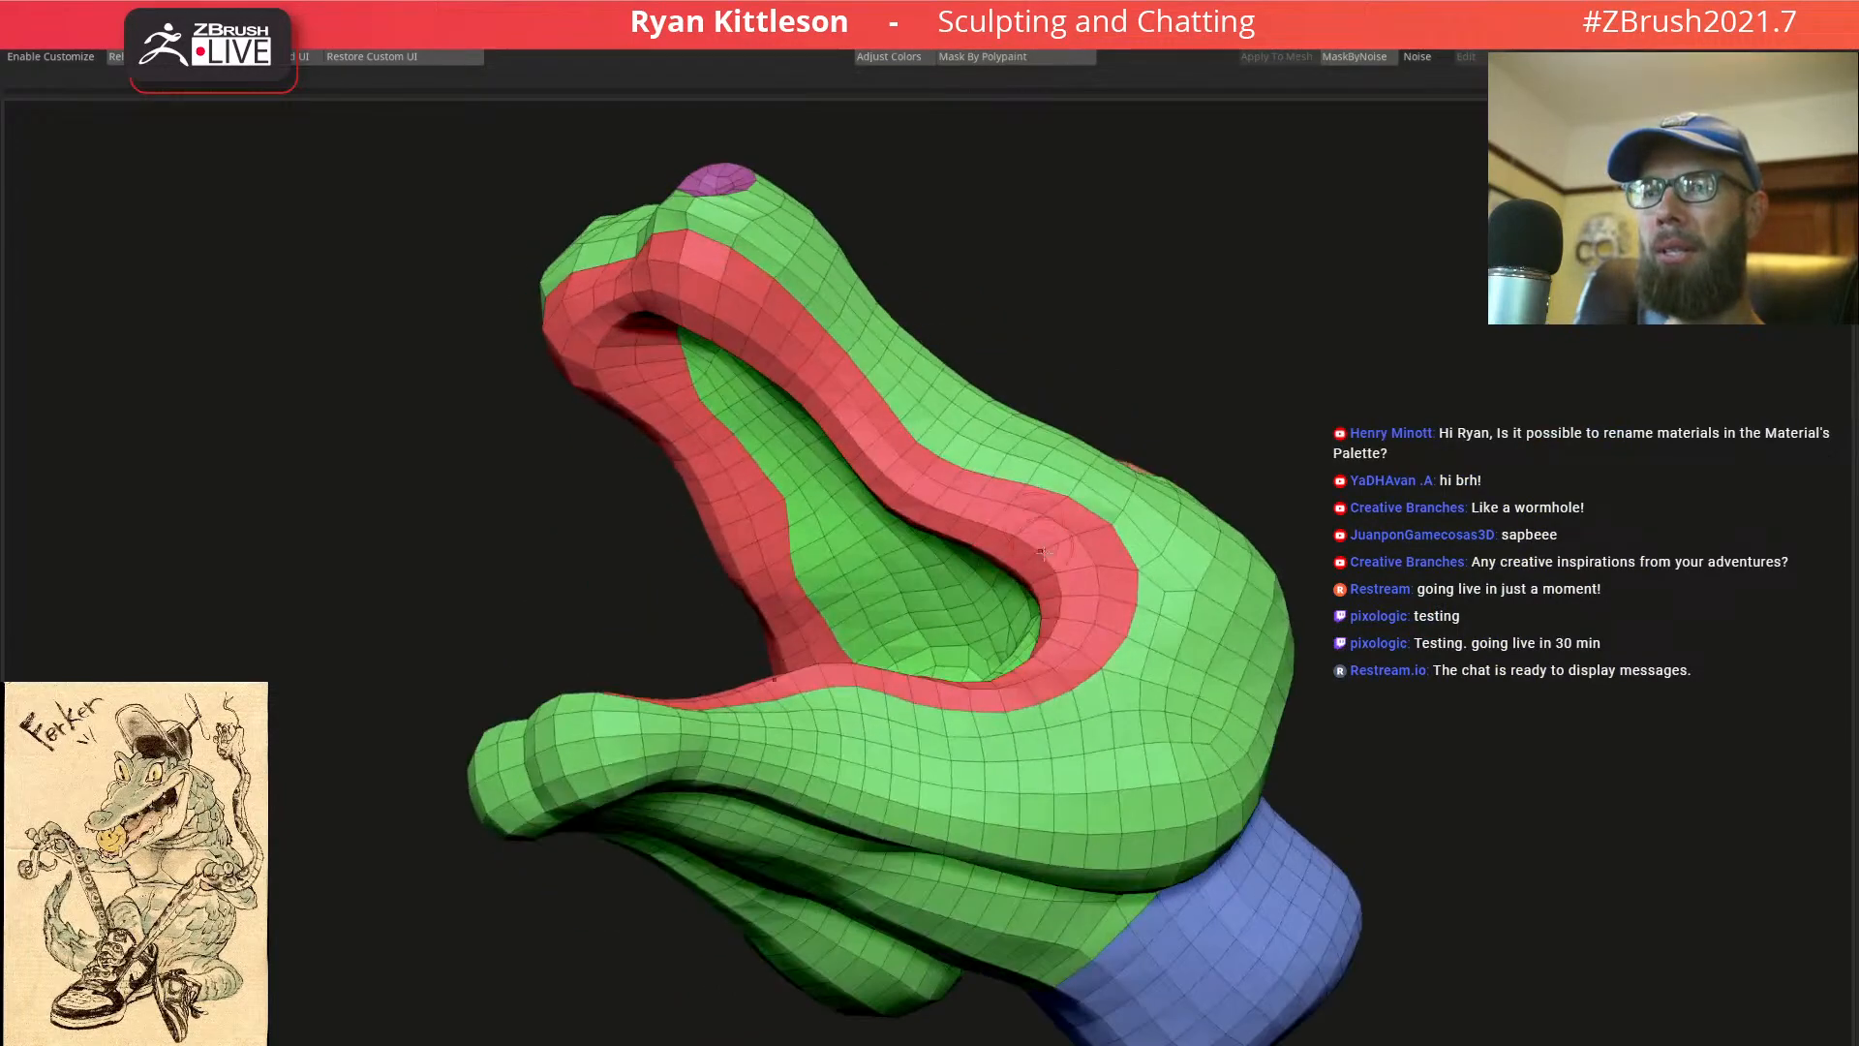
{"action": "right_click_drag", "start_coordinate": [1130, 695], "coordinate": [1092, 593], "text": "alt"}
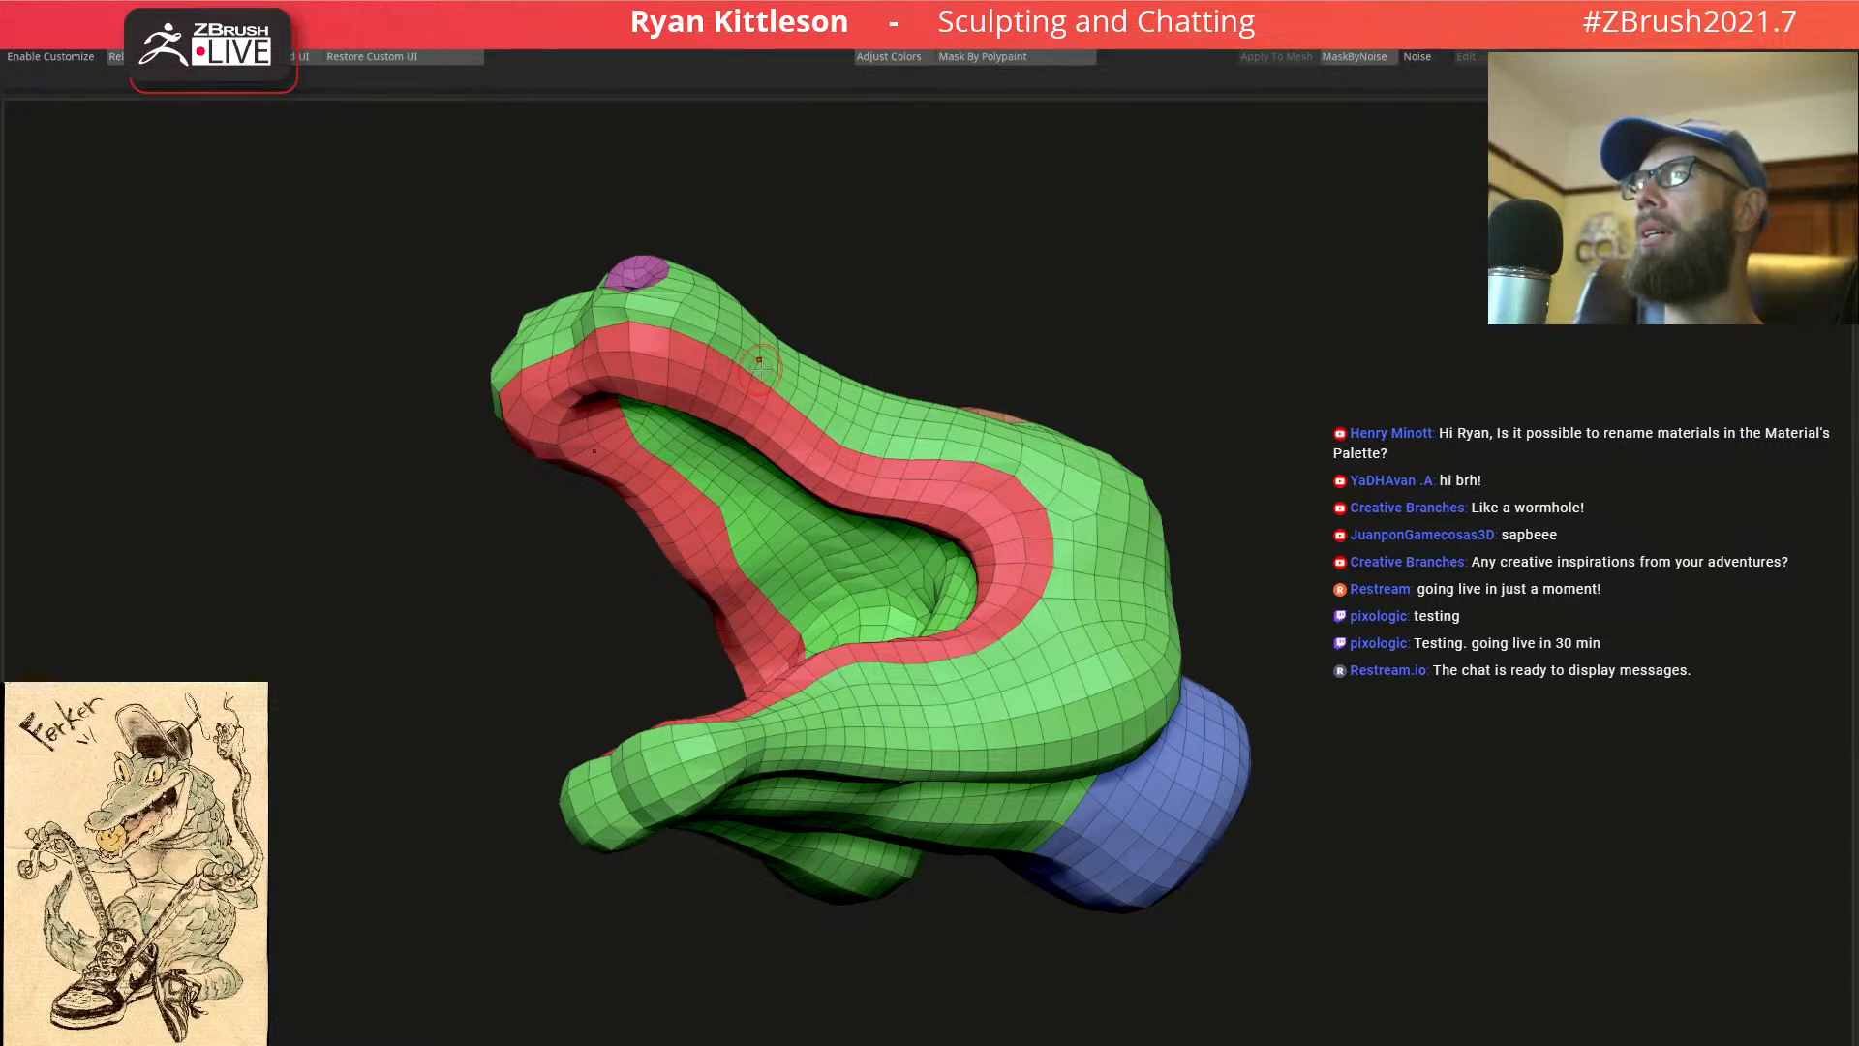
Examine the remeshed head's topology around the mouth, jaw and eyes with the polygroup wireframe displayed
{"action": "mouse_move", "coordinate": [791, 394]}
{"action": "right_mouse_down"}
{"action": "mouse_move", "coordinate": [841, 457]}
{"action": "mouse_move", "coordinate": [819, 452]}
{"action": "mouse_move", "coordinate": [906, 443]}
{"action": "mouse_move", "coordinate": [909, 332]}
{"action": "mouse_move", "coordinate": [955, 281]}
{"action": "mouse_move", "coordinate": [959, 361]}
{"action": "mouse_move", "coordinate": [912, 410]}
{"action": "mouse_move", "coordinate": [1028, 453]}
{"action": "mouse_move", "coordinate": [862, 447]}
{"action": "mouse_move", "coordinate": [994, 471]}
{"action": "mouse_move", "coordinate": [992, 426]}
{"action": "mouse_move", "coordinate": [891, 436]}
{"action": "mouse_move", "coordinate": [990, 452]}
{"action": "mouse_move", "coordinate": [1058, 432]}
{"action": "mouse_move", "coordinate": [1001, 403]}
{"action": "mouse_move", "coordinate": [973, 424]}
{"action": "right_mouse_up"}
{"action": "key", "text": "shift+f"}
{"action": "key", "text": "shift+f"}
{"action": "right_click_drag", "start_coordinate": [628, 416], "coordinate": [950, 536]}
{"action": "right_click_drag", "start_coordinate": [1166, 523], "coordinate": [646, 413], "text": "alt"}
{"action": "right_click_drag", "start_coordinate": [898, 507], "coordinate": [880, 571]}
{"action": "right_click_drag", "start_coordinate": [433, 688], "coordinate": [570, 693], "text": "ctrl"}
{"action": "mouse_move", "coordinate": [570, 693]}
{"action": "left_mouse_down", "text": "shift"}
{"action": "mouse_move", "coordinate": [572, 677]}
{"action": "mouse_move", "coordinate": [610, 712]}
{"action": "left_mouse_up", "text": "shift"}
Hide the end cap of the neck polygroup and delete the hidden faces so the neck is open
{"action": "mouse_move", "coordinate": [775, 647]}
{"action": "right_mouse_down", "text": "ctrl"}
{"action": "mouse_move", "coordinate": [648, 485]}
{"action": "mouse_move", "coordinate": [954, 397]}
{"action": "mouse_move", "coordinate": [774, 525]}
{"action": "mouse_move", "coordinate": [1032, 544]}
{"action": "mouse_move", "coordinate": [1018, 614]}
{"action": "right_mouse_up", "text": "ctrl"}
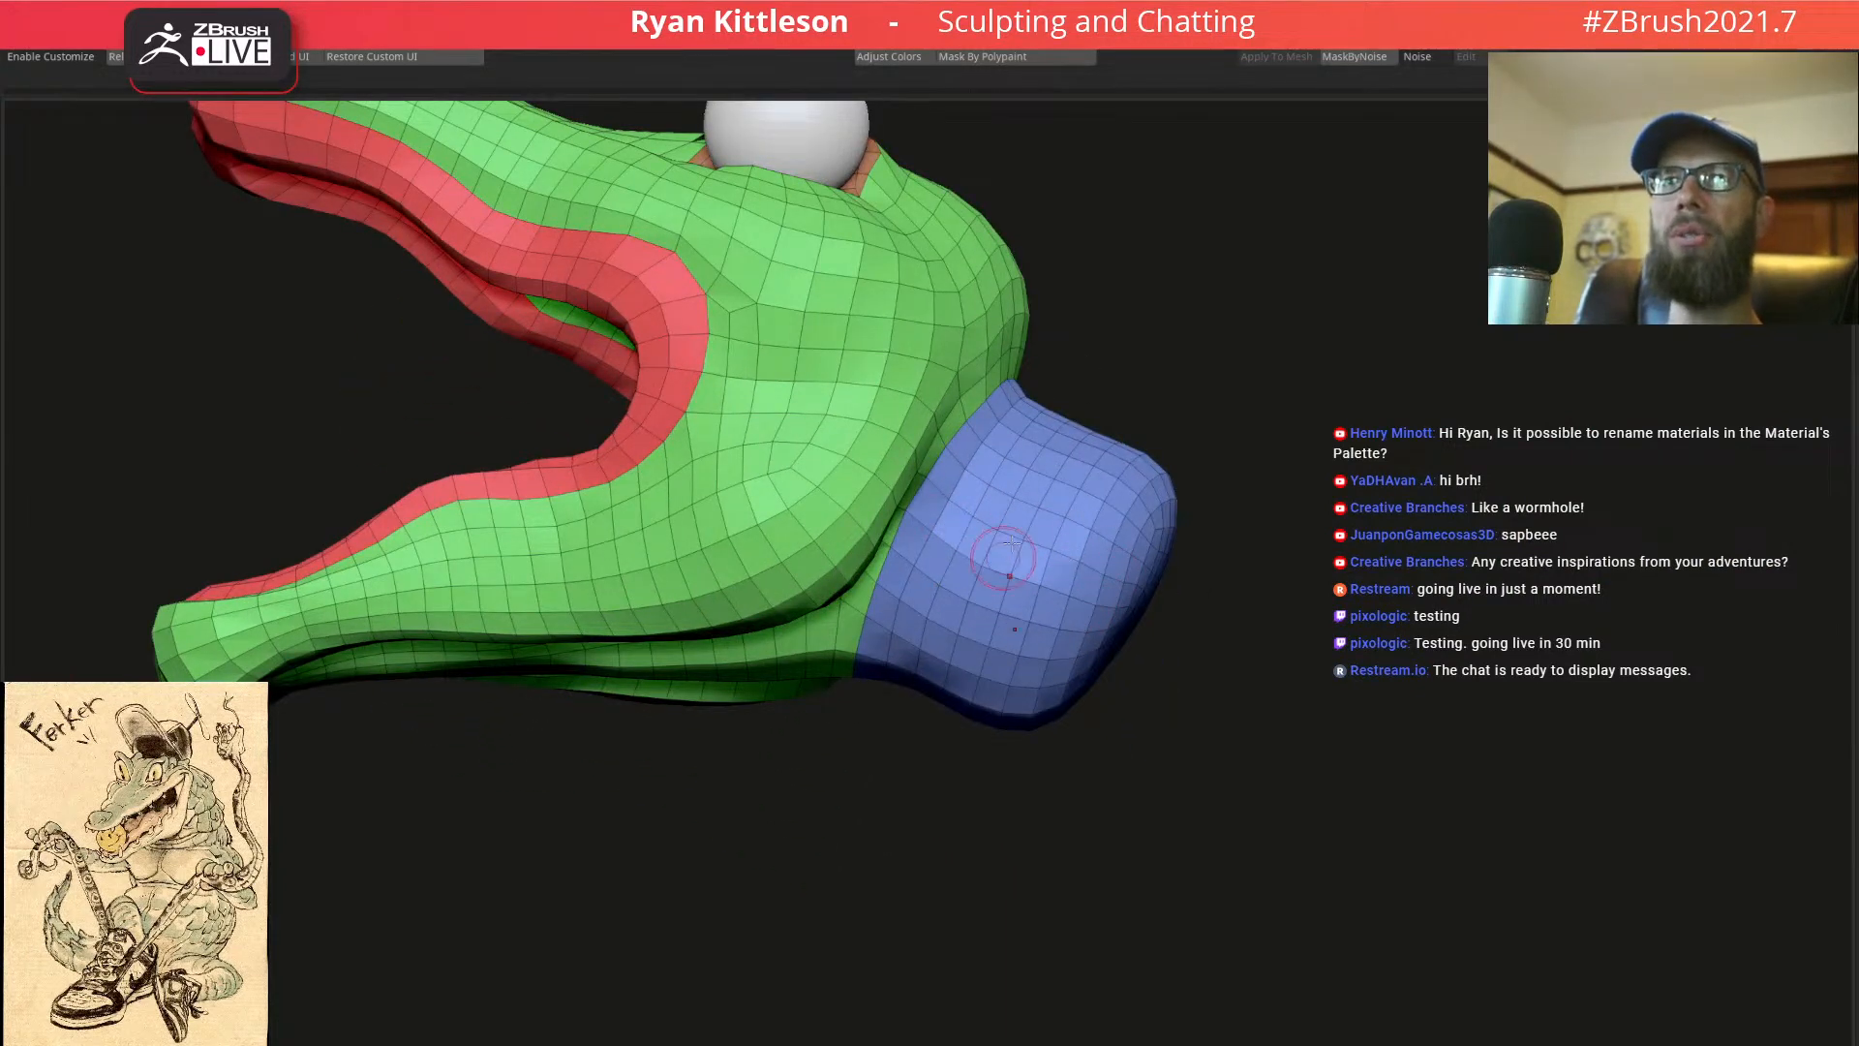
{"action": "right_click_drag", "start_coordinate": [1025, 578], "coordinate": [1097, 570], "text": "ctrl"}
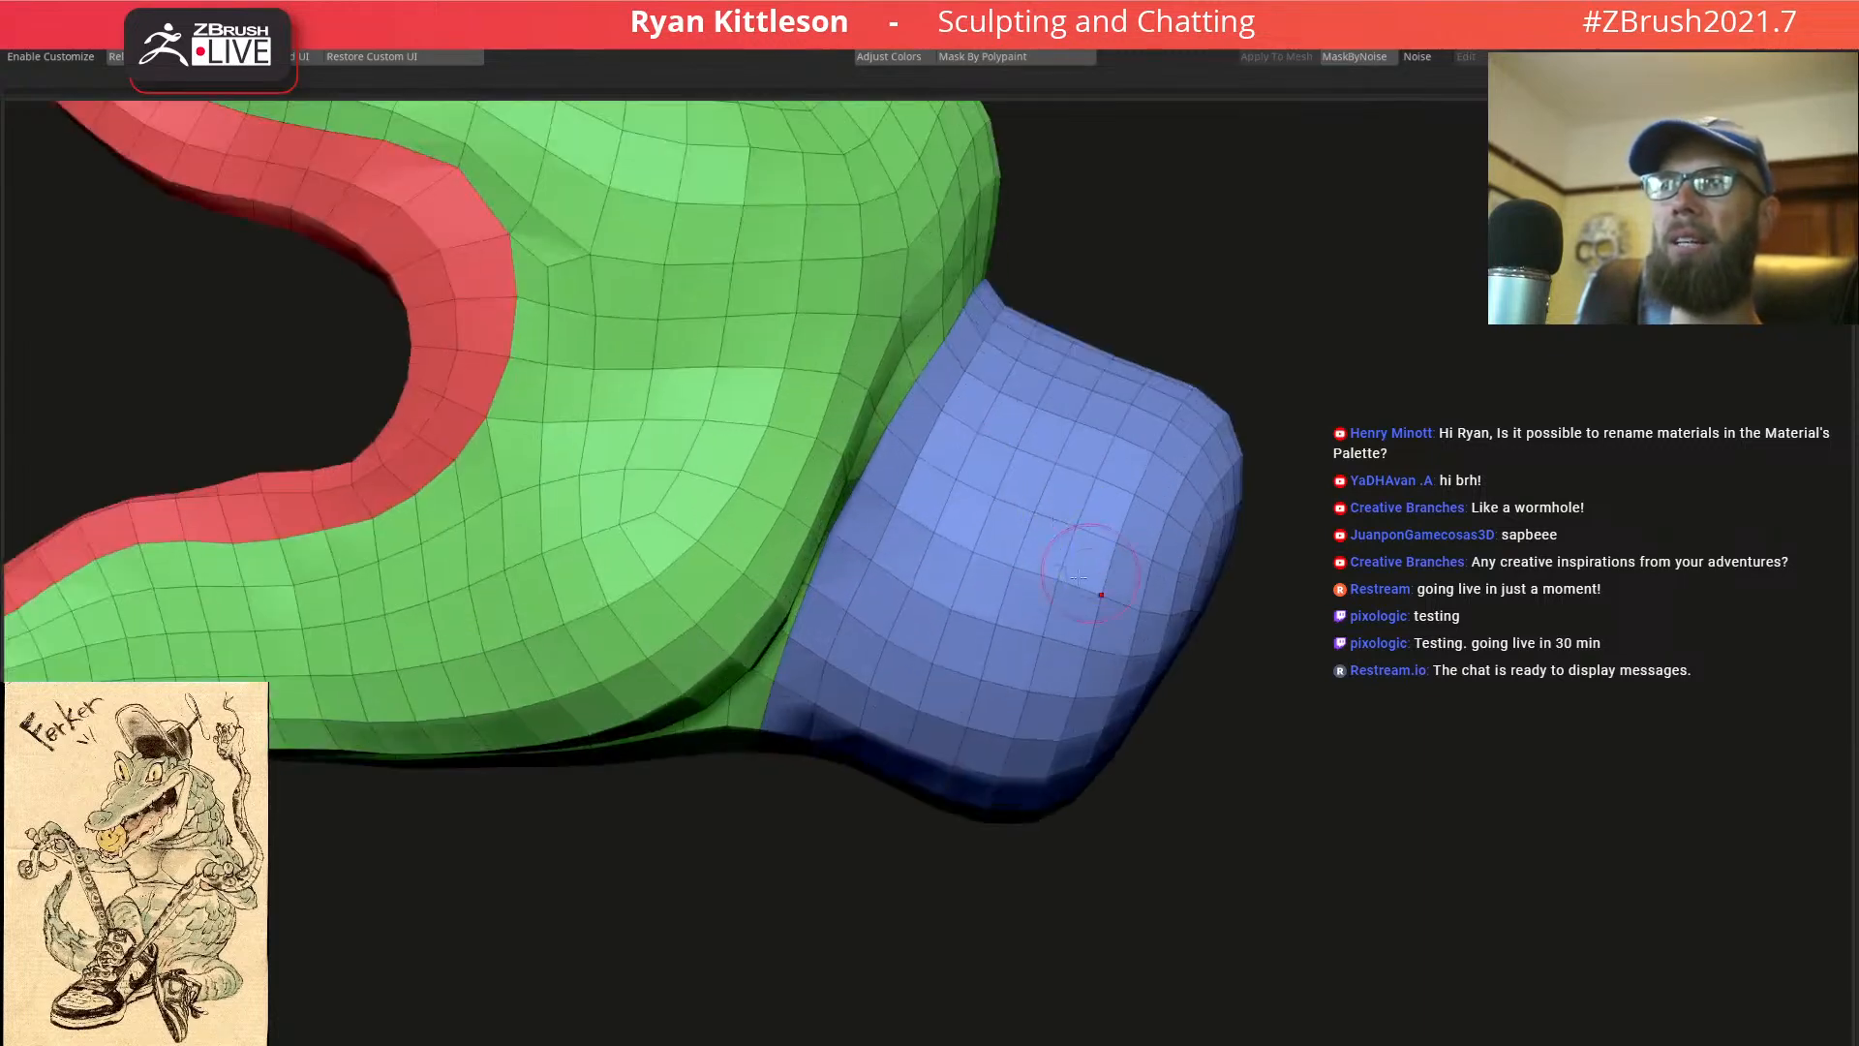
{"action": "left_click", "coordinate": [978, 562], "text": "ctrl+shift"}
{"action": "right_click_drag", "start_coordinate": [973, 561], "coordinate": [973, 568]}
{"action": "left_click", "coordinate": [1457, 564], "text": "ctrl+shift"}
{"action": "right_click_drag", "start_coordinate": [1371, 673], "coordinate": [962, 402]}
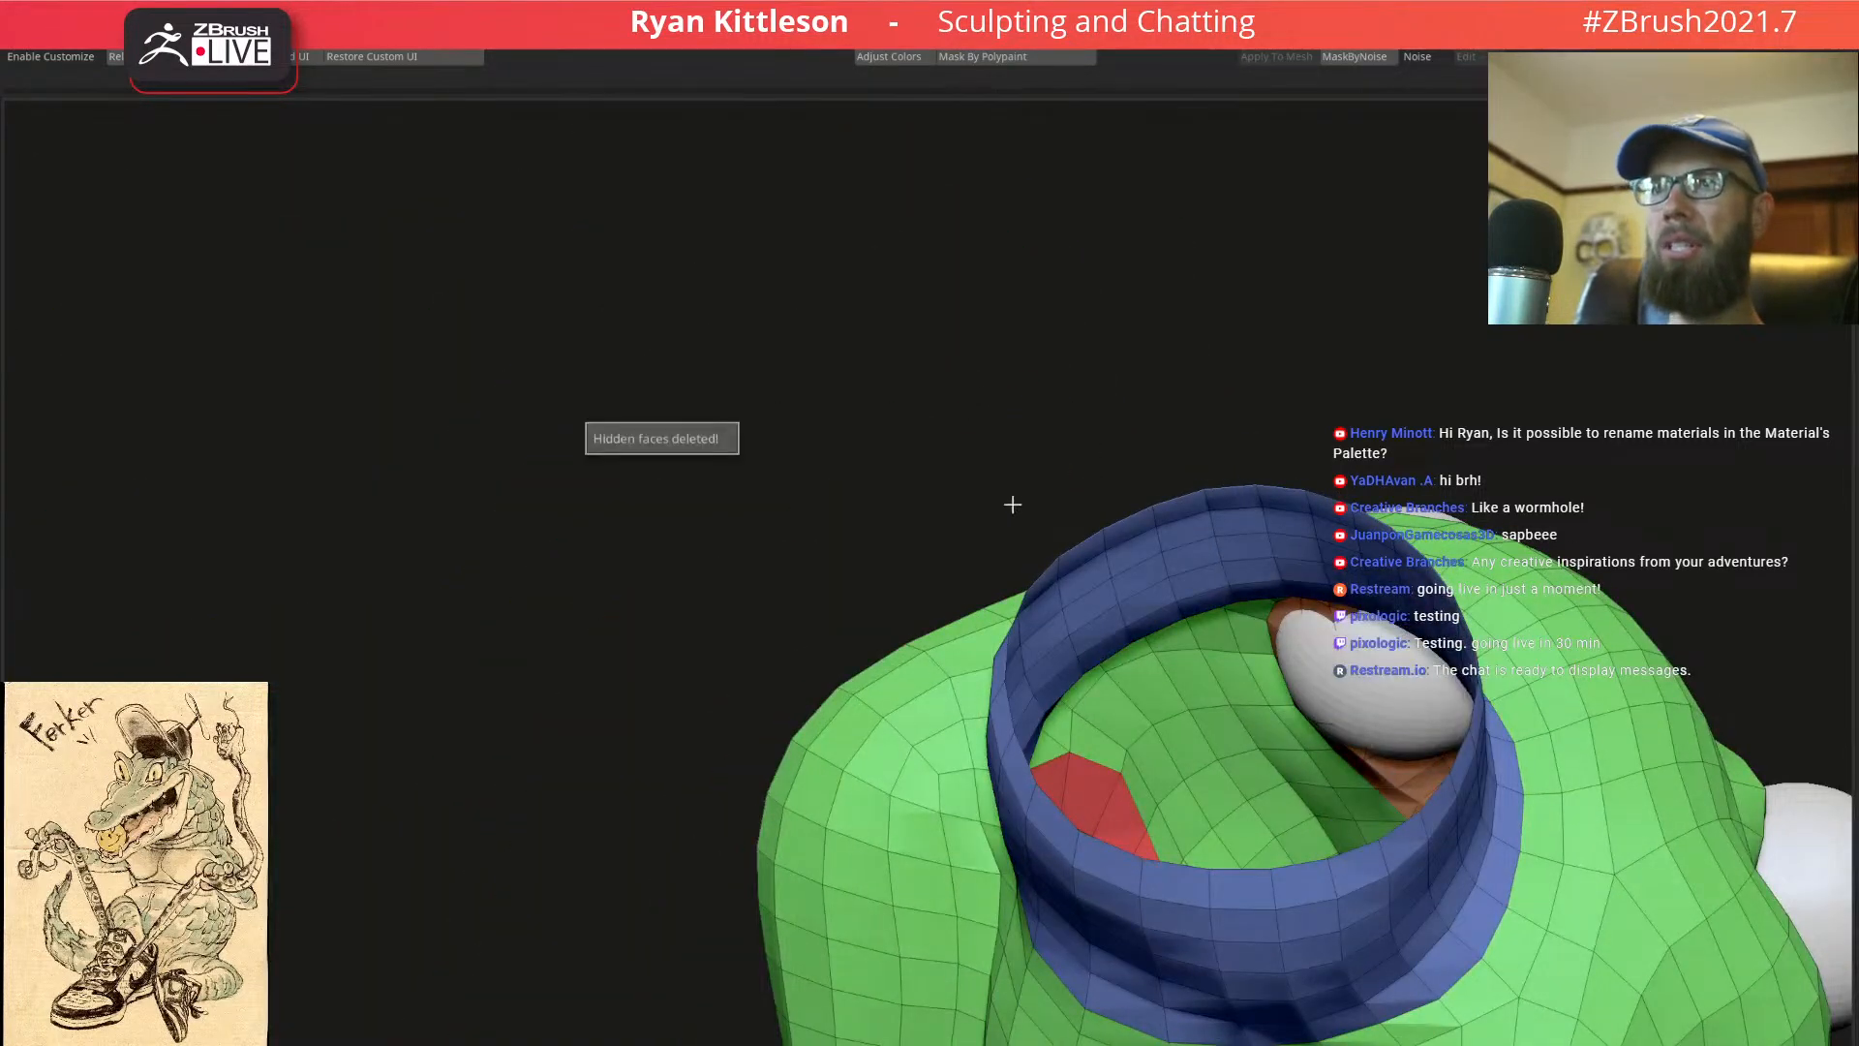
{"action": "right_click_drag", "start_coordinate": [962, 510], "coordinate": [1015, 481]}
{"action": "right_click_drag", "start_coordinate": [1119, 535], "coordinate": [1071, 456], "text": "ctrl"}
Turn off the polygroup wireframe and view the full crocodile sculpture together with the snake head from the side
{"action": "key", "text": "shift+f"}
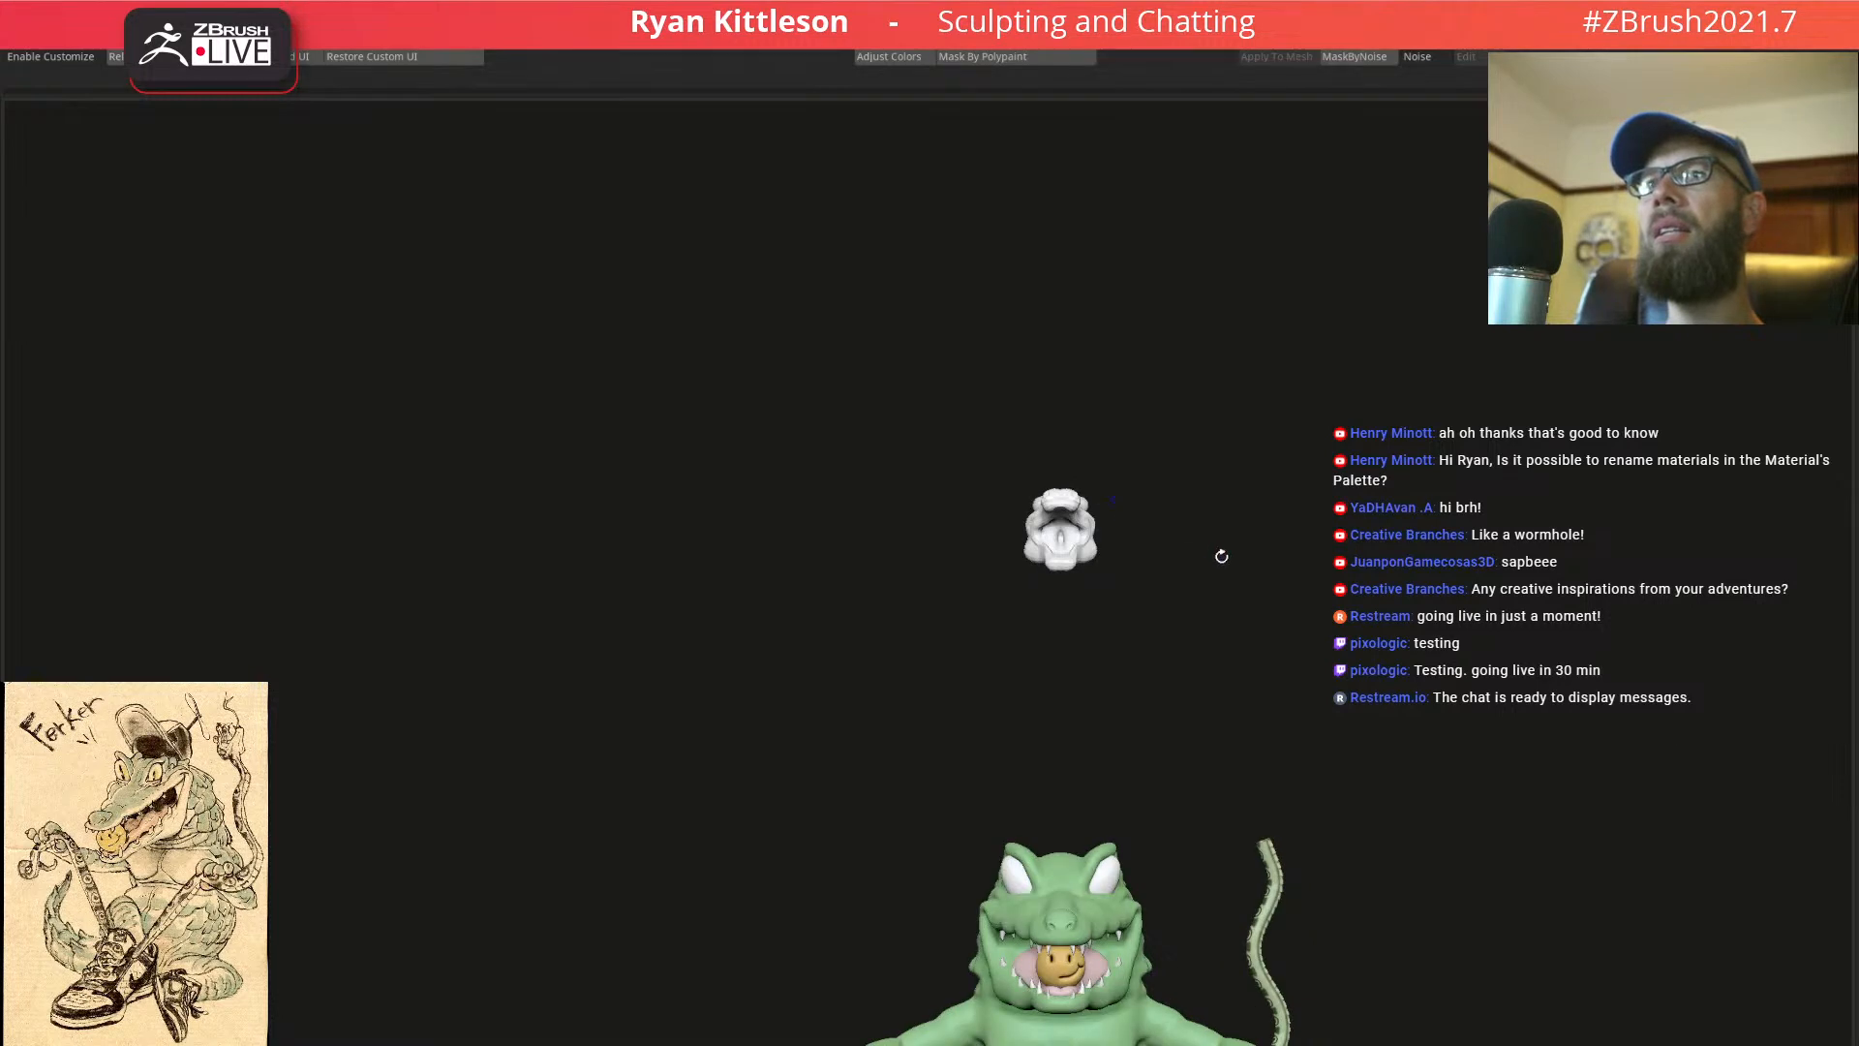
{"action": "right_click_drag", "start_coordinate": [1114, 464], "coordinate": [1162, 468]}
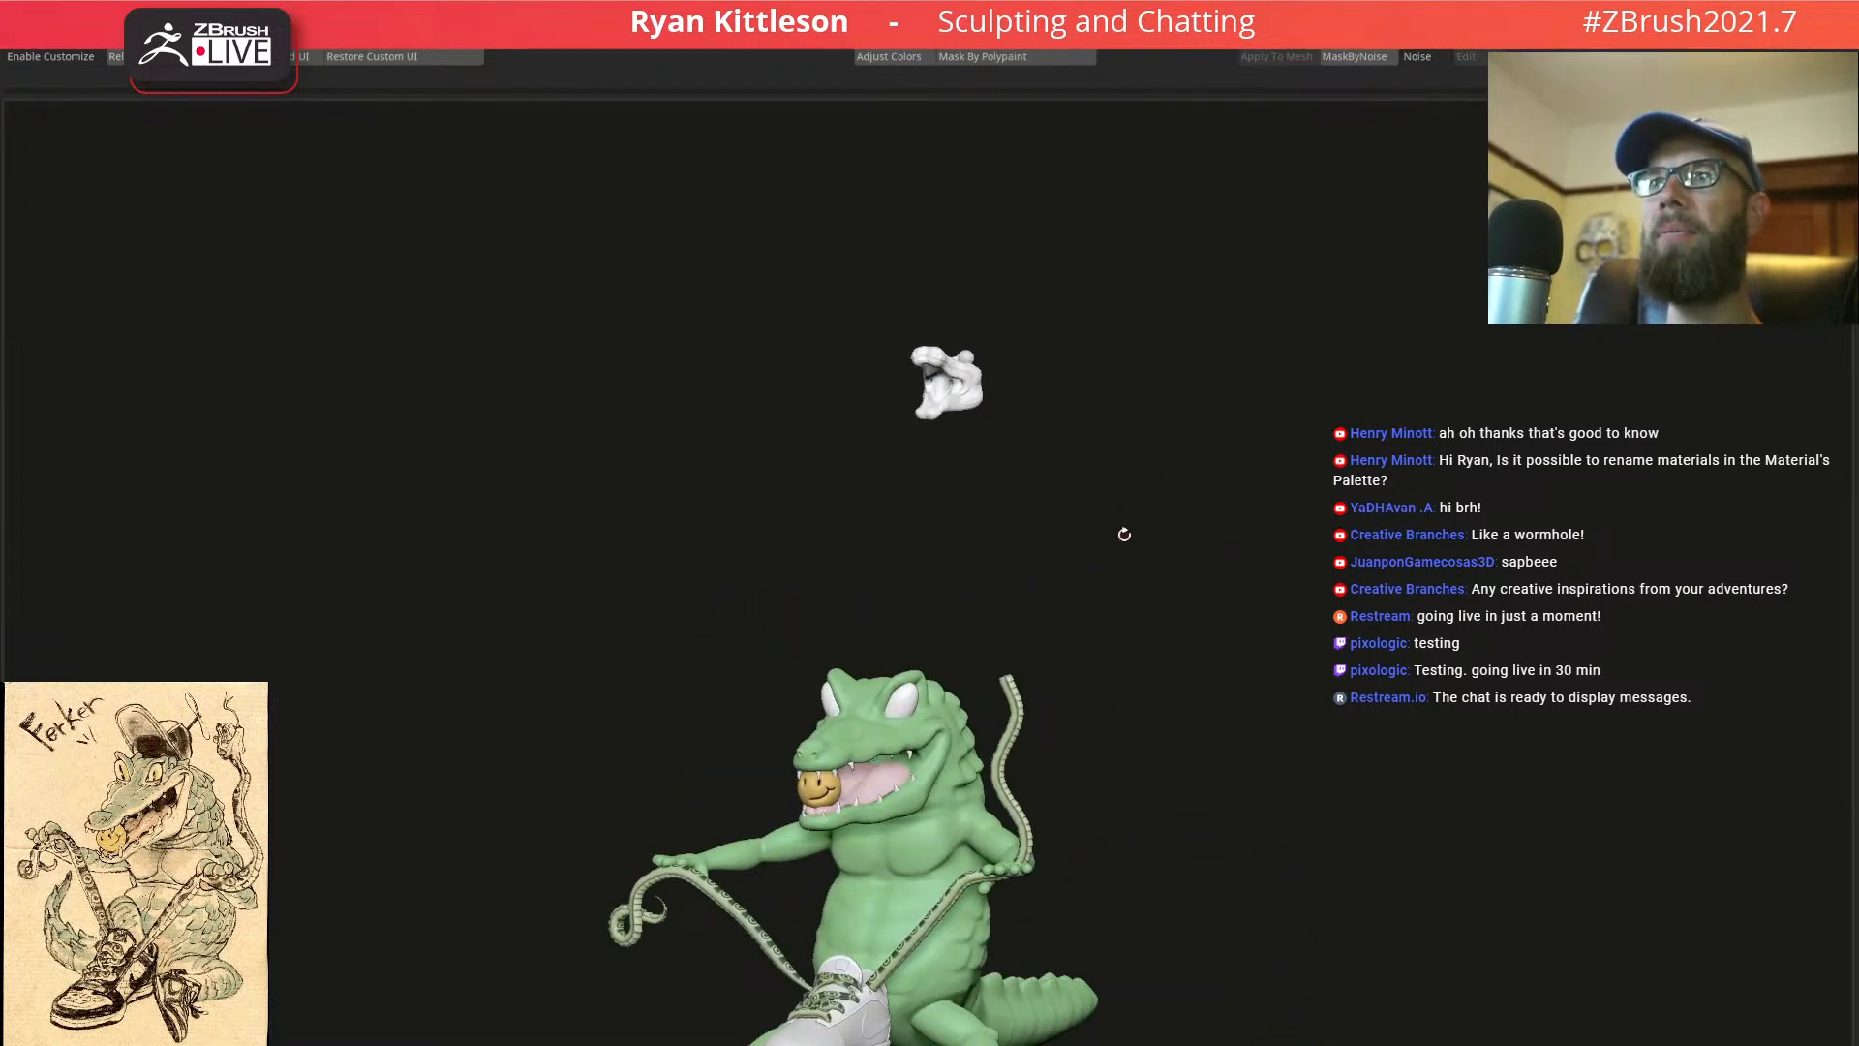
{"action": "right_click_drag", "start_coordinate": [1122, 535], "coordinate": [1131, 391], "text": "alt"}
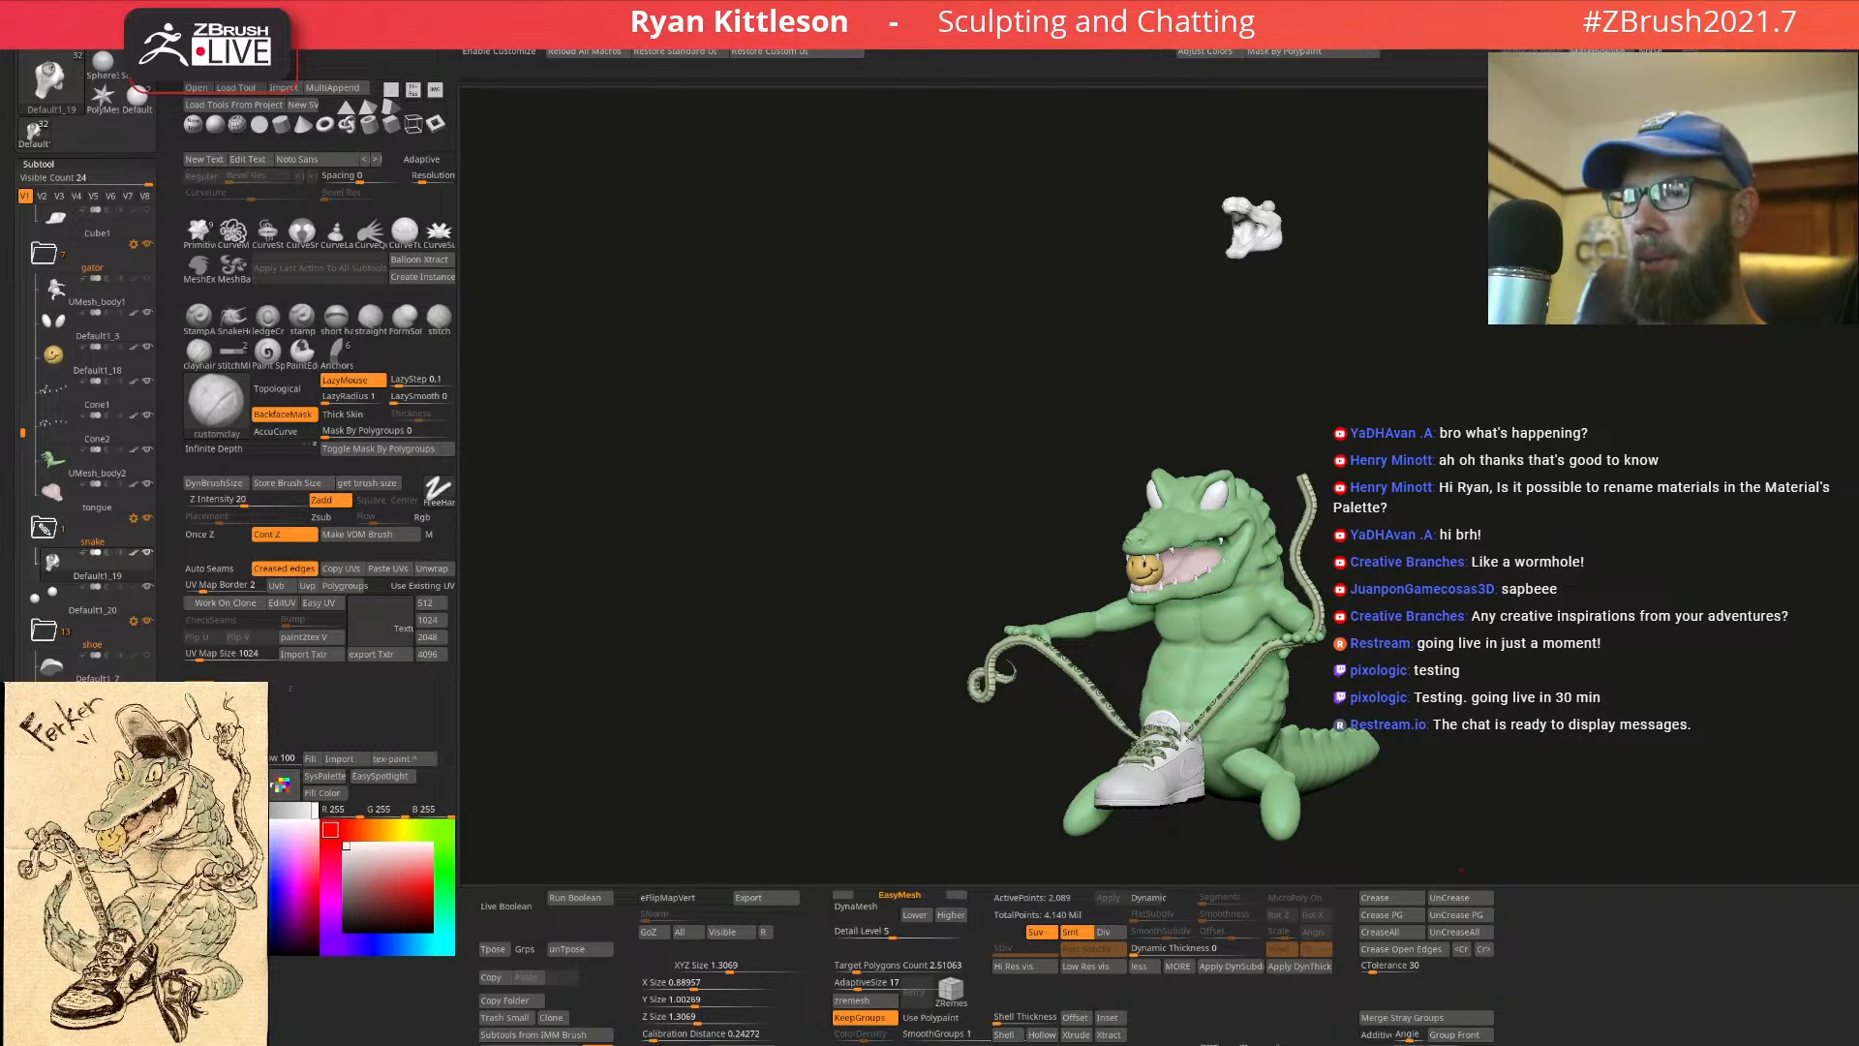
{"action": "key", "text": "Tab"}
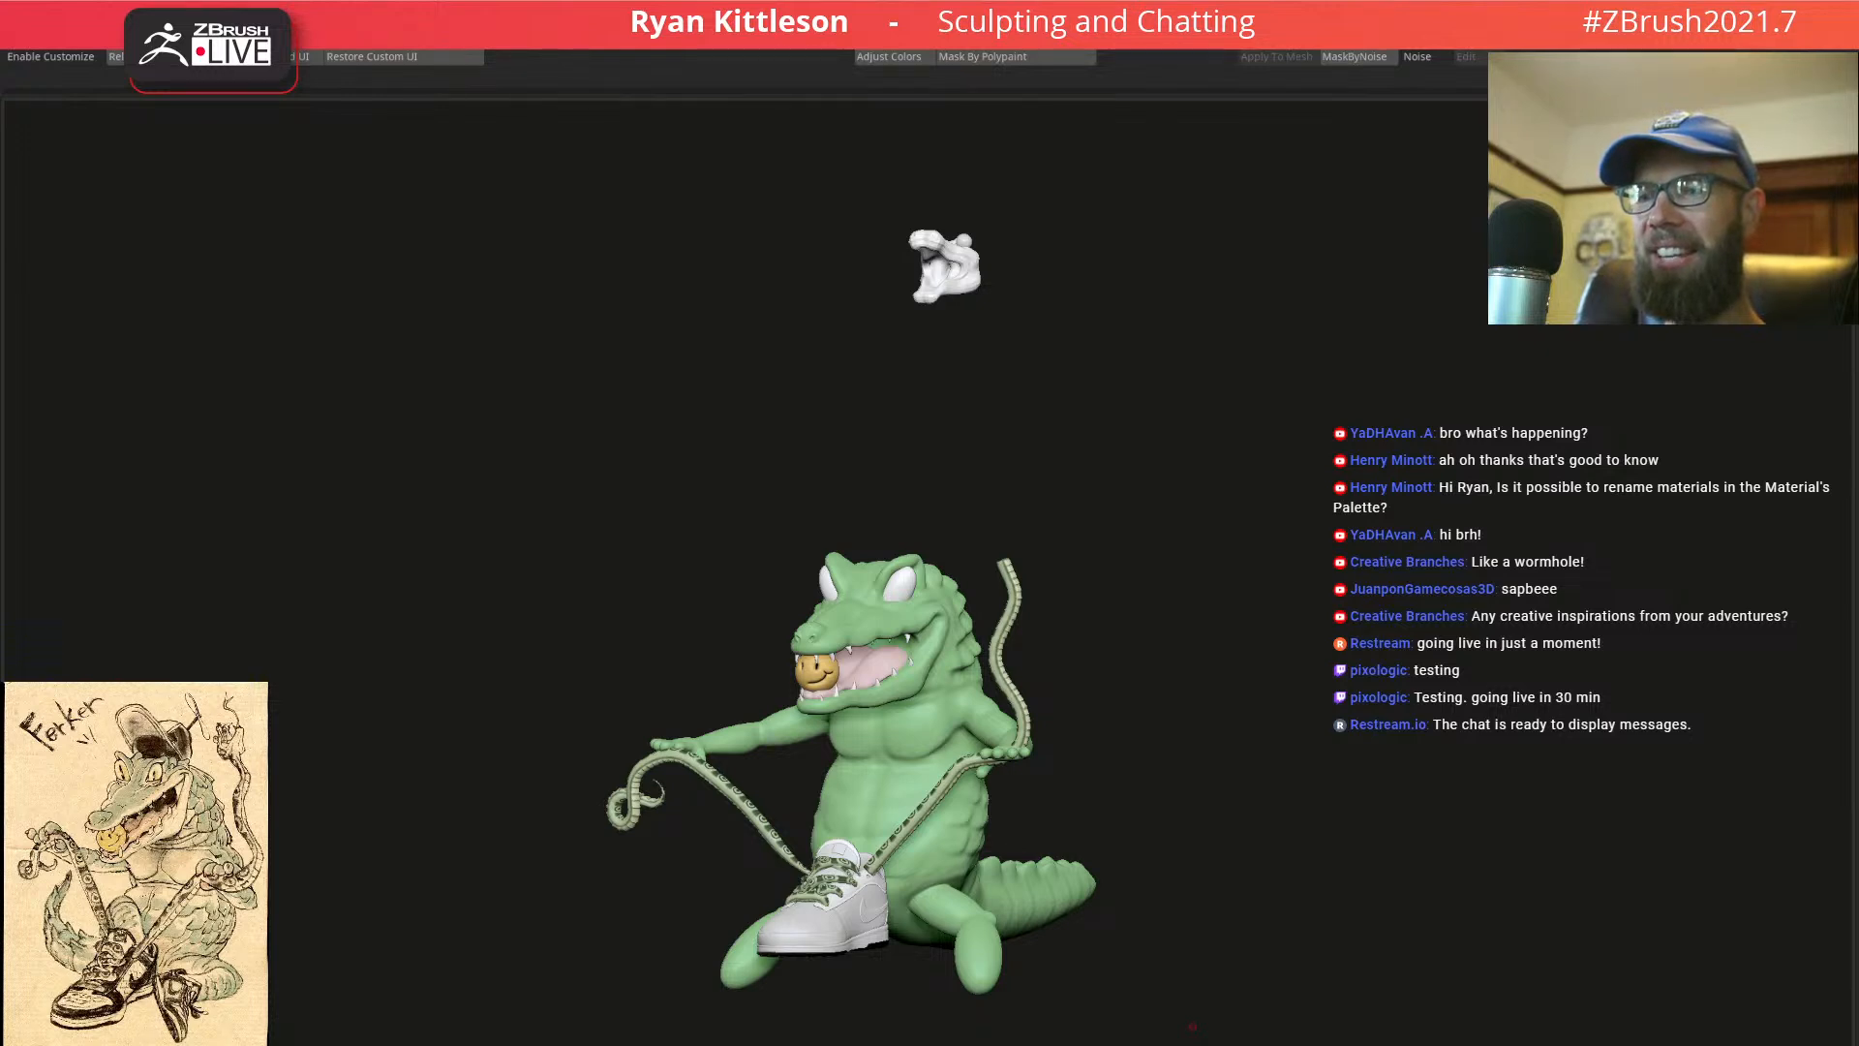
{"action": "left_click_drag", "start_coordinate": [997, 741], "coordinate": [843, 615]}
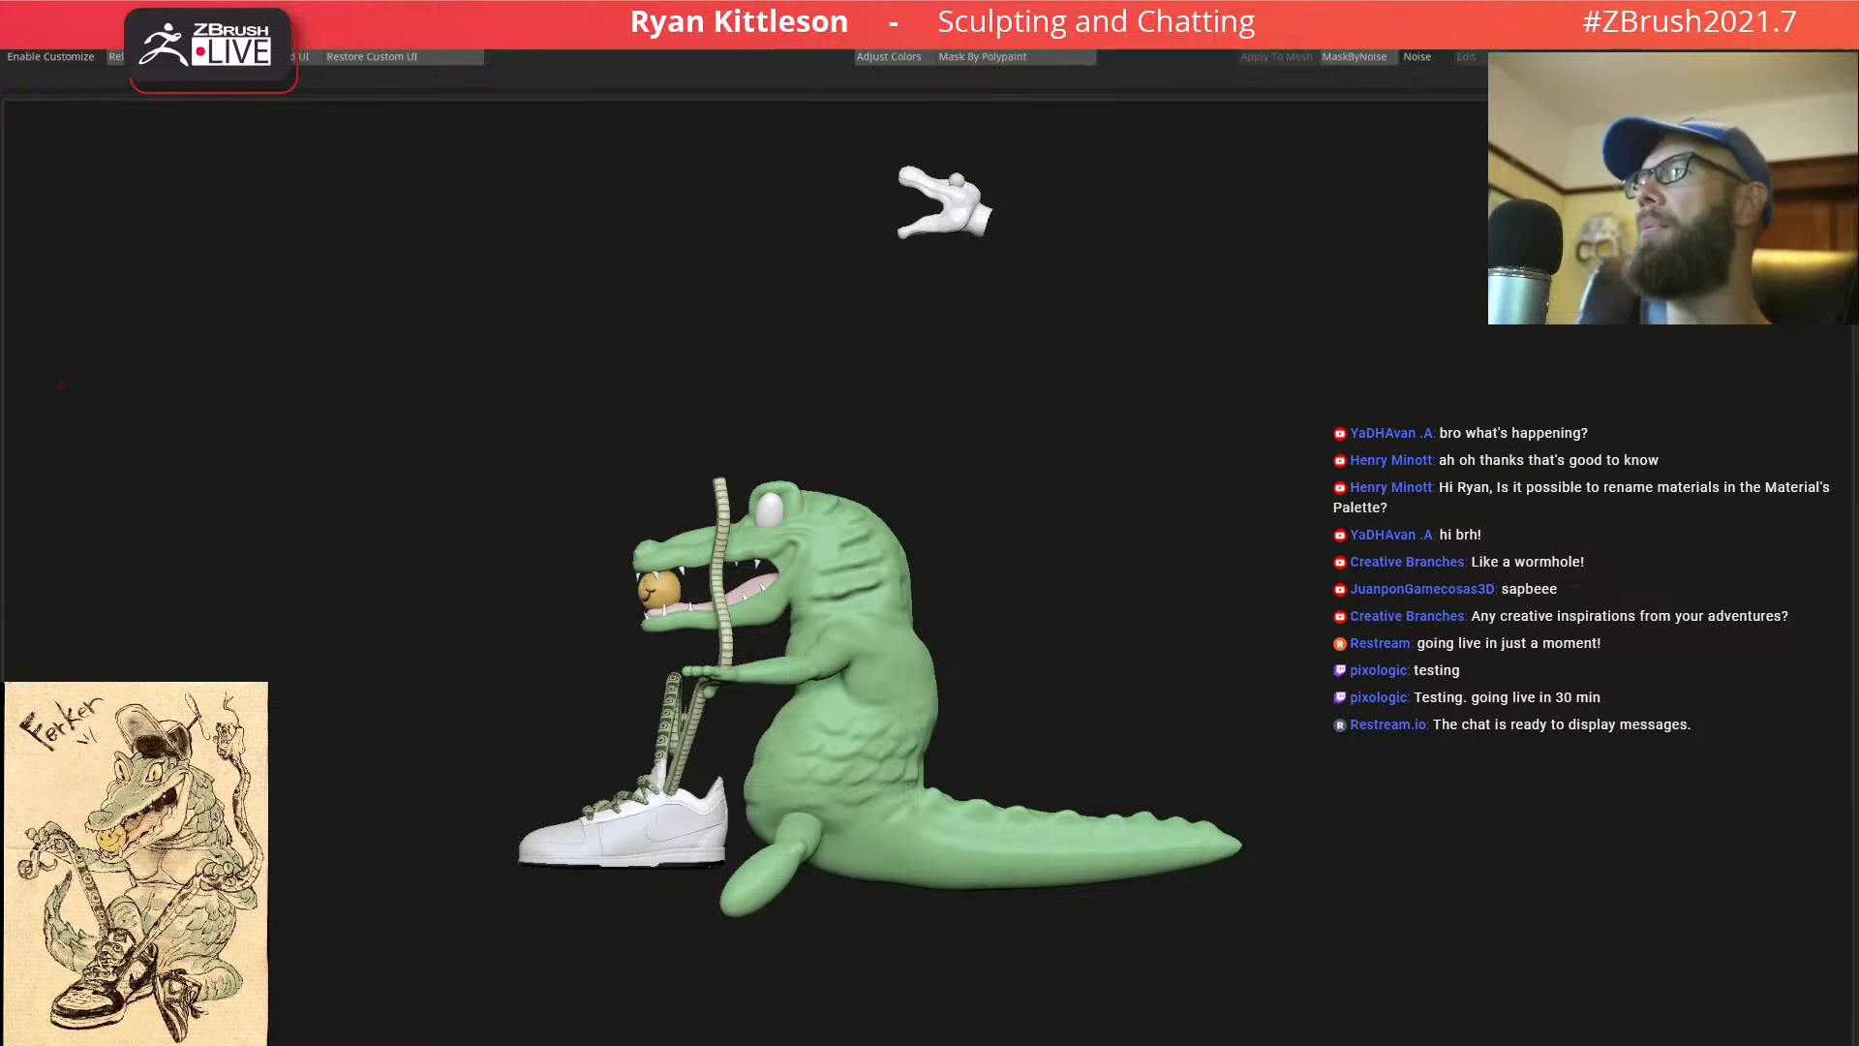
Move the snake head down above the crocodile's snout and rotate it upright by about 67 degrees
{"action": "key", "text": "w"}
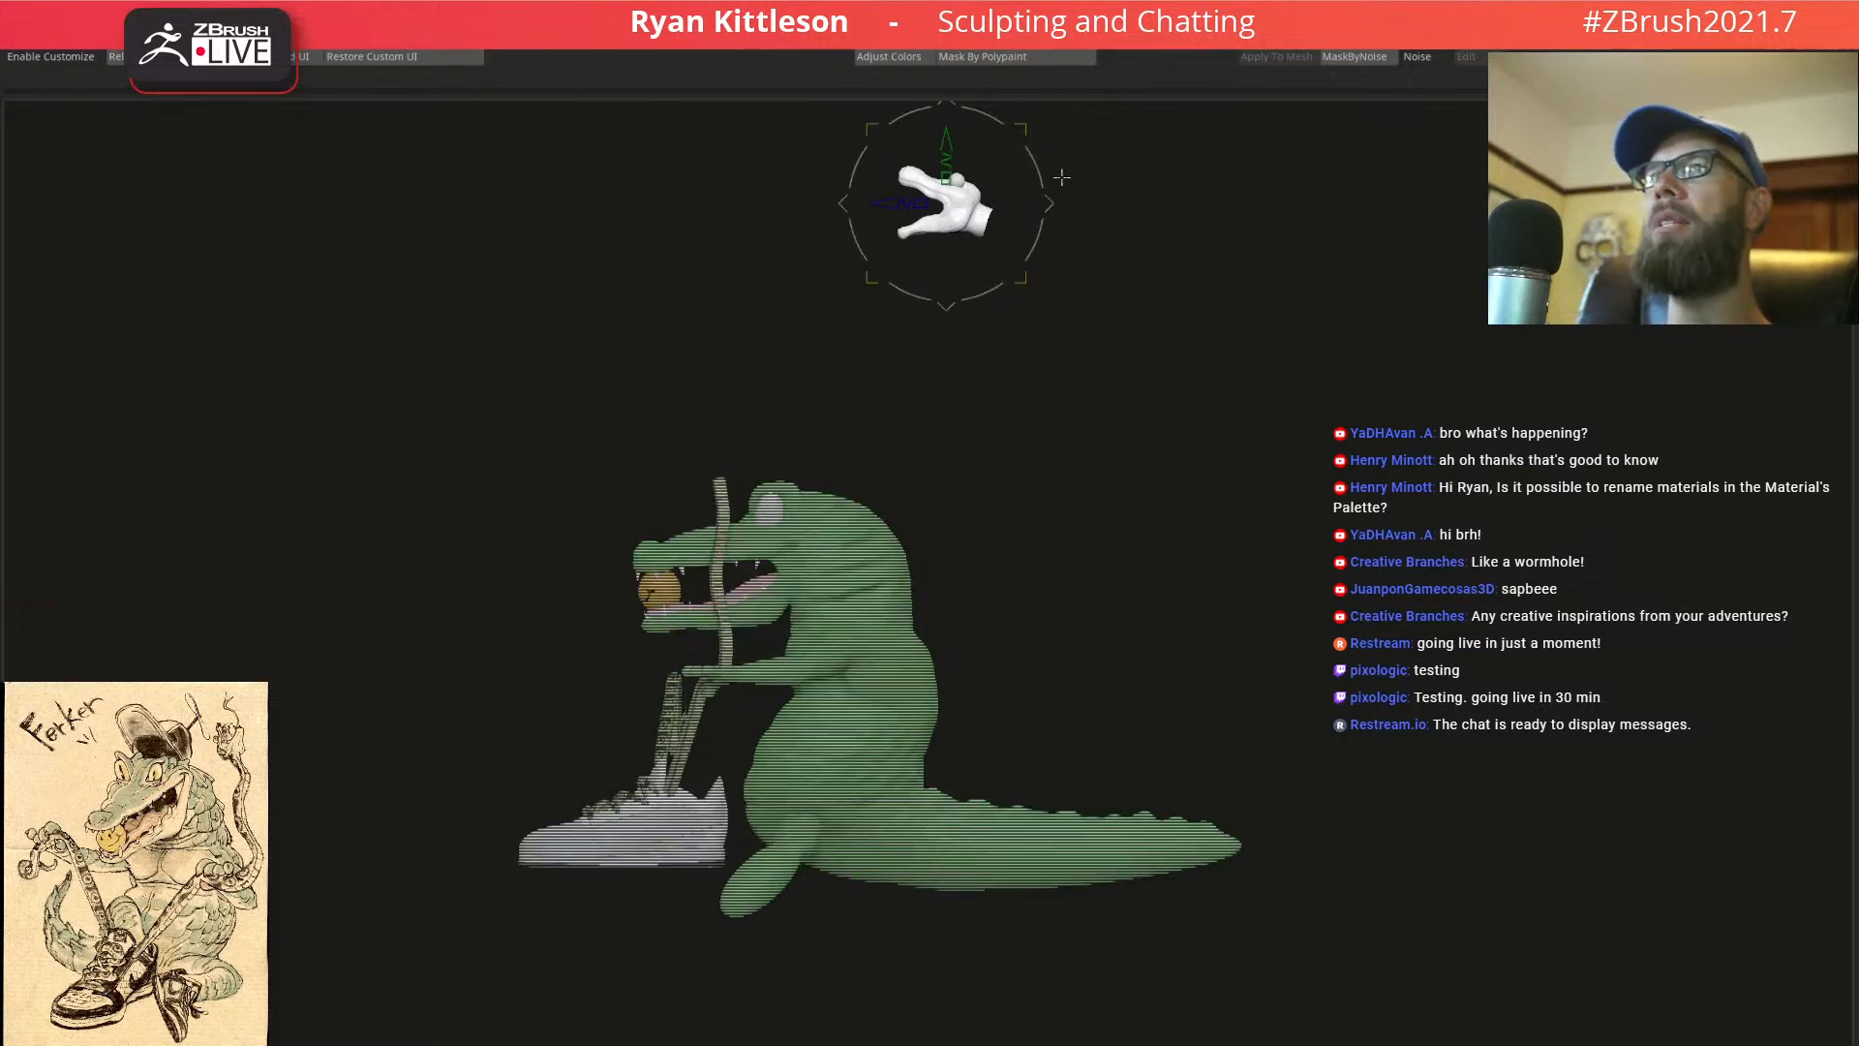
{"action": "left_click_drag", "start_coordinate": [1043, 169], "coordinate": [760, 537]}
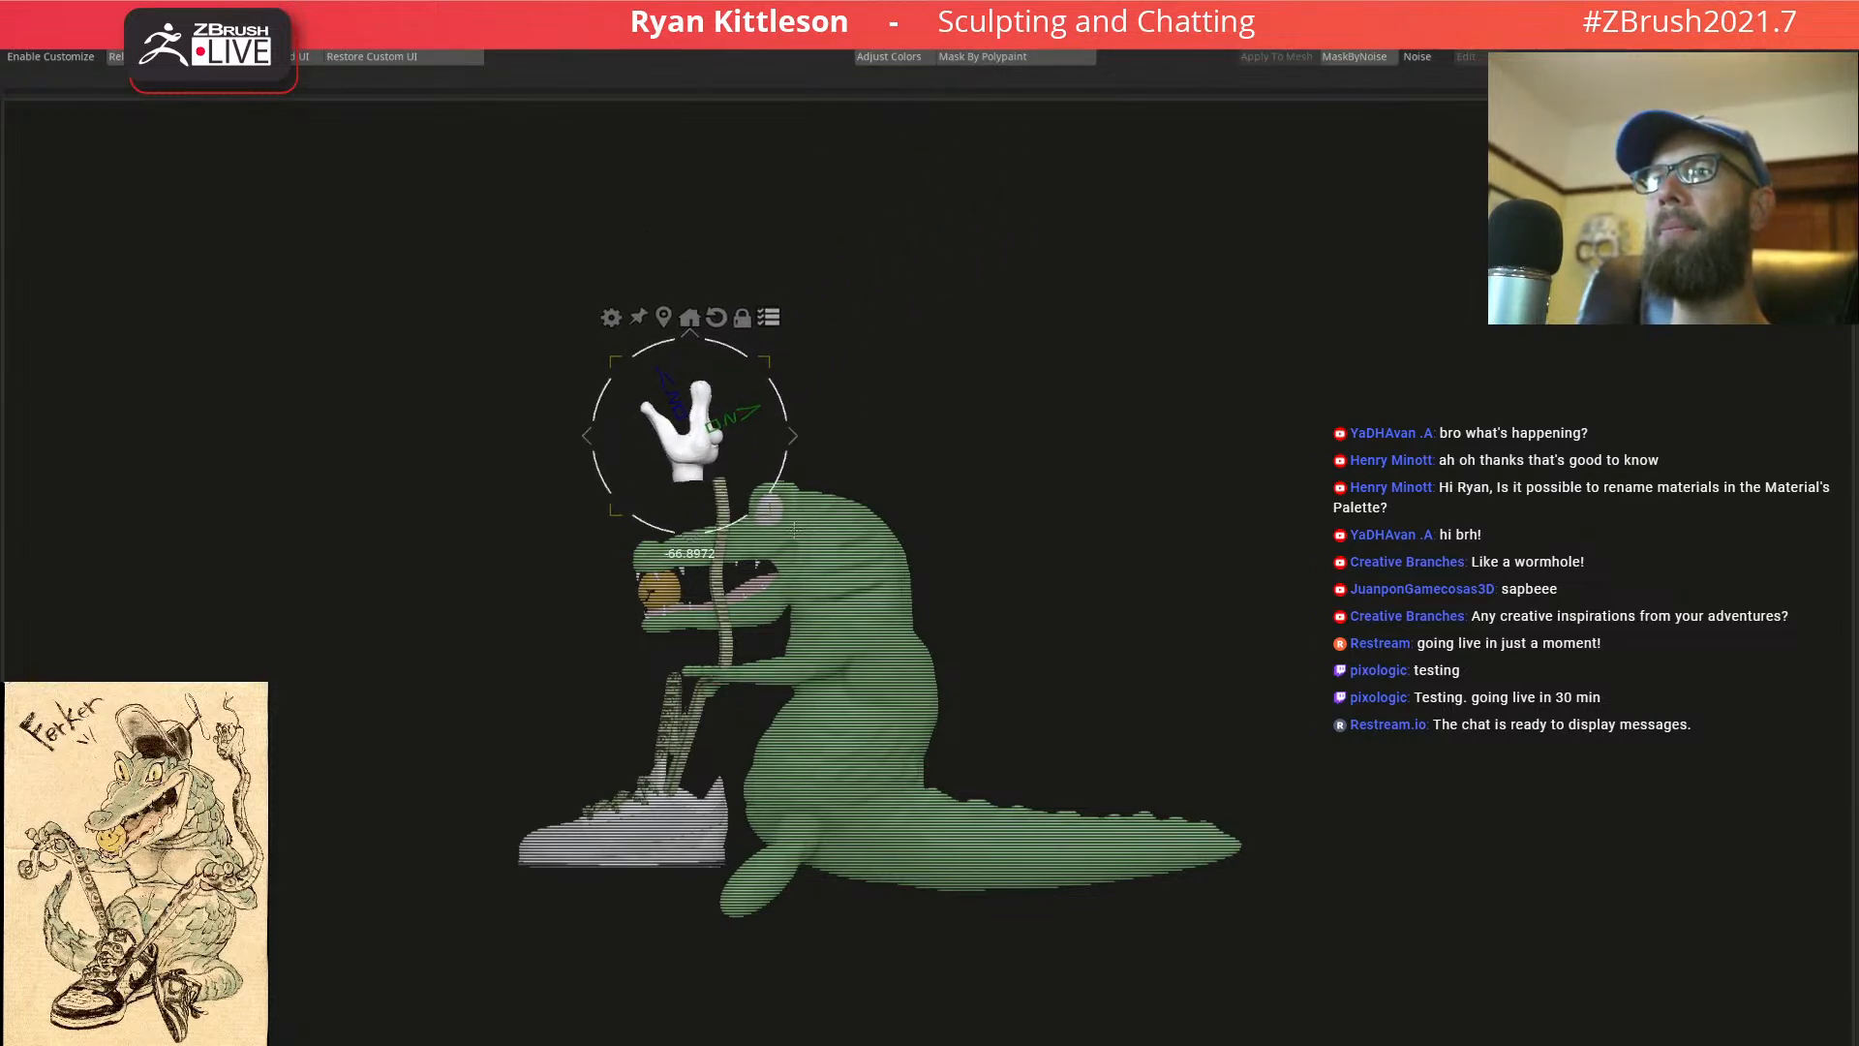
{"action": "left_click_drag", "start_coordinate": [800, 434], "coordinate": [1049, 461]}
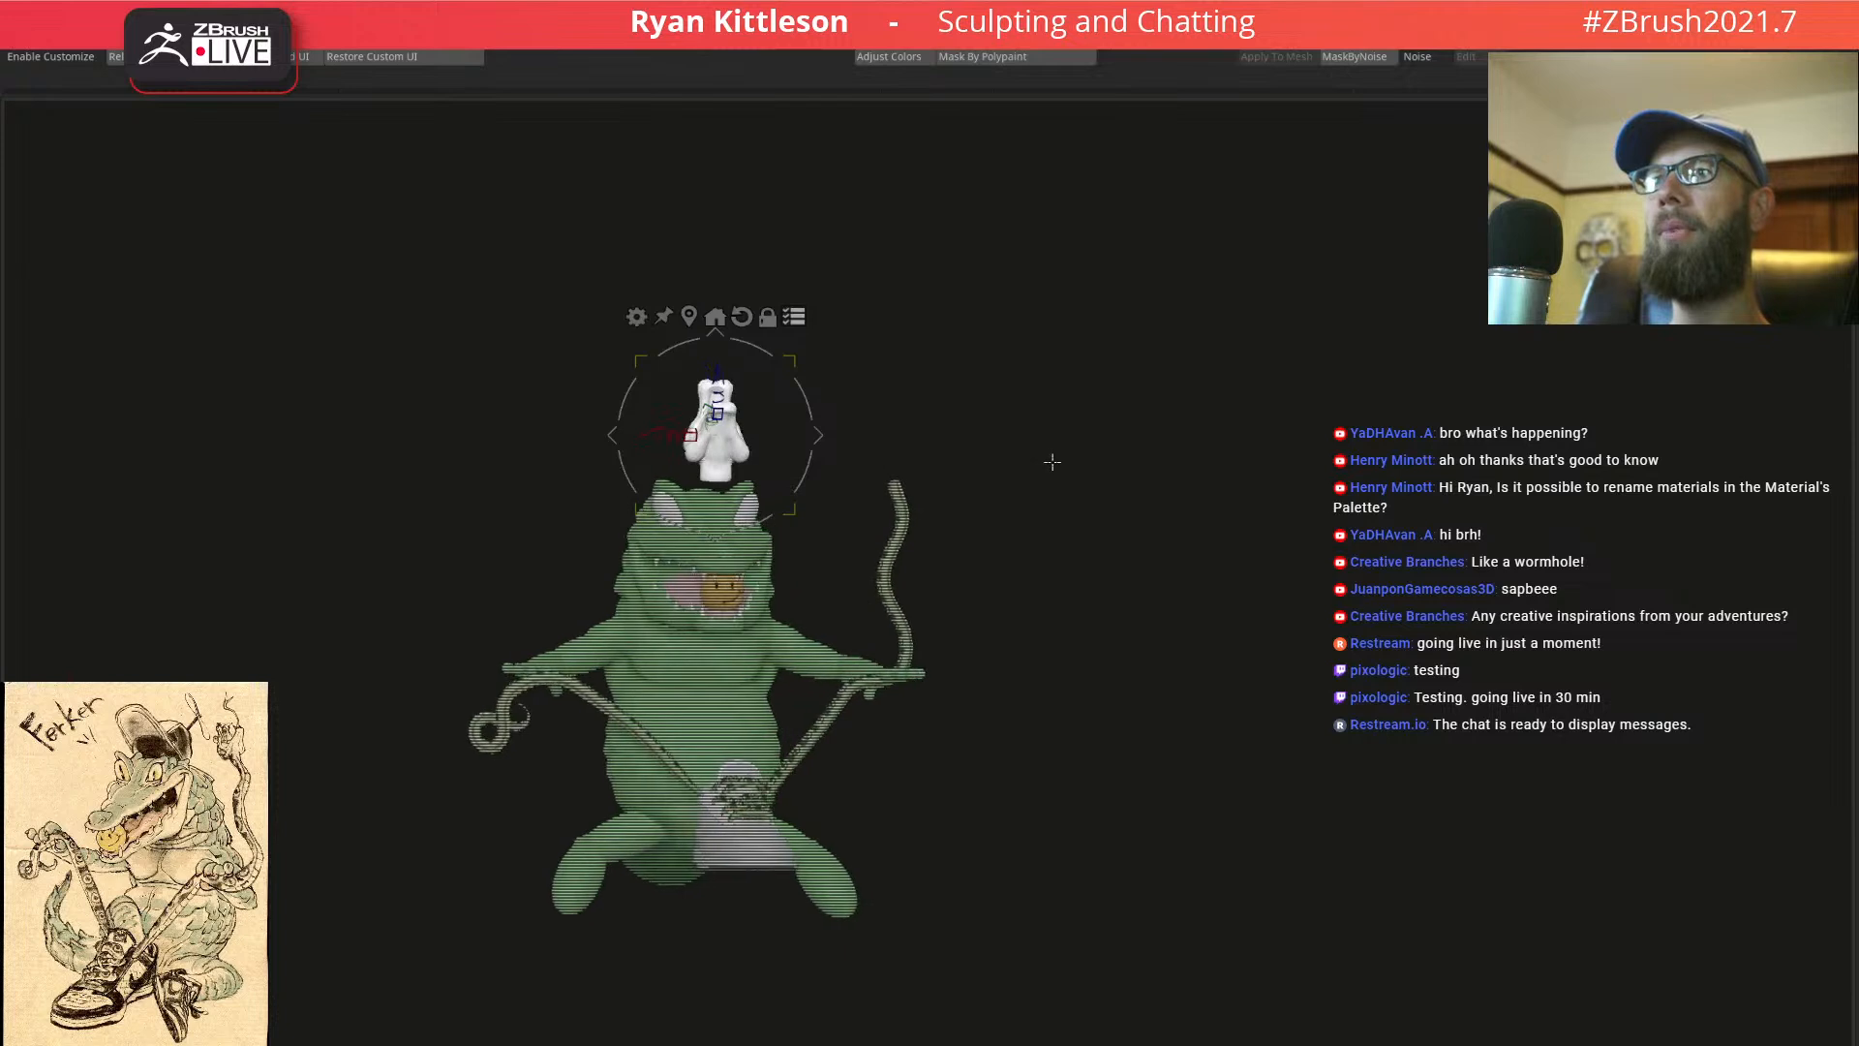
Undo the first sideways shift of the snake head and reposition it directly above the raised end of the snake body
{"action": "left_click_drag", "start_coordinate": [823, 440], "coordinate": [1016, 442]}
{"action": "key", "text": "ctrl+z"}
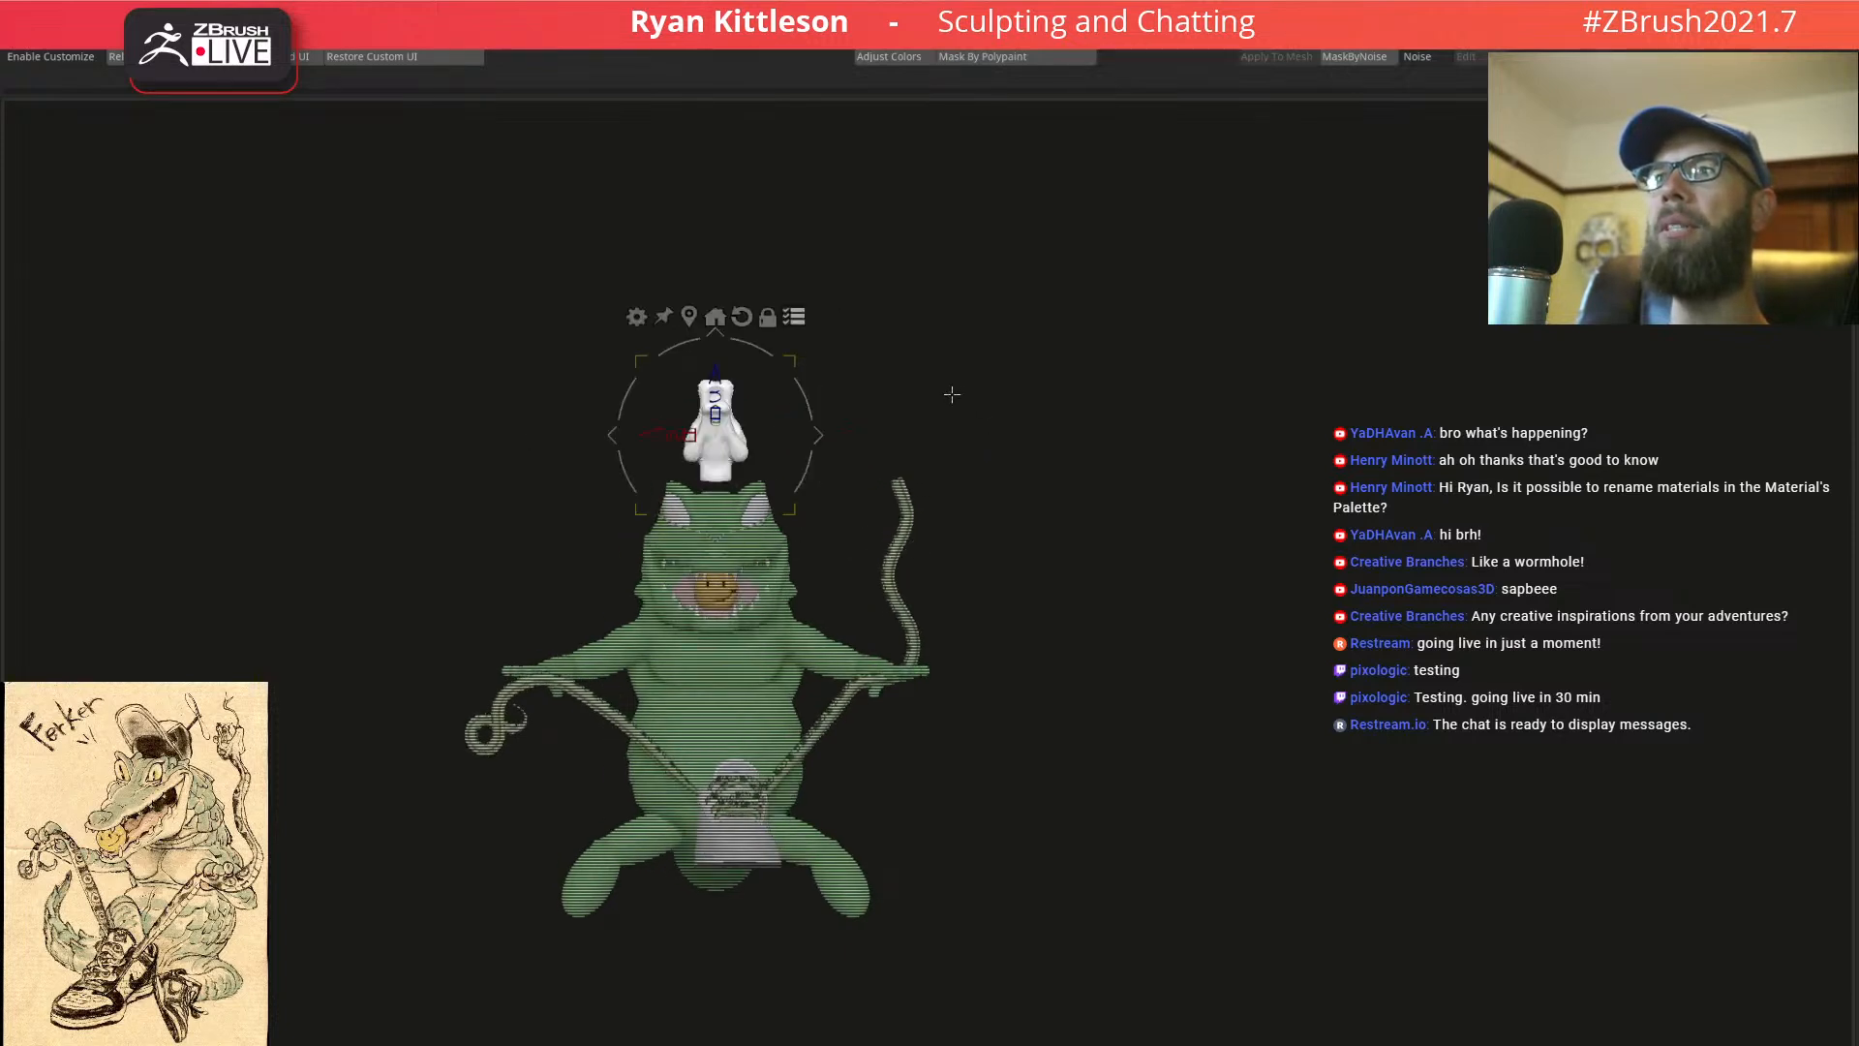
{"action": "left_click_drag", "start_coordinate": [836, 431], "coordinate": [937, 422]}
{"action": "left_click_drag", "start_coordinate": [975, 316], "coordinate": [993, 492]}
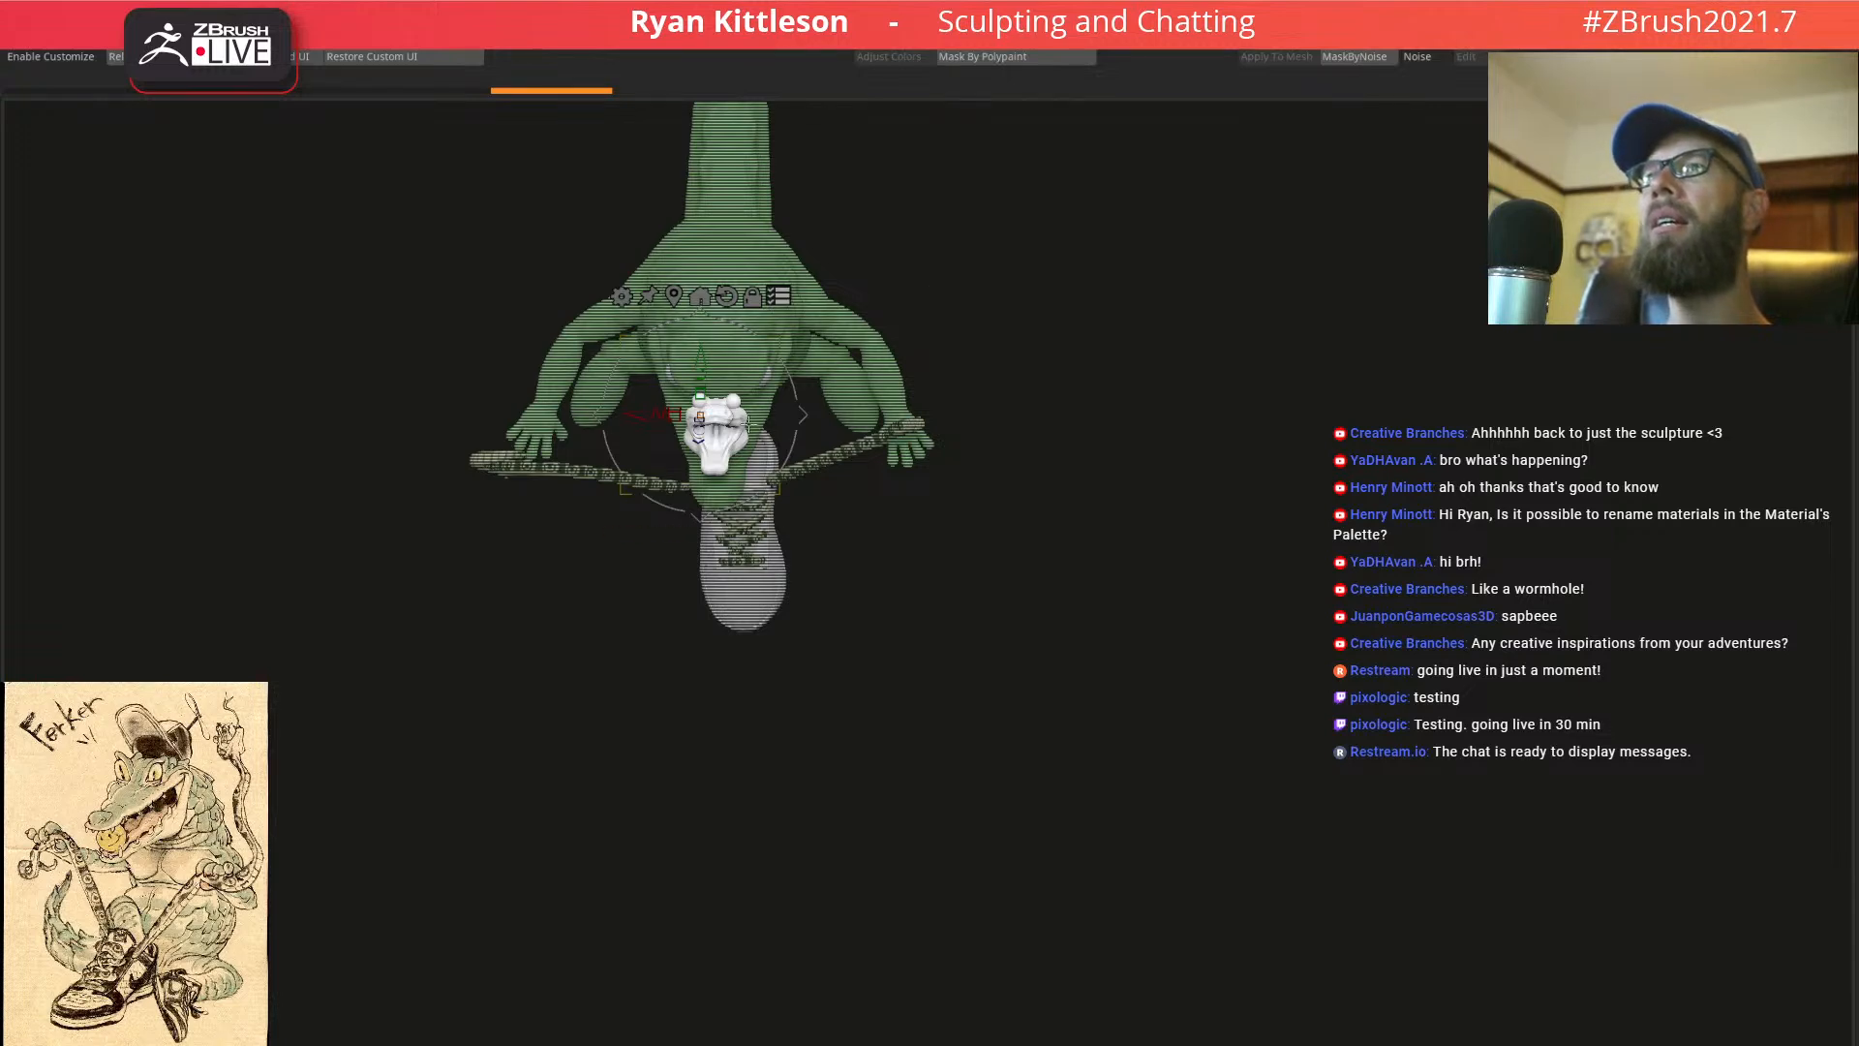
{"action": "left_click_drag", "start_coordinate": [815, 419], "coordinate": [1016, 400]}
{"action": "left_click_drag", "start_coordinate": [1124, 358], "coordinate": [1259, 398], "text": "alt"}
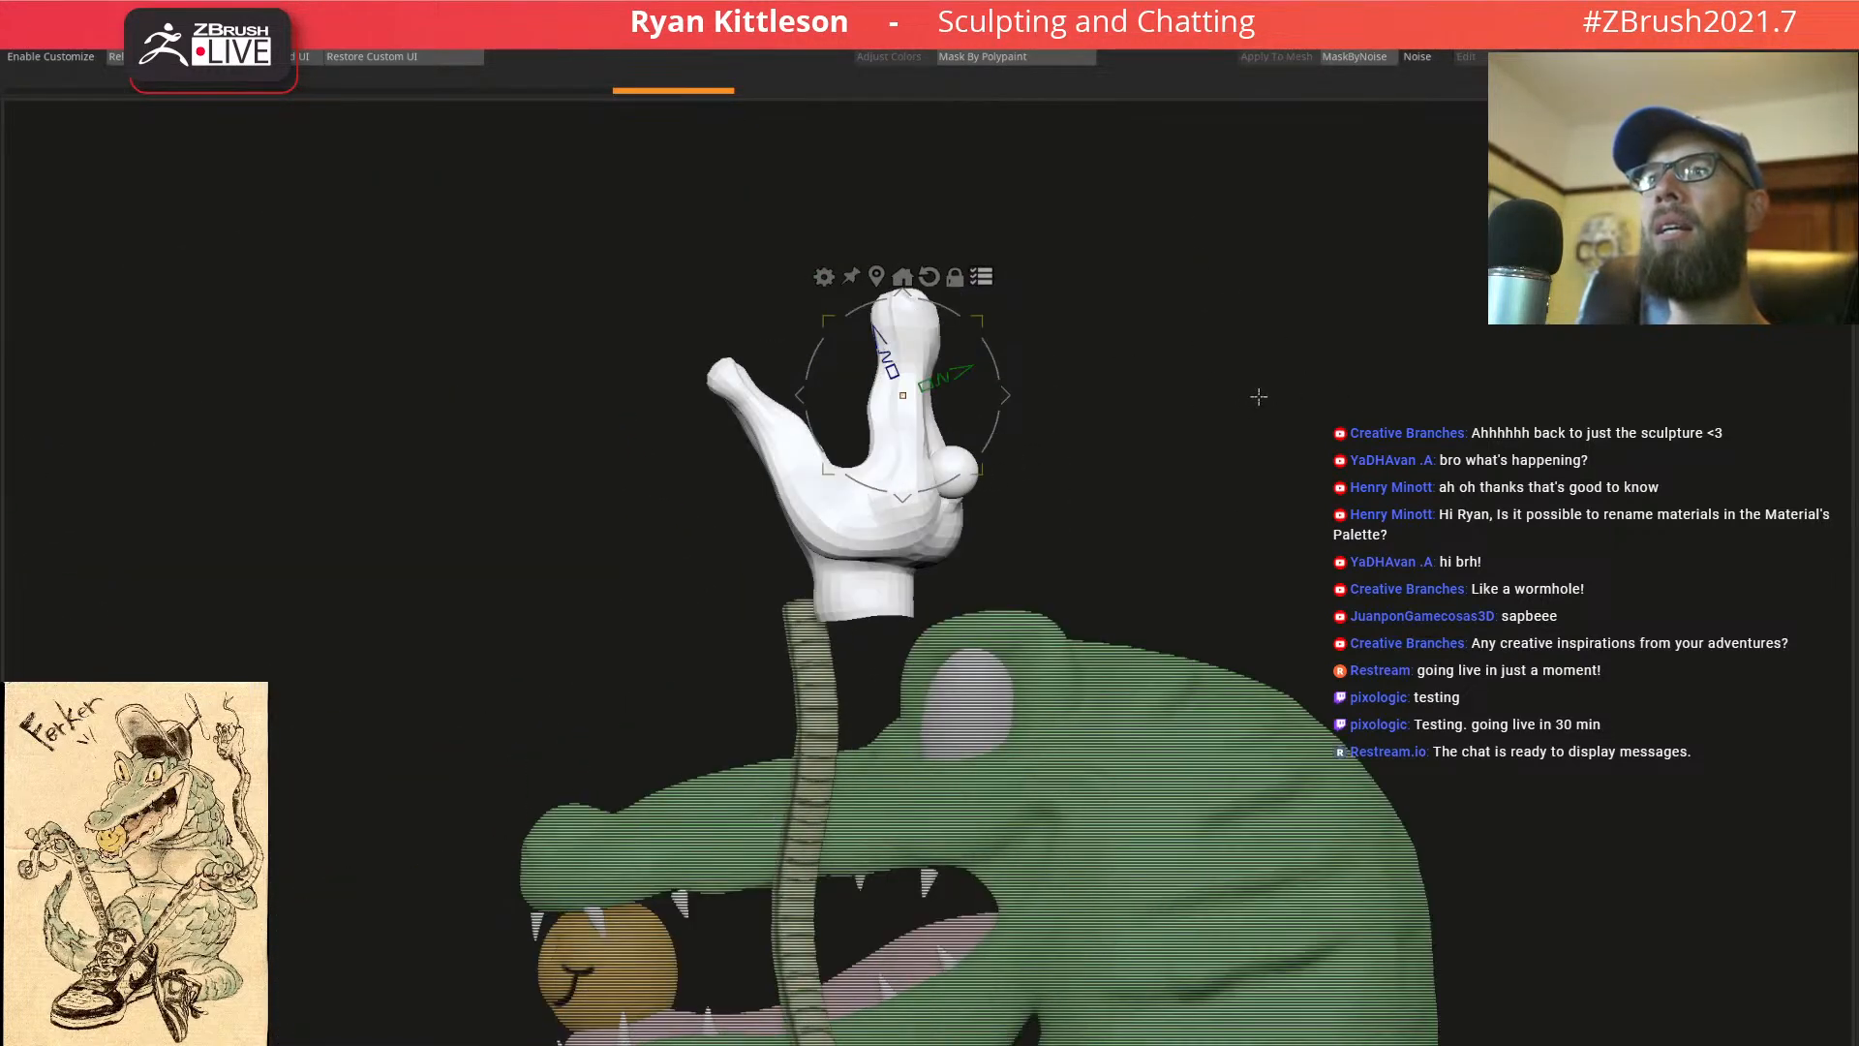
{"action": "mouse_move", "coordinate": [1105, 383]}
{"action": "left_mouse_down"}
{"action": "mouse_move", "coordinate": [1008, 358]}
{"action": "mouse_move", "coordinate": [1156, 360]}
{"action": "mouse_move", "coordinate": [1113, 370]}
{"action": "left_mouse_up"}
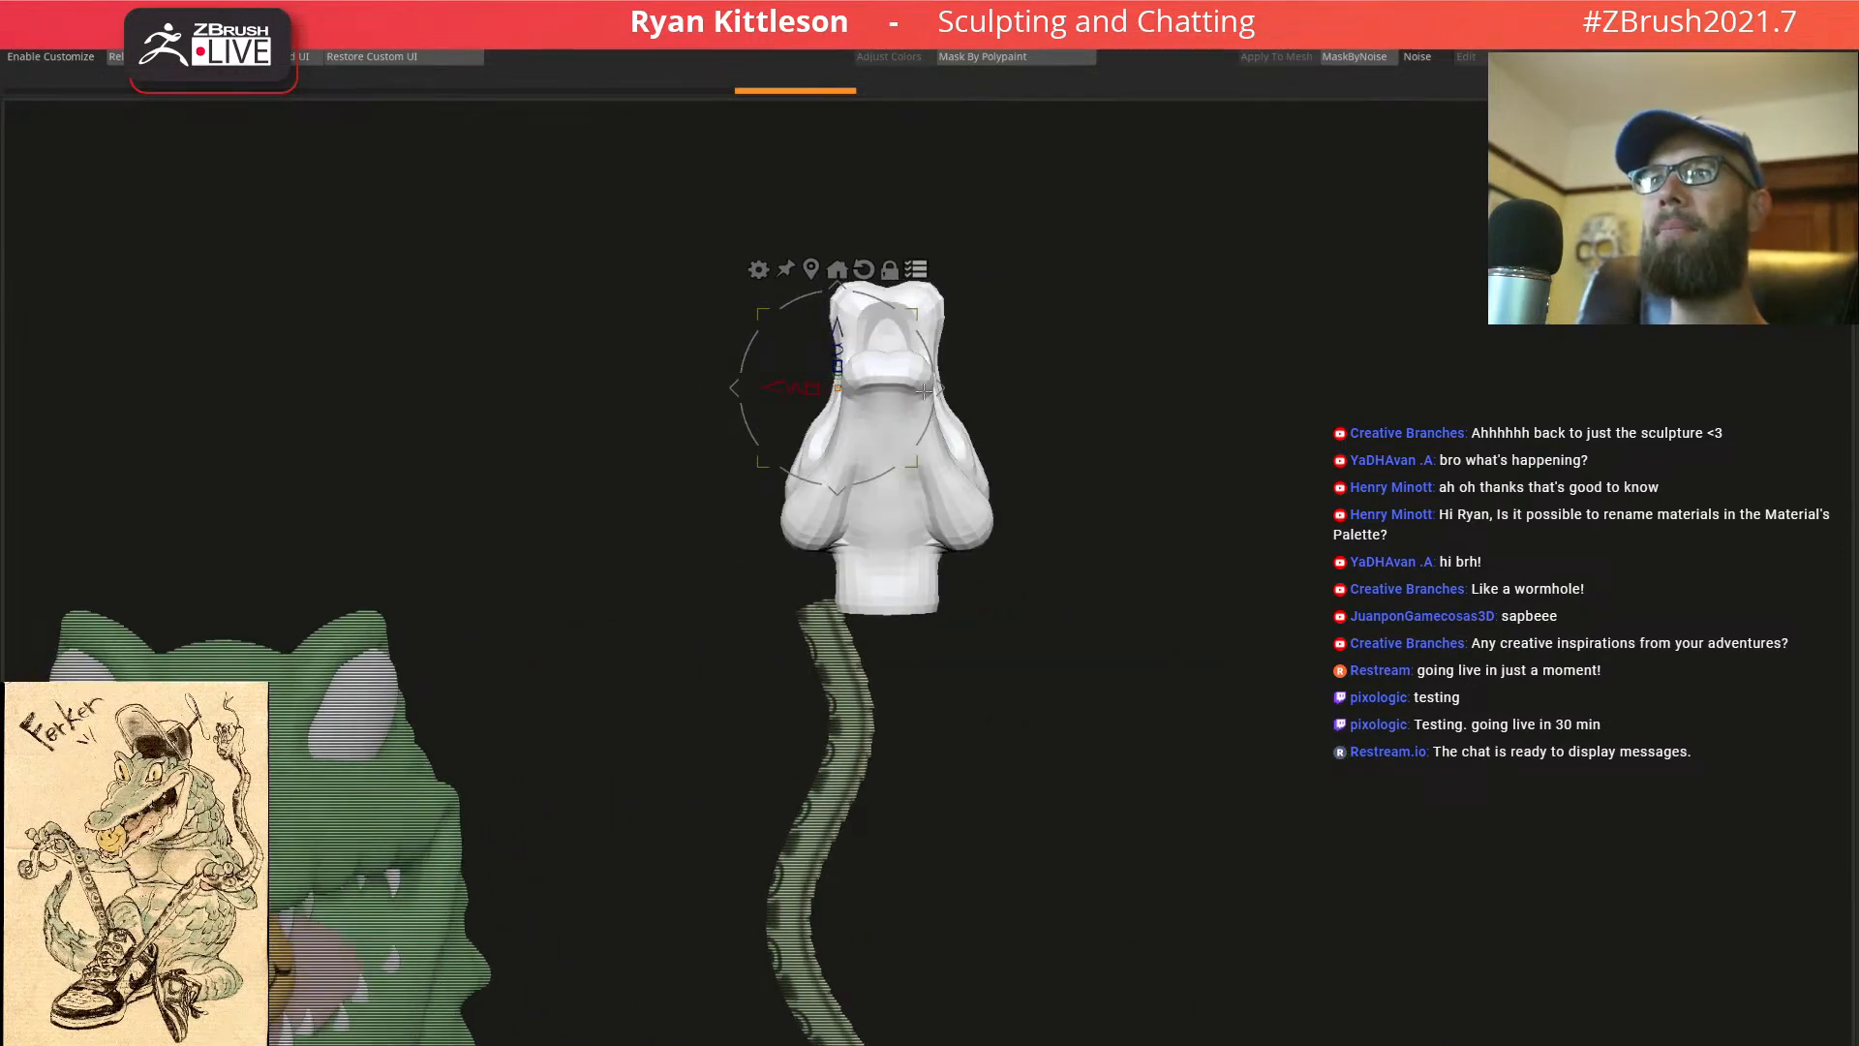
Center the transform gizmo on the snake head and shift the head over the raised end of the snake body
{"action": "left_click", "coordinate": [923, 421], "text": "alt"}
{"action": "left_click", "coordinate": [913, 345], "text": "alt"}
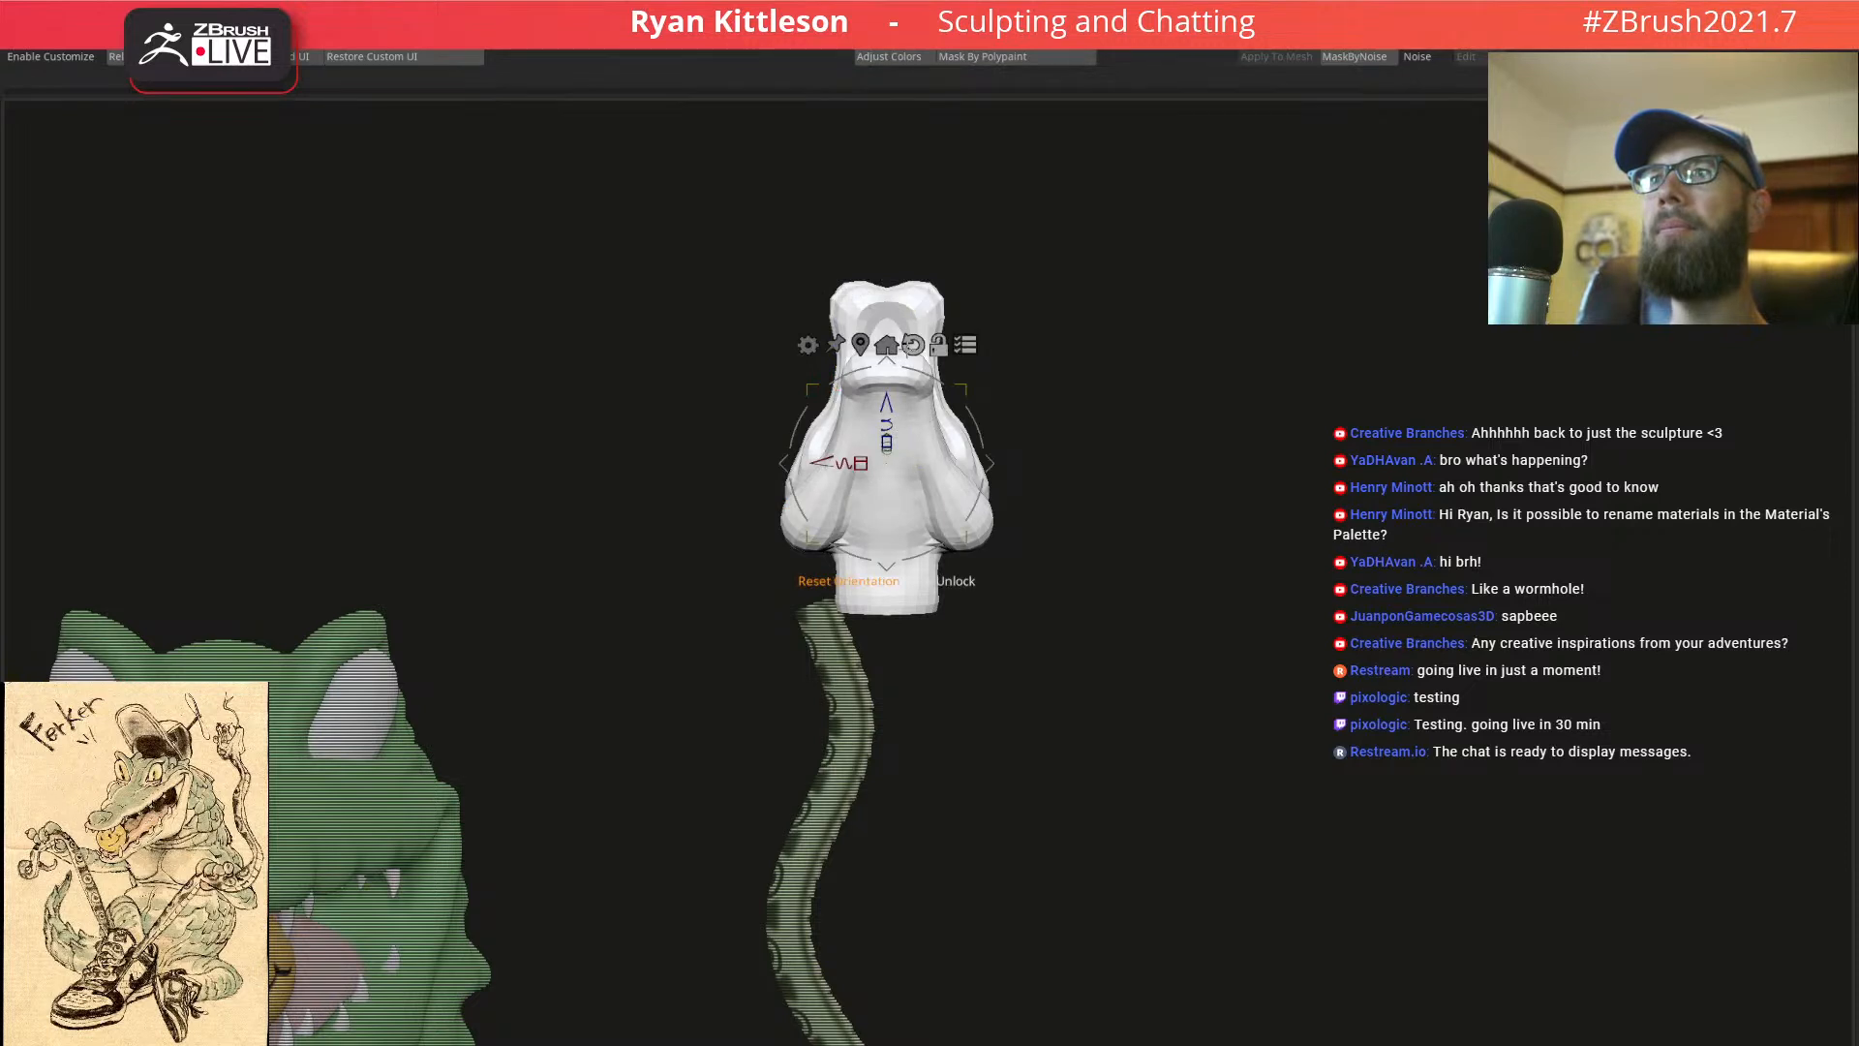
{"action": "left_click_drag", "start_coordinate": [887, 422], "coordinate": [856, 395]}
{"action": "mouse_move", "coordinate": [980, 571]}
{"action": "left_mouse_down", "text": "alt"}
{"action": "mouse_move", "coordinate": [997, 510]}
{"action": "mouse_move", "coordinate": [1113, 417]}
{"action": "mouse_move", "coordinate": [1055, 423]}
{"action": "mouse_move", "coordinate": [1178, 359]}
{"action": "mouse_move", "coordinate": [1084, 366]}
{"action": "mouse_move", "coordinate": [1009, 324]}
{"action": "left_mouse_up", "text": "alt"}
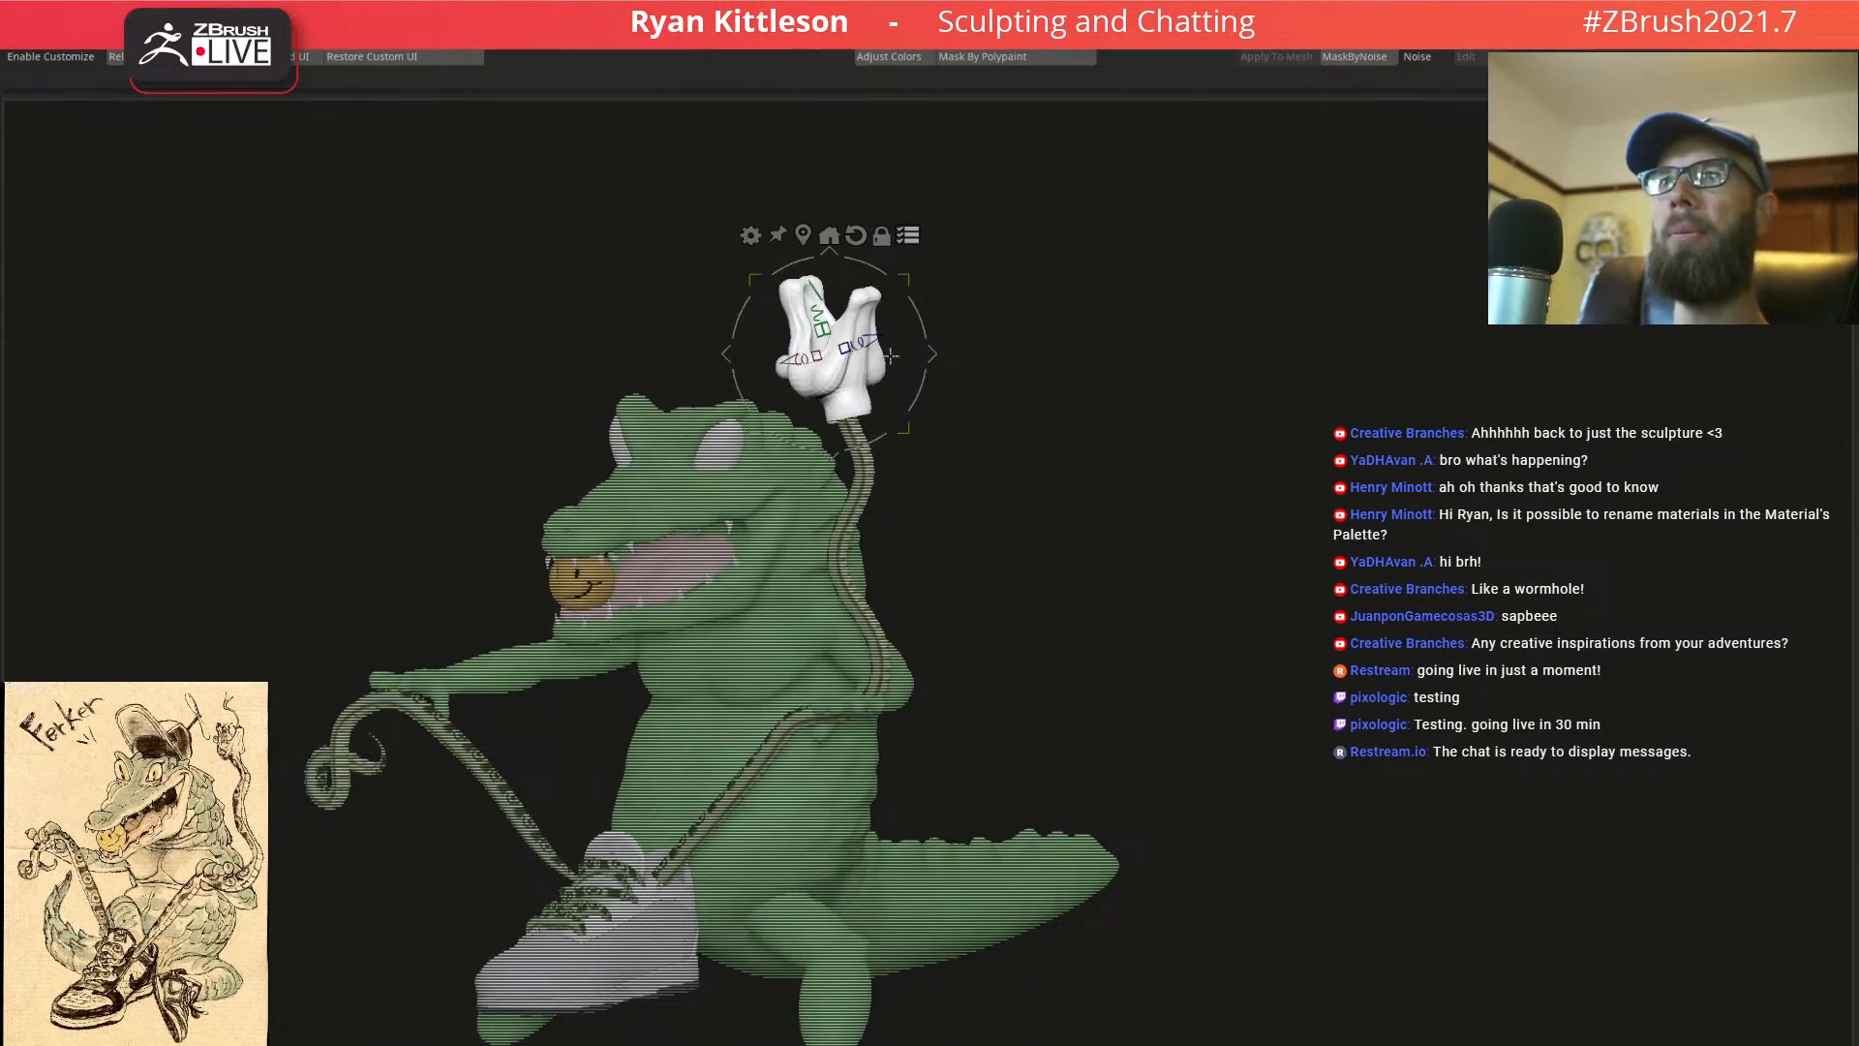
Scale the snake head down to about 0.64 of its size so its neck suits the body, and leave transform mode
{"action": "left_click_drag", "start_coordinate": [808, 290], "coordinate": [829, 359]}
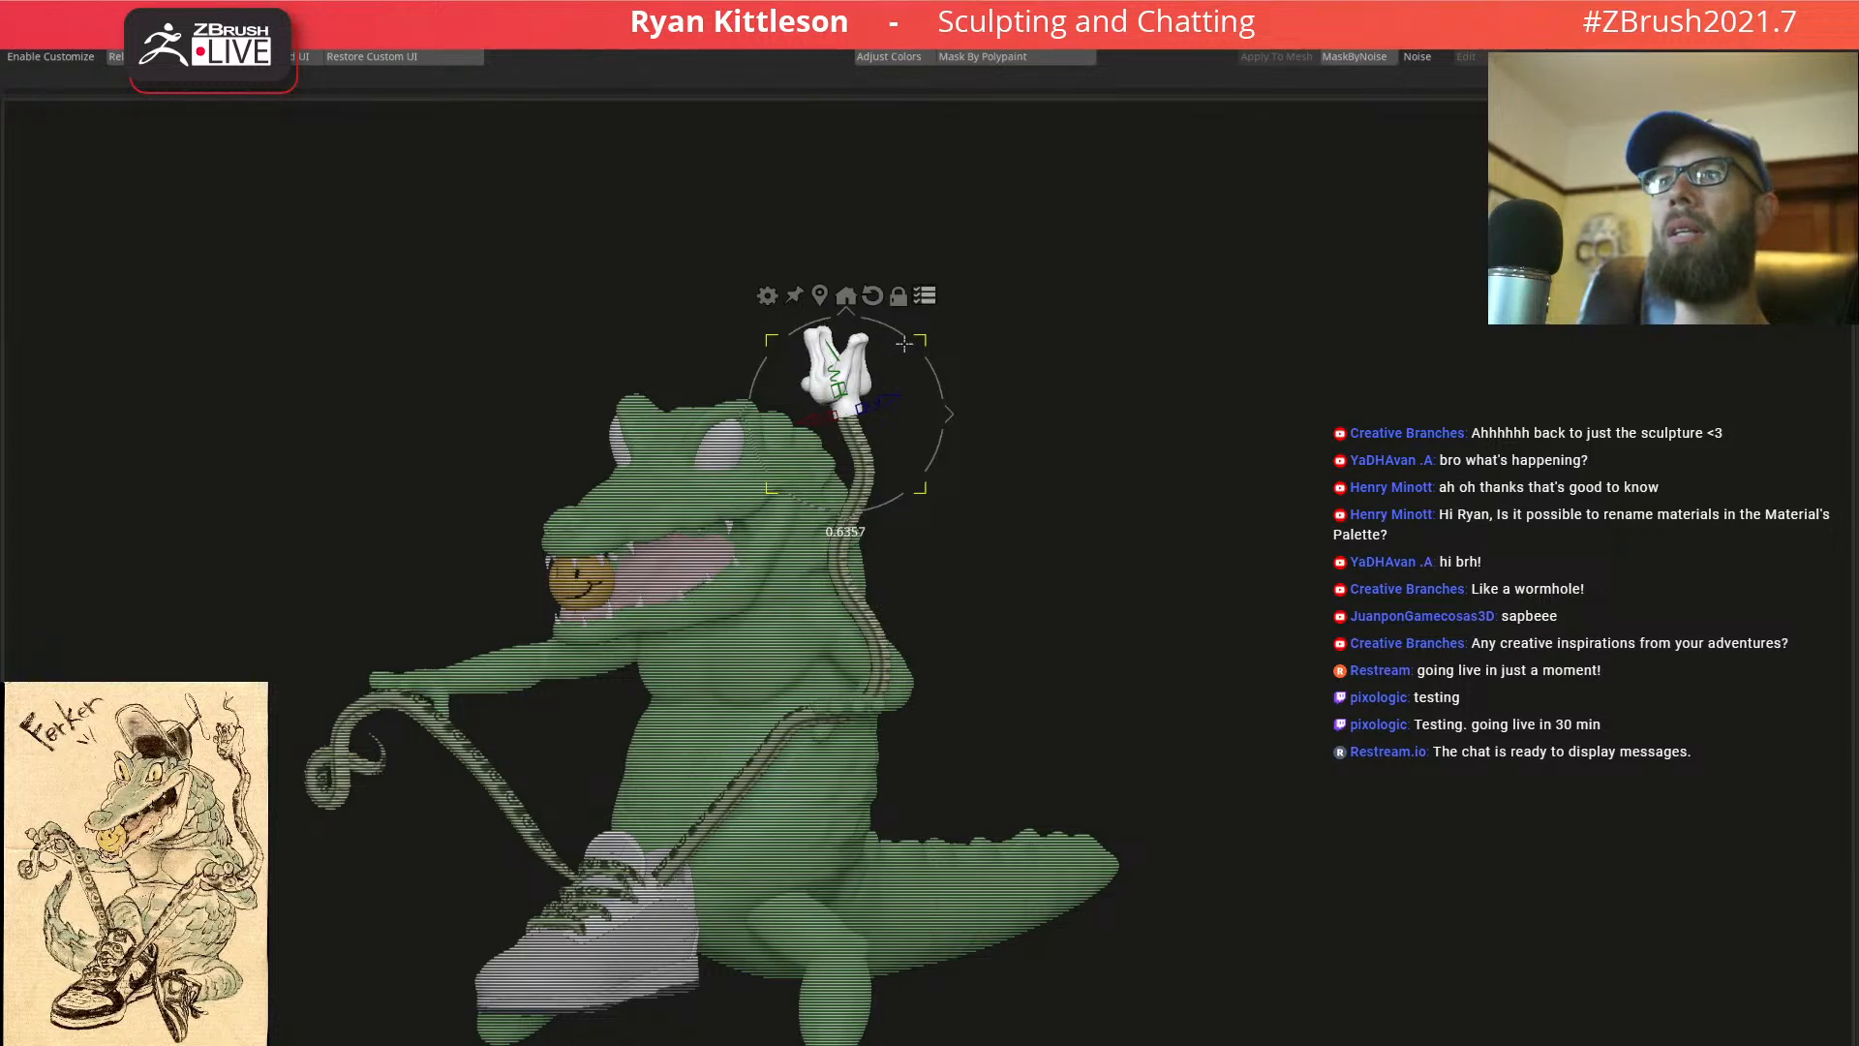
{"action": "left_click_drag", "start_coordinate": [956, 386], "coordinate": [1059, 374]}
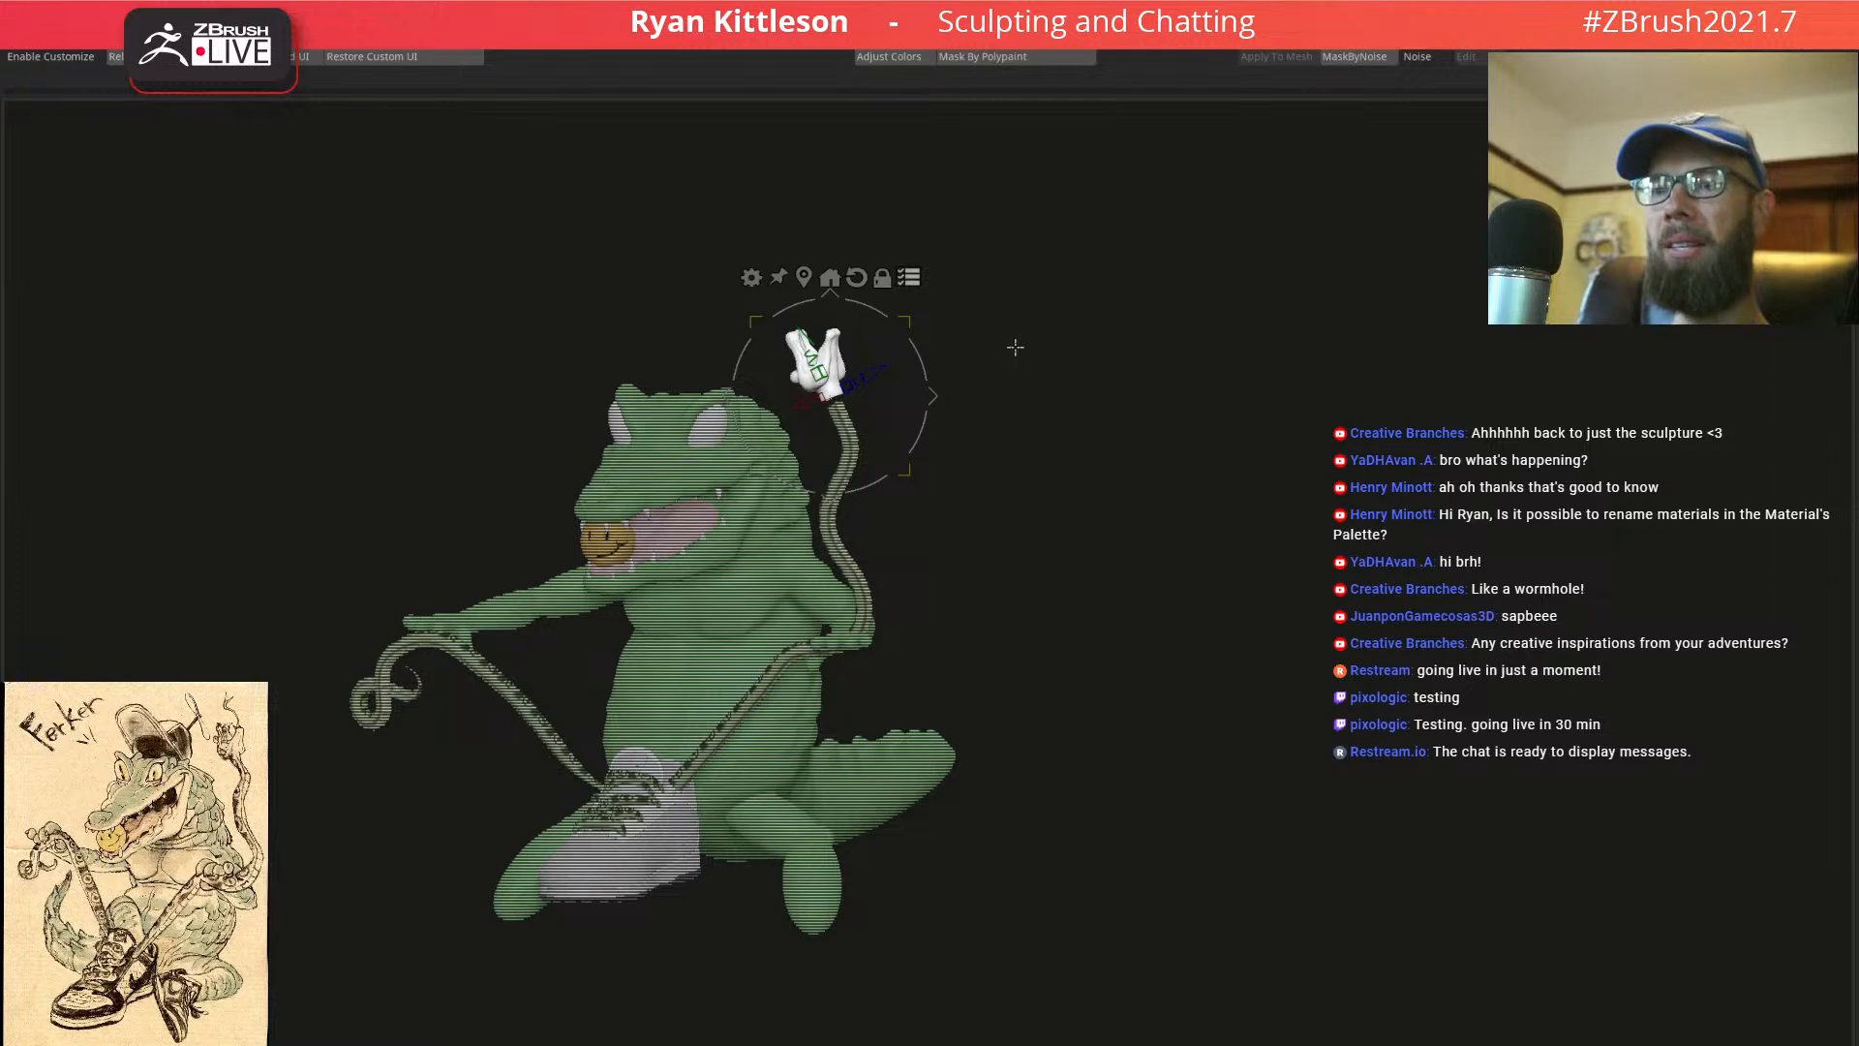
{"action": "left_click_drag", "start_coordinate": [980, 332], "coordinate": [1228, 433], "text": "alt"}
{"action": "left_click_drag", "start_coordinate": [1019, 334], "coordinate": [1047, 314]}
{"action": "left_click", "coordinate": [912, 278]}
{"action": "key", "text": "q"}
Select the snake body, lower its subdivision level and inspect the wireframe around its open end
{"action": "left_click_drag", "start_coordinate": [992, 378], "coordinate": [1003, 426], "text": "alt"}
{"action": "left_click", "coordinate": [838, 629], "text": "alt"}
{"action": "key", "text": "shift+f"}
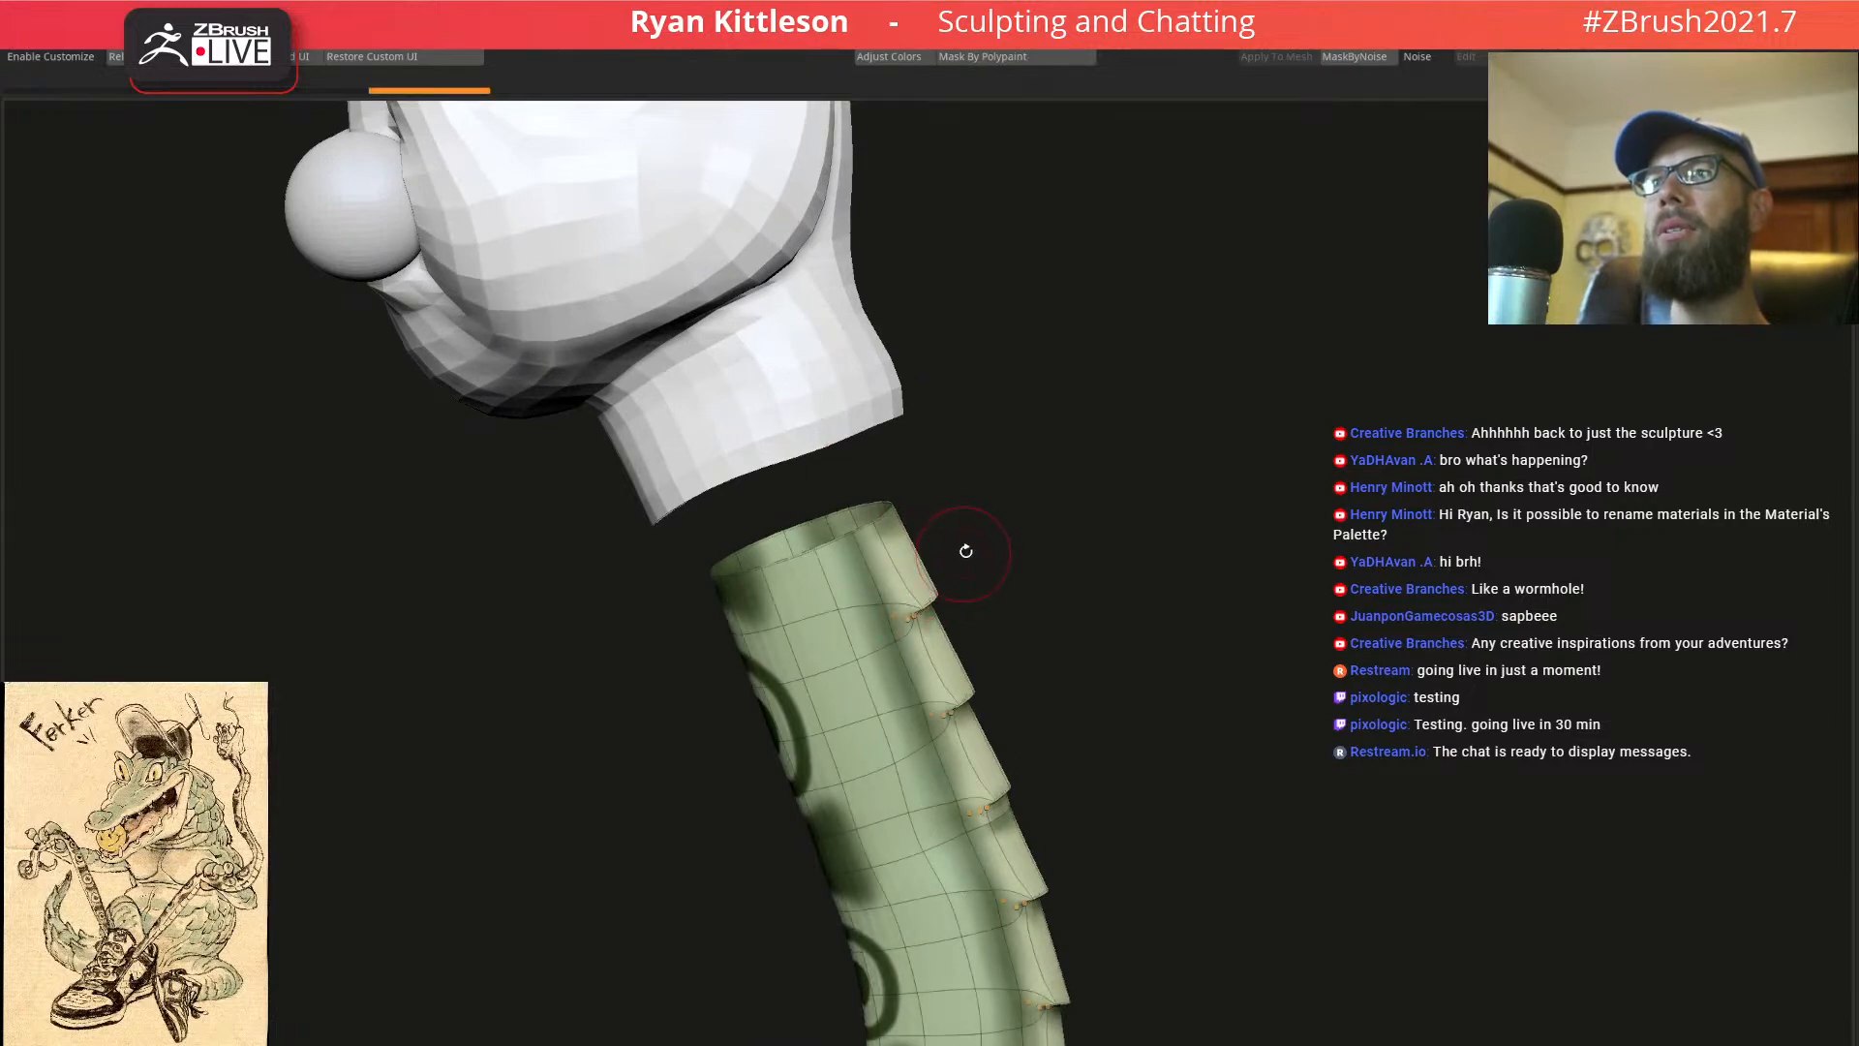
{"action": "key", "text": "shift+d"}
{"action": "mouse_move", "coordinate": [964, 562]}
{"action": "left_mouse_down"}
{"action": "mouse_move", "coordinate": [840, 566]}
{"action": "mouse_move", "coordinate": [939, 568]}
{"action": "left_mouse_up"}
{"action": "left_click_drag", "start_coordinate": [872, 457], "coordinate": [1113, 508], "text": "alt"}
{"action": "key", "text": "shift+f"}
{"action": "right_click_drag", "start_coordinate": [897, 392], "coordinate": [892, 340]}
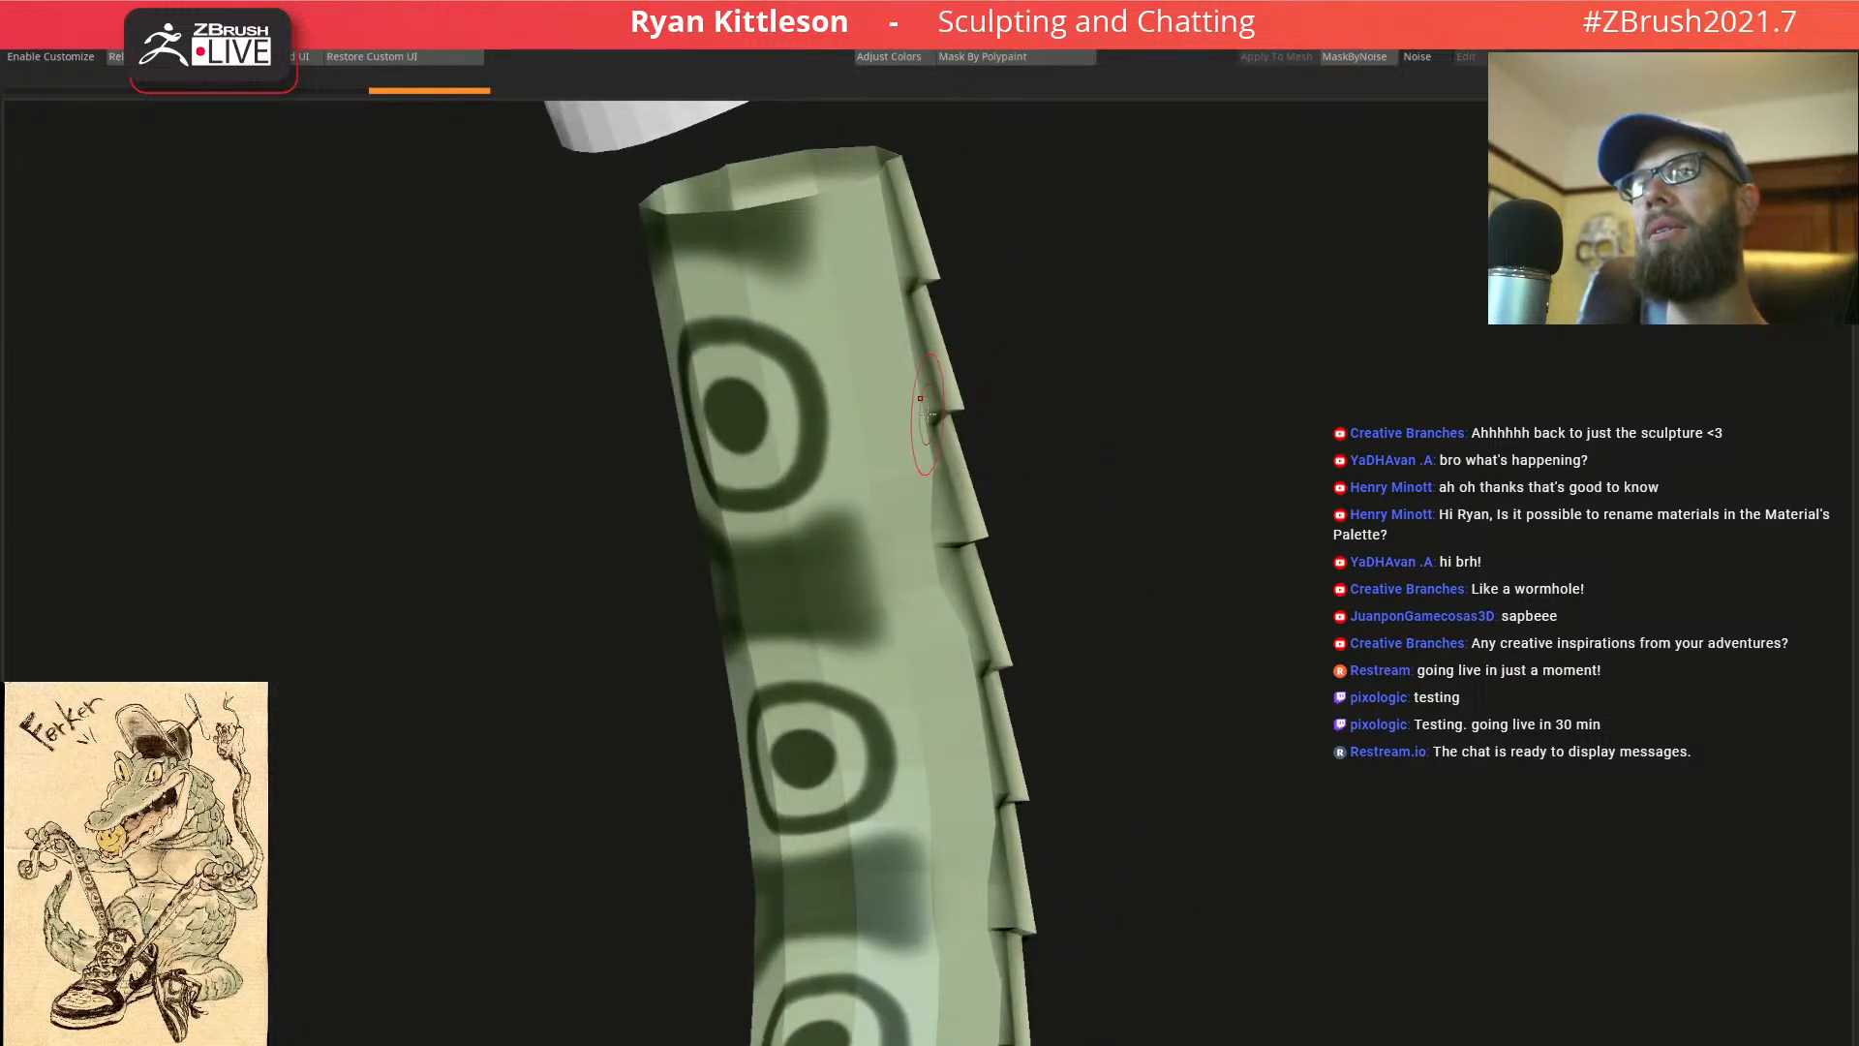
{"action": "key", "text": "shift+f"}
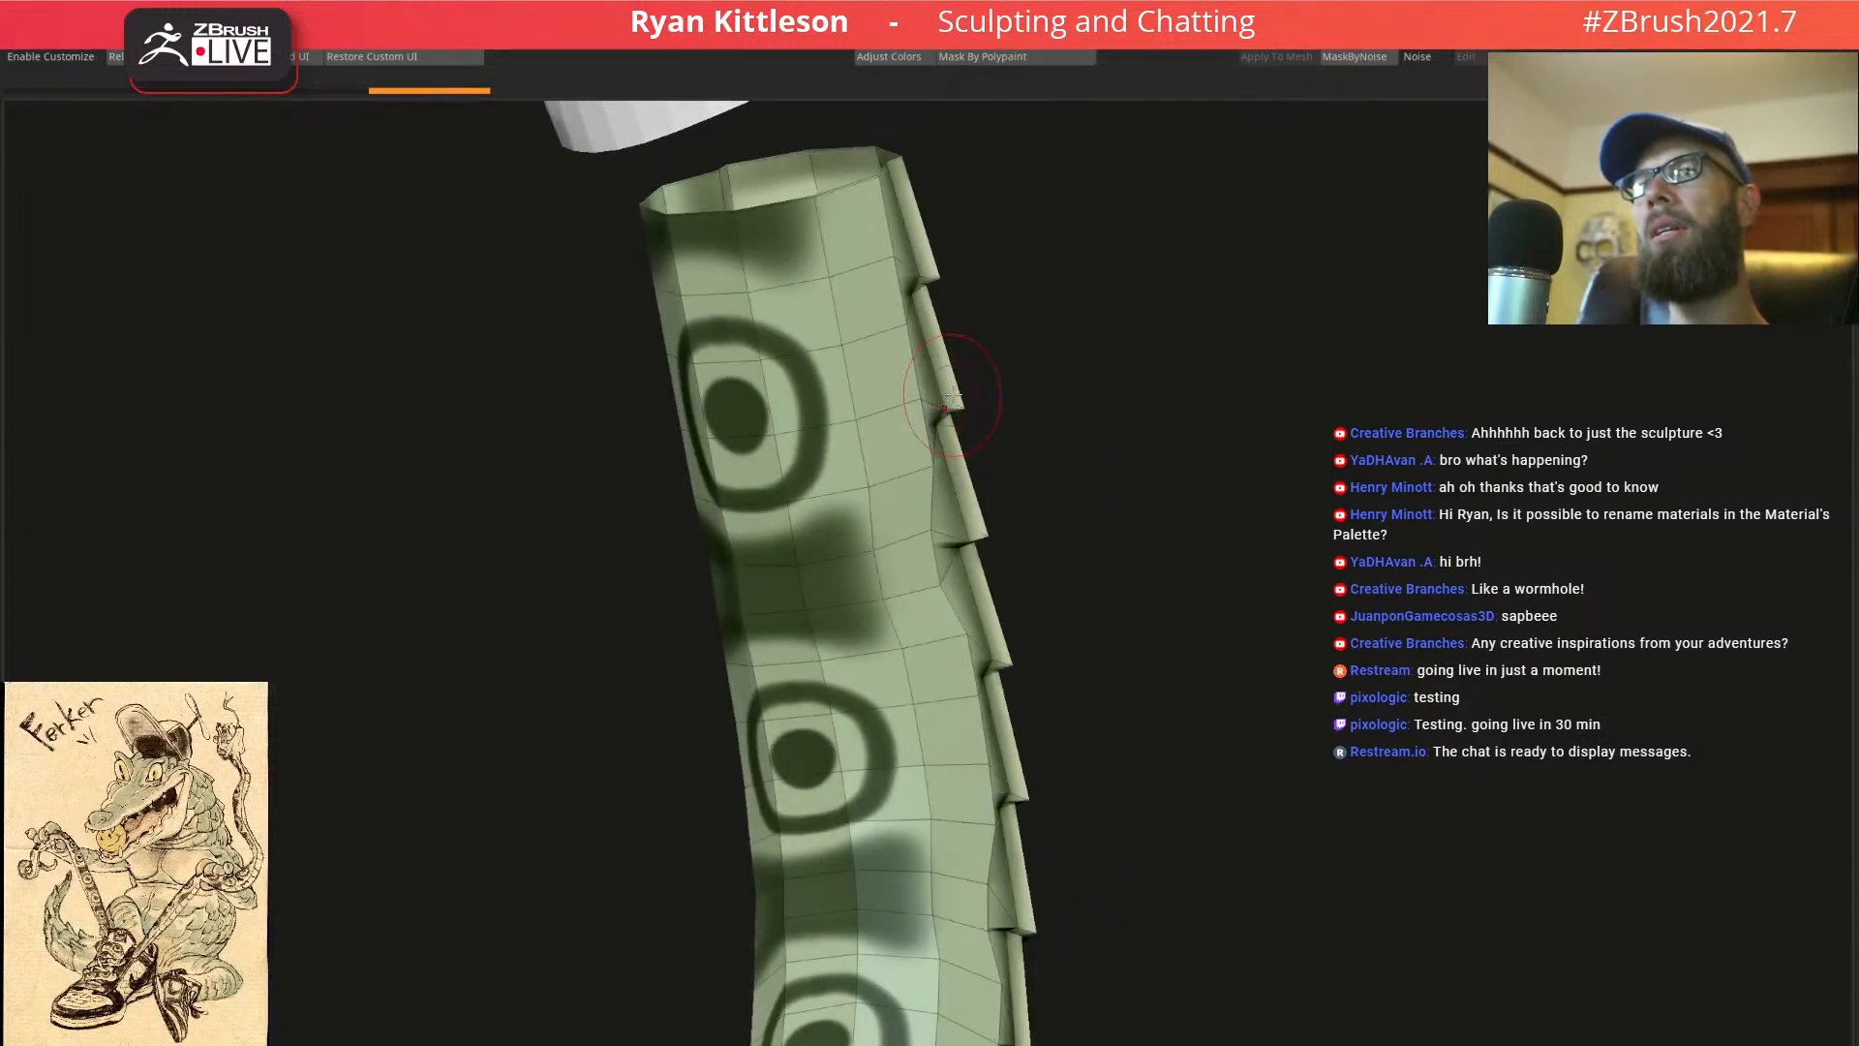
{"action": "key", "text": "shift+f"}
{"action": "mouse_move", "coordinate": [908, 424]}
{"action": "right_mouse_down", "text": "ctrl"}
{"action": "mouse_move", "coordinate": [867, 401]}
{"action": "mouse_move", "coordinate": [920, 432]}
{"action": "mouse_move", "coordinate": [918, 376]}
{"action": "mouse_move", "coordinate": [925, 455]}
{"action": "right_mouse_up", "text": "ctrl"}
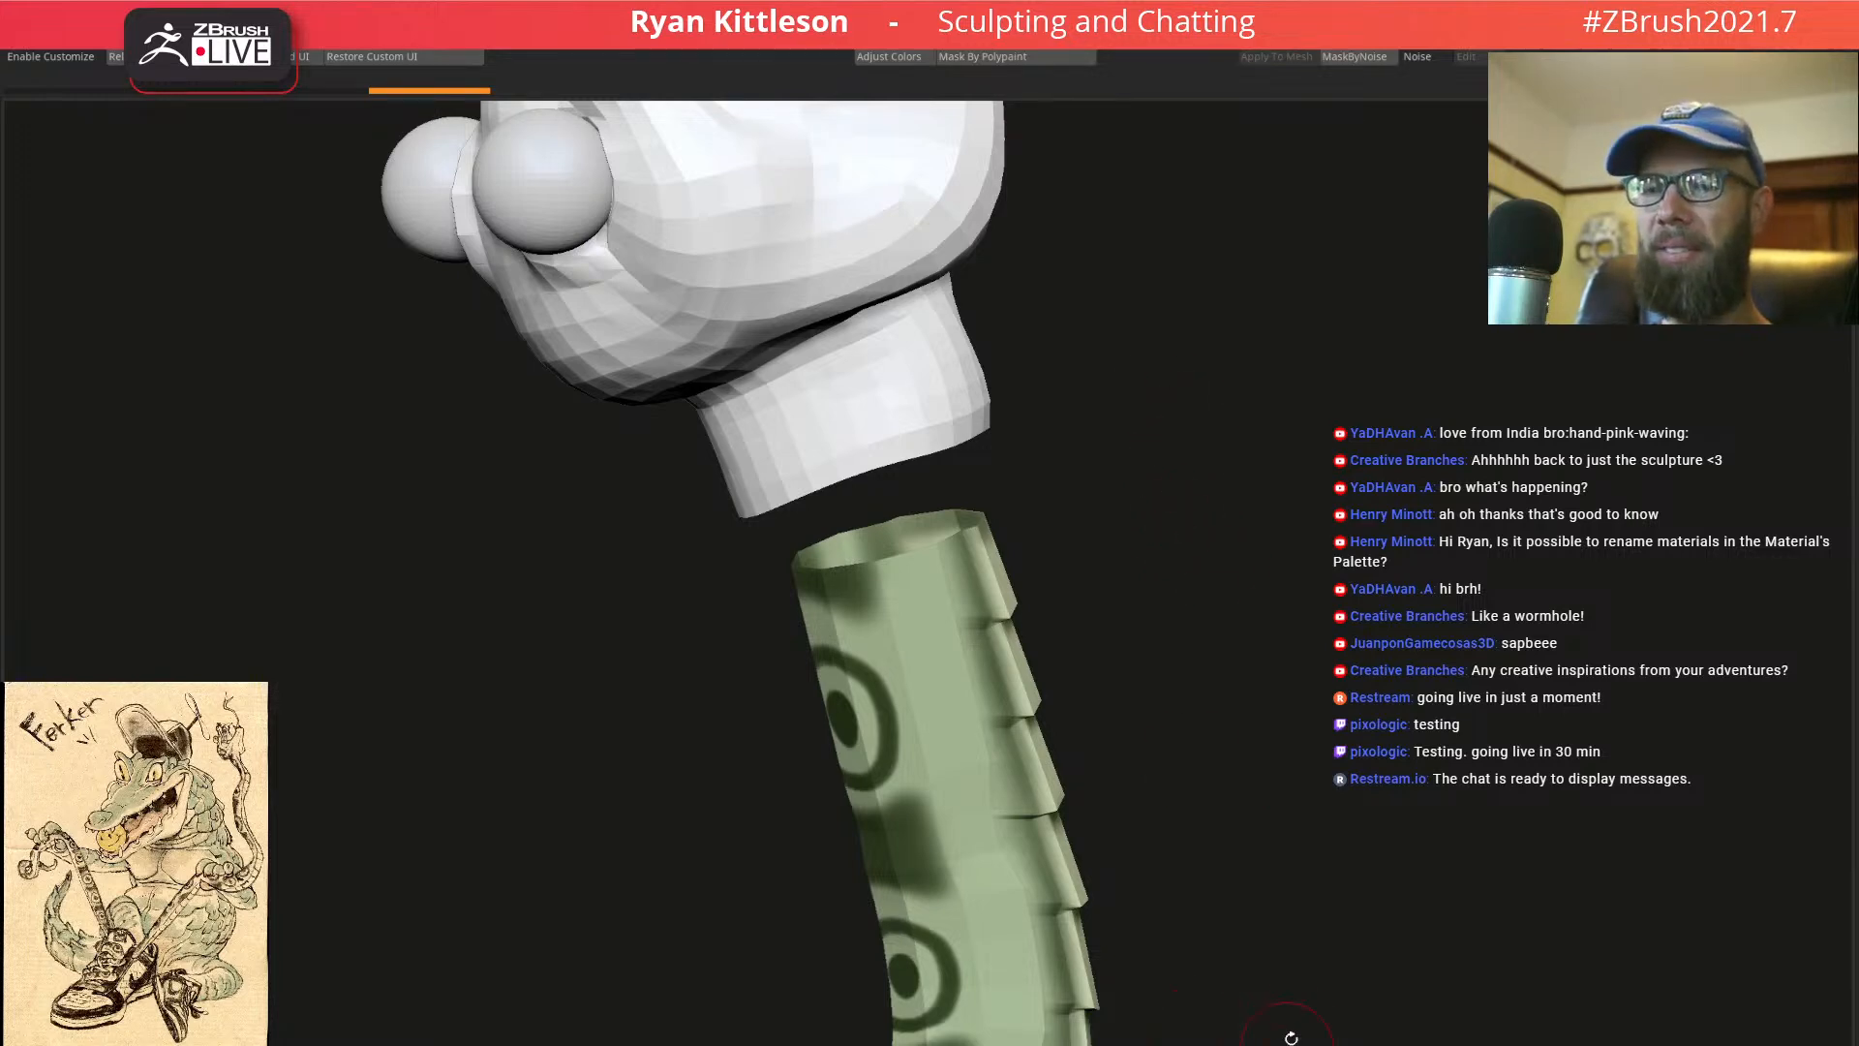
Select the snake head and fine-tune its placement so the neck opening lines up with the body's end
{"action": "left_click_drag", "start_coordinate": [1184, 428], "coordinate": [994, 424]}
{"action": "left_click_drag", "start_coordinate": [830, 723], "coordinate": [883, 357], "text": "alt"}
{"action": "left_click_drag", "start_coordinate": [917, 695], "coordinate": [879, 705]}
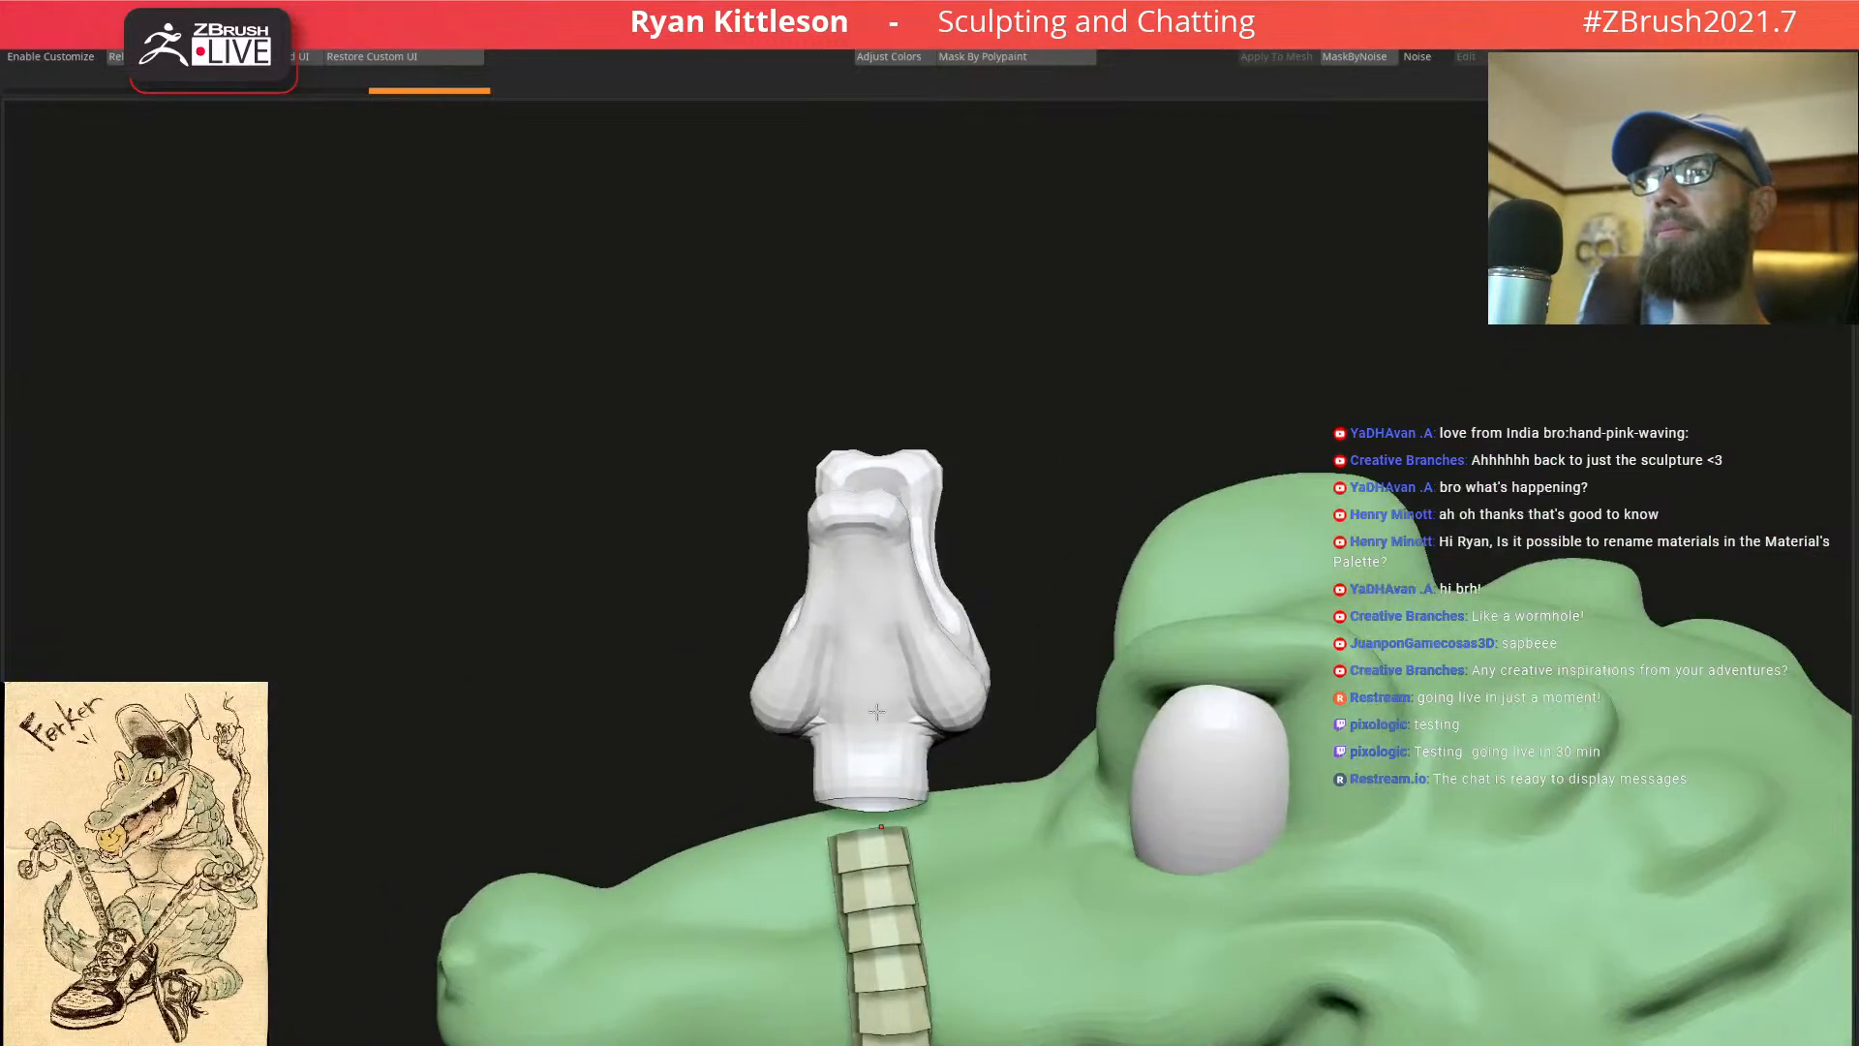
{"action": "left_click", "coordinate": [879, 707], "text": "alt"}
{"action": "key", "text": "w"}
{"action": "left_click", "coordinate": [950, 673]}
{"action": "left_click_drag", "start_coordinate": [1011, 694], "coordinate": [1044, 706]}
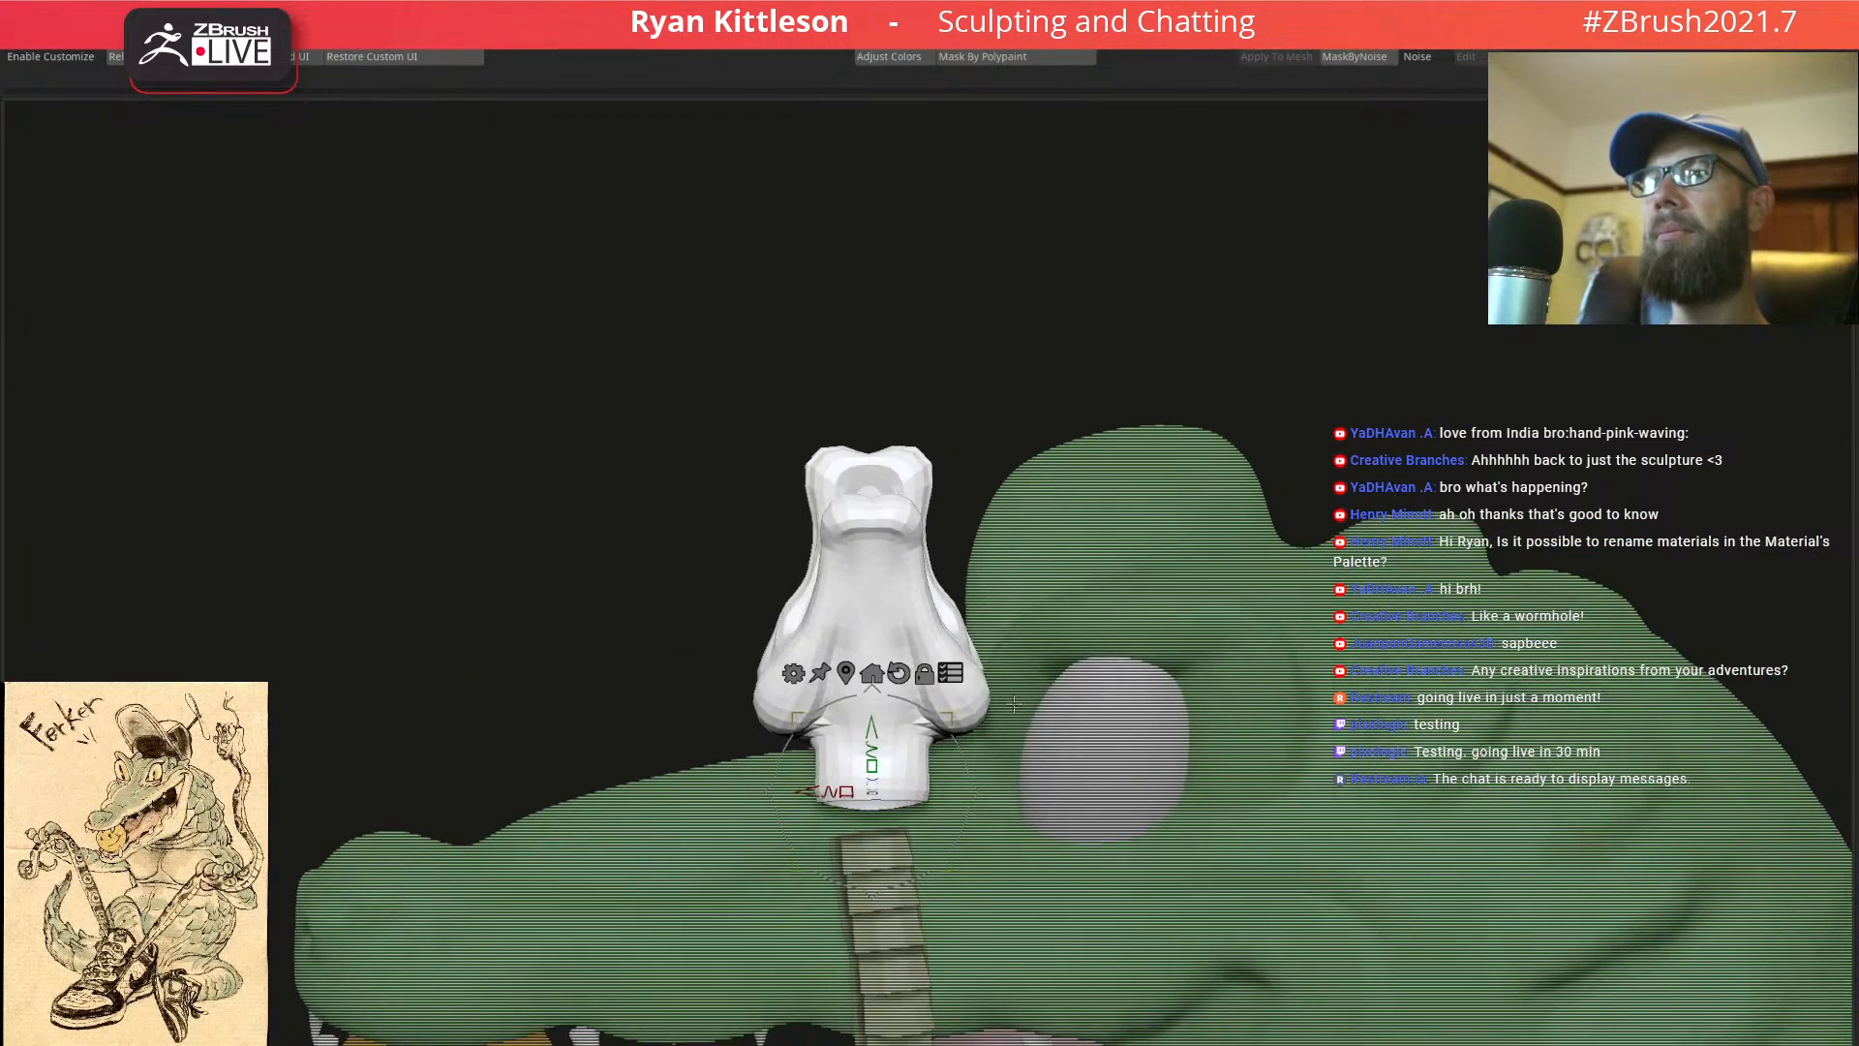
{"action": "left_click_drag", "start_coordinate": [970, 793], "coordinate": [968, 782]}
{"action": "left_click_drag", "start_coordinate": [952, 718], "coordinate": [943, 716]}
{"action": "left_click", "coordinate": [943, 672]}
{"action": "key", "text": "q"}
Select the snake body and step its subdivision down two levels, comparing its edge density with the neck opening
{"action": "right_click_drag", "start_coordinate": [878, 794], "coordinate": [19, 573], "text": "alt"}
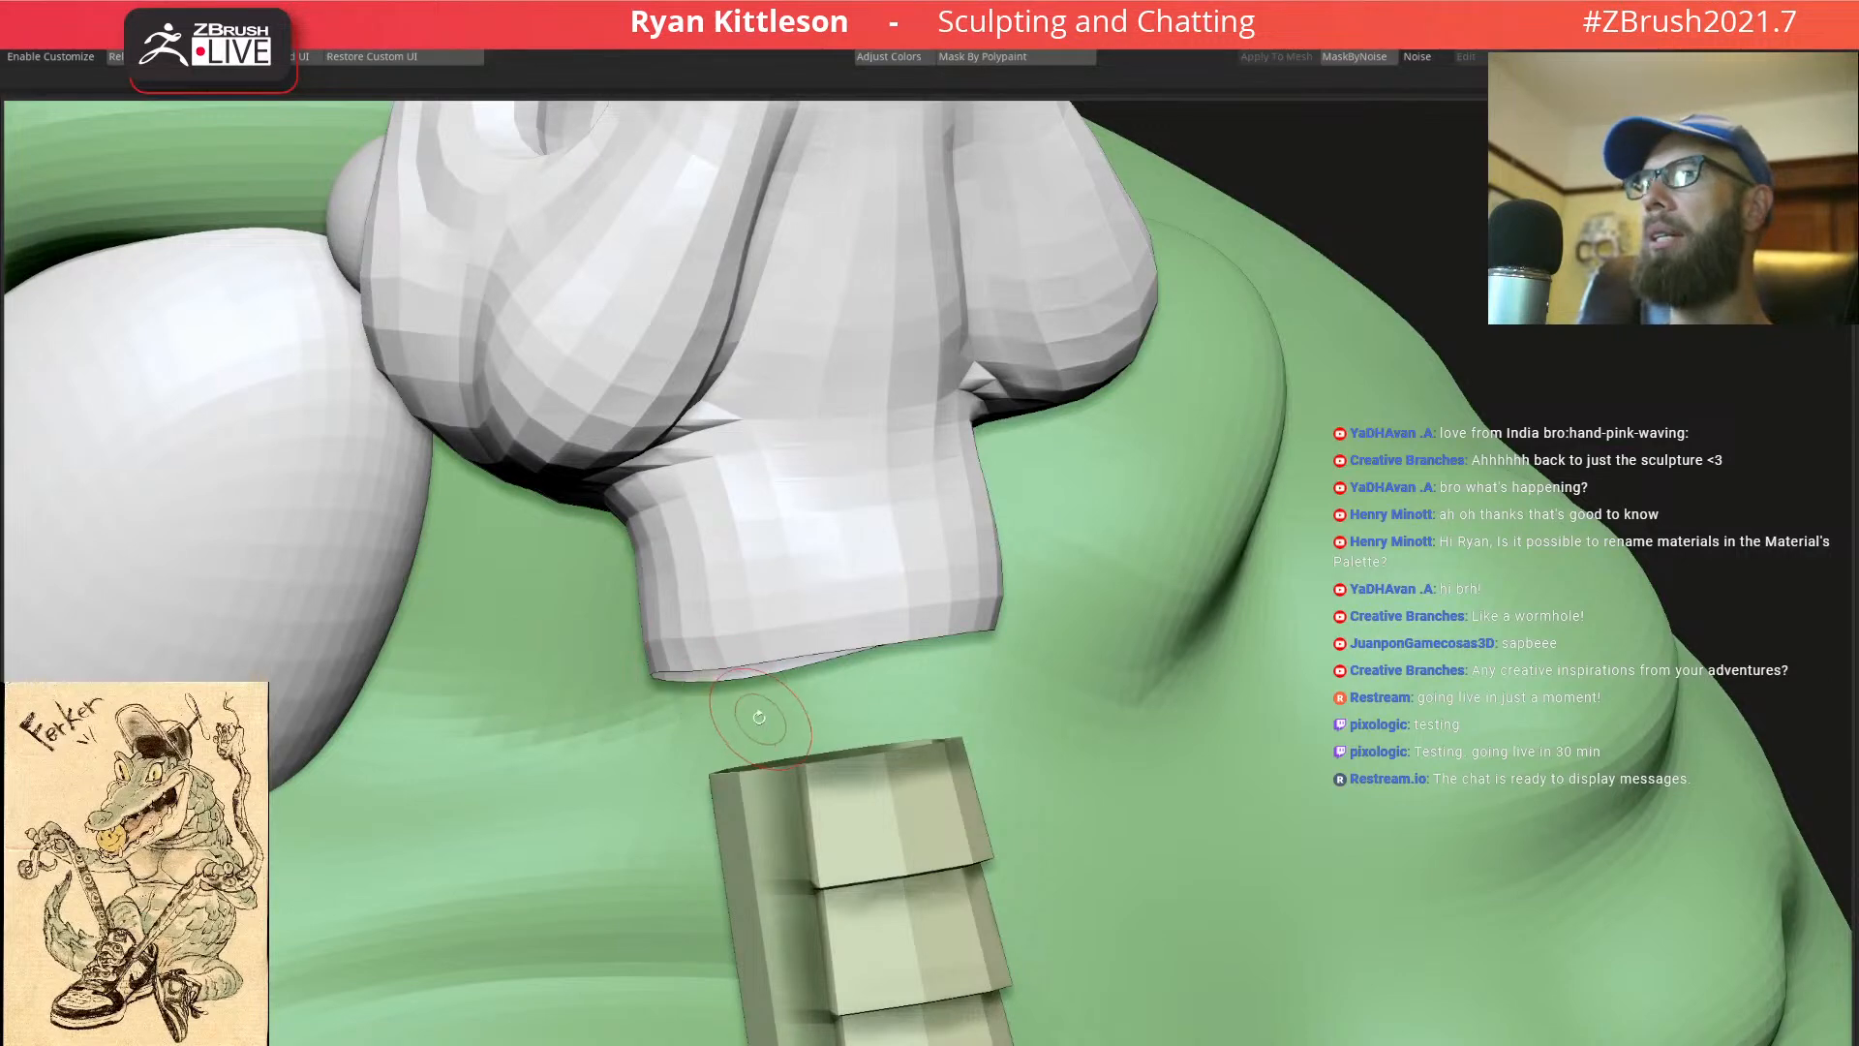
{"action": "left_click", "coordinate": [788, 795], "text": "alt"}
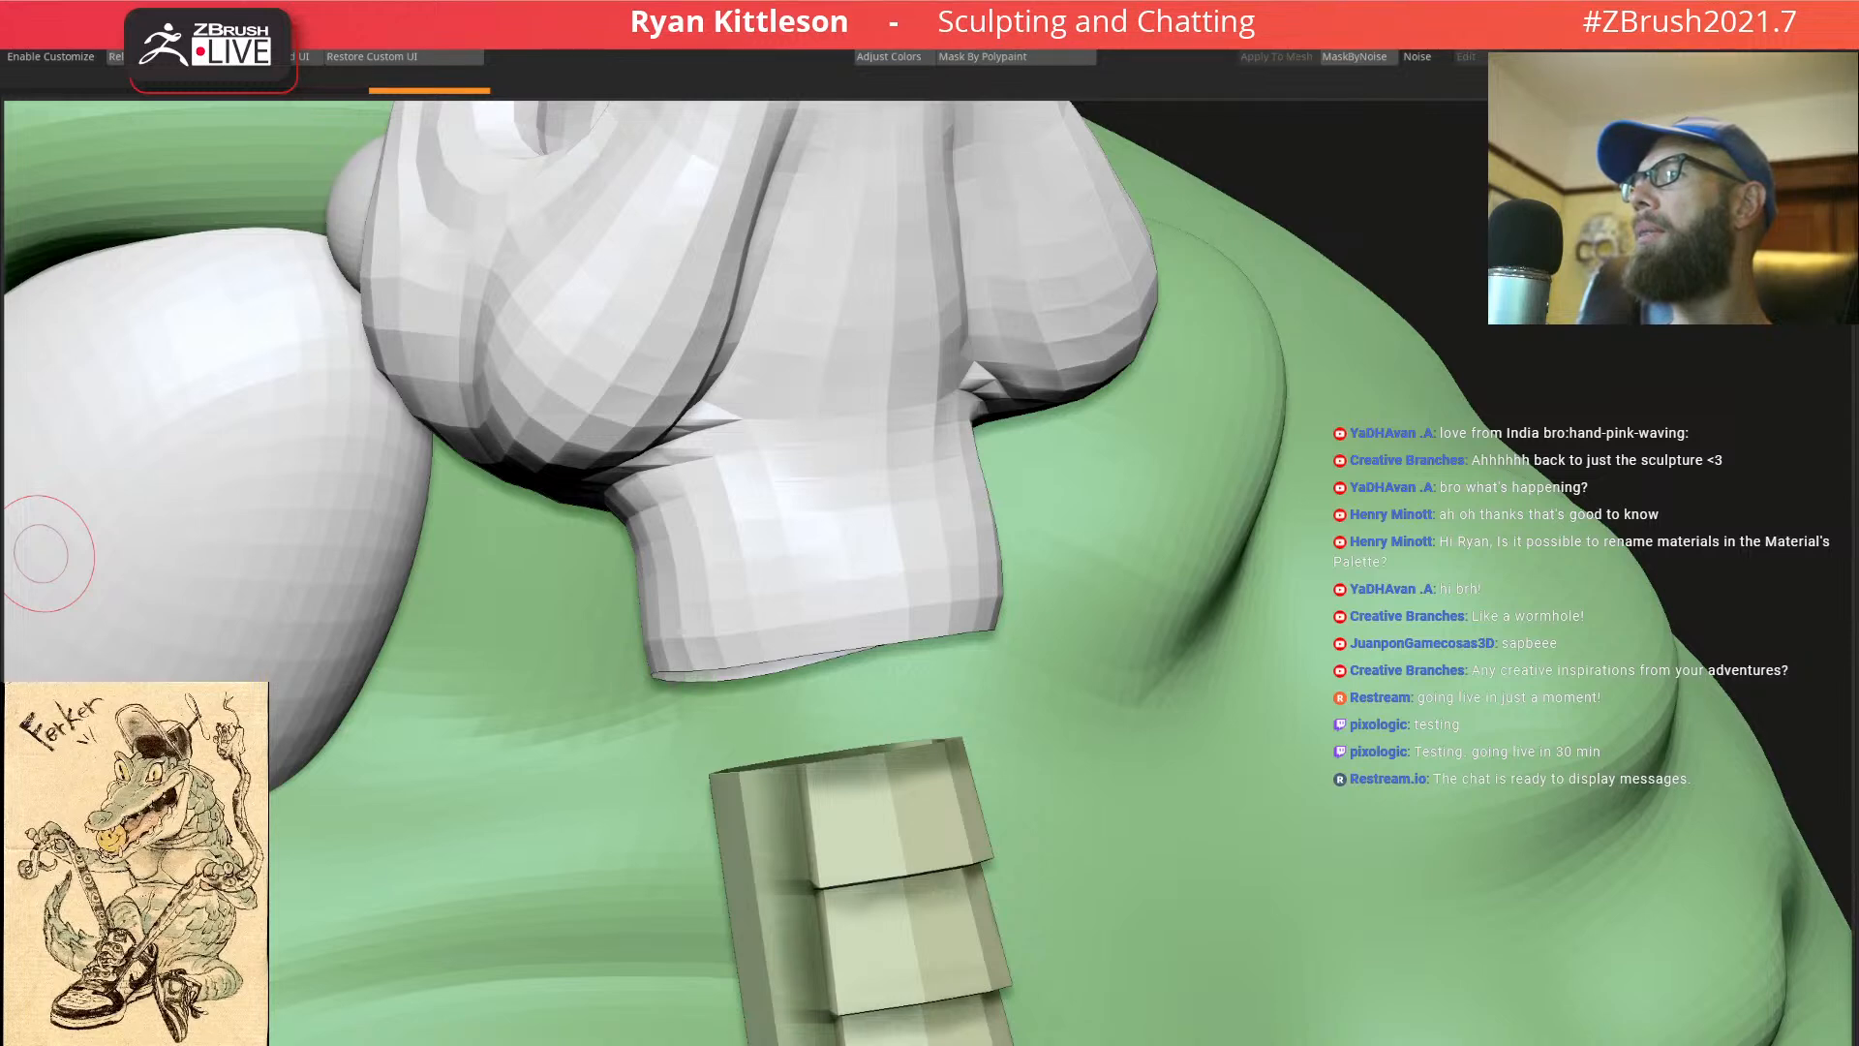
{"action": "right_click_drag", "start_coordinate": [824, 719], "coordinate": [856, 728]}
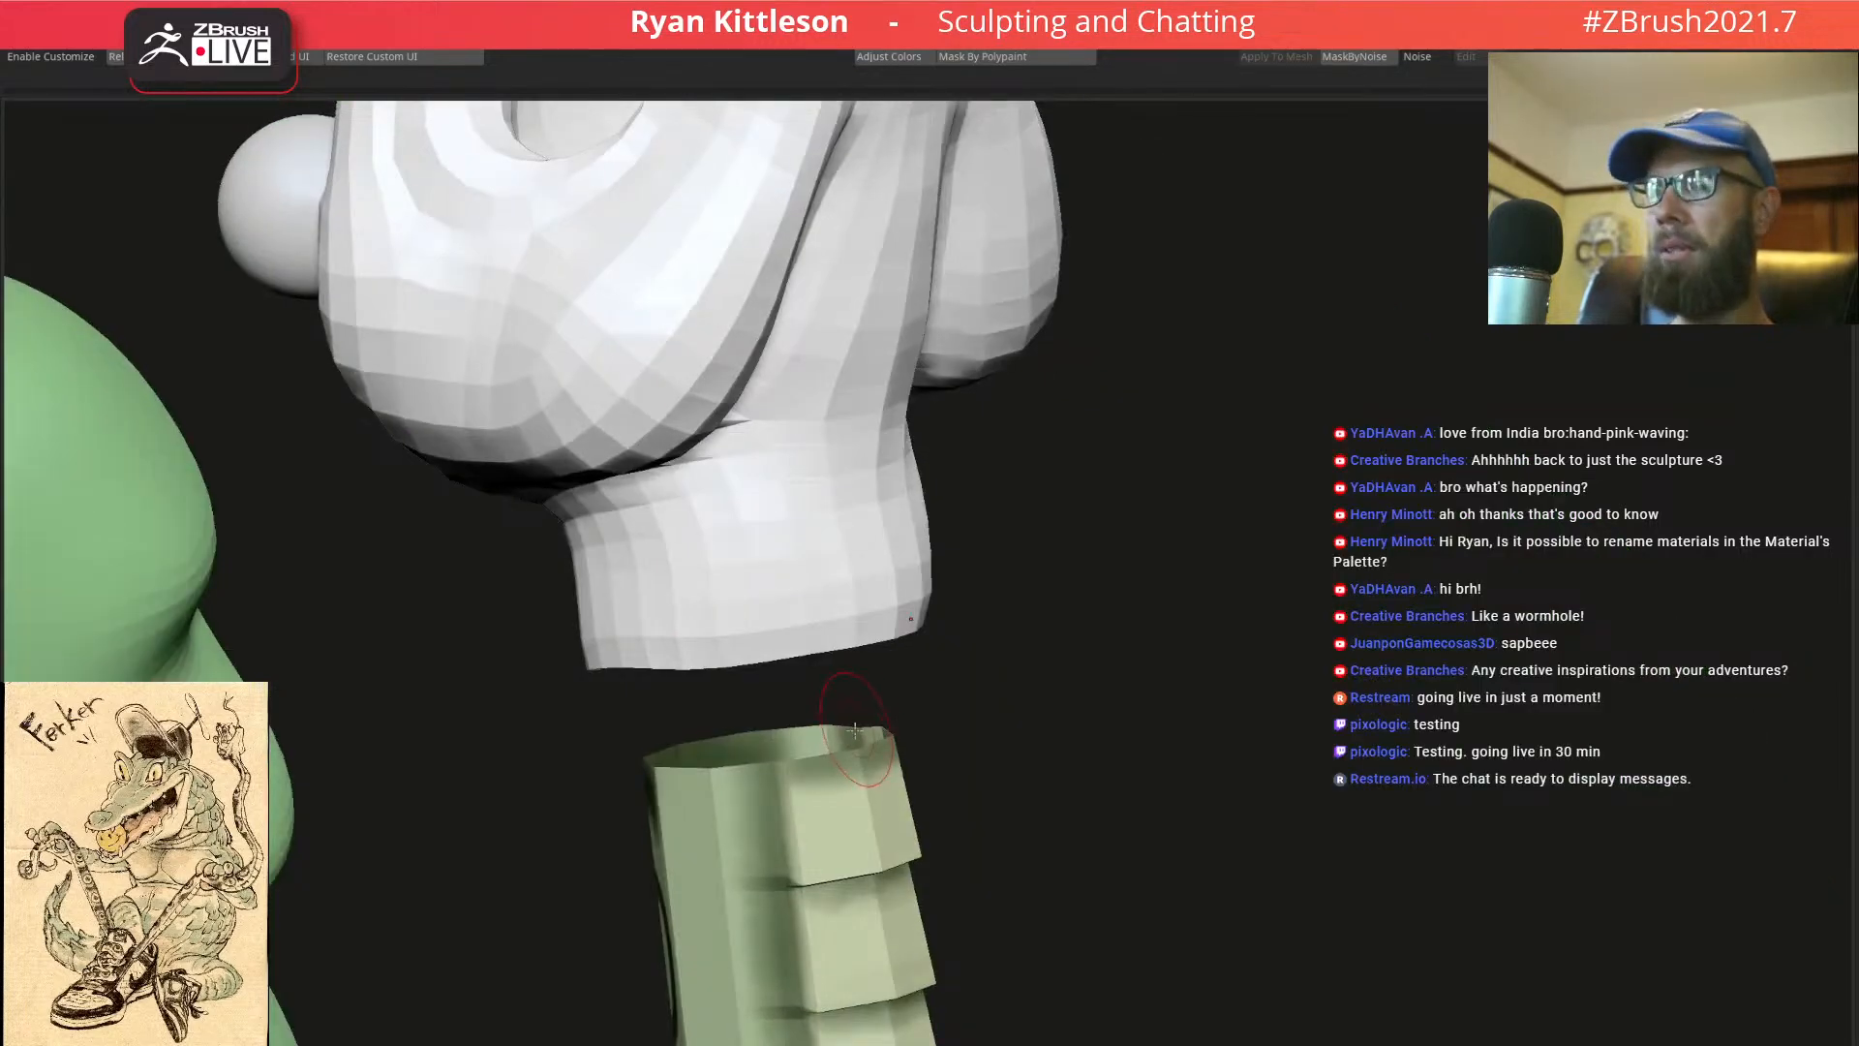
{"action": "right_click_drag", "start_coordinate": [750, 859], "coordinate": [806, 522], "text": "alt"}
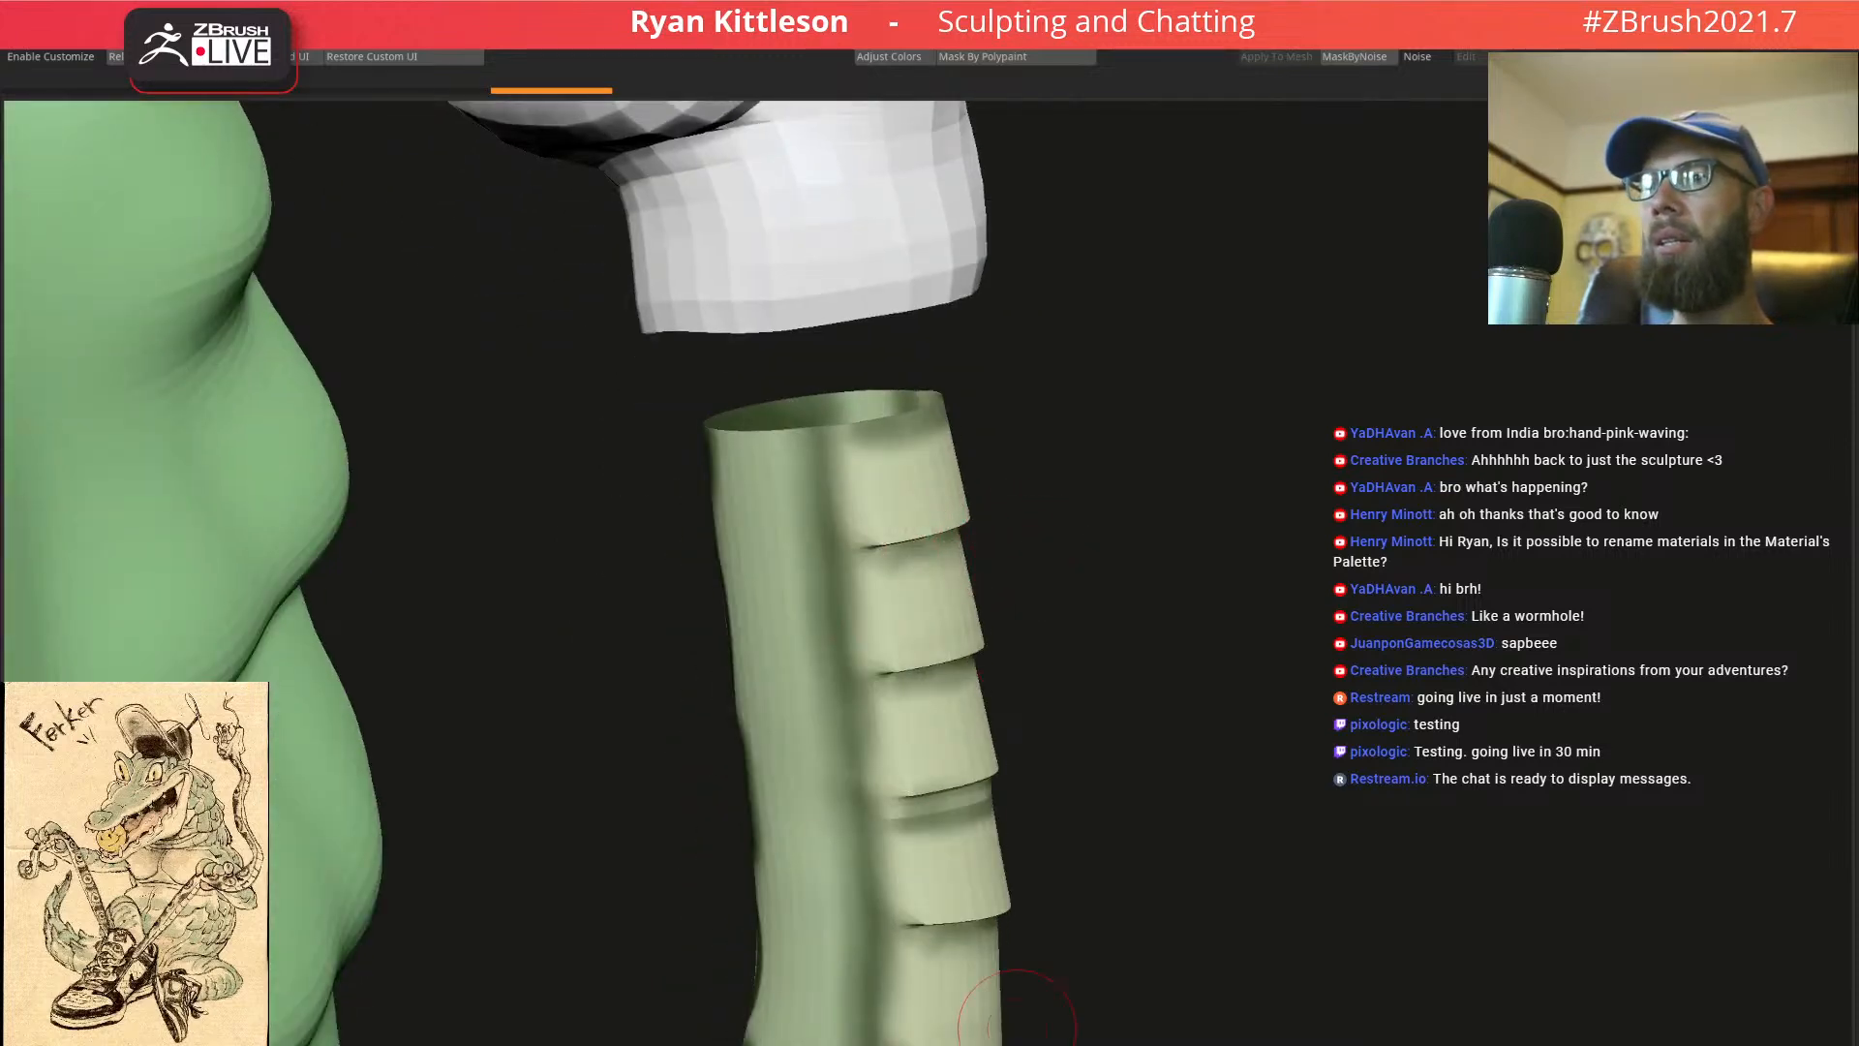
{"action": "key", "text": "shift+d"}
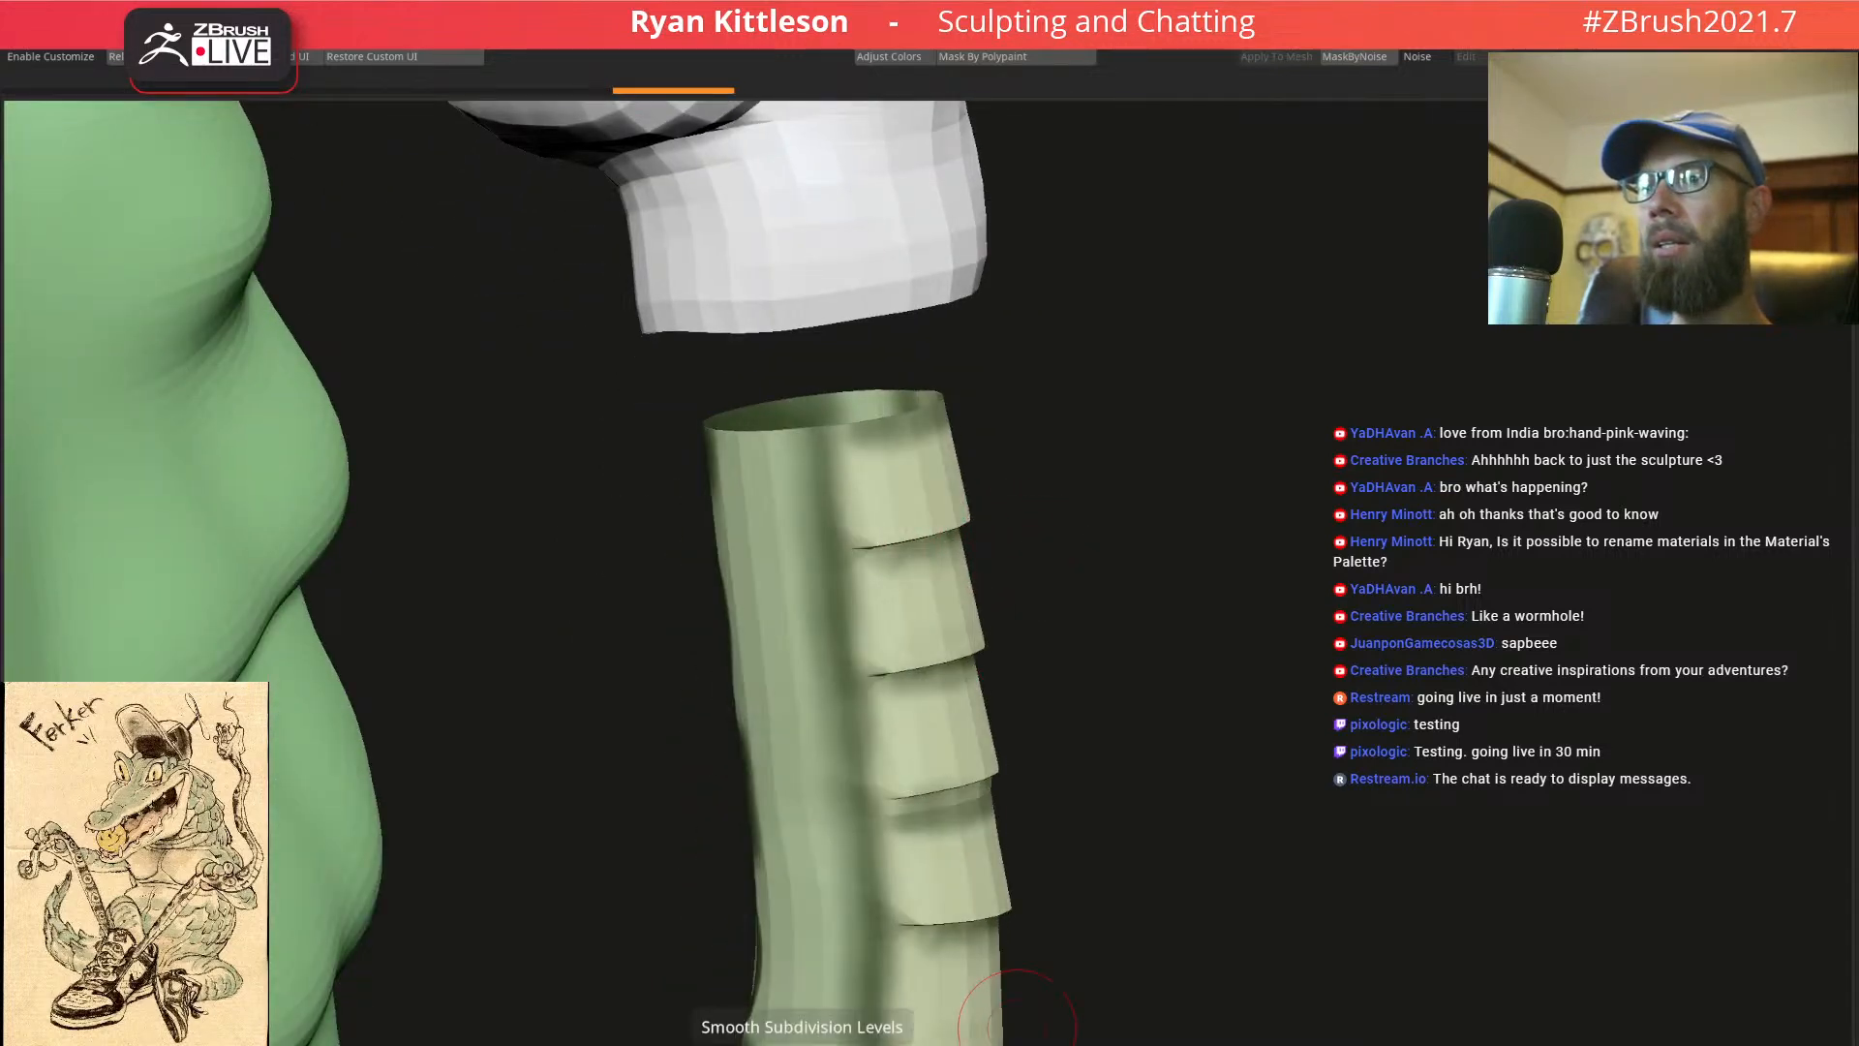
{"action": "key", "text": "shift+d"}
{"action": "mouse_move", "coordinate": [820, 482]}
{"action": "right_mouse_down"}
{"action": "mouse_move", "coordinate": [863, 498]}
{"action": "mouse_move", "coordinate": [876, 480]}
{"action": "mouse_move", "coordinate": [853, 561]}
{"action": "mouse_move", "coordinate": [921, 652]}
{"action": "mouse_move", "coordinate": [900, 668]}
{"action": "mouse_move", "coordinate": [883, 595]}
{"action": "mouse_move", "coordinate": [930, 681]}
{"action": "right_mouse_up"}
{"action": "key", "text": "shift+f"}
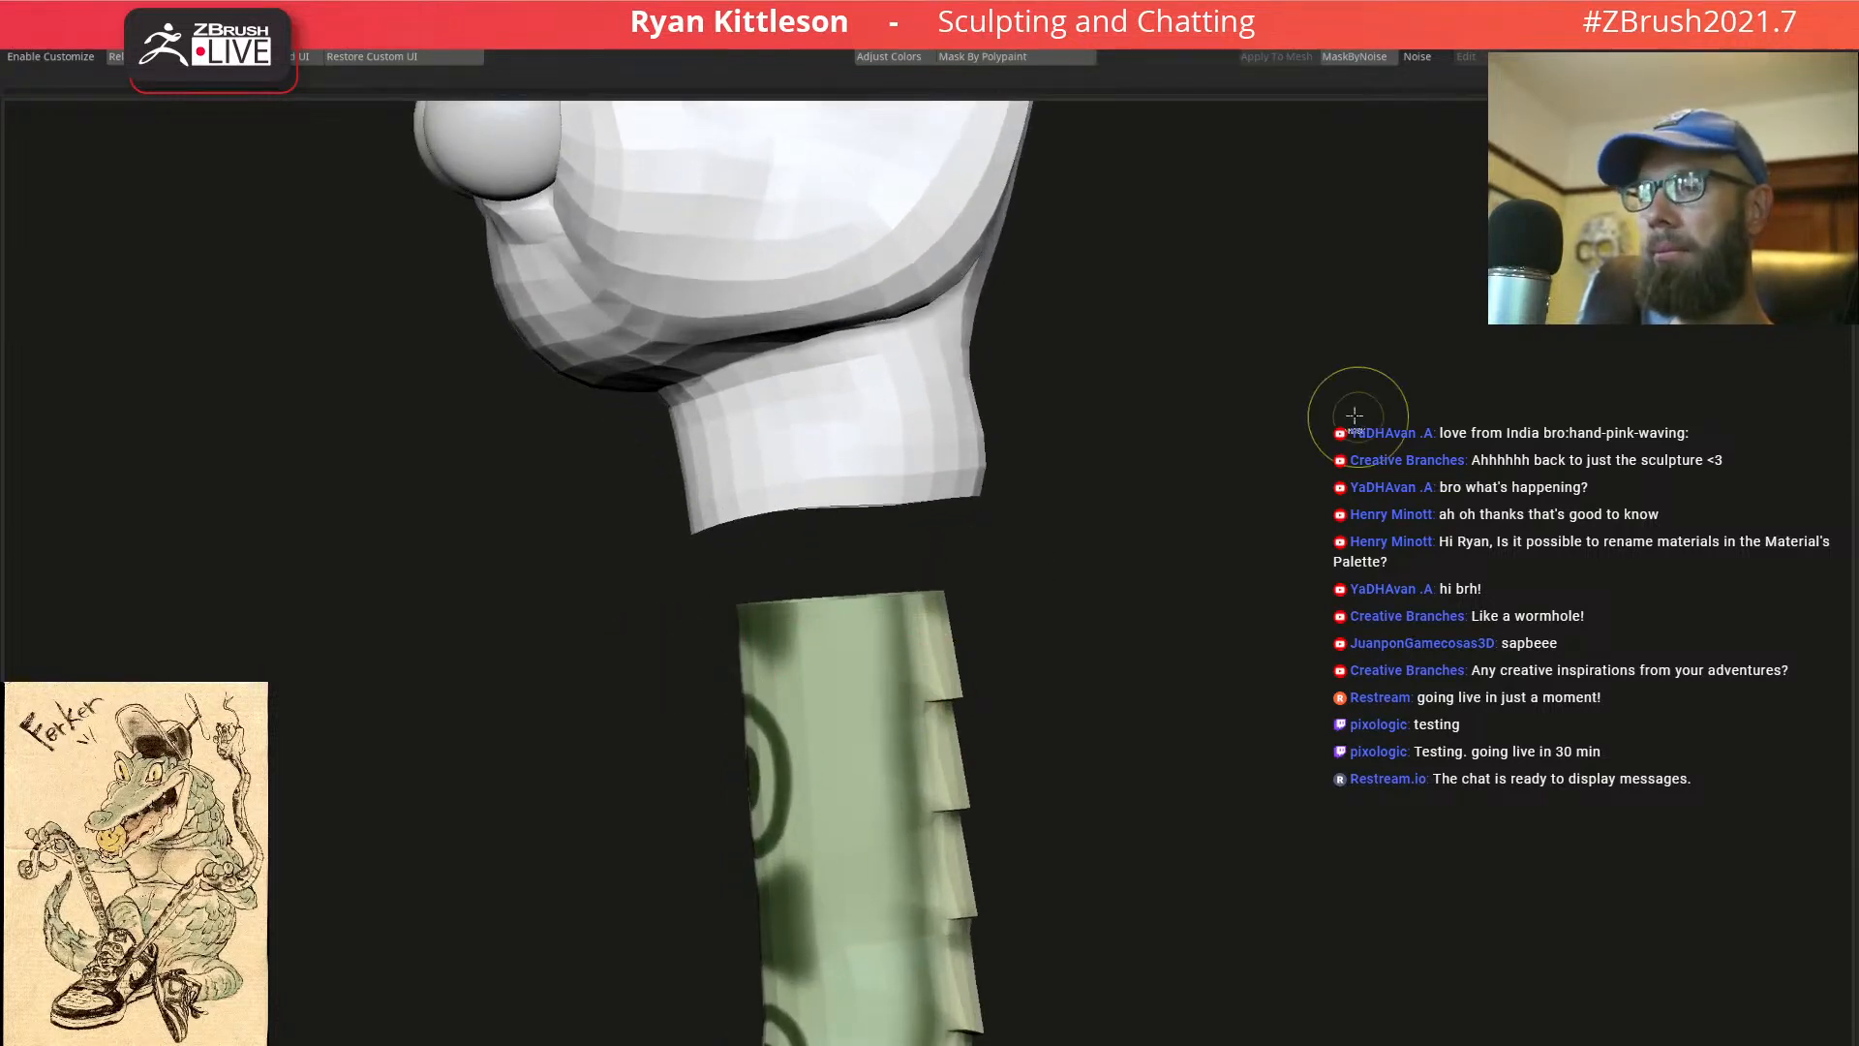
Try merging the snake head and body into one mesh, subdivide it, and step back down a level
{"action": "key", "text": "ctrl+m"}
{"action": "left_click", "coordinate": [634, 497]}
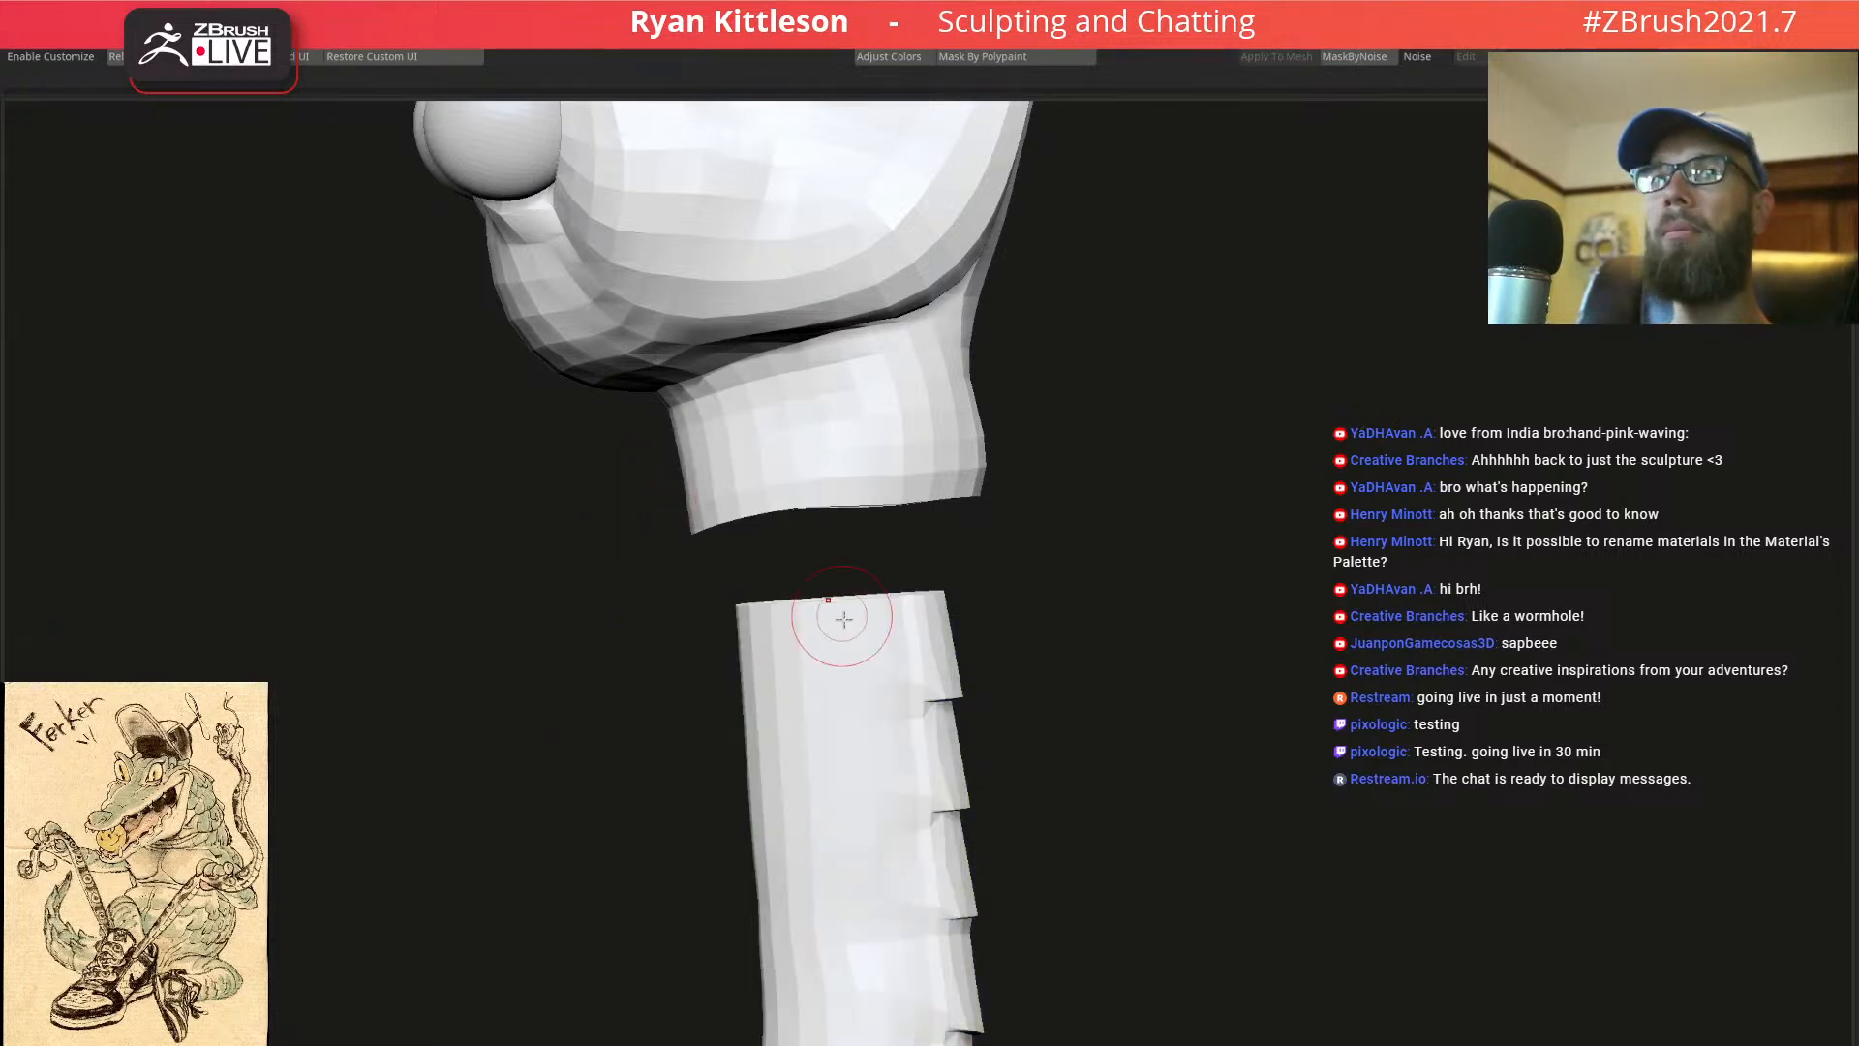
{"action": "right_click_drag", "start_coordinate": [863, 667], "coordinate": [886, 659], "text": "ctrl"}
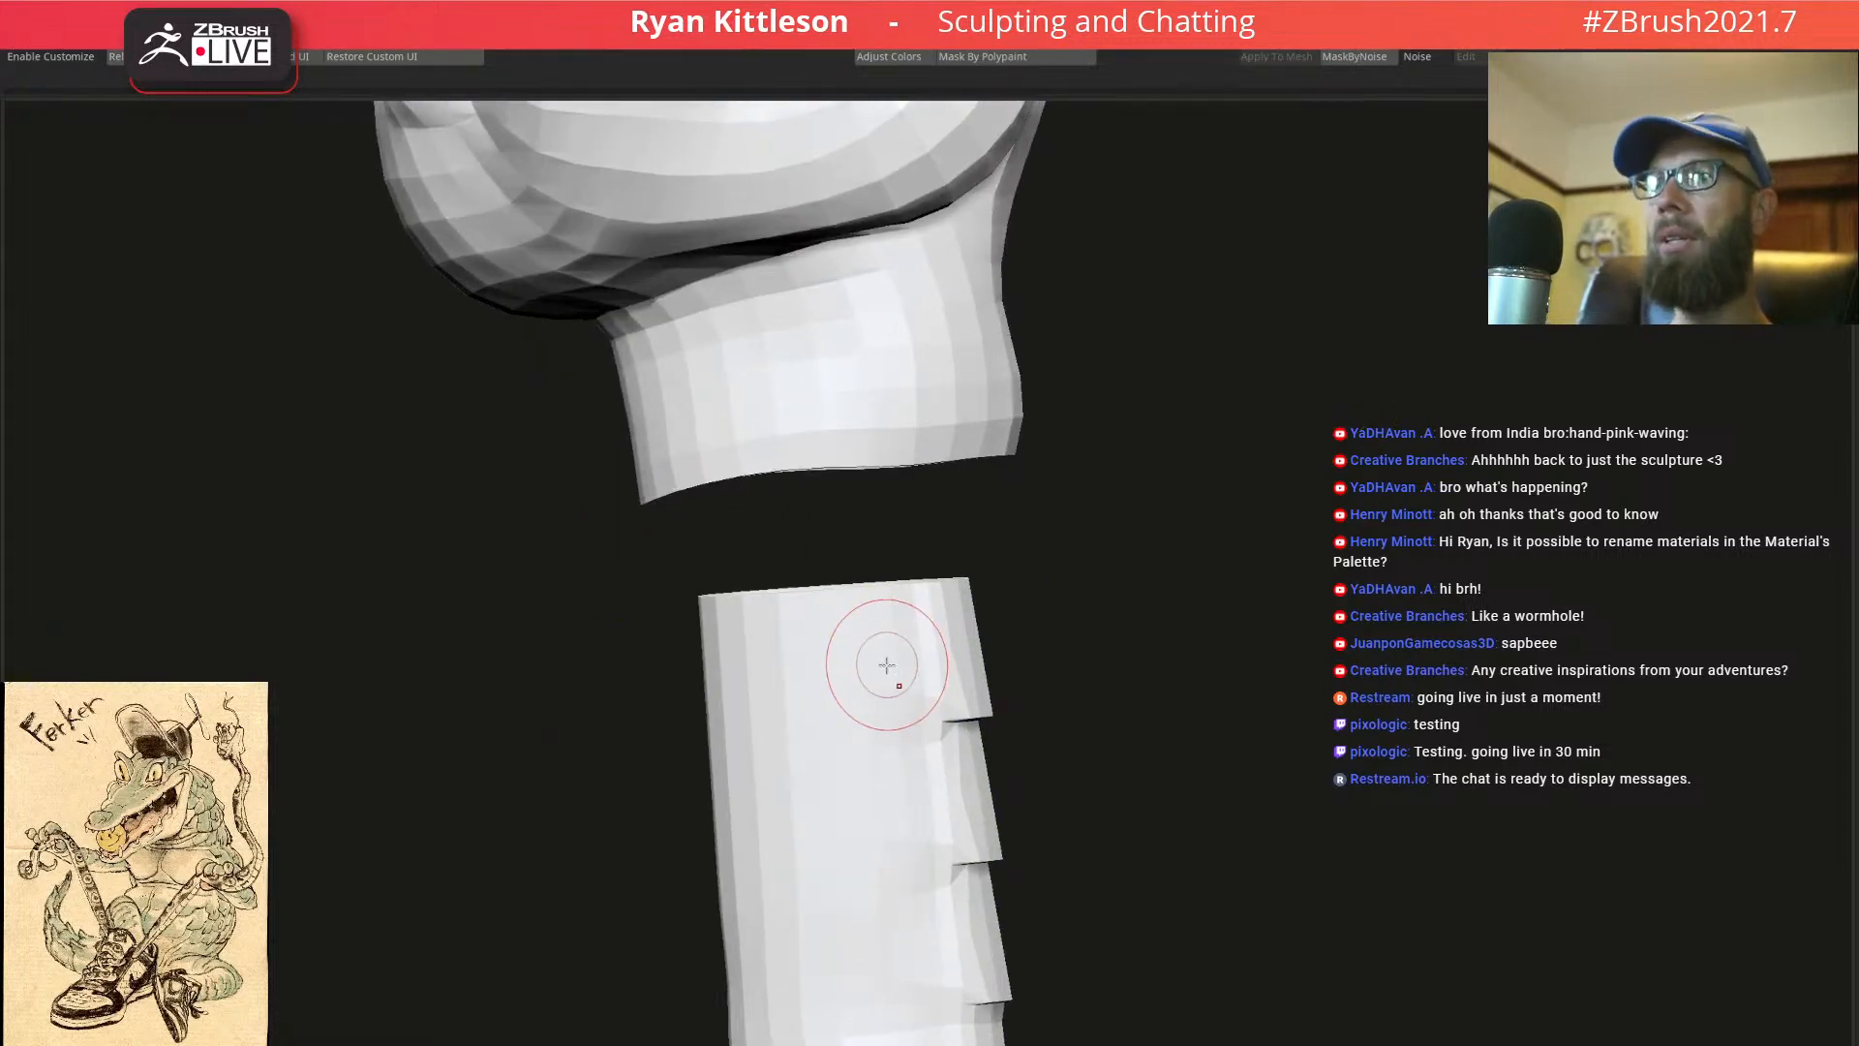
{"action": "key", "text": "ctrl+d"}
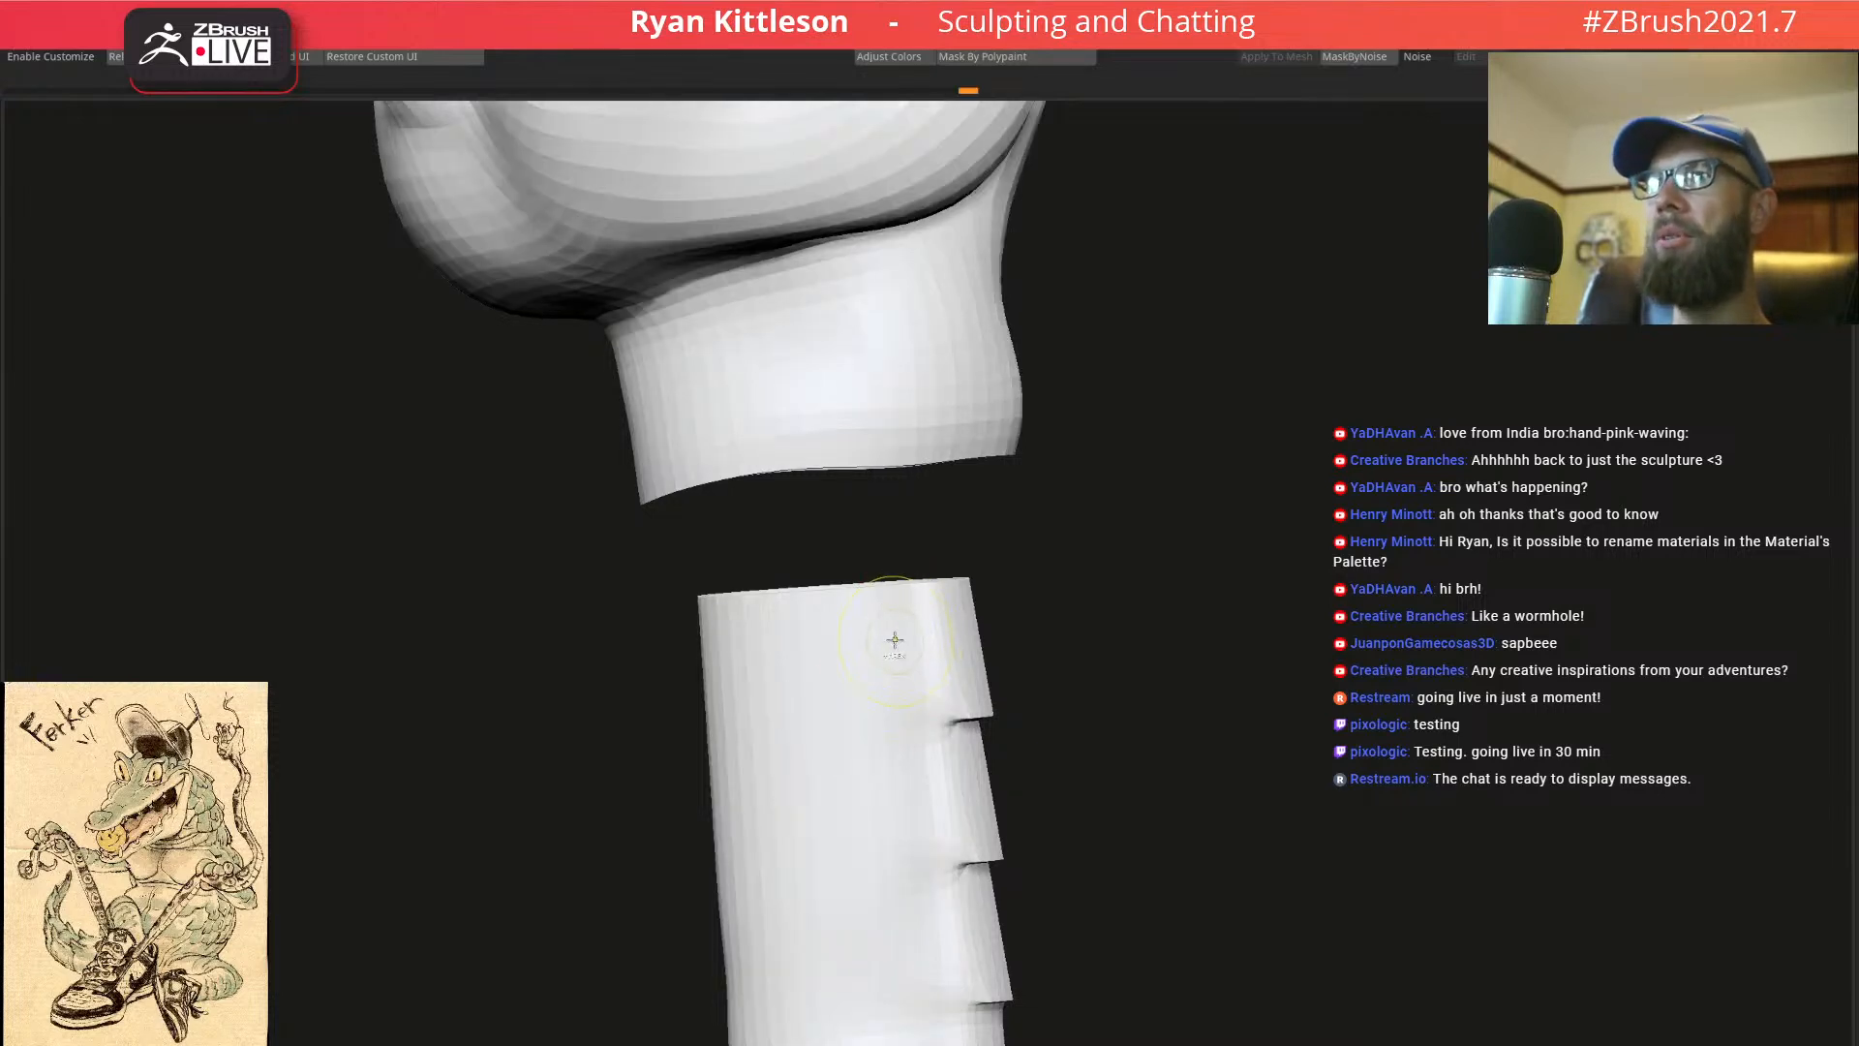
{"action": "key", "text": "shift+d"}
Examine the gap between the neck and the snake body on the merged mesh from several sides
{"action": "right_click_drag", "start_coordinate": [879, 642], "coordinate": [663, 507], "text": "ctrl"}
{"action": "right_click_drag", "start_coordinate": [916, 699], "coordinate": [882, 573], "text": "alt"}
{"action": "right_click_drag", "start_coordinate": [882, 572], "coordinate": [797, 431]}
{"action": "right_click_drag", "start_coordinate": [763, 284], "coordinate": [798, 574], "text": "alt"}
{"action": "mouse_move", "coordinate": [796, 421]}
{"action": "right_mouse_down"}
{"action": "mouse_move", "coordinate": [835, 403]}
{"action": "mouse_move", "coordinate": [807, 420]}
{"action": "right_mouse_up"}
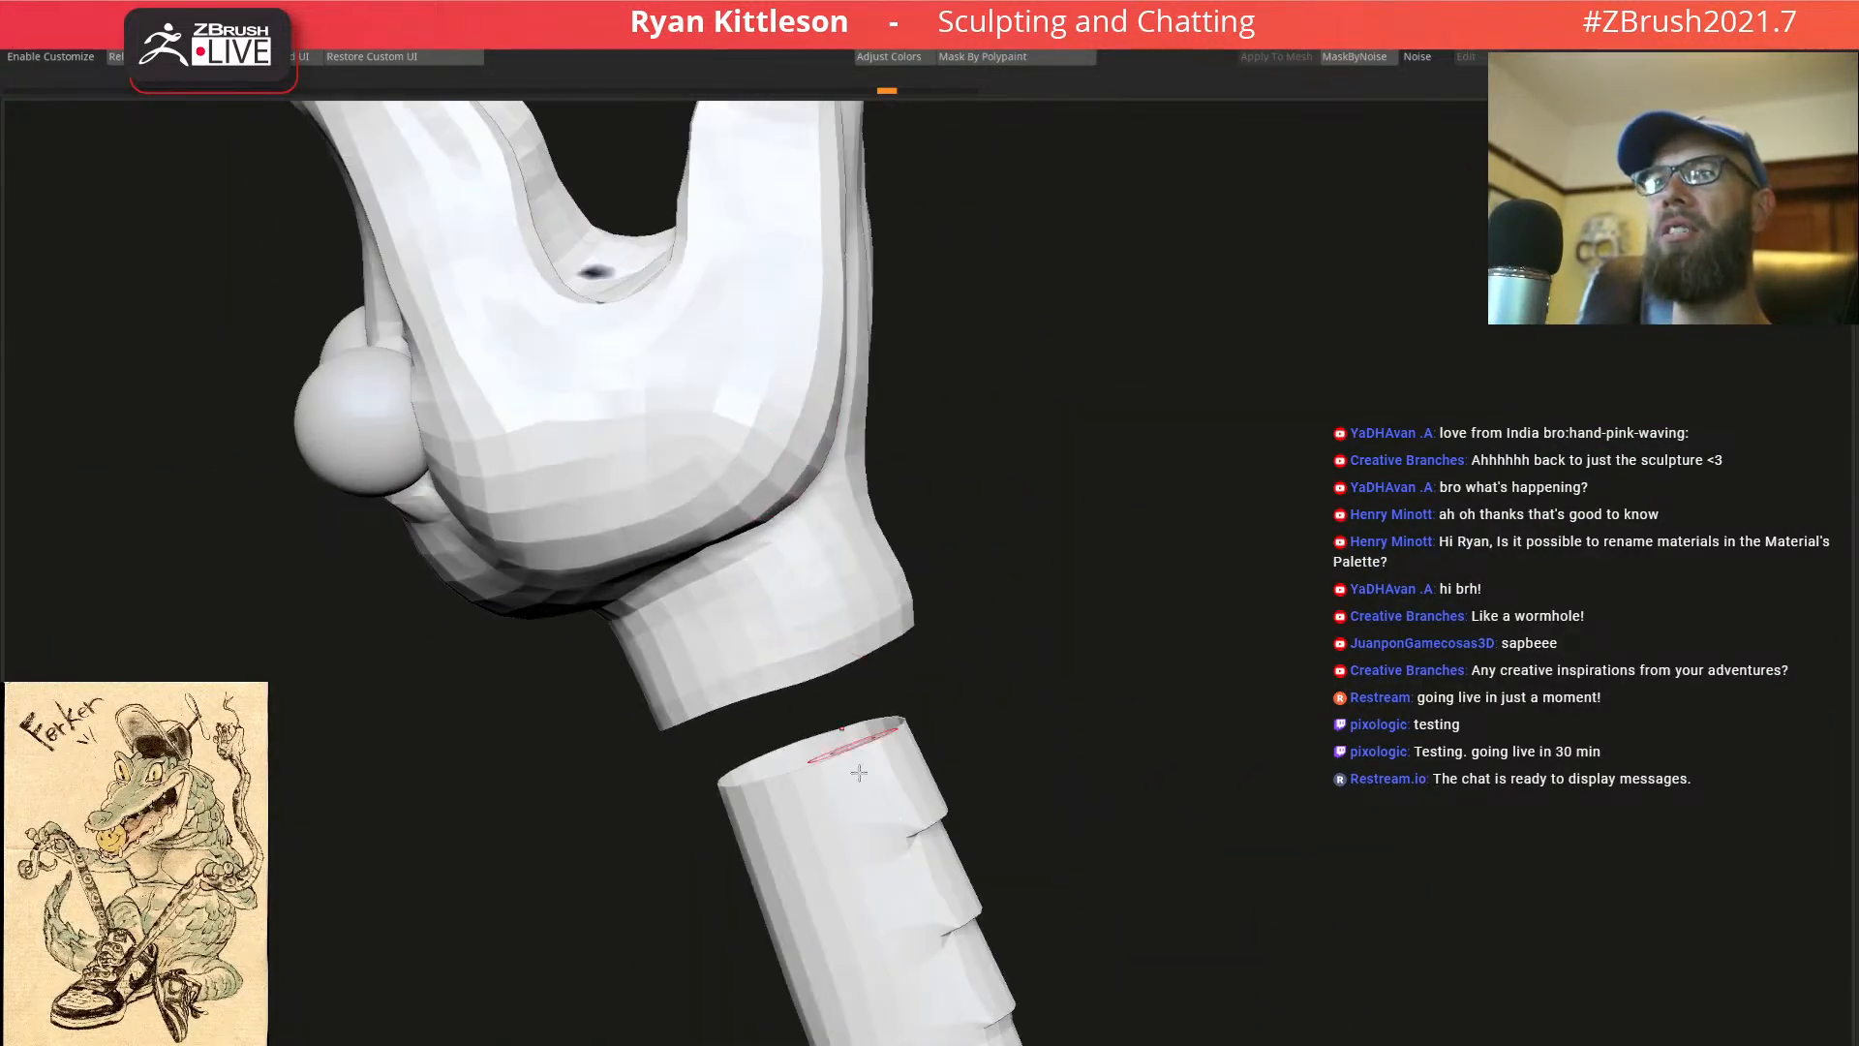
{"action": "right_click_drag", "start_coordinate": [879, 864], "coordinate": [930, 577], "text": "alt"}
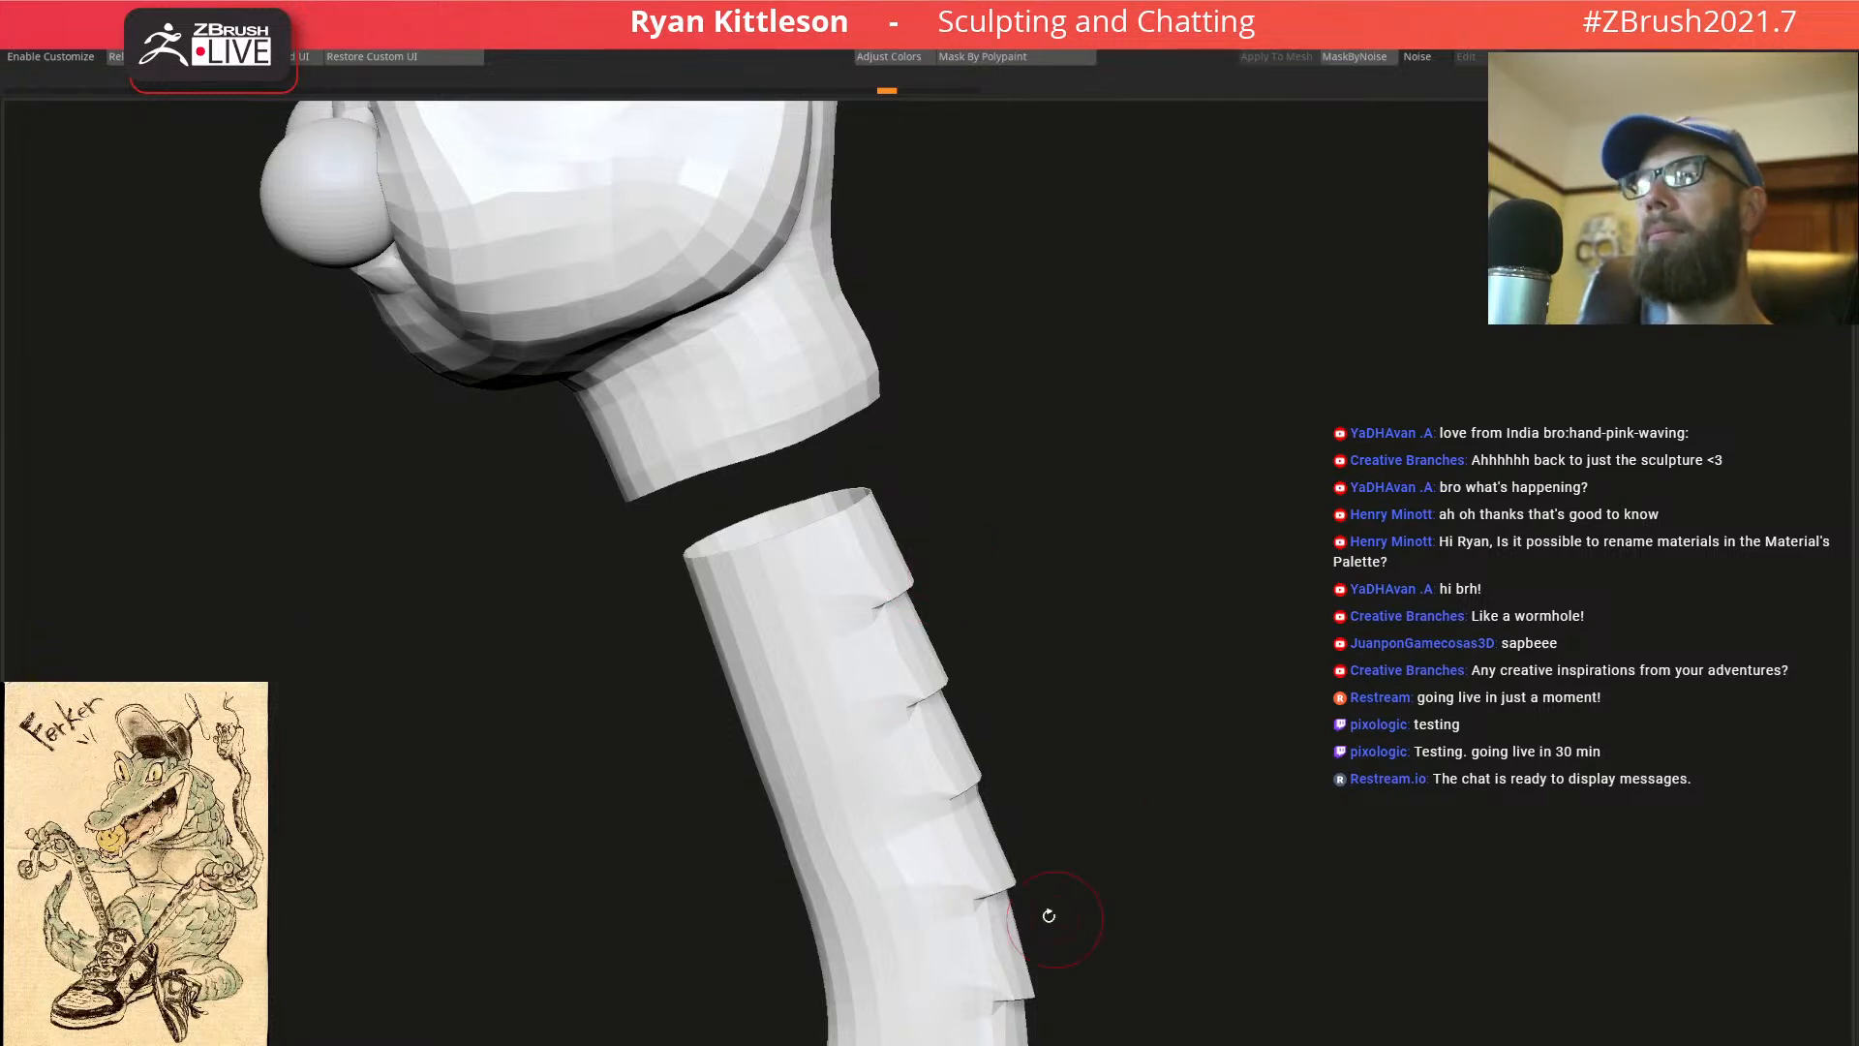
{"action": "right_click_drag", "start_coordinate": [820, 838], "coordinate": [751, 1003], "text": "ctrl"}
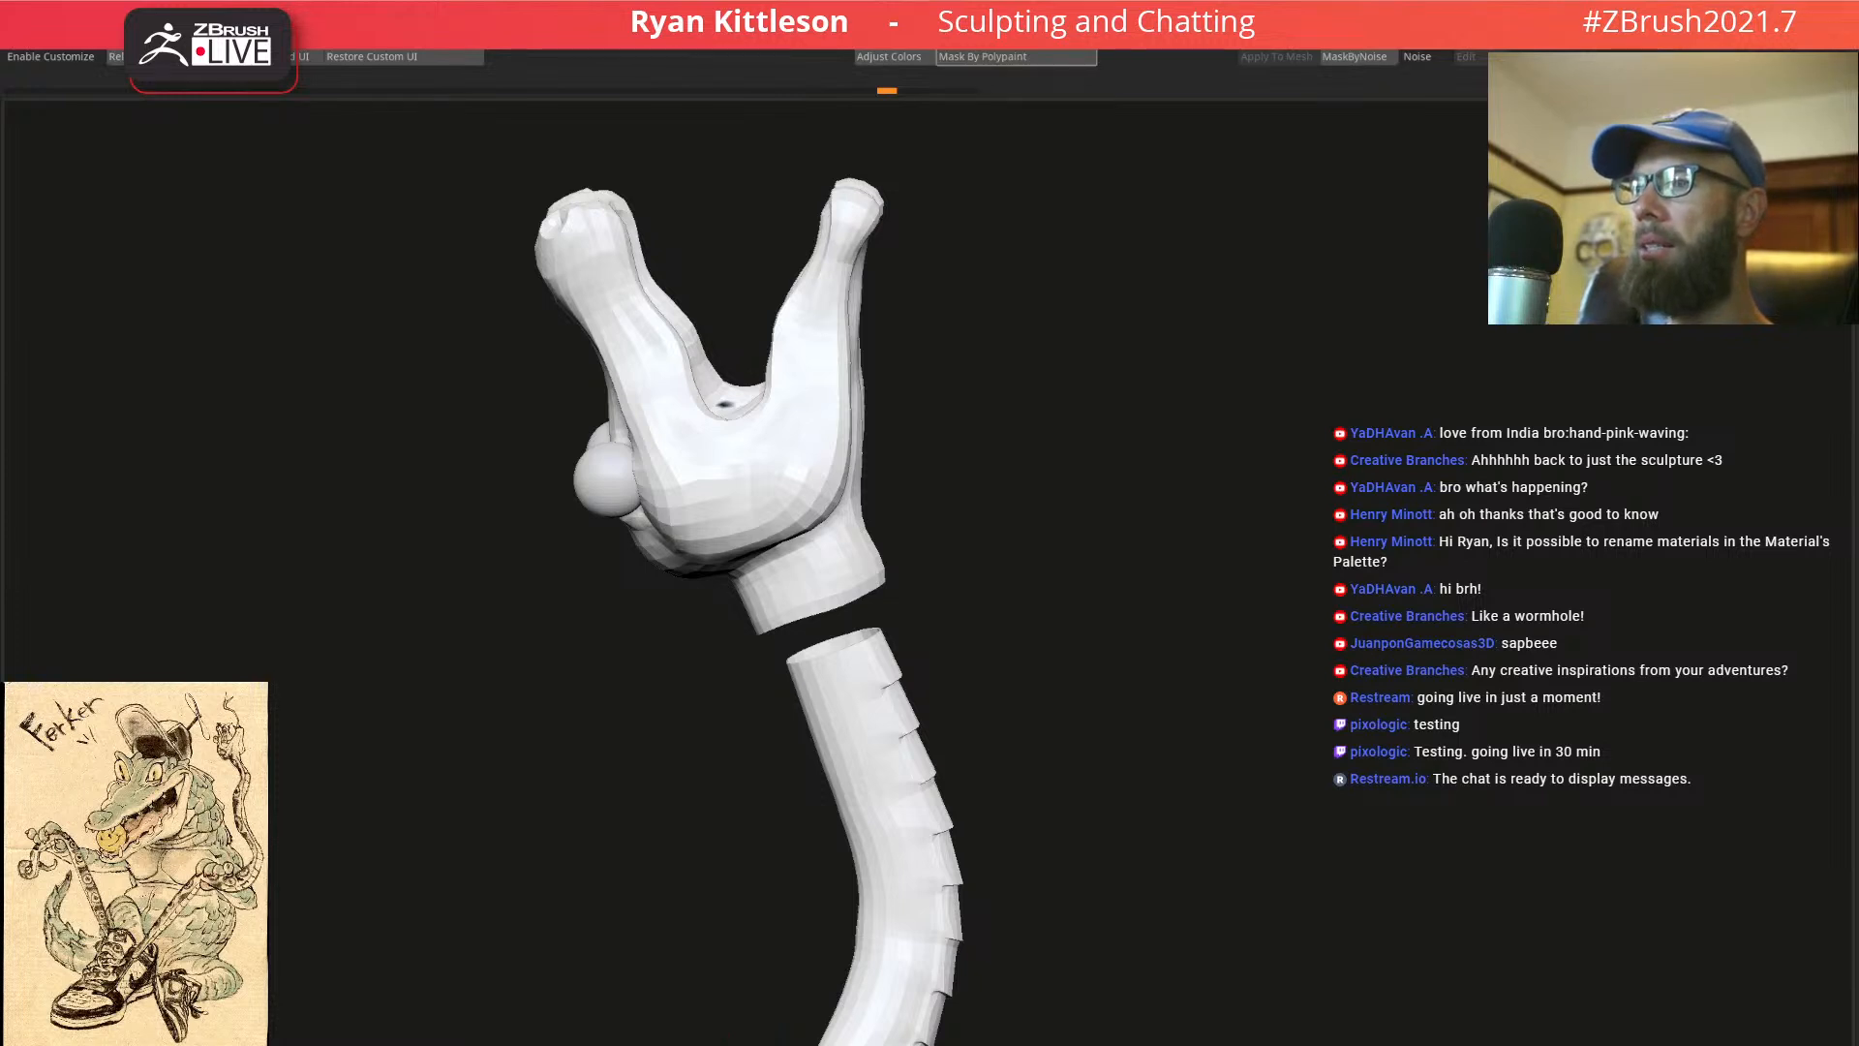
{"action": "right_click_drag", "start_coordinate": [952, 703], "coordinate": [920, 528], "text": "alt"}
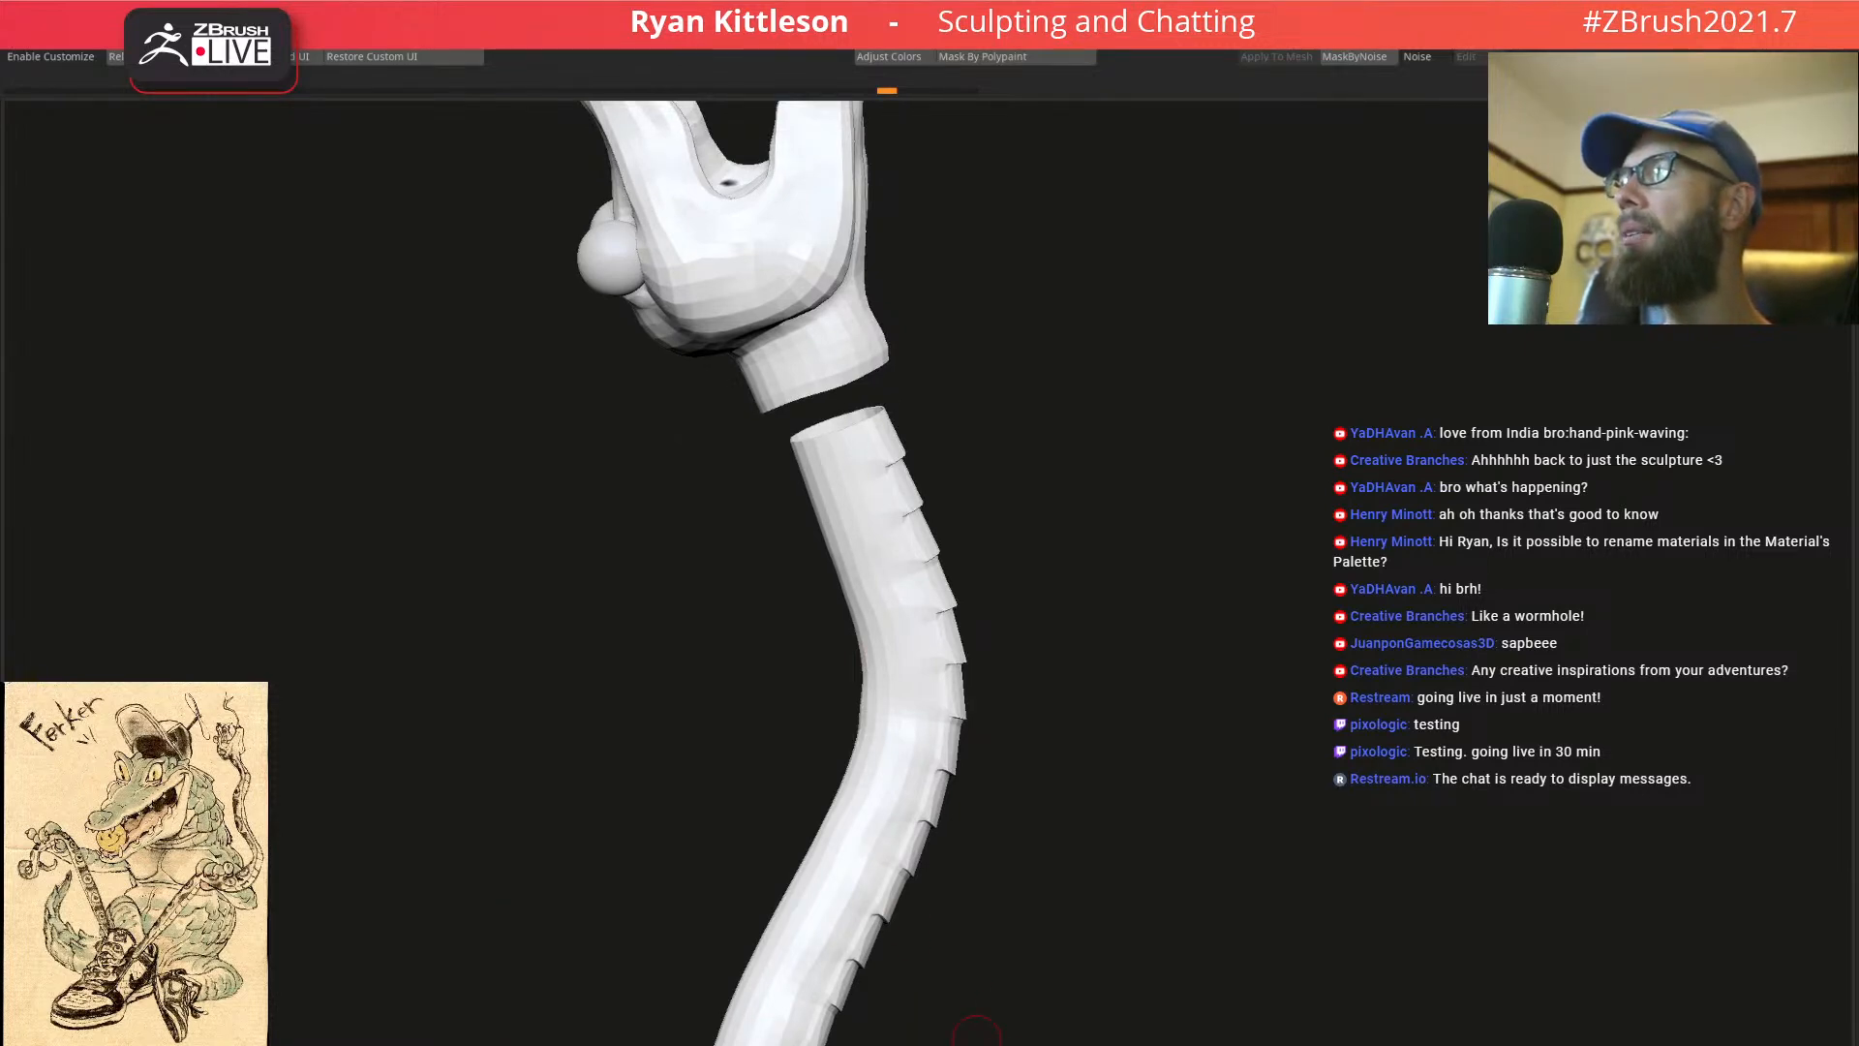
Flatten the merged snake mesh into its UV layout for inspection and return to the full sculpture
{"action": "left_click", "coordinate": [977, 1040]}
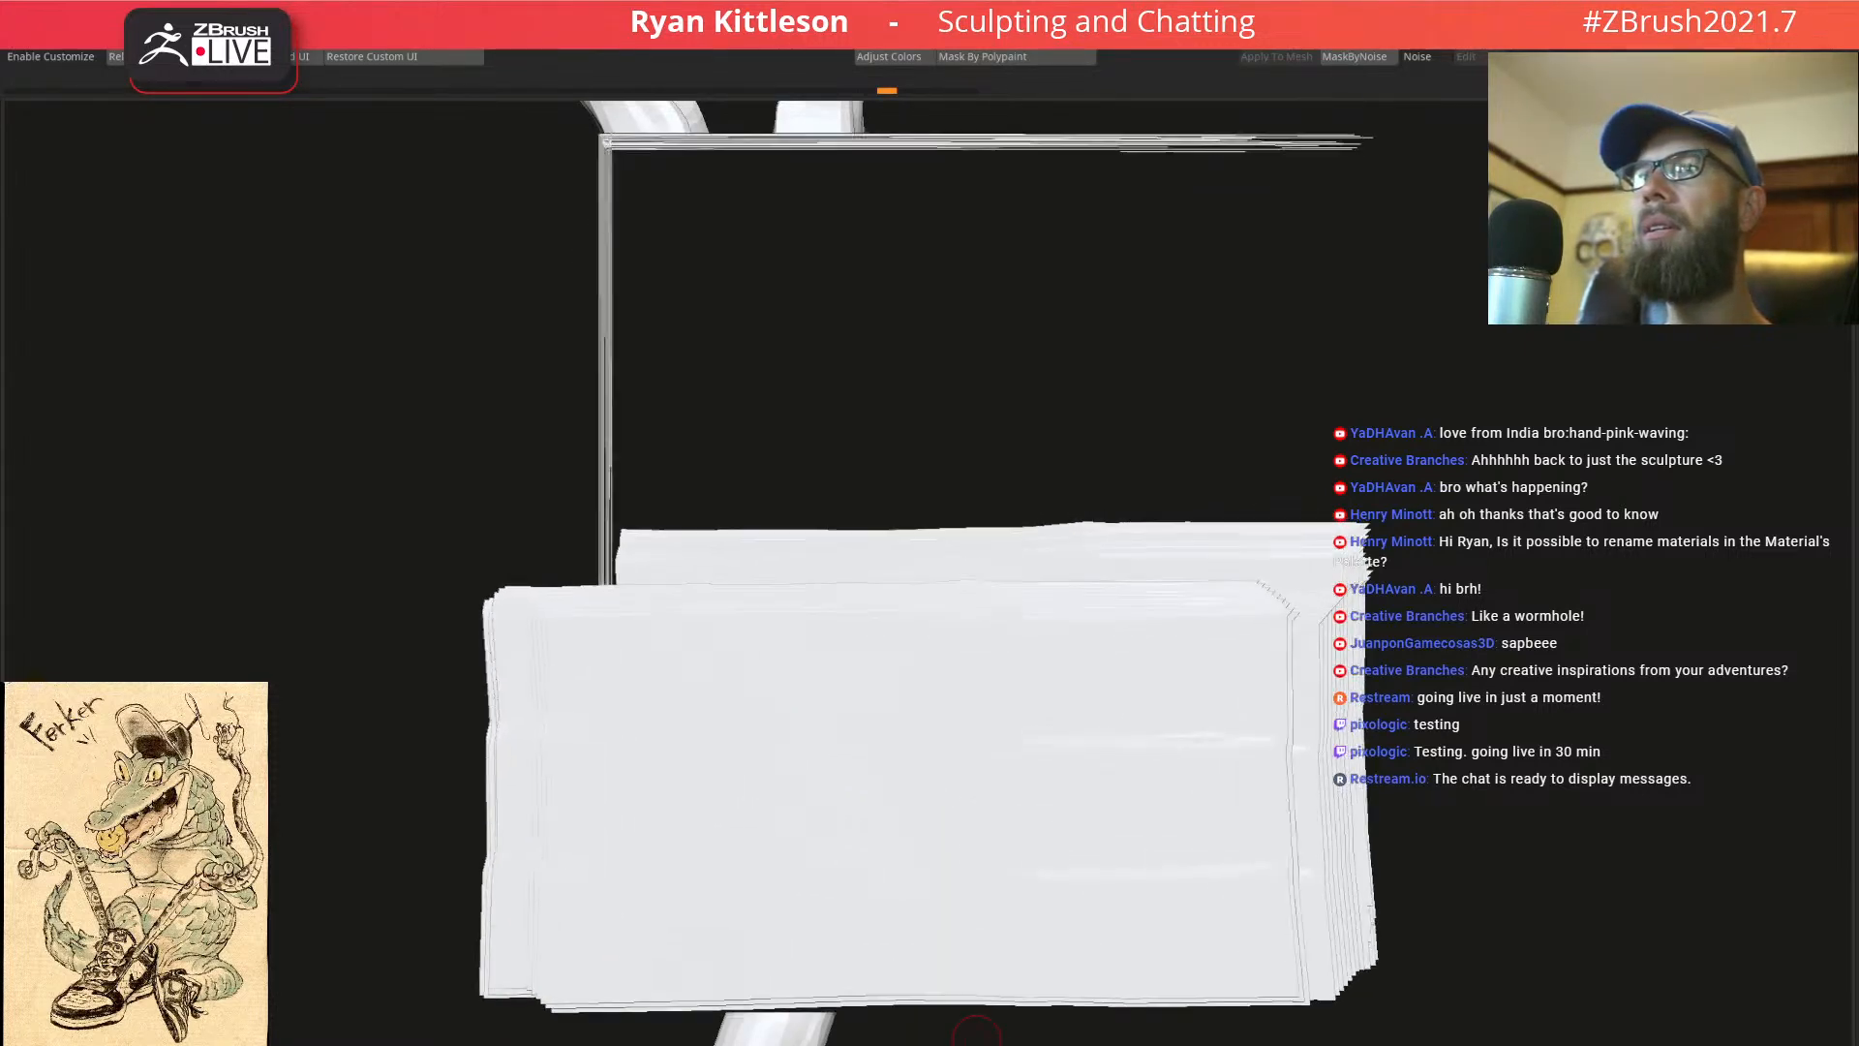
{"action": "left_click", "coordinate": [977, 1039]}
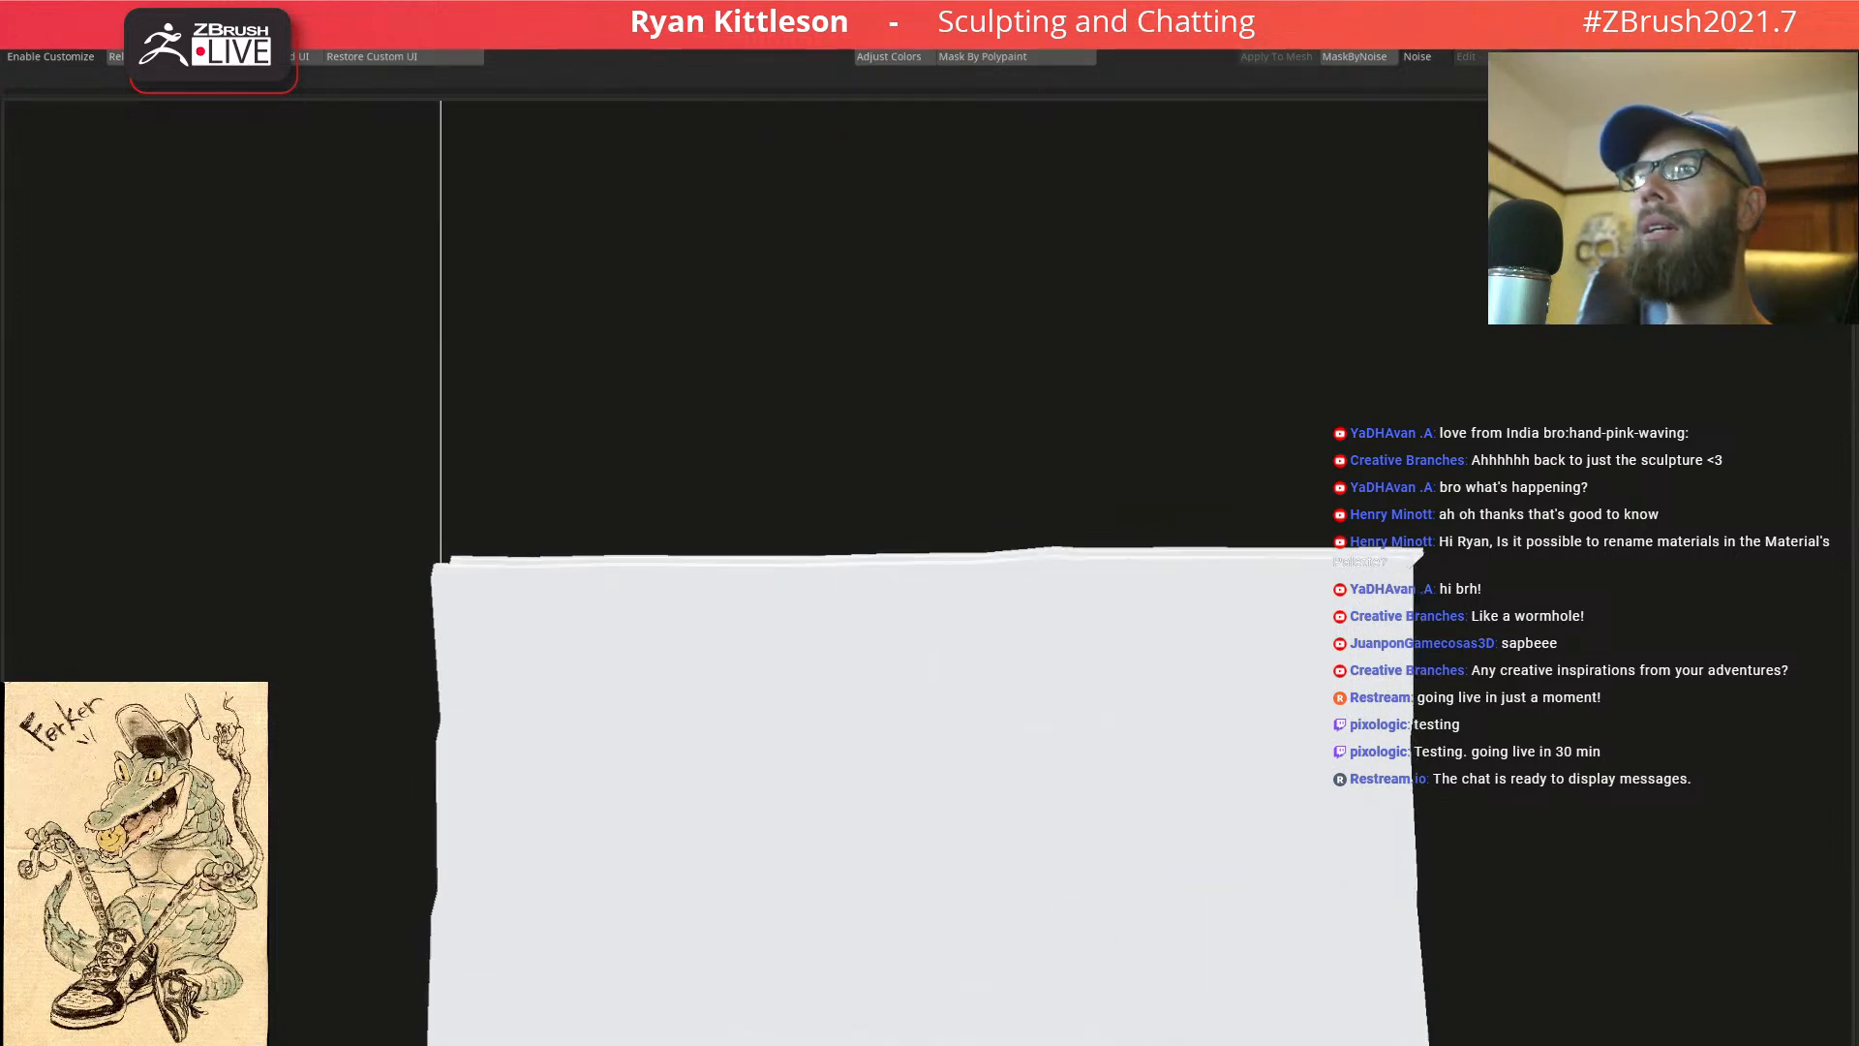
{"action": "right_click_drag", "start_coordinate": [1133, 613], "coordinate": [870, 823], "text": "ctrl"}
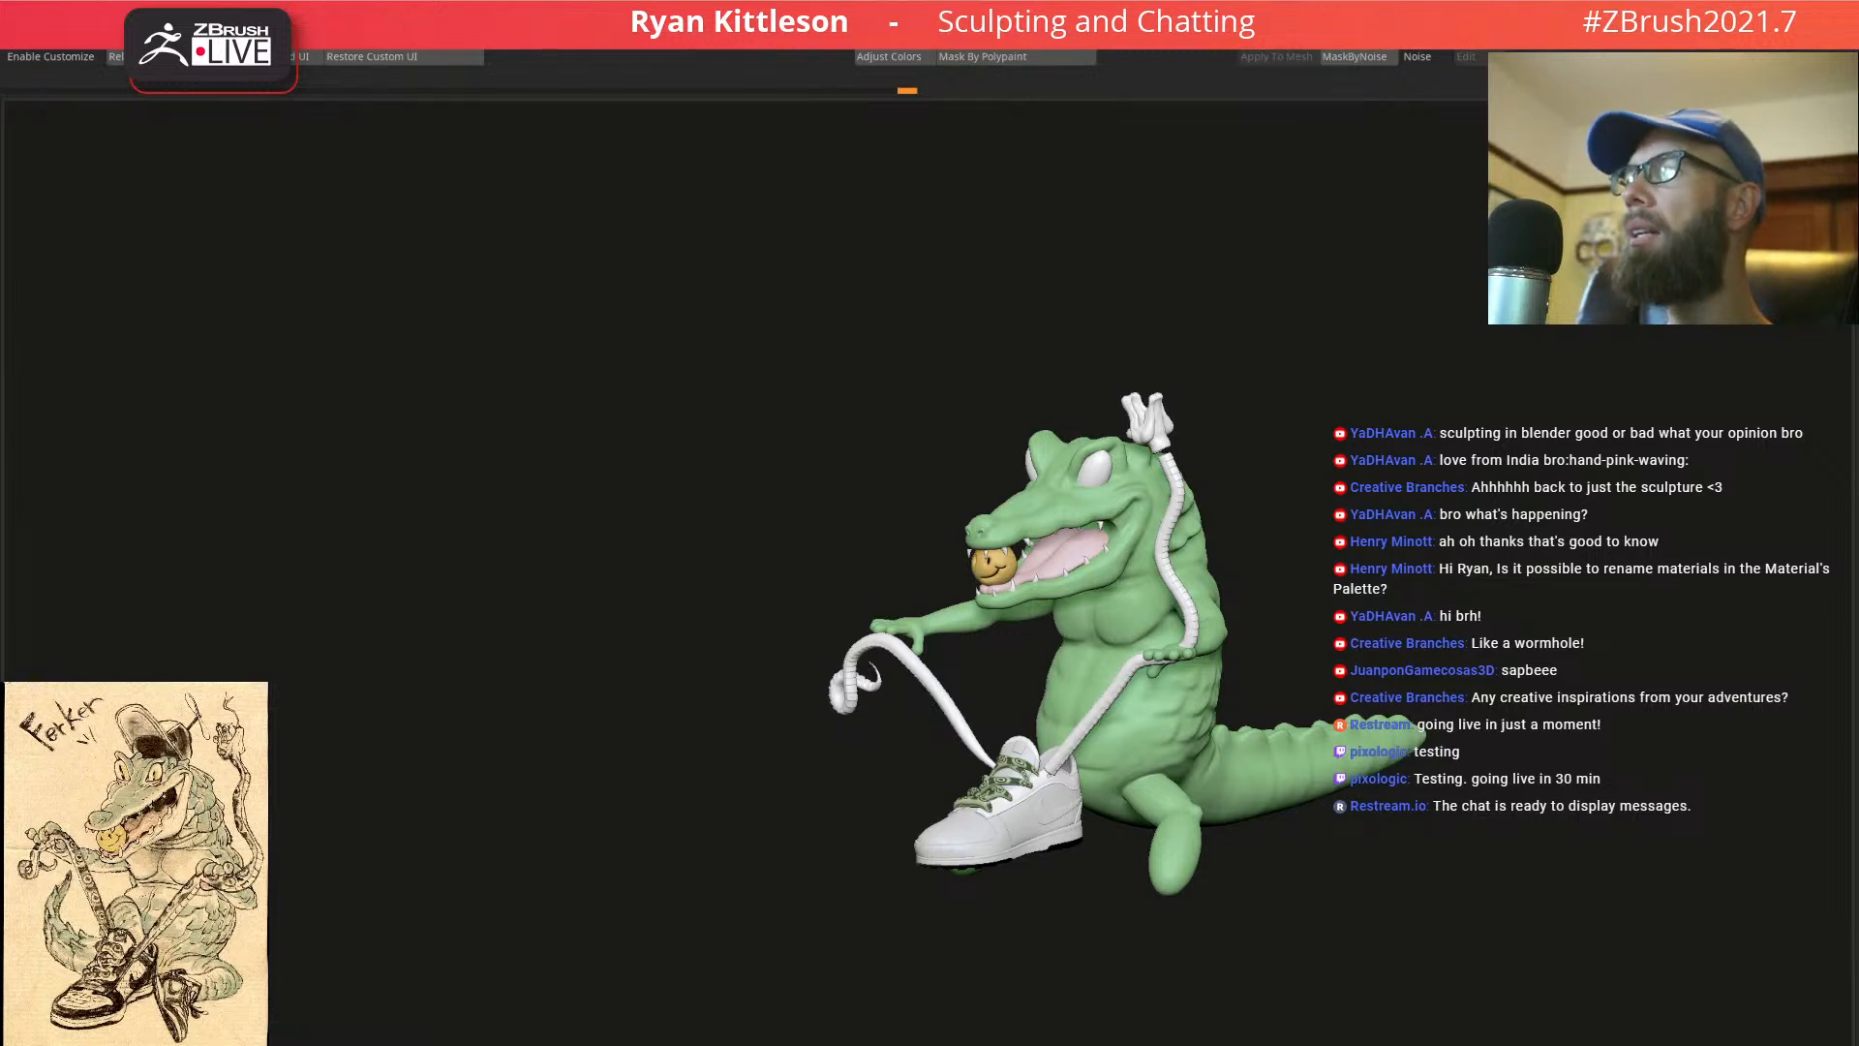
Restore the textured snake body and export its eye-pattern texture image at 512 by 512 with quality 100
{"action": "key", "text": "F5"}
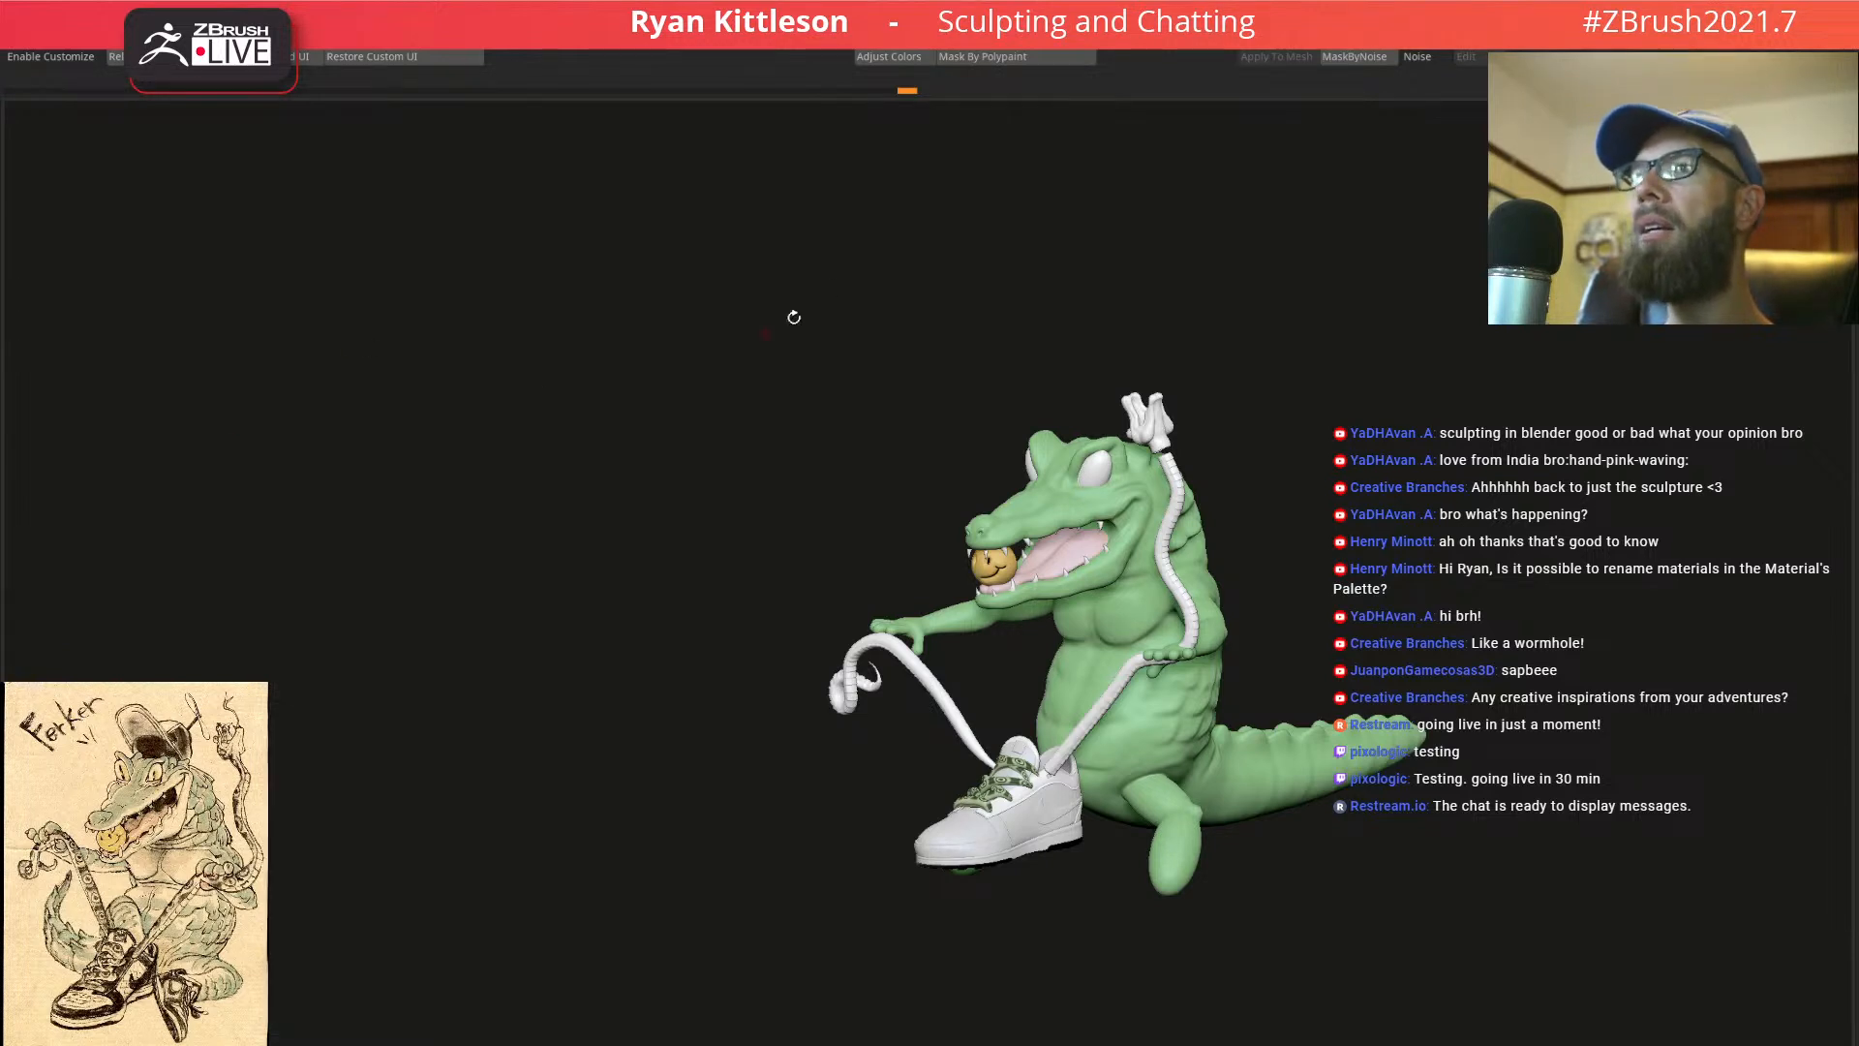
{"action": "key", "text": "F1"}
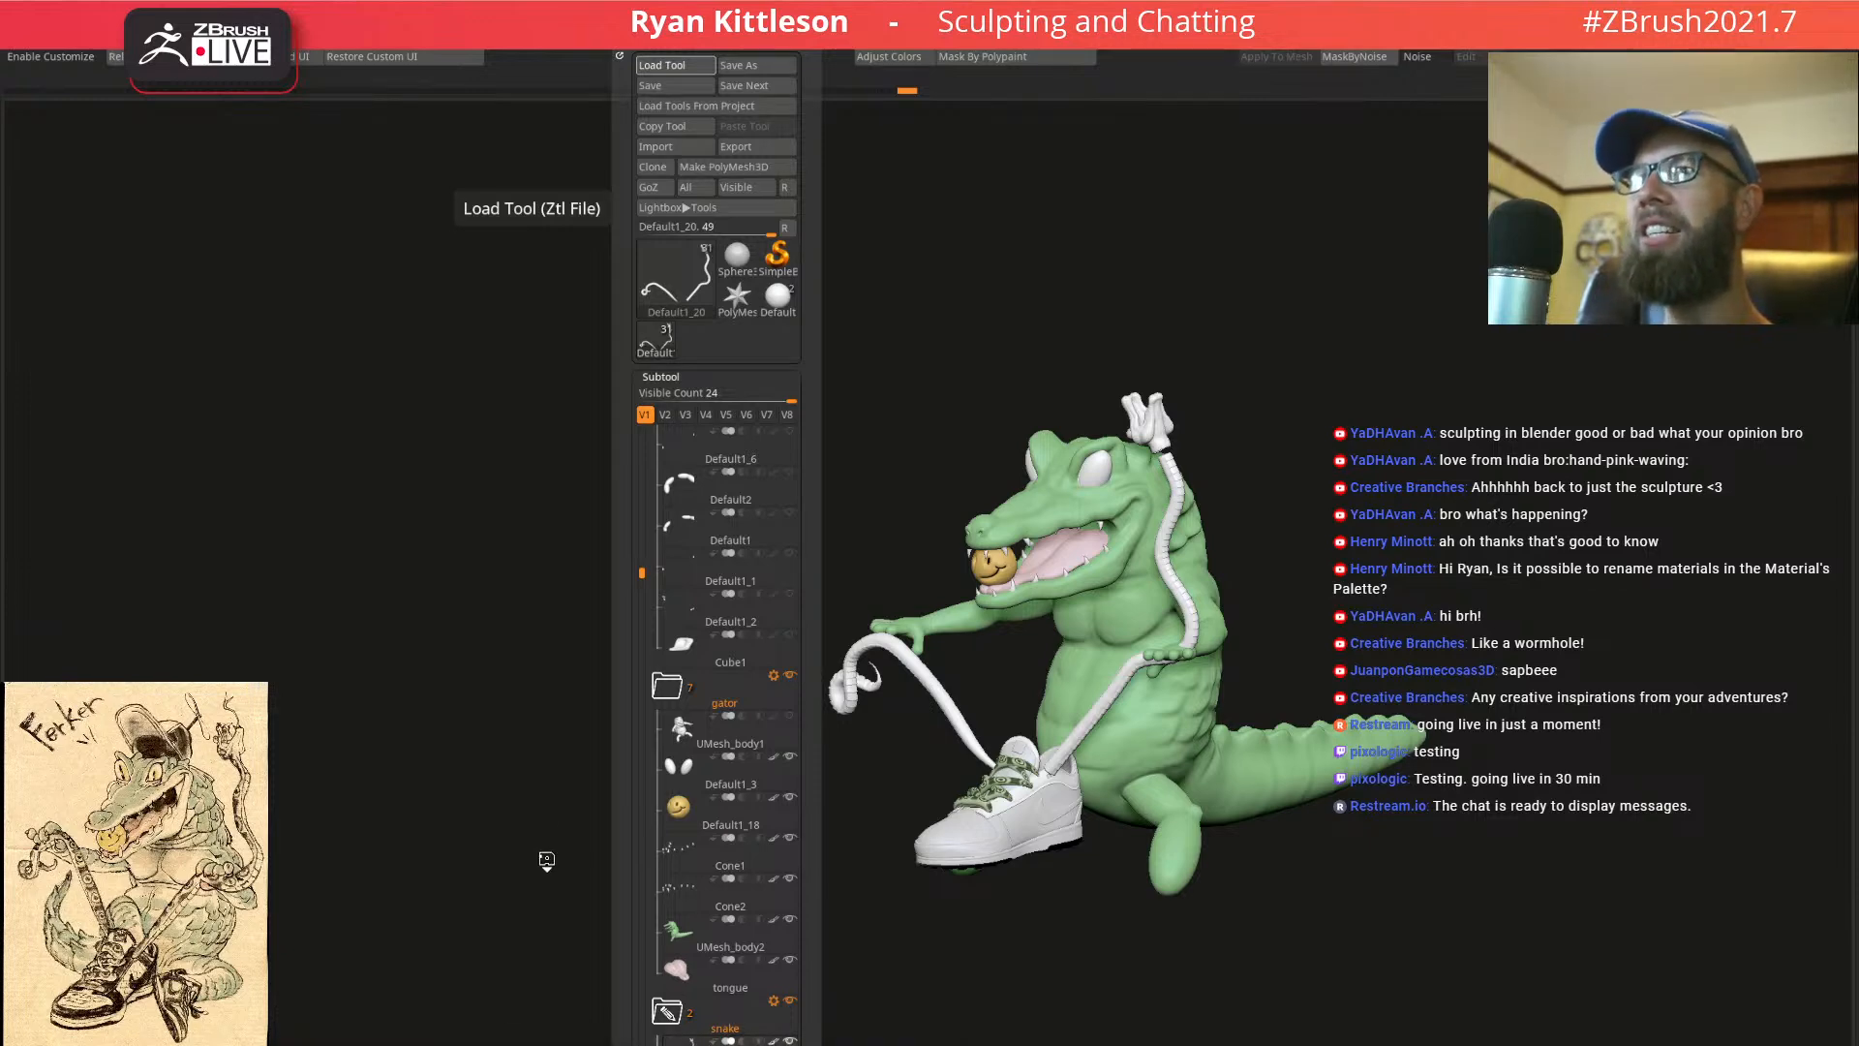
{"action": "right_click_drag", "start_coordinate": [1171, 460], "coordinate": [1479, 600], "text": "ctrl"}
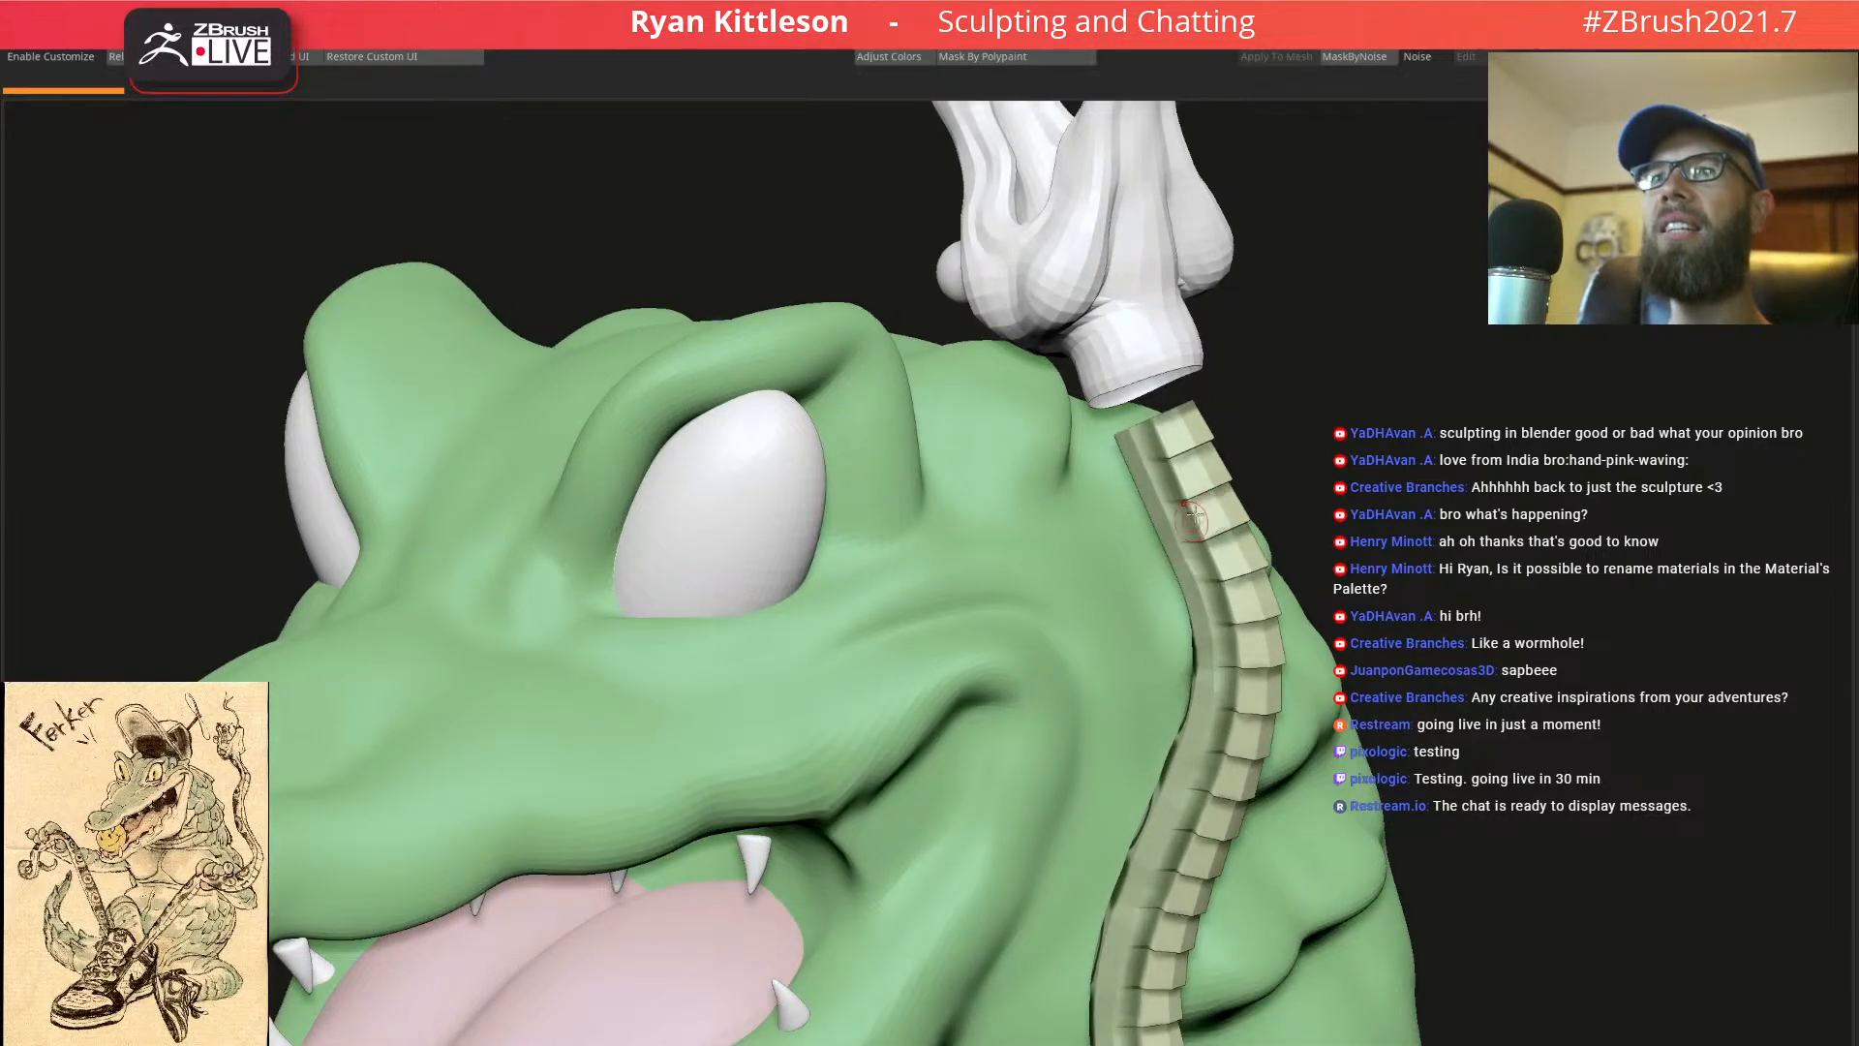
{"action": "right_click_drag", "start_coordinate": [1191, 522], "coordinate": [1112, 677]}
{"action": "key", "text": "F5"}
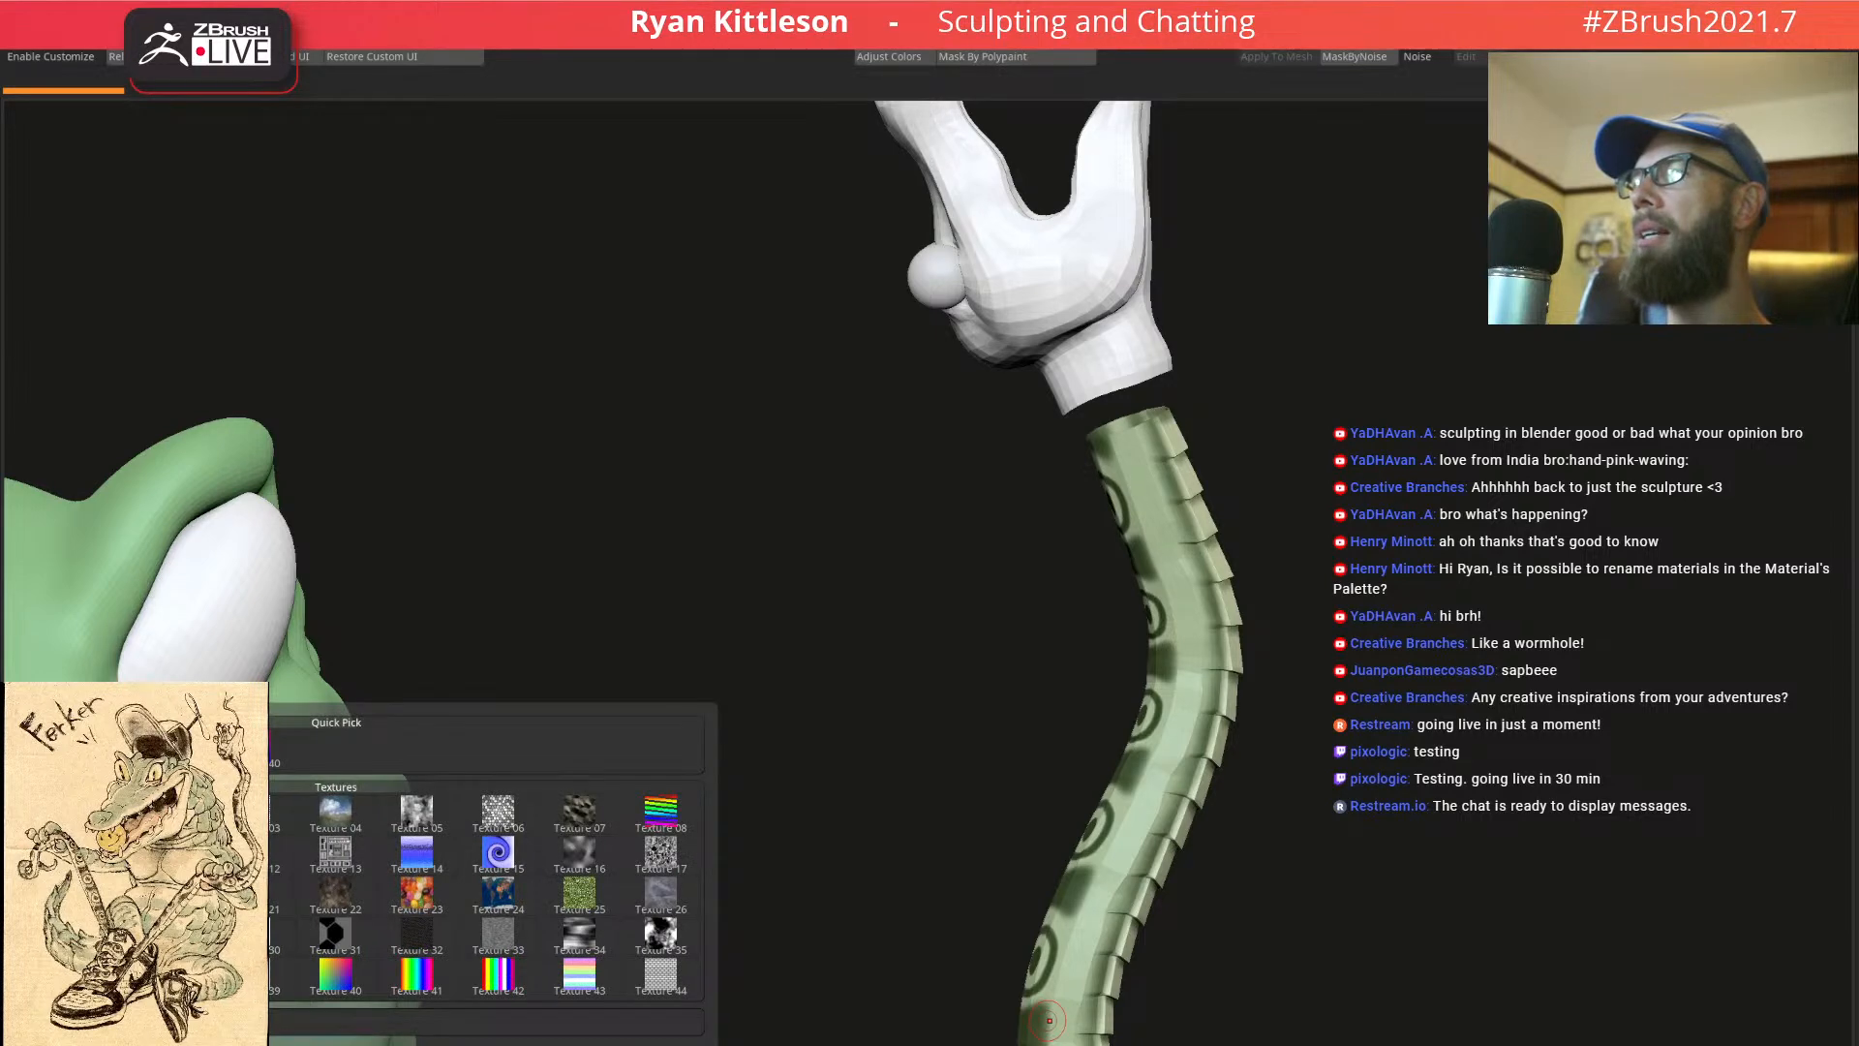
{"action": "key", "text": "Escape"}
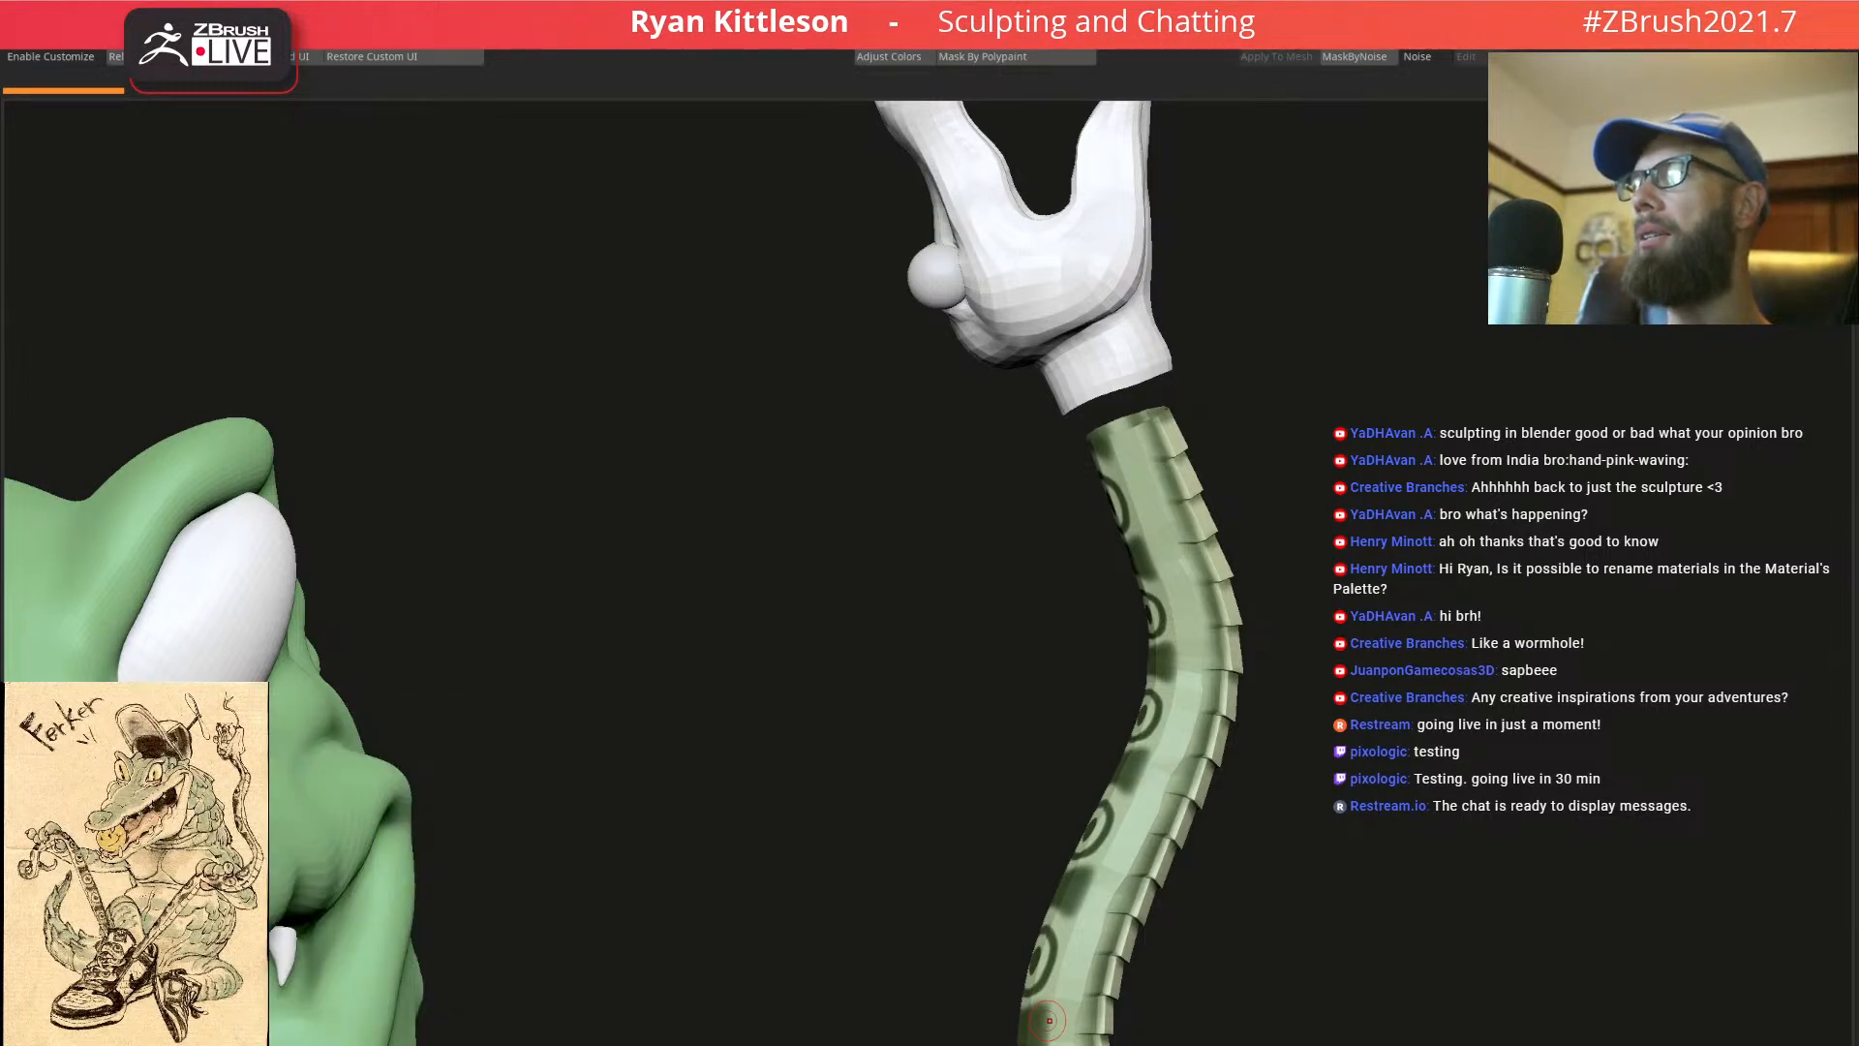
{"action": "key", "text": "F5"}
{"action": "key", "text": "Escape"}
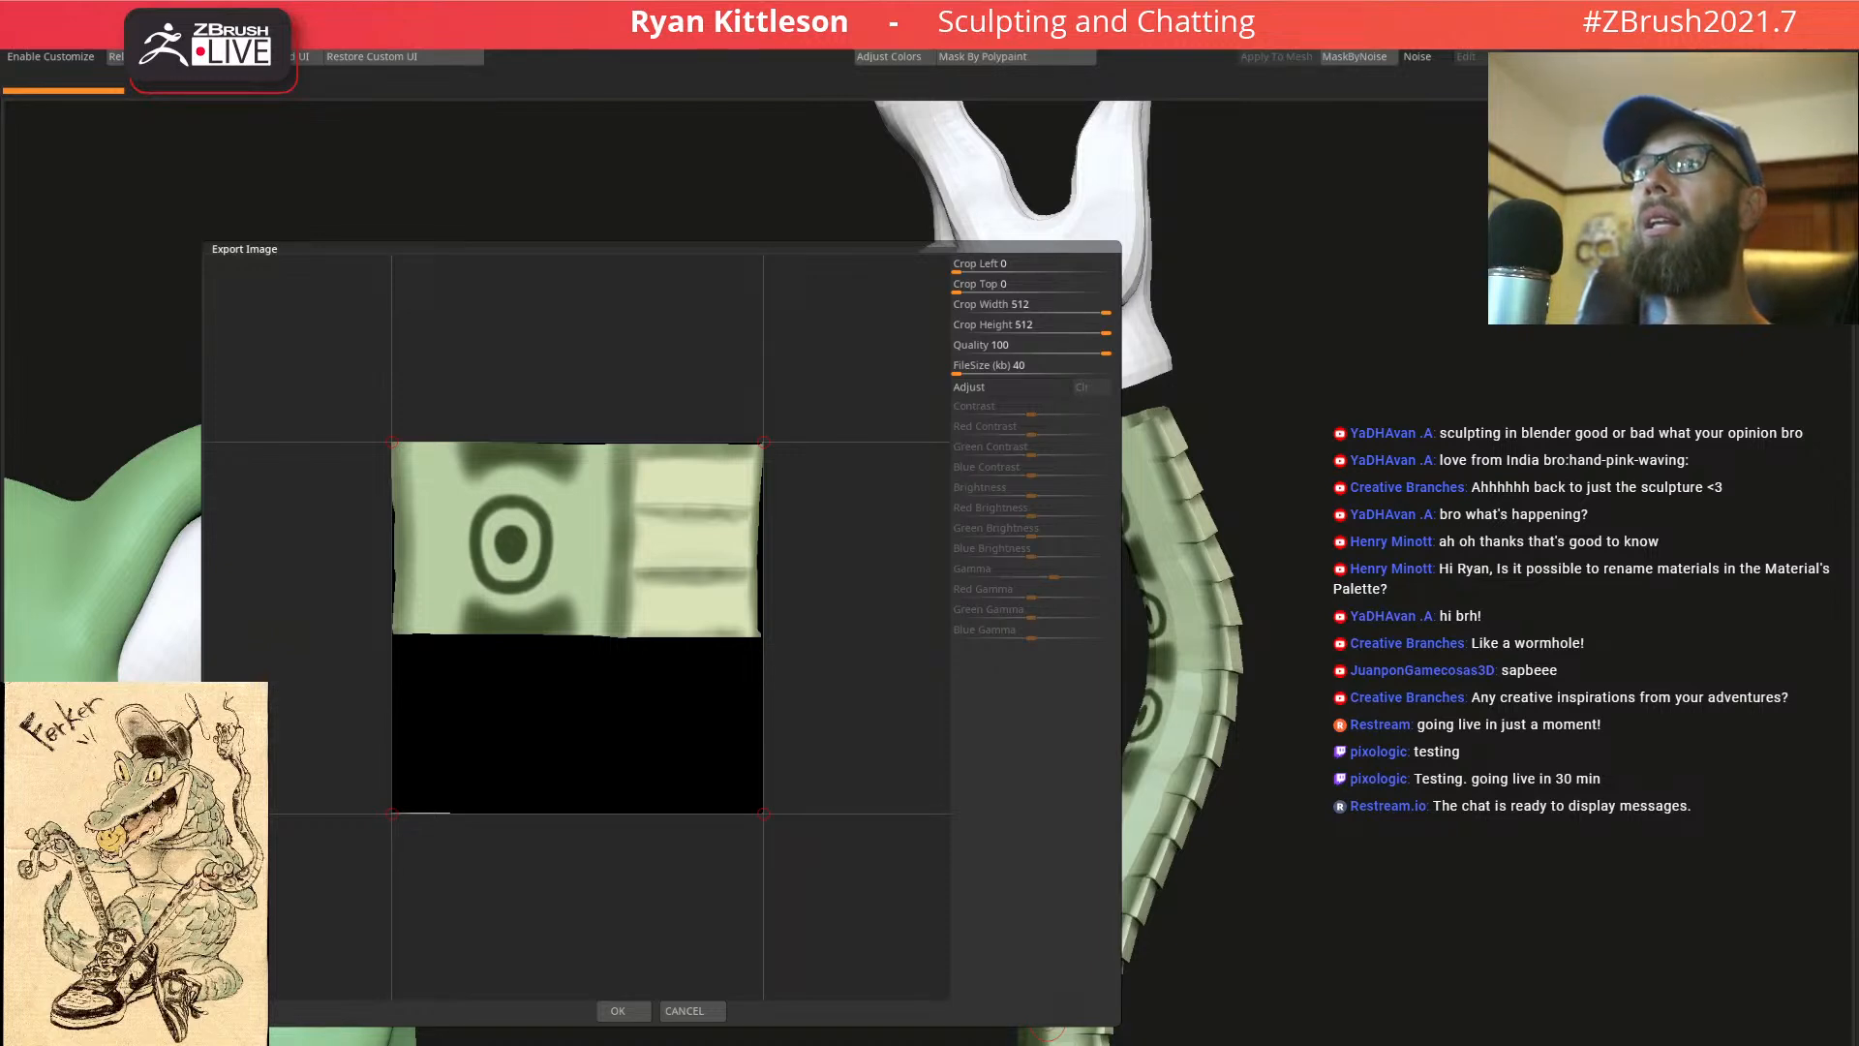
{"action": "left_click", "coordinate": [623, 1011]}
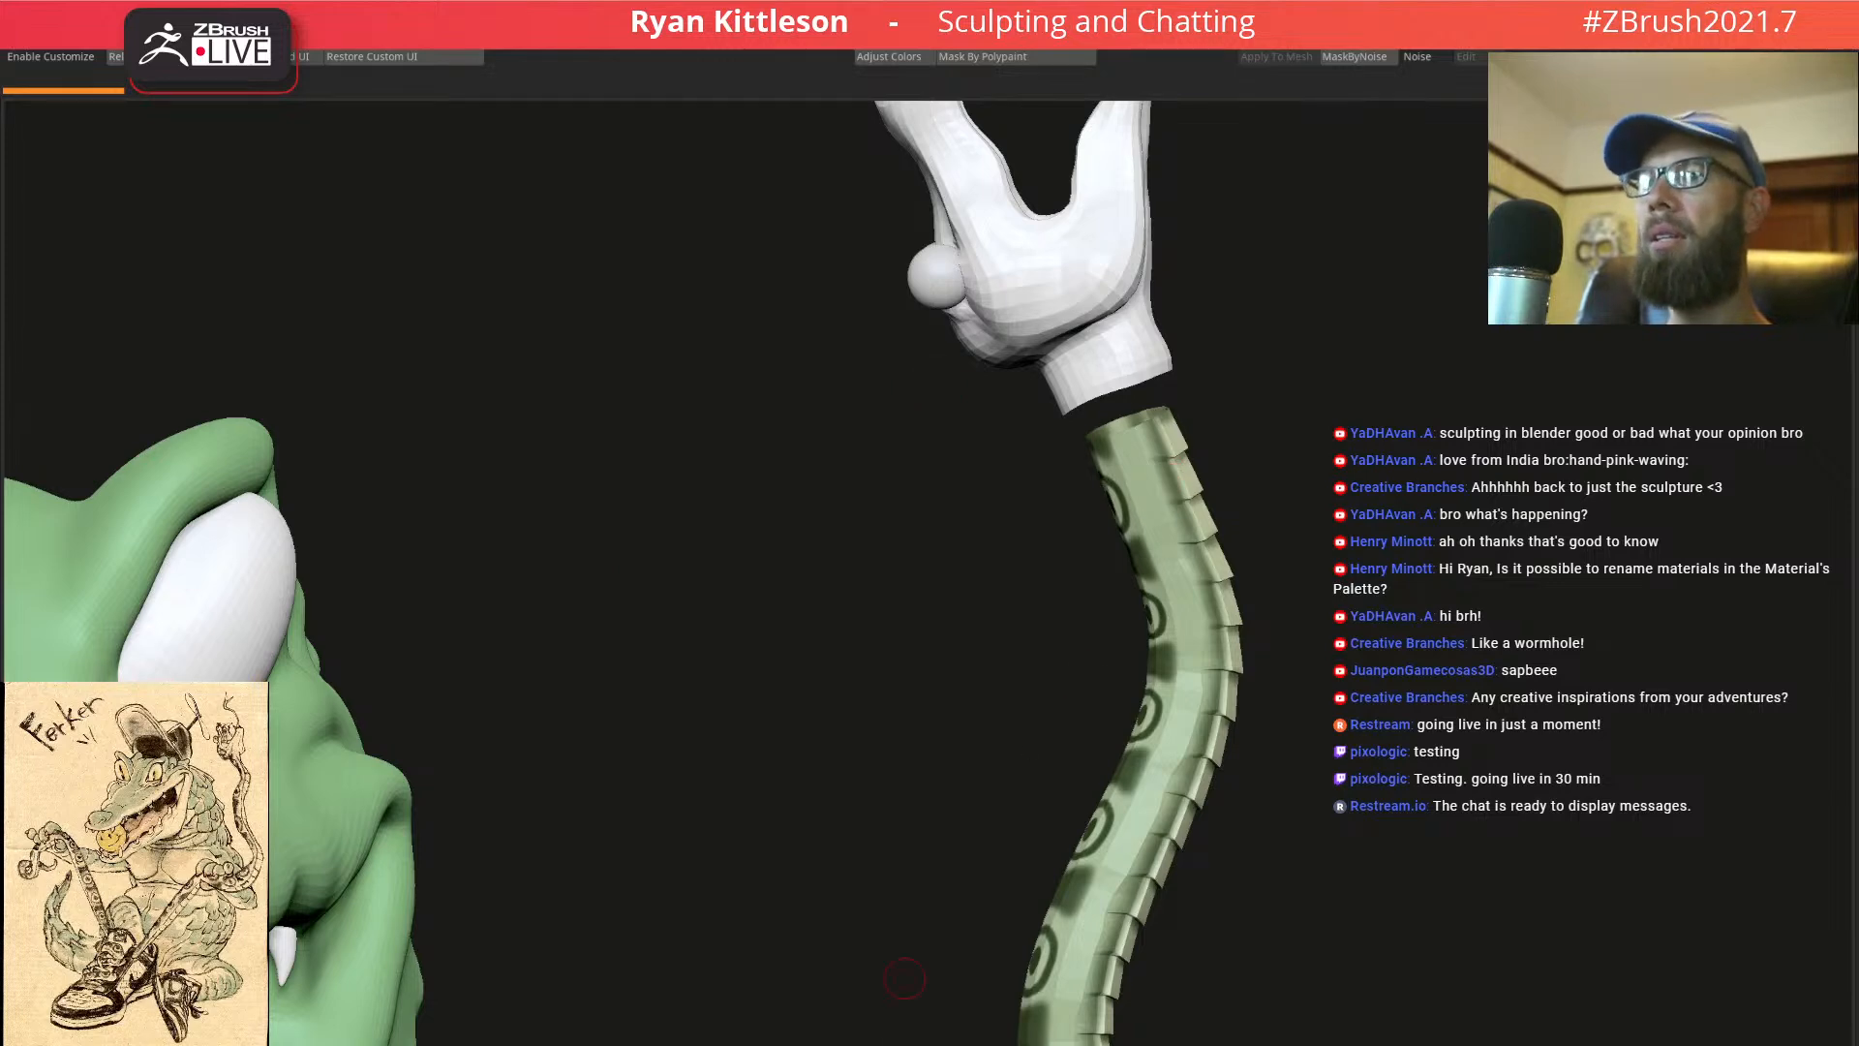
Try a higher subdivision level on the snake body near the neck and return to the low-polygon level
{"action": "right_click_drag", "start_coordinate": [1151, 633], "coordinate": [1249, 673], "text": "ctrl"}
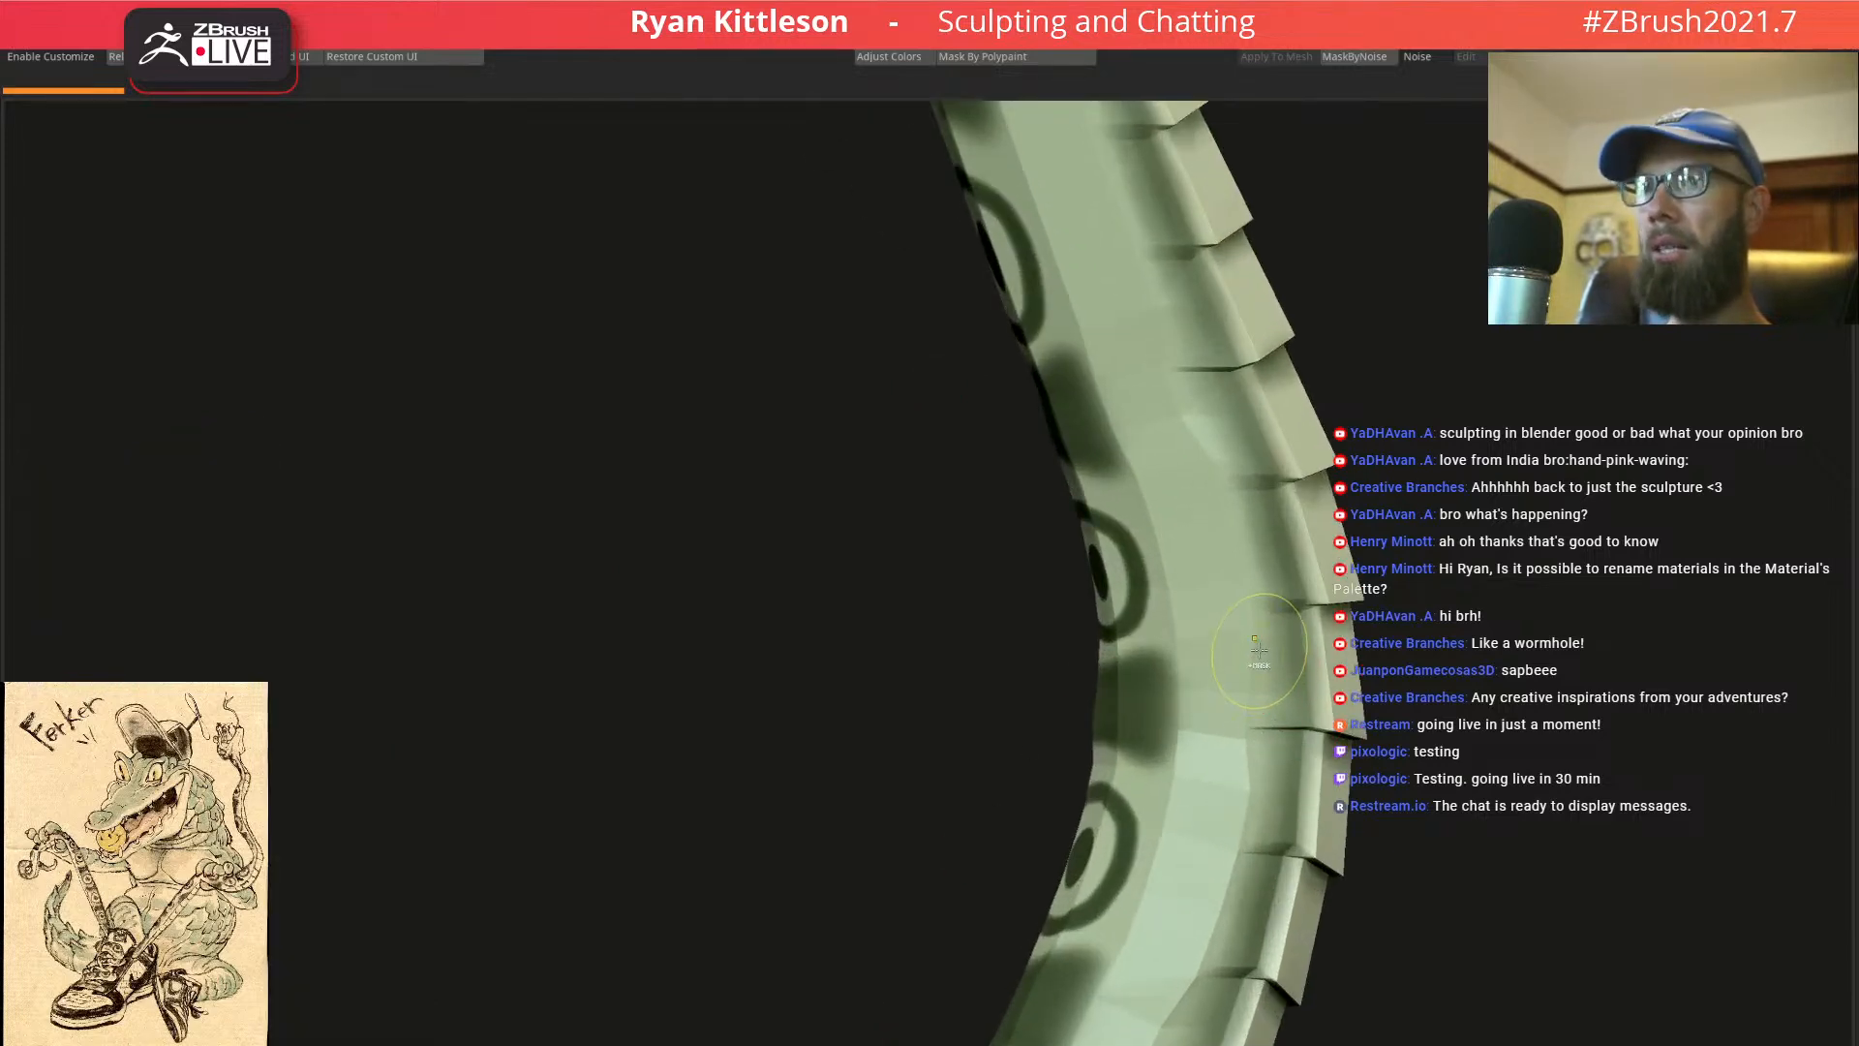
{"action": "right_click_drag", "start_coordinate": [1203, 481], "coordinate": [1129, 845], "text": "alt"}
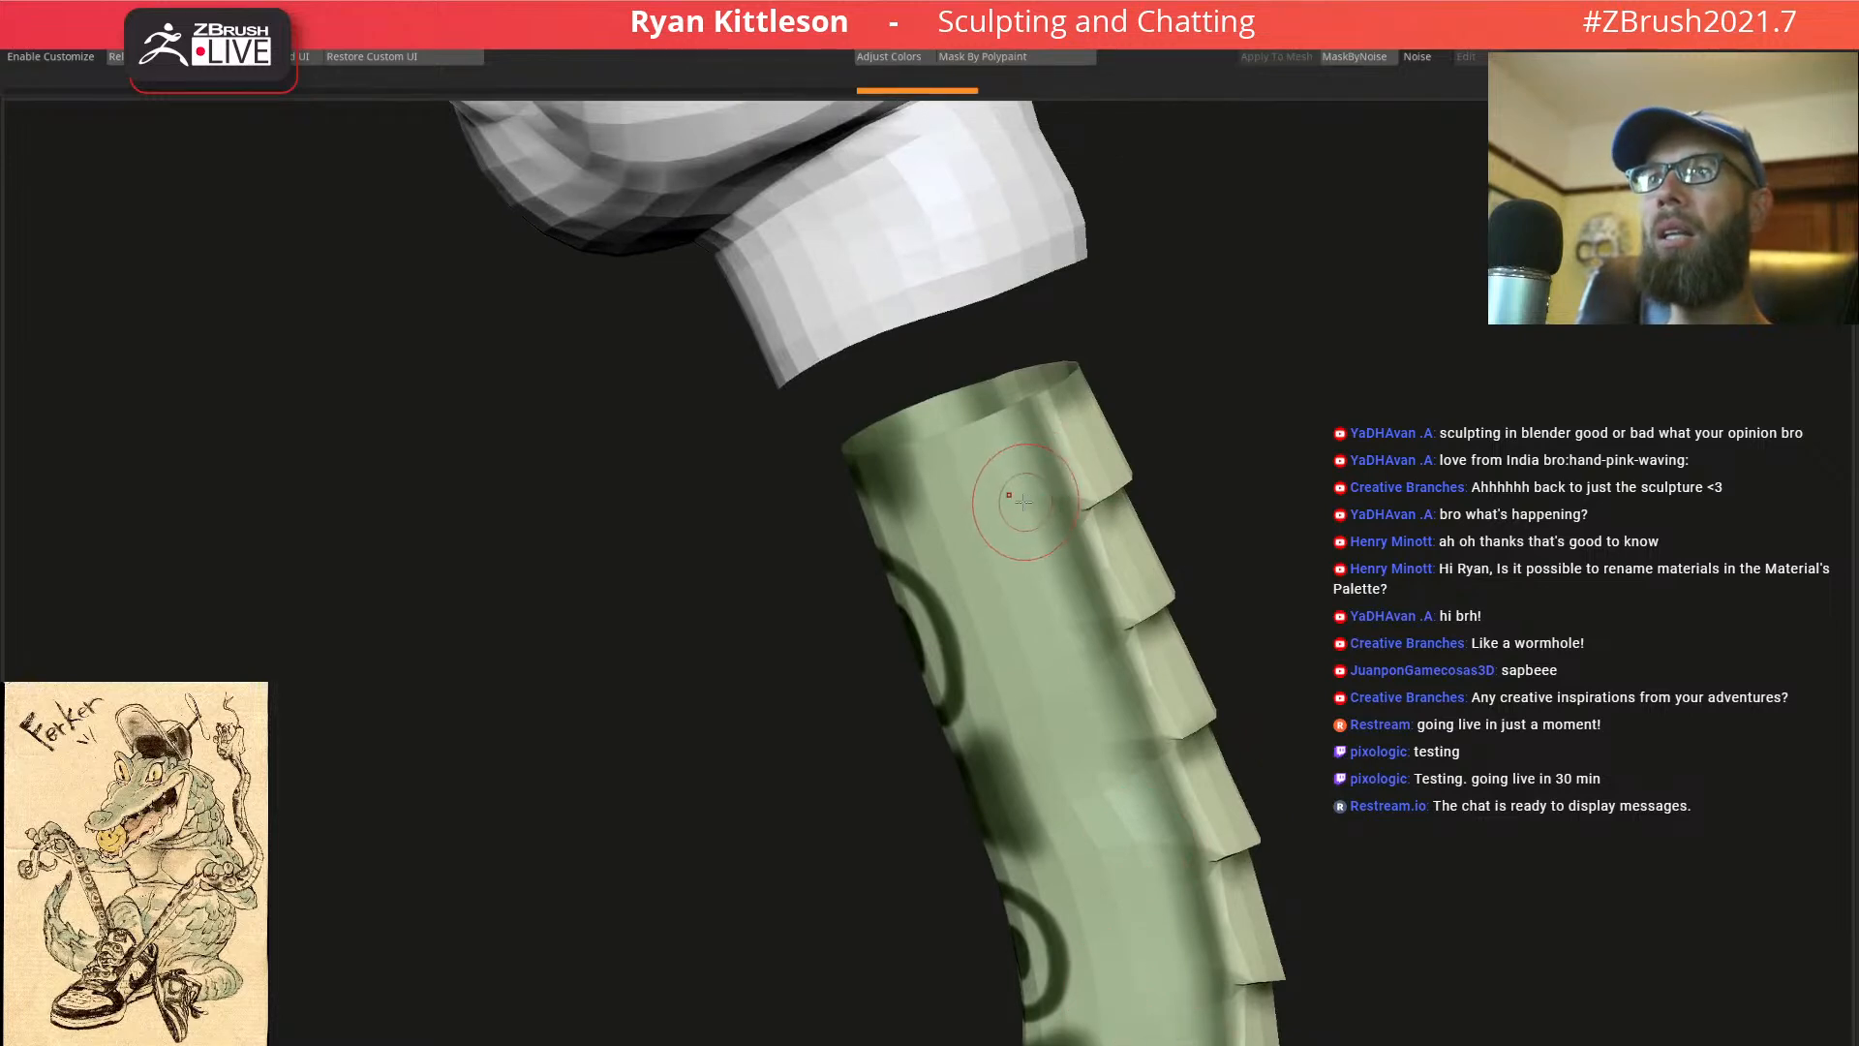
{"action": "right_click_drag", "start_coordinate": [1012, 606], "coordinate": [1082, 710]}
{"action": "key", "text": "d"}
{"action": "right_click_drag", "start_coordinate": [1102, 511], "coordinate": [1114, 544]}
{"action": "key", "text": "shift+d"}
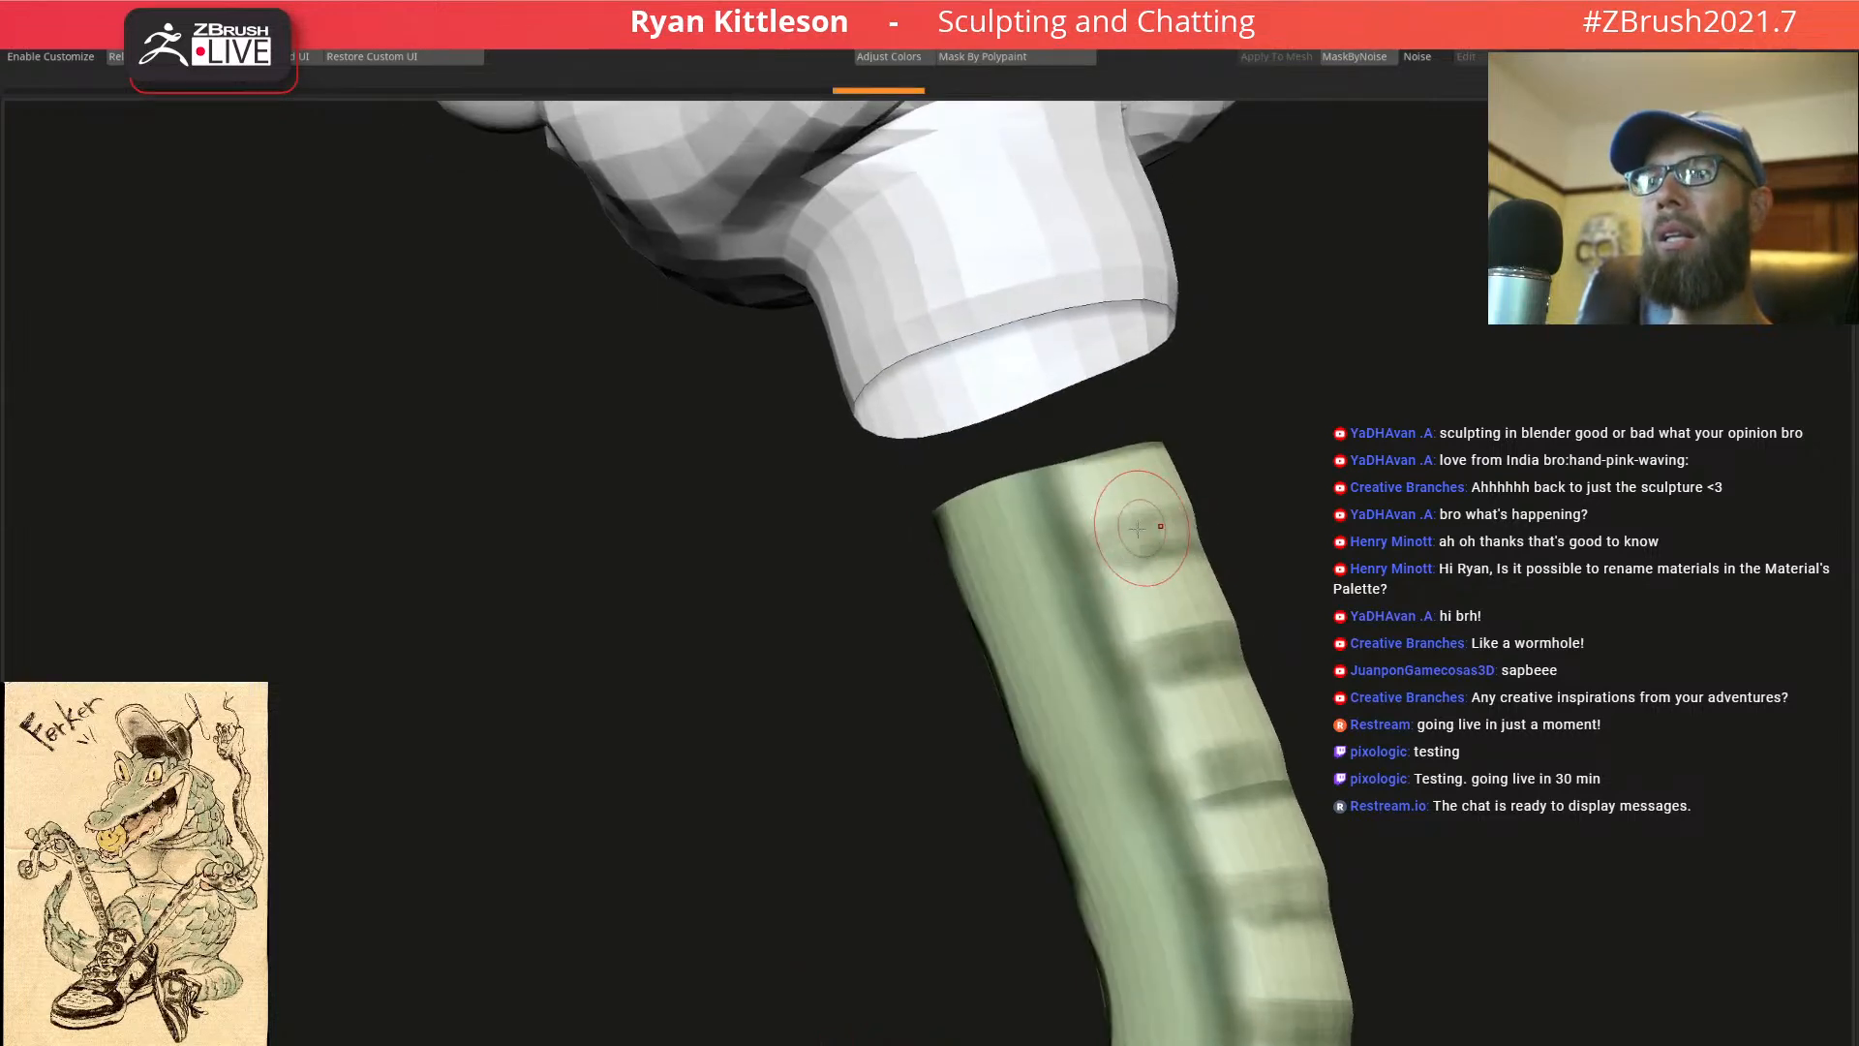
{"action": "key", "text": "ctrl+z"}
{"action": "key", "text": "ctrl+z"}
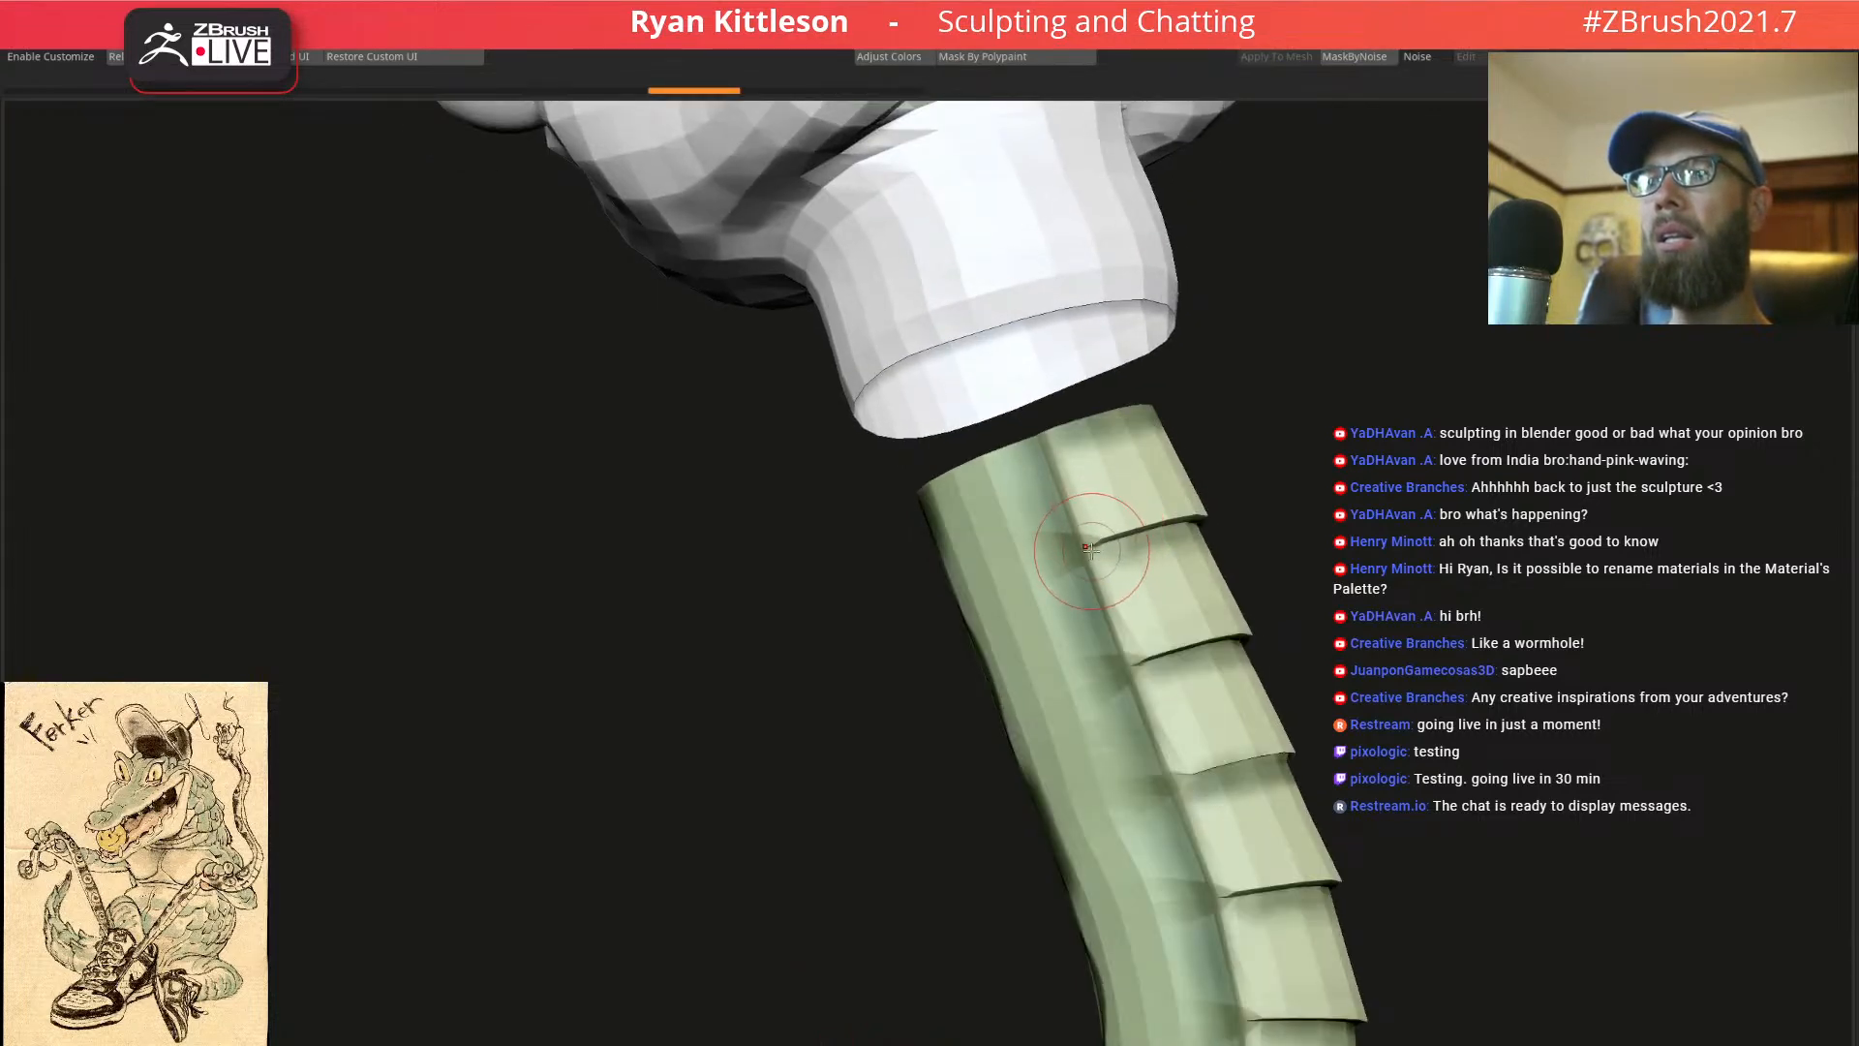
{"action": "right_click_drag", "start_coordinate": [1119, 543], "coordinate": [1102, 685], "text": "alt"}
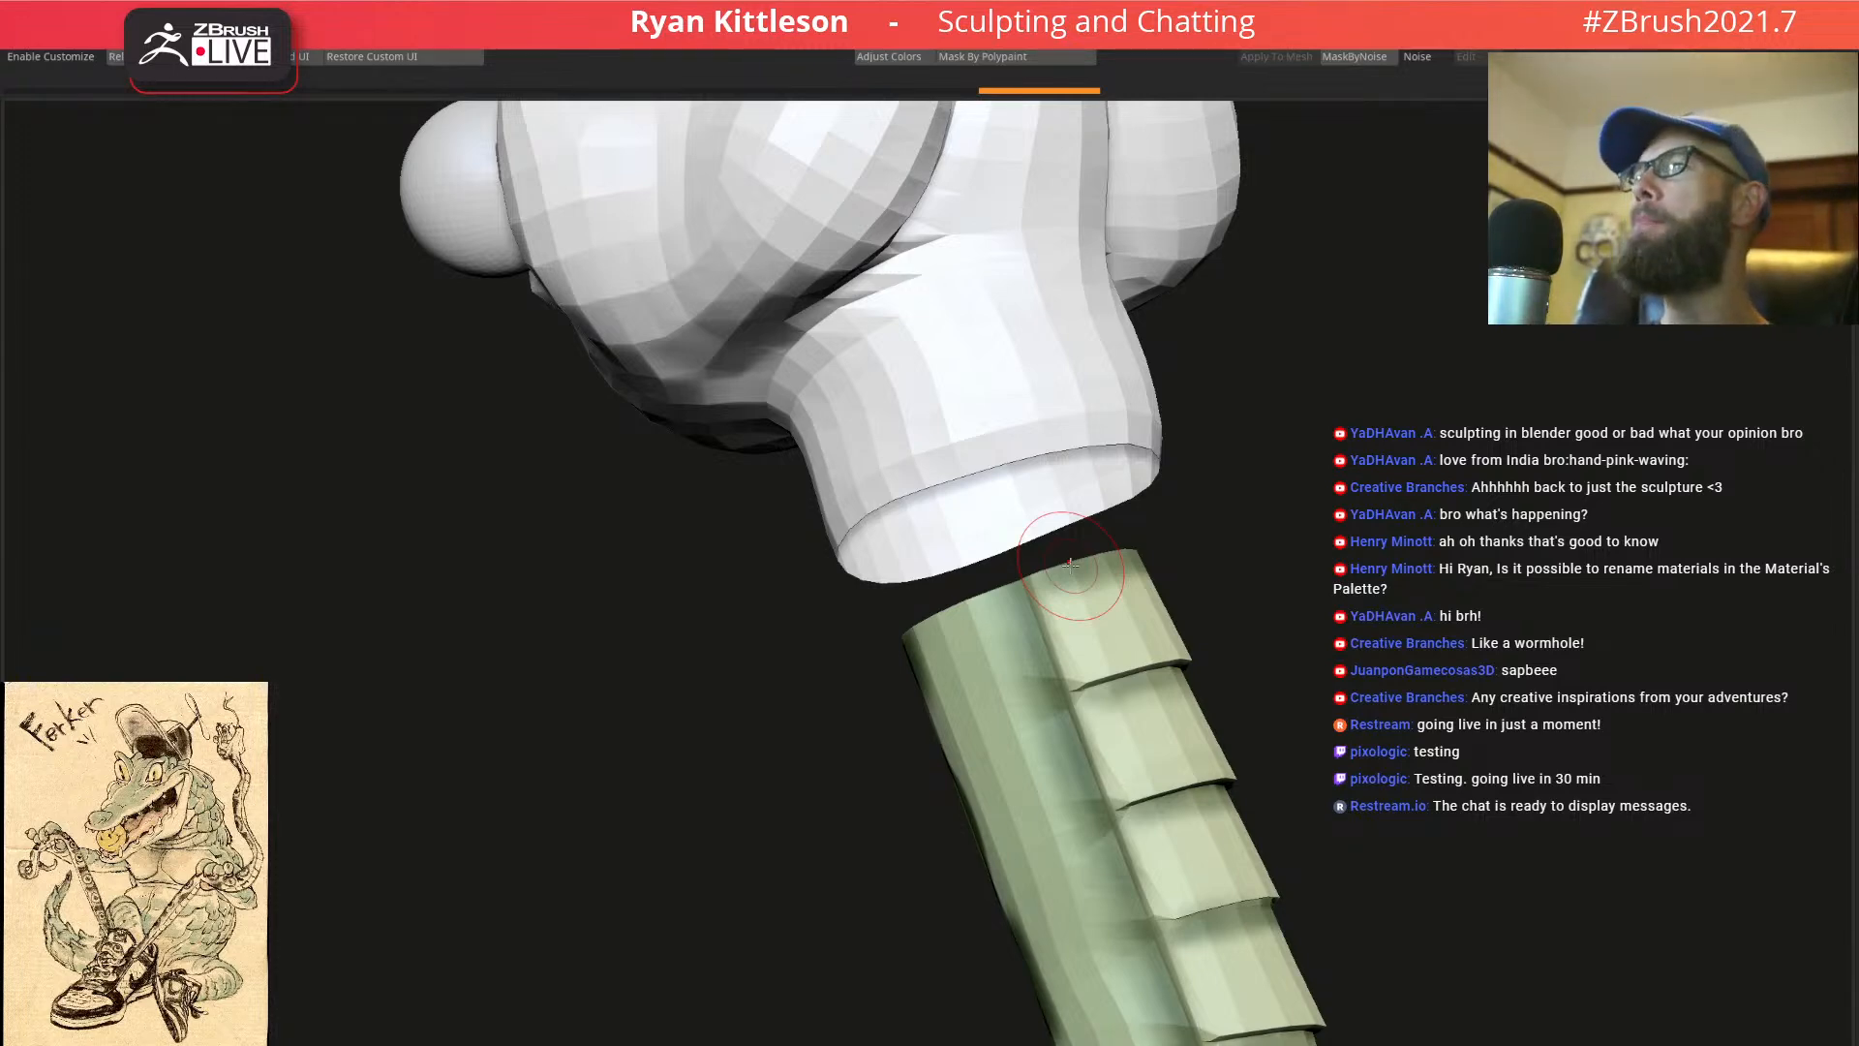
Merge the snake head with the textured snake body into one mesh
{"action": "right_click_drag", "start_coordinate": [1073, 346], "coordinate": [852, 270]}
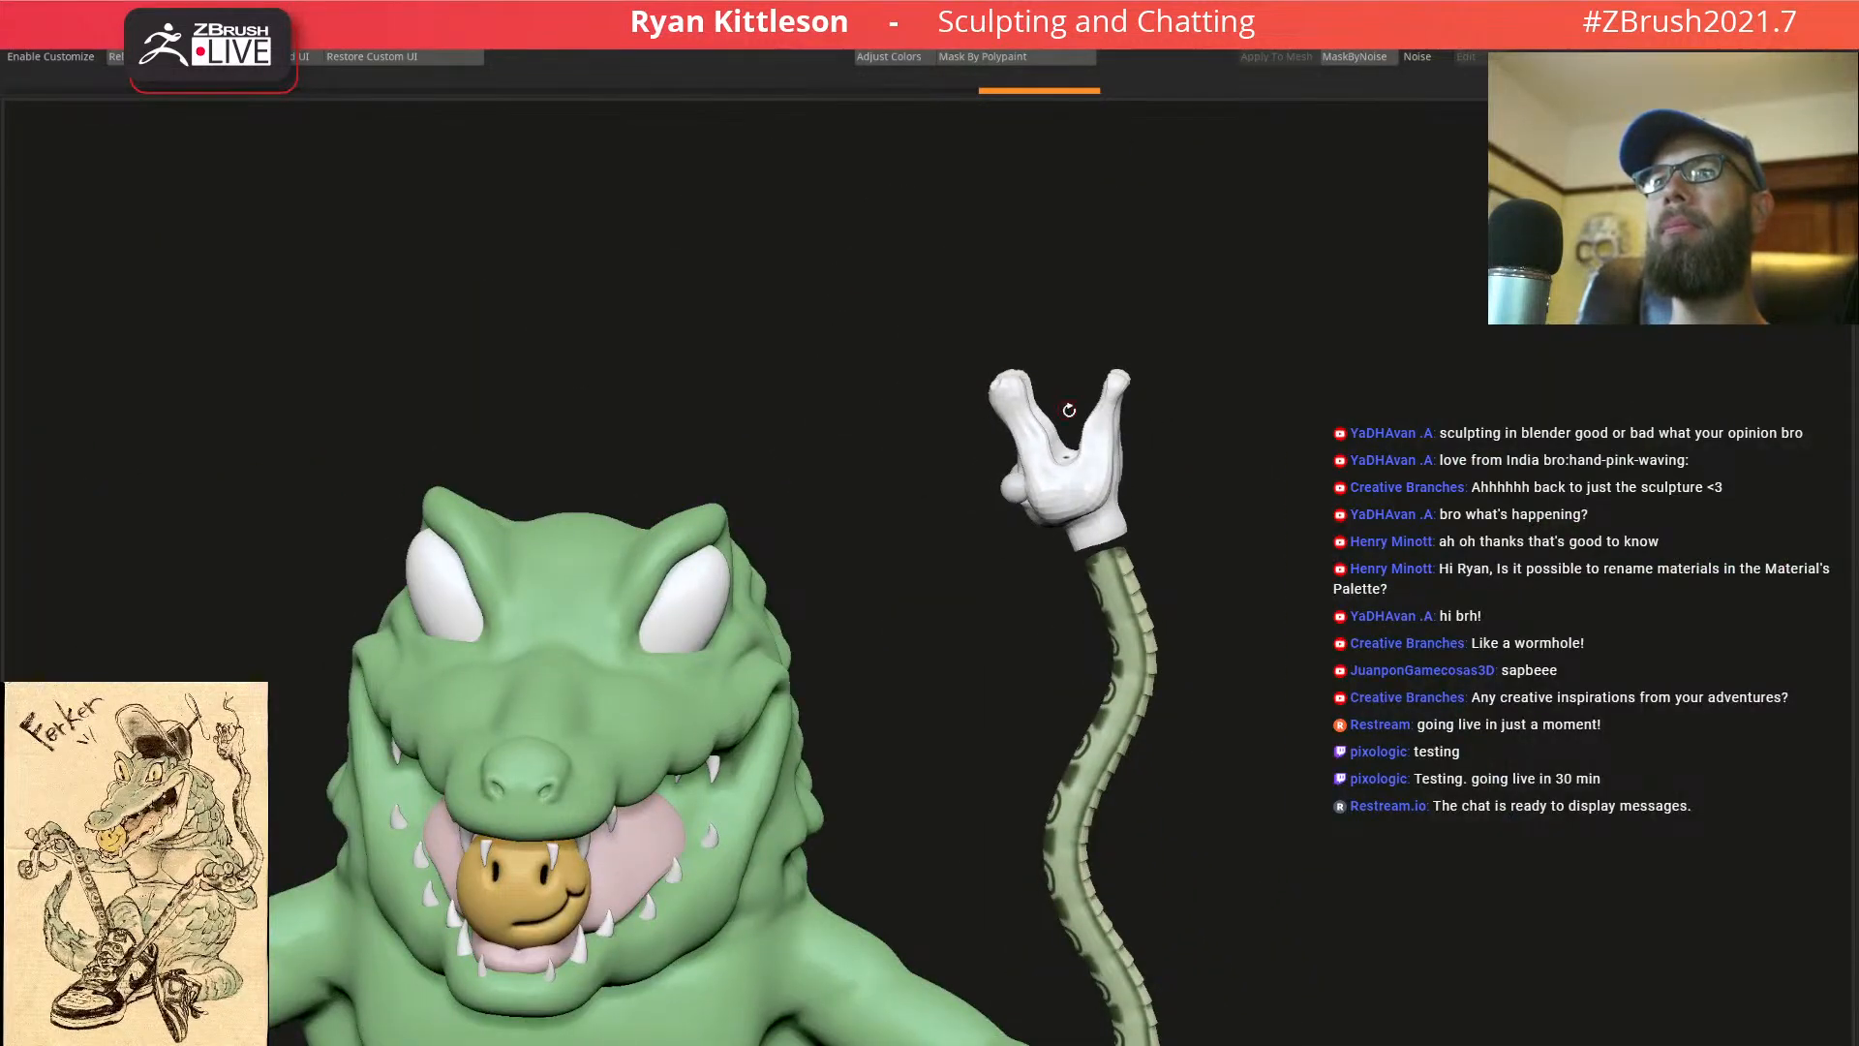
{"action": "right_click_drag", "start_coordinate": [1123, 506], "coordinate": [902, 388], "text": "ctrl"}
{"action": "right_click_drag", "start_coordinate": [1065, 526], "coordinate": [1459, 772]}
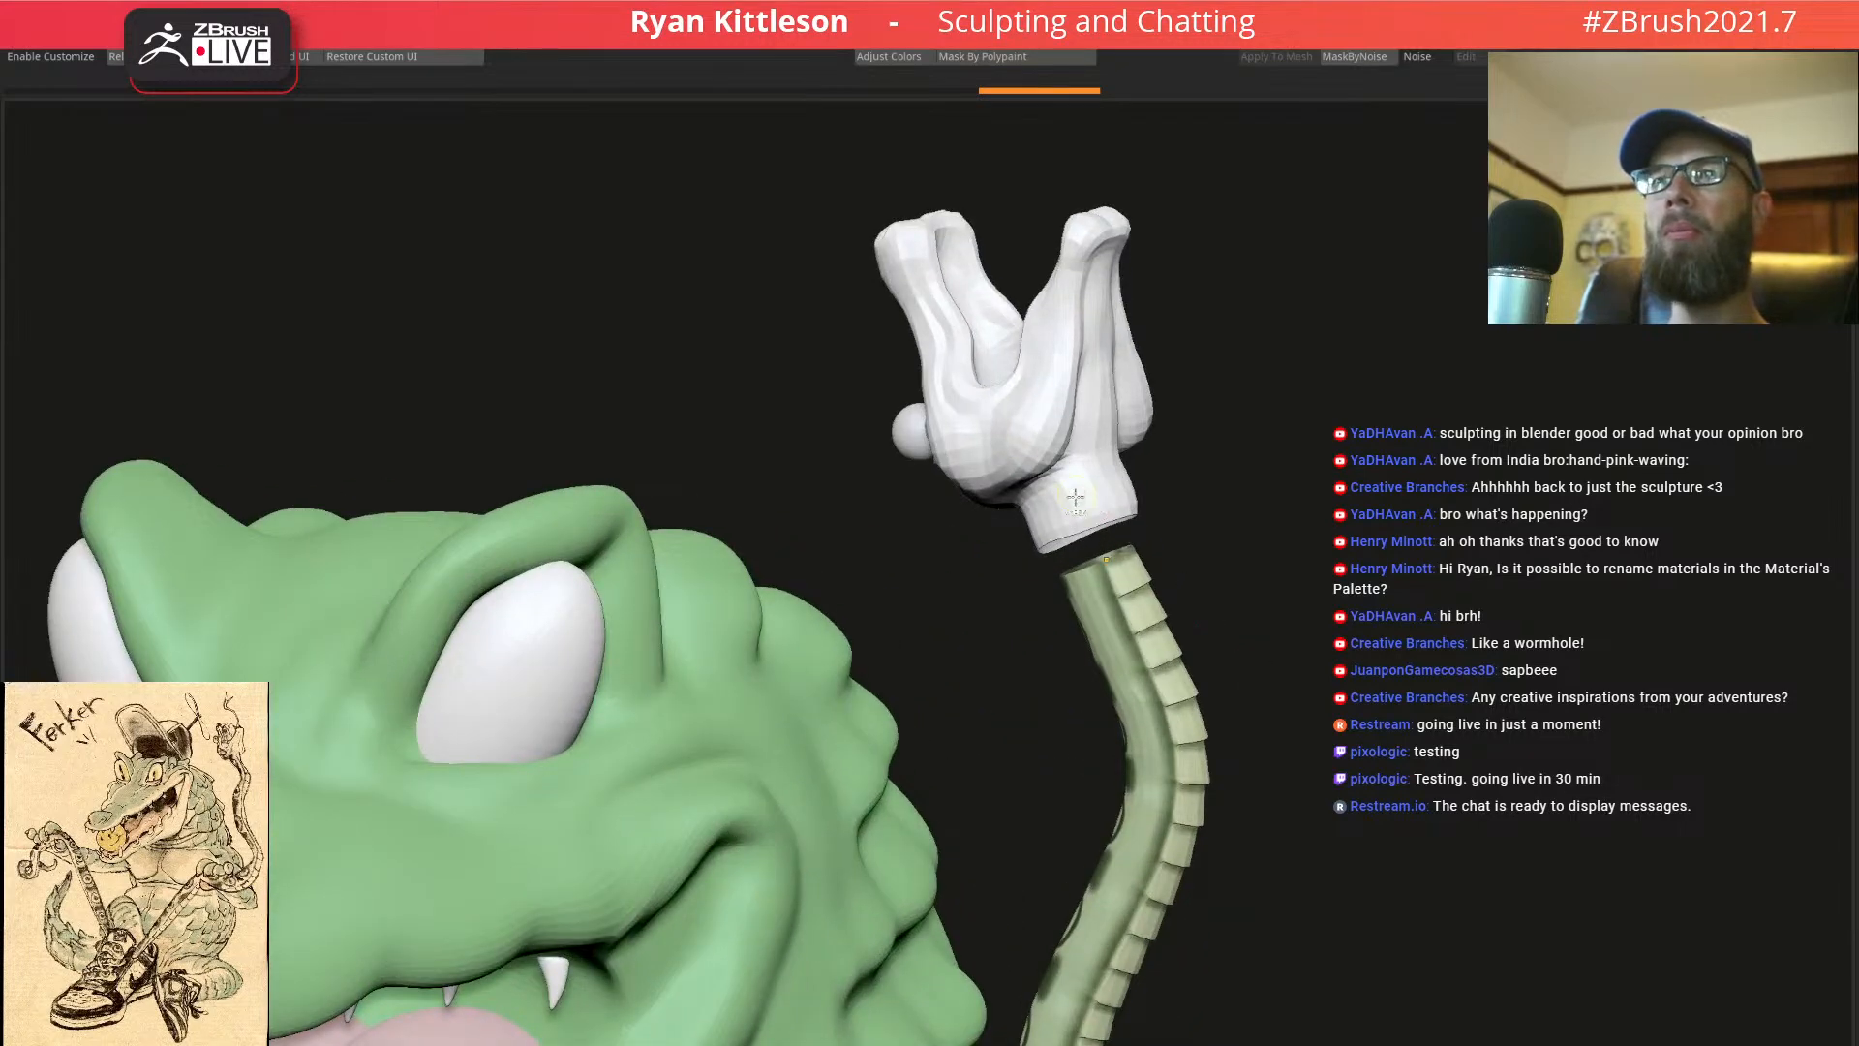
{"action": "right_click_drag", "start_coordinate": [1076, 494], "coordinate": [1235, 581], "text": "ctrl"}
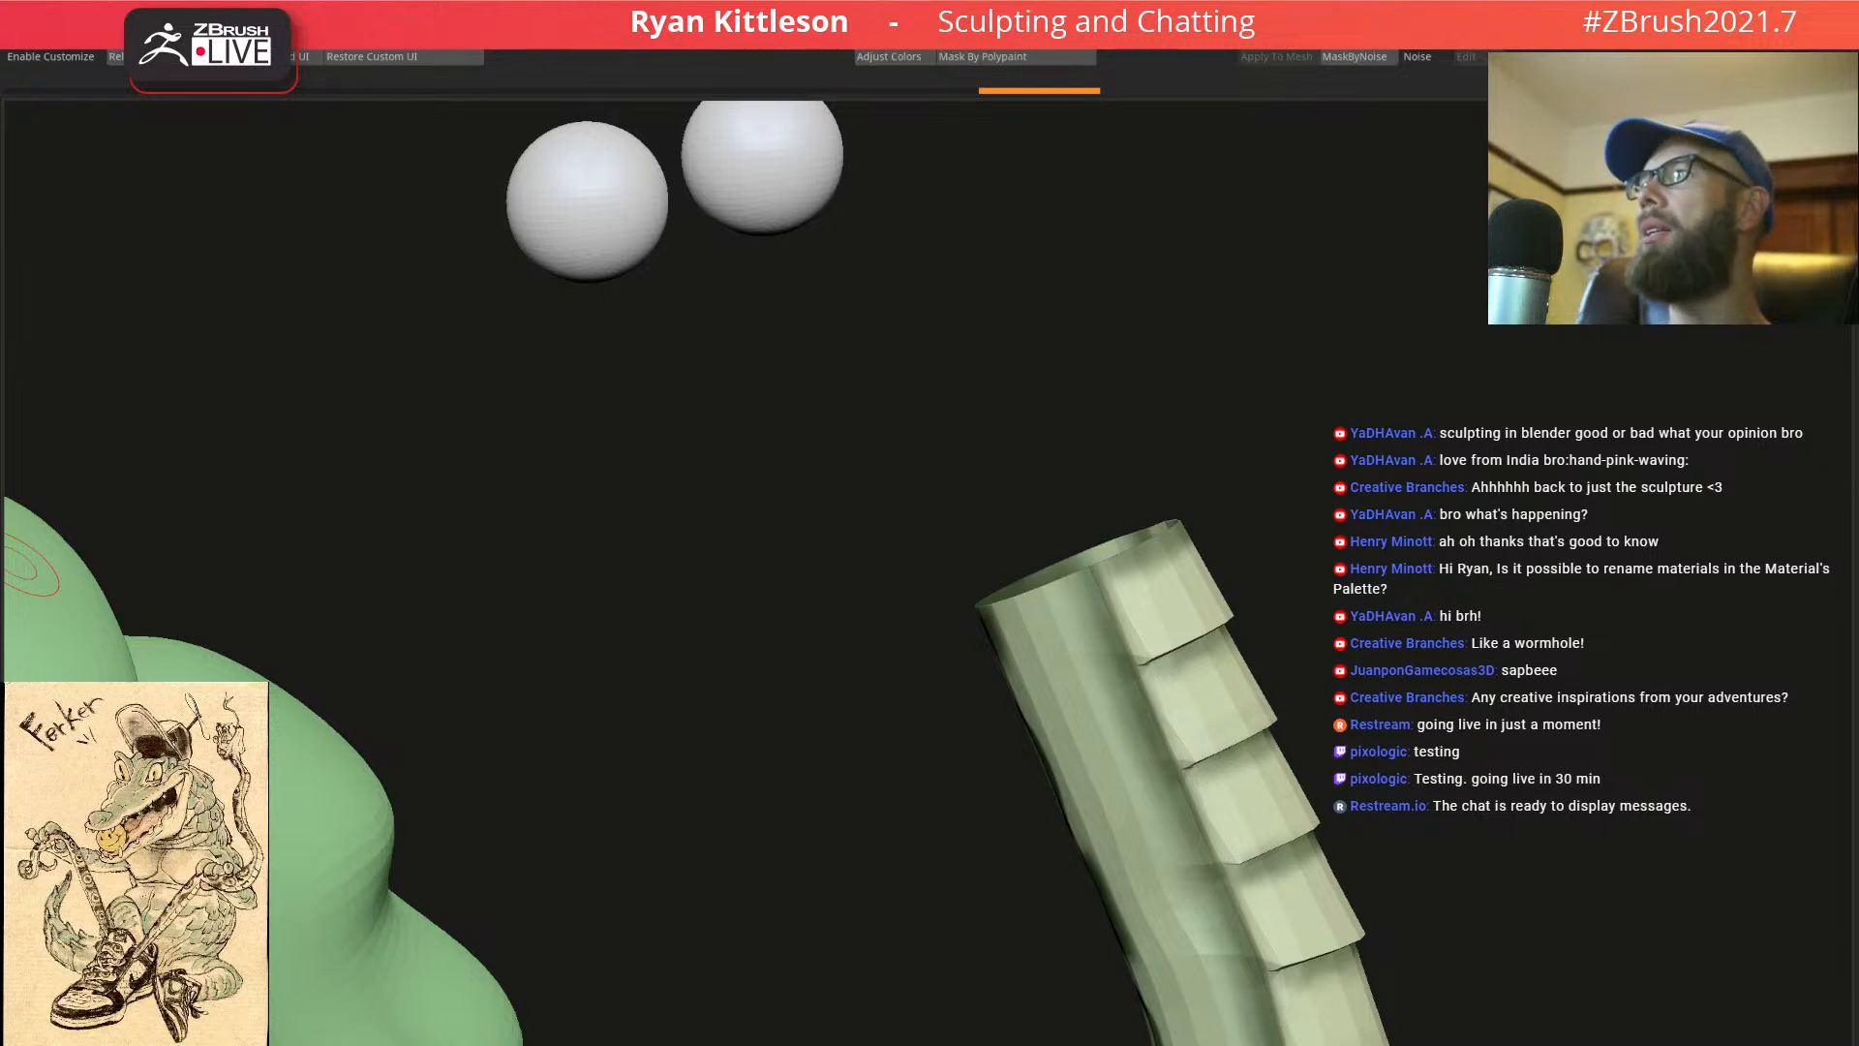
{"action": "key", "text": "Down"}
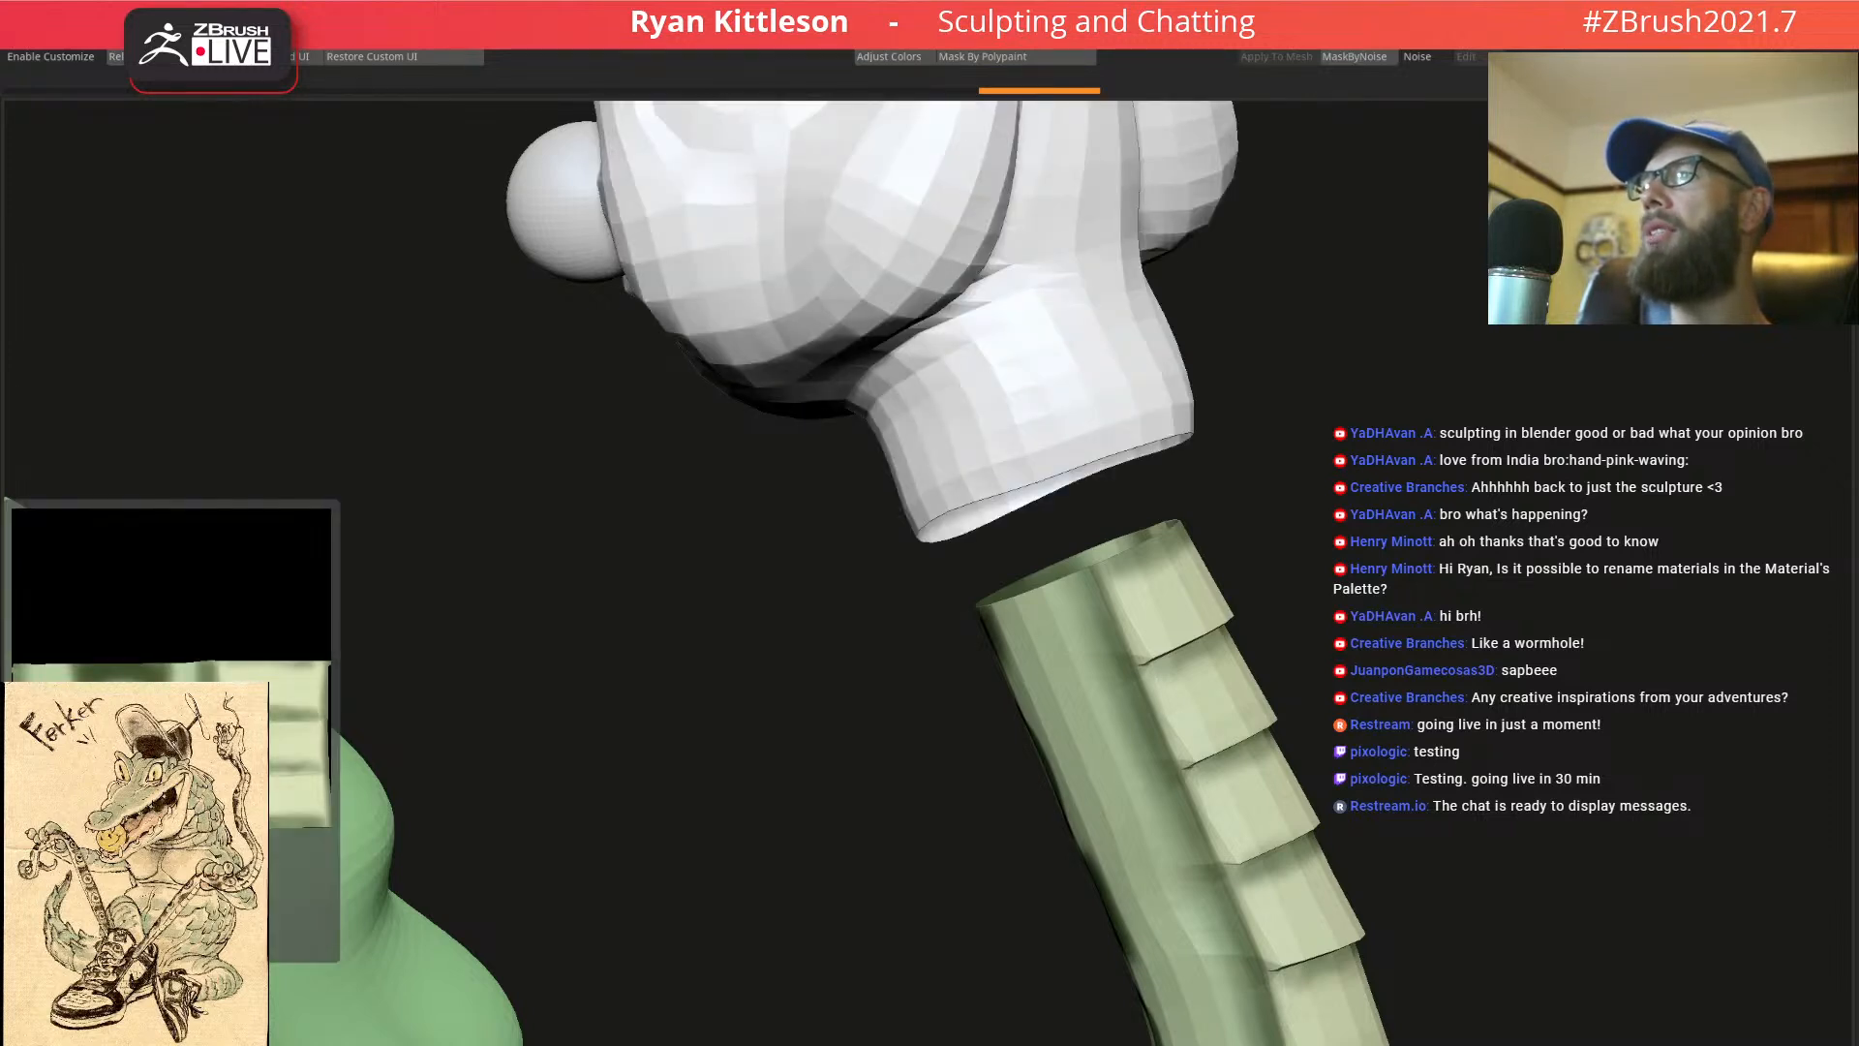
{"action": "left_click", "coordinate": [1144, 632], "text": "alt"}
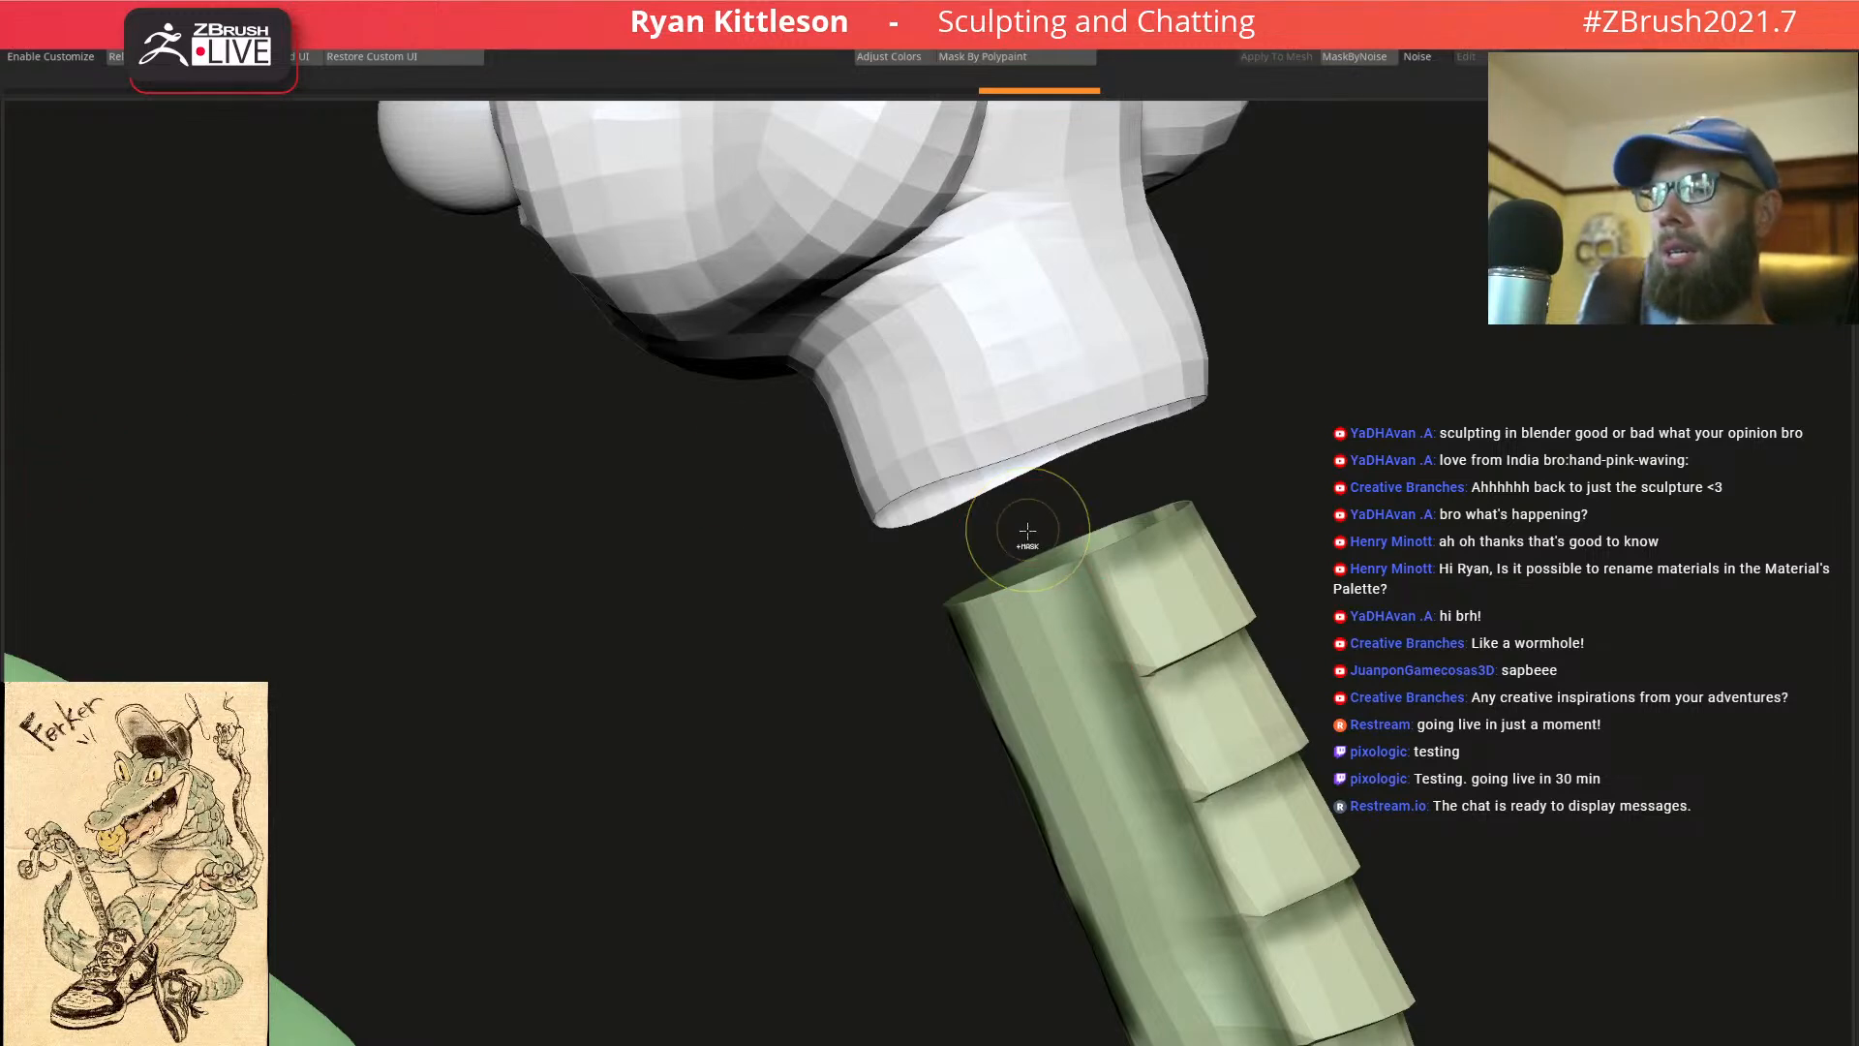
{"action": "key", "text": "ctrl+f"}
{"action": "right_click_drag", "start_coordinate": [1165, 639], "coordinate": [1110, 494], "text": "ctrl"}
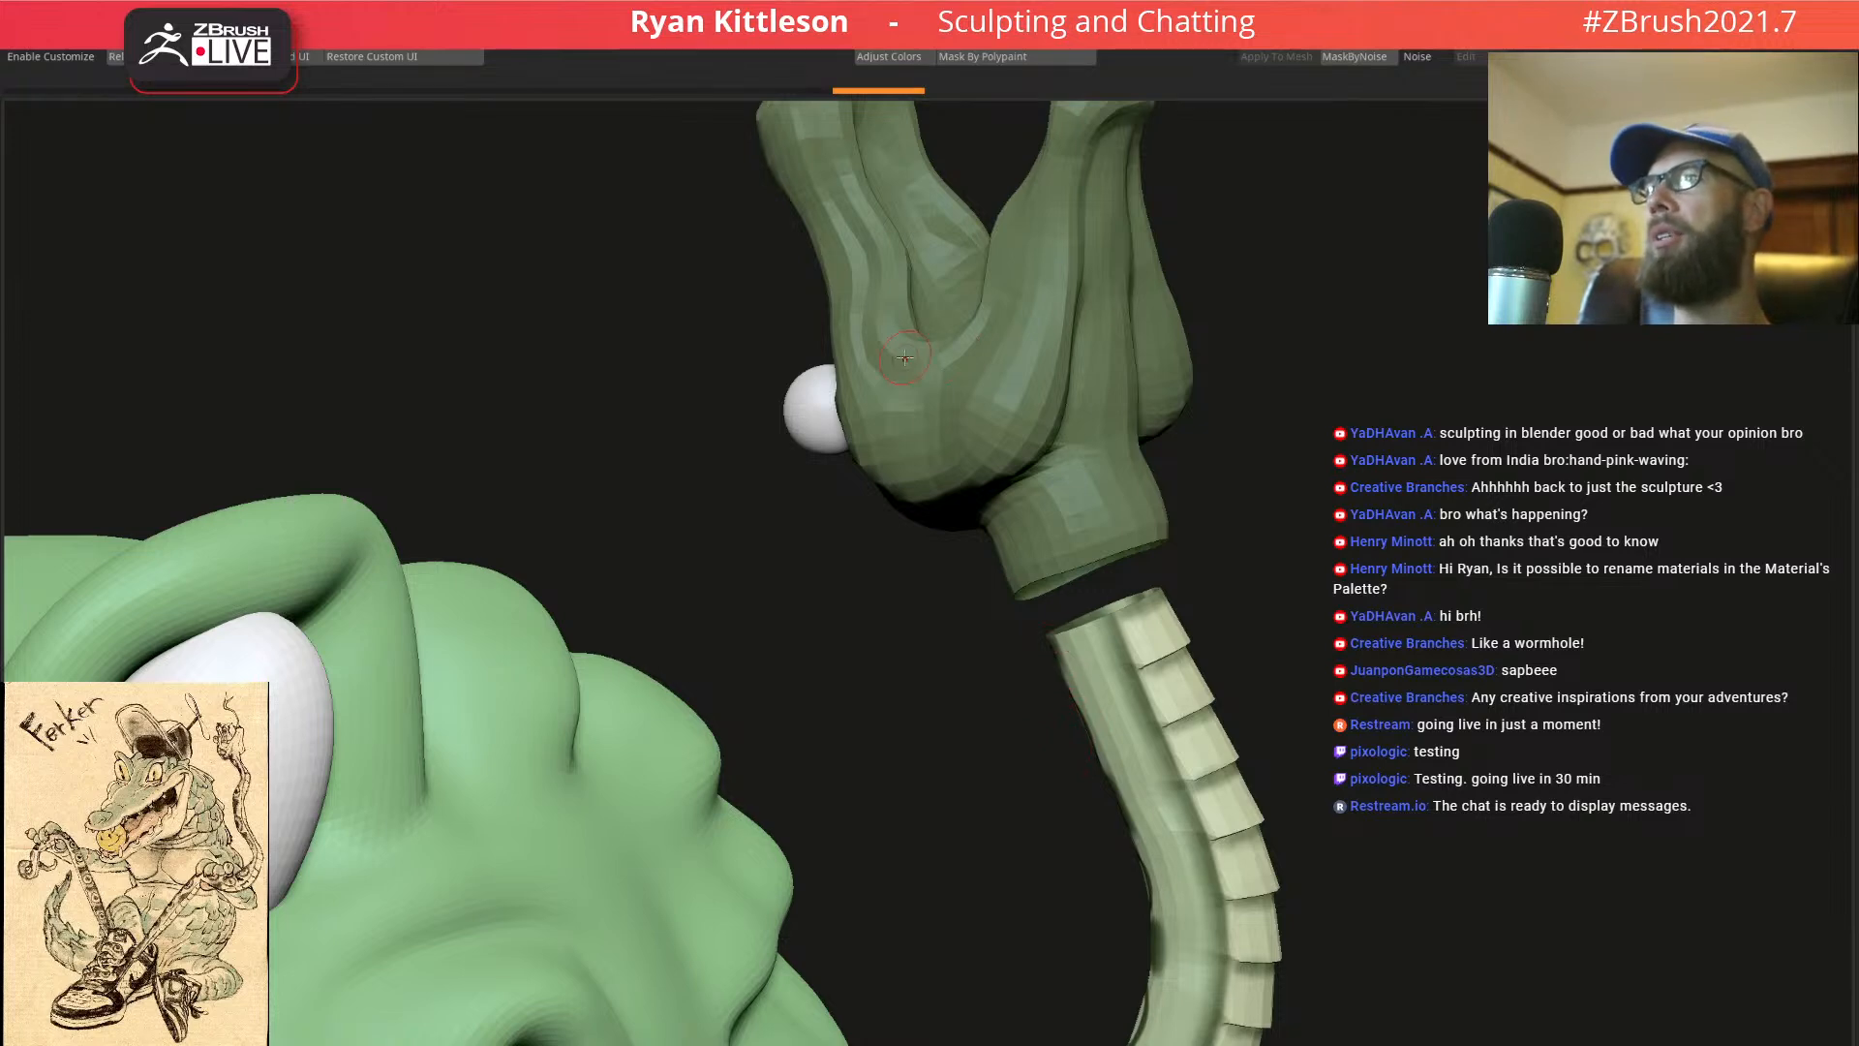
Isolate the merged snake mesh so the crocodile and the other parts are hidden
{"action": "mouse_move", "coordinate": [1117, 632]}
{"action": "right_mouse_down"}
{"action": "mouse_move", "coordinate": [1204, 647]}
{"action": "mouse_move", "coordinate": [1146, 629]}
{"action": "mouse_move", "coordinate": [1296, 712]}
{"action": "mouse_move", "coordinate": [1065, 592]}
{"action": "mouse_move", "coordinate": [1167, 620]}
{"action": "mouse_move", "coordinate": [1007, 465]}
{"action": "right_mouse_up"}
{"action": "mouse_move", "coordinate": [1241, 644]}
{"action": "right_mouse_down"}
{"action": "mouse_move", "coordinate": [1327, 639]}
{"action": "mouse_move", "coordinate": [1244, 637]}
{"action": "mouse_move", "coordinate": [1300, 705]}
{"action": "right_mouse_up"}
{"action": "left_click", "coordinate": [1198, 682], "text": "ctrl"}
{"action": "key", "text": "alt+s"}
{"action": "left_click", "coordinate": [1202, 664], "text": "ctrl"}
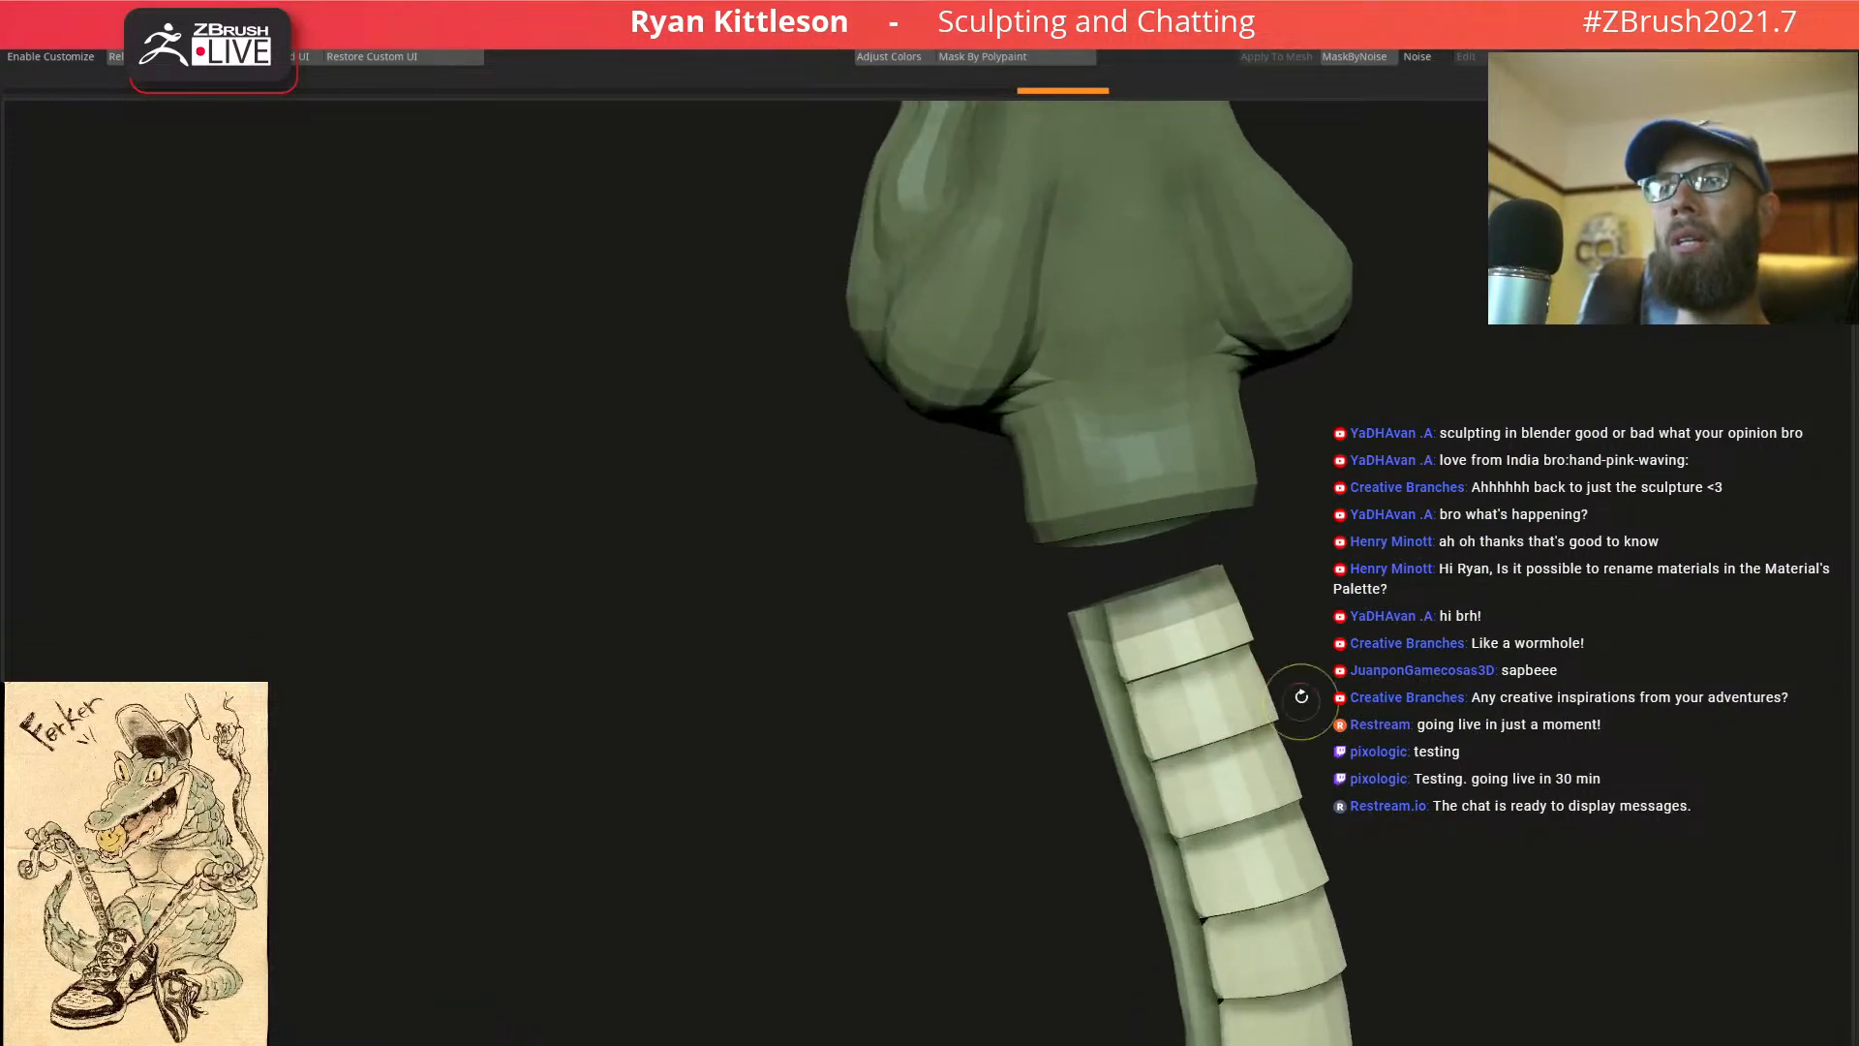
Try masking the snake's head and lower body and moving the unmasked upper end of the body
{"action": "mouse_move", "coordinate": [1369, 504]}
{"action": "left_mouse_down", "text": "ctrl"}
{"action": "mouse_move", "coordinate": [1180, 545]}
{"action": "mouse_move", "coordinate": [1803, 372]}
{"action": "left_mouse_up", "text": "ctrl"}
{"action": "right_click_drag", "start_coordinate": [1240, 648], "coordinate": [1122, 607], "text": "ctrl"}
{"action": "right_click_drag", "start_coordinate": [1116, 700], "coordinate": [1013, 319], "text": "alt"}
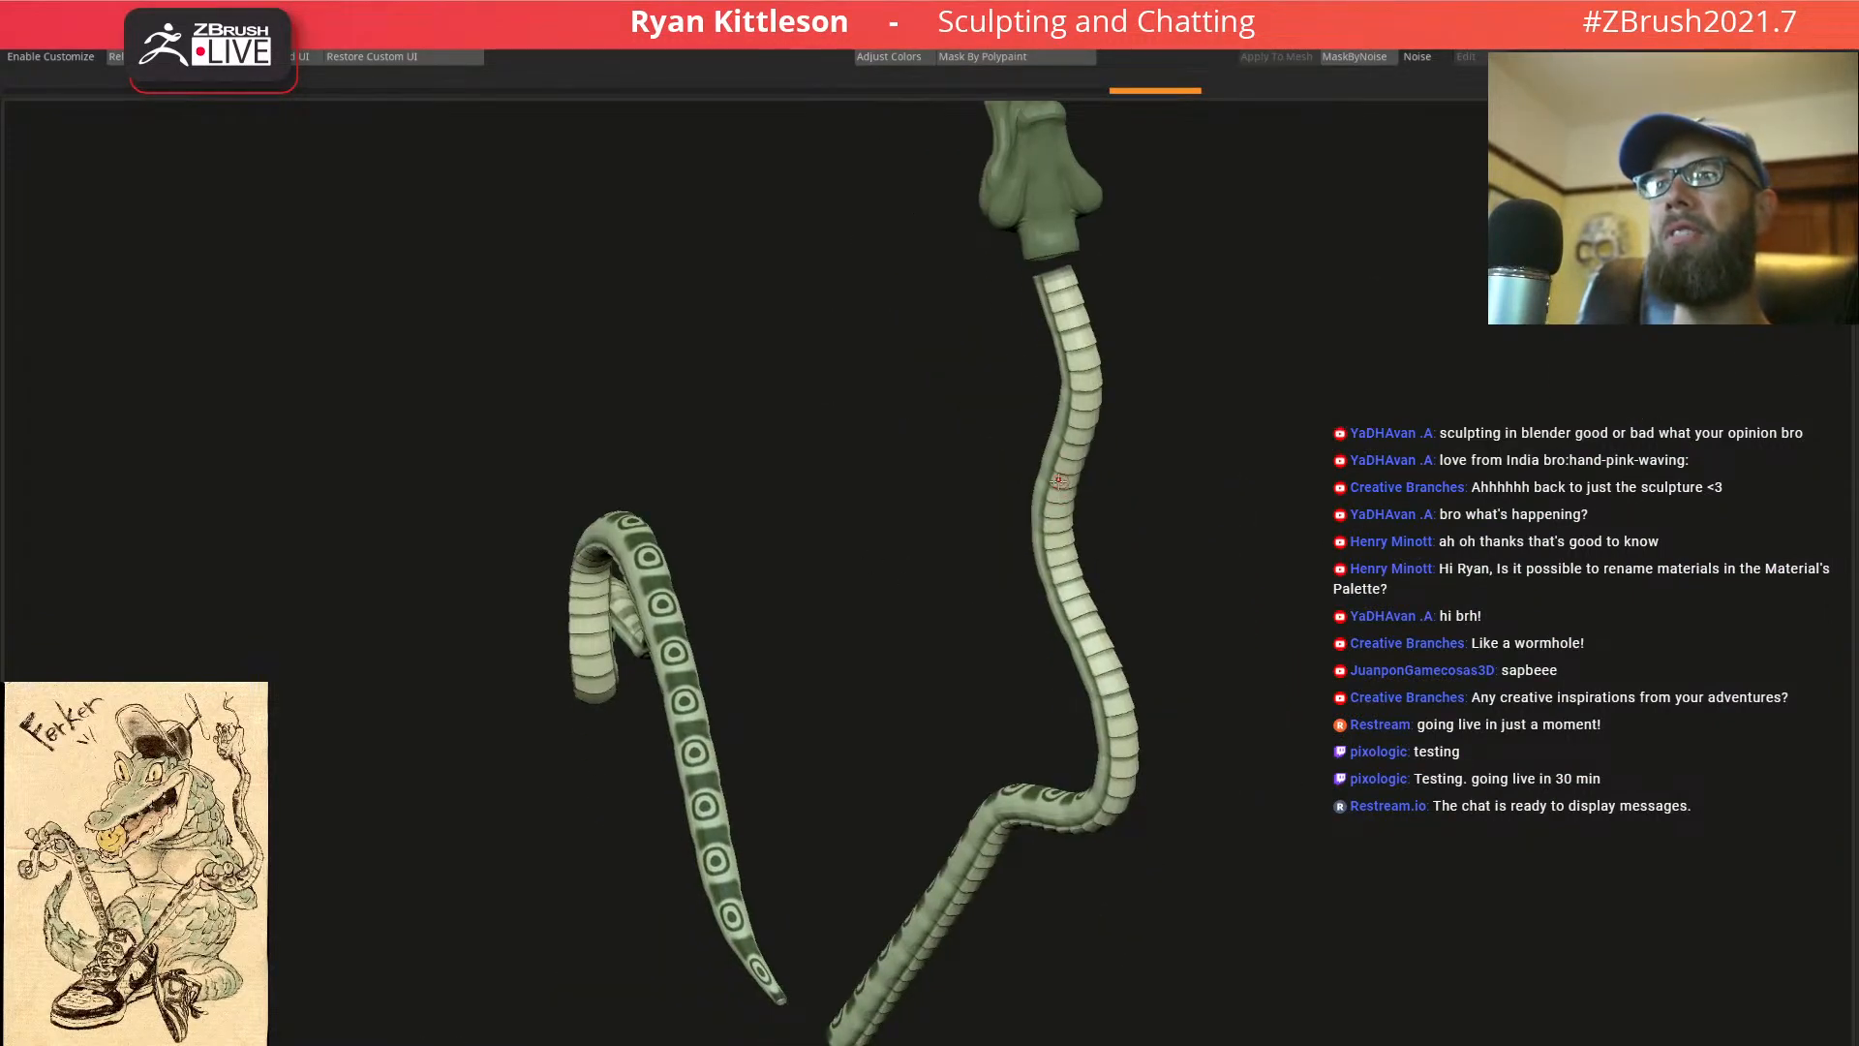
{"action": "right_click_drag", "start_coordinate": [1063, 484], "coordinate": [984, 544]}
{"action": "right_click_drag", "start_coordinate": [826, 639], "coordinate": [672, 552], "text": "ctrl"}
{"action": "mouse_move", "coordinate": [692, 343]}
{"action": "left_mouse_down", "text": "ctrl"}
{"action": "mouse_move", "coordinate": [471, 306]}
{"action": "mouse_move", "coordinate": [946, 959]}
{"action": "left_mouse_up", "text": "ctrl"}
{"action": "right_click_drag", "start_coordinate": [1052, 339], "coordinate": [1225, 534], "text": "ctrl"}
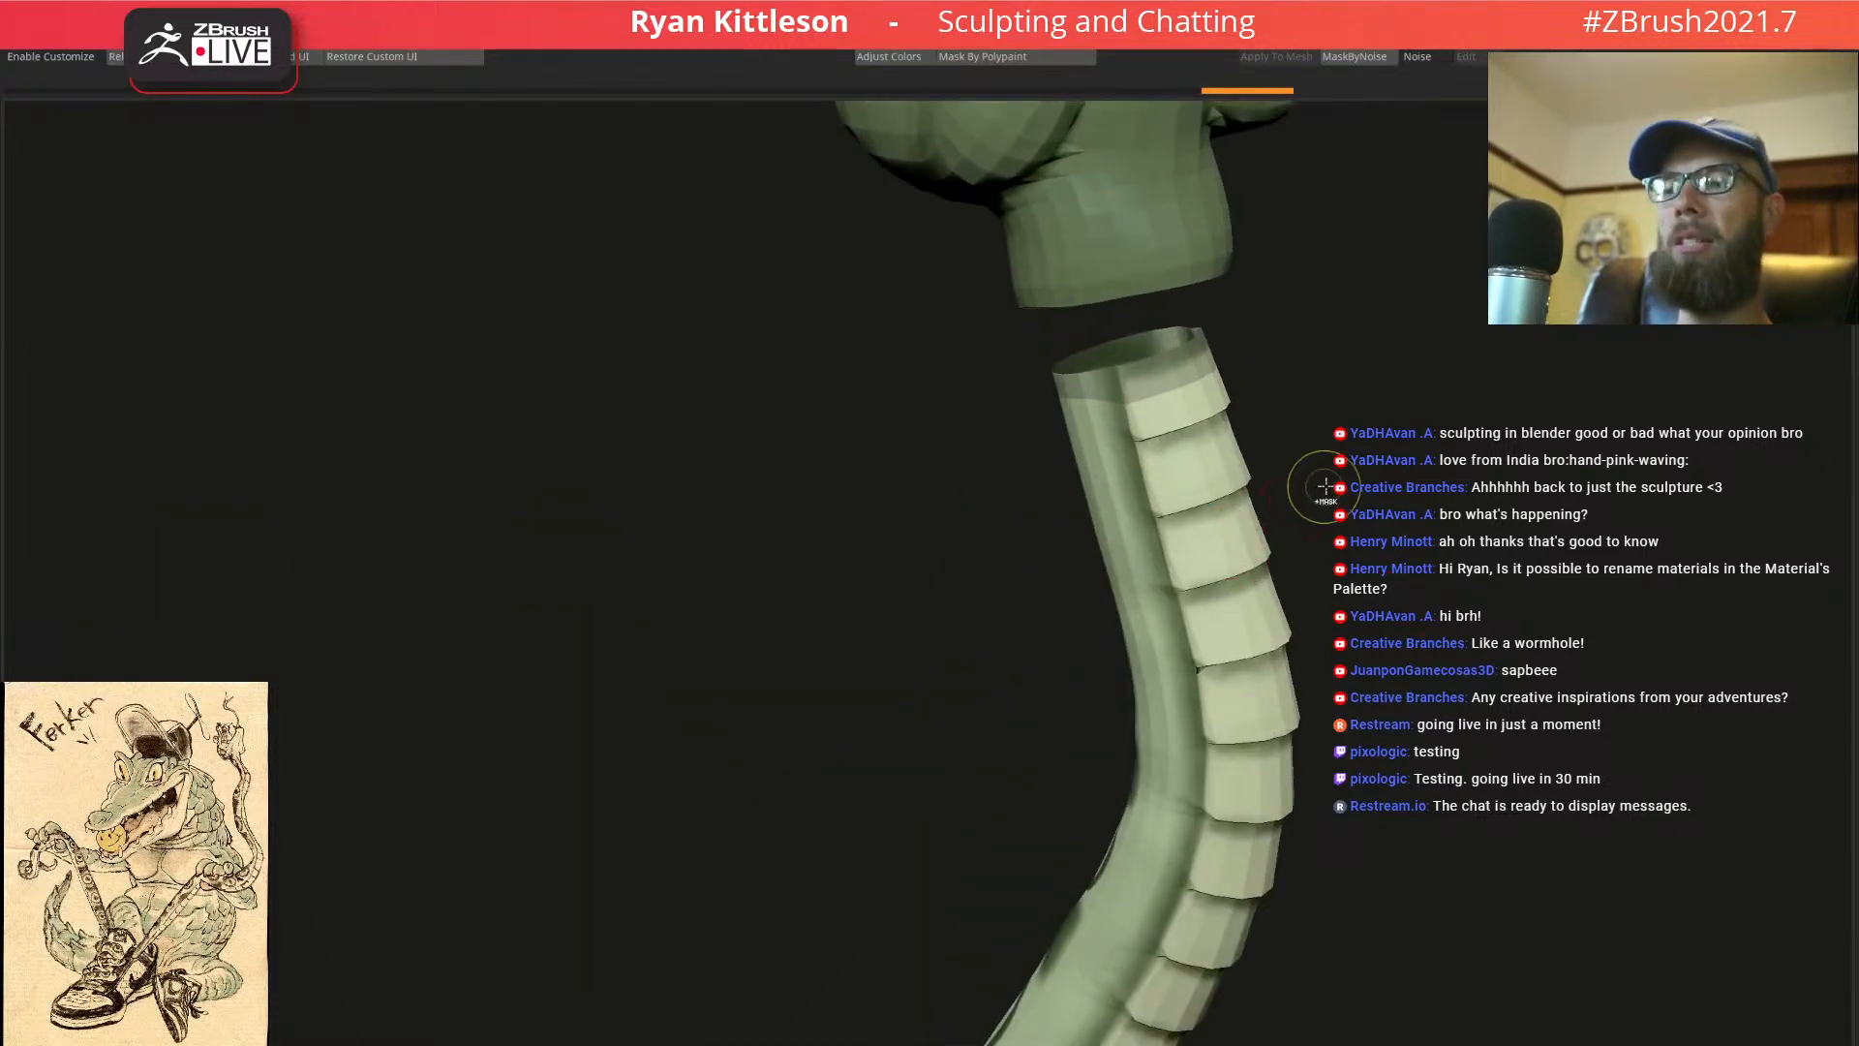
{"action": "left_click", "coordinate": [1406, 521], "text": "ctrl"}
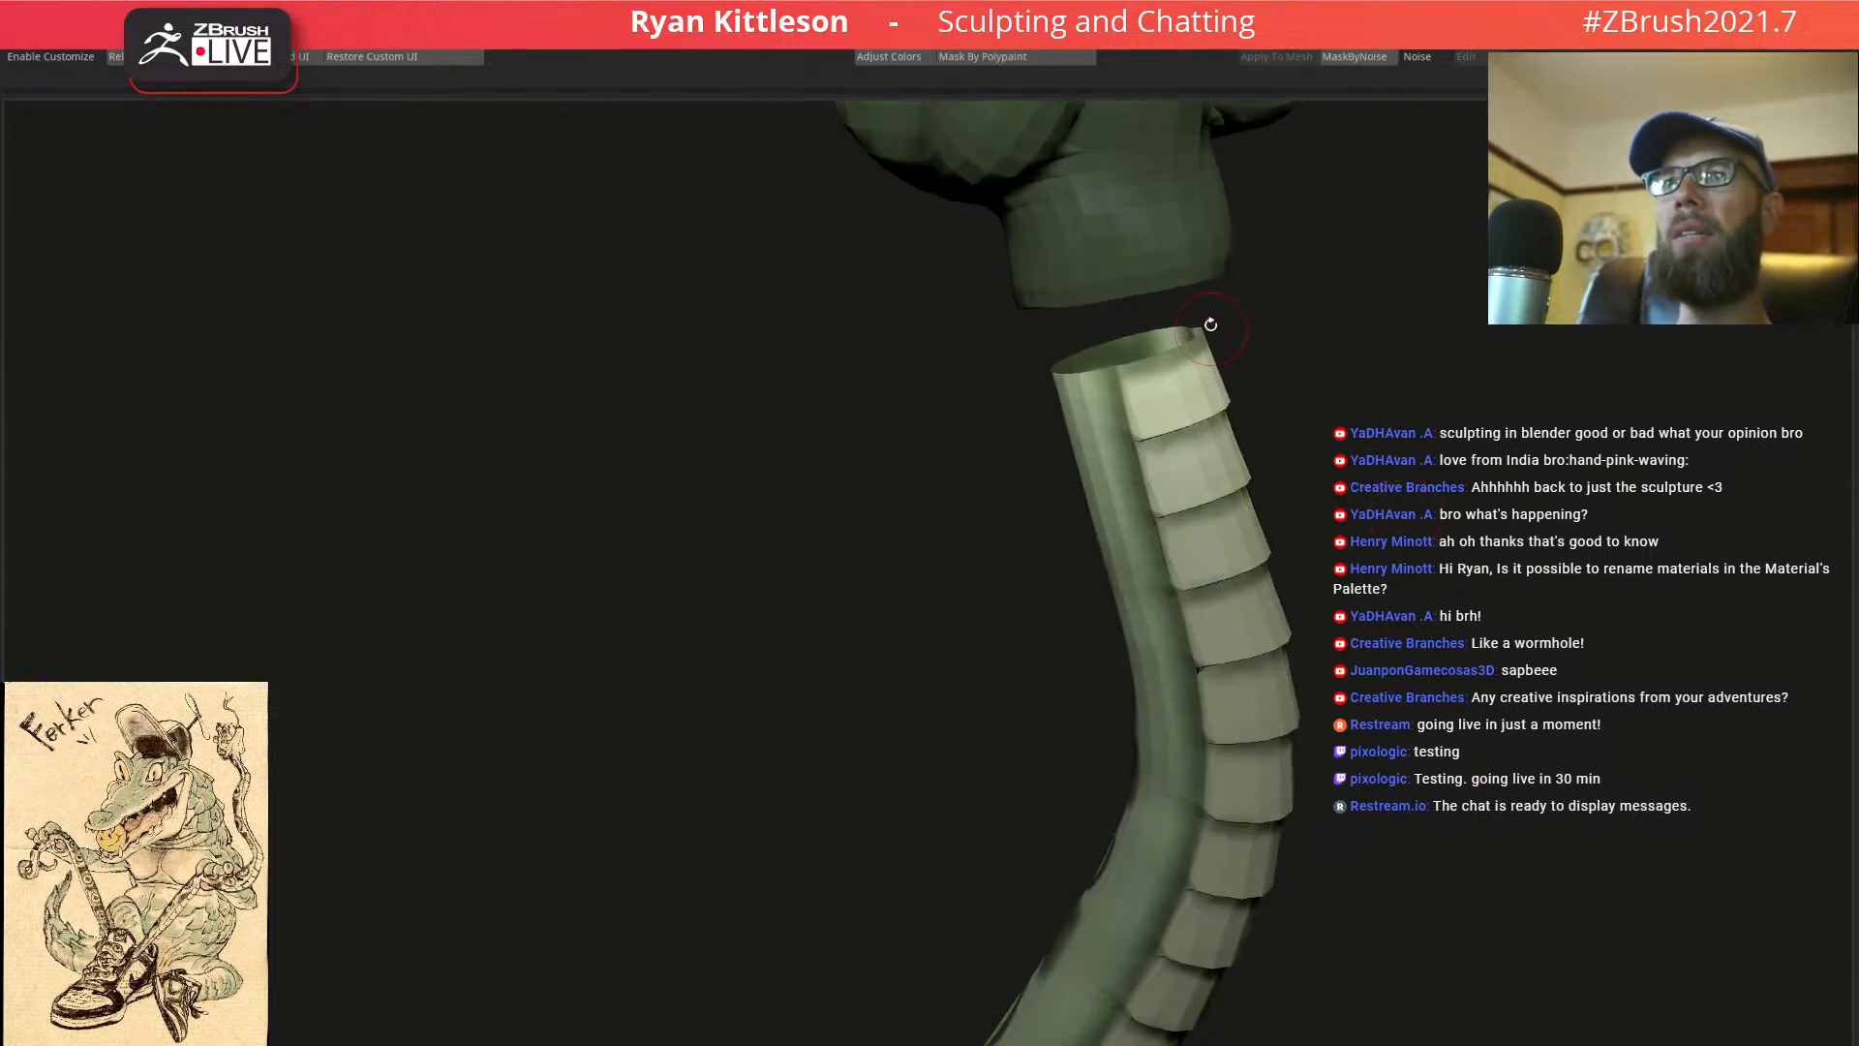
{"action": "key", "text": "w"}
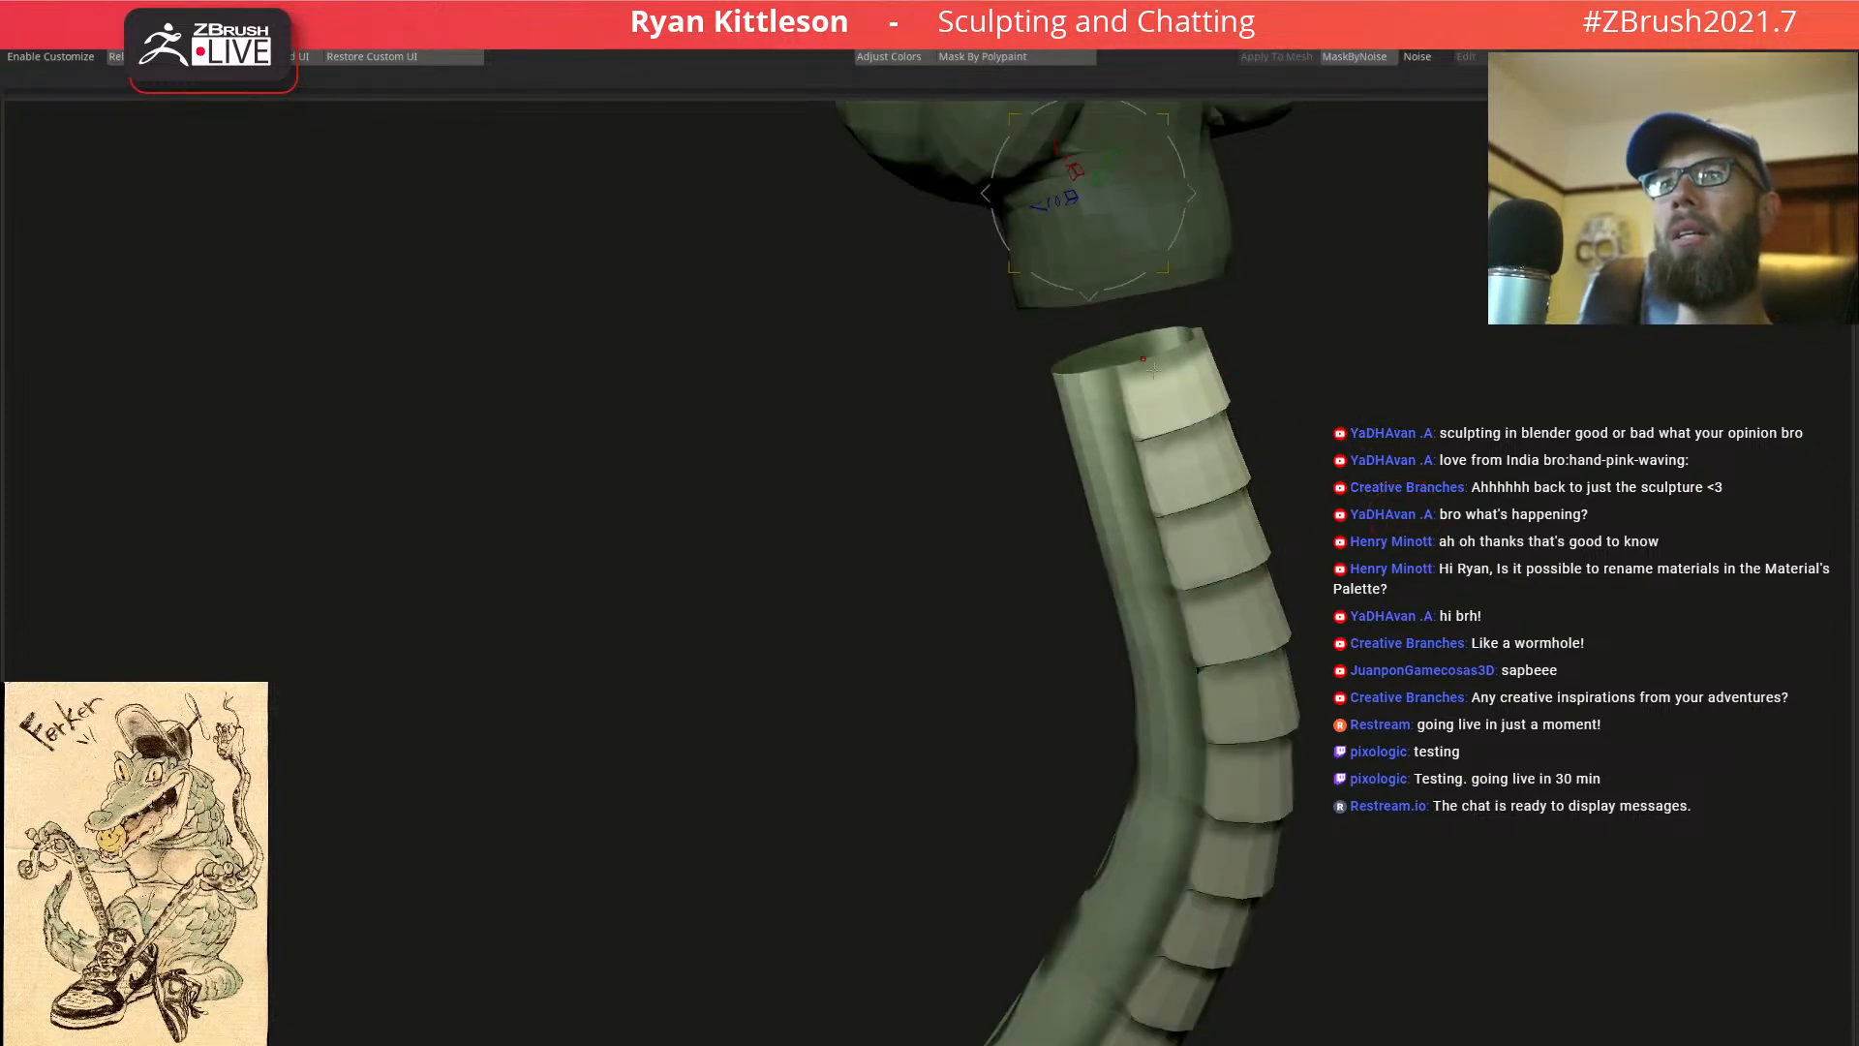
{"action": "left_click_drag", "start_coordinate": [1253, 346], "coordinate": [1124, 382]}
{"action": "mouse_move", "coordinate": [1460, 227]}
{"action": "left_mouse_down", "text": "ctrl"}
{"action": "mouse_move", "coordinate": [699, 79]}
{"action": "mouse_move", "coordinate": [898, 603]}
{"action": "mouse_move", "coordinate": [1237, 468]}
{"action": "left_mouse_up", "text": "ctrl"}
{"action": "left_click_drag", "start_coordinate": [1372, 364], "coordinate": [1298, 429], "text": "alt"}
Undo the masking and transform changes on the merged snake
{"action": "key", "text": "ctrl+z"}
{"action": "key", "text": "ctrl+z"}
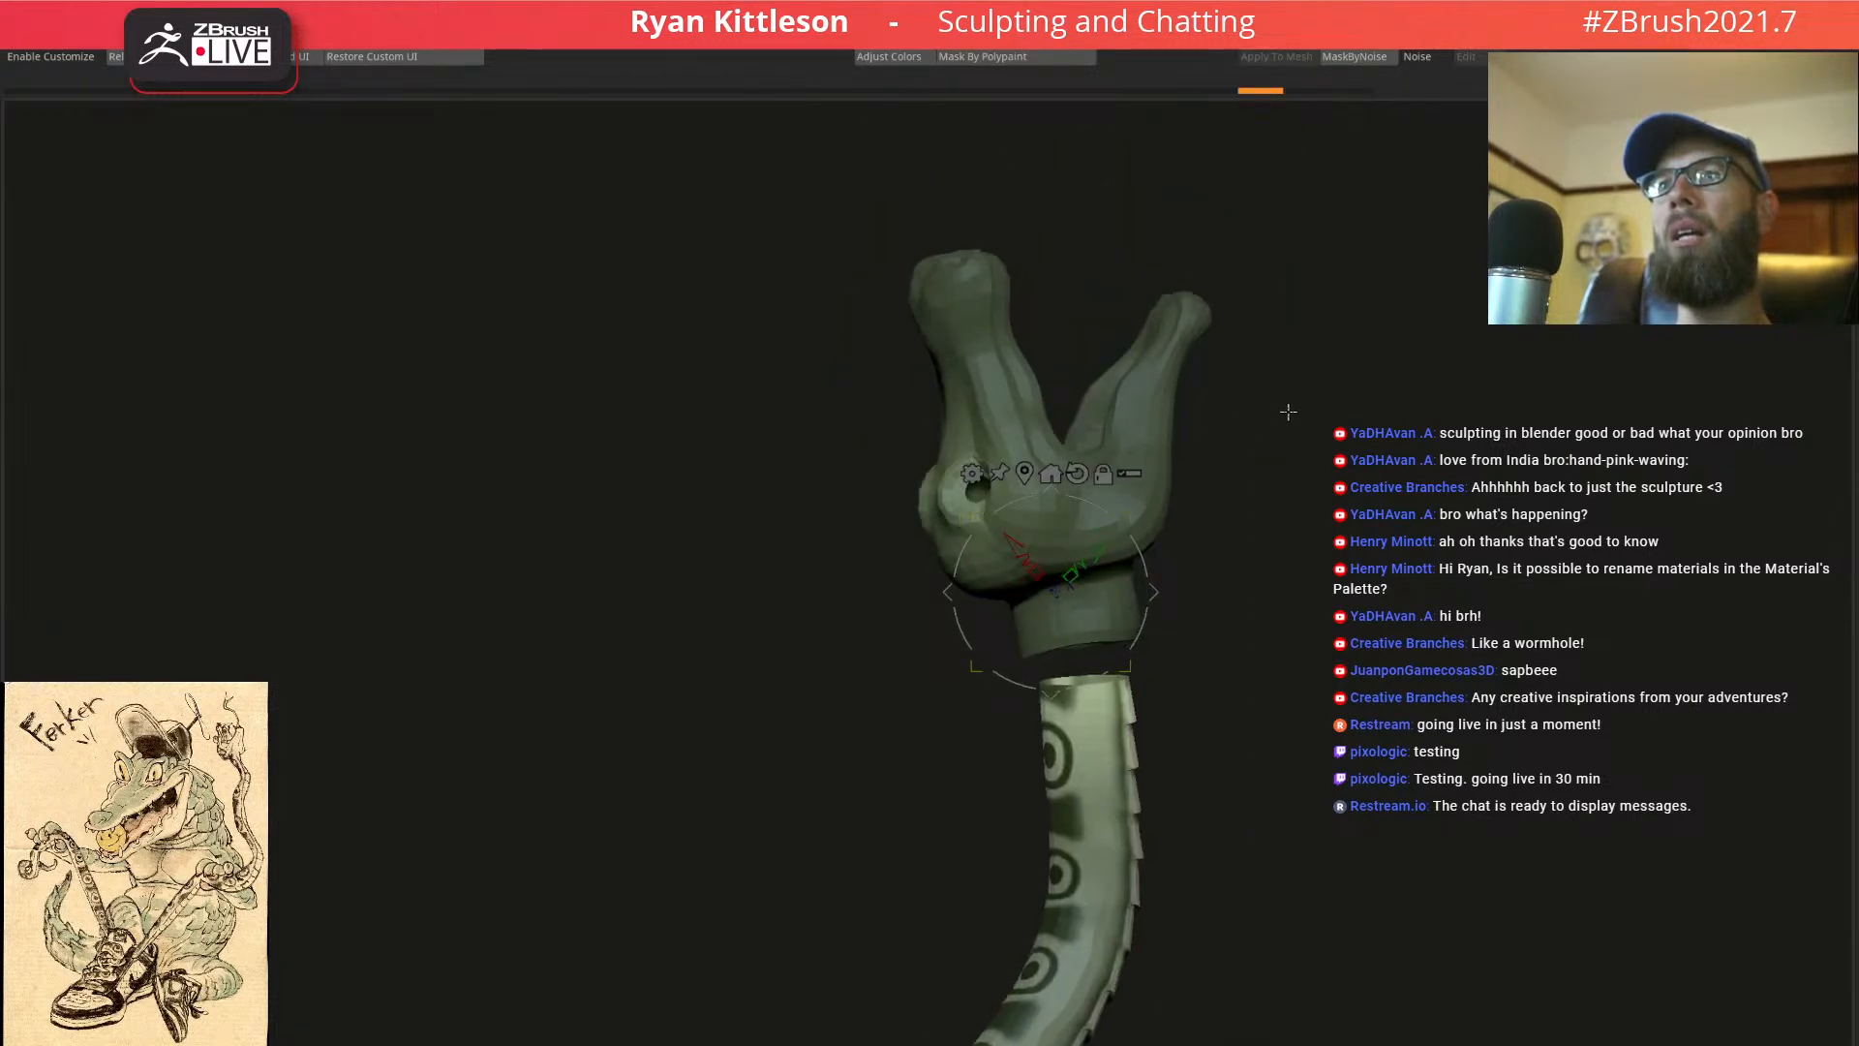
{"action": "key", "text": "ctrl+z"}
{"action": "key", "text": "ctrl+z"}
{"action": "key", "text": "ctrl+z"}
{"action": "key", "text": "ctrl+z"}
{"action": "key", "text": "ctrl+z"}
{"action": "key", "text": "ctrl+z"}
{"action": "key", "text": "ctrl+z"}
{"action": "key", "text": "ctrl+z"}
{"action": "key", "text": "ctrl+z"}
{"action": "key", "text": "ctrl+z"}
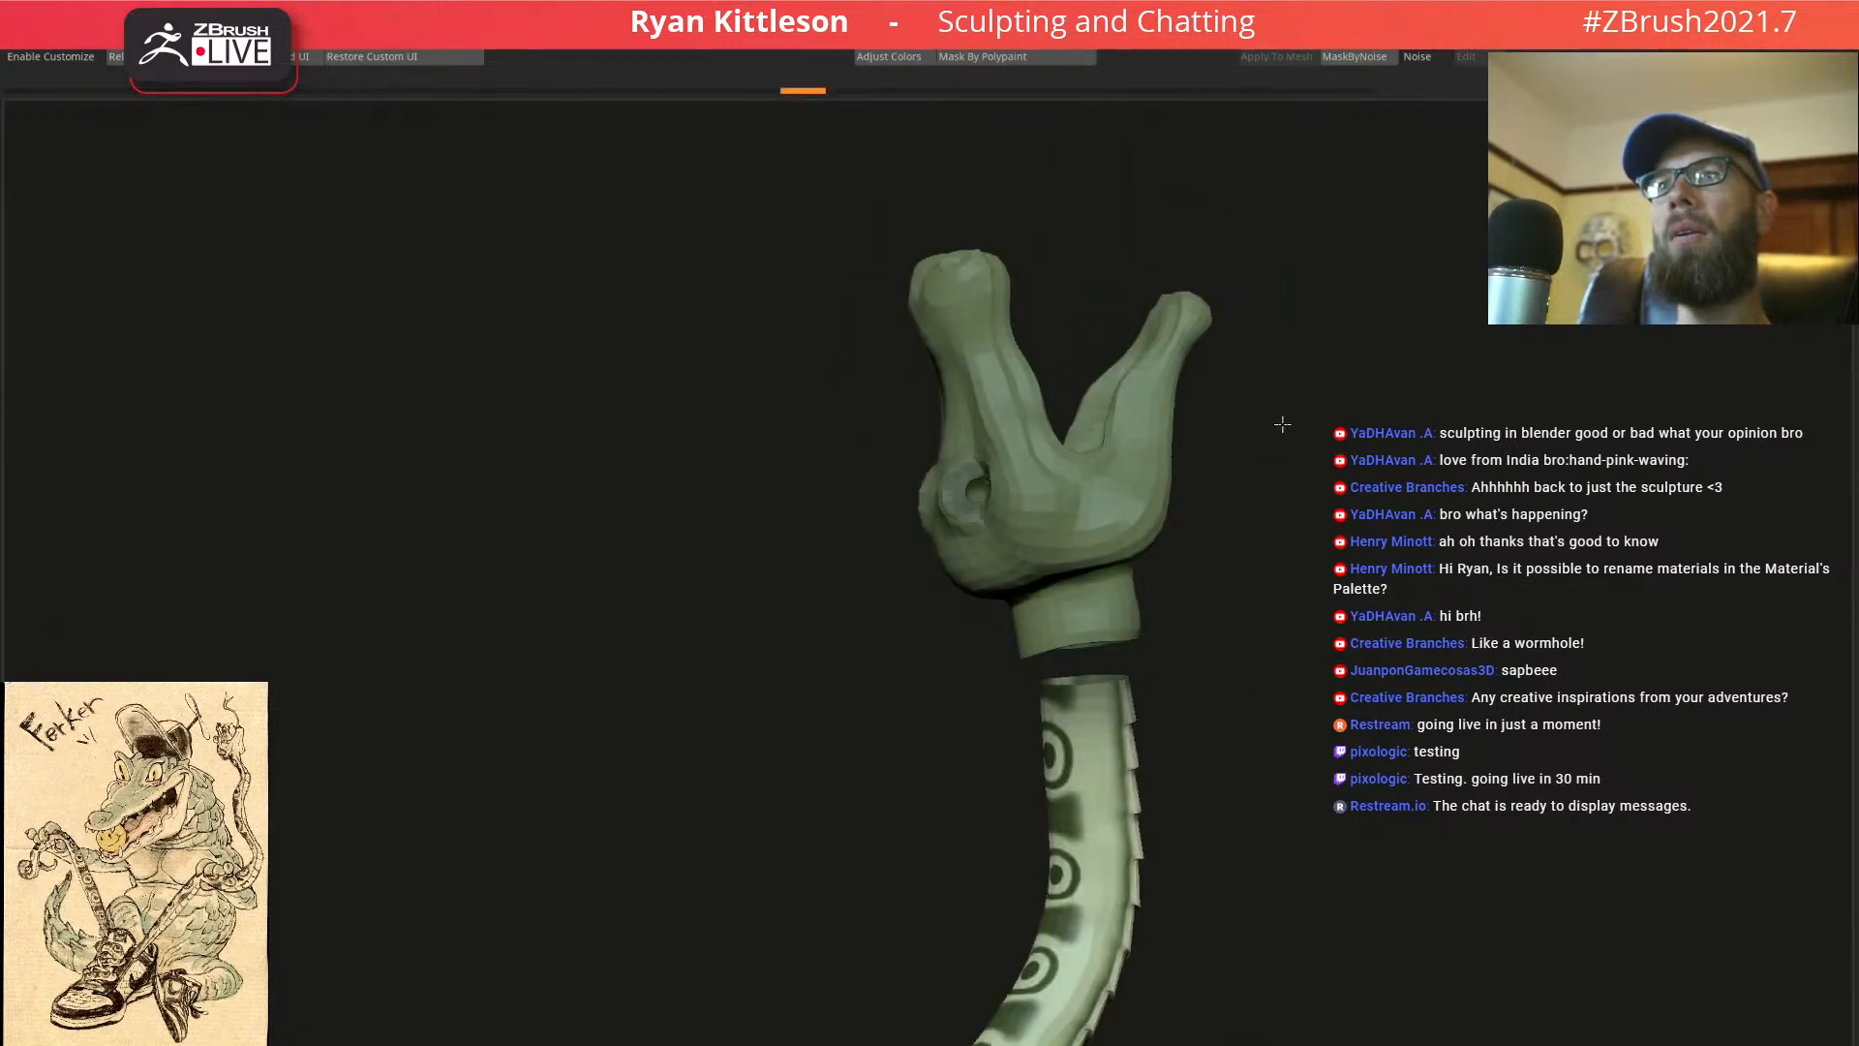
{"action": "key", "text": "ctrl+z"}
{"action": "key", "text": "ctrl+z"}
{"action": "key", "text": "ctrl+z"}
{"action": "key", "text": "ctrl+z"}
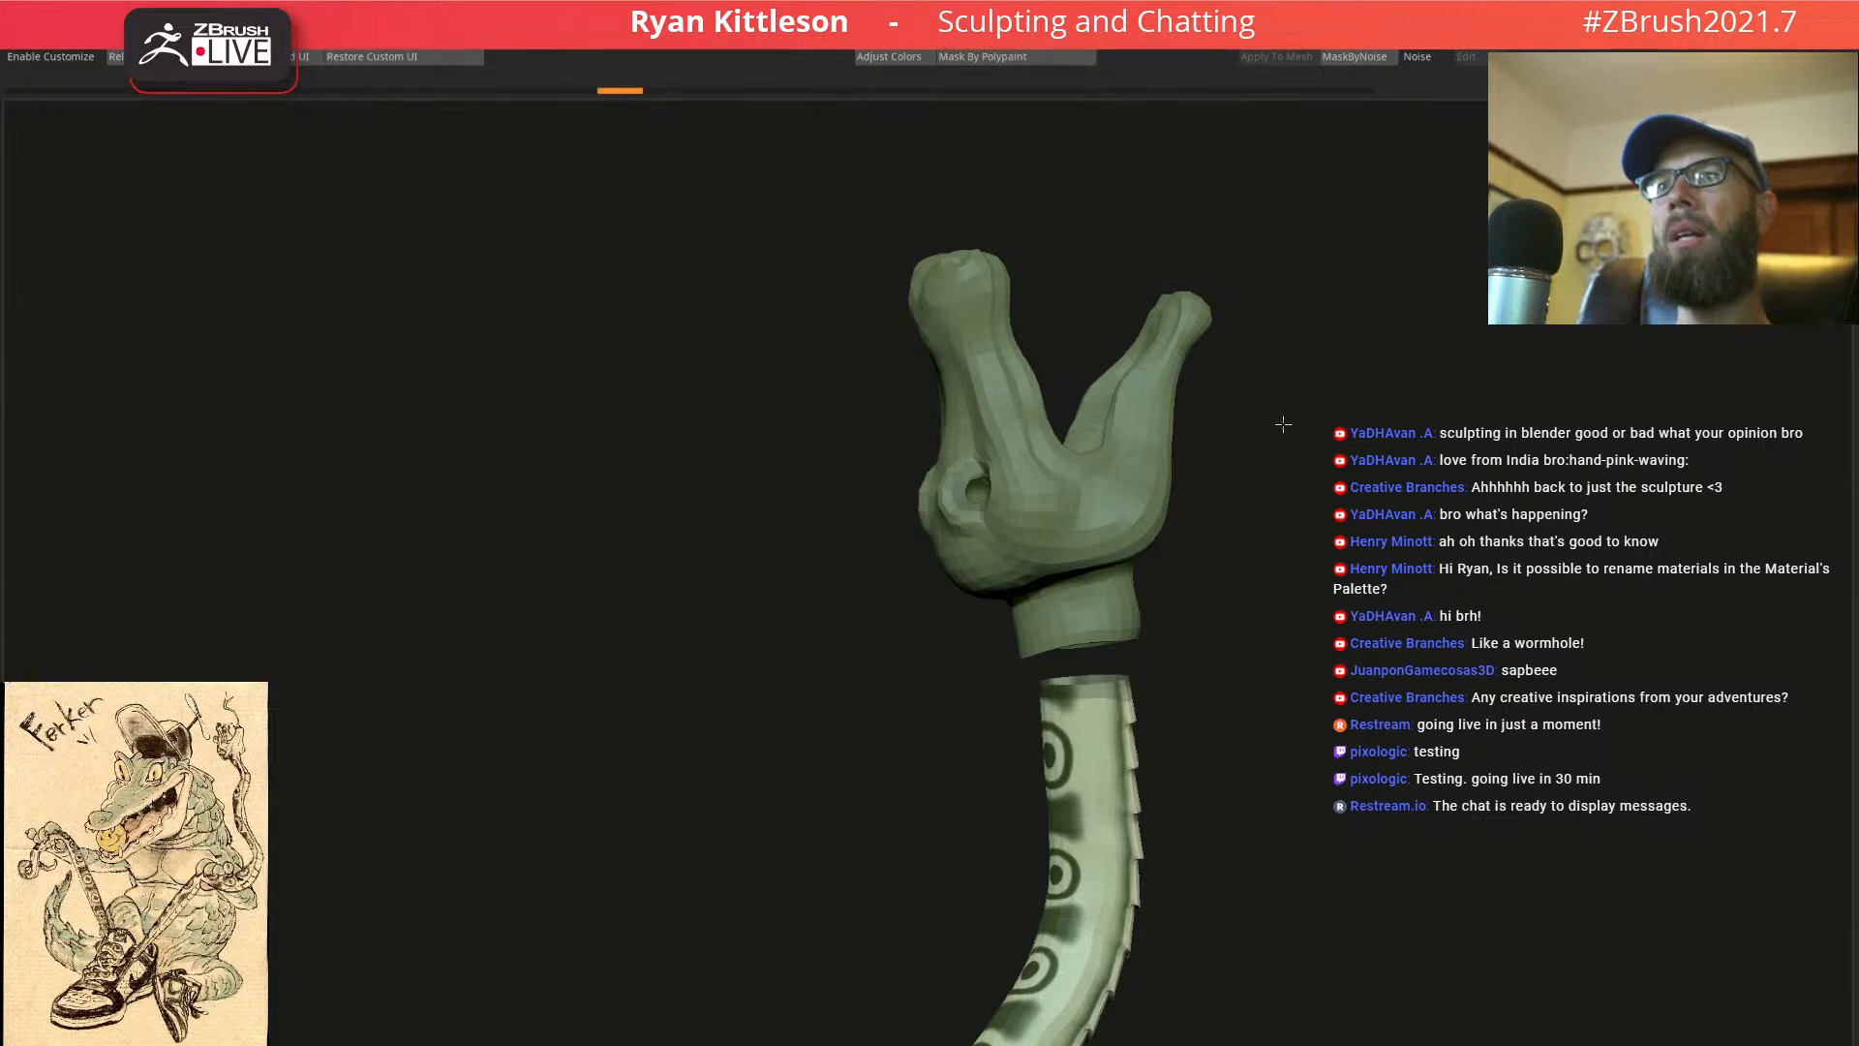
Mask the snake's head and lower body, leaving the upper end of the body free, and discard the newer undo history
{"action": "mouse_move", "coordinate": [1394, 350]}
{"action": "left_mouse_down", "text": "ctrl"}
{"action": "mouse_move", "coordinate": [851, 160]}
{"action": "mouse_move", "coordinate": [863, 625]}
{"action": "mouse_move", "coordinate": [1210, 566]}
{"action": "left_mouse_up", "text": "ctrl"}
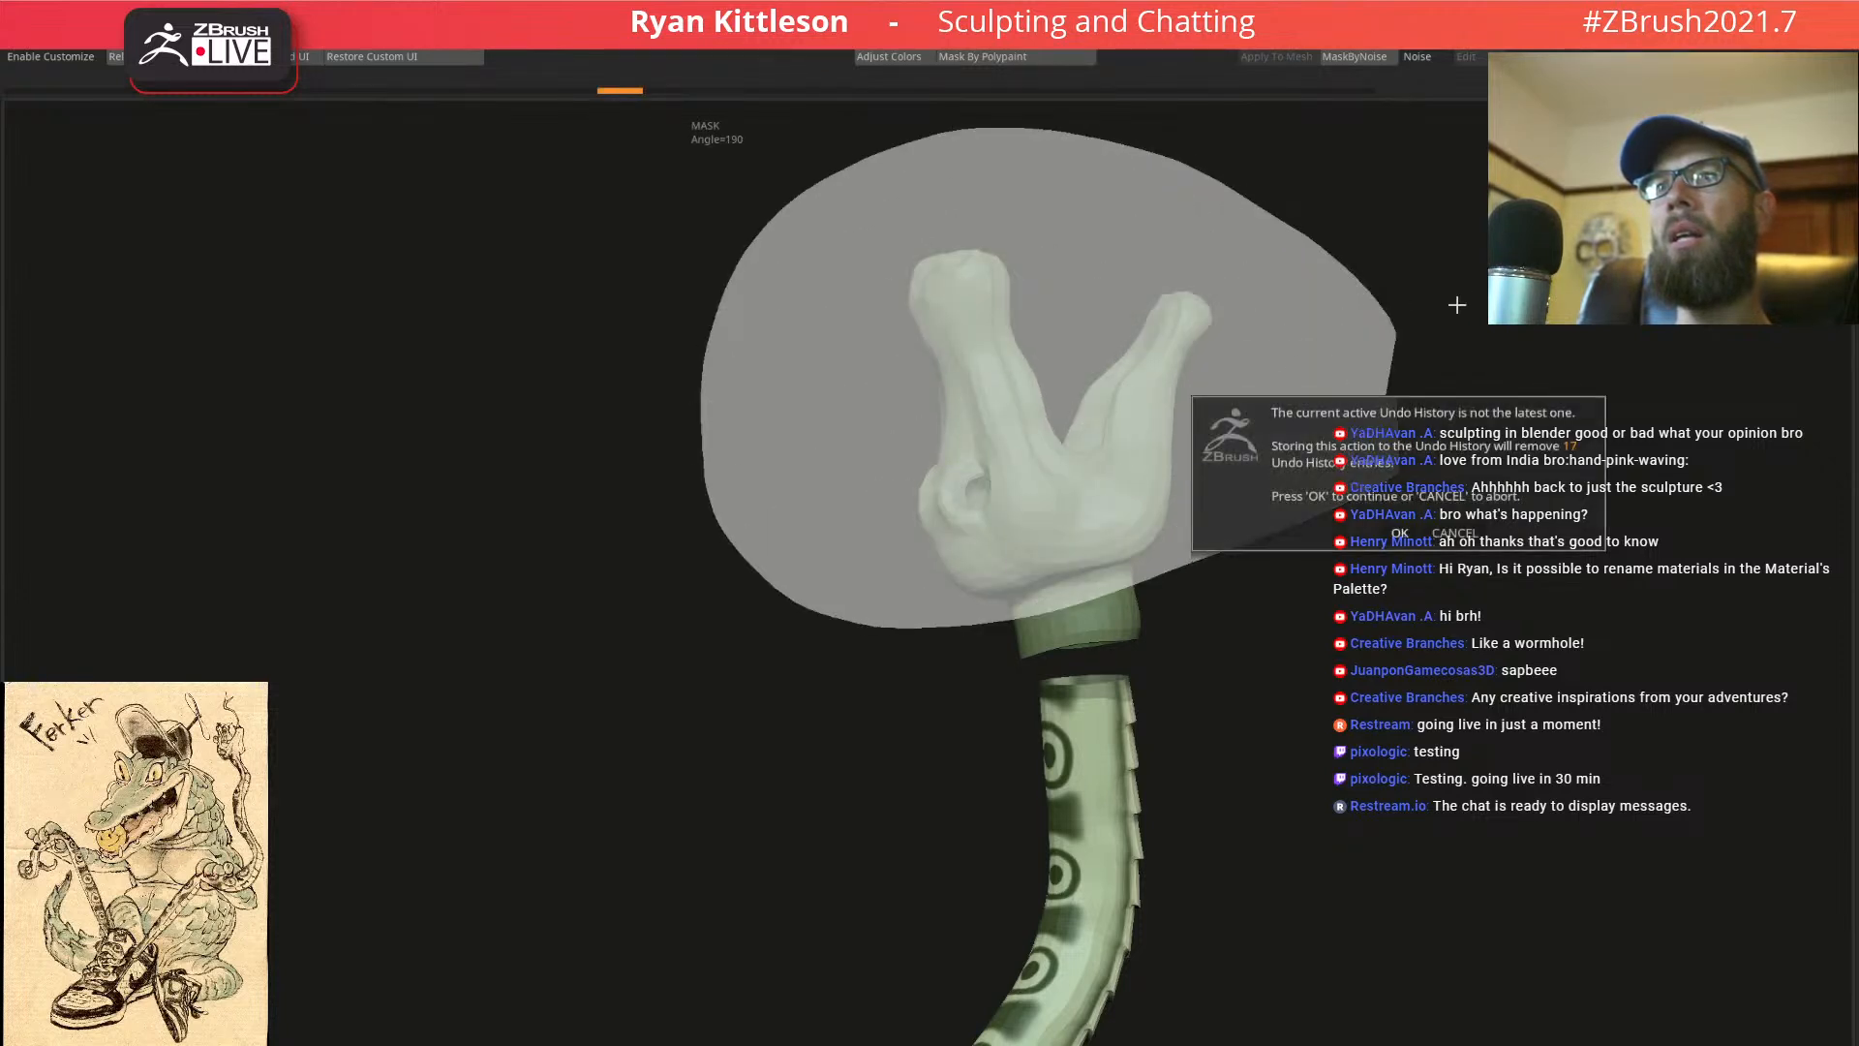
{"action": "left_click", "coordinate": [1397, 534]}
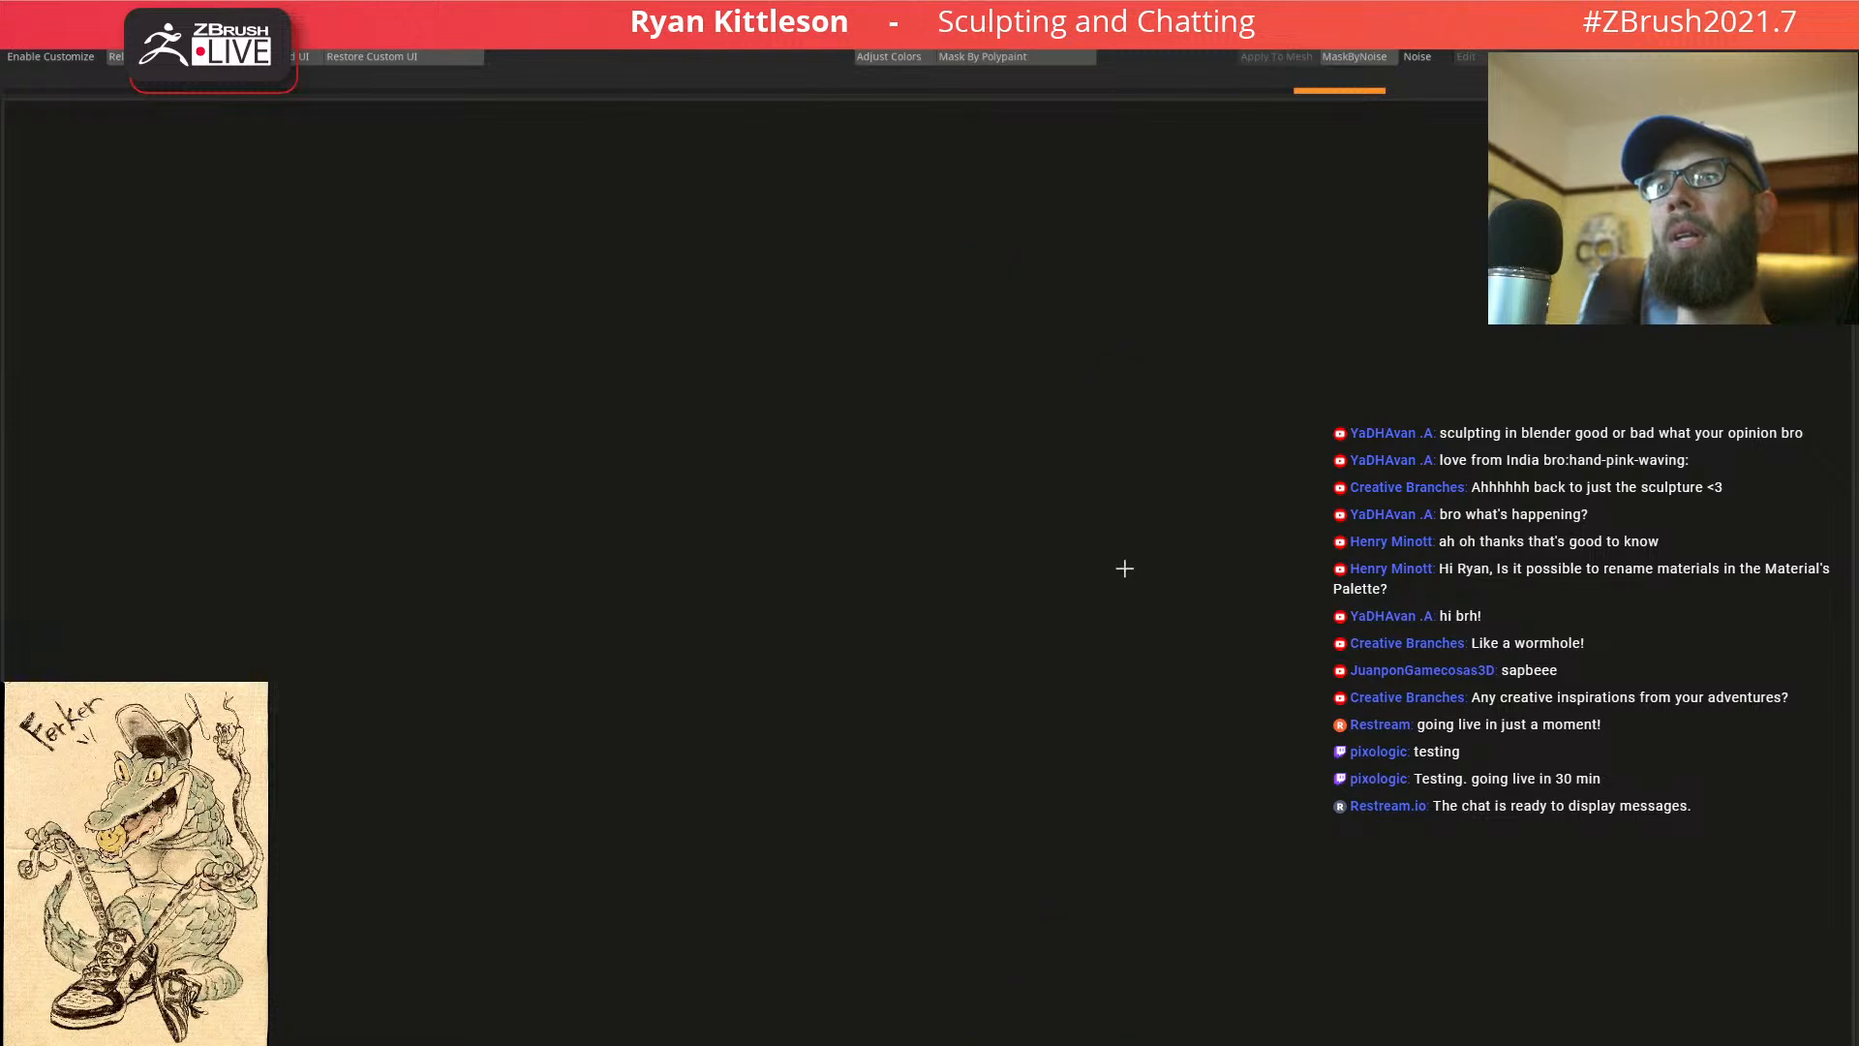
{"action": "mouse_move", "coordinate": [1010, 382]}
{"action": "left_mouse_down", "text": "ctrl"}
{"action": "mouse_move", "coordinate": [685, 187]}
{"action": "mouse_move", "coordinate": [620, 1041]}
{"action": "mouse_move", "coordinate": [1452, 436]}
{"action": "left_mouse_up", "text": "ctrl"}
{"action": "key", "text": "ctrl+z"}
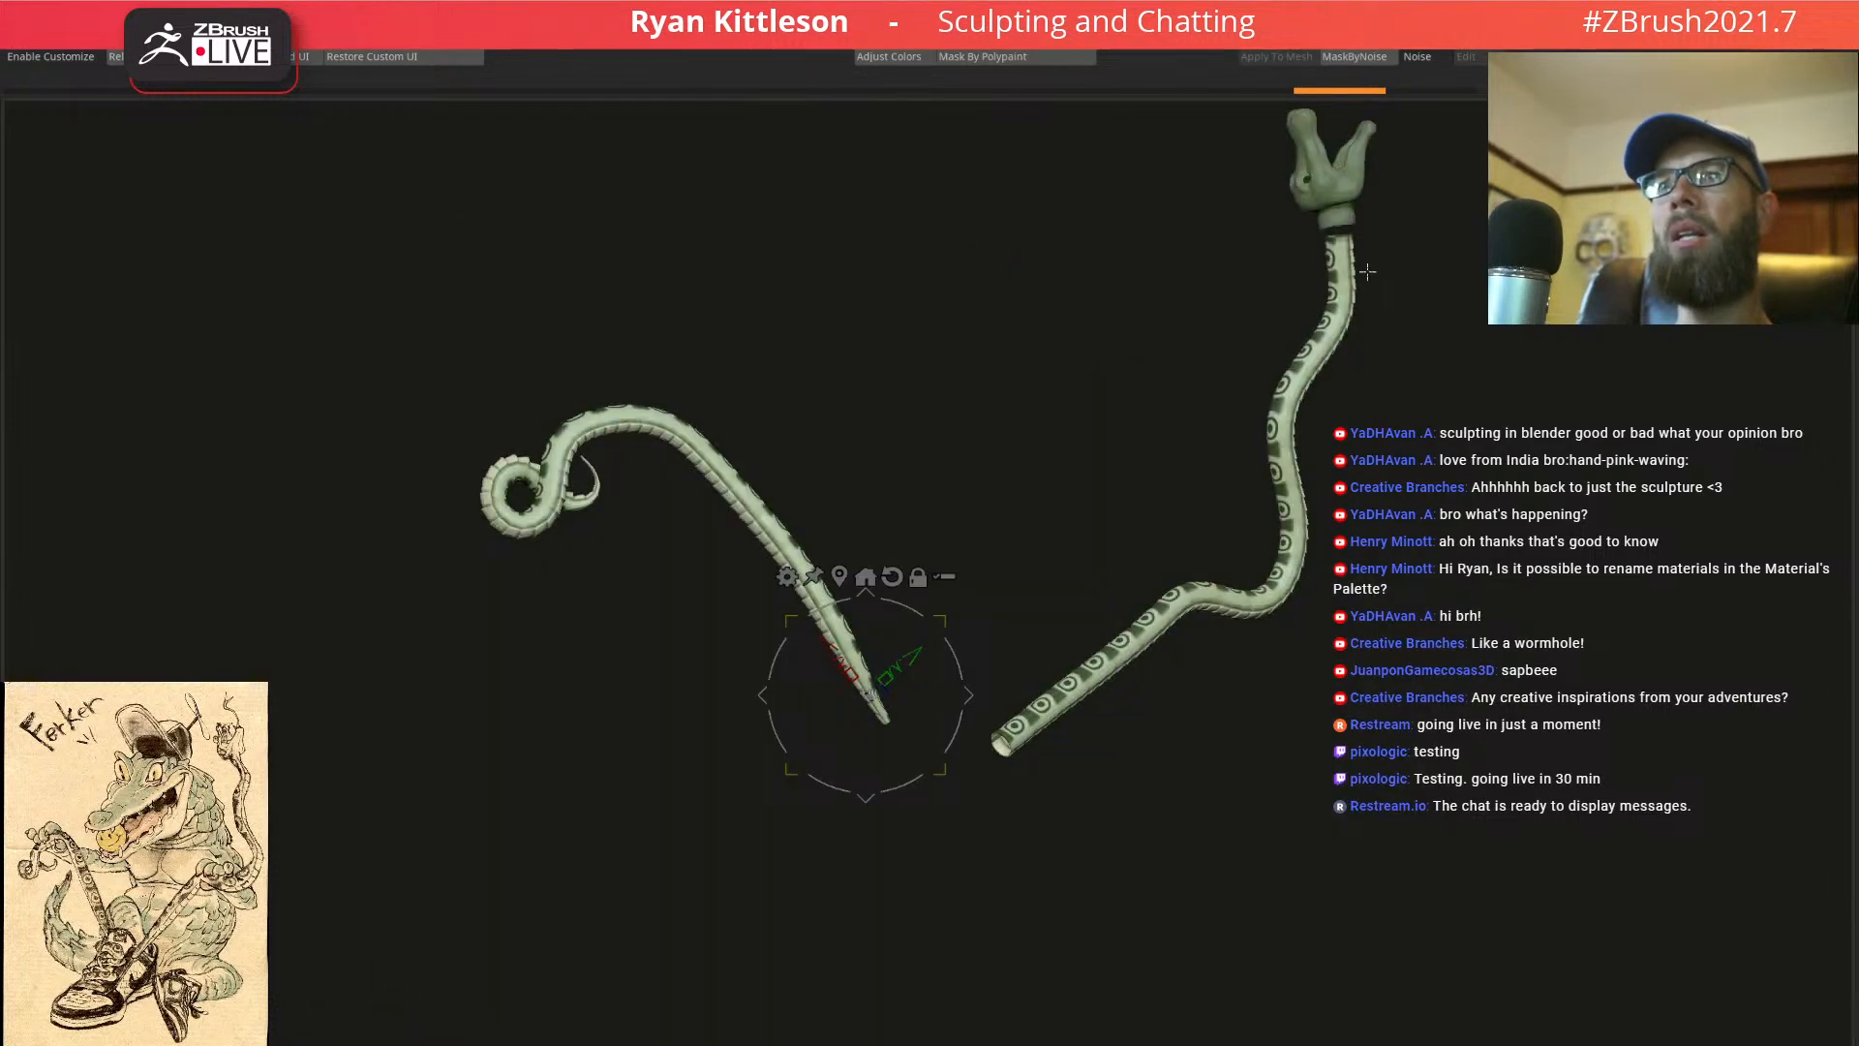
{"action": "mouse_move", "coordinate": [1344, 254]}
{"action": "right_mouse_down", "text": "ctrl"}
{"action": "mouse_move", "coordinate": [1372, 390]}
{"action": "mouse_move", "coordinate": [1200, 741]}
{"action": "right_mouse_up", "text": "ctrl"}
{"action": "left_click_drag", "start_coordinate": [1372, 518], "coordinate": [1374, 513], "text": "ctrl"}
{"action": "key", "text": "ctrl+z"}
{"action": "left_click", "coordinate": [1377, 545], "text": "ctrl"}
Center the gizmo on the body's upper opening, reposition and widen that end to line up with the neck, and clear the mask
{"action": "key", "text": "w"}
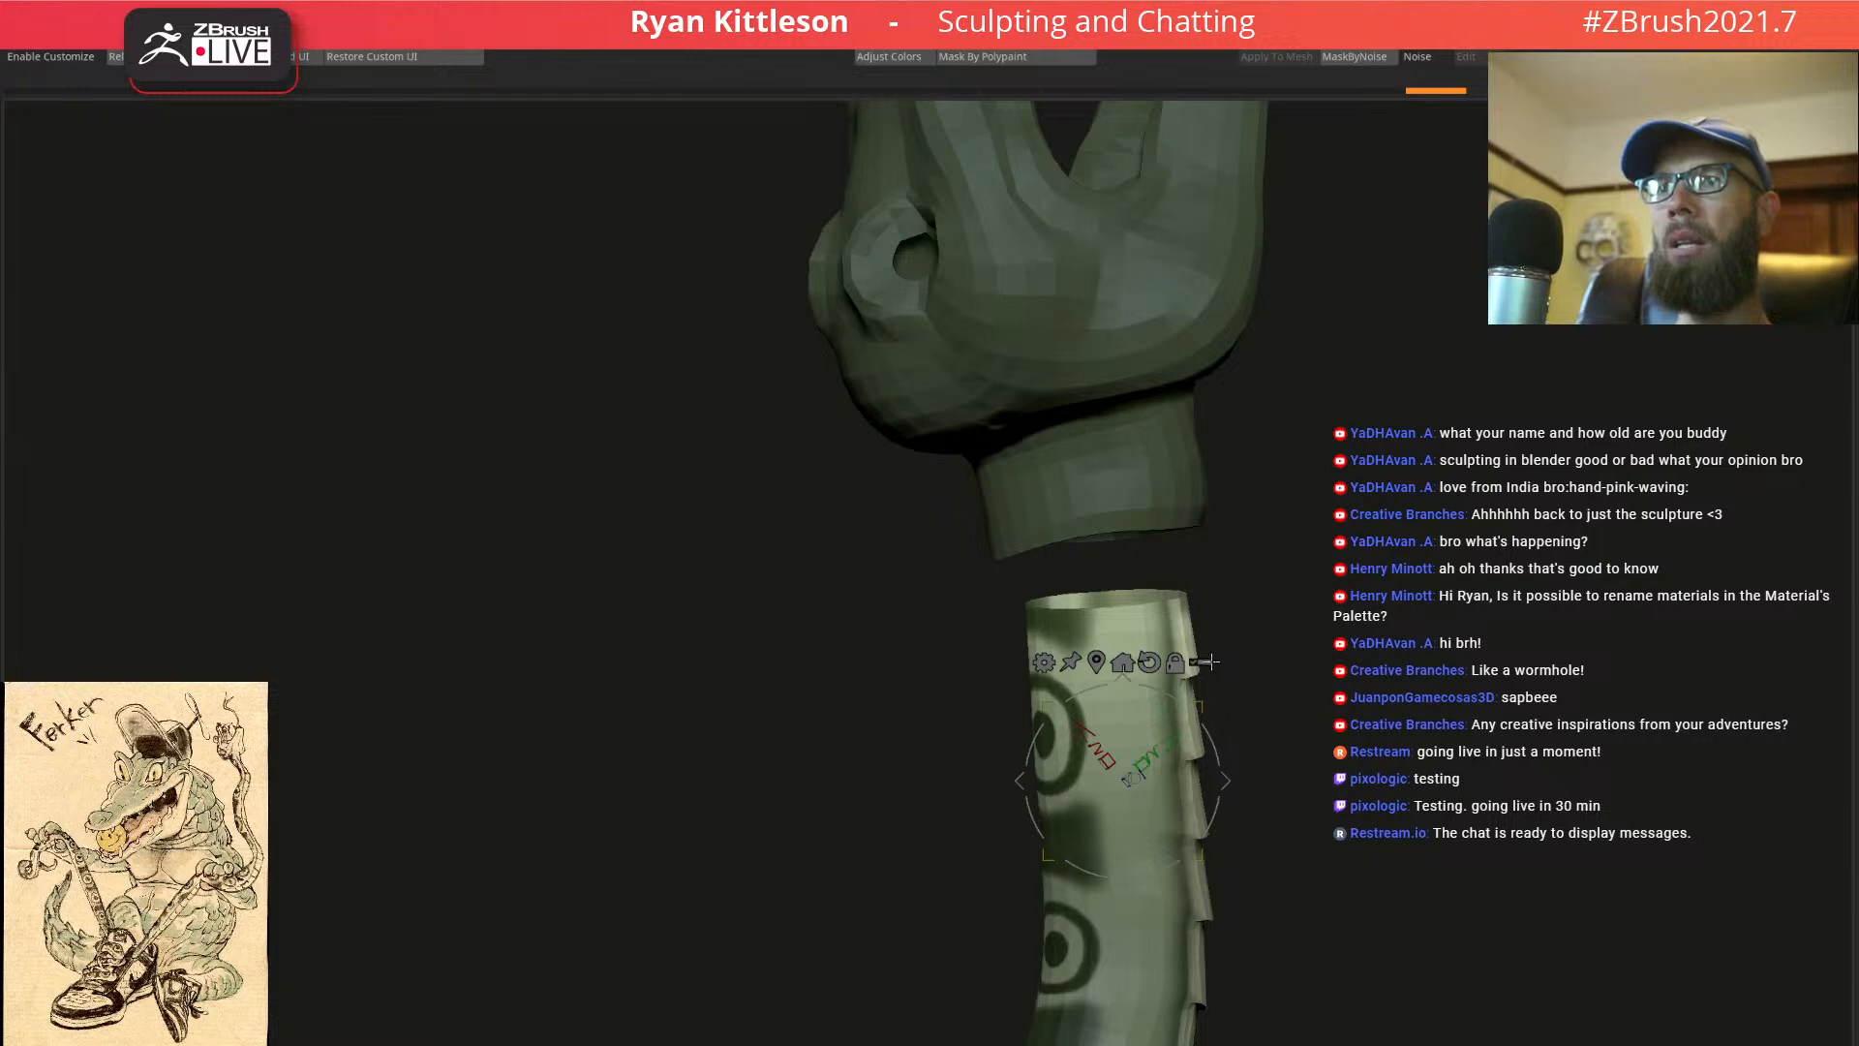
{"action": "left_click", "coordinate": [1109, 606]}
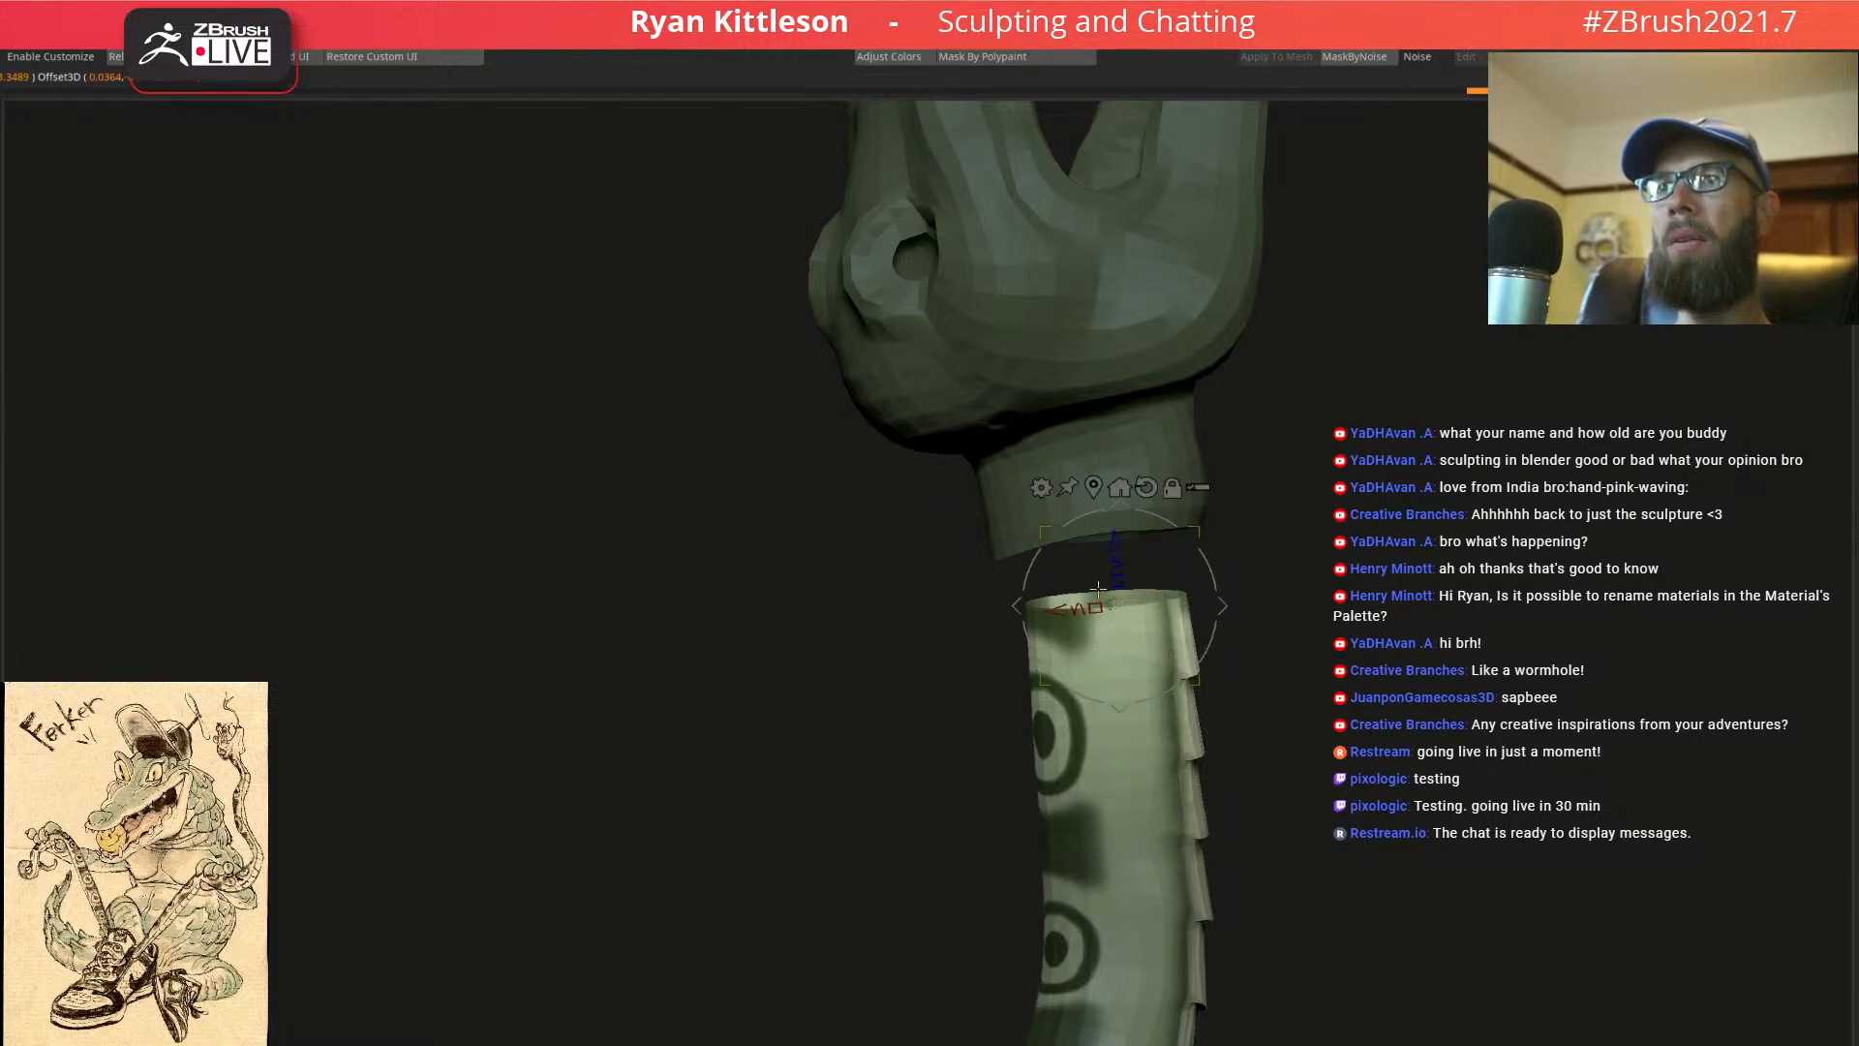
{"action": "left_click", "coordinate": [1276, 515], "text": "alt"}
{"action": "left_click_drag", "start_coordinate": [1302, 621], "coordinate": [1224, 631]}
{"action": "left_click_drag", "start_coordinate": [1121, 755], "coordinate": [1117, 702]}
{"action": "left_click_drag", "start_coordinate": [1311, 646], "coordinate": [1276, 664], "text": "shift"}
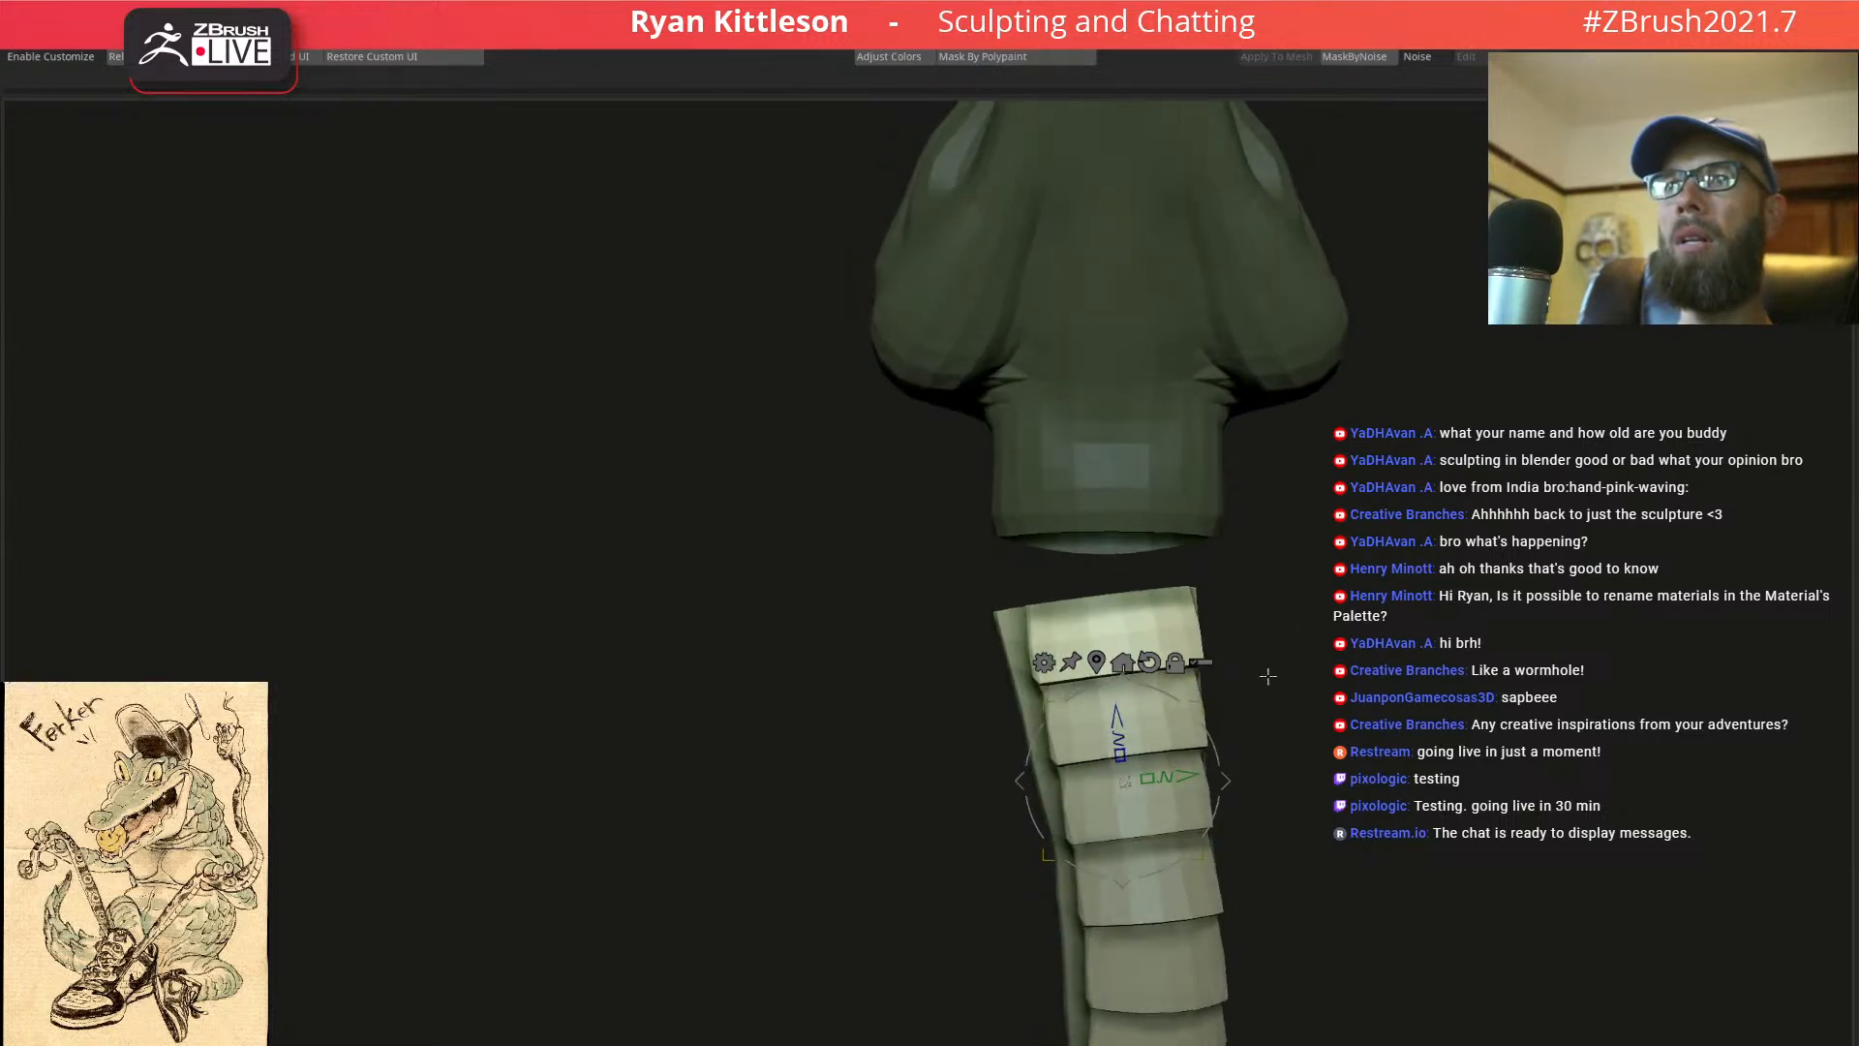
{"action": "mouse_move", "coordinate": [1214, 738]}
{"action": "left_mouse_down"}
{"action": "mouse_move", "coordinate": [1227, 769]}
{"action": "mouse_move", "coordinate": [1218, 748]}
{"action": "left_mouse_up"}
{"action": "left_click_drag", "start_coordinate": [1291, 588], "coordinate": [1366, 548], "text": "shift"}
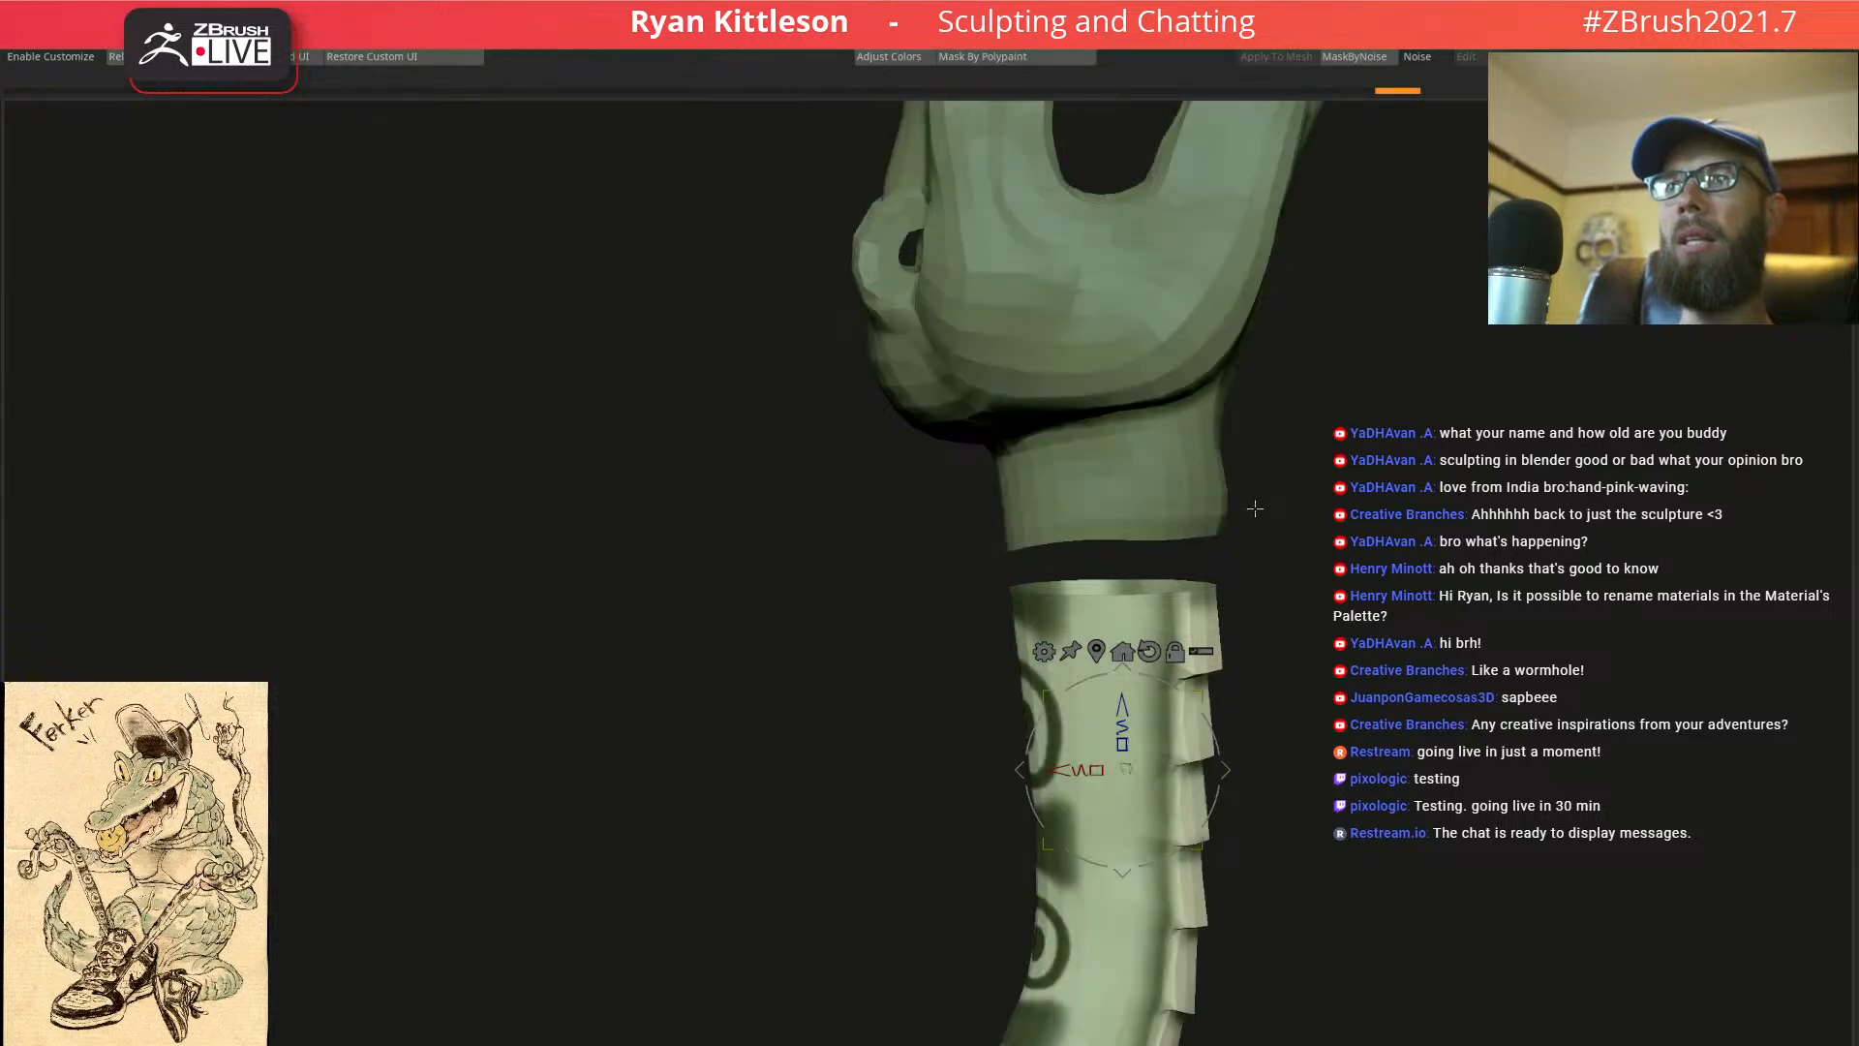
{"action": "key", "text": "q"}
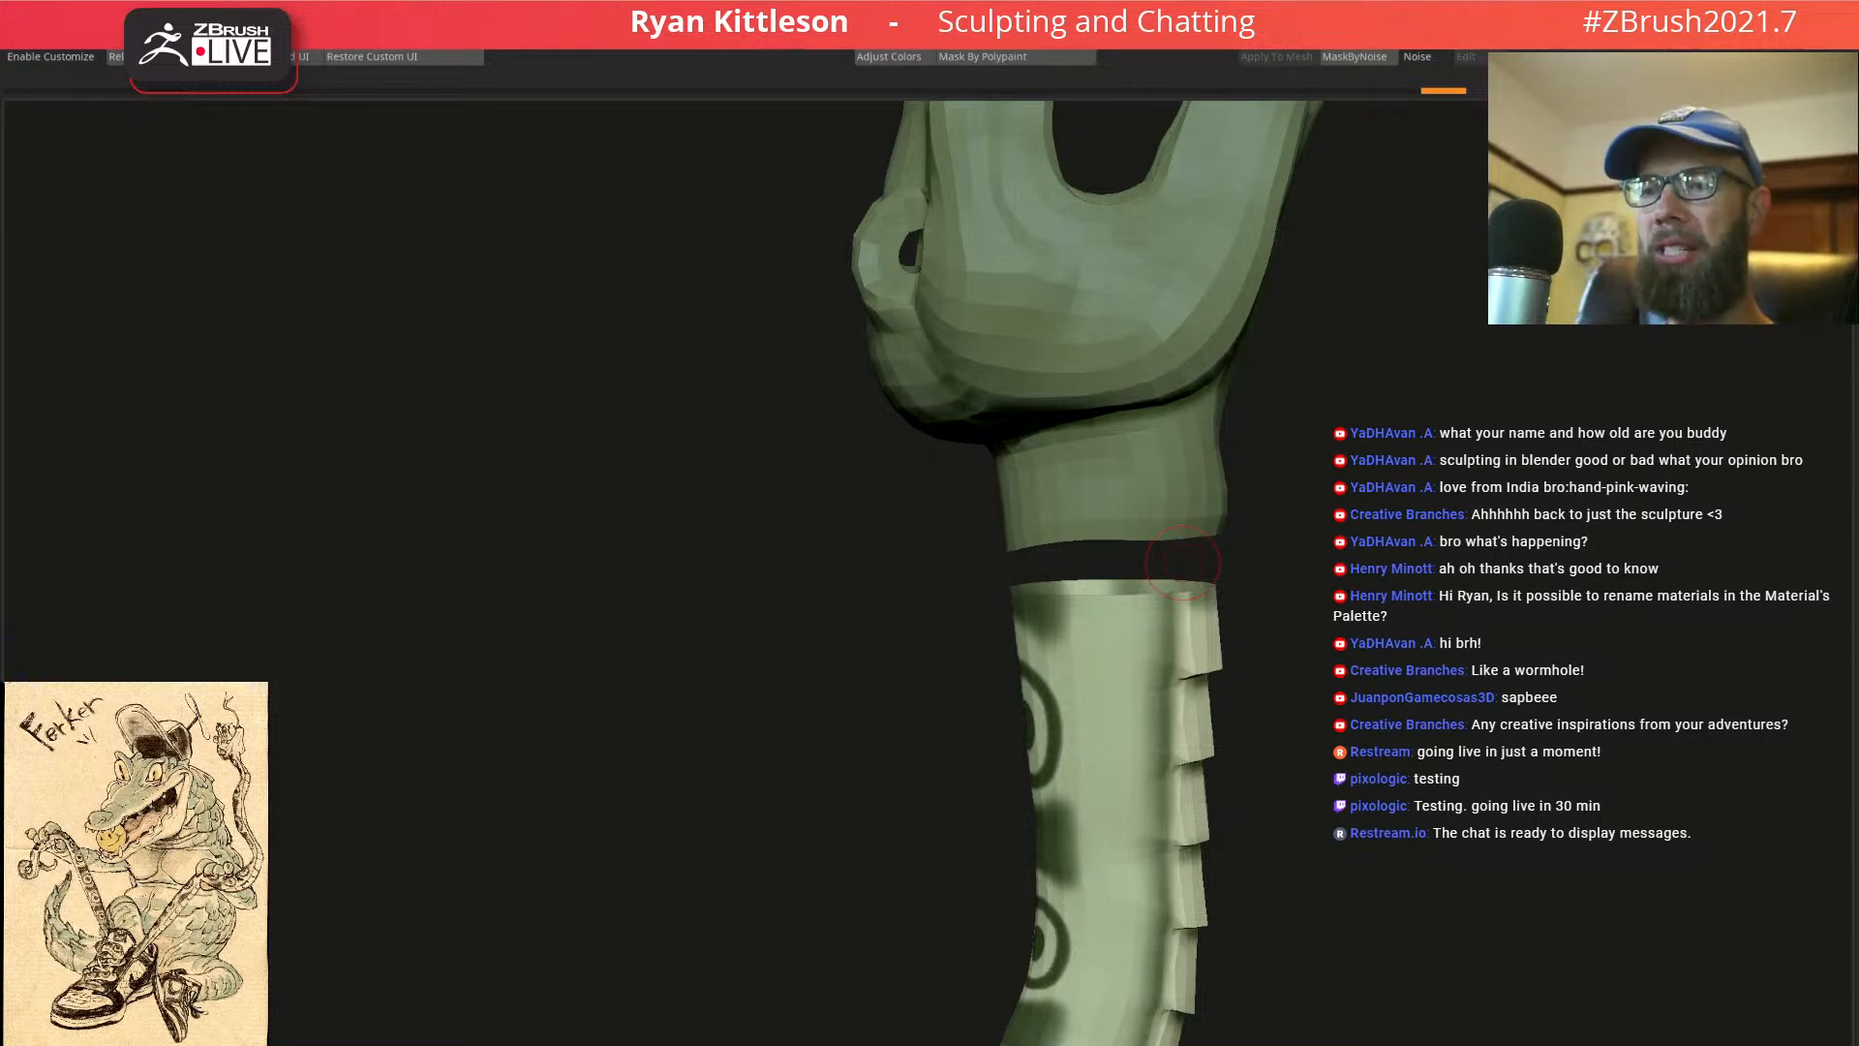
Show the wireframe and bridge the neck opening to the body opening with the ZModeler Bridge edge action targeting Two Holes
{"action": "mouse_move", "coordinate": [1311, 461]}
{"action": "left_mouse_down"}
{"action": "mouse_move", "coordinate": [1234, 492]}
{"action": "mouse_move", "coordinate": [1077, 483]}
{"action": "mouse_move", "coordinate": [1131, 463]}
{"action": "left_mouse_up"}
{"action": "right_click_drag", "start_coordinate": [1133, 462], "coordinate": [836, 505], "text": "ctrl"}
{"action": "key", "text": "shift+f"}
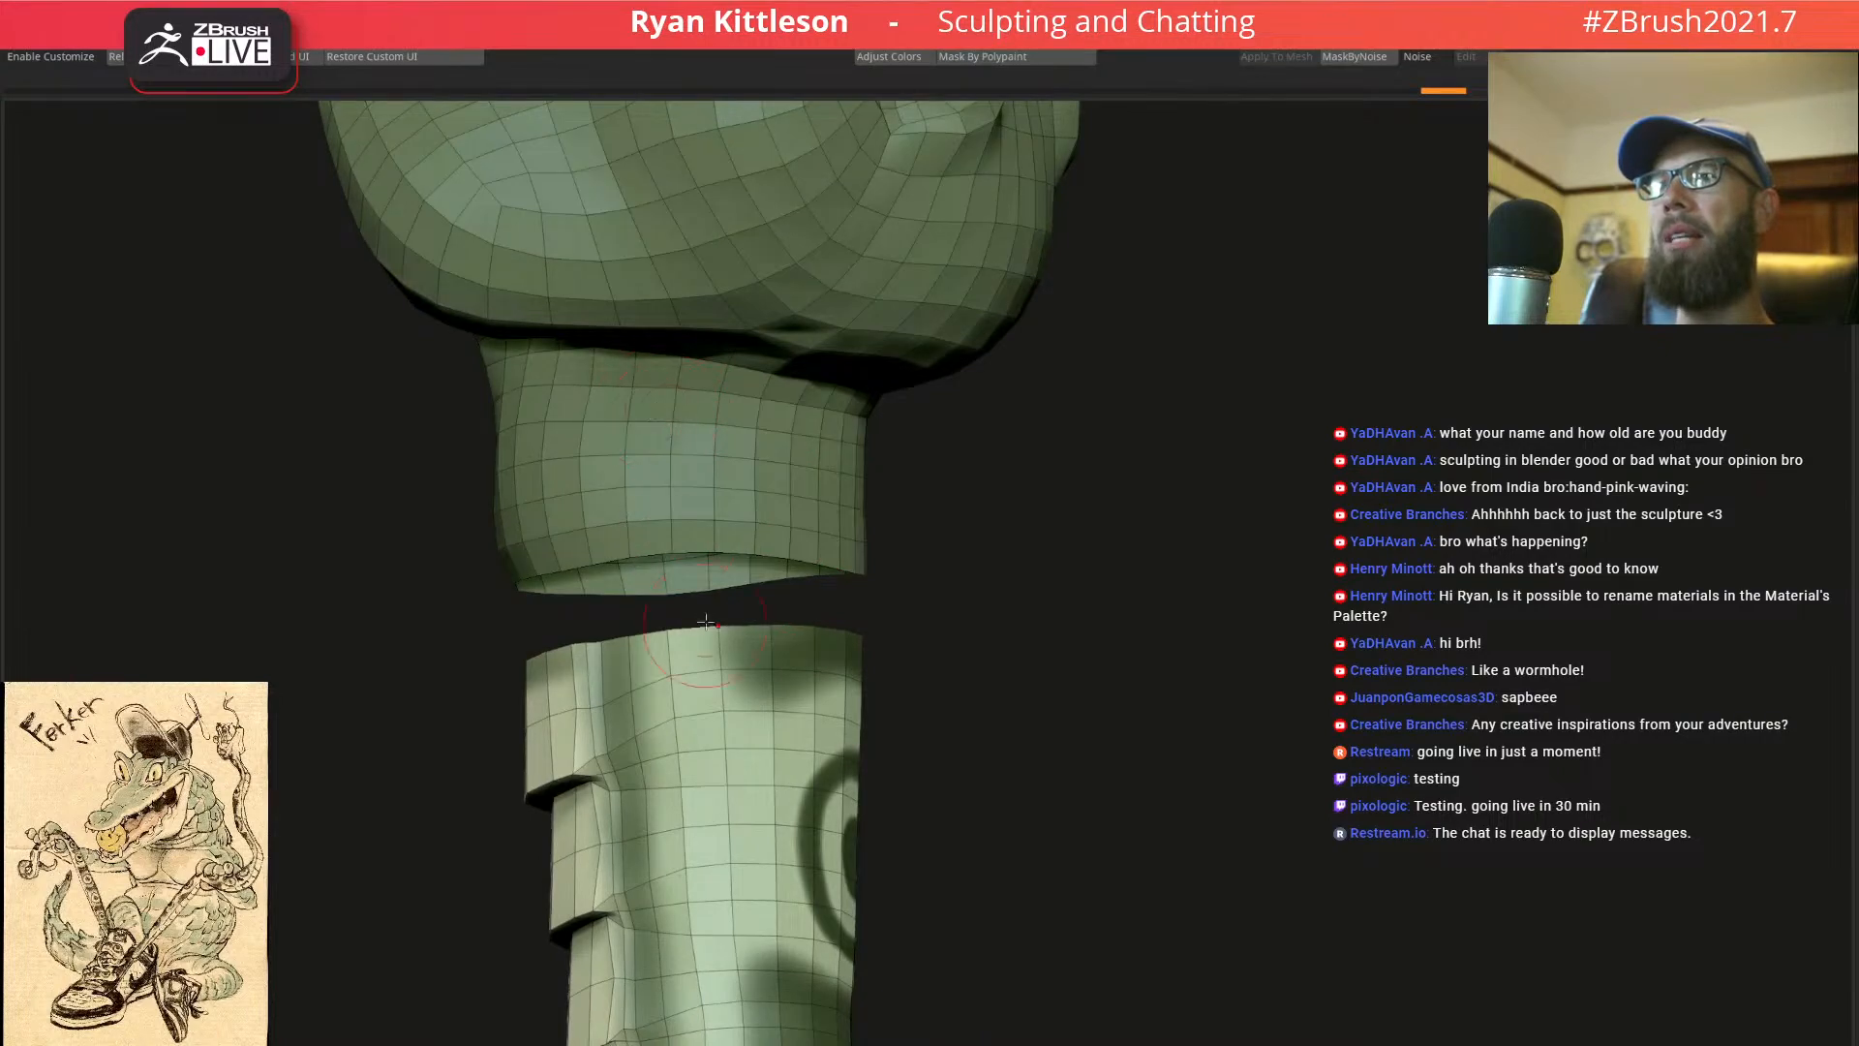
{"action": "right_click_drag", "start_coordinate": [695, 655], "coordinate": [631, 668]}
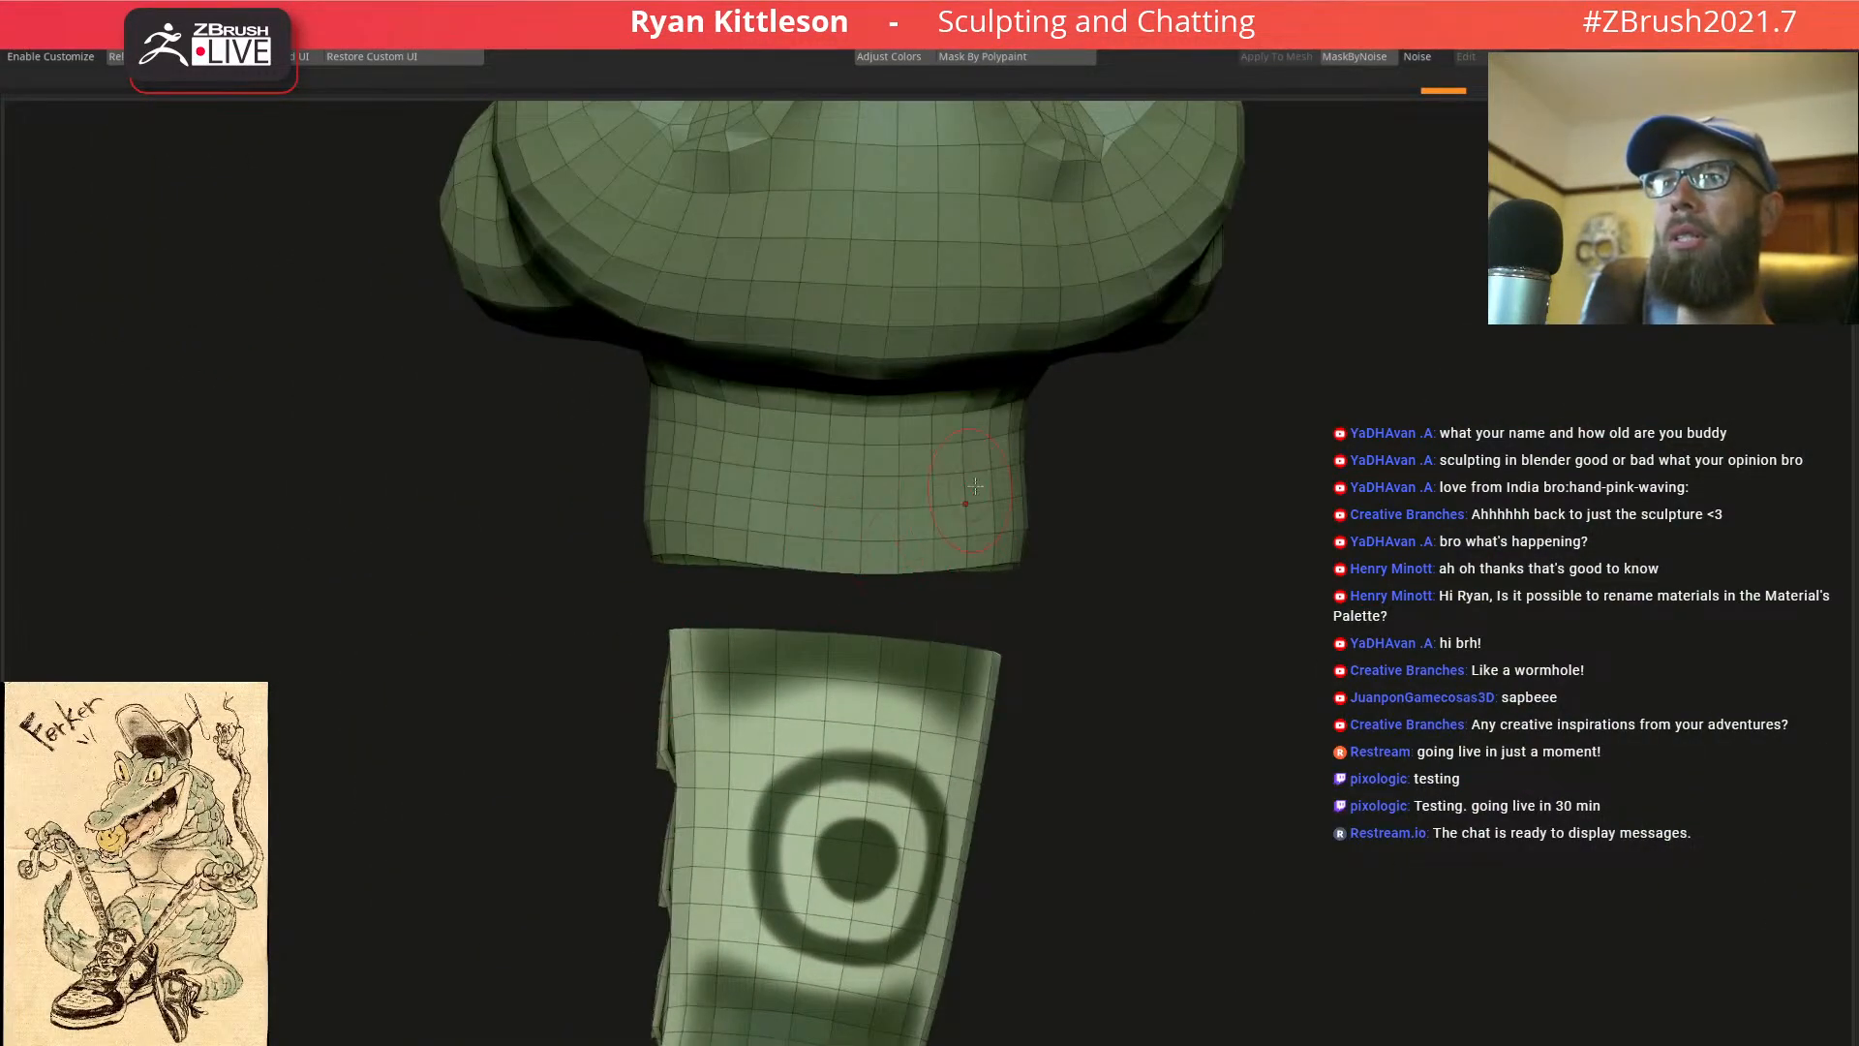
{"action": "right_click_drag", "start_coordinate": [802, 617], "coordinate": [938, 622], "text": "ctrl"}
{"action": "key", "text": "space"}
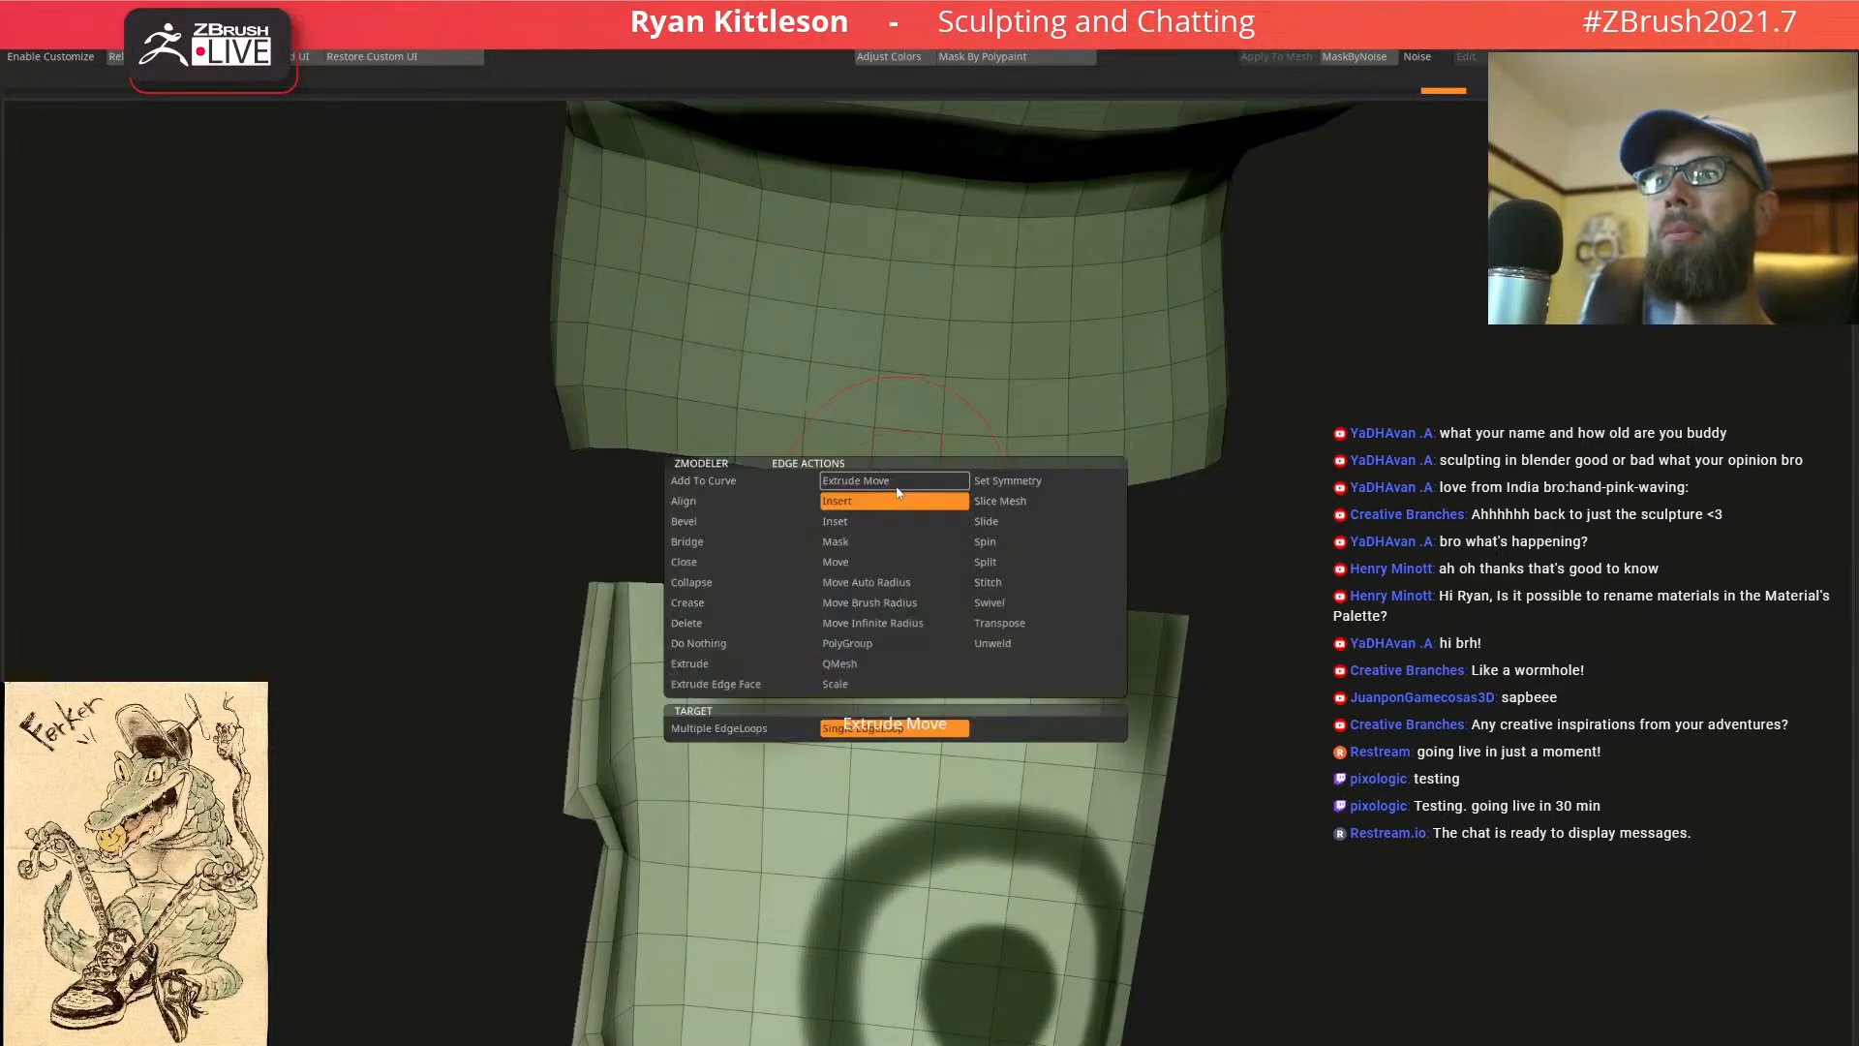
{"action": "left_click", "coordinate": [704, 542]}
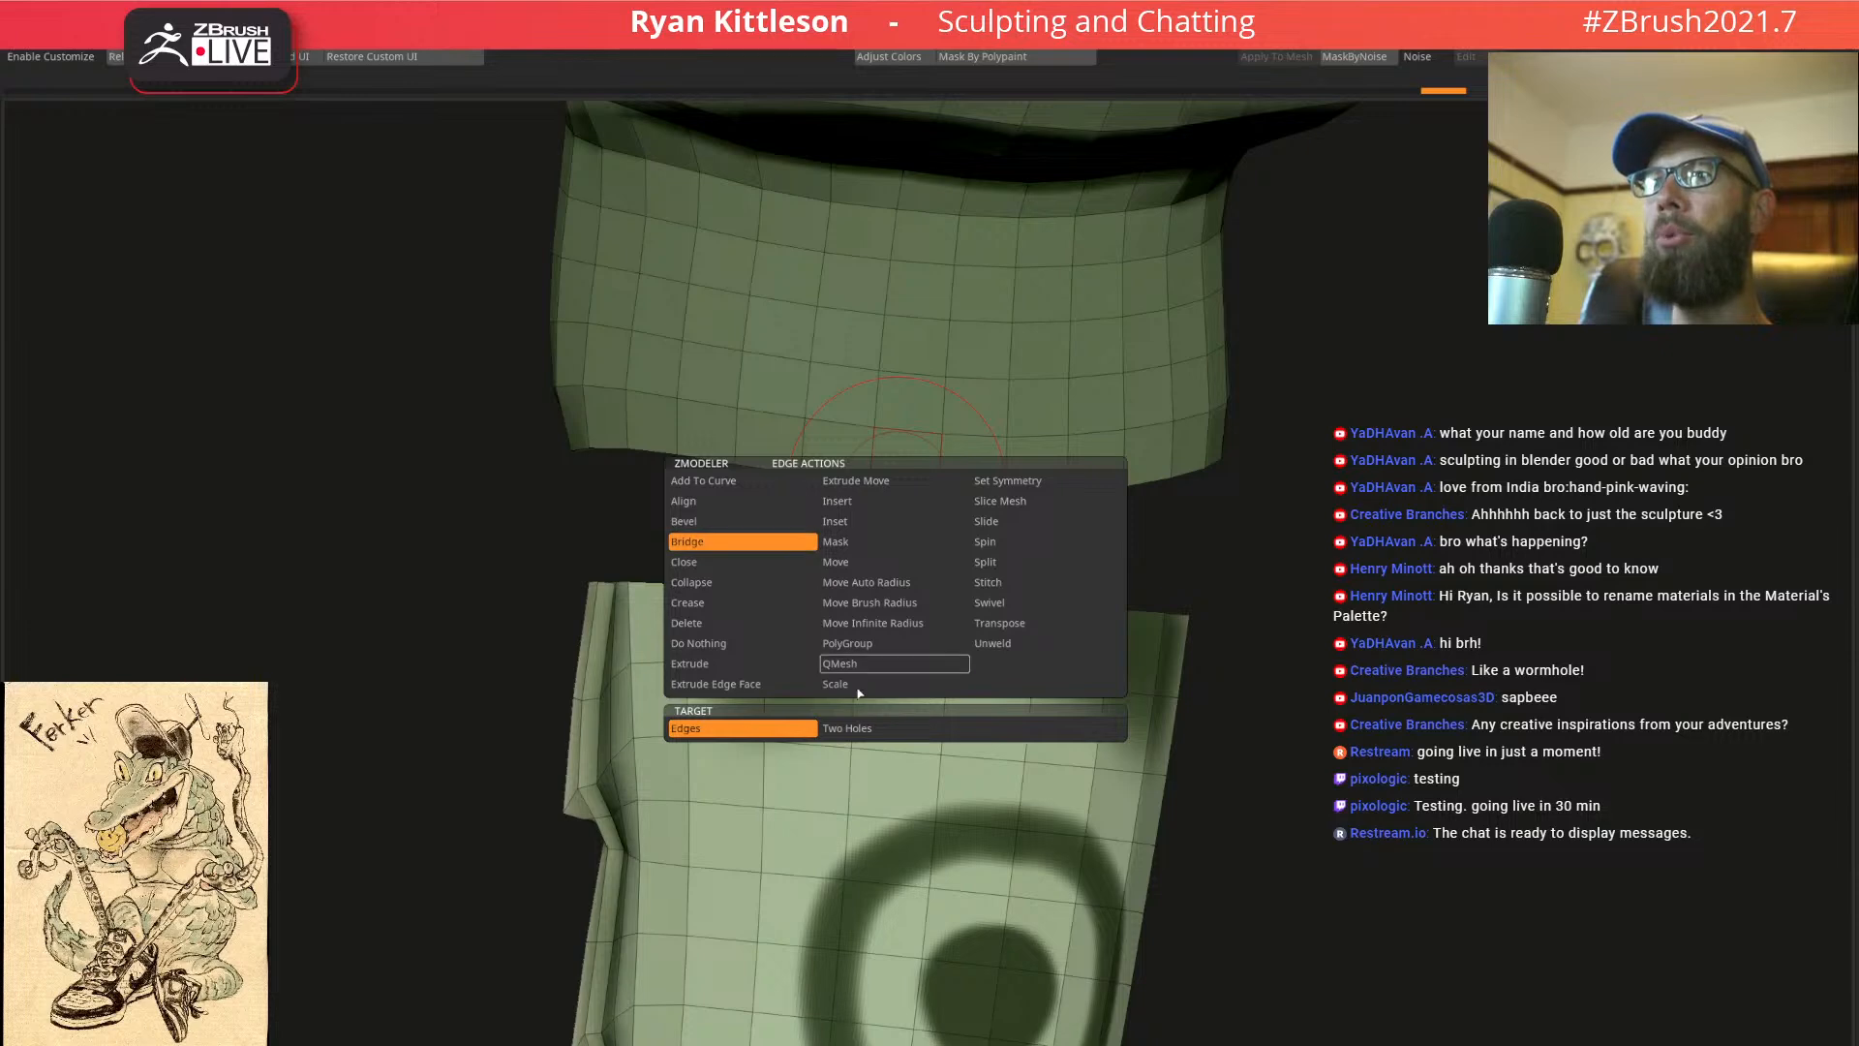
{"action": "left_click", "coordinate": [920, 728]}
{"action": "left_click", "coordinate": [903, 485]}
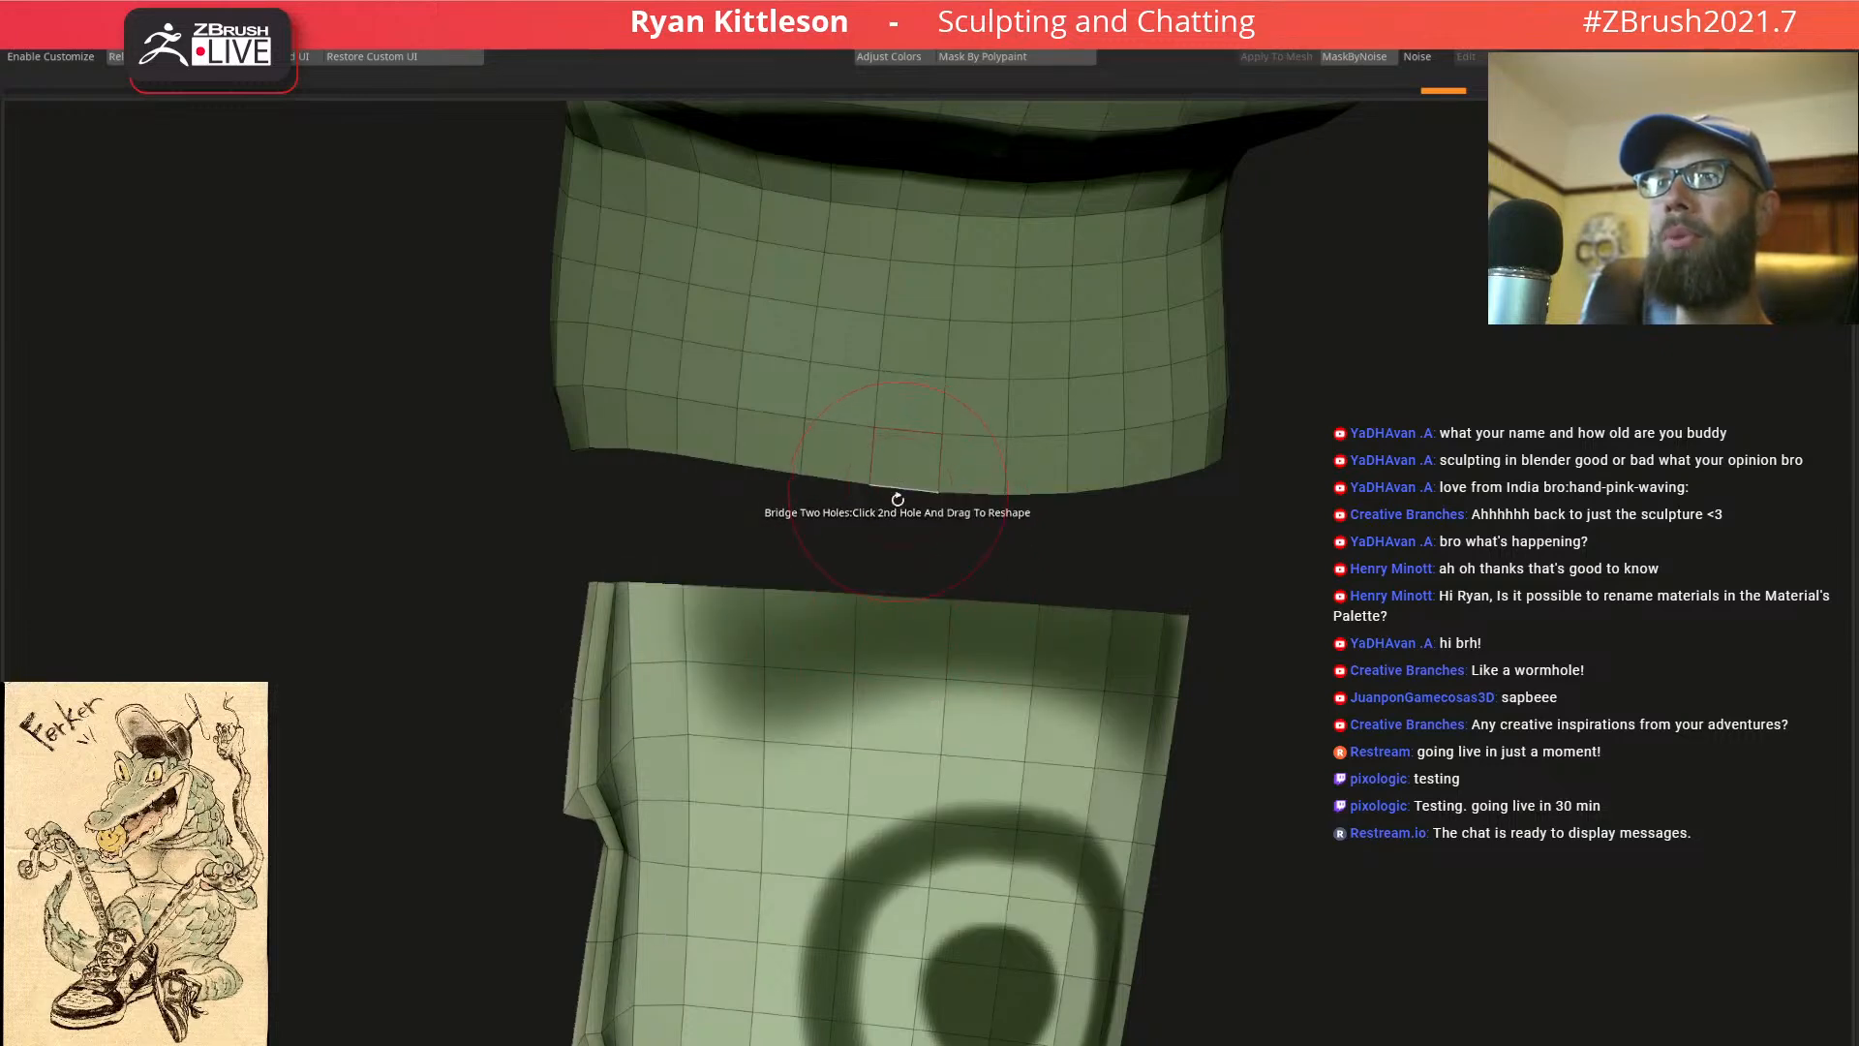
{"action": "left_click", "coordinate": [910, 605]}
Go through the ZModeler edge actions available for the edges of the new bridge between neck and body
{"action": "mouse_move", "coordinate": [912, 639]}
{"action": "right_mouse_down"}
{"action": "mouse_move", "coordinate": [929, 590]}
{"action": "mouse_move", "coordinate": [1036, 582]}
{"action": "mouse_move", "coordinate": [917, 510]}
{"action": "mouse_move", "coordinate": [950, 508]}
{"action": "mouse_move", "coordinate": [666, 571]}
{"action": "mouse_move", "coordinate": [647, 543]}
{"action": "mouse_move", "coordinate": [897, 514]}
{"action": "mouse_move", "coordinate": [963, 569]}
{"action": "mouse_move", "coordinate": [1076, 565]}
{"action": "right_mouse_up"}
{"action": "key", "text": "space"}
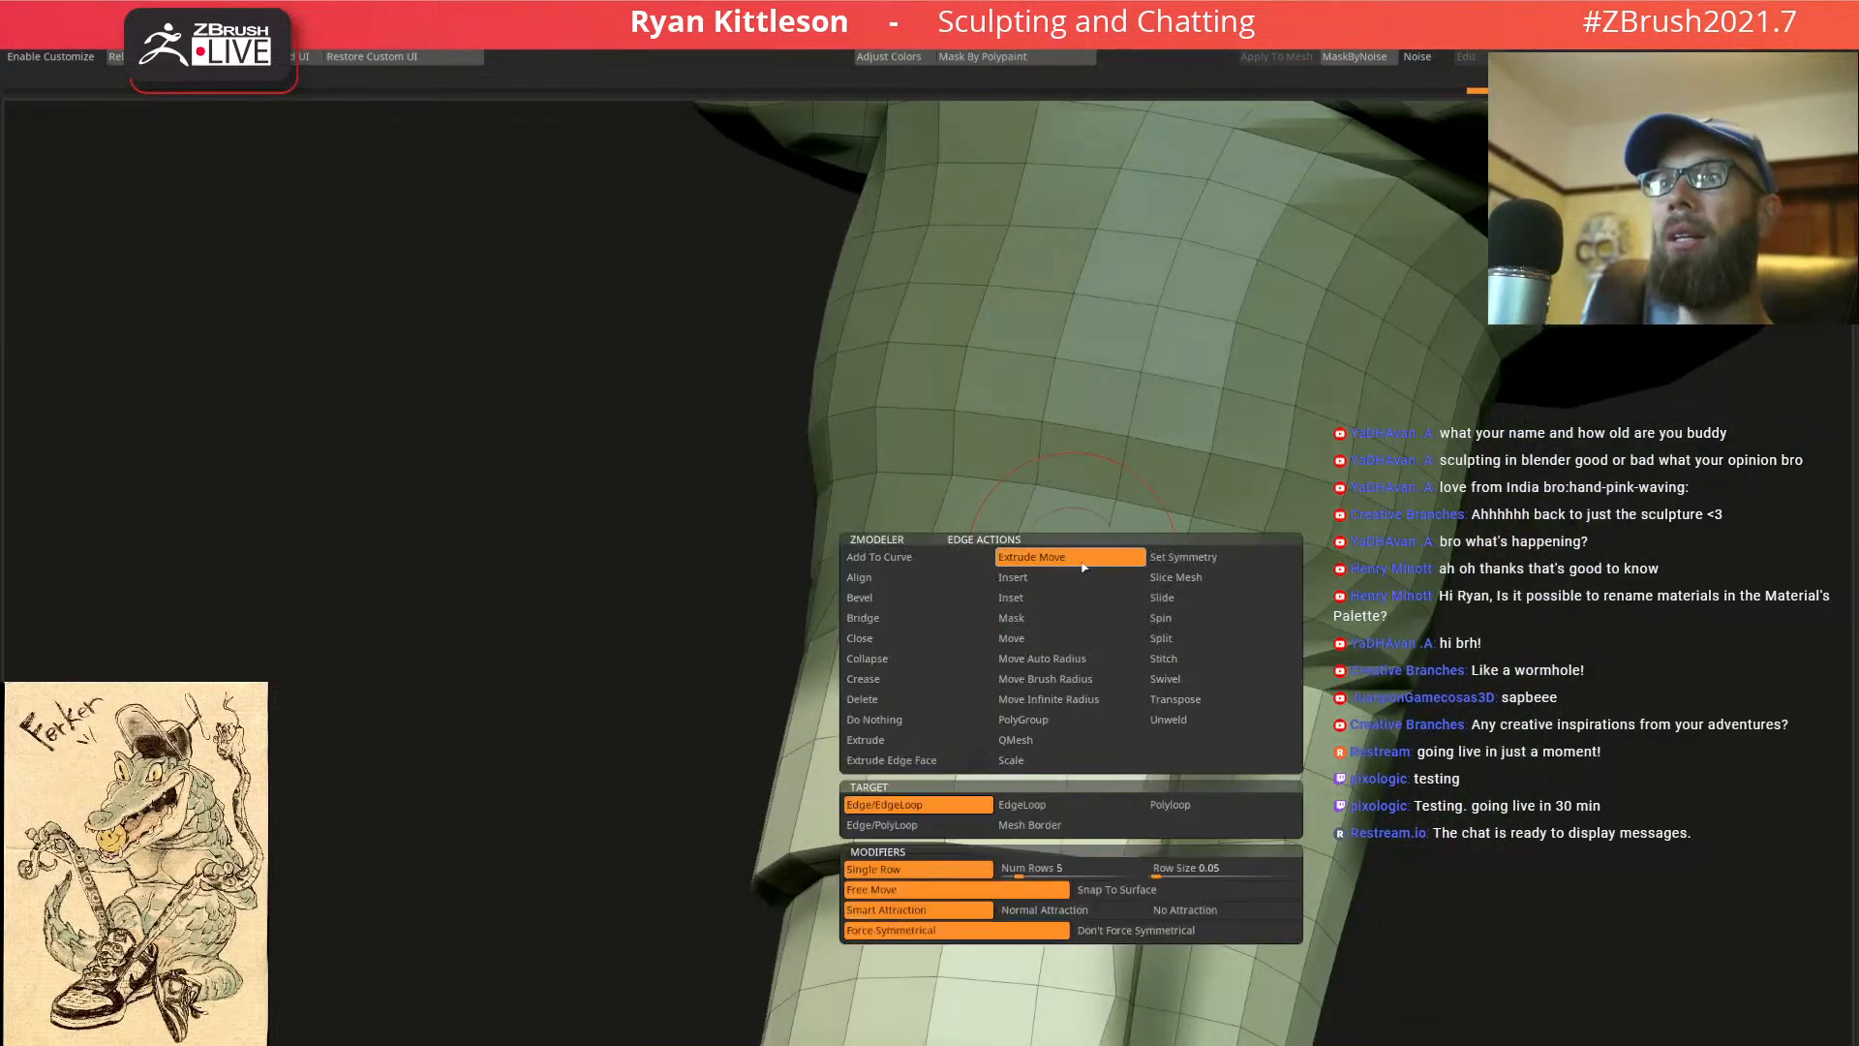
{"action": "left_click", "coordinate": [927, 561]}
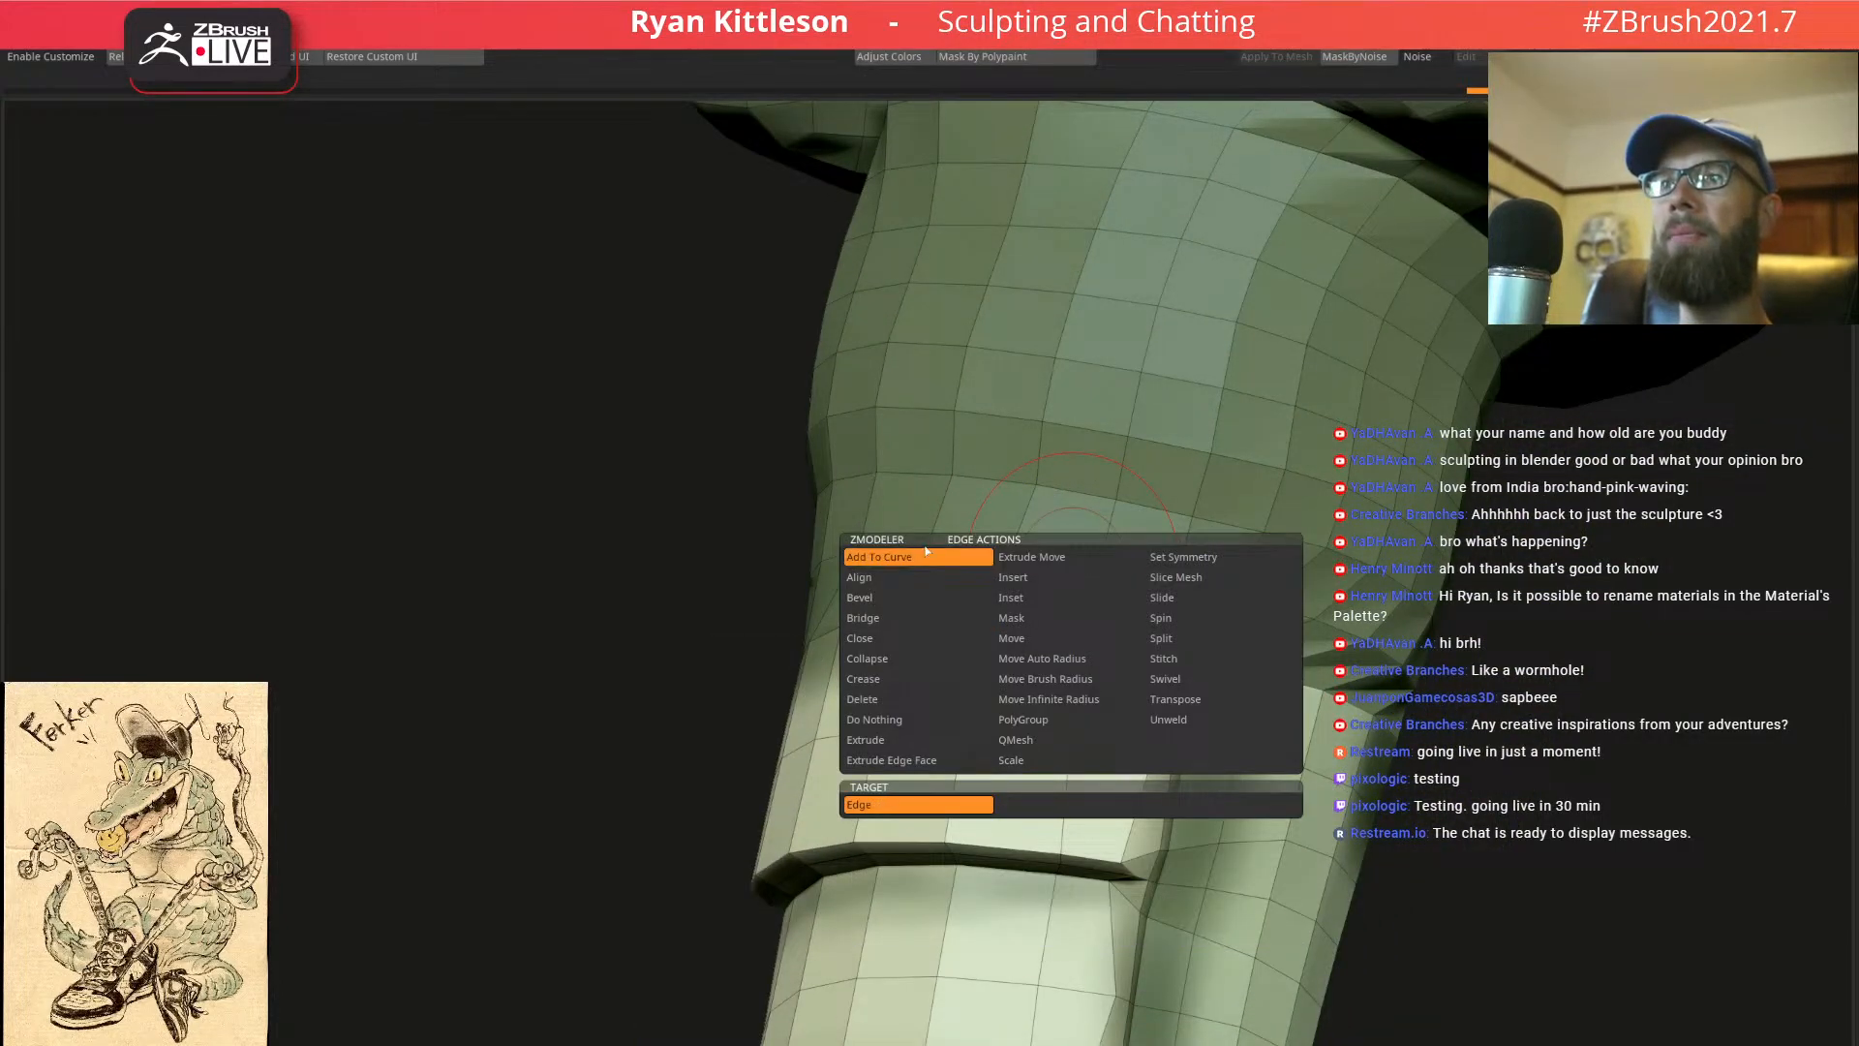
{"action": "left_click_drag", "start_coordinate": [661, 608], "coordinate": [731, 598]}
{"action": "right_click_drag", "start_coordinate": [919, 565], "coordinate": [841, 581]}
{"action": "key", "text": "space"}
{"action": "left_click", "coordinate": [843, 579]}
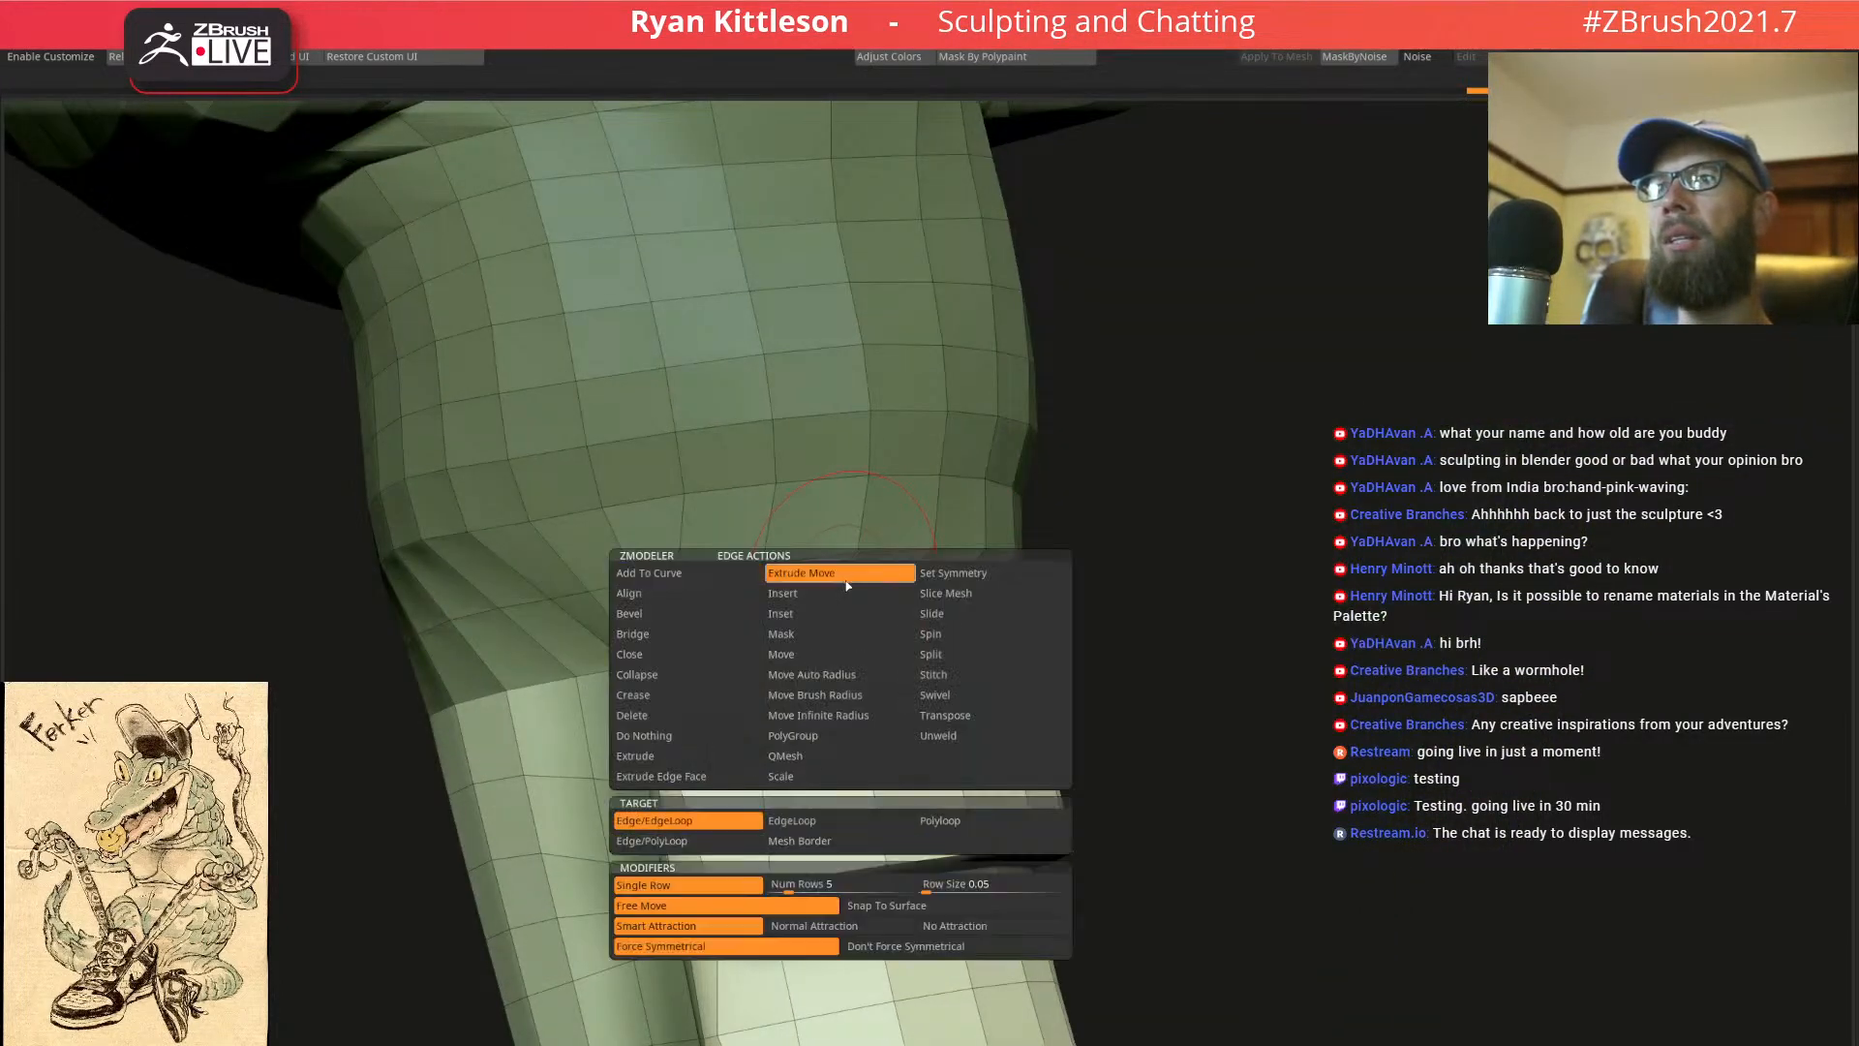
{"action": "key", "text": "space"}
{"action": "left_click", "coordinate": [879, 524]}
{"action": "key", "text": "space"}
Smooth the bridged seam between the snake's neck and body on all sides, and hide the wireframe
{"action": "mouse_move", "coordinate": [715, 563]}
{"action": "left_mouse_down", "text": "shift"}
{"action": "mouse_move", "coordinate": [658, 668]}
{"action": "mouse_move", "coordinate": [935, 542]}
{"action": "mouse_move", "coordinate": [843, 630]}
{"action": "mouse_move", "coordinate": [896, 464]}
{"action": "left_mouse_up", "text": "shift"}
{"action": "right_click_drag", "start_coordinate": [958, 517], "coordinate": [1065, 528]}
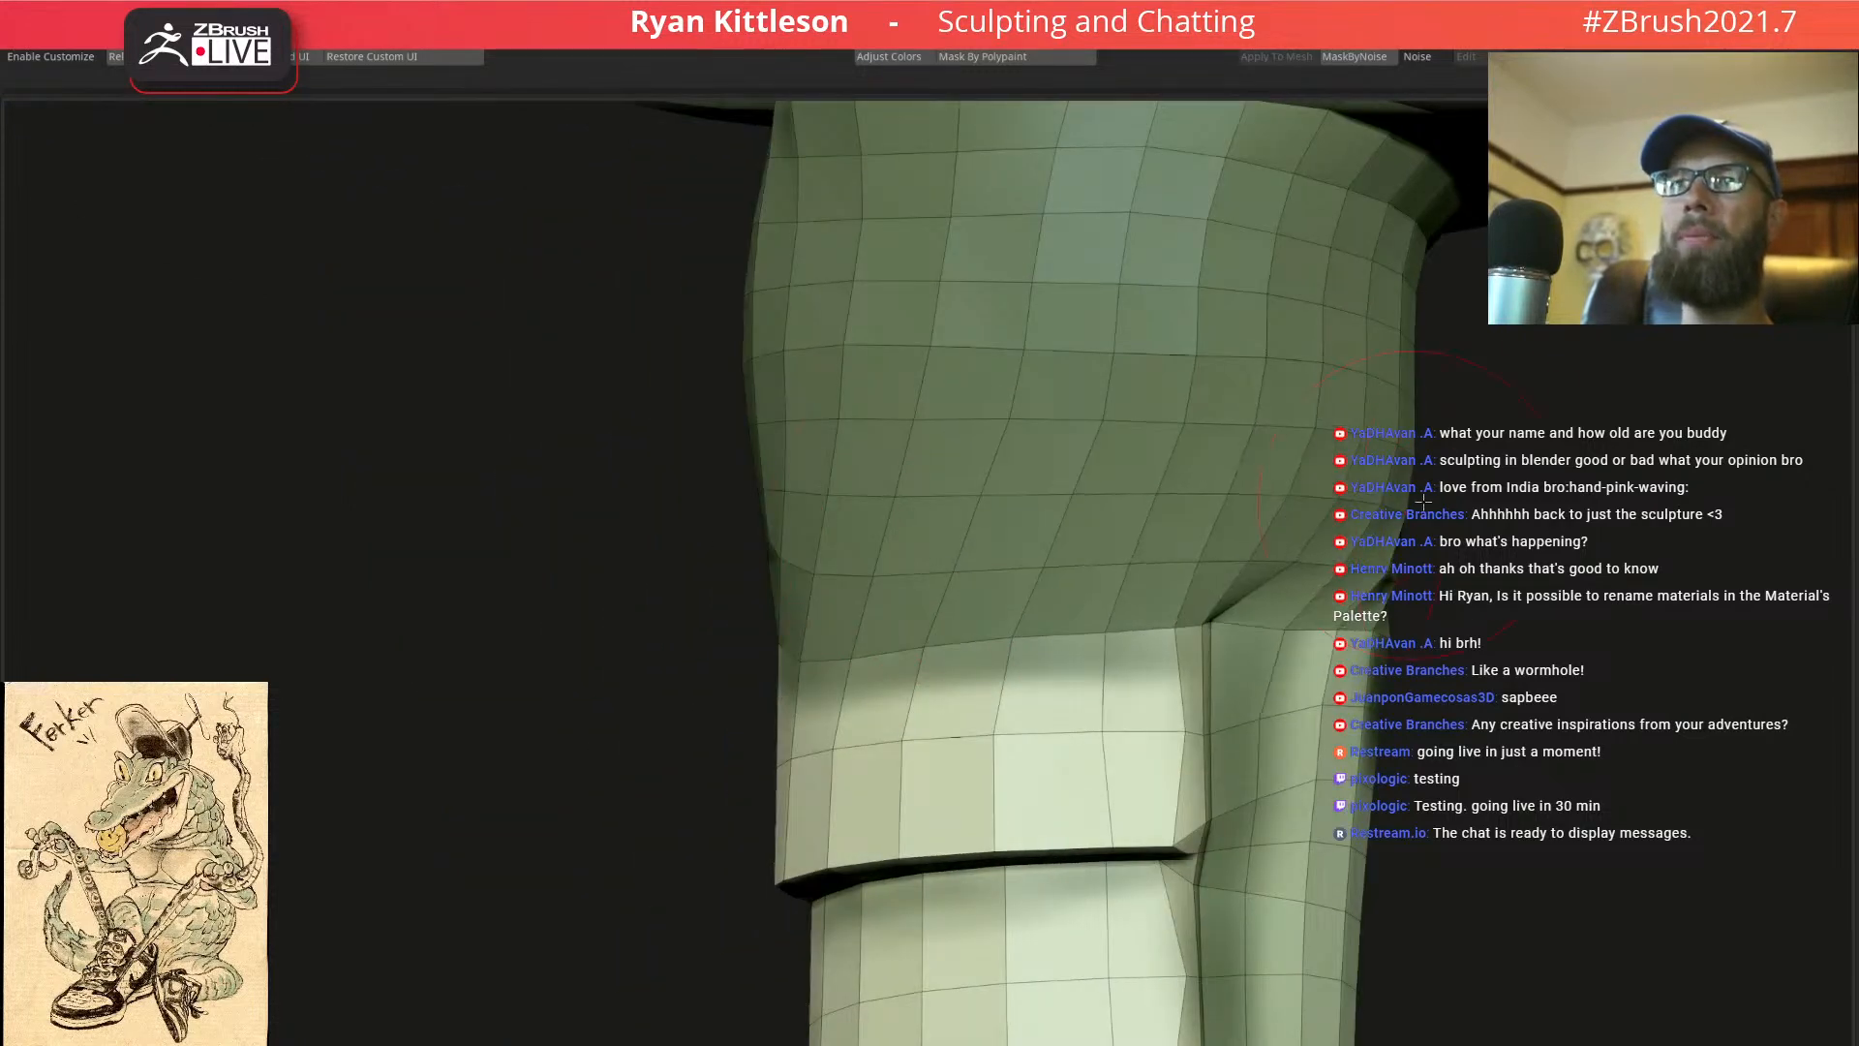
{"action": "right_click_drag", "start_coordinate": [1297, 535], "coordinate": [1340, 535]}
{"action": "right_click_drag", "start_coordinate": [1433, 632], "coordinate": [1026, 592], "text": "alt"}
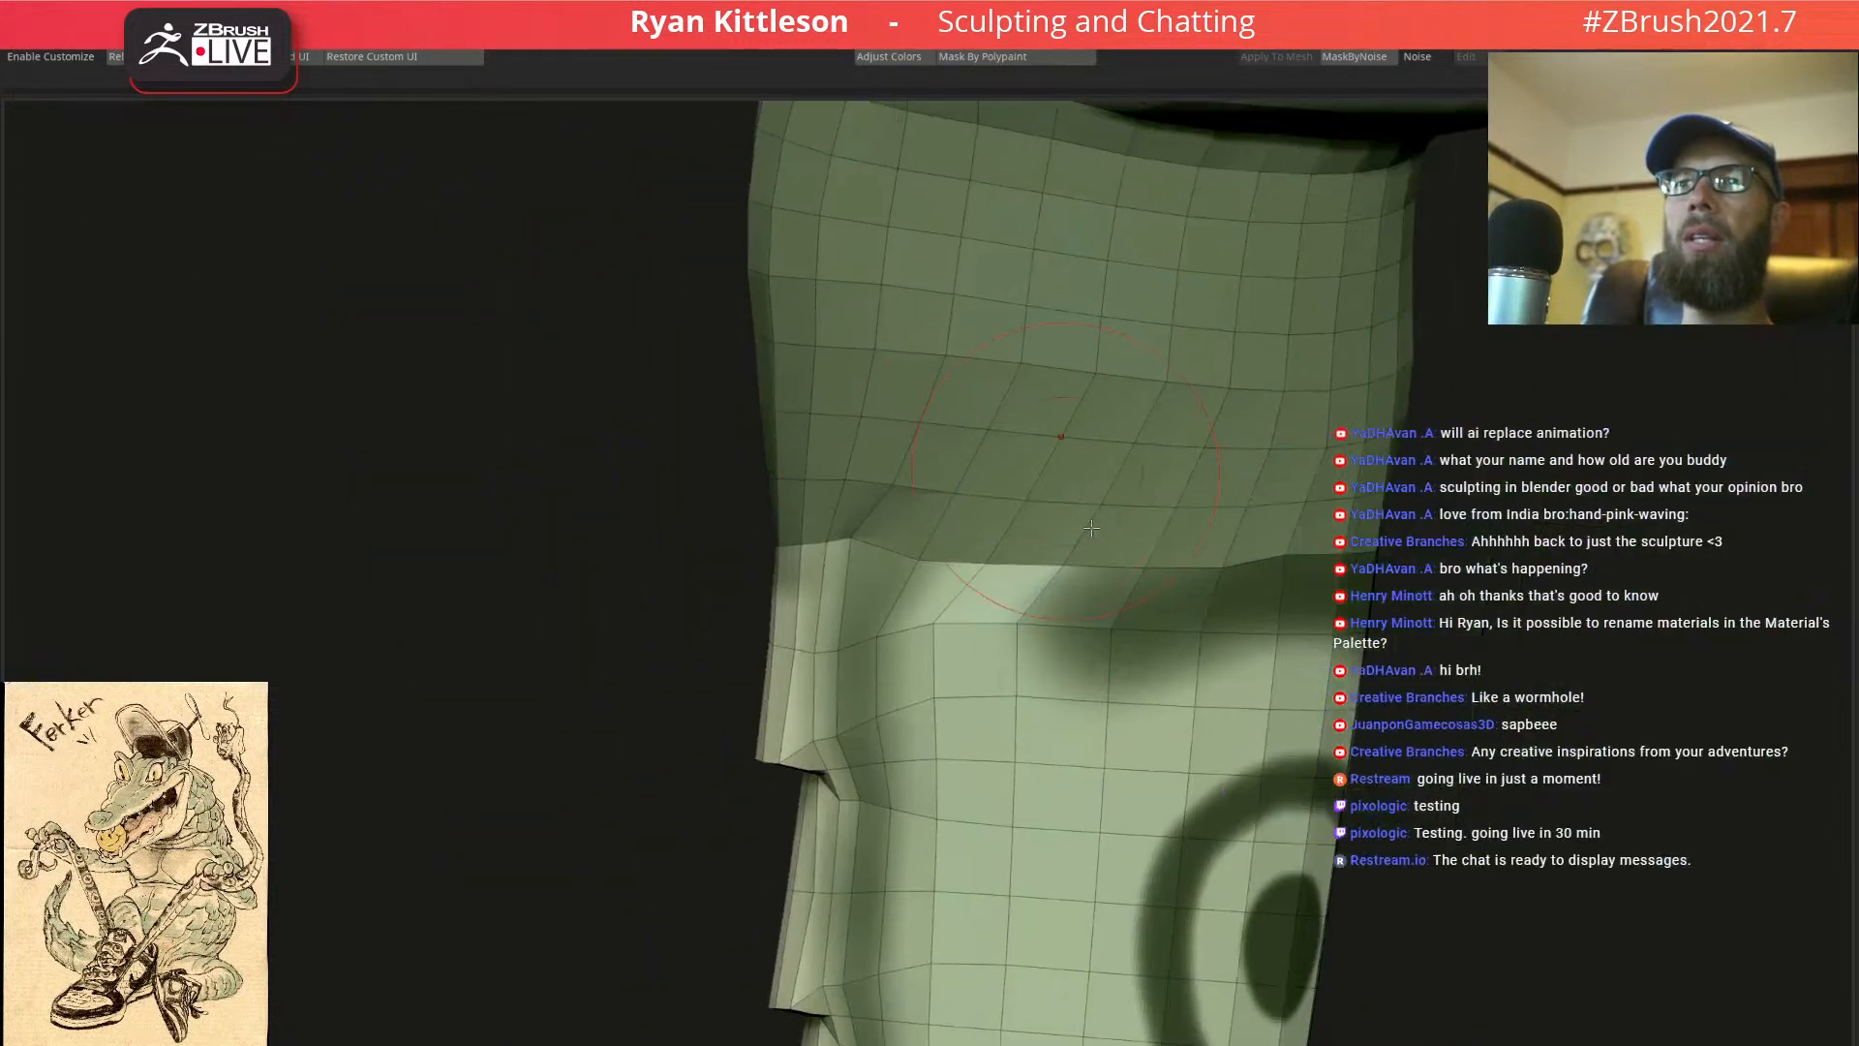
{"action": "left_click_drag", "start_coordinate": [1046, 589], "coordinate": [1245, 523], "text": "shift"}
{"action": "right_click_drag", "start_coordinate": [1249, 515], "coordinate": [1152, 523]}
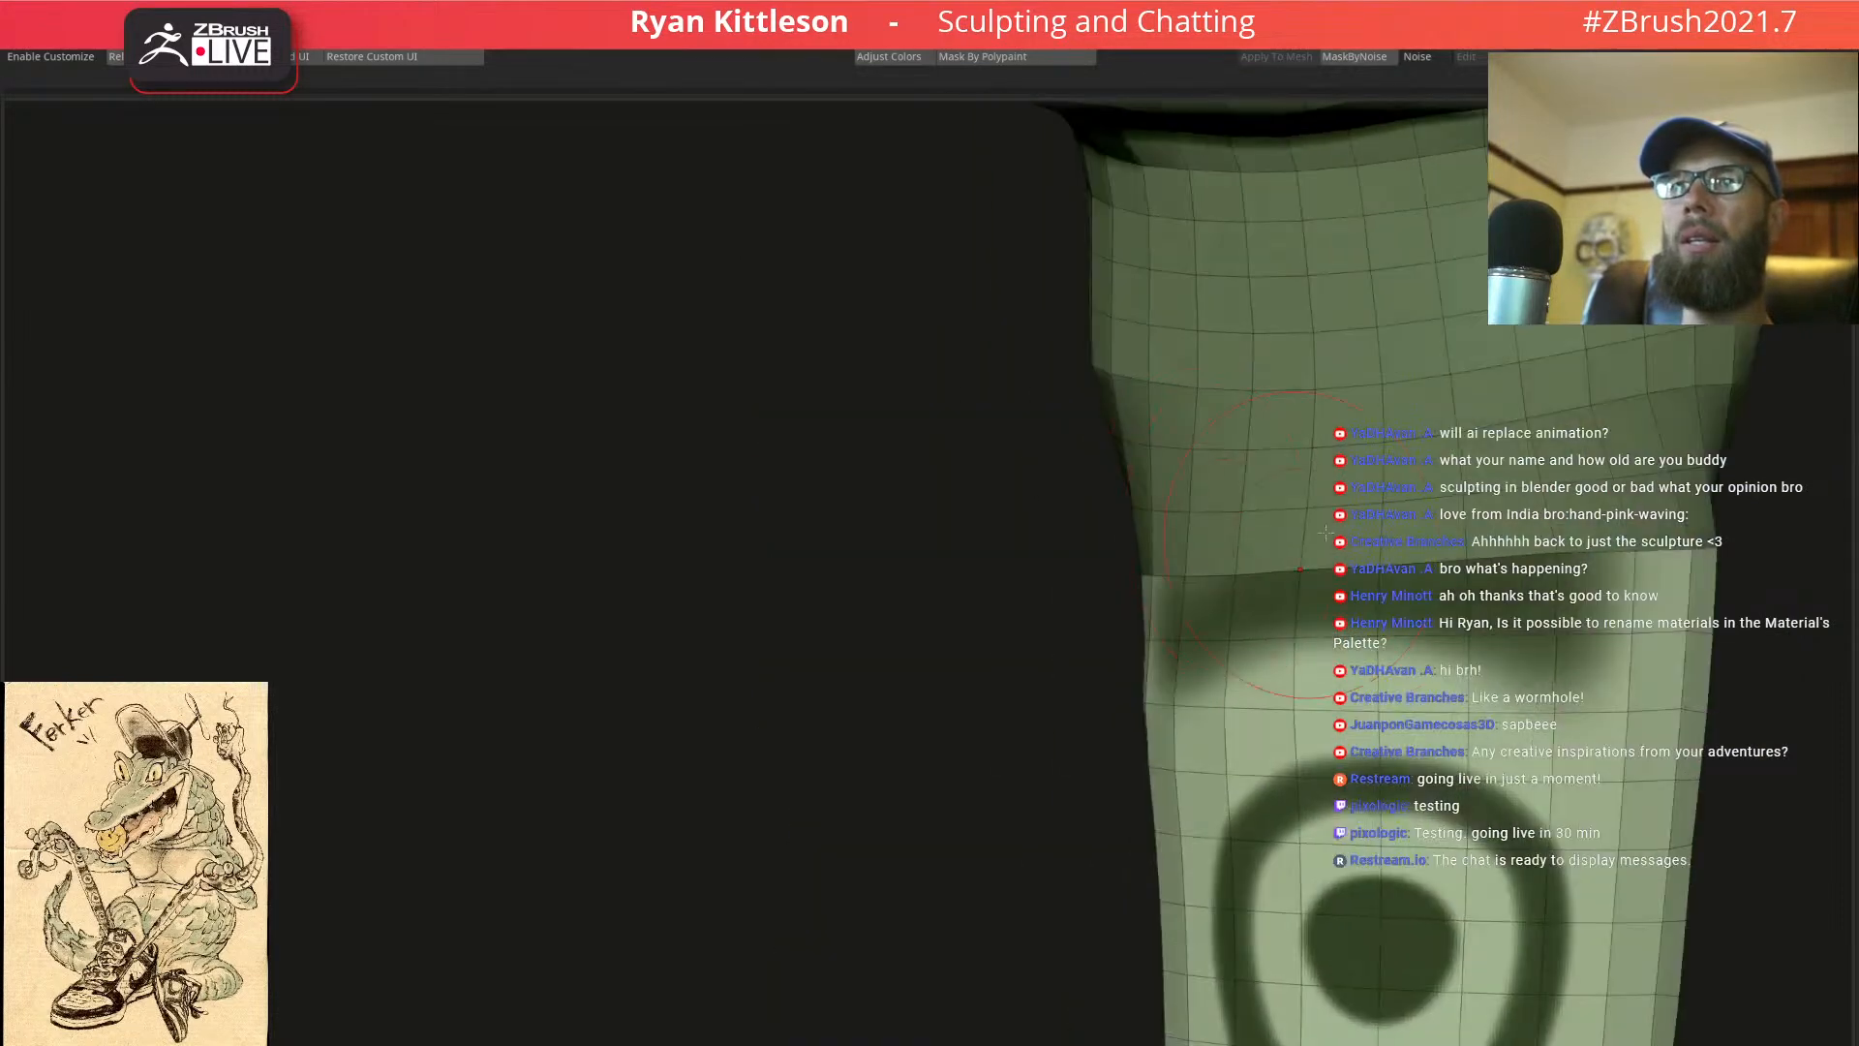
{"action": "right_click_drag", "start_coordinate": [1293, 537], "coordinate": [1027, 497], "text": "alt"}
{"action": "right_click_drag", "start_coordinate": [1167, 498], "coordinate": [1070, 503]}
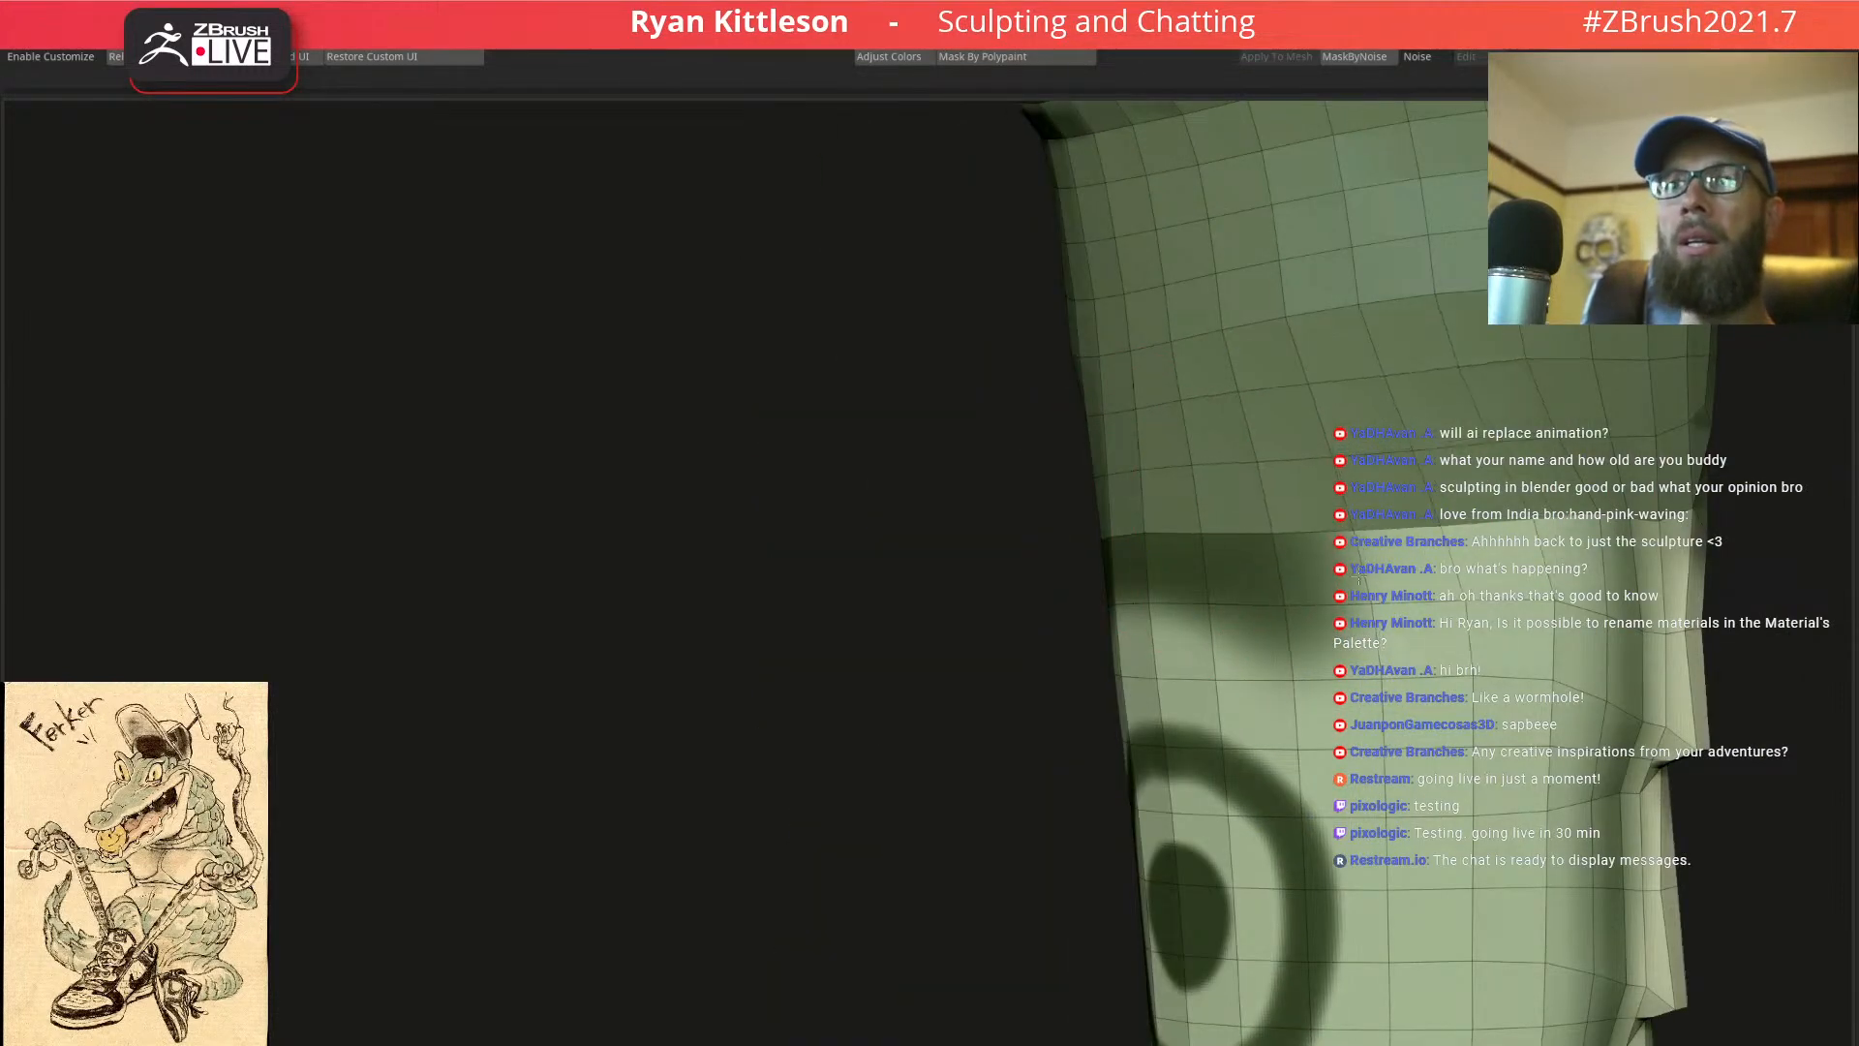
{"action": "mouse_move", "coordinate": [1295, 502]}
{"action": "right_mouse_down", "text": "alt"}
{"action": "mouse_move", "coordinate": [1069, 434]}
{"action": "mouse_move", "coordinate": [1010, 380]}
{"action": "right_mouse_up", "text": "alt"}
{"action": "right_click_drag", "start_coordinate": [1221, 484], "coordinate": [1123, 479]}
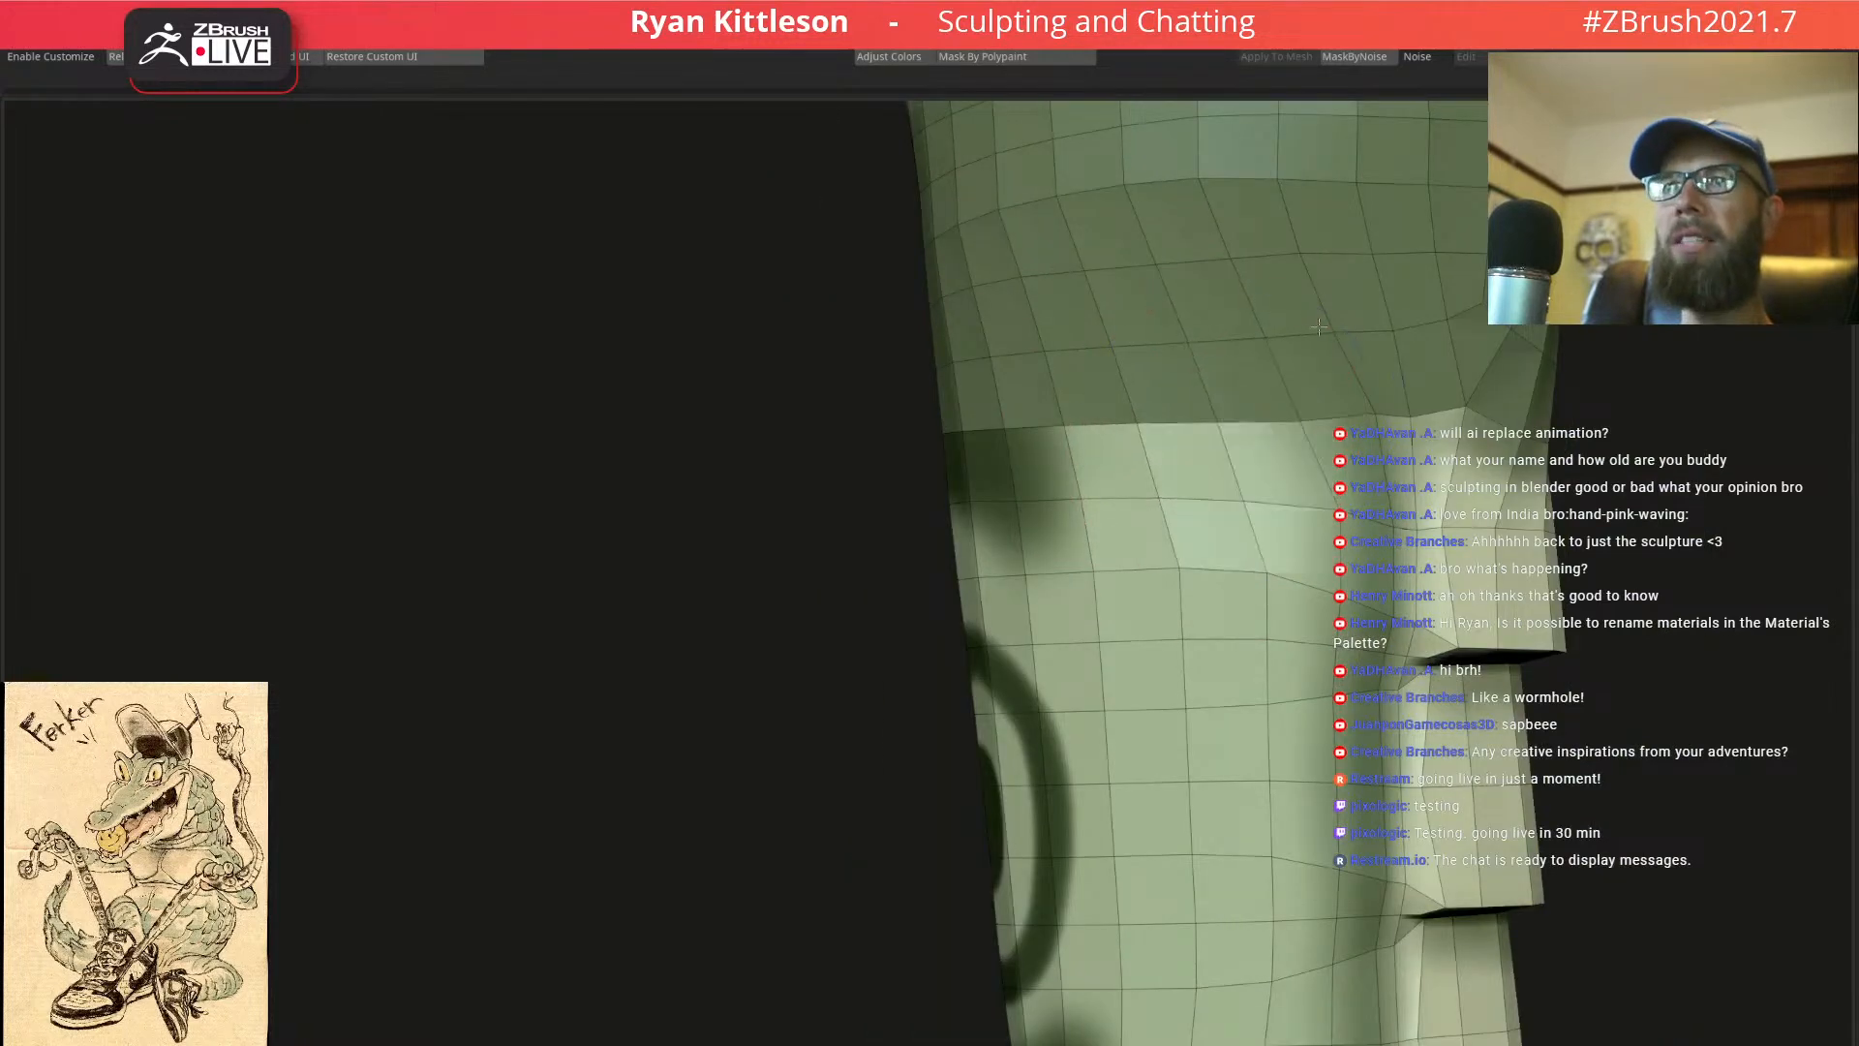
{"action": "left_click_drag", "start_coordinate": [1238, 426], "coordinate": [1200, 407]}
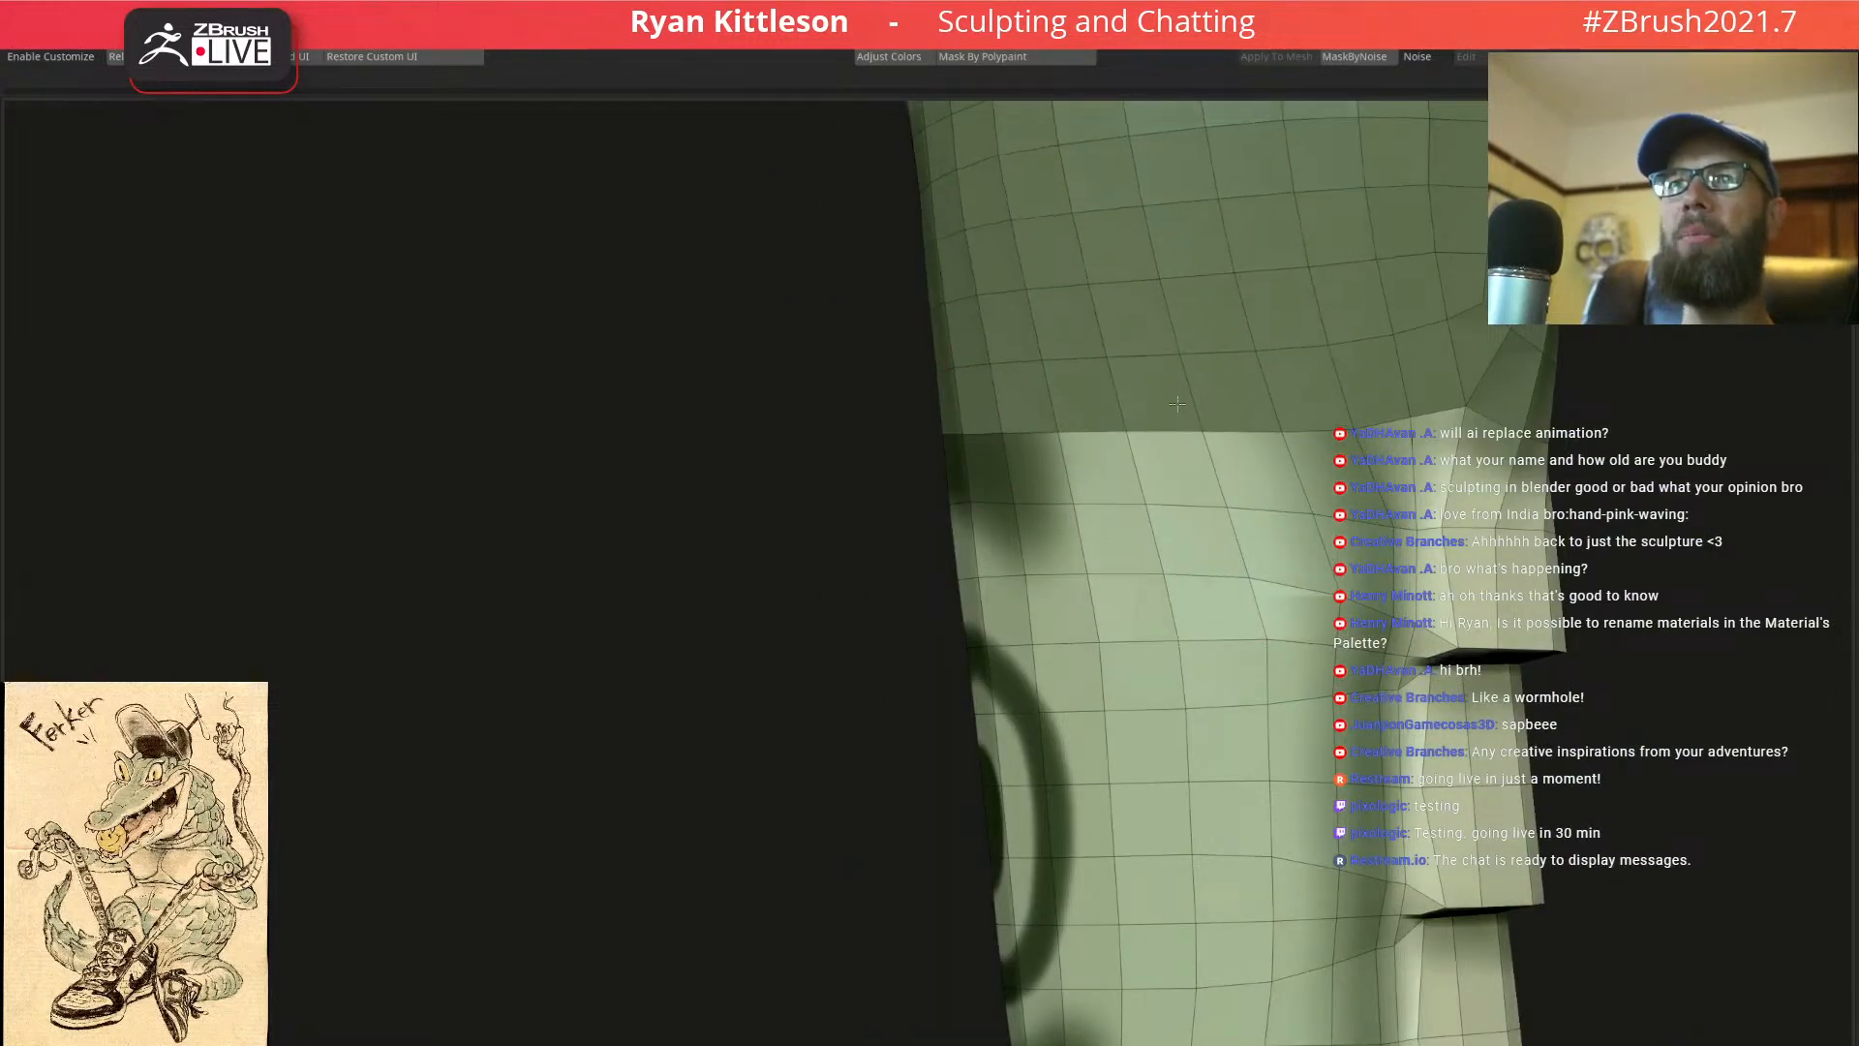
{"action": "mouse_move", "coordinate": [1186, 467]}
{"action": "right_mouse_down"}
{"action": "mouse_move", "coordinate": [1412, 356]}
{"action": "mouse_move", "coordinate": [1593, 372]}
{"action": "mouse_move", "coordinate": [1332, 366]}
{"action": "mouse_move", "coordinate": [1445, 347]}
{"action": "right_mouse_up"}
{"action": "key", "text": "shift+f"}
{"action": "right_click", "coordinate": [1445, 347]}
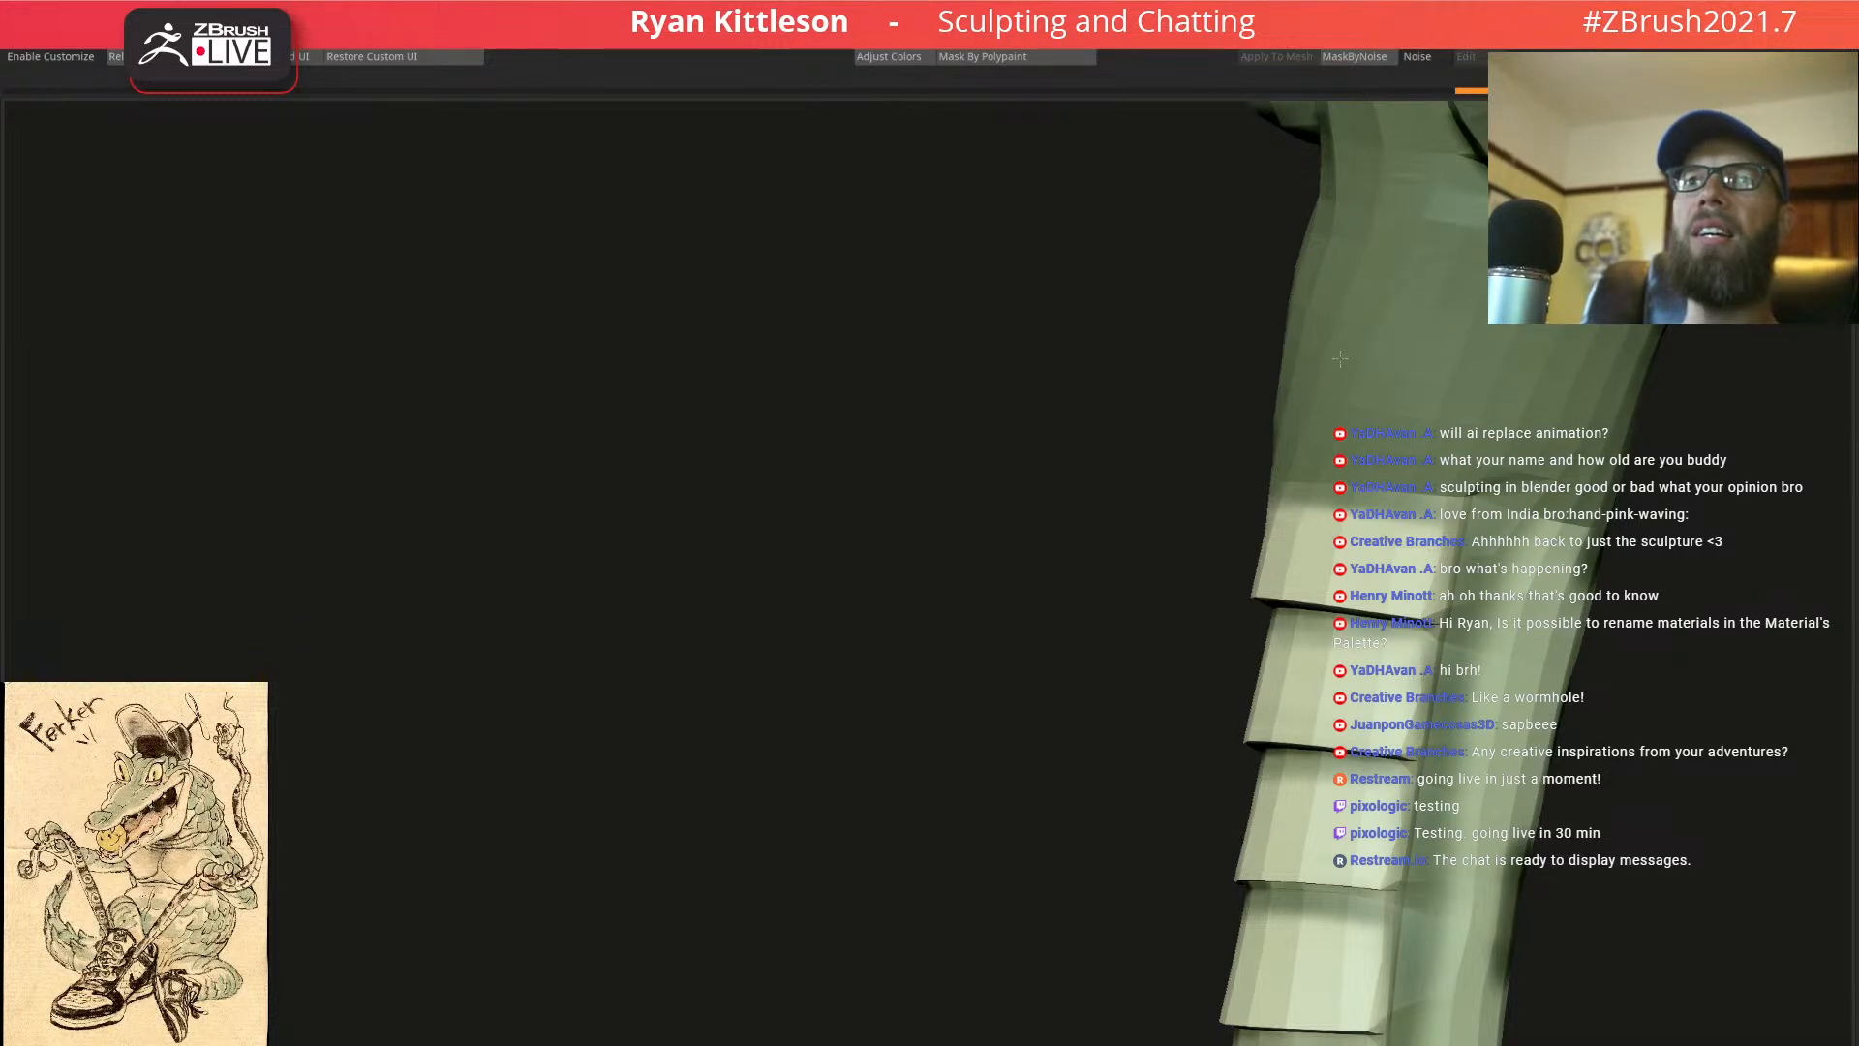
Examine the joined neck from several sides, both close up and with the whole snake in view
{"action": "right_click_drag", "start_coordinate": [1259, 282], "coordinate": [1443, 362]}
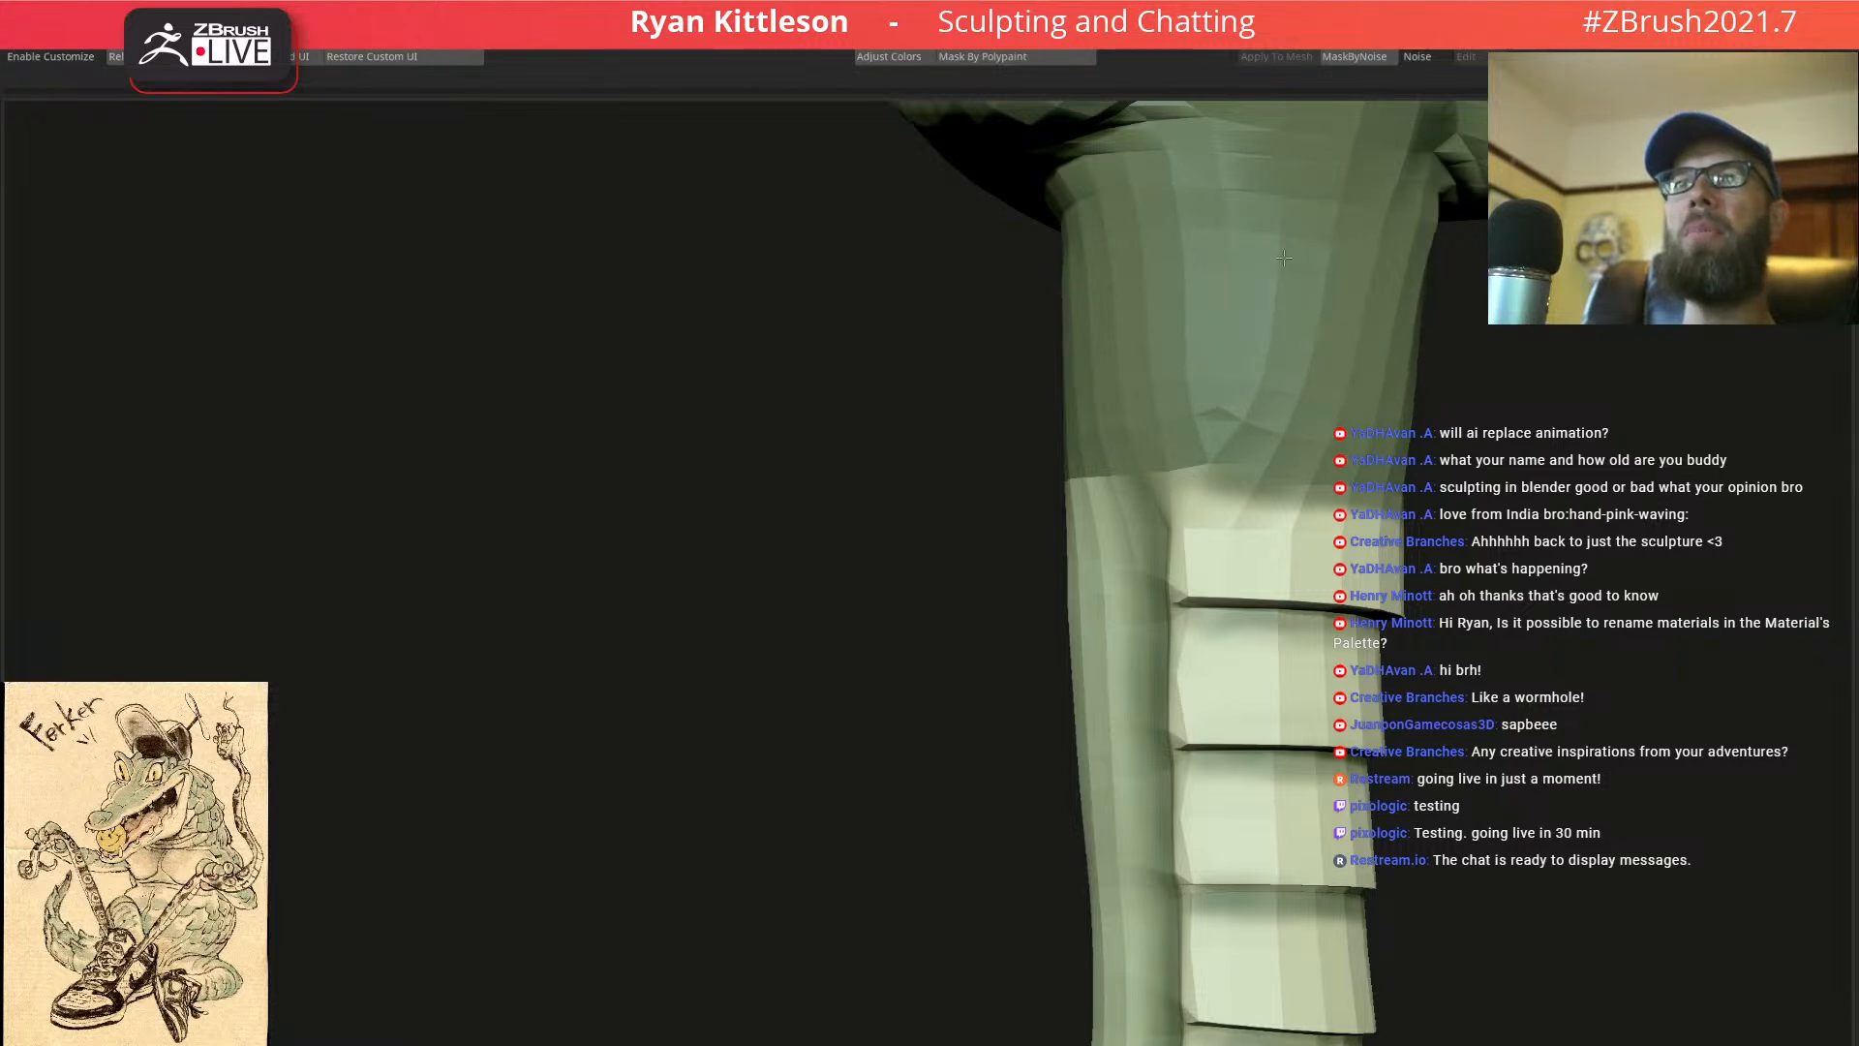
{"action": "mouse_move", "coordinate": [1219, 408]}
{"action": "right_mouse_down"}
{"action": "mouse_move", "coordinate": [1311, 403]}
{"action": "mouse_move", "coordinate": [1225, 389]}
{"action": "right_mouse_up"}
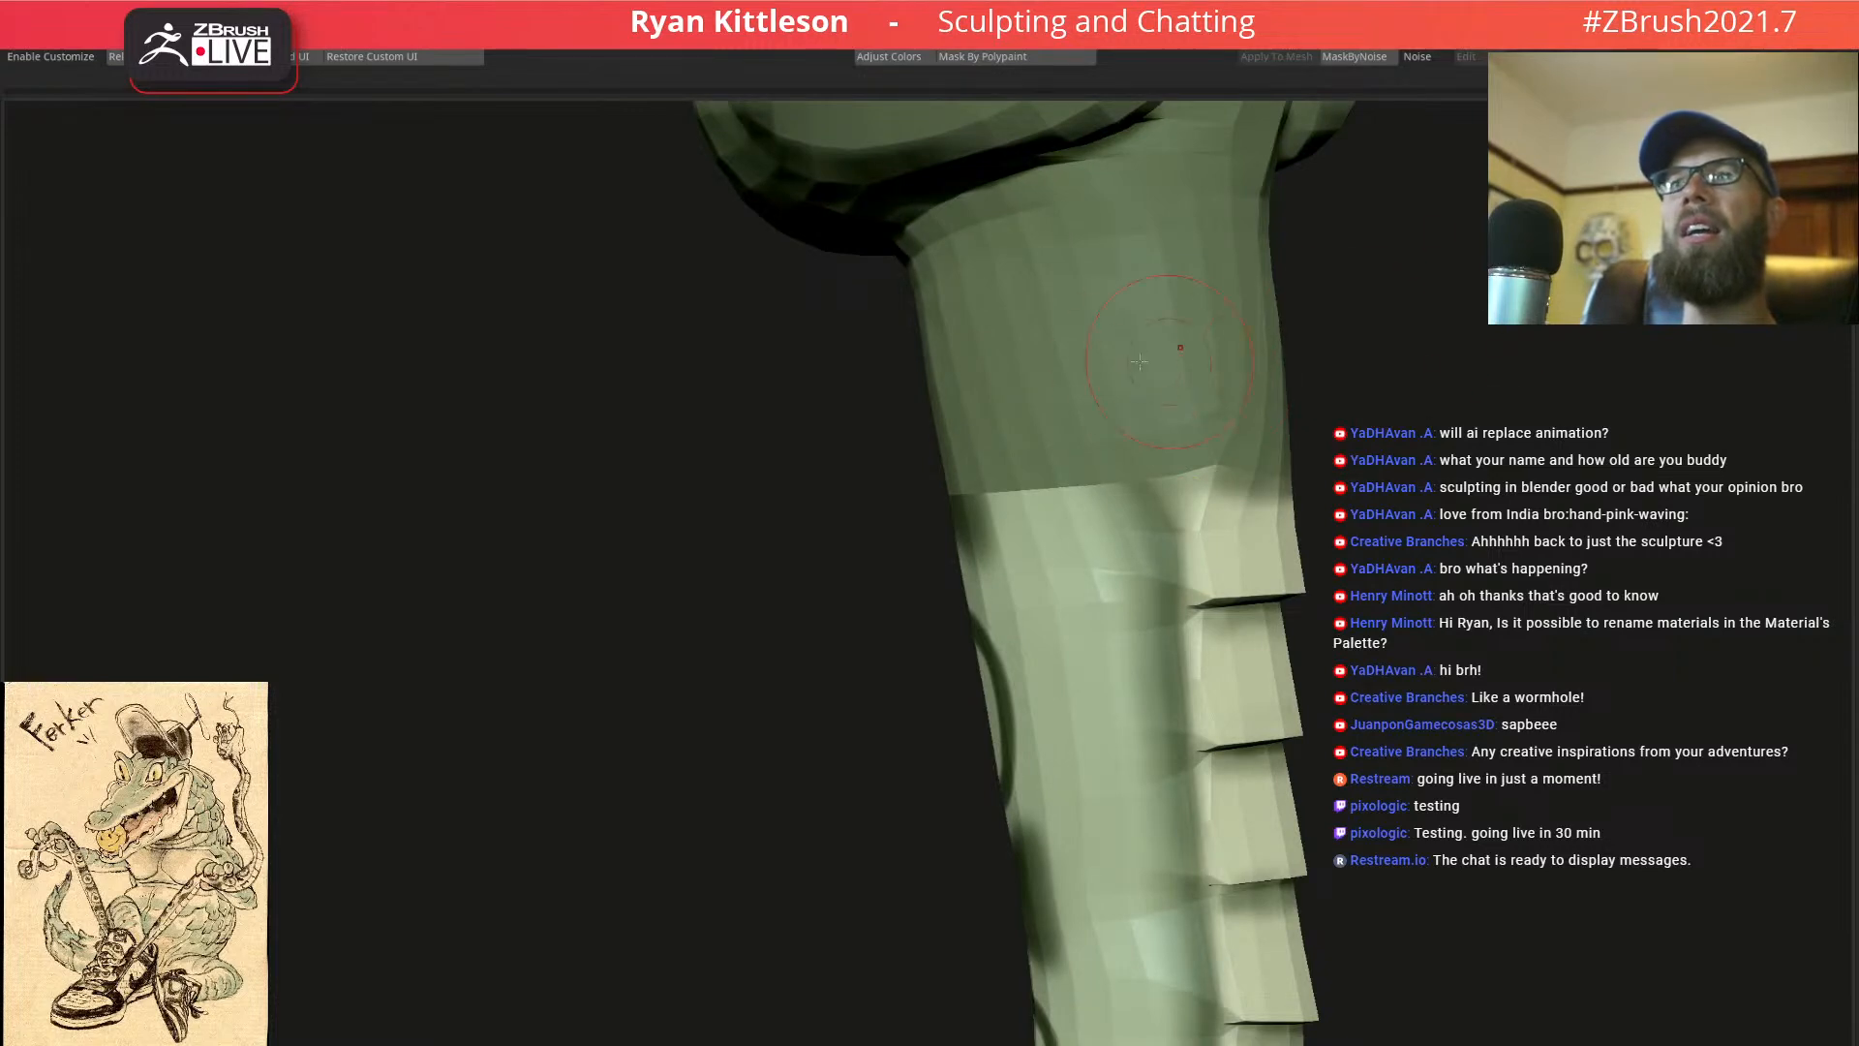
{"action": "right_click_drag", "start_coordinate": [962, 412], "coordinate": [1062, 351]}
{"action": "right_click_drag", "start_coordinate": [822, 426], "coordinate": [1066, 401]}
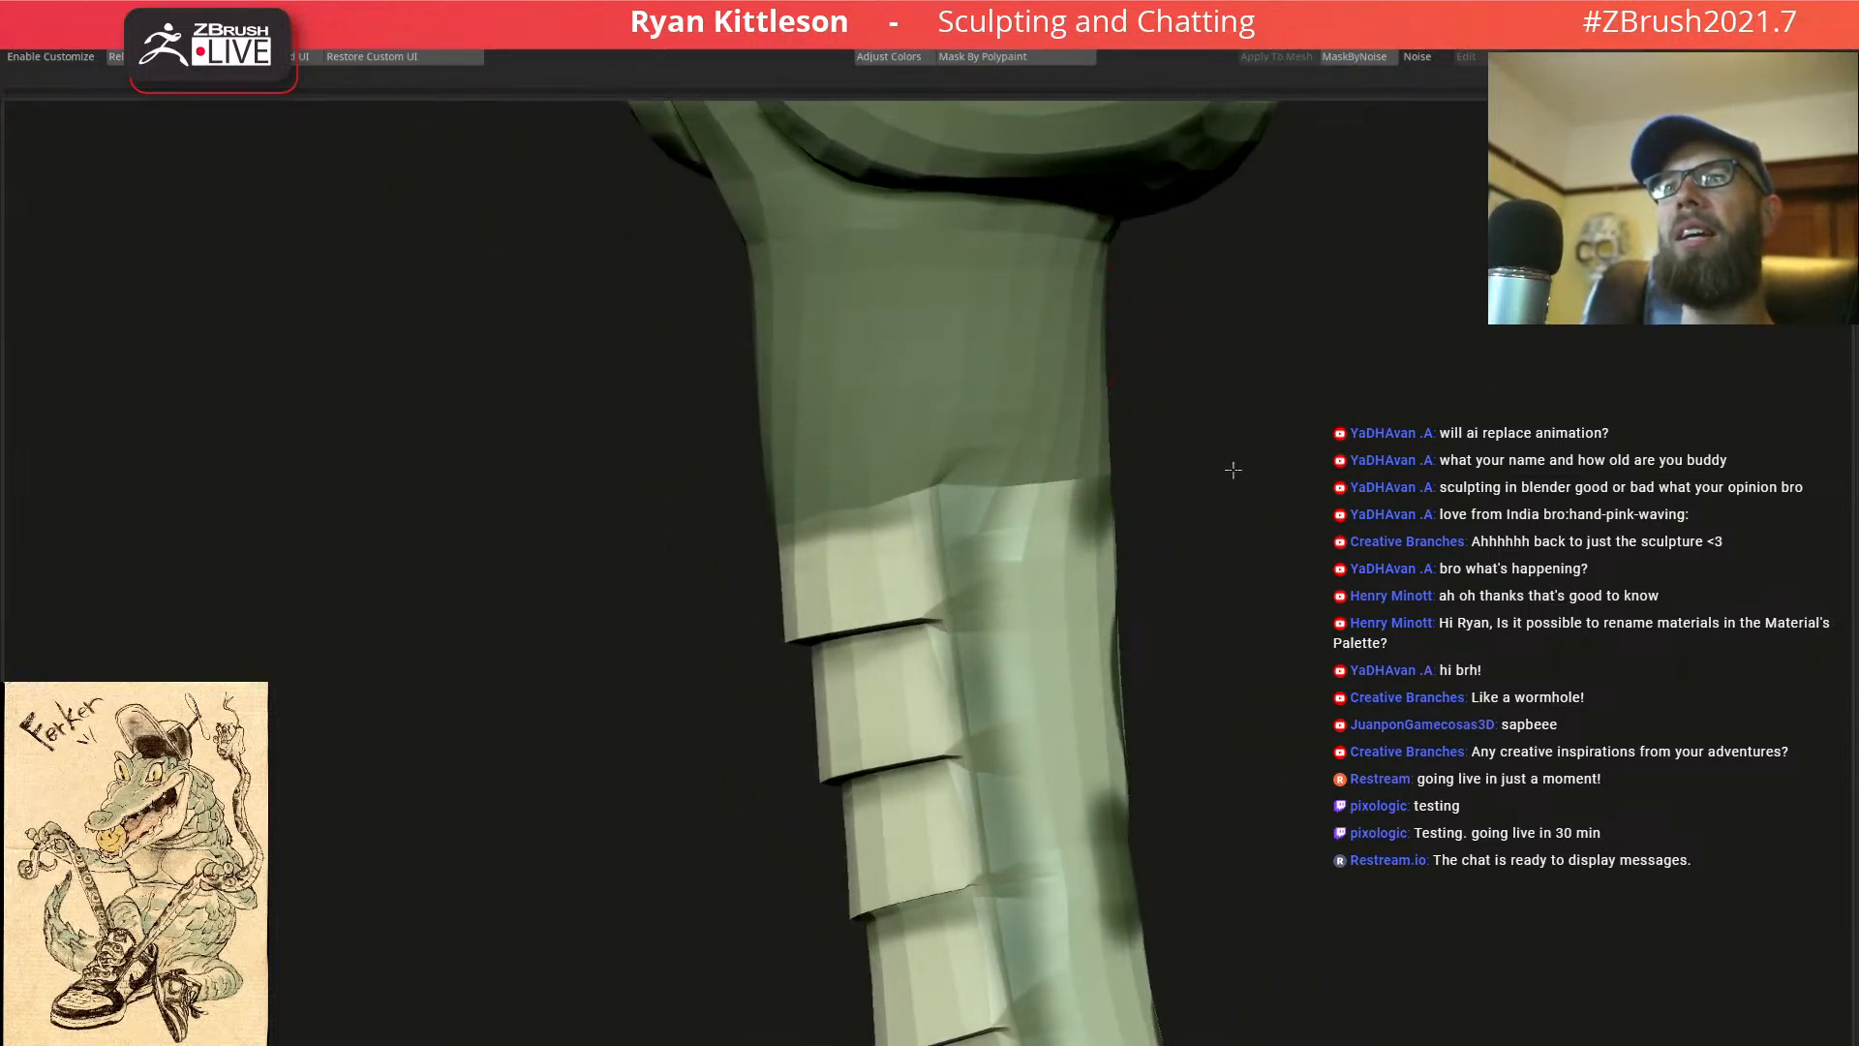
{"action": "key", "text": "f"}
{"action": "right_click_drag", "start_coordinate": [462, 343], "coordinate": [1499, 613]}
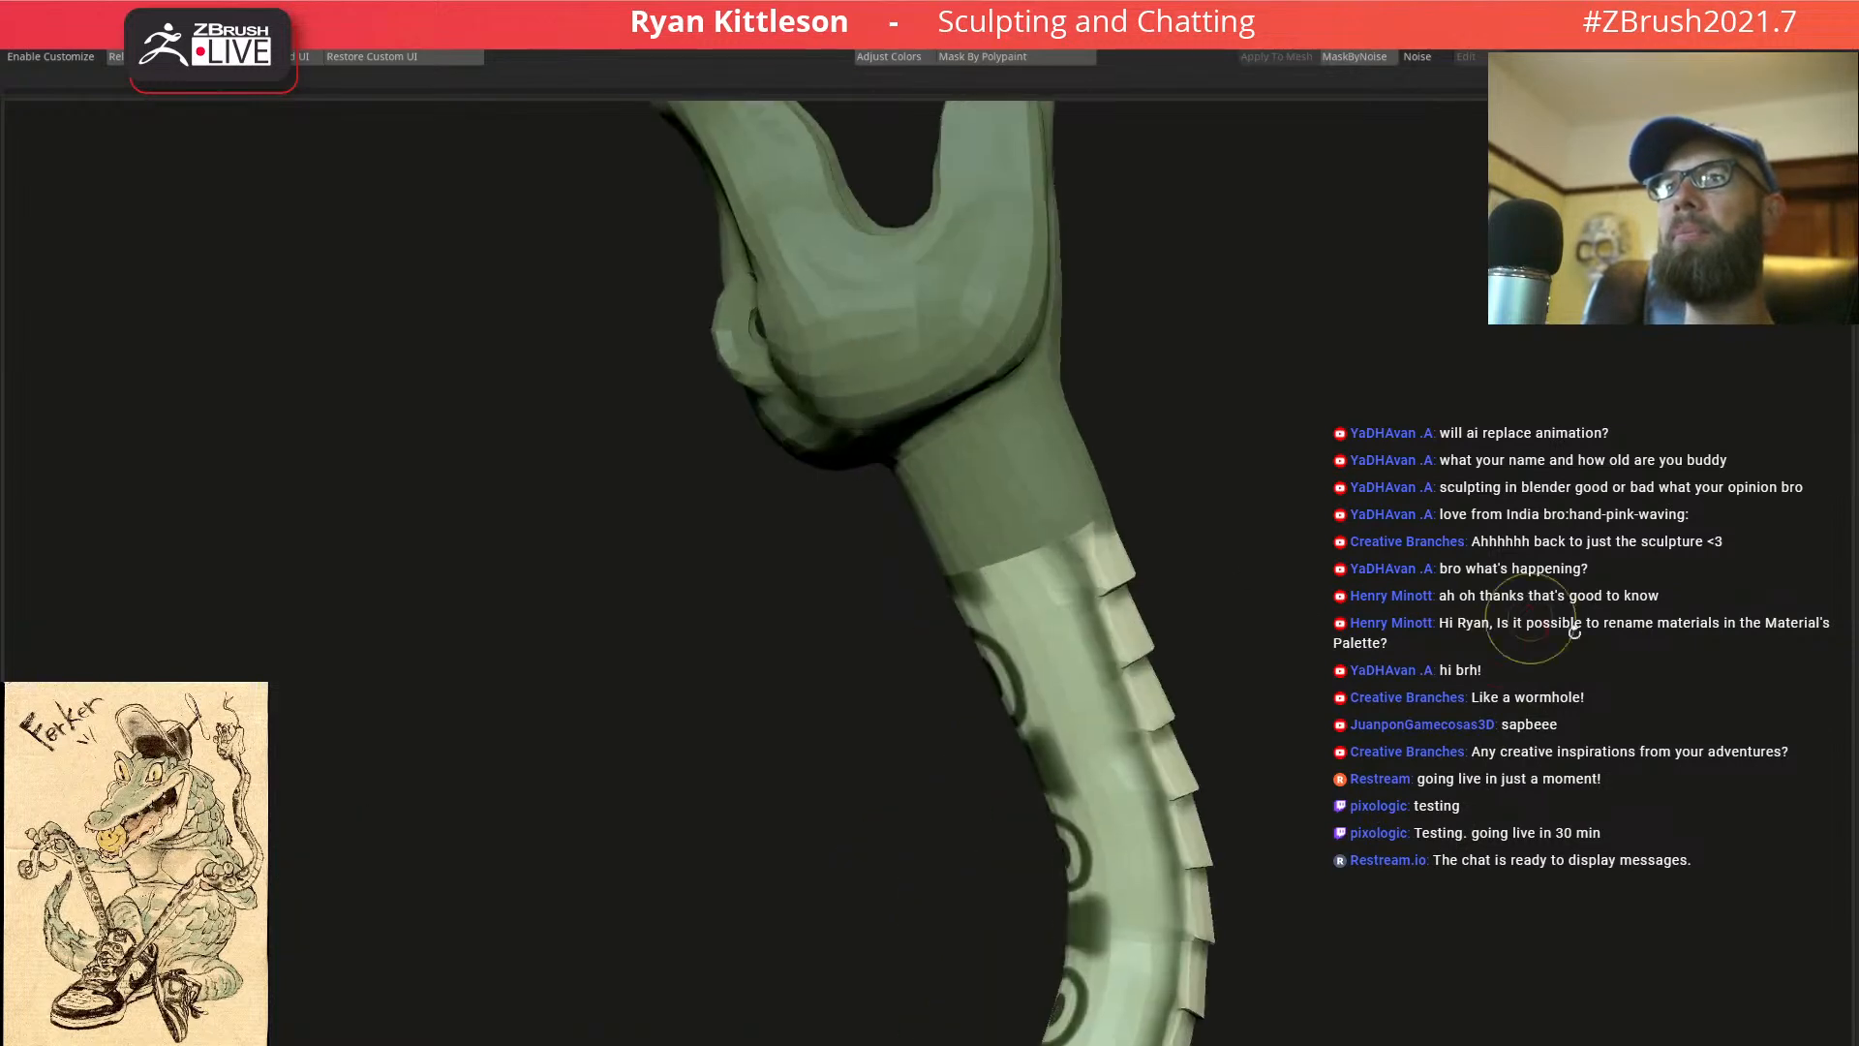
{"action": "right_click_drag", "start_coordinate": [1116, 593], "coordinate": [1247, 562], "text": "ctrl"}
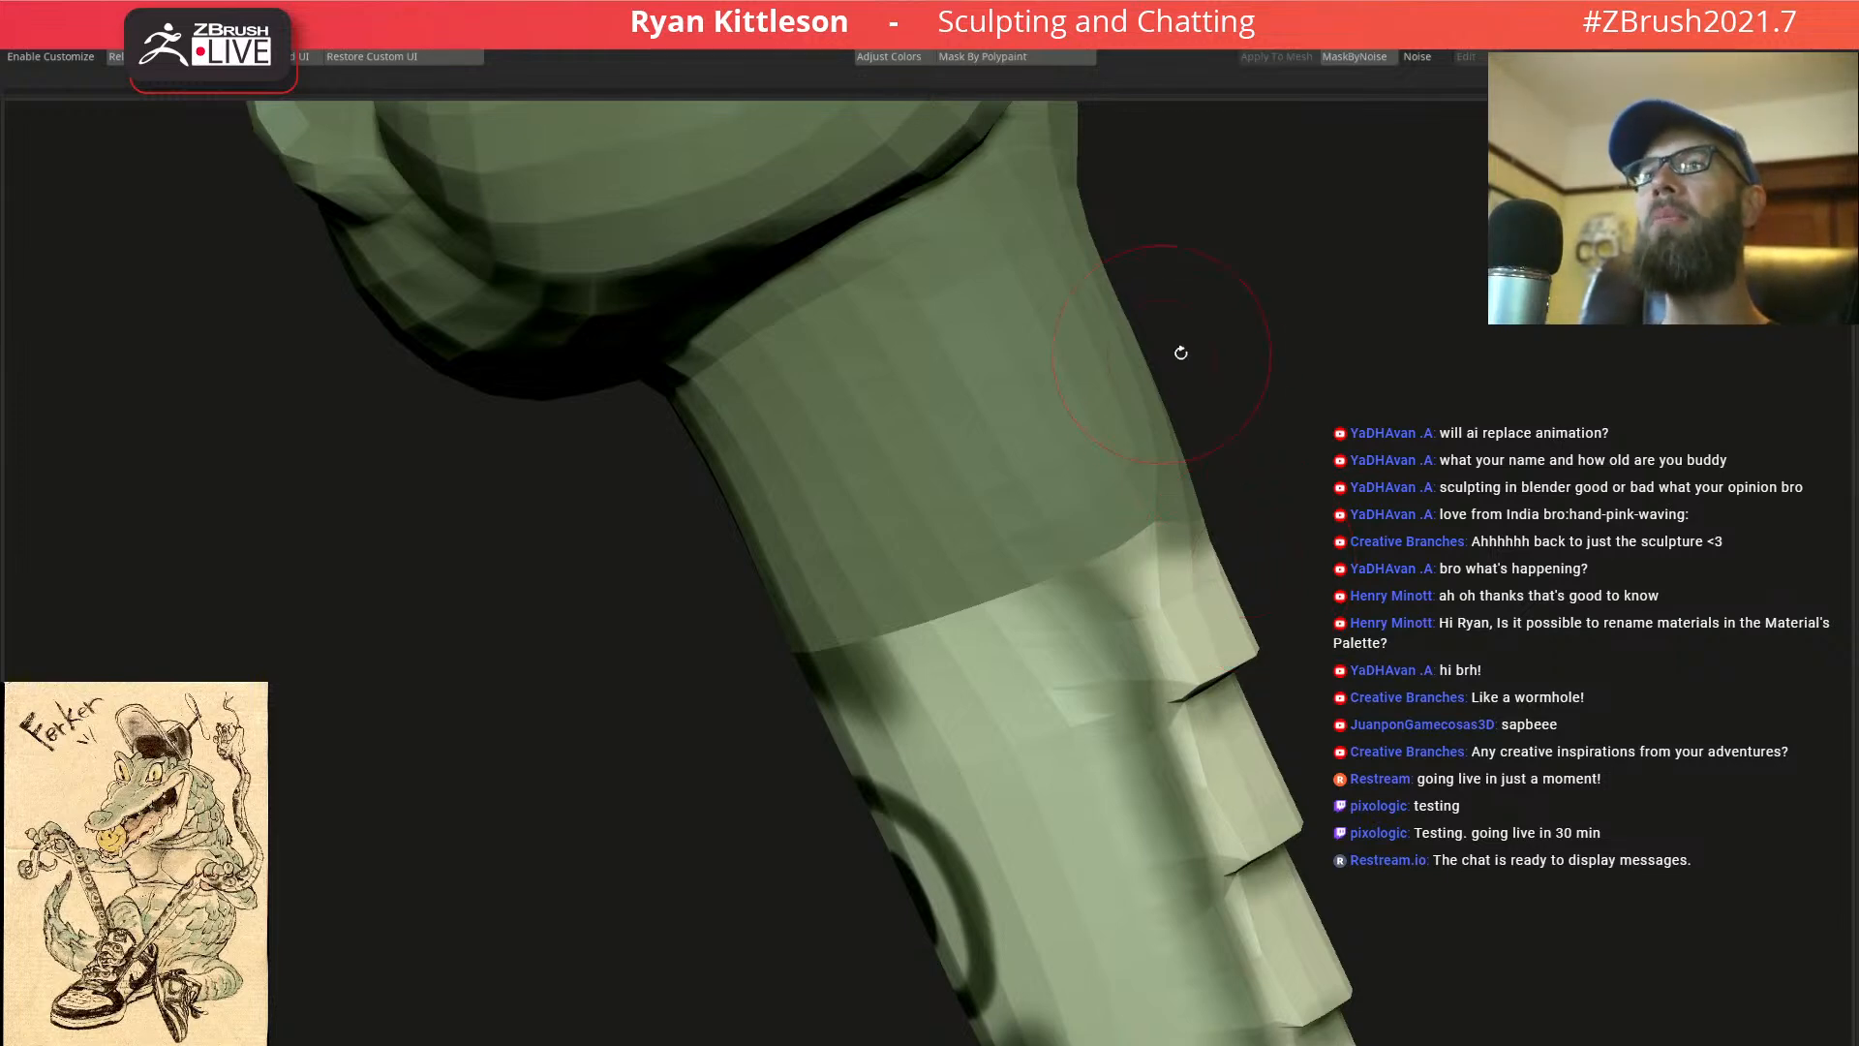
{"action": "mouse_move", "coordinate": [1291, 453]}
{"action": "right_mouse_down"}
{"action": "mouse_move", "coordinate": [1245, 459]}
{"action": "mouse_move", "coordinate": [1190, 428]}
{"action": "mouse_move", "coordinate": [1025, 445]}
{"action": "mouse_move", "coordinate": [1162, 455]}
{"action": "right_mouse_up"}
{"action": "right_click_drag", "start_coordinate": [1104, 605], "coordinate": [920, 341], "text": "ctrl"}
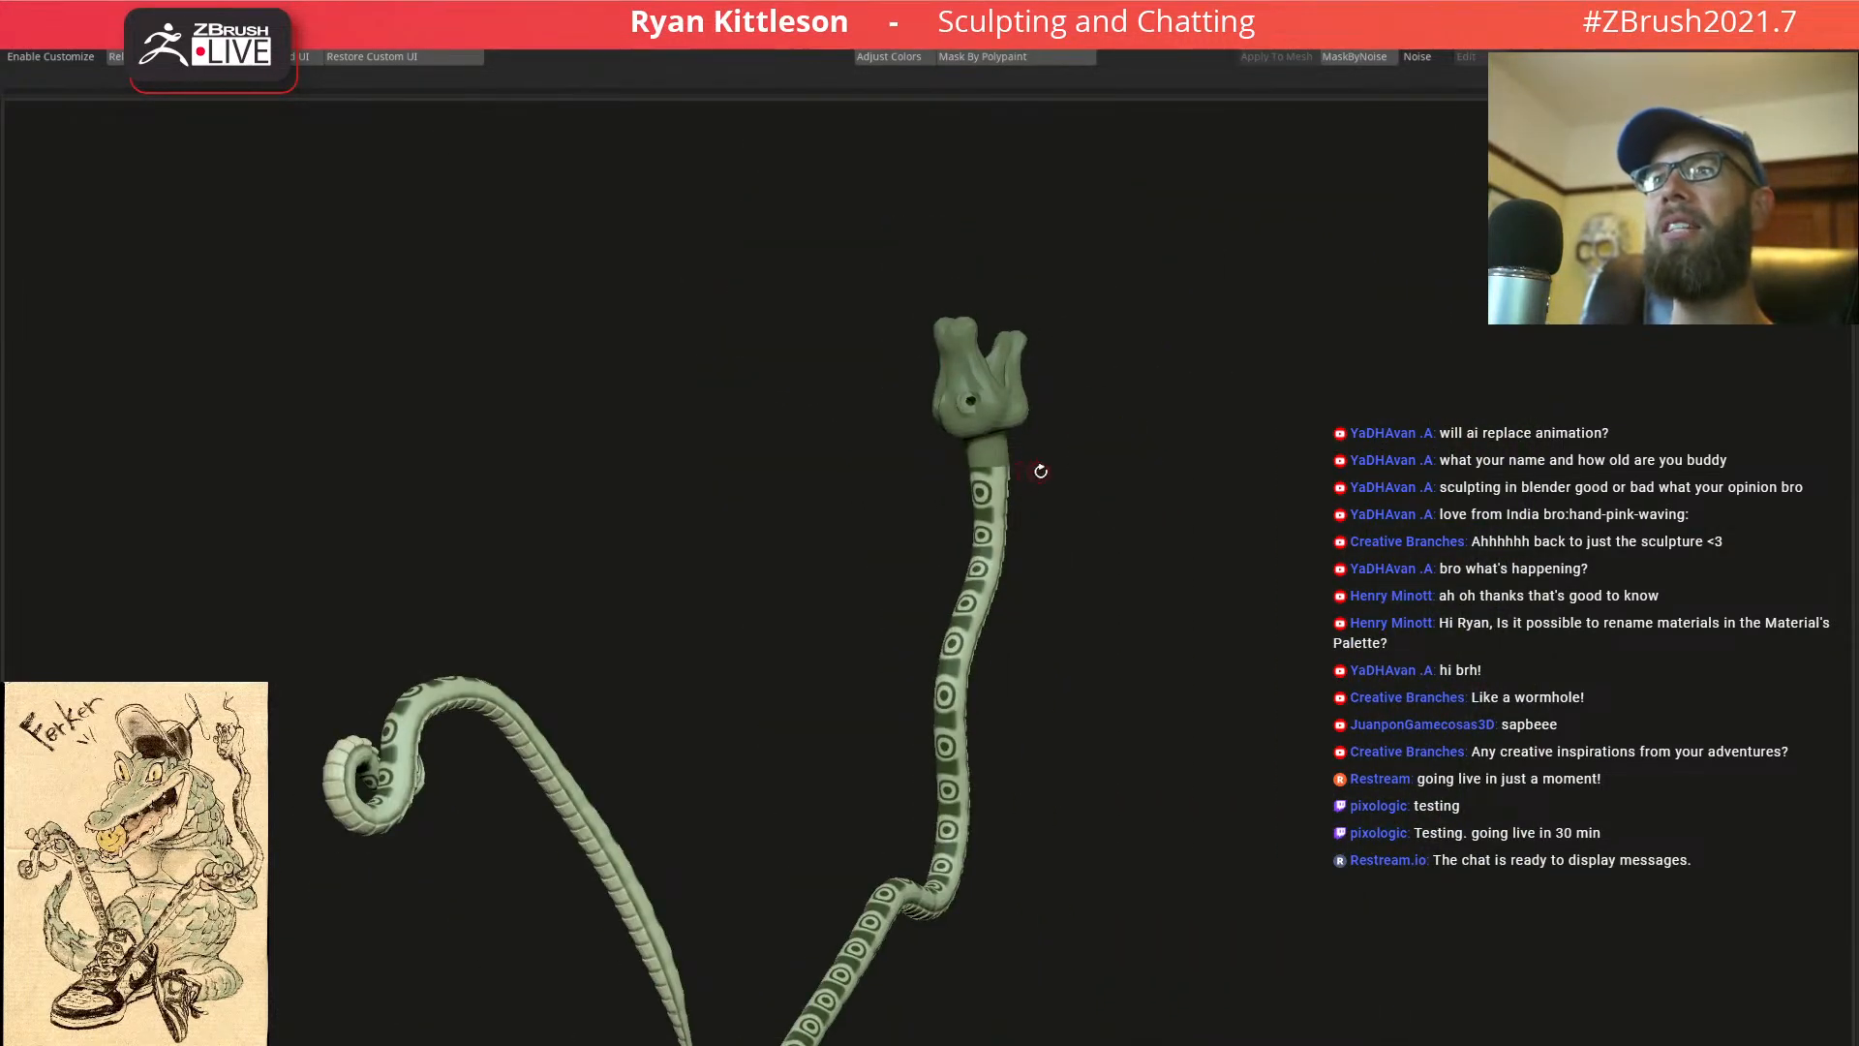
{"action": "right_click_drag", "start_coordinate": [1054, 434], "coordinate": [1551, 584], "text": "ctrl"}
{"action": "mouse_move", "coordinate": [1038, 473]}
{"action": "right_mouse_down"}
{"action": "mouse_move", "coordinate": [1124, 510]}
{"action": "mouse_move", "coordinate": [1197, 455]}
{"action": "right_mouse_up"}
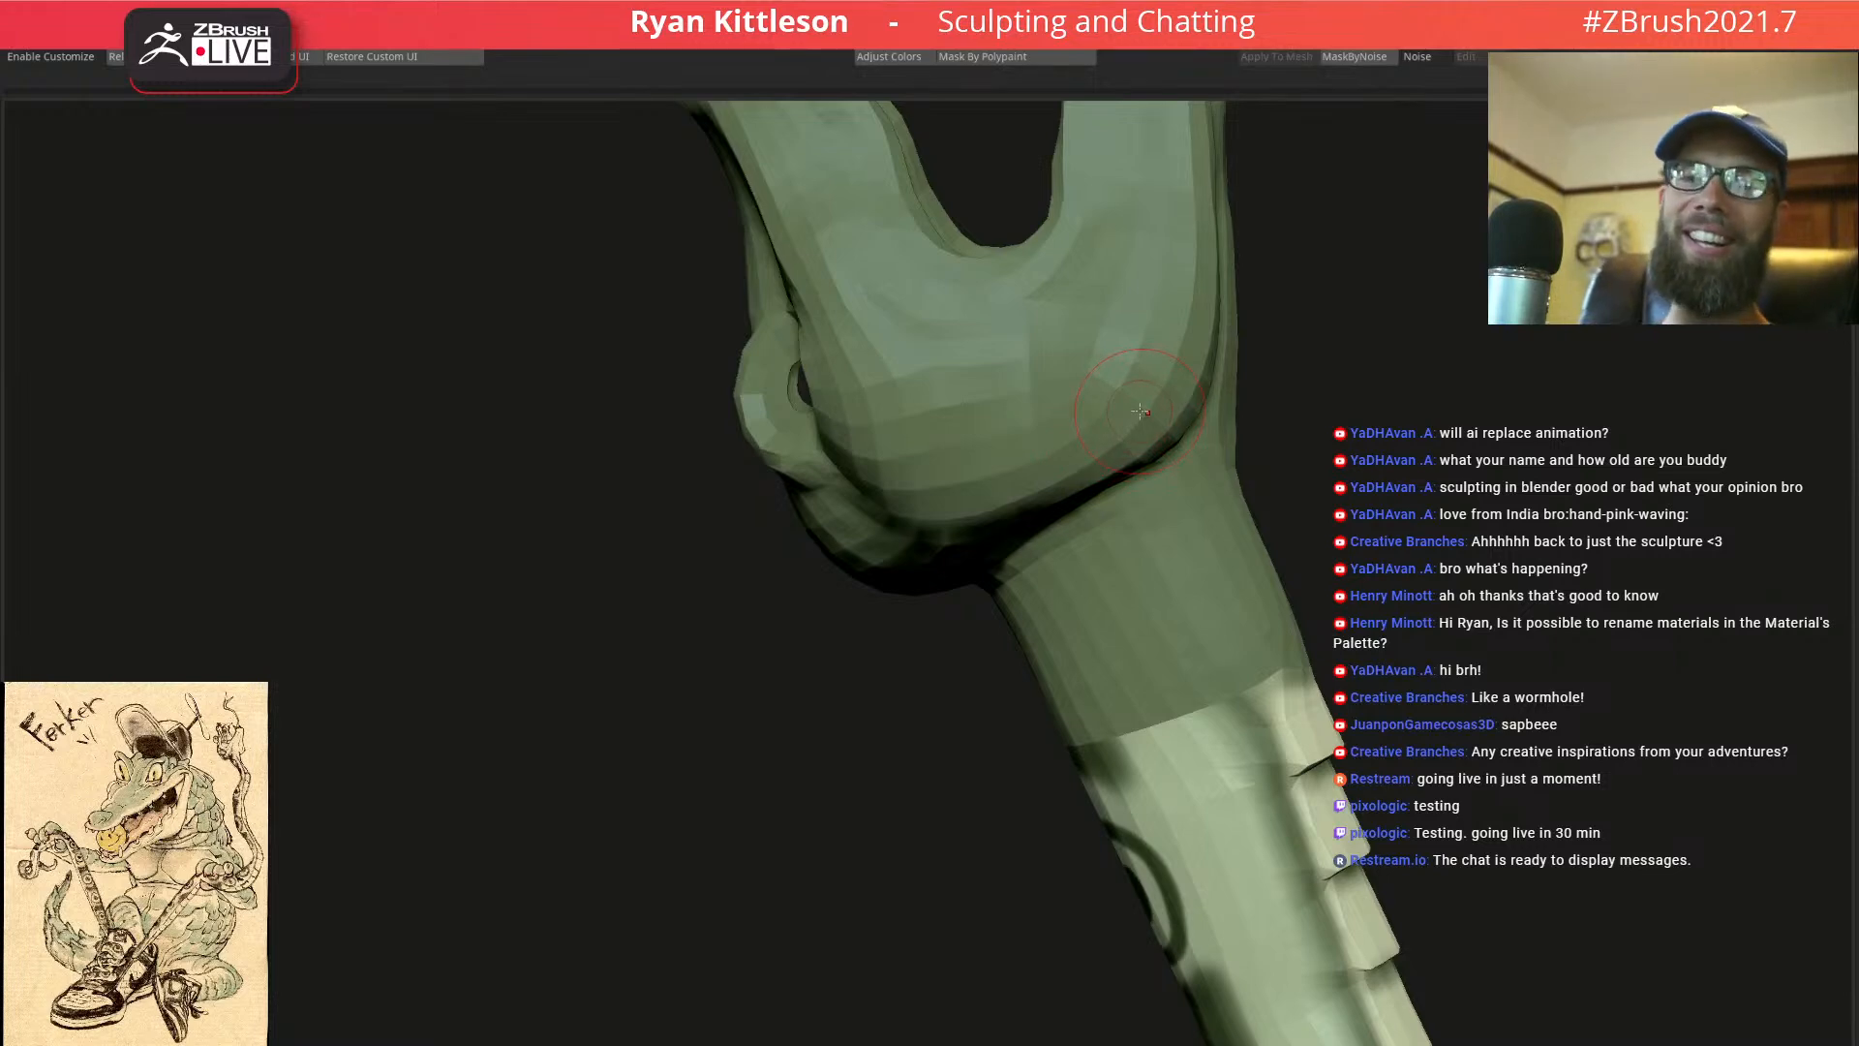
{"action": "right_click_drag", "start_coordinate": [1206, 564], "coordinate": [1368, 542]}
{"action": "right_click_drag", "start_coordinate": [1297, 604], "coordinate": [1322, 654], "text": "ctrl"}
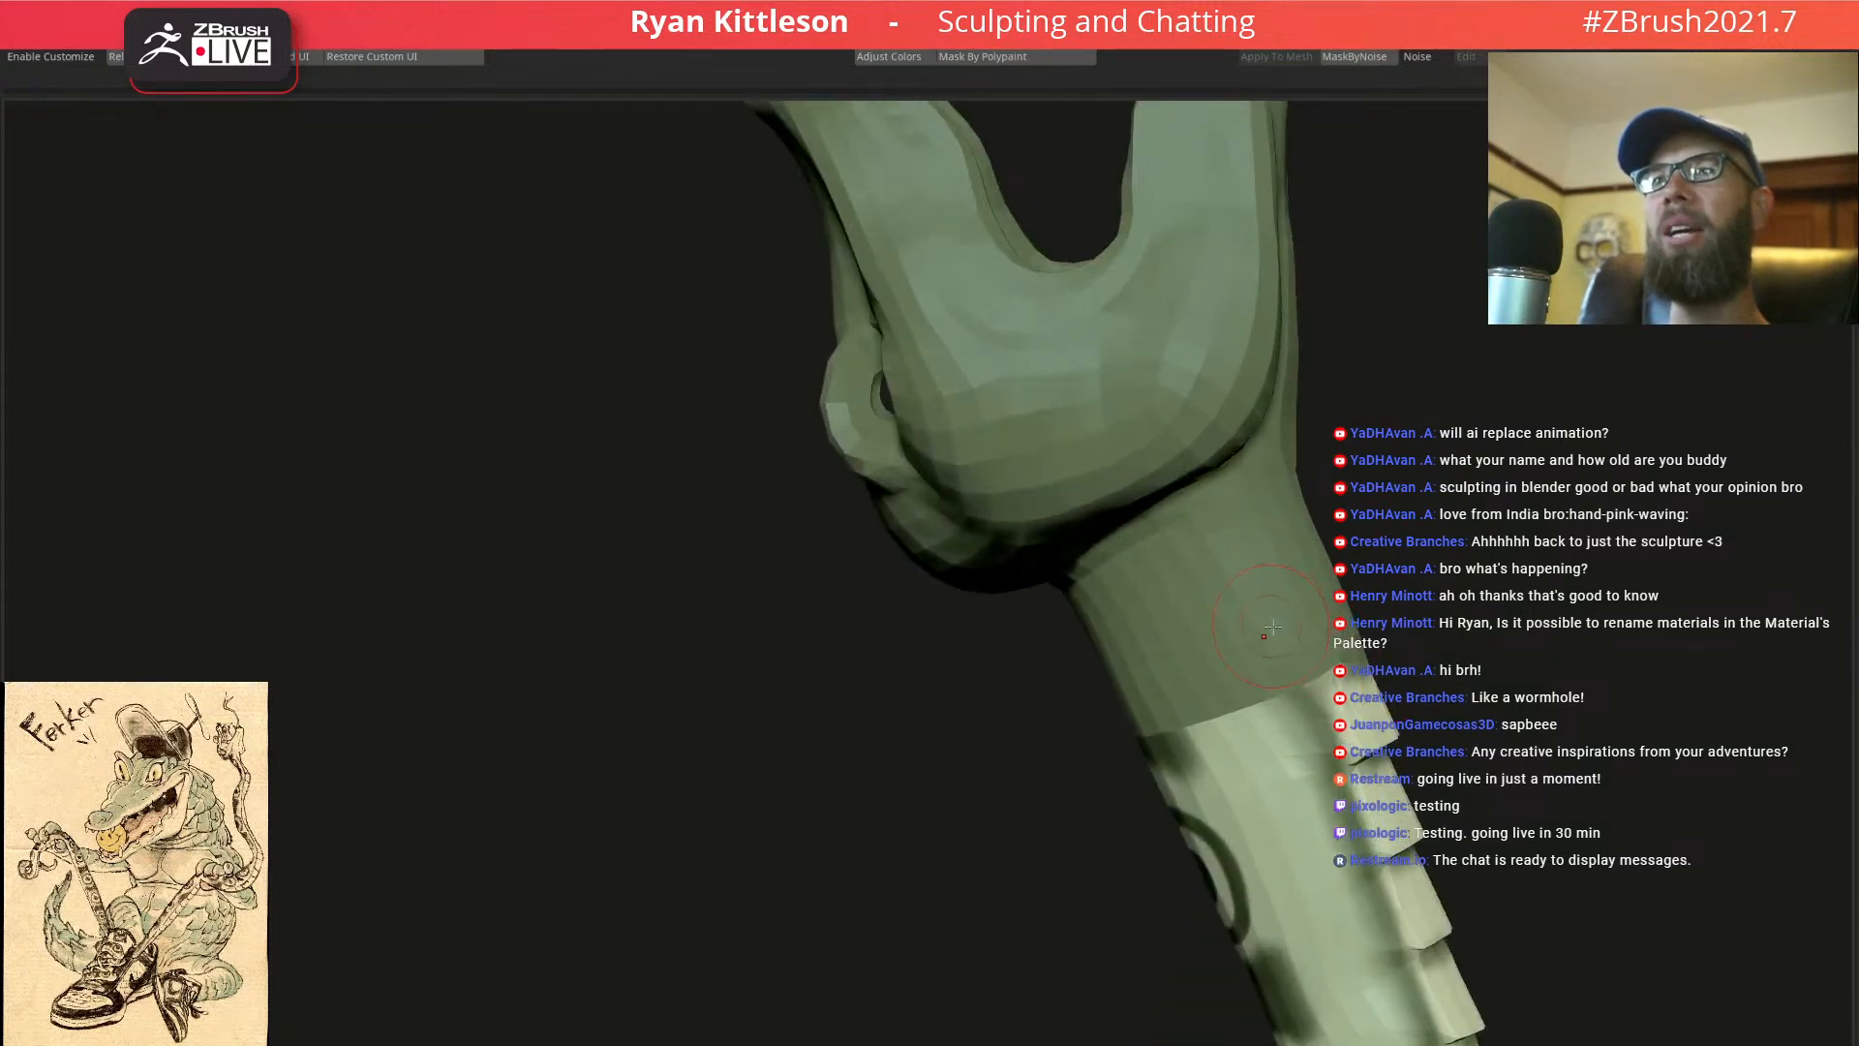
Show the rest of the sculpture and examine how the joined snake looks next to the crocodile
{"action": "right_click_drag", "start_coordinate": [1143, 568], "coordinate": [1245, 540]}
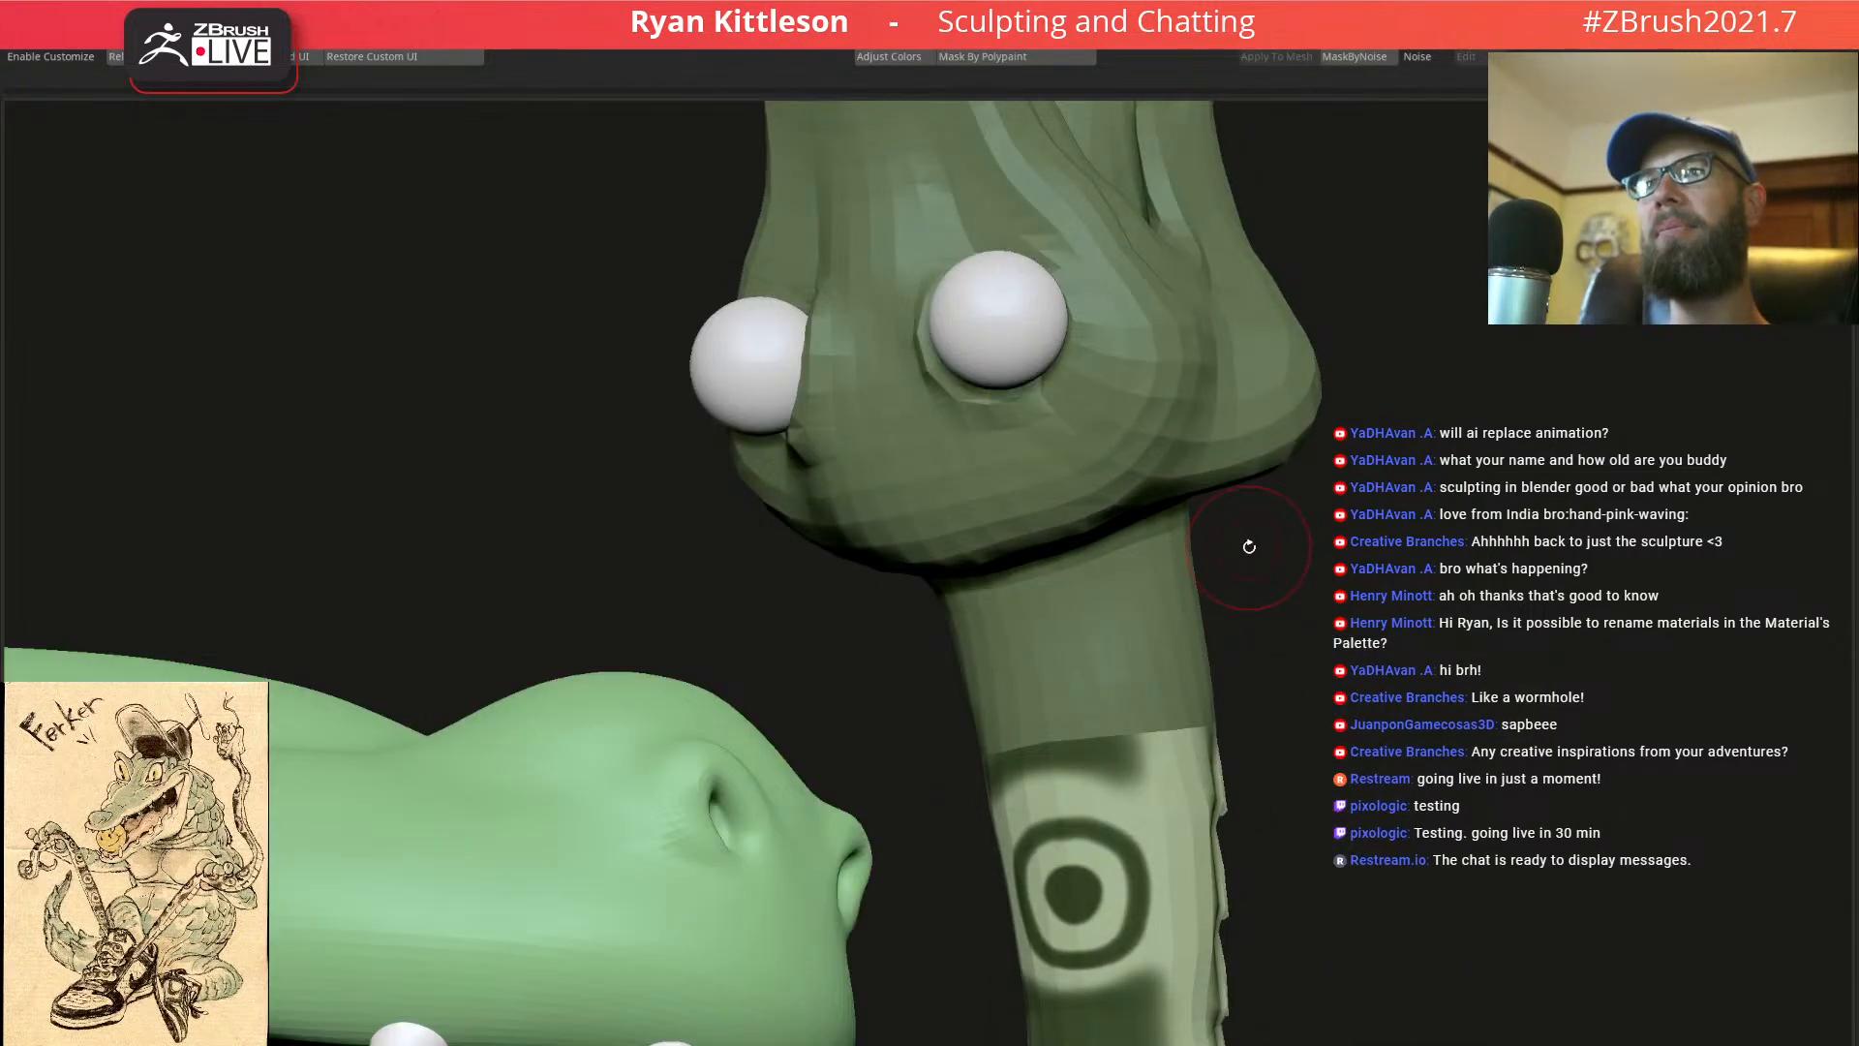
{"action": "right_click_drag", "start_coordinate": [1170, 601], "coordinate": [1099, 542], "text": "ctrl"}
{"action": "right_click_drag", "start_coordinate": [1153, 634], "coordinate": [1276, 426], "text": "ctrl"}
{"action": "key", "text": "shift+f"}
{"action": "key", "text": "shift+f"}
{"action": "right_click_drag", "start_coordinate": [1152, 509], "coordinate": [1131, 441], "text": "ctrl"}
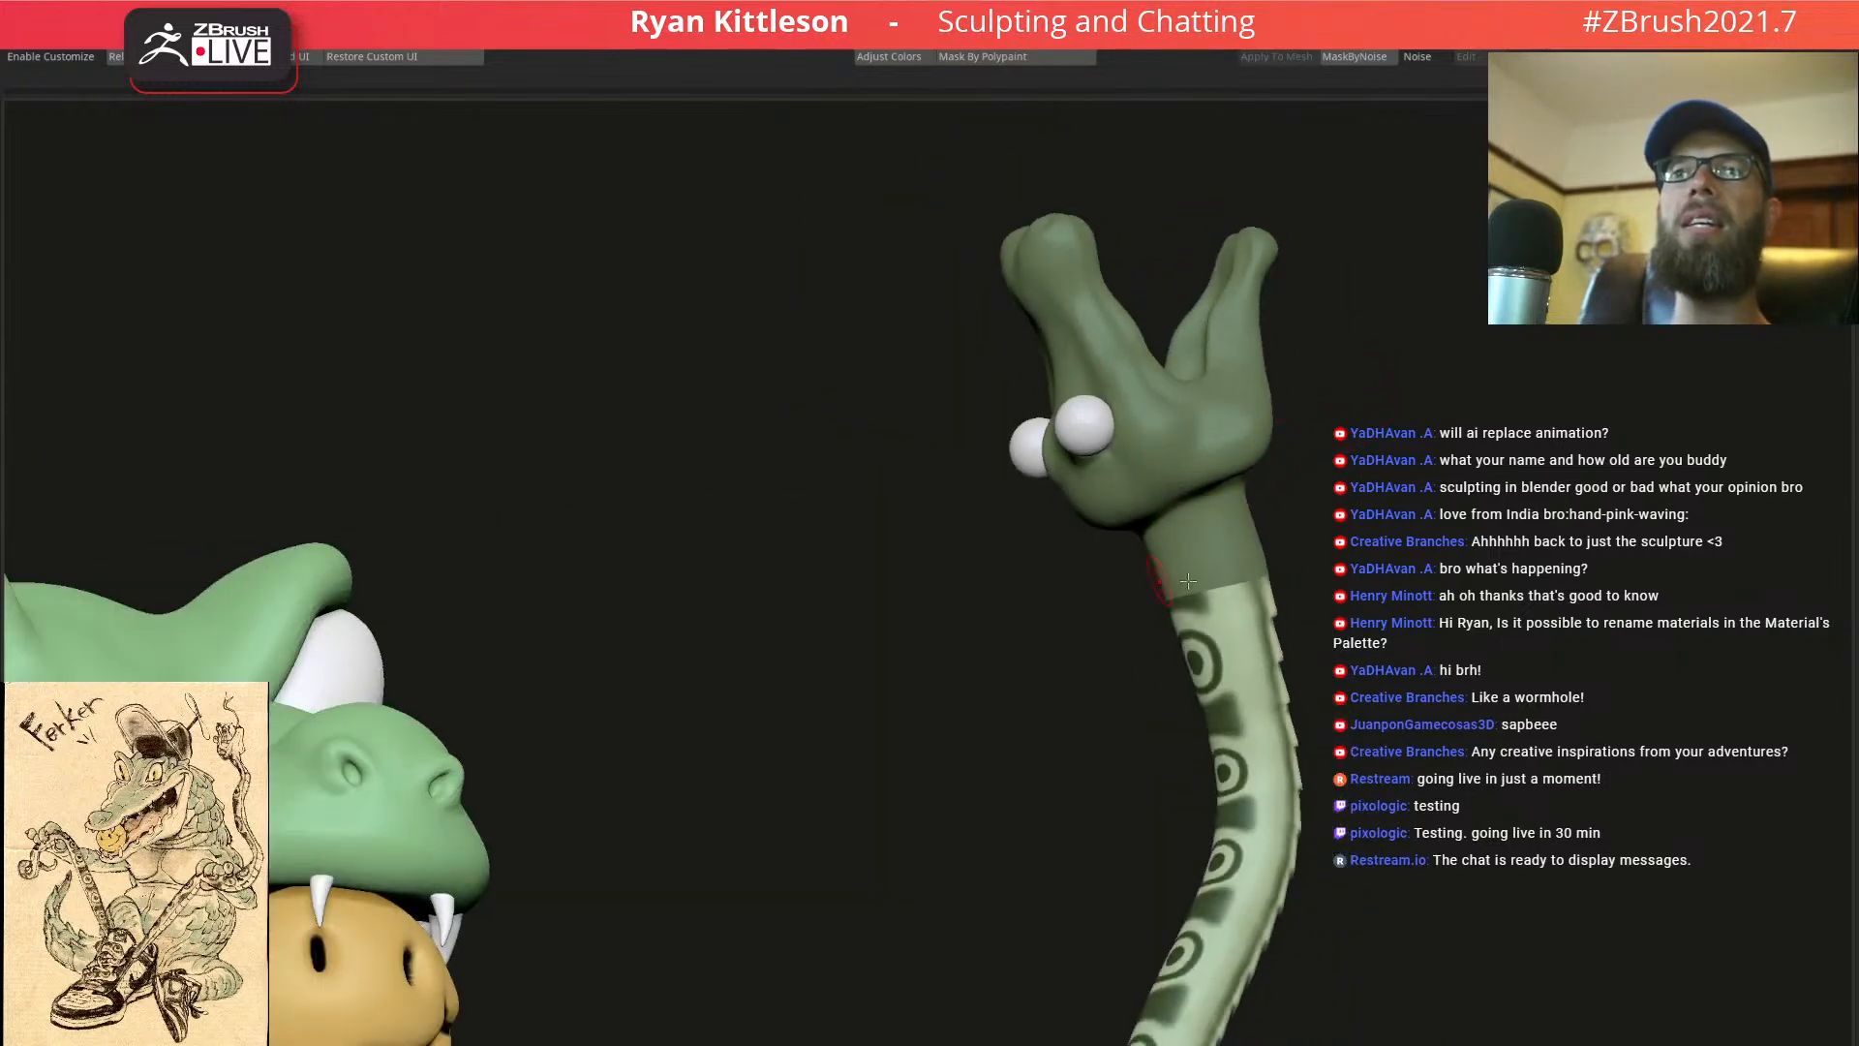
{"action": "mouse_move", "coordinate": [1263, 572]}
{"action": "right_mouse_down"}
{"action": "mouse_move", "coordinate": [1327, 494]}
{"action": "mouse_move", "coordinate": [1375, 515]}
{"action": "mouse_move", "coordinate": [1259, 485]}
{"action": "mouse_move", "coordinate": [1167, 496]}
{"action": "mouse_move", "coordinate": [1270, 504]}
{"action": "mouse_move", "coordinate": [1194, 462]}
{"action": "mouse_move", "coordinate": [1204, 489]}
{"action": "right_mouse_up"}
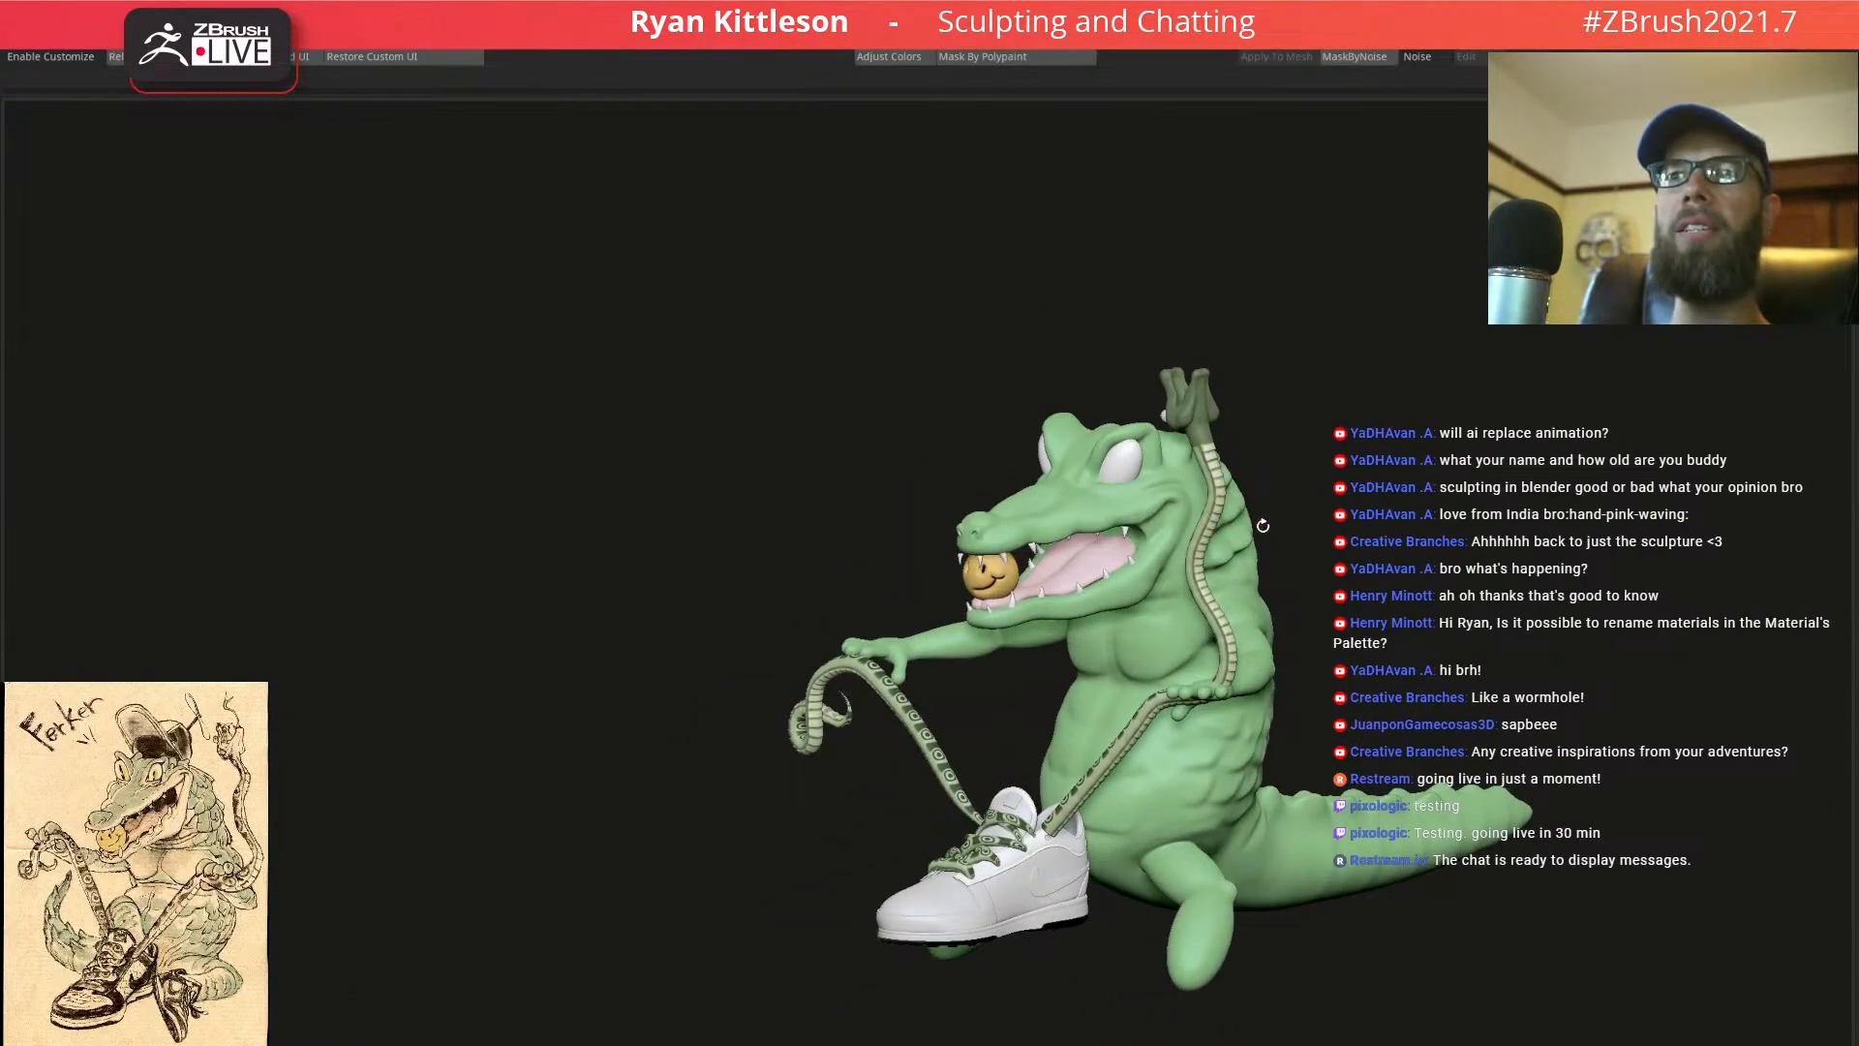
{"action": "right_click_drag", "start_coordinate": [1212, 630], "coordinate": [1183, 804], "text": "ctrl"}
{"action": "right_click_drag", "start_coordinate": [1196, 668], "coordinate": [1271, 492]}
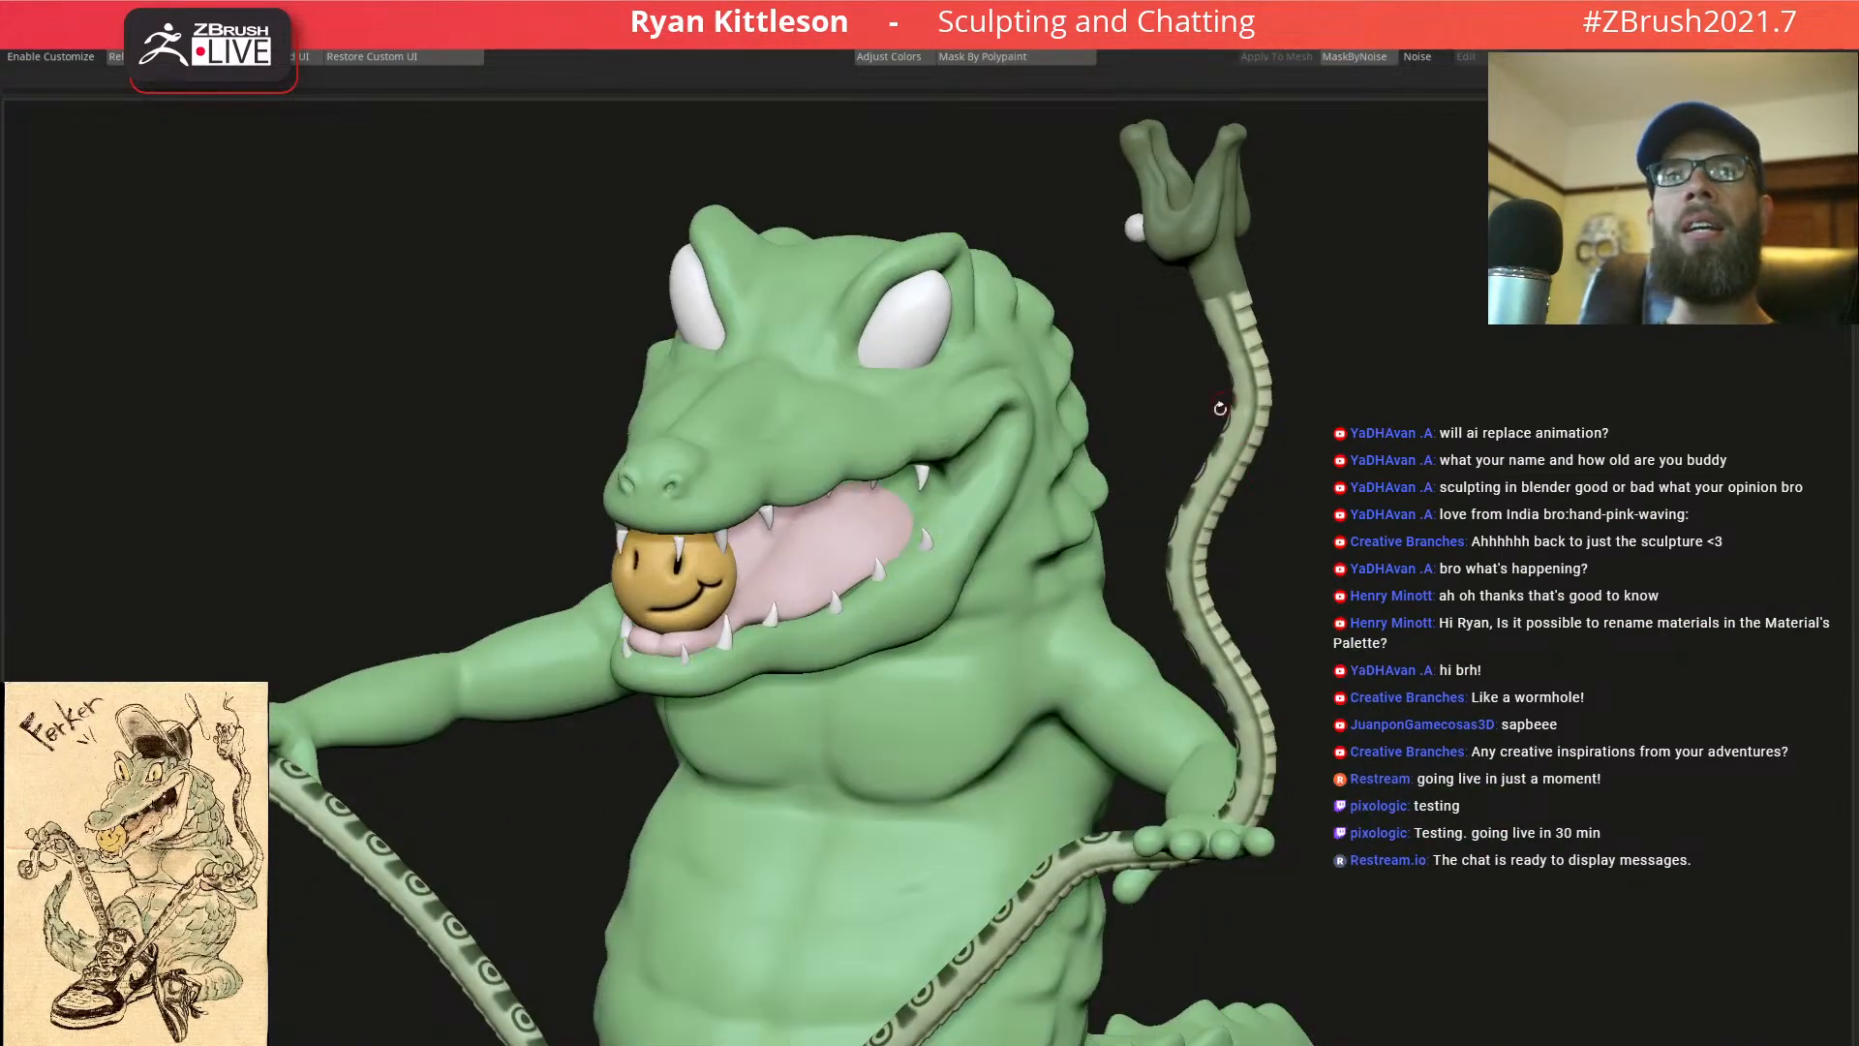
{"action": "right_click_drag", "start_coordinate": [1228, 388], "coordinate": [1174, 595], "text": "alt"}
{"action": "right_click_drag", "start_coordinate": [1126, 492], "coordinate": [1244, 541], "text": "ctrl"}
{"action": "mouse_move", "coordinate": [1178, 308]}
{"action": "right_mouse_down", "text": "alt"}
{"action": "mouse_move", "coordinate": [1174, 390]}
{"action": "mouse_move", "coordinate": [1089, 412]}
{"action": "mouse_move", "coordinate": [1037, 531]}
{"action": "right_mouse_up", "text": "alt"}
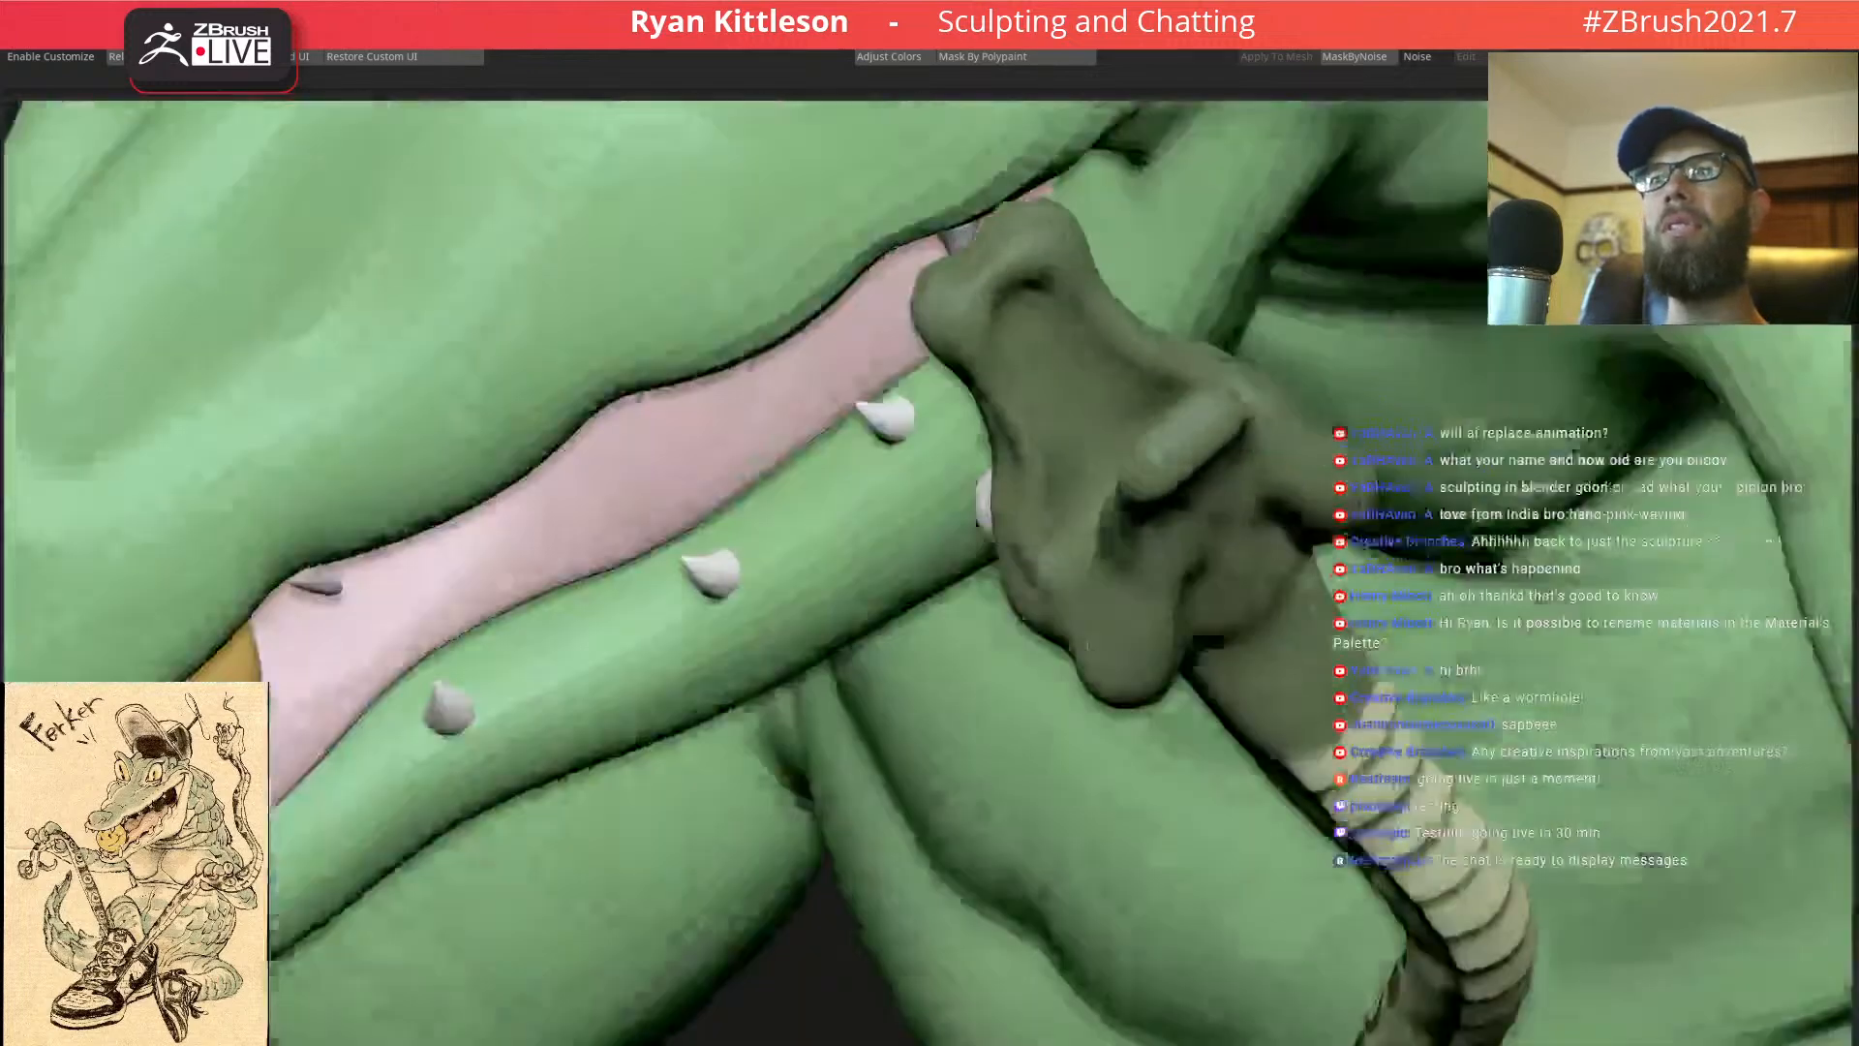
{"action": "right_click_drag", "start_coordinate": [1088, 645], "coordinate": [1130, 556]}
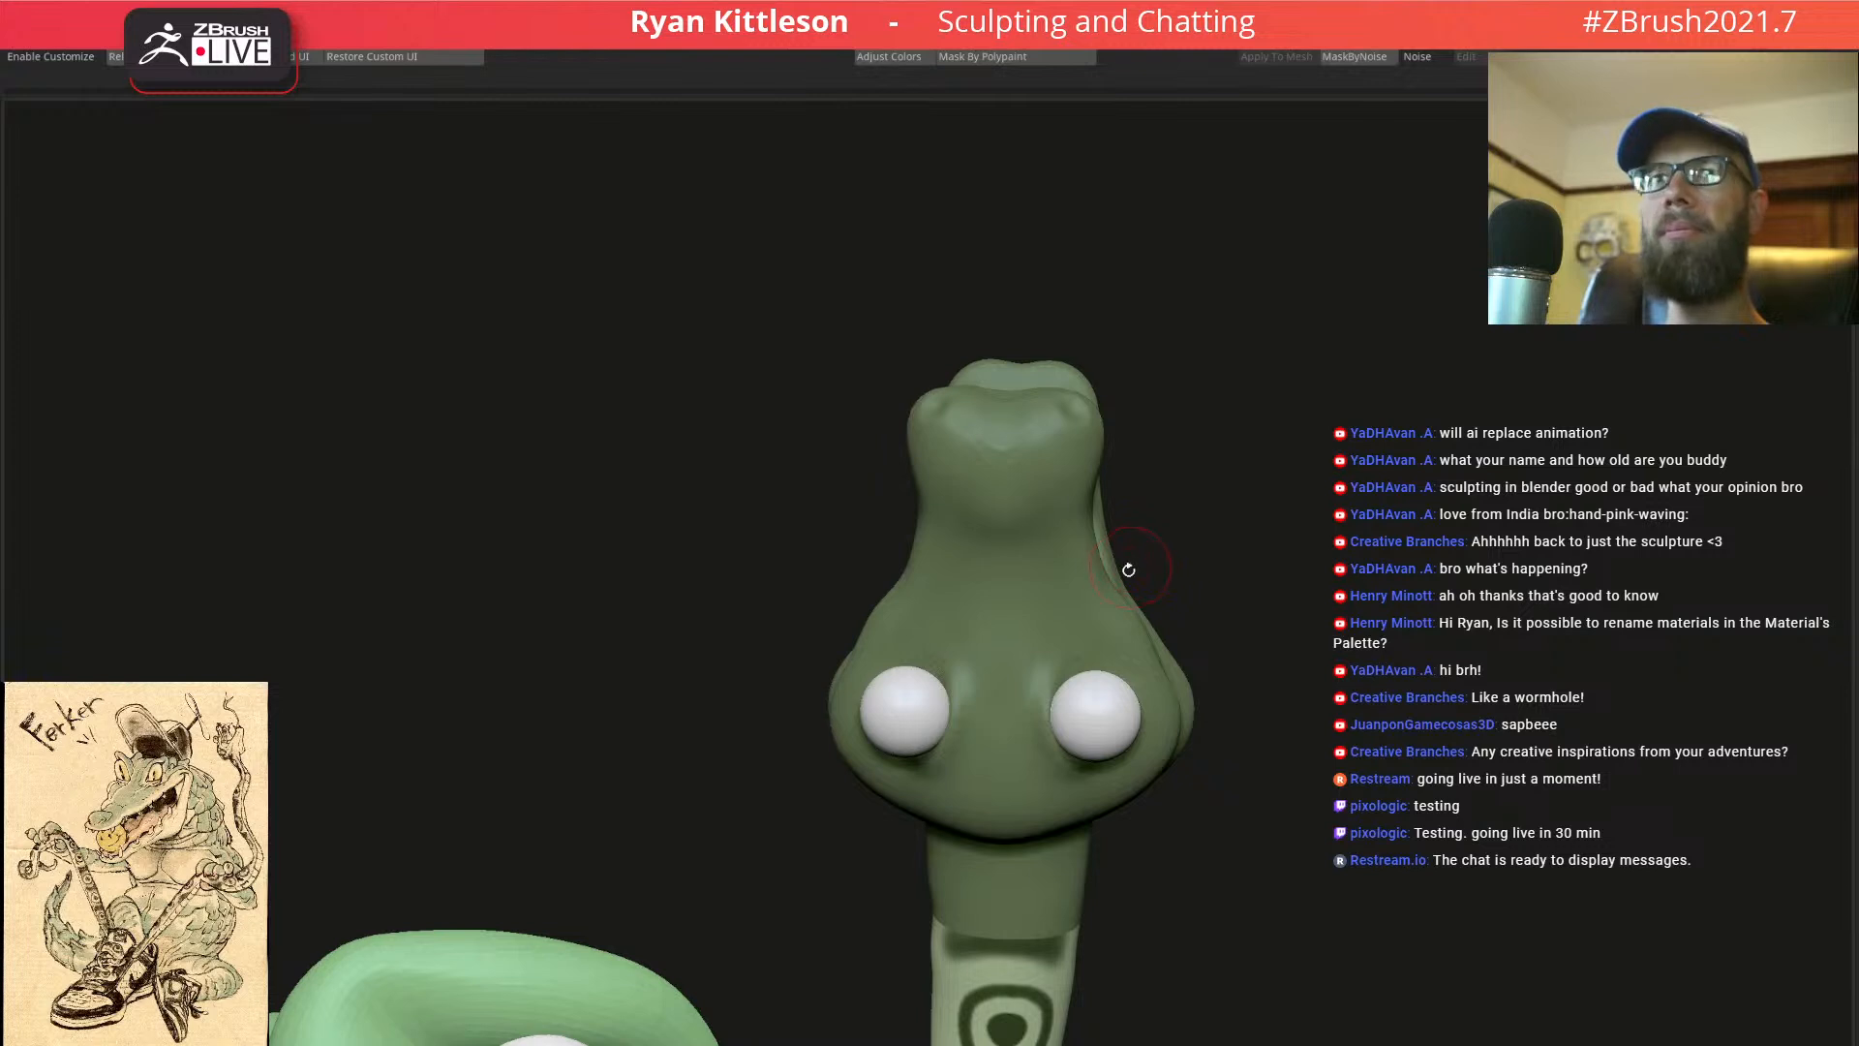
Draw a wavy curve tube from the back of the snake's head up past the snout as the tongue's main strand
{"action": "right_click_drag", "start_coordinate": [1018, 618], "coordinate": [1083, 668], "text": "alt"}
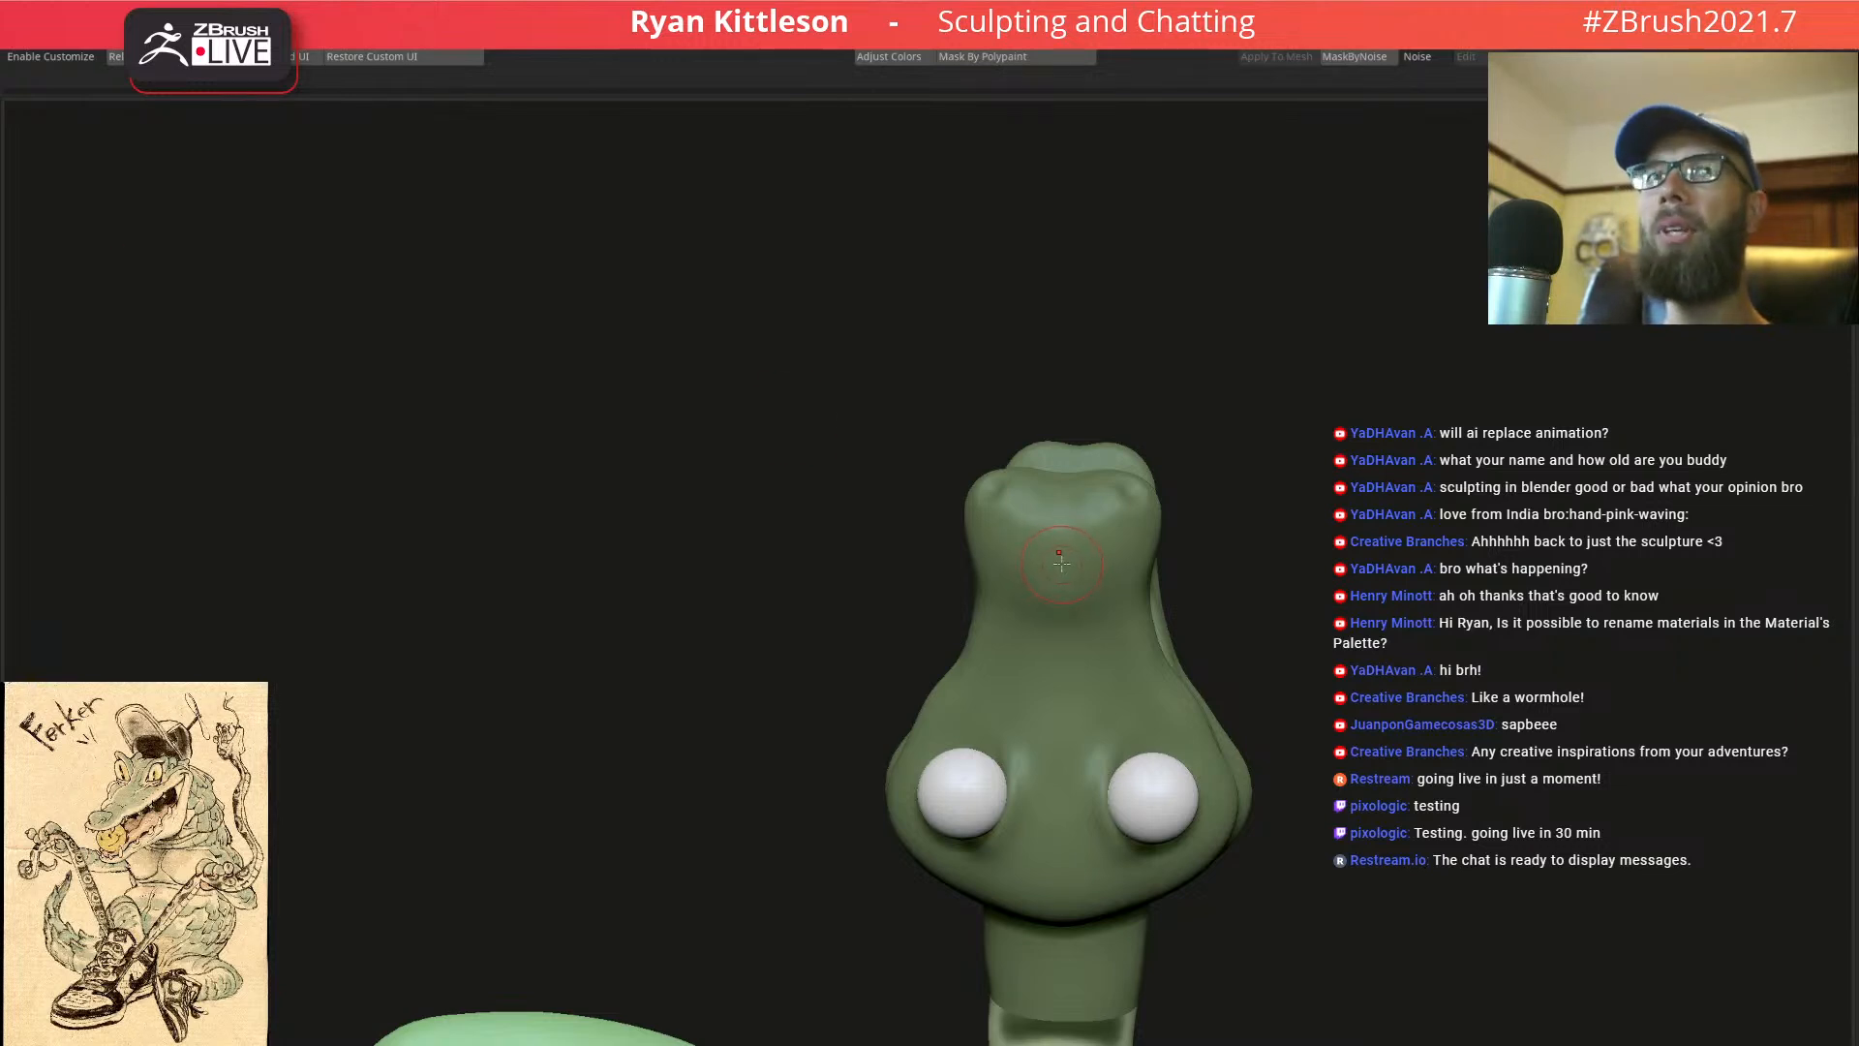
{"action": "key", "text": "space"}
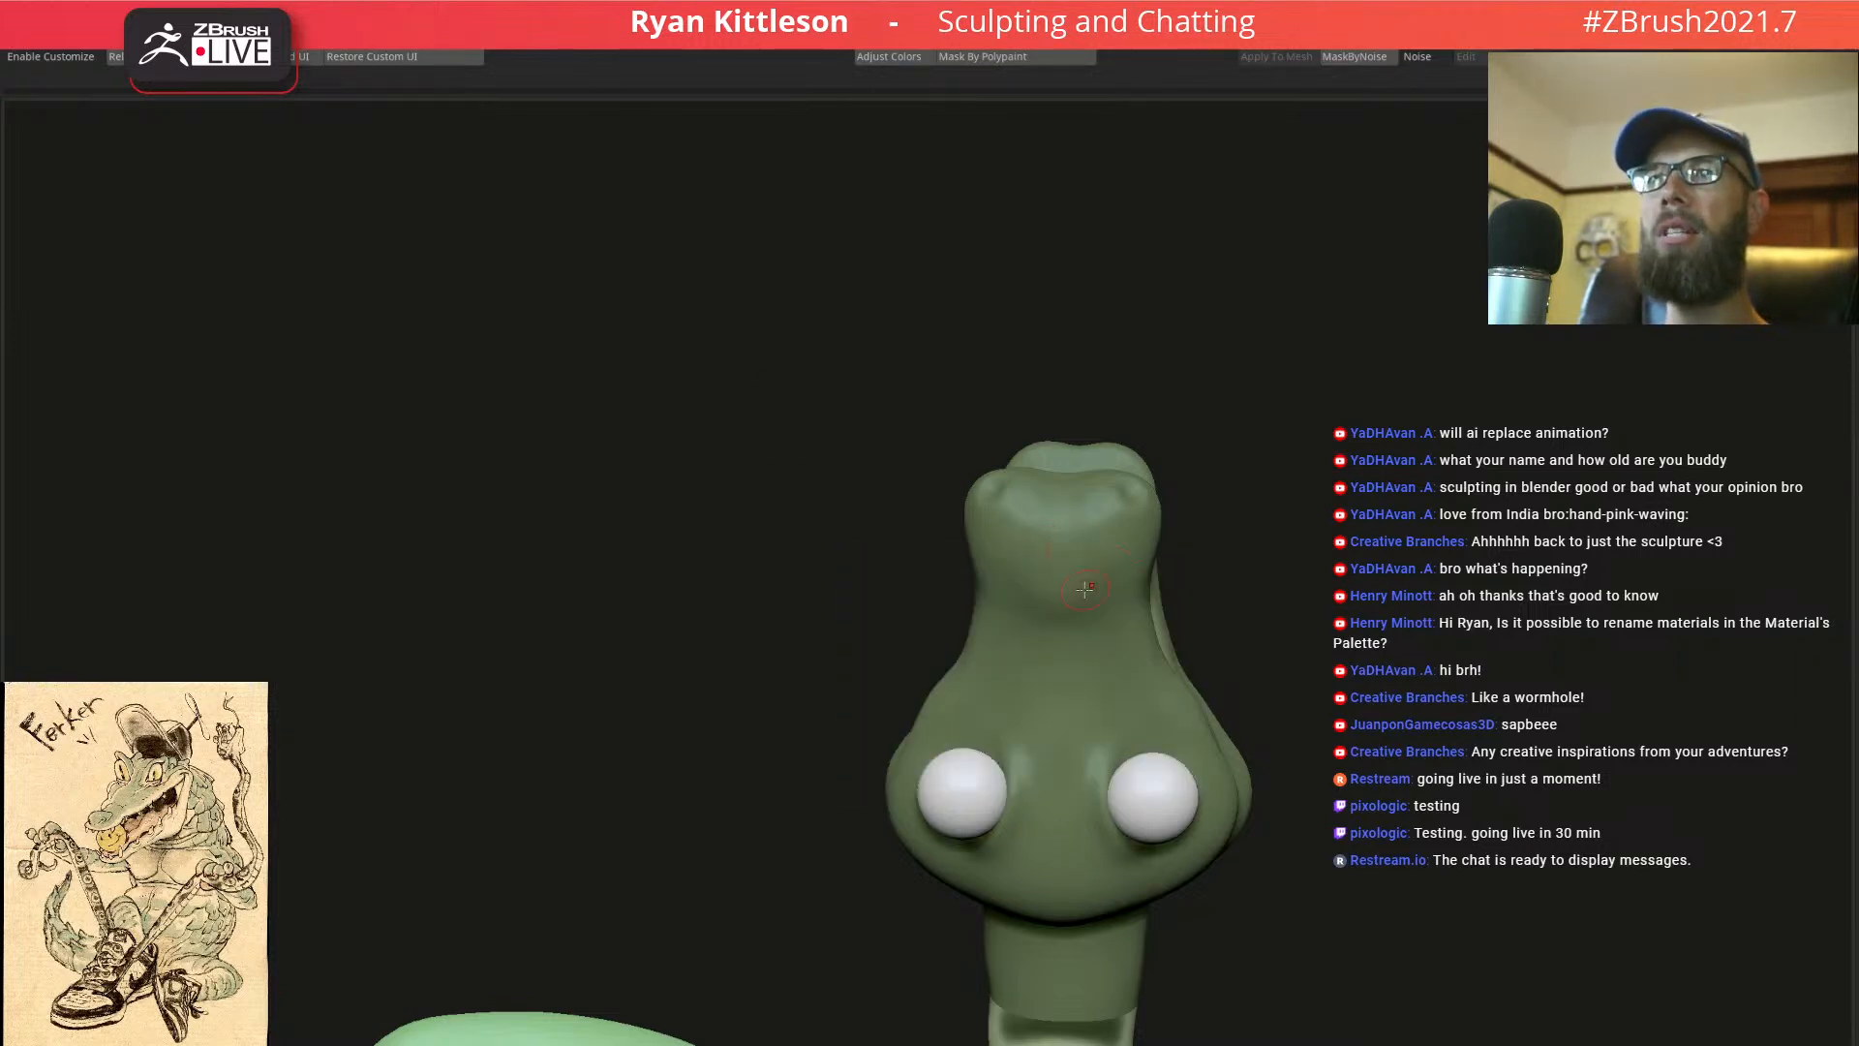
{"action": "mouse_move", "coordinate": [1111, 591]}
{"action": "right_mouse_down"}
{"action": "mouse_move", "coordinate": [1008, 569]}
{"action": "mouse_move", "coordinate": [1075, 562]}
{"action": "mouse_move", "coordinate": [1098, 582]}
{"action": "right_mouse_up"}
{"action": "right_click_drag", "start_coordinate": [1062, 707], "coordinate": [1107, 656]}
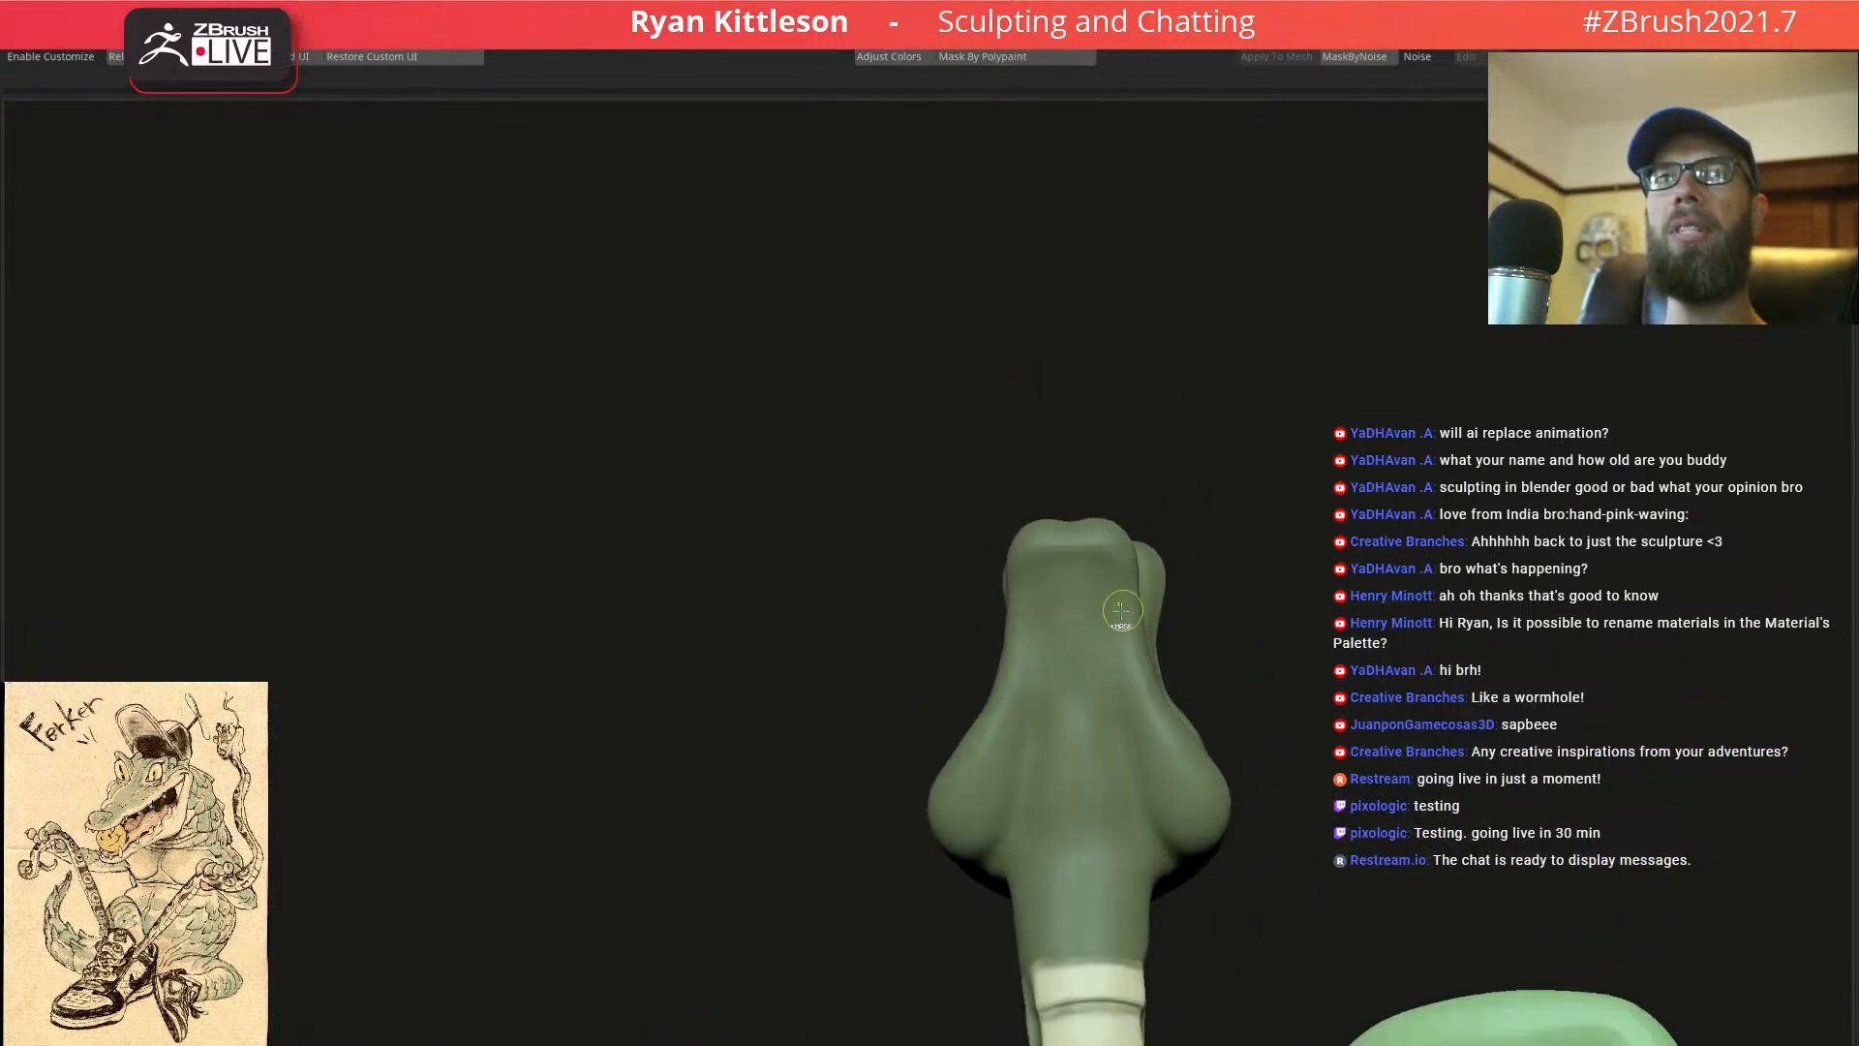
{"action": "mouse_move", "coordinate": [1081, 773]}
{"action": "left_mouse_down"}
{"action": "mouse_move", "coordinate": [1132, 443]}
{"action": "mouse_move", "coordinate": [1024, 335]}
{"action": "mouse_move", "coordinate": [1007, 243]}
{"action": "mouse_move", "coordinate": [1090, 145]}
{"action": "left_mouse_up"}
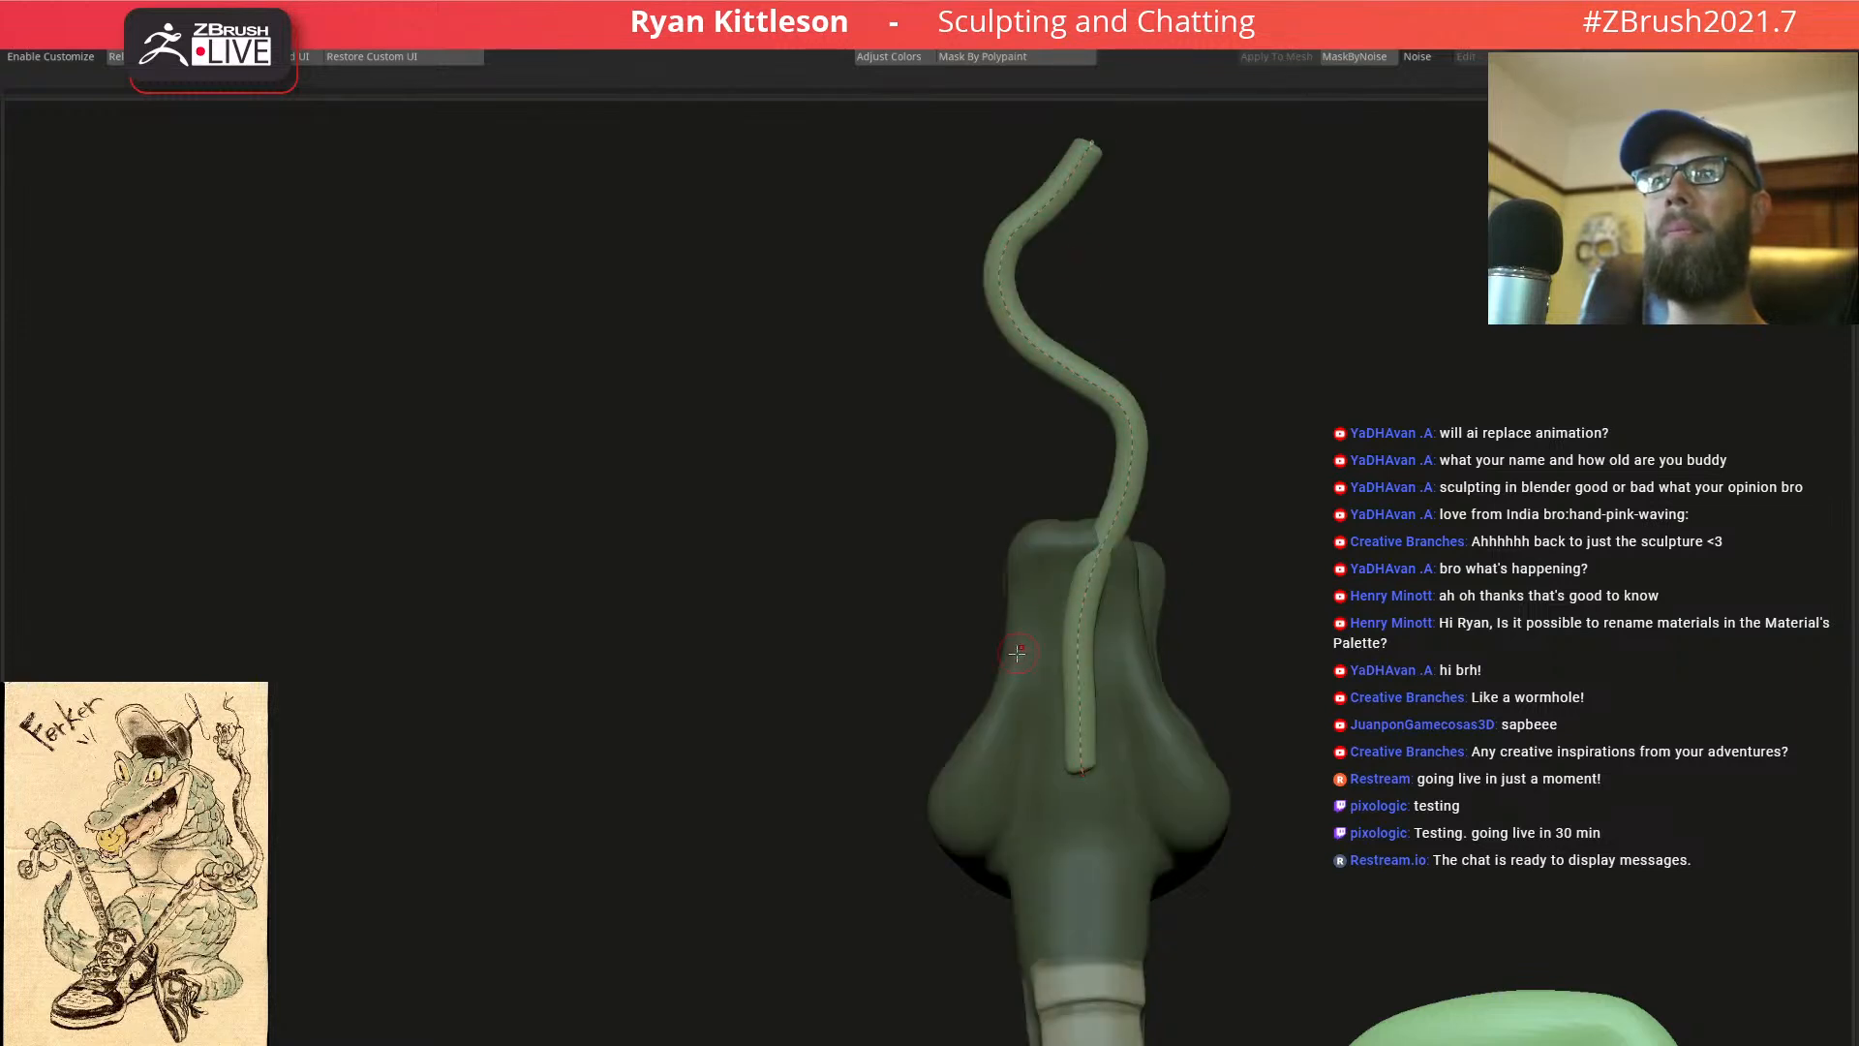
Draw a short second curve tube branching off near the tongue's upper end to form the fork
{"action": "right_click_drag", "start_coordinate": [1021, 613], "coordinate": [1017, 713], "text": "alt"}
{"action": "key", "text": "space"}
{"action": "left_click", "coordinate": [1000, 368]}
{"action": "mouse_move", "coordinate": [1000, 369]}
{"action": "left_mouse_down"}
{"action": "mouse_move", "coordinate": [959, 299]}
{"action": "mouse_move", "coordinate": [955, 236]}
{"action": "left_mouse_up"}
{"action": "key", "text": "space"}
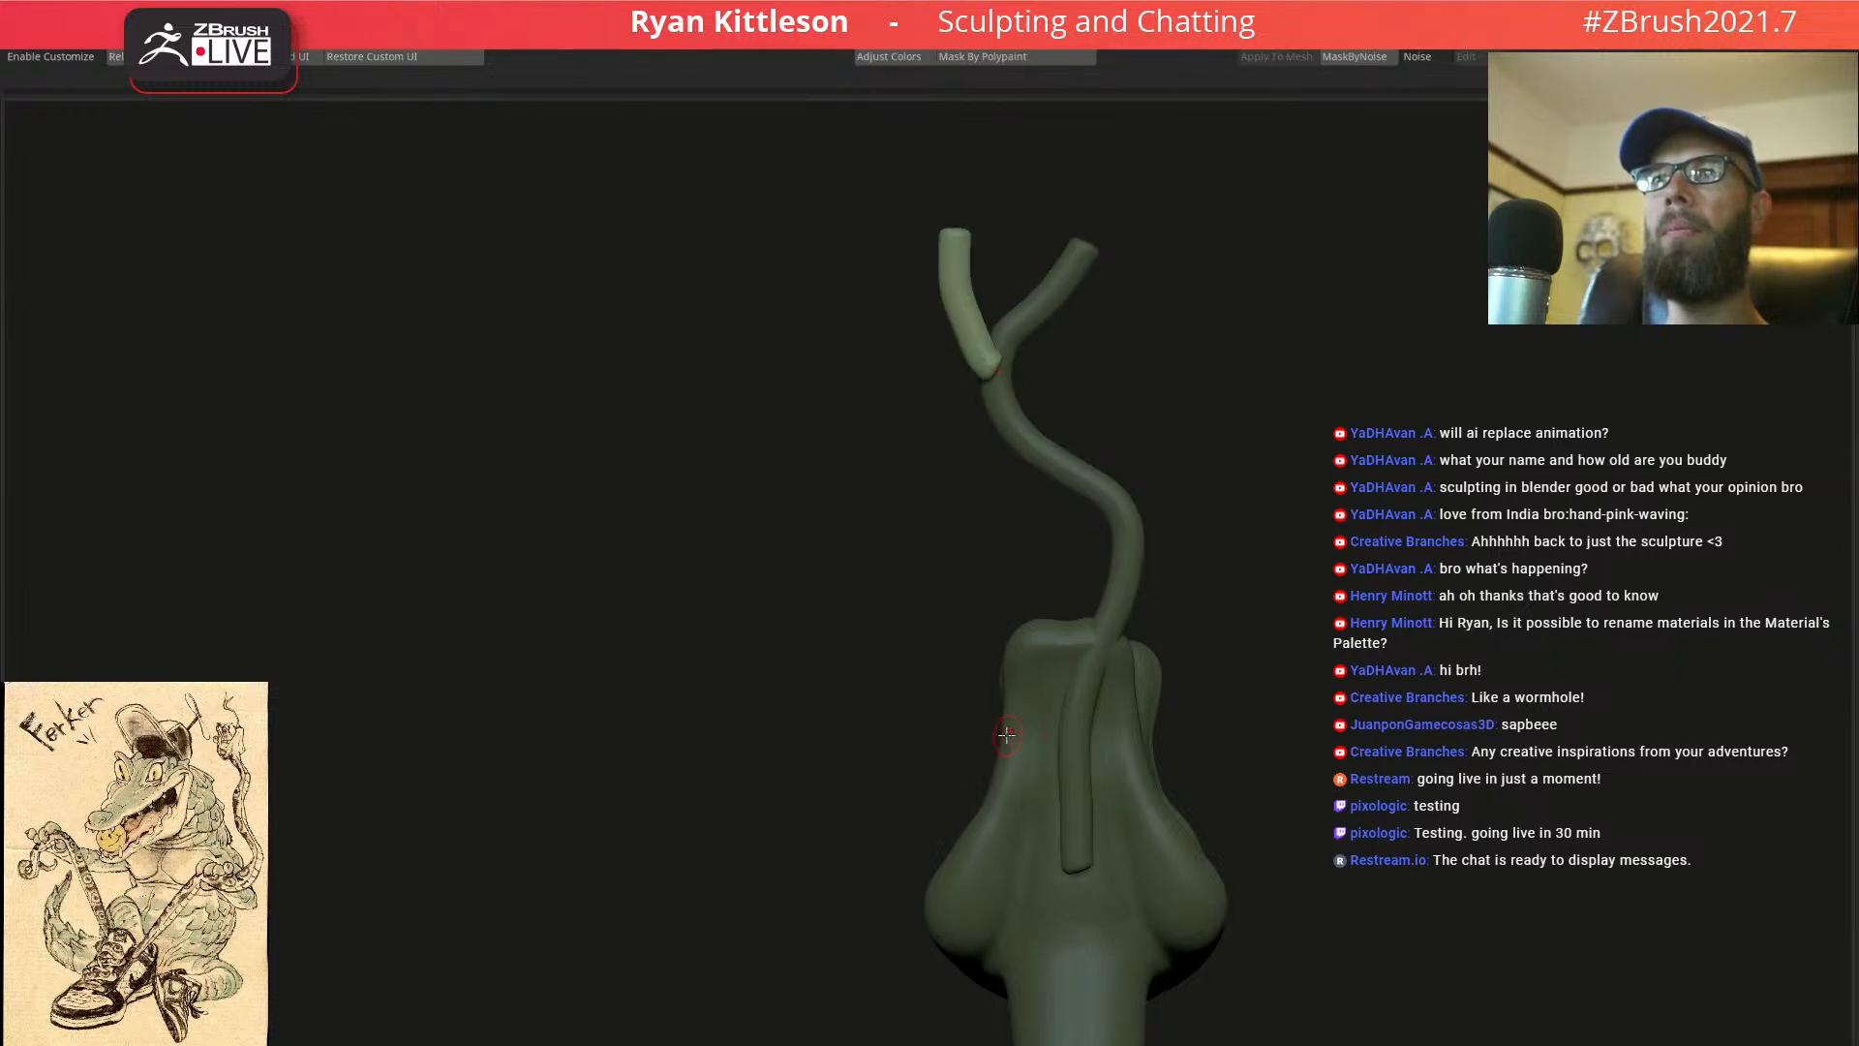
{"action": "mouse_move", "coordinate": [1021, 378]}
{"action": "left_mouse_down"}
{"action": "mouse_move", "coordinate": [1110, 342]}
{"action": "mouse_move", "coordinate": [1198, 370]}
{"action": "mouse_move", "coordinate": [1195, 388]}
{"action": "left_mouse_up"}
Isolate the forked tongue tubes from the snake's head mesh and split them into their own subtool
{"action": "key", "text": "w"}
{"action": "key", "text": "q"}
{"action": "key", "text": "shift+f"}
{"action": "left_click", "coordinate": [1093, 392], "text": "ctrl+shift"}
{"action": "left_click", "coordinate": [1092, 391], "text": "ctrl+shift"}
{"action": "left_click", "coordinate": [1081, 364], "text": "ctrl+shift"}
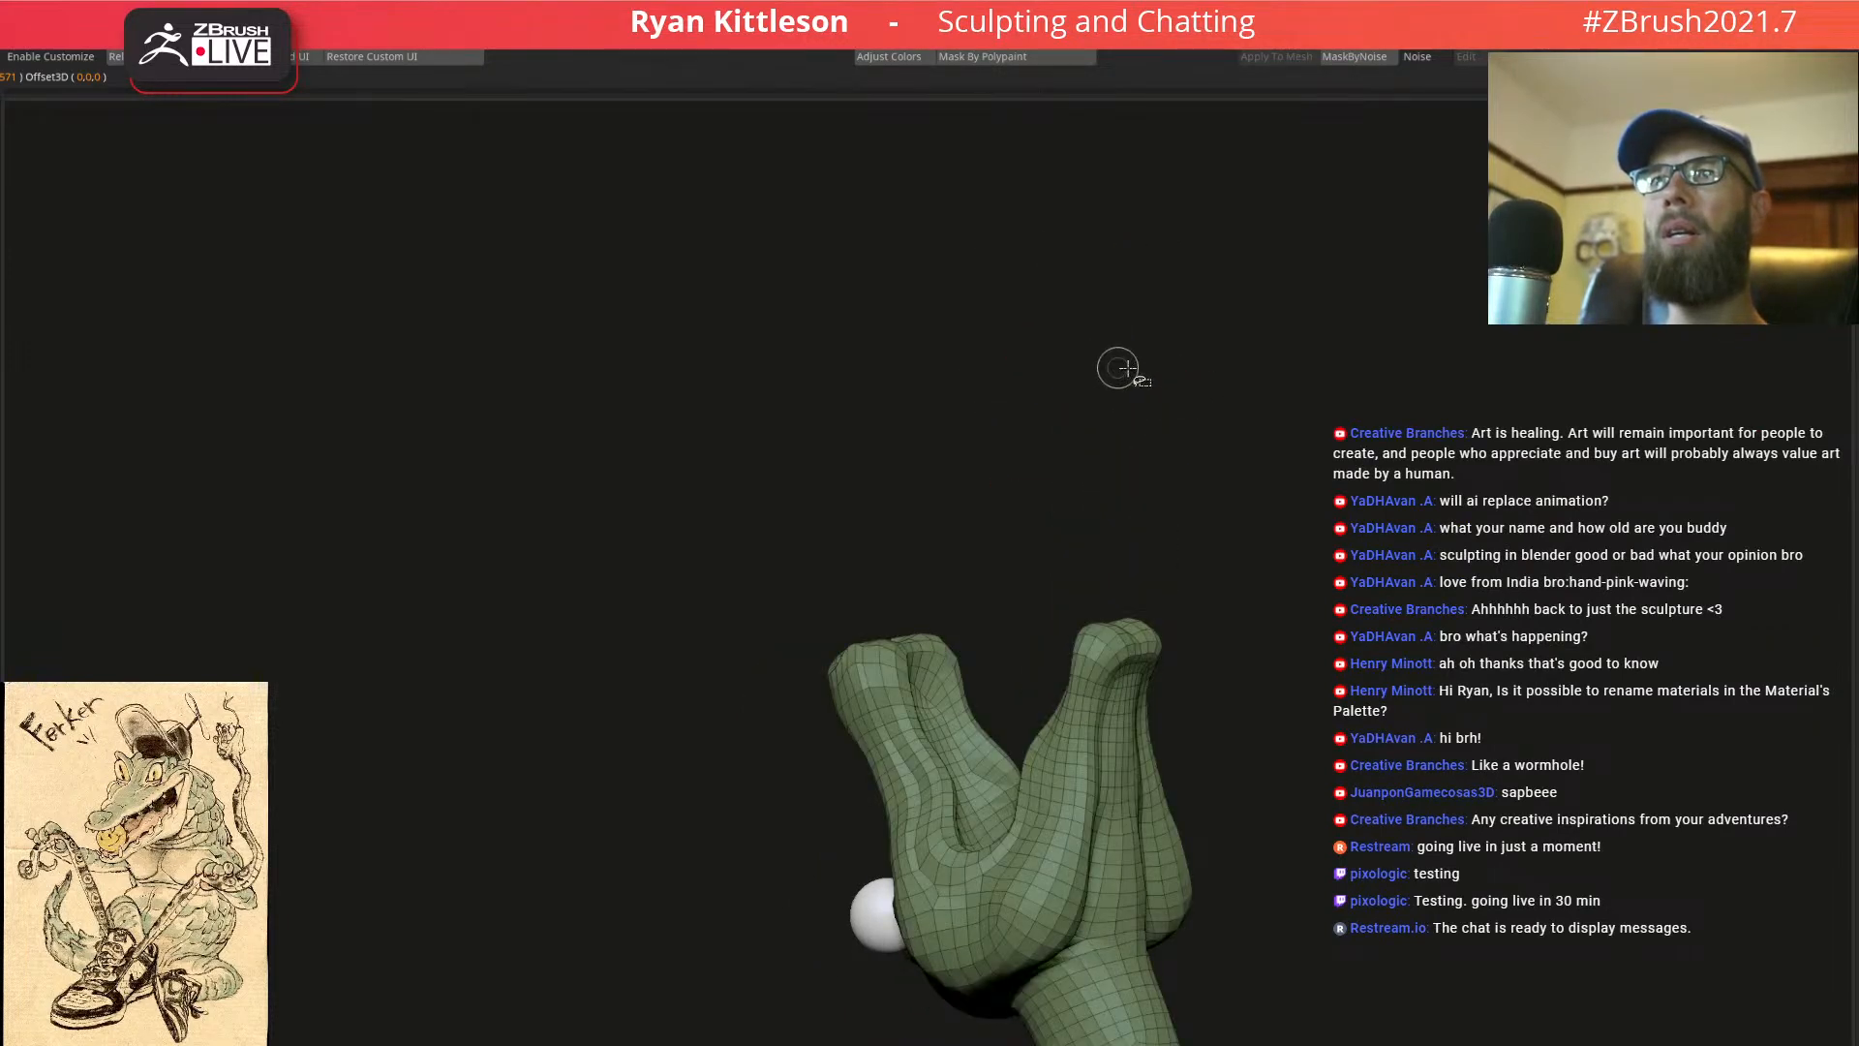
{"action": "left_click", "coordinate": [1222, 383], "text": "ctrl+shift"}
{"action": "left_click", "coordinate": [1082, 371], "text": "alt"}
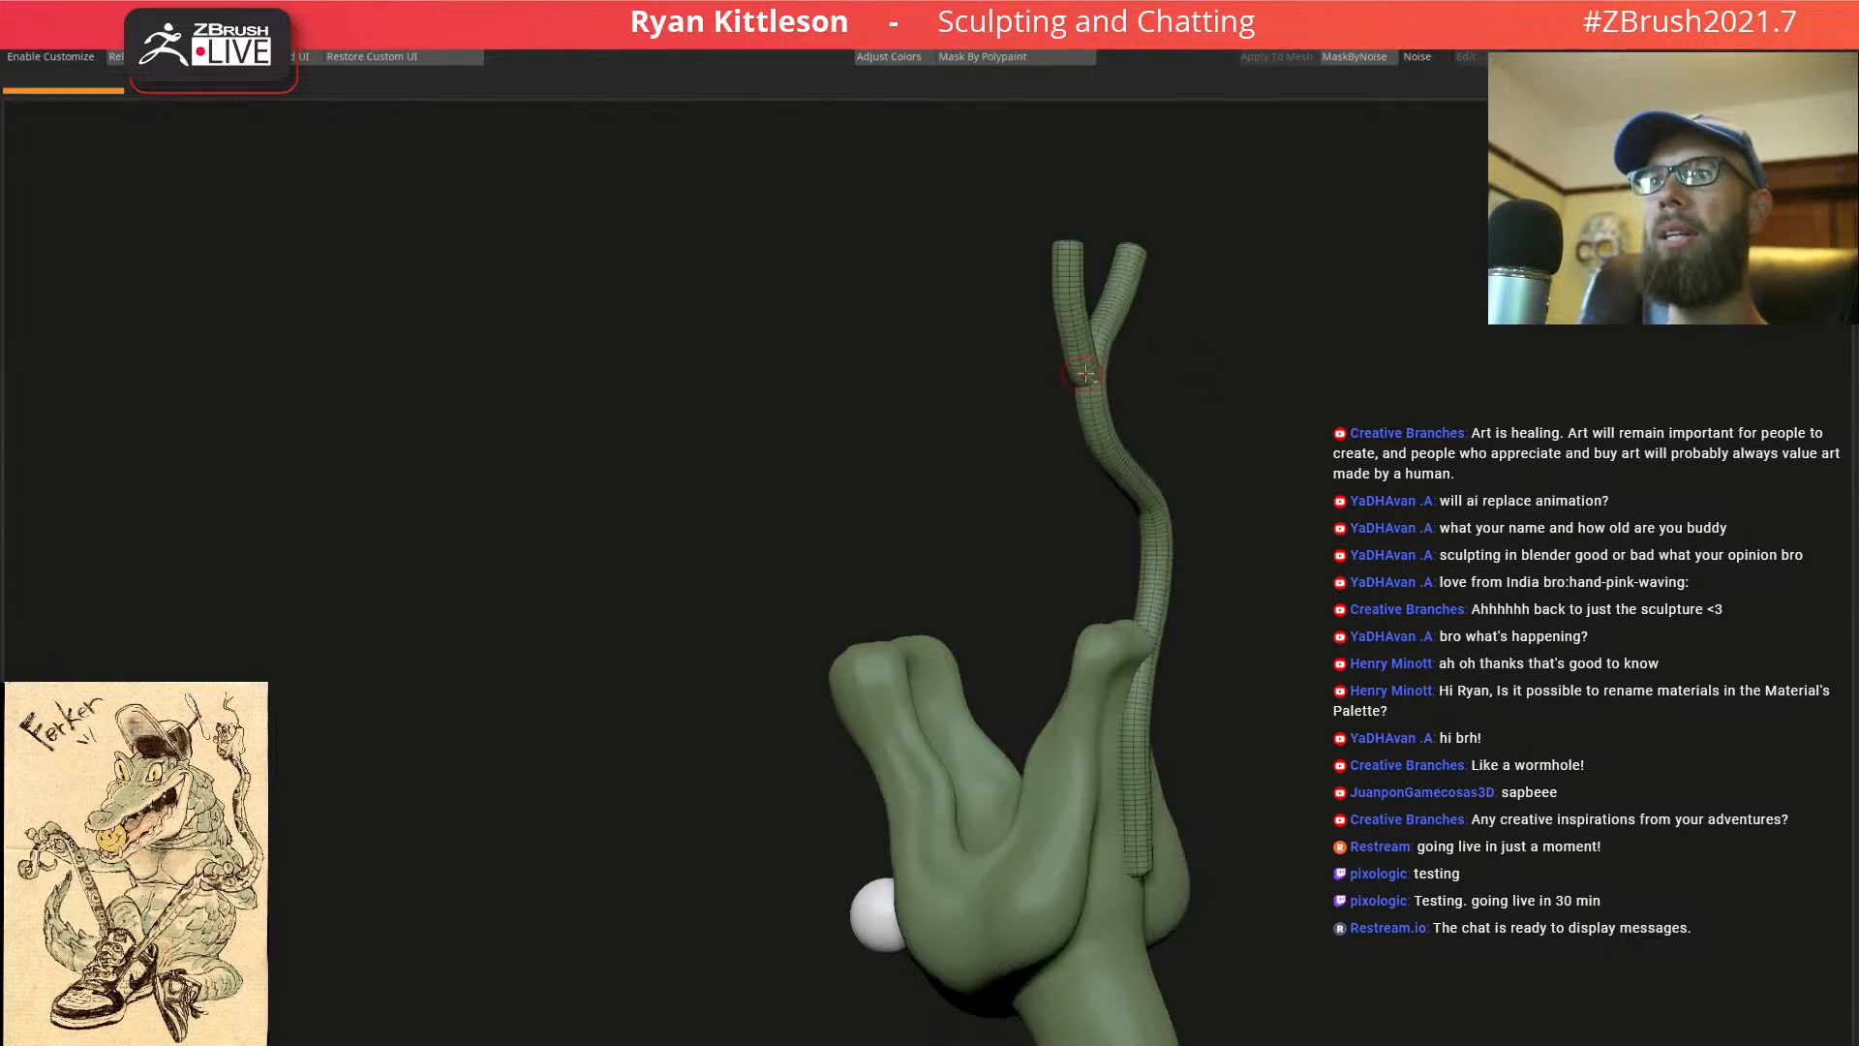
Solo the tongue without wireframe and fuse its tubes with DynaMesh, lowering the detail level by one step
{"action": "left_click_drag", "start_coordinate": [1112, 411], "coordinate": [1150, 411]}
{"action": "key", "text": "shift+f"}
{"action": "key", "text": "alt+s"}
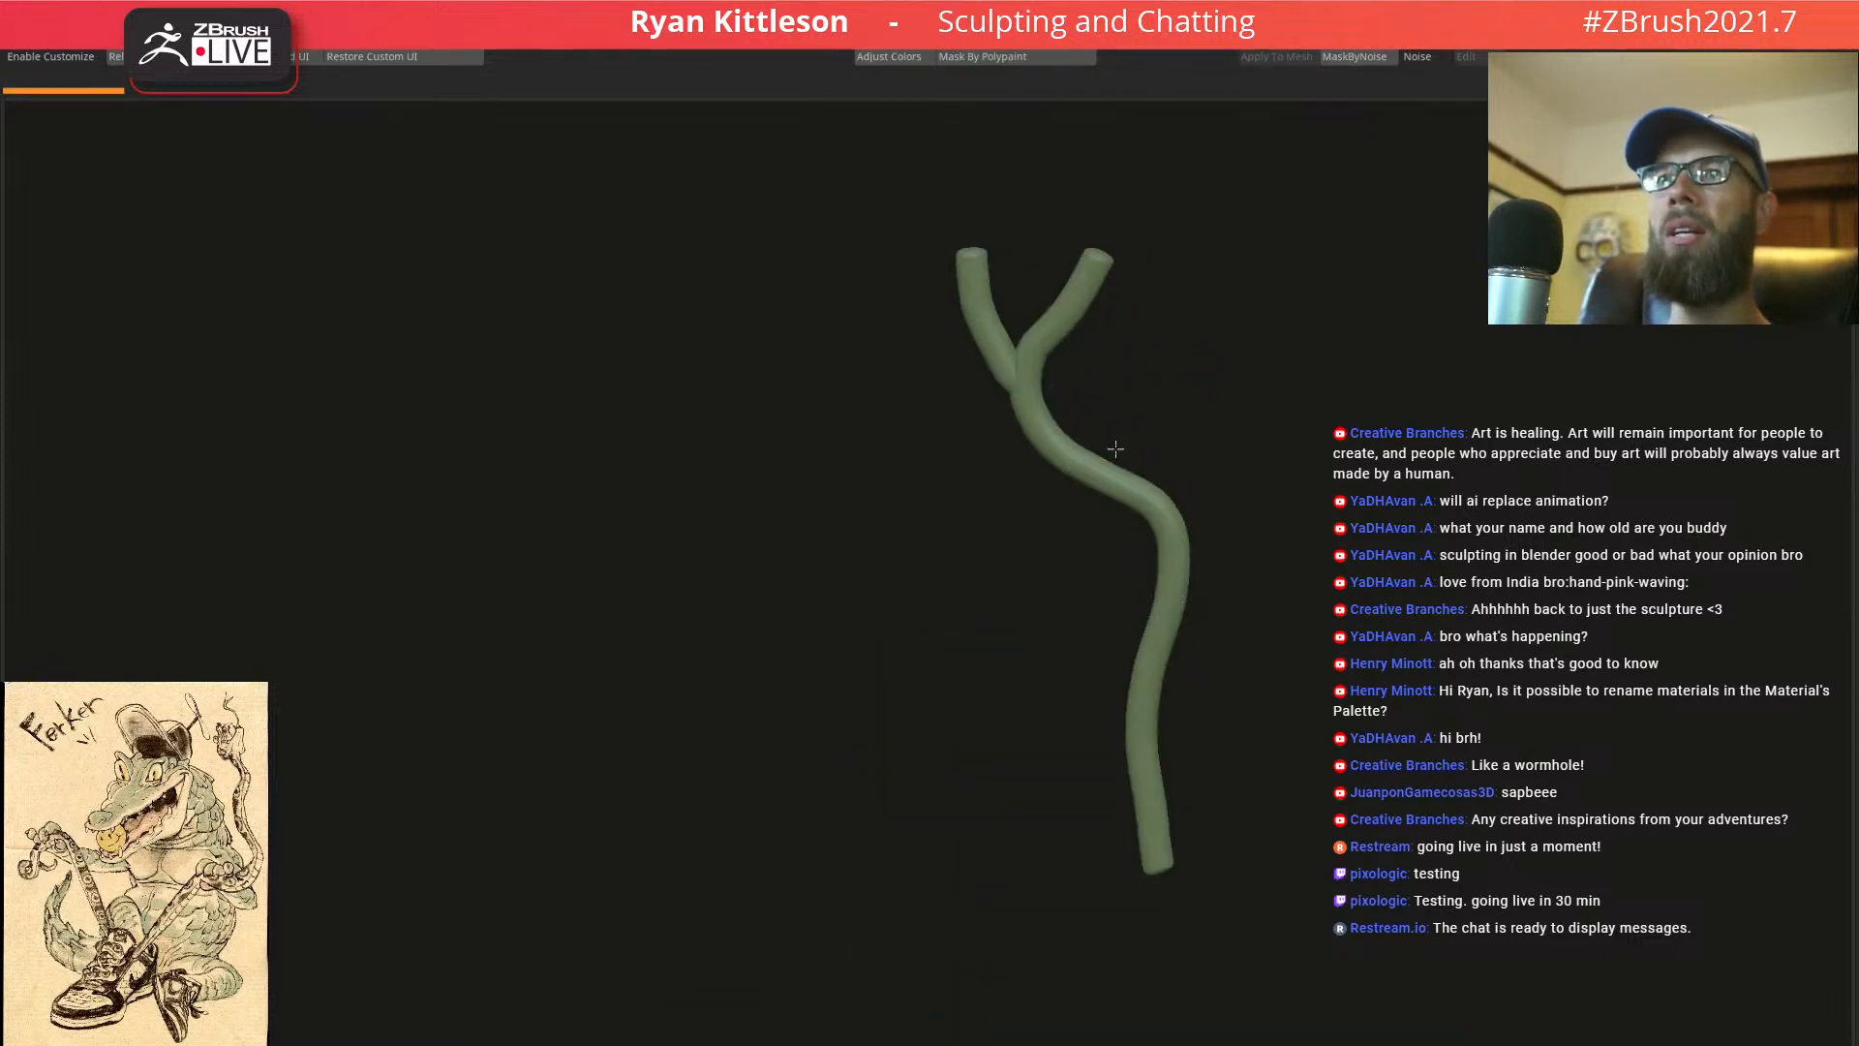
{"action": "left_click_drag", "start_coordinate": [1042, 581], "coordinate": [968, 594]}
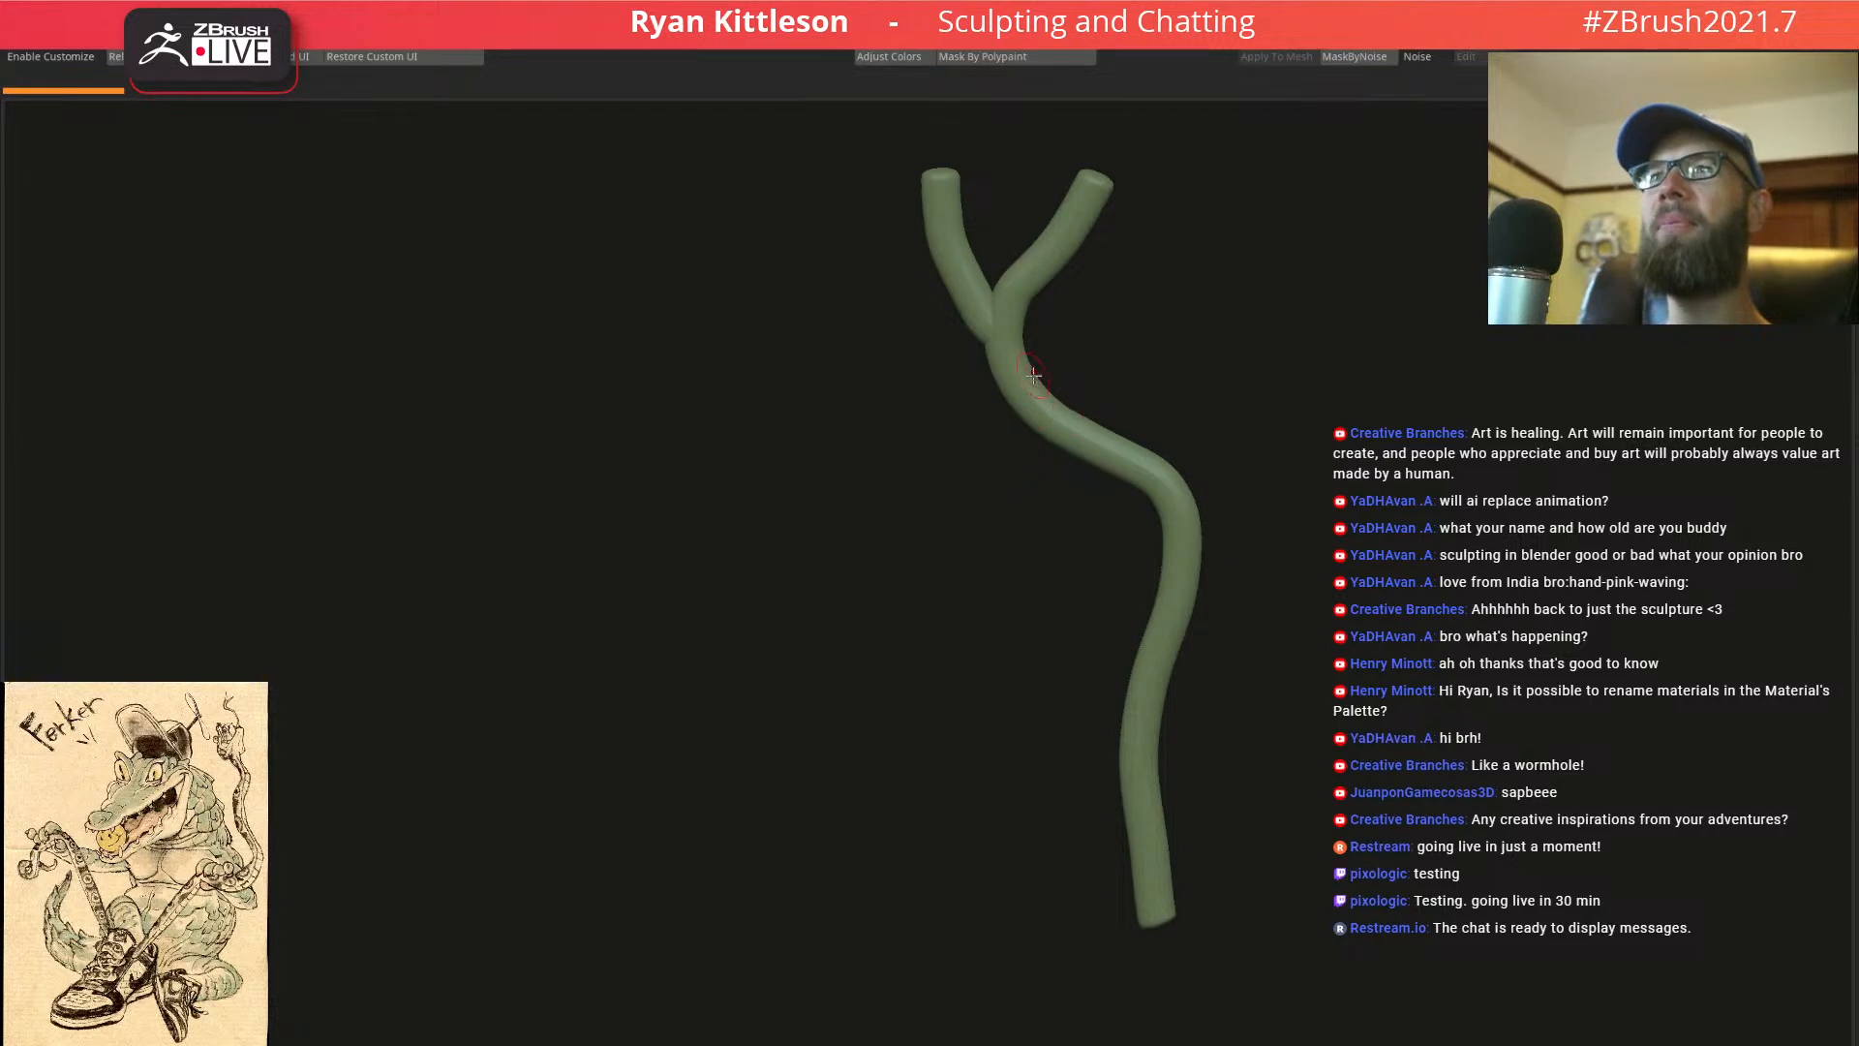
{"action": "left_click_drag", "start_coordinate": [1038, 376], "coordinate": [1057, 347]}
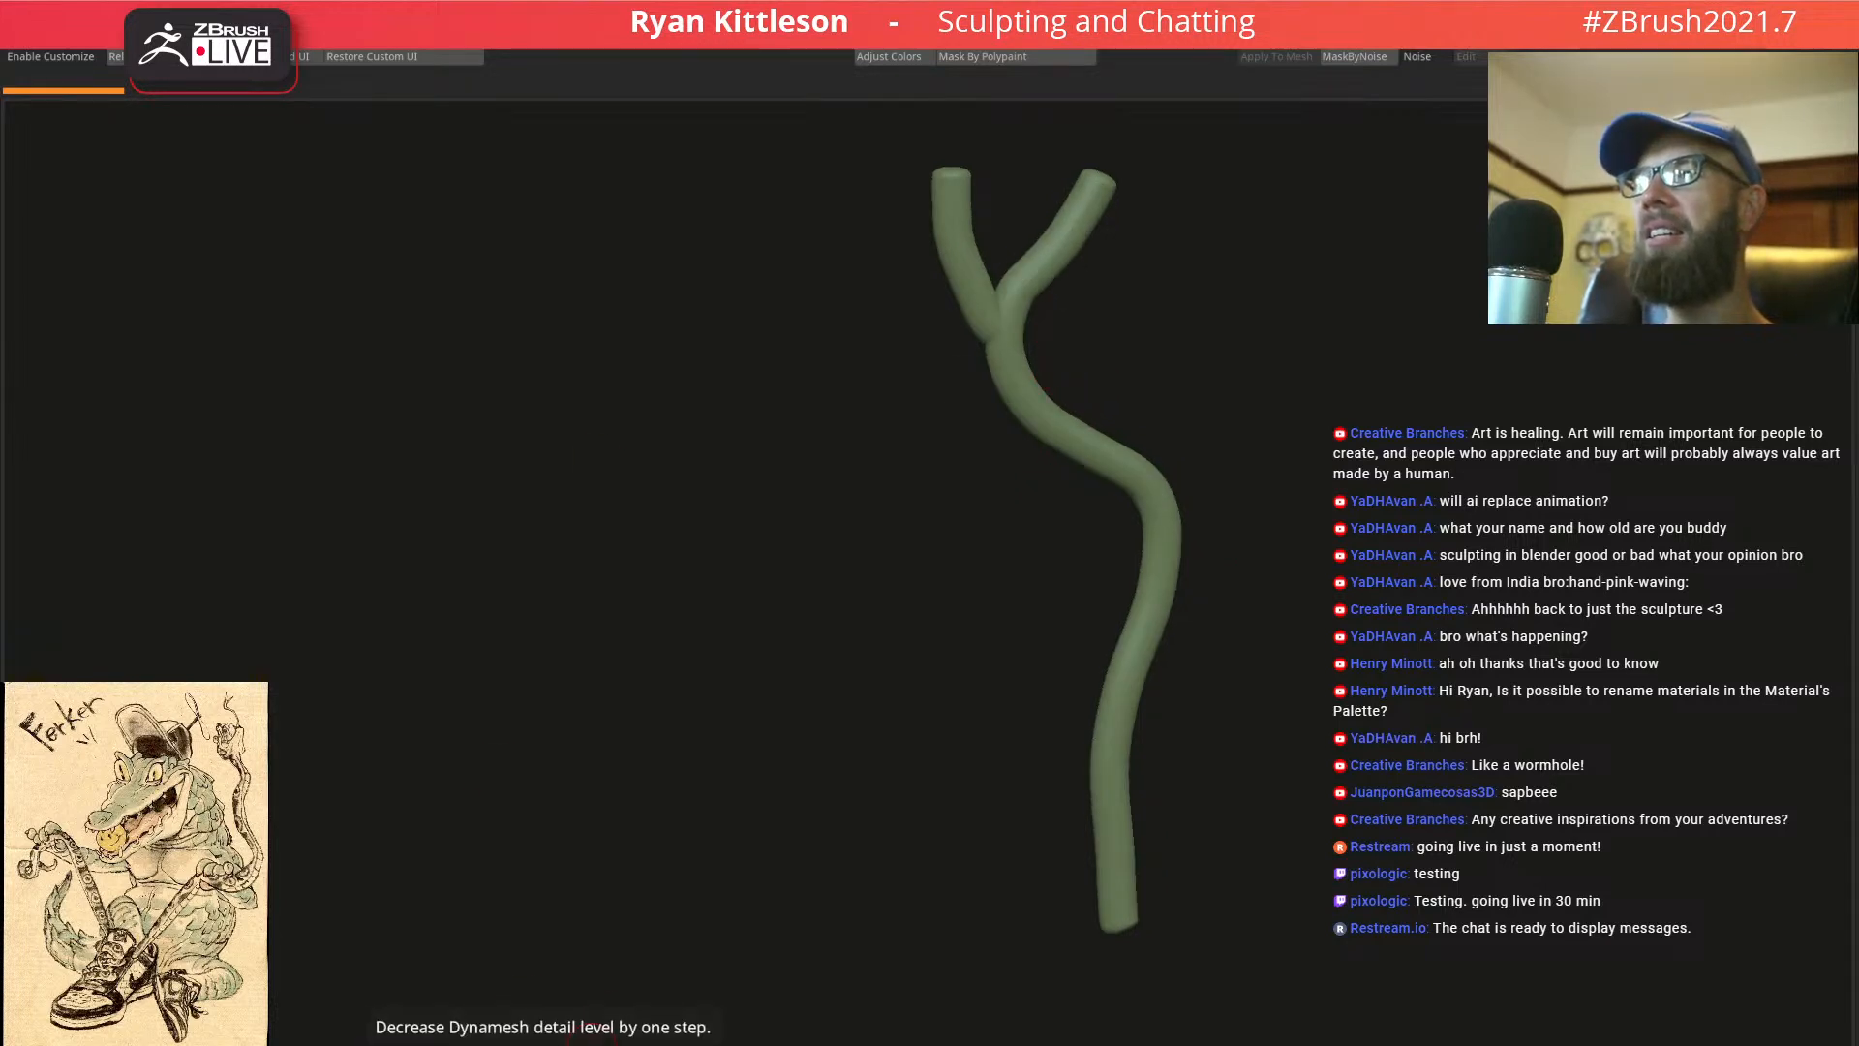
{"action": "left_click", "coordinate": [591, 1045]}
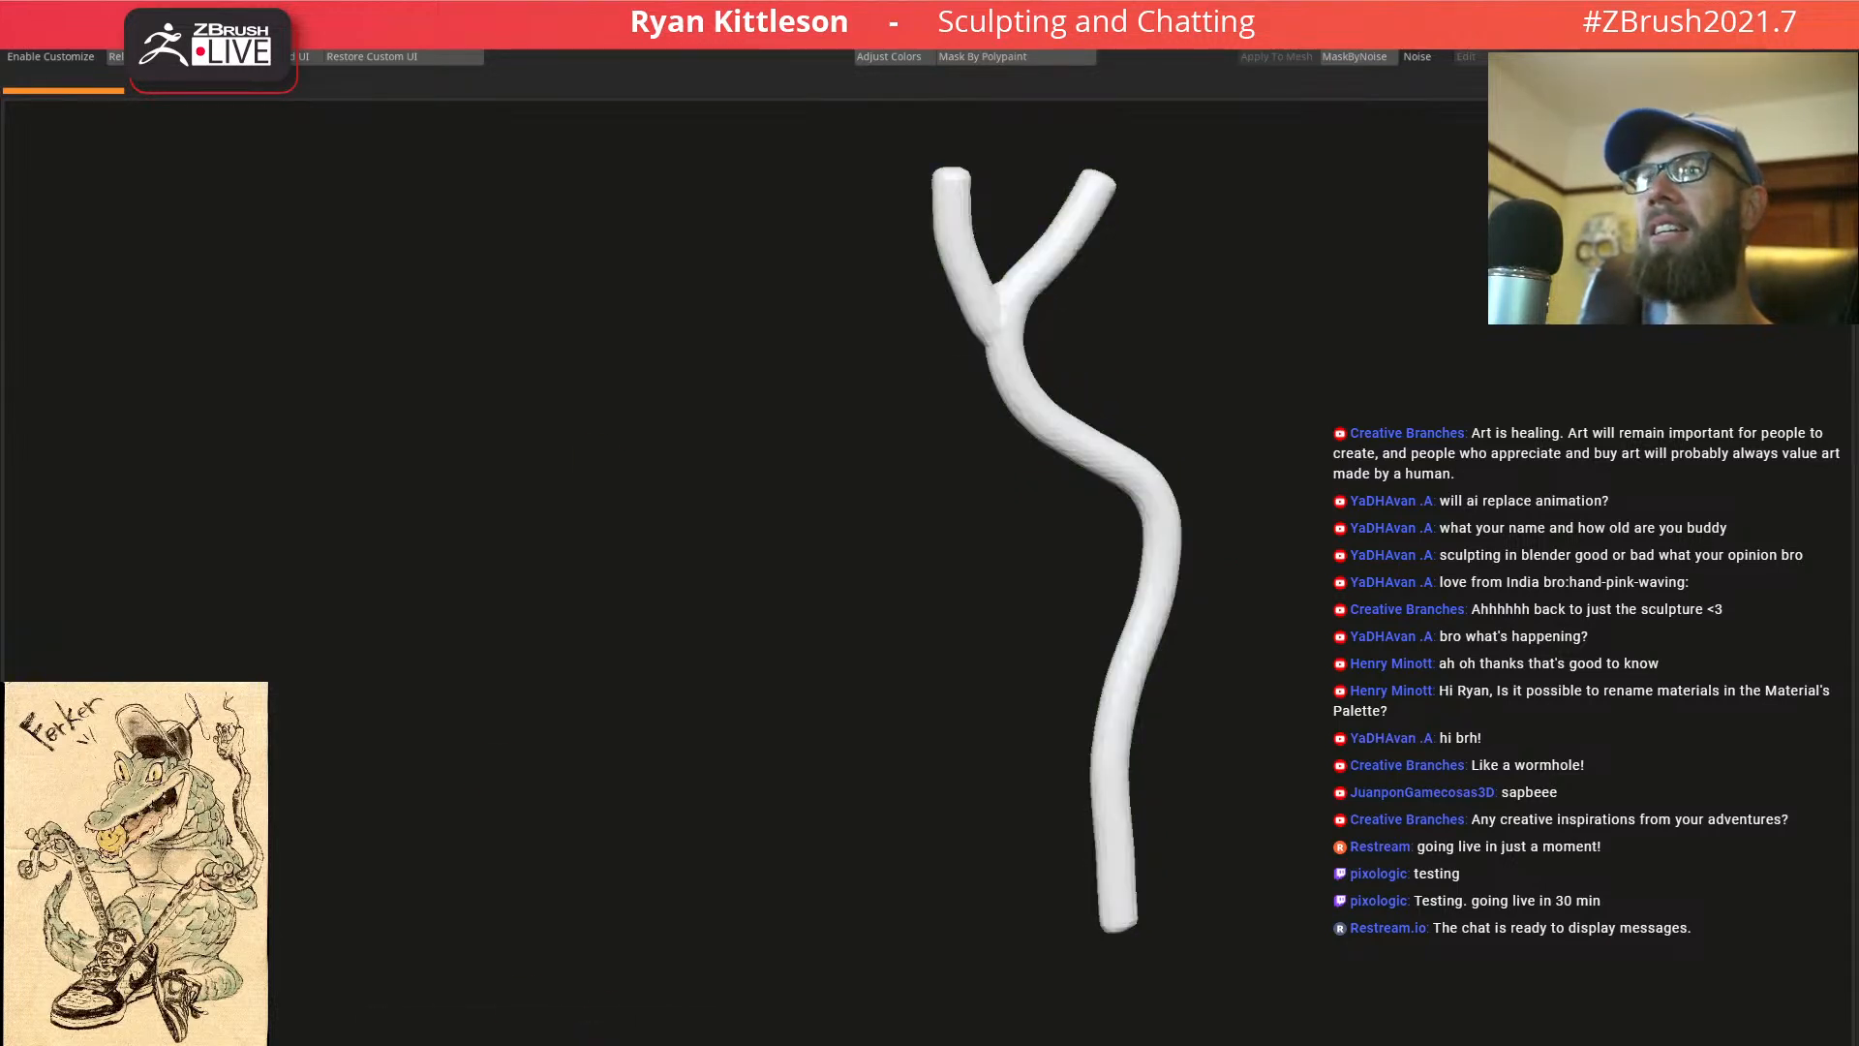
Smooth both fork ends of the tongue into tapered points and soften the junction and strand below
{"action": "key", "text": "space"}
{"action": "left_click", "coordinate": [1032, 335]}
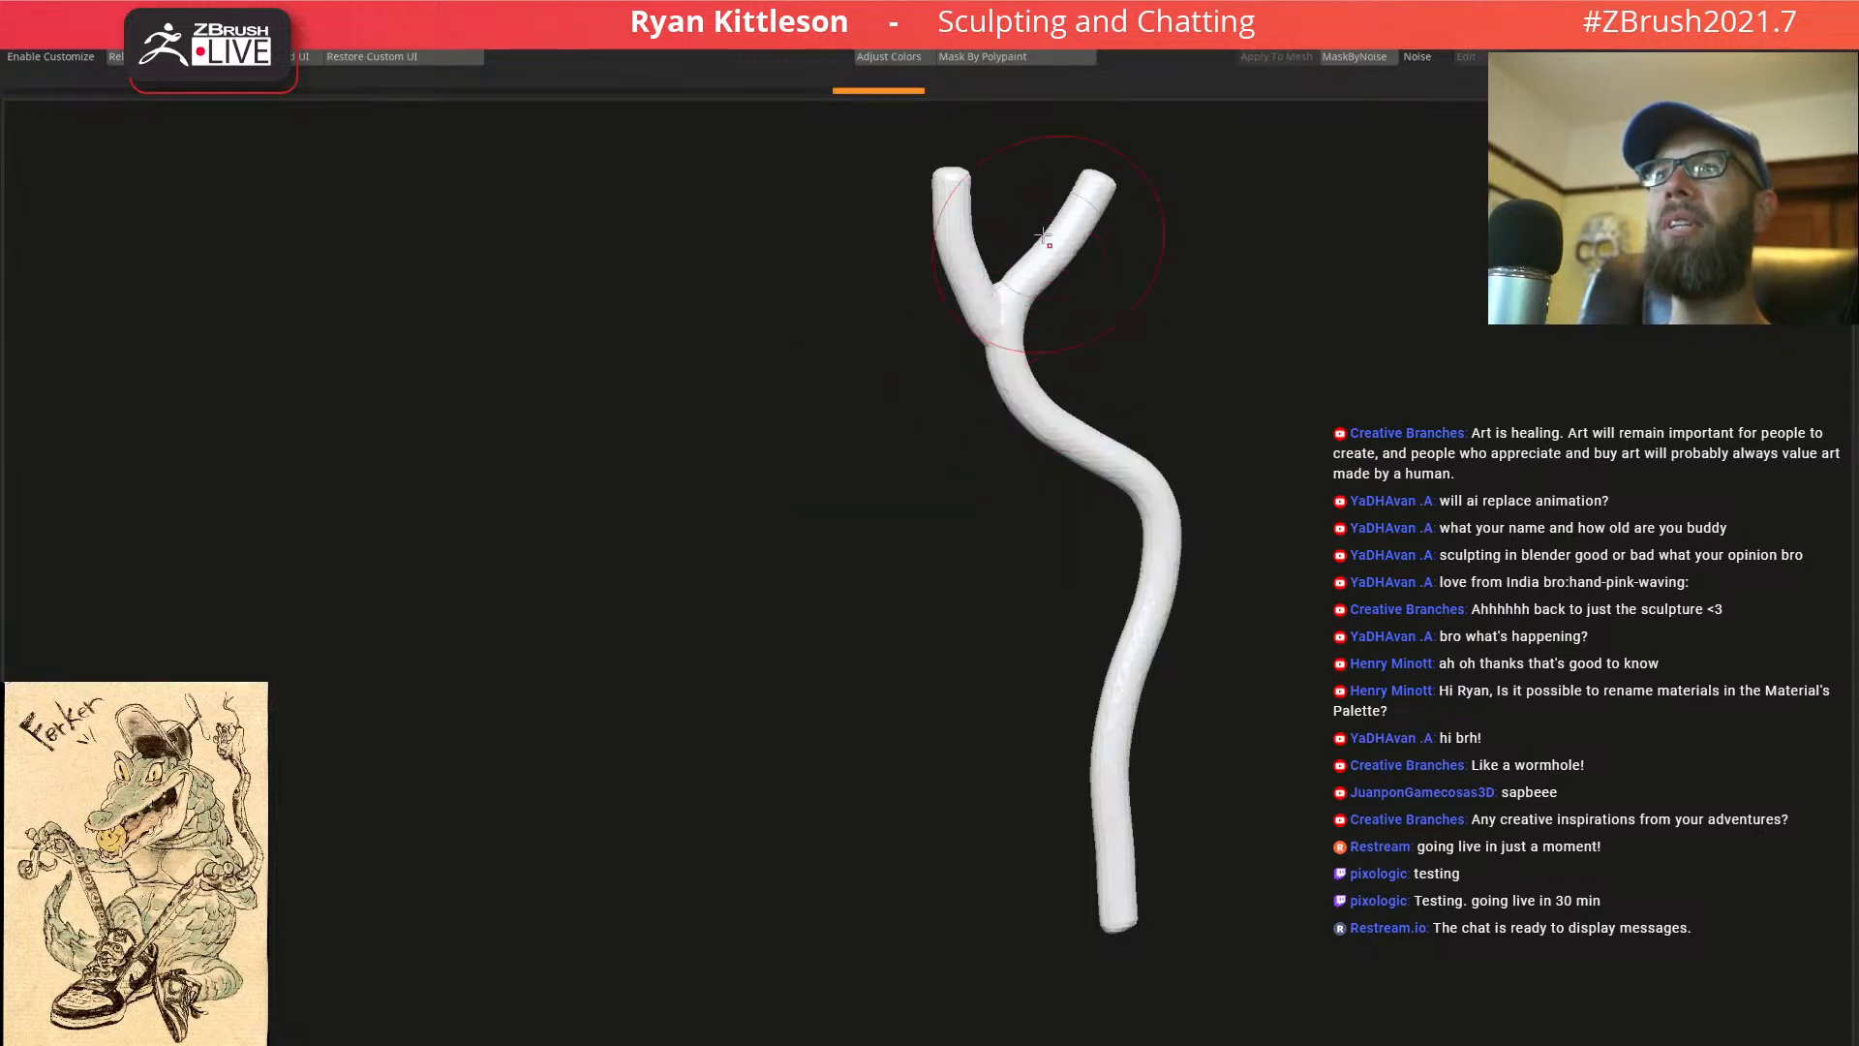
{"action": "mouse_move", "coordinate": [948, 182]}
{"action": "left_mouse_down", "text": "shift"}
{"action": "mouse_move", "coordinate": [938, 228]}
{"action": "mouse_move", "coordinate": [959, 254]}
{"action": "mouse_move", "coordinate": [950, 170]}
{"action": "mouse_move", "coordinate": [947, 205]}
{"action": "left_mouse_up", "text": "shift"}
{"action": "mouse_move", "coordinate": [1092, 194]}
{"action": "left_mouse_down", "text": "shift"}
{"action": "mouse_move", "coordinate": [1033, 256]}
{"action": "mouse_move", "coordinate": [1051, 241]}
{"action": "left_mouse_up", "text": "shift"}
{"action": "left_click_drag", "start_coordinate": [1096, 171], "coordinate": [1082, 175]}
{"action": "left_click_drag", "start_coordinate": [957, 163], "coordinate": [959, 129], "text": "shift"}
{"action": "mouse_move", "coordinate": [1105, 184]}
{"action": "left_mouse_down", "text": "shift"}
{"action": "mouse_move", "coordinate": [1129, 154]}
{"action": "mouse_move", "coordinate": [1007, 290]}
{"action": "mouse_move", "coordinate": [1005, 392]}
{"action": "mouse_move", "coordinate": [1149, 614]}
{"action": "mouse_move", "coordinate": [1148, 651]}
{"action": "left_mouse_up", "text": "shift"}
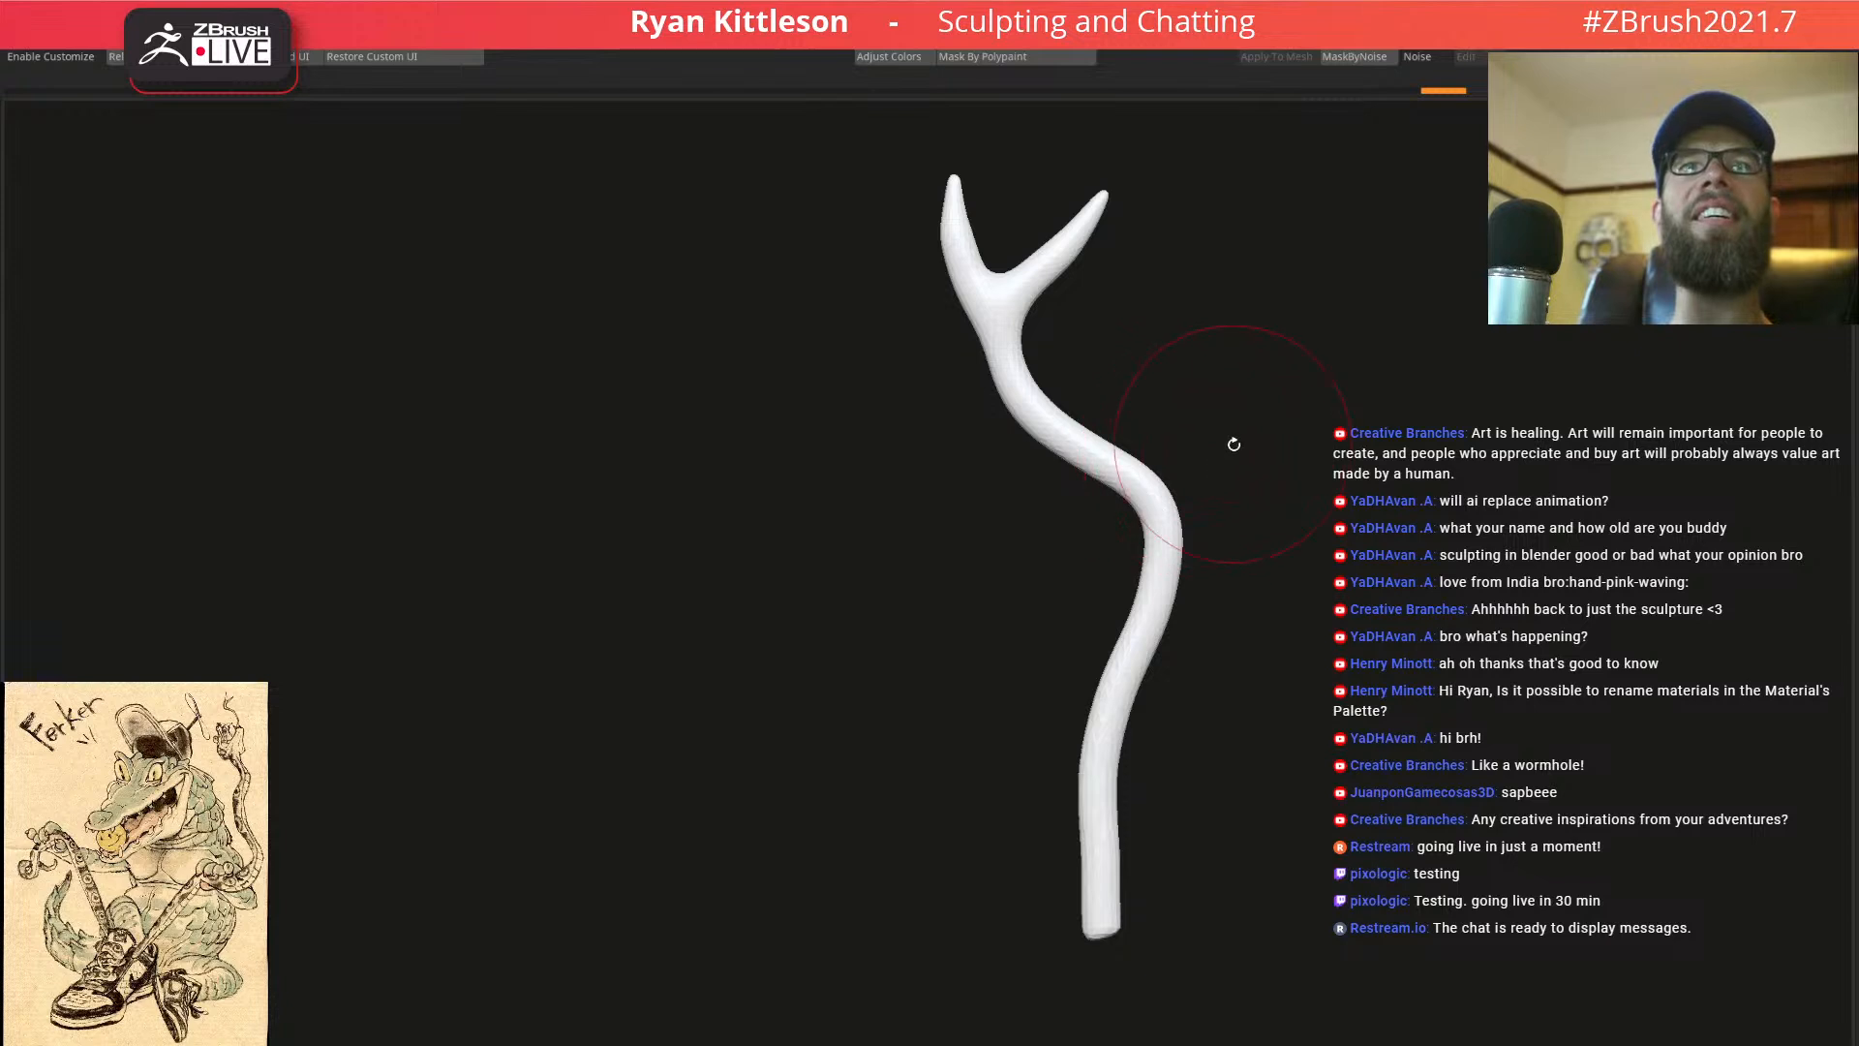
Show the snake's head again and move the tongue sideways so its base sits centred in the open mouth
{"action": "key", "text": "space"}
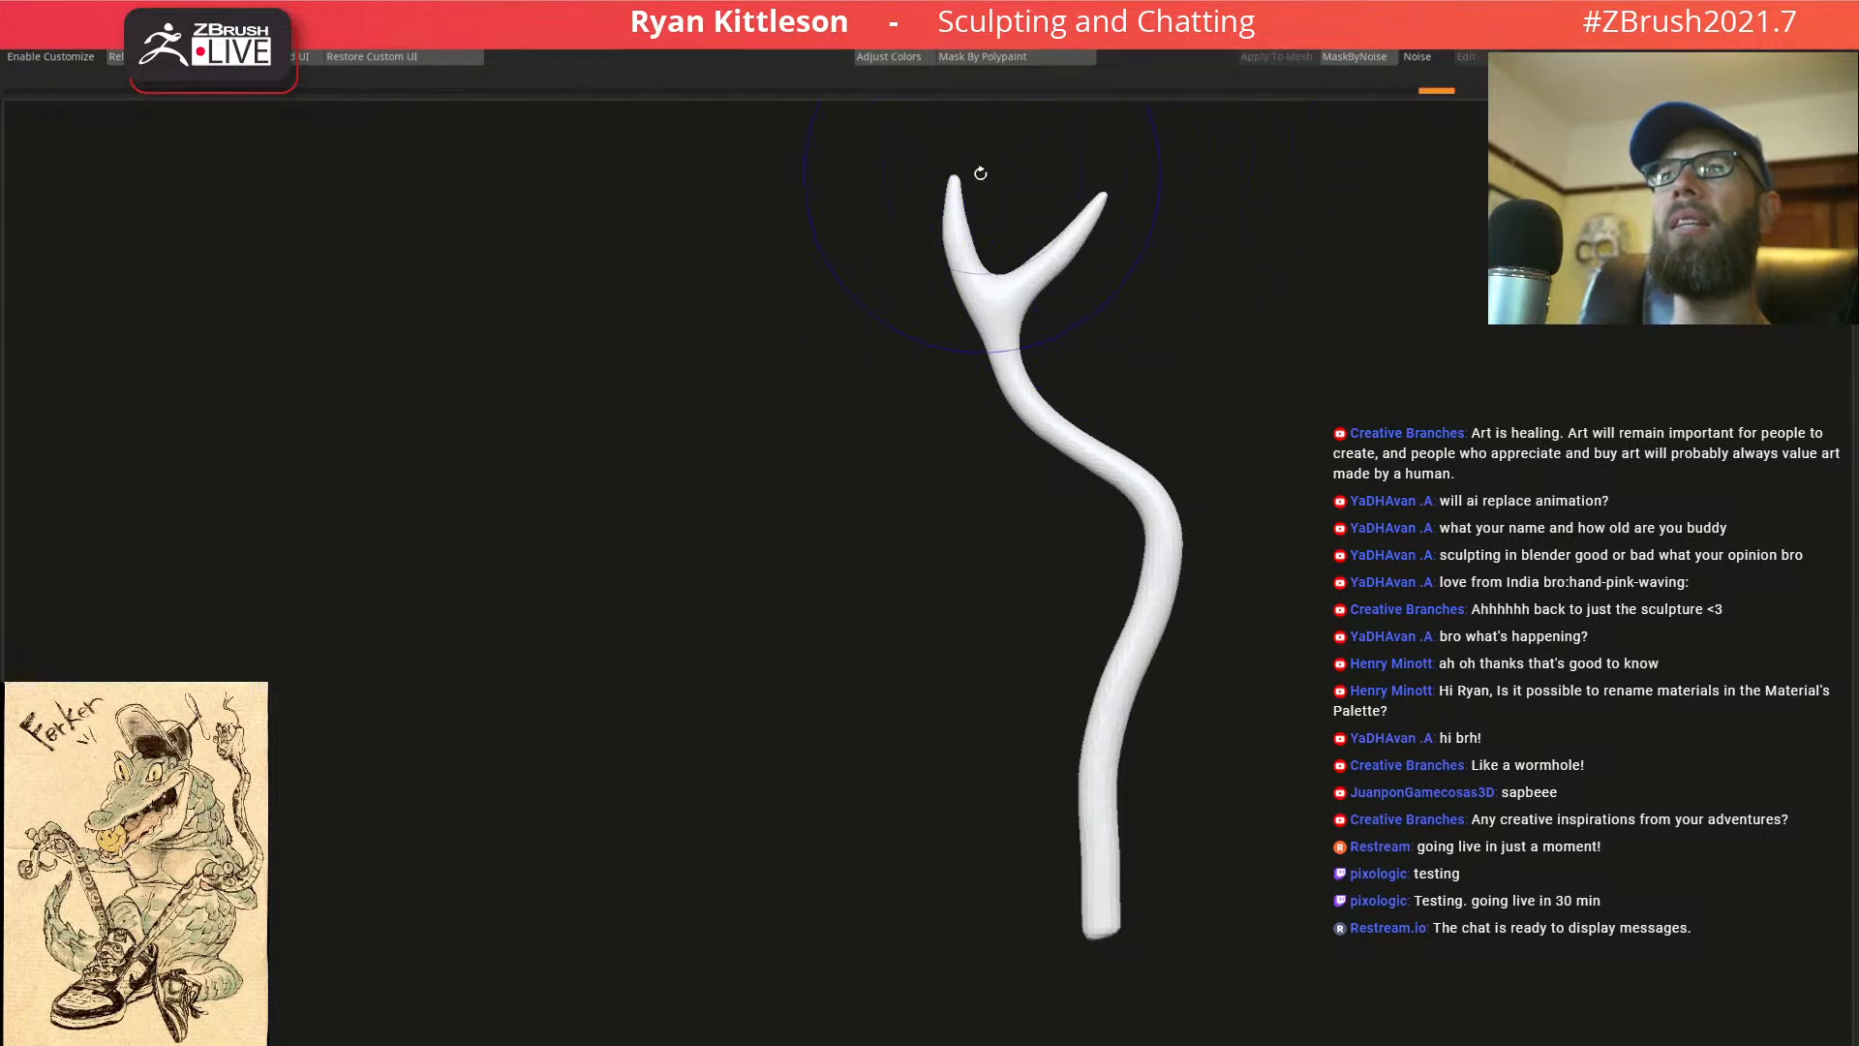
{"action": "left_click_drag", "start_coordinate": [1245, 514], "coordinate": [1266, 482]}
{"action": "left_click_drag", "start_coordinate": [1204, 606], "coordinate": [1224, 432]}
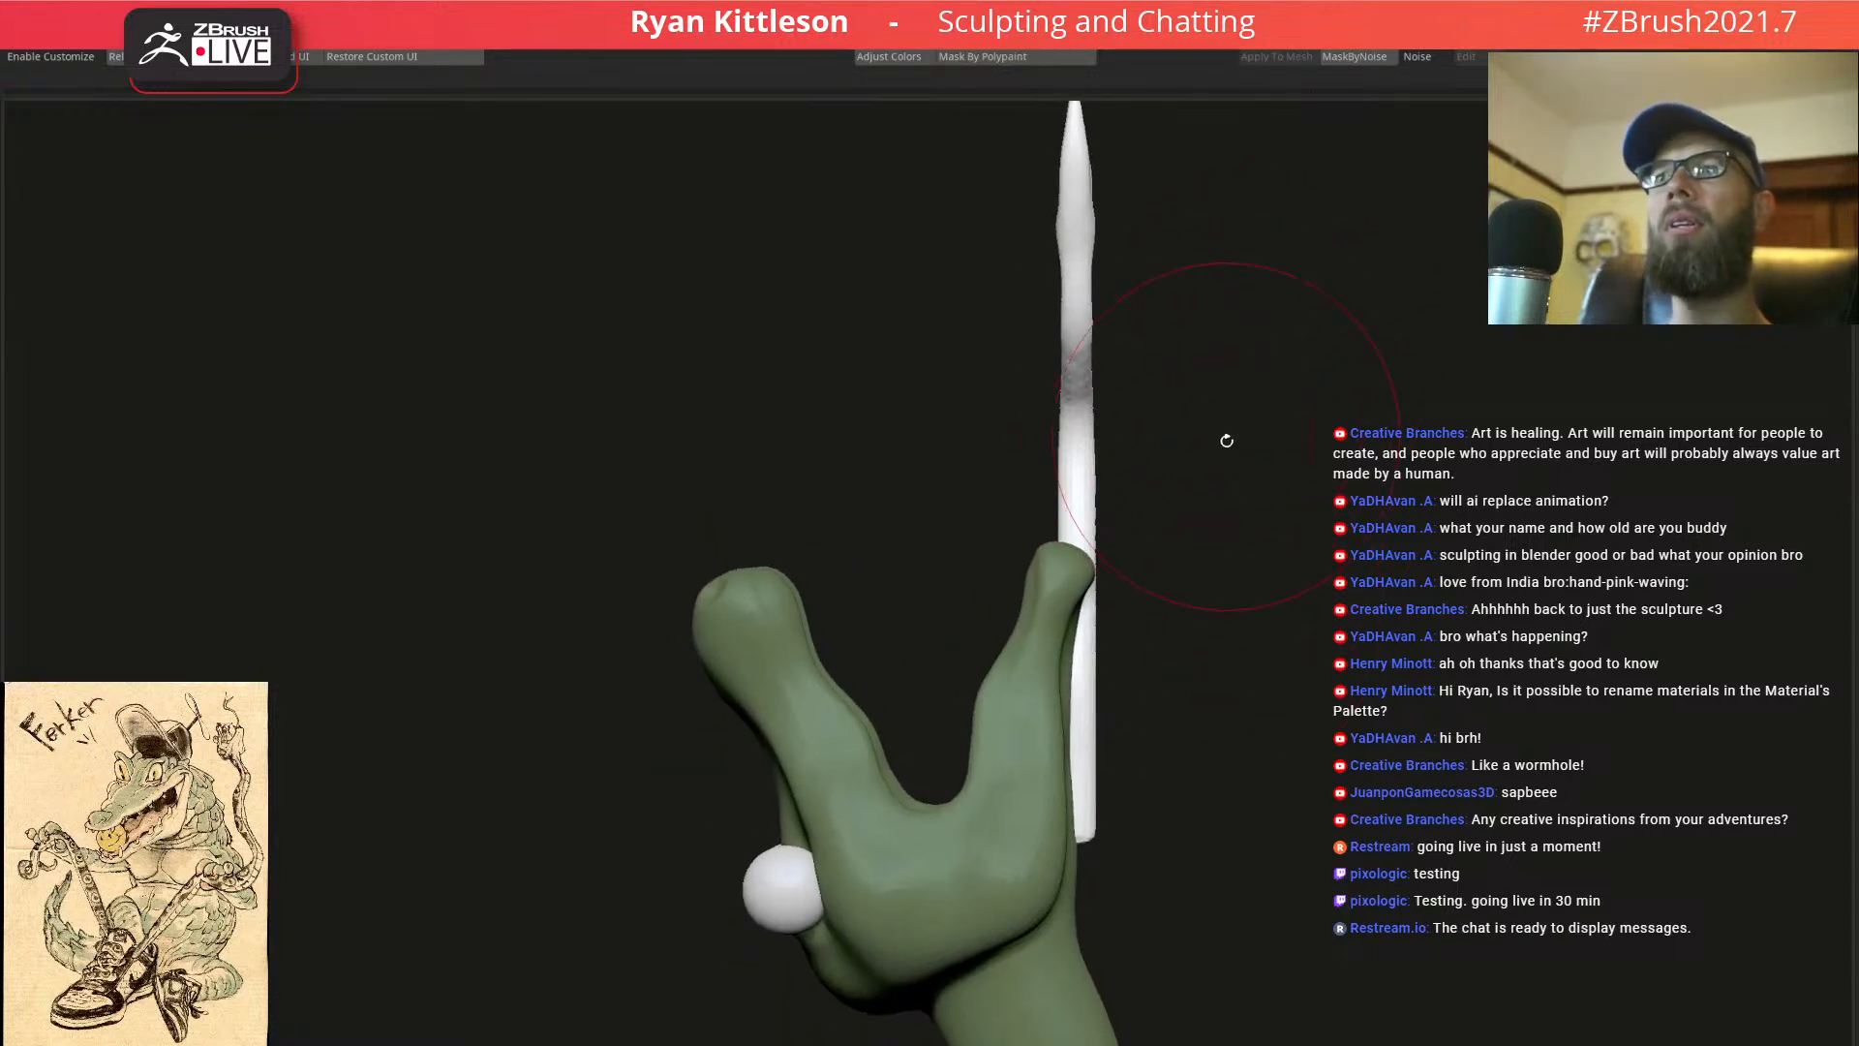
{"action": "key", "text": "w"}
{"action": "left_click_drag", "start_coordinate": [1155, 236], "coordinate": [1036, 884], "text": "alt"}
{"action": "left_click_drag", "start_coordinate": [1108, 775], "coordinate": [1124, 720]}
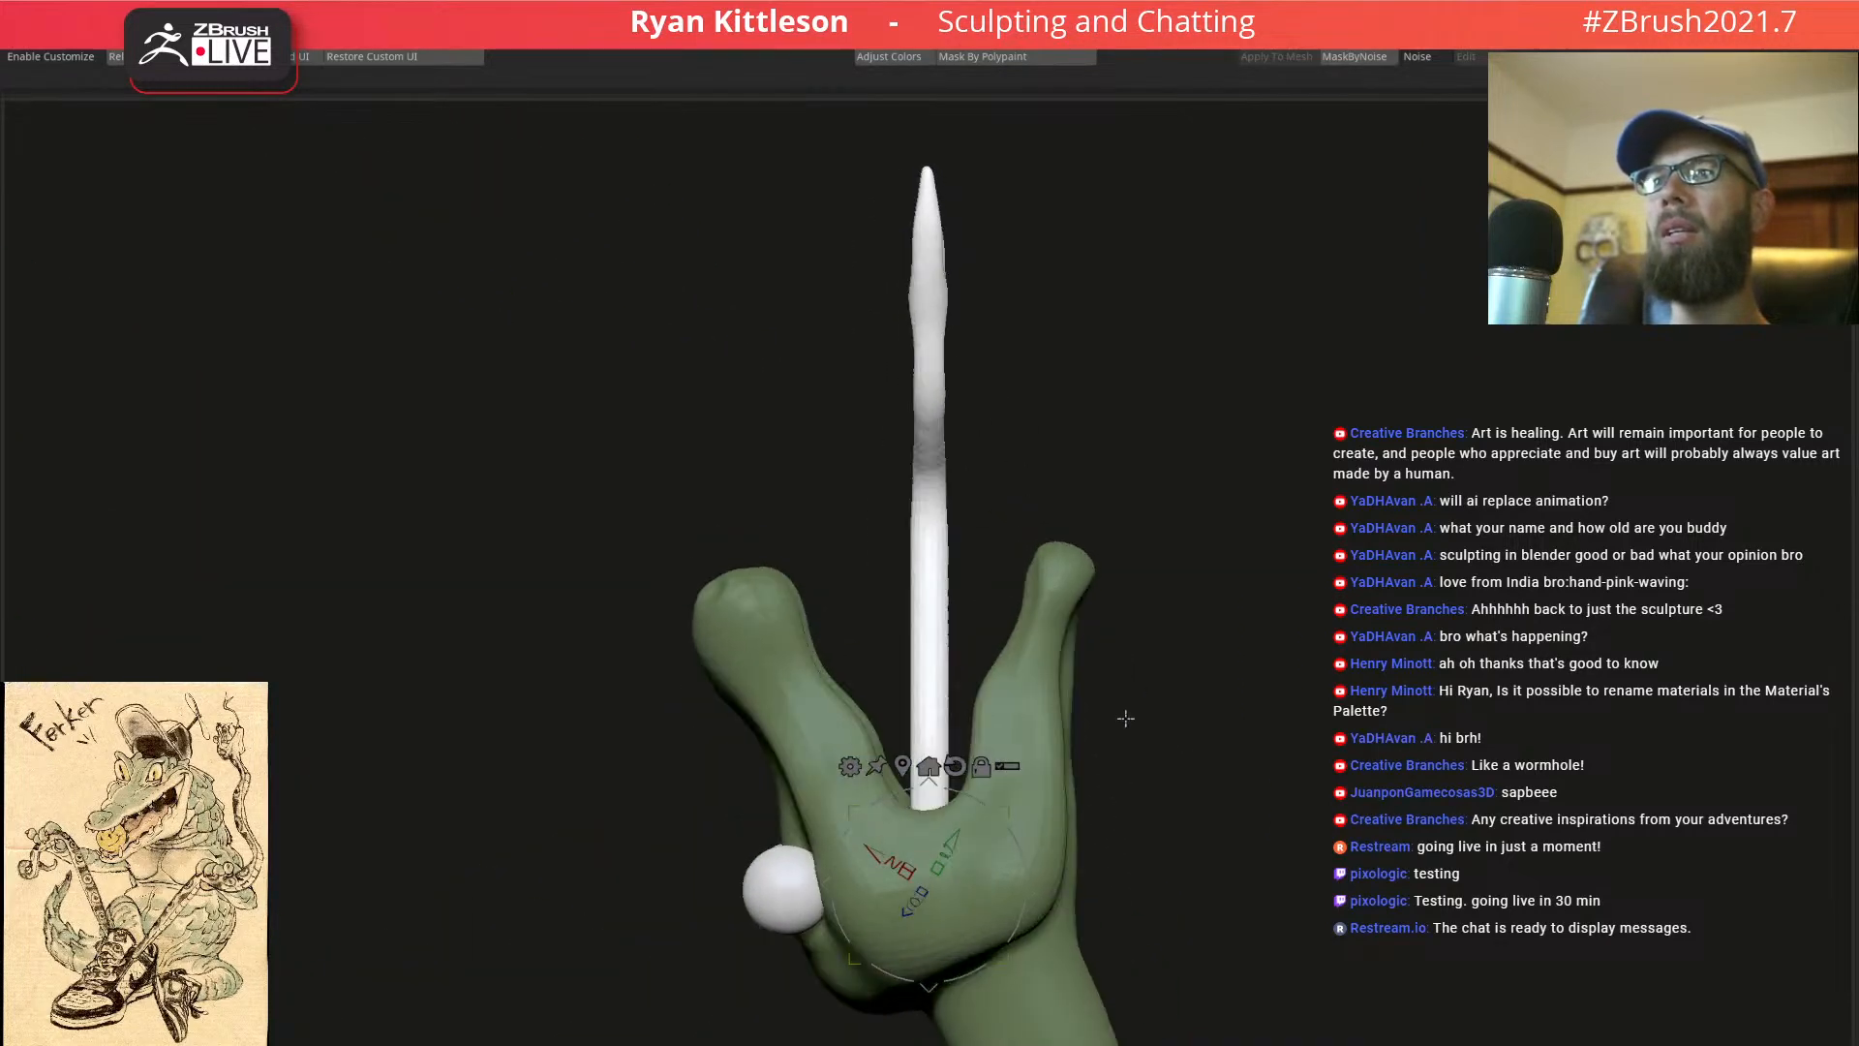
{"action": "key", "text": "q"}
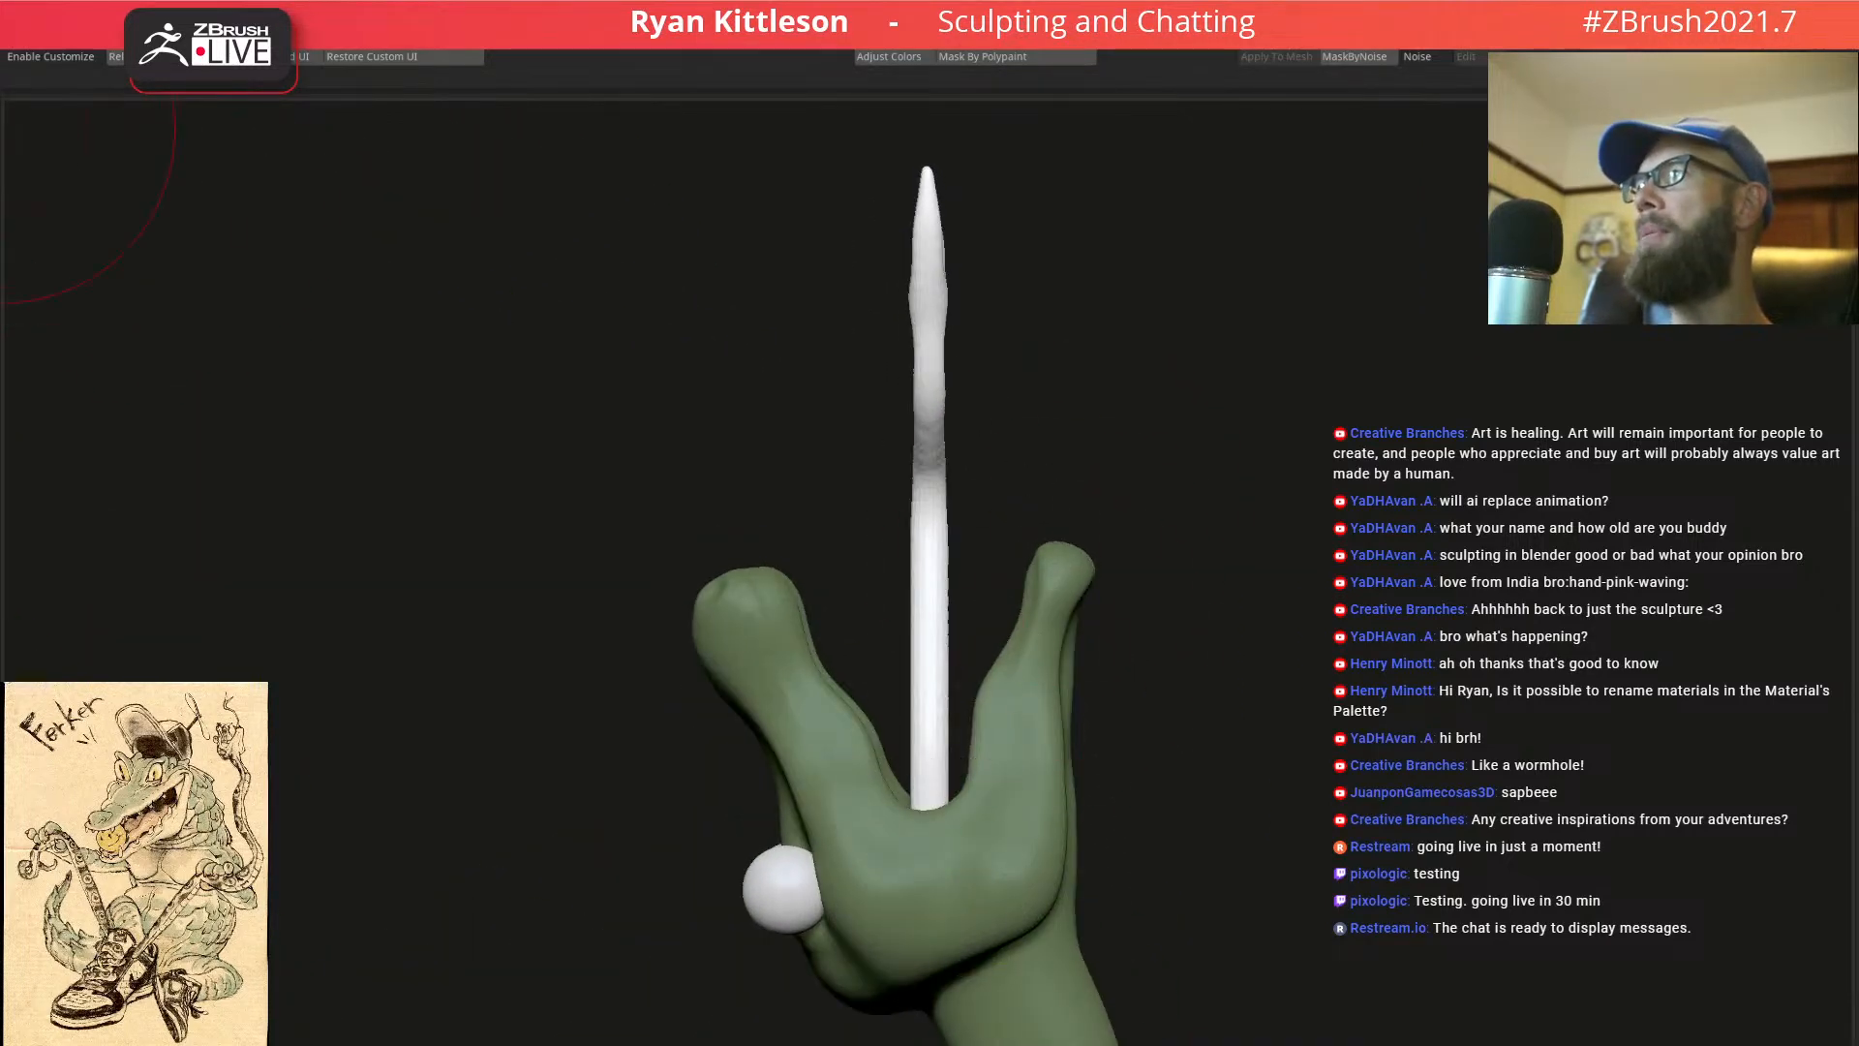
Assign the whole tongue to one new polygroup and rebuild it with a coarser mesh
{"action": "left_click_drag", "start_coordinate": [474, 303], "coordinate": [1186, 400]}
{"action": "key", "text": "shift+f"}
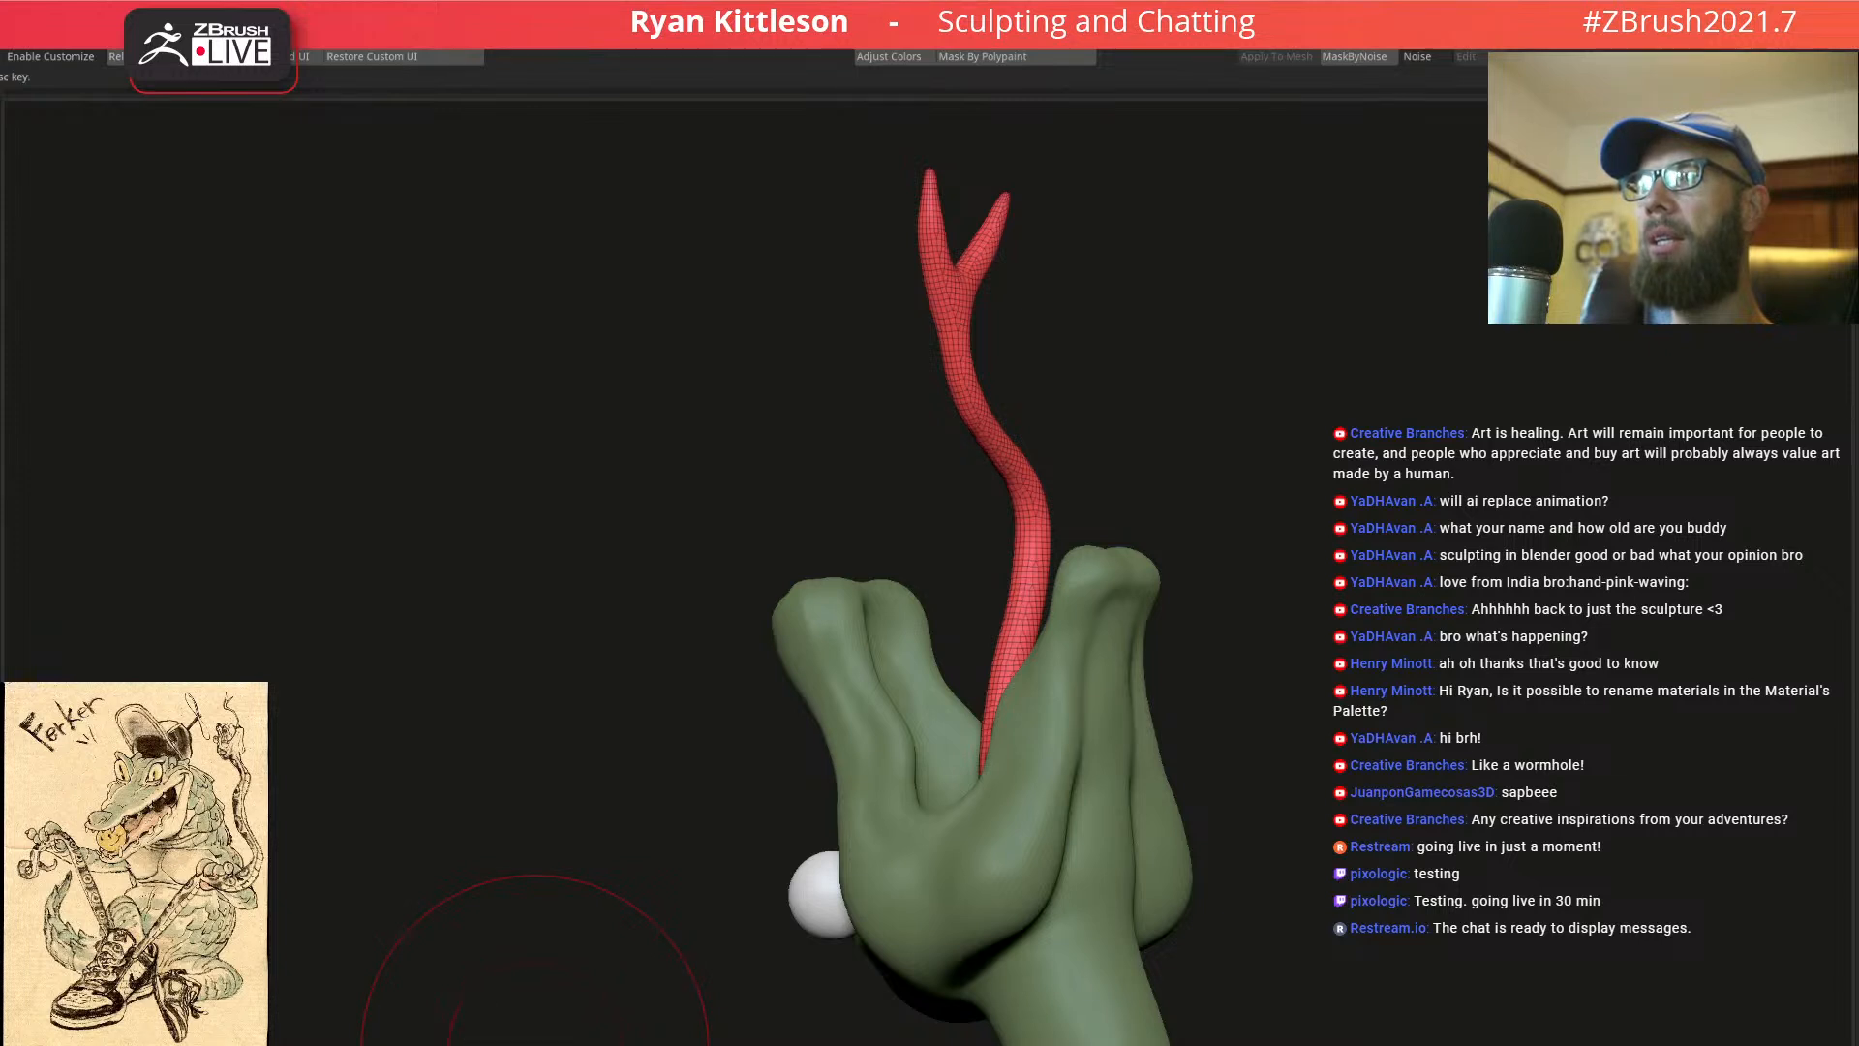
{"action": "key", "text": "ctrl+w"}
{"action": "left_click_drag", "start_coordinate": [1187, 320], "coordinate": [1146, 296]}
{"action": "key", "text": "space"}
{"action": "mouse_move", "coordinate": [1027, 282]}
{"action": "left_mouse_down"}
{"action": "mouse_move", "coordinate": [961, 295]}
{"action": "mouse_move", "coordinate": [962, 321]}
{"action": "left_mouse_up"}
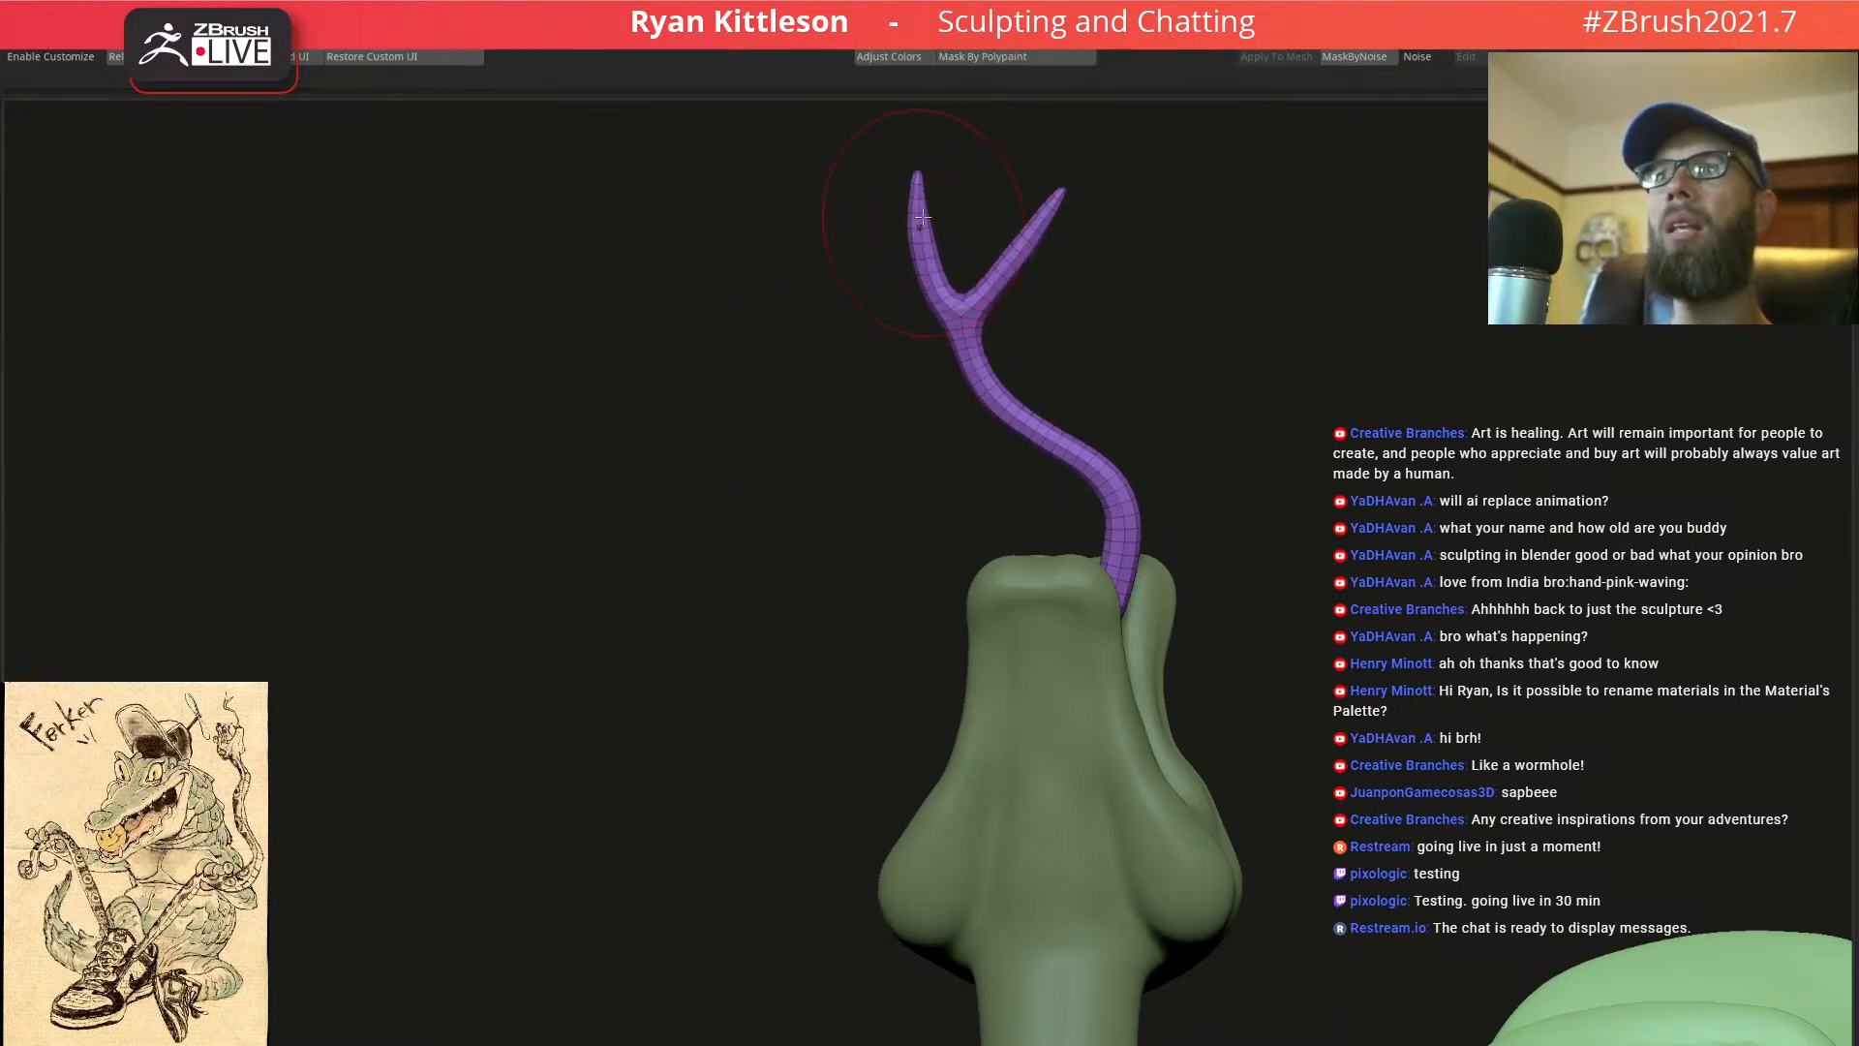
With the snake's head ghosted, use the Anchors brush to set points on the tongue at the fork and just below it
{"action": "left_click_drag", "start_coordinate": [1154, 406], "coordinate": [1207, 407]}
{"action": "key", "text": "w"}
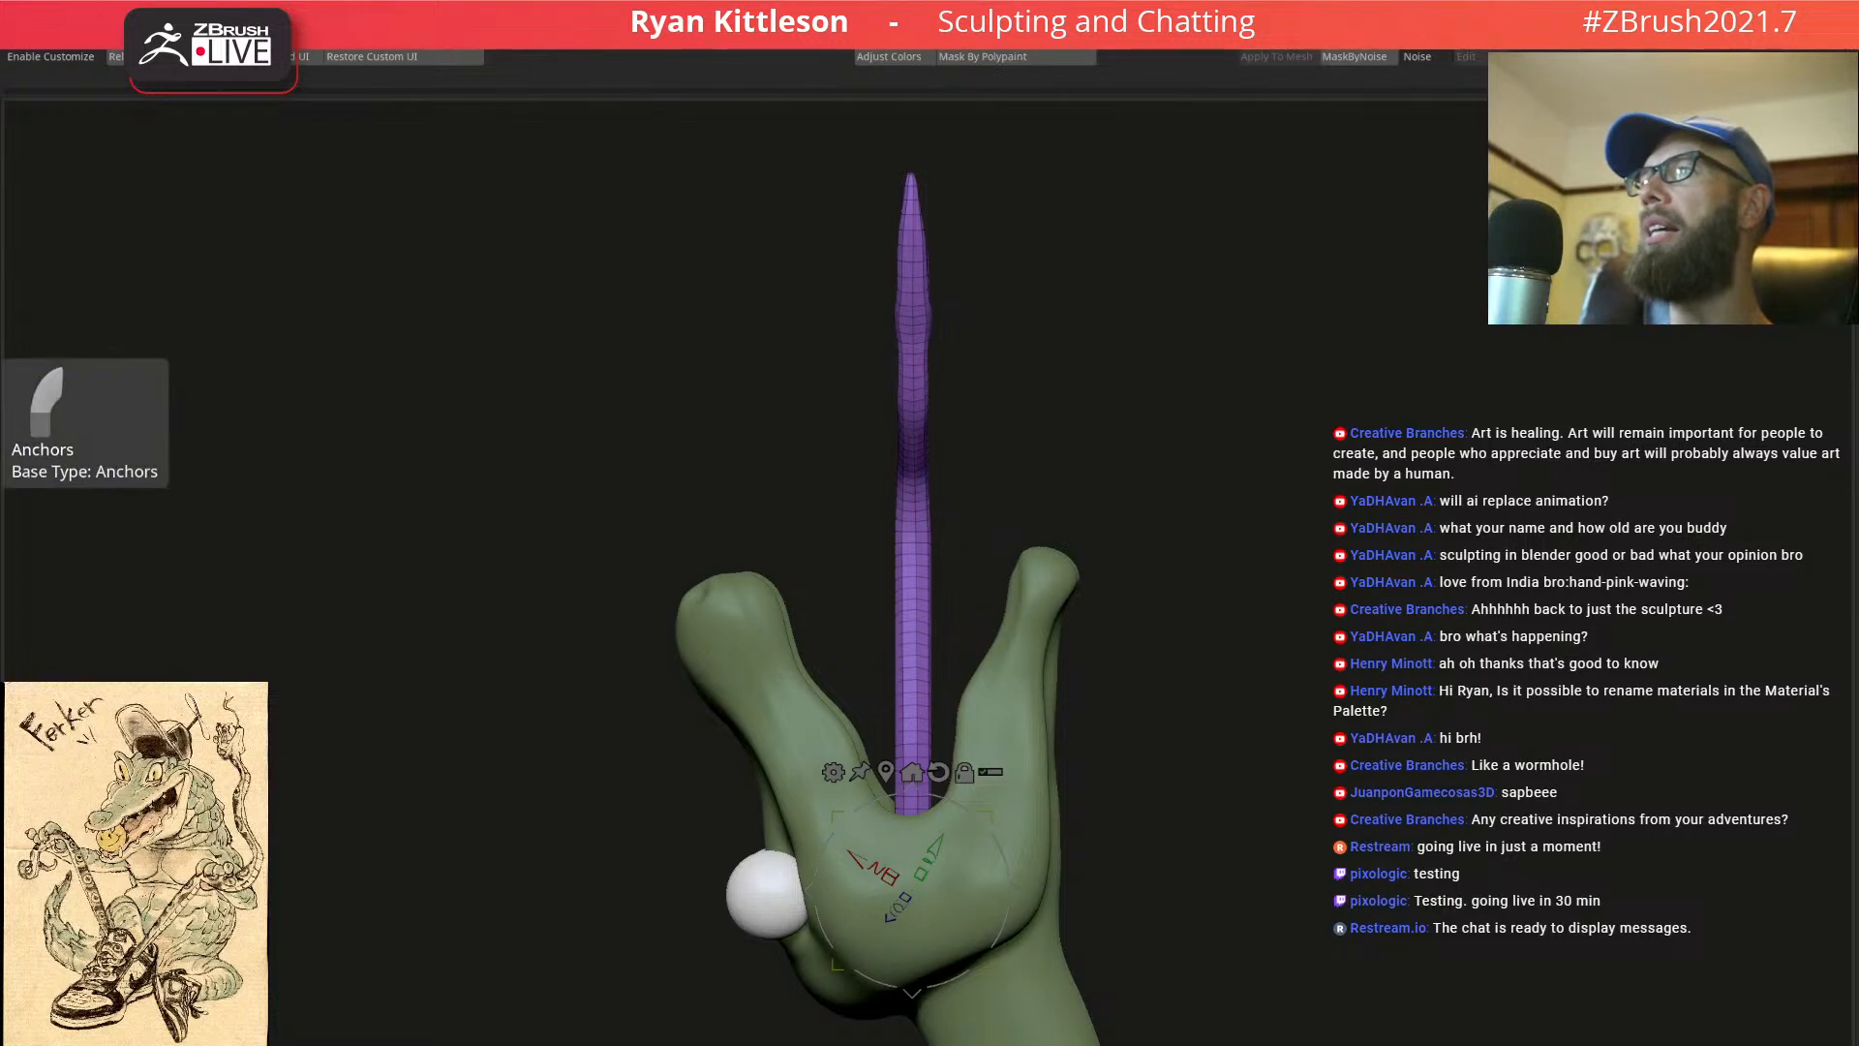
{"action": "key", "text": "q"}
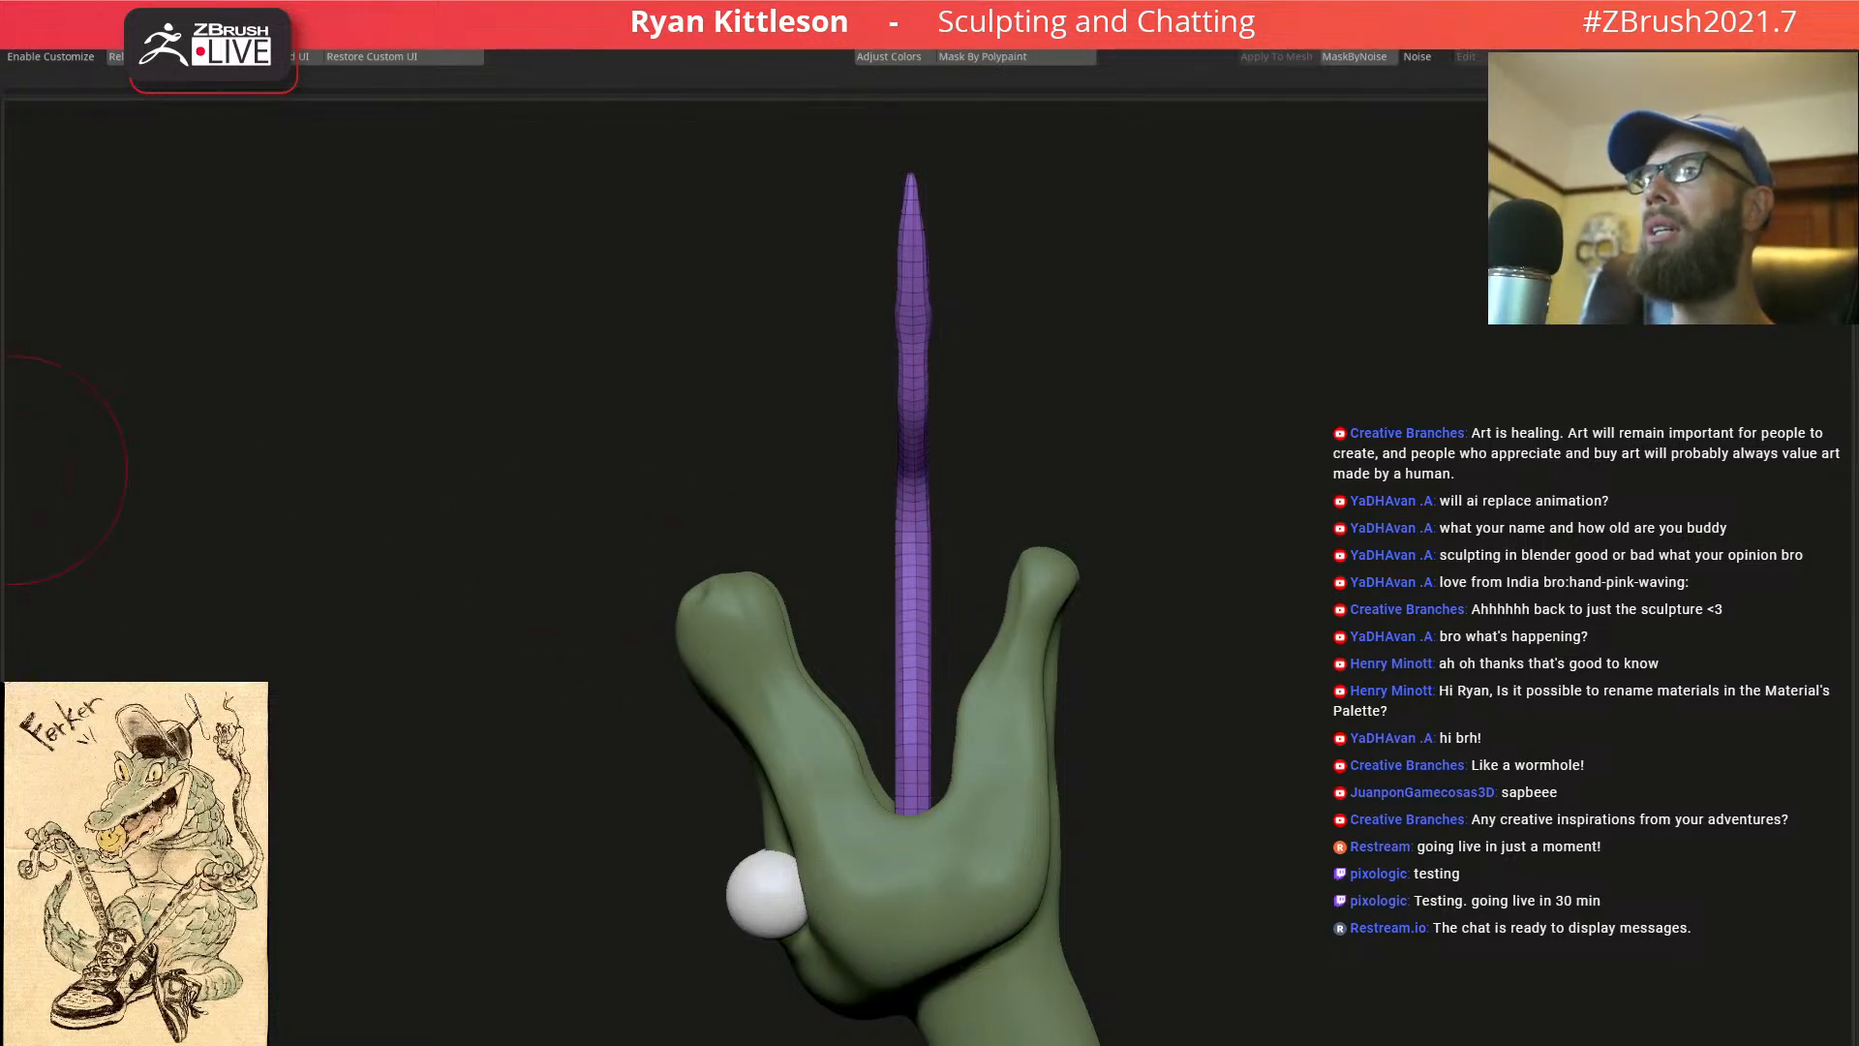
{"action": "left_click", "coordinate": [5, 470]}
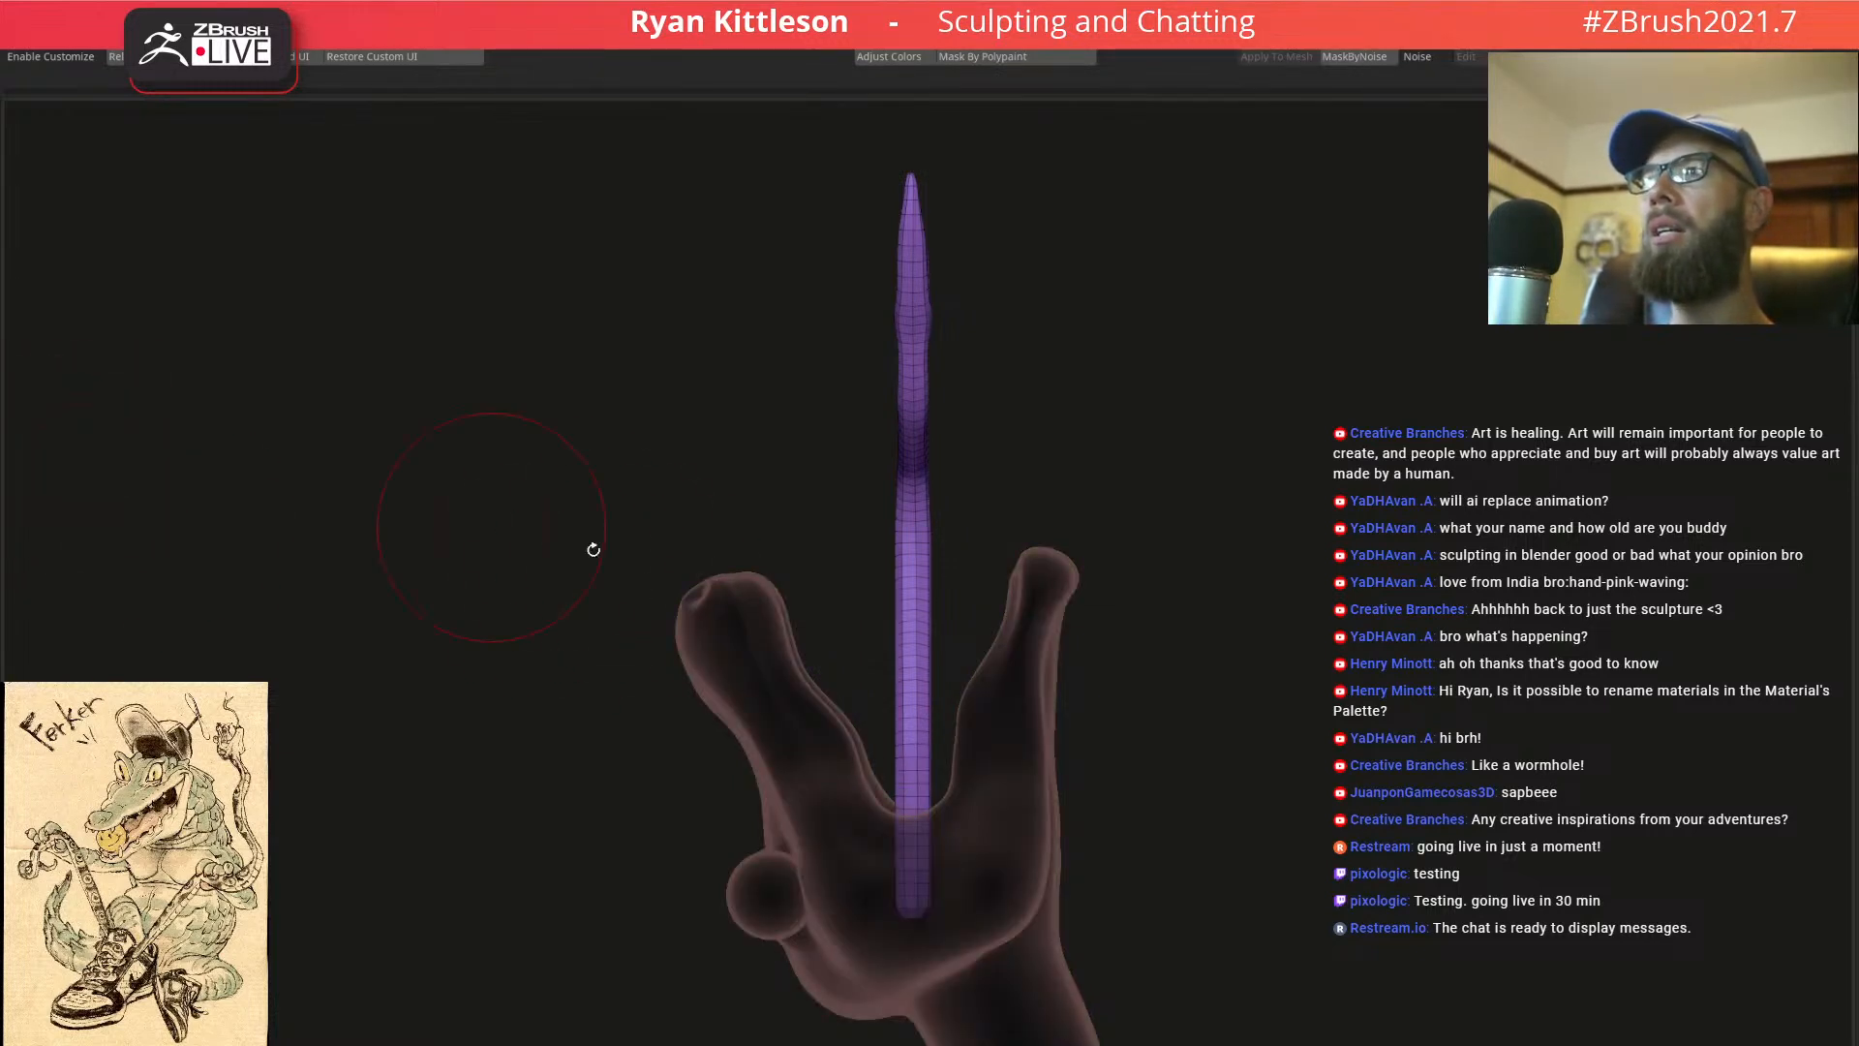
{"action": "left_click_drag", "start_coordinate": [902, 622], "coordinate": [1038, 607]}
{"action": "left_click_drag", "start_coordinate": [1037, 415], "coordinate": [800, 403]}
{"action": "mouse_move", "coordinate": [1067, 369]}
{"action": "left_mouse_down"}
{"action": "mouse_move", "coordinate": [1030, 361]}
{"action": "mouse_move", "coordinate": [1100, 357]}
{"action": "mouse_move", "coordinate": [901, 306]}
{"action": "left_mouse_up"}
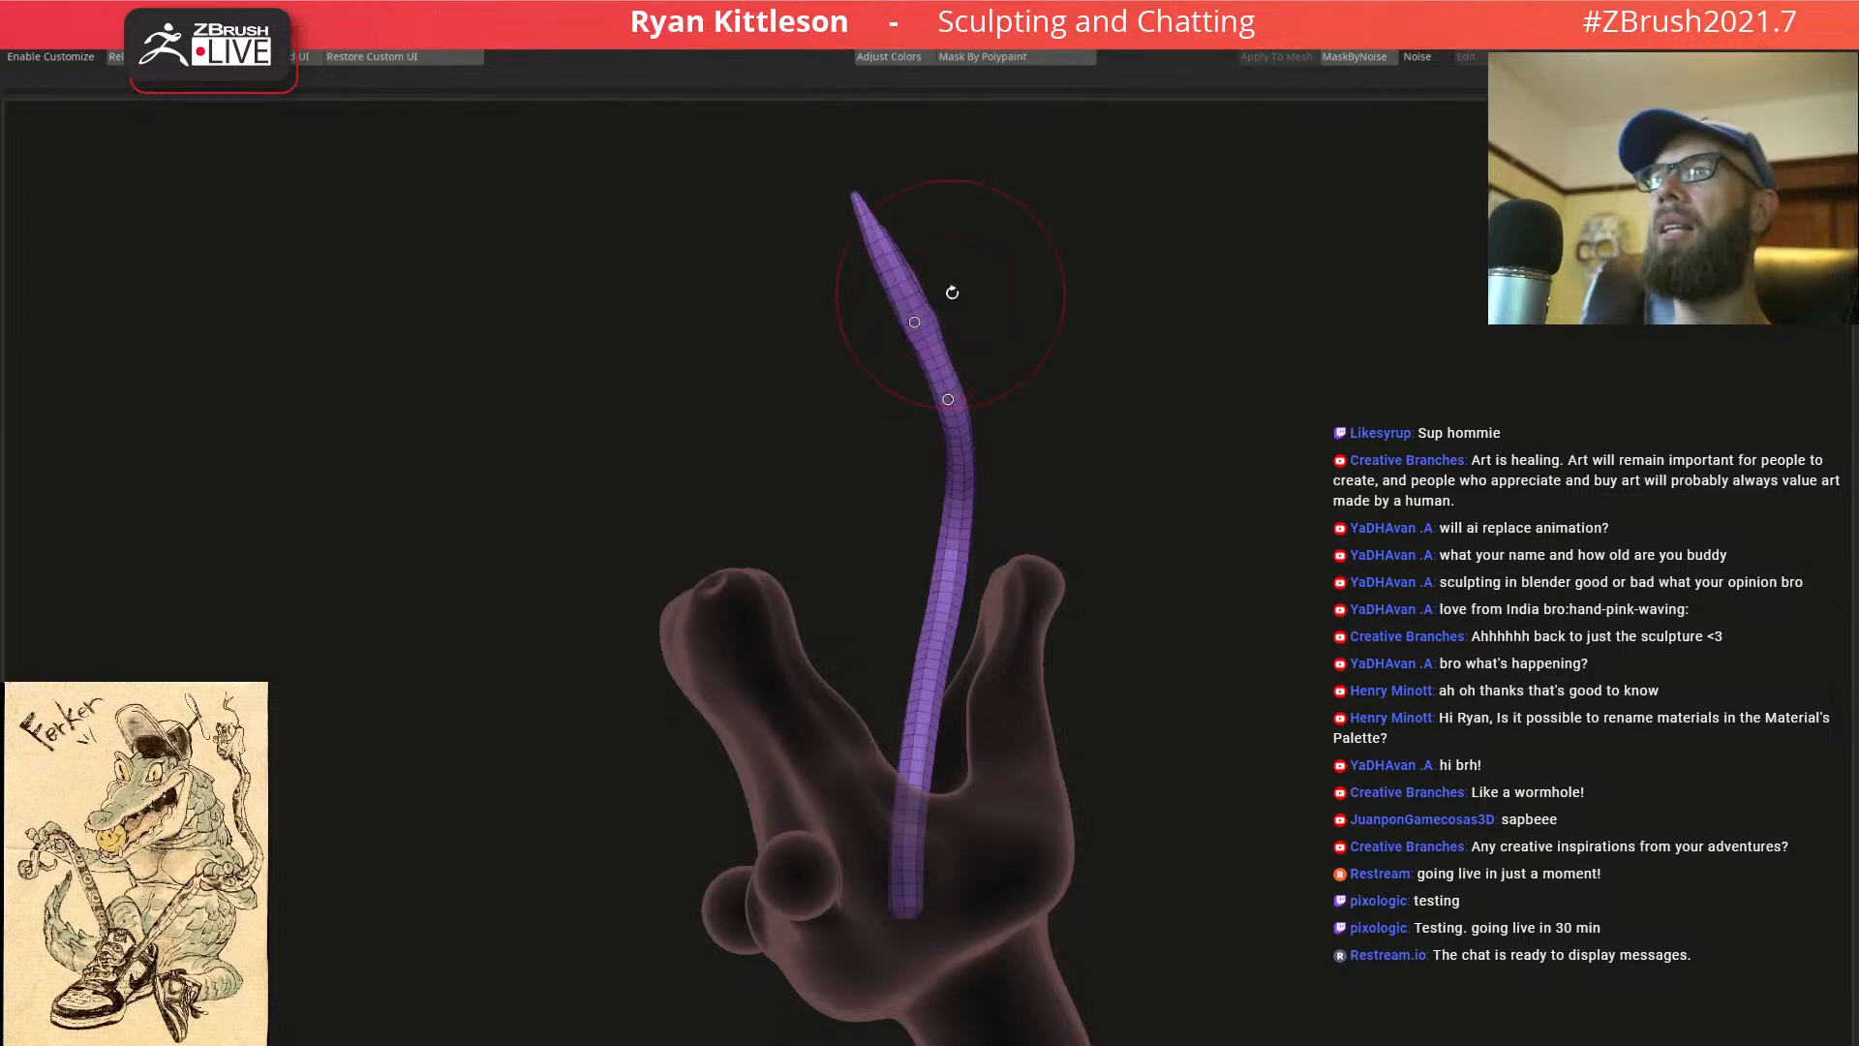
Twist the forked end of the tongue about its anchor so both prongs spread in the side view
{"action": "key", "text": "m"}
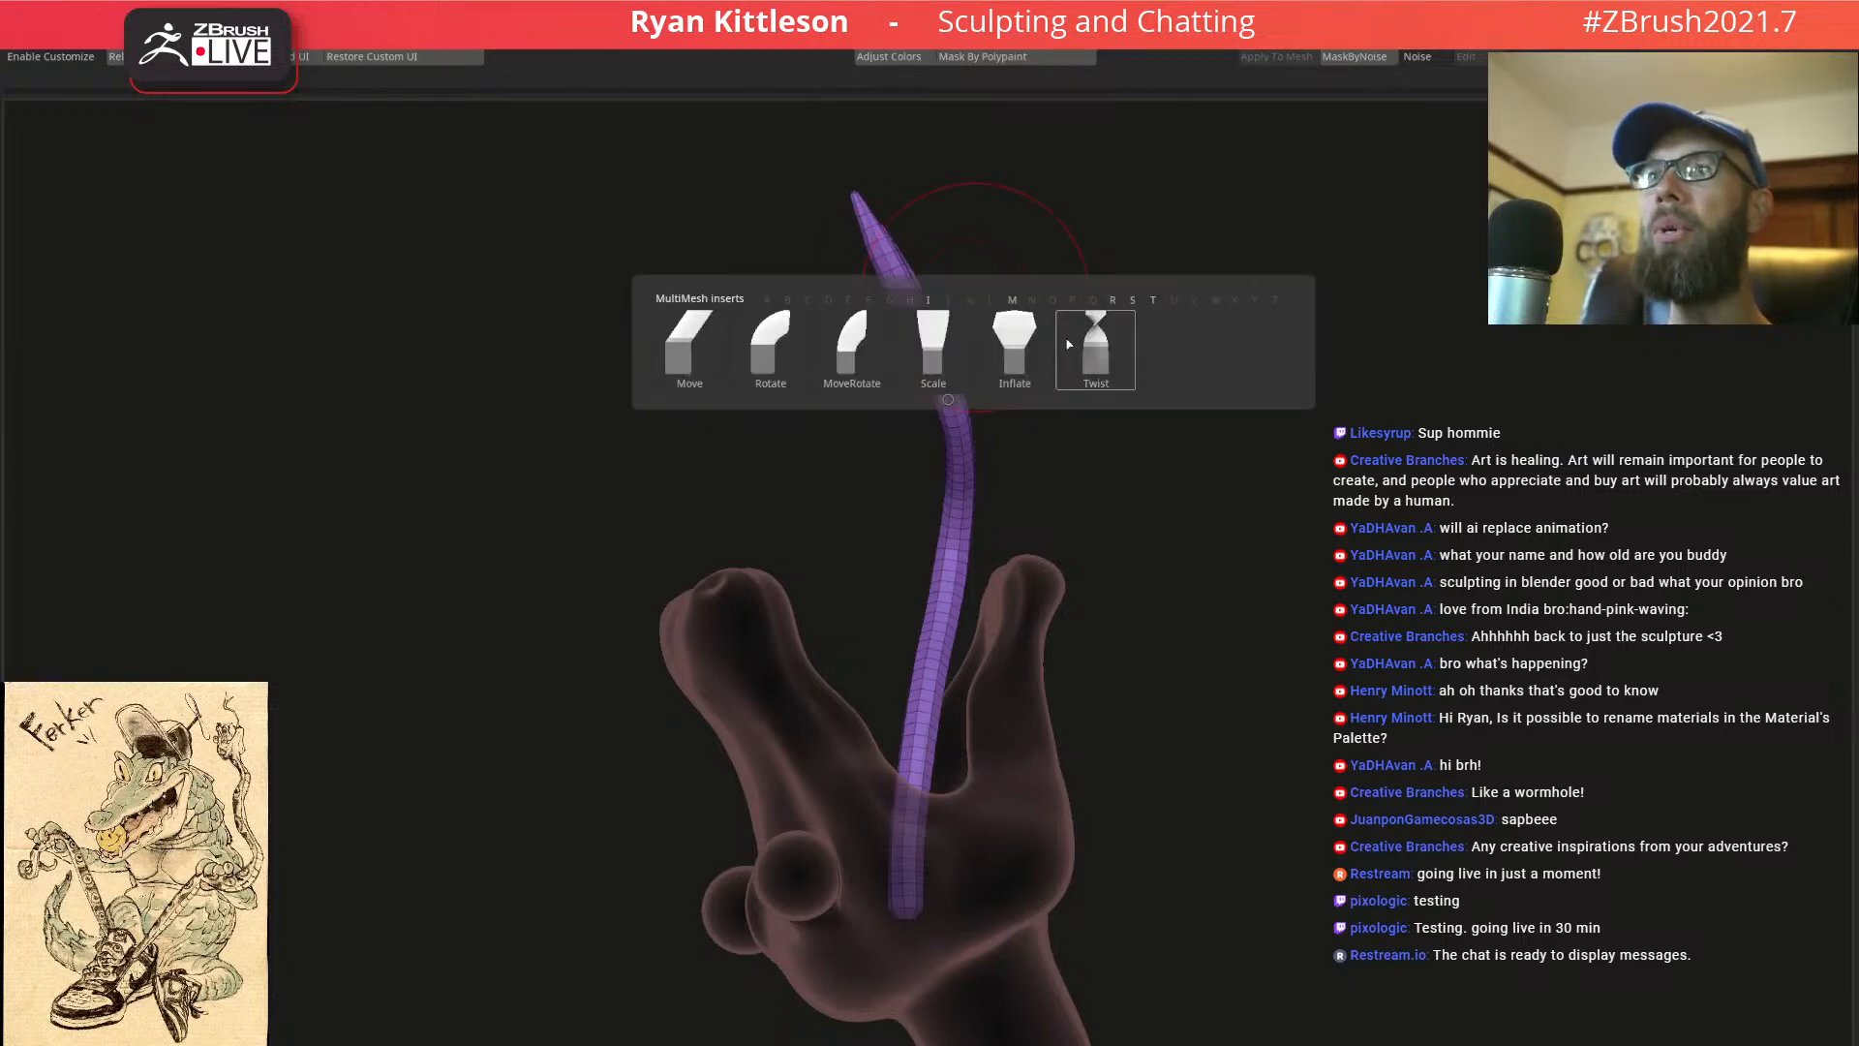
{"action": "left_click", "coordinate": [1095, 347]}
{"action": "left_click_drag", "start_coordinate": [914, 322], "coordinate": [997, 489]}
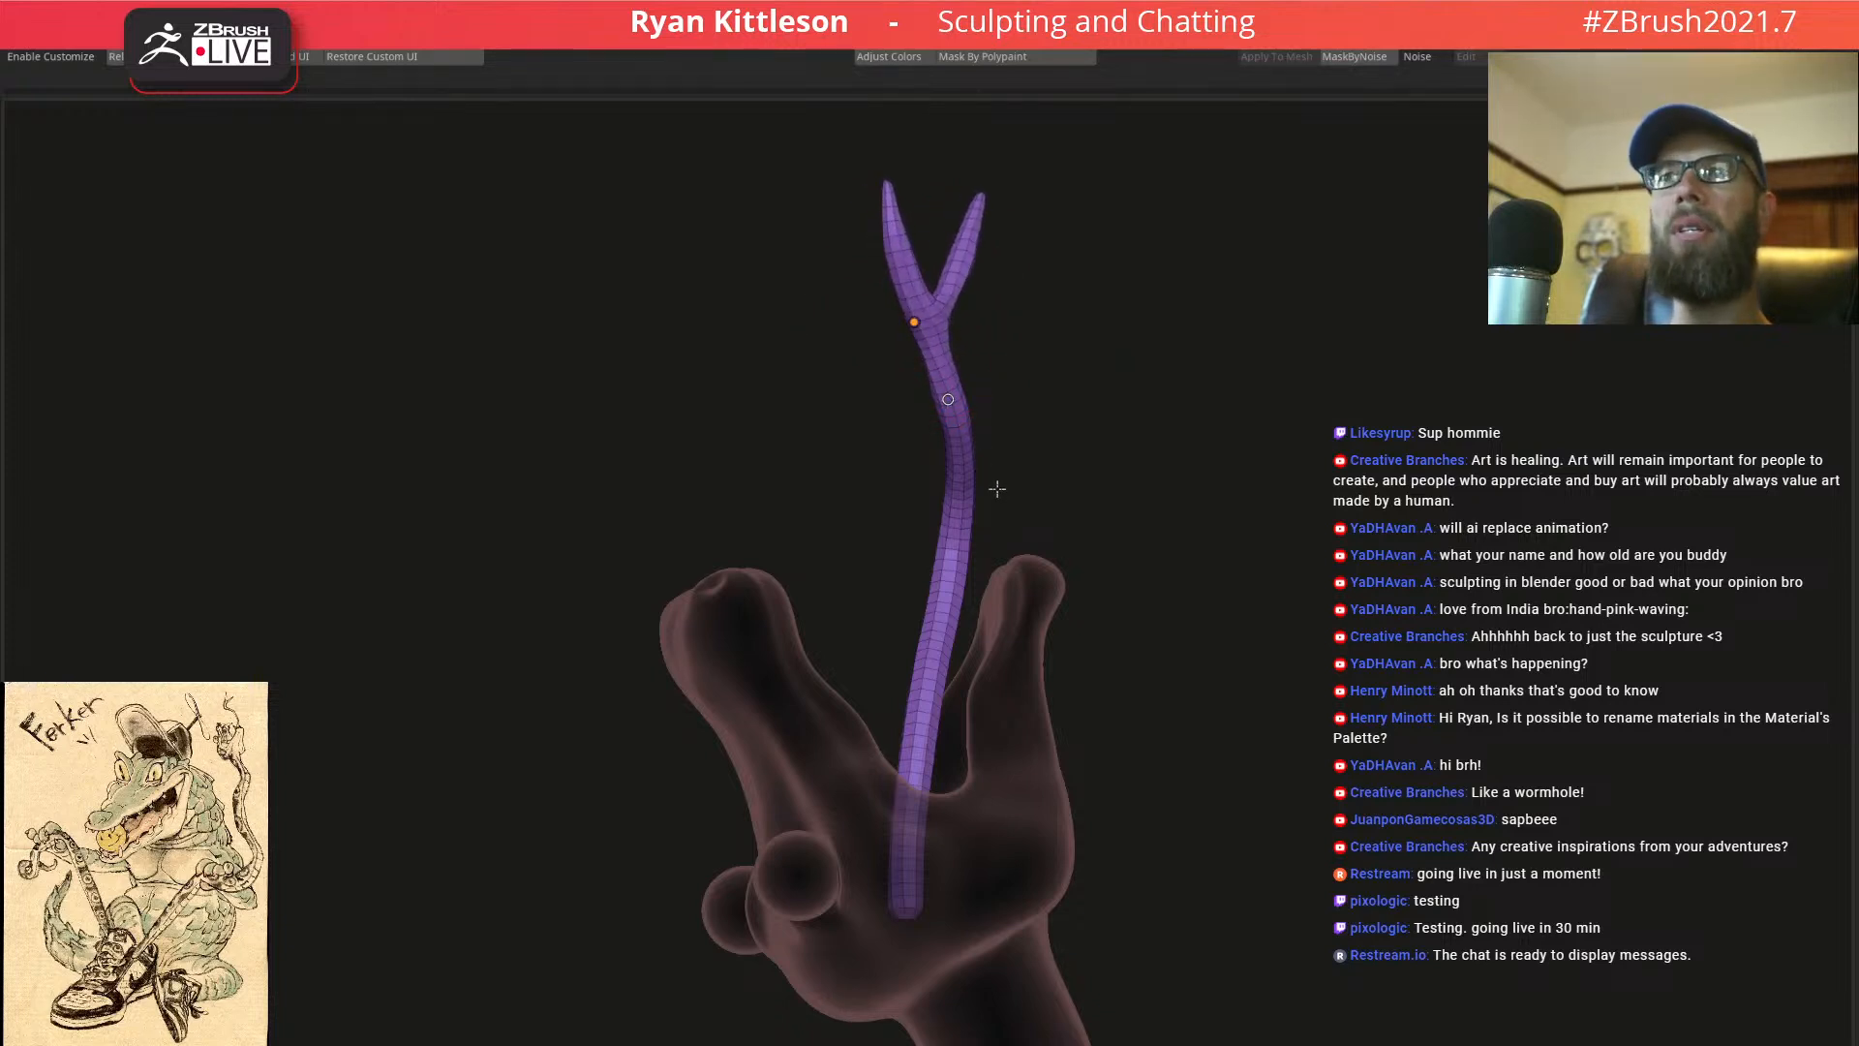
Use the Anchors brush's Rotate mode to bend the forked end of the tongue over toward the eye side of the head
{"action": "key", "text": "m"}
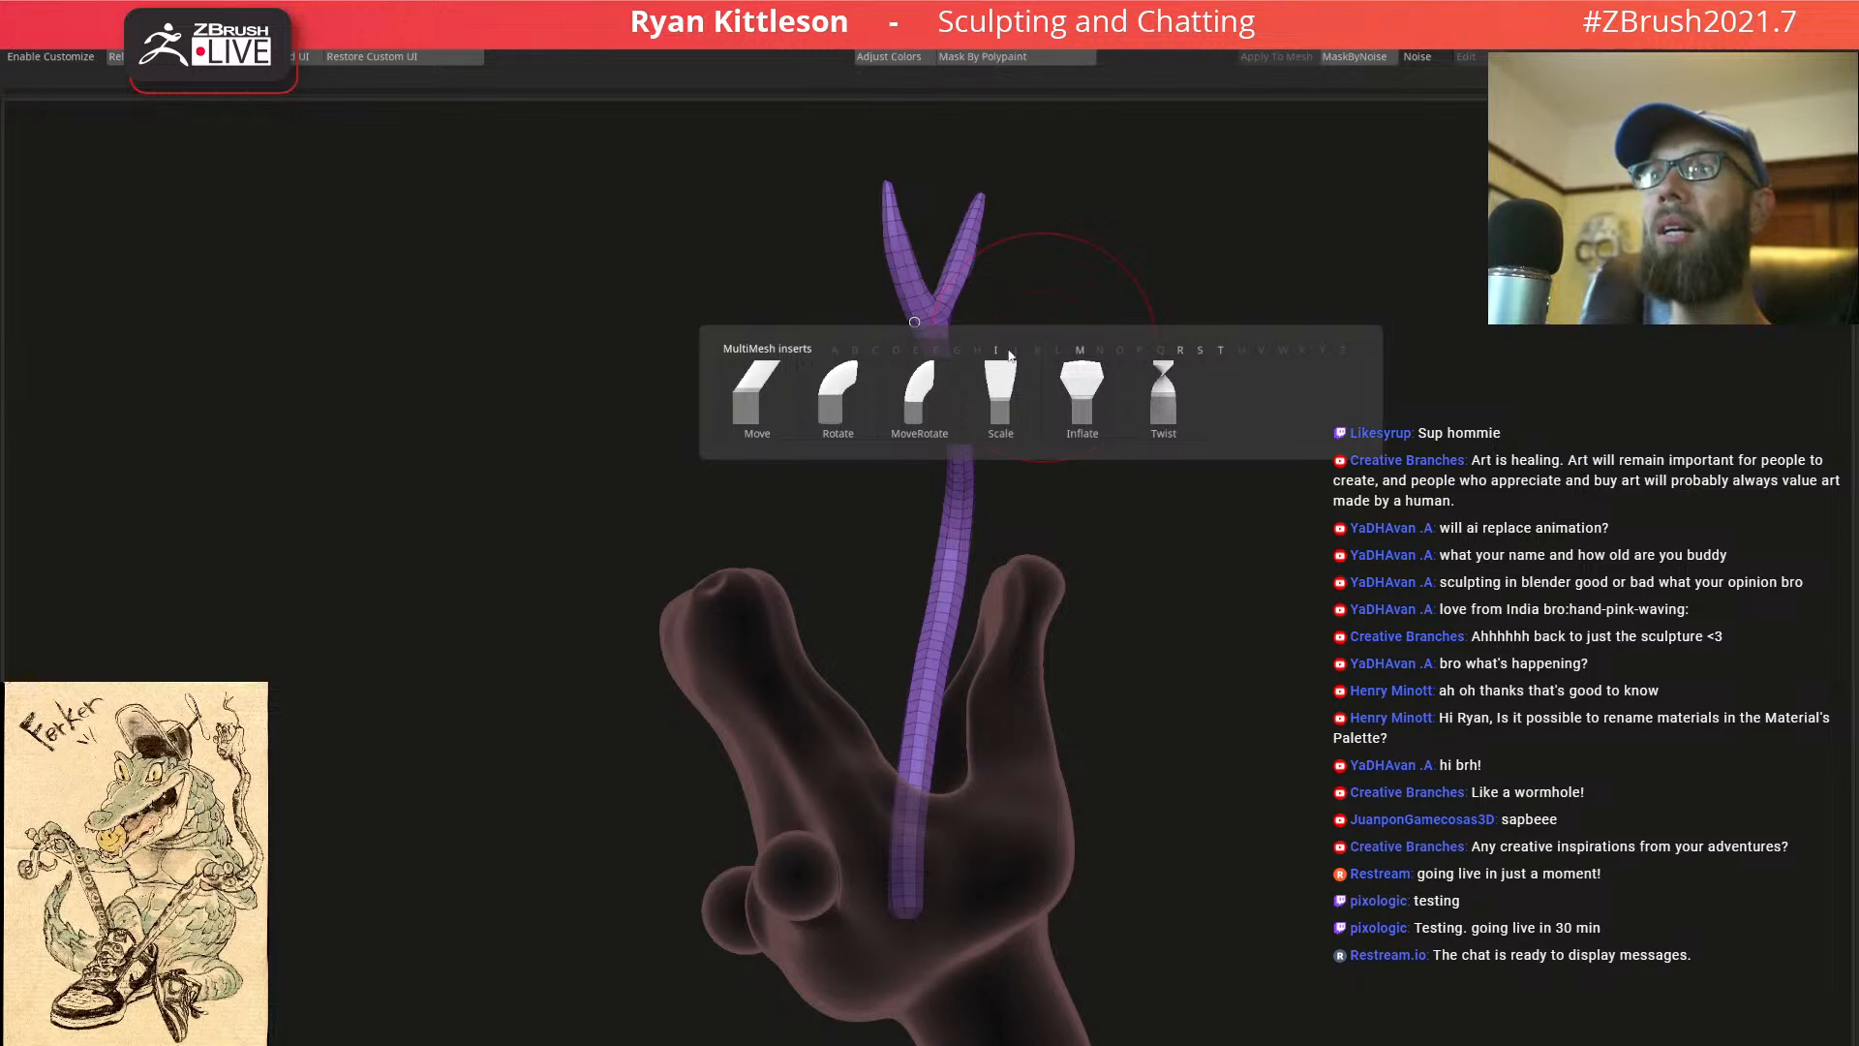
{"action": "left_click", "coordinate": [762, 401]}
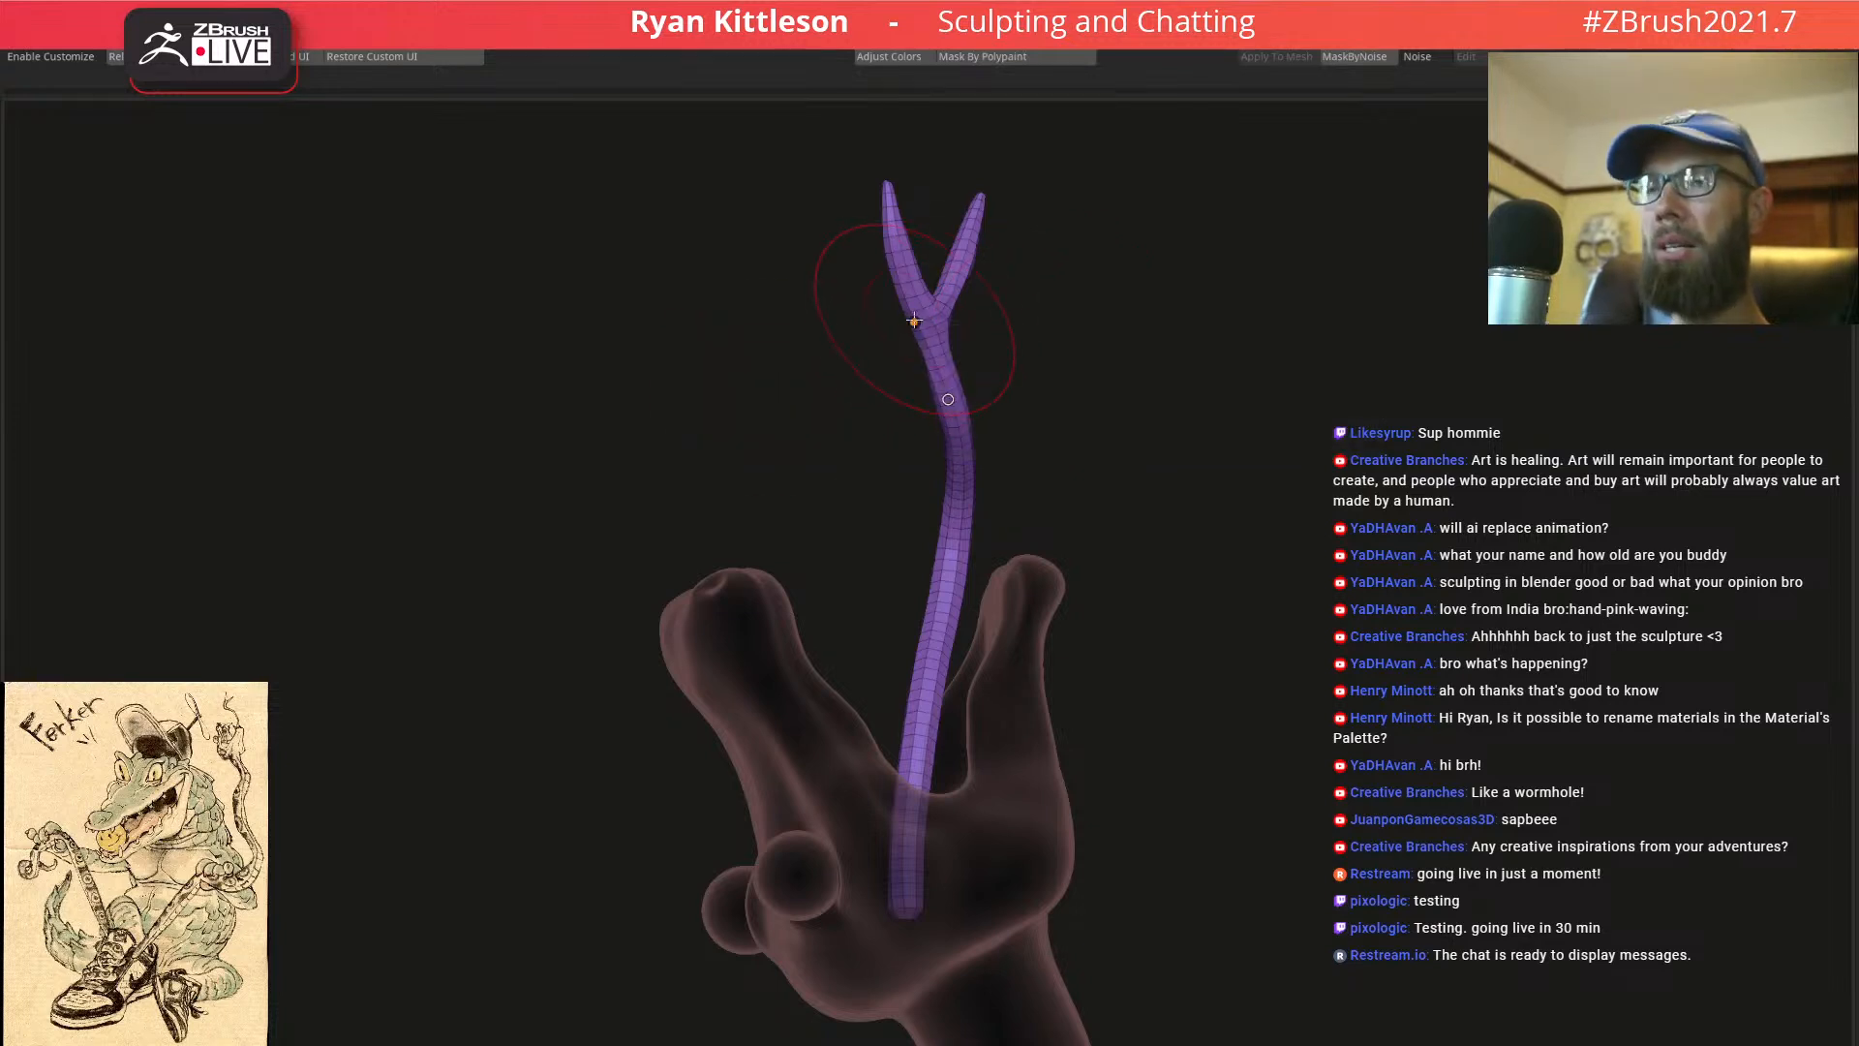
{"action": "key", "text": "m"}
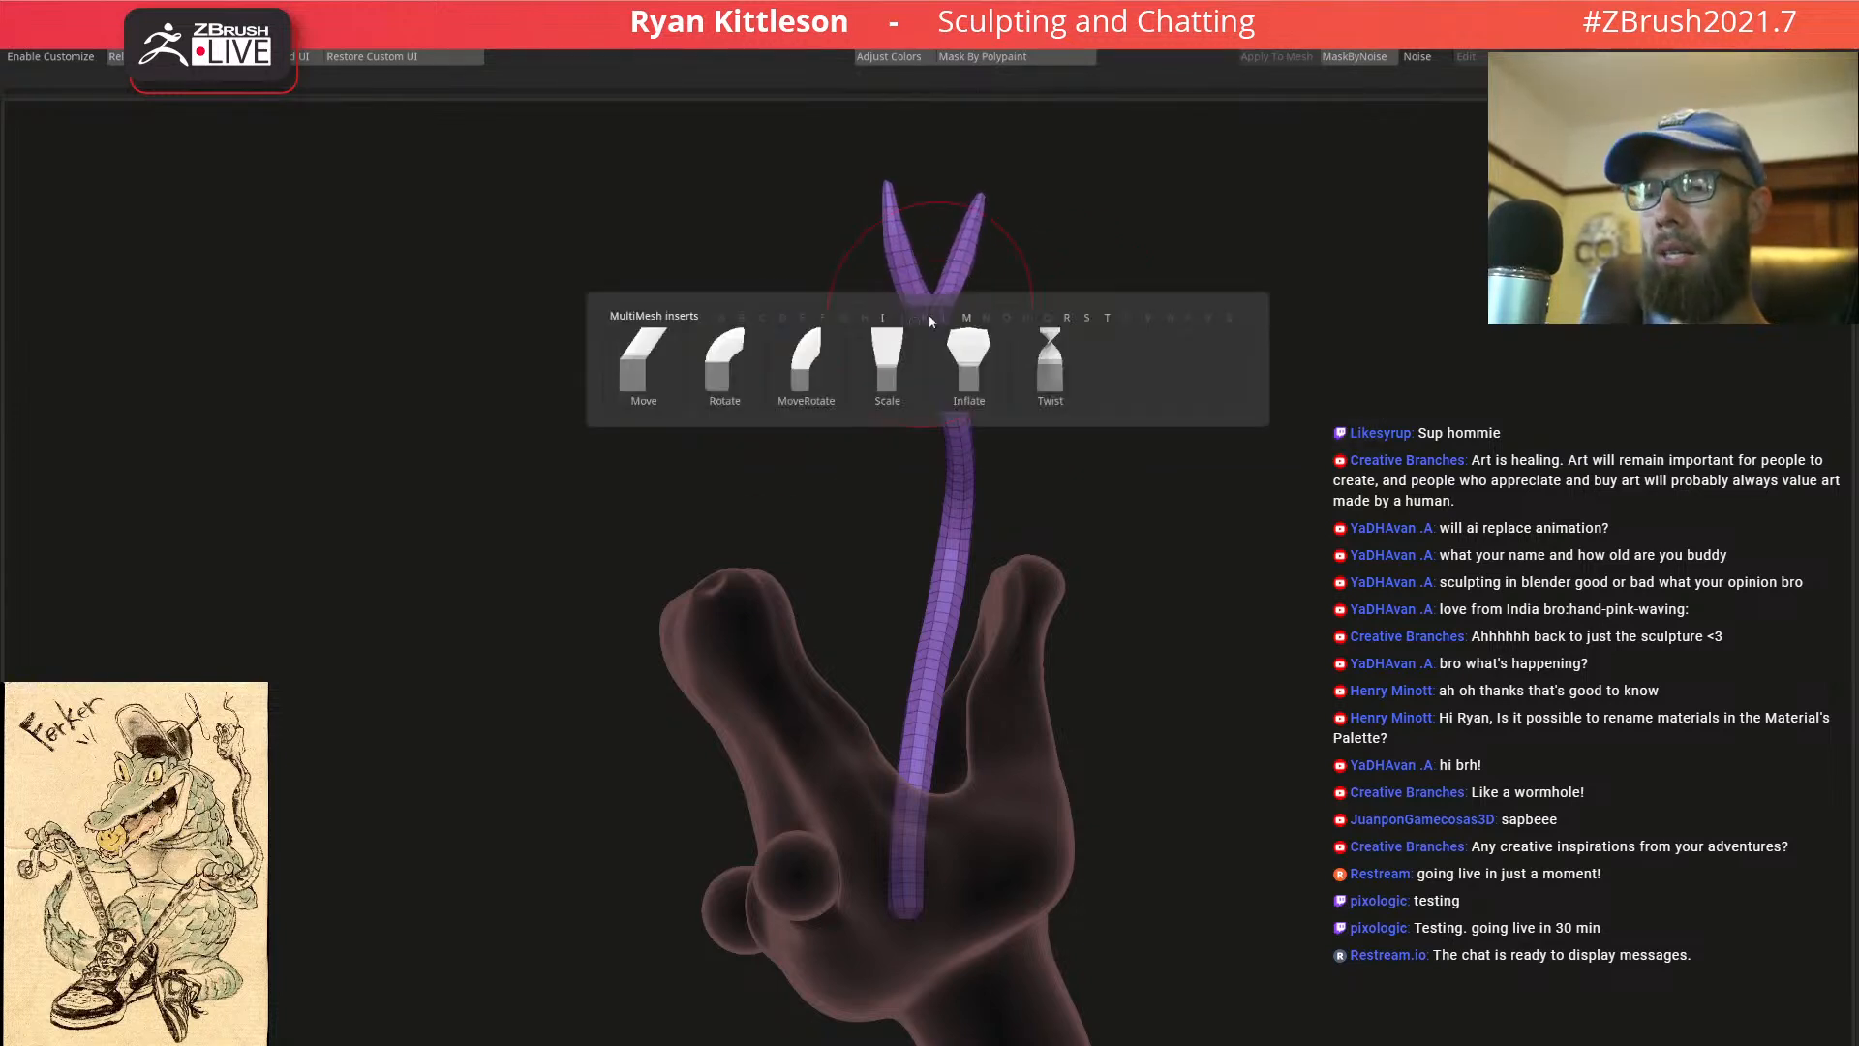
{"action": "left_click", "coordinate": [724, 366]}
{"action": "left_click_drag", "start_coordinate": [913, 319], "coordinate": [854, 350]}
{"action": "left_click_drag", "start_coordinate": [1038, 366], "coordinate": [986, 366]}
{"action": "mouse_move", "coordinate": [983, 301]}
{"action": "left_mouse_down"}
{"action": "mouse_move", "coordinate": [1020, 303]}
{"action": "mouse_move", "coordinate": [967, 311]}
{"action": "mouse_move", "coordinate": [1032, 300]}
{"action": "left_mouse_up"}
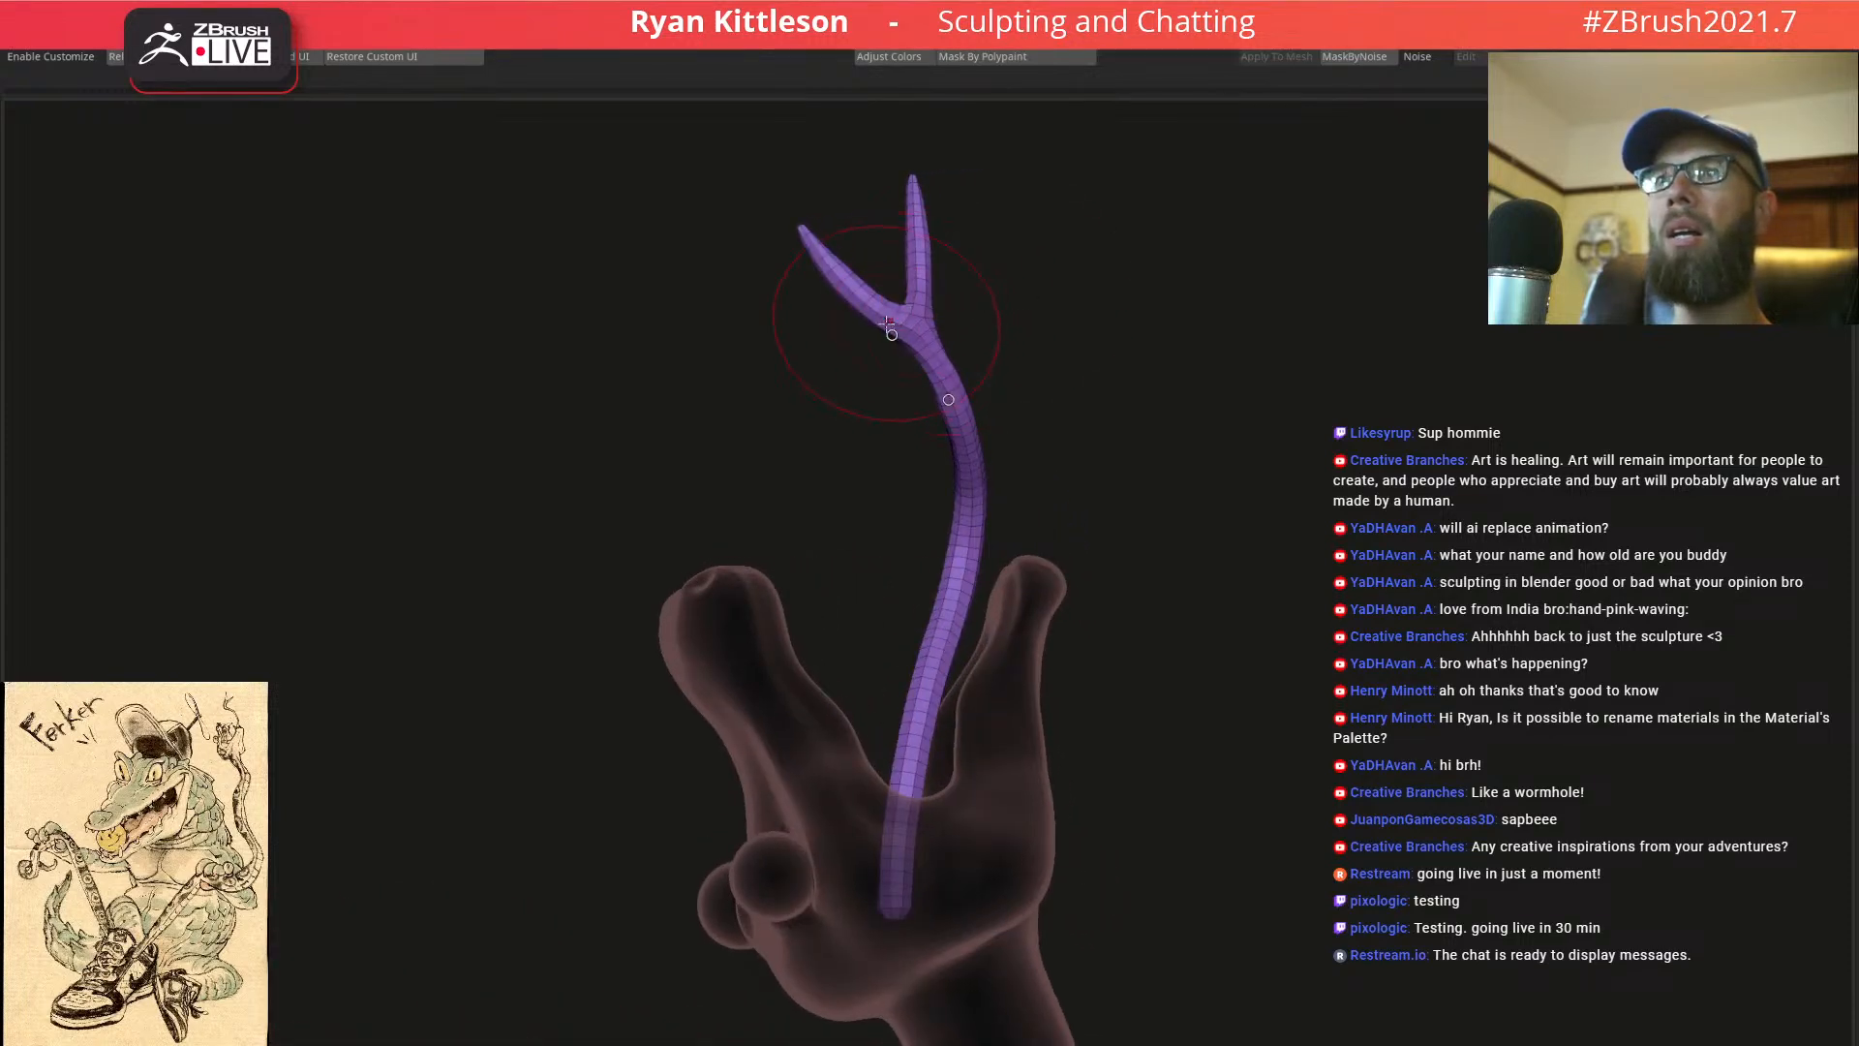
{"action": "left_click", "coordinate": [948, 397]}
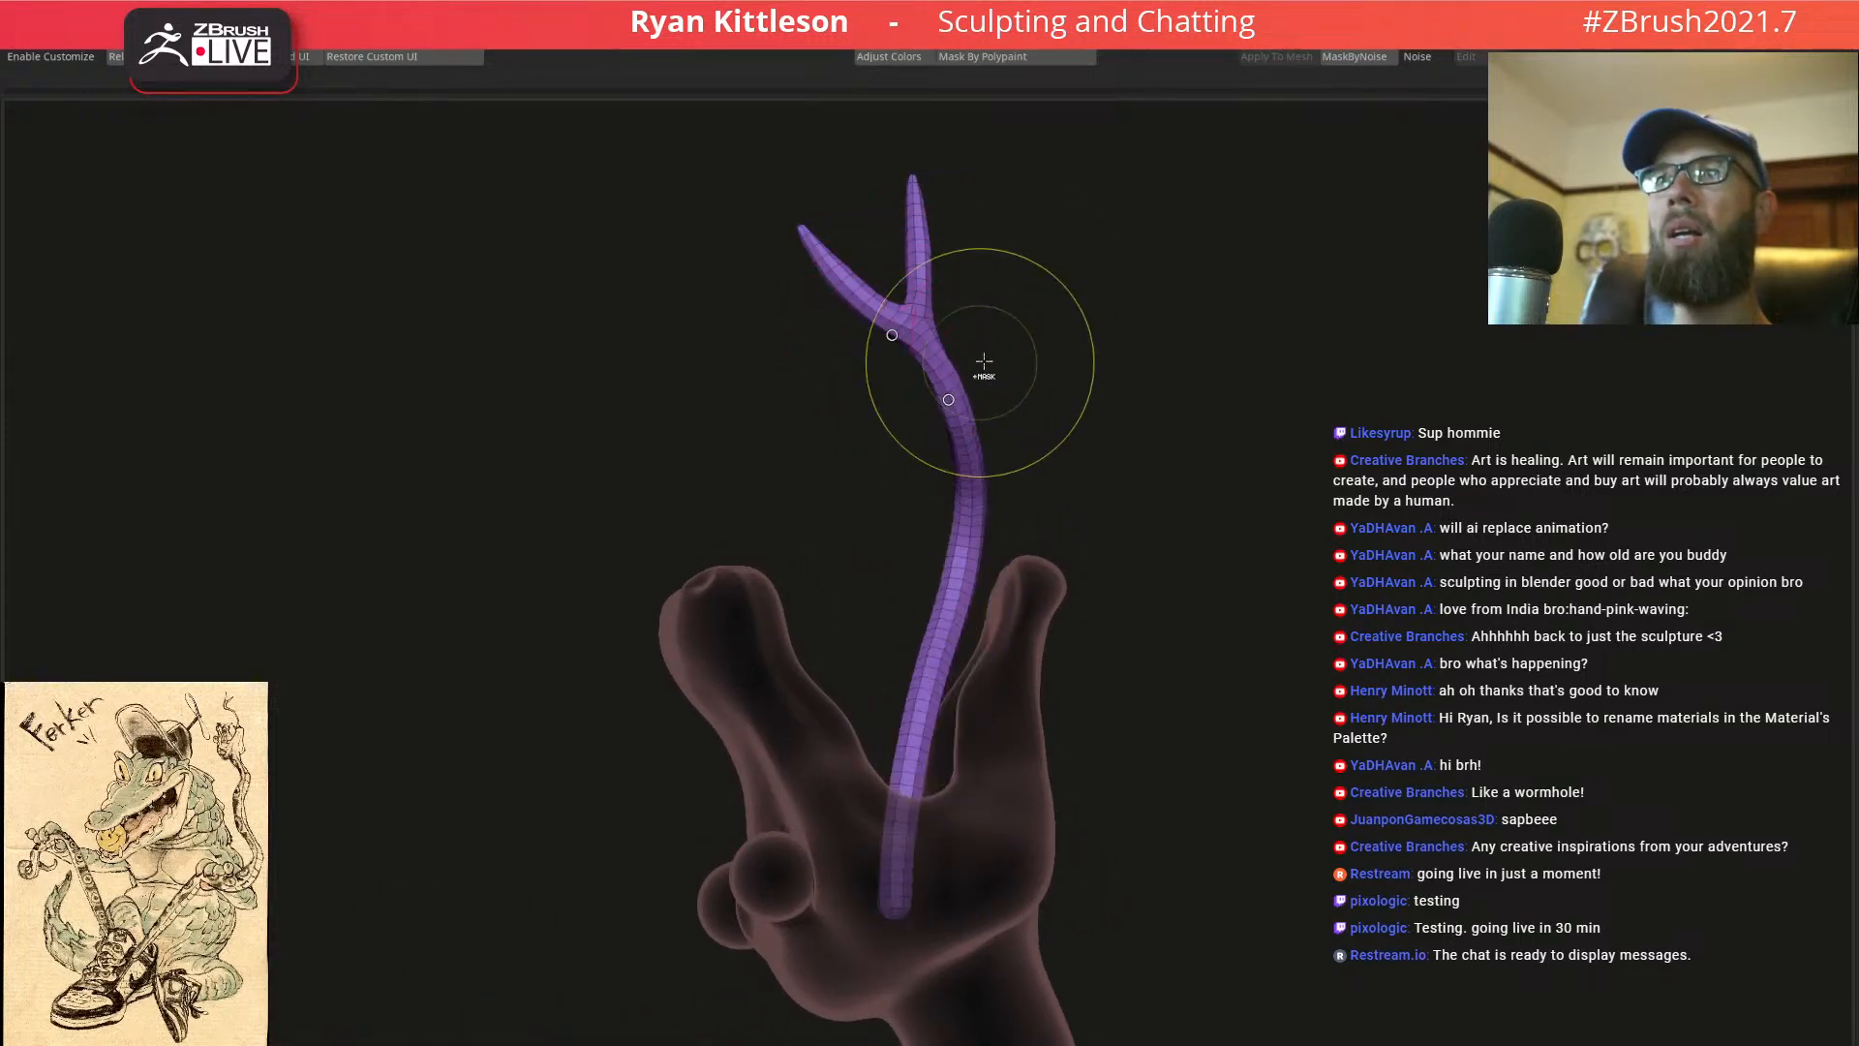
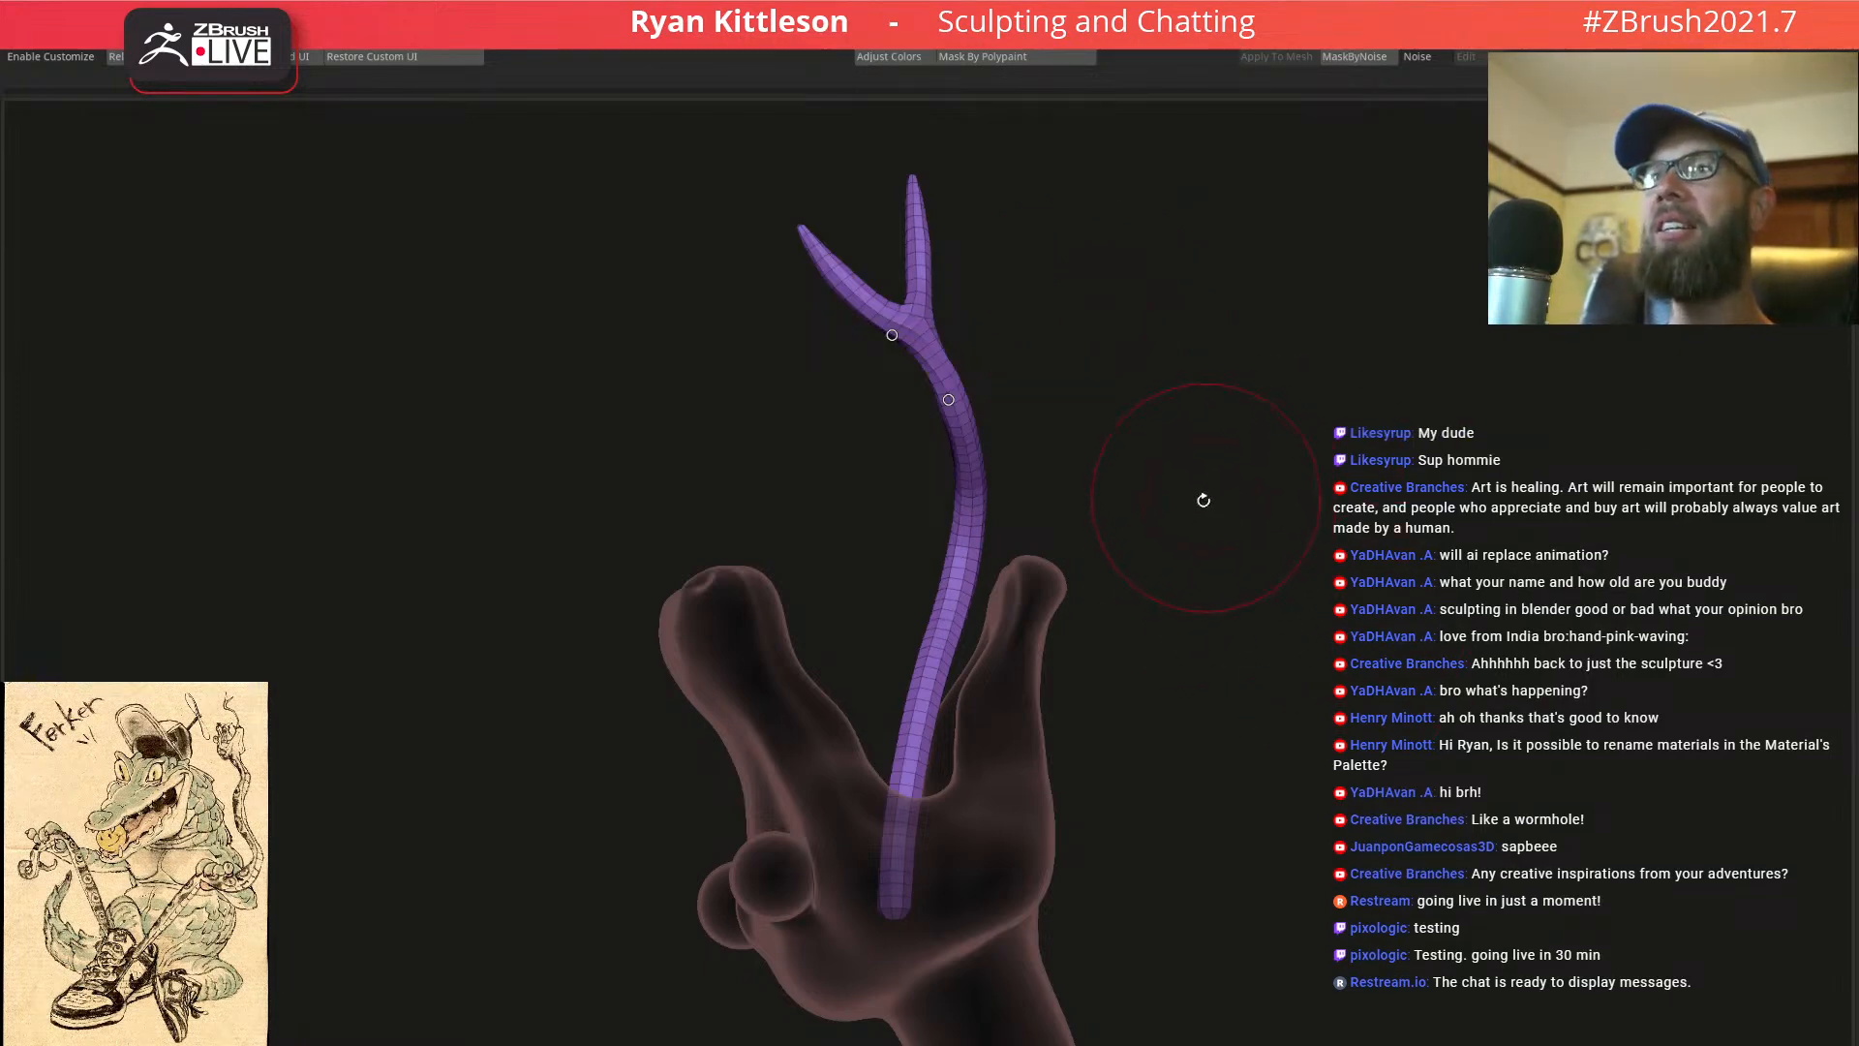
Examine the tongue's curve and fork from several sides against the ghosted head
{"action": "left_click_drag", "start_coordinate": [1203, 494], "coordinate": [1218, 520]}
{"action": "mouse_move", "coordinate": [1158, 439]}
{"action": "left_mouse_down"}
{"action": "mouse_move", "coordinate": [1195, 503]}
{"action": "mouse_move", "coordinate": [1171, 531]}
{"action": "mouse_move", "coordinate": [1128, 443]}
{"action": "left_mouse_up"}
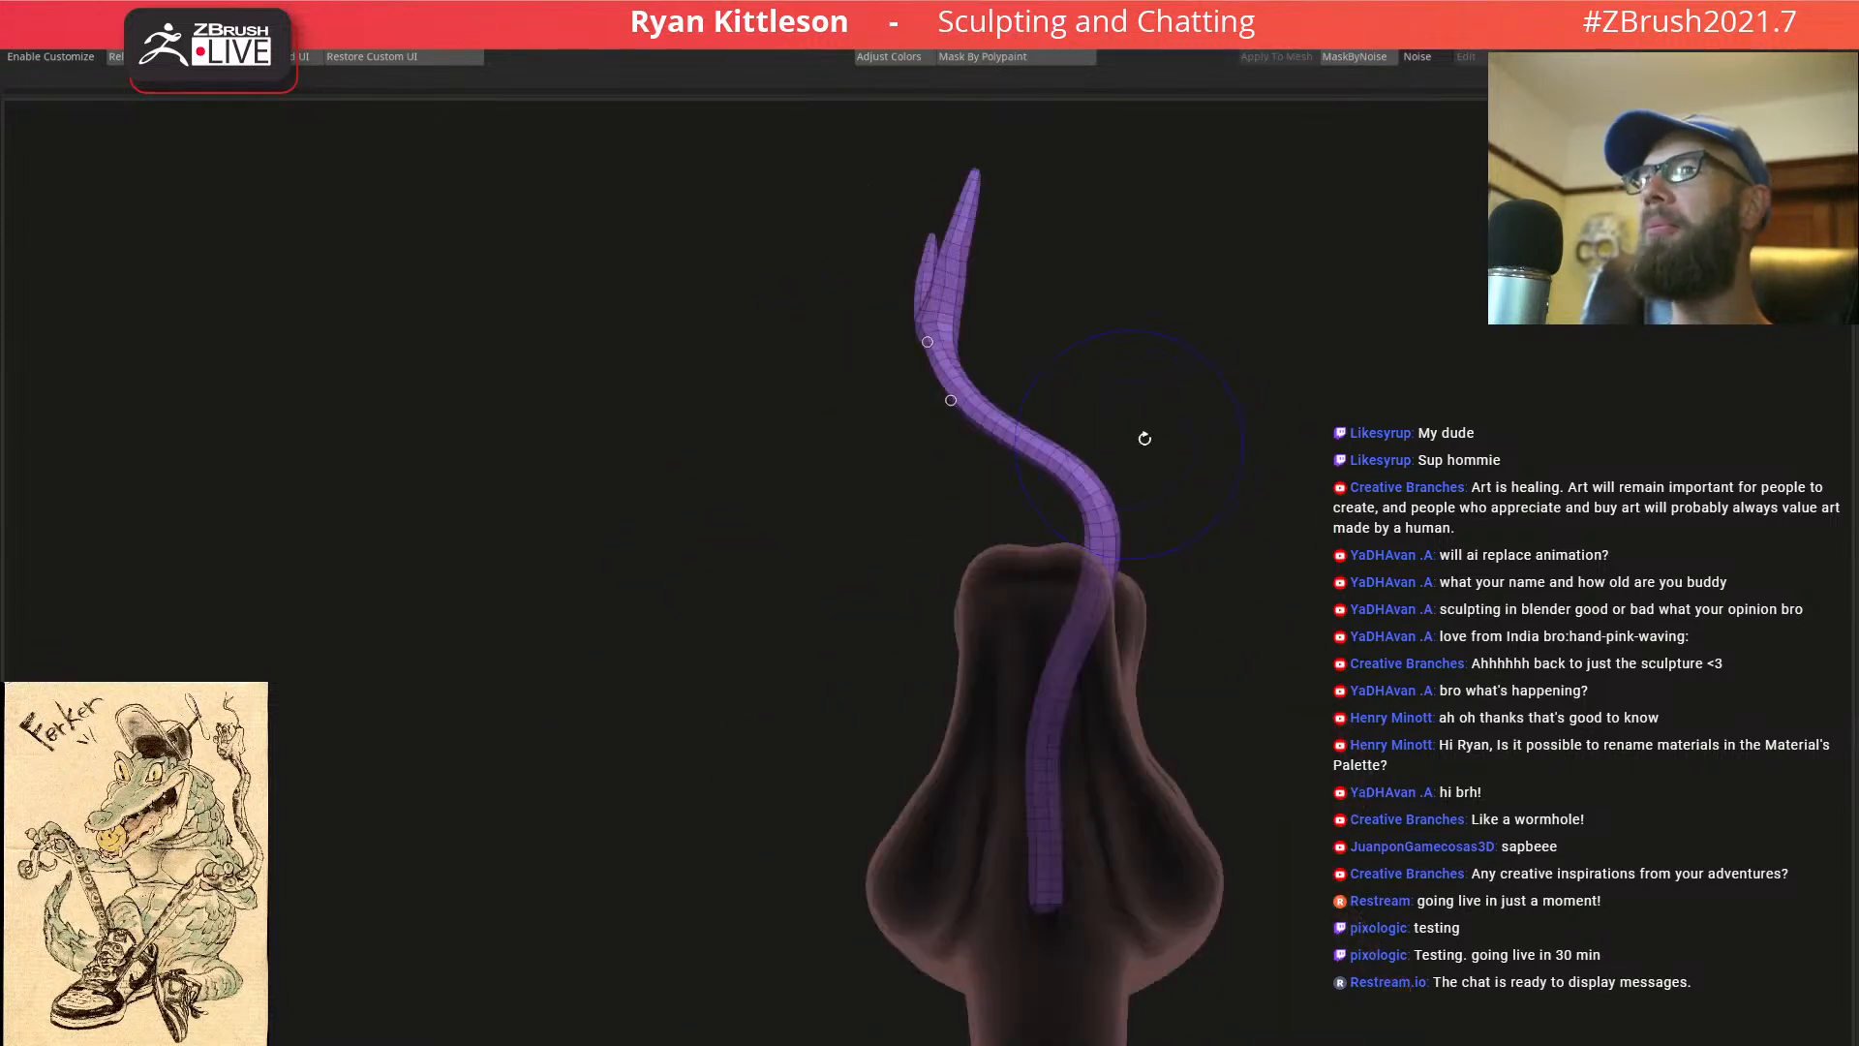
{"action": "left_click_drag", "start_coordinate": [1311, 464], "coordinate": [1272, 433]}
{"action": "left_click_drag", "start_coordinate": [1091, 455], "coordinate": [1184, 493]}
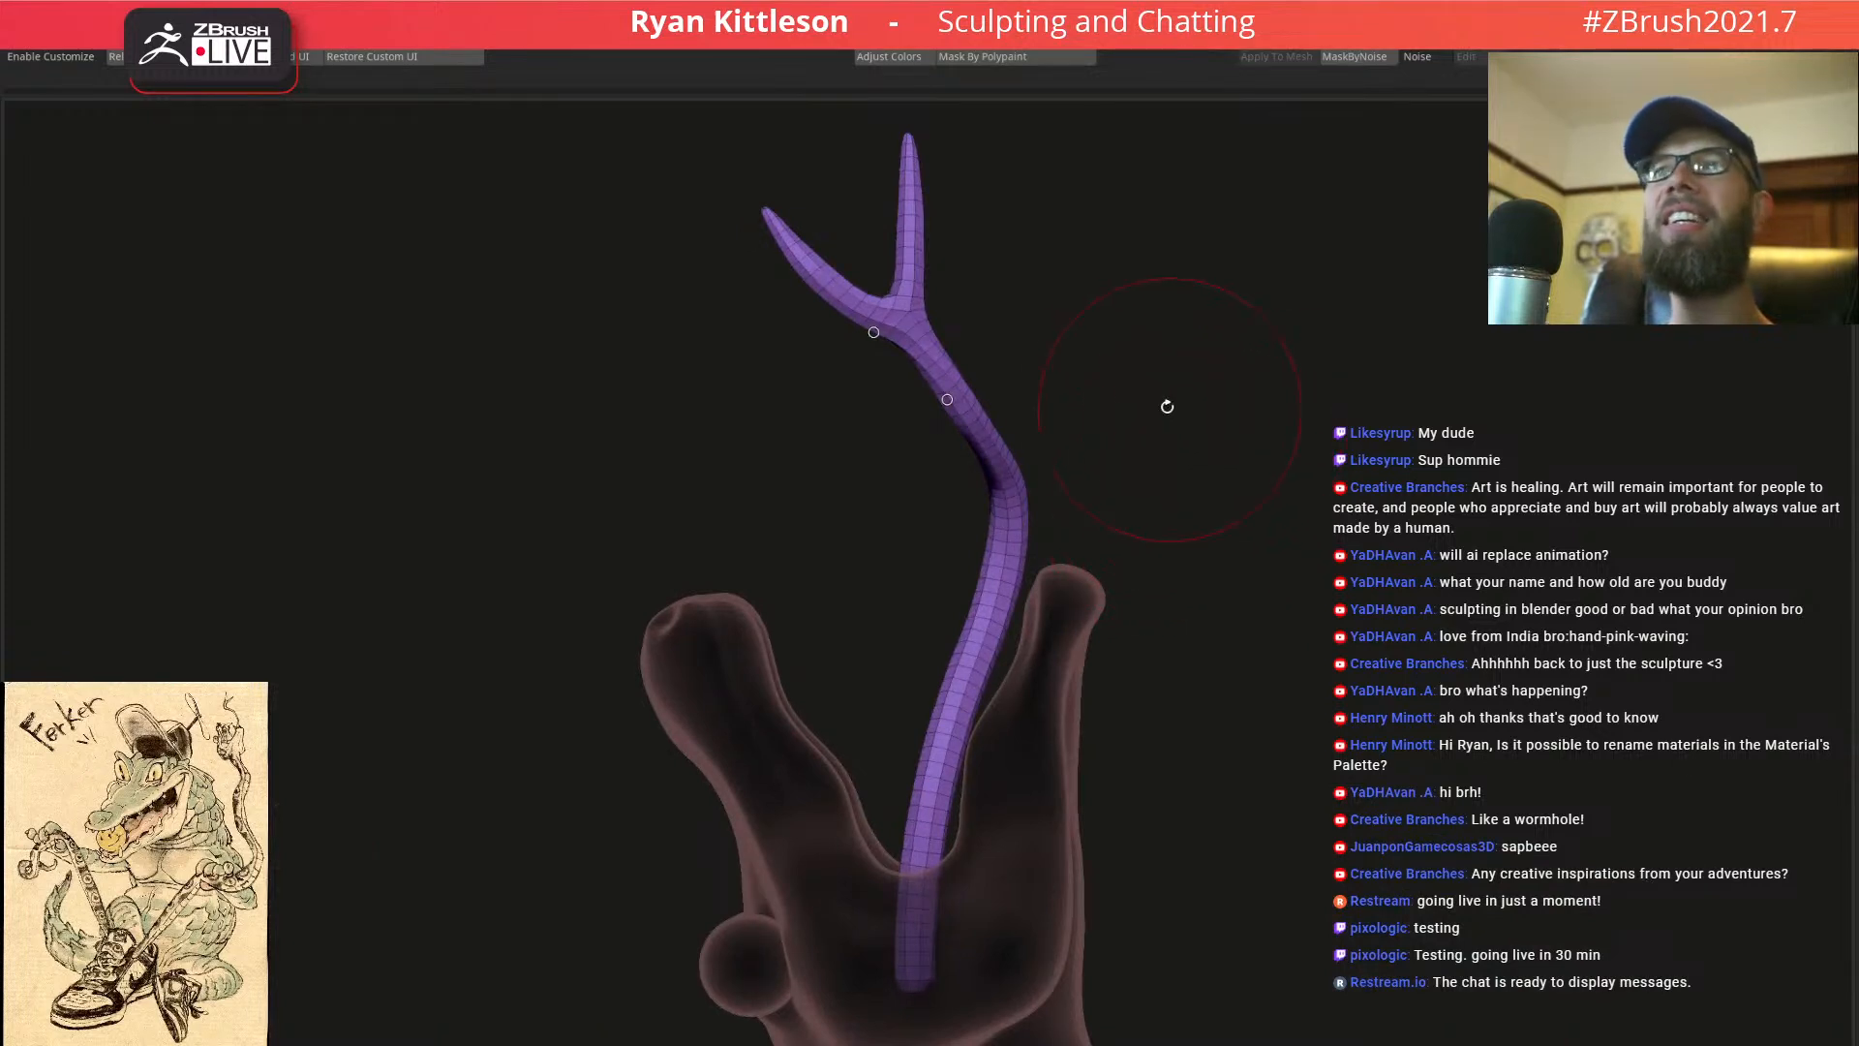
{"action": "left_click_drag", "start_coordinate": [1125, 337], "coordinate": [1129, 428]}
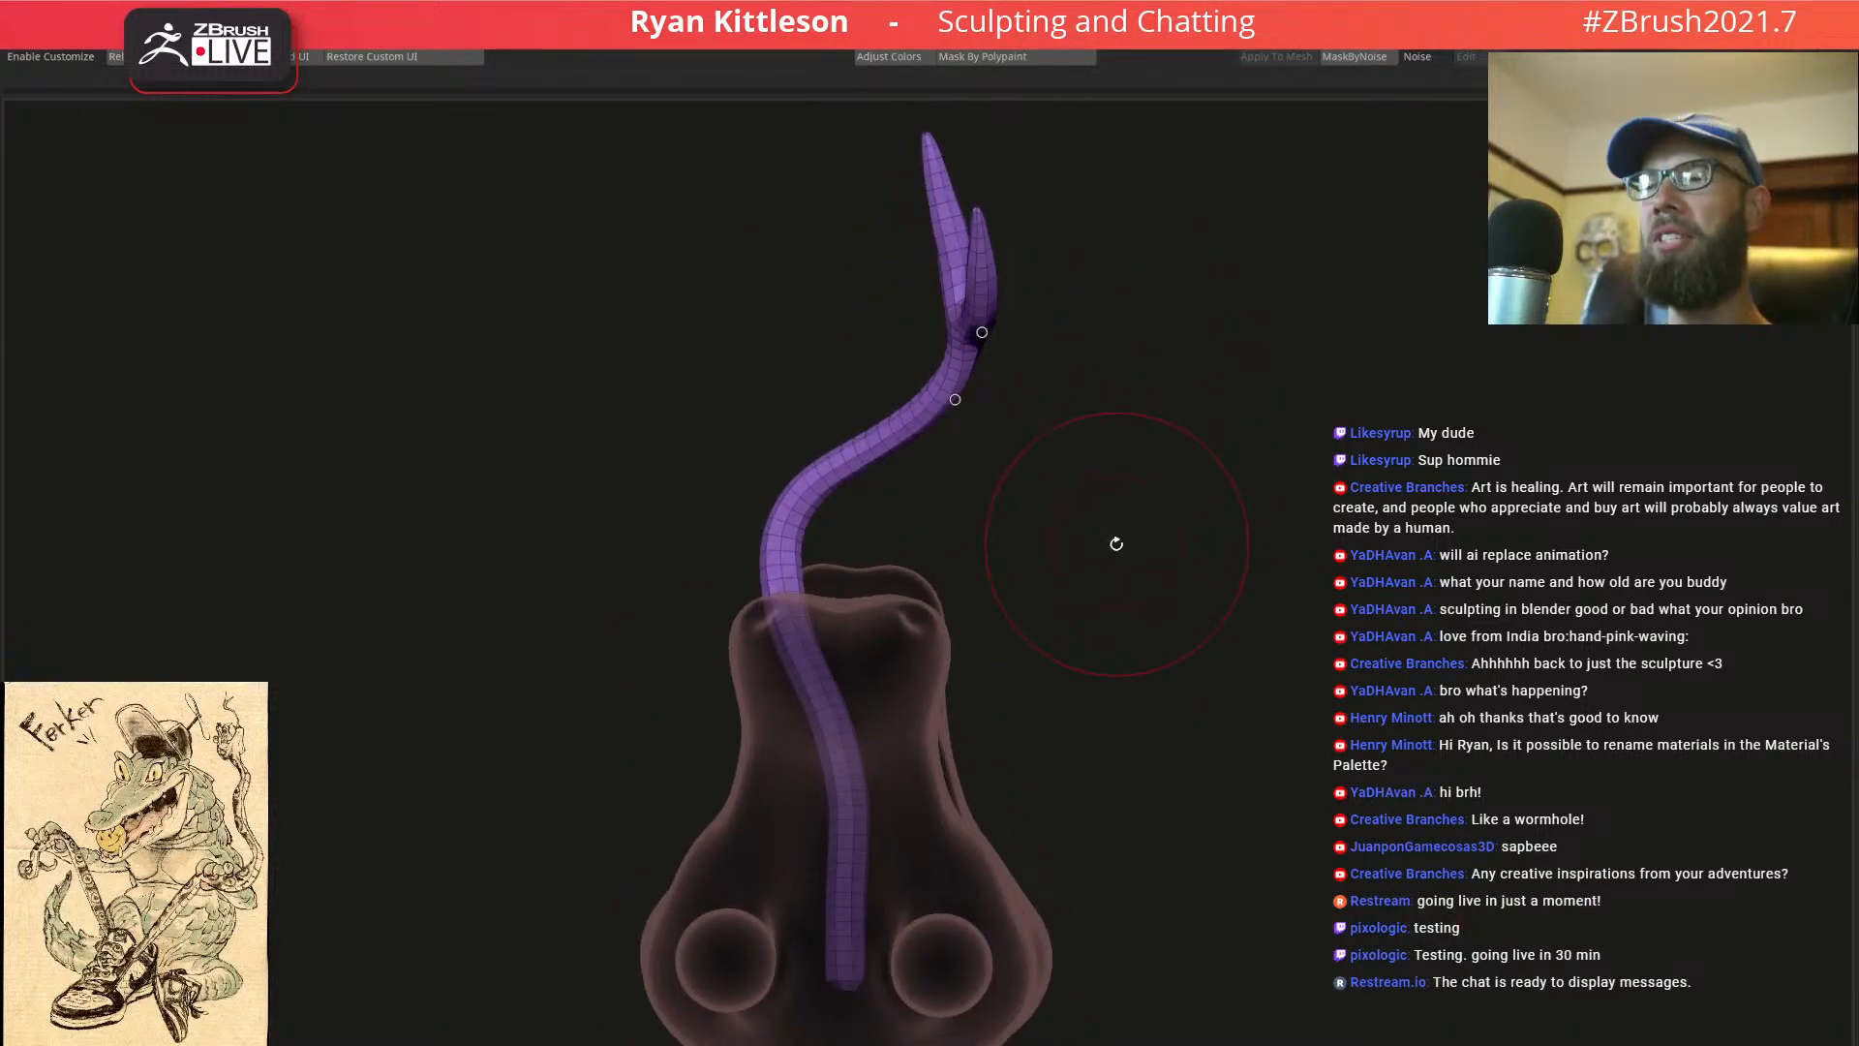
{"action": "mouse_move", "coordinate": [1038, 436]}
{"action": "left_mouse_down"}
{"action": "mouse_move", "coordinate": [921, 420]}
{"action": "mouse_move", "coordinate": [1066, 420]}
{"action": "left_mouse_up"}
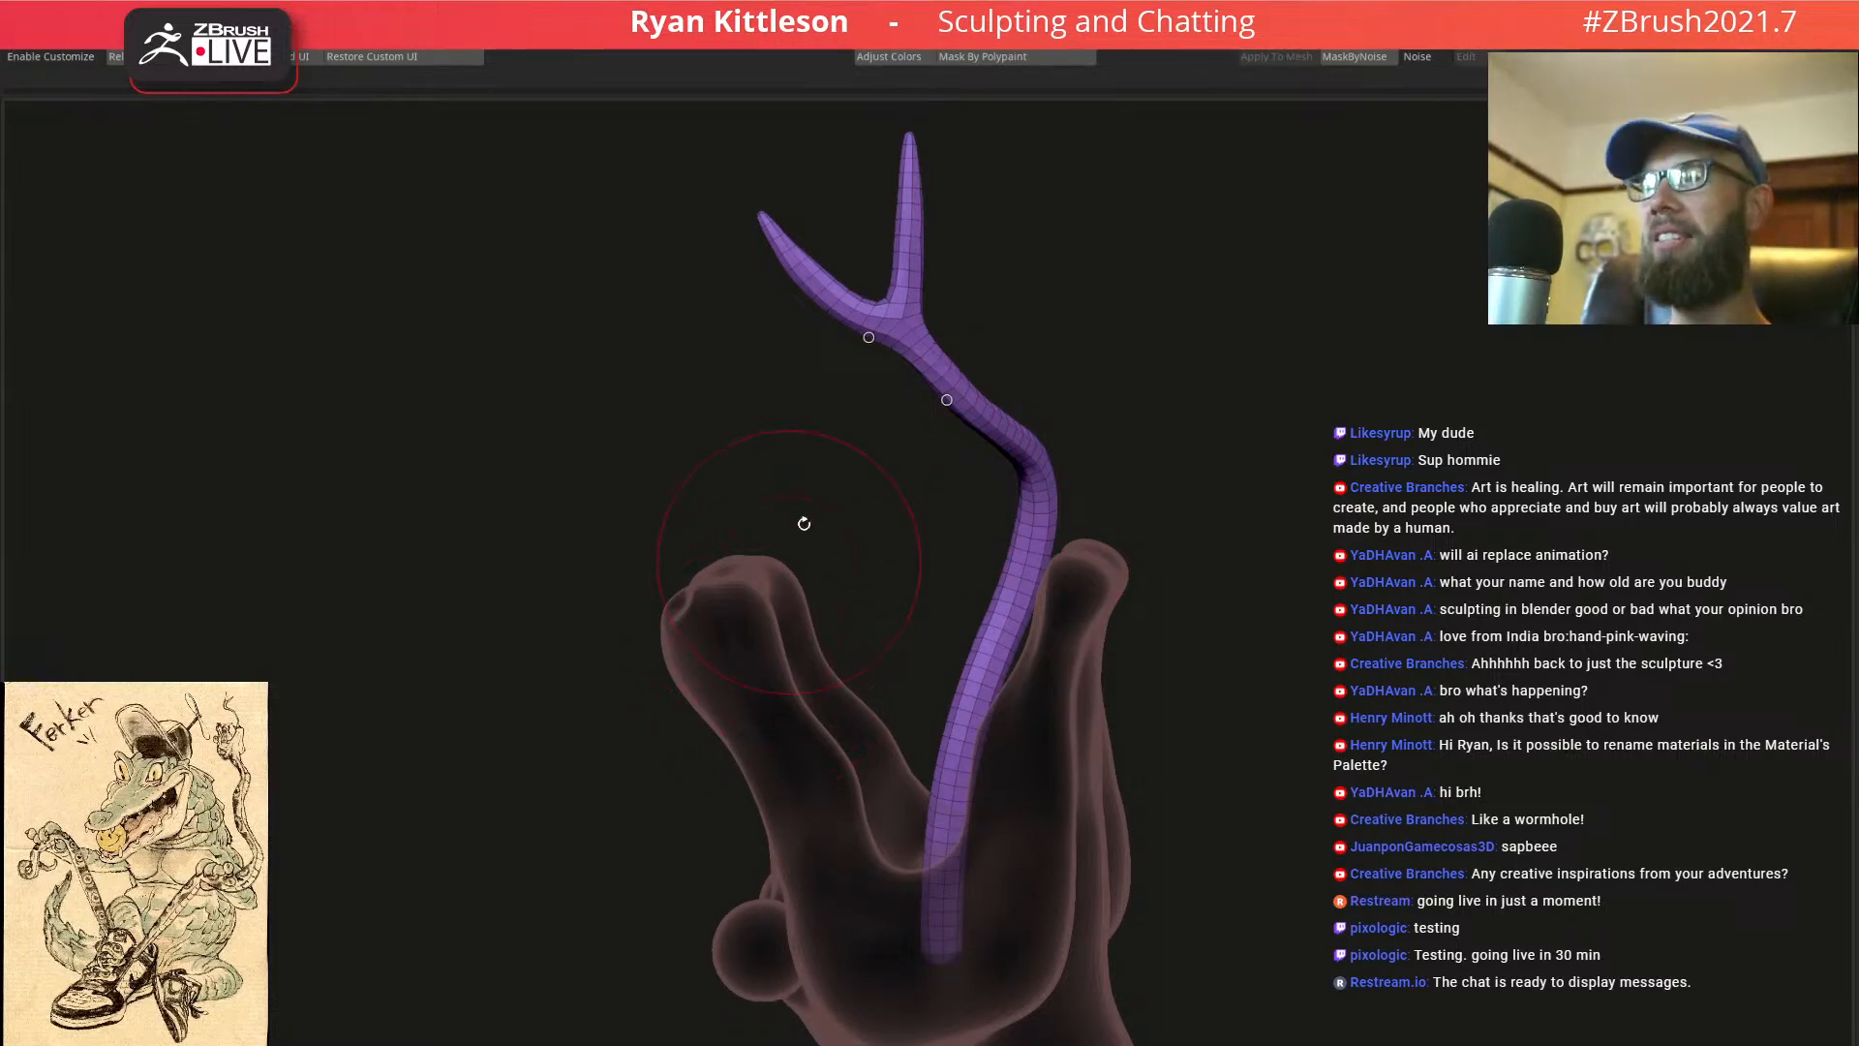
Select the snake's head and turn off ghosting and wireframe, showing the whole crocodile sculpture
{"action": "left_click", "coordinate": [740, 639], "text": "alt"}
{"action": "right_click_drag", "start_coordinate": [739, 640], "coordinate": [1013, 527], "text": "ctrl"}
{"action": "key", "text": "shift+f"}
{"action": "right_click_drag", "start_coordinate": [1050, 611], "coordinate": [1070, 489], "text": "ctrl"}
{"action": "key", "text": "shift+f"}
{"action": "key", "text": "alt+s"}
{"action": "key", "text": "alt+s"}
{"action": "key", "text": "alt+t"}
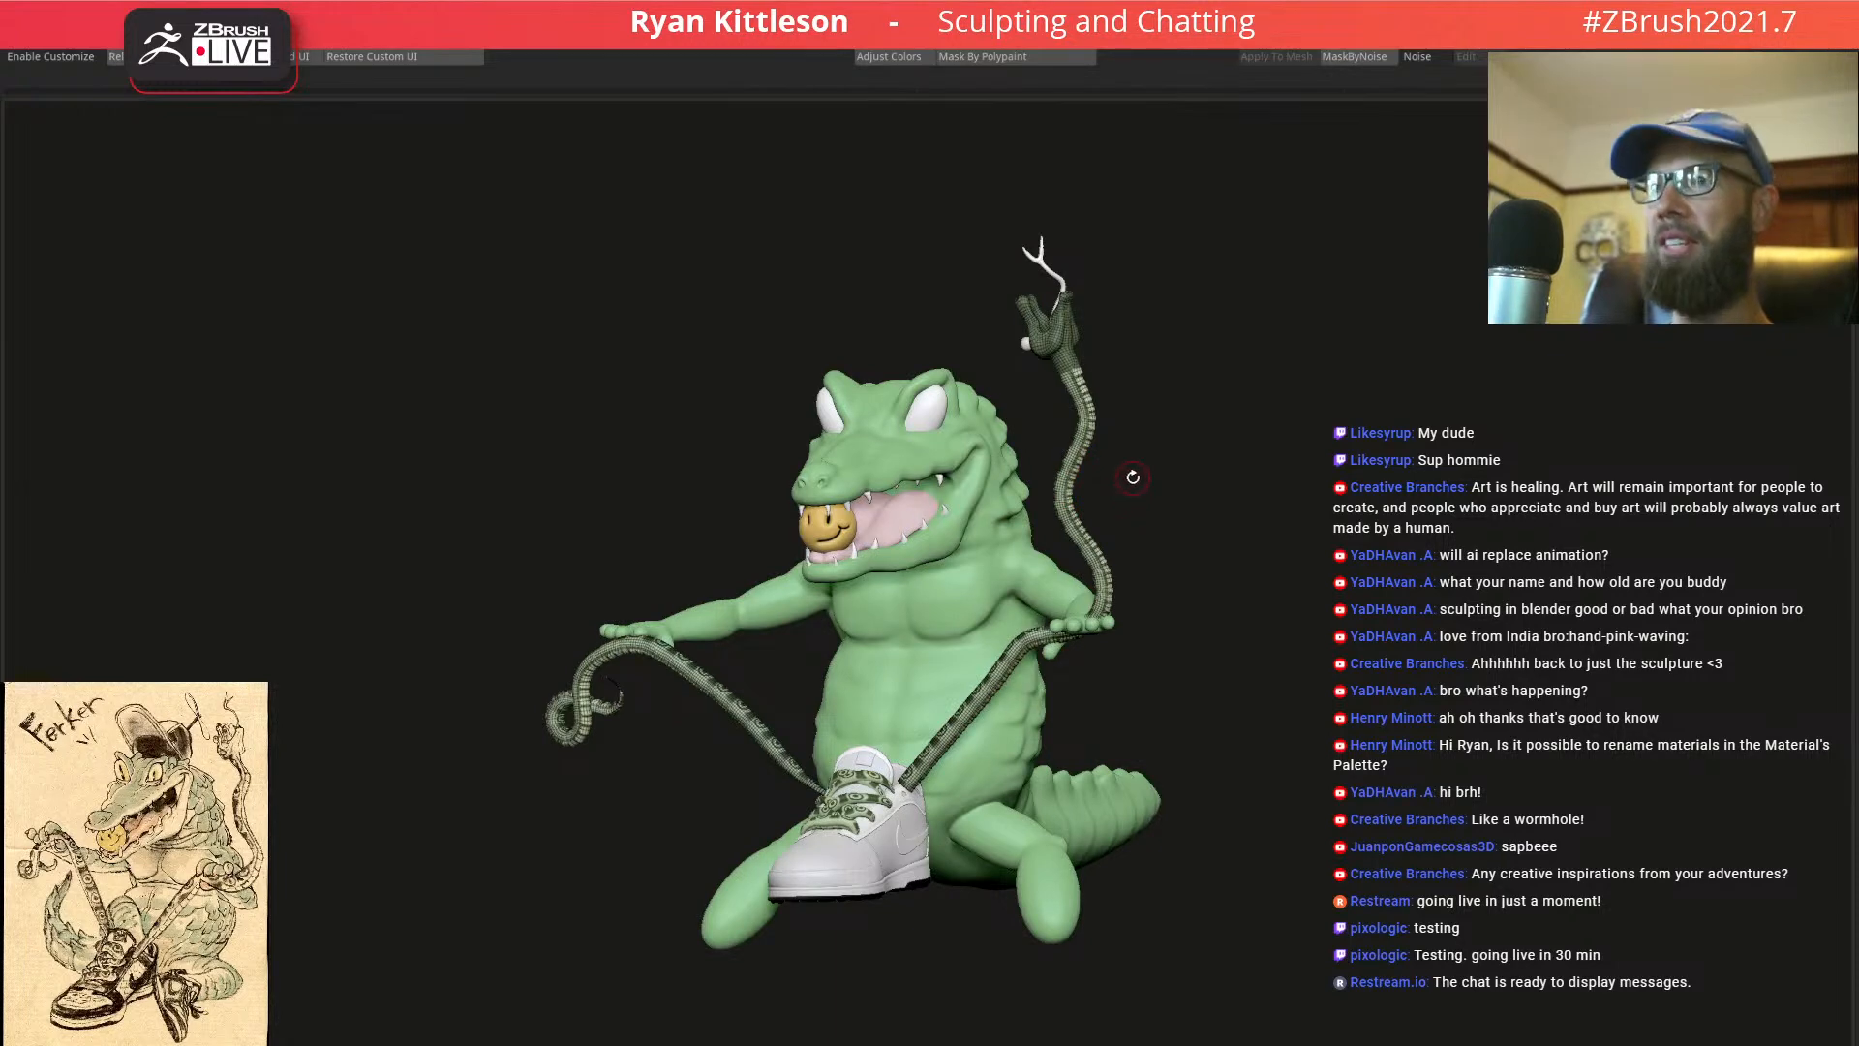
Isolate the crocodile's lower teeth, update their polygroups, and bring the rest of the sculpture back into view
{"action": "right_click_drag", "start_coordinate": [1209, 527], "coordinate": [1200, 394]}
{"action": "key", "text": "shift+f"}
{"action": "right_click_drag", "start_coordinate": [1037, 424], "coordinate": [988, 683]}
{"action": "right_click_drag", "start_coordinate": [1009, 600], "coordinate": [1069, 575]}
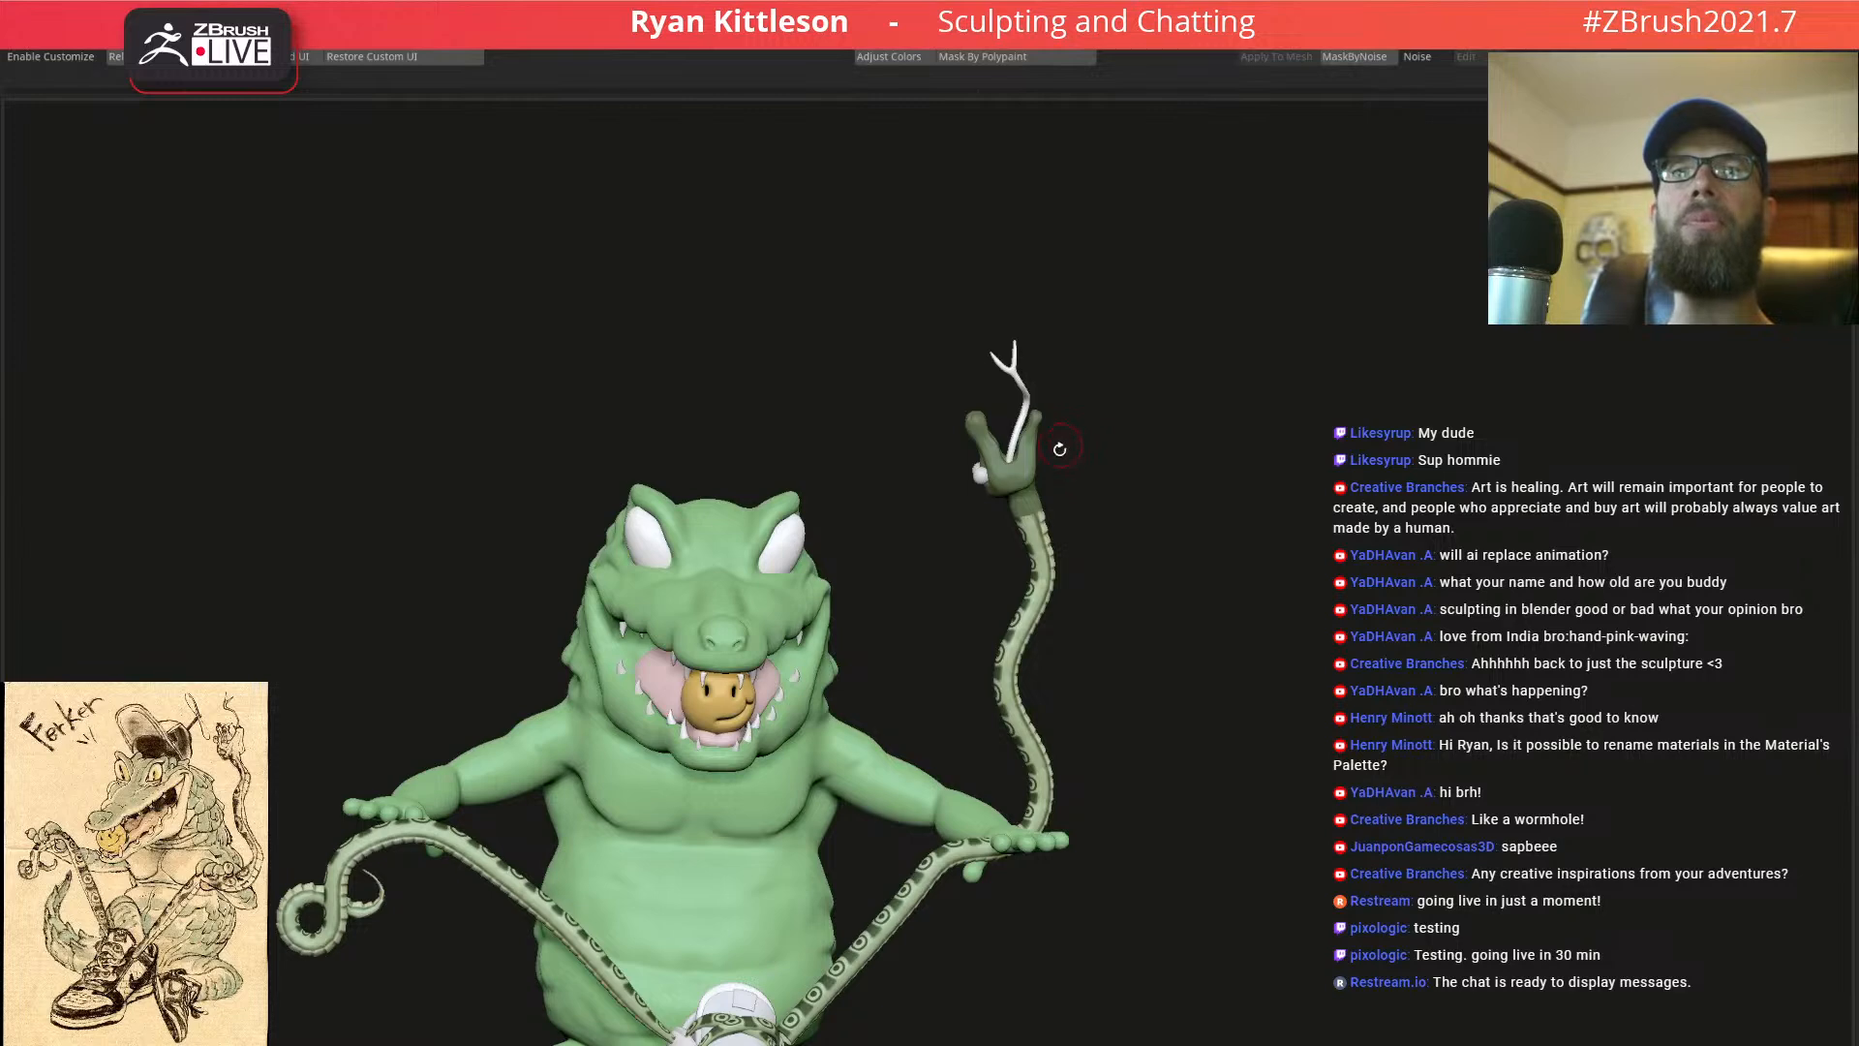
{"action": "right_click_drag", "start_coordinate": [978, 422], "coordinate": [973, 571], "text": "ctrl"}
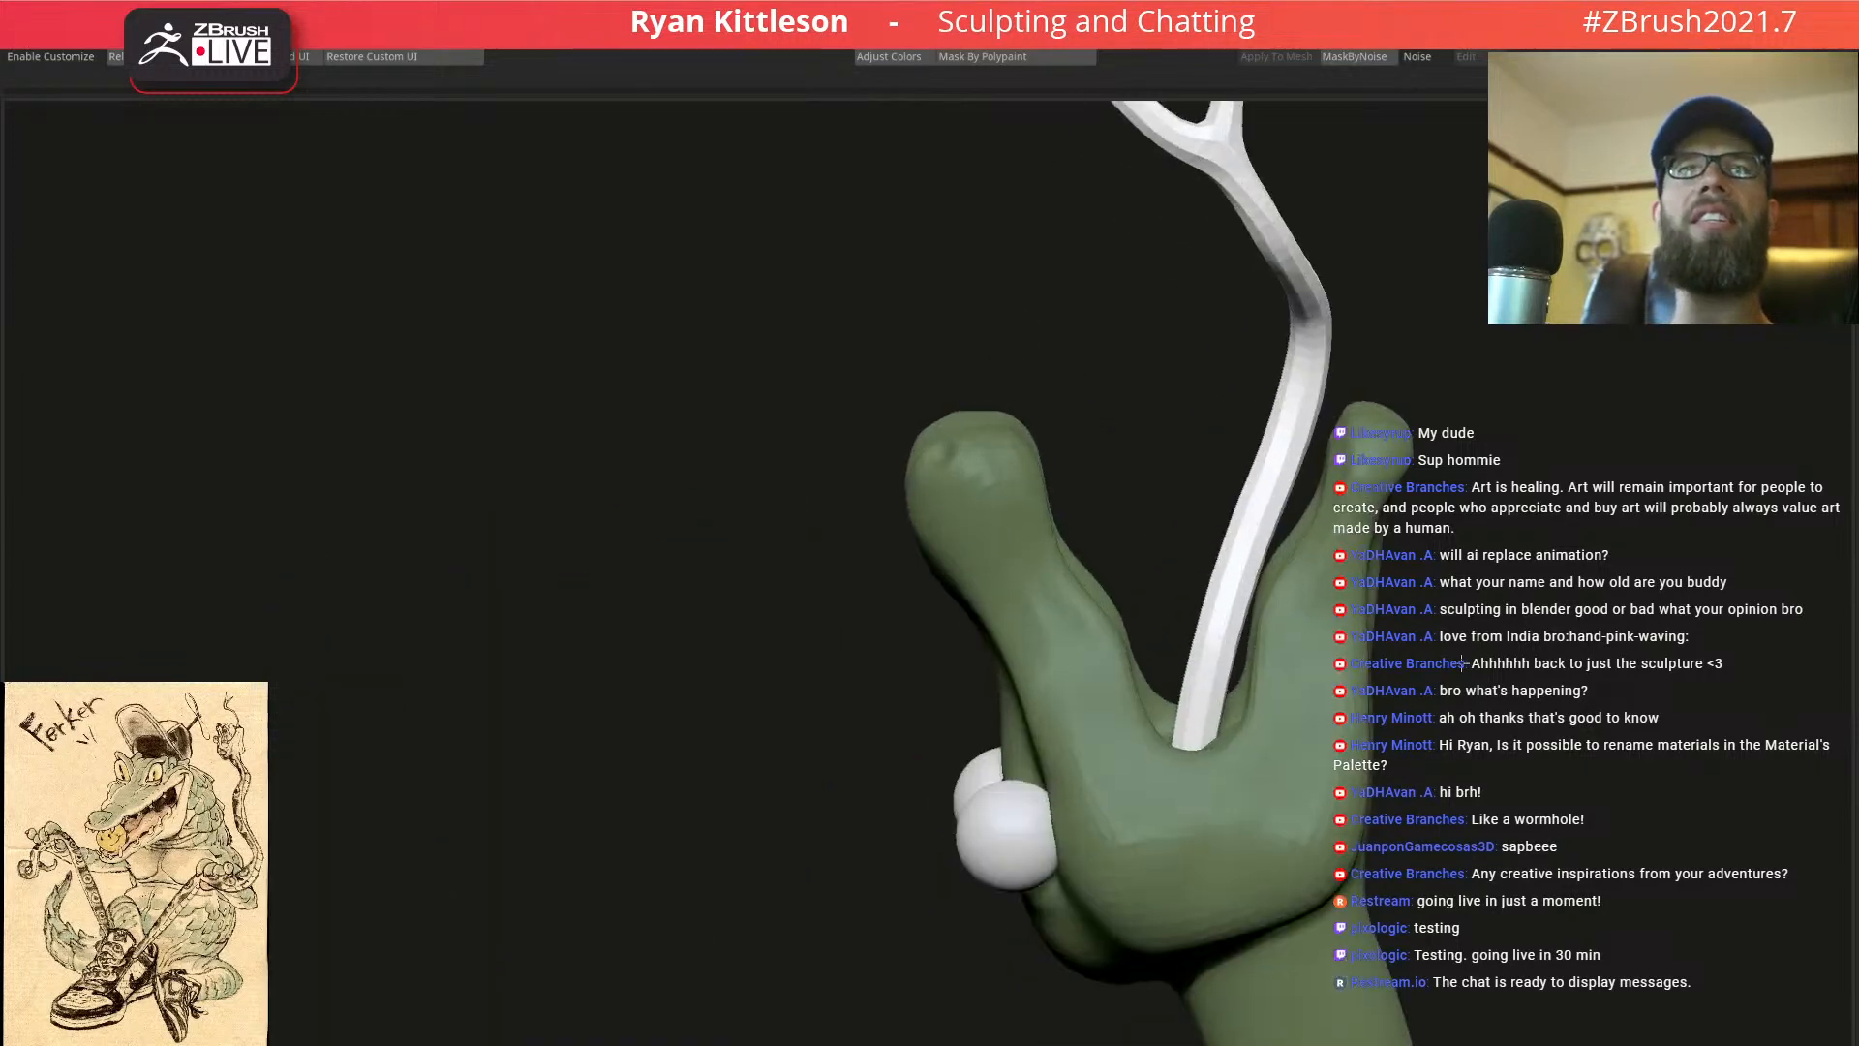
{"action": "right_click_drag", "start_coordinate": [967, 473], "coordinate": [872, 398]}
{"action": "right_click_drag", "start_coordinate": [738, 548], "coordinate": [877, 133], "text": "alt"}
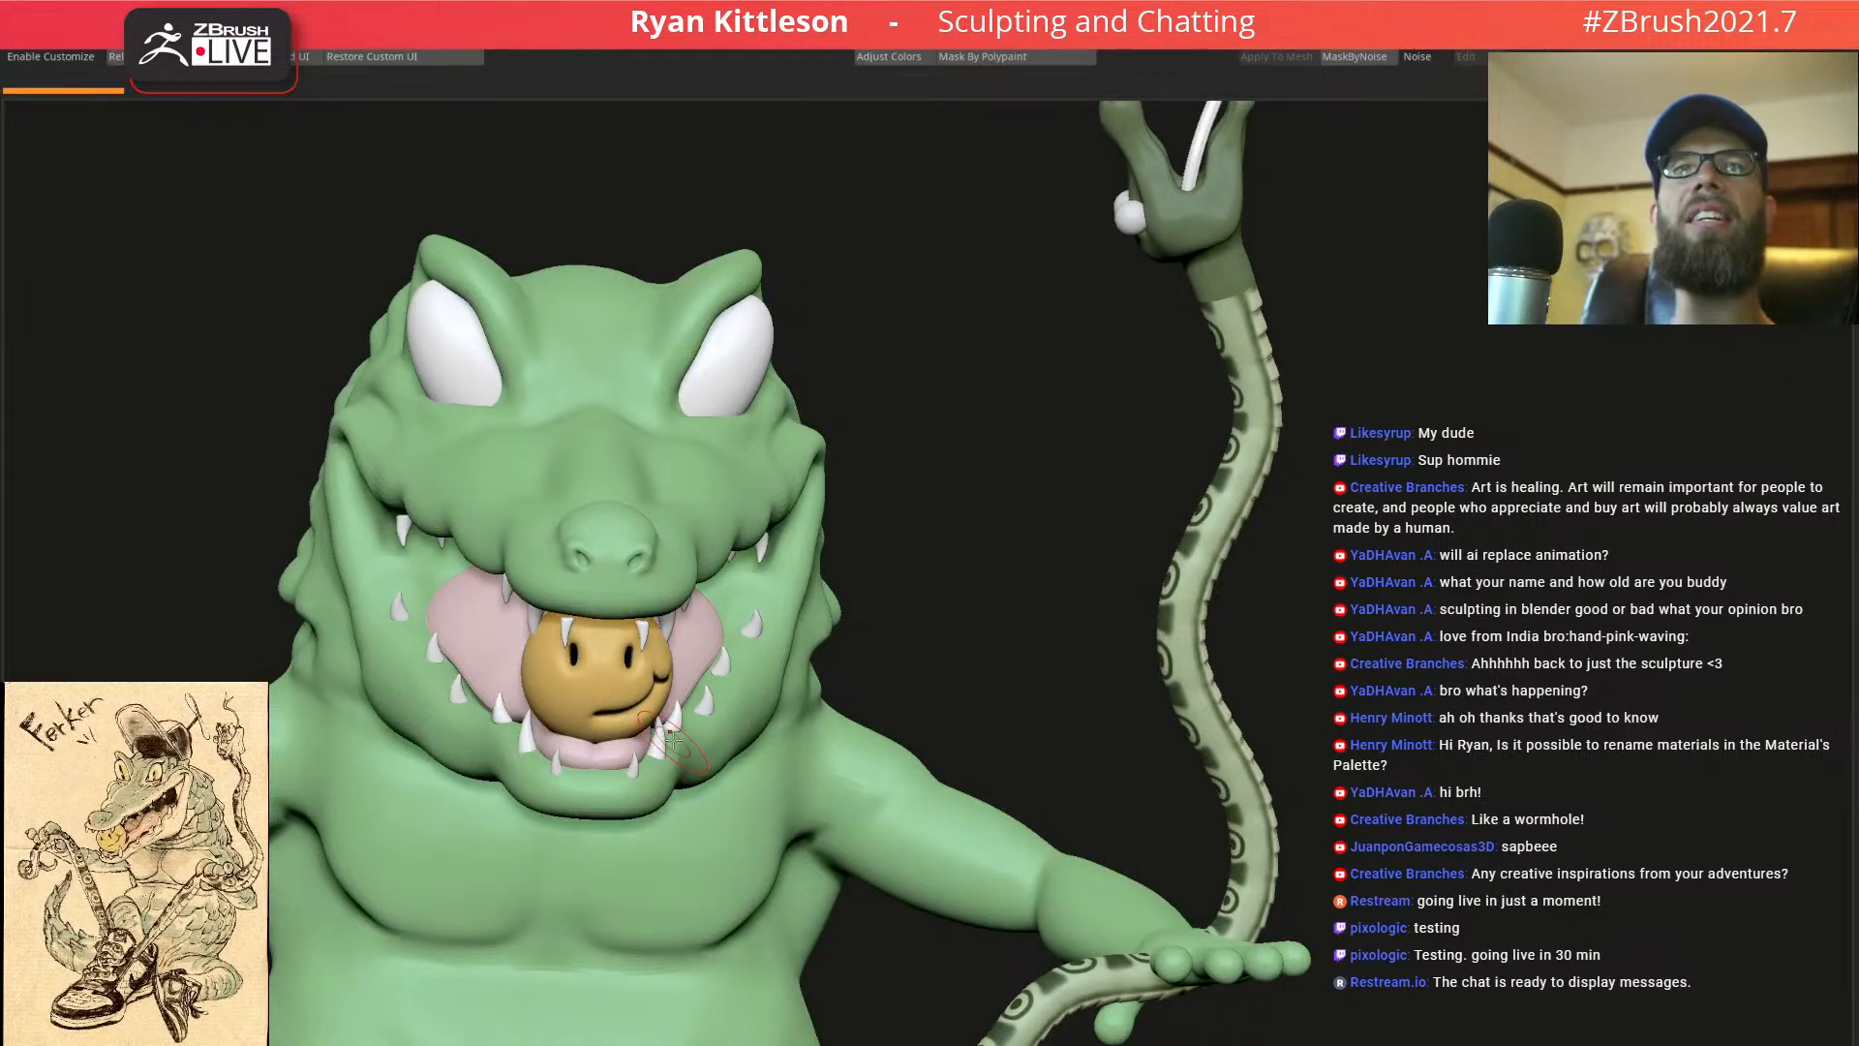
{"action": "left_click", "coordinate": [720, 705], "text": "ctrl+shift"}
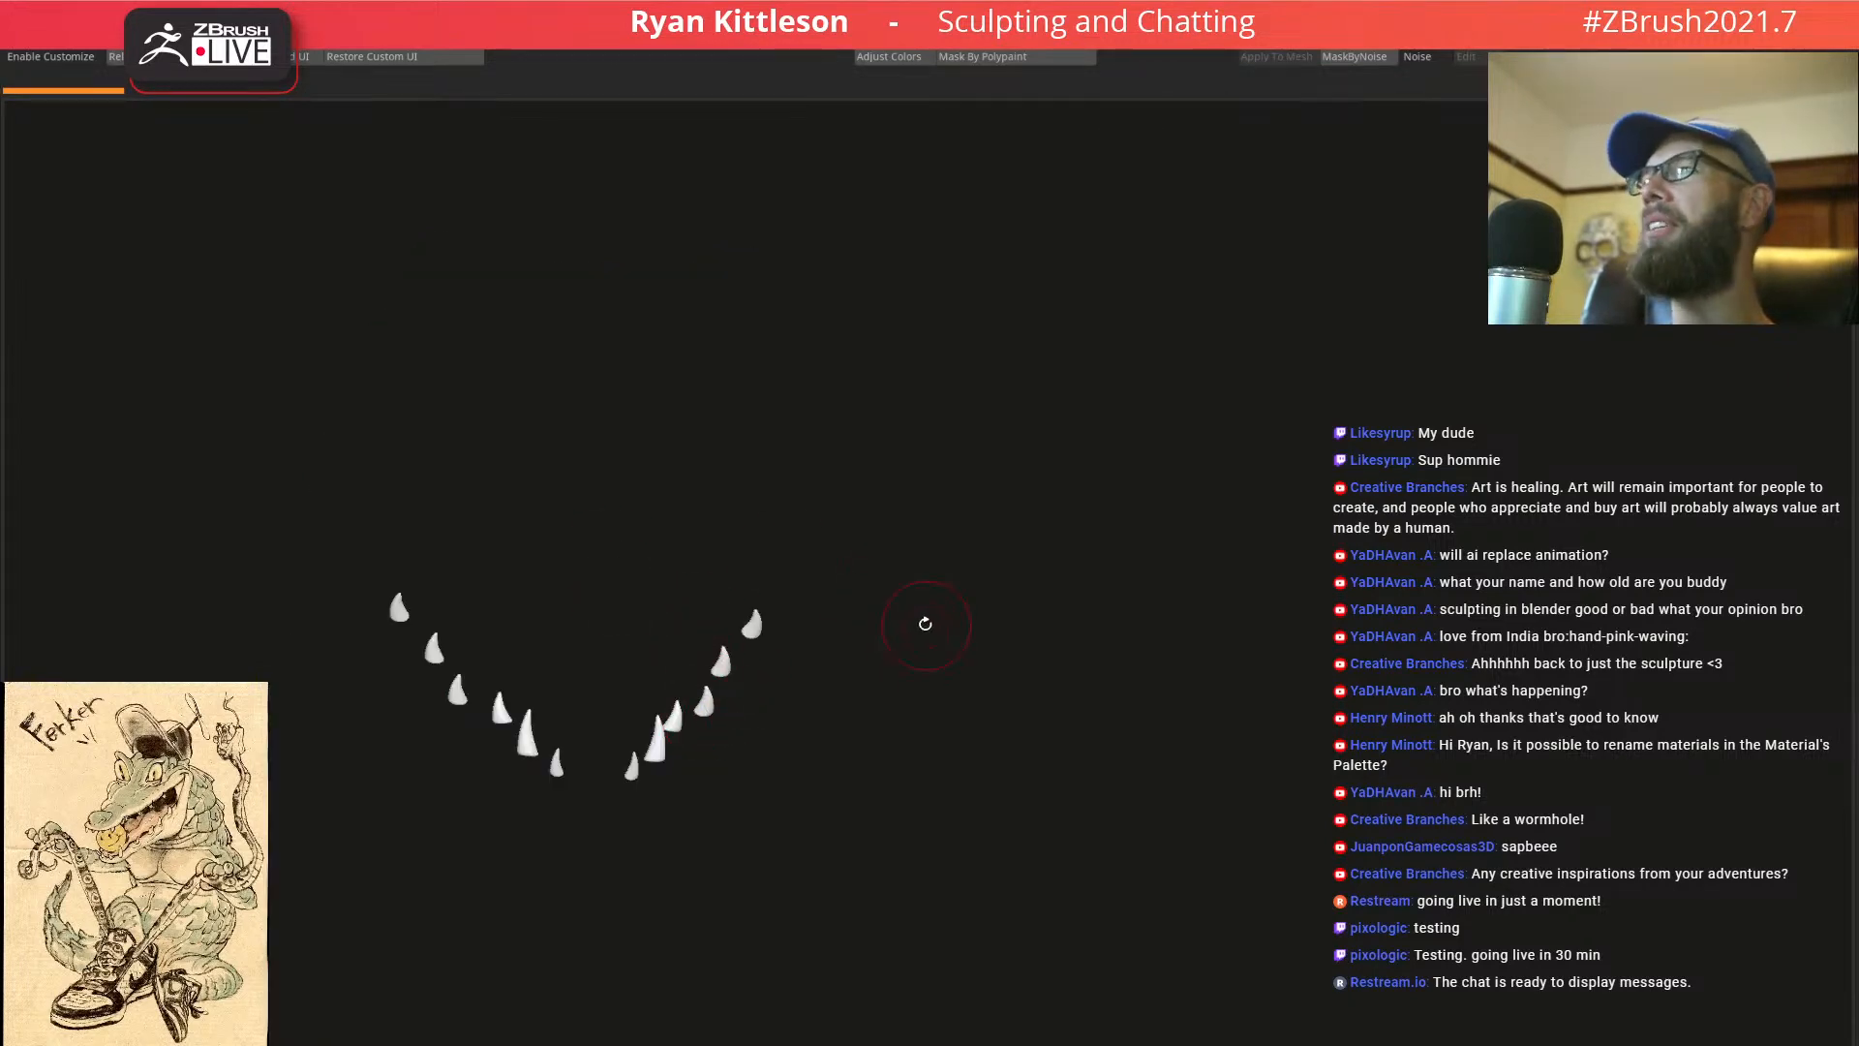
{"action": "right_click_drag", "start_coordinate": [927, 625], "coordinate": [918, 622]}
{"action": "key", "text": "ctrl+w"}
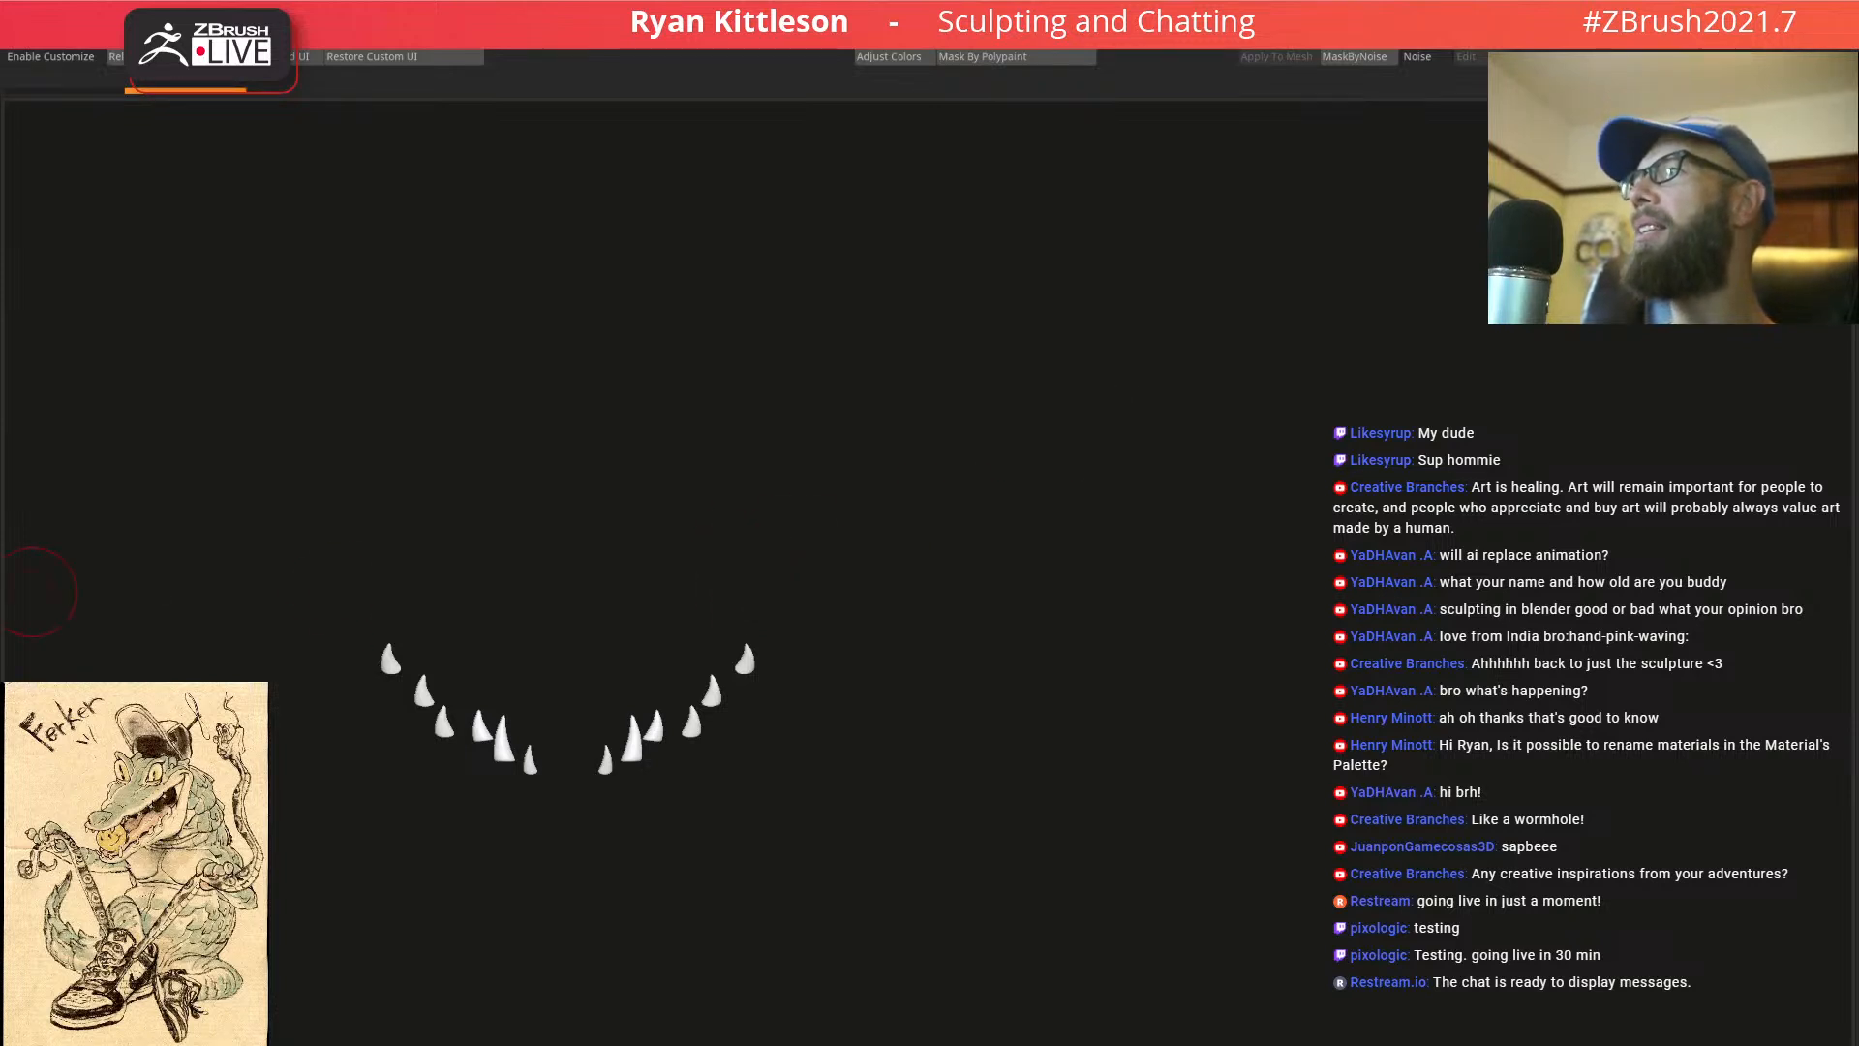
{"action": "left_click", "coordinate": [956, 516], "text": "ctrl+shift"}
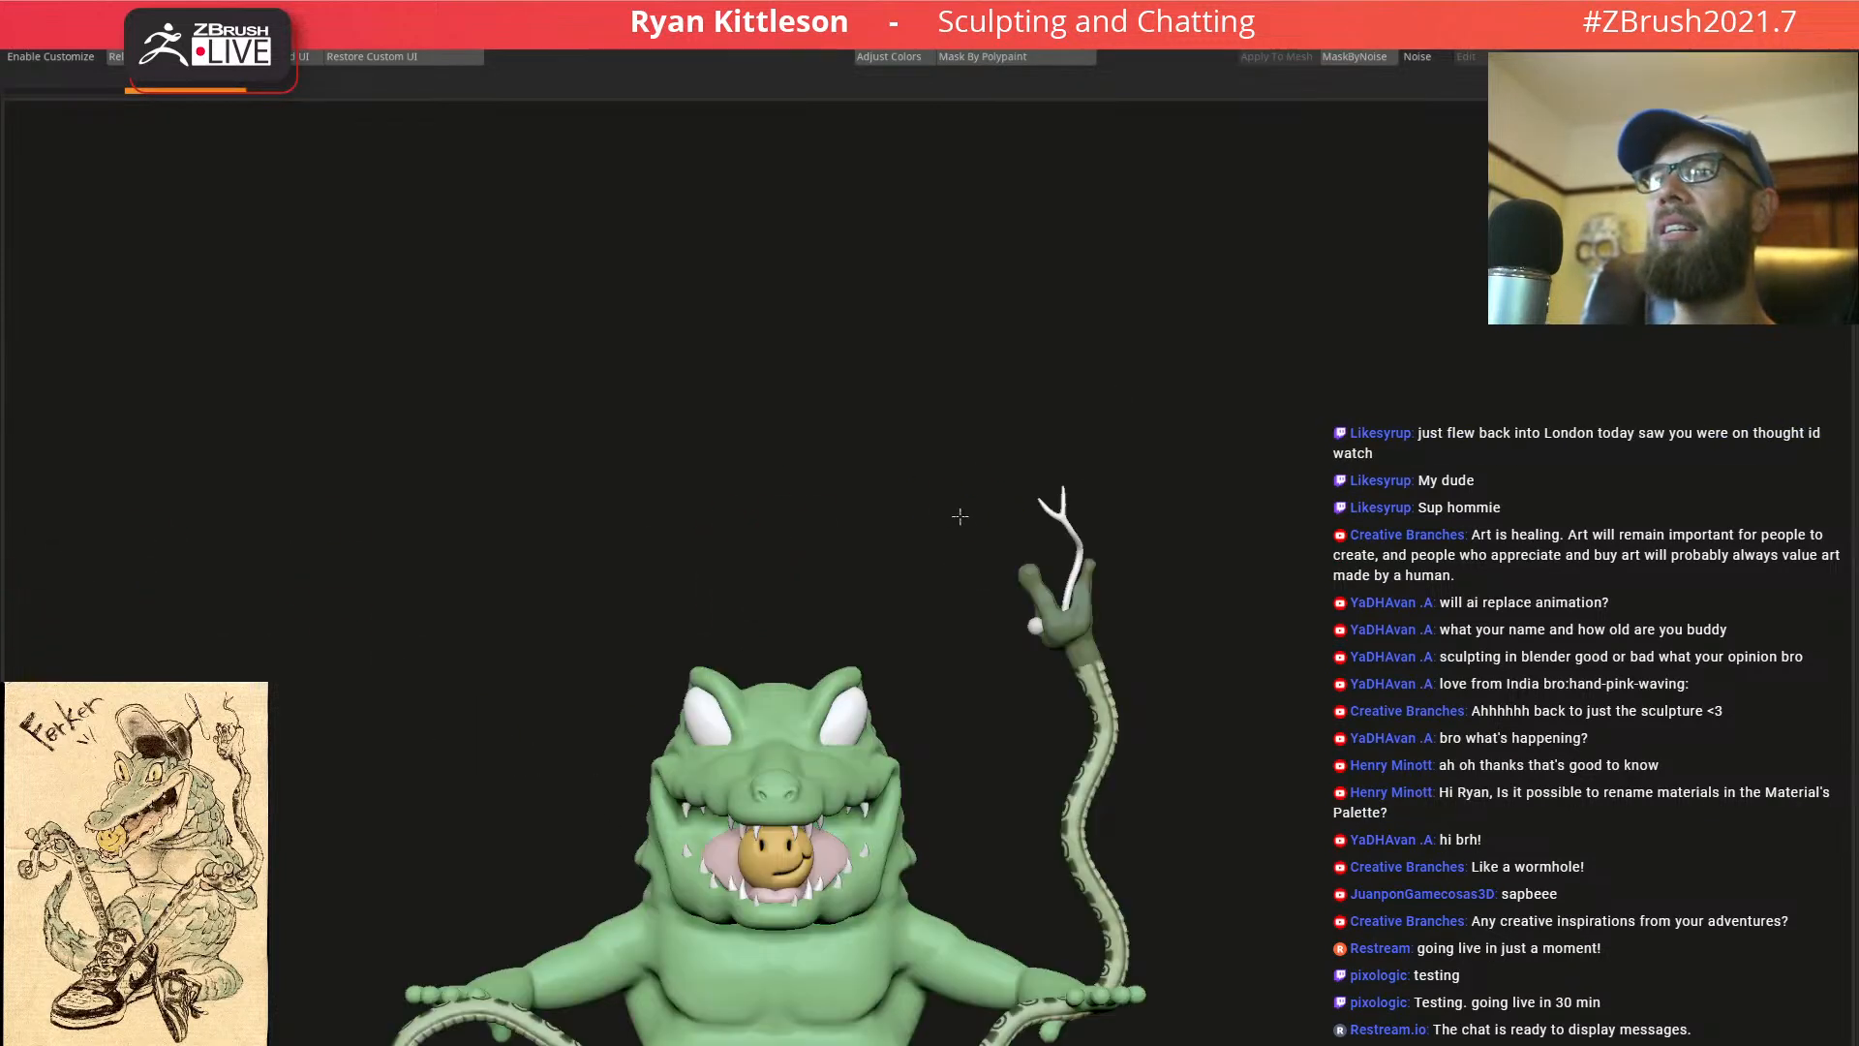
Move the set of teeth up to just above the snake's forked tongue
{"action": "key", "text": "w"}
{"action": "mouse_move", "coordinate": [934, 870]}
{"action": "left_mouse_down"}
{"action": "mouse_move", "coordinate": [1139, 620]}
{"action": "mouse_move", "coordinate": [1157, 481]}
{"action": "mouse_move", "coordinate": [1141, 467]}
{"action": "left_mouse_up"}
{"action": "left_click", "coordinate": [1003, 498], "text": "ctrl+shift"}
{"action": "right_click_drag", "start_coordinate": [1227, 433], "coordinate": [1261, 488], "text": "ctrl"}
{"action": "right_click_drag", "start_coordinate": [1033, 480], "coordinate": [953, 578], "text": "ctrl"}
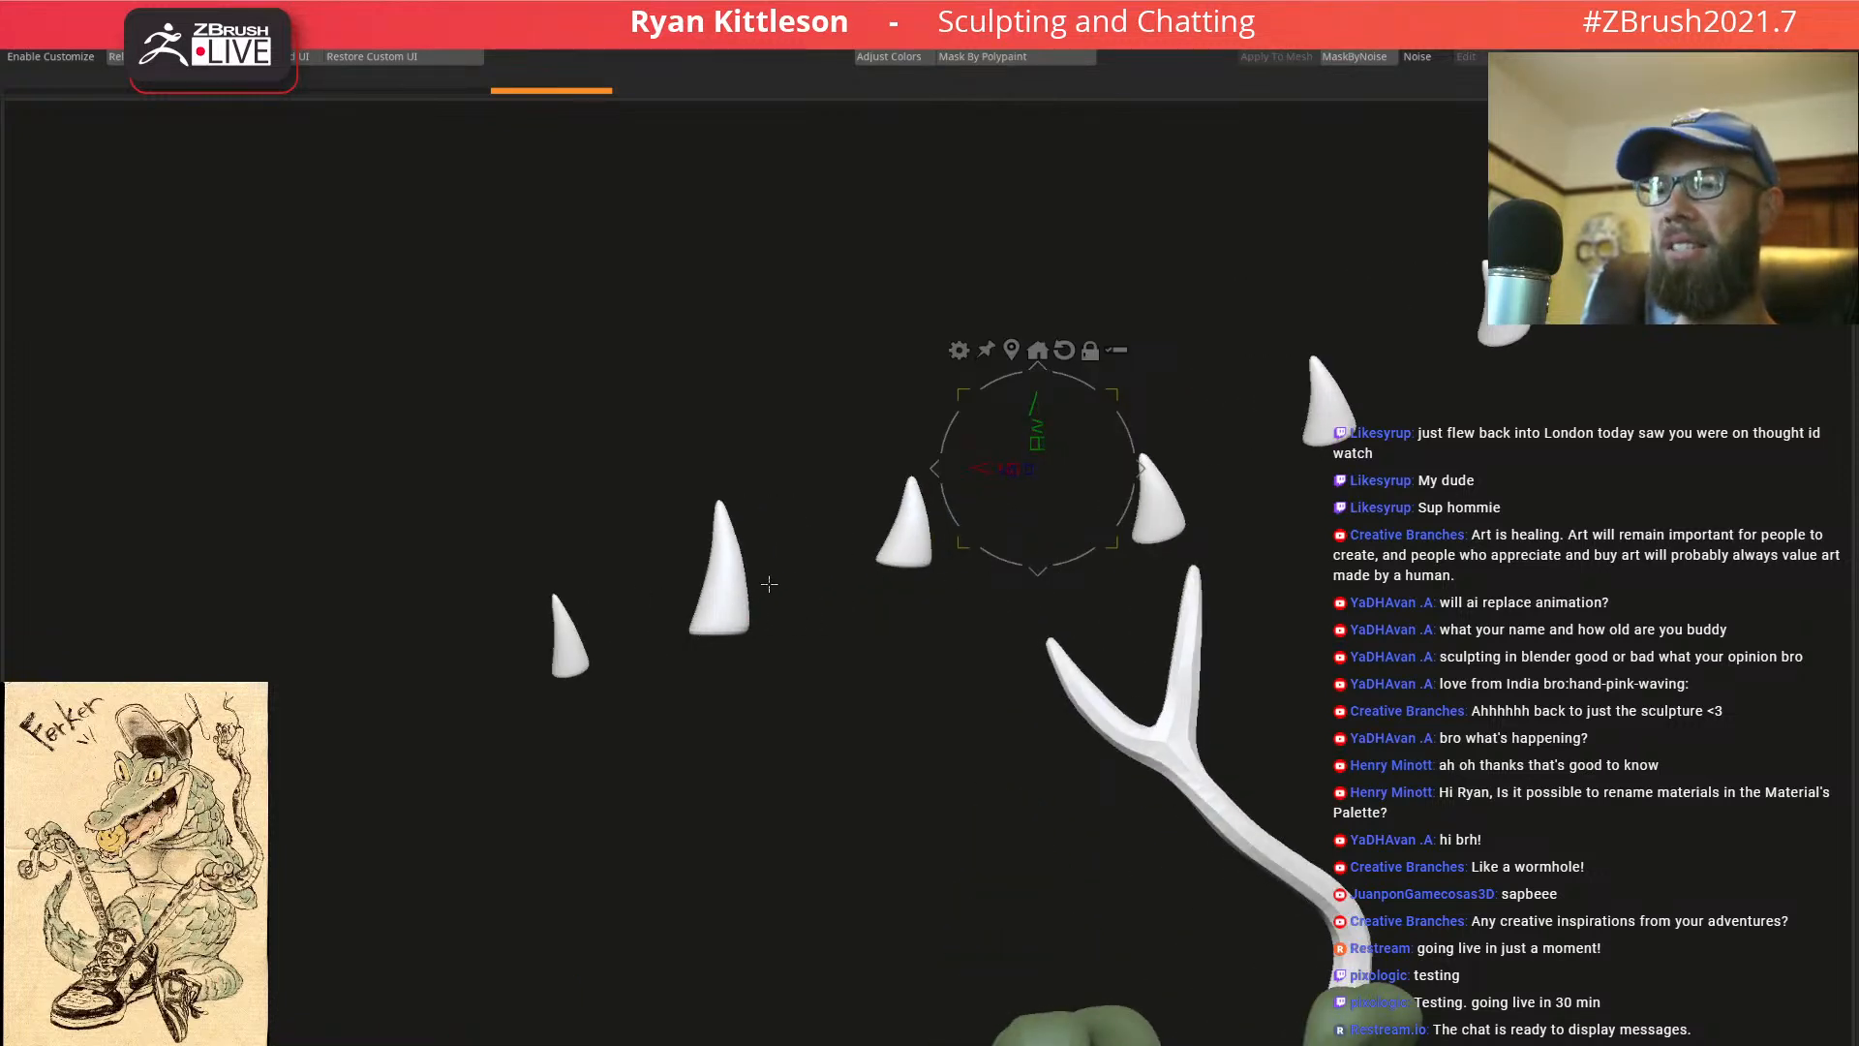
Isolate the tallest tooth of the set and turn it to lie horizontally beside the snake's forked tongue
{"action": "left_click", "coordinate": [730, 608], "text": "ctrl"}
{"action": "left_click", "coordinate": [737, 602], "text": "ctrl+shift"}
{"action": "right_click_drag", "start_coordinate": [863, 635], "coordinate": [851, 549]}
{"action": "right_click_drag", "start_coordinate": [975, 544], "coordinate": [963, 258], "text": "alt"}
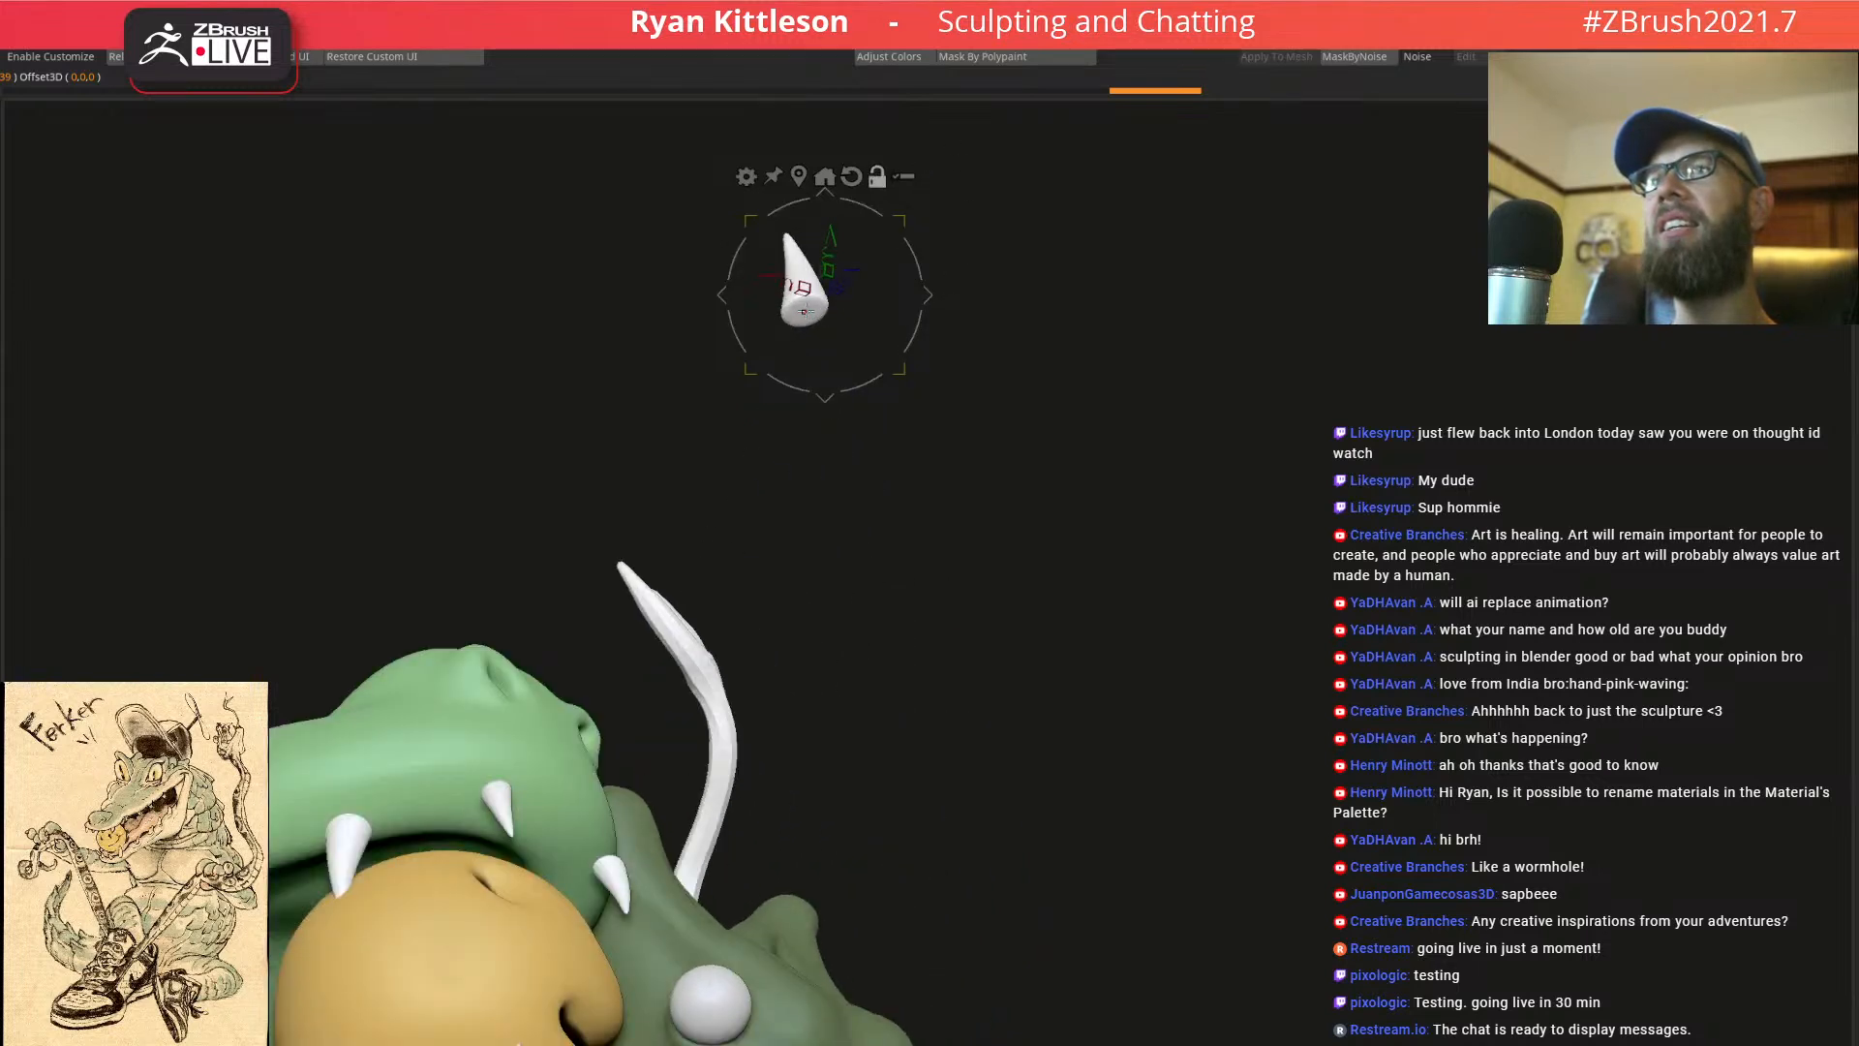
{"action": "right_click_drag", "start_coordinate": [1142, 336], "coordinate": [932, 277]}
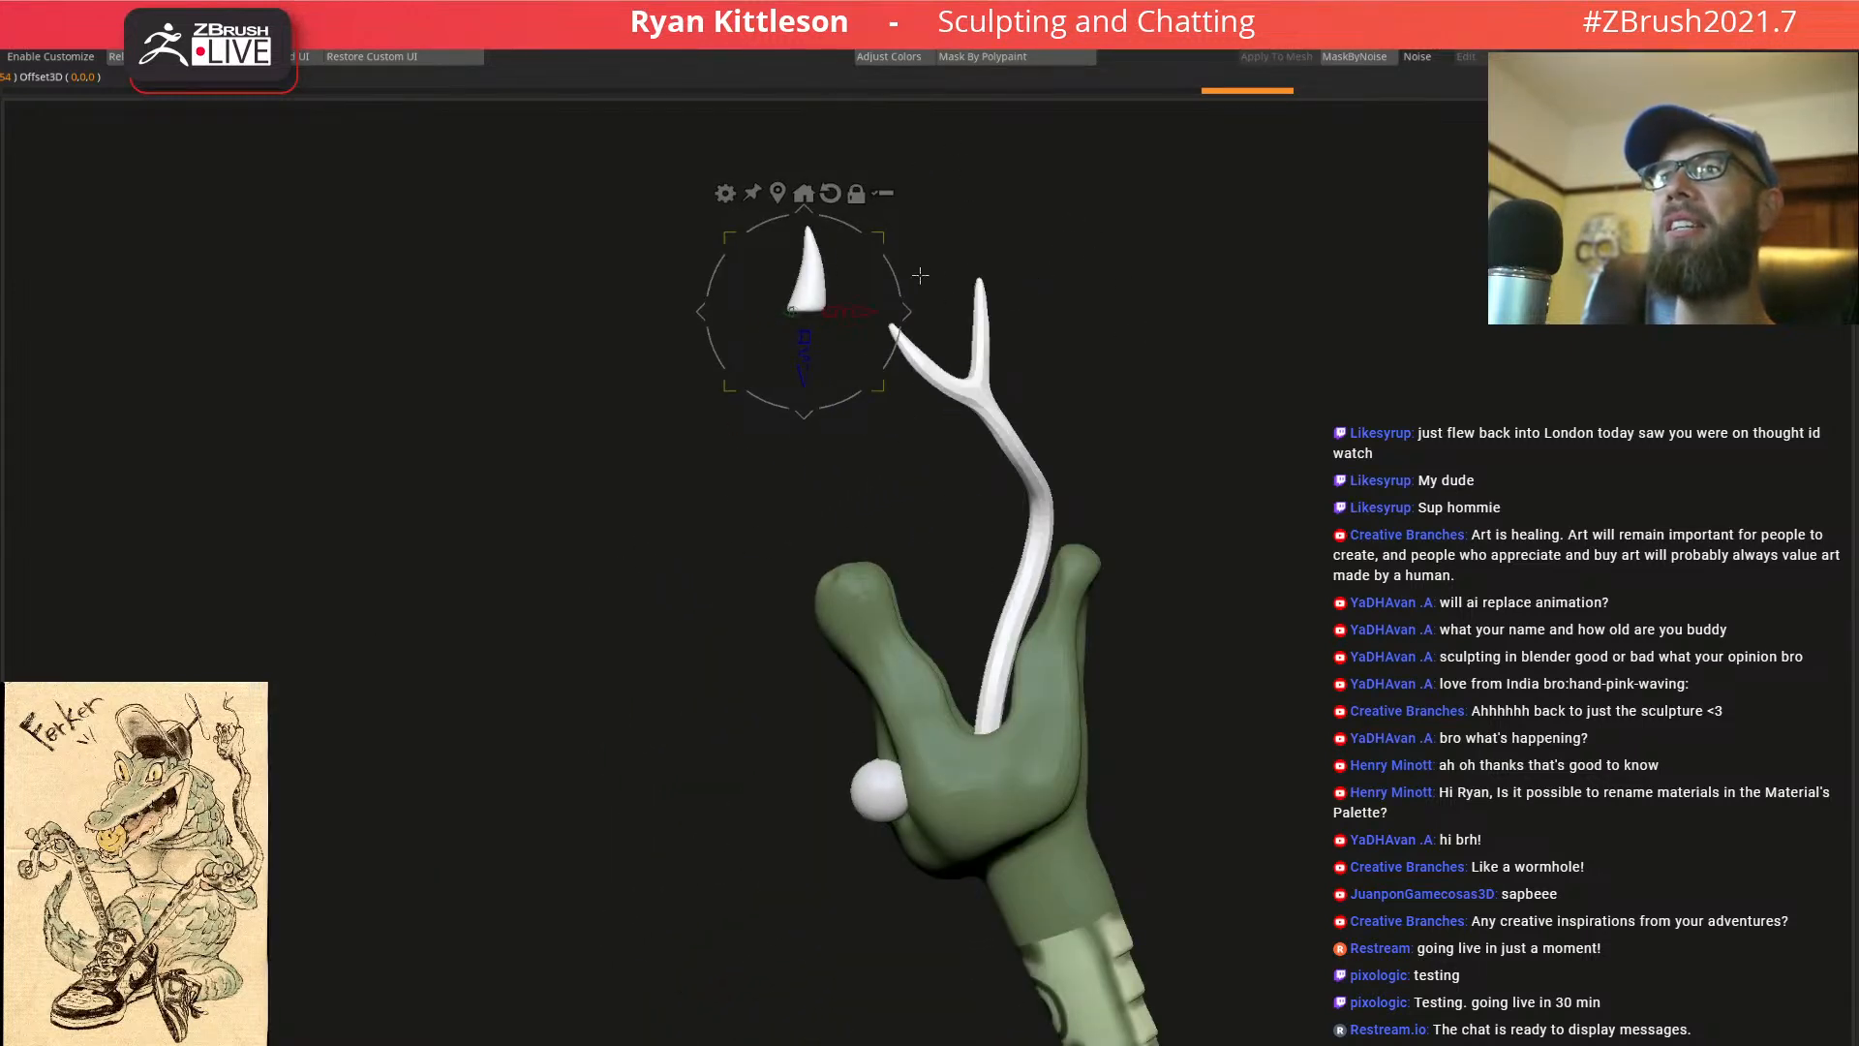
{"action": "left_click_drag", "start_coordinate": [896, 276], "coordinate": [1012, 244]}
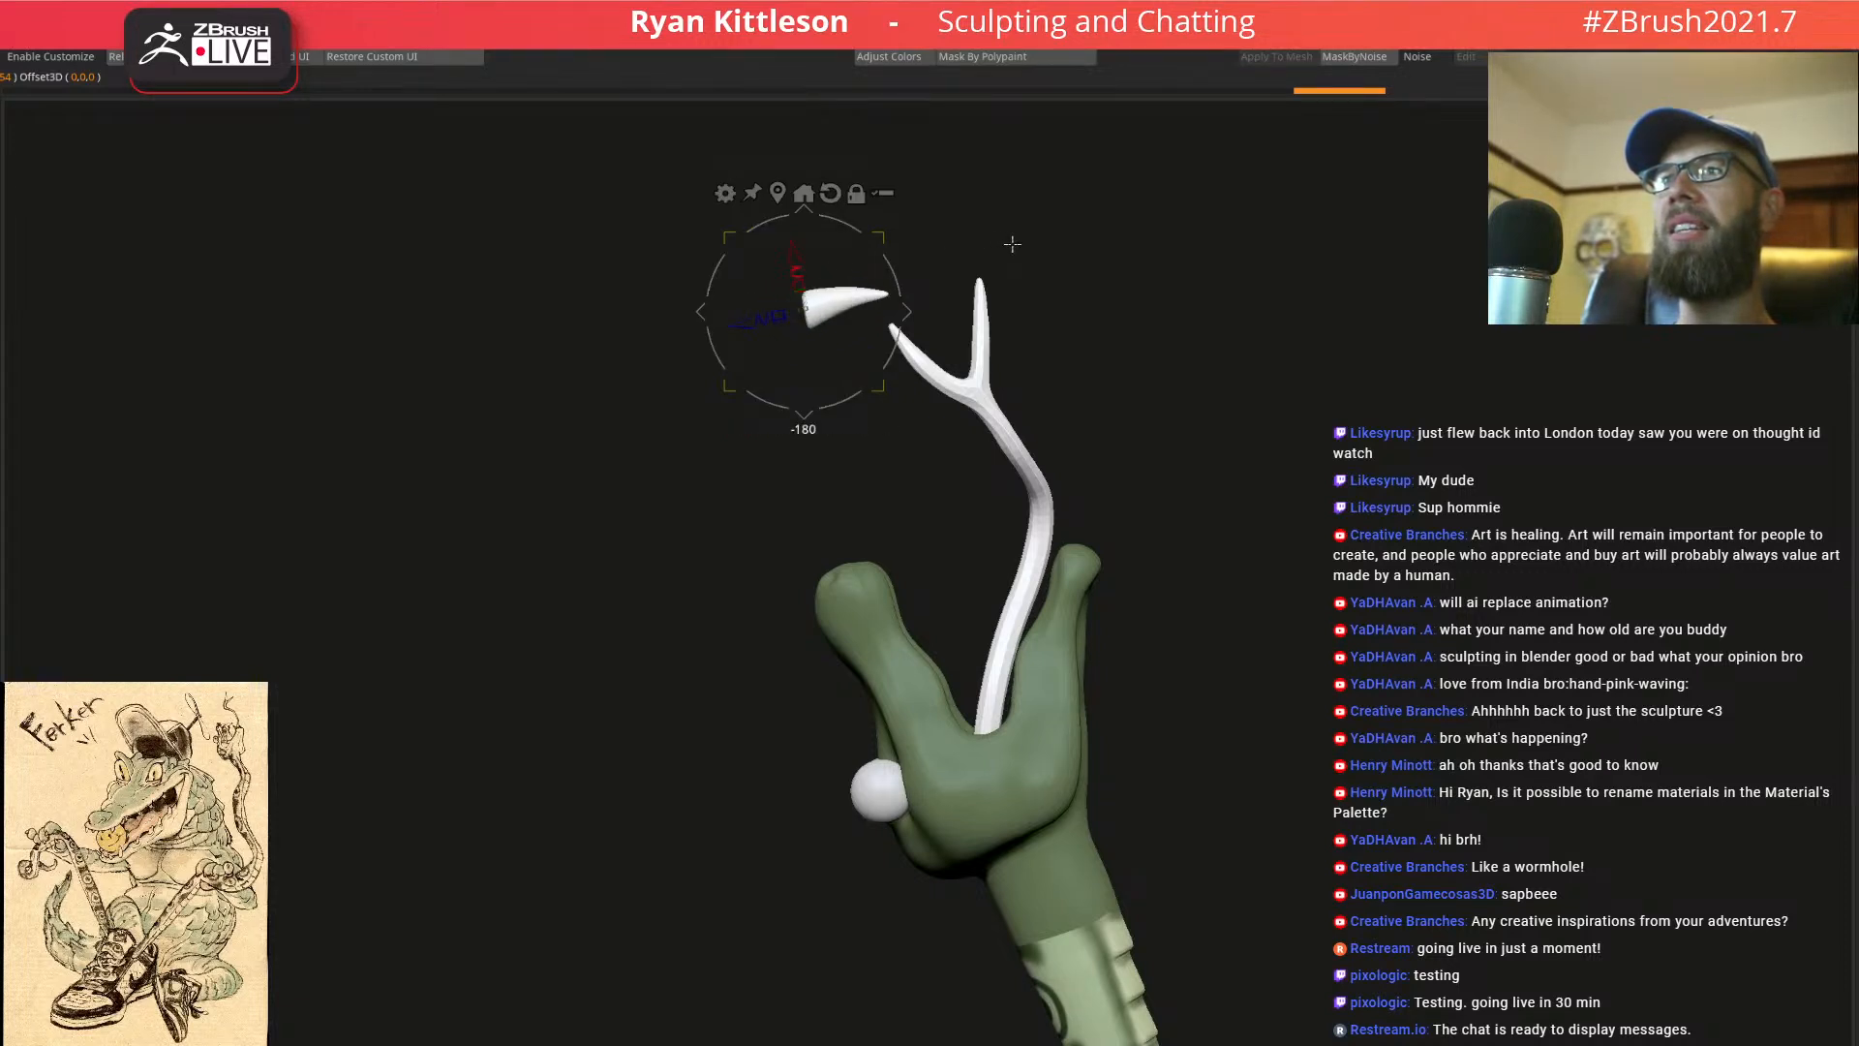
Move the tooth into the snake's mouth and rotate it to stand as a fang on the upper jaw
{"action": "left_click_drag", "start_coordinate": [904, 312], "coordinate": [984, 596]}
{"action": "right_click_drag", "start_coordinate": [1083, 474], "coordinate": [1070, 716], "text": "ctrl"}
{"action": "left_click_drag", "start_coordinate": [972, 558], "coordinate": [995, 598]}
{"action": "right_click_drag", "start_coordinate": [998, 463], "coordinate": [1204, 484]}
{"action": "left_click_drag", "start_coordinate": [1262, 540], "coordinate": [957, 578]}
{"action": "right_click_drag", "start_coordinate": [1192, 489], "coordinate": [1075, 534]}
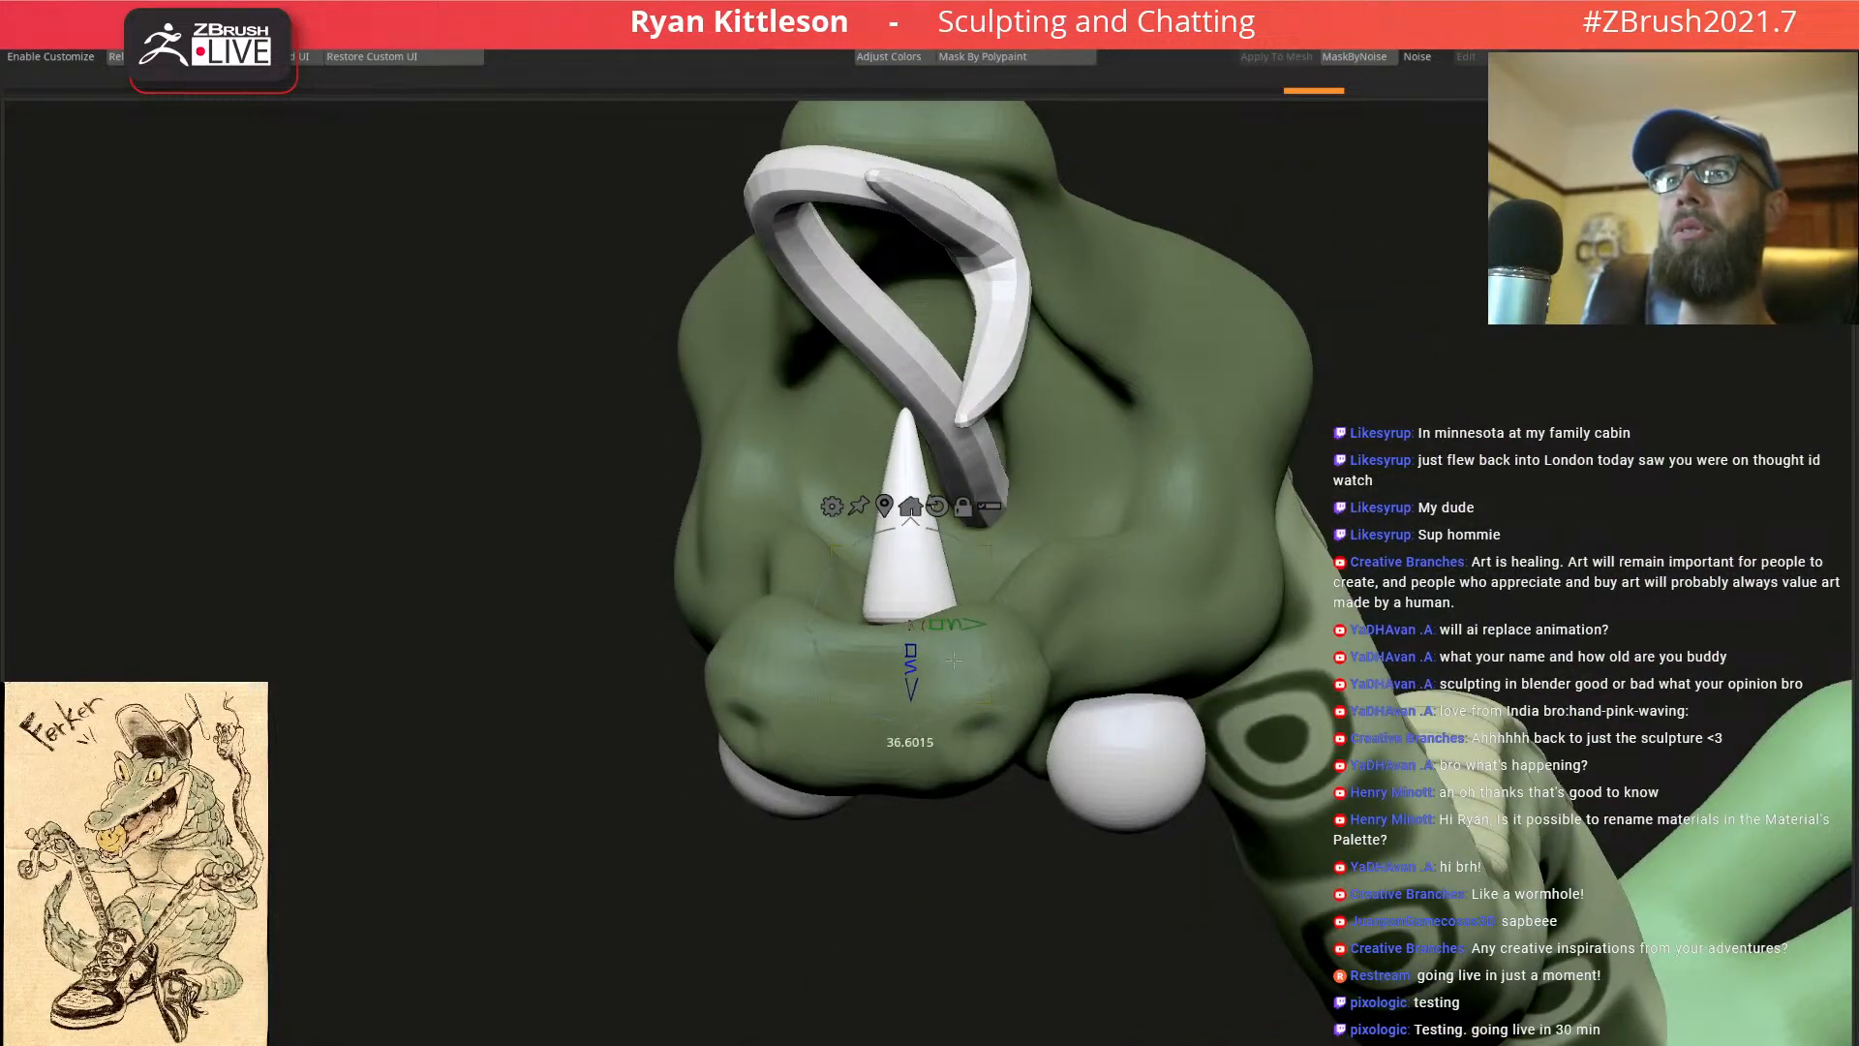
Shift the fang to one side of the snout tip and sink its base into the upper jaw
{"action": "mouse_move", "coordinate": [1055, 637]}
{"action": "right_mouse_down"}
{"action": "mouse_move", "coordinate": [1175, 514]}
{"action": "mouse_move", "coordinate": [1203, 542]}
{"action": "mouse_move", "coordinate": [1159, 444]}
{"action": "mouse_move", "coordinate": [1157, 749]}
{"action": "mouse_move", "coordinate": [1180, 462]}
{"action": "right_mouse_up"}
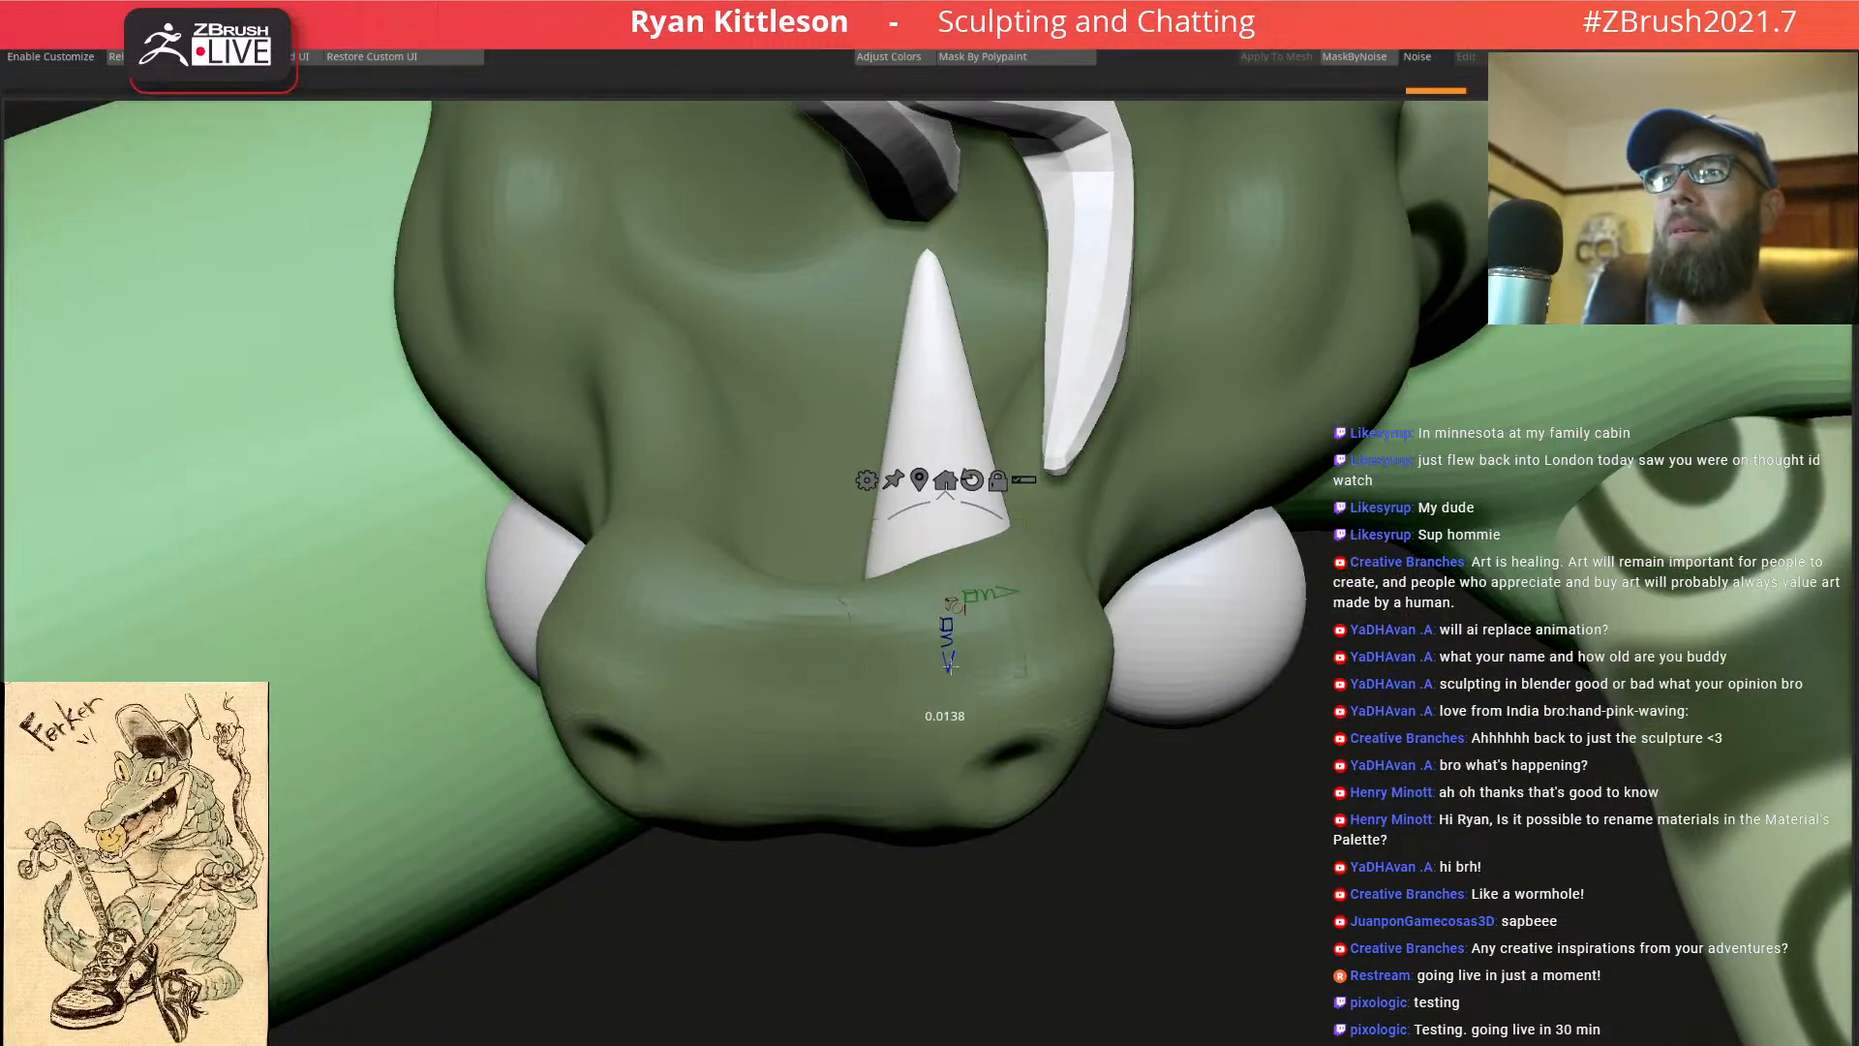
{"action": "mouse_move", "coordinate": [1120, 563]}
{"action": "right_mouse_down"}
{"action": "mouse_move", "coordinate": [1134, 611]}
{"action": "mouse_move", "coordinate": [1138, 523]}
{"action": "mouse_move", "coordinate": [1059, 536]}
{"action": "right_mouse_up"}
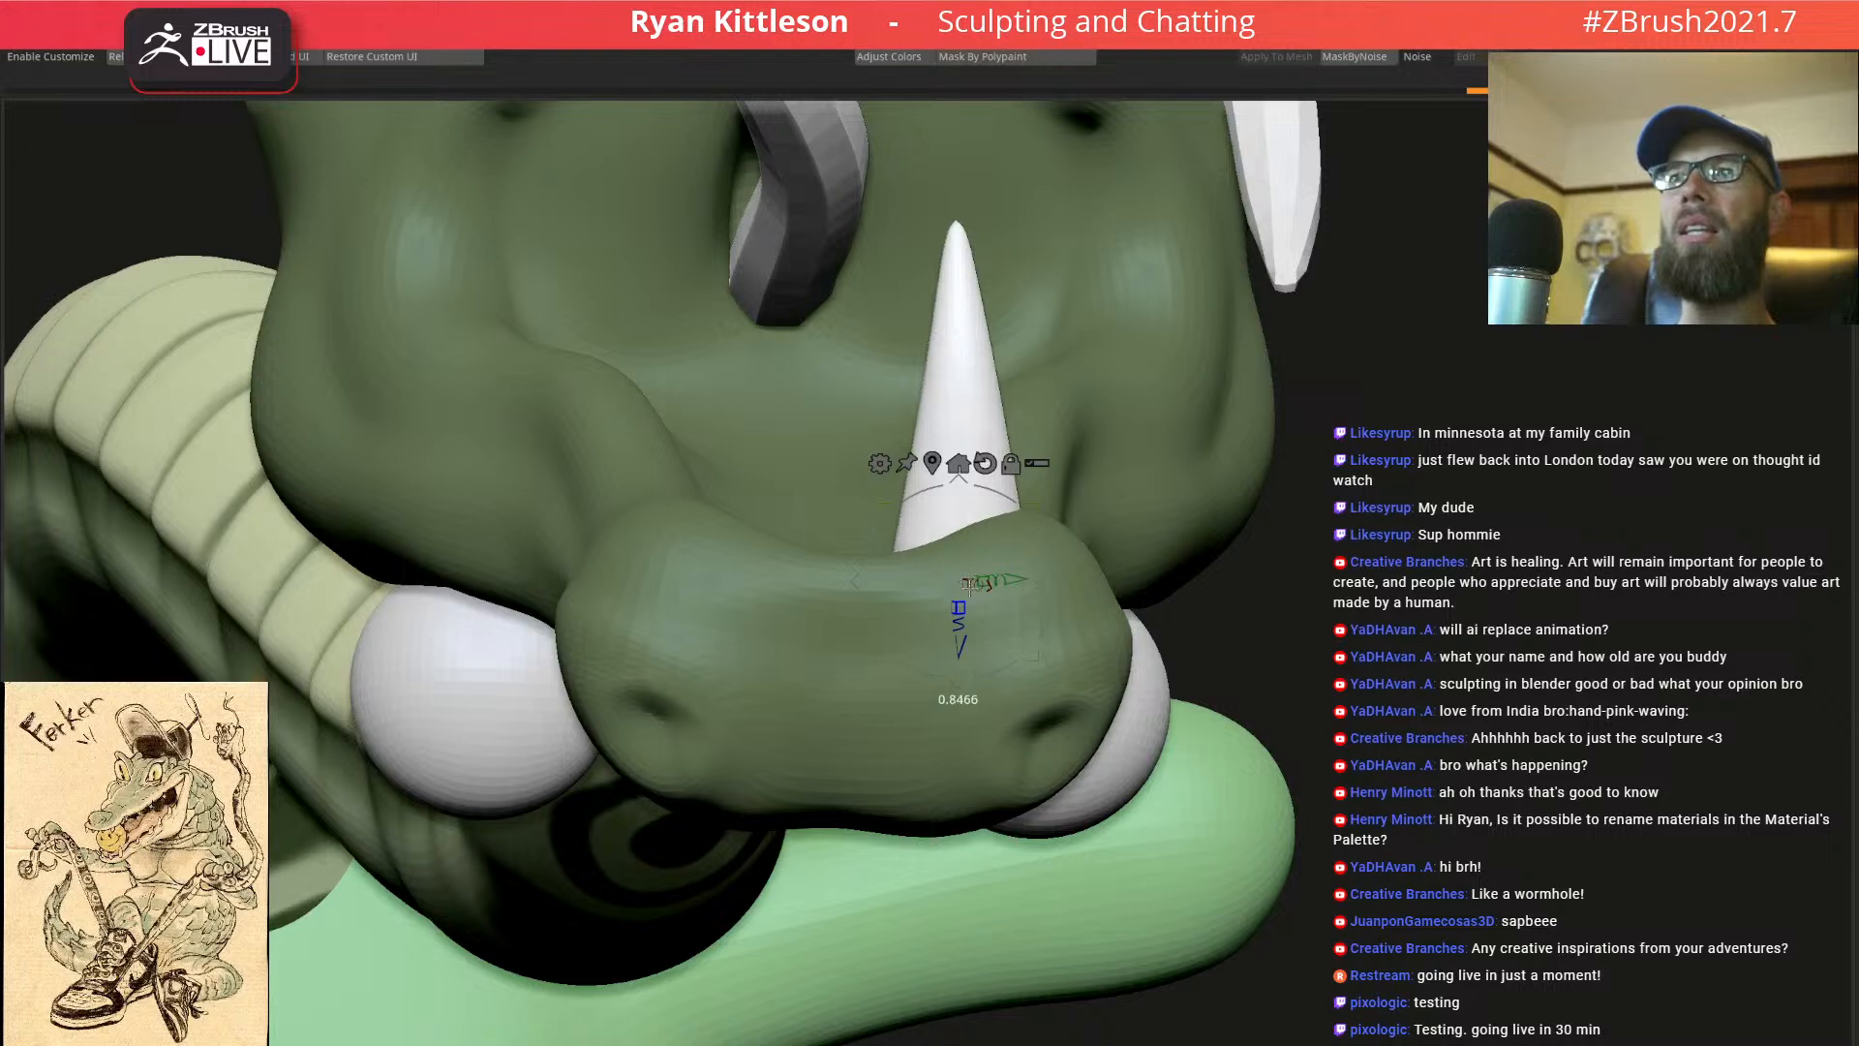
{"action": "right_click_drag", "start_coordinate": [1122, 520], "coordinate": [1152, 579]}
{"action": "left_click_drag", "start_coordinate": [970, 751], "coordinate": [971, 752]}
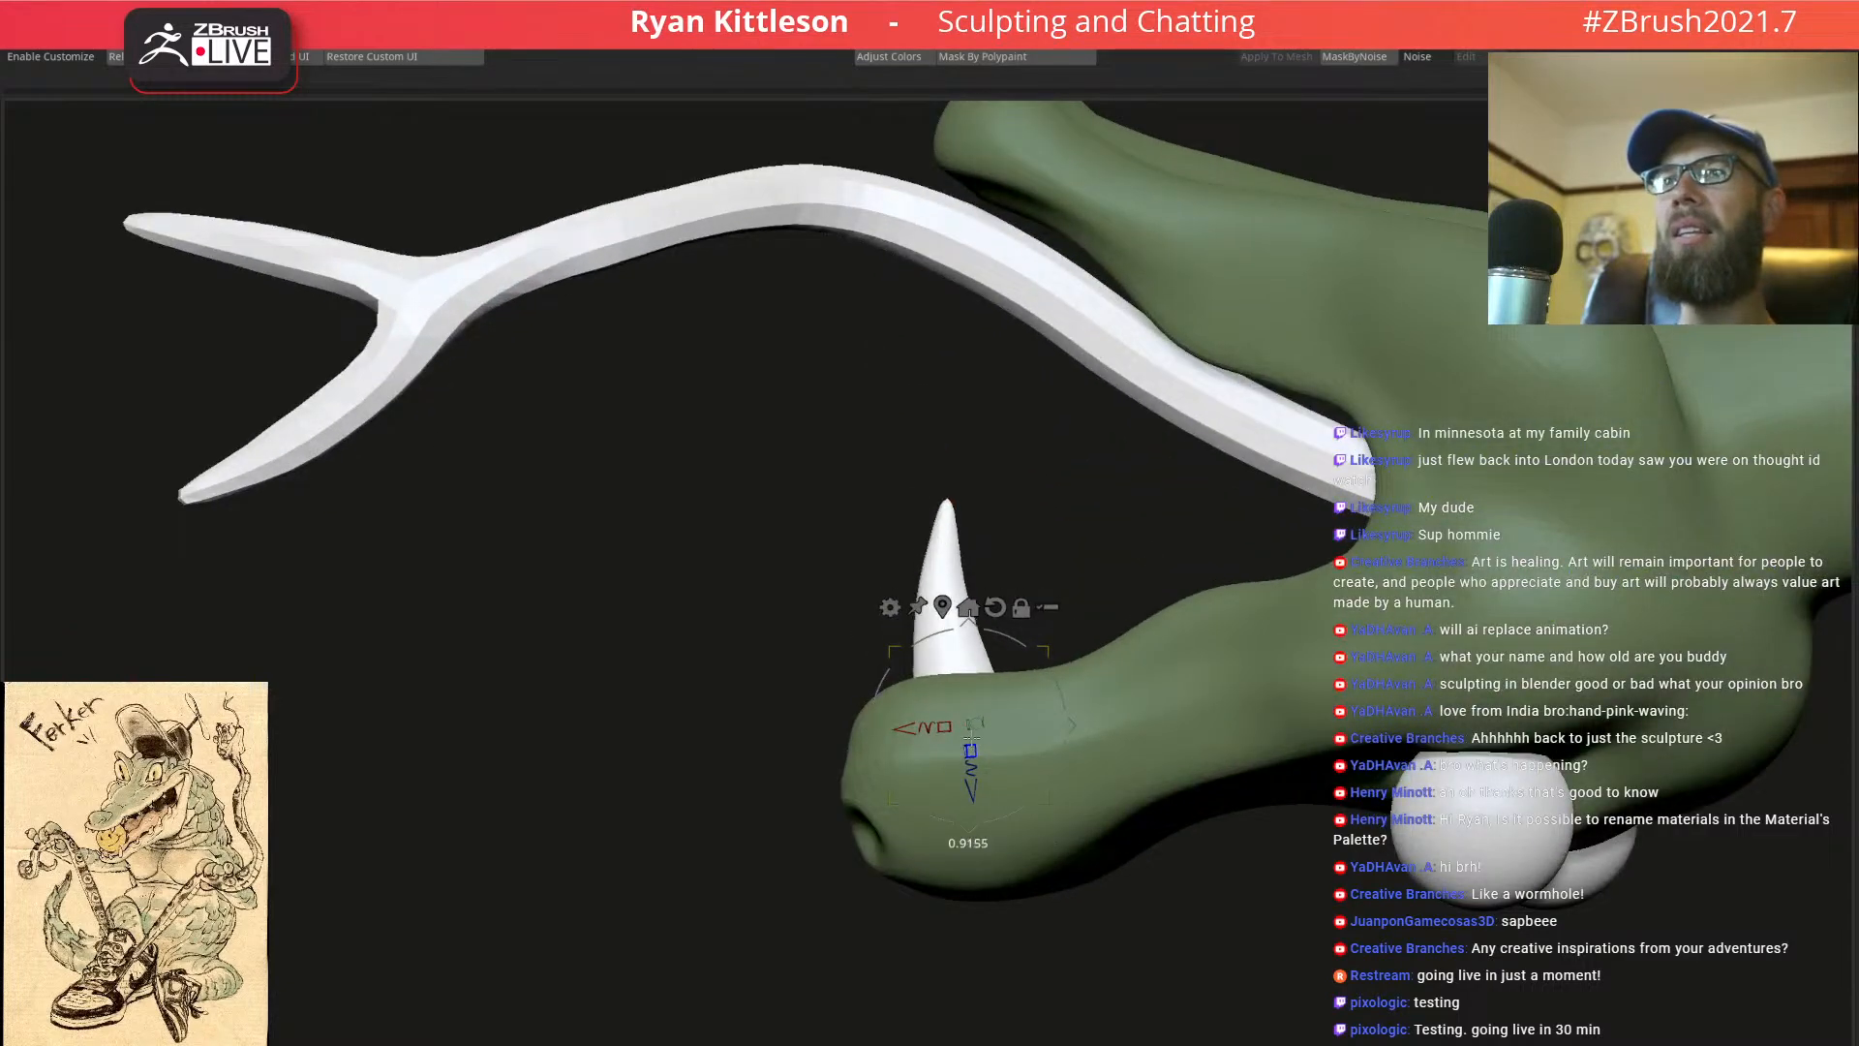
Duplicate the fang across to the other side of the upper jaw
{"action": "right_click_drag", "start_coordinate": [1068, 481], "coordinate": [1117, 736]}
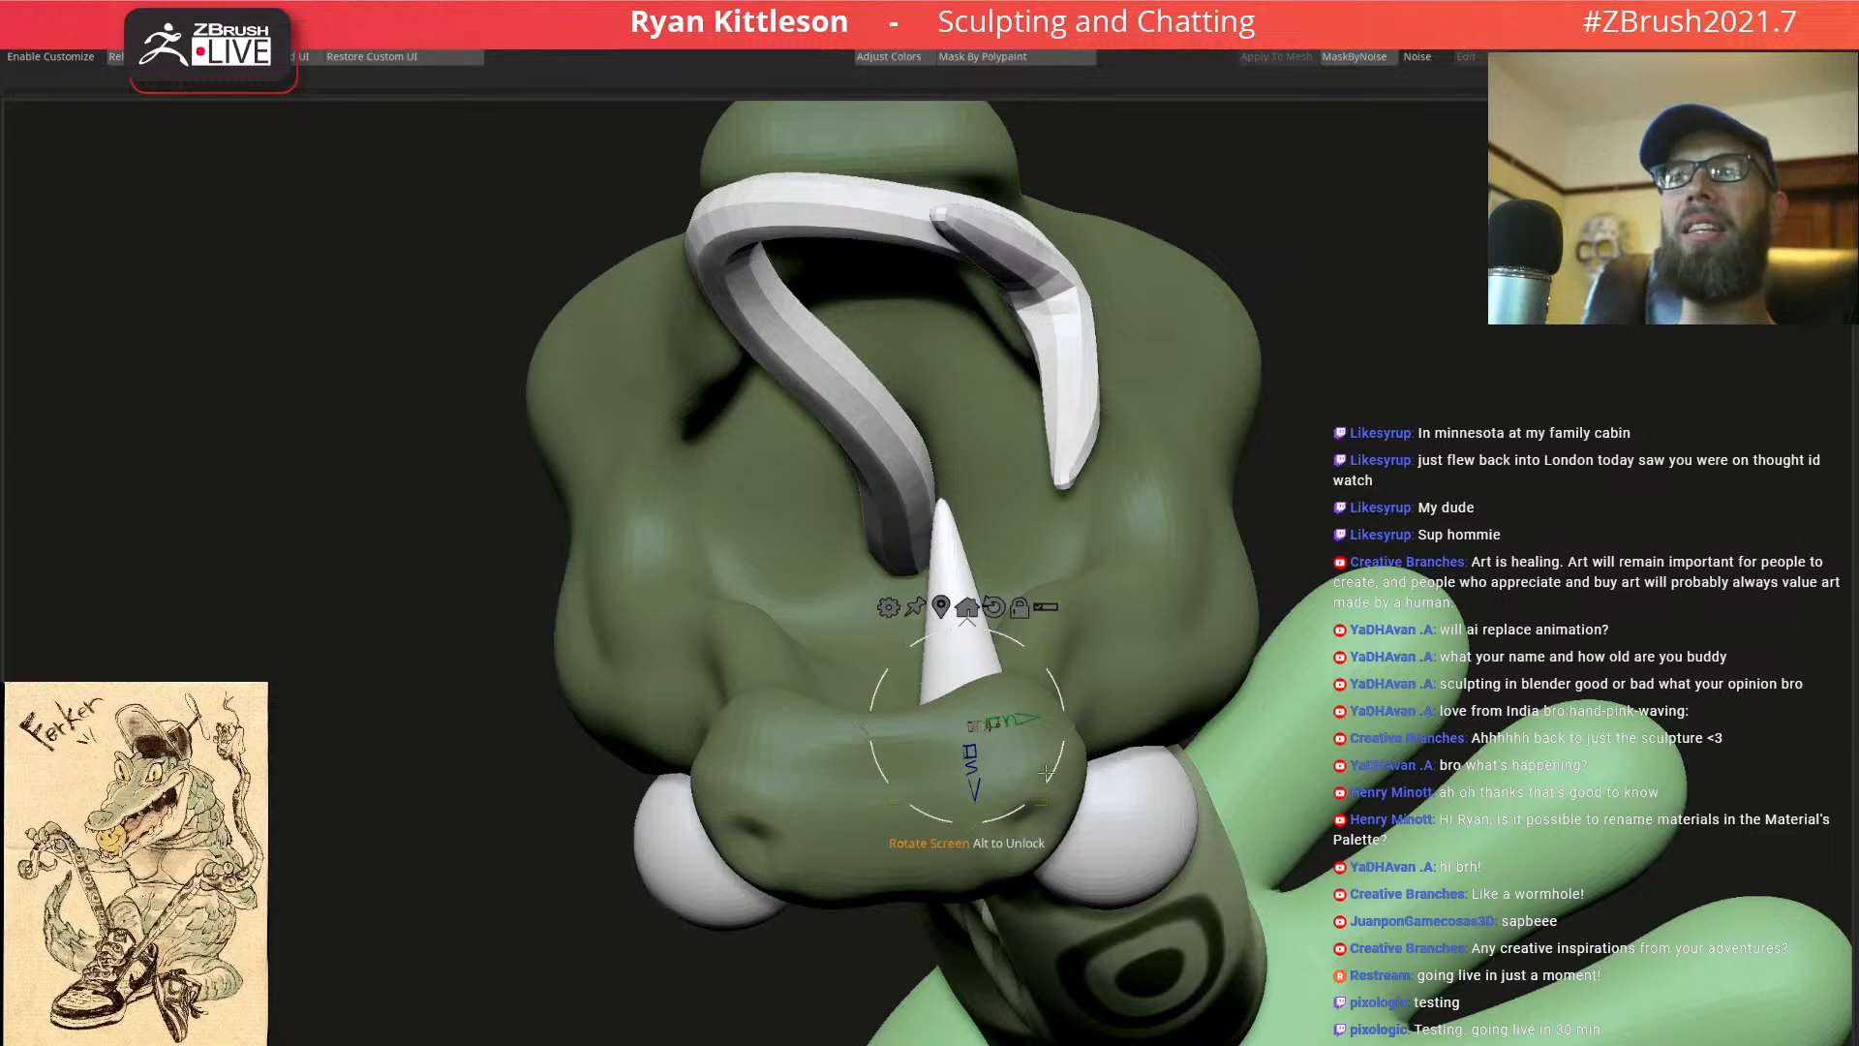
{"action": "left_click_drag", "start_coordinate": [1073, 729], "coordinate": [917, 731], "text": "ctrl"}
{"action": "right_click_drag", "start_coordinate": [929, 717], "coordinate": [1117, 536]}
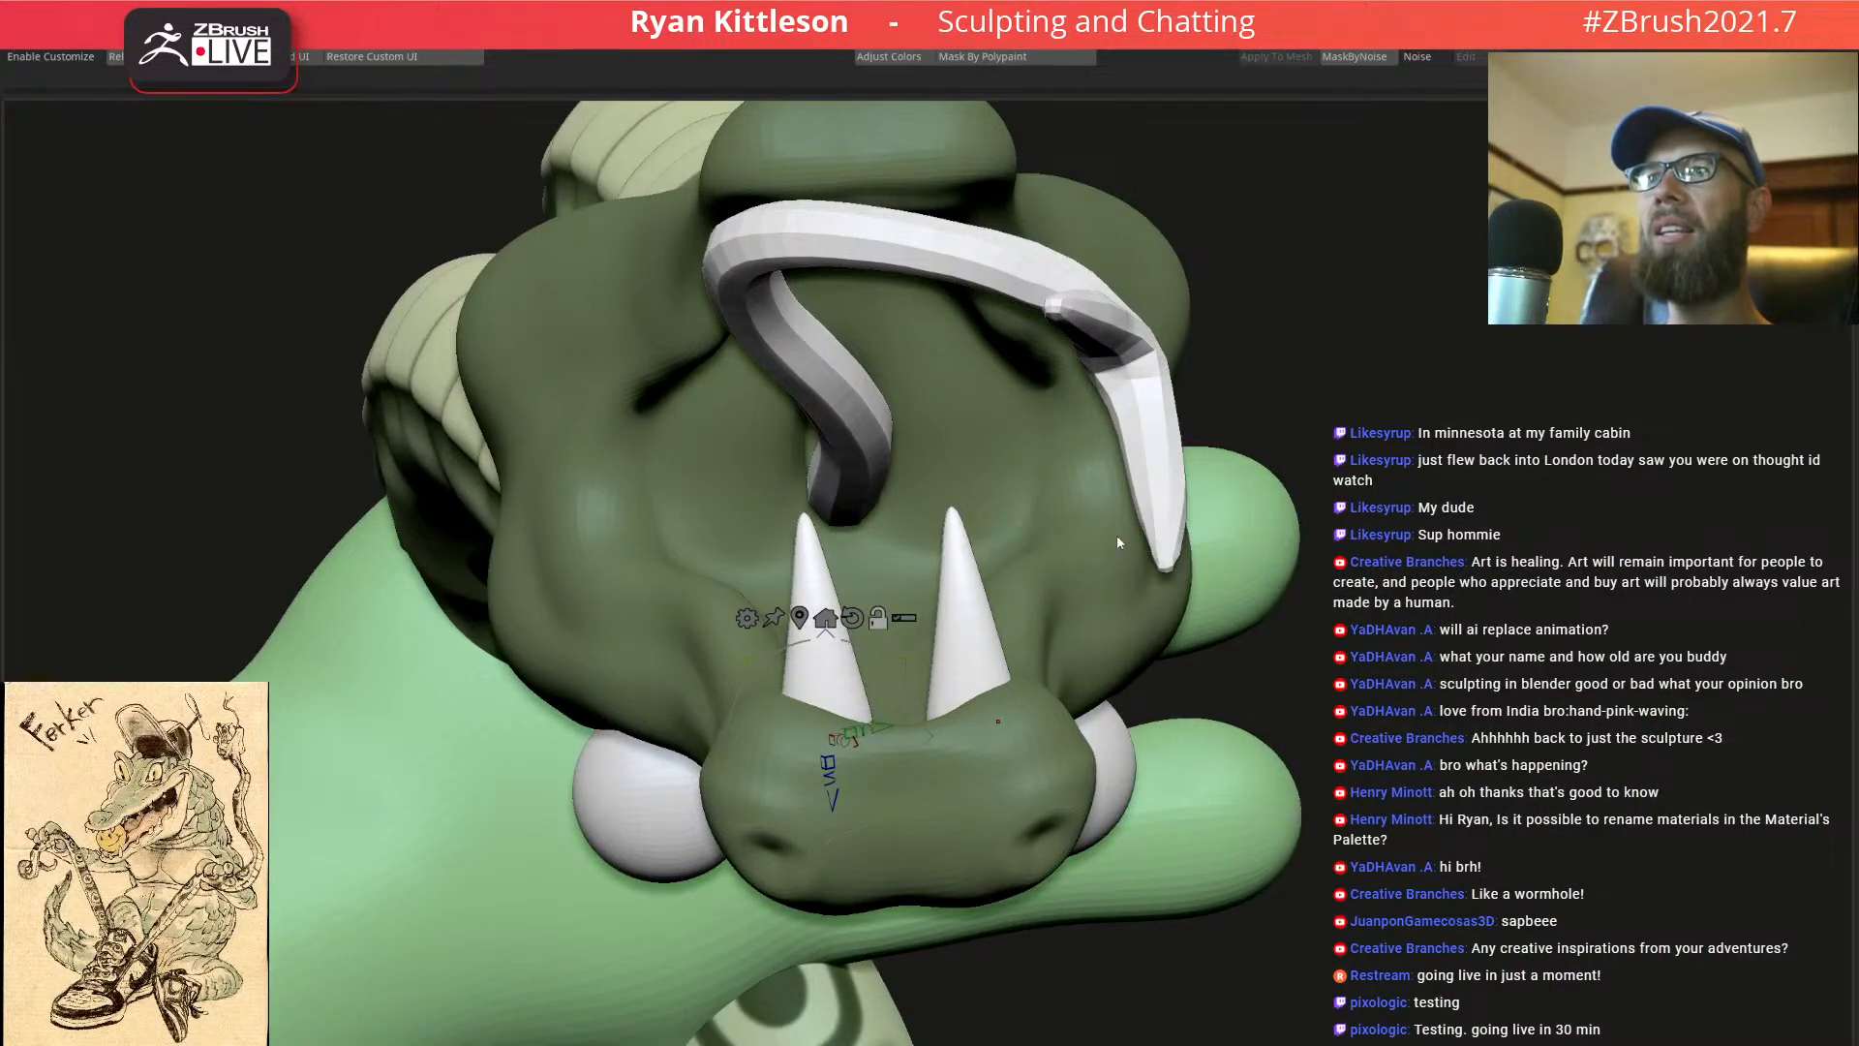
Duplicate the pair of fangs, flip the copies, and fit them into the tip of the lower jaw
{"action": "mouse_move", "coordinate": [1116, 444]}
{"action": "right_mouse_down"}
{"action": "mouse_move", "coordinate": [1102, 545]}
{"action": "mouse_move", "coordinate": [1035, 526]}
{"action": "right_mouse_up"}
{"action": "left_click_drag", "start_coordinate": [980, 670], "coordinate": [773, 714]}
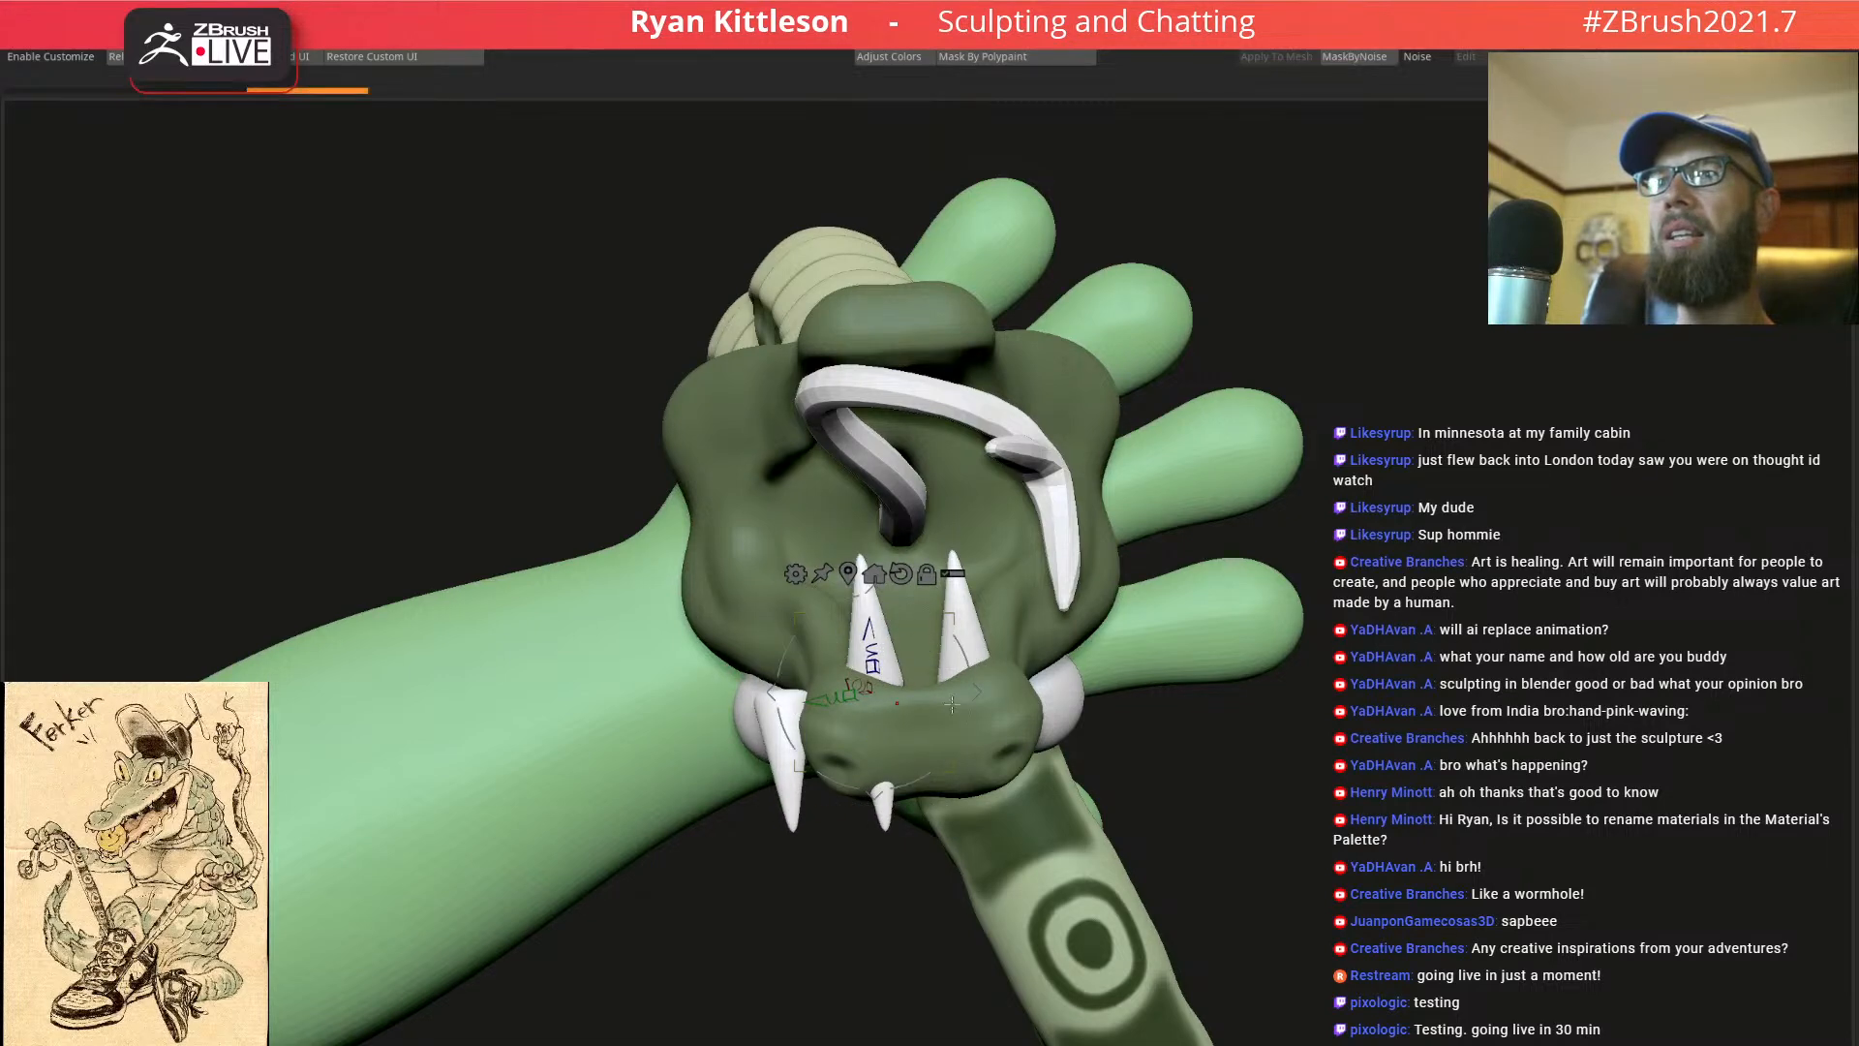
{"action": "left_click_drag", "start_coordinate": [951, 618], "coordinate": [1015, 284]}
{"action": "right_click_drag", "start_coordinate": [1258, 315], "coordinate": [1009, 271]}
{"action": "key", "text": "w"}
{"action": "left_click_drag", "start_coordinate": [995, 281], "coordinate": [1002, 315]}
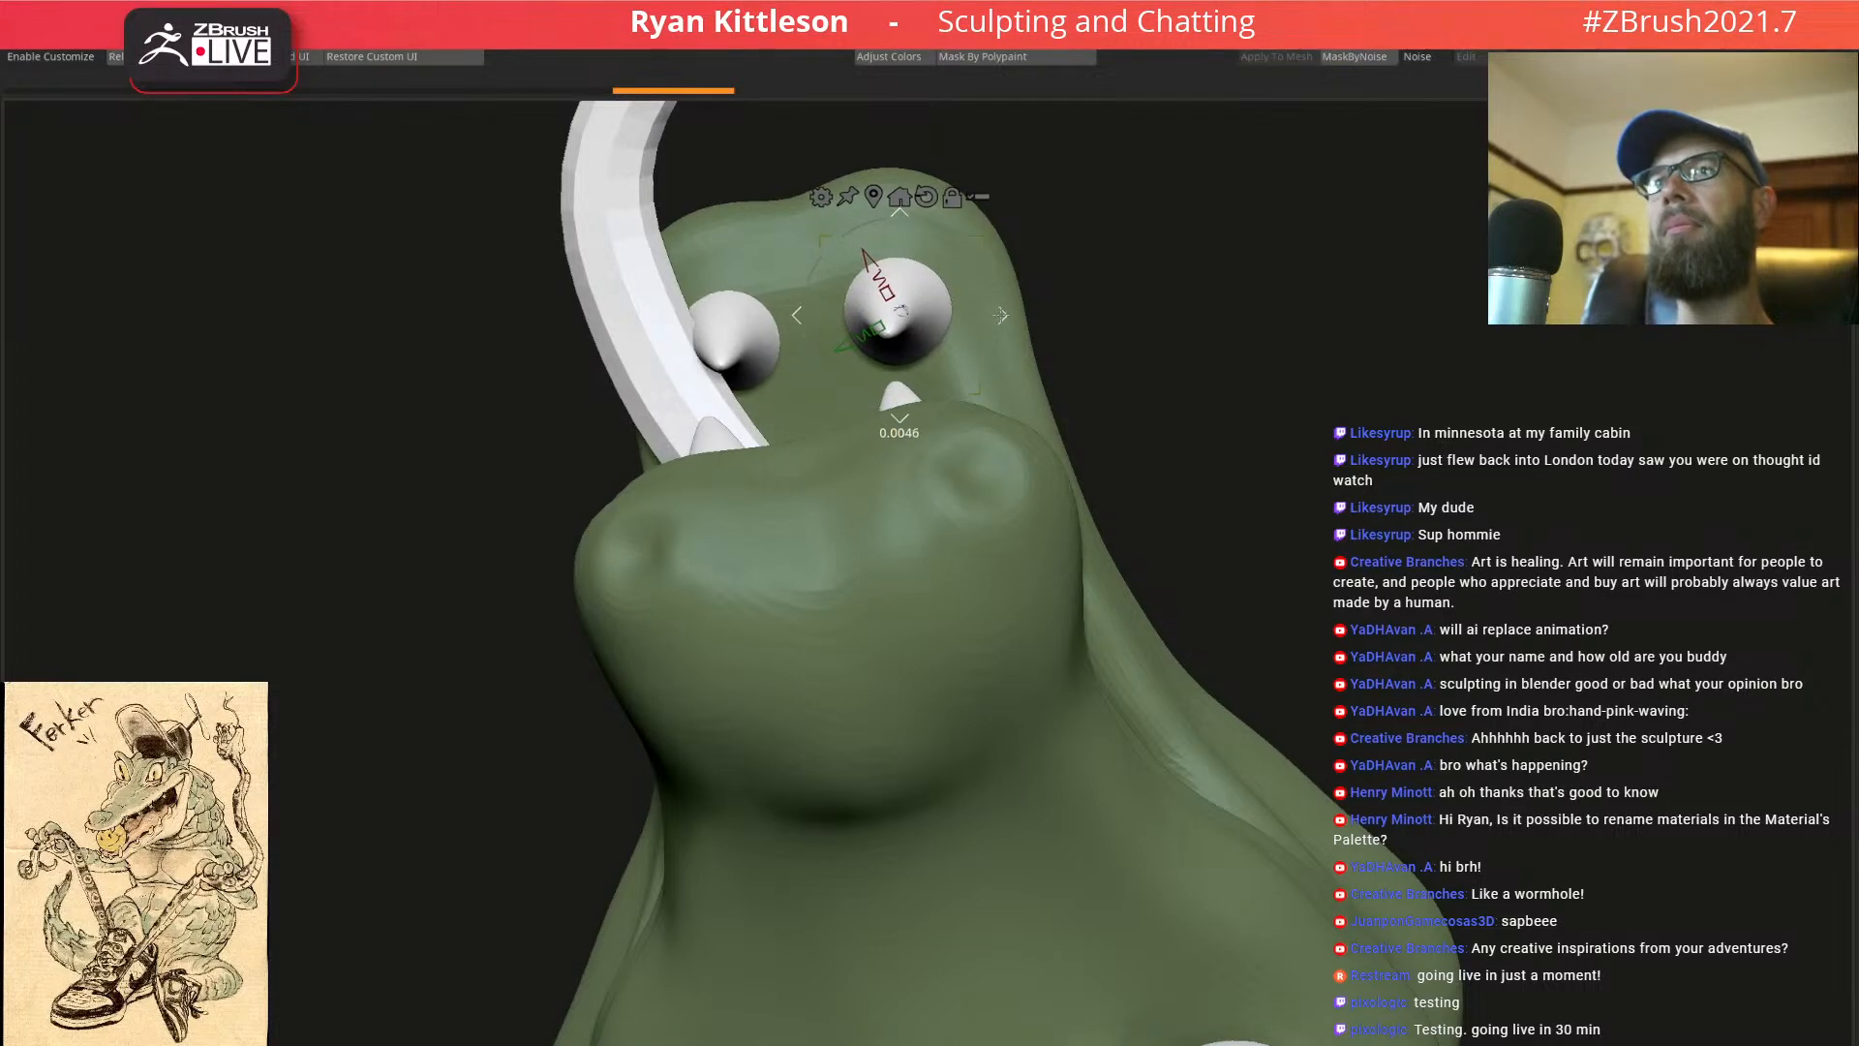
{"action": "right_click_drag", "start_coordinate": [1010, 303], "coordinate": [974, 387]}
Adjust the brush's draw size and smooth the tongue along its shaft and near the fork
{"action": "right_click_drag", "start_coordinate": [858, 390], "coordinate": [954, 466]}
{"action": "key", "text": "space"}
{"action": "left_click", "coordinate": [957, 411]}
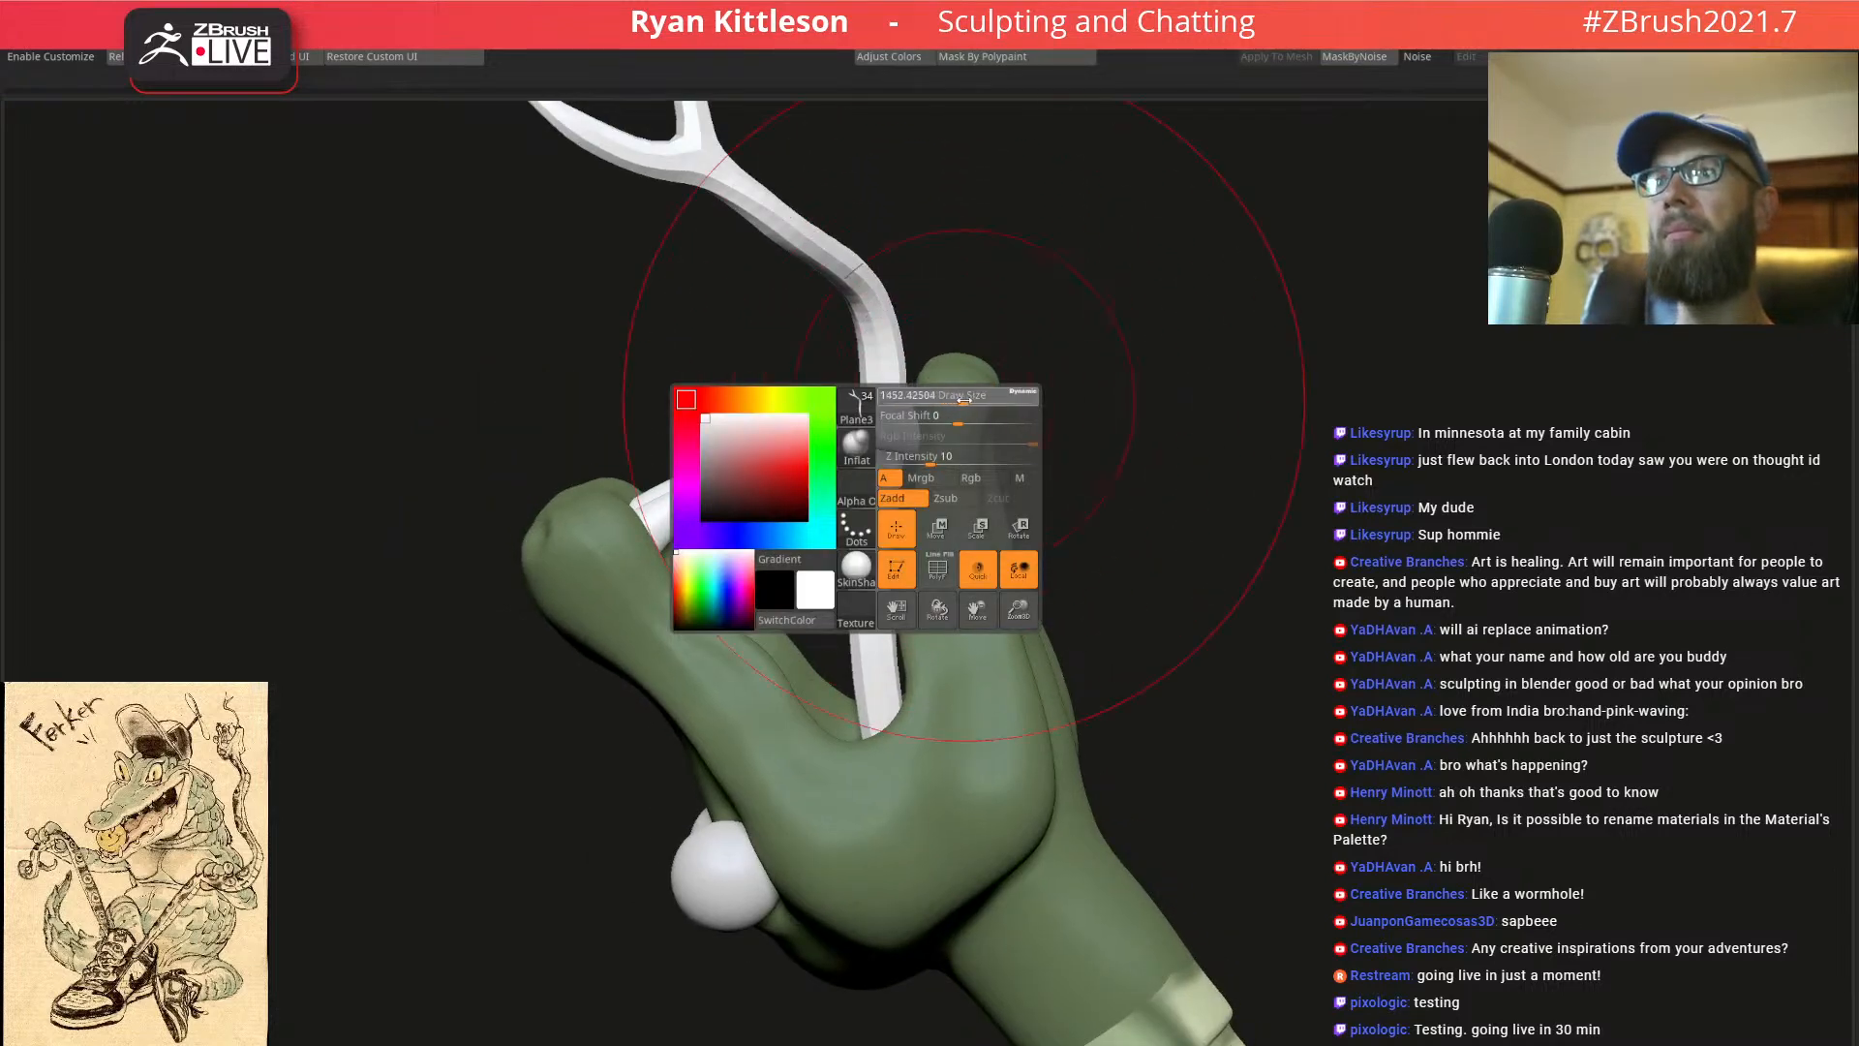
{"action": "left_click_drag", "start_coordinate": [897, 402], "coordinate": [891, 389], "text": "shift"}
{"action": "left_click_drag", "start_coordinate": [892, 468], "coordinate": [885, 542], "text": "shift"}
{"action": "mouse_move", "coordinate": [885, 484]}
{"action": "right_mouse_down"}
{"action": "mouse_move", "coordinate": [988, 416]}
{"action": "mouse_move", "coordinate": [915, 327]}
{"action": "mouse_move", "coordinate": [975, 261]}
{"action": "mouse_move", "coordinate": [984, 419]}
{"action": "mouse_move", "coordinate": [969, 427]}
{"action": "right_mouse_up"}
{"action": "left_click_drag", "start_coordinate": [733, 232], "coordinate": [639, 354], "text": "shift"}
{"action": "right_click_drag", "start_coordinate": [904, 582], "coordinate": [954, 354], "text": "alt"}
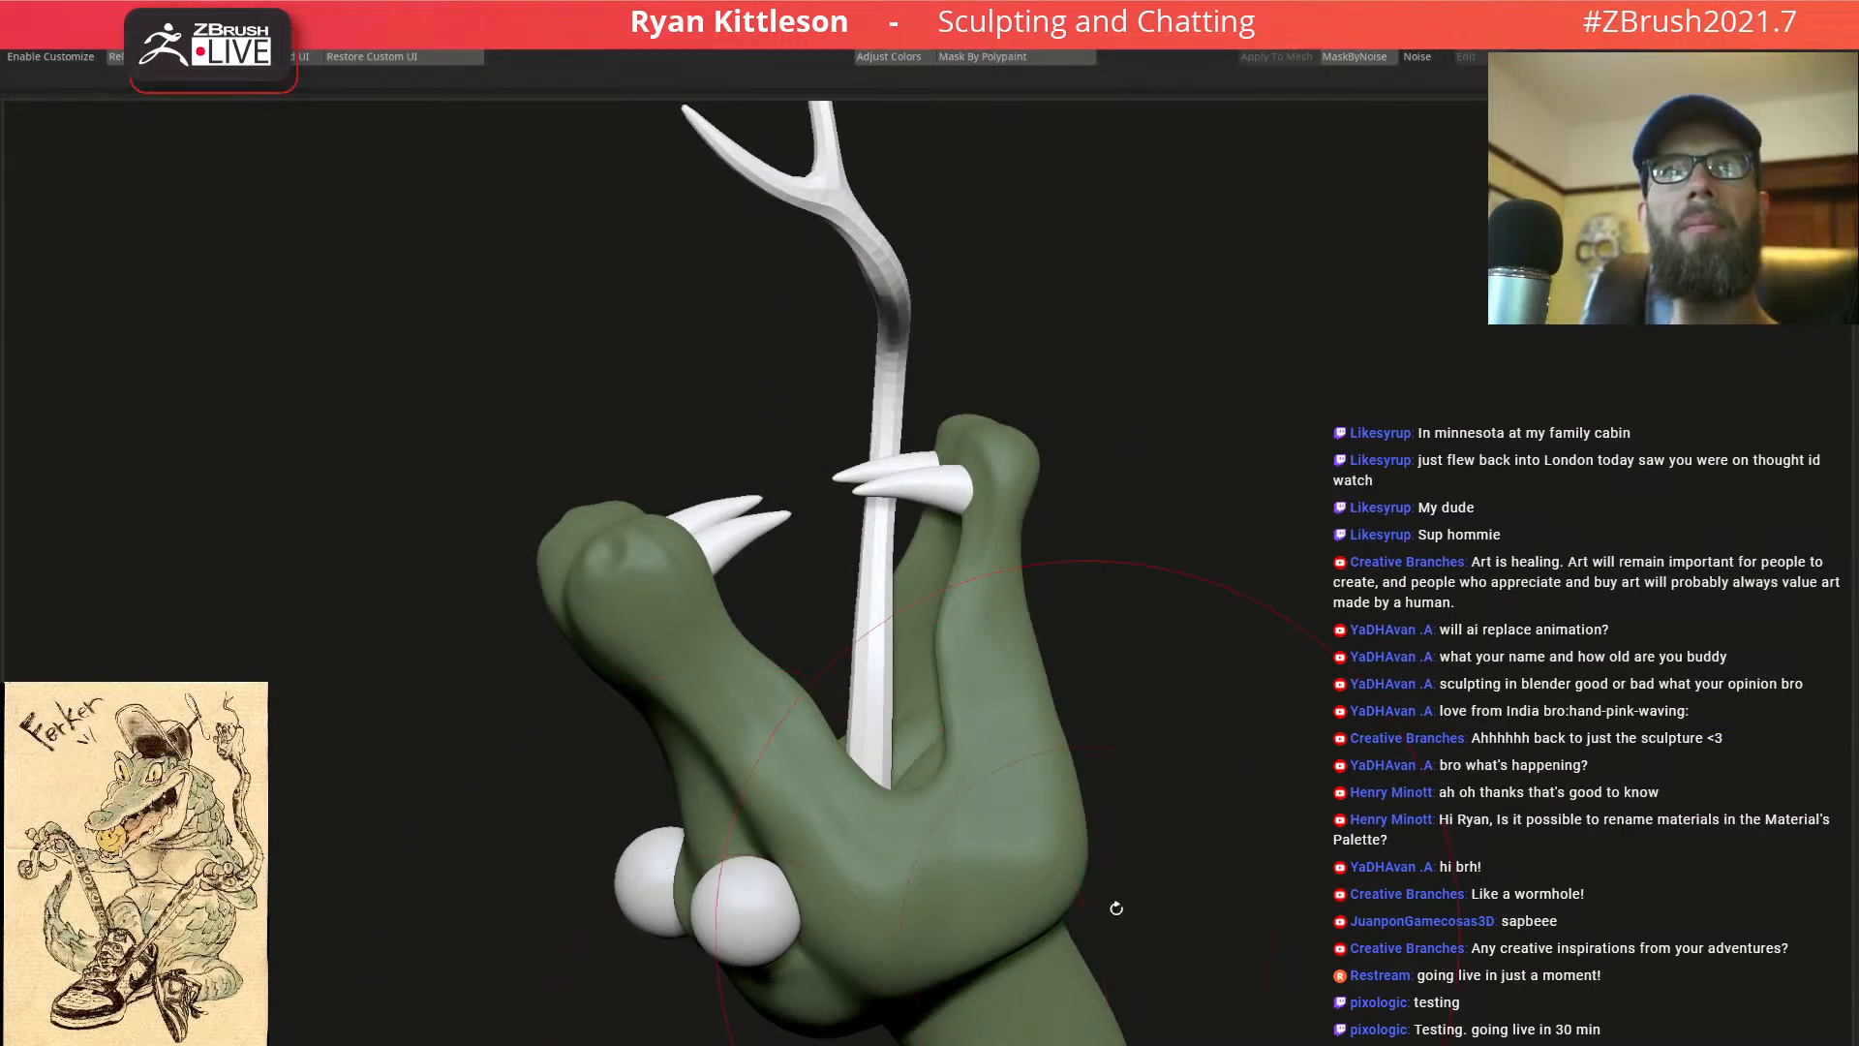
Fill the snake's tongue with light pink and set the active colour back to white
{"action": "mouse_move", "coordinate": [1022, 554]}
{"action": "right_mouse_down"}
{"action": "mouse_move", "coordinate": [1075, 565]}
{"action": "mouse_move", "coordinate": [1041, 569]}
{"action": "right_mouse_up"}
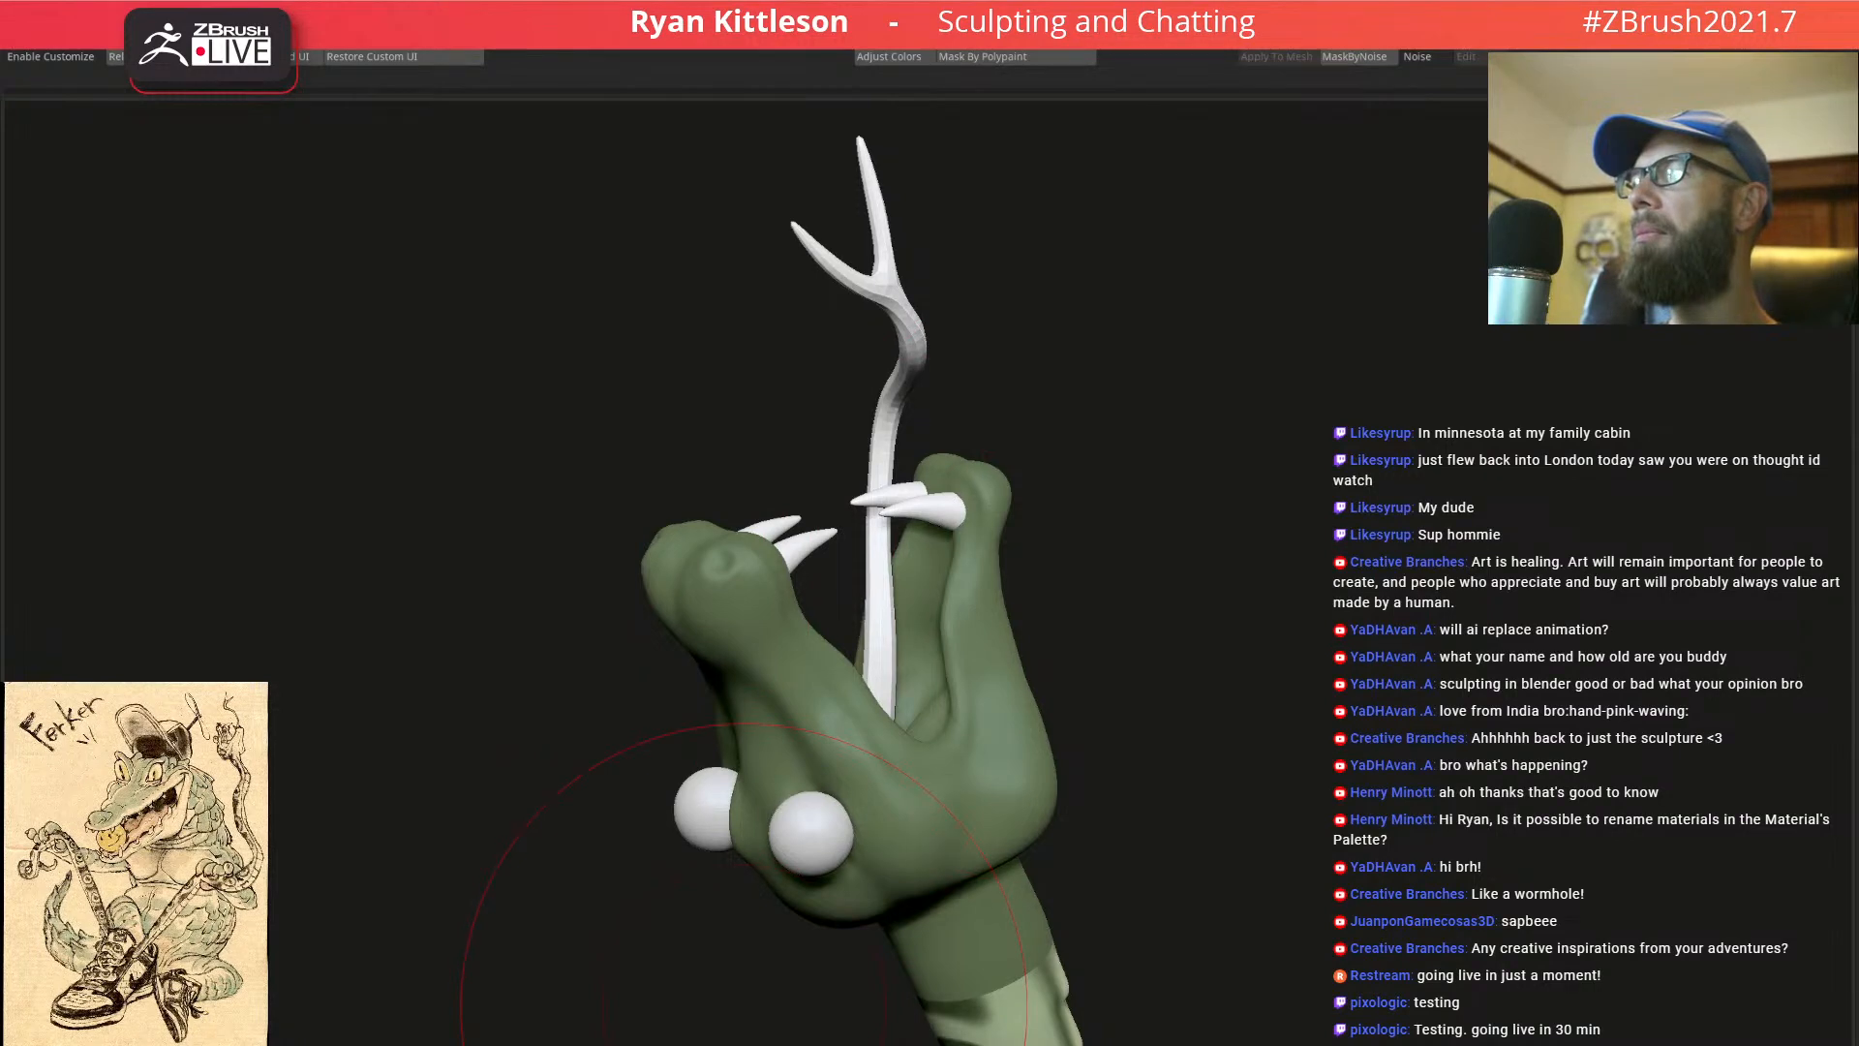
{"action": "left_click", "coordinate": [744, 1038]}
{"action": "left_click", "coordinate": [590, 1038]}
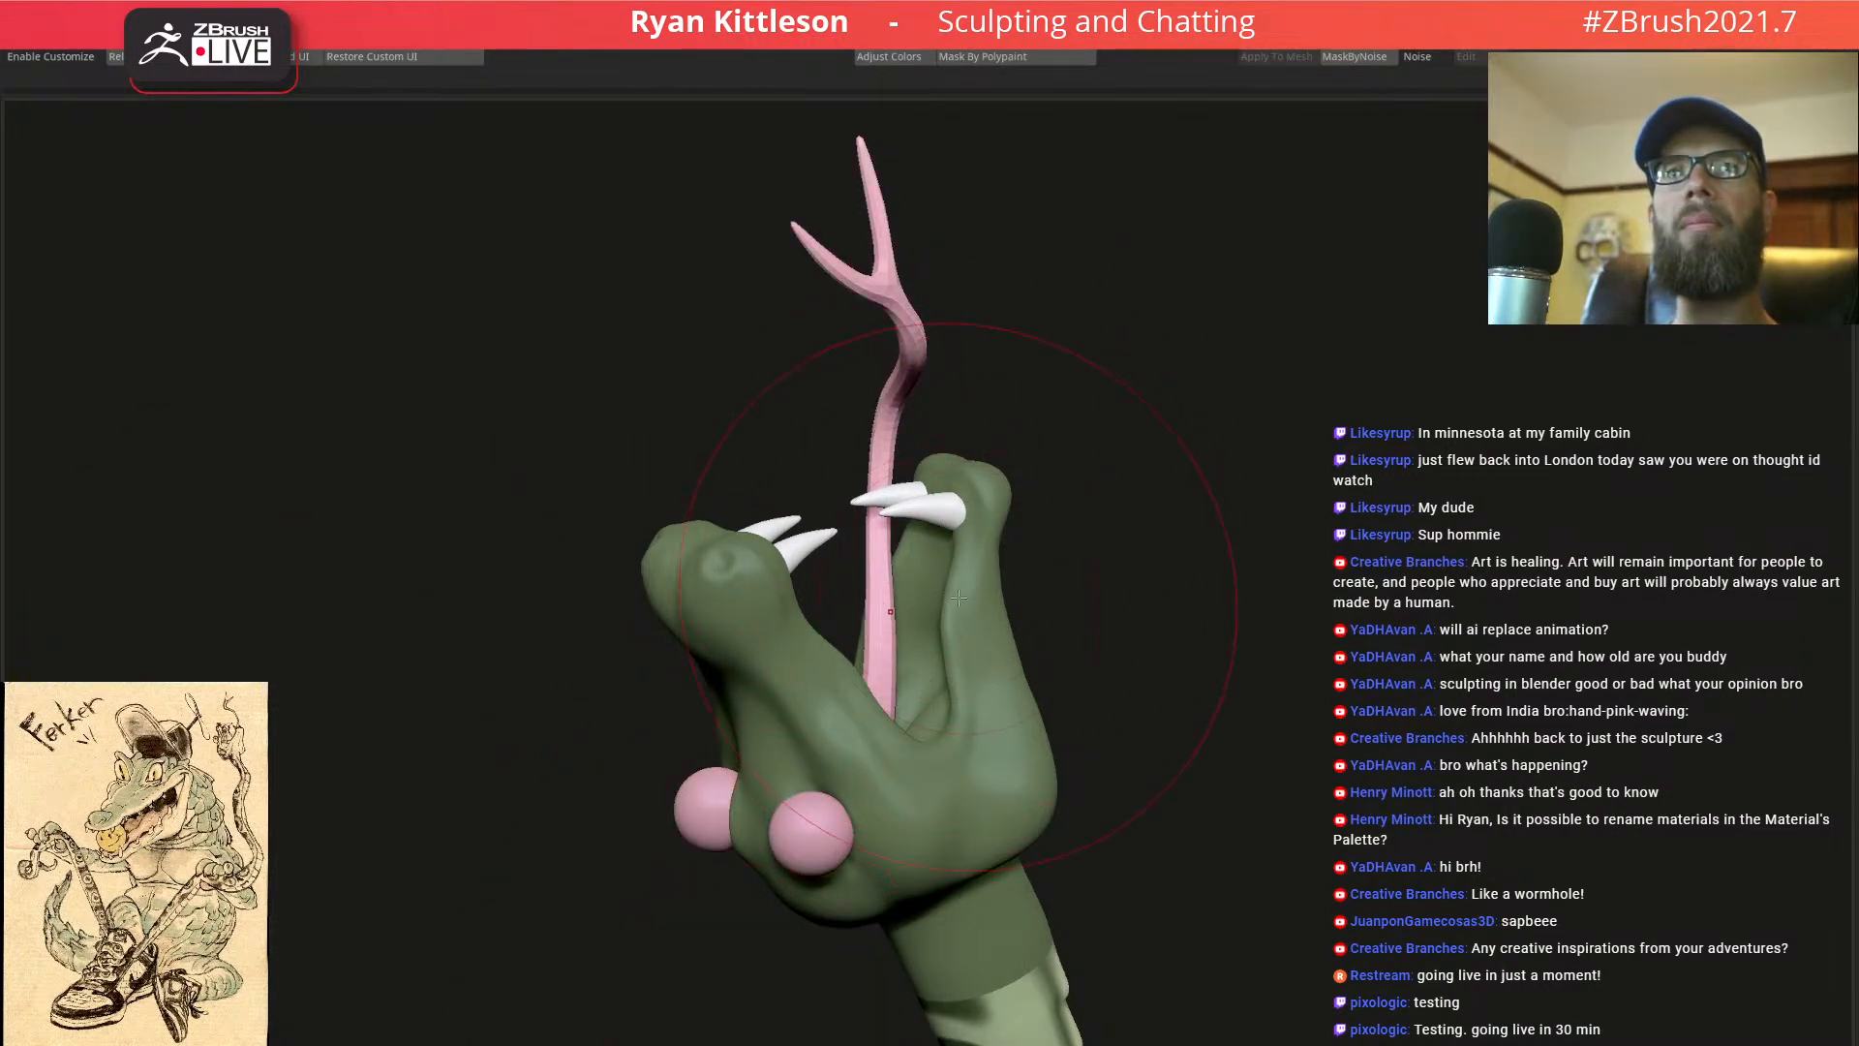
{"action": "left_click", "coordinate": [643, 1040]}
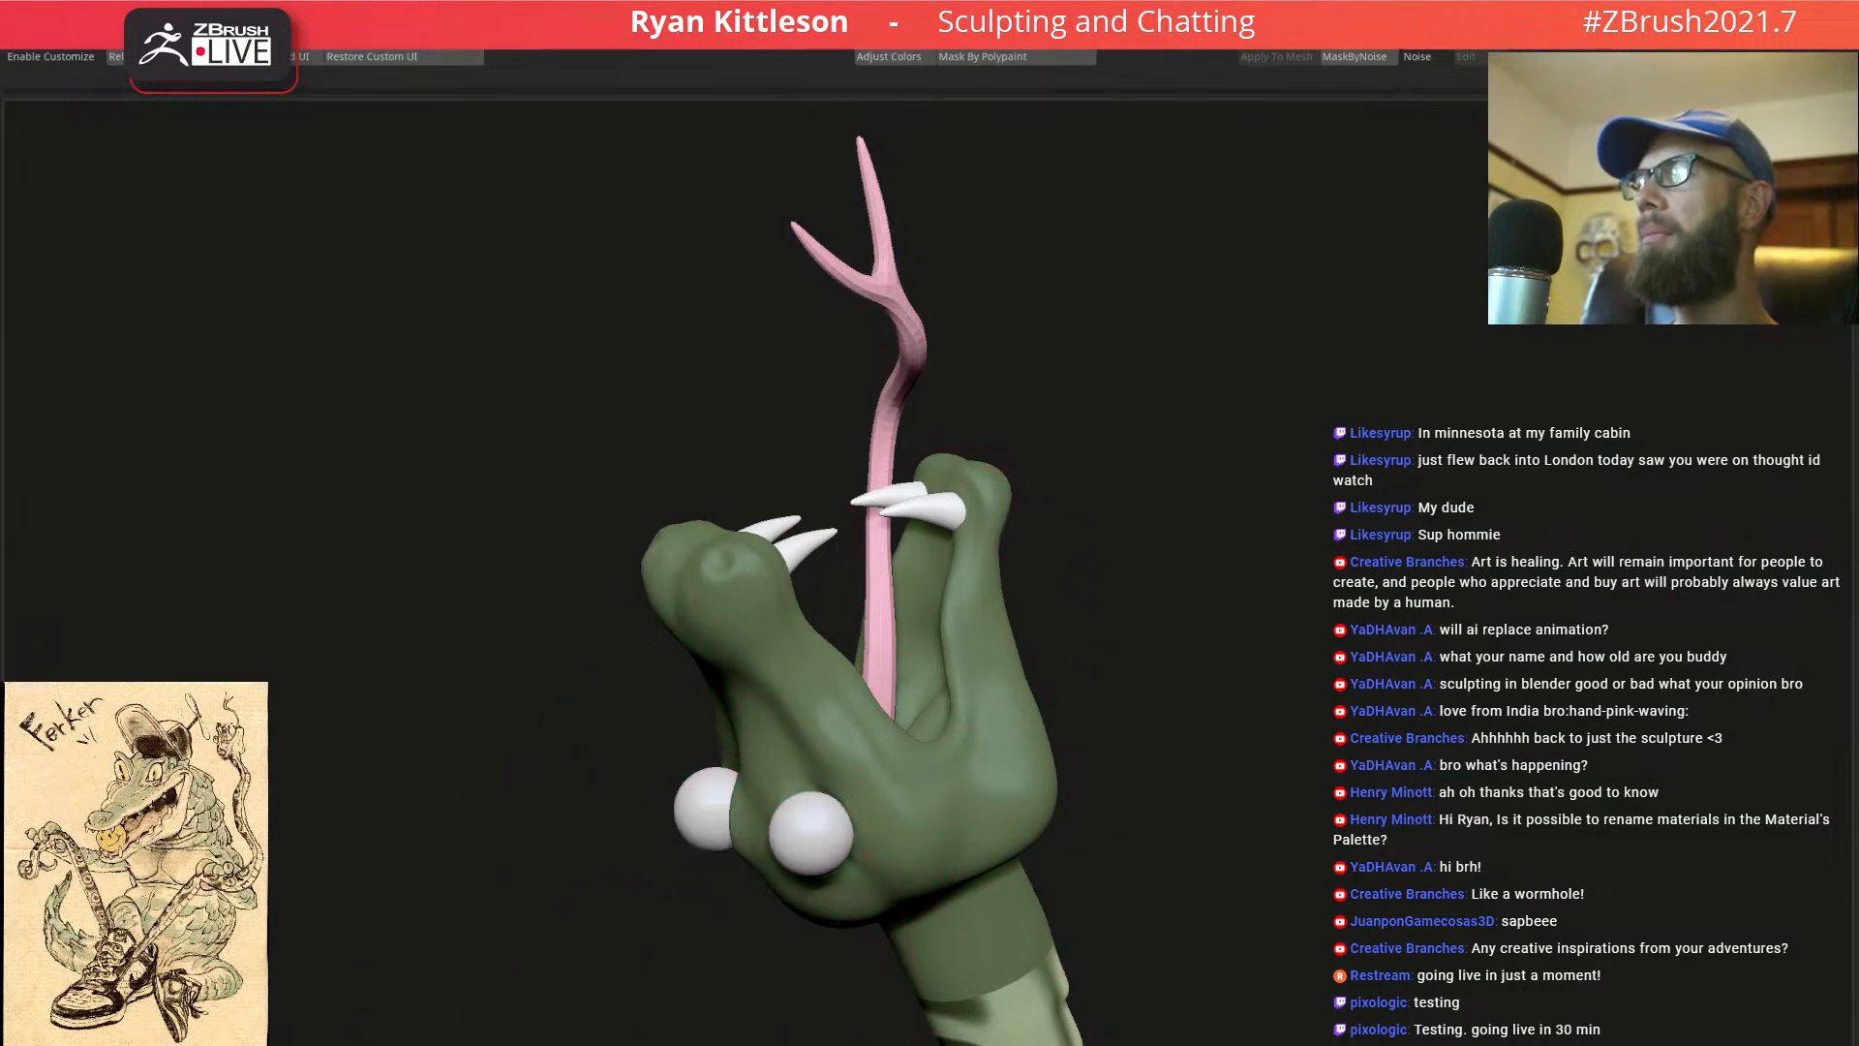
Examine the snake's head, jaws, fangs and eyes from several sides and distances
{"action": "mouse_move", "coordinate": [971, 490]}
{"action": "right_mouse_down"}
{"action": "mouse_move", "coordinate": [1026, 532]}
{"action": "mouse_move", "coordinate": [952, 466]}
{"action": "right_mouse_up"}
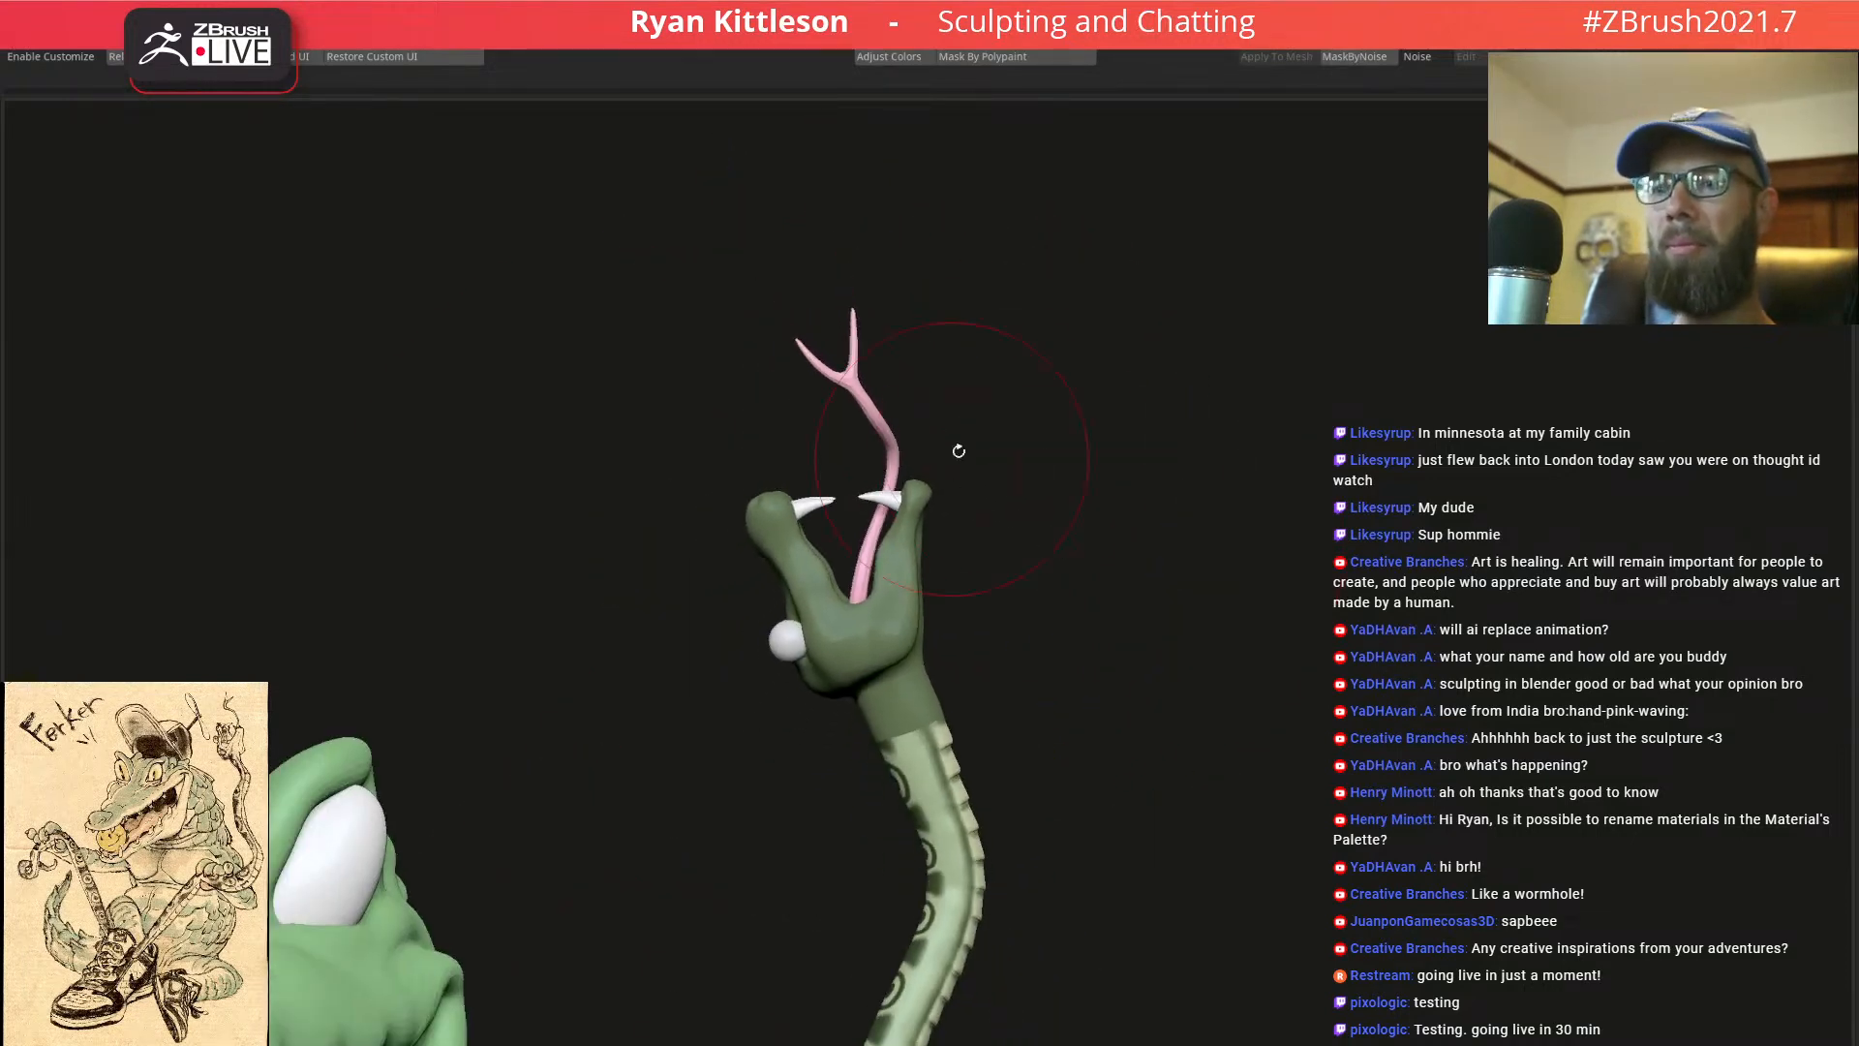
{"action": "right_click_drag", "start_coordinate": [1000, 588], "coordinate": [912, 397]}
{"action": "right_click_drag", "start_coordinate": [912, 397], "coordinate": [1007, 484]}
{"action": "right_click_drag", "start_coordinate": [1008, 484], "coordinate": [1280, 712], "text": "ctrl"}
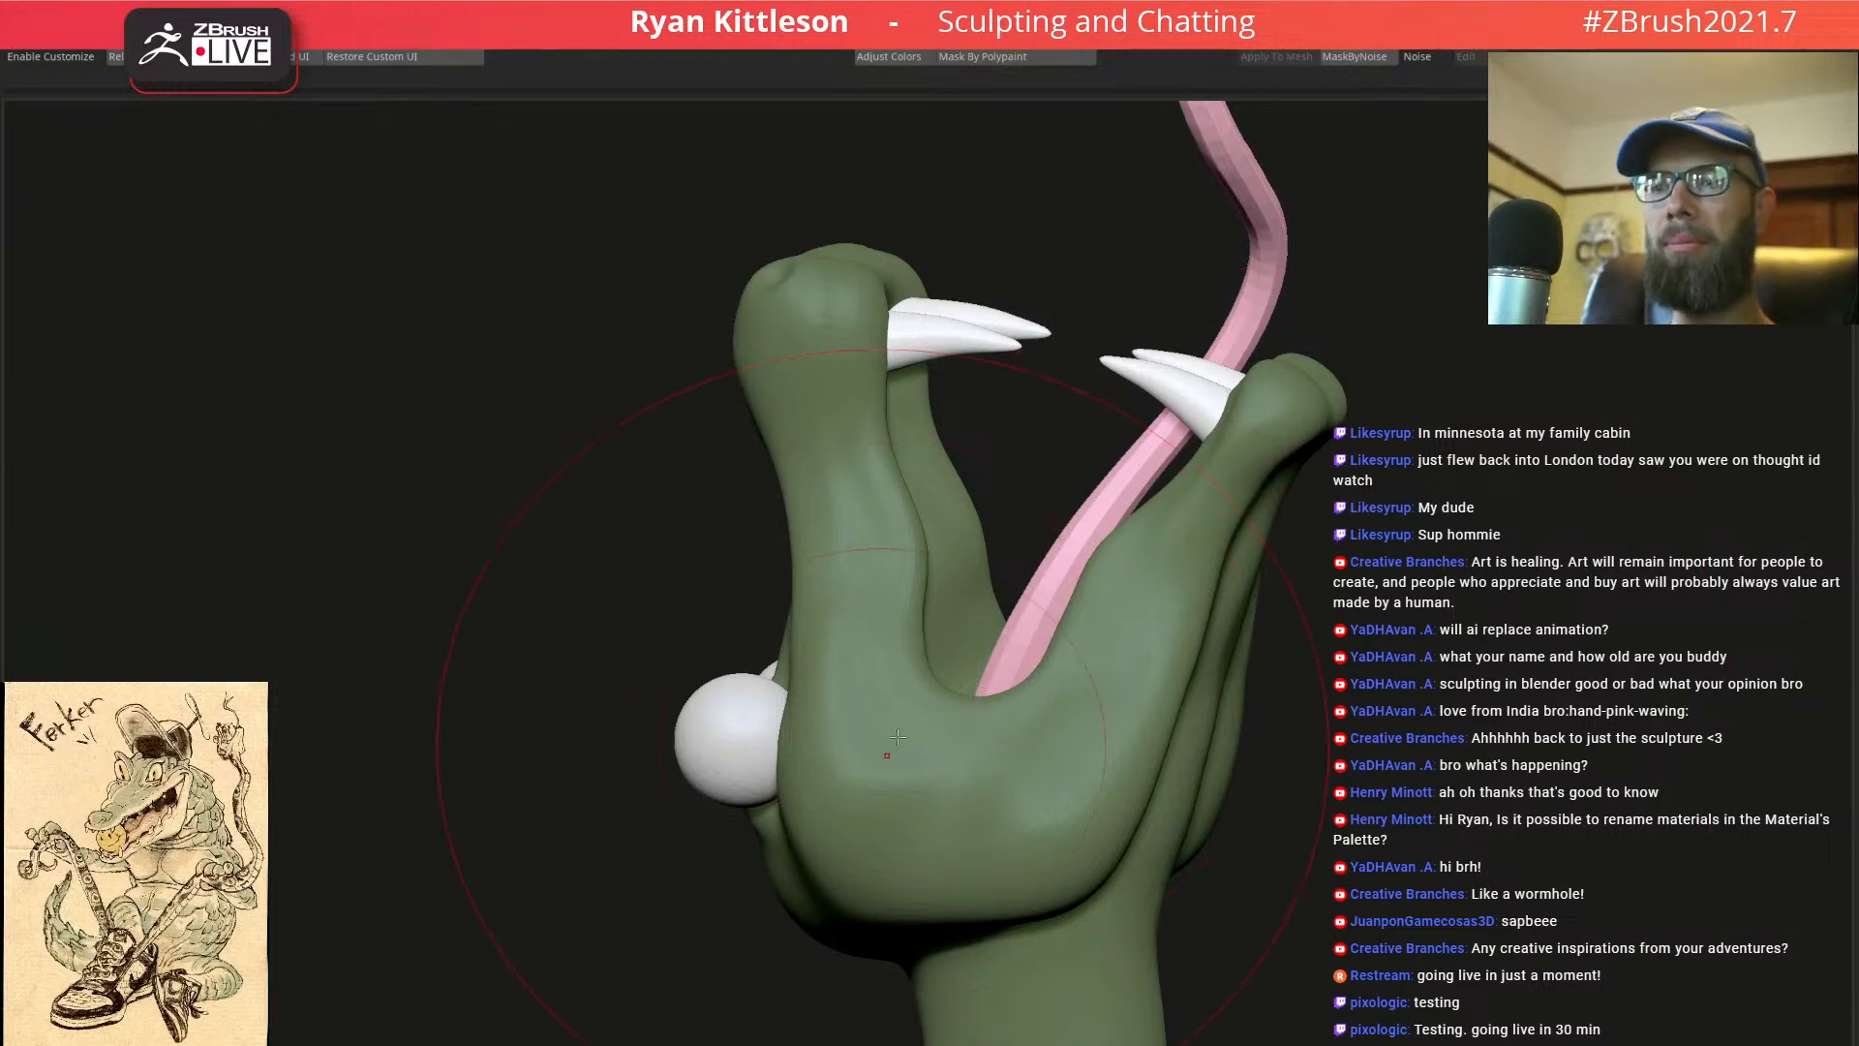
{"action": "right_click_drag", "start_coordinate": [954, 681], "coordinate": [688, 690]}
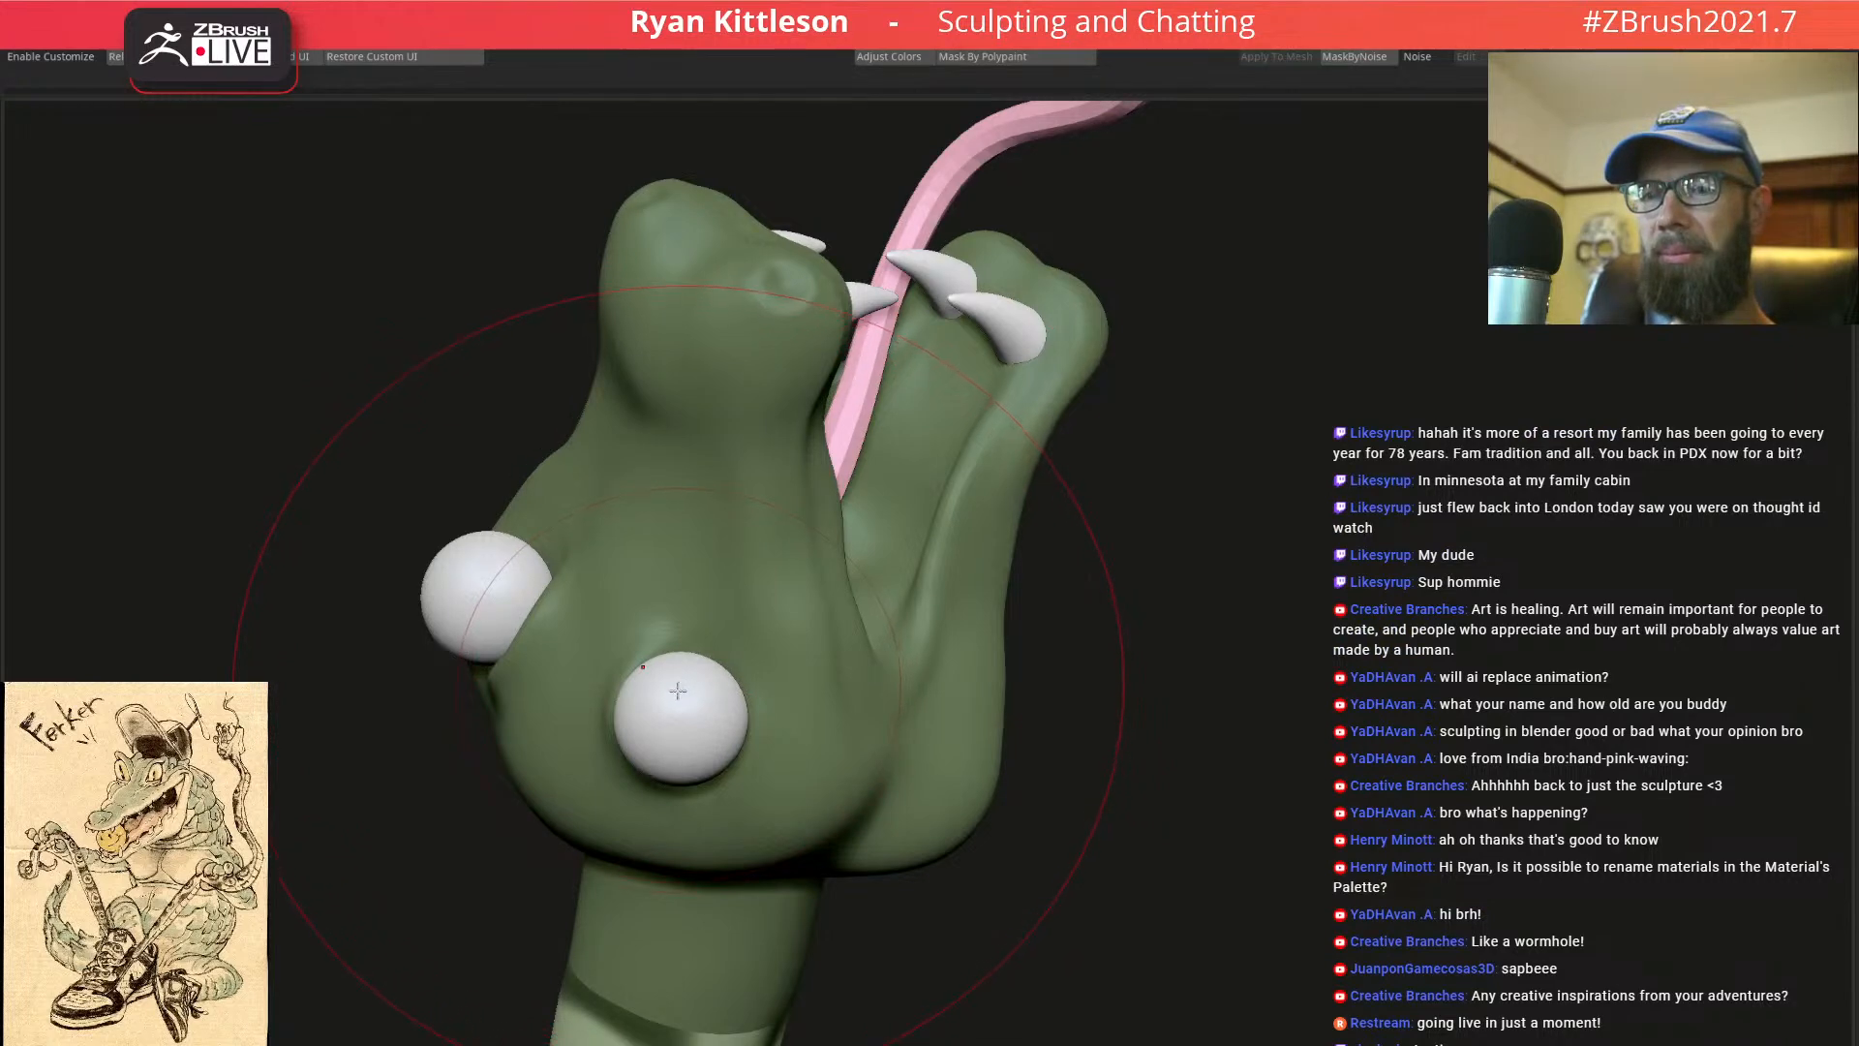
{"action": "mouse_move", "coordinate": [782, 668]}
{"action": "right_mouse_down"}
{"action": "mouse_move", "coordinate": [891, 613]}
{"action": "mouse_move", "coordinate": [921, 559]}
{"action": "right_mouse_up"}
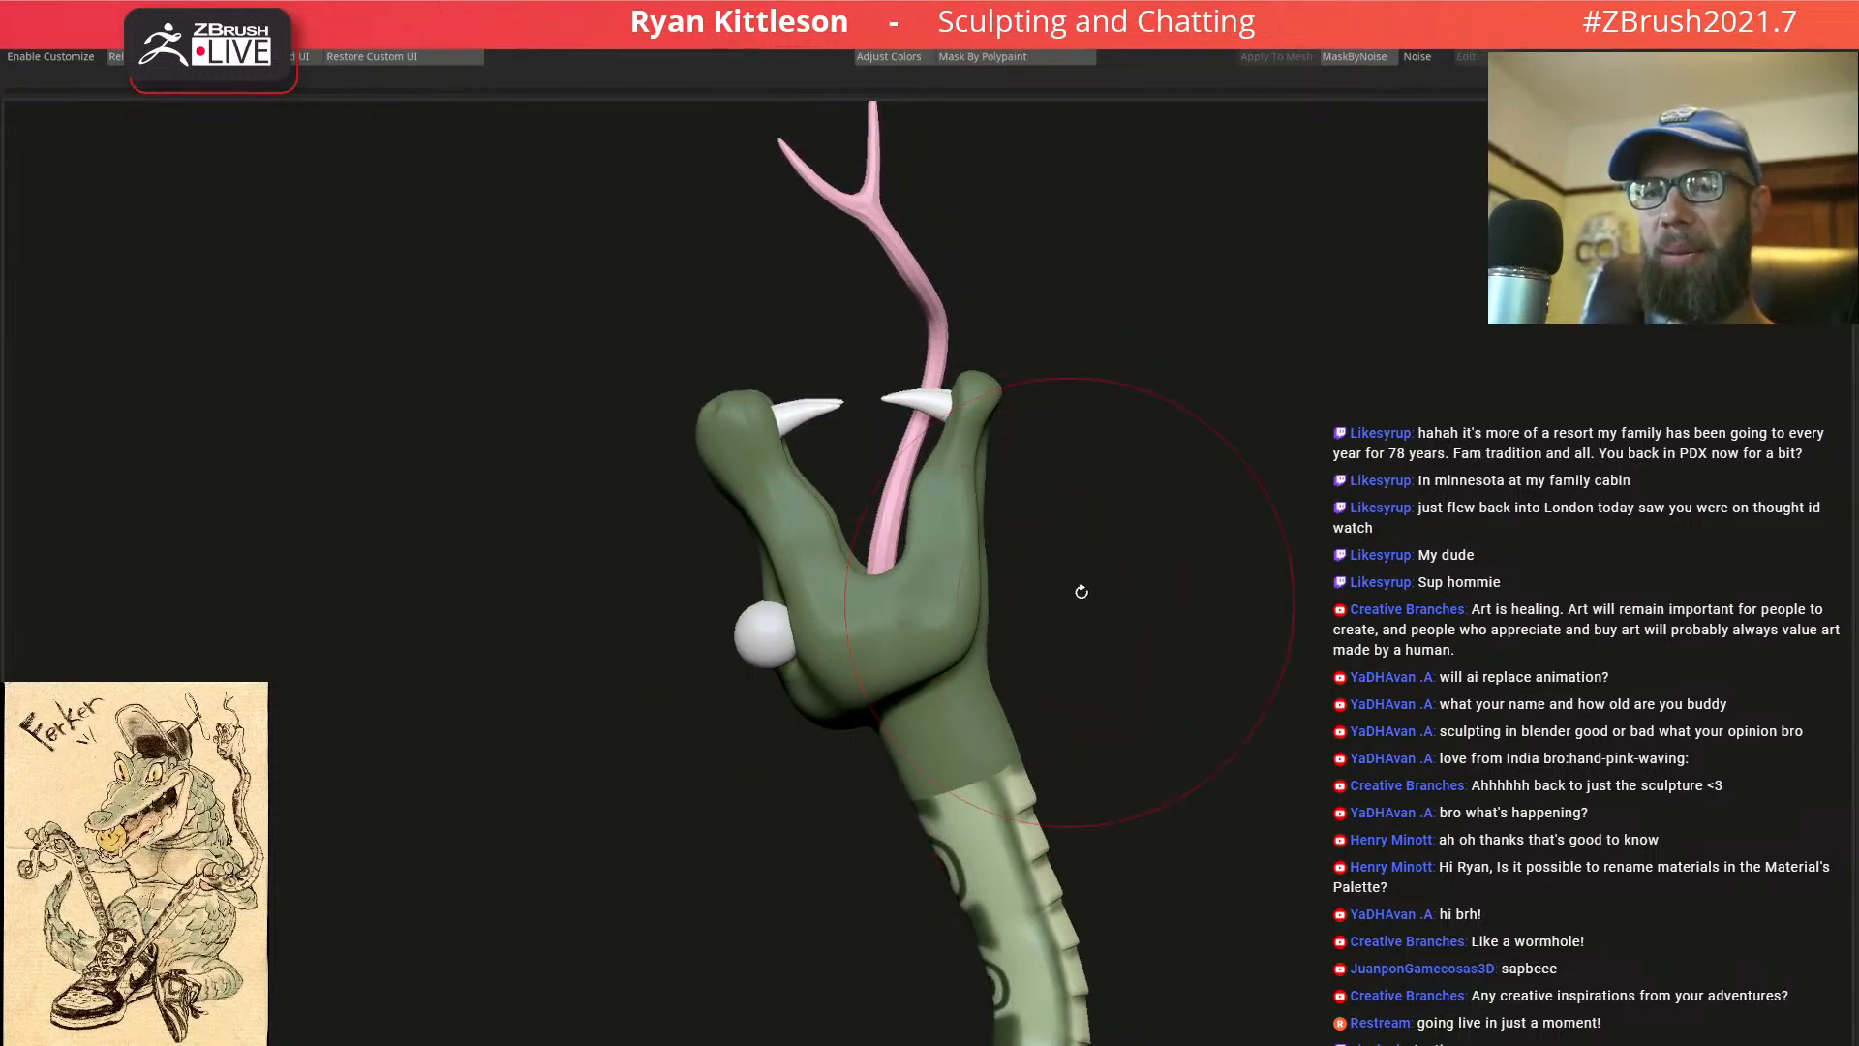
{"action": "right_click_drag", "start_coordinate": [1036, 587], "coordinate": [986, 516], "text": "ctrl"}
{"action": "right_click_drag", "start_coordinate": [986, 515], "coordinate": [1019, 713]}
{"action": "right_click_drag", "start_coordinate": [803, 616], "coordinate": [879, 572]}
{"action": "right_click_drag", "start_coordinate": [987, 620], "coordinate": [1159, 355], "text": "ctrl"}
{"action": "mouse_move", "coordinate": [1074, 526]}
{"action": "right_mouse_down"}
{"action": "mouse_move", "coordinate": [986, 606]}
{"action": "mouse_move", "coordinate": [823, 624]}
{"action": "mouse_move", "coordinate": [653, 593]}
{"action": "mouse_move", "coordinate": [629, 670]}
{"action": "mouse_move", "coordinate": [528, 683]}
{"action": "right_mouse_up"}
Reduce the brush's draw size to about 272 over the area between the snake's eyes
{"action": "key", "text": "space"}
{"action": "left_click_drag", "start_coordinate": [634, 578], "coordinate": [599, 579]}
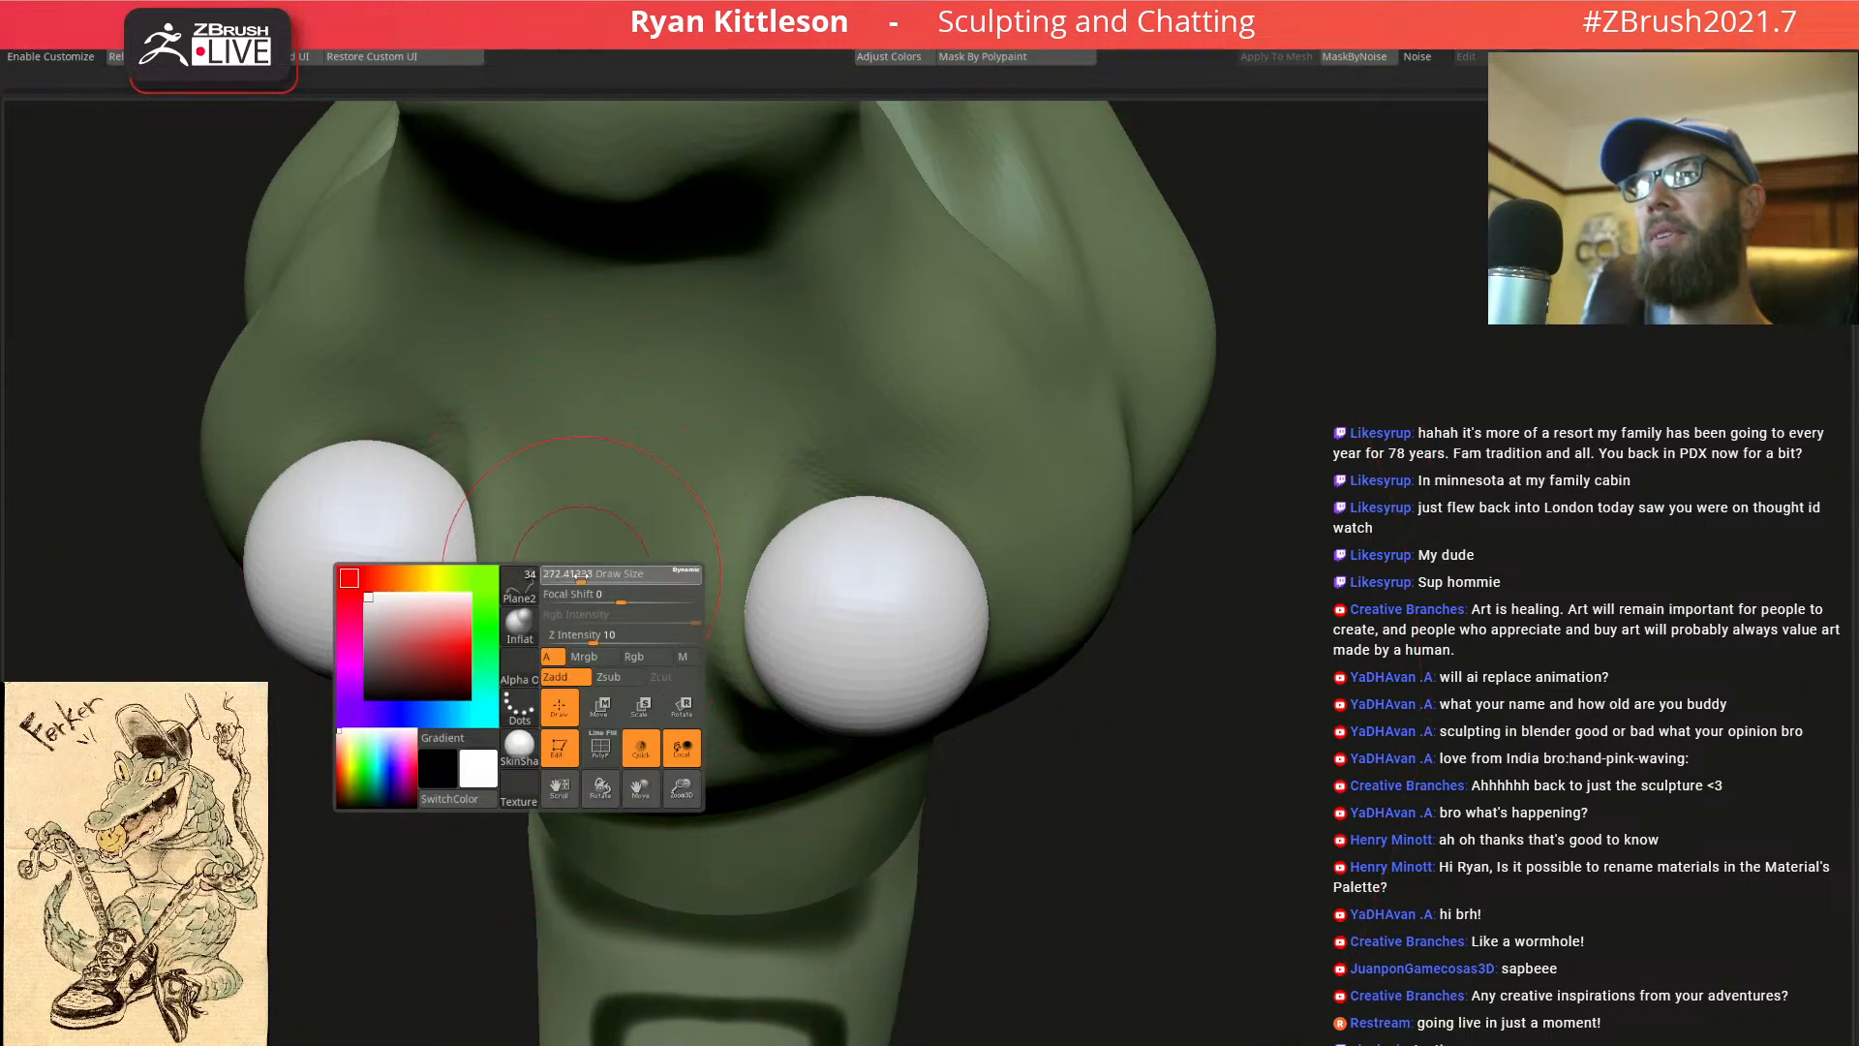
{"action": "right_click_drag", "start_coordinate": [593, 534], "coordinate": [695, 450]}
{"action": "right_click_drag", "start_coordinate": [647, 516], "coordinate": [864, 411]}
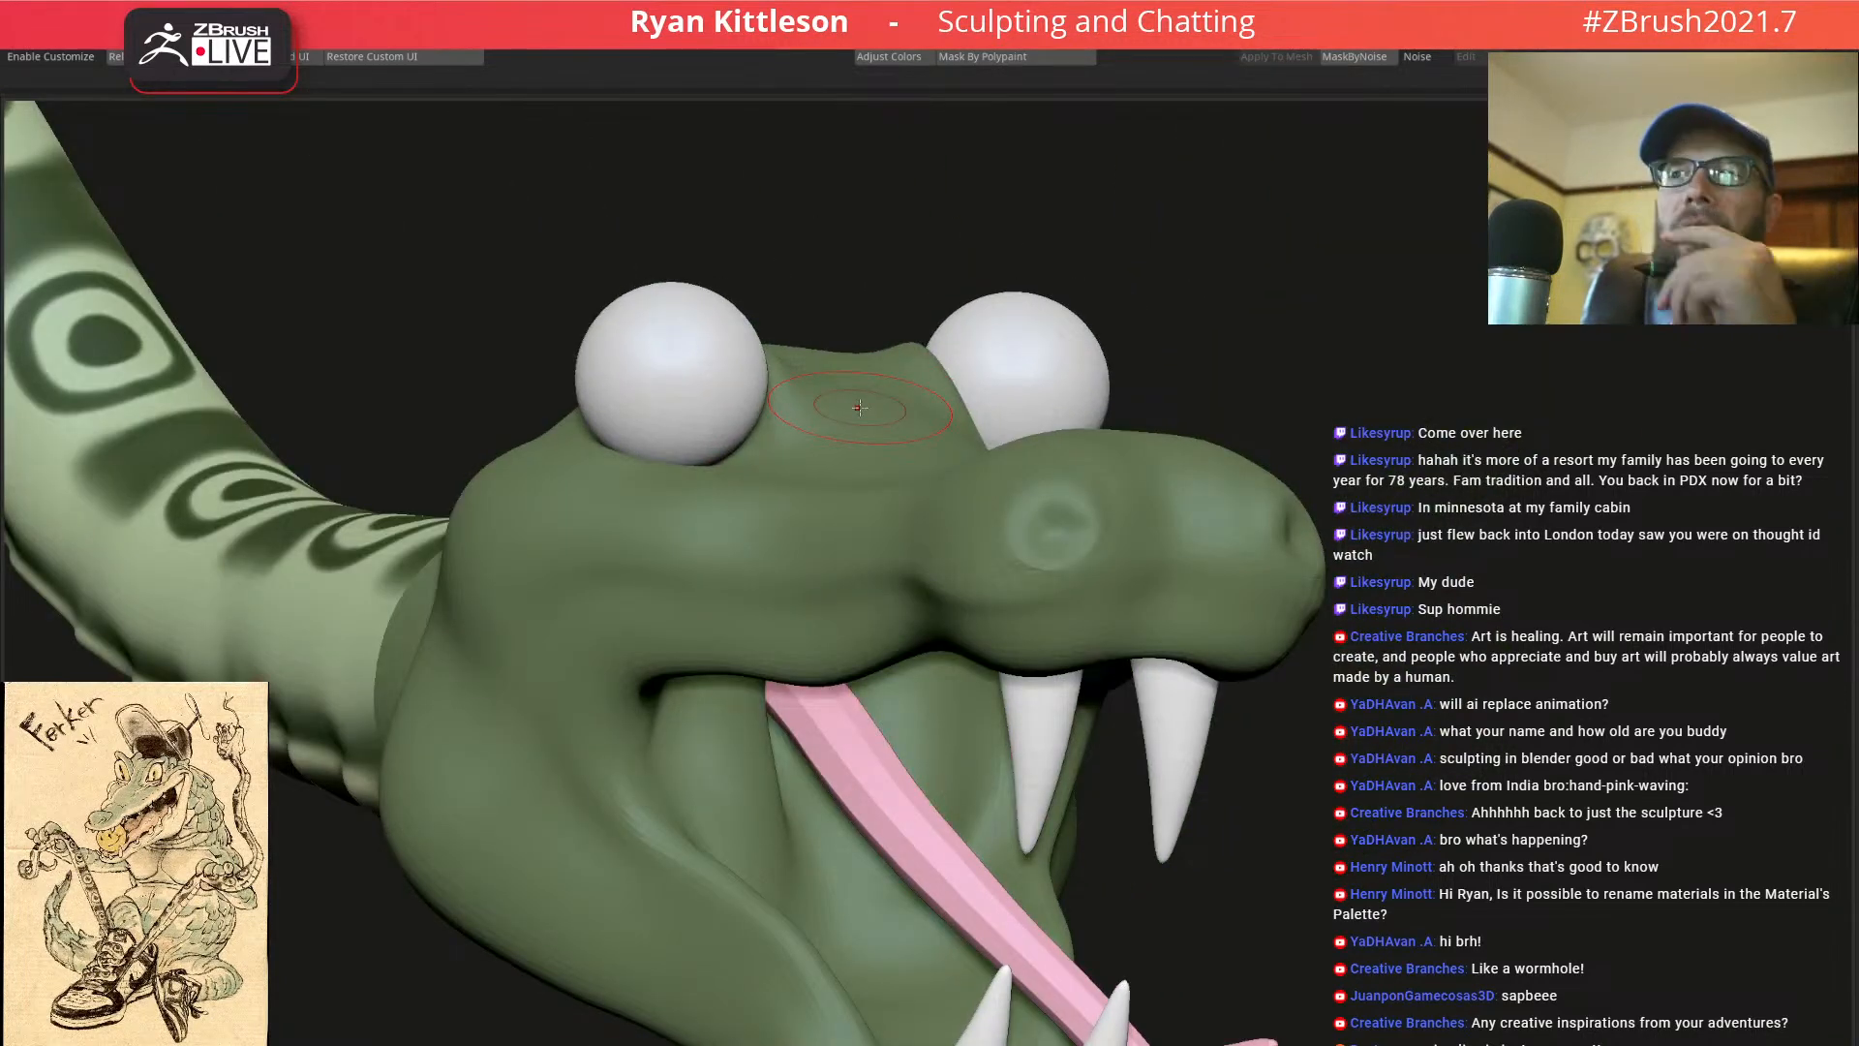
{"action": "right_click_drag", "start_coordinate": [782, 464], "coordinate": [853, 398]}
Select the snake's eyes, try shifting them slightly with the gizmo, and undo the move
{"action": "left_click", "coordinate": [721, 385], "text": "alt"}
{"action": "key", "text": "w"}
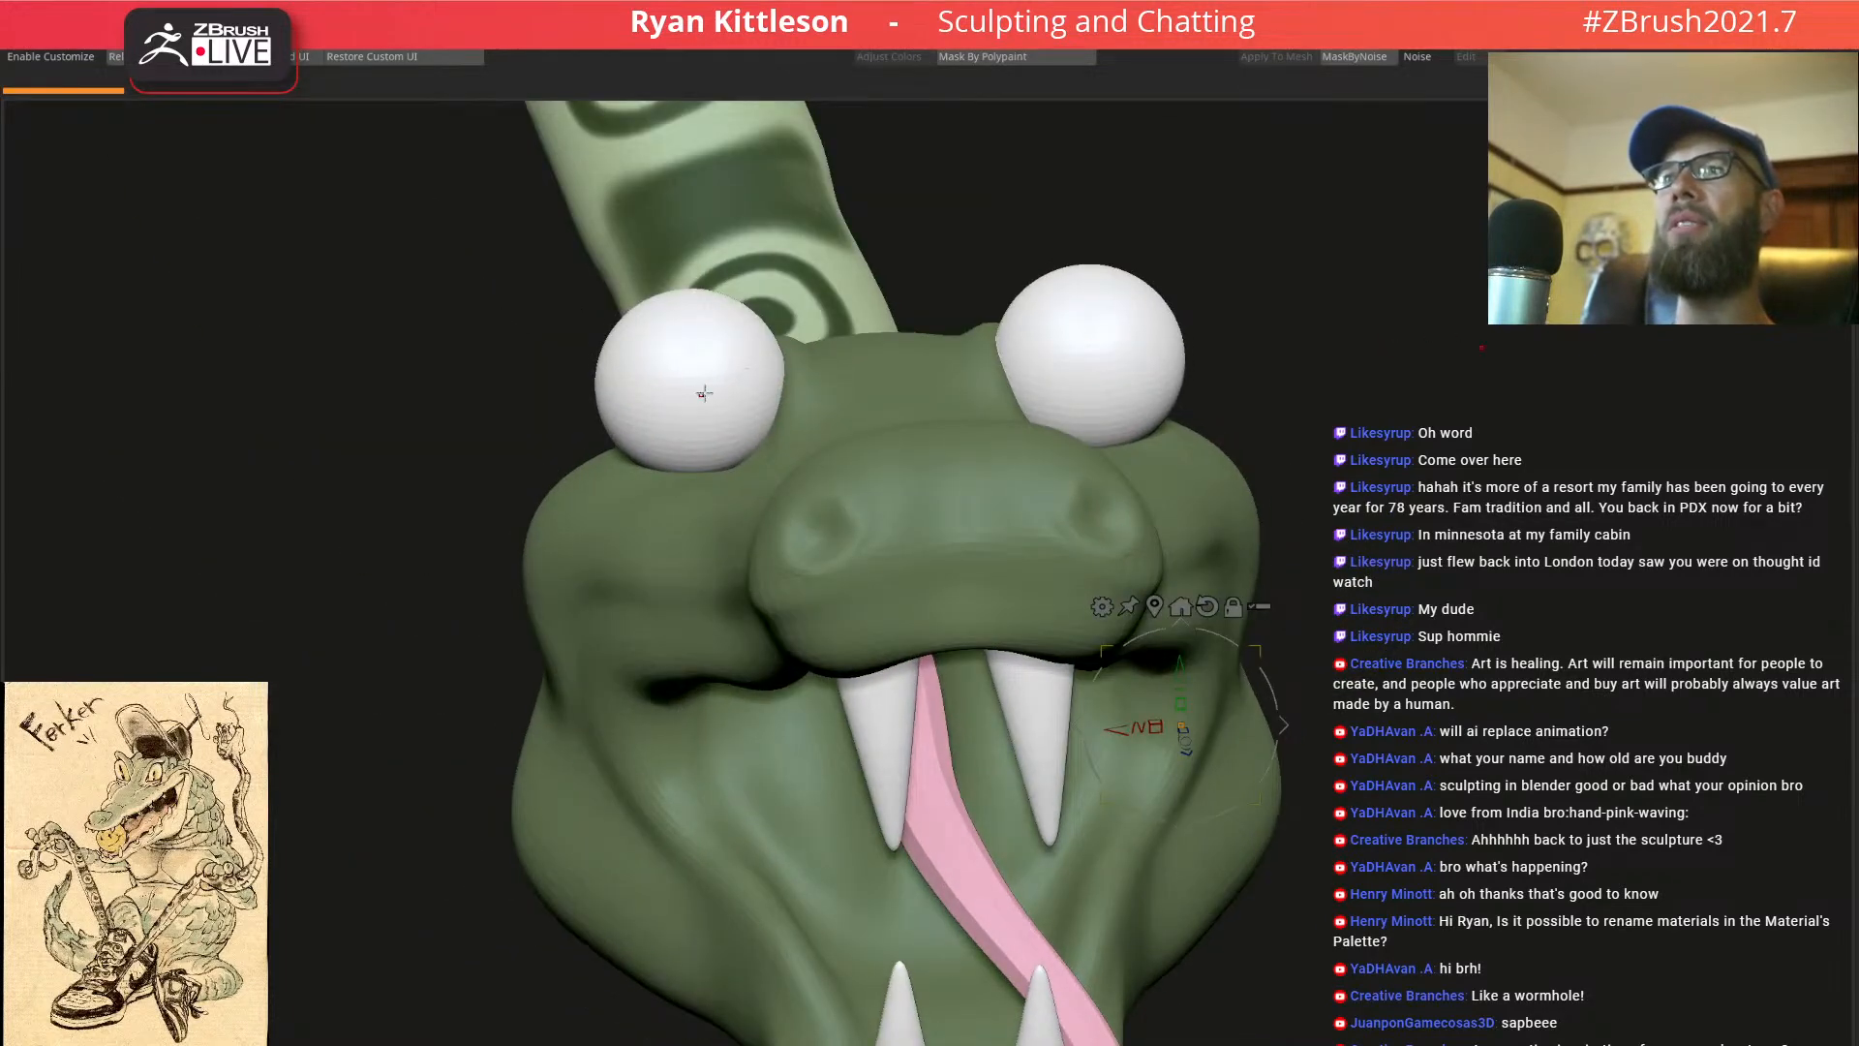
{"action": "right_click_drag", "start_coordinate": [702, 388], "coordinate": [781, 398]}
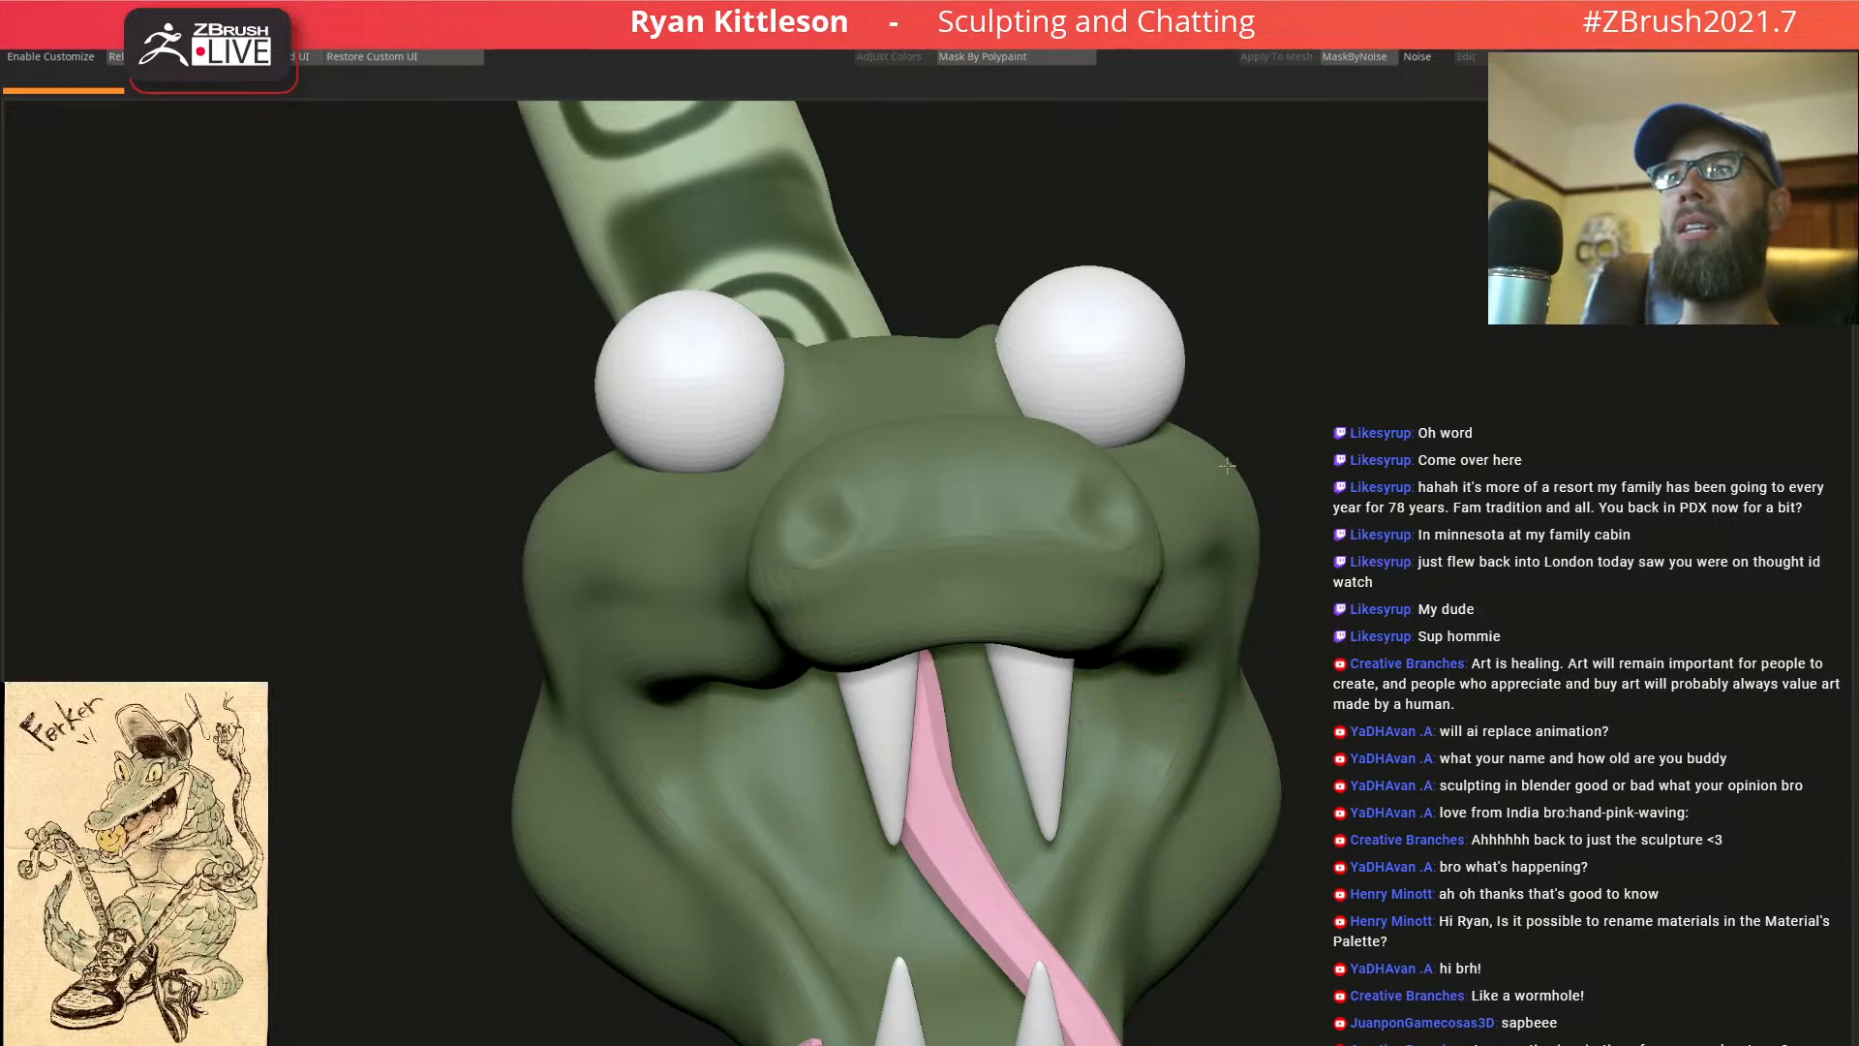
{"action": "right_click_drag", "start_coordinate": [1227, 466], "coordinate": [1247, 448]}
{"action": "right_click_drag", "start_coordinate": [1375, 566], "coordinate": [1332, 561]}
{"action": "left_click_drag", "start_coordinate": [1321, 681], "coordinate": [1320, 697]}
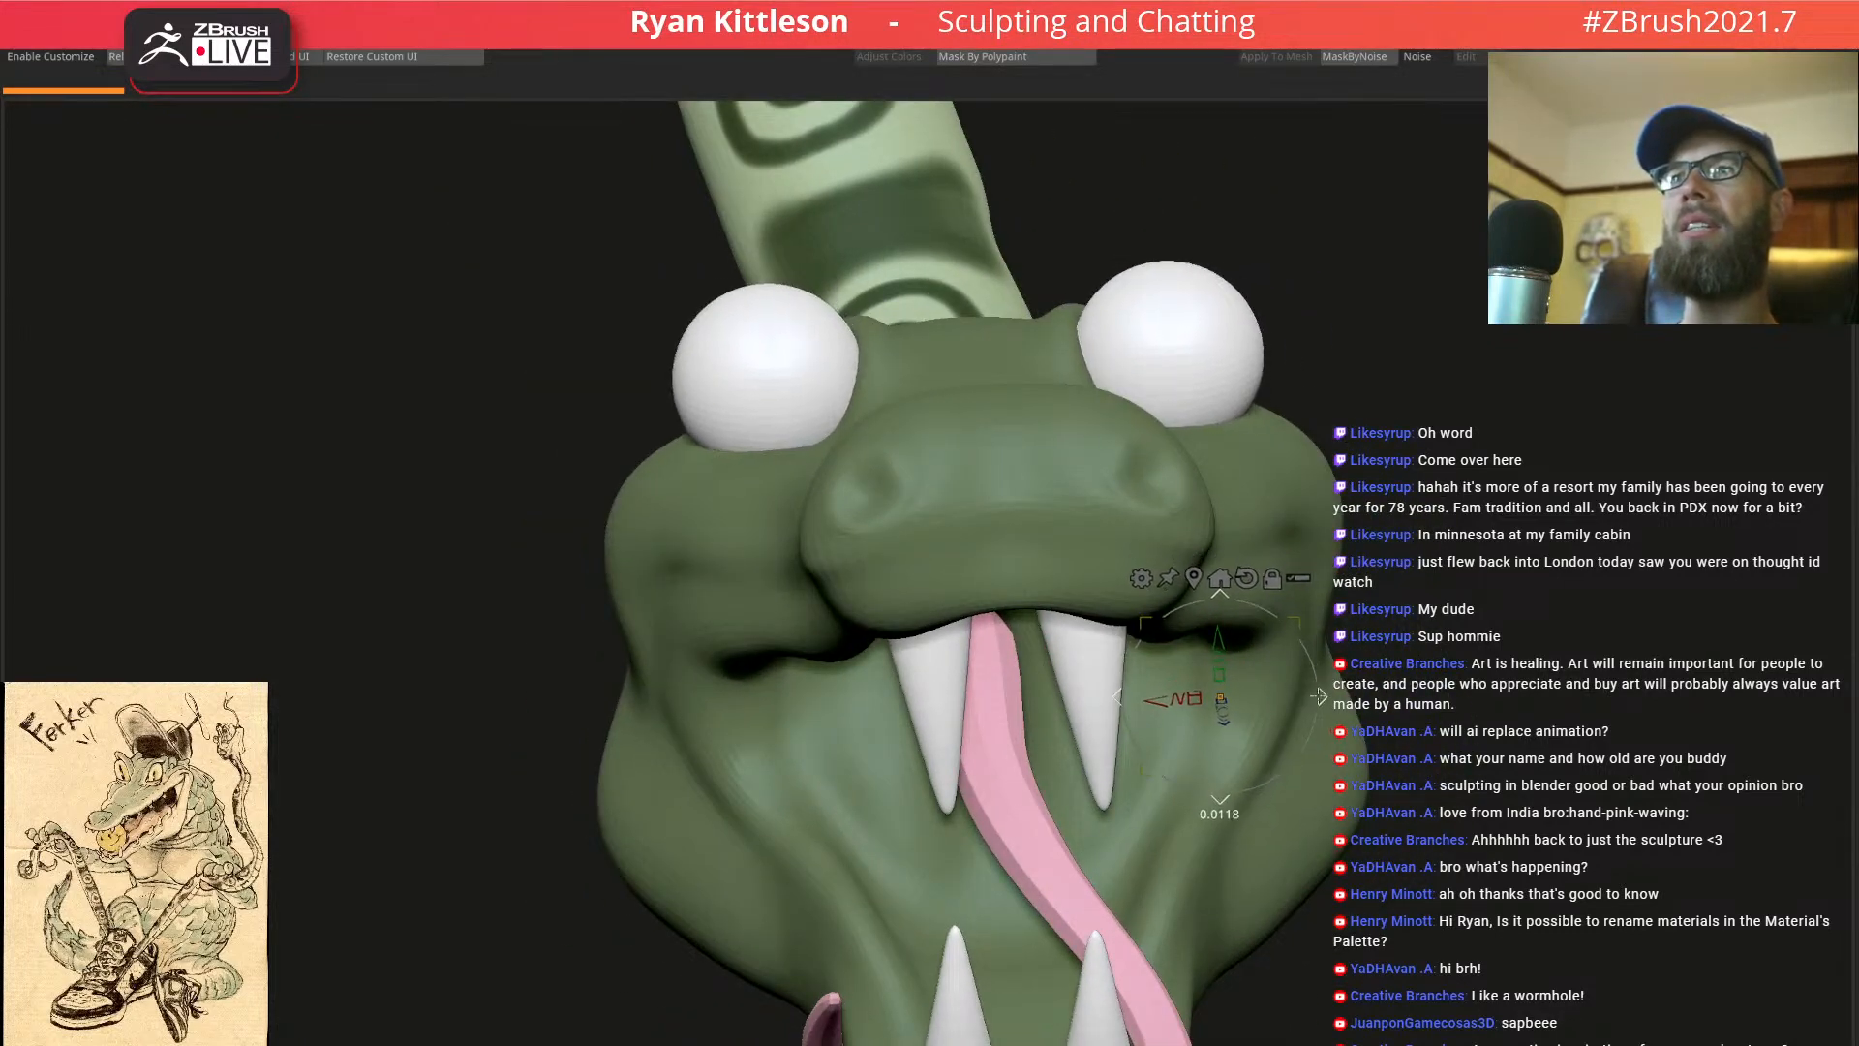
{"action": "key", "text": "ctrl+z"}
Examine the snake's eyes and their wireframe from the side and front of the head
{"action": "mouse_move", "coordinate": [961, 344]}
{"action": "right_mouse_down"}
{"action": "mouse_move", "coordinate": [1041, 340]}
{"action": "mouse_move", "coordinate": [901, 339]}
{"action": "mouse_move", "coordinate": [1037, 374]}
{"action": "mouse_move", "coordinate": [963, 399]}
{"action": "mouse_move", "coordinate": [986, 370]}
{"action": "mouse_move", "coordinate": [915, 363]}
{"action": "mouse_move", "coordinate": [990, 358]}
{"action": "mouse_move", "coordinate": [1121, 417]}
{"action": "mouse_move", "coordinate": [1055, 318]}
{"action": "mouse_move", "coordinate": [1070, 368]}
{"action": "mouse_move", "coordinate": [1349, 579]}
{"action": "right_mouse_up"}
{"action": "key", "text": "q"}
{"action": "right_click_drag", "start_coordinate": [1162, 465], "coordinate": [933, 328]}
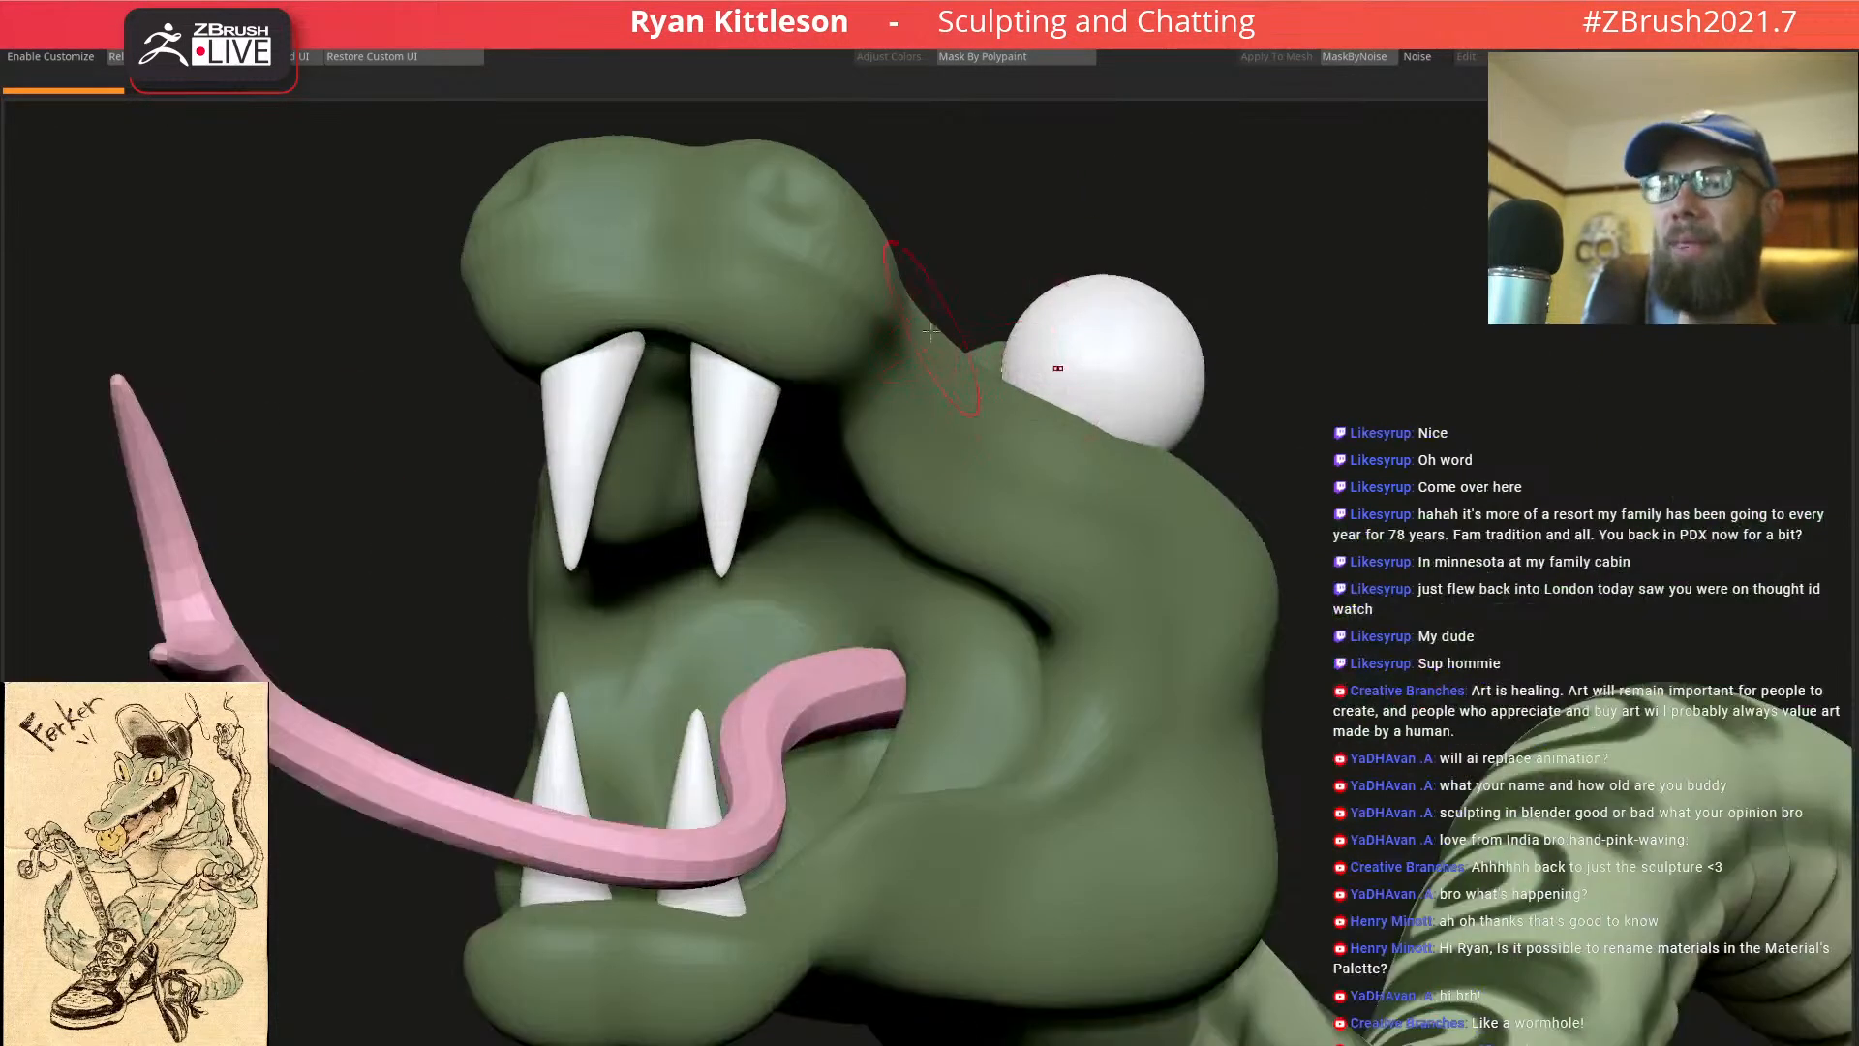
{"action": "right_click_drag", "start_coordinate": [768, 273], "coordinate": [697, 378]}
{"action": "key", "text": "shift+f"}
{"action": "key", "text": "shift+f"}
{"action": "right_click_drag", "start_coordinate": [945, 378], "coordinate": [785, 279], "text": "ctrl"}
{"action": "right_click_drag", "start_coordinate": [908, 340], "coordinate": [916, 392]}
{"action": "left_click", "coordinate": [843, 239], "text": "alt"}
{"action": "key", "text": "shift+f"}
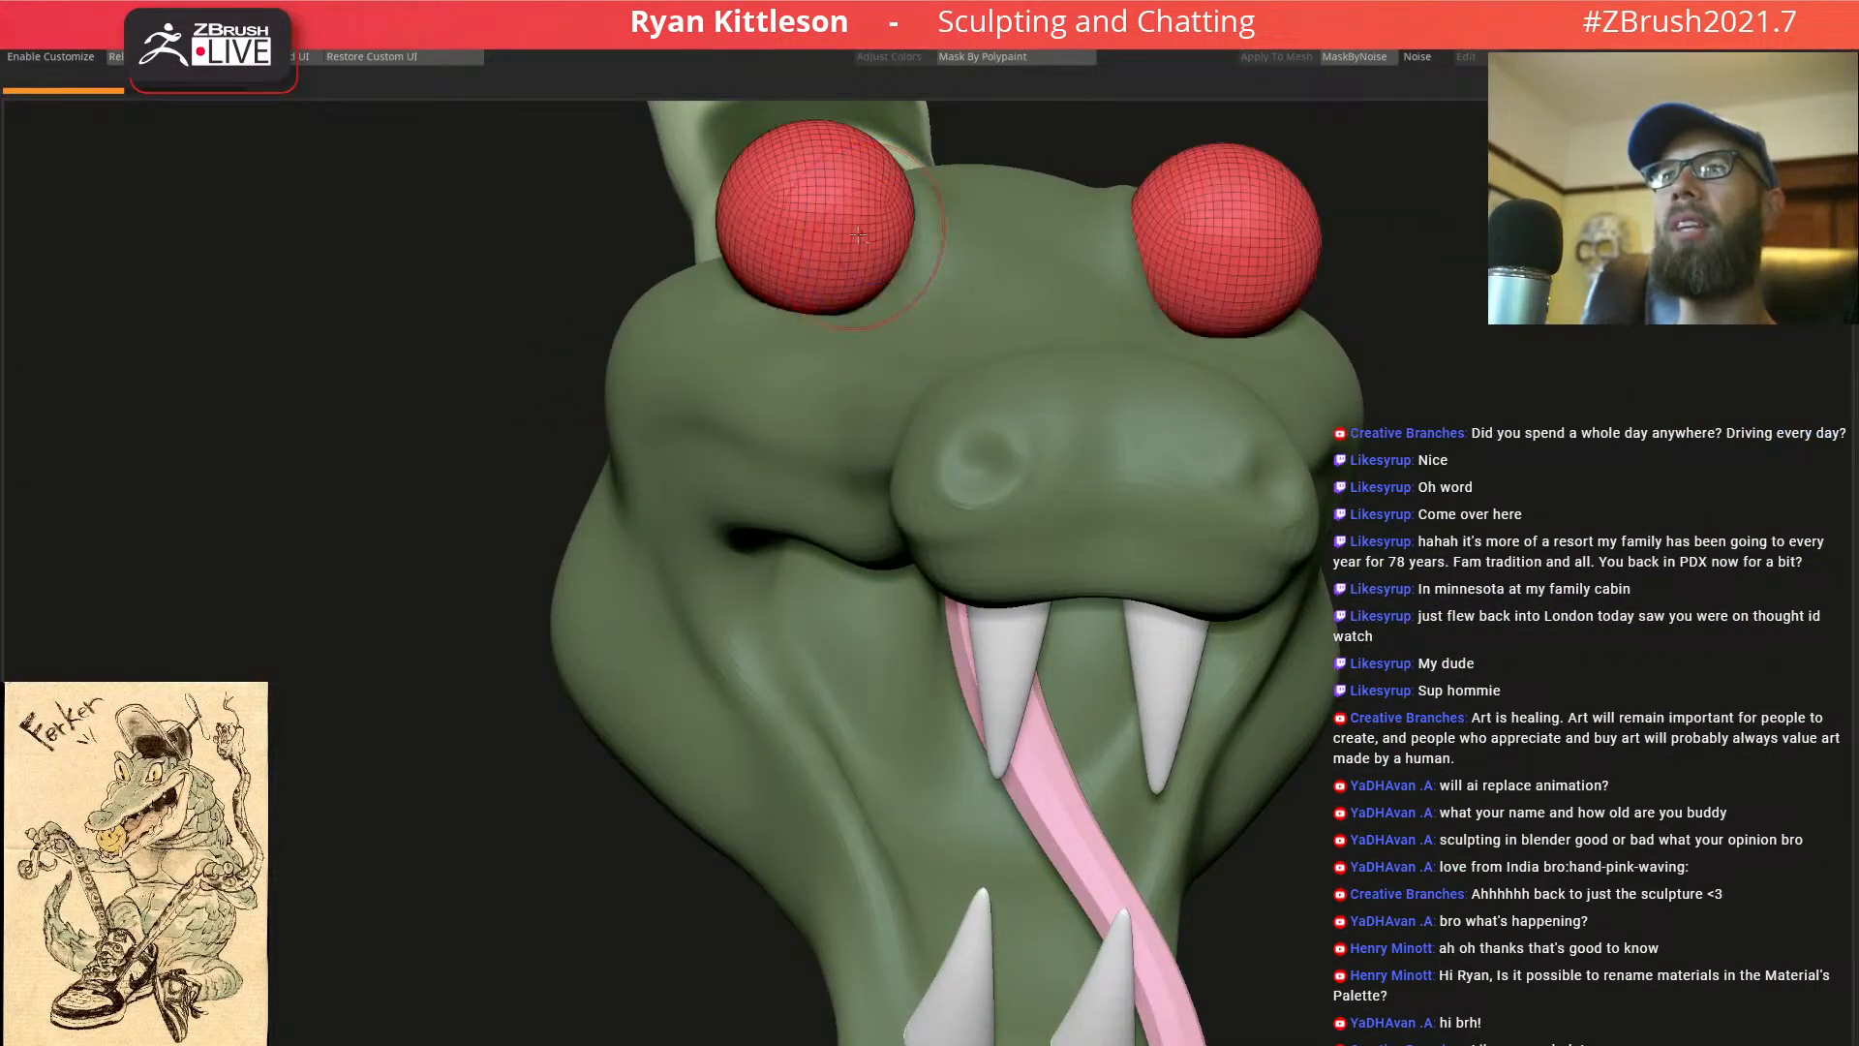
{"action": "right_click_drag", "start_coordinate": [861, 235], "coordinate": [863, 416], "text": "alt"}
{"action": "key", "text": "shift+f"}
Duplicate the eyeballs, shrink the copies, and set them into the front of each eye as pupils
{"action": "mouse_move", "coordinate": [885, 409]}
{"action": "left_mouse_down"}
{"action": "mouse_move", "coordinate": [967, 419]}
{"action": "mouse_move", "coordinate": [934, 431]}
{"action": "left_mouse_up"}
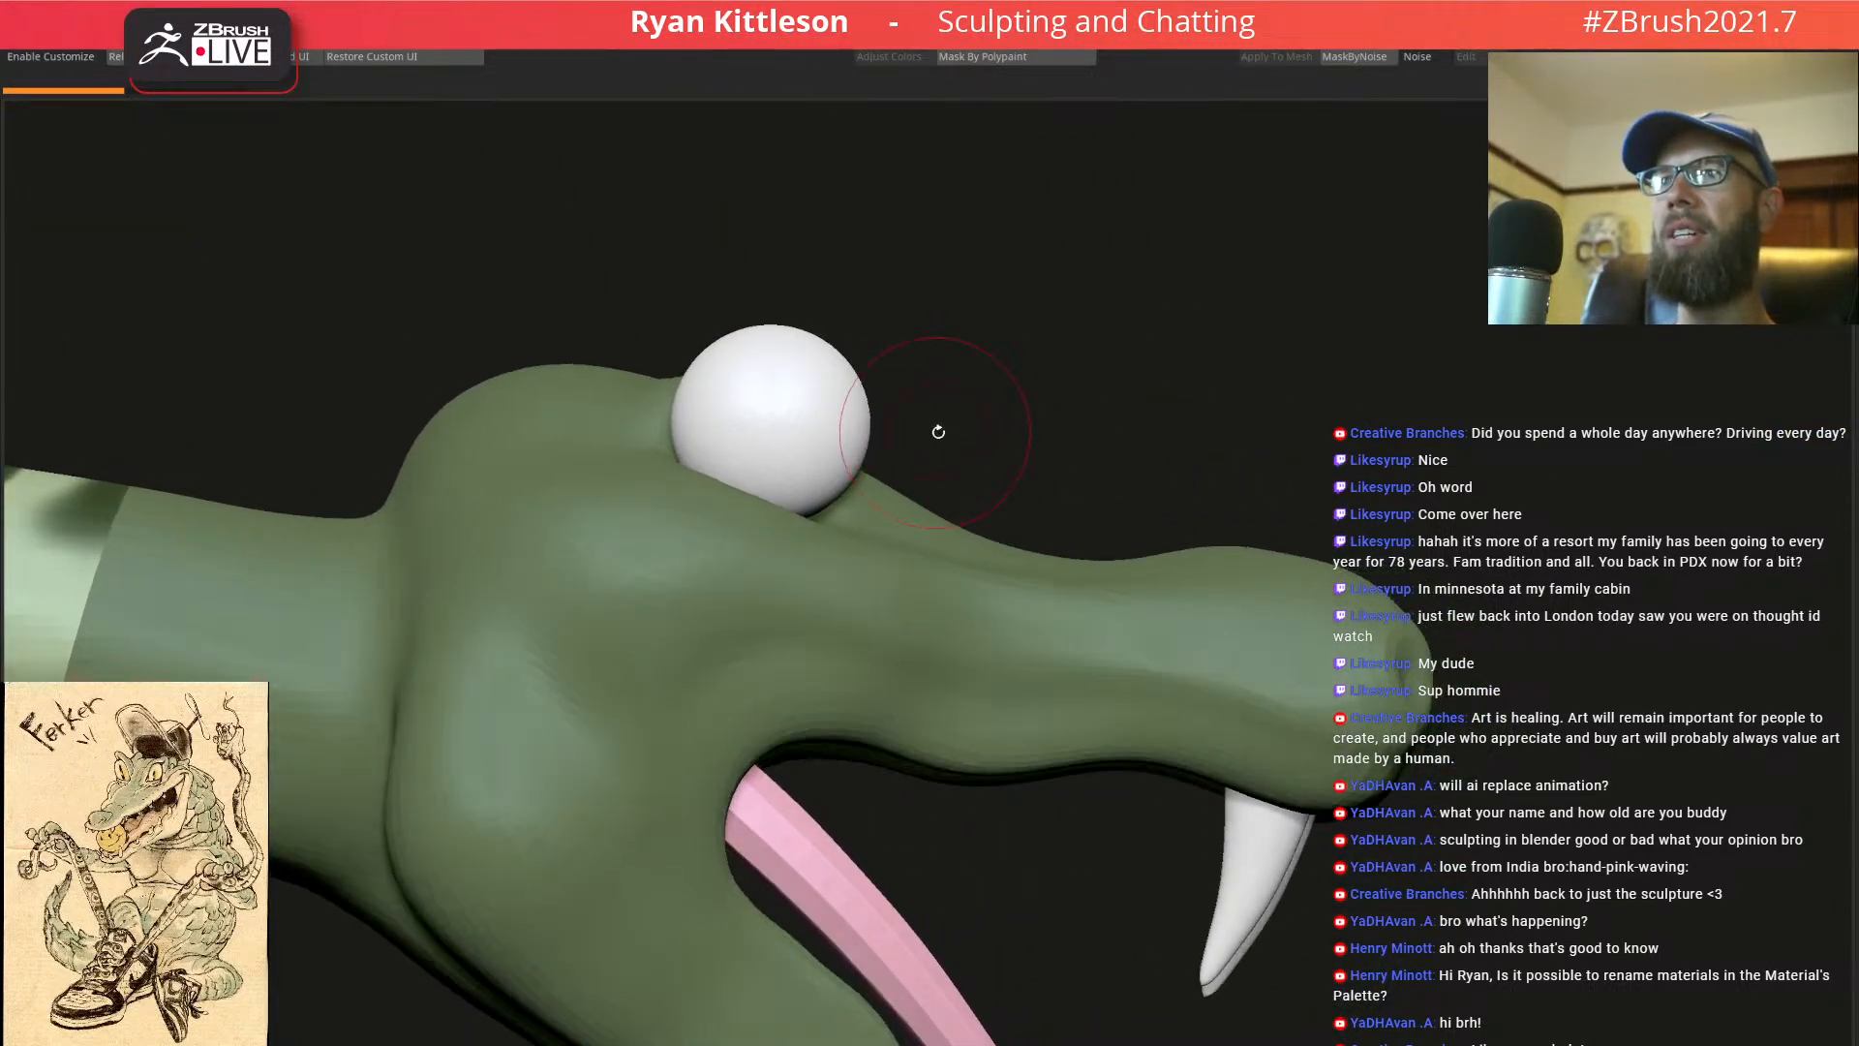
{"action": "left_click", "coordinate": [791, 401]}
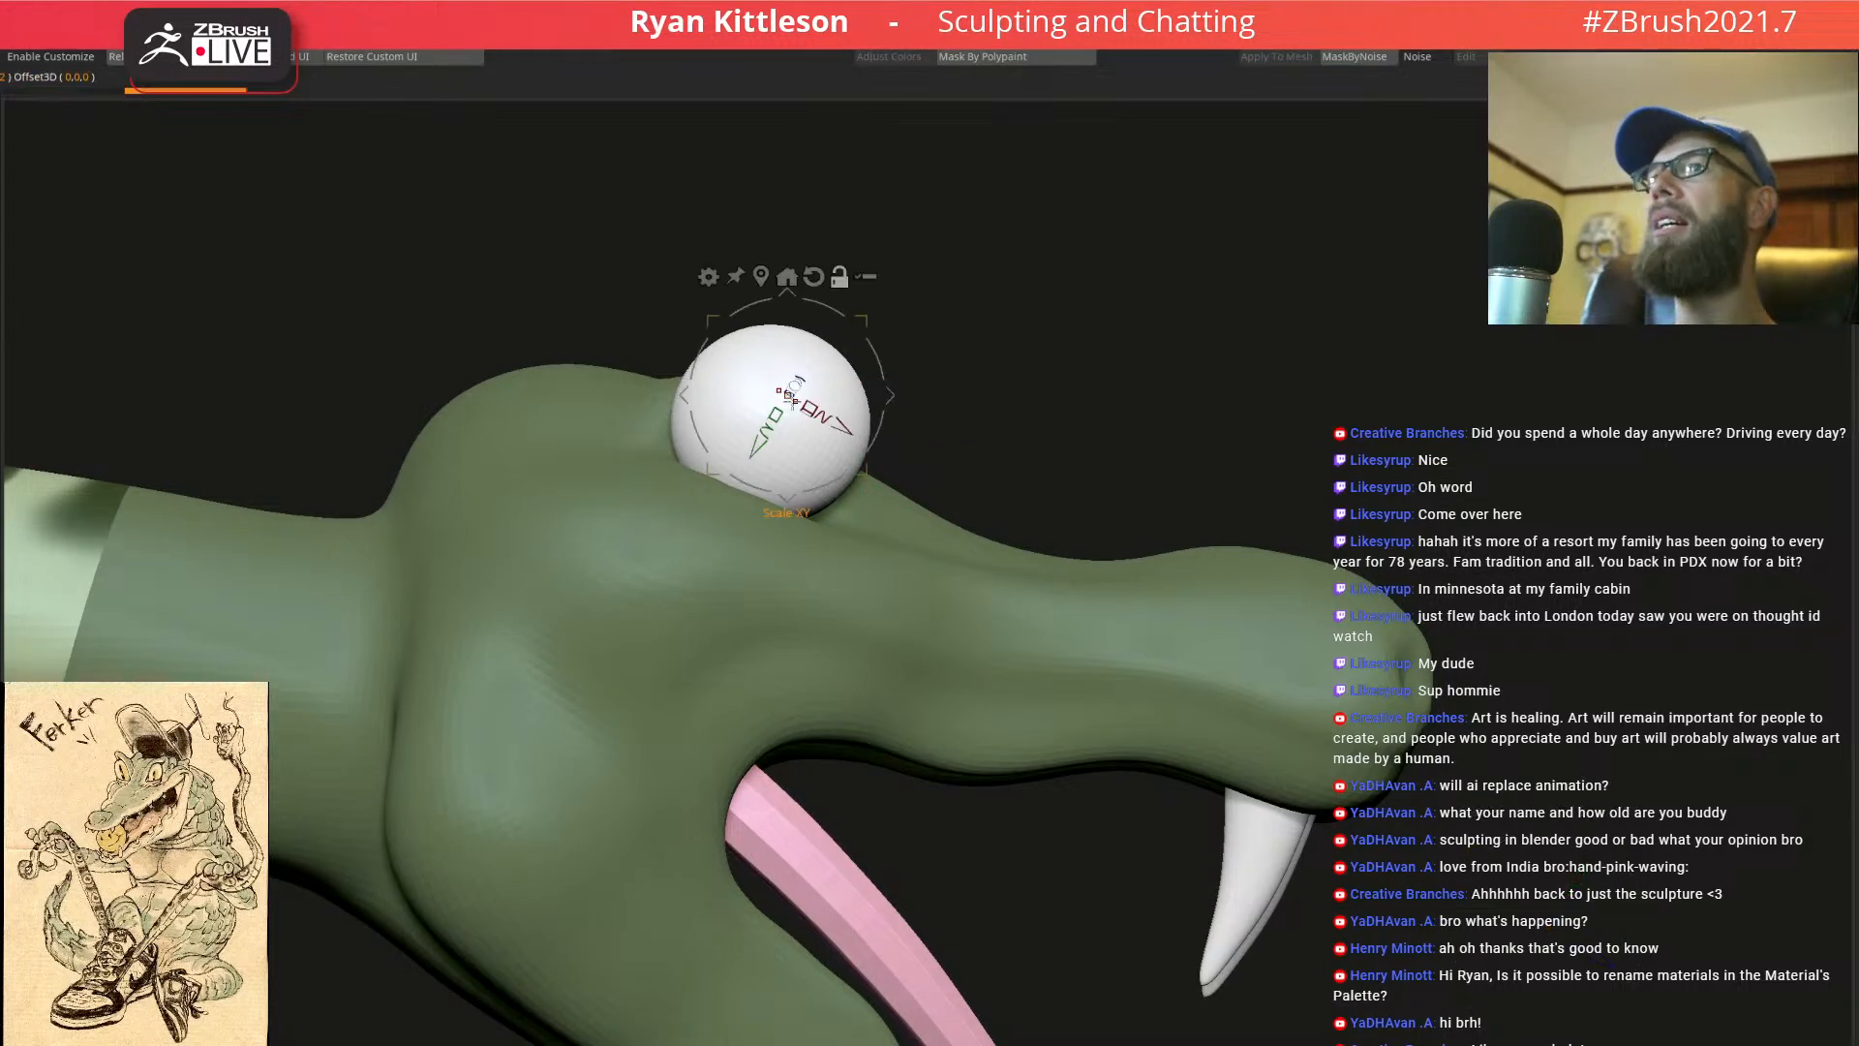
{"action": "left_click_drag", "start_coordinate": [902, 389], "coordinate": [515, 578], "text": "ctrl"}
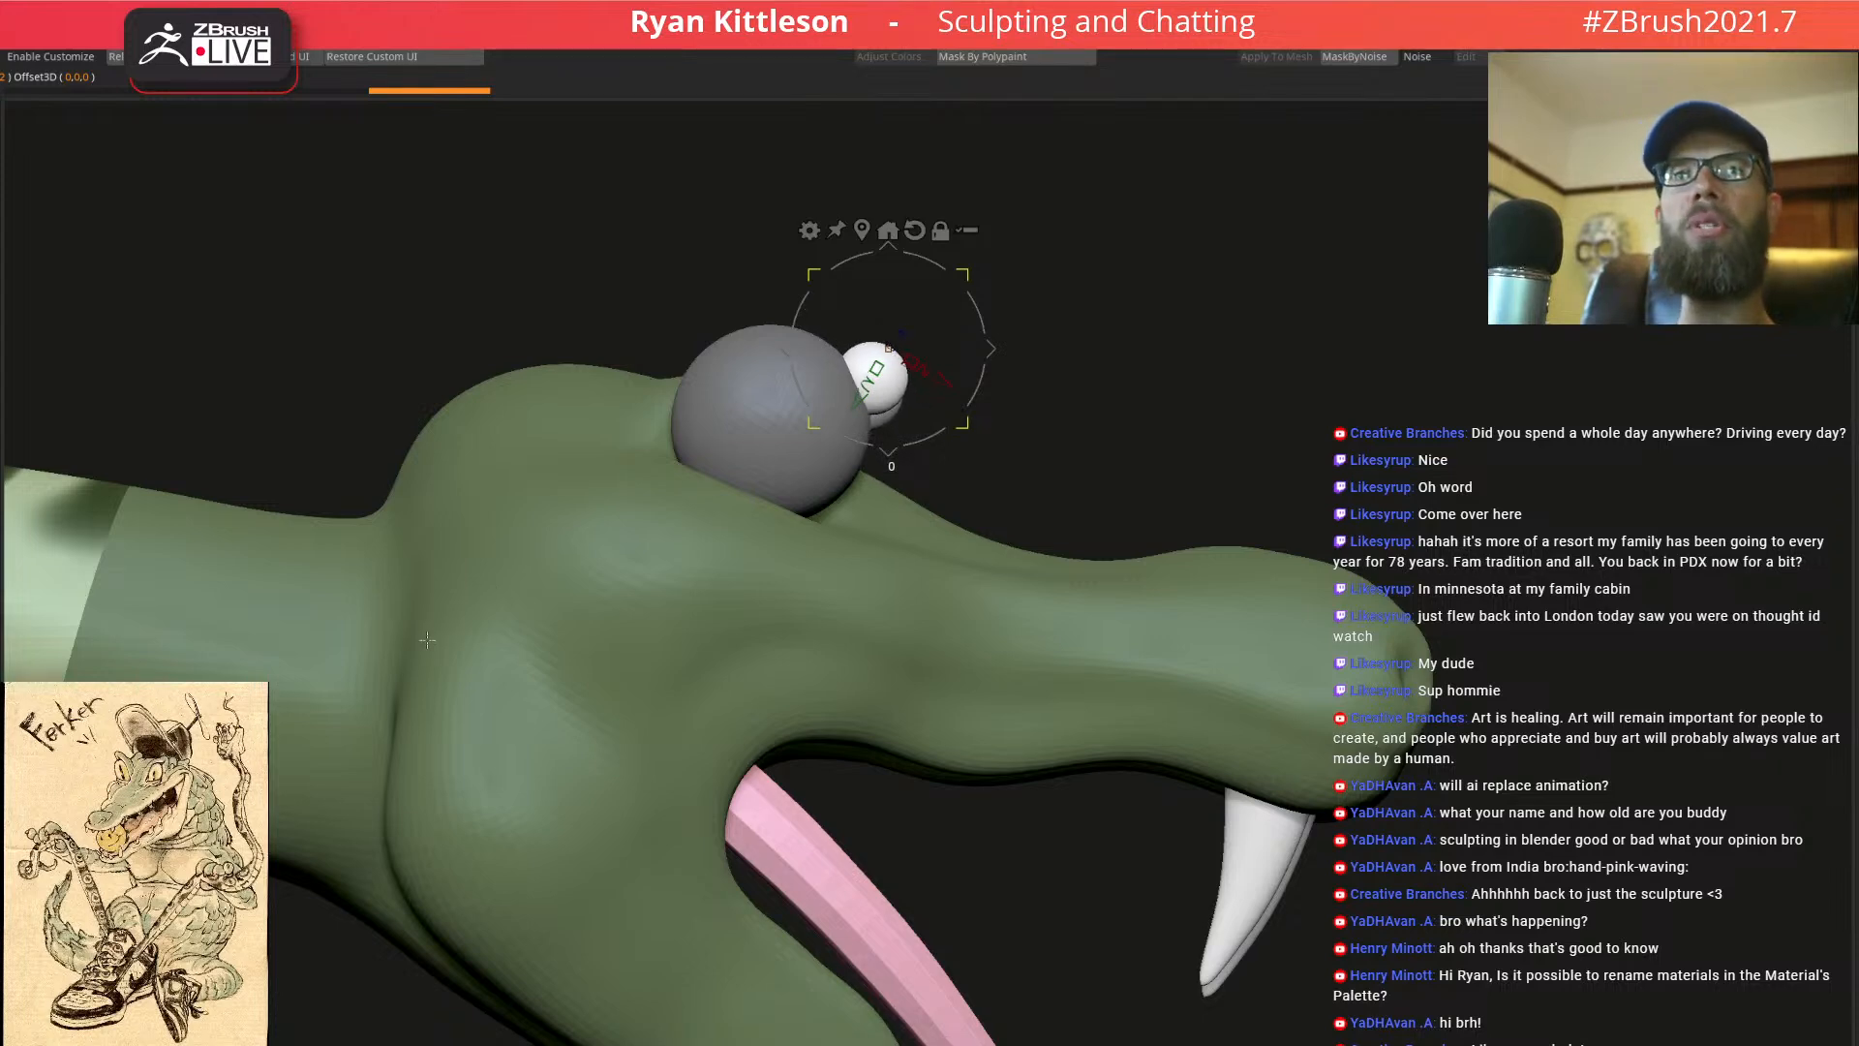
{"action": "left_click_drag", "start_coordinate": [990, 340], "coordinate": [963, 349]}
{"action": "left_click_drag", "start_coordinate": [1103, 323], "coordinate": [759, 631]}
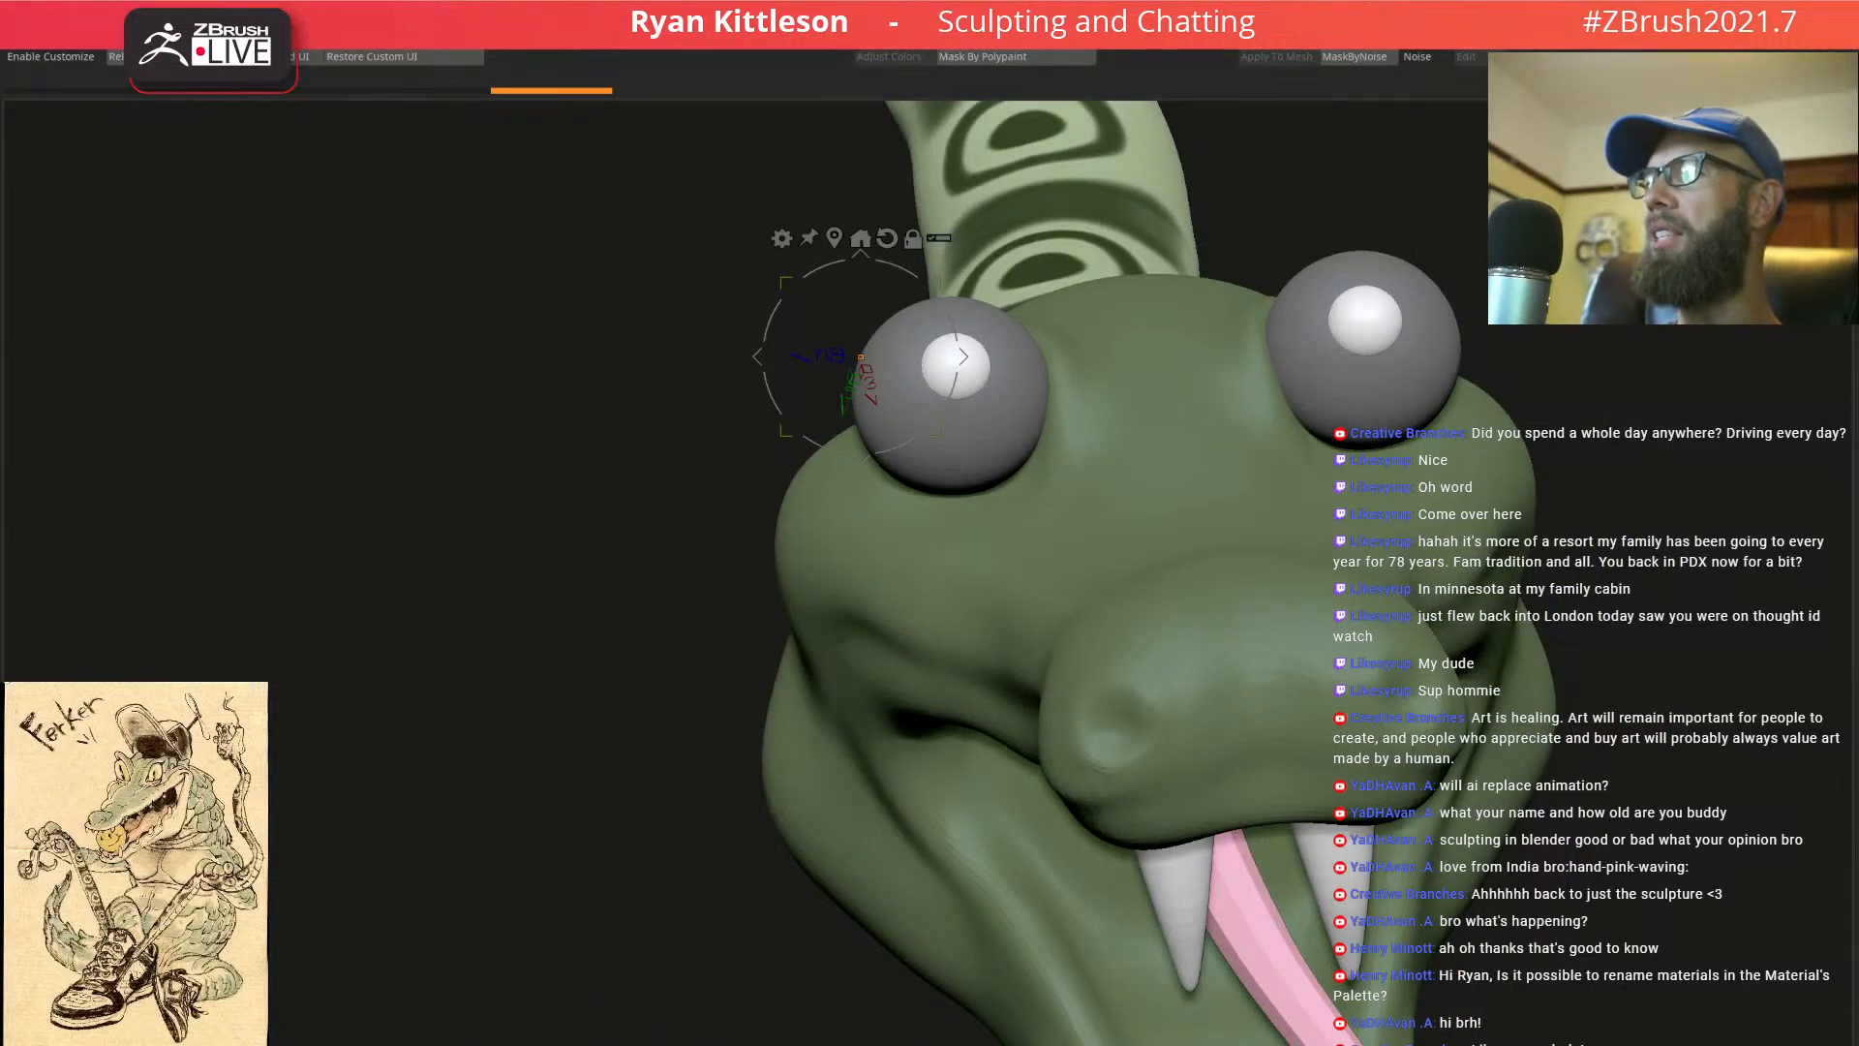
Fill the pupils with black and clear the mask from the eyeballs
{"action": "key", "text": "v"}
{"action": "key", "text": "ctrl+f"}
{"action": "key", "text": "v"}
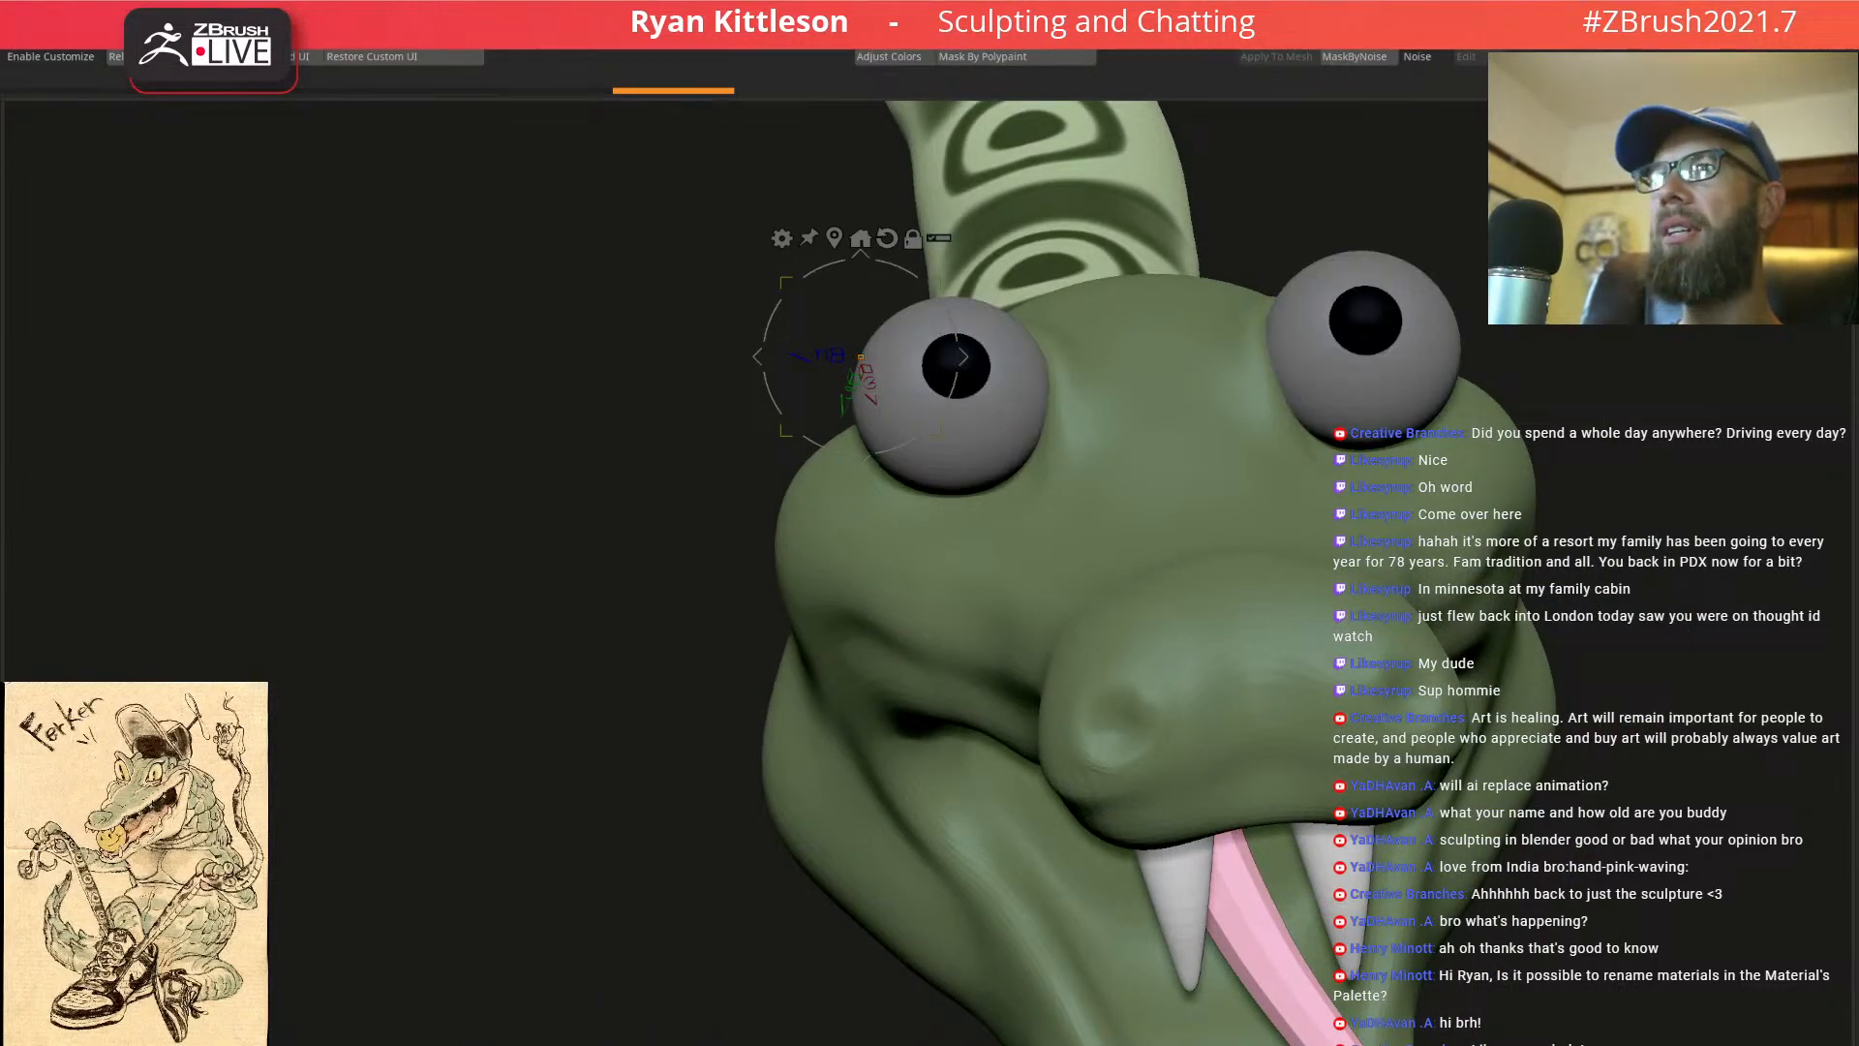
{"action": "left_click_drag", "start_coordinate": [1081, 370], "coordinate": [1068, 314], "text": "ctrl"}
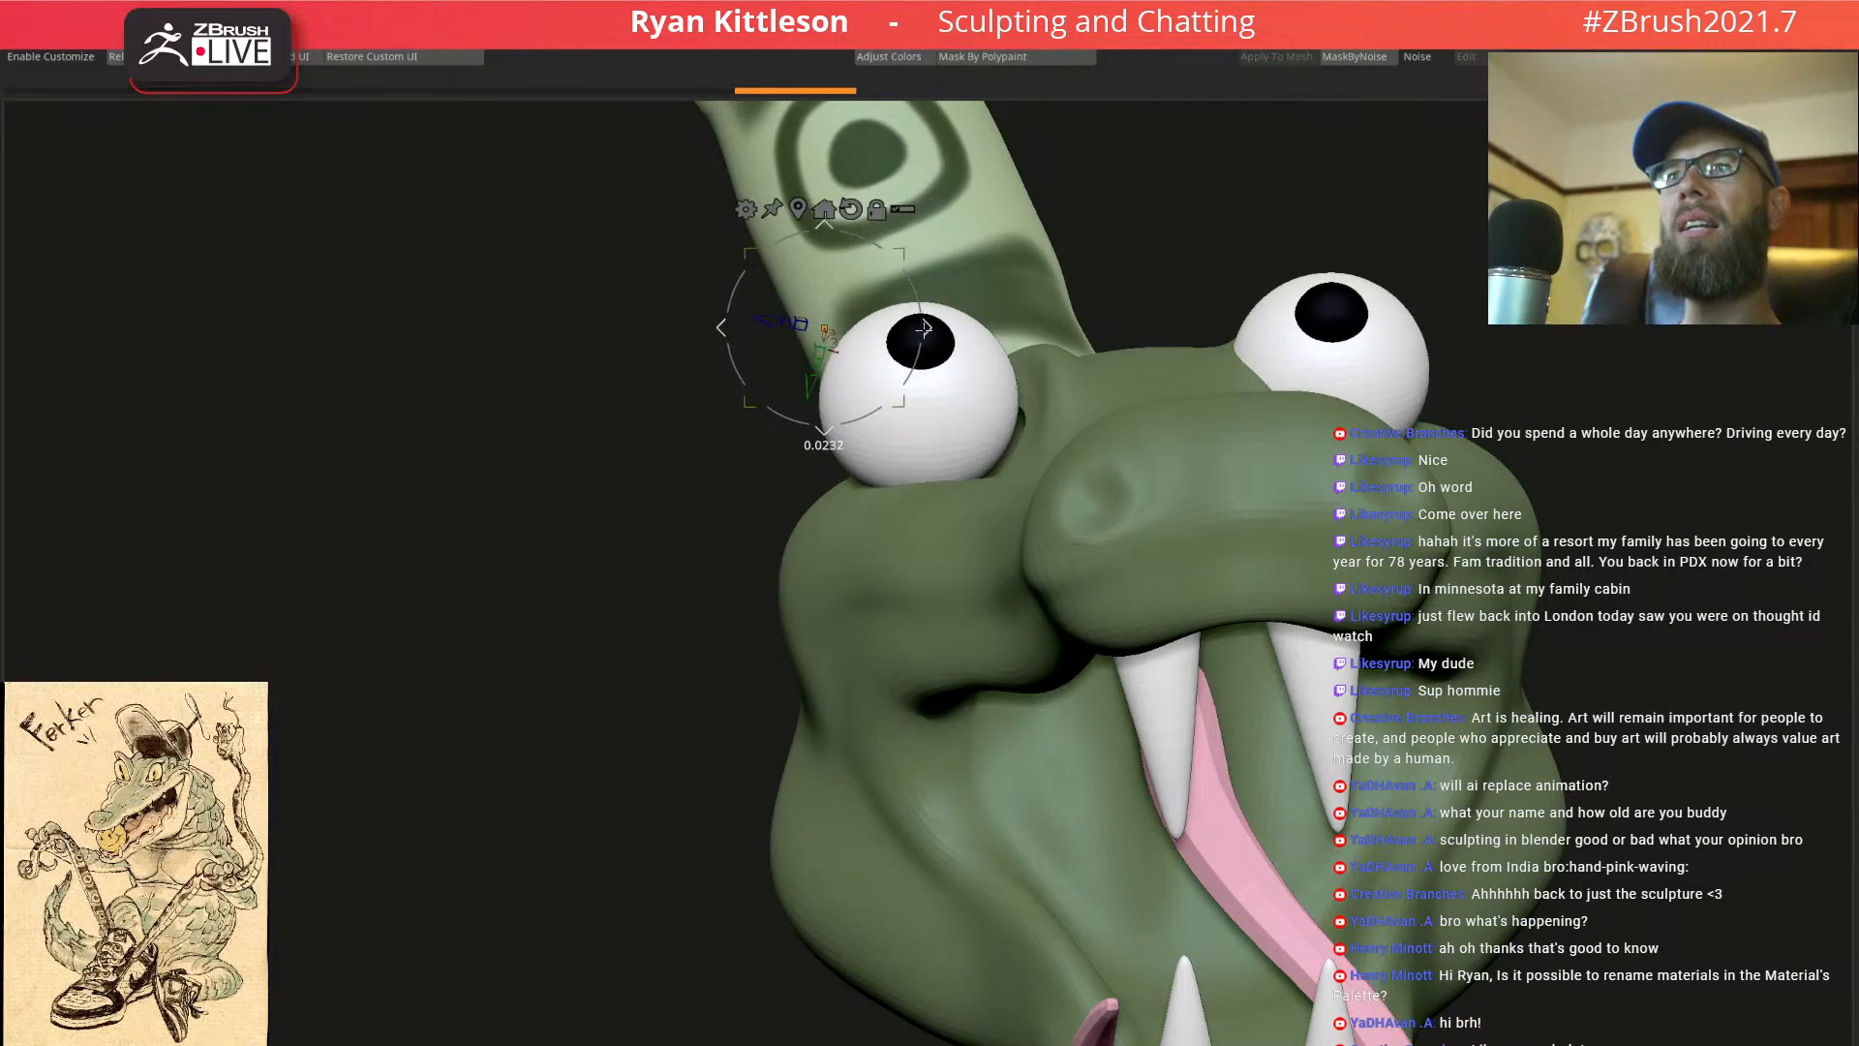
Show the wireframe on the eyes and update the polygroups of the eyeballs and pupils
{"action": "key", "text": "q"}
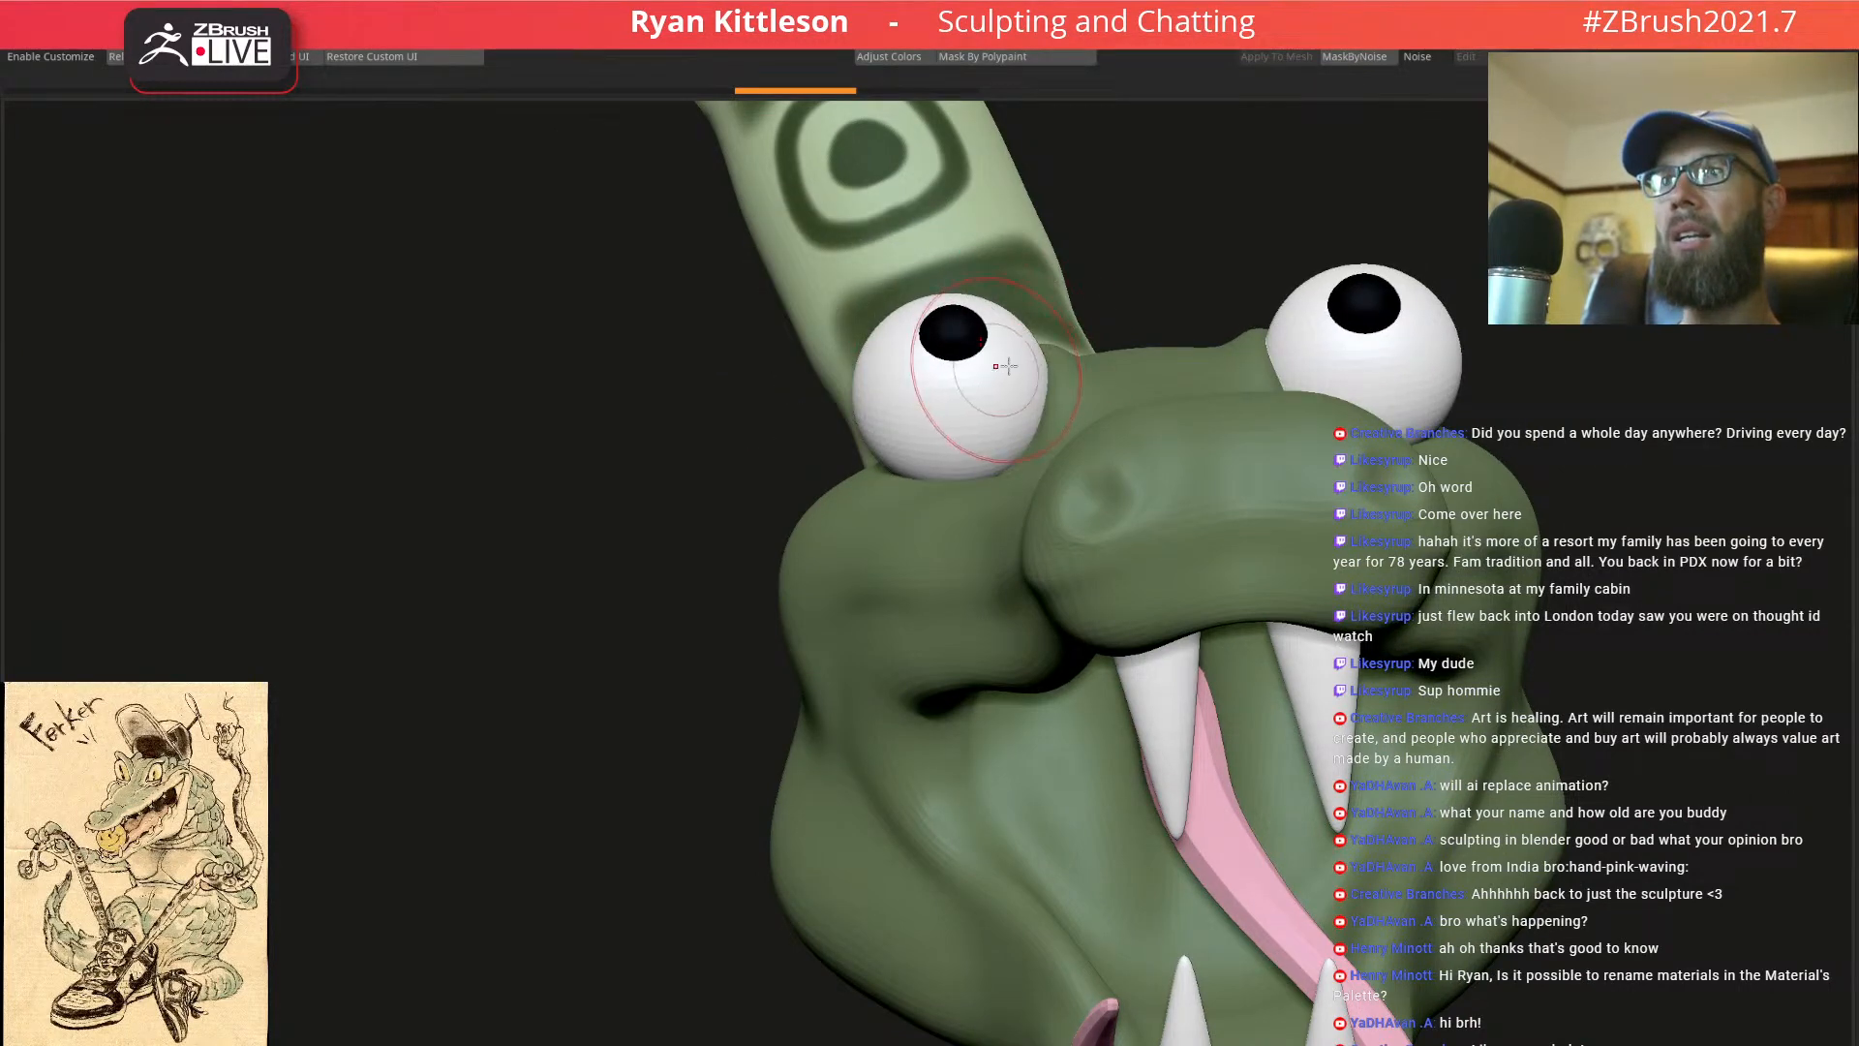
{"action": "right_click_drag", "start_coordinate": [997, 368], "coordinate": [1042, 351]}
{"action": "key", "text": "shift+f"}
{"action": "key", "text": "ctrl+w"}
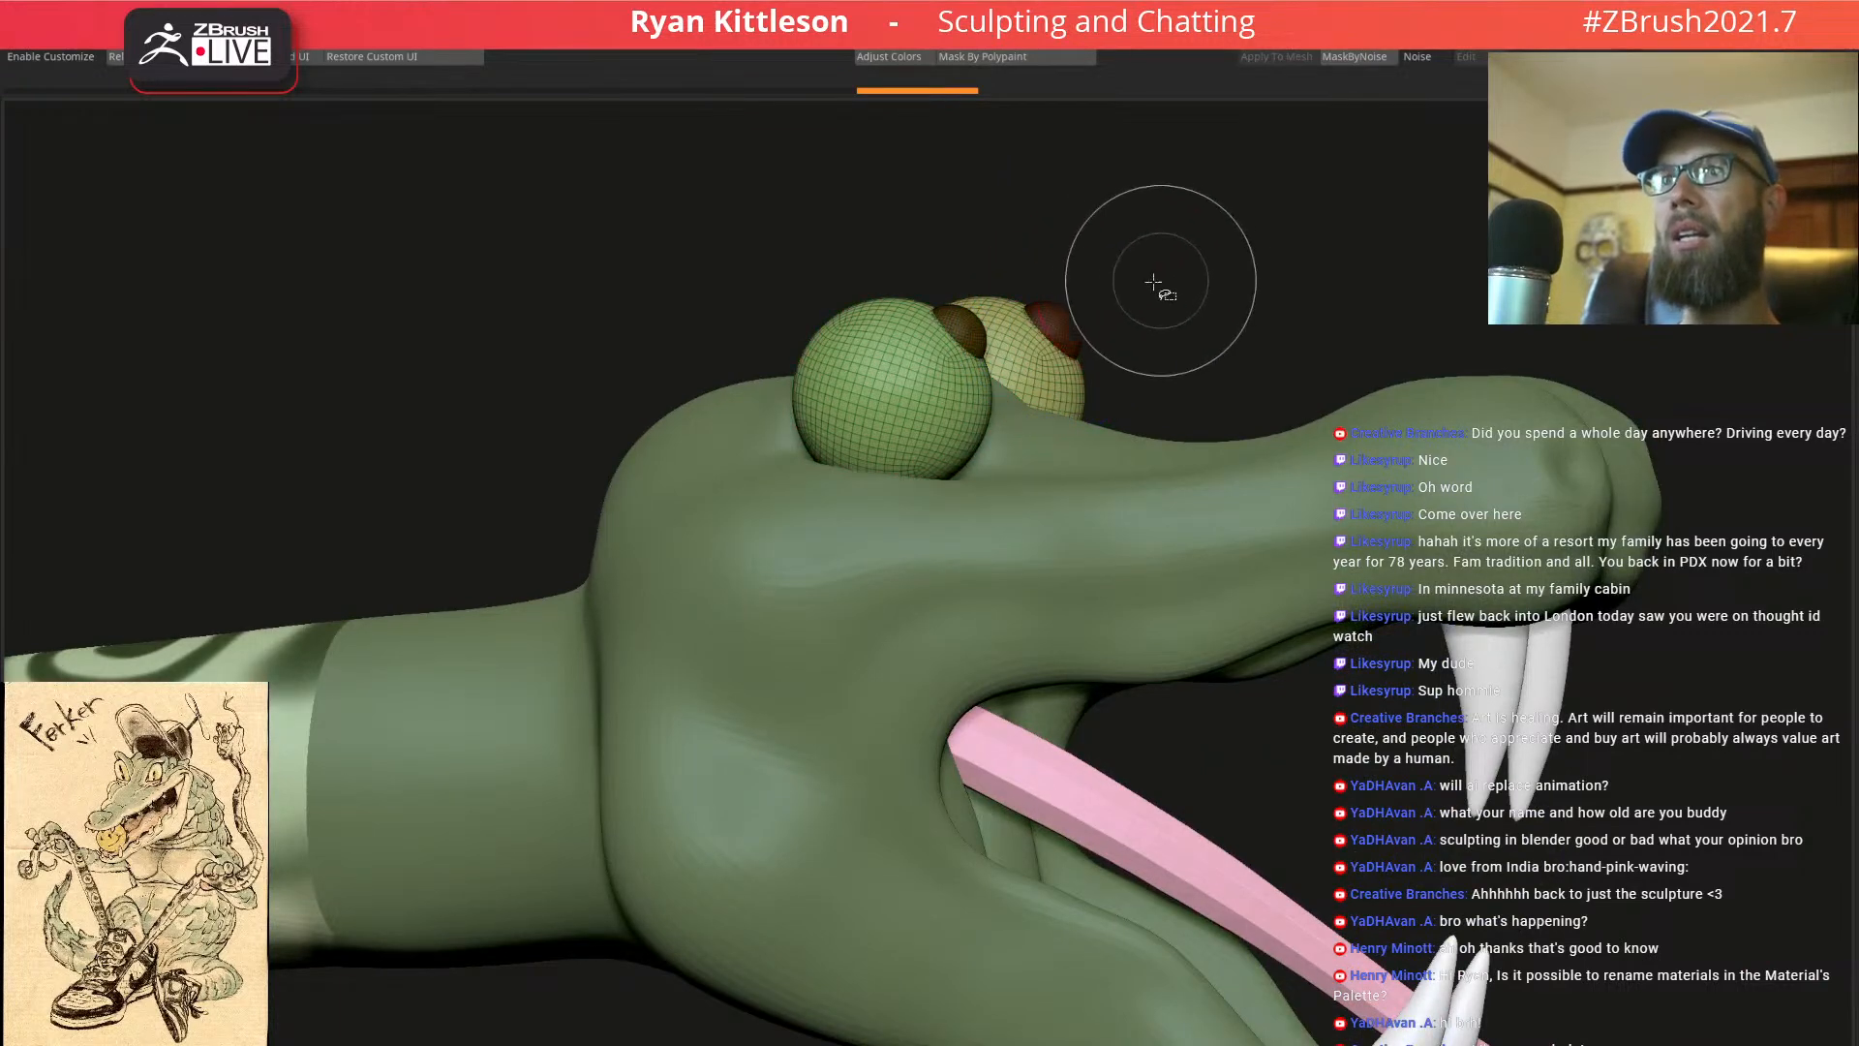
Isolate the snake's pupils by polygroup, restore the full eyes, and turn off the wireframe
{"action": "left_click", "coordinate": [970, 329], "text": "ctrl+shift"}
{"action": "left_click", "coordinate": [966, 324], "text": "ctrl+shift"}
{"action": "left_click", "coordinate": [1114, 314], "text": "ctrl+shift"}
{"action": "left_click_drag", "start_coordinate": [1166, 321], "coordinate": [929, 378]}
{"action": "key", "text": "shift+f"}
{"action": "key", "text": "space"}
{"action": "key", "text": "space"}
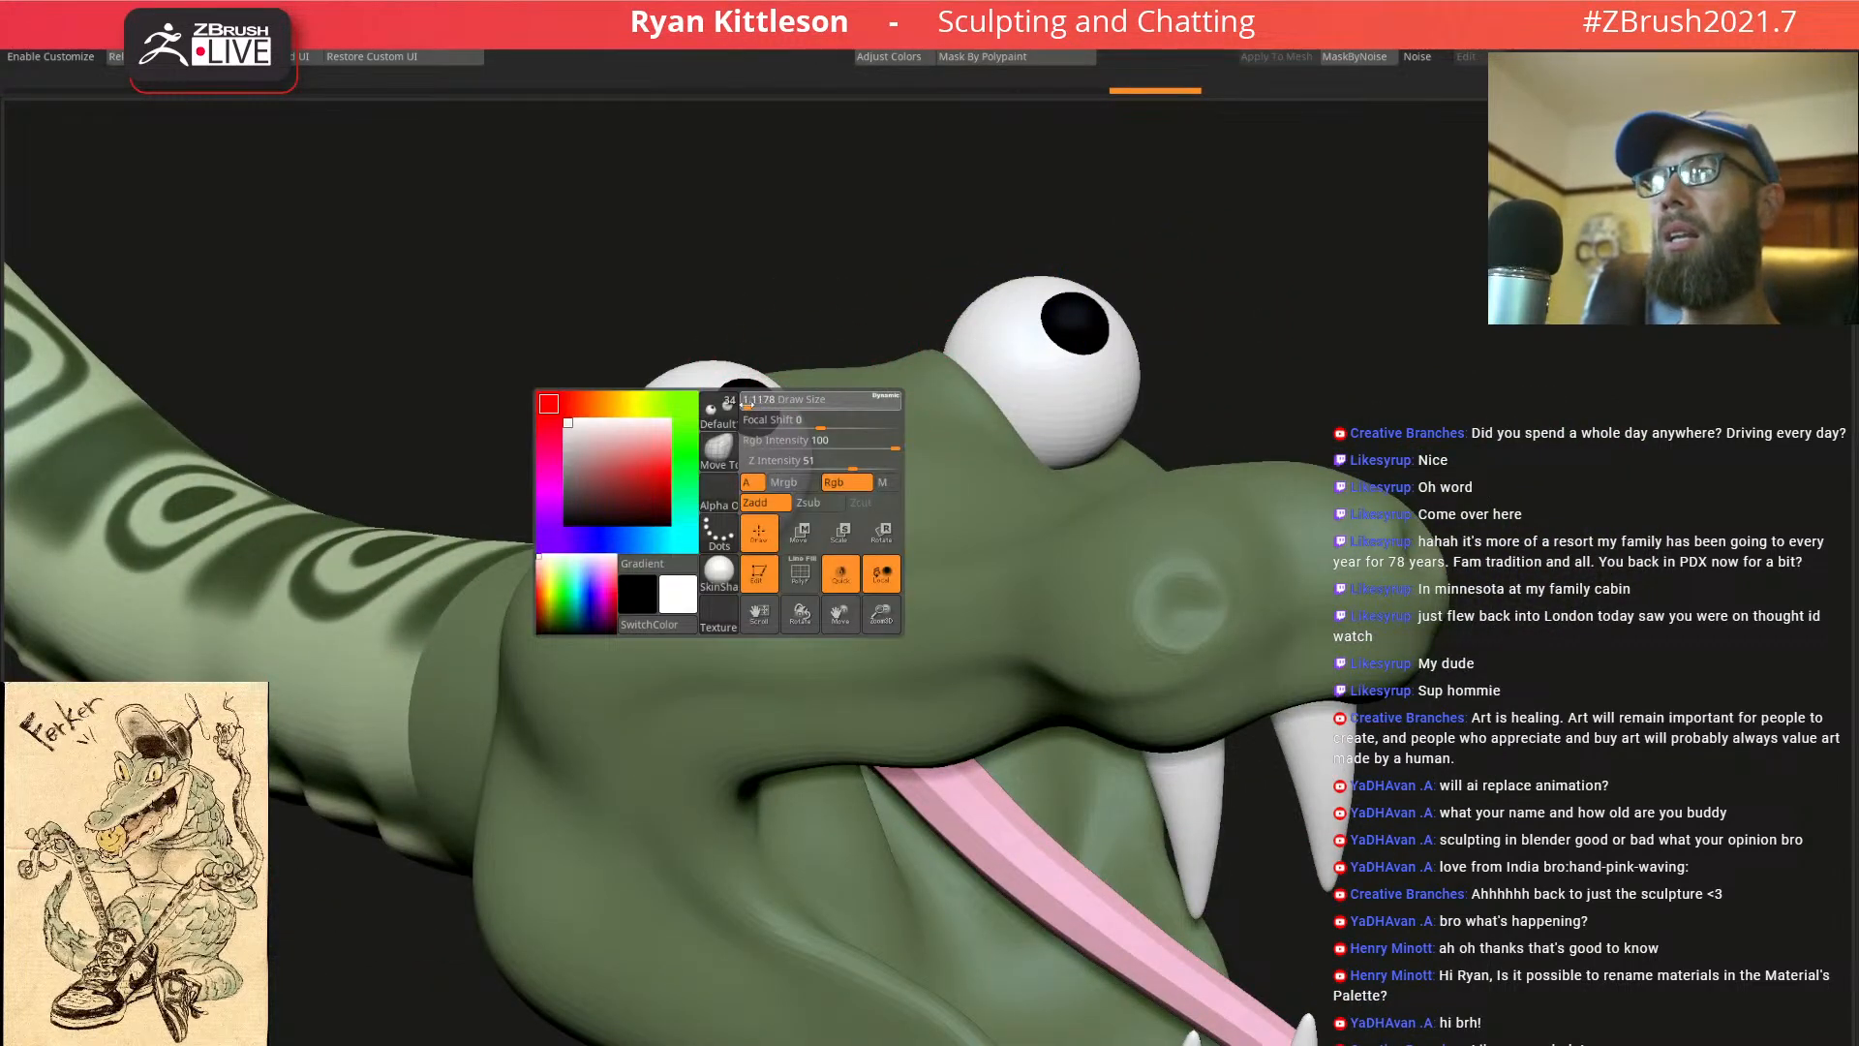
Shift the snake's pupils outward on the eyeballs with the Move Topological brush, undoing unwanted strokes
{"action": "left_click_drag", "start_coordinate": [920, 315], "coordinate": [773, 404]}
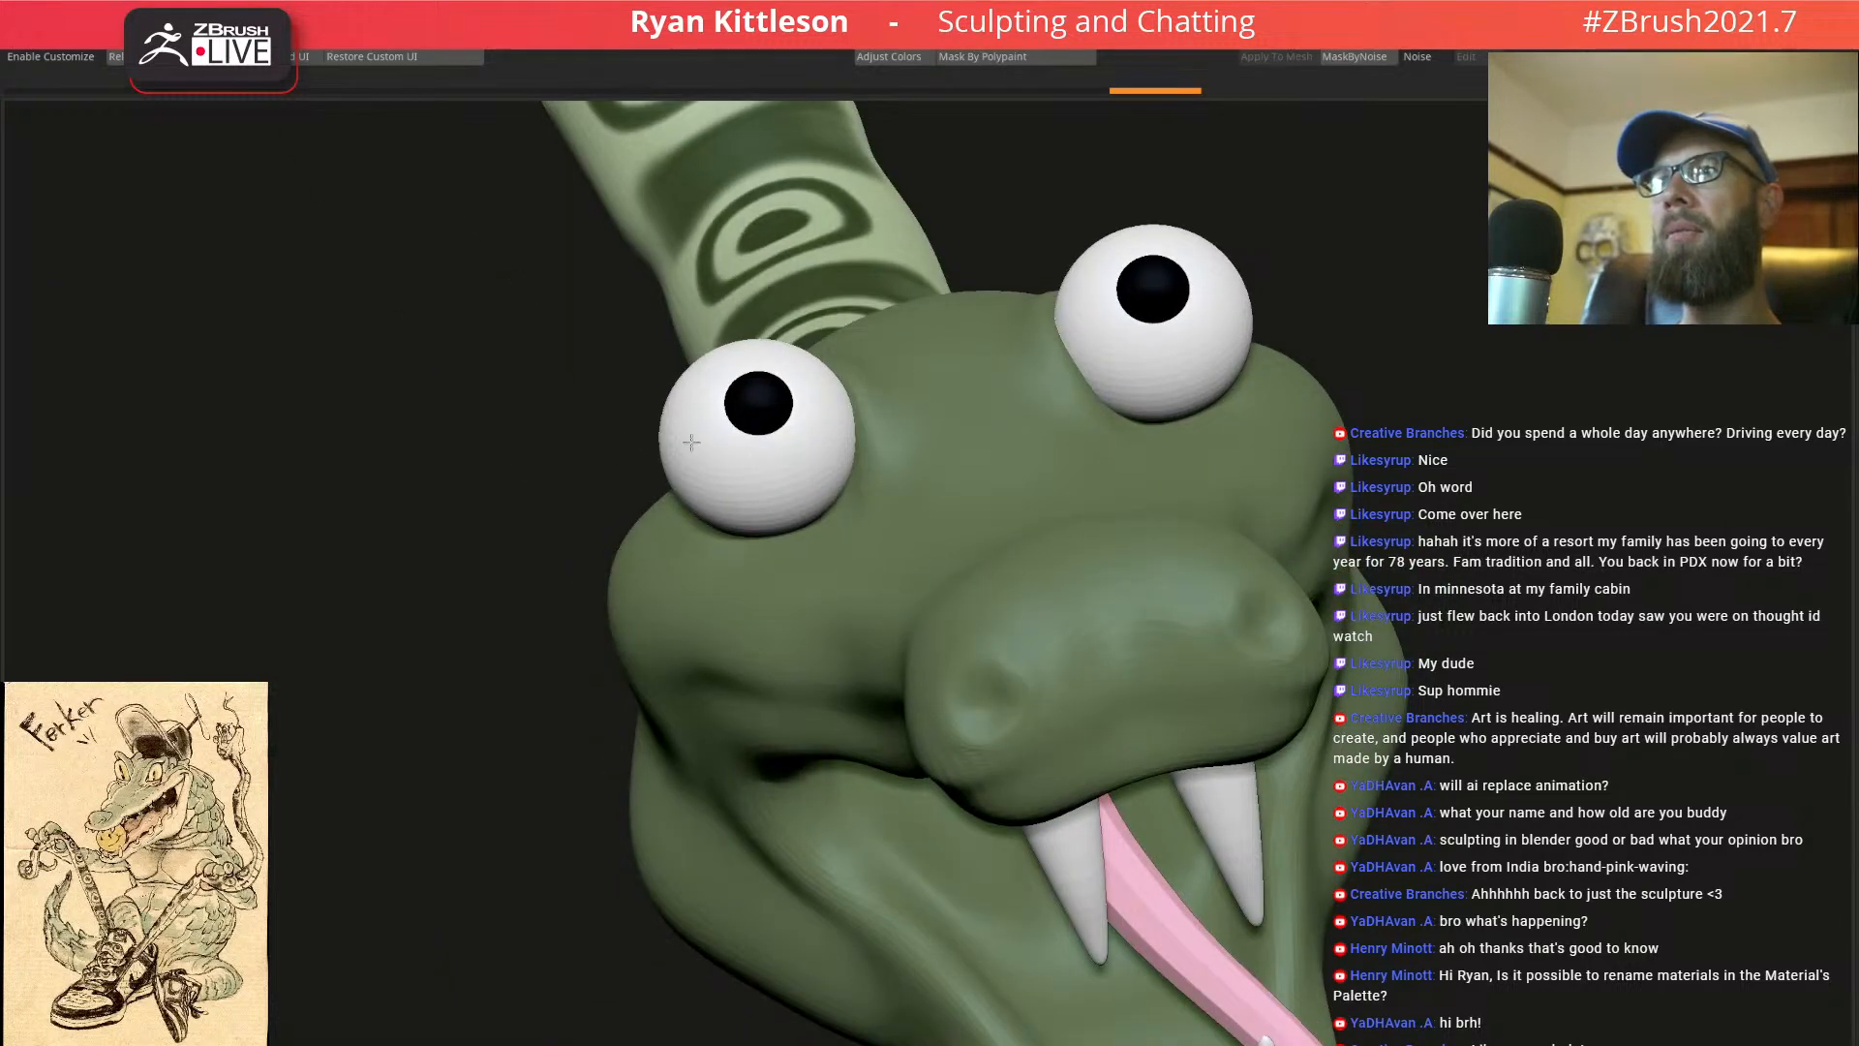
{"action": "right_click_drag", "start_coordinate": [768, 410], "coordinate": [788, 389]}
{"action": "key", "text": "space"}
{"action": "left_click_drag", "start_coordinate": [748, 408], "coordinate": [697, 412]}
{"action": "right_click_drag", "start_coordinate": [1075, 315], "coordinate": [920, 305]}
{"action": "left_click_drag", "start_coordinate": [1045, 318], "coordinate": [1110, 312]}
{"action": "key", "text": "ctrl+z"}
{"action": "mouse_move", "coordinate": [1062, 314]}
{"action": "right_mouse_down"}
{"action": "mouse_move", "coordinate": [1017, 320]}
{"action": "mouse_move", "coordinate": [1043, 316]}
{"action": "right_mouse_up"}
{"action": "left_click_drag", "start_coordinate": [1030, 328], "coordinate": [1073, 320]}
{"action": "key", "text": "ctrl+z"}
{"action": "key", "text": "shift+f"}
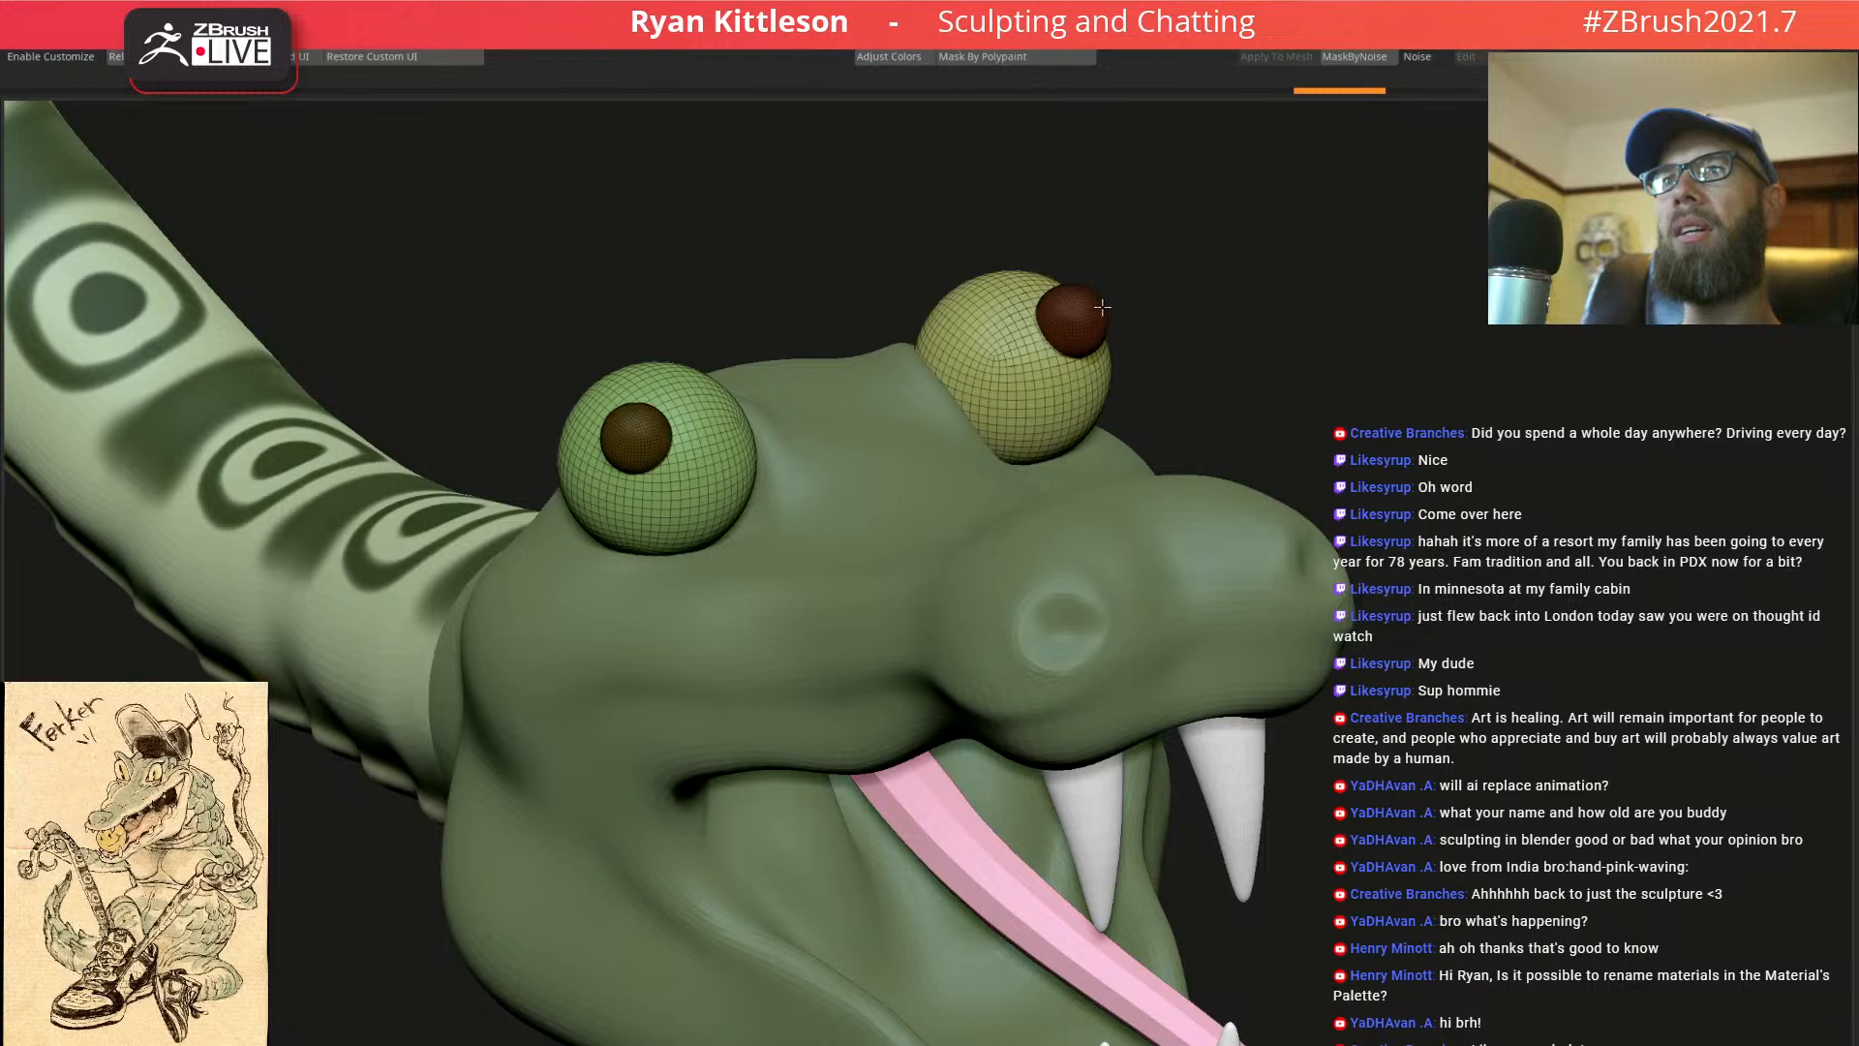
{"action": "key", "text": "shift+f"}
{"action": "right_click_drag", "start_coordinate": [1112, 310], "coordinate": [1056, 316]}
{"action": "left_click_drag", "start_coordinate": [1057, 316], "coordinate": [1167, 360]}
Examine the snake's eyes and pupils from above and from the side, and against the whole crocodile sculpture
{"action": "right_click_drag", "start_coordinate": [1158, 326], "coordinate": [1002, 405], "text": "ctrl"}
{"action": "left_click", "coordinate": [715, 256]}
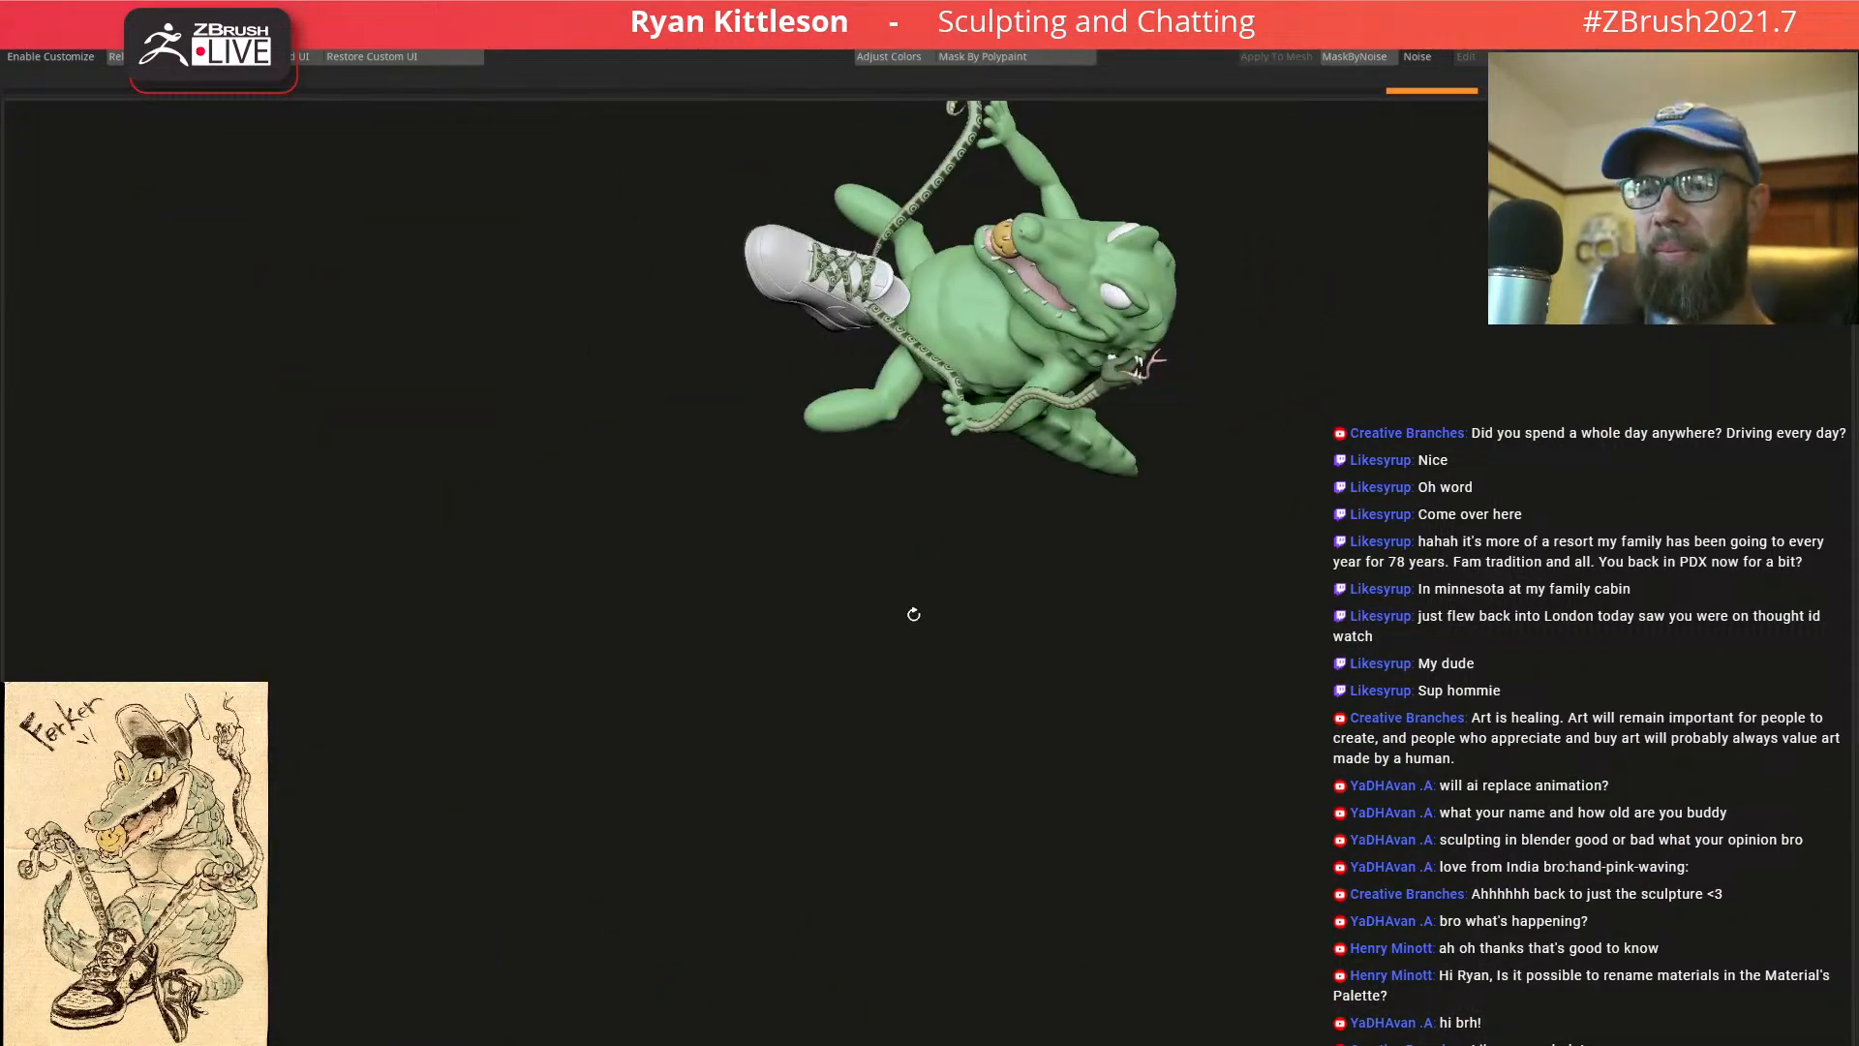
{"action": "right_click_drag", "start_coordinate": [994, 487], "coordinate": [954, 446]}
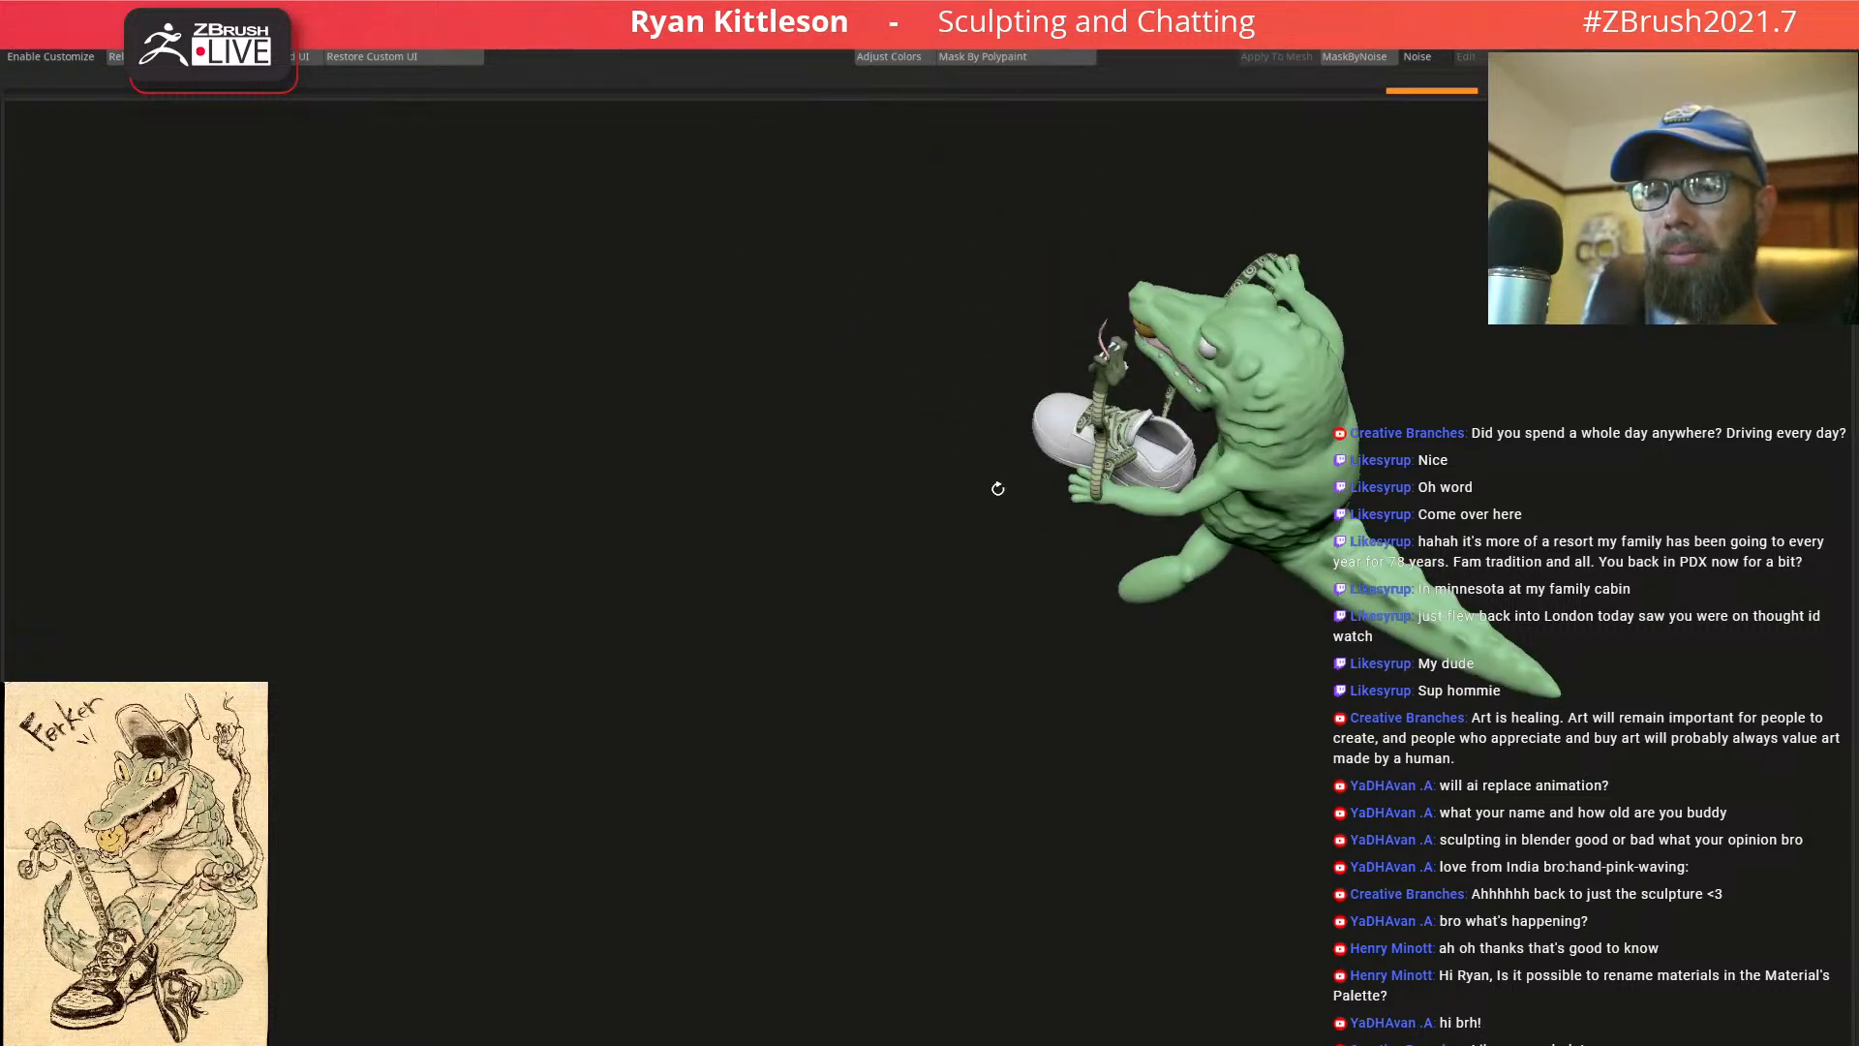
{"action": "right_click_drag", "start_coordinate": [1066, 437], "coordinate": [1332, 584]}
{"action": "right_click_drag", "start_coordinate": [1169, 350], "coordinate": [1163, 455], "text": "ctrl"}
{"action": "right_click_drag", "start_coordinate": [1046, 378], "coordinate": [1160, 330]}
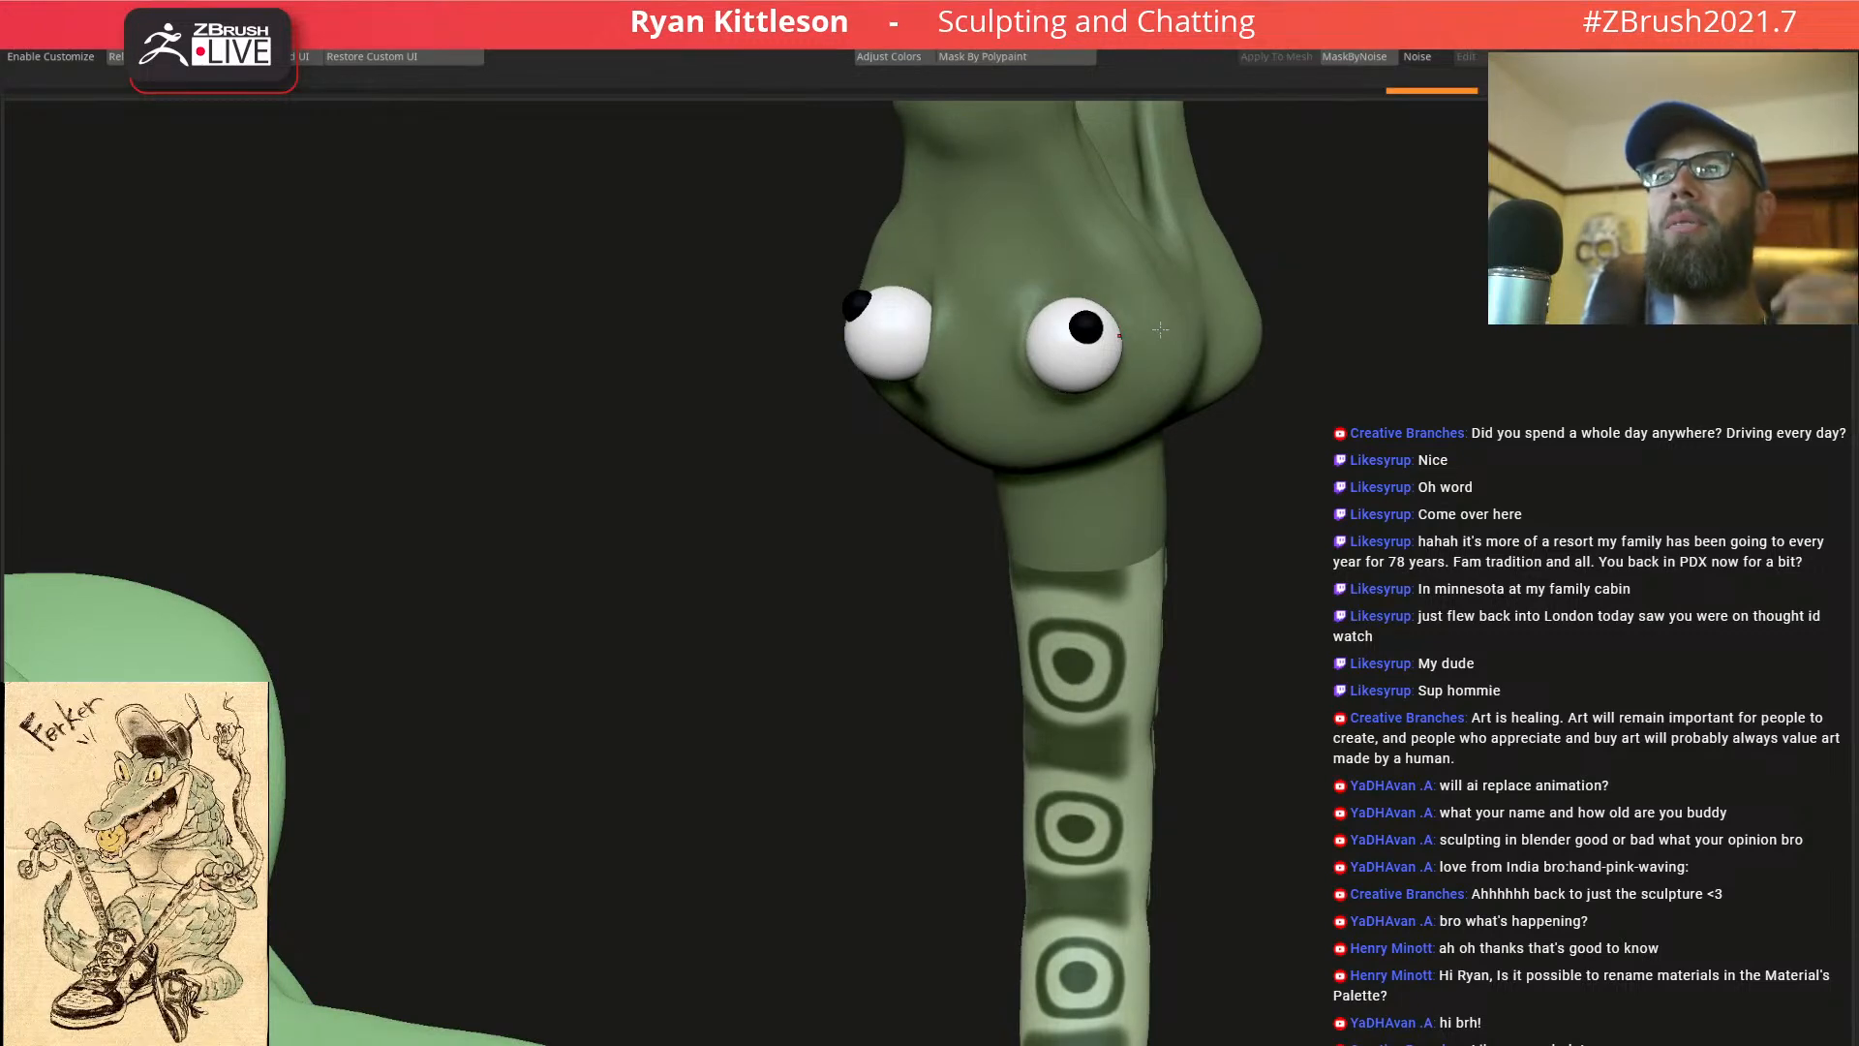
{"action": "right_click_drag", "start_coordinate": [1022, 308], "coordinate": [985, 331]}
{"action": "right_click_drag", "start_coordinate": [931, 499], "coordinate": [1085, 668]}
{"action": "right_click_drag", "start_coordinate": [1099, 539], "coordinate": [1249, 513]}
{"action": "right_click_drag", "start_coordinate": [1084, 460], "coordinate": [1131, 593], "text": "ctrl"}
{"action": "right_click_drag", "start_coordinate": [804, 465], "coordinate": [1003, 422]}
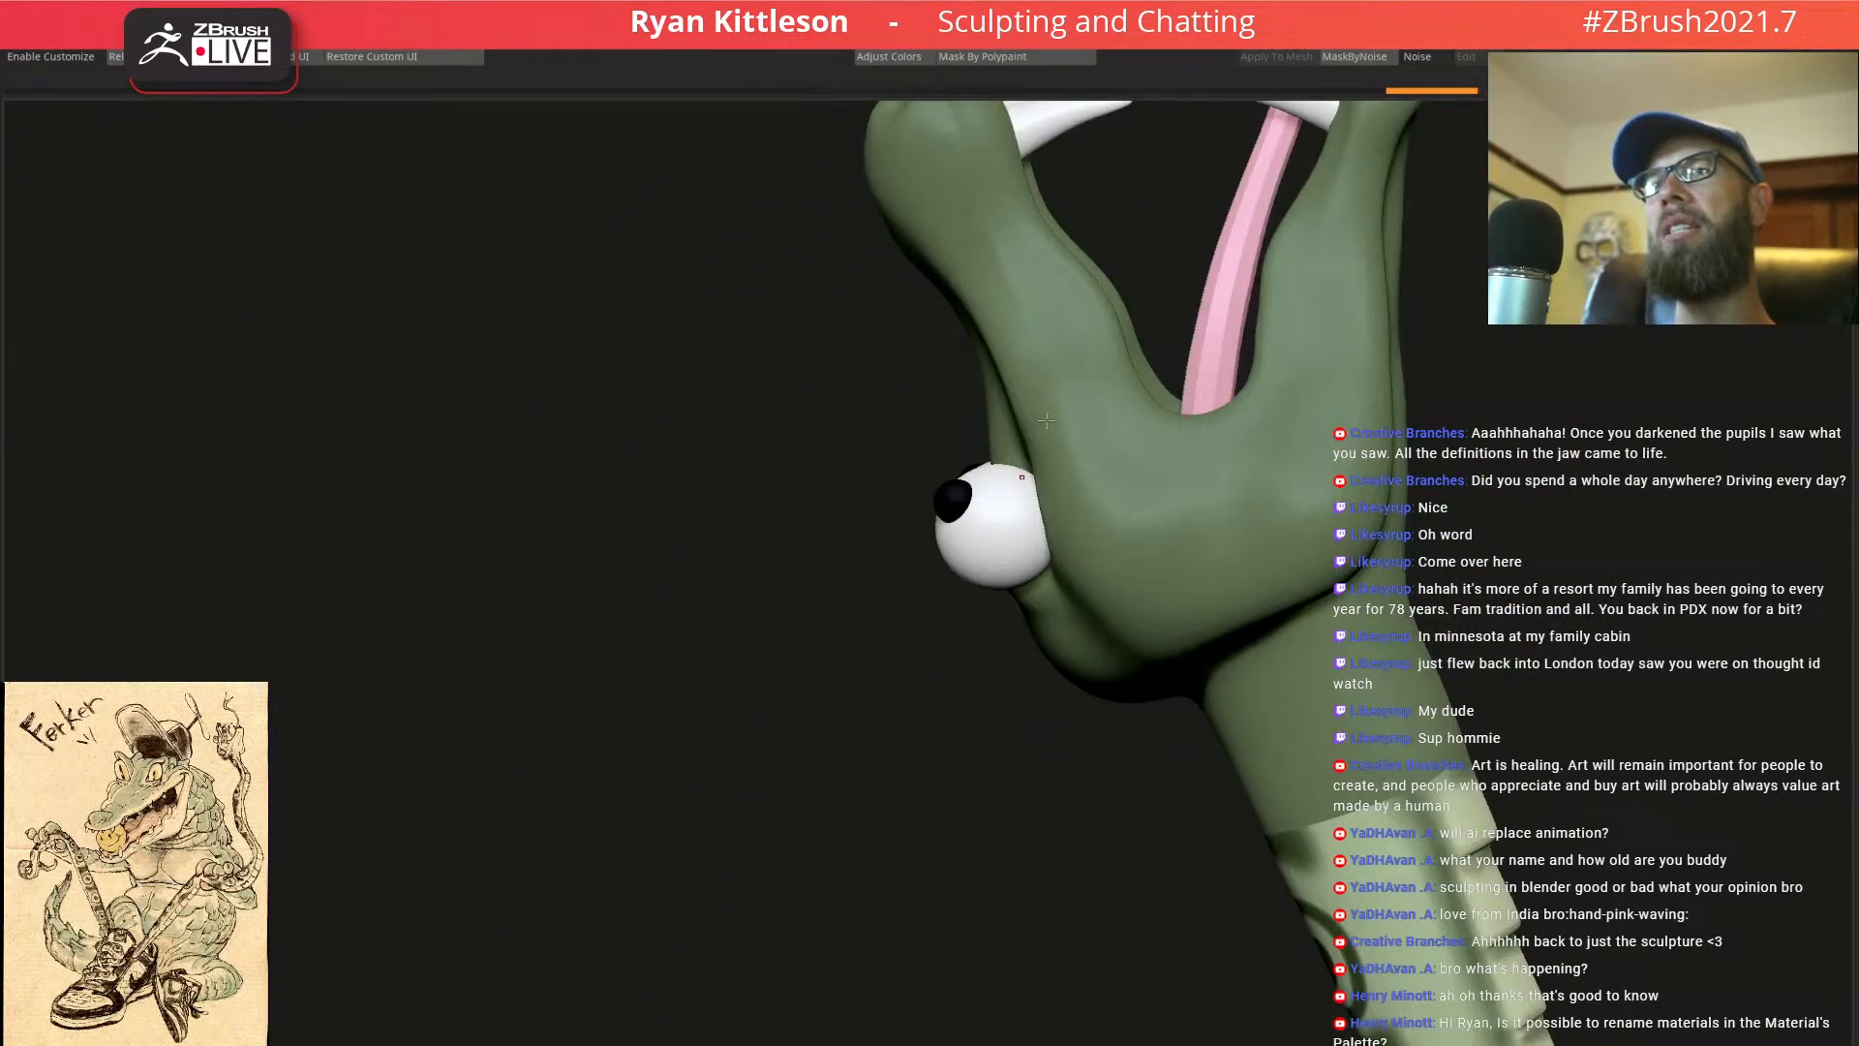
Examine the snake's open jaws, fangs, and forked tongue up close and in relation to the crocodile's head
{"action": "right_click_drag", "start_coordinate": [977, 485], "coordinate": [1001, 386], "text": "ctrl"}
{"action": "right_click_drag", "start_coordinate": [1031, 469], "coordinate": [1029, 414], "text": "ctrl"}
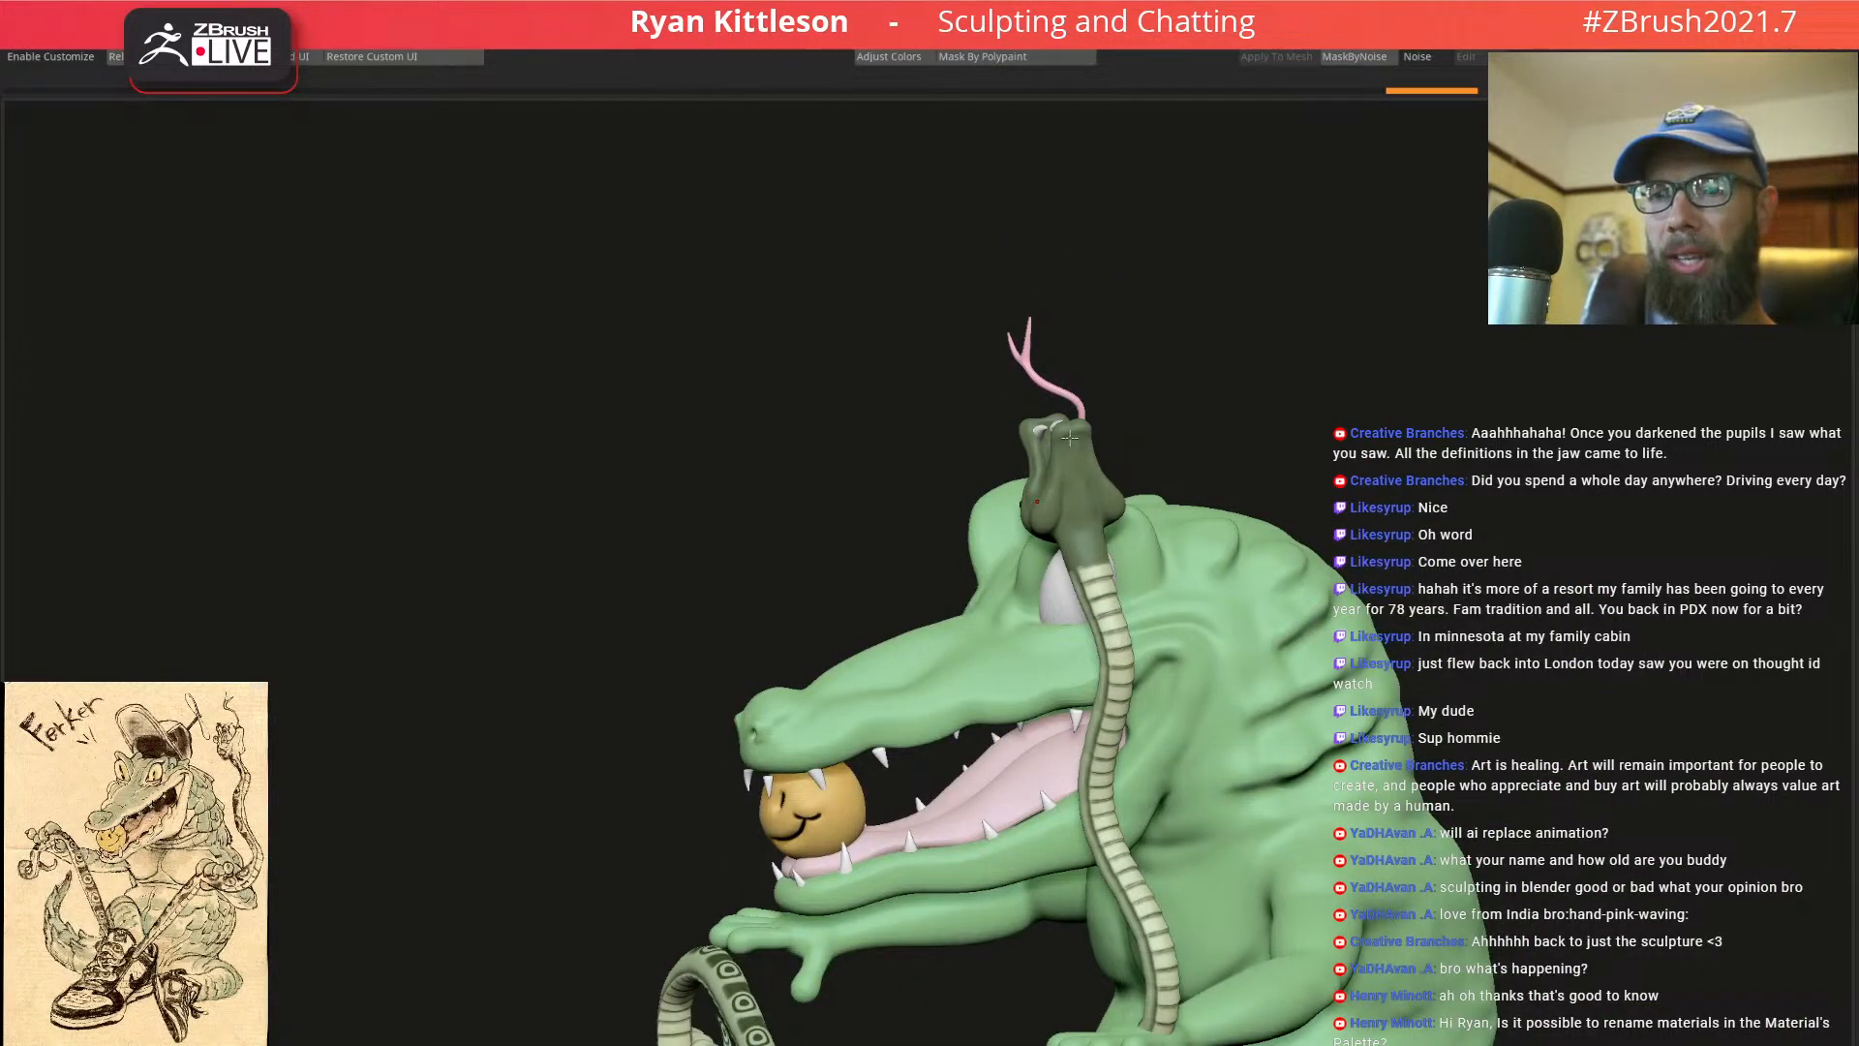
{"action": "right_click_drag", "start_coordinate": [1080, 461], "coordinate": [1331, 446], "text": "ctrl"}
{"action": "right_click_drag", "start_coordinate": [1331, 446], "coordinate": [1355, 524], "text": "ctrl"}
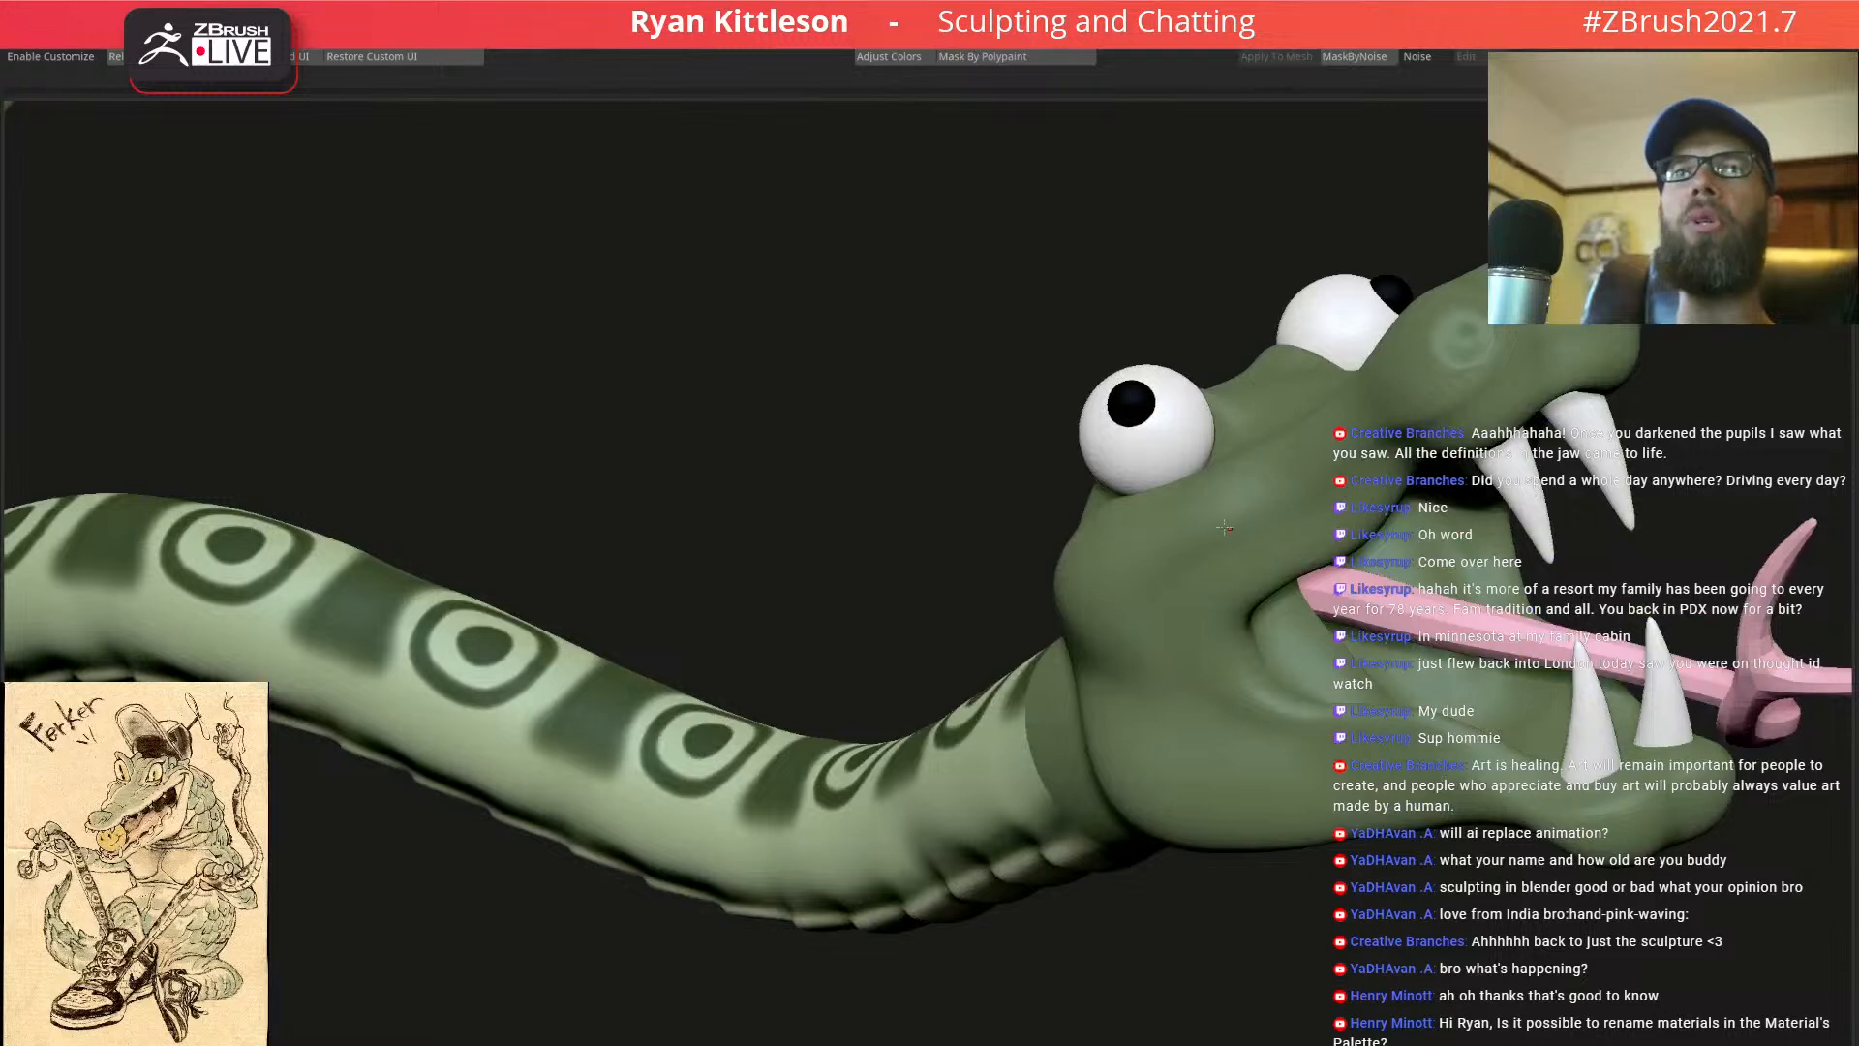
{"action": "right_click_drag", "start_coordinate": [1192, 538], "coordinate": [1279, 481]}
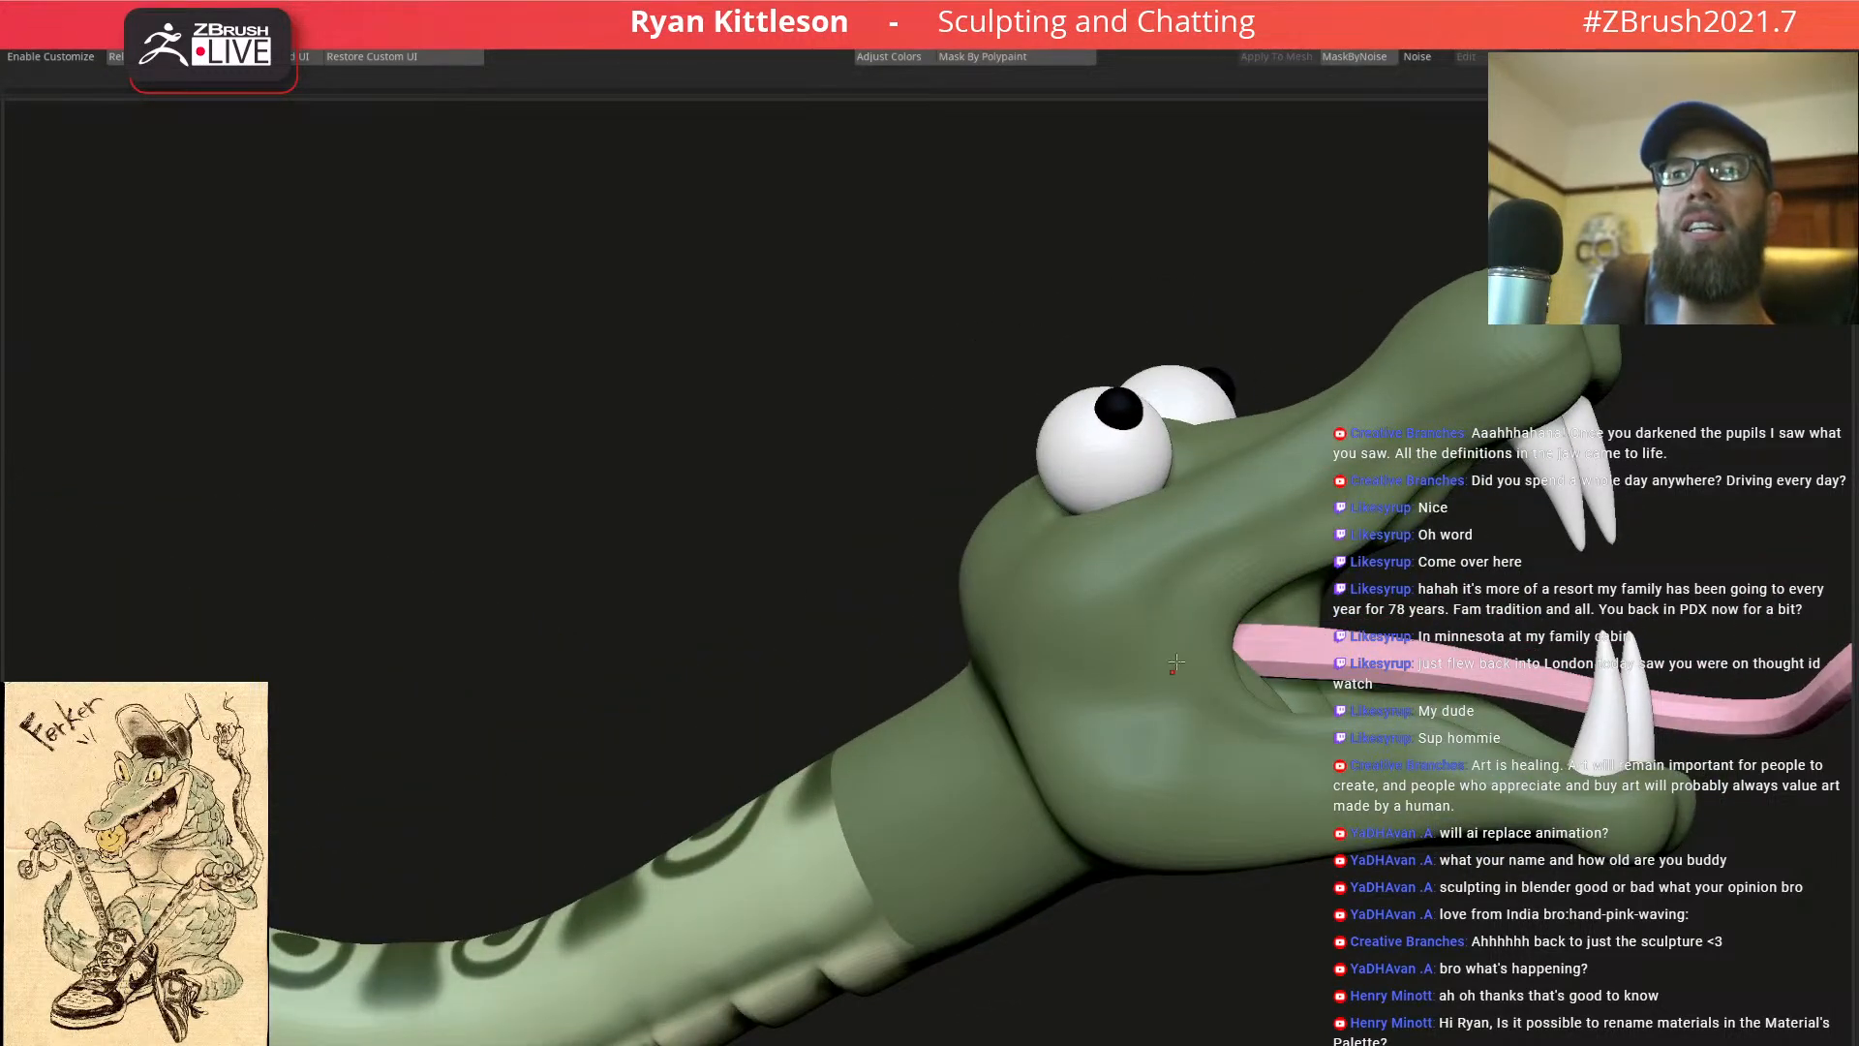
{"action": "right_click_drag", "start_coordinate": [1163, 593], "coordinate": [970, 444]}
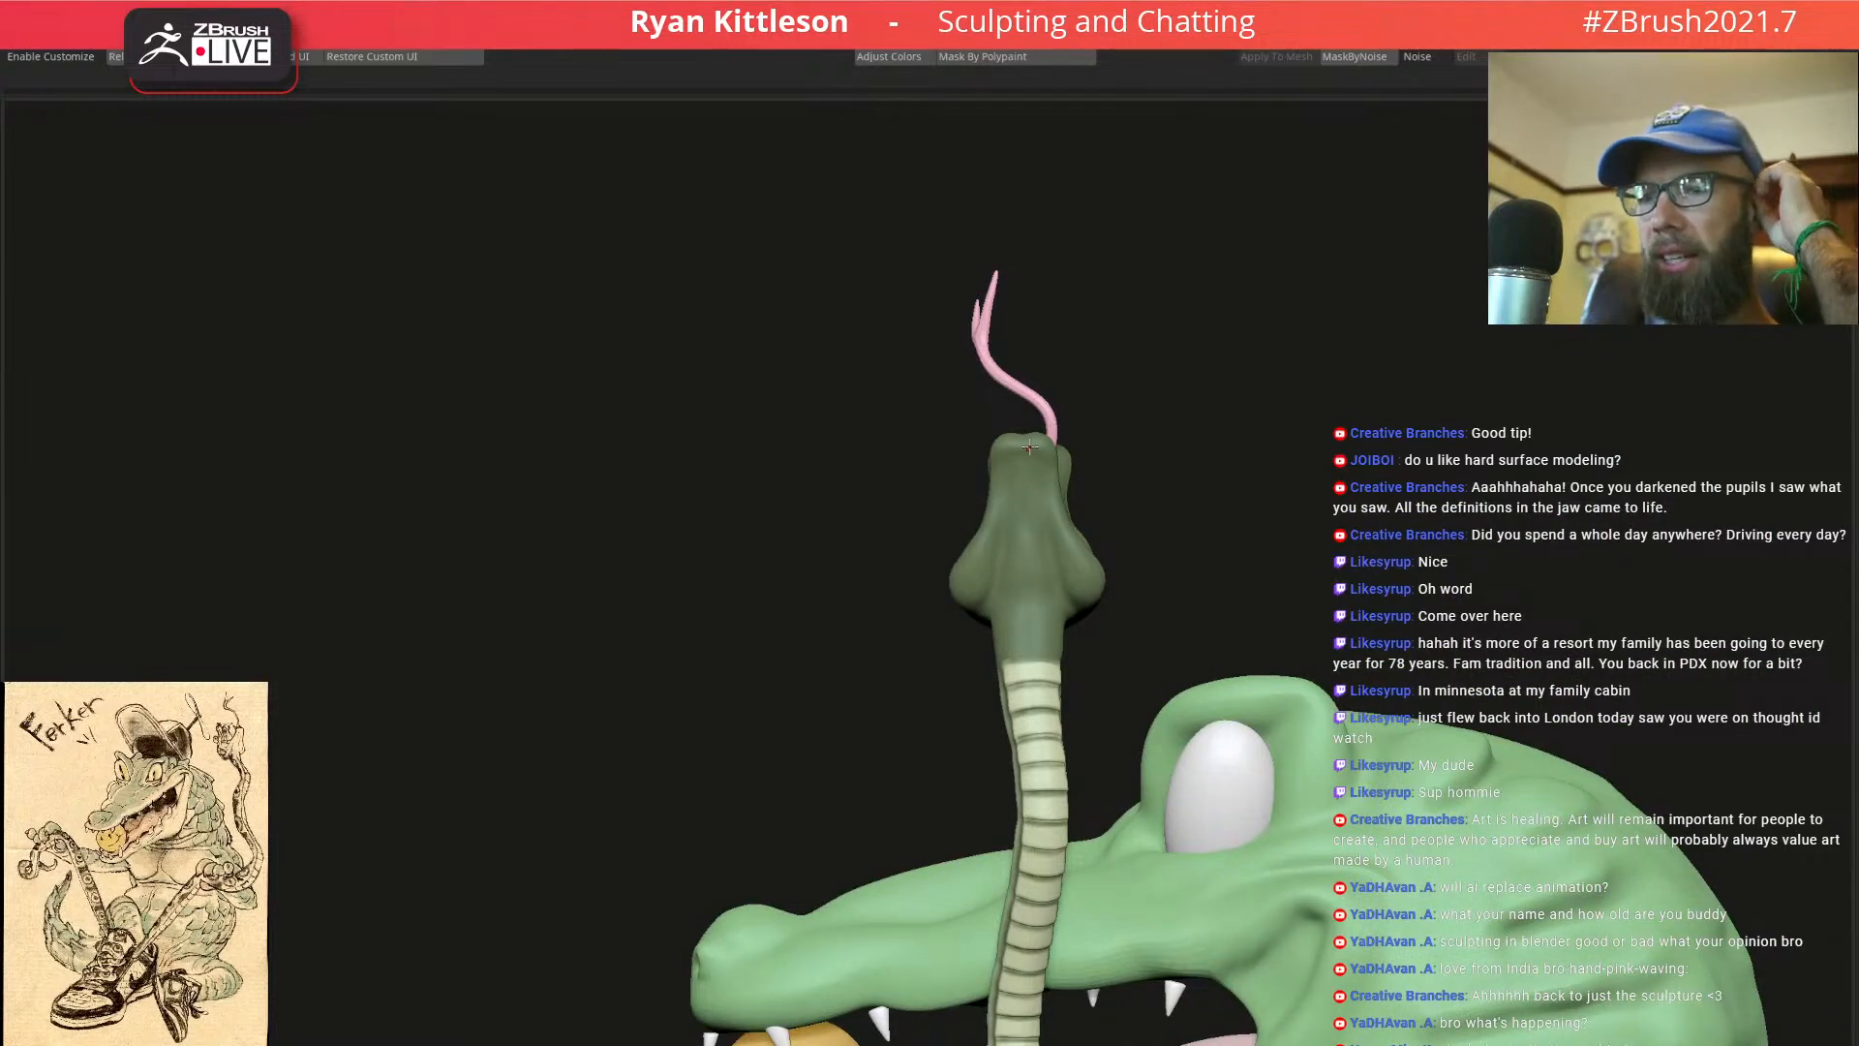
{"action": "right_click_drag", "start_coordinate": [1037, 466], "coordinate": [1101, 472]}
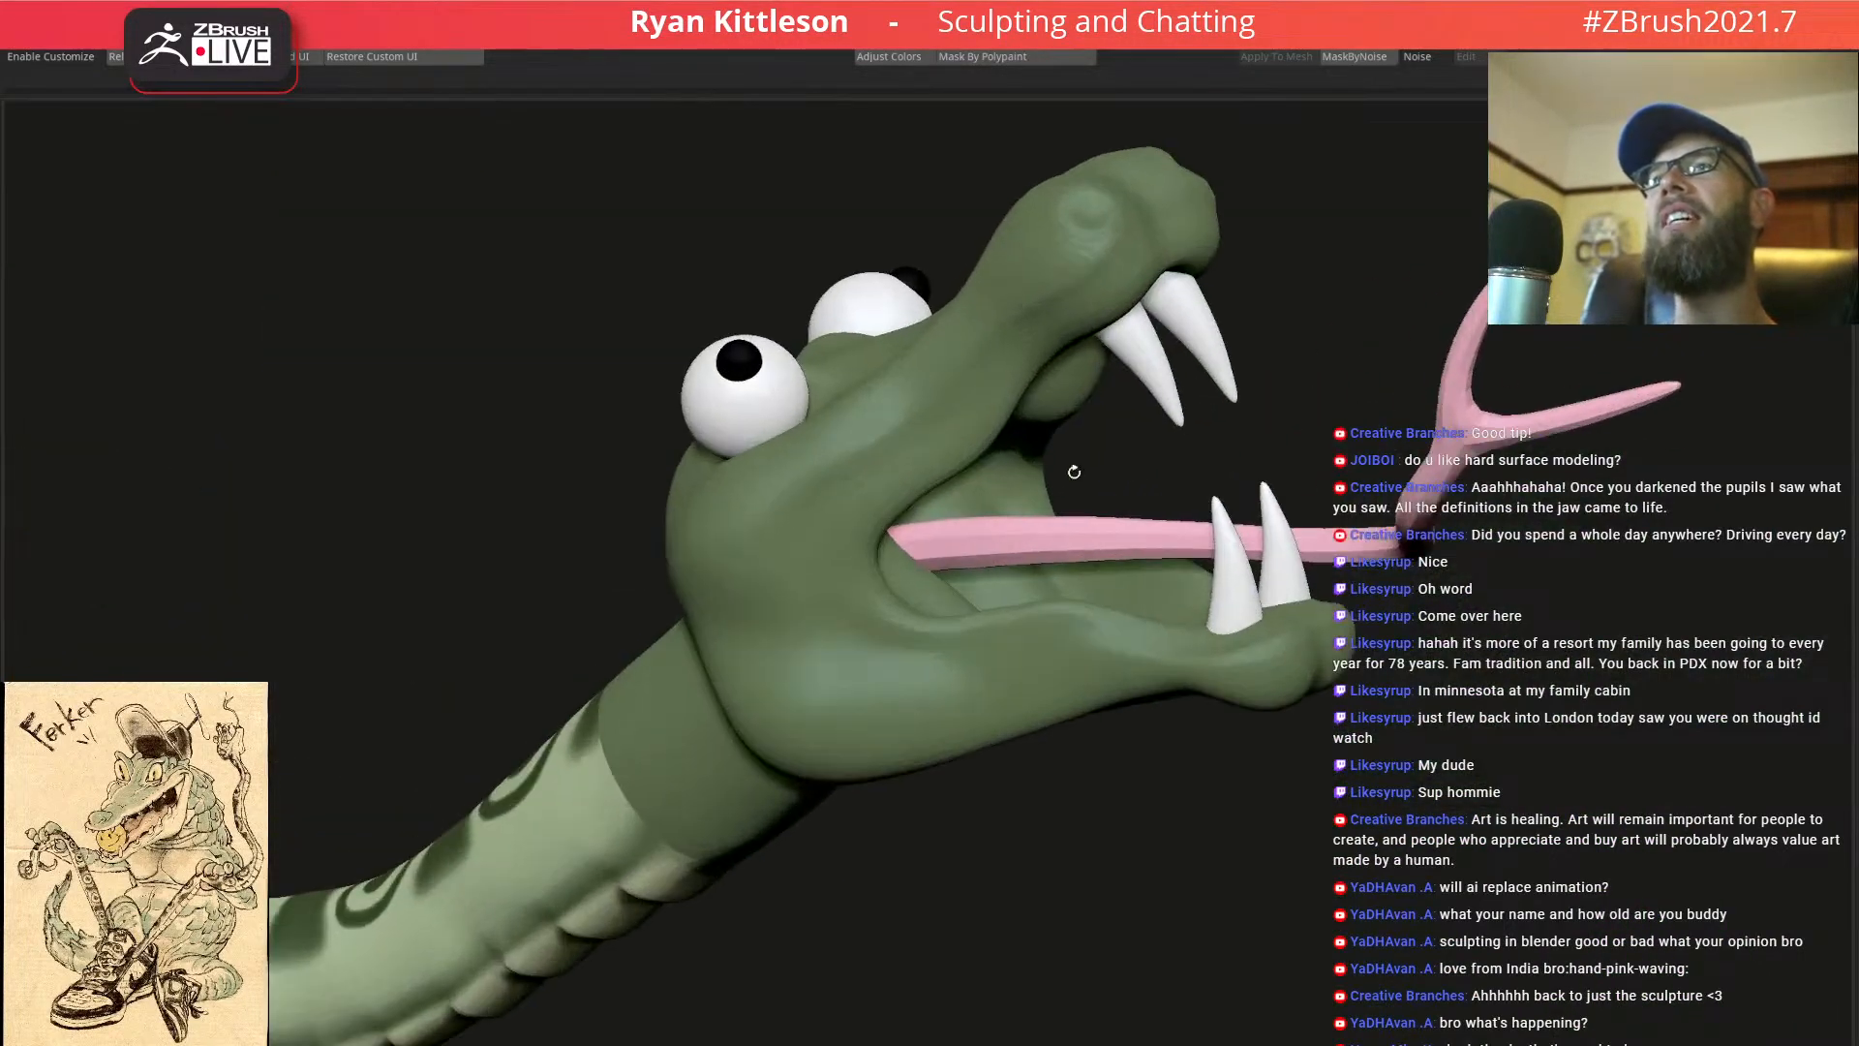
{"action": "right_click_drag", "start_coordinate": [959, 507], "coordinate": [1061, 468]}
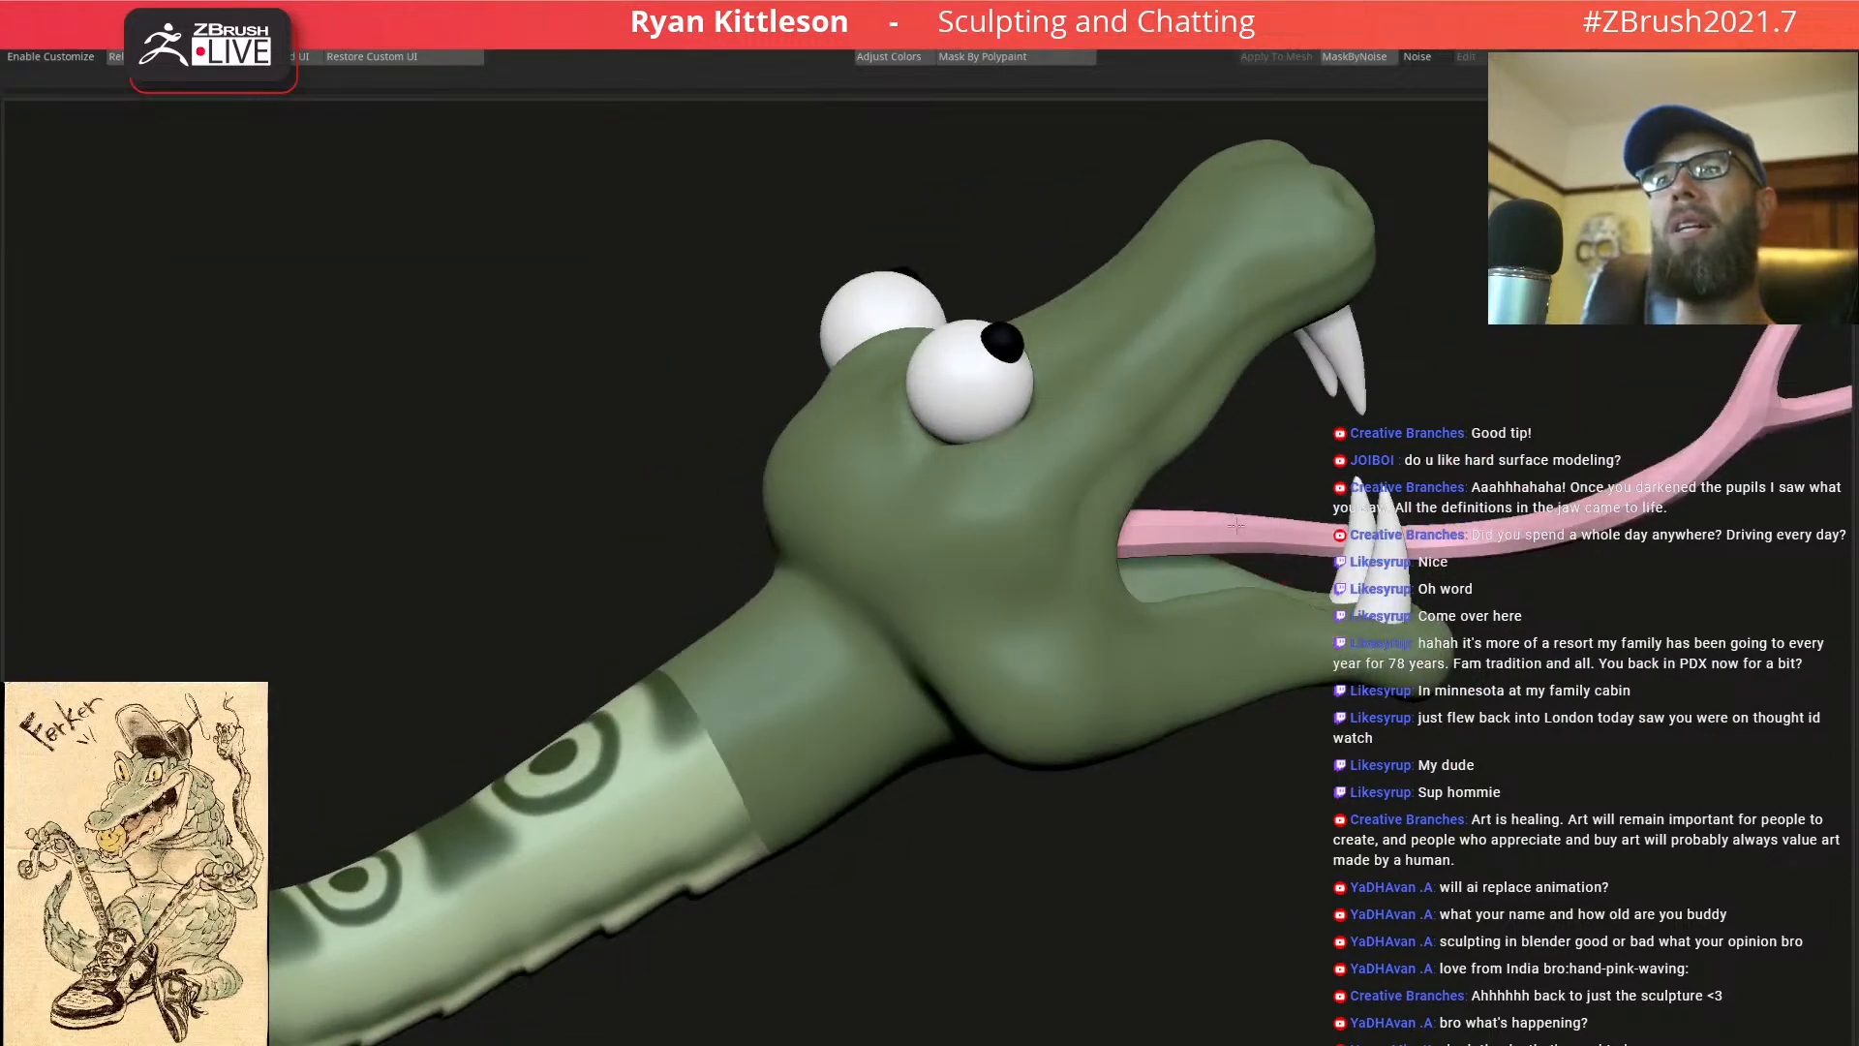
{"action": "right_click_drag", "start_coordinate": [1241, 526], "coordinate": [1203, 536]}
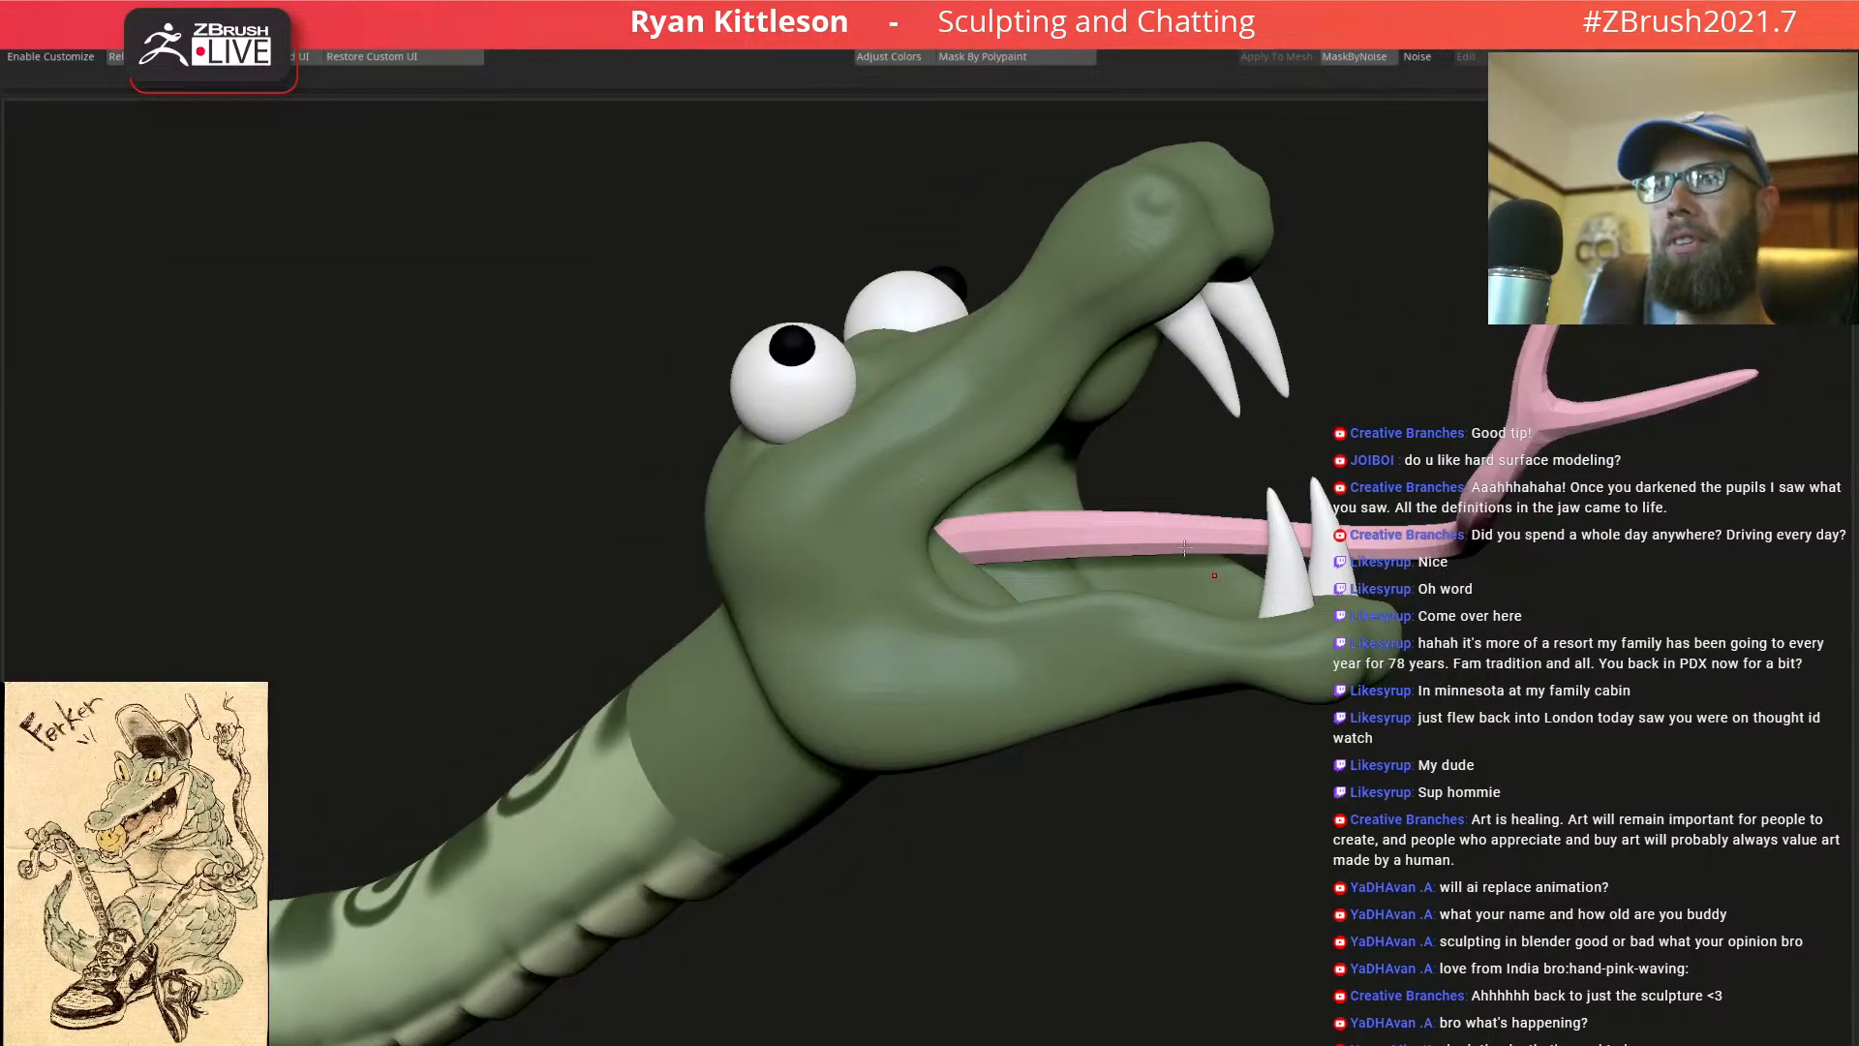
{"action": "right_click", "coordinate": [1185, 524]}
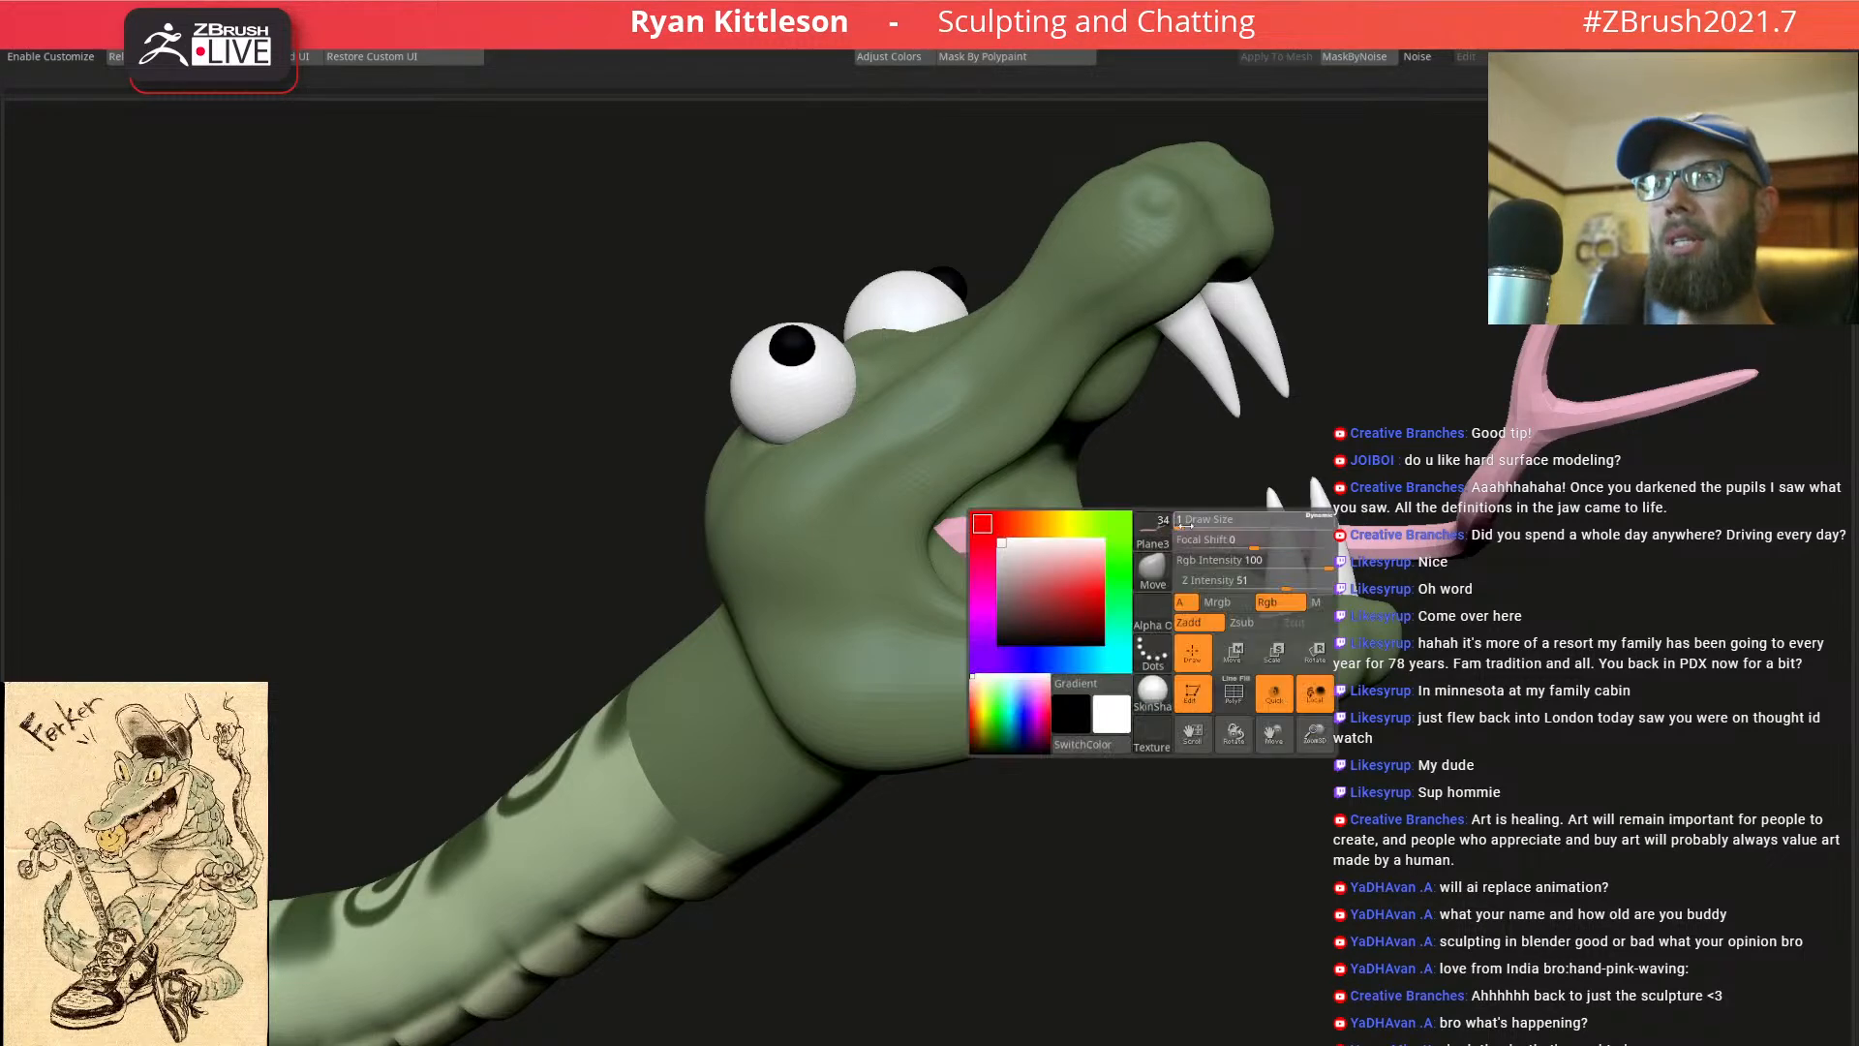
{"action": "mouse_move", "coordinate": [1235, 527]}
{"action": "left_mouse_down"}
{"action": "mouse_move", "coordinate": [1137, 491]}
{"action": "mouse_move", "coordinate": [1059, 495]}
{"action": "left_mouse_up"}
{"action": "key", "text": "ctrl+z"}
Hide both black pupils so that only the snake's white eyeballs are shown
{"action": "right_click_drag", "start_coordinate": [1190, 508], "coordinate": [867, 365]}
{"action": "key", "text": "alt+s"}
{"action": "right_click_drag", "start_coordinate": [1153, 464], "coordinate": [1046, 515]}
{"action": "mouse_move", "coordinate": [923, 532]}
{"action": "right_mouse_down"}
{"action": "mouse_move", "coordinate": [1109, 615]}
{"action": "mouse_move", "coordinate": [1175, 685]}
{"action": "right_mouse_up"}
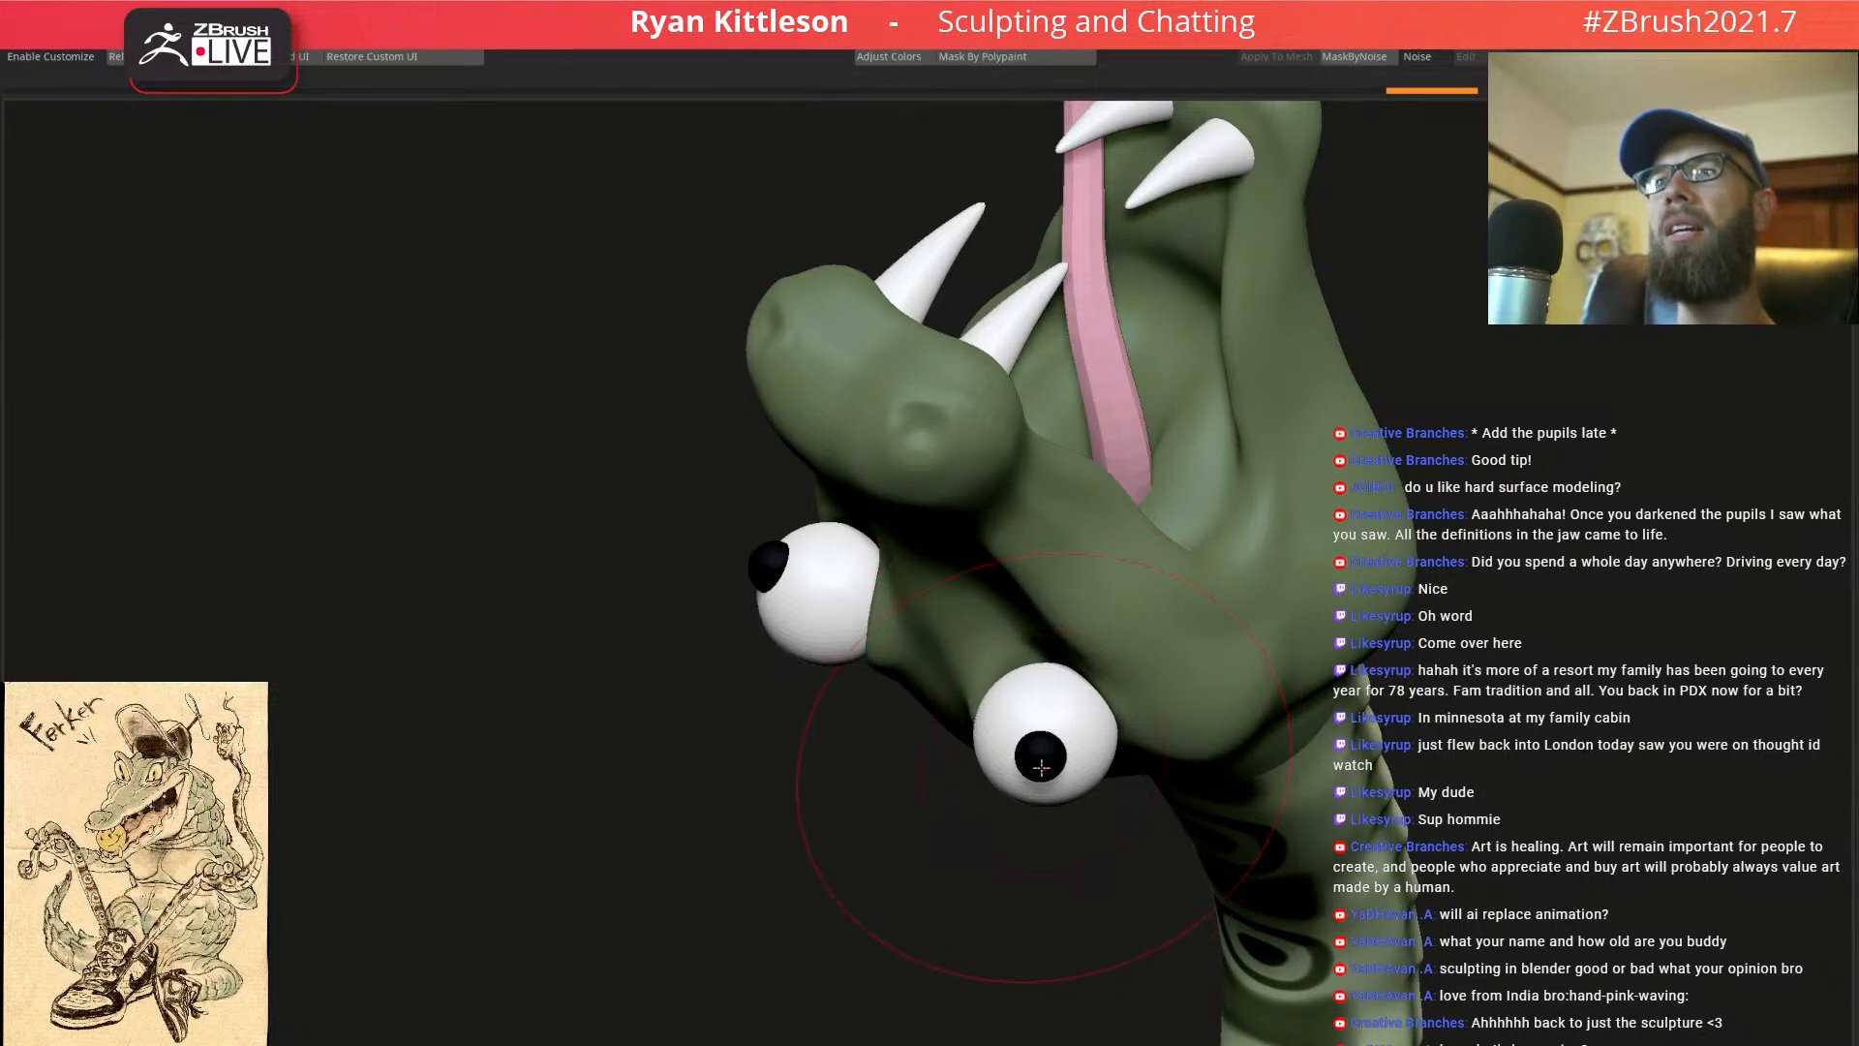
{"action": "left_click", "coordinate": [1046, 765], "text": "ctrl+shift"}
{"action": "left_click", "coordinate": [1044, 761], "text": "ctrl+shift"}
{"action": "left_click", "coordinate": [761, 569], "text": "ctrl+shift"}
{"action": "right_click_drag", "start_coordinate": [796, 692], "coordinate": [775, 610], "text": "ctrl"}
{"action": "right_click_drag", "start_coordinate": [774, 610], "coordinate": [1060, 653]}
{"action": "right_click_drag", "start_coordinate": [981, 524], "coordinate": [957, 582], "text": "ctrl"}
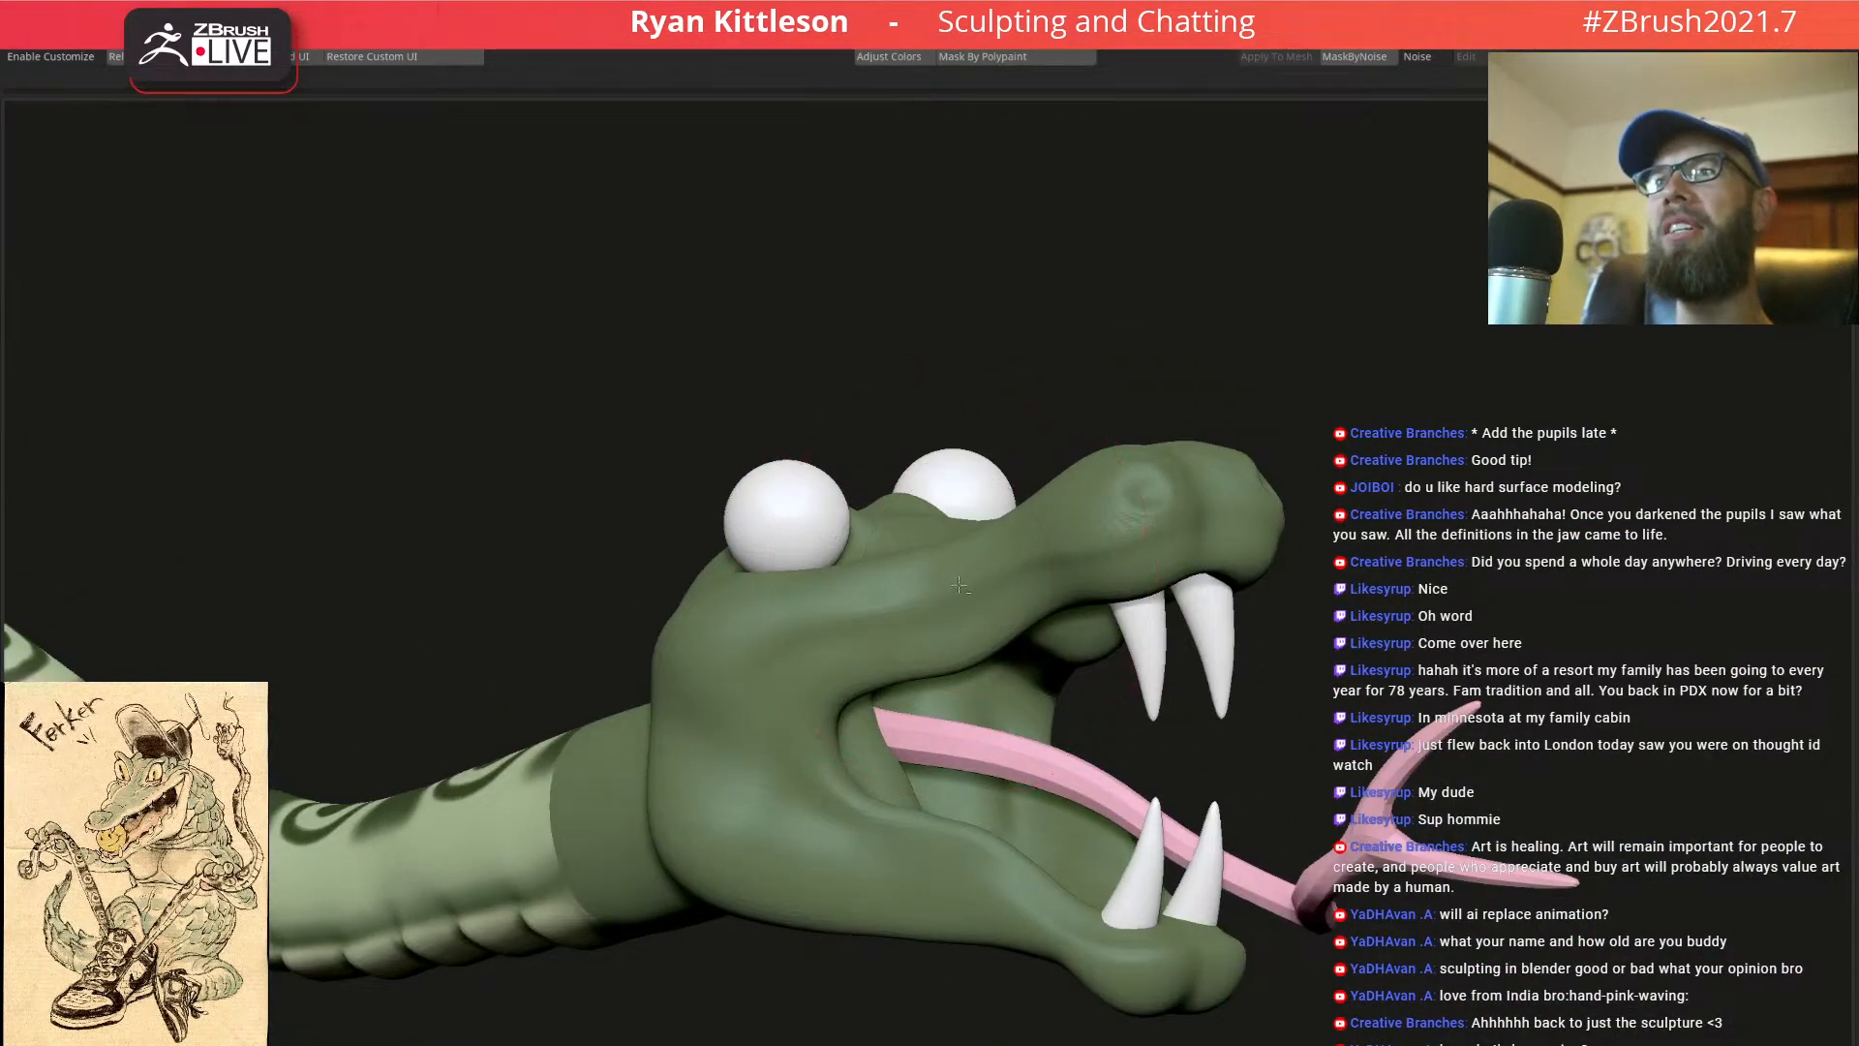
{"action": "right_click_drag", "start_coordinate": [970, 648], "coordinate": [957, 602], "text": "ctrl"}
Isolate the snake's body and head from the rest of the sculpture, focusing on the body's open end
{"action": "key", "text": "f"}
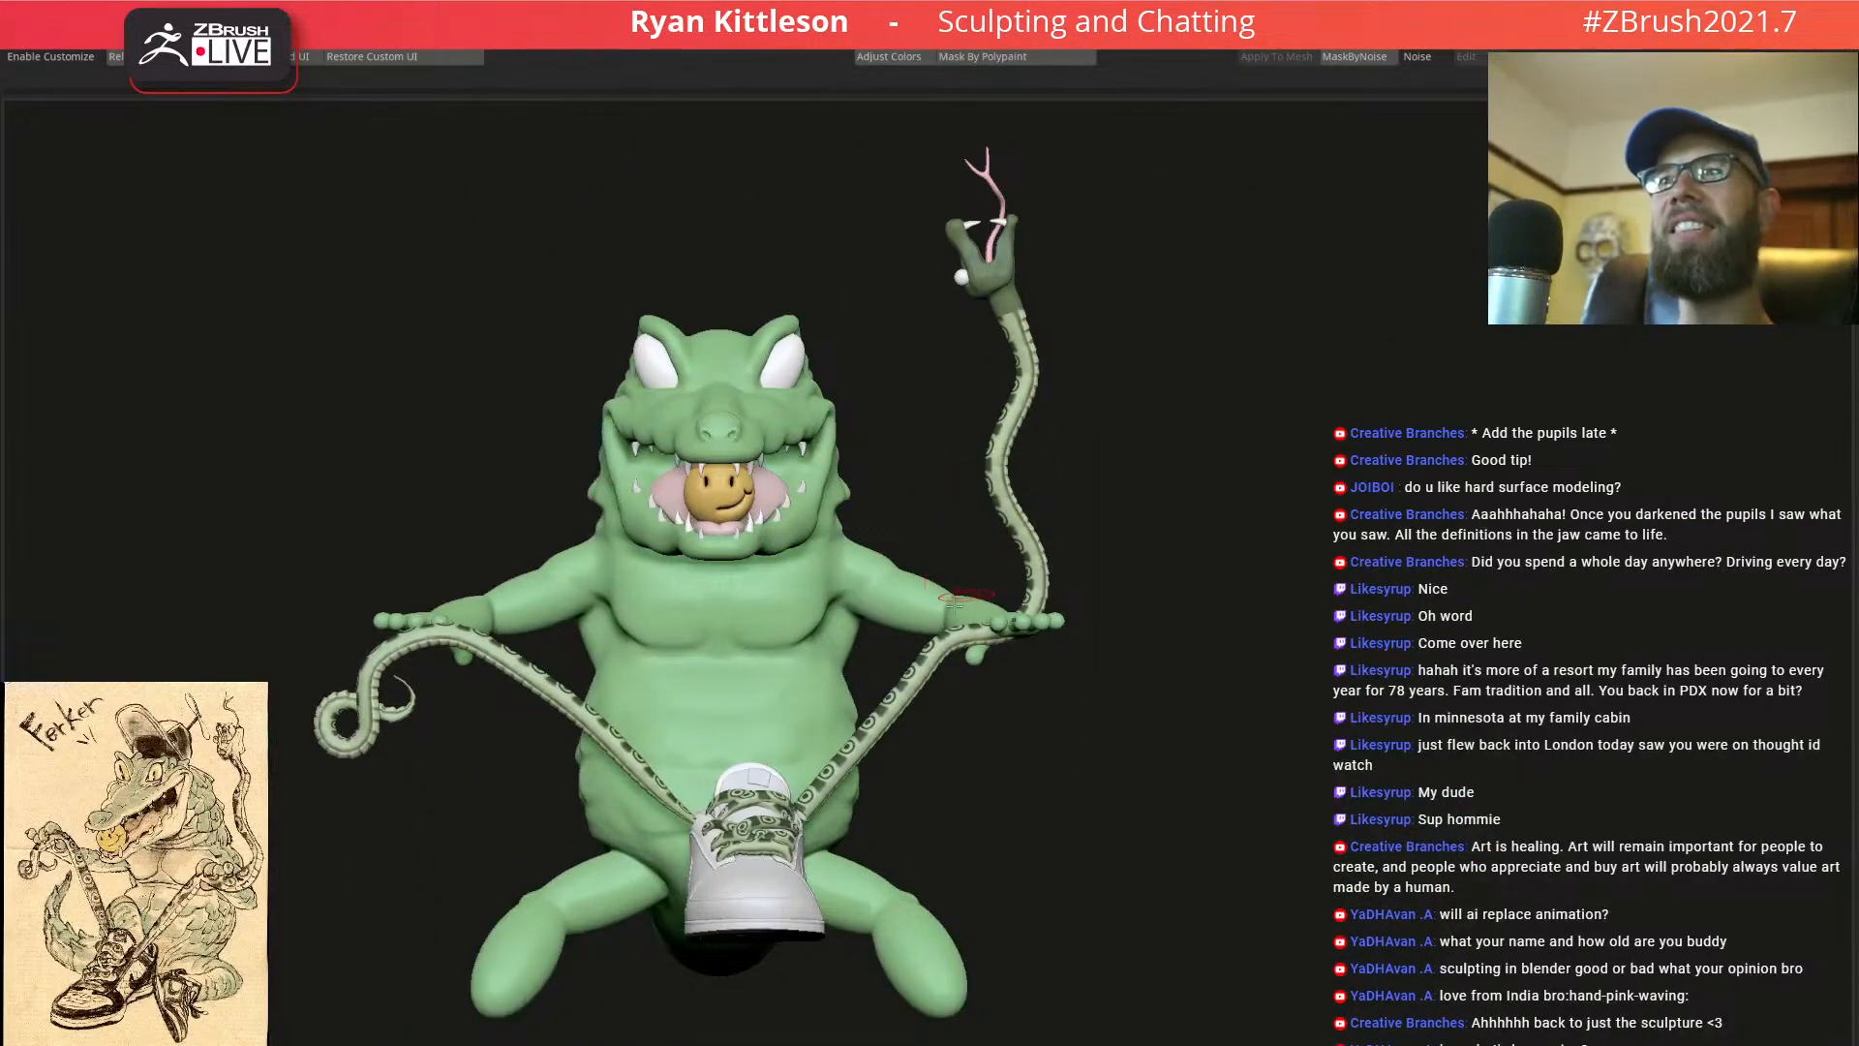
{"action": "right_click_drag", "start_coordinate": [926, 612], "coordinate": [932, 523], "text": "alt"}
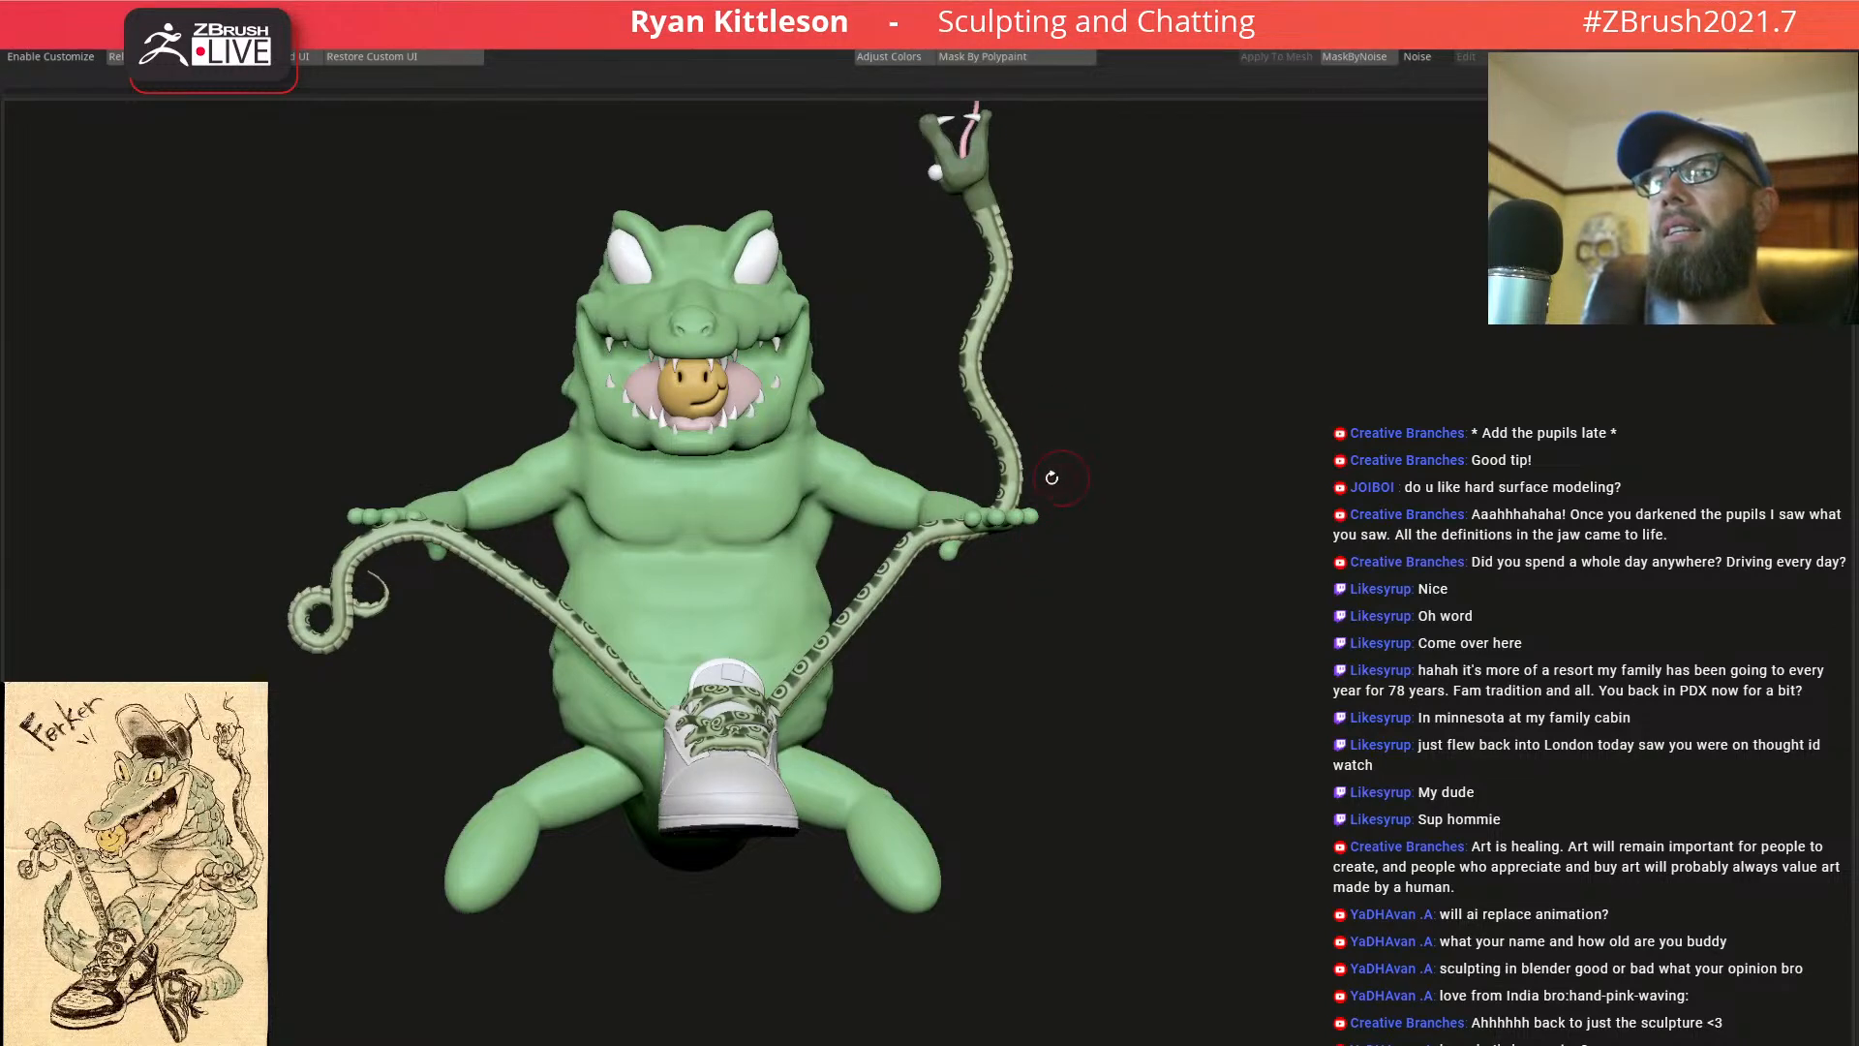
{"action": "right_click_drag", "start_coordinate": [1023, 481], "coordinate": [1006, 489]}
{"action": "mouse_move", "coordinate": [1057, 492]}
{"action": "left_mouse_down"}
{"action": "mouse_move", "coordinate": [1029, 491]}
{"action": "mouse_move", "coordinate": [1025, 466]}
{"action": "mouse_move", "coordinate": [756, 702]}
{"action": "mouse_move", "coordinate": [872, 445]}
{"action": "left_mouse_up"}
{"action": "key", "text": "alt+s"}
{"action": "left_click_drag", "start_coordinate": [658, 693], "coordinate": [625, 767], "text": "alt"}
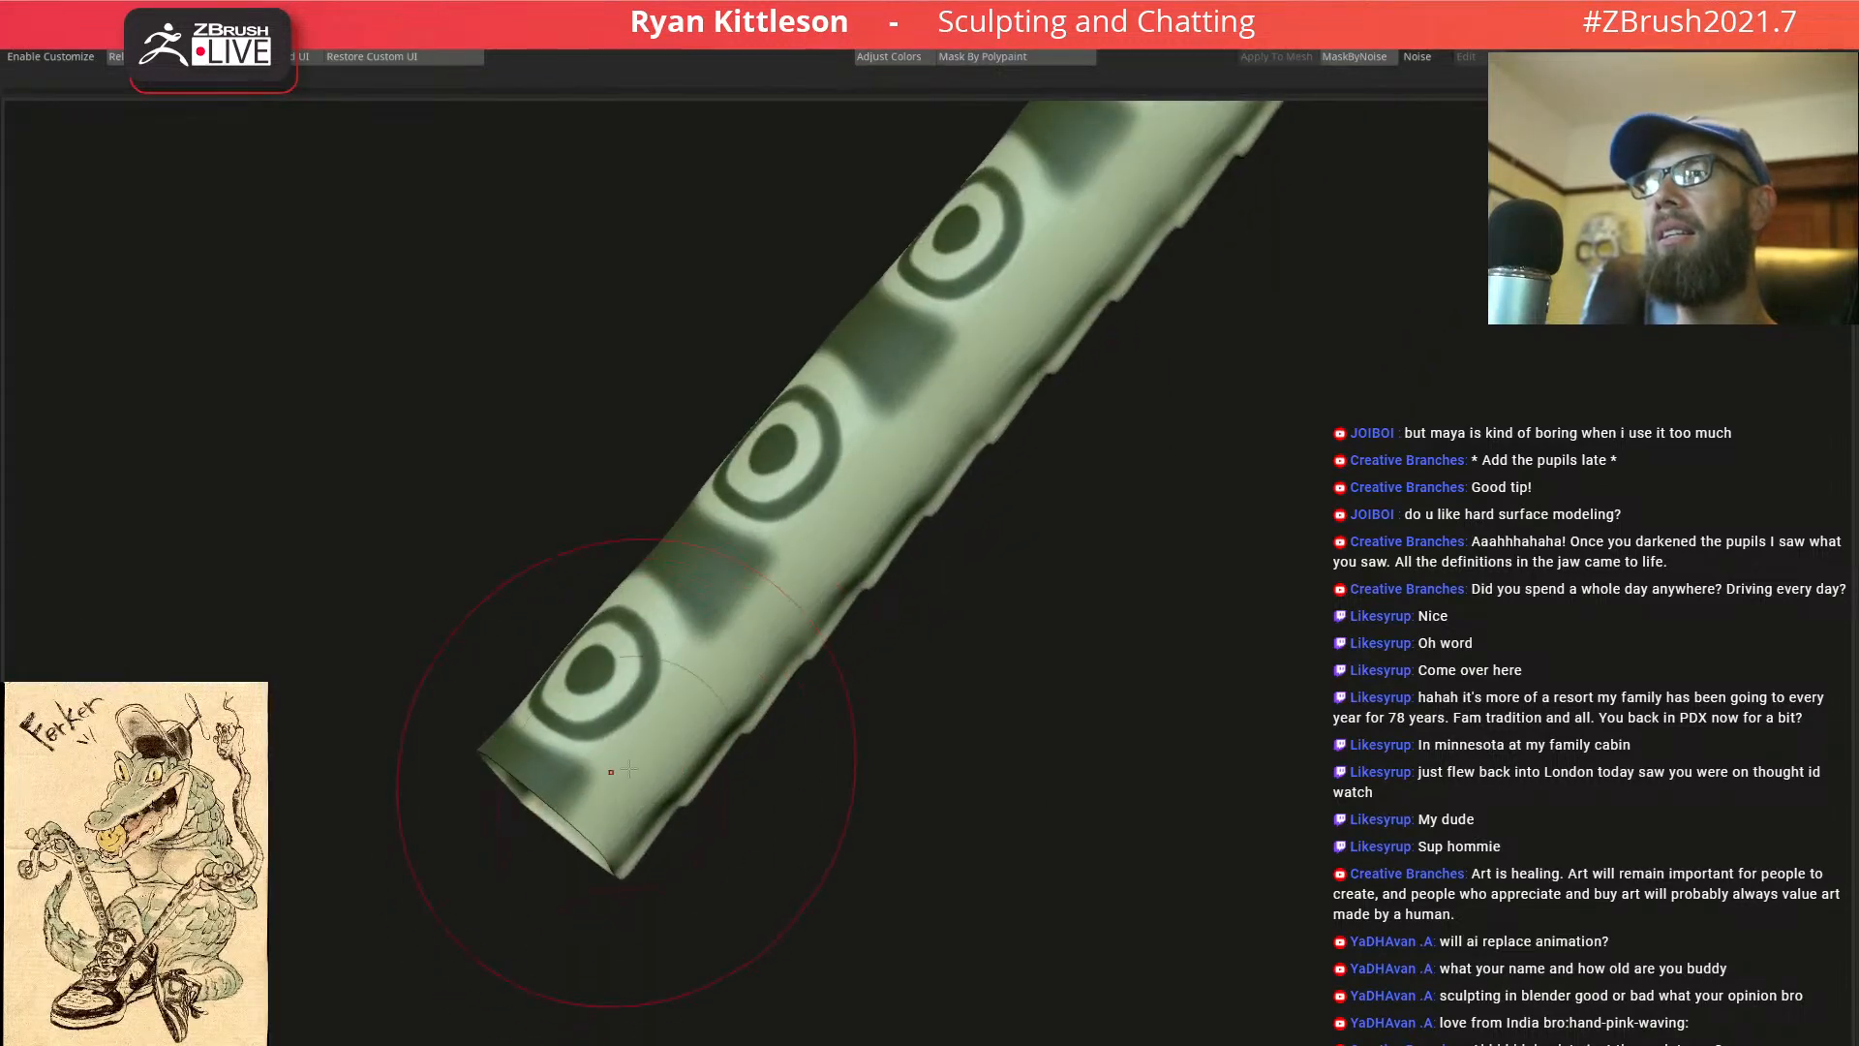
{"action": "left_click_drag", "start_coordinate": [449, 664], "coordinate": [299, 553], "text": "alt"}
{"action": "mouse_move", "coordinate": [664, 539]}
{"action": "left_mouse_down", "text": "alt"}
{"action": "mouse_move", "coordinate": [577, 473]}
{"action": "mouse_move", "coordinate": [654, 572]}
{"action": "left_mouse_up", "text": "alt"}
{"action": "mouse_move", "coordinate": [1007, 276]}
{"action": "left_mouse_down", "text": "ctrl"}
{"action": "mouse_move", "coordinate": [643, 469]}
{"action": "mouse_move", "coordinate": [1172, 407]}
{"action": "left_mouse_up", "text": "ctrl"}
{"action": "mouse_move", "coordinate": [448, 486]}
{"action": "left_mouse_down", "text": "ctrl"}
{"action": "mouse_move", "coordinate": [185, 692]}
{"action": "mouse_move", "coordinate": [527, 872]}
{"action": "mouse_move", "coordinate": [576, 426]}
{"action": "left_mouse_up", "text": "ctrl"}
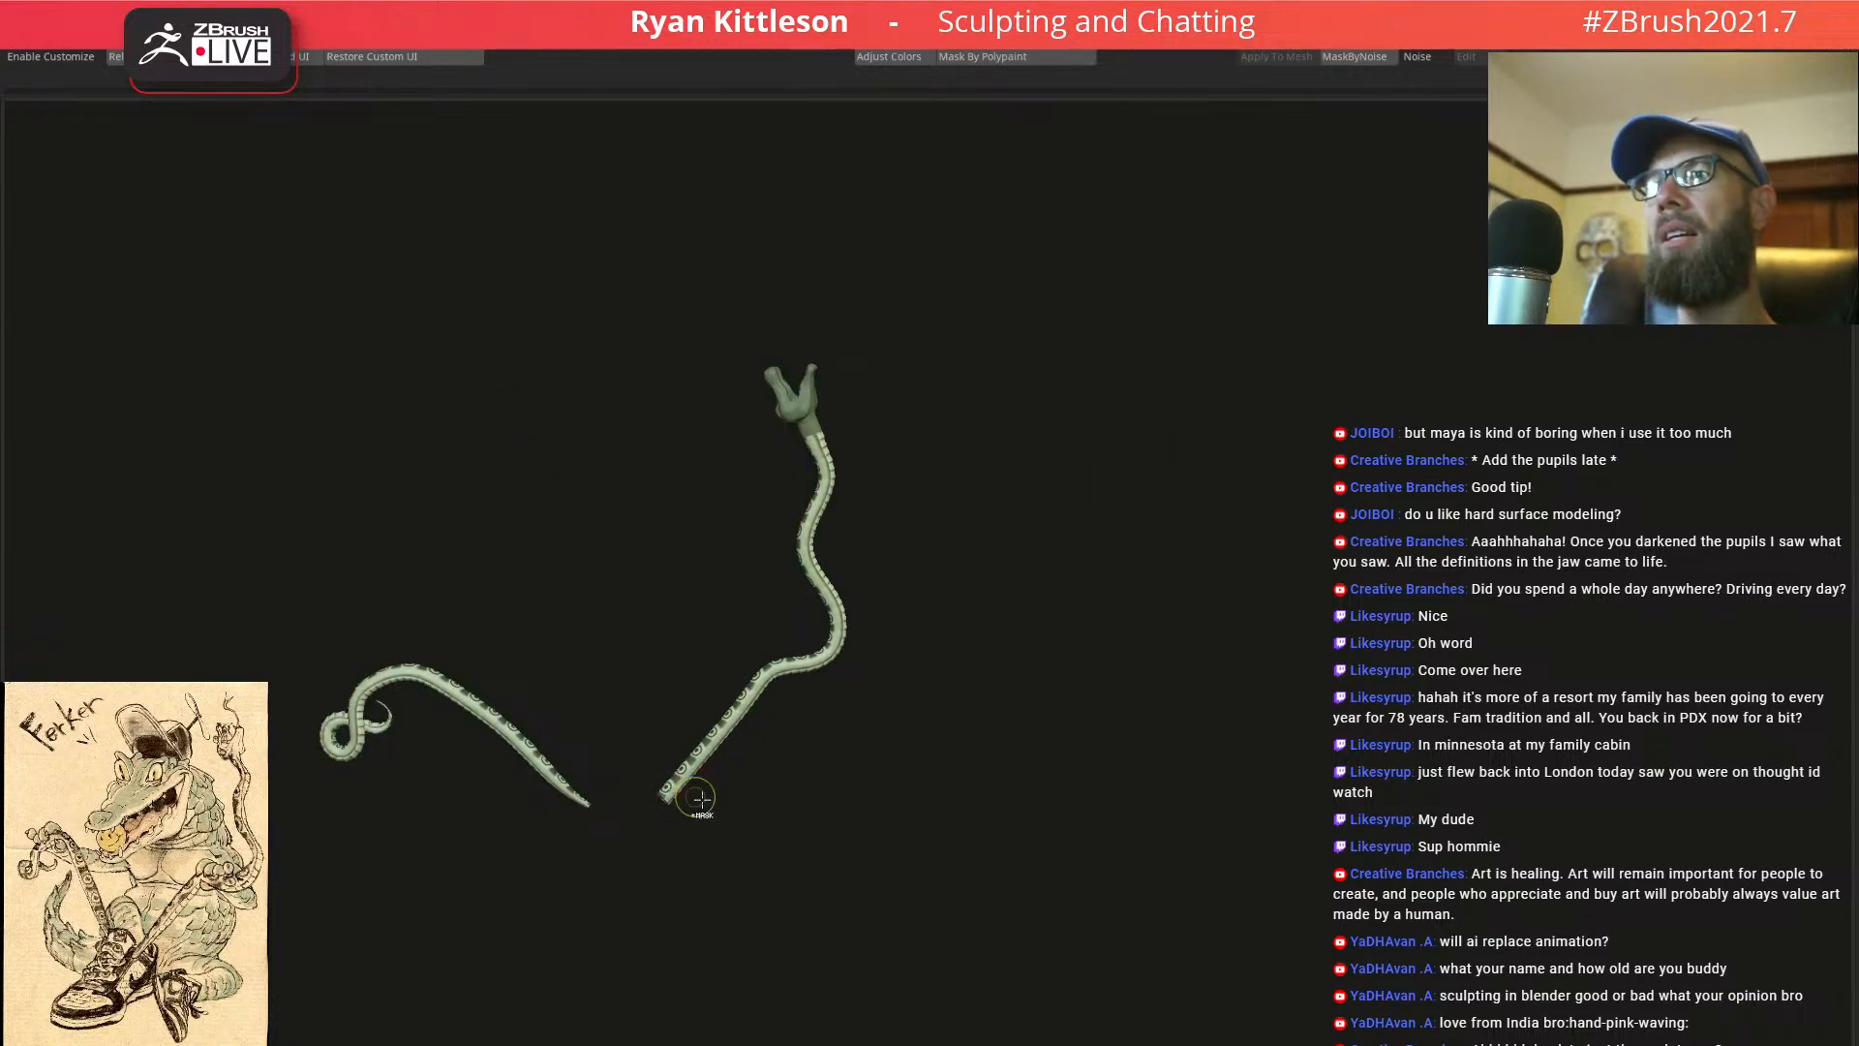
{"action": "left_click_drag", "start_coordinate": [680, 795], "coordinate": [1135, 957], "text": "alt"}
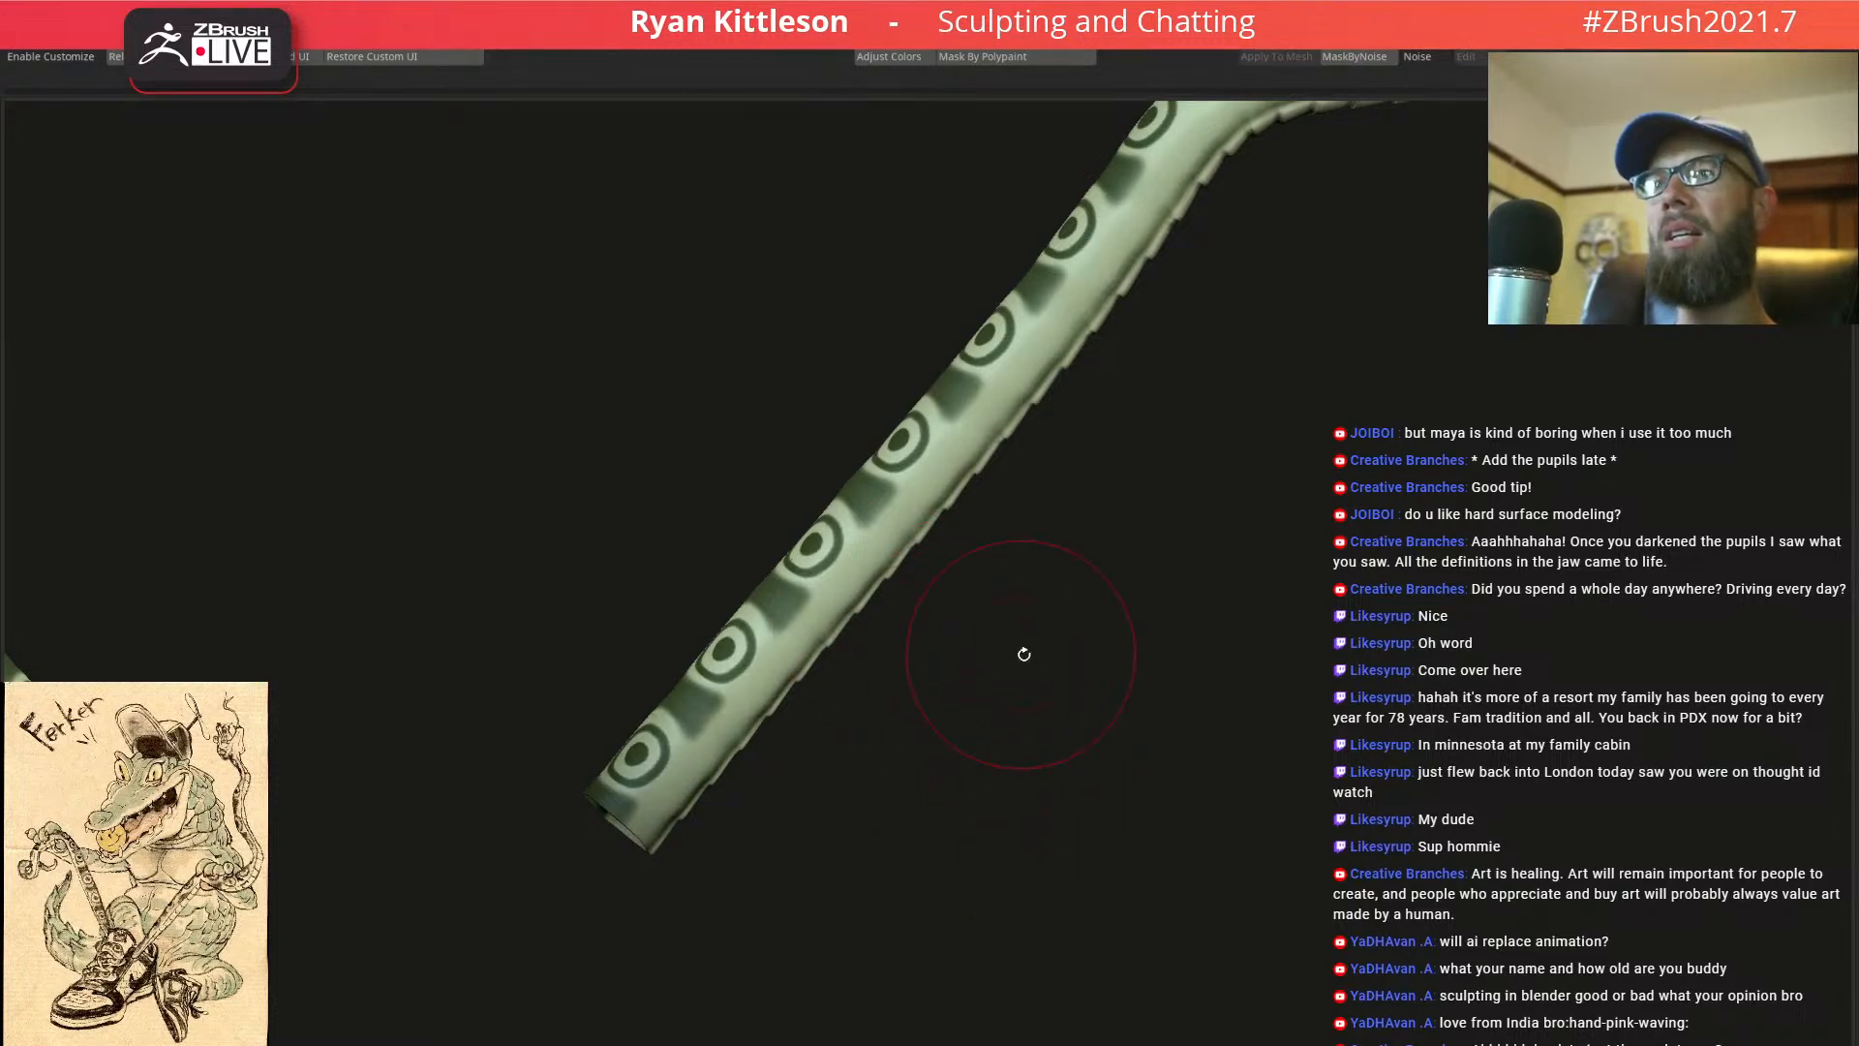
Check the snake's open end against the rest of the sculpture, then isolate the body again
{"action": "key", "text": "w"}
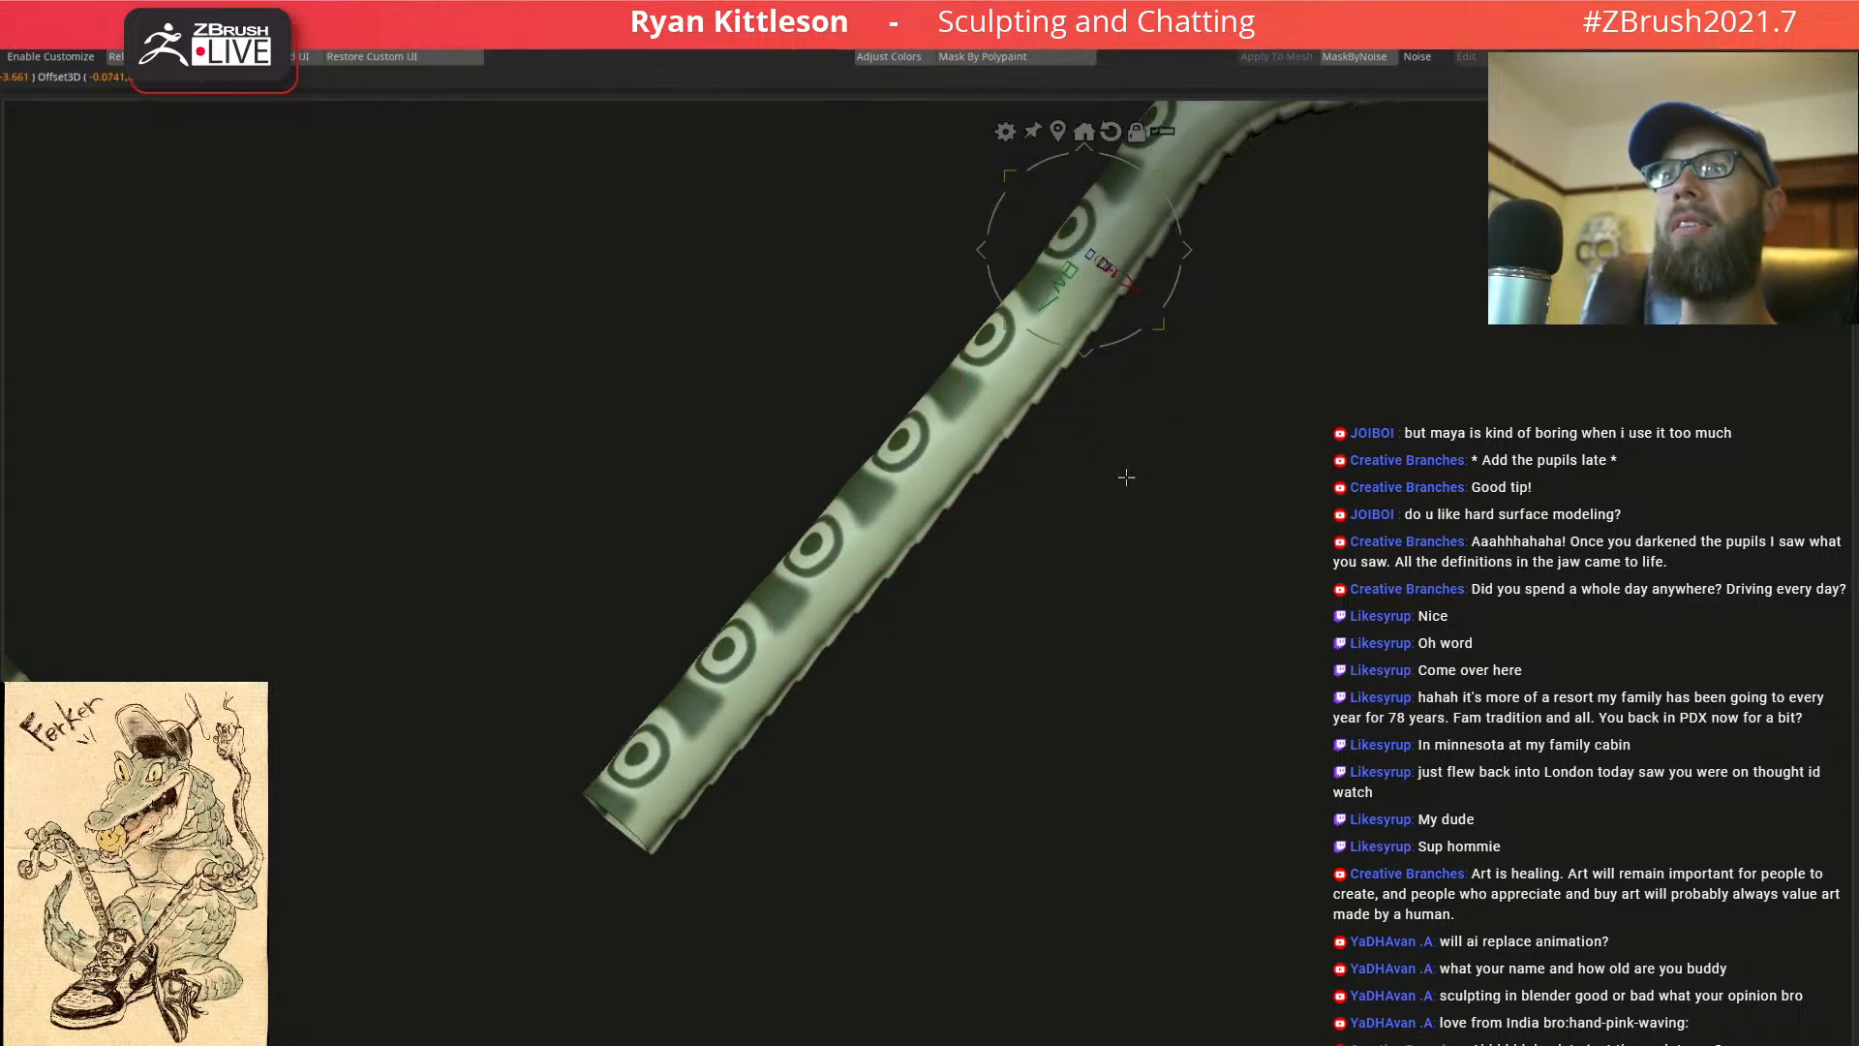
{"action": "key", "text": "q"}
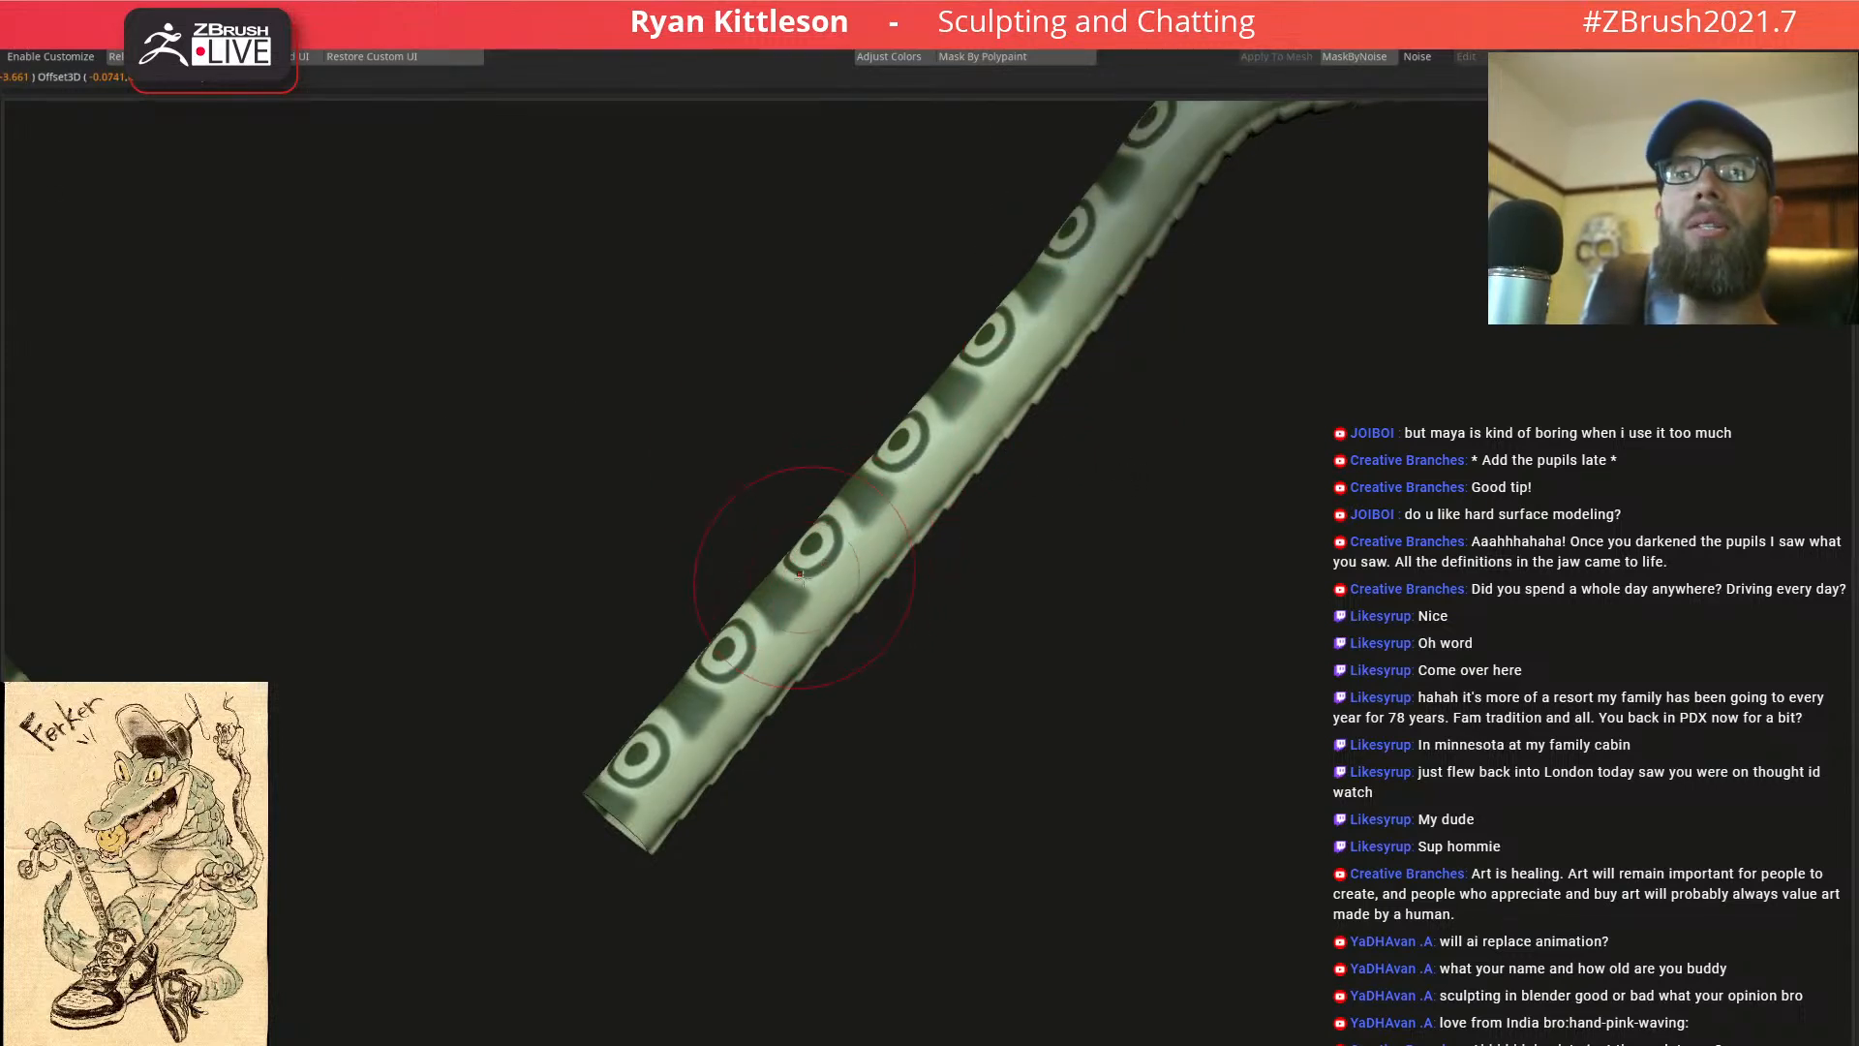
{"action": "key", "text": "alt+s"}
{"action": "right_click_drag", "start_coordinate": [668, 736], "coordinate": [639, 871], "text": "ctrl"}
{"action": "right_click_drag", "start_coordinate": [711, 790], "coordinate": [763, 451], "text": "ctrl"}
{"action": "mouse_move", "coordinate": [711, 581]}
{"action": "right_mouse_down"}
{"action": "mouse_move", "coordinate": [625, 601]}
{"action": "mouse_move", "coordinate": [692, 581]}
{"action": "mouse_move", "coordinate": [738, 601]}
{"action": "mouse_move", "coordinate": [766, 533]}
{"action": "mouse_move", "coordinate": [722, 586]}
{"action": "right_mouse_up"}
{"action": "key", "text": "alt+s"}
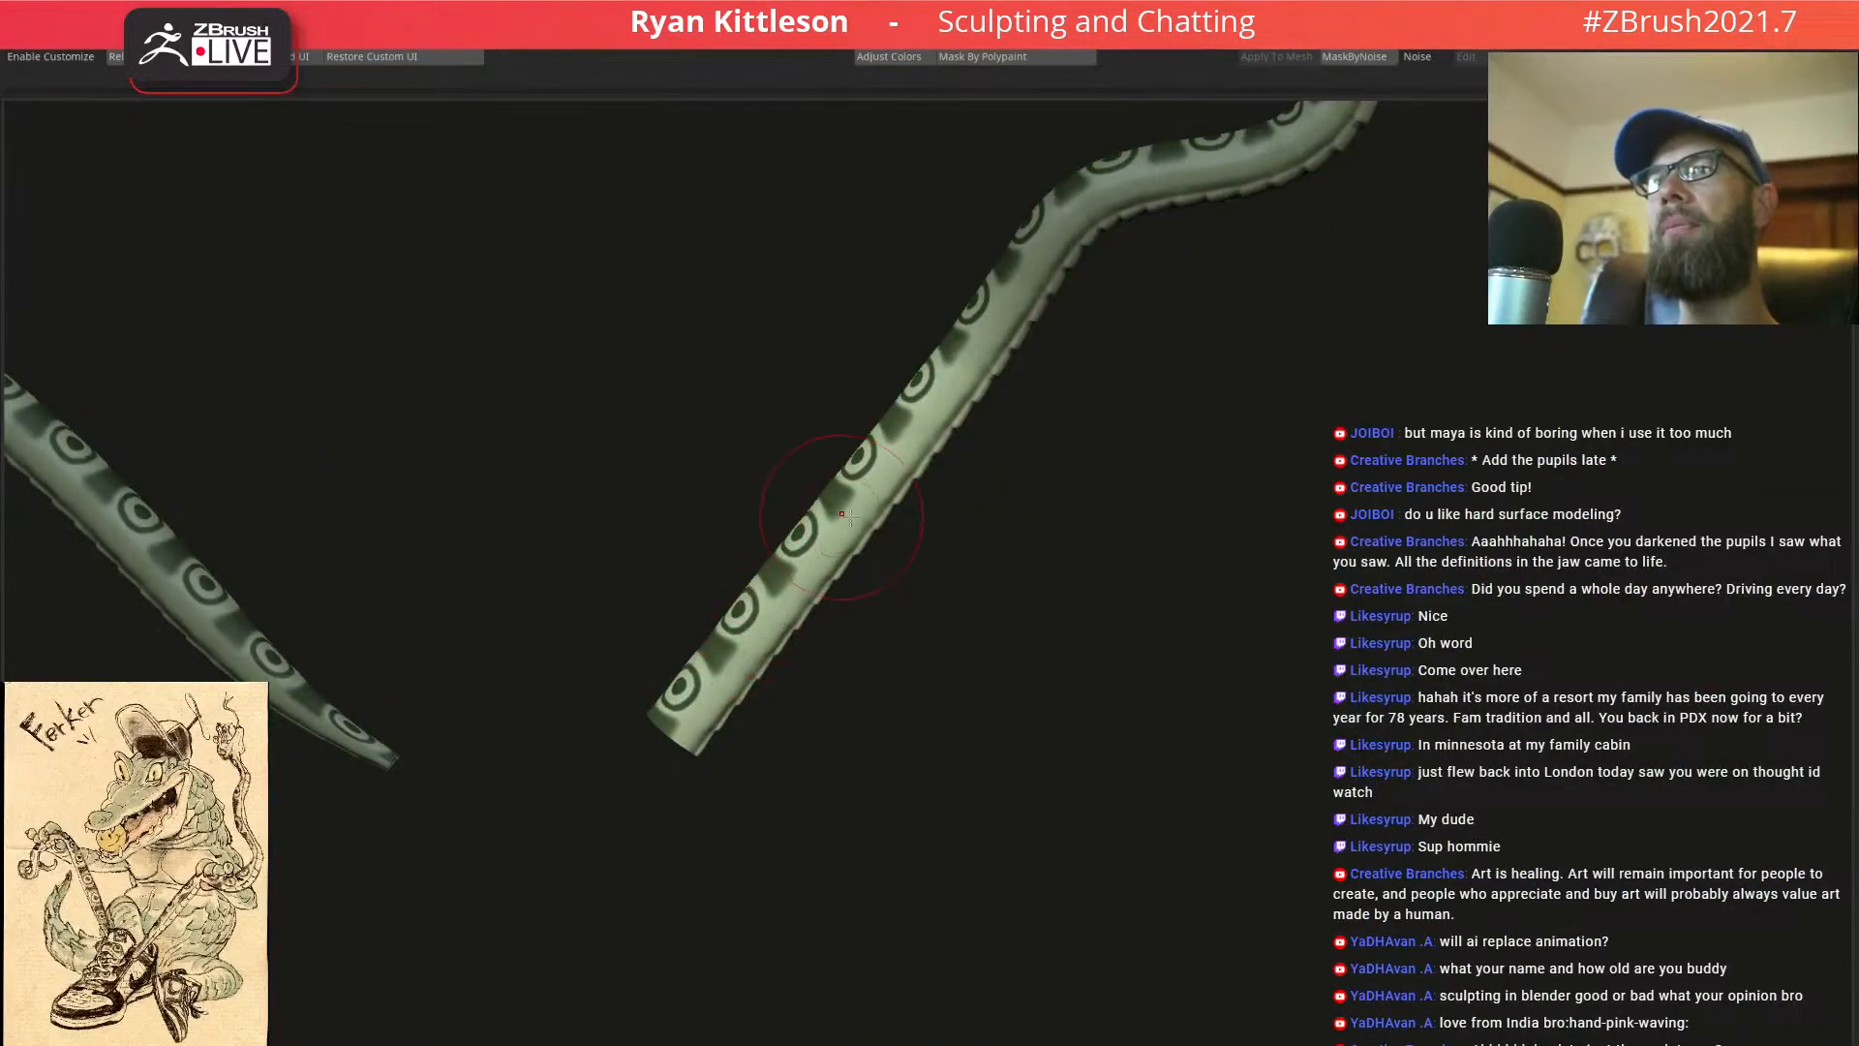
Place anchor points on the snake's straight section, one further up the body and one at its open end
{"action": "right_click_drag", "start_coordinate": [841, 515], "coordinate": [844, 540], "text": "ctrl"}
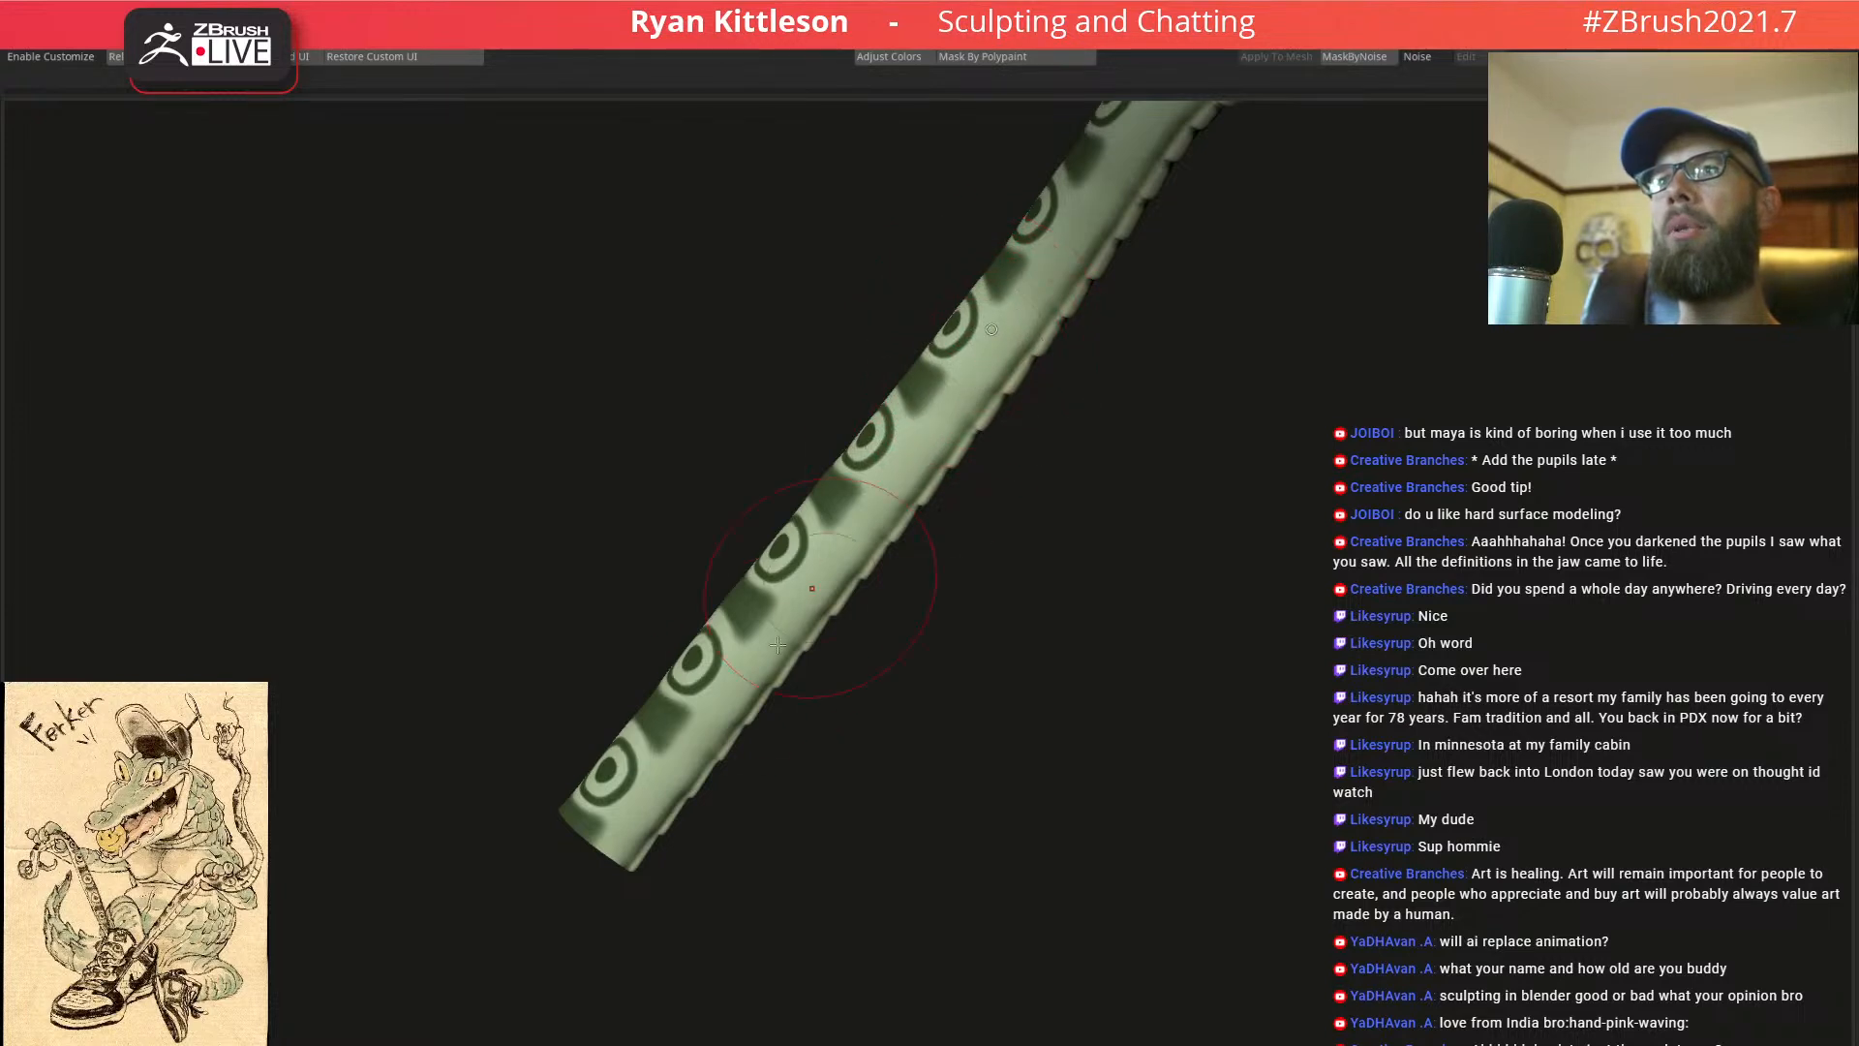
{"action": "right_click_drag", "start_coordinate": [854, 512], "coordinate": [972, 459]}
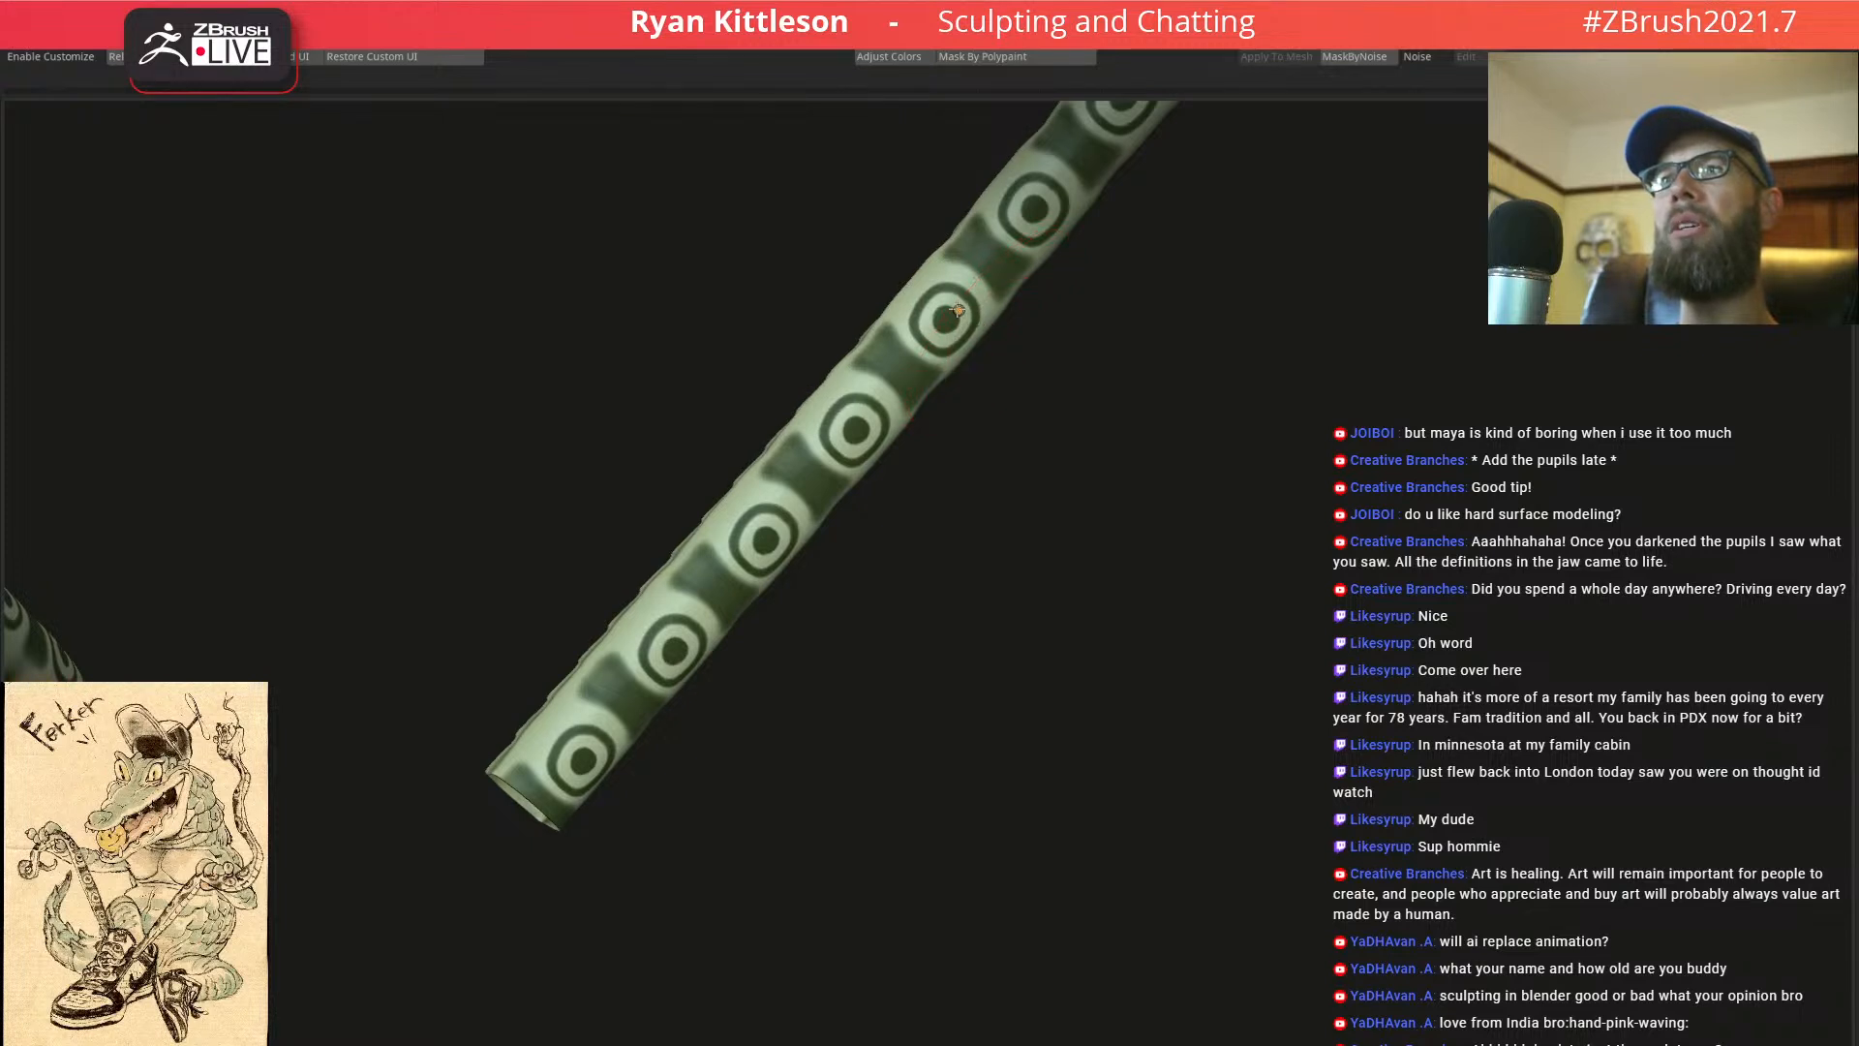
{"action": "right_click_drag", "start_coordinate": [956, 303], "coordinate": [737, 427]}
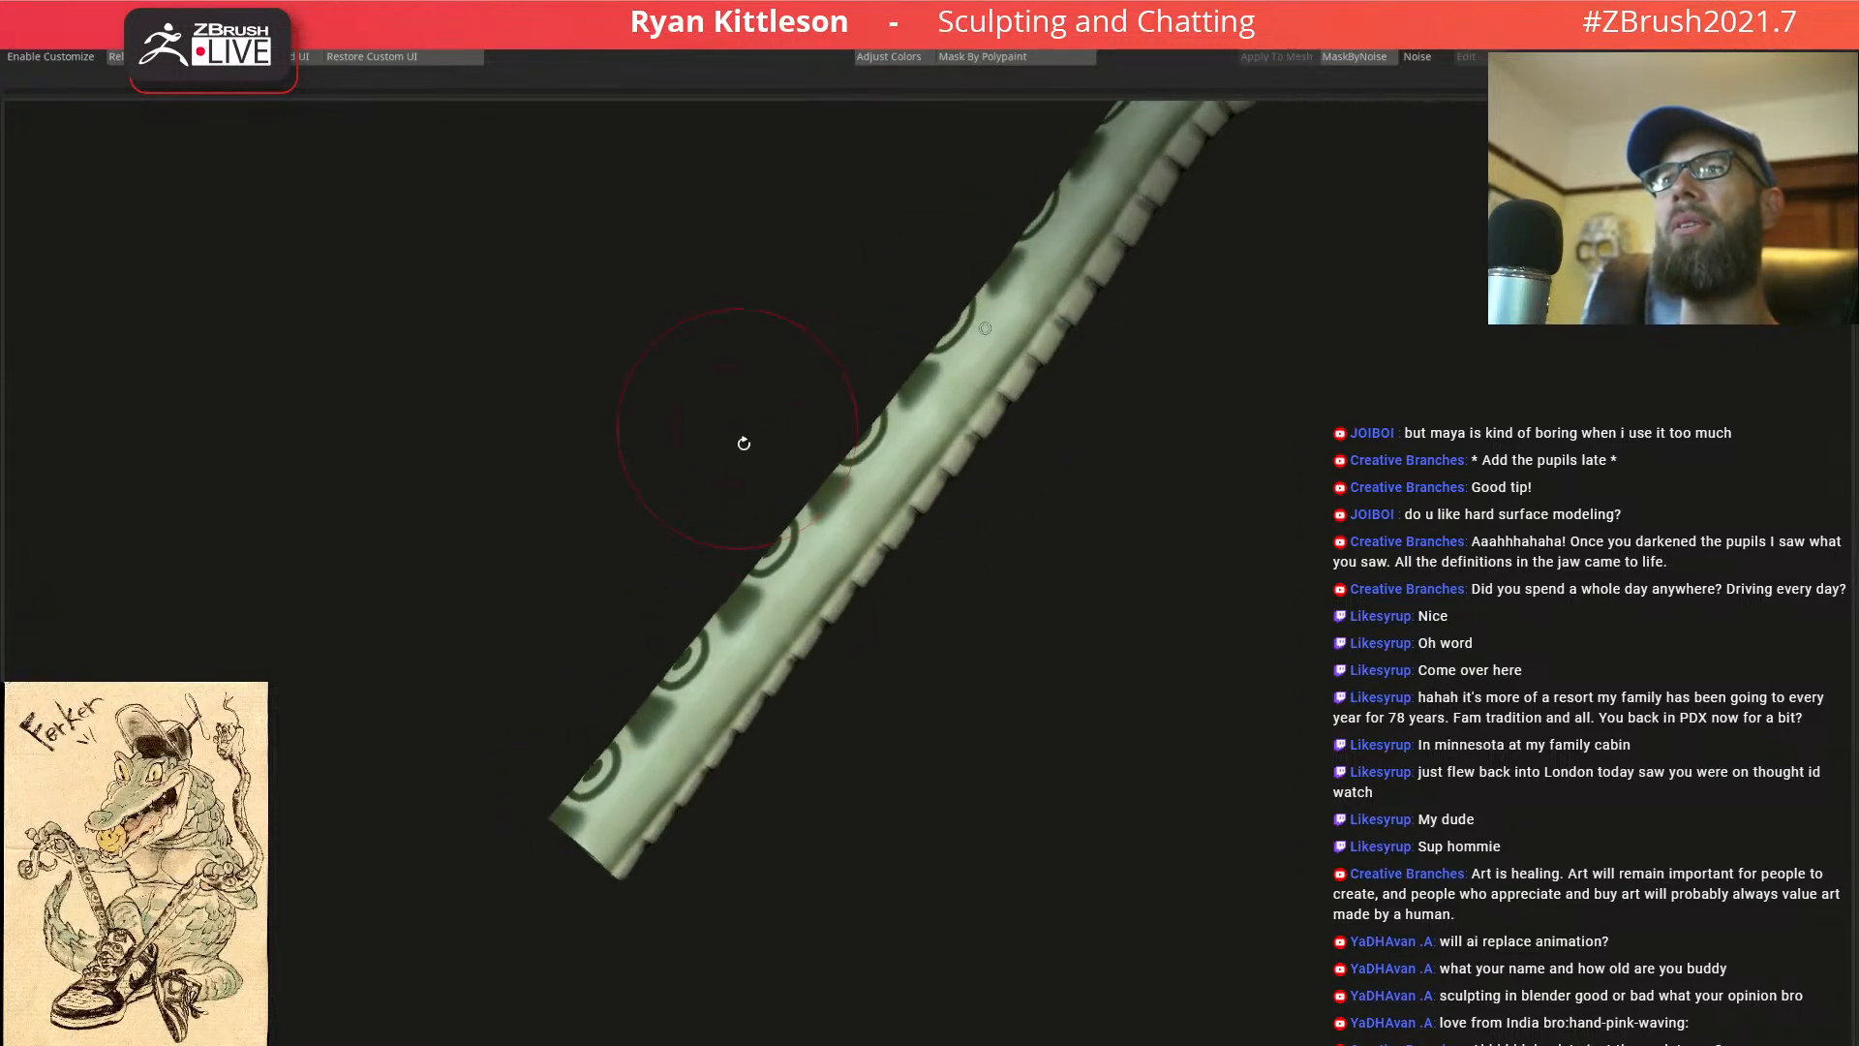
{"action": "right_click_drag", "start_coordinate": [934, 388], "coordinate": [946, 390]}
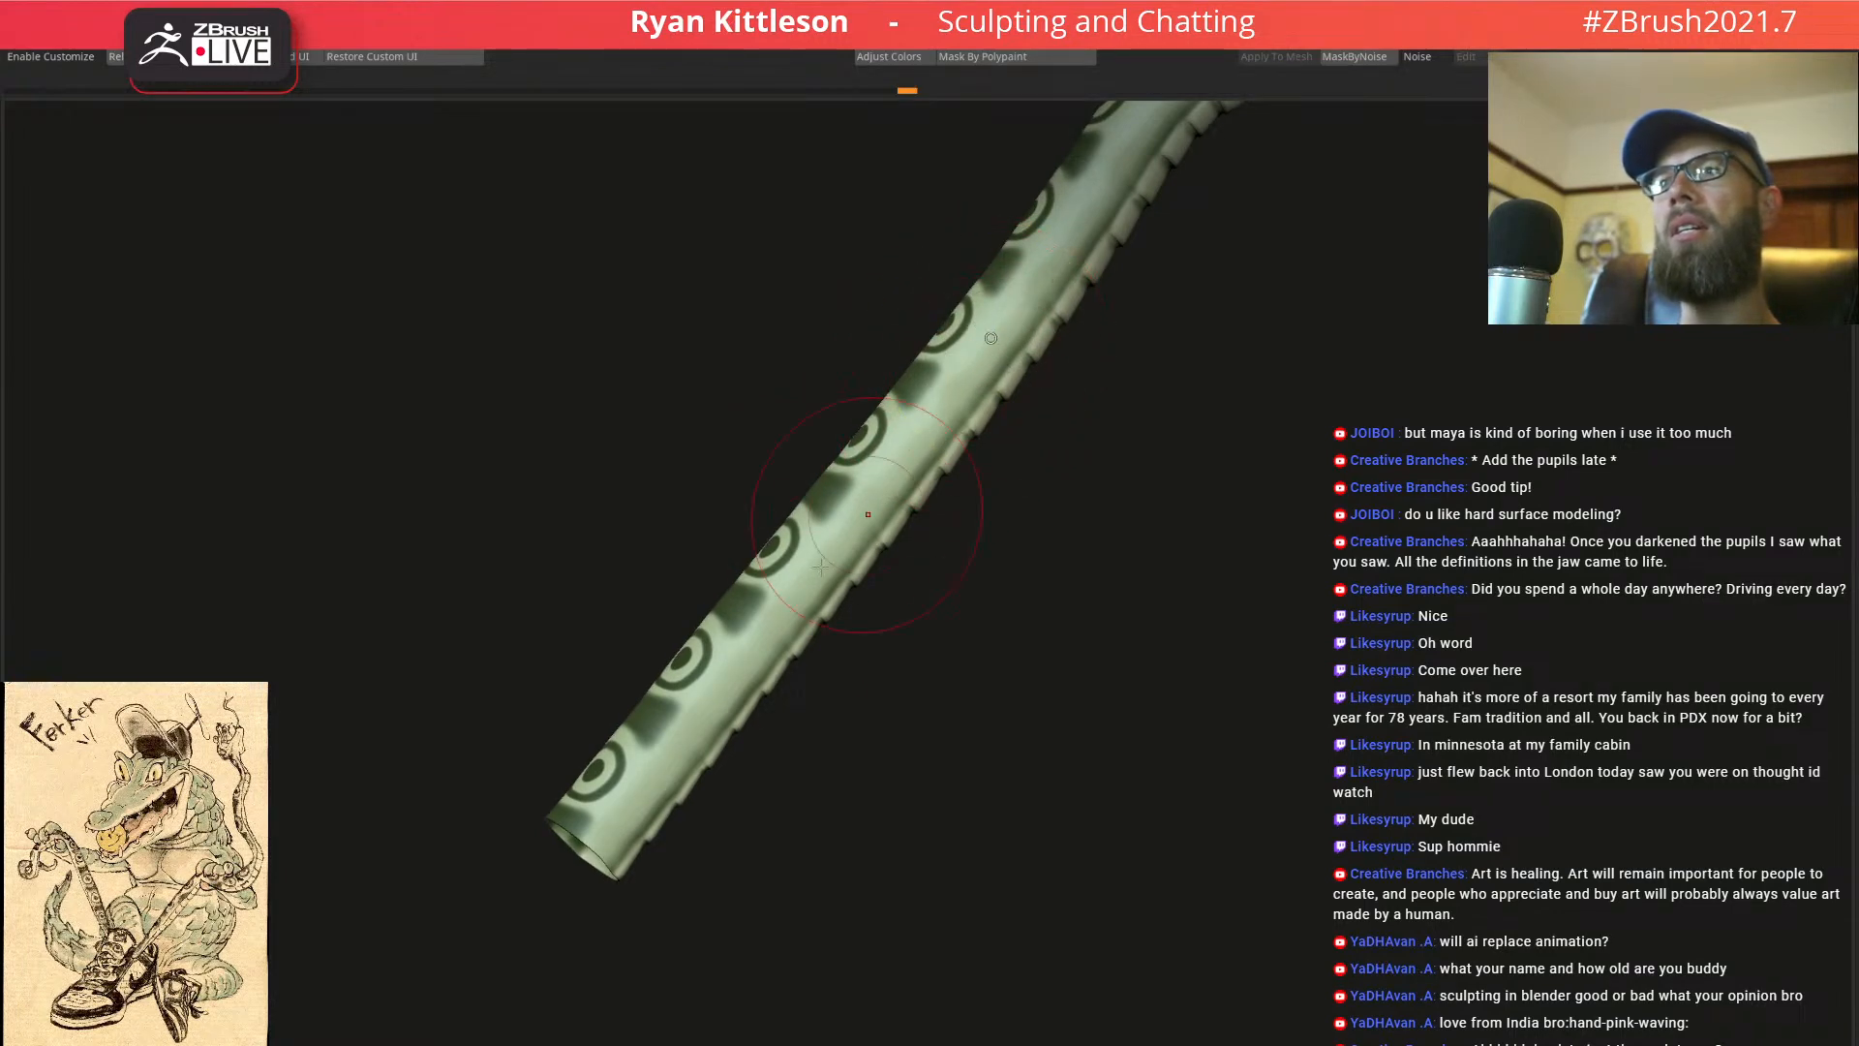
{"action": "right_click_drag", "start_coordinate": [624, 811], "coordinate": [664, 846]}
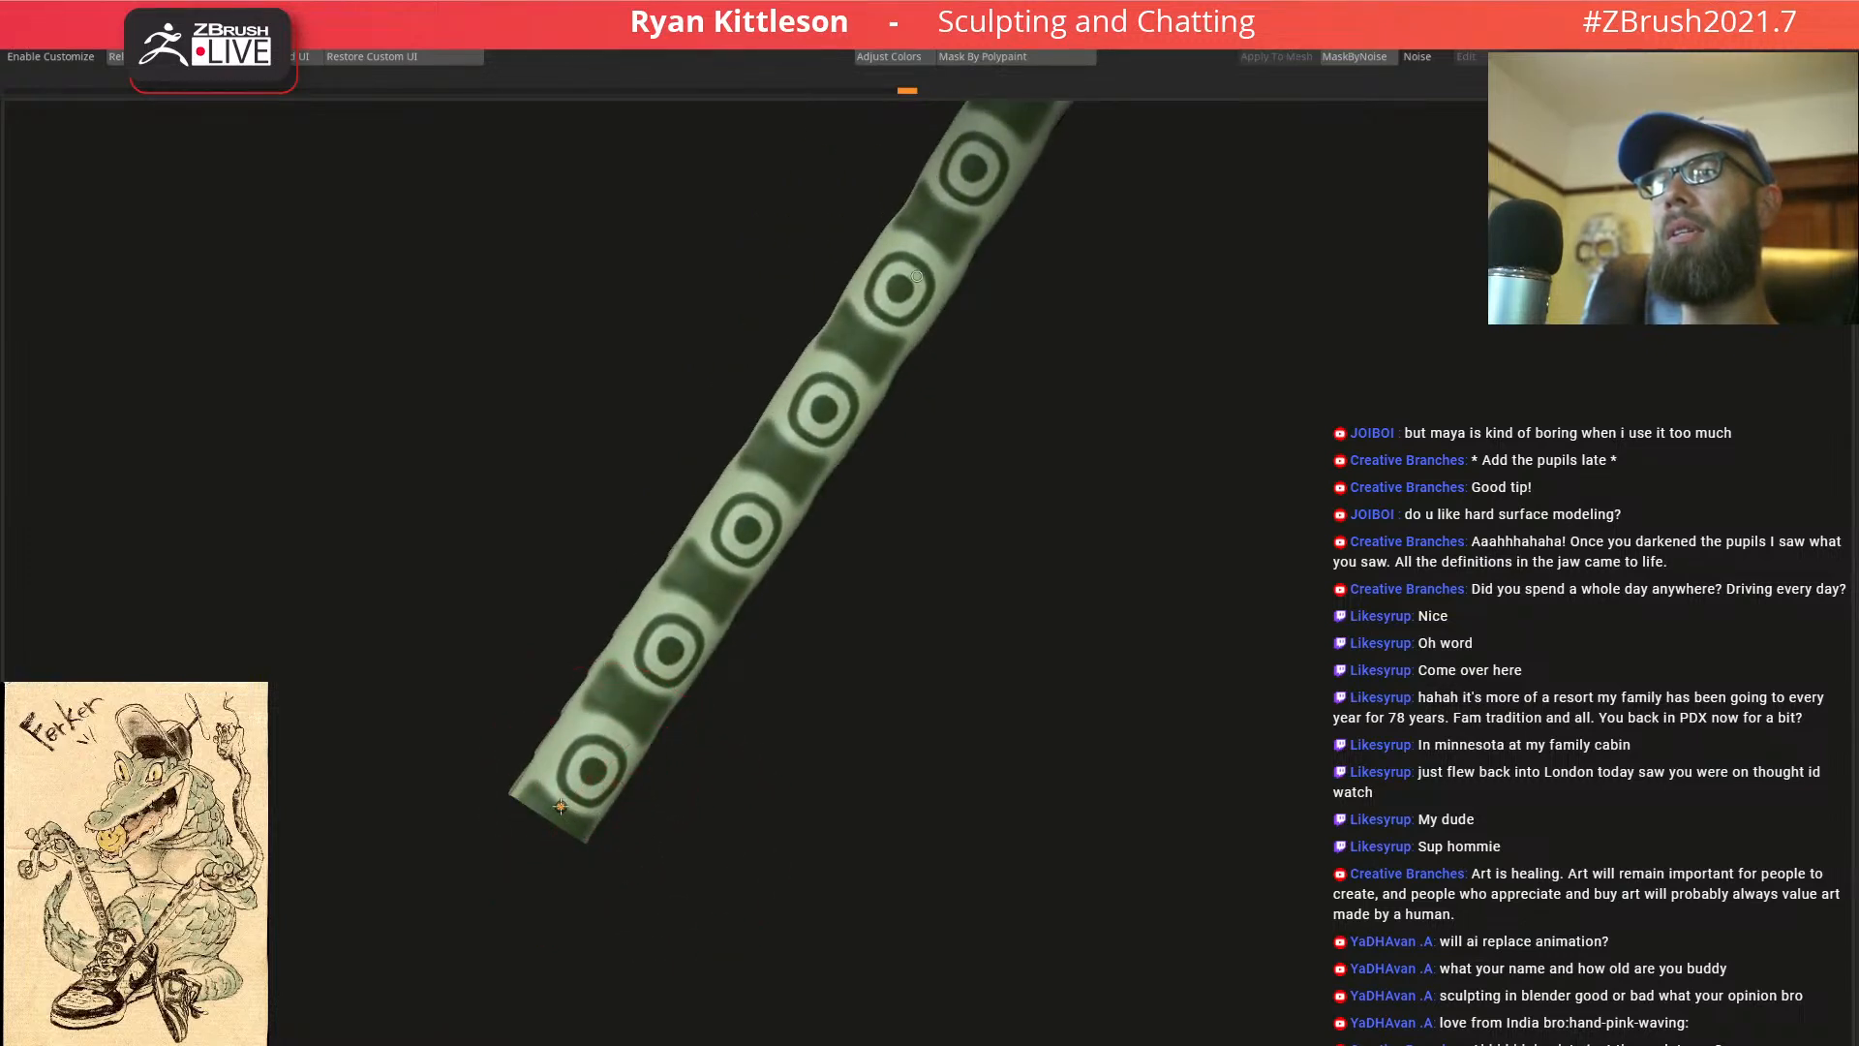
{"action": "right_click_drag", "start_coordinate": [628, 811], "coordinate": [526, 643]}
{"action": "right_click_drag", "start_coordinate": [636, 768], "coordinate": [674, 800]}
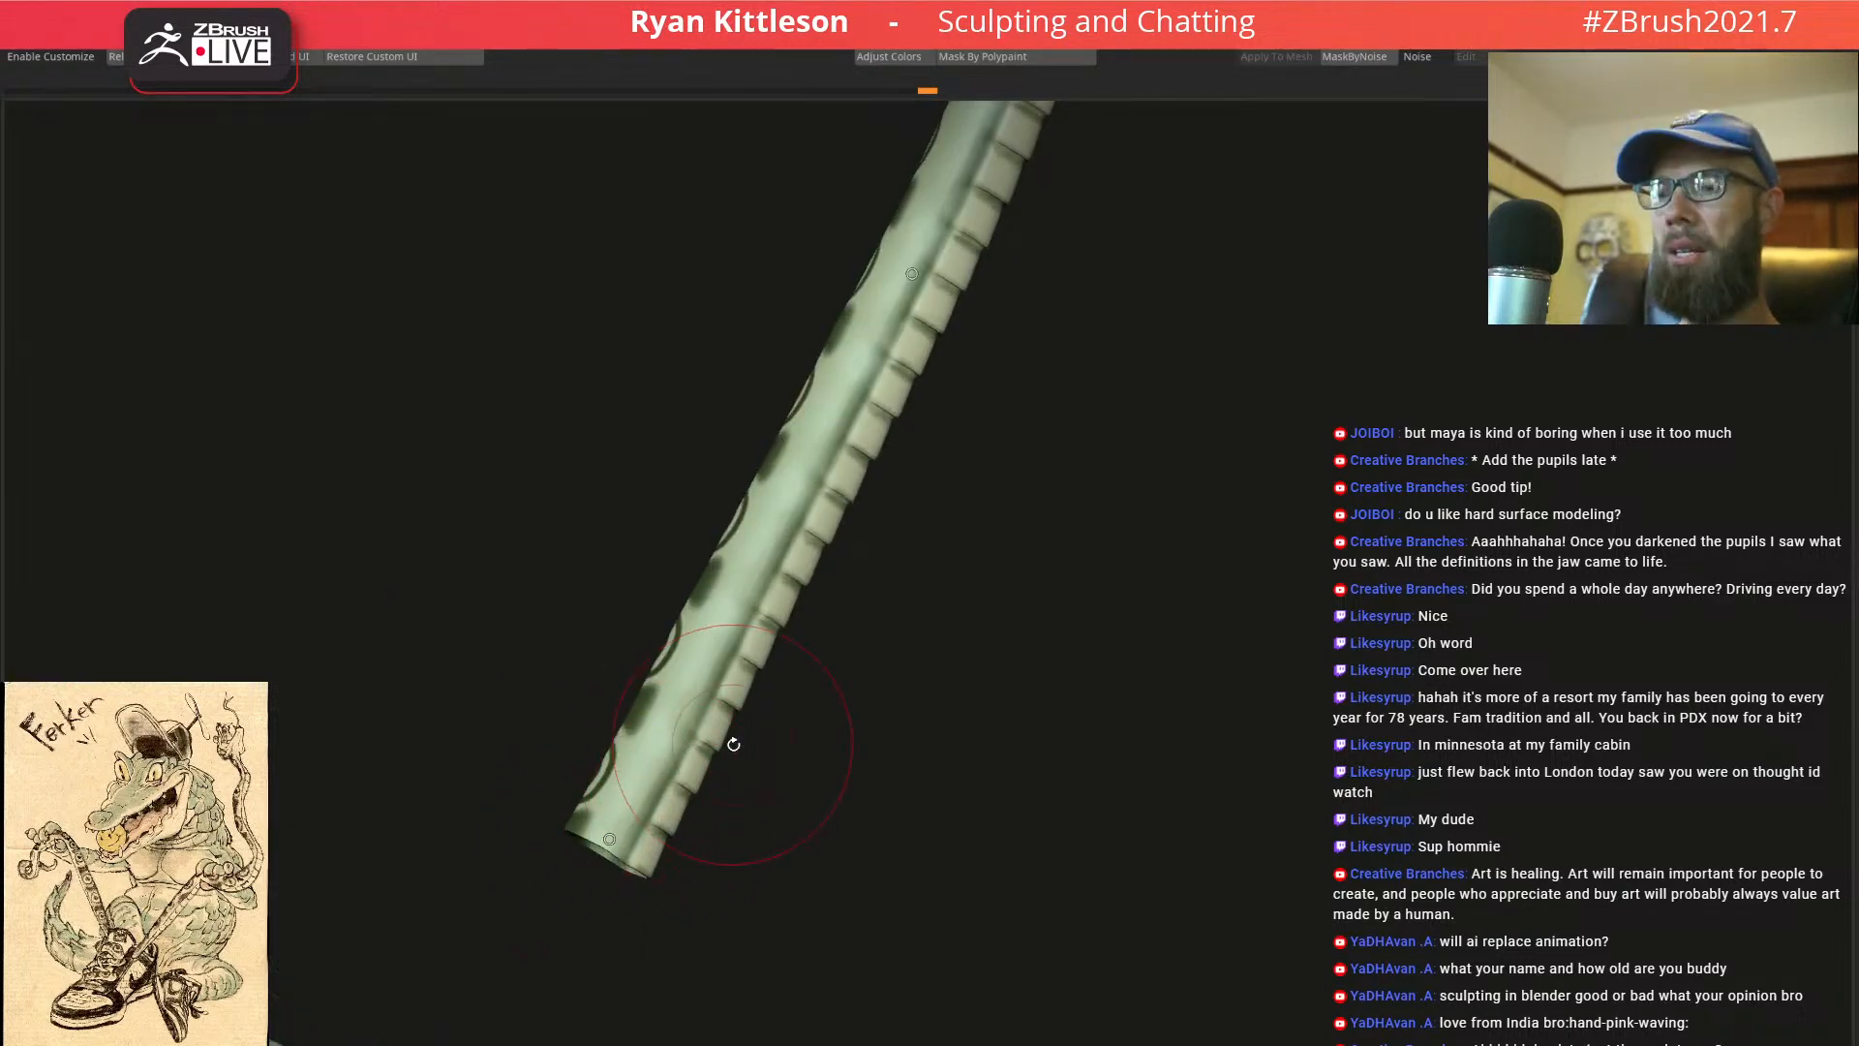
Choose a deformation mode for the anchors, show the whole sculpture, and adjust the snake's open end toward the shoe
{"action": "key", "text": "m"}
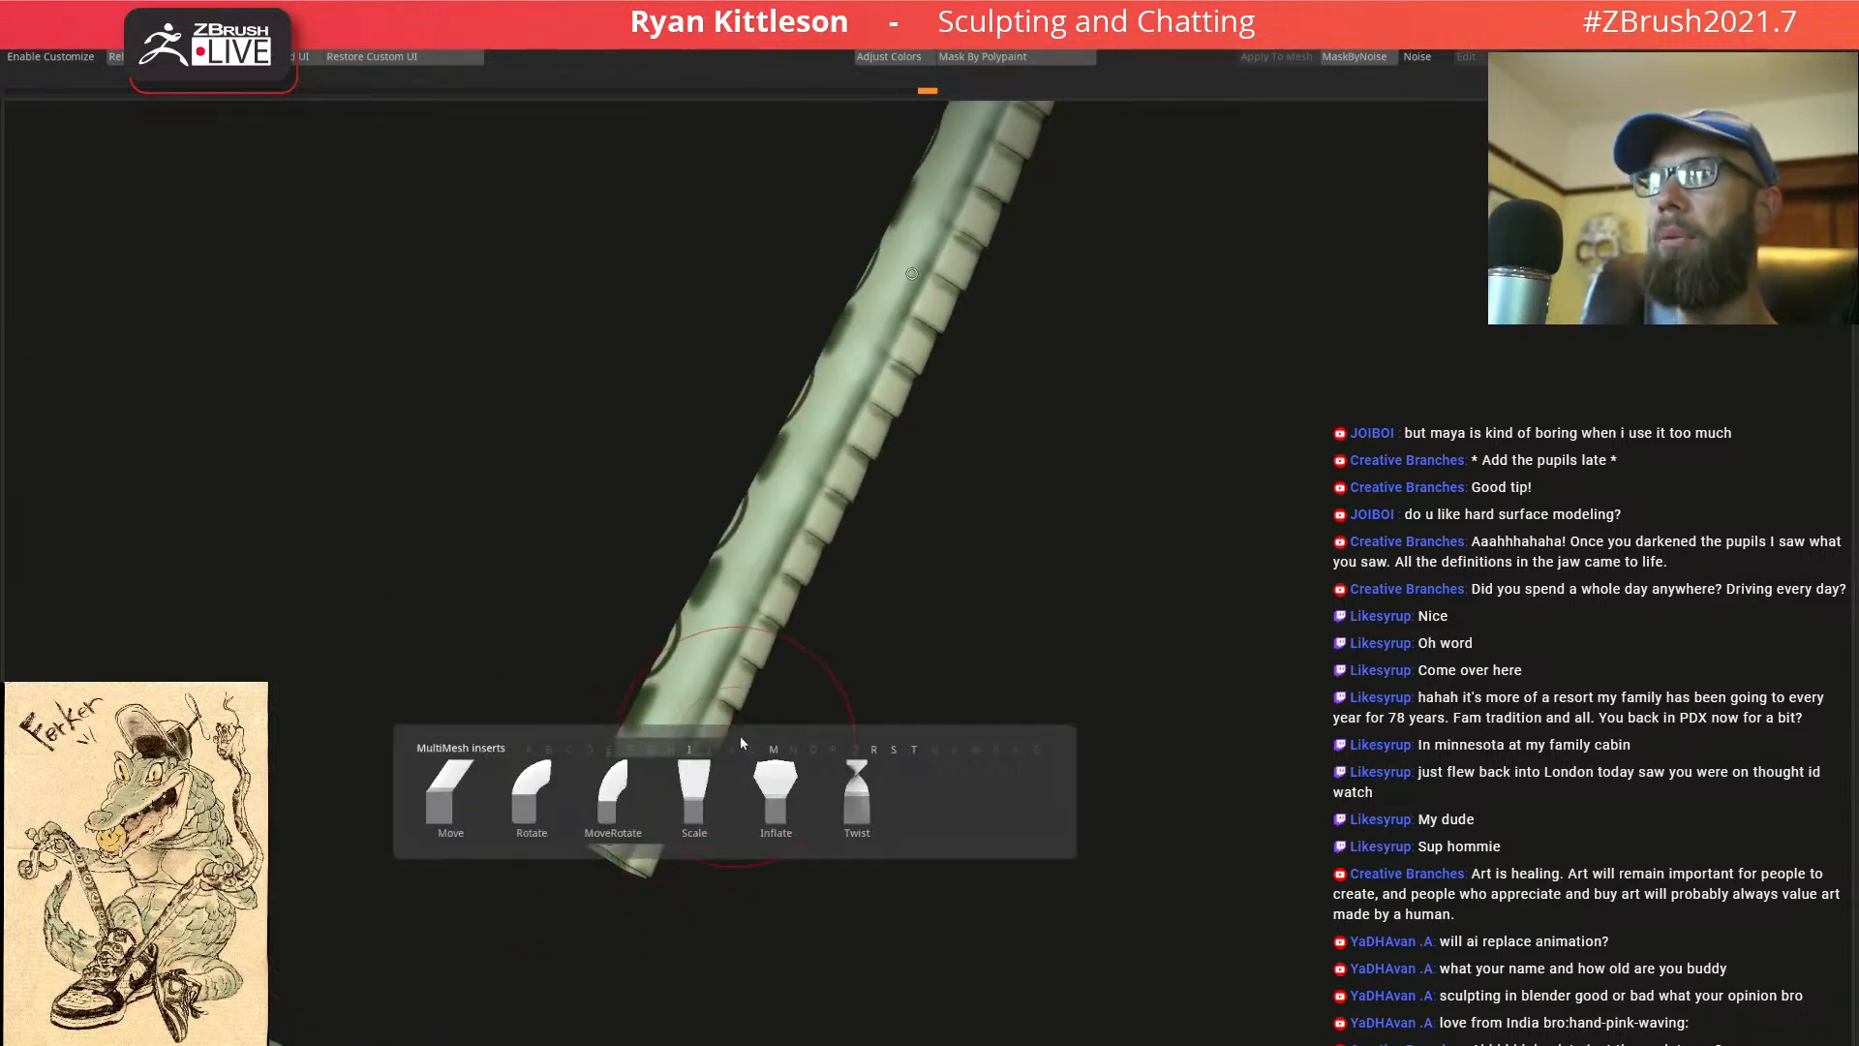
{"action": "left_click", "coordinate": [716, 796]}
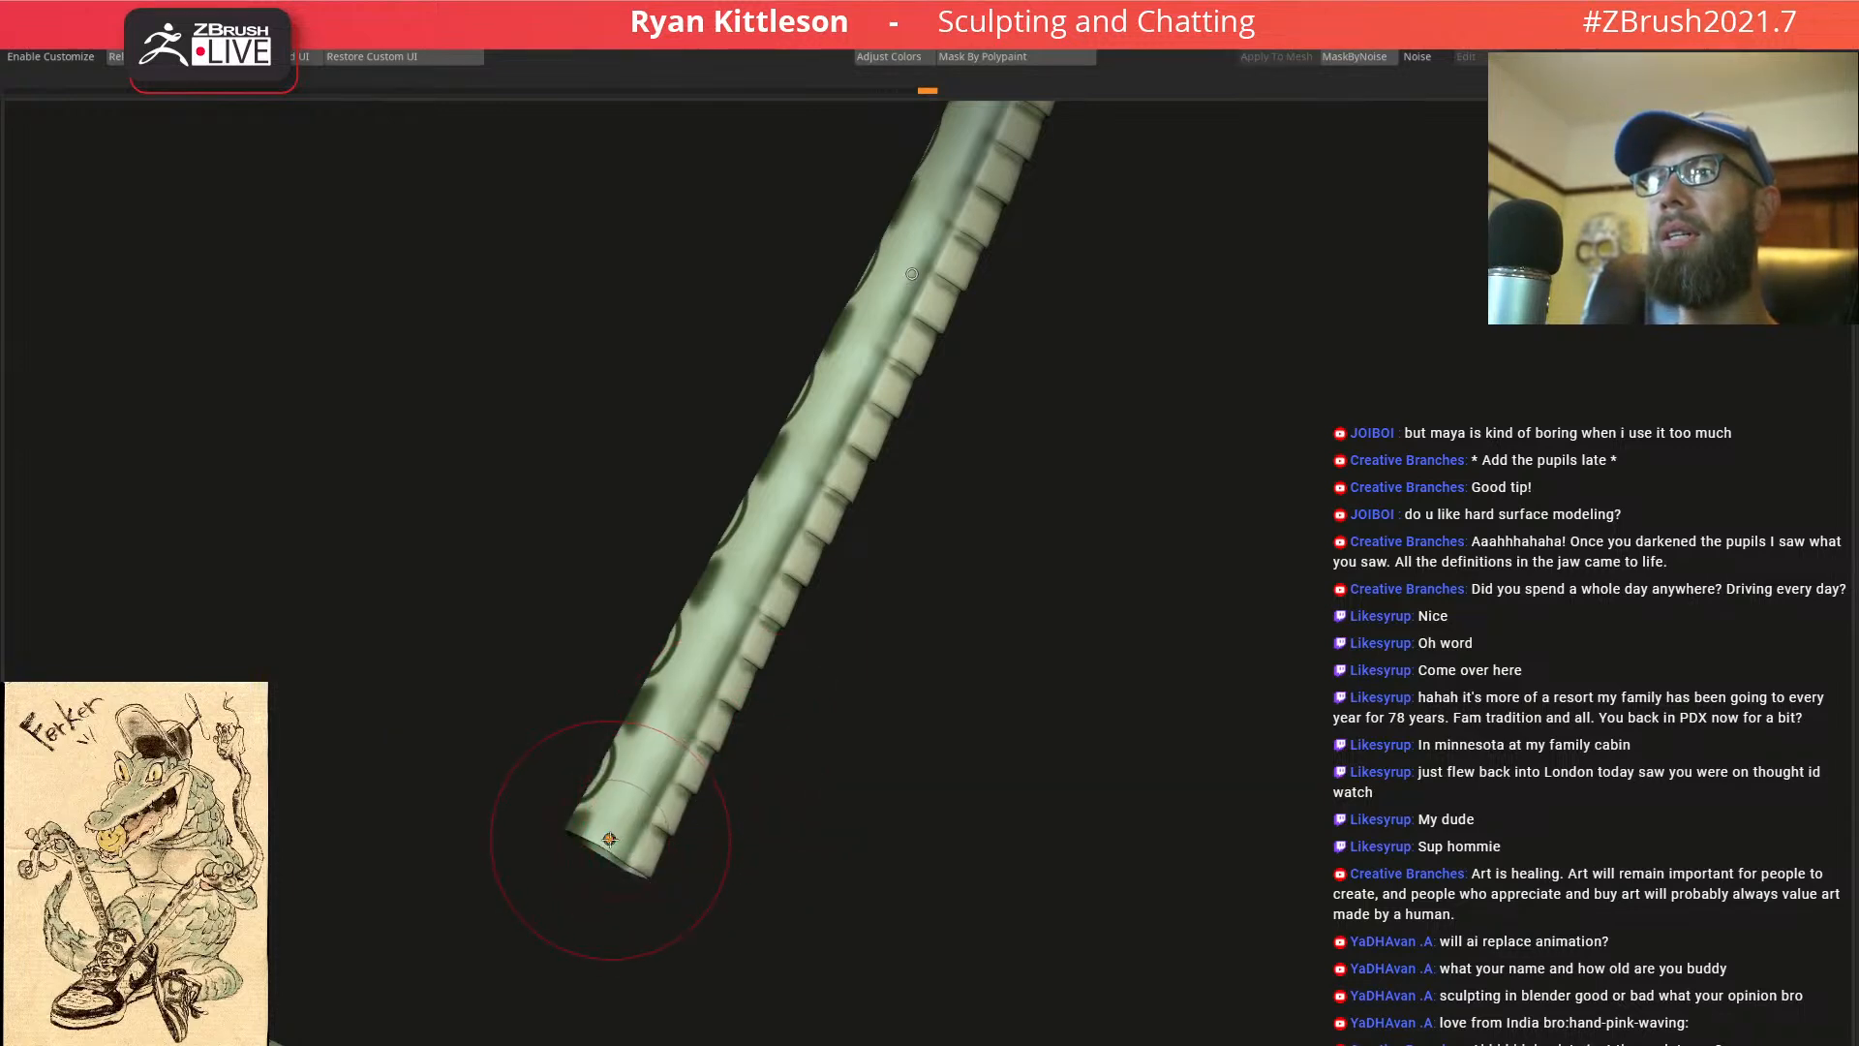
{"action": "key", "text": "alt+s"}
{"action": "mouse_move", "coordinate": [595, 830]}
{"action": "left_mouse_down"}
{"action": "mouse_move", "coordinate": [756, 494]}
{"action": "mouse_move", "coordinate": [513, 1007]}
{"action": "mouse_move", "coordinate": [757, 623]}
{"action": "mouse_move", "coordinate": [666, 742]}
{"action": "left_mouse_up"}
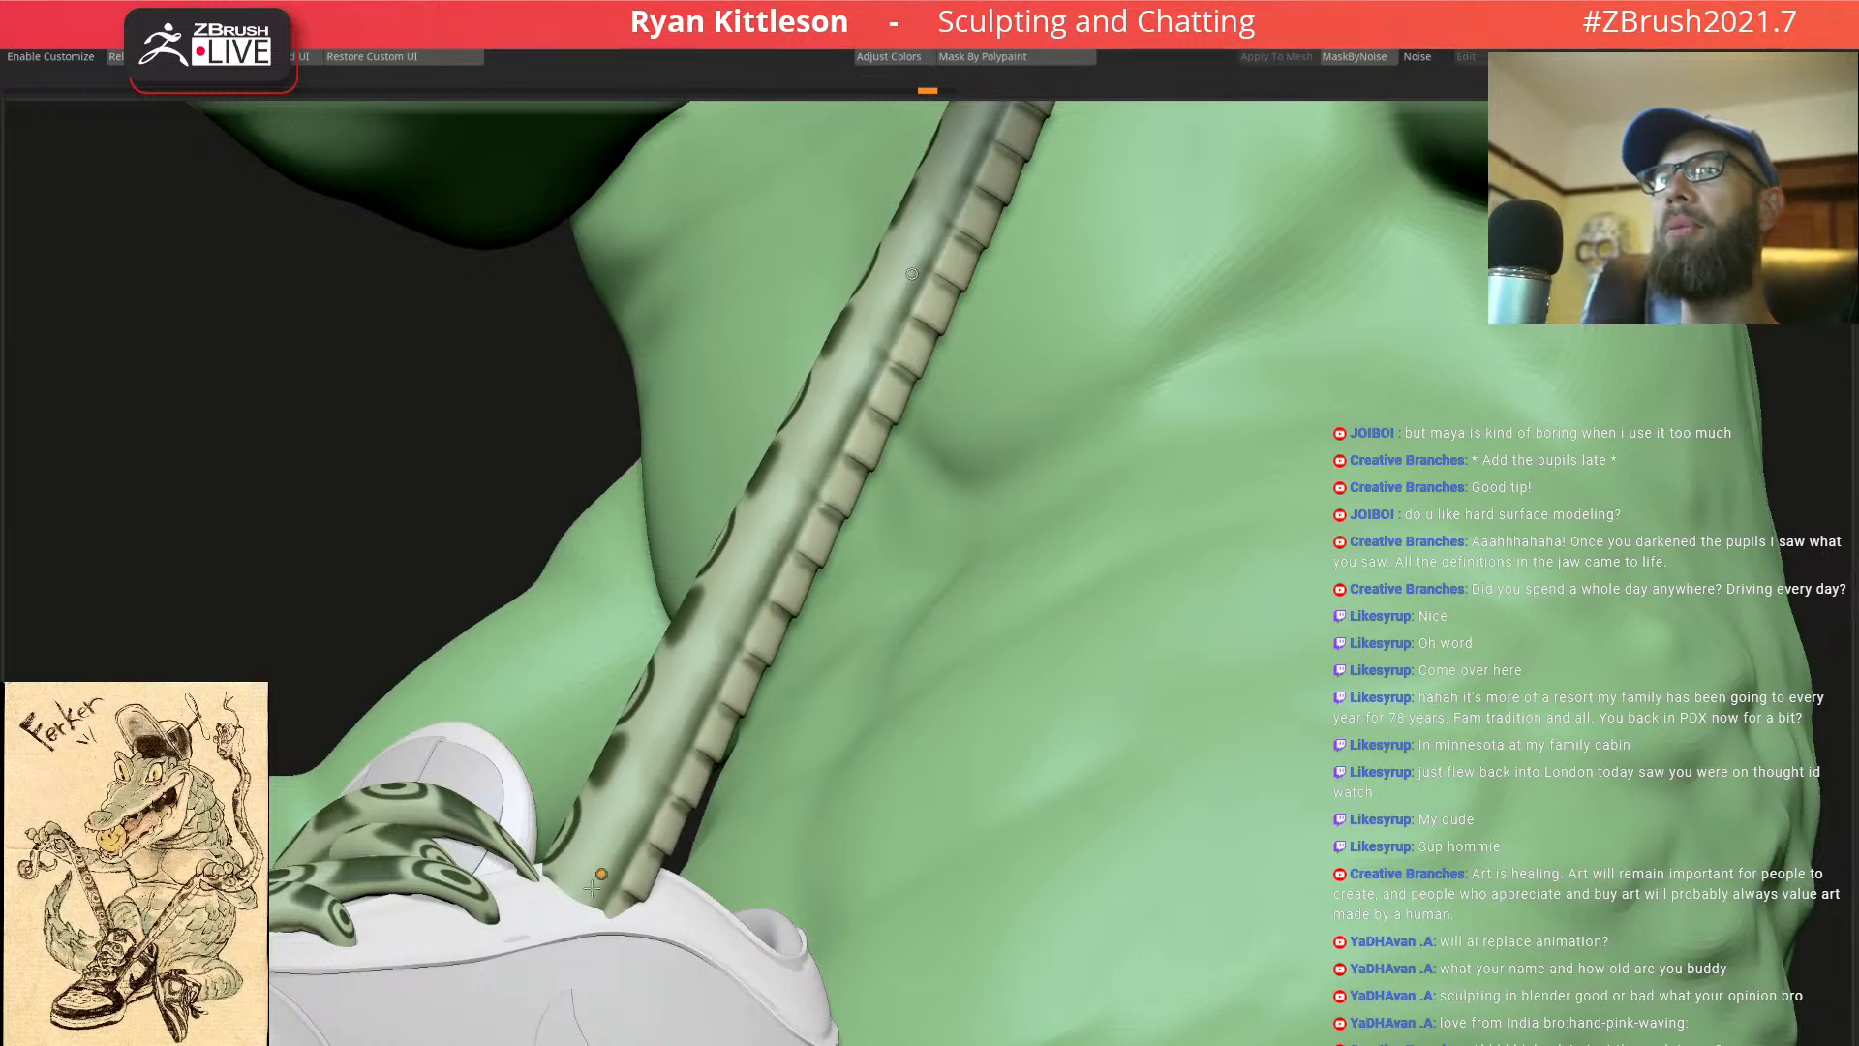
{"action": "left_click_drag", "start_coordinate": [595, 883], "coordinate": [612, 860]}
Scale down the lower section of the snake's body so it gets thinner toward the shoe
{"action": "mouse_move", "coordinate": [552, 775]}
{"action": "right_mouse_down"}
{"action": "mouse_move", "coordinate": [688, 783]}
{"action": "mouse_move", "coordinate": [710, 675]}
{"action": "right_mouse_up"}
{"action": "right_click_drag", "start_coordinate": [871, 337], "coordinate": [776, 348]}
{"action": "left_click", "coordinate": [802, 444], "text": "alt"}
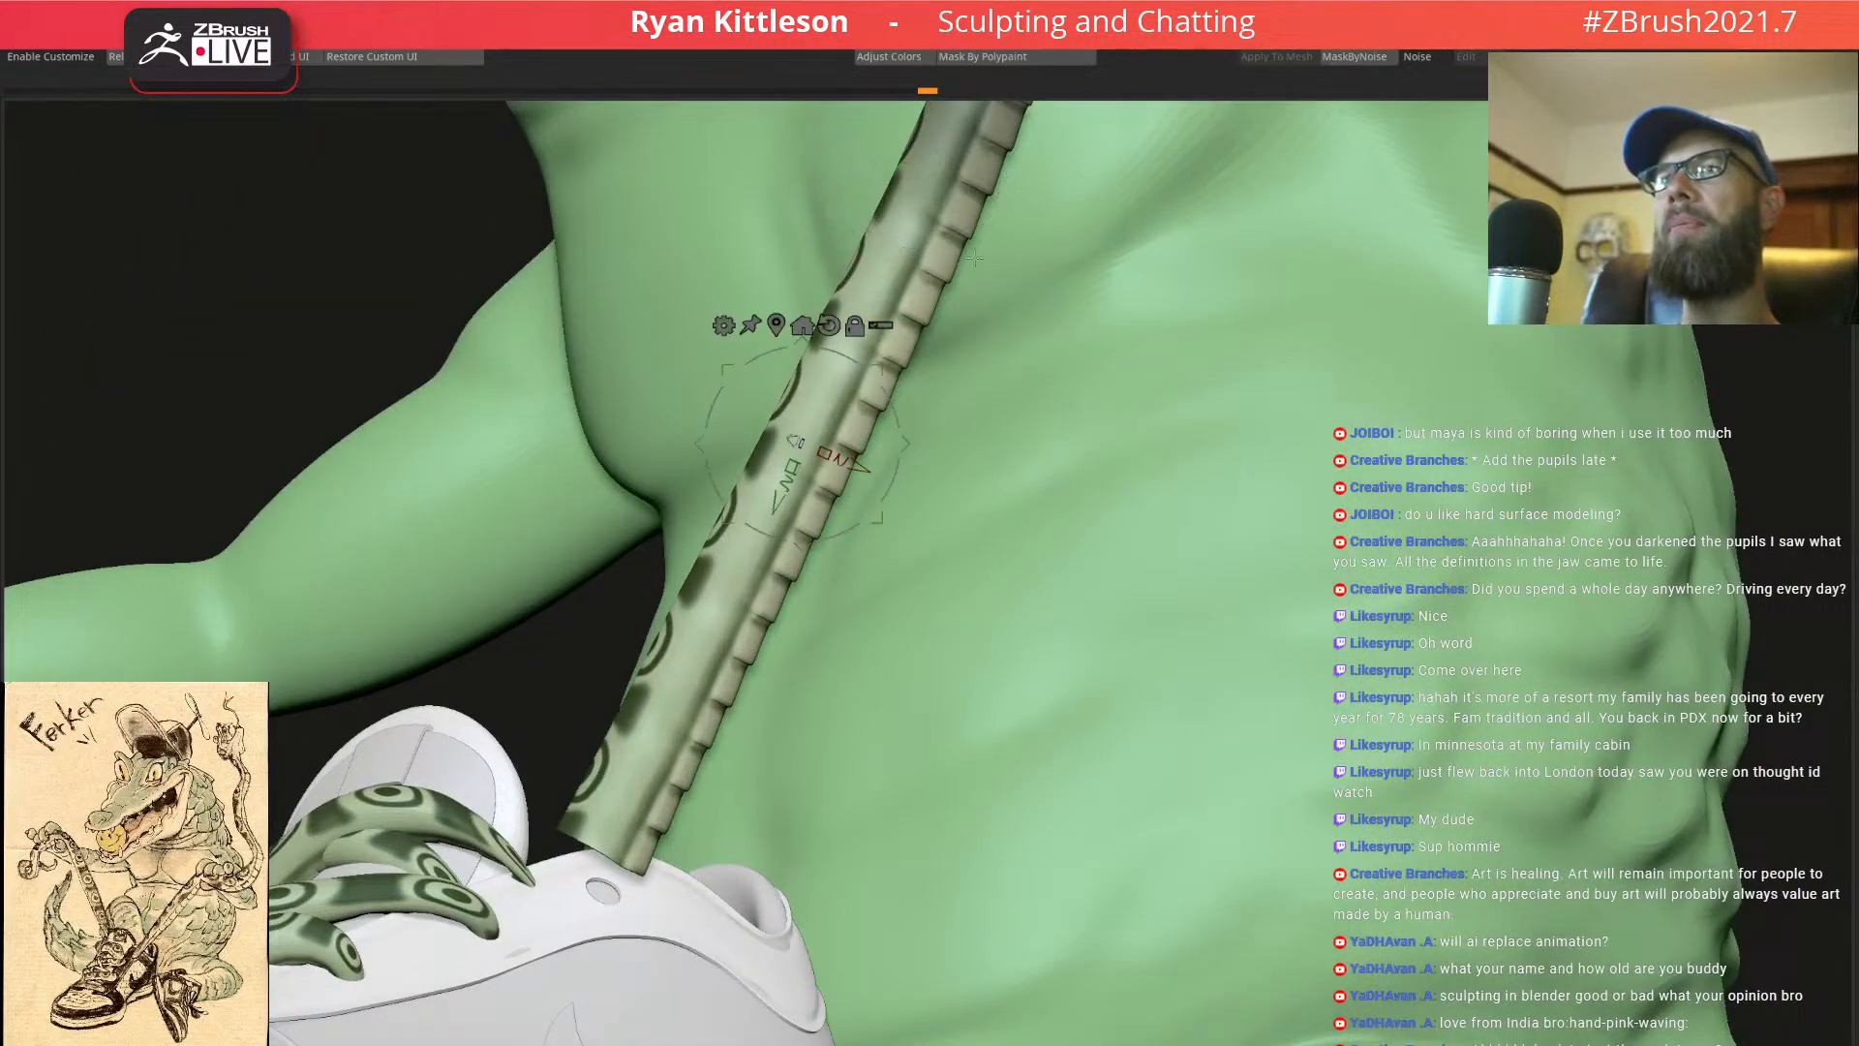
{"action": "left_click_drag", "start_coordinate": [792, 469], "coordinate": [912, 355]}
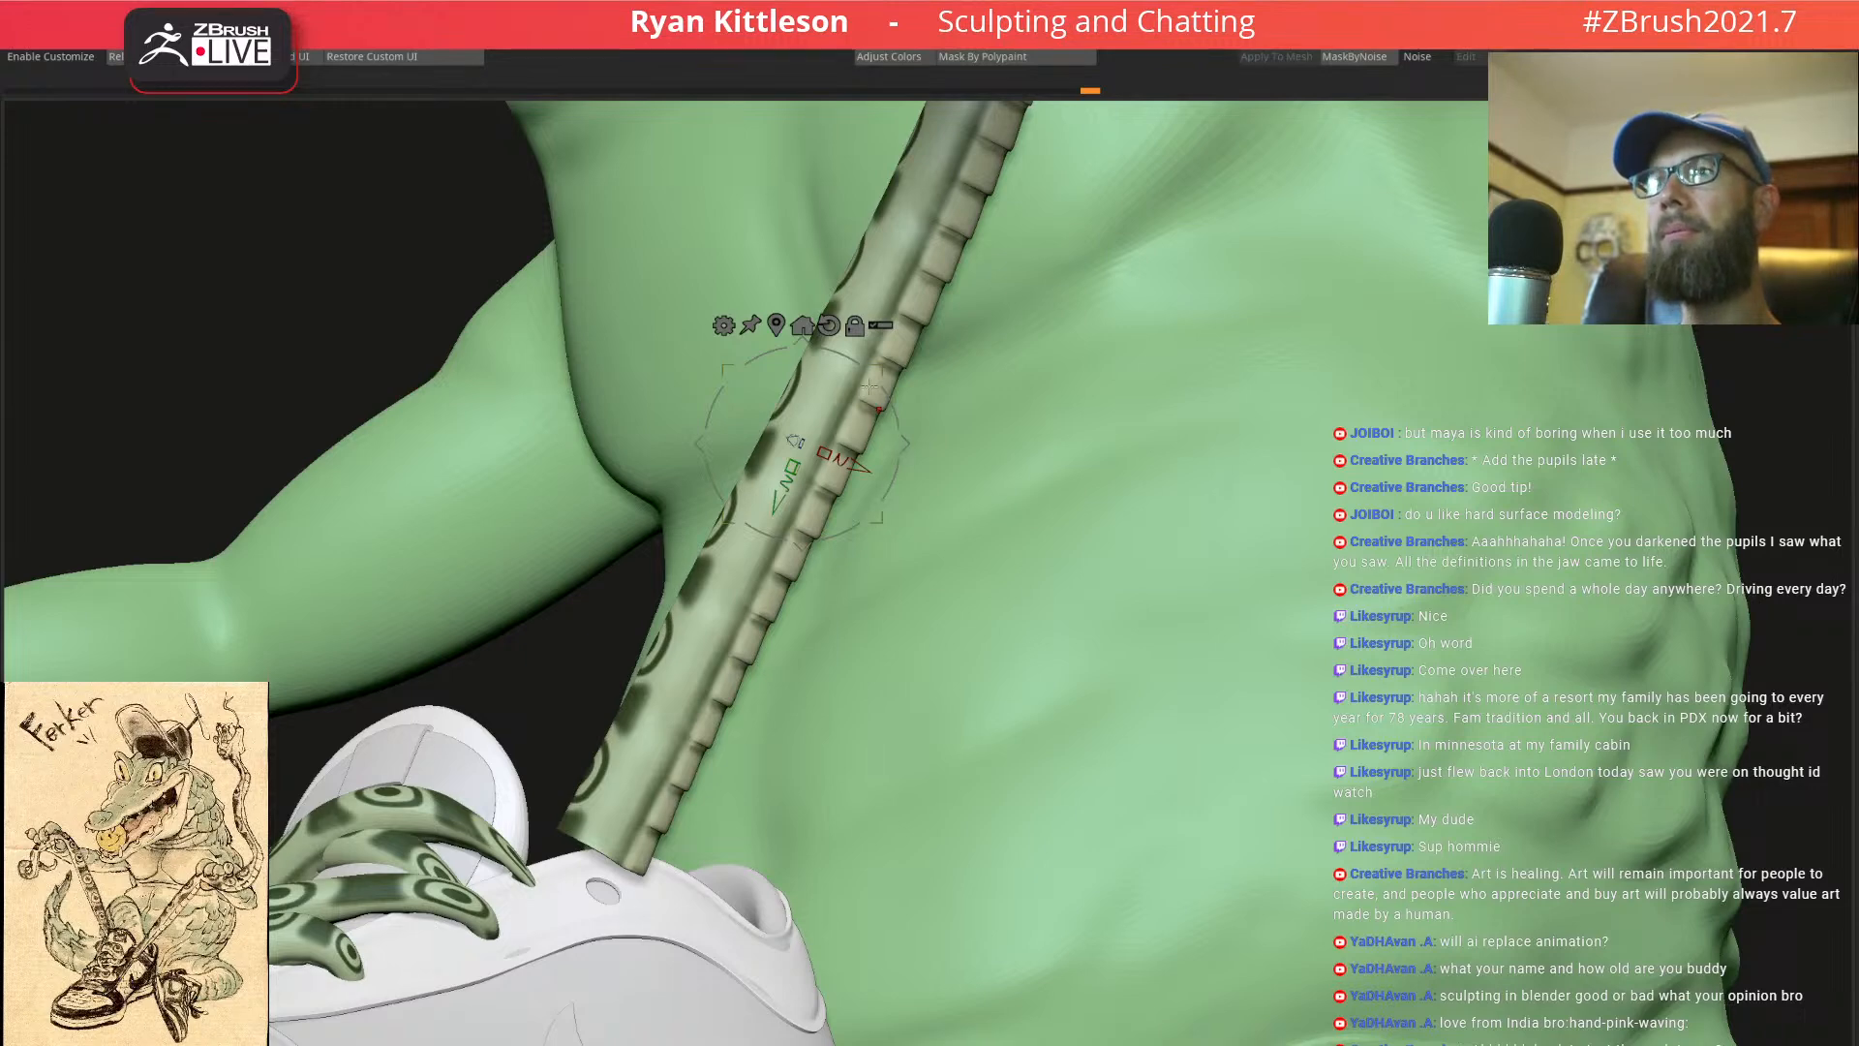
{"action": "left_click_drag", "start_coordinate": [791, 468], "coordinate": [845, 374]}
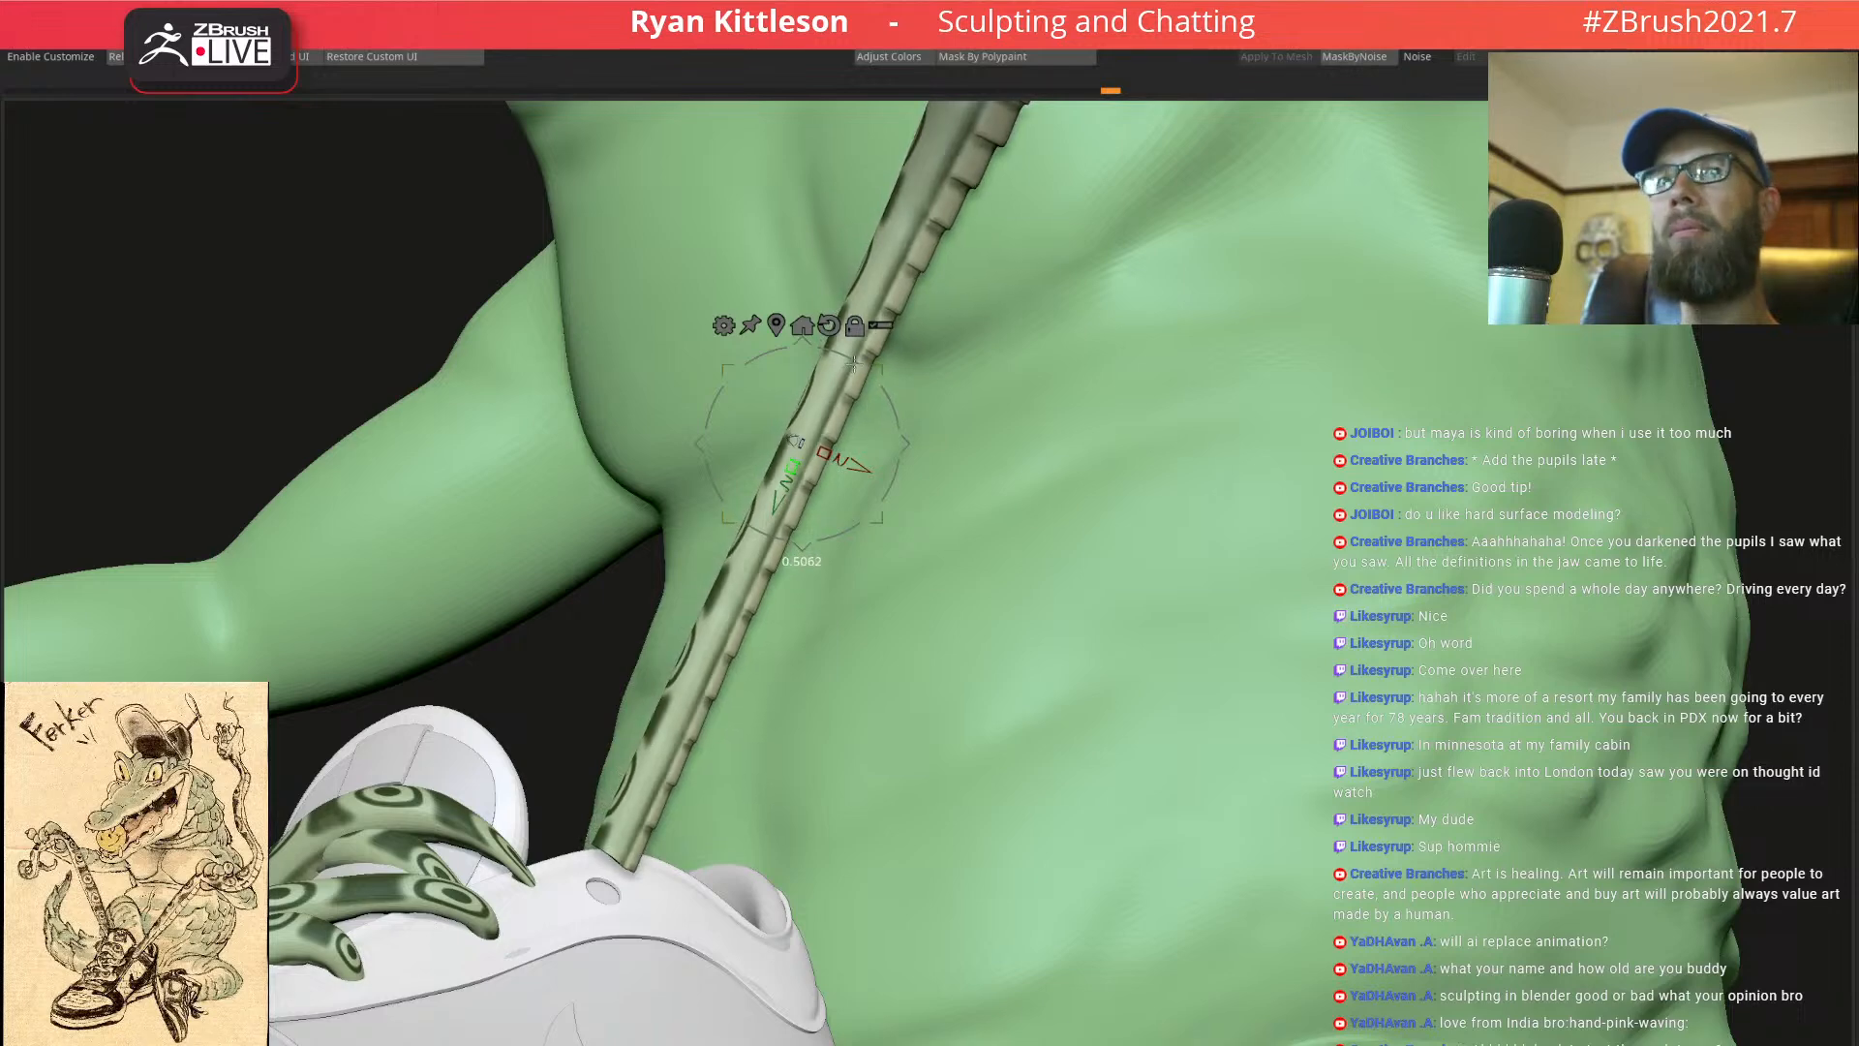
{"action": "left_click_drag", "start_coordinate": [846, 375], "coordinate": [841, 387]}
{"action": "right_click_drag", "start_coordinate": [997, 322], "coordinate": [898, 441], "text": "ctrl"}
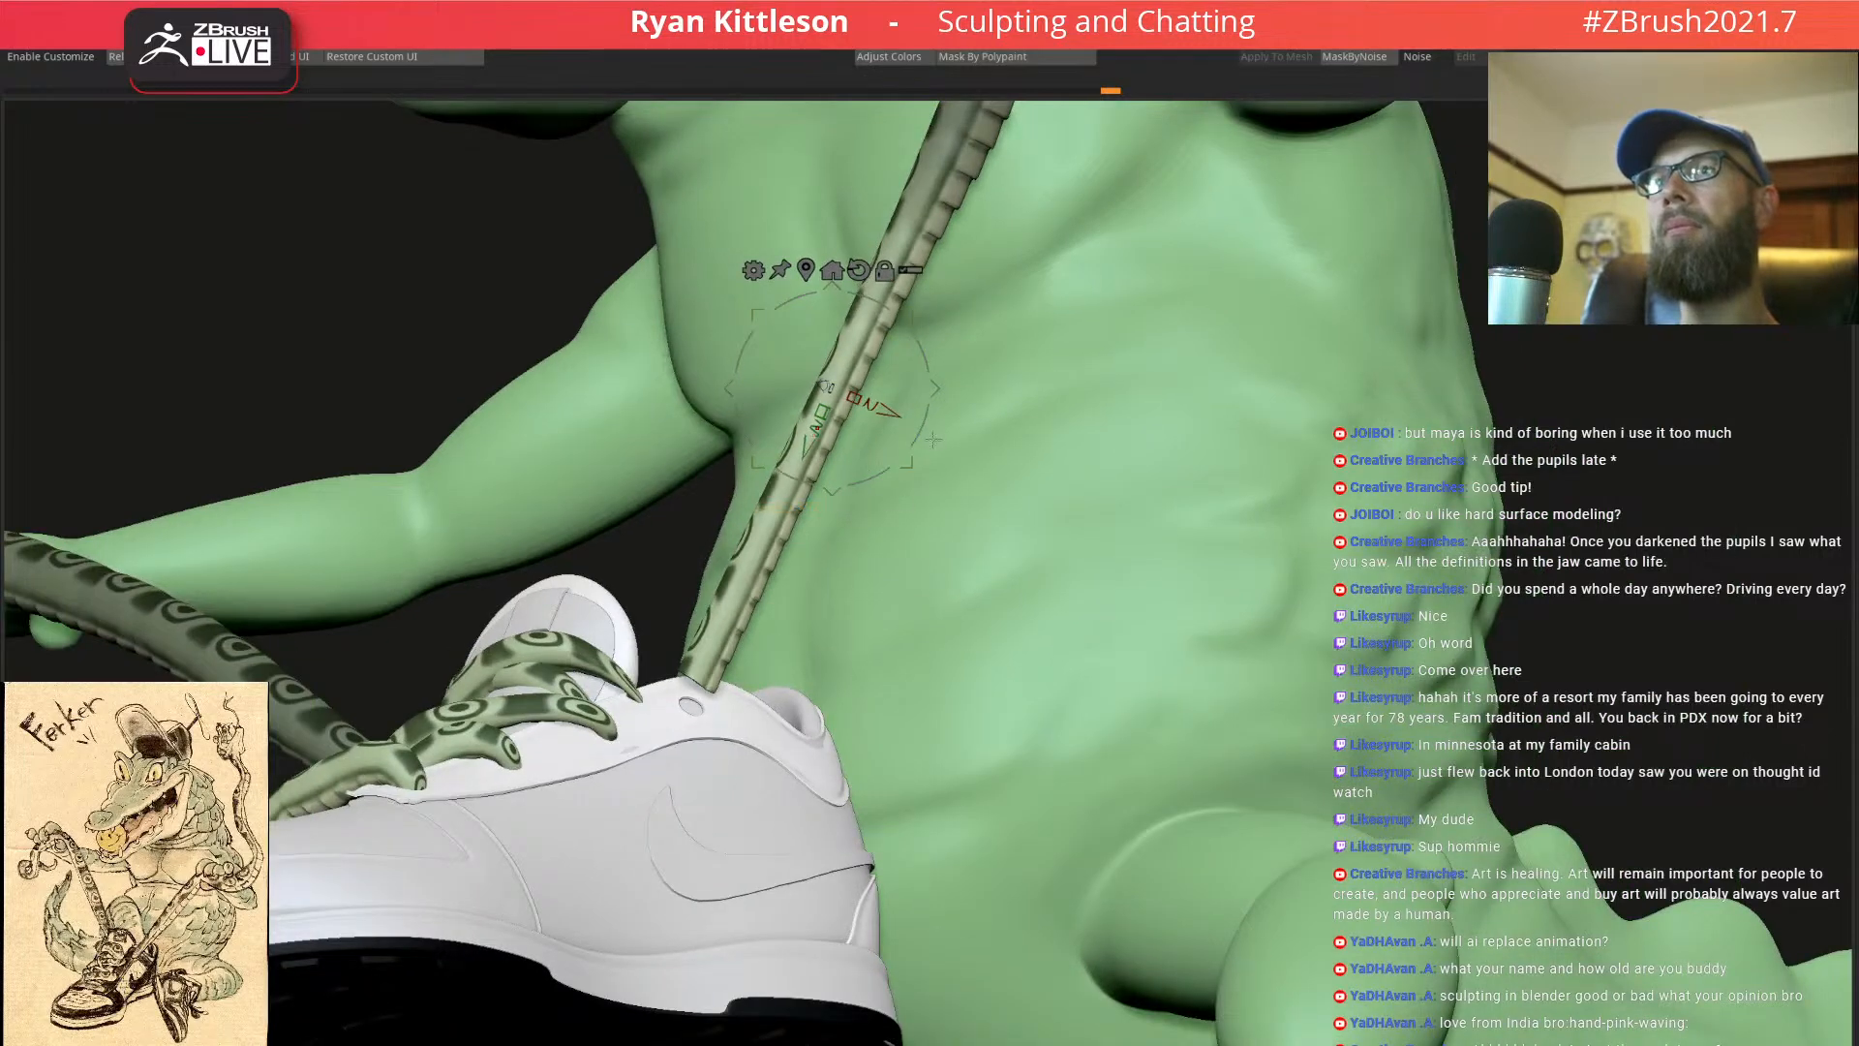
Shift the mask and gizmo closer to the snake's open end and scale that end down further
{"action": "left_click", "coordinate": [768, 535]}
{"action": "left_click_drag", "start_coordinate": [760, 552], "coordinate": [723, 634]}
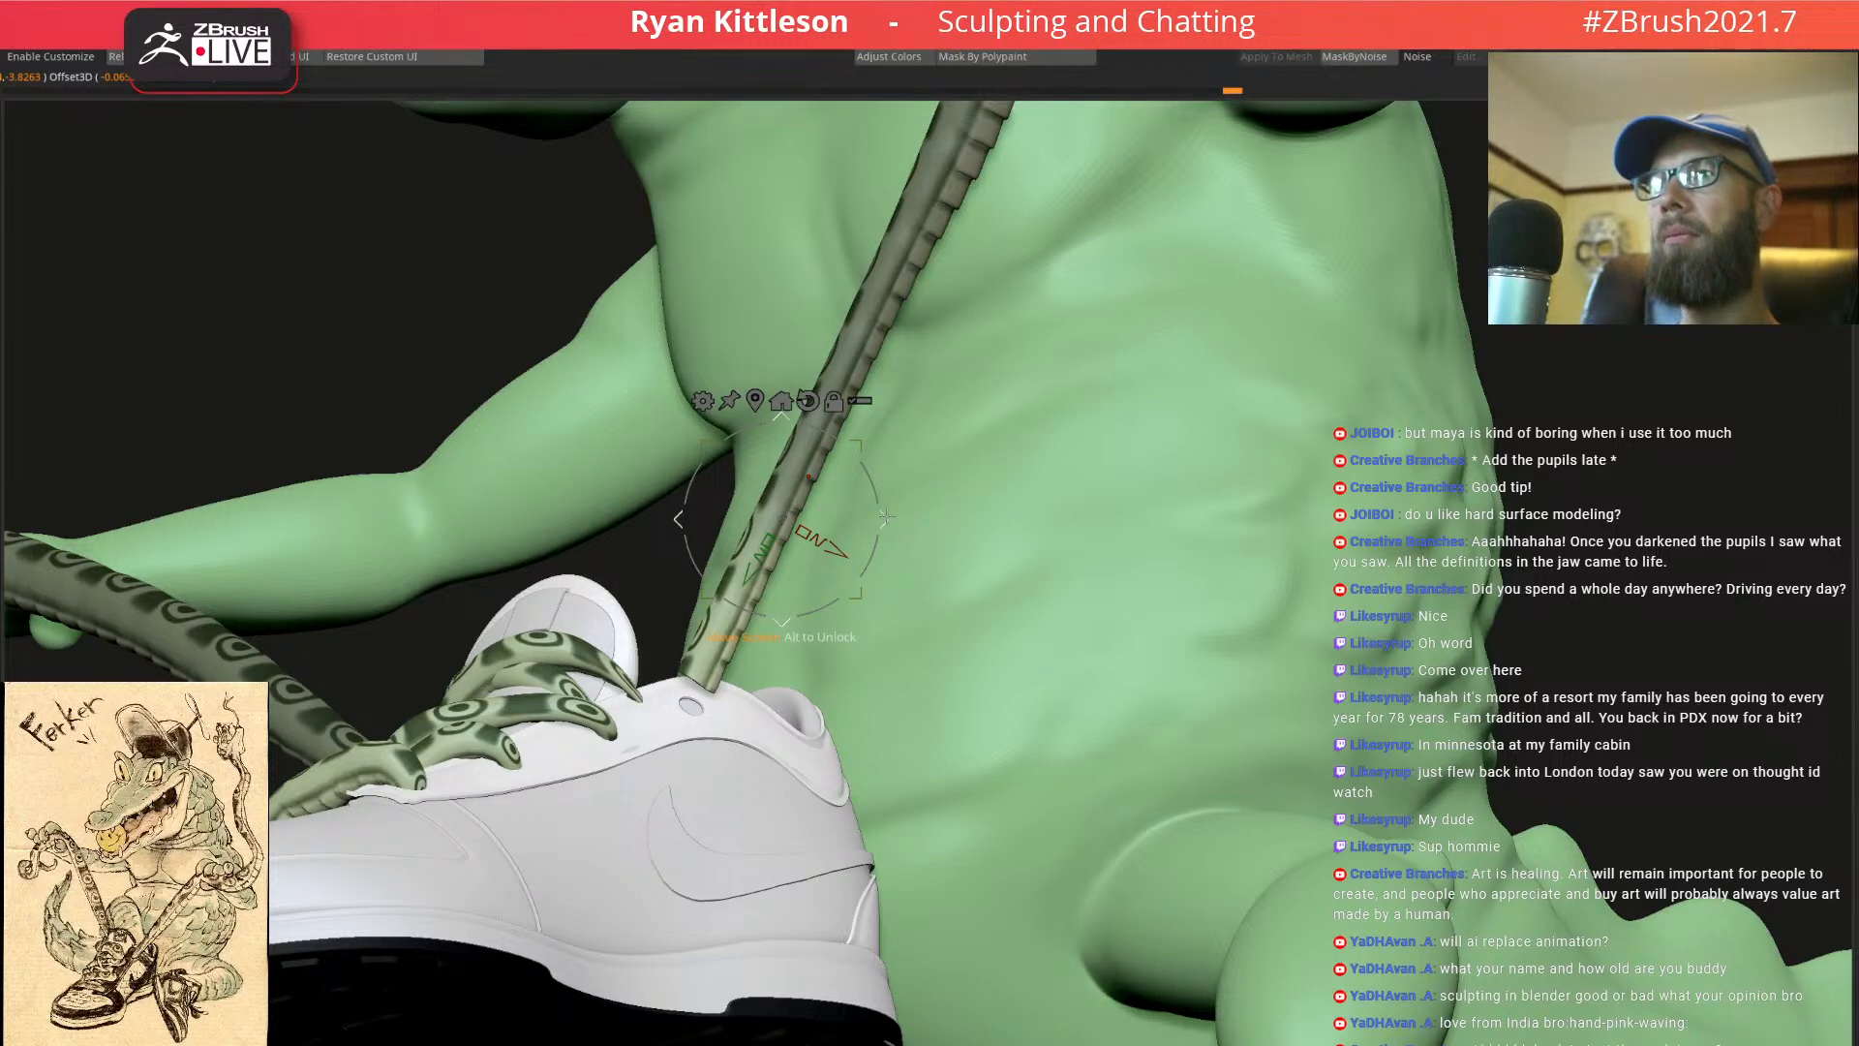
{"action": "right_click_drag", "start_coordinate": [862, 620], "coordinate": [792, 471], "text": "ctrl"}
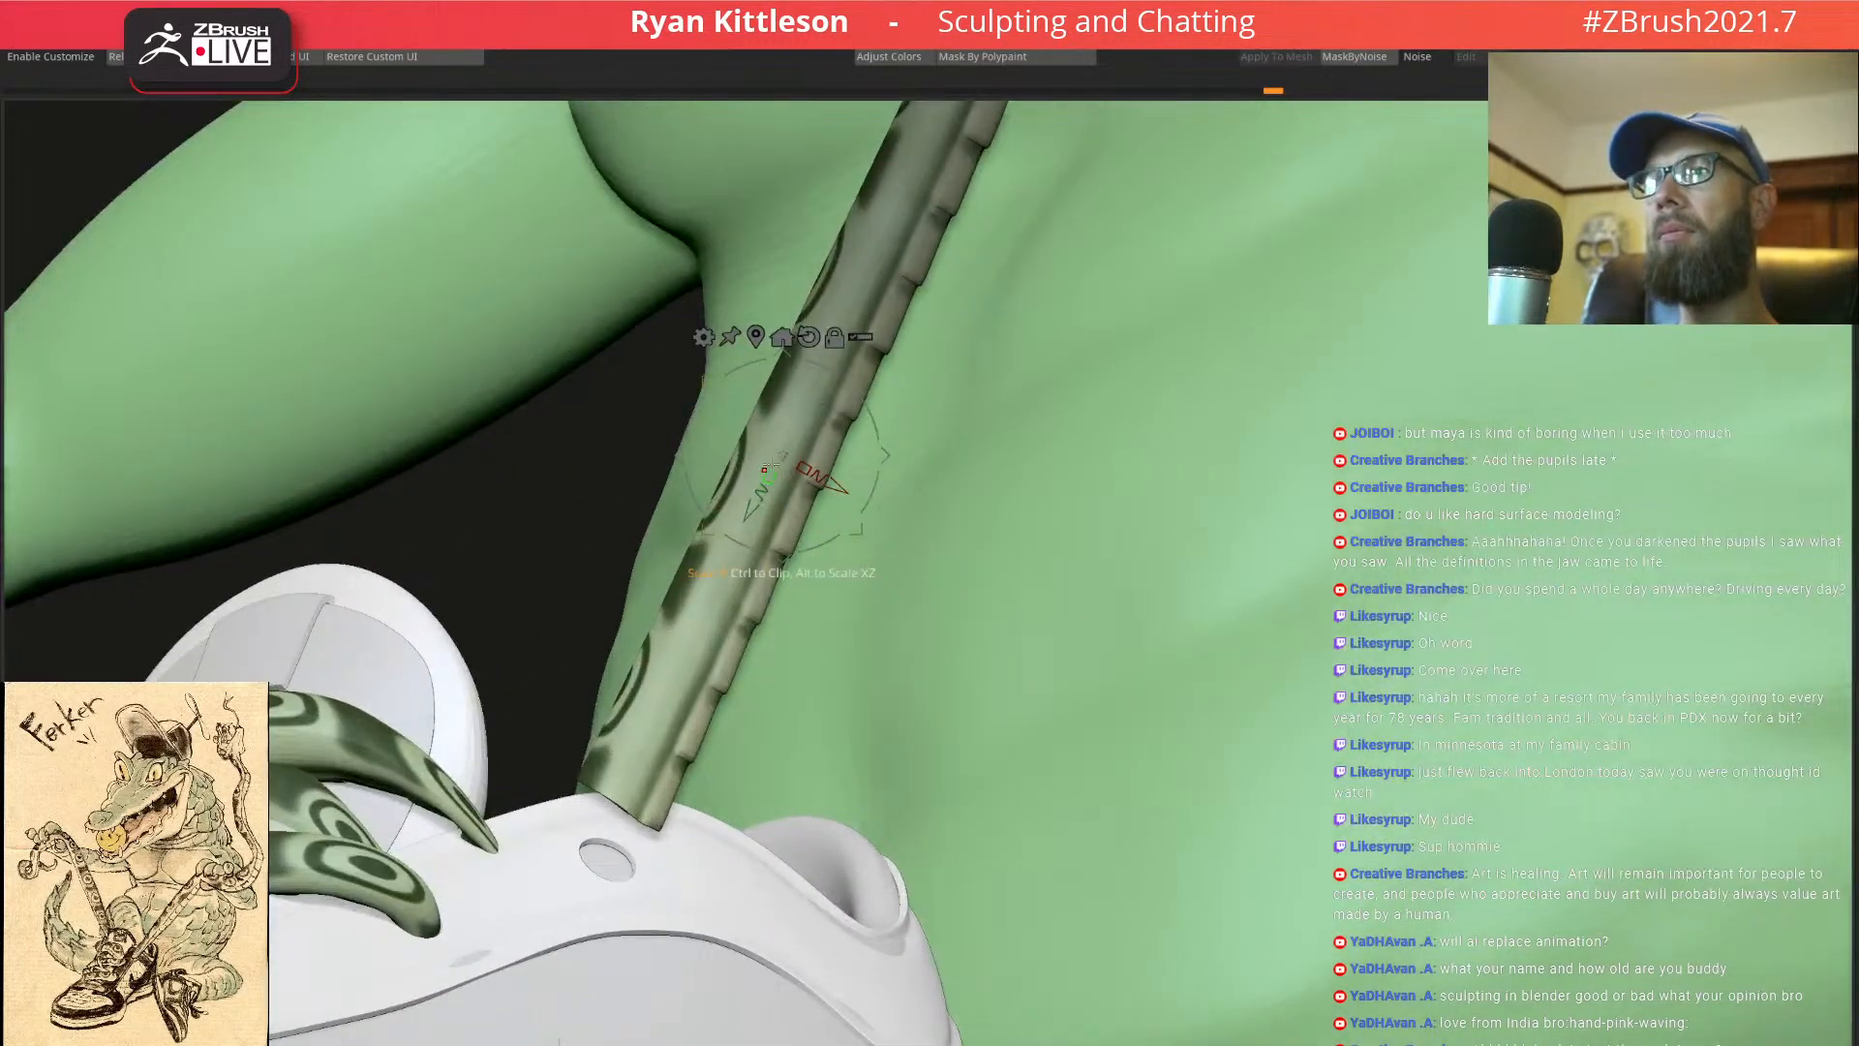
{"action": "left_click_drag", "start_coordinate": [874, 417], "coordinate": [814, 408]}
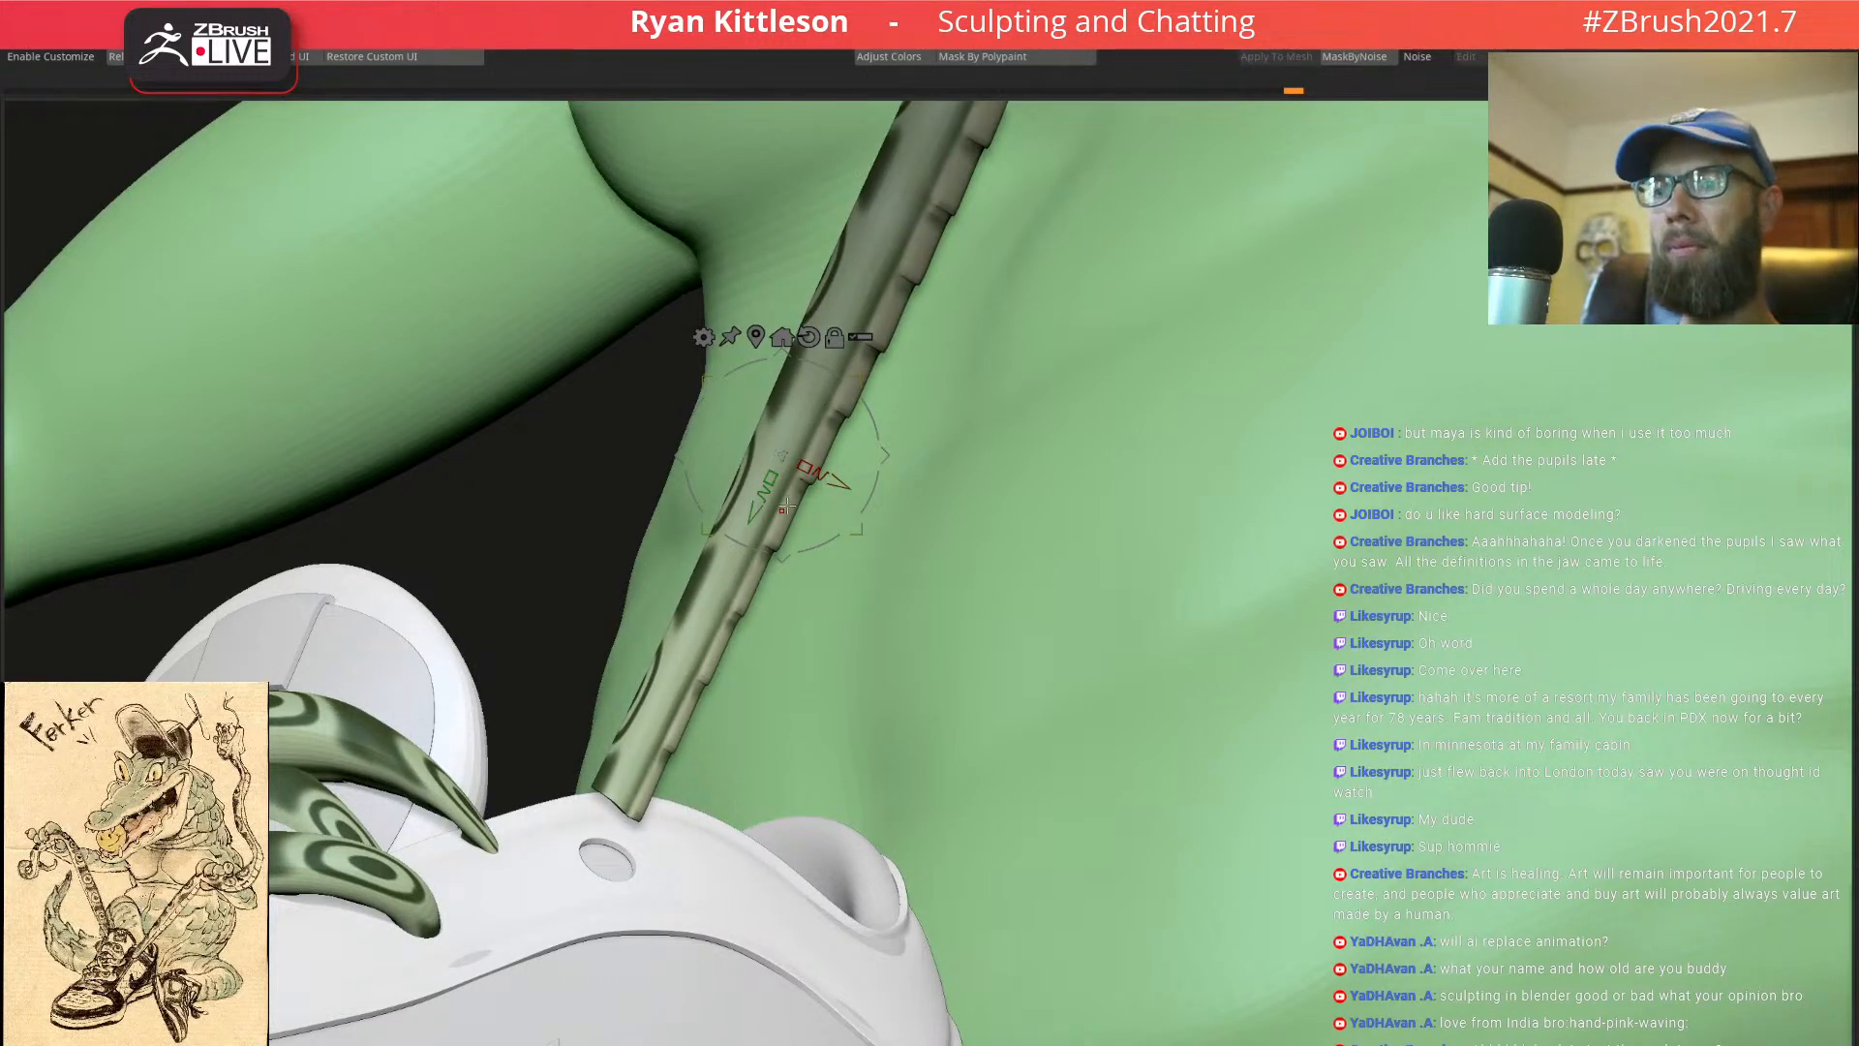
Nudge the snake's open end and lower body toward the shoe's eyelet with the Move brush
{"action": "key", "text": "q"}
{"action": "right_click_drag", "start_coordinate": [698, 639], "coordinate": [684, 643]}
{"action": "right_click_drag", "start_coordinate": [718, 761], "coordinate": [678, 756]}
{"action": "key", "text": "space"}
{"action": "left_click_drag", "start_coordinate": [700, 725], "coordinate": [743, 724]}
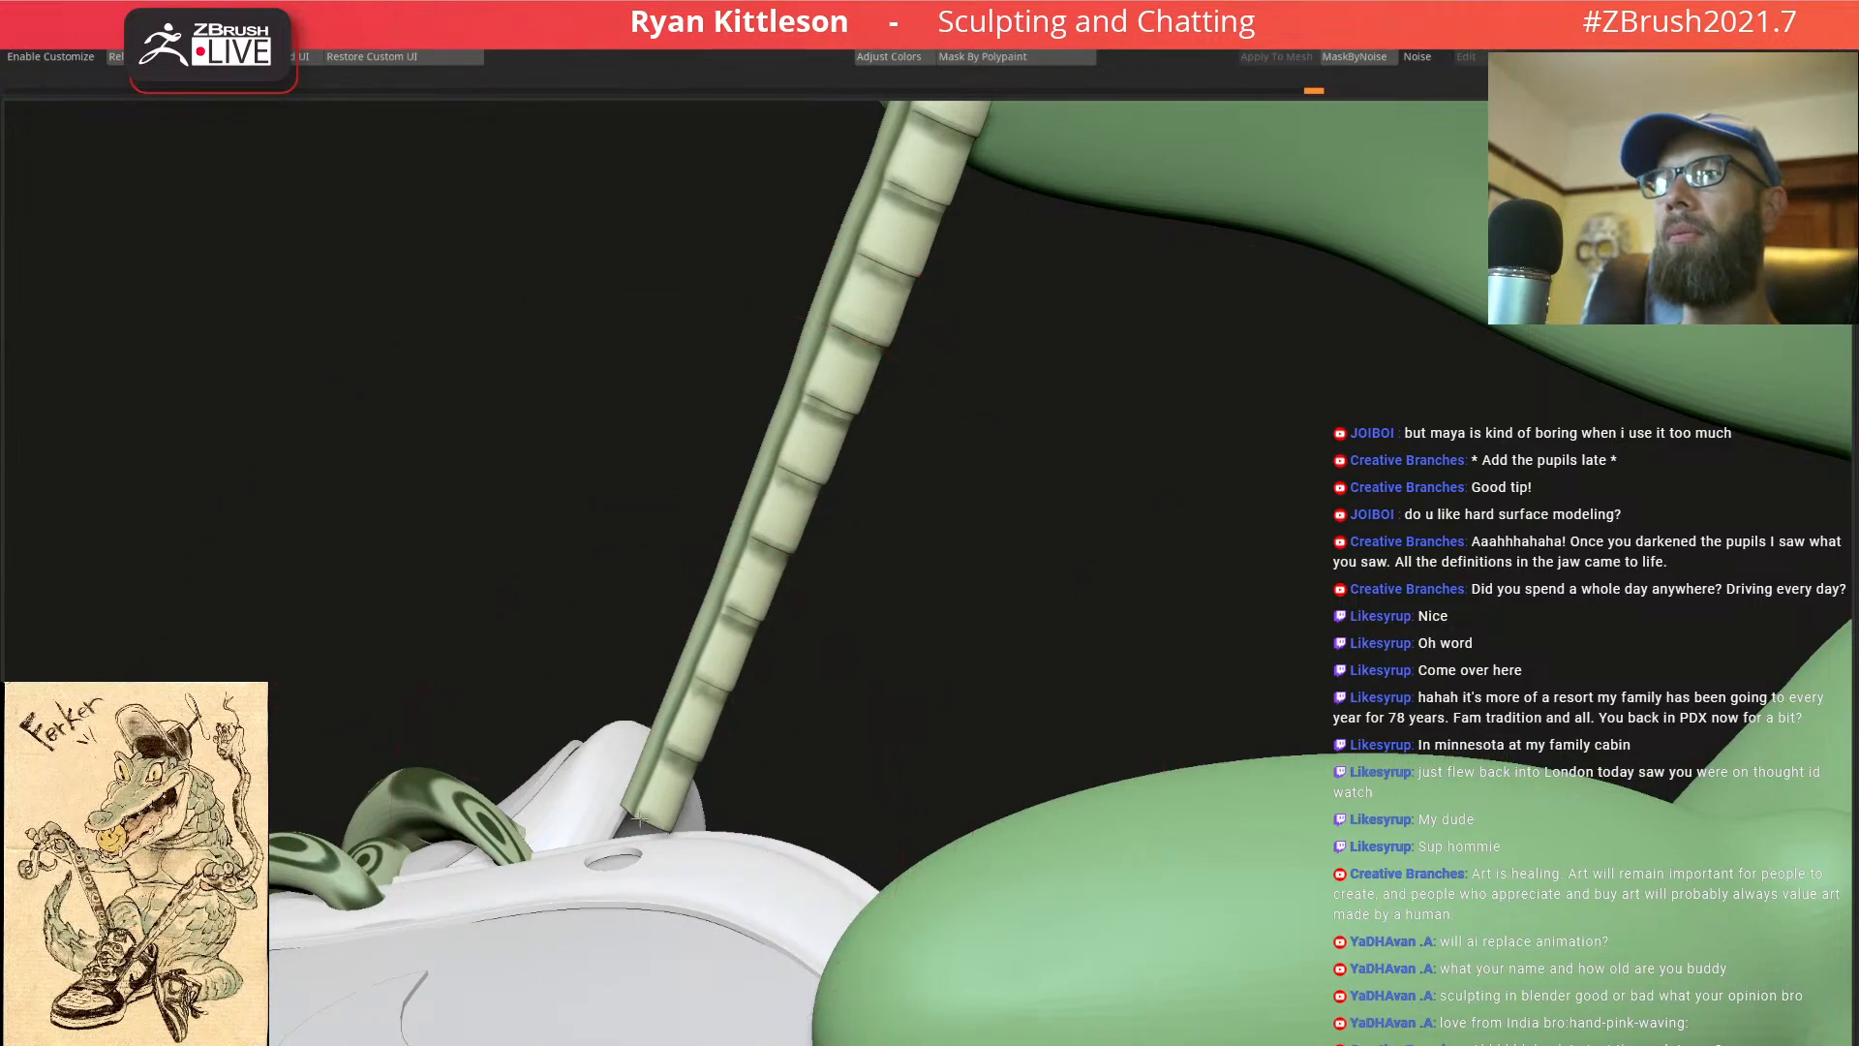
{"action": "right_click_drag", "start_coordinate": [592, 897], "coordinate": [571, 838]}
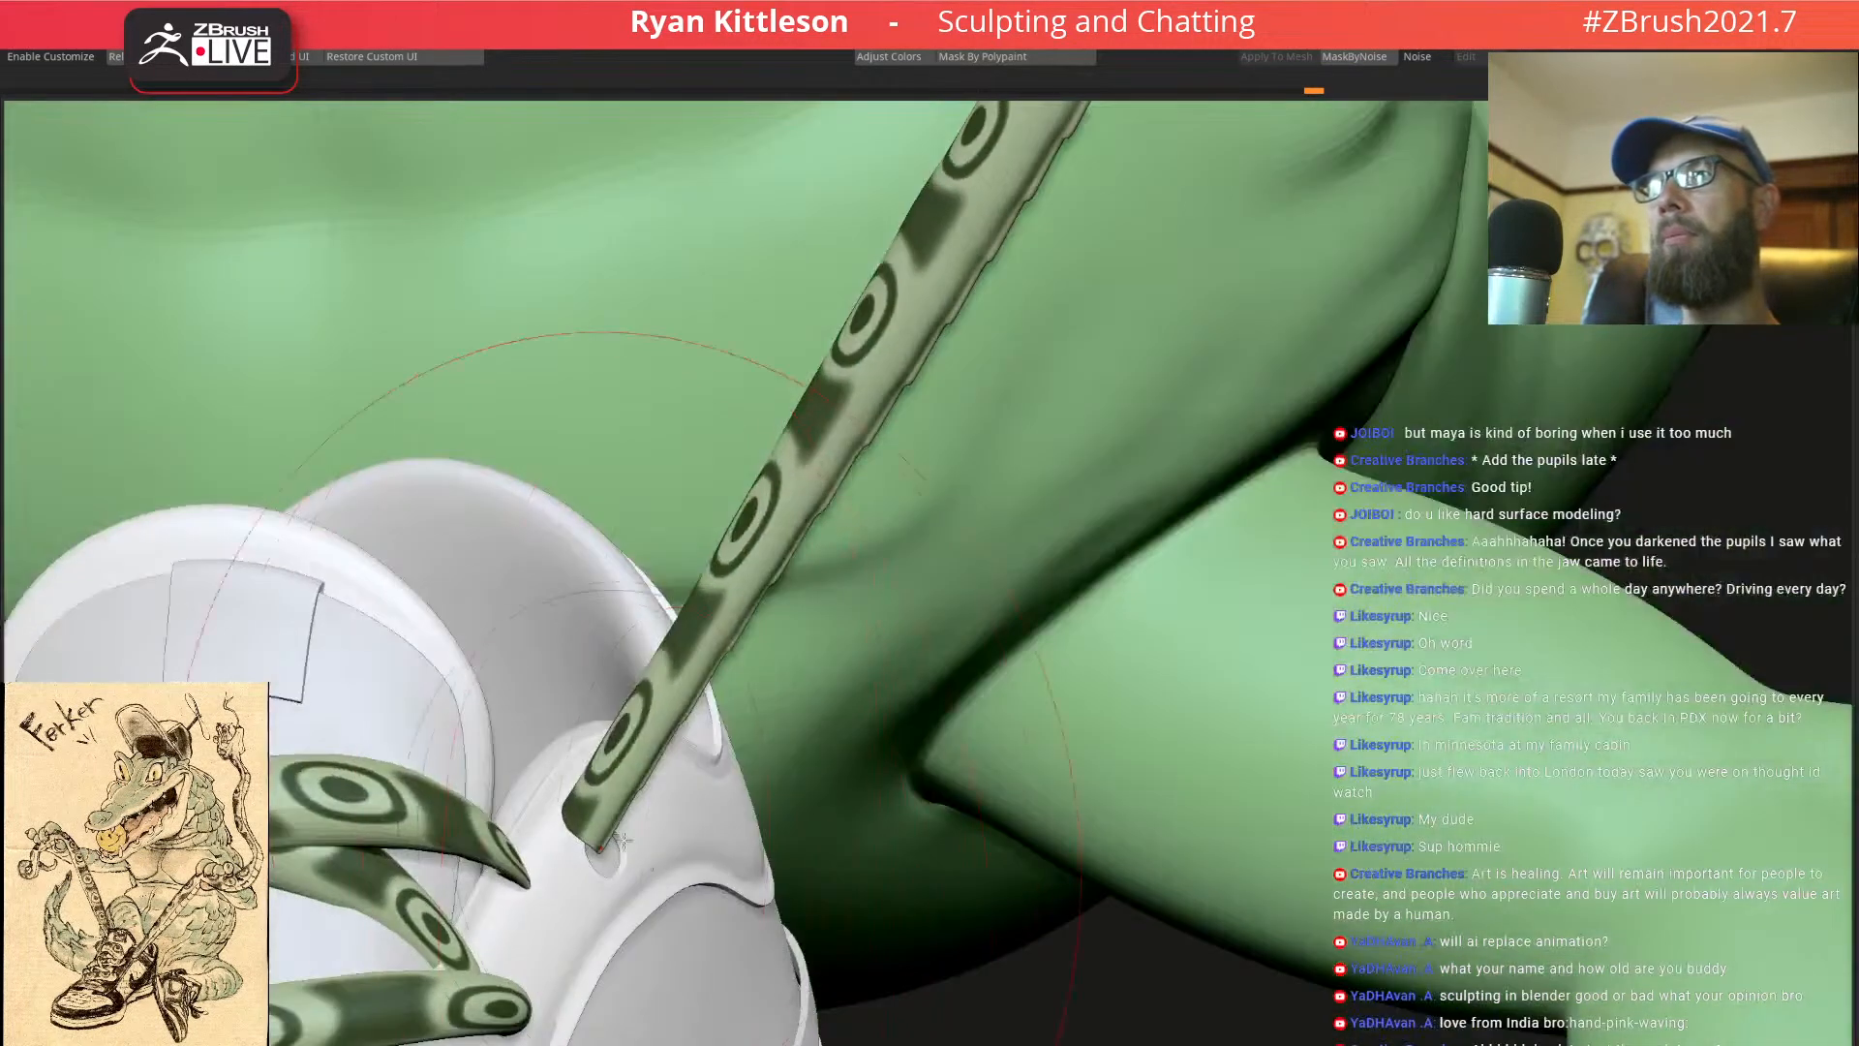
{"action": "mouse_move", "coordinate": [591, 572]}
{"action": "right_mouse_down"}
{"action": "mouse_move", "coordinate": [799, 571]}
{"action": "mouse_move", "coordinate": [895, 325]}
{"action": "mouse_move", "coordinate": [743, 589]}
{"action": "mouse_move", "coordinate": [813, 620]}
{"action": "right_mouse_up"}
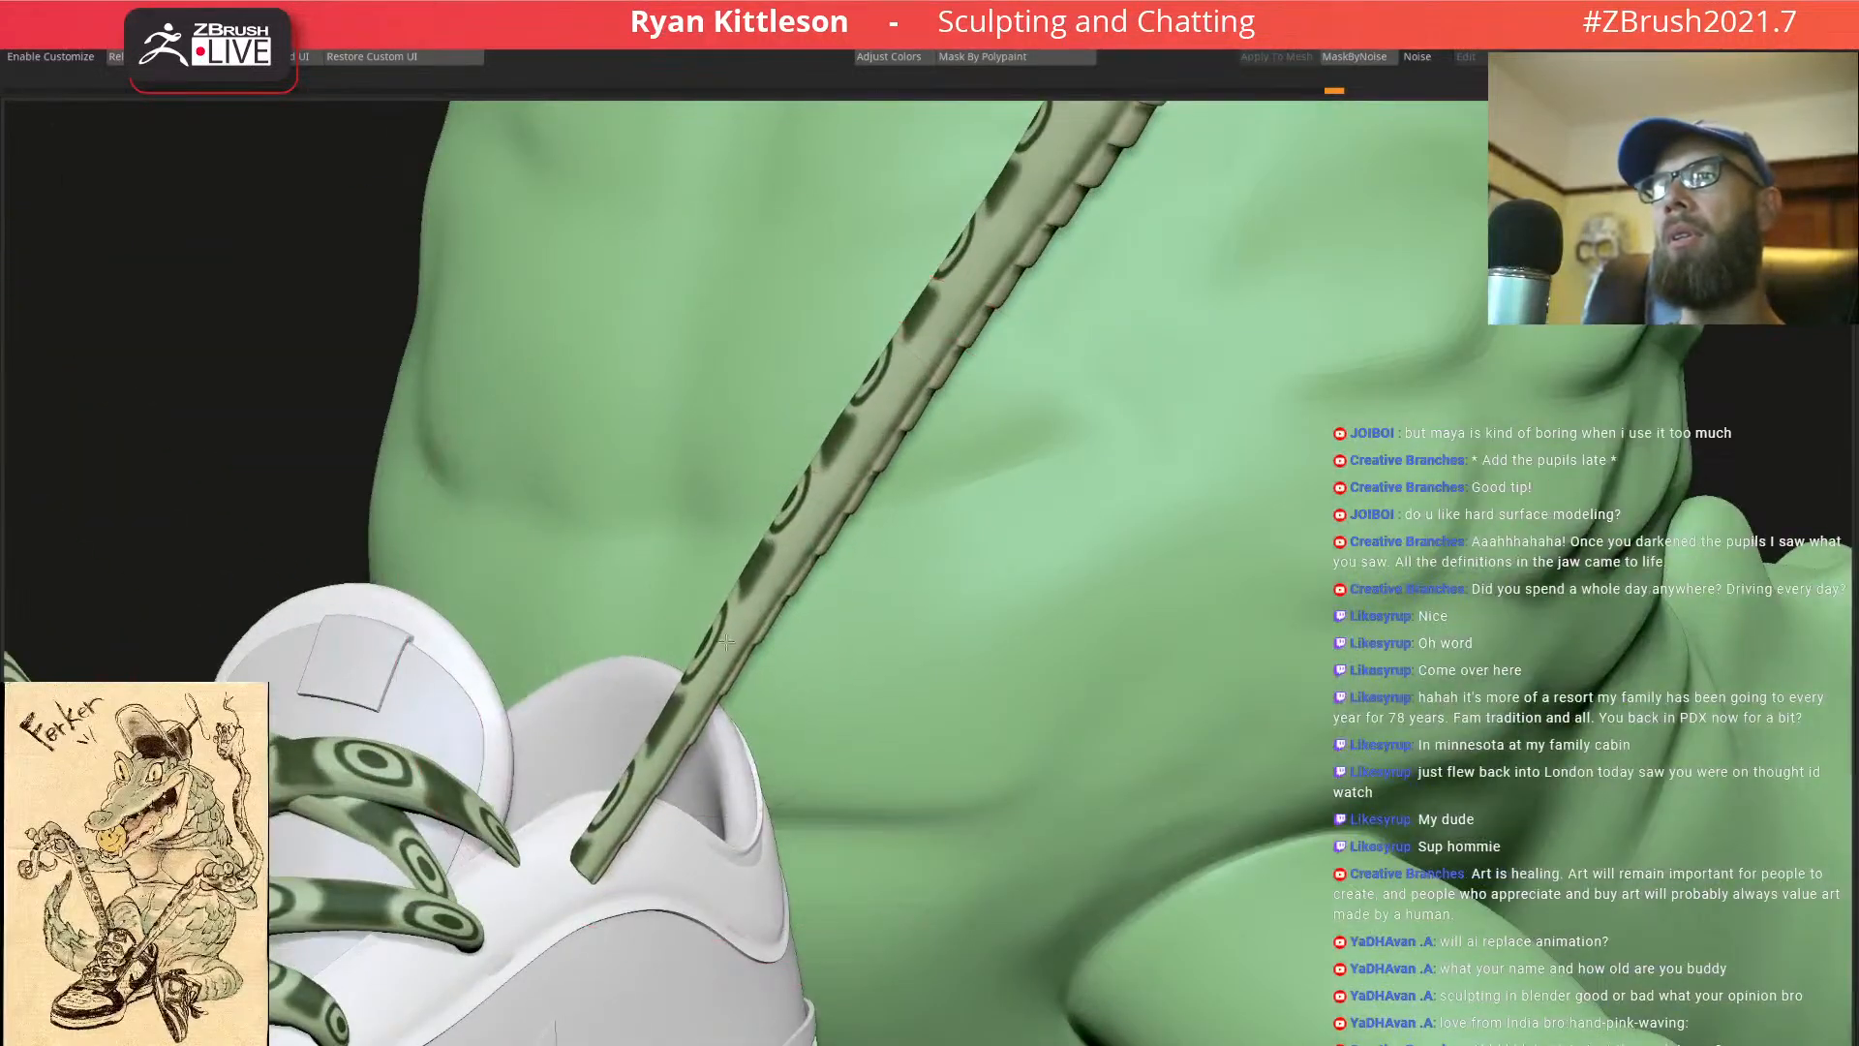
{"action": "left_click_drag", "start_coordinate": [839, 451], "coordinate": [818, 446]}
Adjust the brush size and push the snake's open end into the shoe so no gap shows
{"action": "mouse_move", "coordinate": [654, 717]}
{"action": "right_mouse_down"}
{"action": "mouse_move", "coordinate": [642, 655]}
{"action": "mouse_move", "coordinate": [755, 768]}
{"action": "mouse_move", "coordinate": [518, 690]}
{"action": "right_mouse_up"}
{"action": "key", "text": "space"}
{"action": "left_click_drag", "start_coordinate": [648, 734], "coordinate": [616, 733]}
{"action": "mouse_move", "coordinate": [635, 759]}
{"action": "right_mouse_down"}
{"action": "mouse_move", "coordinate": [765, 741]}
{"action": "mouse_move", "coordinate": [717, 780]}
{"action": "mouse_move", "coordinate": [627, 771]}
{"action": "right_mouse_up"}
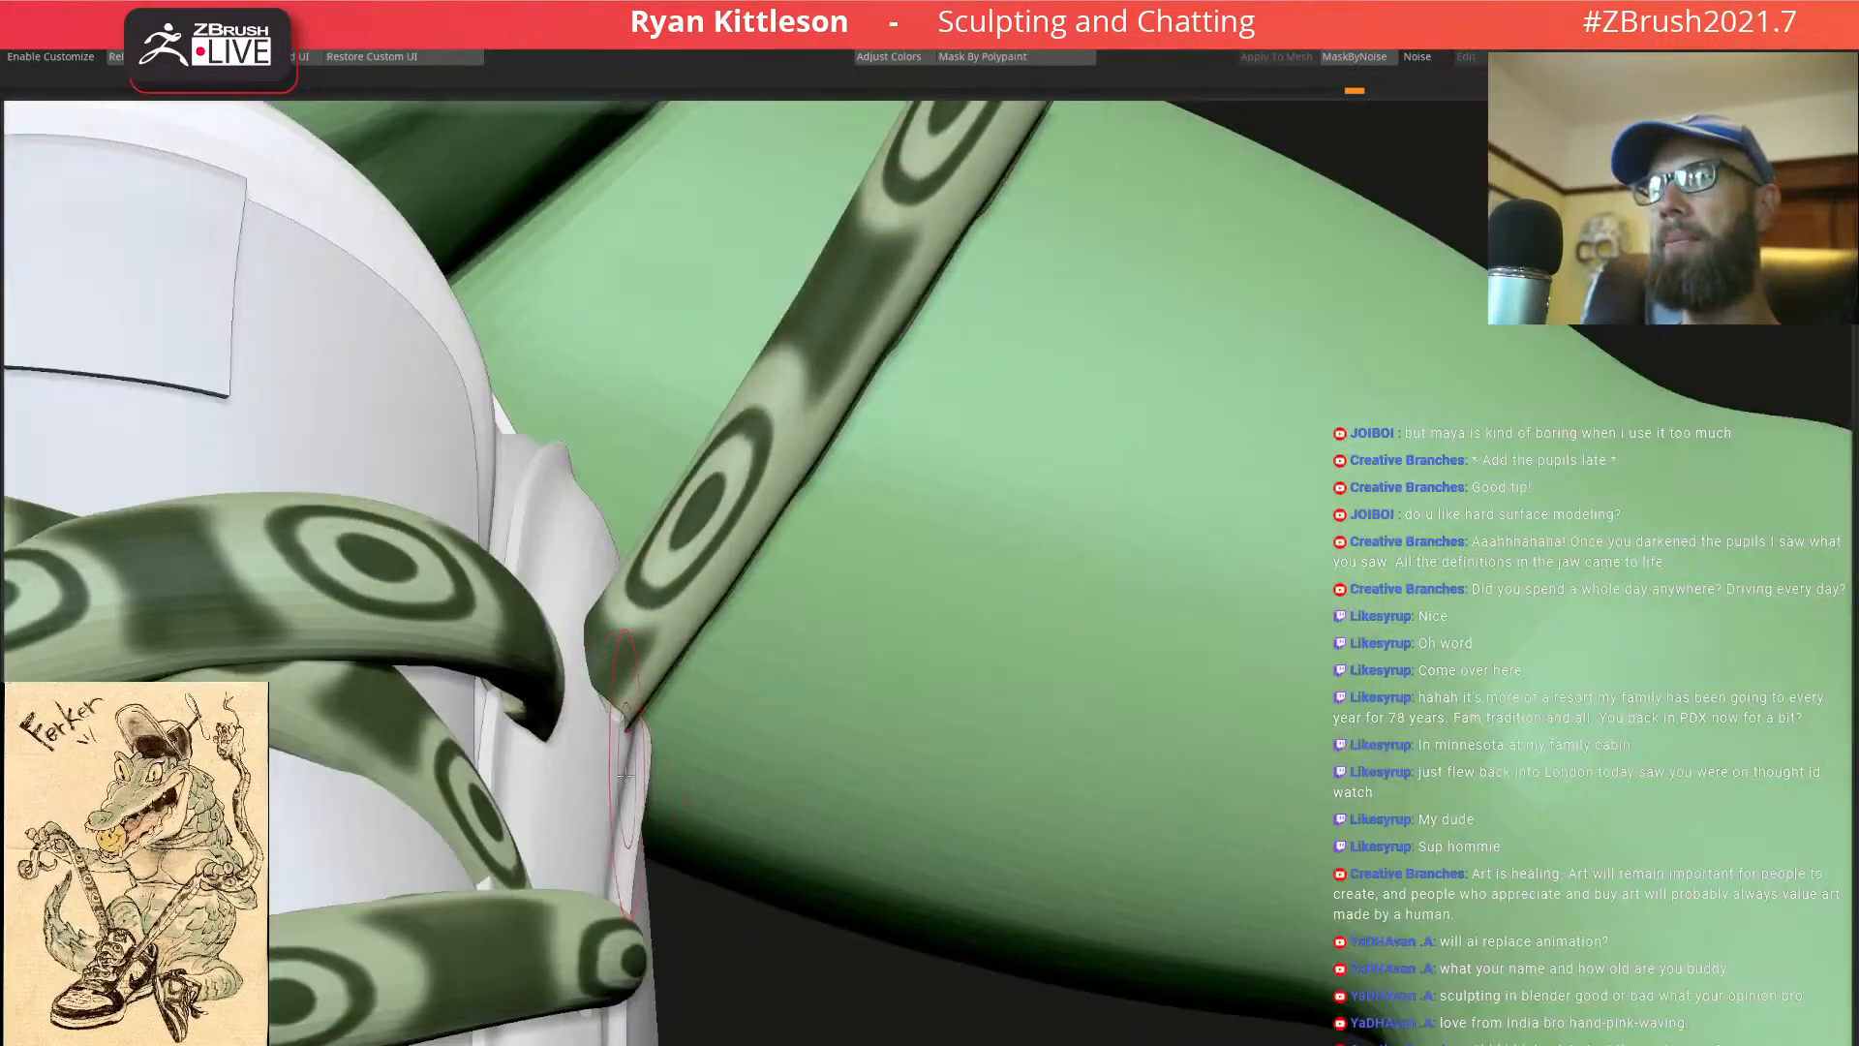
{"action": "mouse_move", "coordinate": [539, 811]}
{"action": "right_mouse_down"}
{"action": "mouse_move", "coordinate": [587, 773]}
{"action": "mouse_move", "coordinate": [591, 707]}
{"action": "right_mouse_up"}
{"action": "key", "text": "space"}
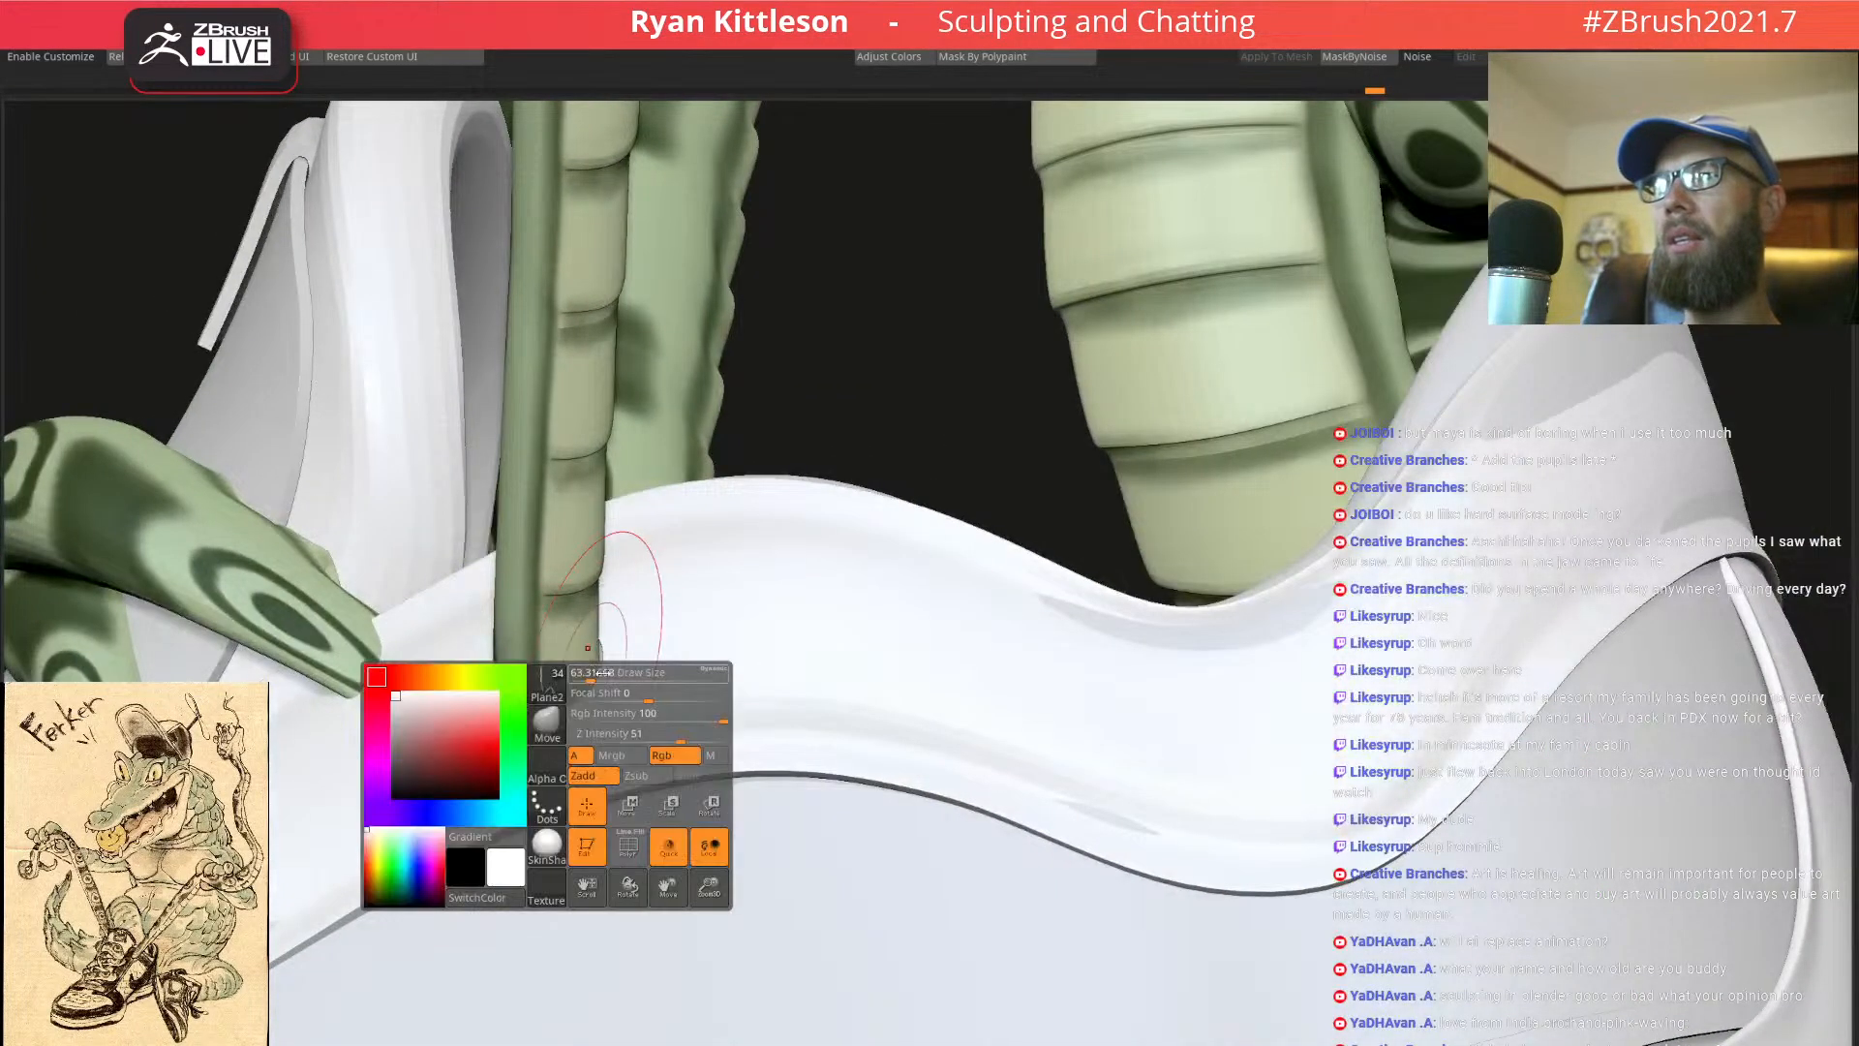
{"action": "left_click_drag", "start_coordinate": [611, 682], "coordinate": [641, 682]}
{"action": "left_click_drag", "start_coordinate": [516, 634], "coordinate": [536, 618]}
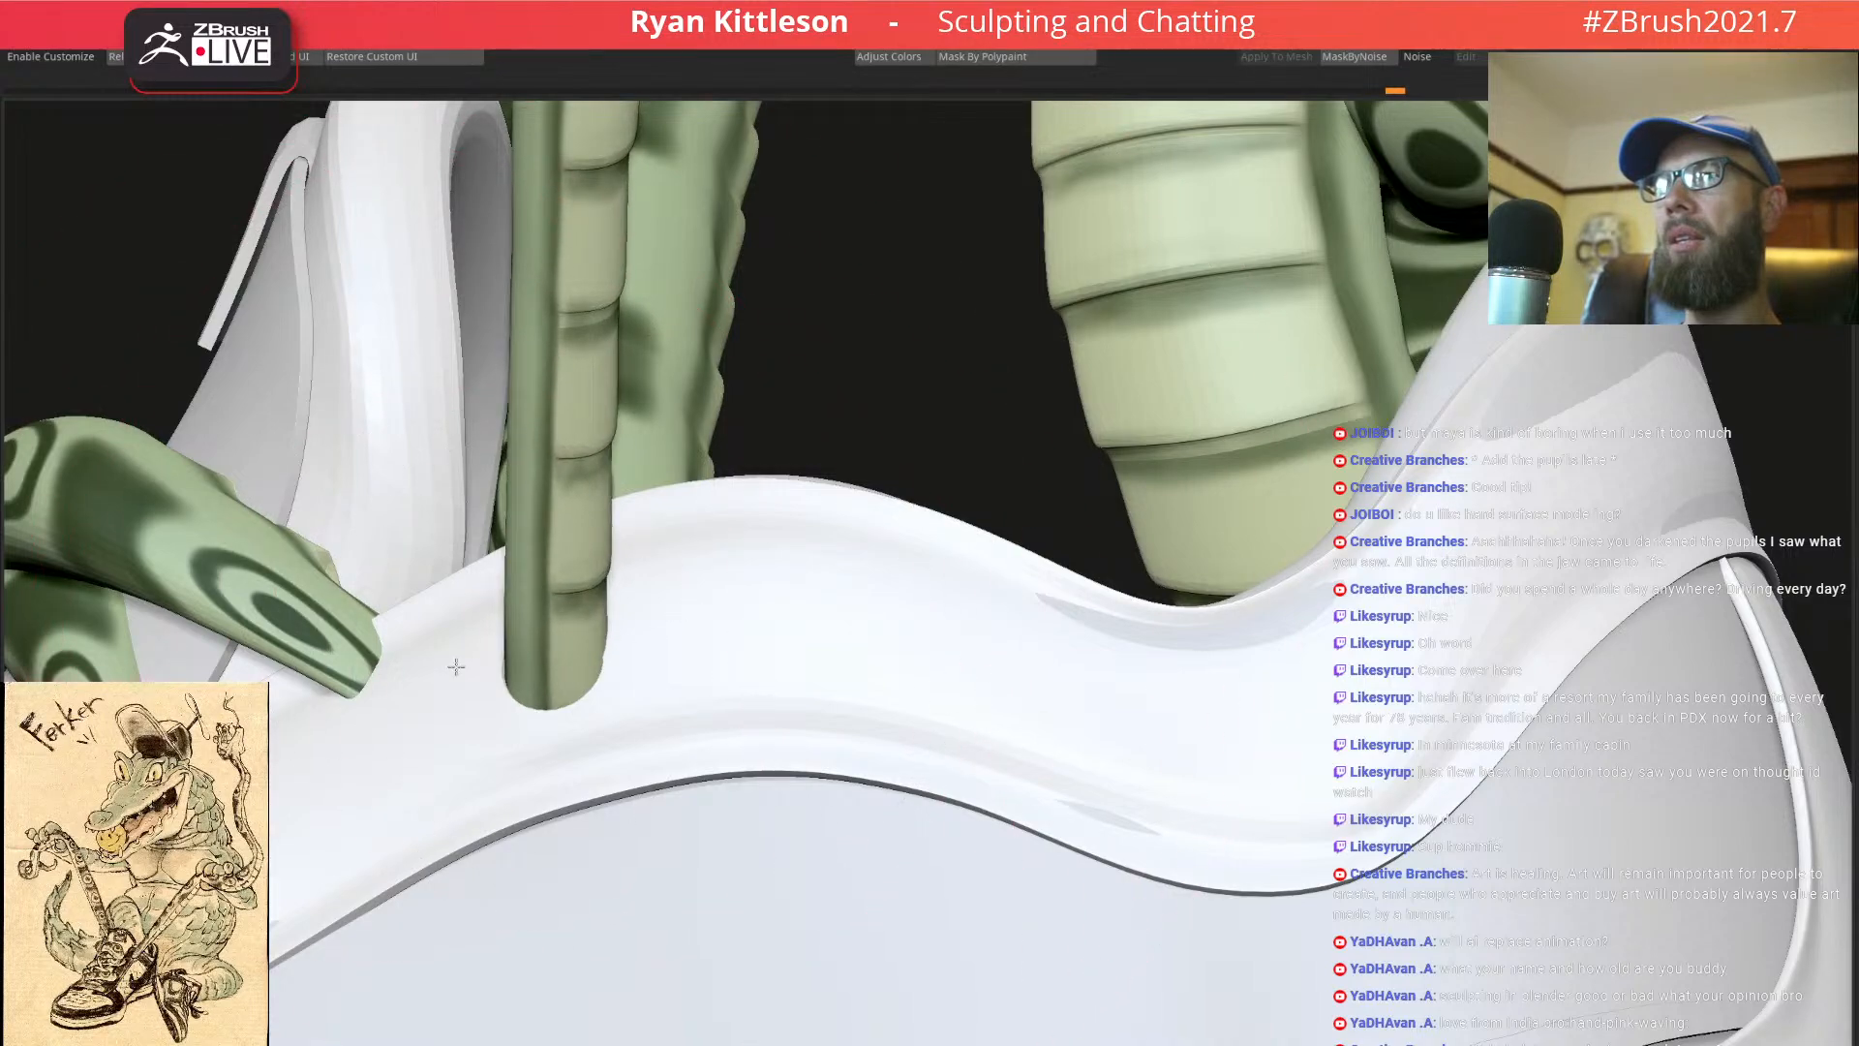
{"action": "right_click_drag", "start_coordinate": [478, 649], "coordinate": [407, 511]}
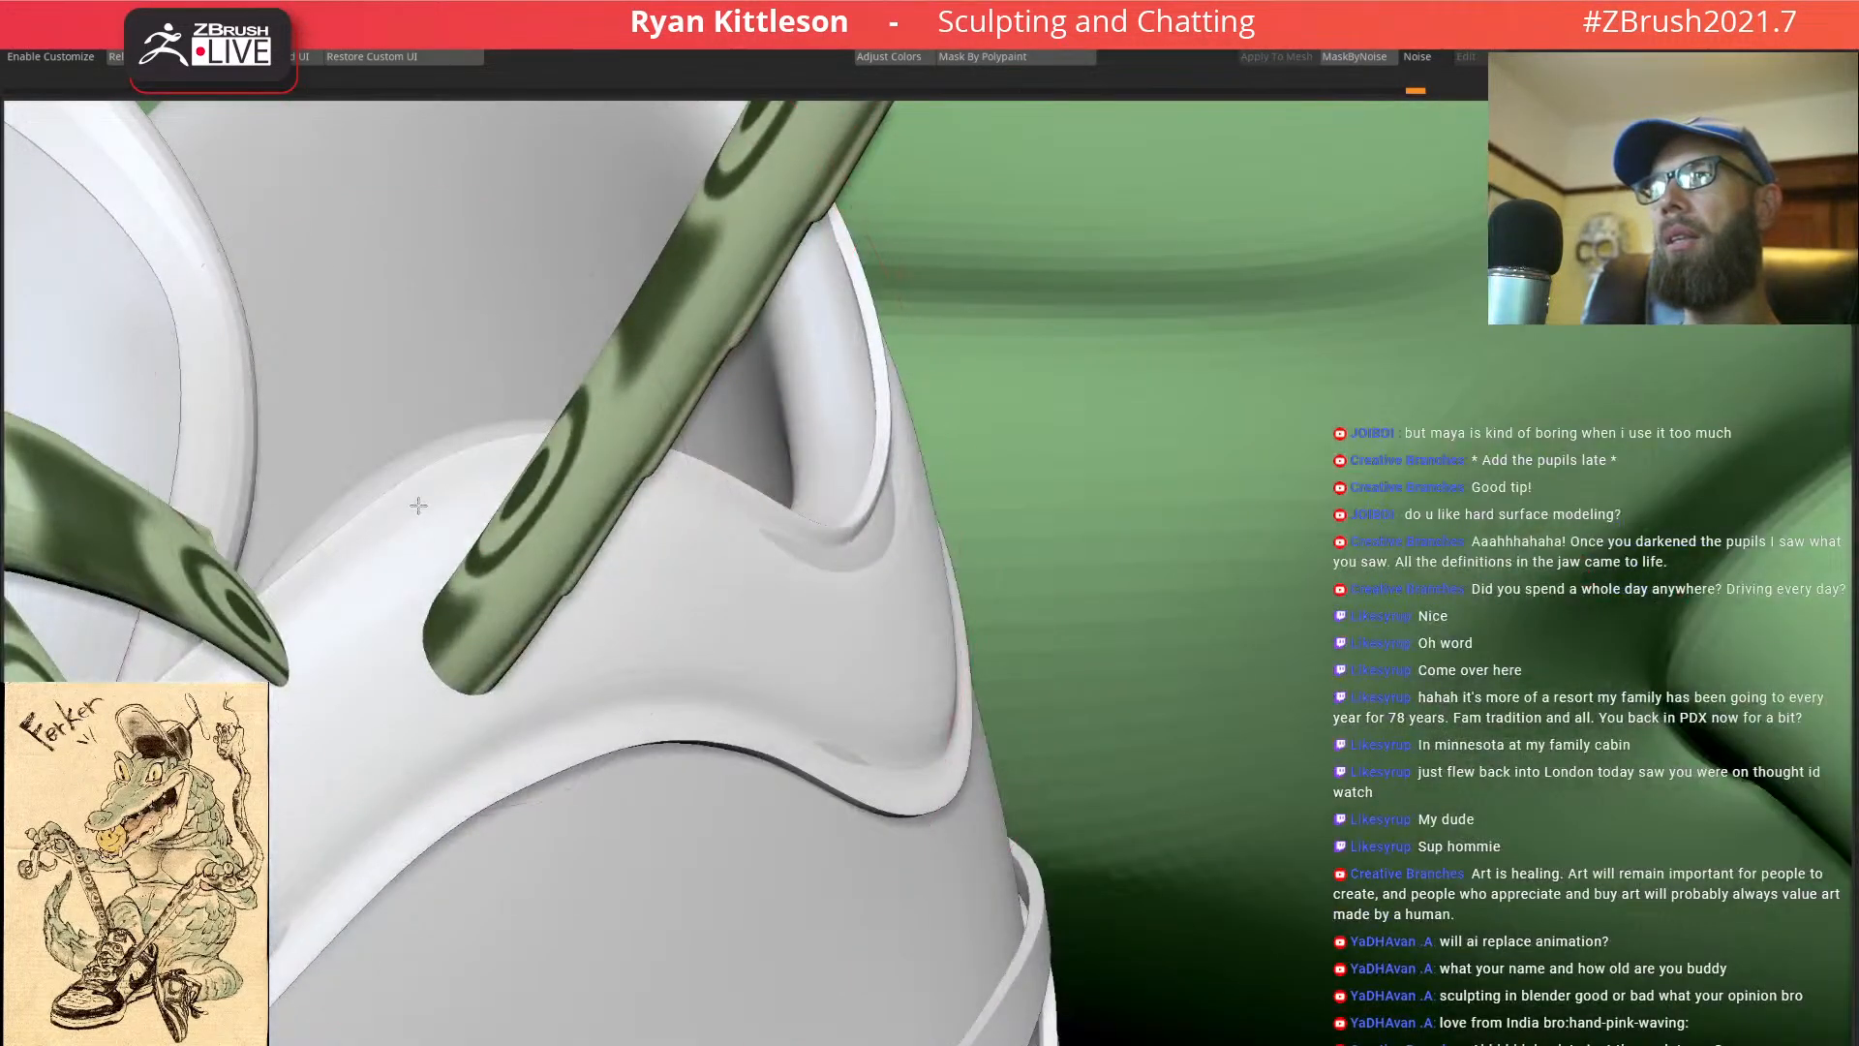
Select the snake laces and move the upper lace ends against the side of the shoe
{"action": "mouse_move", "coordinate": [598, 826]}
{"action": "right_mouse_down"}
{"action": "mouse_move", "coordinate": [561, 698]}
{"action": "mouse_move", "coordinate": [736, 590]}
{"action": "mouse_move", "coordinate": [688, 455]}
{"action": "right_mouse_up"}
{"action": "right_click_drag", "start_coordinate": [689, 606], "coordinate": [756, 601]}
{"action": "left_click", "coordinate": [629, 578], "text": "alt"}
{"action": "right_click_drag", "start_coordinate": [630, 578], "coordinate": [743, 631]}
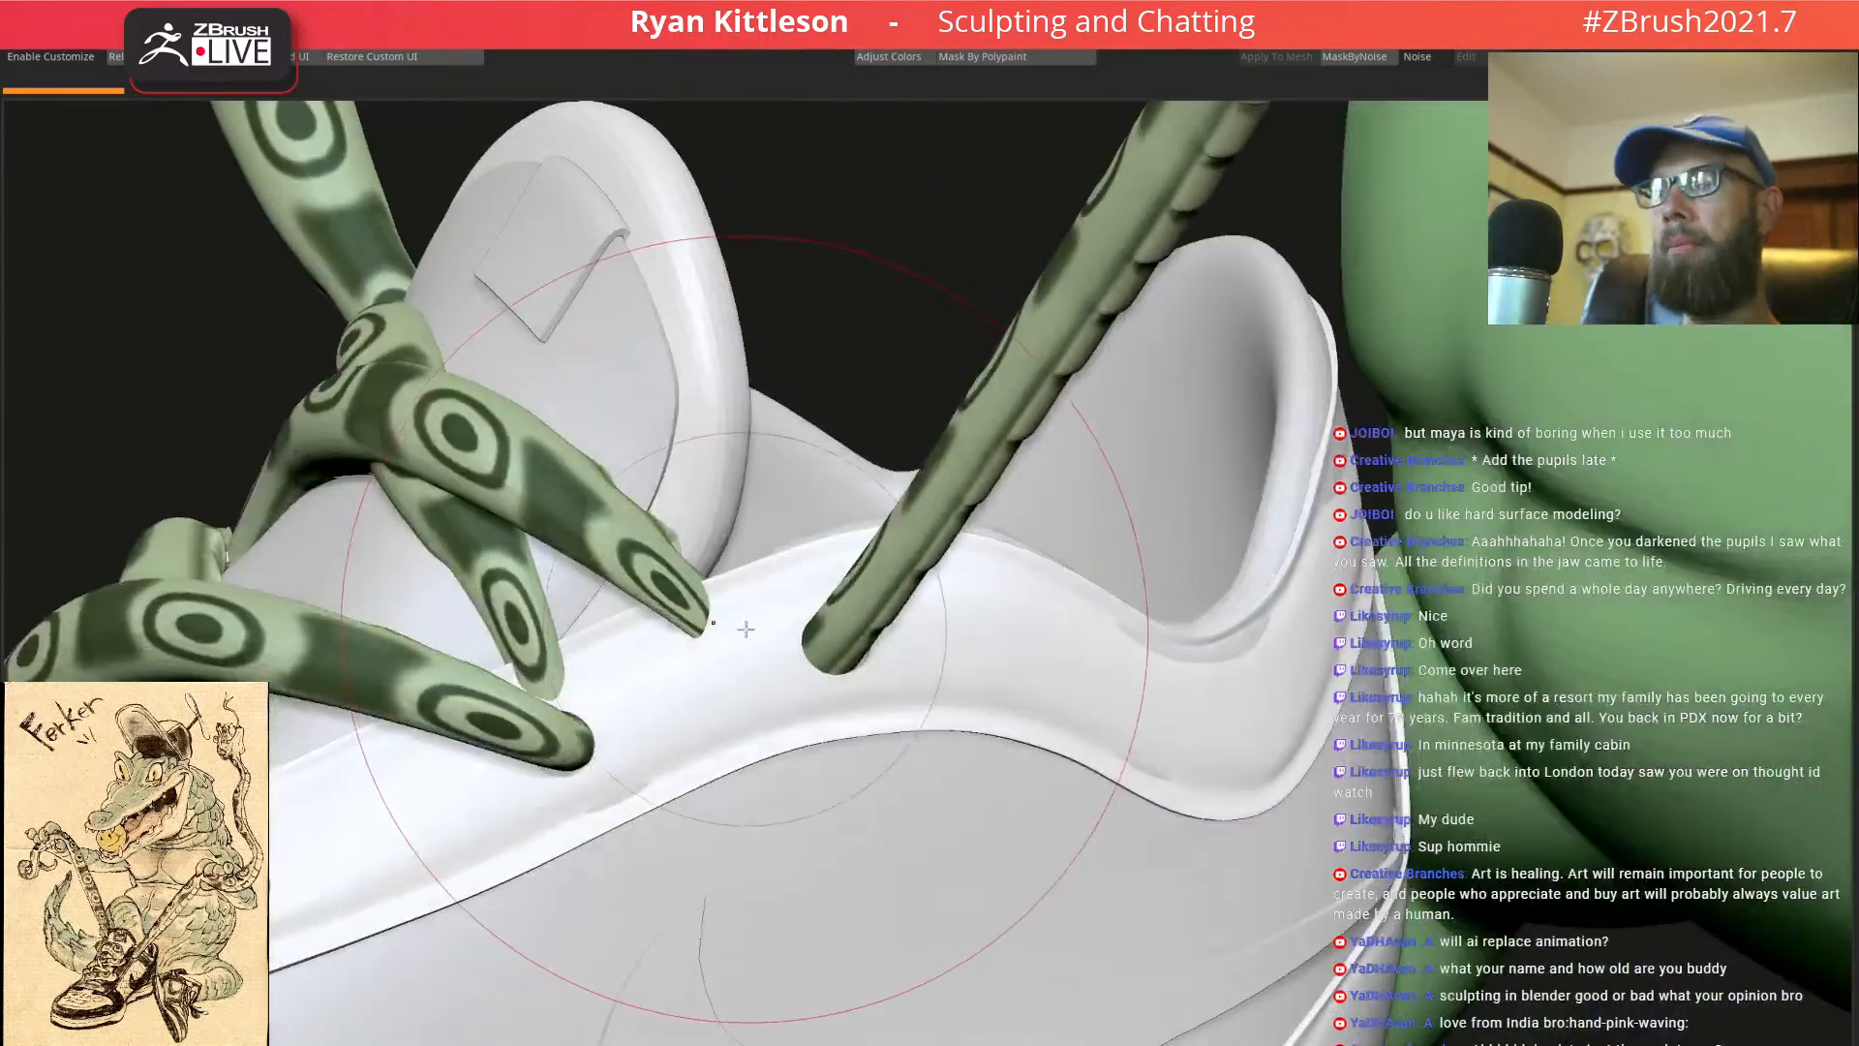
{"action": "key", "text": "space"}
{"action": "left_click_drag", "start_coordinate": [736, 631], "coordinate": [719, 633]}
{"action": "mouse_move", "coordinate": [637, 668]}
{"action": "right_mouse_down"}
{"action": "mouse_move", "coordinate": [748, 654]}
{"action": "mouse_move", "coordinate": [677, 657]}
{"action": "mouse_move", "coordinate": [678, 601]}
{"action": "mouse_move", "coordinate": [738, 530]}
{"action": "mouse_move", "coordinate": [659, 580]}
{"action": "right_mouse_up"}
{"action": "key", "text": "space"}
{"action": "key", "text": "space"}
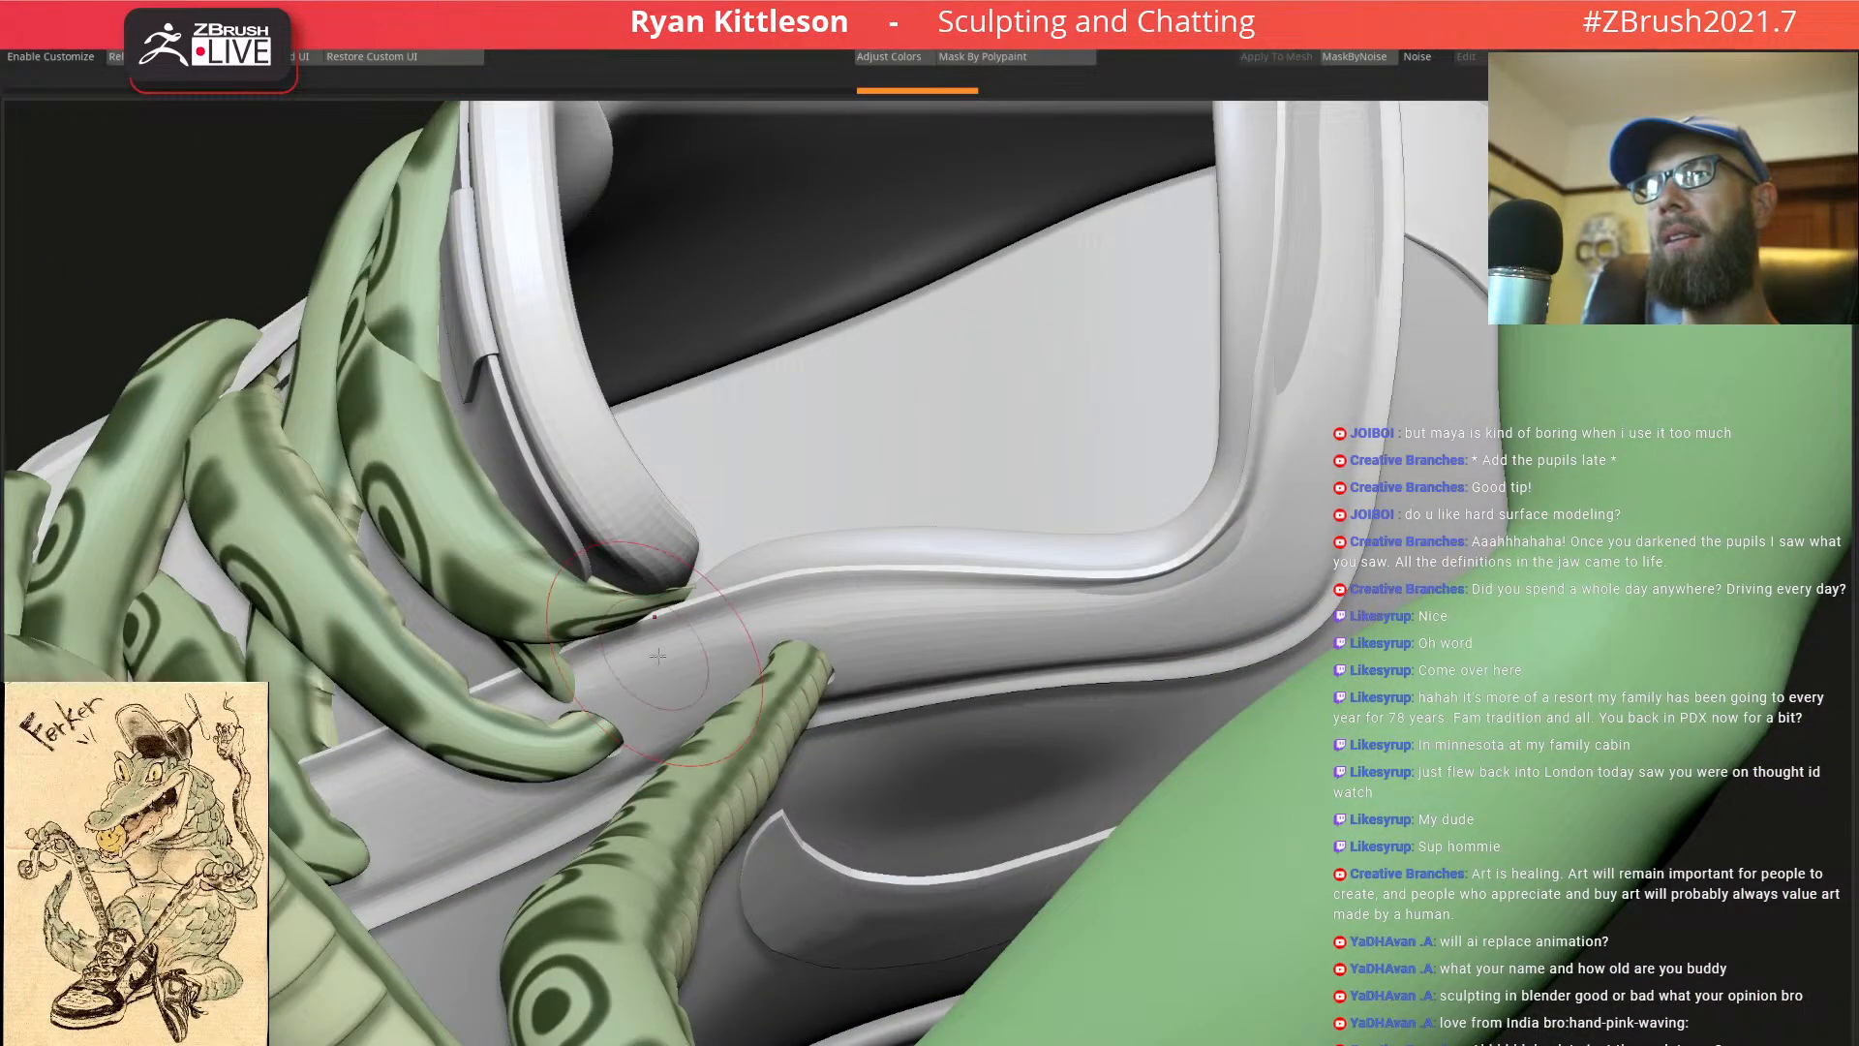
Fit the lace ends on the shoe's opposite side into the eyelet strip, resizing the Move brush as needed
{"action": "mouse_move", "coordinate": [668, 571]}
{"action": "right_mouse_down"}
{"action": "mouse_move", "coordinate": [678, 644]}
{"action": "mouse_move", "coordinate": [548, 542]}
{"action": "mouse_move", "coordinate": [610, 527]}
{"action": "mouse_move", "coordinate": [474, 605]}
{"action": "mouse_move", "coordinate": [516, 617]}
{"action": "right_mouse_up"}
{"action": "key", "text": "space"}
{"action": "left_click_drag", "start_coordinate": [374, 617], "coordinate": [384, 617]}
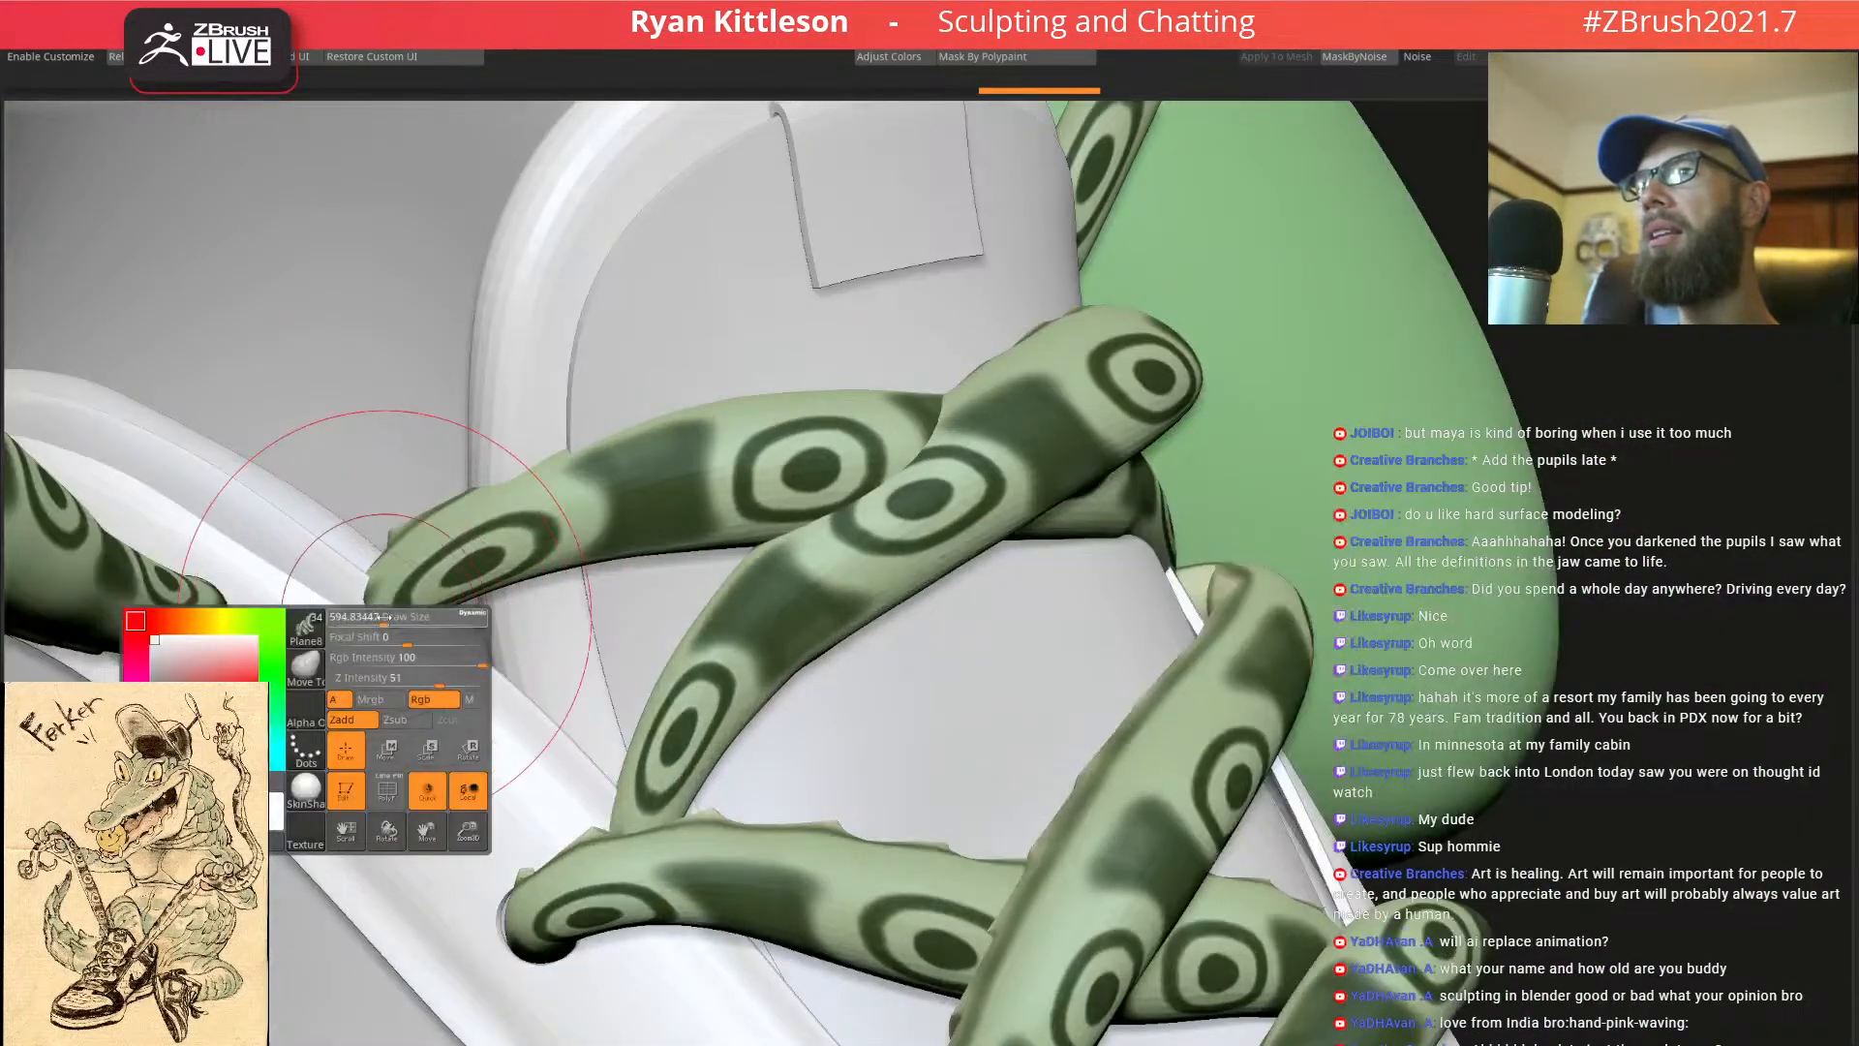
{"action": "right_click_drag", "start_coordinate": [384, 597], "coordinate": [315, 700]}
{"action": "key", "text": "space"}
{"action": "mouse_move", "coordinate": [391, 571]}
{"action": "right_mouse_down"}
{"action": "mouse_move", "coordinate": [387, 605]}
{"action": "mouse_move", "coordinate": [392, 572]}
{"action": "right_mouse_up"}
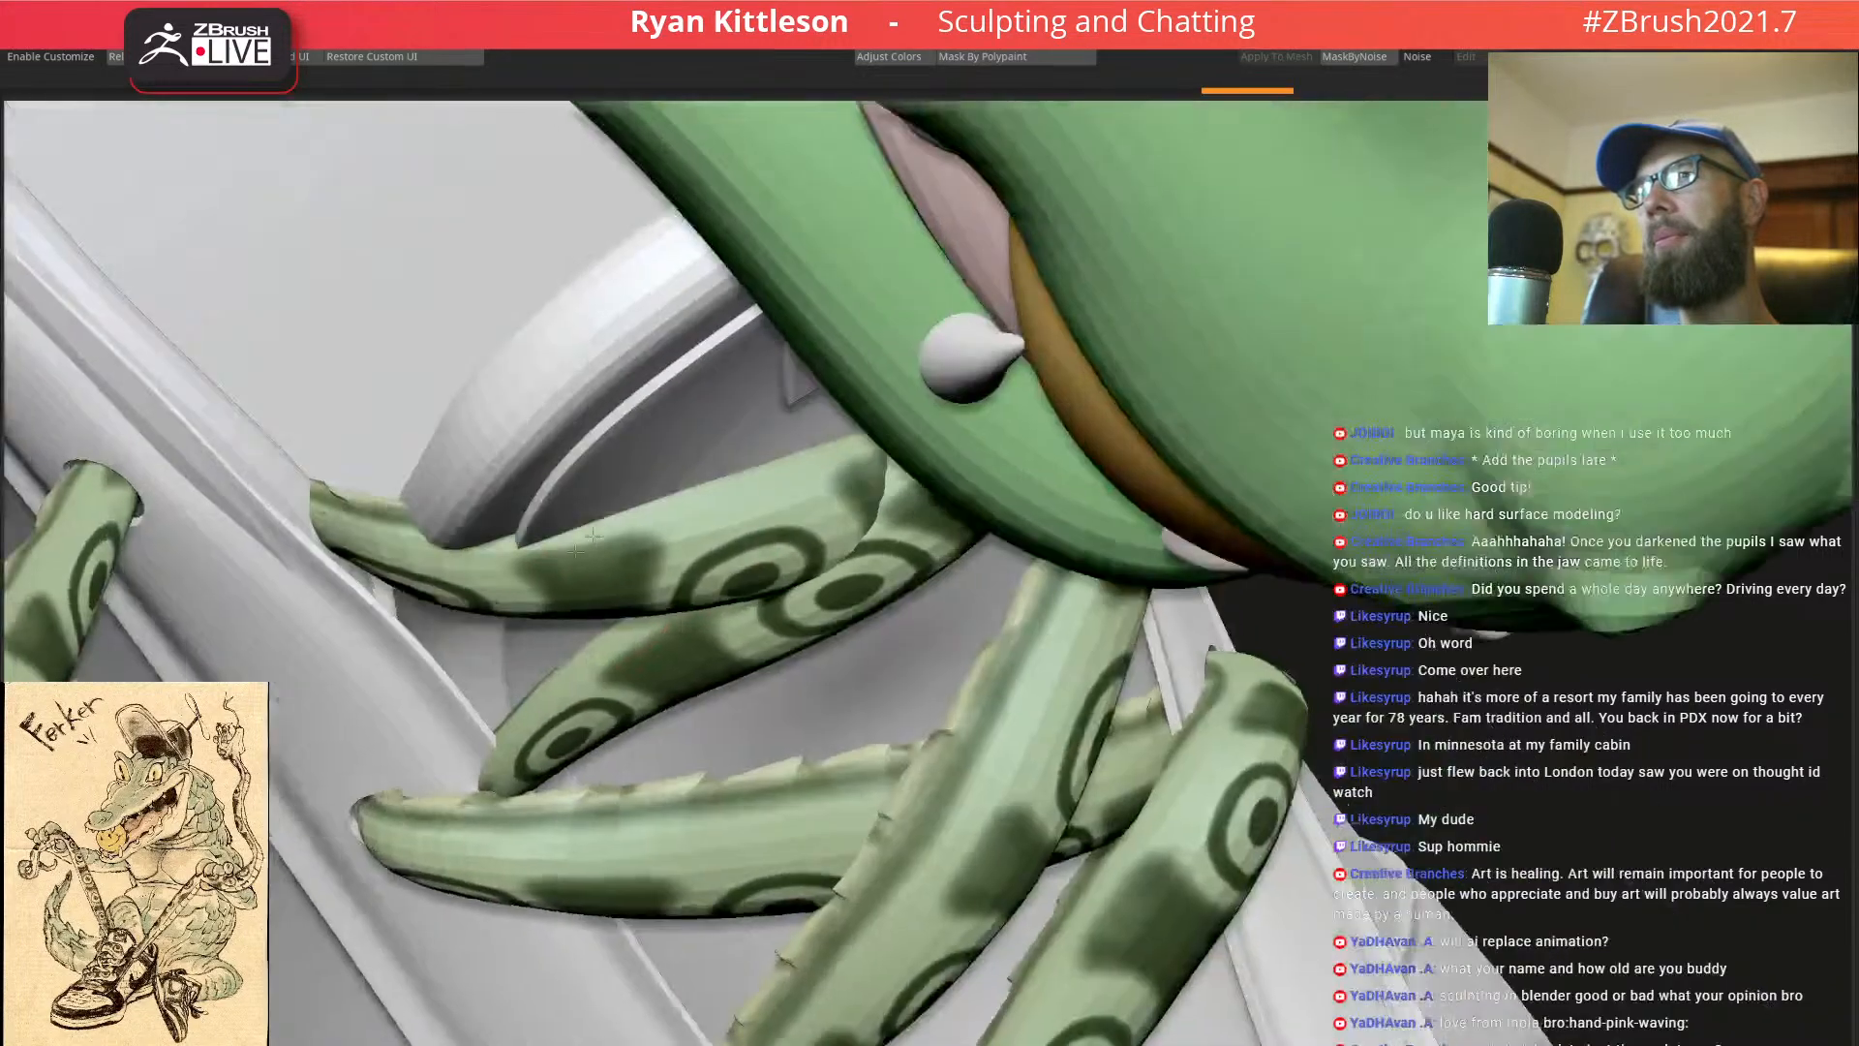
{"action": "mouse_move", "coordinate": [426, 504]}
{"action": "right_mouse_down"}
{"action": "mouse_move", "coordinate": [471, 590]}
{"action": "mouse_move", "coordinate": [930, 554]}
{"action": "right_mouse_up"}
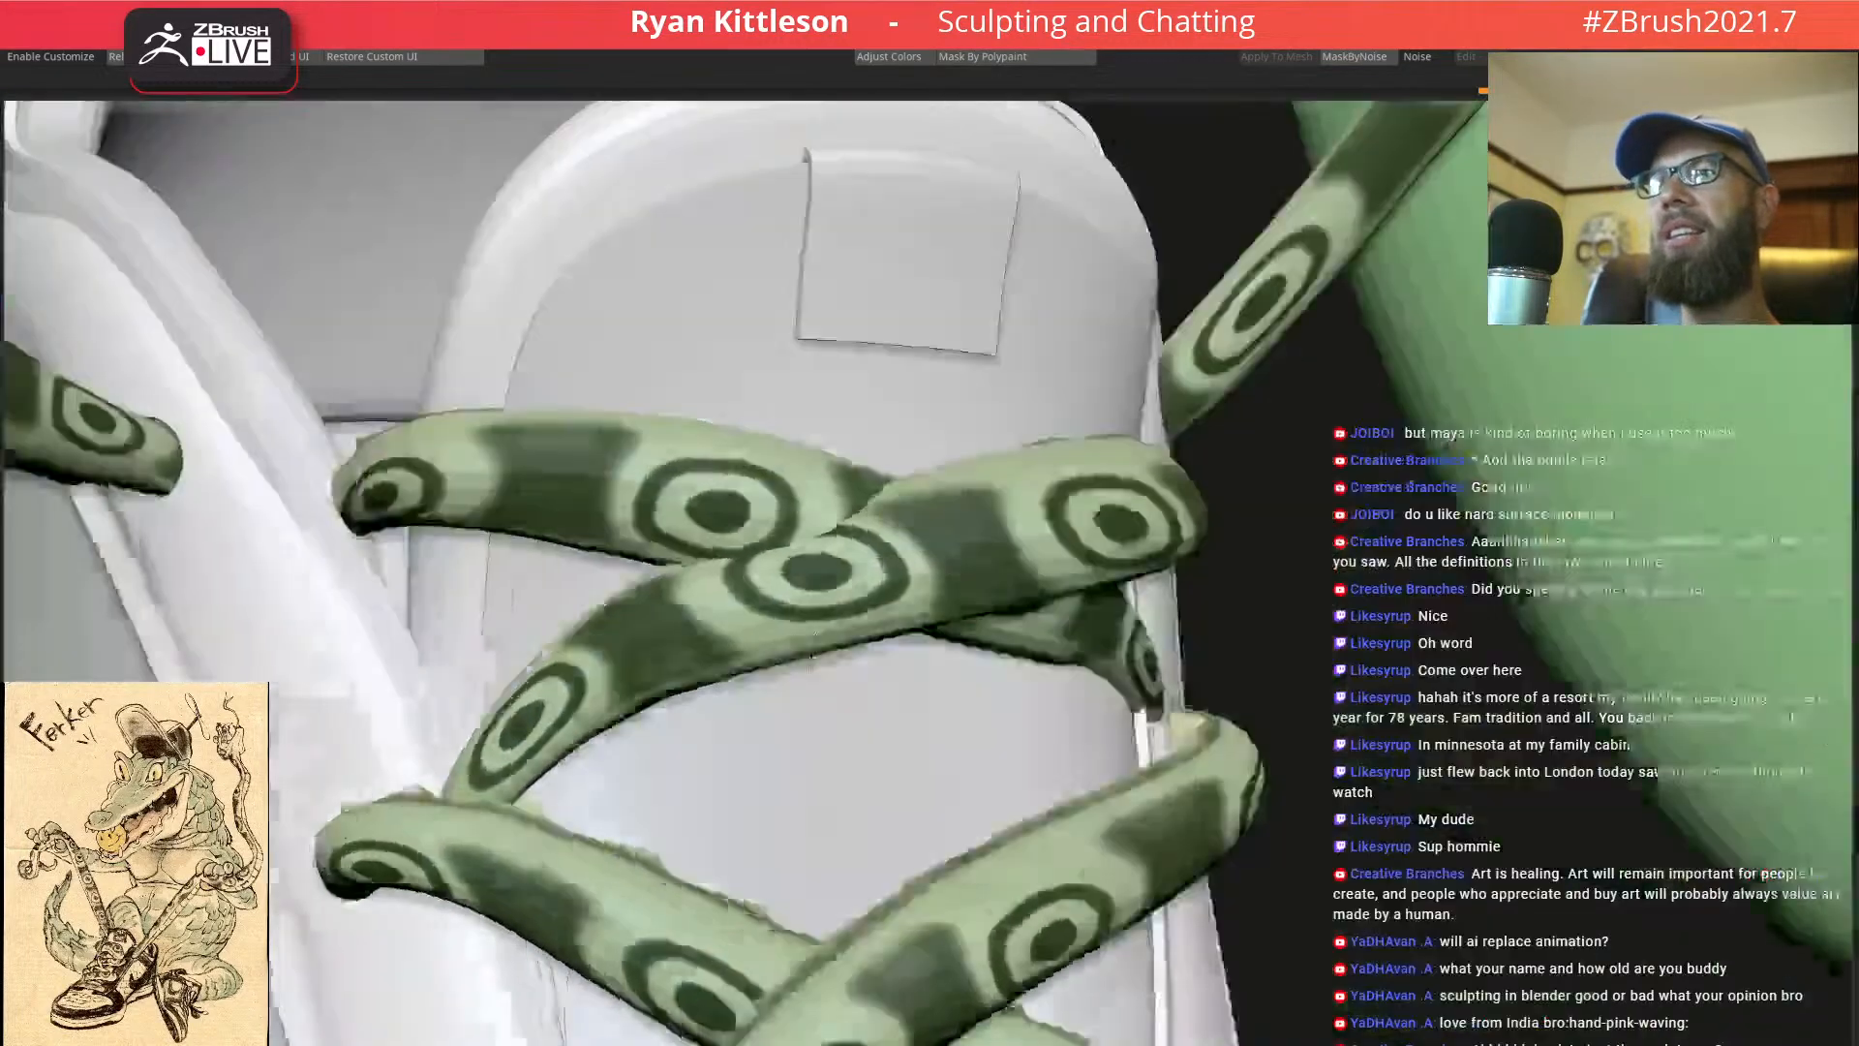
Reshape the upper crossing laces over the shoe's tongue with the Move brush
{"action": "key", "text": "space"}
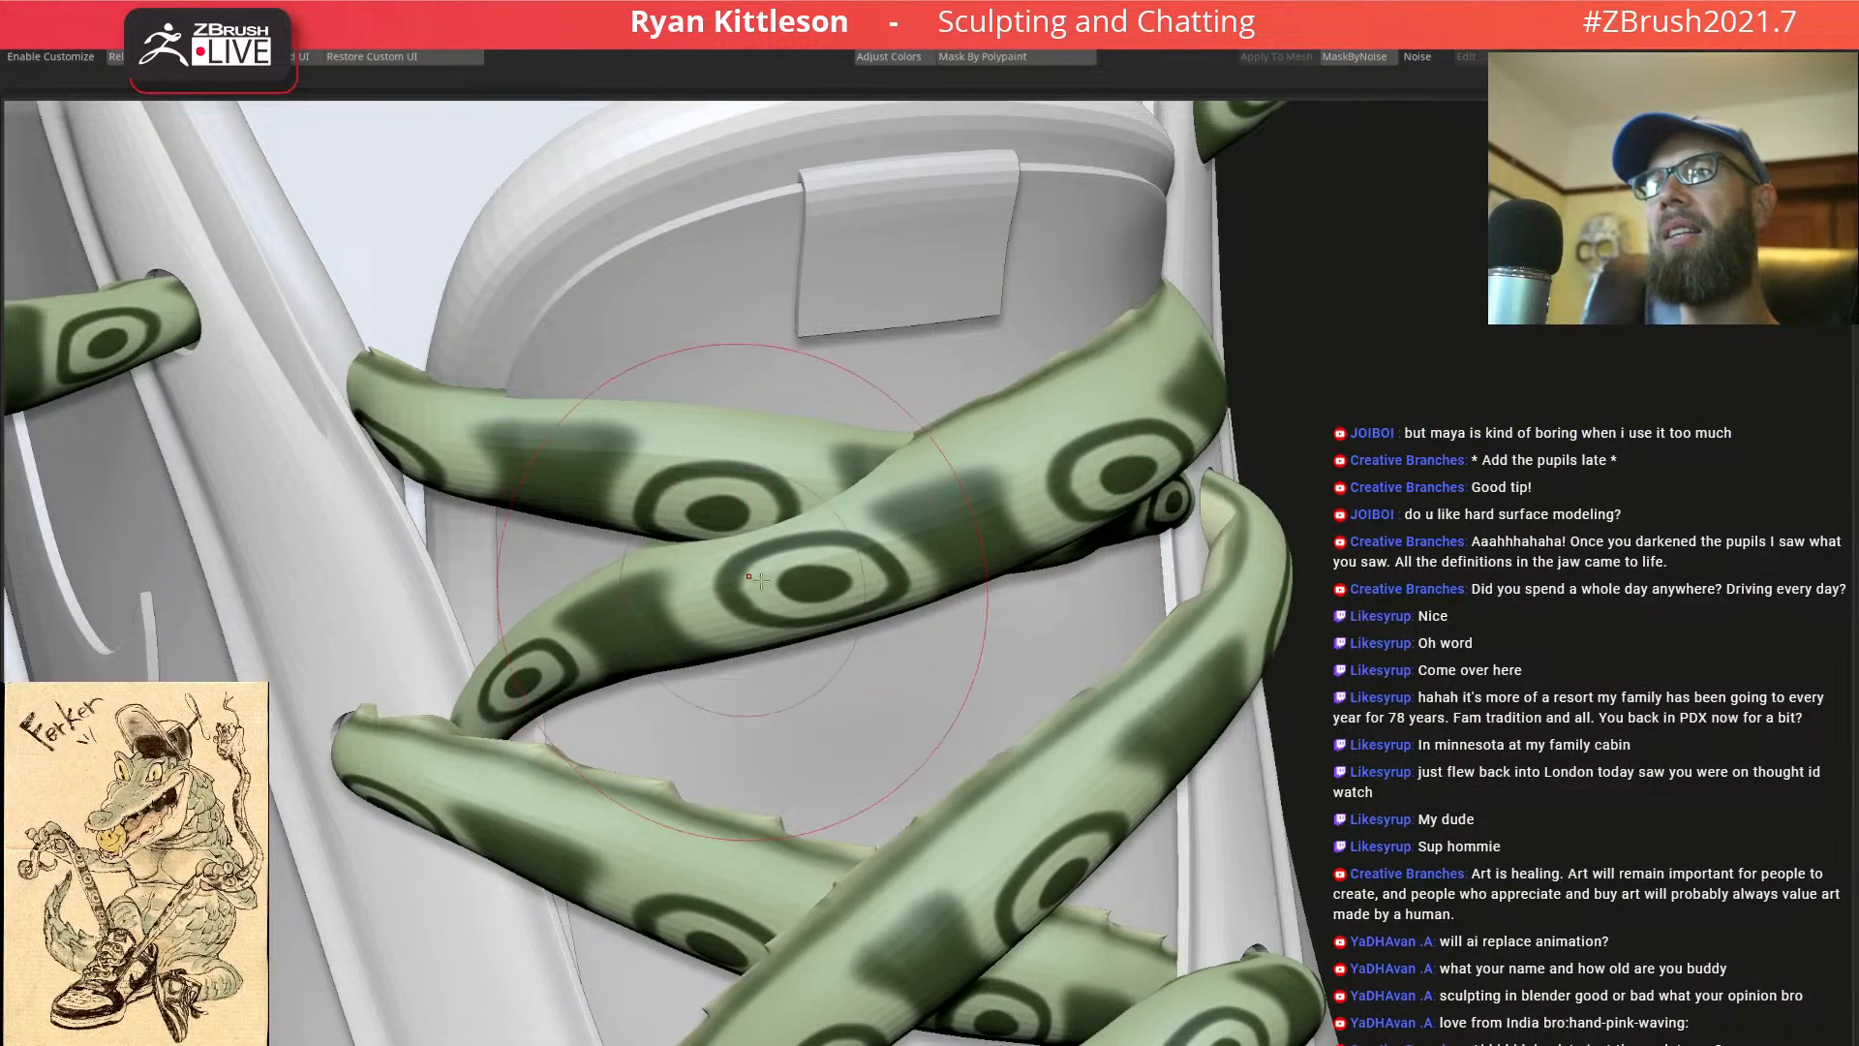
{"action": "right_click_drag", "start_coordinate": [745, 601], "coordinate": [895, 523]}
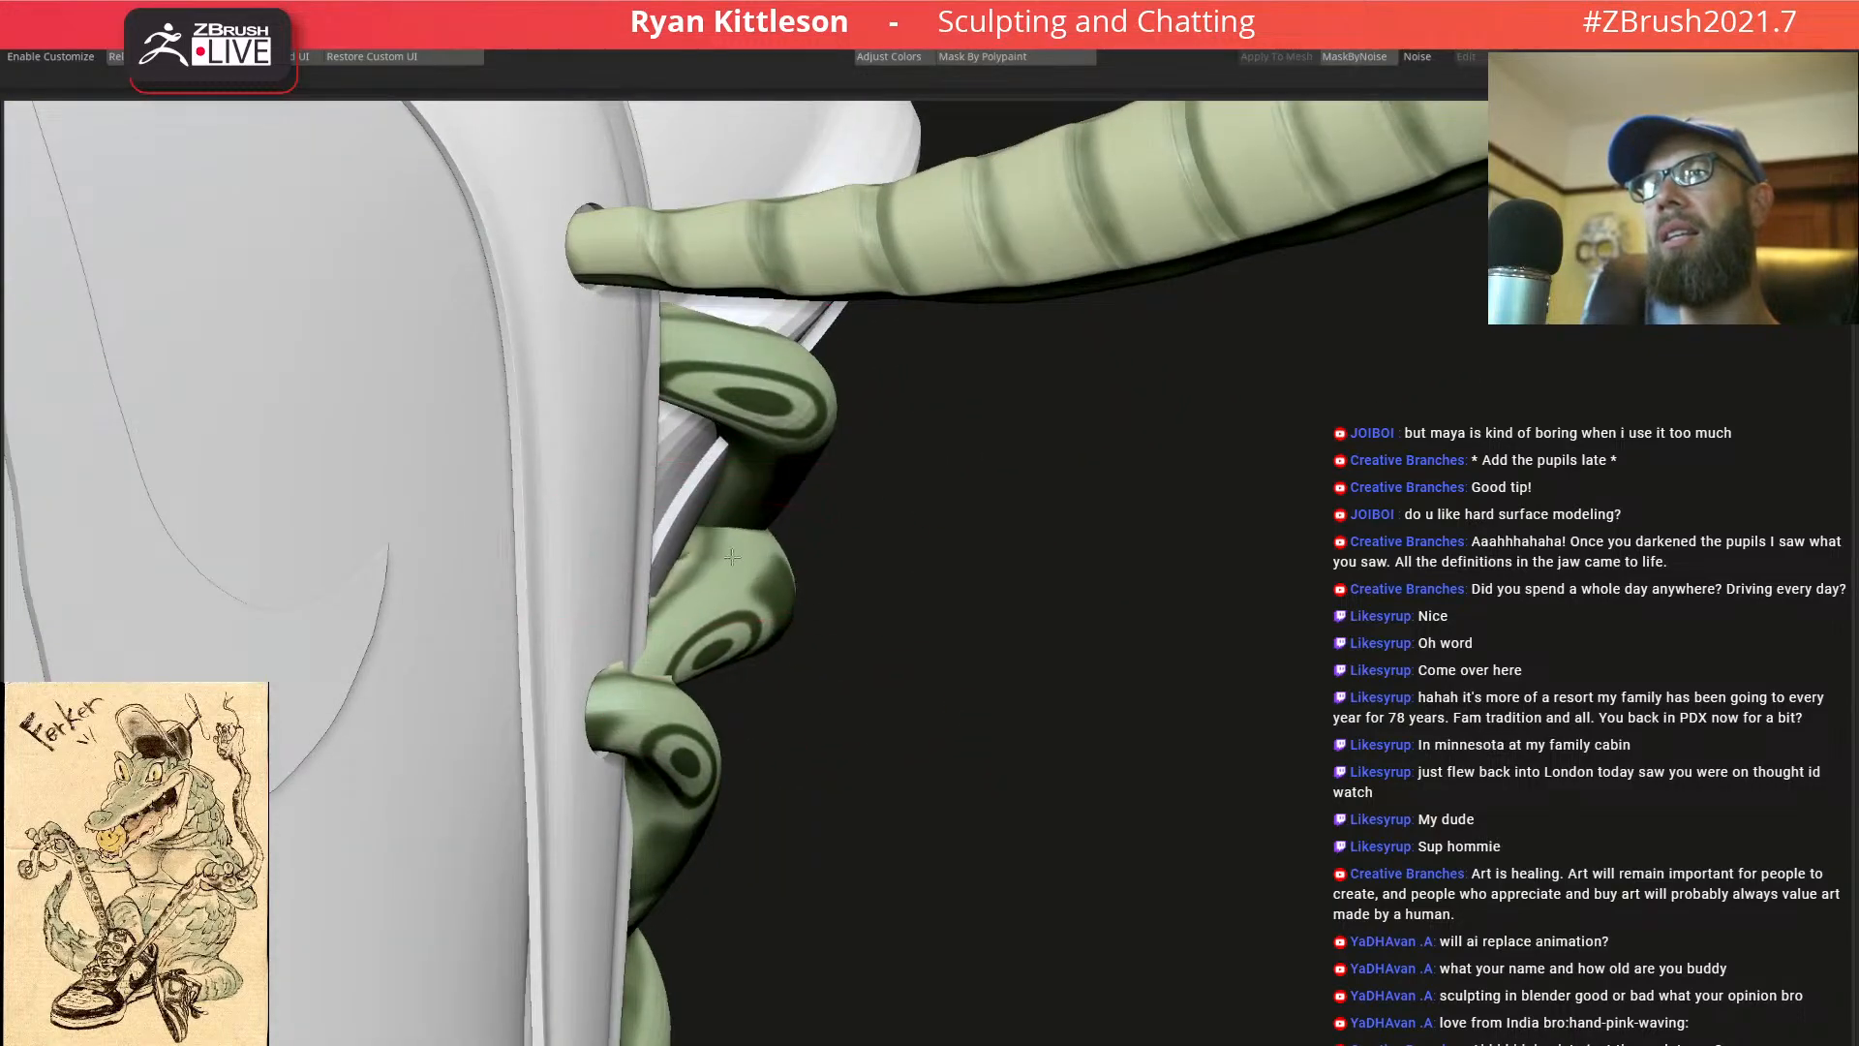
{"action": "mouse_move", "coordinate": [1186, 522]}
{"action": "left_mouse_down"}
{"action": "mouse_move", "coordinate": [1008, 497]}
{"action": "mouse_move", "coordinate": [999, 530]}
{"action": "mouse_move", "coordinate": [1129, 602]}
{"action": "left_mouse_up"}
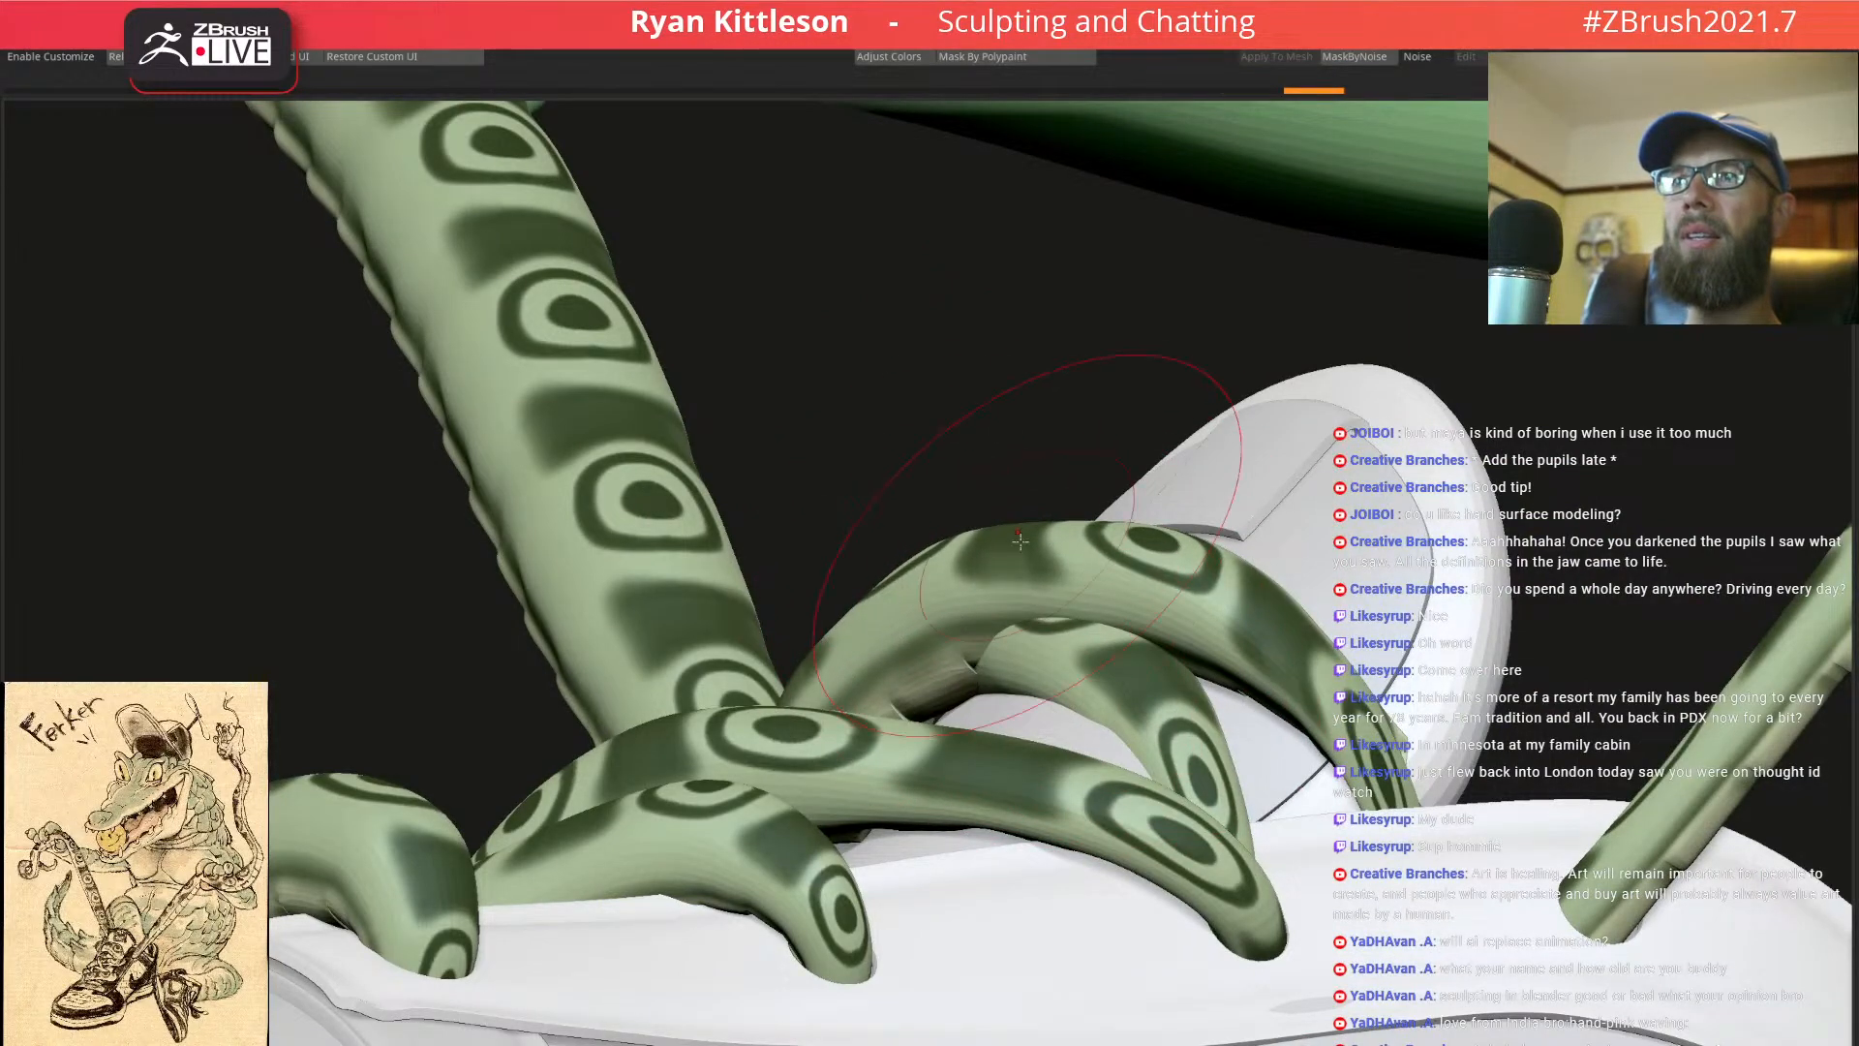
{"action": "left_click_drag", "start_coordinate": [1189, 494], "coordinate": [1074, 663]}
{"action": "mouse_move", "coordinate": [1074, 663]}
{"action": "right_mouse_down"}
{"action": "mouse_move", "coordinate": [789, 572]}
{"action": "mouse_move", "coordinate": [648, 662]}
{"action": "mouse_move", "coordinate": [724, 619]}
{"action": "mouse_move", "coordinate": [765, 647]}
{"action": "mouse_move", "coordinate": [647, 634]}
{"action": "mouse_move", "coordinate": [590, 655]}
{"action": "mouse_move", "coordinate": [731, 634]}
{"action": "mouse_move", "coordinate": [610, 639]}
{"action": "mouse_move", "coordinate": [705, 610]}
{"action": "right_mouse_up"}
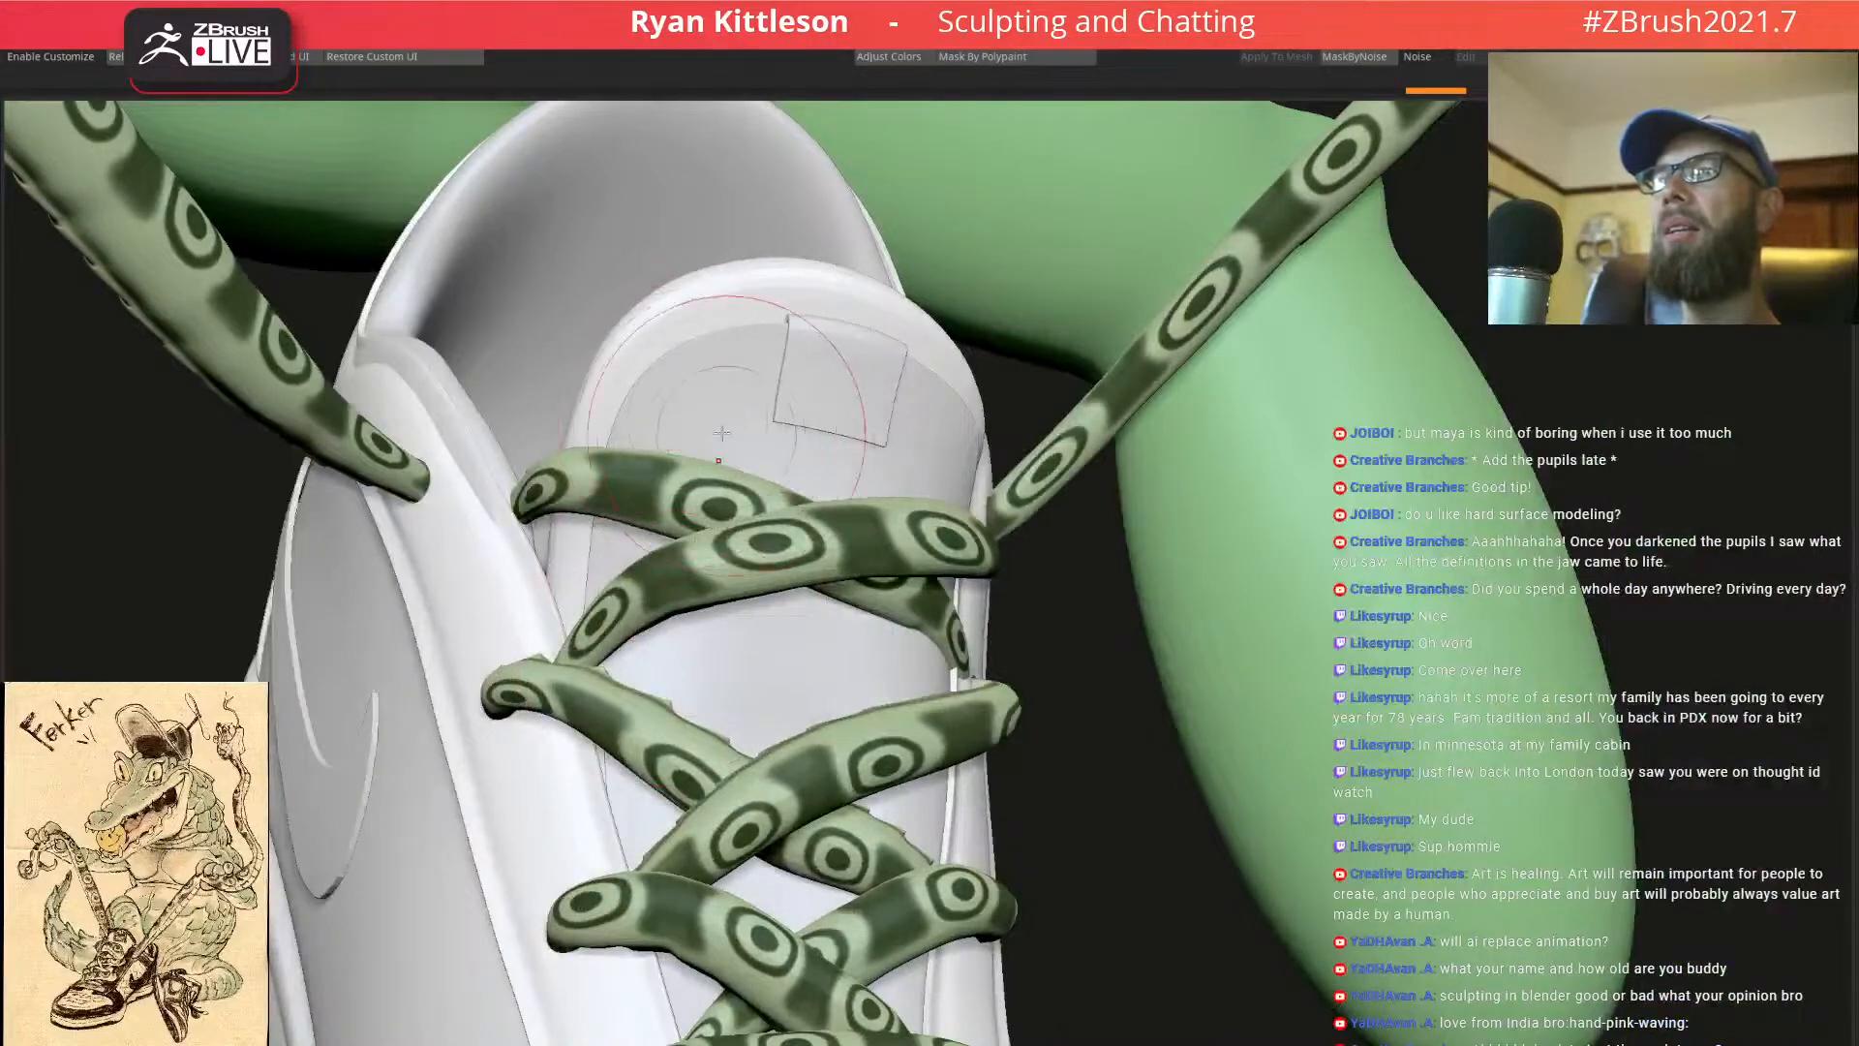
Compare the whole sculpture with the crocodile reference drawing in XnView MP, then return to ZBrush
{"action": "key", "text": "f"}
{"action": "right_click_drag", "start_coordinate": [730, 437], "coordinate": [867, 462]}
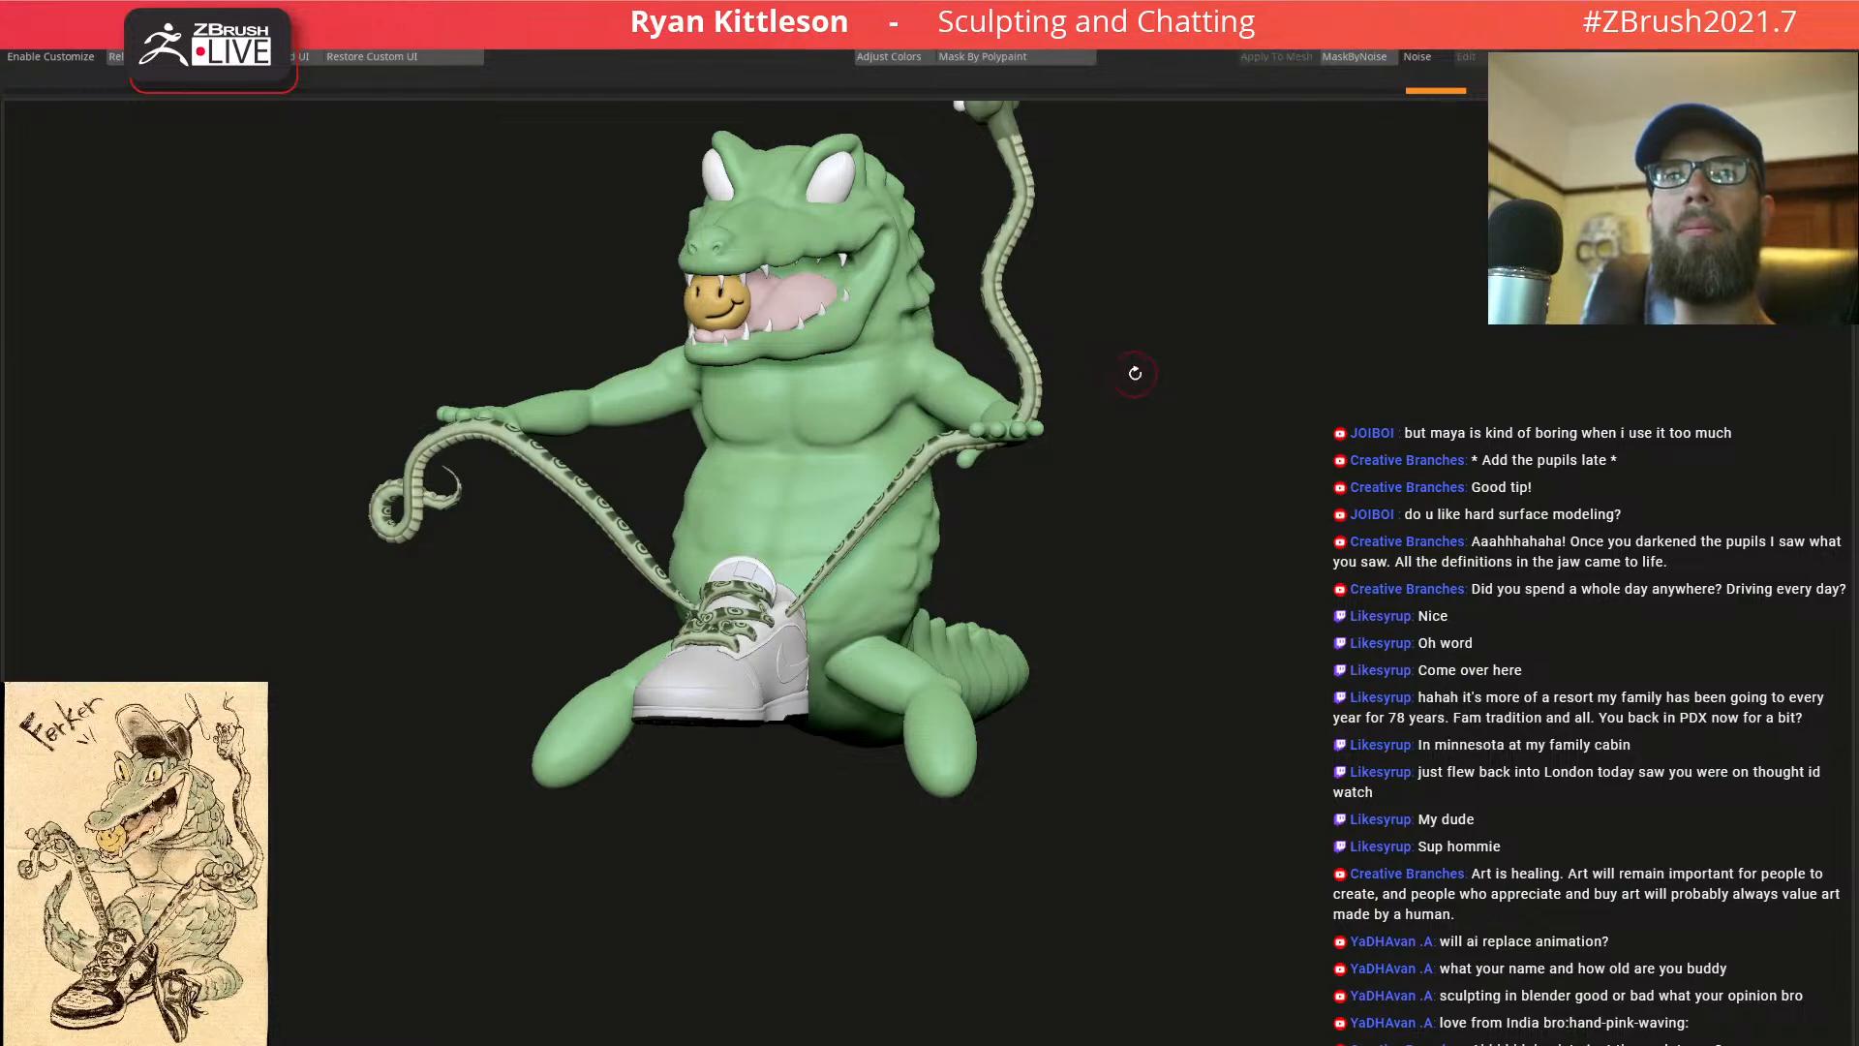
{"action": "left_click_drag", "start_coordinate": [1113, 411], "coordinate": [1114, 405]}
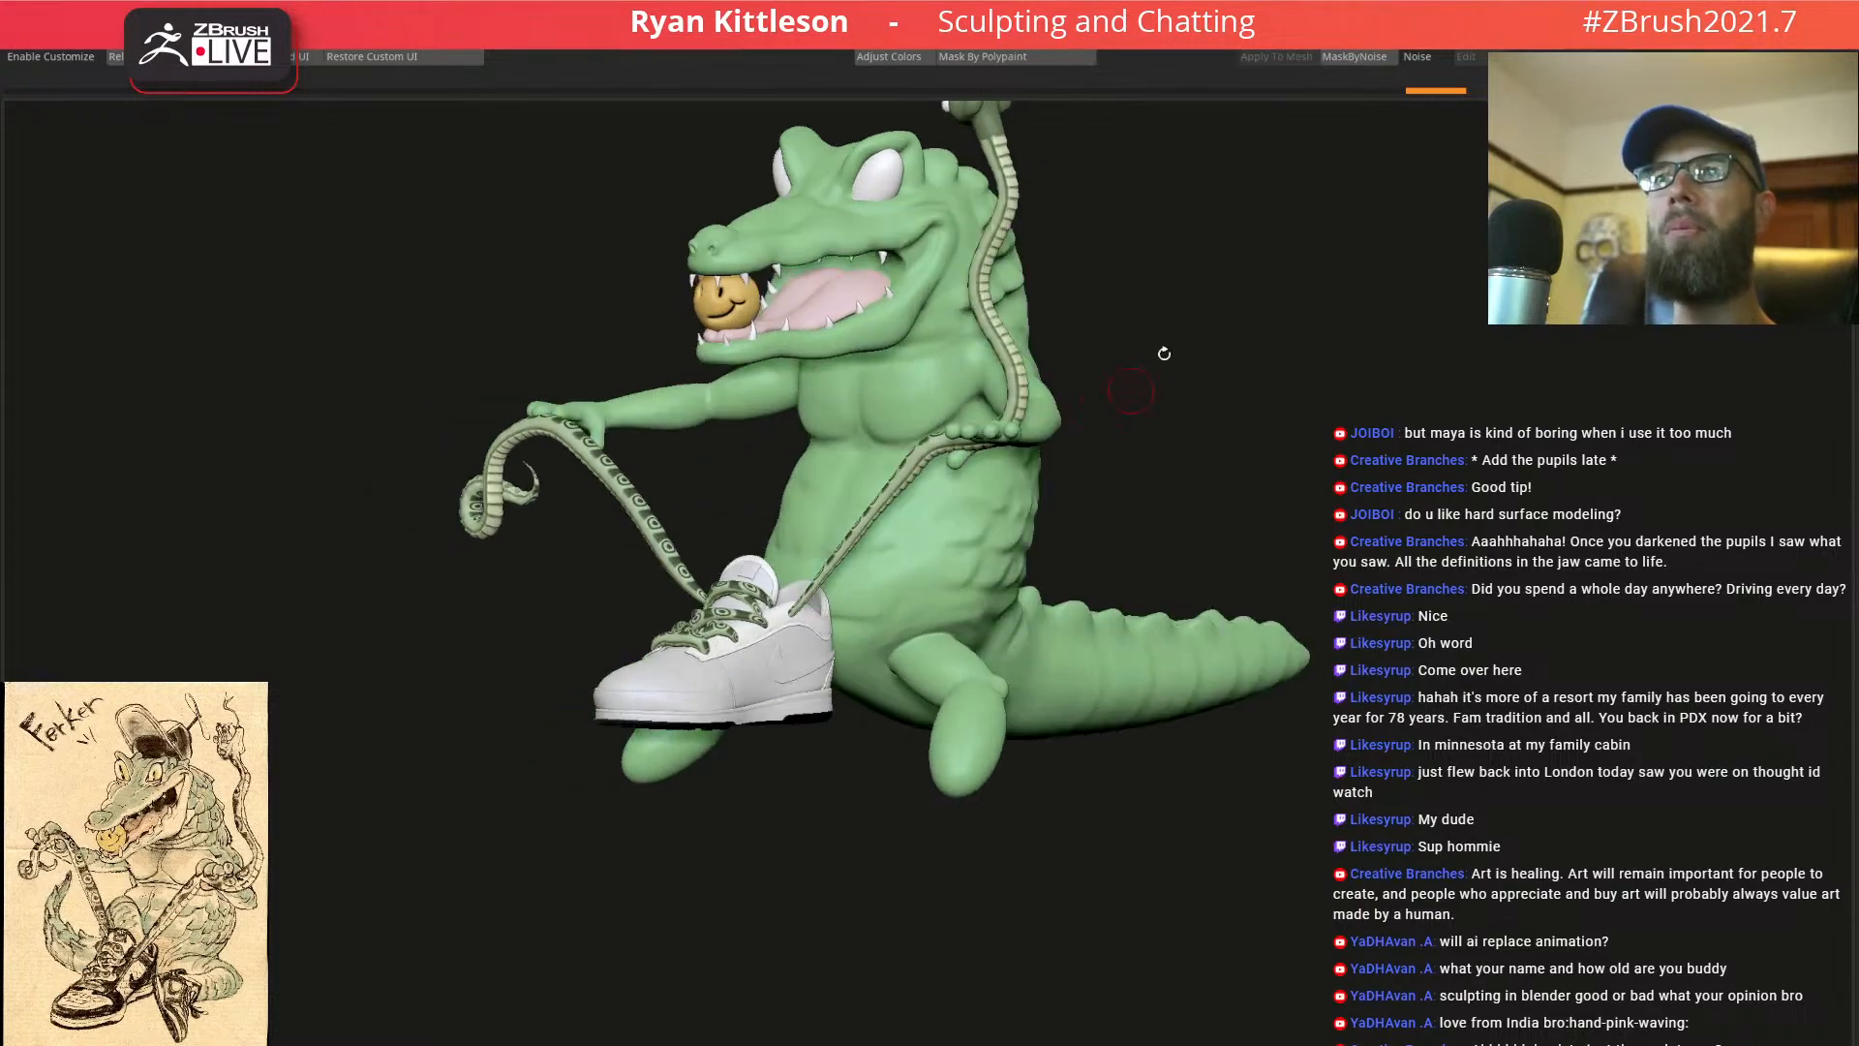
{"action": "left_click_drag", "start_coordinate": [1858, 49], "coordinate": [1256, 58]}
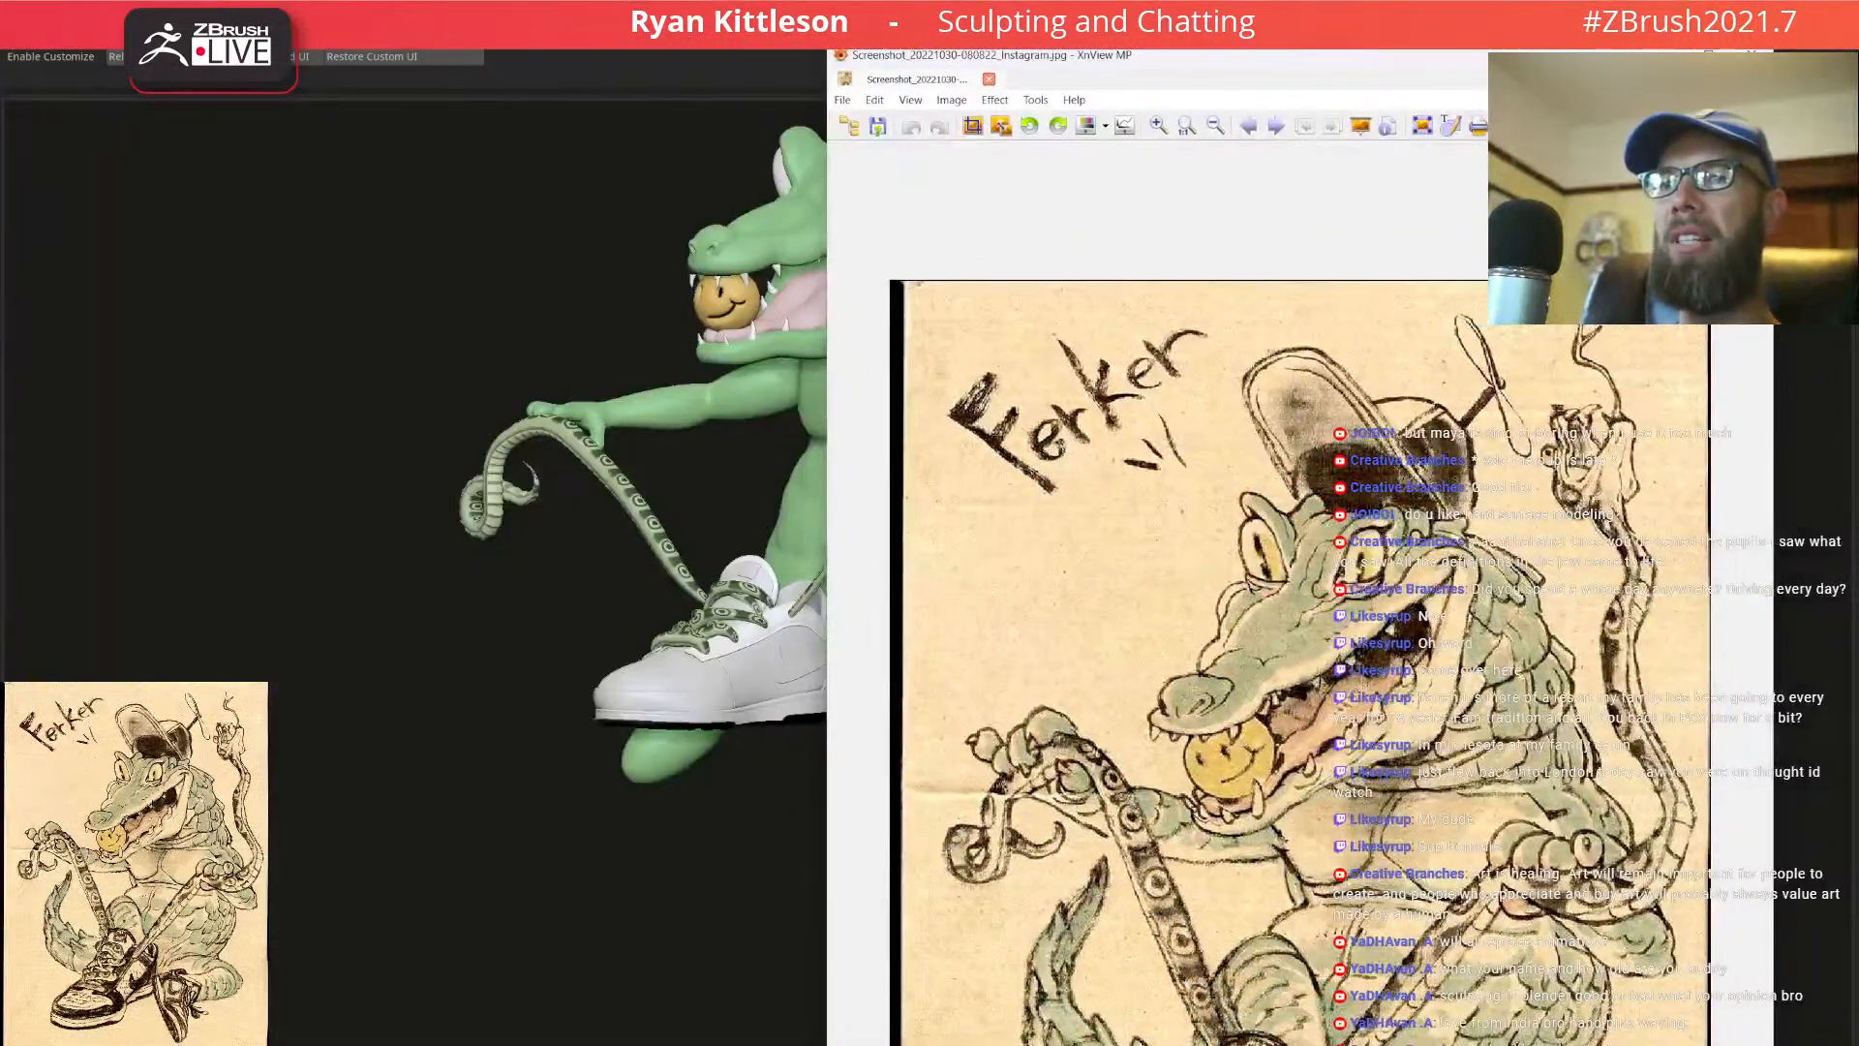
{"action": "left_click_drag", "start_coordinate": [1297, 1045], "coordinate": [1298, 1045]}
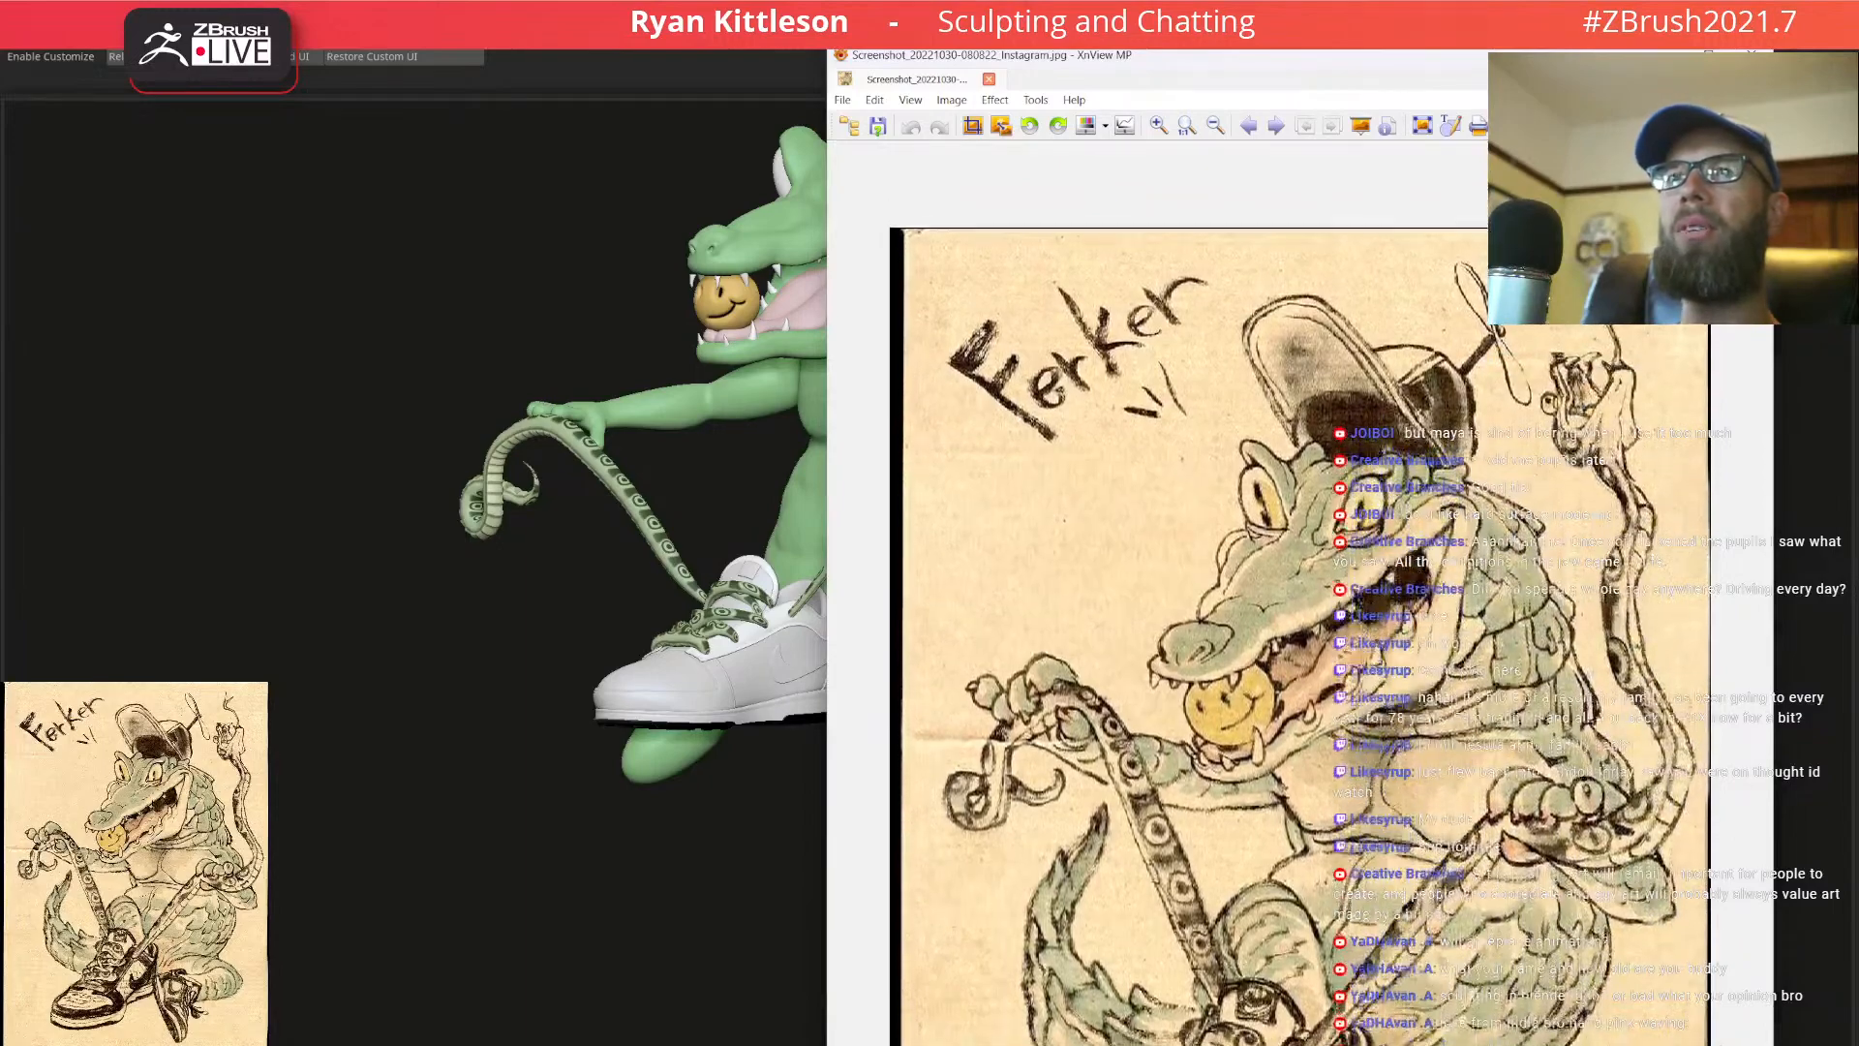
{"action": "mouse_move", "coordinate": [1099, 59]}
{"action": "left_mouse_down"}
{"action": "mouse_move", "coordinate": [1063, 14]}
{"action": "mouse_move", "coordinate": [1057, 66]}
{"action": "mouse_move", "coordinate": [1078, 89]}
{"action": "left_mouse_up"}
{"action": "left_click_drag", "start_coordinate": [1077, 8], "coordinate": [1137, 89]}
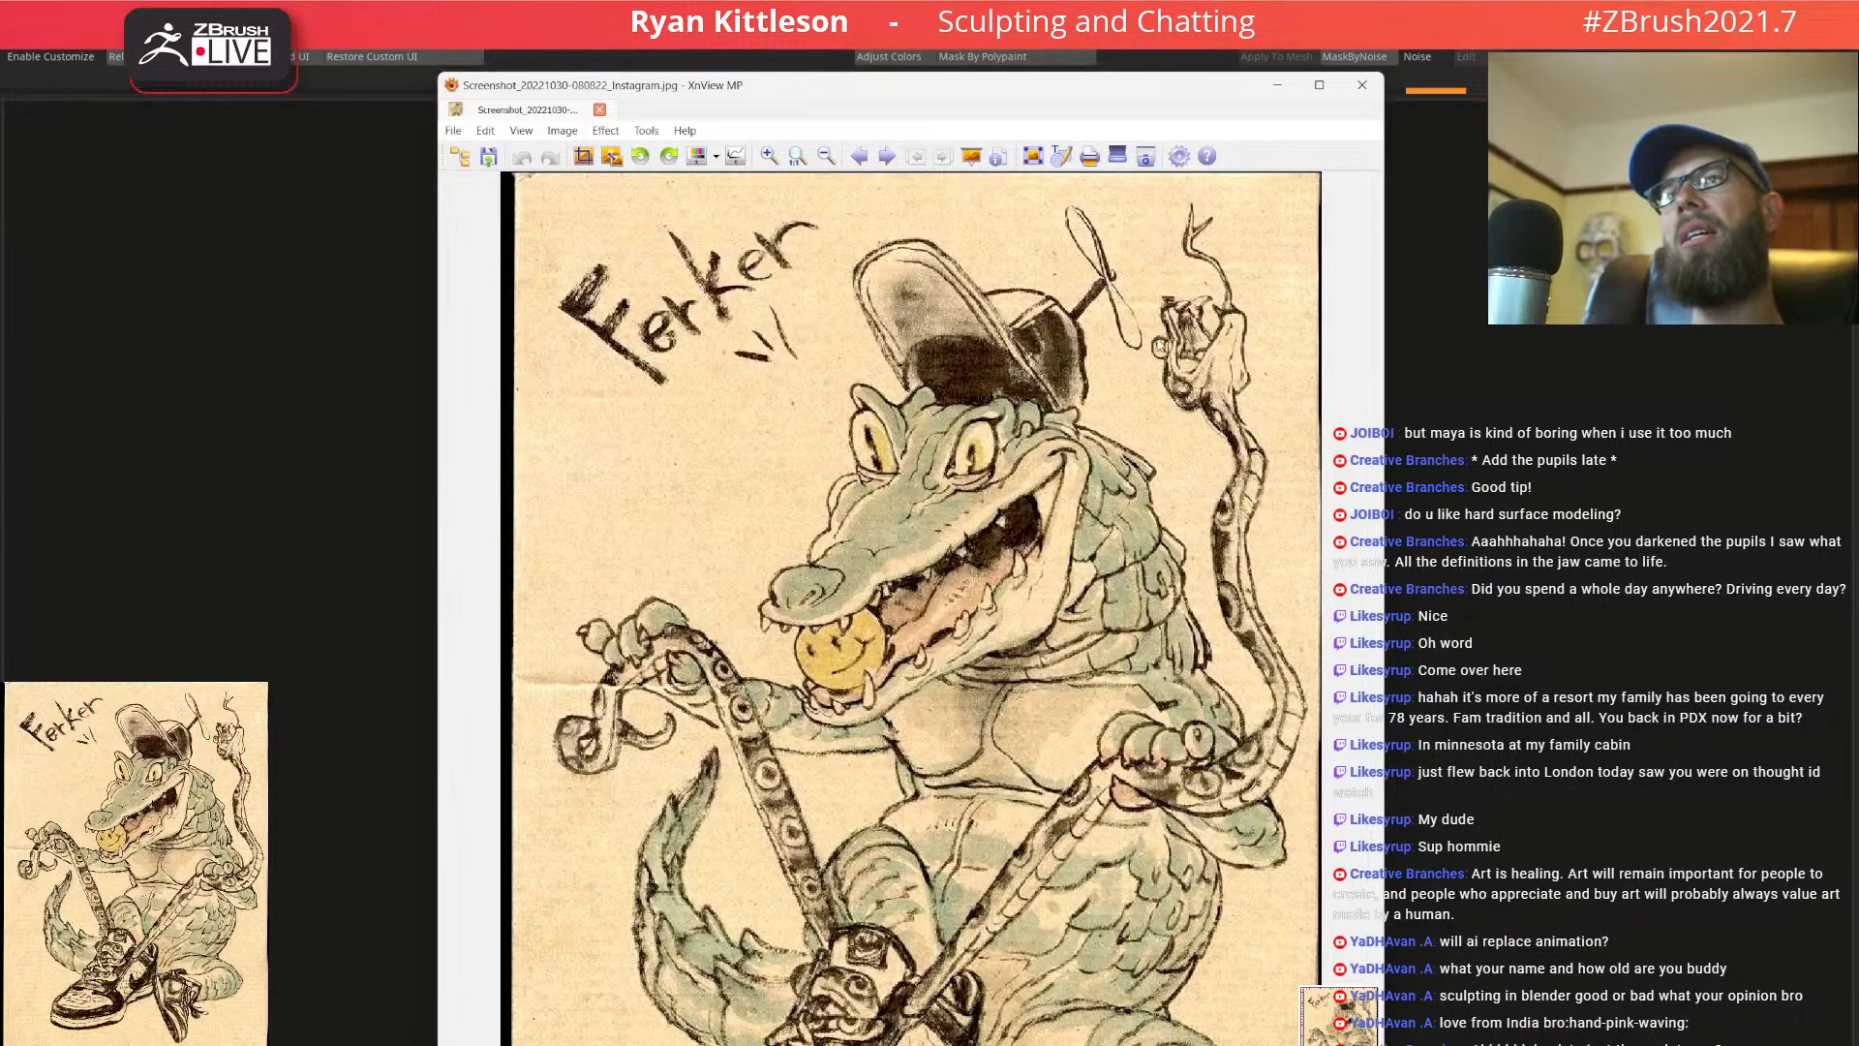
{"action": "left_click_drag", "start_coordinate": [938, 97], "coordinate": [1858, 145]}
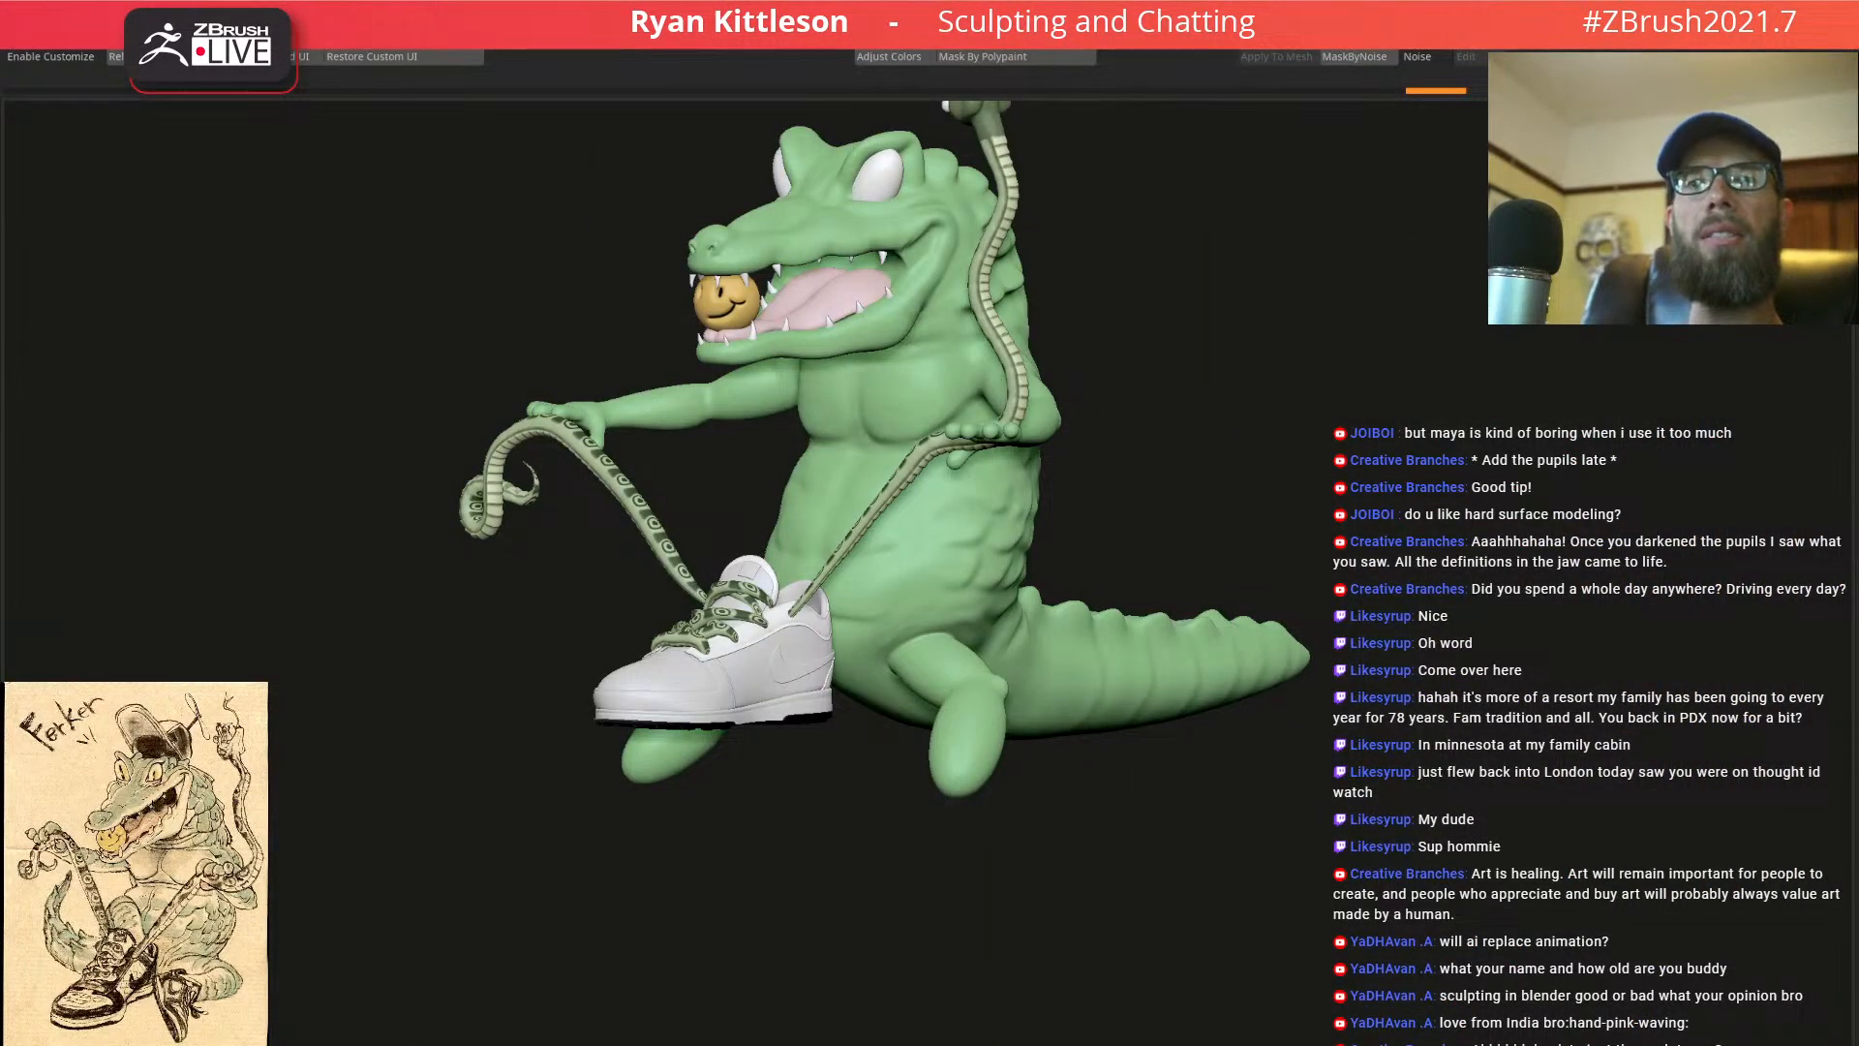
Examine the crocodile, snake and shoe composition from the side, front and three-quarter angles
{"action": "left_click_drag", "start_coordinate": [1385, 511], "coordinate": [1211, 421]}
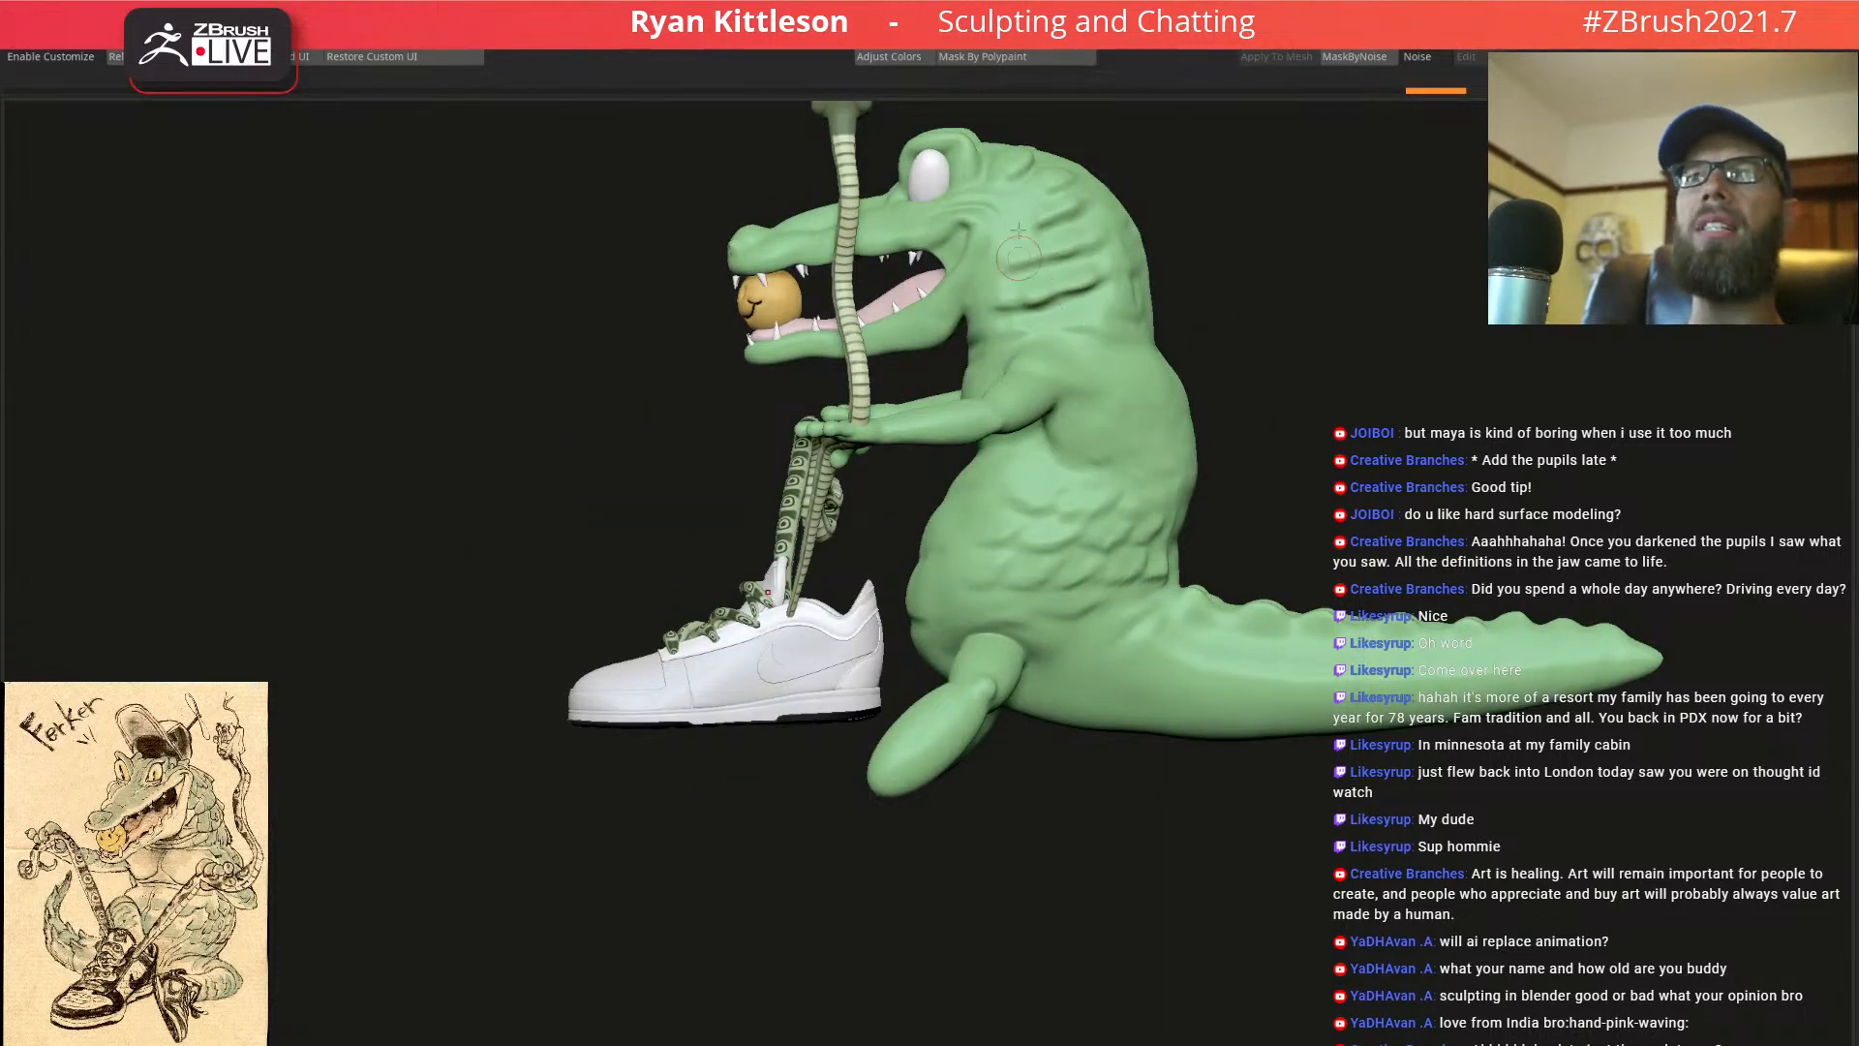
{"action": "right_click_drag", "start_coordinate": [1063, 555], "coordinate": [1151, 465]}
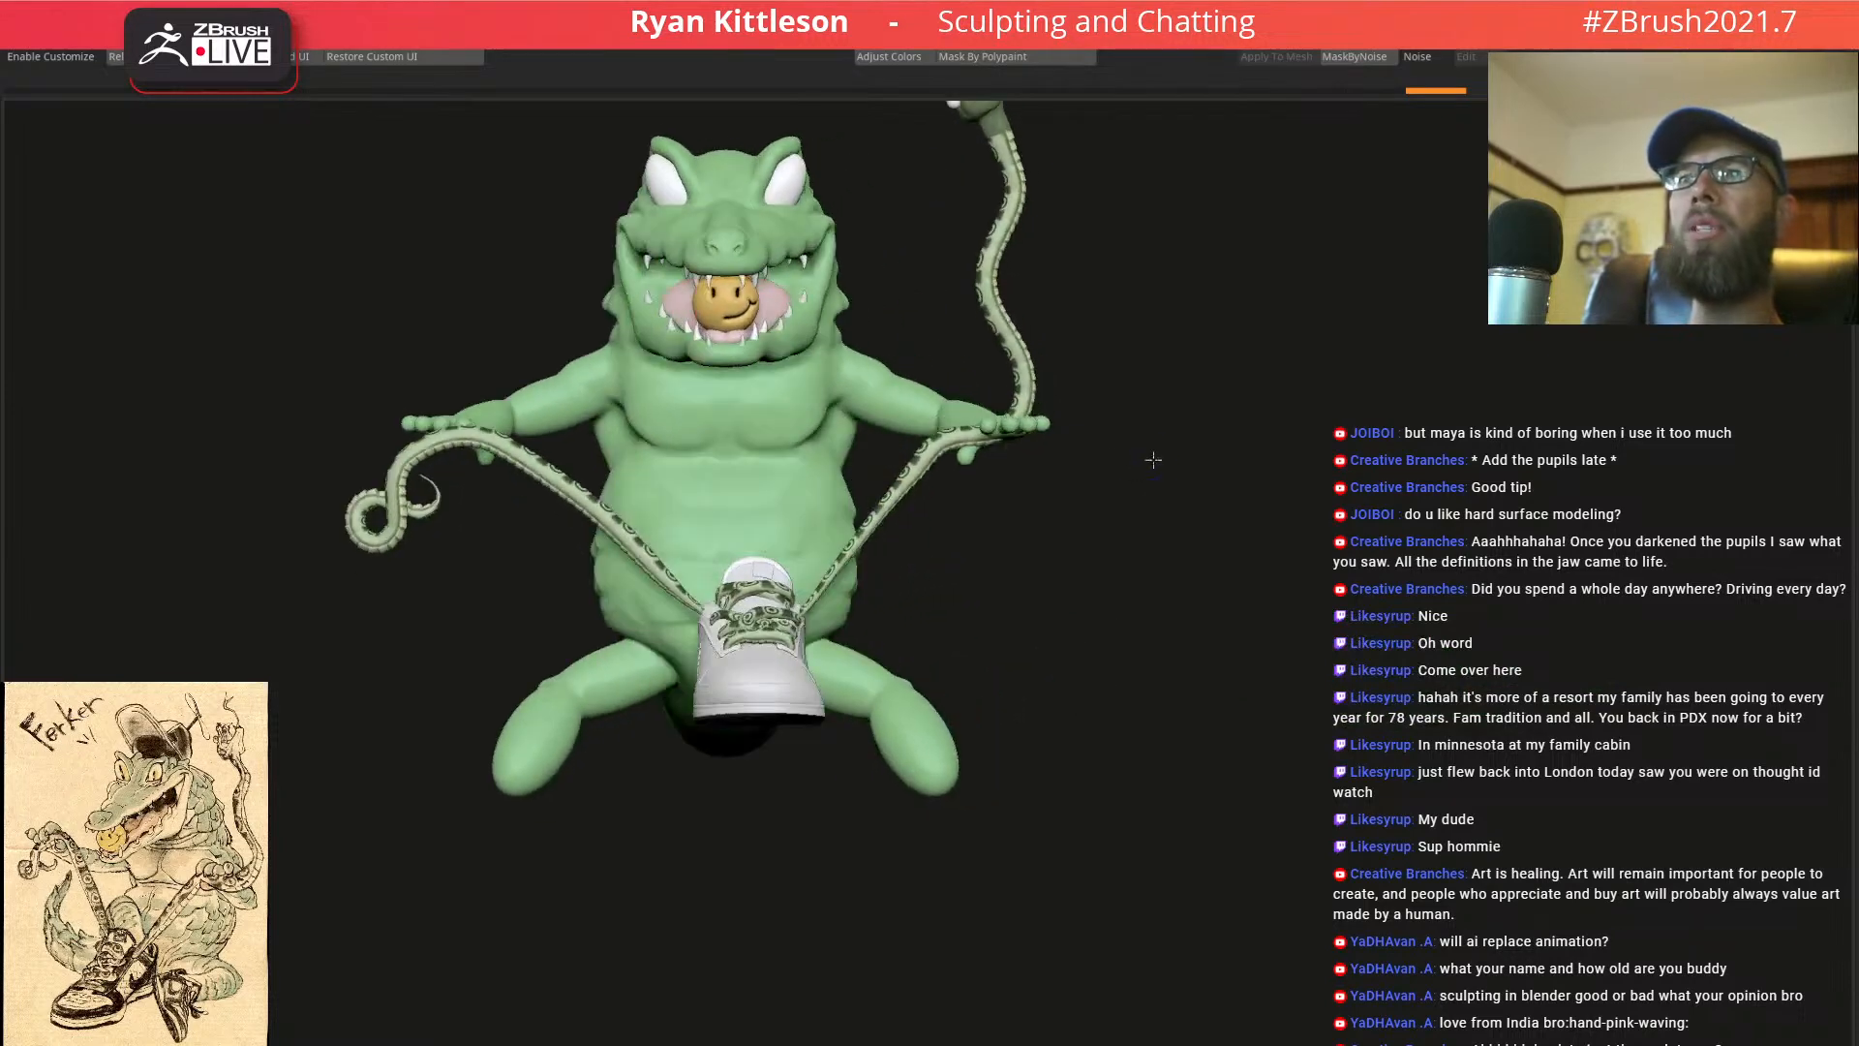
{"action": "right_click_drag", "start_coordinate": [1084, 355], "coordinate": [1014, 538]}
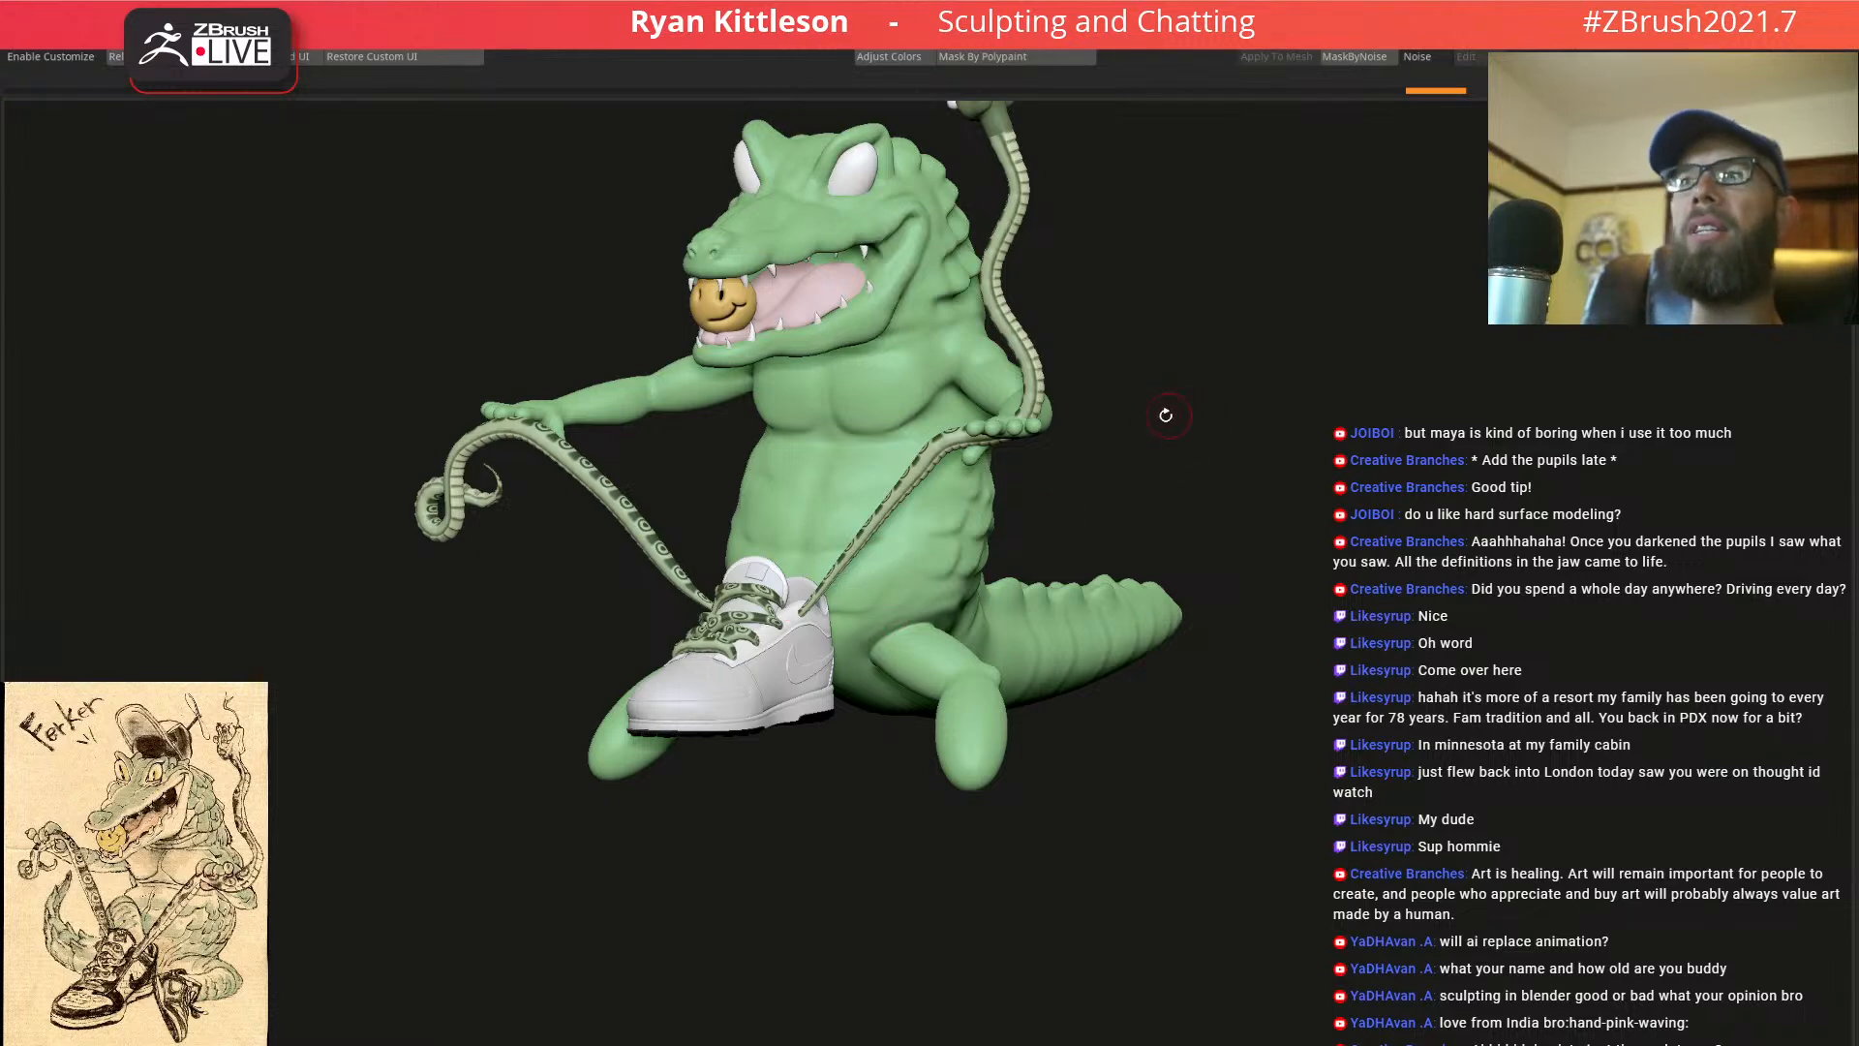
{"action": "left_click_drag", "start_coordinate": [1076, 447], "coordinate": [1101, 445]}
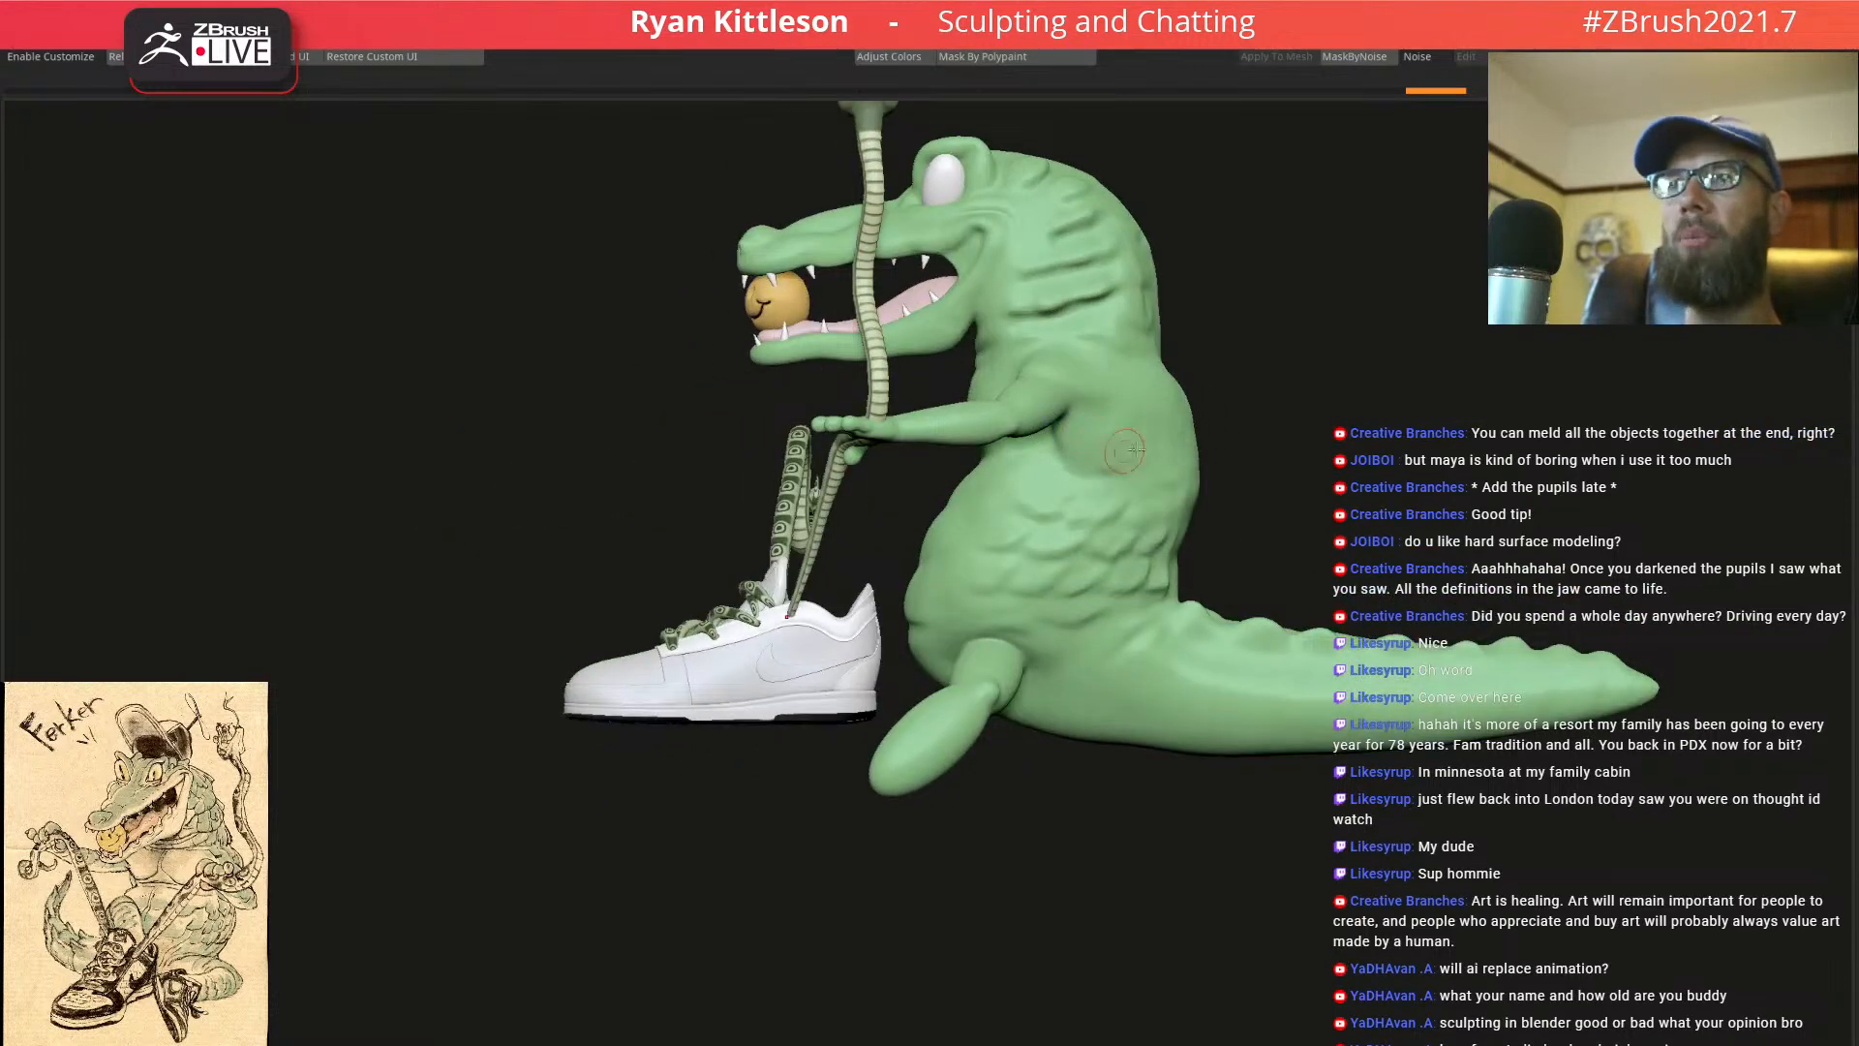
{"action": "mouse_move", "coordinate": [1062, 399]}
{"action": "left_mouse_down"}
{"action": "mouse_move", "coordinate": [1113, 407]}
{"action": "mouse_move", "coordinate": [1138, 386]}
{"action": "left_mouse_up"}
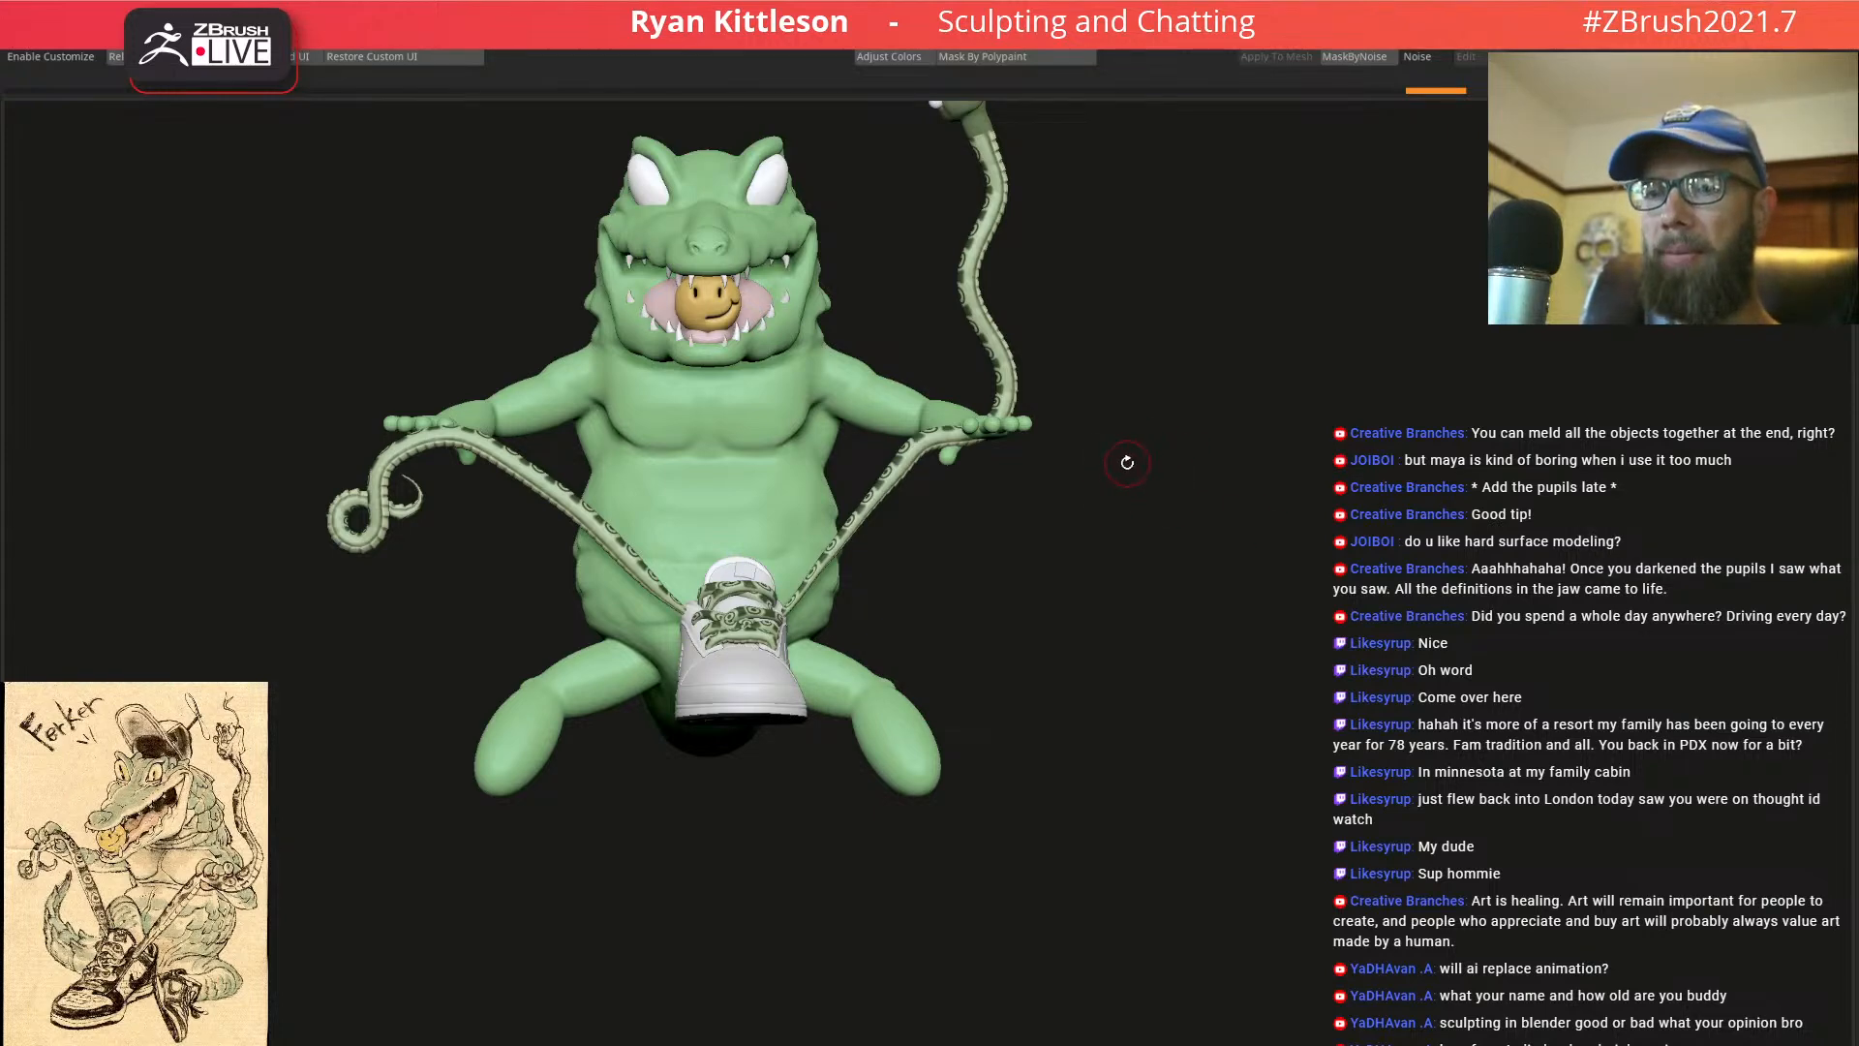
{"action": "left_click_drag", "start_coordinate": [1130, 455], "coordinate": [1122, 462]}
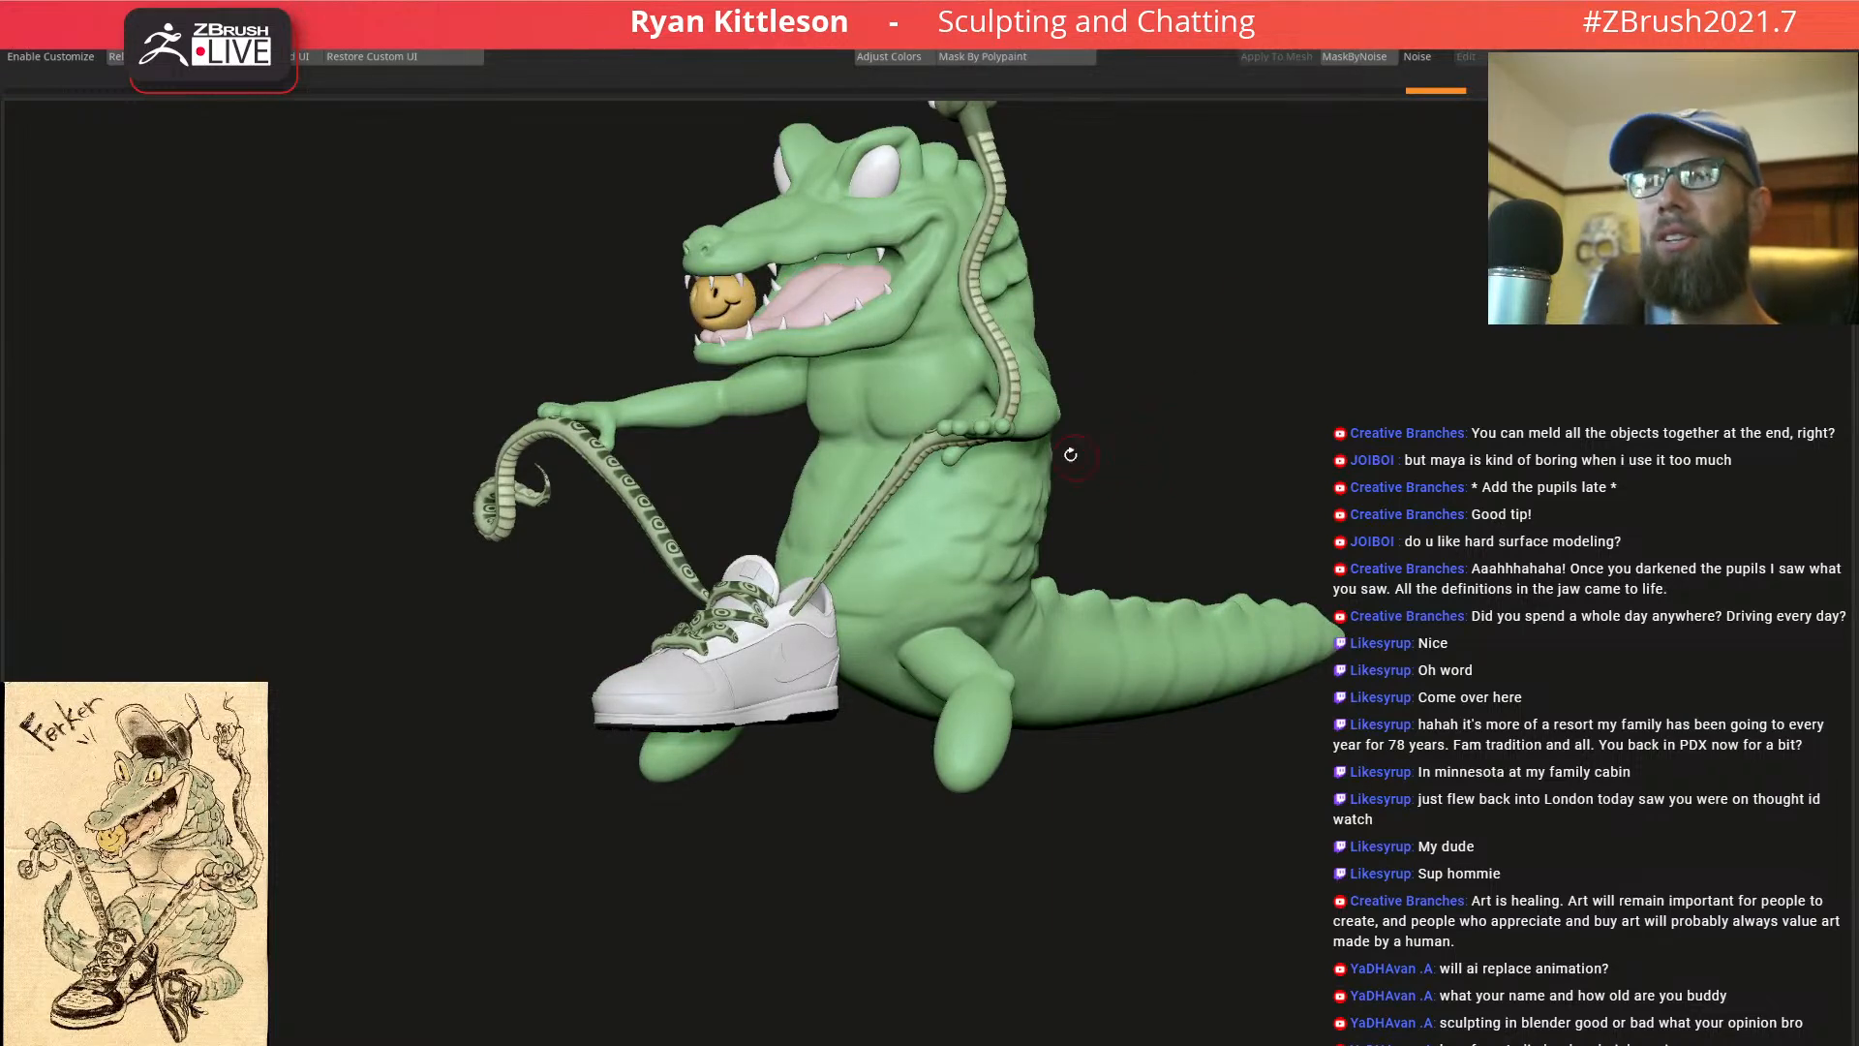
Examine the crocodile, snake and shoe from the side and front with the polygroup wireframe on and off
{"action": "mouse_move", "coordinate": [1129, 427]}
{"action": "left_mouse_down"}
{"action": "mouse_move", "coordinate": [1121, 382]}
{"action": "mouse_move", "coordinate": [1041, 384]}
{"action": "left_mouse_up"}
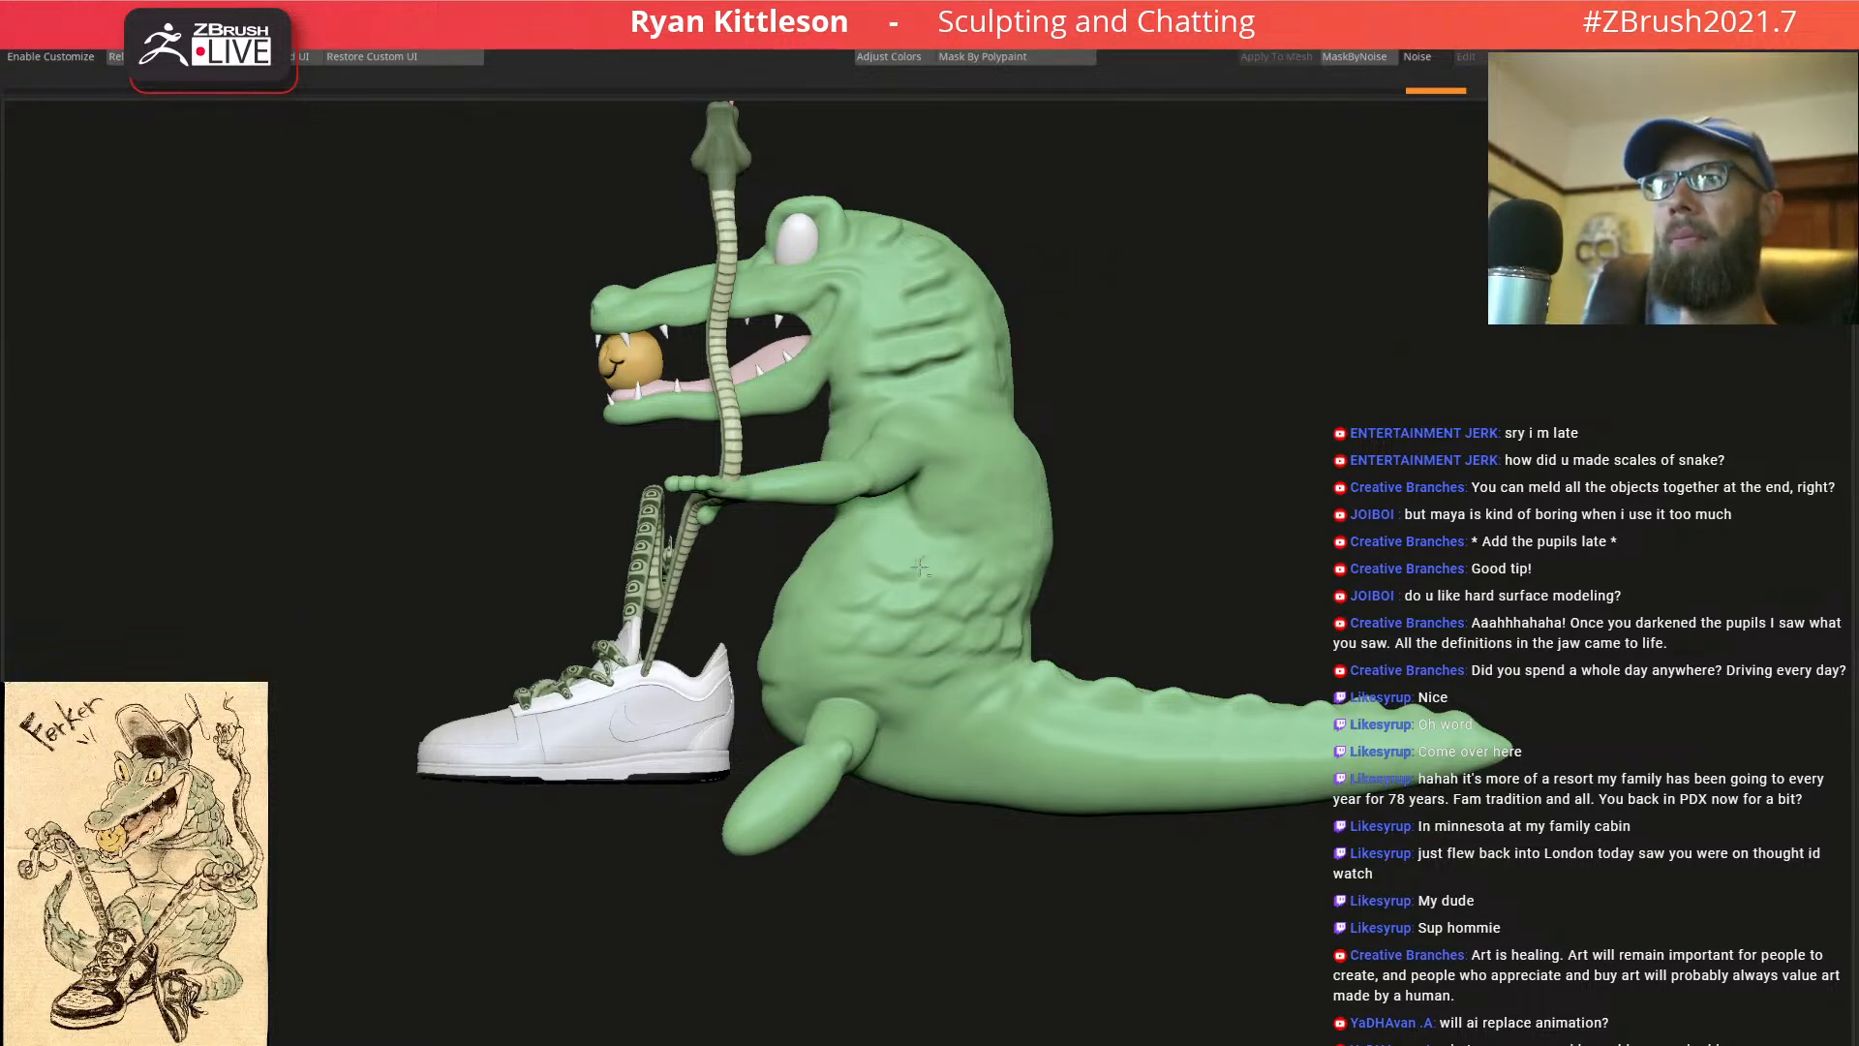
{"action": "key", "text": "shift+f"}
{"action": "right_click_drag", "start_coordinate": [945, 546], "coordinate": [993, 373], "text": "ctrl"}
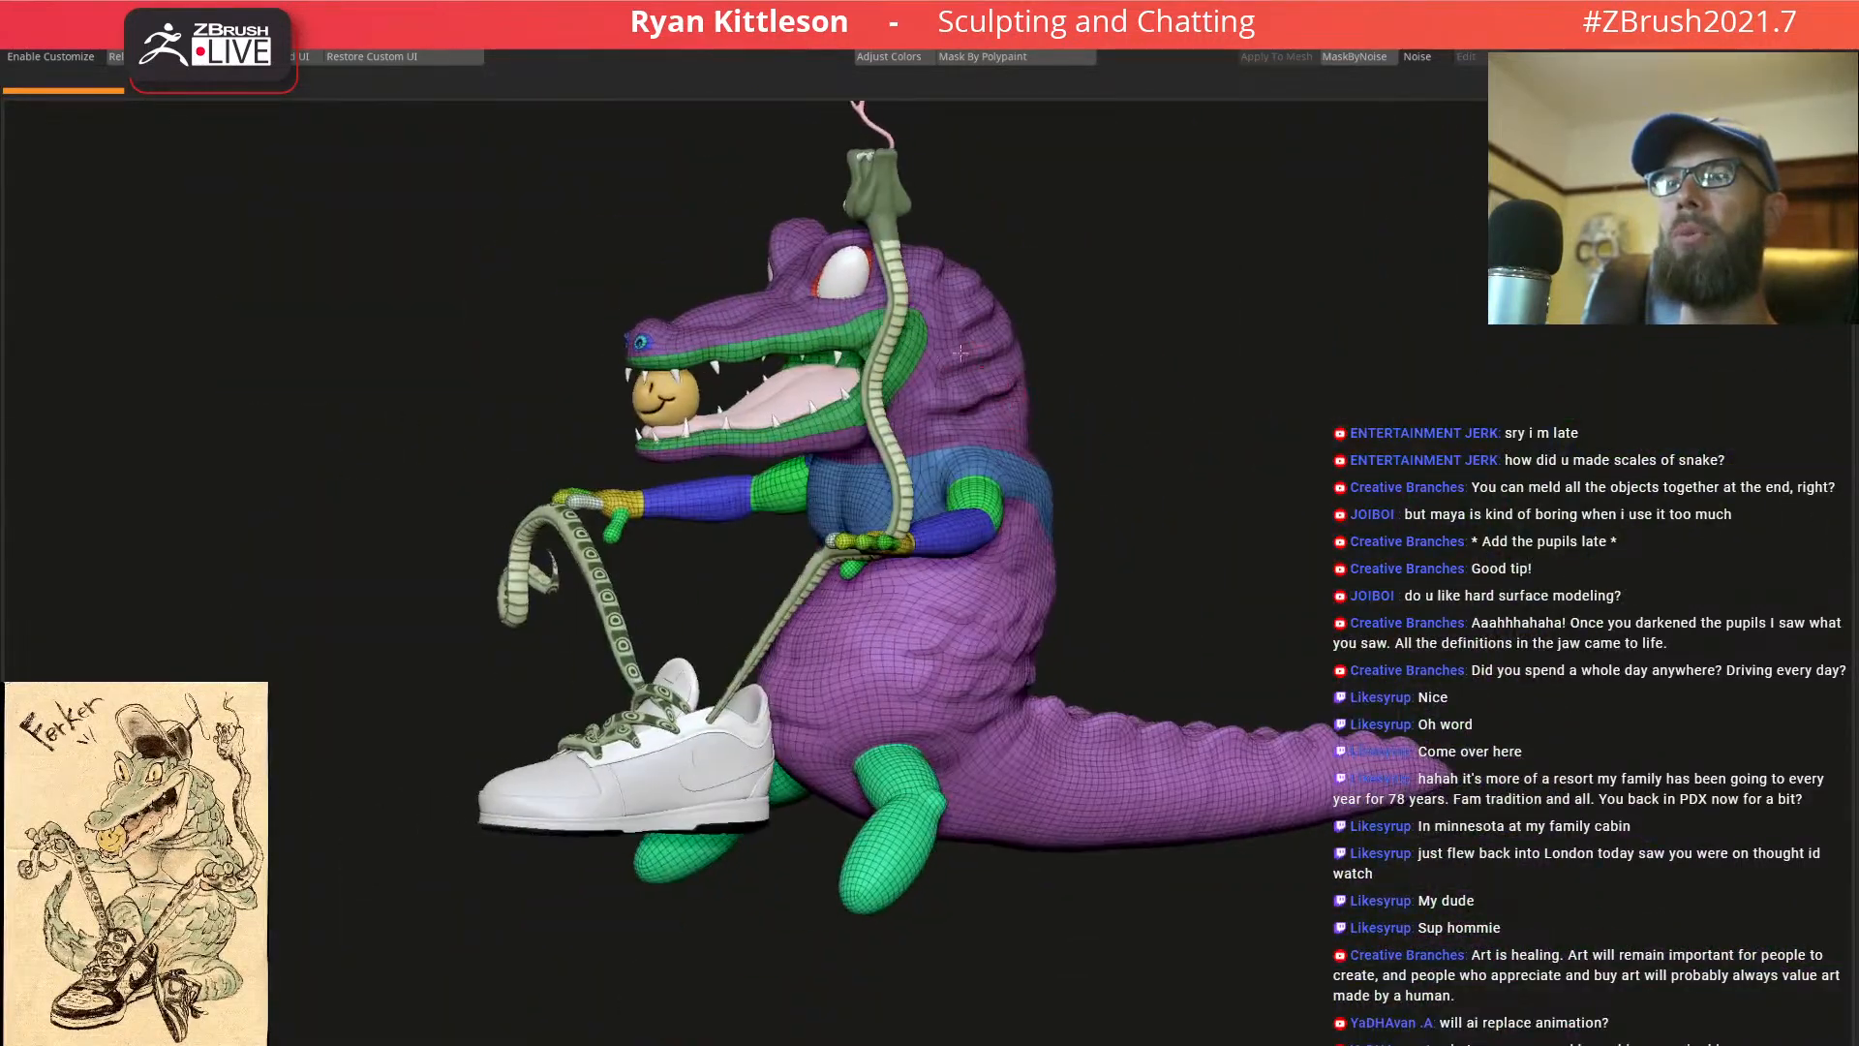
{"action": "right_click_drag", "start_coordinate": [1014, 555], "coordinate": [989, 538]}
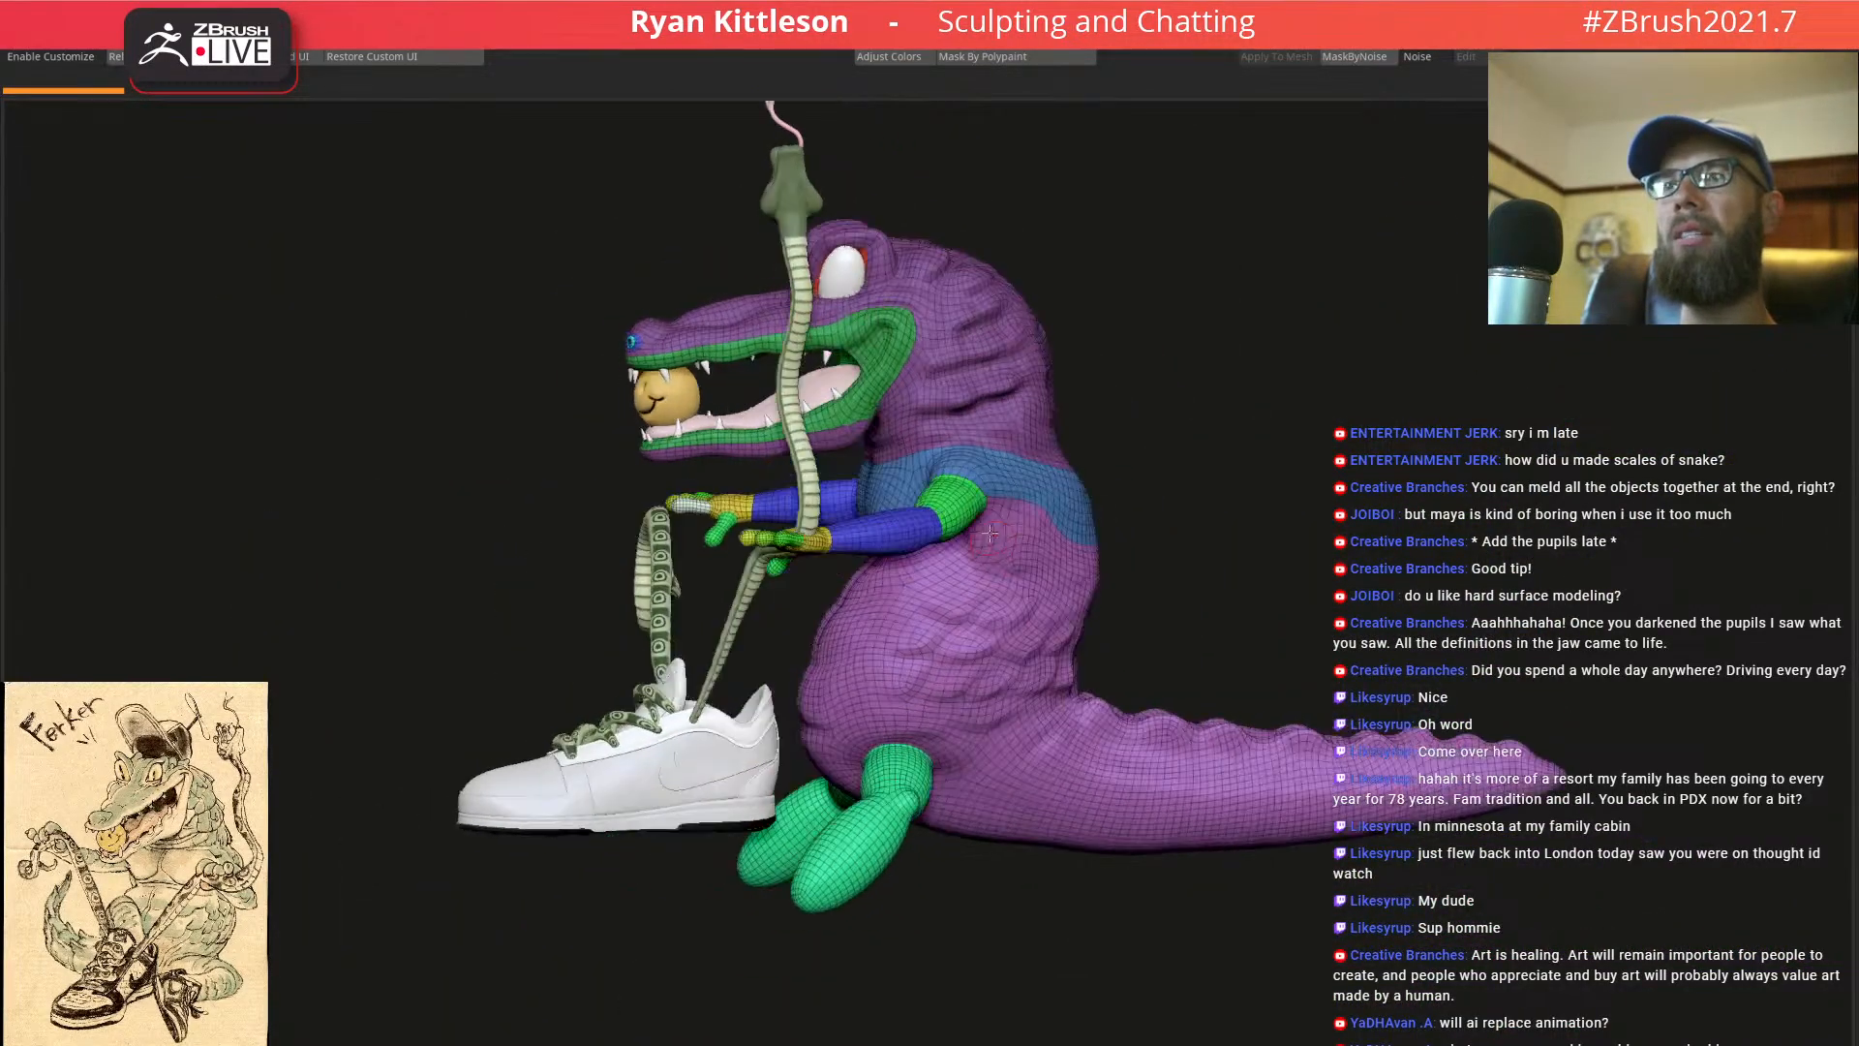
{"action": "key", "text": "shift+f"}
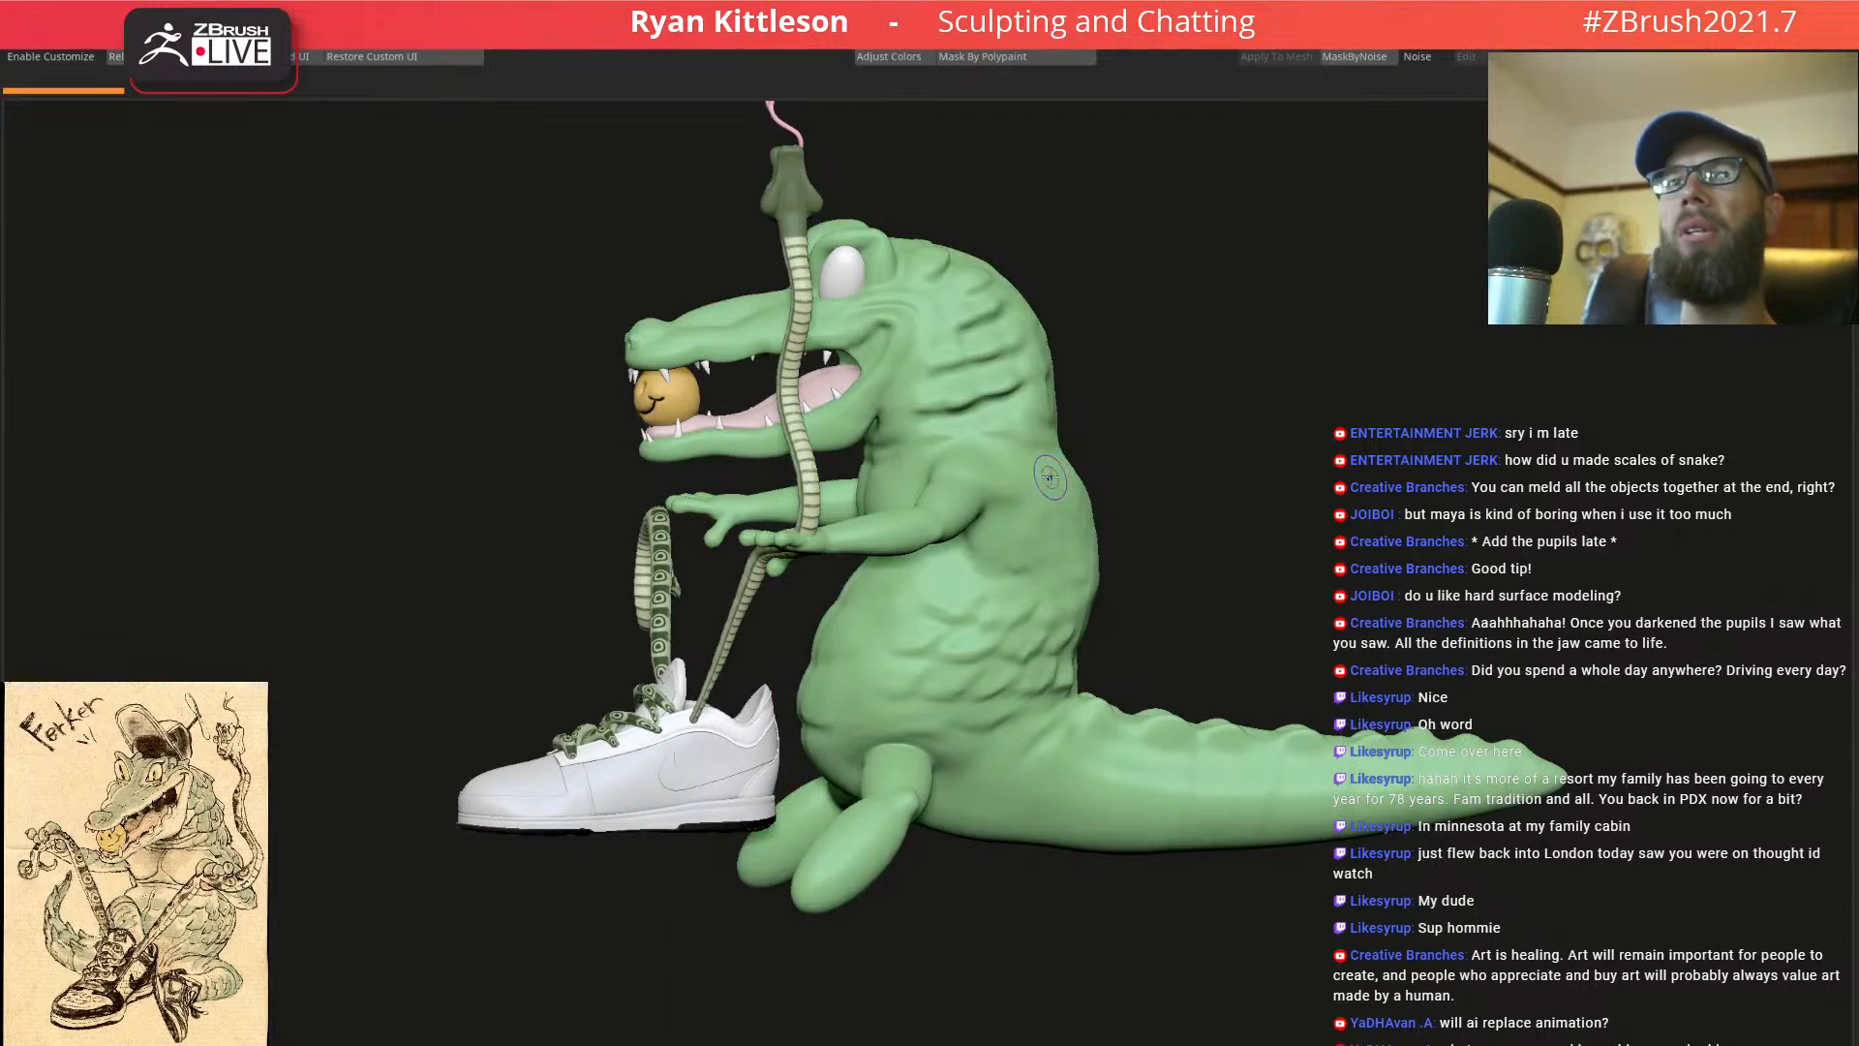
{"action": "key", "text": "shift+f"}
{"action": "key", "text": "shift+f"}
{"action": "right_click_drag", "start_coordinate": [956, 546], "coordinate": [1043, 484]}
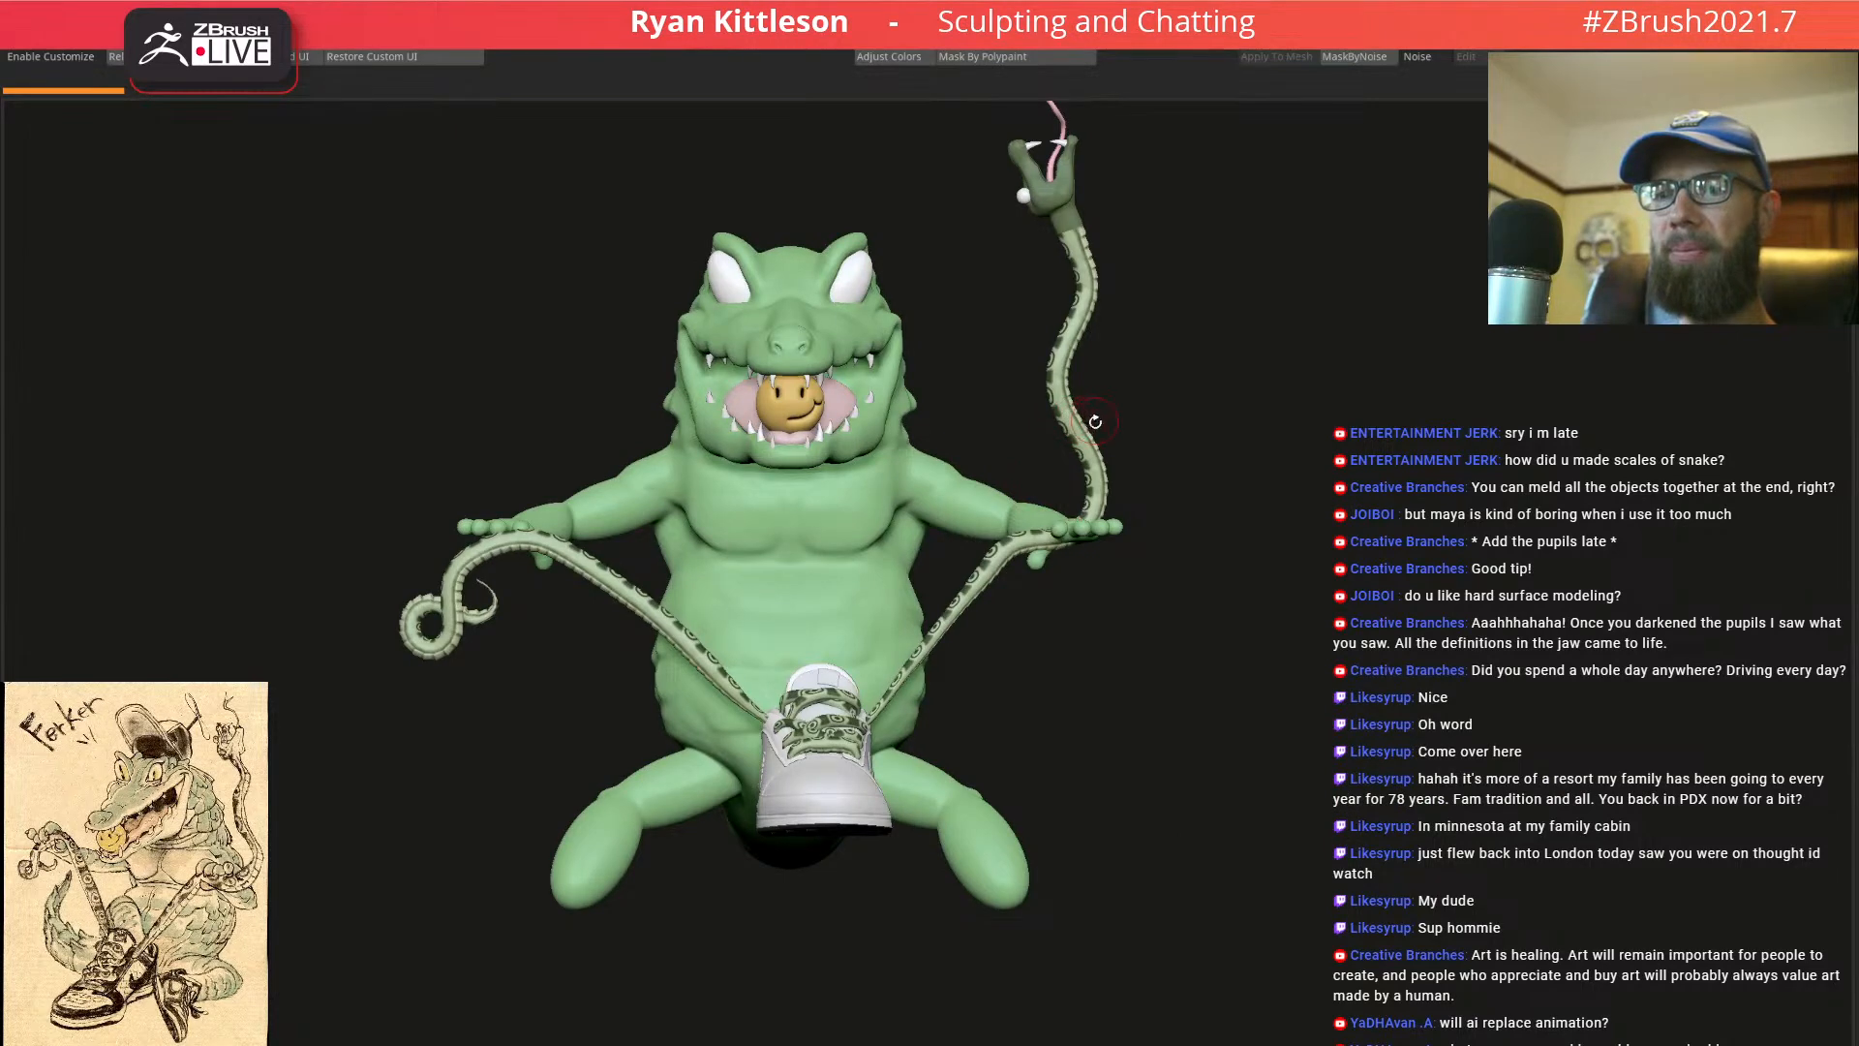
{"action": "right_click_drag", "start_coordinate": [1039, 447], "coordinate": [1048, 436]}
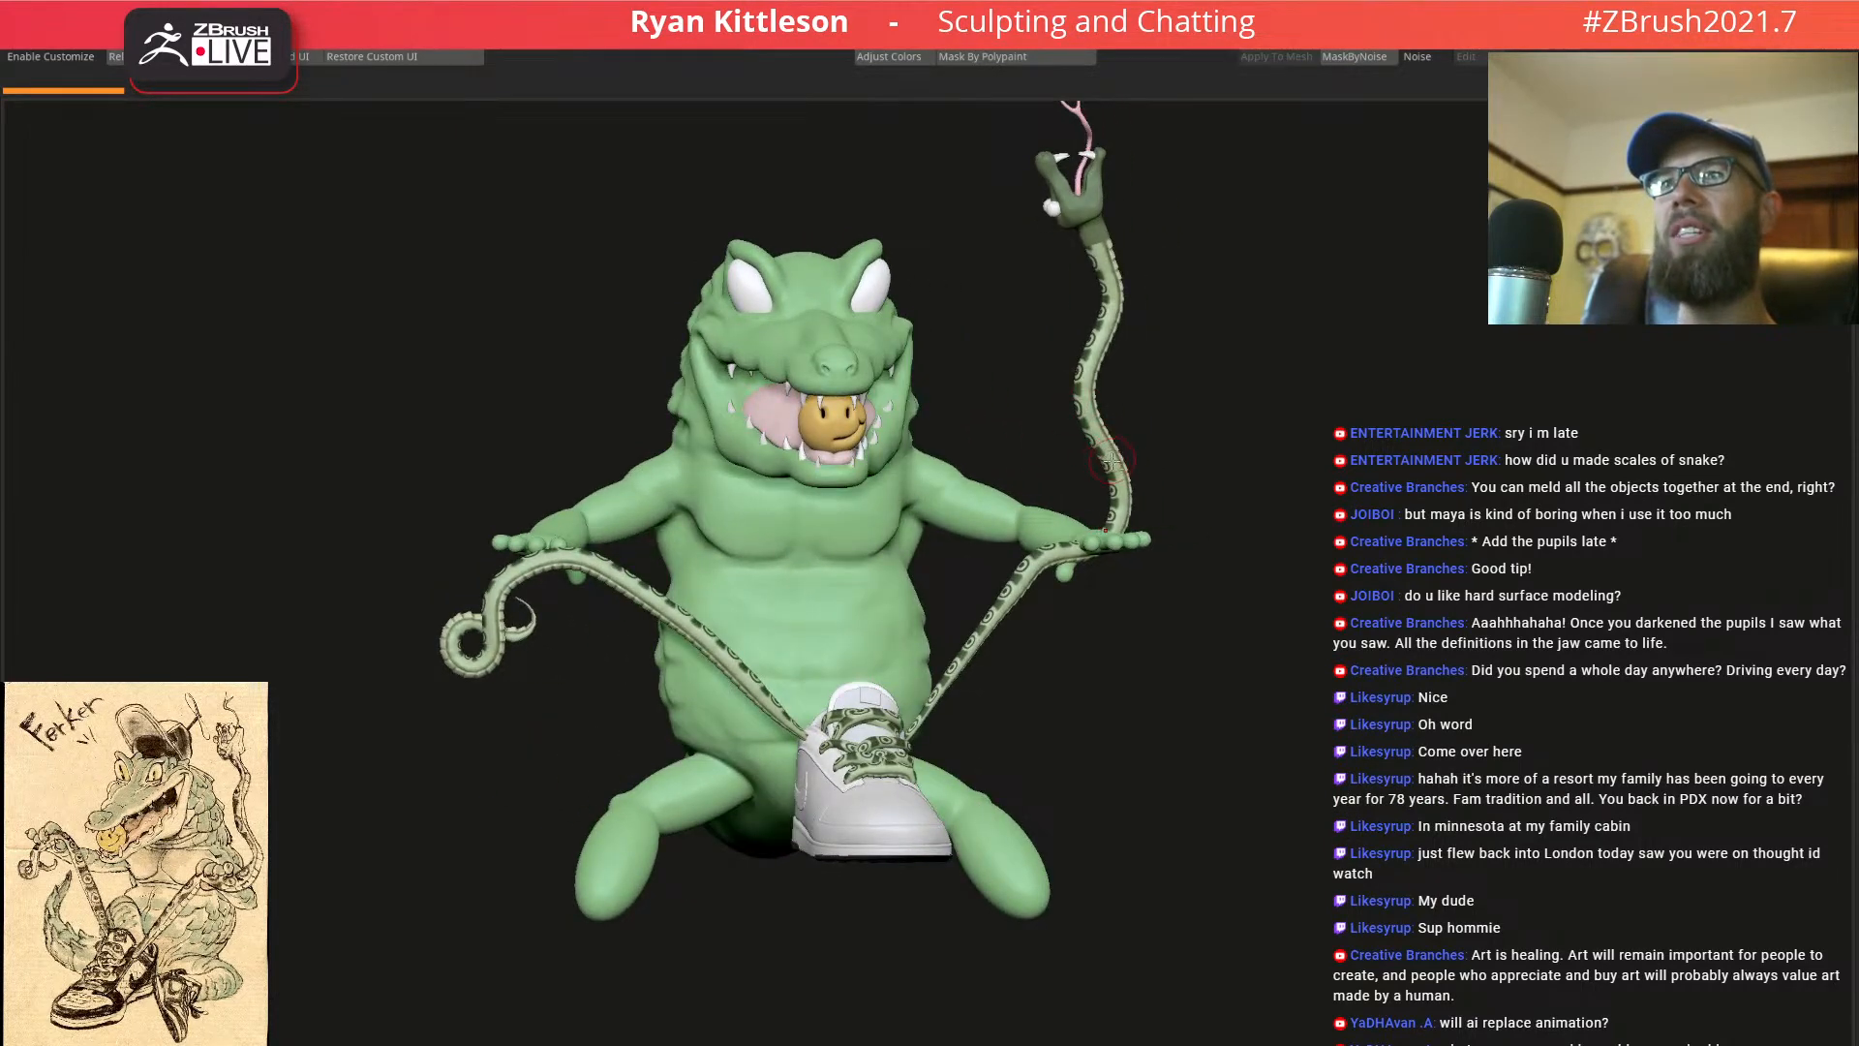
Inspect how the snake passes through both of the crocodile's hands, close up and from both sides
{"action": "right_click_drag", "start_coordinate": [1113, 549], "coordinate": [1017, 567]}
{"action": "mouse_move", "coordinate": [1145, 572]}
{"action": "right_mouse_down", "text": "ctrl"}
{"action": "mouse_move", "coordinate": [1326, 567]}
{"action": "mouse_move", "coordinate": [1046, 552]}
{"action": "mouse_move", "coordinate": [1355, 504]}
{"action": "mouse_move", "coordinate": [1227, 379]}
{"action": "mouse_move", "coordinate": [1208, 436]}
{"action": "mouse_move", "coordinate": [1141, 420]}
{"action": "mouse_move", "coordinate": [1306, 432]}
{"action": "mouse_move", "coordinate": [1235, 406]}
{"action": "mouse_move", "coordinate": [1248, 289]}
{"action": "mouse_move", "coordinate": [1239, 542]}
{"action": "mouse_move", "coordinate": [1142, 426]}
{"action": "mouse_move", "coordinate": [1183, 461]}
{"action": "mouse_move", "coordinate": [1094, 591]}
{"action": "mouse_move", "coordinate": [1133, 542]}
{"action": "mouse_move", "coordinate": [1070, 448]}
{"action": "mouse_move", "coordinate": [1063, 363]}
{"action": "right_mouse_up", "text": "ctrl"}
{"action": "key", "text": "shift+f"}
{"action": "key", "text": "shift+d"}
{"action": "right_click_drag", "start_coordinate": [1296, 524], "coordinate": [1197, 387], "text": "ctrl"}
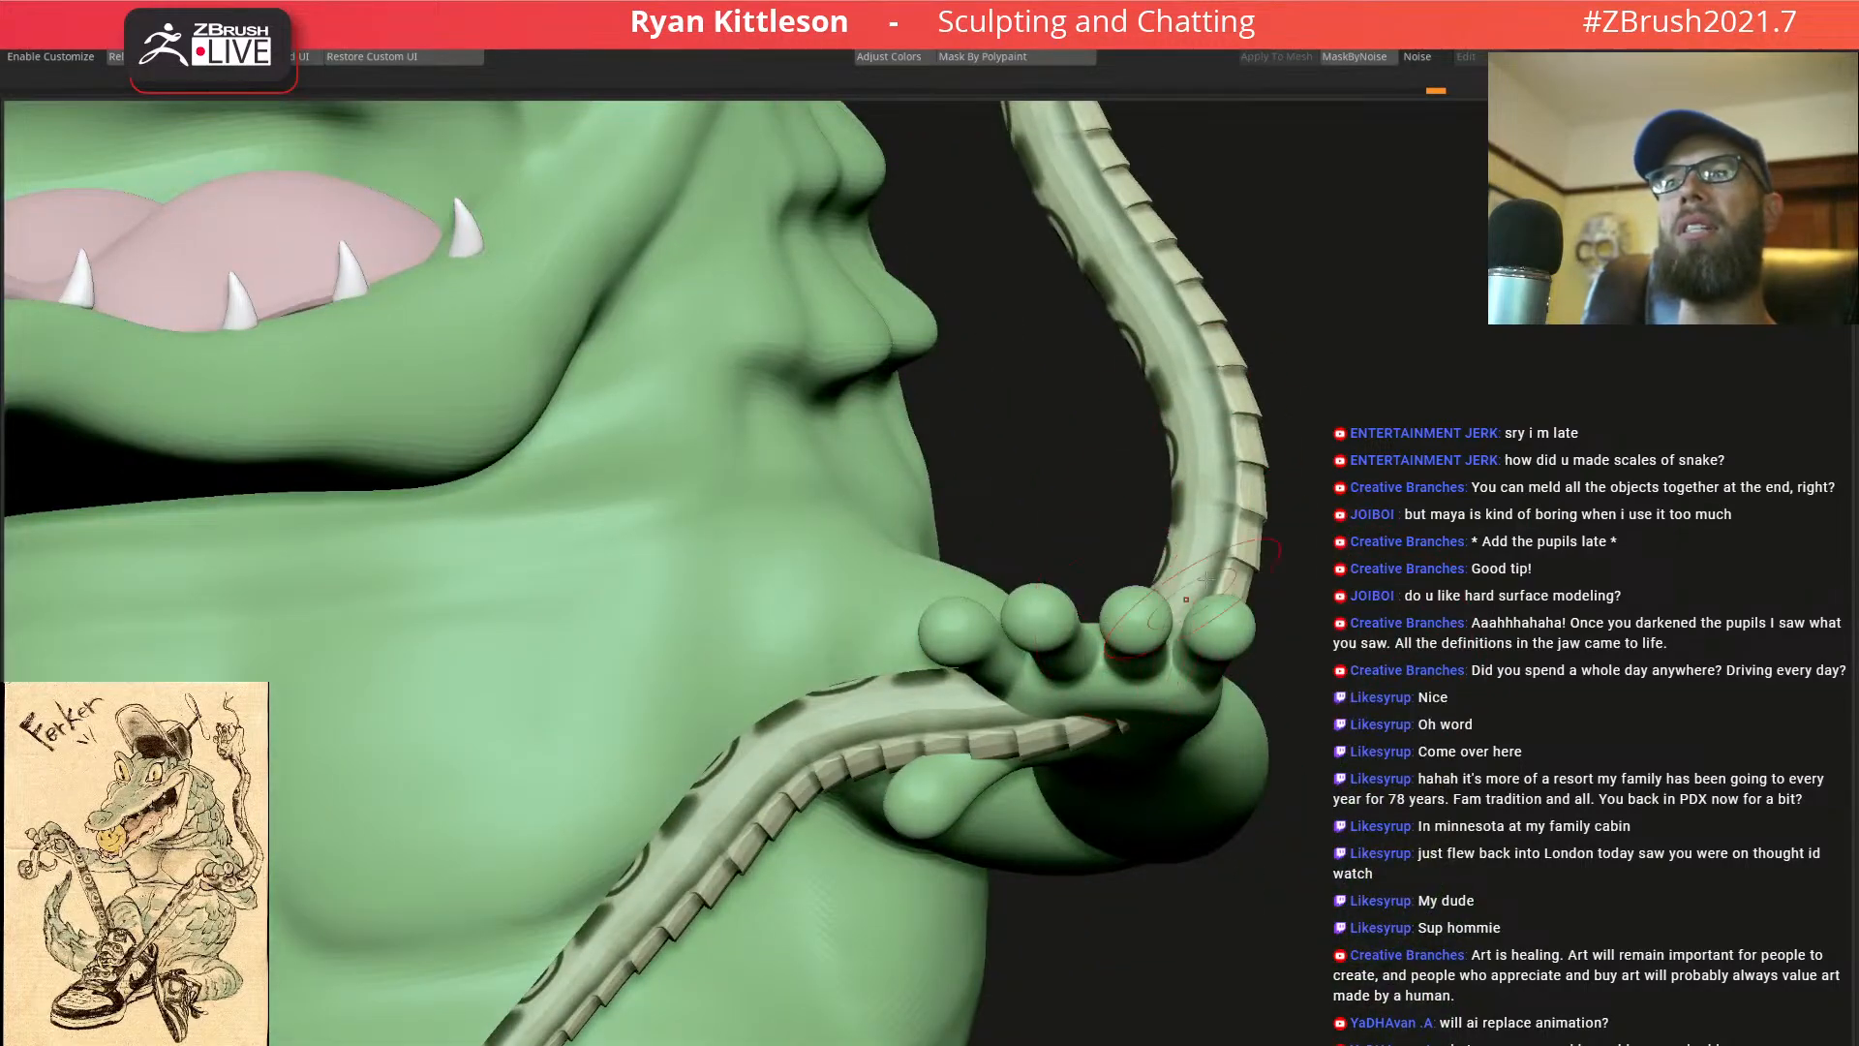
{"action": "right_click_drag", "start_coordinate": [1215, 559], "coordinate": [1114, 464], "text": "ctrl"}
{"action": "right_click_drag", "start_coordinate": [1232, 555], "coordinate": [1187, 484], "text": "ctrl"}
{"action": "mouse_move", "coordinate": [1222, 547]}
{"action": "right_mouse_down"}
{"action": "mouse_move", "coordinate": [1162, 540]}
{"action": "mouse_move", "coordinate": [1225, 523]}
{"action": "mouse_move", "coordinate": [1272, 562]}
{"action": "mouse_move", "coordinate": [1114, 625]}
{"action": "mouse_move", "coordinate": [1205, 543]}
{"action": "right_mouse_up"}
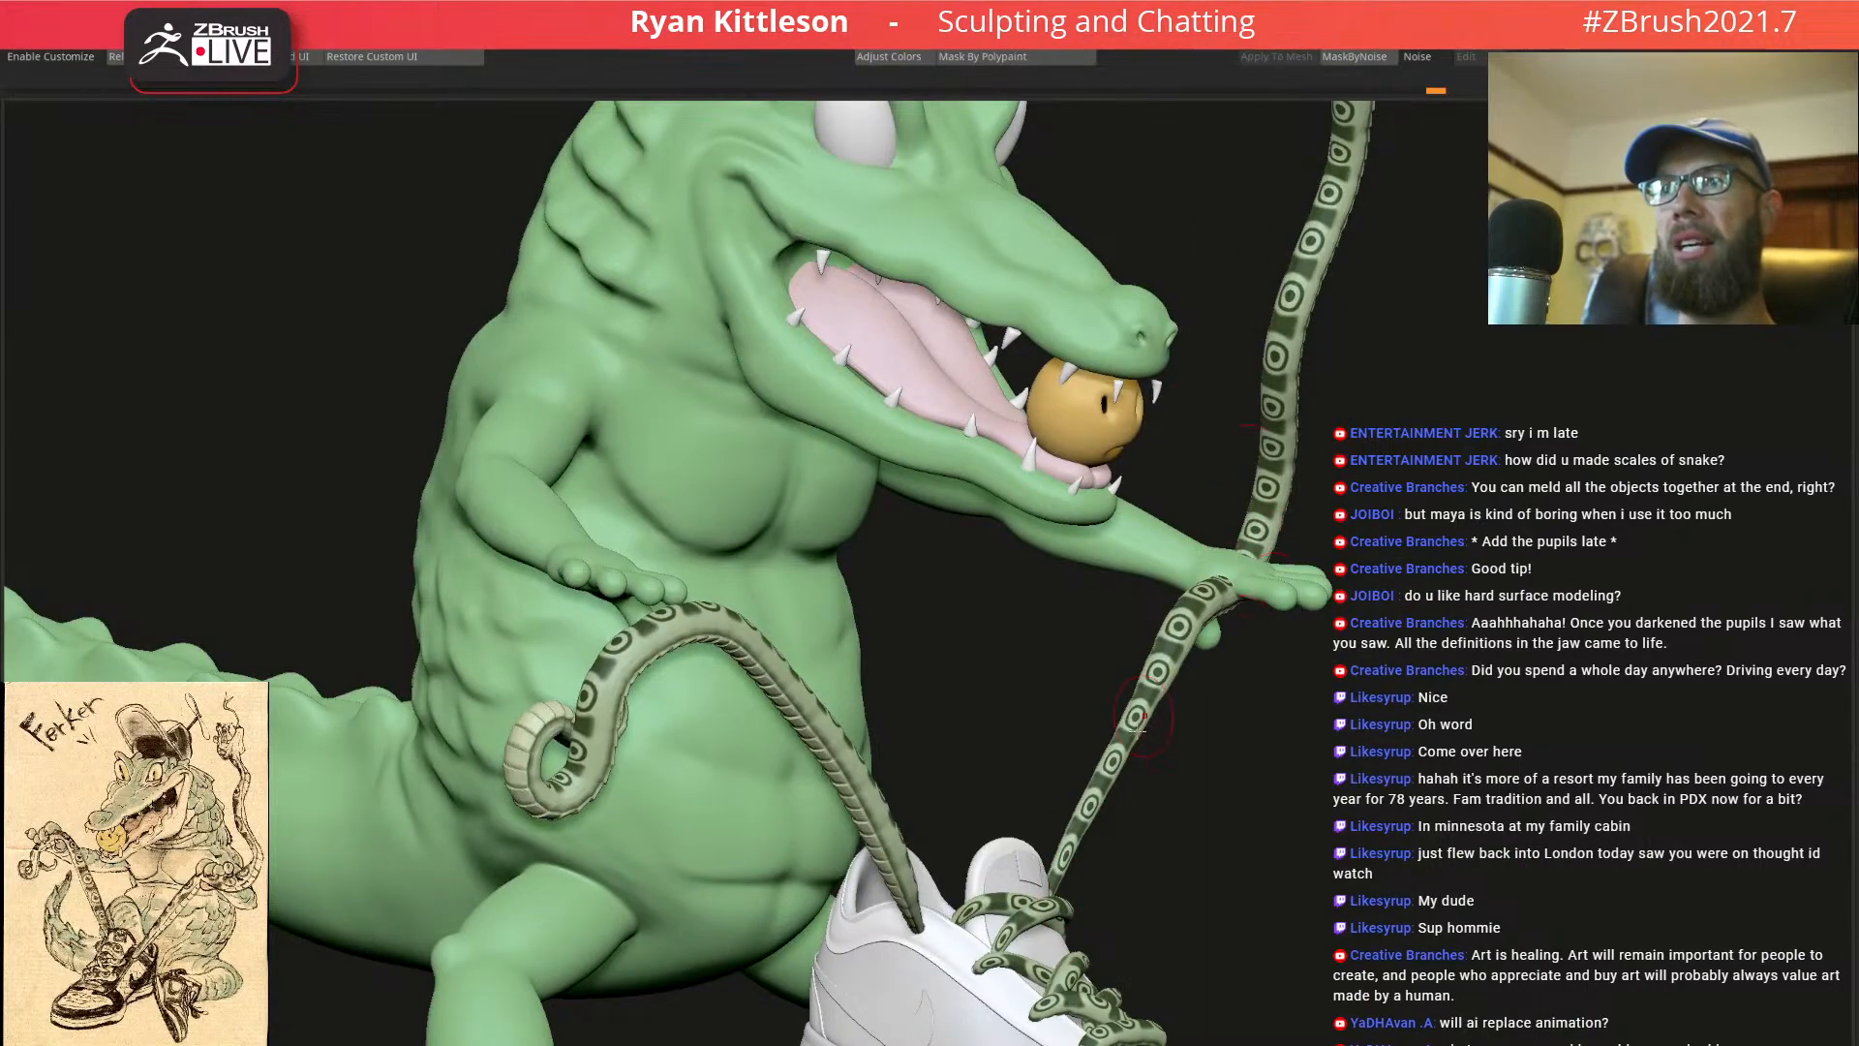
{"action": "right_click_drag", "start_coordinate": [678, 678], "coordinate": [1043, 653]}
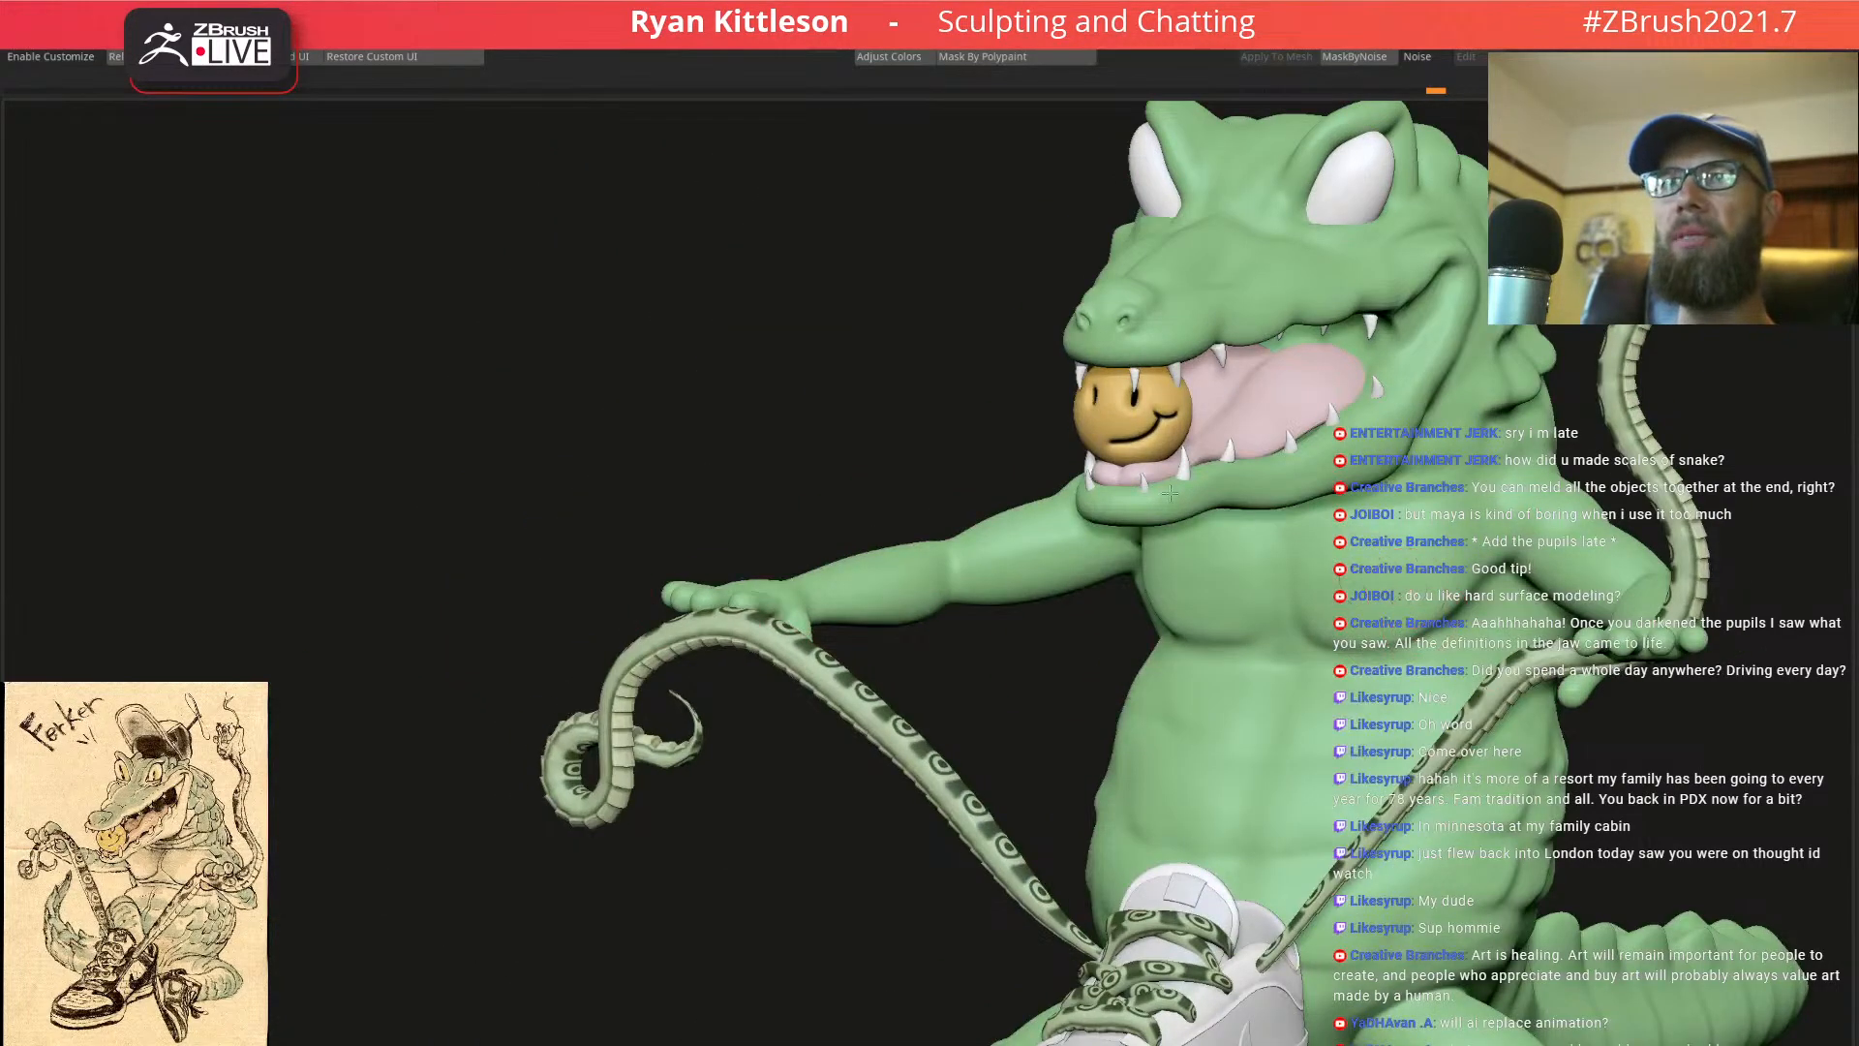
{"action": "right_click_drag", "start_coordinate": [1246, 520], "coordinate": [837, 363], "text": "alt"}
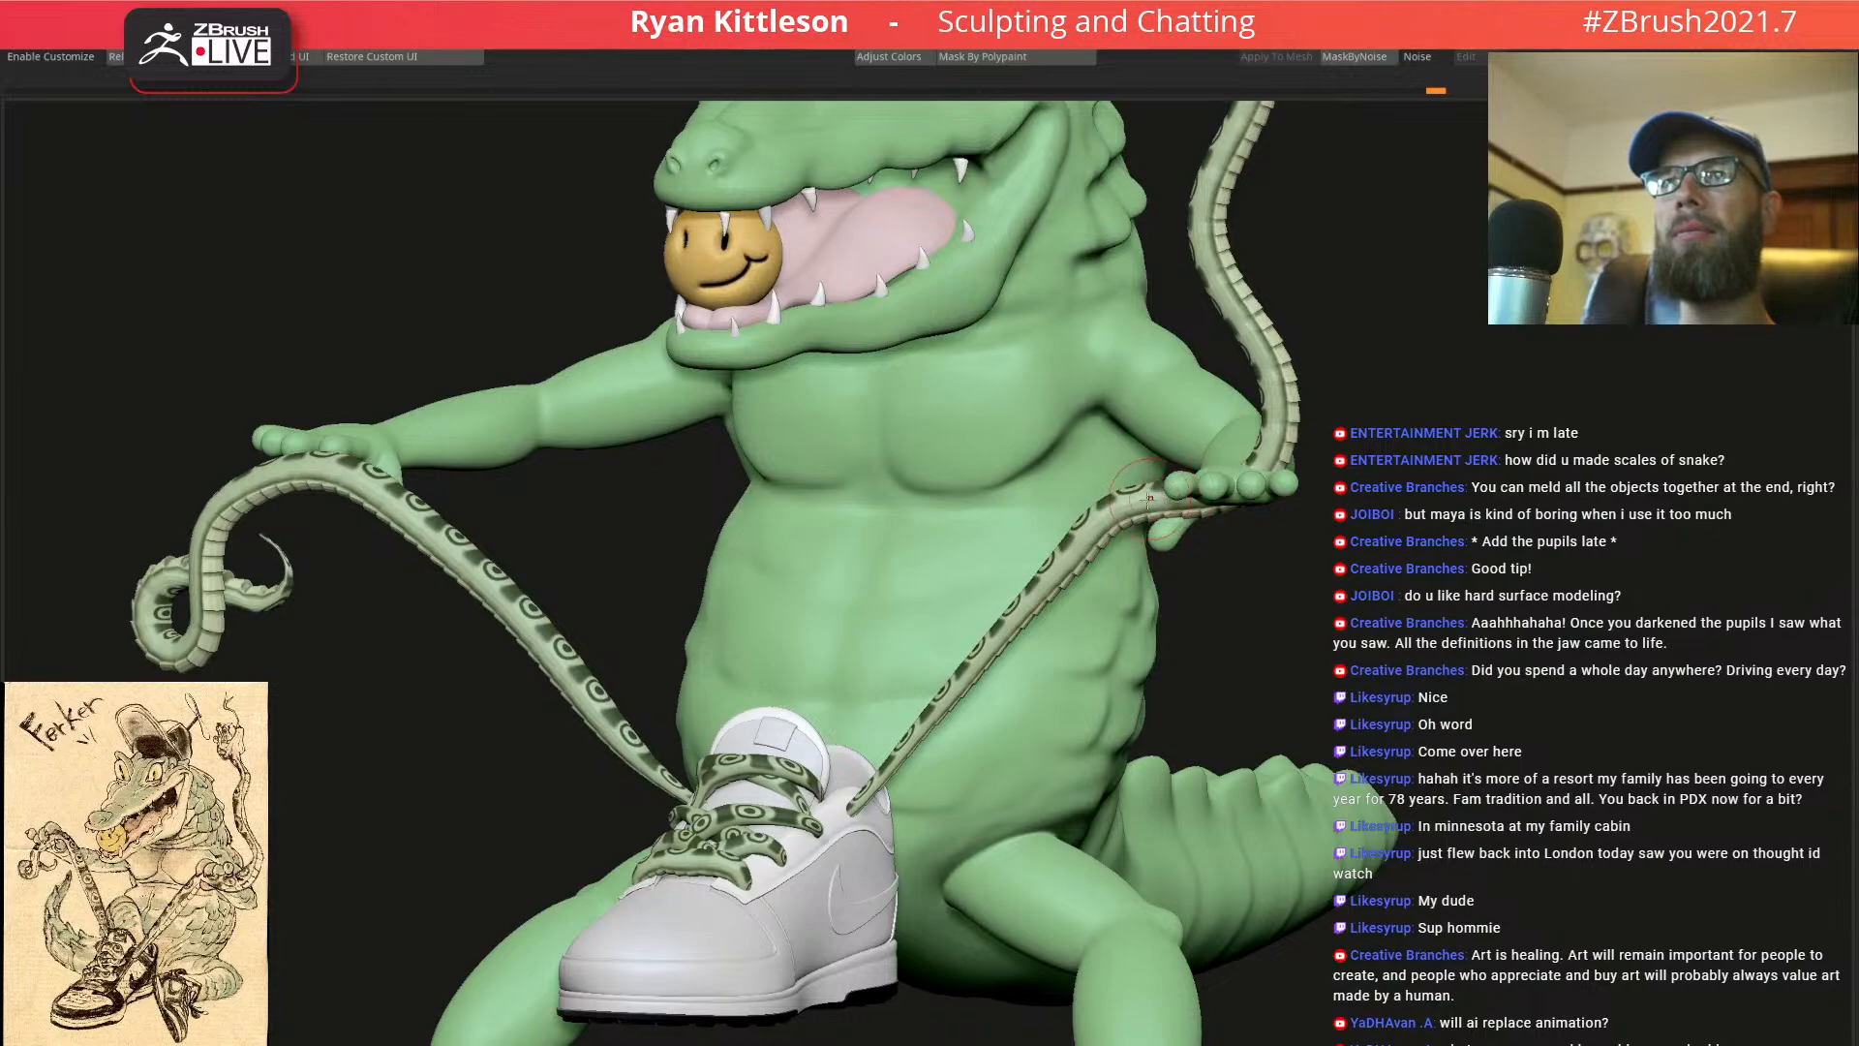
Isolate the snake to check its bend at the hand, then show the crocodile again and examine the arm from the side
{"action": "key", "text": "alt+s"}
{"action": "right_click_drag", "start_coordinate": [1206, 497], "coordinate": [1362, 546], "text": "ctrl"}
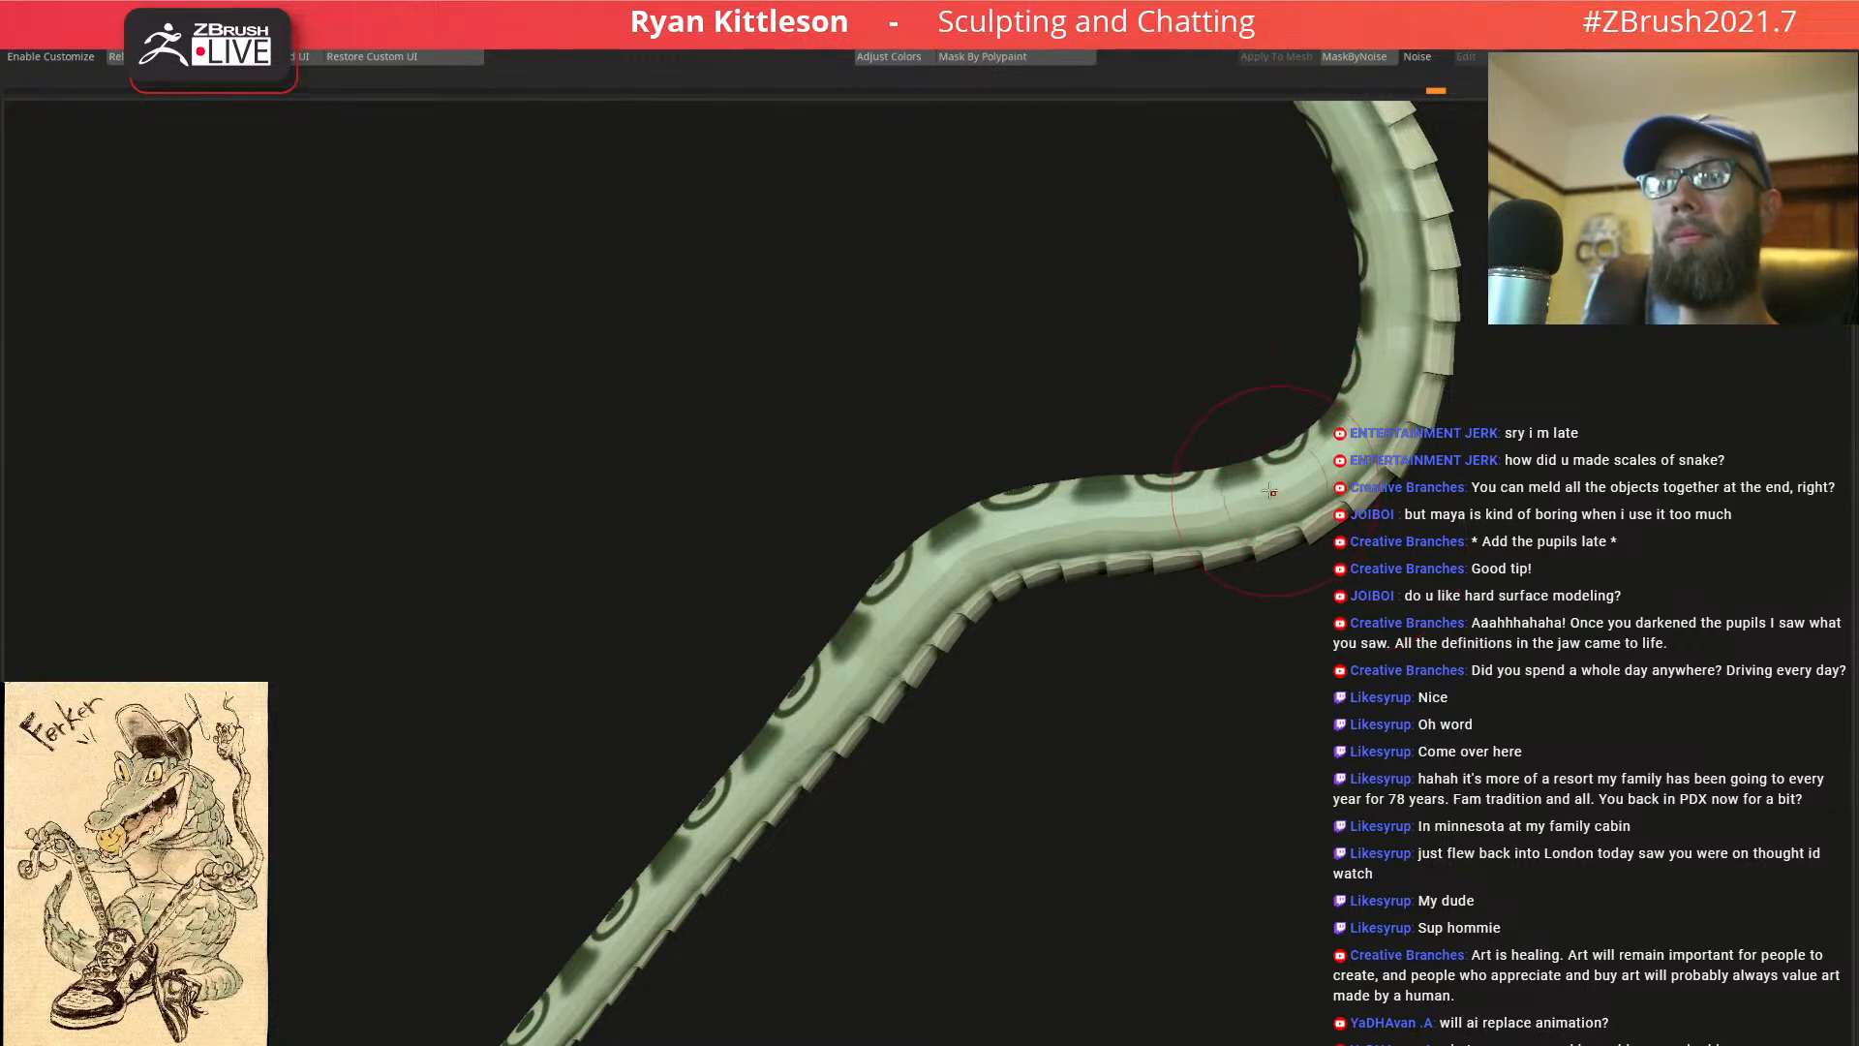
{"action": "right_click_drag", "start_coordinate": [1280, 496], "coordinate": [1323, 465], "text": "ctrl"}
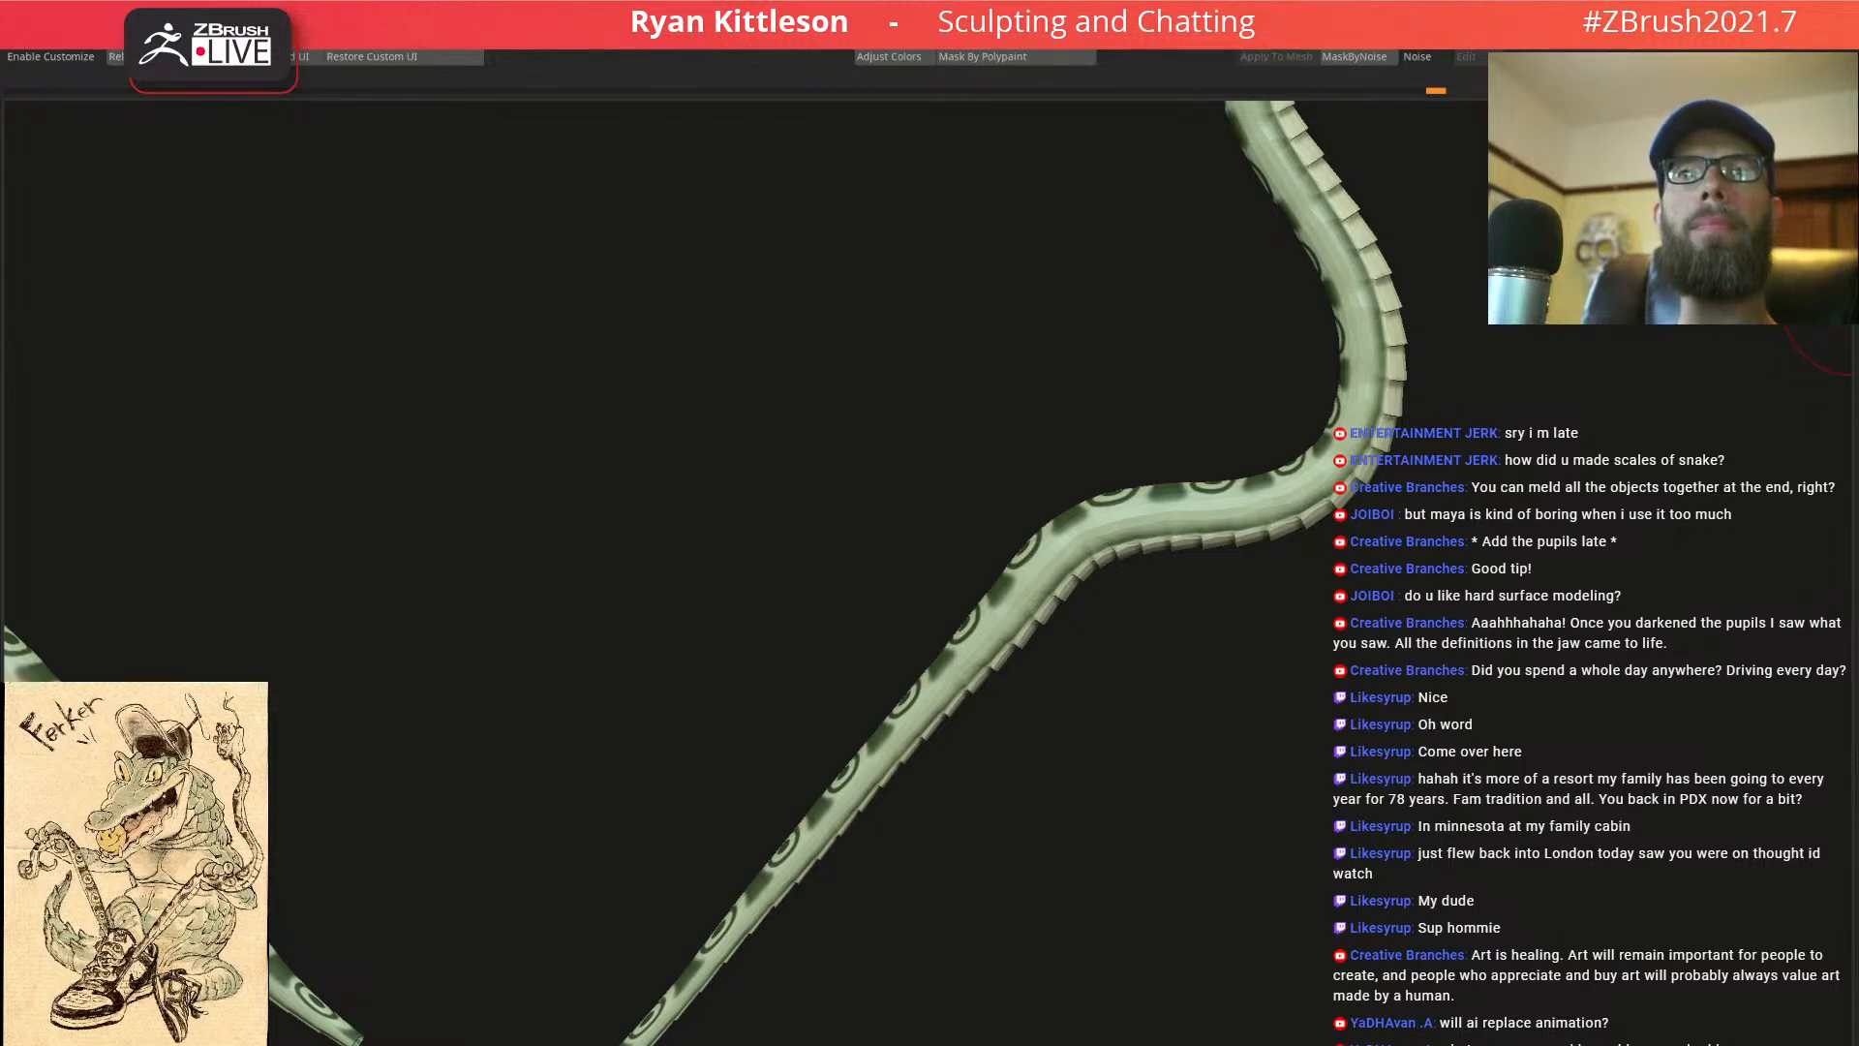
{"action": "right_click_drag", "start_coordinate": [1284, 504], "coordinate": [1345, 466]}
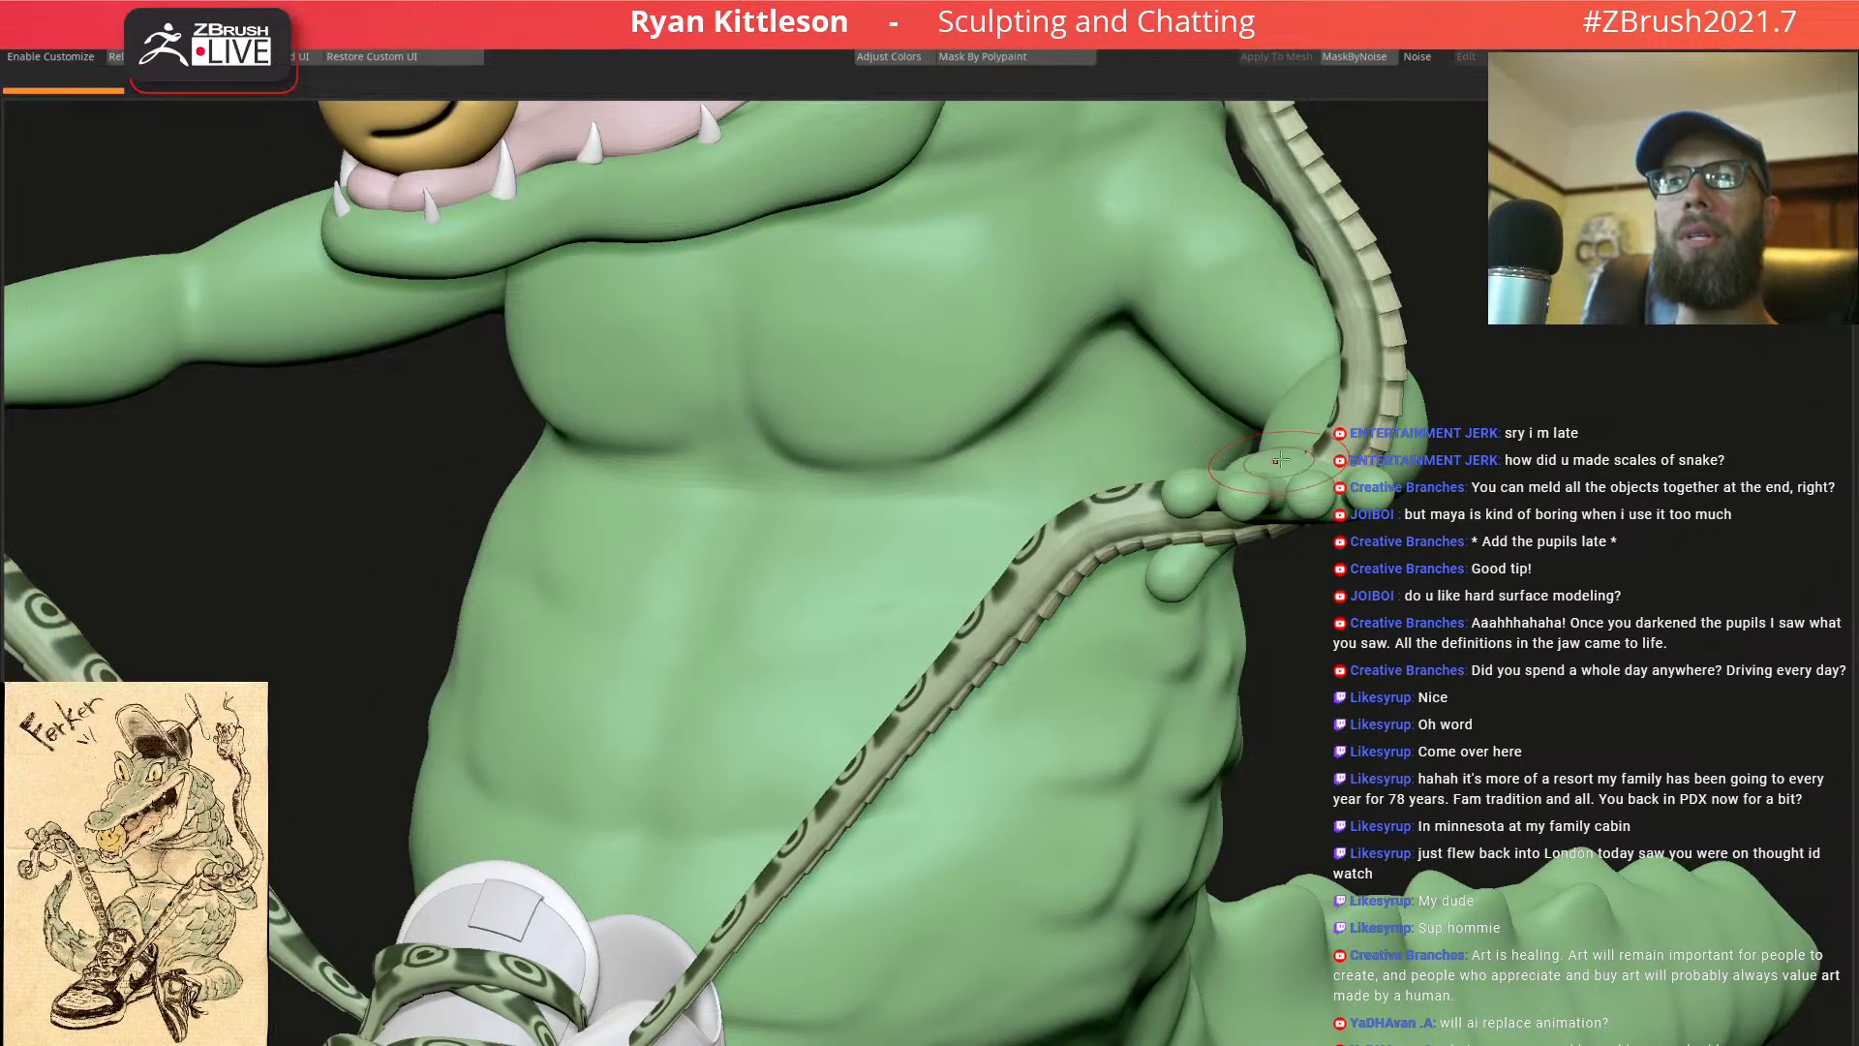
{"action": "right_click_drag", "start_coordinate": [1246, 482], "coordinate": [998, 527], "text": "alt"}
{"action": "right_click_drag", "start_coordinate": [1174, 528], "coordinate": [1059, 436]}
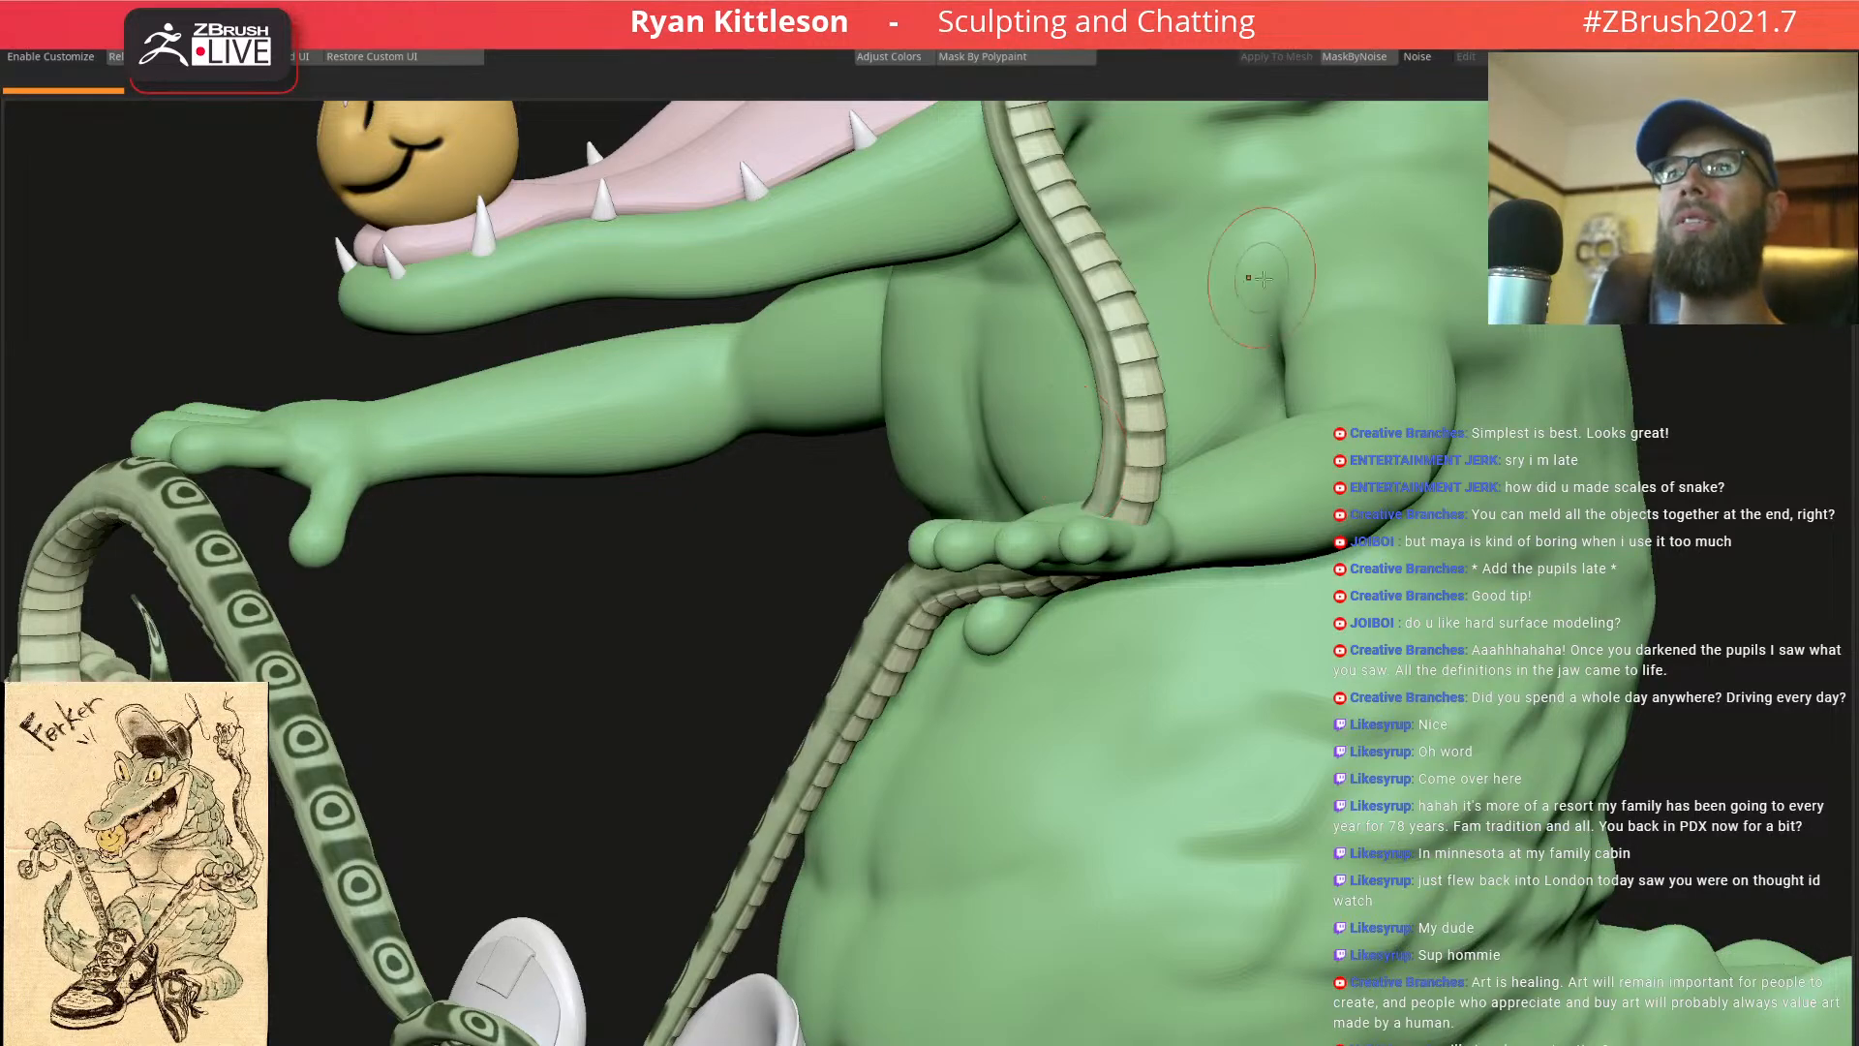
{"action": "mouse_move", "coordinate": [1157, 492]}
{"action": "right_mouse_down"}
{"action": "mouse_move", "coordinate": [1249, 484]}
{"action": "mouse_move", "coordinate": [1196, 504]}
{"action": "mouse_move", "coordinate": [1303, 530]}
{"action": "mouse_move", "coordinate": [1162, 528]}
{"action": "mouse_move", "coordinate": [1207, 509]}
{"action": "right_mouse_up"}
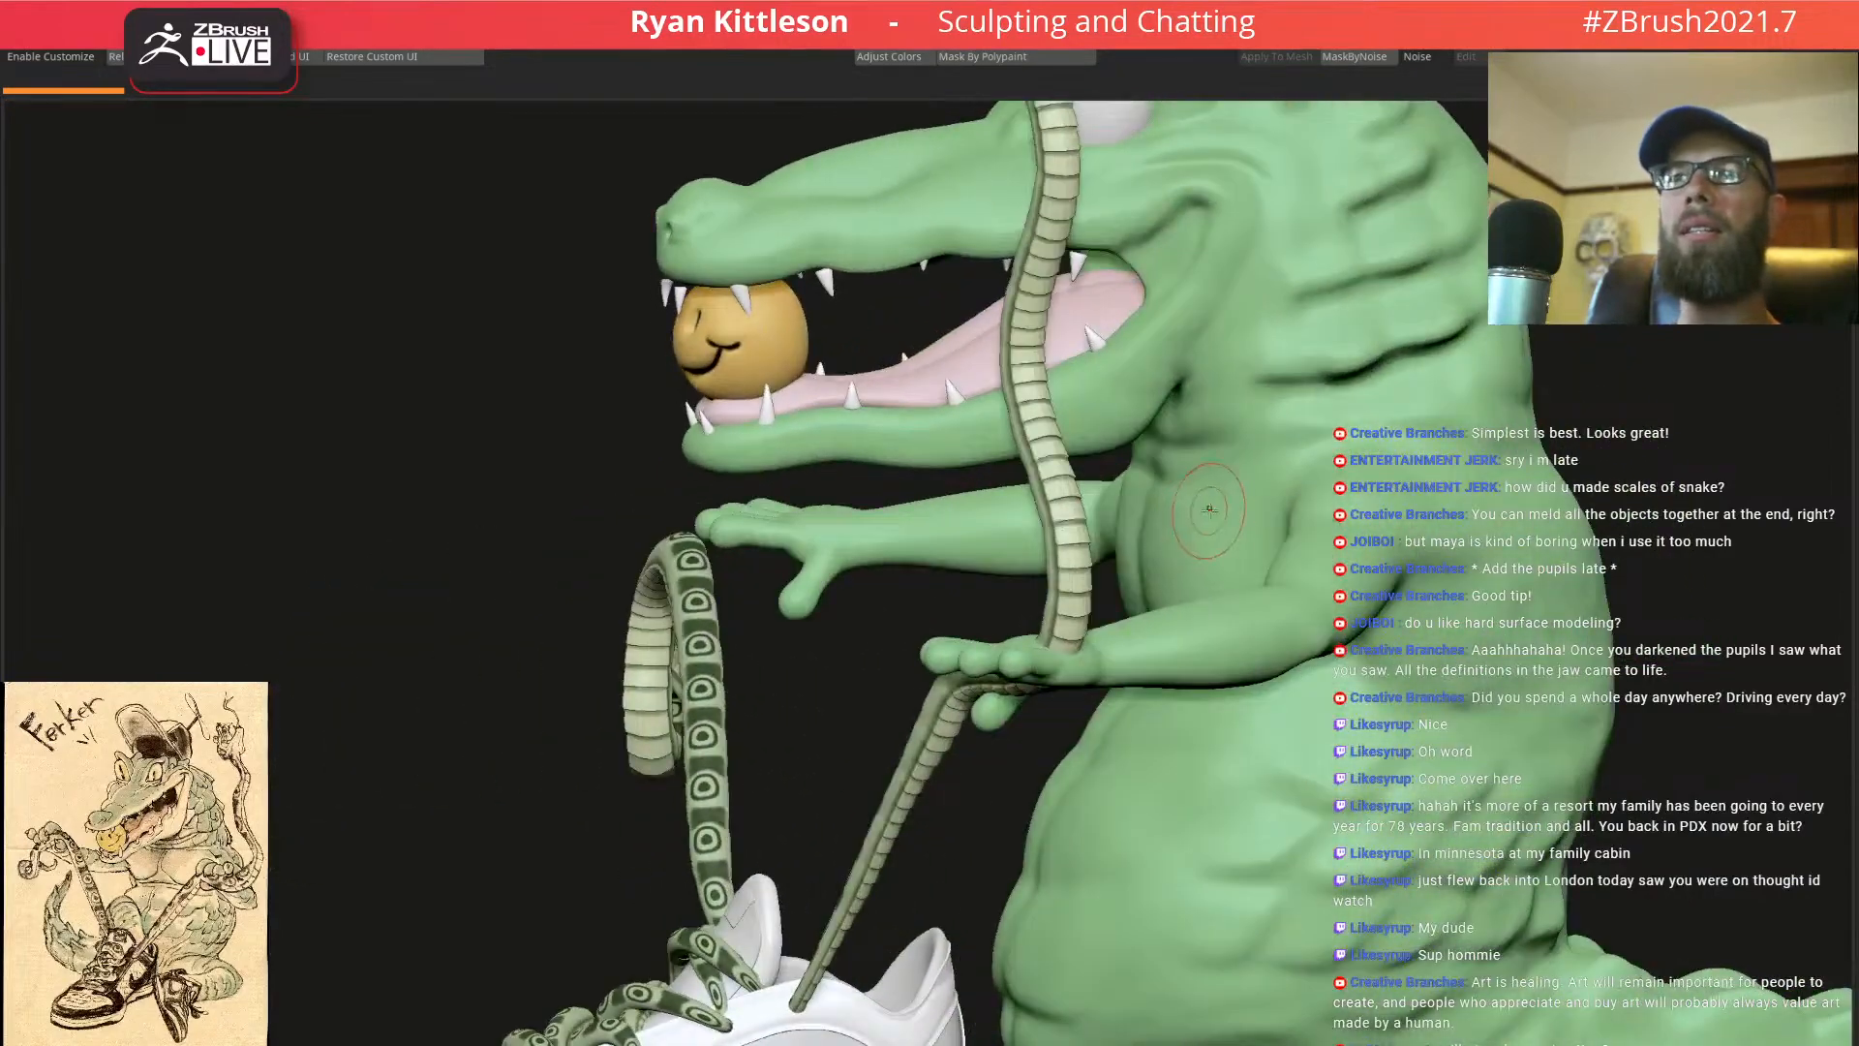
{"action": "right_click_drag", "start_coordinate": [1317, 532], "coordinate": [1290, 532]}
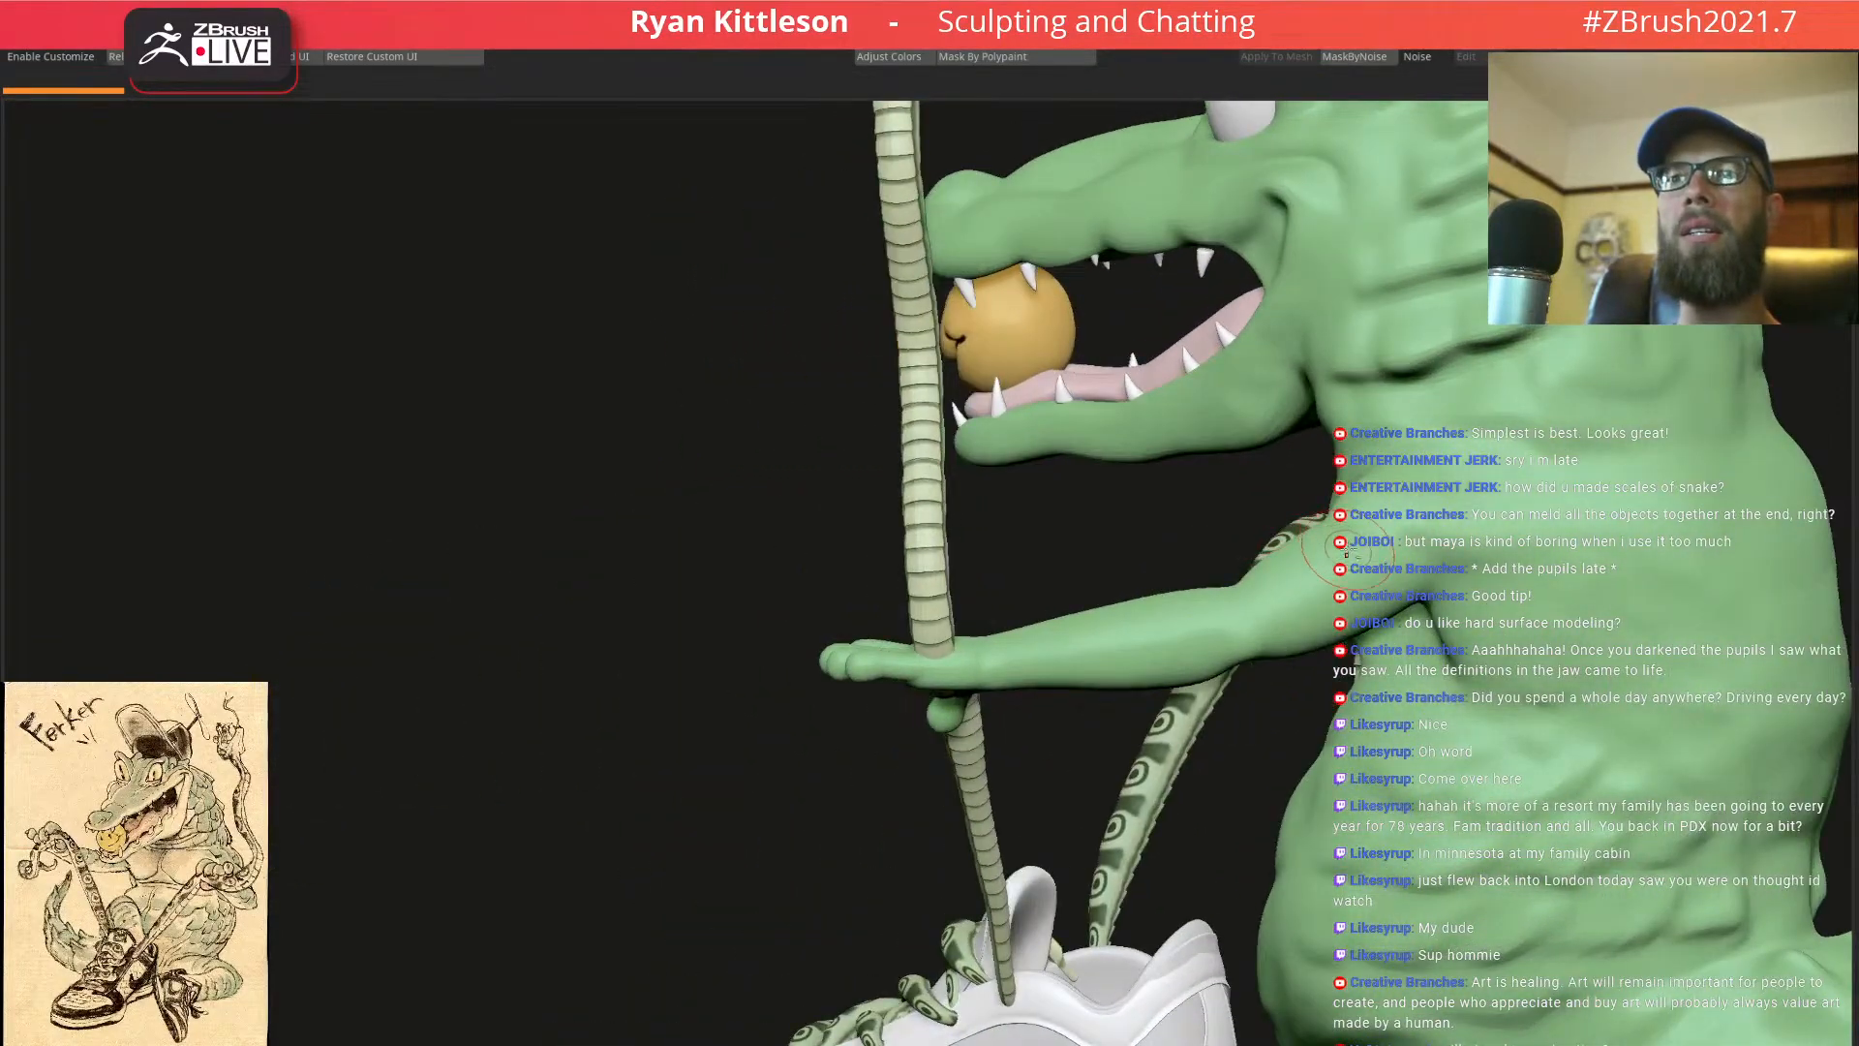
Mask the crocodile's body, leaving the arm under the snake's head end free, and soften the mask edge at the shoulder
{"action": "left_click_drag", "start_coordinate": [1378, 546], "coordinate": [1390, 545]}
{"action": "left_click", "coordinate": [1391, 544], "text": "ctrl"}
{"action": "right_click_drag", "start_coordinate": [1356, 543], "coordinate": [1400, 536]}
{"action": "left_click", "coordinate": [1400, 535], "text": "ctrl"}
{"action": "left_click", "coordinate": [1401, 536], "text": "ctrl"}
{"action": "left_click", "coordinate": [1401, 535], "text": "ctrl"}
{"action": "left_click", "coordinate": [1400, 536], "text": "ctrl"}
{"action": "left_click", "coordinate": [1400, 536], "text": "ctrl"}
{"action": "left_click", "coordinate": [1400, 536], "text": "ctrl"}
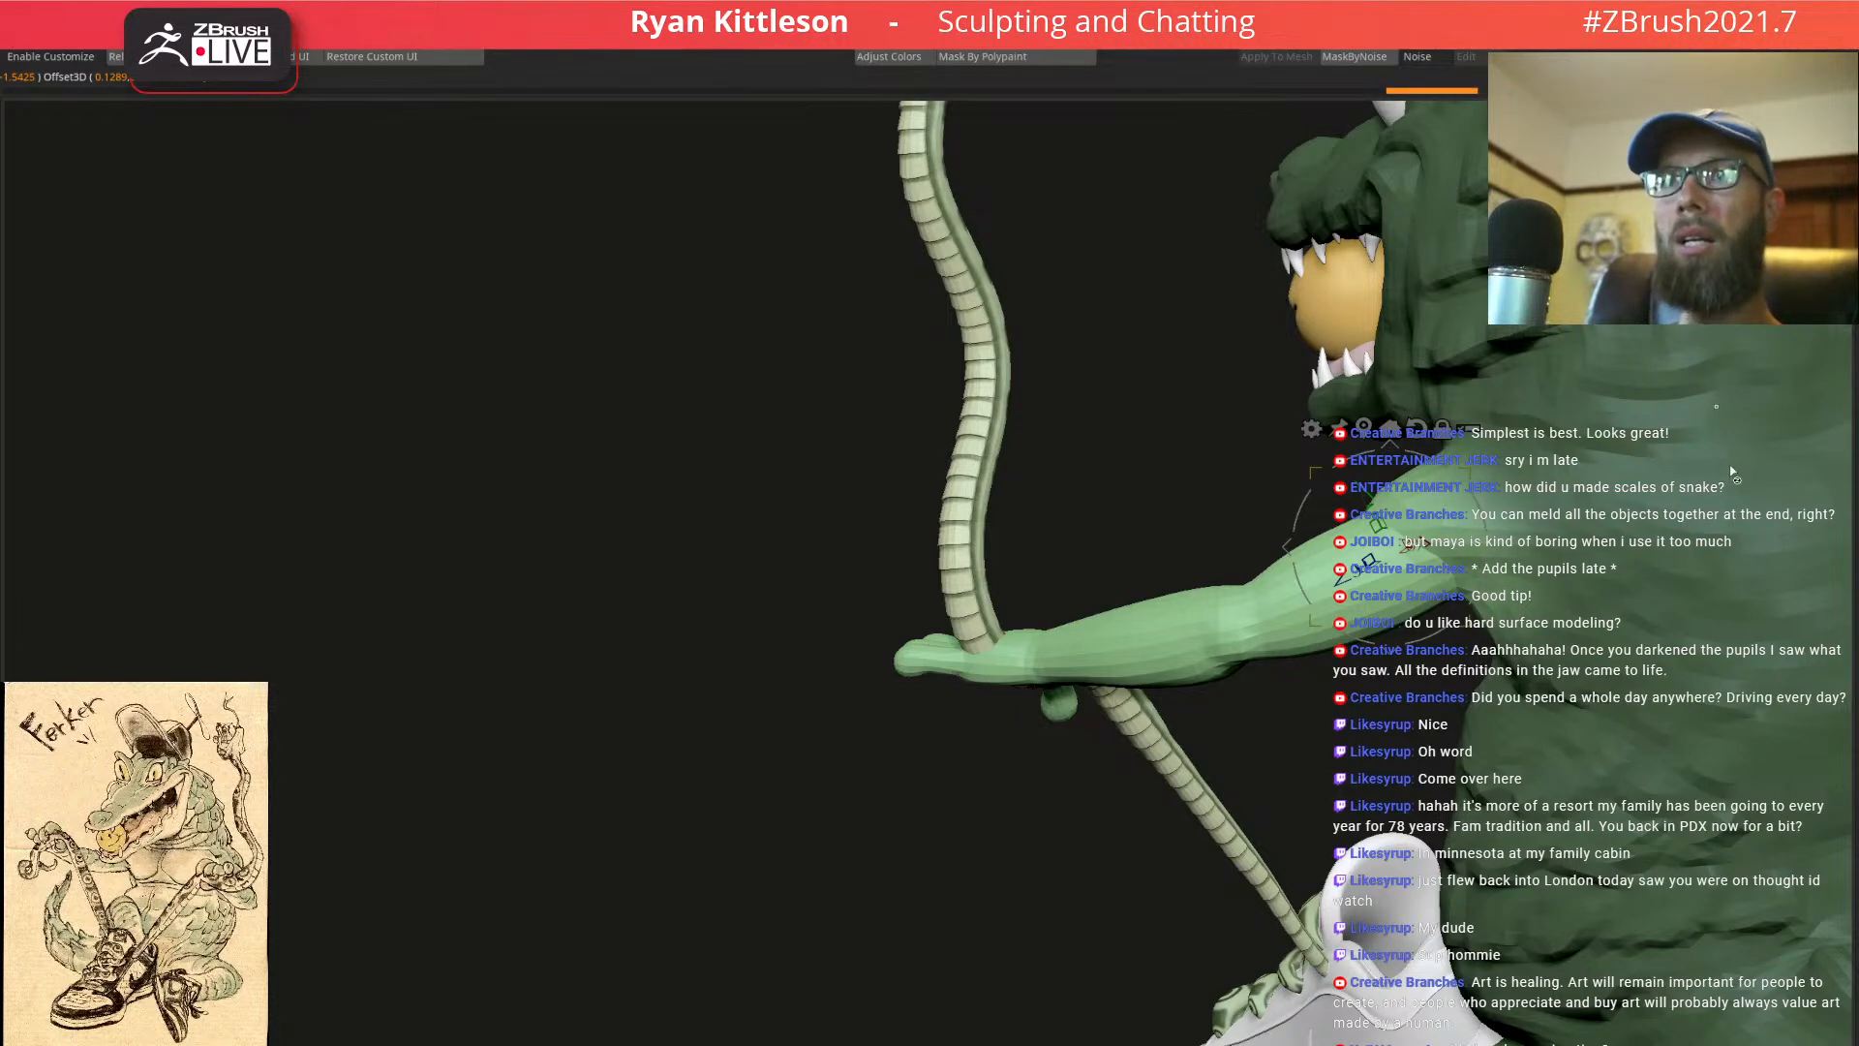
Rotate the unmasked arm downward at the shoulder with the gizmo
{"action": "right_click_drag", "start_coordinate": [1616, 495], "coordinate": [1460, 533]}
{"action": "left_click_drag", "start_coordinate": [1307, 519], "coordinate": [1304, 572]}
{"action": "right_click_drag", "start_coordinate": [1588, 509], "coordinate": [1272, 464]}
{"action": "right_click_drag", "start_coordinate": [994, 495], "coordinate": [1147, 466]}
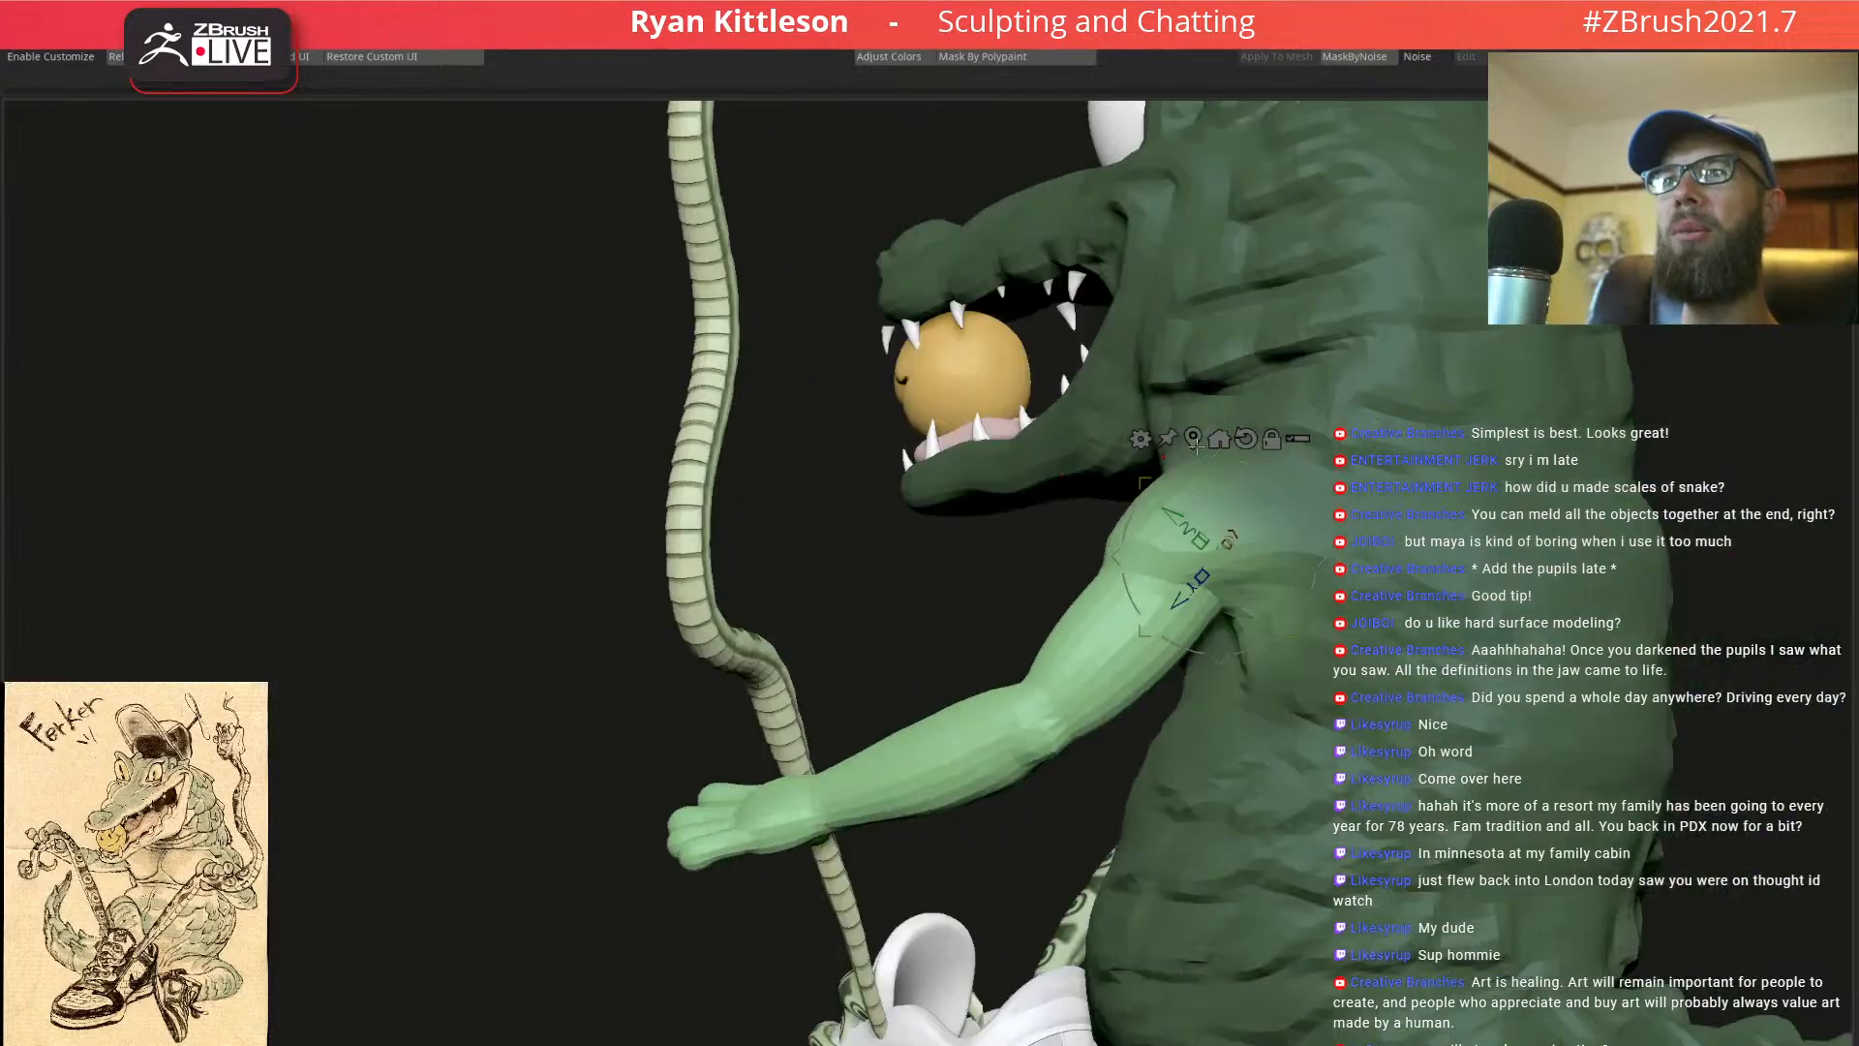
{"action": "right_click_drag", "start_coordinate": [1335, 581], "coordinate": [1440, 516]}
{"action": "right_click_drag", "start_coordinate": [1440, 578], "coordinate": [1311, 571]}
Reposition the gizmo's pivot at the shoulder and refine the lowered arm's angle
{"action": "left_click", "coordinate": [1121, 712], "text": "alt"}
{"action": "right_click_drag", "start_coordinate": [1128, 726], "coordinate": [1681, 471]}
{"action": "key", "text": "ctrl+shift+z"}
{"action": "key", "text": "ctrl+shift+z"}
{"action": "mouse_move", "coordinate": [1520, 528]}
{"action": "right_mouse_down"}
{"action": "mouse_move", "coordinate": [1641, 533]}
{"action": "mouse_move", "coordinate": [1435, 572]}
{"action": "mouse_move", "coordinate": [1506, 611]}
{"action": "mouse_move", "coordinate": [1448, 654]}
{"action": "mouse_move", "coordinate": [1268, 591]}
{"action": "right_mouse_up"}
{"action": "left_click_drag", "start_coordinate": [1256, 571], "coordinate": [1256, 543], "text": "alt"}
{"action": "right_click_drag", "start_coordinate": [1256, 542], "coordinate": [1294, 572]}
{"action": "left_click_drag", "start_coordinate": [1295, 572], "coordinate": [1298, 572]}
{"action": "right_click_drag", "start_coordinate": [1356, 581], "coordinate": [1167, 577]}
{"action": "mouse_move", "coordinate": [1709, 583]}
{"action": "right_mouse_down", "text": "alt"}
{"action": "mouse_move", "coordinate": [1391, 563]}
{"action": "mouse_move", "coordinate": [1358, 457]}
{"action": "mouse_move", "coordinate": [1327, 506]}
{"action": "mouse_move", "coordinate": [1280, 521]}
{"action": "right_mouse_up", "text": "alt"}
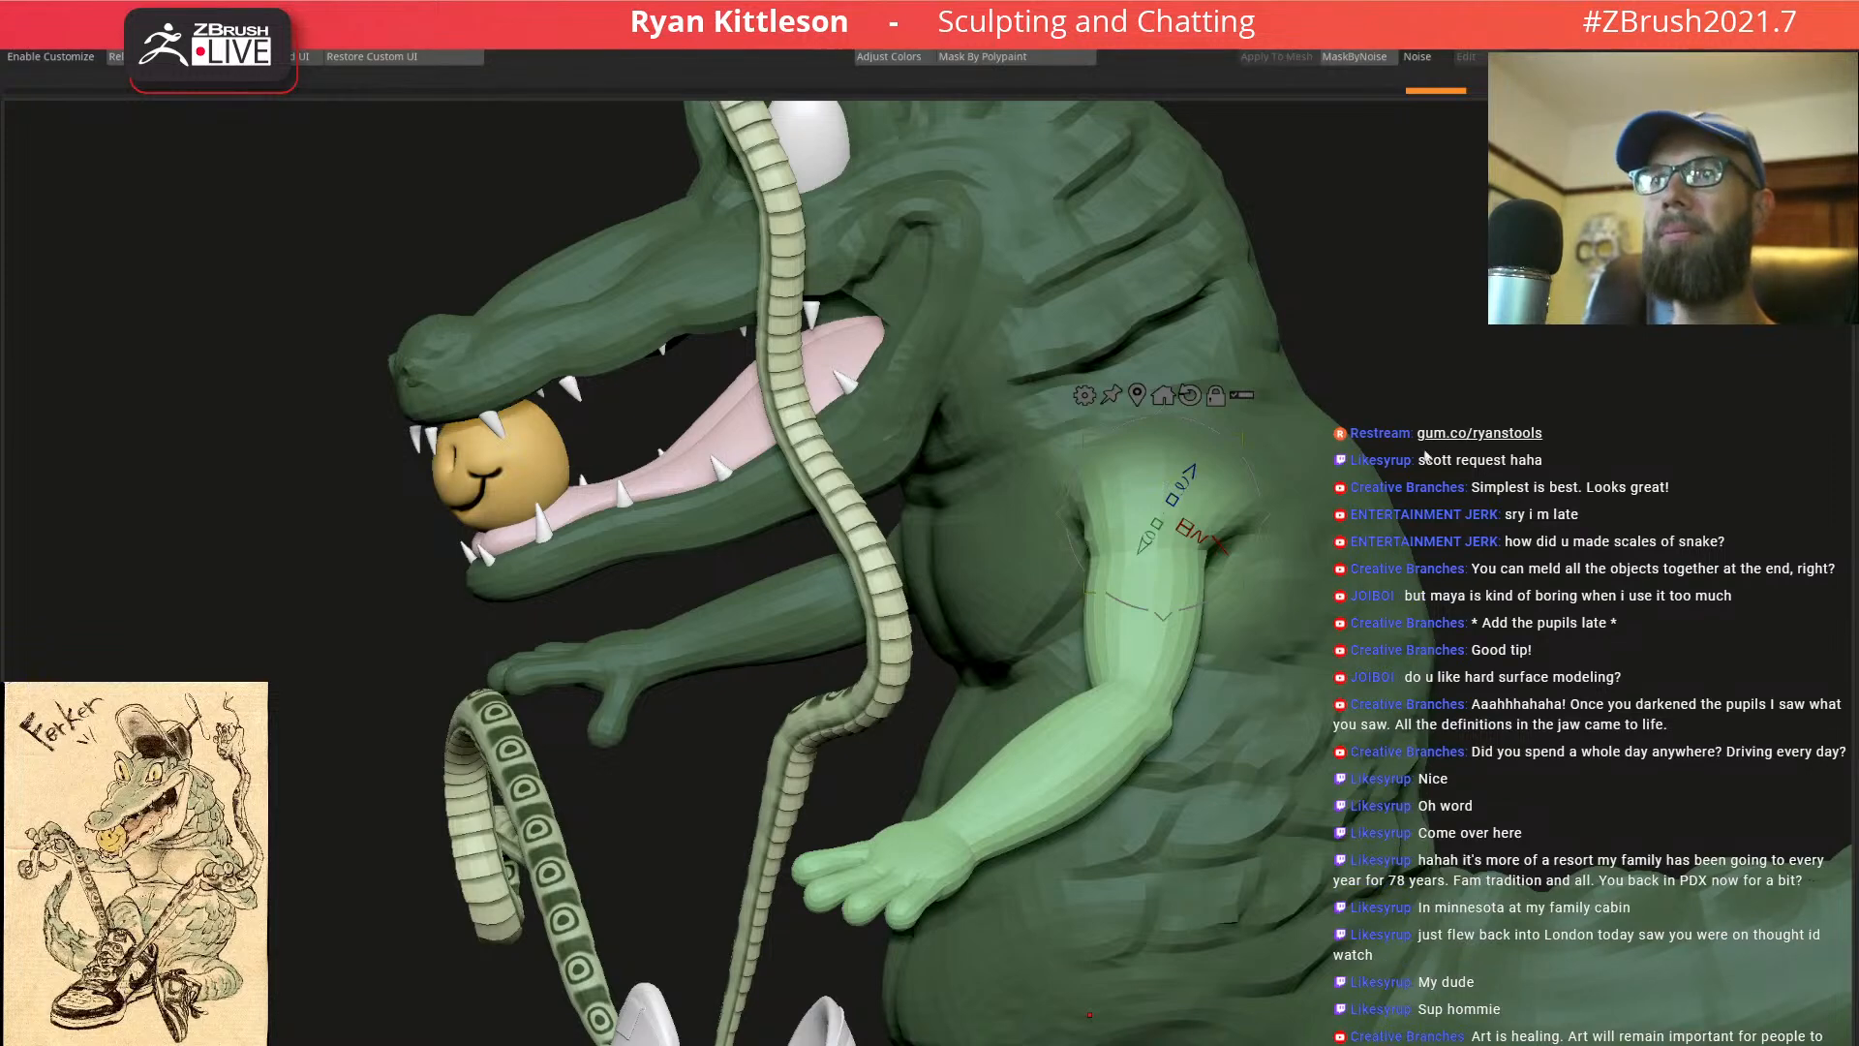
Rotate the lowered arm further at the shoulder and check its pose from the front and side
{"action": "right_click_drag", "start_coordinate": [1225, 599], "coordinate": [1167, 625]}
{"action": "left_click_drag", "start_coordinate": [1245, 495], "coordinate": [1254, 455]}
{"action": "right_click_drag", "start_coordinate": [1135, 669], "coordinate": [1222, 654]}
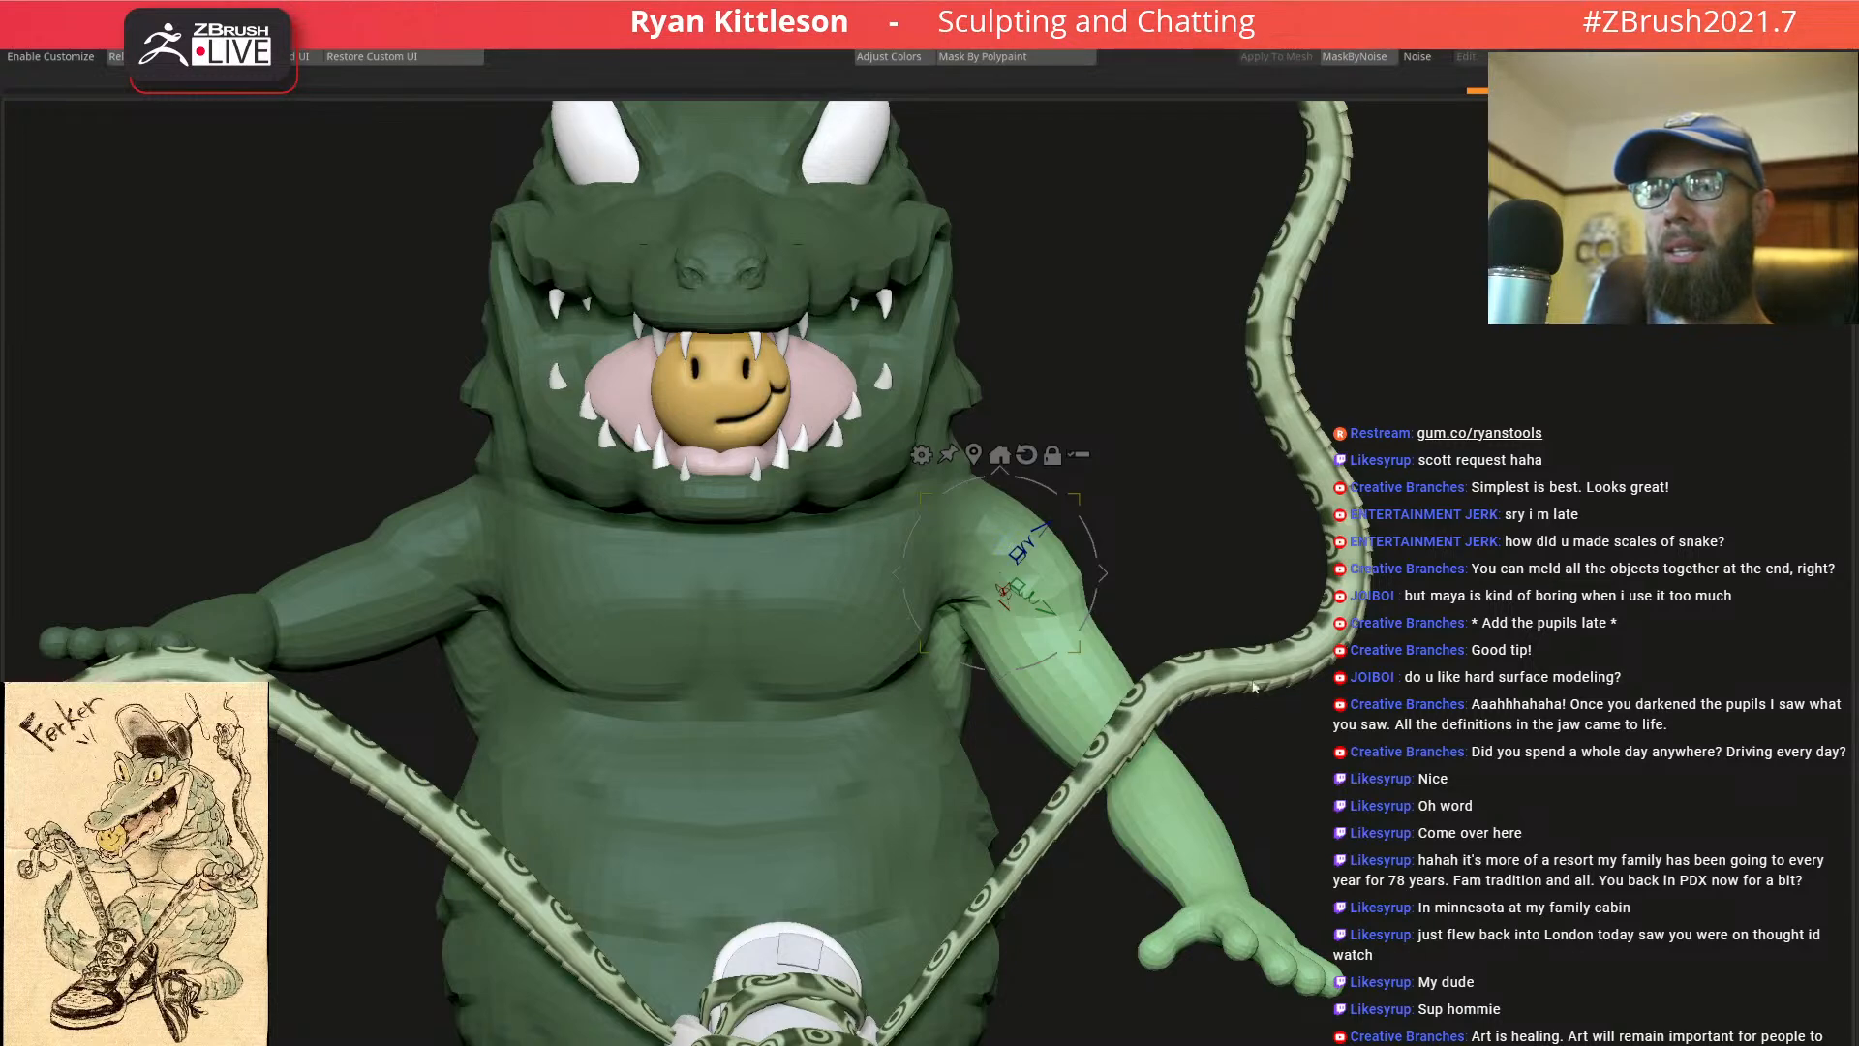
{"action": "left_click_drag", "start_coordinate": [1228, 570], "coordinate": [1238, 1003]}
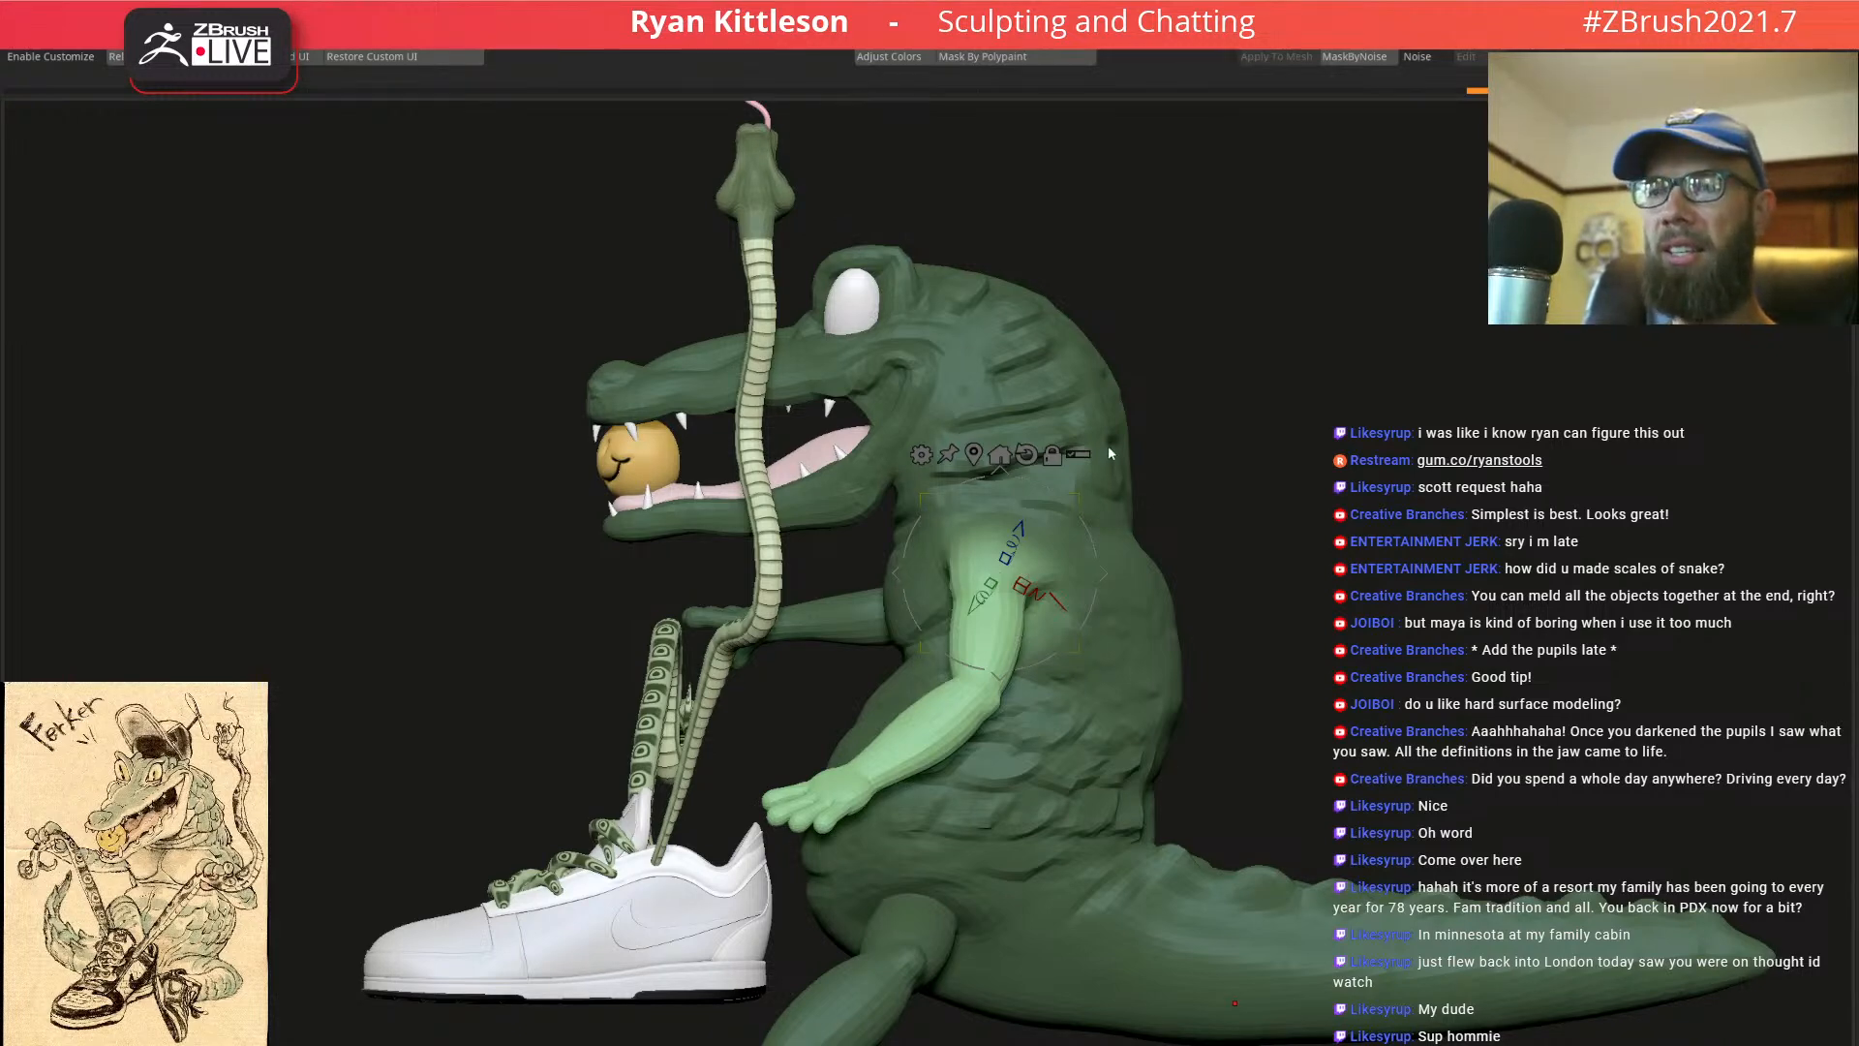
{"action": "left_click_drag", "start_coordinate": [1181, 458], "coordinate": [1215, 410]}
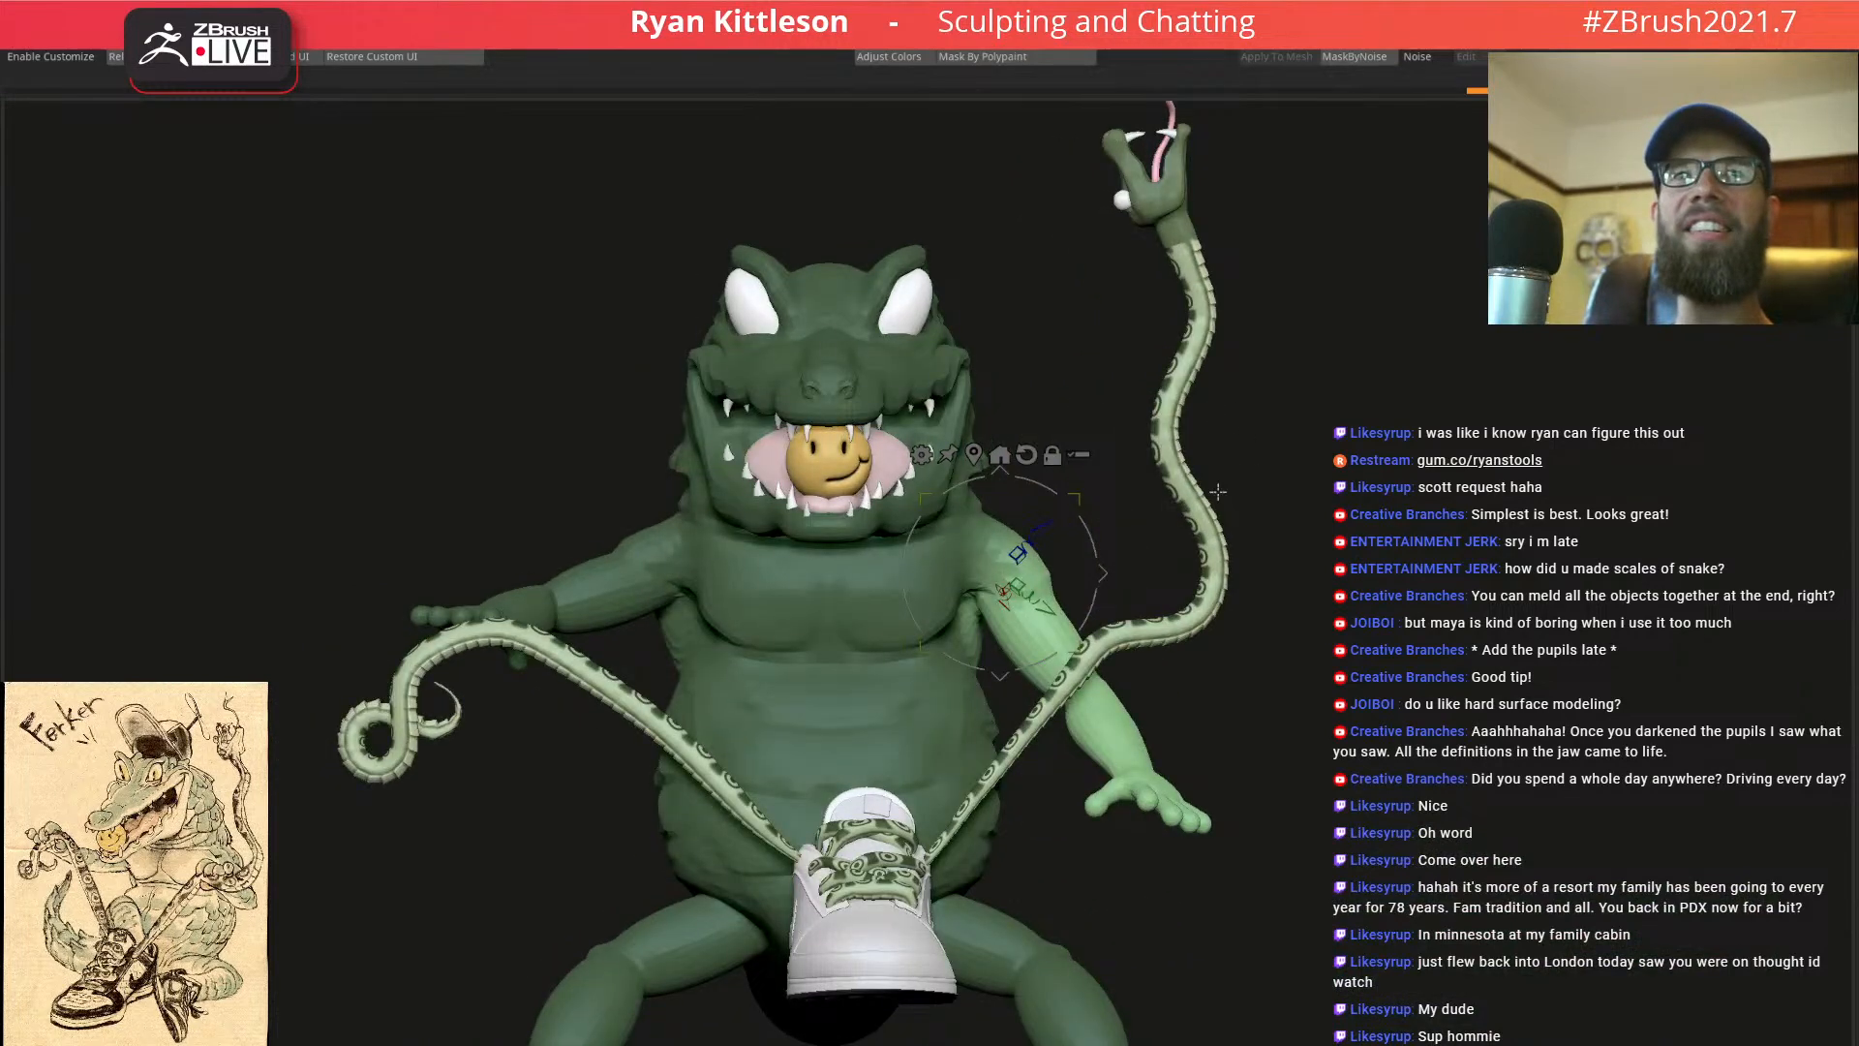
Mask the upper arm and rotate the forearm up at the elbow so the hand reaches the snake
{"action": "left_click_drag", "start_coordinate": [1239, 494], "coordinate": [1179, 488]}
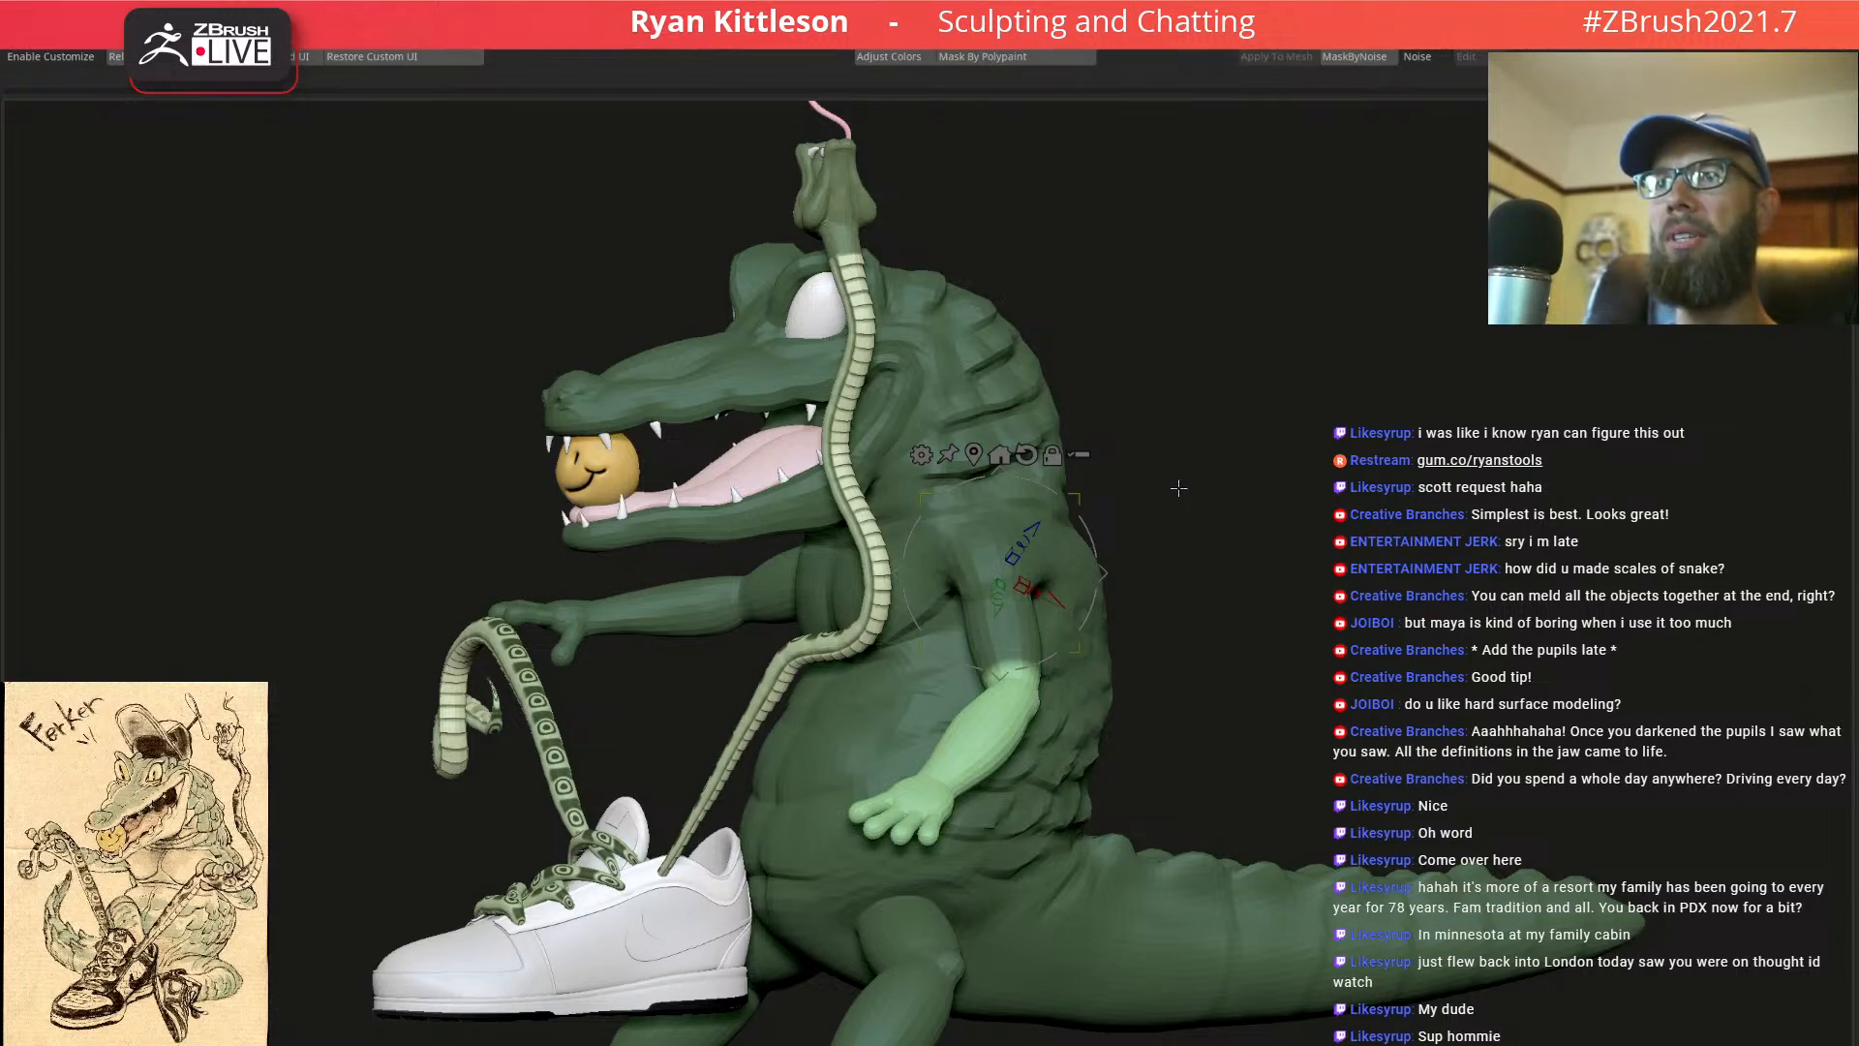
{"action": "left_click_drag", "start_coordinate": [1178, 488], "coordinate": [1434, 521]}
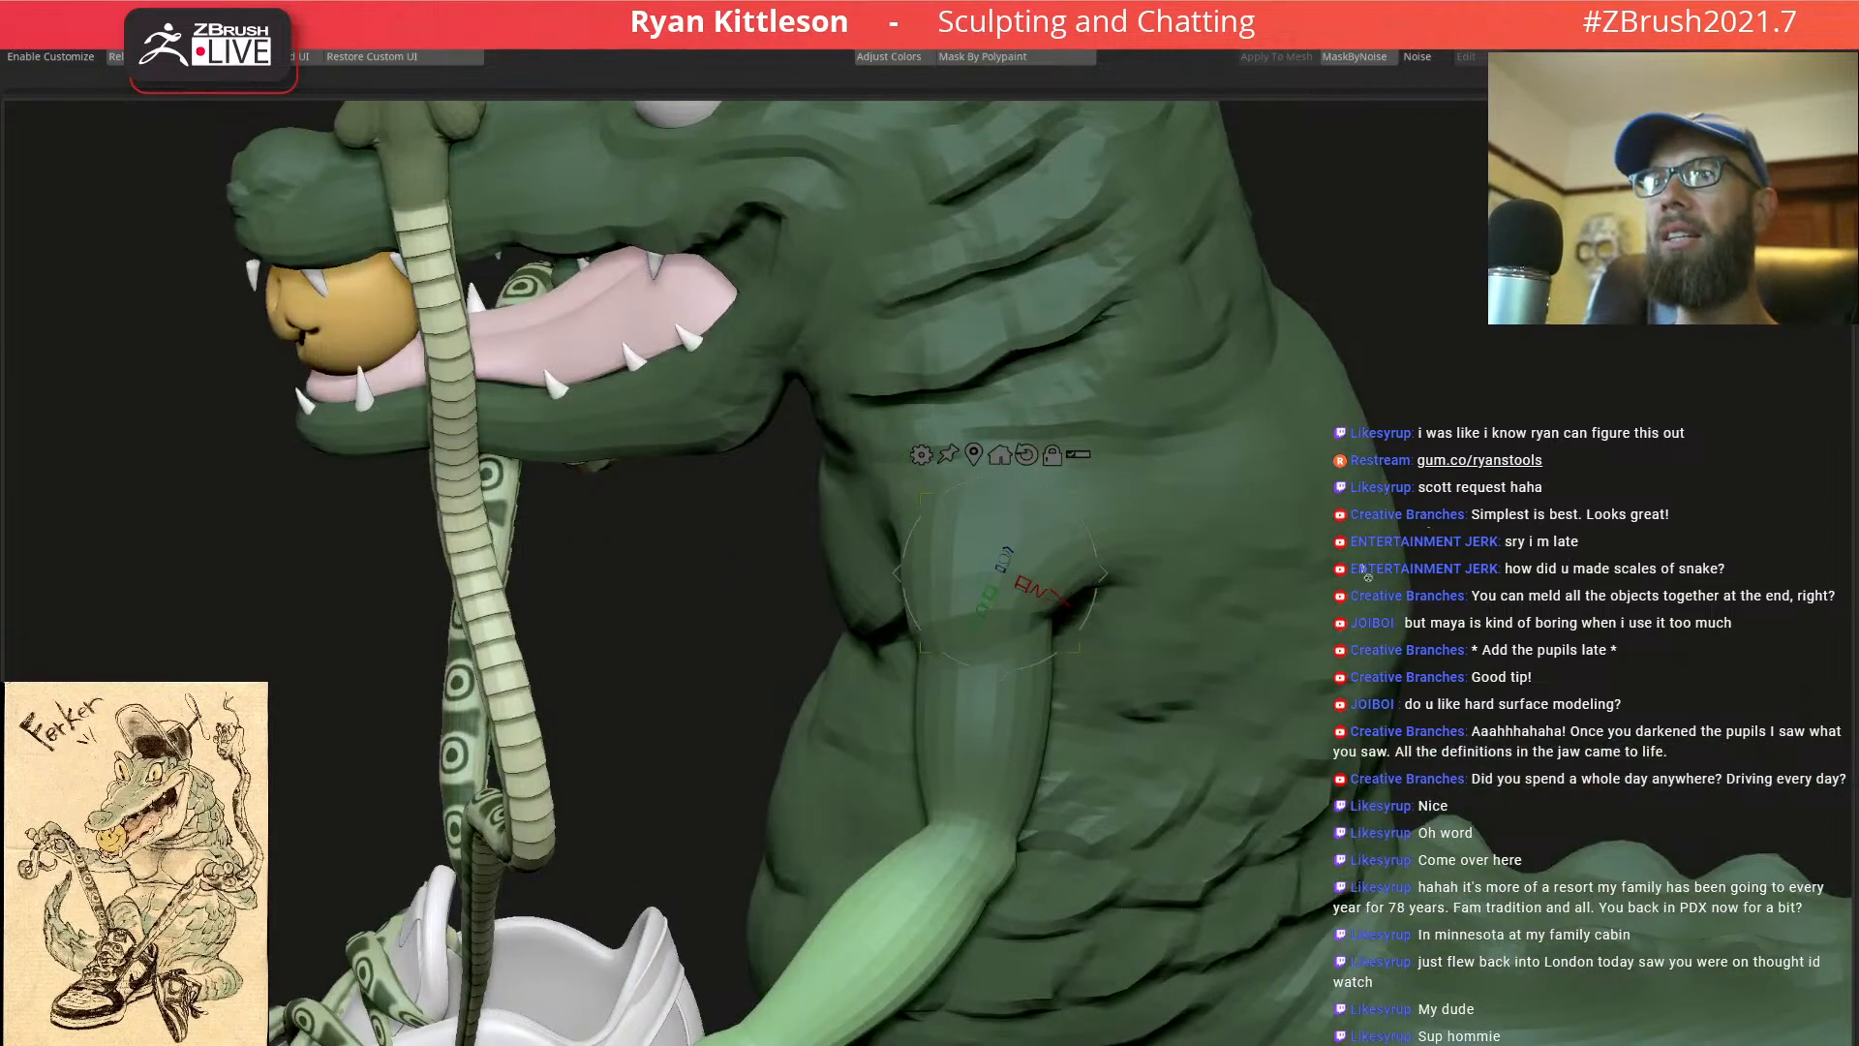
{"action": "left_click_drag", "start_coordinate": [1193, 689], "coordinate": [1094, 698]}
{"action": "left_click_drag", "start_coordinate": [1140, 636], "coordinate": [1320, 575]}
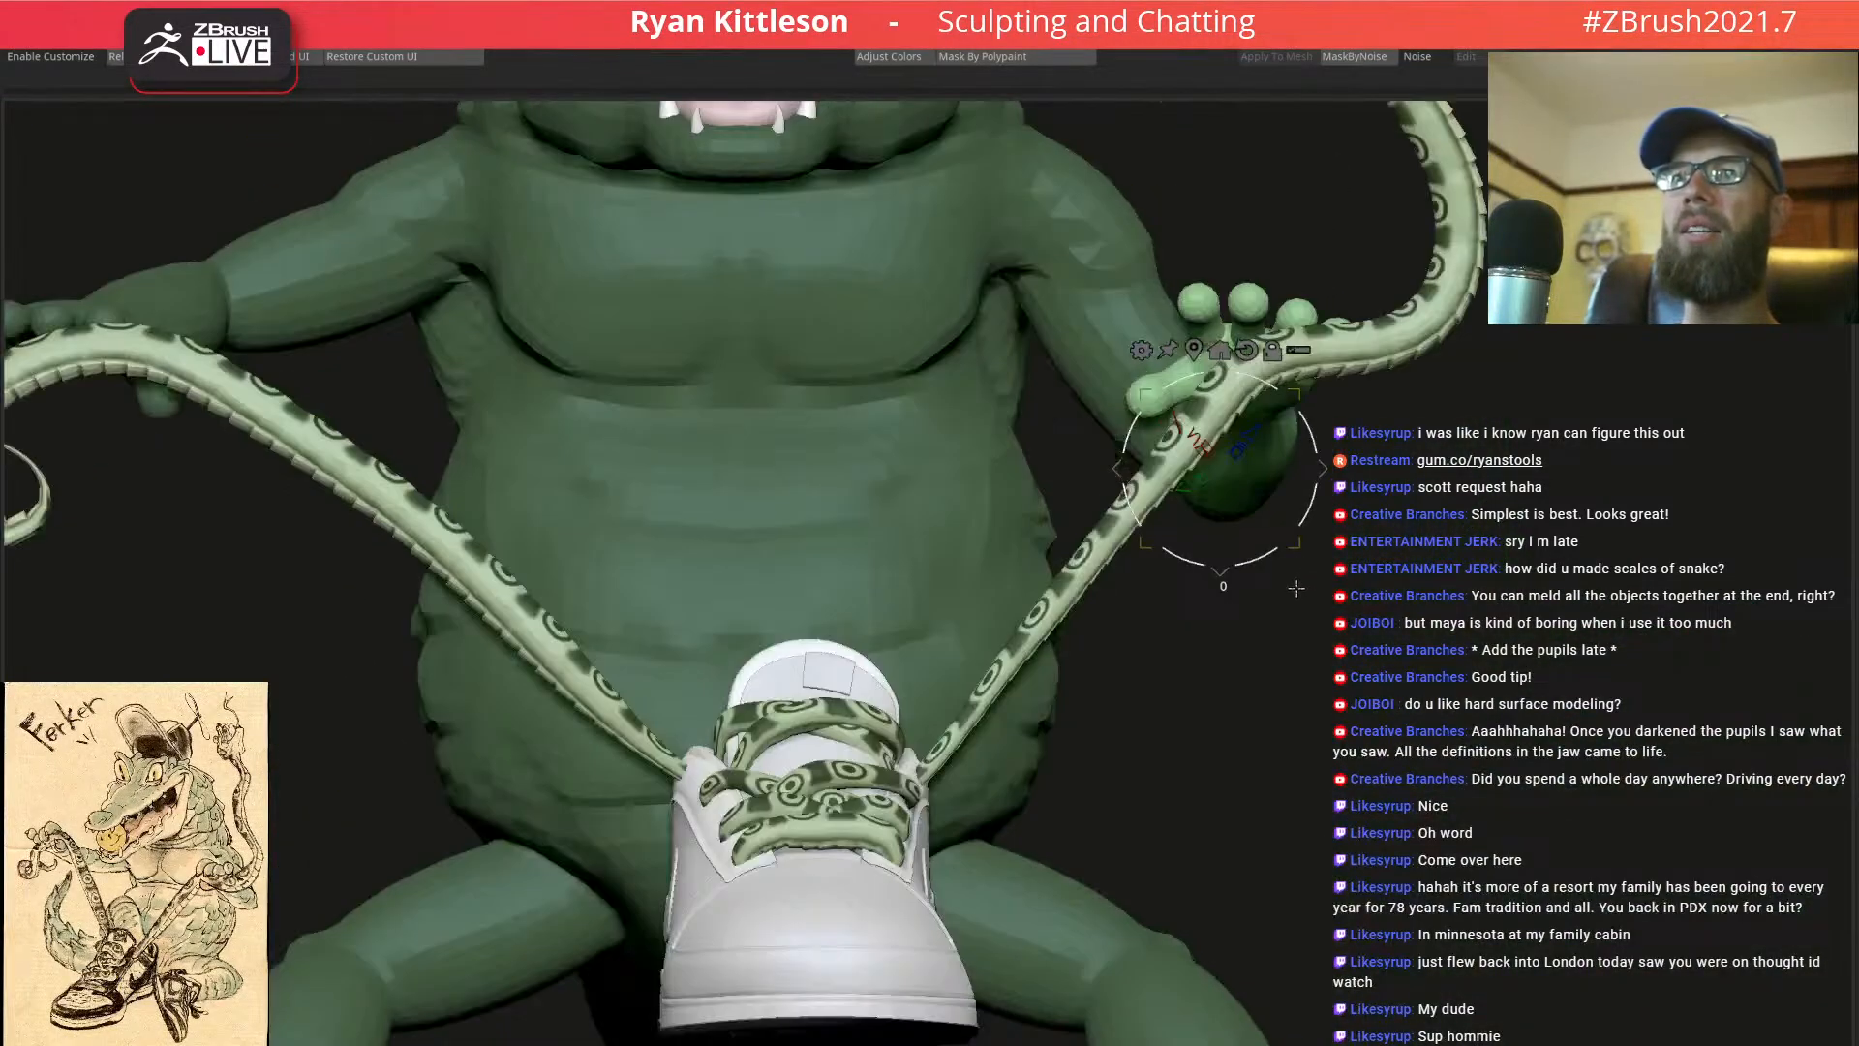
{"action": "left_click_drag", "start_coordinate": [1426, 480], "coordinate": [1240, 563], "text": "alt"}
Reduce the Move brush's draw size for working on the crocodile's bent elbow
{"action": "right_click_drag", "start_coordinate": [1046, 666], "coordinate": [1152, 625], "text": "ctrl"}
{"action": "key", "text": "space"}
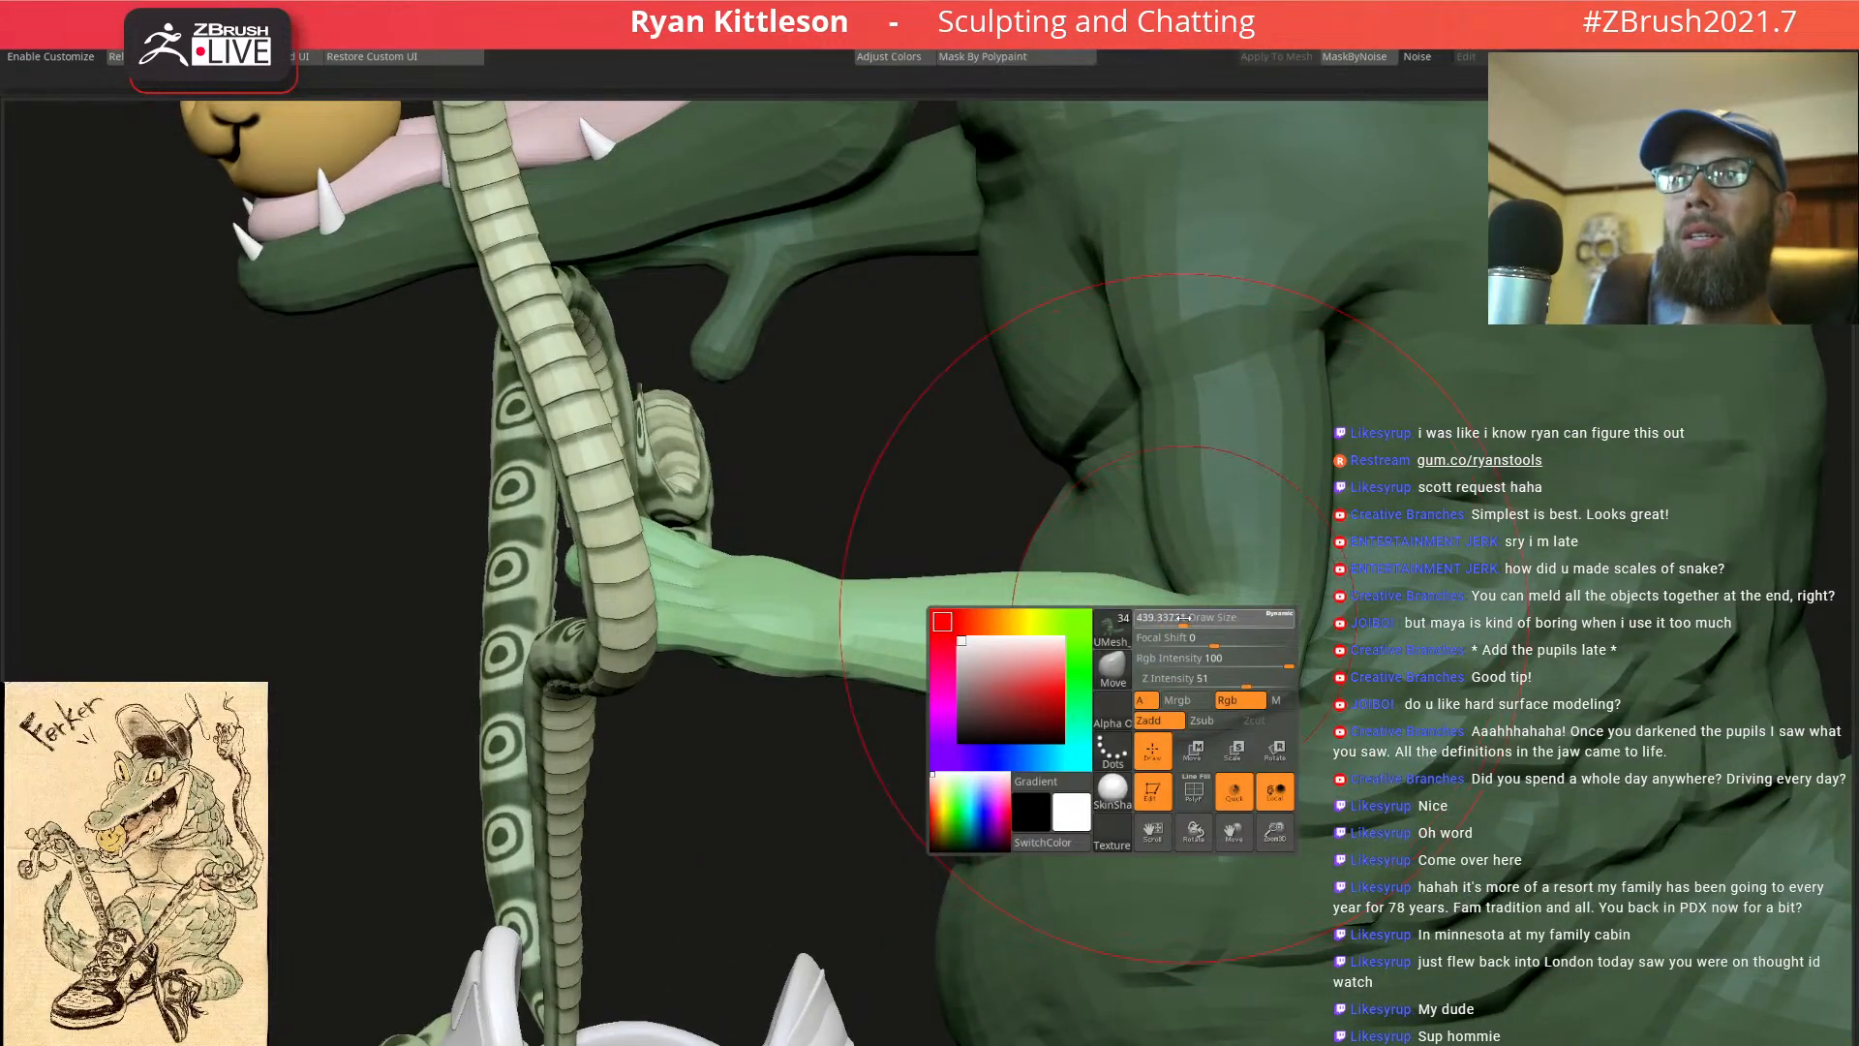
{"action": "left_click_drag", "start_coordinate": [1183, 617], "coordinate": [1174, 617]}
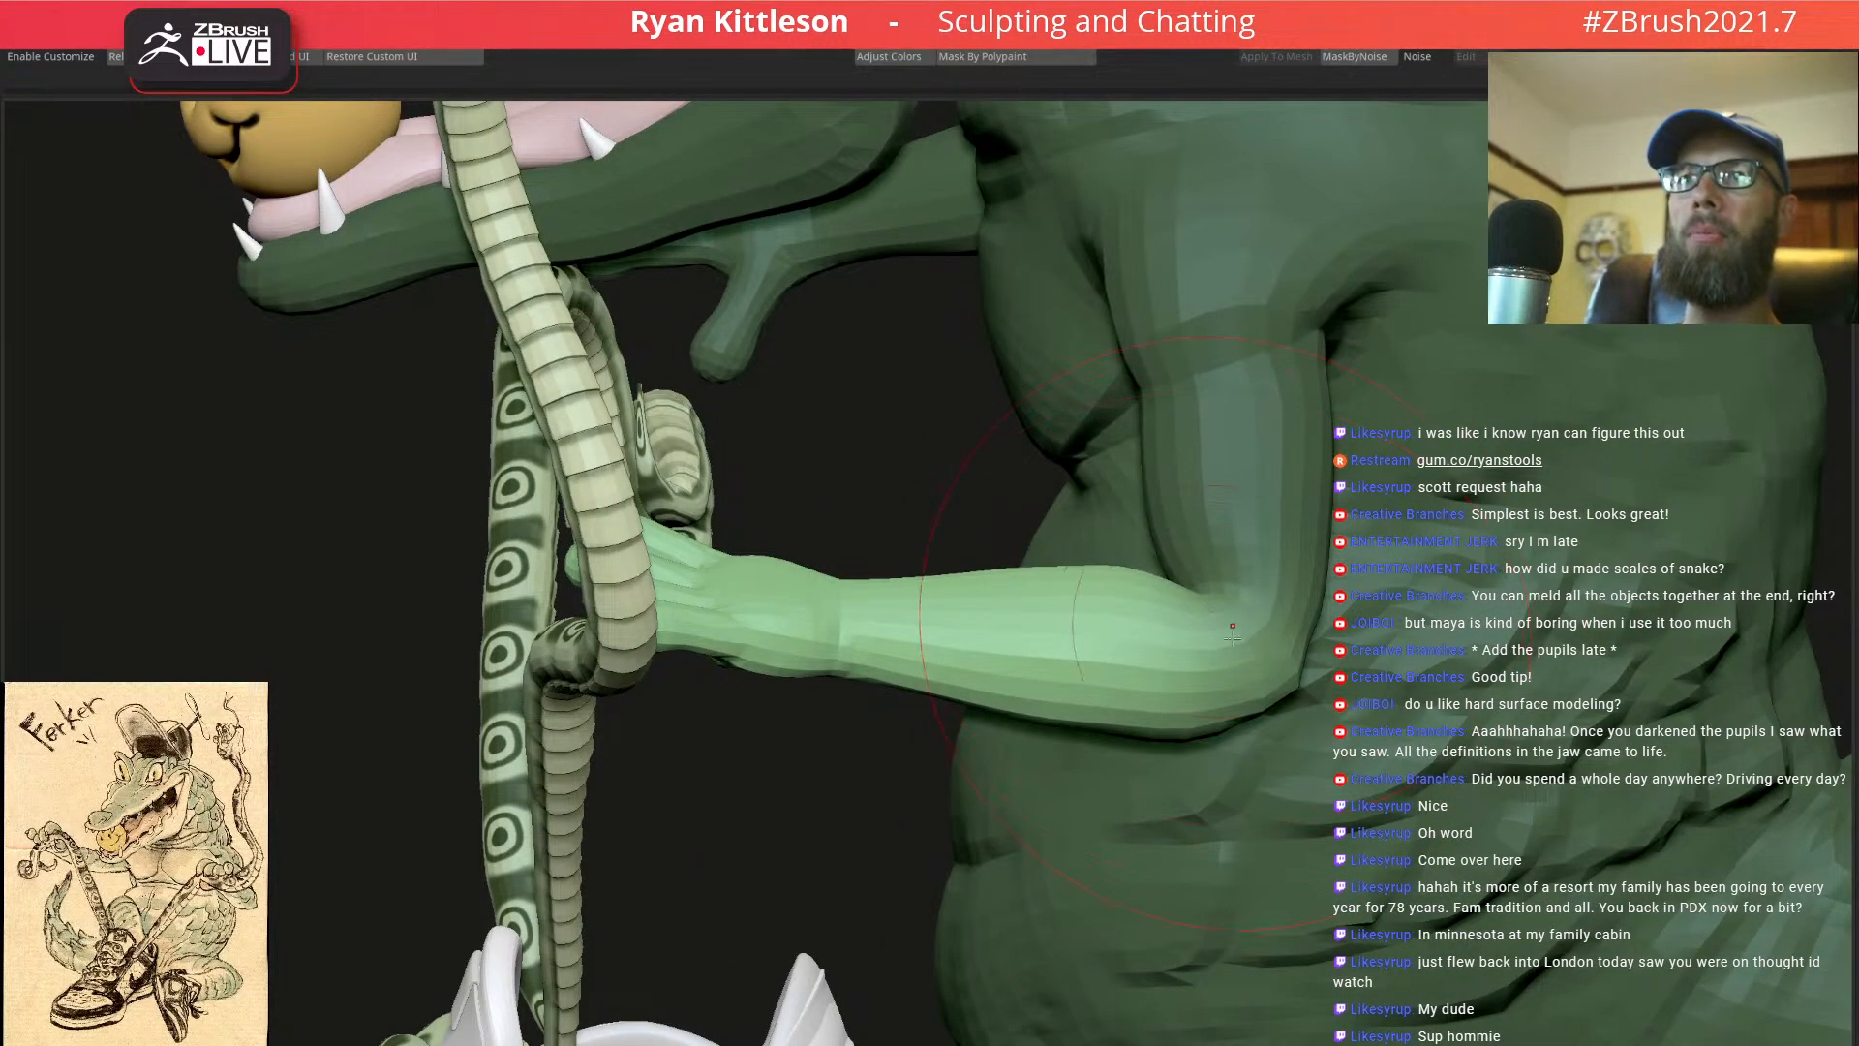
{"action": "mouse_move", "coordinate": [1237, 625]}
{"action": "right_mouse_down"}
{"action": "mouse_move", "coordinate": [1202, 613]}
{"action": "mouse_move", "coordinate": [1190, 494]}
{"action": "mouse_move", "coordinate": [1260, 469]}
{"action": "mouse_move", "coordinate": [1104, 520]}
{"action": "mouse_move", "coordinate": [1222, 490]}
{"action": "right_mouse_up"}
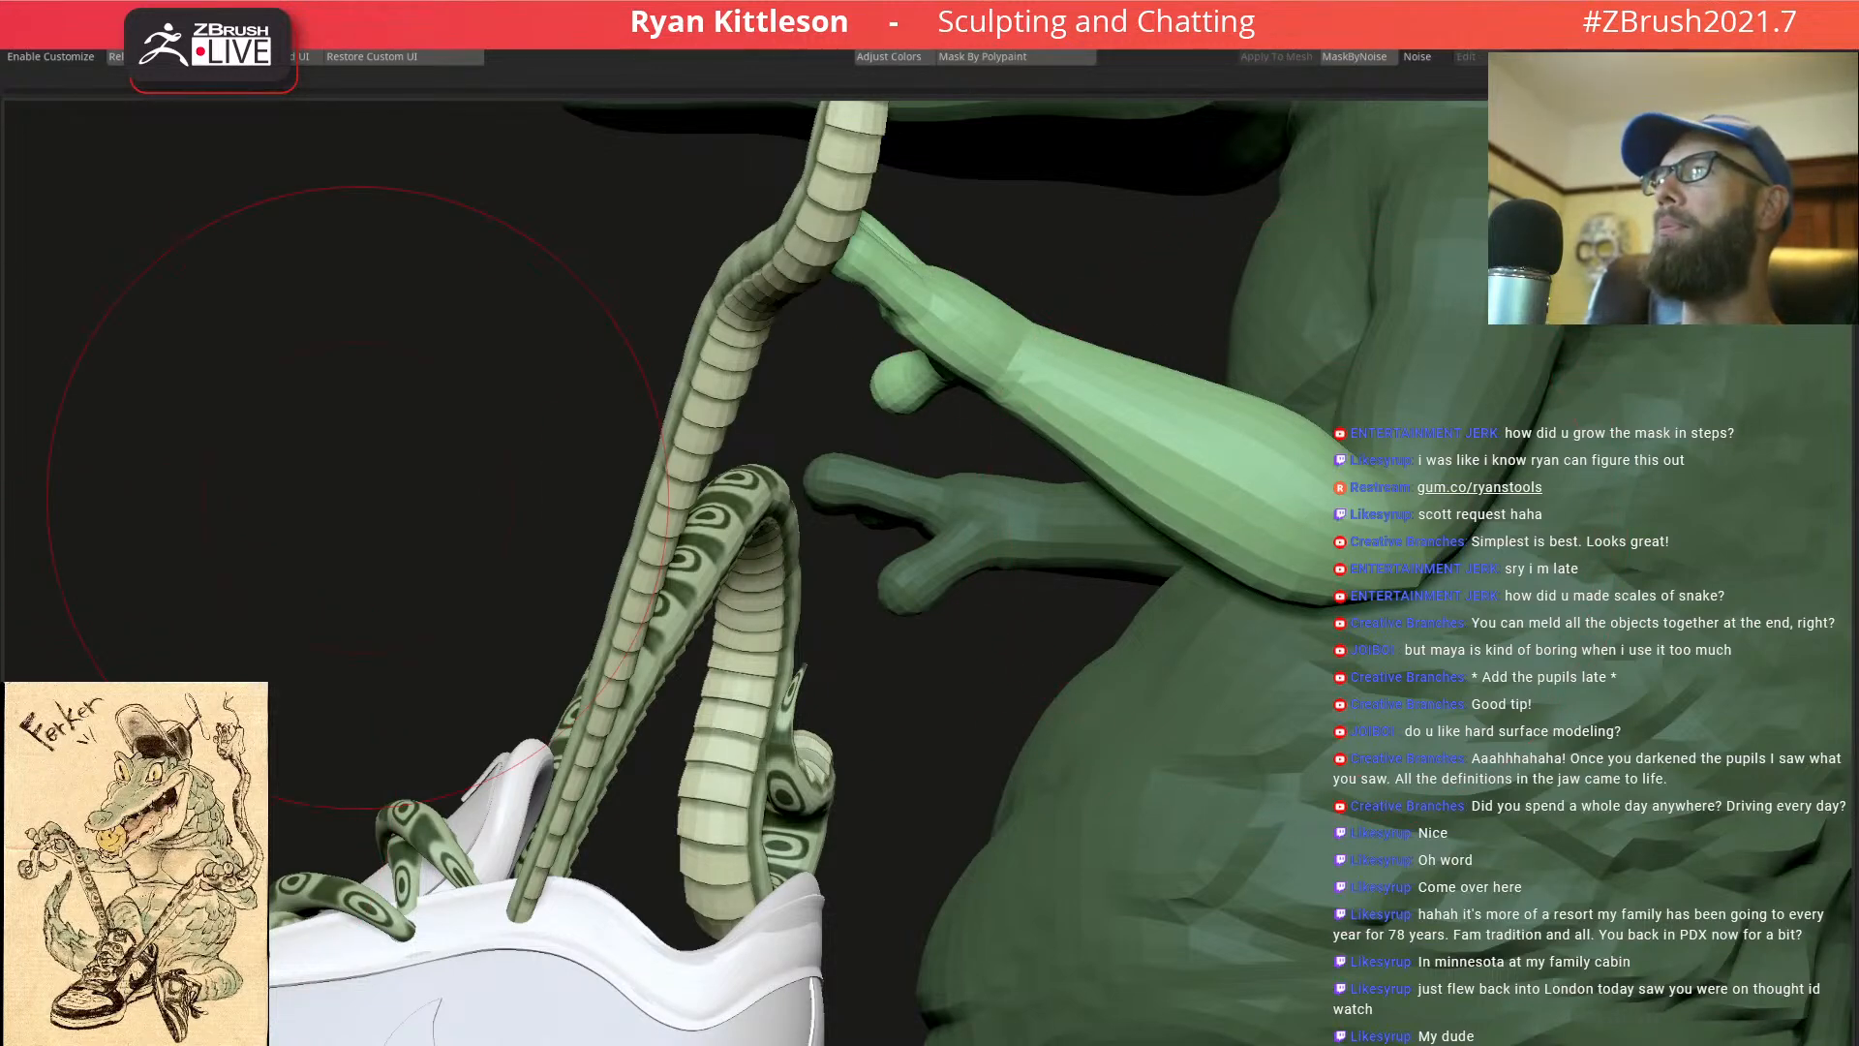
Mask the crocodile's body and upper arm with the gizmo's topological masking, leaving the forearm and hand free
{"action": "key", "text": "w"}
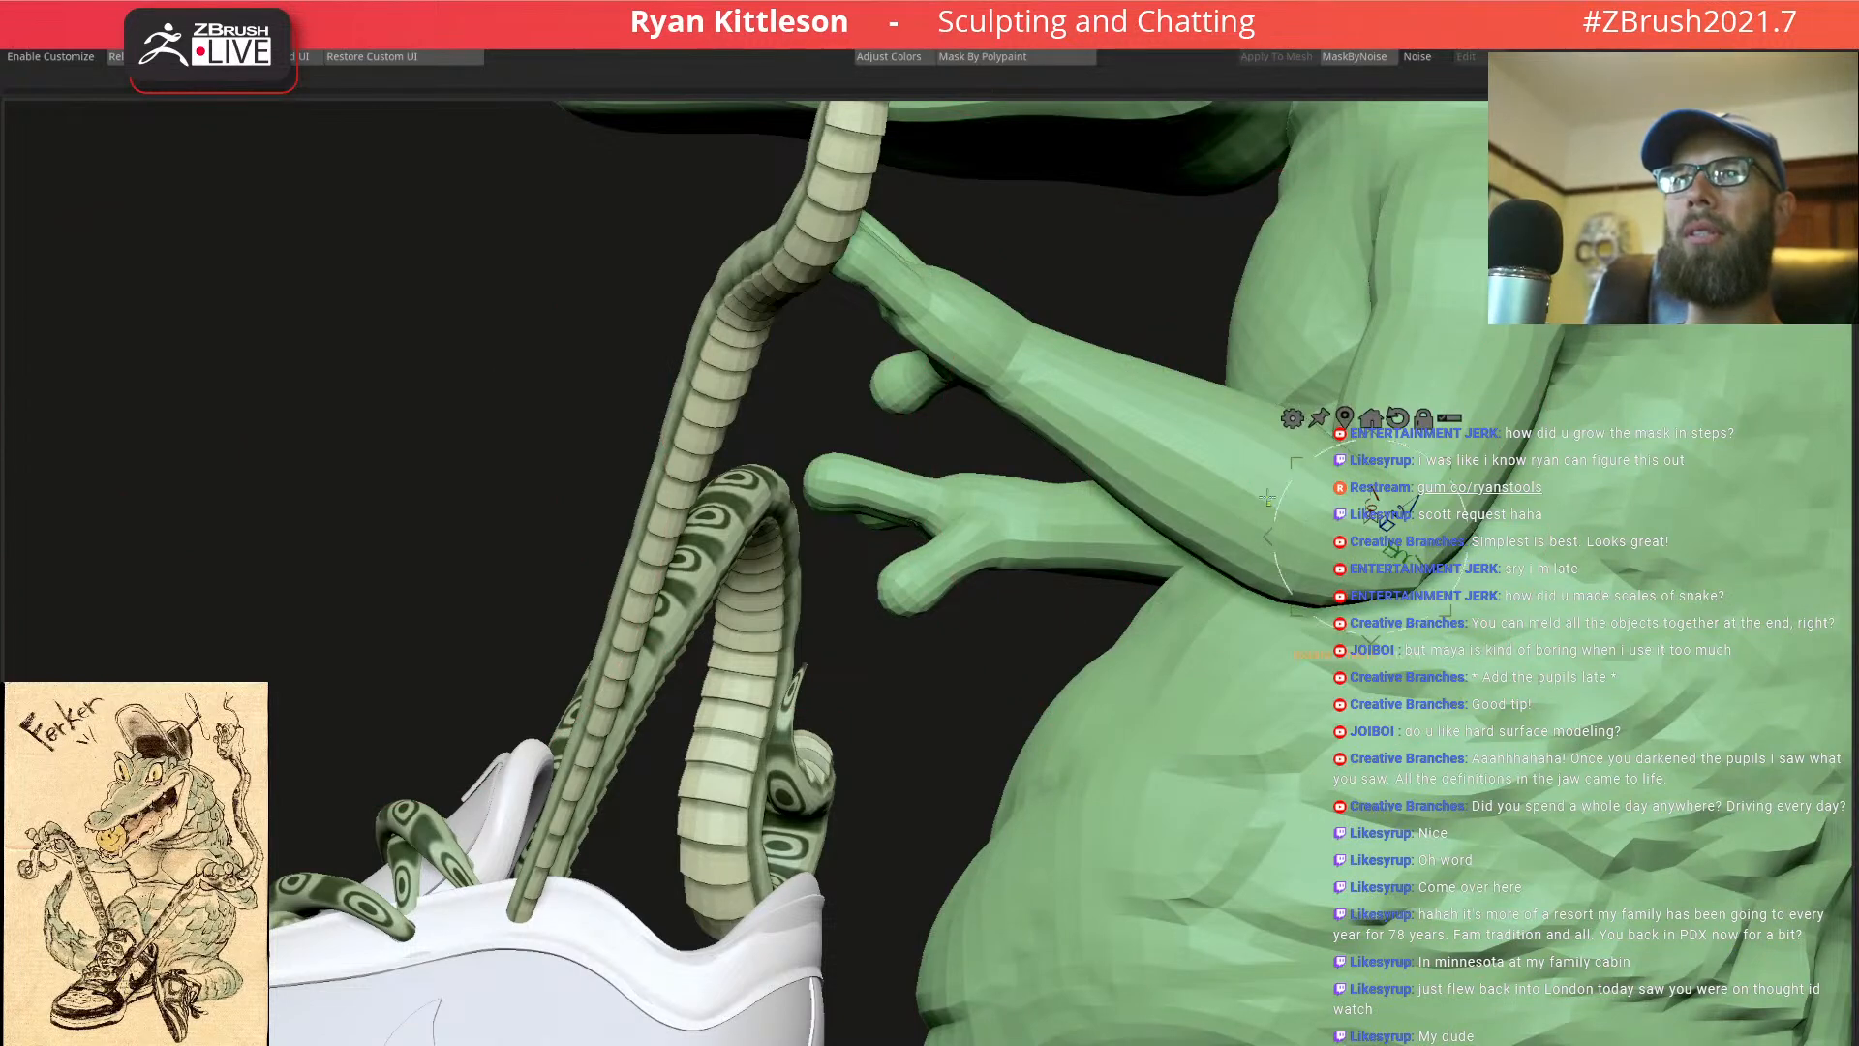
{"action": "left_click_drag", "start_coordinate": [1274, 502], "coordinate": [1196, 459], "text": "ctrl"}
{"action": "key", "text": "ctrl"}
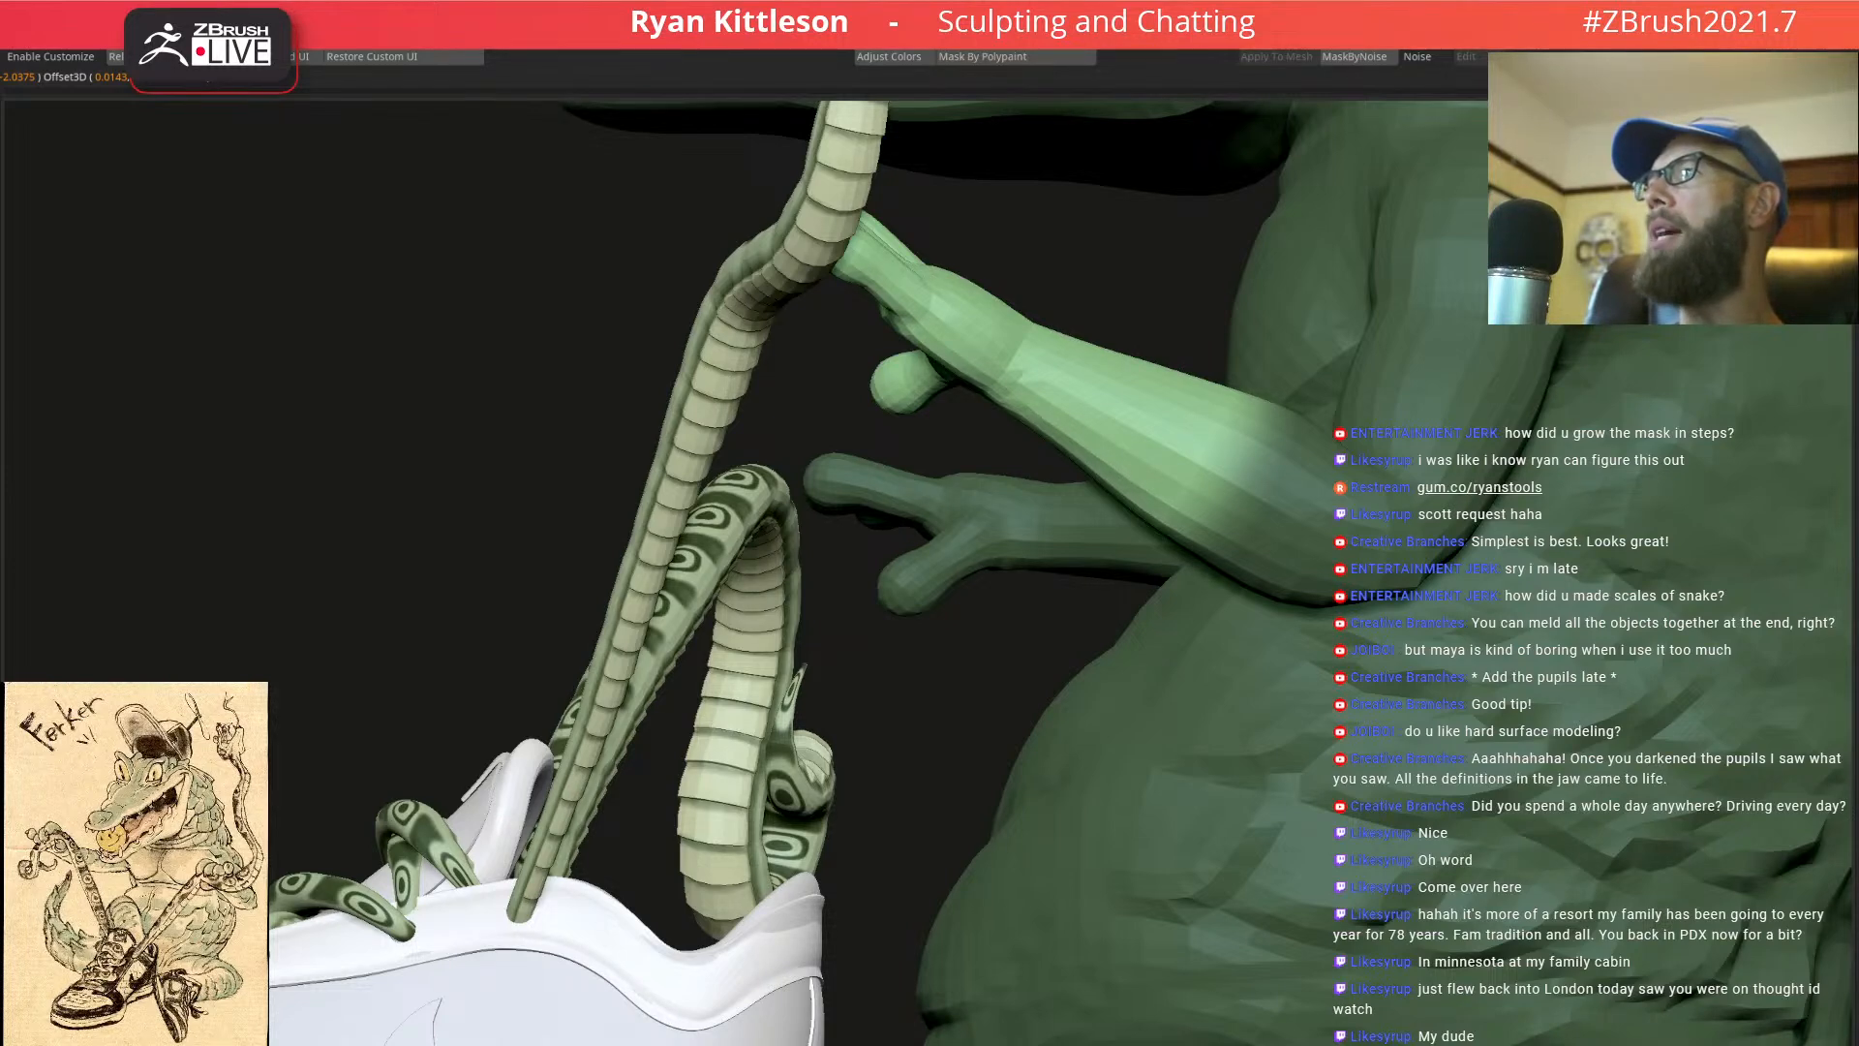
Soften the mask edge along the forearm in steps, then undo those mask changes
{"action": "left_click", "coordinate": [1222, 463], "text": "ctrl"}
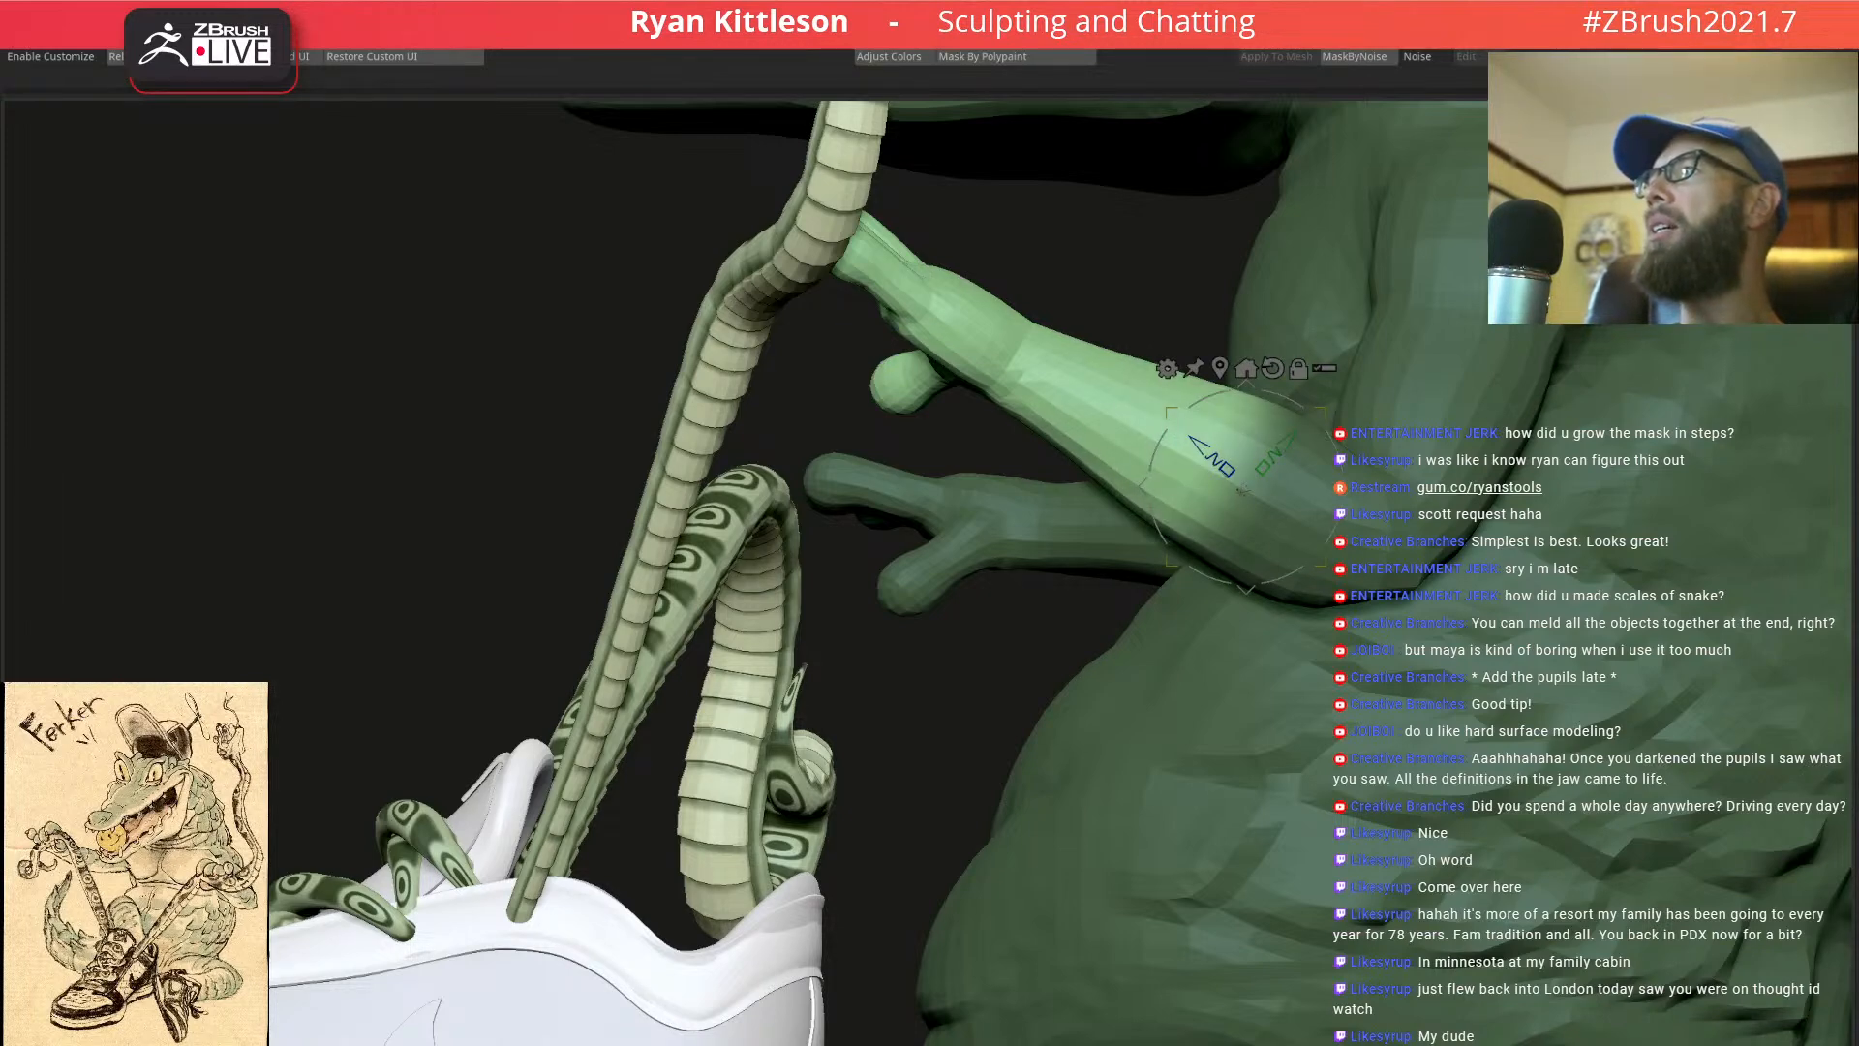
{"action": "left_click", "coordinate": [1222, 463], "text": "ctrl"}
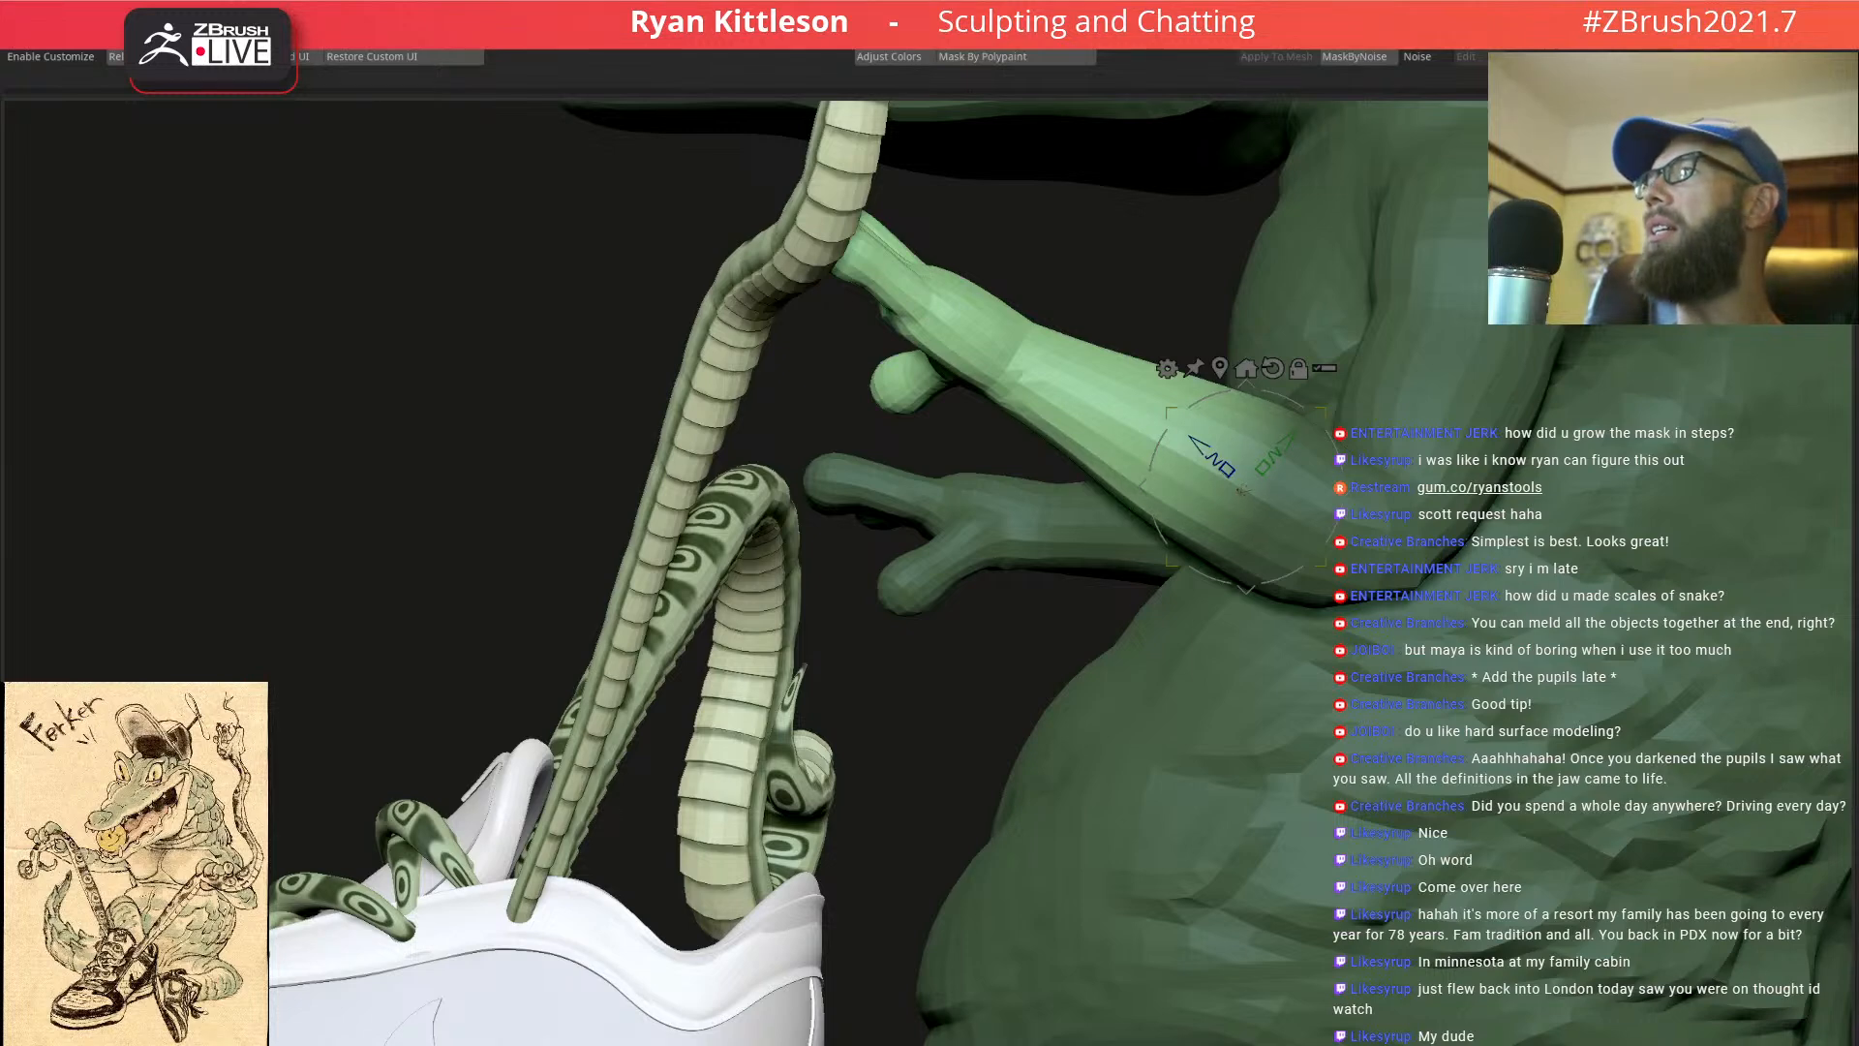
{"action": "key", "text": "ctrl+z"}
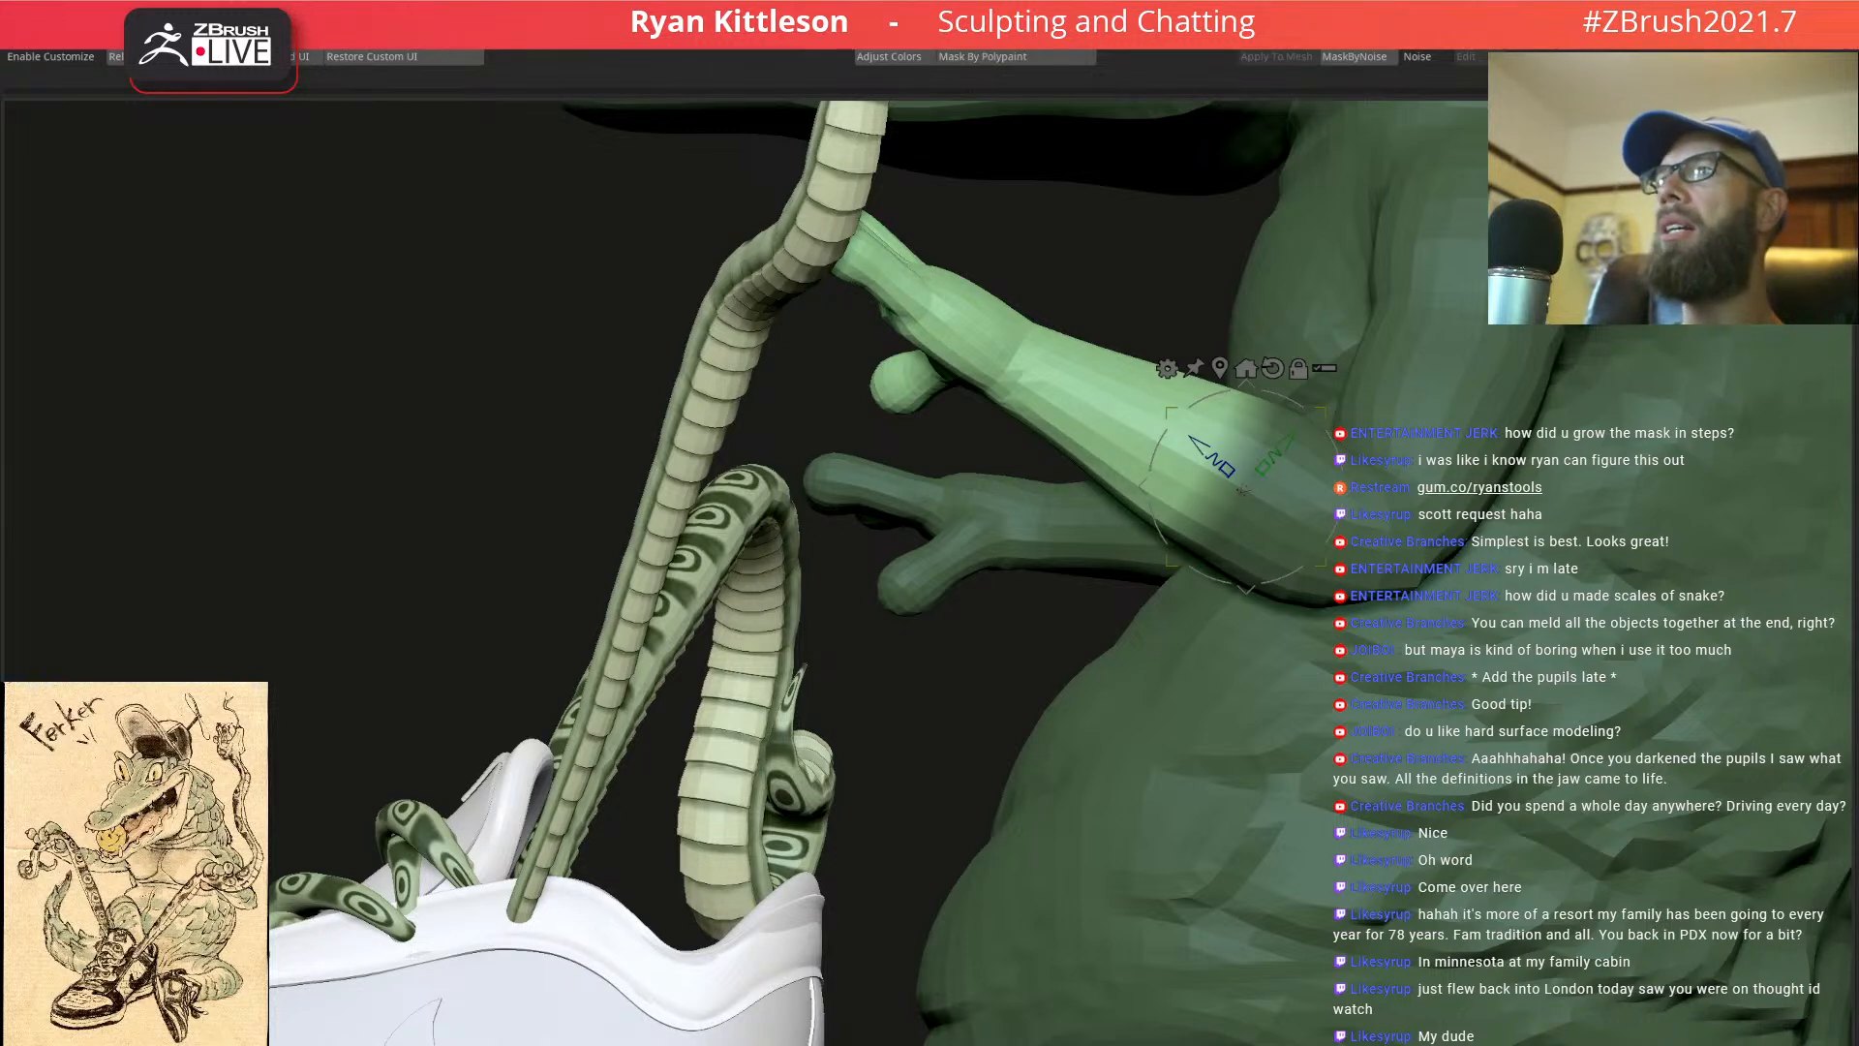
{"action": "key", "text": "ctrl+z"}
{"action": "key", "text": "ctrl+z"}
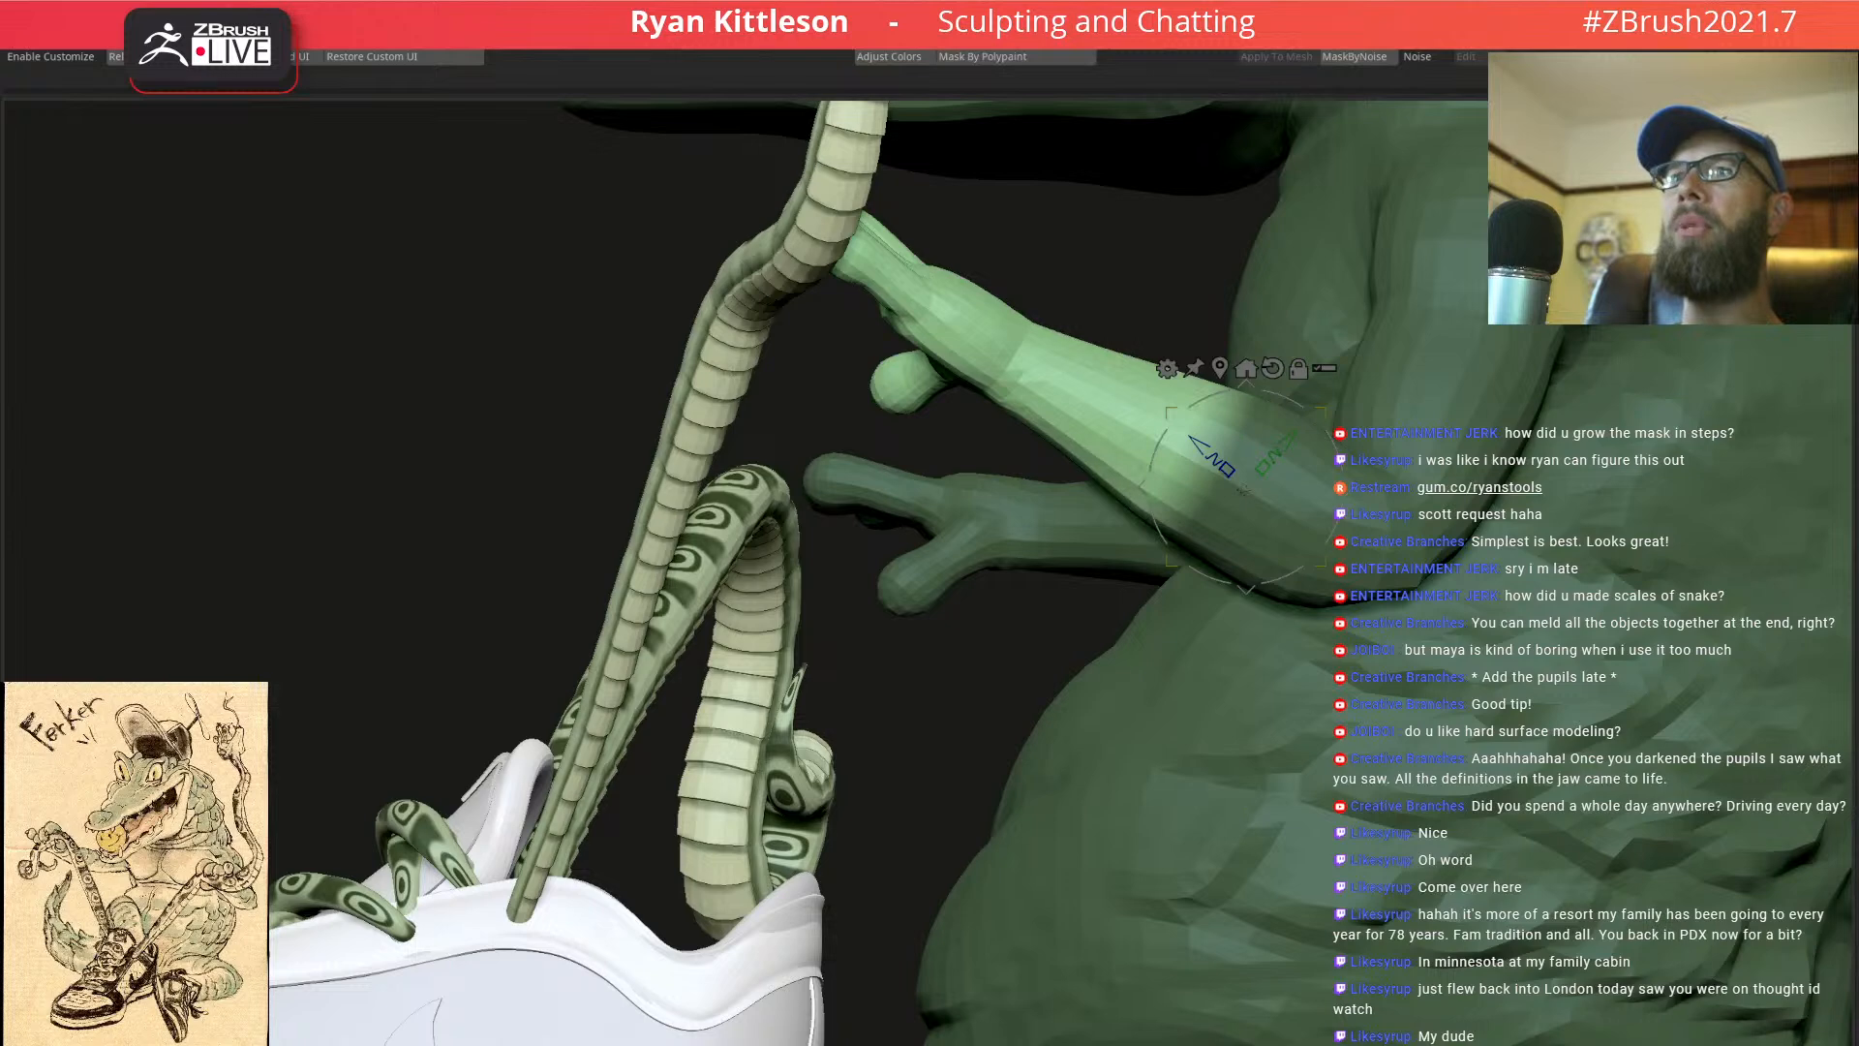
{"action": "key", "text": "ctrl+z"}
{"action": "key", "text": "ctrl+z"}
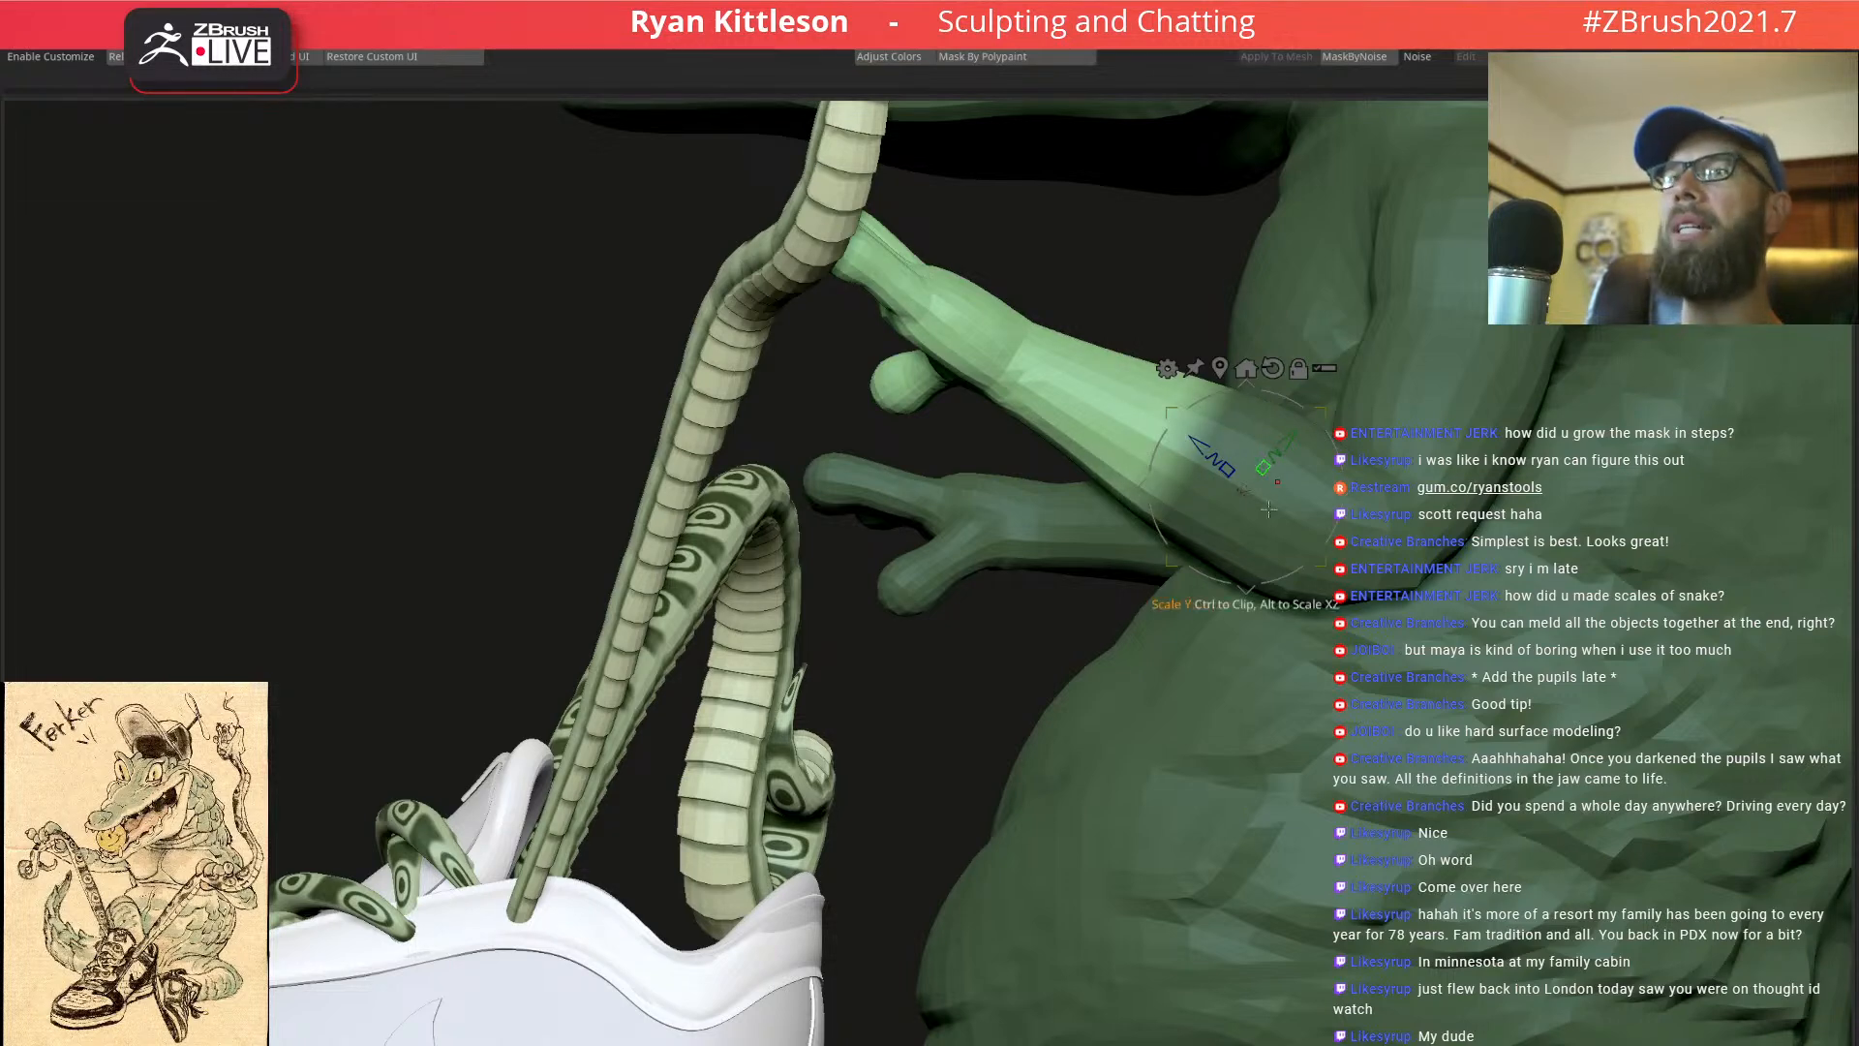
Step back through the mask history on the crocodile's arm until the forearm and elbow are unmasked
{"action": "right_click_drag", "start_coordinate": [1223, 520], "coordinate": [1308, 552]}
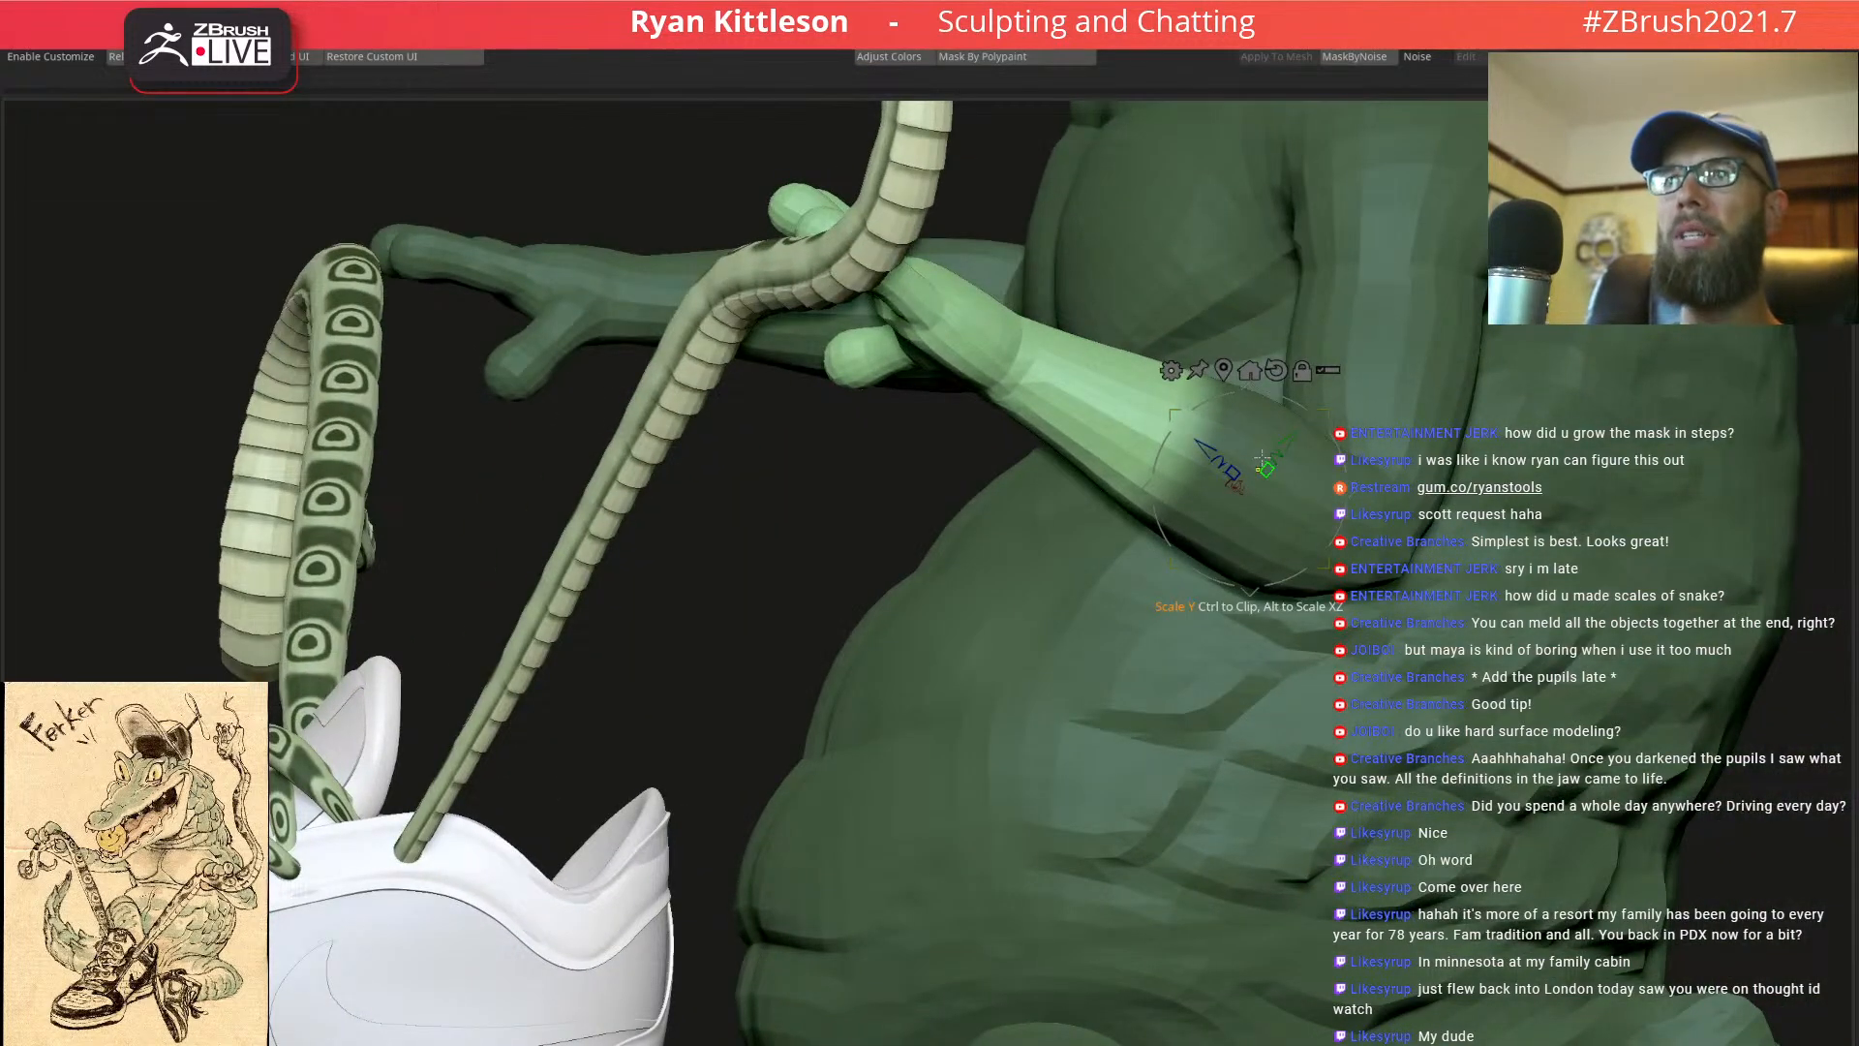
{"action": "key", "text": "ctrl+z"}
{"action": "key", "text": "ctrl+z"}
{"action": "key", "text": "ctrl+z"}
{"action": "key", "text": "ctrl+z"}
{"action": "key", "text": "ctrl+z"}
{"action": "key", "text": "ctrl+z"}
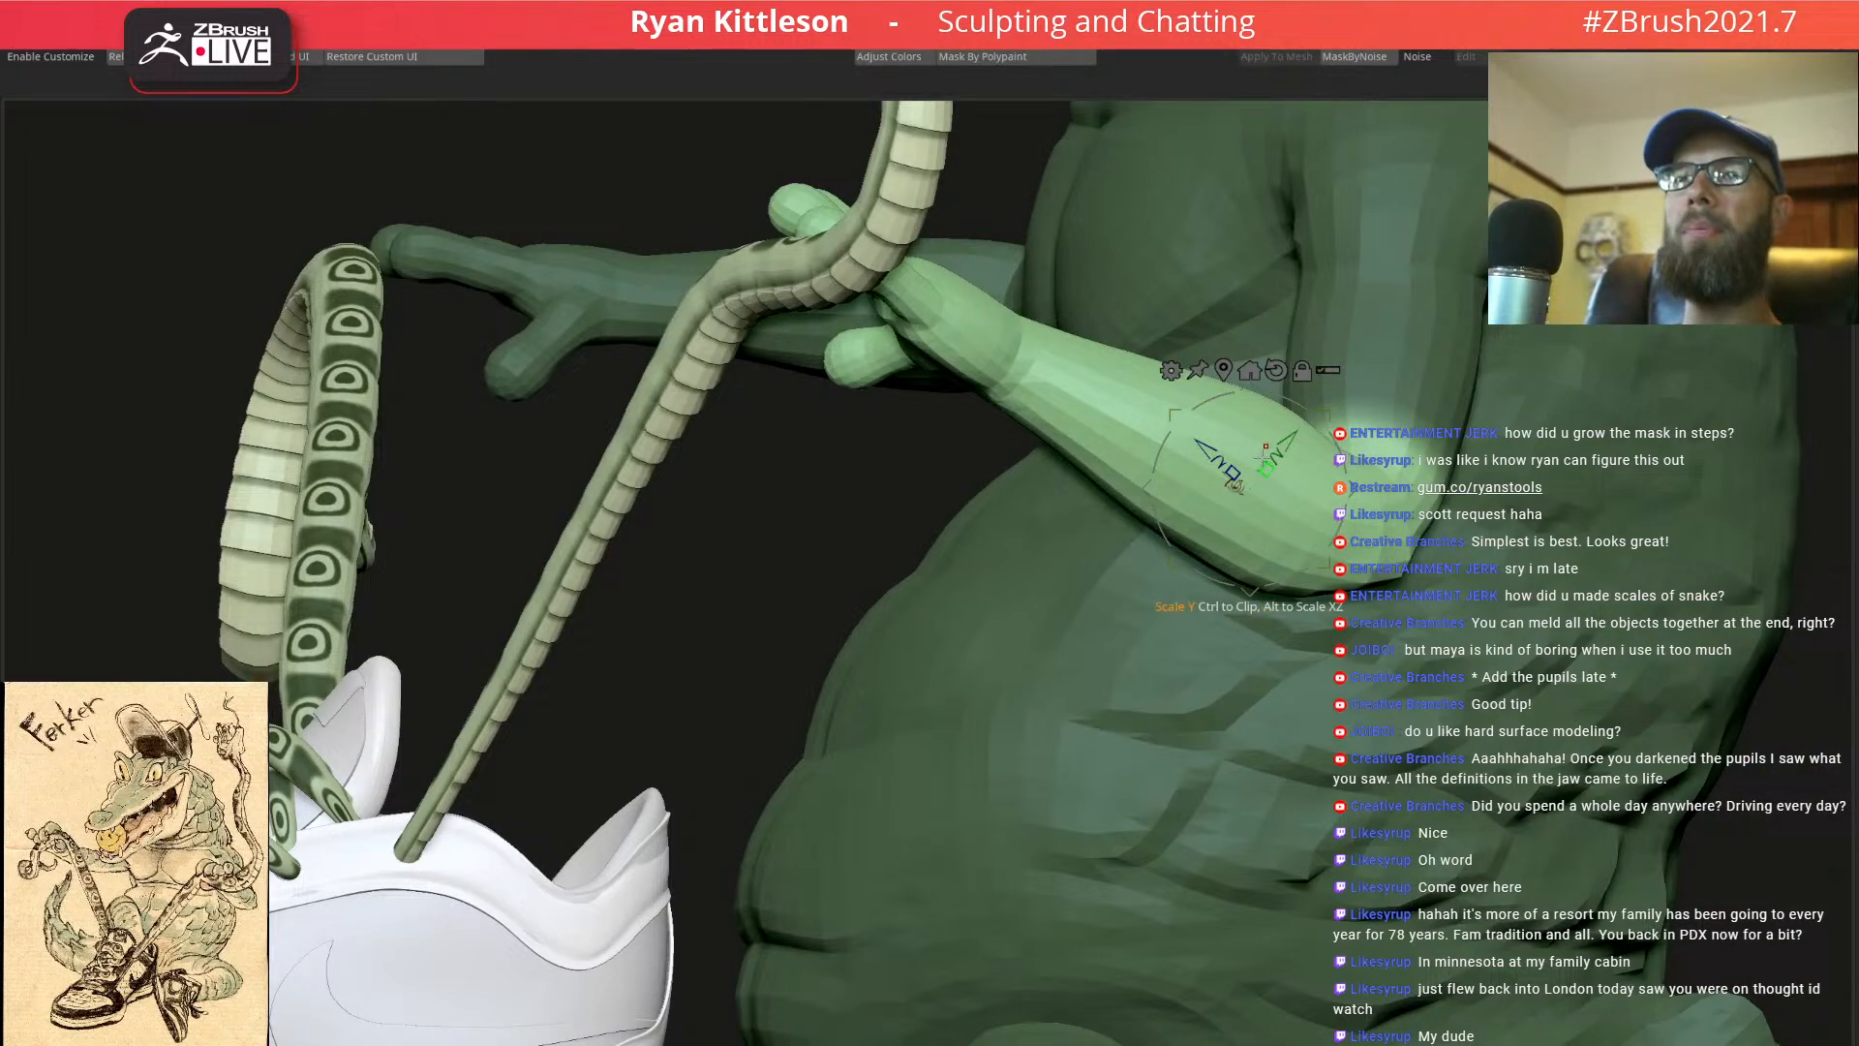
{"action": "right_click_drag", "start_coordinate": [1445, 352], "coordinate": [1399, 348]}
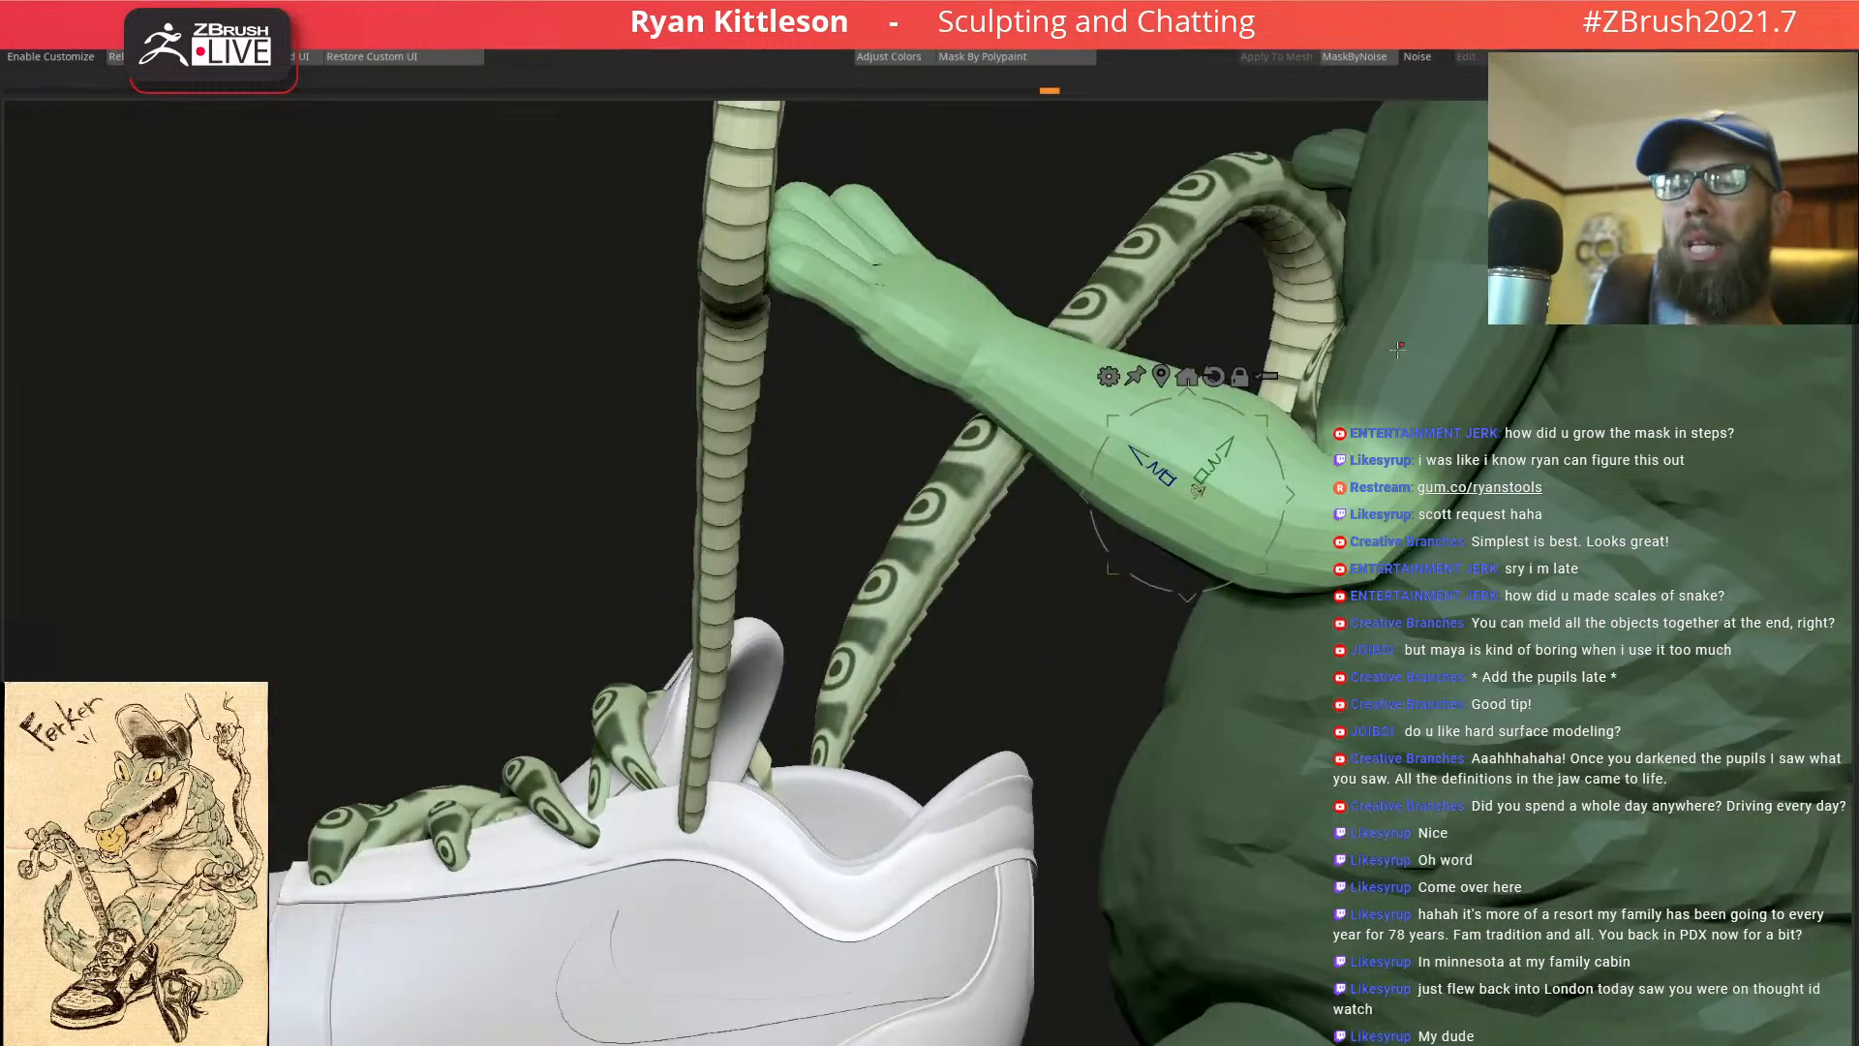
Redo the stepped mask changes until the whole arm is unmasked up to the shoulder, with a soft edge across the chest
{"action": "key", "text": "ctrl+shift+z"}
{"action": "key", "text": "ctrl+shift+z"}
{"action": "key", "text": "ctrl+shift+z"}
{"action": "key", "text": "ctrl+shift+z"}
{"action": "key", "text": "ctrl+shift+z"}
{"action": "key", "text": "ctrl+shift+z"}
{"action": "key", "text": "ctrl+shift+z"}
{"action": "key", "text": "ctrl+shift+z"}
{"action": "key", "text": "ctrl+shift+z"}
{"action": "key", "text": "ctrl+shift+z"}
{"action": "key", "text": "ctrl+shift+z"}
{"action": "key", "text": "ctrl+shift+z"}
{"action": "key", "text": "ctrl+shift+z"}
{"action": "key", "text": "ctrl+shift+z"}
{"action": "key", "text": "ctrl+shift+z"}
{"action": "key", "text": "ctrl+shift+z"}
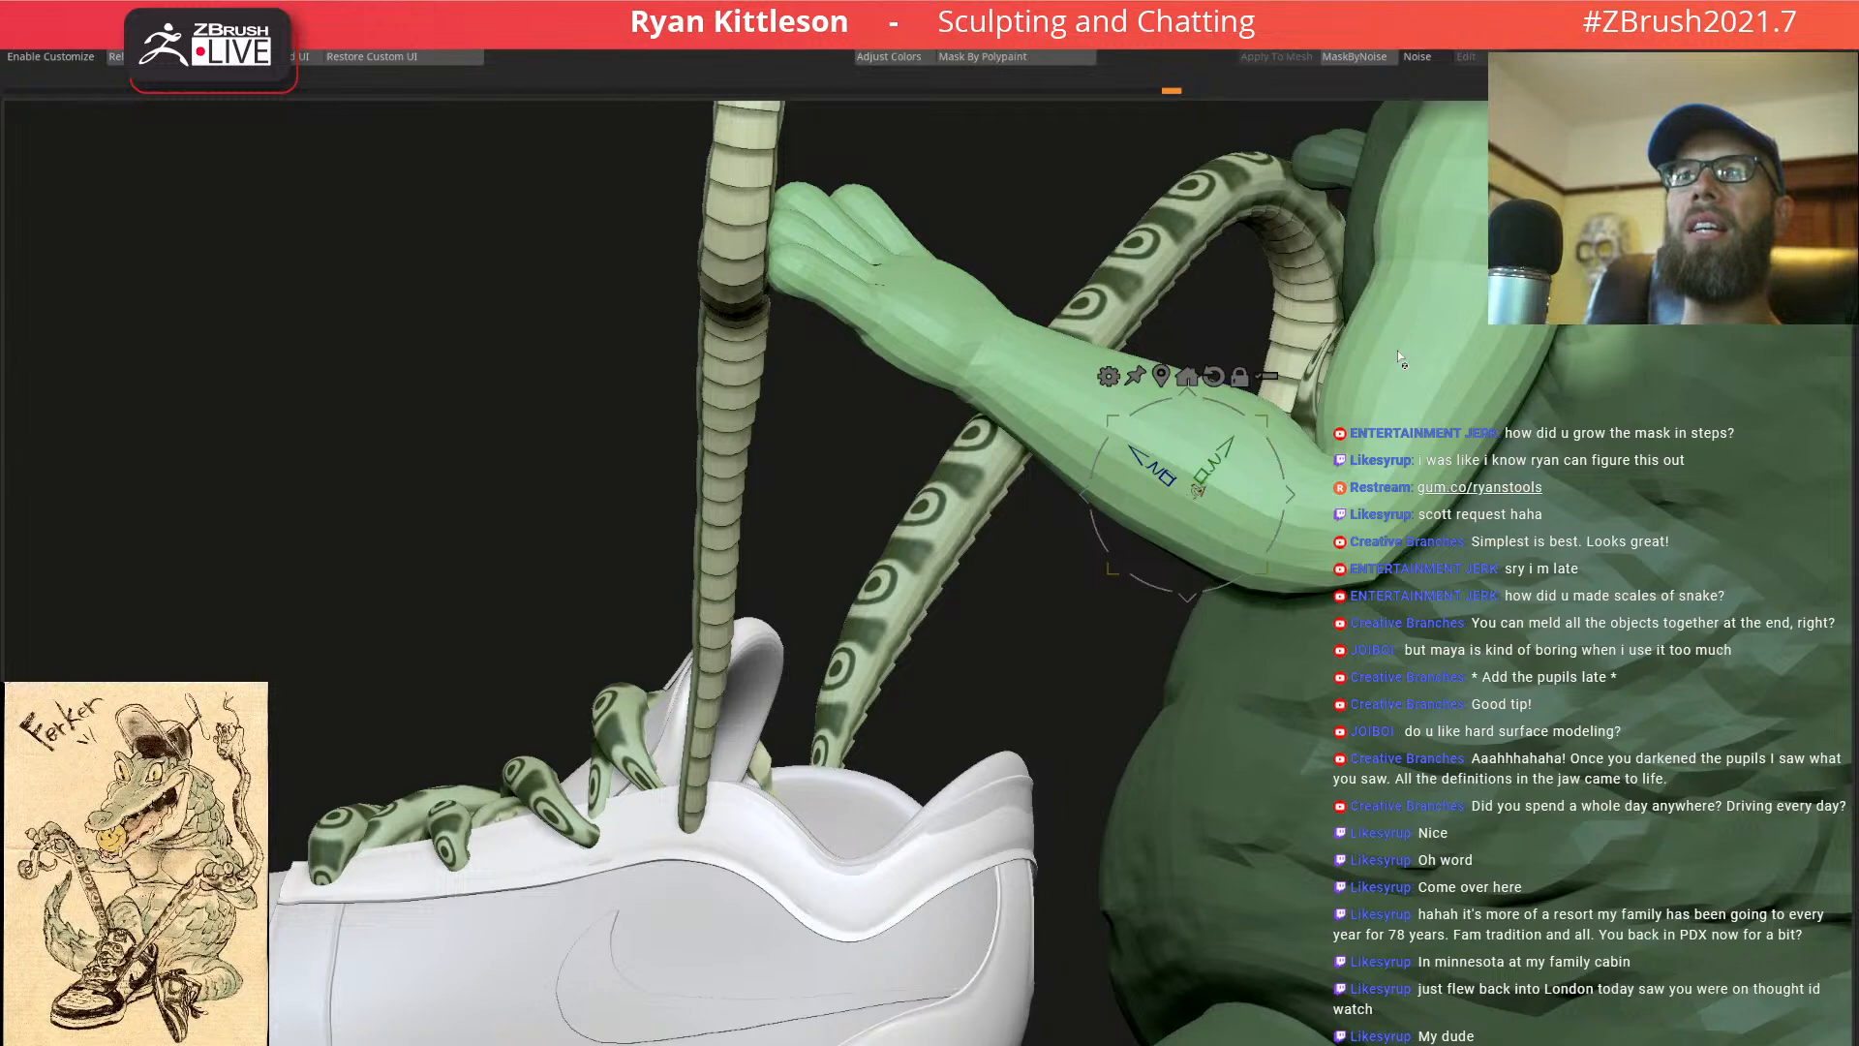
{"action": "key", "text": "ctrl+shift+z"}
{"action": "key", "text": "ctrl+shift+z"}
{"action": "right_click_drag", "start_coordinate": [1399, 350], "coordinate": [1388, 471], "text": "alt"}
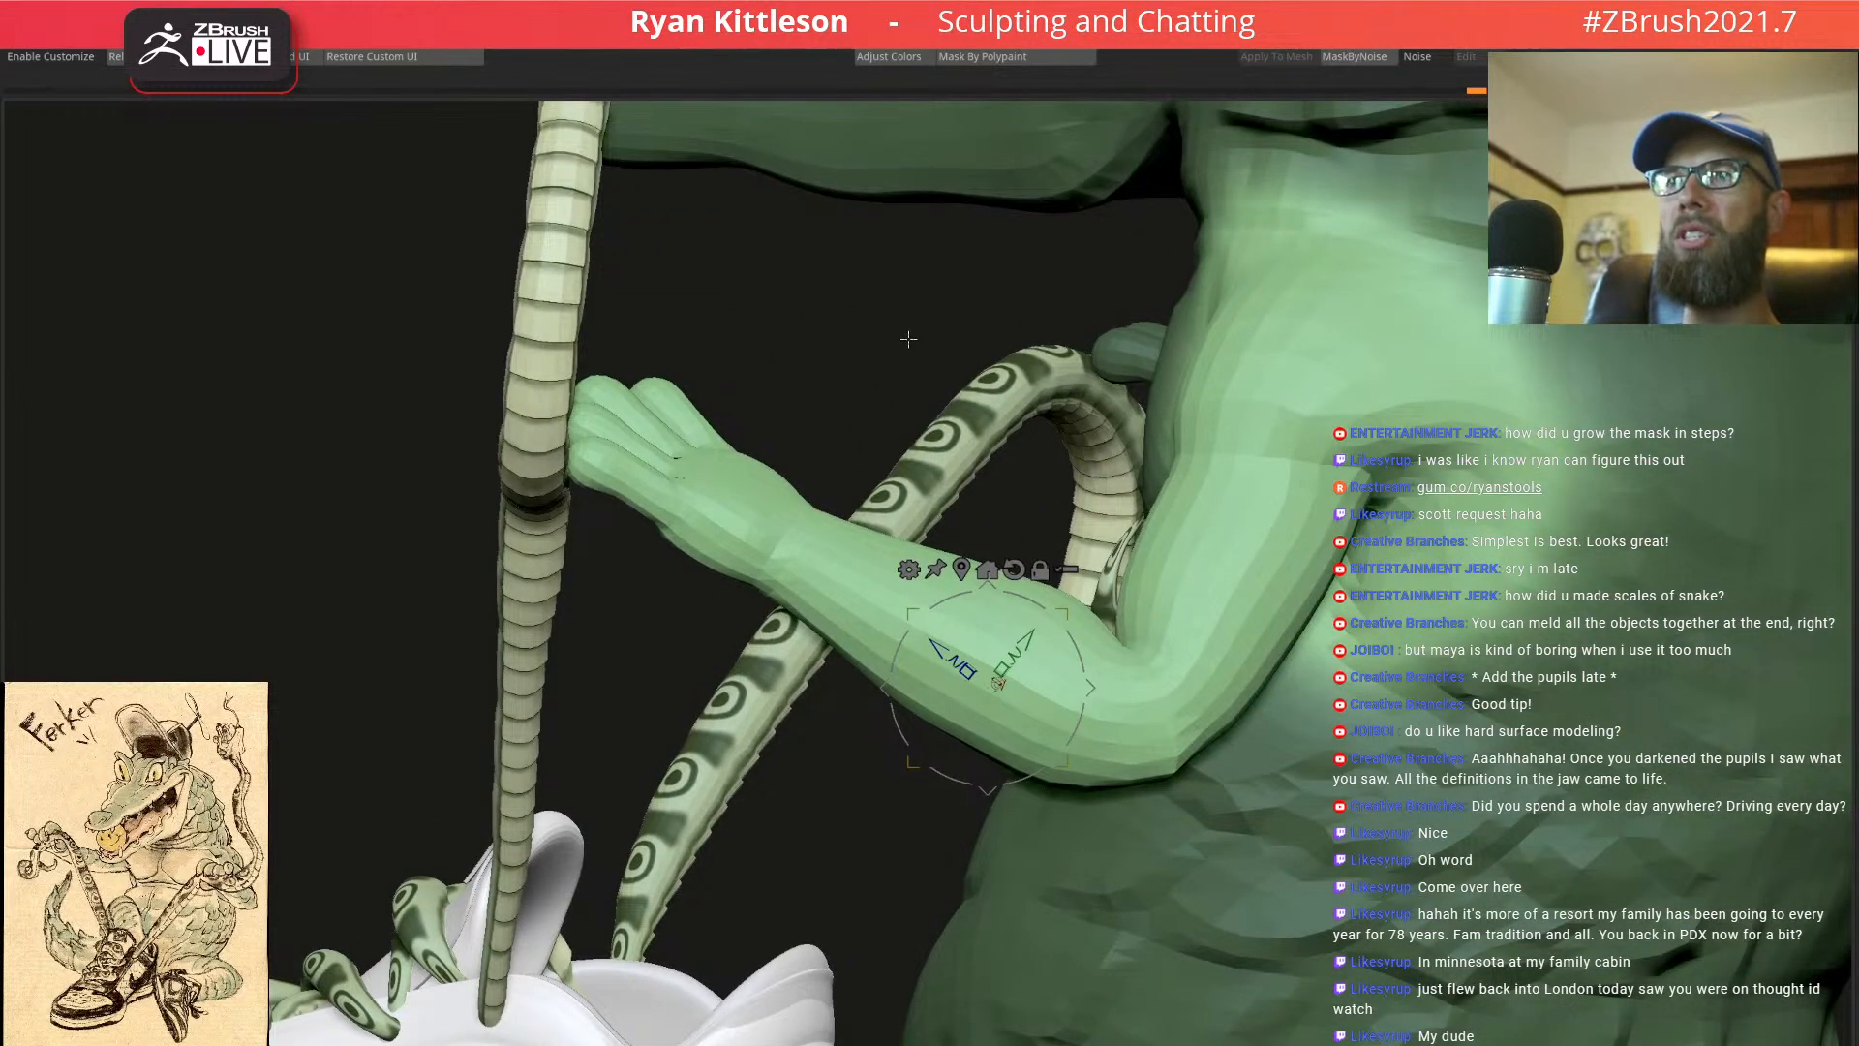
Undo the latest mask changes around the crocodile's shoulder and chest
{"action": "key", "text": "ctrl+z"}
{"action": "key", "text": "ctrl+z"}
{"action": "key", "text": "ctrl+z"}
{"action": "key", "text": "ctrl+z"}
{"action": "key", "text": "ctrl+z"}
{"action": "key", "text": "ctrl+z"}
{"action": "key", "text": "ctrl+z"}
{"action": "key", "text": "ctrl+z"}
{"action": "key", "text": "ctrl+z"}
{"action": "key", "text": "ctrl+z"}
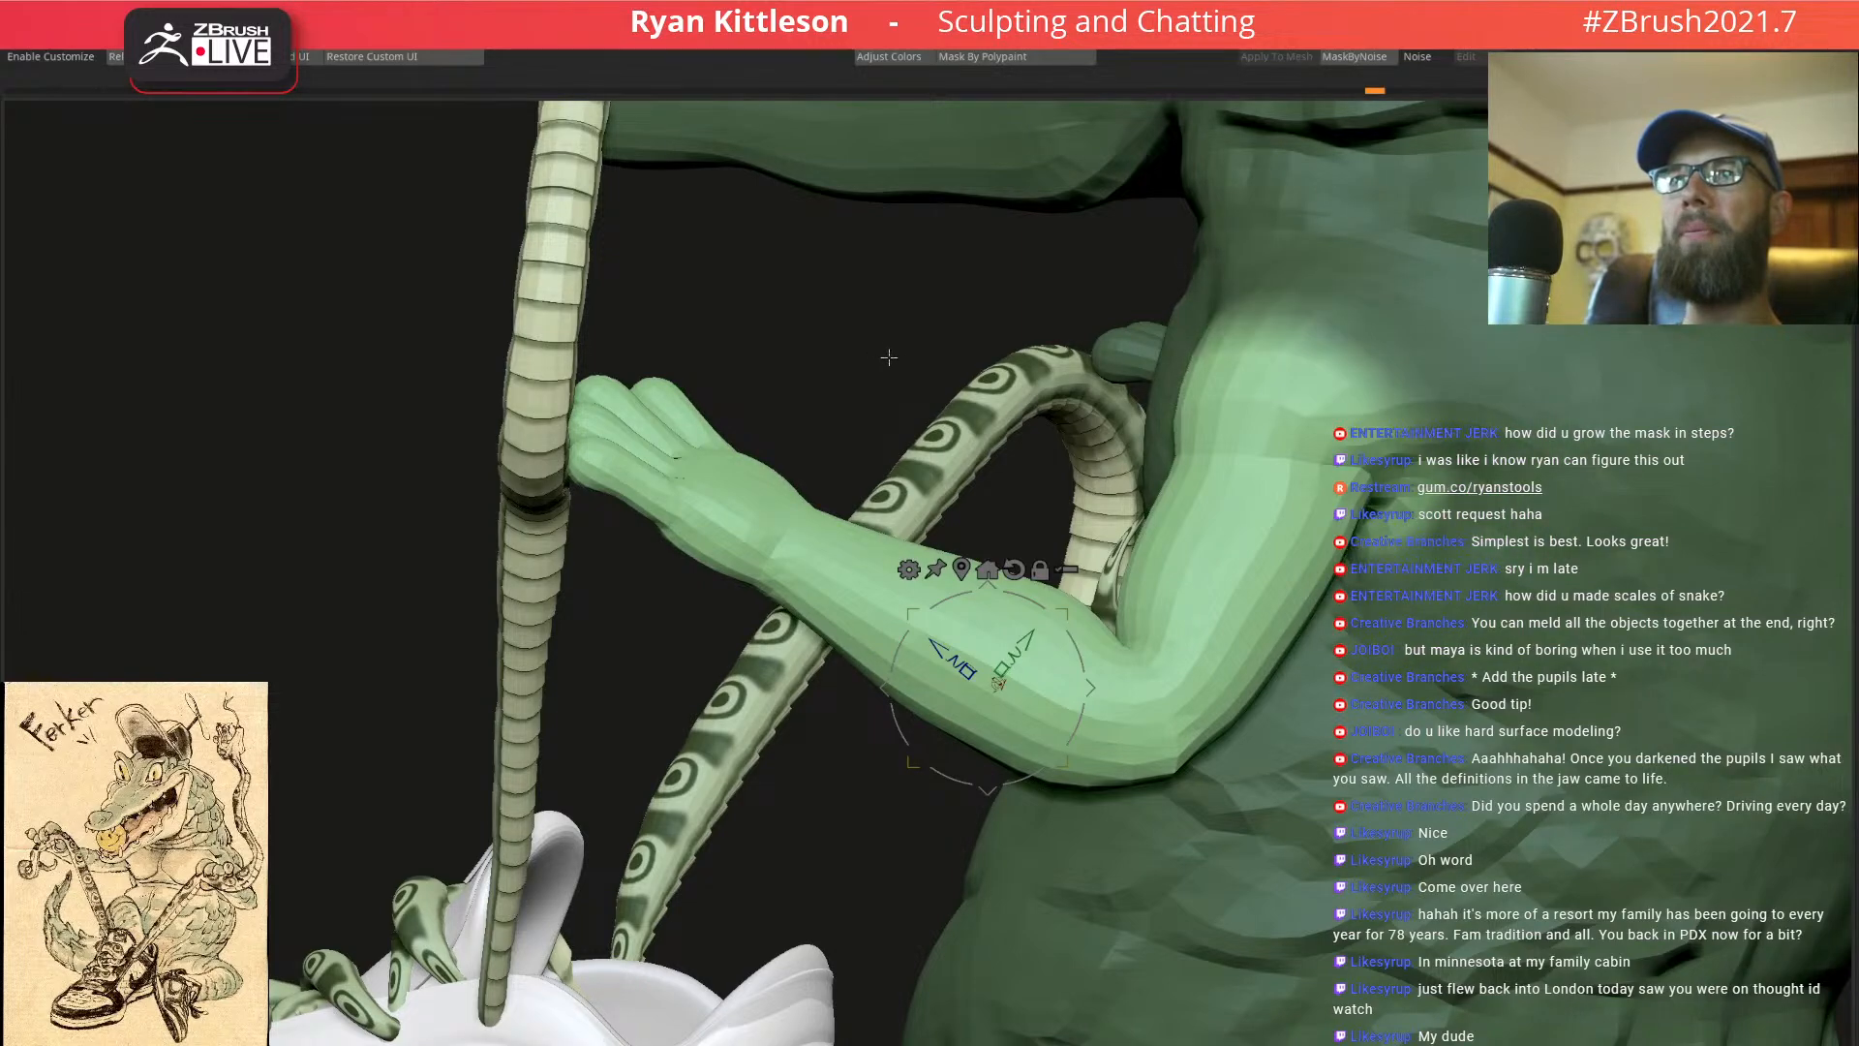
Clear the mask, reduce the Move brush's size, and reshape the crease on the inside of the crocodile's bent elbow
{"action": "key", "text": "ctrl+shift+a"}
{"action": "key", "text": "q"}
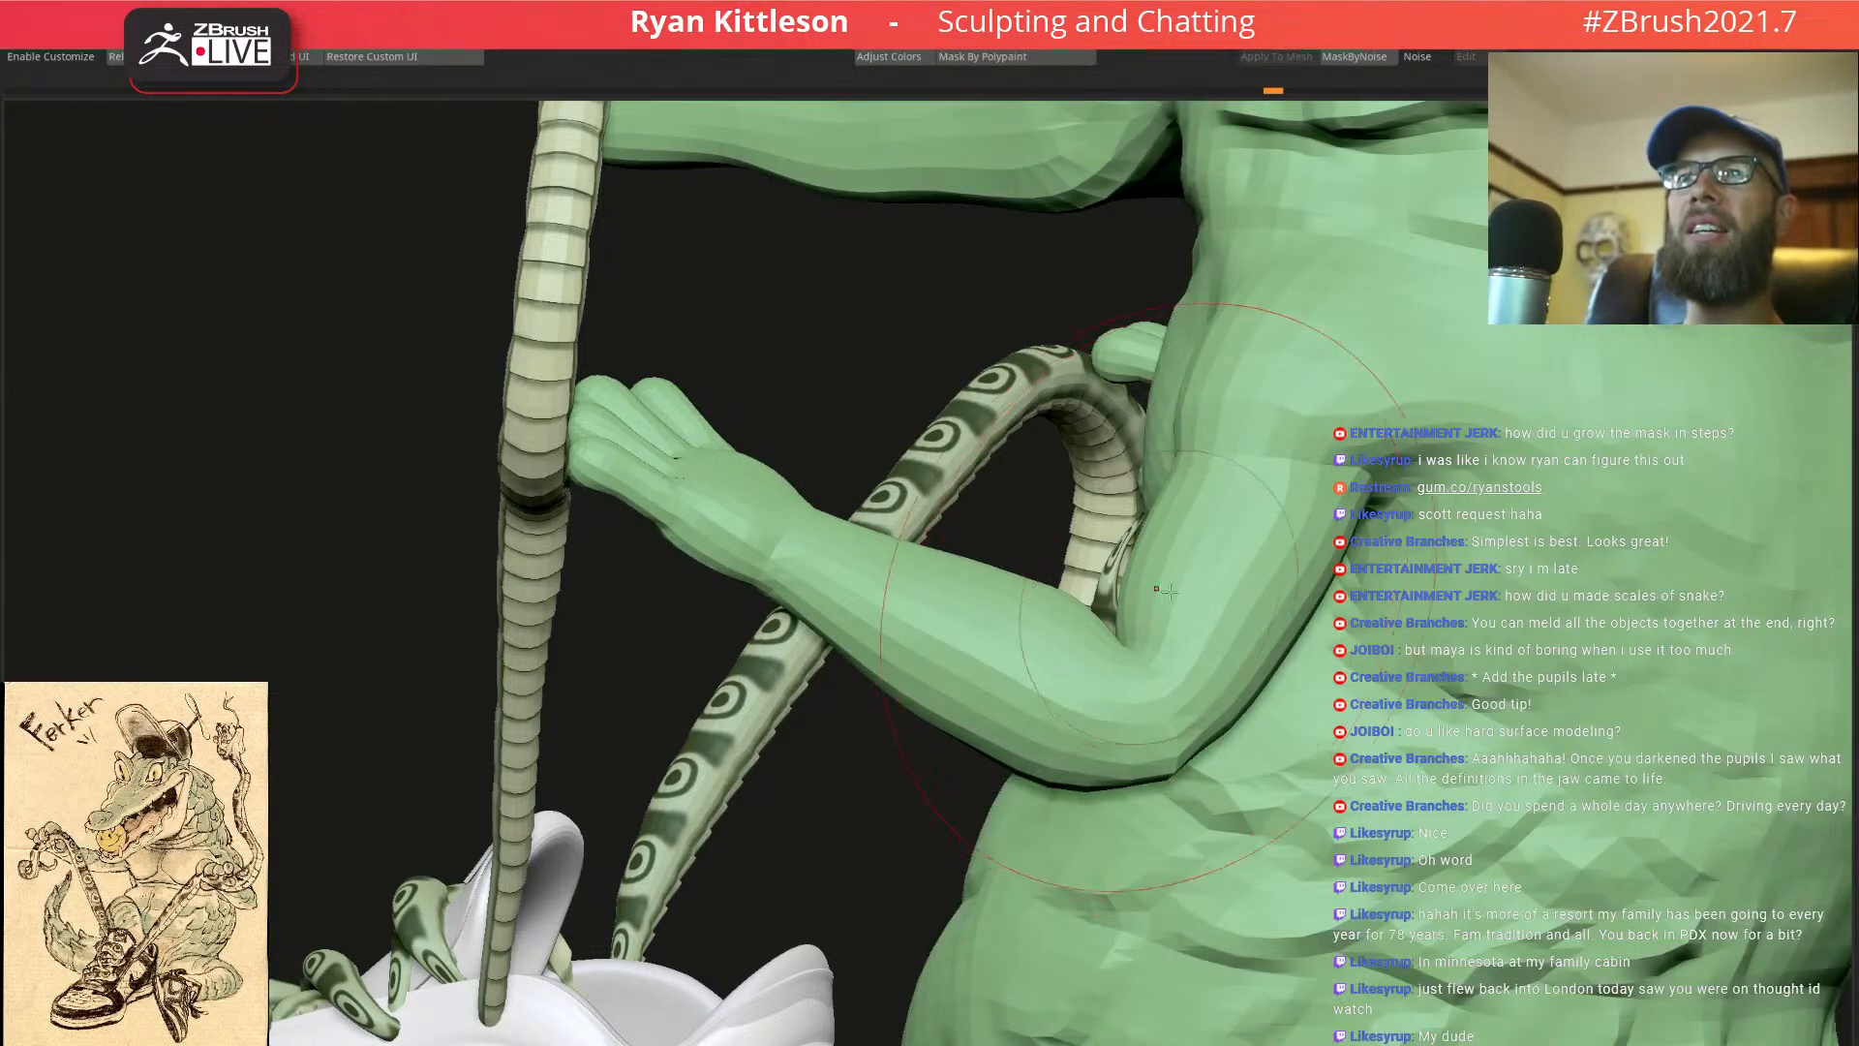
{"action": "mouse_move", "coordinate": [1162, 672]}
{"action": "right_mouse_down"}
{"action": "mouse_move", "coordinate": [1097, 717]}
{"action": "mouse_move", "coordinate": [1148, 668]}
{"action": "mouse_move", "coordinate": [1162, 703]}
{"action": "mouse_move", "coordinate": [997, 738]}
{"action": "right_mouse_up"}
{"action": "key", "text": "space"}
{"action": "left_click_drag", "start_coordinate": [1090, 626], "coordinate": [1056, 625]}
{"action": "mouse_move", "coordinate": [969, 678]}
{"action": "right_mouse_down"}
{"action": "mouse_move", "coordinate": [1005, 714]}
{"action": "mouse_move", "coordinate": [959, 731]}
{"action": "mouse_move", "coordinate": [921, 709]}
{"action": "right_mouse_up"}
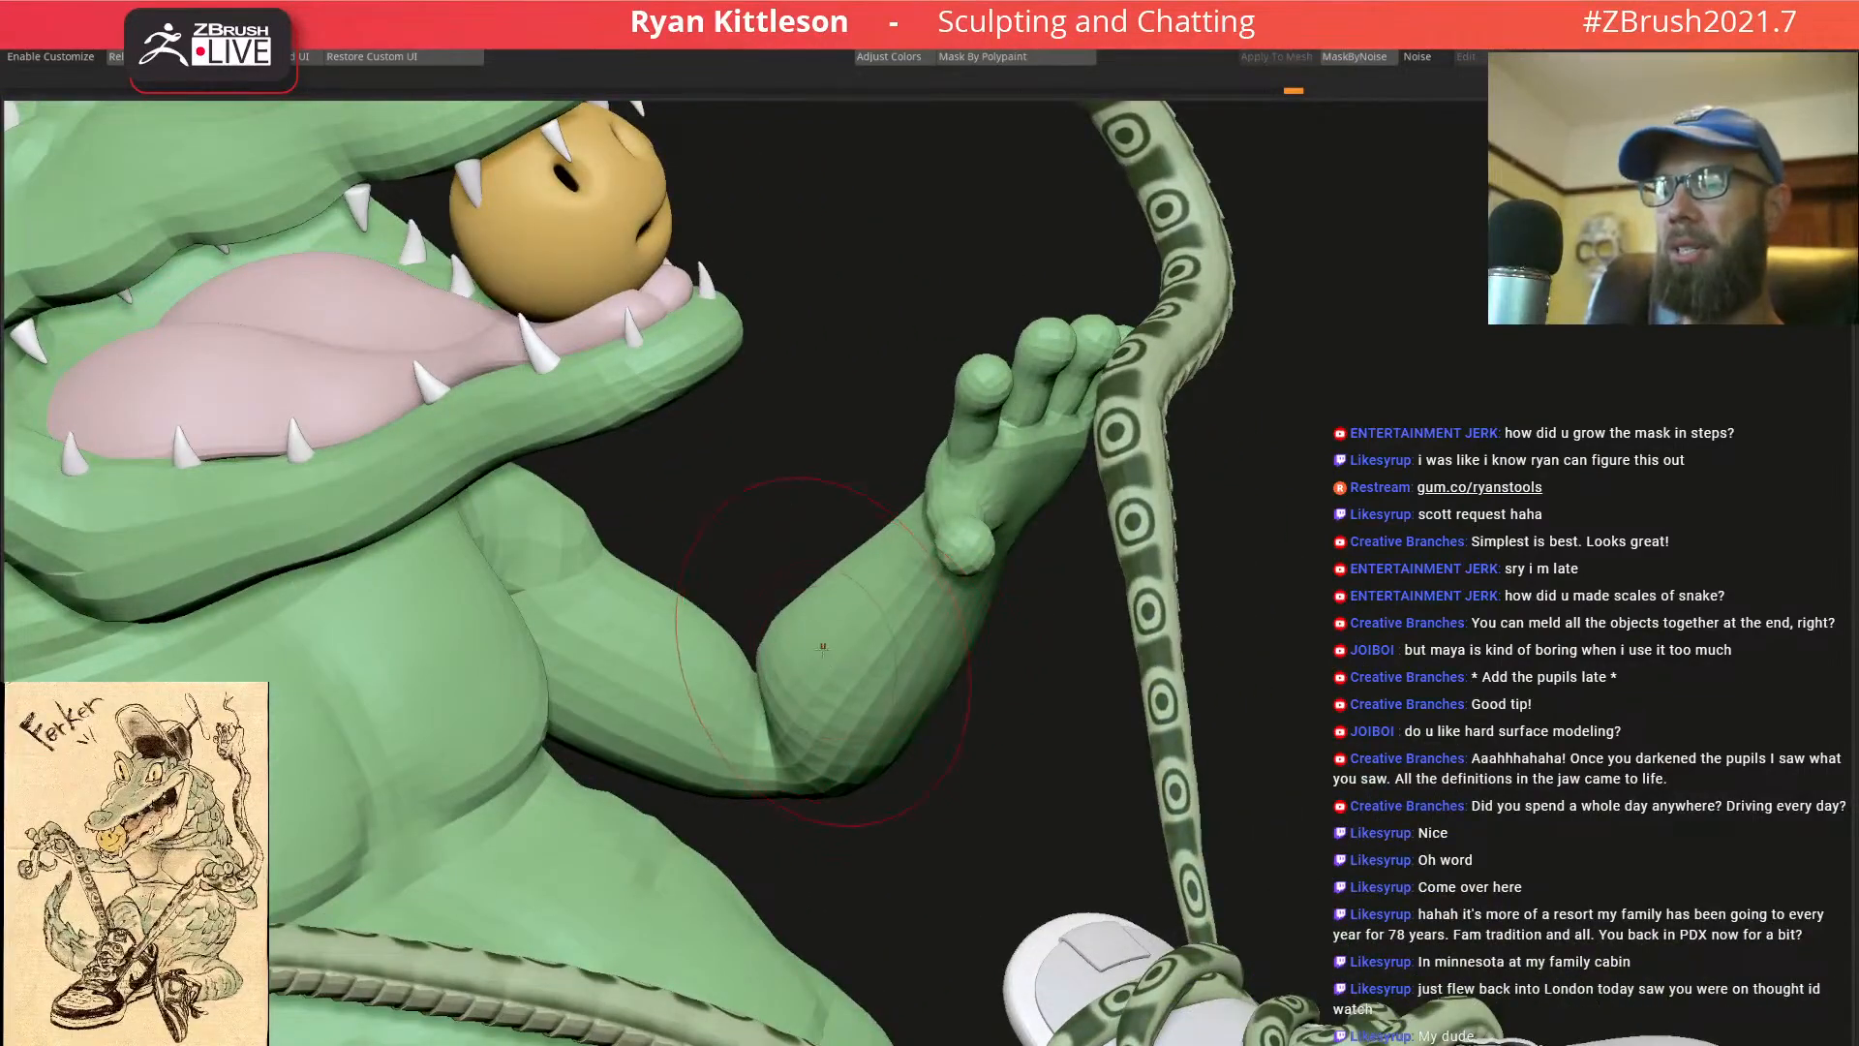
{"action": "mouse_move", "coordinate": [786, 684]}
{"action": "right_mouse_down"}
{"action": "mouse_move", "coordinate": [833, 702]}
{"action": "mouse_move", "coordinate": [793, 720]}
{"action": "right_mouse_up"}
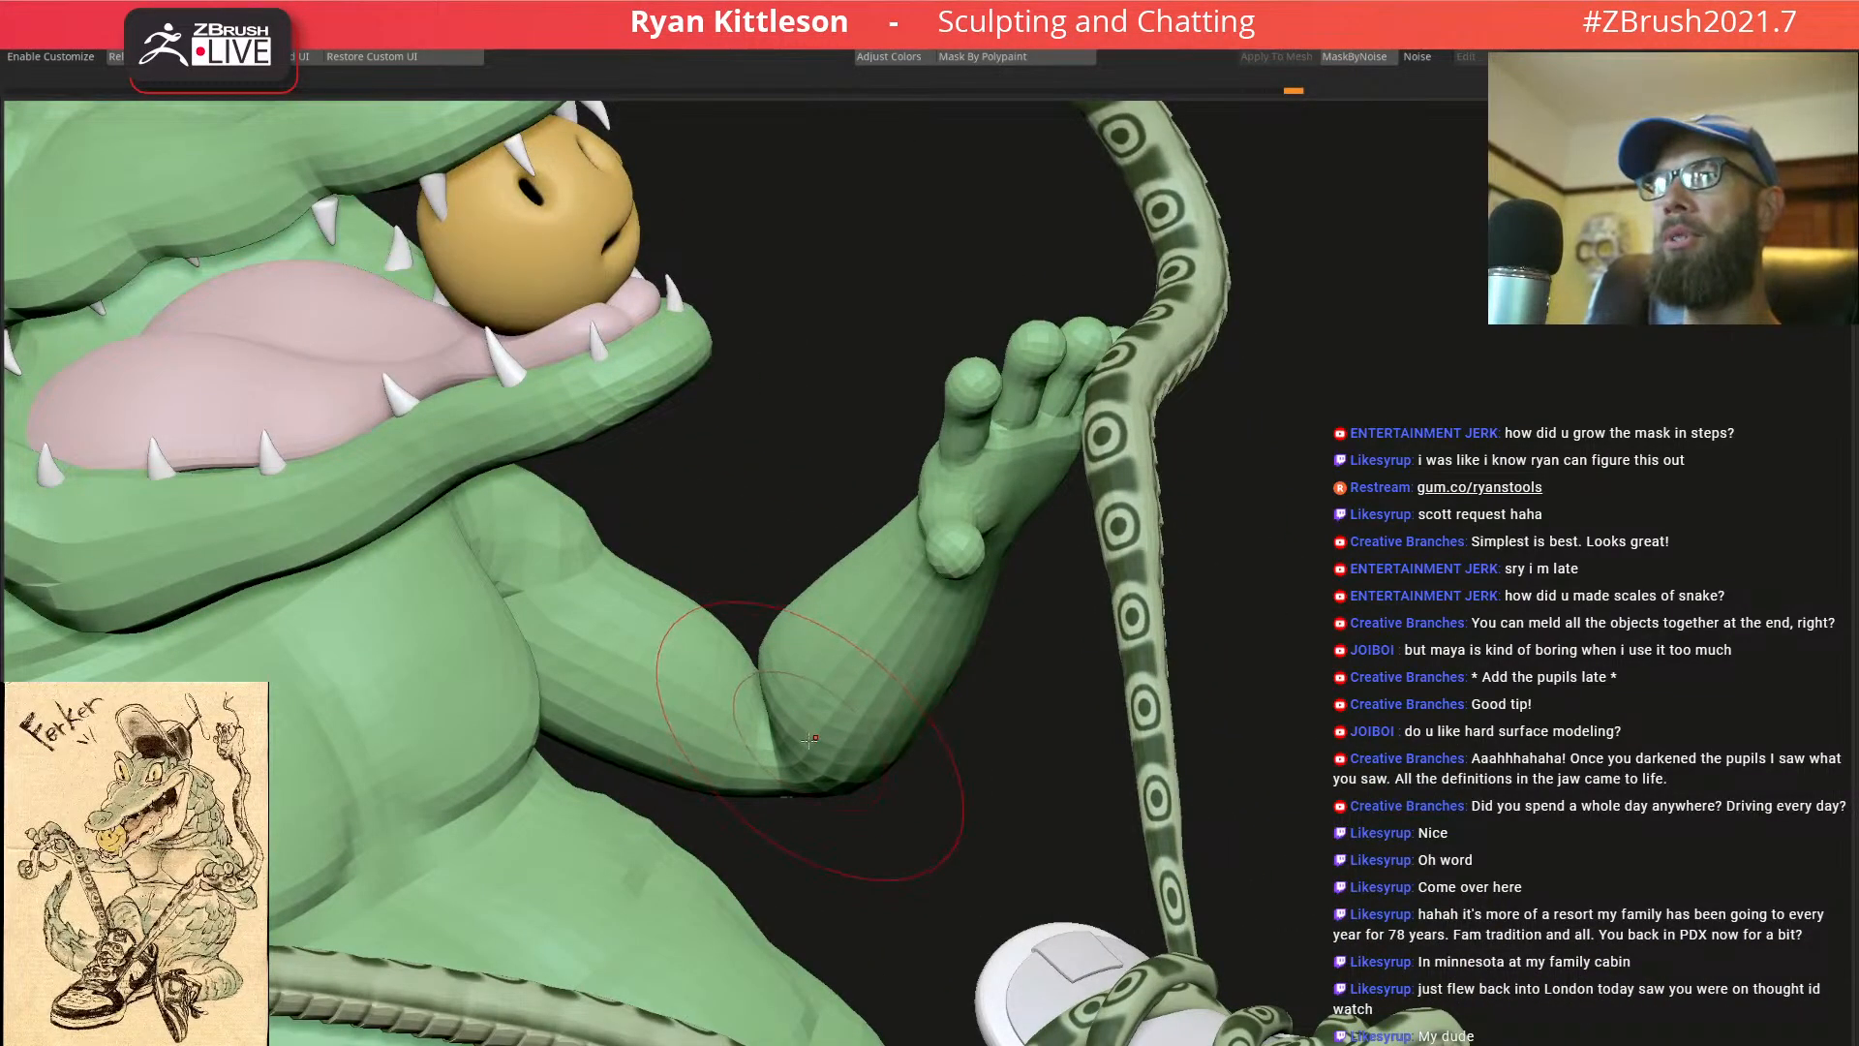
{"action": "left_click_drag", "start_coordinate": [804, 751], "coordinate": [773, 749]}
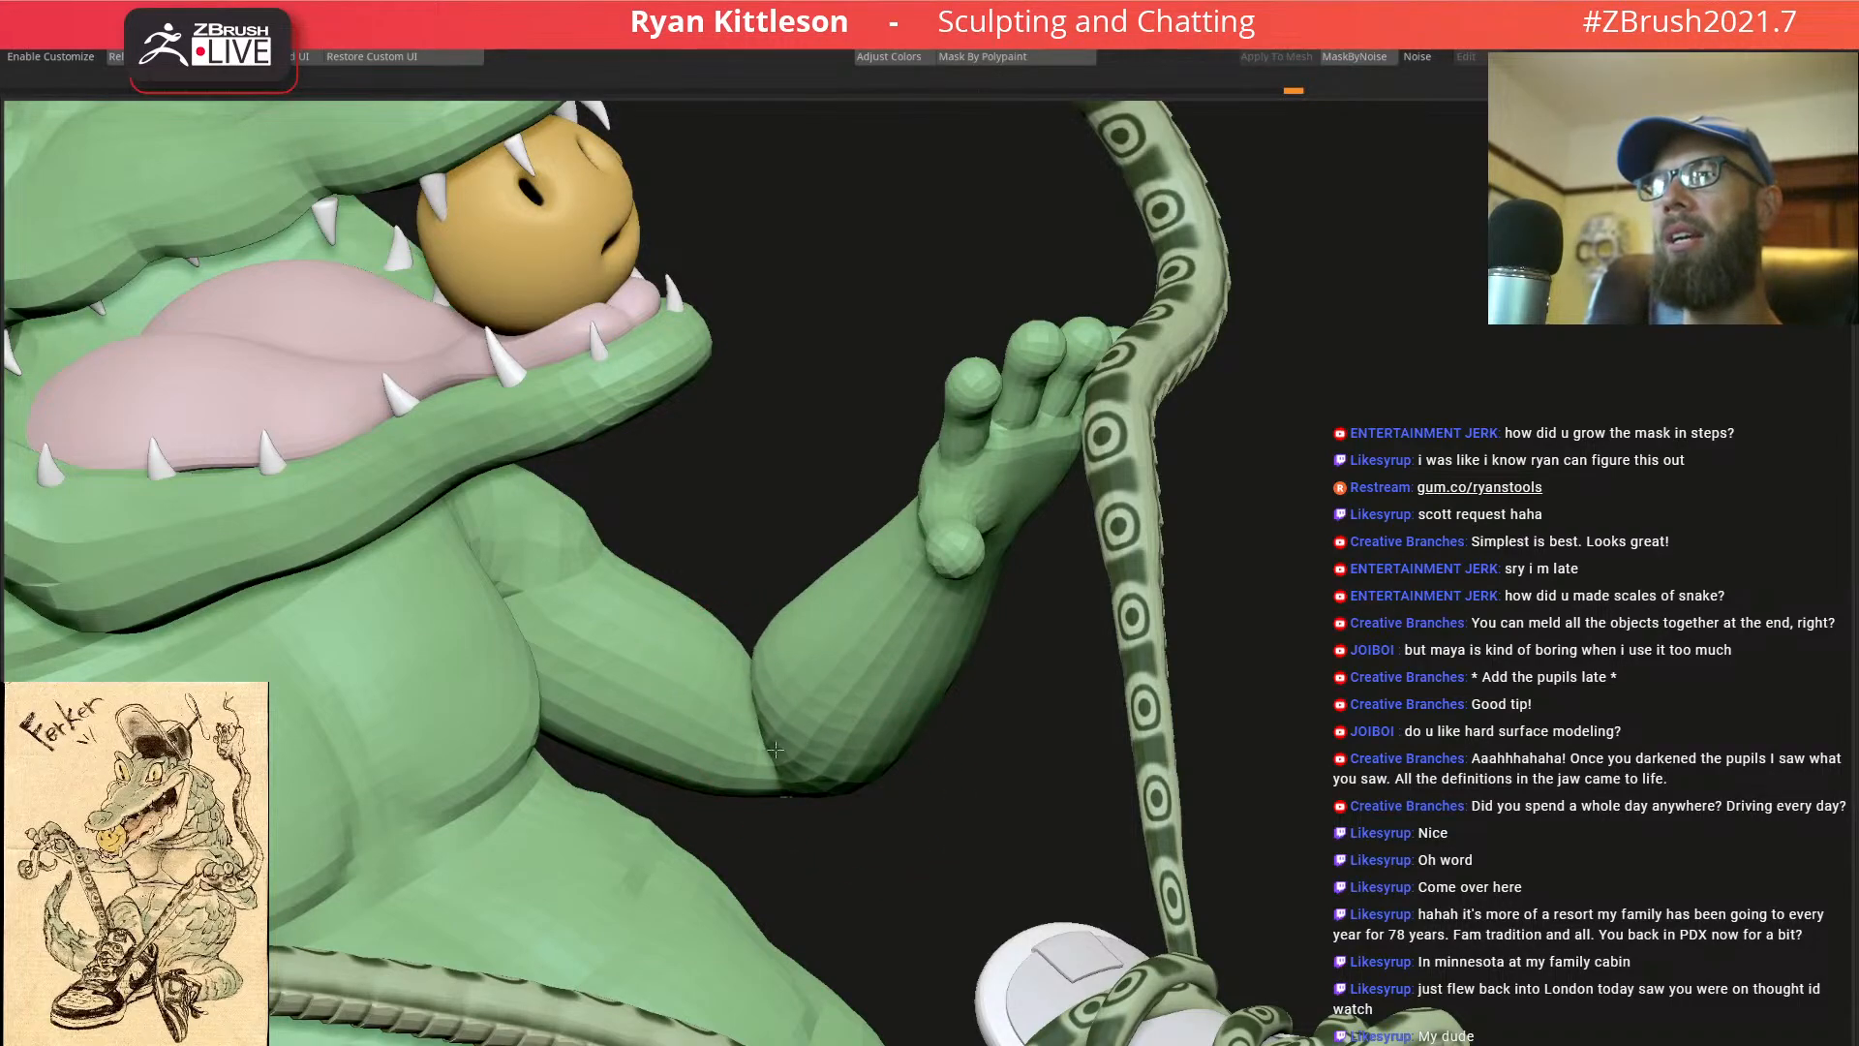
Examine the bent arm and elbow from the front, the underside and the whole-figure view
{"action": "right_click_drag", "start_coordinate": [841, 741], "coordinate": [1098, 688]}
{"action": "right_click_drag", "start_coordinate": [1082, 539], "coordinate": [1061, 572]}
{"action": "right_click_drag", "start_coordinate": [854, 547], "coordinate": [922, 575], "text": "ctrl"}
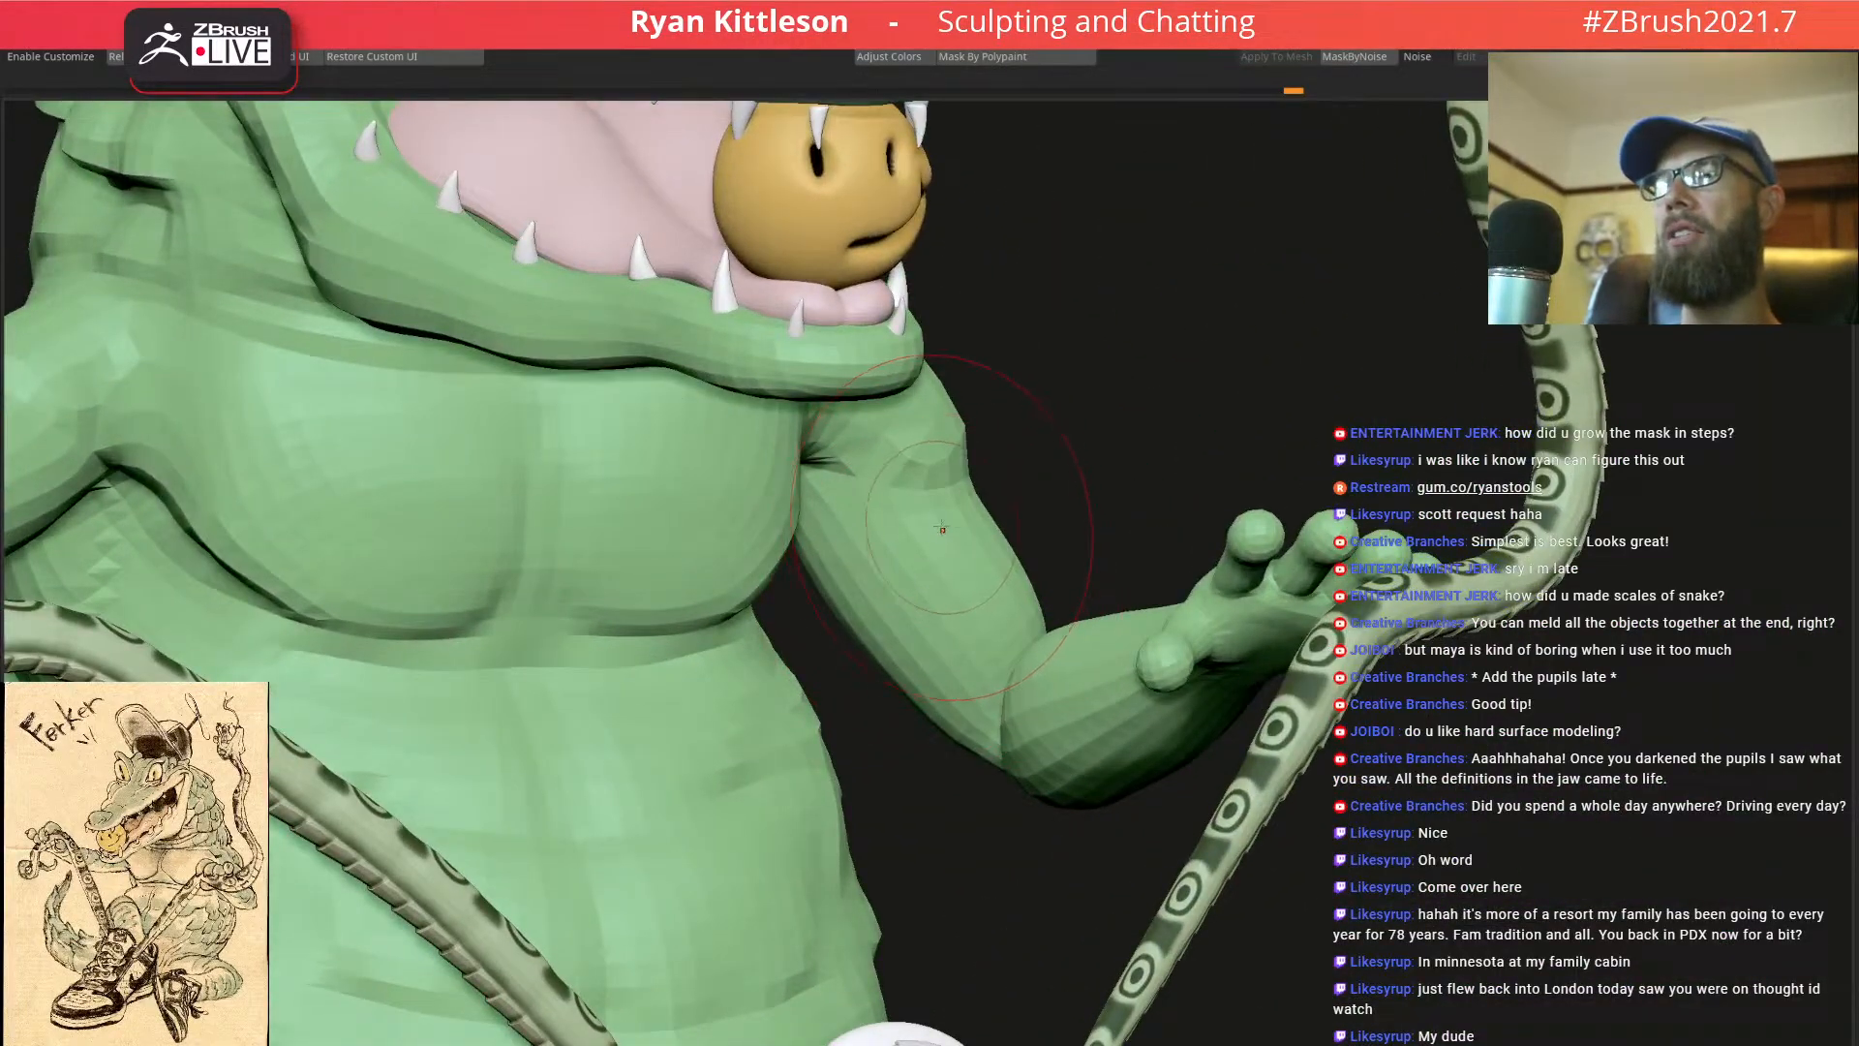
{"action": "mouse_move", "coordinate": [980, 705]}
{"action": "right_mouse_down"}
{"action": "mouse_move", "coordinate": [1071, 768]}
{"action": "mouse_move", "coordinate": [1066, 745]}
{"action": "right_mouse_up"}
{"action": "right_click_drag", "start_coordinate": [969, 587], "coordinate": [984, 563]}
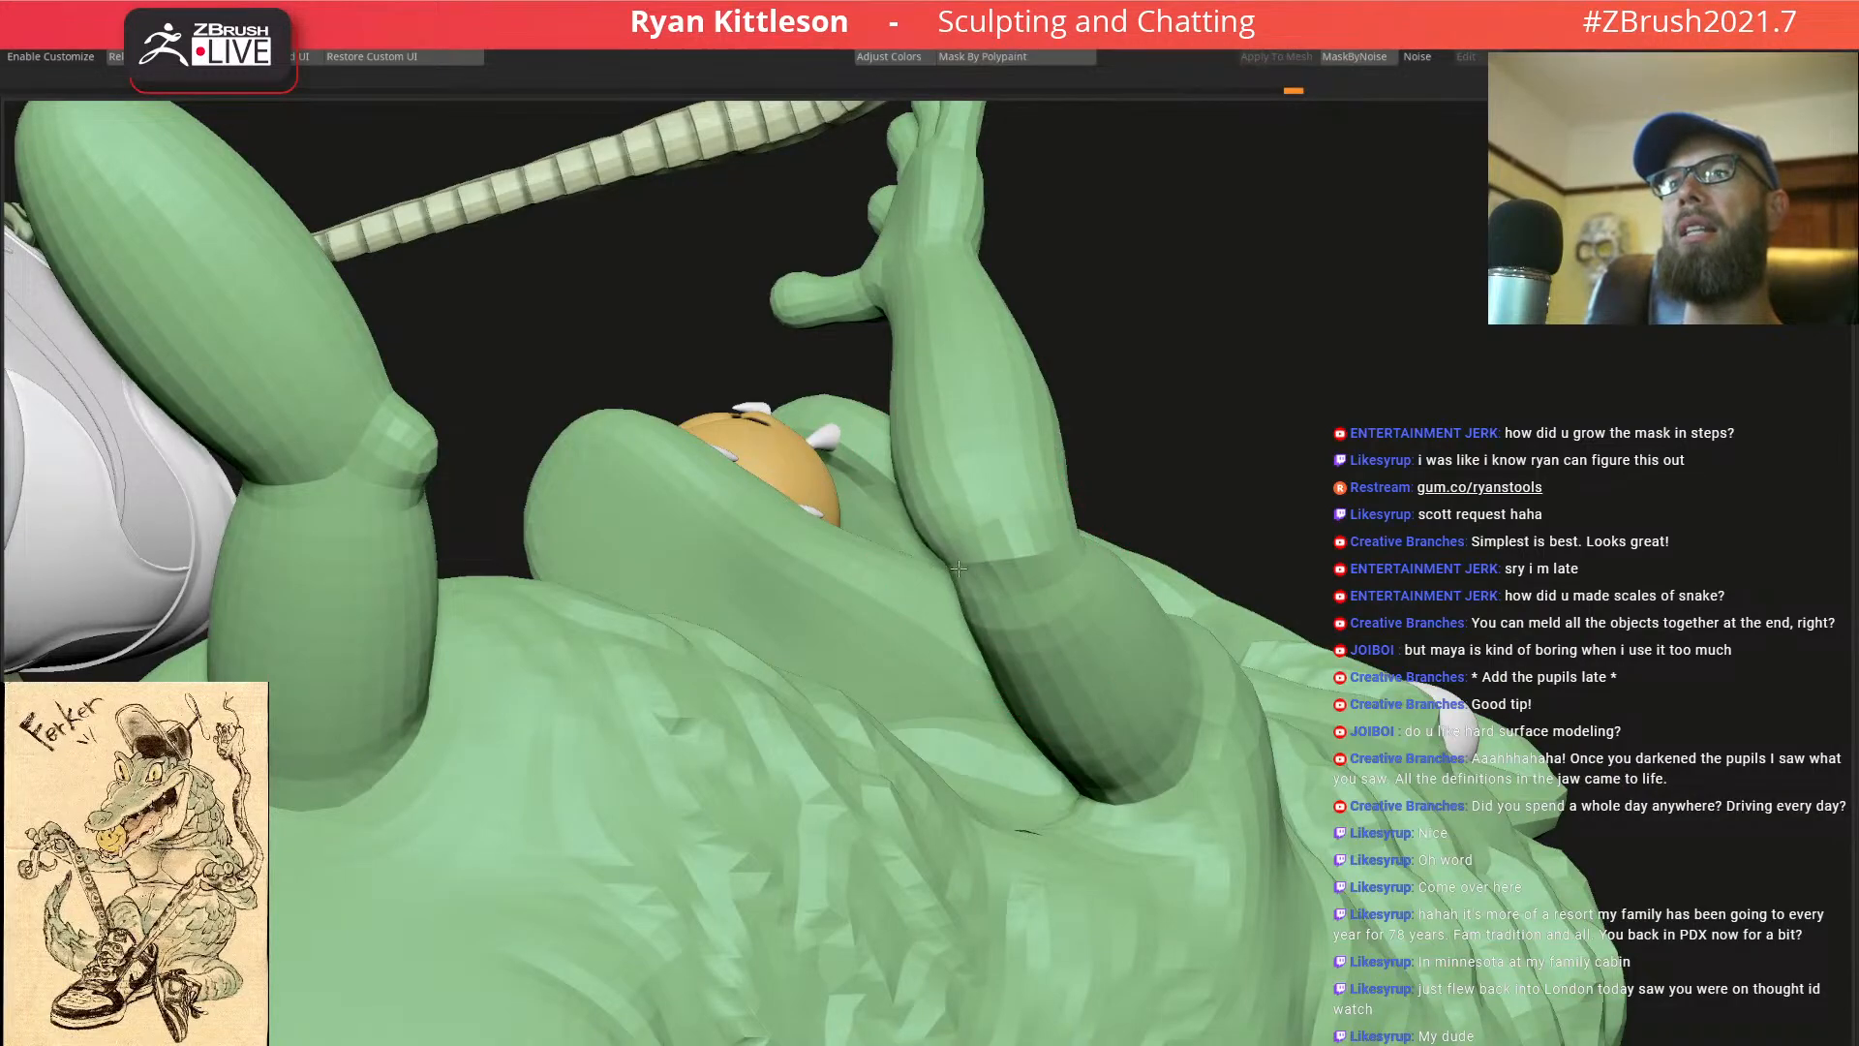
{"action": "right_click_drag", "start_coordinate": [981, 552], "coordinate": [1077, 471]}
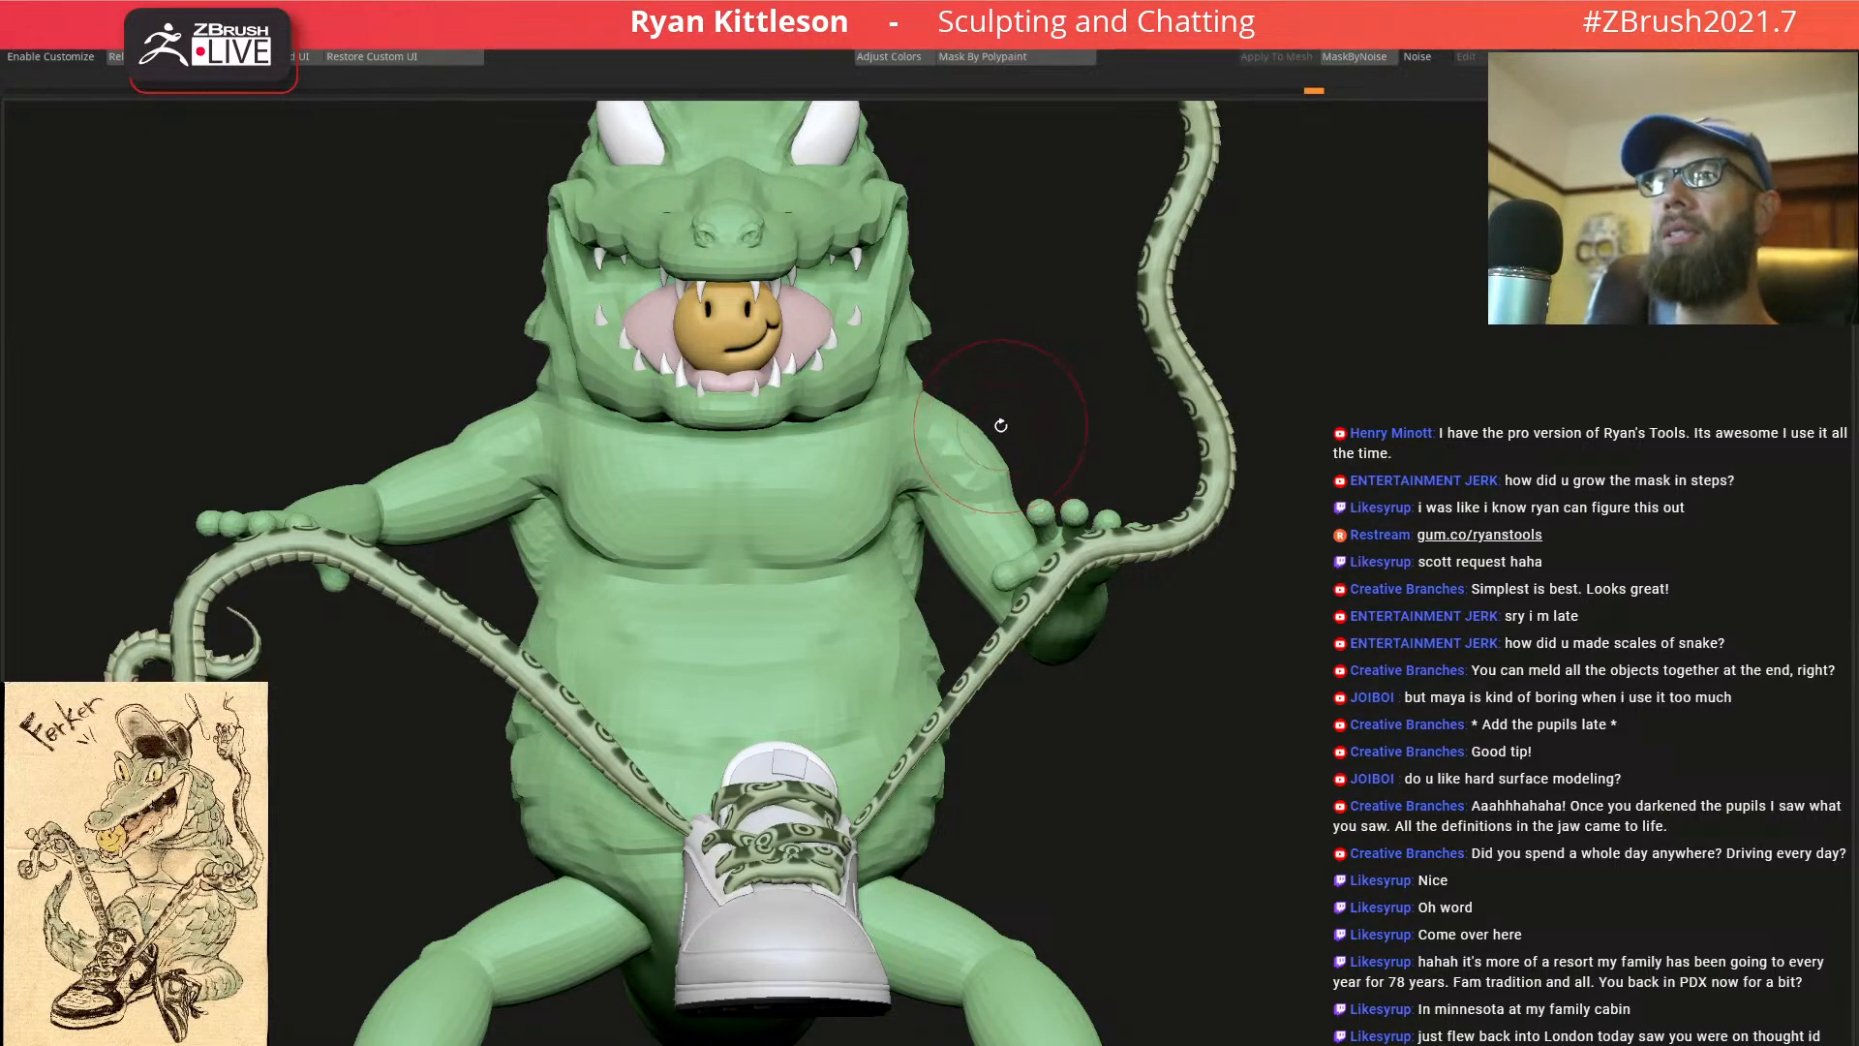
{"action": "key", "text": "w"}
{"action": "left_click", "coordinate": [965, 487], "text": "alt"}
{"action": "left_click_drag", "start_coordinate": [1072, 469], "coordinate": [1006, 642]}
{"action": "left_click_drag", "start_coordinate": [1208, 497], "coordinate": [1140, 855], "text": "alt"}
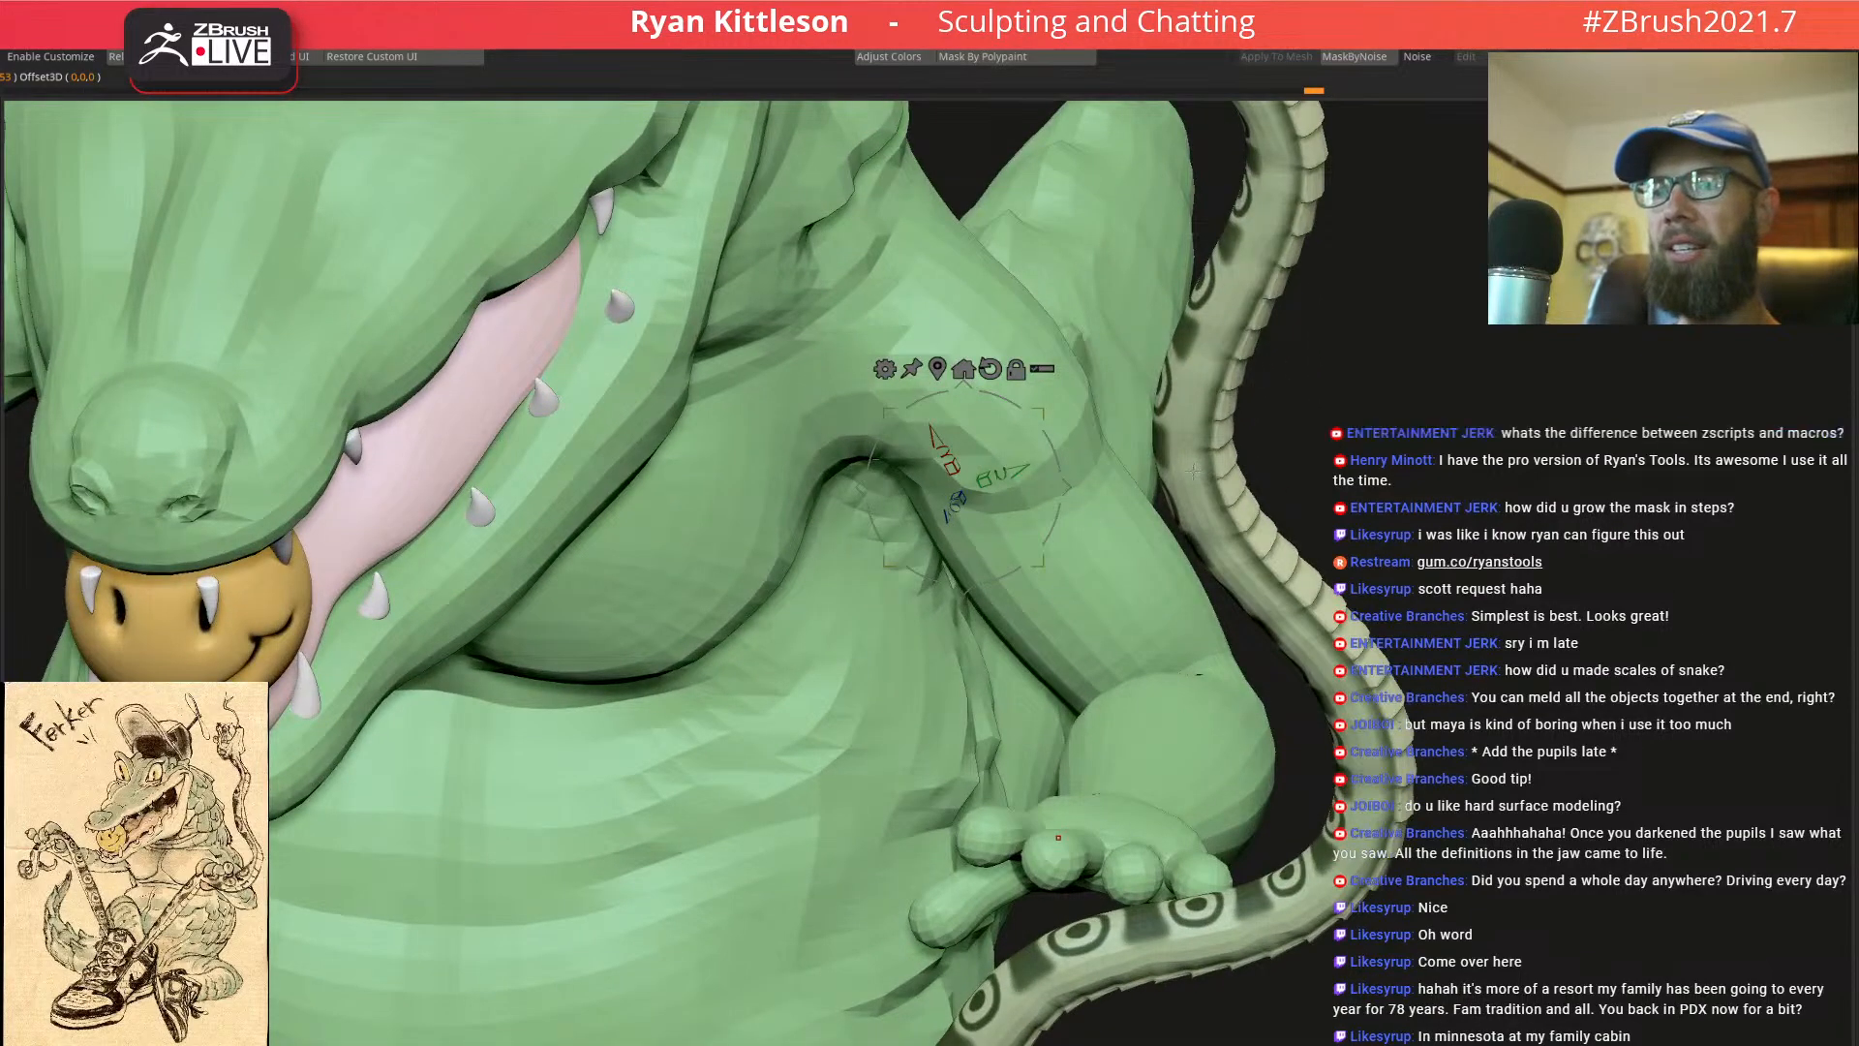
{"action": "key", "text": "f"}
{"action": "left_click_drag", "start_coordinate": [1125, 598], "coordinate": [1197, 678]}
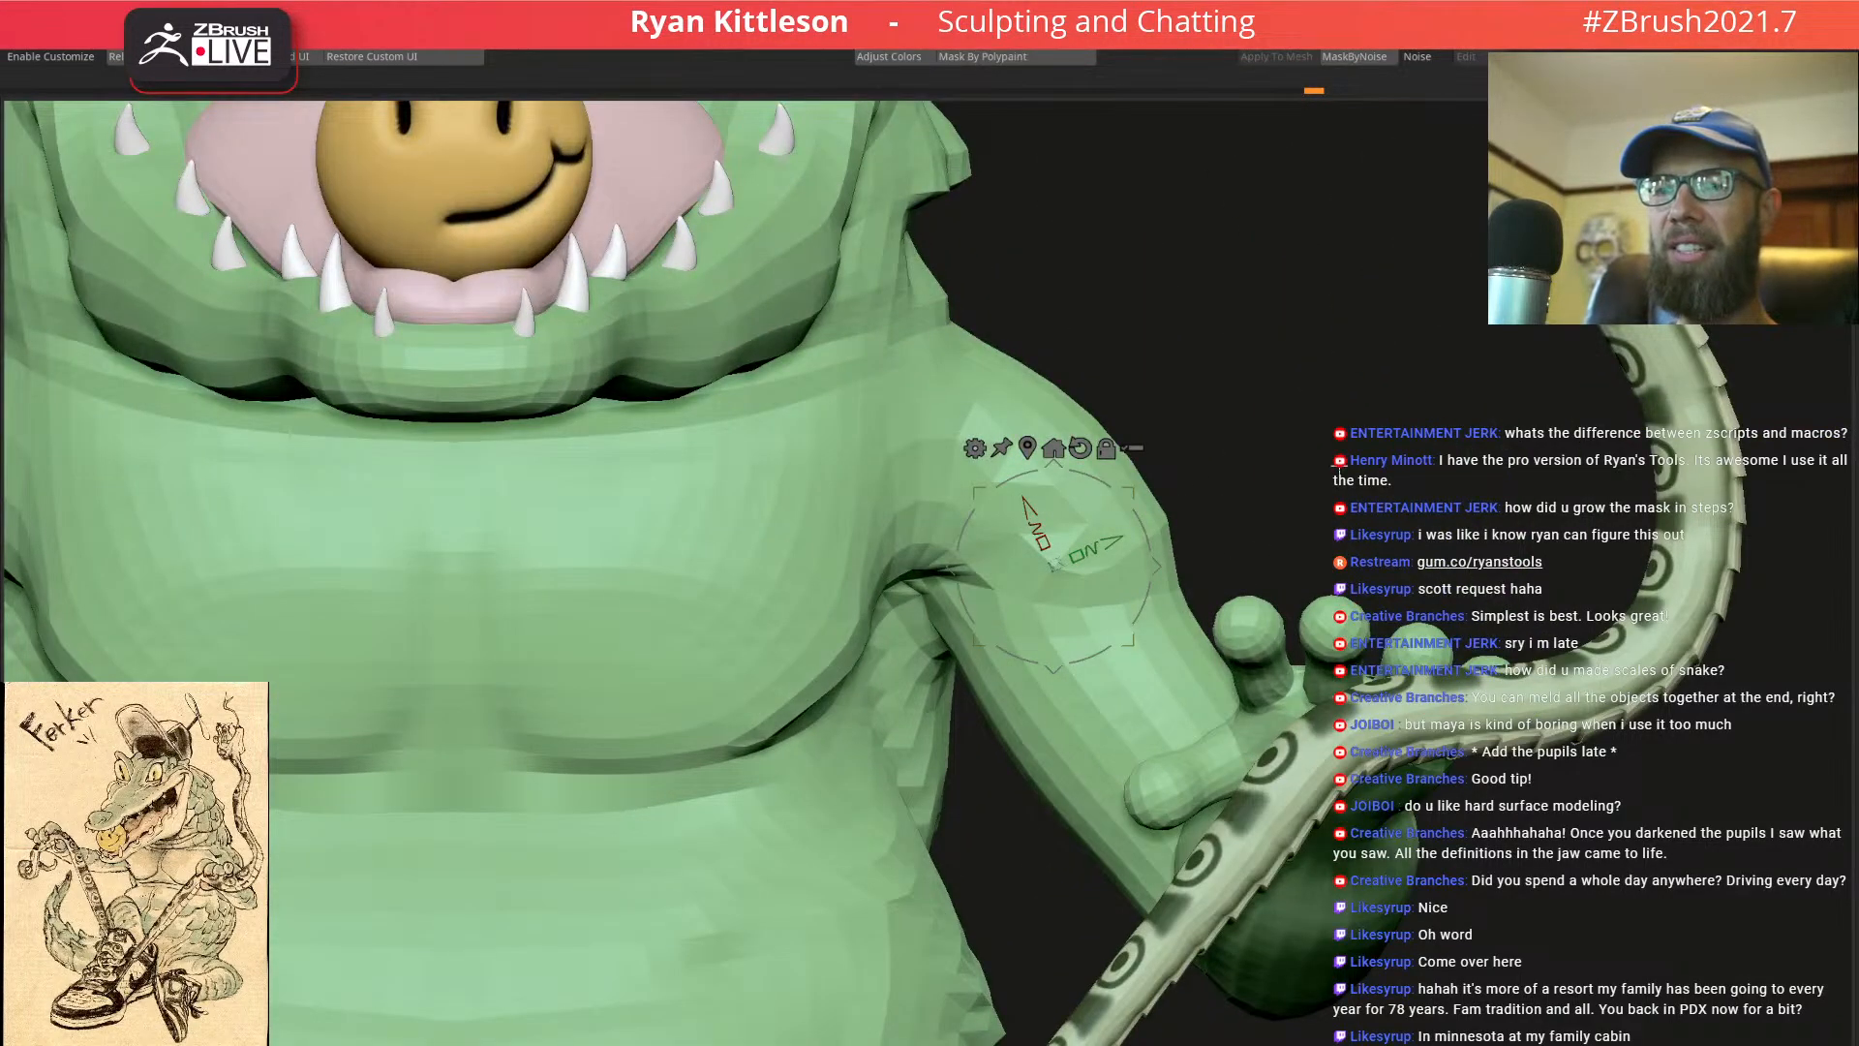
{"action": "left_click_drag", "start_coordinate": [1326, 551], "coordinate": [1302, 485], "text": "alt"}
{"action": "key", "text": "q"}
Open the Ryan's Tools plugin section and look through its tools
{"action": "left_click_drag", "start_coordinate": [1162, 552], "coordinate": [1098, 394], "text": "alt"}
{"action": "left_click_drag", "start_coordinate": [1022, 533], "coordinate": [1080, 517]}
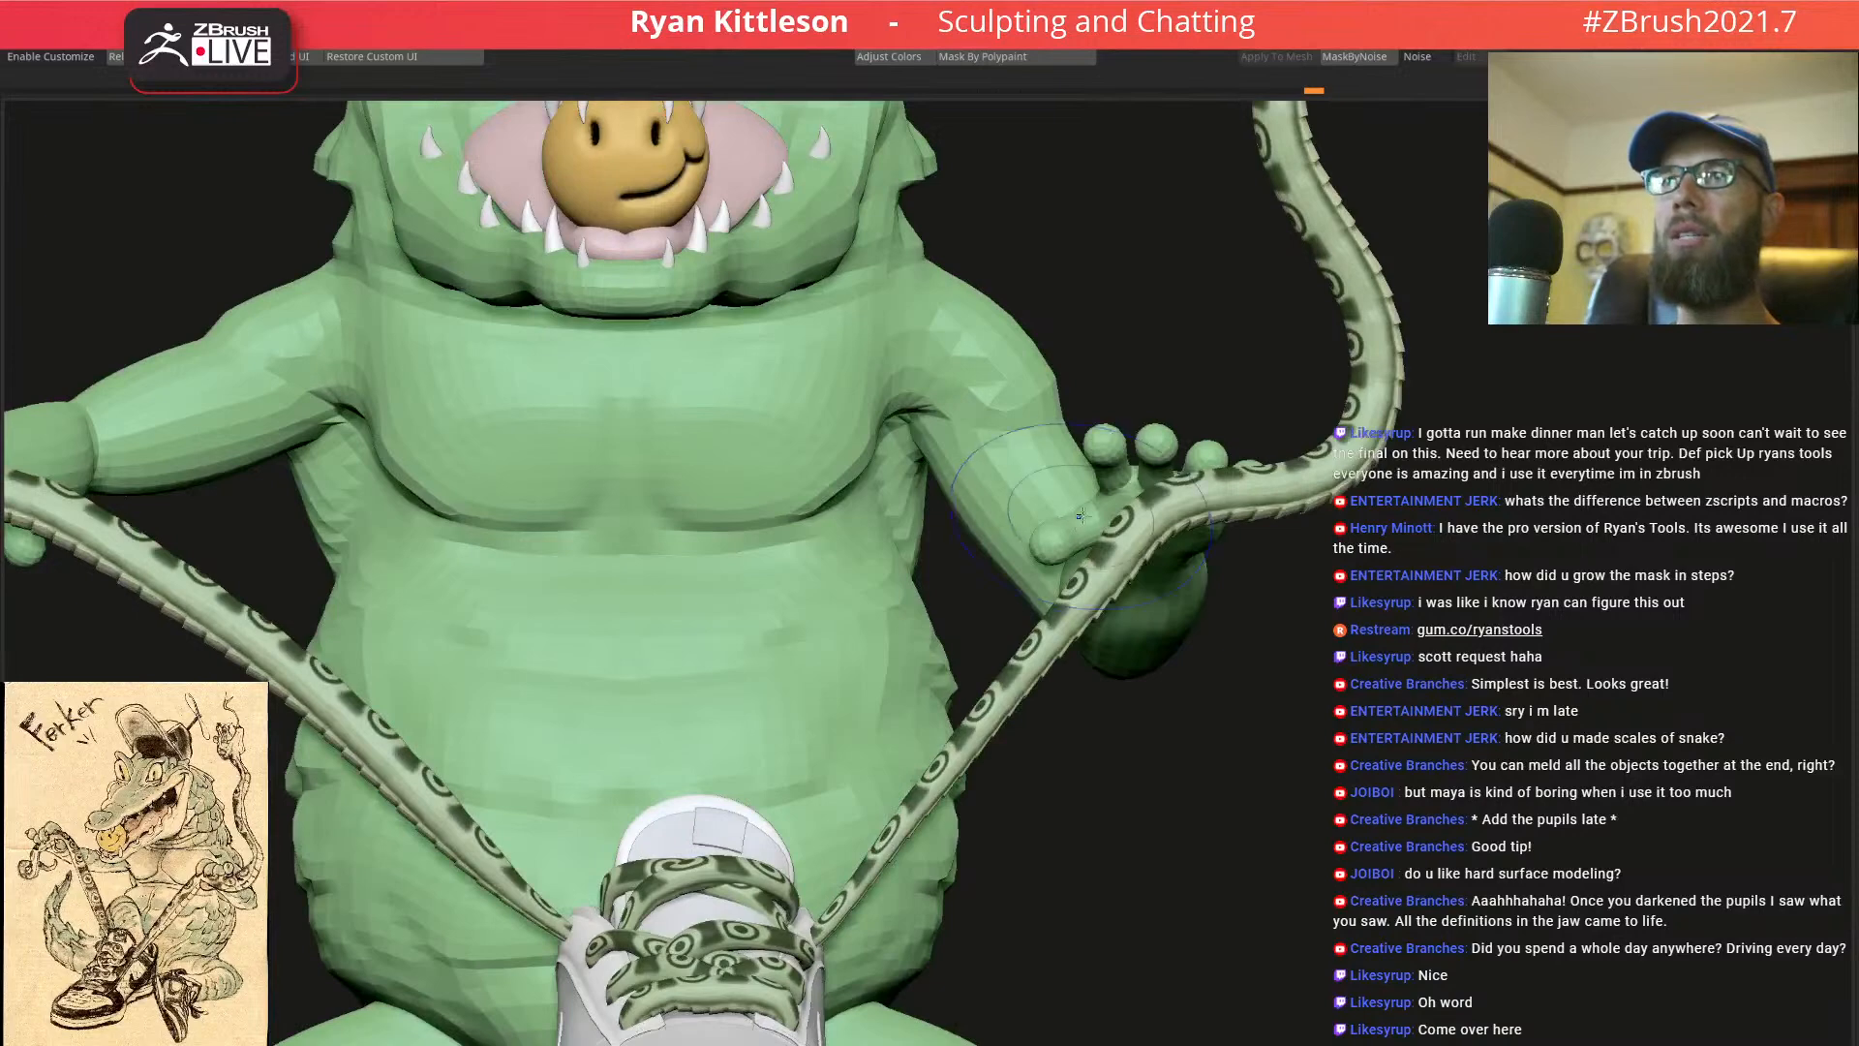
{"action": "left_click_drag", "start_coordinate": [1249, 550], "coordinate": [228, 153]}
{"action": "left_click", "coordinate": [150, 41]}
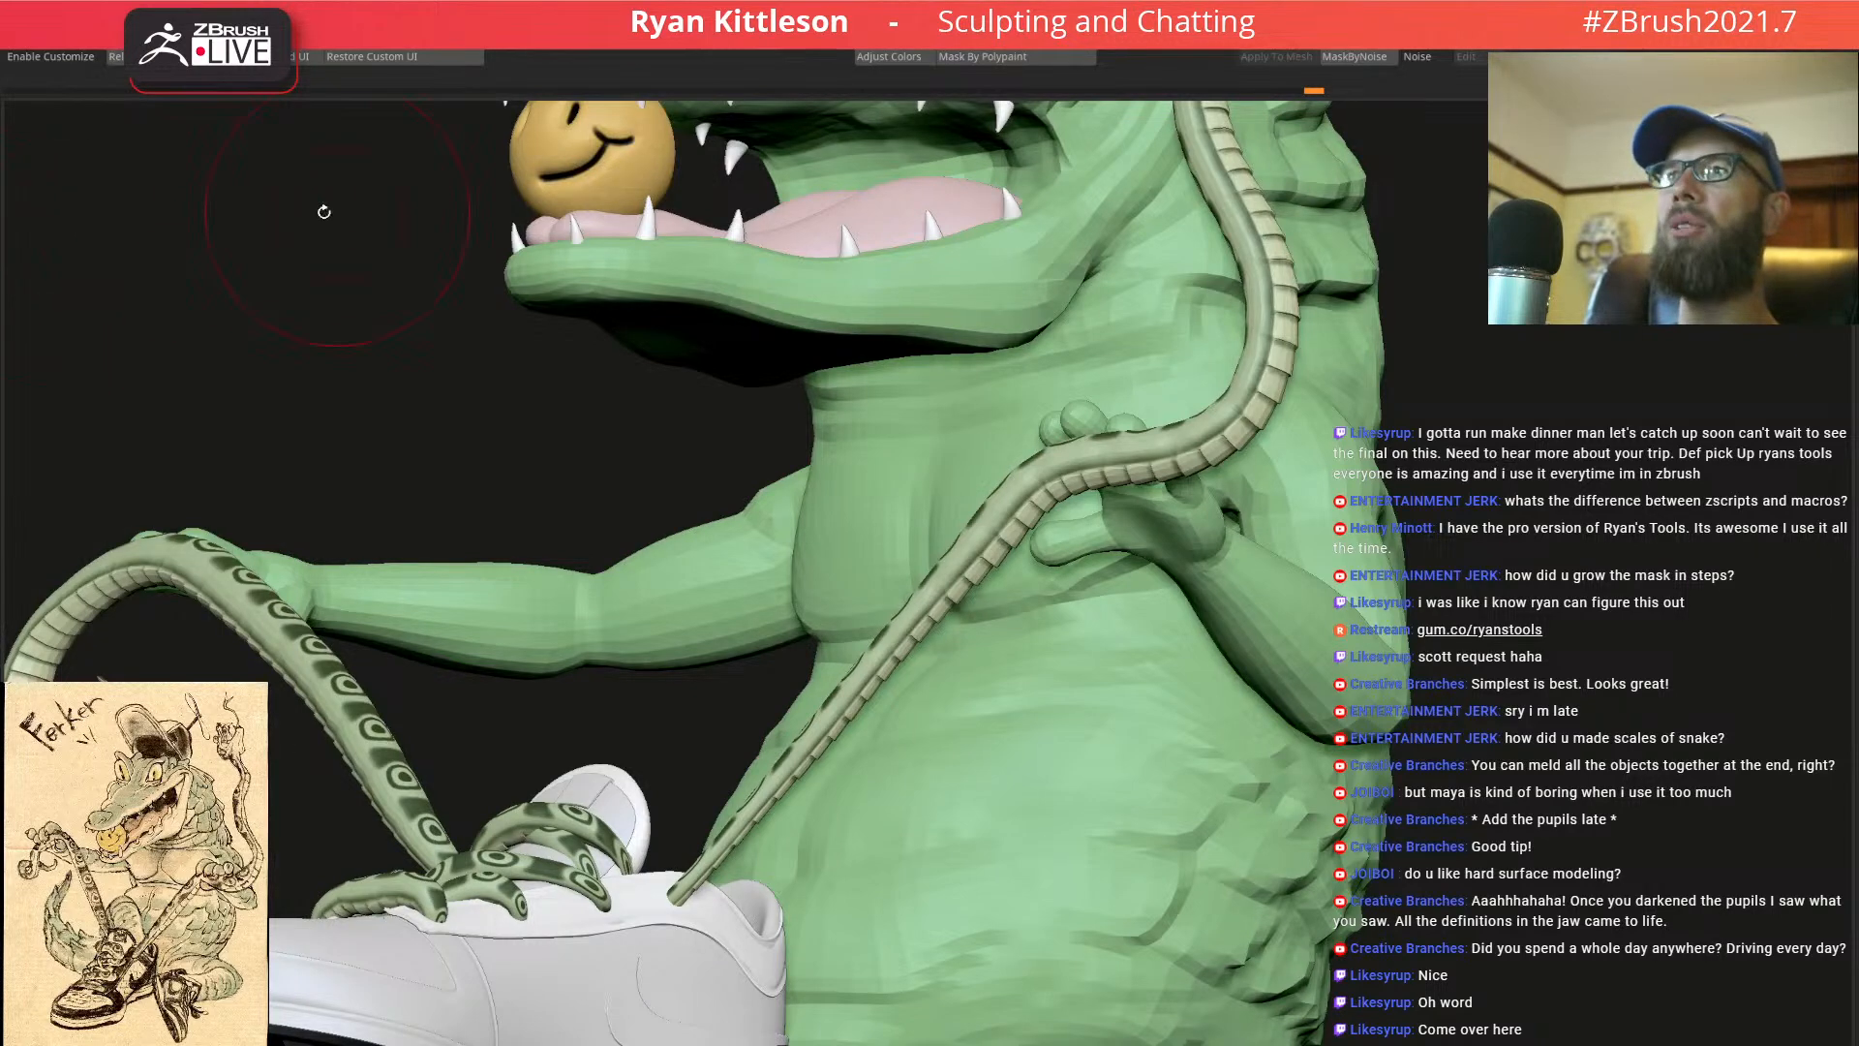
{"action": "left_click", "coordinate": [714, 53]}
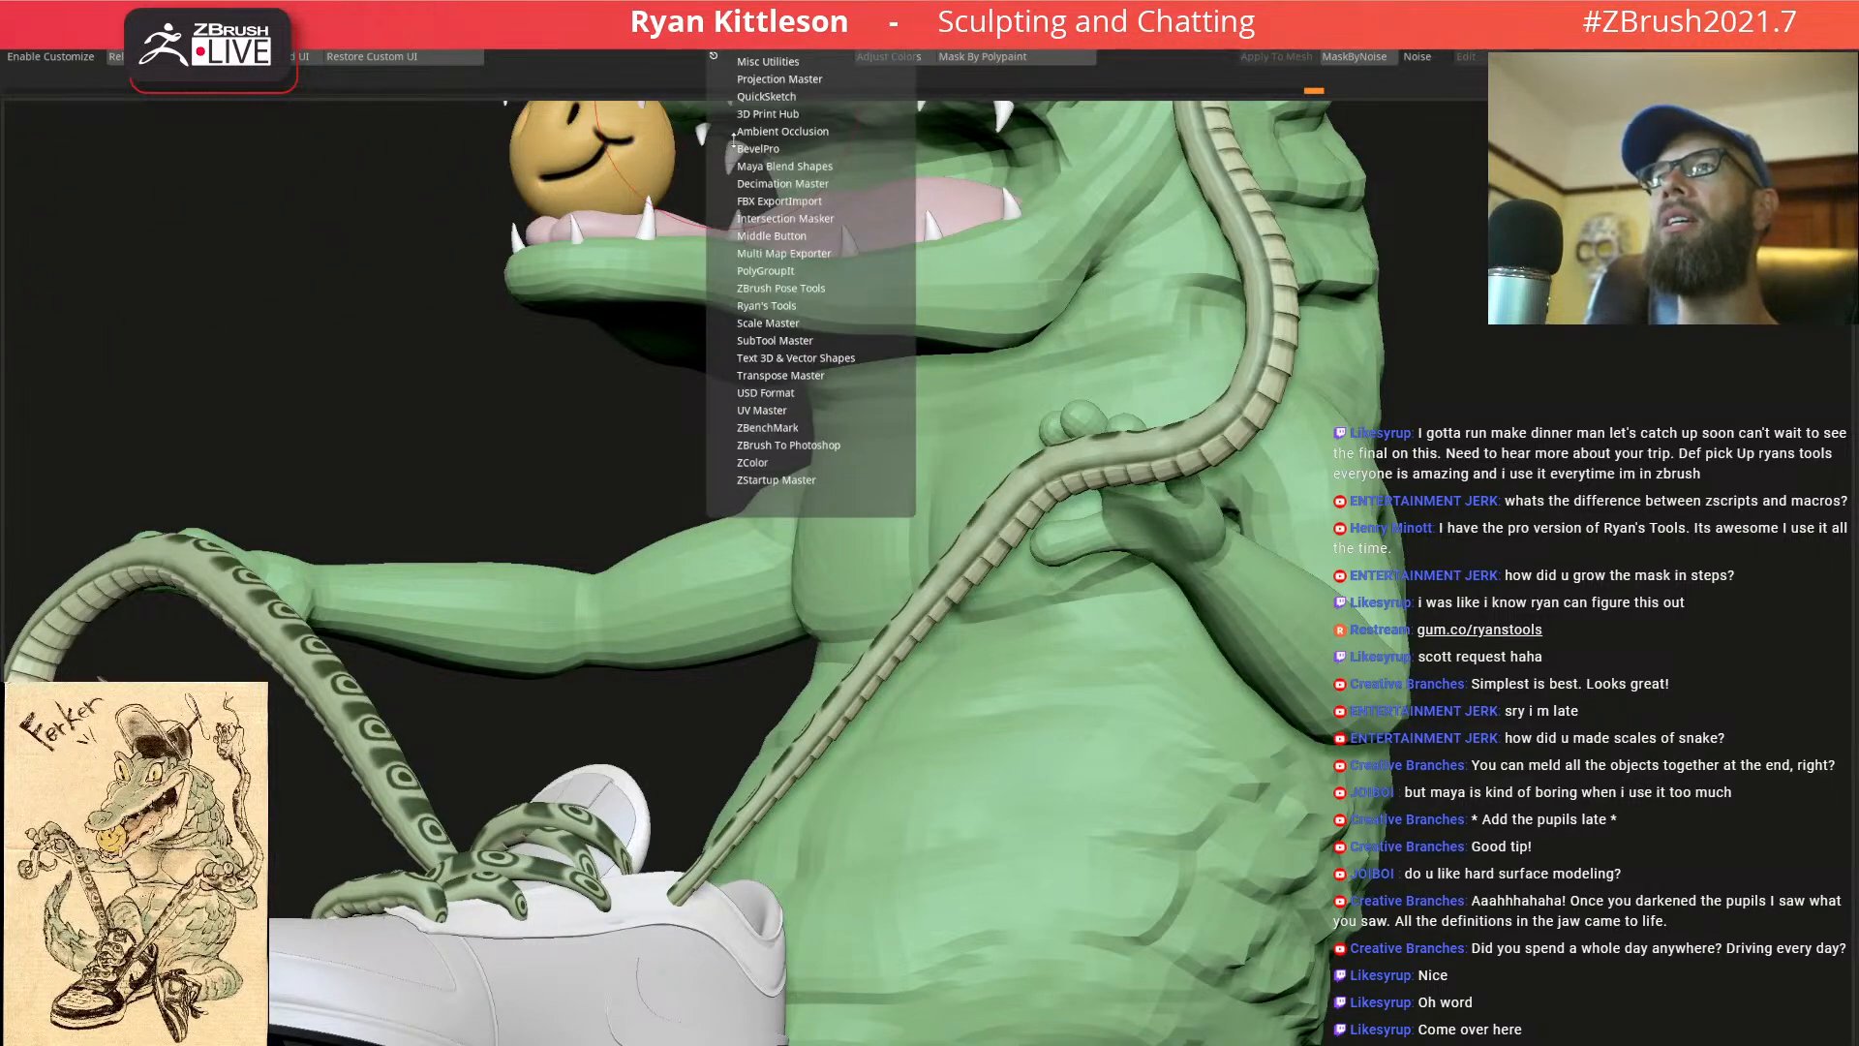
{"action": "left_click", "coordinate": [766, 305]}
{"action": "left_click_drag", "start_coordinate": [713, 591], "coordinate": [713, 351]}
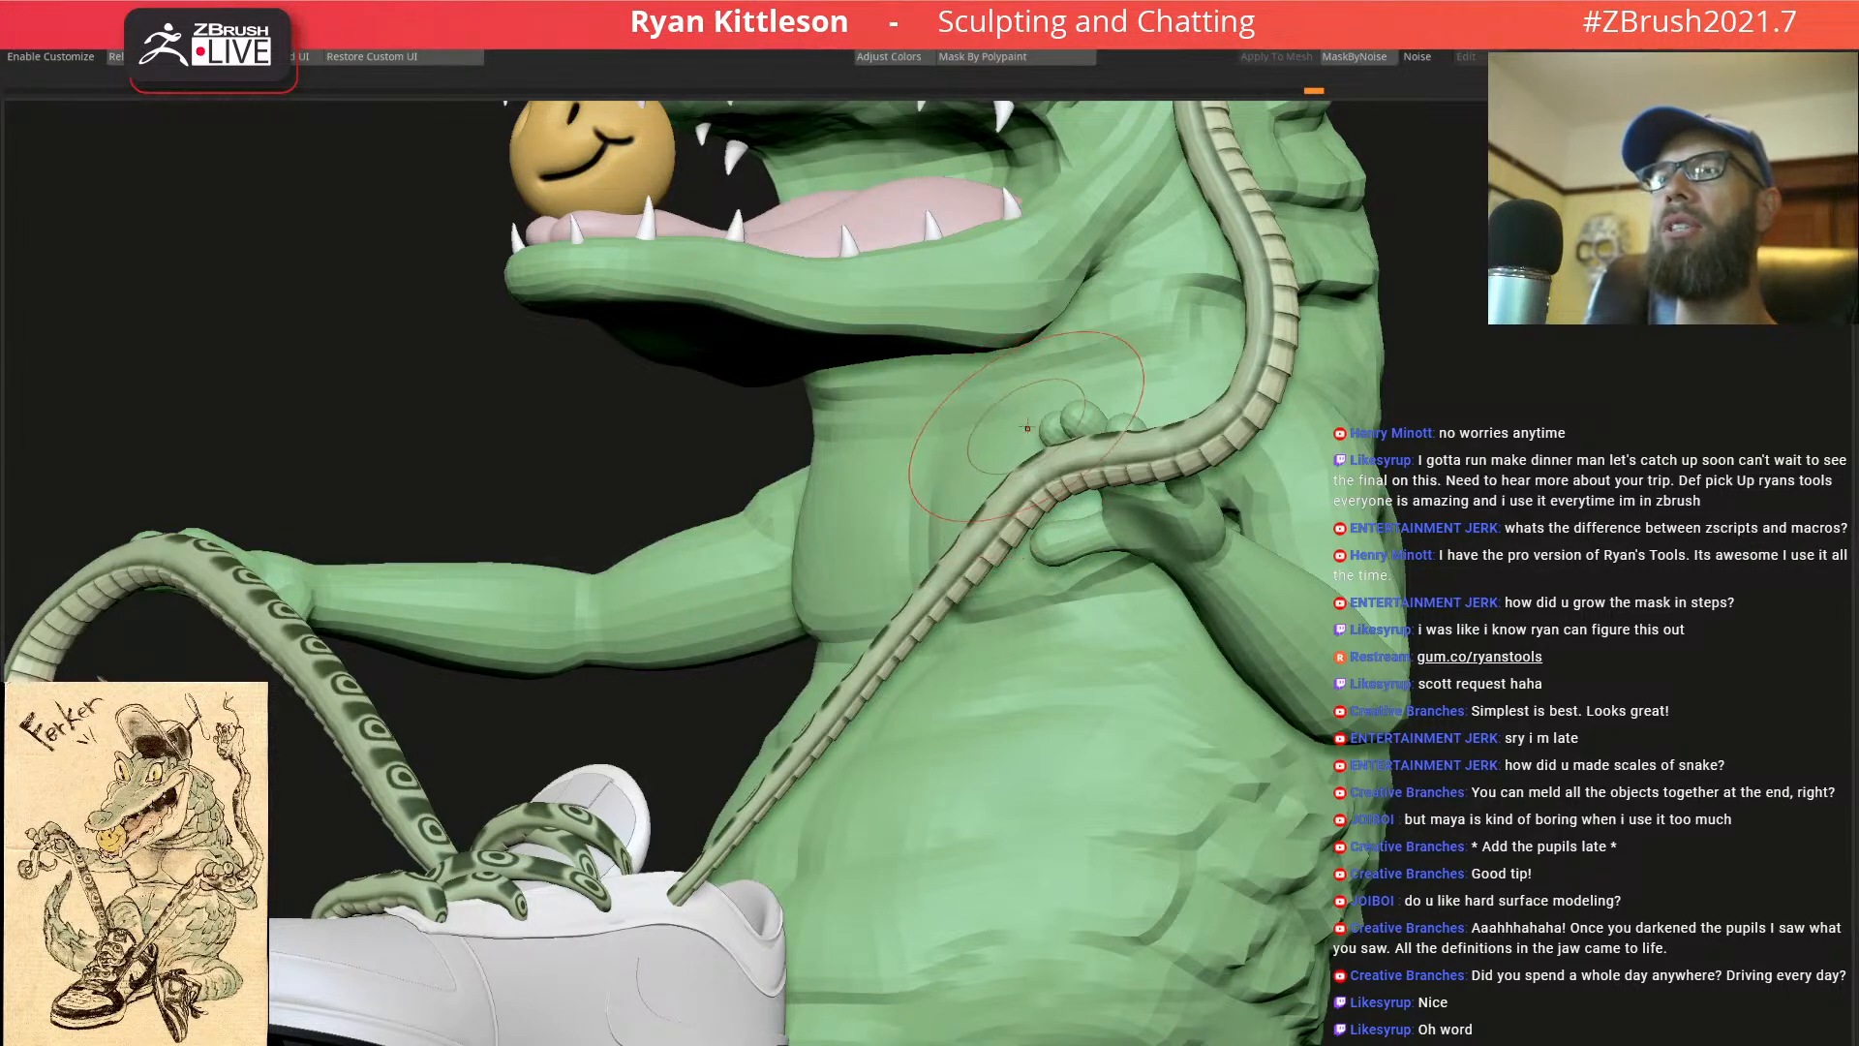
{"action": "mouse_move", "coordinate": [1017, 485]}
{"action": "right_mouse_down", "text": "ctrl"}
{"action": "mouse_move", "coordinate": [1147, 466]}
{"action": "mouse_move", "coordinate": [1067, 532]}
{"action": "right_mouse_up", "text": "ctrl"}
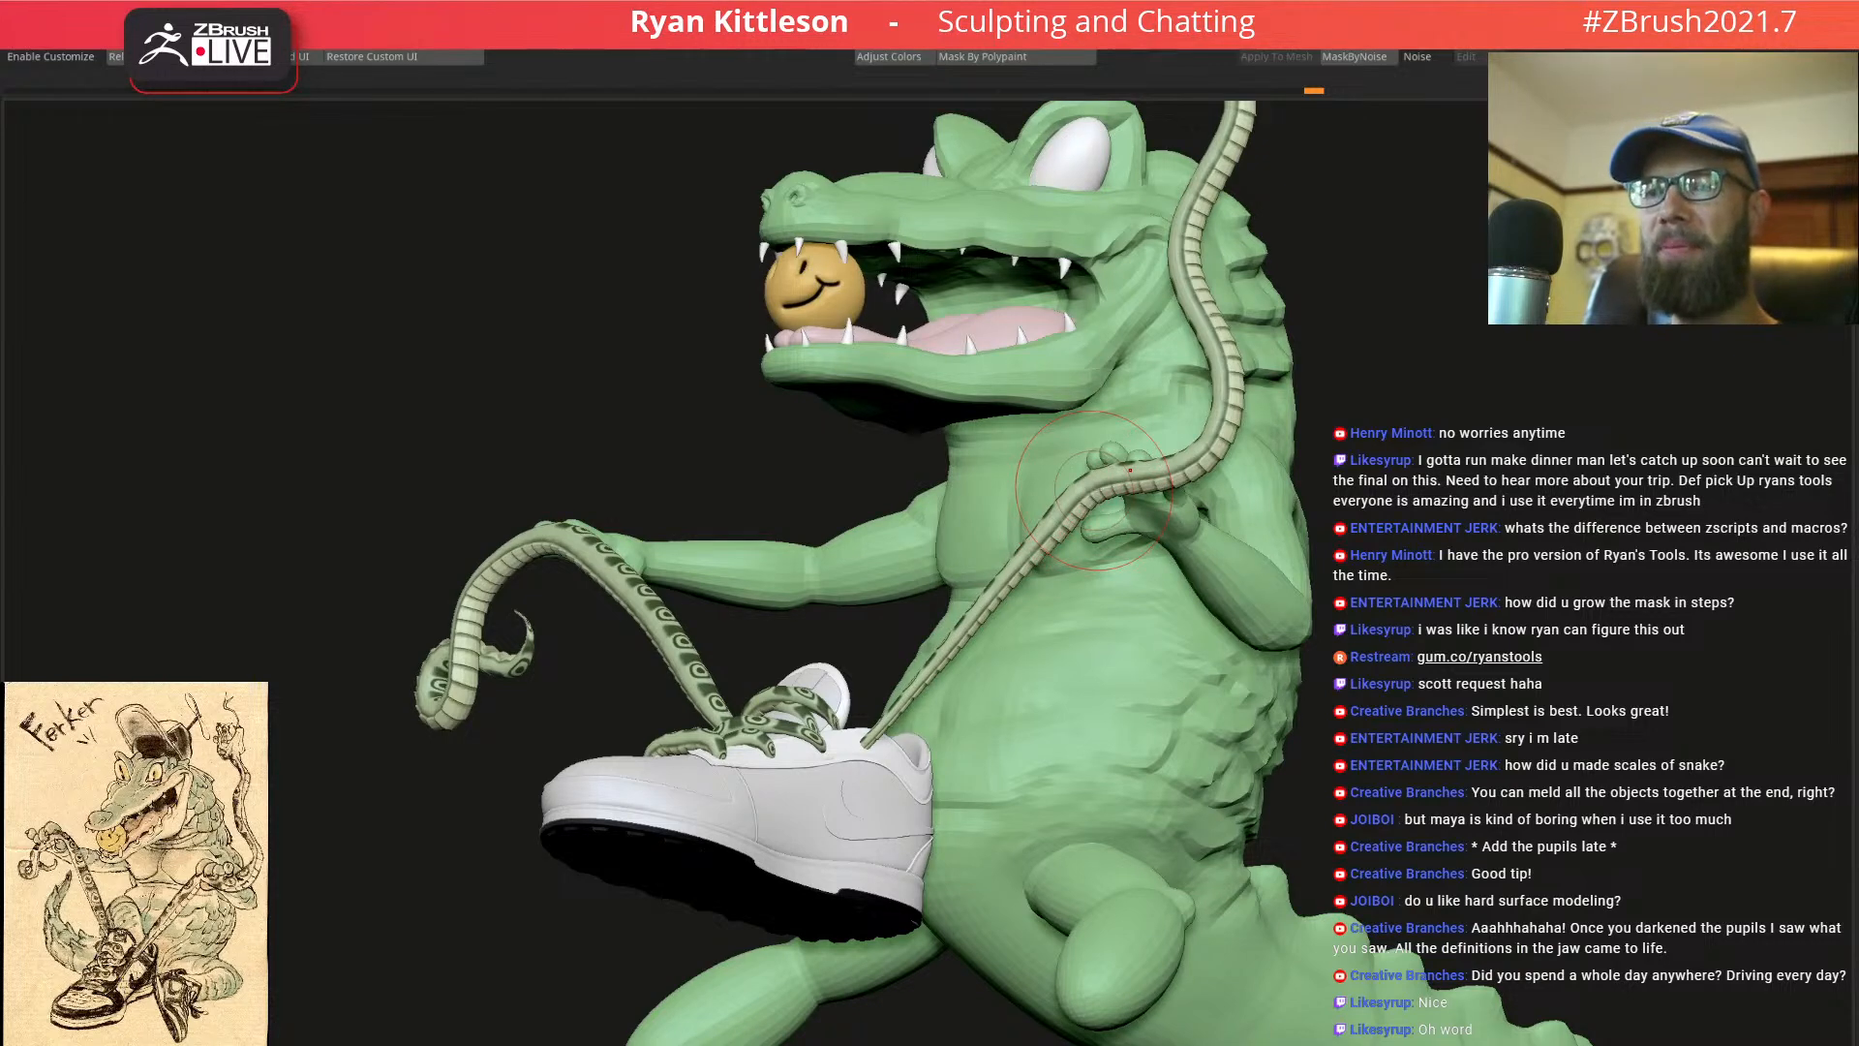
{"action": "mouse_move", "coordinate": [960, 443]}
{"action": "right_mouse_down", "text": "ctrl"}
{"action": "mouse_move", "coordinate": [923, 428]}
{"action": "mouse_move", "coordinate": [954, 467]}
{"action": "mouse_move", "coordinate": [1032, 473]}
{"action": "mouse_move", "coordinate": [969, 473]}
{"action": "mouse_move", "coordinate": [1154, 589]}
{"action": "mouse_move", "coordinate": [994, 416]}
{"action": "right_mouse_up", "text": "ctrl"}
{"action": "right_click_drag", "start_coordinate": [923, 506], "coordinate": [986, 503]}
{"action": "mouse_move", "coordinate": [1153, 571]}
{"action": "right_mouse_down"}
{"action": "mouse_move", "coordinate": [1201, 586]}
{"action": "mouse_move", "coordinate": [1138, 598]}
{"action": "mouse_move", "coordinate": [1094, 475]}
{"action": "mouse_move", "coordinate": [1036, 496]}
{"action": "right_mouse_up"}
{"action": "right_click_drag", "start_coordinate": [1356, 576], "coordinate": [1559, 746], "text": "ctrl"}
{"action": "mouse_move", "coordinate": [1201, 562]}
{"action": "right_mouse_down"}
{"action": "mouse_move", "coordinate": [1153, 542]}
{"action": "mouse_move", "coordinate": [1174, 575]}
{"action": "mouse_move", "coordinate": [1121, 566]}
{"action": "mouse_move", "coordinate": [1121, 600]}
{"action": "mouse_move", "coordinate": [1112, 537]}
{"action": "right_mouse_up"}
{"action": "mouse_move", "coordinate": [1438, 585]}
{"action": "left_mouse_down", "text": "ctrl"}
{"action": "mouse_move", "coordinate": [1235, 501]}
{"action": "mouse_move", "coordinate": [1103, 521]}
{"action": "mouse_move", "coordinate": [1026, 605]}
{"action": "mouse_move", "coordinate": [652, 494]}
{"action": "mouse_move", "coordinate": [1550, 513]}
{"action": "mouse_move", "coordinate": [1439, 405]}
{"action": "left_mouse_up", "text": "ctrl"}
{"action": "left_click", "coordinate": [1439, 404], "text": "ctrl"}
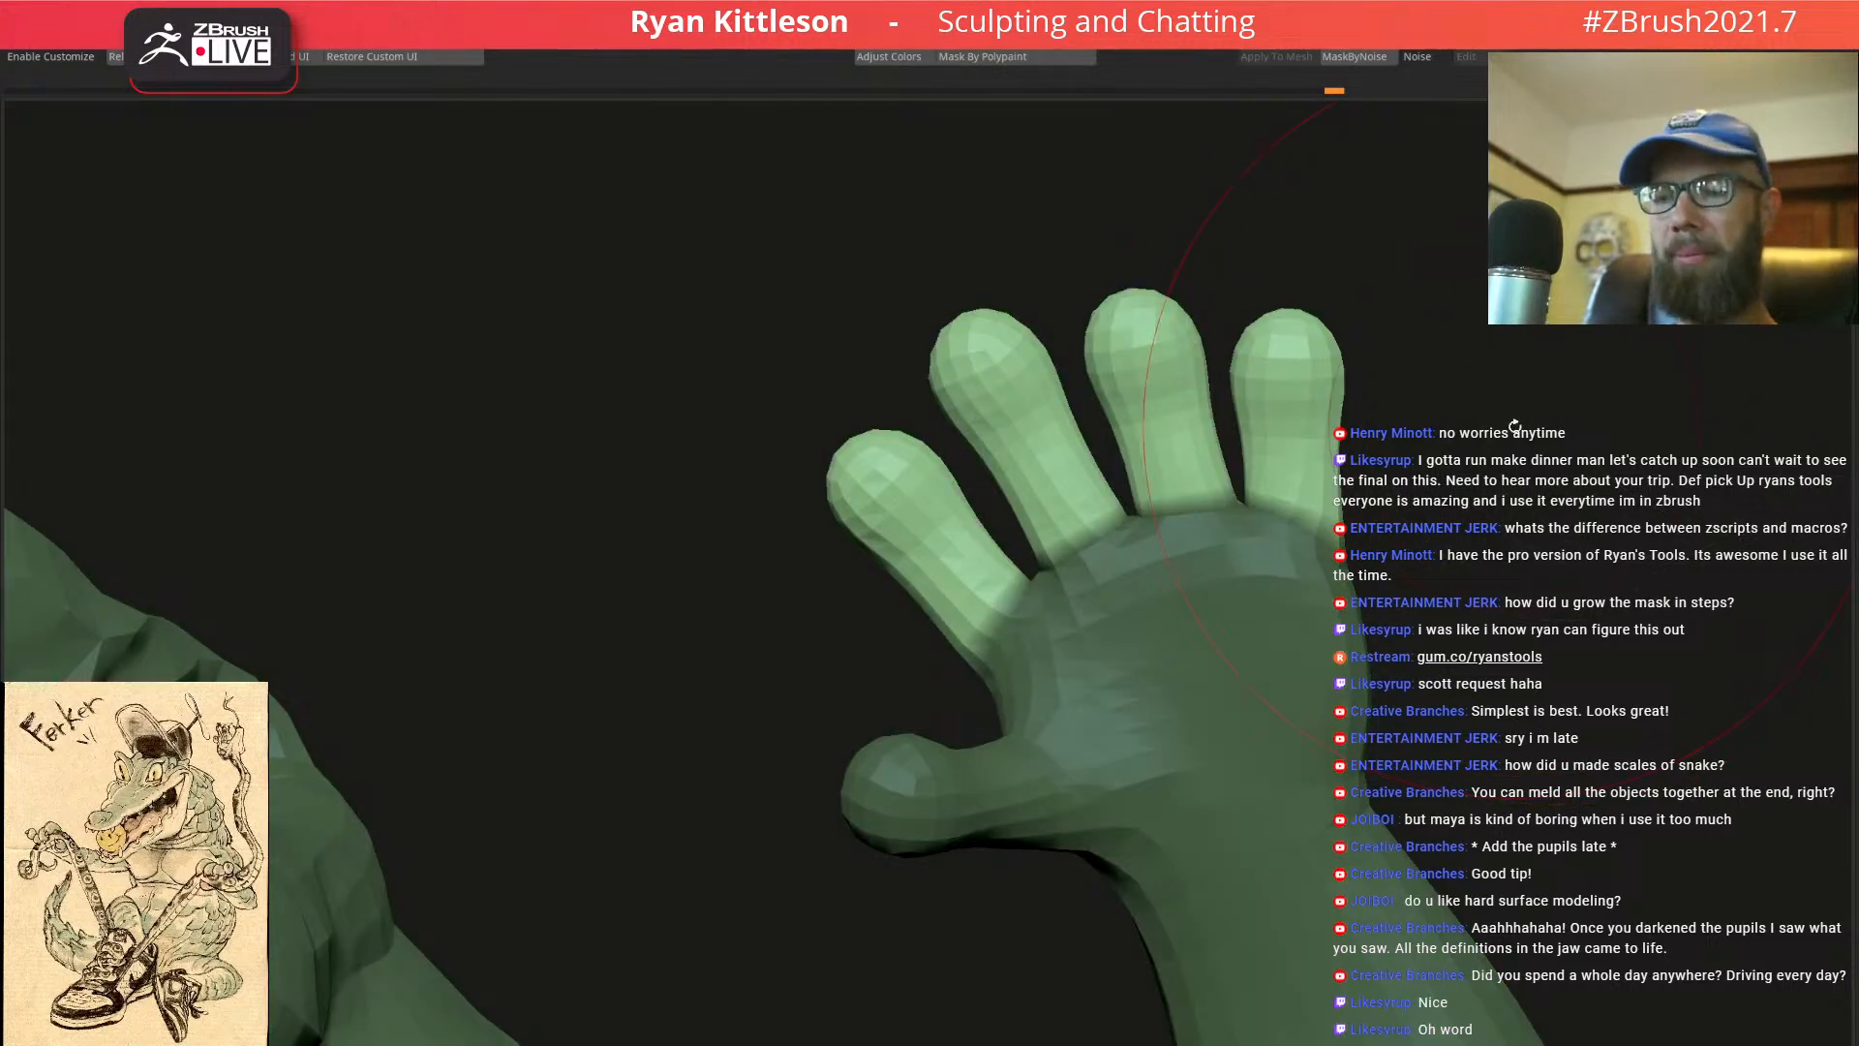
{"action": "key", "text": "w"}
{"action": "right_click_drag", "start_coordinate": [1218, 521], "coordinate": [878, 537], "text": "ctrl"}
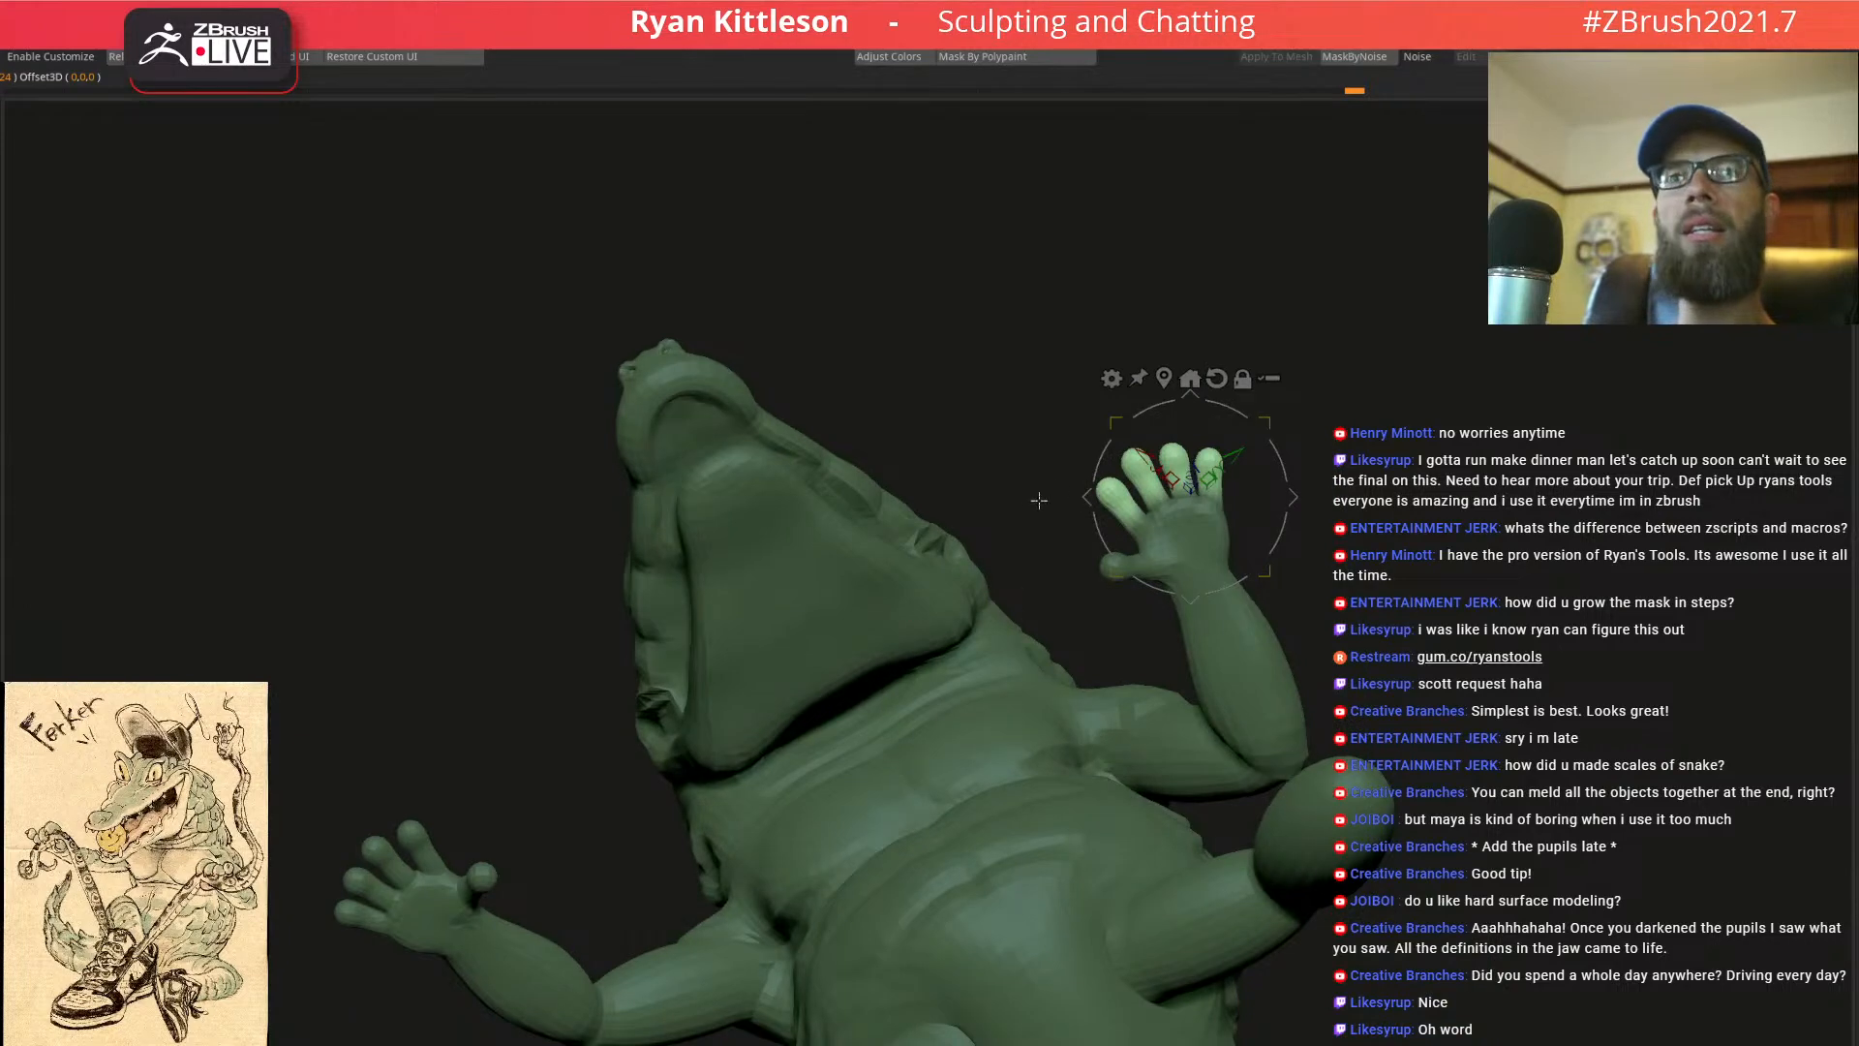
{"action": "left_click", "coordinate": [1004, 544], "text": "ctrl"}
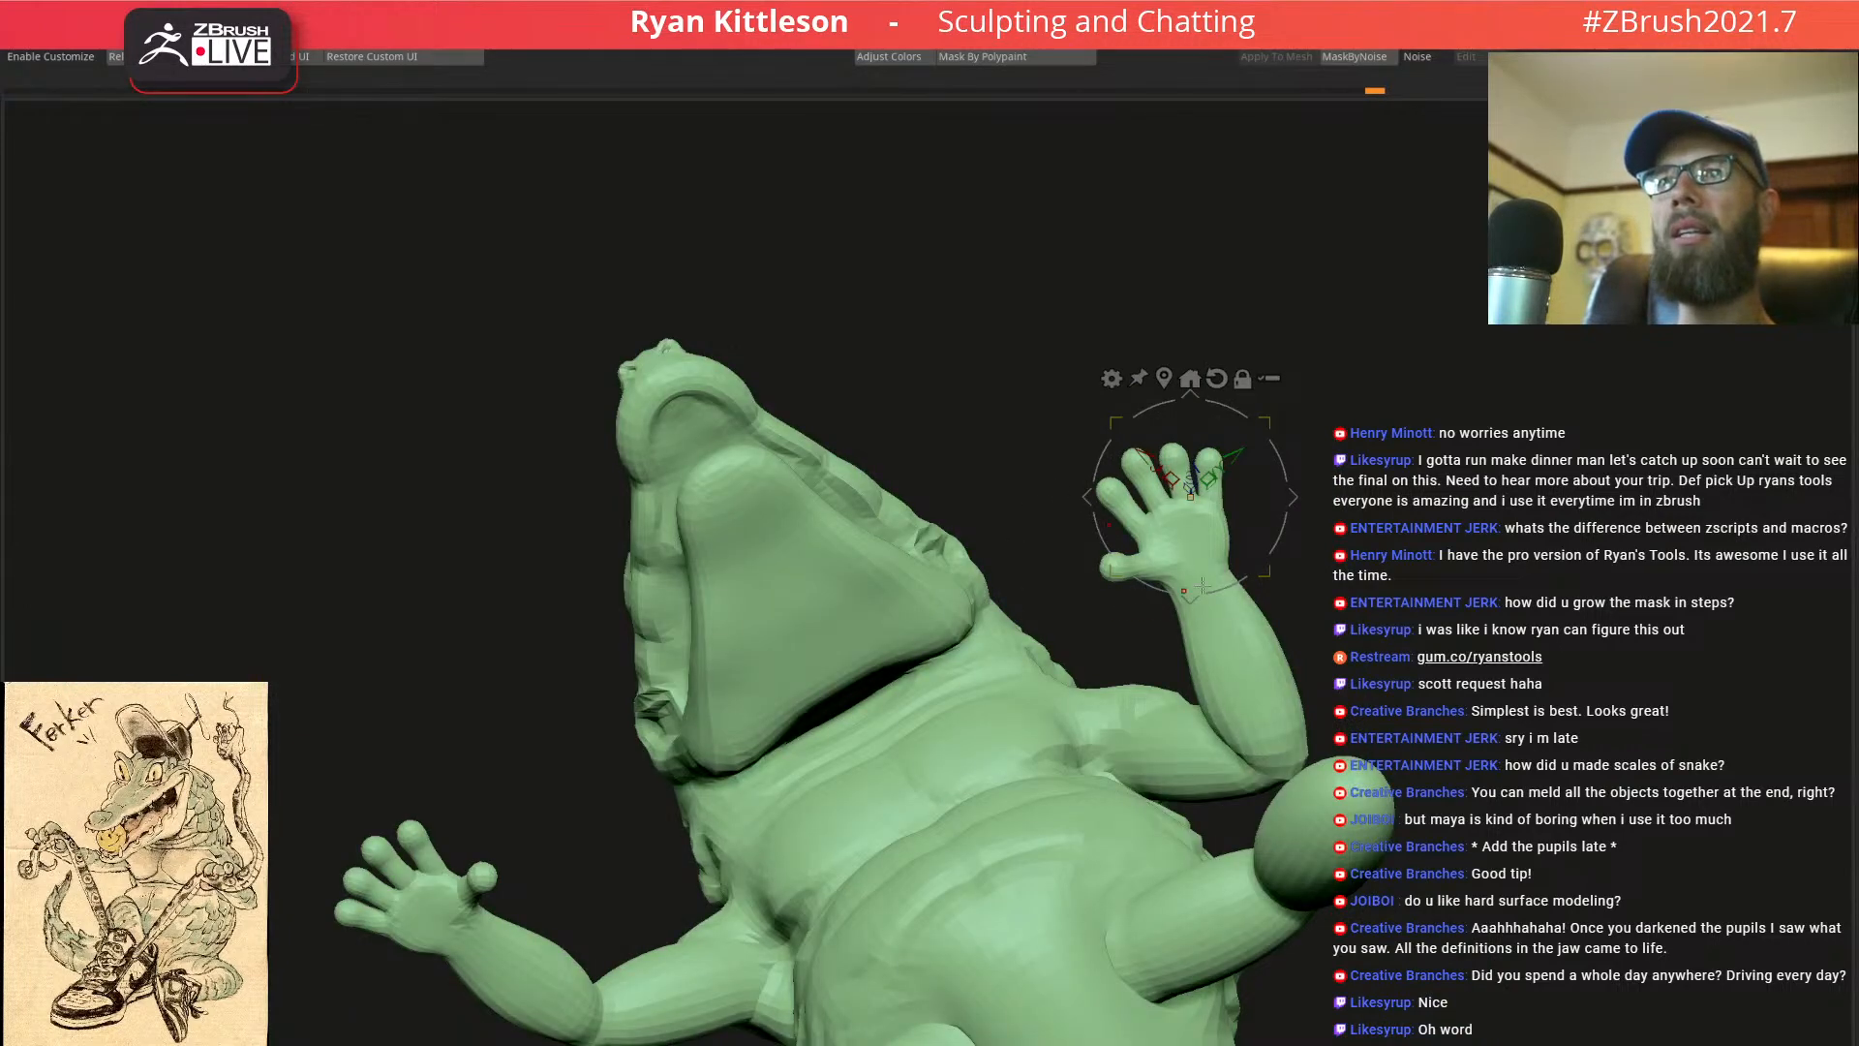
Switch the crocodile body to its smooth subdivided display and turn on the polygroup wireframe
{"action": "key", "text": "q"}
{"action": "key", "text": "shift+f"}
{"action": "right_click_drag", "start_coordinate": [921, 602], "coordinate": [1039, 530]}
{"action": "right_click_drag", "start_coordinate": [1036, 595], "coordinate": [1080, 930]}
{"action": "right_click_drag", "start_coordinate": [1079, 930], "coordinate": [1103, 877]}
{"action": "key", "text": "shift+f"}
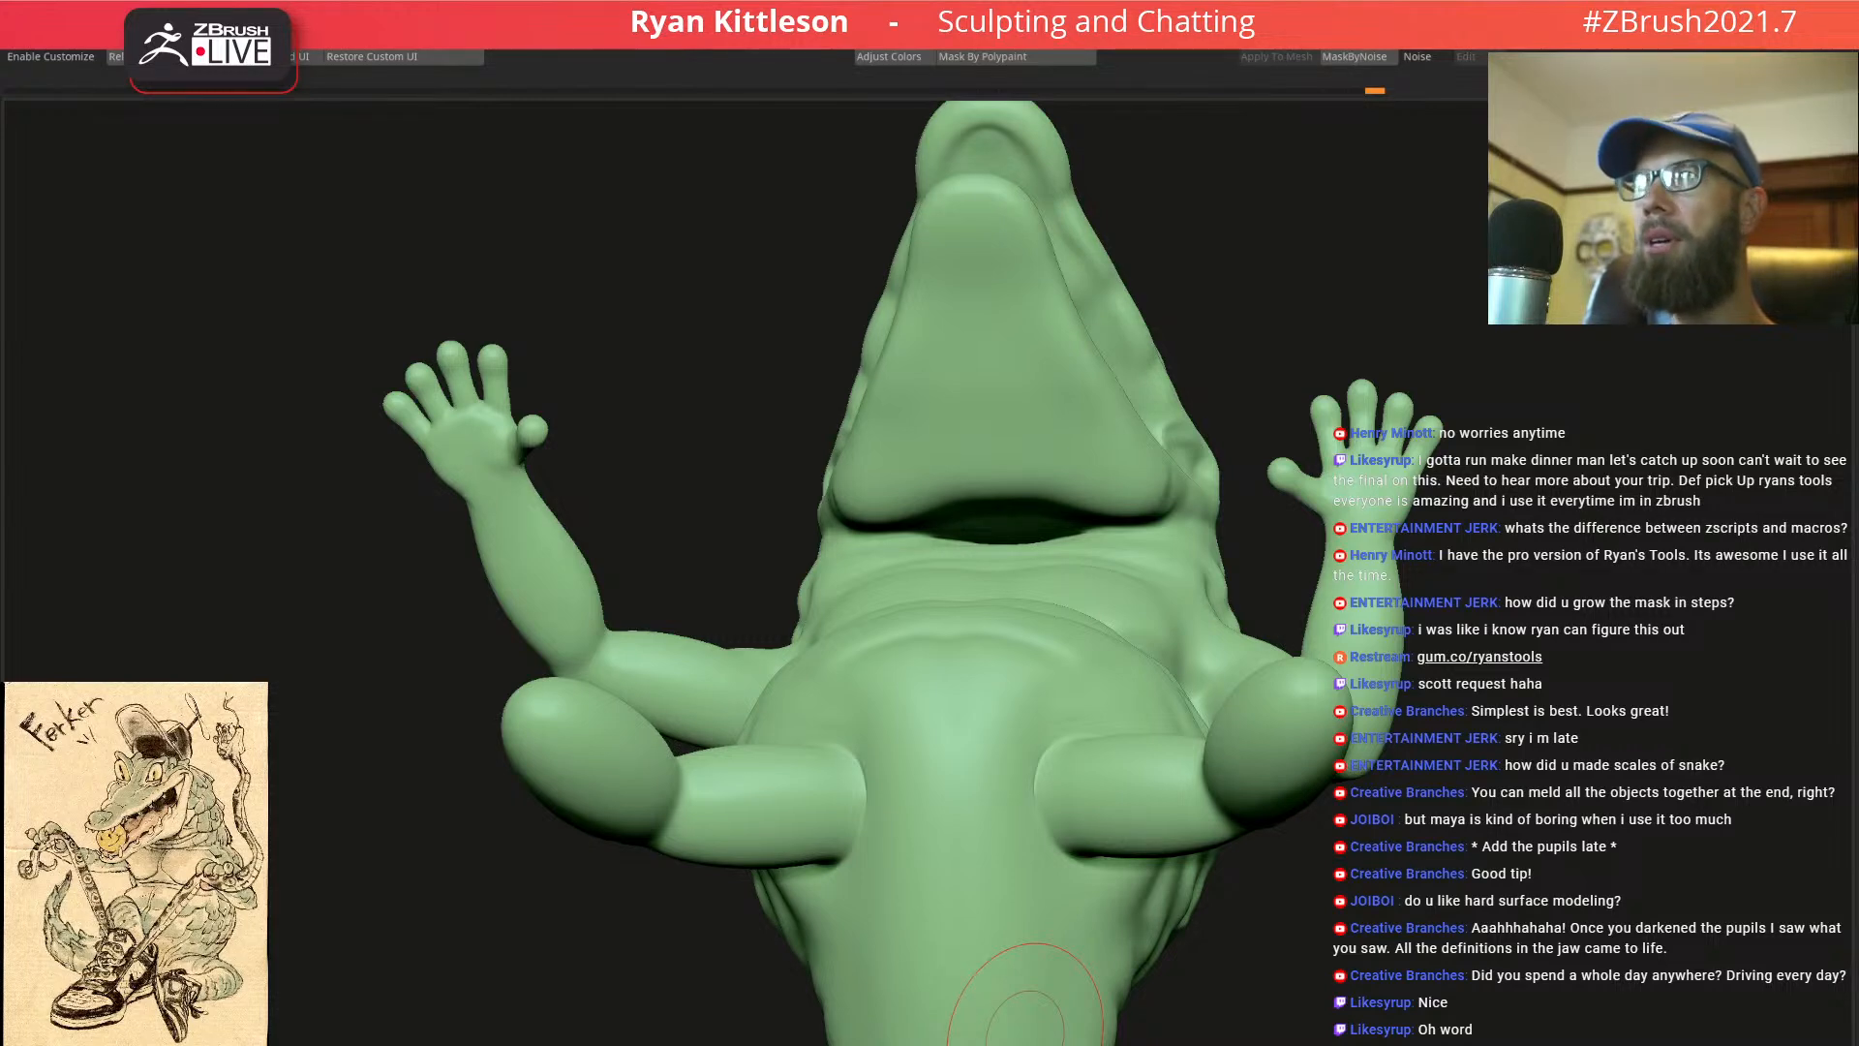
{"action": "key", "text": "w"}
{"action": "left_click", "coordinate": [946, 618]}
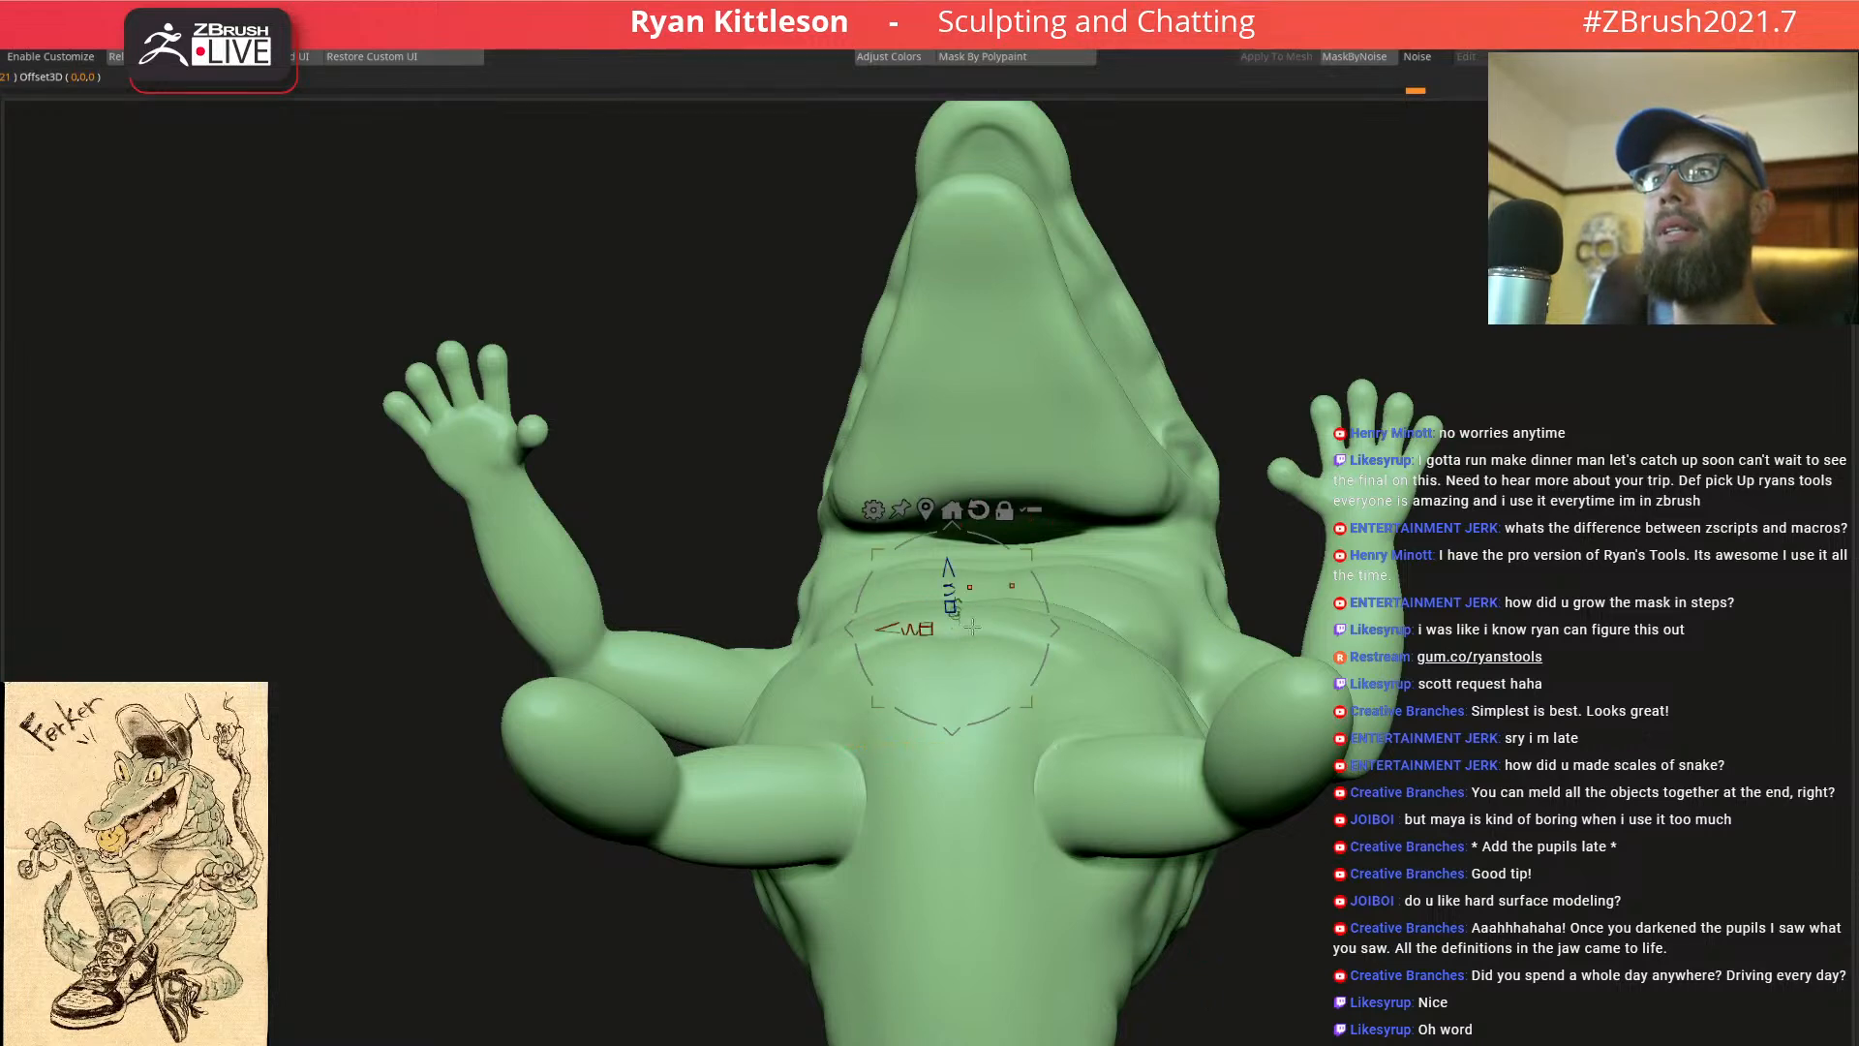
{"action": "left_click_drag", "start_coordinate": [968, 593], "coordinate": [1008, 640]}
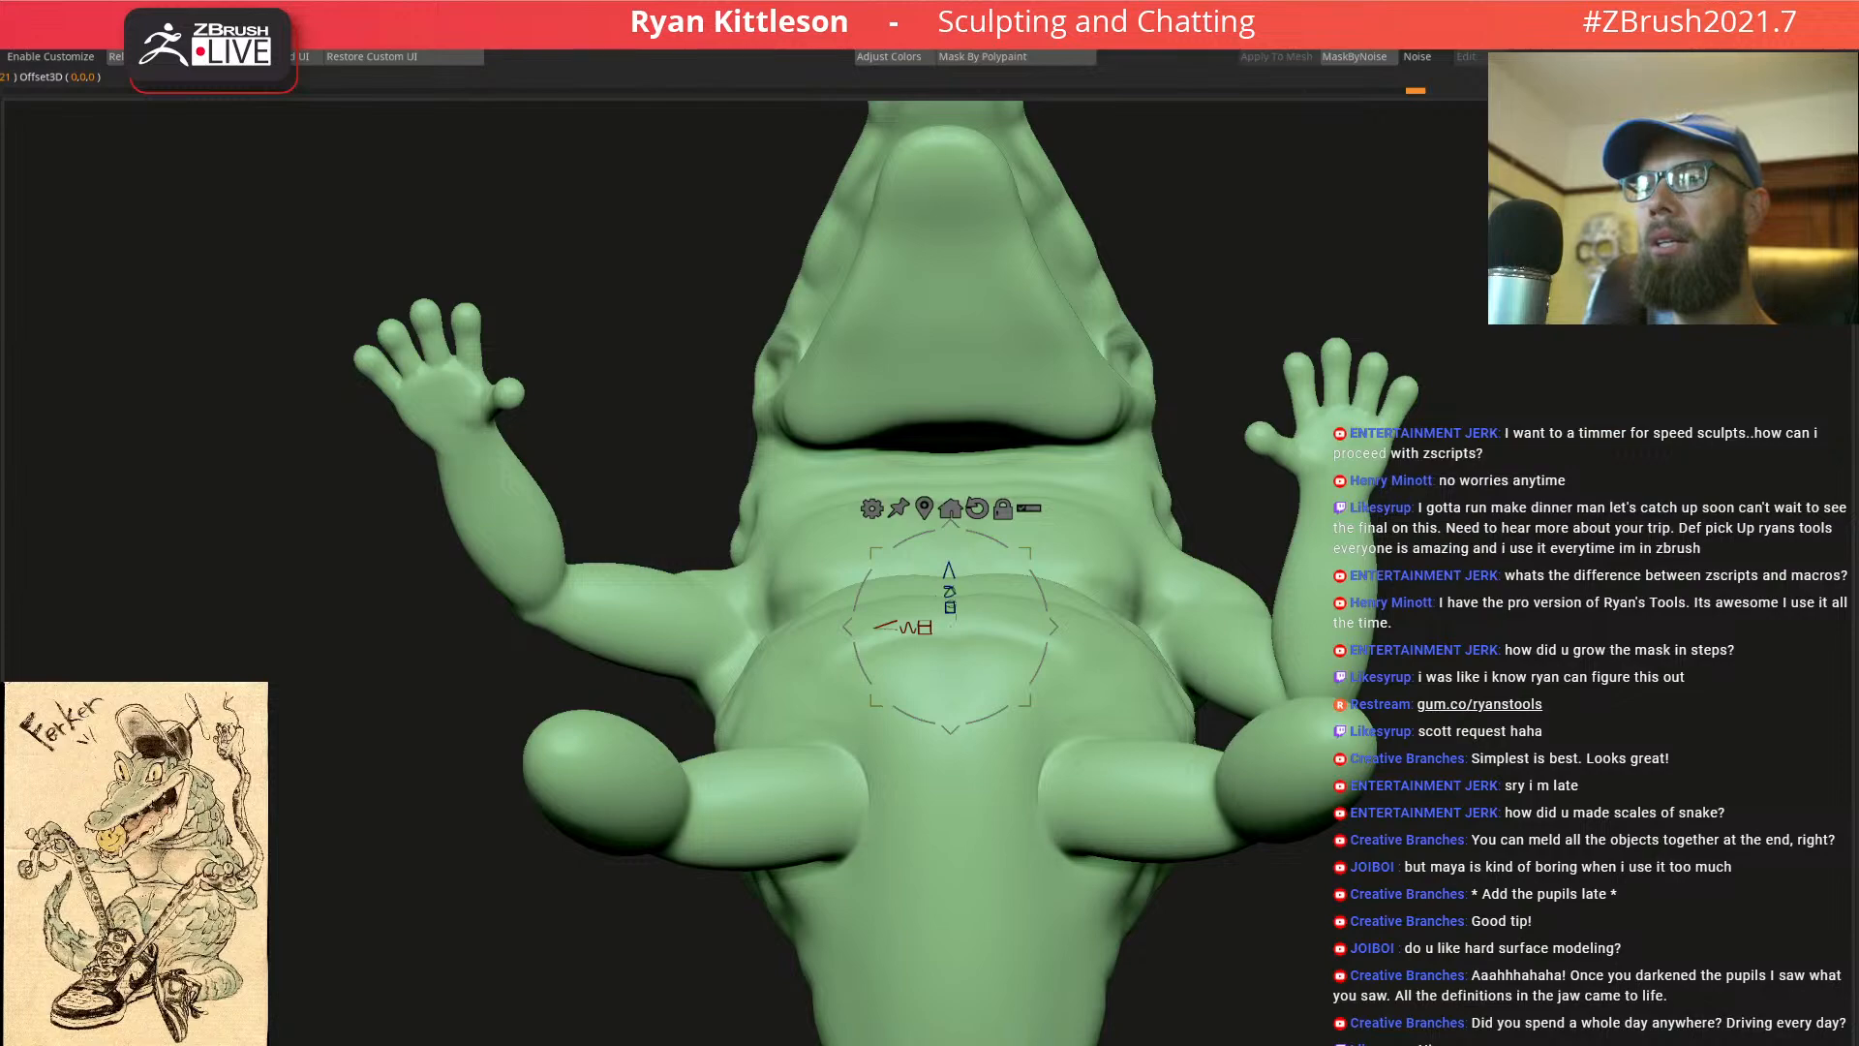
{"action": "key", "text": "shift+f"}
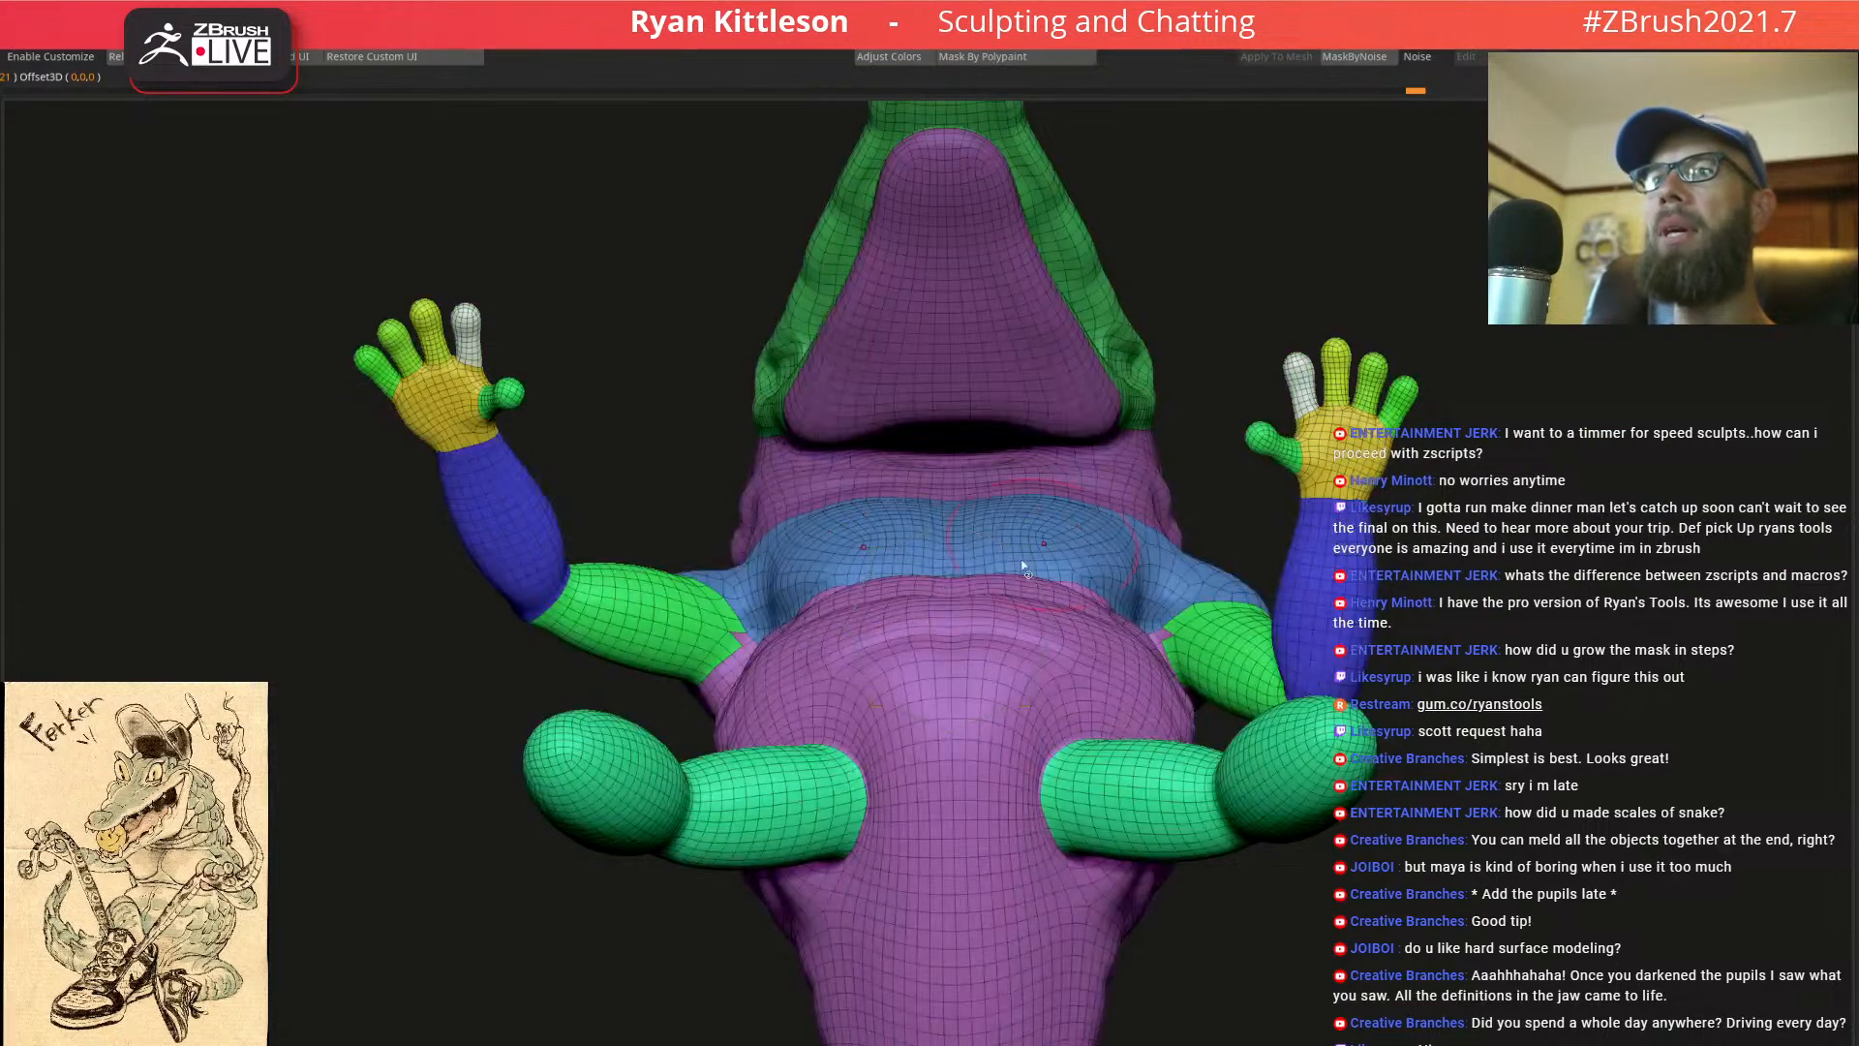
Mask the whole crocodile body except the four fingers of each hand, using the finger polygroups for the selection
{"action": "key", "text": "f"}
{"action": "right_click_drag", "start_coordinate": [1012, 619], "coordinate": [1042, 482]}
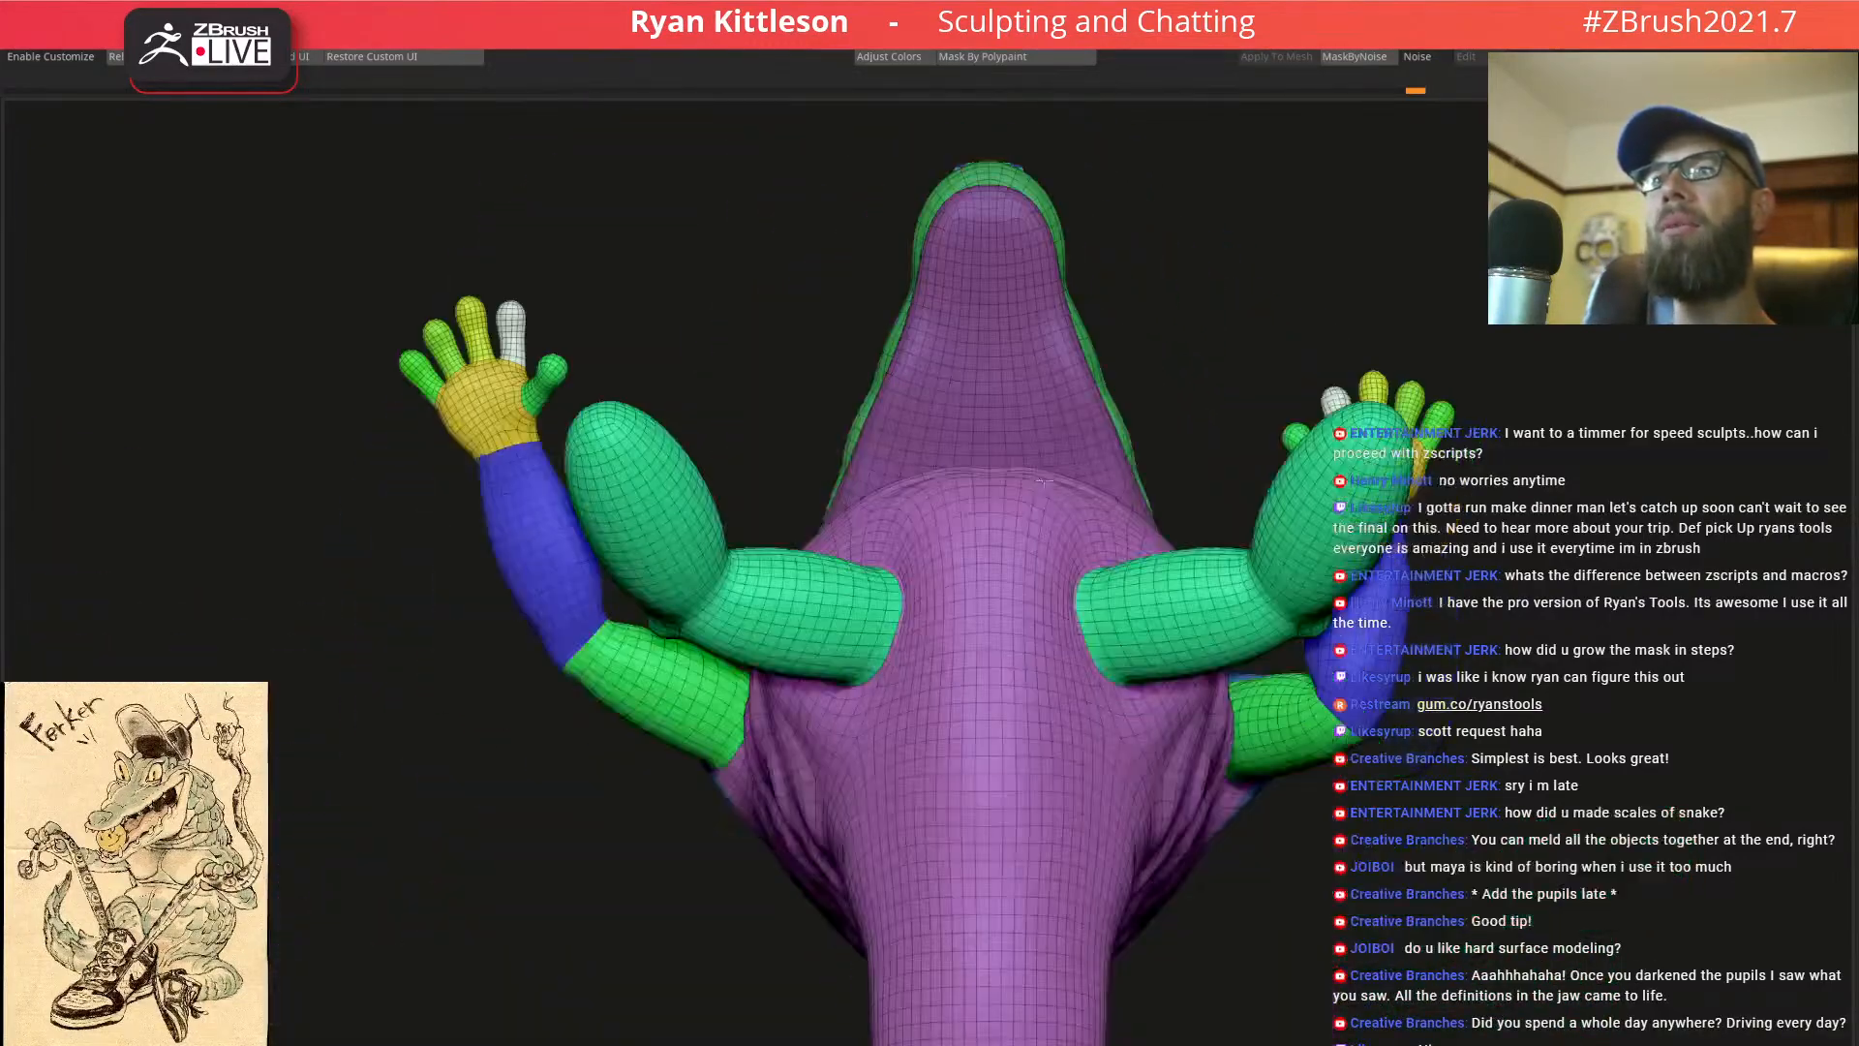
{"action": "right_click_drag", "start_coordinate": [1219, 518], "coordinate": [1223, 455]}
{"action": "right_click_drag", "start_coordinate": [1370, 561], "coordinate": [1448, 516], "text": "ctrl"}
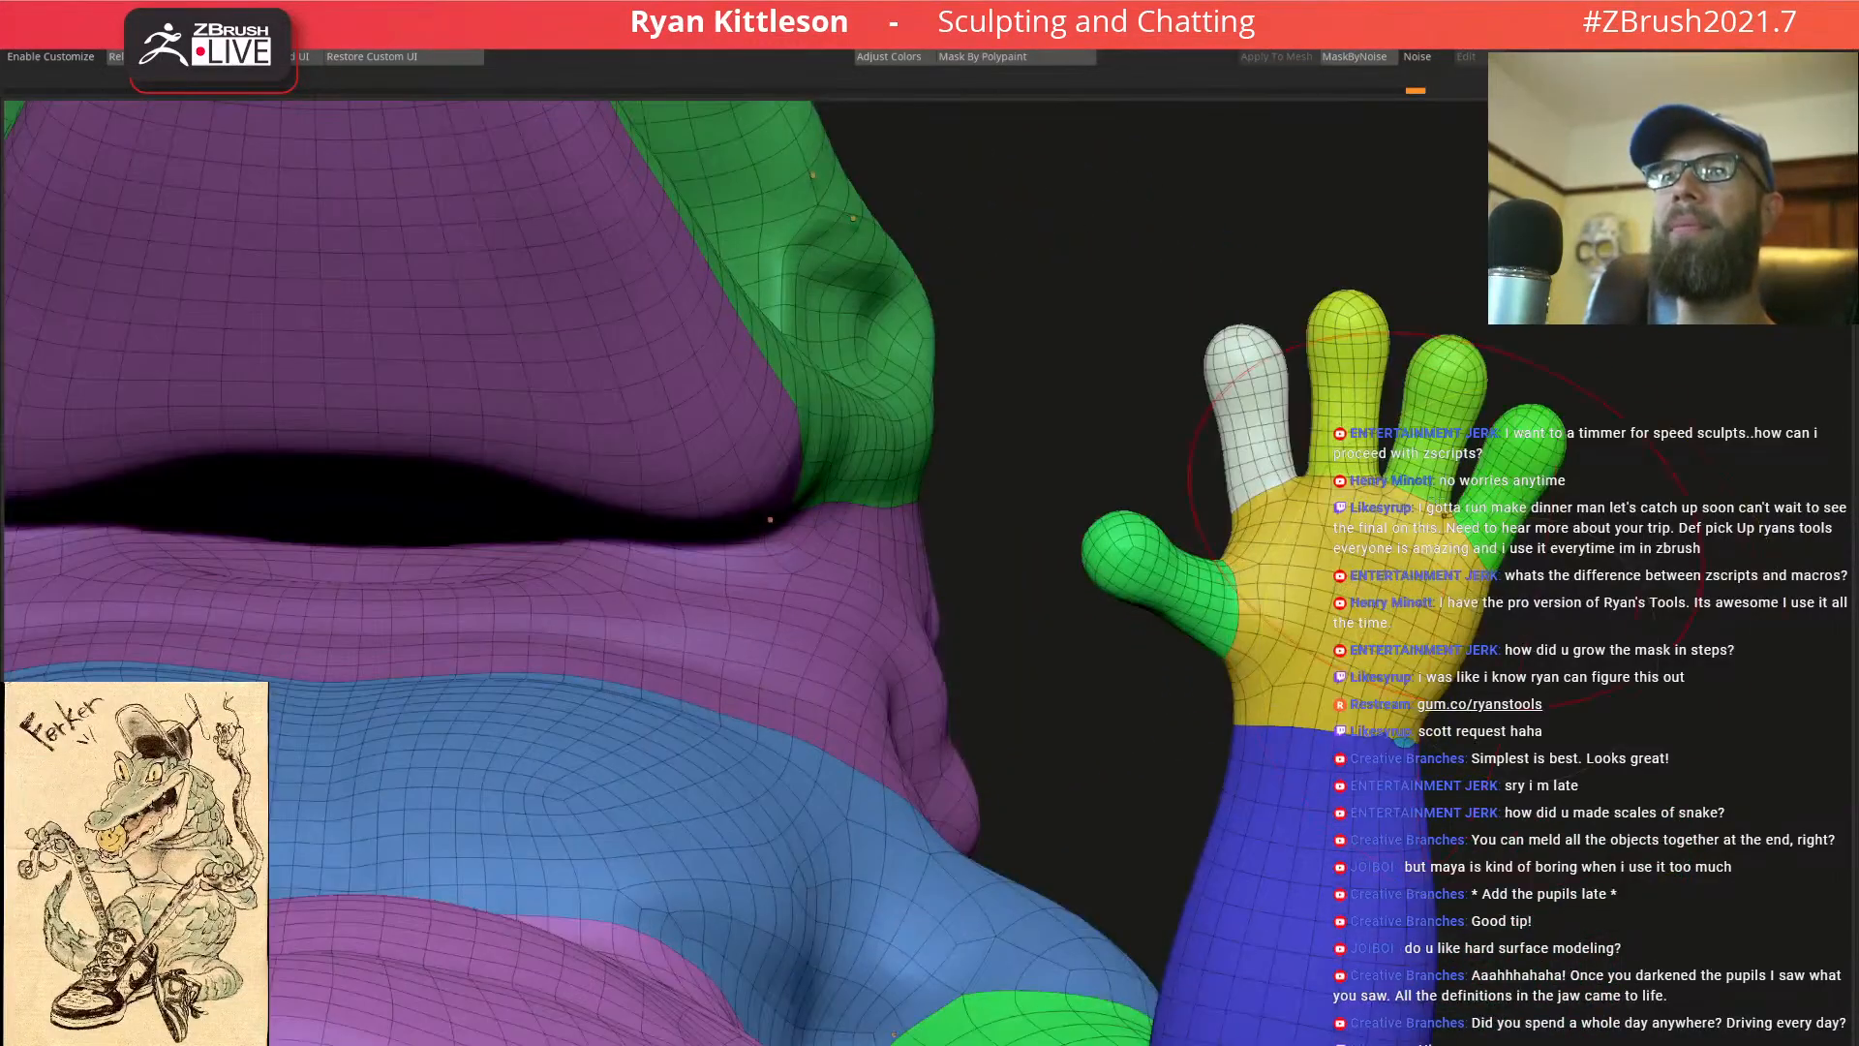
{"action": "key", "text": "f"}
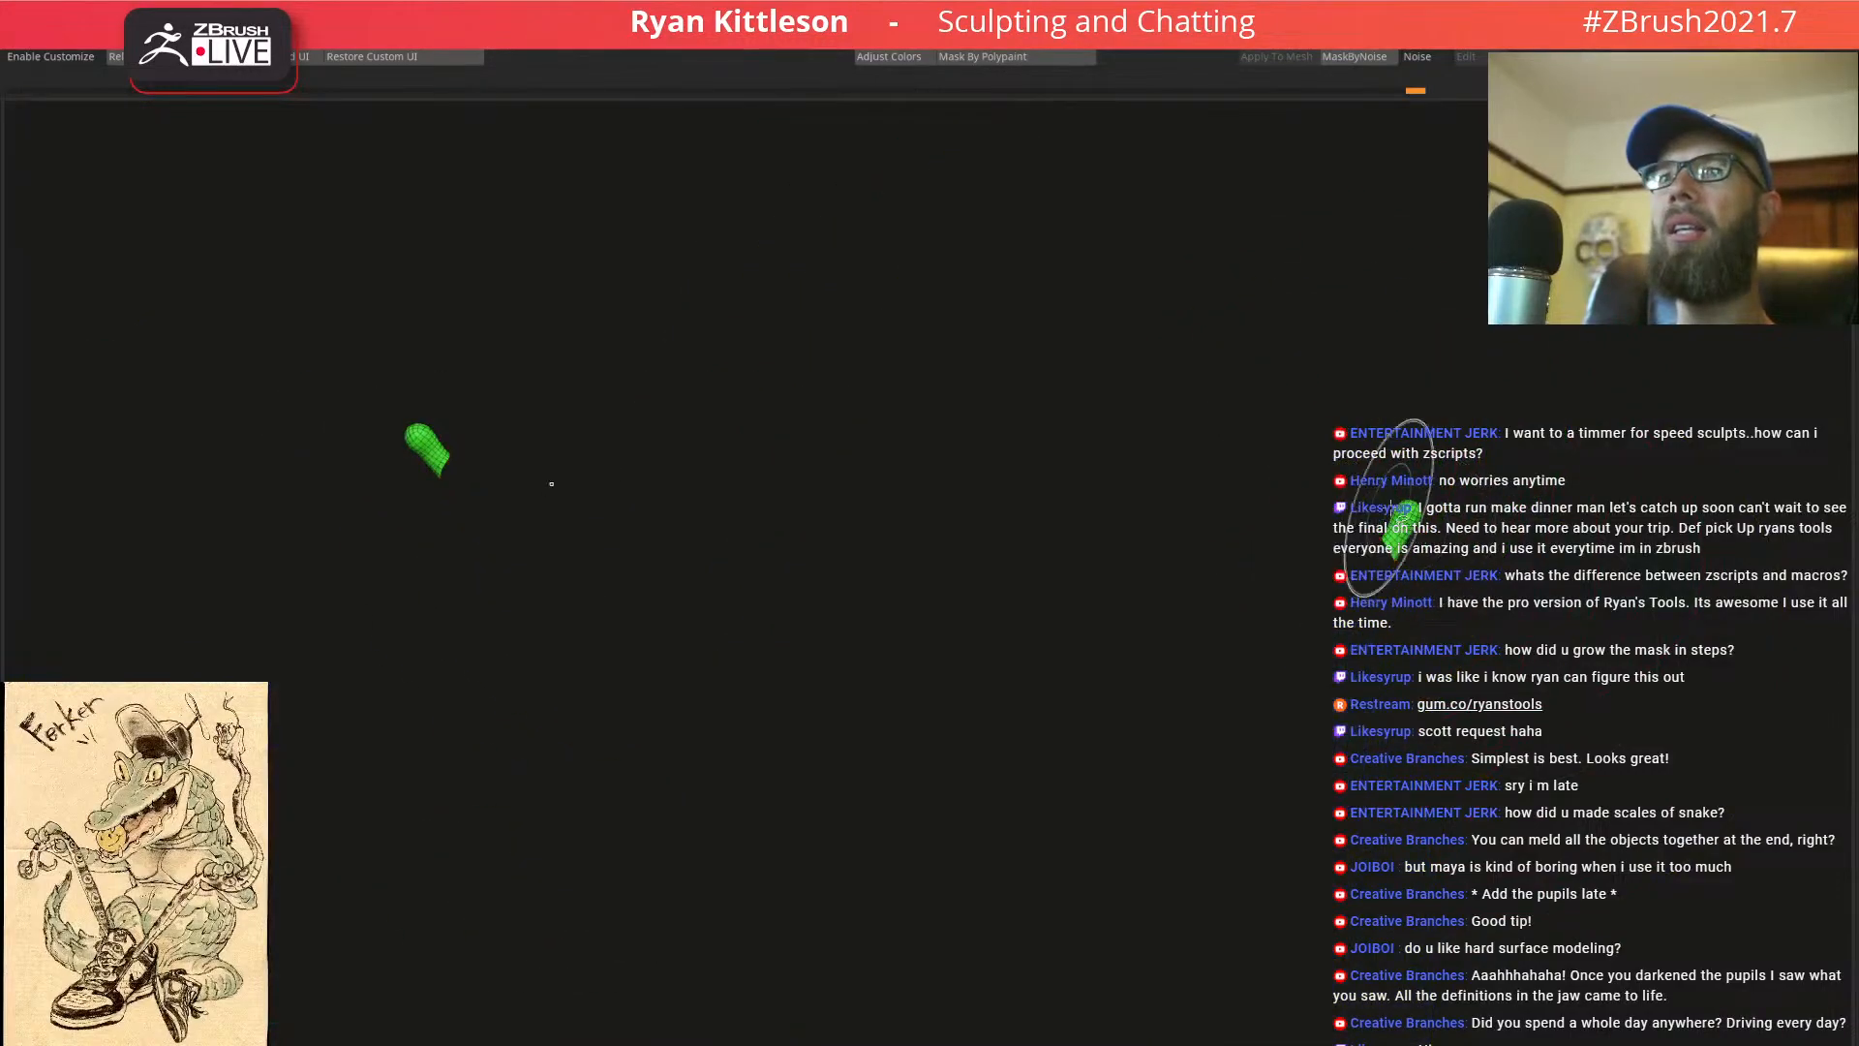
{"action": "left_click", "coordinate": [1375, 502], "text": "ctrl+shift"}
{"action": "left_click", "coordinate": [1342, 491], "text": "ctrl+shift"}
{"action": "left_click", "coordinate": [1310, 497], "text": "ctrl+shift"}
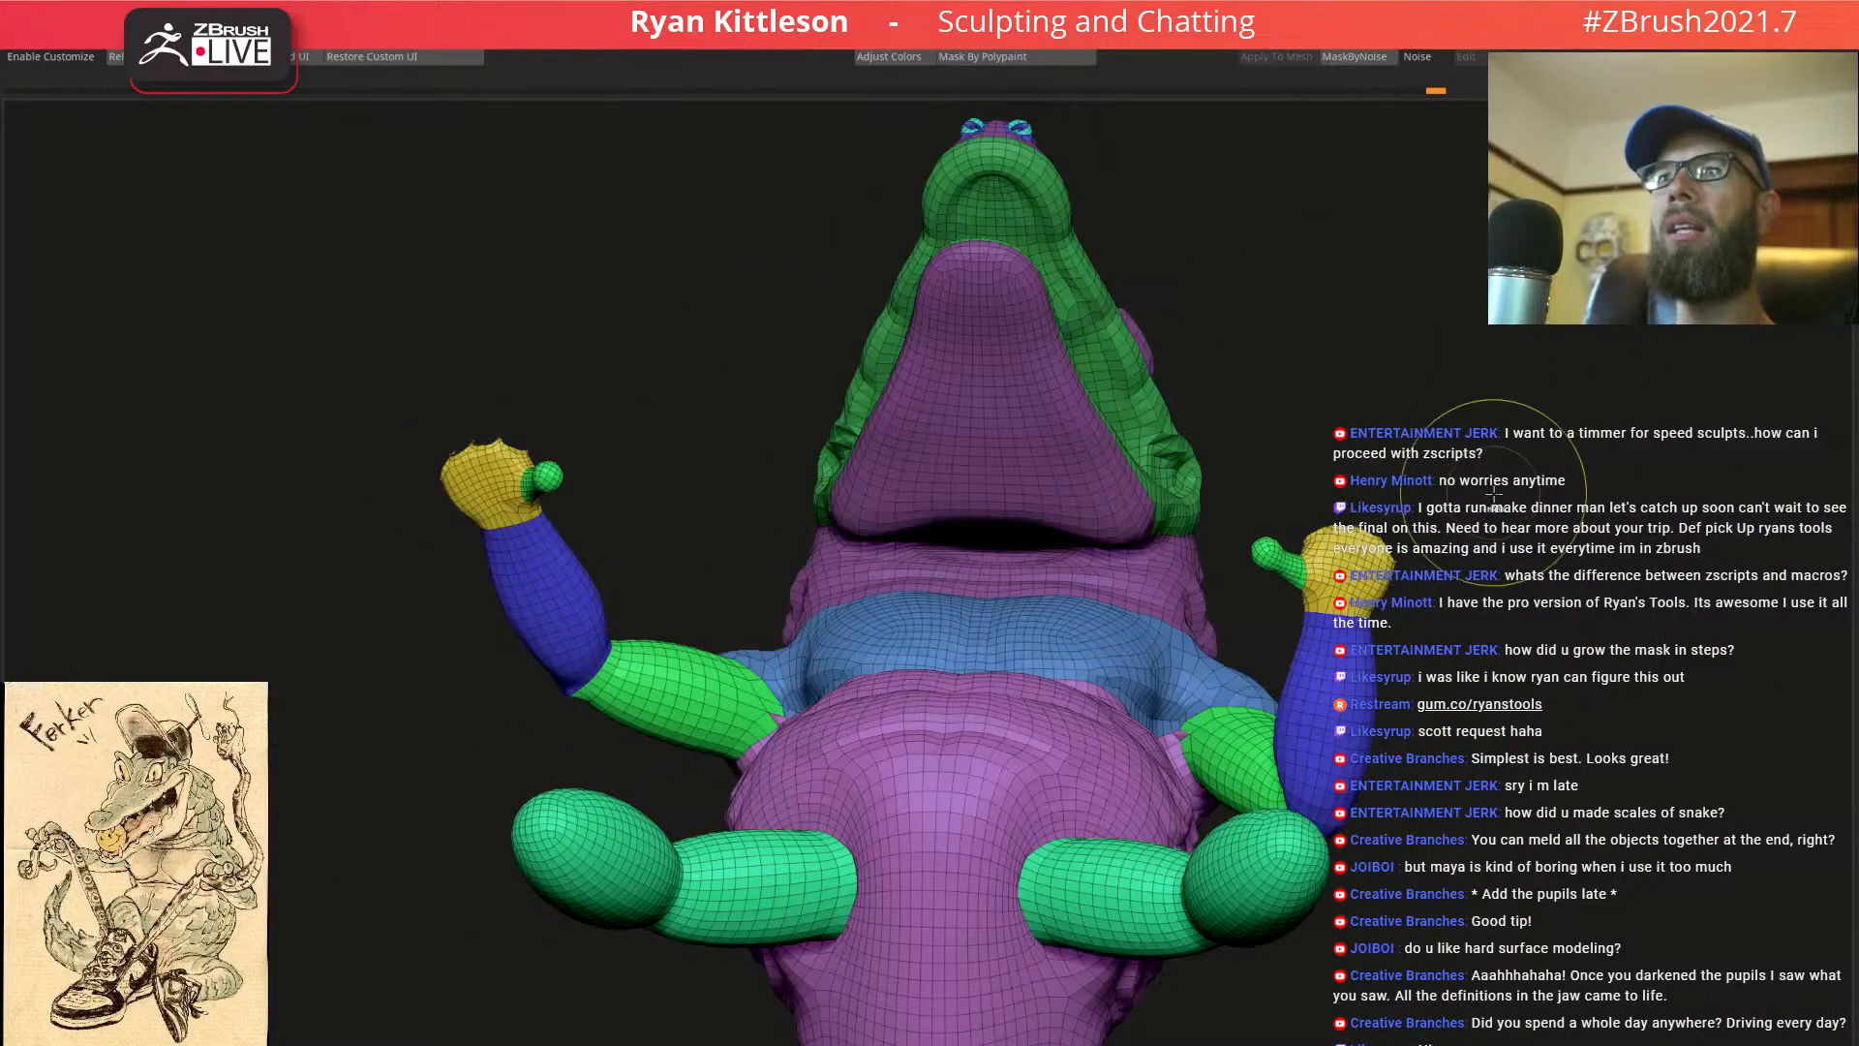
{"action": "key", "text": "ctrl+a"}
{"action": "left_click", "coordinate": [1525, 469], "text": "ctrl+shift"}
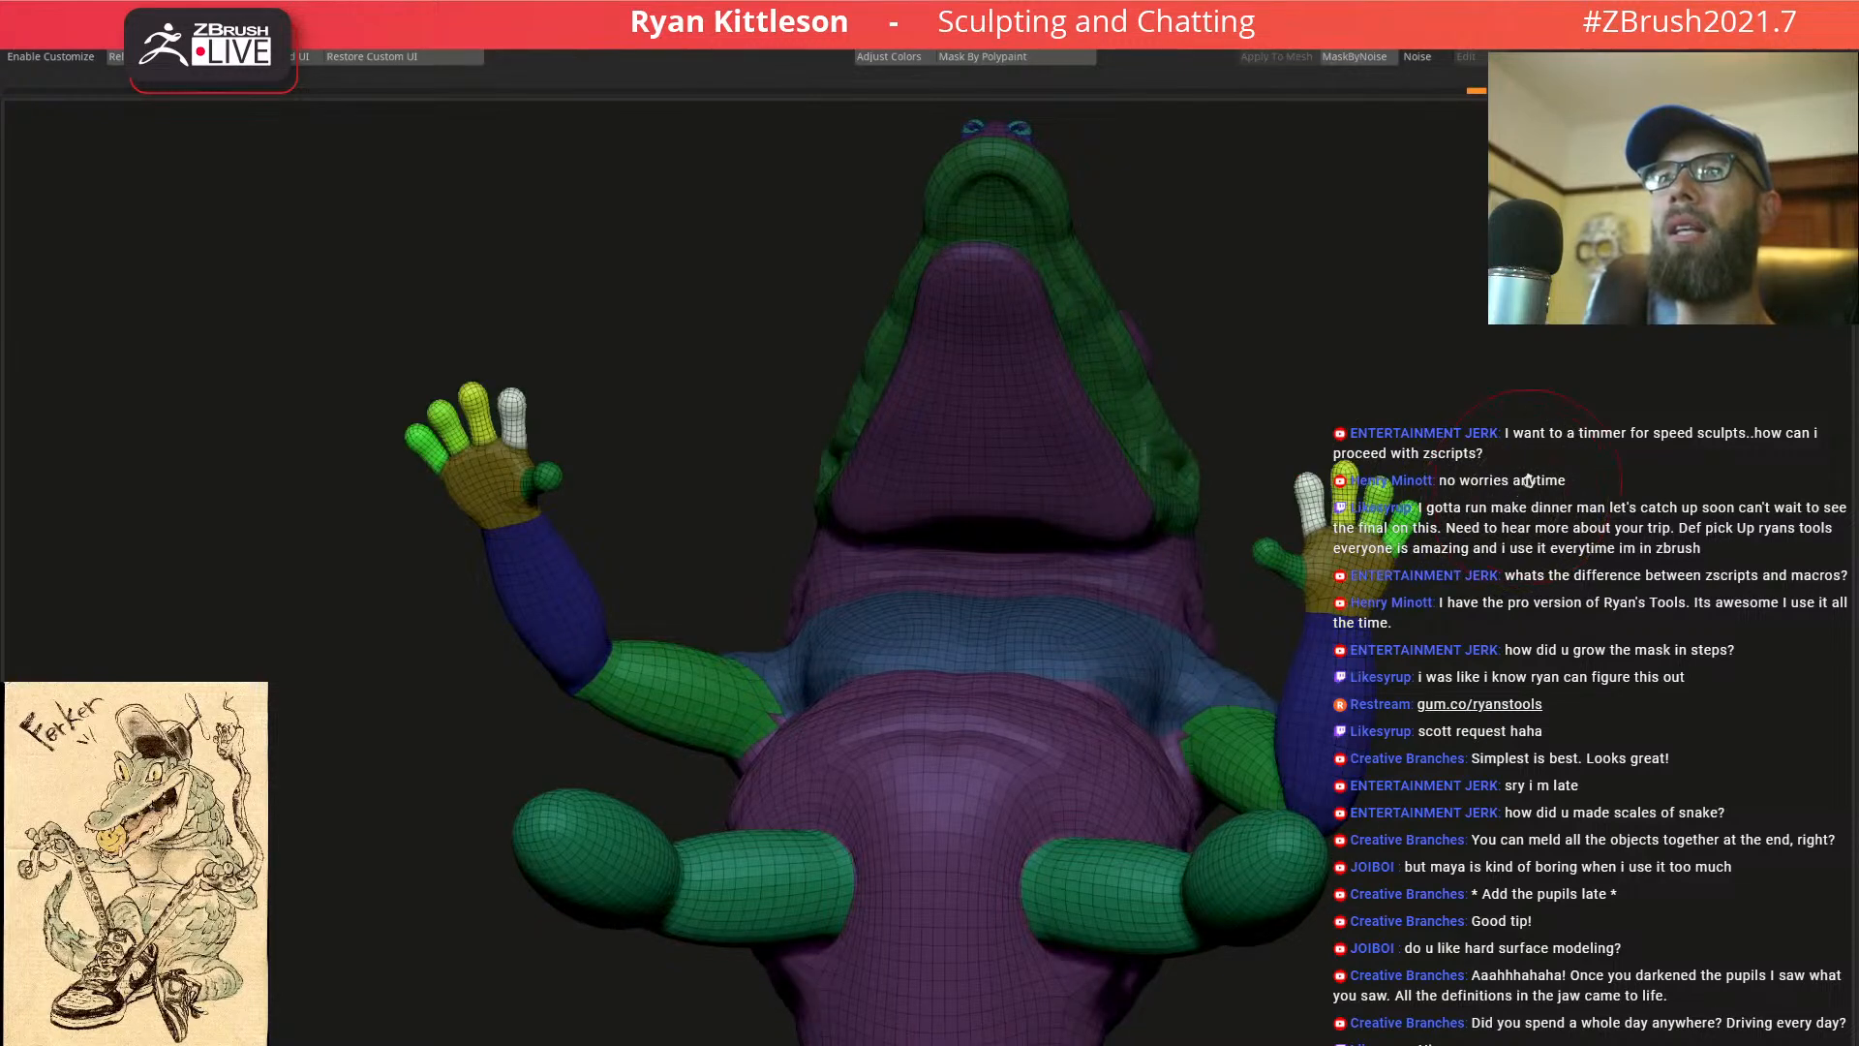
Enlarge the four unmasked fingers on both hands slightly with the transform gizmo
{"action": "key", "text": "w"}
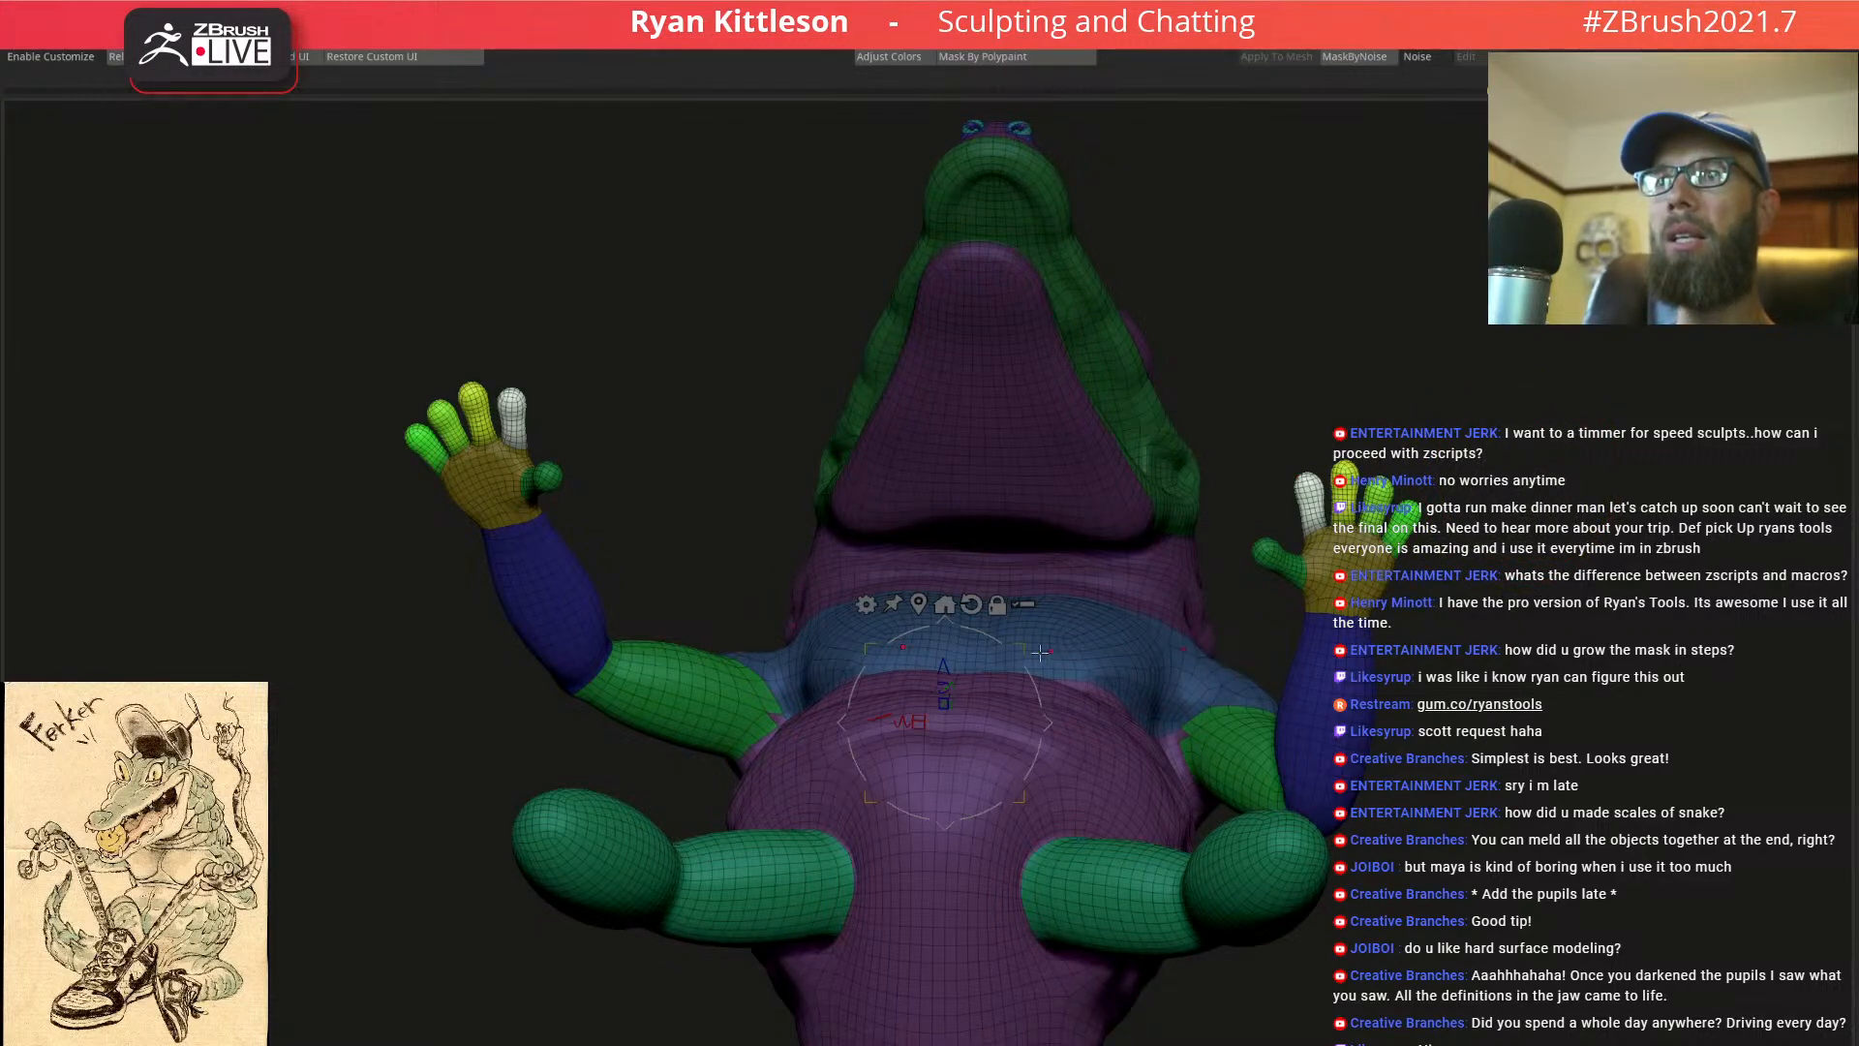
{"action": "left_click_drag", "start_coordinate": [1024, 648], "coordinate": [1047, 630]}
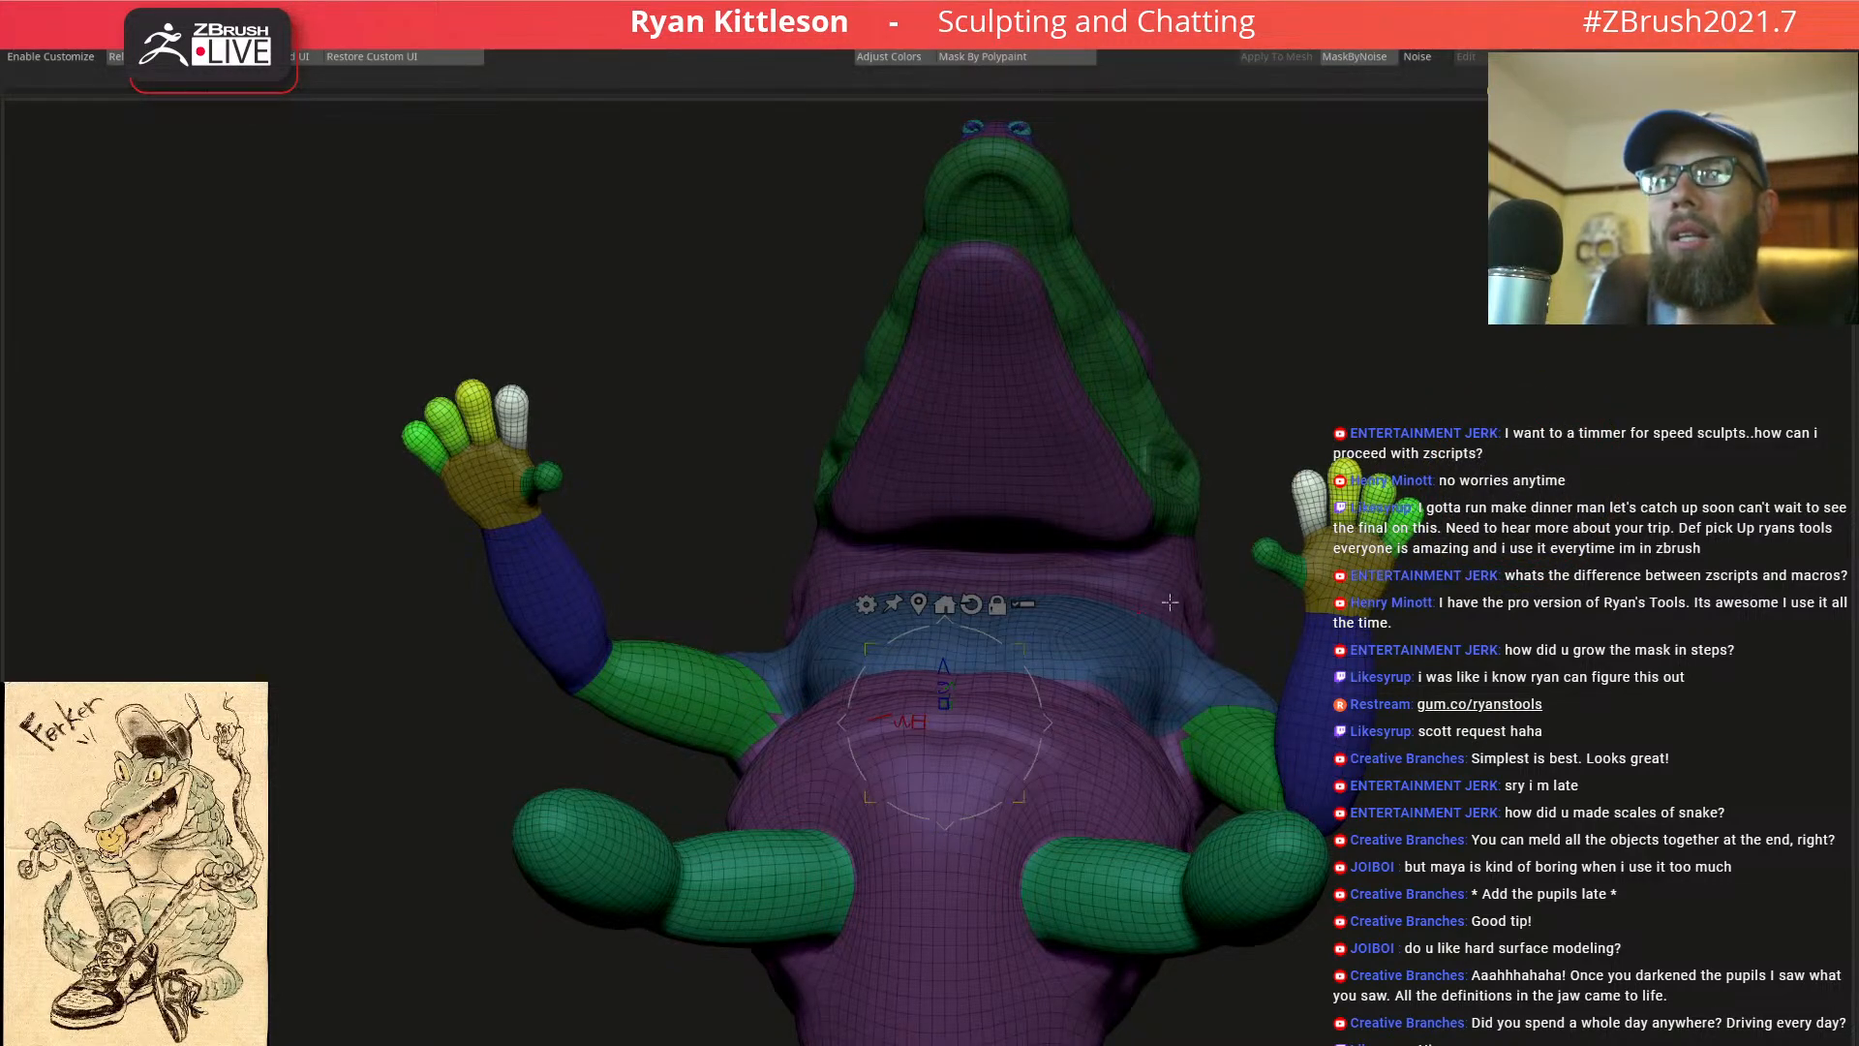
{"action": "left_click_drag", "start_coordinate": [1444, 464], "coordinate": [1381, 418]}
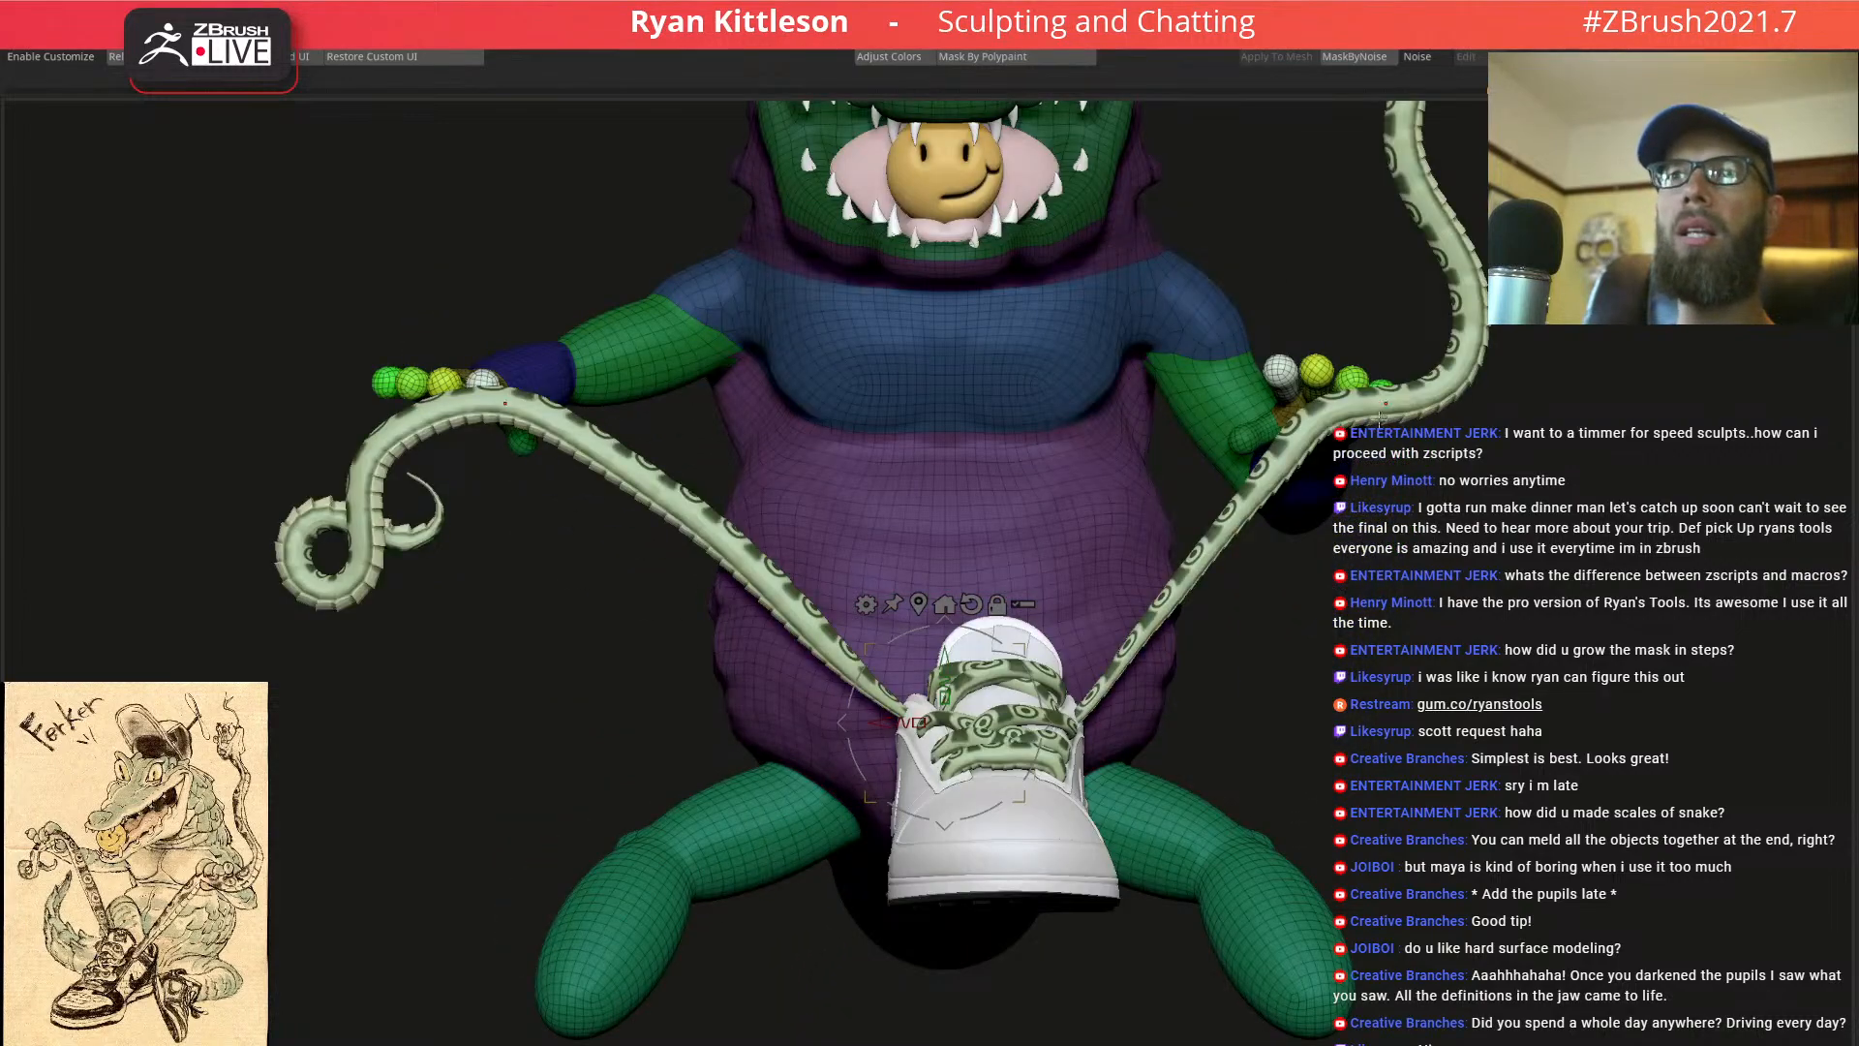
Clear the mask from the crocodile body and turn off the polygroup wireframe
{"action": "key", "text": "ctrl+shift+a"}
{"action": "key", "text": "shift+f"}
{"action": "key", "text": "q"}
{"action": "right_click_drag", "start_coordinate": [1323, 416], "coordinate": [1107, 453], "text": "alt"}
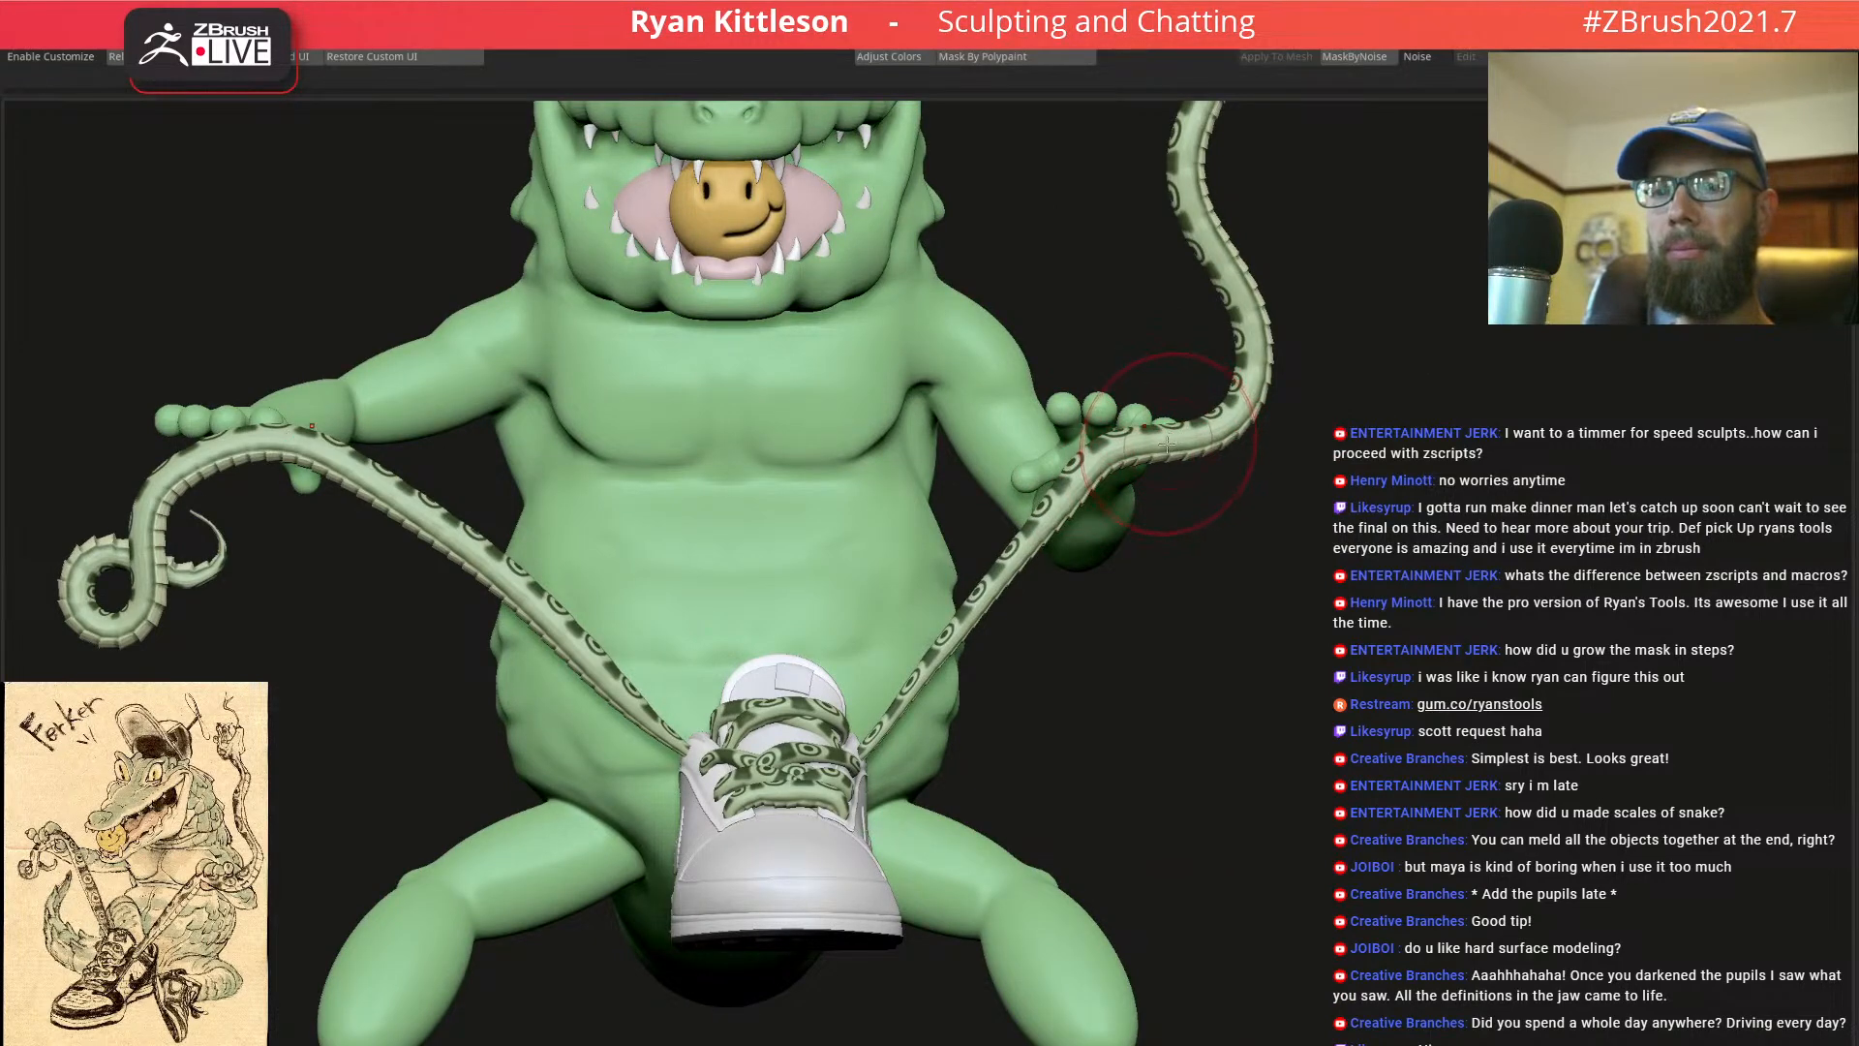
{"action": "right_click_drag", "start_coordinate": [1171, 460], "coordinate": [1089, 446]}
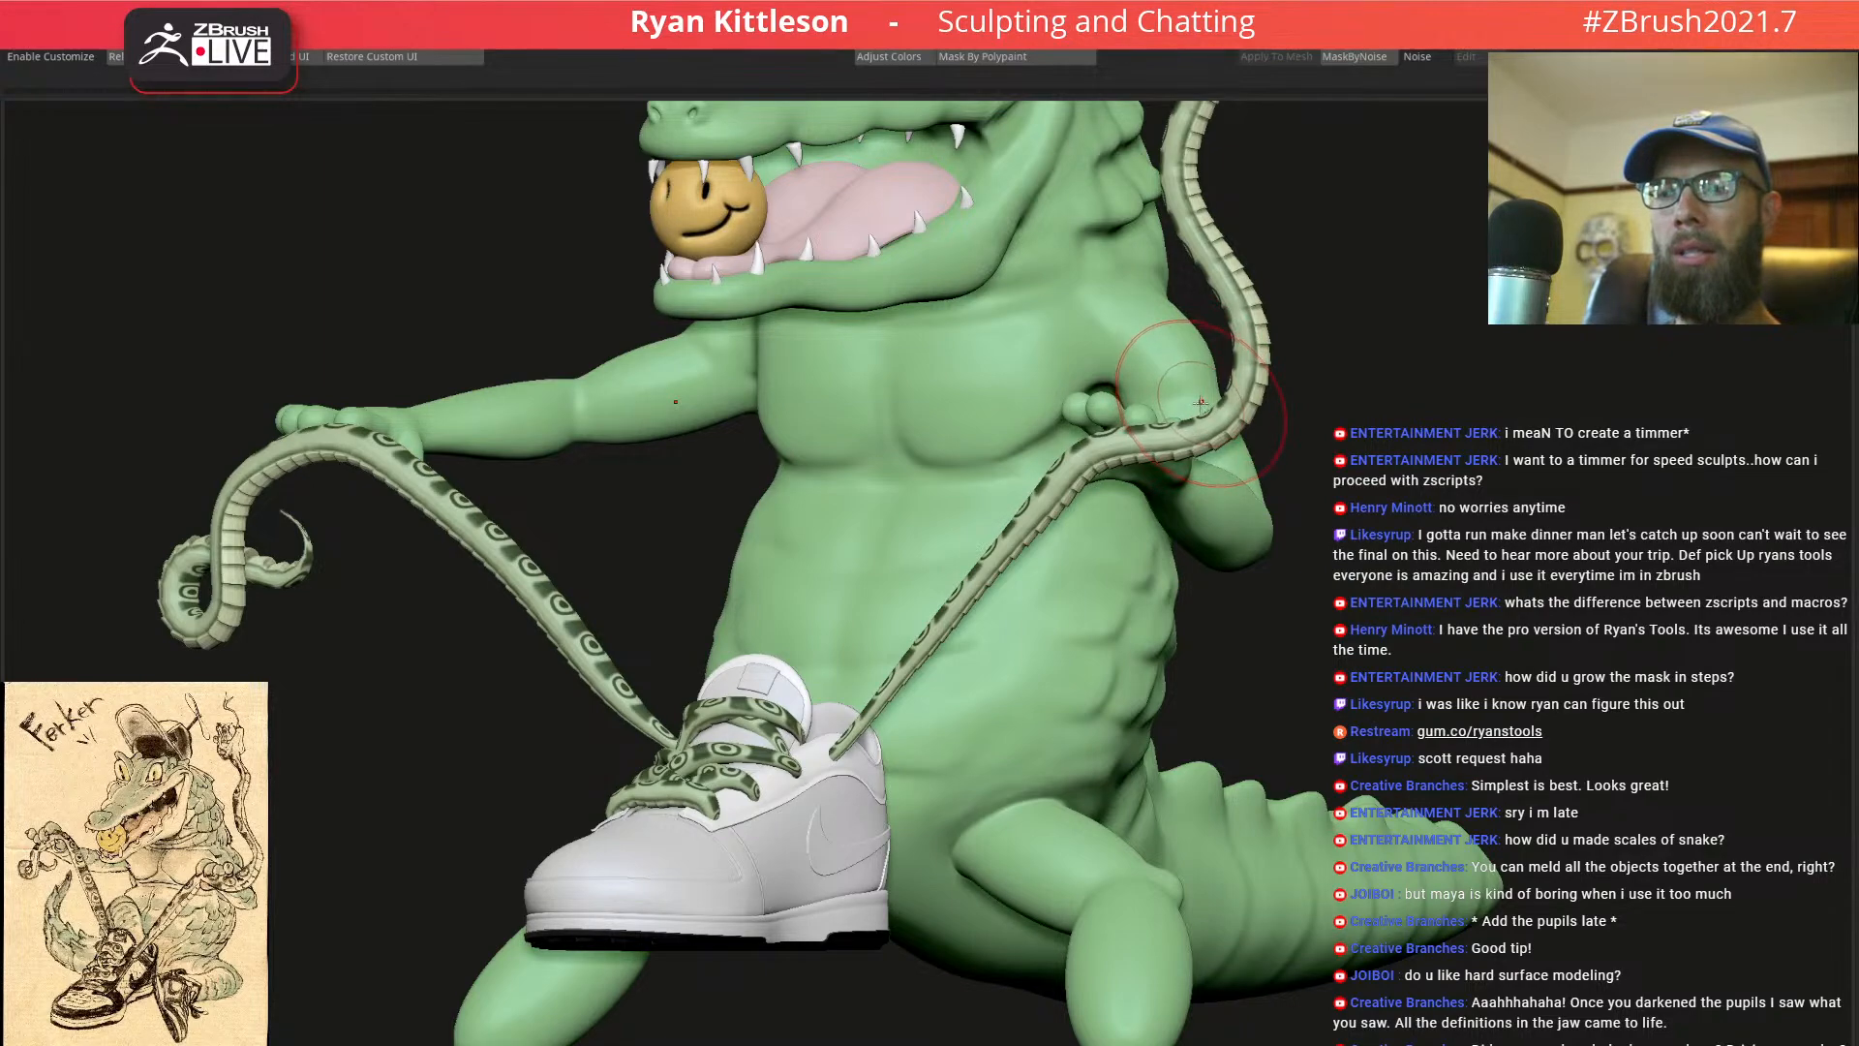
Examine the shape and spacing of the fingers on the hand holding the upright snake
{"action": "right_click_drag", "start_coordinate": [1152, 492], "coordinate": [1259, 441]}
{"action": "right_click_drag", "start_coordinate": [1167, 397], "coordinate": [1111, 423], "text": "ctrl"}
{"action": "key", "text": "alt+s"}
{"action": "right_click_drag", "start_coordinate": [1378, 590], "coordinate": [1461, 622], "text": "alt"}
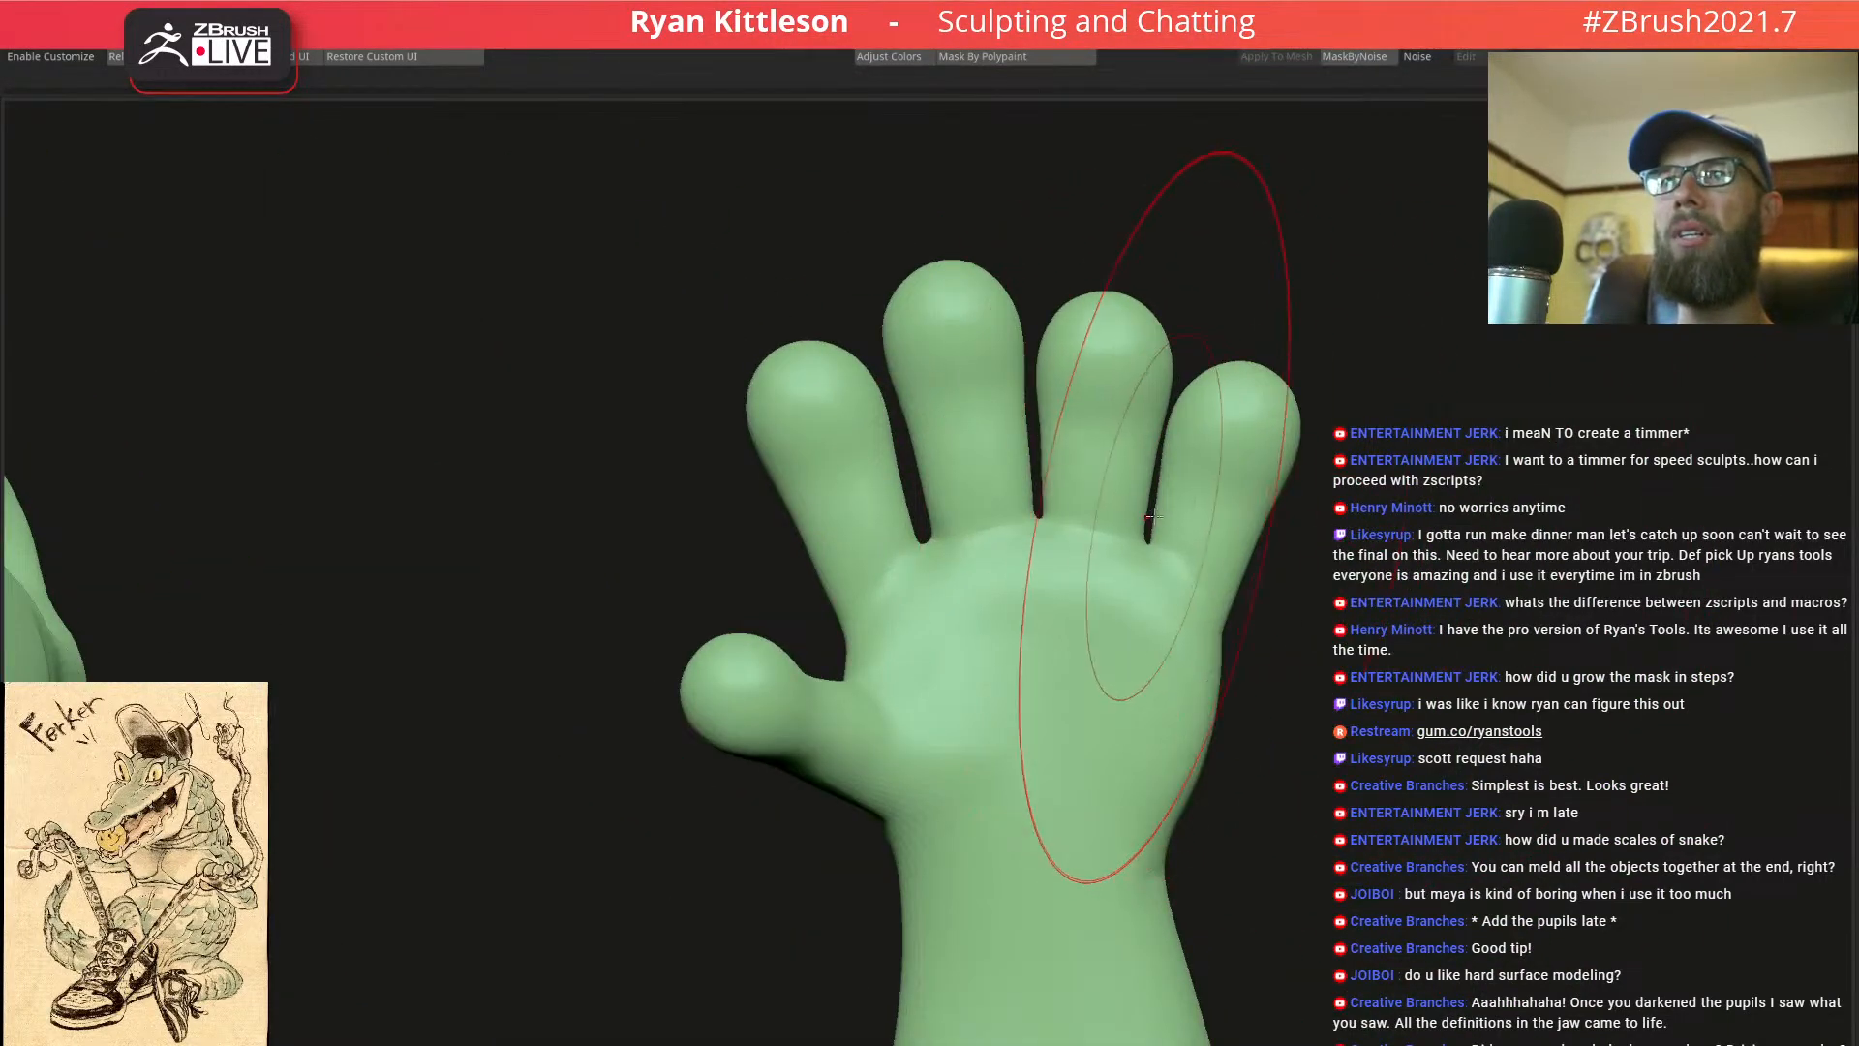
{"action": "right_click_drag", "start_coordinate": [1119, 481], "coordinate": [1125, 473]}
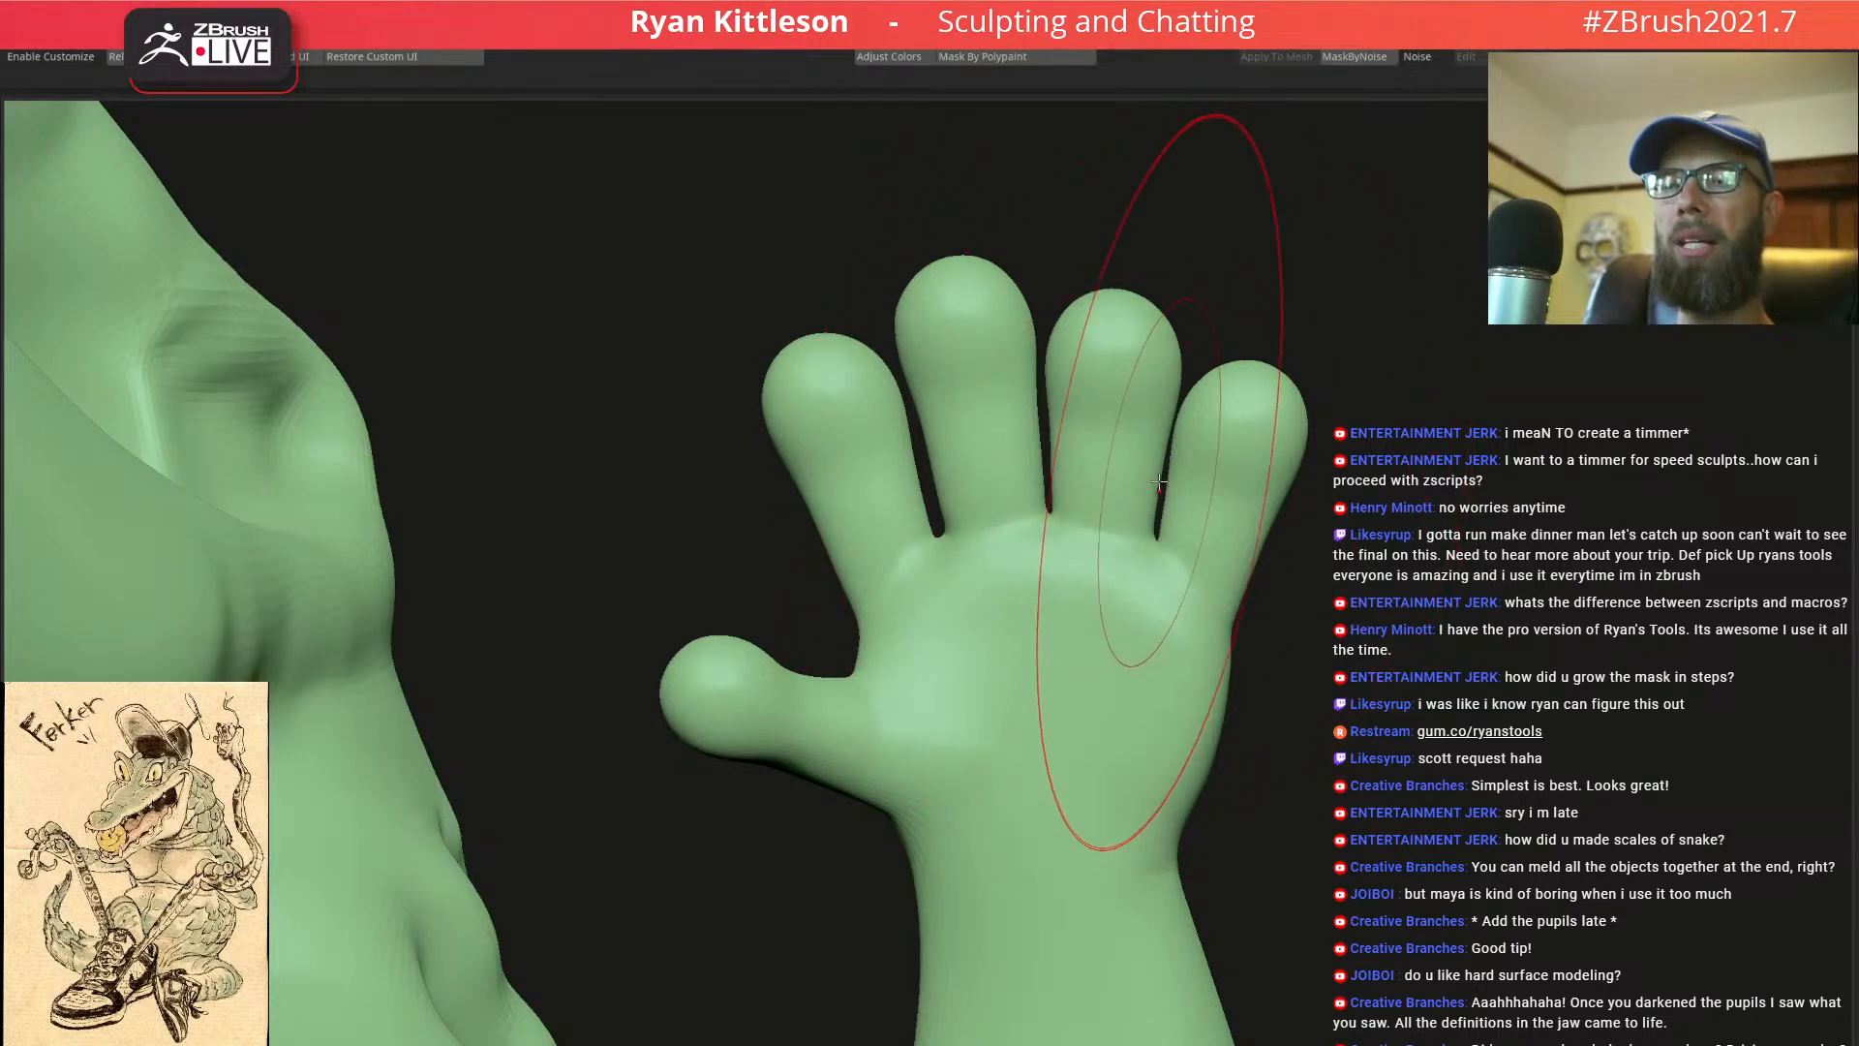
{"action": "mouse_move", "coordinate": [1142, 452]}
{"action": "right_mouse_down"}
{"action": "mouse_move", "coordinate": [1121, 524]}
{"action": "mouse_move", "coordinate": [1027, 368]}
{"action": "mouse_move", "coordinate": [1113, 271]}
{"action": "mouse_move", "coordinate": [1191, 363]}
{"action": "mouse_move", "coordinate": [1056, 487]}
{"action": "right_mouse_up"}
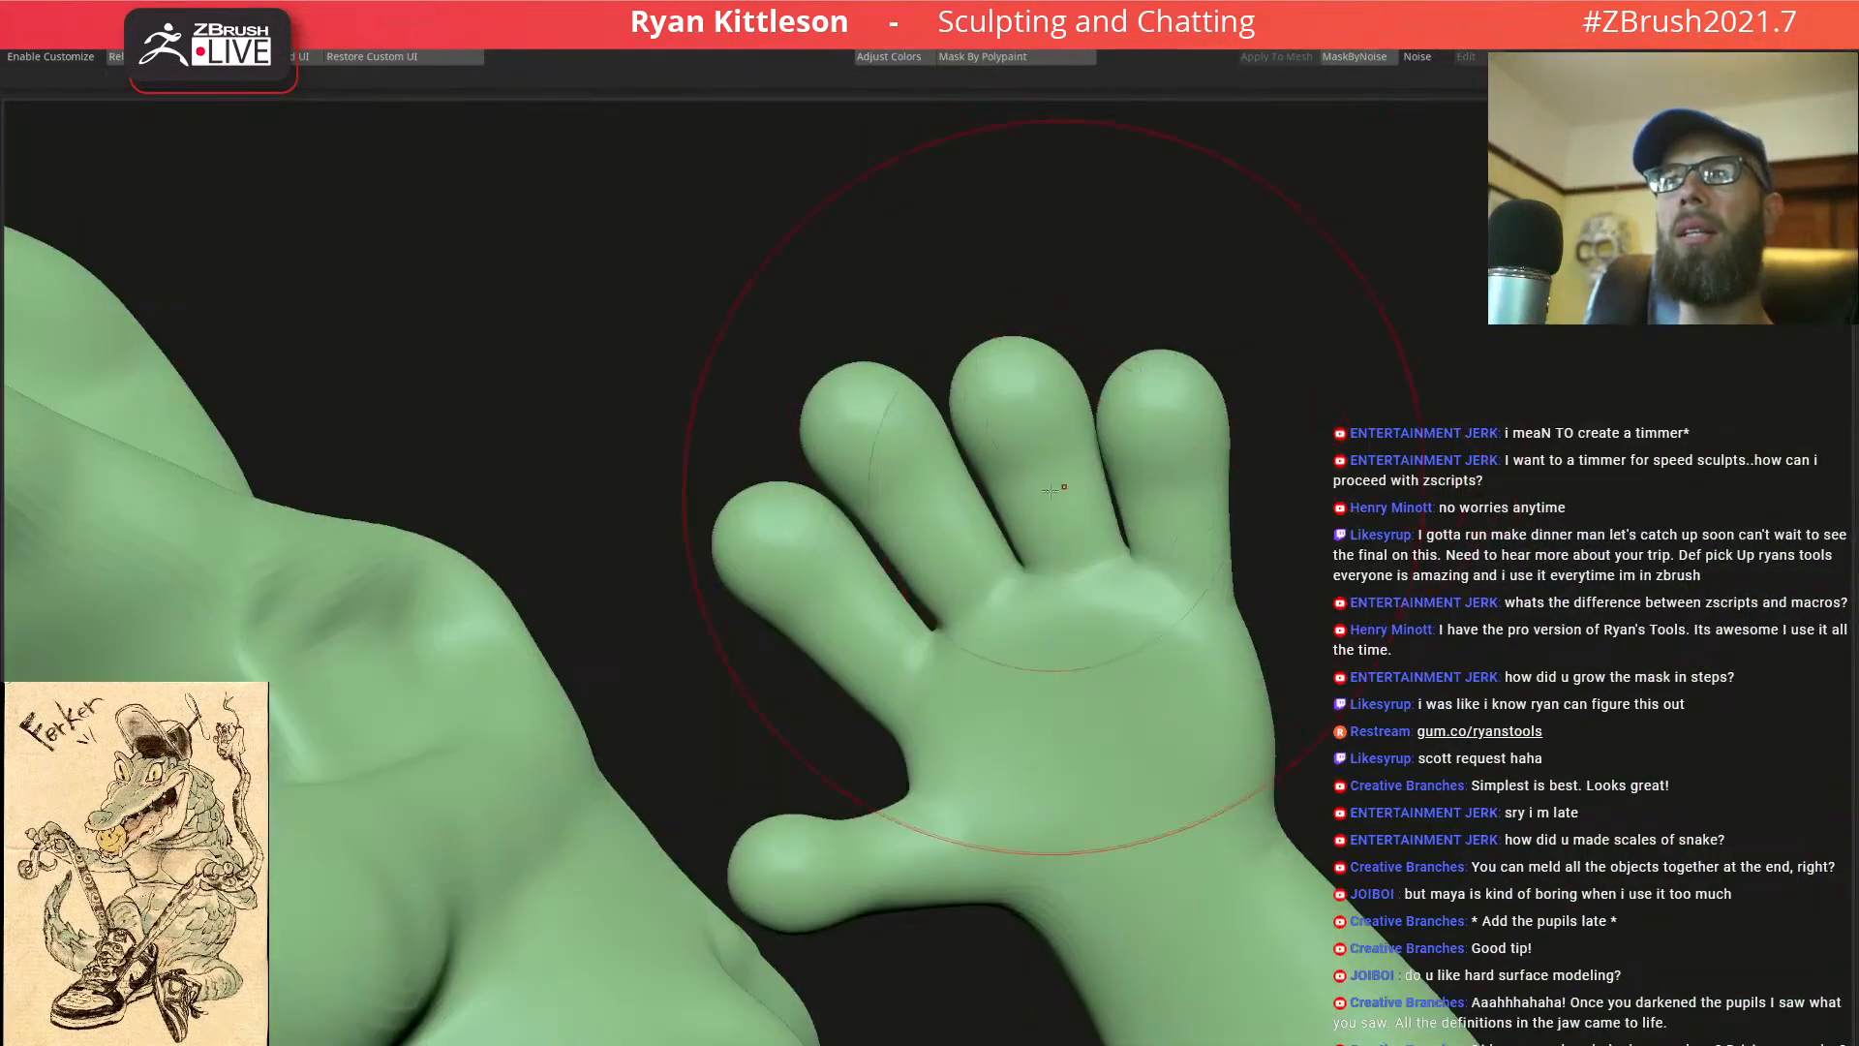
{"action": "key", "text": "shift+f"}
{"action": "key", "text": "shift+f"}
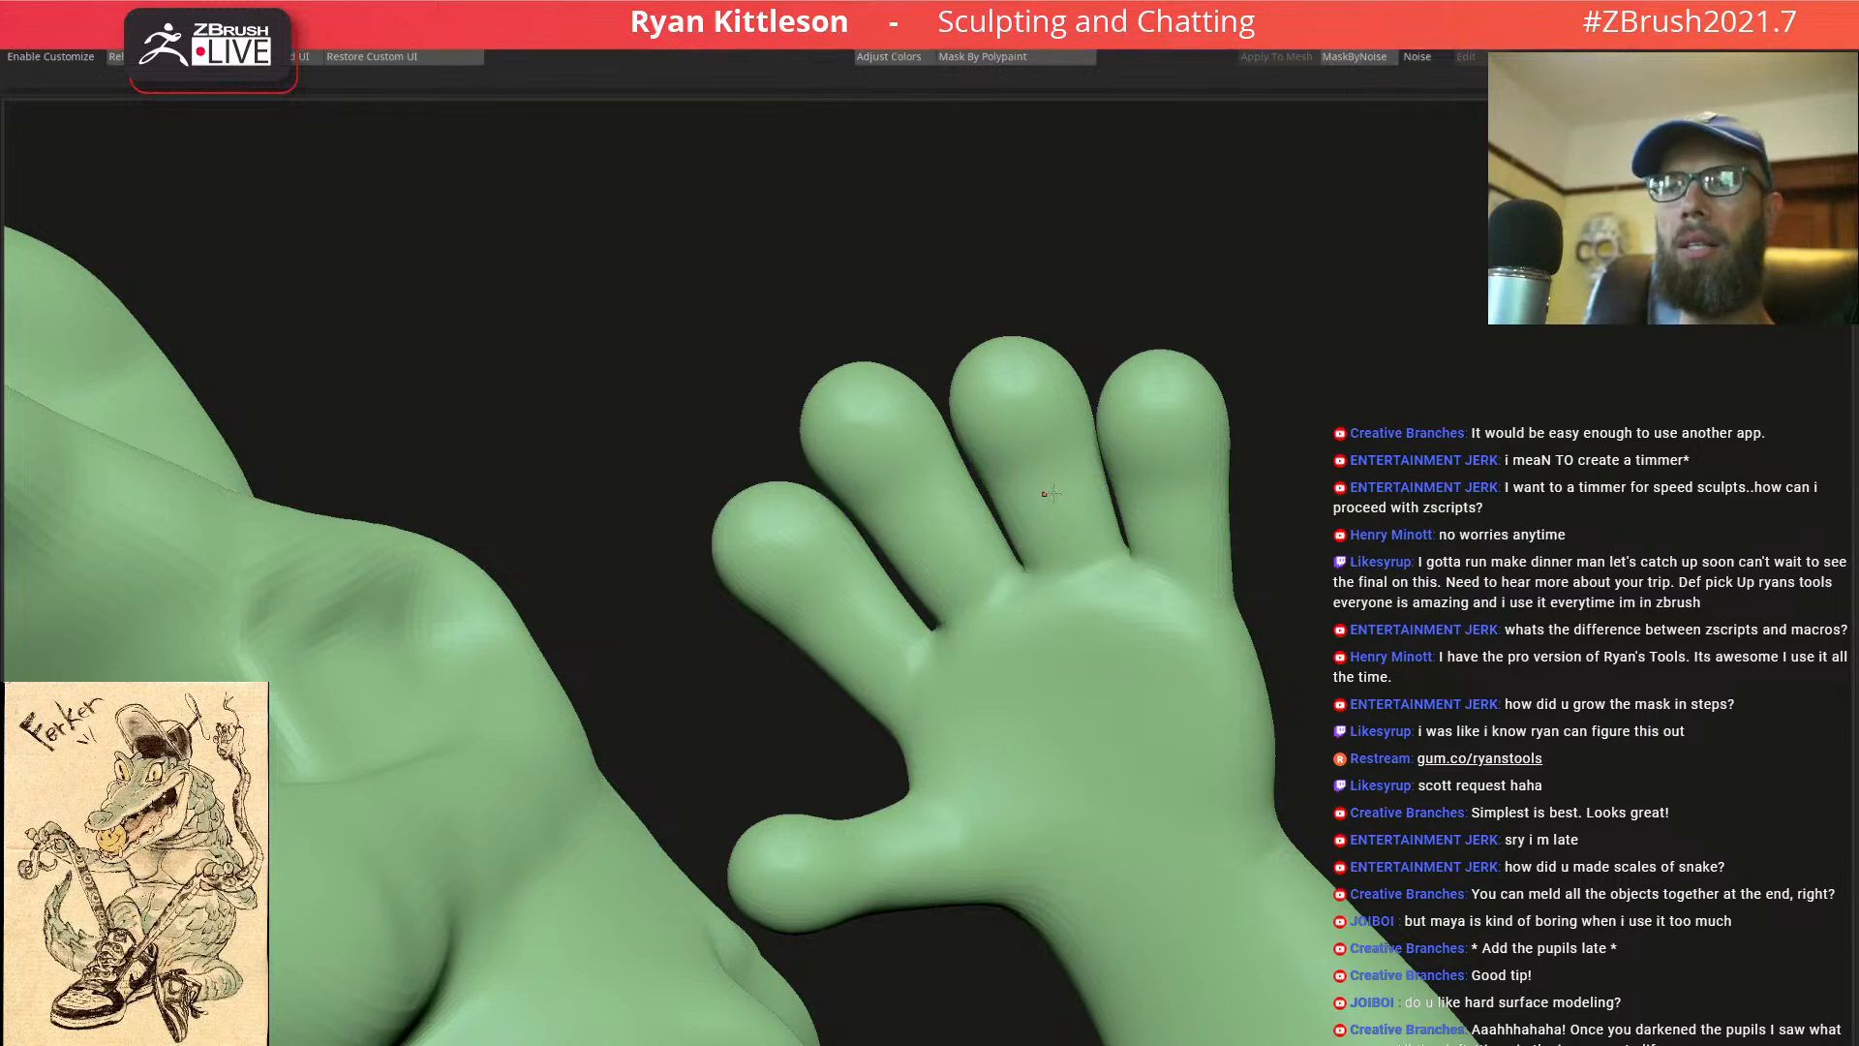
{"action": "right_click_drag", "start_coordinate": [1055, 491], "coordinate": [1067, 496]}
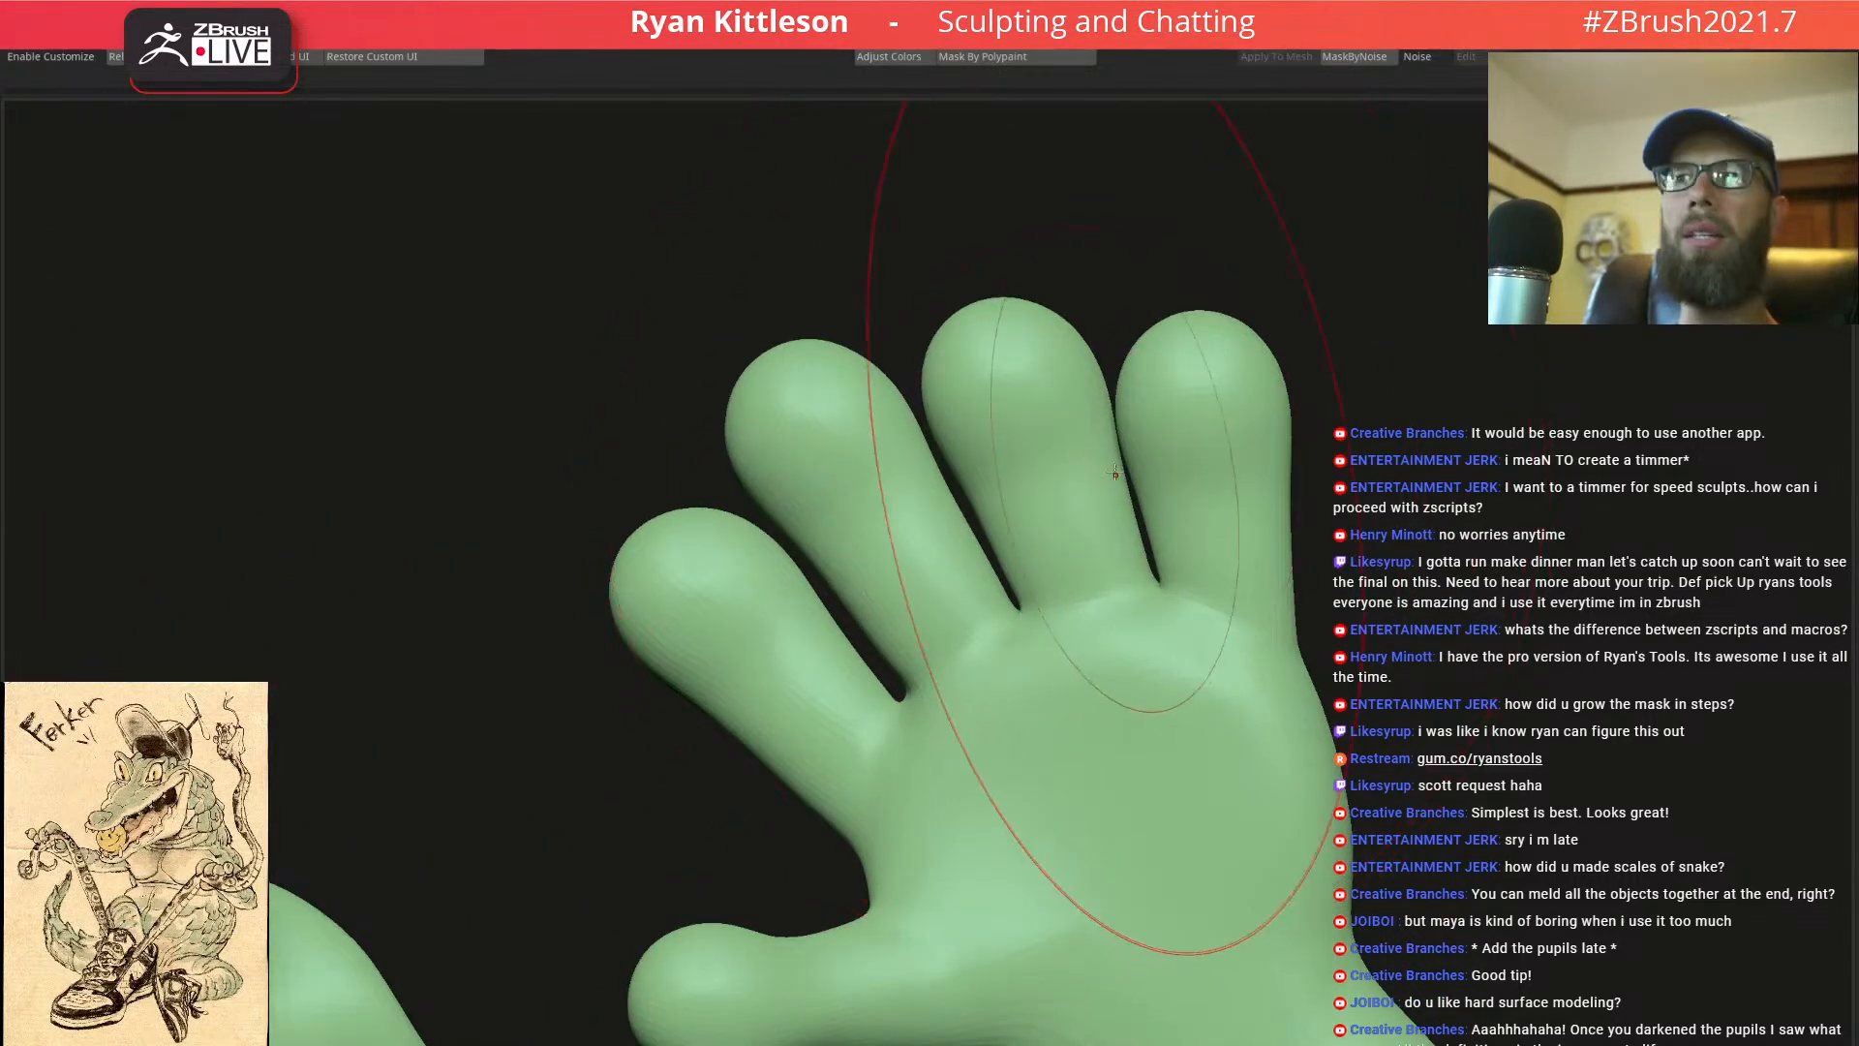
Isolate the third finger from the thumb on the hand holding the upright snake
{"action": "left_click", "coordinate": [1070, 545], "text": "ctrl+shift"}
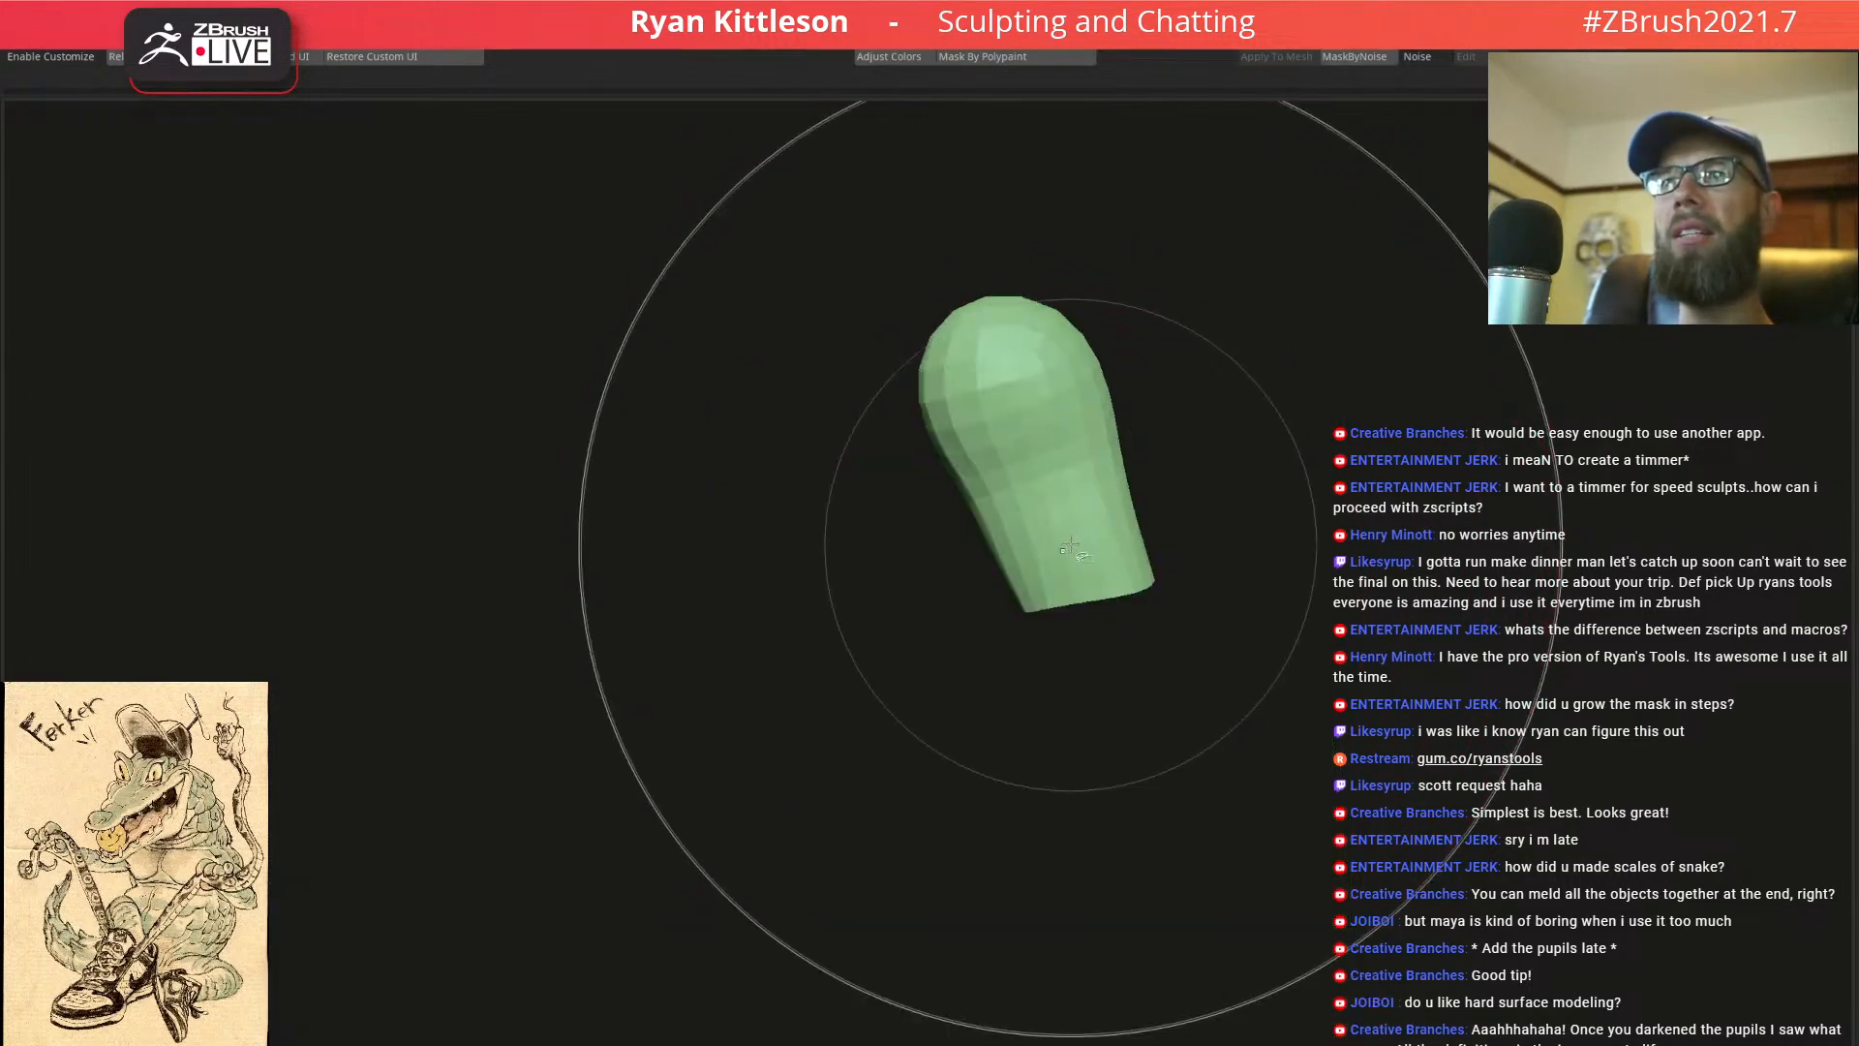
{"action": "left_click", "coordinate": [1294, 571], "text": "ctrl"}
{"action": "left_click", "coordinate": [1296, 569], "text": "ctrl"}
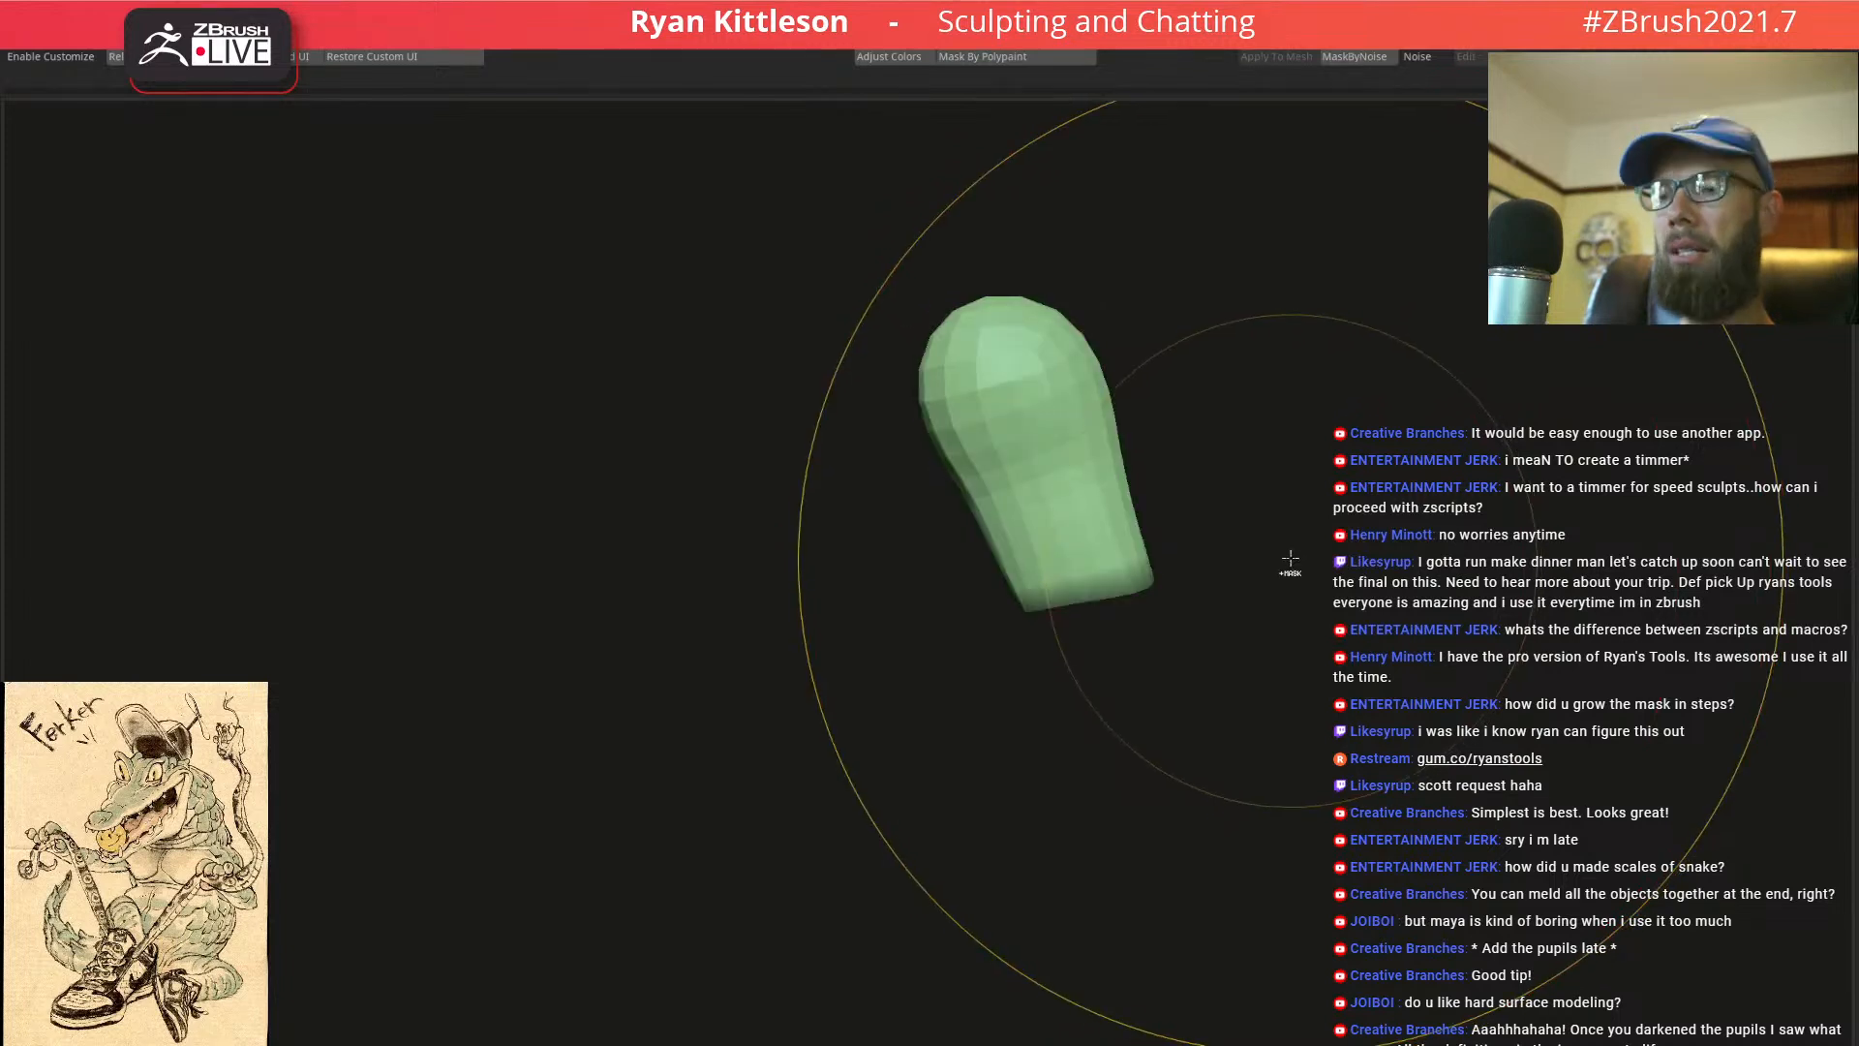
{"action": "mouse_move", "coordinate": [1233, 540]}
{"action": "left_mouse_down"}
{"action": "mouse_move", "coordinate": [1059, 527]}
{"action": "mouse_move", "coordinate": [1126, 466]}
{"action": "mouse_move", "coordinate": [1135, 426]}
{"action": "left_mouse_up"}
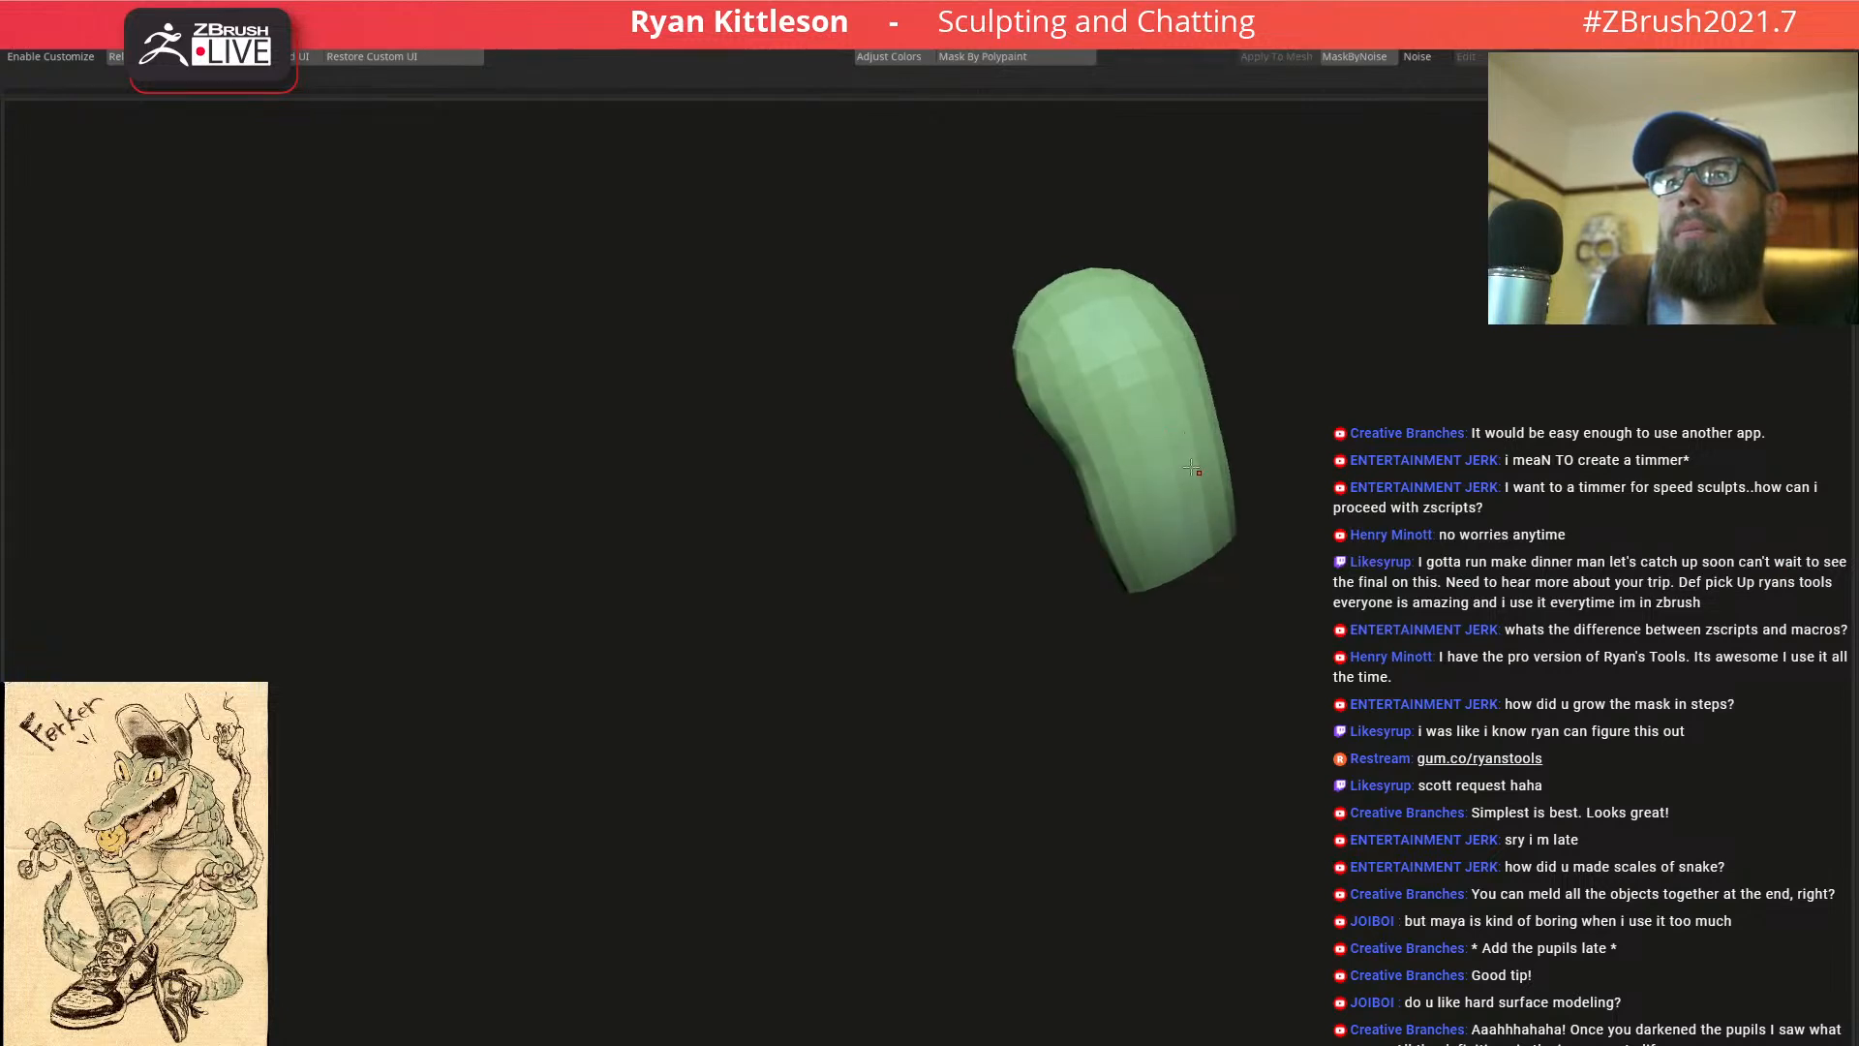
{"action": "left_click_drag", "start_coordinate": [1241, 464], "coordinate": [1209, 470]}
{"action": "left_click_drag", "start_coordinate": [984, 555], "coordinate": [1088, 519]}
{"action": "key", "text": "f"}
{"action": "key", "text": "ctrl+z"}
{"action": "key", "text": "ctrl+z"}
{"action": "key", "text": "ctrl+z"}
{"action": "key", "text": "ctrl+z"}
Reset the mask on the isolated finger in preparation for bending
{"action": "left_click_drag", "start_coordinate": [1117, 424], "coordinate": [1107, 424], "text": "ctrl"}
{"action": "key", "text": "q"}
{"action": "right_click_drag", "start_coordinate": [1034, 281], "coordinate": [1210, 283], "text": "ctrl"}
{"action": "right_click_drag", "start_coordinate": [1029, 242], "coordinate": [942, 381], "text": "alt"}
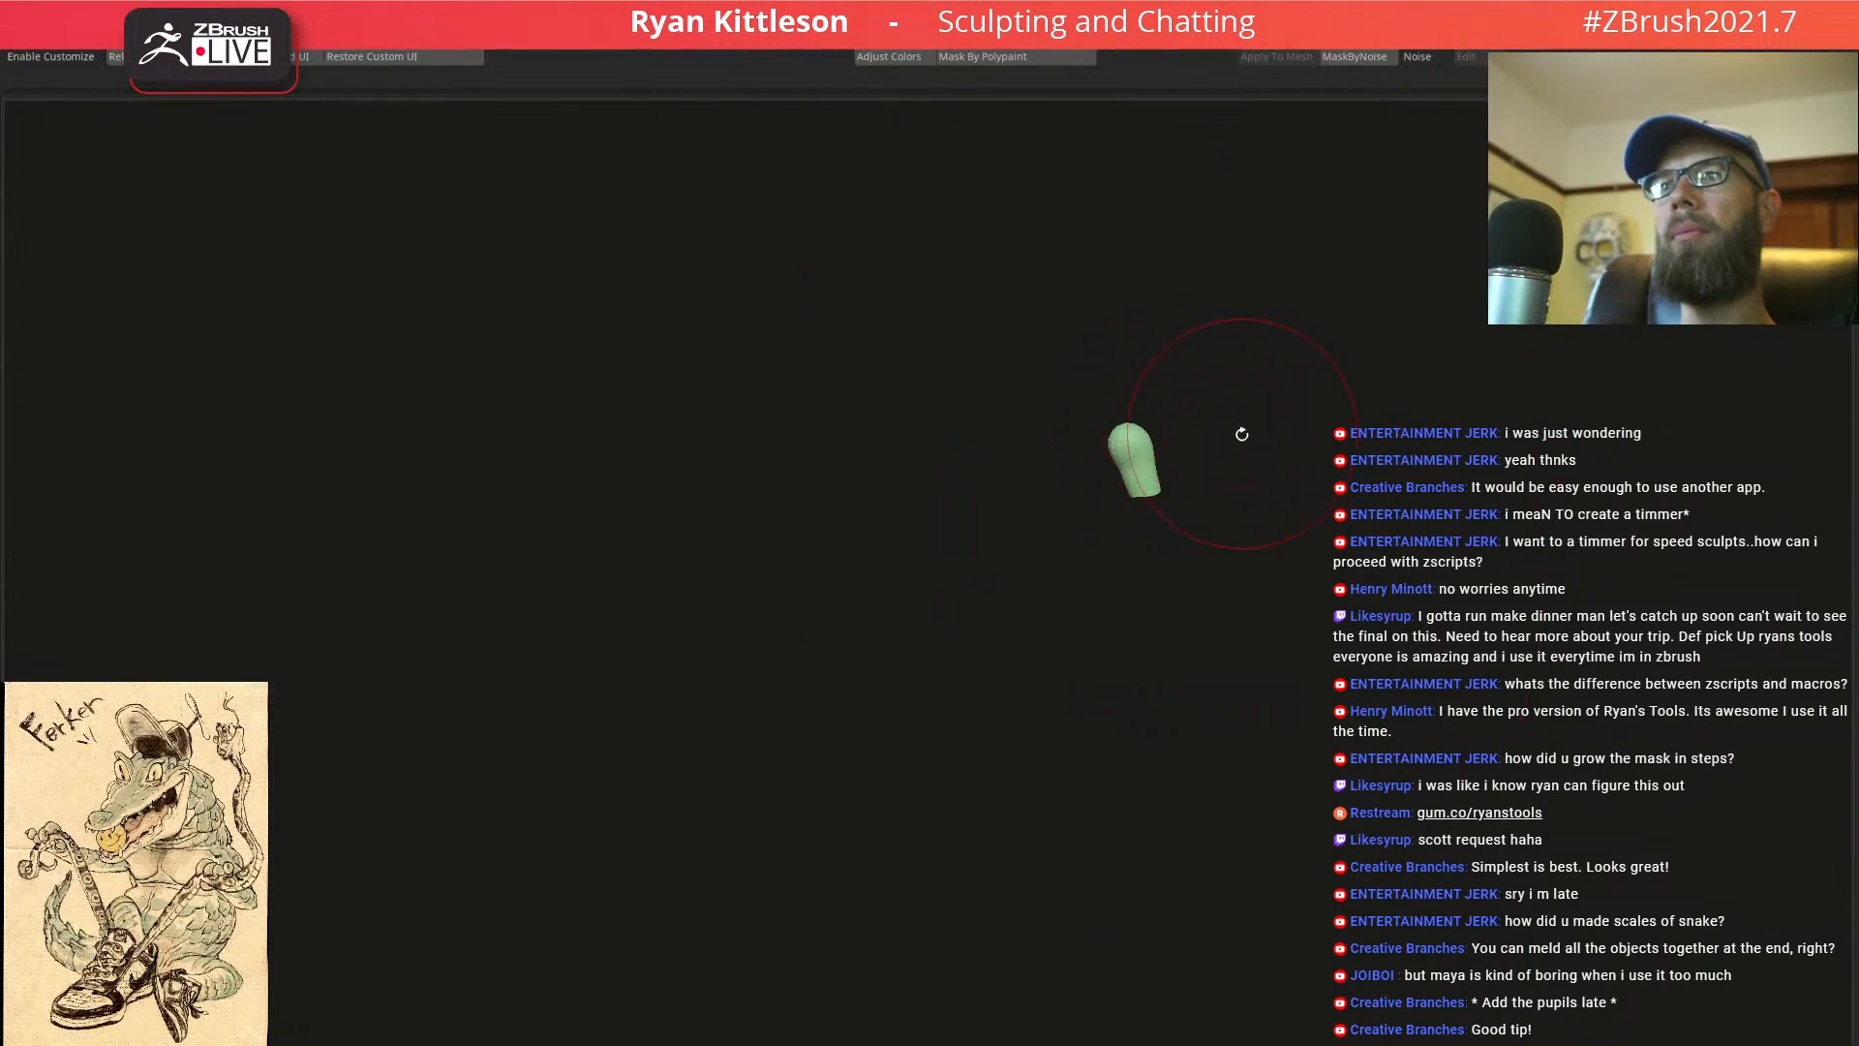
{"action": "right_click_drag", "start_coordinate": [1175, 458], "coordinate": [1371, 572], "text": "ctrl"}
{"action": "mouse_move", "coordinate": [1250, 485]}
{"action": "right_mouse_down"}
{"action": "mouse_move", "coordinate": [1331, 489]}
{"action": "mouse_move", "coordinate": [1250, 497]}
{"action": "mouse_move", "coordinate": [1148, 440]}
{"action": "right_mouse_up"}
{"action": "mouse_move", "coordinate": [1340, 332]}
{"action": "left_mouse_down", "text": "ctrl"}
{"action": "mouse_move", "coordinate": [1521, 639]}
{"action": "mouse_move", "coordinate": [1550, 542]}
{"action": "left_mouse_up", "text": "ctrl"}
{"action": "mouse_move", "coordinate": [1208, 489]}
{"action": "right_mouse_down", "text": "ctrl"}
{"action": "mouse_move", "coordinate": [894, 397]}
{"action": "mouse_move", "coordinate": [1046, 435]}
{"action": "right_mouse_up", "text": "ctrl"}
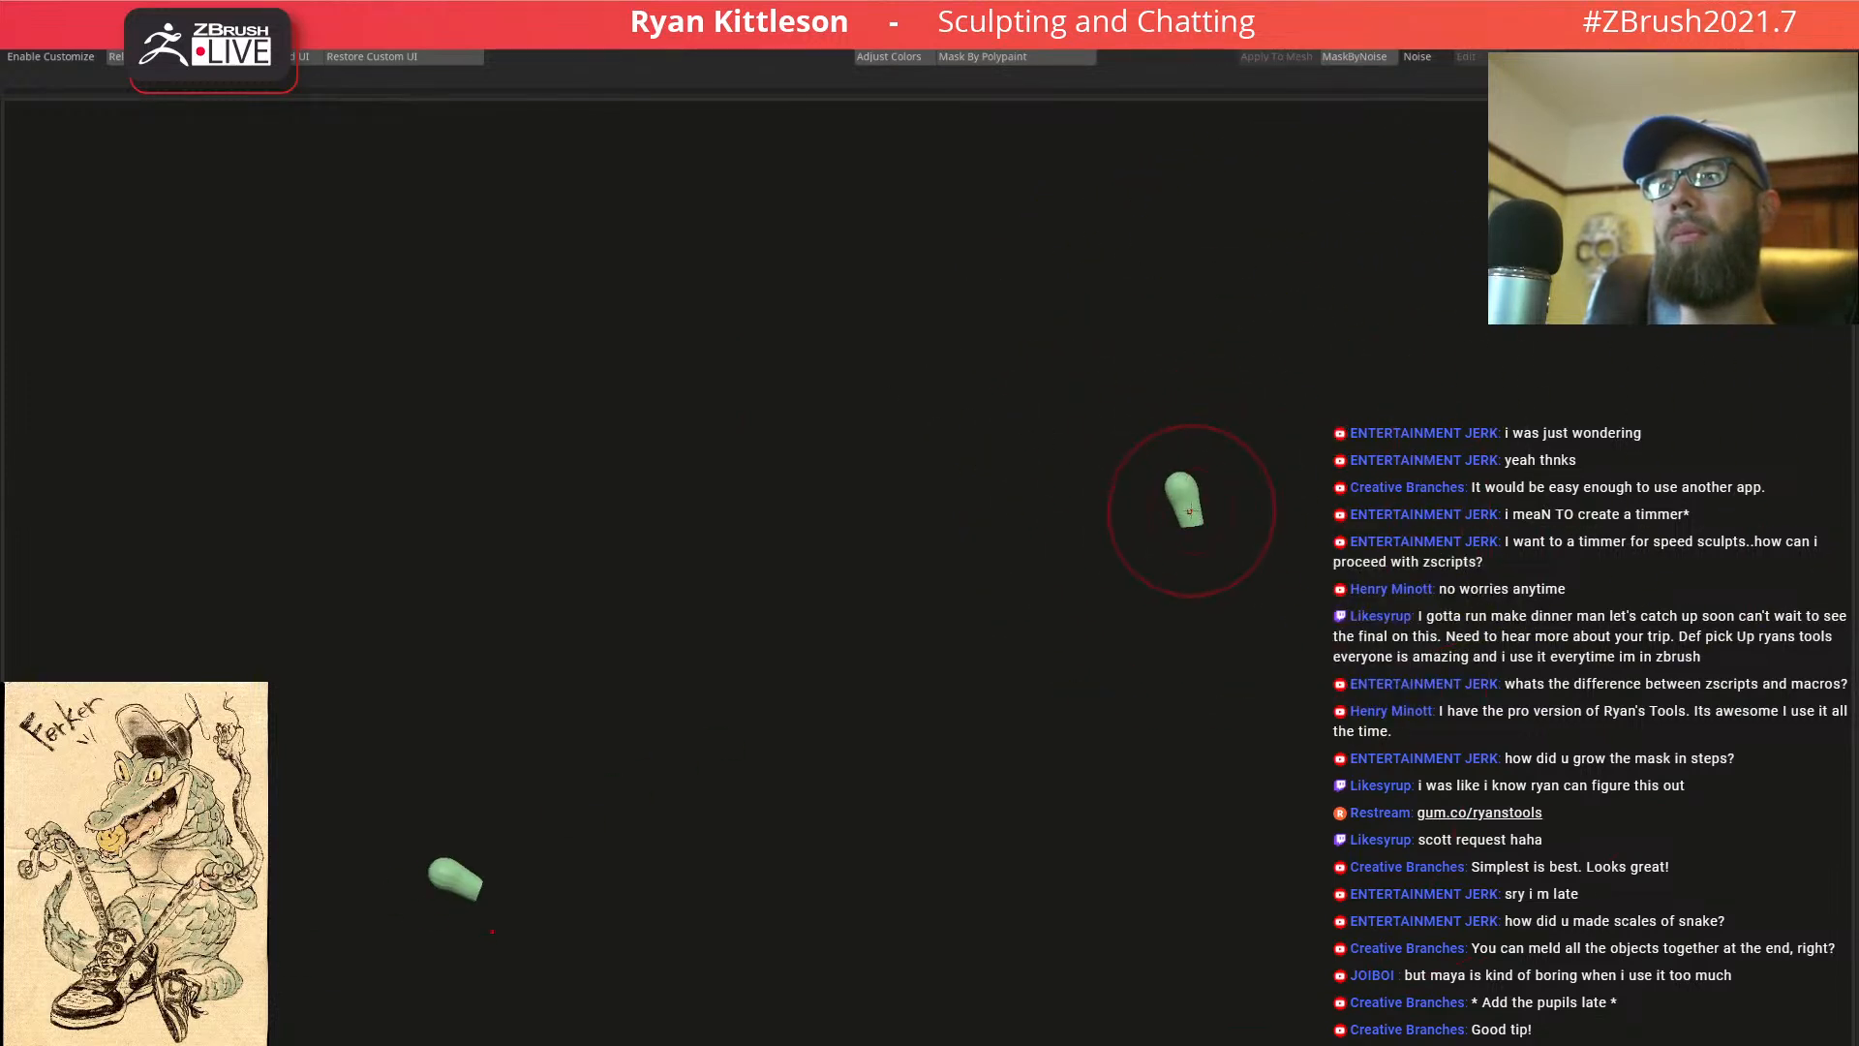
{"action": "right_click_drag", "start_coordinate": [1218, 504], "coordinate": [1500, 649], "text": "ctrl"}
{"action": "mouse_move", "coordinate": [1370, 532]}
{"action": "right_mouse_down"}
{"action": "mouse_move", "coordinate": [1154, 566]}
{"action": "mouse_move", "coordinate": [1216, 532]}
{"action": "right_mouse_up"}
{"action": "left_click", "coordinate": [1223, 565], "text": "ctrl"}
{"action": "left_click", "coordinate": [1222, 566], "text": "ctrl"}
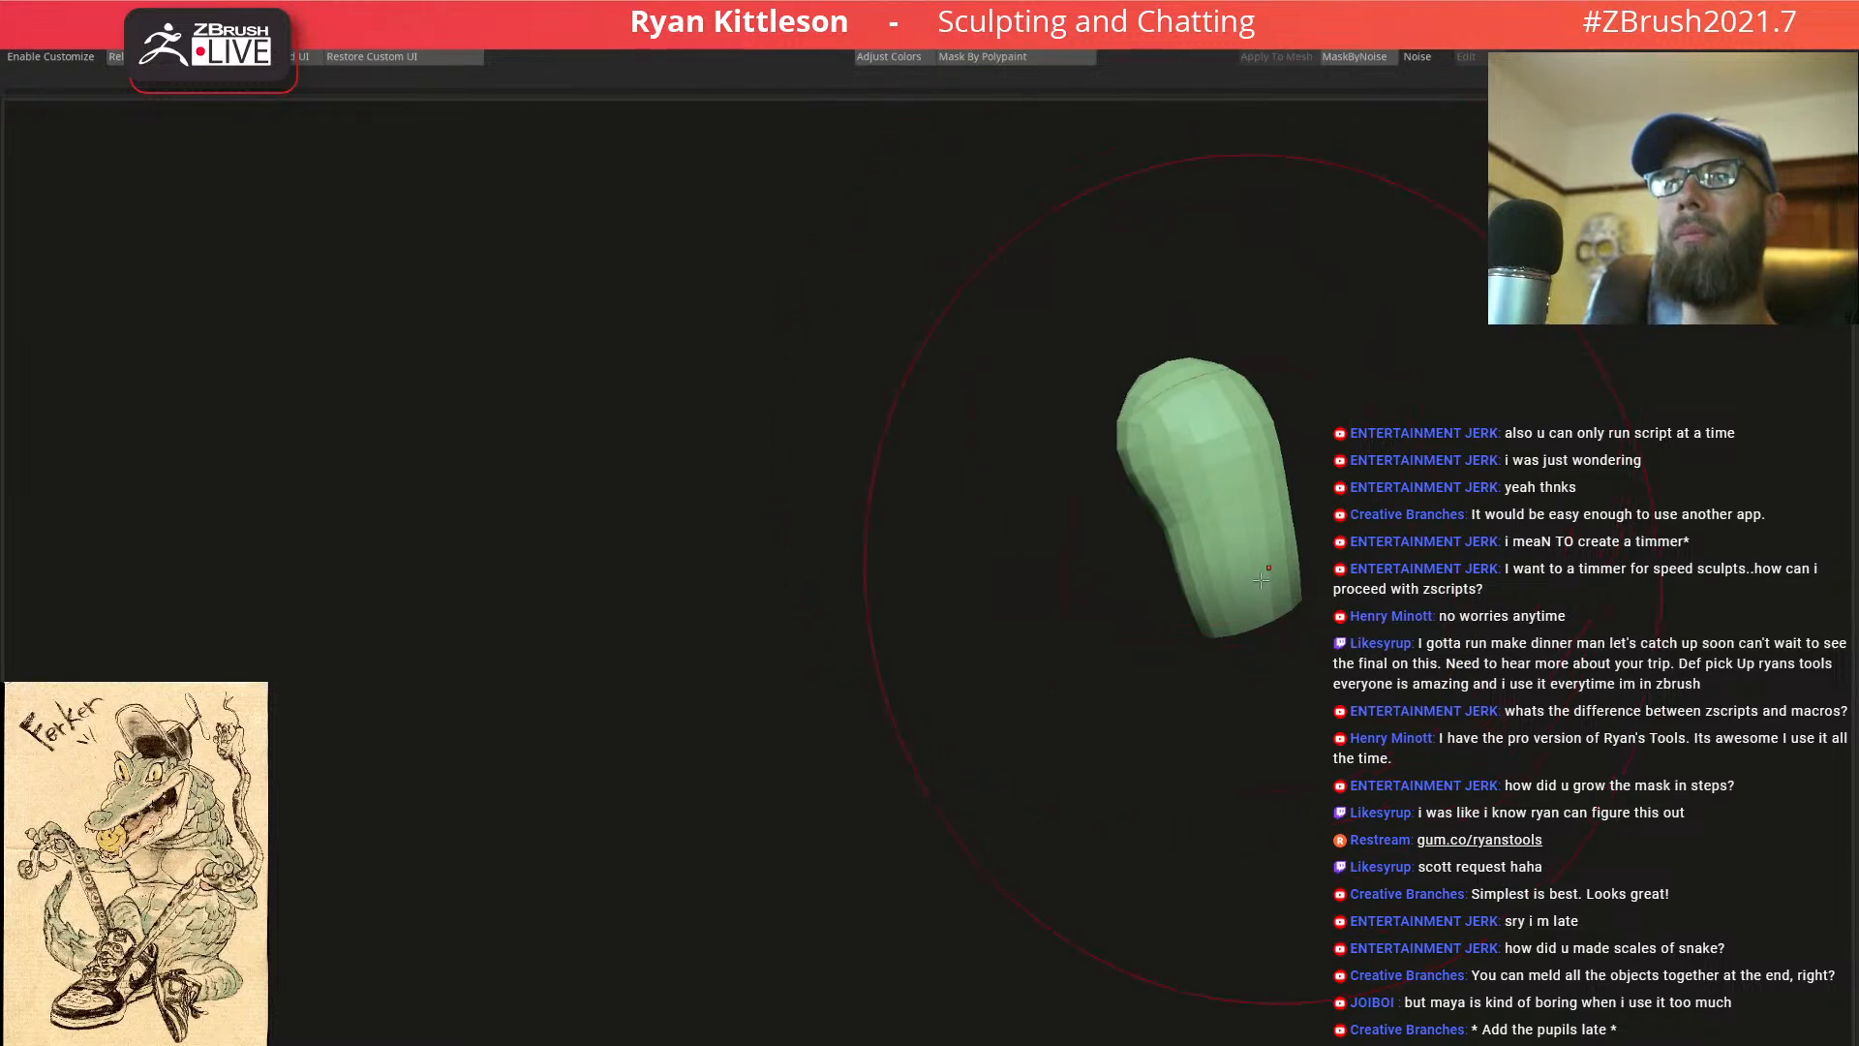
Bend the isolated finger downward so it curls over the snake's body, and show the whole crocodile again
{"action": "key", "text": "b"}
{"action": "left_click", "coordinate": [1041, 625]}
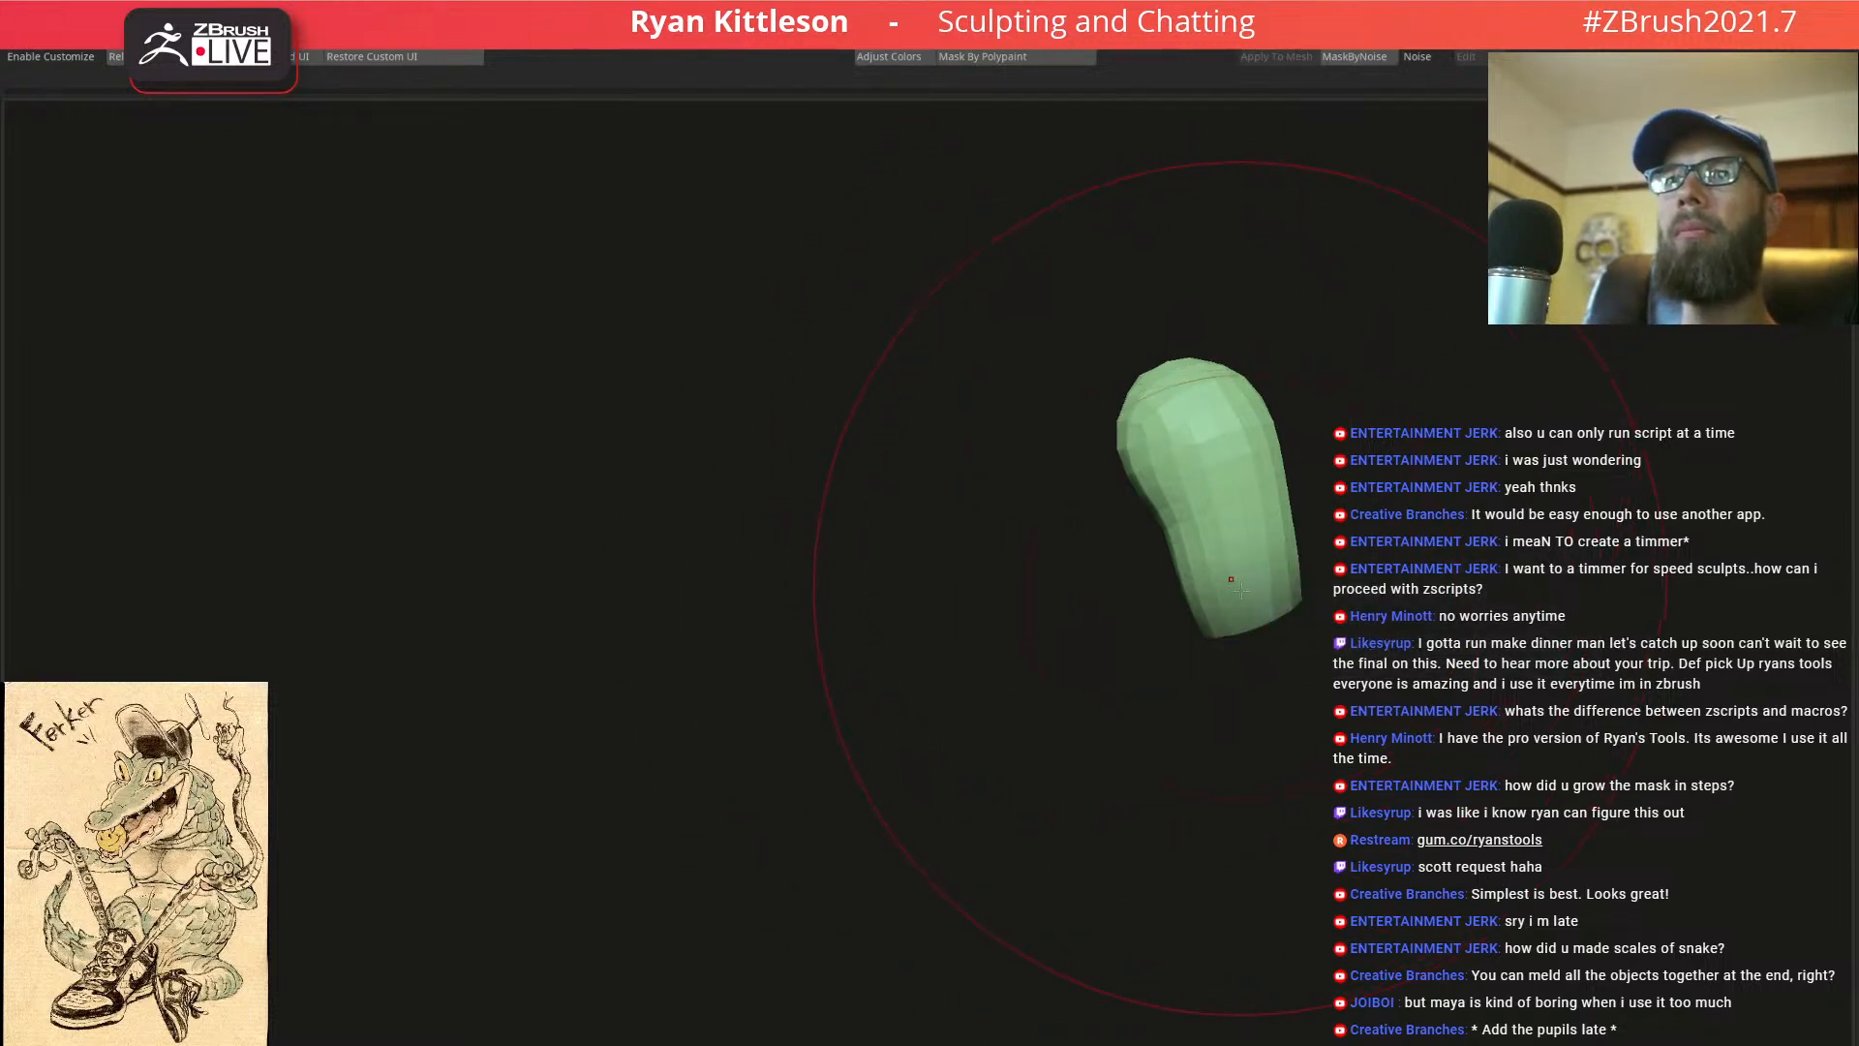
{"action": "left_click_drag", "start_coordinate": [1203, 436], "coordinate": [1200, 496]}
{"action": "right_click_drag", "start_coordinate": [1200, 496], "coordinate": [1268, 359]}
{"action": "left_click_drag", "start_coordinate": [1199, 532], "coordinate": [1225, 474], "text": "ctrl"}
{"action": "left_click", "coordinate": [1255, 455], "text": "ctrl"}
{"action": "mouse_move", "coordinate": [1153, 417]}
{"action": "right_mouse_down", "text": "ctrl"}
{"action": "mouse_move", "coordinate": [996, 468]}
{"action": "mouse_move", "coordinate": [1043, 461]}
{"action": "mouse_move", "coordinate": [1008, 483]}
{"action": "right_mouse_up", "text": "ctrl"}
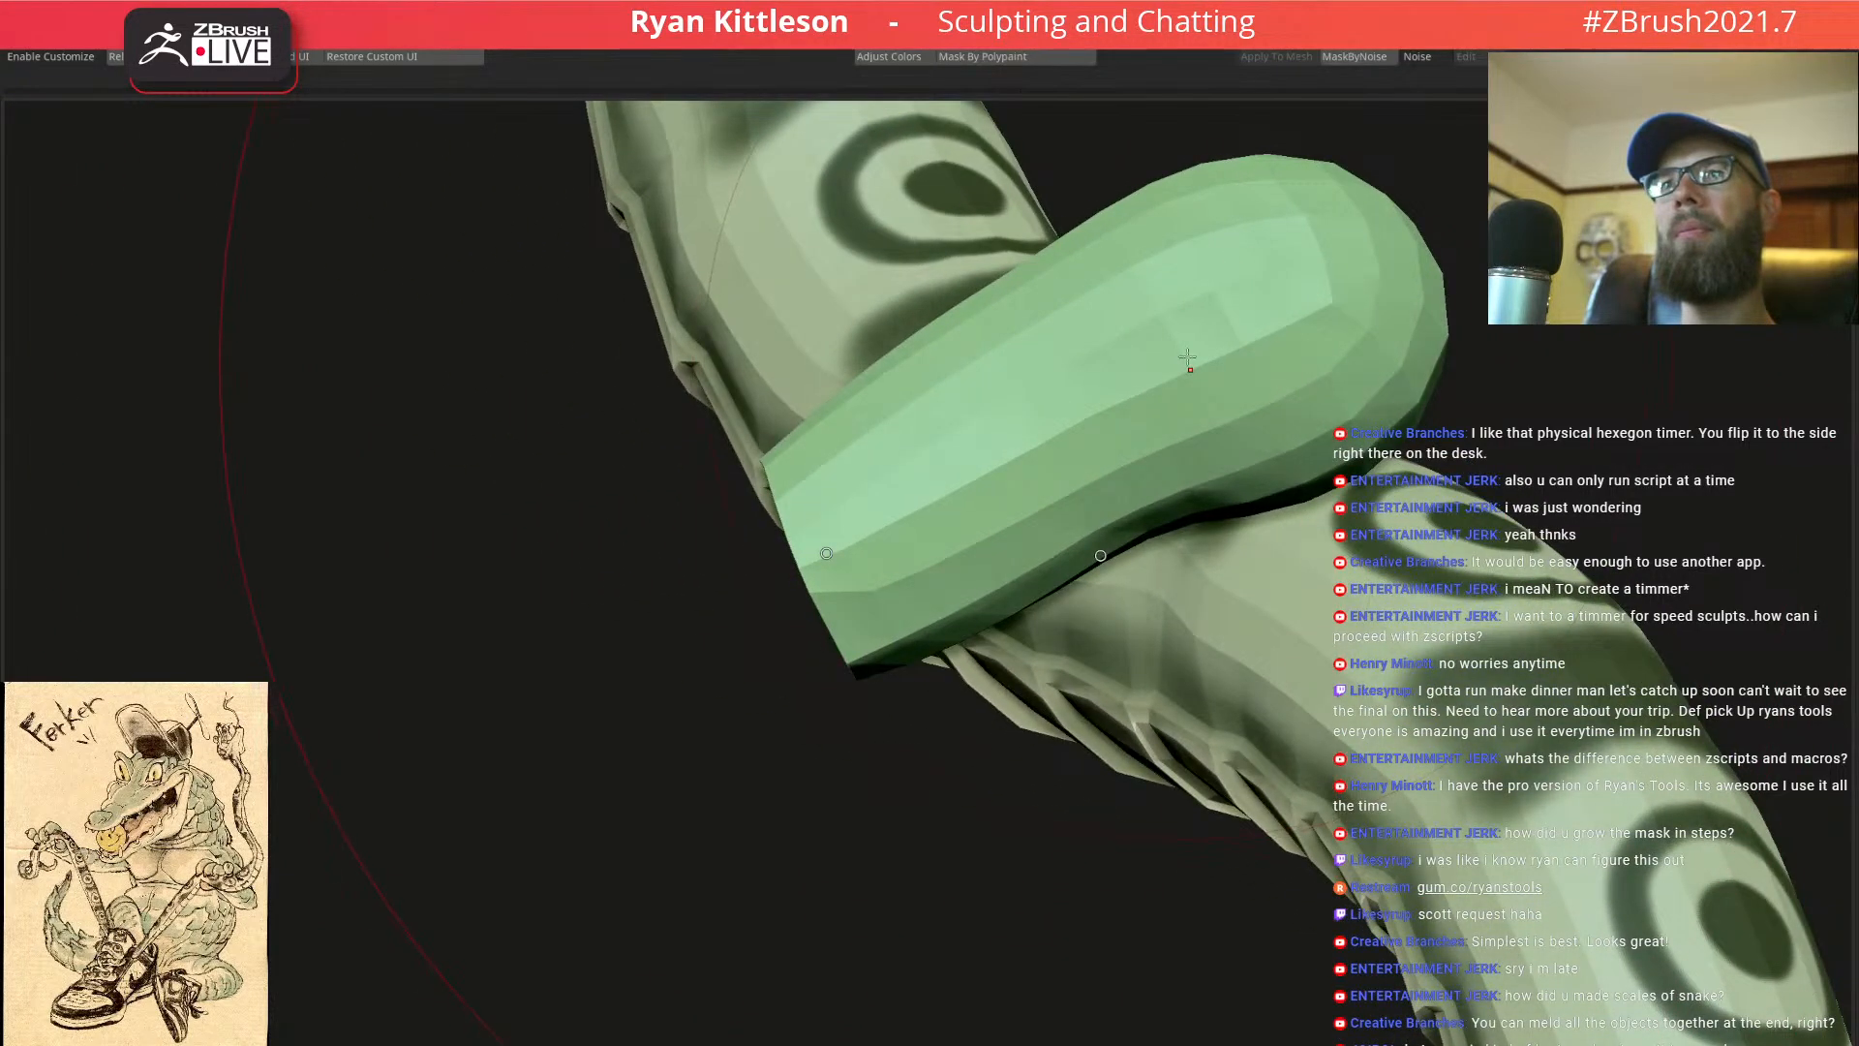
{"action": "left_click_drag", "start_coordinate": [1179, 366], "coordinate": [1225, 534]}
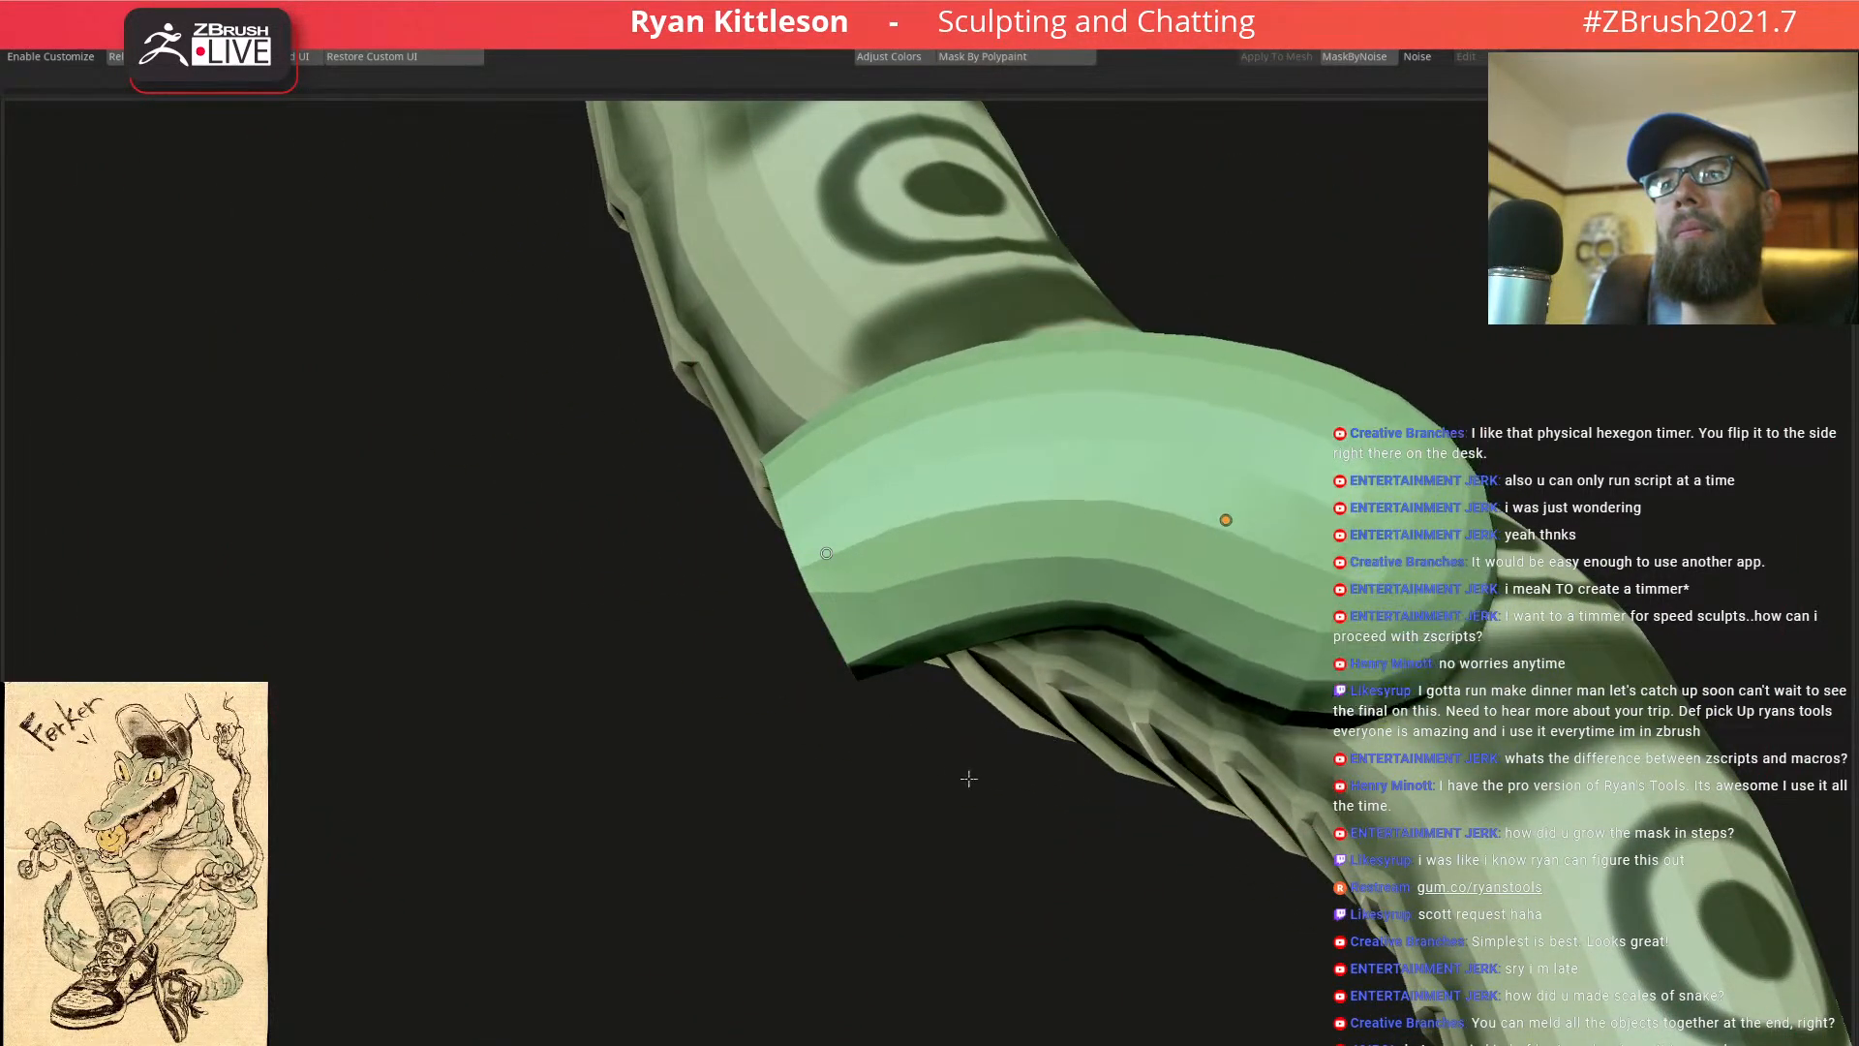
{"action": "left_click", "coordinate": [1524, 361], "text": "ctrl+shift"}
{"action": "mouse_move", "coordinate": [1307, 388]}
{"action": "right_mouse_down", "text": "ctrl"}
{"action": "mouse_move", "coordinate": [1252, 474]}
{"action": "mouse_move", "coordinate": [1378, 332]}
{"action": "mouse_move", "coordinate": [1380, 443]}
{"action": "right_mouse_up", "text": "ctrl"}
{"action": "right_click_drag", "start_coordinate": [1203, 456], "coordinate": [1224, 465]}
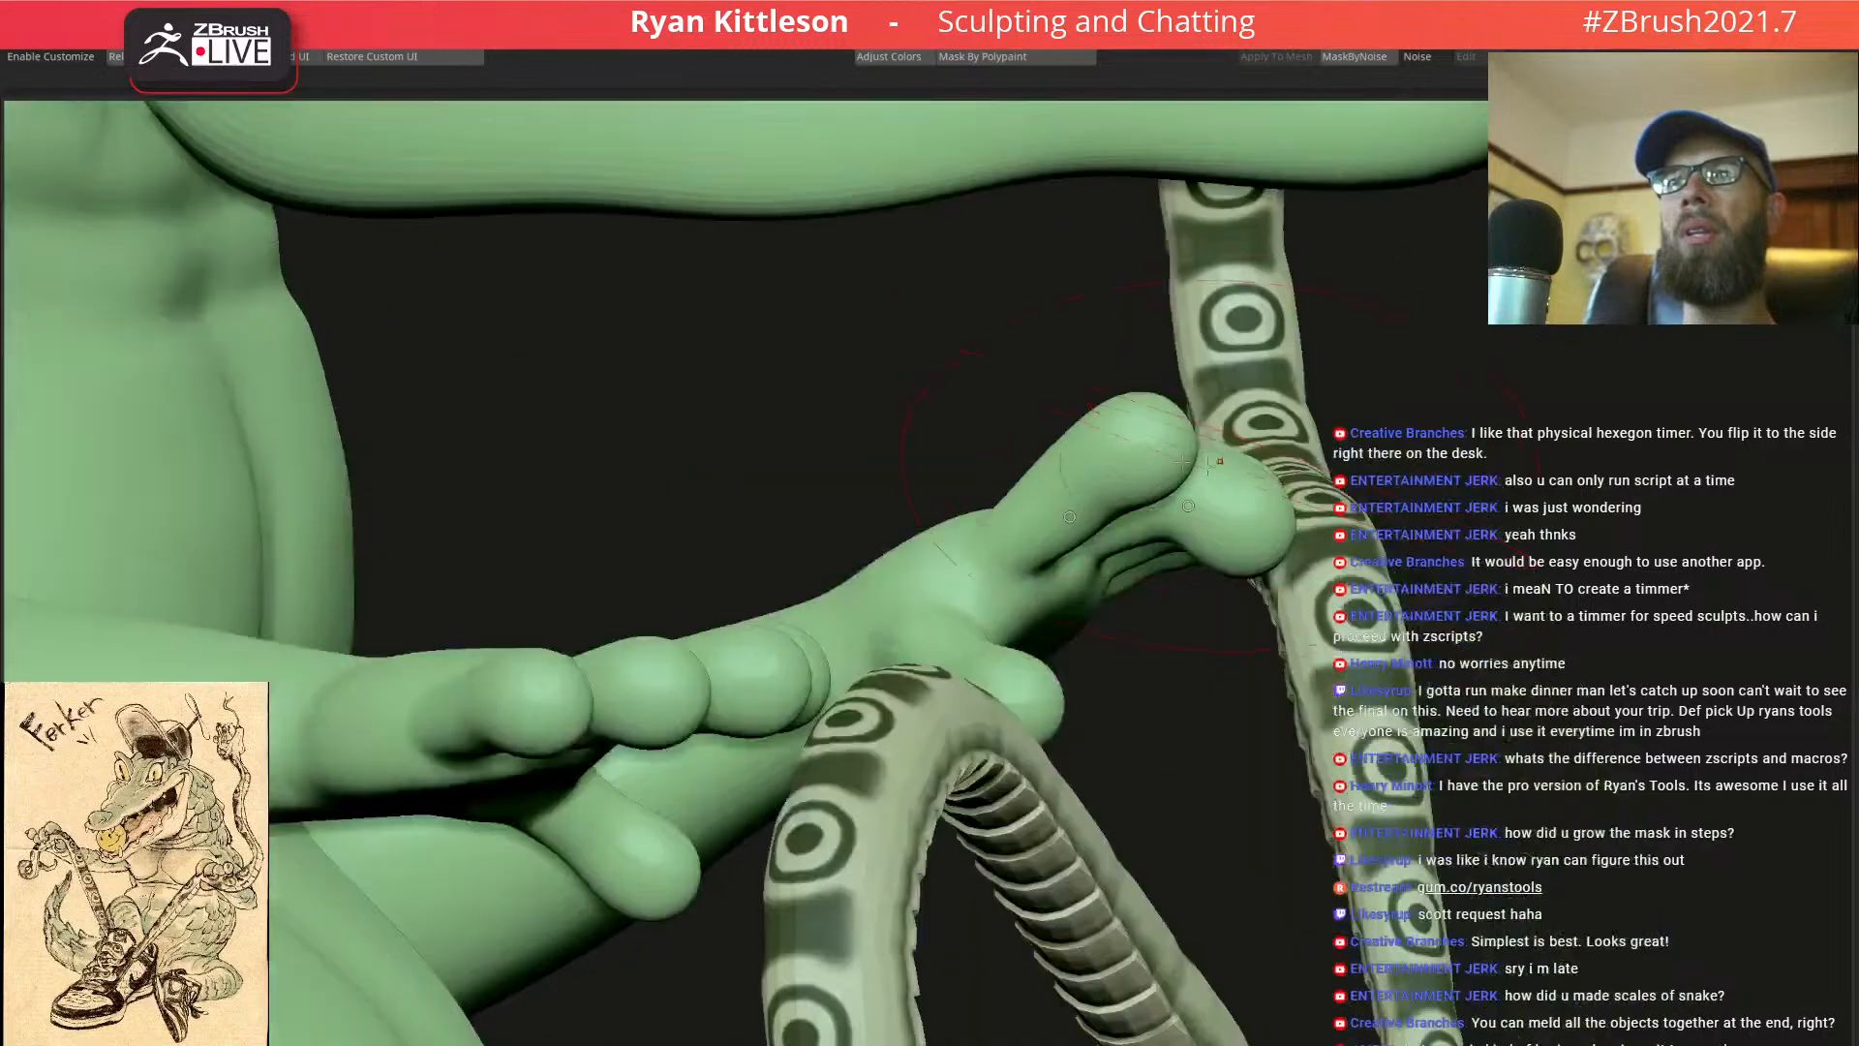
Isolate the neighbouring finger and bend it down toward the snake's body, restoring full visibility at the end
{"action": "left_click", "coordinate": [1143, 442], "text": "ctrl+shift"}
{"action": "mouse_move", "coordinate": [1162, 324]}
{"action": "left_mouse_down", "text": "ctrl"}
{"action": "mouse_move", "coordinate": [1008, 668]}
{"action": "mouse_move", "coordinate": [1210, 315]}
{"action": "left_mouse_up", "text": "ctrl"}
{"action": "left_click", "coordinate": [1089, 300], "text": "ctrl"}
{"action": "mouse_move", "coordinate": [1099, 330]}
{"action": "right_mouse_down", "text": "ctrl"}
{"action": "mouse_move", "coordinate": [1125, 507]}
{"action": "mouse_move", "coordinate": [962, 559]}
{"action": "right_mouse_up", "text": "ctrl"}
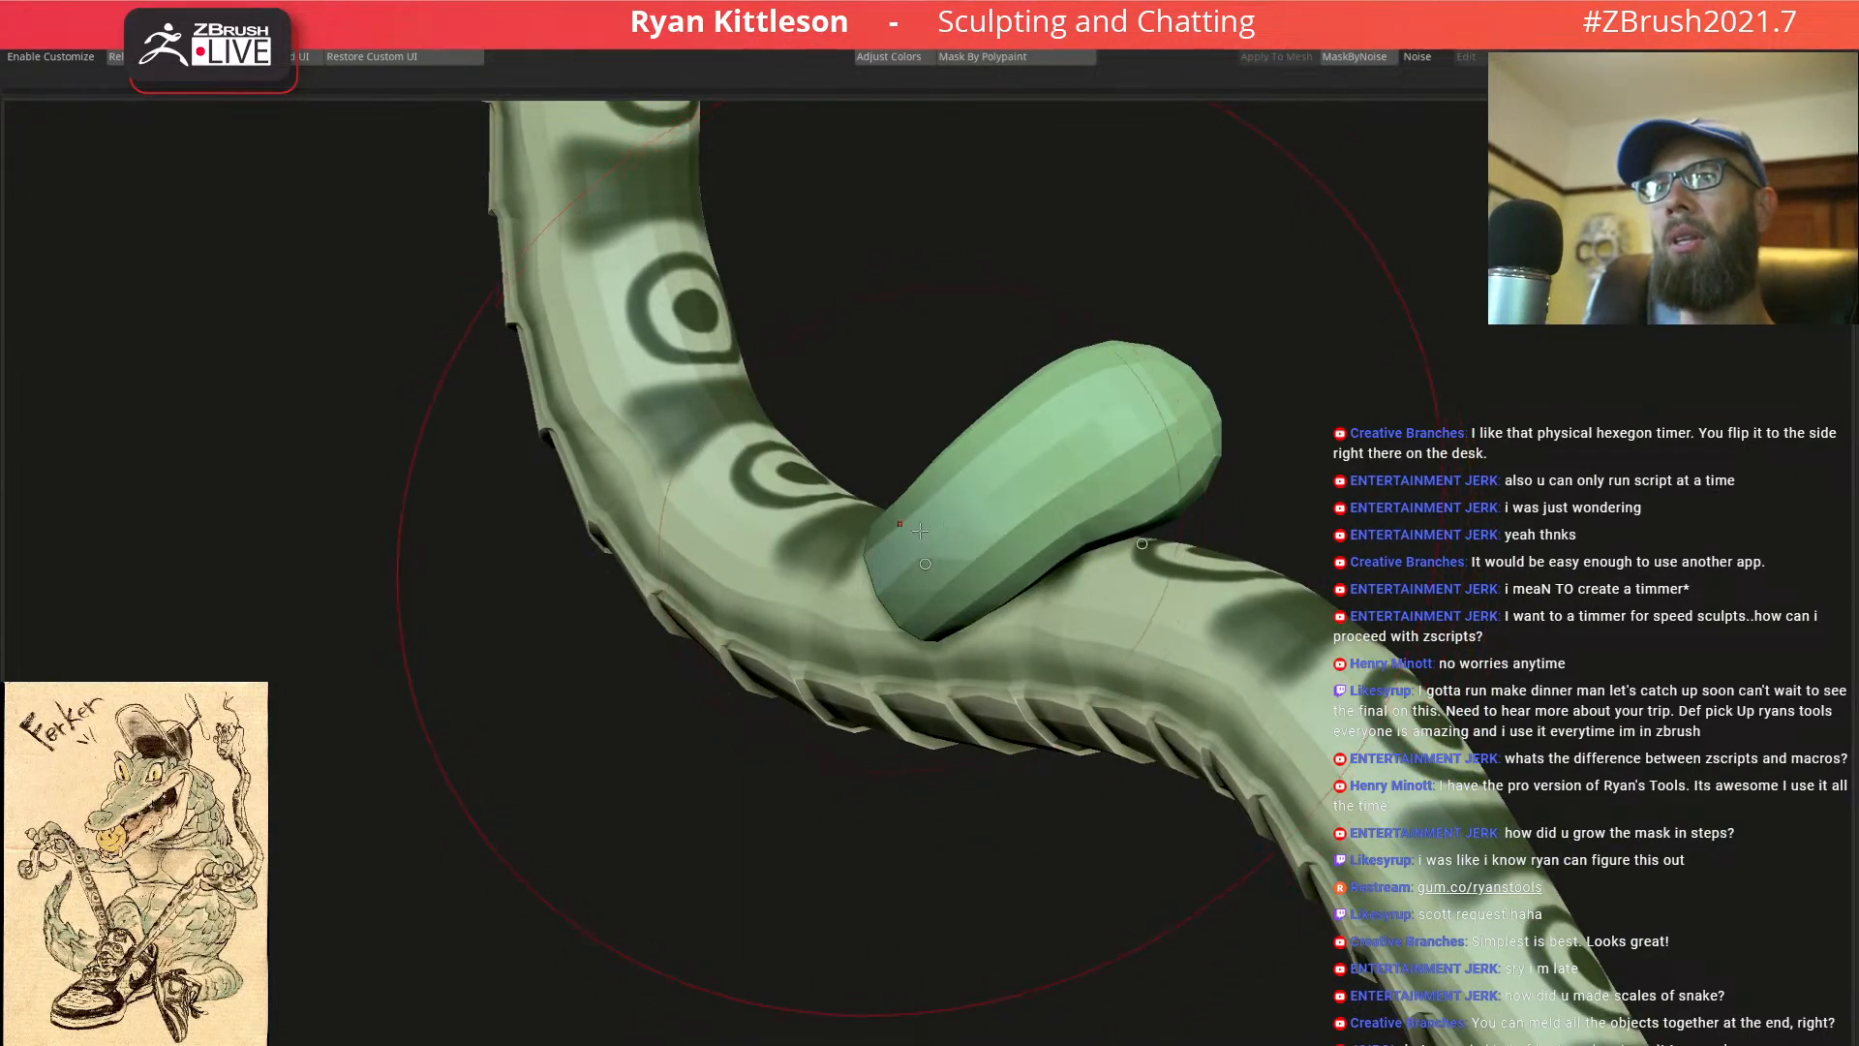
{"action": "left_click_drag", "start_coordinate": [1069, 440], "coordinate": [1107, 516]}
{"action": "left_click", "coordinate": [1329, 490], "text": "ctrl+shift"}
Show the whole crocodile again with everything masked except the isolated finger beside the snake
{"action": "right_click_drag", "start_coordinate": [1352, 448], "coordinate": [280, 383]}
{"action": "mouse_move", "coordinate": [1509, 453]}
{"action": "right_mouse_down", "text": "alt"}
{"action": "mouse_move", "coordinate": [1075, 453]}
{"action": "mouse_move", "coordinate": [1100, 519]}
{"action": "mouse_move", "coordinate": [1150, 527]}
{"action": "mouse_move", "coordinate": [1148, 466]}
{"action": "mouse_move", "coordinate": [1177, 543]}
{"action": "mouse_move", "coordinate": [1094, 484]}
{"action": "mouse_move", "coordinate": [1167, 455]}
{"action": "mouse_move", "coordinate": [1208, 312]}
{"action": "right_mouse_up", "text": "alt"}
{"action": "left_click", "coordinate": [1167, 455], "text": "ctrl+shift"}
{"action": "mouse_move", "coordinate": [1341, 299]}
{"action": "left_mouse_down", "text": "ctrl"}
{"action": "mouse_move", "coordinate": [945, 475]}
{"action": "mouse_move", "coordinate": [1346, 397]}
{"action": "mouse_move", "coordinate": [1297, 351]}
{"action": "mouse_move", "coordinate": [1120, 283]}
{"action": "mouse_move", "coordinate": [1376, 415]}
{"action": "left_mouse_up", "text": "ctrl"}
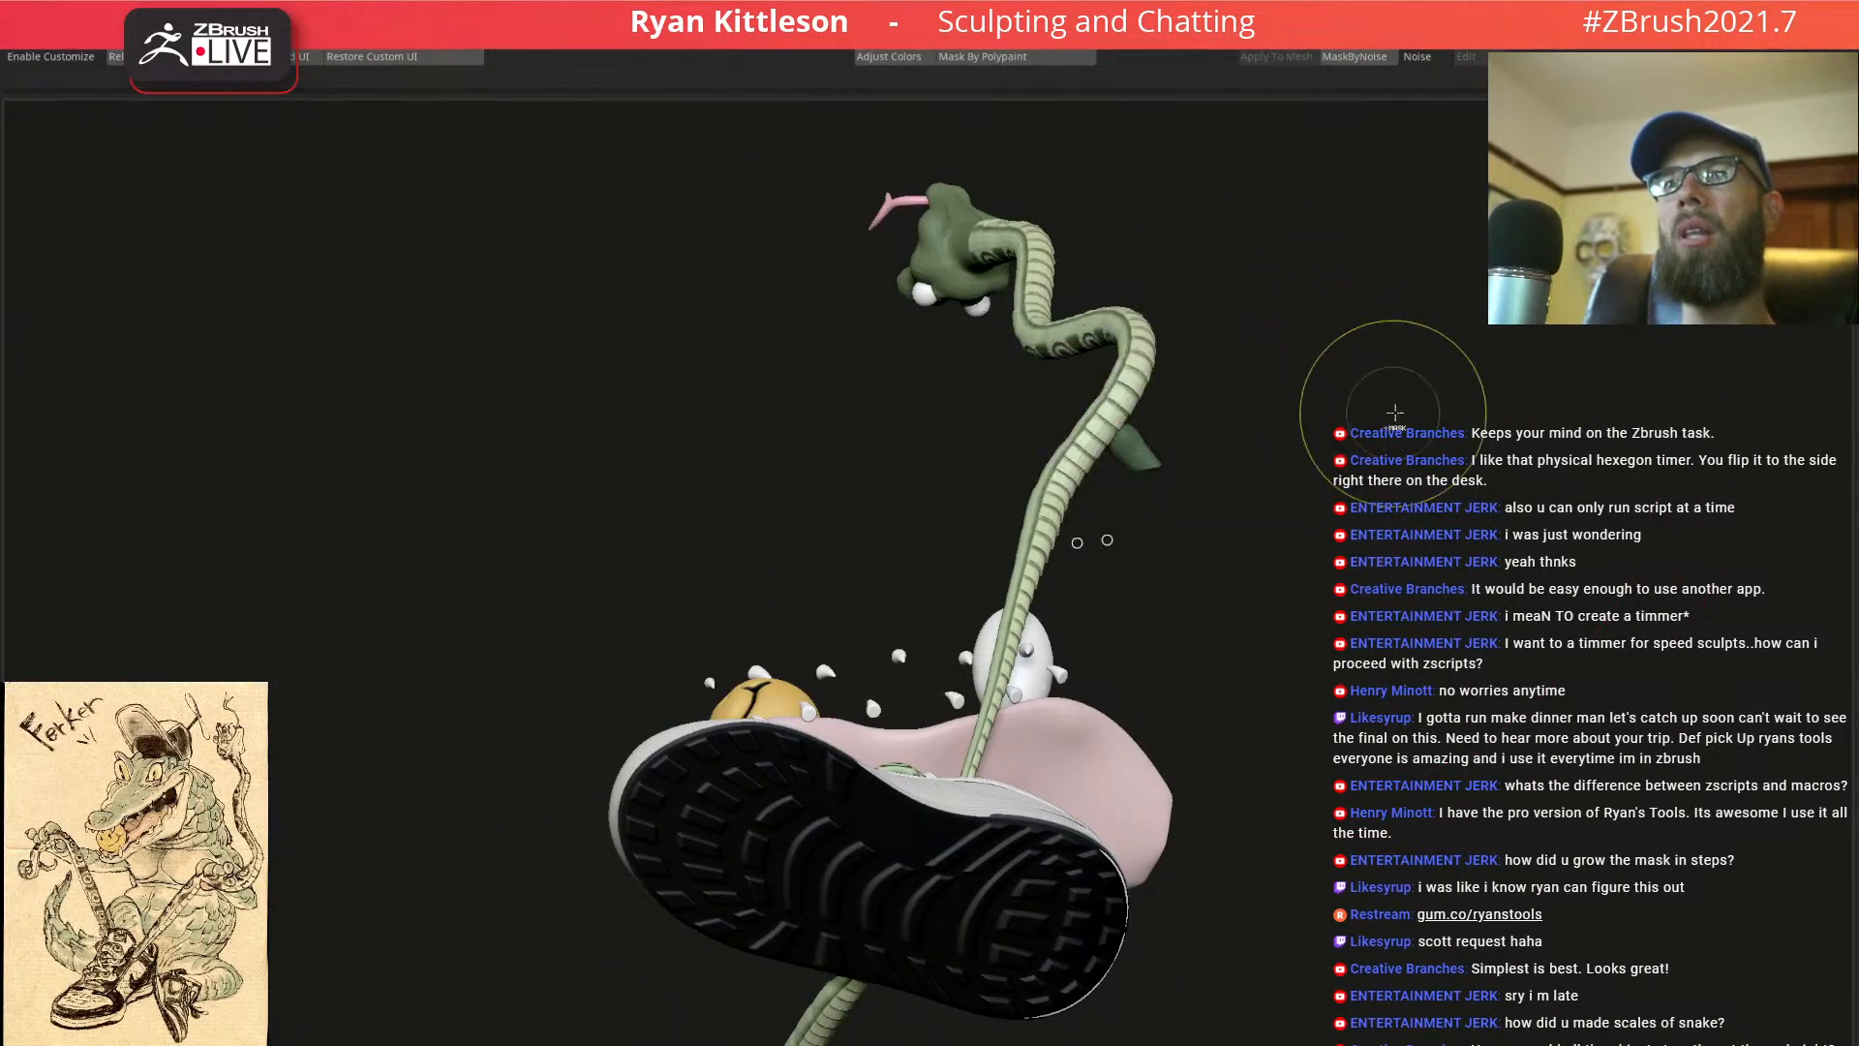
{"action": "left_click", "coordinate": [1393, 411], "text": "ctrl+shift"}
{"action": "right_click_drag", "start_coordinate": [1147, 431], "coordinate": [1160, 504]}
{"action": "left_click", "coordinate": [1357, 358], "text": "ctrl"}
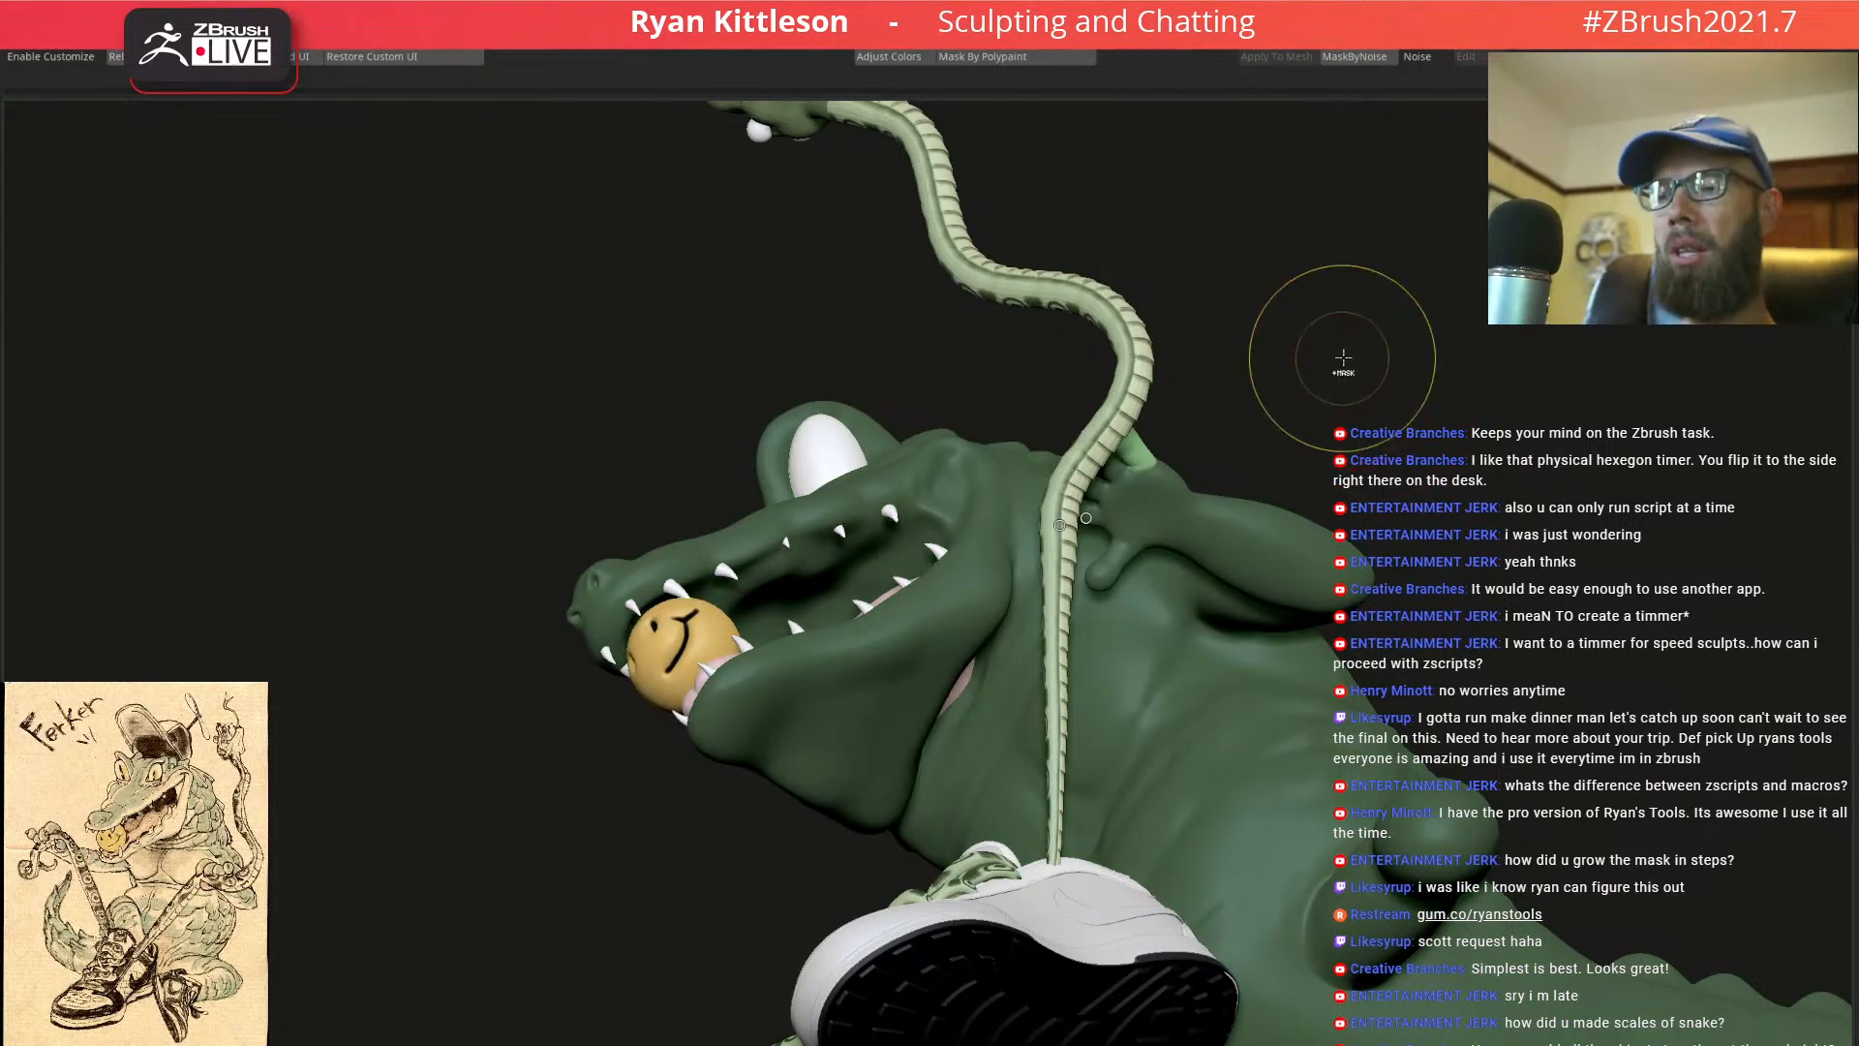
Reshape the unmasked finger so its tip and base sit closer against the snake's body, and clear the mask
{"action": "right_click_drag", "start_coordinate": [1261, 426], "coordinate": [1481, 651], "text": "ctrl"}
{"action": "right_click_drag", "start_coordinate": [1153, 291], "coordinate": [1120, 516]}
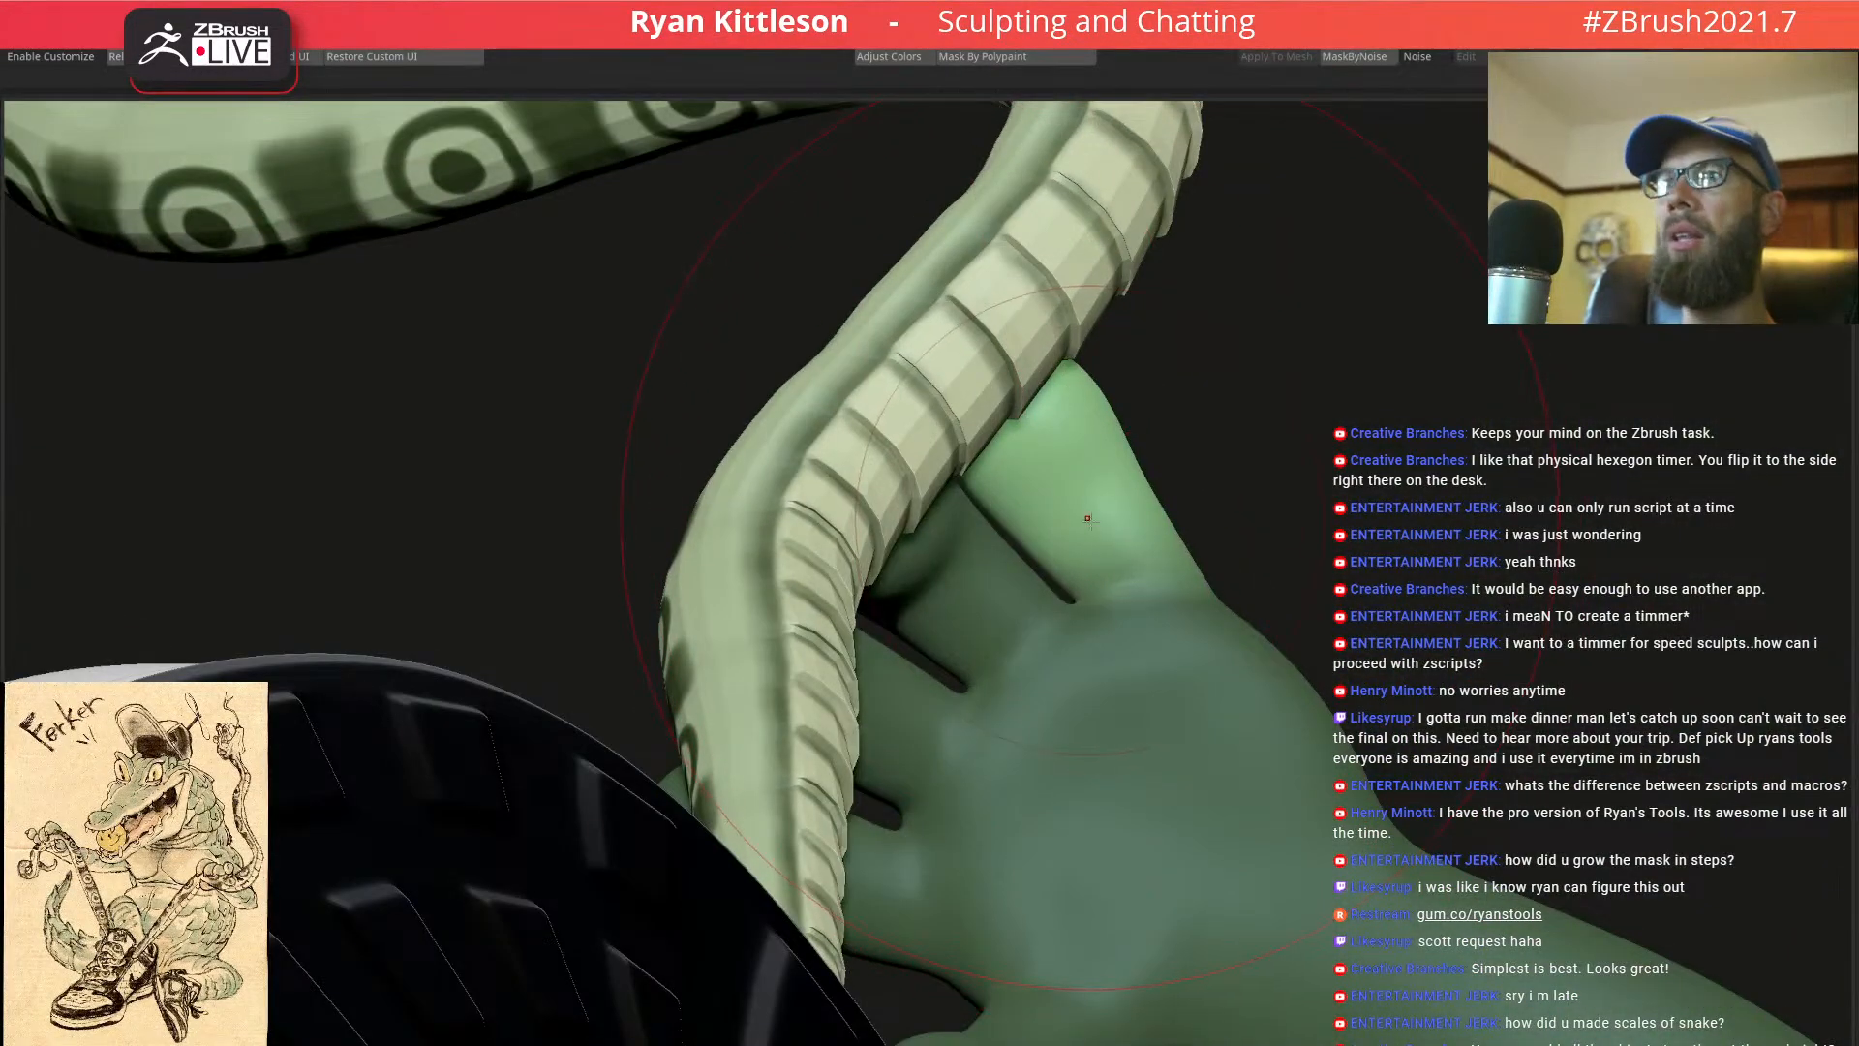
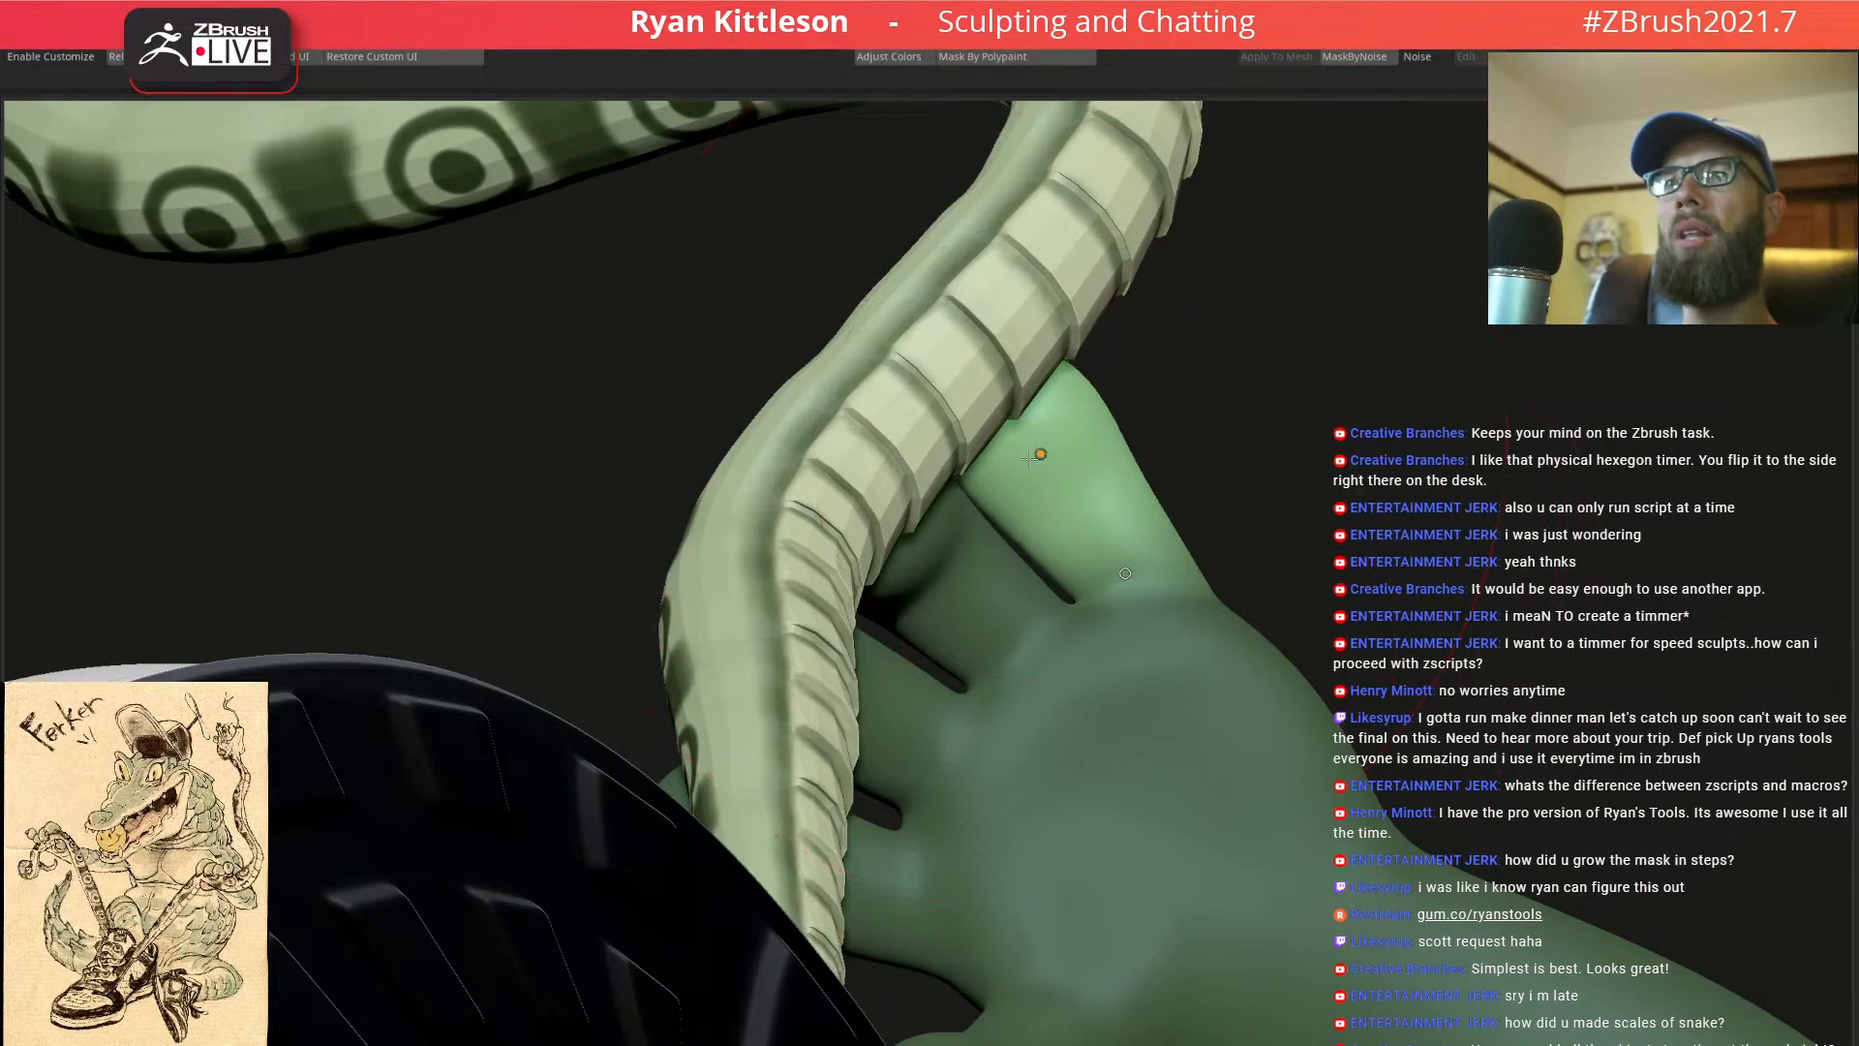
{"action": "right_click_drag", "start_coordinate": [1036, 448], "coordinate": [1124, 525]}
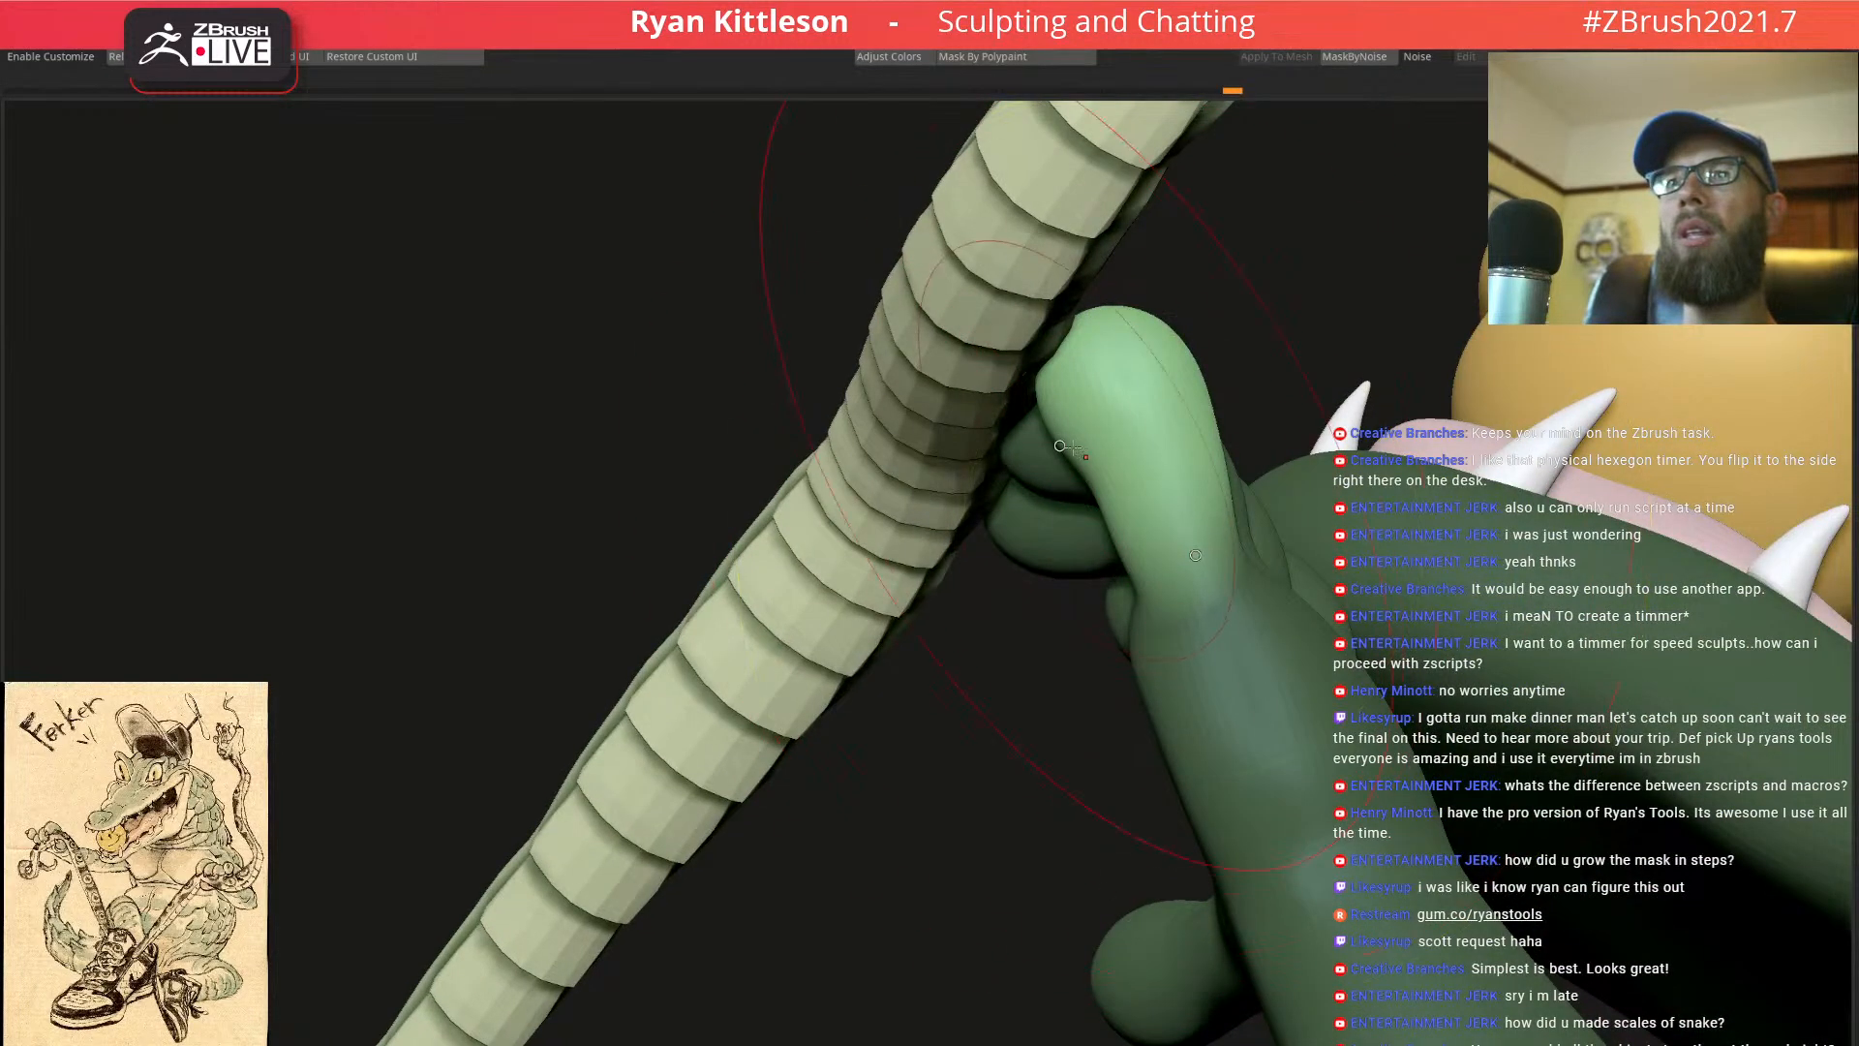
{"action": "left_click_drag", "start_coordinate": [1122, 398], "coordinate": [1164, 394]}
{"action": "right_click_drag", "start_coordinate": [1136, 394], "coordinate": [1121, 329]}
{"action": "left_click_drag", "start_coordinate": [1120, 312], "coordinate": [1129, 289]}
{"action": "right_click_drag", "start_coordinate": [1220, 415], "coordinate": [1145, 306]}
{"action": "mouse_move", "coordinate": [1175, 485]}
{"action": "right_mouse_down"}
{"action": "mouse_move", "coordinate": [1214, 432]}
{"action": "mouse_move", "coordinate": [1197, 491]}
{"action": "mouse_move", "coordinate": [1218, 537]}
{"action": "right_mouse_up"}
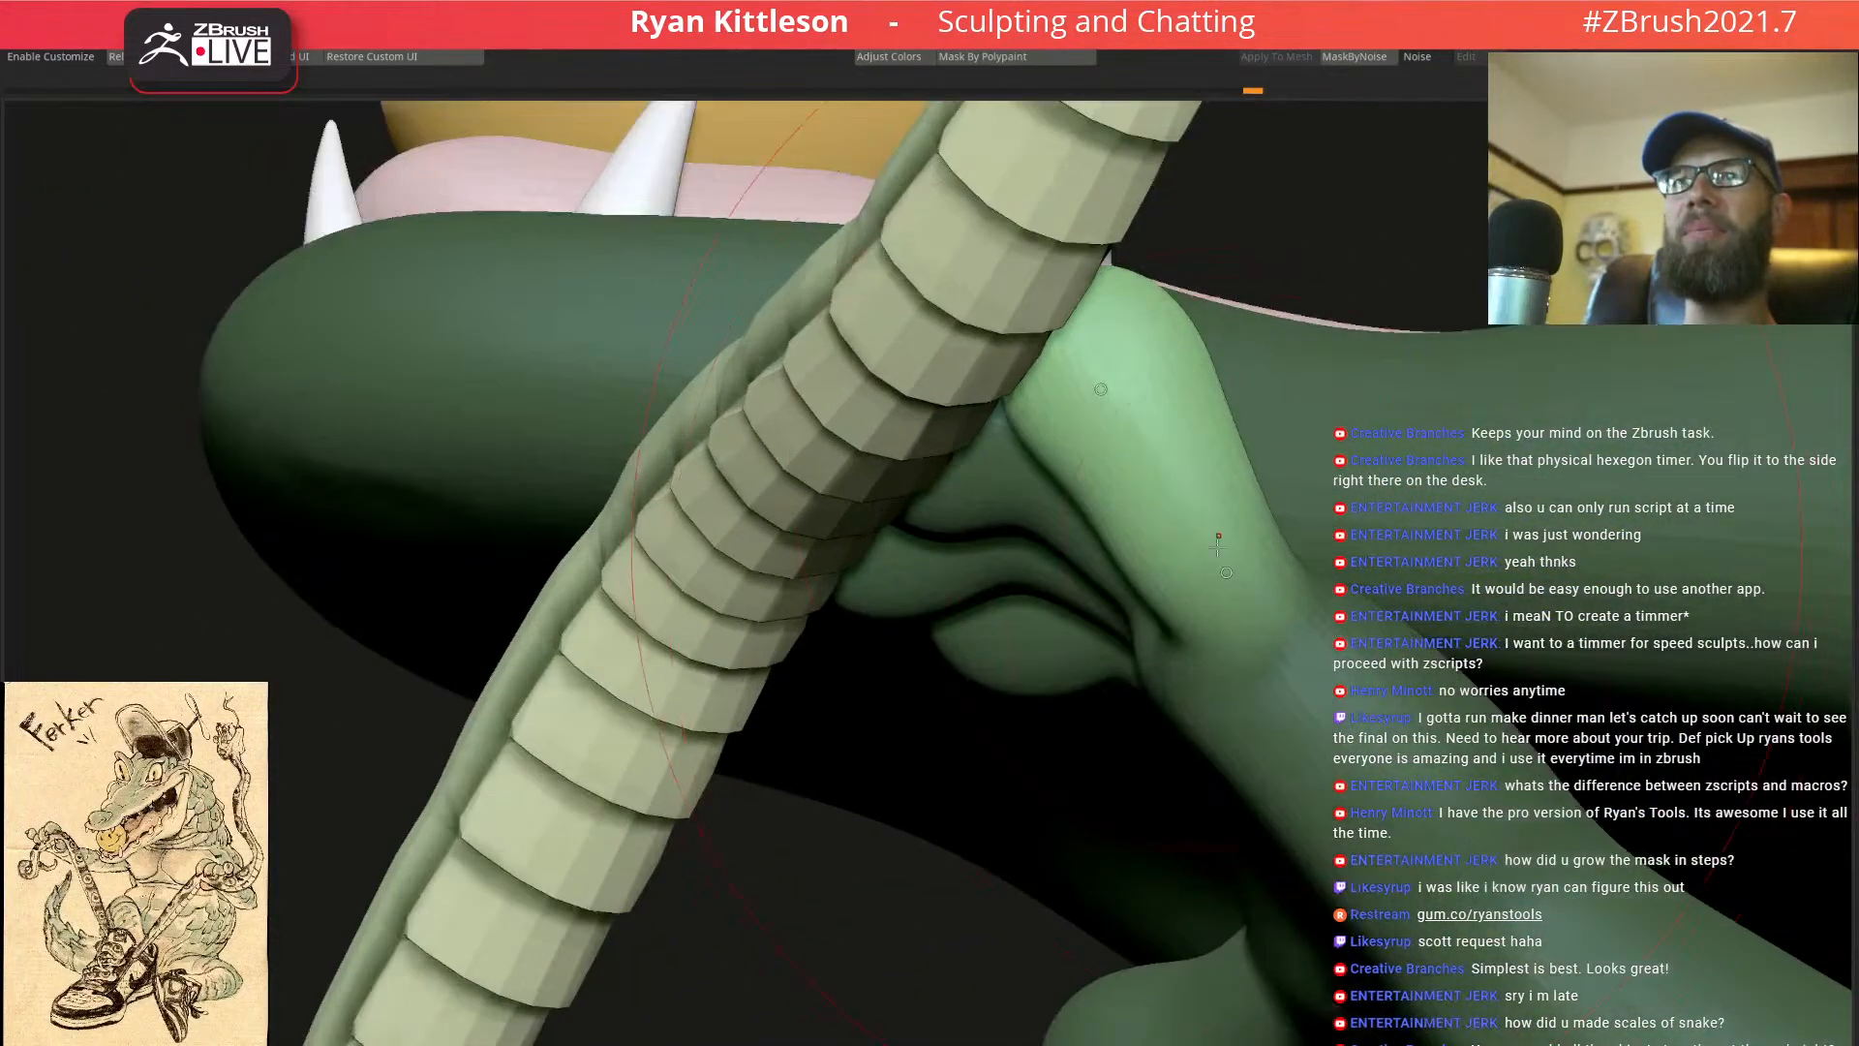
{"action": "mouse_move", "coordinate": [1231, 569]}
{"action": "left_mouse_down"}
{"action": "mouse_move", "coordinate": [1278, 531]}
{"action": "mouse_move", "coordinate": [1277, 583]}
{"action": "mouse_move", "coordinate": [1317, 590]}
{"action": "left_mouse_up"}
{"action": "key", "text": "space"}
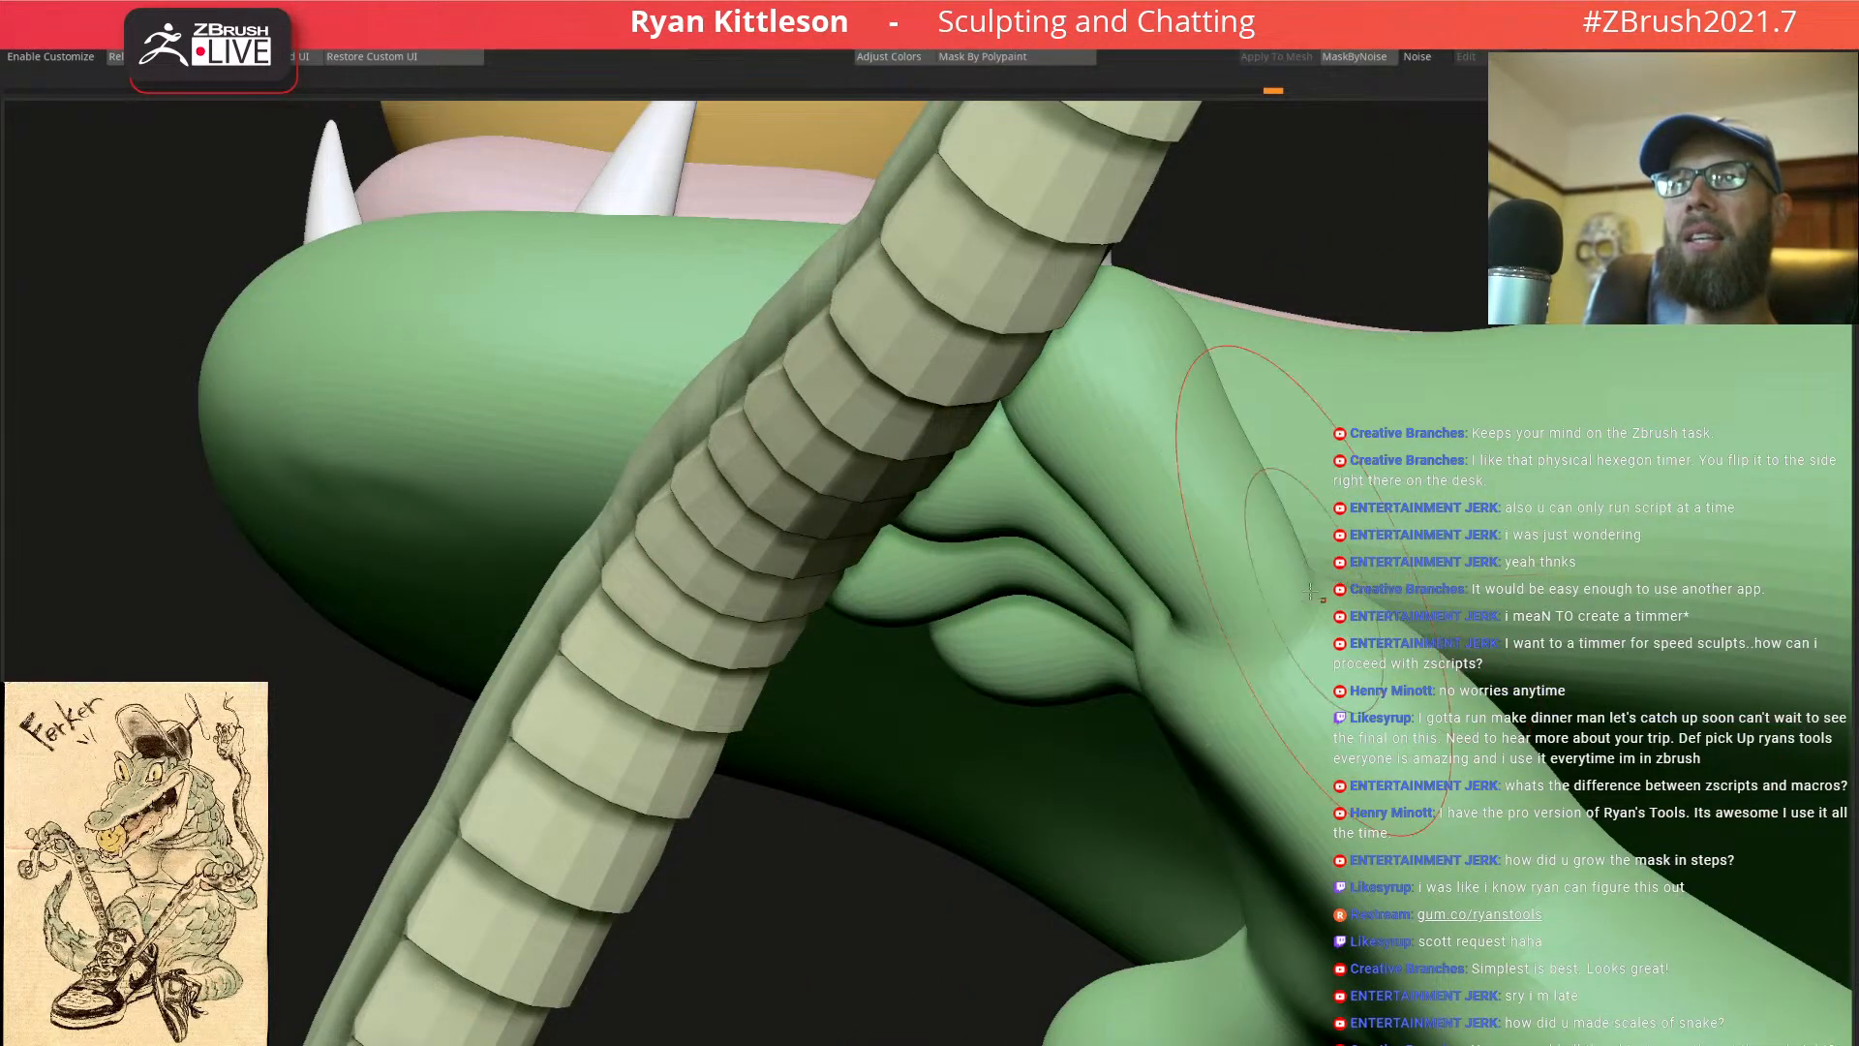
Pull the bent finger's knuckle and underside outward to give it a fuller shape, checking the hand from the front
{"action": "right_click_drag", "start_coordinate": [1334, 580], "coordinate": [1237, 457]}
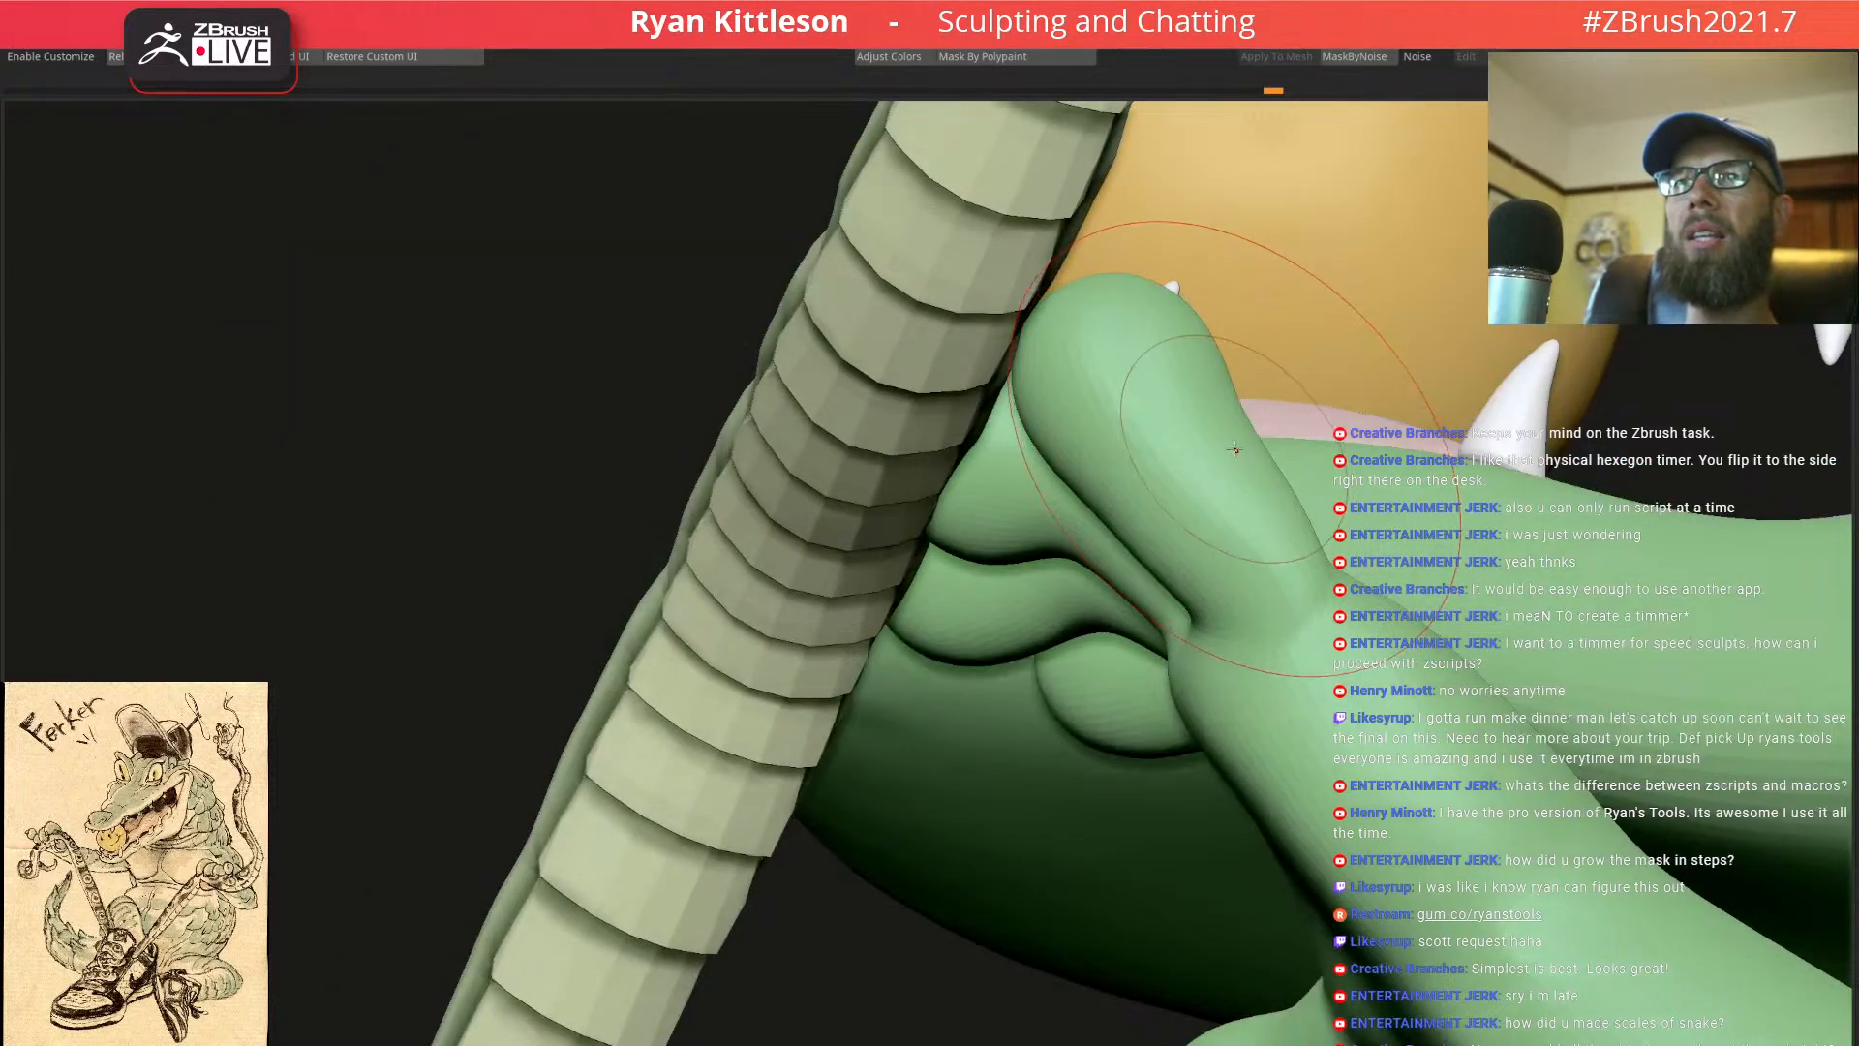
{"action": "left_click_drag", "start_coordinate": [1237, 460], "coordinate": [1271, 446]}
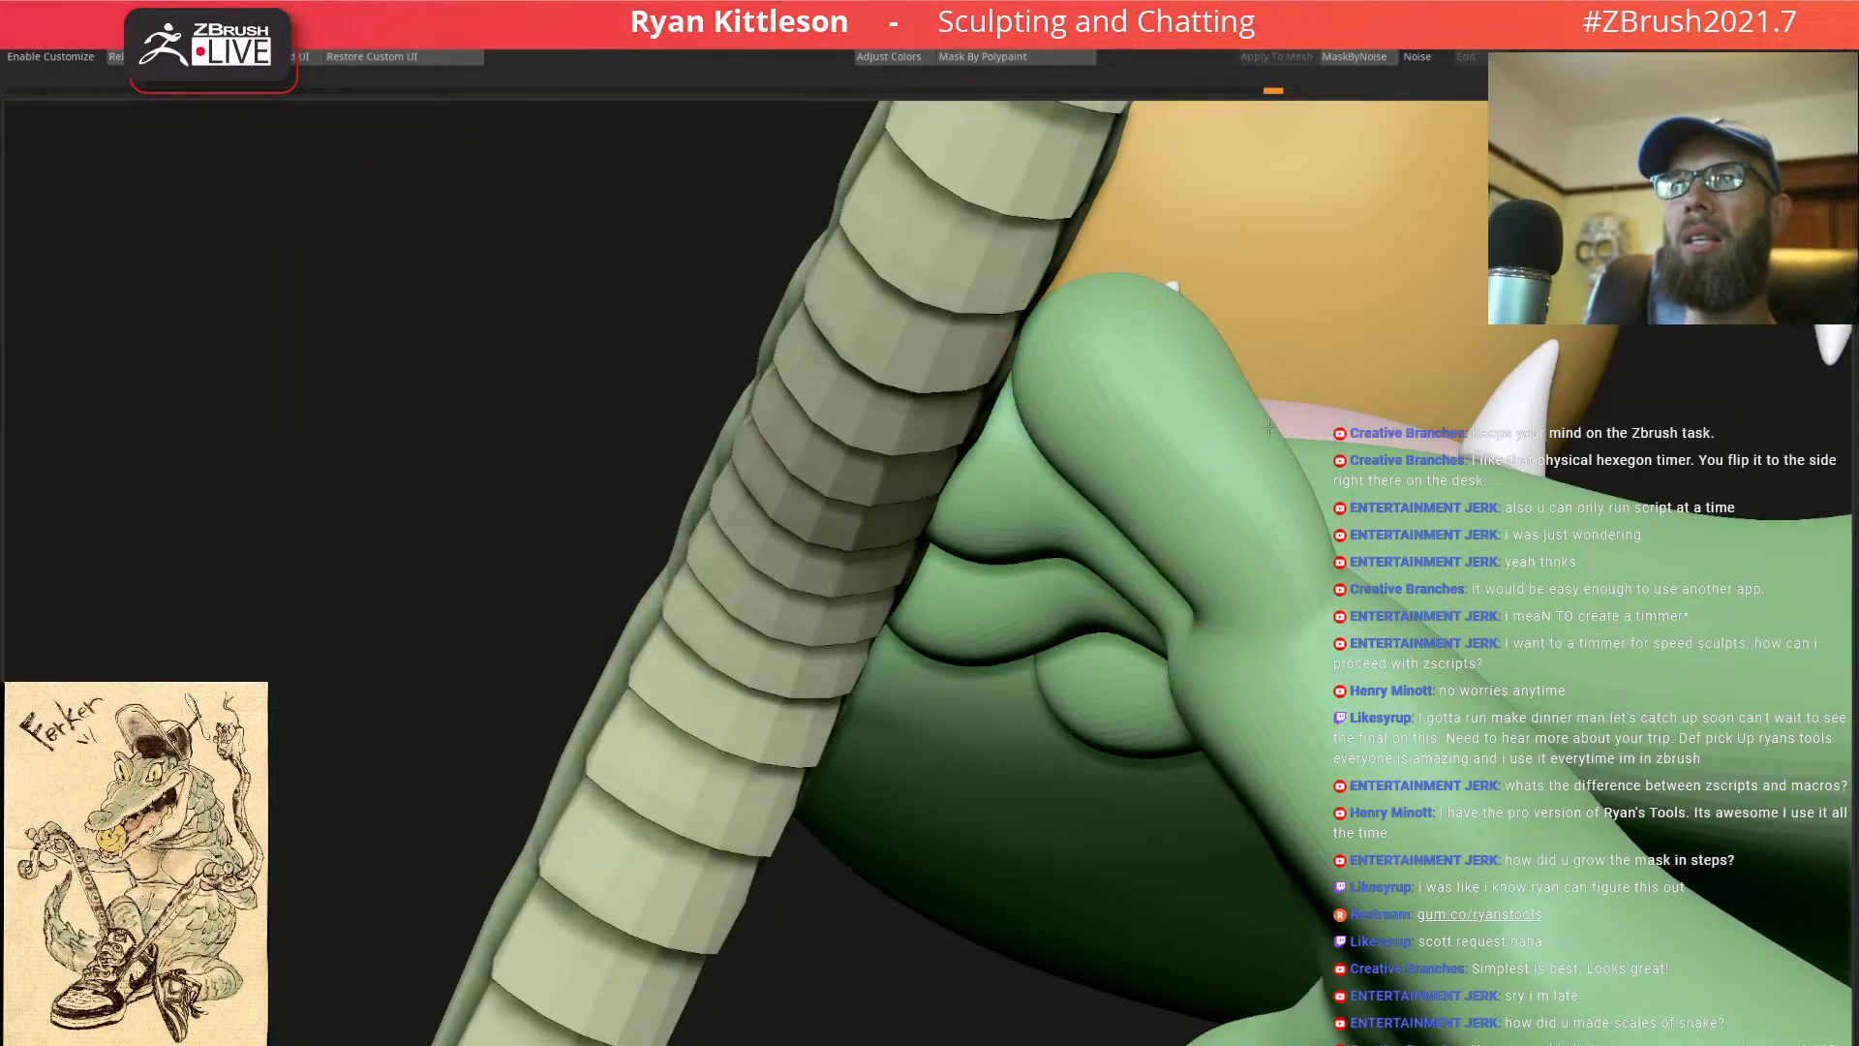
{"action": "left_click_drag", "start_coordinate": [1157, 510], "coordinate": [1179, 482]}
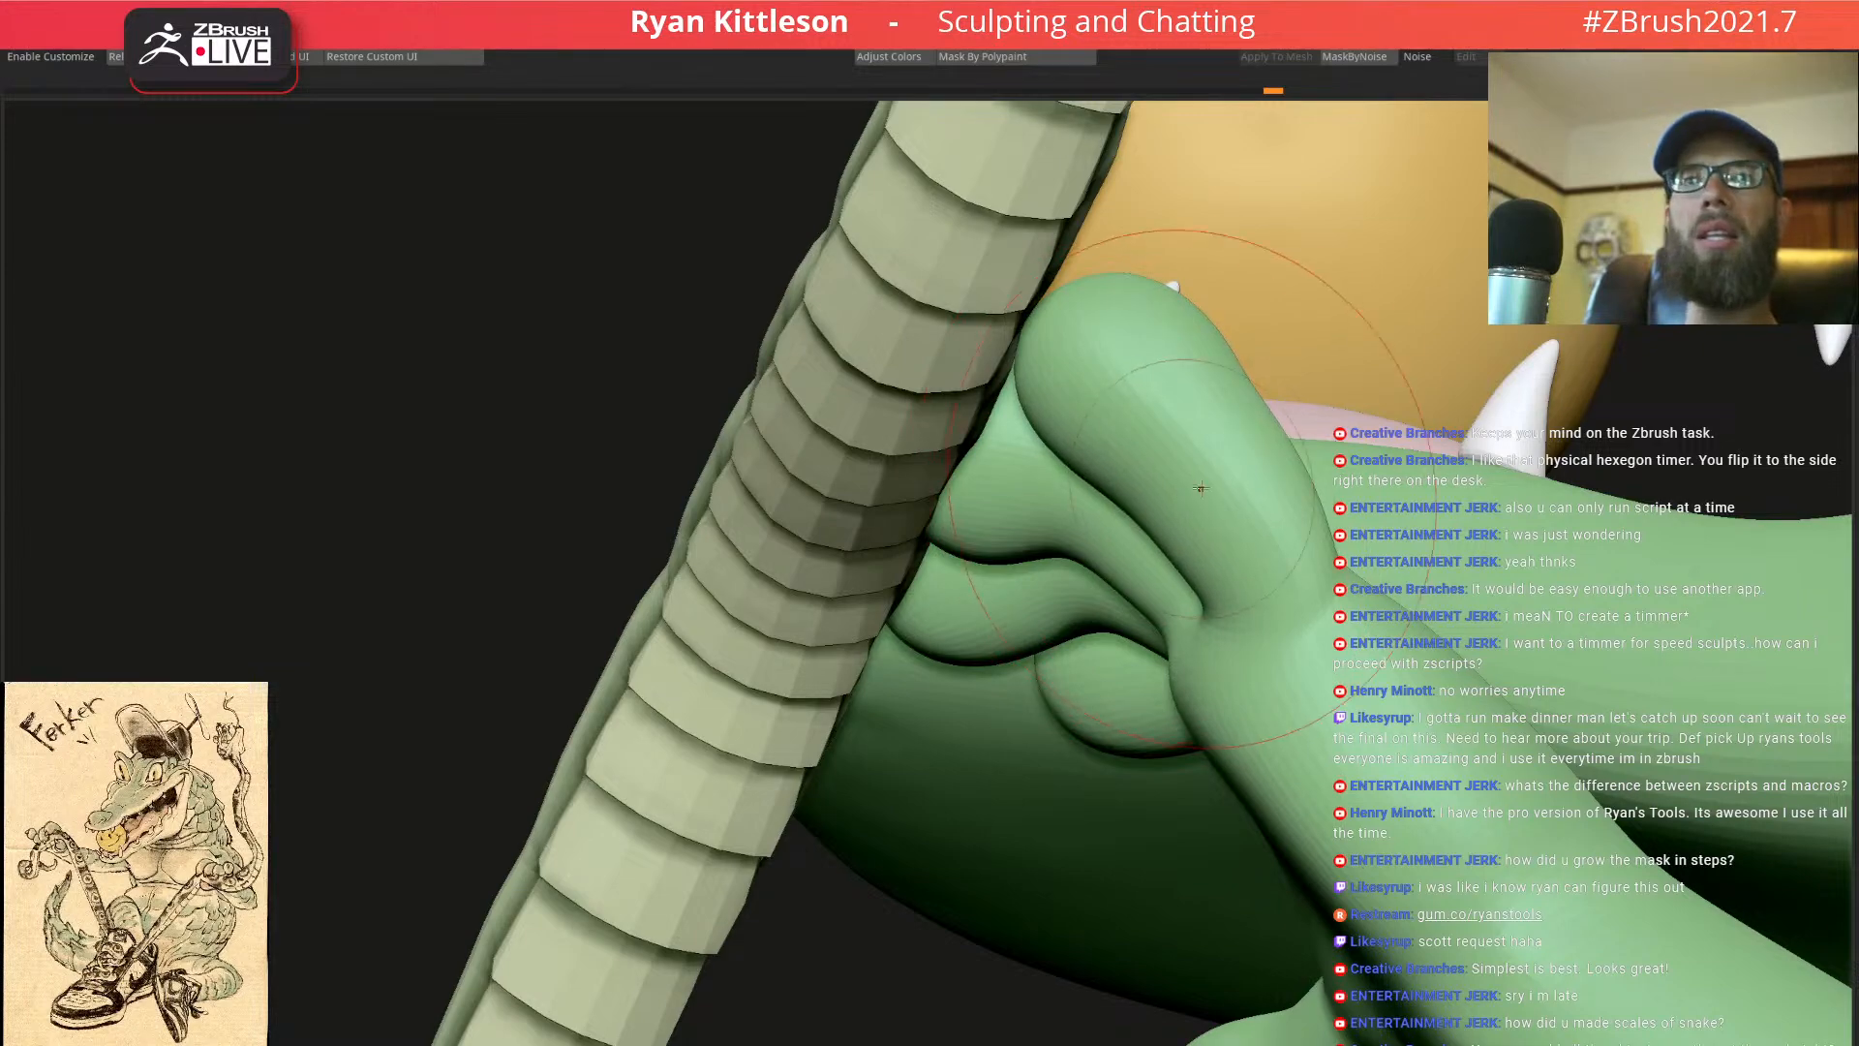
{"action": "mouse_move", "coordinate": [1242, 524]}
{"action": "right_mouse_down"}
{"action": "mouse_move", "coordinate": [1293, 604]}
{"action": "mouse_move", "coordinate": [1167, 518]}
{"action": "mouse_move", "coordinate": [1109, 424]}
{"action": "right_mouse_up"}
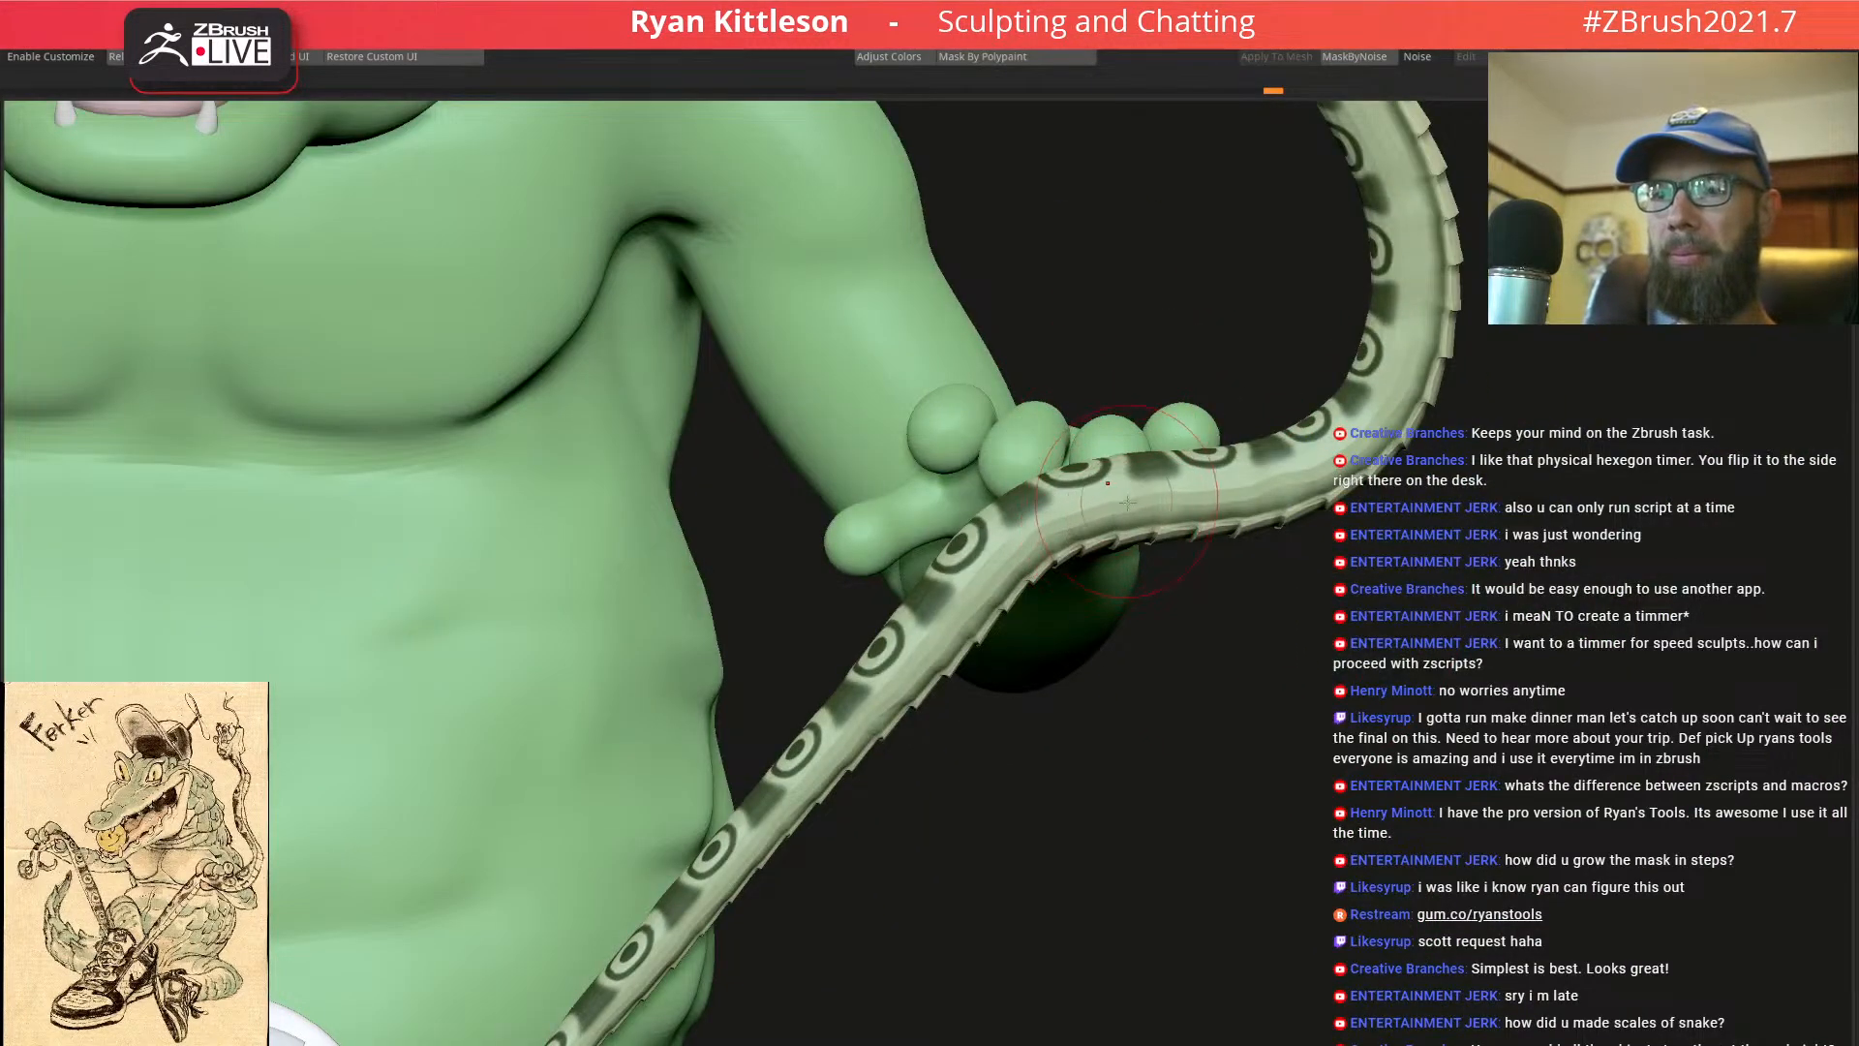
{"action": "right_click_drag", "start_coordinate": [1124, 500], "coordinate": [1099, 470], "text": "ctrl"}
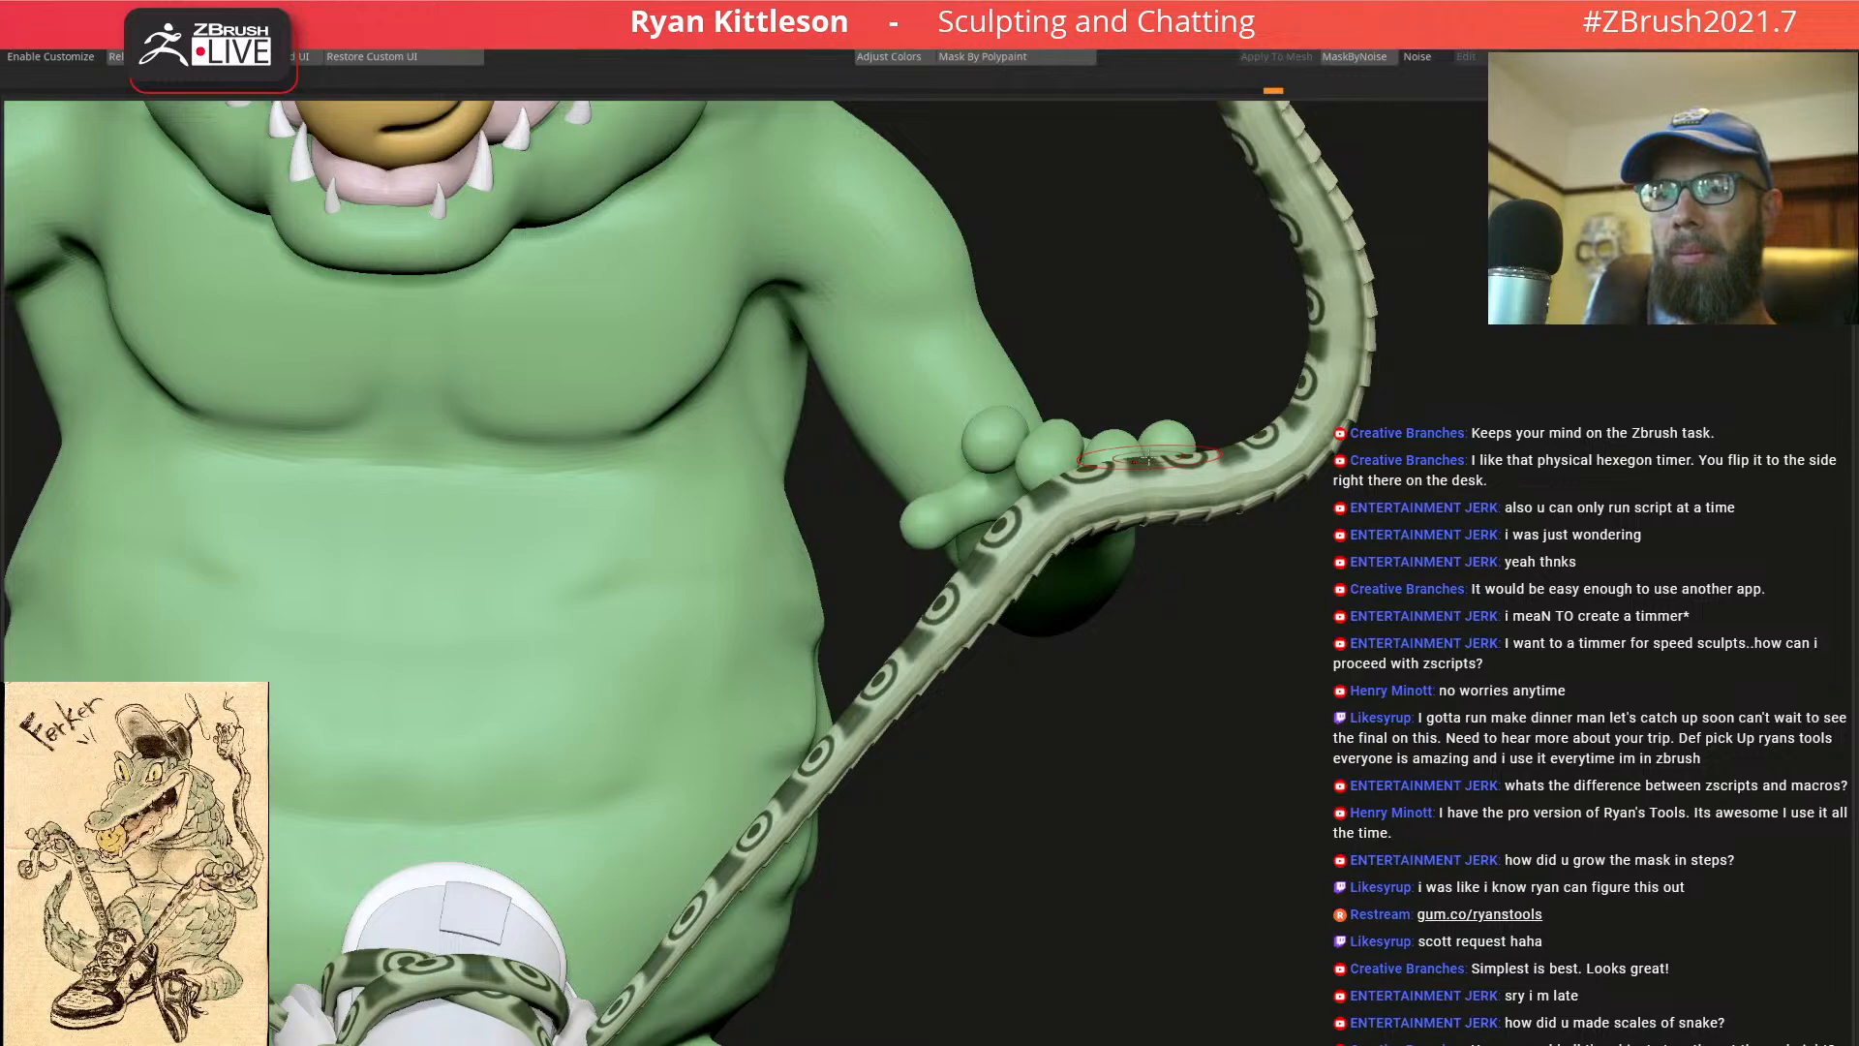
Isolate the third finger from the thumb with a mask and rotate it at its base toward the snake
{"action": "mouse_move", "coordinate": [1159, 465]}
{"action": "right_mouse_down"}
{"action": "mouse_move", "coordinate": [1138, 482]}
{"action": "mouse_move", "coordinate": [1111, 453]}
{"action": "mouse_move", "coordinate": [1254, 577]}
{"action": "right_mouse_up"}
{"action": "key", "text": "w"}
{"action": "left_click", "coordinate": [1278, 554], "text": "ctrl"}
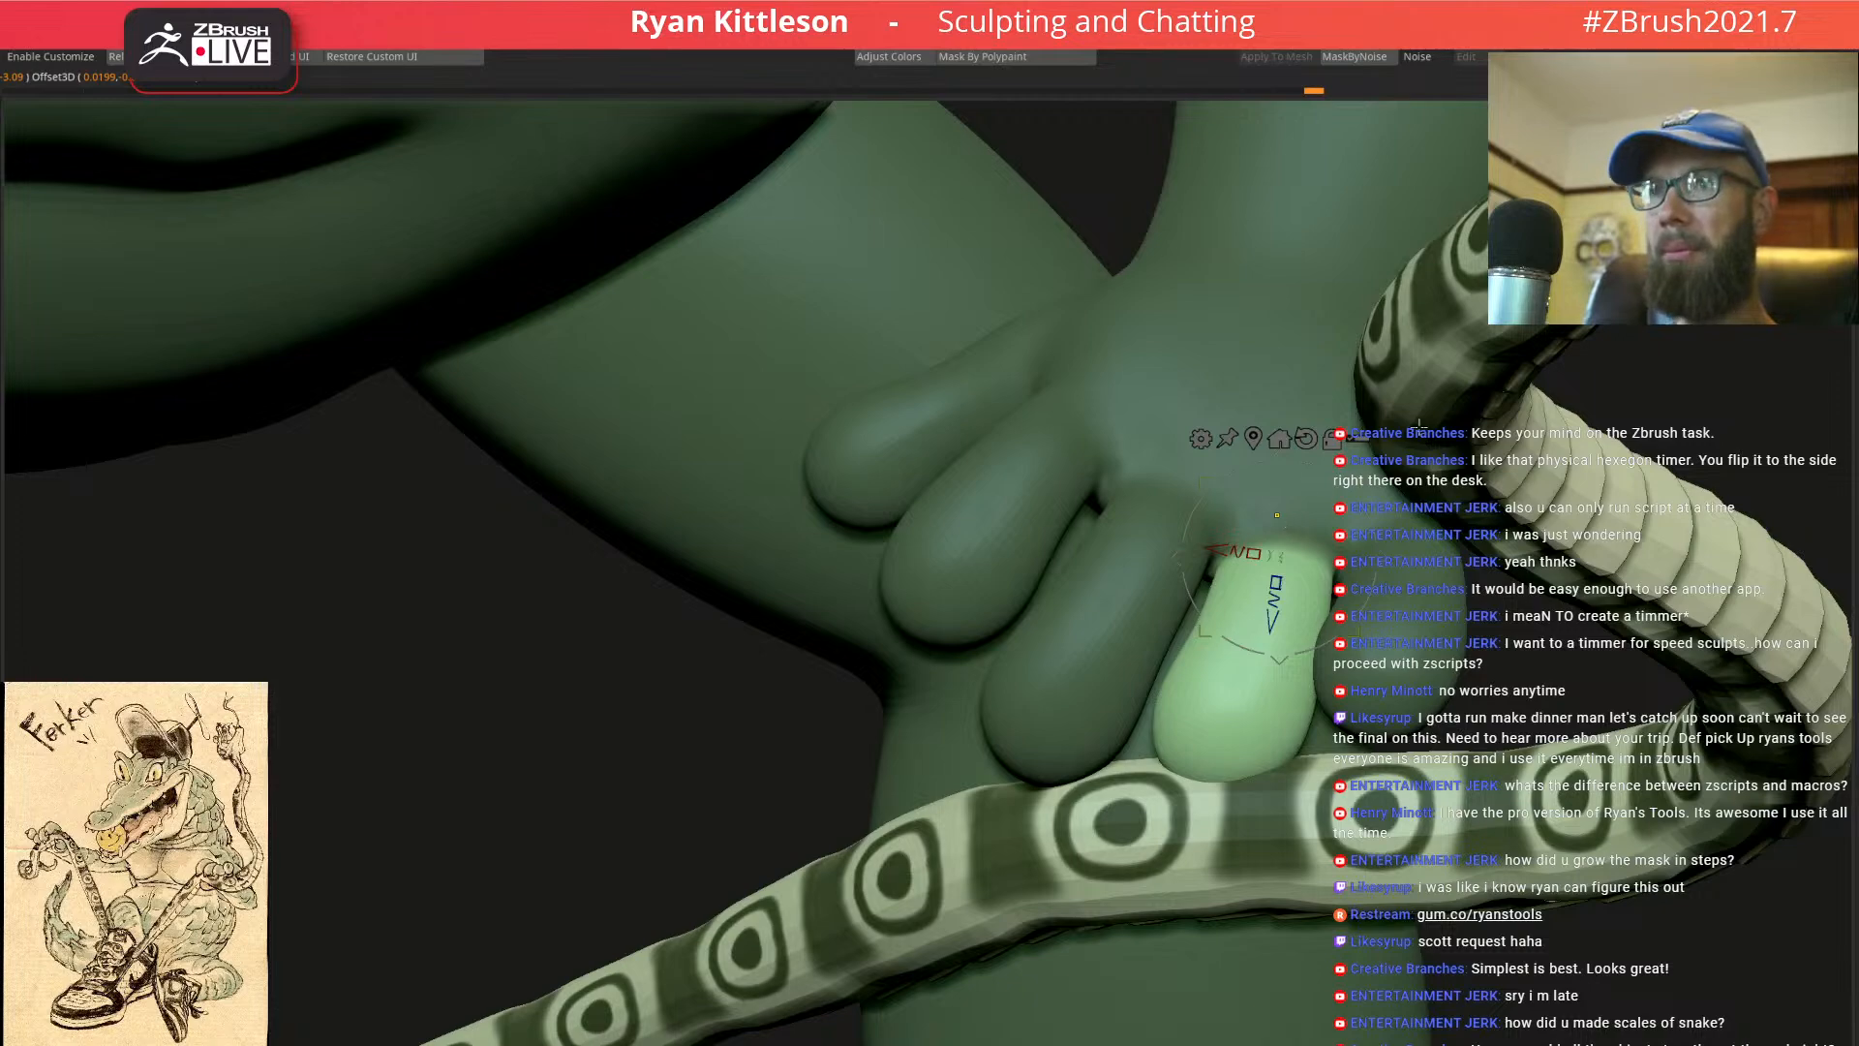
{"action": "left_click_drag", "start_coordinate": [1371, 475], "coordinate": [1363, 529]}
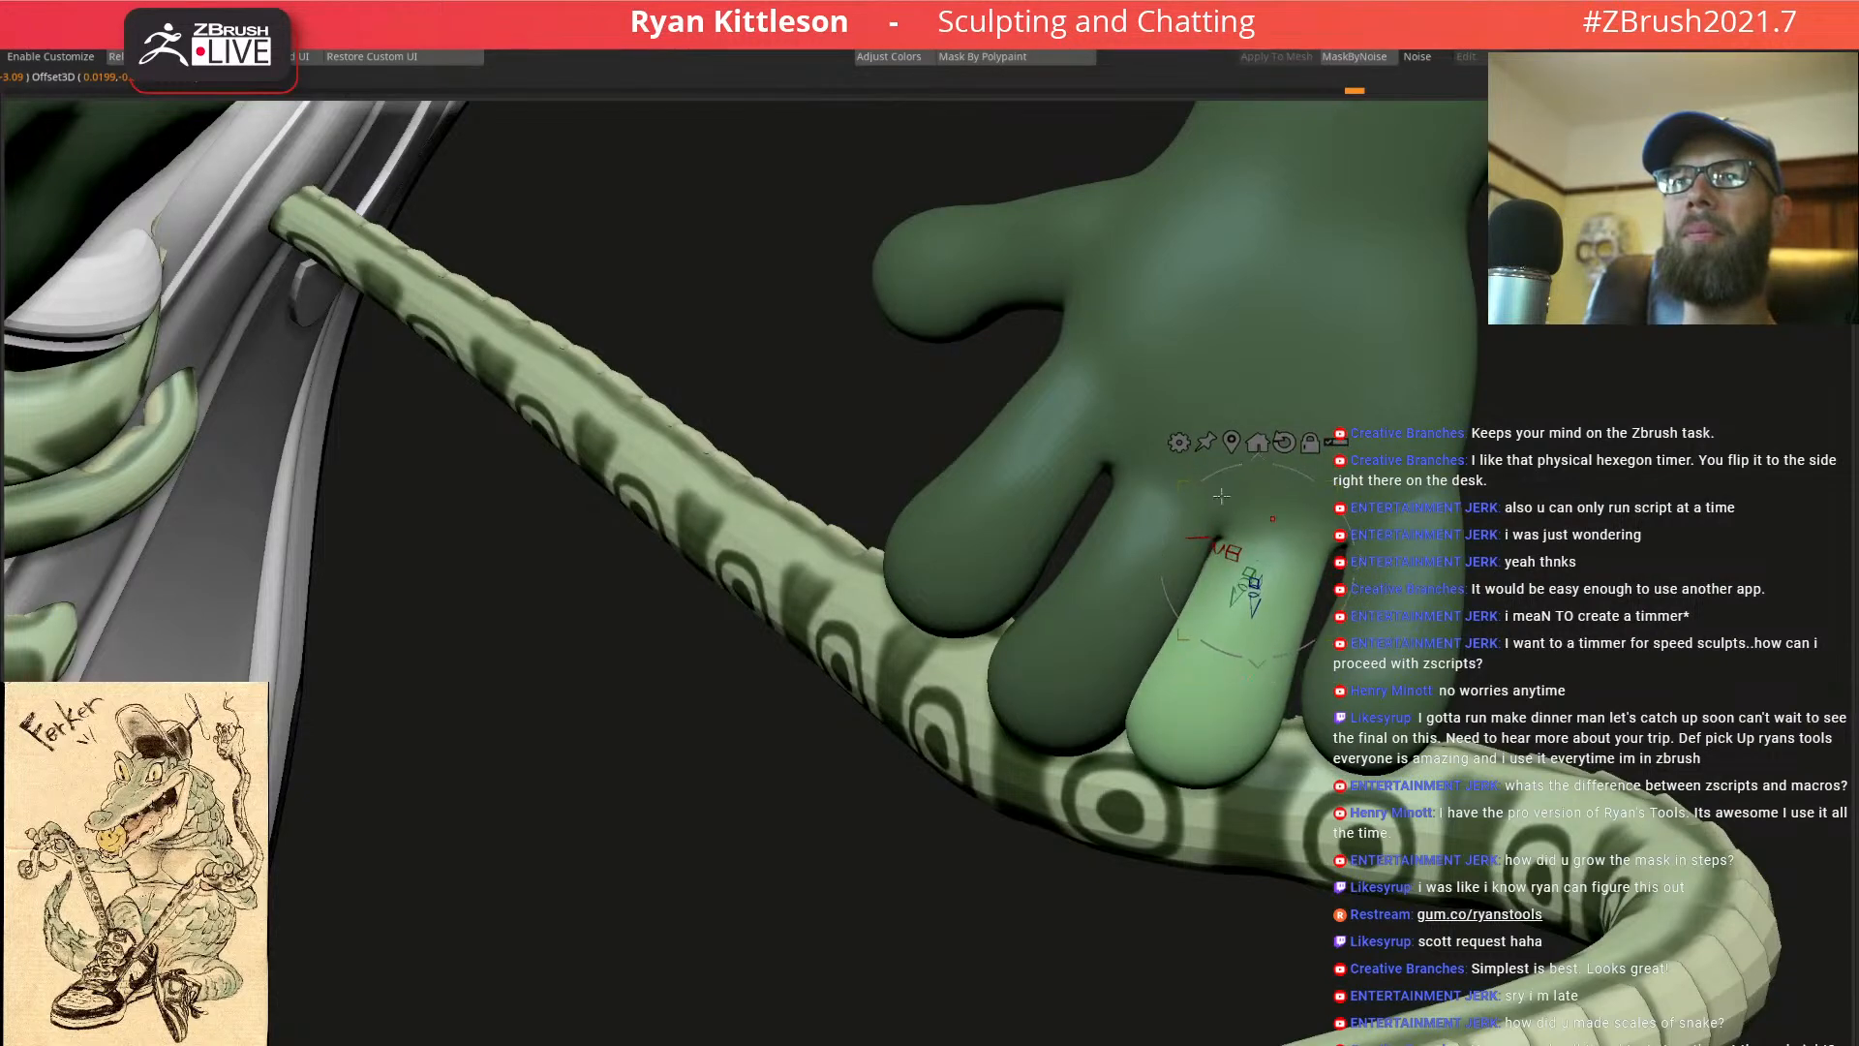
Switch the unmasked area to the finger next to the thumb, rotate it down onto the snake, and clear the mask
{"action": "left_click", "coordinate": [1071, 419], "text": "alt"}
{"action": "left_click", "coordinate": [978, 543], "text": "alt"}
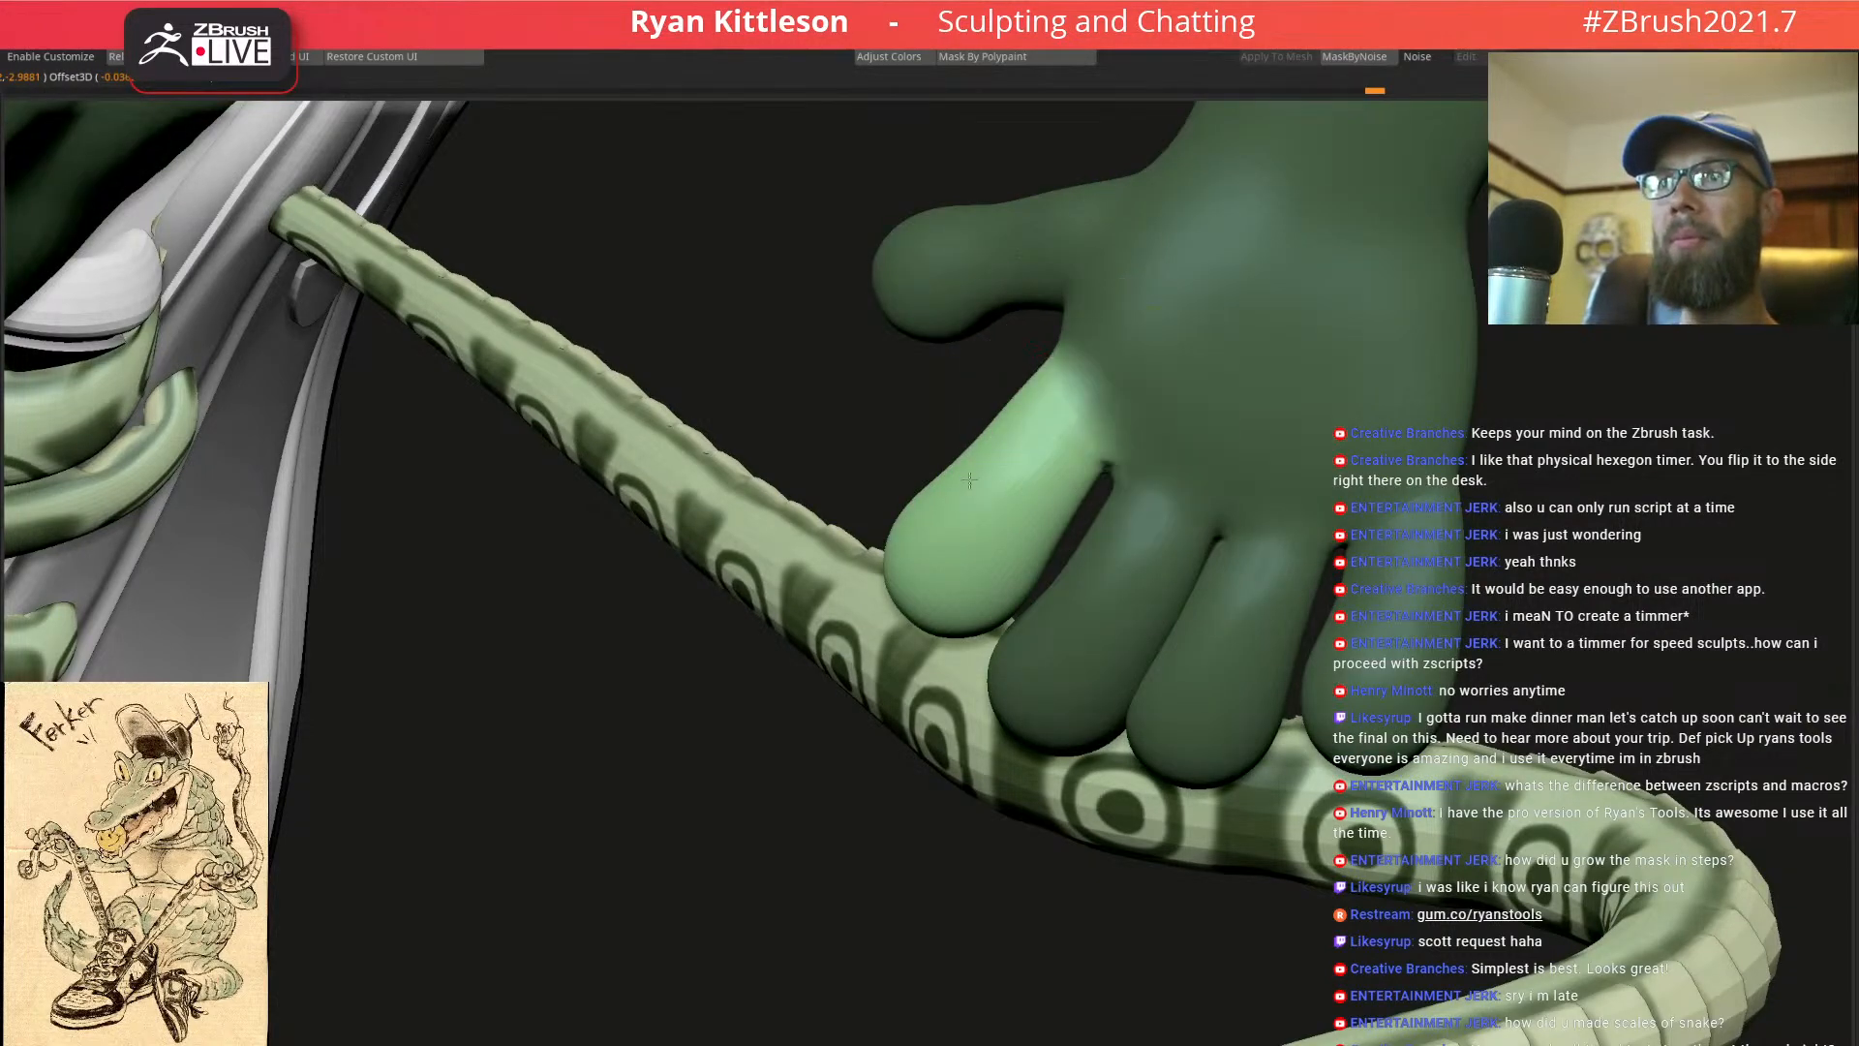
{"action": "right_click_drag", "start_coordinate": [1299, 411], "coordinate": [1250, 432]}
{"action": "left_click_drag", "start_coordinate": [1167, 346], "coordinate": [1203, 410]}
{"action": "right_click_drag", "start_coordinate": [1258, 432], "coordinate": [1054, 518]}
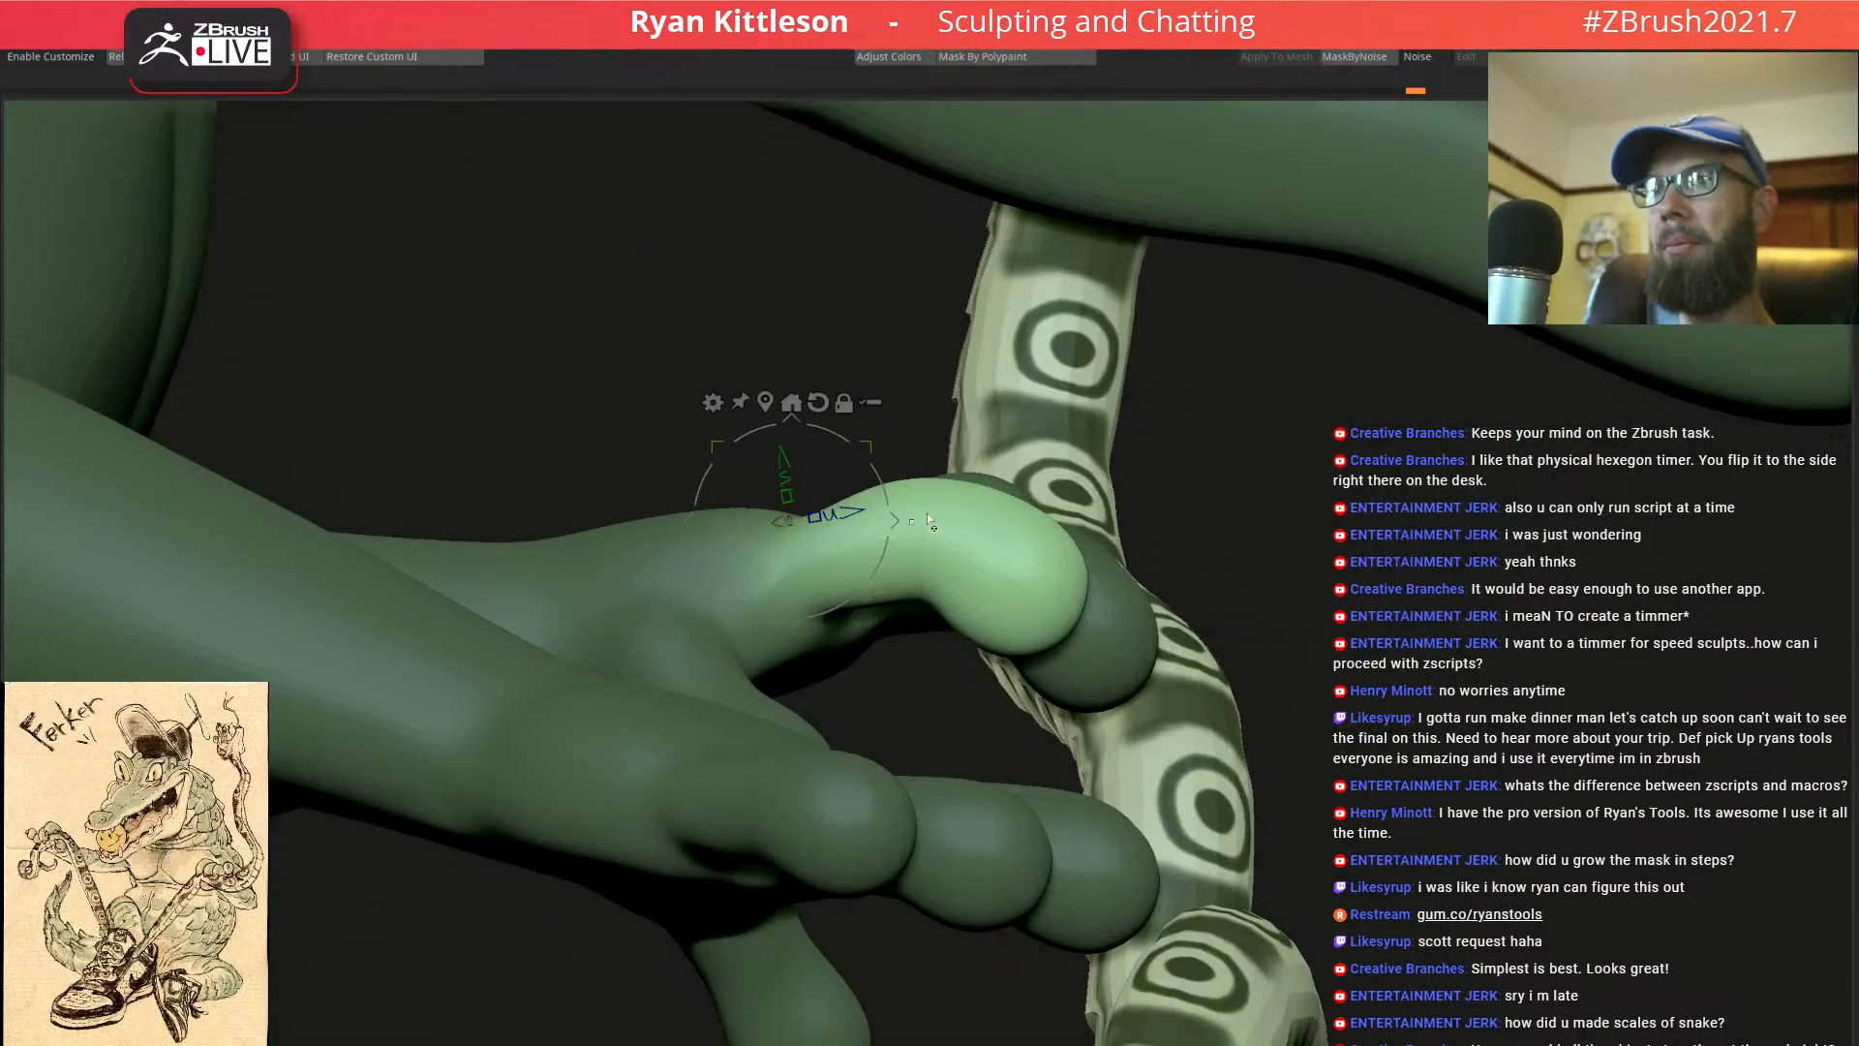
{"action": "right_click_drag", "start_coordinate": [943, 538], "coordinate": [900, 535]}
{"action": "left_click_drag", "start_coordinate": [885, 537], "coordinate": [883, 523]}
{"action": "mouse_move", "coordinate": [883, 525]}
{"action": "right_mouse_down"}
{"action": "mouse_move", "coordinate": [1174, 523]}
{"action": "mouse_move", "coordinate": [1197, 651]}
{"action": "mouse_move", "coordinate": [1070, 608]}
{"action": "mouse_move", "coordinate": [1054, 528]}
{"action": "mouse_move", "coordinate": [872, 562]}
{"action": "right_mouse_up"}
{"action": "key", "text": "ctrl+shift+a"}
Mask everything except the thumb, extend the unmasked area step by step into the palm, and reposition the gizmo at the thumb's base
{"action": "key", "text": "q"}
{"action": "right_click_drag", "start_coordinate": [1036, 600], "coordinate": [824, 690], "text": "ctrl"}
{"action": "key", "text": "w"}
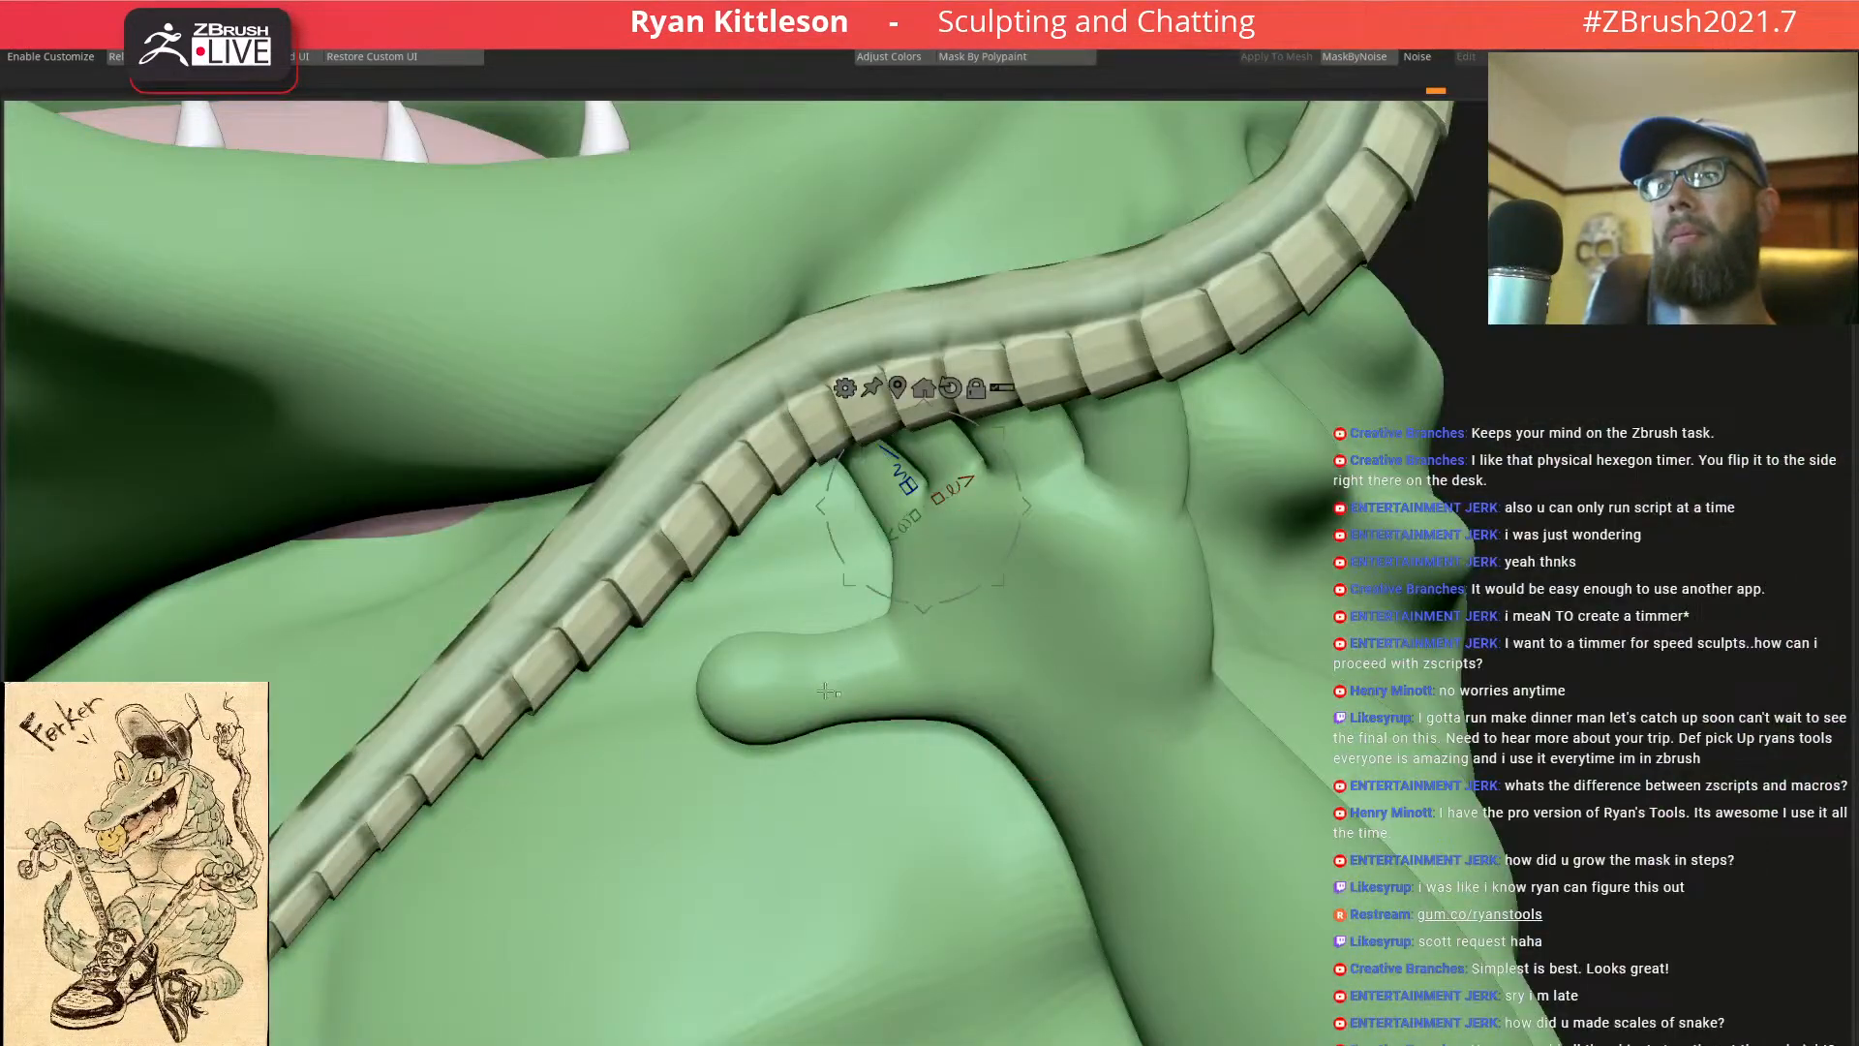
{"action": "left_click_drag", "start_coordinate": [862, 678], "coordinate": [821, 684], "text": "ctrl"}
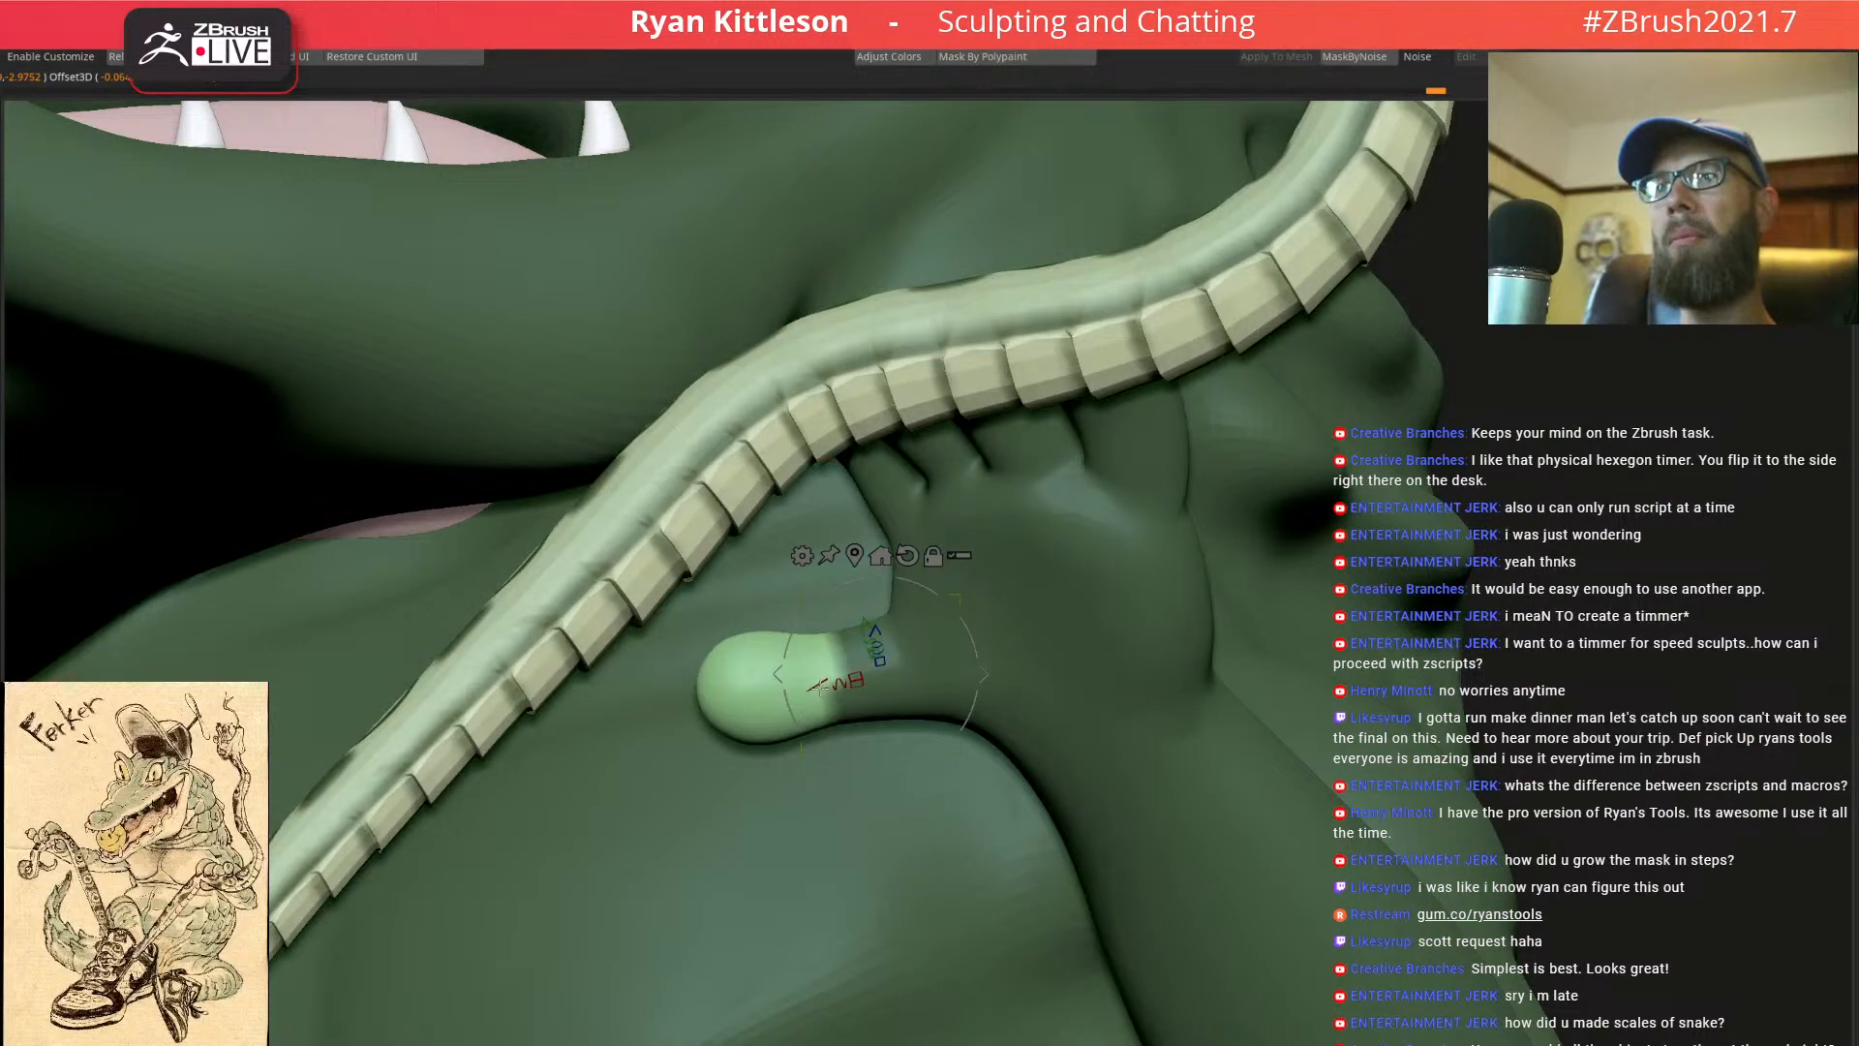
{"action": "key", "text": "ctrl+minus"}
{"action": "key", "text": "ctrl+minus"}
{"action": "key", "text": "ctrl+minus"}
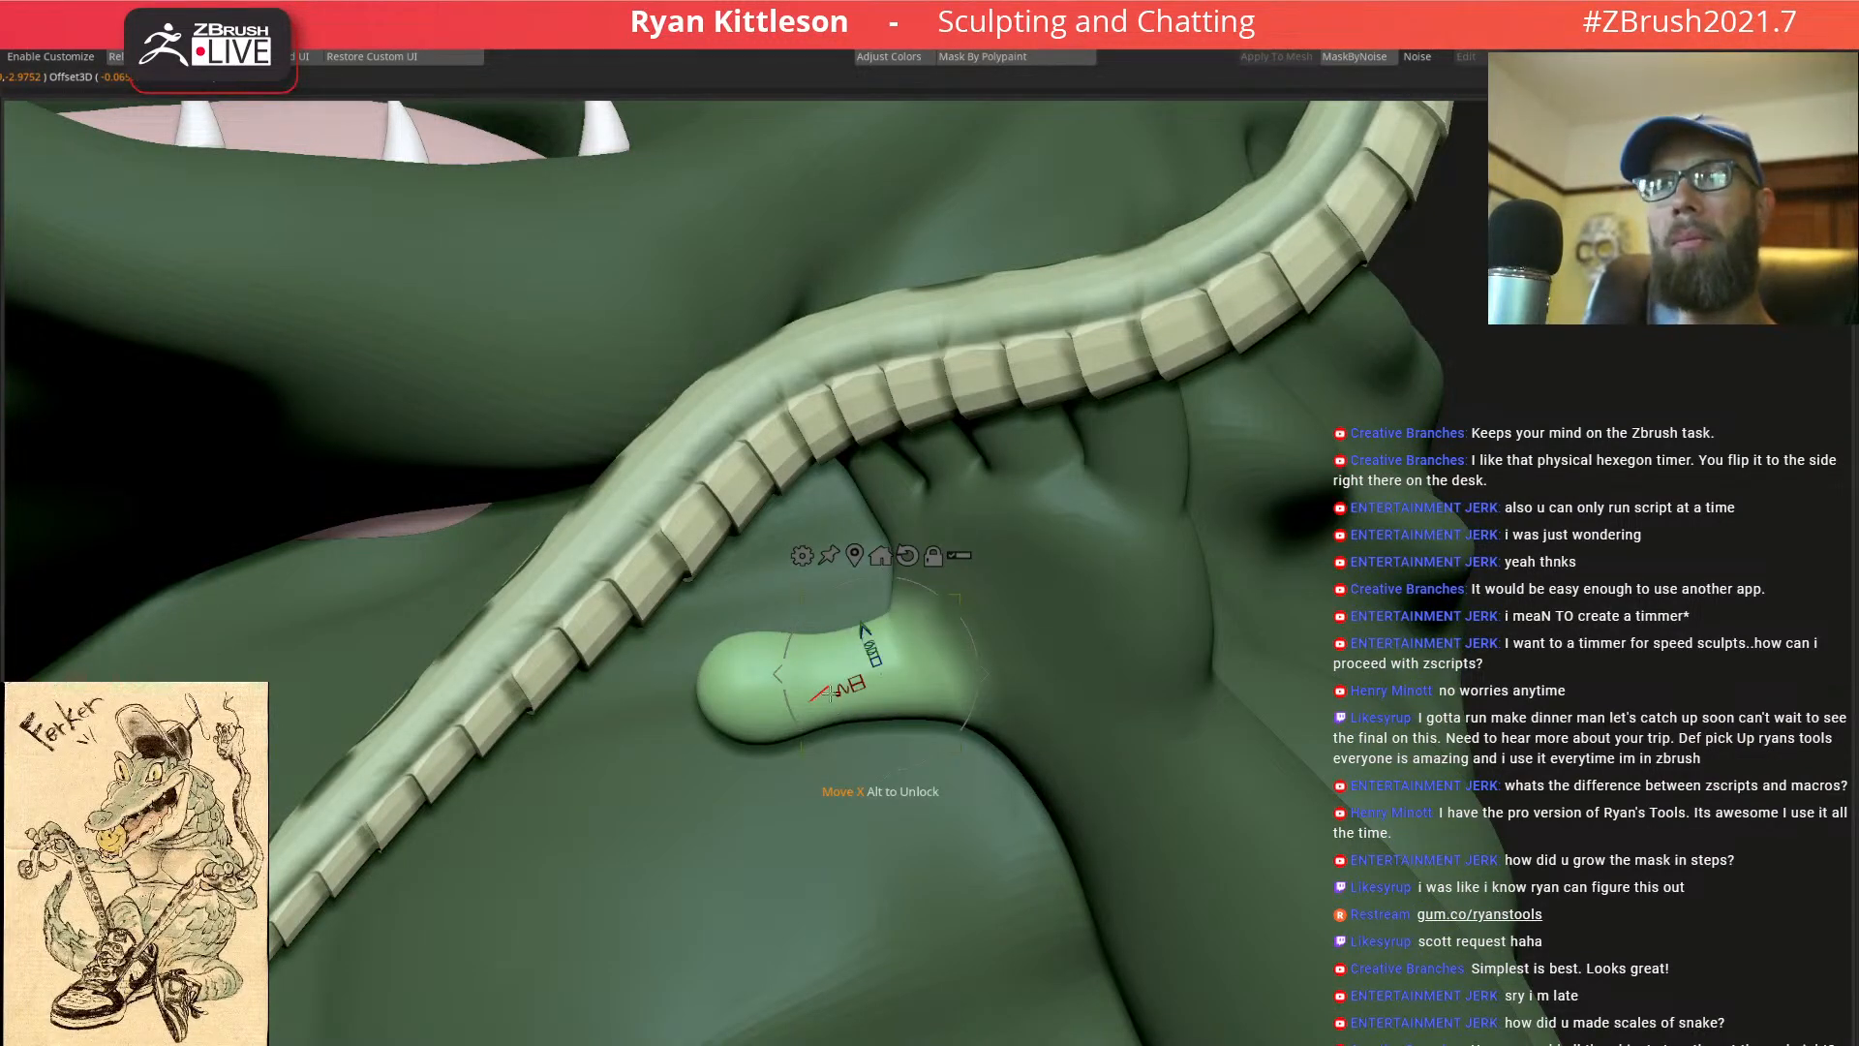
{"action": "key", "text": "ctrl+minus"}
{"action": "key", "text": "ctrl+minus"}
{"action": "key", "text": "ctrl+minus"}
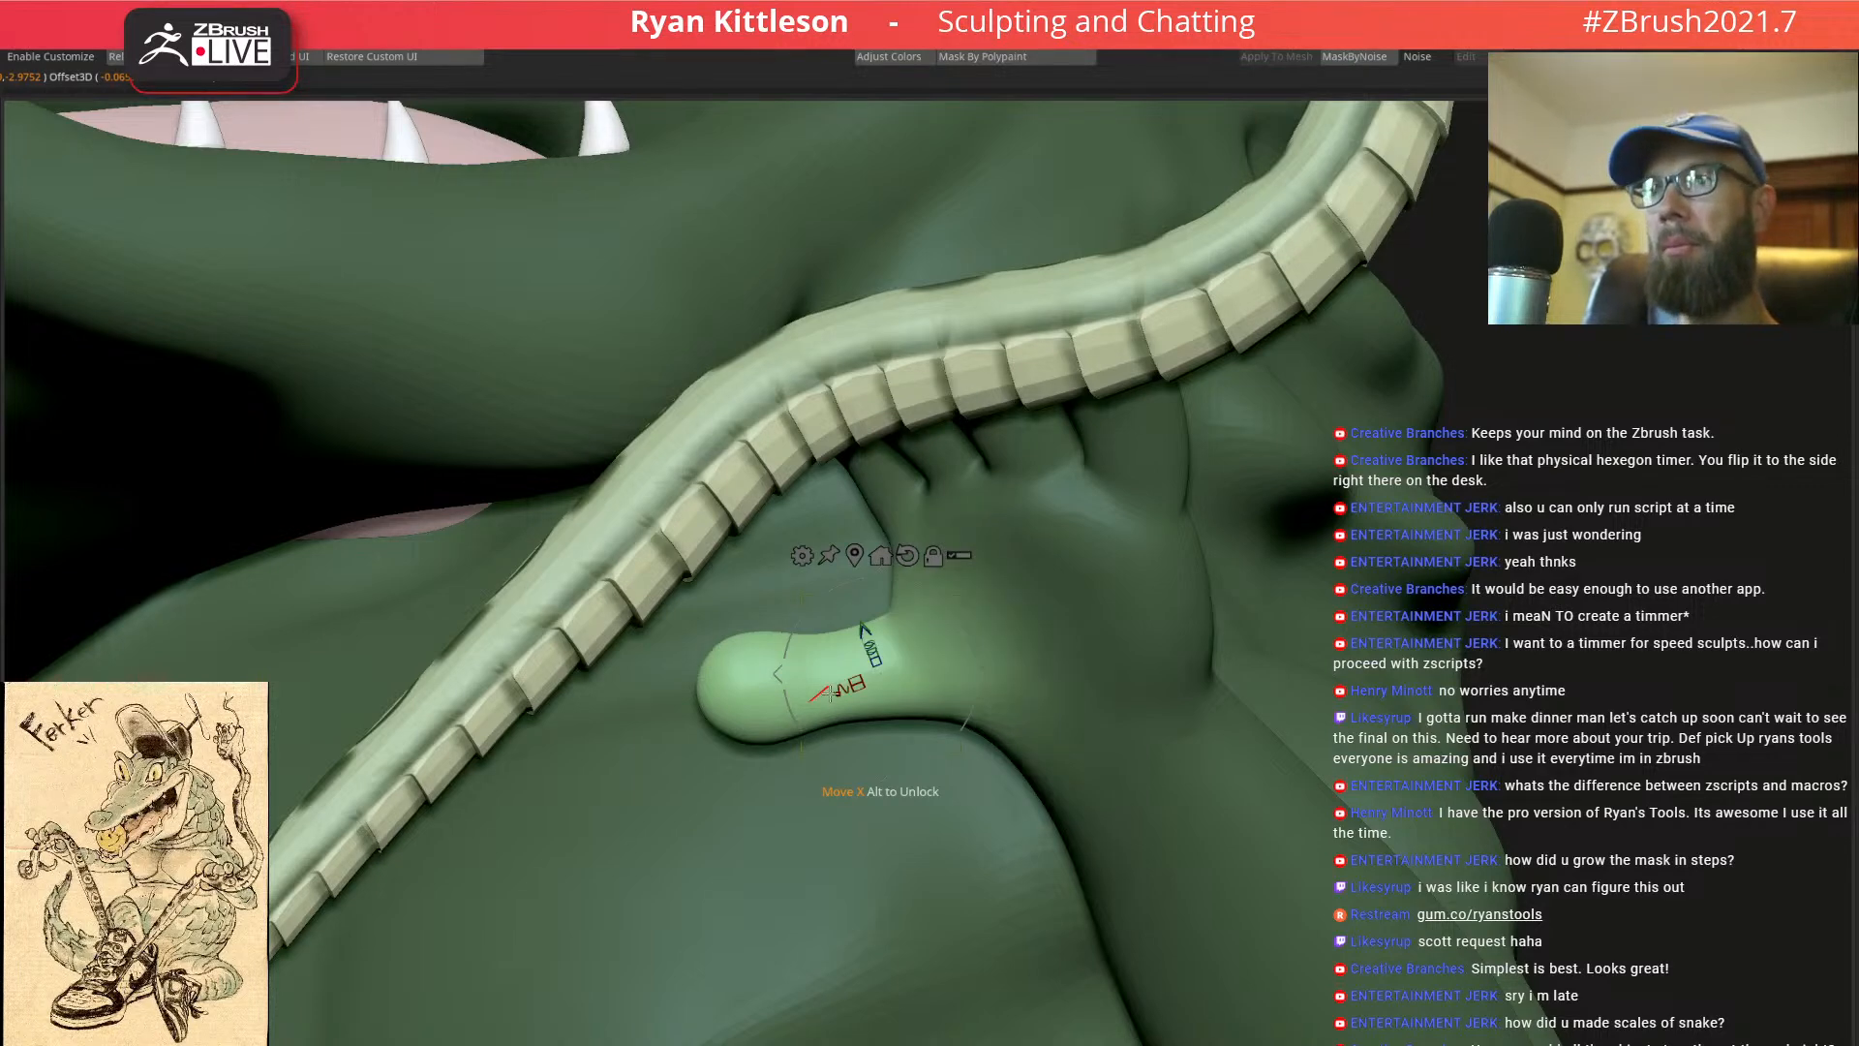
{"action": "left_click", "coordinate": [1105, 542], "text": "alt"}
Rotate the thumb inward so it closes around the snake opposite the fingers, and clear the mask
{"action": "right_click_drag", "start_coordinate": [1008, 637], "coordinate": [1055, 651]}
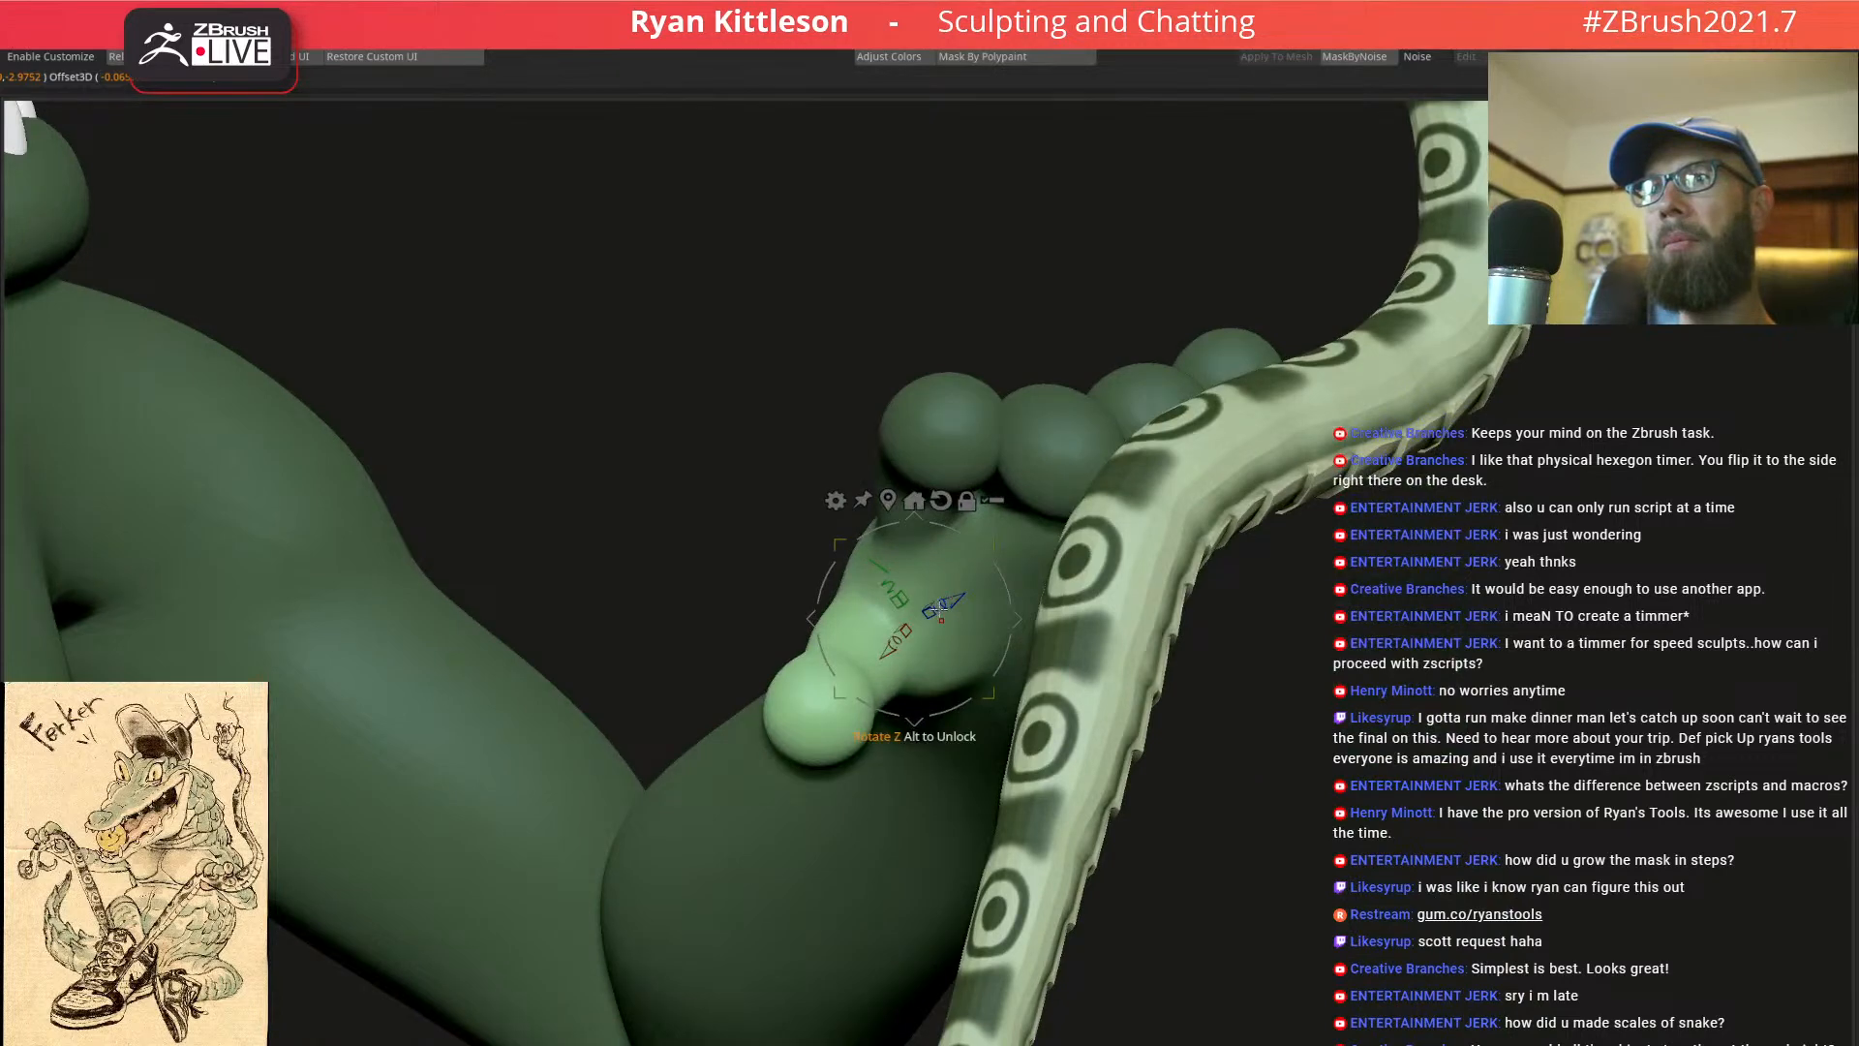
{"action": "left_click_drag", "start_coordinate": [944, 605], "coordinate": [1008, 602]}
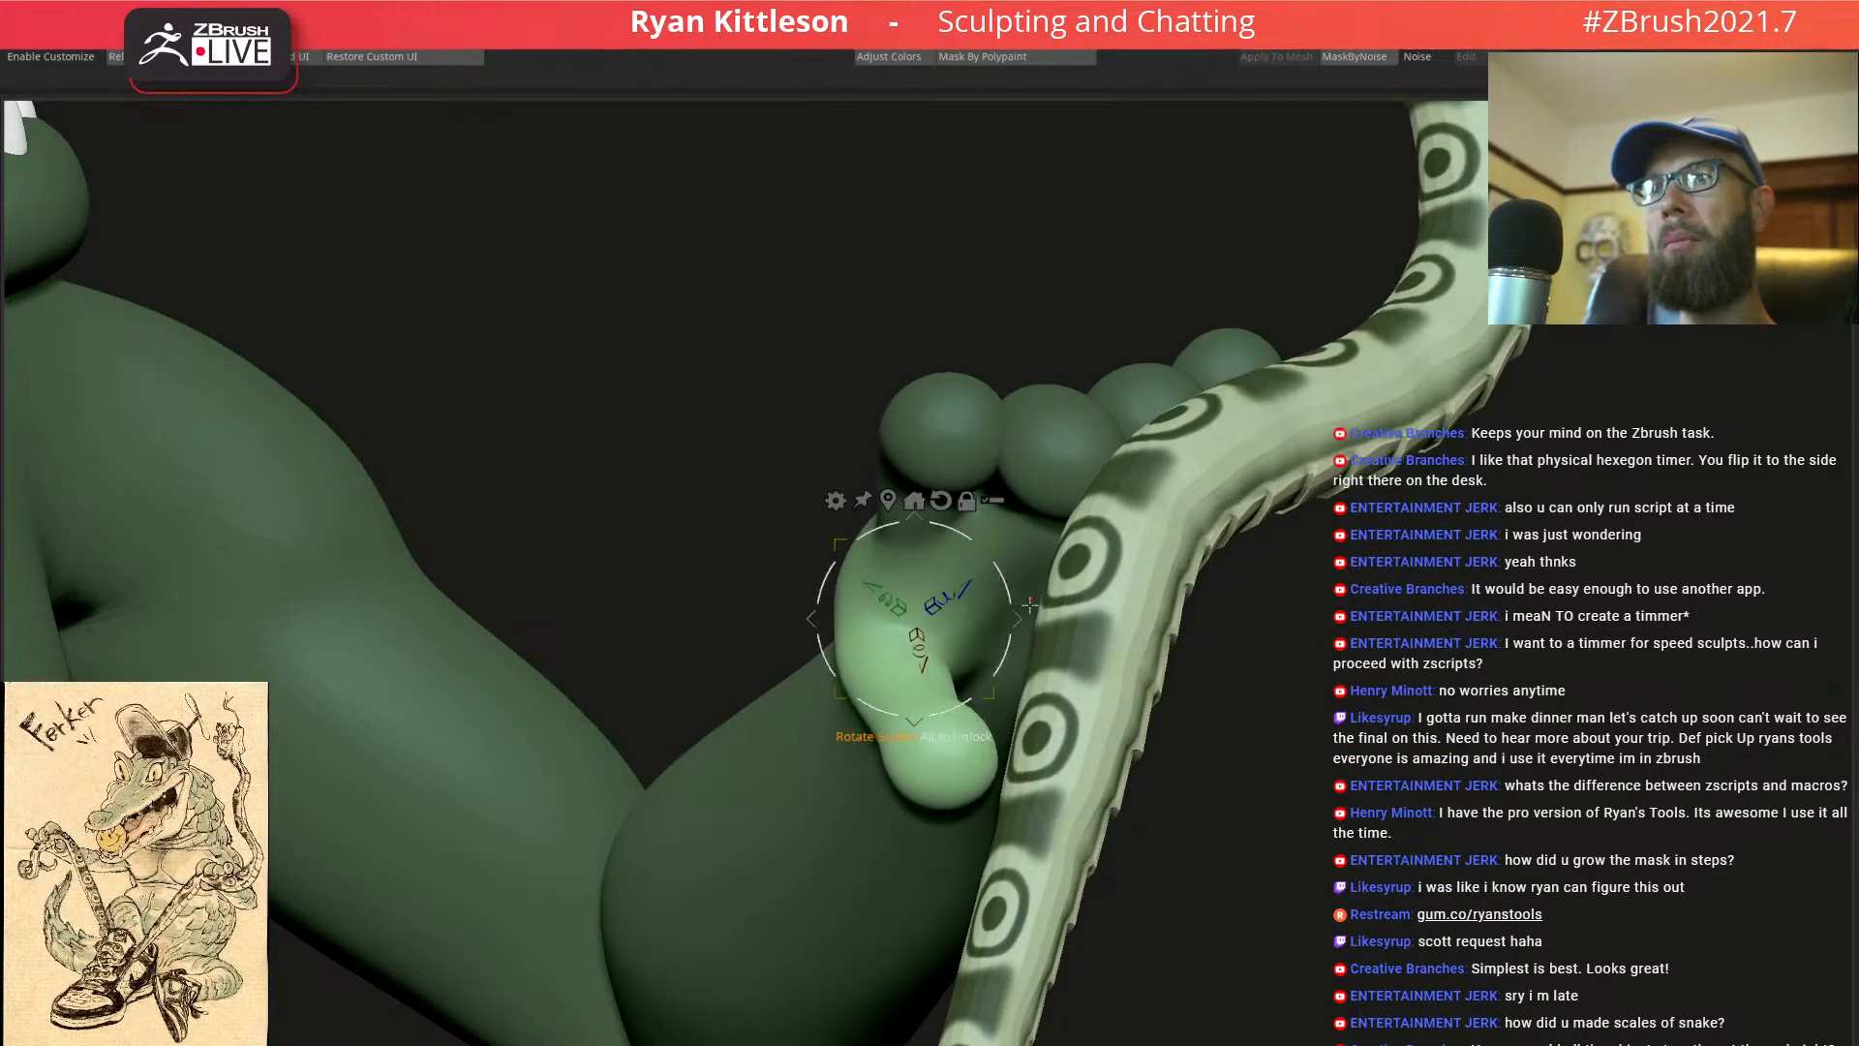
{"action": "right_click_drag", "start_coordinate": [1173, 596], "coordinate": [1258, 677]}
{"action": "left_click_drag", "start_coordinate": [1330, 691], "coordinate": [1300, 741]}
{"action": "right_click_drag", "start_coordinate": [1309, 698], "coordinate": [485, 362]}
{"action": "right_click_drag", "start_coordinate": [1453, 542], "coordinate": [954, 474], "text": "alt"}
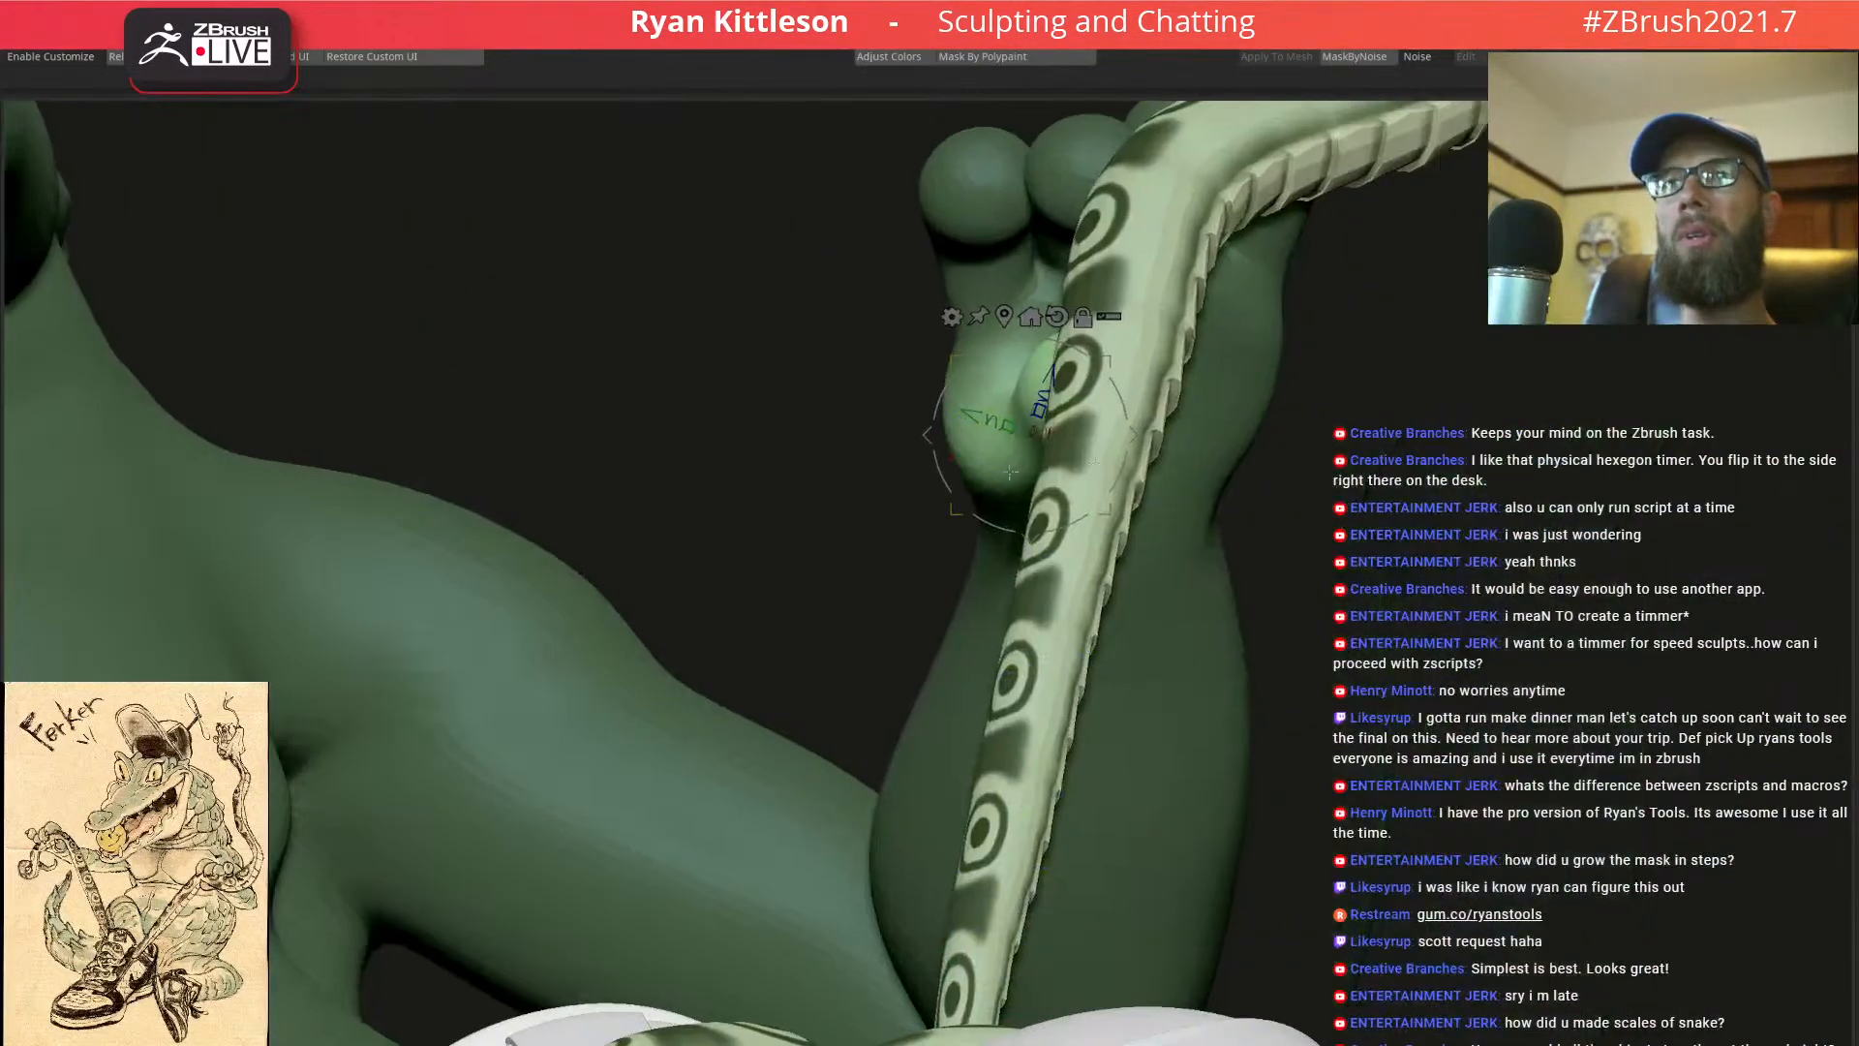
{"action": "mouse_move", "coordinate": [1214, 399]}
{"action": "right_mouse_down"}
{"action": "mouse_move", "coordinate": [1303, 412]}
{"action": "mouse_move", "coordinate": [1172, 397]}
{"action": "mouse_move", "coordinate": [1283, 392]}
{"action": "mouse_move", "coordinate": [1260, 385]}
{"action": "mouse_move", "coordinate": [1172, 403]}
{"action": "mouse_move", "coordinate": [1220, 372]}
{"action": "right_mouse_up"}
{"action": "mouse_move", "coordinate": [1246, 438]}
{"action": "right_mouse_down", "text": "ctrl"}
{"action": "mouse_move", "coordinate": [1222, 387]}
{"action": "mouse_move", "coordinate": [1275, 426]}
{"action": "right_mouse_up", "text": "ctrl"}
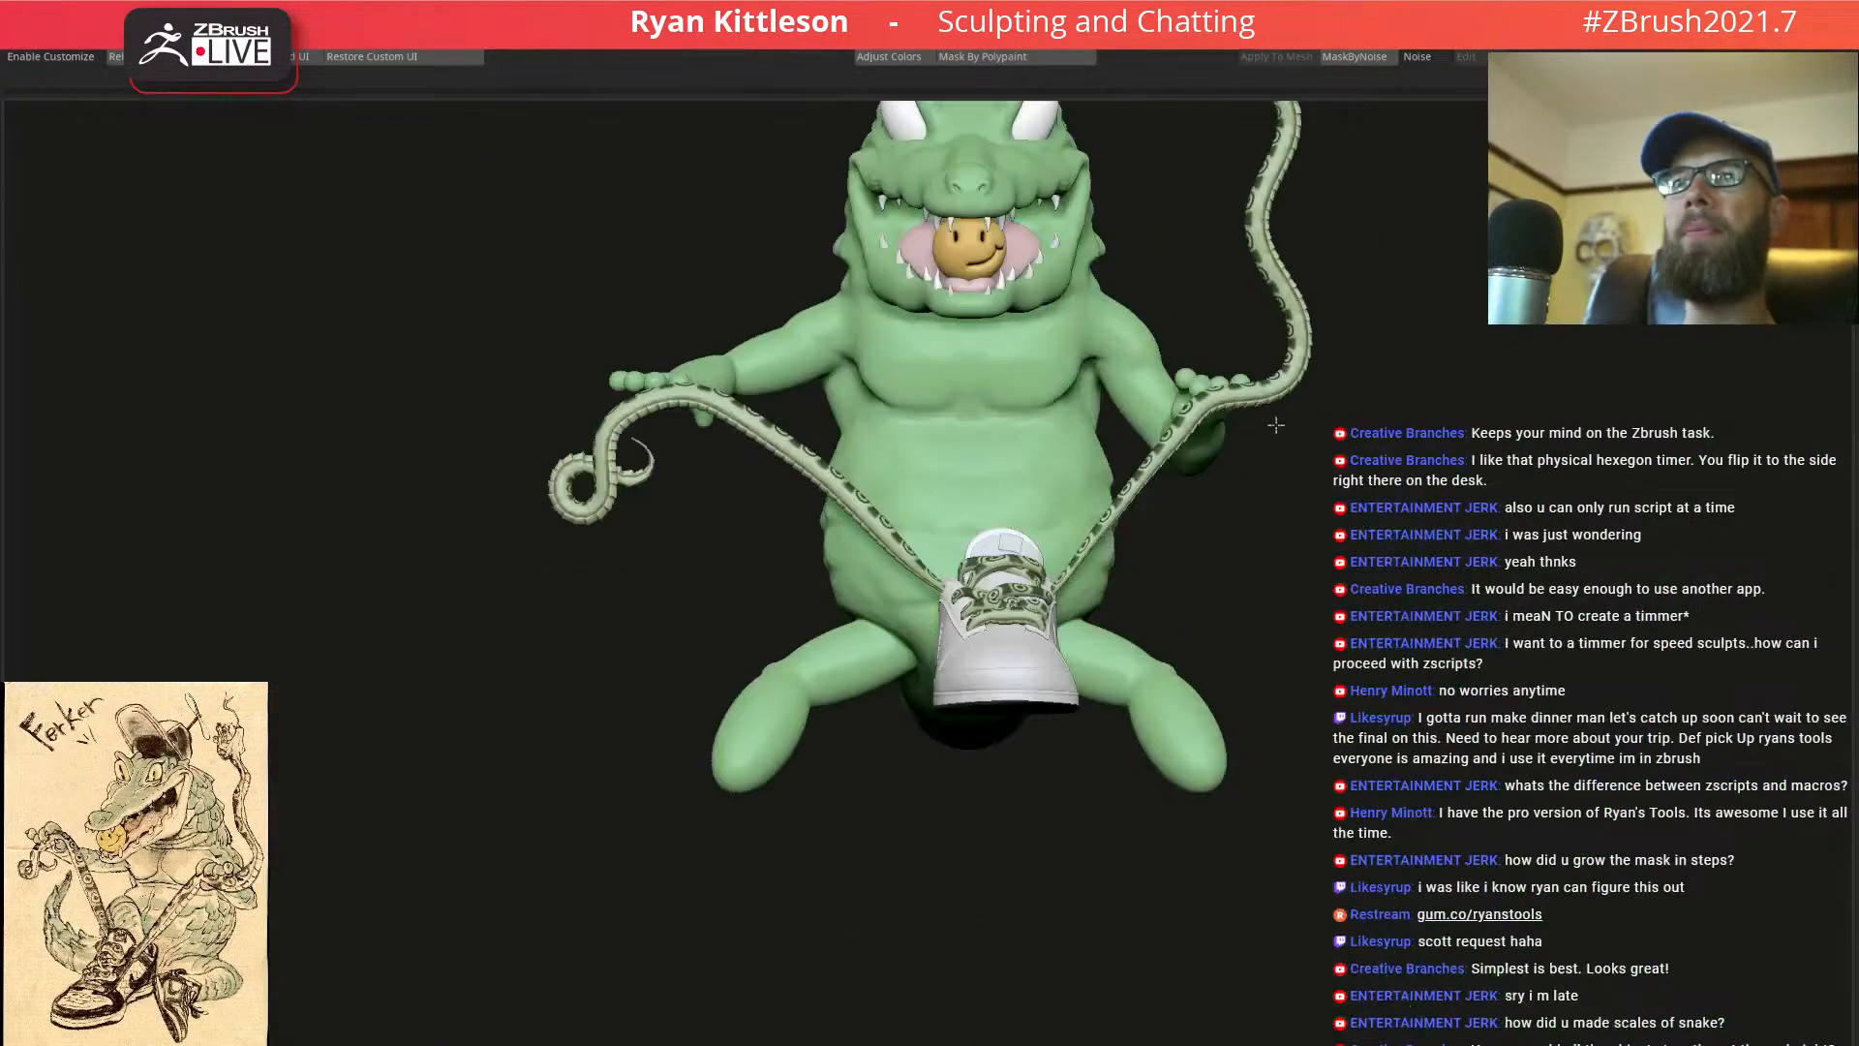
Mask everything except the crocodile's other arm, above the snake's coiled tail, with the gizmo on the upper arm
{"action": "right_click_drag", "start_coordinate": [1022, 395], "coordinate": [1172, 400]}
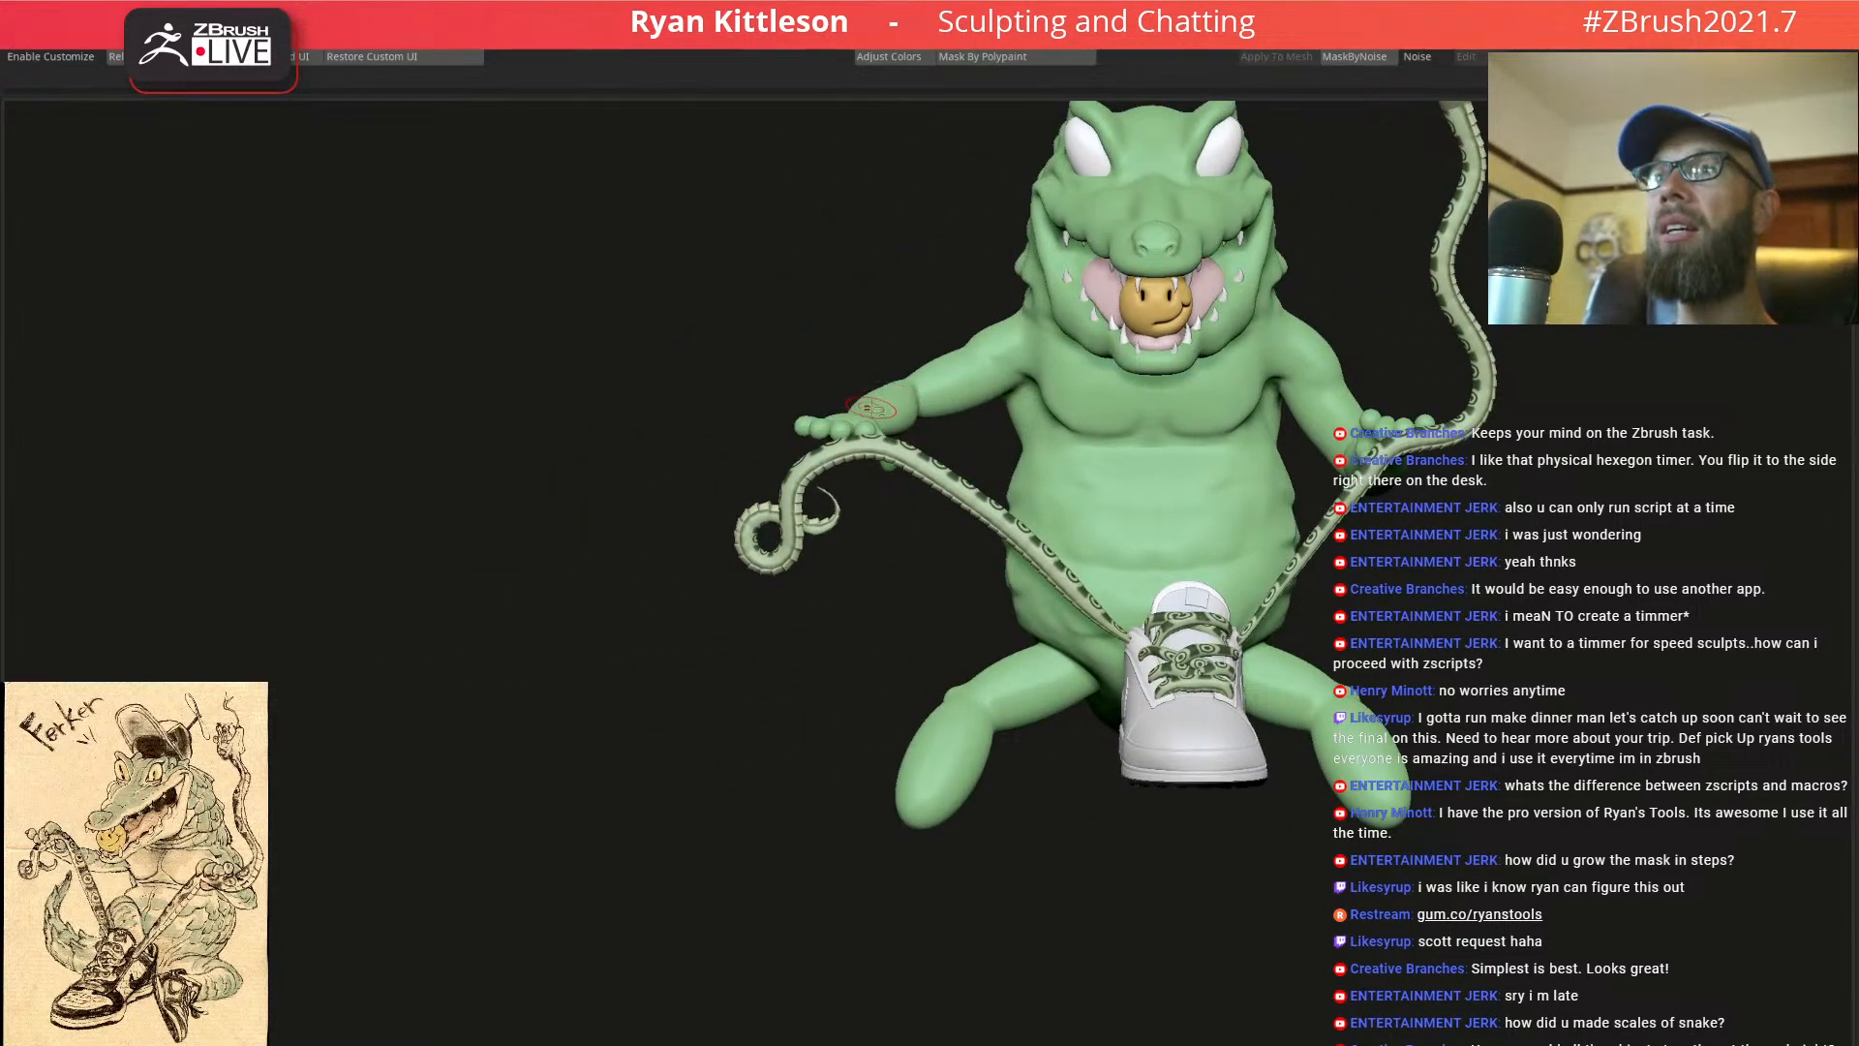
{"action": "right_click_drag", "start_coordinate": [877, 407], "coordinate": [858, 550], "text": "ctrl"}
{"action": "right_click_drag", "start_coordinate": [1051, 481], "coordinate": [683, 301], "text": "ctrl"}
{"action": "right_click_drag", "start_coordinate": [682, 300], "coordinate": [1178, 436]}
{"action": "right_click_drag", "start_coordinate": [1504, 408], "coordinate": [1033, 506], "text": "alt"}
{"action": "right_click_drag", "start_coordinate": [765, 480], "coordinate": [776, 550], "text": "ctrl"}
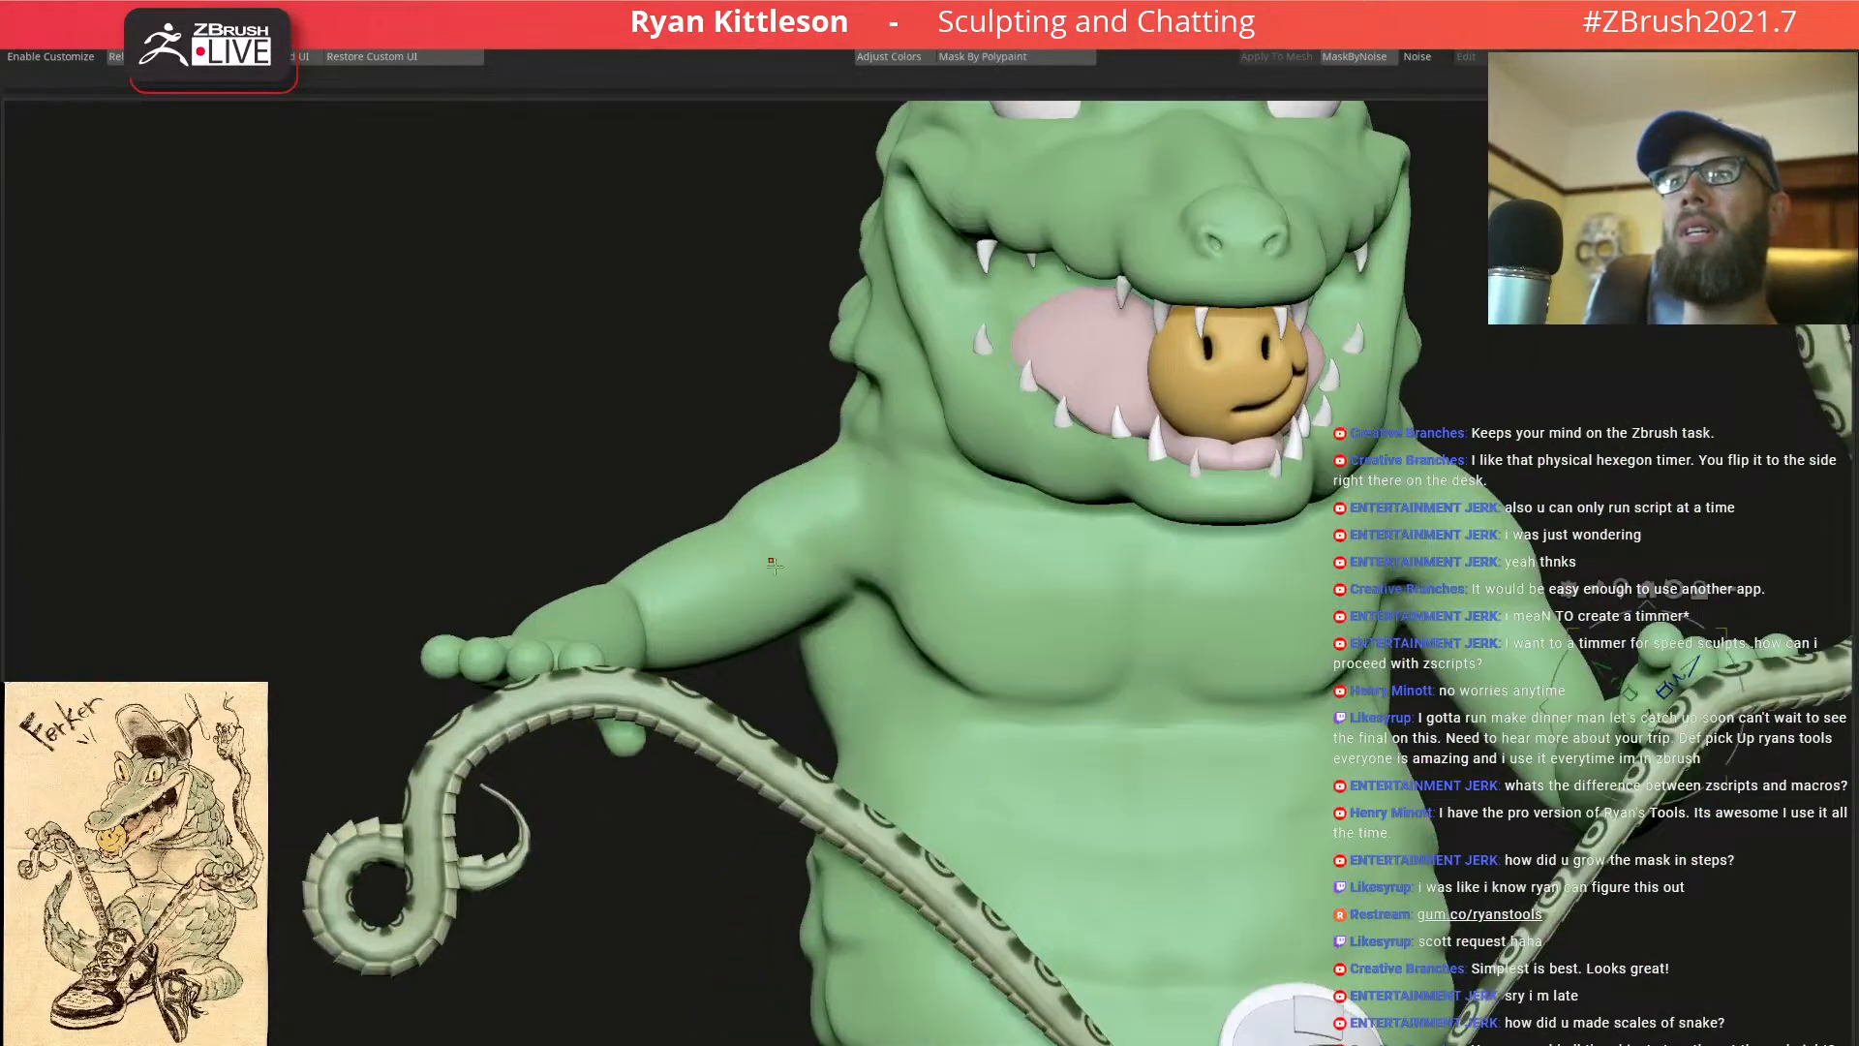
{"action": "key", "text": "w"}
{"action": "left_click_drag", "start_coordinate": [770, 568], "coordinate": [708, 602], "text": "ctrl"}
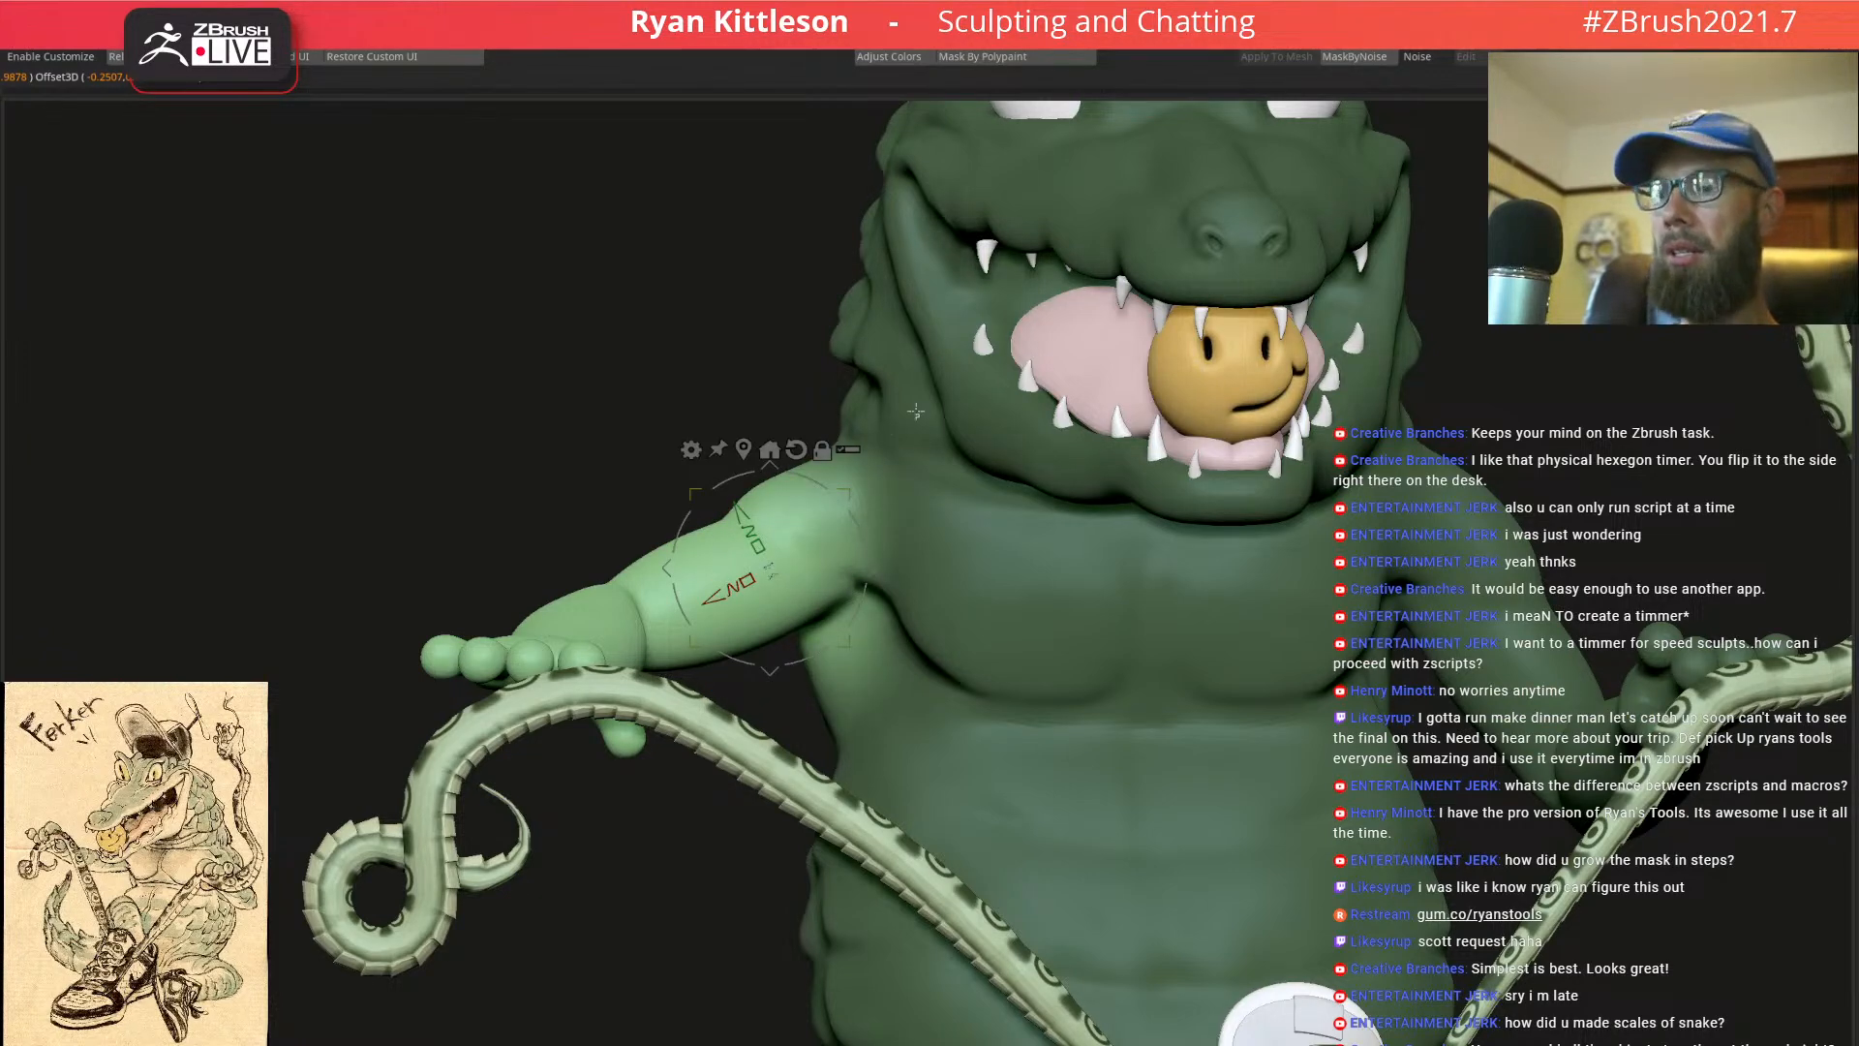
Rotate the unmasked arm at the shoulder so the hand lifts off the snake's coiled tail
{"action": "right_click_drag", "start_coordinate": [1089, 543], "coordinate": [1027, 548]}
{"action": "left_click_drag", "start_coordinate": [1027, 548], "coordinate": [1033, 556]}
{"action": "right_click_drag", "start_coordinate": [1034, 552], "coordinate": [1003, 642]}
{"action": "left_click_drag", "start_coordinate": [935, 675], "coordinate": [956, 675]}
{"action": "right_click_drag", "start_coordinate": [967, 662], "coordinate": [1108, 484]}
{"action": "right_click_drag", "start_coordinate": [1109, 485], "coordinate": [1044, 542]}
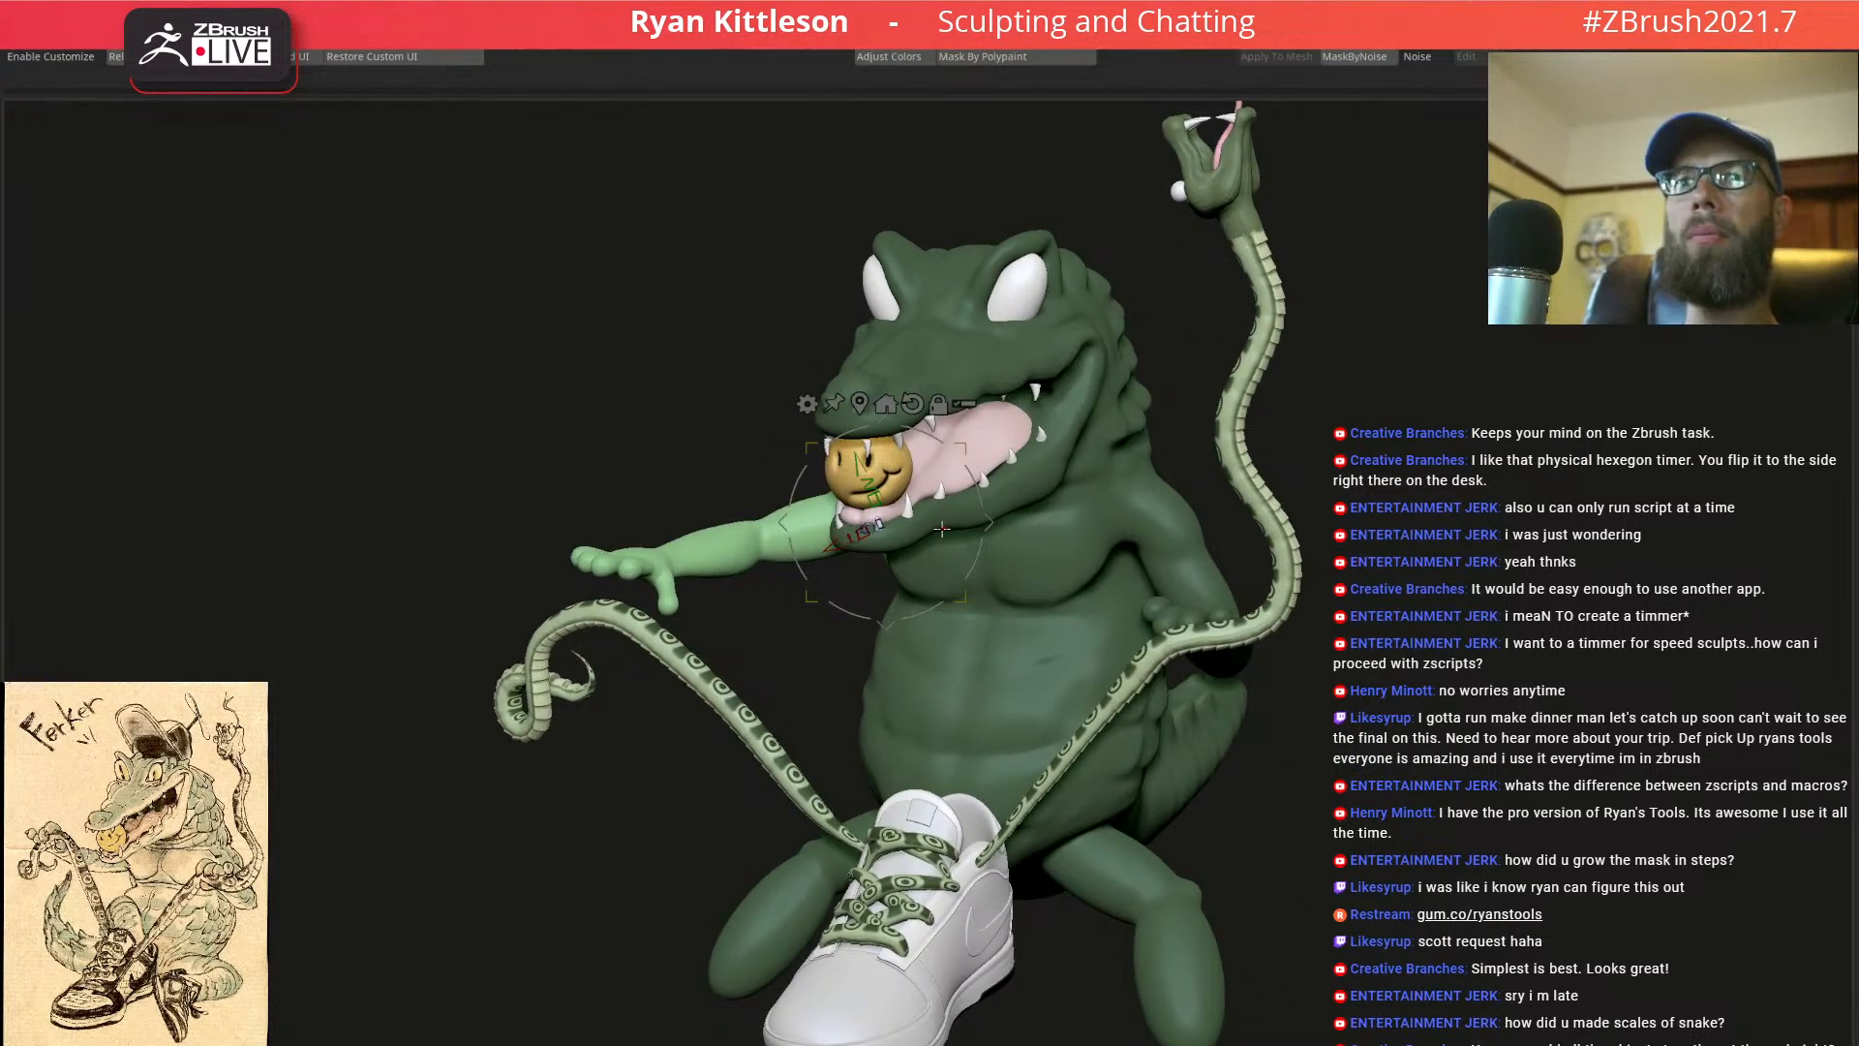
{"action": "right_click_drag", "start_coordinate": [880, 547], "coordinate": [800, 543], "text": "ctrl"}
{"action": "right_click_drag", "start_coordinate": [590, 363], "coordinate": [701, 345]}
{"action": "left_click_drag", "start_coordinate": [367, 363], "coordinate": [378, 299]}
{"action": "right_click_drag", "start_coordinate": [668, 392], "coordinate": [749, 361], "text": "ctrl"}
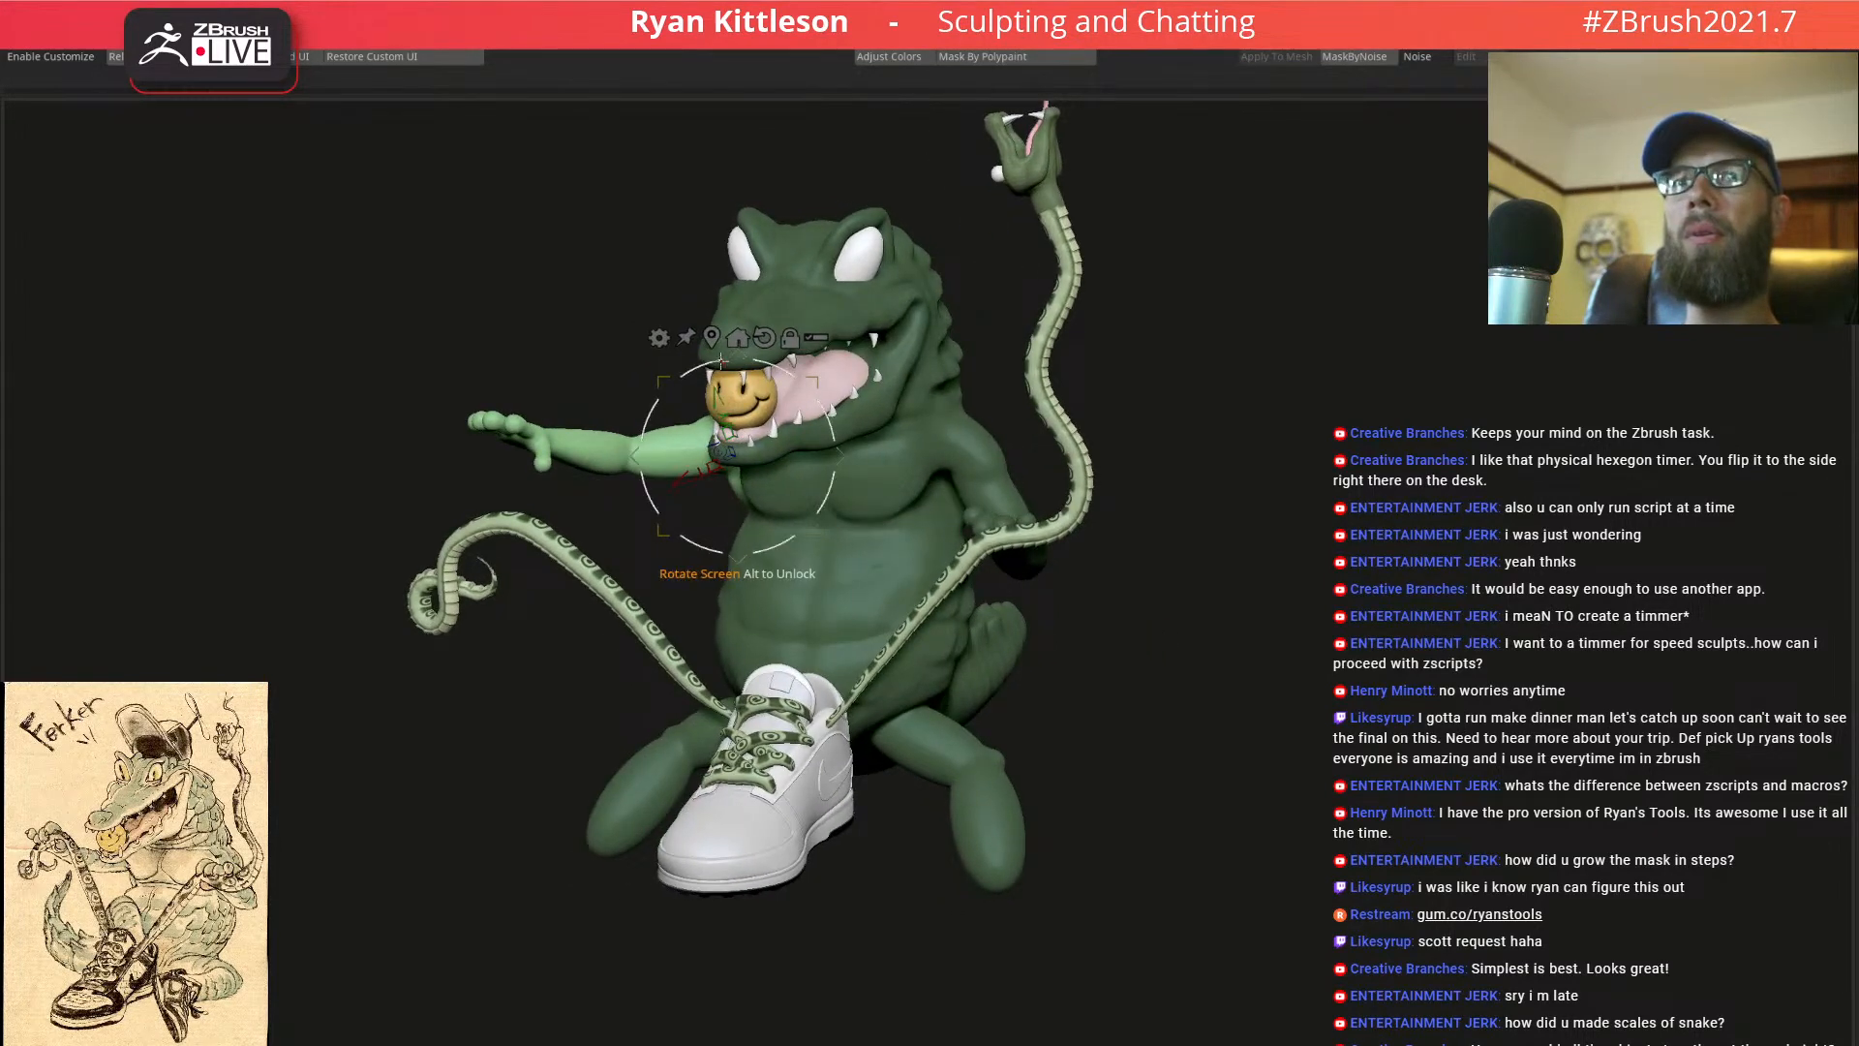
Grow the mask step by step from the shoulder to the elbow, leaving only the forearm and hand unmasked
{"action": "right_click_drag", "start_coordinate": [576, 419], "coordinate": [709, 473], "text": "ctrl"}
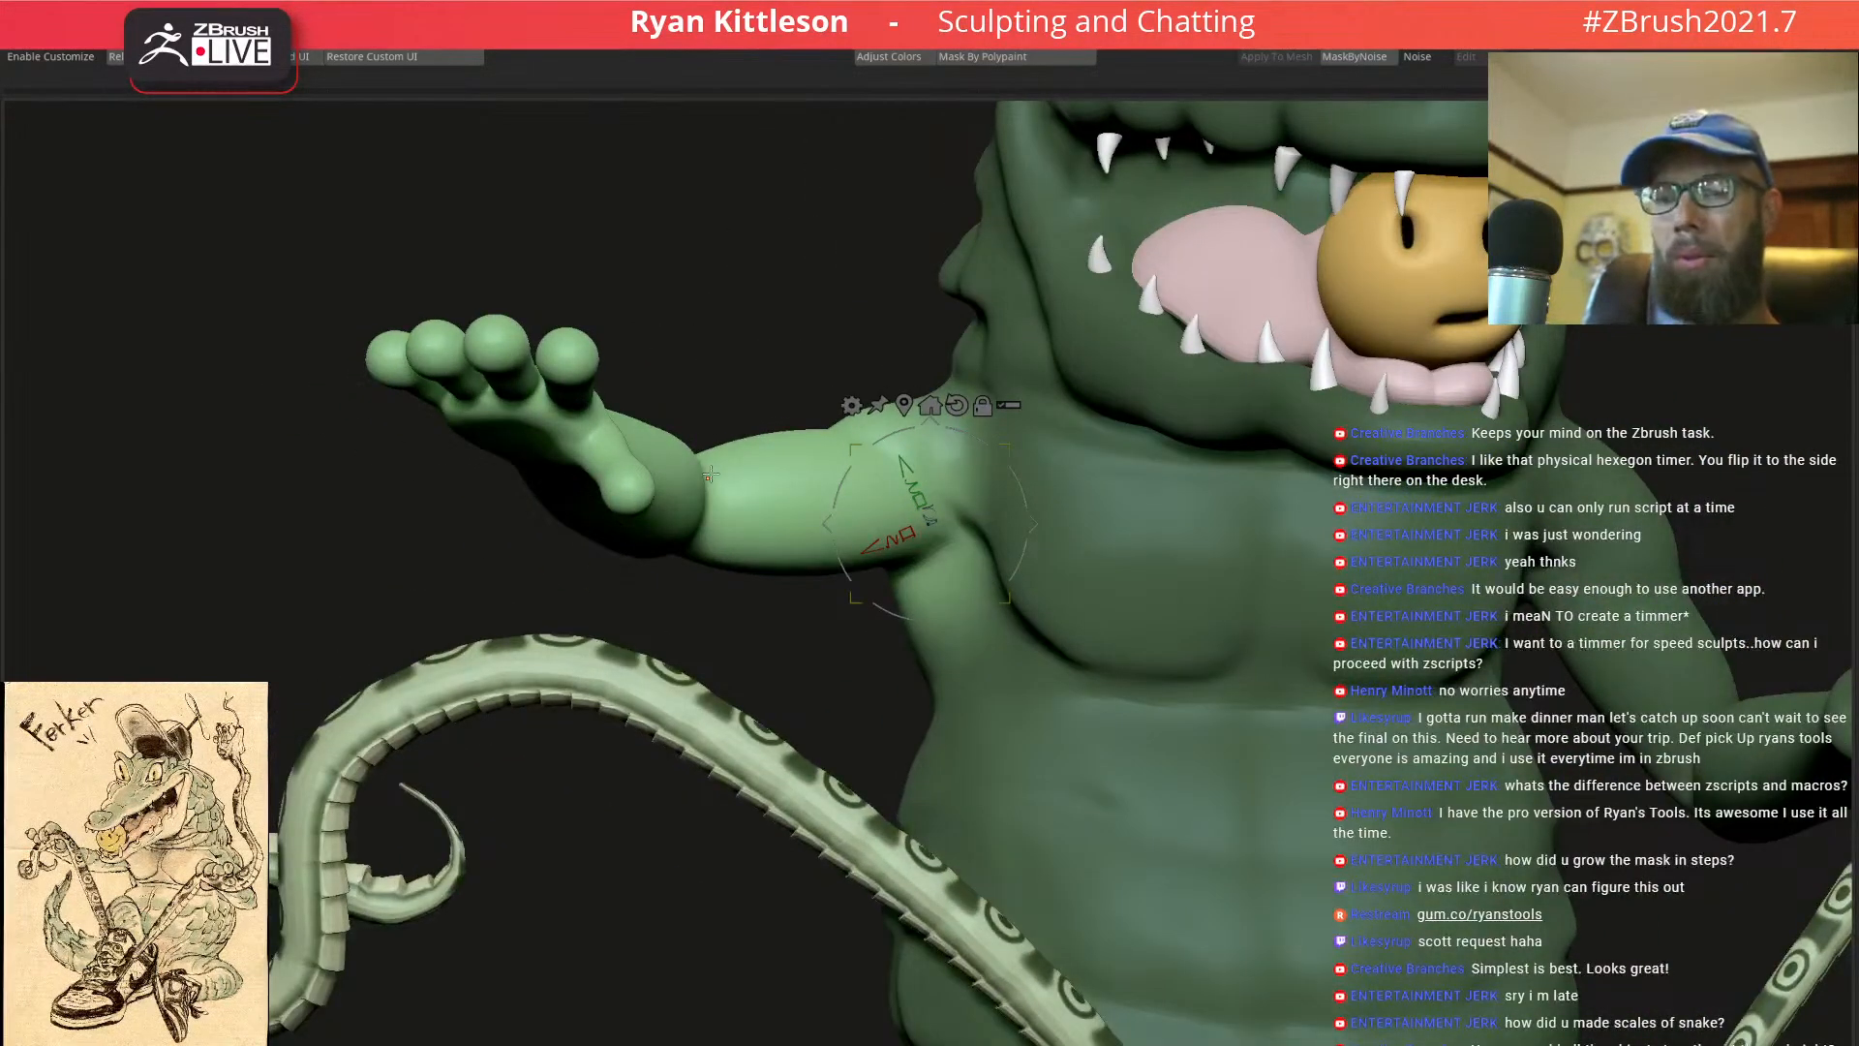
{"action": "key", "text": "ctrl+z"}
{"action": "key", "text": "ctrl+z"}
{"action": "key", "text": "ctrl+z"}
{"action": "key", "text": "ctrl+z"}
{"action": "key", "text": "ctrl+z"}
{"action": "key", "text": "ctrl+z"}
{"action": "key", "text": "ctrl+z"}
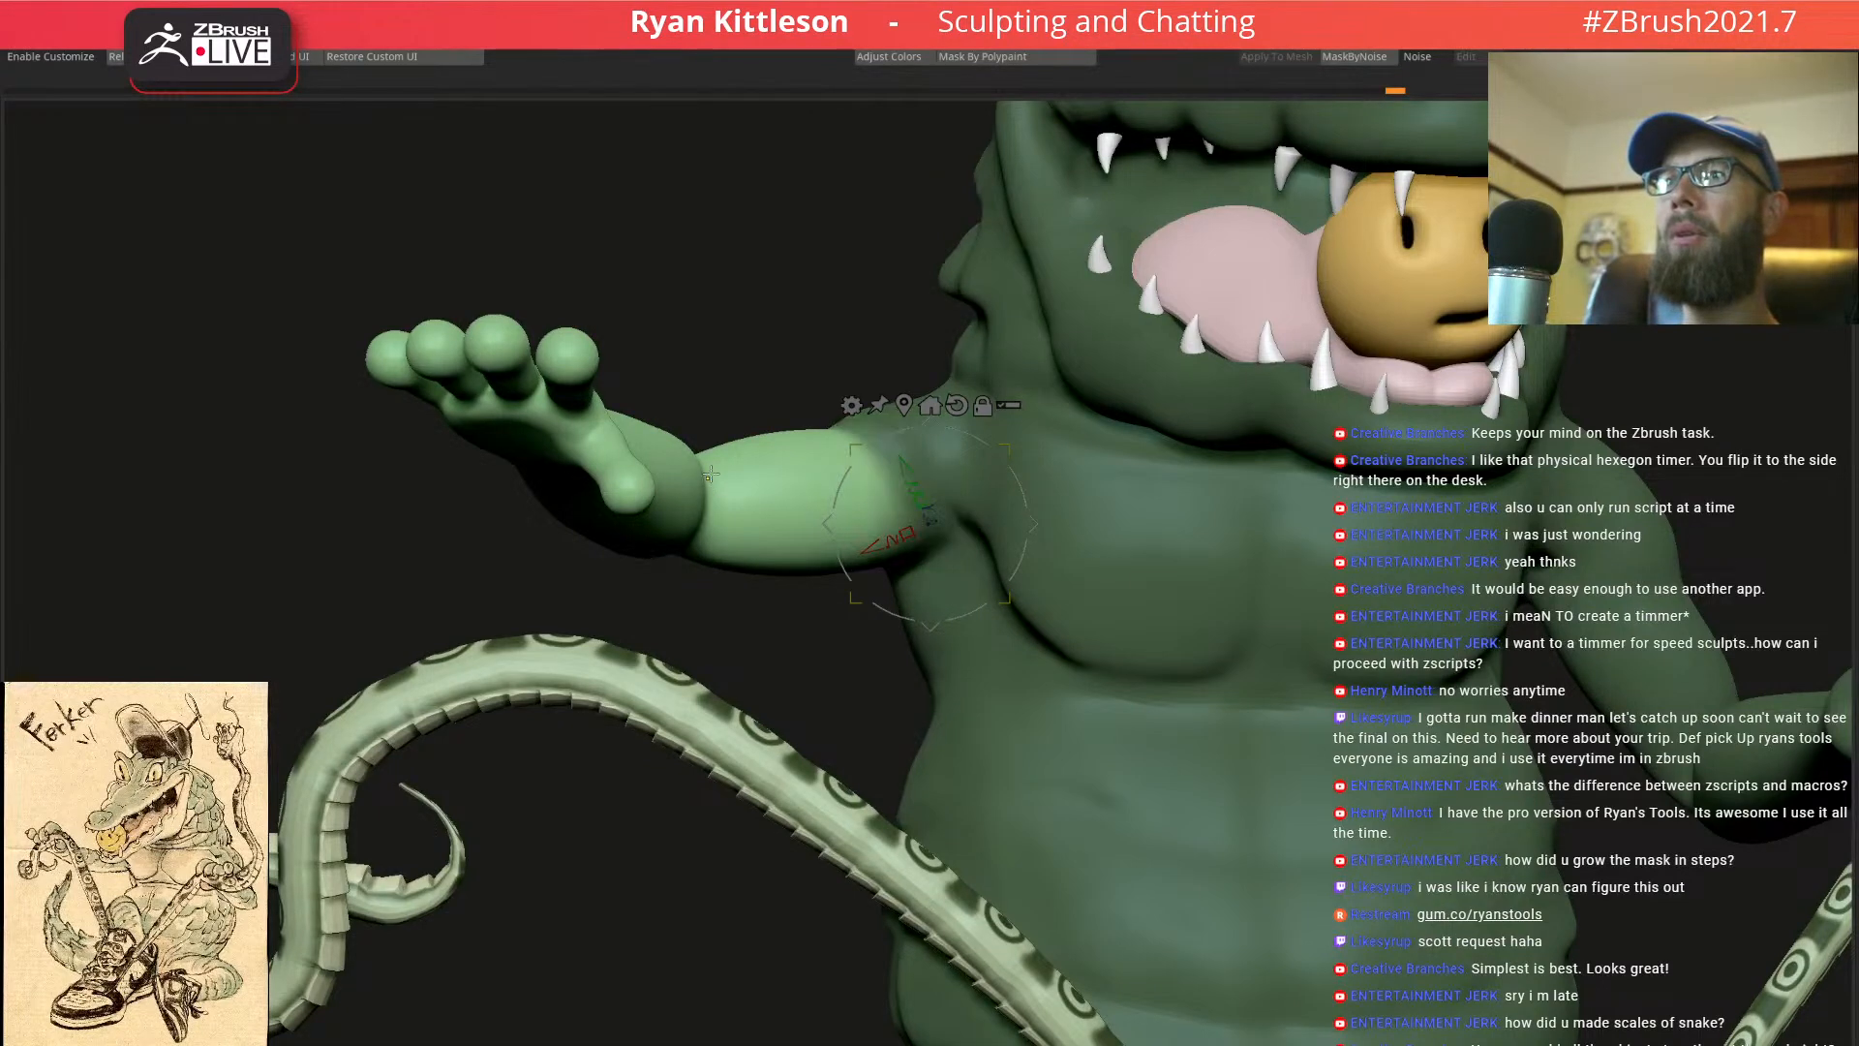
{"action": "key", "text": "ctrl+shift+z"}
{"action": "key", "text": "ctrl+shift+z"}
{"action": "key", "text": "ctrl+shift+z"}
{"action": "key", "text": "ctrl+shift+z"}
{"action": "key", "text": "ctrl+shift+z"}
{"action": "key", "text": "ctrl+shift+z"}
{"action": "key", "text": "ctrl+shift+z"}
{"action": "key", "text": "ctrl+shift+z"}
{"action": "key", "text": "ctrl+shift+z"}
{"action": "key", "text": "ctrl+shift+z"}
{"action": "key", "text": "ctrl+shift+z"}
{"action": "key", "text": "ctrl+shift+z"}
{"action": "key", "text": "ctrl+shift+z"}
{"action": "key", "text": "ctrl+shift+z"}
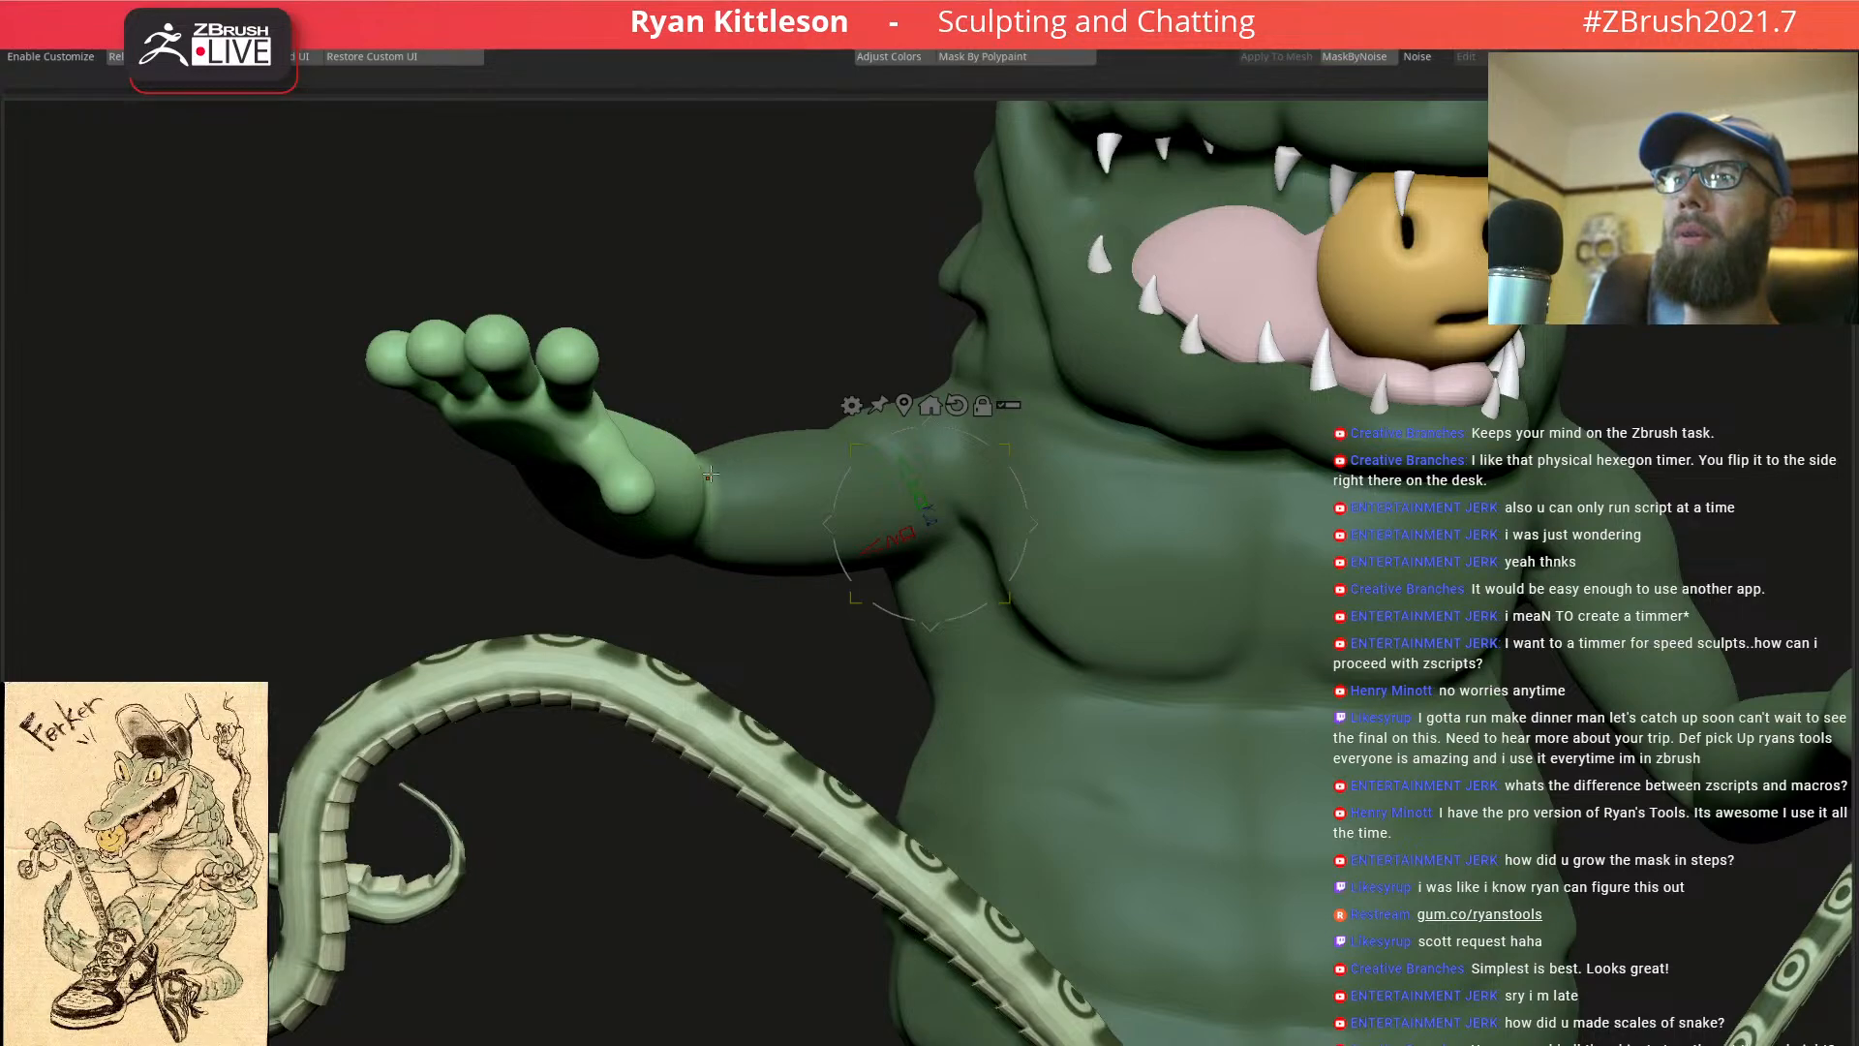
{"action": "right_click_drag", "start_coordinate": [762, 522], "coordinate": [750, 591]}
{"action": "key", "text": "ctrl+shift+z"}
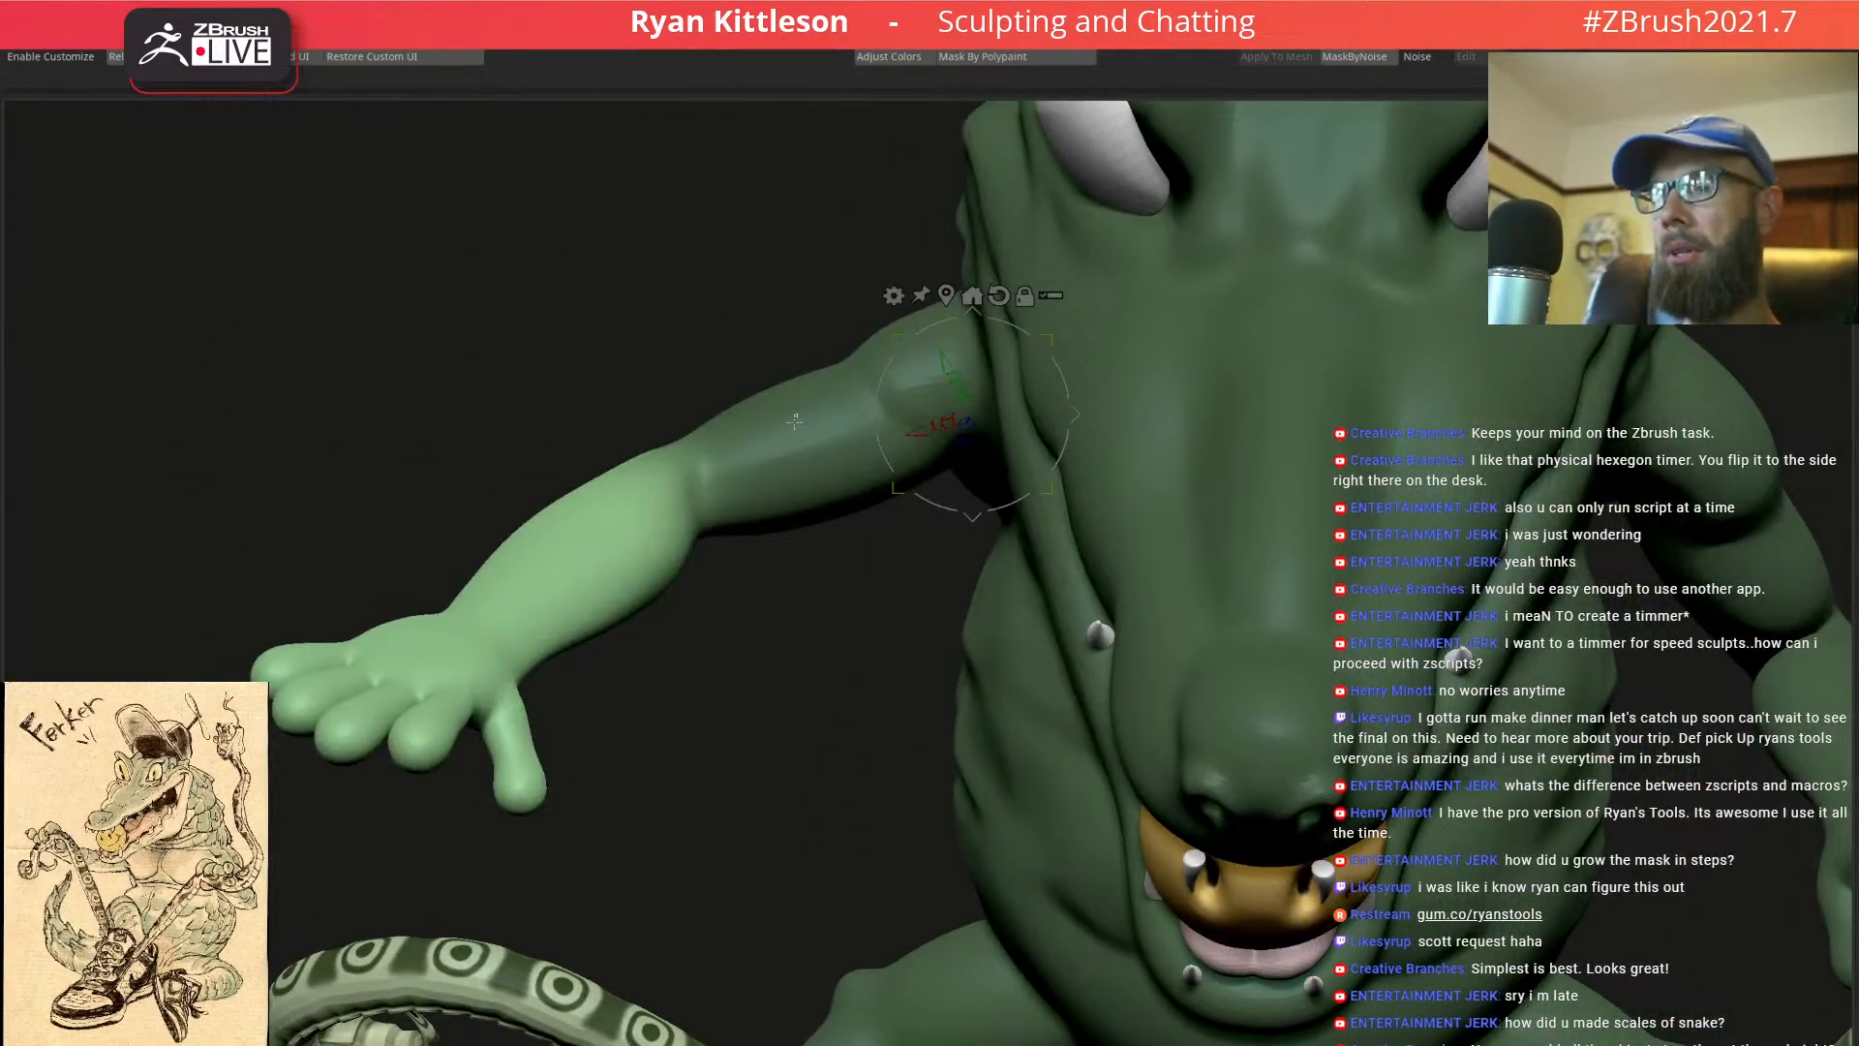
Rotate the unmasked forearm and hand at the elbow so the arm reaches out above the snake's coiled tail
{"action": "right_click_drag", "start_coordinate": [738, 494], "coordinate": [716, 446]}
{"action": "left_click_drag", "start_coordinate": [711, 555], "coordinate": [904, 491]}
{"action": "right_click_drag", "start_coordinate": [903, 491], "coordinate": [1152, 297], "text": "ctrl"}
{"action": "right_click_drag", "start_coordinate": [1119, 391], "coordinate": [1112, 422]}
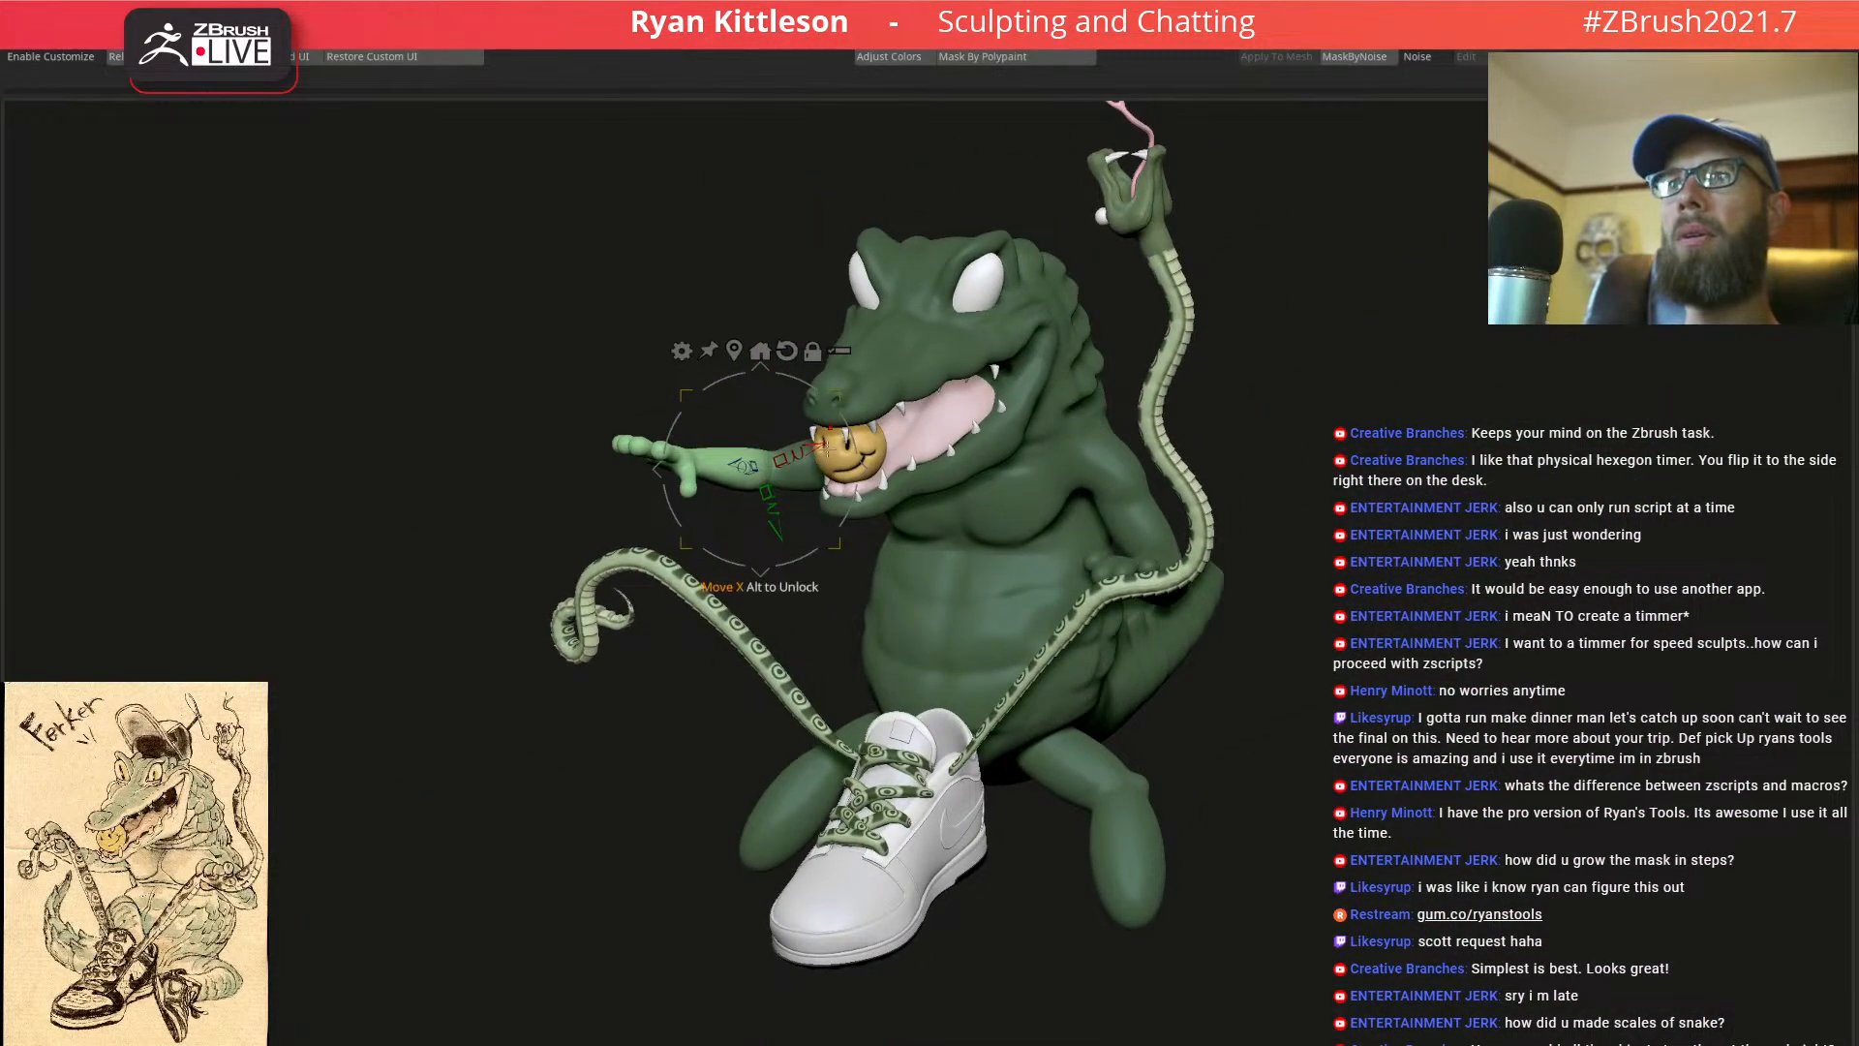
{"action": "left_click_drag", "start_coordinate": [801, 459], "coordinate": [799, 447]}
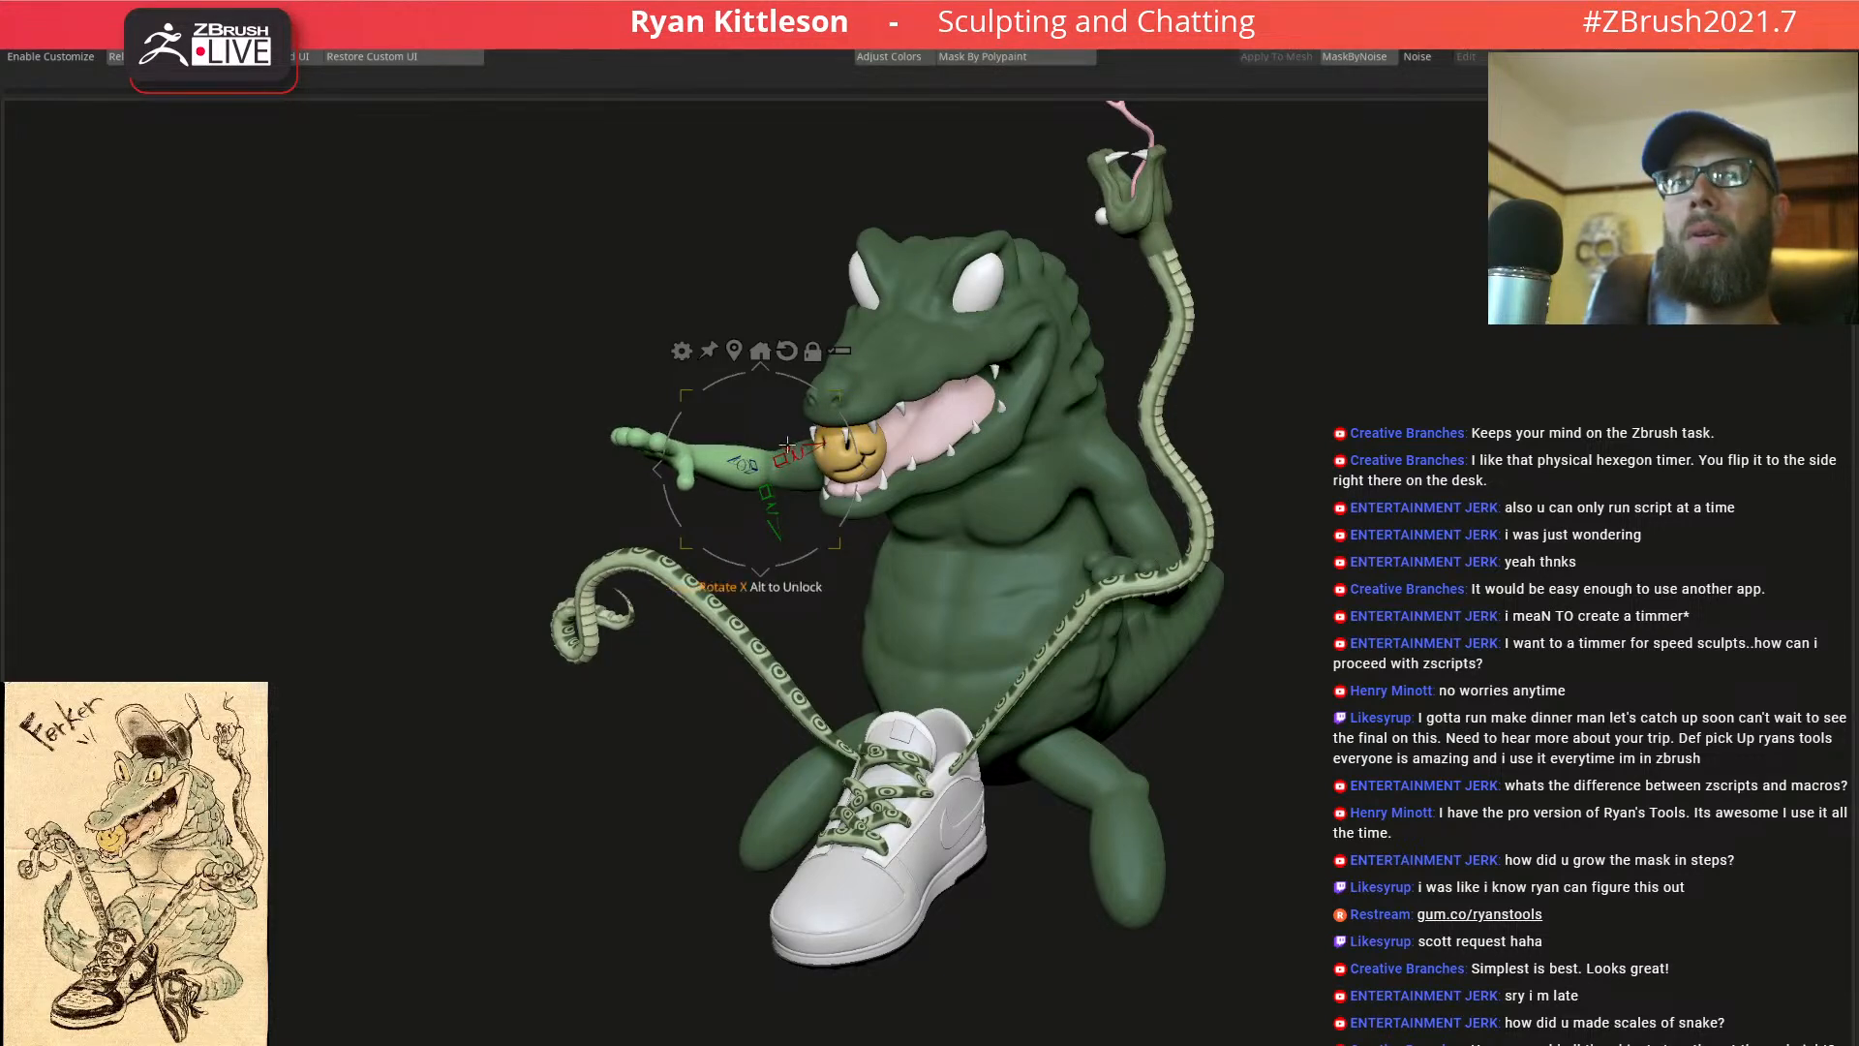
{"action": "right_click_drag", "start_coordinate": [791, 445], "coordinate": [912, 469], "text": "ctrl"}
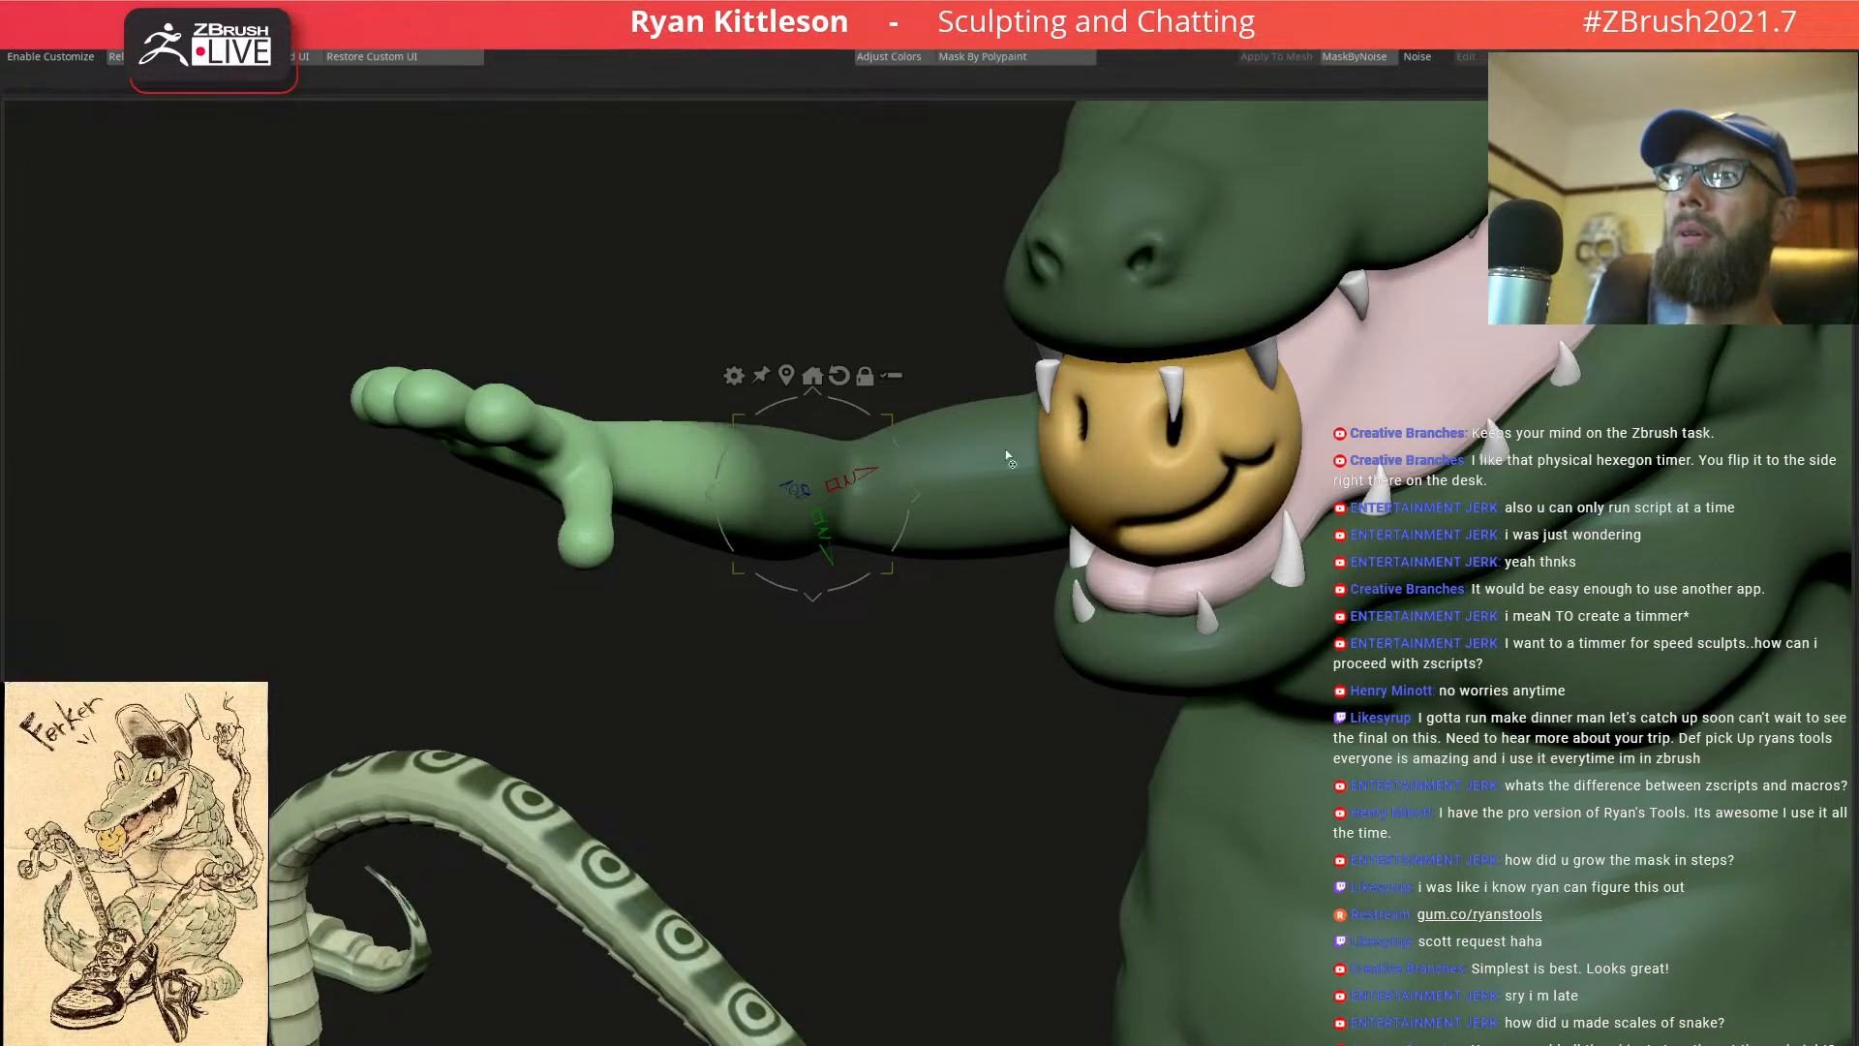
Extend the mask to mid-forearm with the gizmo placed there, and twist the unmasked lower forearm and hand
{"action": "right_click_drag", "start_coordinate": [1038, 467], "coordinate": [1076, 430]}
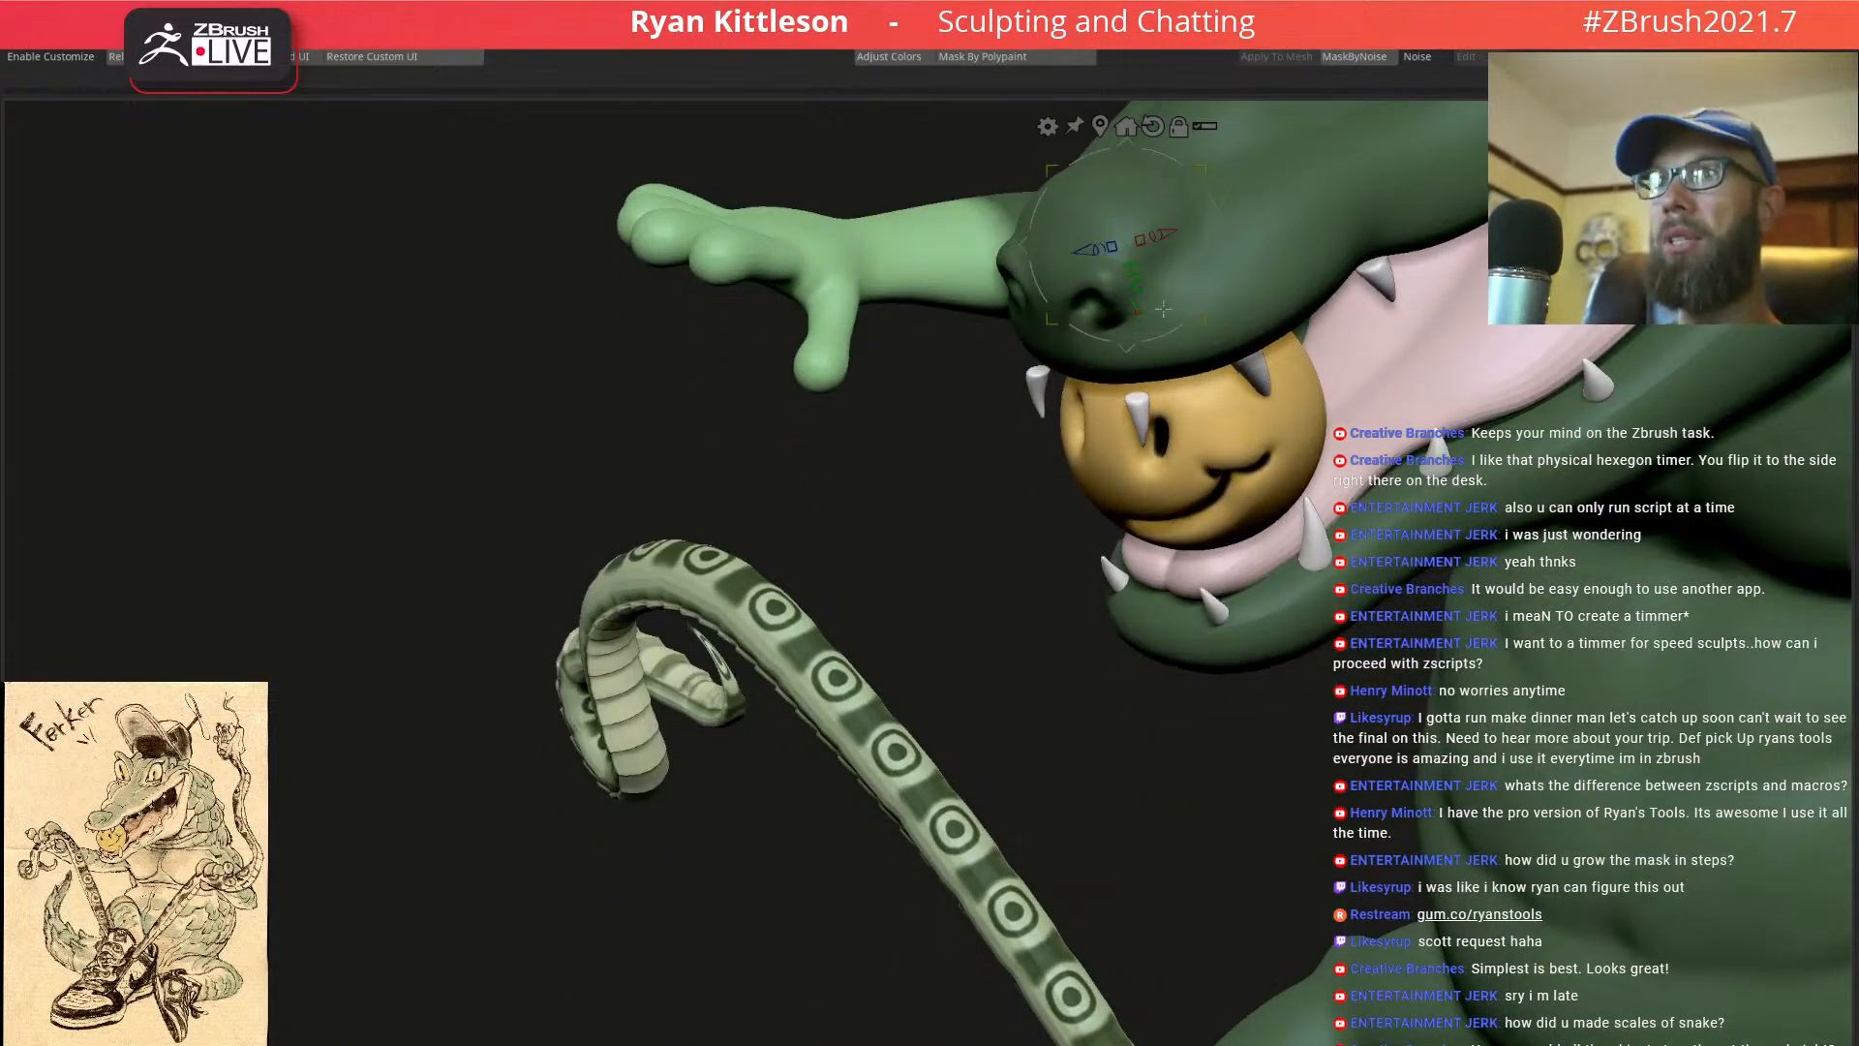
{"action": "right_click_drag", "start_coordinate": [1146, 312], "coordinate": [1230, 255]}
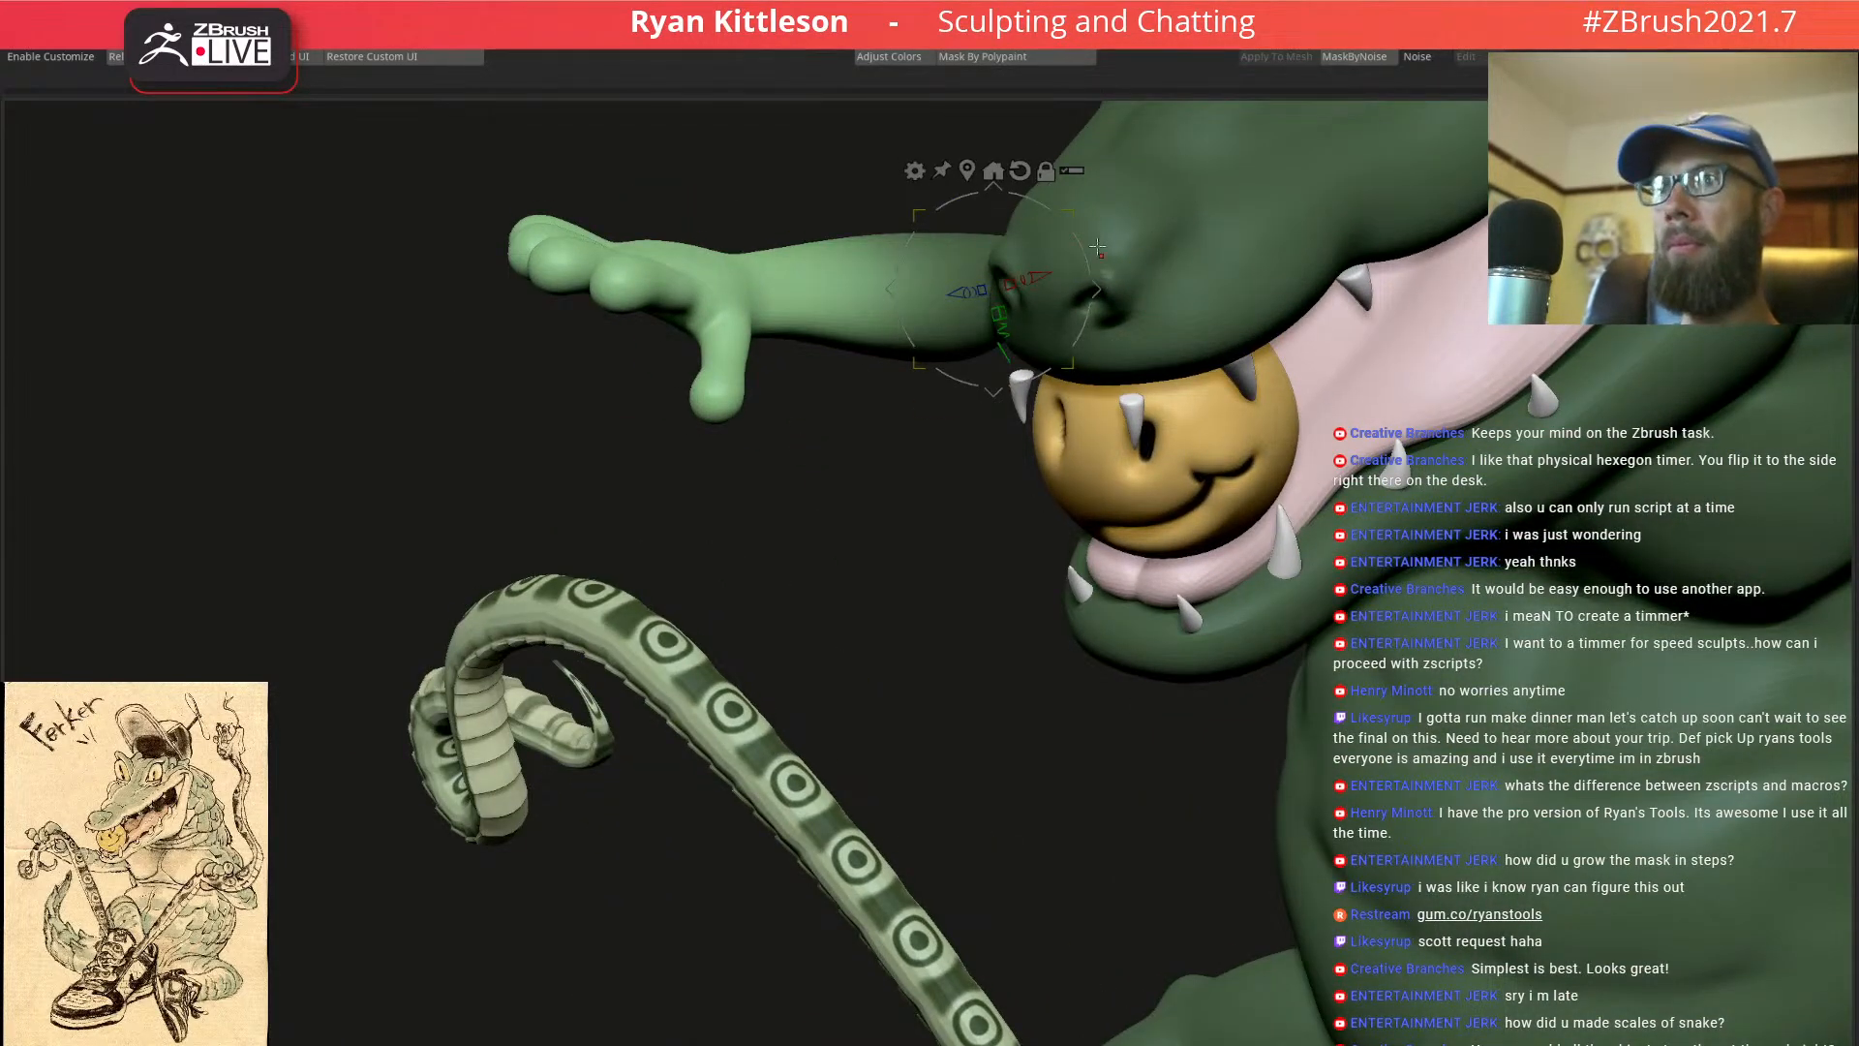
{"action": "right_click_drag", "start_coordinate": [1129, 252], "coordinate": [954, 537]}
{"action": "left_click", "coordinate": [1007, 473], "text": "alt"}
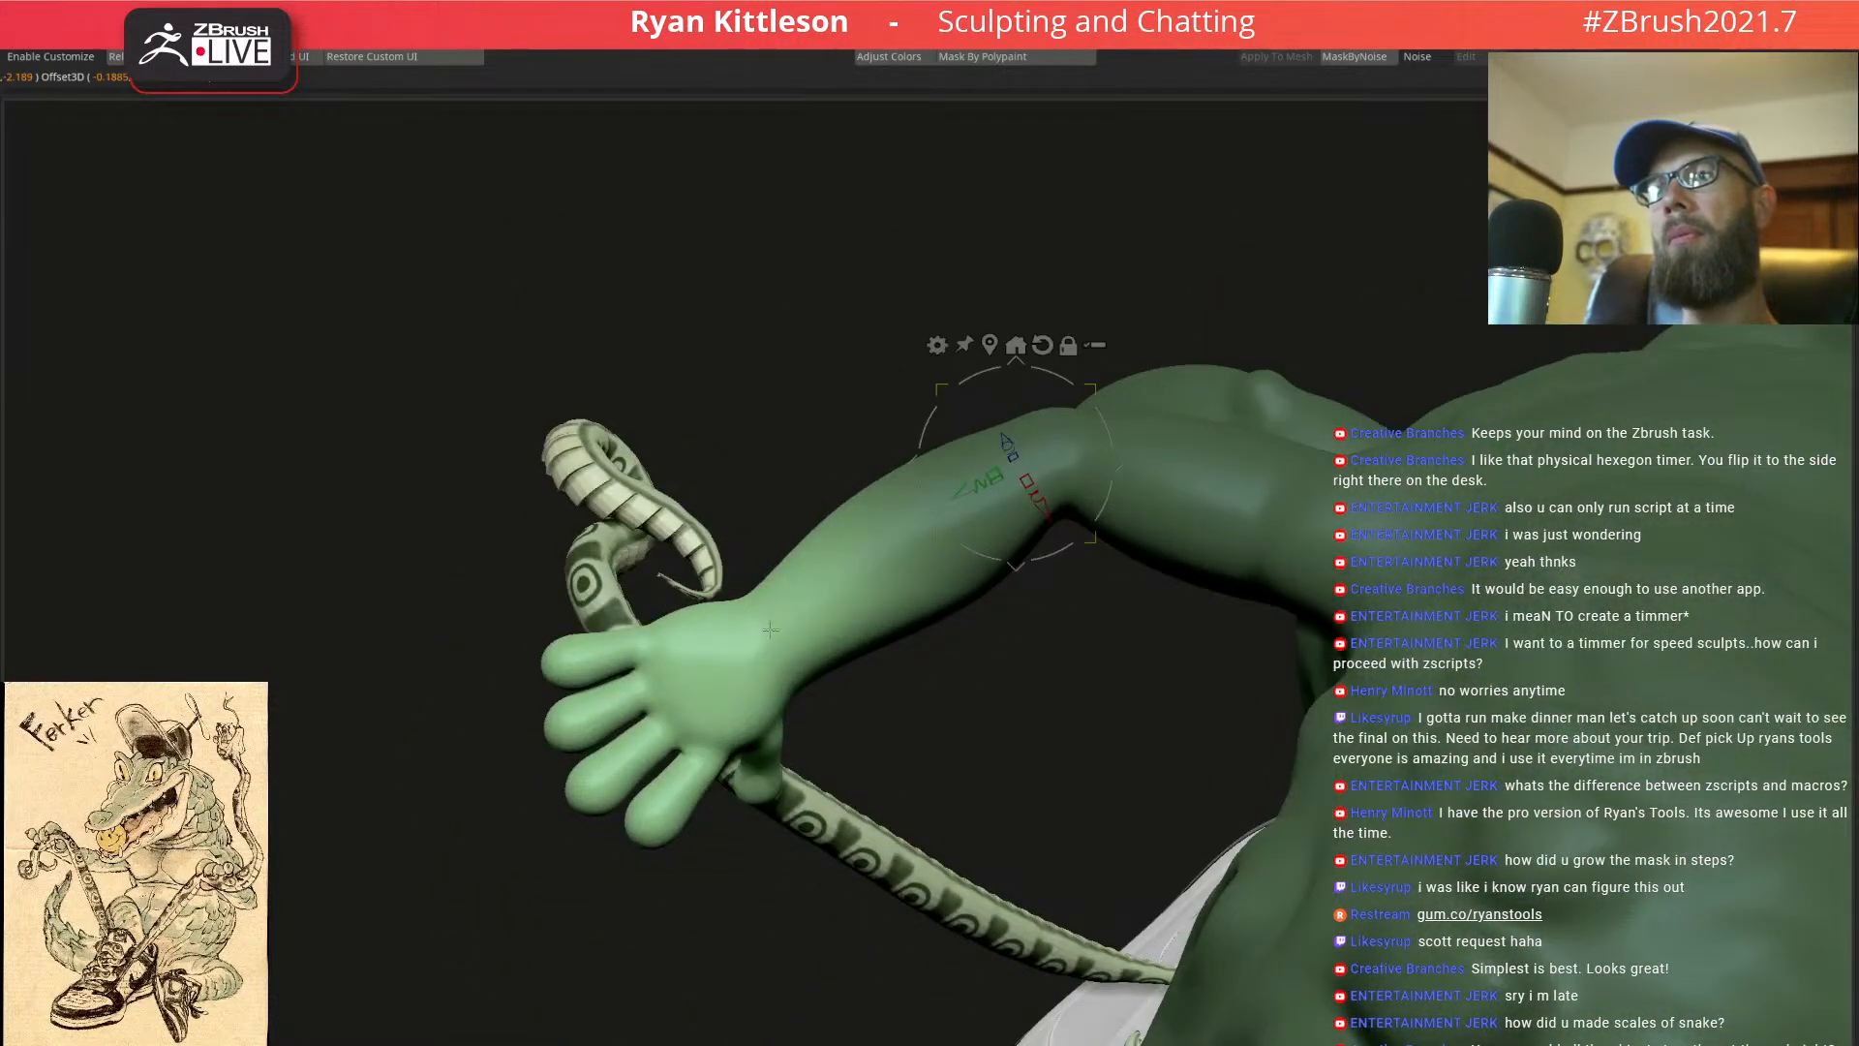
{"action": "left_click", "coordinate": [882, 567], "text": "alt"}
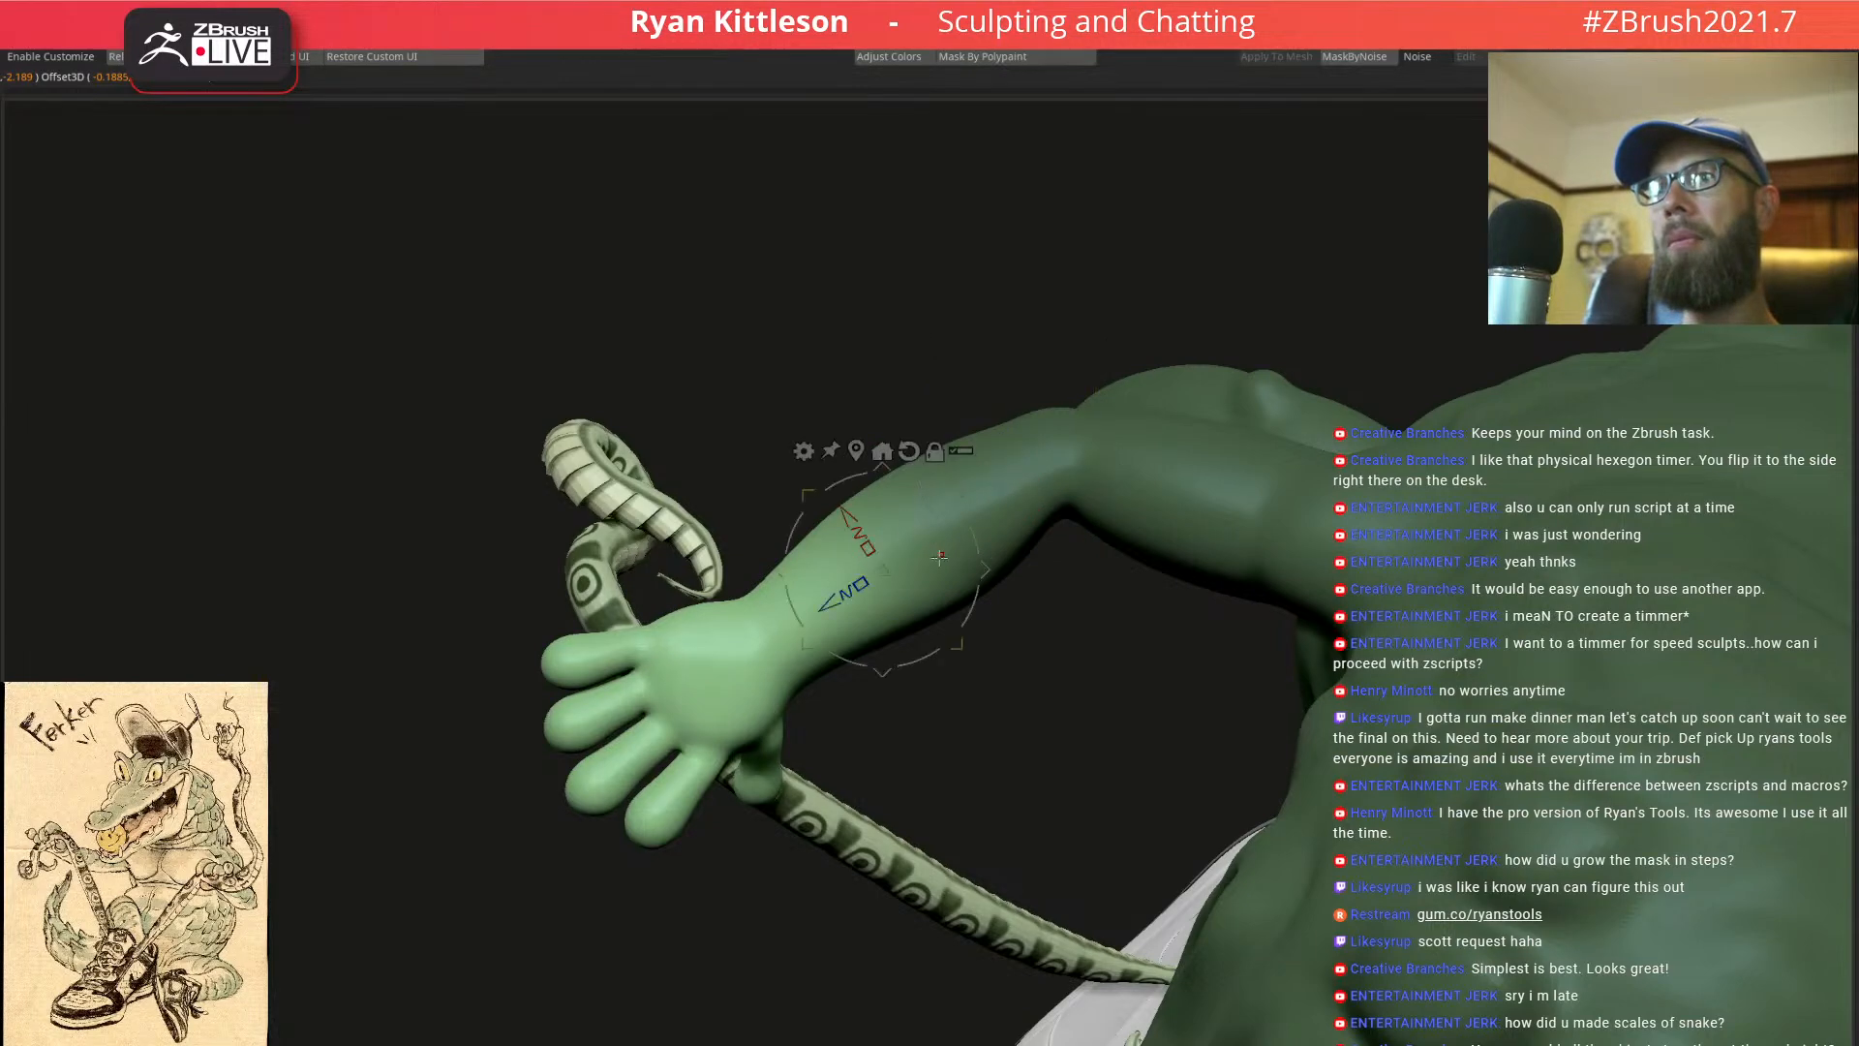
{"action": "left_click_drag", "start_coordinate": [849, 589], "coordinate": [822, 532]}
Grow the mask step by step from mid-forearm to the wrist and centre the gizmo on the unmasked hand
{"action": "right_click_drag", "start_coordinate": [1051, 426], "coordinate": [1095, 400], "text": "ctrl"}
{"action": "right_click_drag", "start_coordinate": [955, 391], "coordinate": [961, 452]}
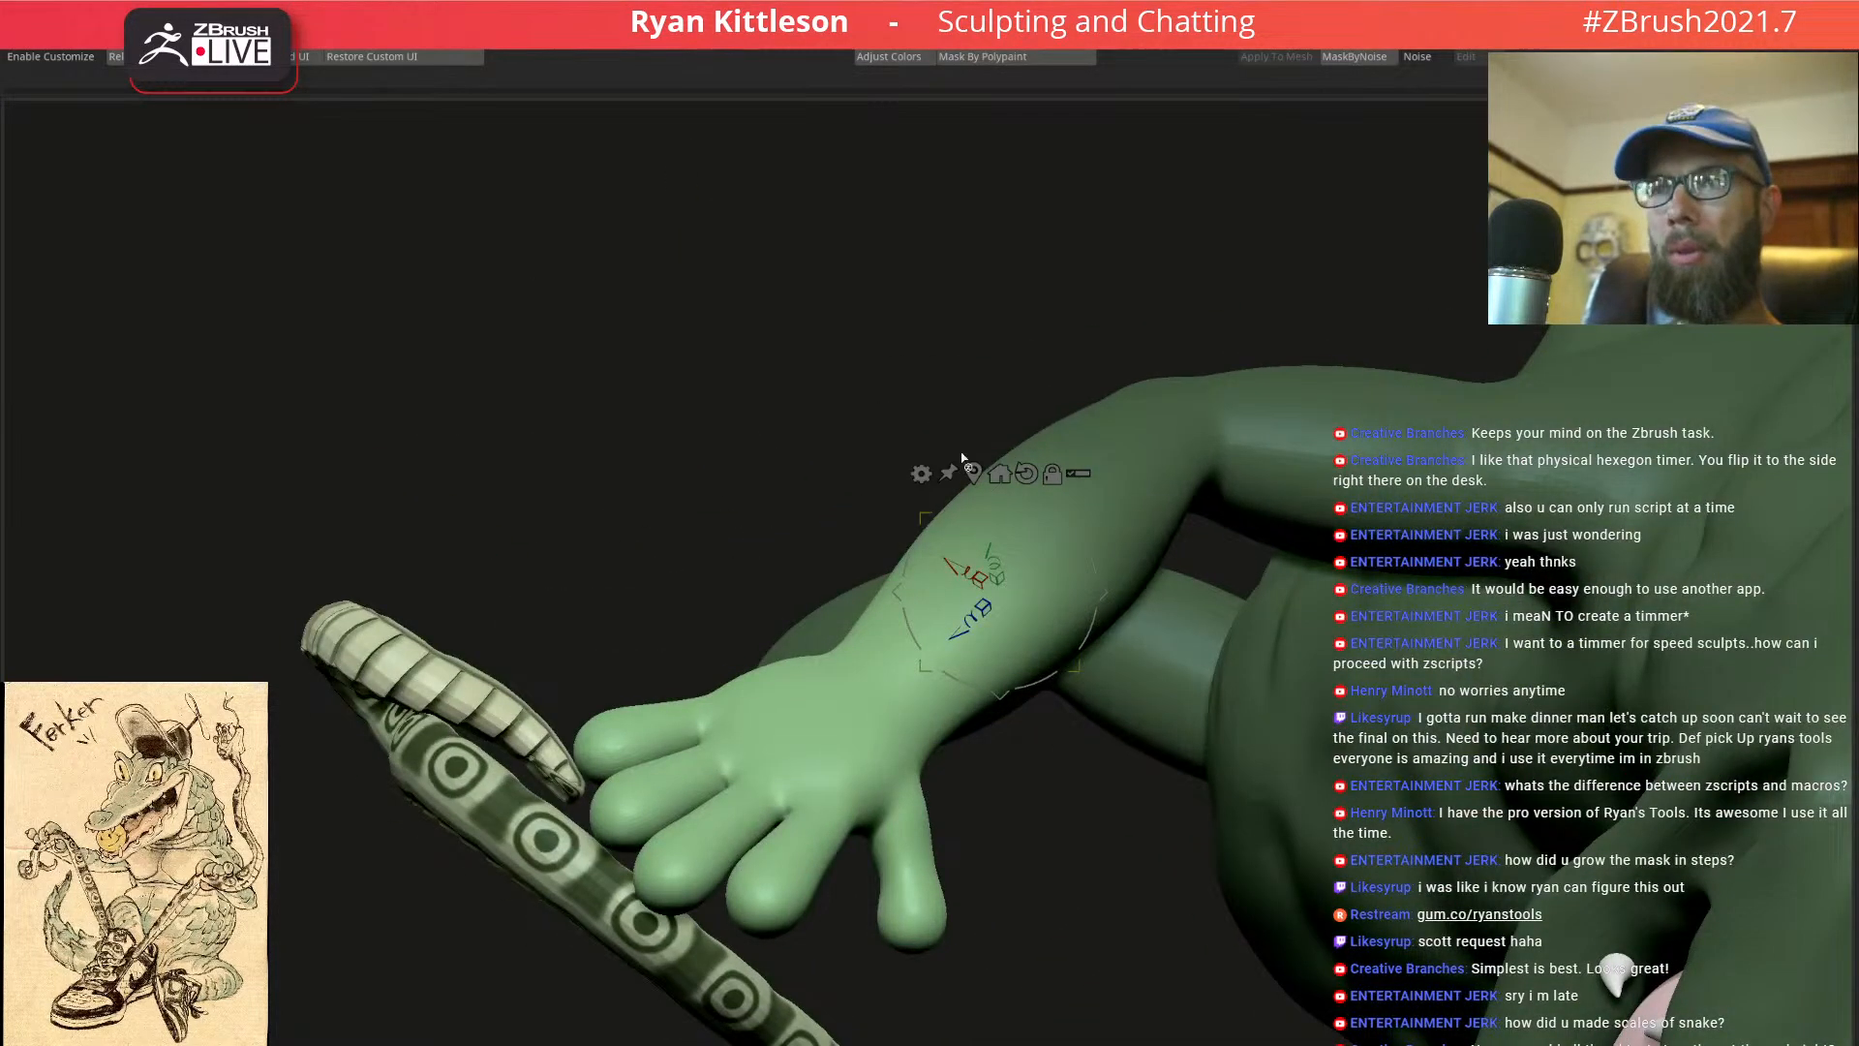
{"action": "key", "text": "ctrl+g"}
{"action": "key", "text": "ctrl+g"}
{"action": "key", "text": "ctrl+g"}
{"action": "key", "text": "ctrl+g"}
{"action": "key", "text": "ctrl+g"}
{"action": "key", "text": "ctrl+g"}
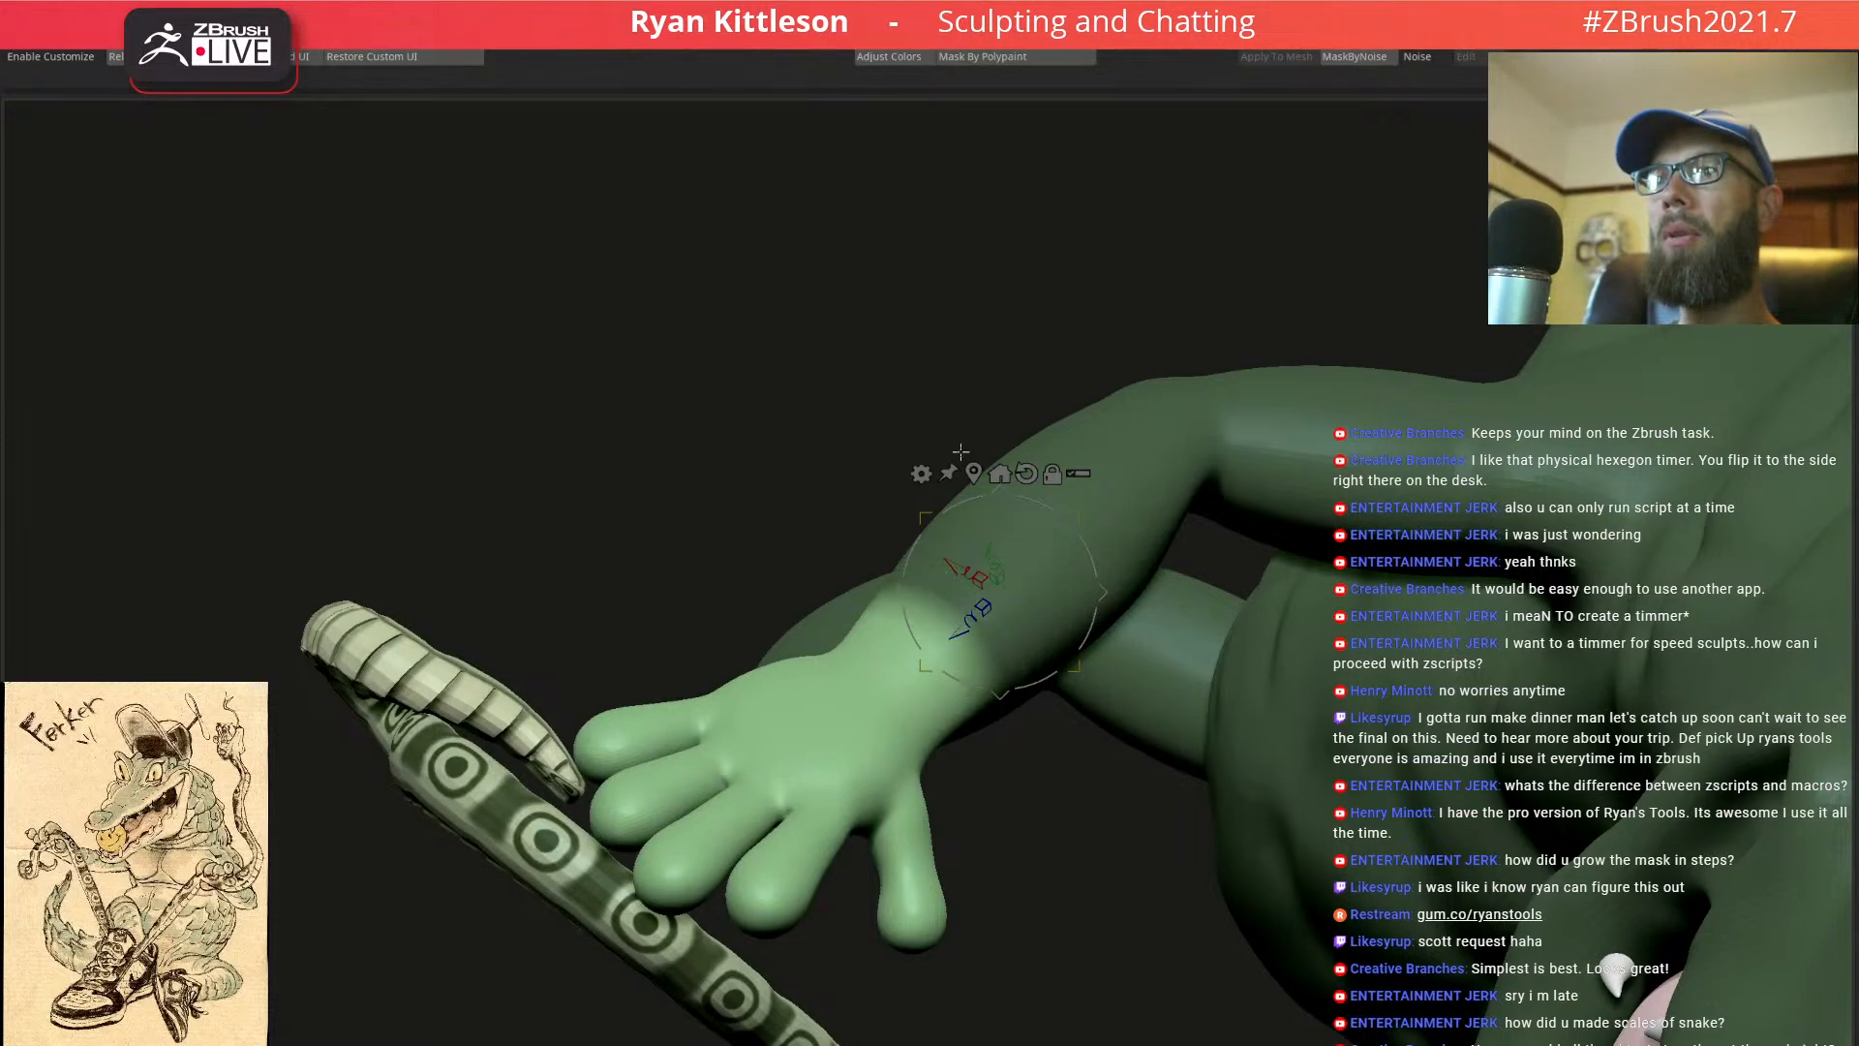
{"action": "key", "text": "ctrl+g"}
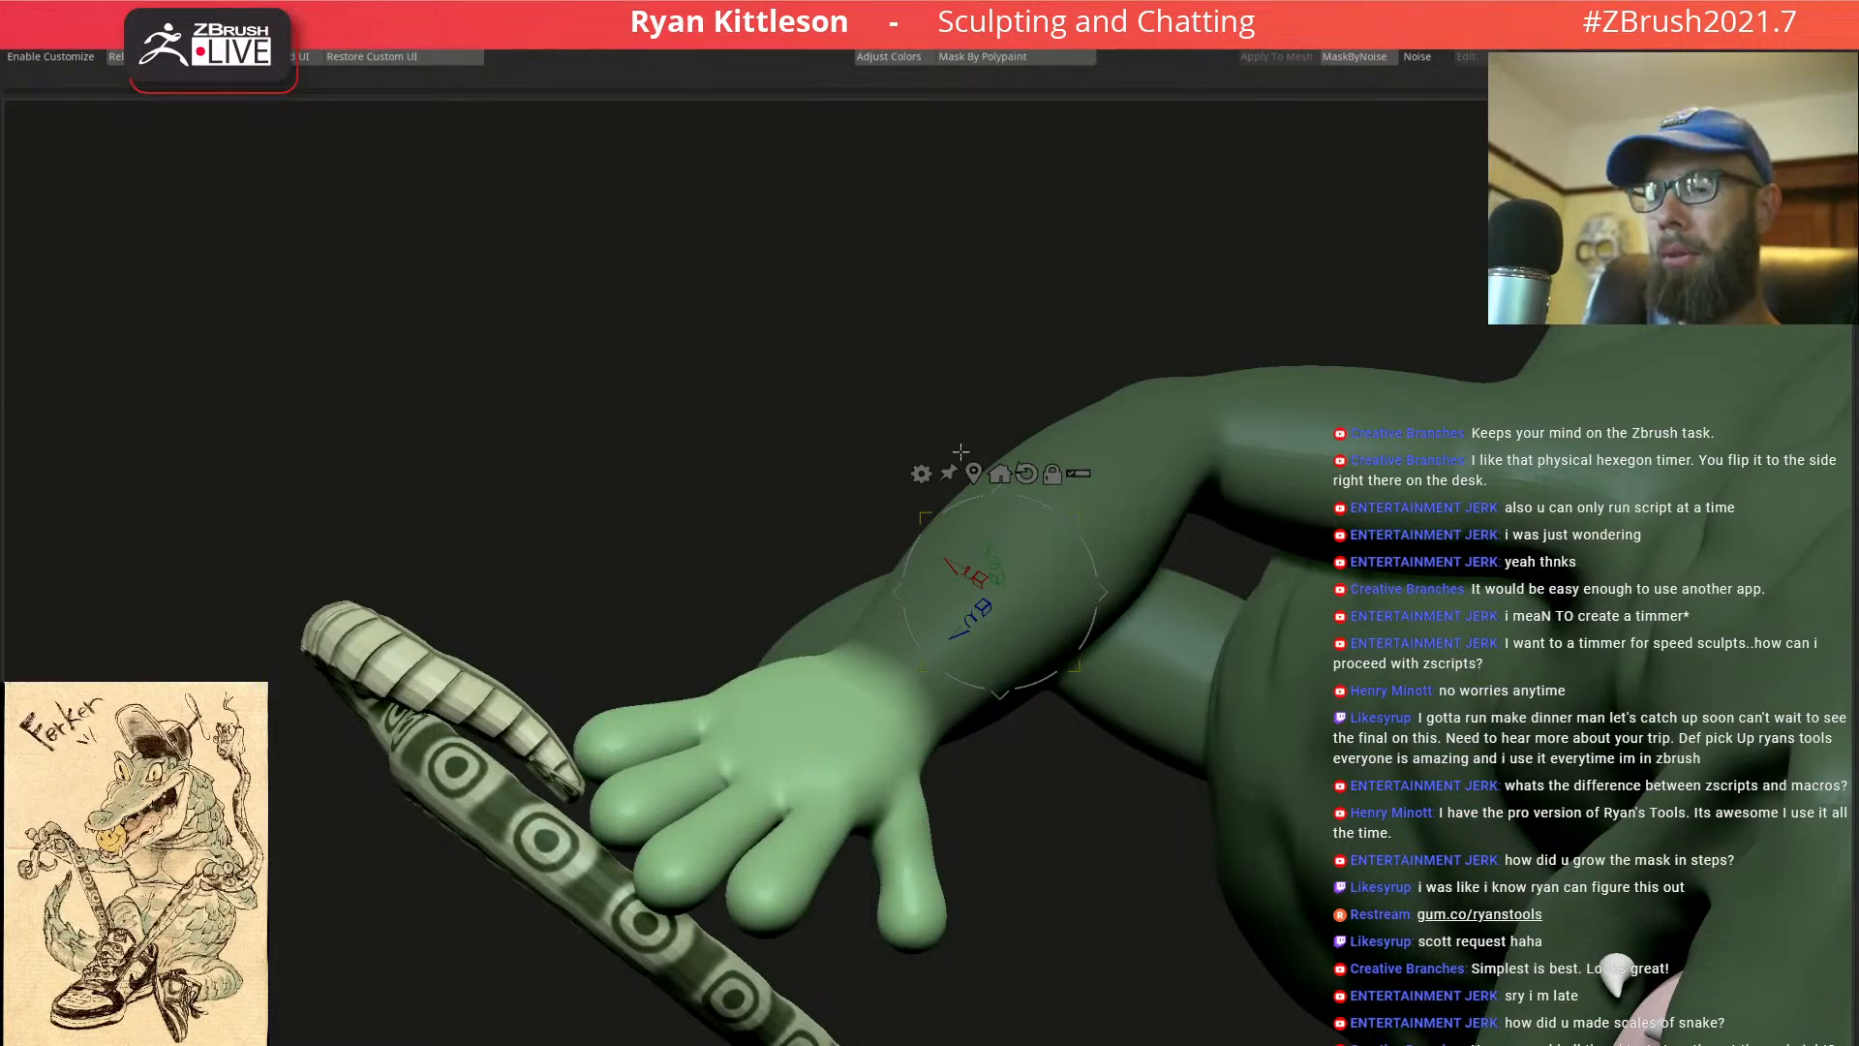
{"action": "left_click", "coordinate": [972, 473]}
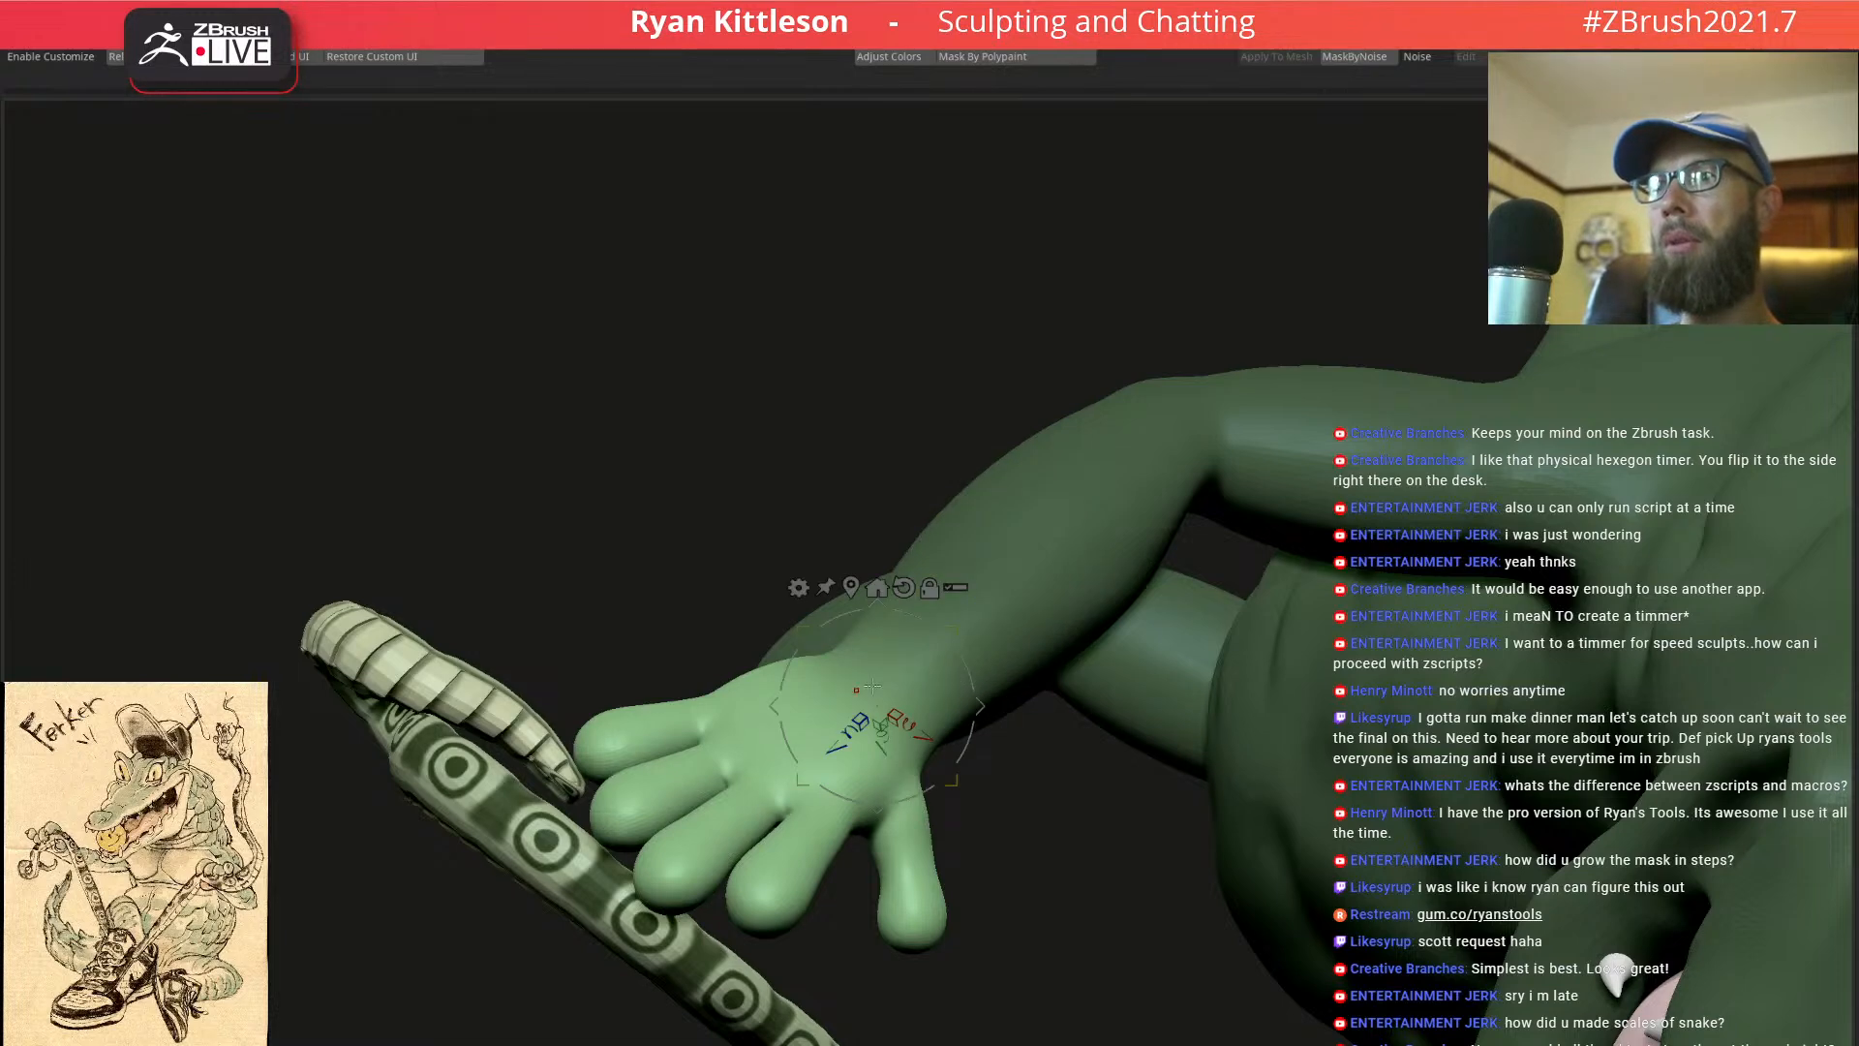
Rotate the unmasked hand at the wrist so the fingers point upward above the snake's tail, and clear the mask
{"action": "left_click_drag", "start_coordinate": [920, 722], "coordinate": [980, 649]}
{"action": "right_click_drag", "start_coordinate": [973, 619], "coordinate": [1288, 577], "text": "ctrl"}
{"action": "right_click_drag", "start_coordinate": [1319, 666], "coordinate": [1189, 556]}
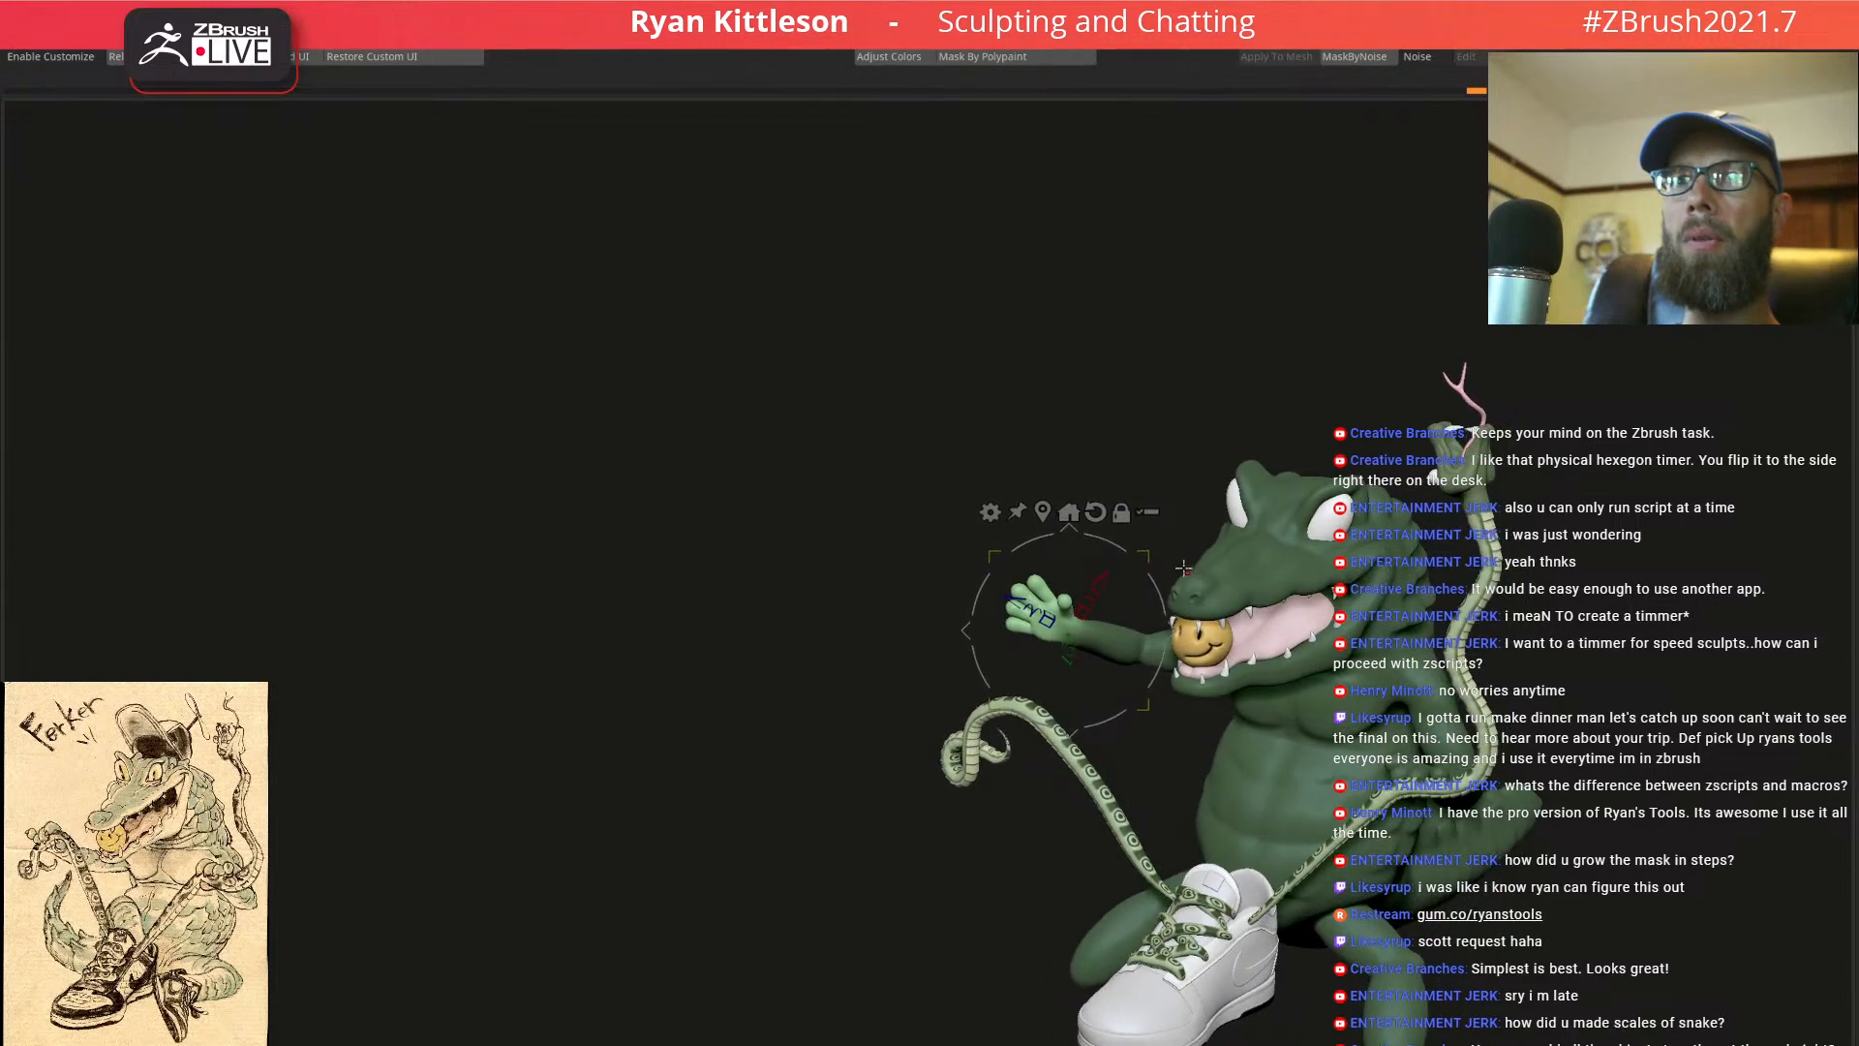
{"action": "right_click_drag", "start_coordinate": [1194, 580], "coordinate": [1165, 610]}
{"action": "right_click_drag", "start_coordinate": [1105, 621], "coordinate": [1101, 690], "text": "ctrl"}
{"action": "left_click_drag", "start_coordinate": [1030, 619], "coordinate": [1028, 671]}
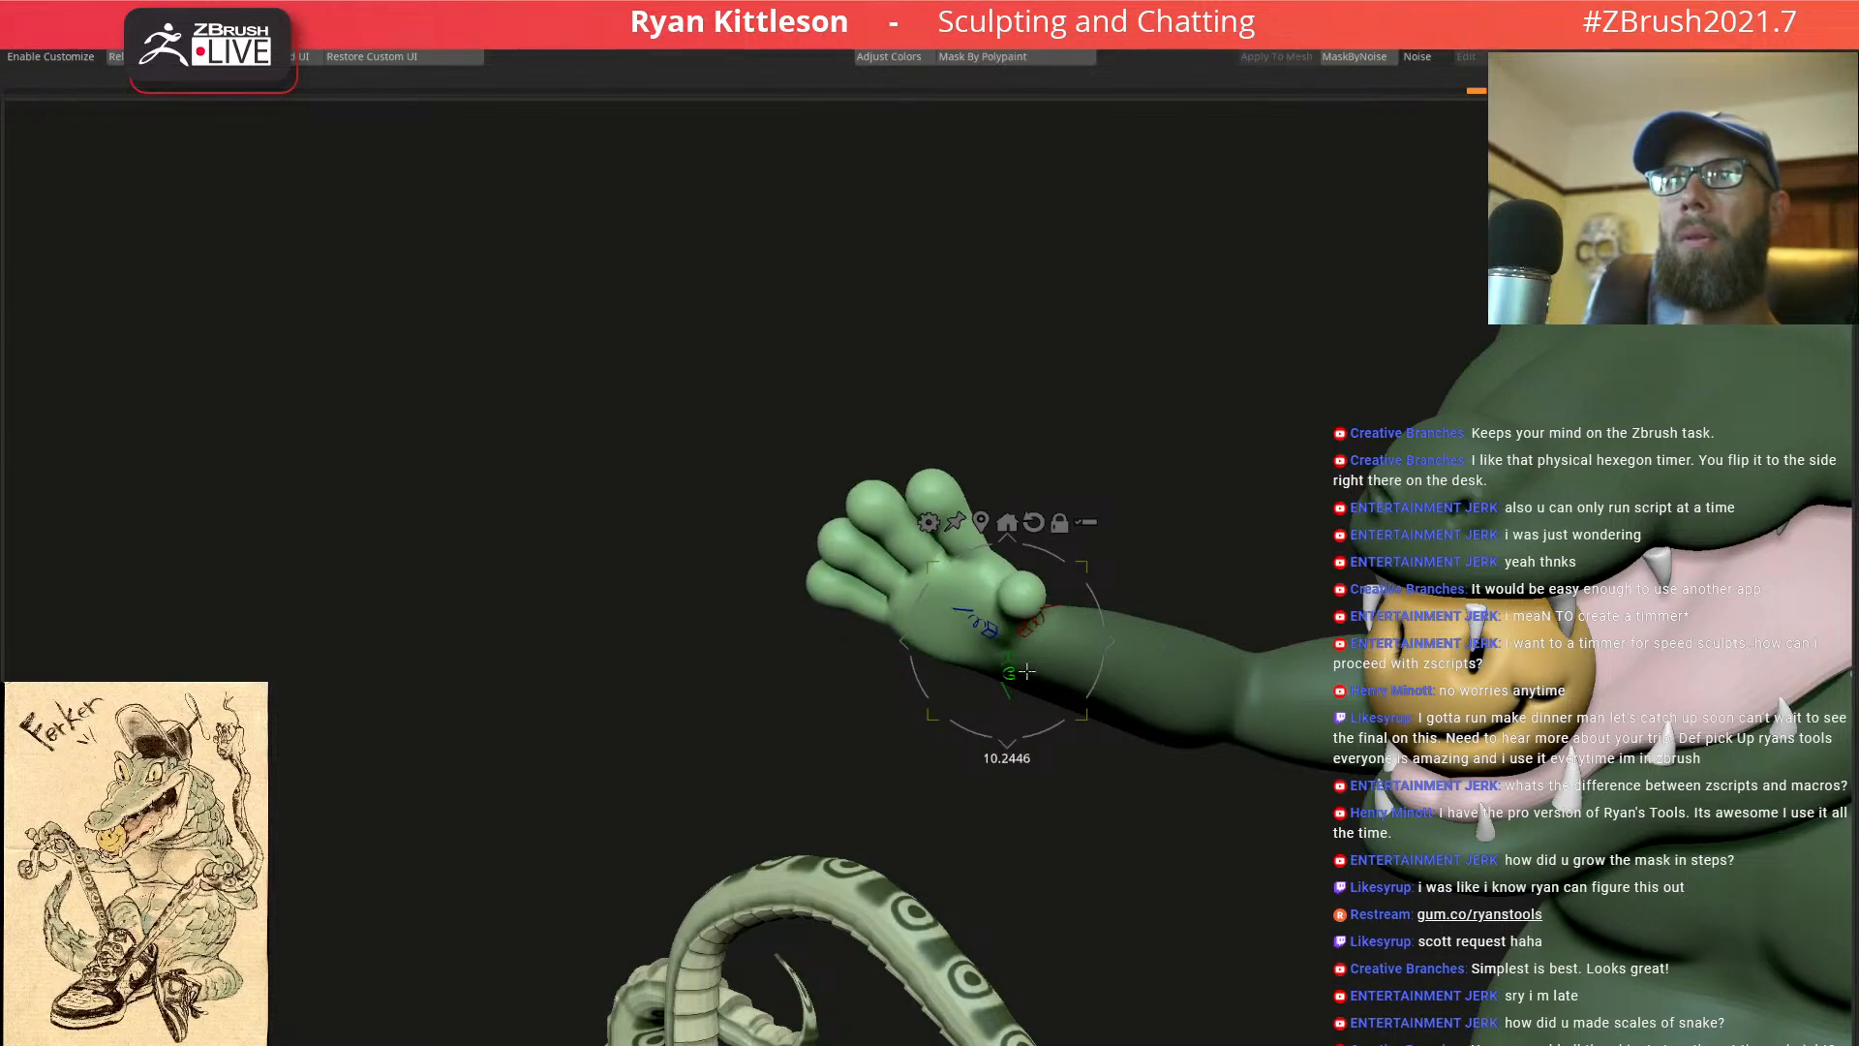
{"action": "key", "text": "ctrl+shift+a"}
Mask everything except the index finger next to the thumb, replacing the mask that isolates the middle finger
{"action": "left_click_drag", "start_coordinate": [911, 460], "coordinate": [978, 483]}
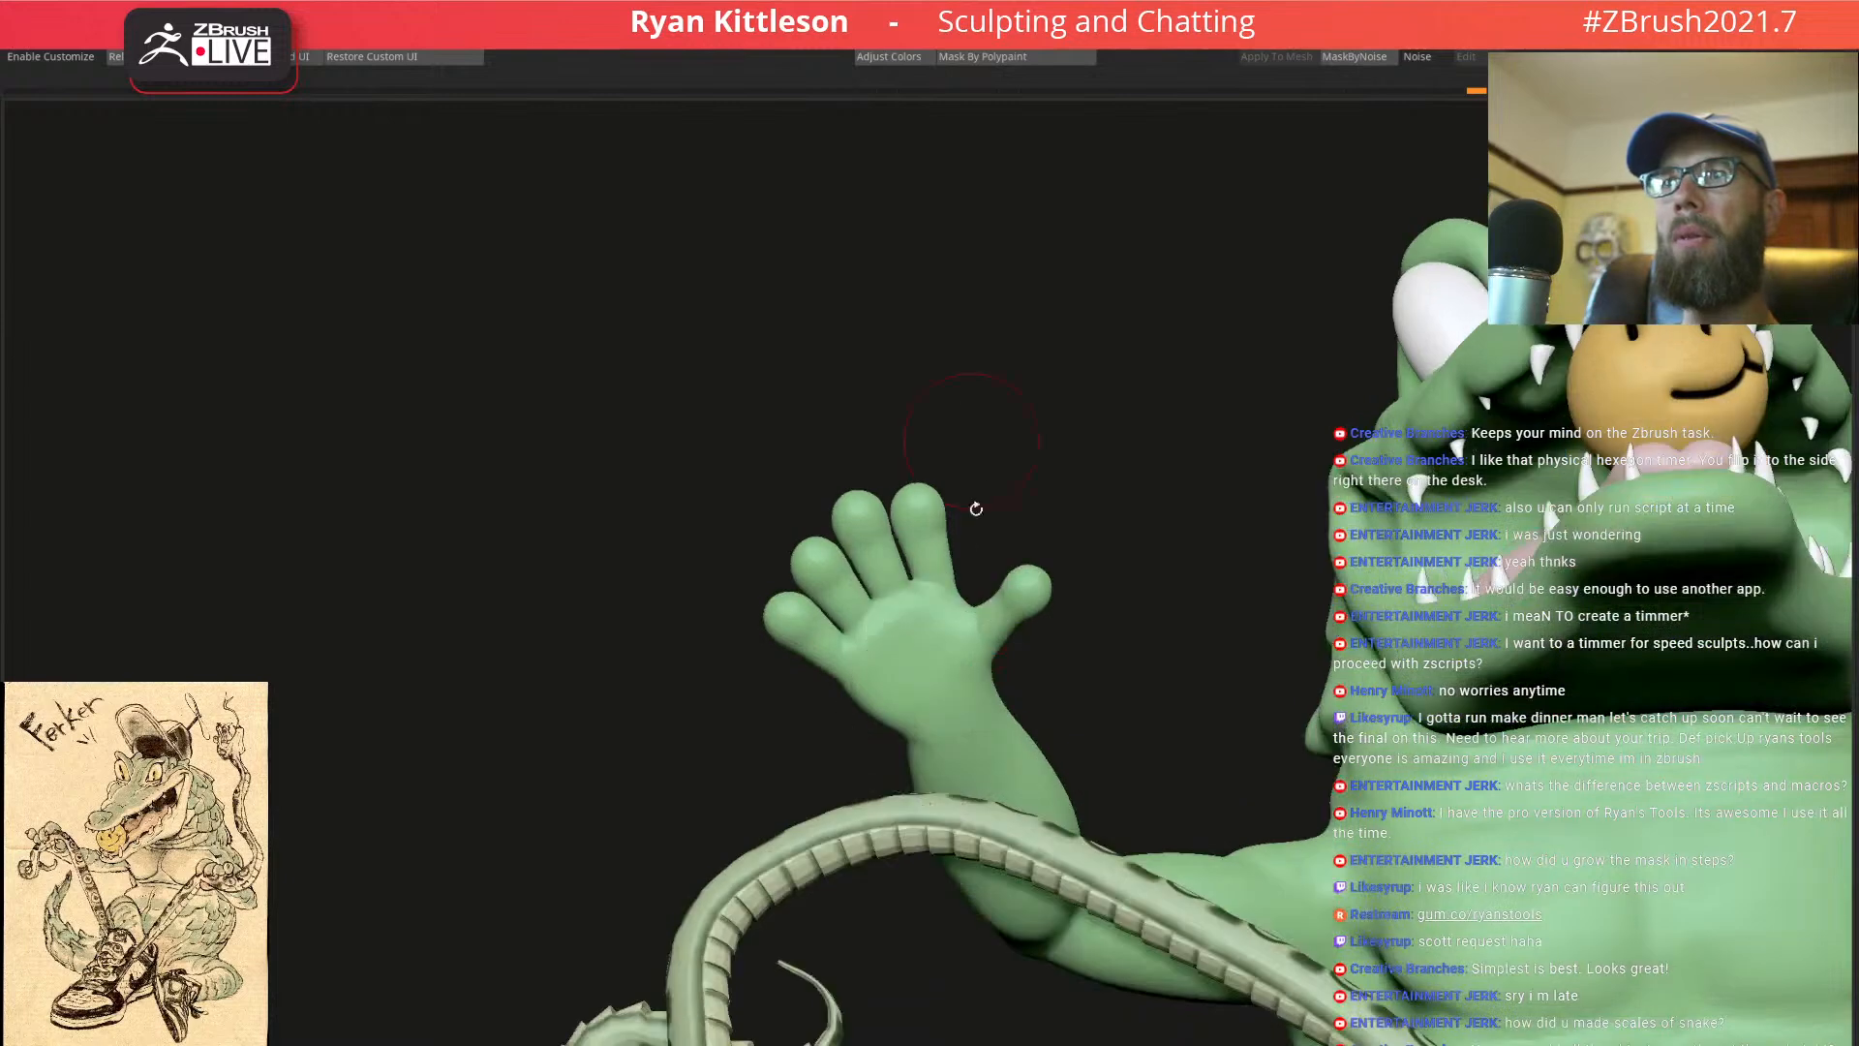
{"action": "right_click_drag", "start_coordinate": [937, 589], "coordinate": [868, 624], "text": "ctrl"}
{"action": "key", "text": "w"}
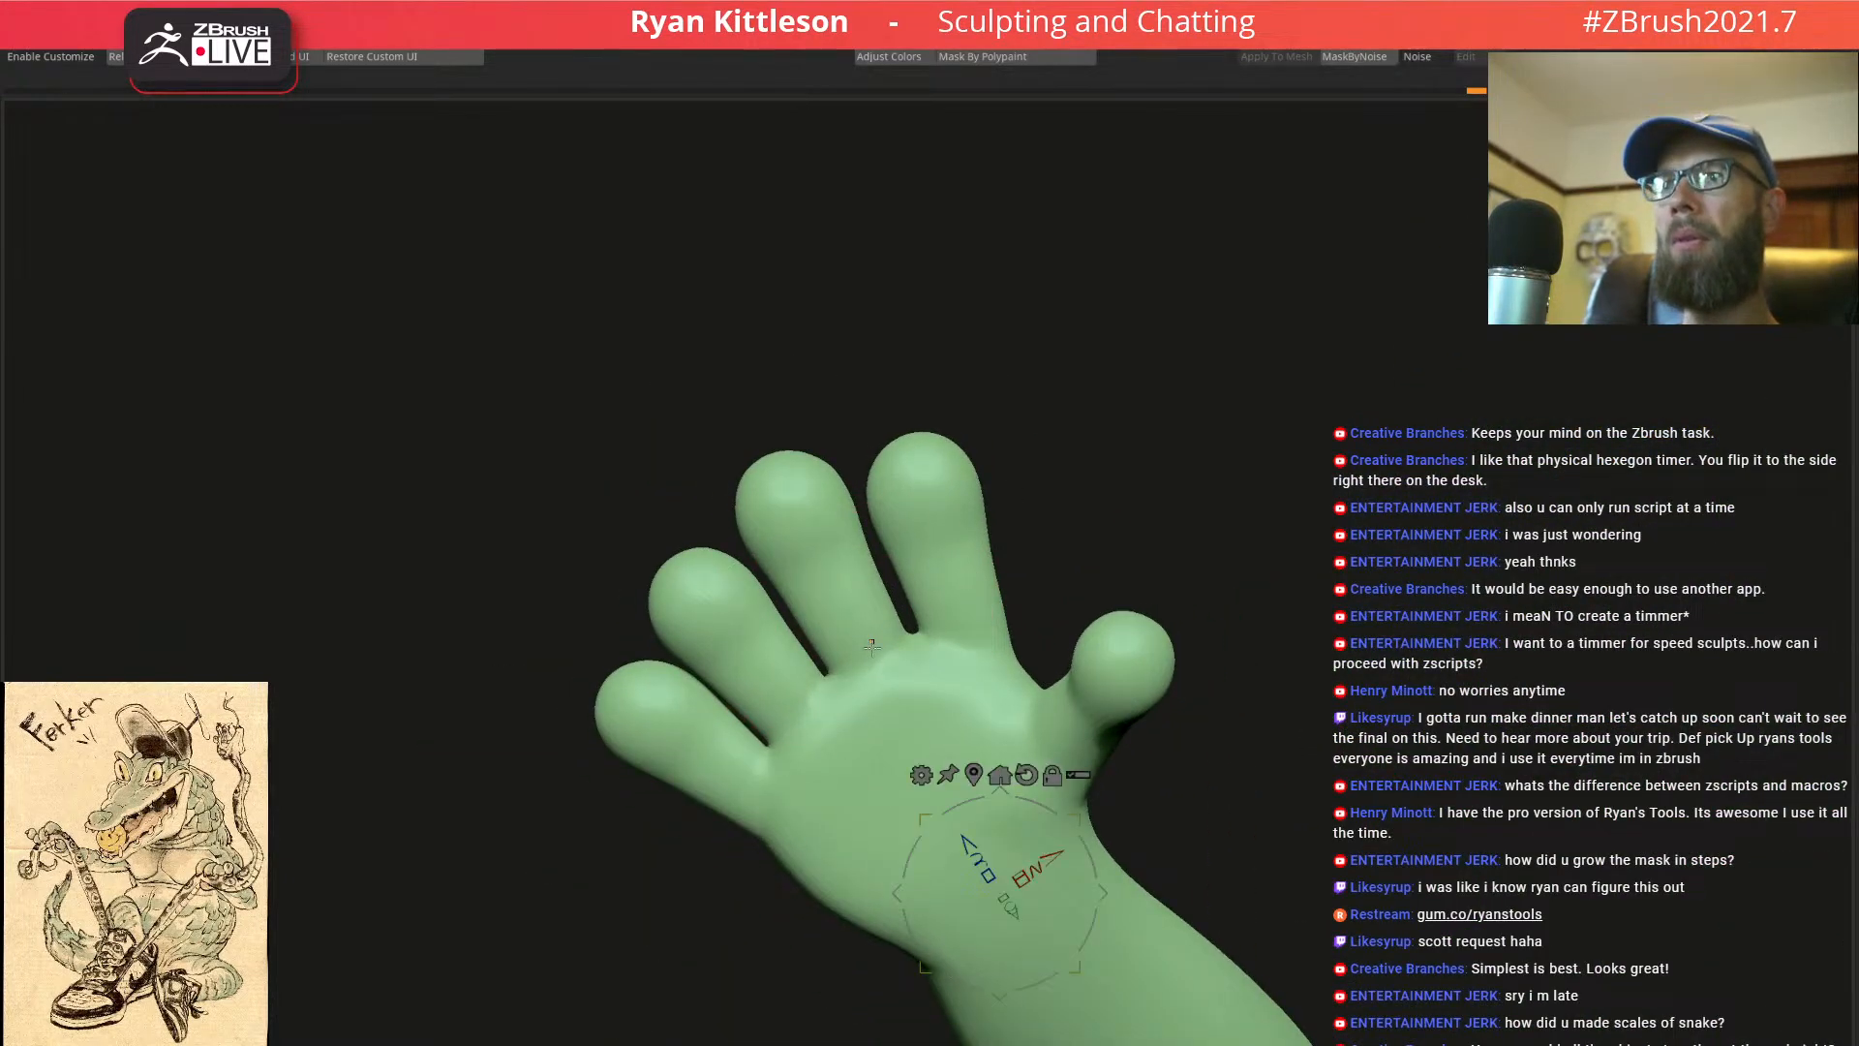
{"action": "left_click_drag", "start_coordinate": [806, 523], "coordinate": [848, 619], "text": "ctrl"}
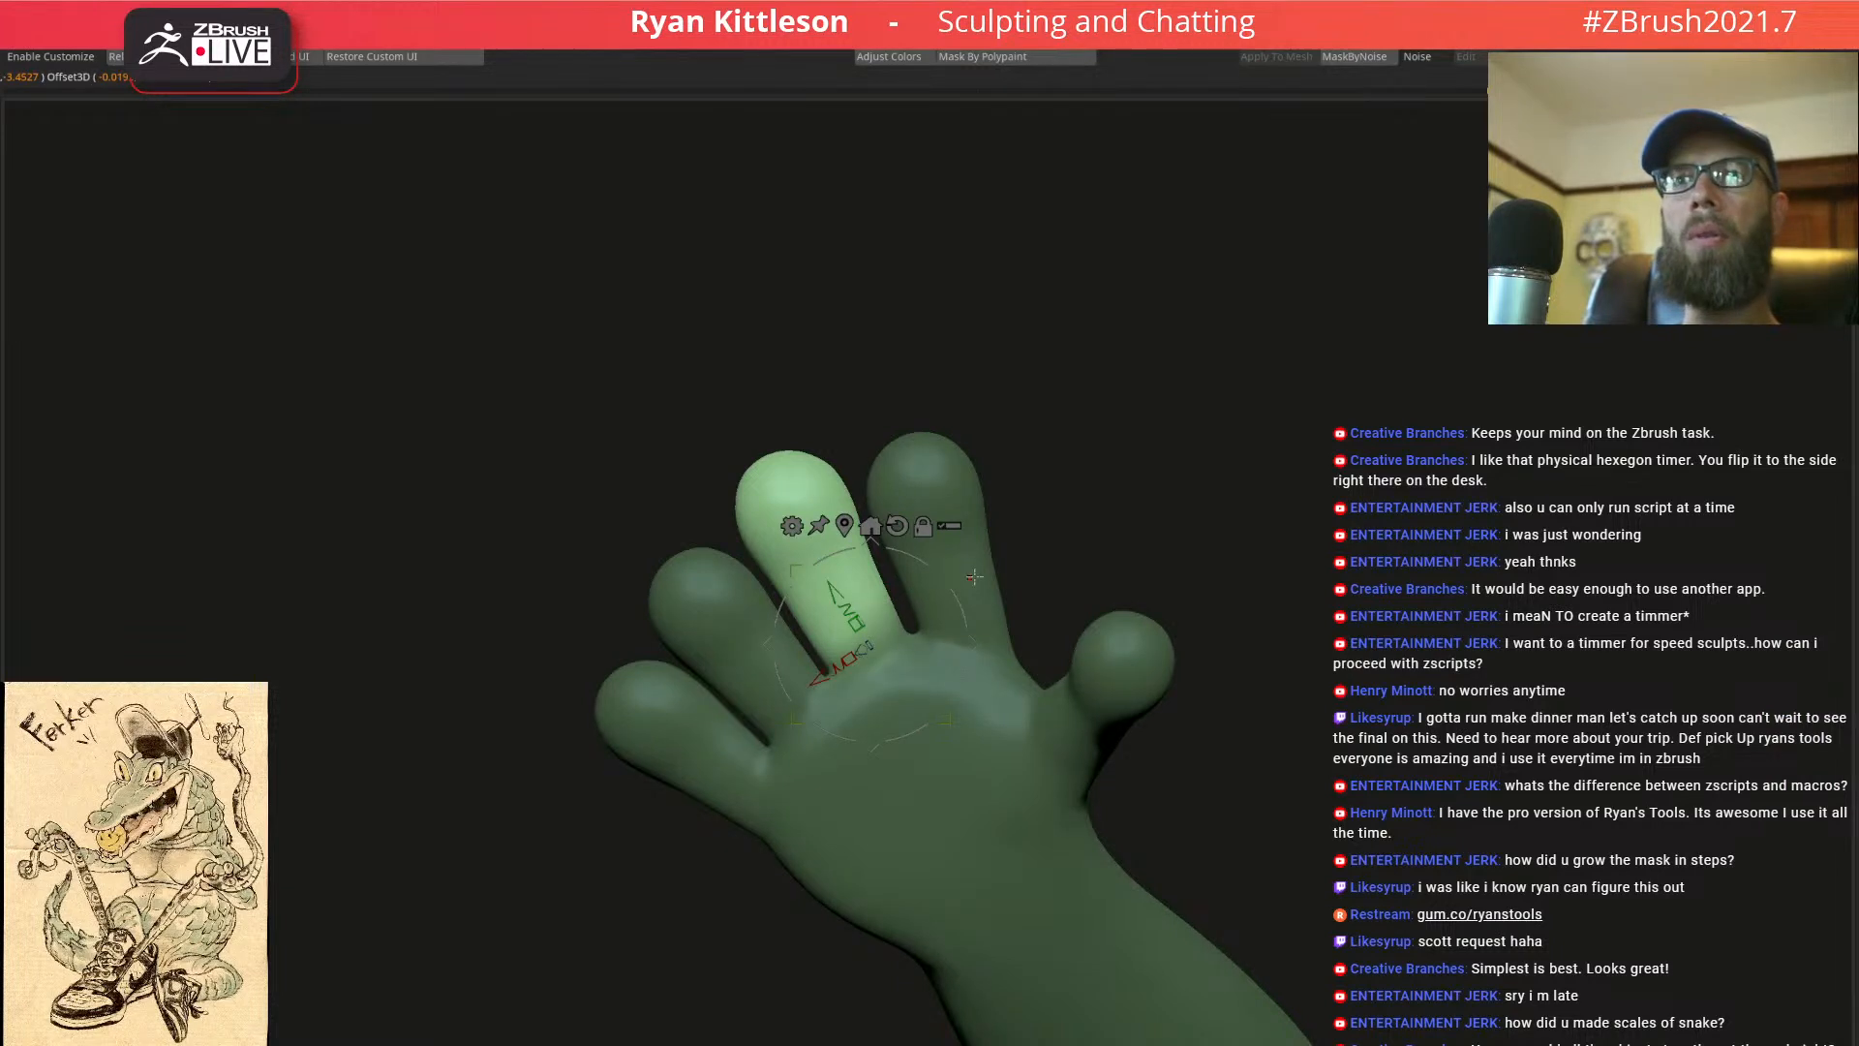
{"action": "left_click_drag", "start_coordinate": [1034, 554], "coordinate": [1056, 574], "text": "ctrl"}
{"action": "left_click_drag", "start_coordinate": [959, 492], "coordinate": [977, 606], "text": "ctrl"}
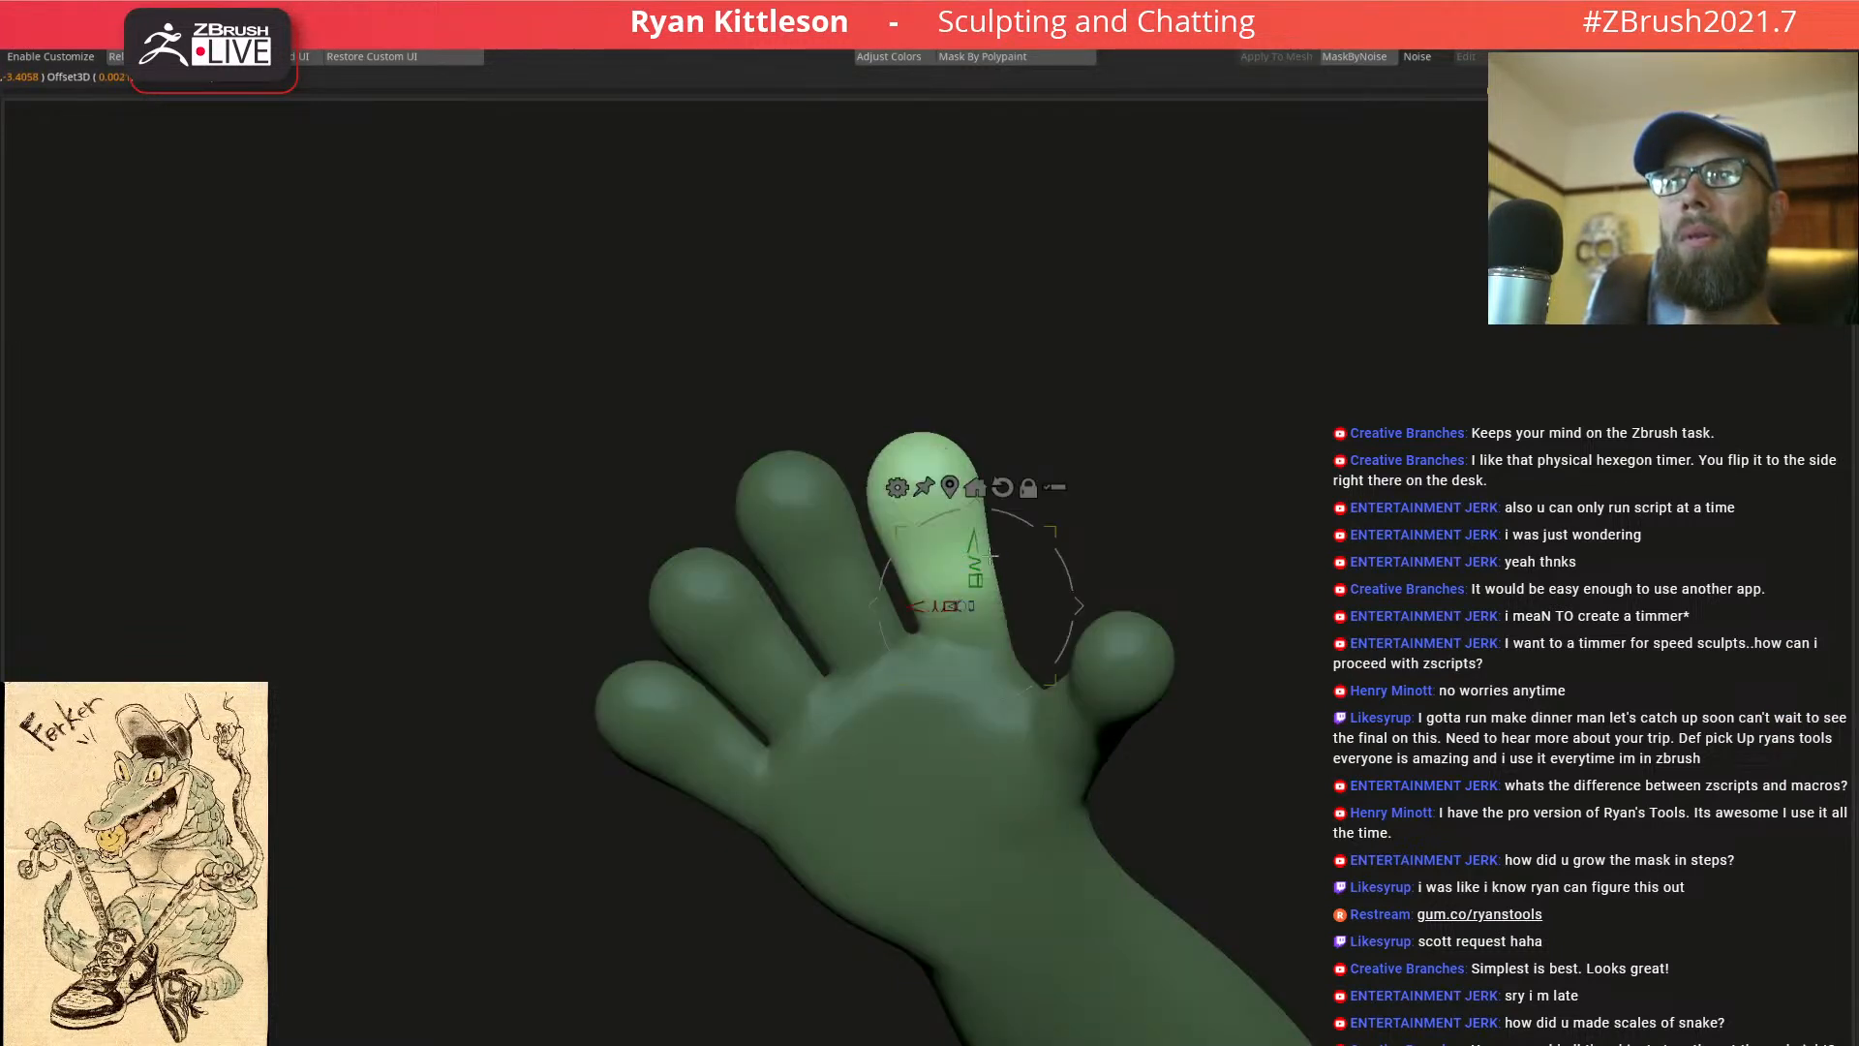
Isolate the hand and forearm from the rest of the model and lower the mesh's subdivision level
{"action": "right_click_drag", "start_coordinate": [1177, 537], "coordinate": [1357, 416], "text": "ctrl"}
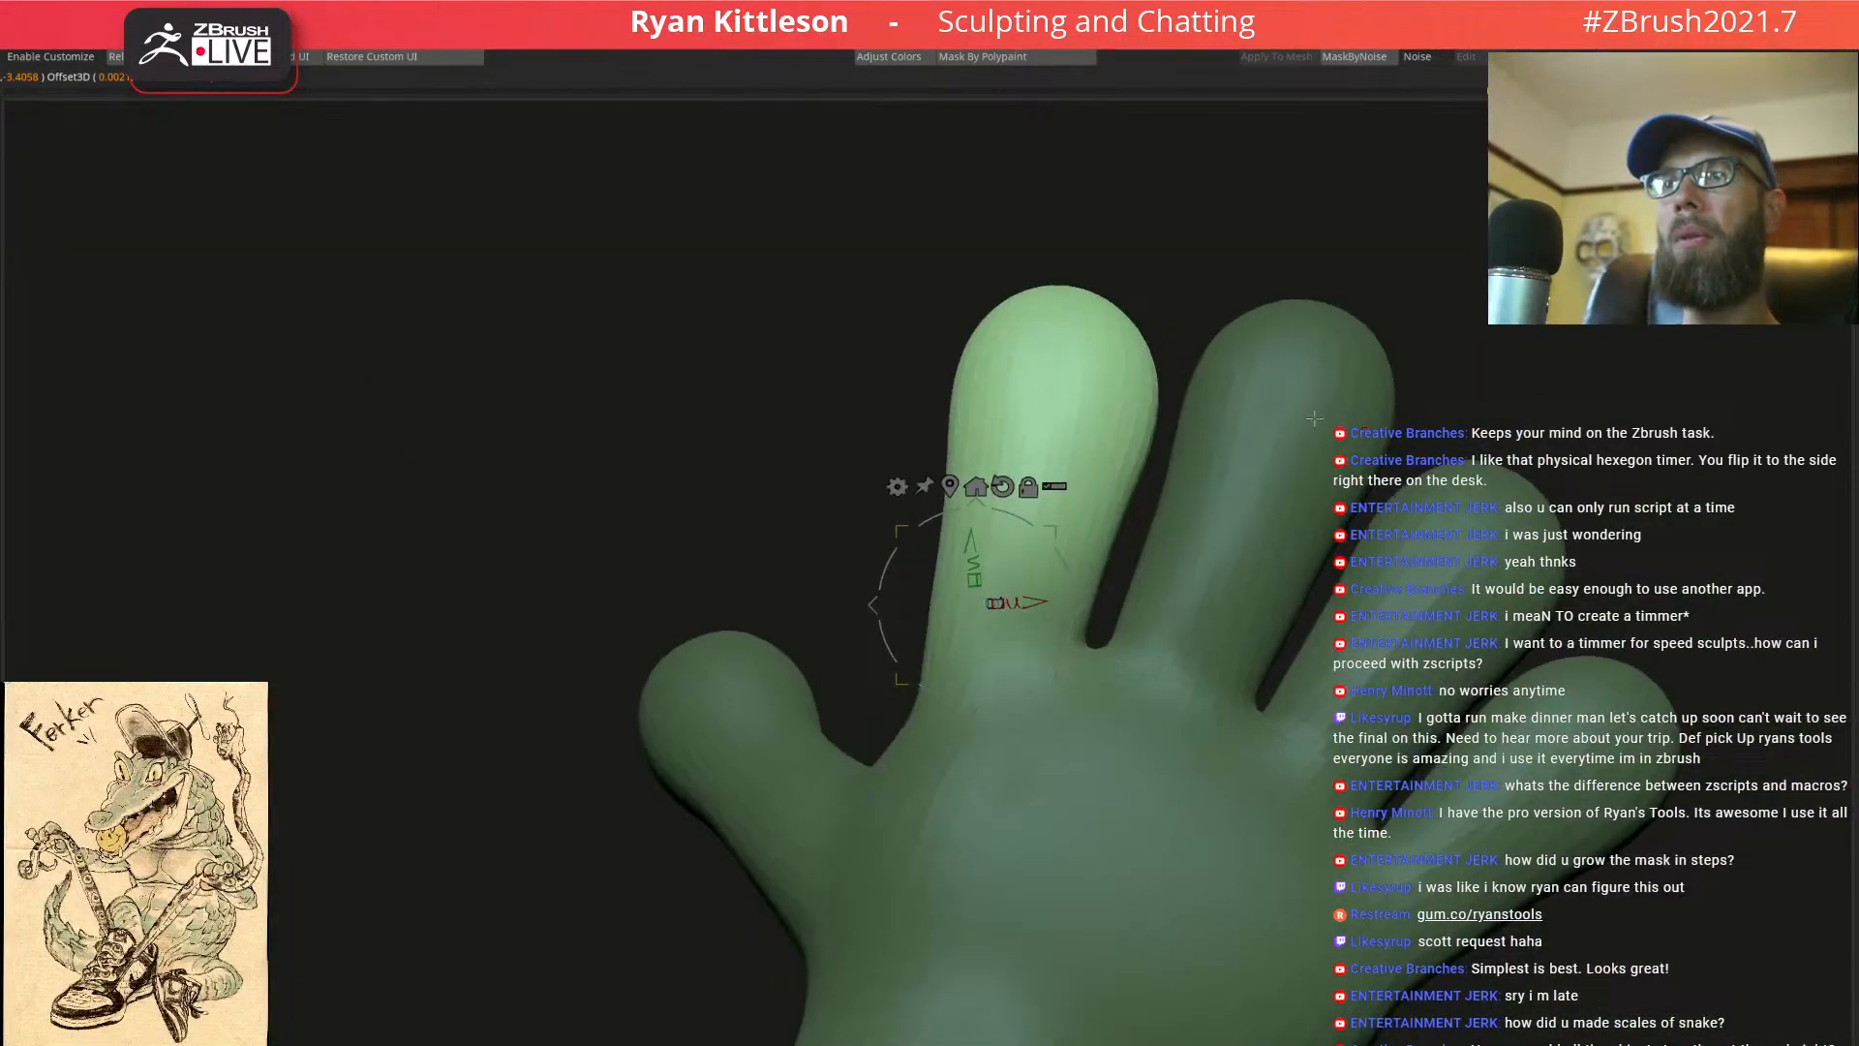
{"action": "right_click_drag", "start_coordinate": [1146, 403], "coordinate": [744, 468]}
{"action": "left_click_drag", "start_coordinate": [791, 243], "coordinate": [285, 870], "text": "ctrl+shift"}
{"action": "right_click_drag", "start_coordinate": [614, 601], "coordinate": [472, 591]}
{"action": "key", "text": "shift+alt+s"}
{"action": "key", "text": "shift+d"}
Bend the outer part of the unmasked index finger toward the thumb and check the curl with the mask hidden
{"action": "right_click_drag", "start_coordinate": [1066, 477], "coordinate": [1059, 572], "text": "ctrl"}
{"action": "right_click_drag", "start_coordinate": [962, 489], "coordinate": [1094, 536]}
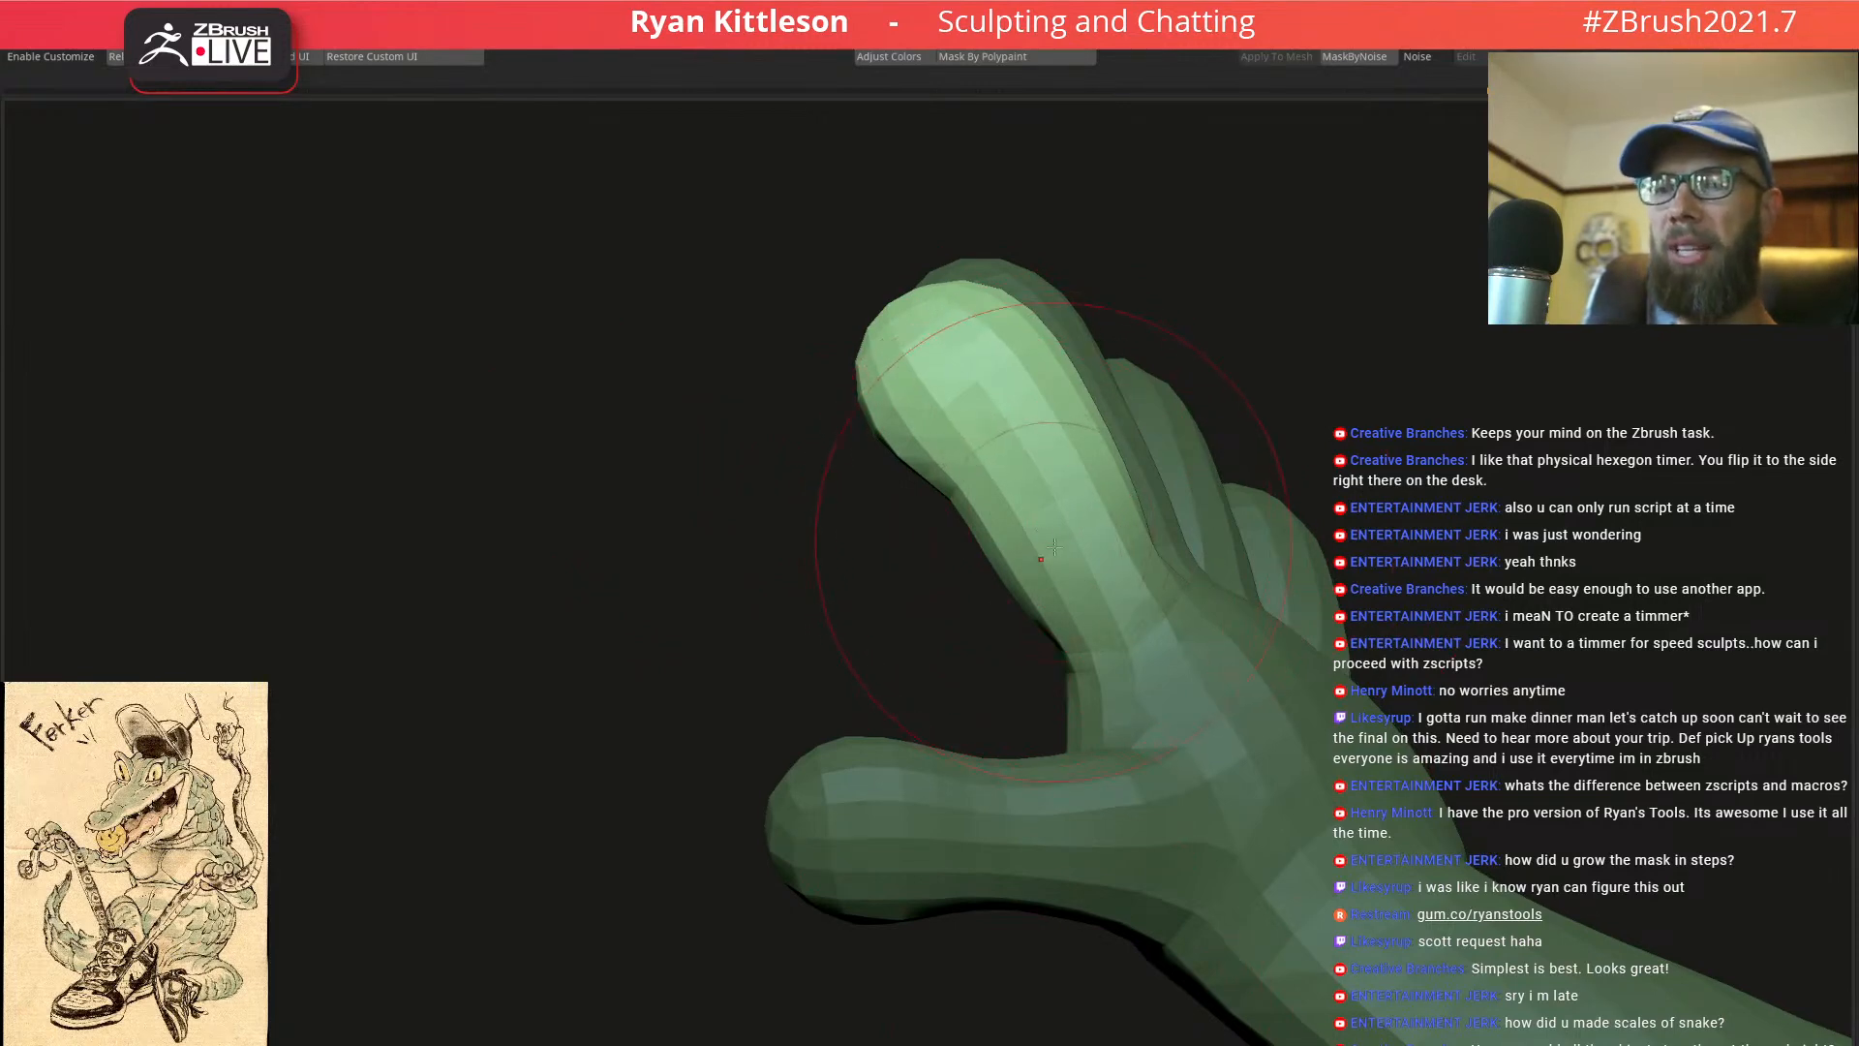
{"action": "right_click_drag", "start_coordinate": [1035, 562], "coordinate": [1075, 536]}
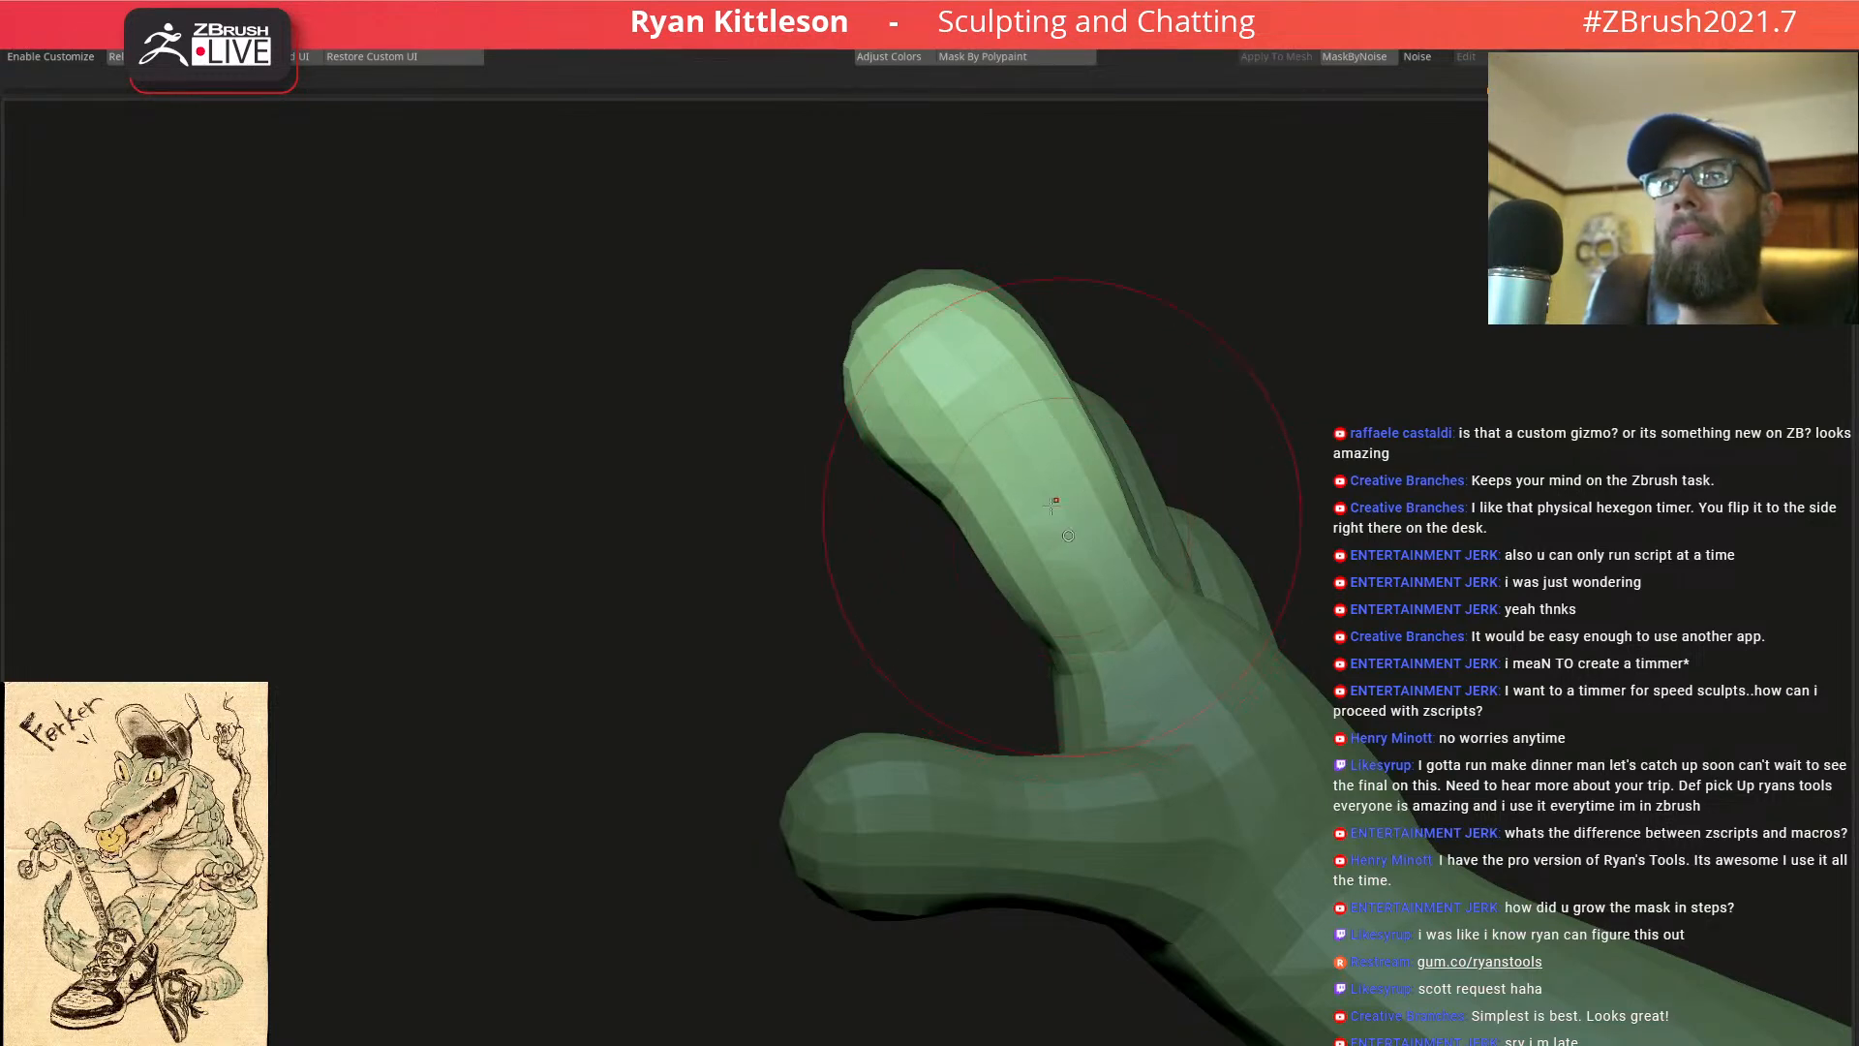
{"action": "mouse_move", "coordinate": [983, 412]}
{"action": "left_mouse_down"}
{"action": "mouse_move", "coordinate": [913, 571]}
{"action": "mouse_move", "coordinate": [933, 483]}
{"action": "left_mouse_up"}
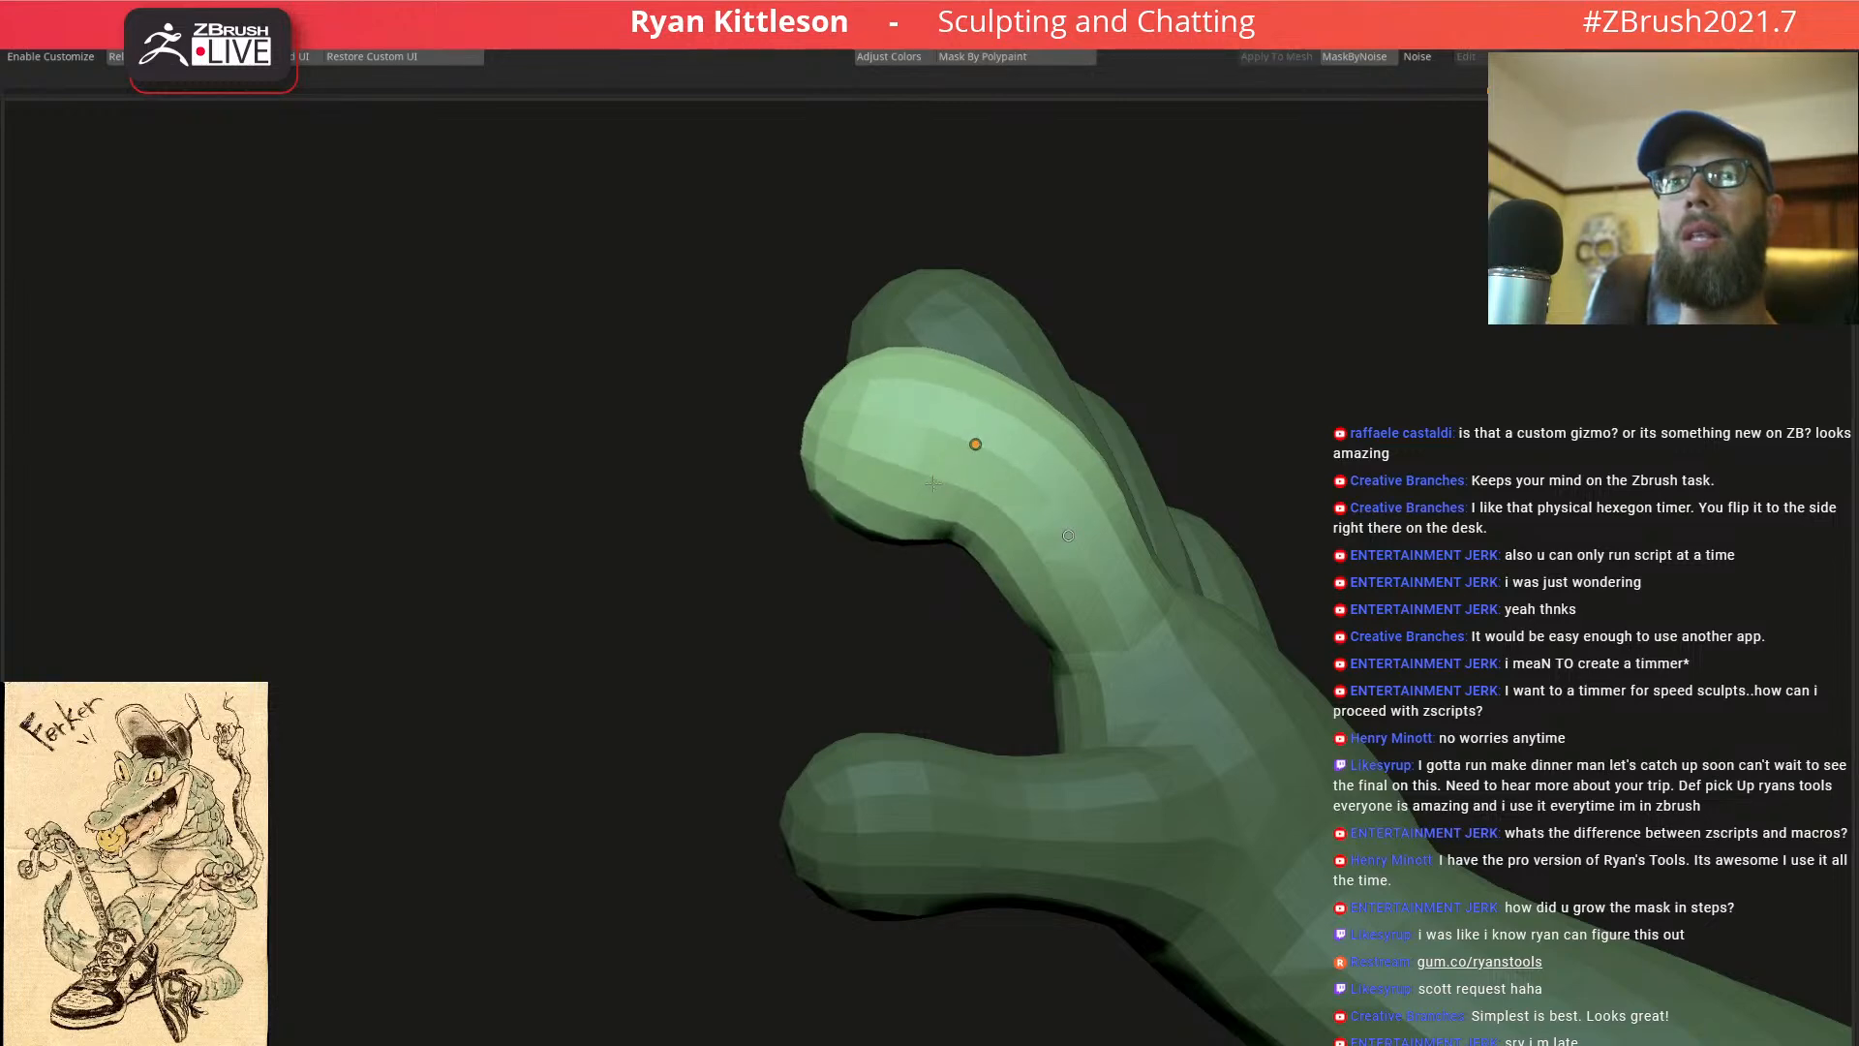
{"action": "key", "text": "ctrl+h"}
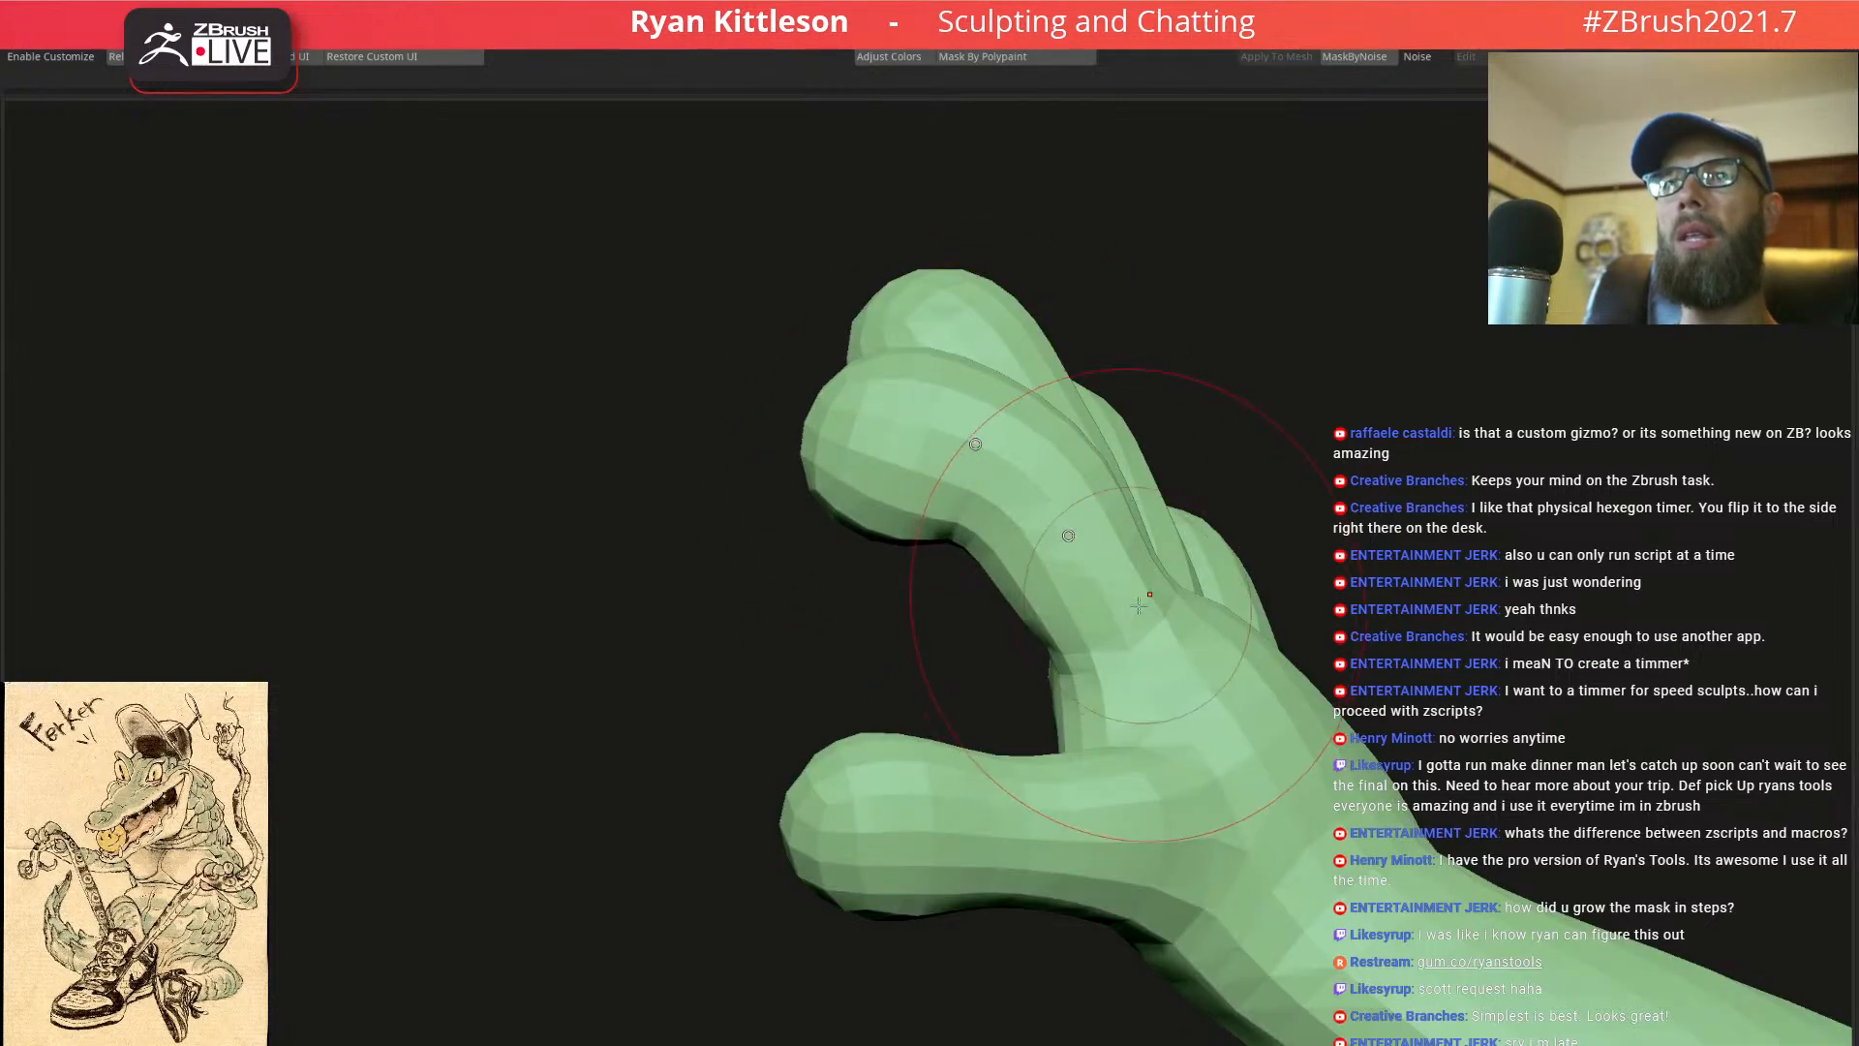
{"action": "key", "text": "ctrl+h"}
Rotate the curled index finger at its base backward, away from the thumb
{"action": "left_click_drag", "start_coordinate": [1063, 541], "coordinate": [1166, 511]}
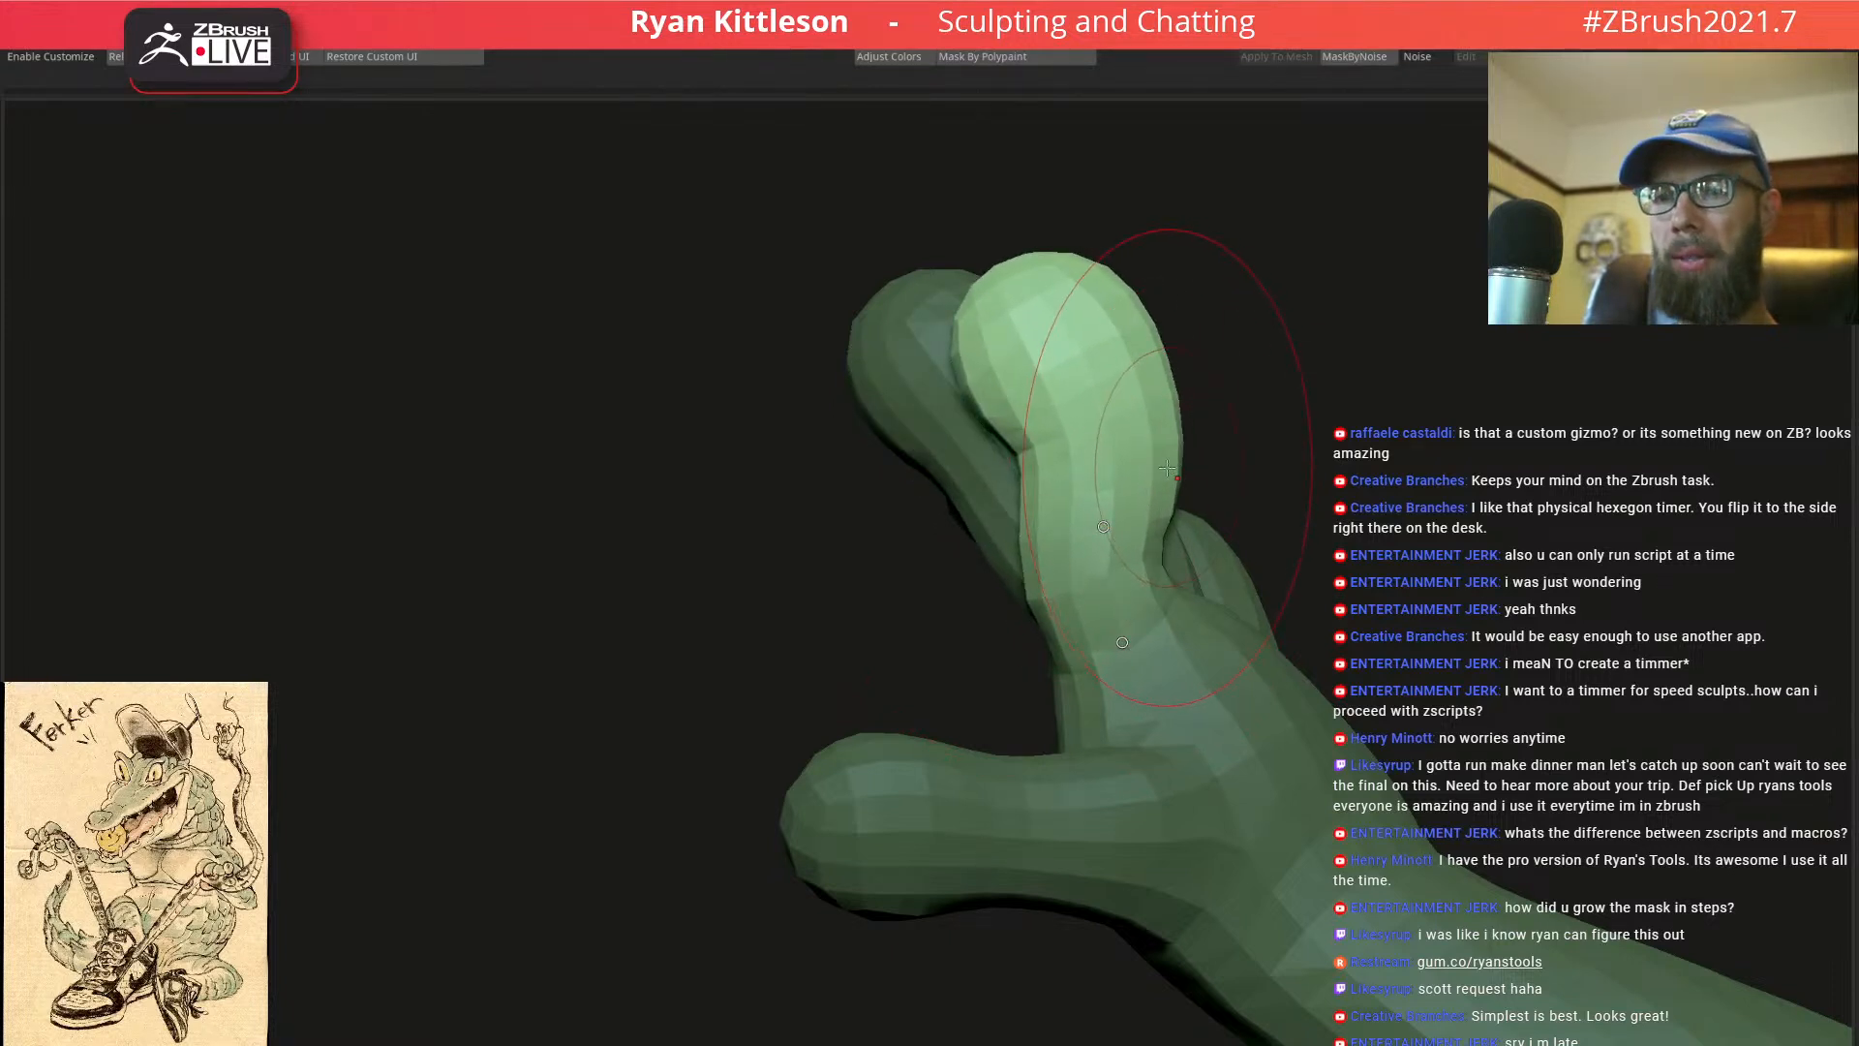
{"action": "right_click_drag", "start_coordinate": [1128, 461], "coordinate": [1168, 453]}
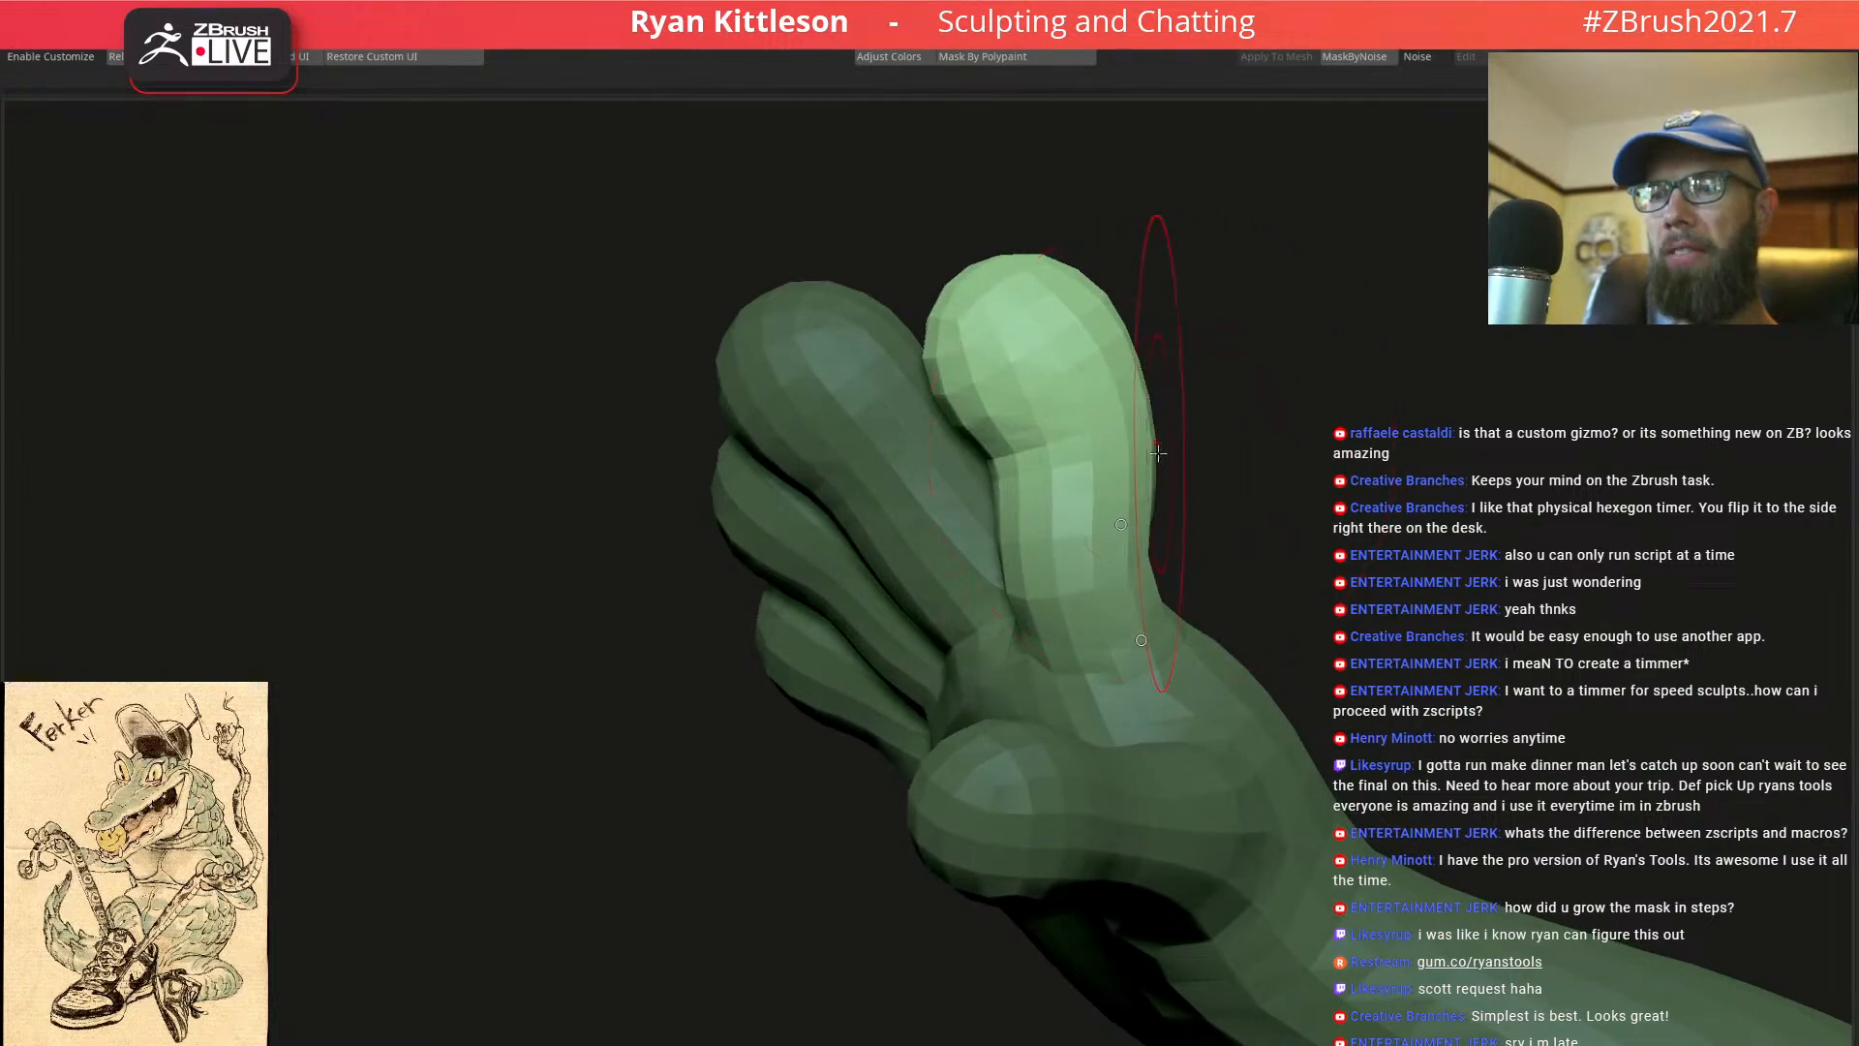
{"action": "right_click_drag", "start_coordinate": [1061, 495], "coordinate": [1103, 520]}
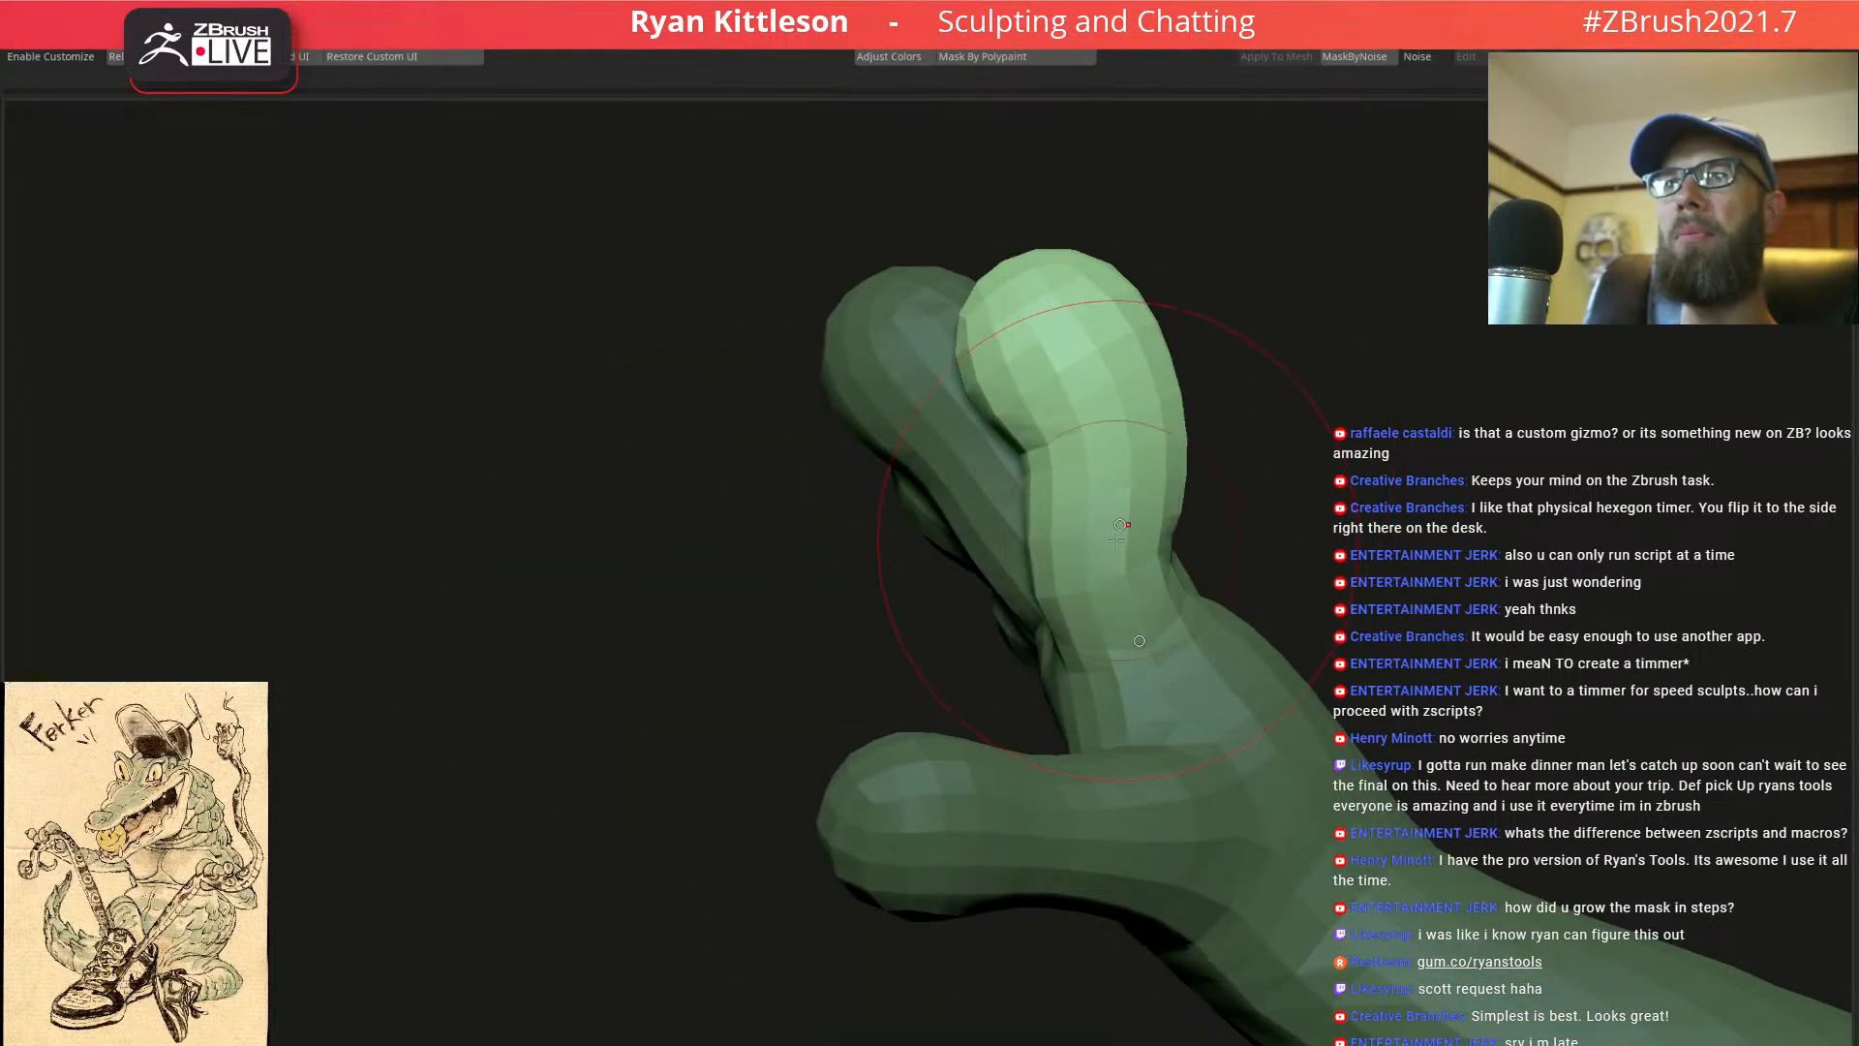
Clear the mask and reshape the base of the index finger with the Move Topological brush
{"action": "key", "text": "space"}
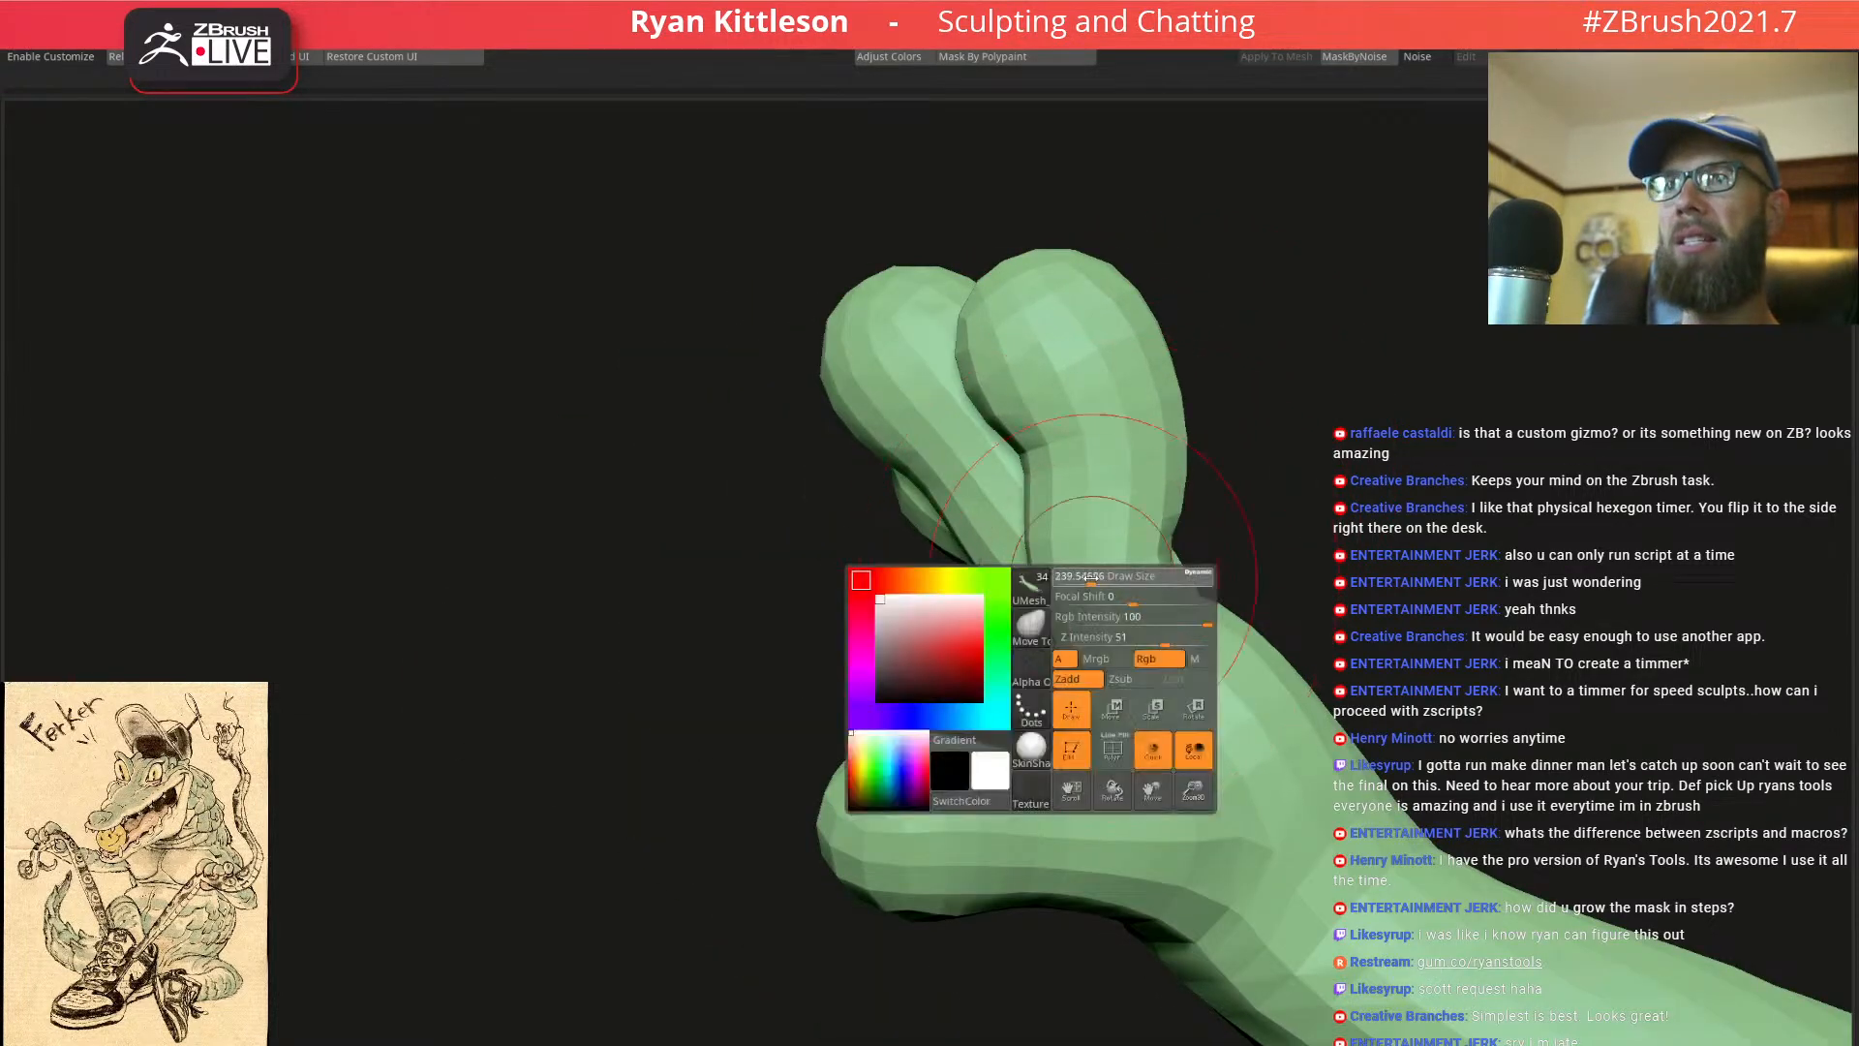
{"action": "key", "text": "w"}
{"action": "mouse_move", "coordinate": [1053, 554]}
{"action": "right_mouse_down"}
{"action": "mouse_move", "coordinate": [1097, 516]}
{"action": "mouse_move", "coordinate": [1058, 552]}
{"action": "right_mouse_up"}
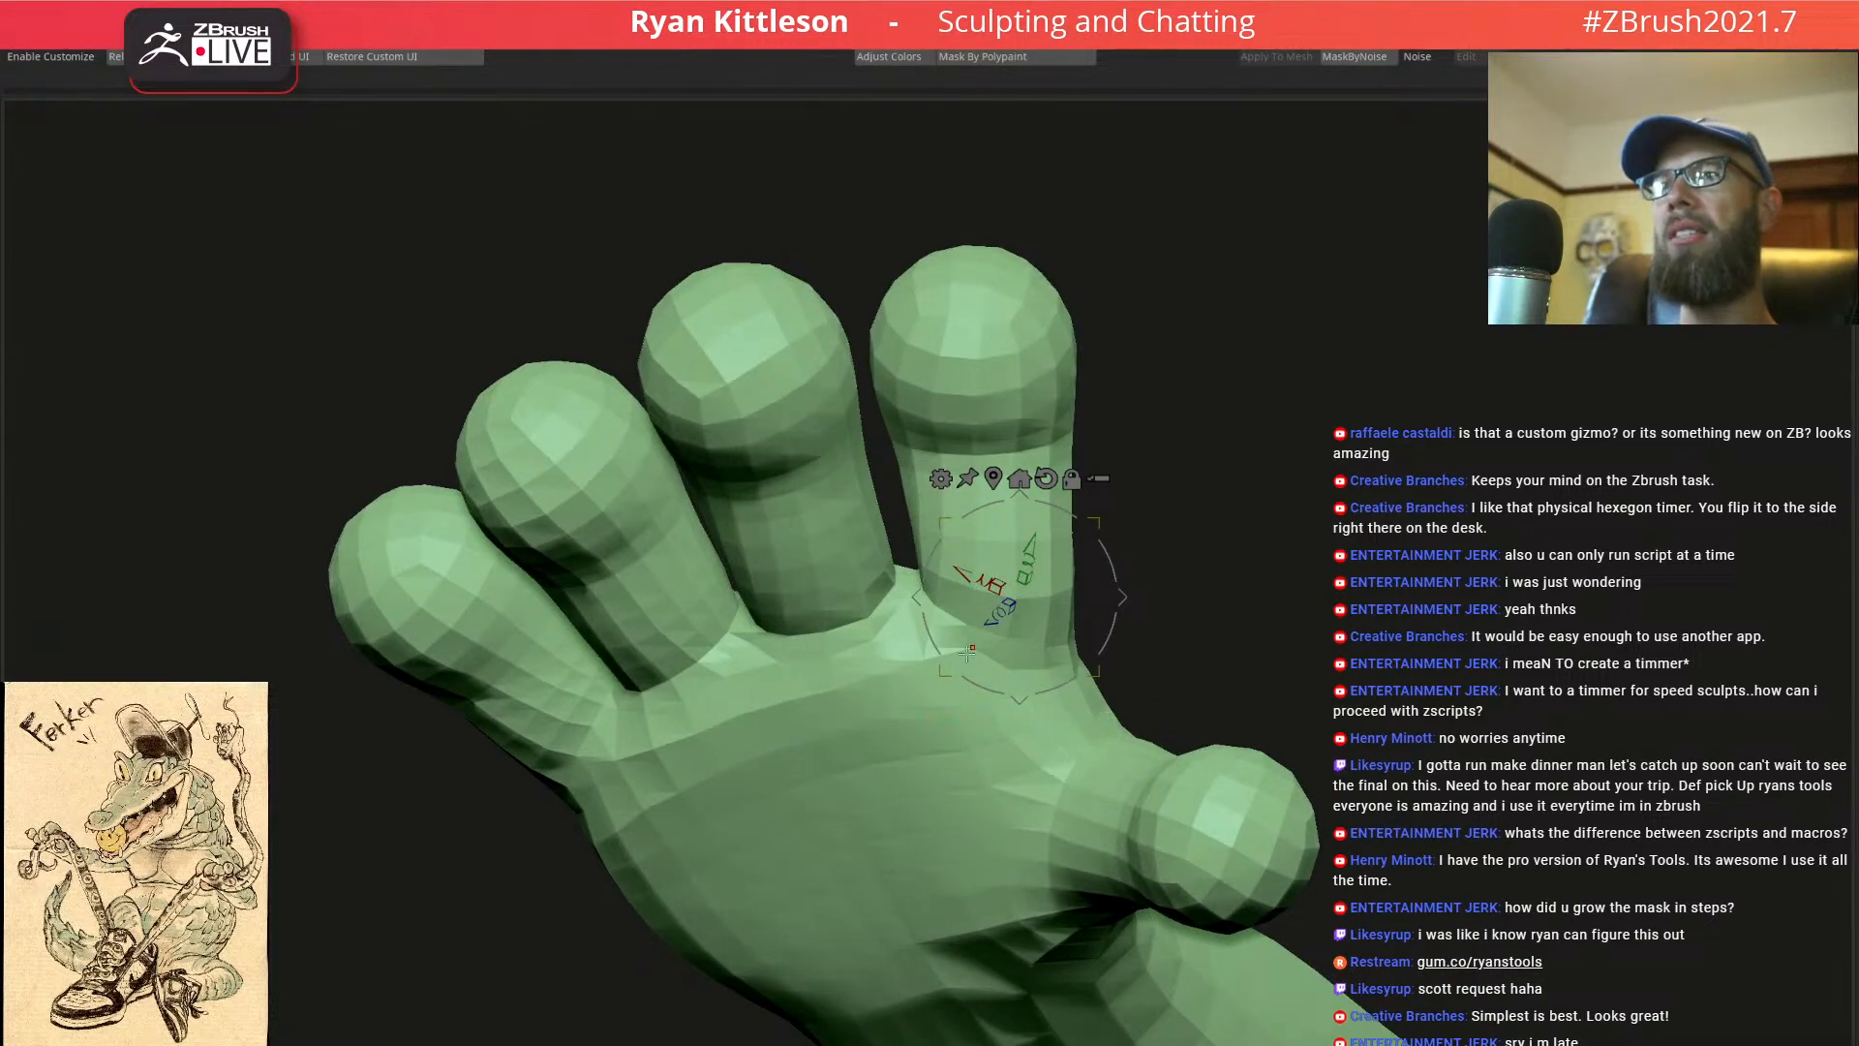
{"action": "right_click_drag", "start_coordinate": [1039, 544], "coordinate": [1056, 583]}
{"action": "key", "text": "q"}
{"action": "left_click_drag", "start_coordinate": [1059, 595], "coordinate": [1079, 572]}
{"action": "mouse_move", "coordinate": [1172, 539]}
{"action": "right_mouse_down"}
{"action": "mouse_move", "coordinate": [1196, 542]}
{"action": "mouse_move", "coordinate": [1160, 549]}
{"action": "mouse_move", "coordinate": [1239, 491]}
{"action": "mouse_move", "coordinate": [1244, 538]}
{"action": "mouse_move", "coordinate": [1065, 552]}
{"action": "mouse_move", "coordinate": [1104, 564]}
{"action": "mouse_move", "coordinate": [1001, 482]}
{"action": "right_mouse_up"}
{"action": "key", "text": "w"}
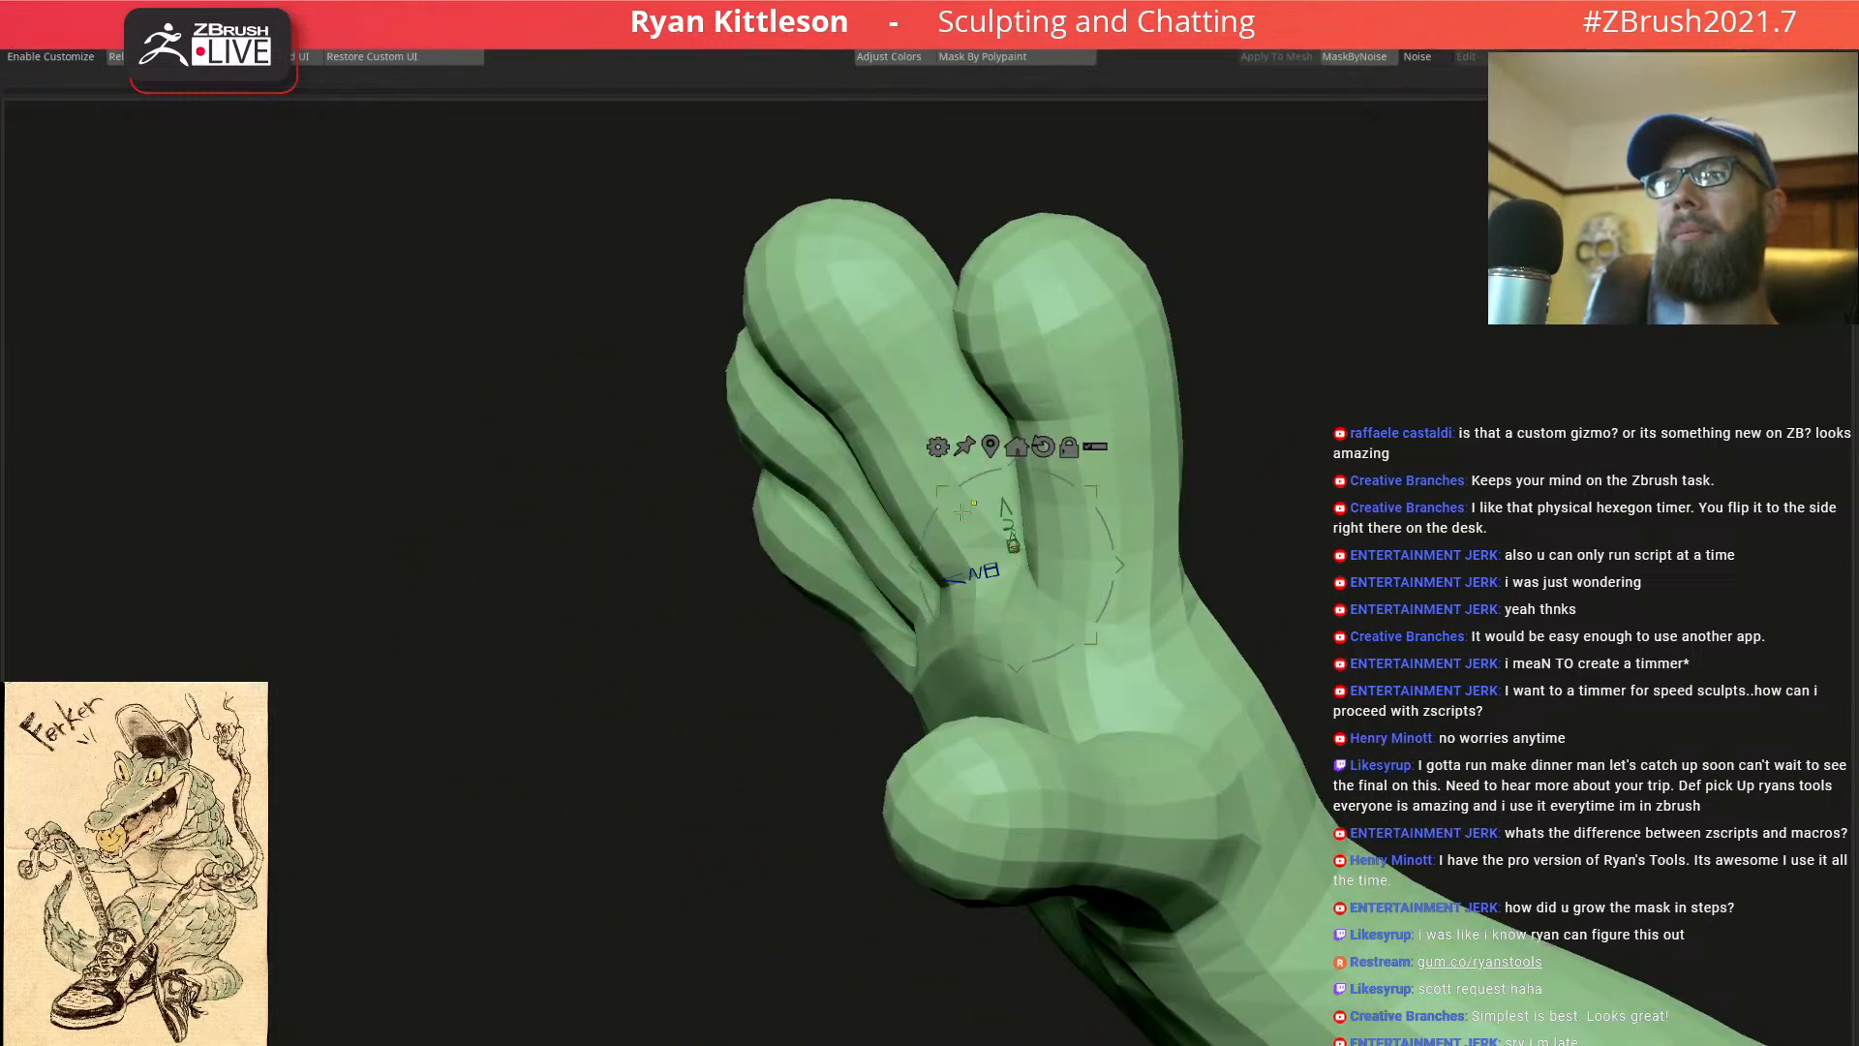
Mask everything except the middle finger, with the gizmo at the finger's base
{"action": "left_click_drag", "start_coordinate": [971, 513], "coordinate": [950, 484], "text": "ctrl"}
{"action": "right_click_drag", "start_coordinate": [941, 480], "coordinate": [1050, 527]}
{"action": "left_click", "coordinate": [1032, 509], "text": "ctrl+alt"}
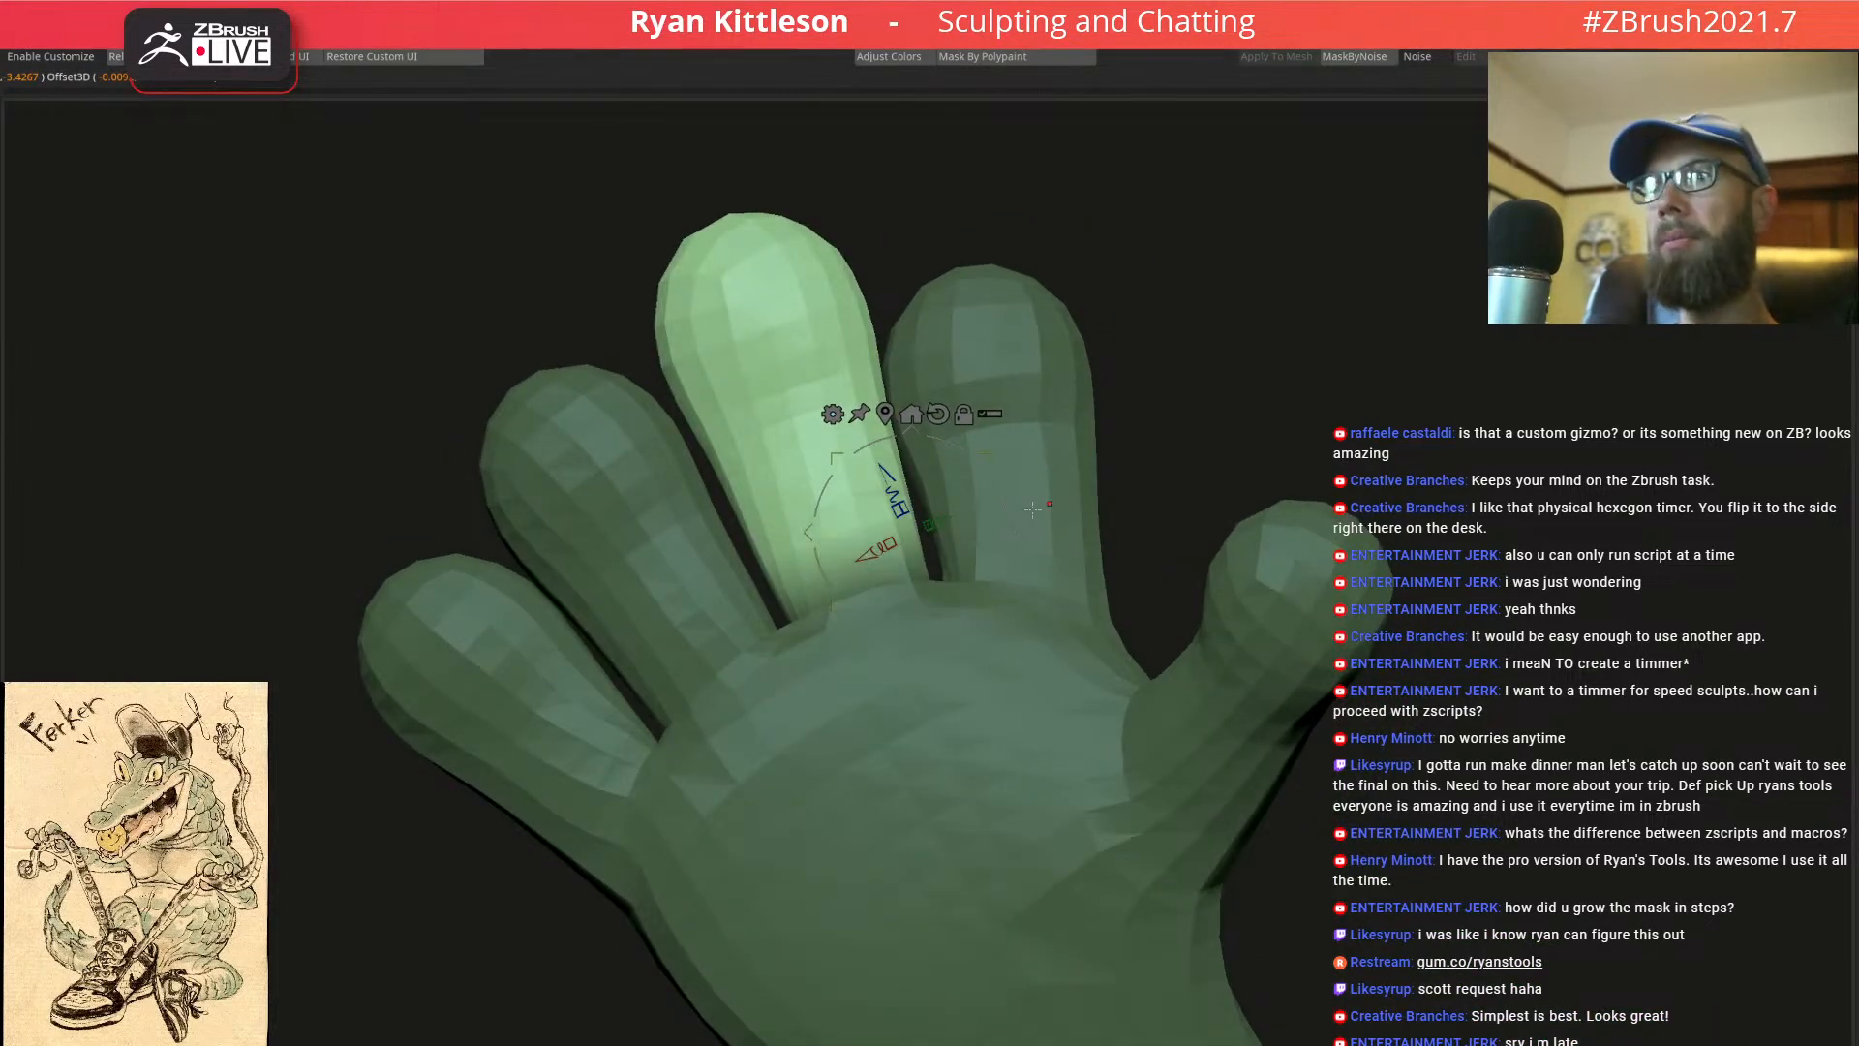
{"action": "left_click", "coordinate": [1033, 509], "text": "ctrl+alt"}
{"action": "left_click", "coordinate": [1032, 509], "text": "ctrl"}
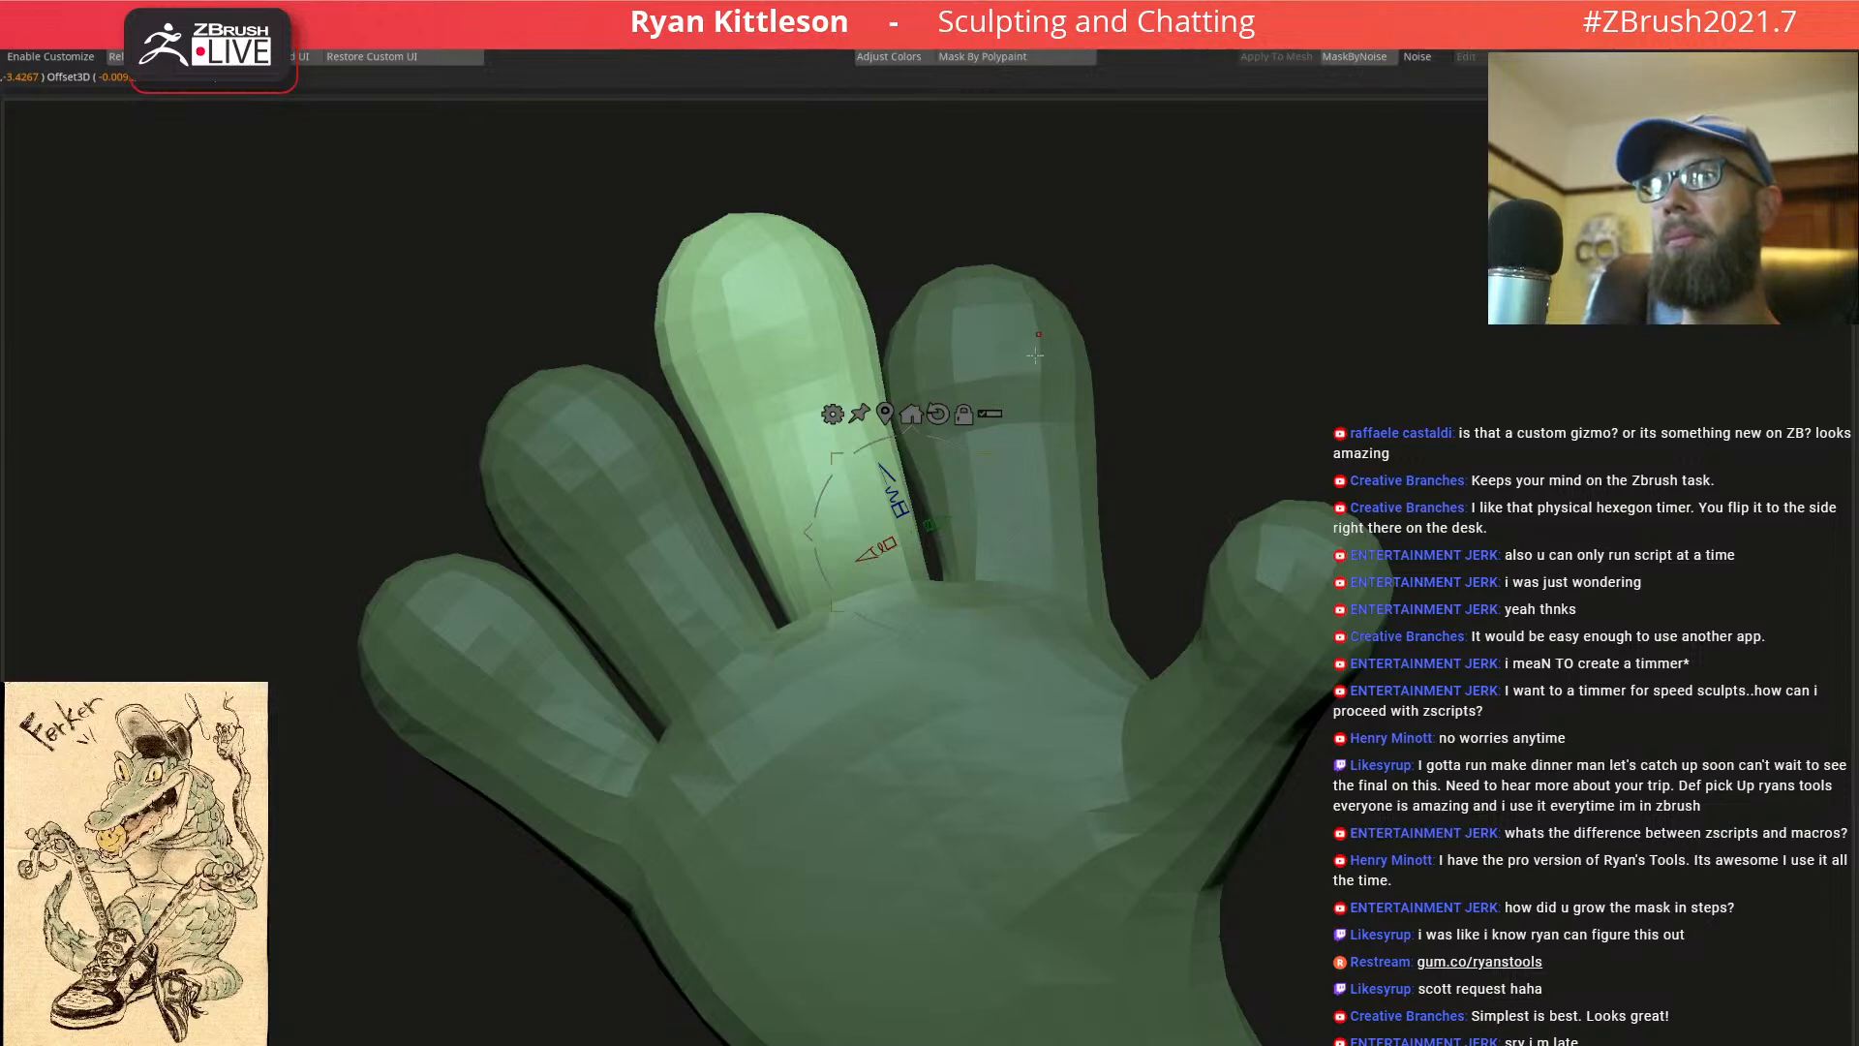
Try setting up a bend for the unmasked middle finger and undo the last two changes
{"action": "right_click_drag", "start_coordinate": [1087, 411], "coordinate": [1051, 430]}
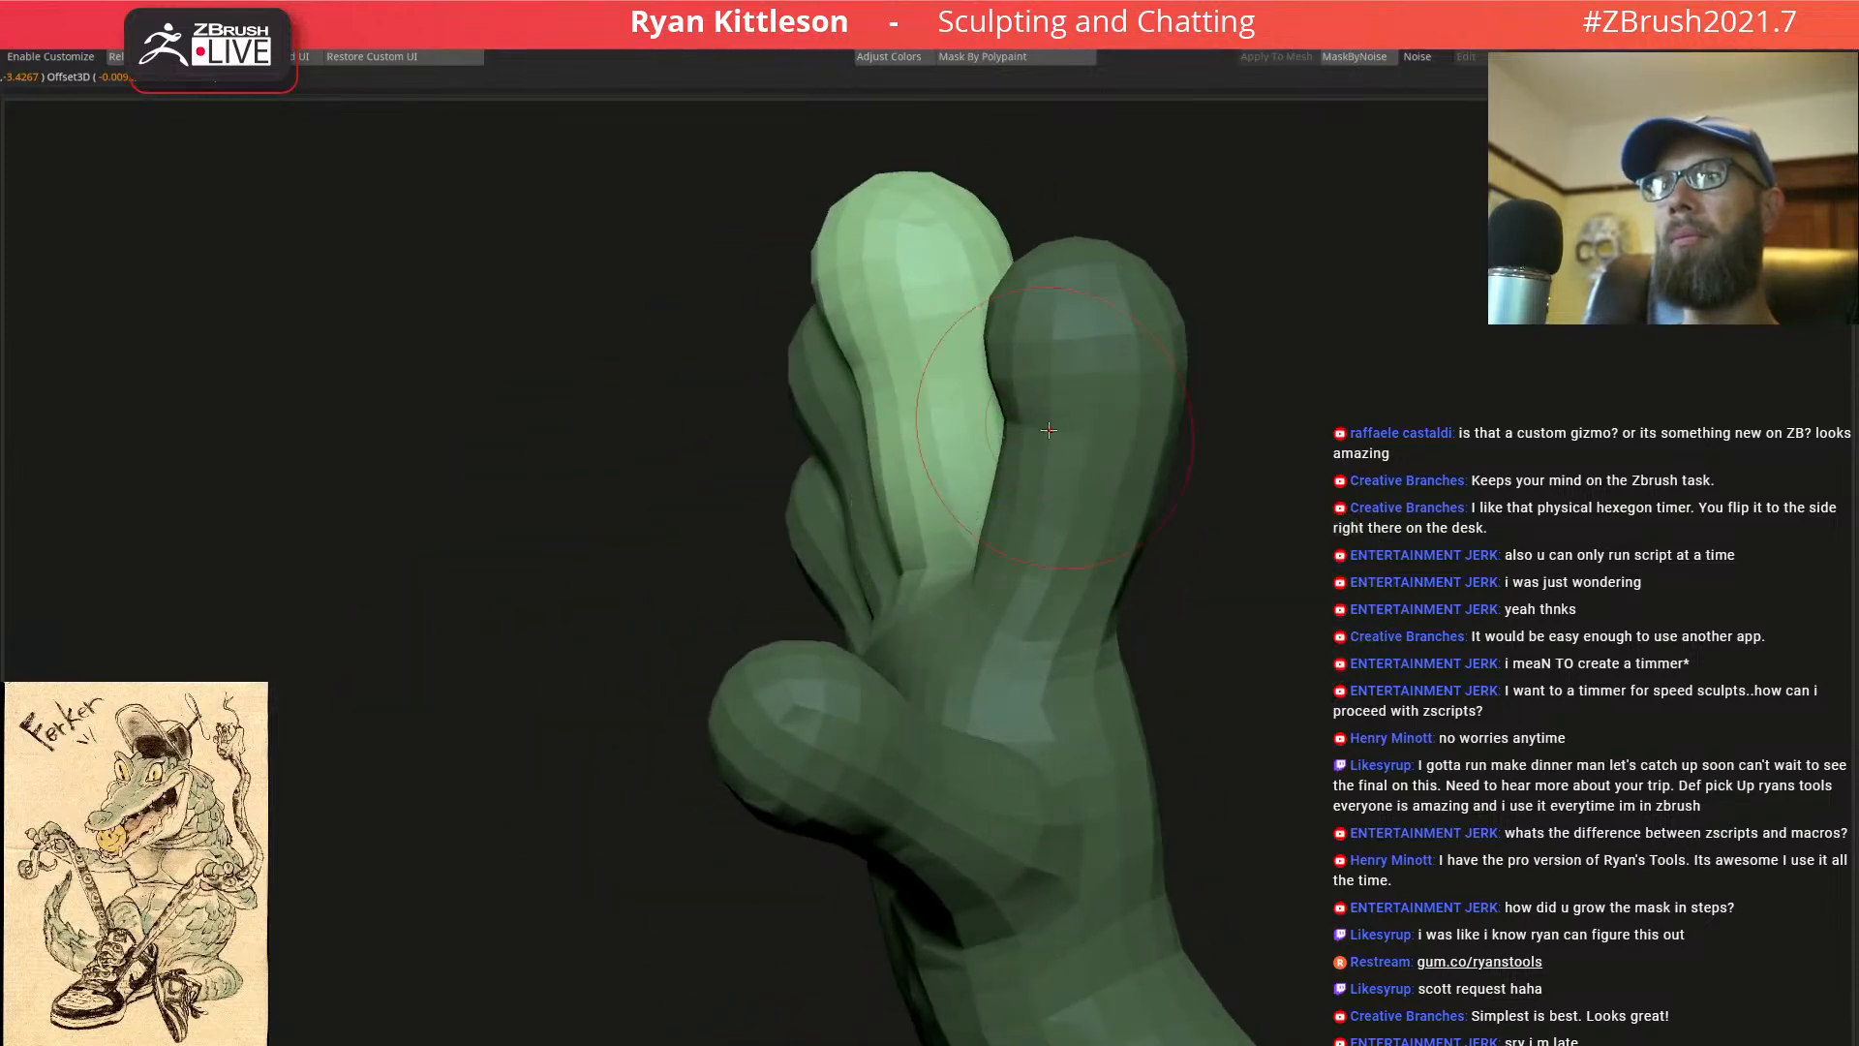
{"action": "right_click_drag", "start_coordinate": [927, 548], "coordinate": [1026, 474]}
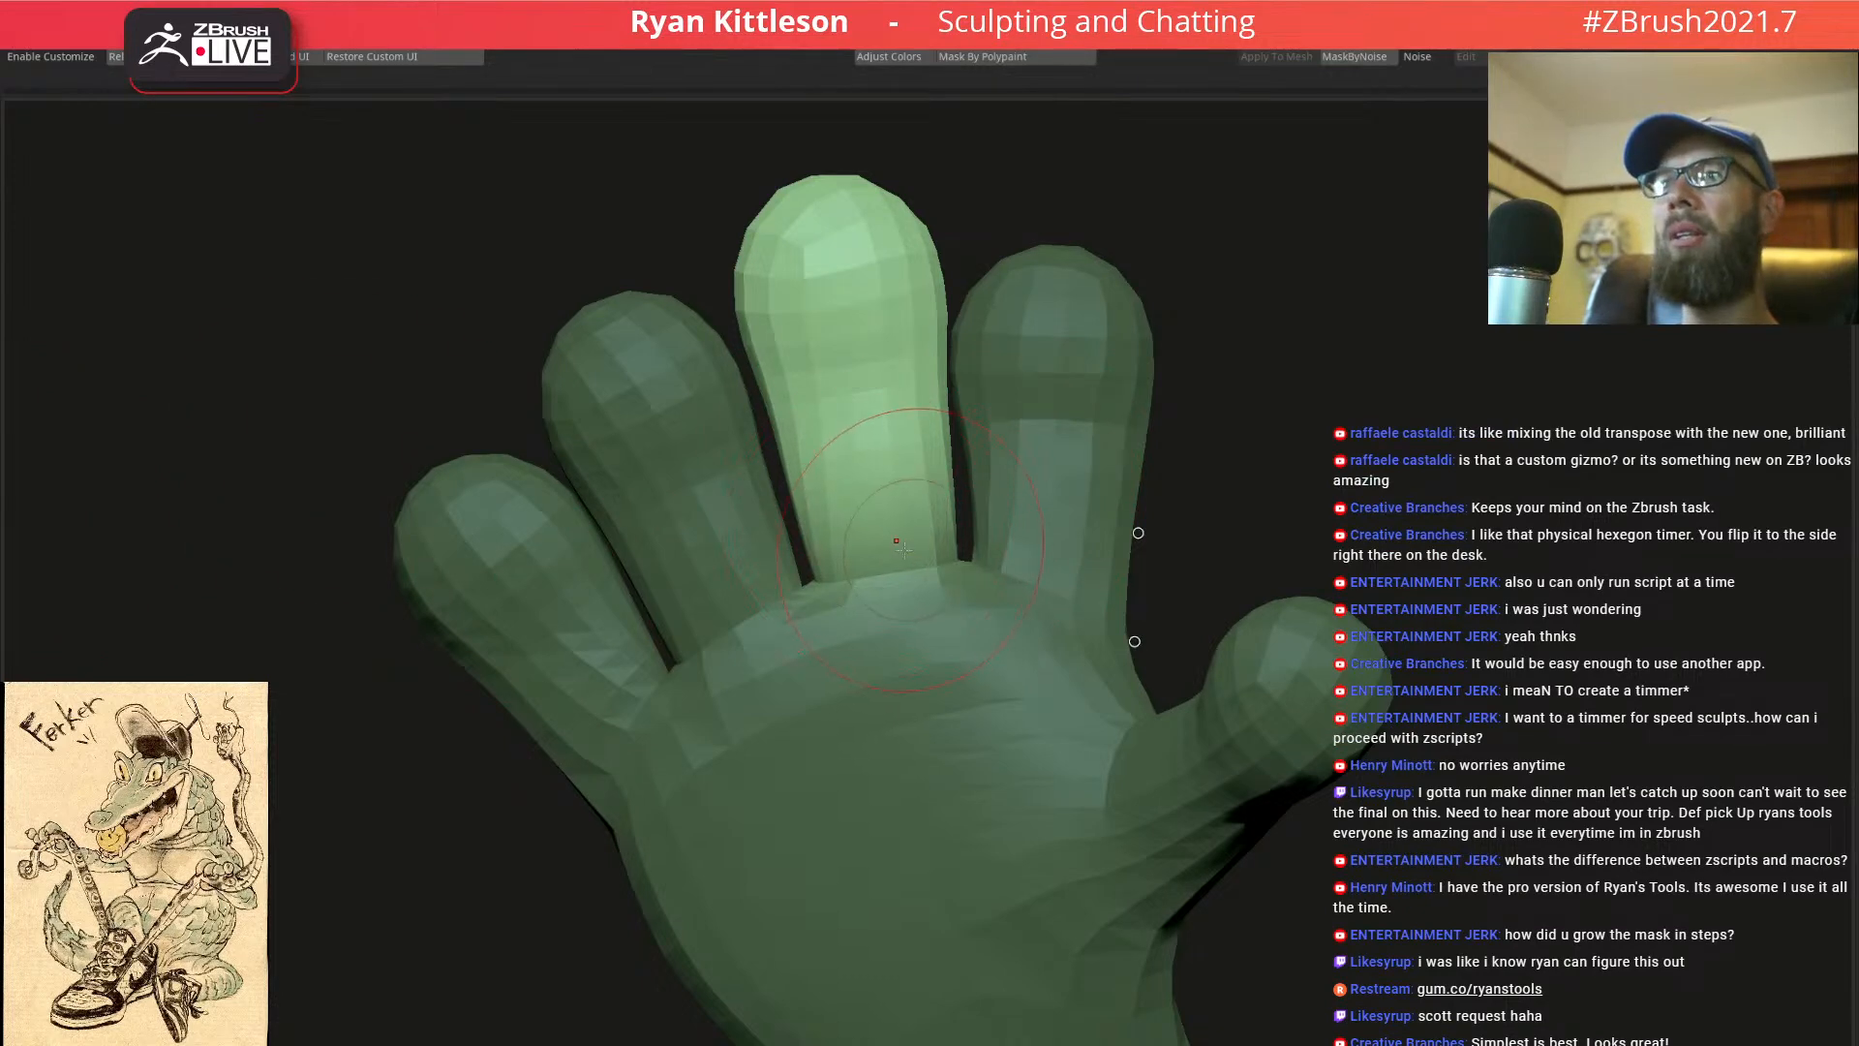
{"action": "key", "text": "ctrl+z"}
{"action": "key", "text": "ctrl+z"}
Curl the unmasked middle finger forward toward the palm, redoing the second bend until it fits, and clear the mask
{"action": "mouse_move", "coordinate": [861, 396]}
{"action": "right_mouse_down"}
{"action": "mouse_move", "coordinate": [917, 430]}
{"action": "mouse_move", "coordinate": [843, 405]}
{"action": "right_mouse_up"}
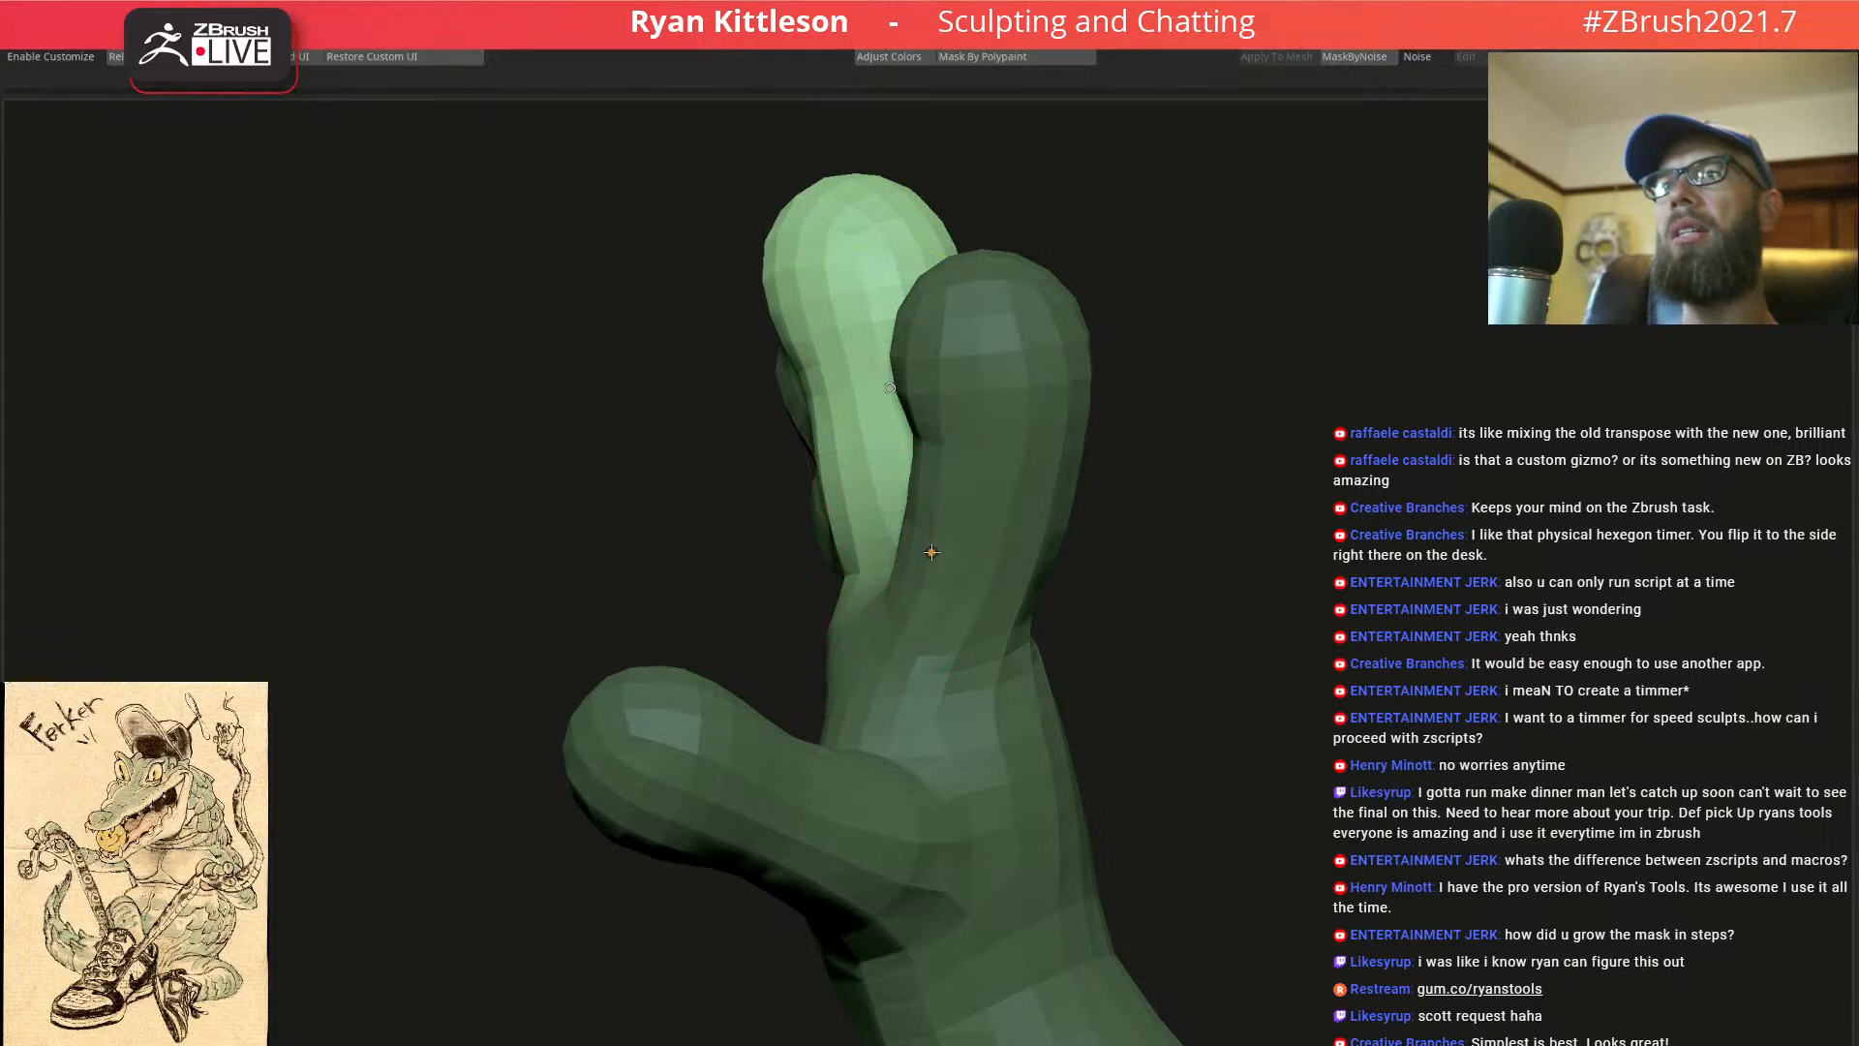
{"action": "right_click_drag", "start_coordinate": [925, 553], "coordinate": [812, 499]}
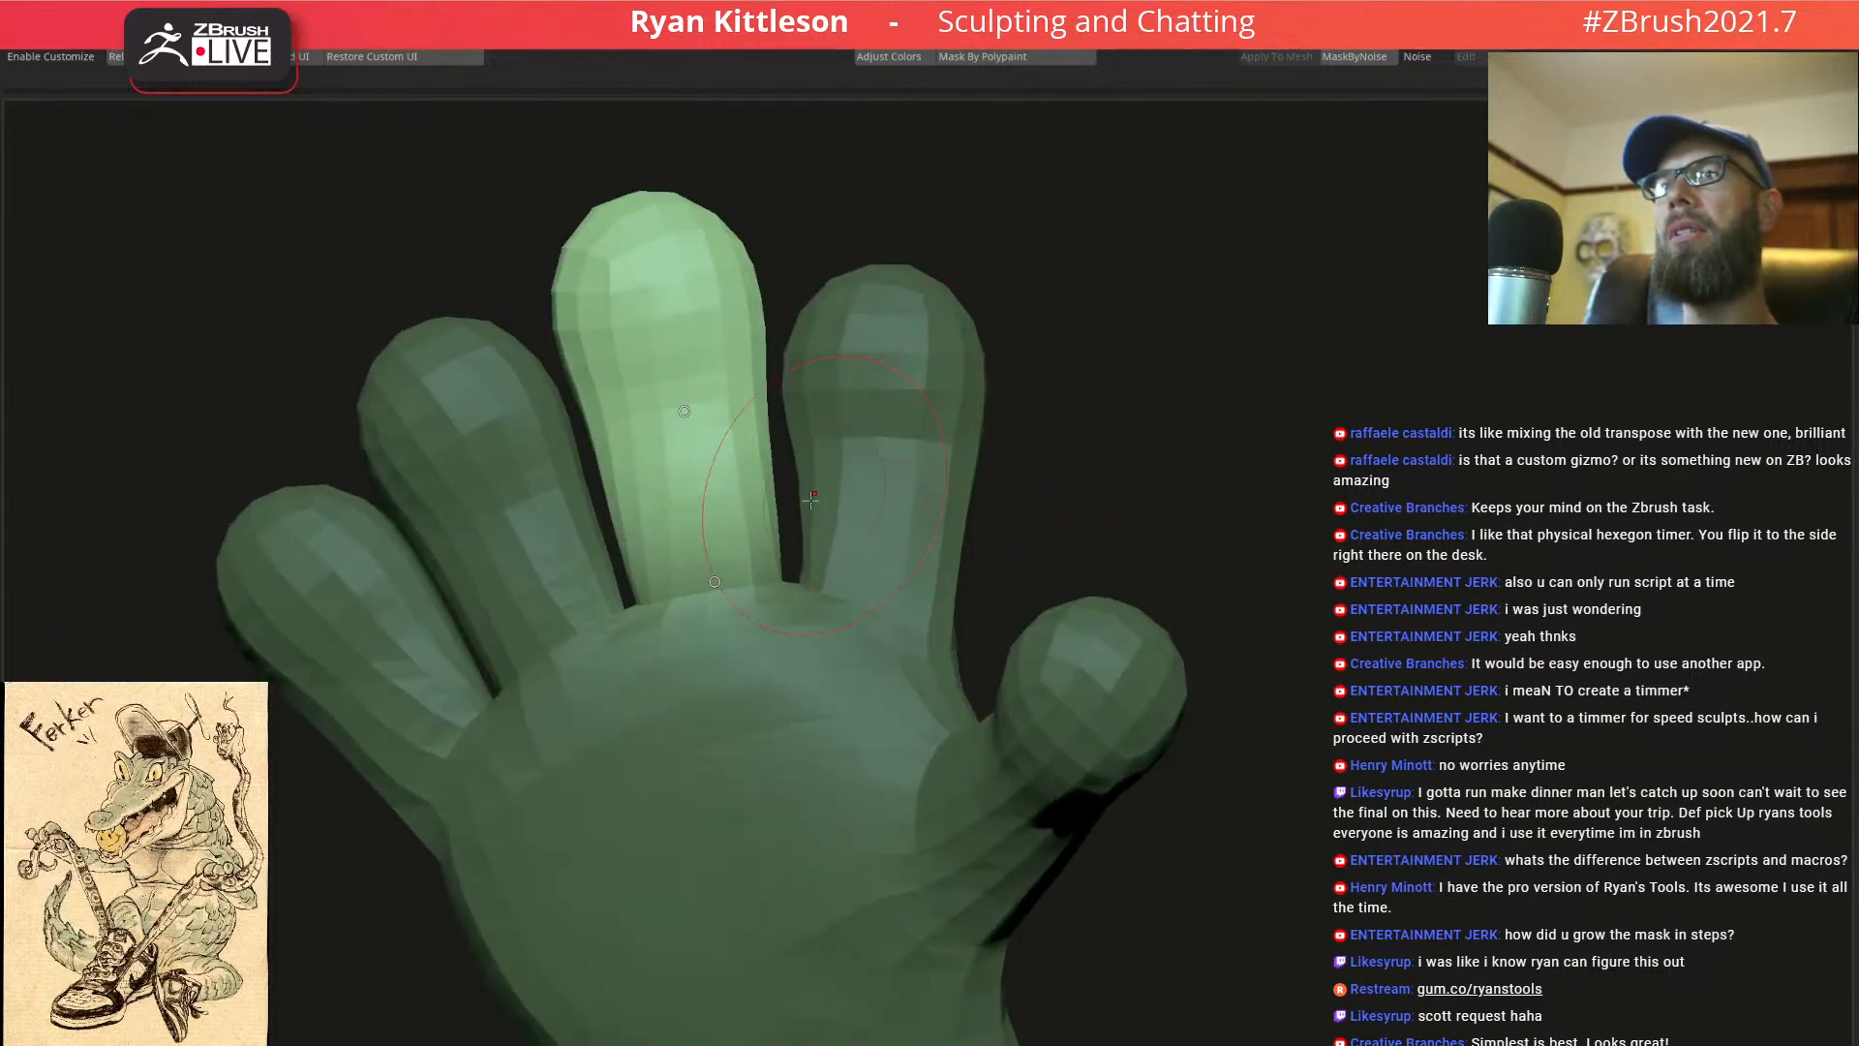
{"action": "right_click_drag", "start_coordinate": [792, 417], "coordinate": [726, 407]}
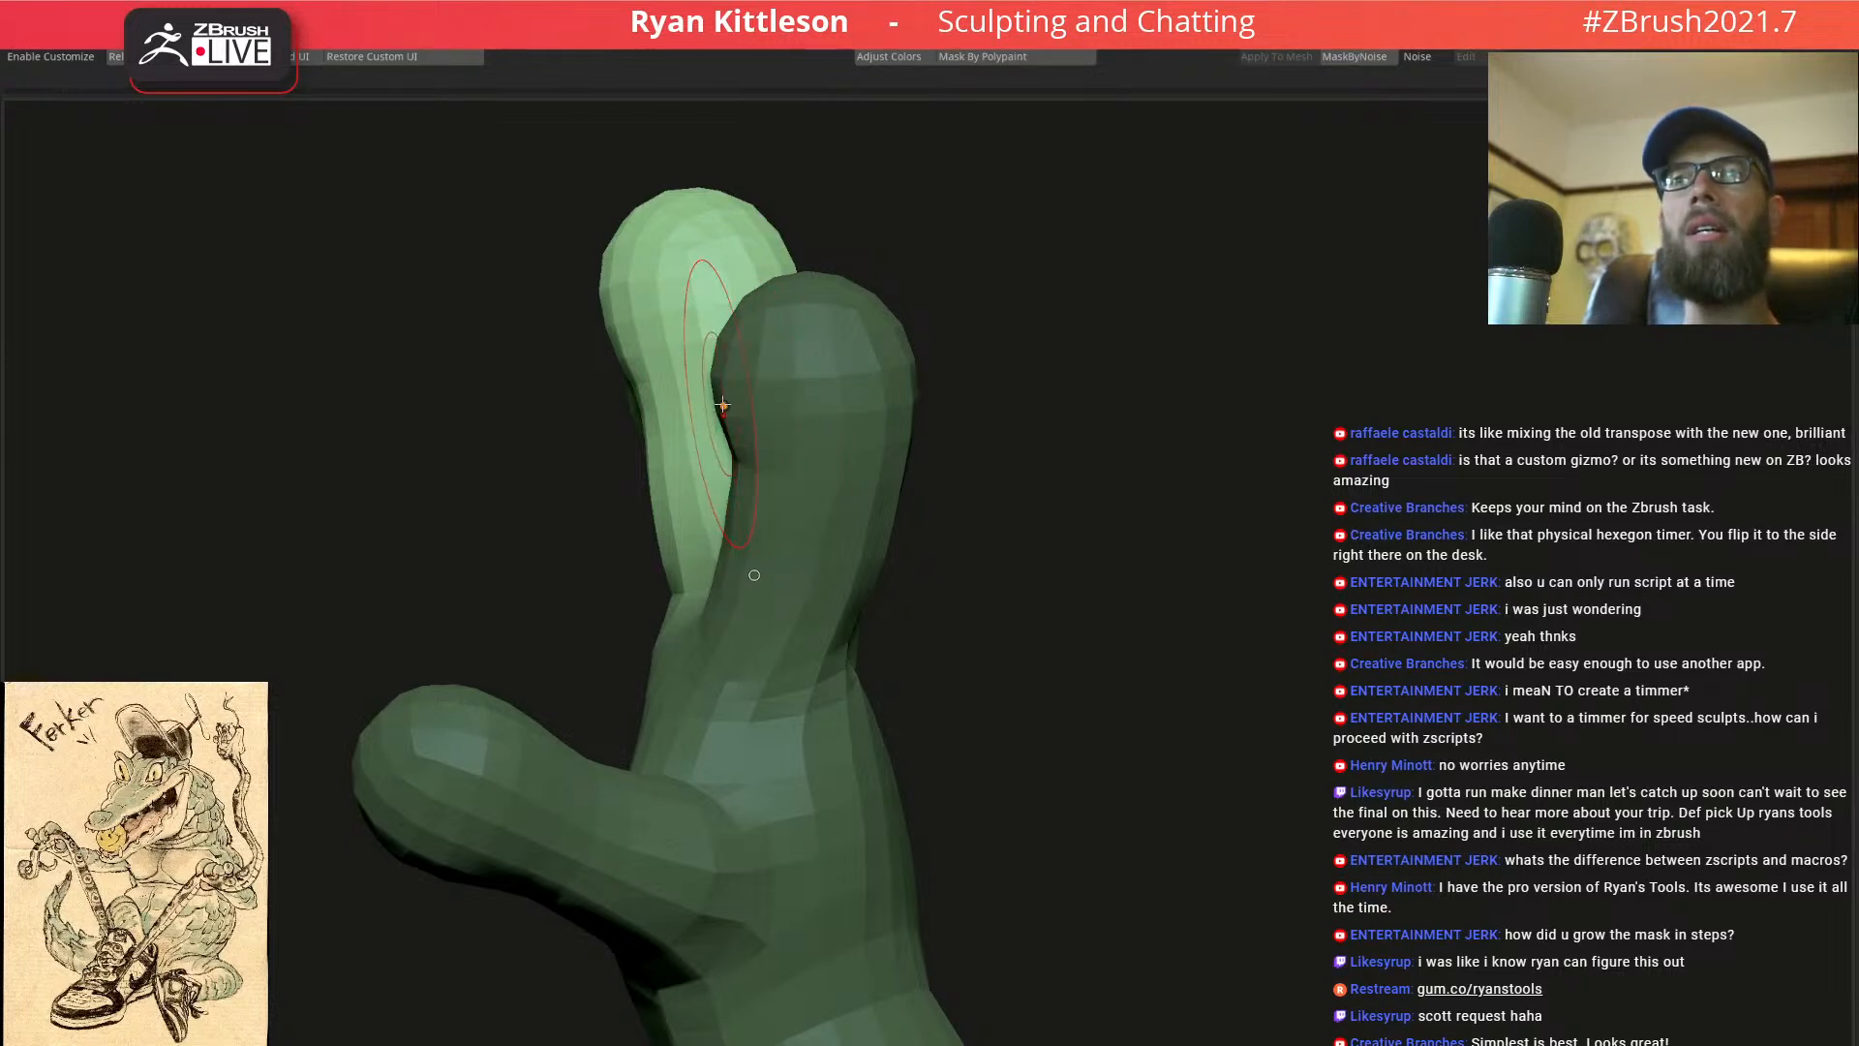
{"action": "left_click_drag", "start_coordinate": [722, 405], "coordinate": [560, 620]}
{"action": "left_click_drag", "start_coordinate": [481, 447], "coordinate": [508, 637]}
{"action": "key", "text": "ctrl+z"}
{"action": "left_click_drag", "start_coordinate": [479, 445], "coordinate": [484, 658]}
{"action": "key", "text": "ctrl+z"}
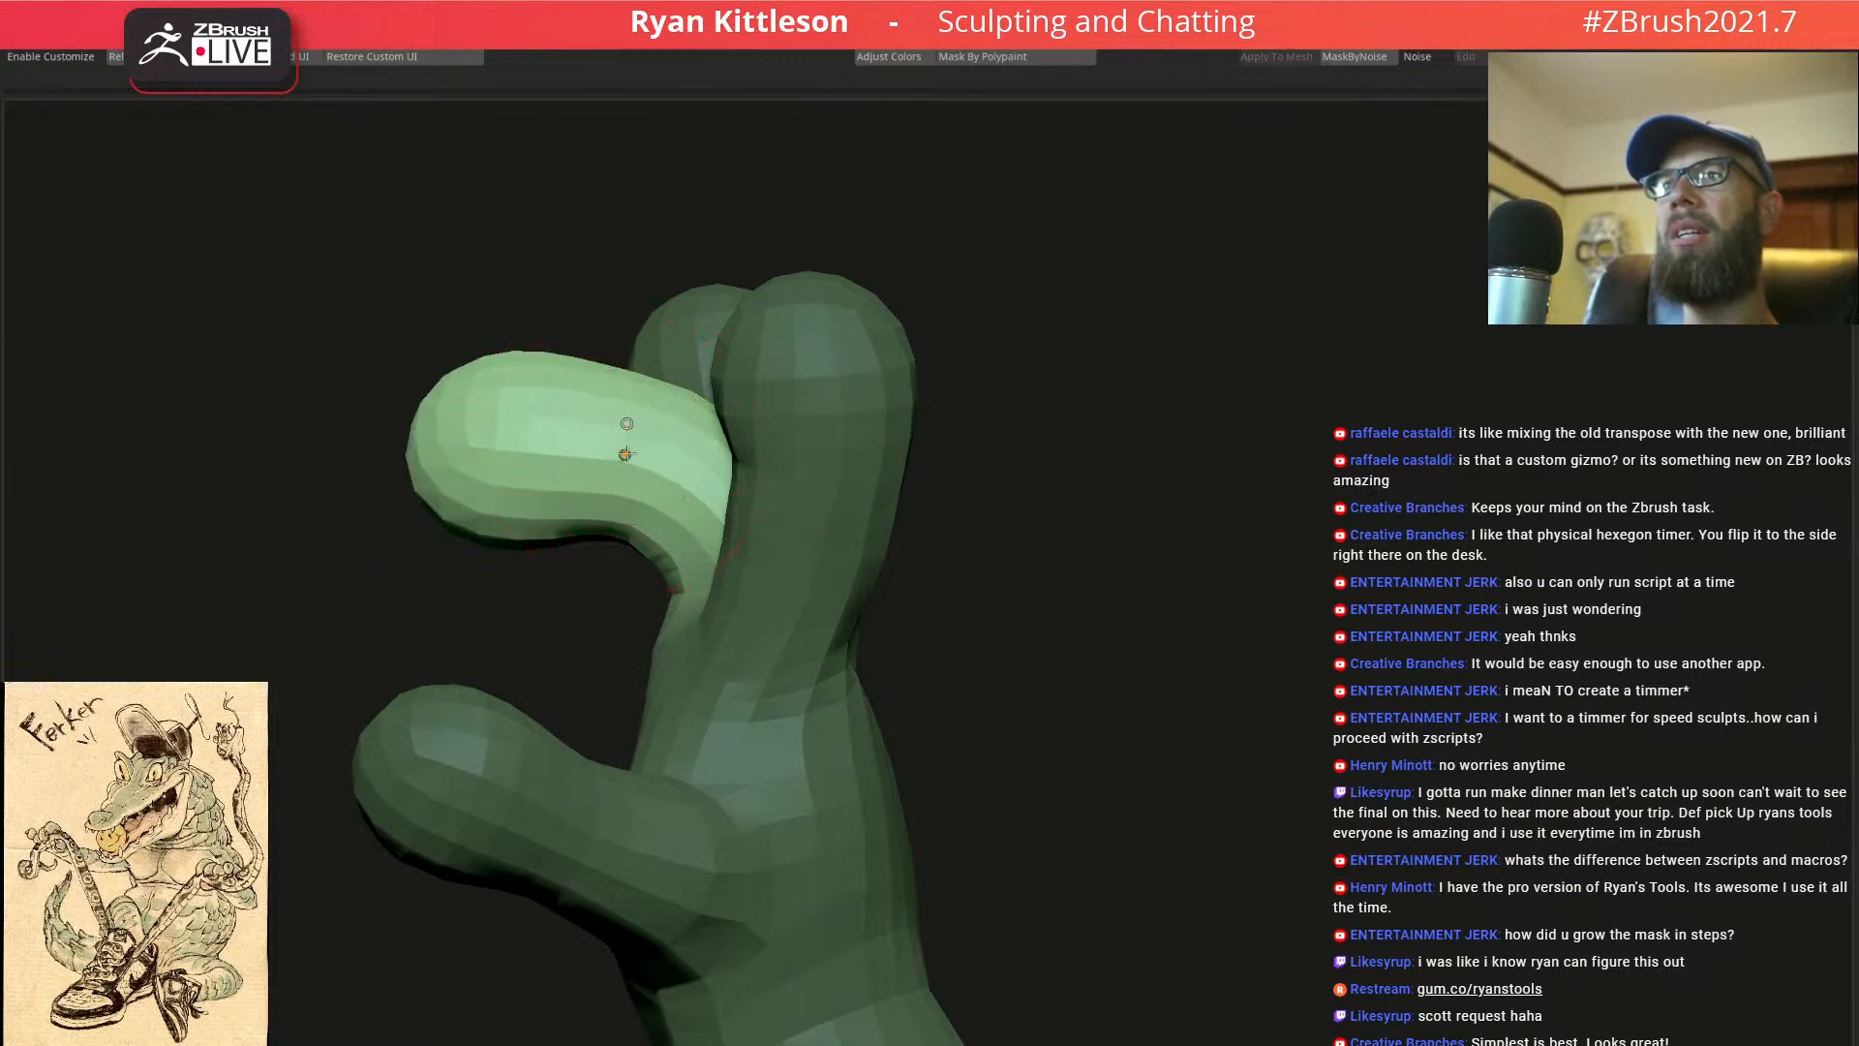
{"action": "left_click_drag", "start_coordinate": [468, 446], "coordinate": [518, 605]}
{"action": "key", "text": "ctrl+shift+a"}
Mask everything except the index finger and bend it forward so its tip curls toward the palm
{"action": "right_click_drag", "start_coordinate": [617, 509], "coordinate": [806, 381]}
{"action": "key", "text": "w"}
{"action": "left_click_drag", "start_coordinate": [829, 423], "coordinate": [722, 387], "text": "ctrl"}
{"action": "left_click", "coordinate": [725, 379], "text": "ctrl"}
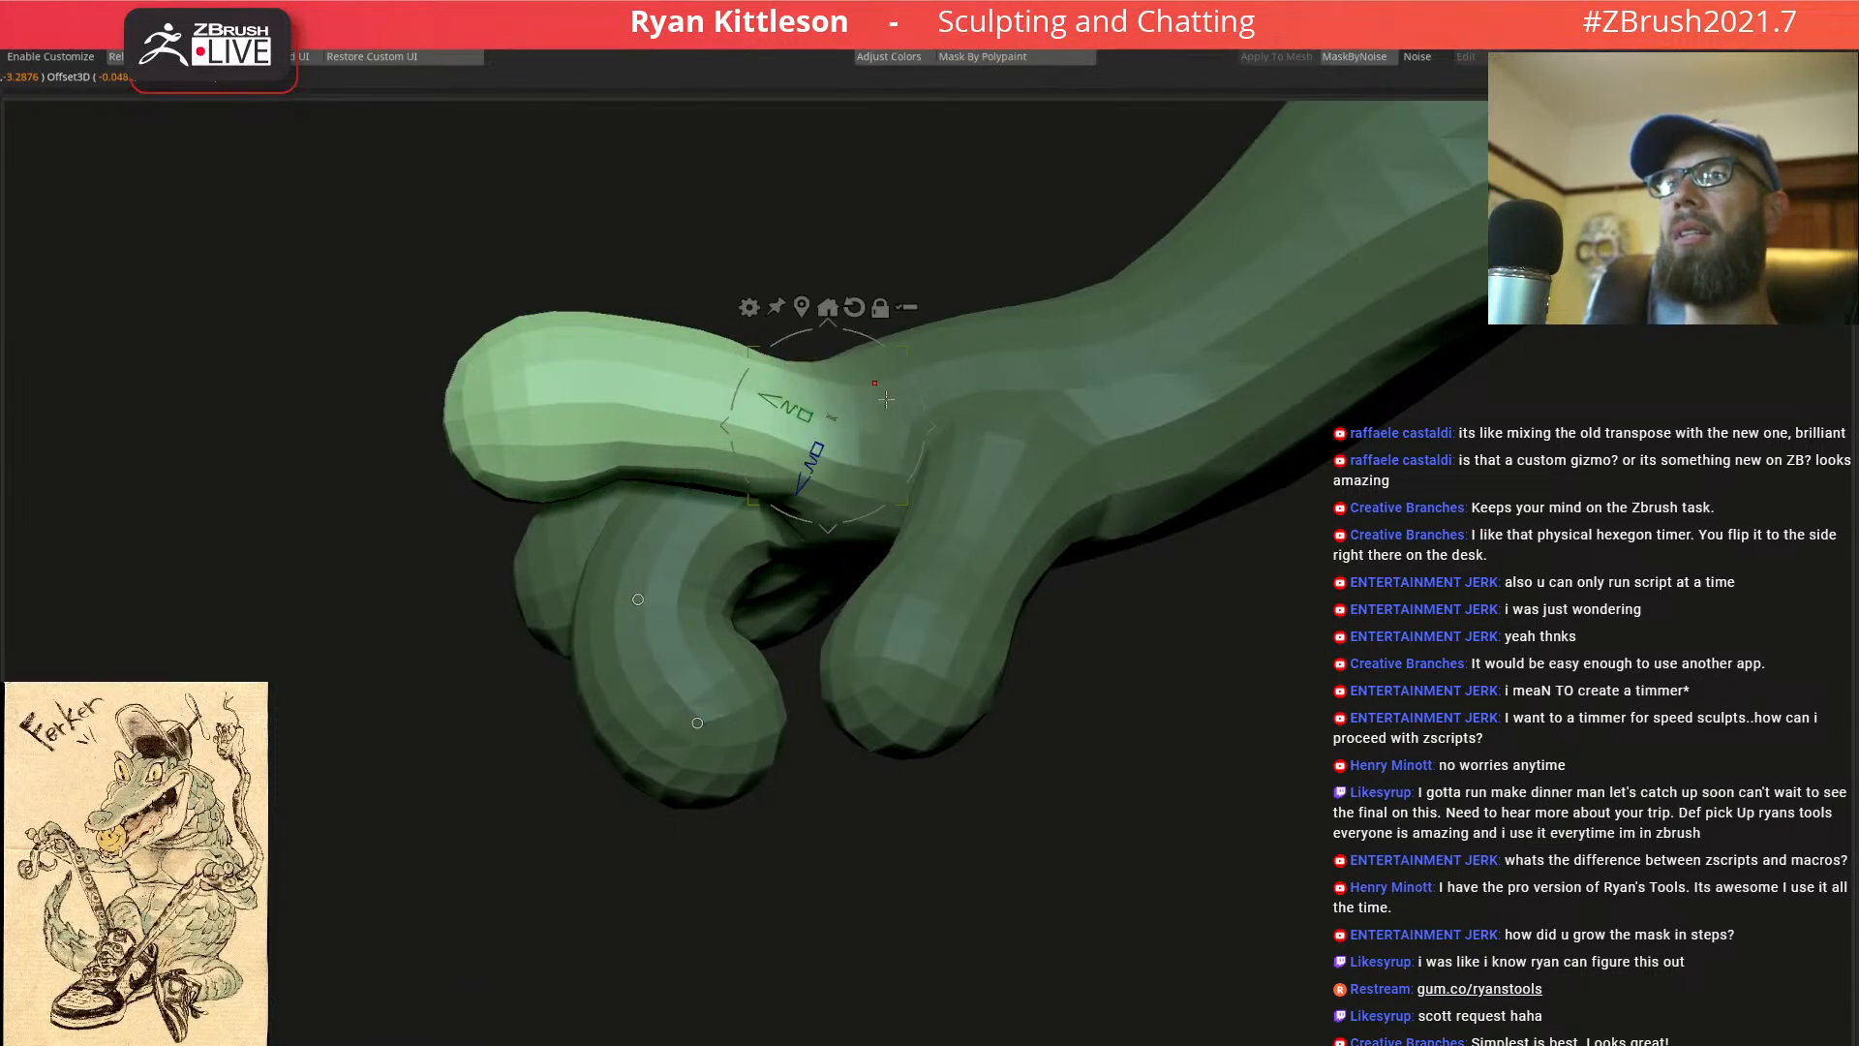
{"action": "key", "text": "q"}
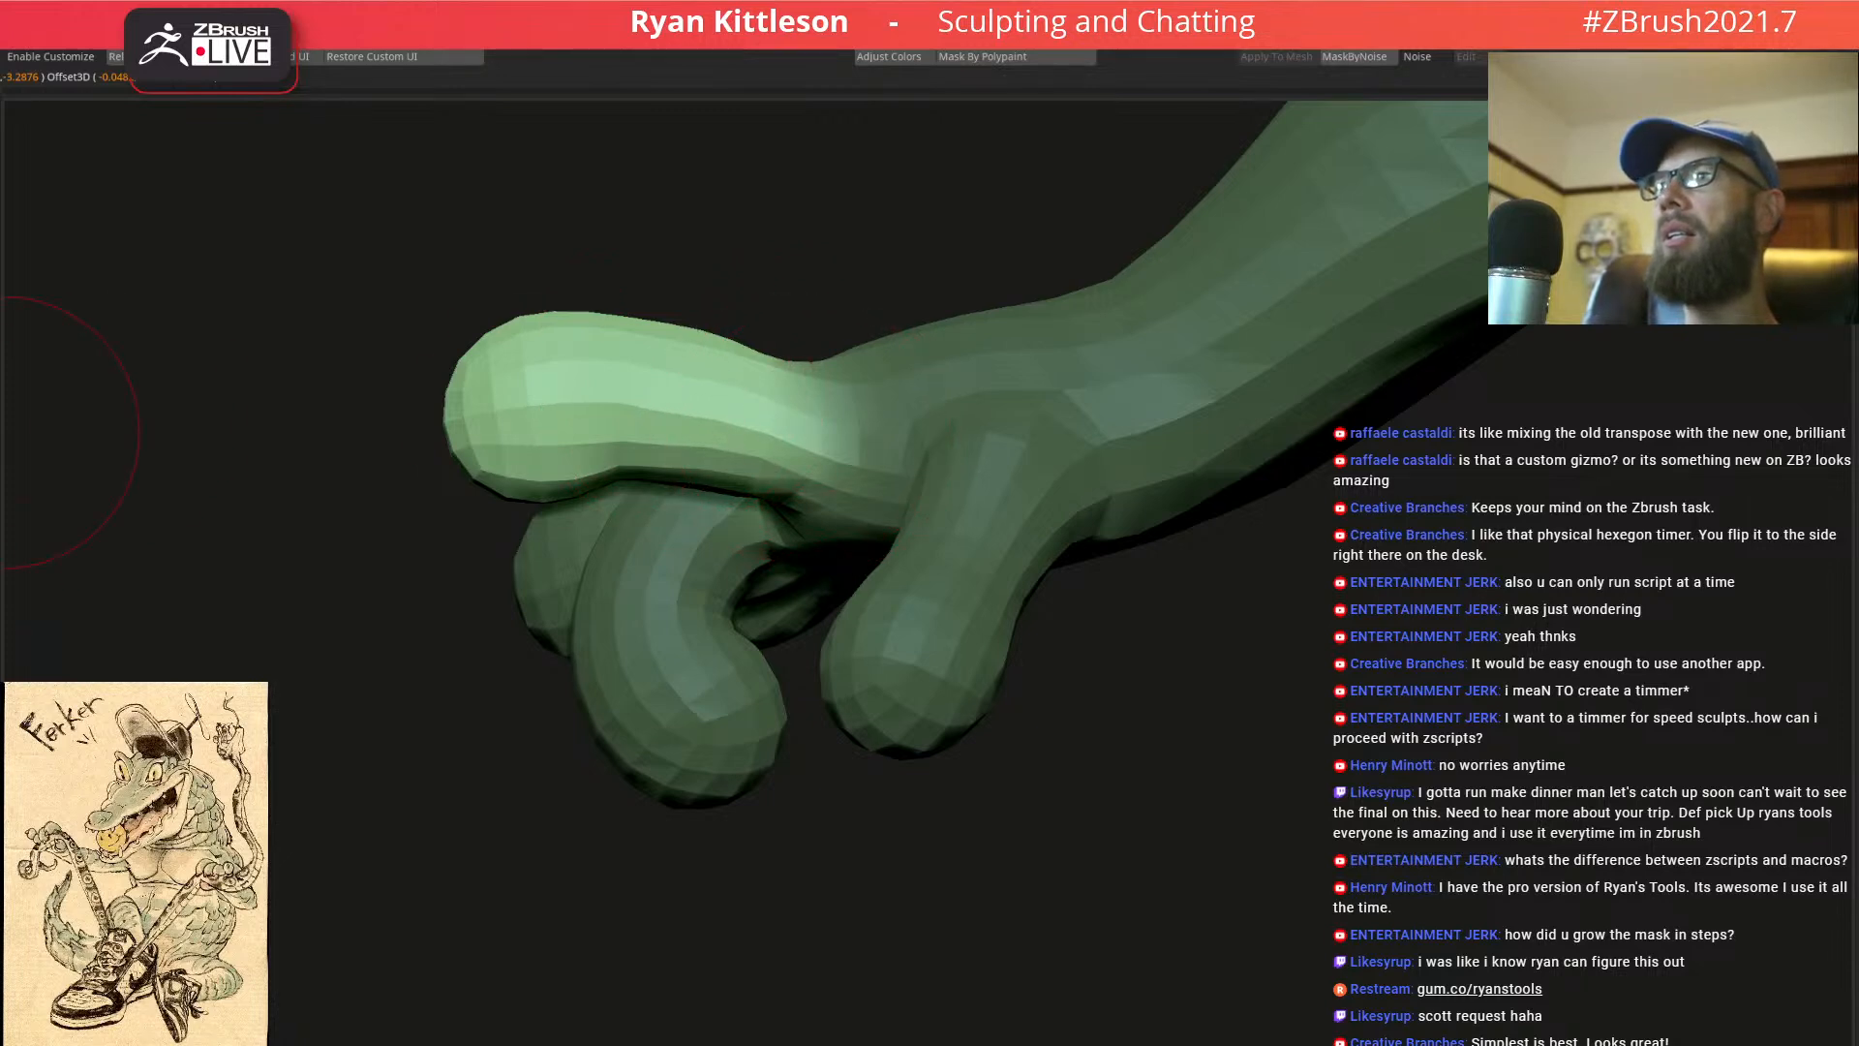
{"action": "left_click_drag", "start_coordinate": [637, 395], "coordinate": [690, 509]}
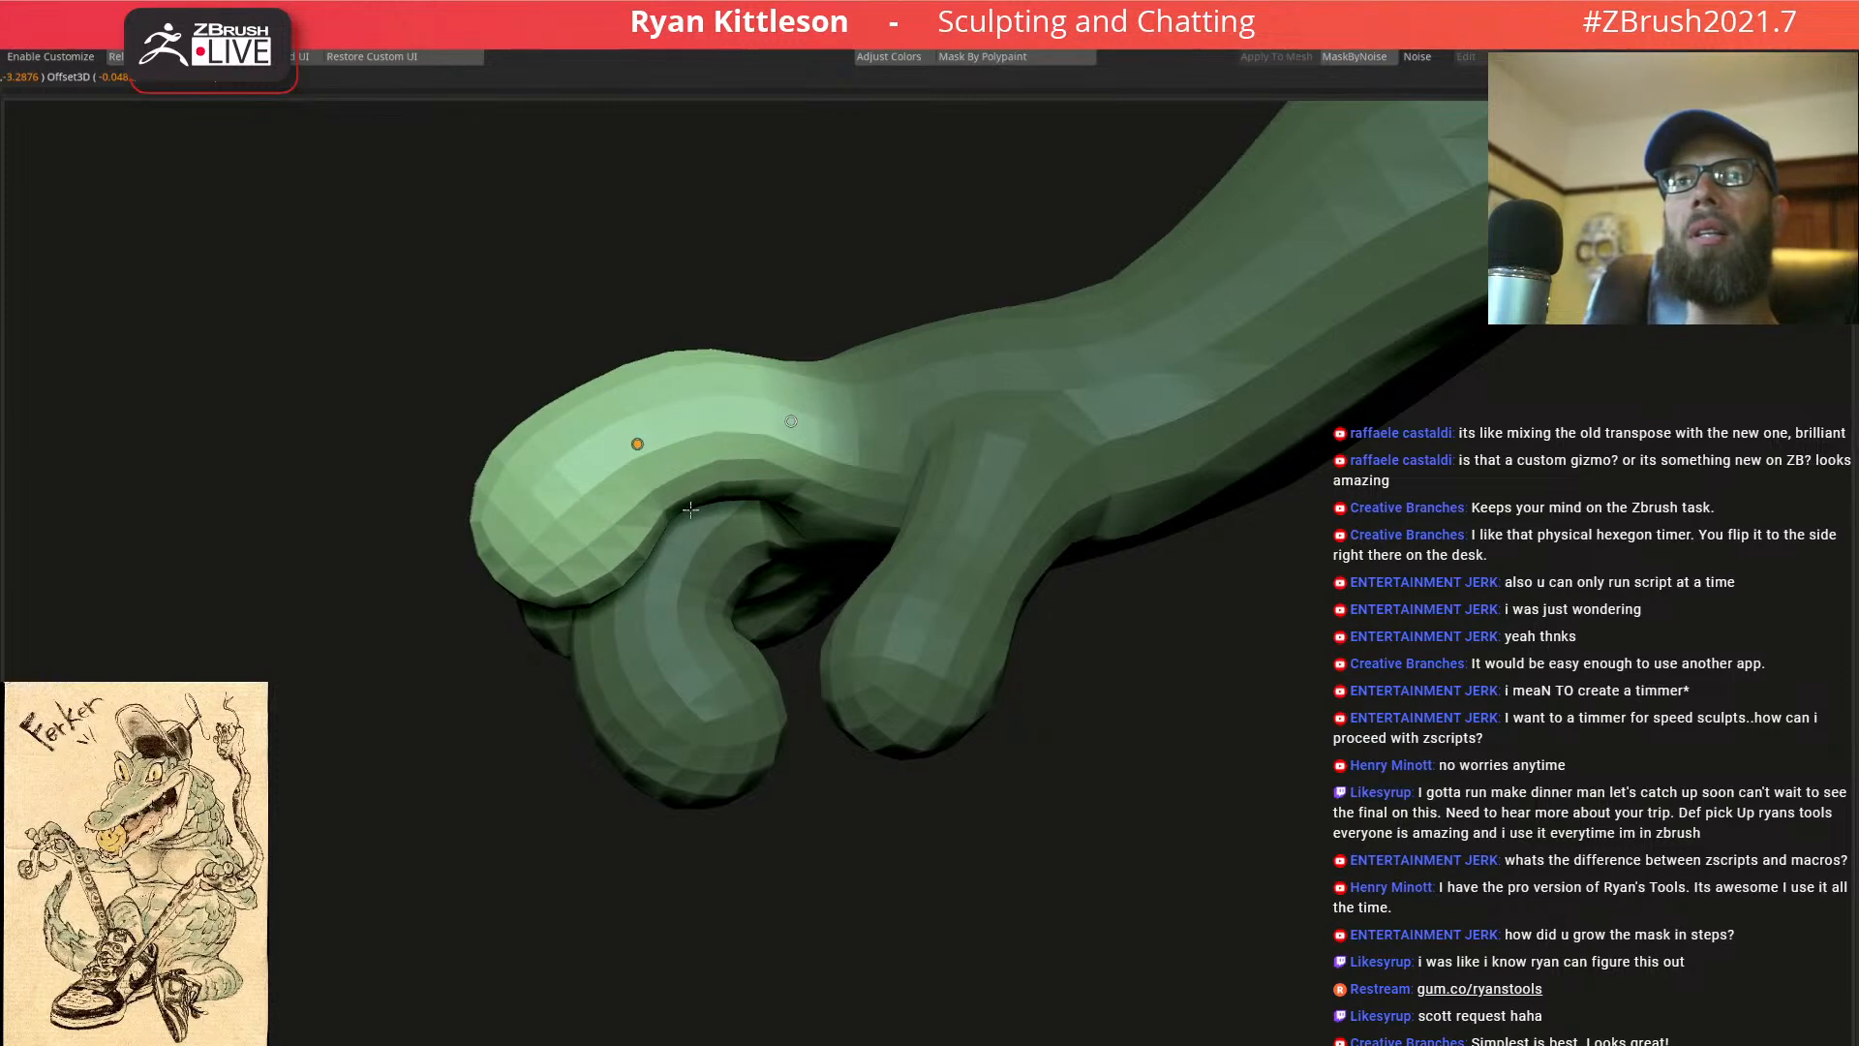
Clear the mask and mask everything except the ring finger, with the gizmo at the finger's base
{"action": "right_click_drag", "start_coordinate": [667, 491], "coordinate": [706, 411]}
{"action": "mouse_move", "coordinate": [558, 545]}
{"action": "right_mouse_down"}
{"action": "mouse_move", "coordinate": [722, 414]}
{"action": "mouse_move", "coordinate": [709, 390]}
{"action": "right_mouse_up"}
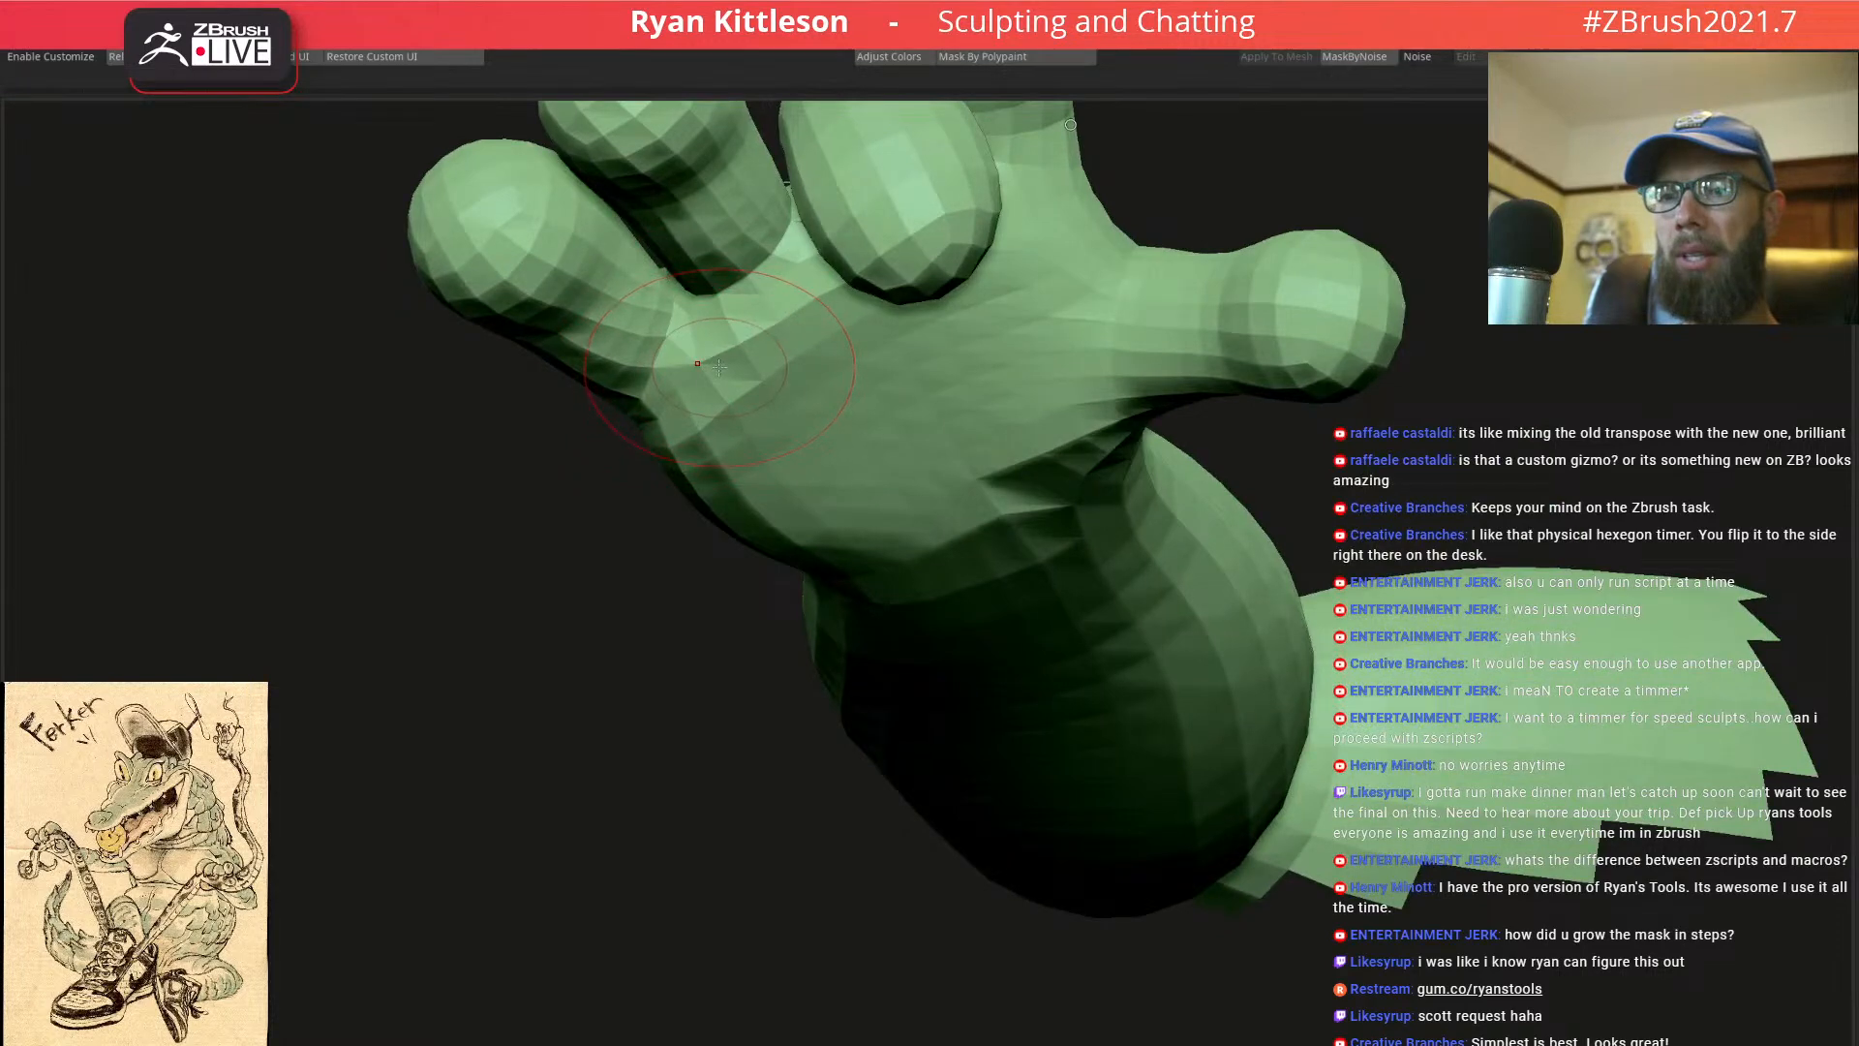
{"action": "right_click_drag", "start_coordinate": [704, 434], "coordinate": [803, 502]}
{"action": "right_click_drag", "start_coordinate": [789, 440], "coordinate": [769, 428]}
{"action": "key", "text": "w"}
{"action": "left_click_drag", "start_coordinate": [773, 437], "coordinate": [761, 381], "text": "ctrl"}
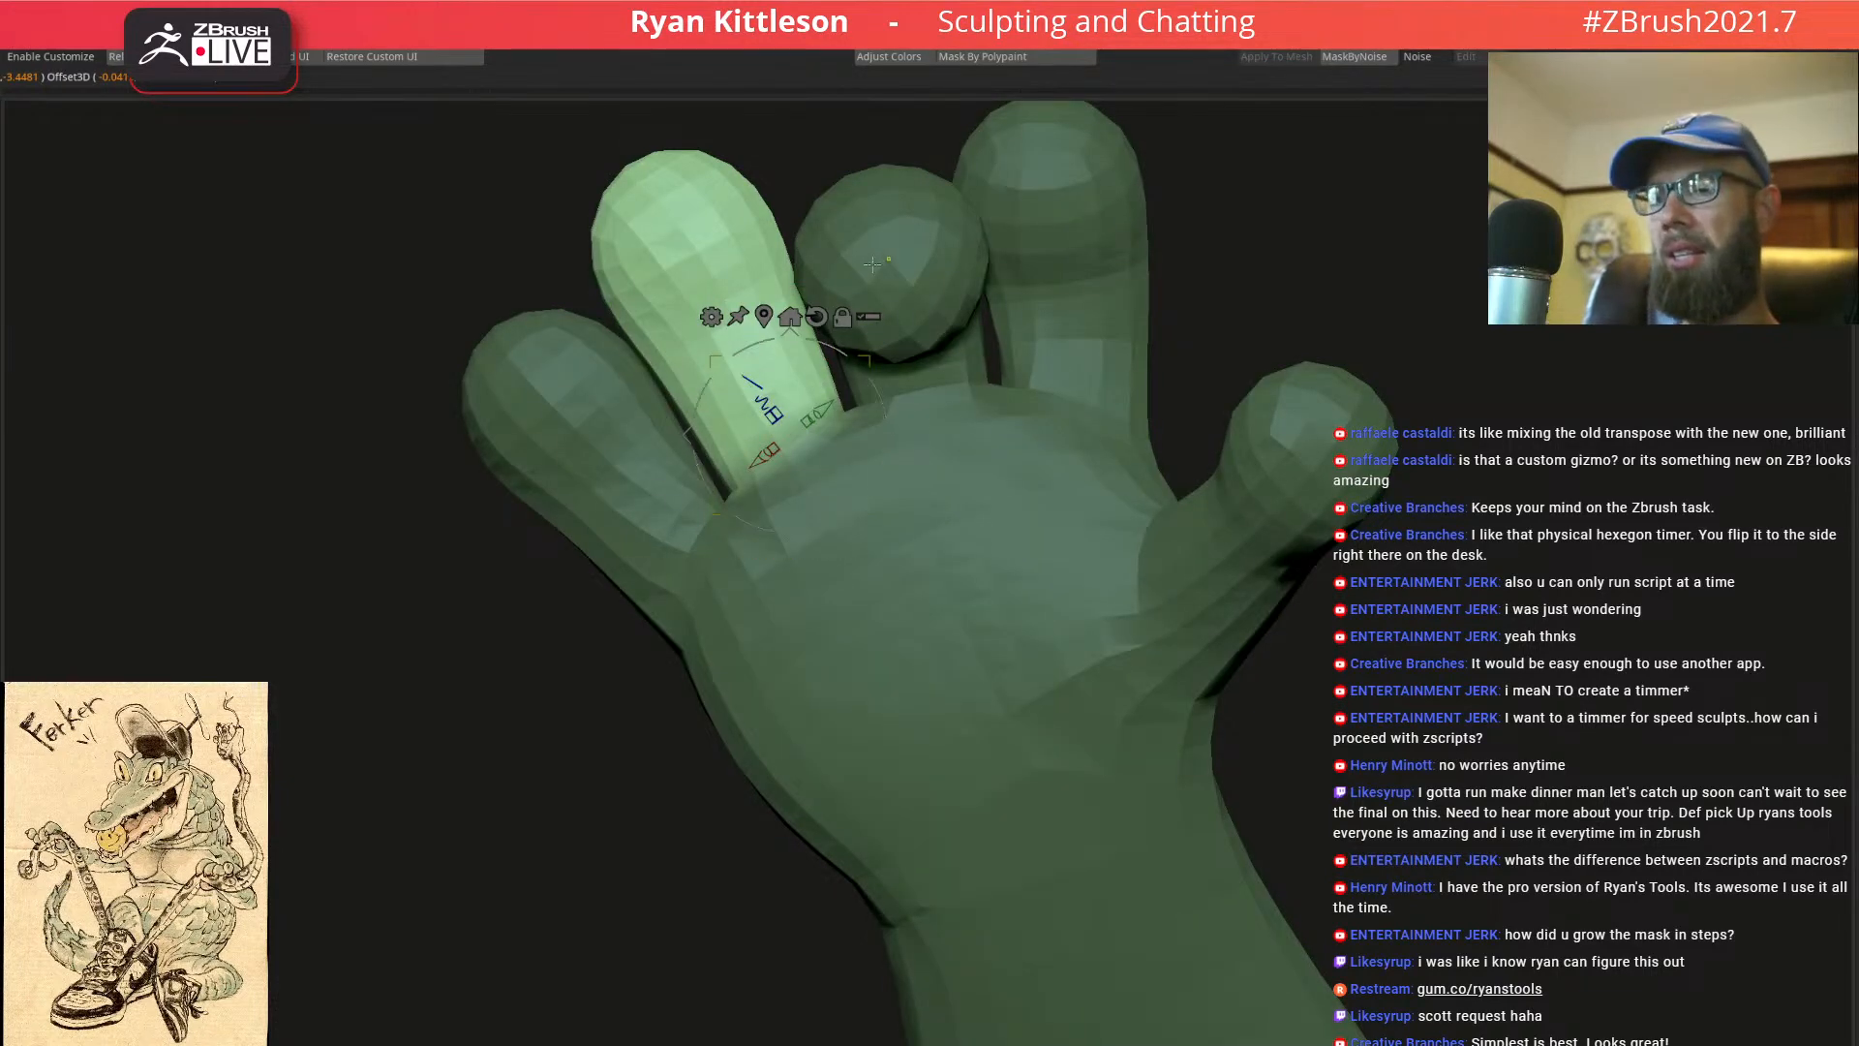
{"action": "key", "text": "q"}
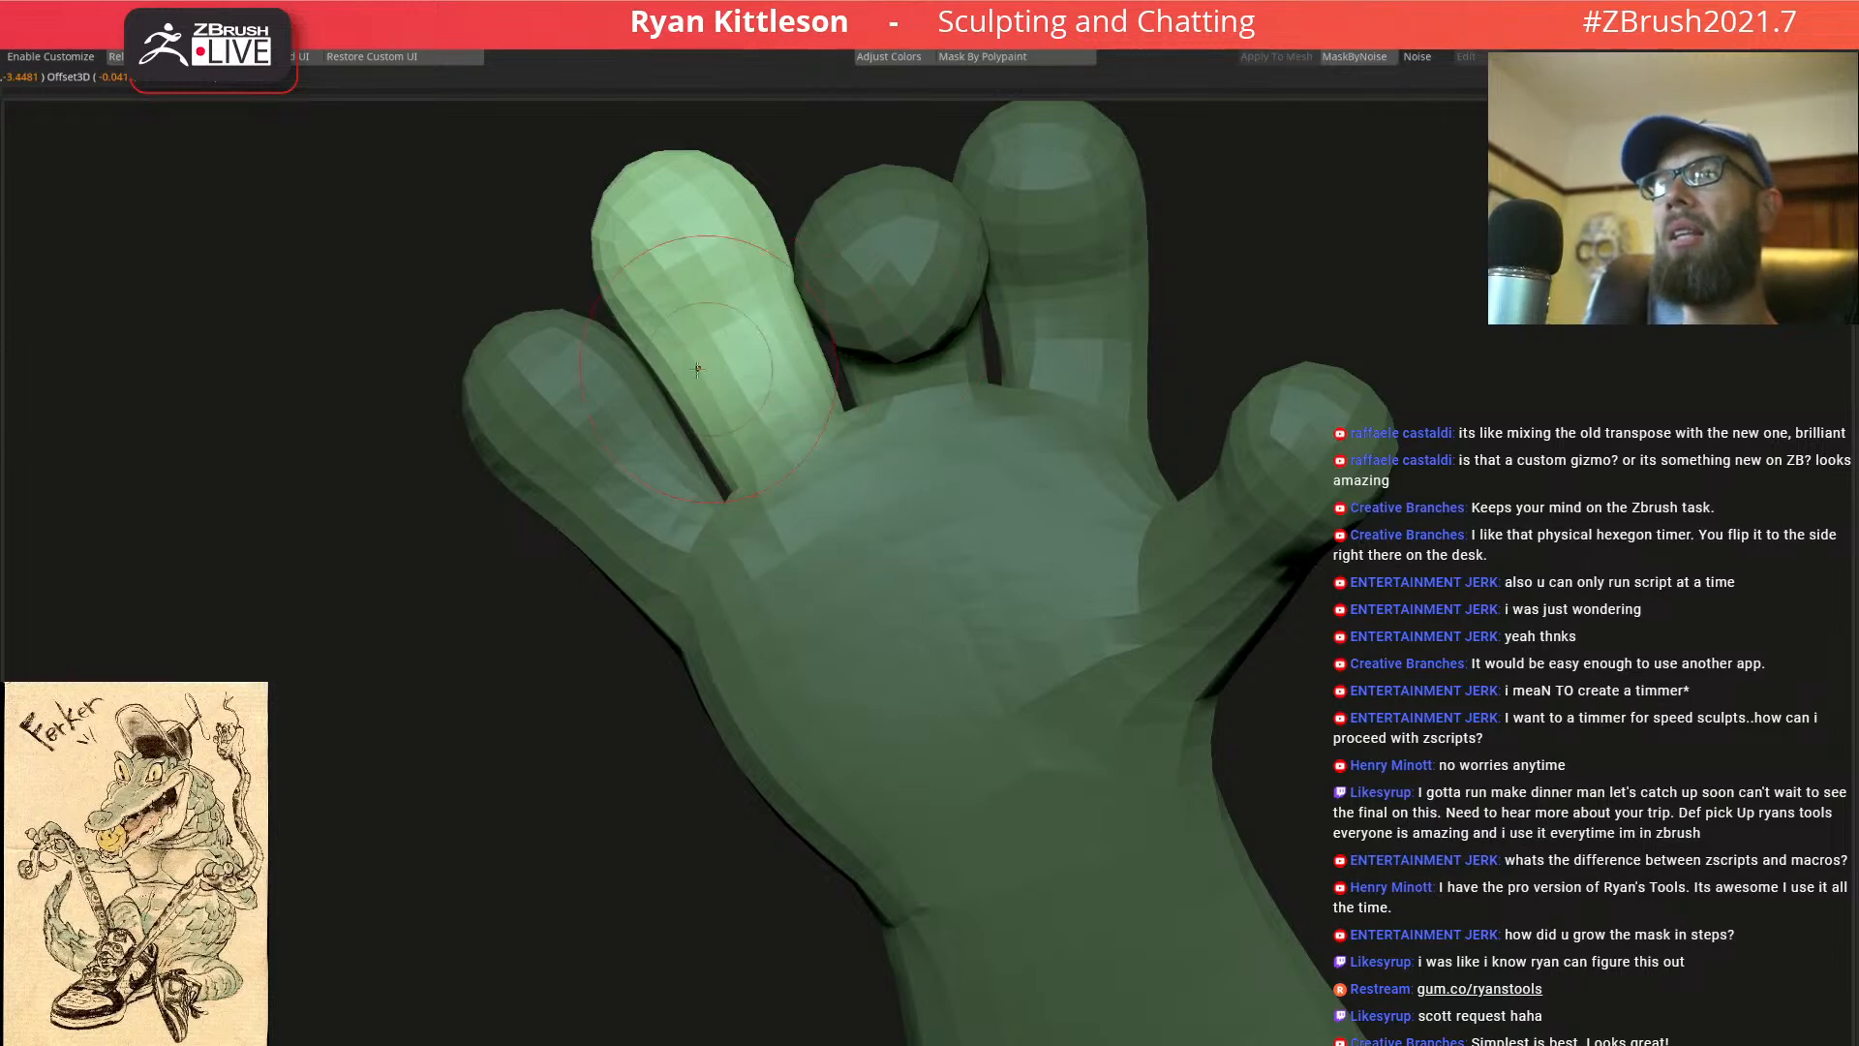
Curl the unmasked ring finger toward the palm, adjust it at its base with the gizmo, and clear the mask
{"action": "mouse_move", "coordinate": [44, 421]}
{"action": "left_mouse_down"}
{"action": "mouse_move", "coordinate": [810, 352]}
{"action": "mouse_move", "coordinate": [803, 458]}
{"action": "left_mouse_up"}
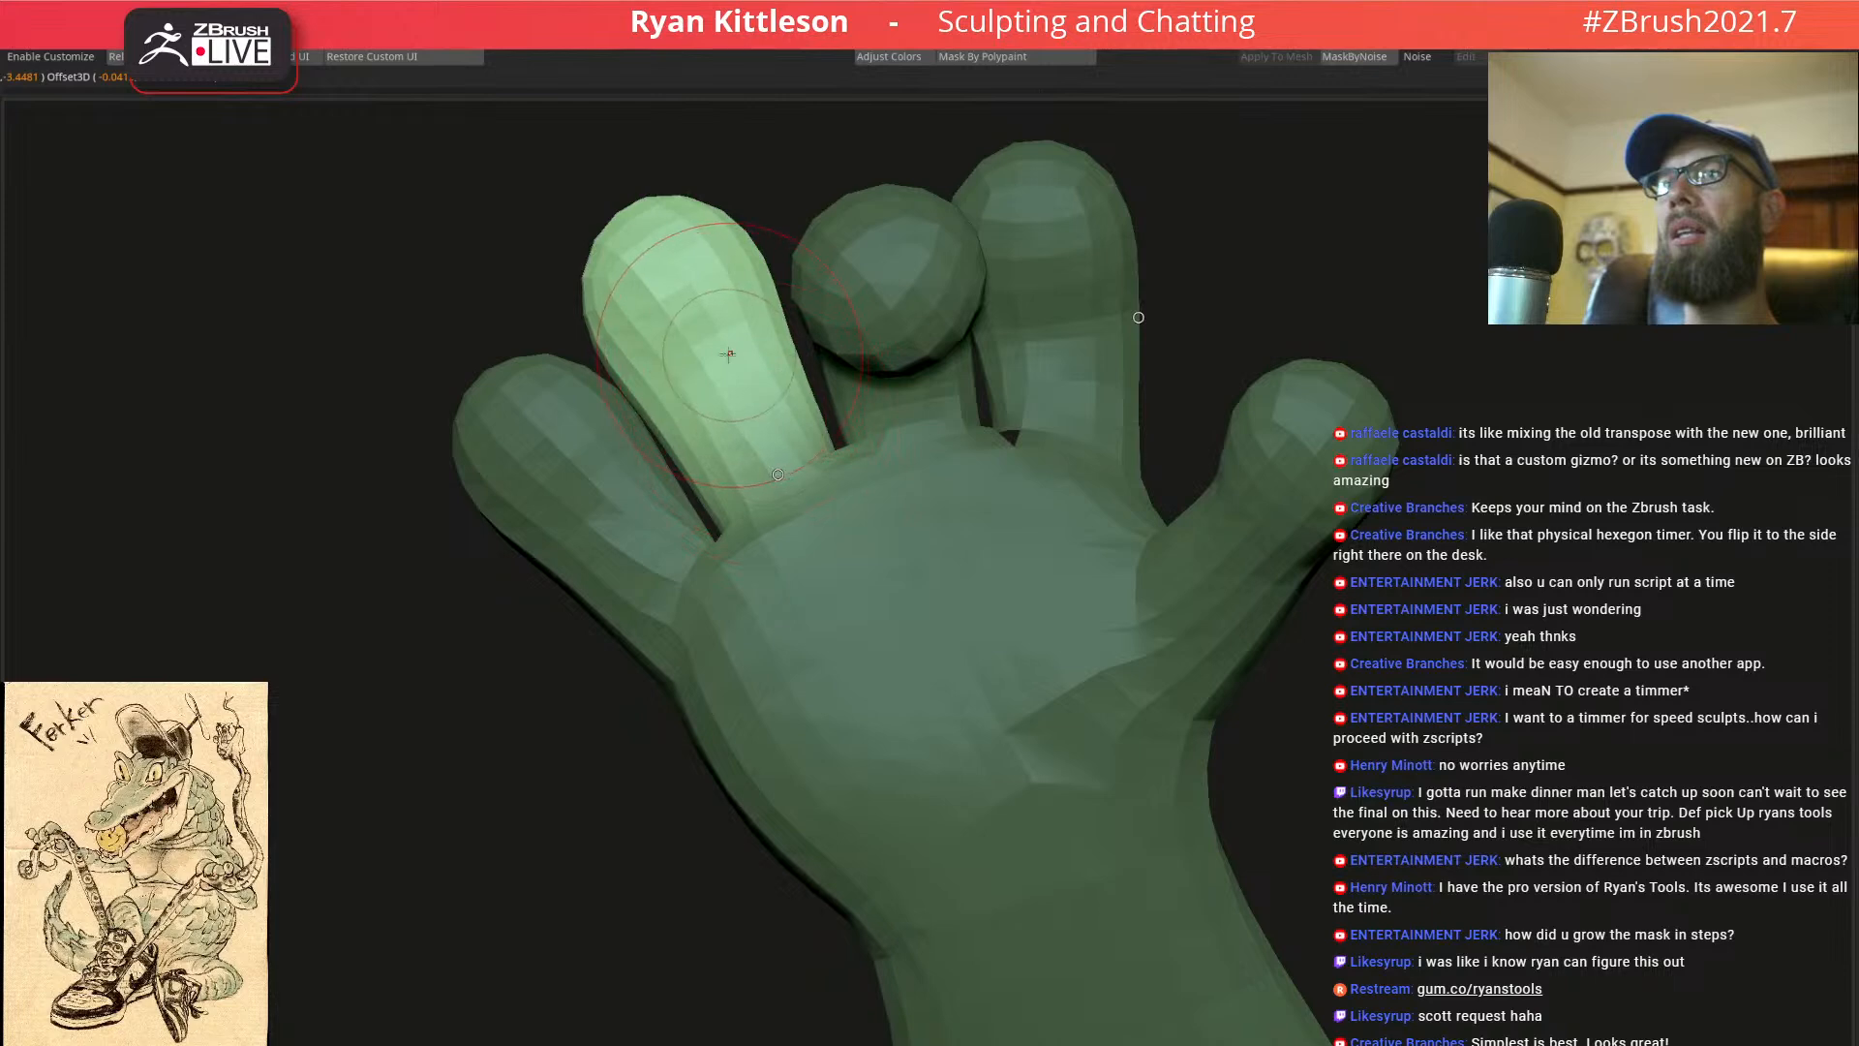
{"action": "mouse_move", "coordinate": [319, 392]}
{"action": "left_mouse_down"}
{"action": "mouse_move", "coordinate": [684, 358]}
{"action": "mouse_move", "coordinate": [663, 374]}
{"action": "left_mouse_up"}
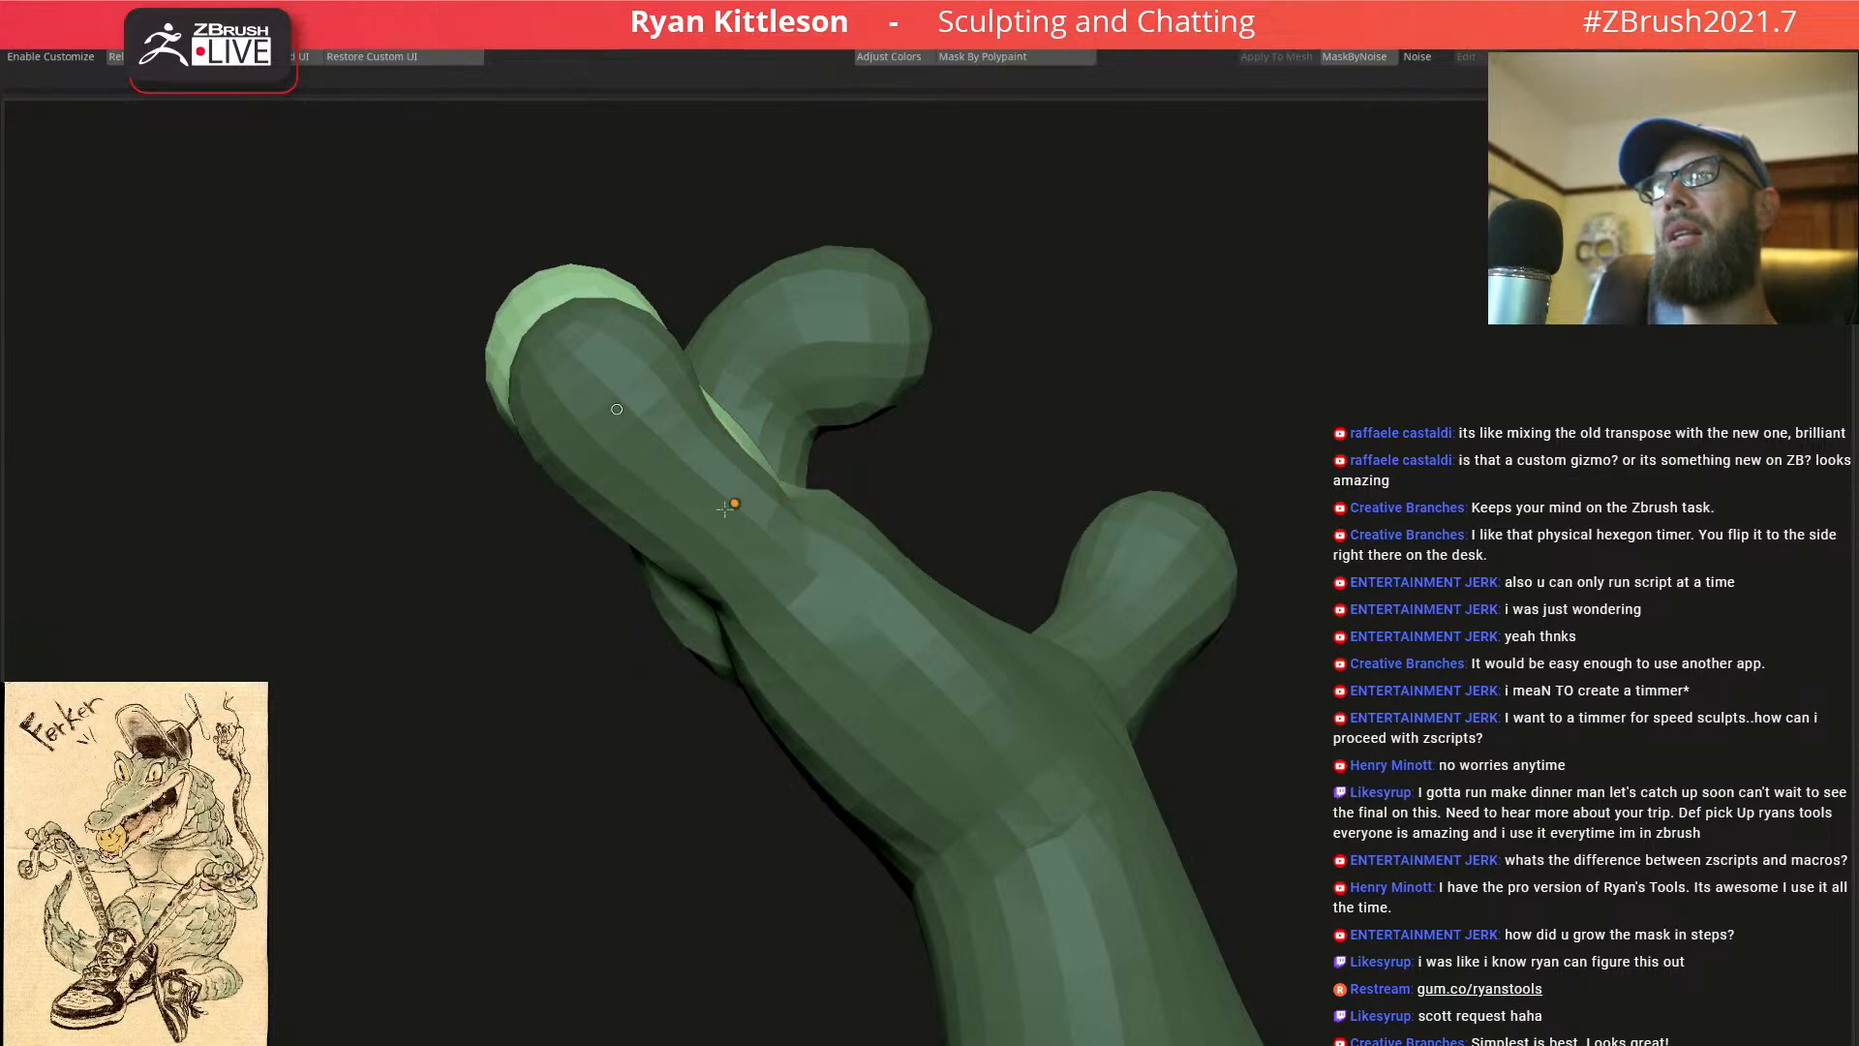
{"action": "left_click_drag", "start_coordinate": [617, 411], "coordinate": [832, 366]}
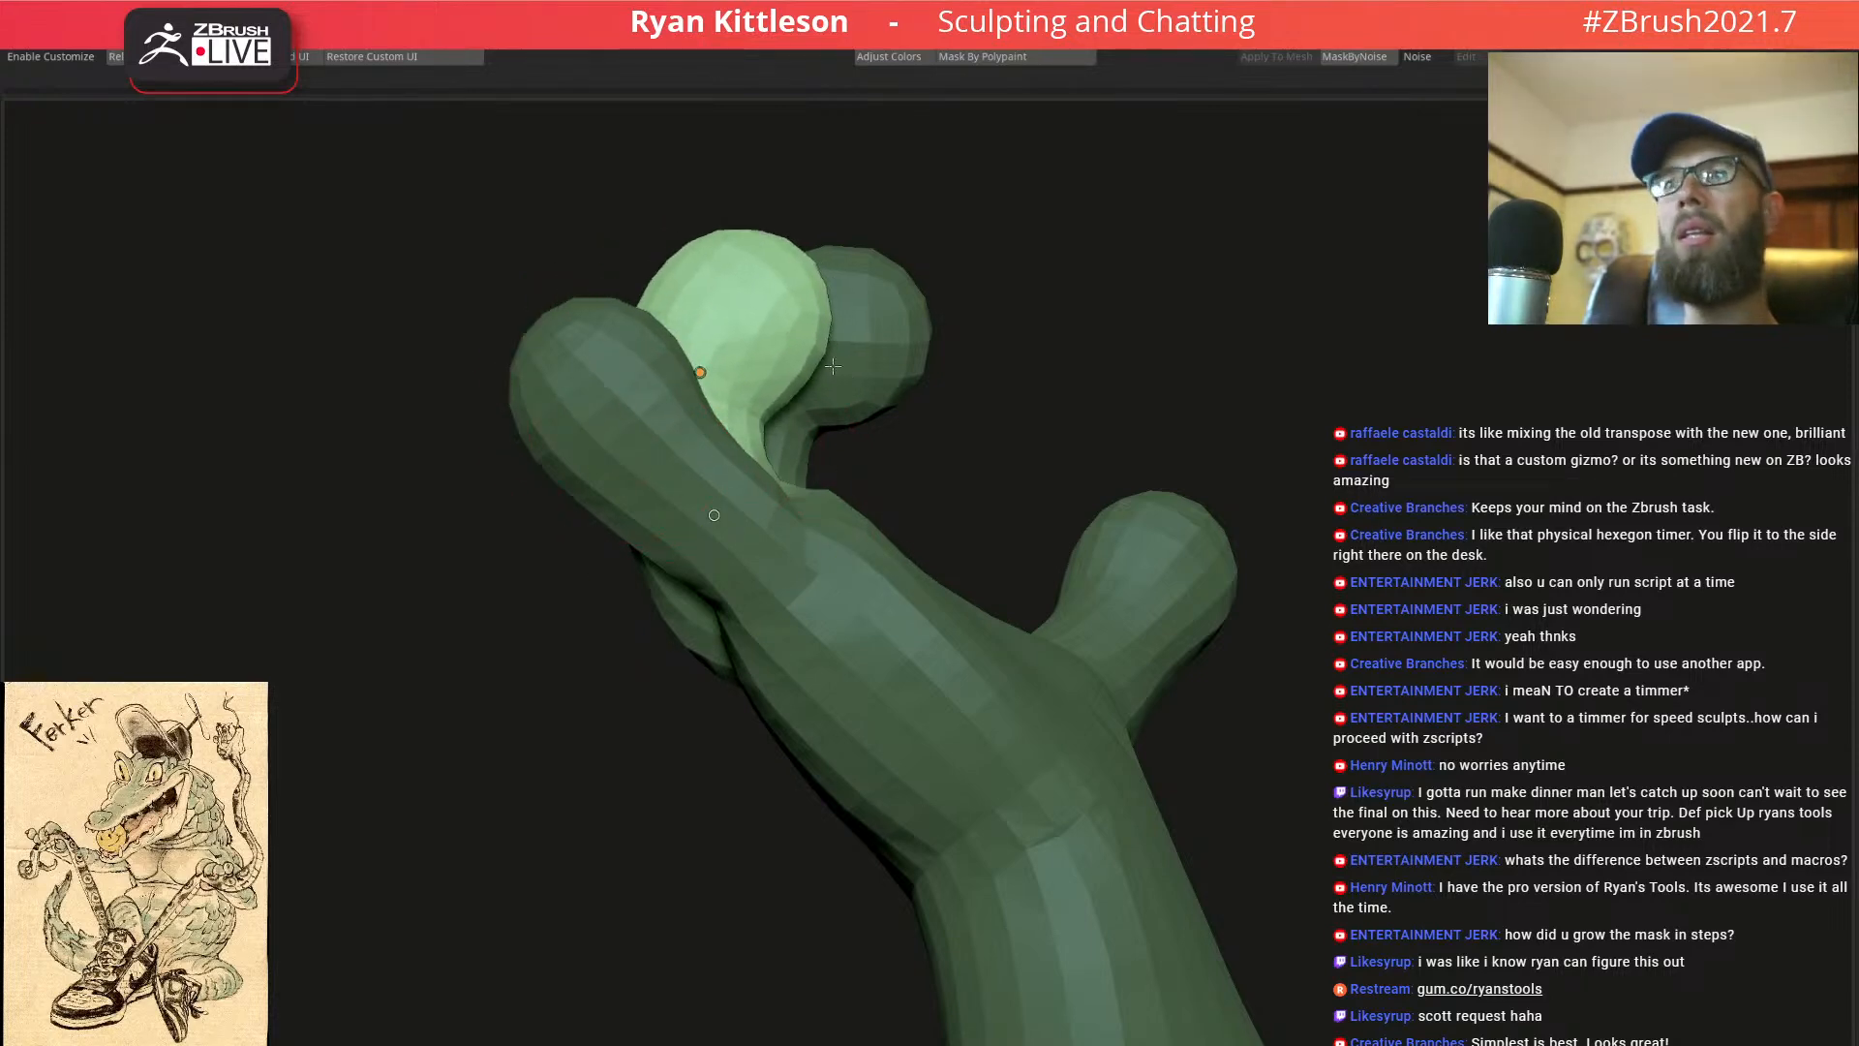
{"action": "right_click_drag", "start_coordinate": [848, 375], "coordinate": [887, 429]}
{"action": "left_click_drag", "start_coordinate": [873, 475], "coordinate": [864, 520]}
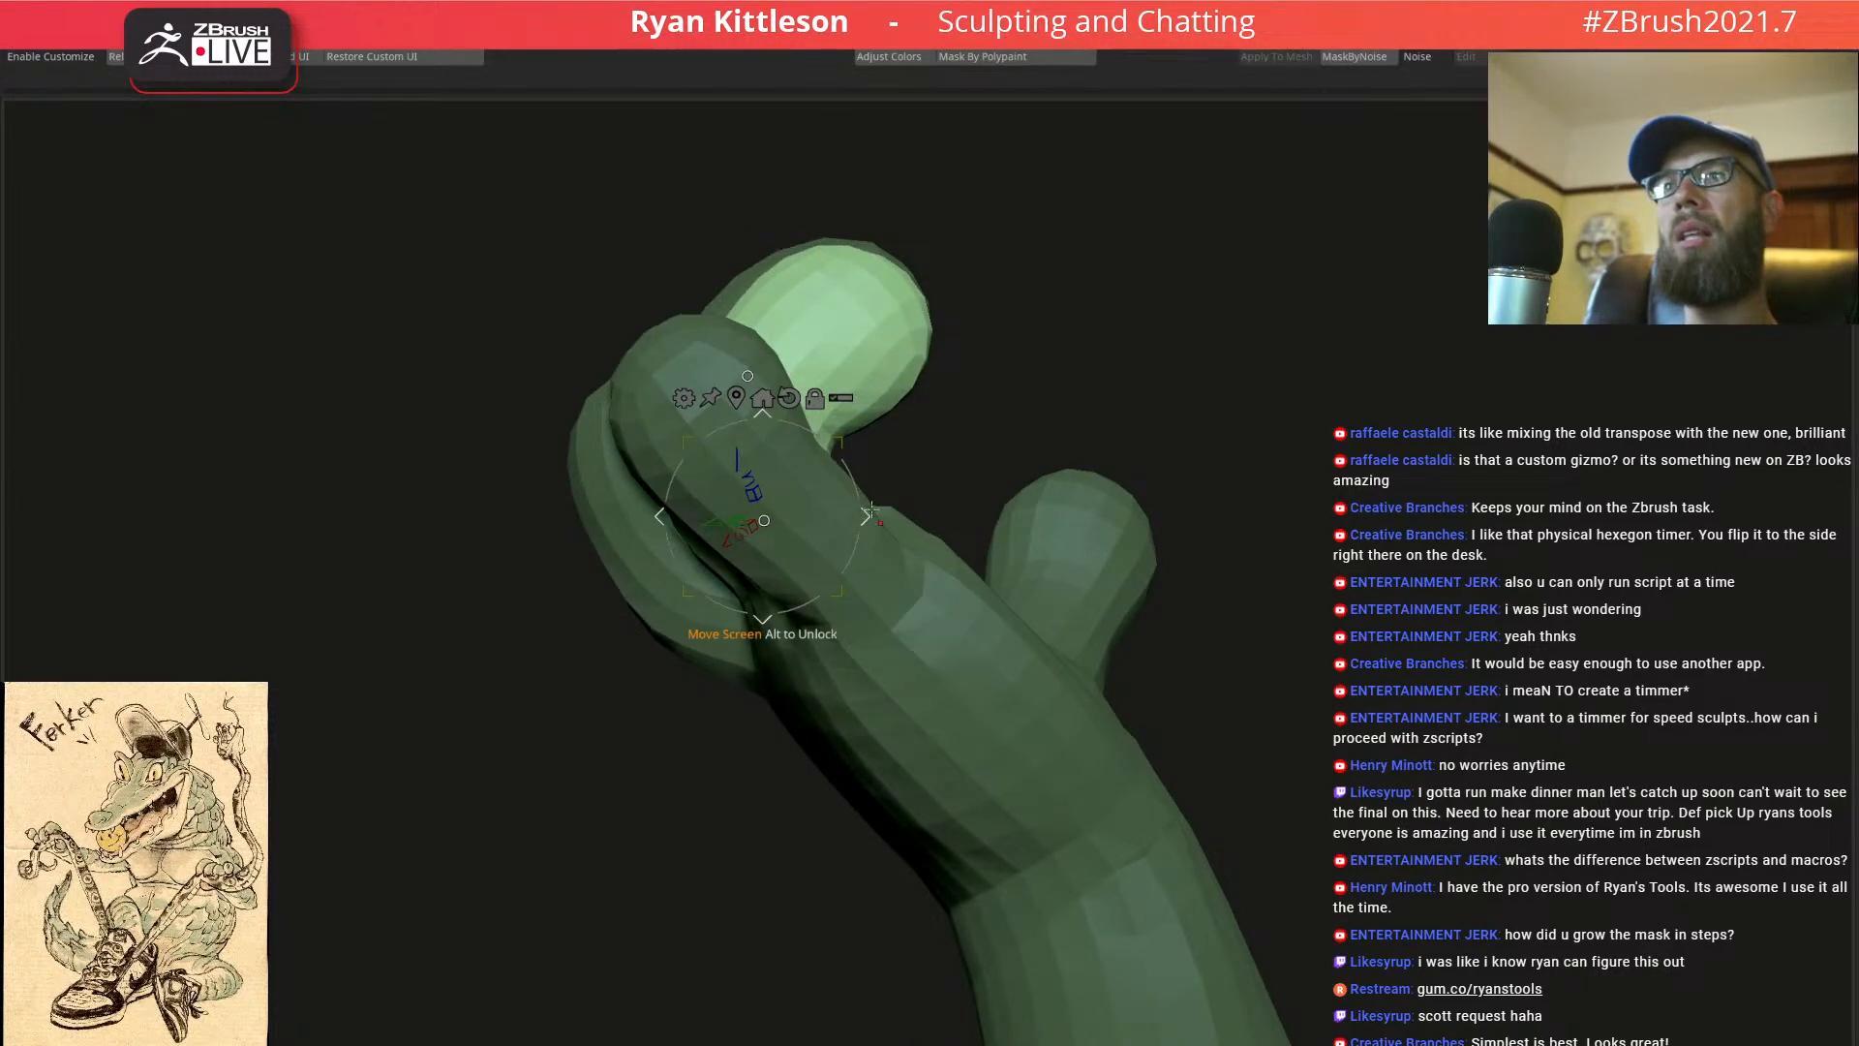
{"action": "right_click_drag", "start_coordinate": [935, 415], "coordinate": [1061, 358]}
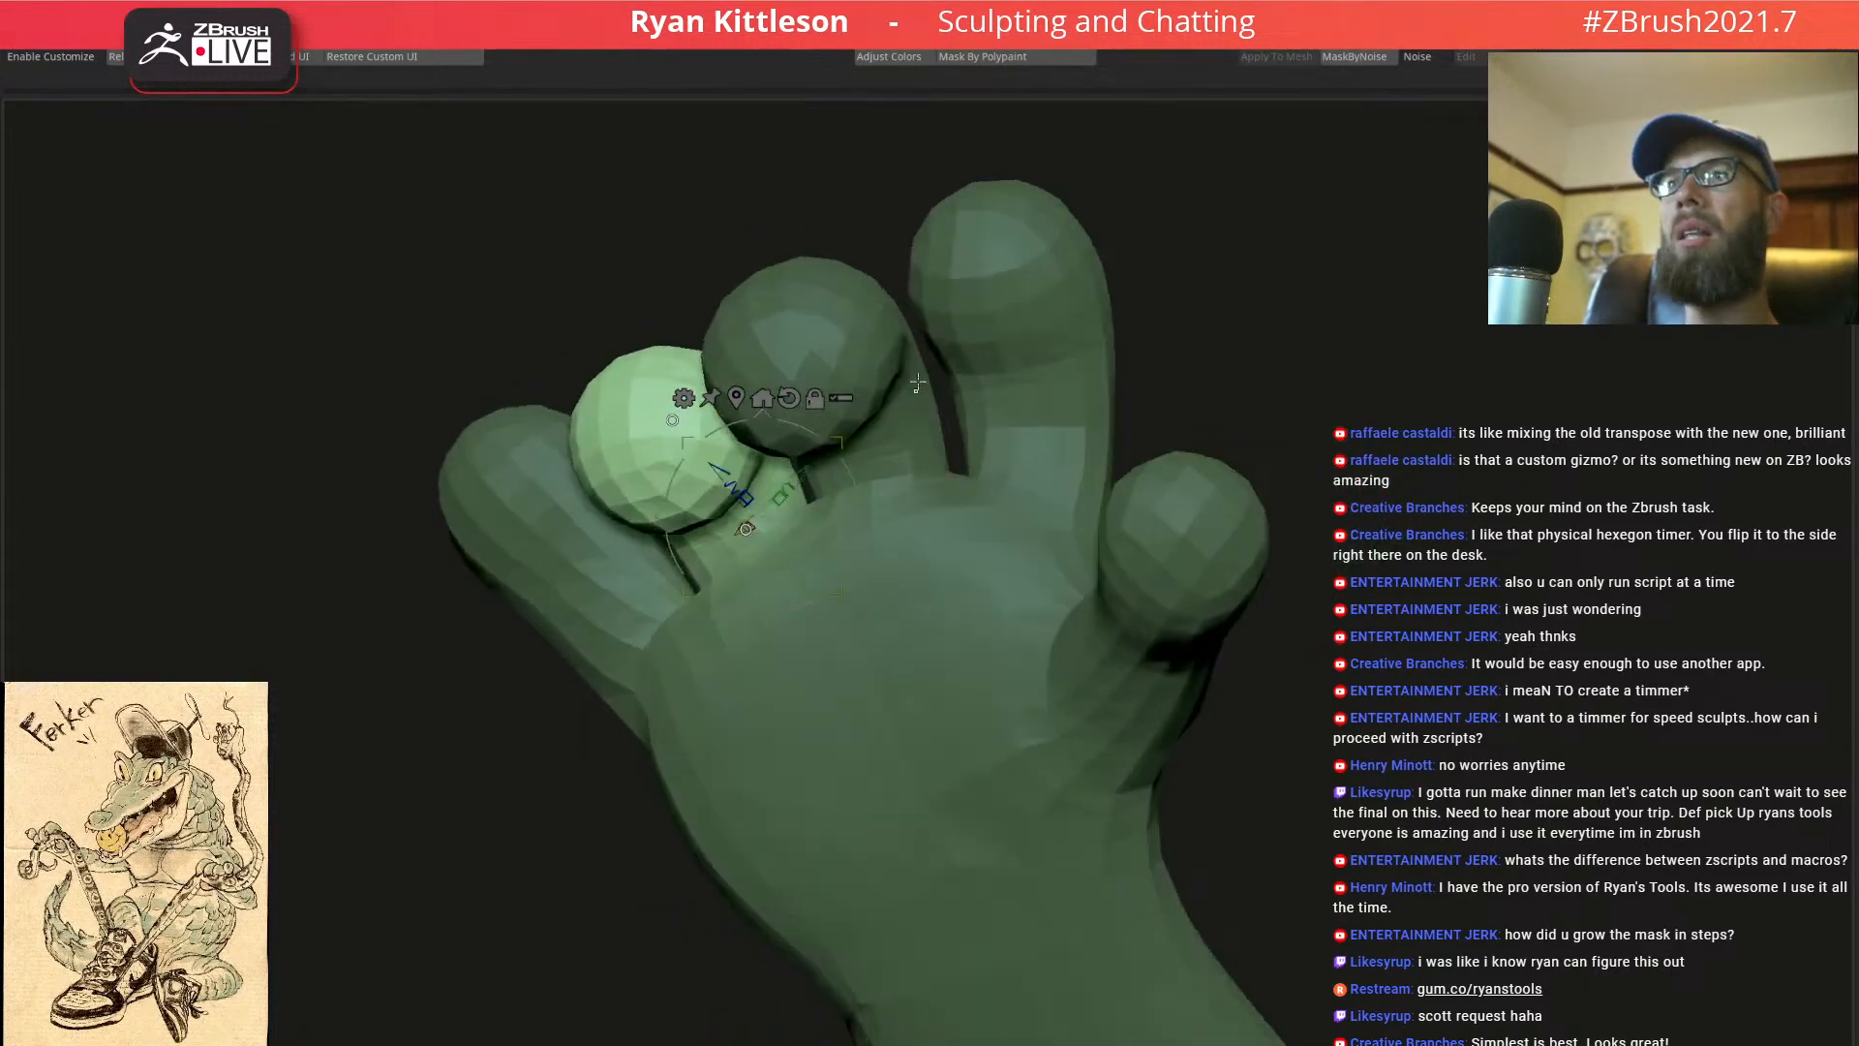
{"action": "left_click_drag", "start_coordinate": [1133, 310], "coordinate": [1157, 339], "text": "ctrl"}
Mask everything except the little finger, rotate it slightly at its base with the gizmo, and clear the mask
{"action": "mouse_move", "coordinate": [905, 320]}
{"action": "right_mouse_down"}
{"action": "mouse_move", "coordinate": [937, 312]}
{"action": "mouse_move", "coordinate": [1016, 403]}
{"action": "mouse_move", "coordinate": [935, 388]}
{"action": "mouse_move", "coordinate": [971, 427]}
{"action": "mouse_move", "coordinate": [897, 374]}
{"action": "mouse_move", "coordinate": [976, 581]}
{"action": "right_mouse_up"}
{"action": "key", "text": "q"}
{"action": "left_click_drag", "start_coordinate": [942, 634], "coordinate": [989, 544], "text": "ctrl"}
{"action": "left_click", "coordinate": [999, 536], "text": "ctrl"}
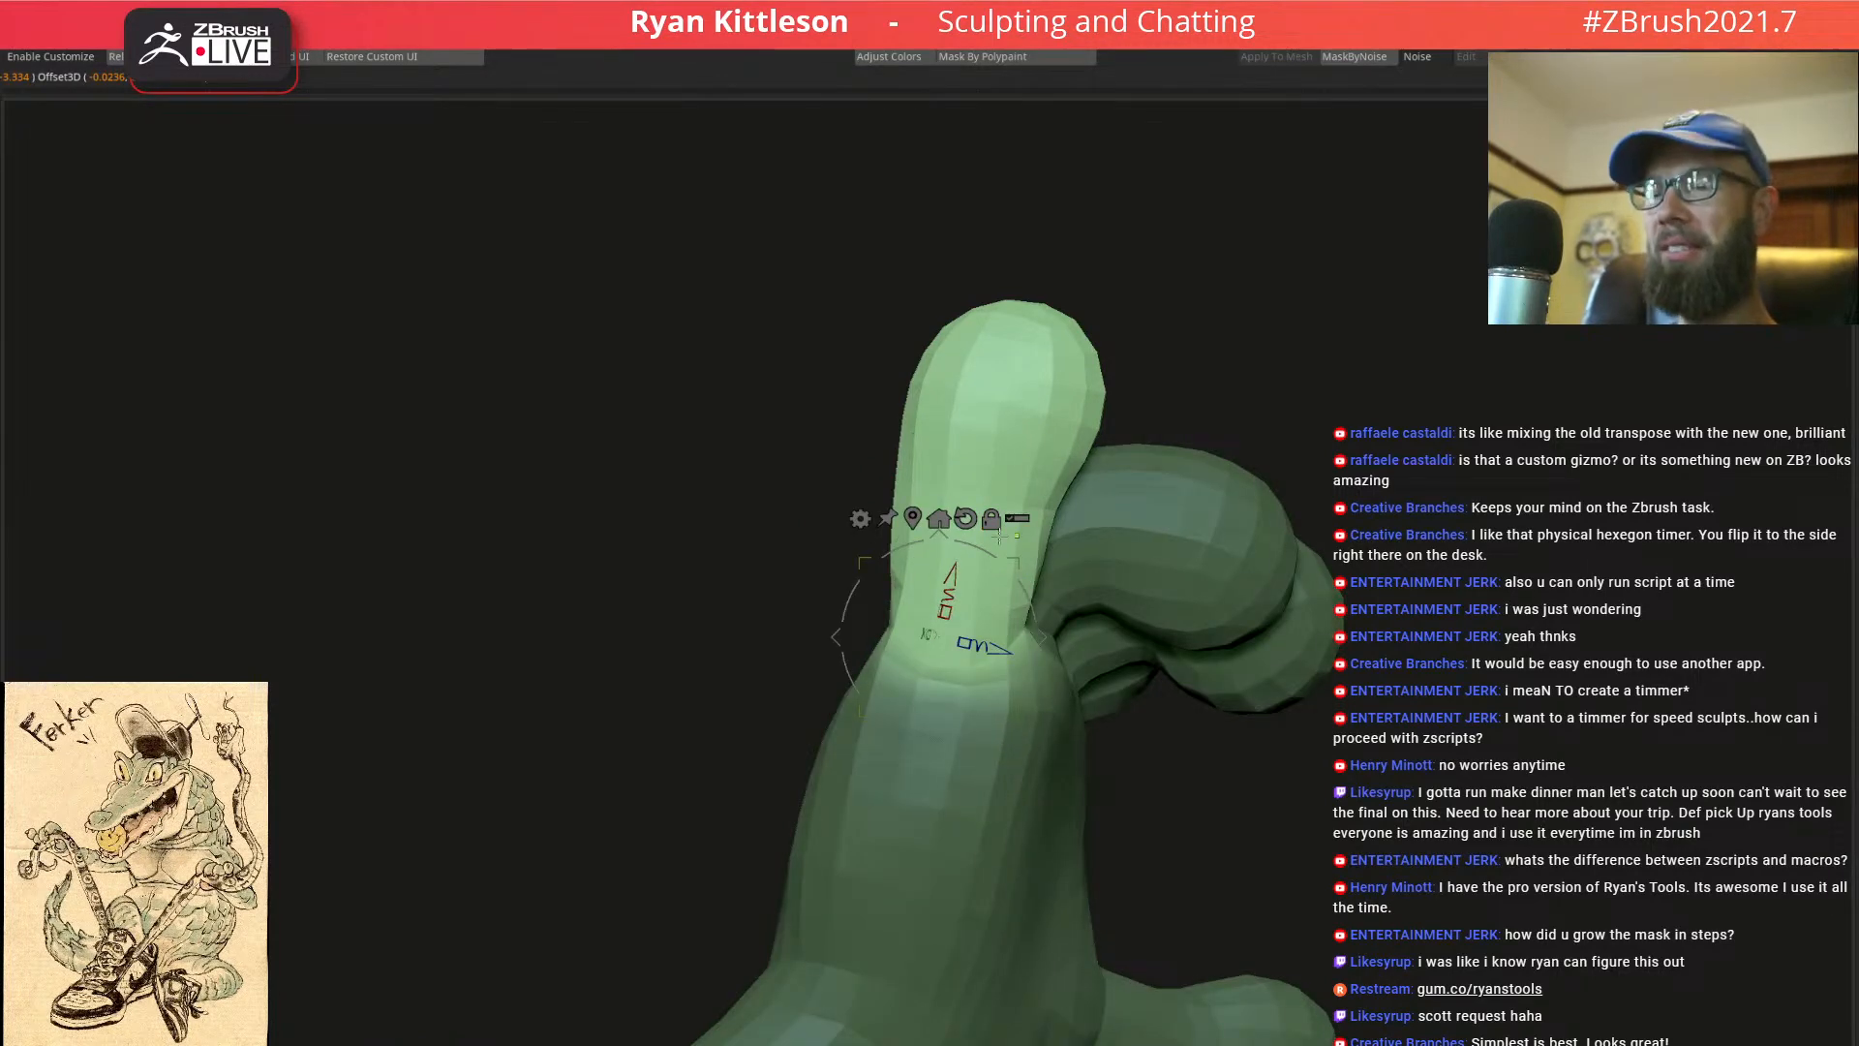
{"action": "left_click_drag", "start_coordinate": [1007, 593], "coordinate": [1036, 555]}
{"action": "mouse_move", "coordinate": [1038, 554]}
{"action": "right_mouse_down"}
{"action": "mouse_move", "coordinate": [1378, 588]}
{"action": "mouse_move", "coordinate": [1200, 594]}
{"action": "right_mouse_up"}
{"action": "left_click_drag", "start_coordinate": [1200, 593], "coordinate": [1138, 533], "text": "ctrl"}
{"action": "key", "text": "q"}
Mask everything except the thumb, with the gizmo at the thumb's base
{"action": "right_click_drag", "start_coordinate": [1259, 642], "coordinate": [904, 439], "text": "ctrl"}
{"action": "mouse_move", "coordinate": [1187, 594]}
{"action": "right_mouse_down"}
{"action": "mouse_move", "coordinate": [1249, 630]}
{"action": "mouse_move", "coordinate": [1262, 680]}
{"action": "mouse_move", "coordinate": [1295, 657]}
{"action": "right_mouse_up"}
{"action": "right_click_drag", "start_coordinate": [1278, 724], "coordinate": [1303, 871], "text": "ctrl"}
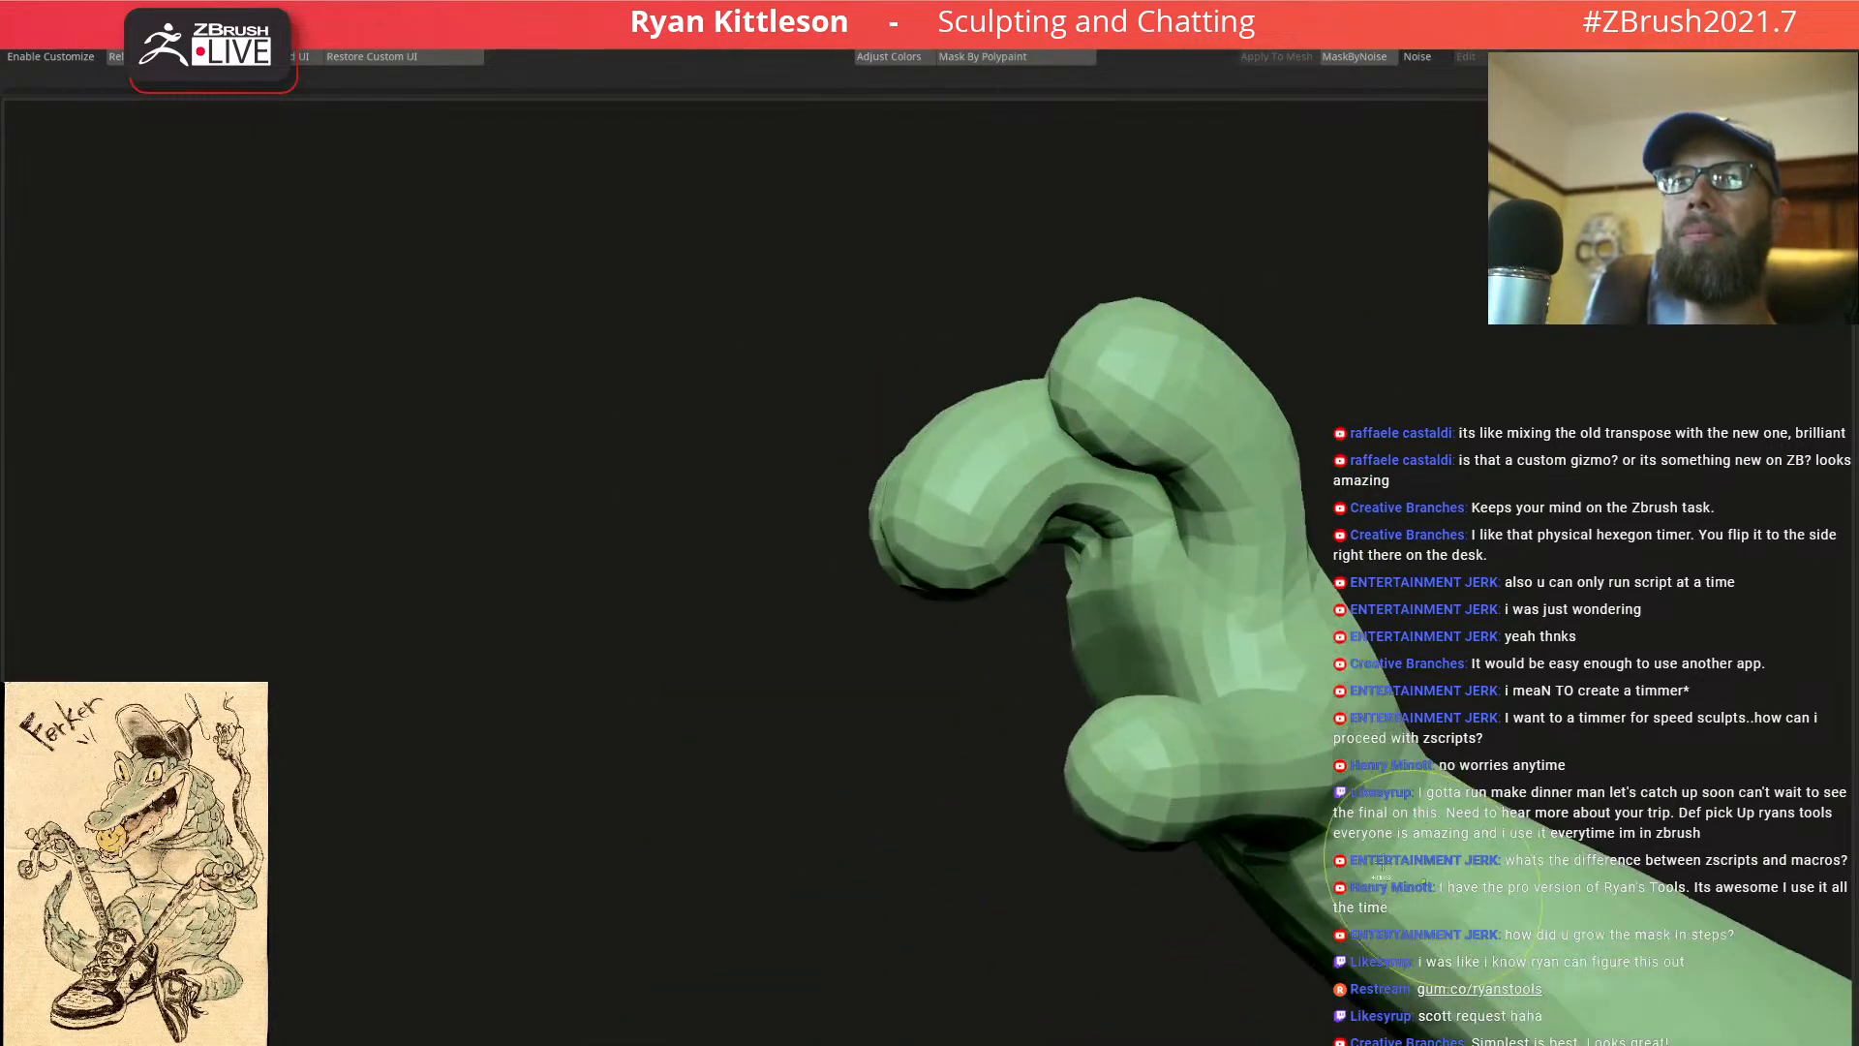
{"action": "right_click_drag", "start_coordinate": [1265, 661], "coordinate": [1355, 698]}
{"action": "key", "text": "w"}
{"action": "left_click_drag", "start_coordinate": [1365, 774], "coordinate": [1253, 771], "text": "ctrl"}
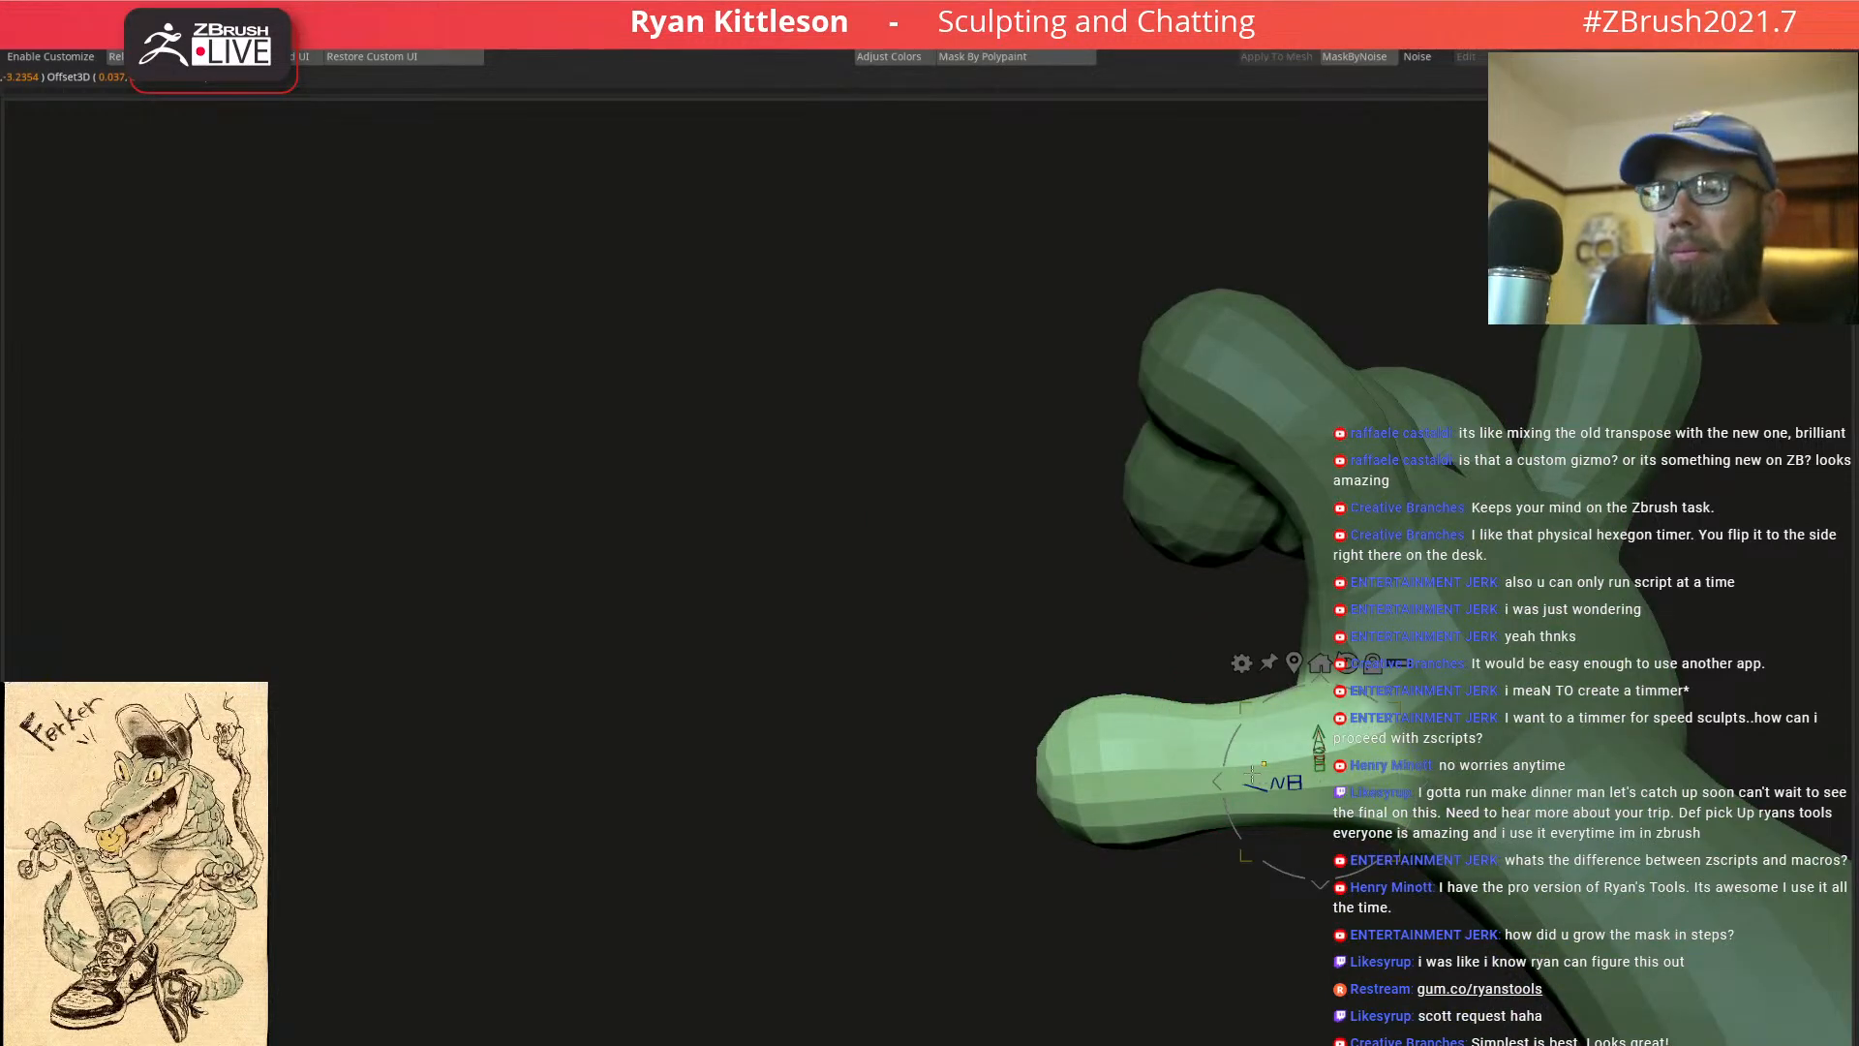
{"action": "left_click_drag", "start_coordinate": [1007, 620], "coordinate": [1385, 631]}
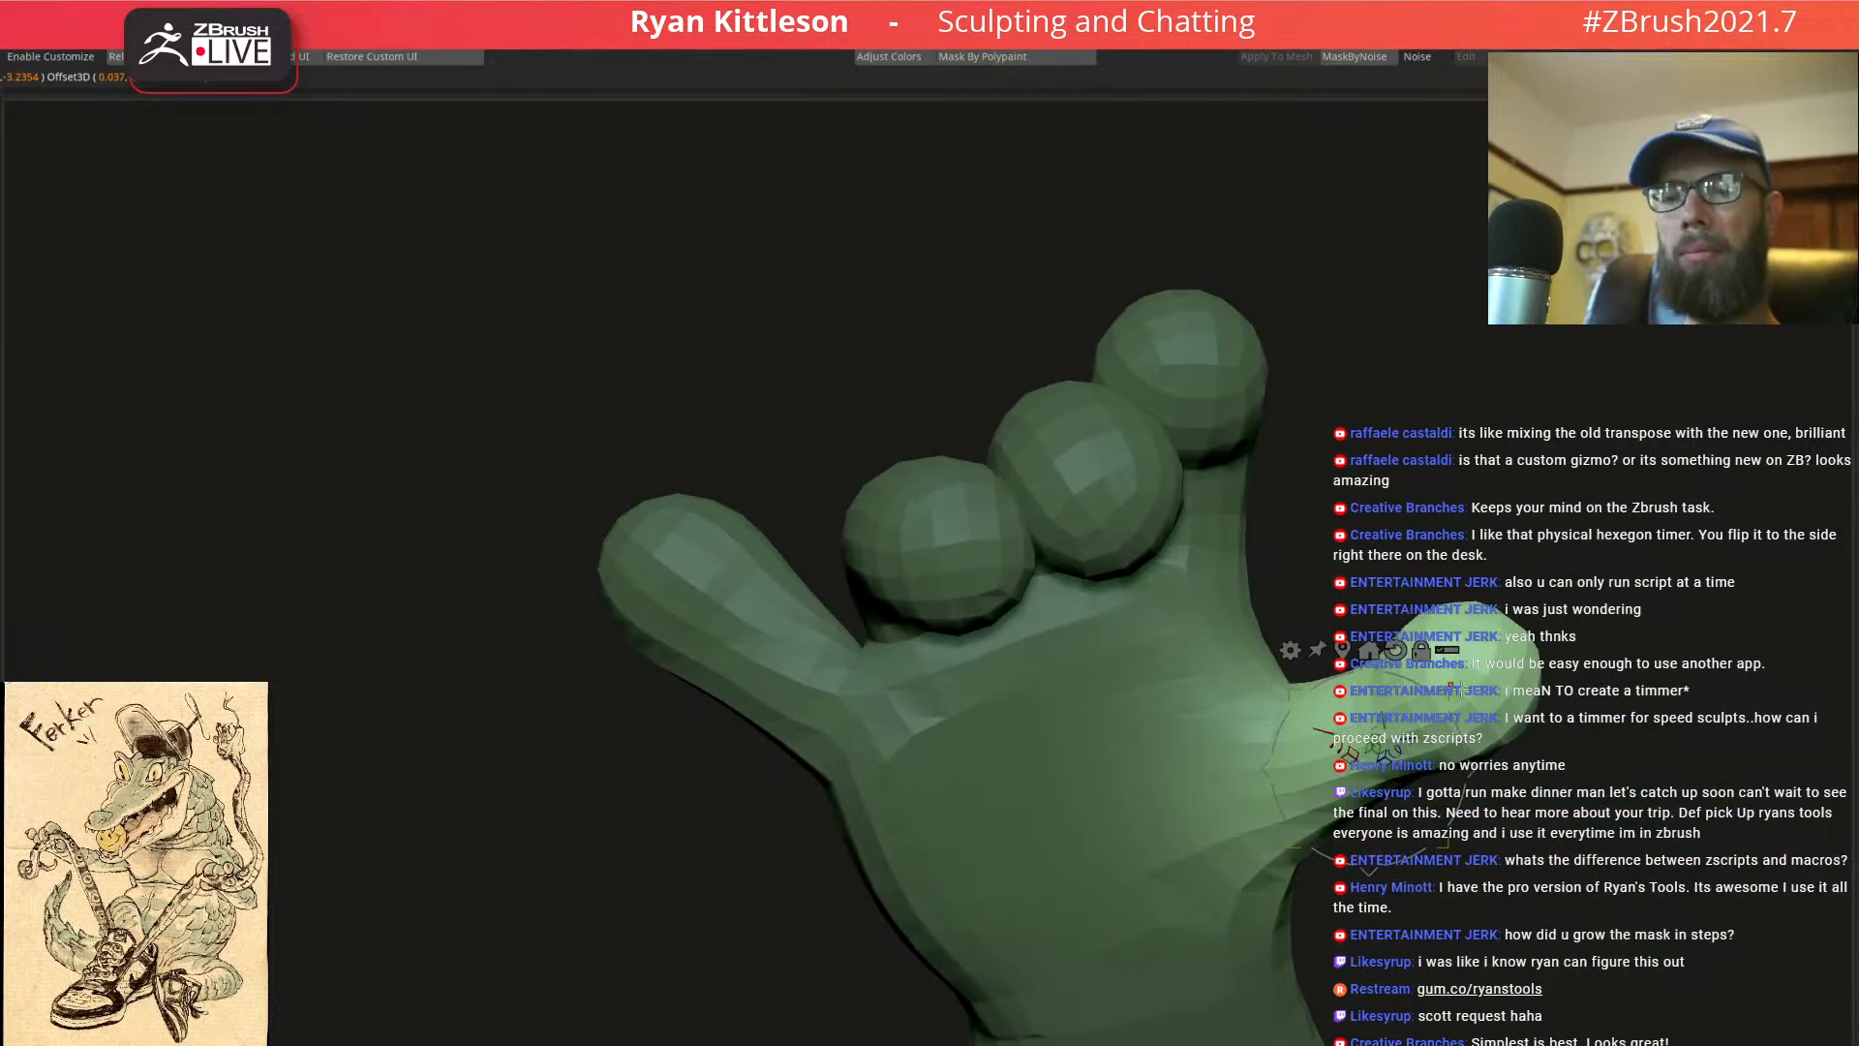
Soften the thumb's mask edge into the palm and place the gizmo on the palm beside the thumb's base
{"action": "left_click", "coordinate": [1460, 690], "text": "ctrl+alt"}
{"action": "left_click", "coordinate": [1460, 690], "text": "ctrl+alt"}
{"action": "left_click", "coordinate": [1456, 687], "text": "ctrl"}
{"action": "left_click", "coordinate": [1455, 687], "text": "ctrl"}
{"action": "left_click", "coordinate": [1456, 687], "text": "ctrl"}
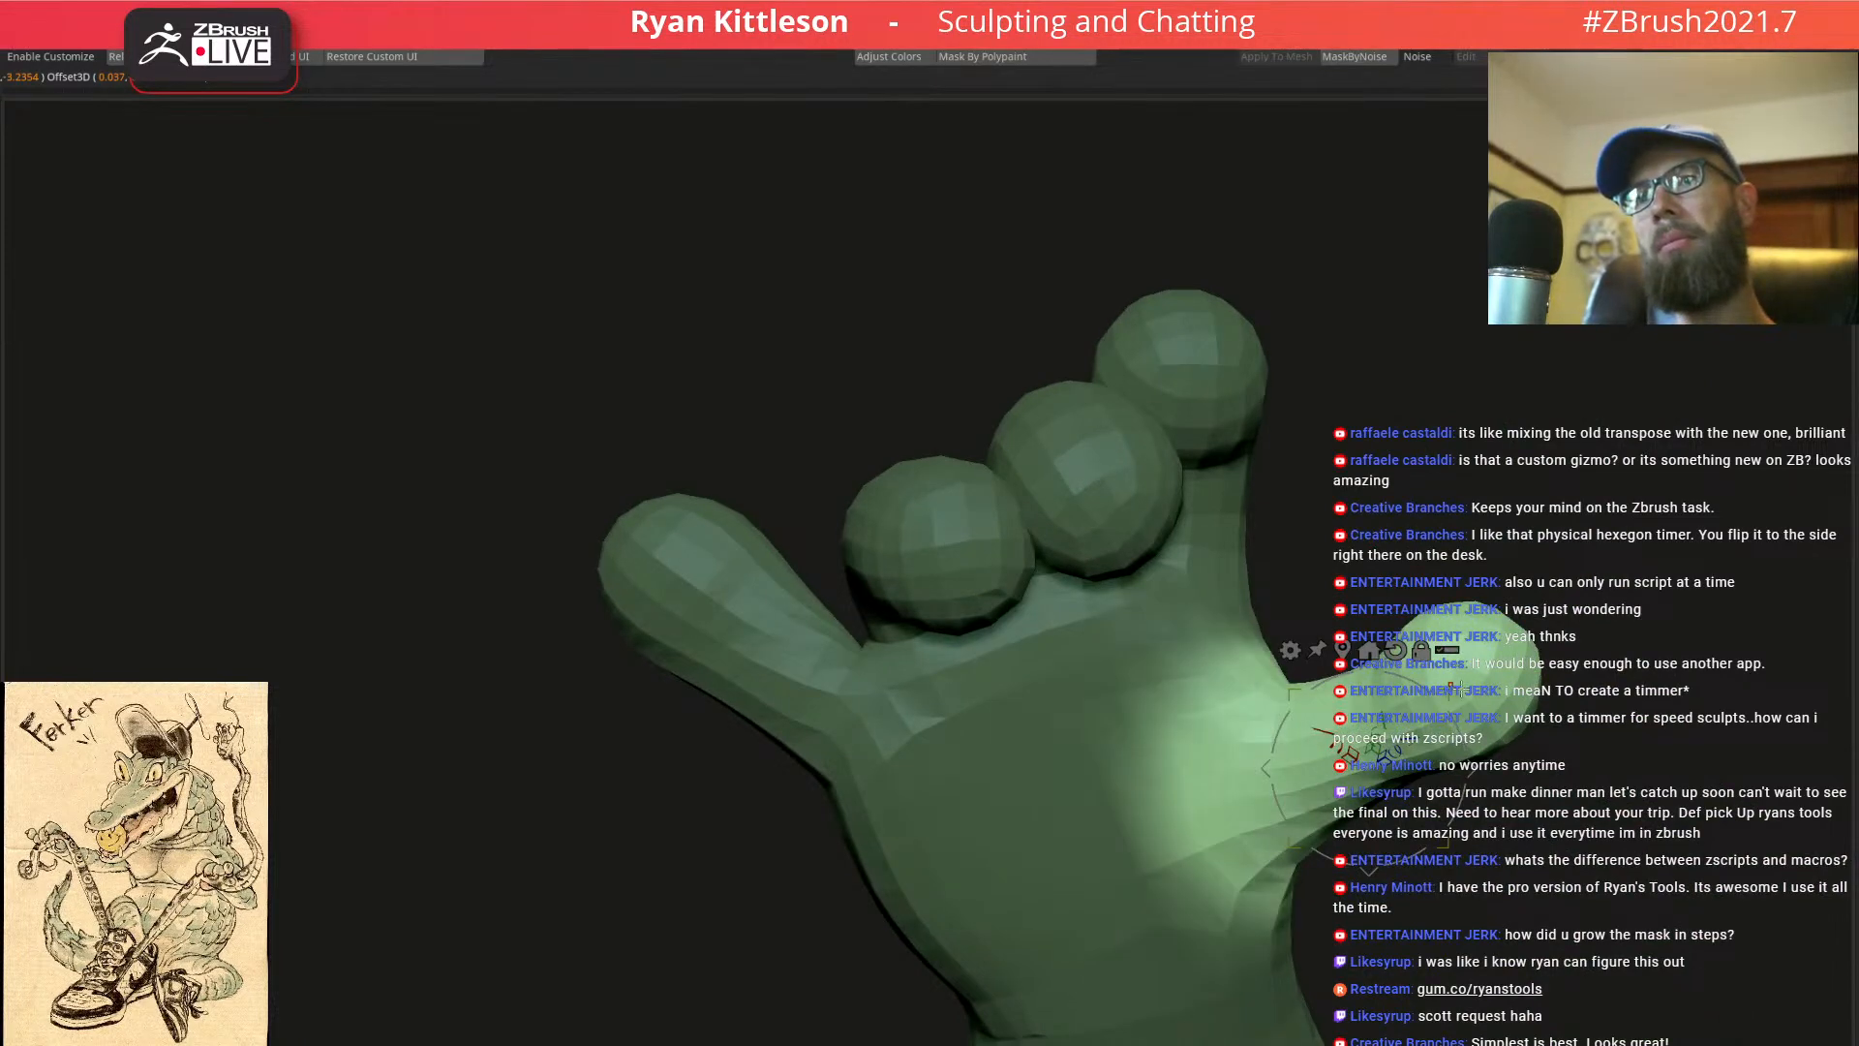
{"action": "left_click", "coordinate": [1457, 689], "text": "ctrl+alt"}
{"action": "left_click", "coordinate": [1500, 513], "text": "alt"}
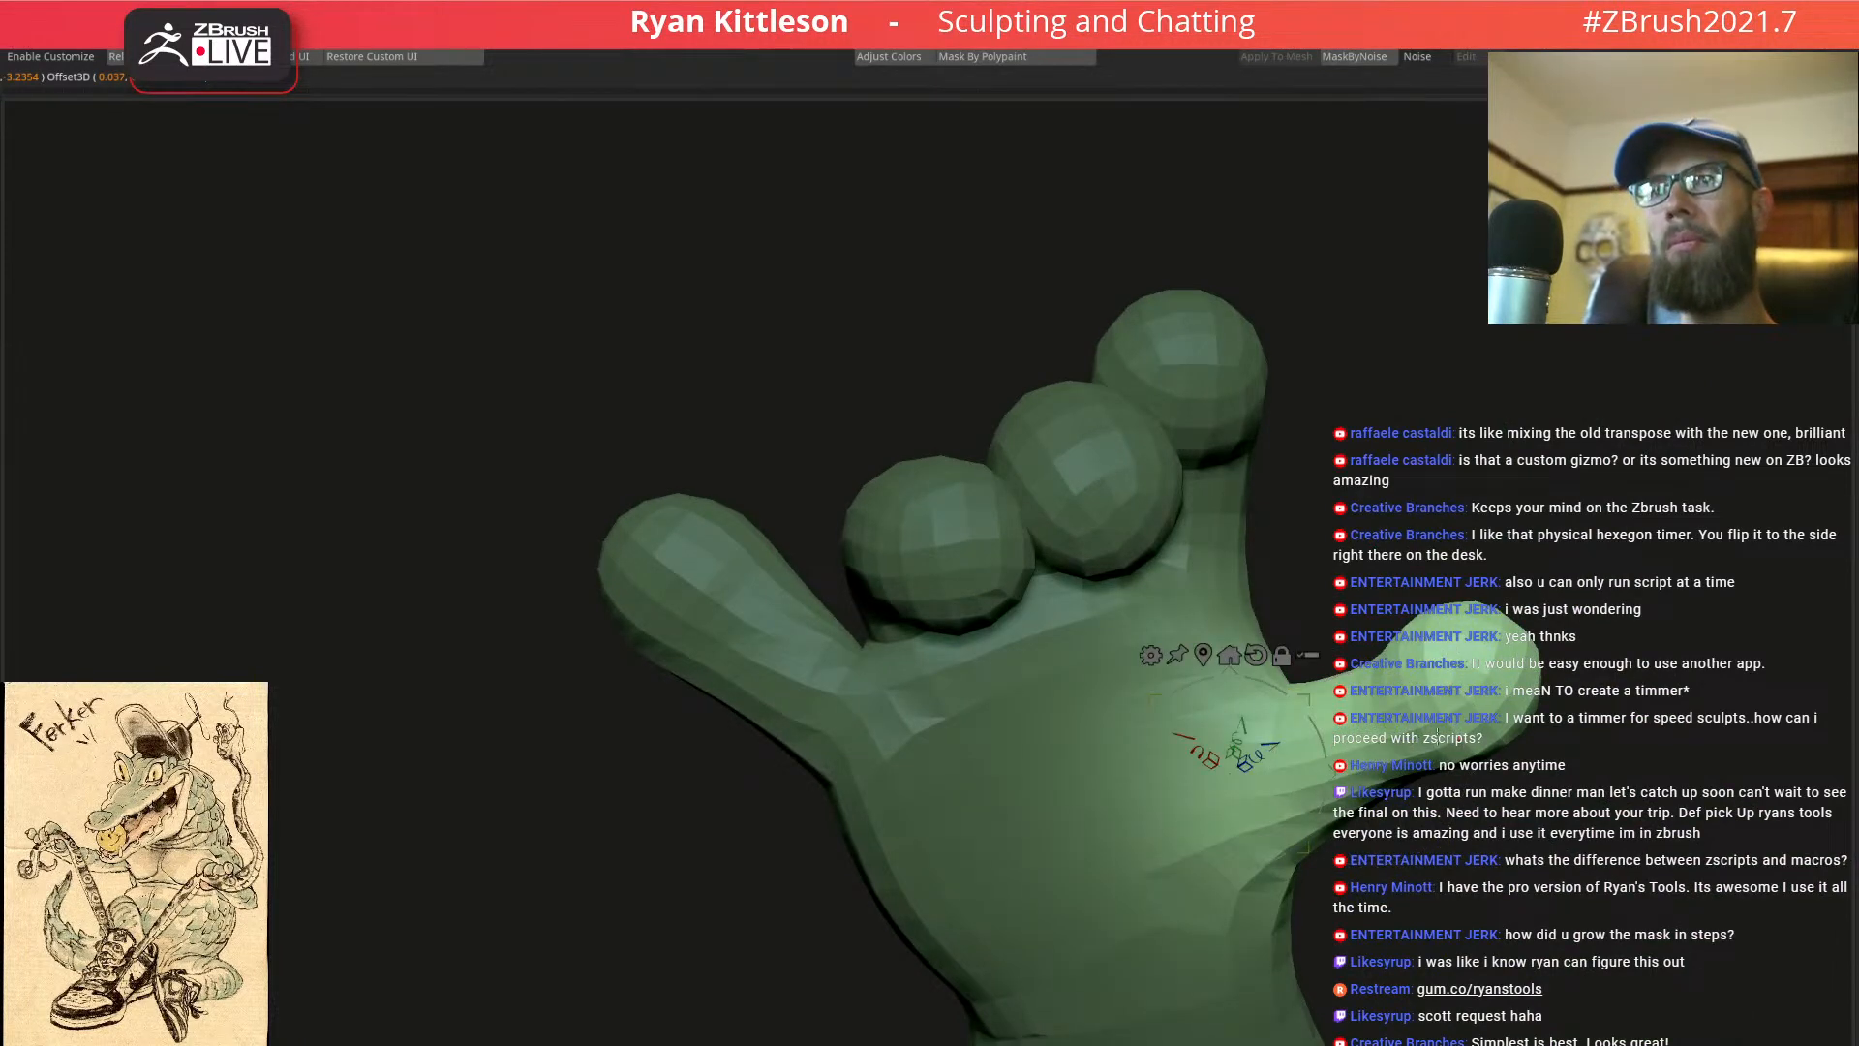
{"action": "mouse_move", "coordinate": [1286, 749]}
{"action": "right_mouse_down"}
{"action": "mouse_move", "coordinate": [1222, 755]}
{"action": "mouse_move", "coordinate": [1302, 765]}
{"action": "right_mouse_up"}
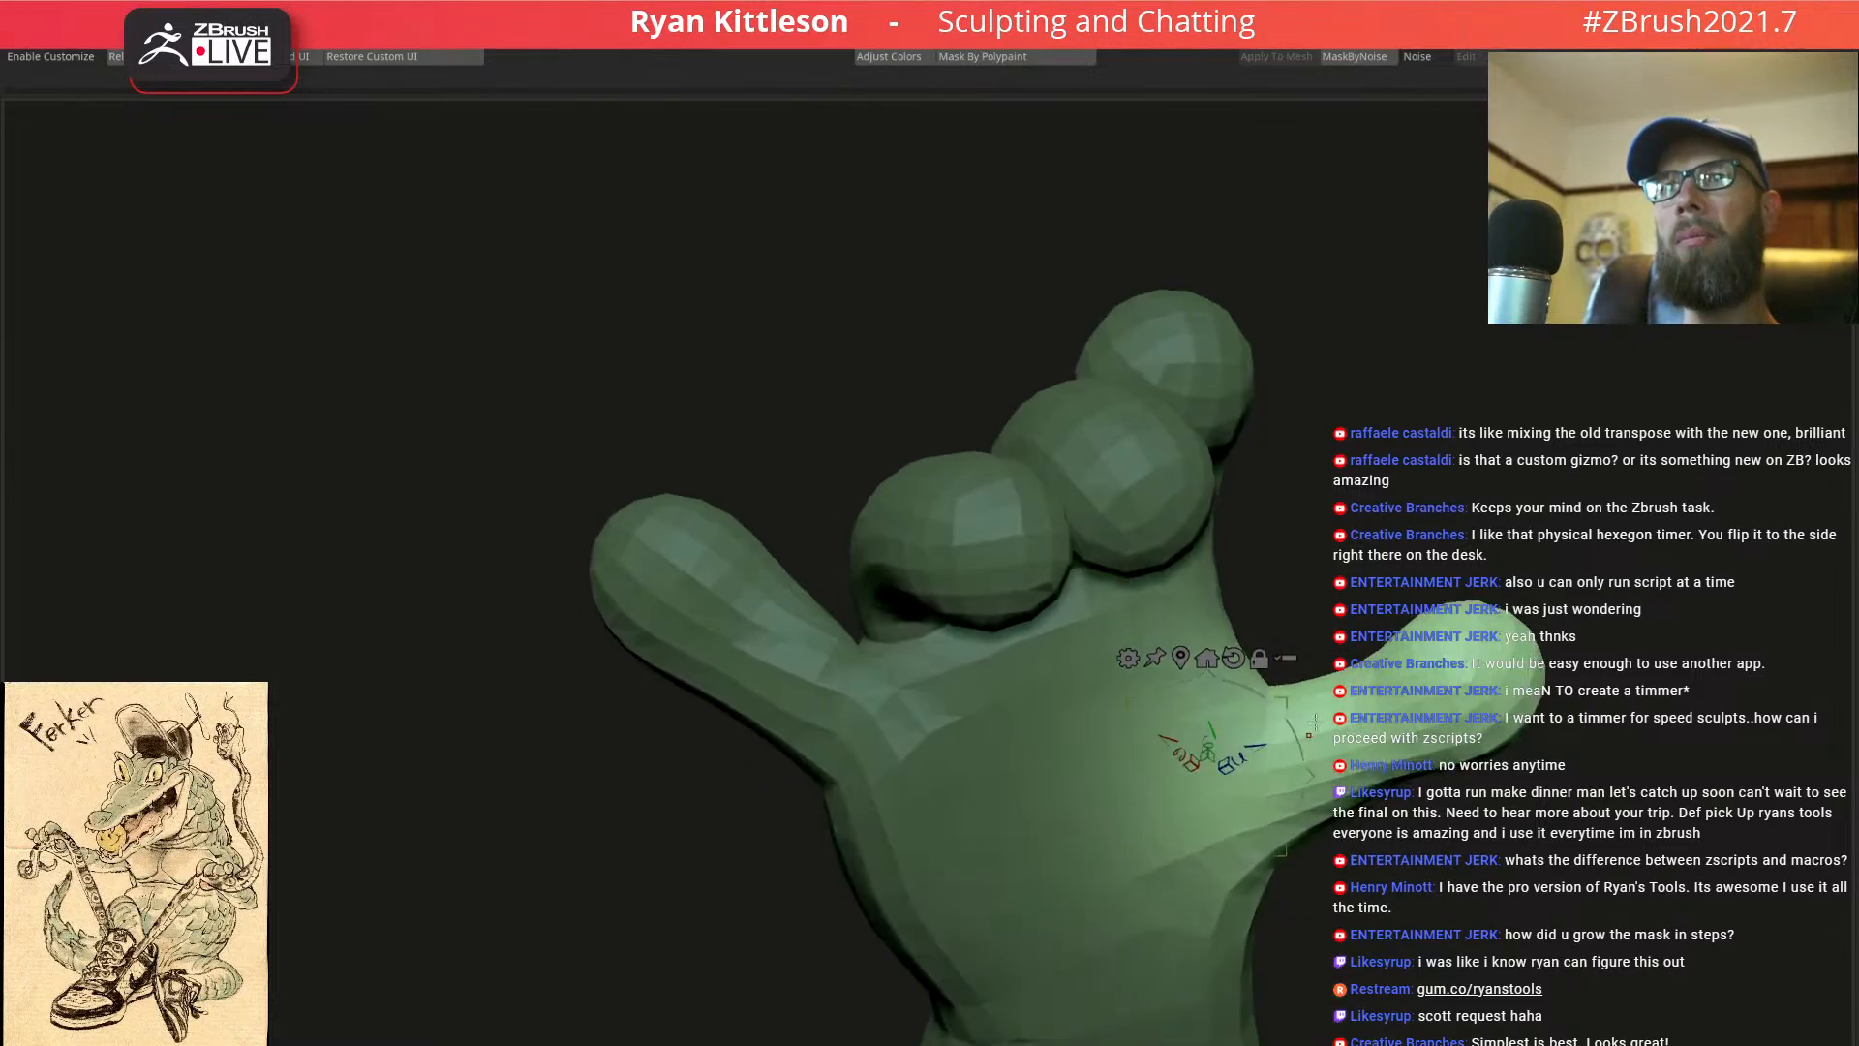
{"action": "left_click", "coordinate": [1230, 799], "text": "alt"}
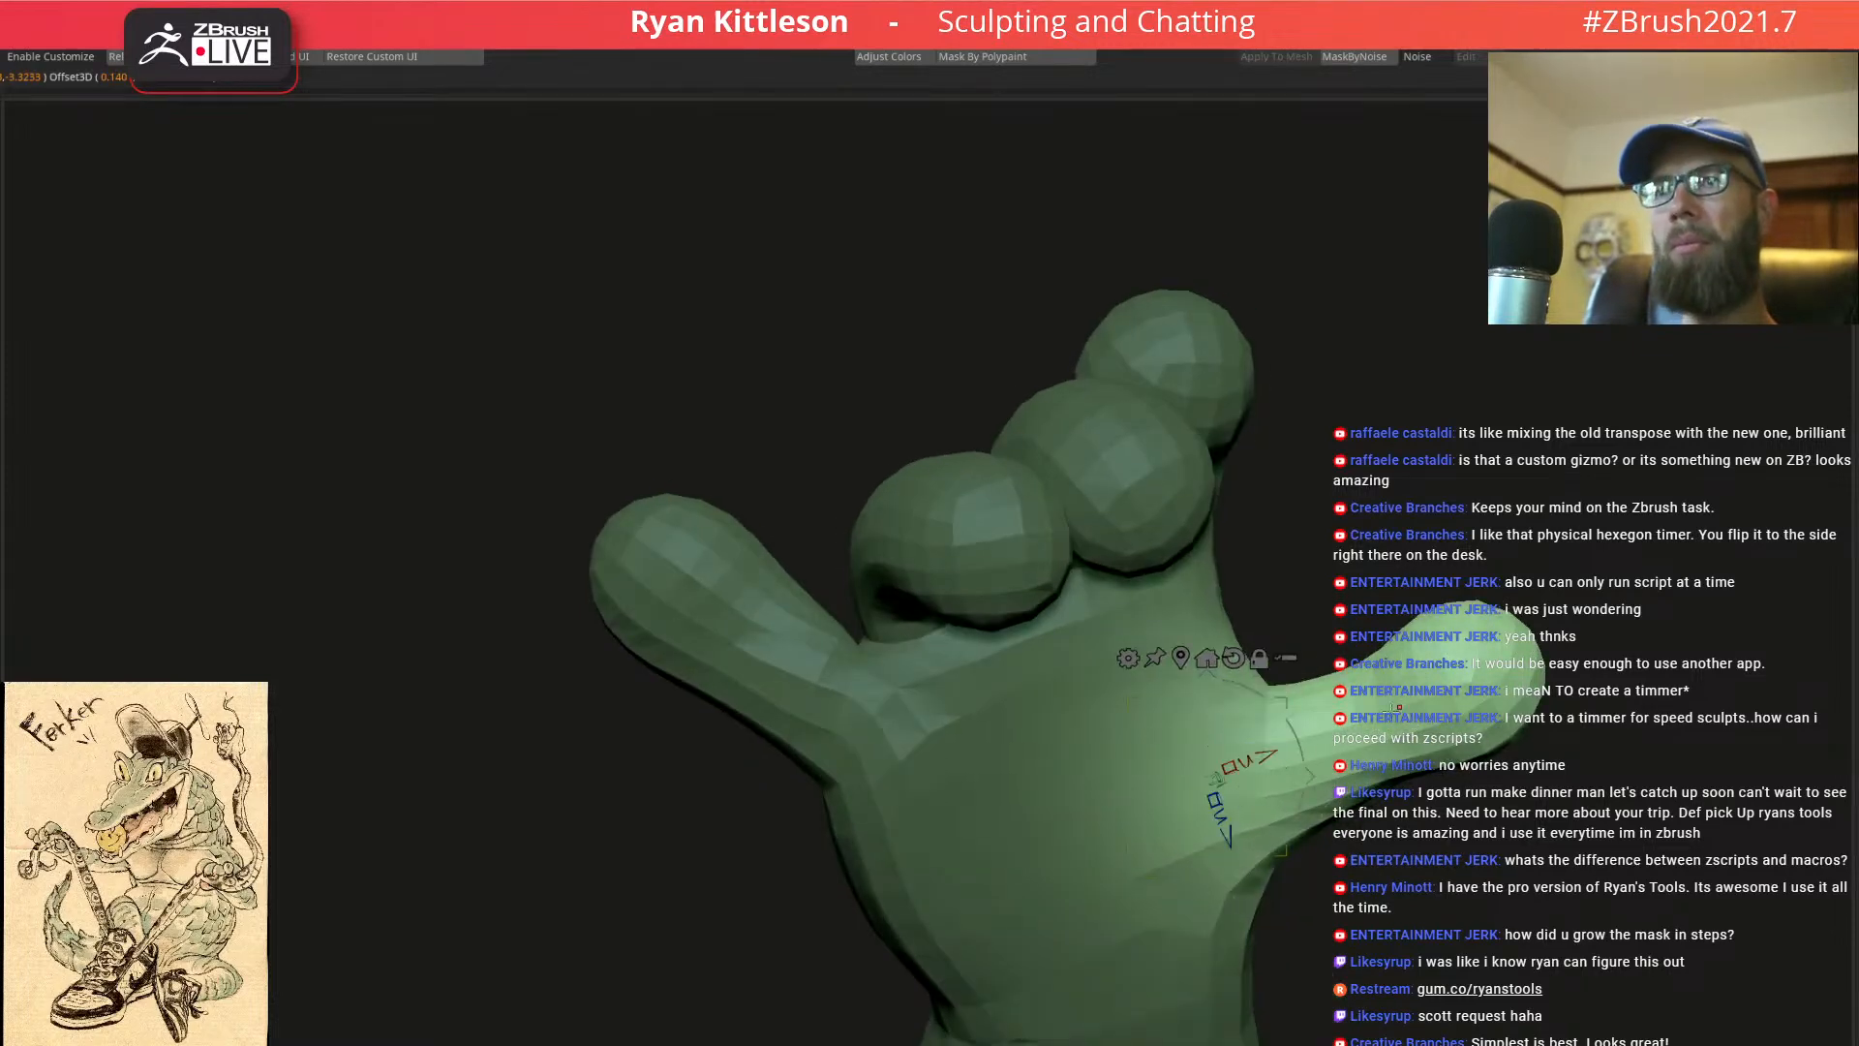
Rotate the unmasked thumb at its base forward across the palm with the gizmo
{"action": "right_click_drag", "start_coordinate": [1263, 770], "coordinate": [1209, 786]}
{"action": "left_click_drag", "start_coordinate": [1276, 786], "coordinate": [1228, 794]}
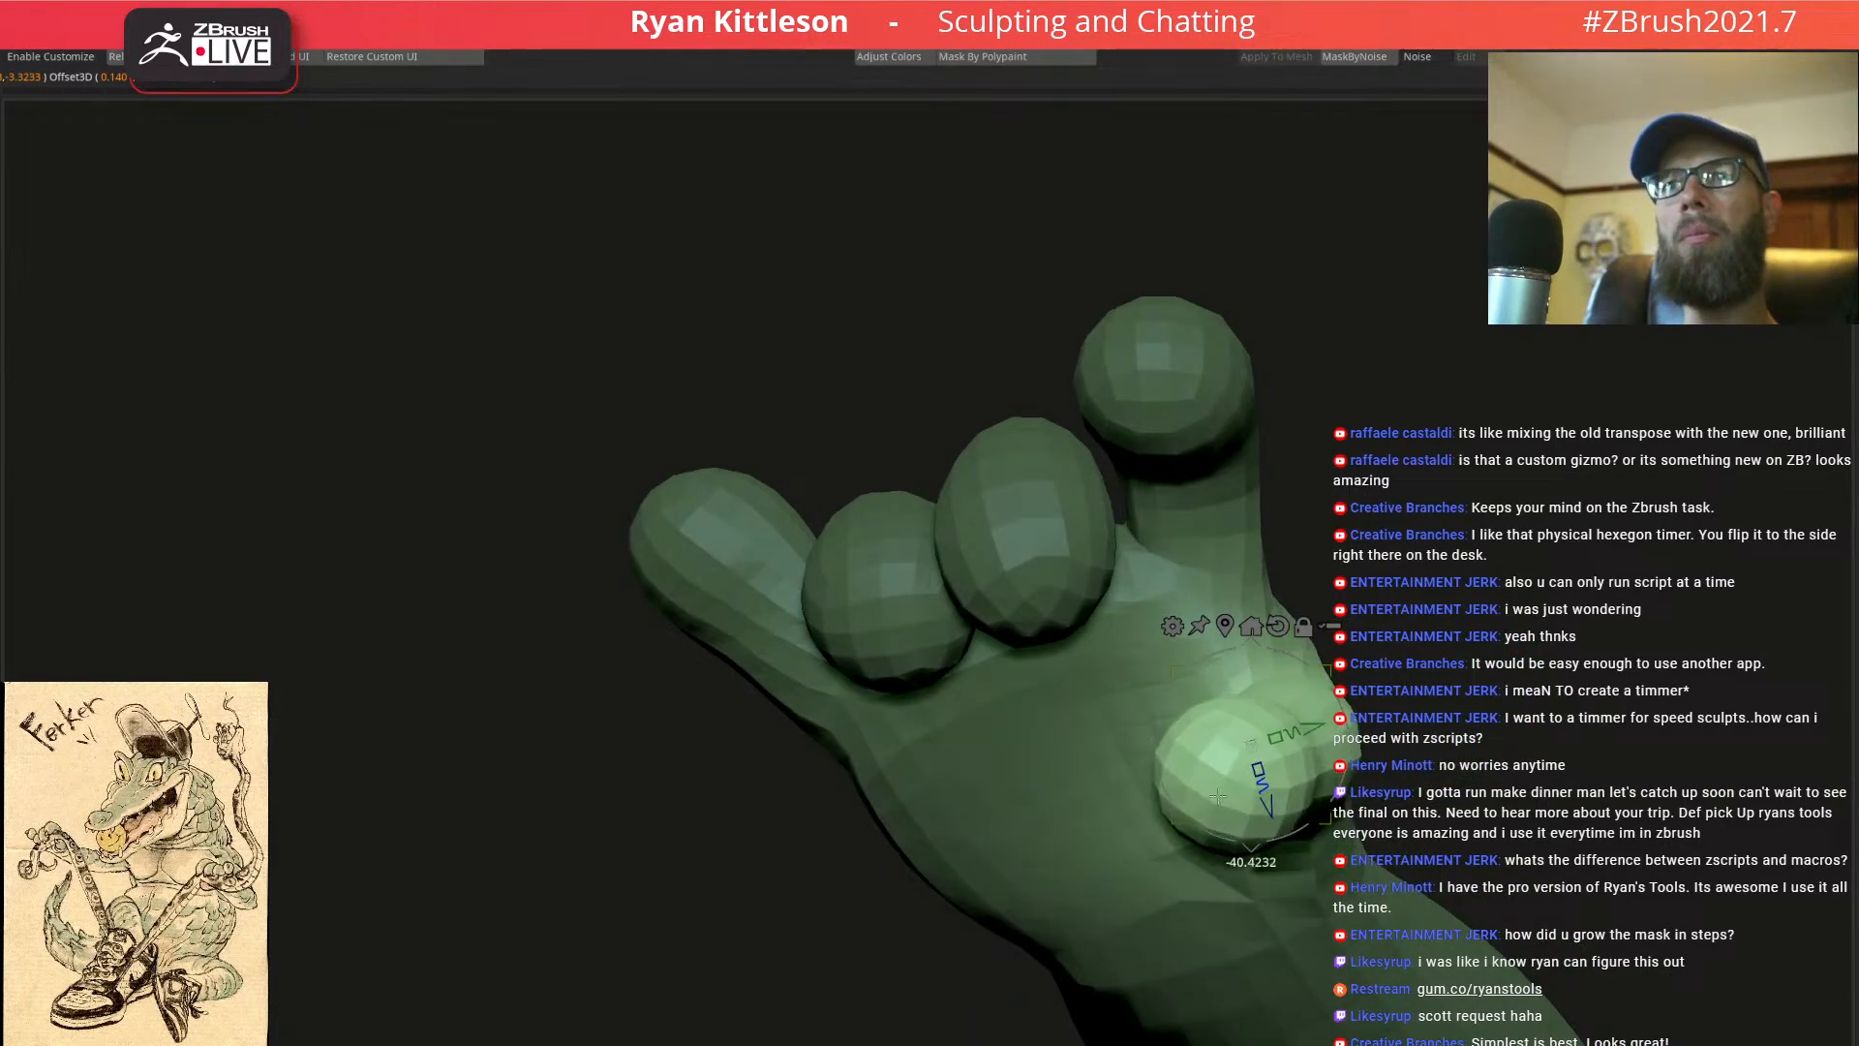
{"action": "left_click_drag", "start_coordinate": [1326, 665], "coordinate": [1351, 724]}
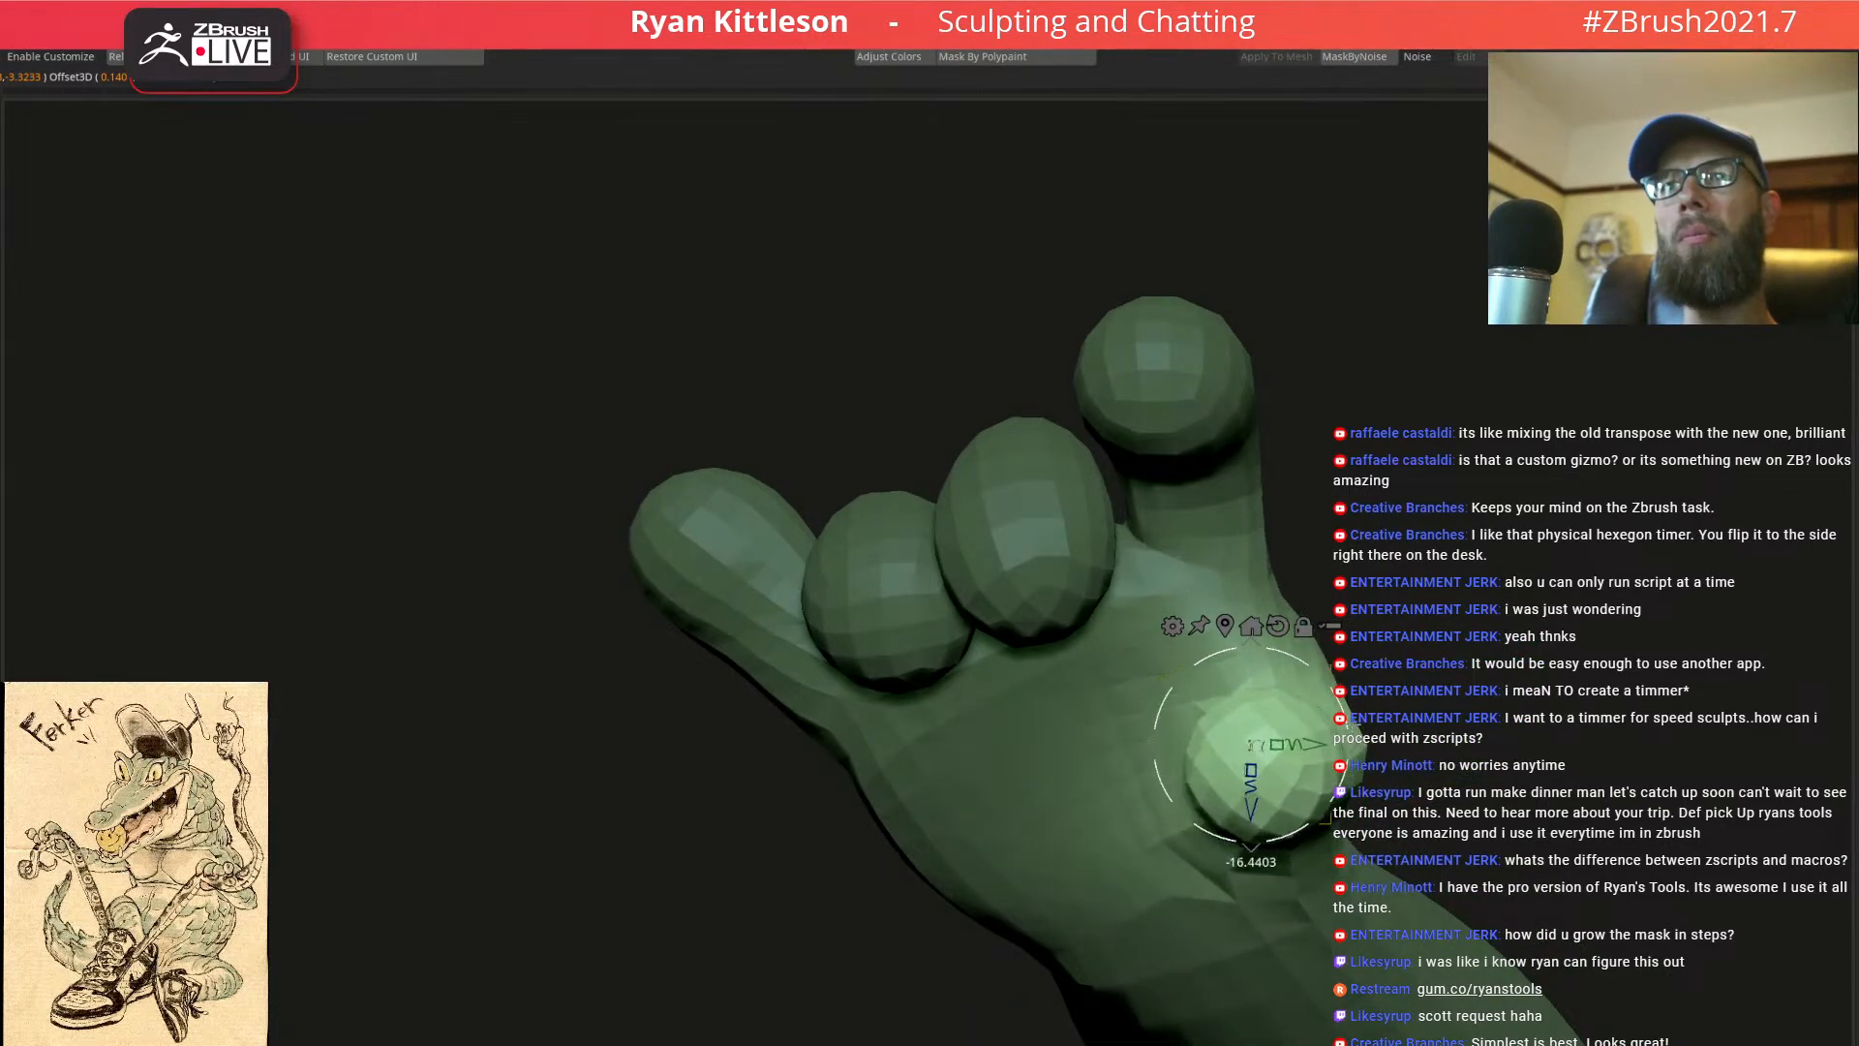
Grow the mask along the thumb until only its outer part is unmasked
{"action": "mouse_move", "coordinate": [1391, 680]}
{"action": "right_mouse_down"}
{"action": "mouse_move", "coordinate": [1456, 607]}
{"action": "mouse_move", "coordinate": [1403, 684]}
{"action": "right_mouse_up"}
{"action": "key", "text": "ctrl+equal"}
{"action": "key", "text": "ctrl+equal"}
{"action": "key", "text": "ctrl+equal"}
{"action": "key", "text": "ctrl+equal"}
{"action": "key", "text": "ctrl+equal"}
{"action": "key", "text": "ctrl+equal"}
{"action": "key", "text": "ctrl+equal"}
{"action": "key", "text": "ctrl+equal"}
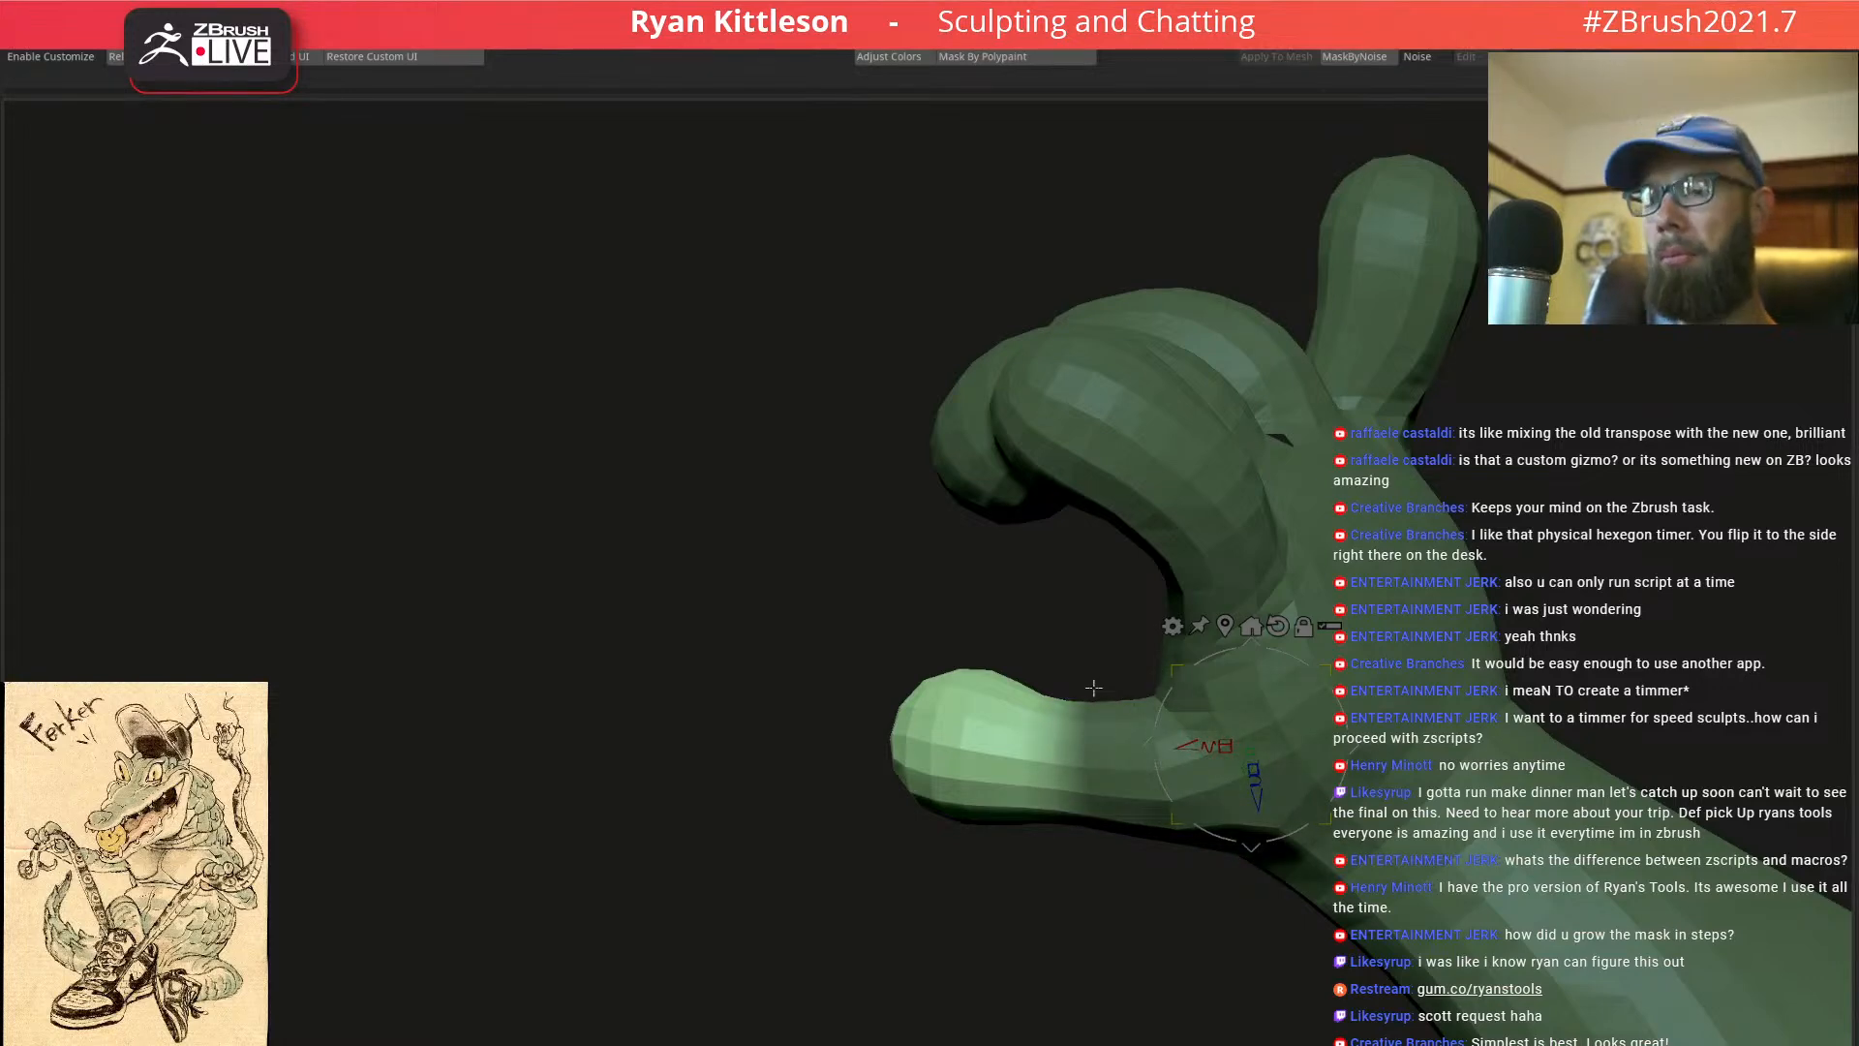
Adjust the outer part of the thumb with the gizmo and undo the last adjustment
{"action": "right_click_drag", "start_coordinate": [1093, 688], "coordinate": [1210, 692]}
{"action": "left_click_drag", "start_coordinate": [1147, 706], "coordinate": [1151, 723]}
{"action": "right_click_drag", "start_coordinate": [1142, 688], "coordinate": [1276, 611]}
{"action": "mouse_move", "coordinate": [1167, 710]}
{"action": "left_mouse_down"}
{"action": "mouse_move", "coordinate": [1162, 746]}
{"action": "mouse_move", "coordinate": [1166, 728]}
{"action": "left_mouse_up"}
{"action": "key", "text": "ctrl+z"}
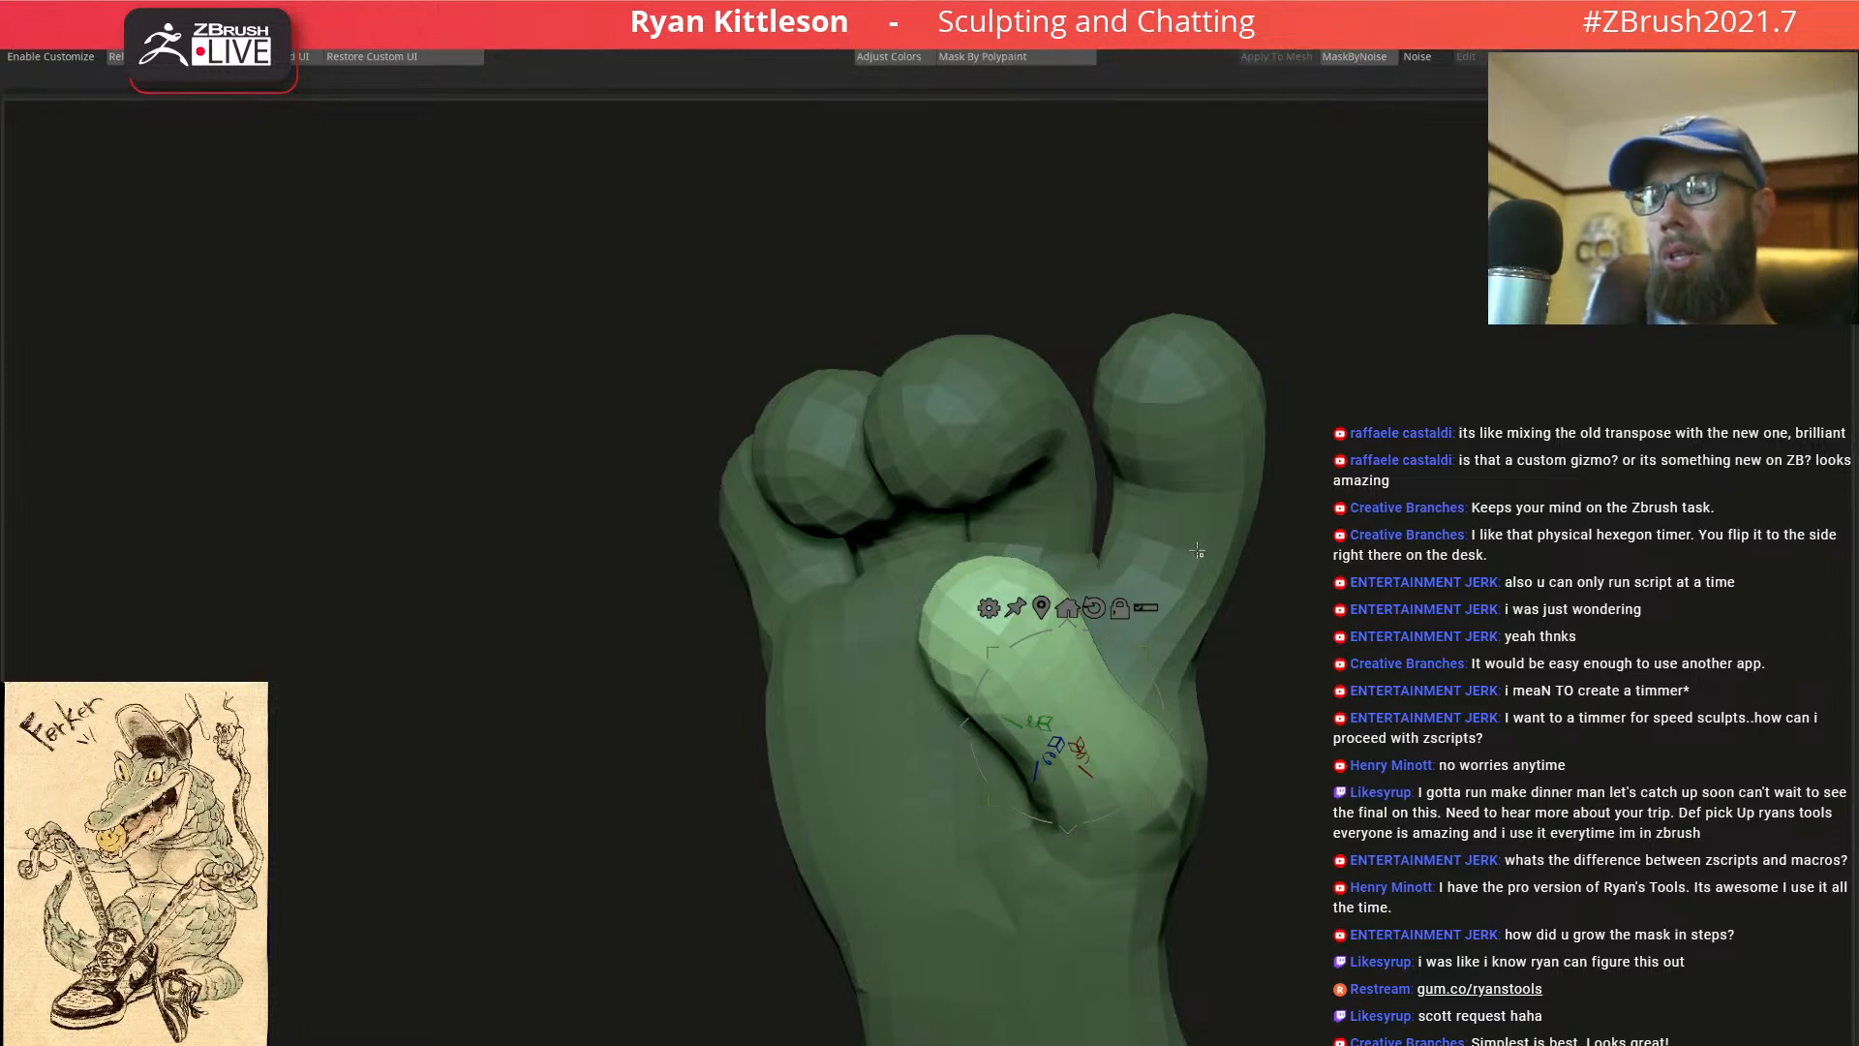
Reposition the gizmo toward the thumb's base, rotate the thumb over the palm, and clear the mask
{"action": "left_click_drag", "start_coordinate": [1093, 731], "coordinate": [1044, 746]}
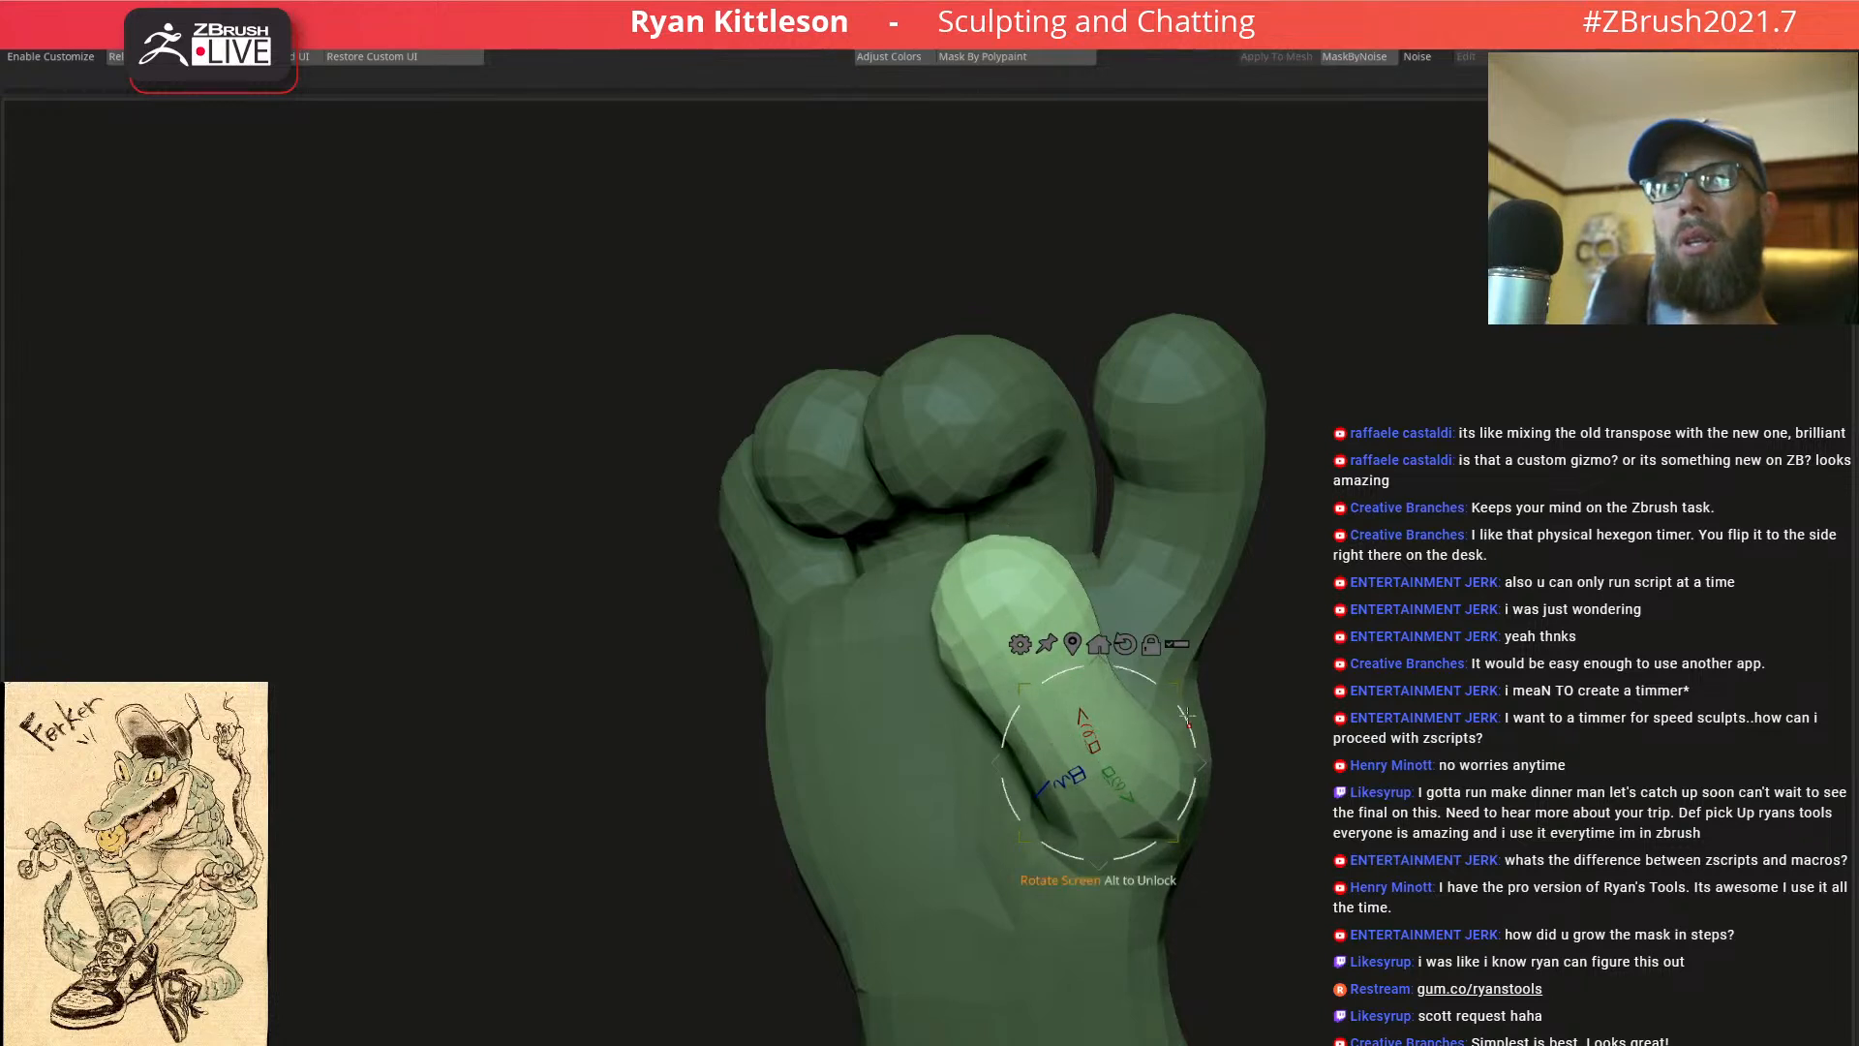
{"action": "left_click_drag", "start_coordinate": [1184, 719], "coordinate": [1223, 709]}
{"action": "mouse_move", "coordinate": [1197, 762]}
{"action": "left_mouse_down"}
{"action": "mouse_move", "coordinate": [1236, 751]}
{"action": "mouse_move", "coordinate": [1365, 614]}
{"action": "mouse_move", "coordinate": [1419, 620]}
{"action": "mouse_move", "coordinate": [1299, 637]}
{"action": "mouse_move", "coordinate": [1300, 620]}
{"action": "left_mouse_up"}
{"action": "left_click_drag", "start_coordinate": [1300, 620], "coordinate": [1317, 601], "text": "ctrl"}
{"action": "key", "text": "q"}
Adjust the brush and reshape the crocodile's flank below the armpit of the arm holding the snake
{"action": "right_click_drag", "start_coordinate": [1280, 558], "coordinate": [1217, 562], "text": "ctrl"}
{"action": "right_click_drag", "start_coordinate": [1208, 669], "coordinate": [968, 465]}
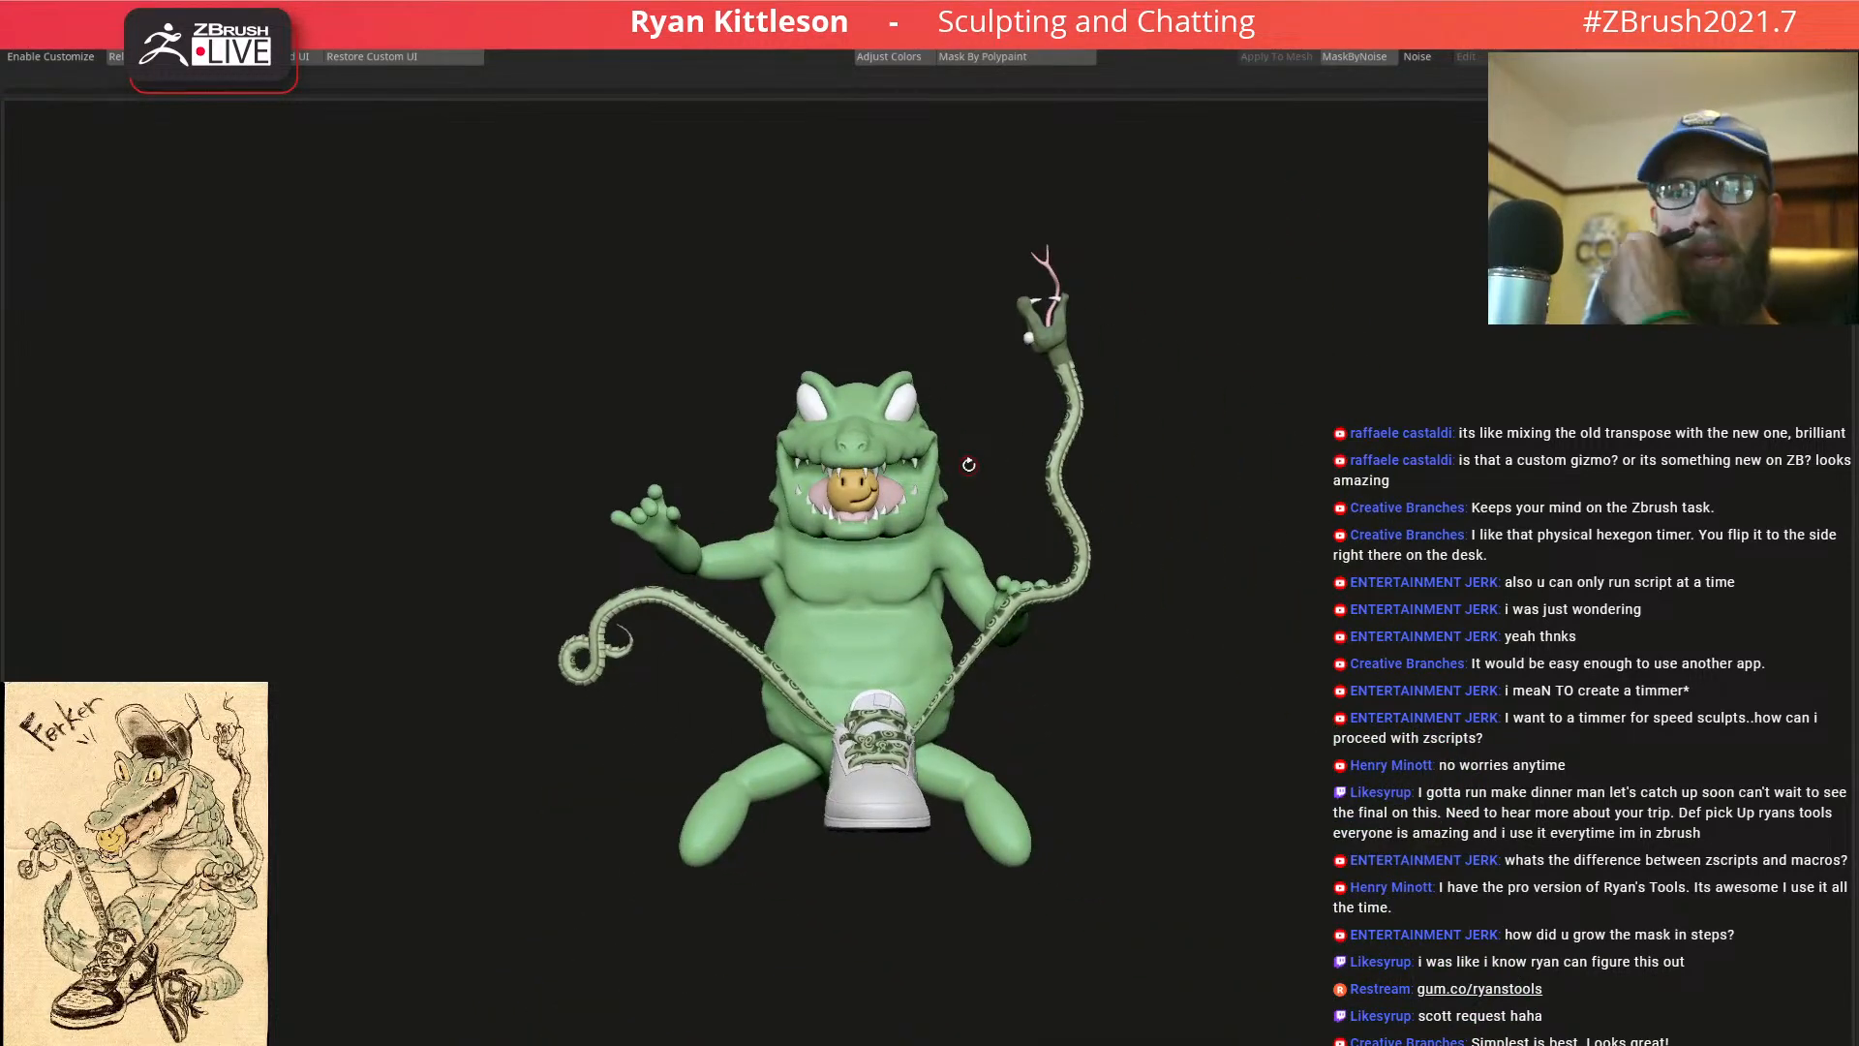
{"action": "mouse_move", "coordinate": [1033, 529]}
{"action": "right_mouse_down"}
{"action": "mouse_move", "coordinate": [1095, 538]}
{"action": "mouse_move", "coordinate": [1008, 530]}
{"action": "mouse_move", "coordinate": [1056, 523]}
{"action": "mouse_move", "coordinate": [1021, 518]}
{"action": "mouse_move", "coordinate": [993, 562]}
{"action": "mouse_move", "coordinate": [837, 560]}
{"action": "mouse_move", "coordinate": [1056, 624]}
{"action": "right_mouse_up"}
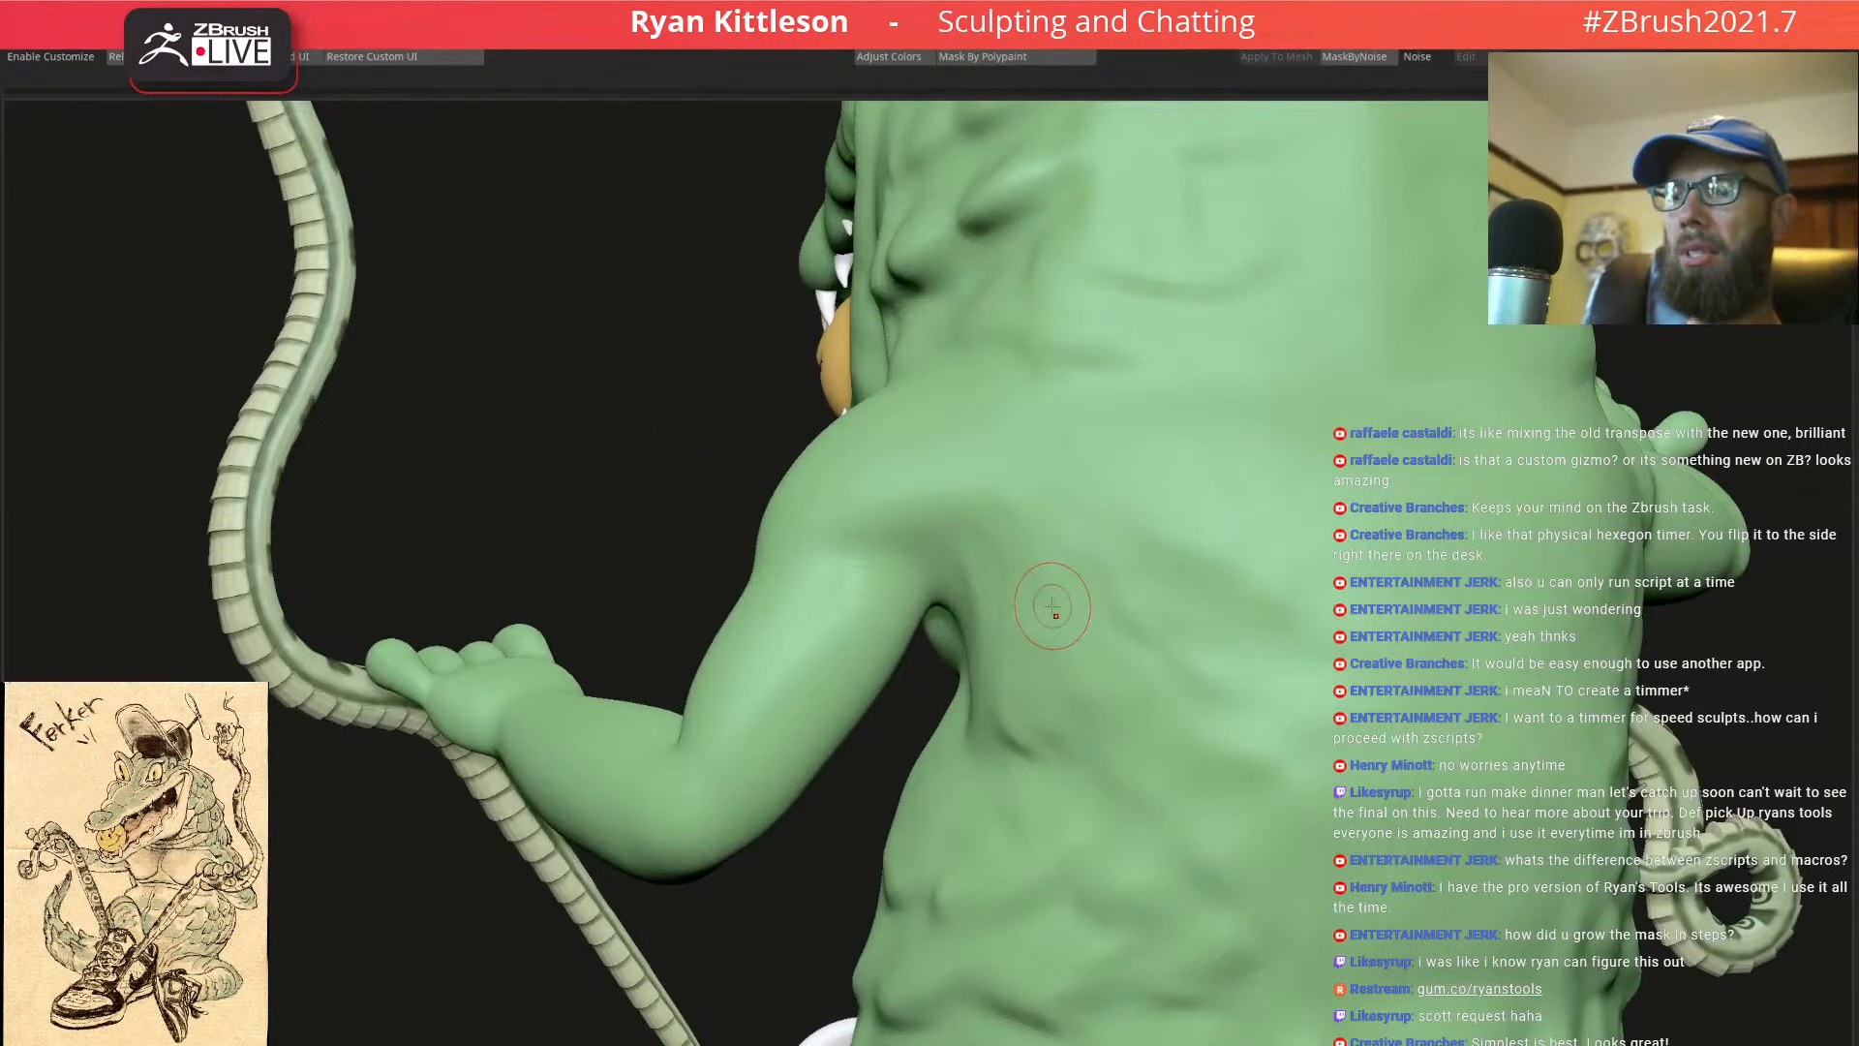
{"action": "key", "text": "space"}
{"action": "mouse_move", "coordinate": [1046, 620]}
{"action": "left_mouse_down"}
{"action": "mouse_move", "coordinate": [1073, 629]}
{"action": "mouse_move", "coordinate": [981, 649]}
{"action": "left_mouse_up"}
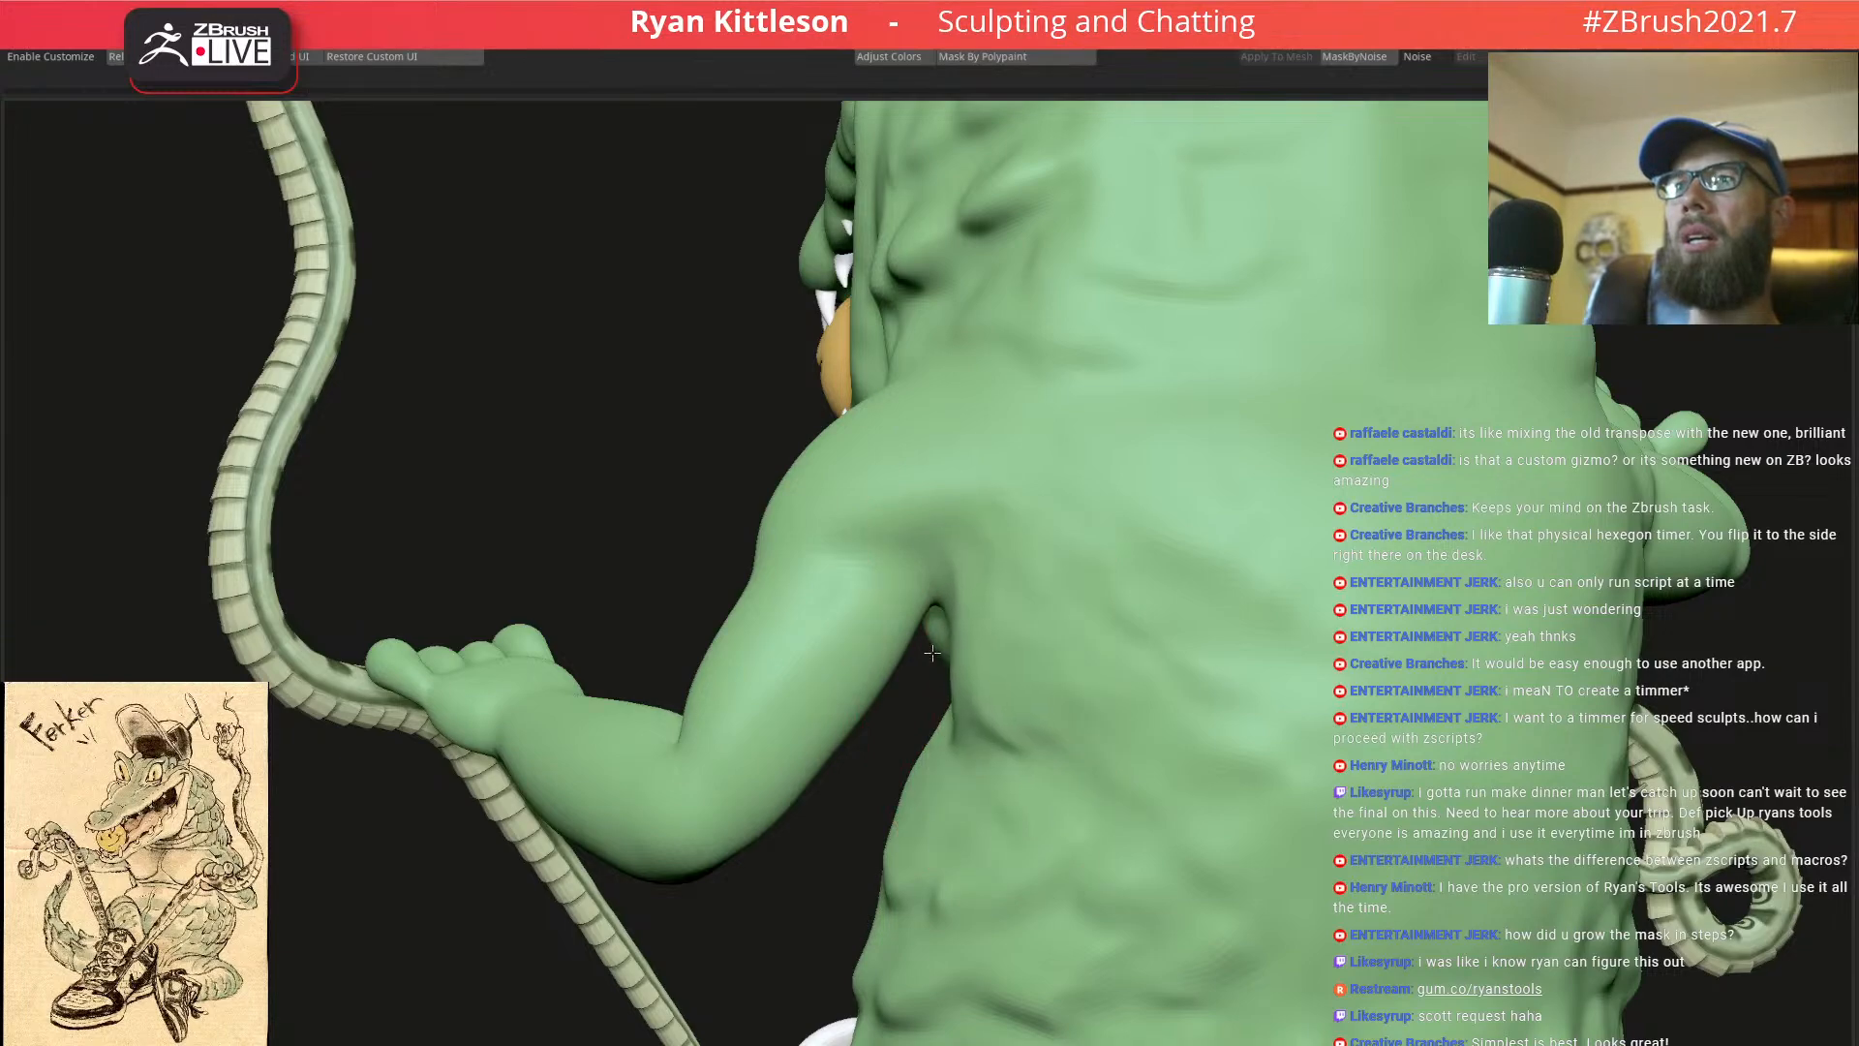
{"action": "mouse_move", "coordinate": [966, 631]}
{"action": "left_mouse_down"}
{"action": "mouse_move", "coordinate": [939, 609]}
{"action": "mouse_move", "coordinate": [978, 746]}
{"action": "mouse_move", "coordinate": [953, 812]}
{"action": "left_mouse_up"}
{"action": "mouse_move", "coordinate": [979, 677]}
{"action": "right_mouse_down"}
{"action": "mouse_move", "coordinate": [1050, 664]}
{"action": "mouse_move", "coordinate": [1062, 635]}
{"action": "right_mouse_up"}
{"action": "left_click_drag", "start_coordinate": [774, 710], "coordinate": [792, 710]}
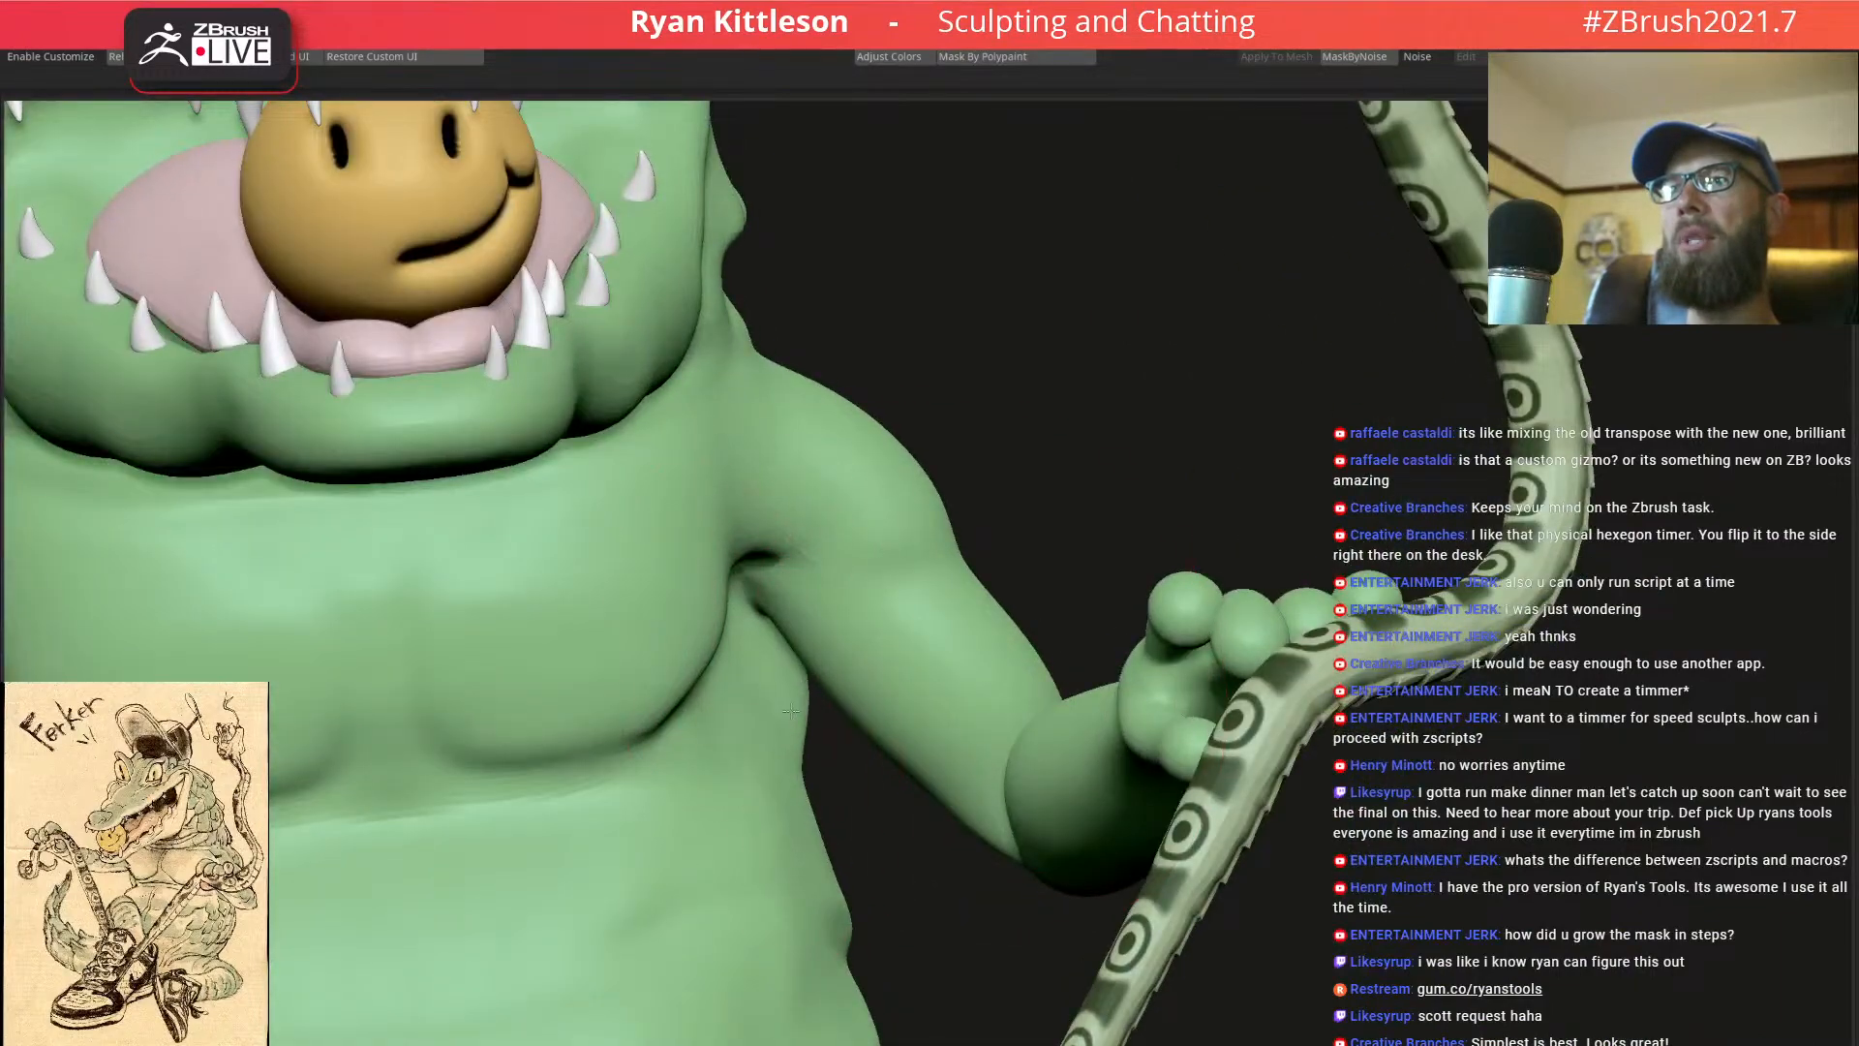
Examine the crocodile's shoulders and armpits from the front, back, above and below, adjusting the brush size
{"action": "right_click_drag", "start_coordinate": [828, 668], "coordinate": [761, 706], "text": "ctrl"}
{"action": "mouse_move", "coordinate": [1041, 557]}
{"action": "right_mouse_down"}
{"action": "mouse_move", "coordinate": [953, 569]}
{"action": "mouse_move", "coordinate": [1153, 547]}
{"action": "mouse_move", "coordinate": [1107, 592]}
{"action": "mouse_move", "coordinate": [1102, 573]}
{"action": "right_mouse_up"}
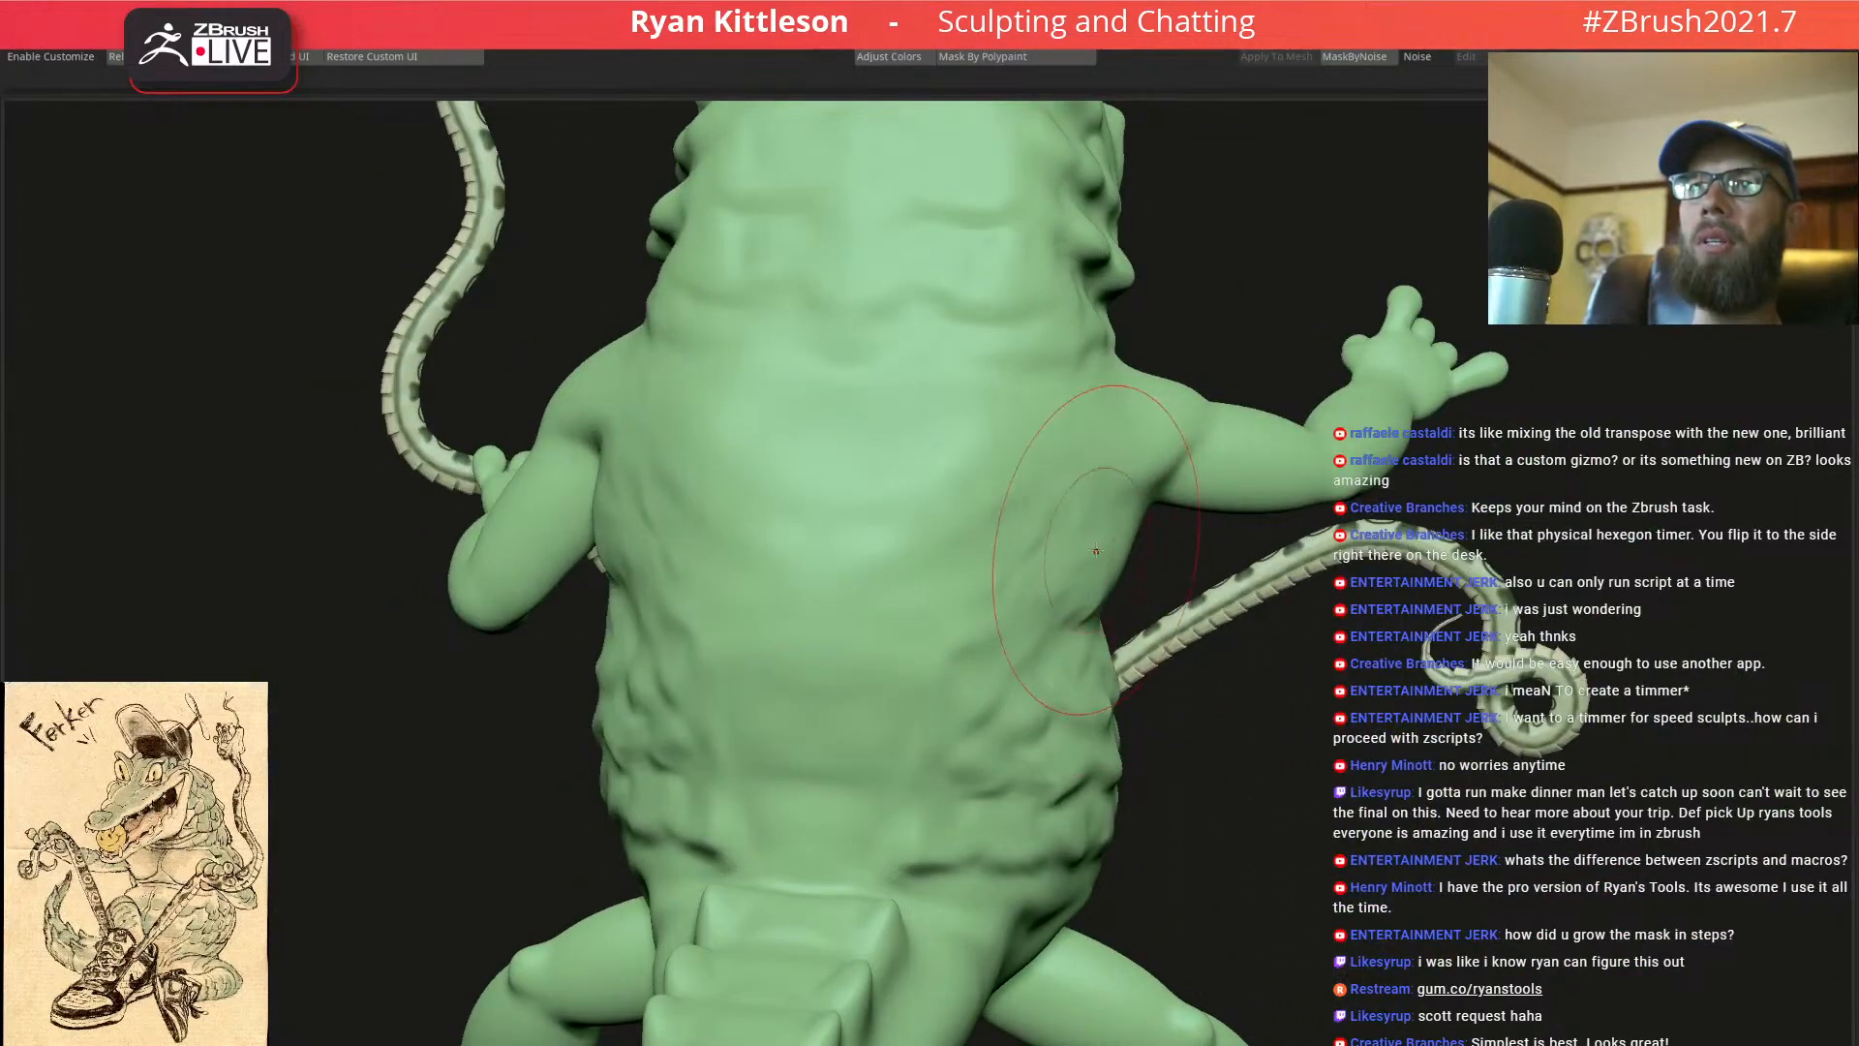
{"action": "mouse_move", "coordinate": [1108, 506]}
{"action": "right_mouse_down"}
{"action": "mouse_move", "coordinate": [1251, 463]}
{"action": "mouse_move", "coordinate": [1100, 498]}
{"action": "mouse_move", "coordinate": [880, 472]}
{"action": "right_mouse_up"}
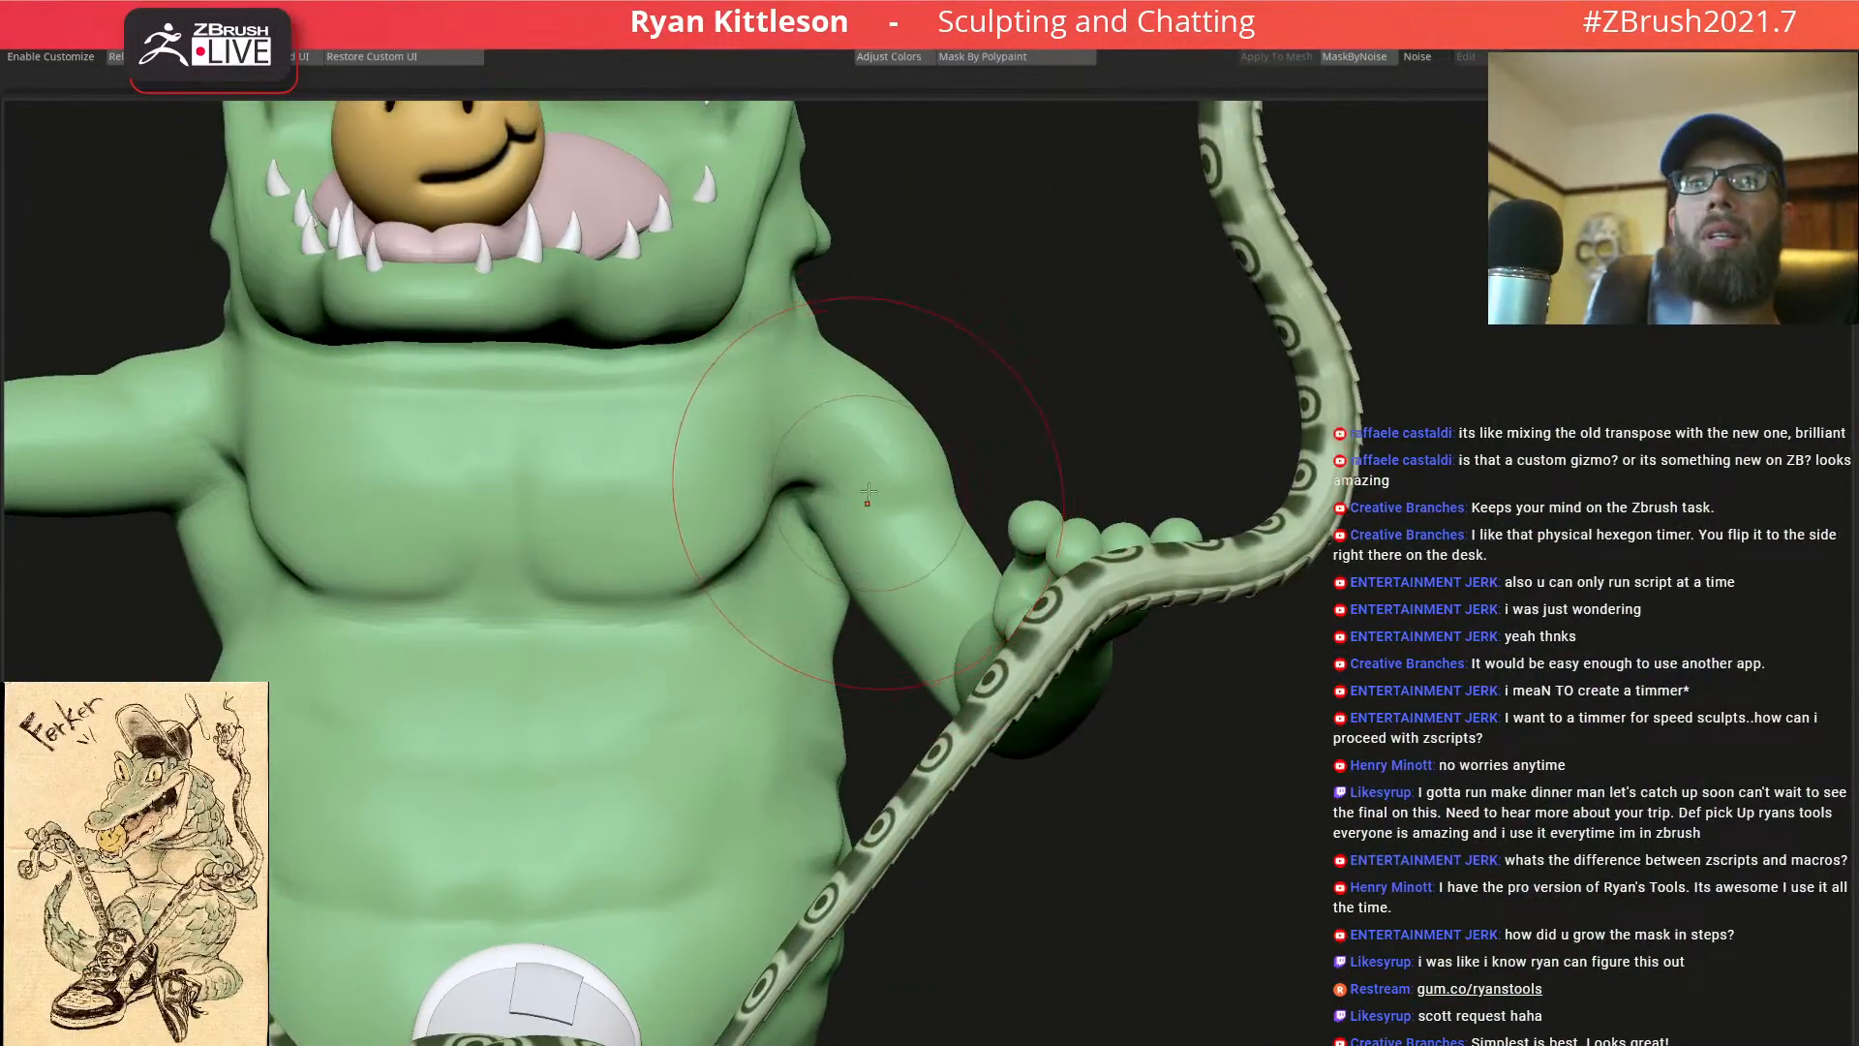
{"action": "key", "text": "f"}
{"action": "mouse_move", "coordinate": [869, 491]}
{"action": "right_mouse_down"}
{"action": "mouse_move", "coordinate": [944, 496]}
{"action": "mouse_move", "coordinate": [856, 497]}
{"action": "mouse_move", "coordinate": [891, 496]}
{"action": "right_mouse_up"}
{"action": "right_click_drag", "start_coordinate": [589, 465], "coordinate": [639, 417], "text": "ctrl"}
{"action": "key", "text": "space"}
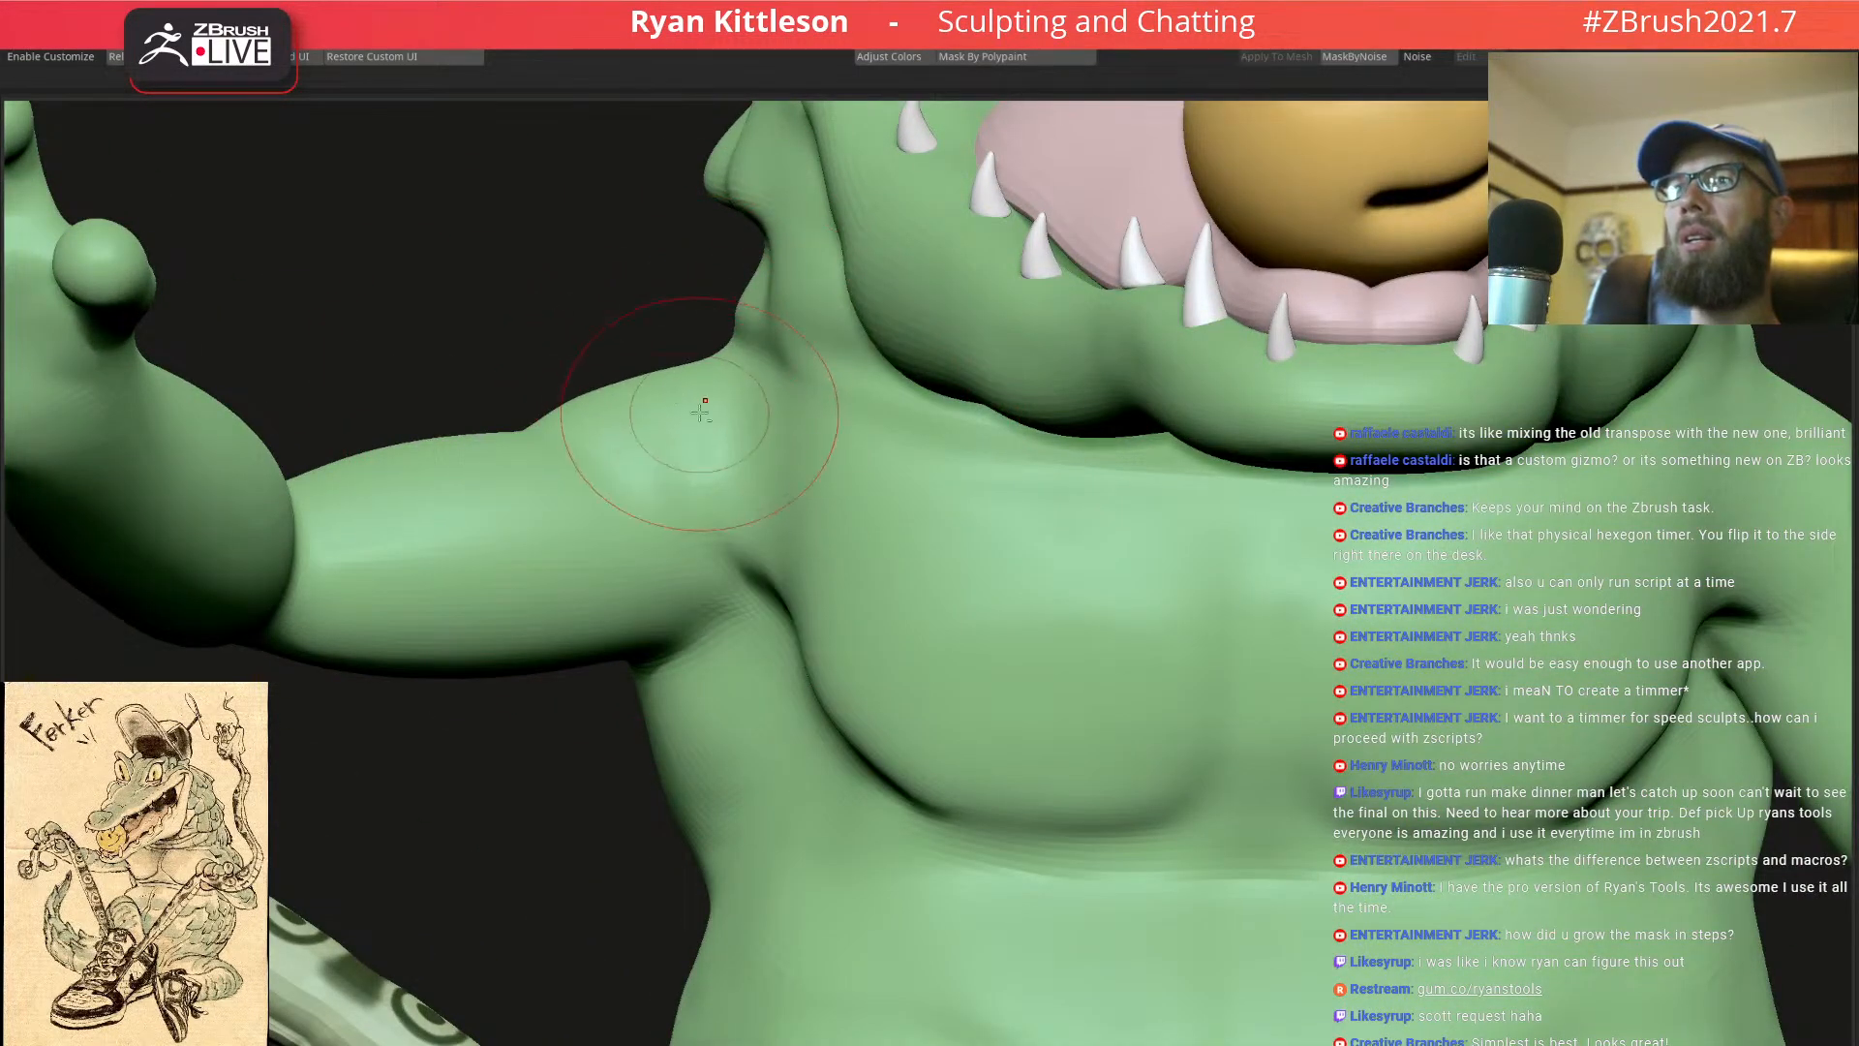
{"action": "key", "text": "space"}
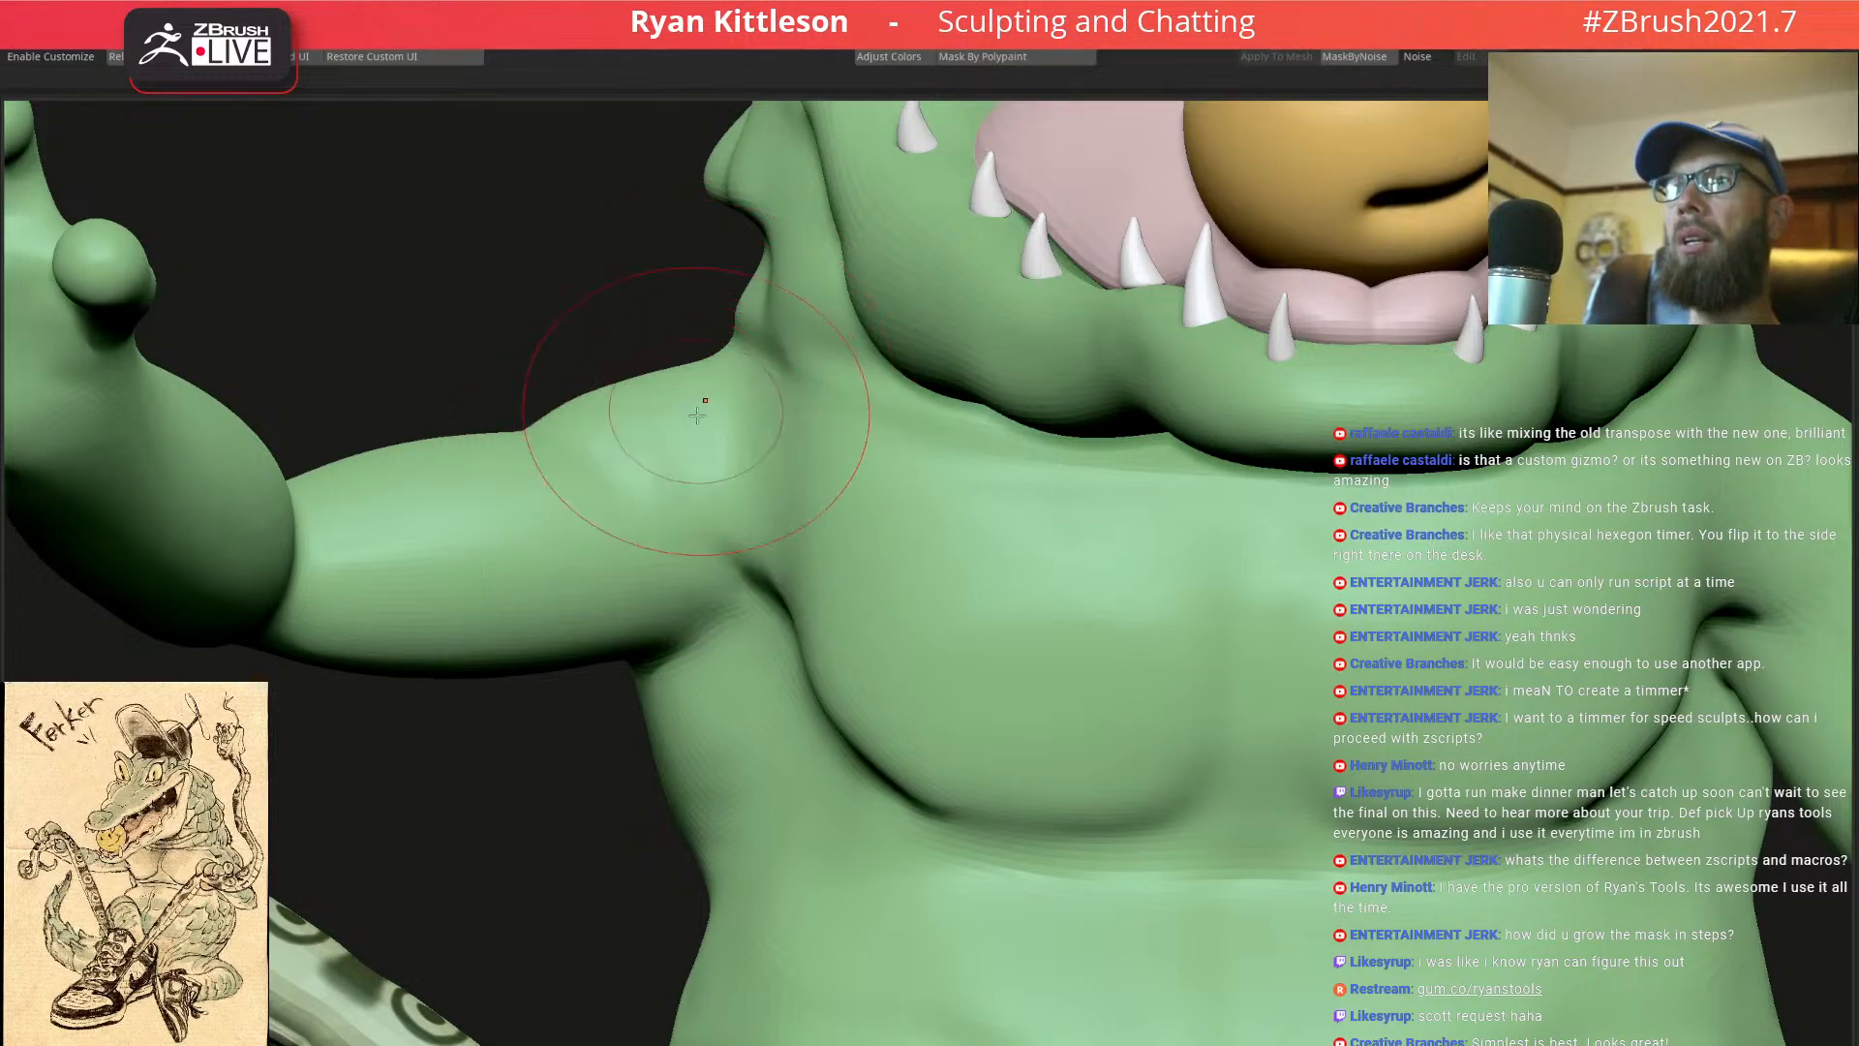
{"action": "right_click_drag", "start_coordinate": [751, 439], "coordinate": [649, 403]}
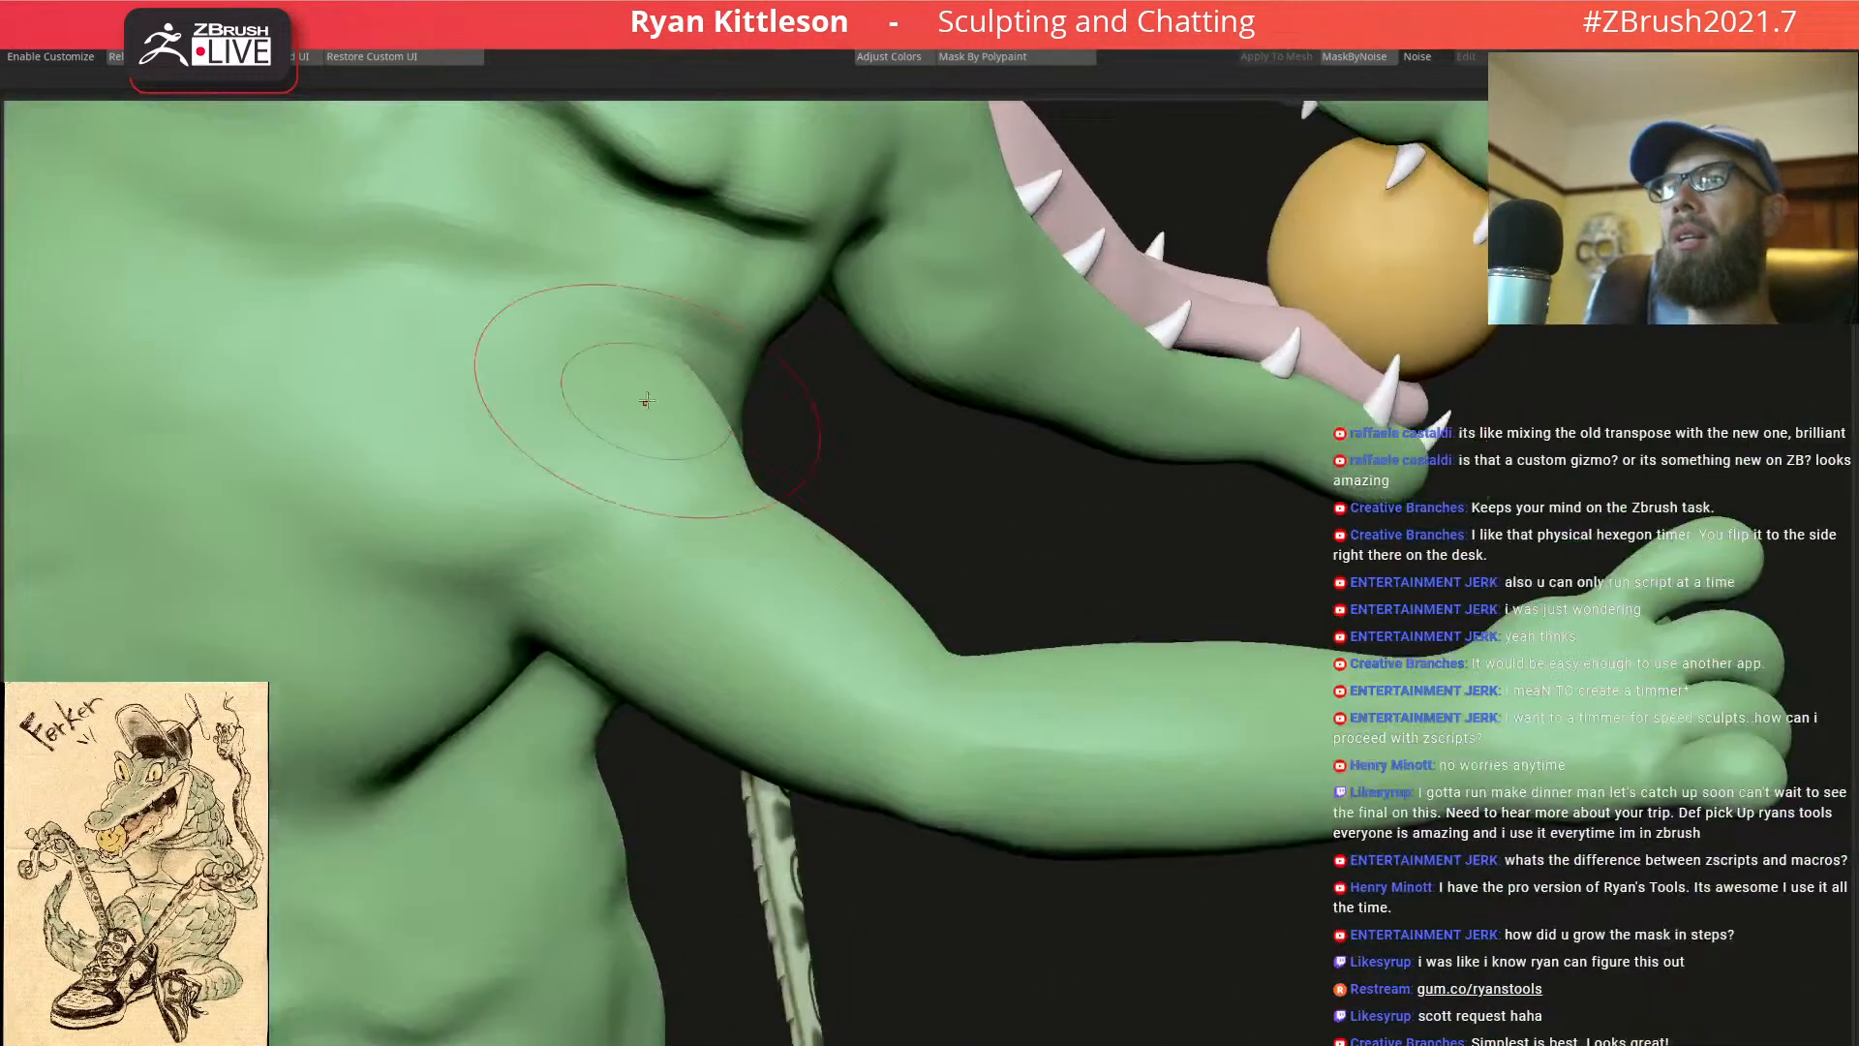
{"action": "right_click_drag", "start_coordinate": [577, 453], "coordinate": [450, 459]}
{"action": "right_click_drag", "start_coordinate": [833, 485], "coordinate": [918, 571]}
{"action": "right_click_drag", "start_coordinate": [678, 508], "coordinate": [668, 437]}
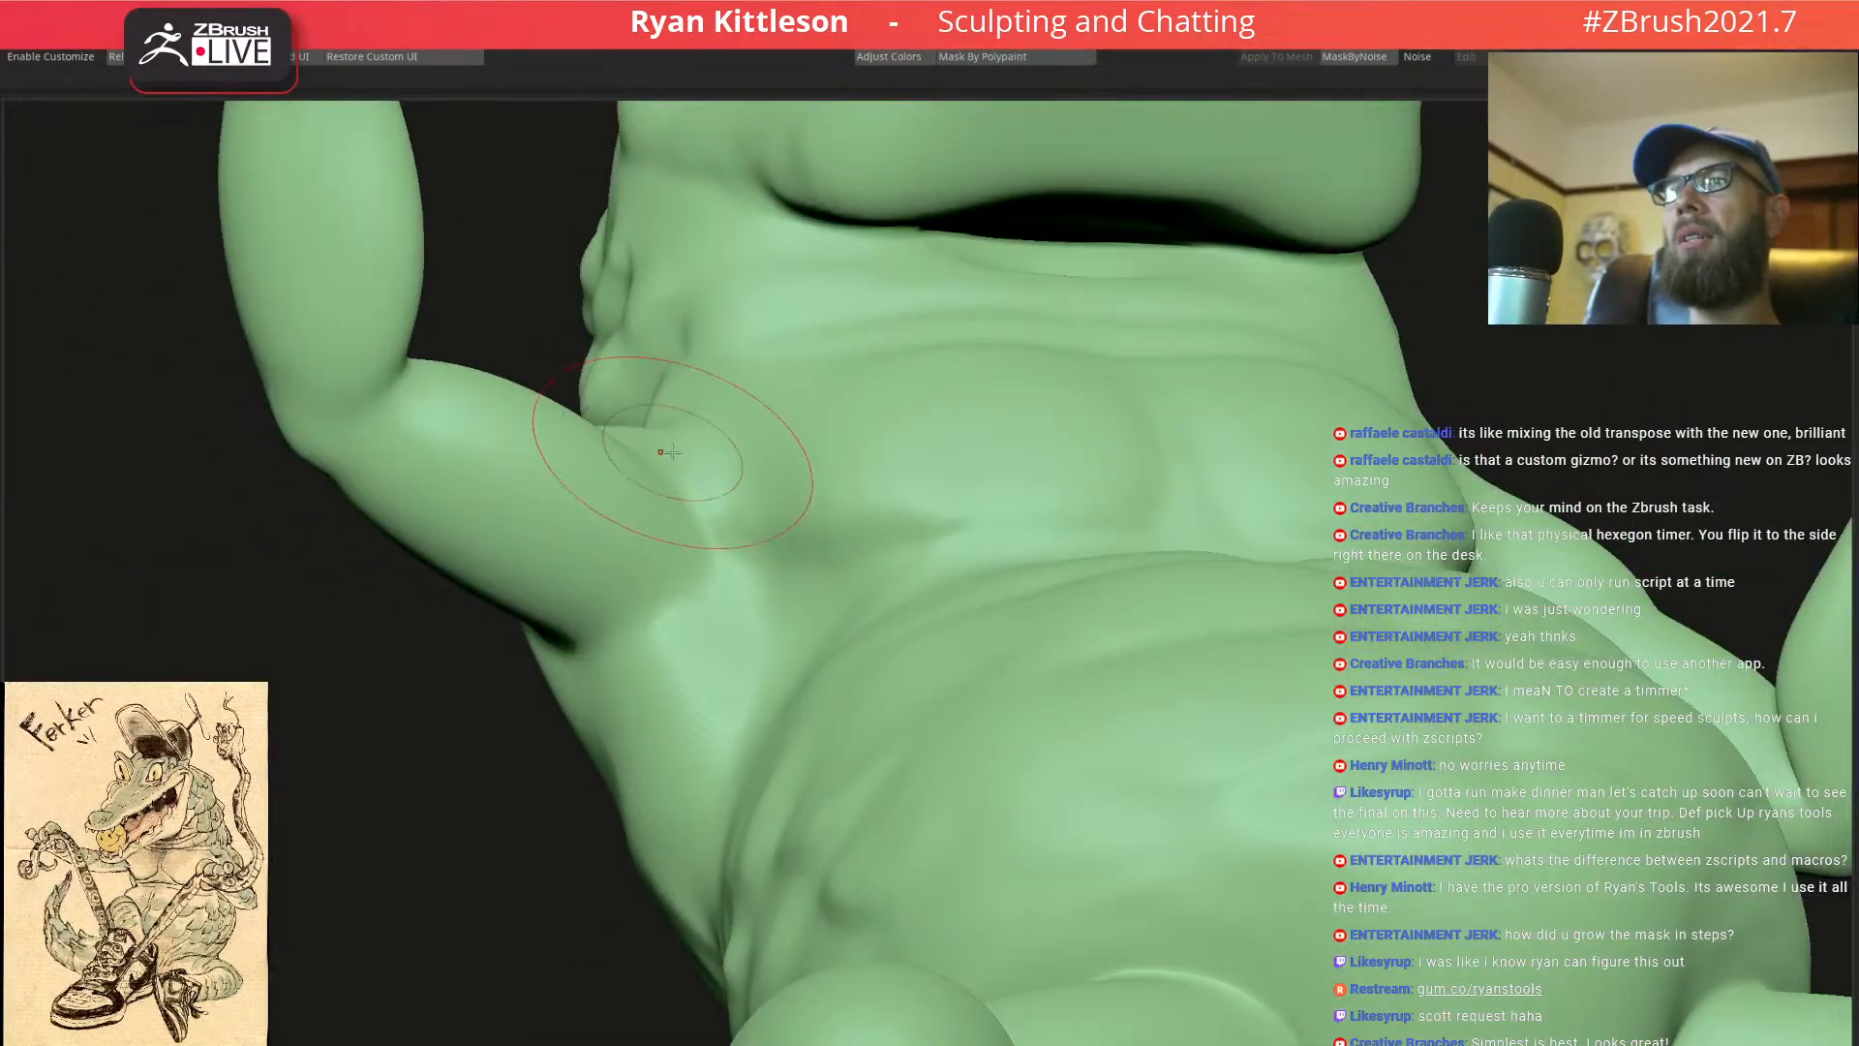
{"action": "right_click_drag", "start_coordinate": [670, 438], "coordinate": [654, 428]}
{"action": "right_click_drag", "start_coordinate": [543, 390], "coordinate": [524, 436]}
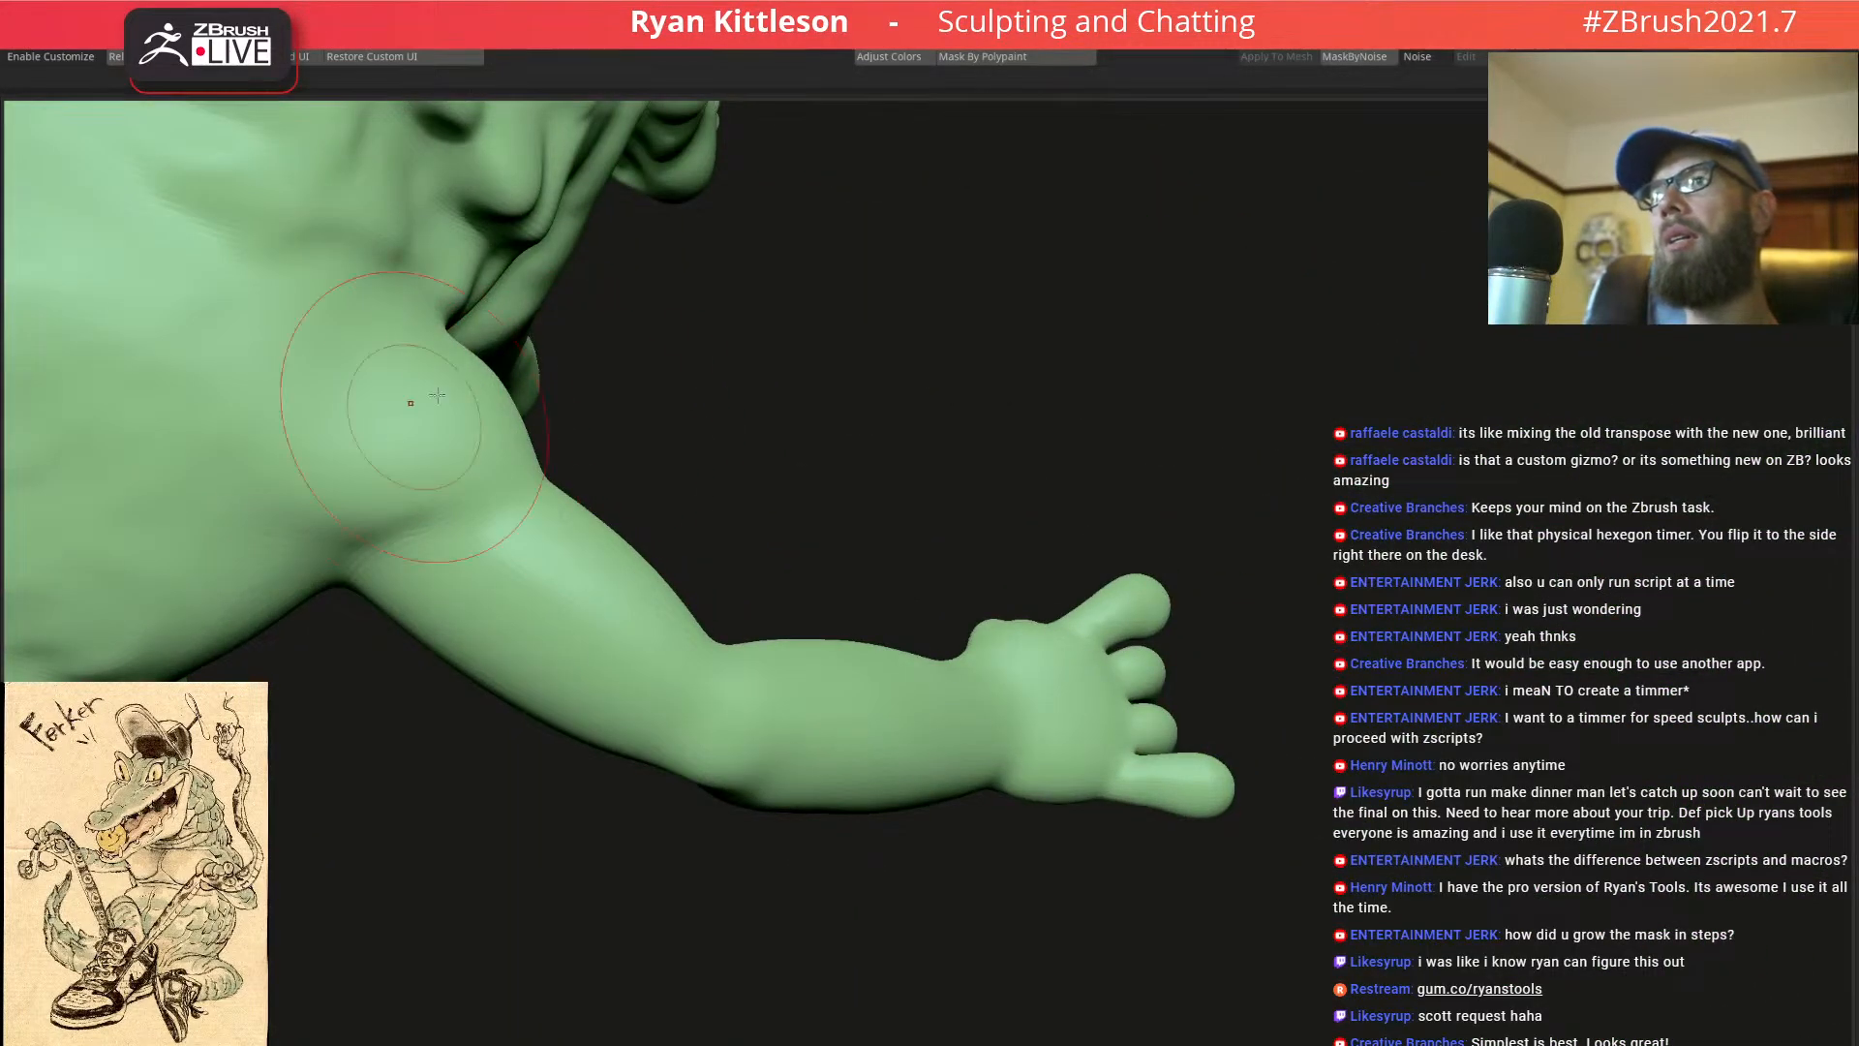
{"action": "right_click_drag", "start_coordinate": [355, 341], "coordinate": [444, 423]}
Check the arm holding the snake and the crocodile's overall pose from several angles
{"action": "key", "text": "f"}
{"action": "right_click_drag", "start_coordinate": [606, 249], "coordinate": [634, 386]}
{"action": "right_click_drag", "start_coordinate": [857, 397], "coordinate": [743, 550], "text": "ctrl"}
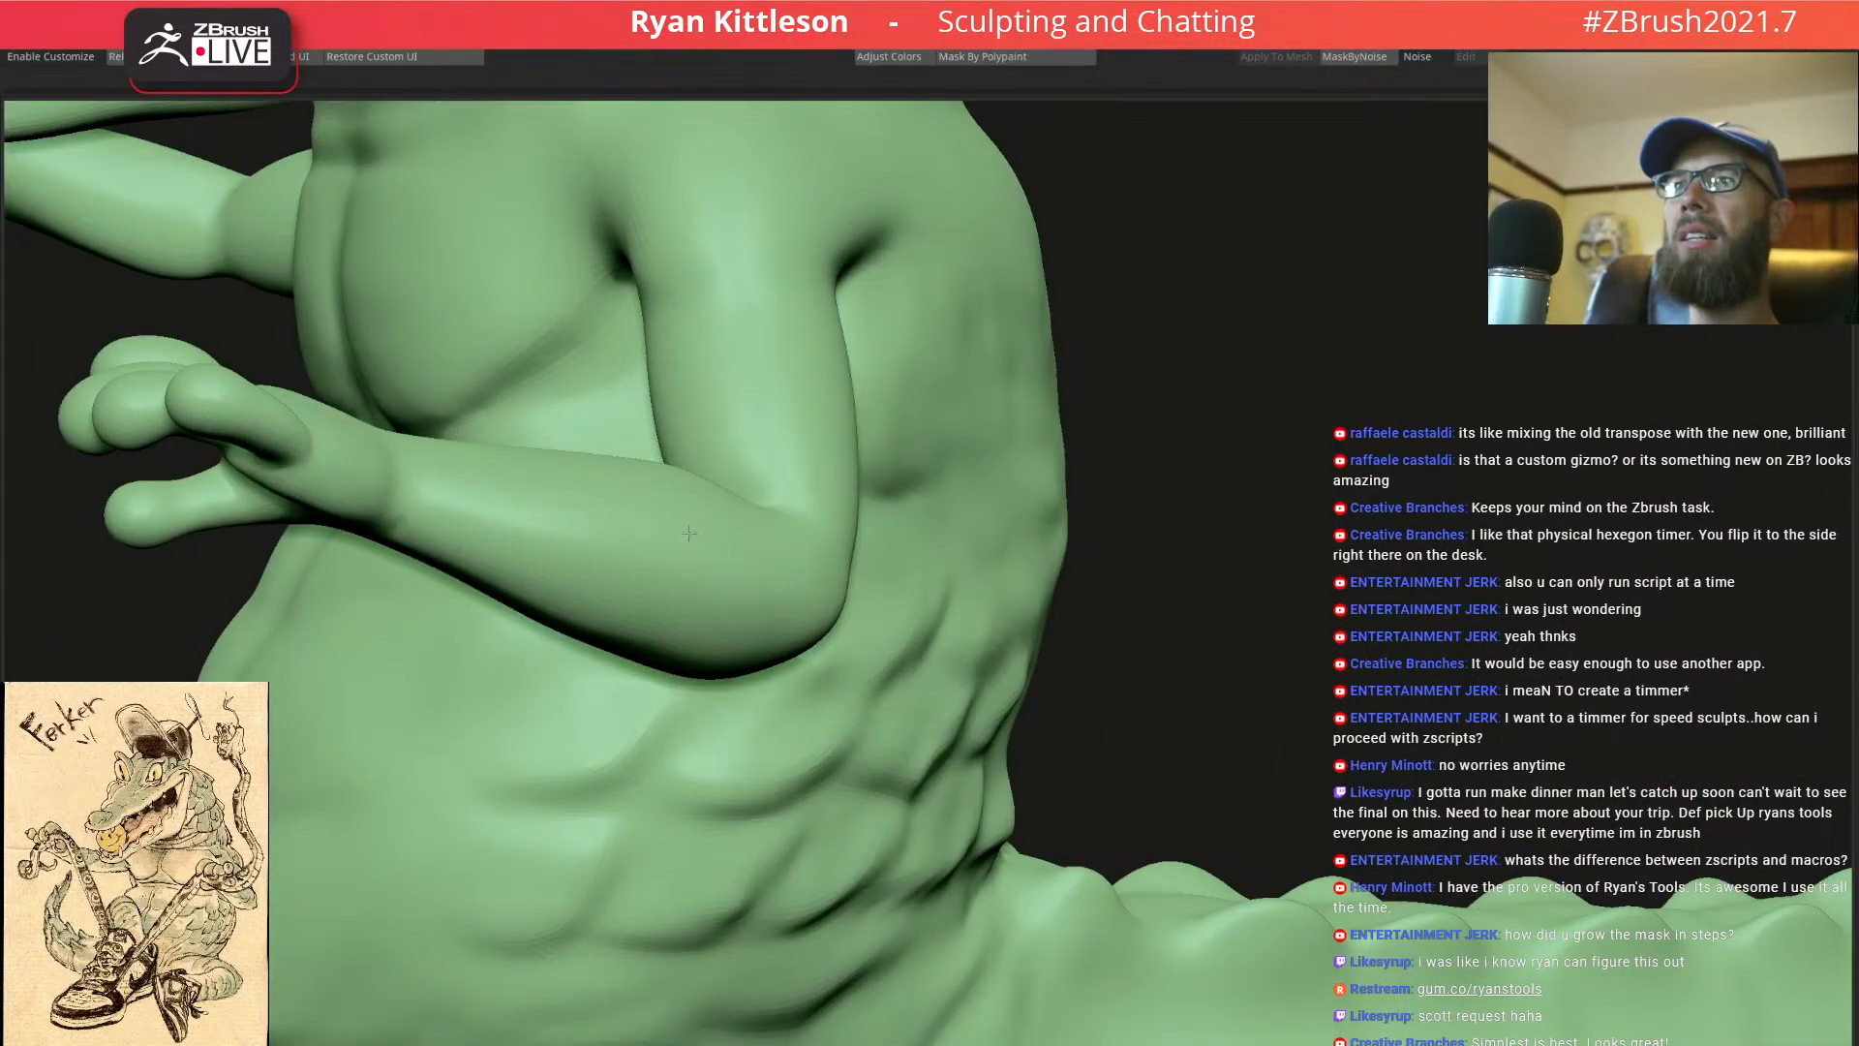
{"action": "right_click_drag", "start_coordinate": [644, 505], "coordinate": [756, 581]}
{"action": "right_click_drag", "start_coordinate": [871, 392], "coordinate": [817, 617]}
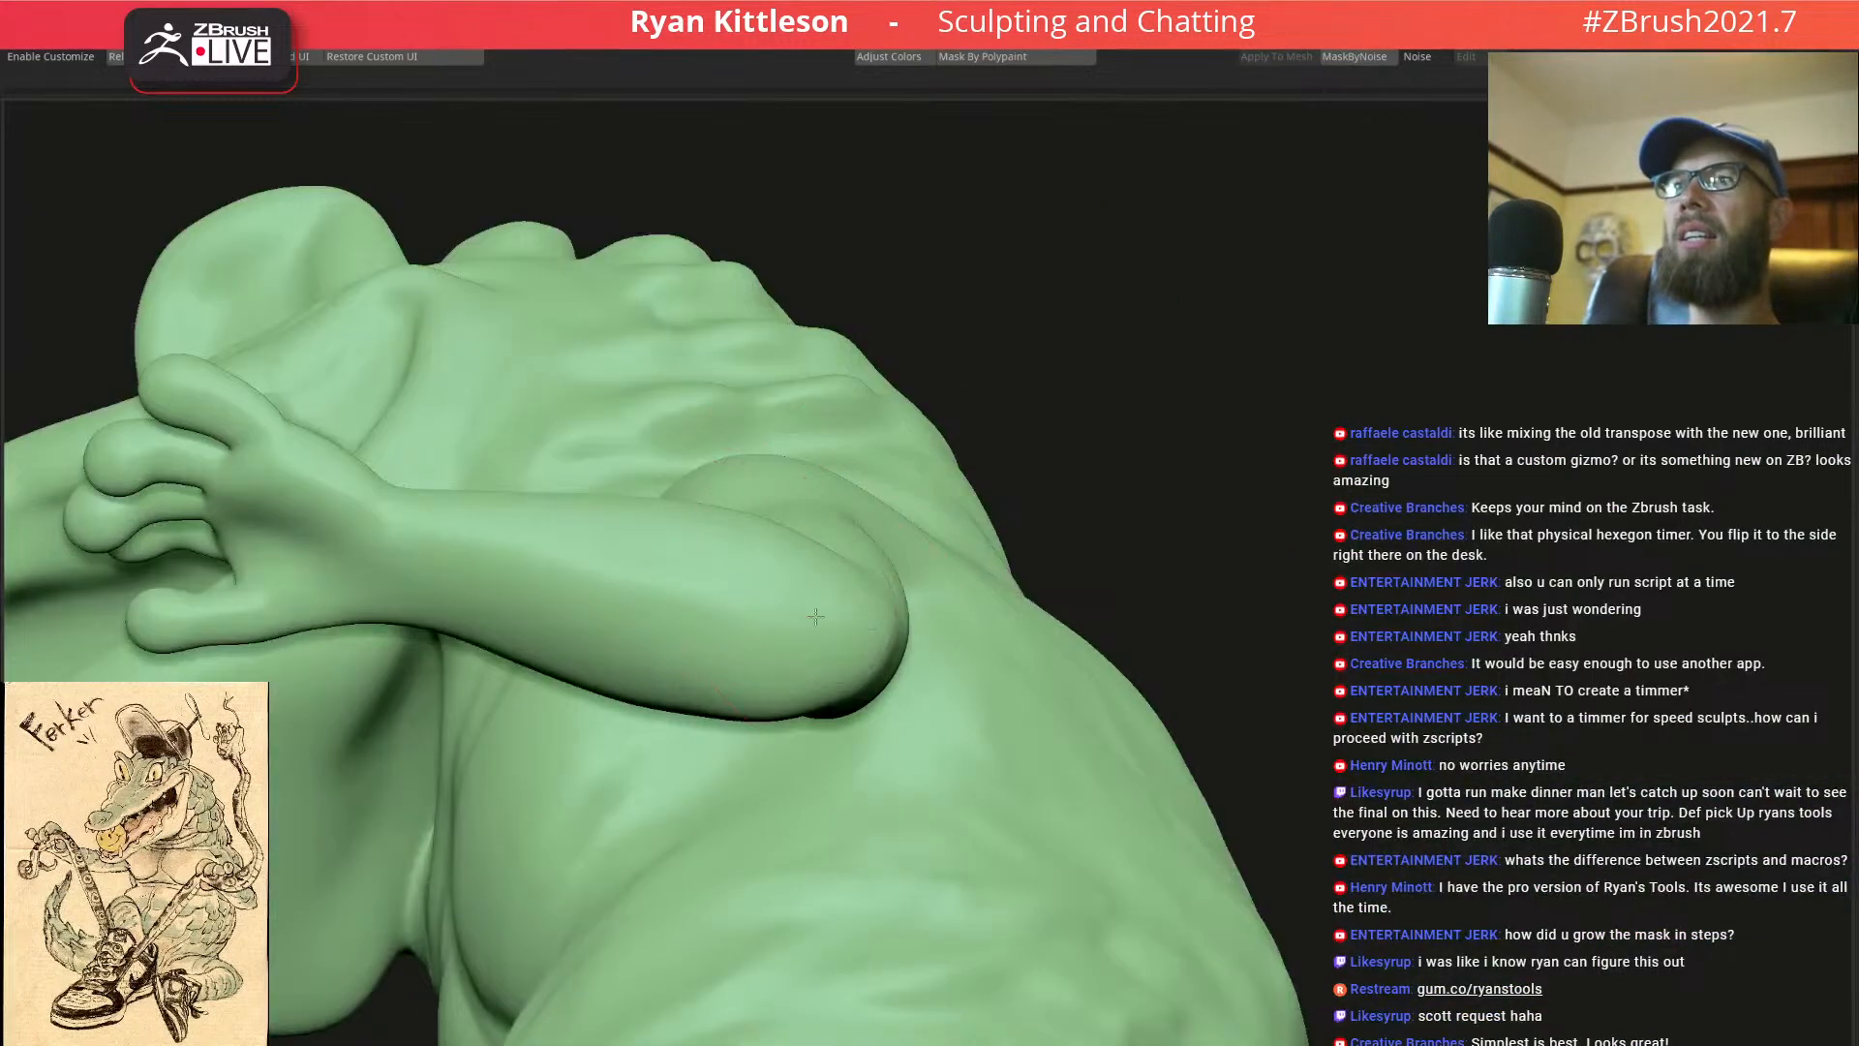
{"action": "right_click_drag", "start_coordinate": [642, 526], "coordinate": [817, 576]}
{"action": "right_click_drag", "start_coordinate": [787, 672], "coordinate": [633, 448]}
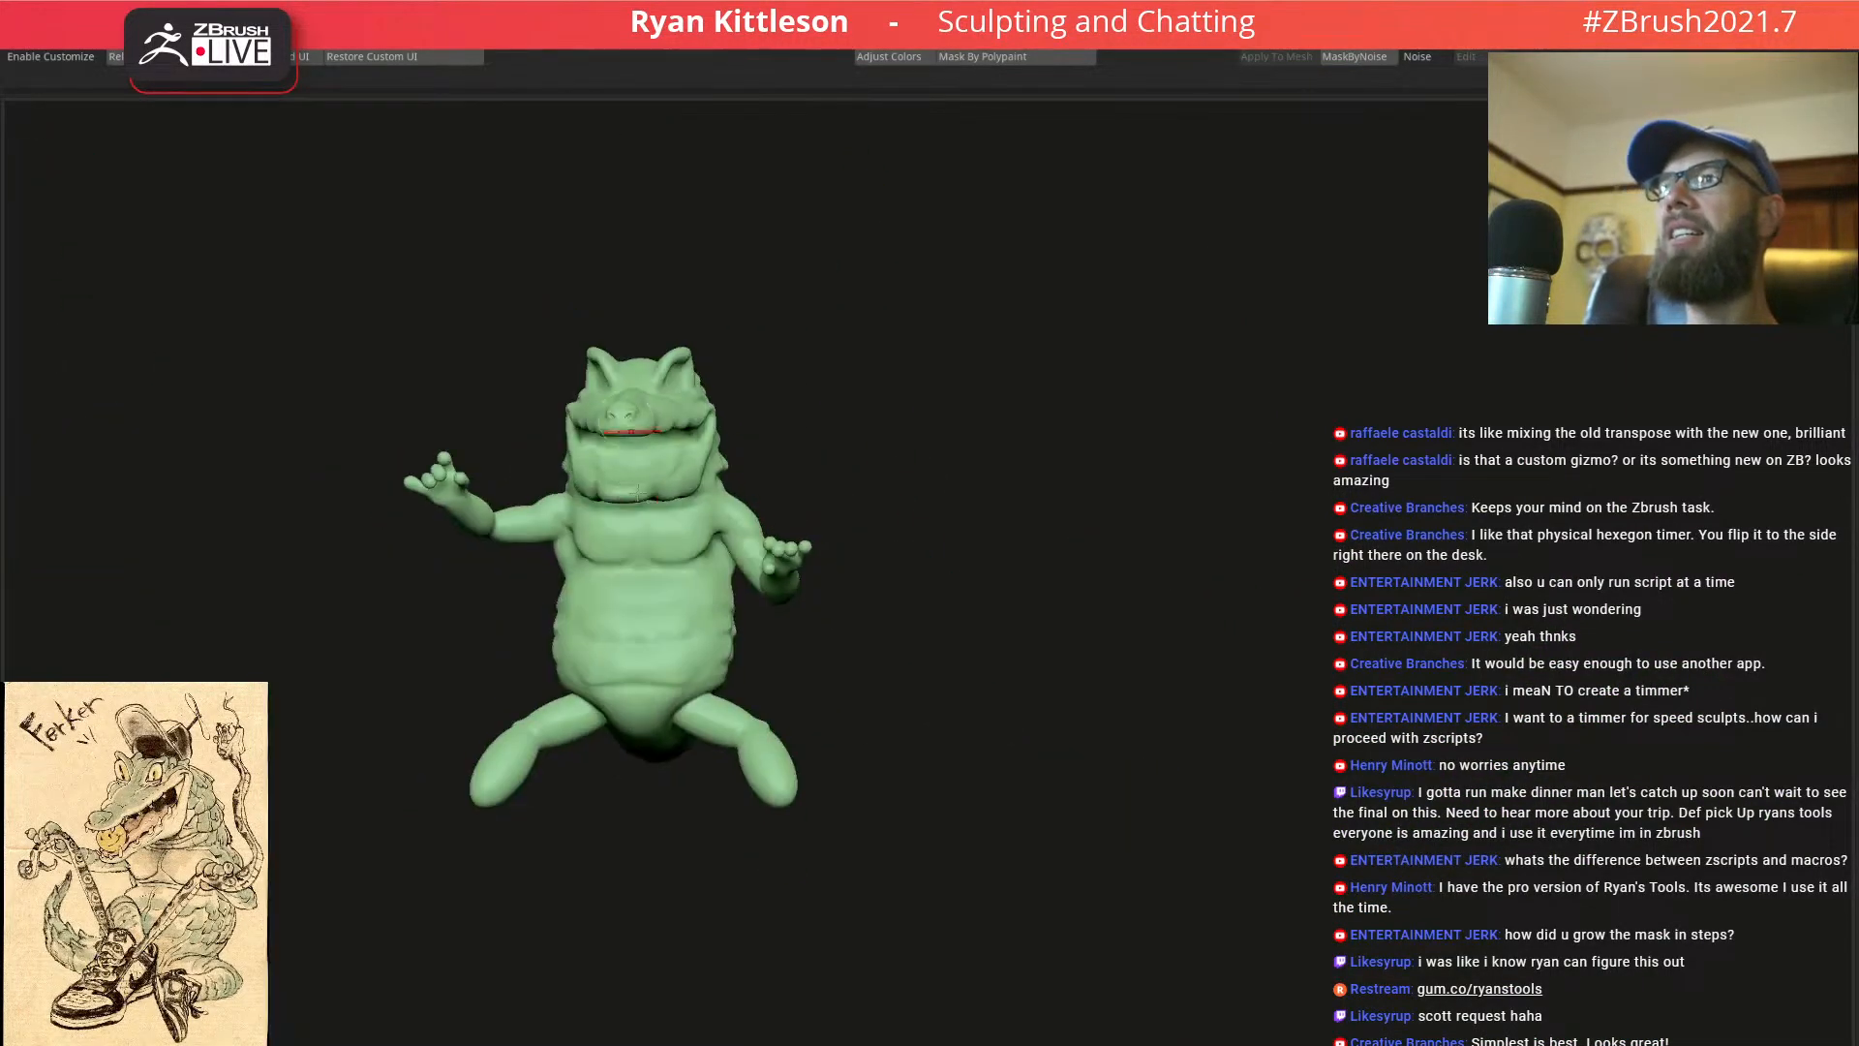
{"action": "right_click_drag", "start_coordinate": [682, 544], "coordinate": [637, 643]}
{"action": "right_click_drag", "start_coordinate": [405, 680], "coordinate": [514, 637], "text": "alt"}
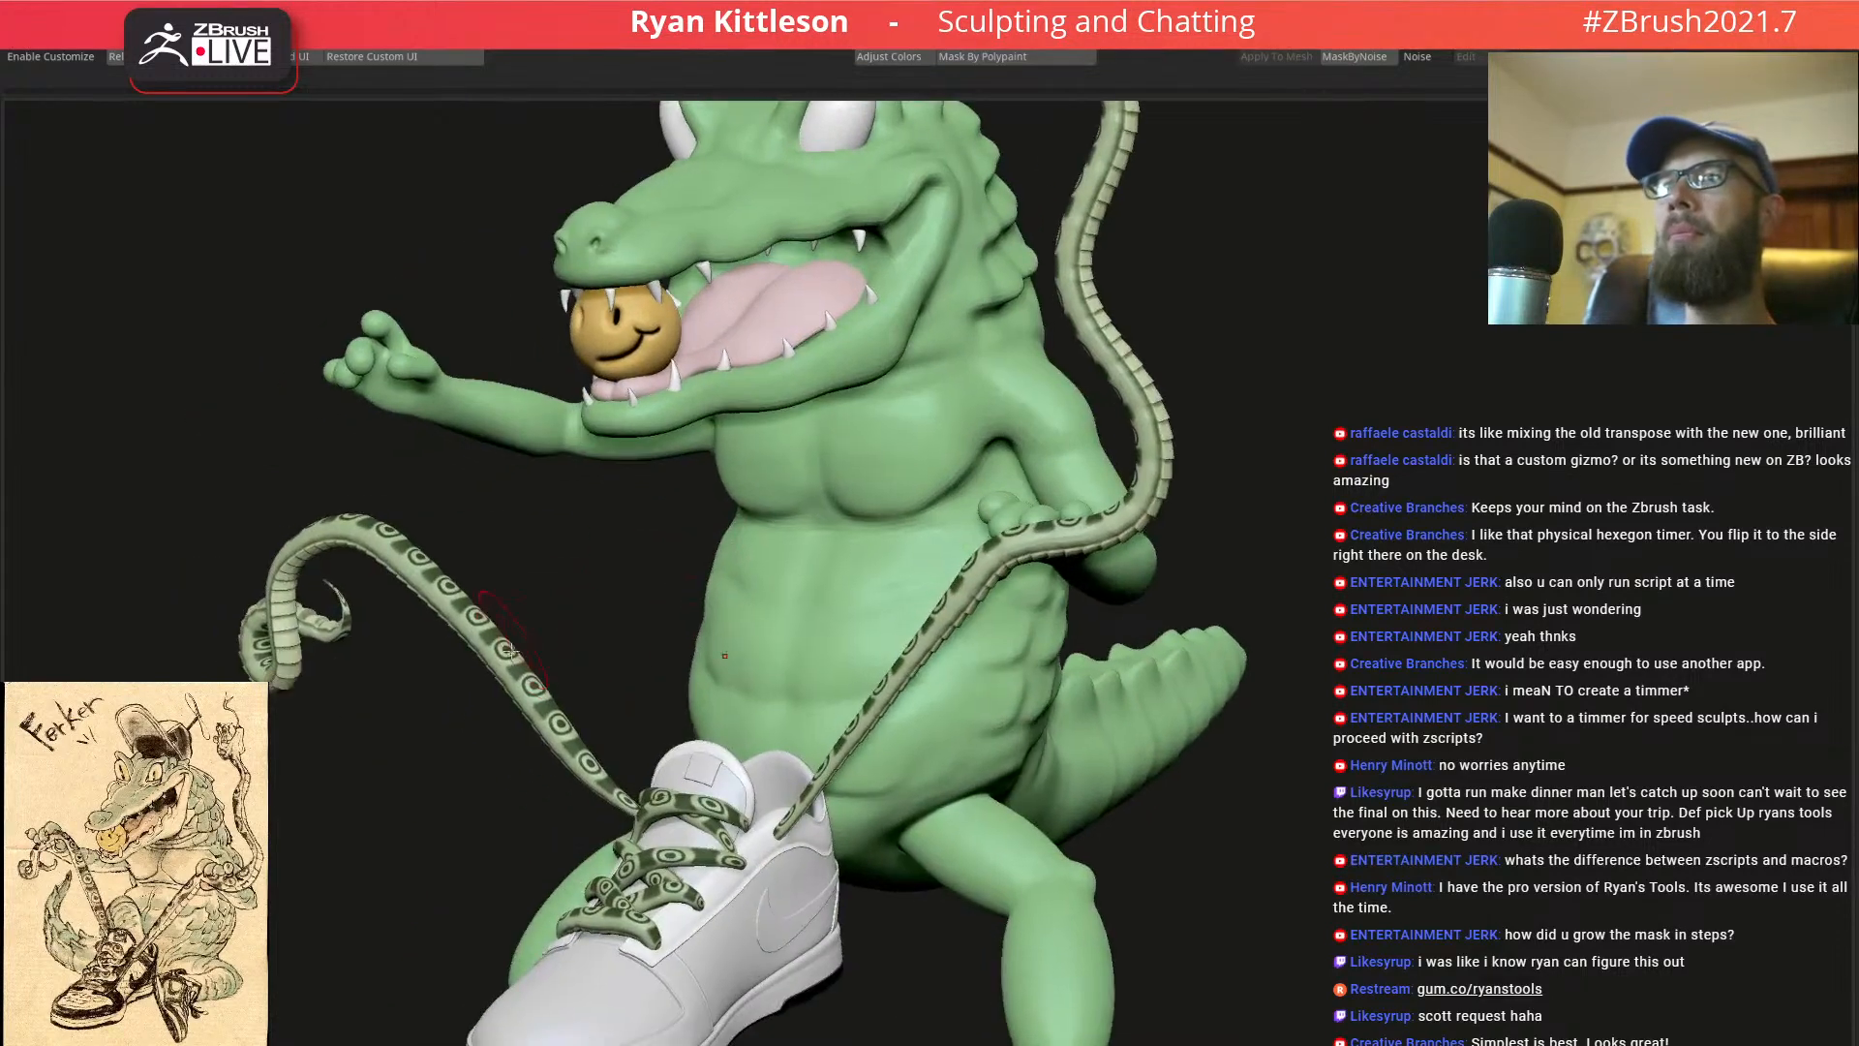
Select the snake, isolate it, and mask its head half so only the tail half stays free
{"action": "left_click", "coordinate": [504, 661], "text": "alt"}
{"action": "key", "text": "alt+s"}
{"action": "right_click_drag", "start_coordinate": [661, 596], "coordinate": [679, 484], "text": "ctrl"}
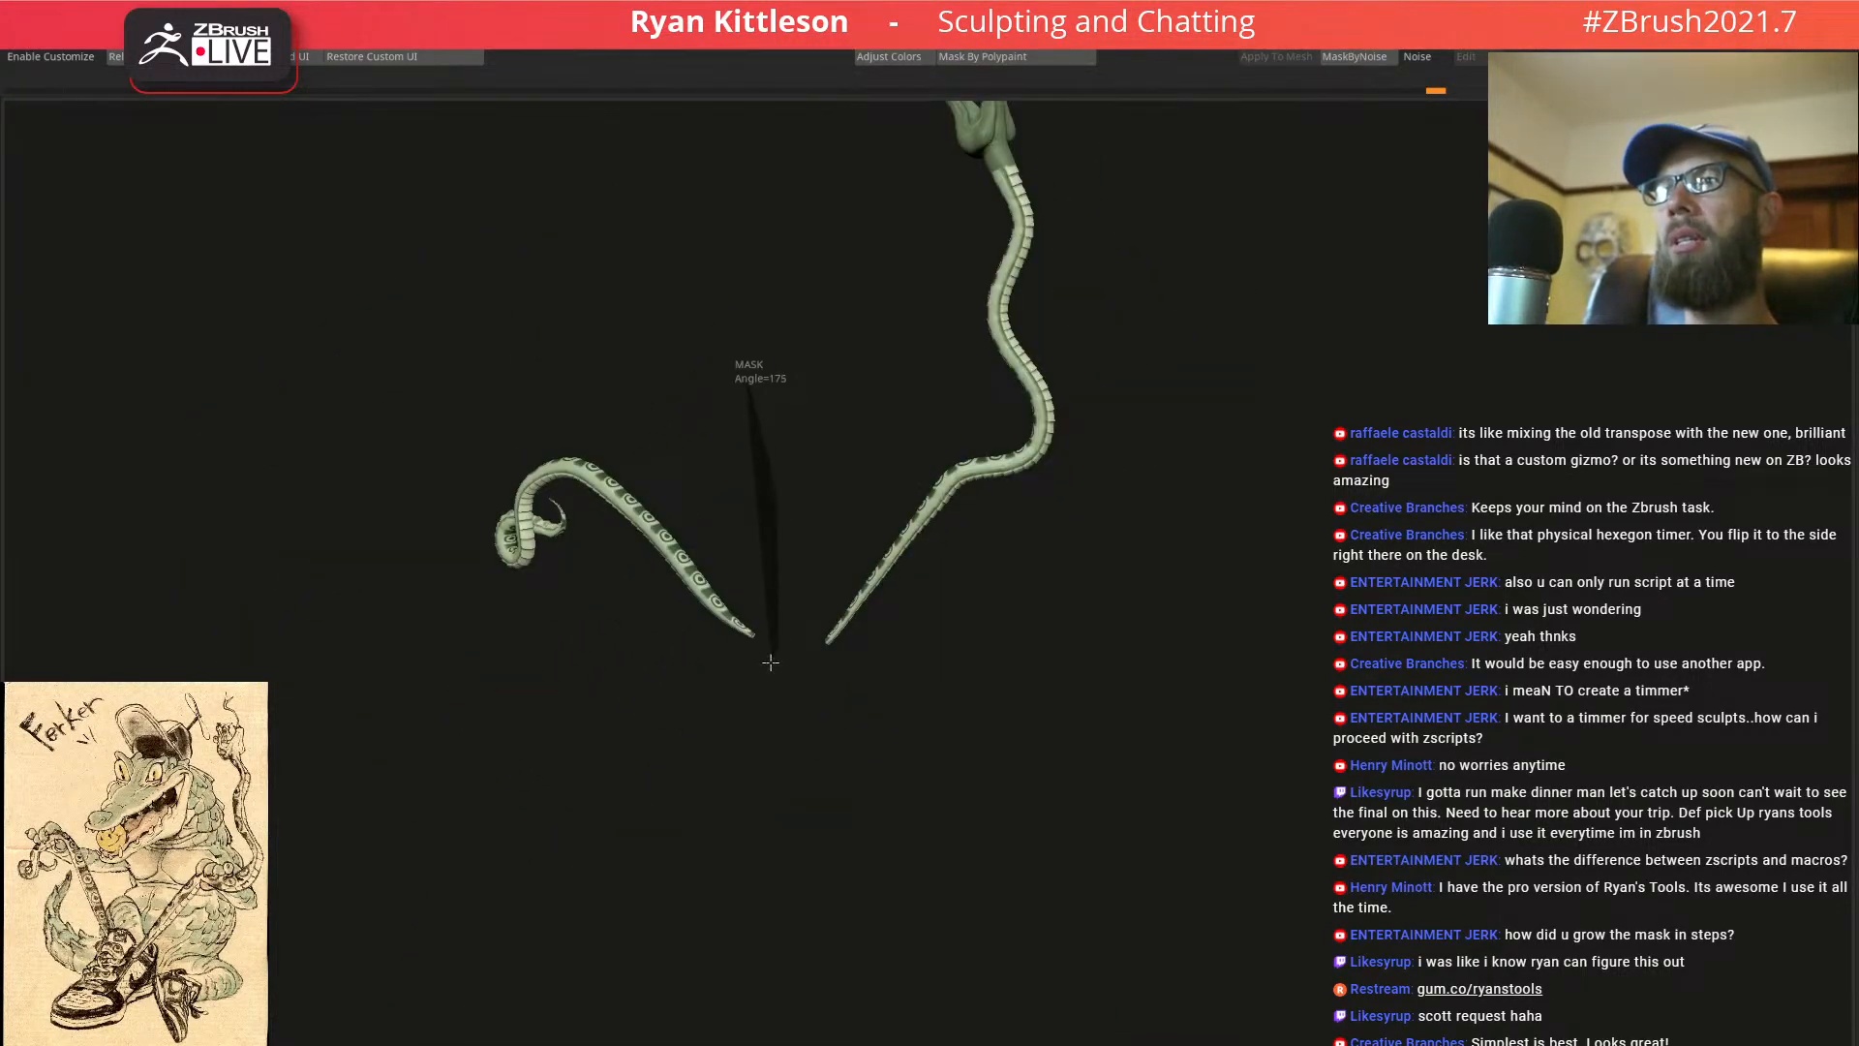
{"action": "left_click_drag", "start_coordinate": [753, 629], "coordinate": [755, 633], "text": "ctrl"}
{"action": "right_click_drag", "start_coordinate": [834, 514], "coordinate": [1108, 776], "text": "ctrl"}
{"action": "right_click_drag", "start_coordinate": [978, 552], "coordinate": [1032, 741], "text": "ctrl"}
{"action": "right_click_drag", "start_coordinate": [929, 654], "coordinate": [988, 615]}
{"action": "mouse_move", "coordinate": [1023, 586]}
{"action": "left_mouse_down", "text": "ctrl"}
{"action": "mouse_move", "coordinate": [899, 709]}
{"action": "mouse_move", "coordinate": [836, 896]}
{"action": "left_mouse_up", "text": "ctrl"}
{"action": "right_click_drag", "start_coordinate": [1125, 668], "coordinate": [465, 344], "text": "ctrl"}
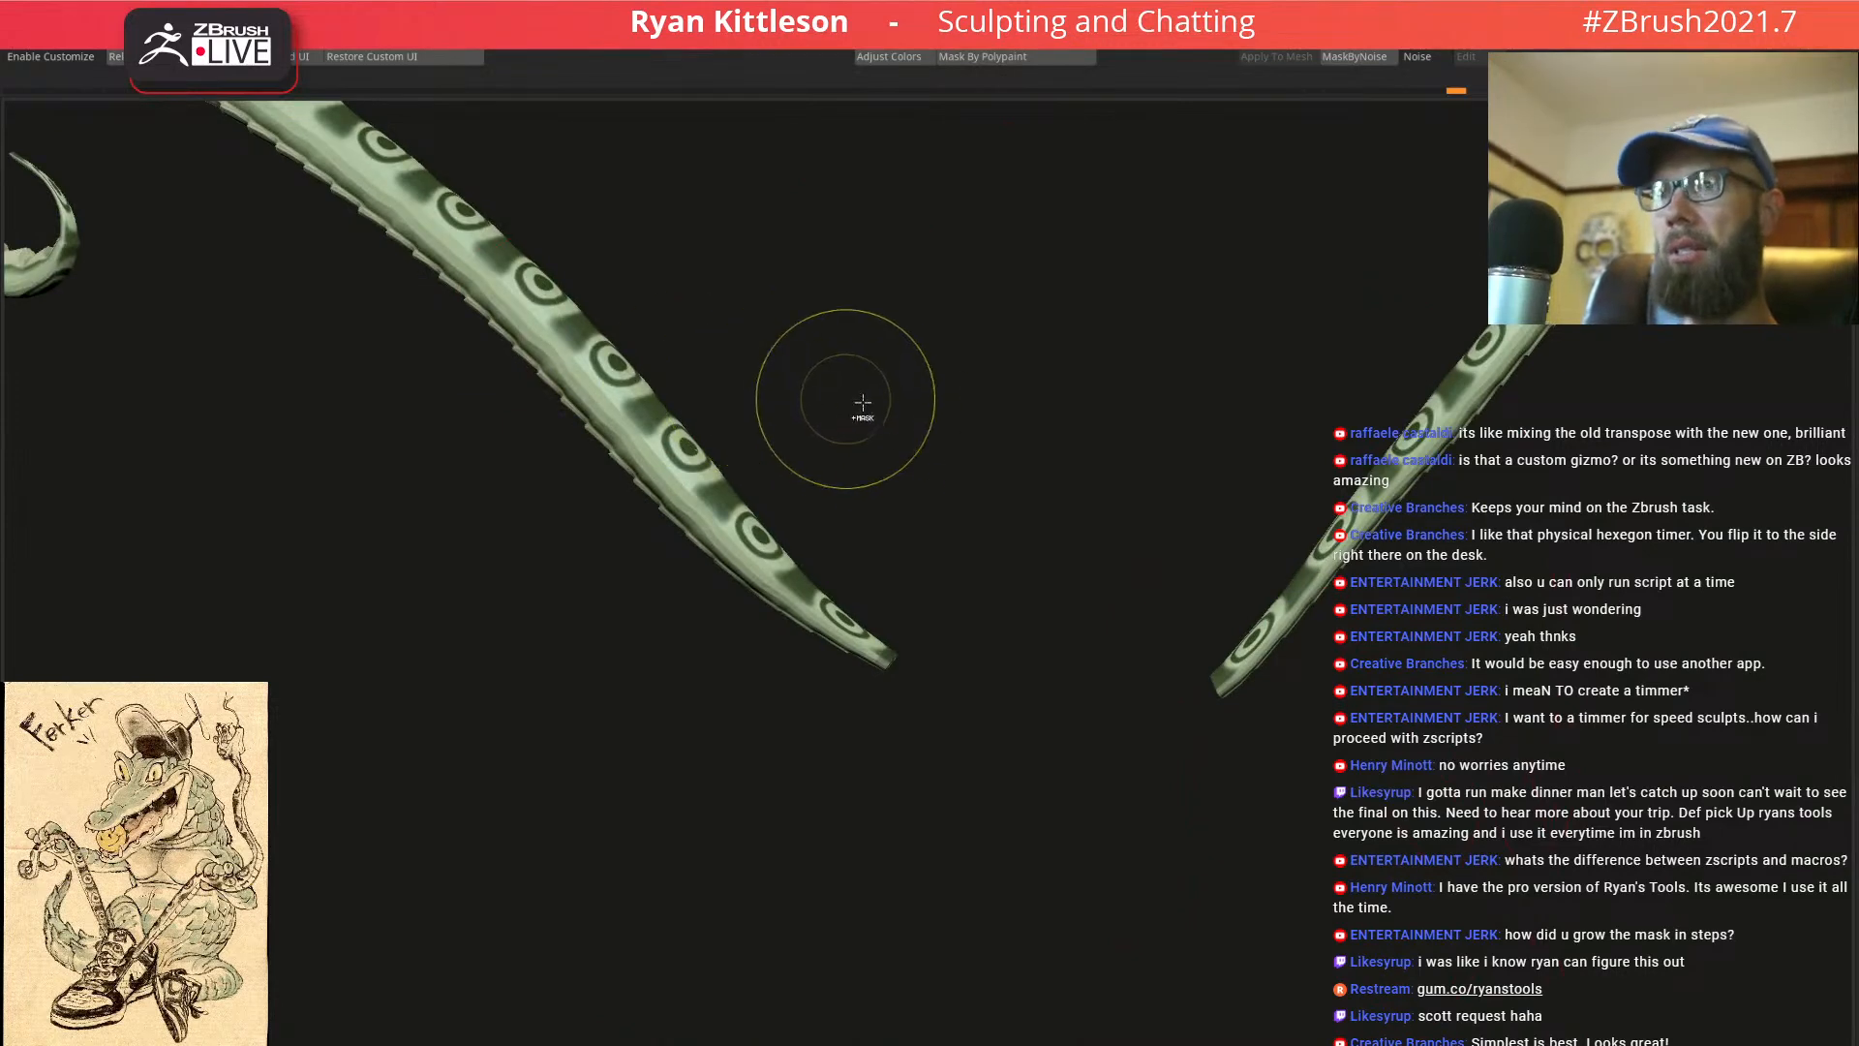
{"action": "mouse_move", "coordinate": [1020, 511]}
{"action": "right_mouse_down", "text": "ctrl"}
{"action": "mouse_move", "coordinate": [892, 382]}
{"action": "mouse_move", "coordinate": [780, 589]}
{"action": "right_mouse_up", "text": "ctrl"}
{"action": "mouse_move", "coordinate": [1278, 360]}
{"action": "left_mouse_down", "text": "ctrl"}
{"action": "mouse_move", "coordinate": [810, 664]}
{"action": "mouse_move", "coordinate": [1581, 682]}
{"action": "mouse_move", "coordinate": [1434, 523]}
{"action": "left_mouse_up", "text": "ctrl"}
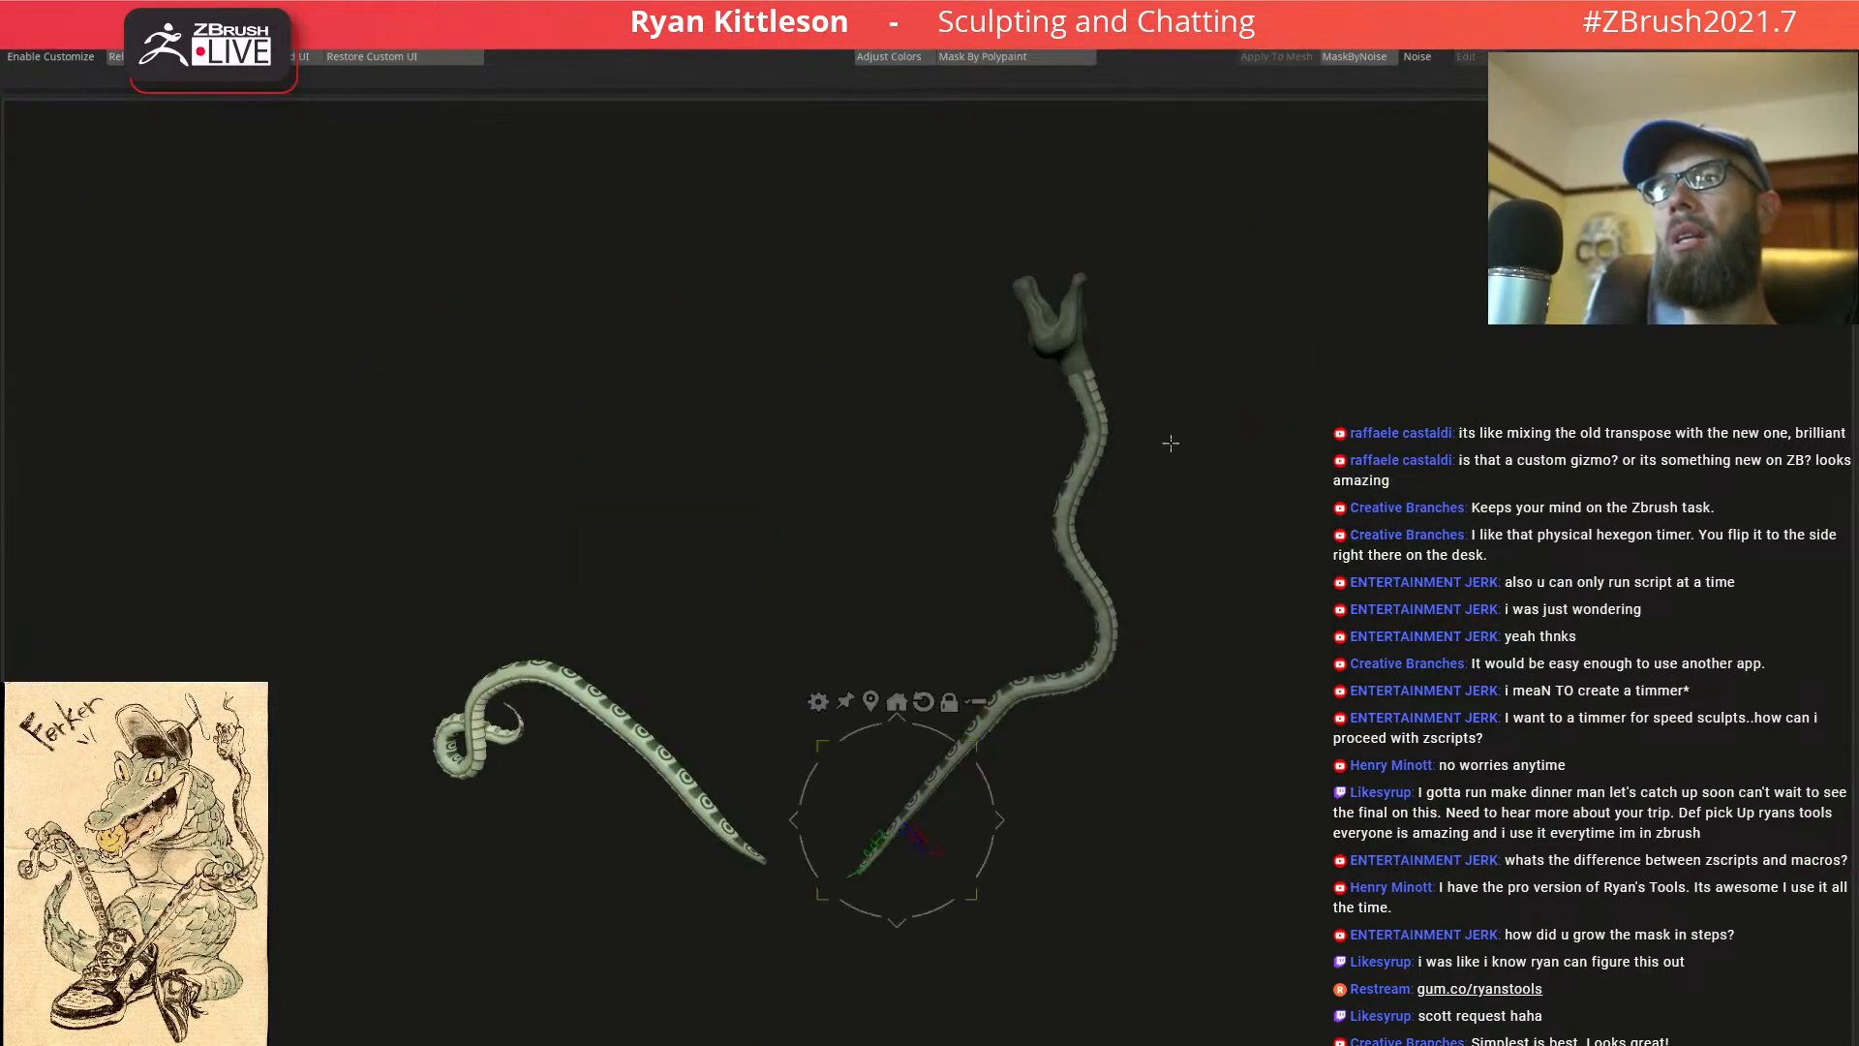
Place the gizmo where the snake's tail section leaves the shoe and frame the whole character
{"action": "left_click", "coordinate": [1115, 456]}
{"action": "right_click_drag", "start_coordinate": [843, 928], "coordinate": [755, 852], "text": "ctrl"}
{"action": "left_click", "coordinate": [740, 841]}
{"action": "right_click_drag", "start_coordinate": [597, 762], "coordinate": [711, 867]}
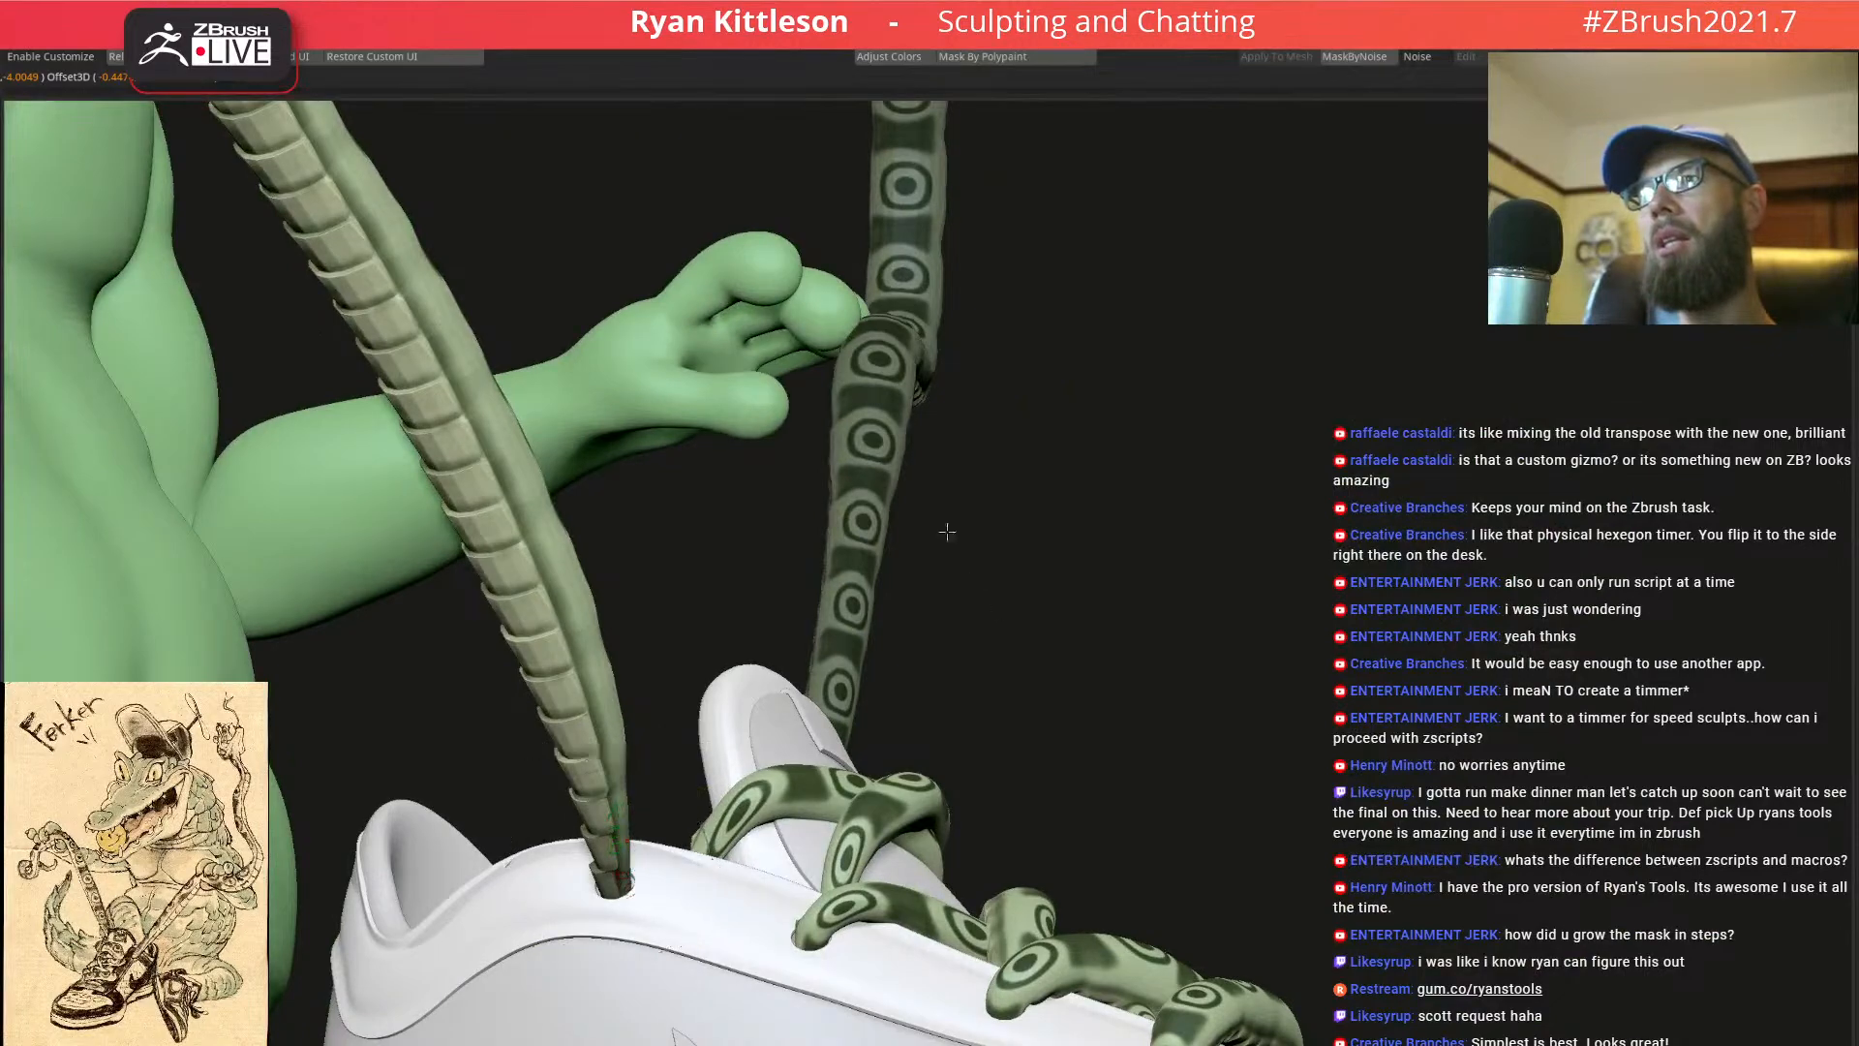
{"action": "key", "text": "f"}
{"action": "right_click_drag", "start_coordinate": [779, 659], "coordinate": [843, 680]}
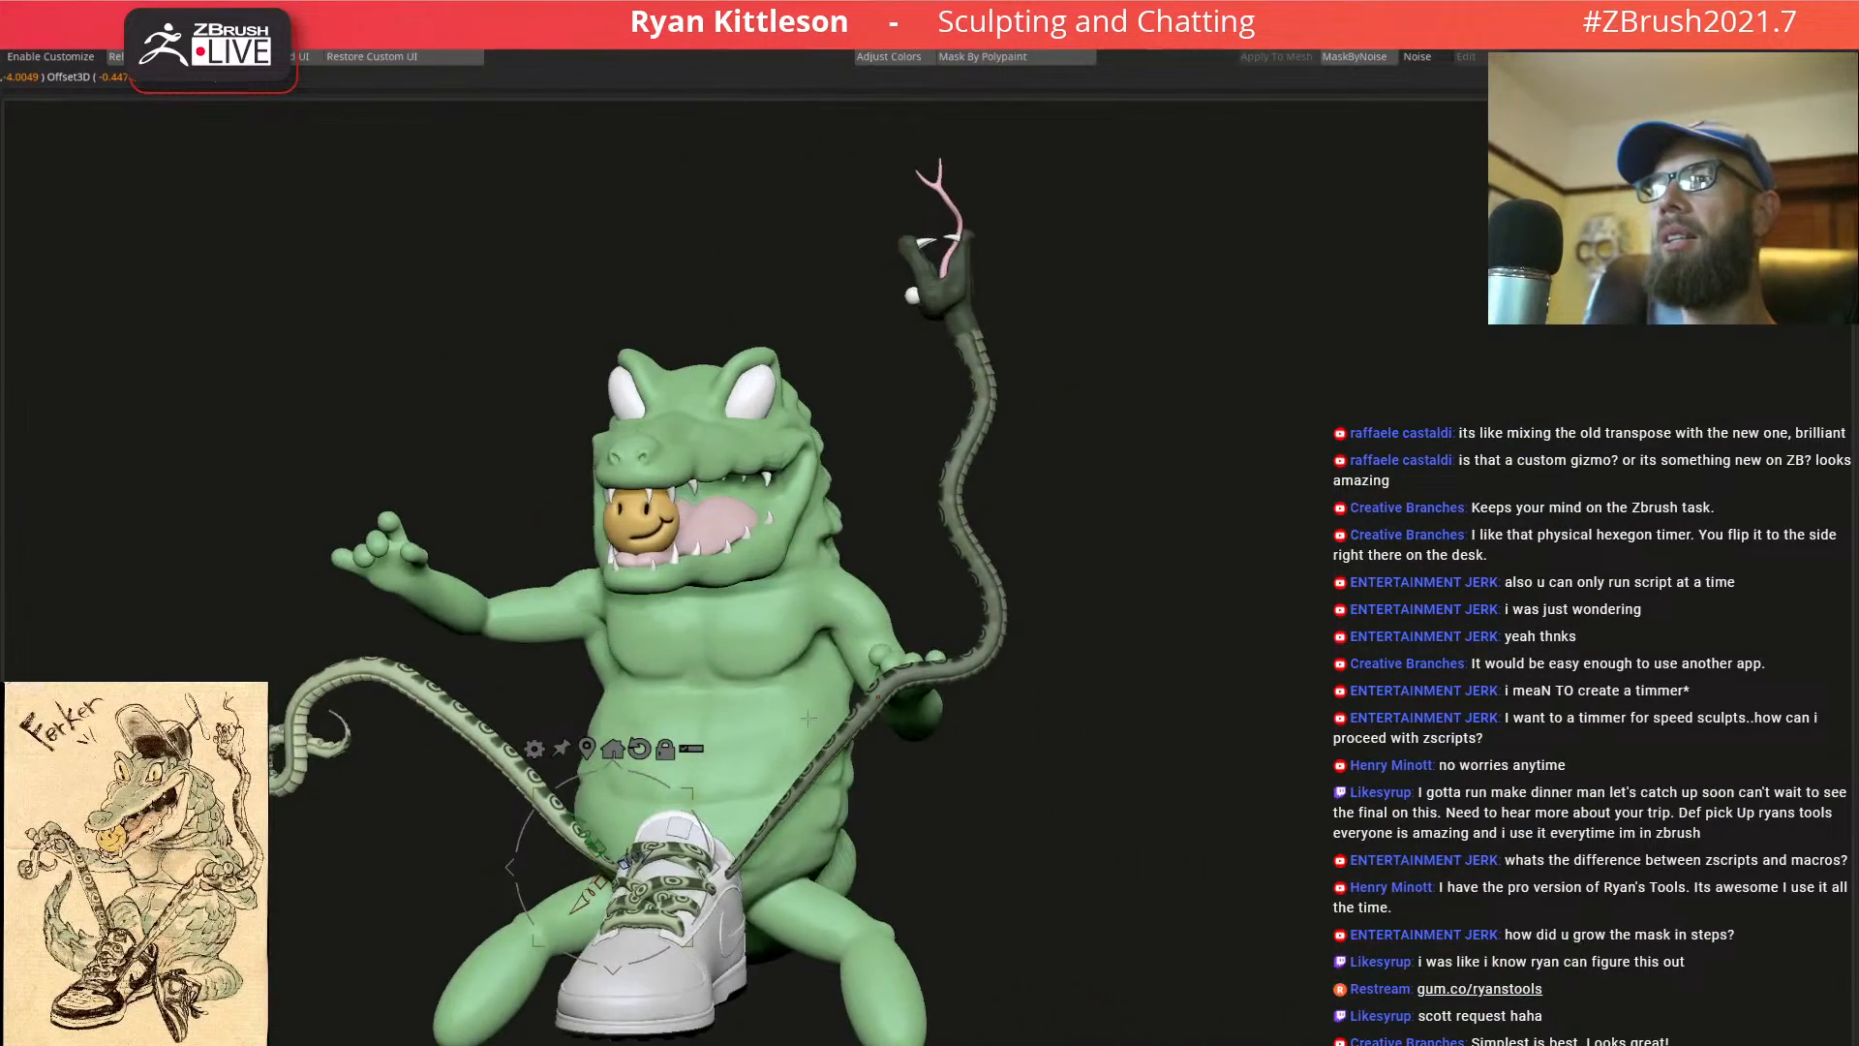
Rotate the snake's tail section up toward the open hand, undo the two further adjustments, and return to sculpting
{"action": "left_click_drag", "start_coordinate": [702, 818], "coordinate": [733, 845]}
{"action": "left_click_drag", "start_coordinate": [620, 871], "coordinate": [614, 855]}
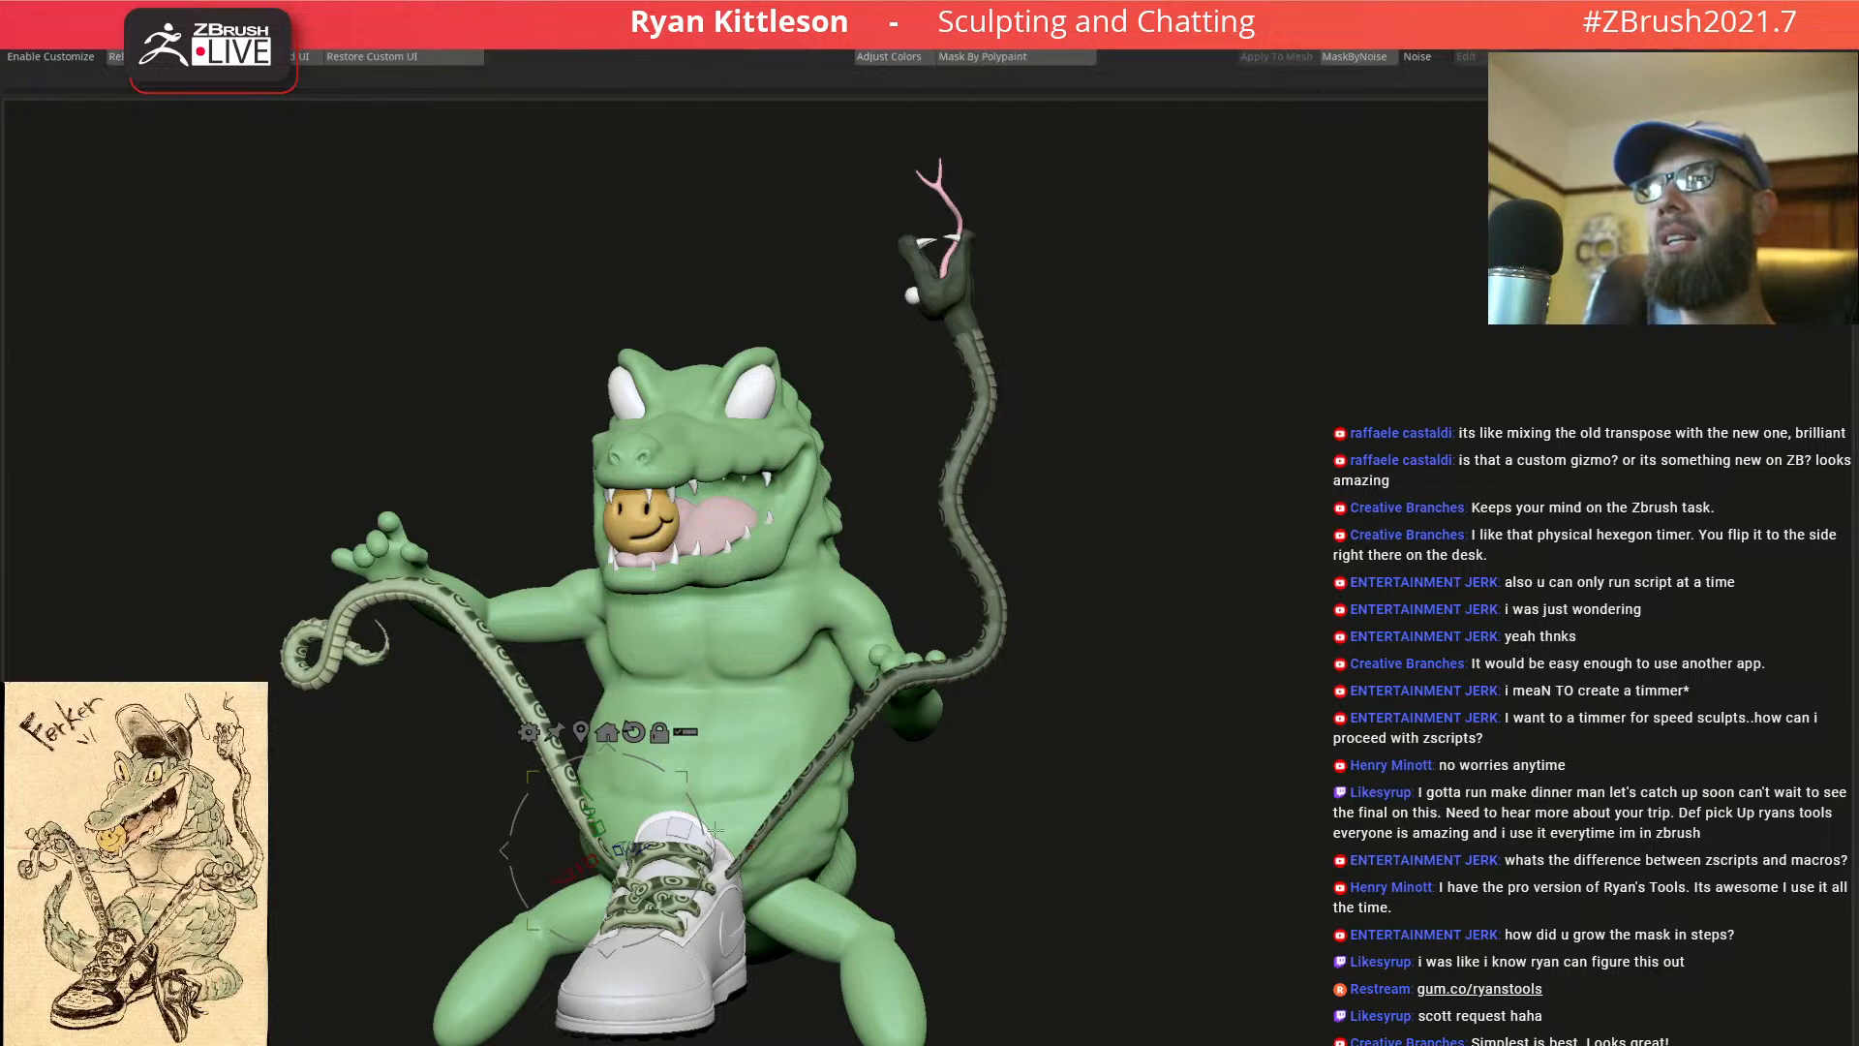
{"action": "key", "text": "ctrl+z"}
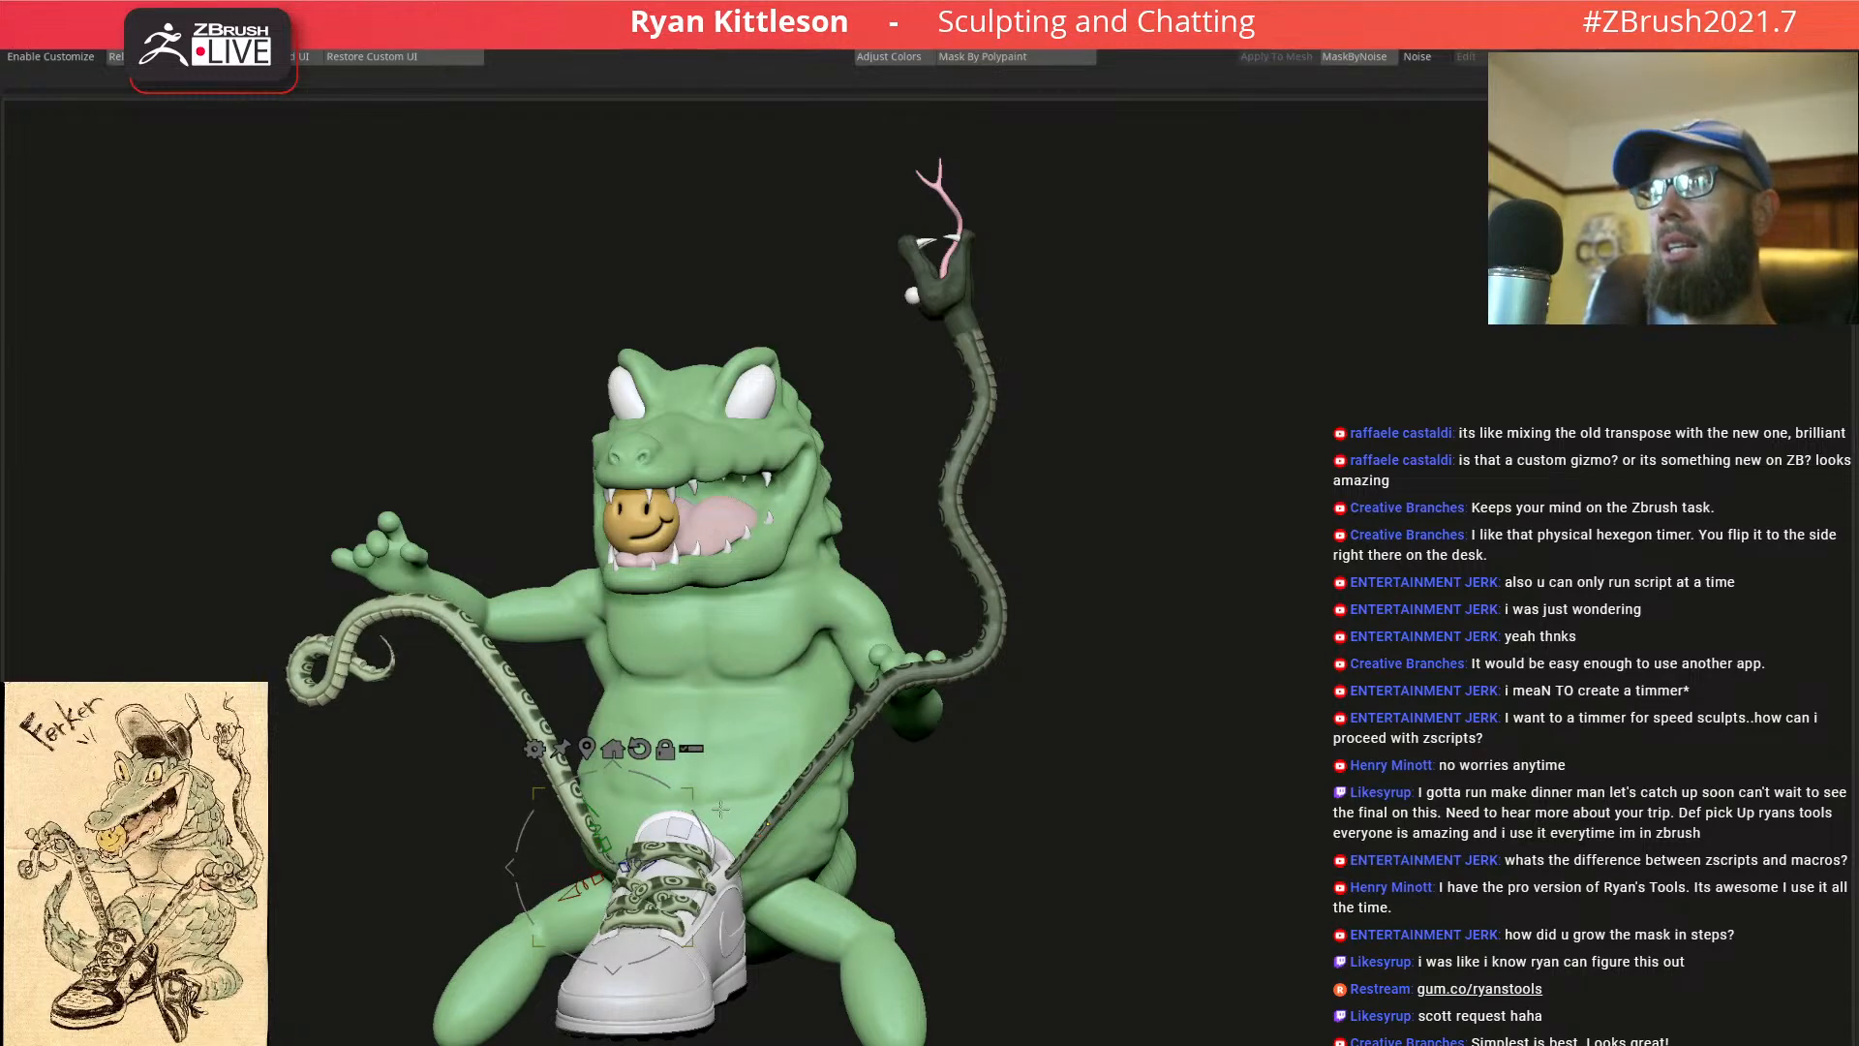
{"action": "left_click_drag", "start_coordinate": [709, 858], "coordinate": [700, 812]}
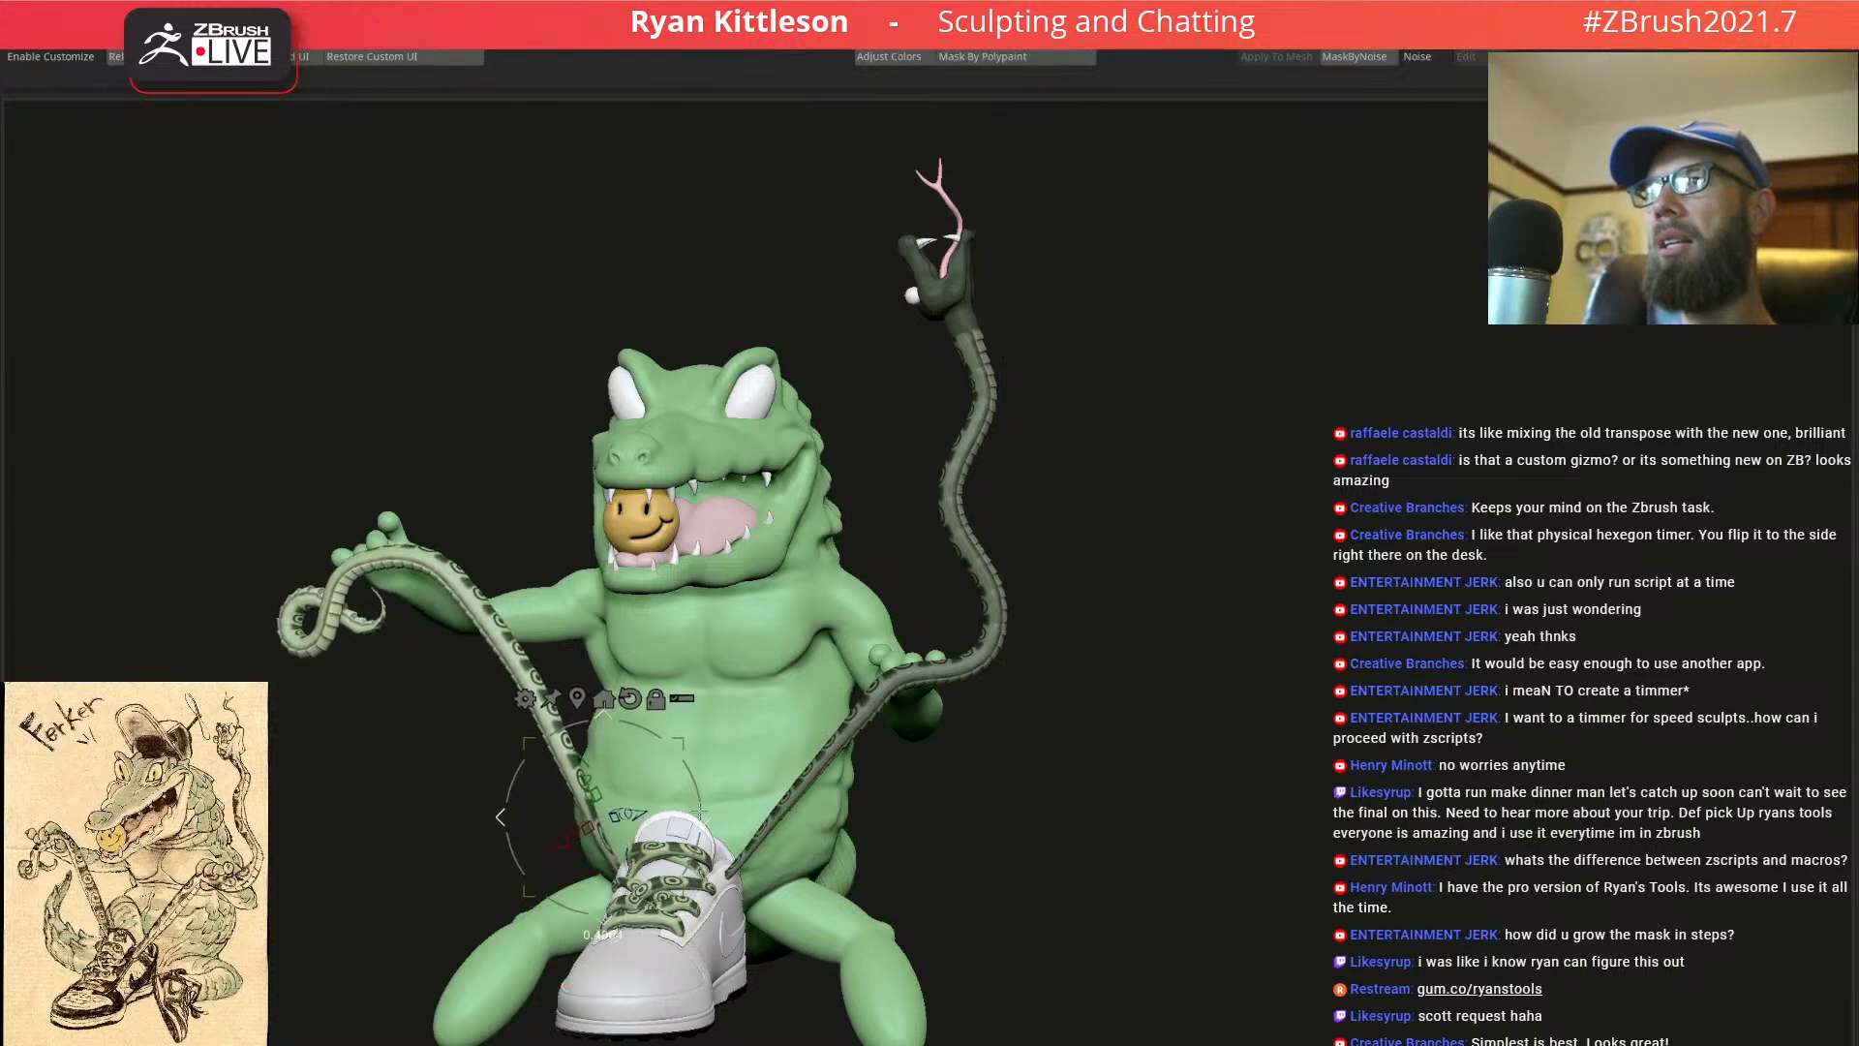
{"action": "key", "text": "ctrl+z"}
{"action": "right_click_drag", "start_coordinate": [677, 820], "coordinate": [675, 809], "text": "ctrl"}
{"action": "key", "text": "q"}
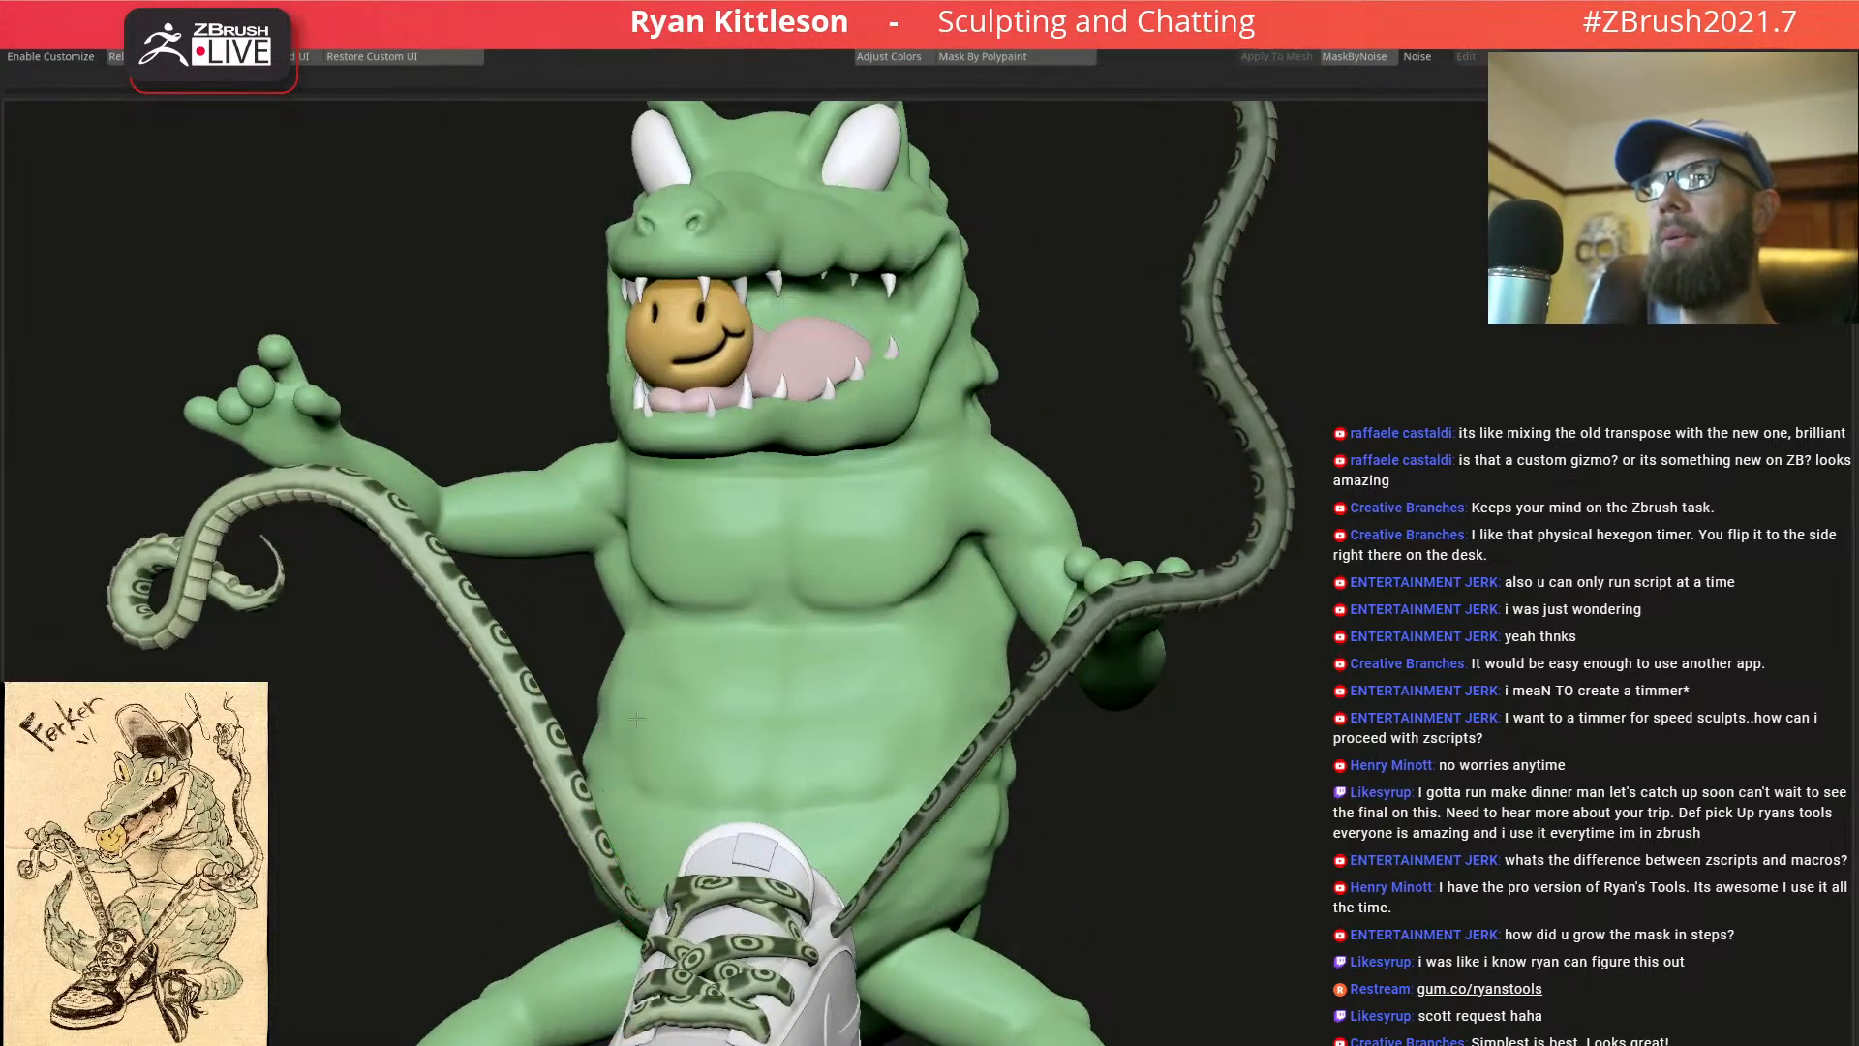
Mask along the snake's tail section from the shoe toward the curled end using transpose masking
{"action": "right_click_drag", "start_coordinate": [538, 683], "coordinate": [746, 564]}
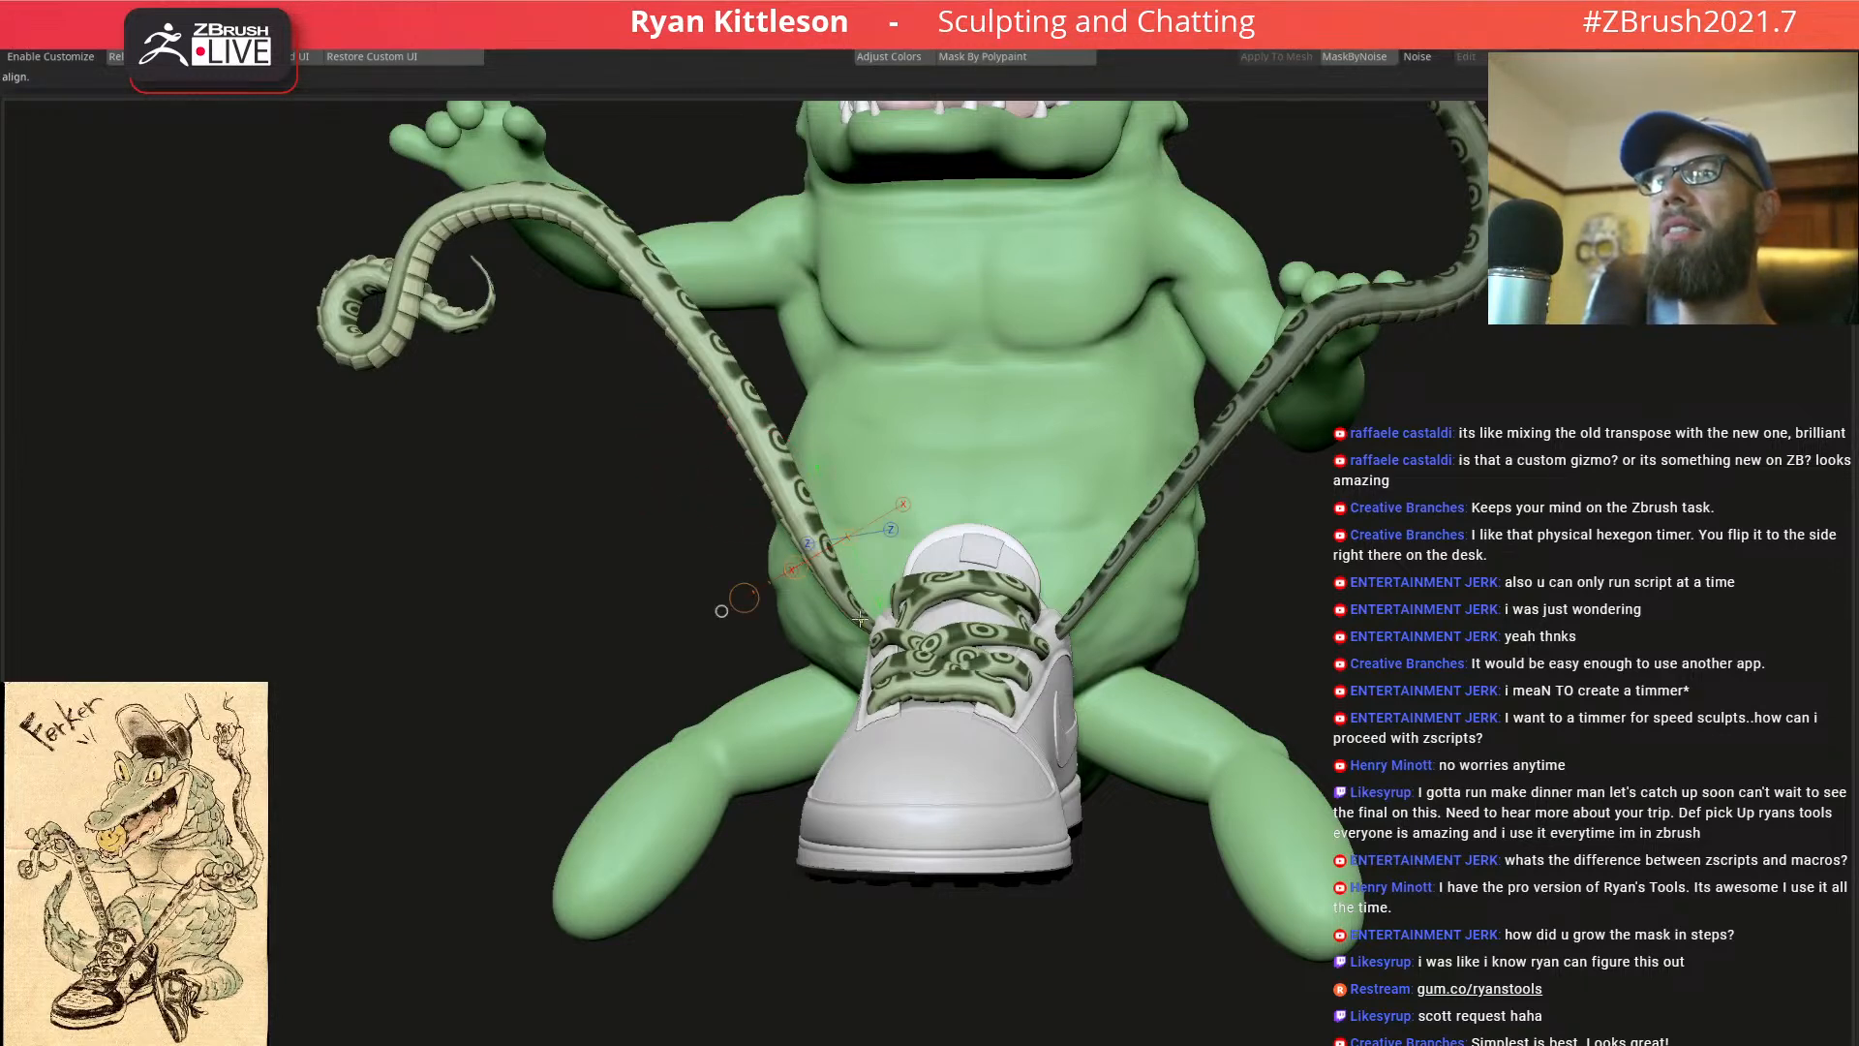
{"action": "left_click_drag", "start_coordinate": [862, 617], "coordinate": [412, 2], "text": "ctrl"}
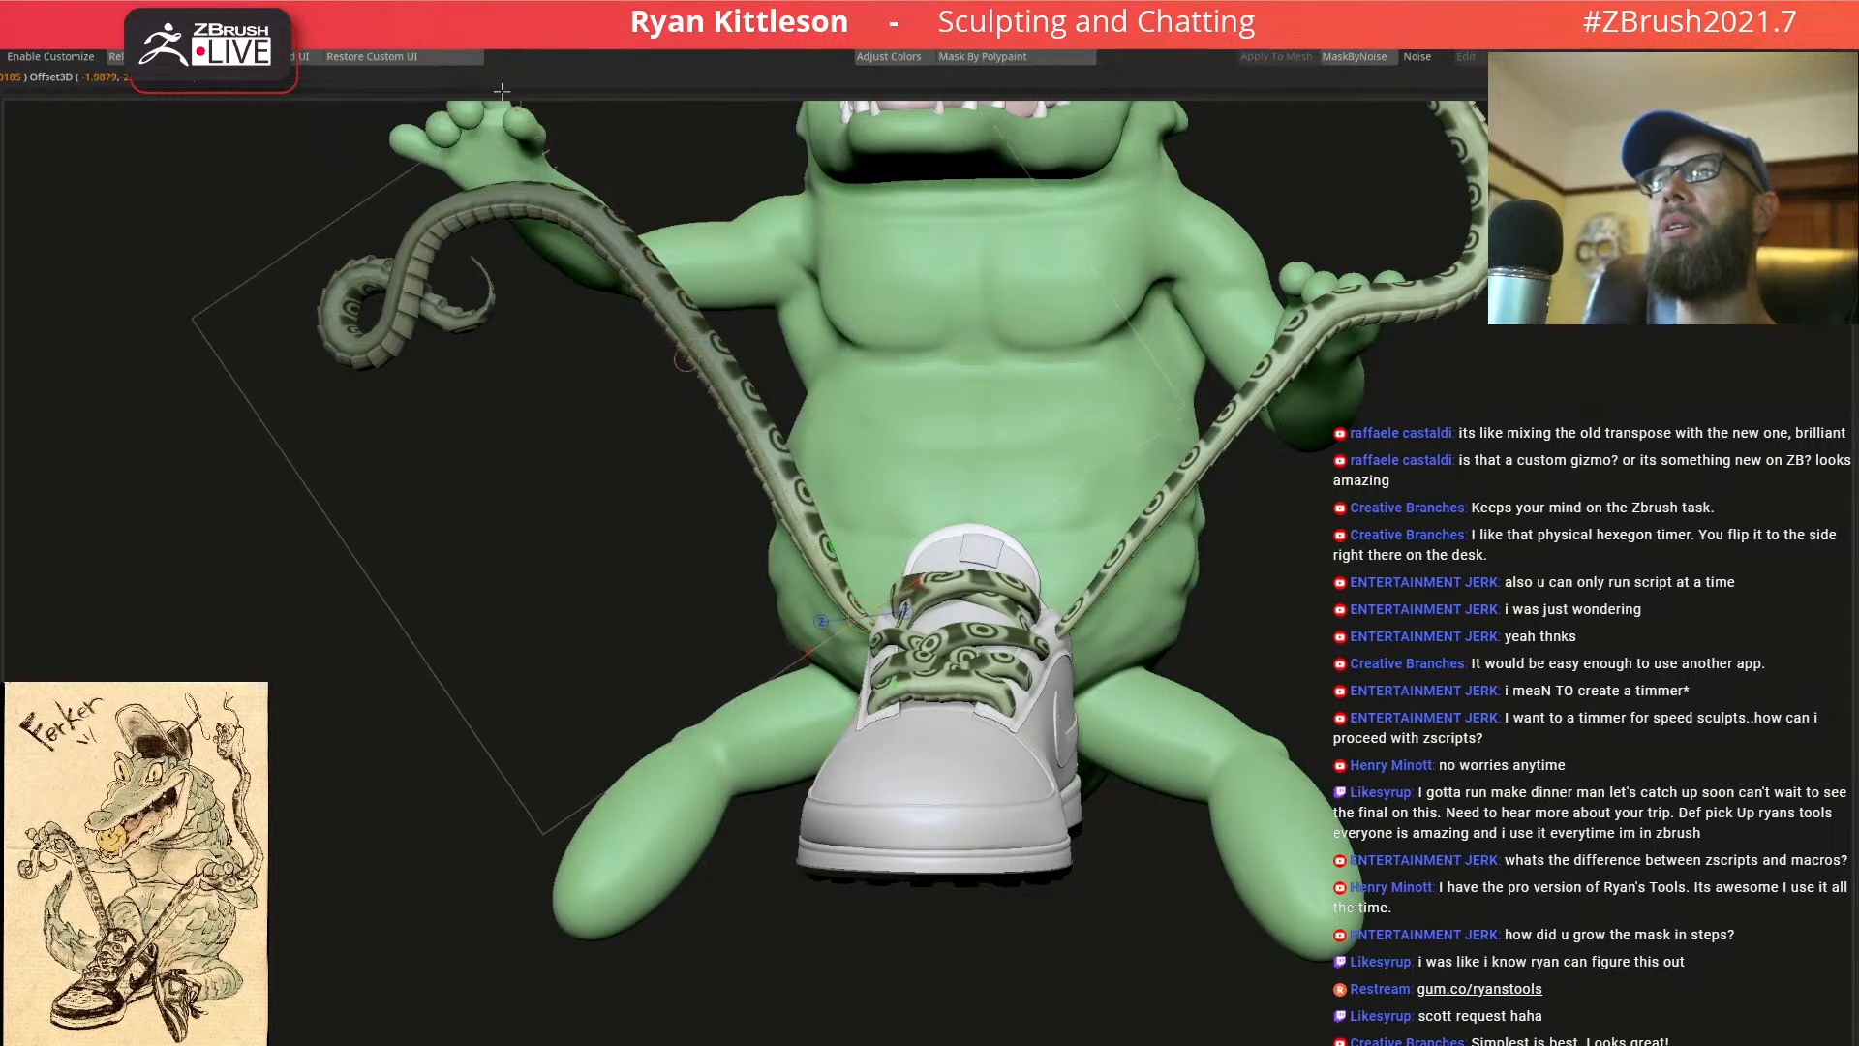
{"action": "left_click_drag", "start_coordinate": [867, 615], "coordinate": [627, 308], "text": "ctrl"}
{"action": "left_click_drag", "start_coordinate": [397, 2], "coordinate": [397, 2], "text": "ctrl"}
{"action": "left_click_drag", "start_coordinate": [498, 606], "coordinate": [499, 804], "text": "alt"}
{"action": "left_click_drag", "start_coordinate": [839, 796], "coordinate": [483, 275], "text": "ctrl"}
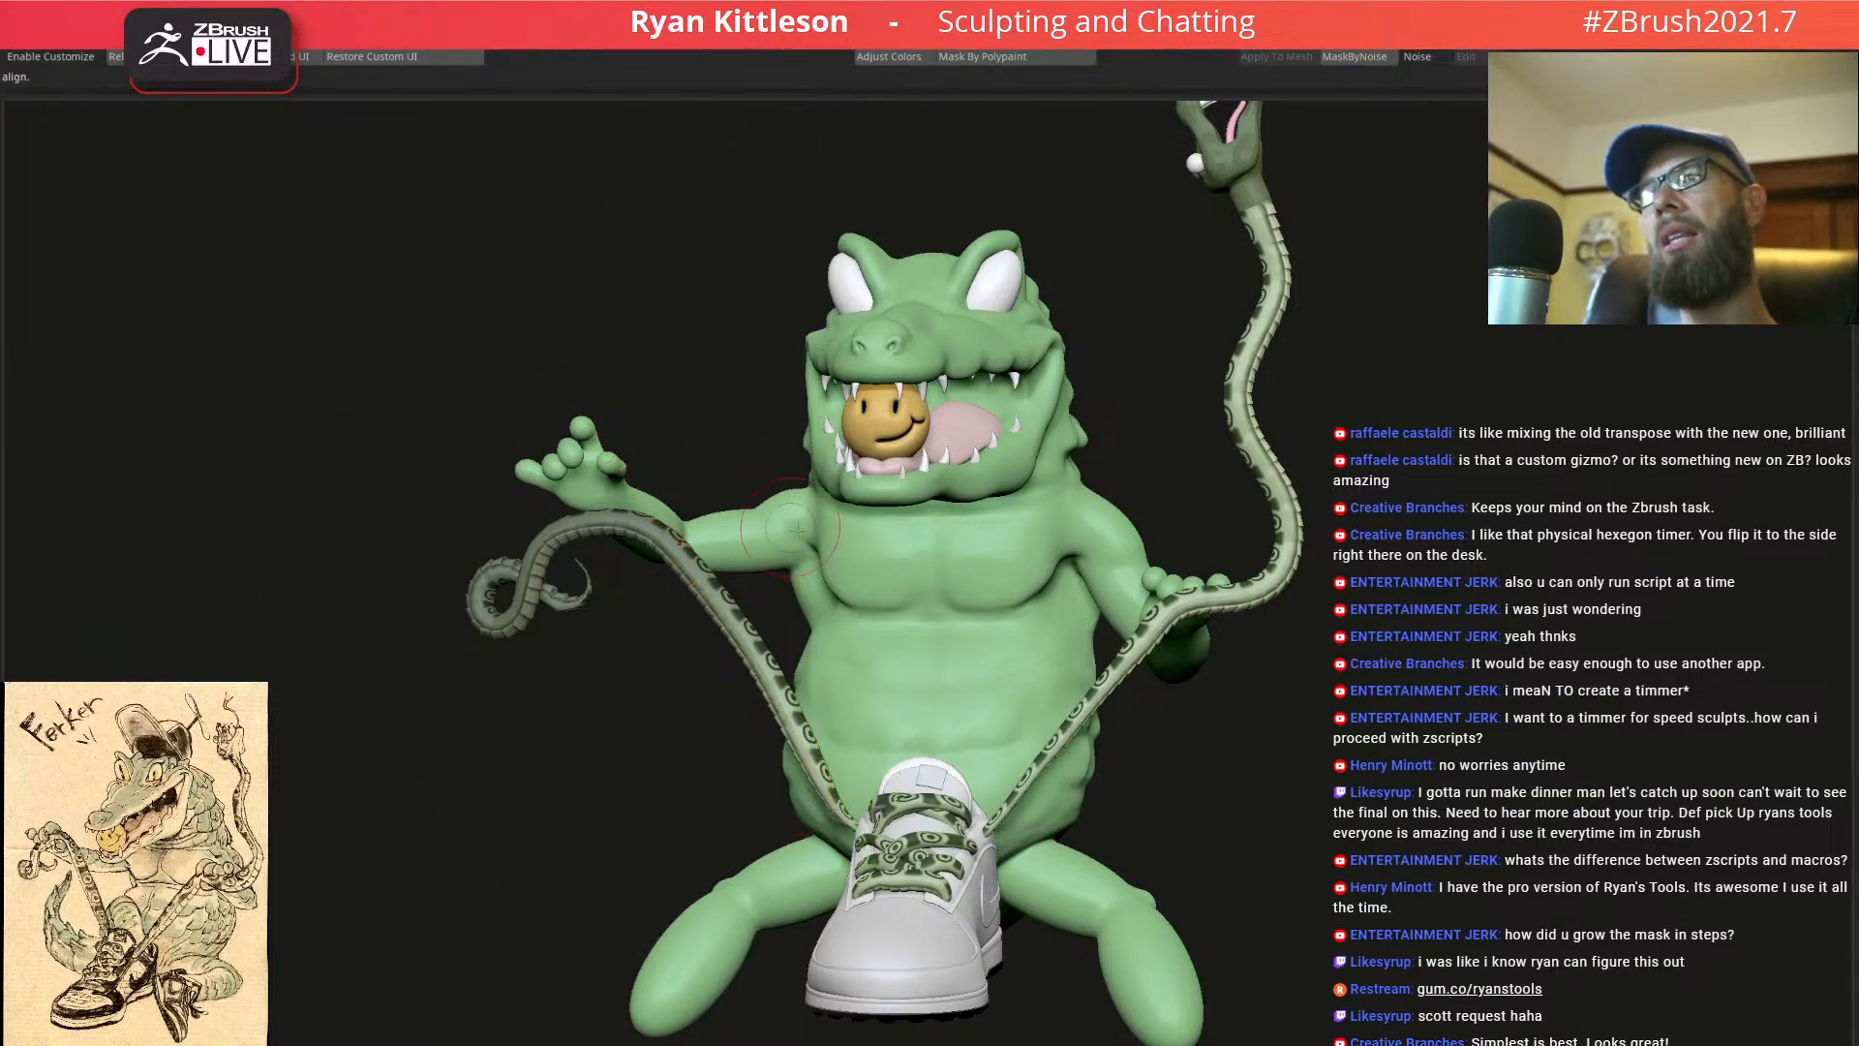
Rework the snake's mask so the curled outer tail is unmasked and the part near the shoe stays protected, with the gizmo active
{"action": "mouse_move", "coordinate": [591, 525]}
{"action": "left_mouse_down", "text": "ctrl"}
{"action": "mouse_move", "coordinate": [288, 735]}
{"action": "mouse_move", "coordinate": [247, 715]}
{"action": "left_mouse_up", "text": "ctrl"}
{"action": "right_click_drag", "start_coordinate": [1451, 479], "coordinate": [1430, 433], "text": "ctrl"}
{"action": "mouse_move", "coordinate": [1458, 270]}
{"action": "left_mouse_down", "text": "ctrl"}
{"action": "mouse_move", "coordinate": [897, 492]}
{"action": "mouse_move", "coordinate": [890, 819]}
{"action": "mouse_move", "coordinate": [1757, 544]}
{"action": "left_mouse_up", "text": "ctrl"}
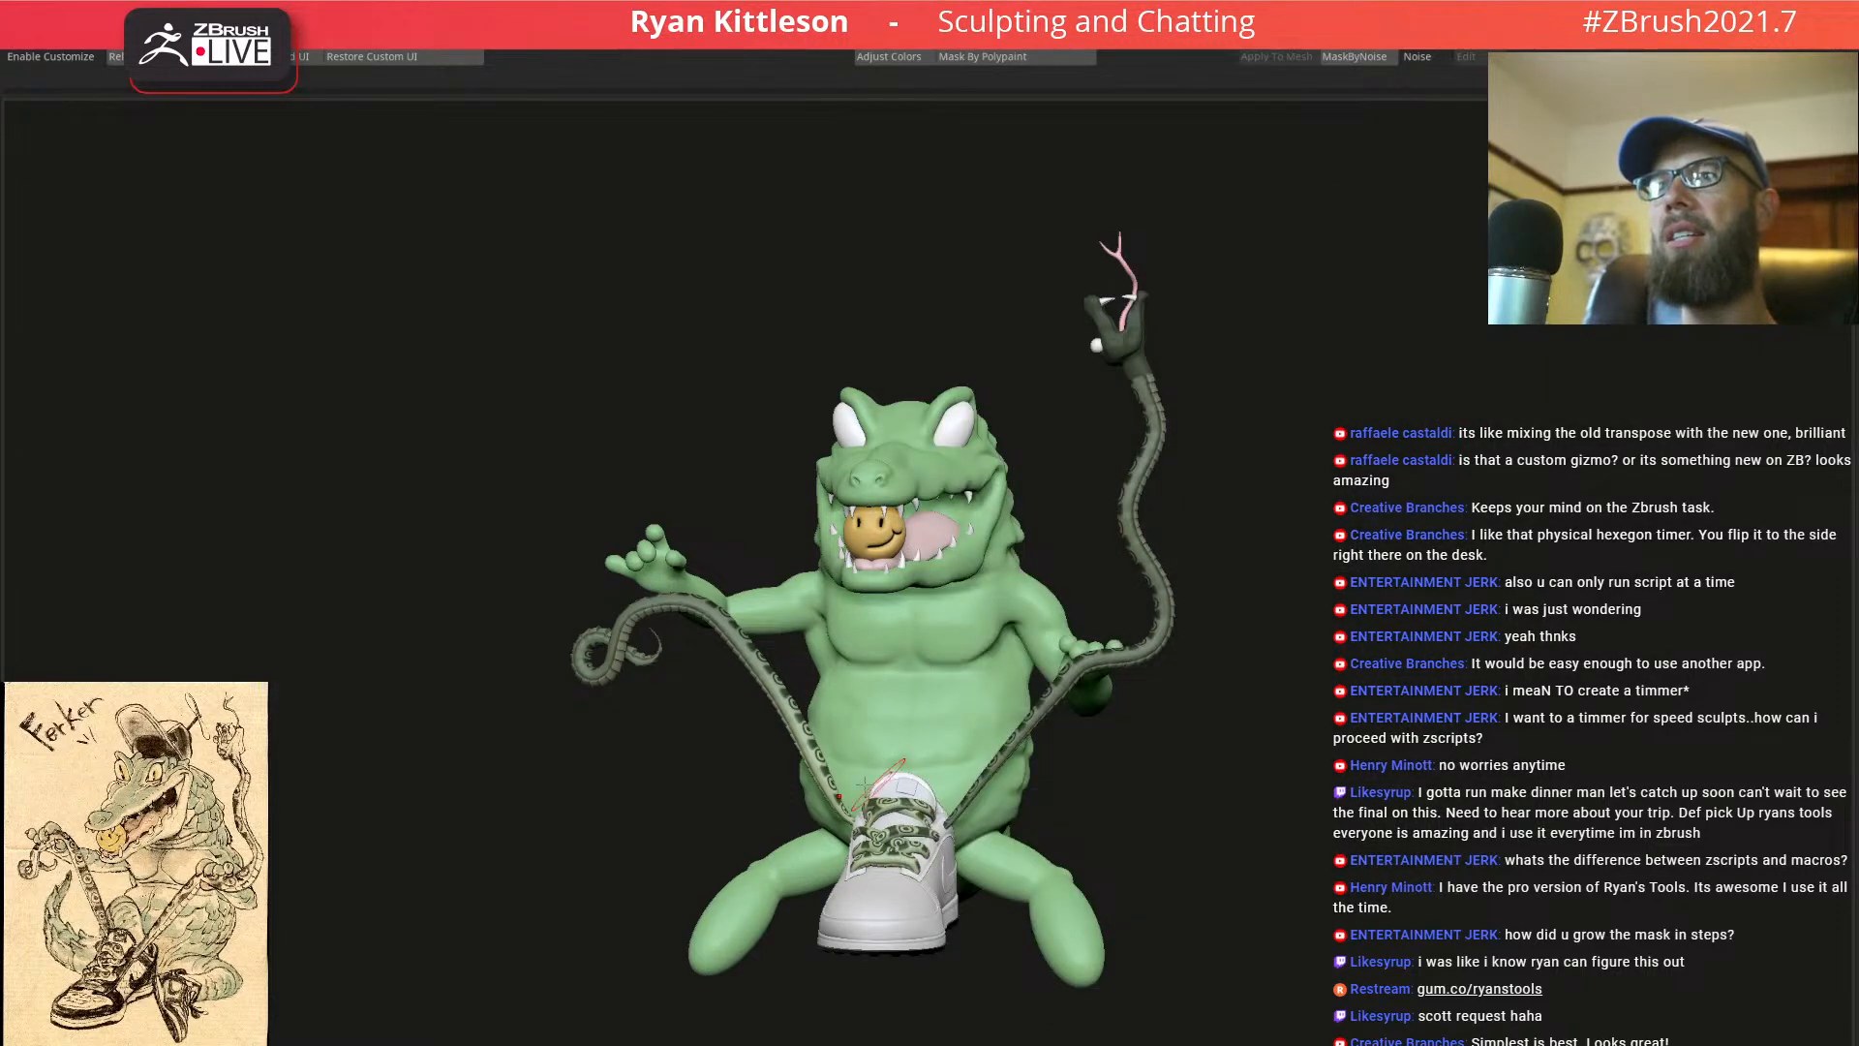
{"action": "right_click_drag", "start_coordinate": [683, 757], "coordinate": [688, 814], "text": "ctrl"}
{"action": "left_click", "coordinate": [587, 849], "text": "ctrl"}
{"action": "key", "text": "w"}
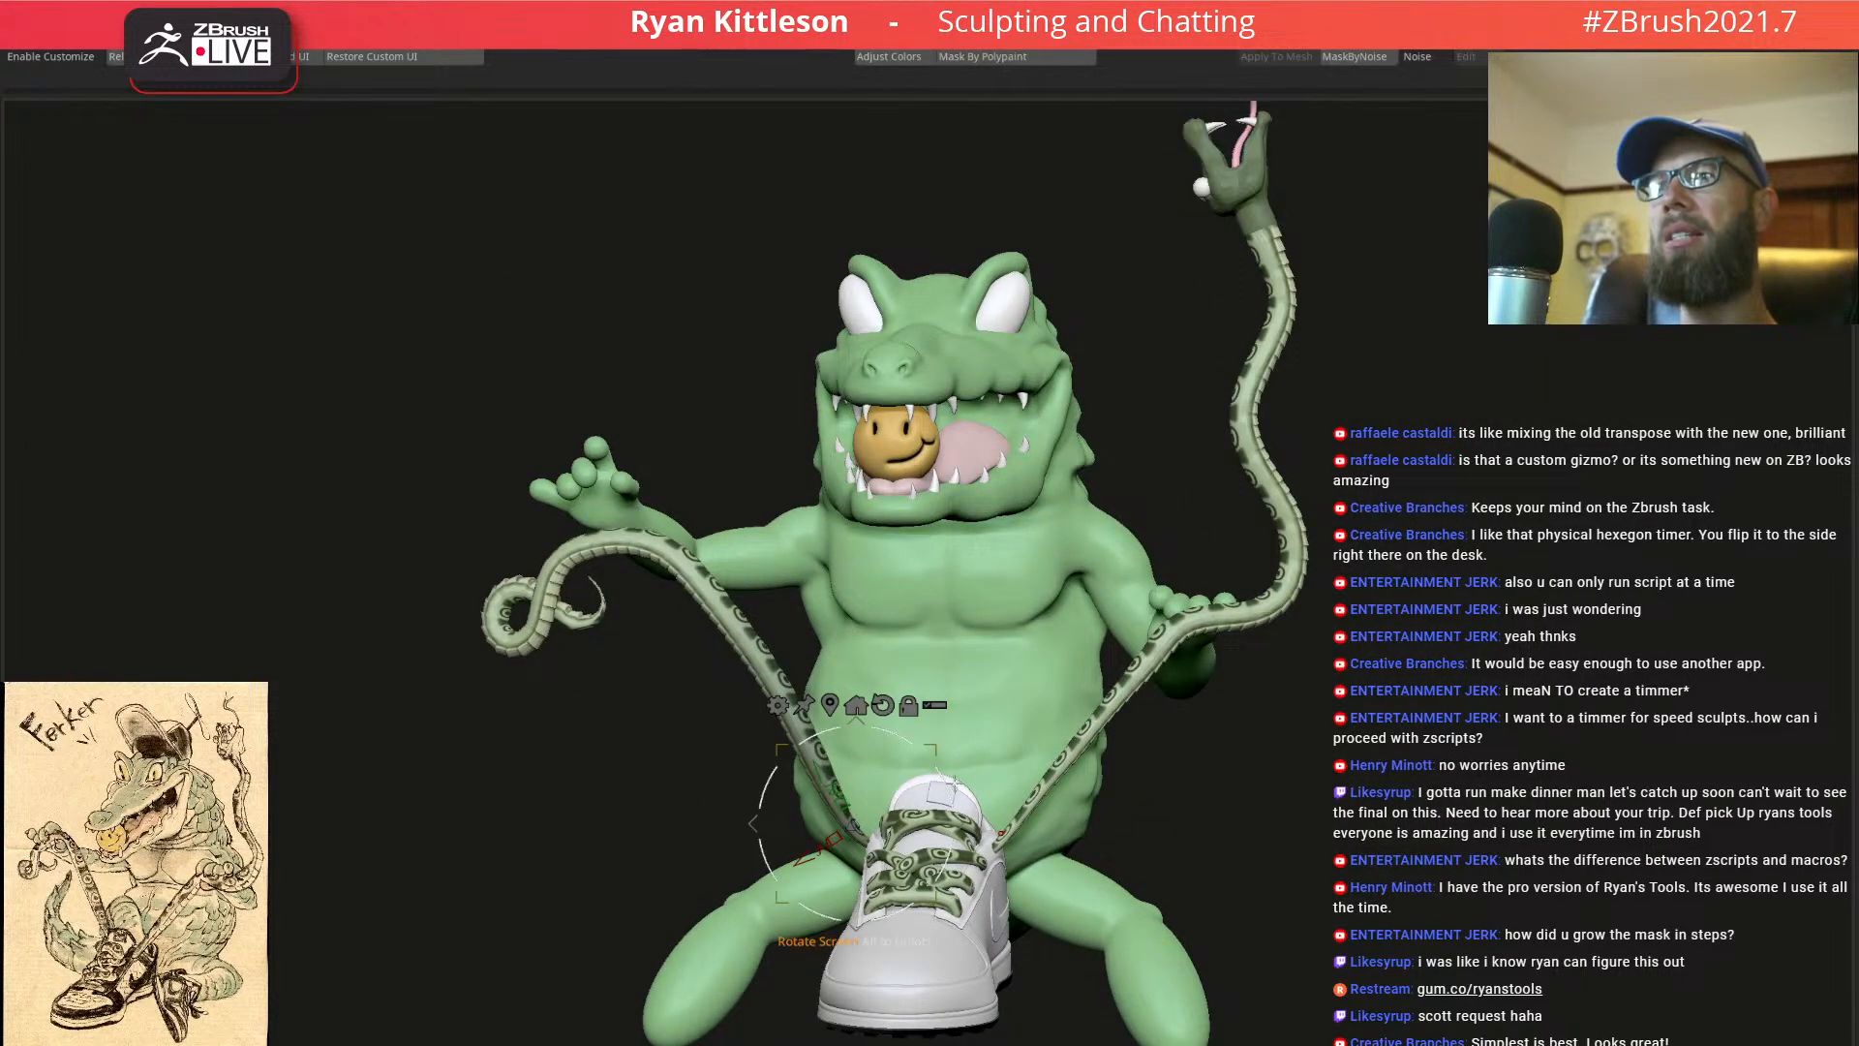
Move the gizmo to the middle of the tail section, undo a trial adjustment, and mask the snake's head half
{"action": "right_click_drag", "start_coordinate": [883, 773], "coordinate": [916, 786]}
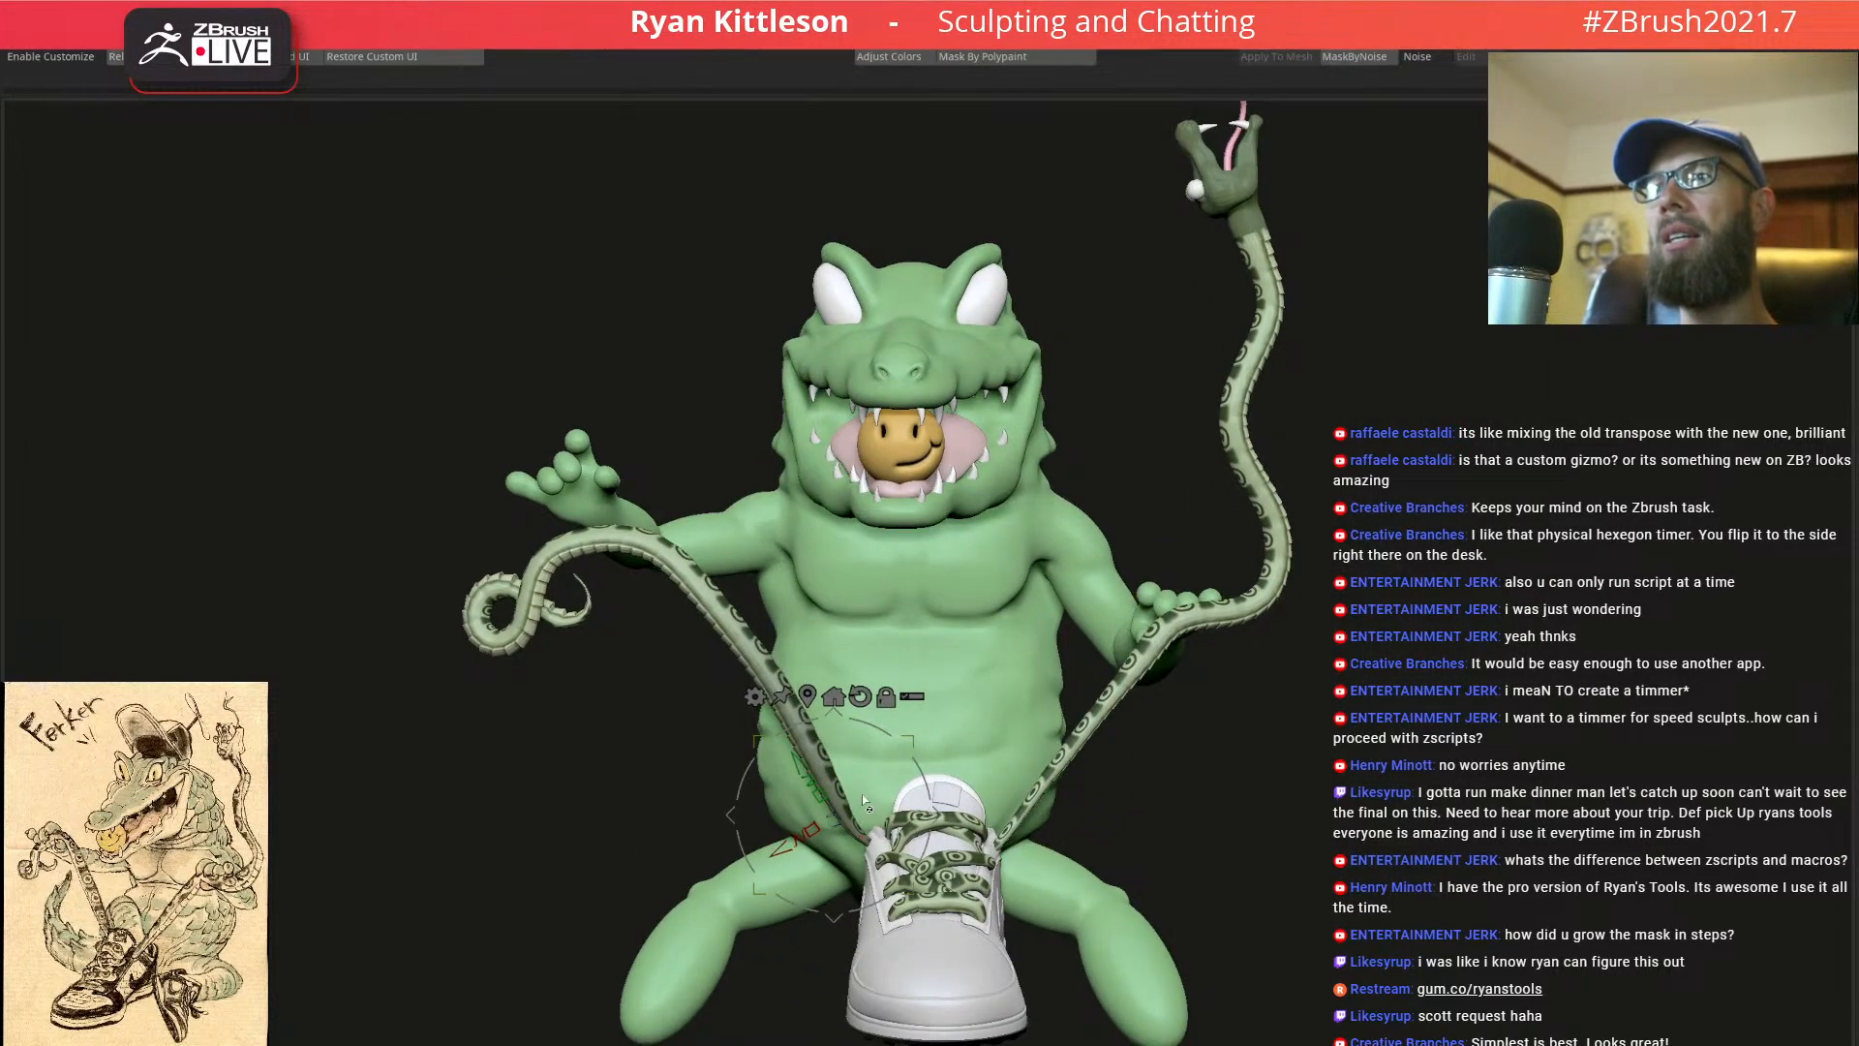
{"action": "left_click", "coordinate": [909, 729], "text": "alt"}
{"action": "left_click", "coordinate": [971, 515], "text": "alt"}
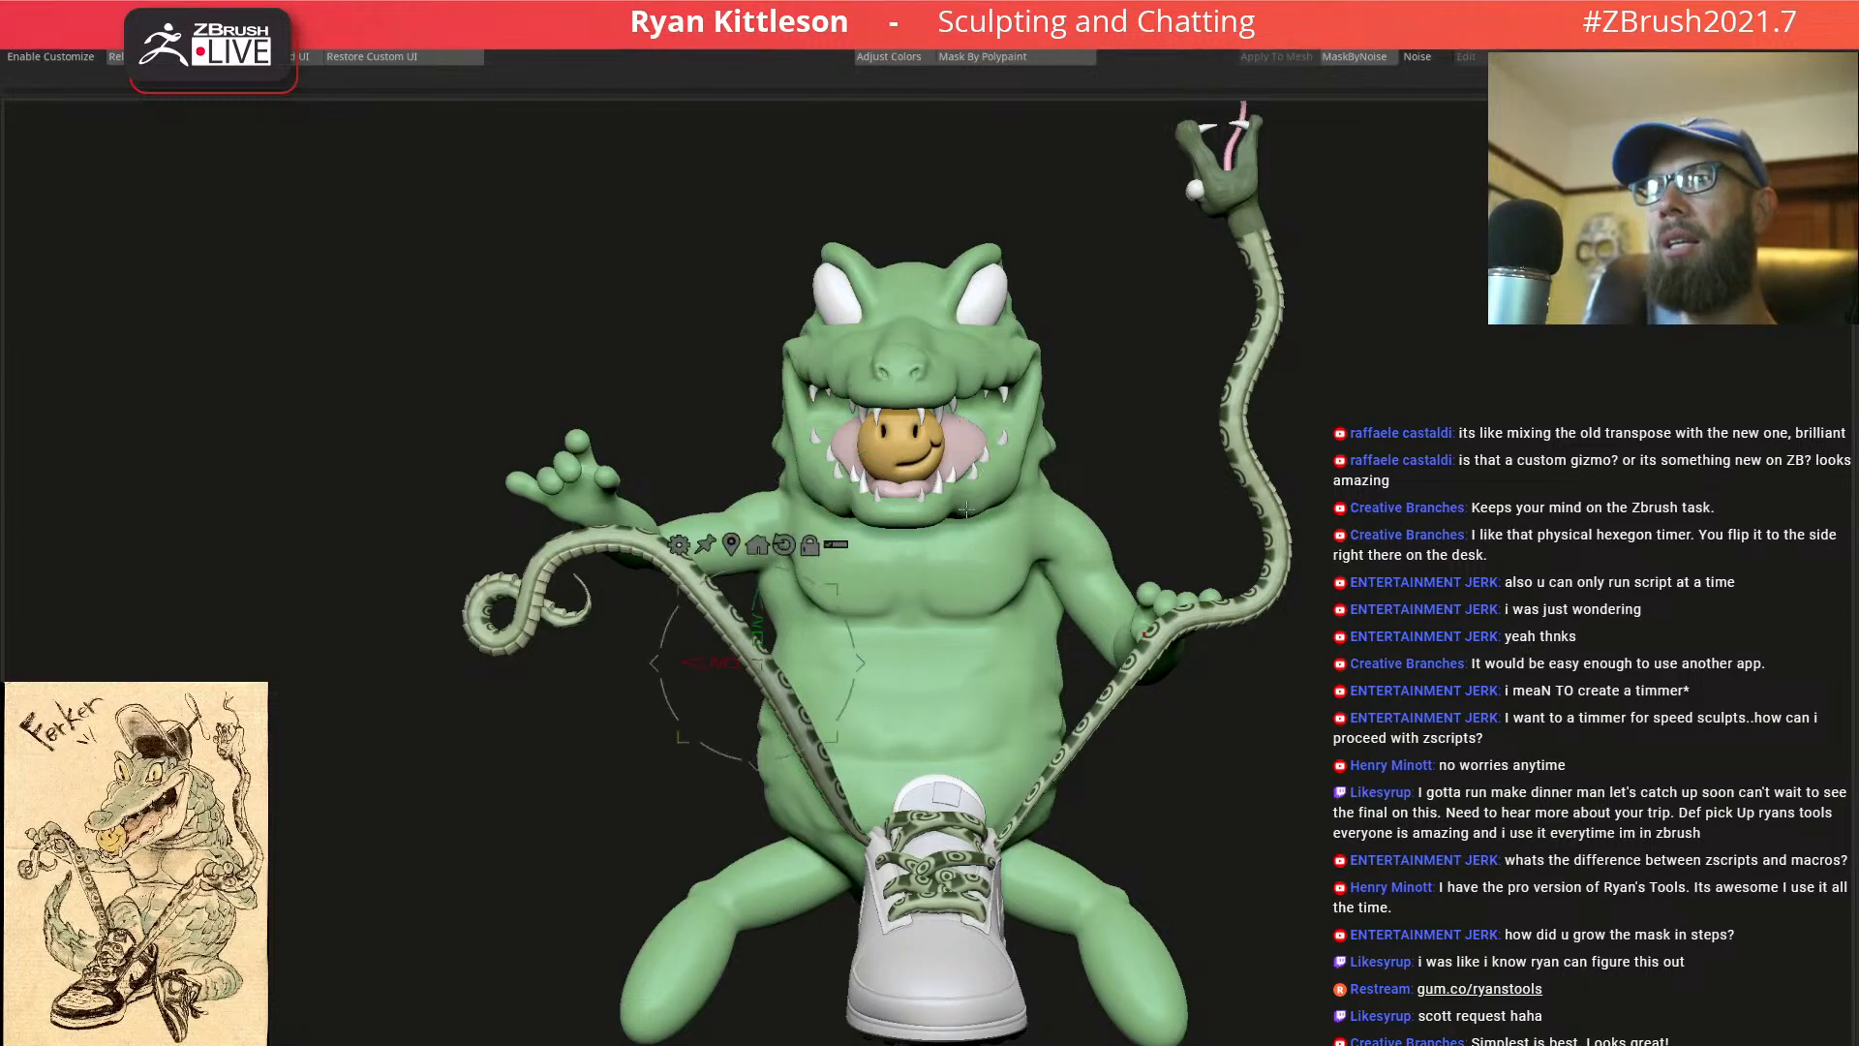
{"action": "left_click_drag", "start_coordinate": [835, 587], "coordinate": [836, 551]}
{"action": "key", "text": "ctrl+z"}
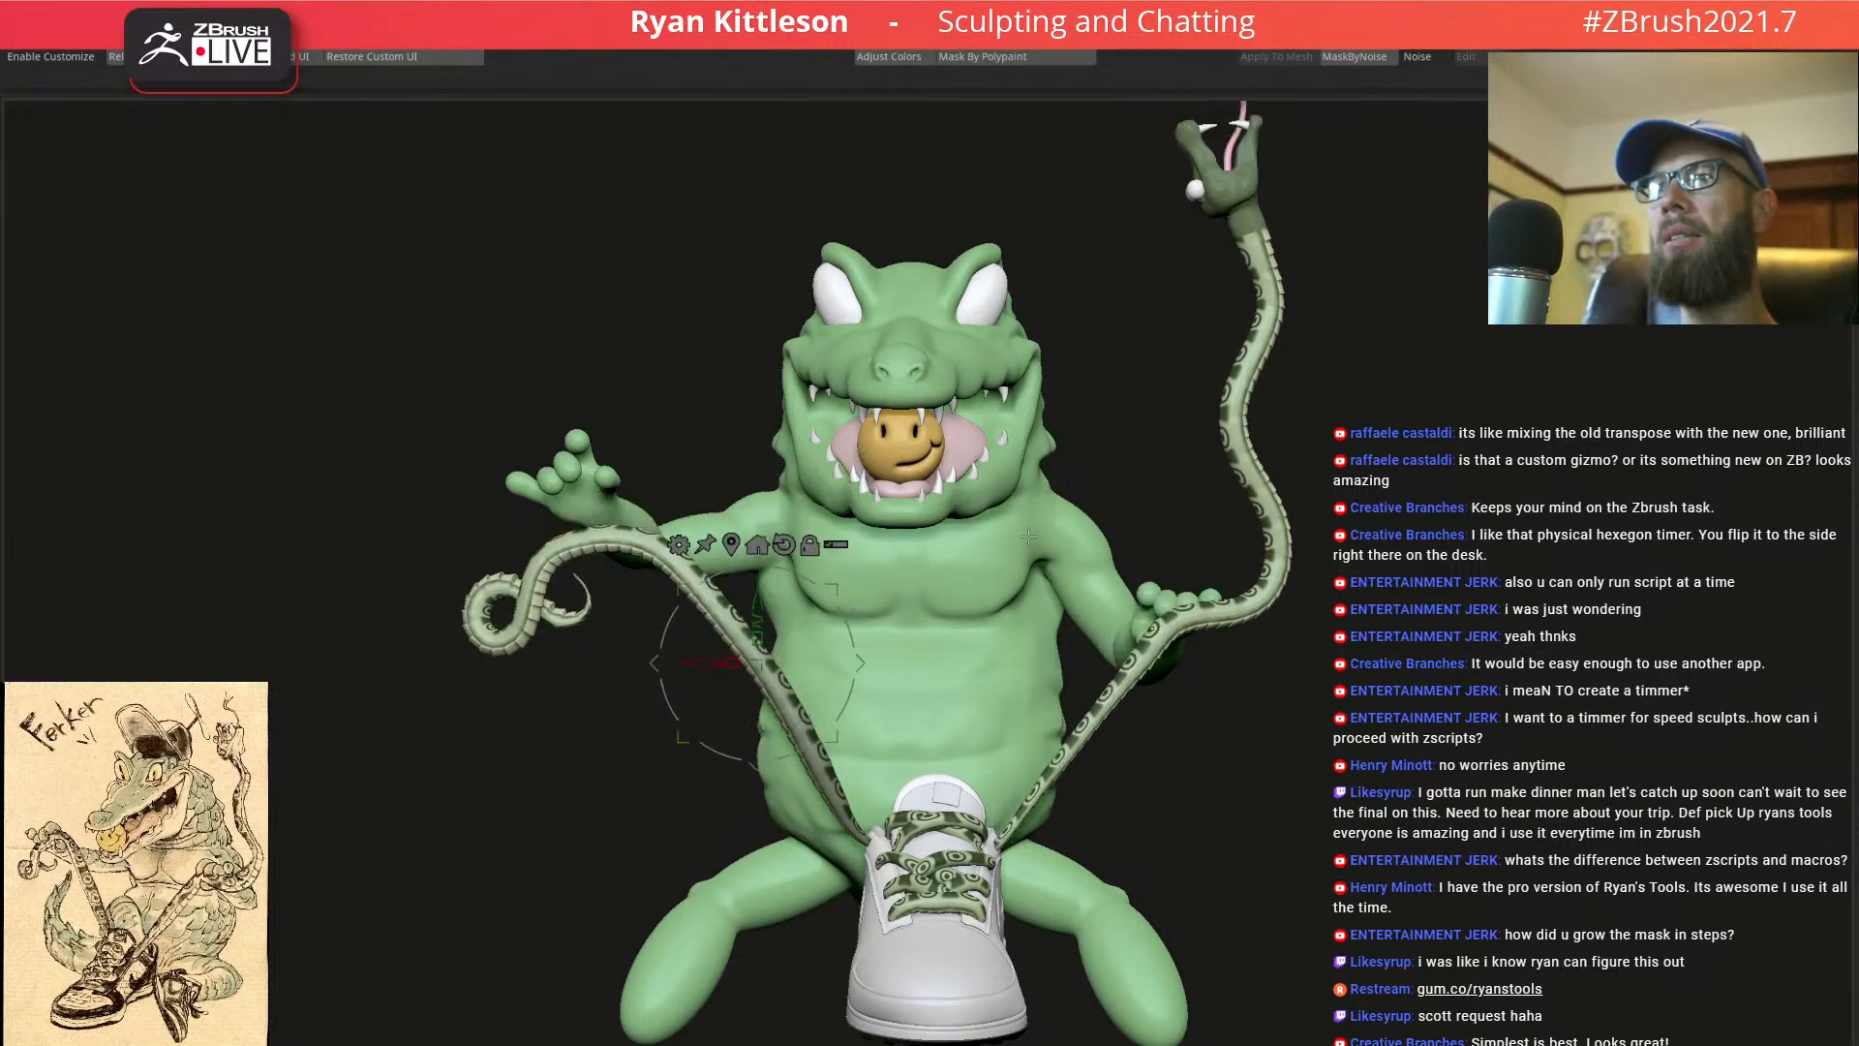
{"action": "mouse_move", "coordinate": [1482, 179]}
{"action": "left_mouse_down", "text": "ctrl"}
{"action": "mouse_move", "coordinate": [905, 641]}
{"action": "mouse_move", "coordinate": [1506, 1027]}
{"action": "mouse_move", "coordinate": [1515, 978]}
{"action": "left_mouse_up", "text": "ctrl"}
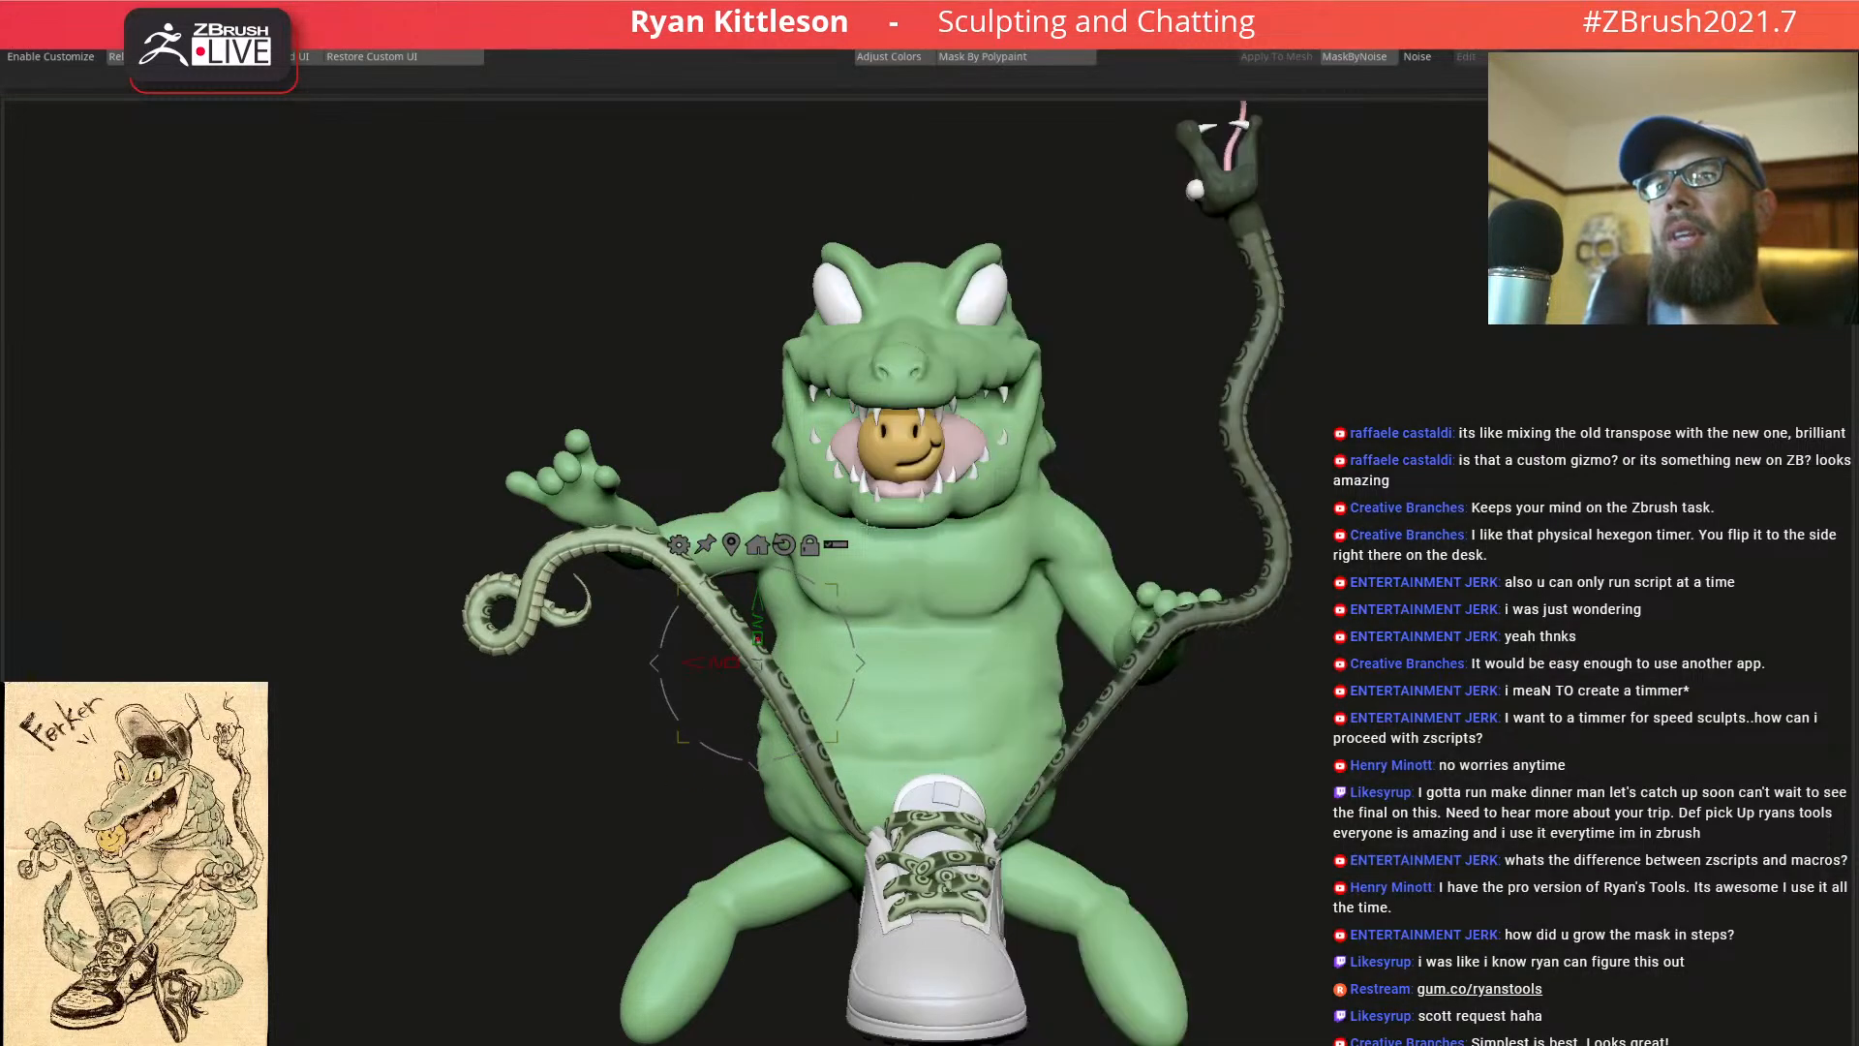
Rotate the outer tail upward and adjust it from the side so it reaches the open hand
{"action": "left_click_drag", "start_coordinate": [862, 660], "coordinate": [835, 603]}
{"action": "right_click_drag", "start_coordinate": [837, 596], "coordinate": [941, 520]}
{"action": "left_click_drag", "start_coordinate": [863, 595], "coordinate": [889, 574]}
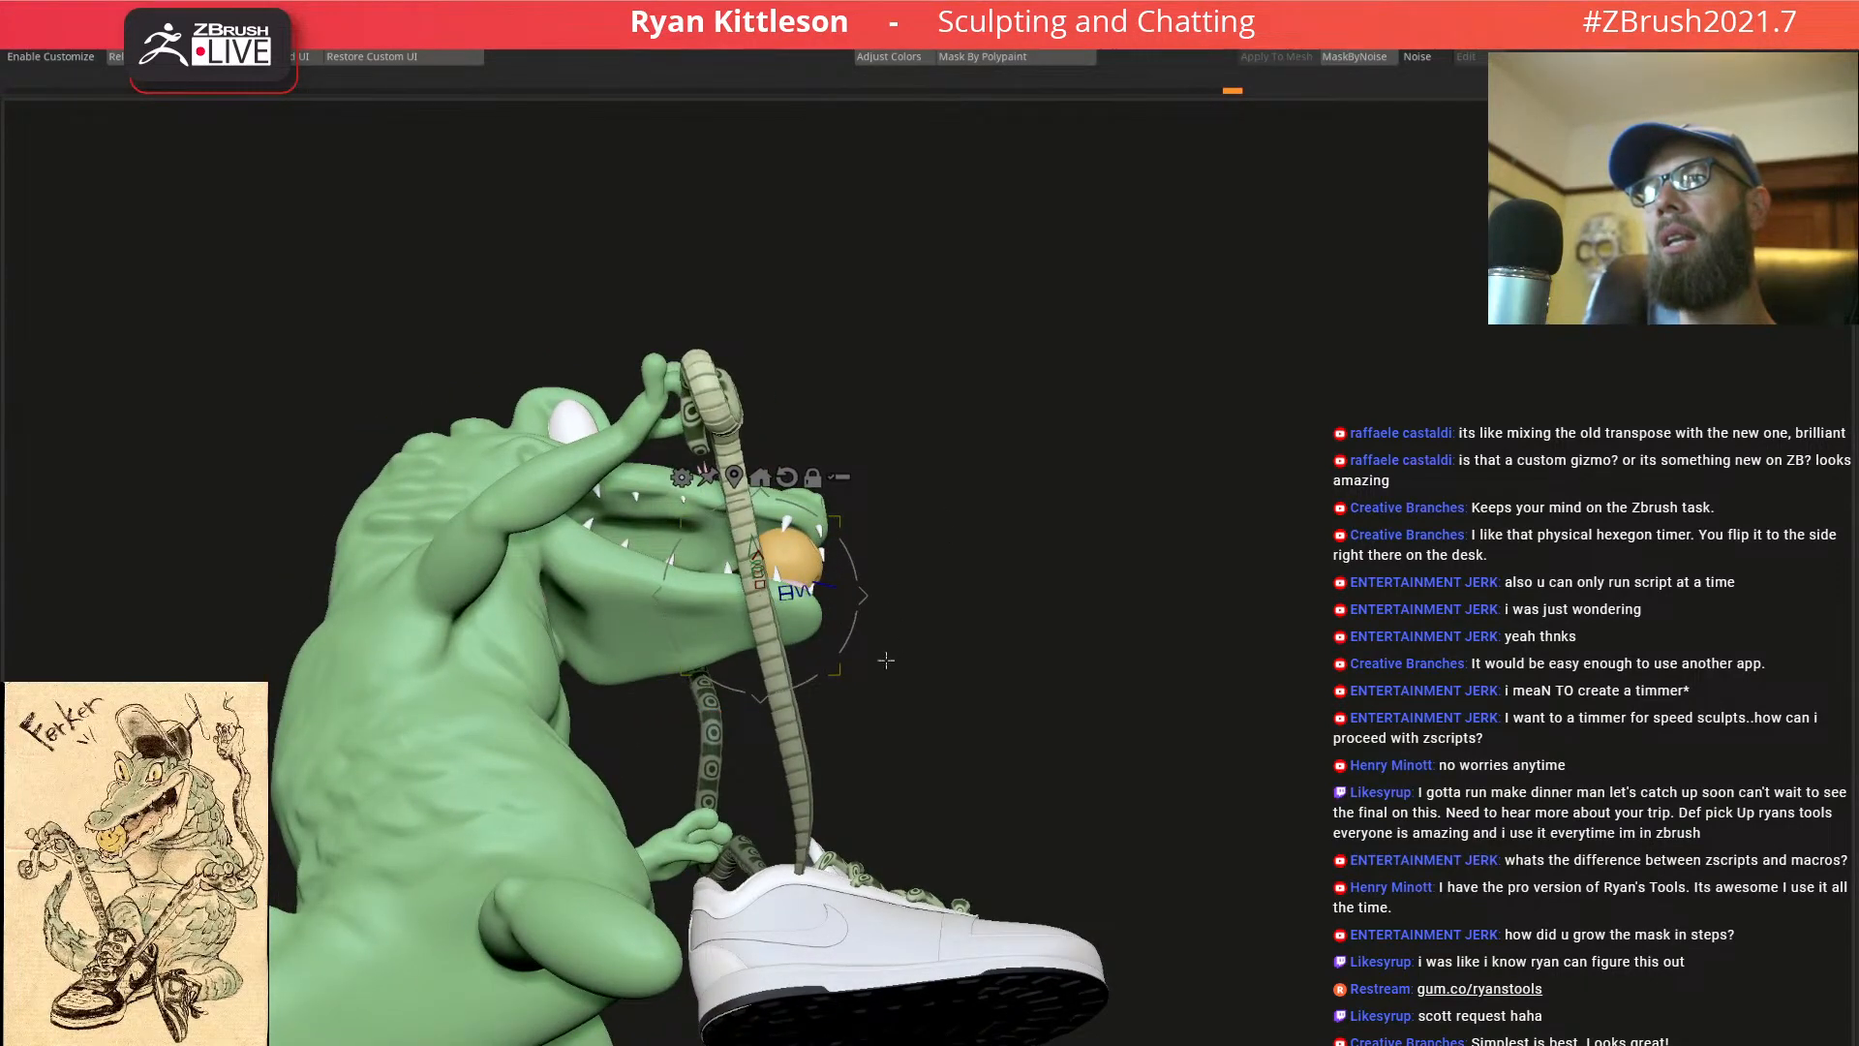
{"action": "right_click_drag", "start_coordinate": [841, 780], "coordinate": [1400, 515]}
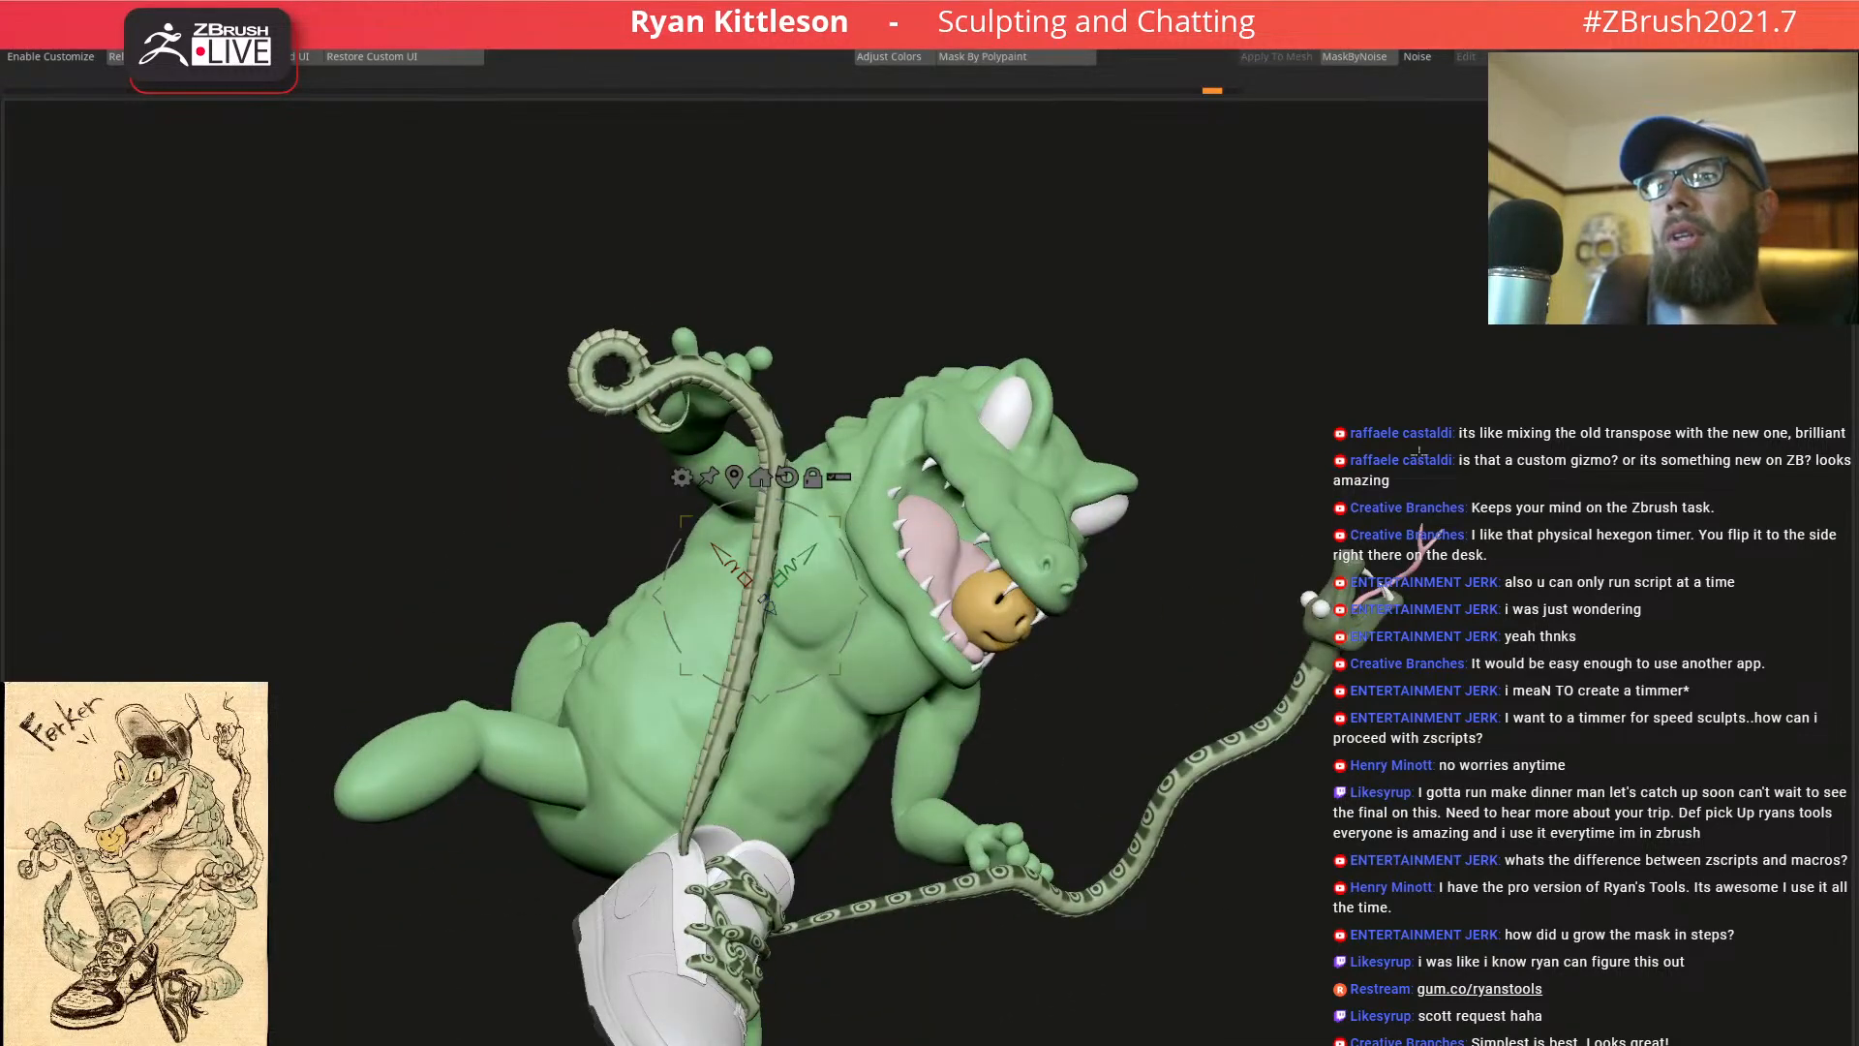
Isolate the snake, update its mask, and show the full character again
{"action": "key", "text": "alt+s"}
{"action": "mouse_move", "coordinate": [1378, 394]}
{"action": "left_mouse_down", "text": "ctrl"}
{"action": "mouse_move", "coordinate": [746, 884]}
{"action": "mouse_move", "coordinate": [1723, 543]}
{"action": "mouse_move", "coordinate": [1675, 474]}
{"action": "left_mouse_up", "text": "ctrl"}
{"action": "key", "text": "alt+s"}
Reshape the tail strand between the shoe and the raised hand with the Move brush, working from several side views
{"action": "right_click_drag", "start_coordinate": [668, 736], "coordinate": [770, 818], "text": "ctrl"}
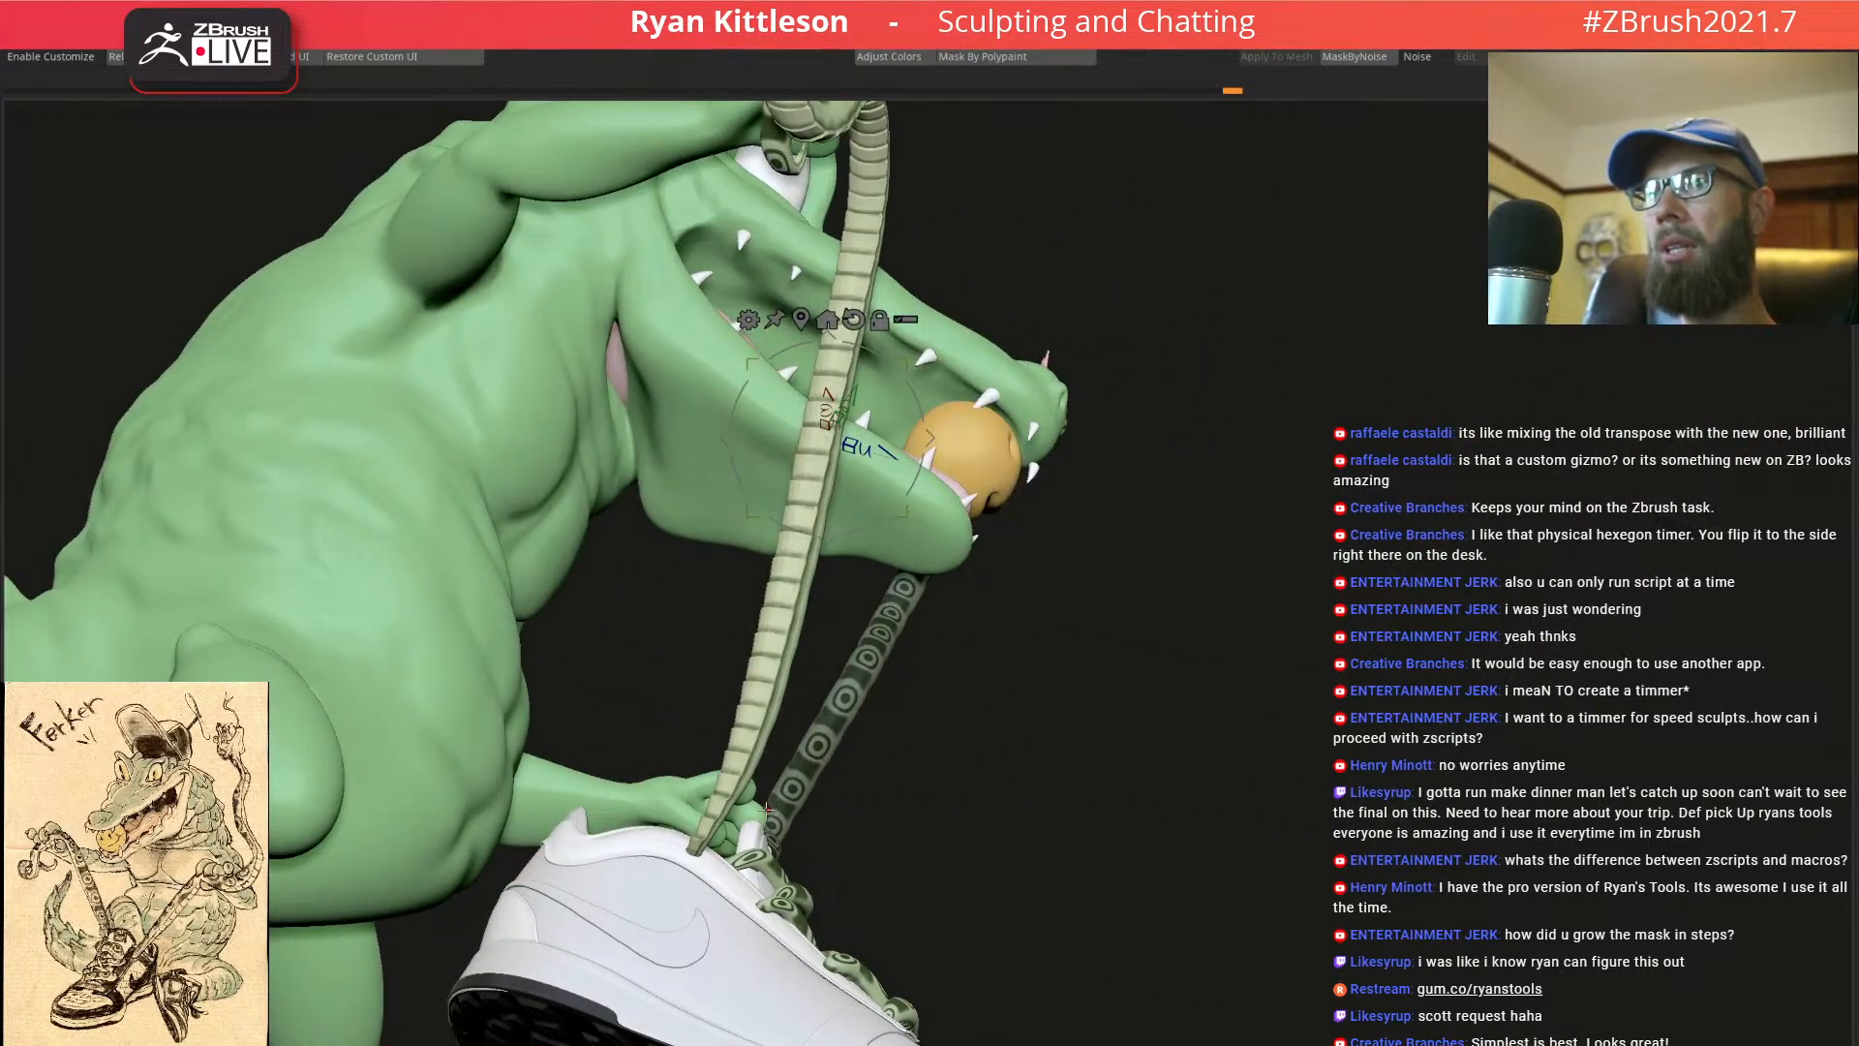
{"action": "key", "text": "q"}
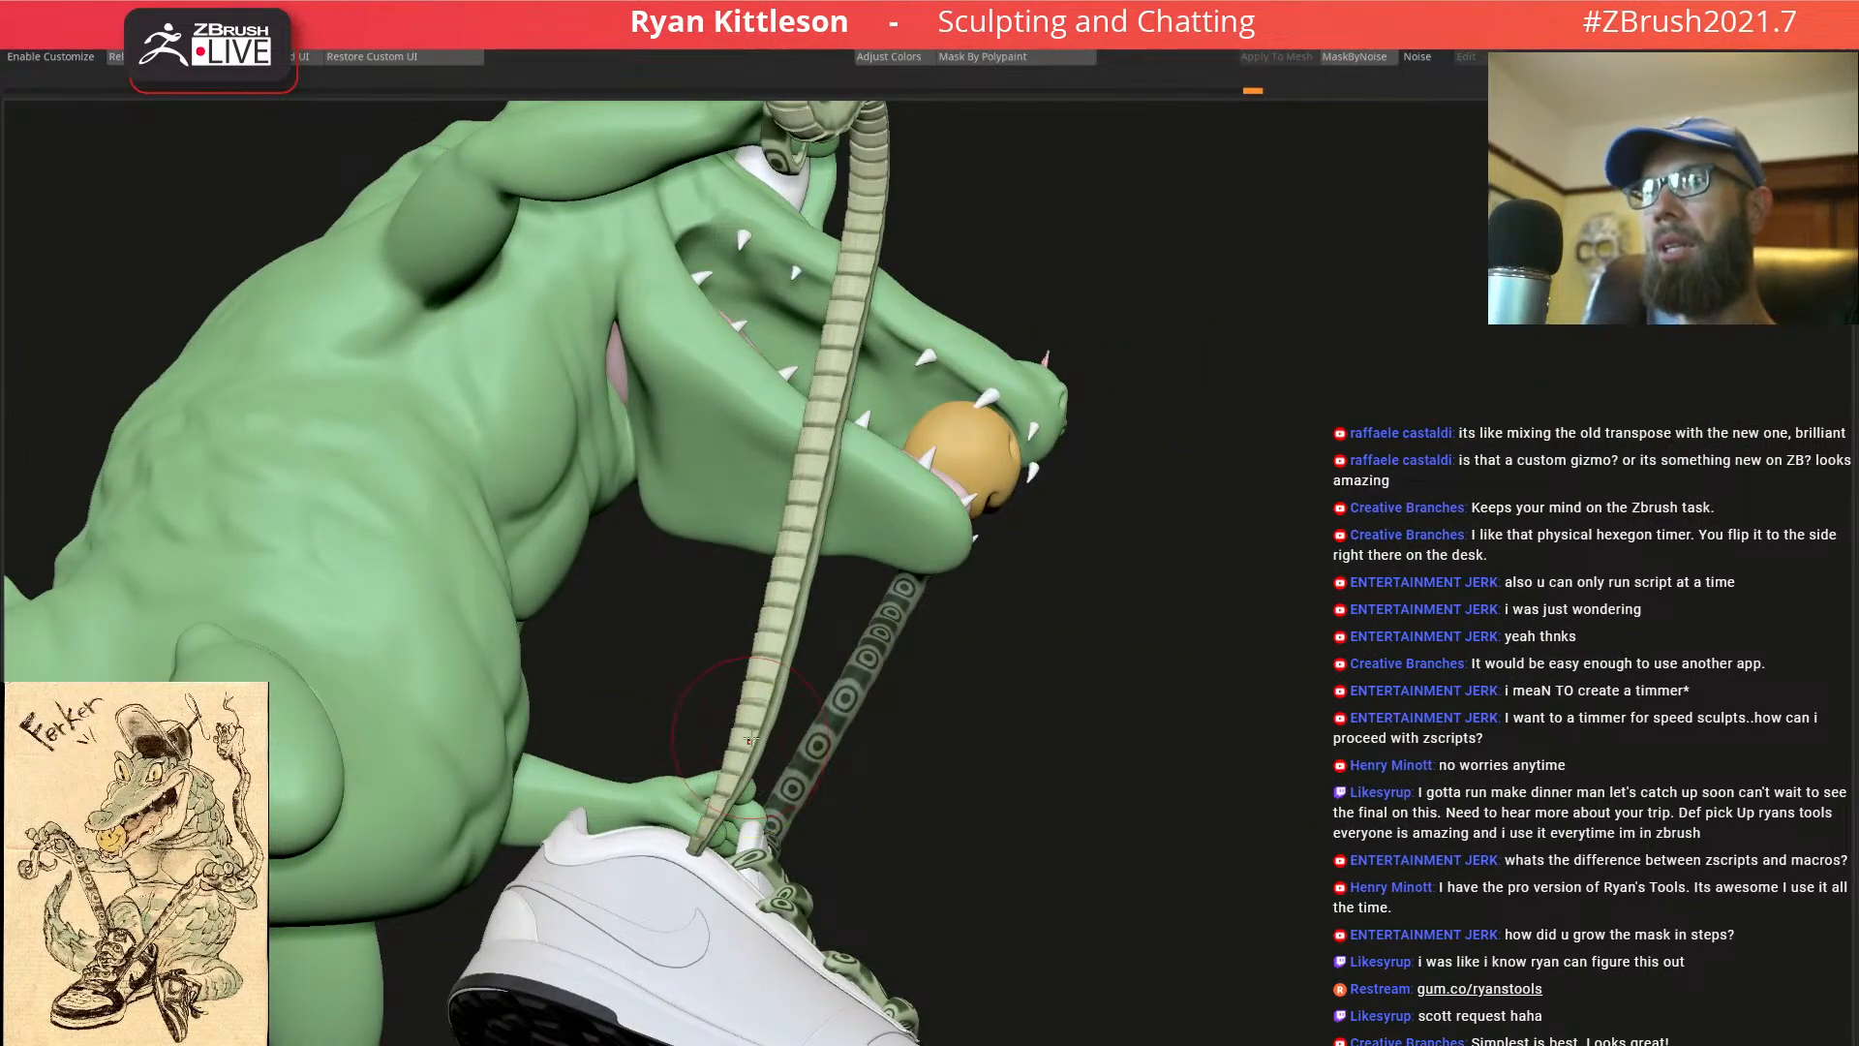
{"action": "key", "text": "space"}
{"action": "left_click_drag", "start_coordinate": [753, 729], "coordinate": [787, 726]}
{"action": "right_click_drag", "start_coordinate": [746, 686], "coordinate": [769, 714]}
{"action": "left_click_drag", "start_coordinate": [768, 715], "coordinate": [763, 711]}
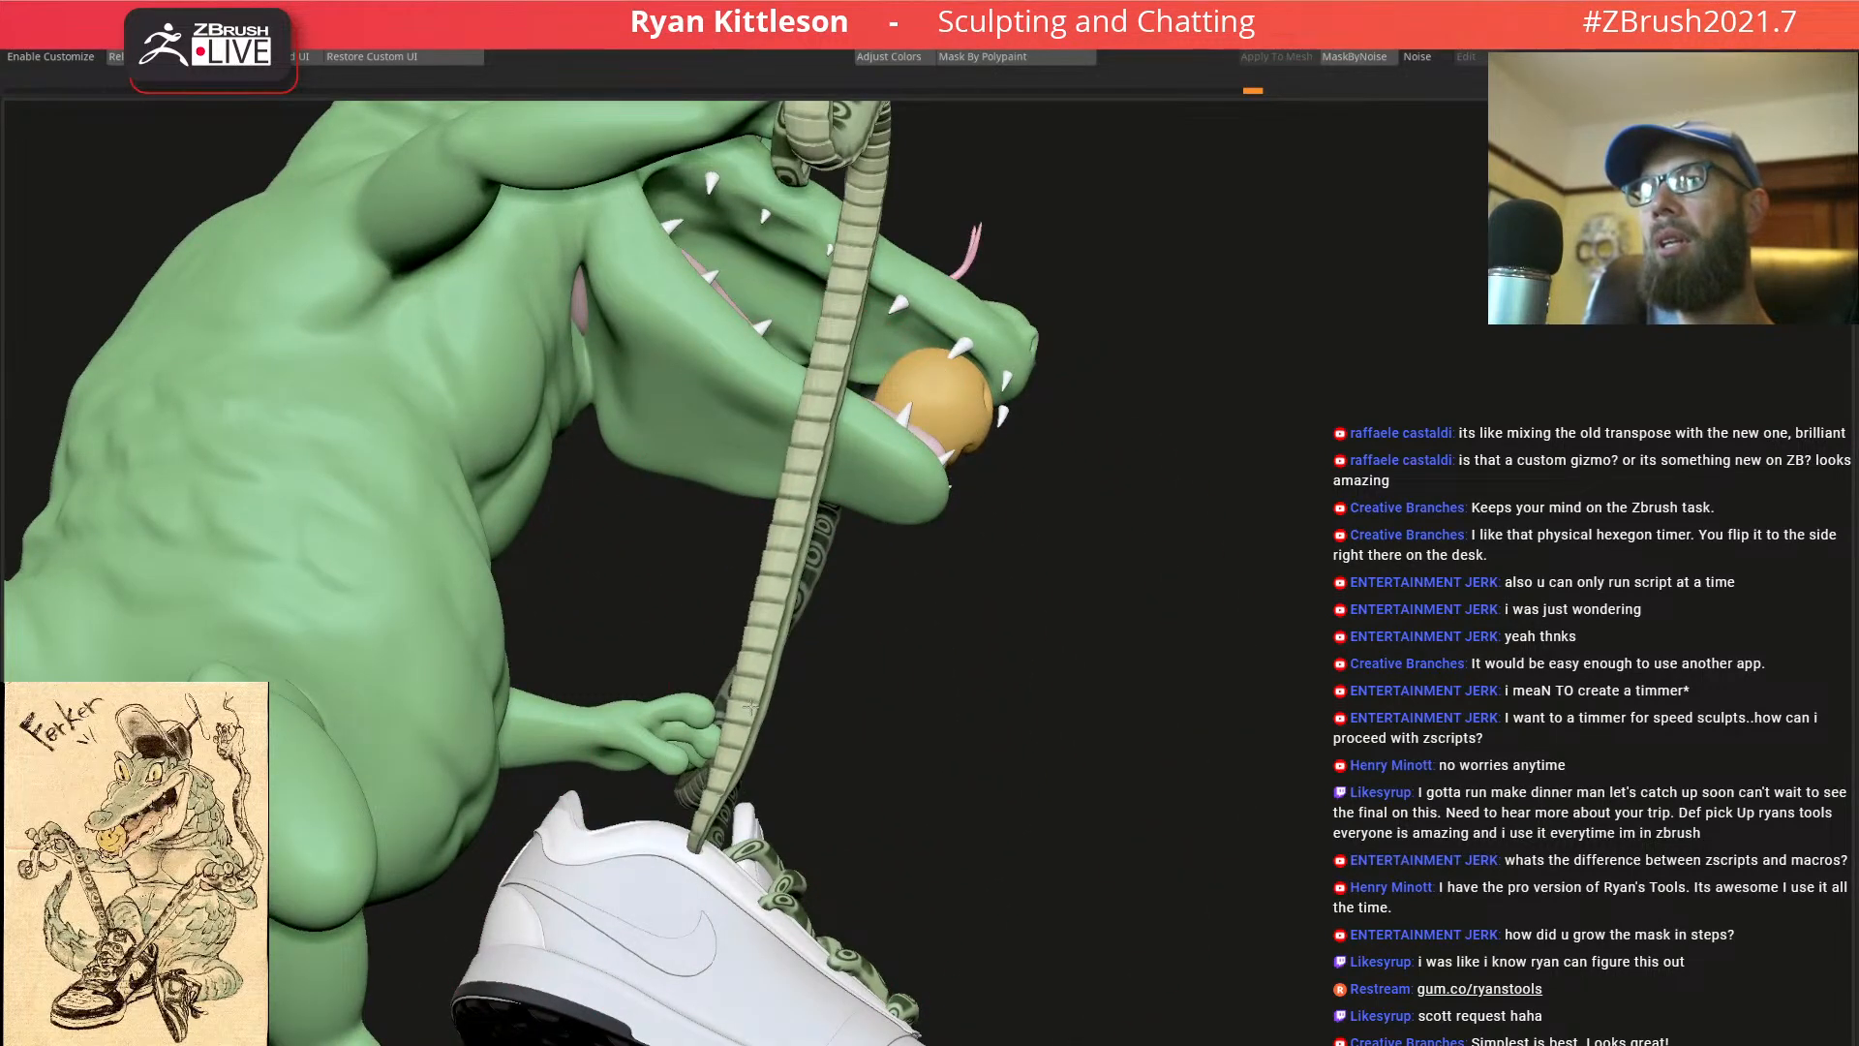
{"action": "right_click_drag", "start_coordinate": [600, 794], "coordinate": [675, 808]}
{"action": "key", "text": "space"}
{"action": "left_click_drag", "start_coordinate": [763, 699], "coordinate": [761, 714]}
{"action": "key", "text": "space"}
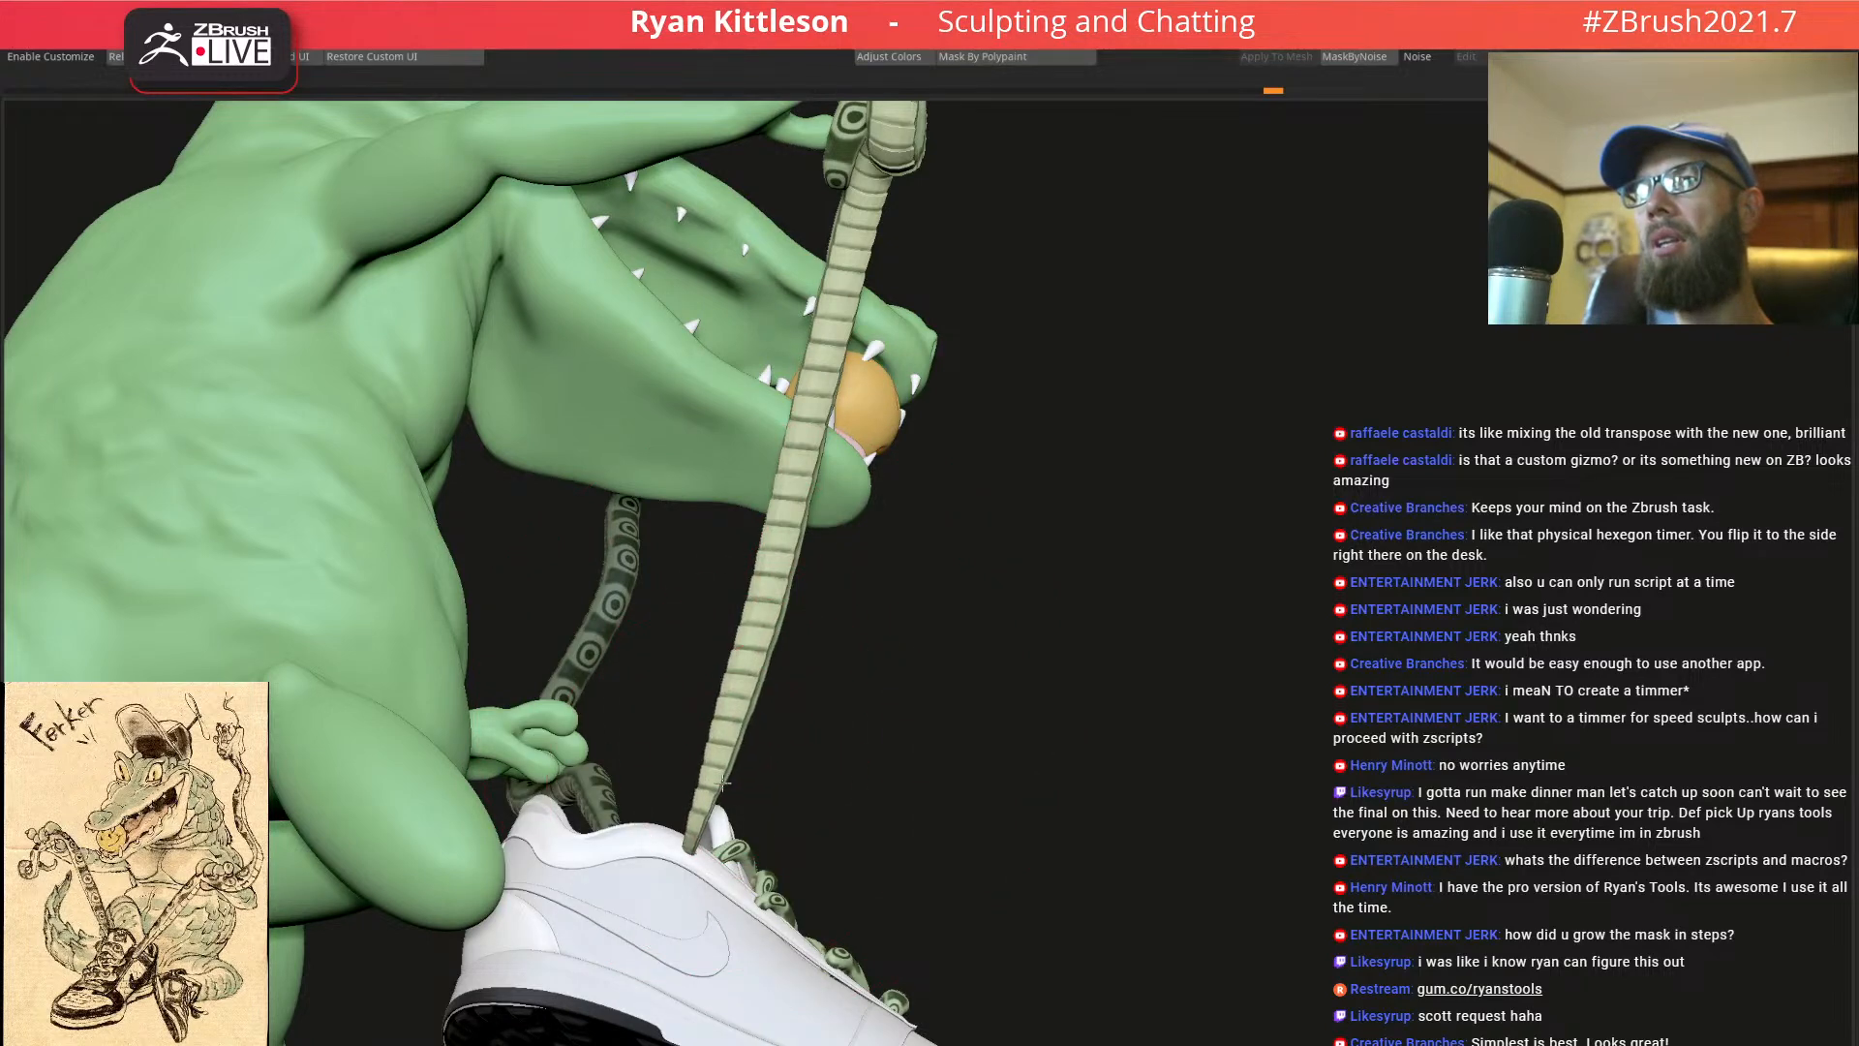
Isolate the snake, mask its head half, and place the gizmo at the tail strand's lower end by the shoe
{"action": "mouse_move", "coordinate": [789, 602]}
{"action": "right_mouse_down"}
{"action": "mouse_move", "coordinate": [780, 617]}
{"action": "mouse_move", "coordinate": [852, 643]}
{"action": "mouse_move", "coordinate": [871, 542]}
{"action": "mouse_move", "coordinate": [732, 503]}
{"action": "mouse_move", "coordinate": [954, 518]}
{"action": "mouse_move", "coordinate": [804, 552]}
{"action": "mouse_move", "coordinate": [774, 581]}
{"action": "right_mouse_up"}
{"action": "right_click_drag", "start_coordinate": [930, 581], "coordinate": [1012, 662], "text": "ctrl"}
{"action": "left_click_drag", "start_coordinate": [998, 784], "coordinate": [1017, 804], "text": "ctrl"}
{"action": "mouse_move", "coordinate": [1002, 785]}
{"action": "right_mouse_down", "text": "alt"}
{"action": "mouse_move", "coordinate": [997, 489]}
{"action": "mouse_move", "coordinate": [910, 601]}
{"action": "mouse_move", "coordinate": [992, 627]}
{"action": "right_mouse_up", "text": "alt"}
{"action": "right_click_drag", "start_coordinate": [1107, 654], "coordinate": [907, 630], "text": "ctrl"}
{"action": "key", "text": "f"}
{"action": "mouse_move", "coordinate": [1364, 318]}
{"action": "left_mouse_down", "text": "ctrl"}
{"action": "mouse_move", "coordinate": [1020, 375]}
{"action": "mouse_move", "coordinate": [978, 717]}
{"action": "mouse_move", "coordinate": [1333, 627]}
{"action": "left_mouse_up", "text": "ctrl"}
{"action": "right_click_drag", "start_coordinate": [887, 809], "coordinate": [1007, 802], "text": "ctrl"}
{"action": "left_click", "coordinate": [997, 939]}
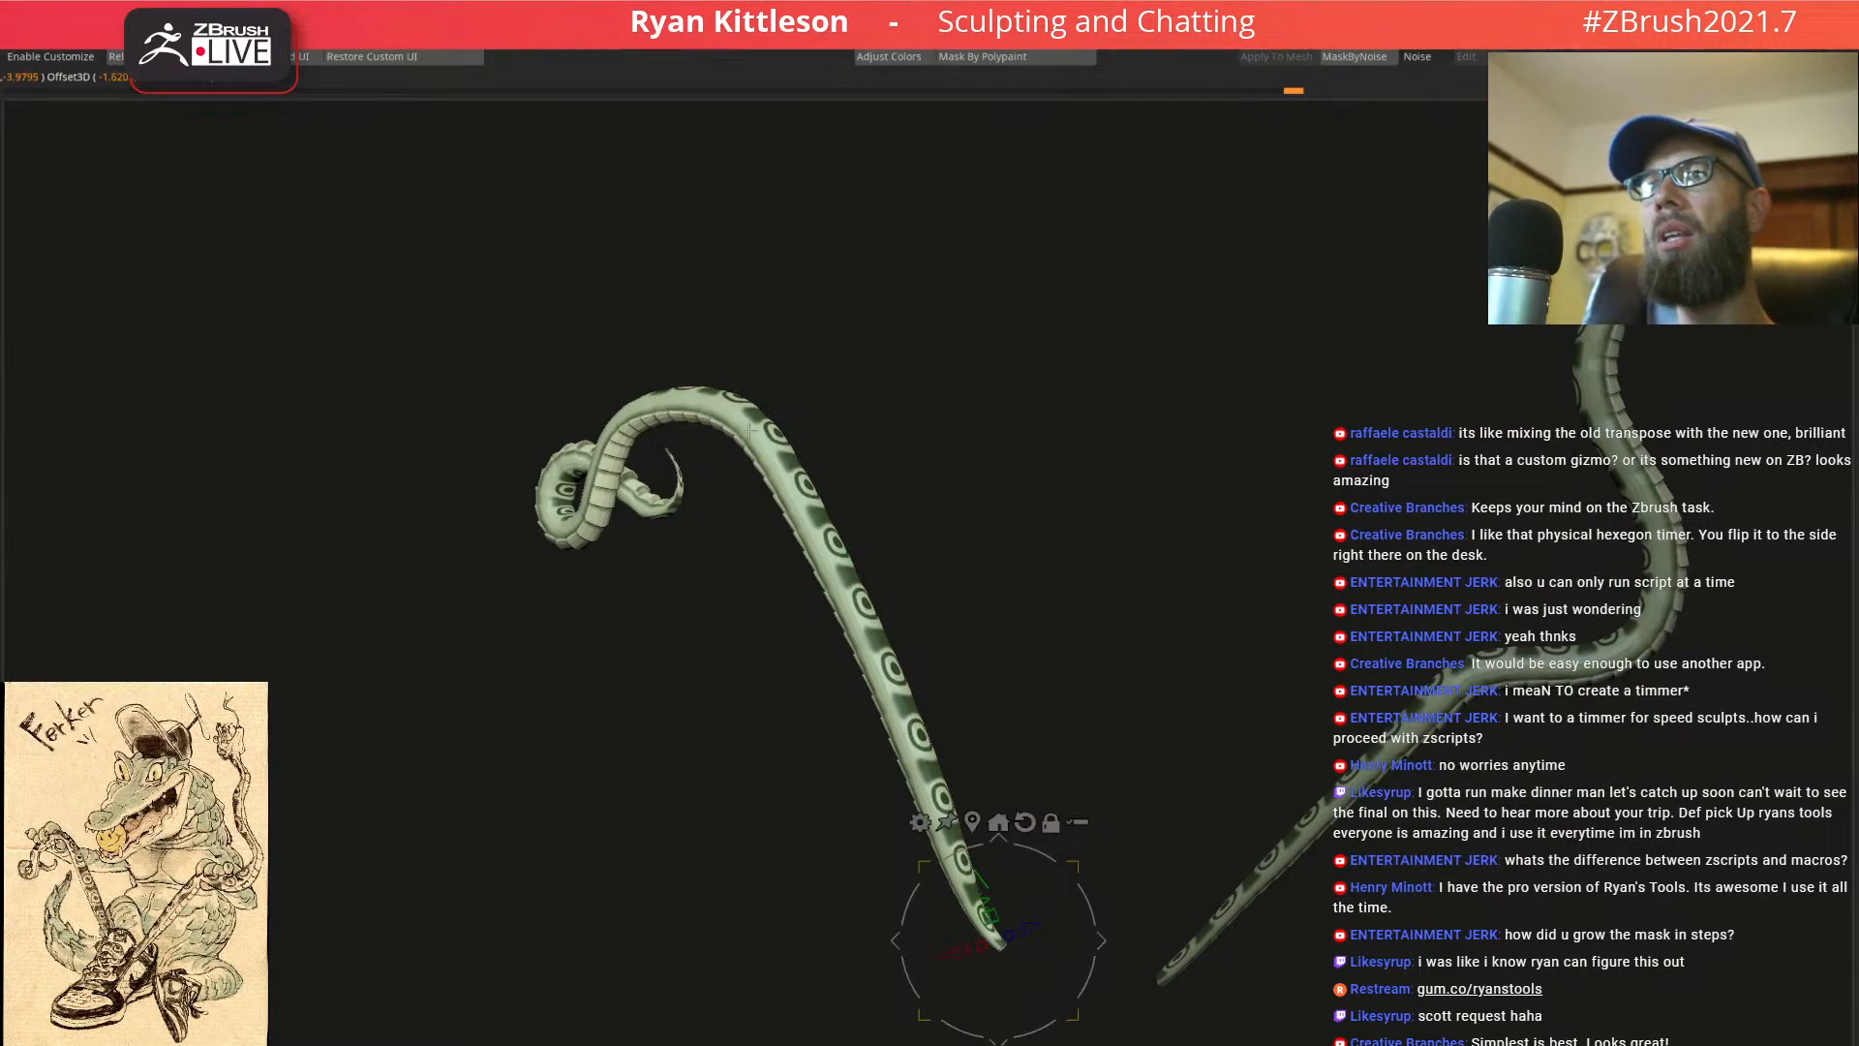
Show the full character and adjust the tail from its base at the shoe with the gizmo to line it up with the raised hand
{"action": "key", "text": "shift+s"}
{"action": "right_click_drag", "start_coordinate": [804, 514], "coordinate": [1127, 491]}
{"action": "left_click_drag", "start_coordinate": [963, 872], "coordinate": [958, 862]}
{"action": "right_click_drag", "start_coordinate": [978, 629], "coordinate": [910, 481]}
{"action": "right_click_drag", "start_coordinate": [741, 411], "coordinate": [663, 513]}
{"action": "right_click_drag", "start_coordinate": [387, 382], "coordinate": [764, 549], "text": "alt"}
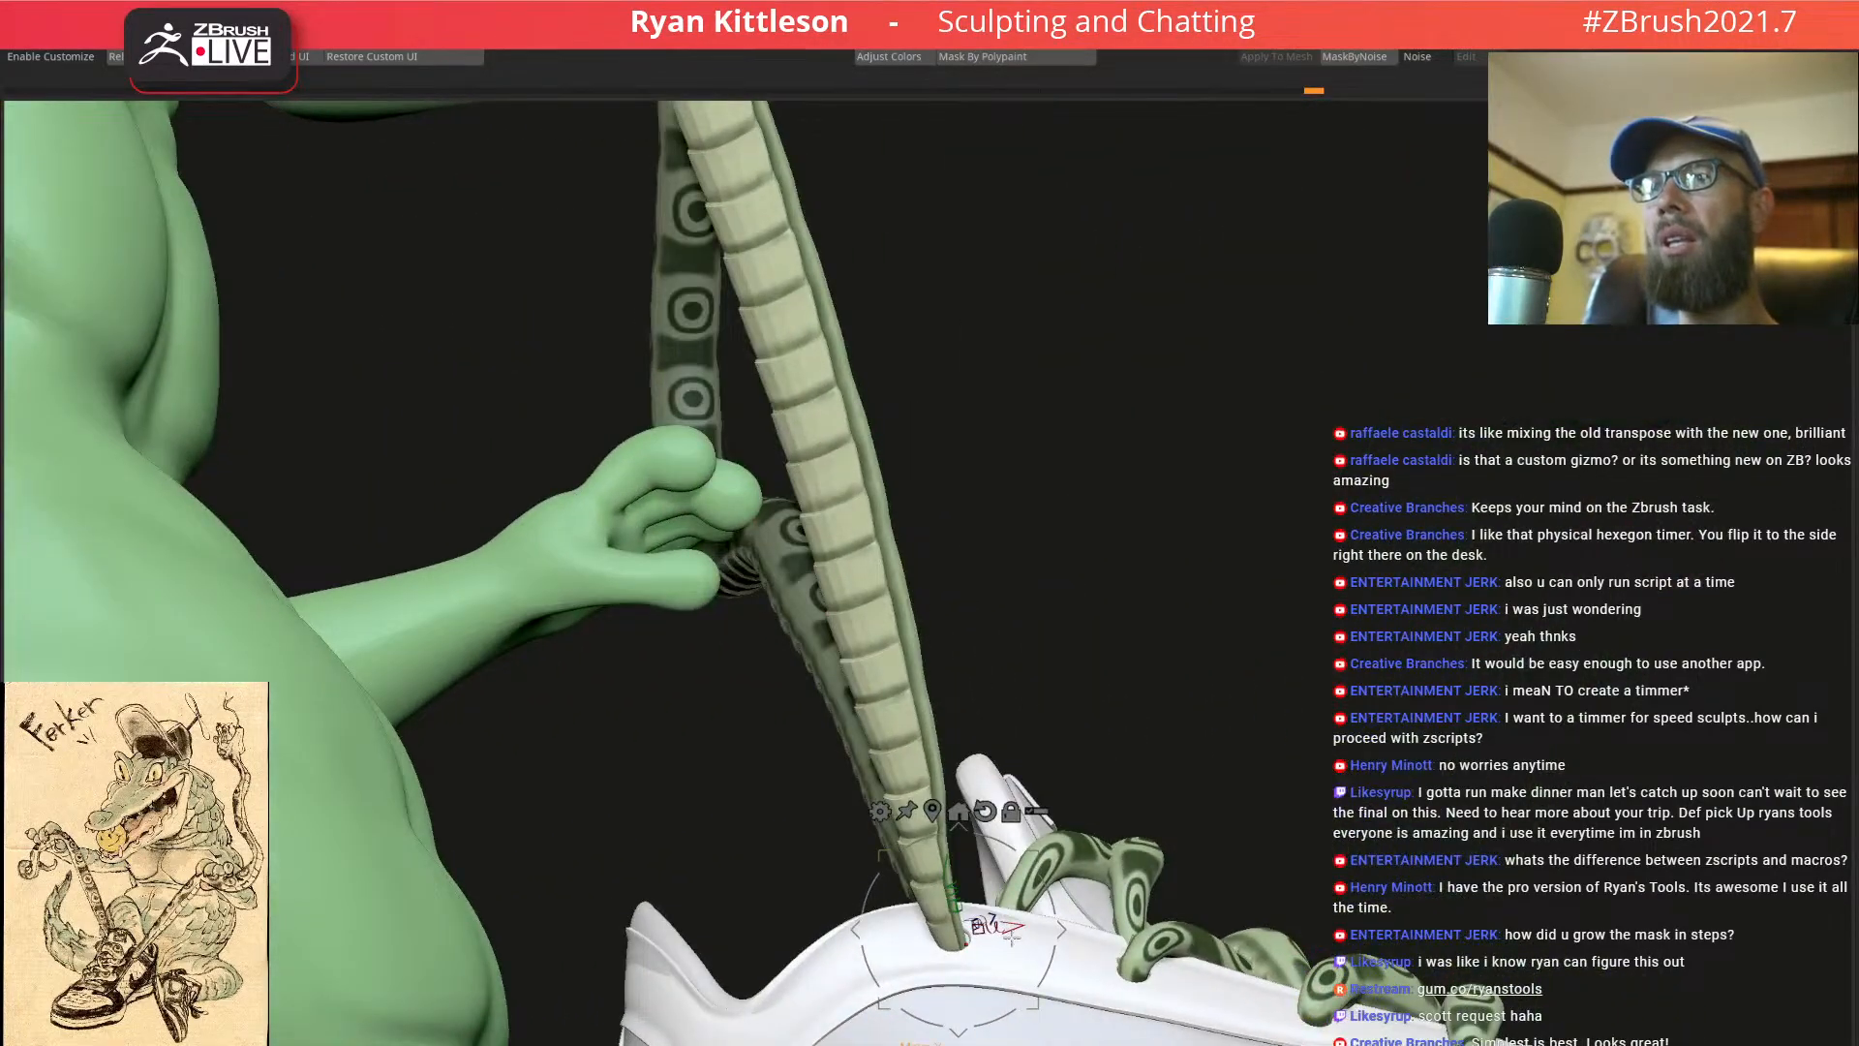
{"action": "left_click_drag", "start_coordinate": [1019, 925], "coordinate": [1076, 915]}
Fit the snake's body into the grip of the raised hand's fingers with the Move brush
{"action": "right_click_drag", "start_coordinate": [1143, 712], "coordinate": [1031, 704]}
{"action": "right_click_drag", "start_coordinate": [1032, 705], "coordinate": [959, 445], "text": "ctrl"}
{"action": "right_click_drag", "start_coordinate": [959, 446], "coordinate": [1055, 645], "text": "alt"}
{"action": "right_click_drag", "start_coordinate": [1056, 485], "coordinate": [811, 425]}
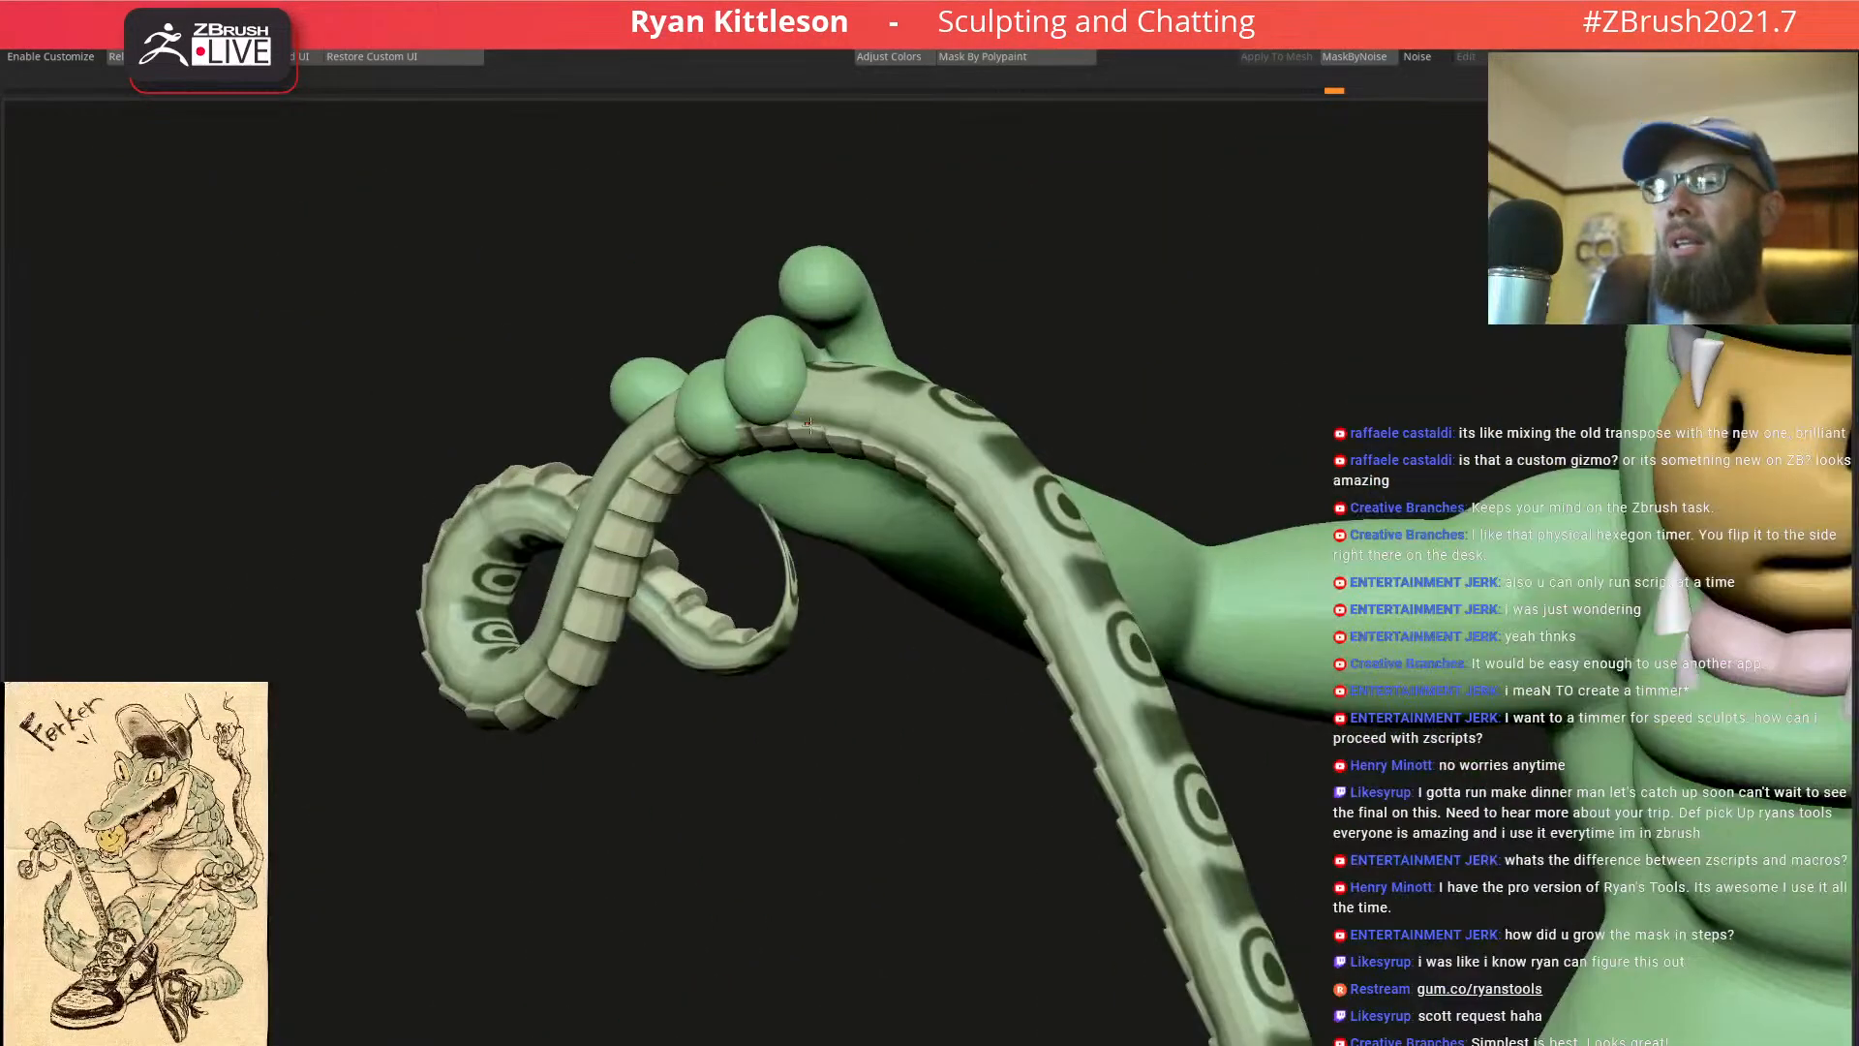
{"action": "right_click", "coordinate": [809, 416]}
{"action": "left_click_drag", "start_coordinate": [812, 410], "coordinate": [806, 410]}
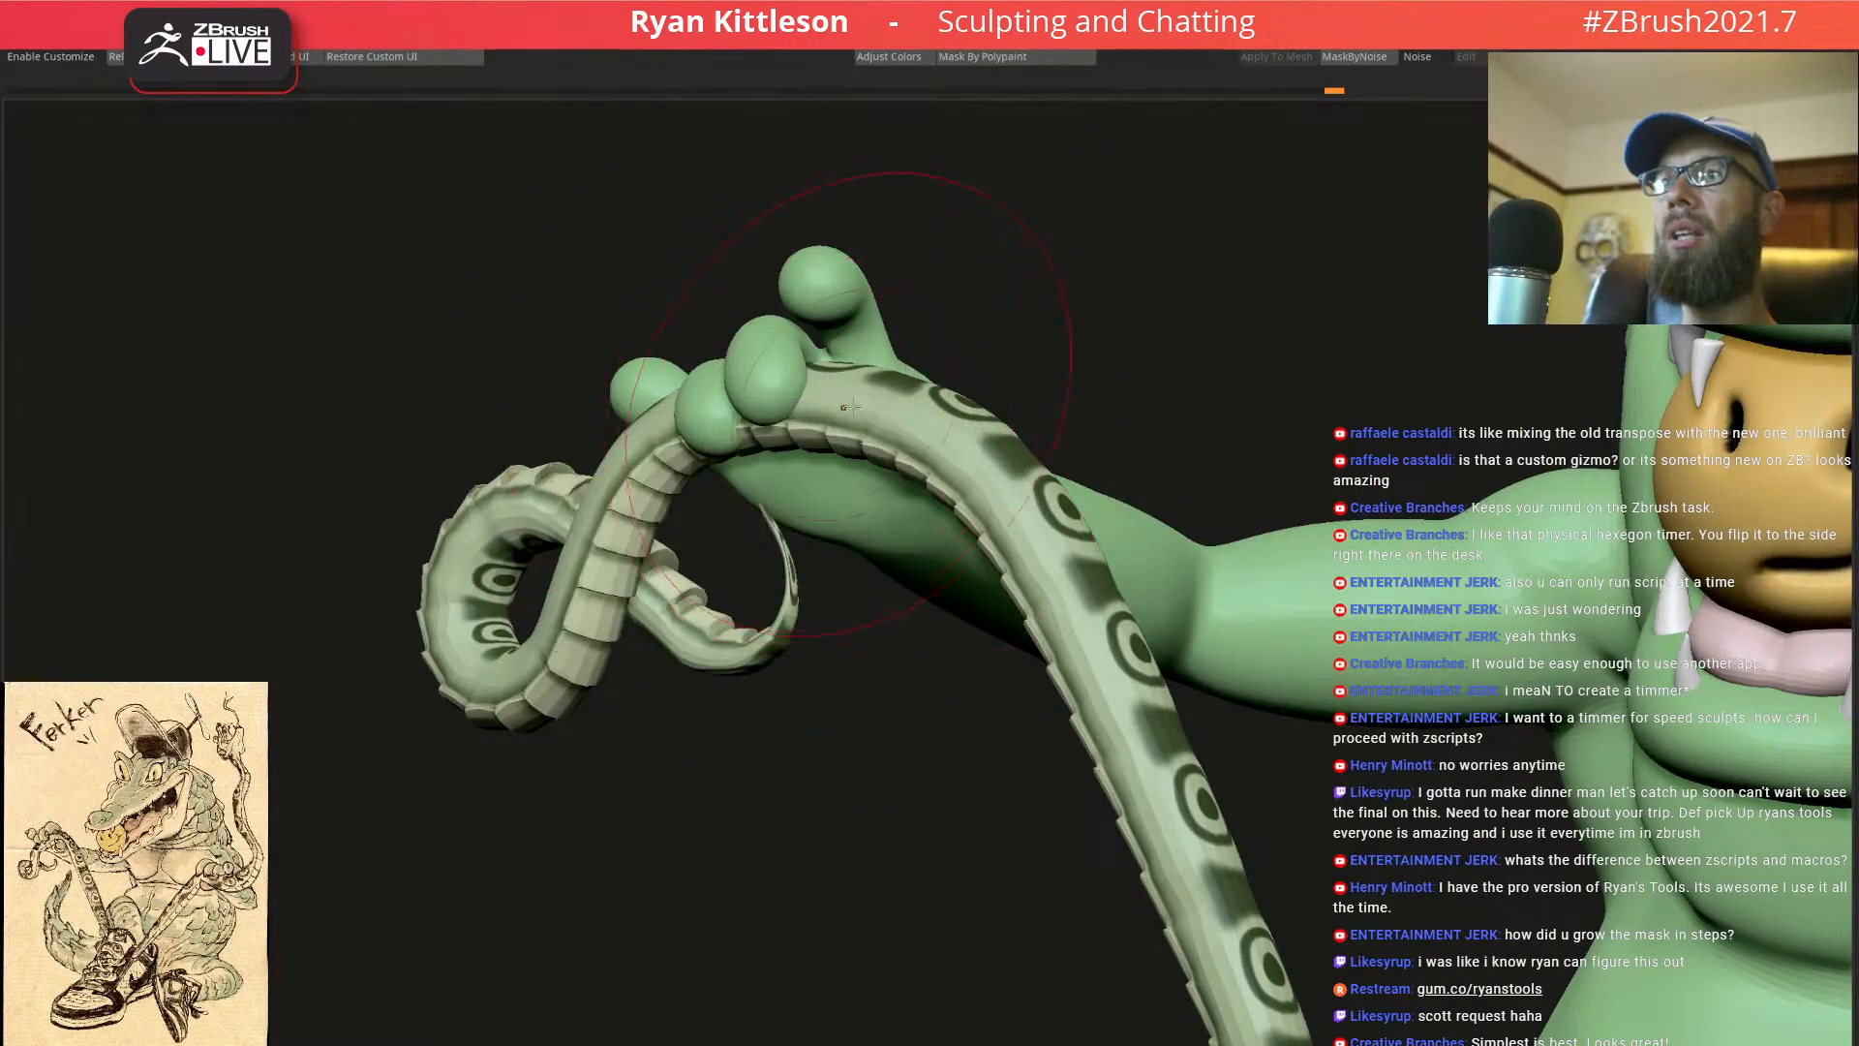
{"action": "right_click_drag", "start_coordinate": [814, 411], "coordinate": [857, 396]}
{"action": "right_click", "coordinate": [862, 394]}
{"action": "left_click_drag", "start_coordinate": [865, 394], "coordinate": [889, 401]}
{"action": "right_click", "coordinate": [881, 395]}
Compare the snake's subdivision levels and straighten the tail strand between the raised hand and the shoe
{"action": "key", "text": "d"}
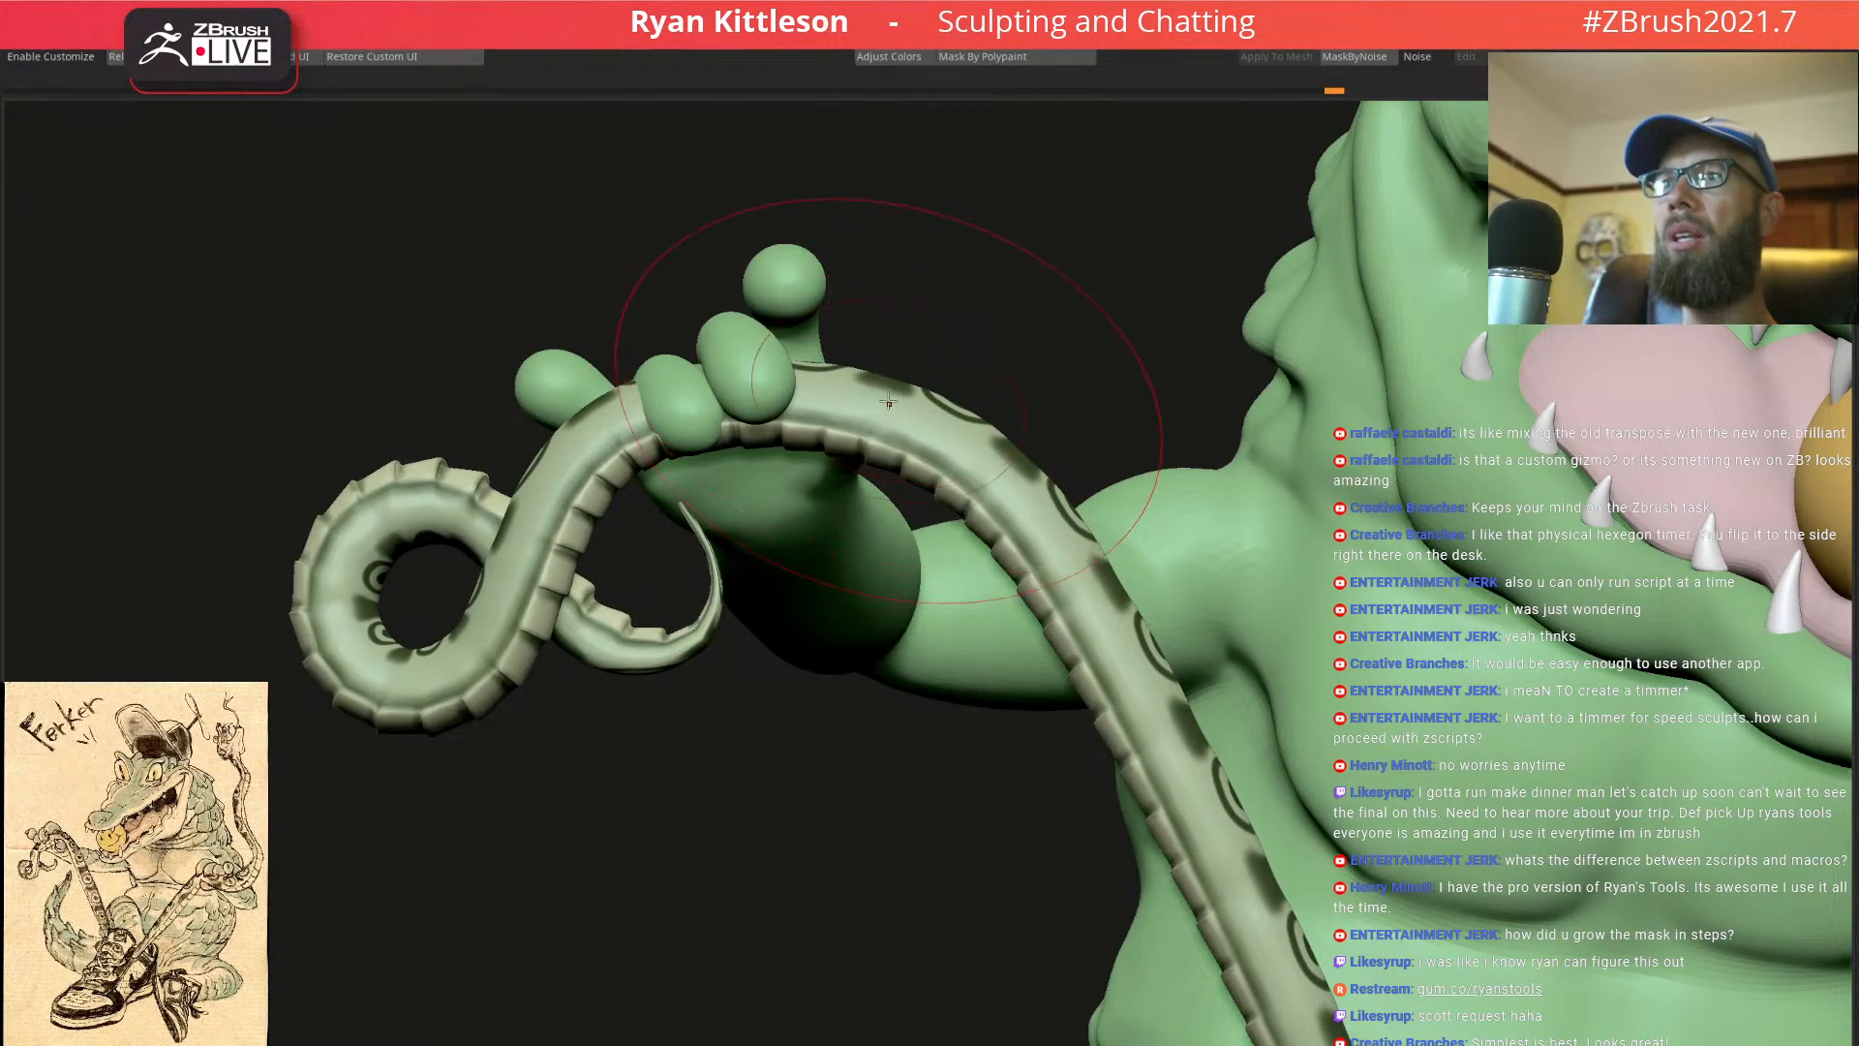
{"action": "right_click_drag", "start_coordinate": [886, 398], "coordinate": [879, 399]}
{"action": "key", "text": "shift+d"}
{"action": "key", "text": "d"}
{"action": "right_click_drag", "start_coordinate": [876, 411], "coordinate": [863, 387]}
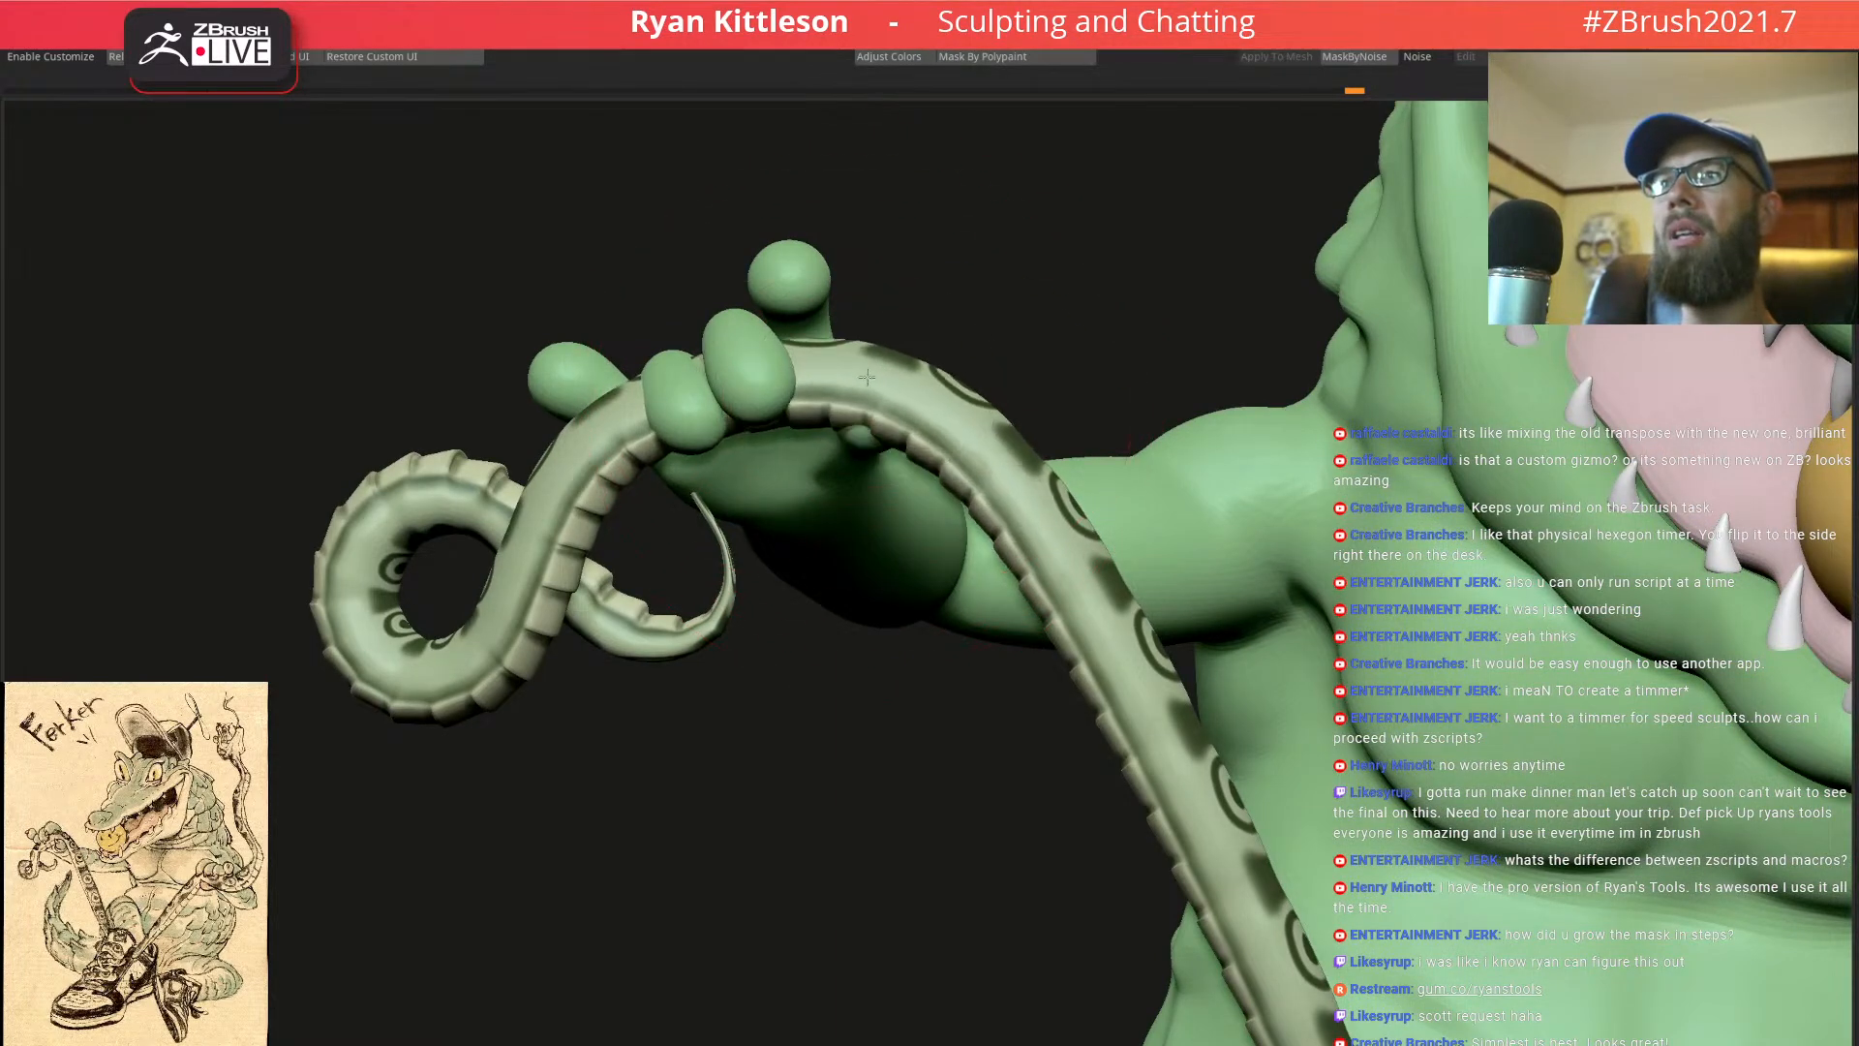
{"action": "right_click_drag", "start_coordinate": [868, 360], "coordinate": [905, 497]}
{"action": "right_click_drag", "start_coordinate": [894, 634], "coordinate": [912, 607]}
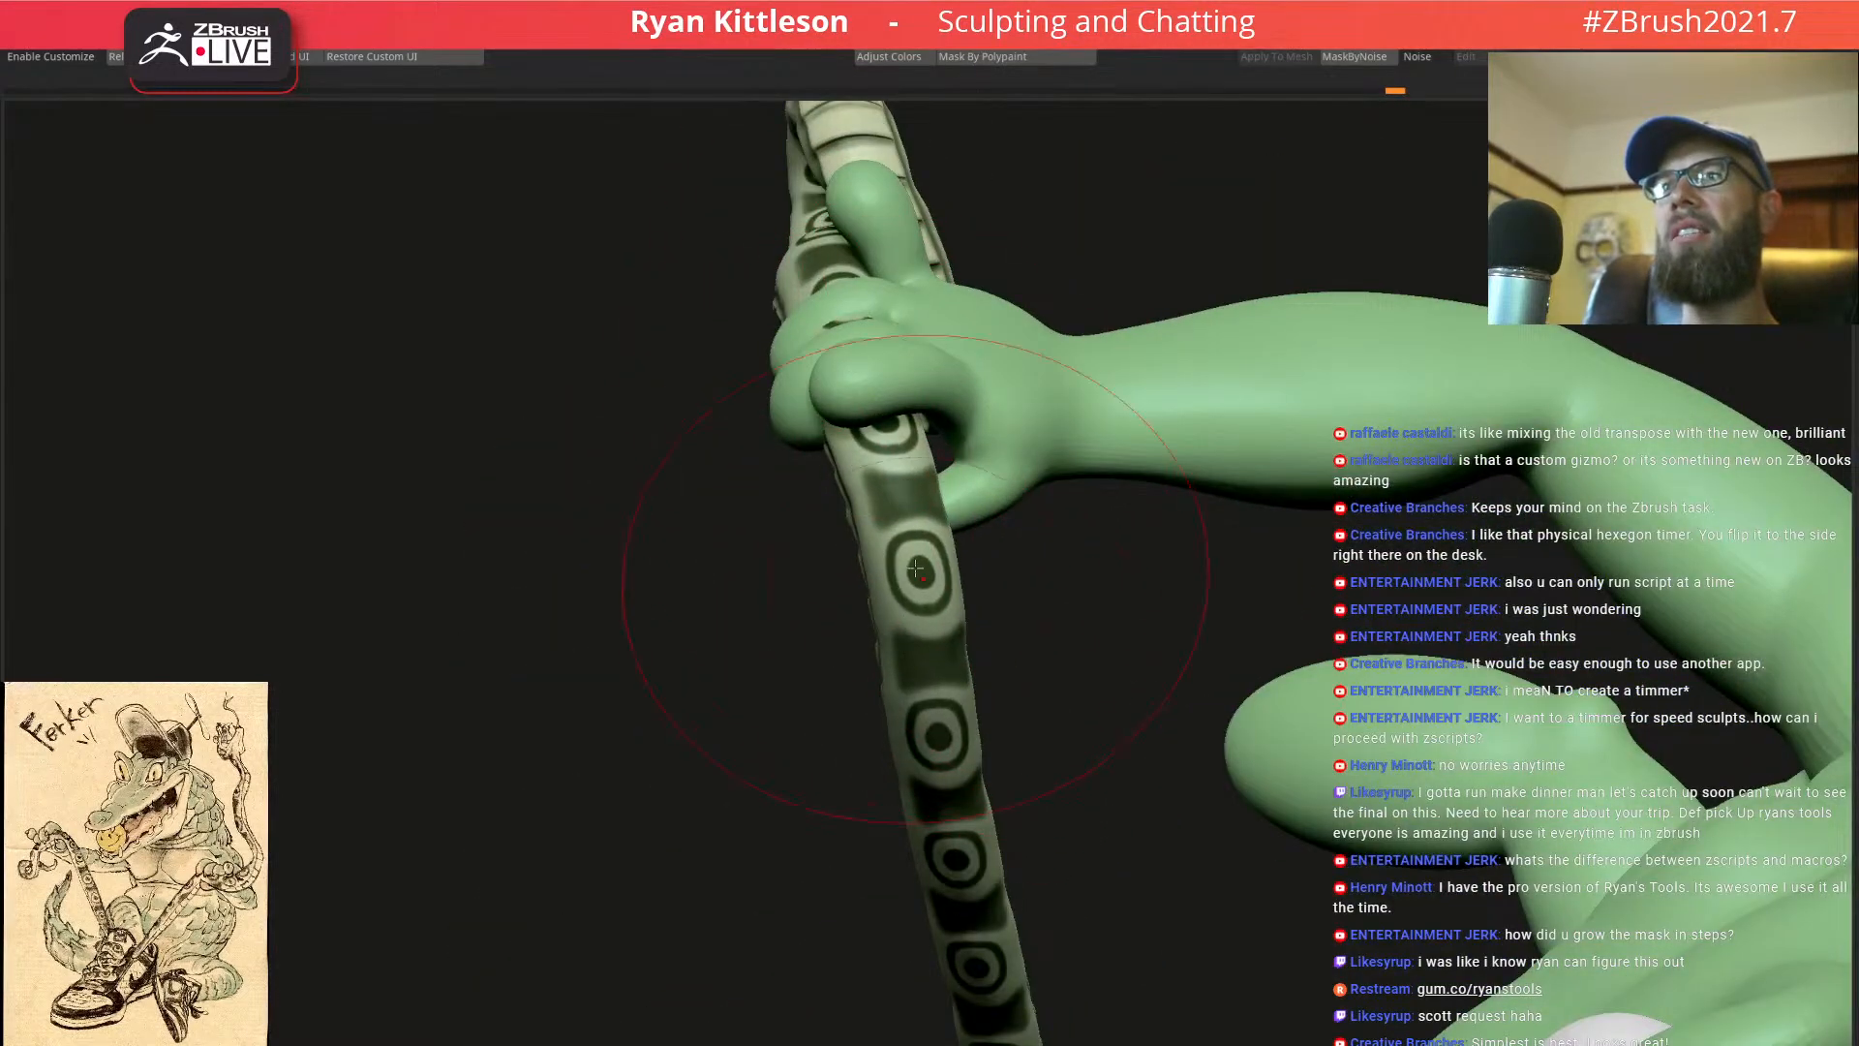
{"action": "right_click_drag", "start_coordinate": [924, 718], "coordinate": [877, 668], "text": "ctrl"}
{"action": "right_click", "coordinate": [875, 669]}
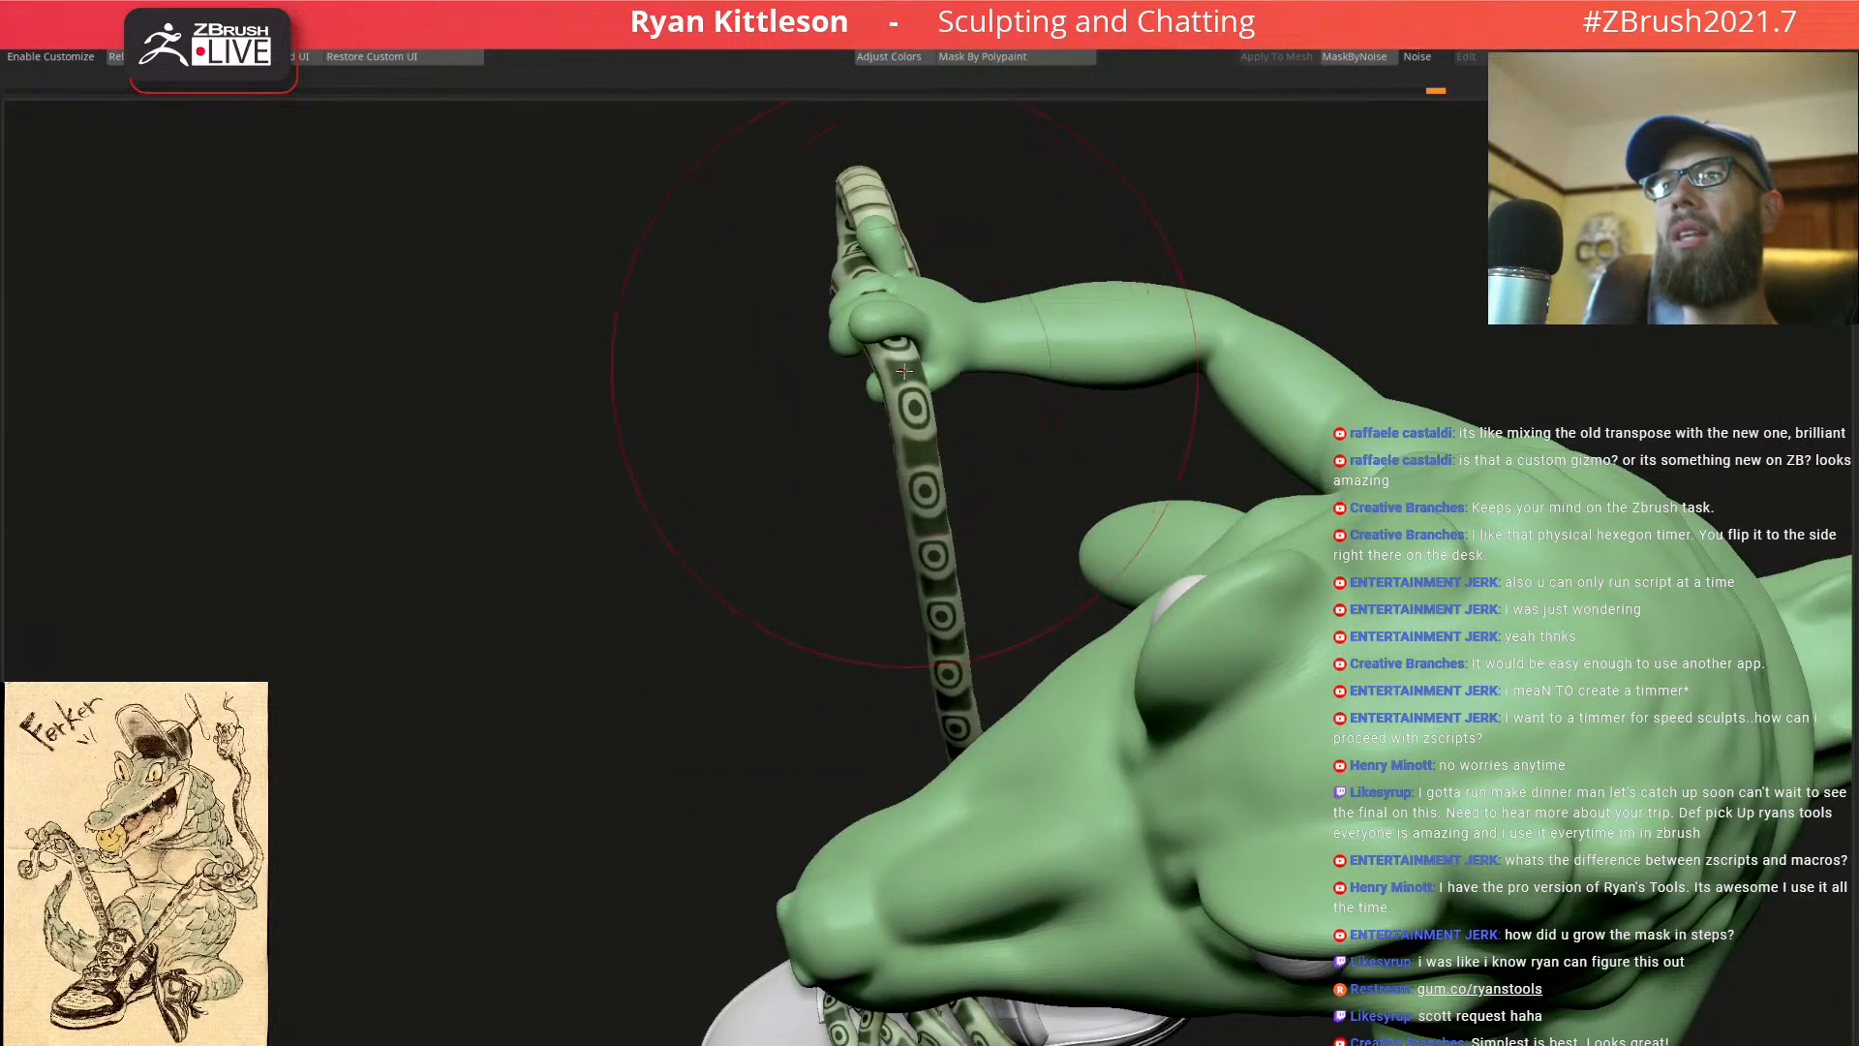
{"action": "right_click_drag", "start_coordinate": [939, 603], "coordinate": [910, 741]}
{"action": "left_click_drag", "start_coordinate": [912, 741], "coordinate": [891, 734]}
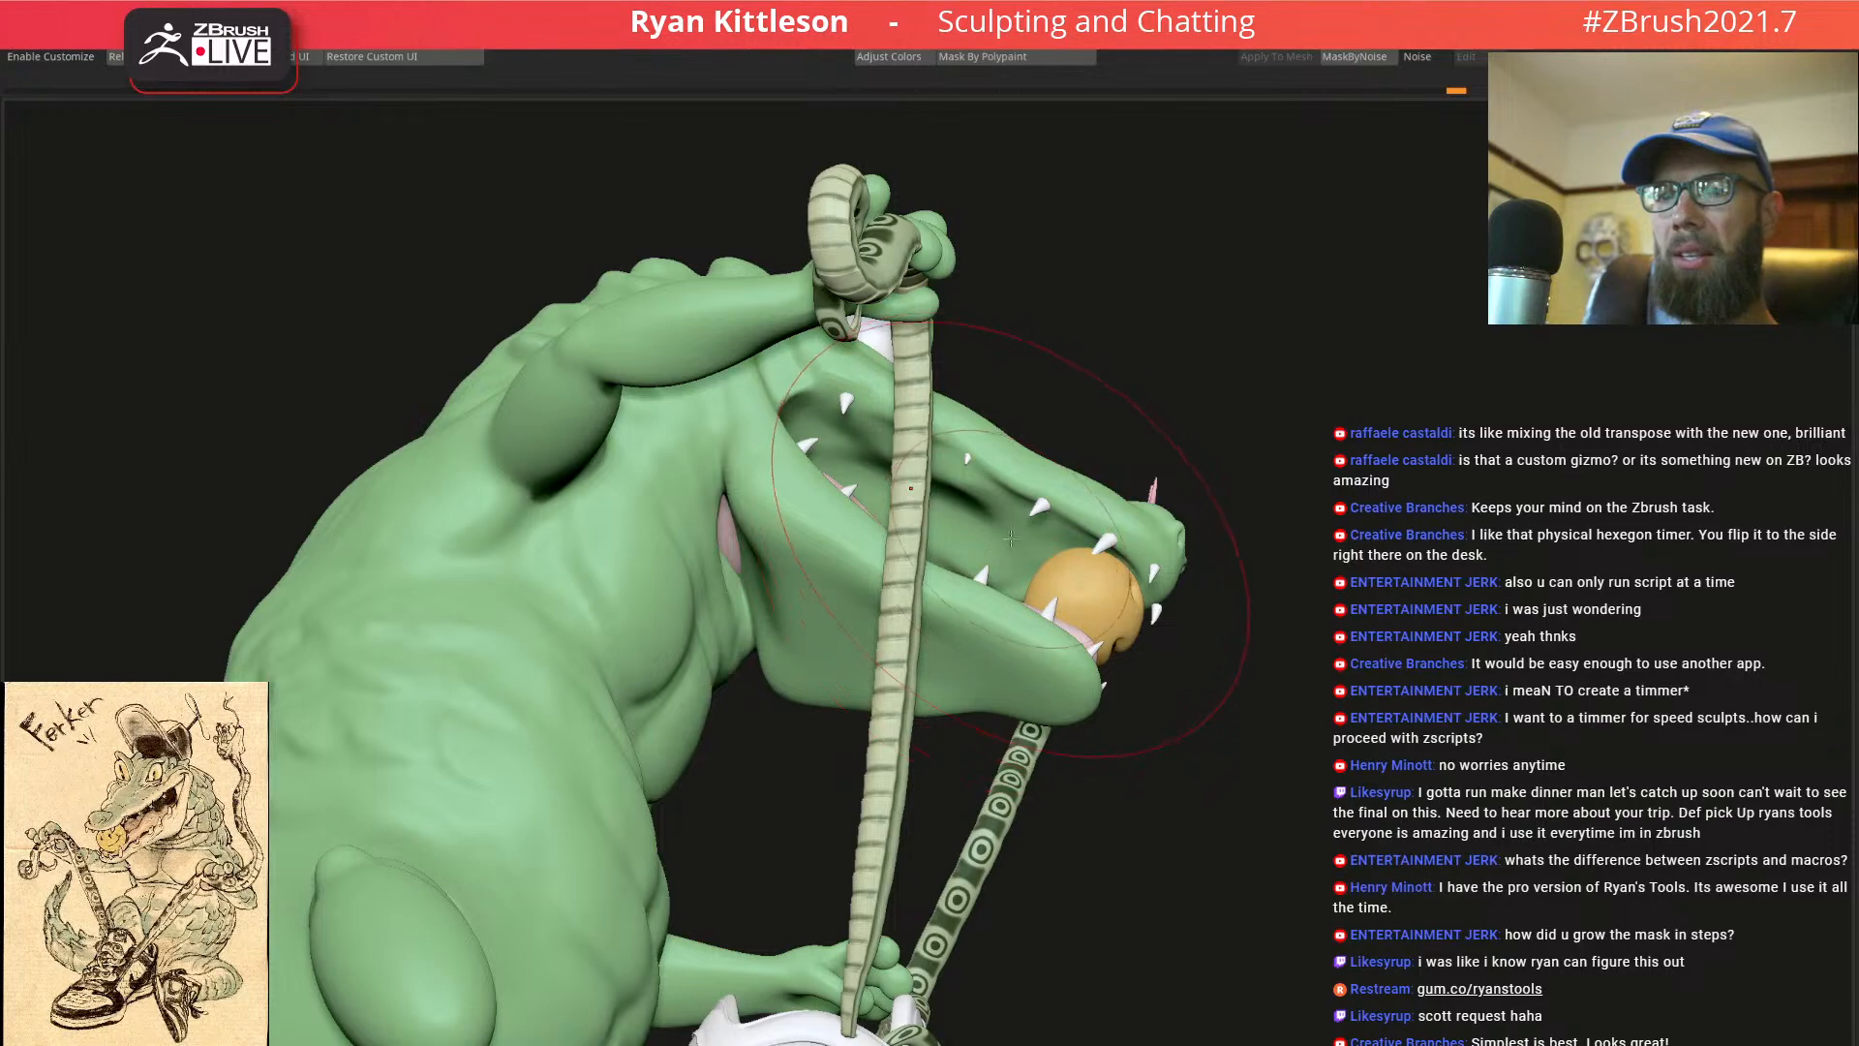
Mask the strand below the raised hand and pull the curled outer tail downward so it bends through the fingers
{"action": "right_click_drag", "start_coordinate": [1010, 539], "coordinate": [929, 455]}
{"action": "right_click_drag", "start_coordinate": [794, 233], "coordinate": [1002, 419], "text": "alt"}
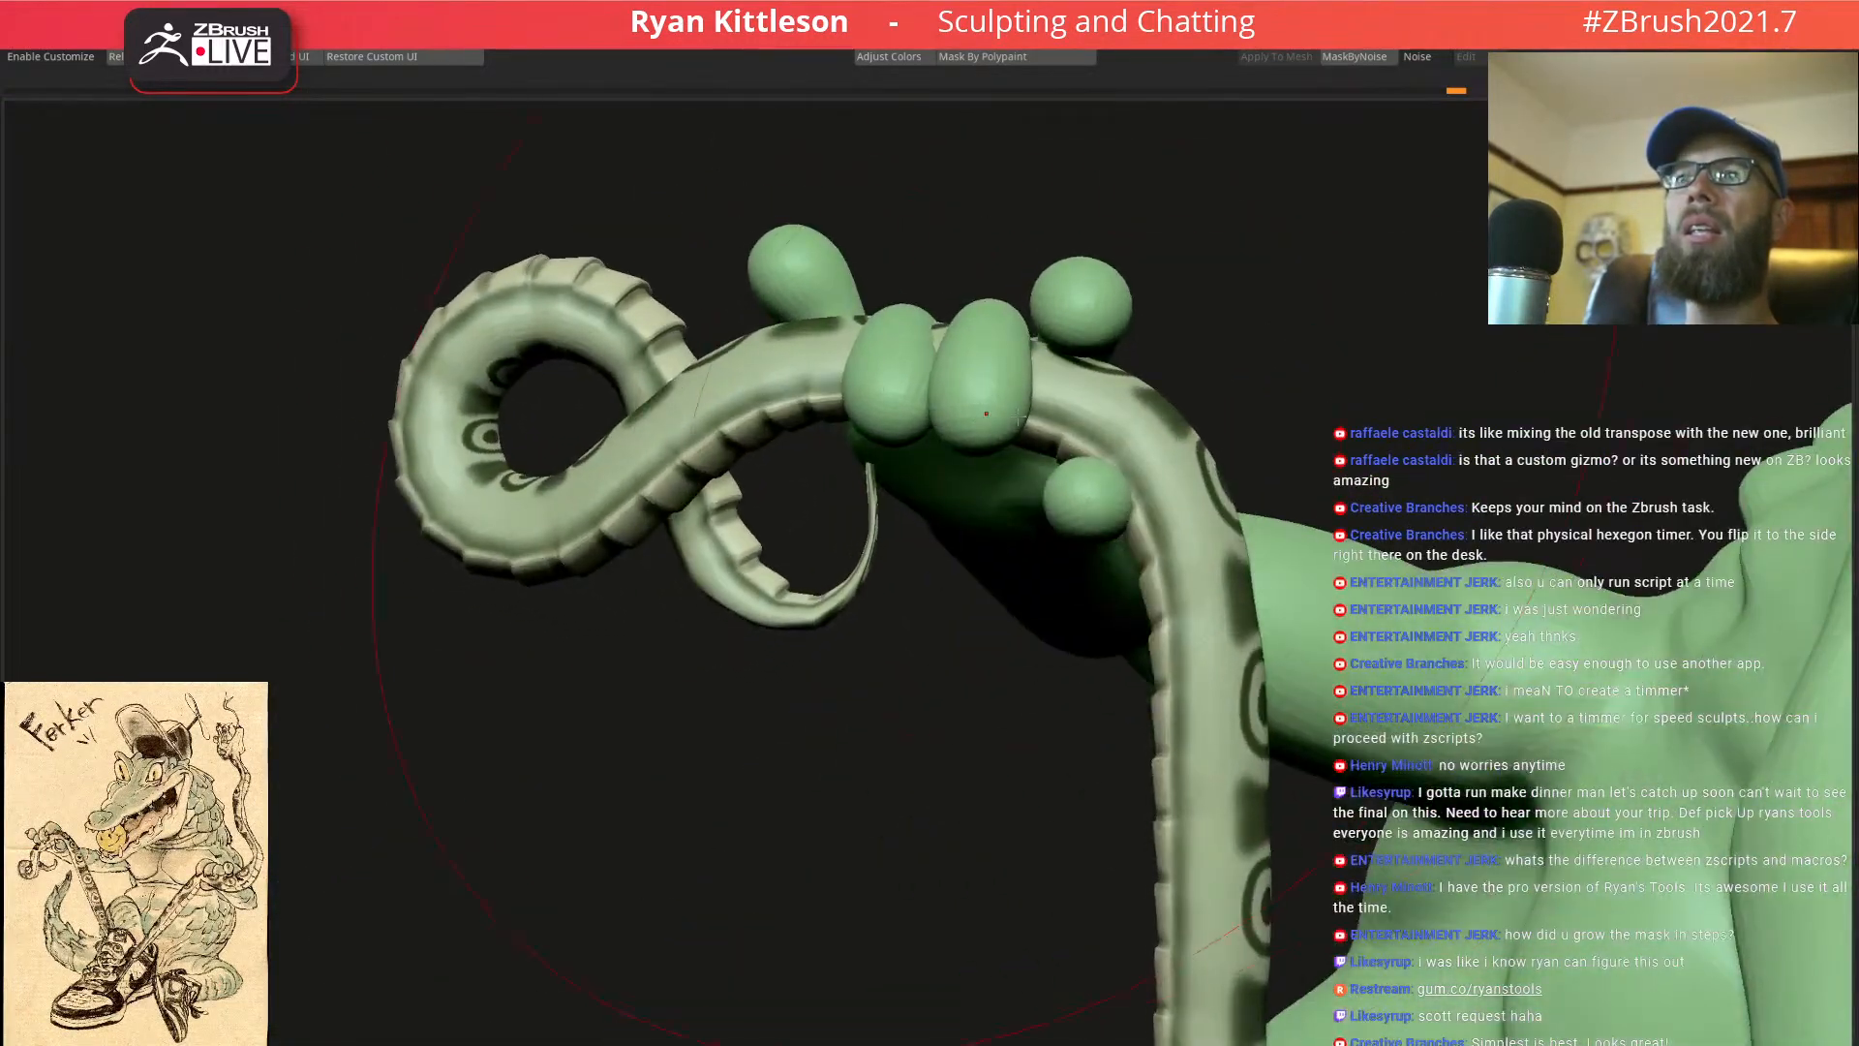
{"action": "right_click_drag", "start_coordinate": [1118, 463], "coordinate": [1130, 437]}
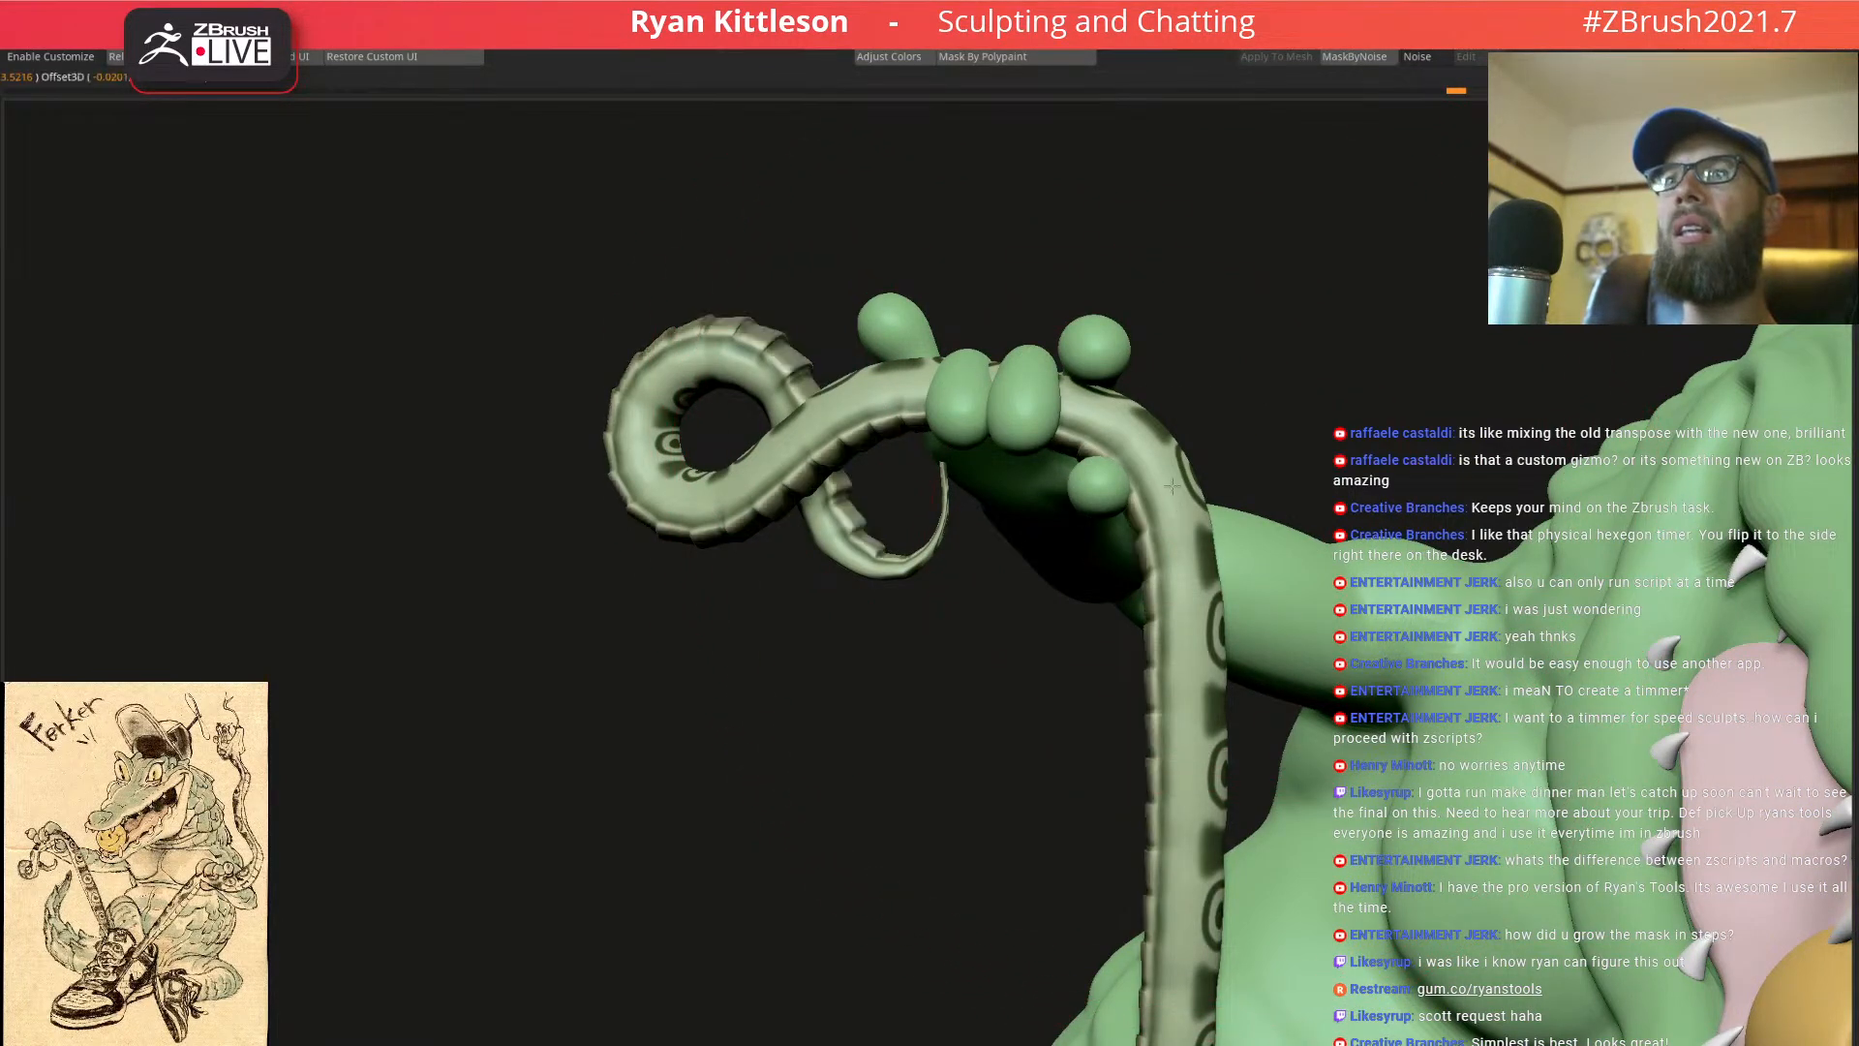
{"action": "left_click_drag", "start_coordinate": [1172, 506], "coordinate": [1187, 420], "text": "ctrl"}
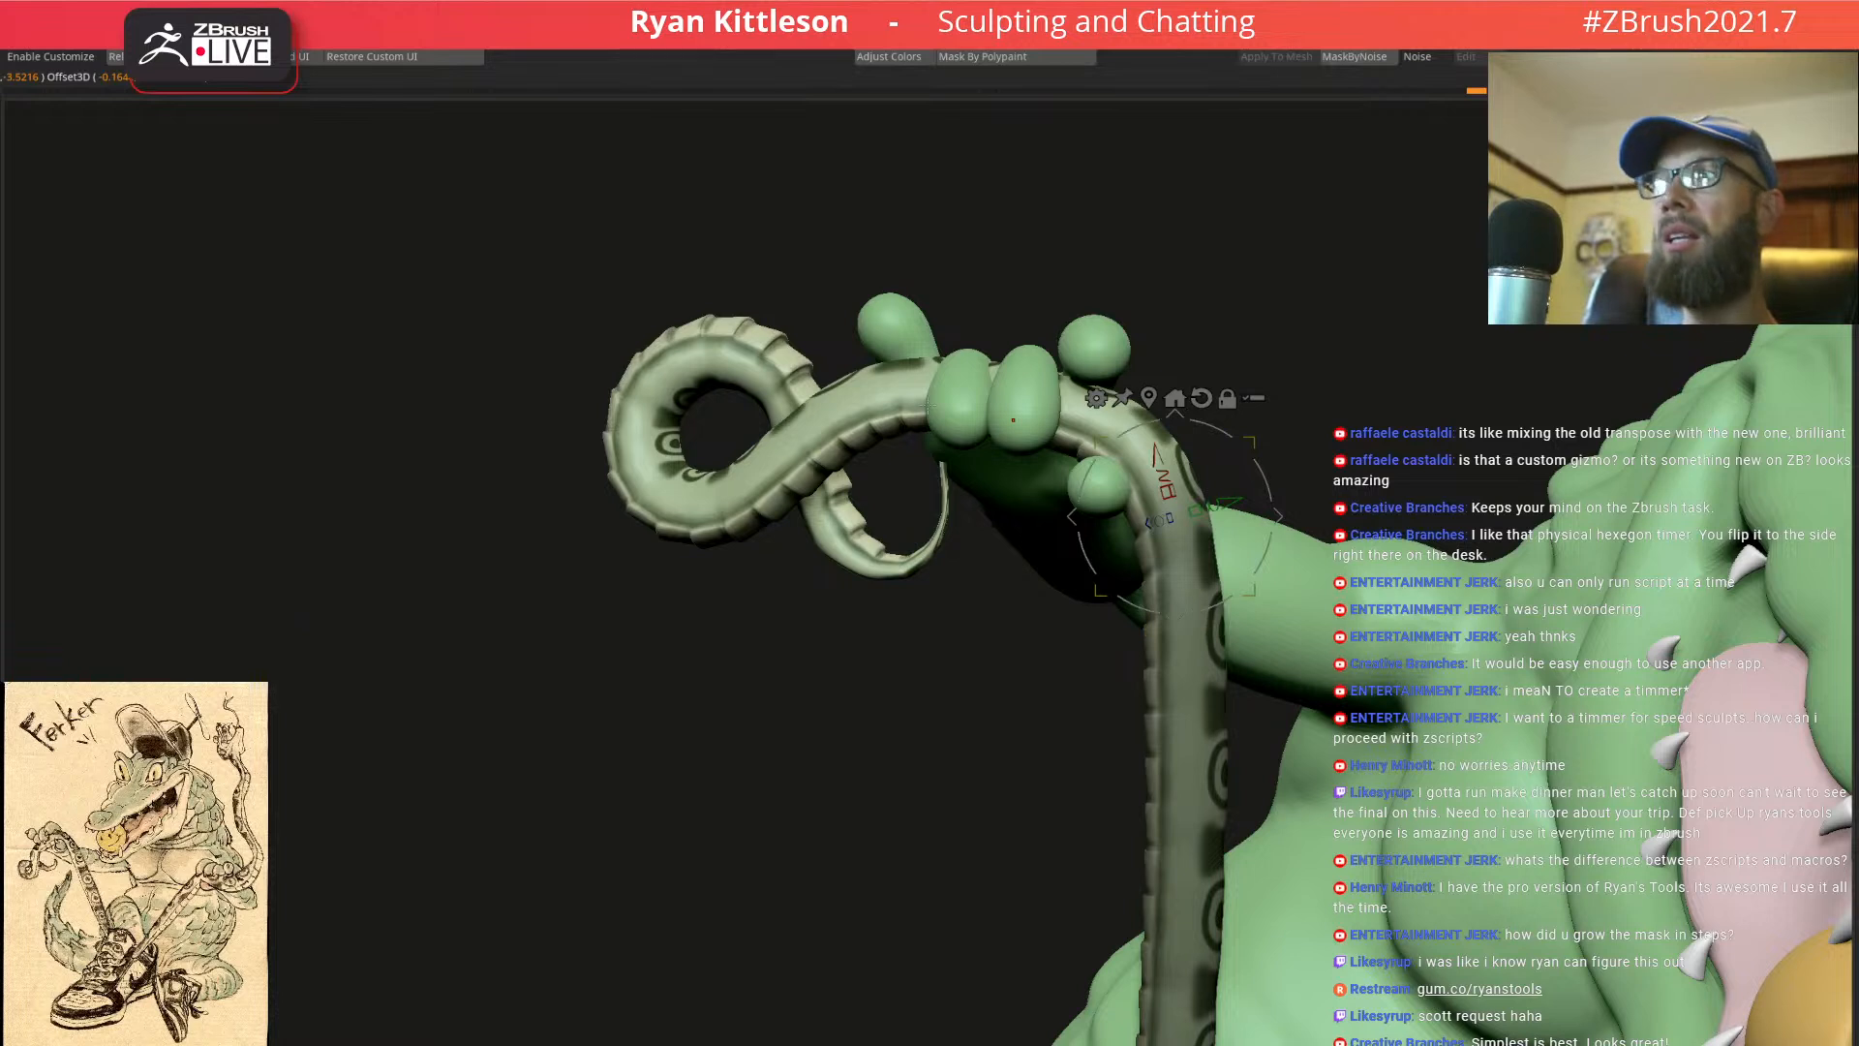
{"action": "key", "text": "q"}
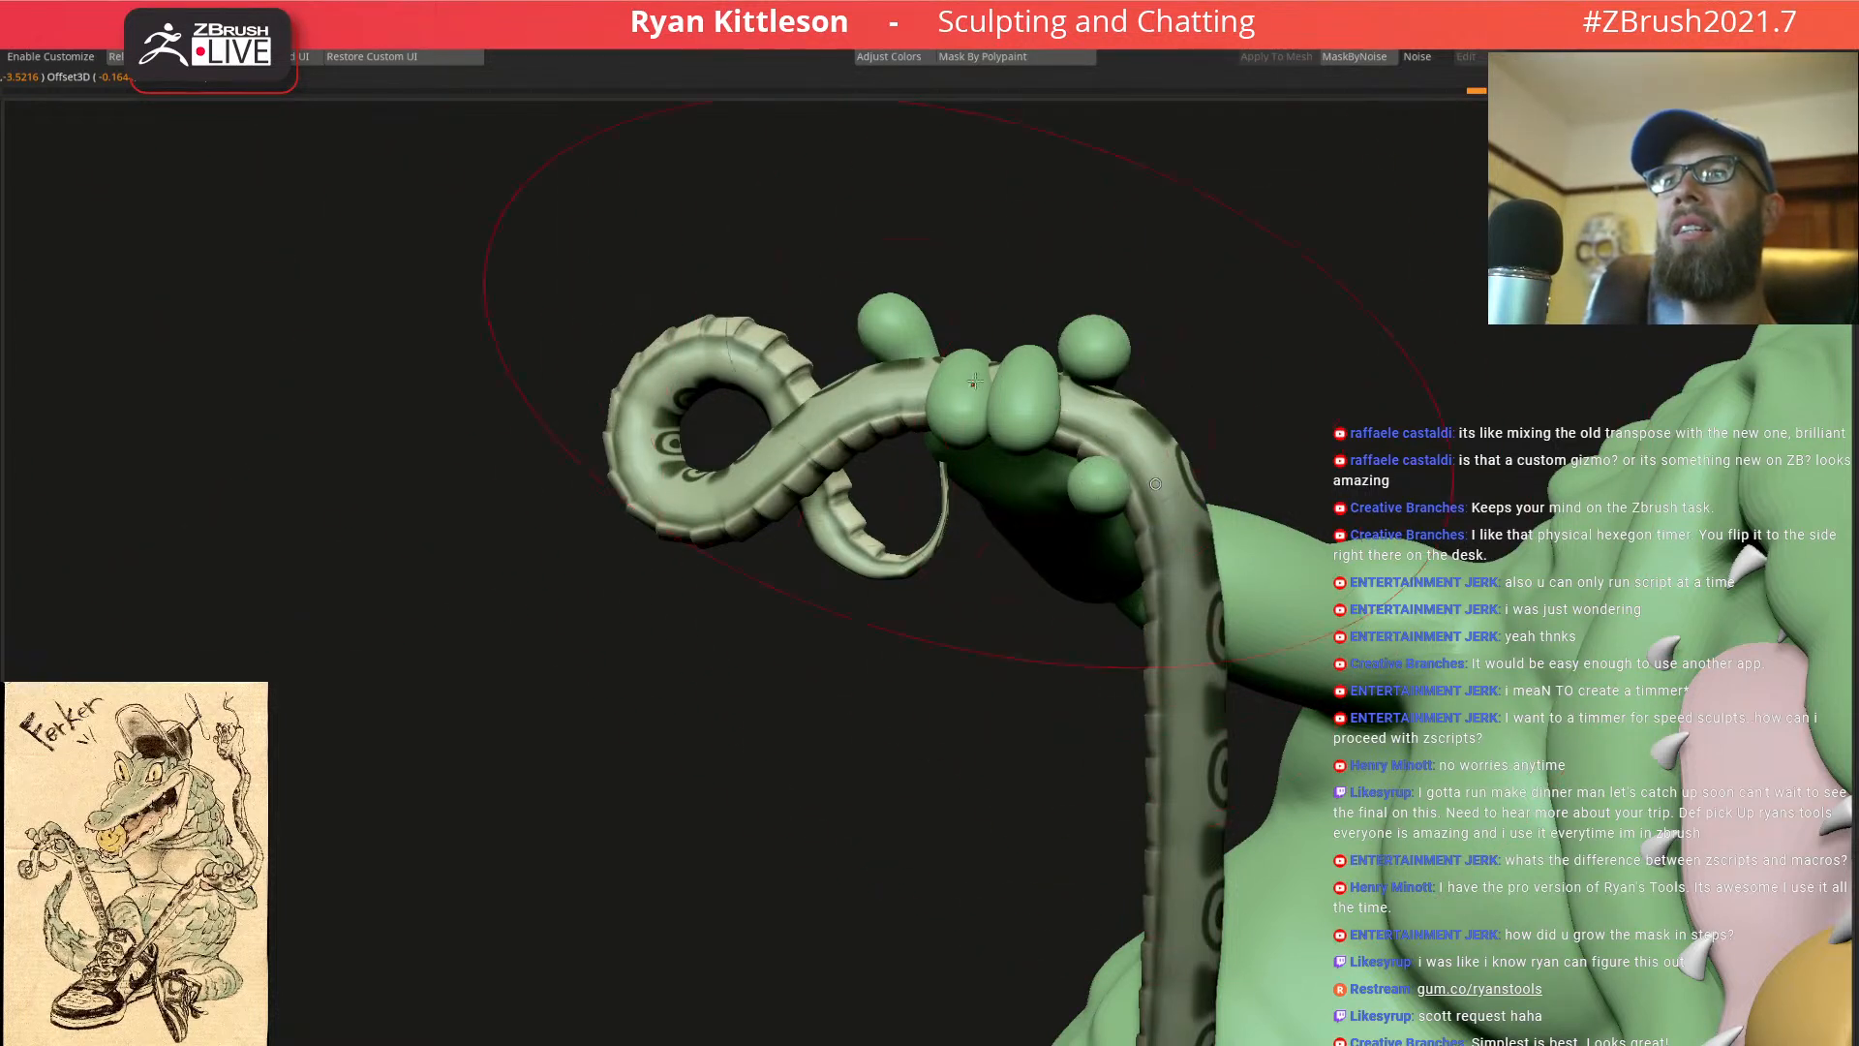
{"action": "left_click_drag", "start_coordinate": [1075, 399], "coordinate": [1063, 452]}
{"action": "right_click_drag", "start_coordinate": [1063, 452], "coordinate": [1105, 495]}
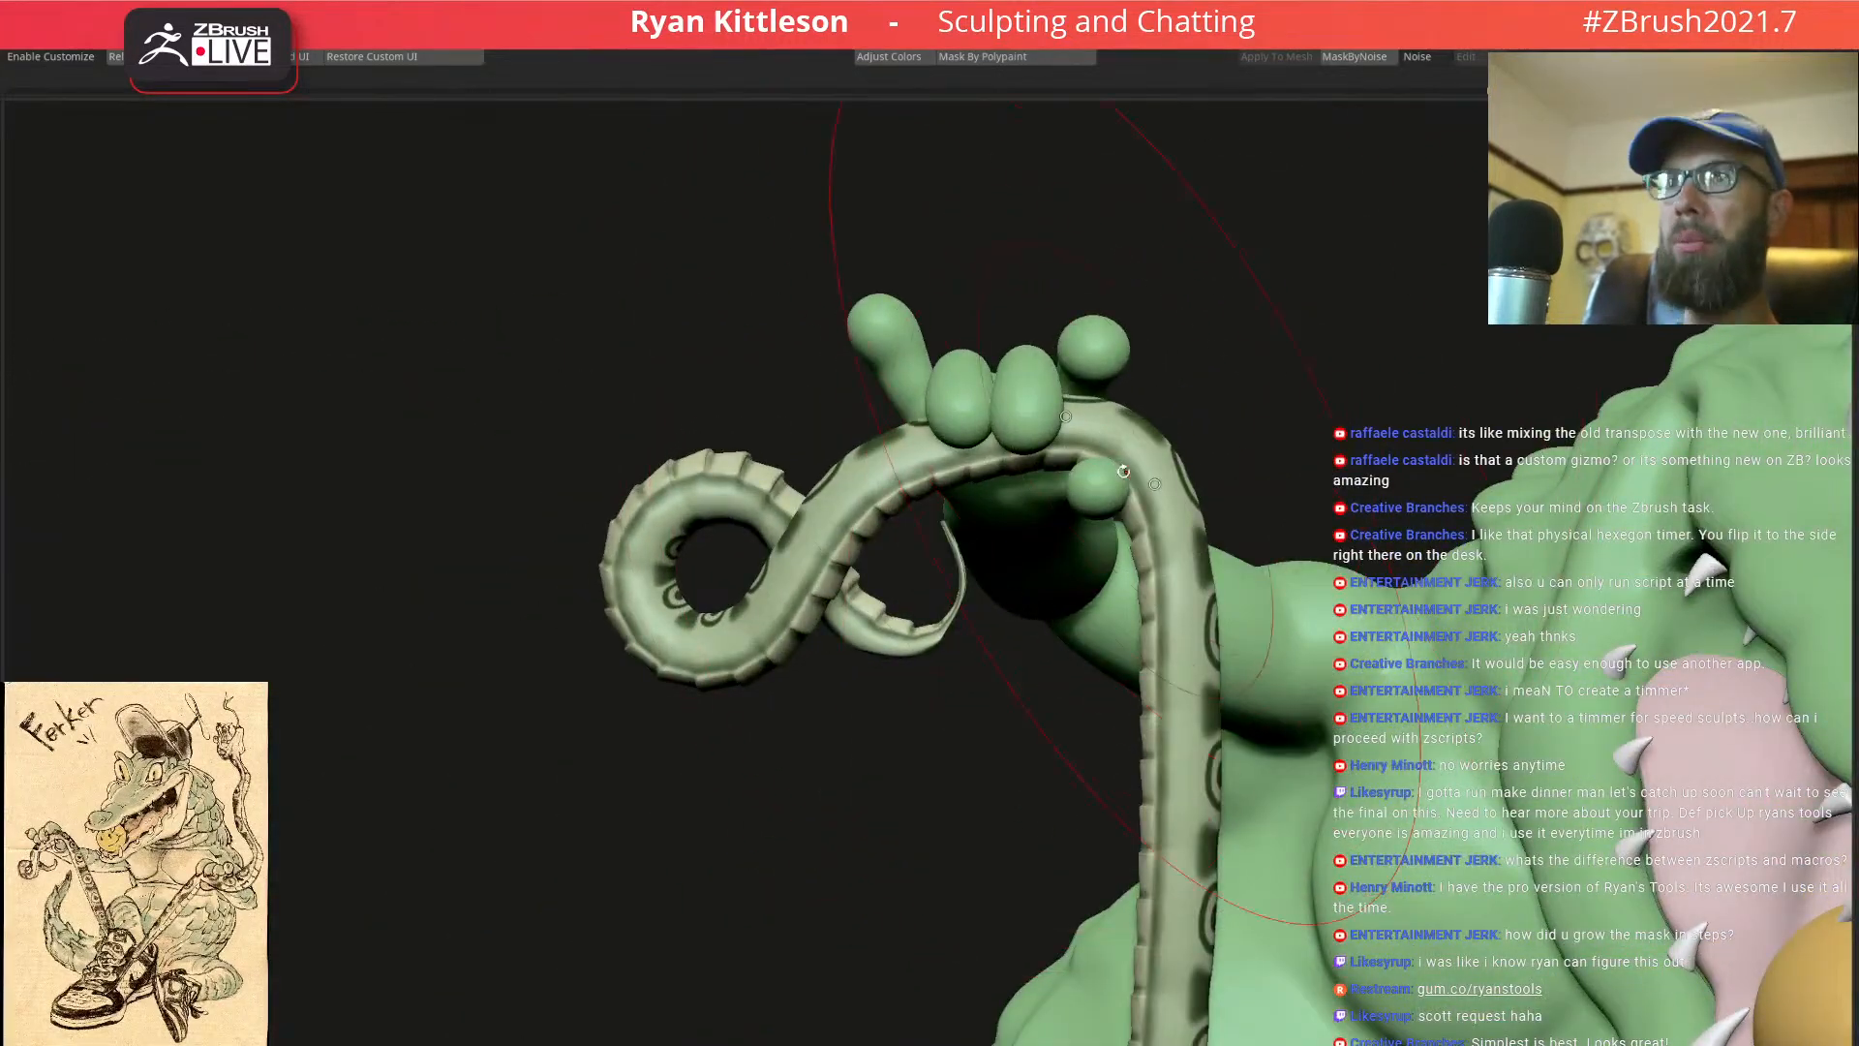
{"action": "key", "text": "space"}
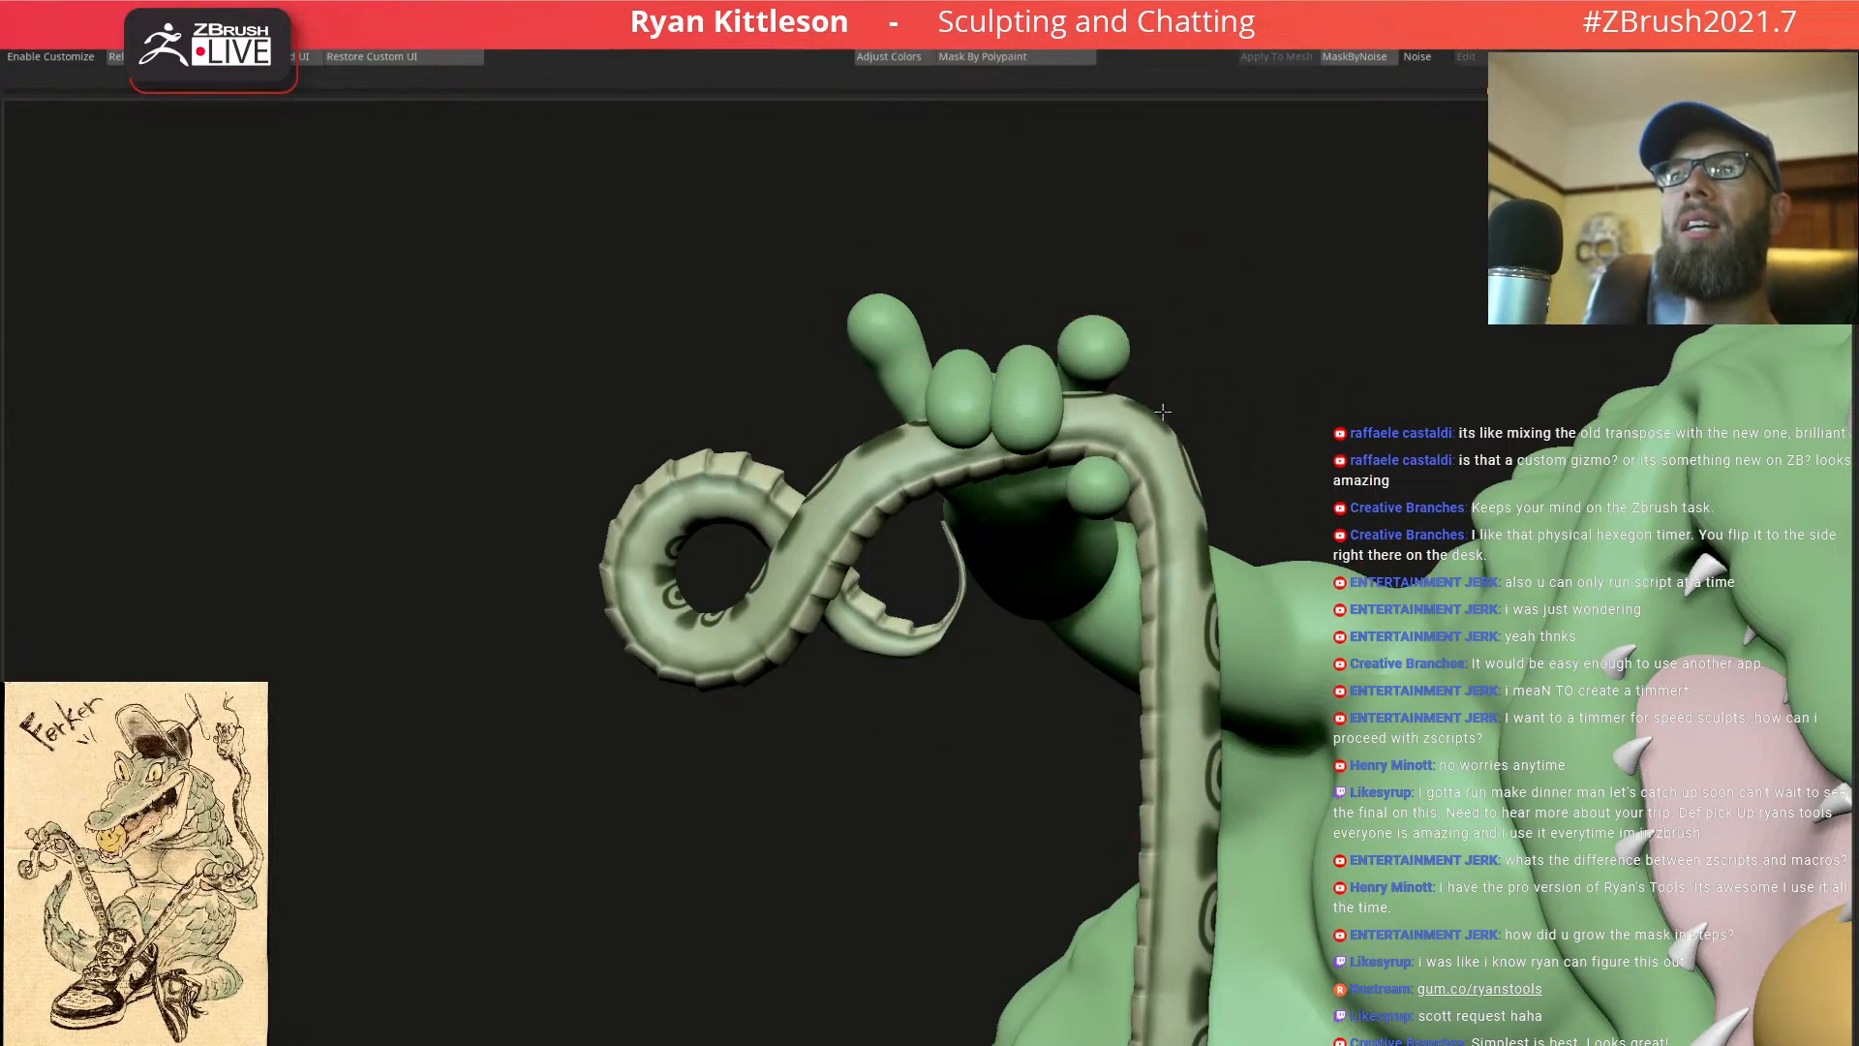
{"action": "right_click_drag", "start_coordinate": [1133, 446], "coordinate": [1109, 410]}
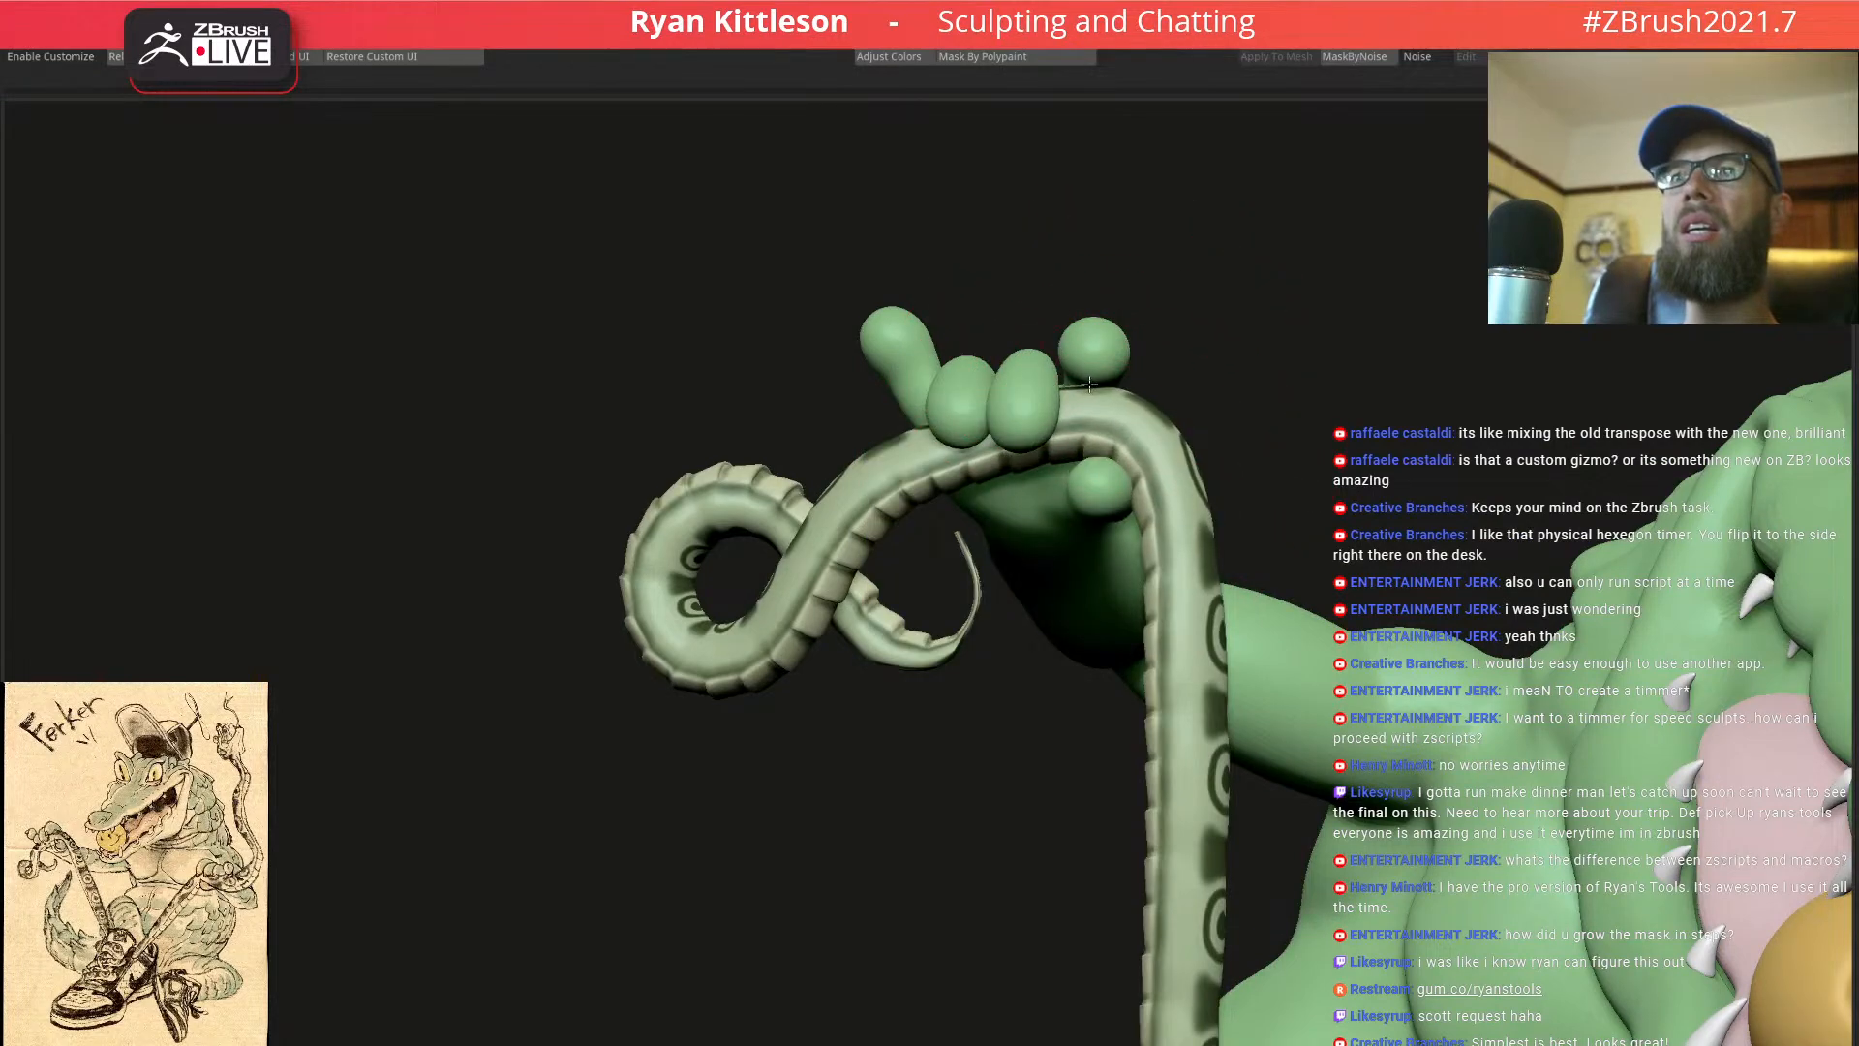
Reduce the brush's draw size, refine the strand near the shoe, and mask the snake from the shoe up to the raised hand
{"action": "right_click_drag", "start_coordinate": [1017, 414], "coordinate": [1193, 564]}
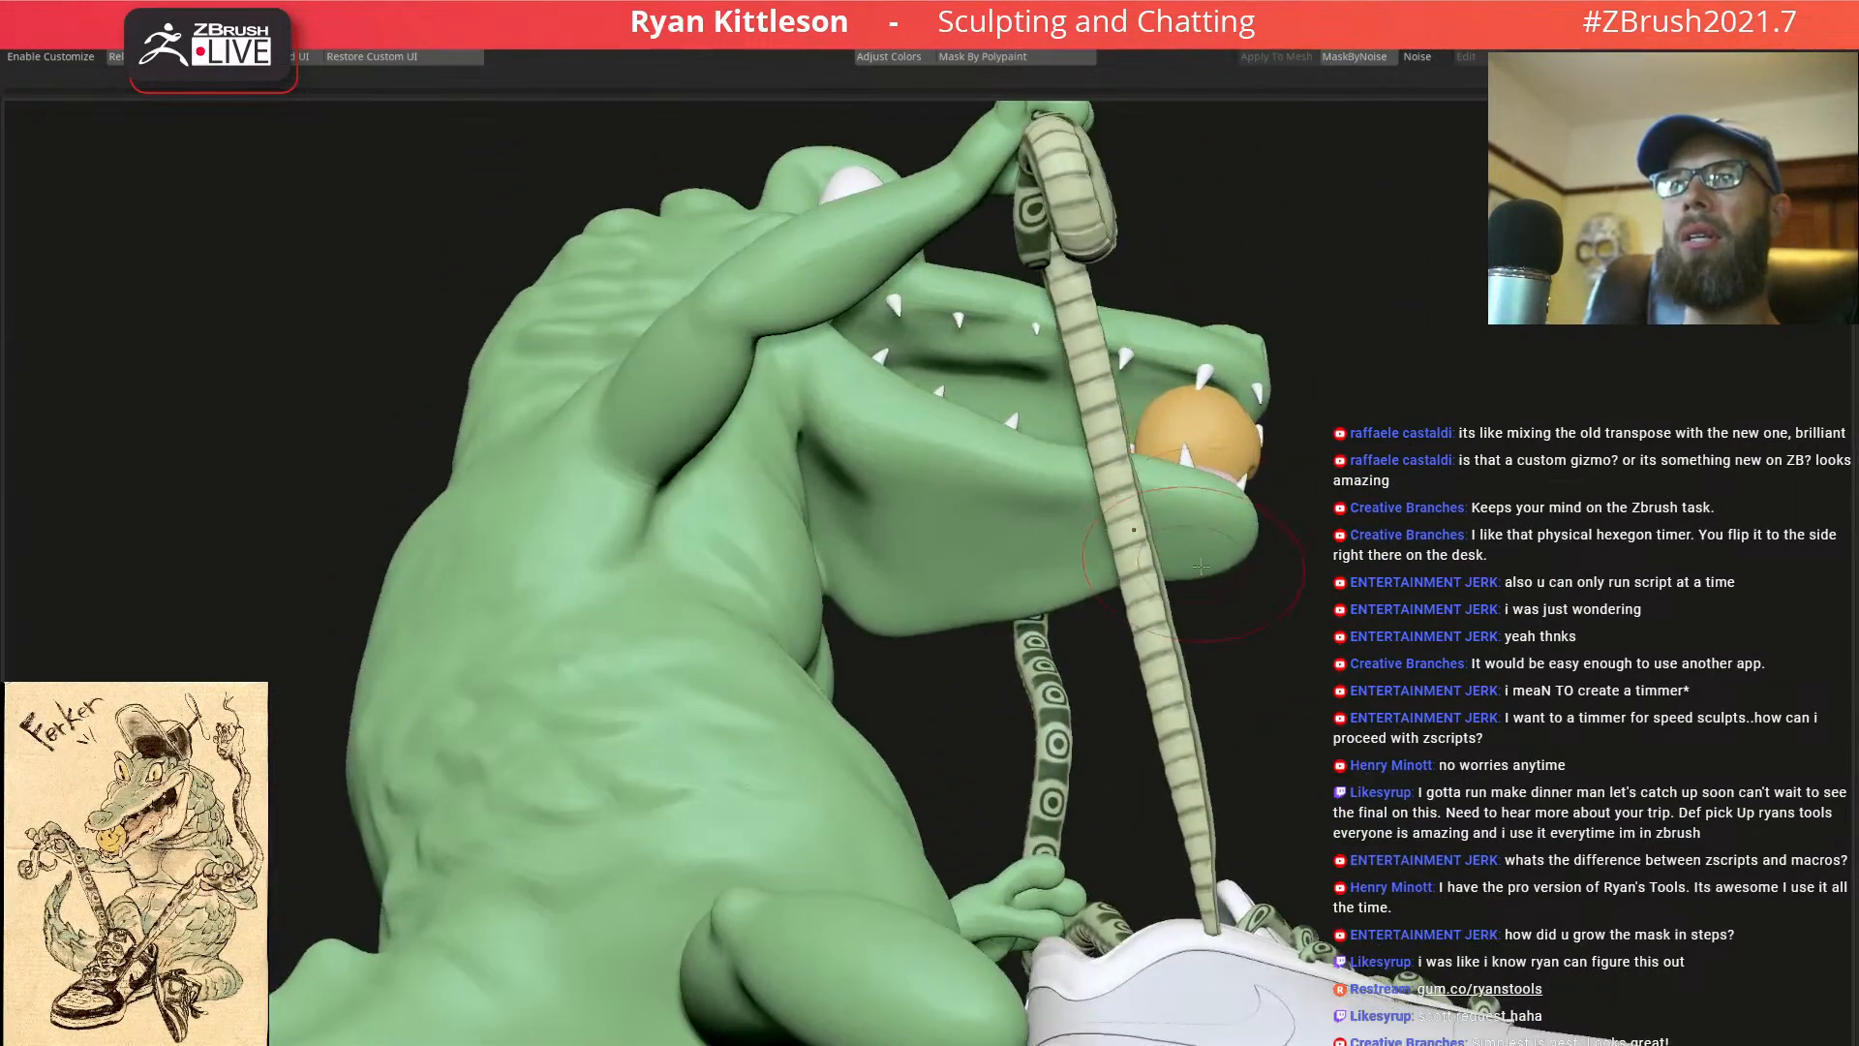
{"action": "key", "text": "space"}
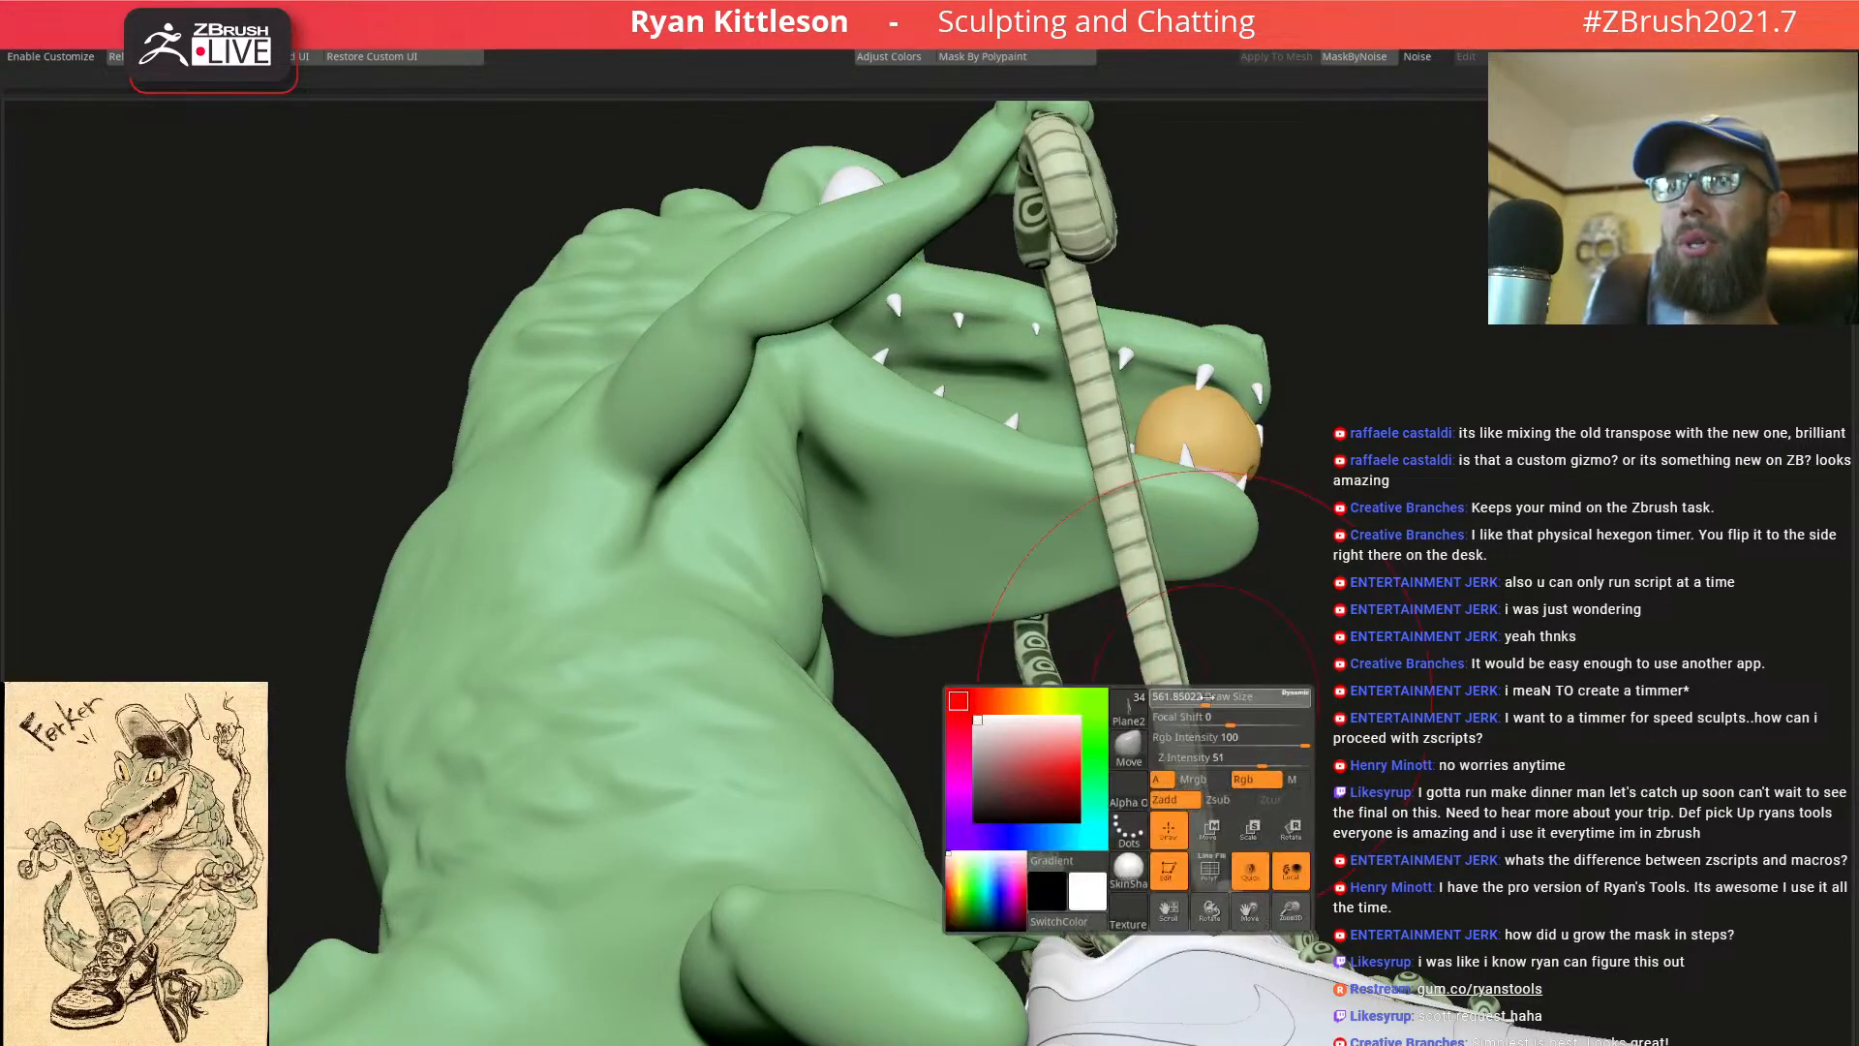
{"action": "left_click_drag", "start_coordinate": [1204, 696], "coordinate": [1192, 703]}
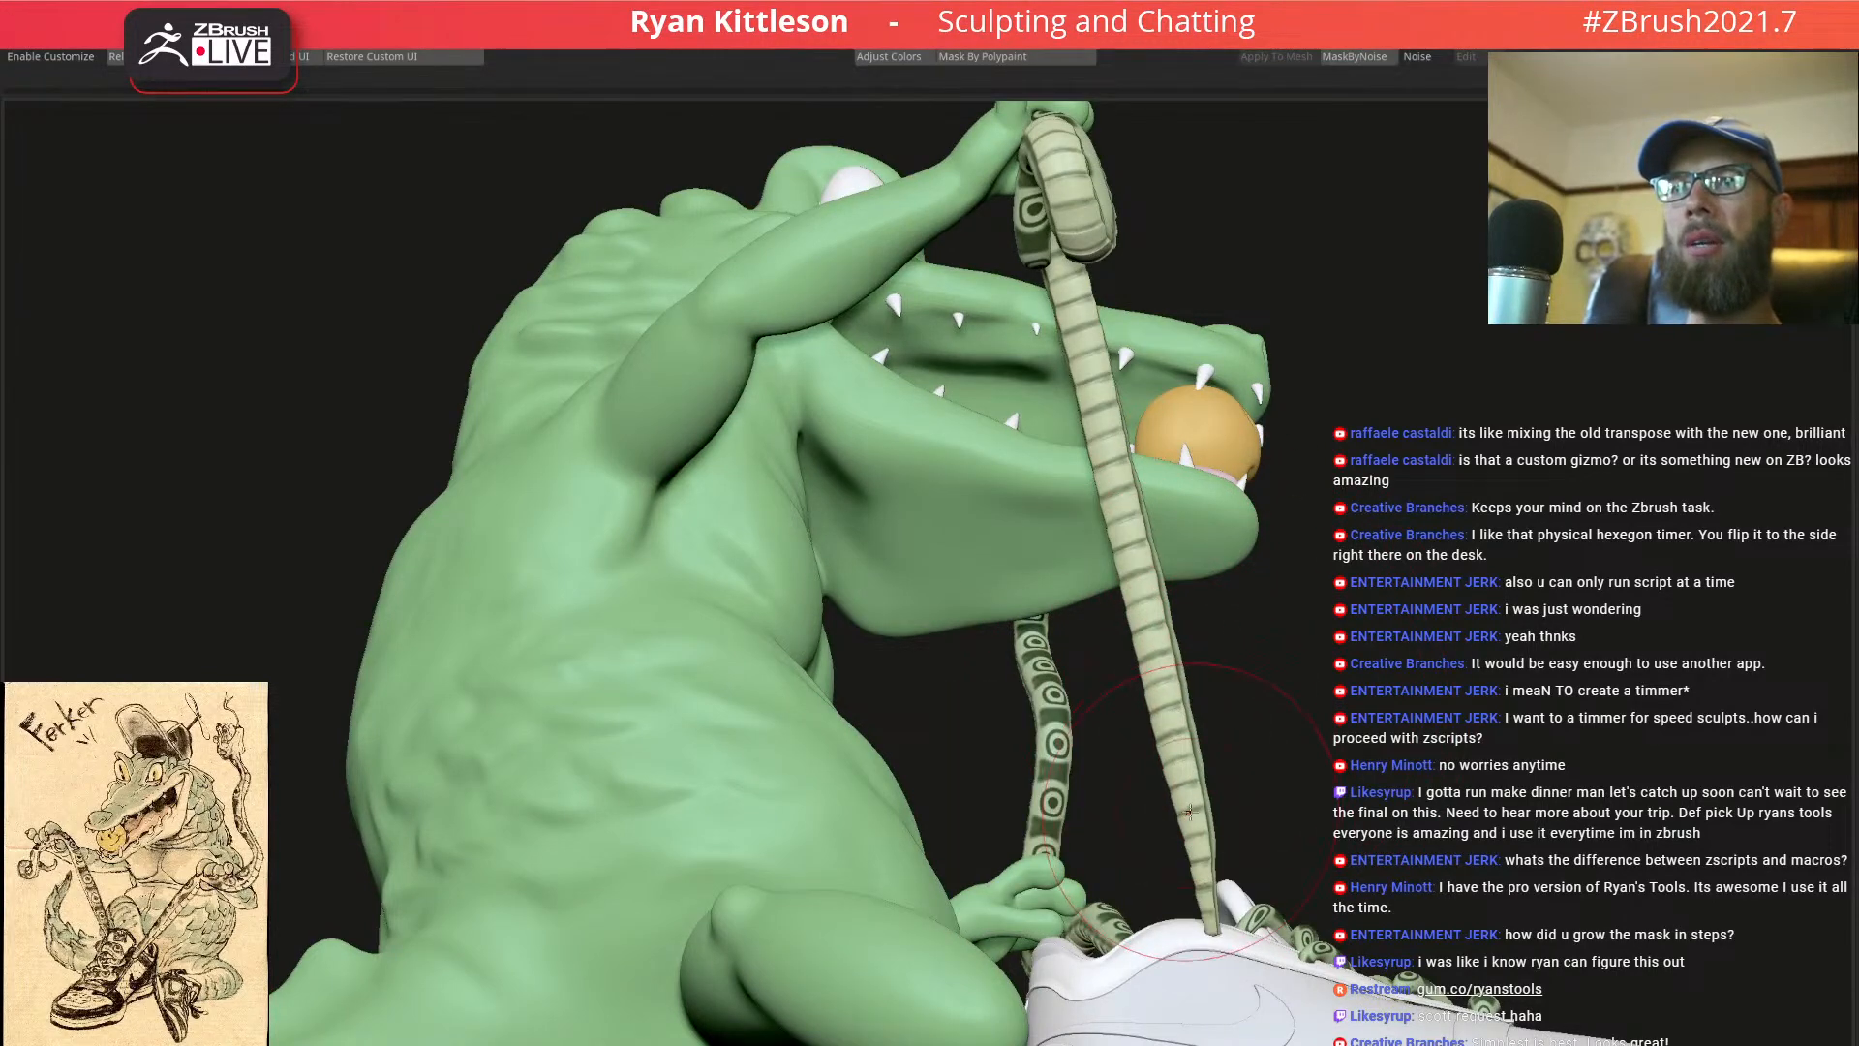
{"action": "right_click_drag", "start_coordinate": [1106, 523], "coordinate": [1065, 462]}
{"action": "mouse_move", "coordinate": [1065, 463]}
{"action": "left_mouse_down", "text": "ctrl"}
{"action": "mouse_move", "coordinate": [1040, 497]}
{"action": "mouse_move", "coordinate": [930, 465]}
{"action": "left_mouse_up", "text": "ctrl"}
{"action": "right_click_drag", "start_coordinate": [1145, 442], "coordinate": [980, 421]}
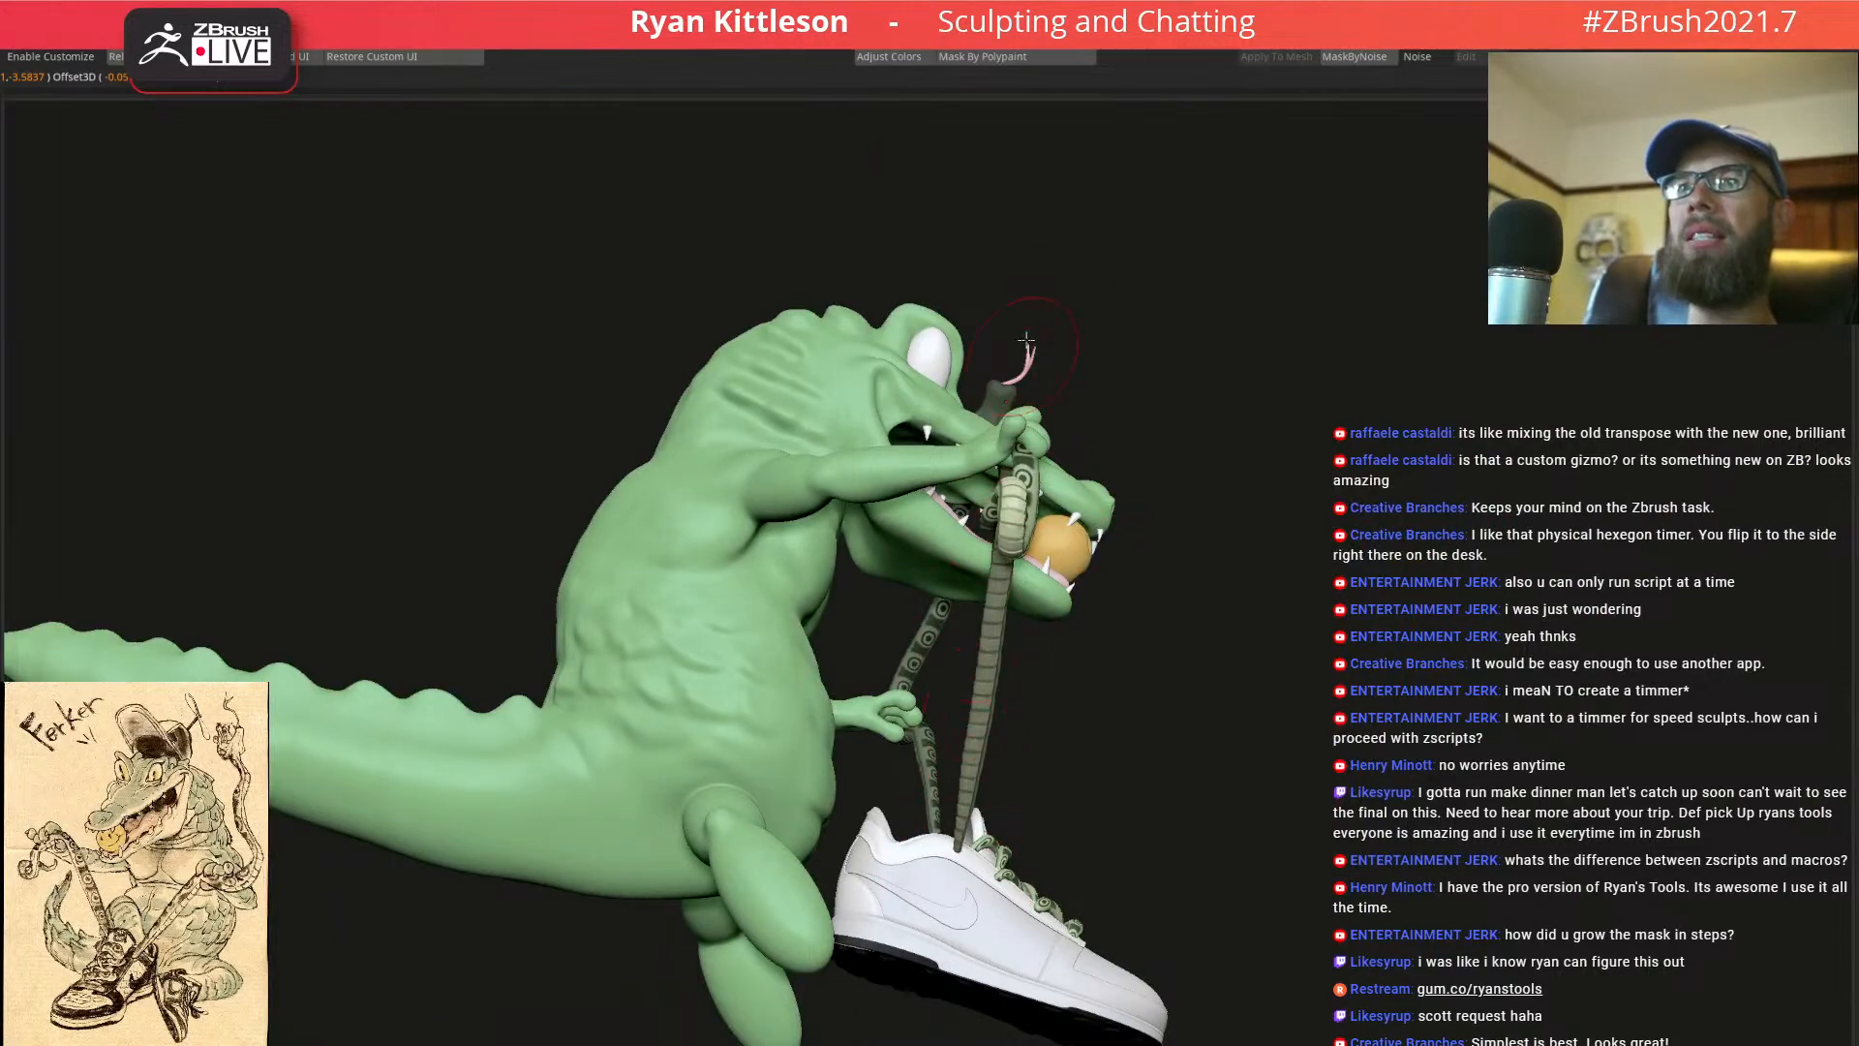
Reposition the unmasked curled tail beneath the raised hand's fingers with the Move brush and the gizmo
{"action": "right_click_drag", "start_coordinate": [1026, 514], "coordinate": [1100, 505]}
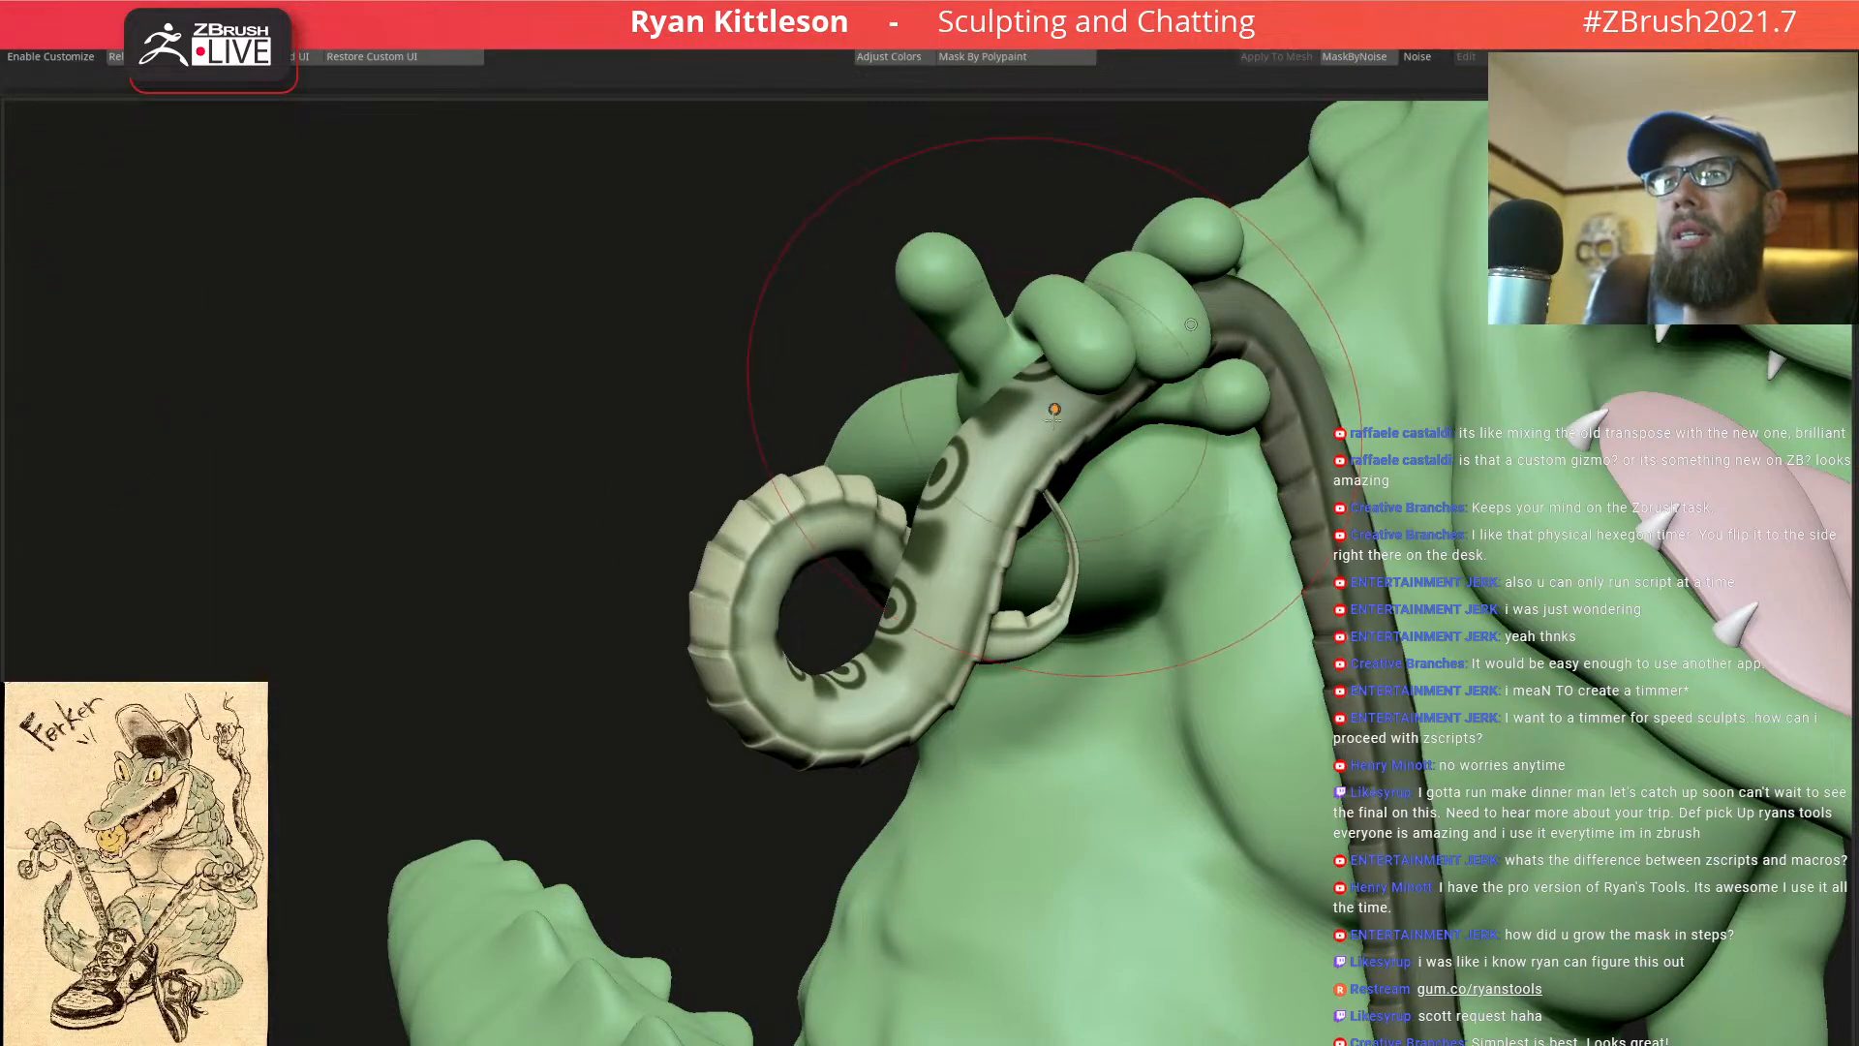
{"action": "right_click_drag", "start_coordinate": [980, 469], "coordinate": [930, 418]}
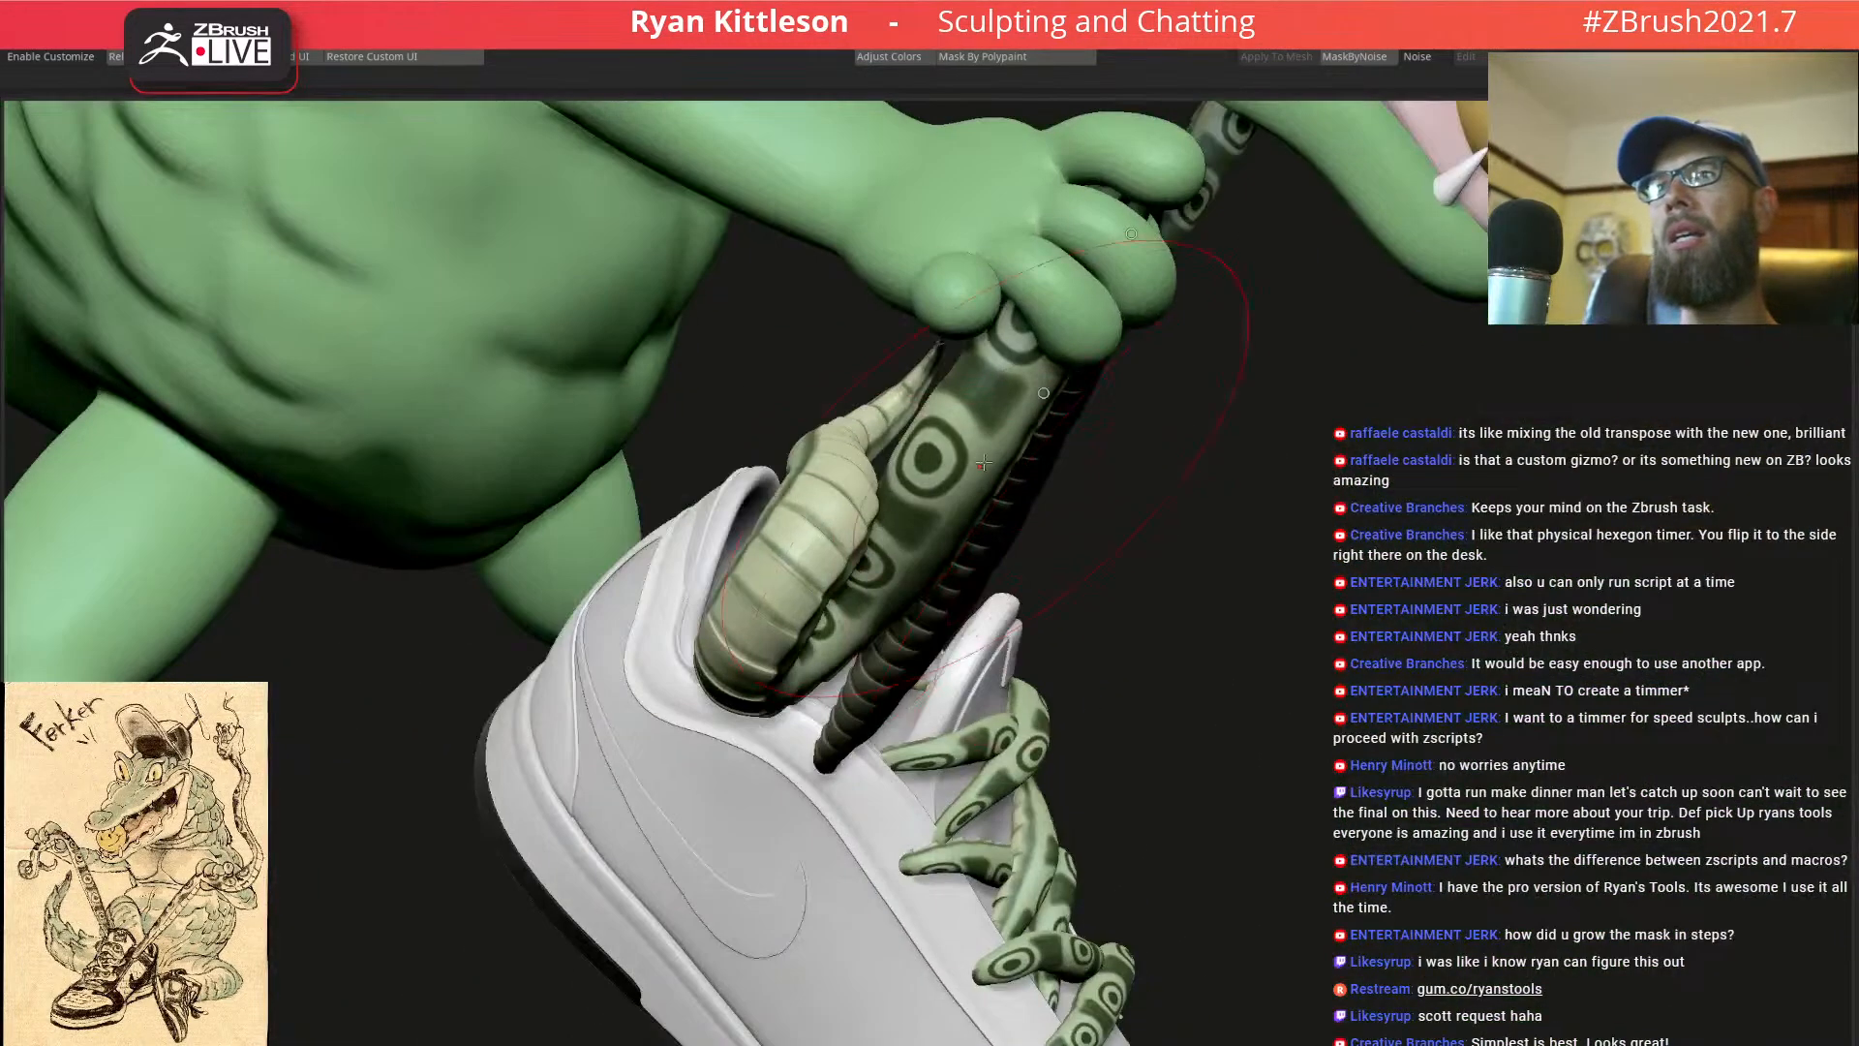
{"action": "left_click_drag", "start_coordinate": [926, 416], "coordinate": [1008, 422]}
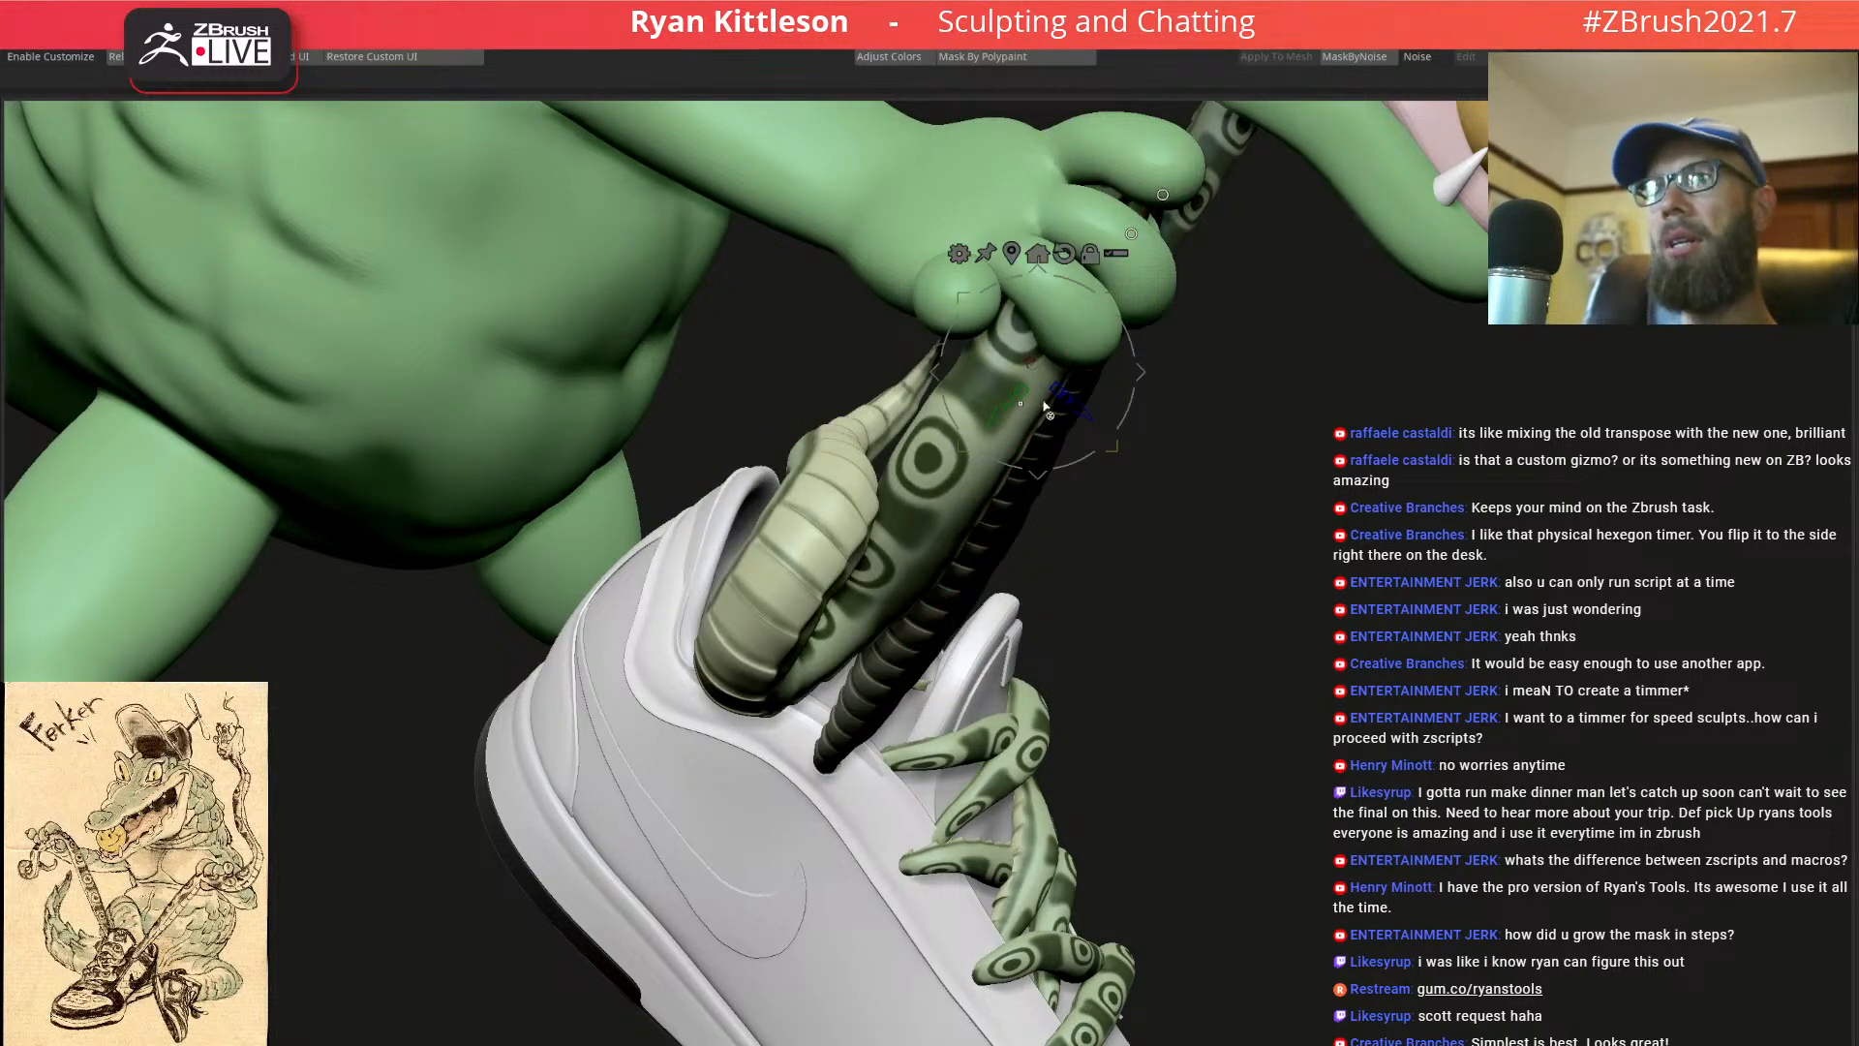
{"action": "right_click_drag", "start_coordinate": [1204, 377], "coordinate": [1143, 370]}
{"action": "left_click_drag", "start_coordinate": [1103, 342], "coordinate": [1105, 367]}
{"action": "left_click_drag", "start_coordinate": [1085, 447], "coordinate": [1063, 448]}
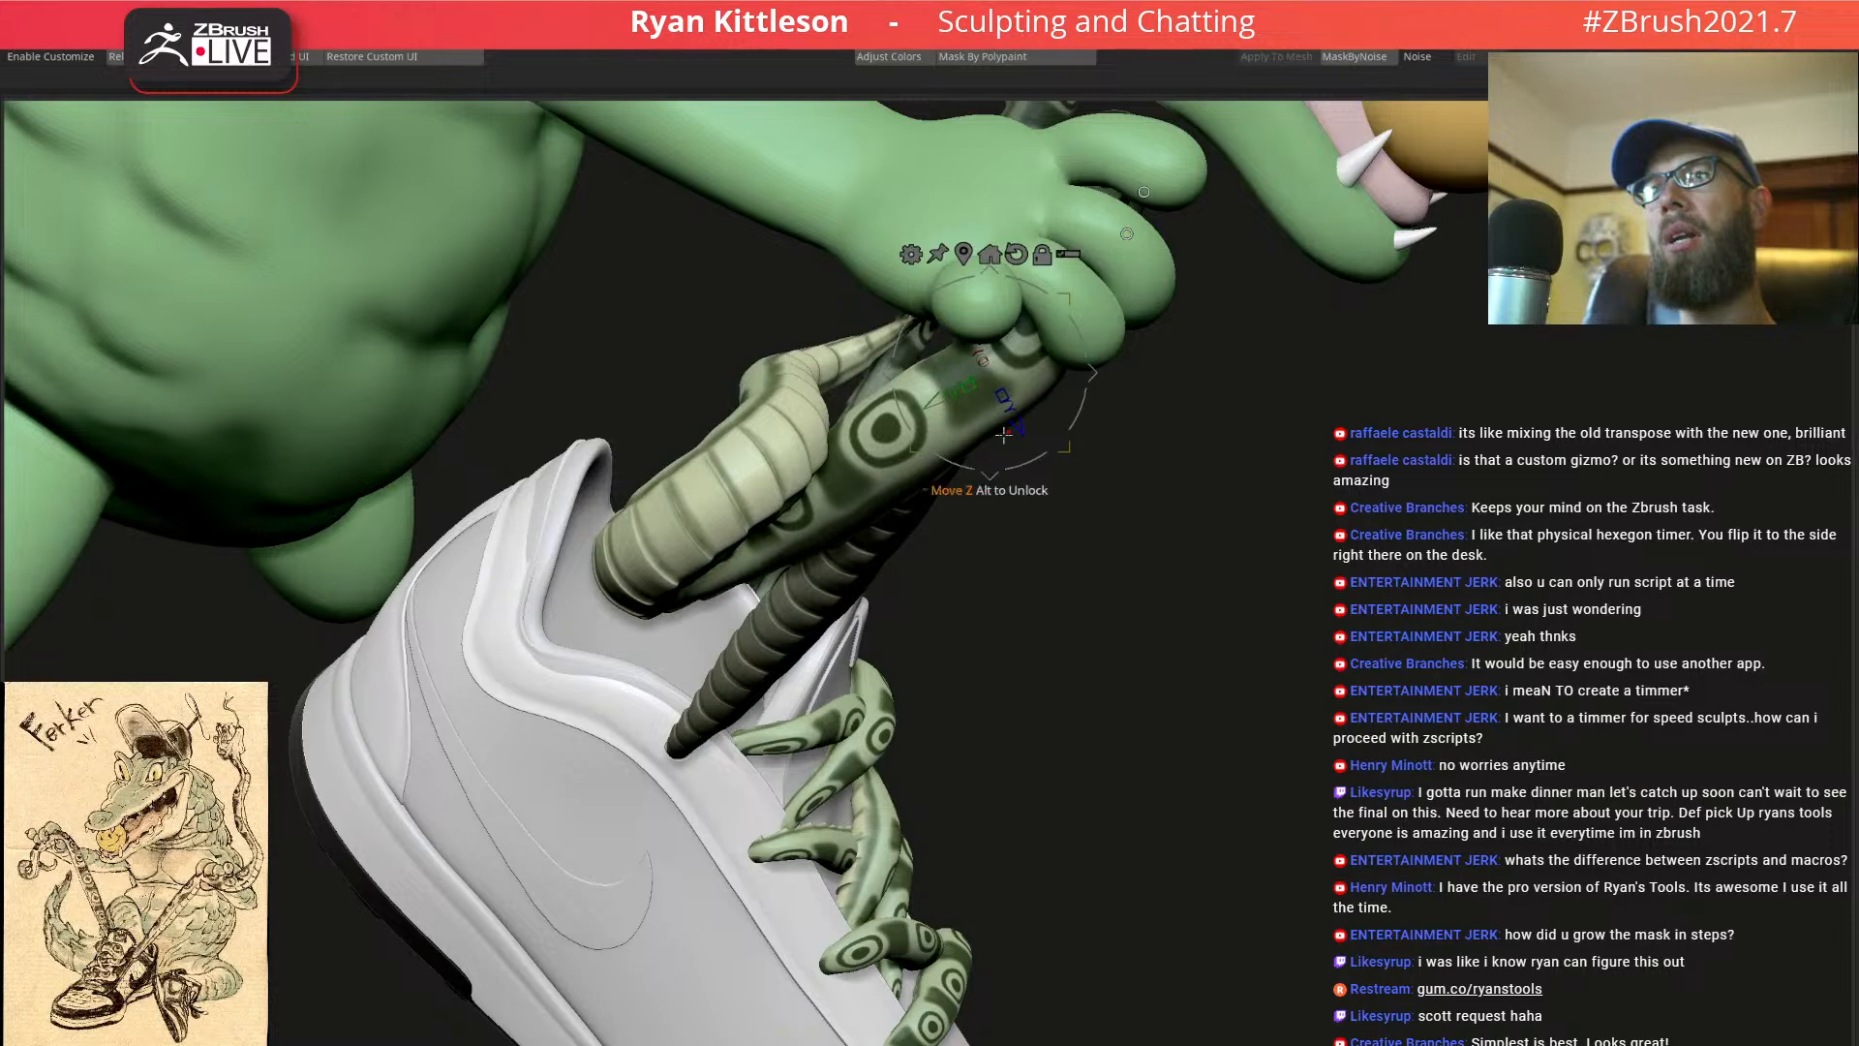
Extend the mask over the tail's loop and adjust the free tail end with the gizmo
{"action": "right_click_drag", "start_coordinate": [890, 496], "coordinate": [854, 515], "text": "alt"}
{"action": "left_click_drag", "start_coordinate": [779, 431], "coordinate": [752, 395], "text": "ctrl"}
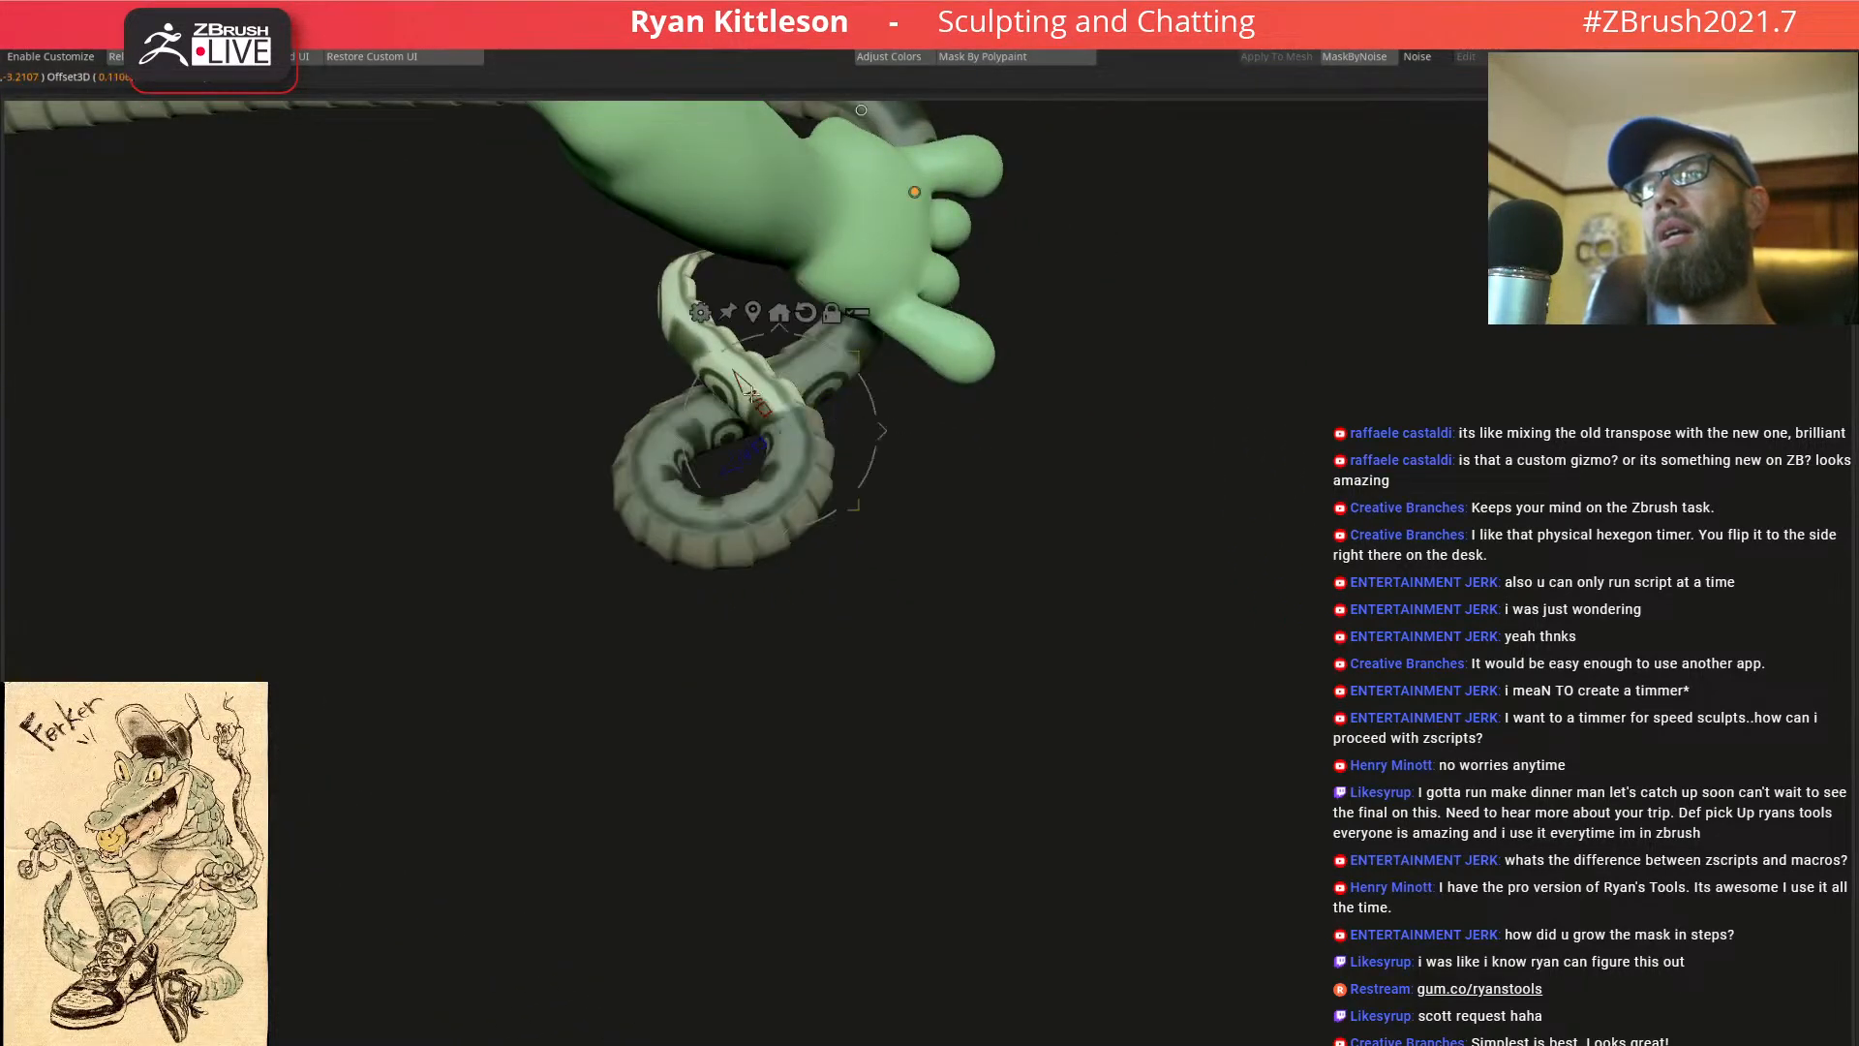
{"action": "mouse_move", "coordinate": [981, 372]}
{"action": "right_mouse_down"}
{"action": "mouse_move", "coordinate": [1167, 228]}
{"action": "mouse_move", "coordinate": [1238, 408]}
{"action": "mouse_move", "coordinate": [1036, 374]}
{"action": "mouse_move", "coordinate": [656, 361]}
{"action": "mouse_move", "coordinate": [987, 361]}
{"action": "right_mouse_up"}
{"action": "left_click_drag", "start_coordinate": [992, 396], "coordinate": [993, 391]}
{"action": "right_click_drag", "start_coordinate": [1066, 334], "coordinate": [1148, 432]}
Reduce the brush's draw size and reshape the thin tail tip into a fuller, smooth curve
{"action": "key", "text": "space"}
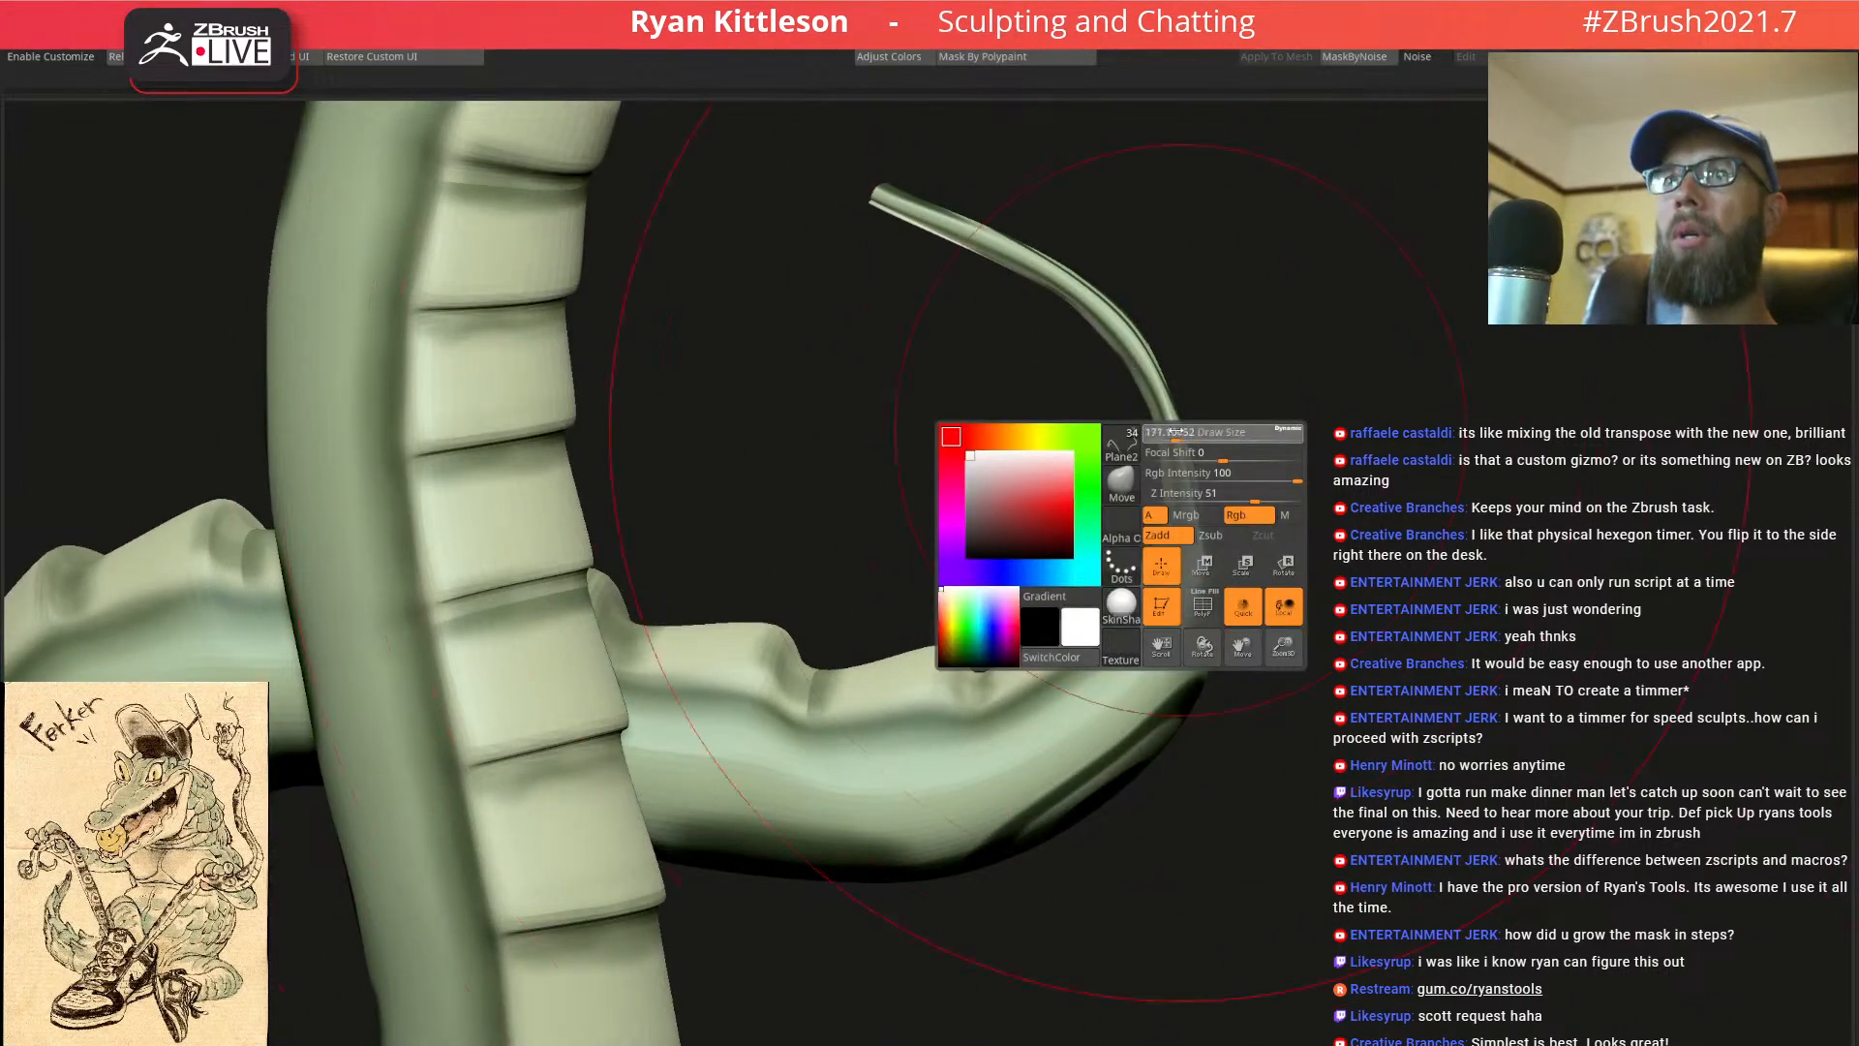
{"action": "mouse_move", "coordinate": [1172, 440]}
{"action": "left_mouse_down"}
{"action": "mouse_move", "coordinate": [1216, 425]}
{"action": "mouse_move", "coordinate": [1228, 535]}
{"action": "mouse_move", "coordinate": [1009, 494]}
{"action": "left_mouse_up"}
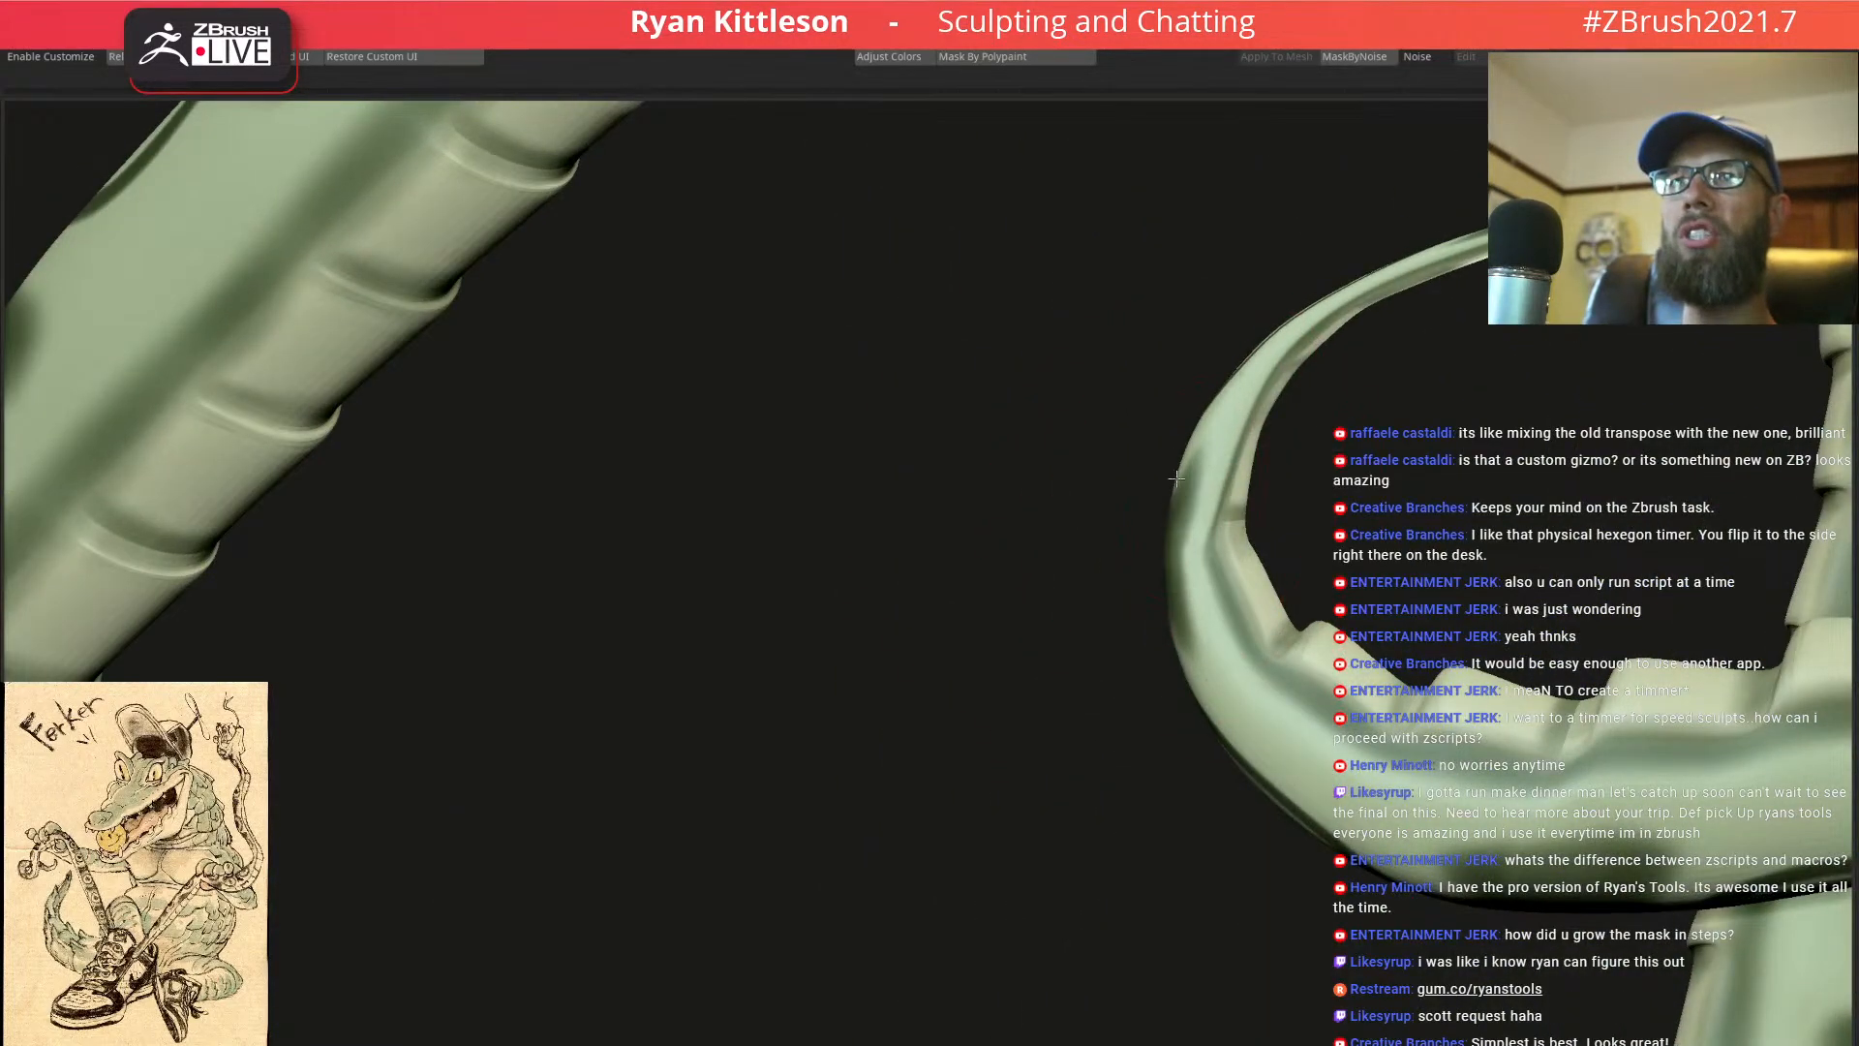
{"action": "left_click_drag", "start_coordinate": [1259, 315], "coordinate": [1464, 250]}
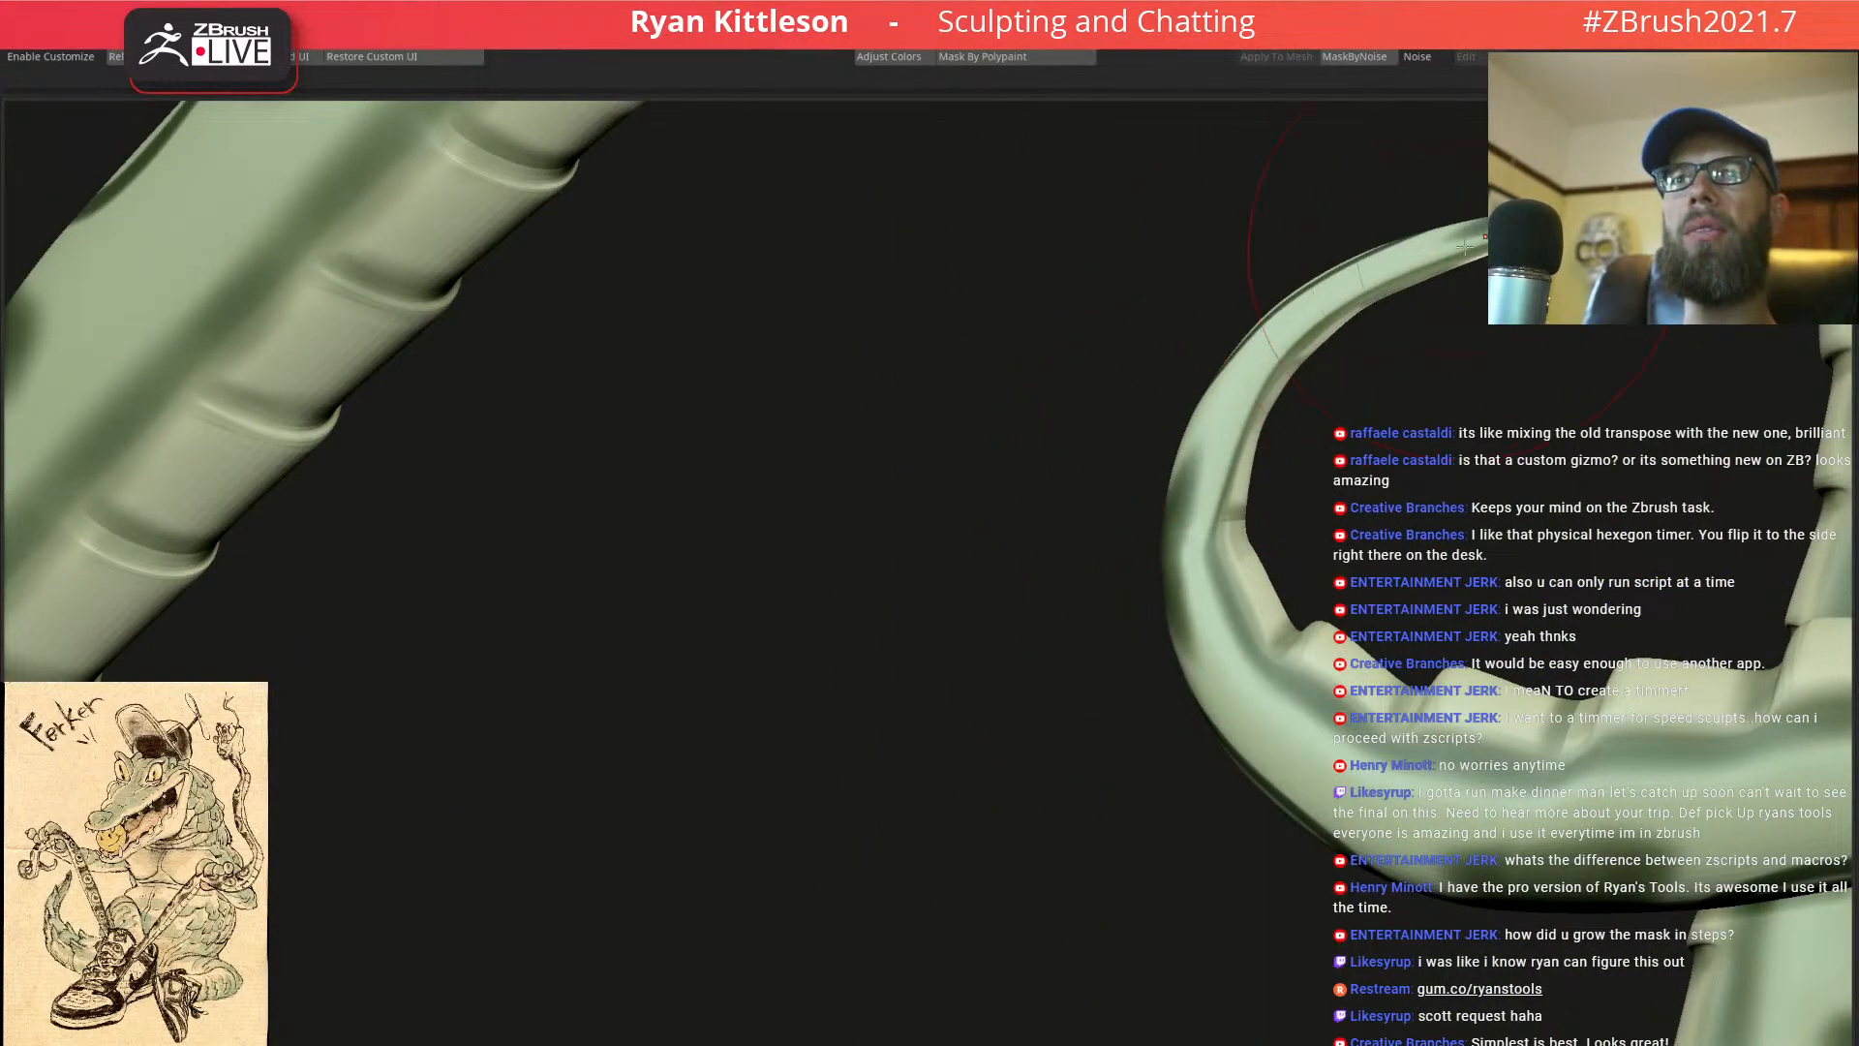
{"action": "left_click_drag", "start_coordinate": [1193, 462], "coordinate": [1206, 178]}
{"action": "left_click_drag", "start_coordinate": [1209, 347], "coordinate": [1216, 320]}
{"action": "mouse_move", "coordinate": [1185, 242]}
{"action": "left_mouse_down"}
{"action": "mouse_move", "coordinate": [1192, 215]}
{"action": "mouse_move", "coordinate": [1147, 232]}
{"action": "mouse_move", "coordinate": [1285, 193]}
{"action": "left_mouse_up"}
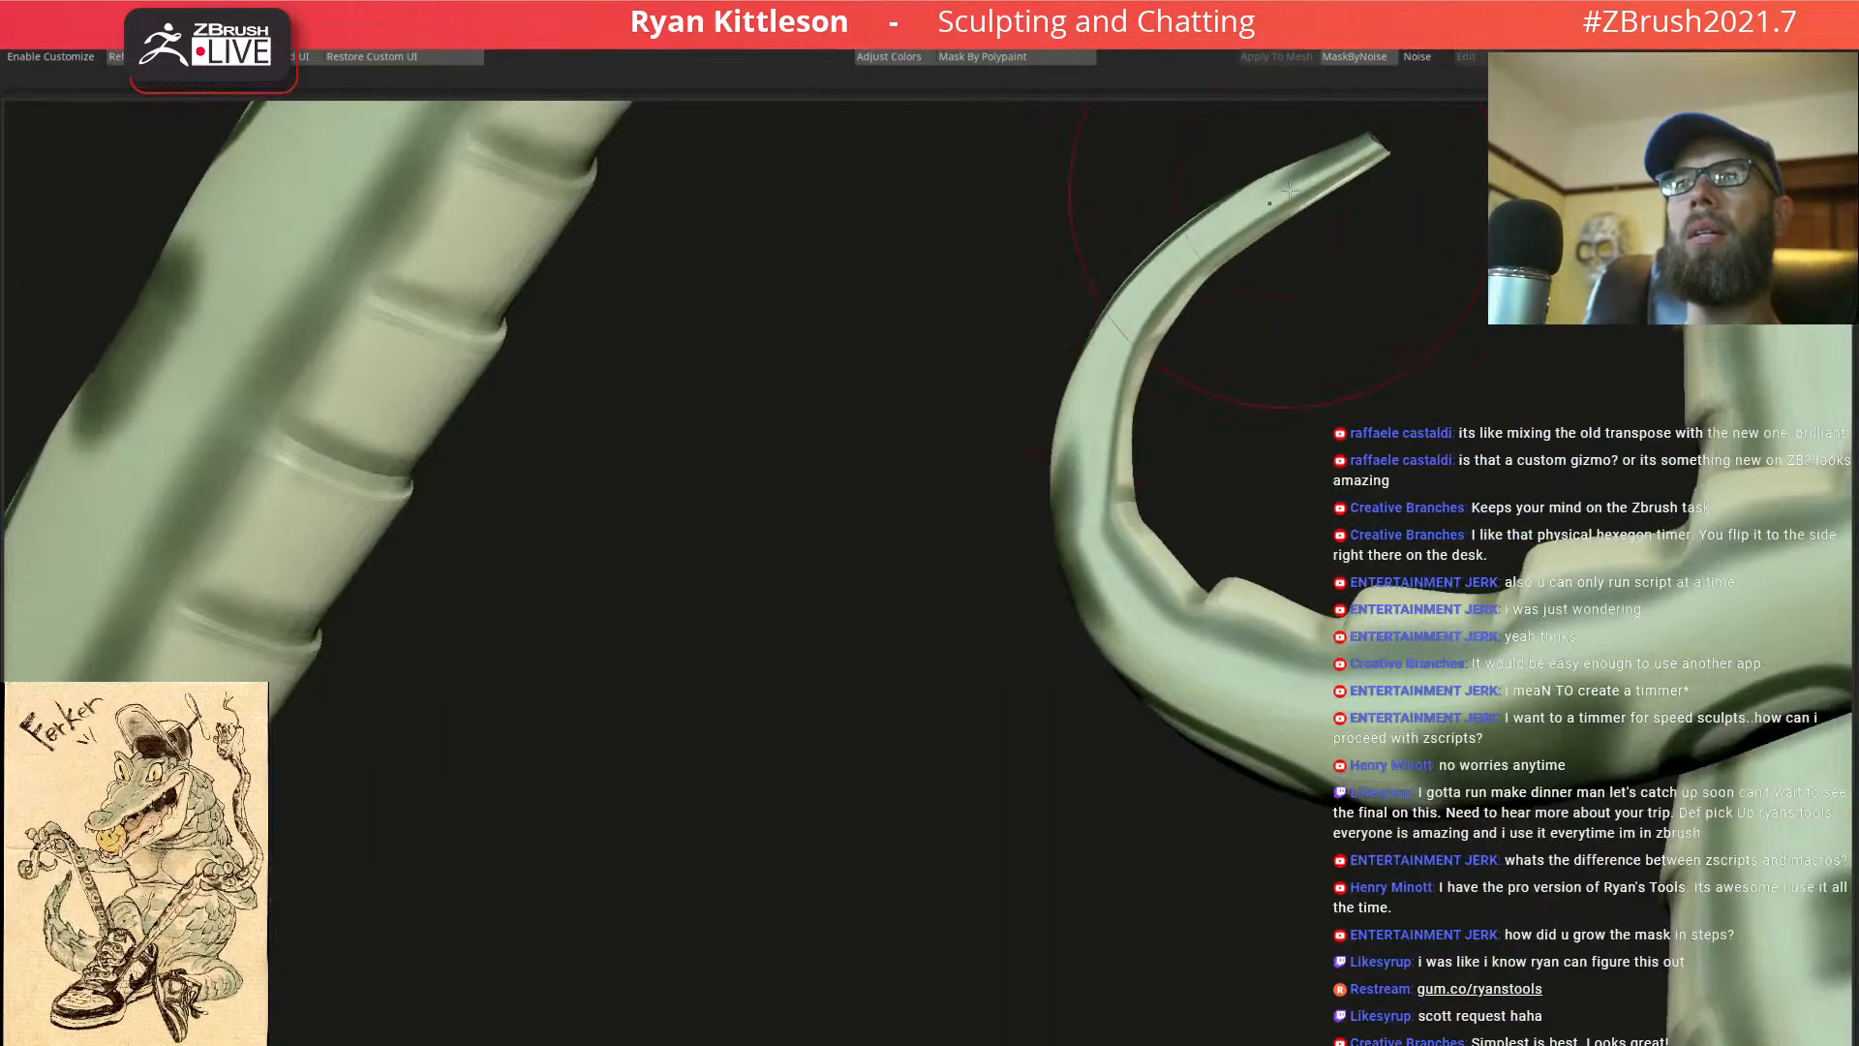
Cap the snake tail's open tip with a pointed end using ZModeler's Close edge action set to Convex Hole
{"action": "right_click_drag", "start_coordinate": [1308, 194], "coordinate": [1213, 423], "text": "alt"}
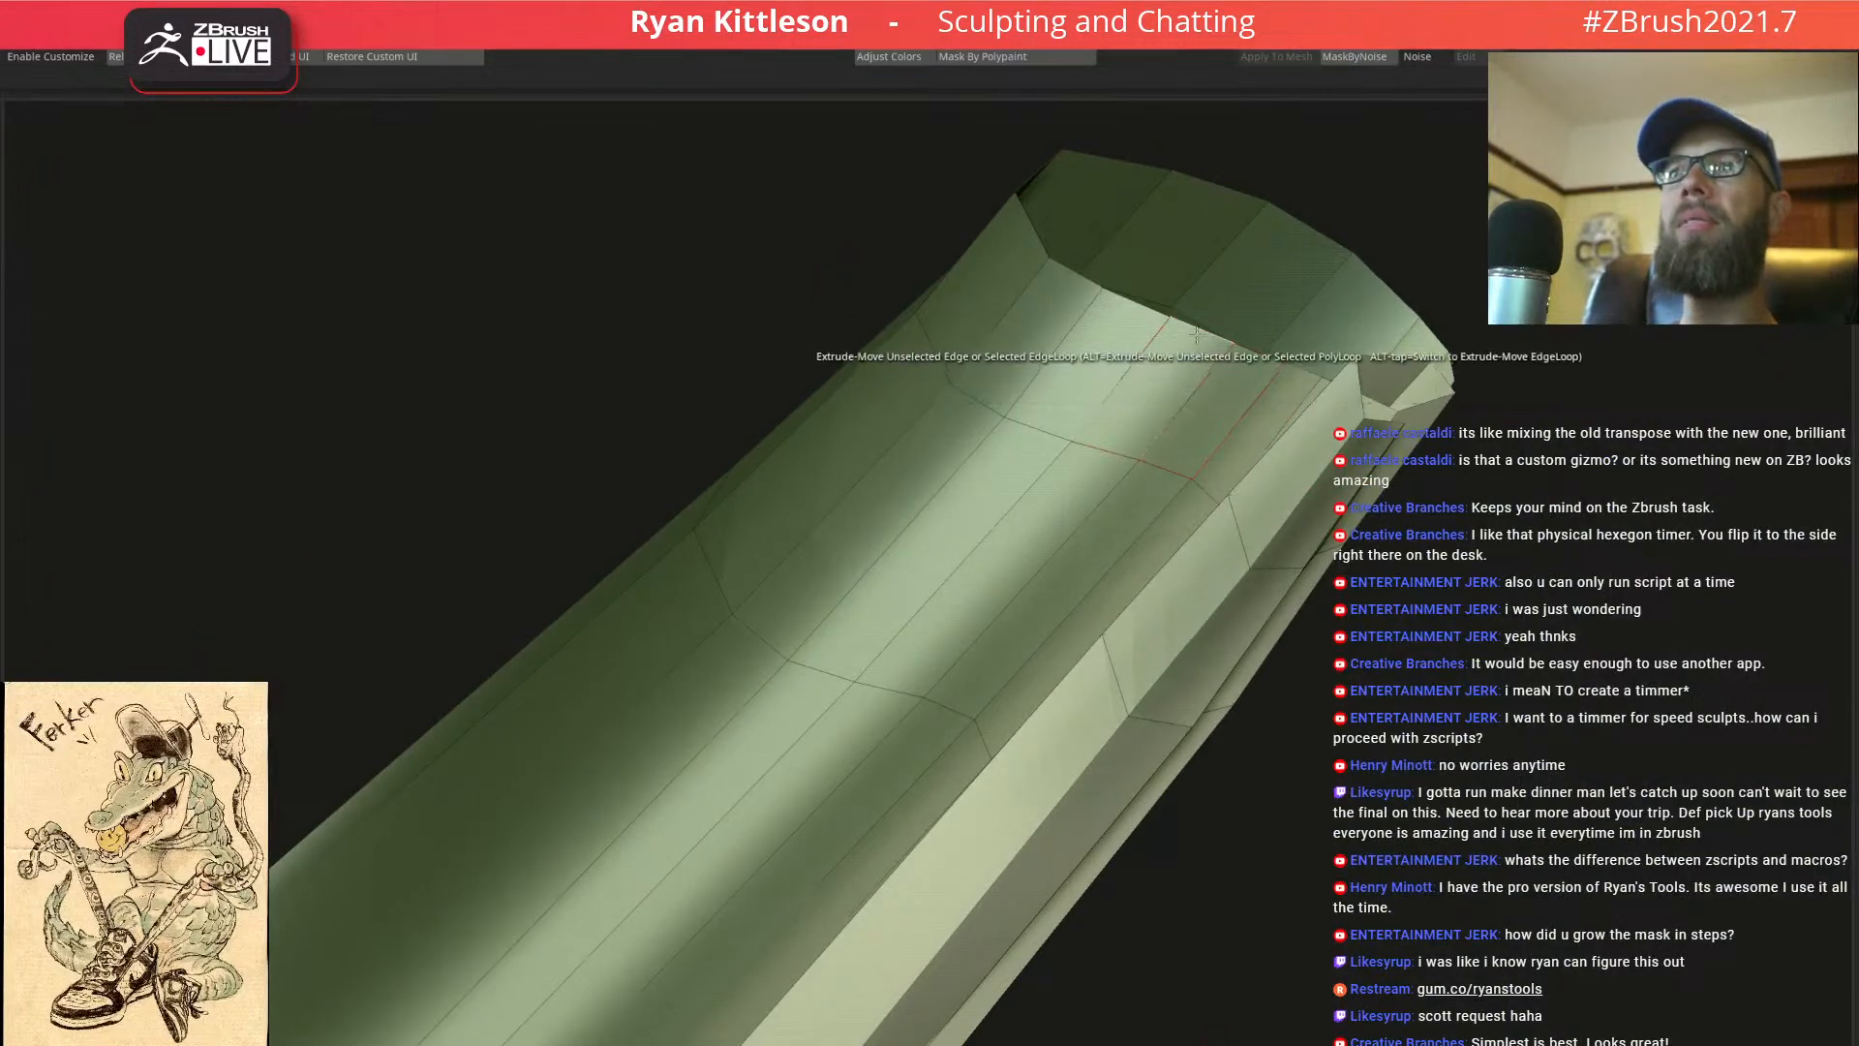
{"action": "key", "text": "space"}
{"action": "left_click", "coordinate": [1026, 410]}
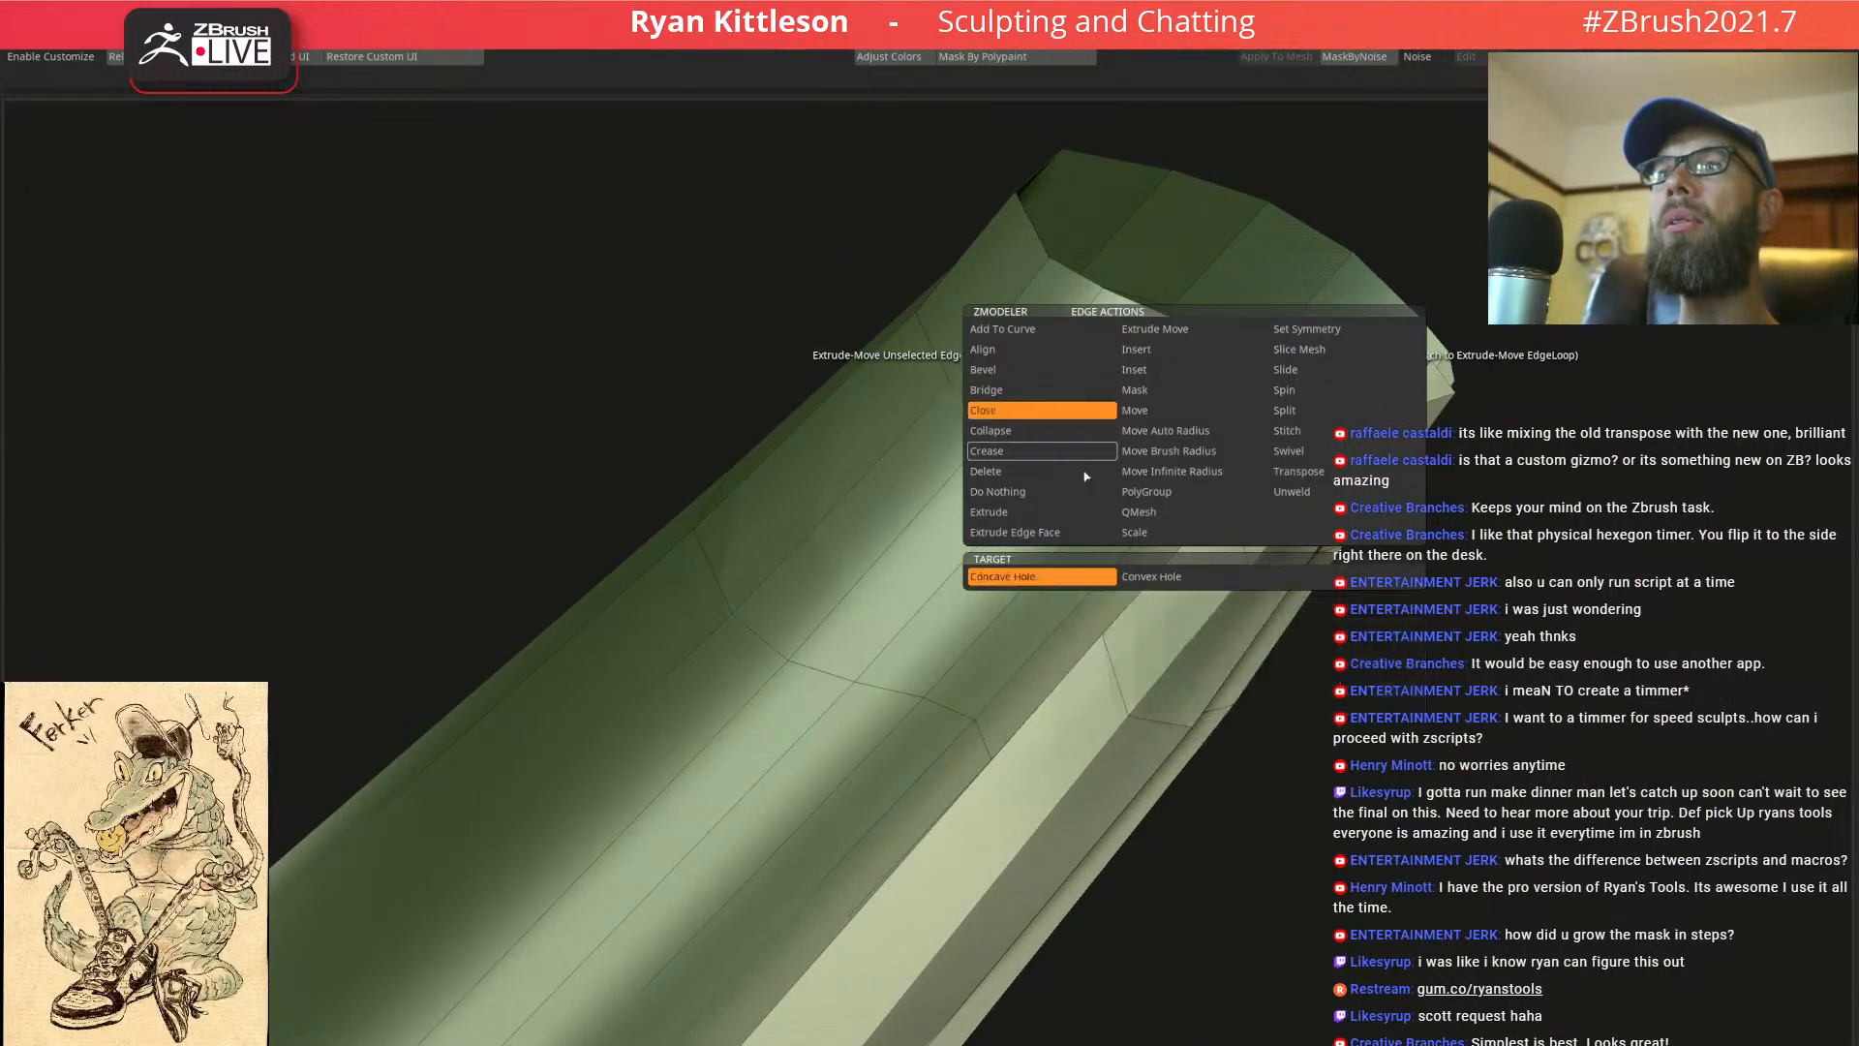
{"action": "left_click", "coordinate": [1154, 581]}
{"action": "left_click_drag", "start_coordinate": [1201, 329], "coordinate": [1552, 350]}
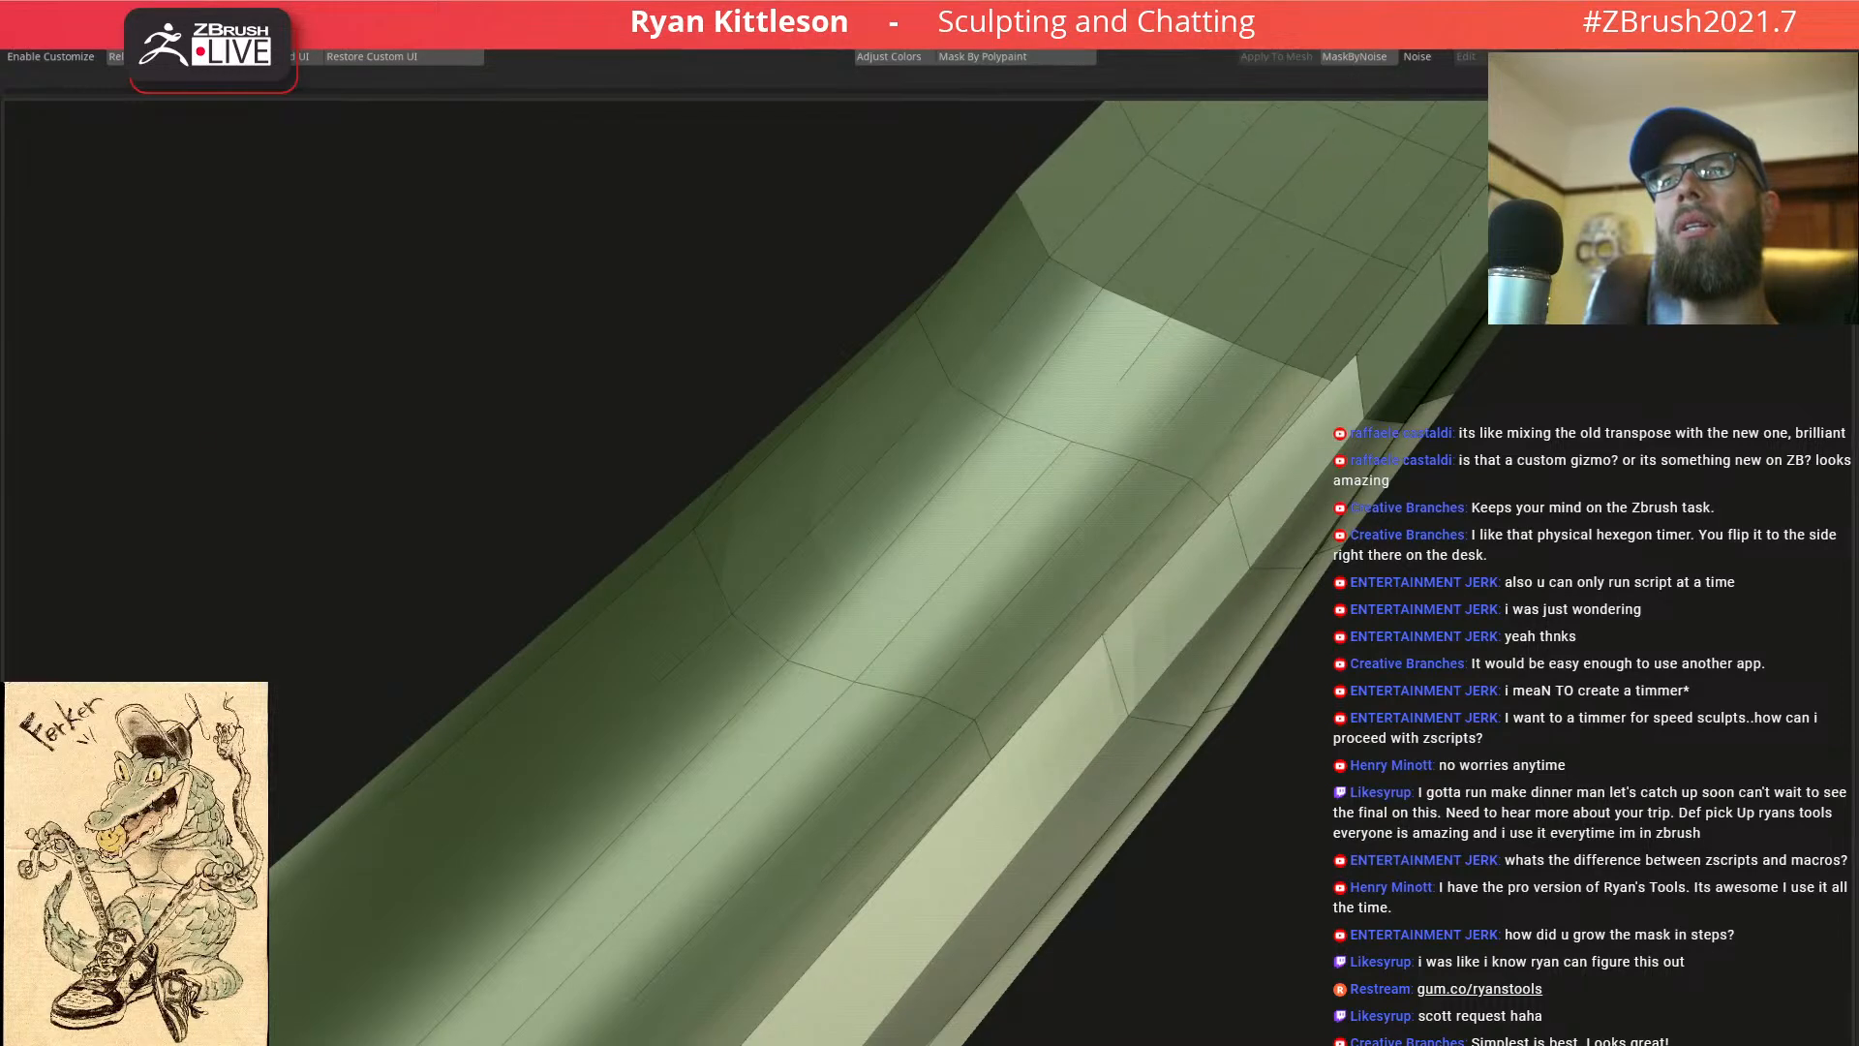
{"action": "key", "text": "ctrl+z"}
{"action": "right_click_drag", "start_coordinate": [1317, 402], "coordinate": [929, 750], "text": "alt"}
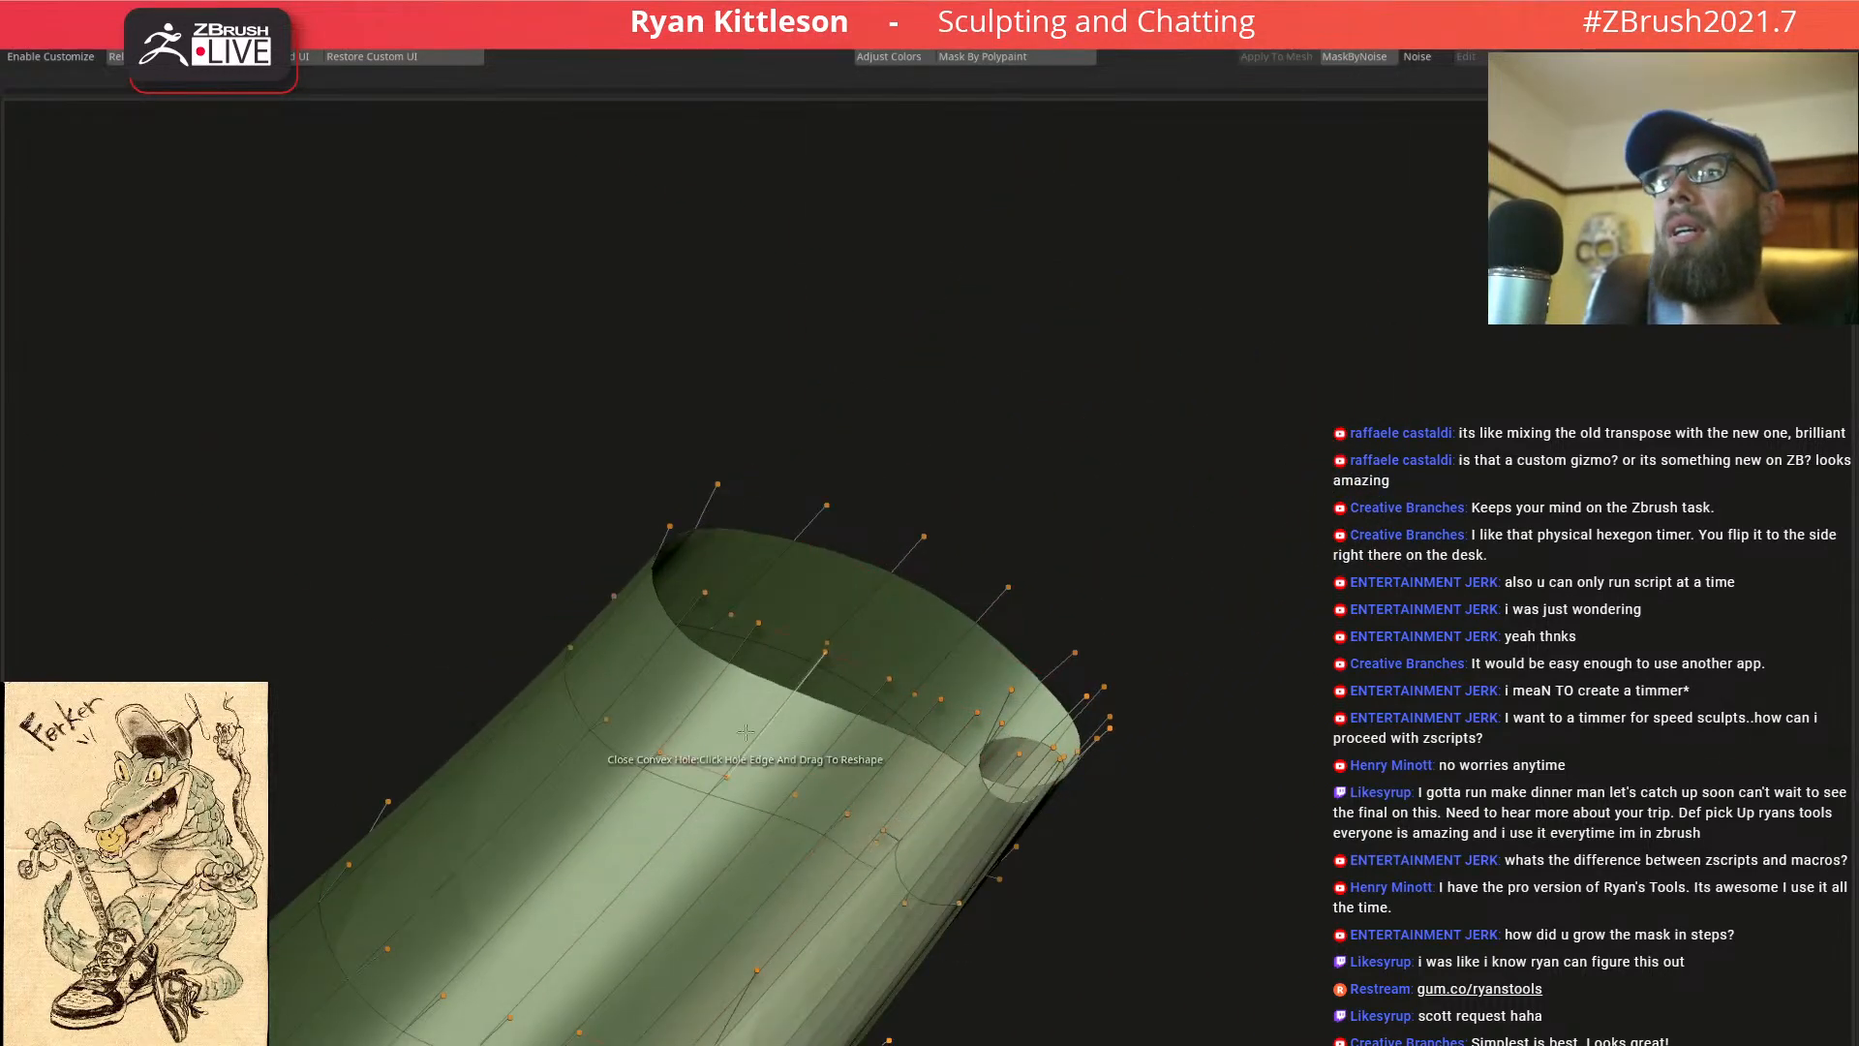
{"action": "key", "text": "shift+d"}
{"action": "right_click_drag", "start_coordinate": [851, 686], "coordinate": [721, 822], "text": "alt"}
{"action": "left_click_drag", "start_coordinate": [721, 822], "coordinate": [1060, 746]}
{"action": "key", "text": "shift+f"}
{"action": "right_click_drag", "start_coordinate": [1119, 539], "coordinate": [620, 389], "text": "ctrl"}
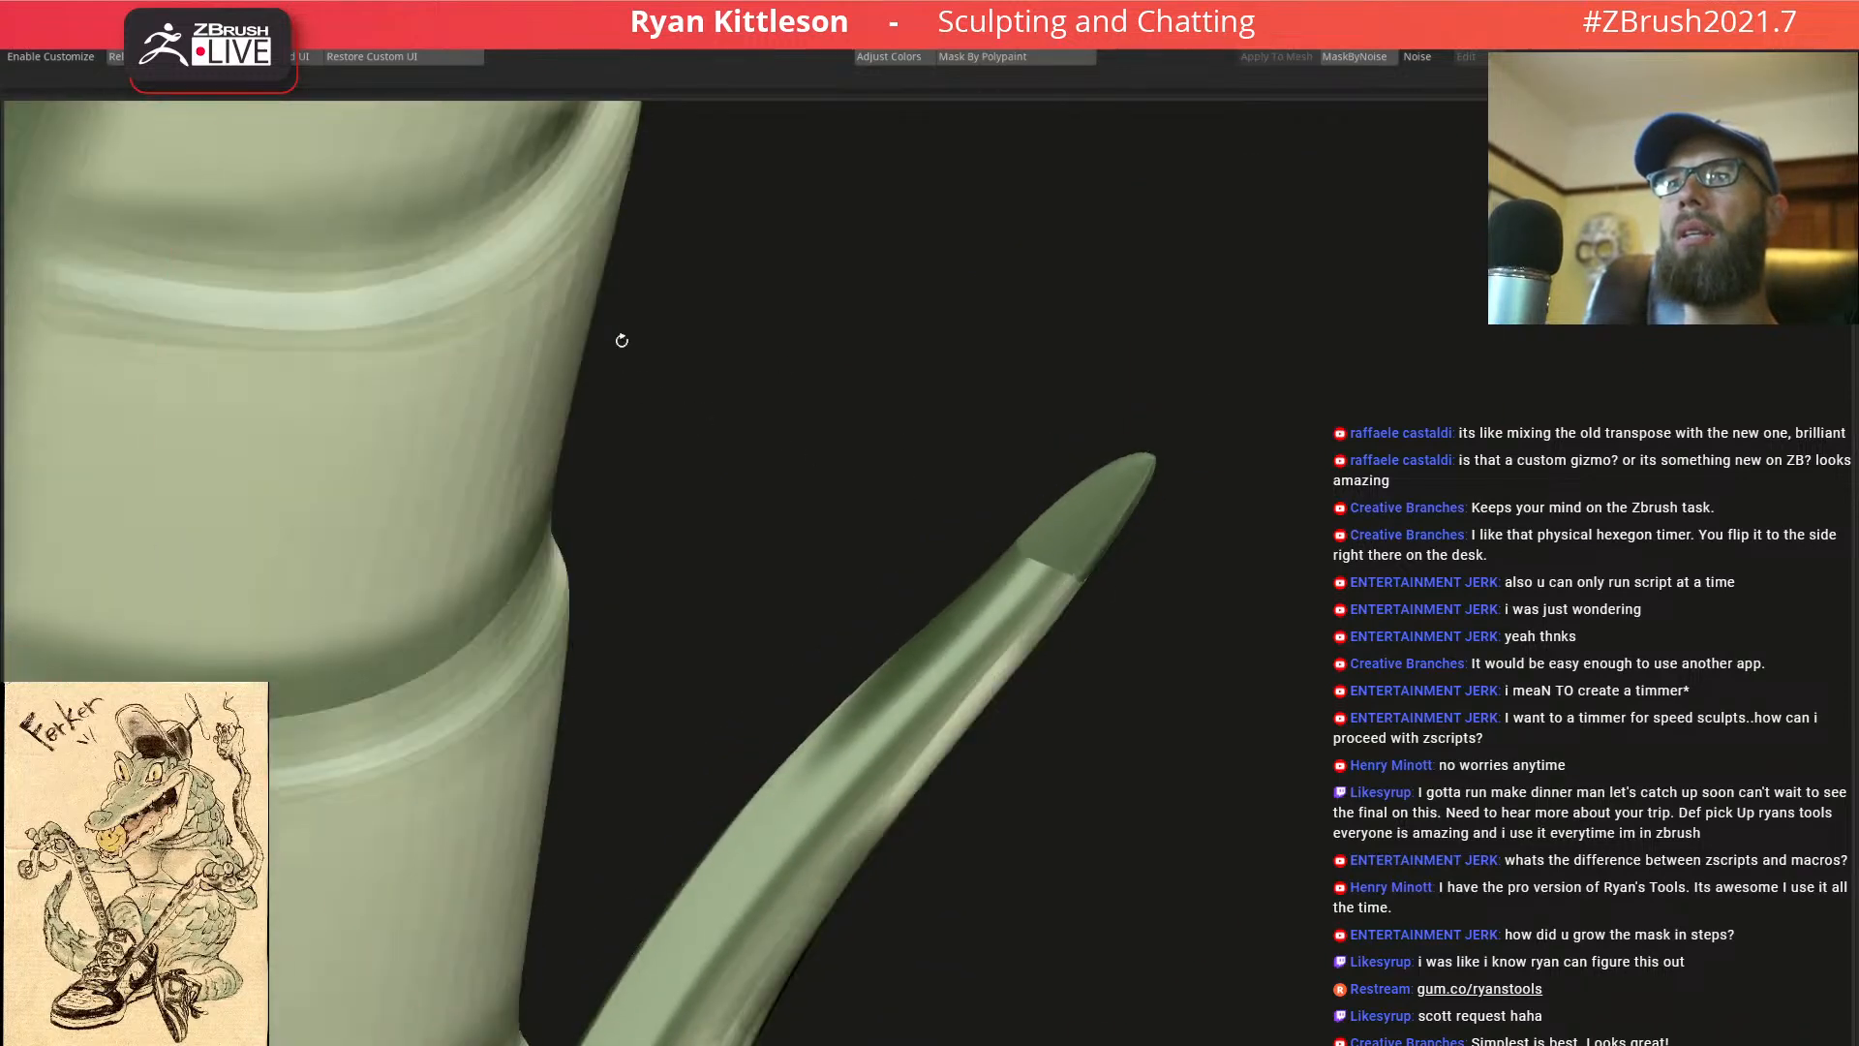
Isolate the snake and mask the head-side strand's end at the shoe, then restore the full model and mask the snake's head
{"action": "key", "text": "f"}
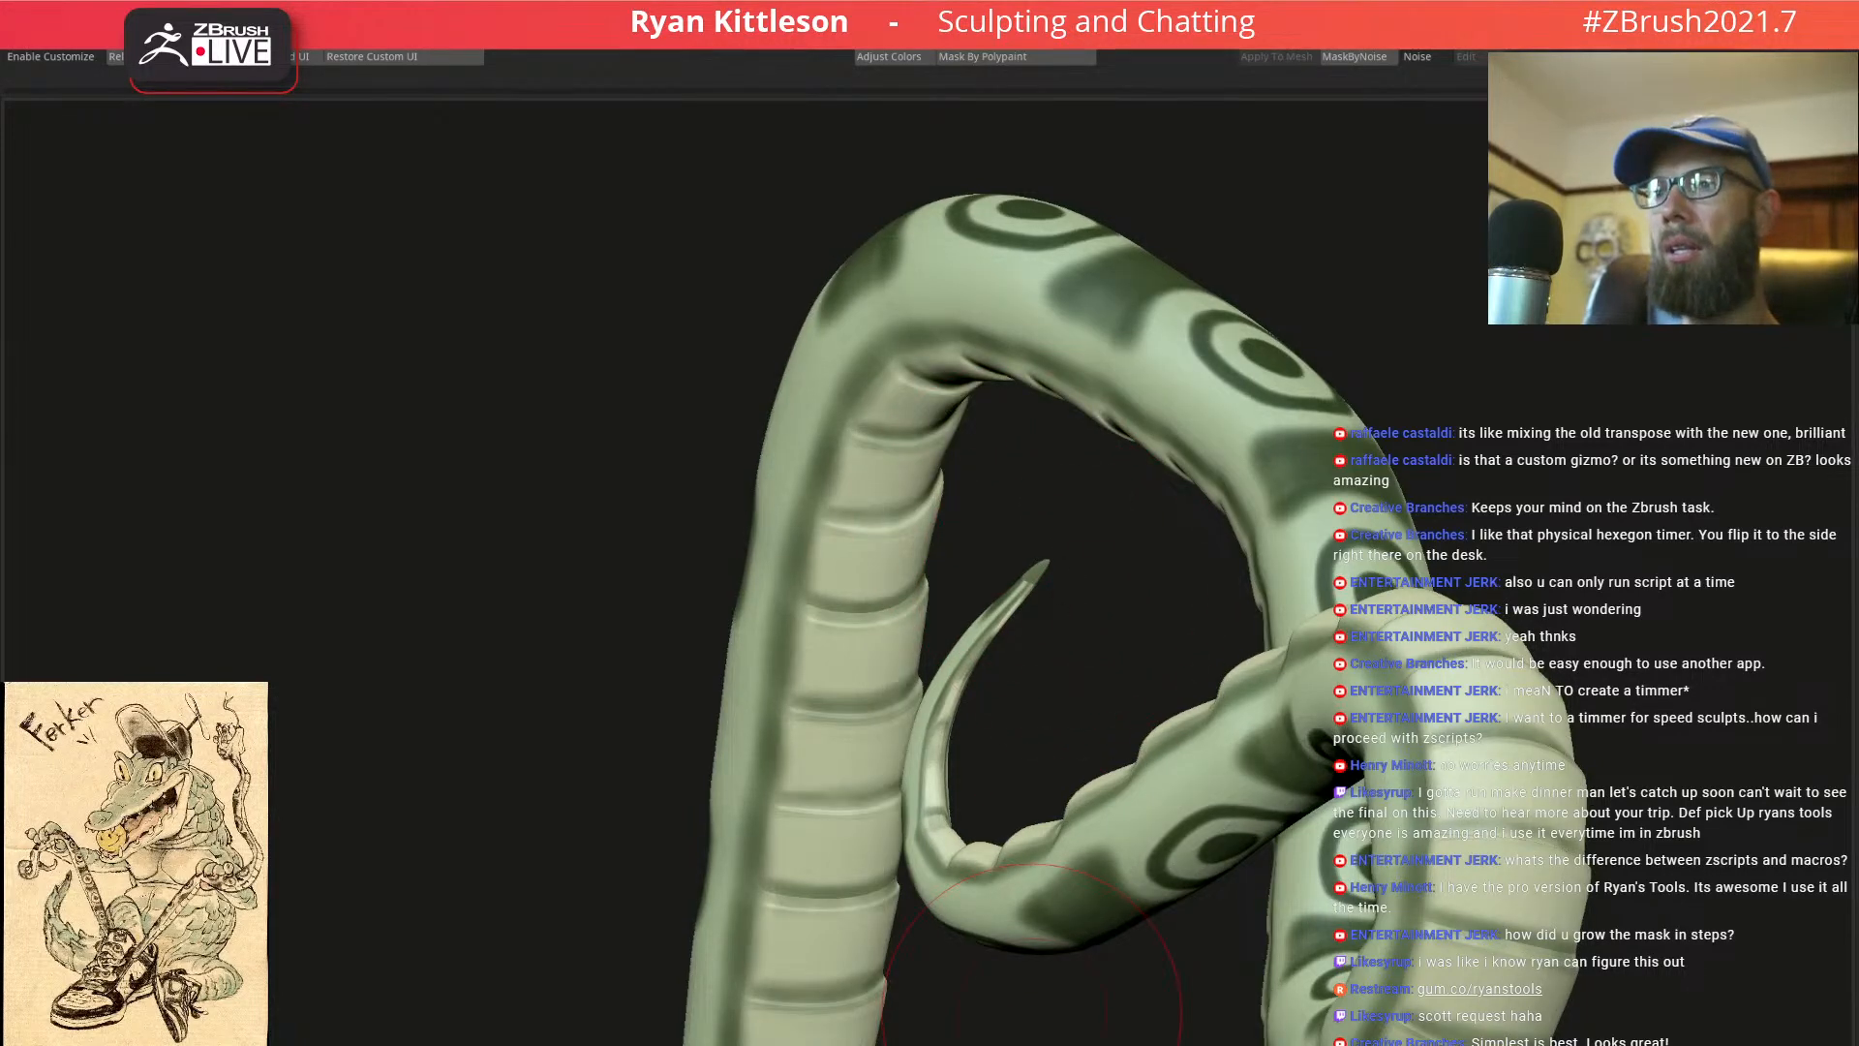
{"action": "right_click_drag", "start_coordinate": [1106, 549], "coordinate": [968, 293], "text": "ctrl"}
{"action": "right_click_drag", "start_coordinate": [1119, 576], "coordinate": [1182, 550]}
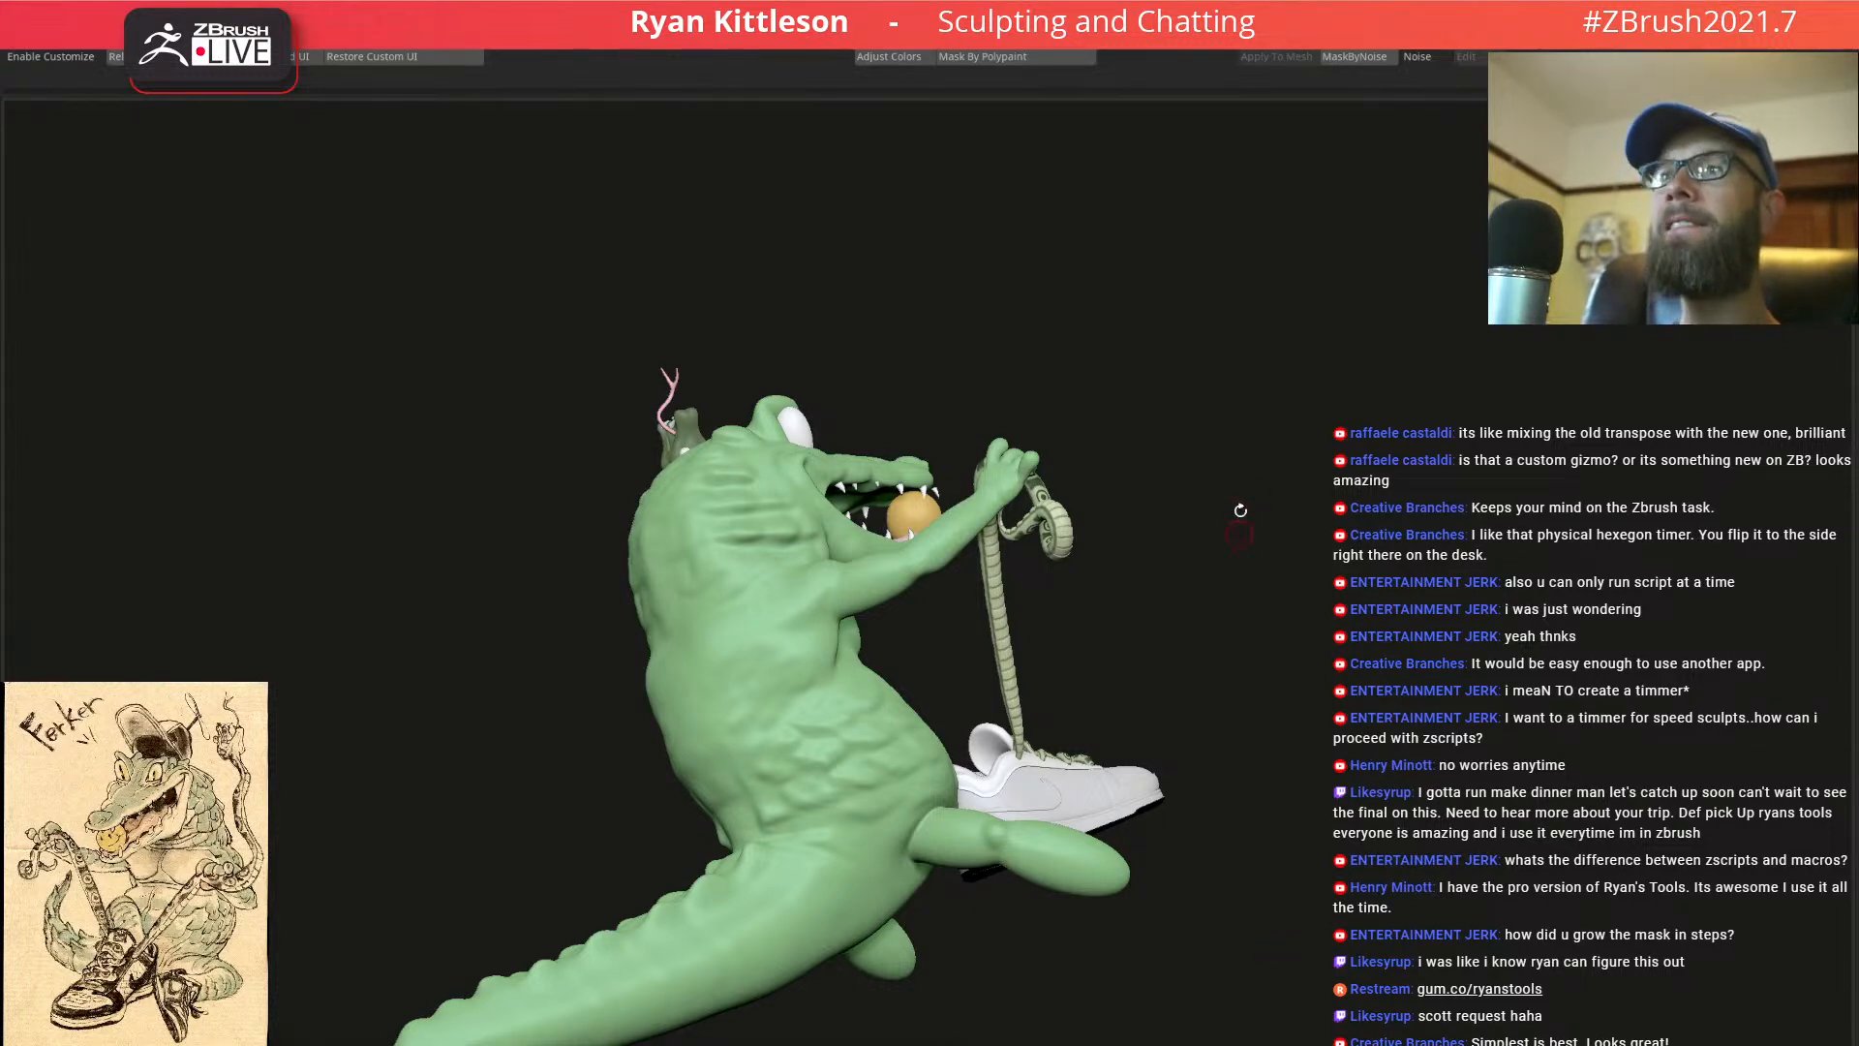
{"action": "right_click_drag", "start_coordinate": [1258, 513], "coordinate": [1045, 479]}
{"action": "right_click_drag", "start_coordinate": [1208, 562], "coordinate": [1257, 579], "text": "ctrl"}
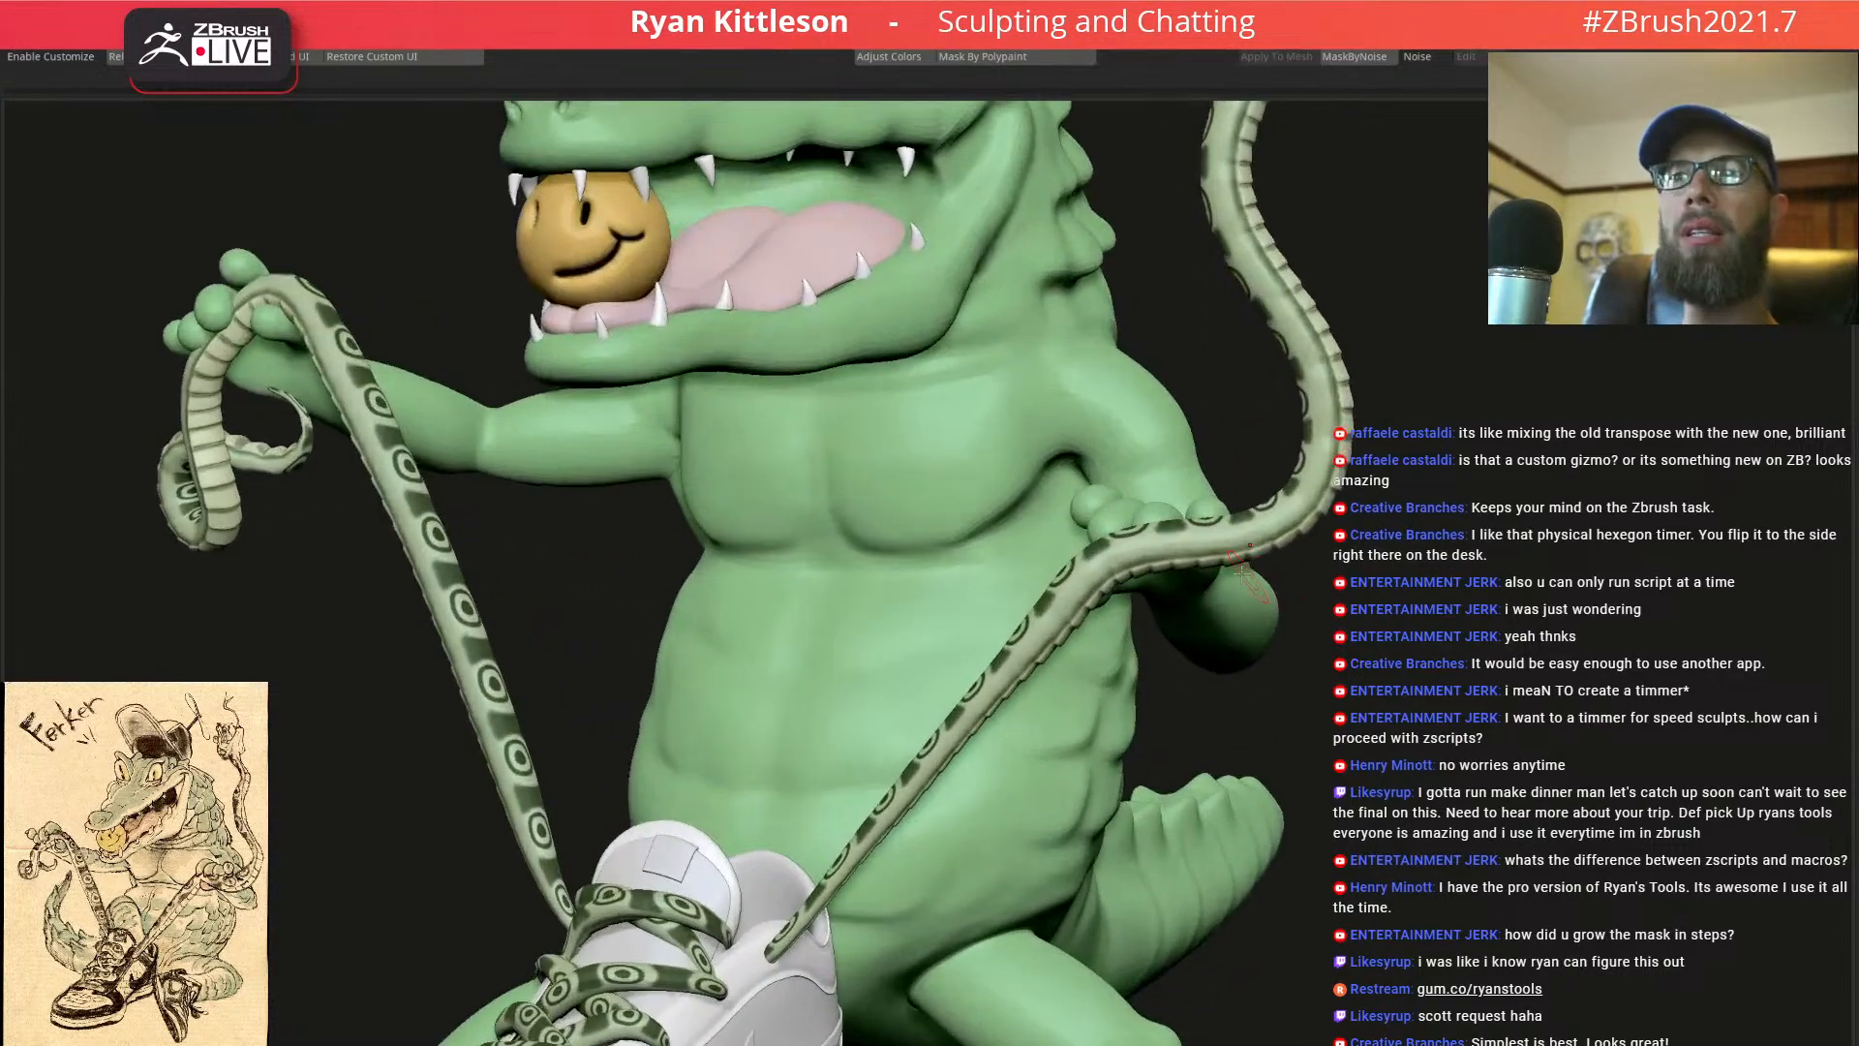
{"action": "right_click_drag", "start_coordinate": [1129, 540], "coordinate": [999, 613], "text": "ctrl"}
{"action": "key", "text": "alt+s"}
{"action": "right_click_drag", "start_coordinate": [1050, 464], "coordinate": [1081, 569]}
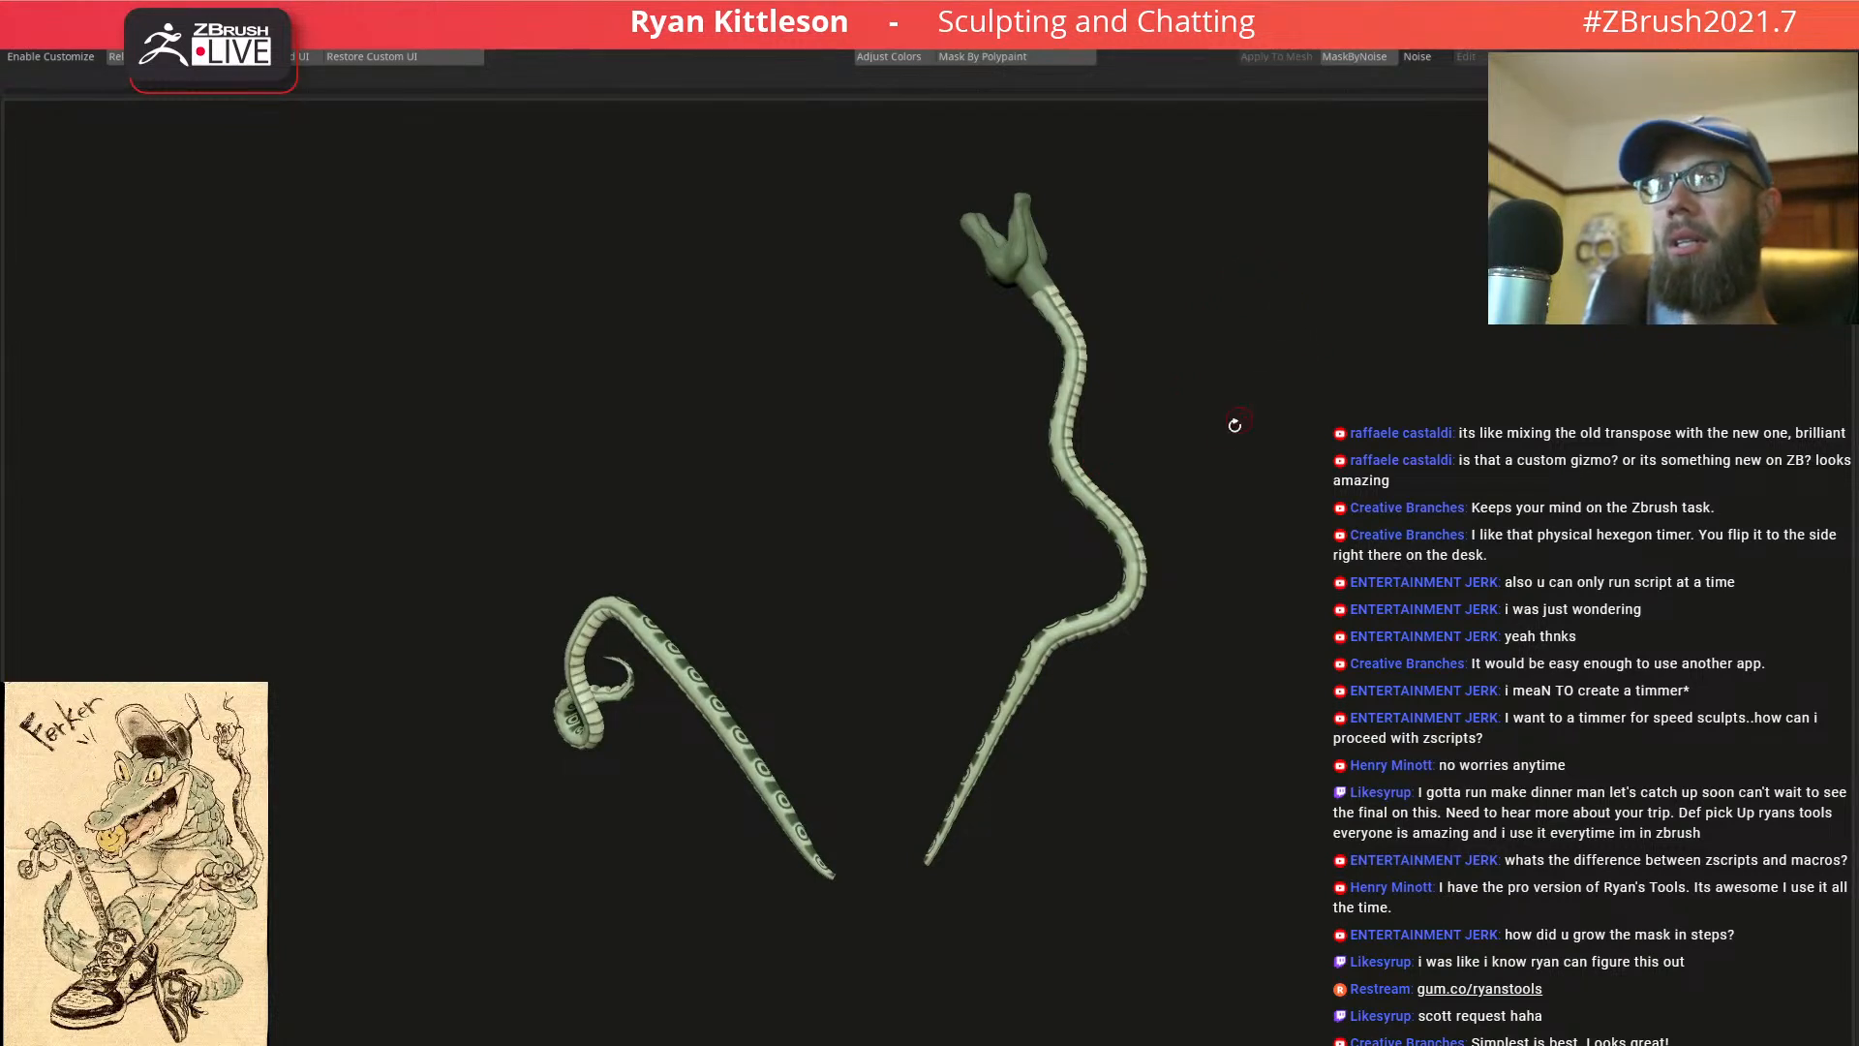
{"action": "mouse_move", "coordinate": [897, 842]}
{"action": "left_mouse_down", "text": "ctrl"}
{"action": "mouse_move", "coordinate": [1196, 969]}
{"action": "mouse_move", "coordinate": [1290, 952]}
{"action": "mouse_move", "coordinate": [1259, 944]}
{"action": "left_mouse_up", "text": "ctrl"}
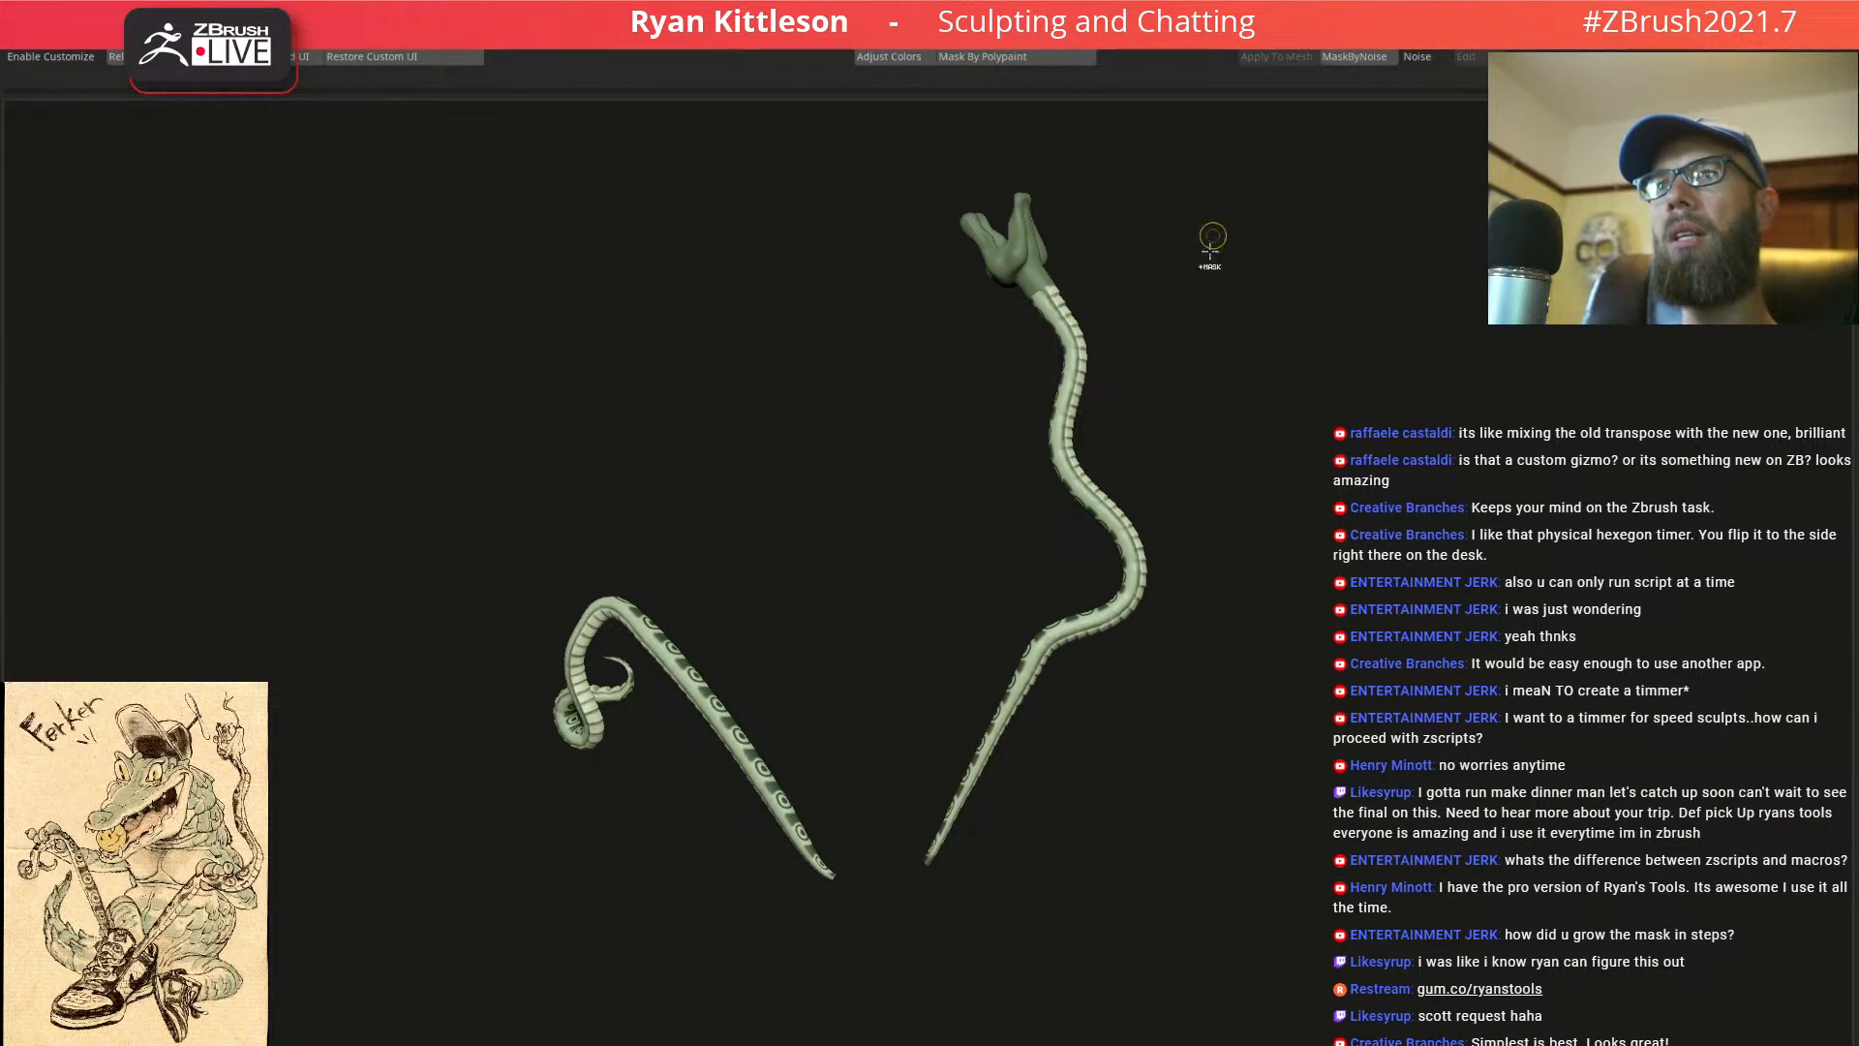
{"action": "key", "text": "alt+s"}
{"action": "mouse_move", "coordinate": [1003, 55]}
{"action": "left_mouse_down", "text": "ctrl"}
{"action": "mouse_move", "coordinate": [901, 339]}
{"action": "mouse_move", "coordinate": [1206, 325]}
{"action": "left_mouse_up", "text": "ctrl"}
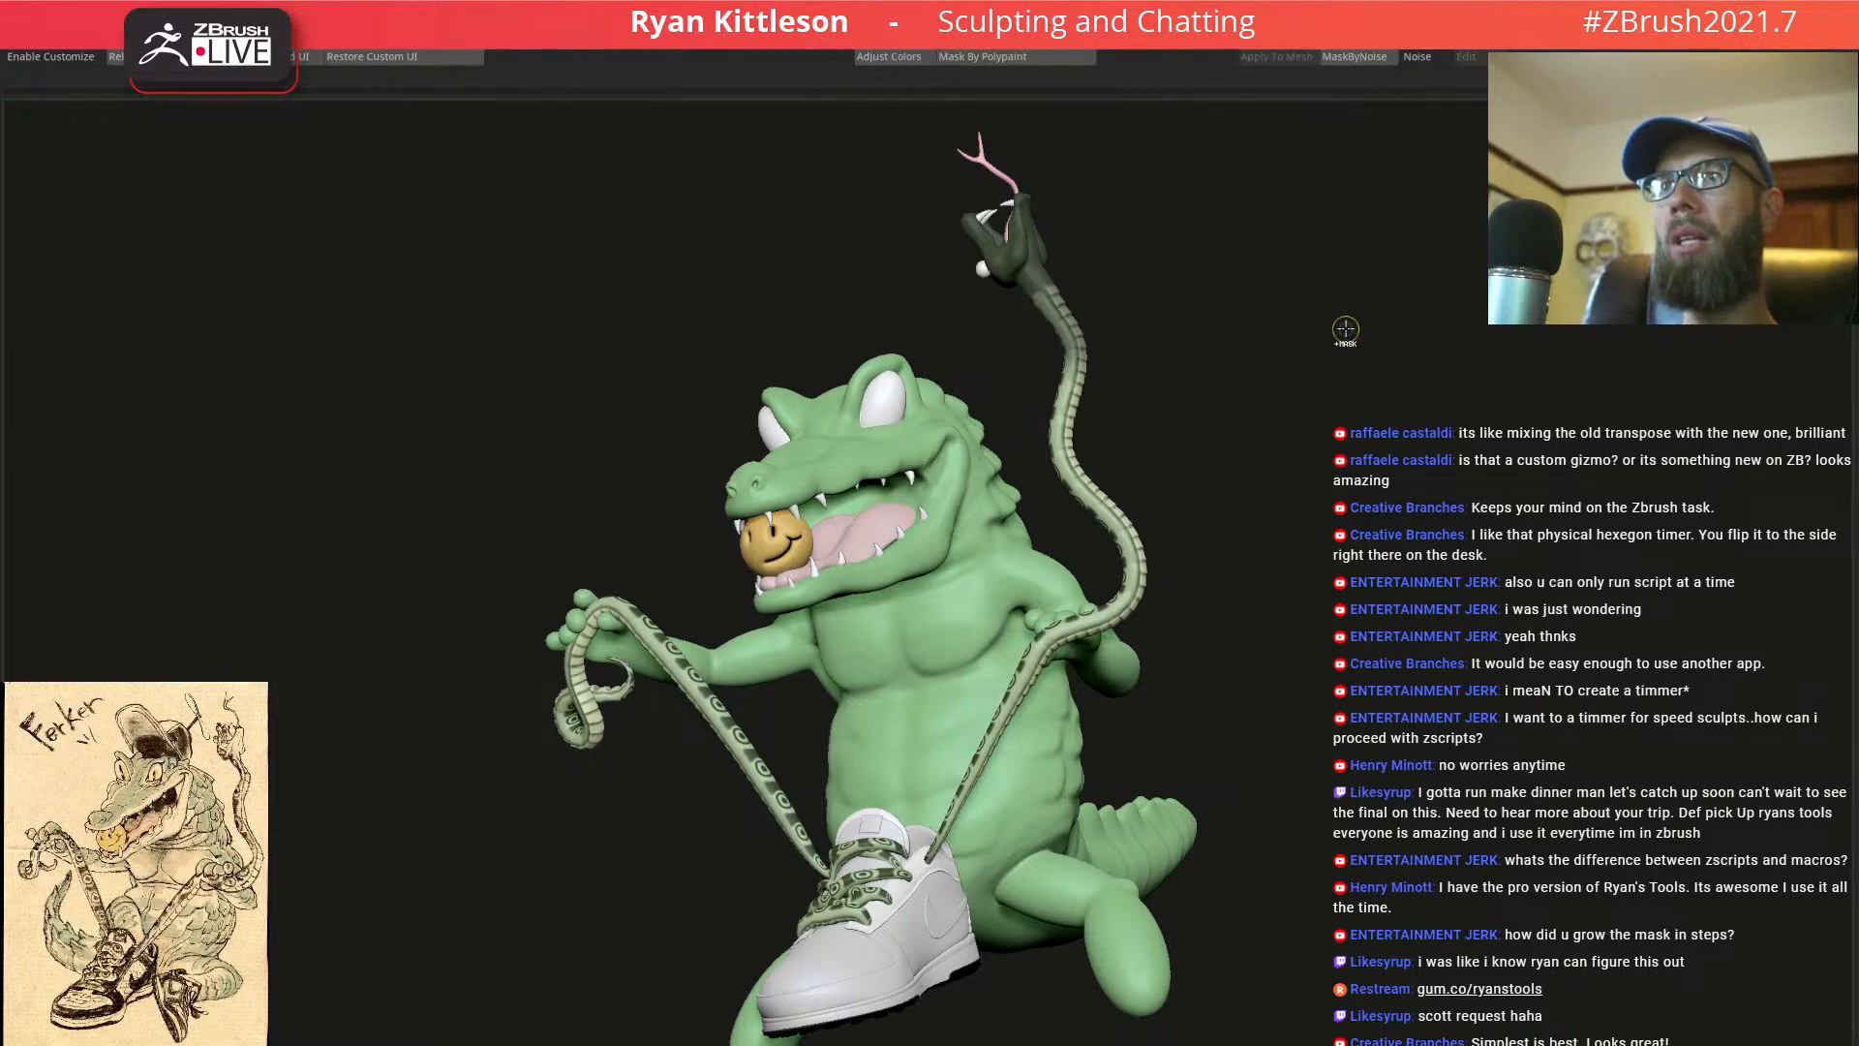
Adjust the brush's draw size and pull the snake strand closer into the lower hand's grip from several angles
{"action": "mouse_move", "coordinate": [1081, 604]}
{"action": "right_mouse_down"}
{"action": "mouse_move", "coordinate": [1075, 572]}
{"action": "mouse_move", "coordinate": [1127, 679]}
{"action": "right_mouse_up"}
{"action": "key", "text": "space"}
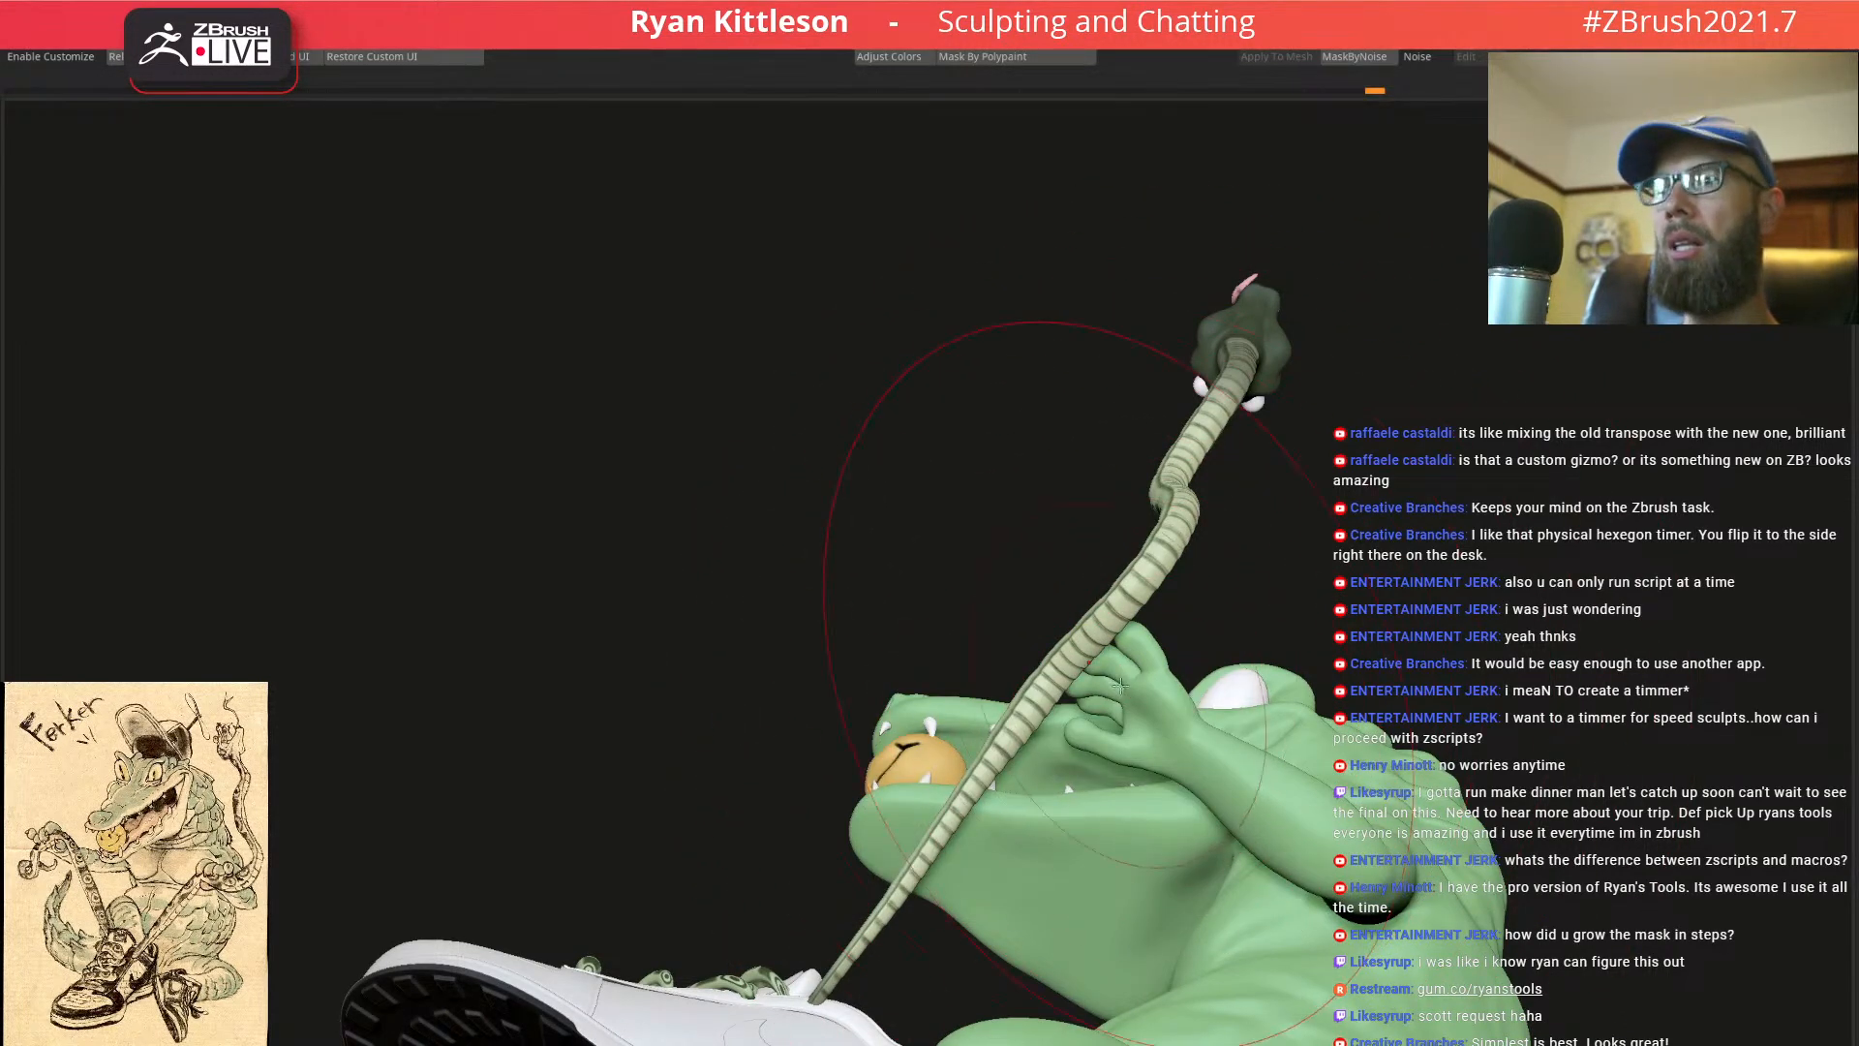
{"action": "key", "text": "space"}
{"action": "left_click_drag", "start_coordinate": [1122, 698], "coordinate": [1158, 755]}
{"action": "right_click_drag", "start_coordinate": [1158, 753], "coordinate": [1136, 699]}
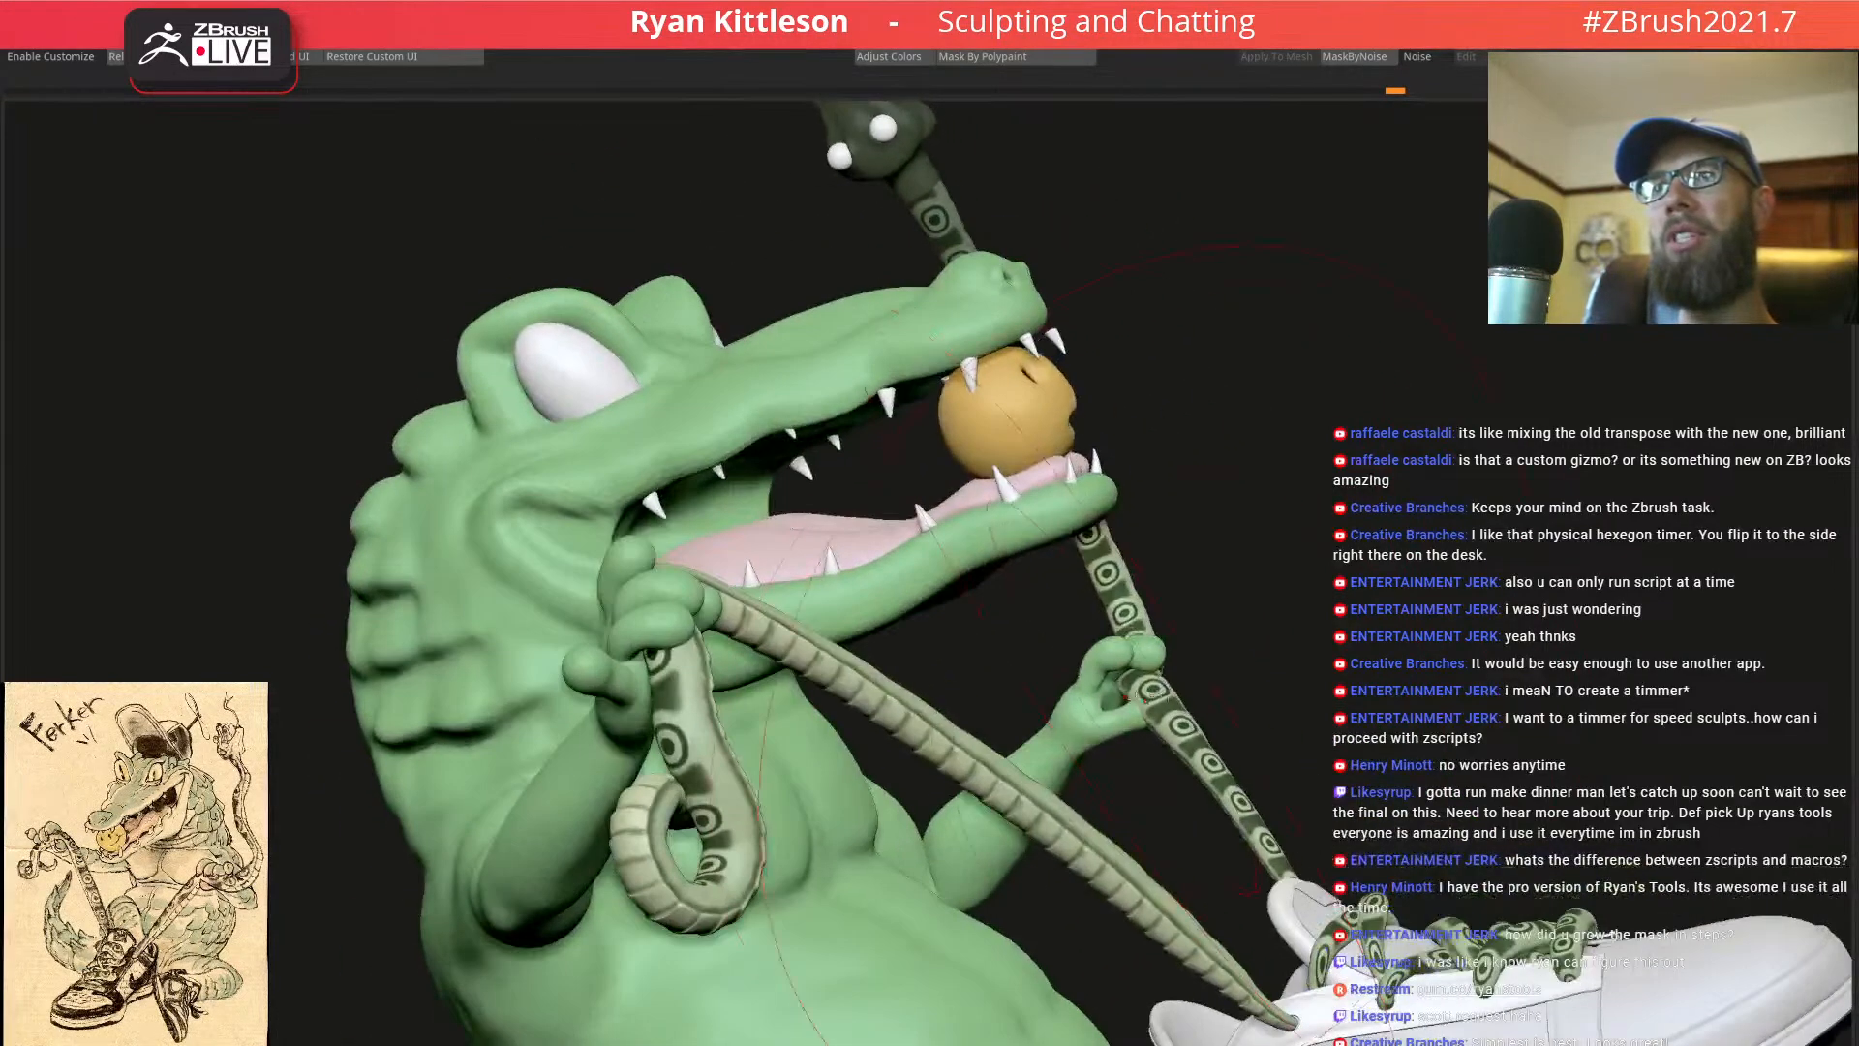
{"action": "key", "text": "space"}
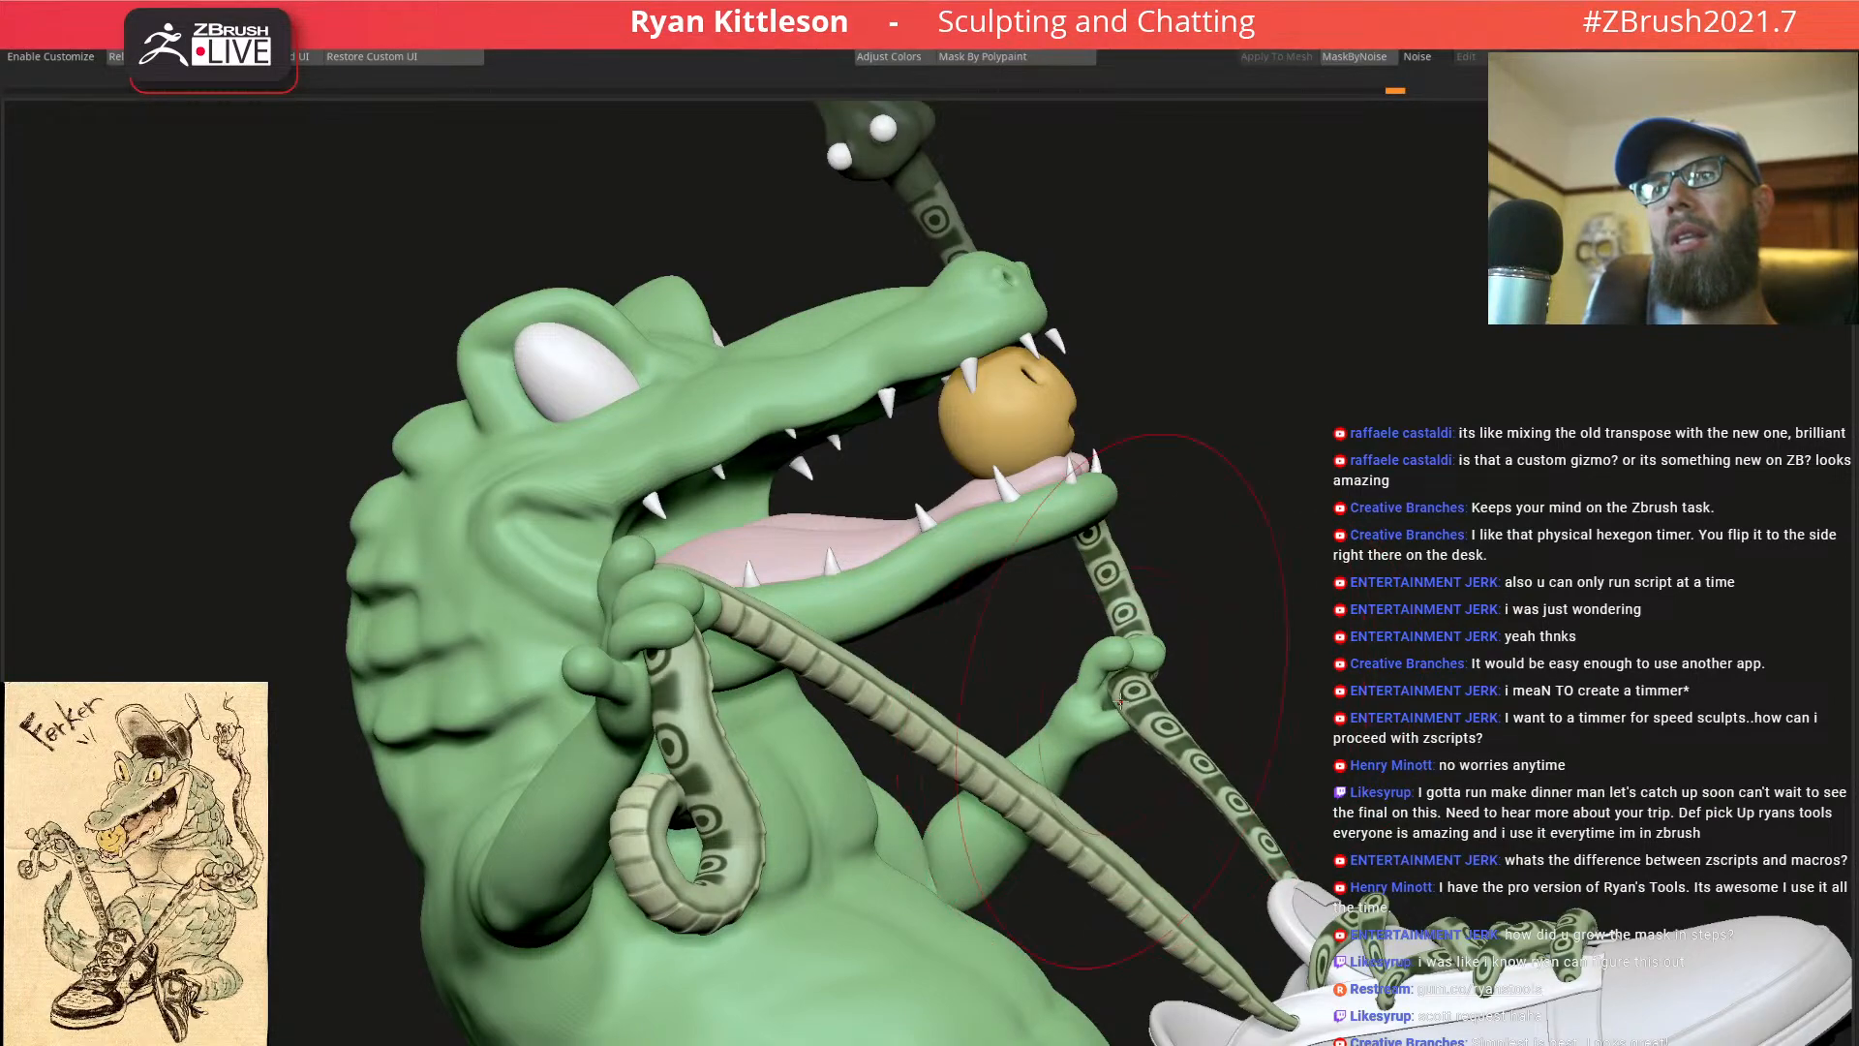
{"action": "mouse_move", "coordinate": [1214, 783]}
{"action": "right_mouse_down"}
{"action": "mouse_move", "coordinate": [1253, 772]}
{"action": "mouse_move", "coordinate": [1240, 736]}
{"action": "right_mouse_up"}
{"action": "key", "text": "space"}
{"action": "key", "text": "shift+alt+s"}
{"action": "key", "text": "shift+alt+s"}
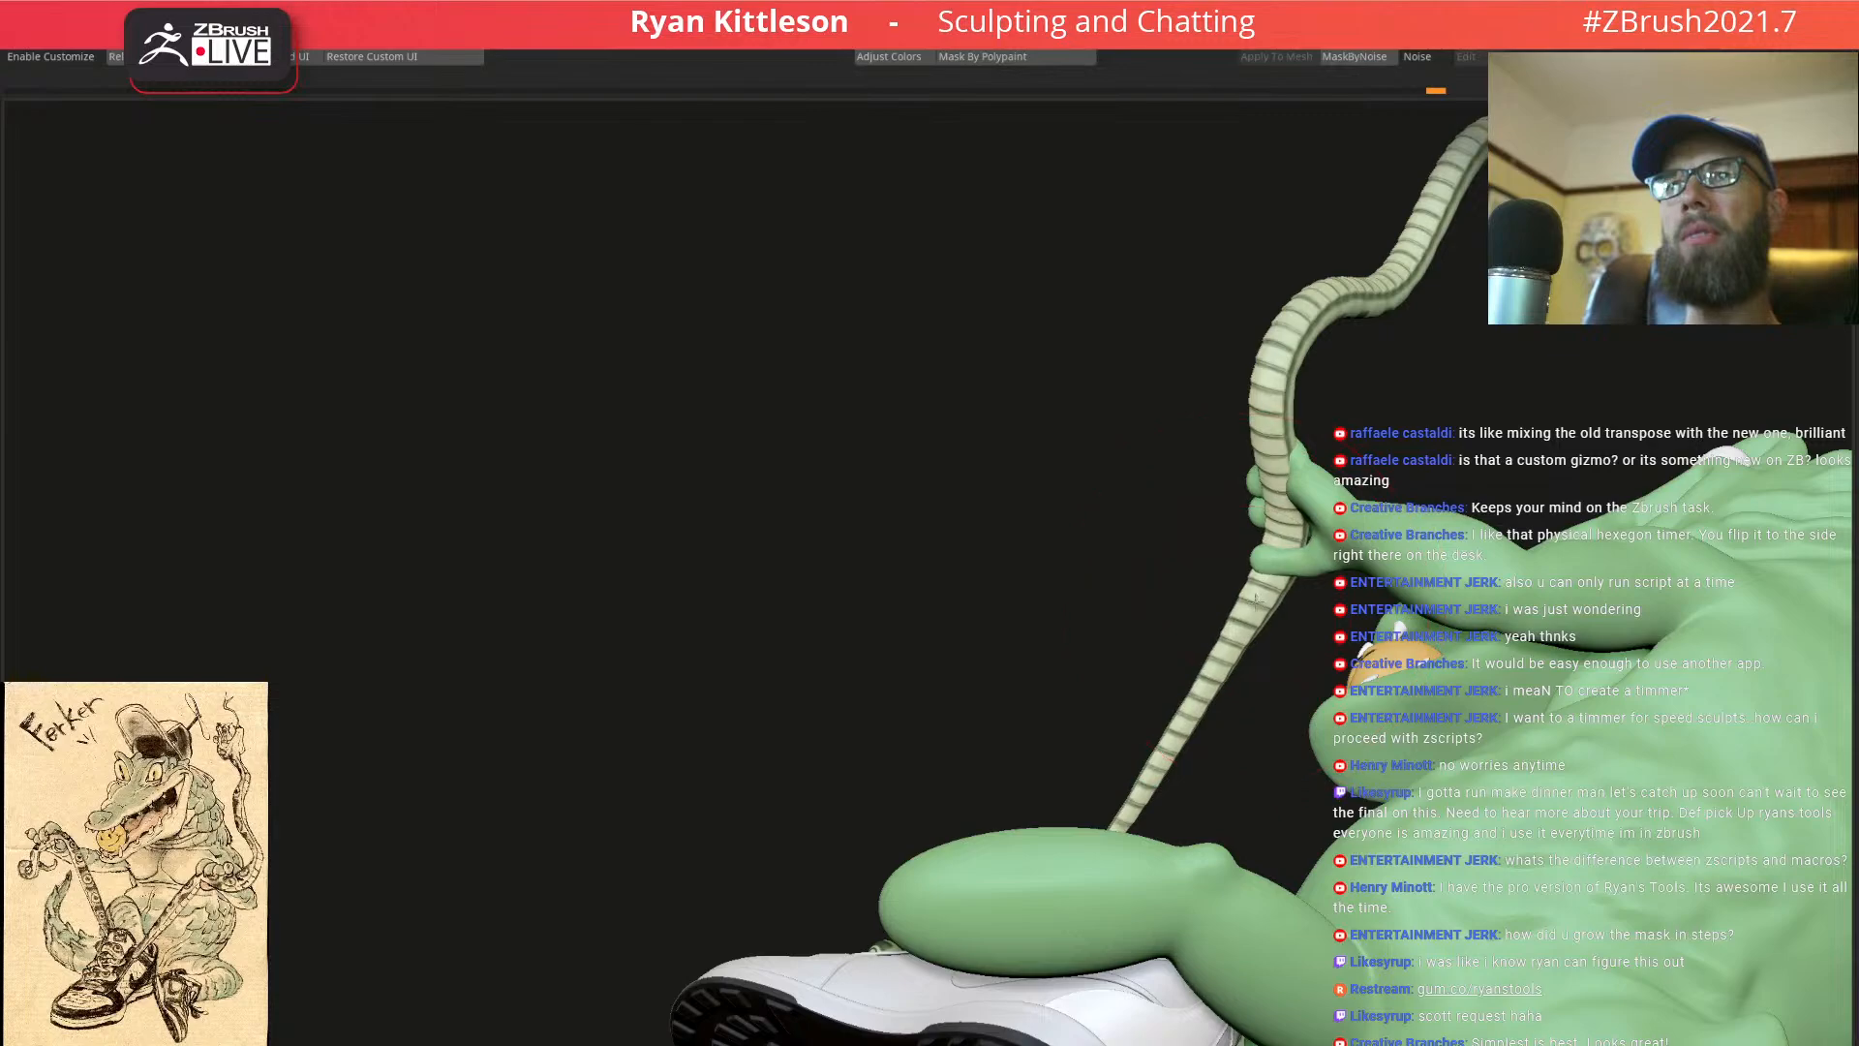
Resize the brush and bend the strand between the lower hand's fingers and thumb so it curves down toward the shoe
{"action": "mouse_move", "coordinate": [1281, 545]}
{"action": "right_mouse_down"}
{"action": "mouse_move", "coordinate": [1249, 543]}
{"action": "mouse_move", "coordinate": [1290, 669]}
{"action": "mouse_move", "coordinate": [1272, 693]}
{"action": "mouse_move", "coordinate": [1249, 668]}
{"action": "mouse_move", "coordinate": [1295, 630]}
{"action": "mouse_move", "coordinate": [1276, 567]}
{"action": "mouse_move", "coordinate": [1215, 707]}
{"action": "mouse_move", "coordinate": [1266, 765]}
{"action": "right_mouse_up"}
{"action": "key", "text": "space"}
{"action": "left_click_drag", "start_coordinate": [1330, 657], "coordinate": [1294, 650]}
{"action": "key", "text": "space"}
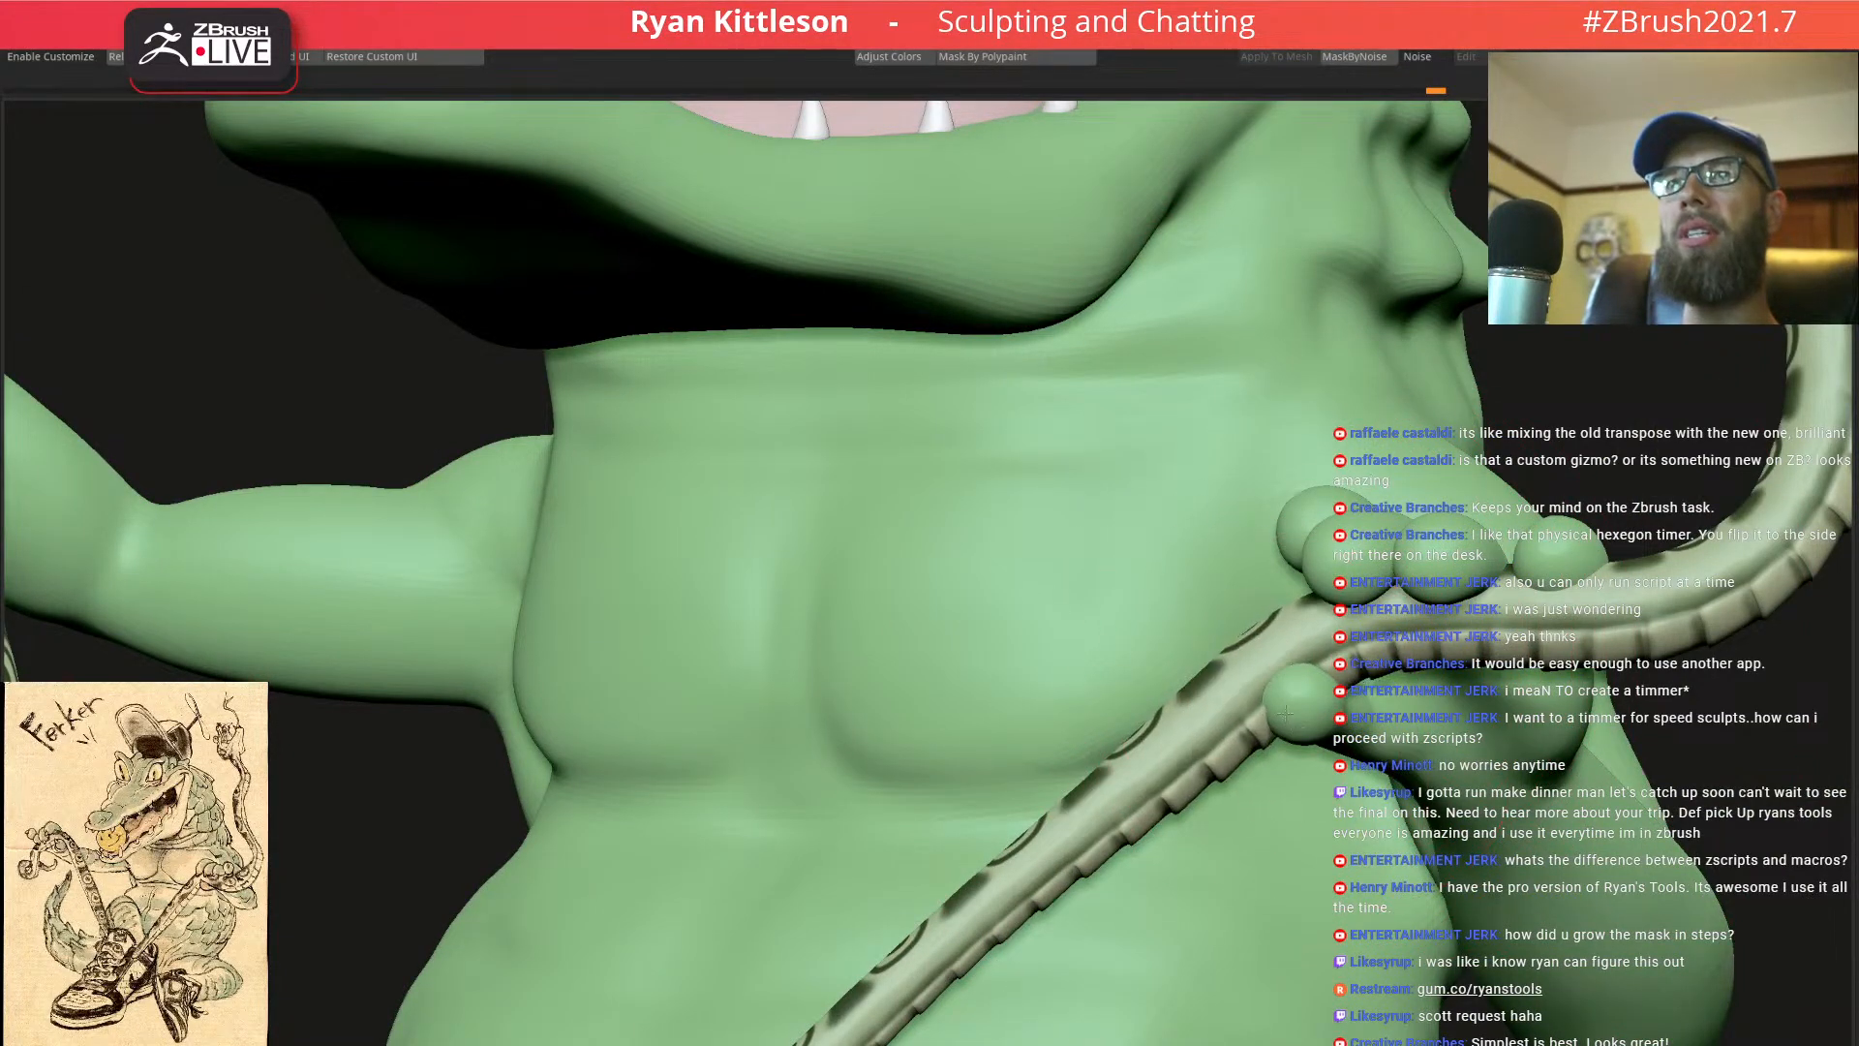
{"action": "key", "text": "space"}
{"action": "left_click_drag", "start_coordinate": [1249, 666], "coordinate": [1283, 668]}
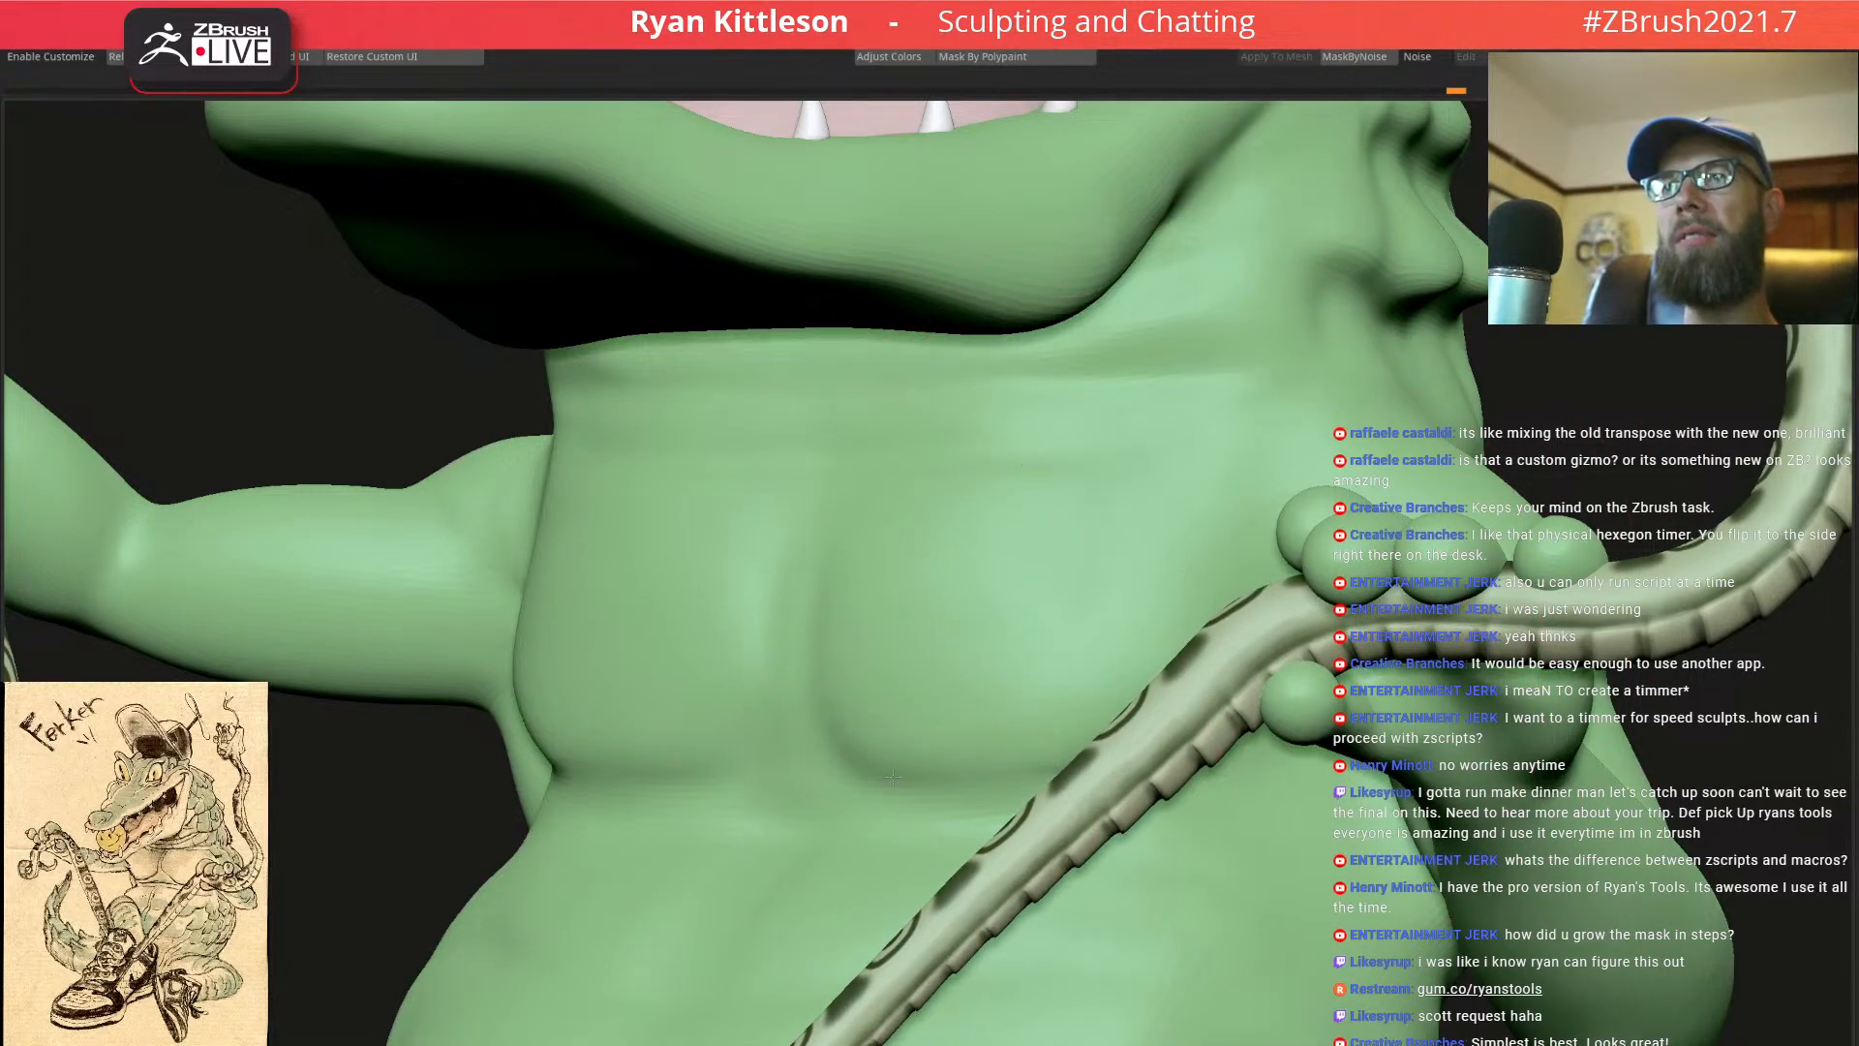
Refine the strand's bend just below the lower hand's thumb, adjusting the brush's draw size
{"action": "key", "text": "f"}
{"action": "right_click_drag", "start_coordinate": [1173, 521], "coordinate": [1274, 619], "text": "ctrl"}
{"action": "right_click", "coordinate": [1269, 545]}
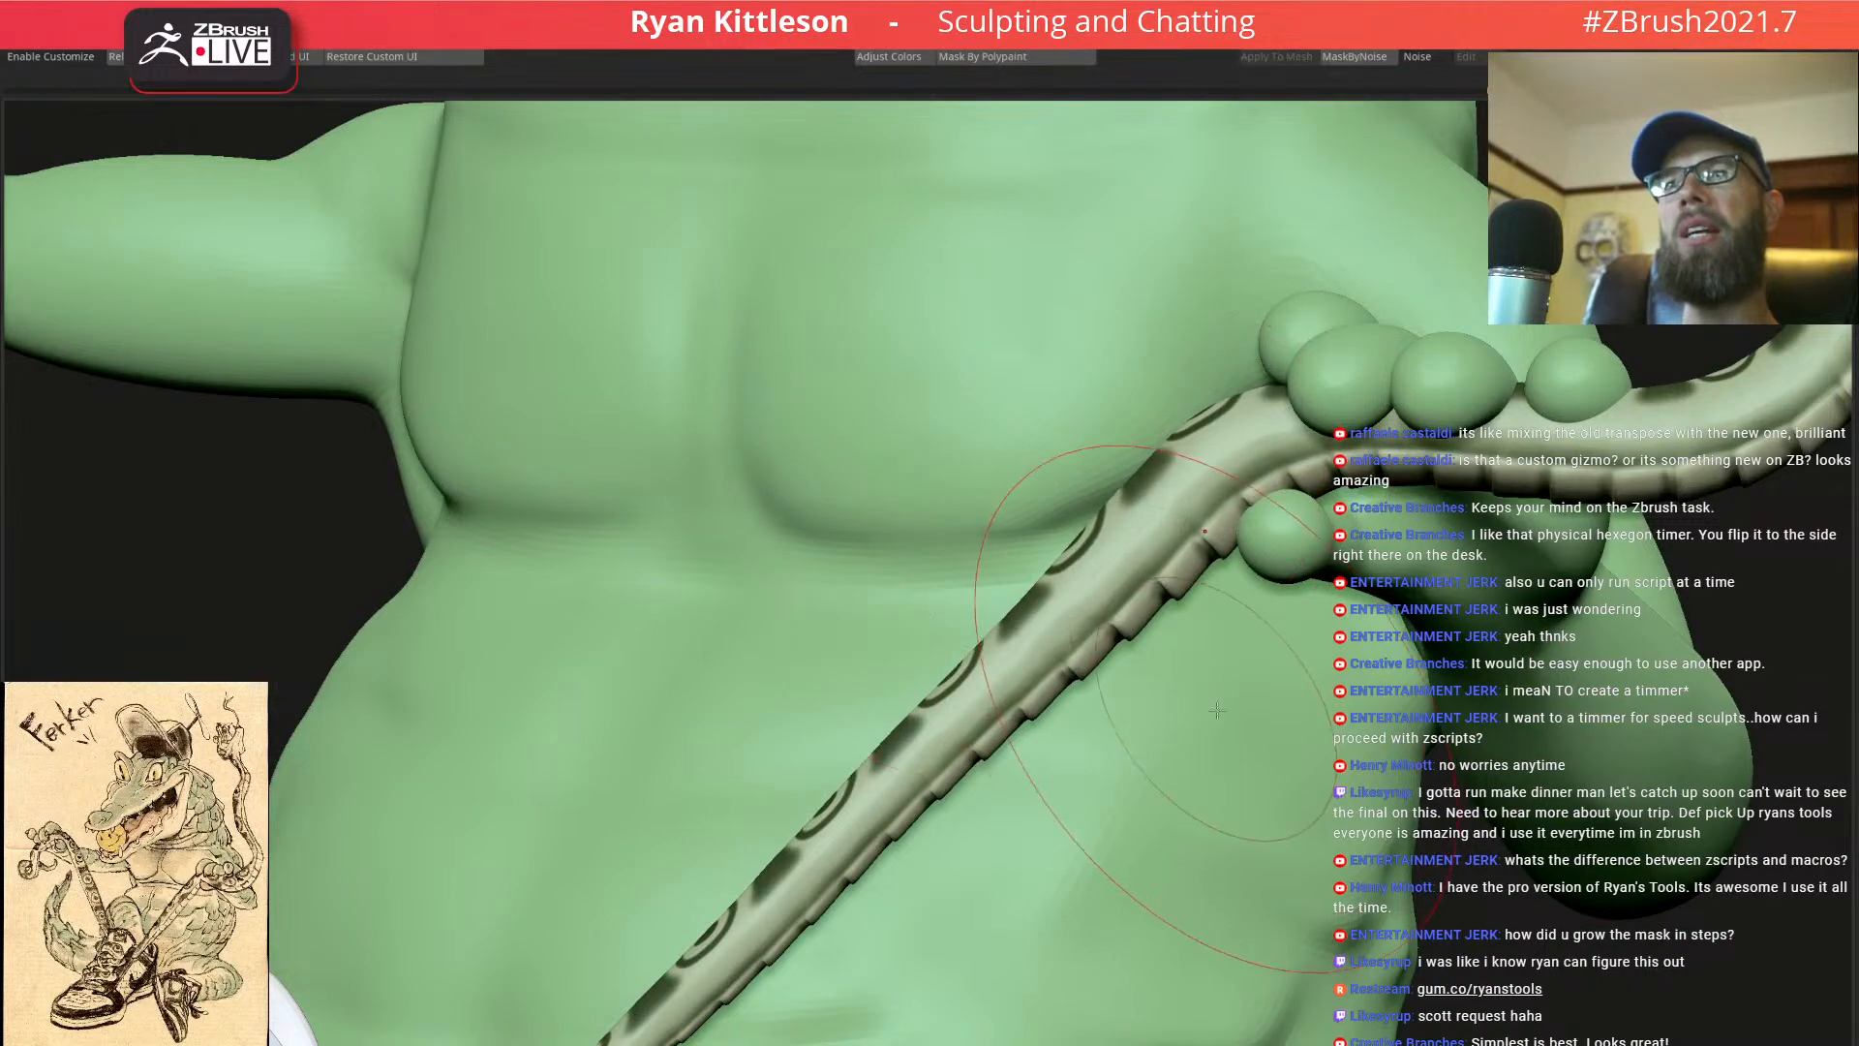
{"action": "mouse_move", "coordinate": [1219, 670]}
{"action": "right_mouse_down"}
{"action": "mouse_move", "coordinate": [1289, 599]}
{"action": "mouse_move", "coordinate": [1384, 557]}
{"action": "mouse_move", "coordinate": [1443, 489]}
{"action": "mouse_move", "coordinate": [1135, 369]}
{"action": "right_mouse_up"}
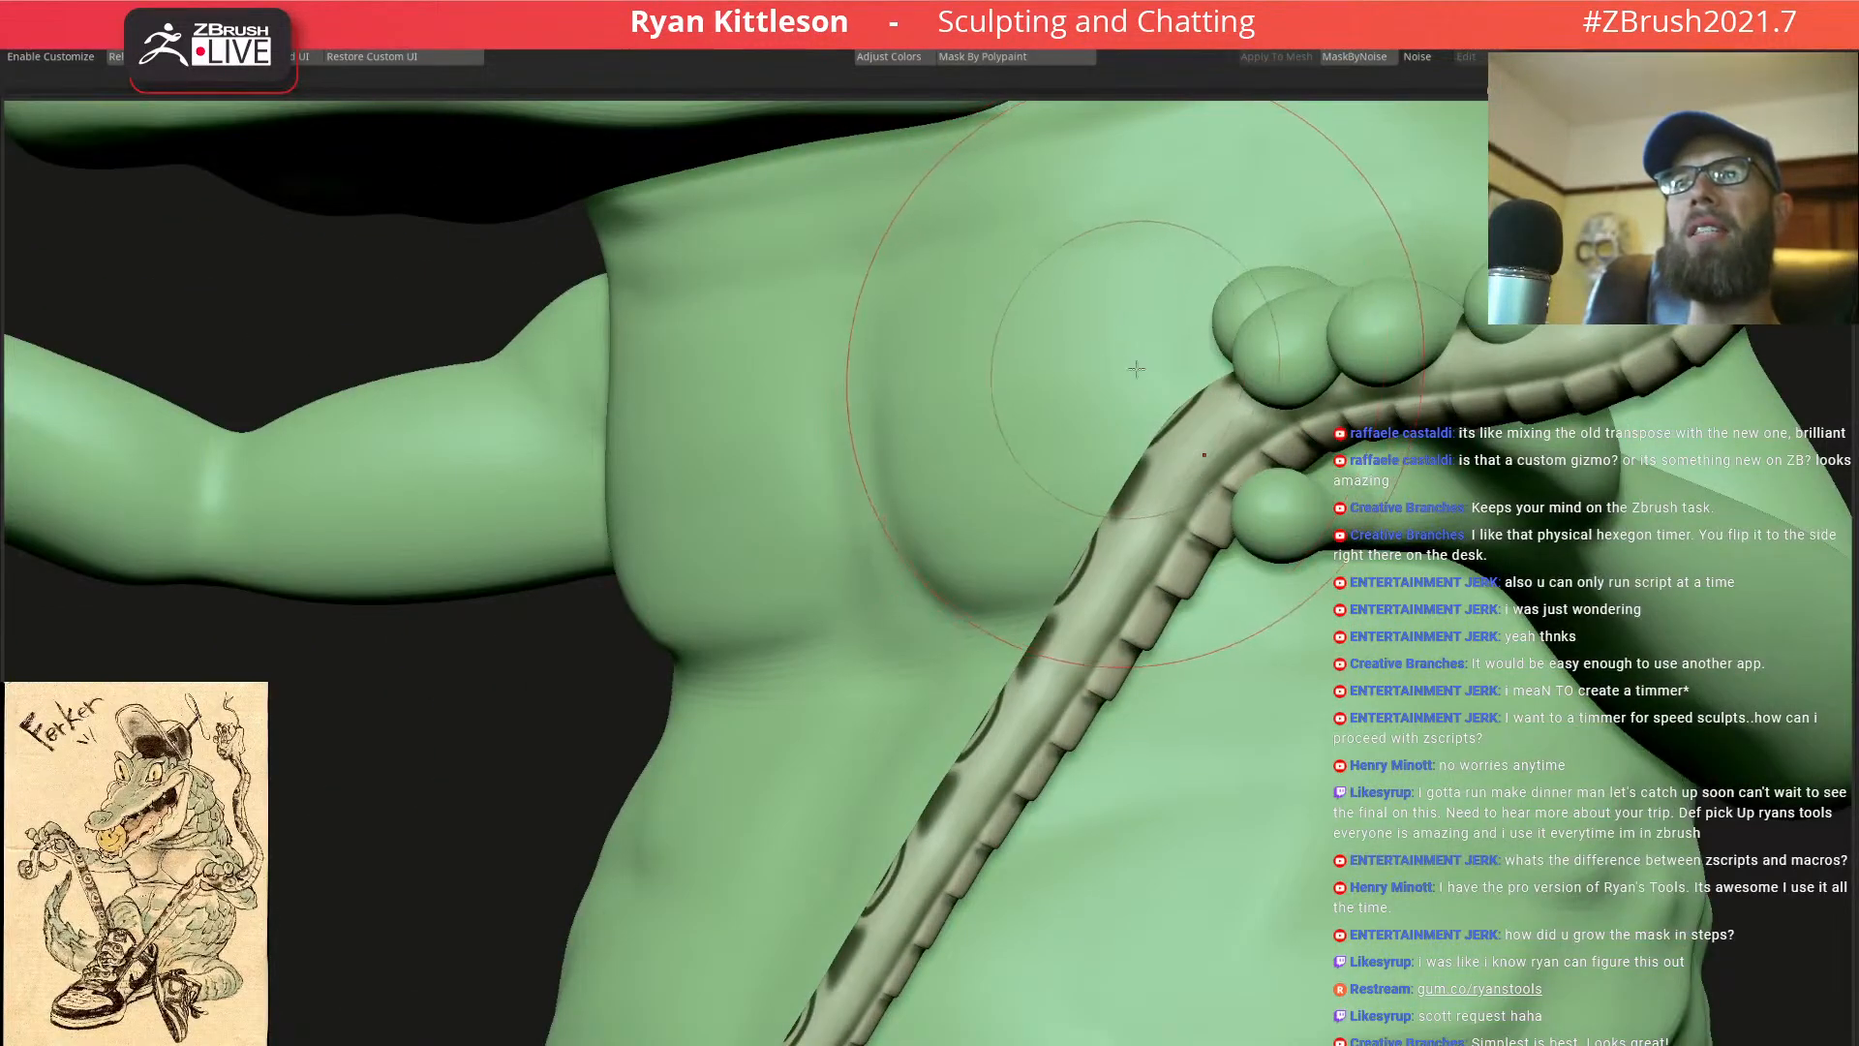
{"action": "mouse_move", "coordinate": [871, 378]}
{"action": "right_mouse_down"}
{"action": "mouse_move", "coordinate": [1000, 496]}
{"action": "mouse_move", "coordinate": [1017, 543]}
{"action": "mouse_move", "coordinate": [948, 545]}
{"action": "right_mouse_up"}
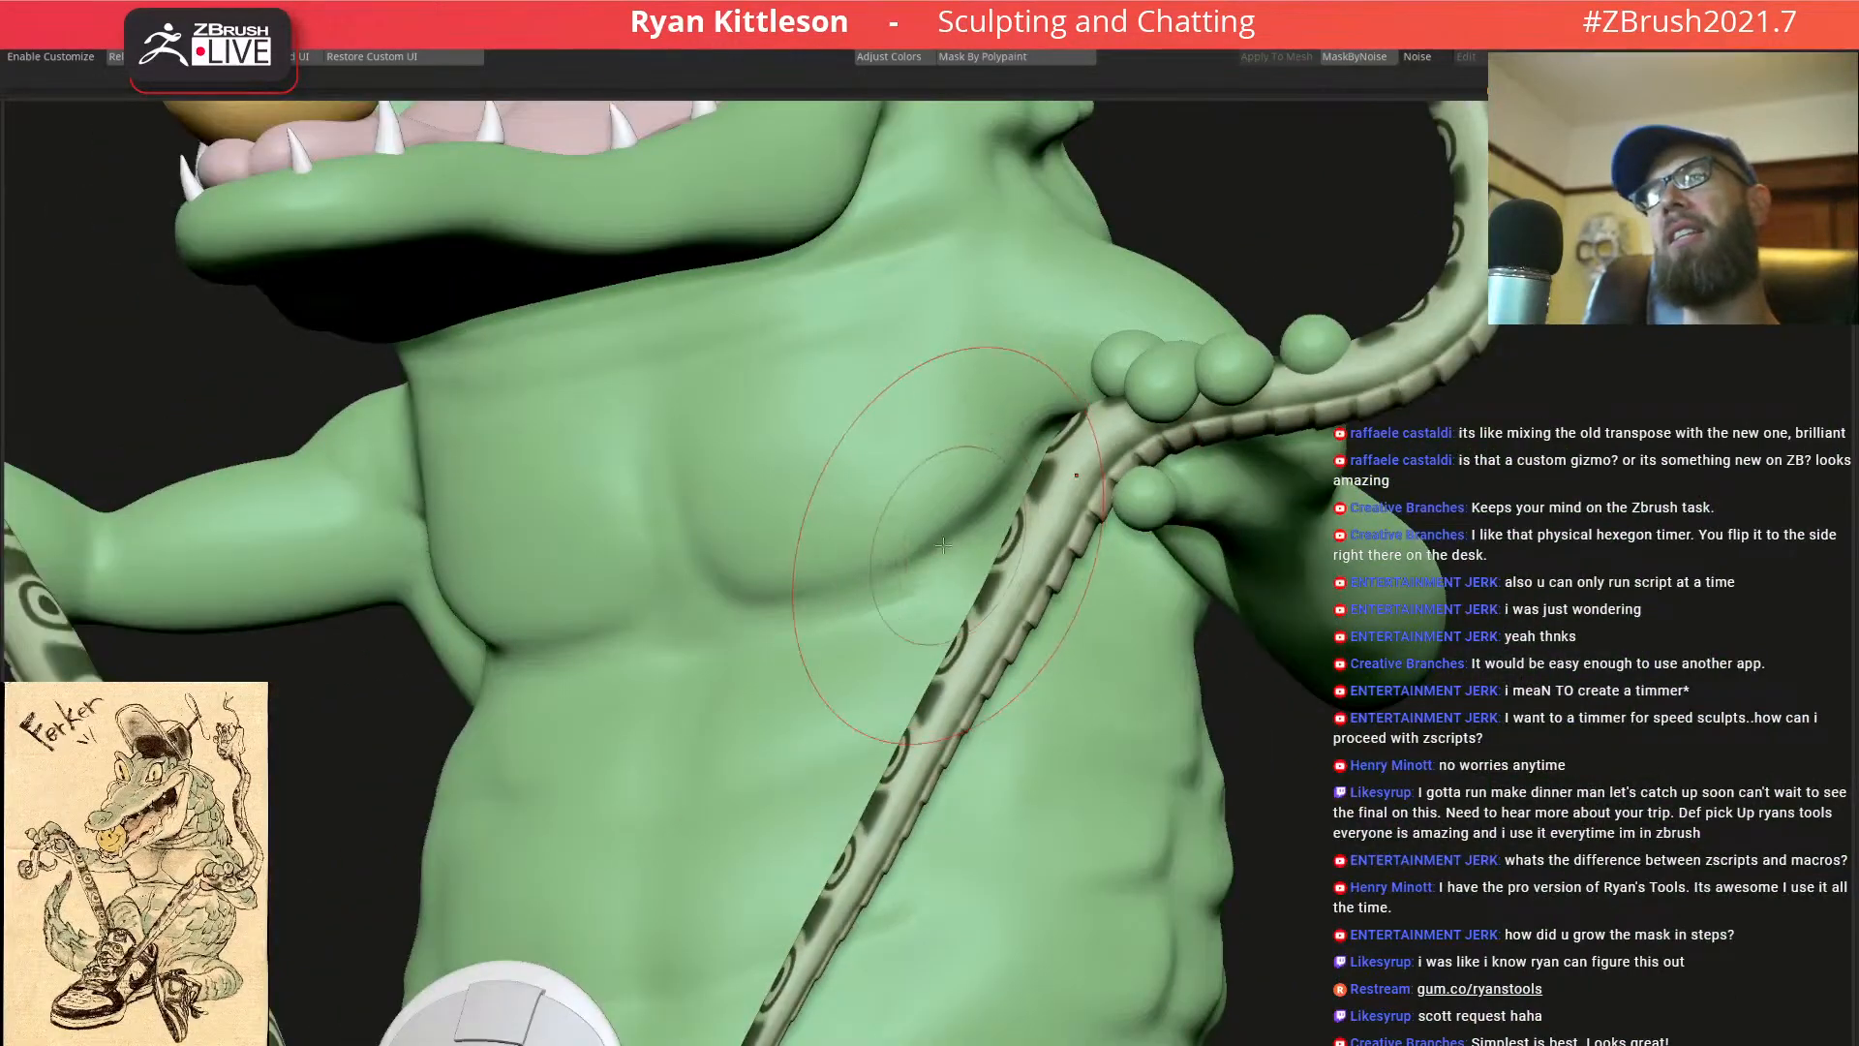
{"action": "key", "text": "space"}
{"action": "mouse_move", "coordinate": [905, 579]}
{"action": "left_mouse_down"}
{"action": "mouse_move", "coordinate": [944, 581]}
{"action": "mouse_move", "coordinate": [874, 571]}
{"action": "left_mouse_up"}
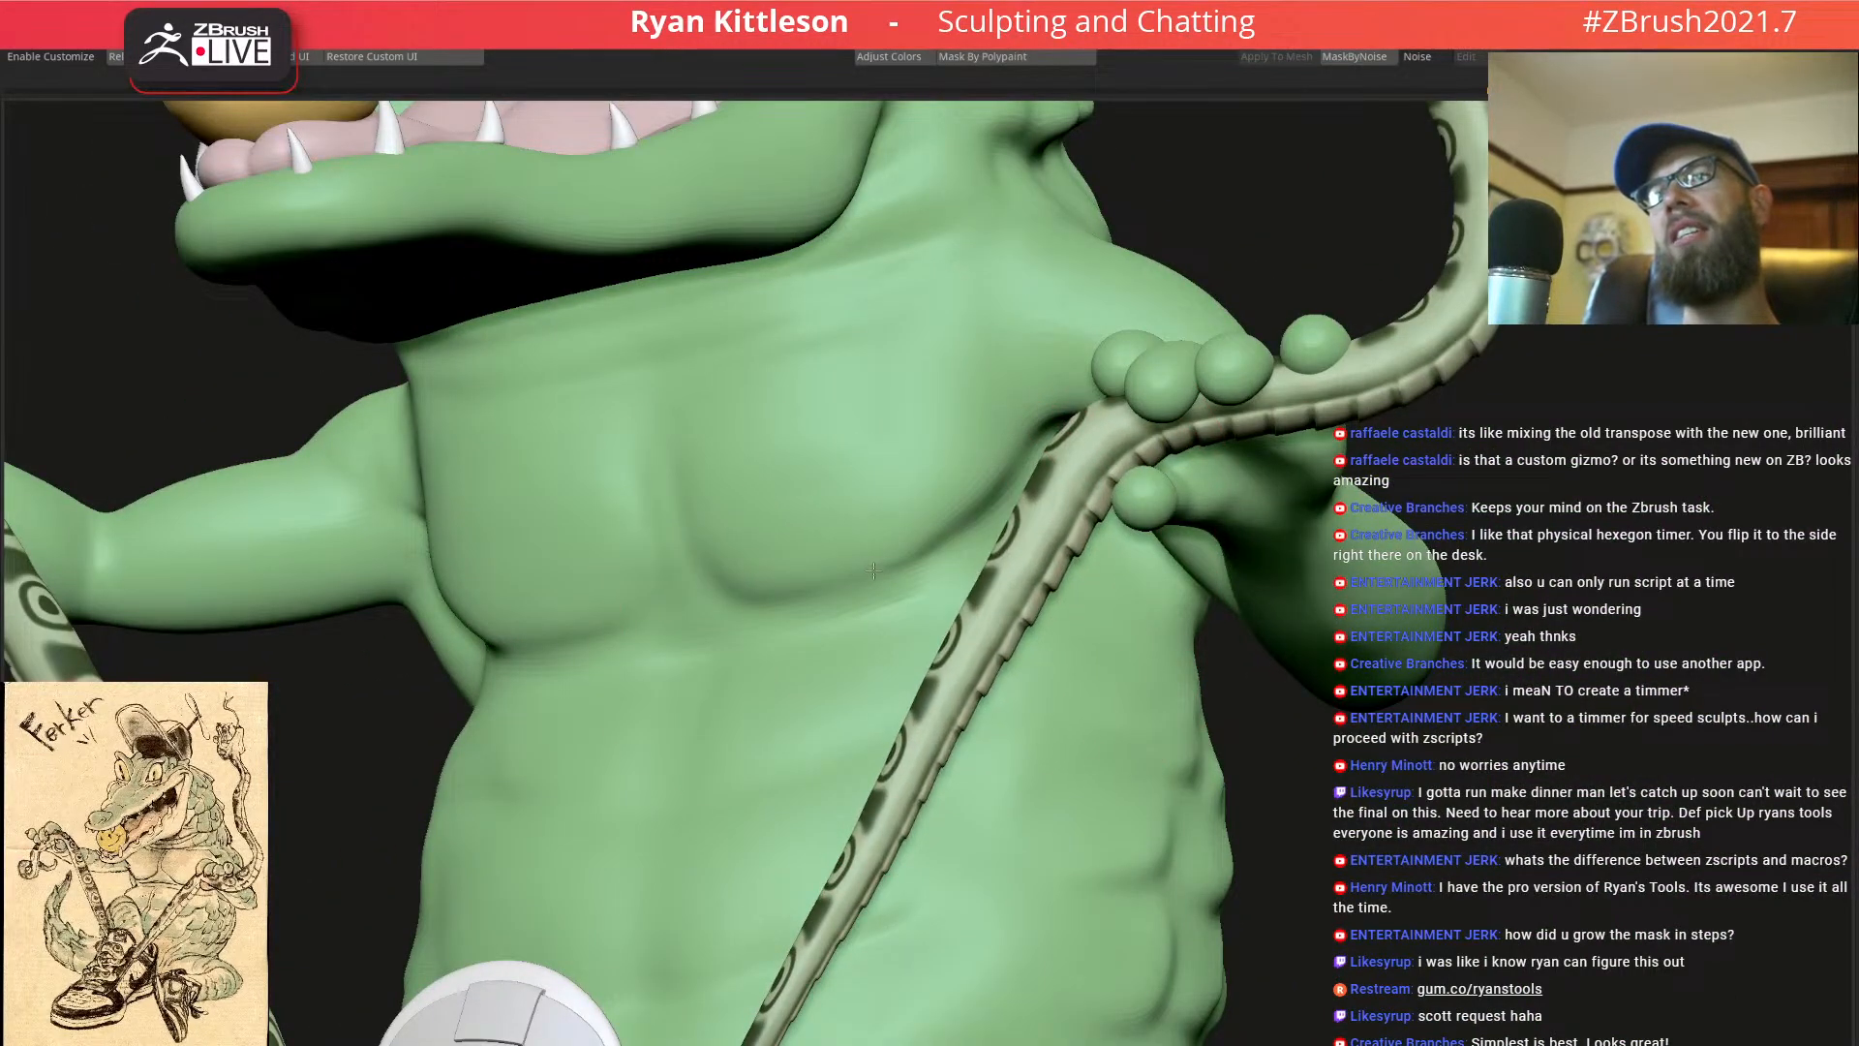
{"action": "right_click_drag", "start_coordinate": [873, 572], "coordinate": [955, 465]}
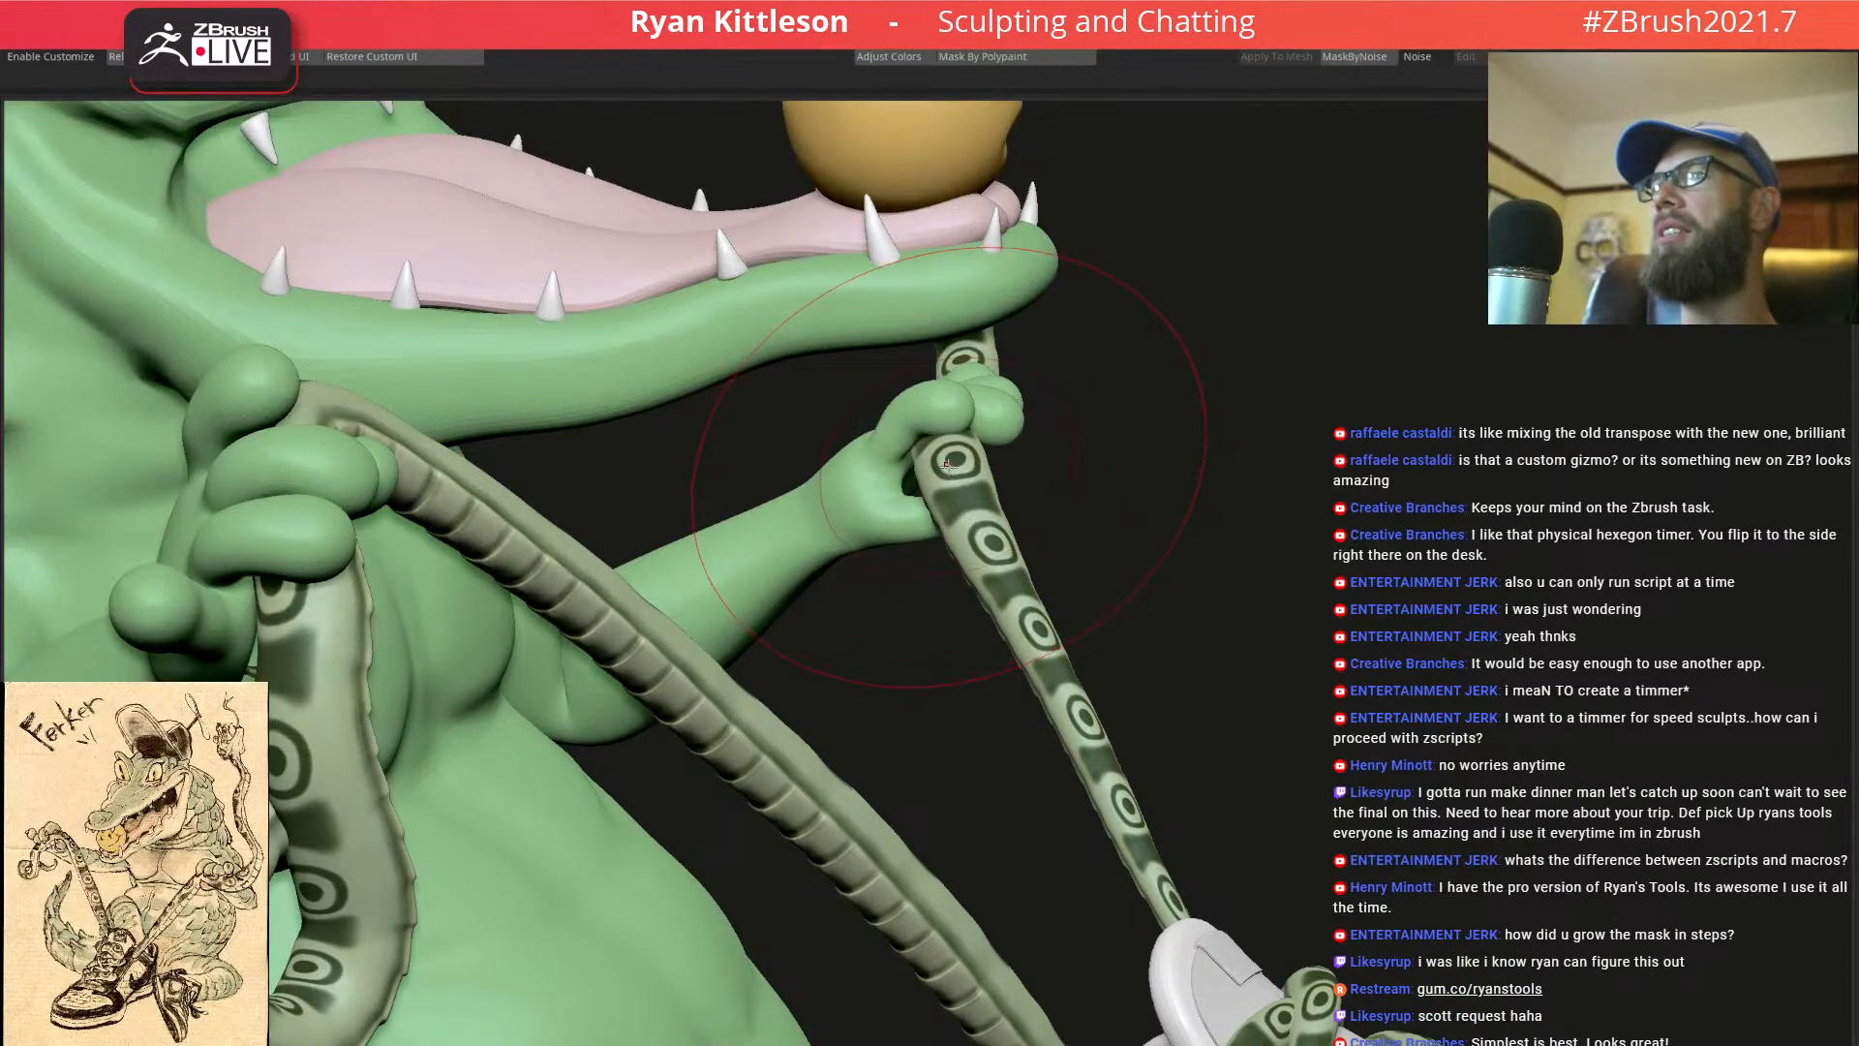
Reshape the strand between the lower hand and the shoe with a resized brush, keeping its curve clean from the side and front
{"action": "key", "text": "space"}
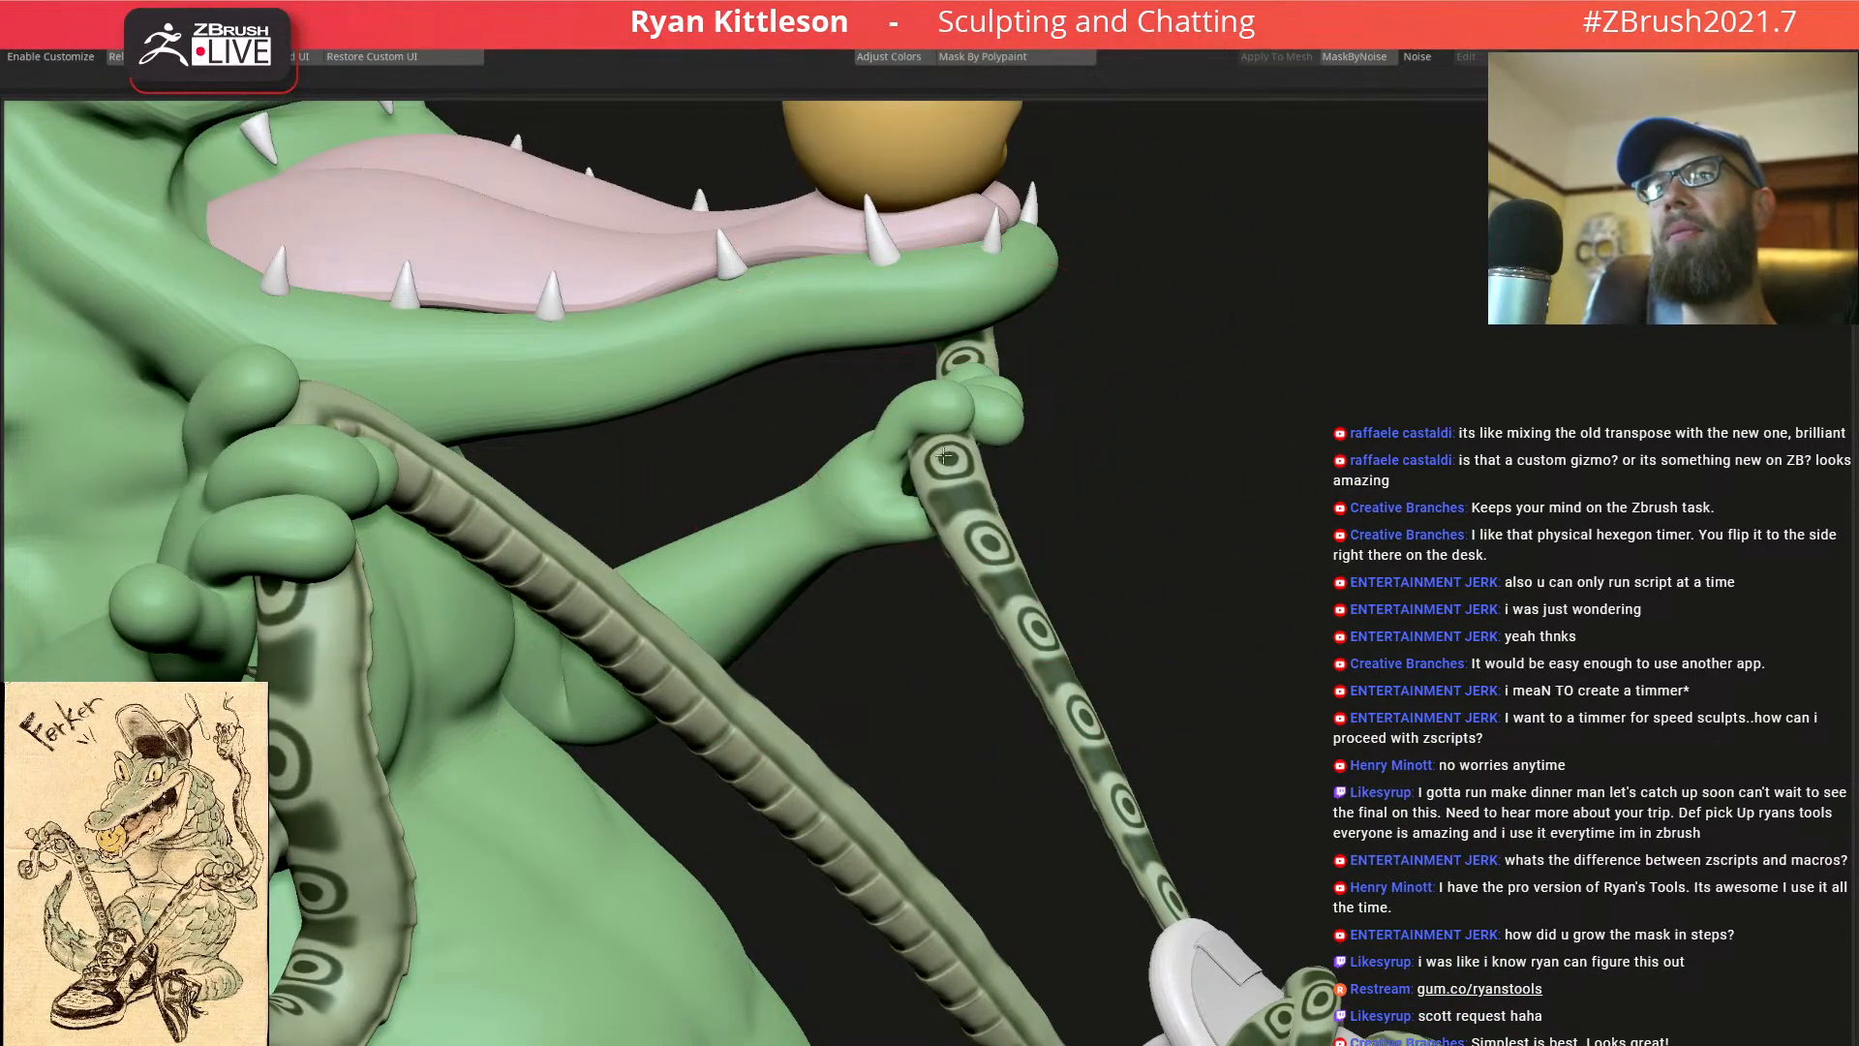
{"action": "right_click_drag", "start_coordinate": [1008, 416], "coordinate": [1052, 509]}
{"action": "key", "text": "space"}
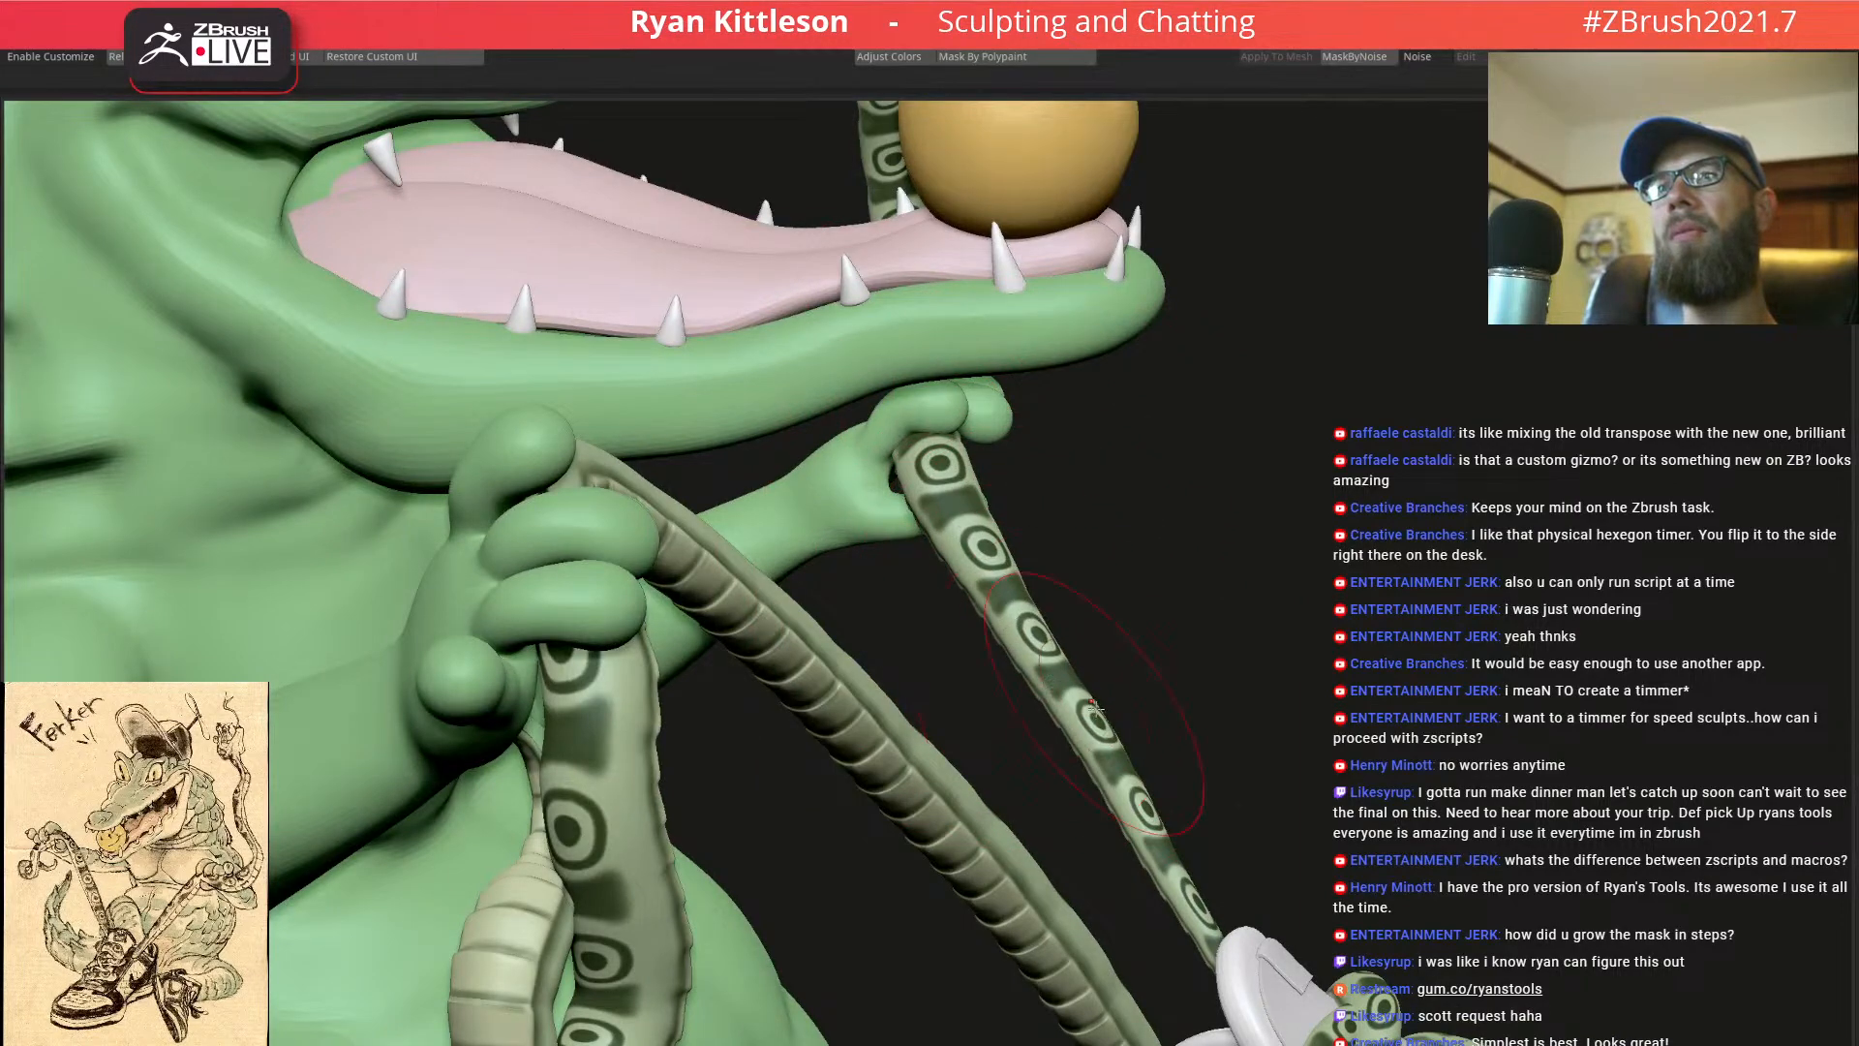
{"action": "mouse_move", "coordinate": [1092, 704]}
{"action": "right_mouse_down"}
{"action": "mouse_move", "coordinate": [1091, 481]}
{"action": "mouse_move", "coordinate": [1110, 486]}
{"action": "mouse_move", "coordinate": [1104, 513]}
{"action": "mouse_move", "coordinate": [1080, 383]}
{"action": "mouse_move", "coordinate": [1133, 383]}
{"action": "mouse_move", "coordinate": [1118, 323]}
{"action": "mouse_move", "coordinate": [1191, 373]}
{"action": "right_mouse_up"}
{"action": "key", "text": "space"}
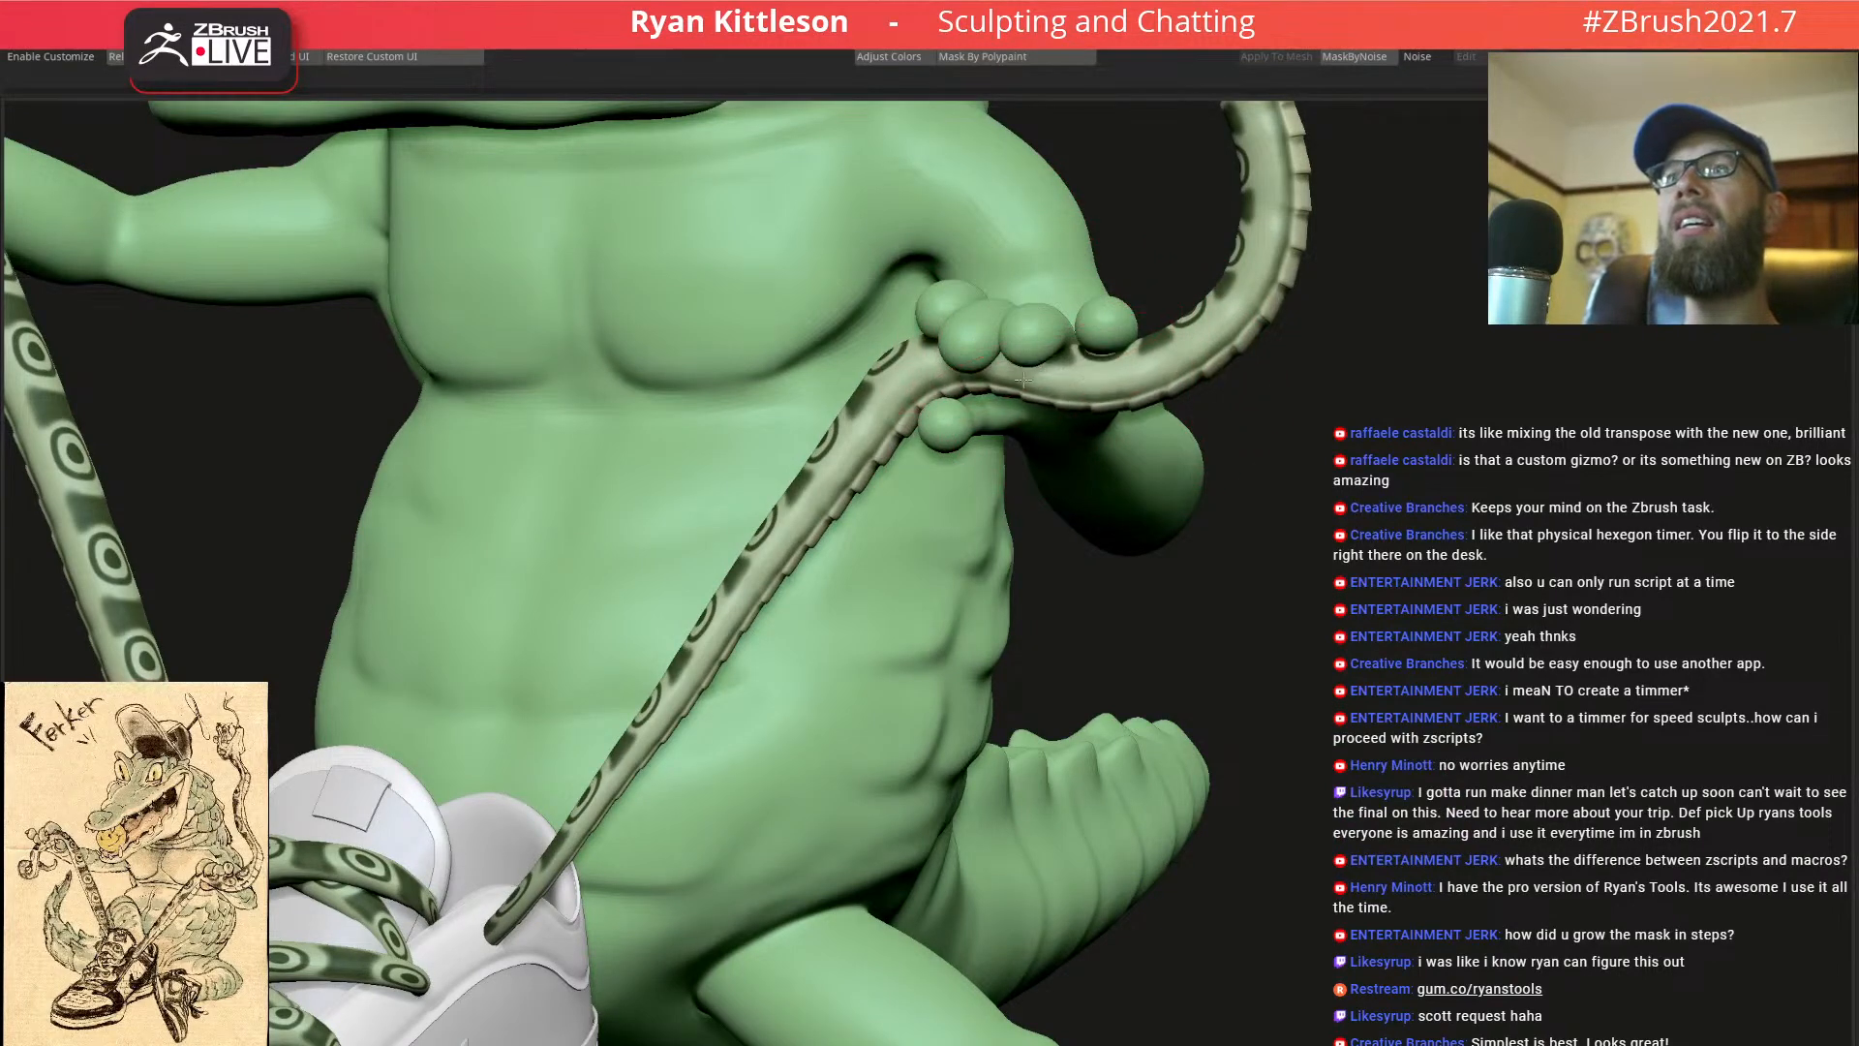
{"action": "mouse_move", "coordinate": [1043, 378]}
{"action": "right_mouse_down"}
{"action": "mouse_move", "coordinate": [937, 363]}
{"action": "mouse_move", "coordinate": [997, 378]}
{"action": "mouse_move", "coordinate": [956, 357]}
{"action": "right_mouse_up"}
{"action": "key", "text": "s"}
{"action": "right_click_drag", "start_coordinate": [1097, 382], "coordinate": [1077, 383]}
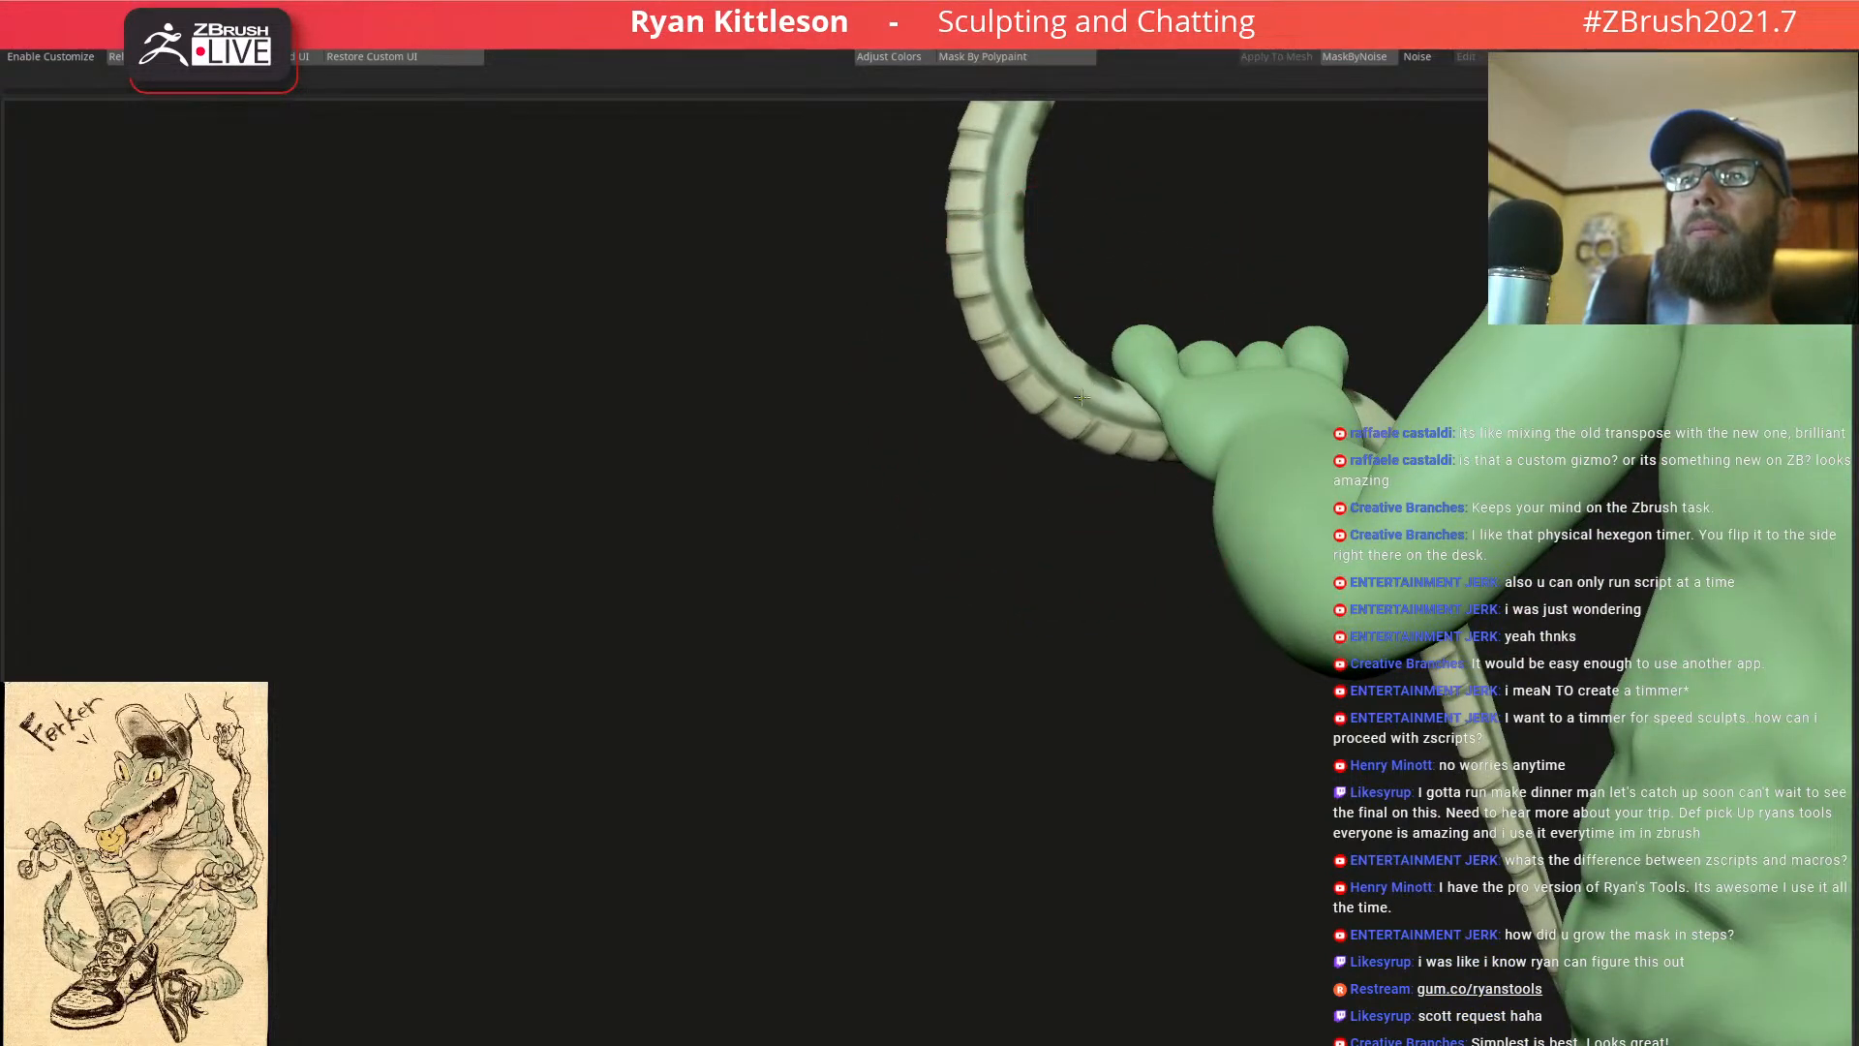
{"action": "key", "text": "w"}
{"action": "left_click", "coordinate": [1190, 273], "text": "ctrl"}
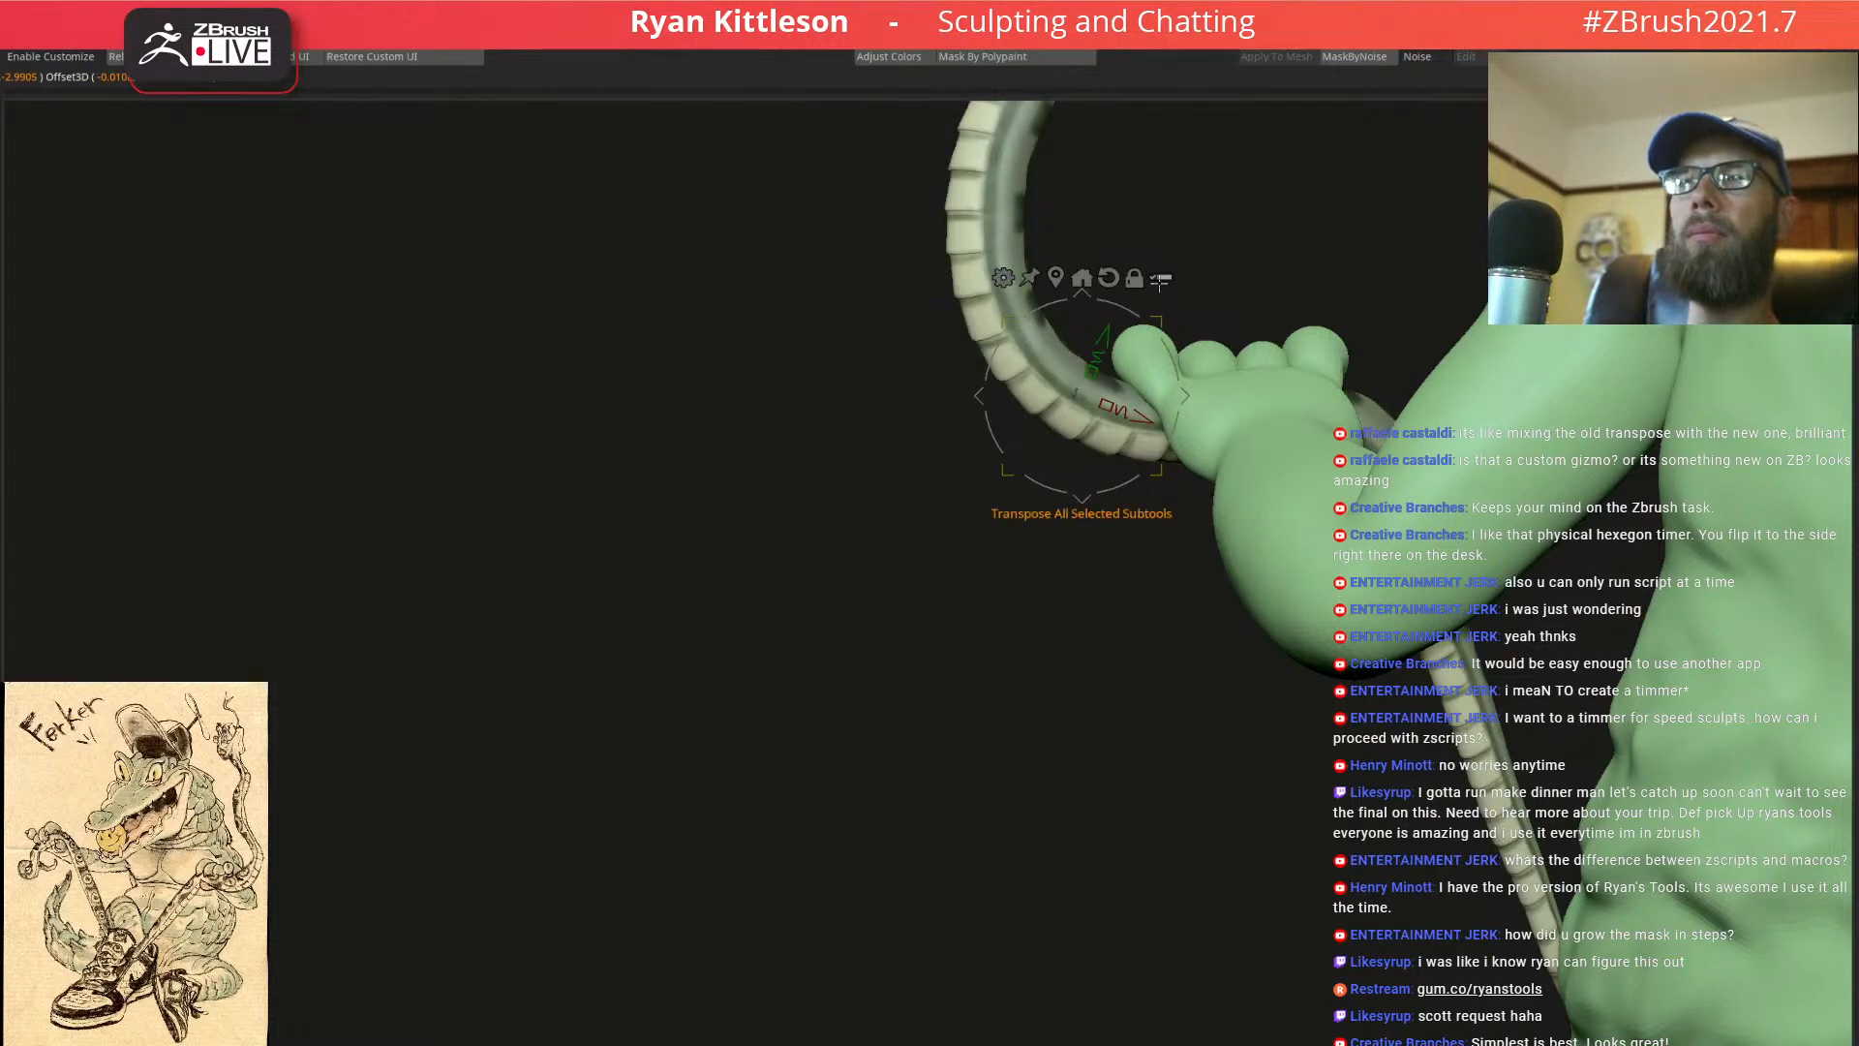
{"action": "key", "text": "q"}
{"action": "key", "text": "space"}
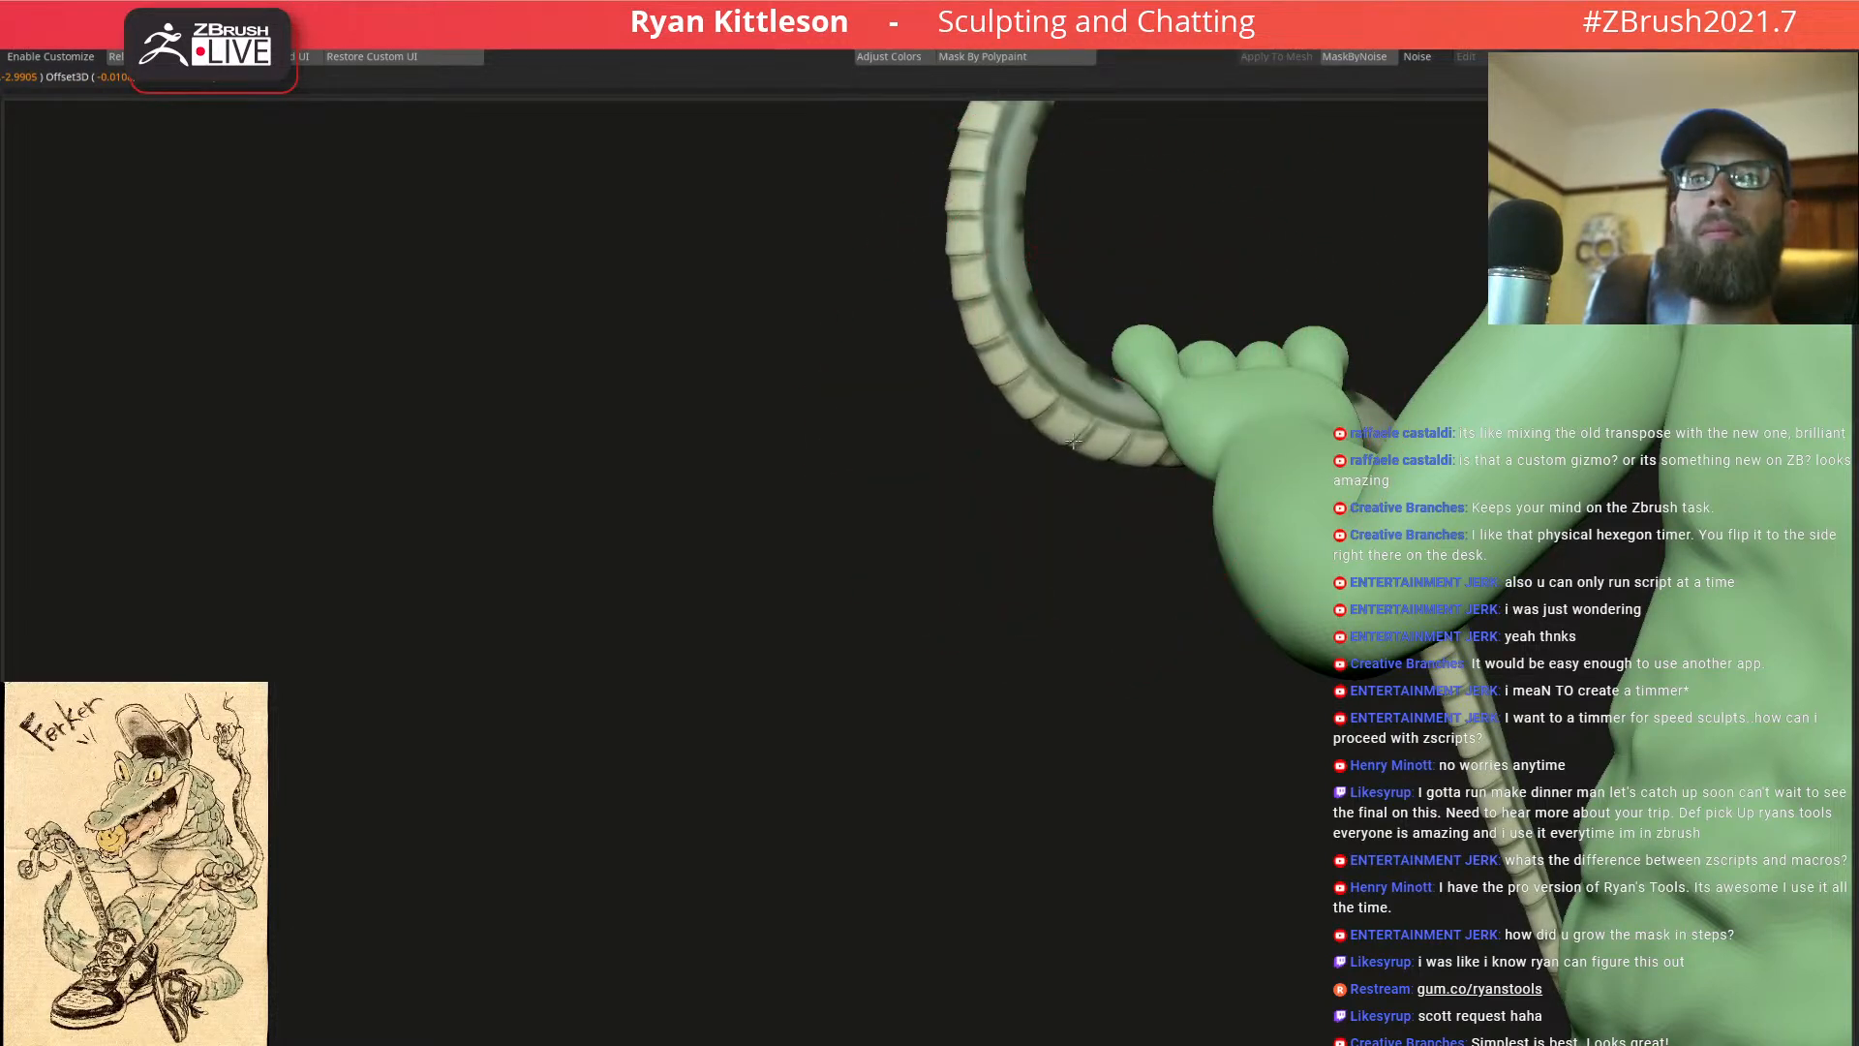
{"action": "left_click", "coordinate": [996, 504], "text": "ctrl"}
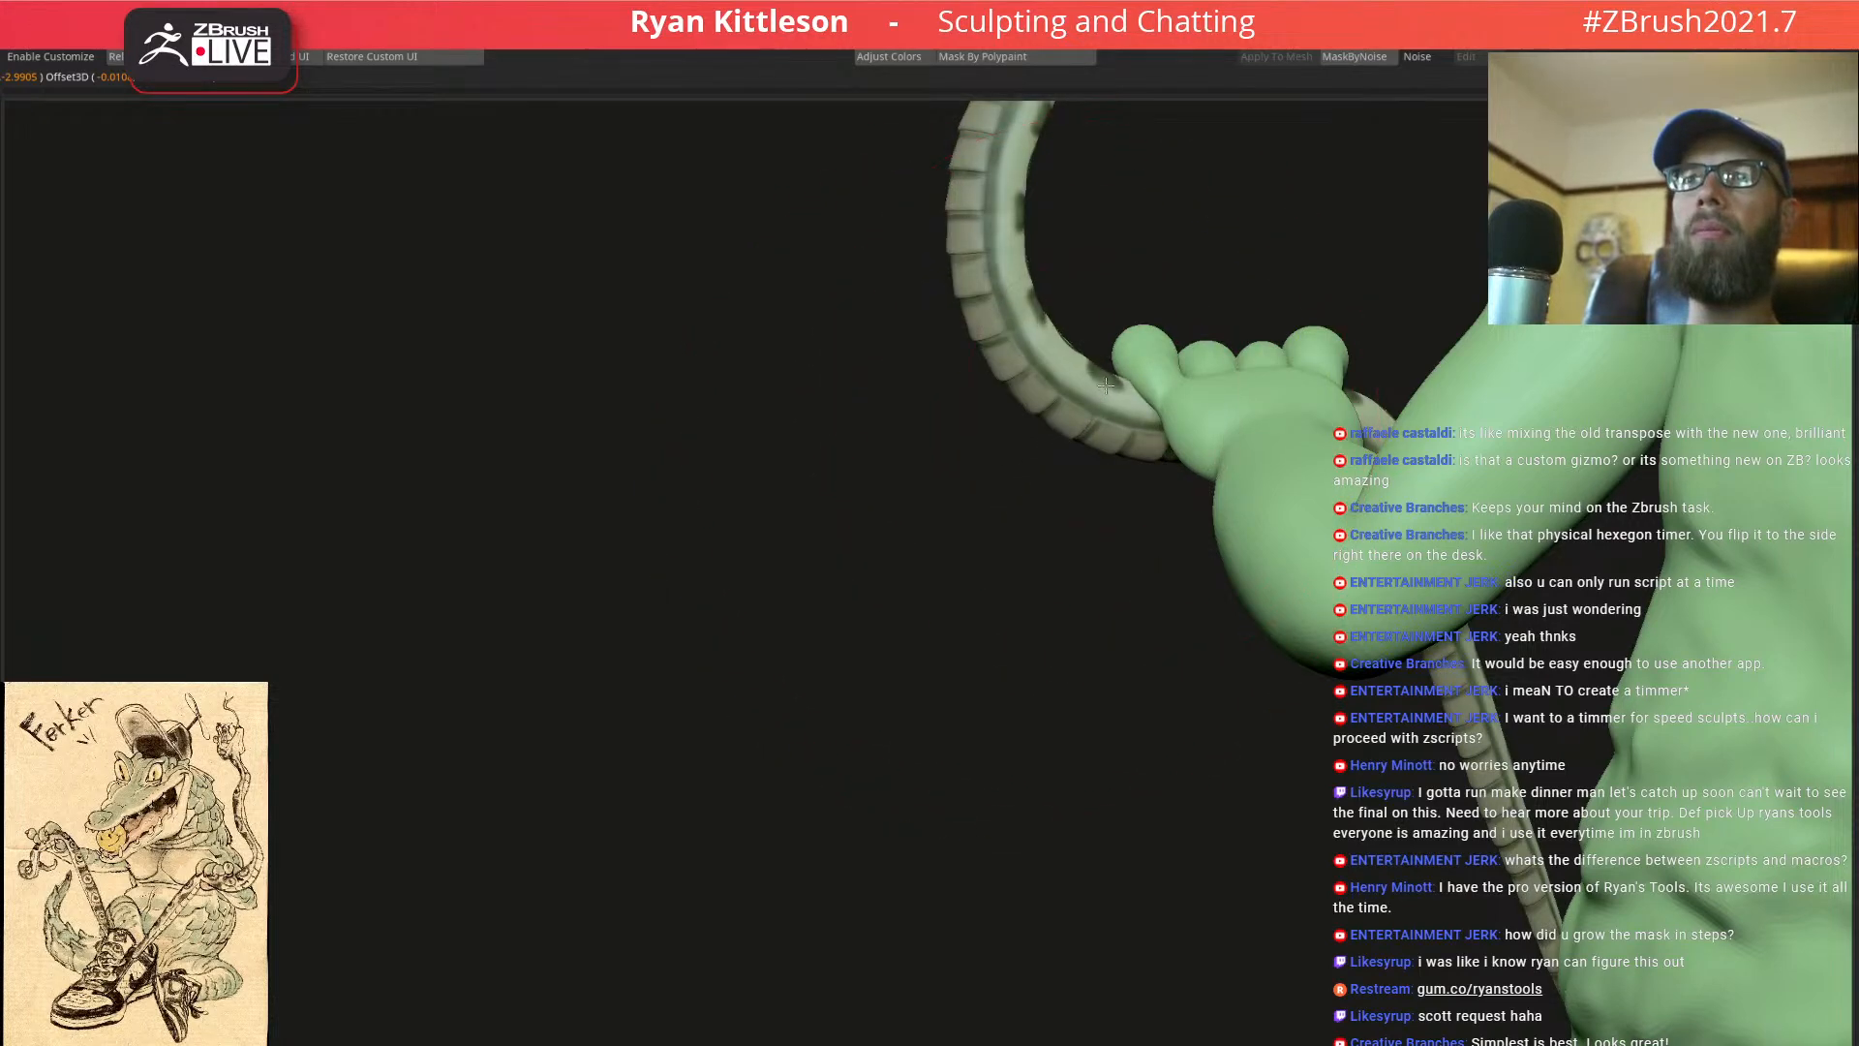
Toggle the mask display and fit the snake against the lower hand's palm and fingers with a resized brush
{"action": "mouse_move", "coordinate": [1125, 380]}
{"action": "right_mouse_down"}
{"action": "mouse_move", "coordinate": [1264, 360]}
{"action": "mouse_move", "coordinate": [1124, 395]}
{"action": "right_mouse_up"}
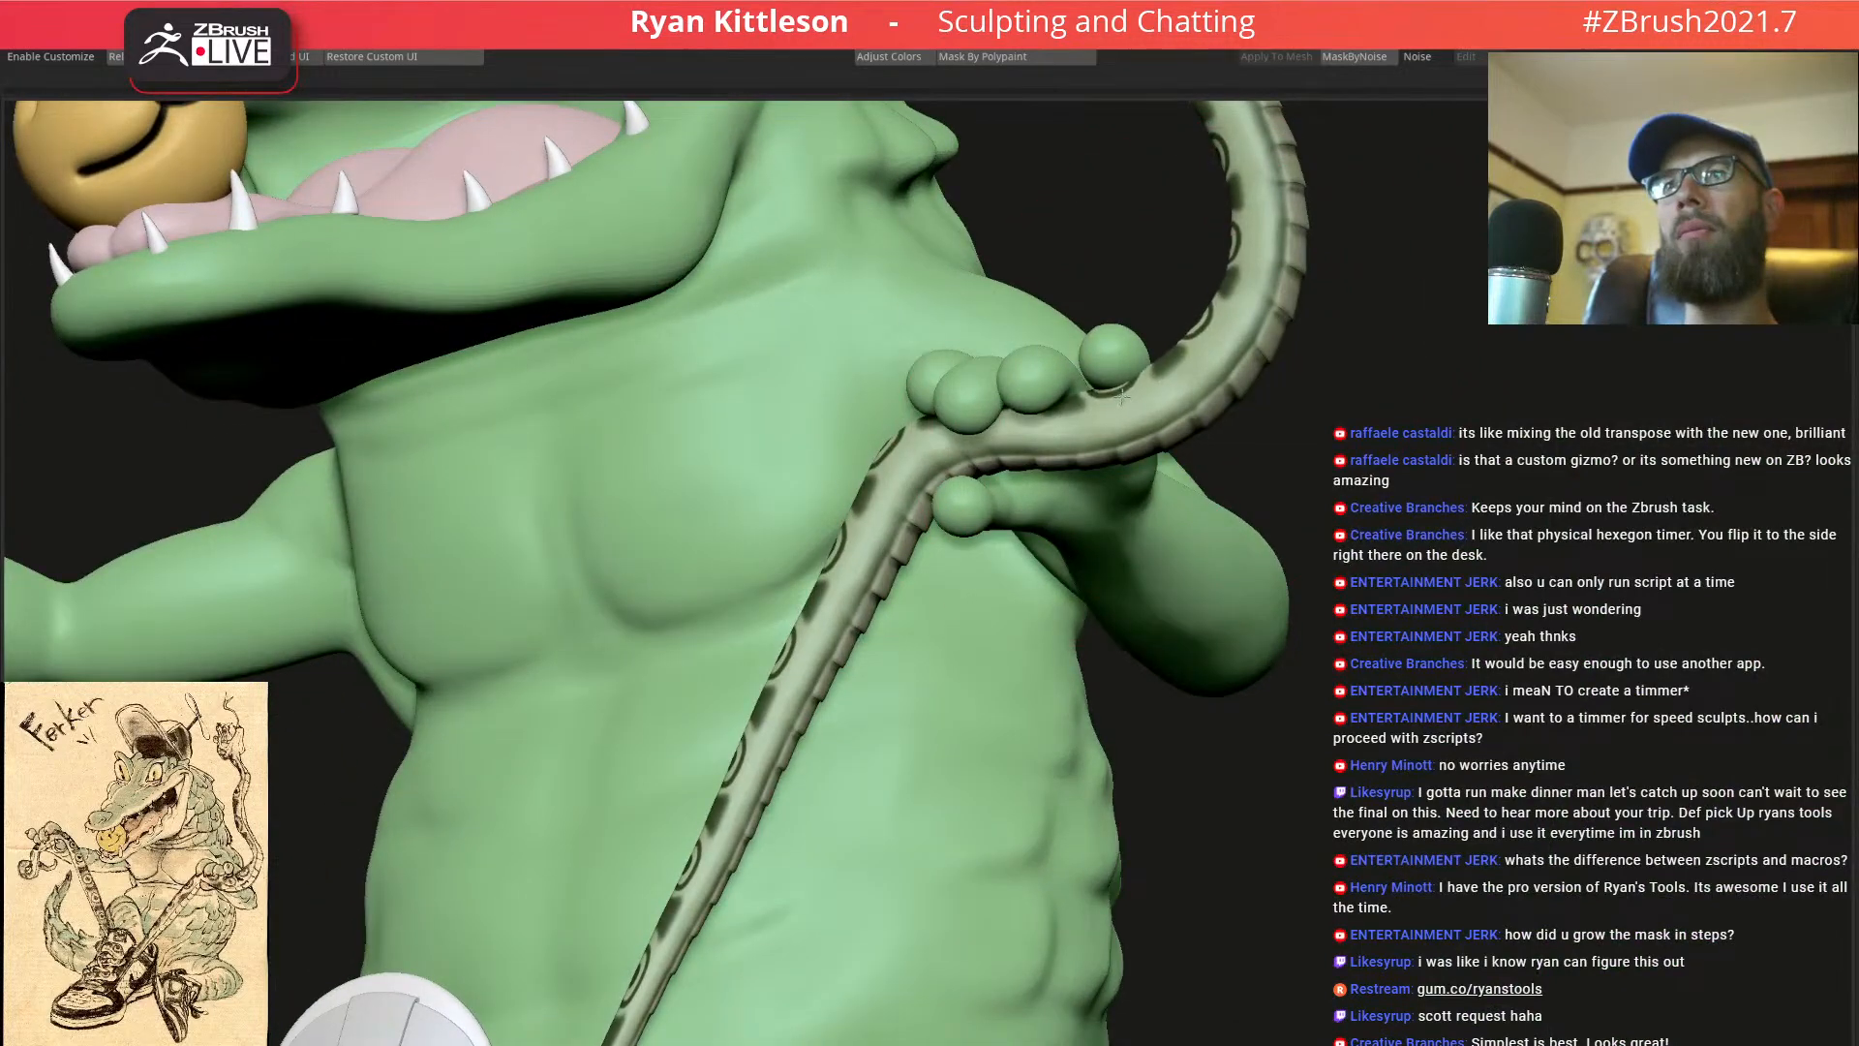
{"action": "key", "text": "ctrl+h"}
{"action": "key", "text": "space"}
{"action": "mouse_move", "coordinate": [1142, 429]}
{"action": "left_mouse_down"}
{"action": "mouse_move", "coordinate": [1174, 436]}
{"action": "mouse_move", "coordinate": [1165, 422]}
{"action": "left_mouse_up"}
{"action": "mouse_move", "coordinate": [1253, 353]}
{"action": "left_mouse_down"}
{"action": "mouse_move", "coordinate": [1060, 411]}
{"action": "mouse_move", "coordinate": [1074, 399]}
{"action": "mouse_move", "coordinate": [949, 353]}
{"action": "mouse_move", "coordinate": [1030, 521]}
{"action": "mouse_move", "coordinate": [1005, 567]}
{"action": "left_mouse_up"}
{"action": "key", "text": "space"}
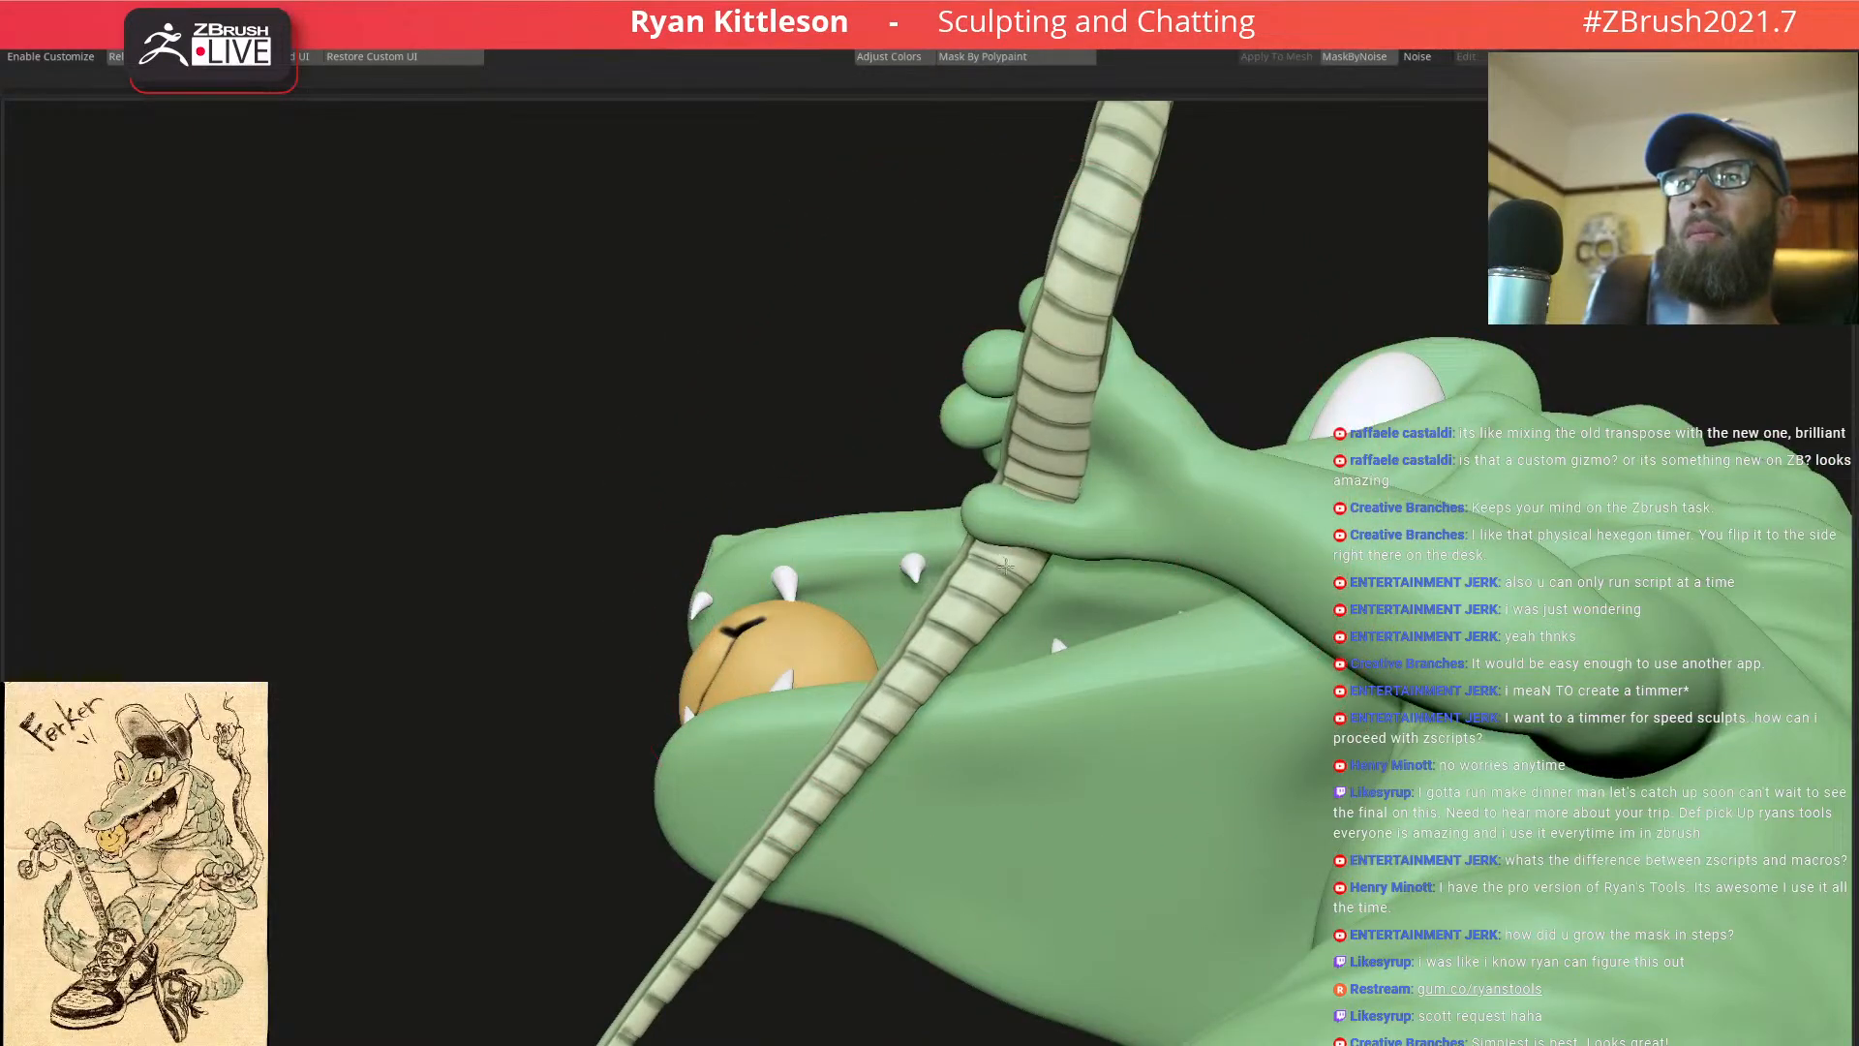
{"action": "mouse_move", "coordinate": [1073, 462]}
{"action": "left_mouse_down"}
{"action": "mouse_move", "coordinate": [1033, 301]}
{"action": "mouse_move", "coordinate": [1036, 354]}
{"action": "mouse_move", "coordinate": [1146, 450]}
{"action": "mouse_move", "coordinate": [1106, 471]}
{"action": "left_mouse_up"}
{"action": "mouse_move", "coordinate": [1106, 484]}
{"action": "right_mouse_down"}
{"action": "mouse_move", "coordinate": [1139, 430]}
{"action": "mouse_move", "coordinate": [1074, 393]}
{"action": "mouse_move", "coordinate": [1029, 428]}
{"action": "mouse_move", "coordinate": [1020, 642]}
{"action": "right_mouse_up"}
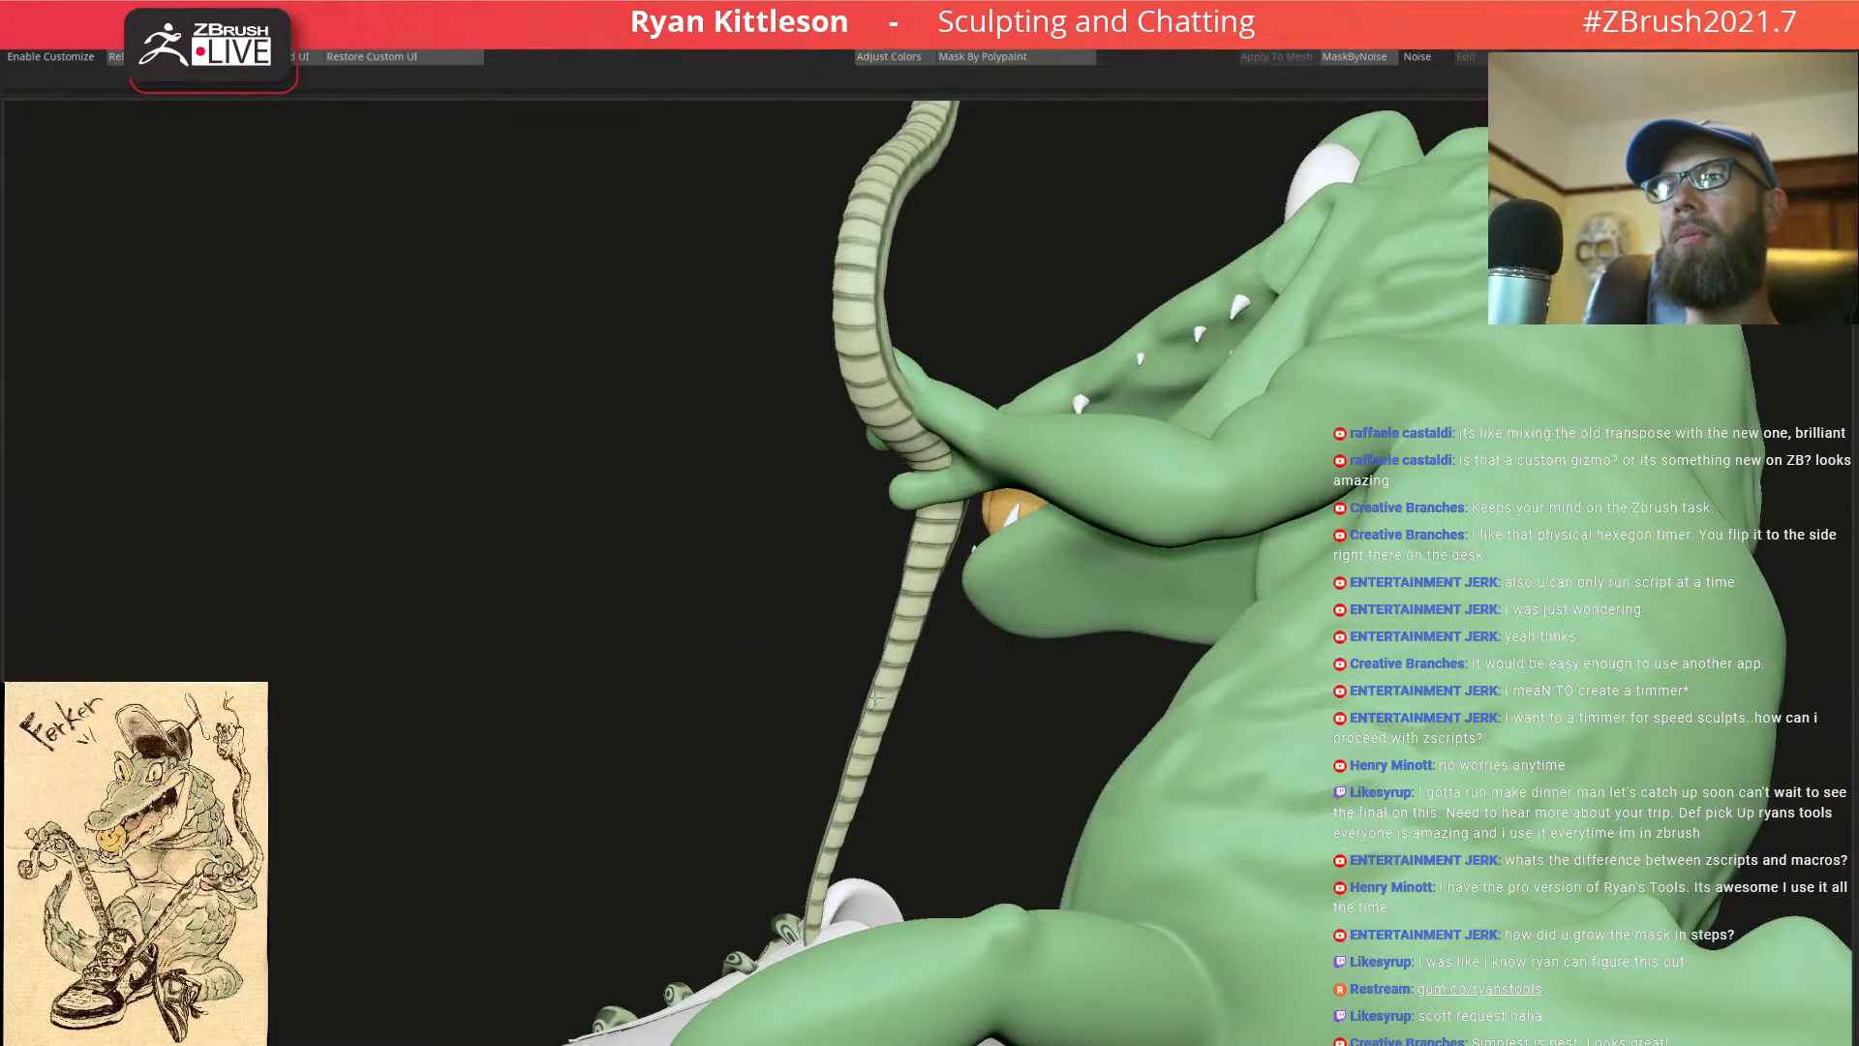
Examine the whole pose from the front and the places where the snake strands enter the shoe
{"action": "right_click_drag", "start_coordinate": [854, 750], "coordinate": [1023, 477]}
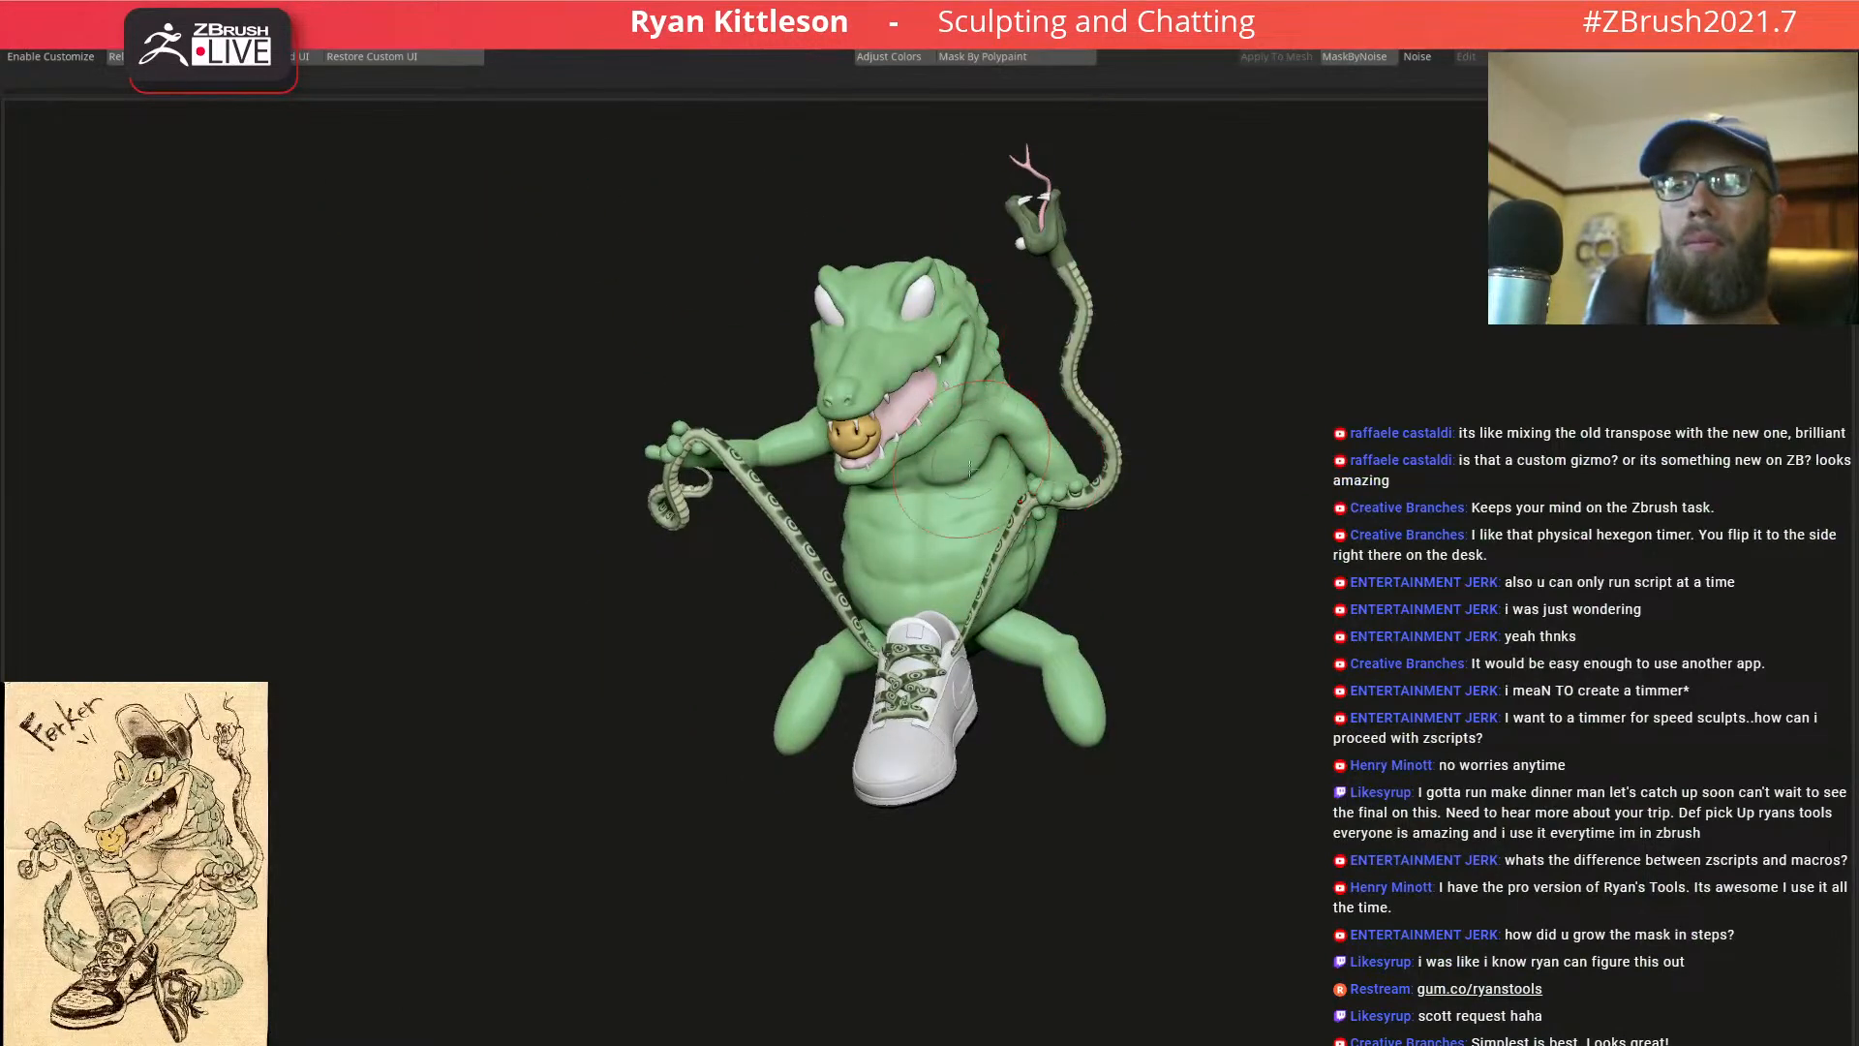
{"action": "right_click_drag", "start_coordinate": [949, 387], "coordinate": [1053, 434]}
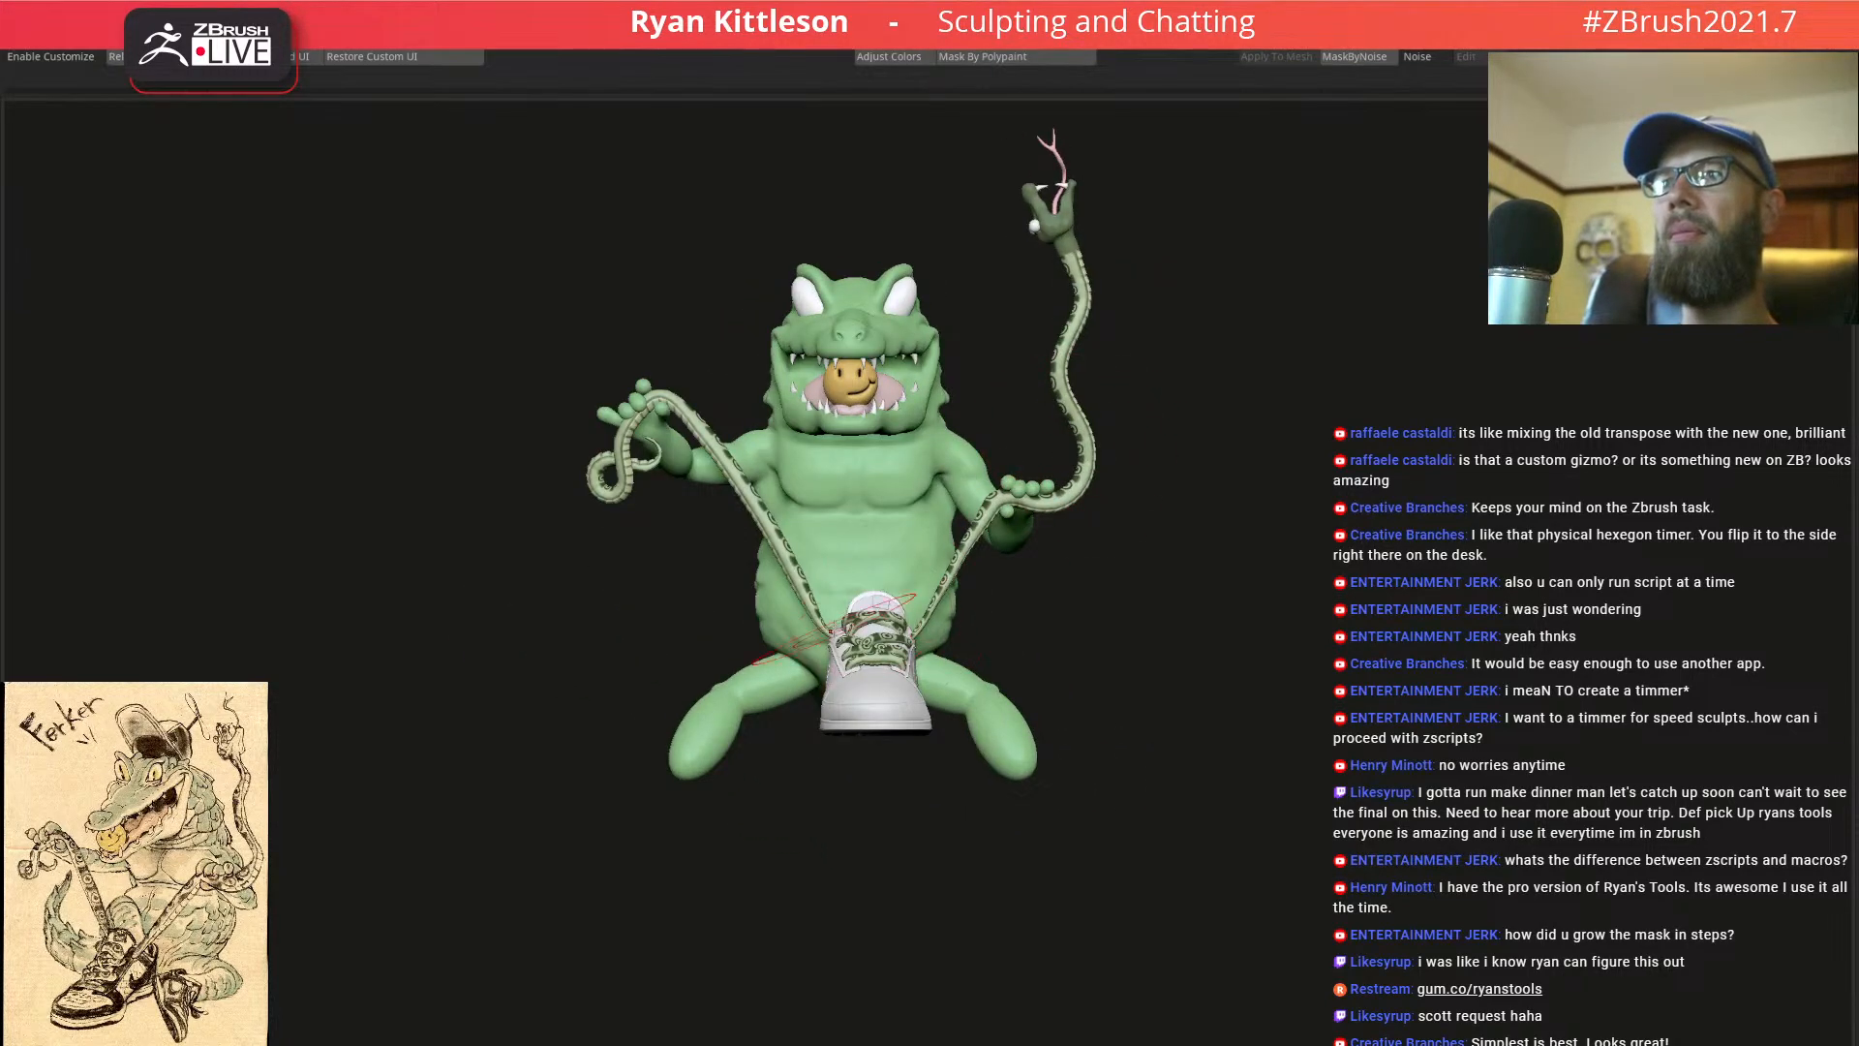
{"action": "right_click_drag", "start_coordinate": [830, 637], "coordinate": [837, 678], "text": "ctrl"}
{"action": "right_click", "coordinate": [835, 671]}
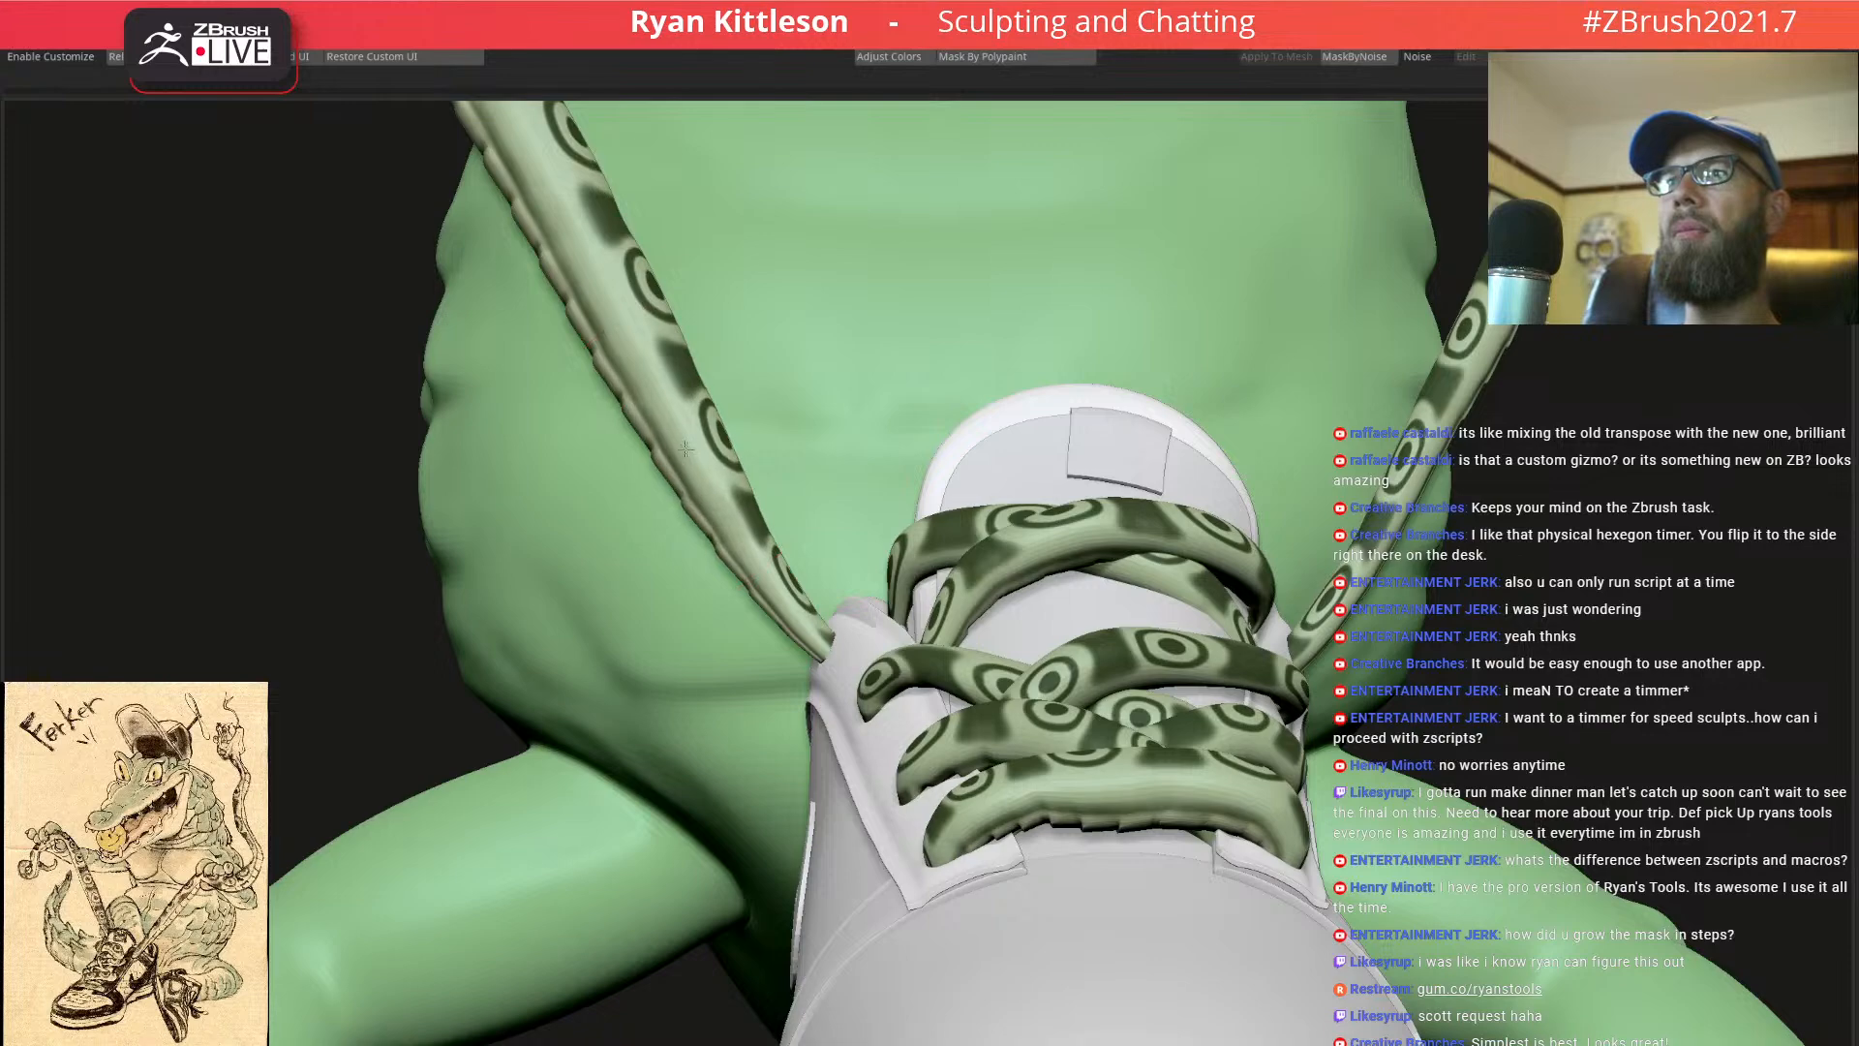
Frame the whole crocodile and switch to XnView MP to place the reference drawing over the canvas for comparison
{"action": "key", "text": "f"}
{"action": "right_click_drag", "start_coordinate": [735, 710], "coordinate": [879, 668]}
{"action": "right_click_drag", "start_coordinate": [879, 669], "coordinate": [929, 537], "text": "alt"}
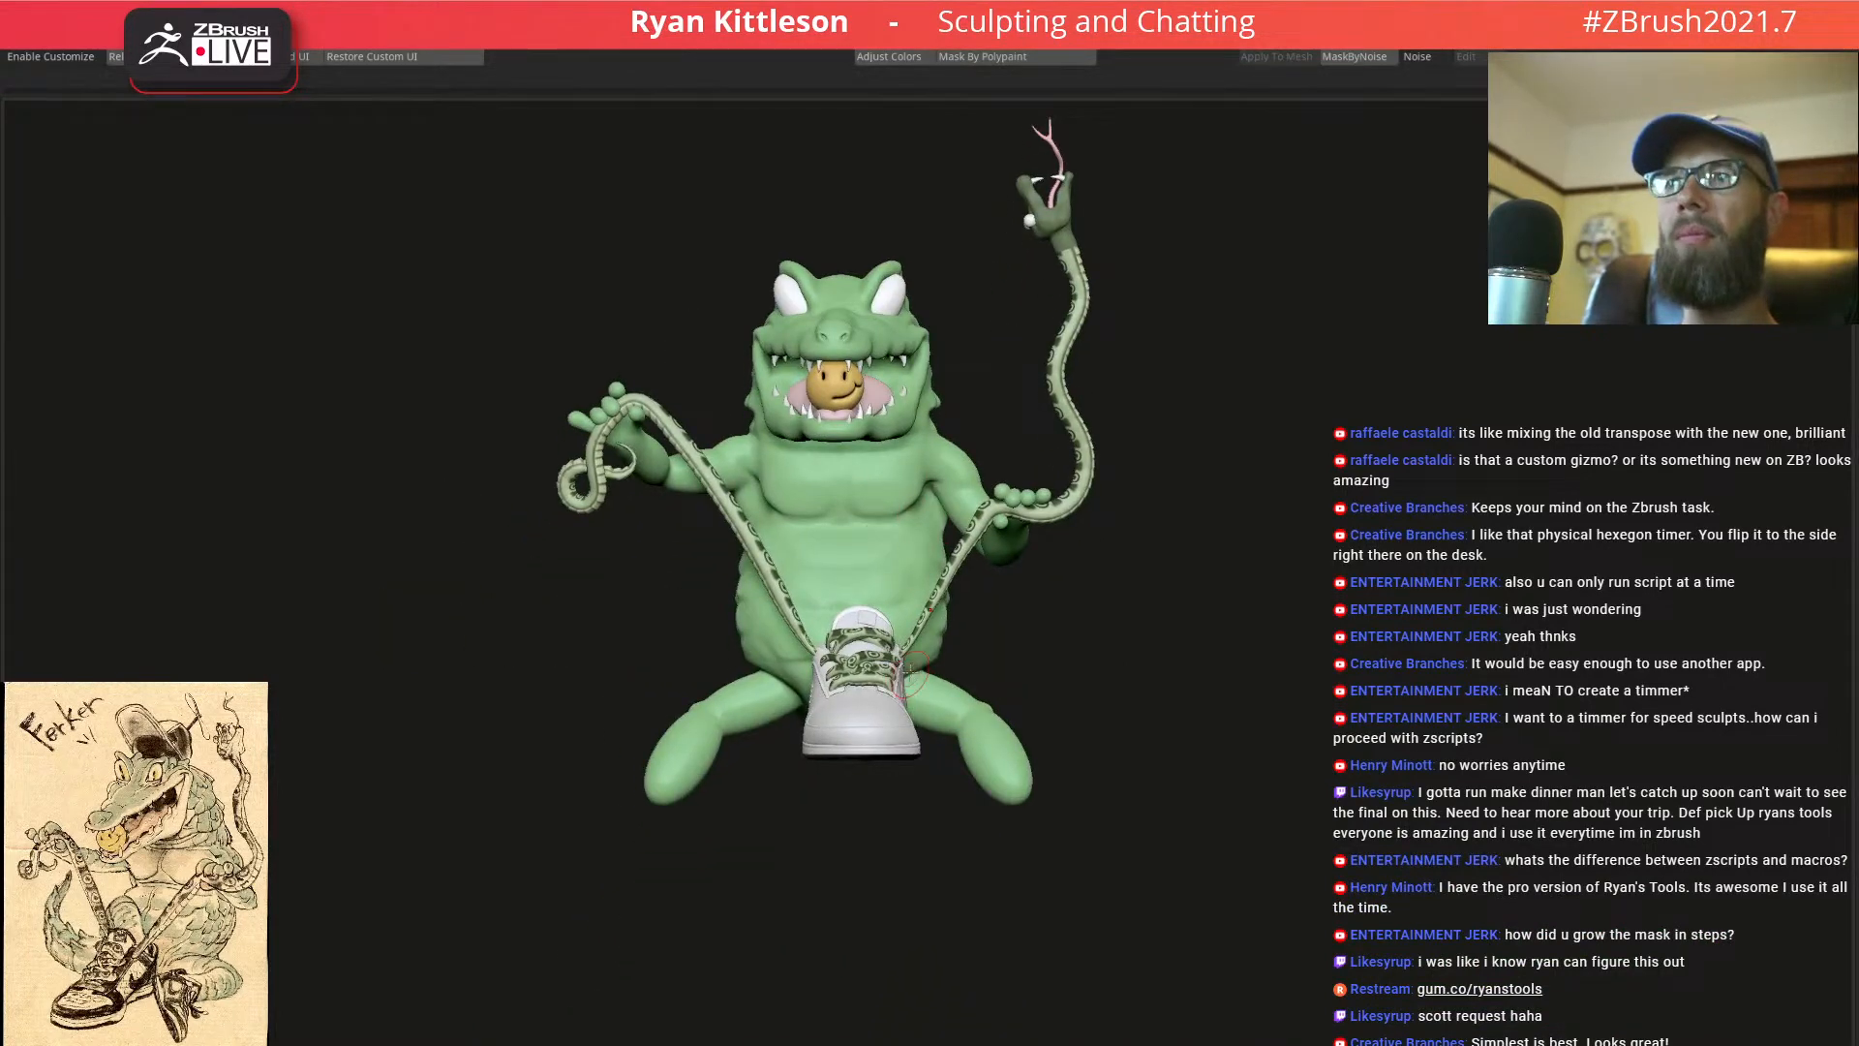
{"action": "mouse_move", "coordinate": [920, 625]}
{"action": "right_mouse_down"}
{"action": "mouse_move", "coordinate": [884, 744]}
{"action": "mouse_move", "coordinate": [835, 680]}
{"action": "mouse_move", "coordinate": [900, 700]}
{"action": "mouse_move", "coordinate": [901, 656]}
{"action": "right_mouse_up"}
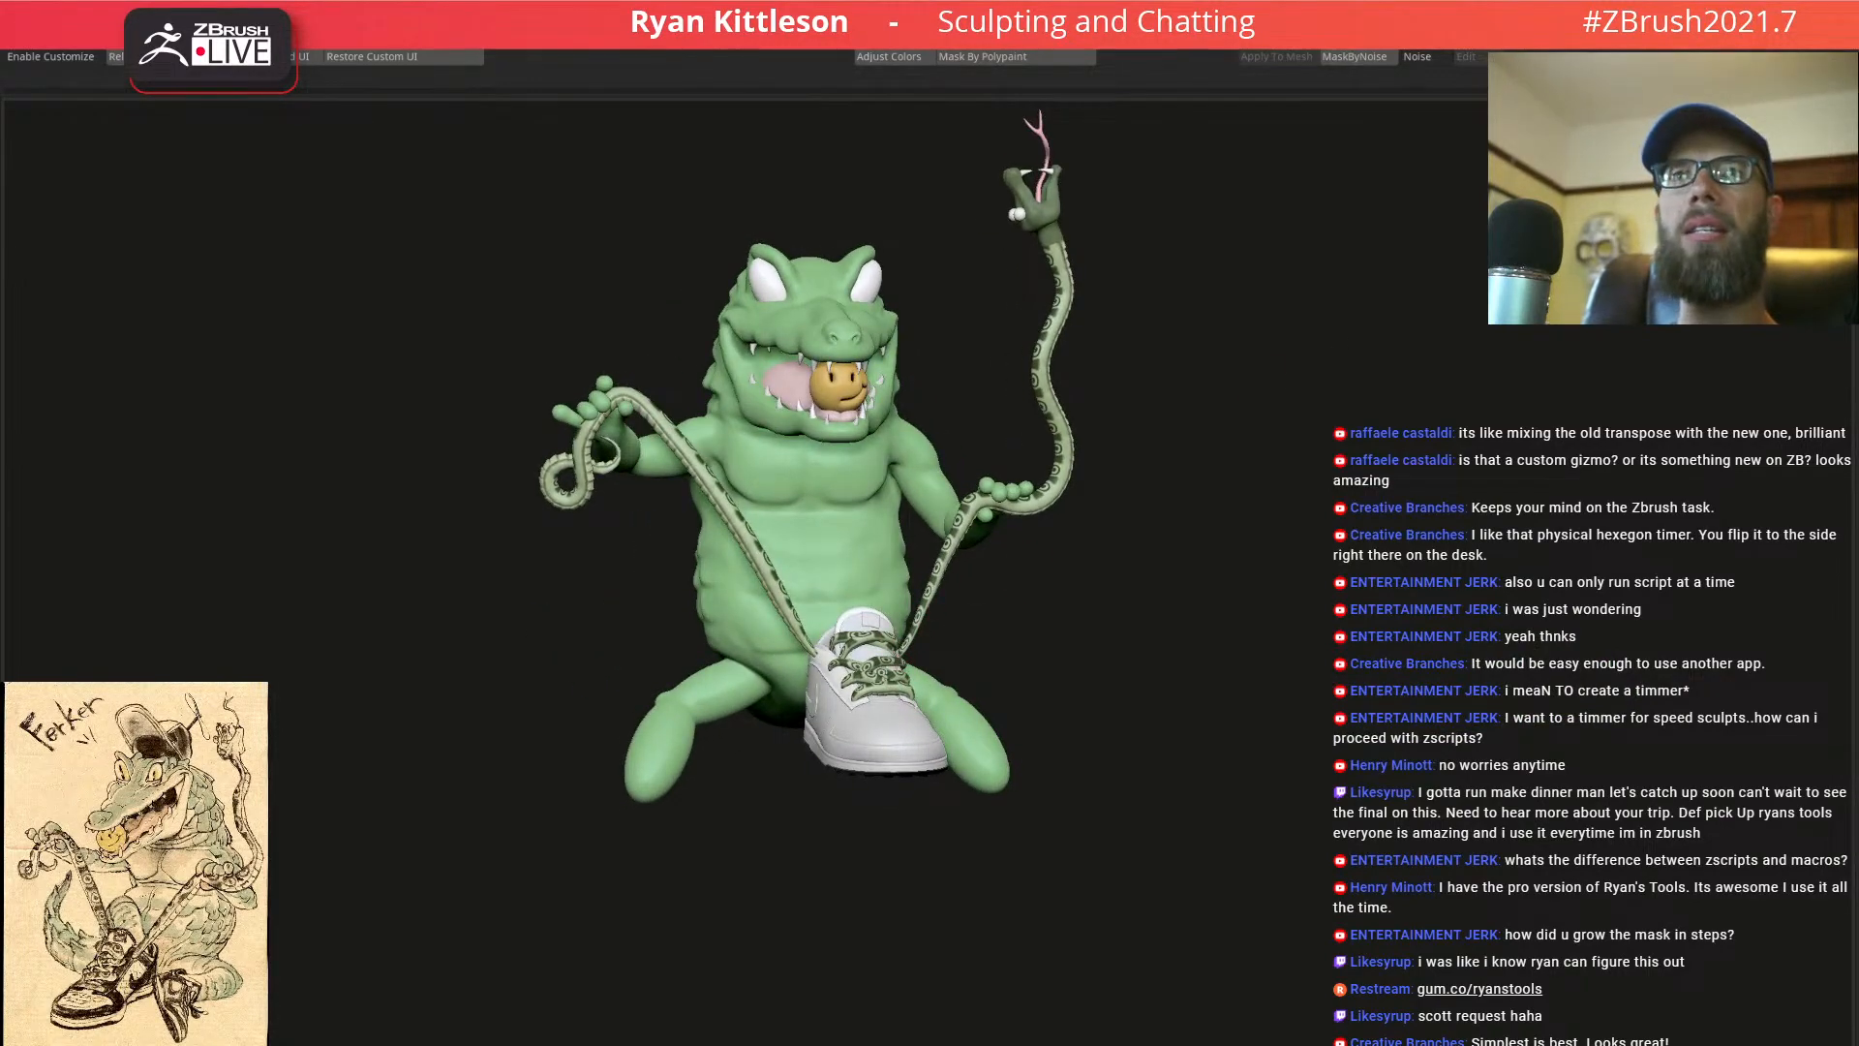
{"action": "mouse_move", "coordinate": [1858, 77]}
{"action": "left_mouse_down"}
{"action": "mouse_move", "coordinate": [1188, 67]}
{"action": "mouse_move", "coordinate": [1077, 106]}
{"action": "mouse_move", "coordinate": [1035, 168]}
{"action": "mouse_move", "coordinate": [1065, 97]}
{"action": "mouse_move", "coordinate": [1034, 140]}
{"action": "left_mouse_up"}
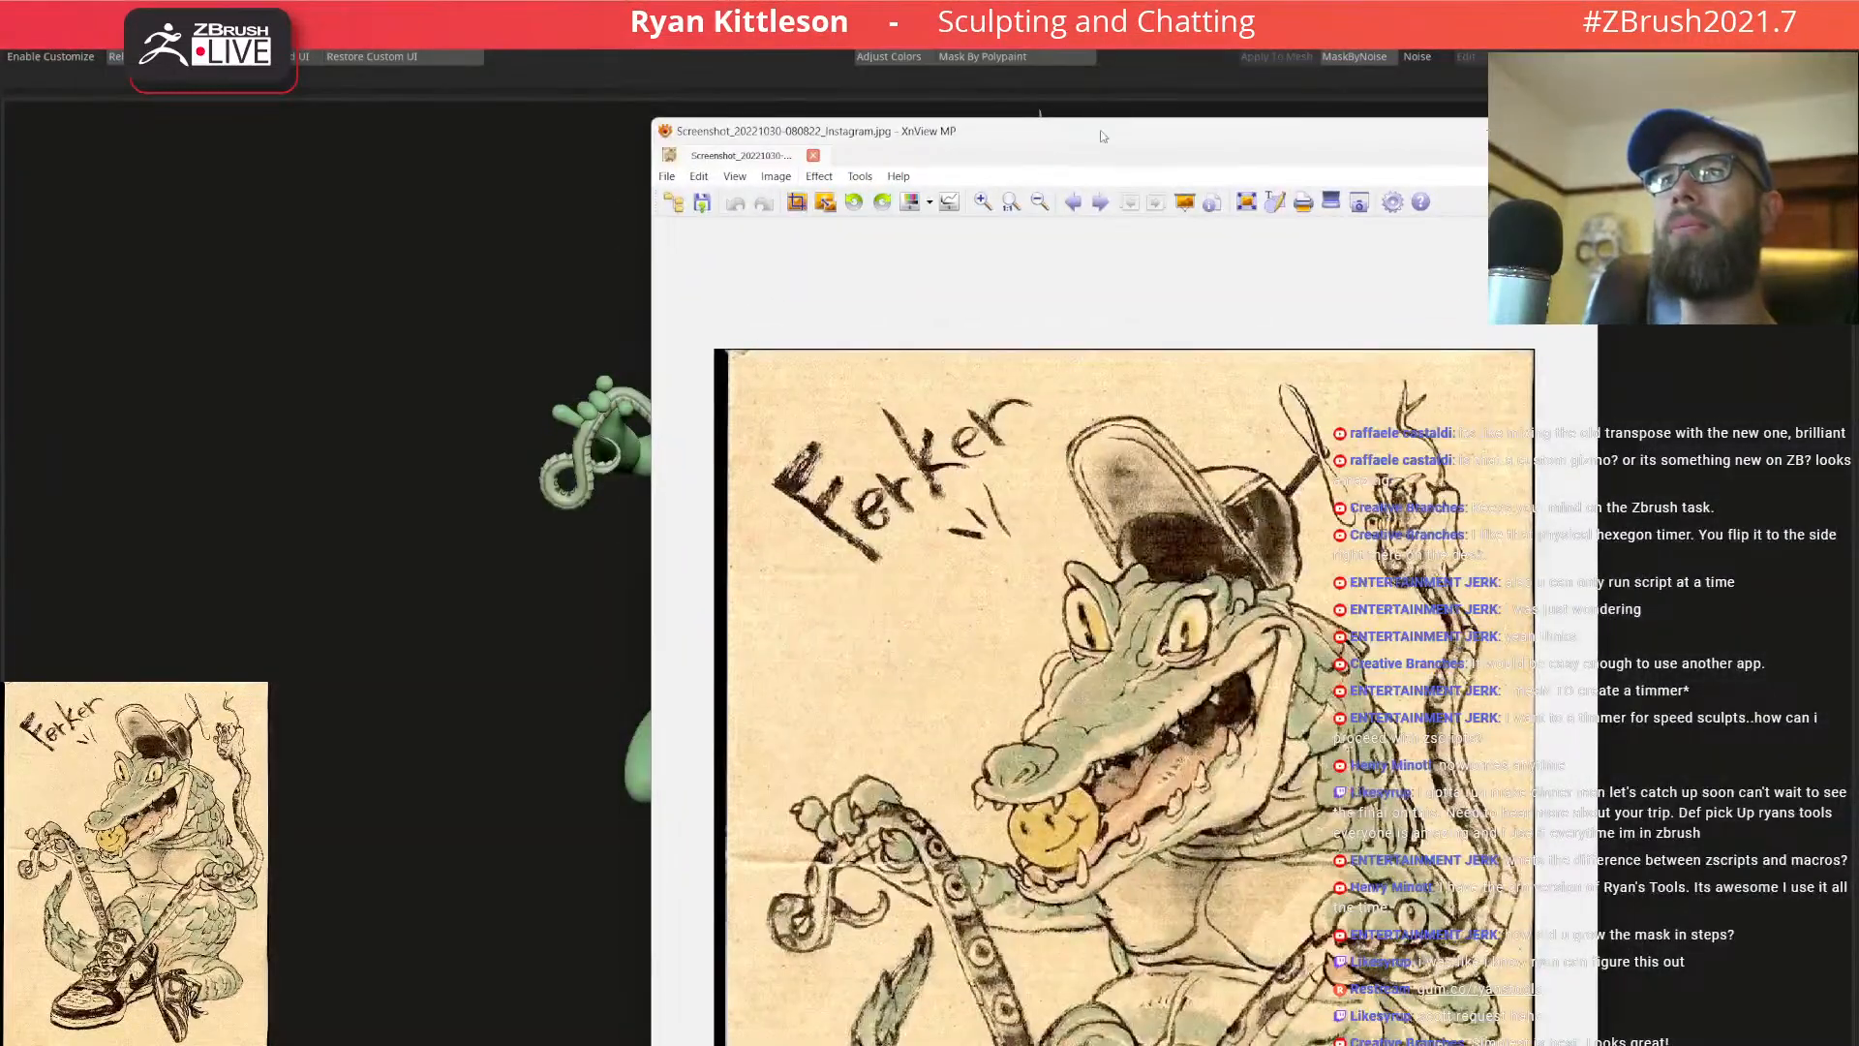
{"action": "left_click", "coordinate": [1036, 202]}
{"action": "left_click", "coordinate": [1040, 200]}
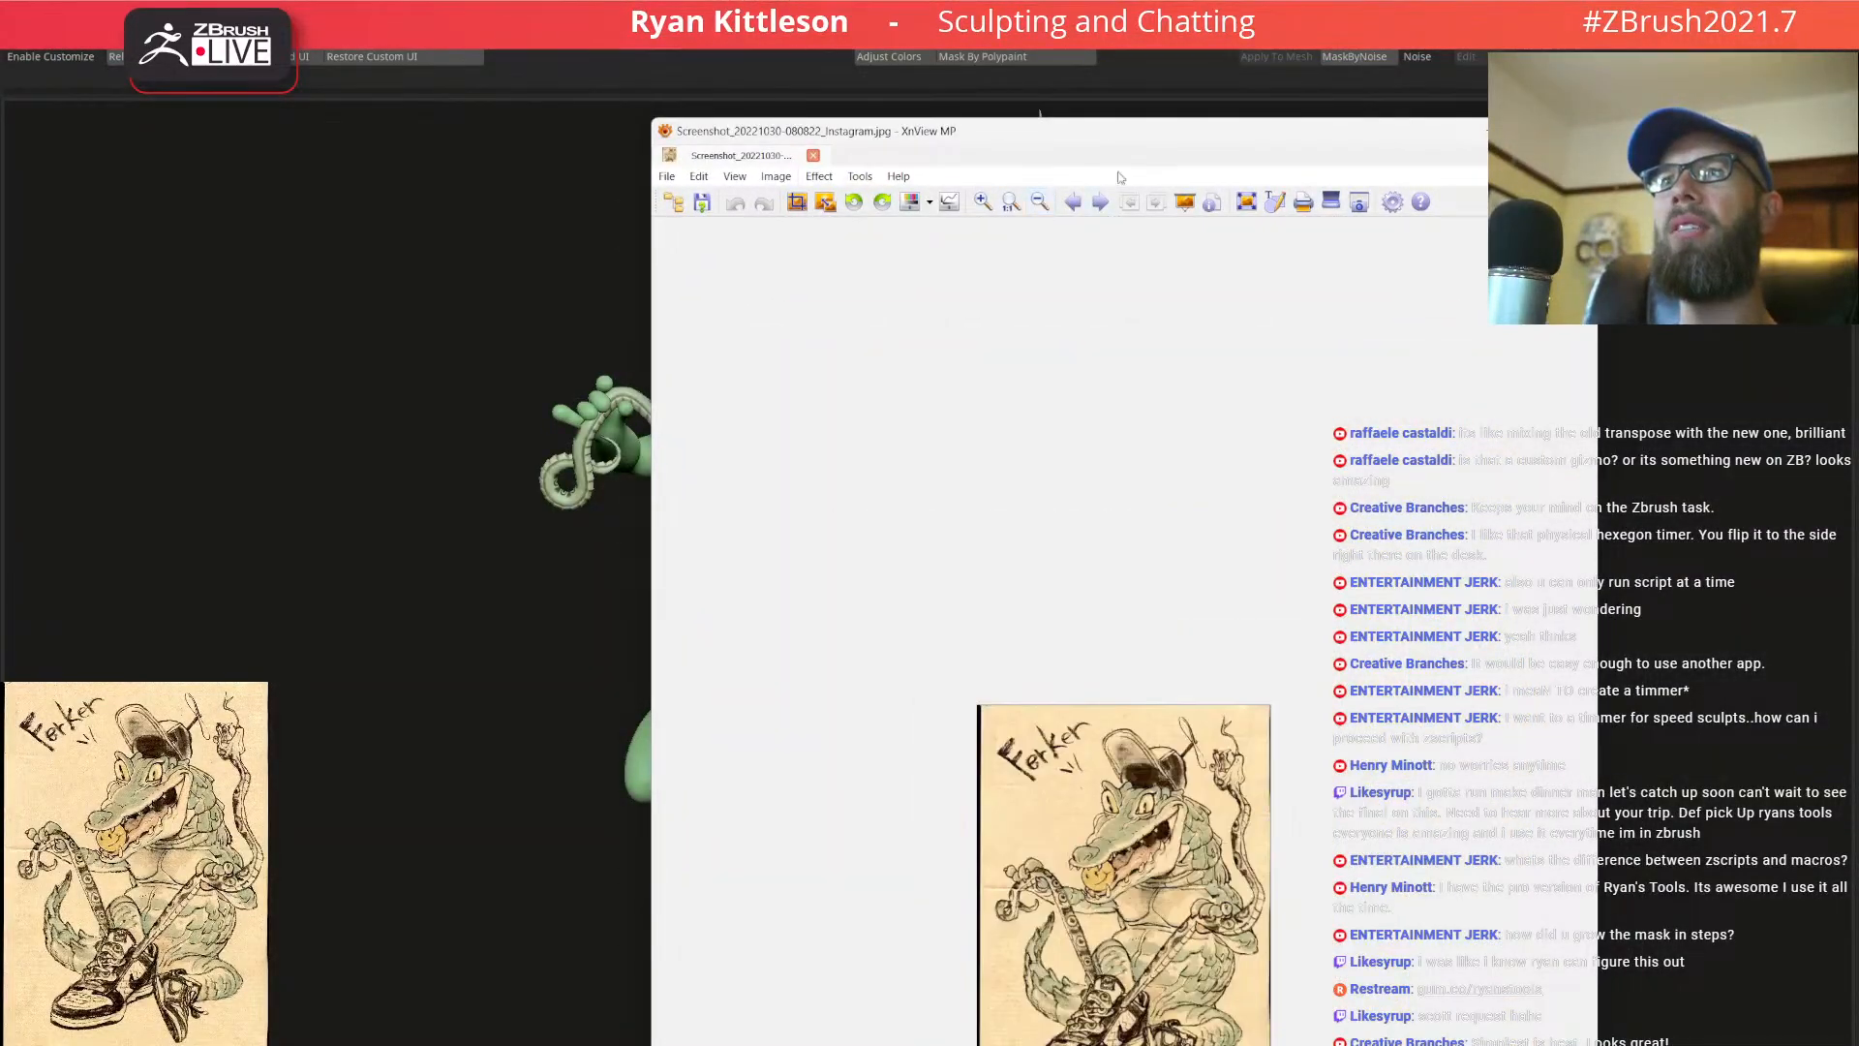
{"action": "left_click", "coordinate": [984, 202]}
{"action": "left_click_drag", "start_coordinate": [1048, 136], "coordinate": [1011, 64]}
{"action": "left_click", "coordinate": [1179, 345]}
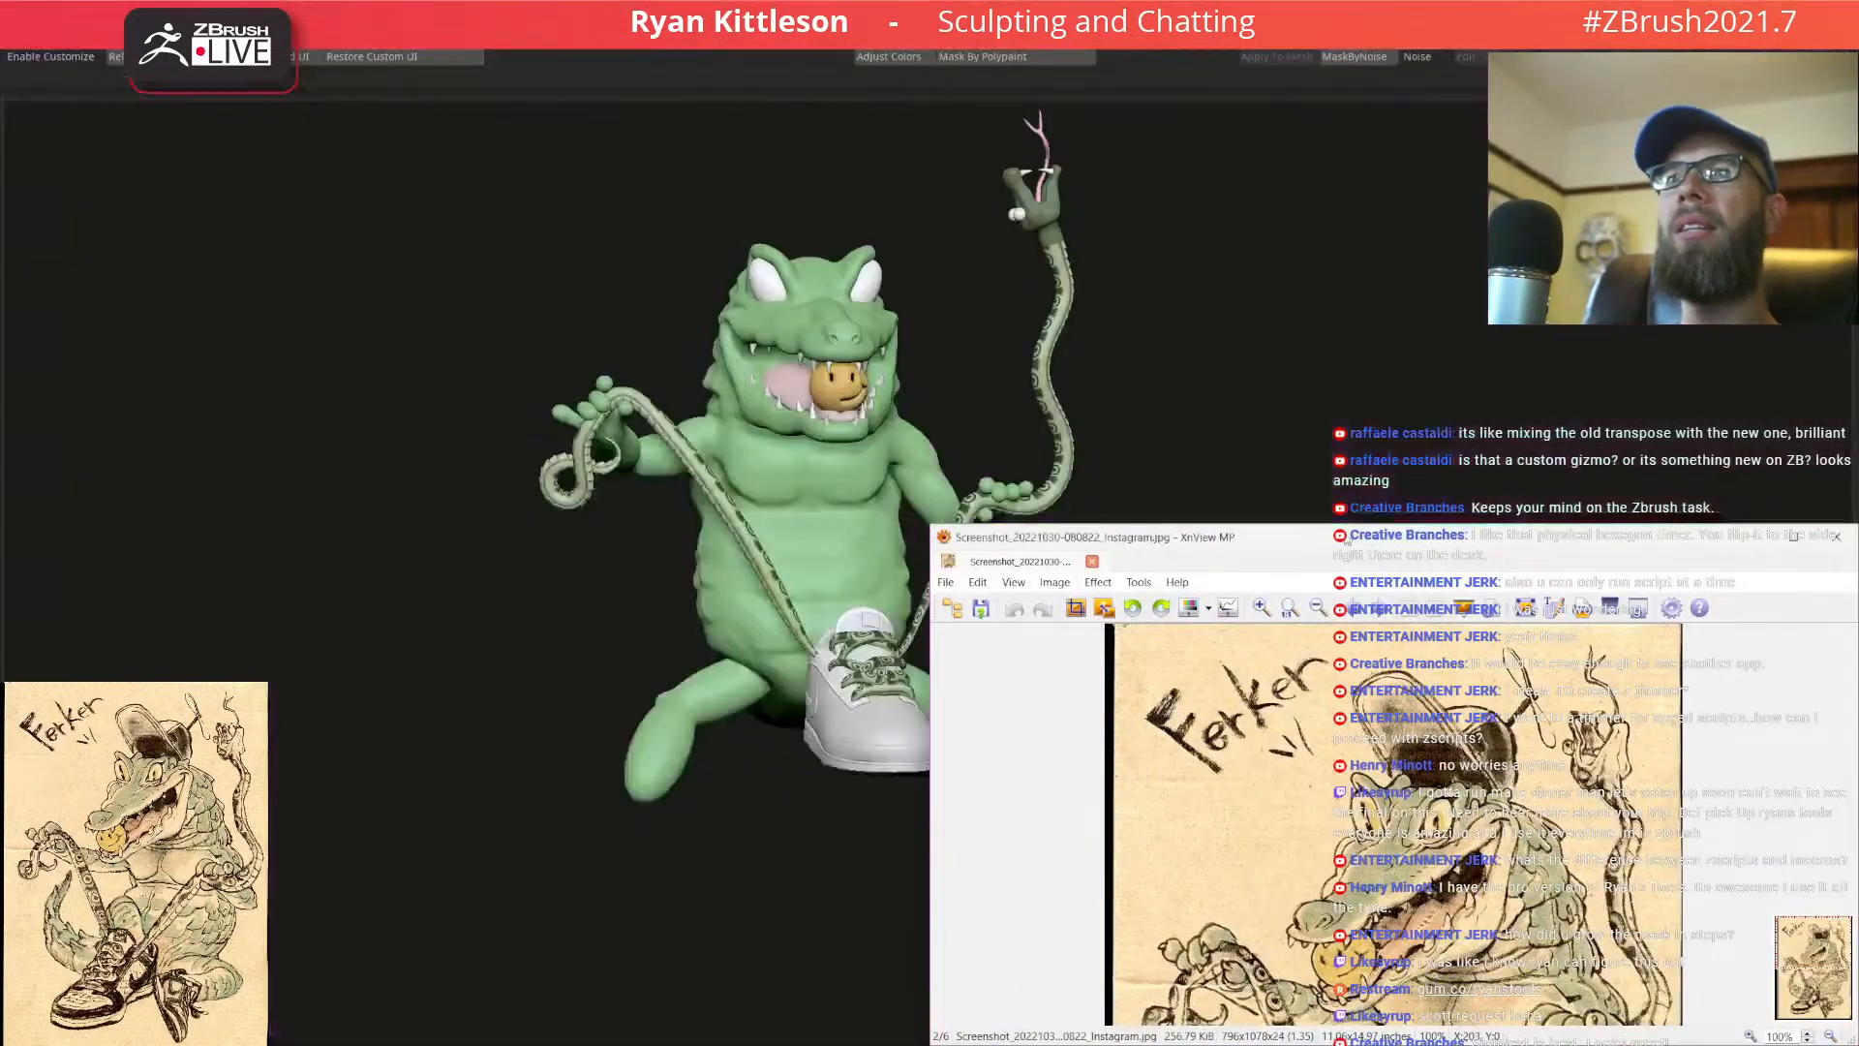
{"action": "mouse_move", "coordinate": [1331, 547]}
{"action": "left_mouse_down"}
{"action": "mouse_move", "coordinate": [874, 207]}
{"action": "mouse_move", "coordinate": [750, 157]}
{"action": "left_mouse_up"}
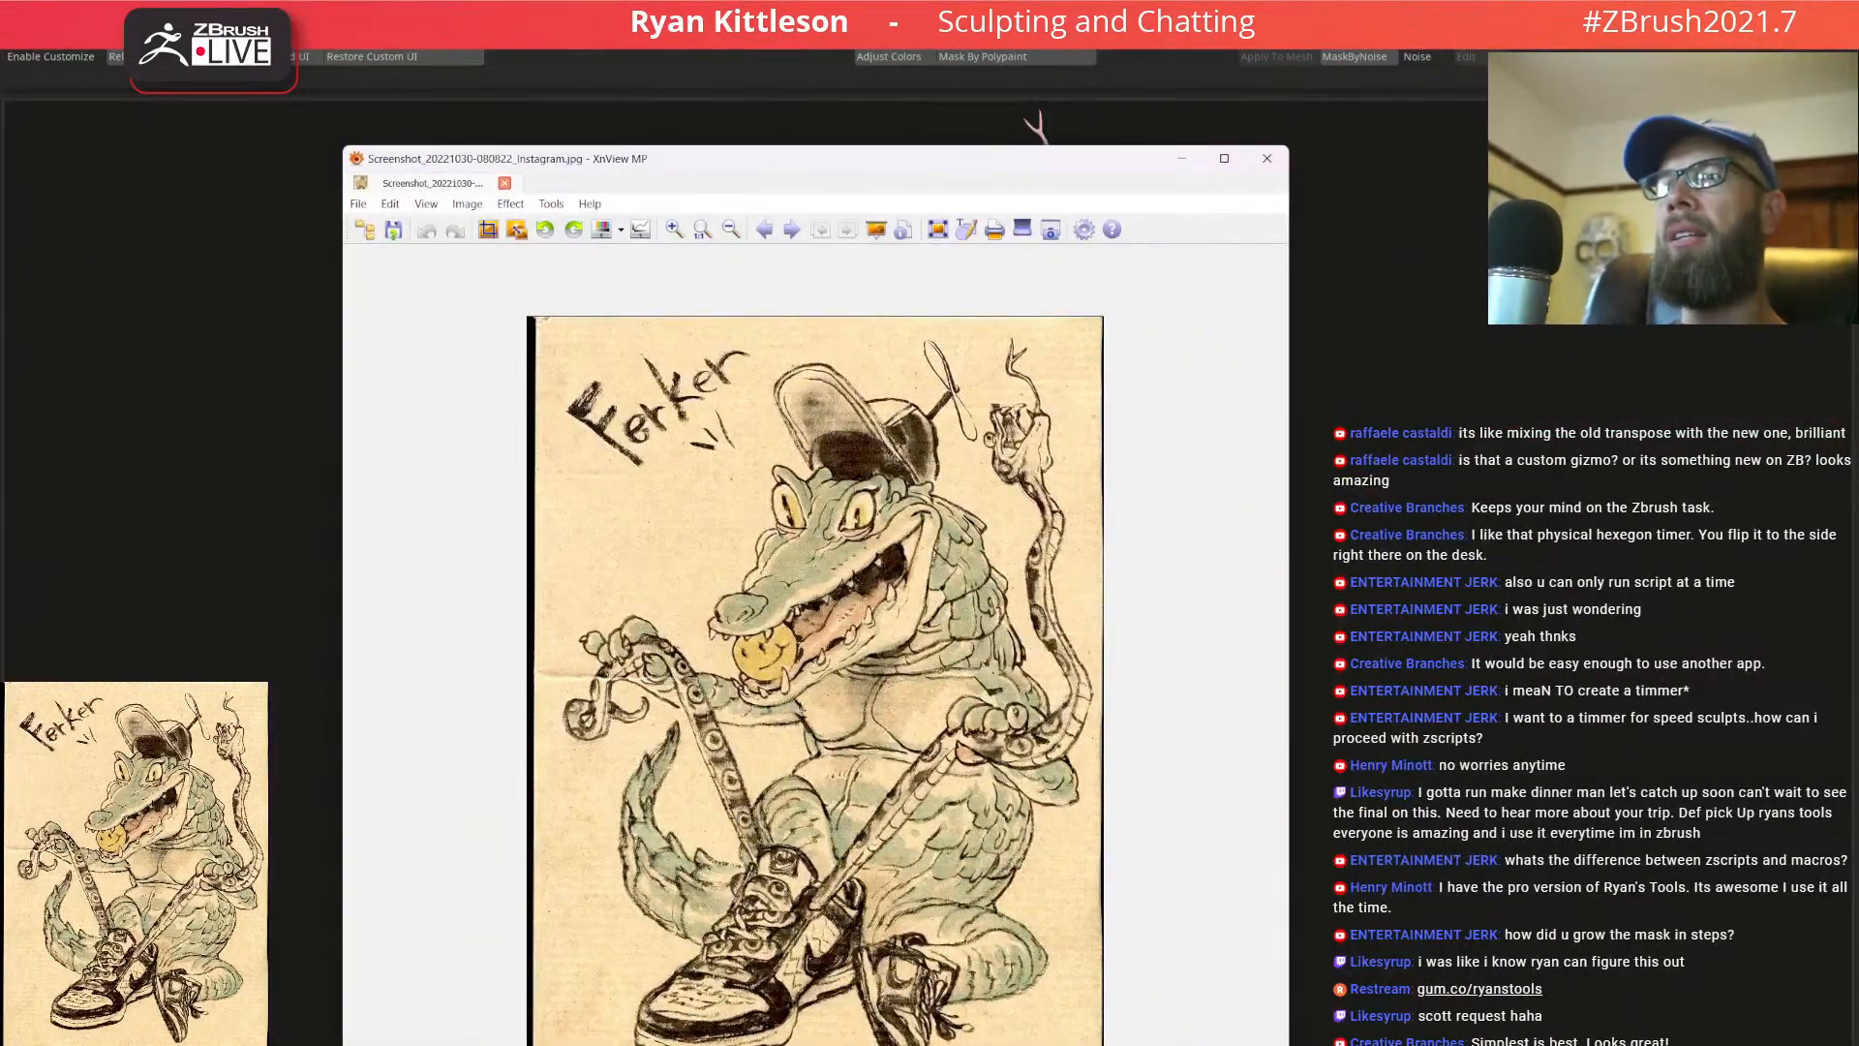
Study the full reference drawing, especially the legs around the shoe, and clear the image and file windows from the canvas
{"action": "left_click_drag", "start_coordinate": [753, 1043], "coordinate": [753, 949]}
{"action": "left_click_drag", "start_coordinate": [958, 612], "coordinate": [916, 523]}
{"action": "left_click", "coordinate": [840, 563]}
{"action": "mouse_move", "coordinate": [860, 578]}
{"action": "right_mouse_down"}
{"action": "mouse_move", "coordinate": [864, 533]}
{"action": "mouse_move", "coordinate": [1007, 494]}
{"action": "right_mouse_up"}
{"action": "left_click", "coordinate": [1120, 500]}
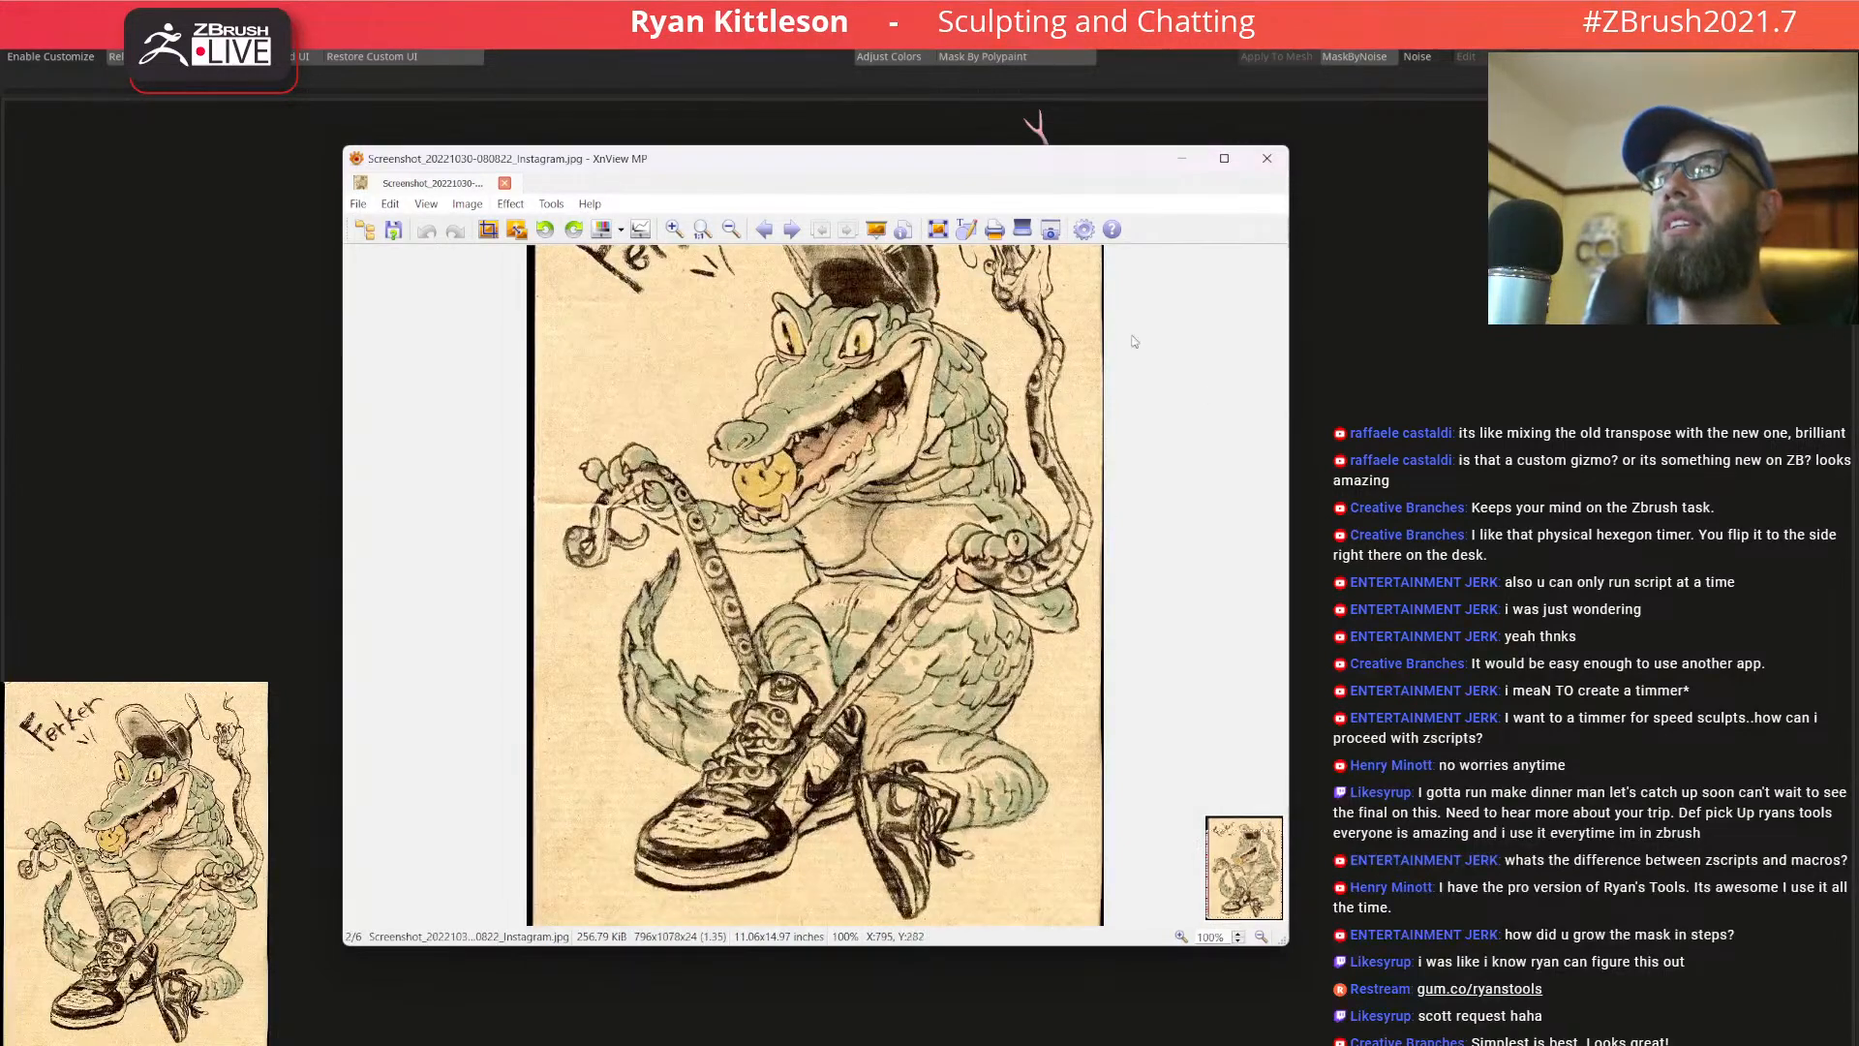
{"action": "left_click_drag", "start_coordinate": [909, 169], "coordinate": [1022, 71]}
{"action": "left_click_drag", "start_coordinate": [1403, 845], "coordinate": [1487, 1019]}
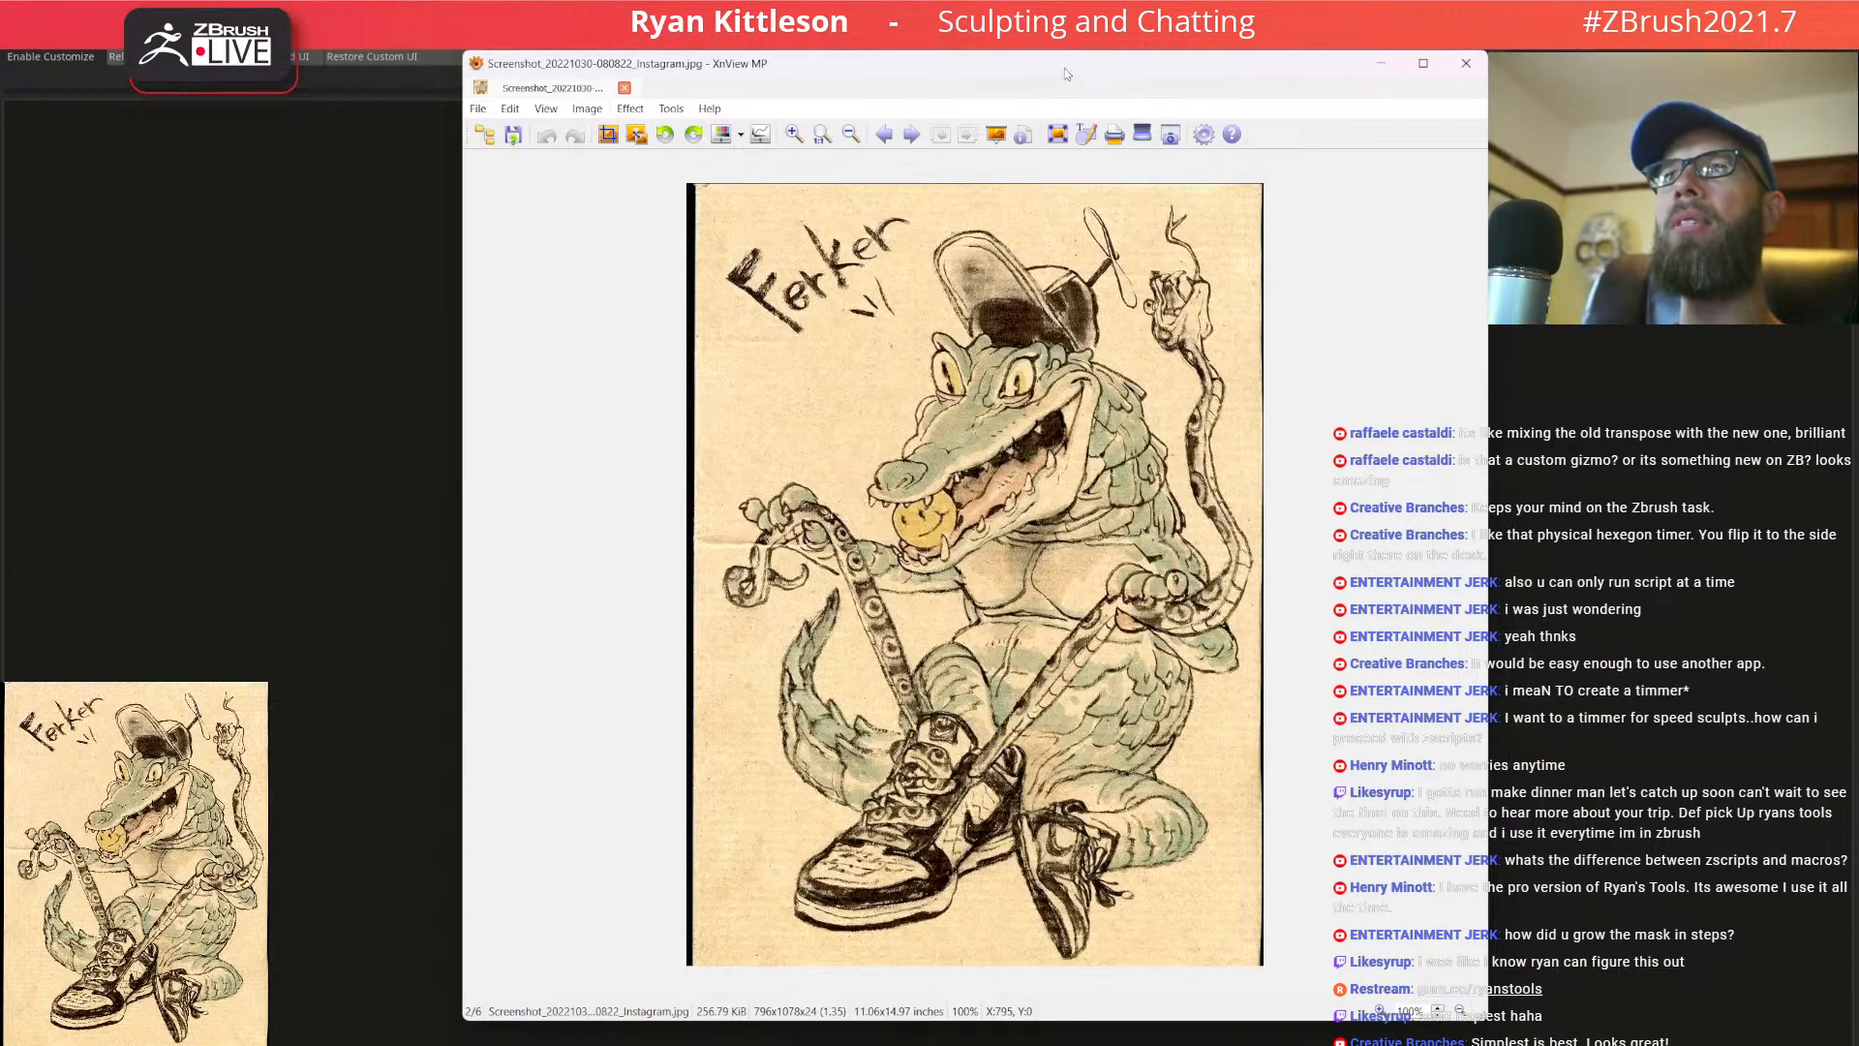
{"action": "left_click_drag", "start_coordinate": [1078, 71], "coordinate": [1334, 111]}
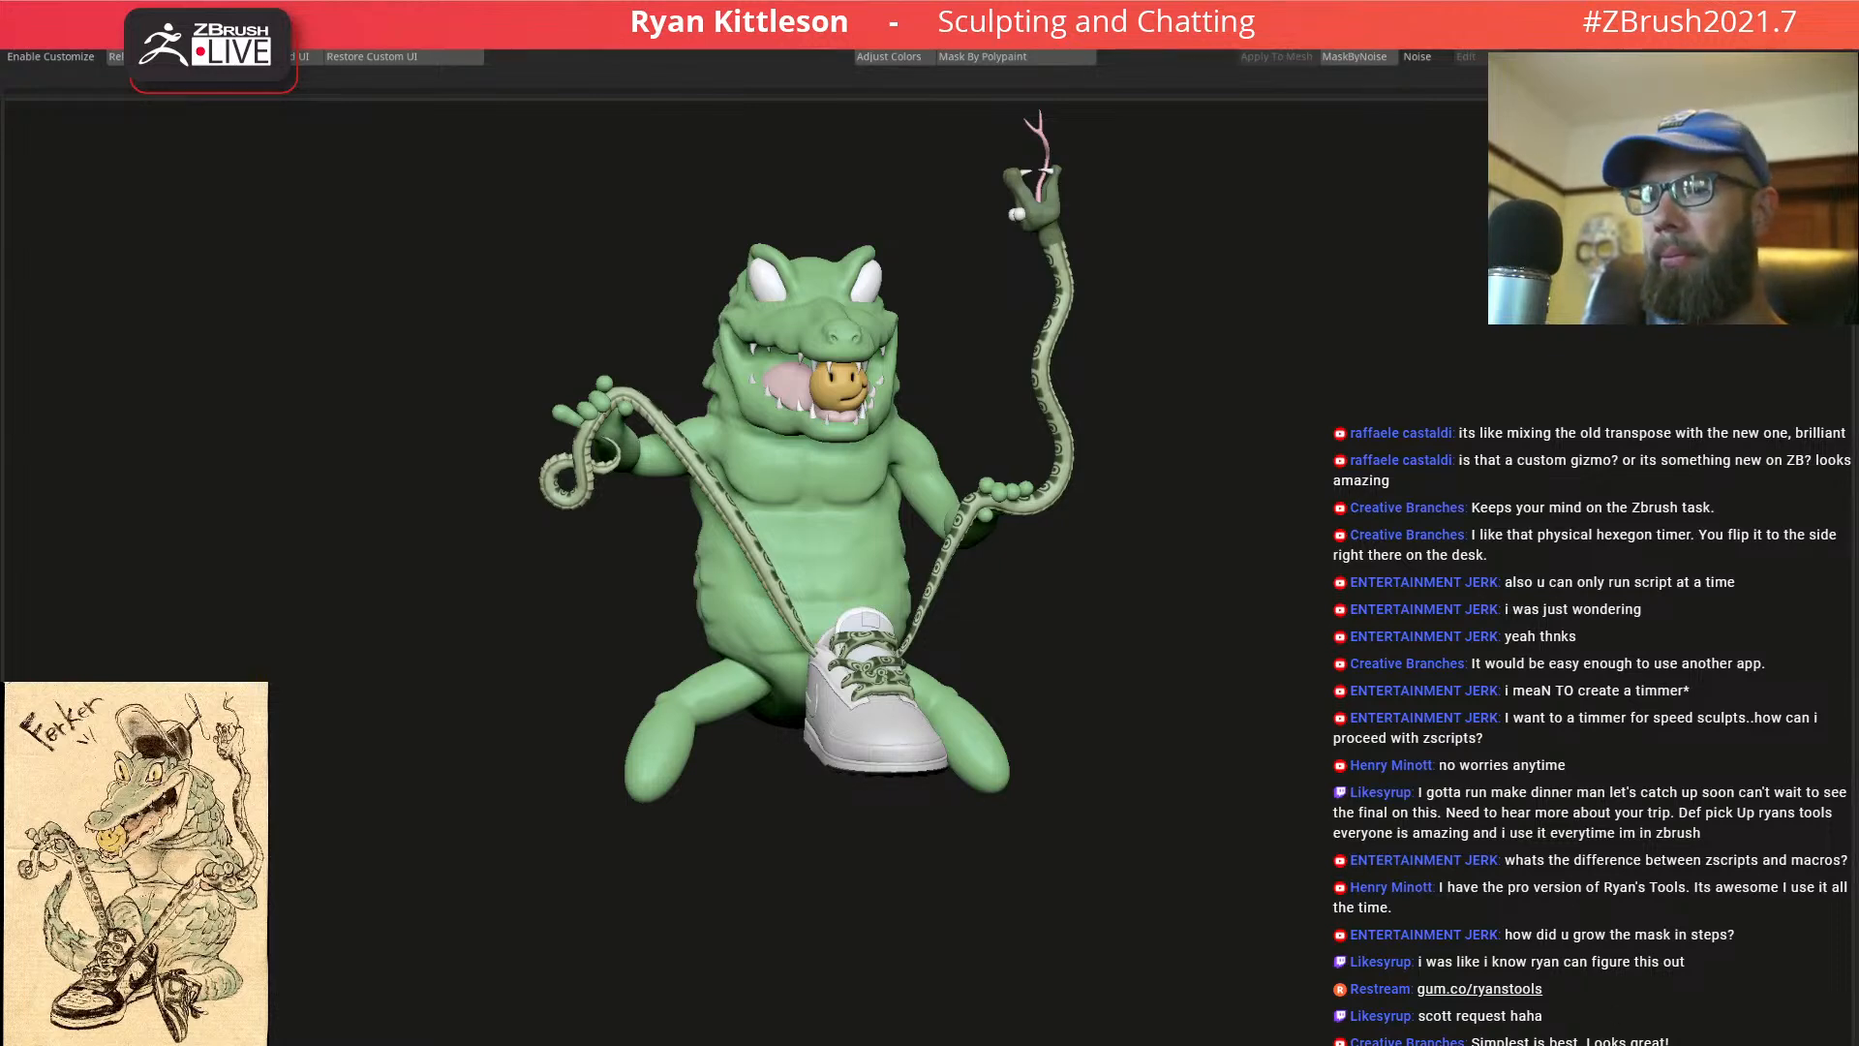
{"action": "key", "text": "alt+Tab"}
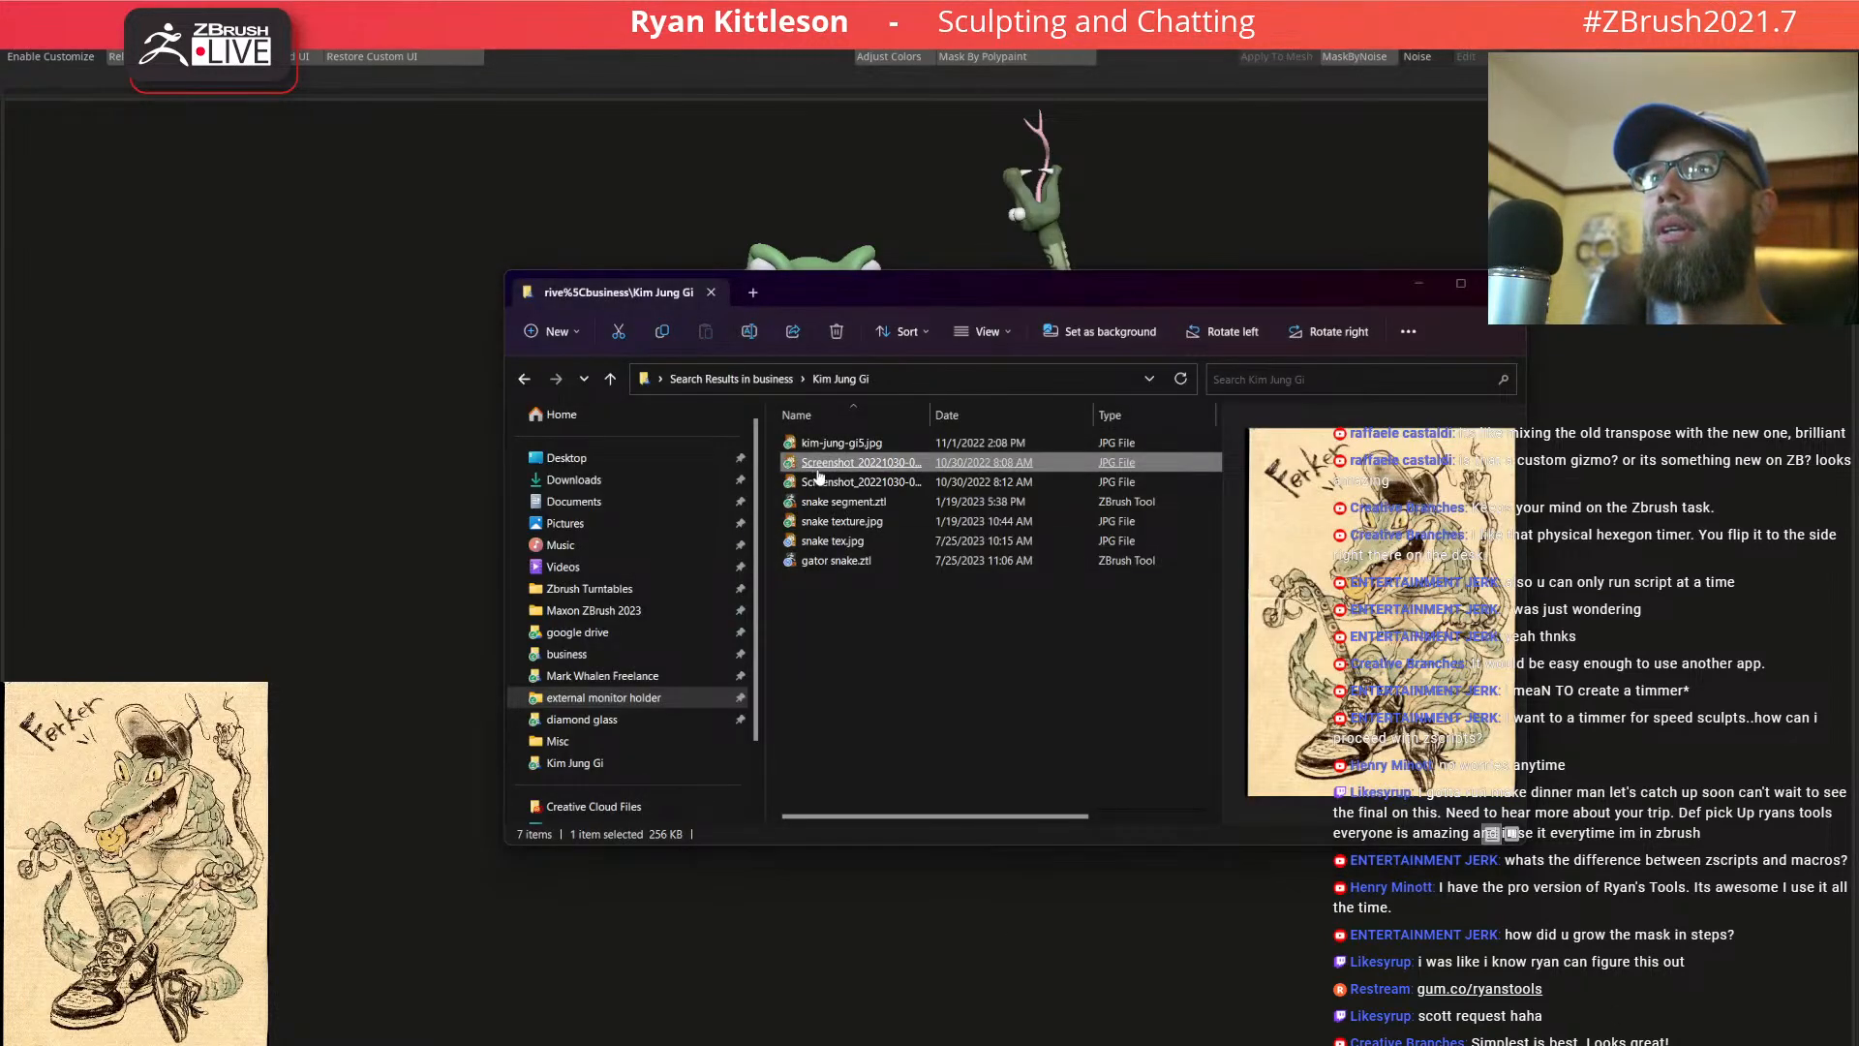
{"action": "left_click_drag", "start_coordinate": [908, 282], "coordinate": [620, 1045]}
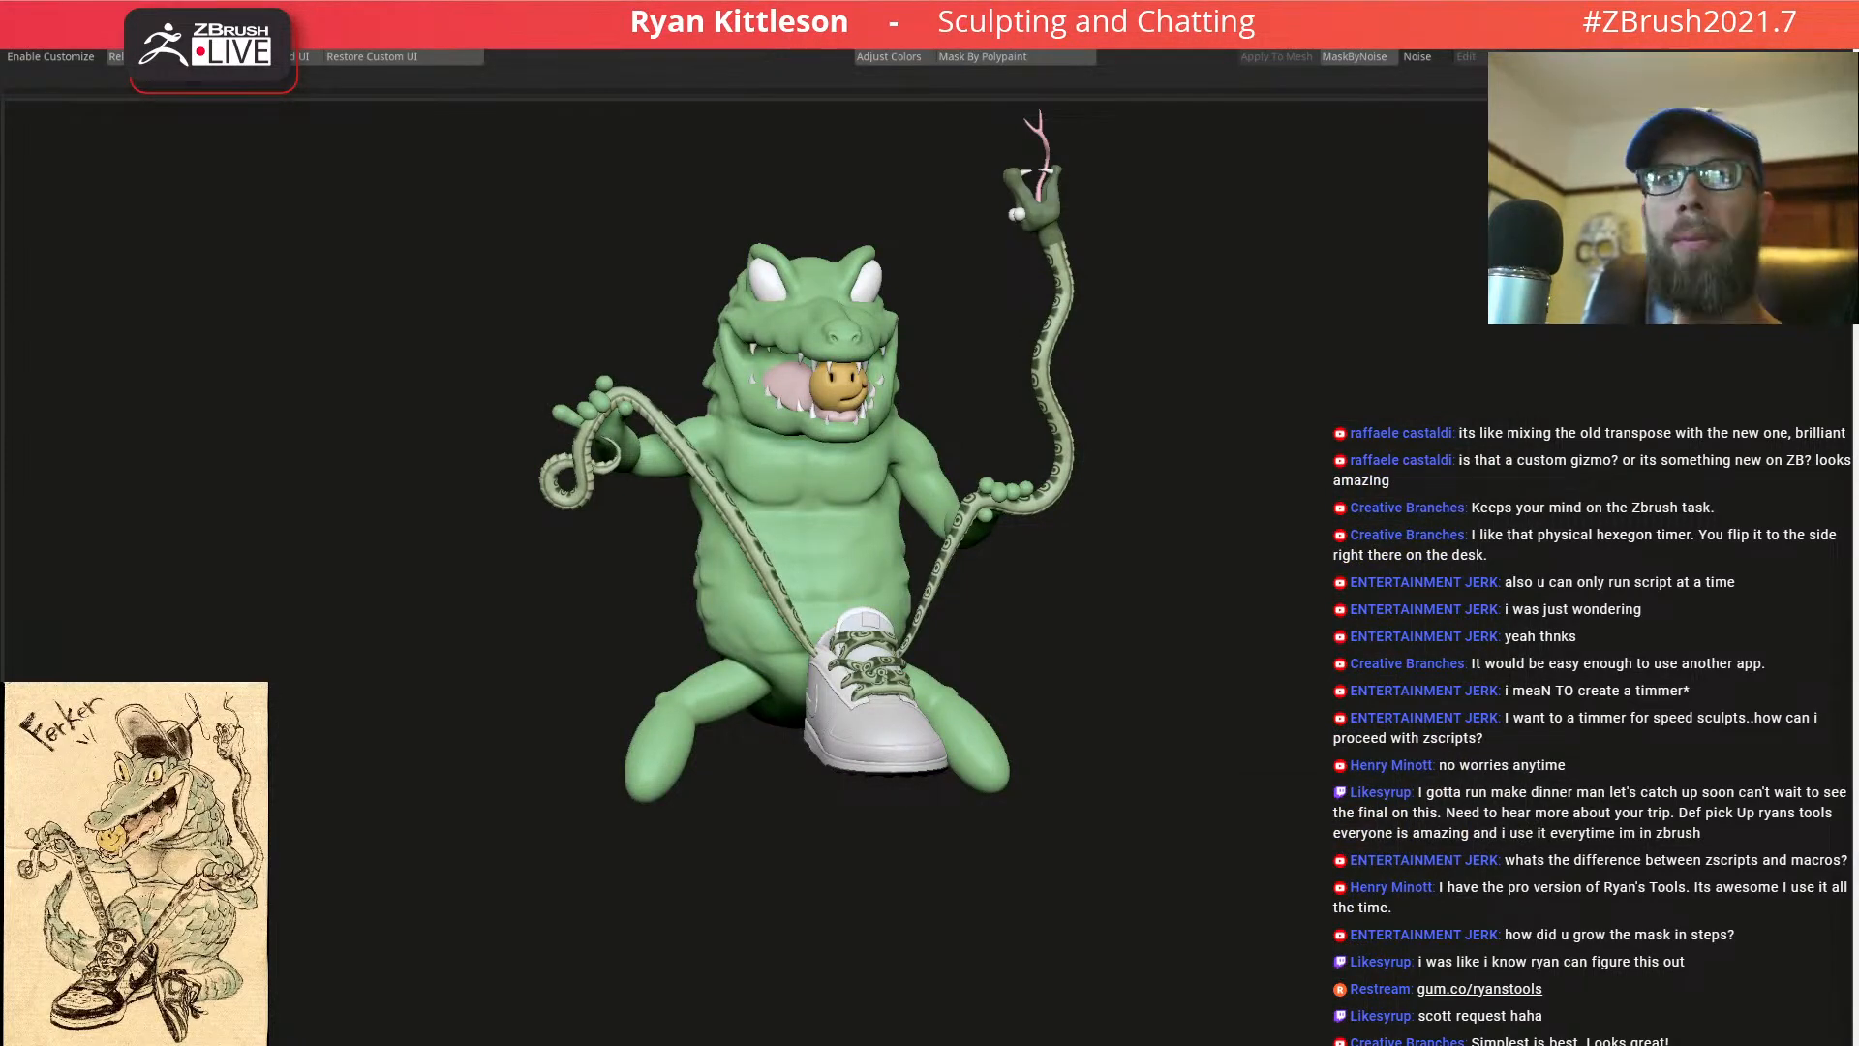
Show the polygroups and mask everything except the crocodile's right leg
{"action": "right_click_drag", "start_coordinate": [792, 535], "coordinate": [933, 606]}
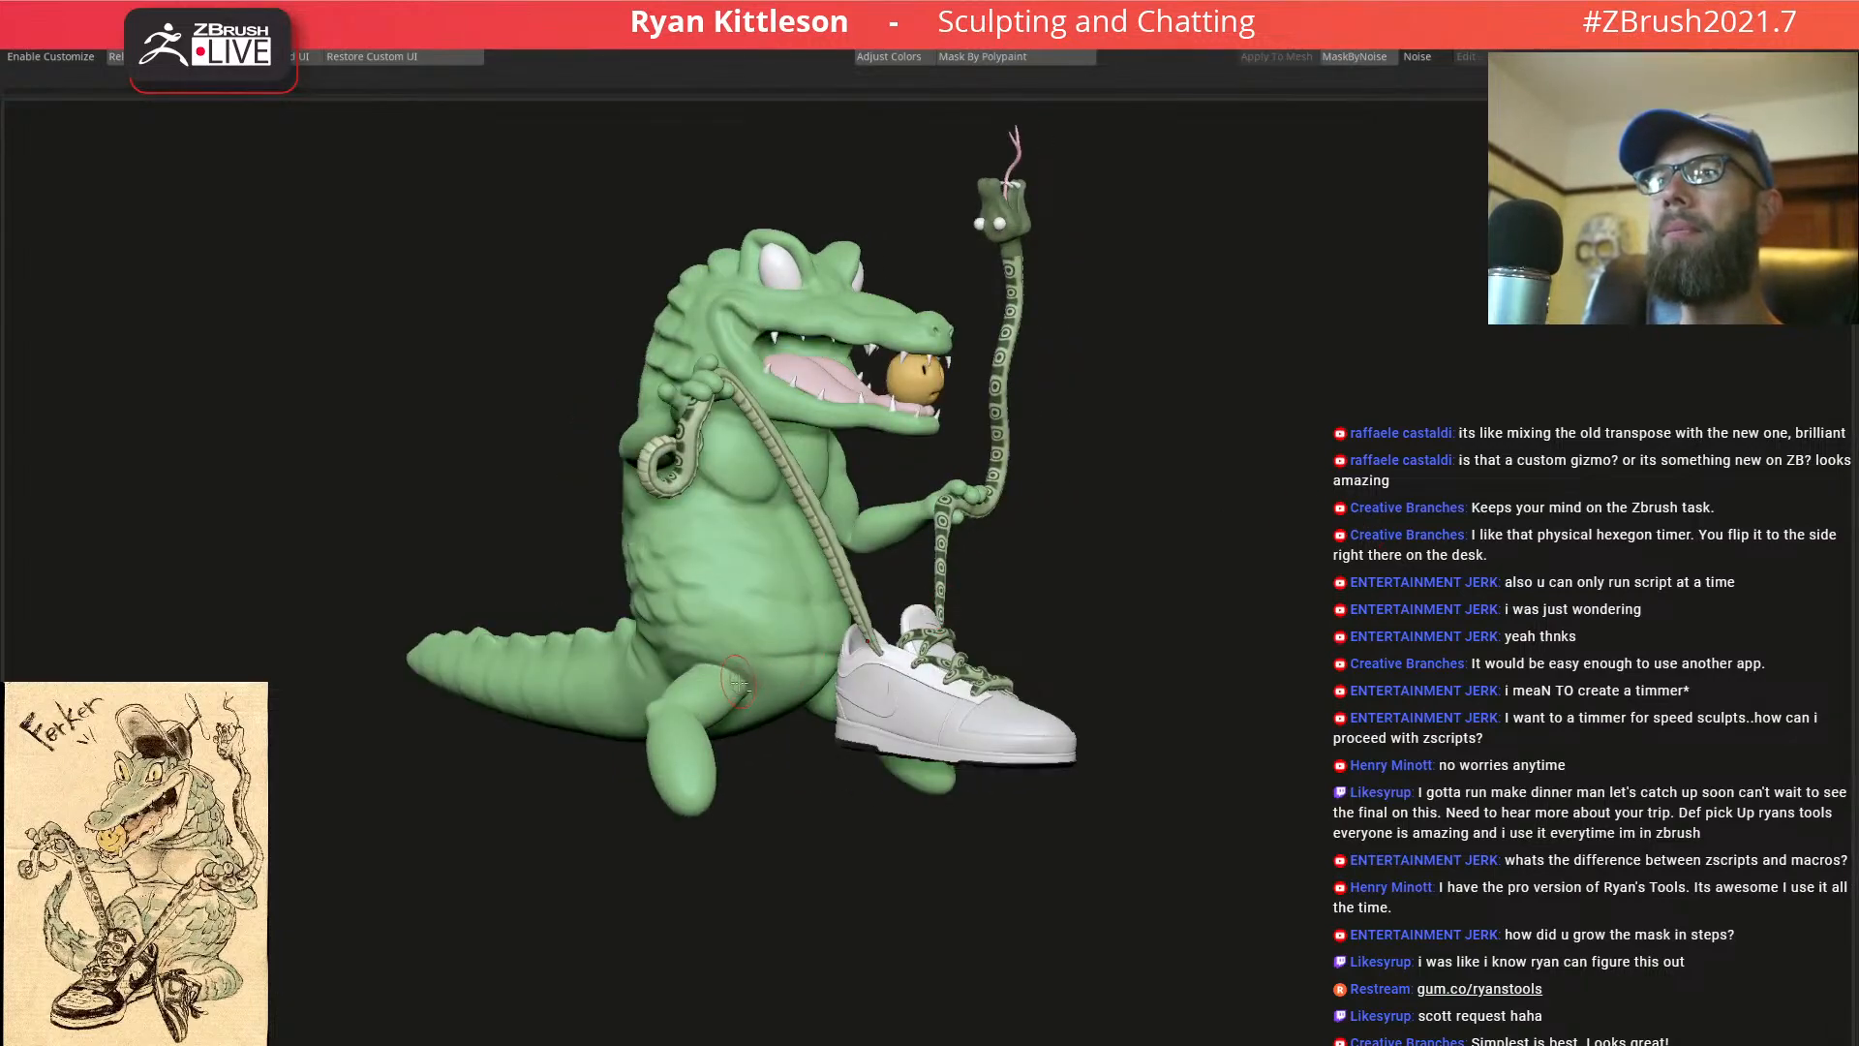
{"action": "scroll", "coordinate": [726, 677], "scroll_direction": "up", "scroll_amount": 3}
{"action": "key", "text": "shift+f"}
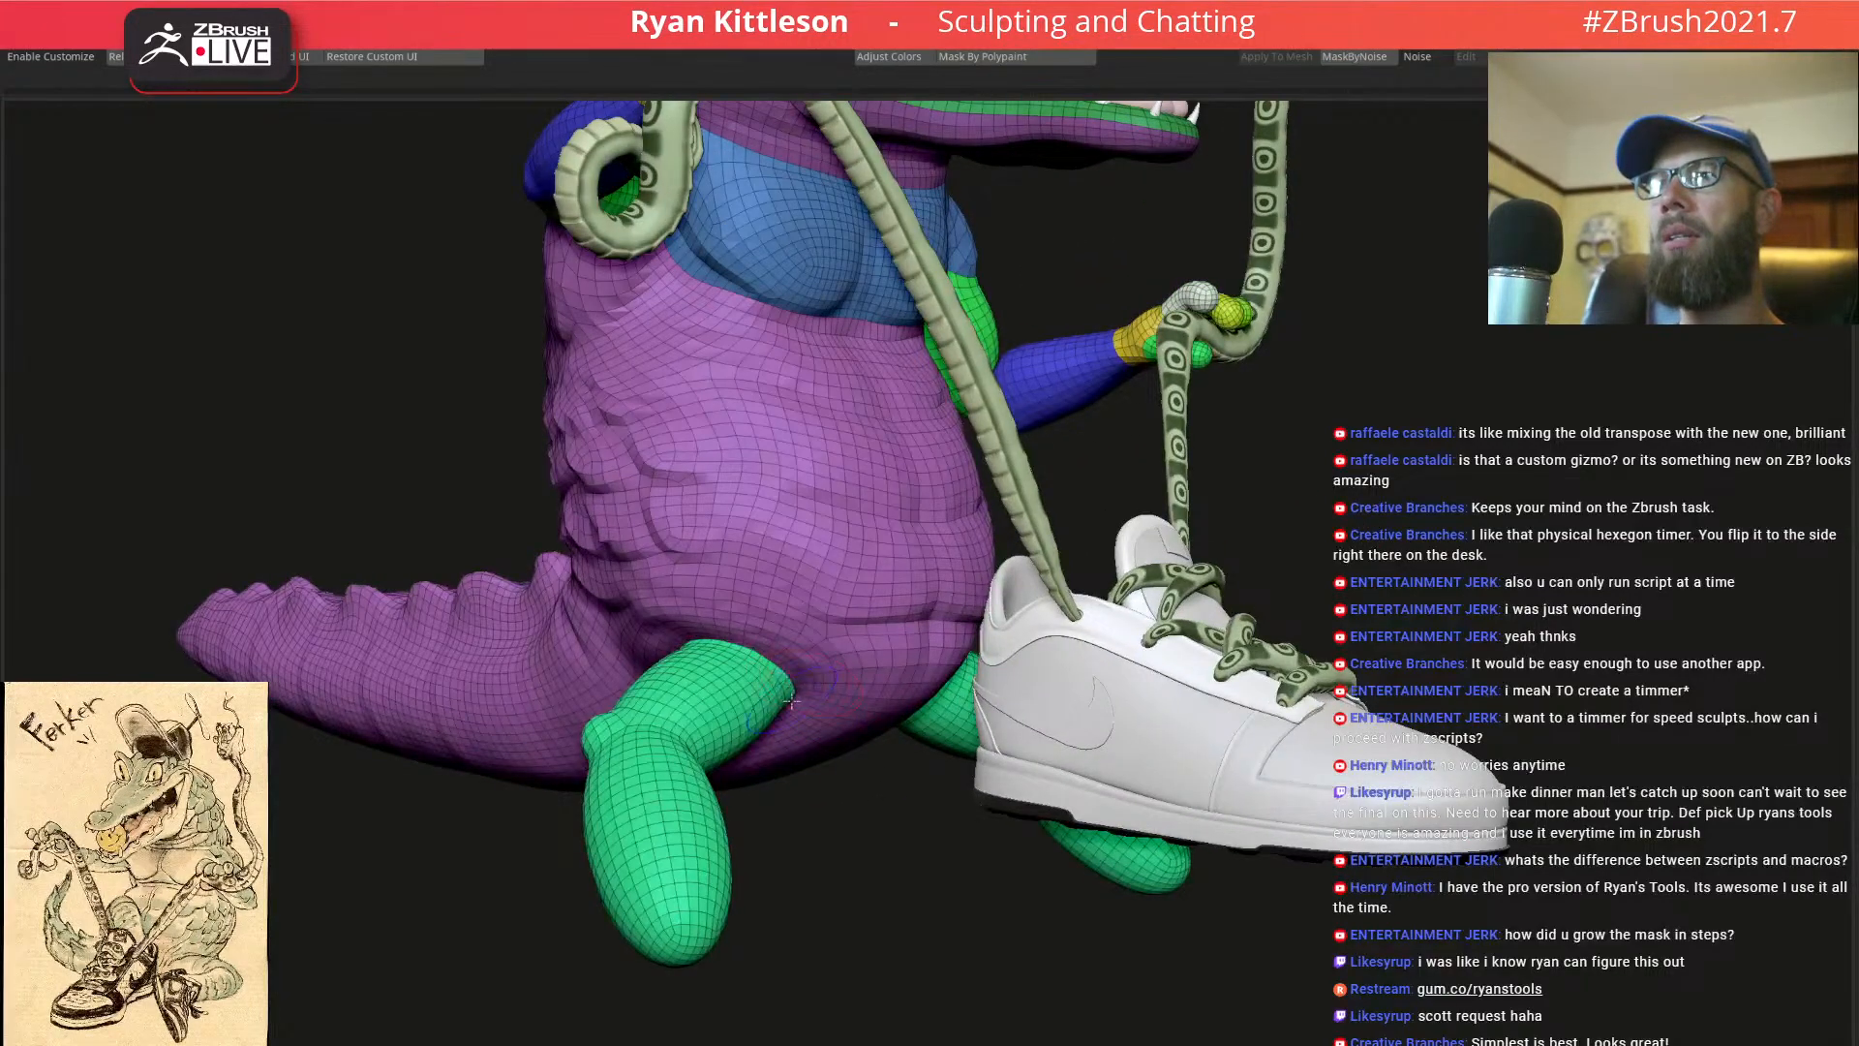
{"action": "mouse_move", "coordinate": [796, 676]}
{"action": "right_mouse_down"}
{"action": "mouse_move", "coordinate": [872, 668]}
{"action": "mouse_move", "coordinate": [800, 647]}
{"action": "right_mouse_up"}
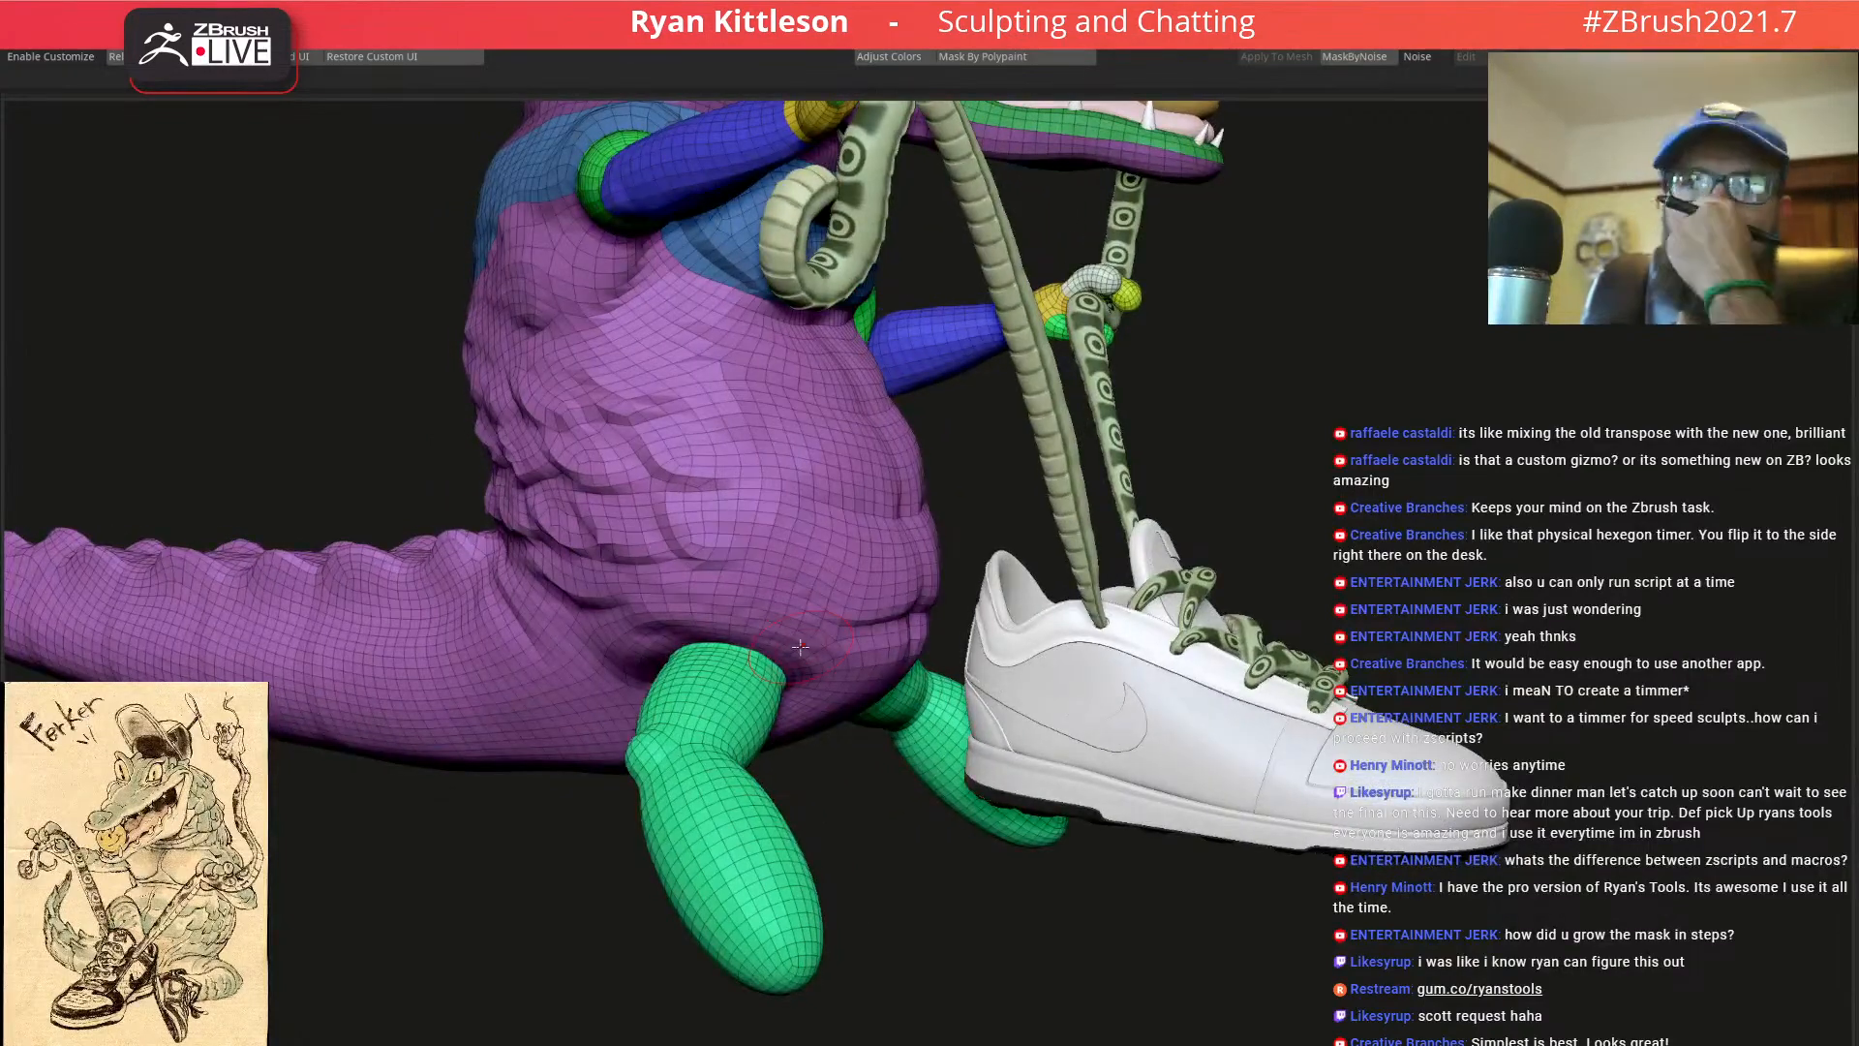
{"action": "right_click_drag", "start_coordinate": [942, 490], "coordinate": [870, 865]}
{"action": "right_click_drag", "start_coordinate": [819, 627], "coordinate": [764, 676]}
{"action": "left_click", "coordinate": [744, 694], "text": "ctrl"}
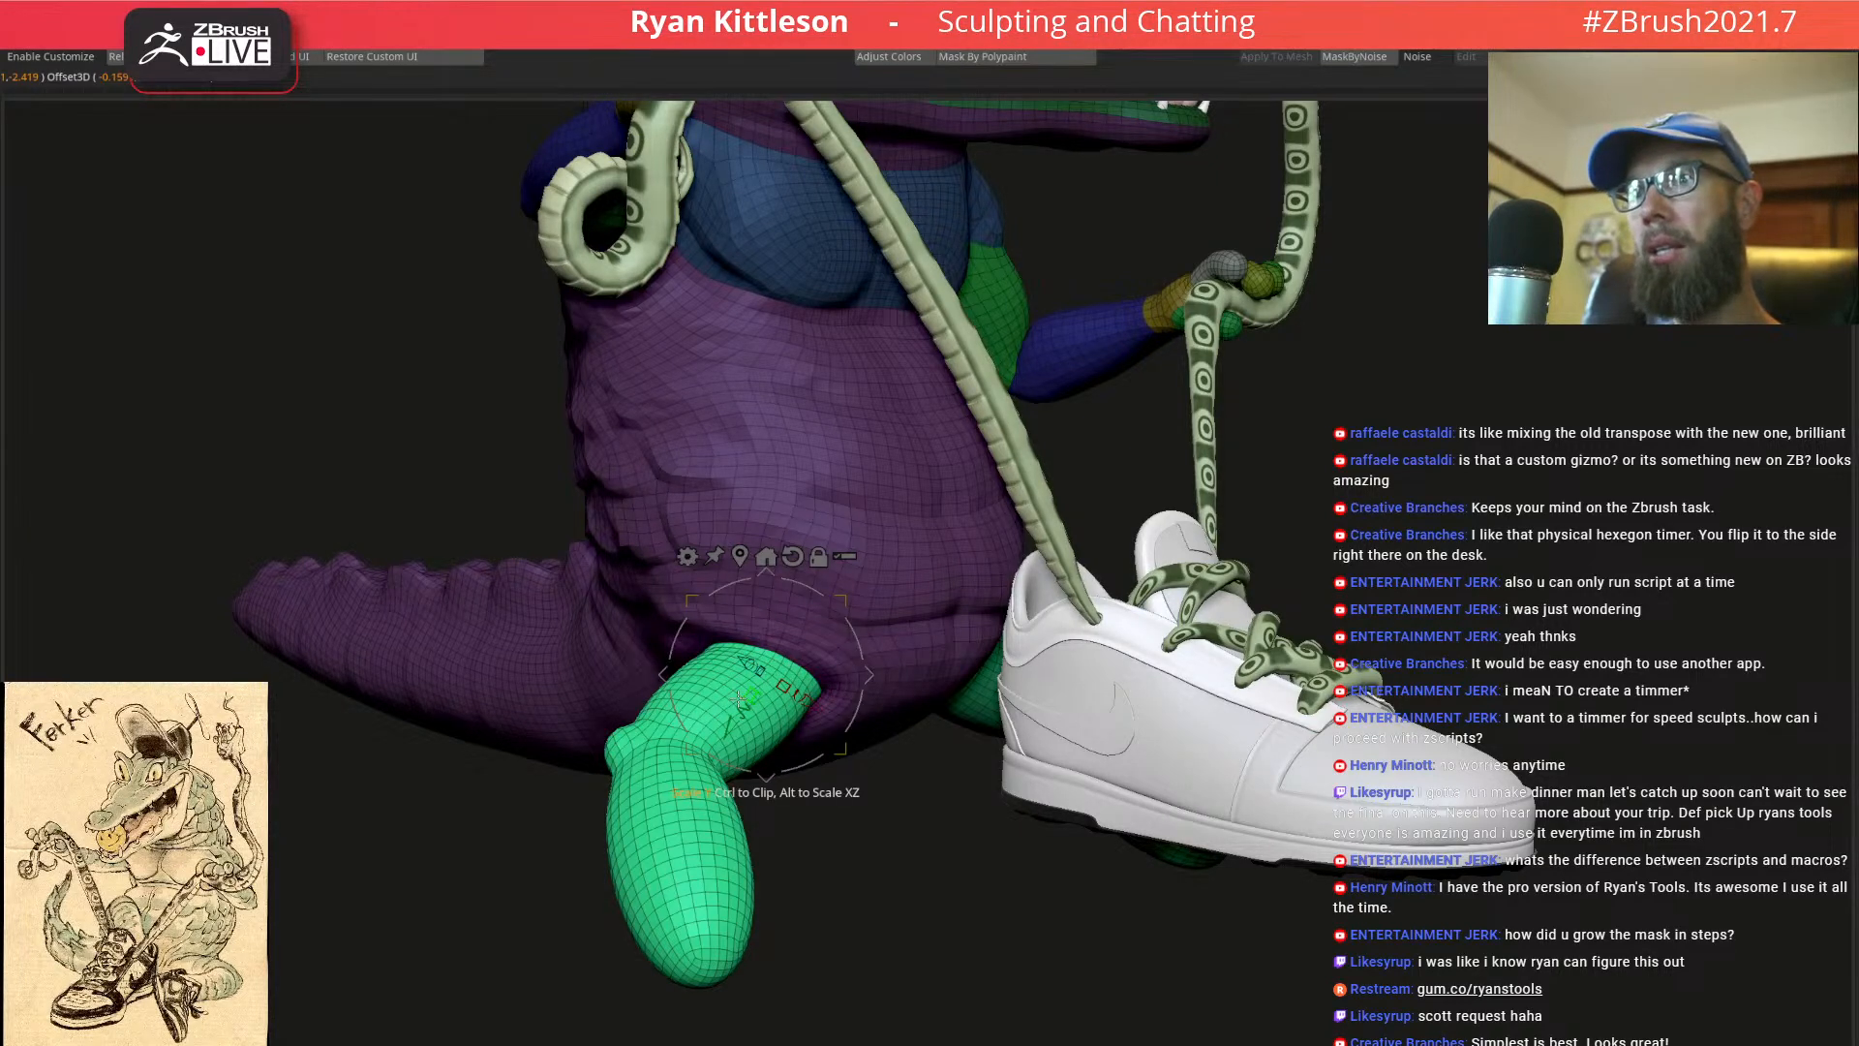
{"action": "left_click", "coordinate": [925, 800], "text": "ctrl"}
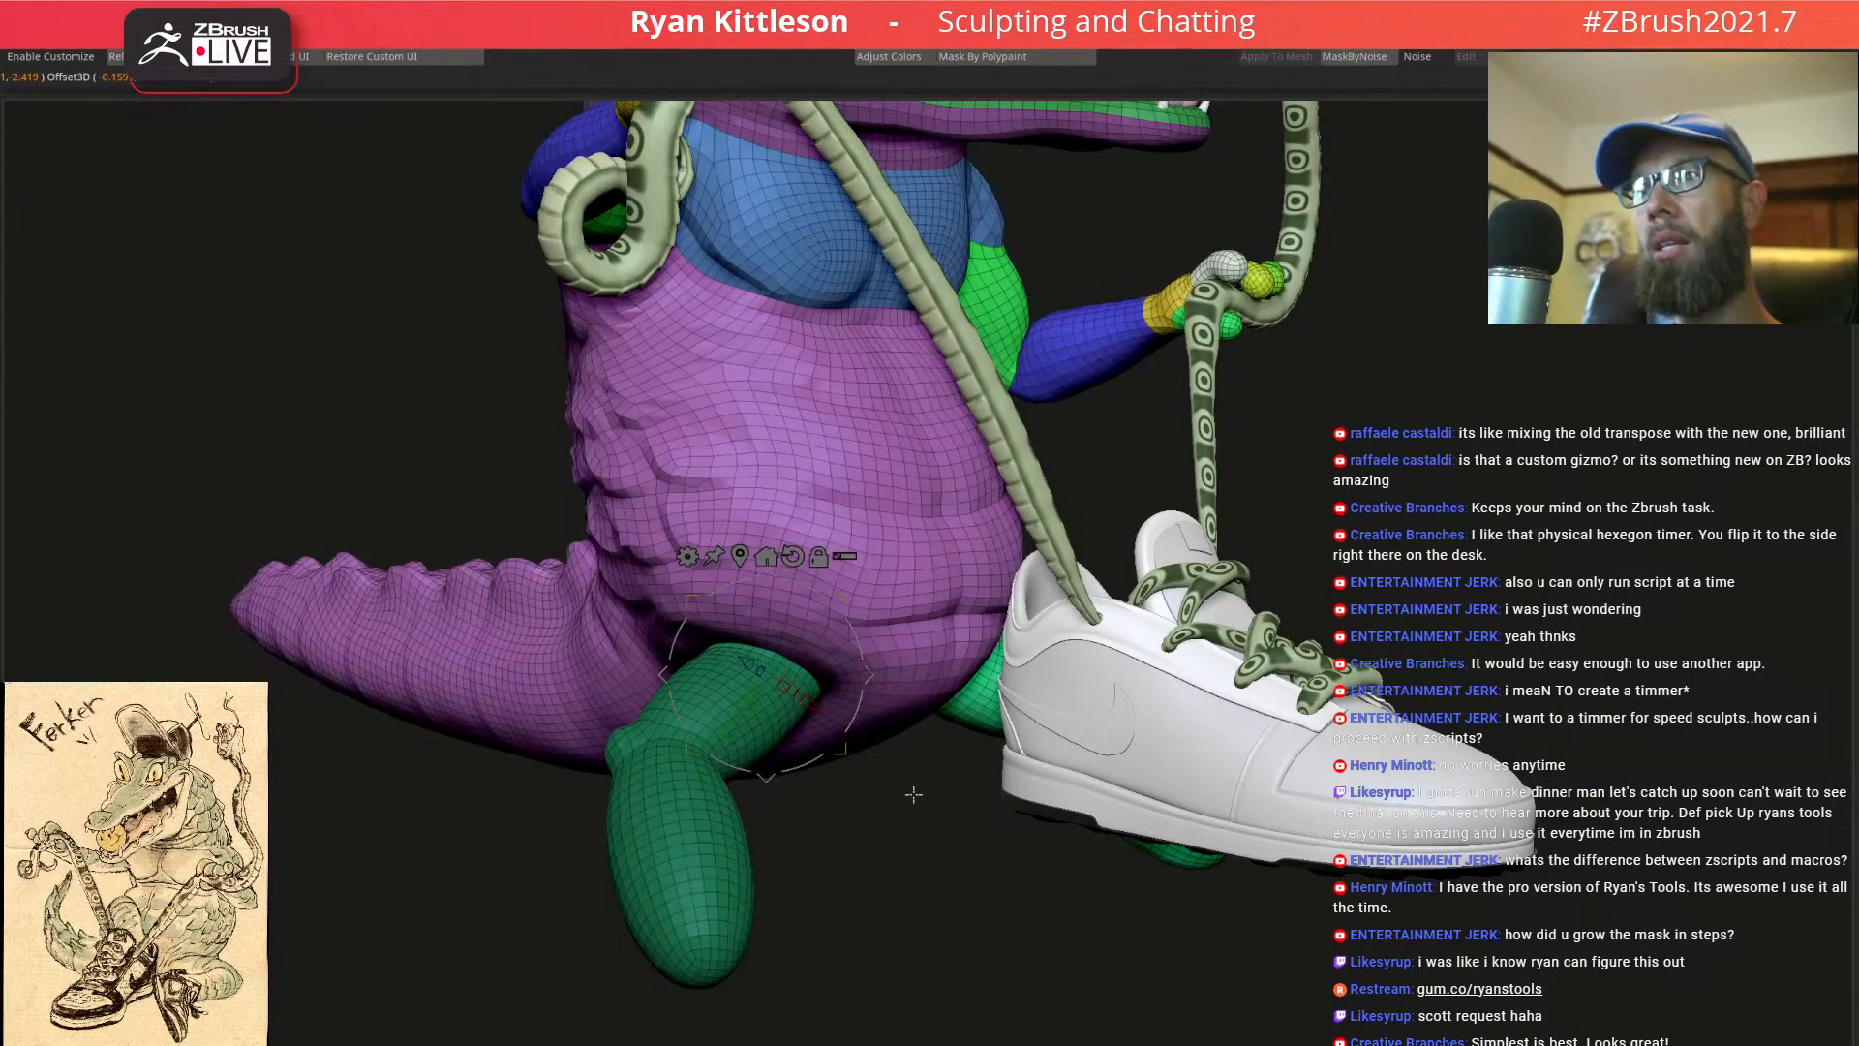
{"action": "left_click", "coordinate": [912, 789], "text": "ctrl"}
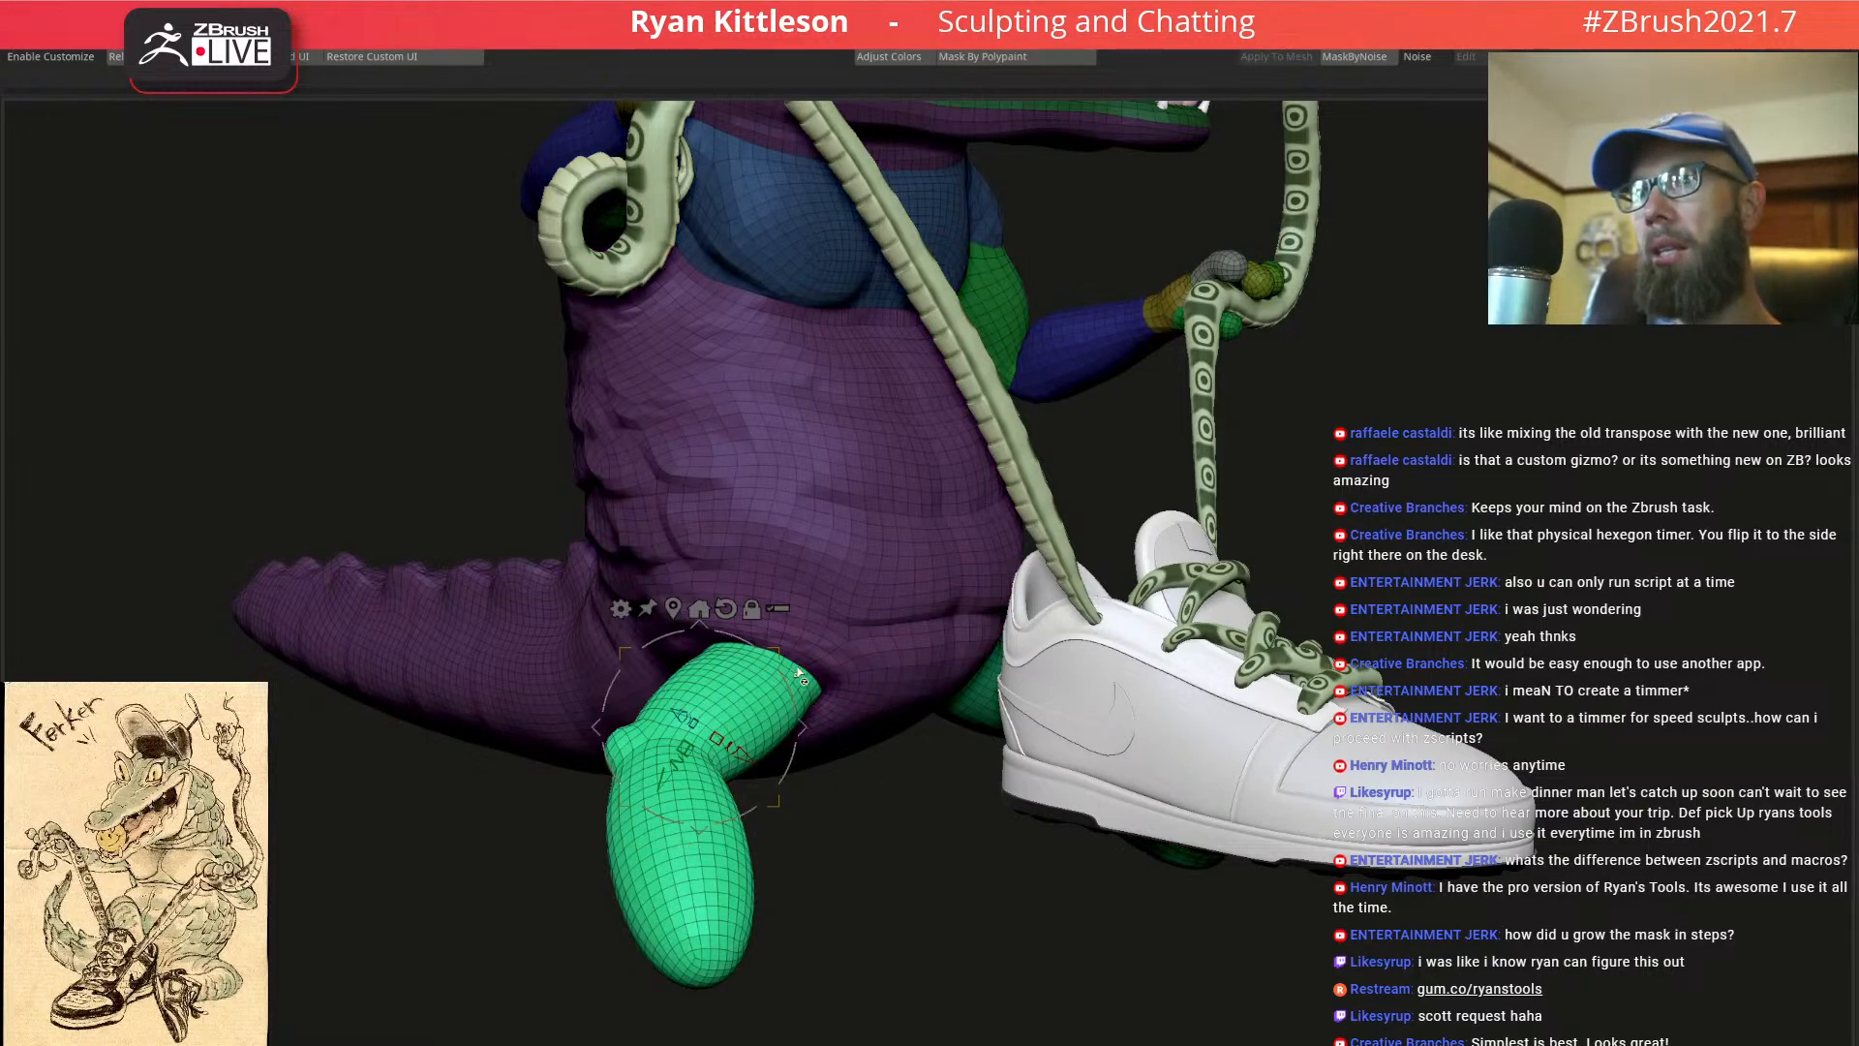
Set the gizmo pivot at the right leg's hip joint and rotate the leg upward
{"action": "left_click", "coordinate": [753, 682], "text": "alt"}
{"action": "mouse_move", "coordinate": [722, 704]}
{"action": "right_mouse_down"}
{"action": "mouse_move", "coordinate": [689, 765]}
{"action": "mouse_move", "coordinate": [704, 714]}
{"action": "right_mouse_up"}
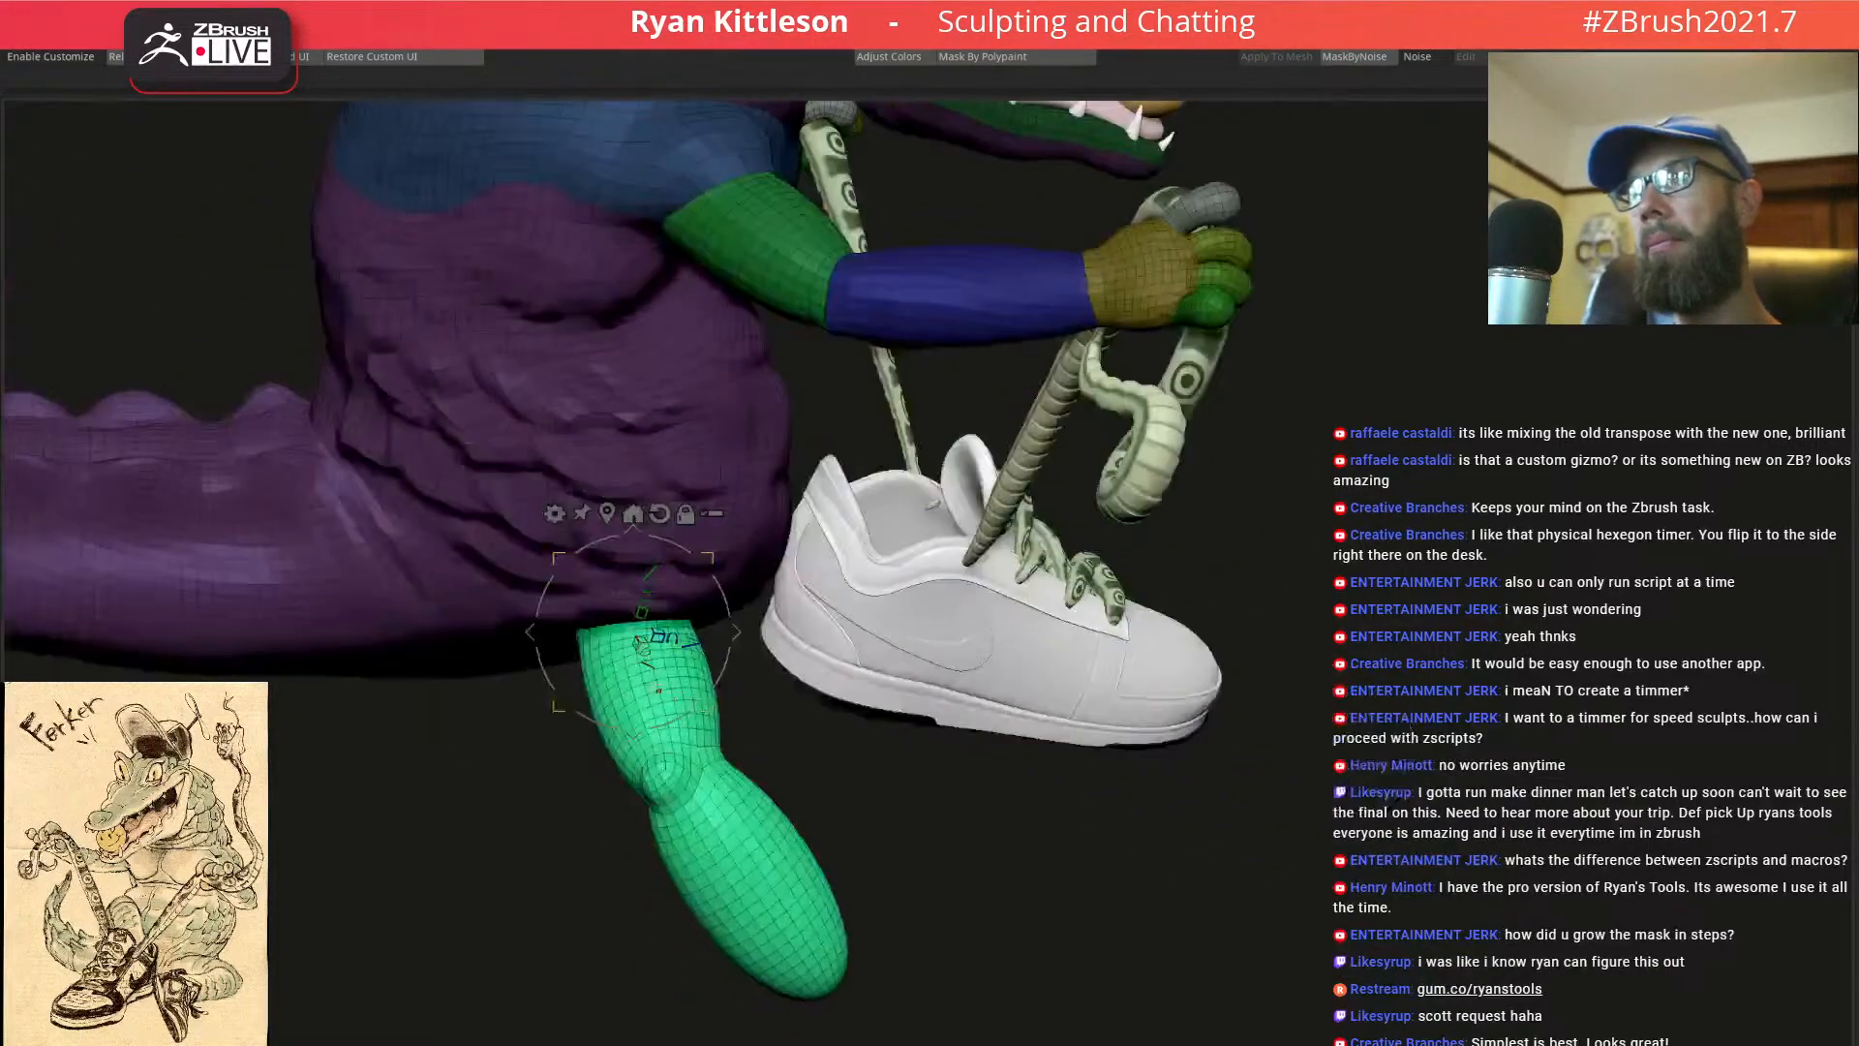
{"action": "left_click", "coordinate": [598, 646], "text": "alt"}
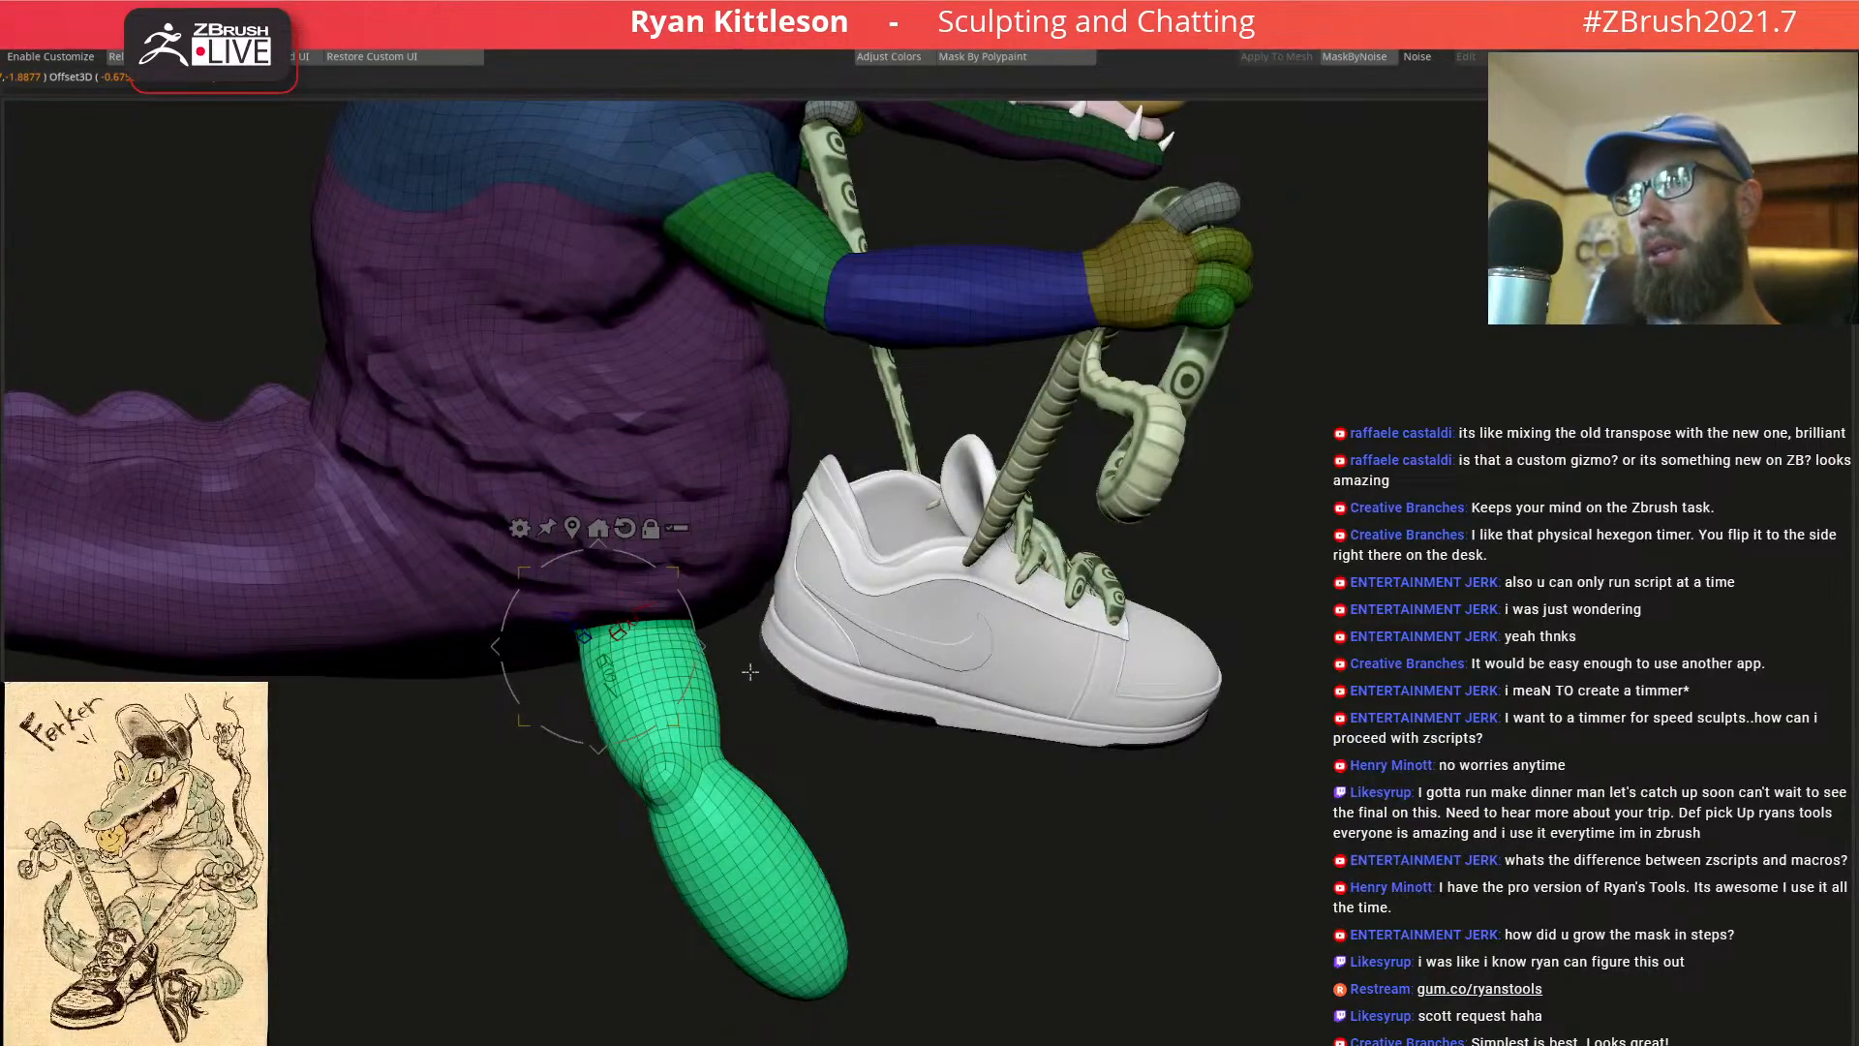
{"action": "right_click_drag", "start_coordinate": [760, 673], "coordinate": [757, 593]}
{"action": "left_click_drag", "start_coordinate": [553, 528], "coordinate": [629, 647]}
{"action": "right_click_drag", "start_coordinate": [567, 625], "coordinate": [683, 549]}
{"action": "left_click_drag", "start_coordinate": [684, 549], "coordinate": [653, 433]}
{"action": "right_click_drag", "start_coordinate": [823, 431], "coordinate": [717, 489]}
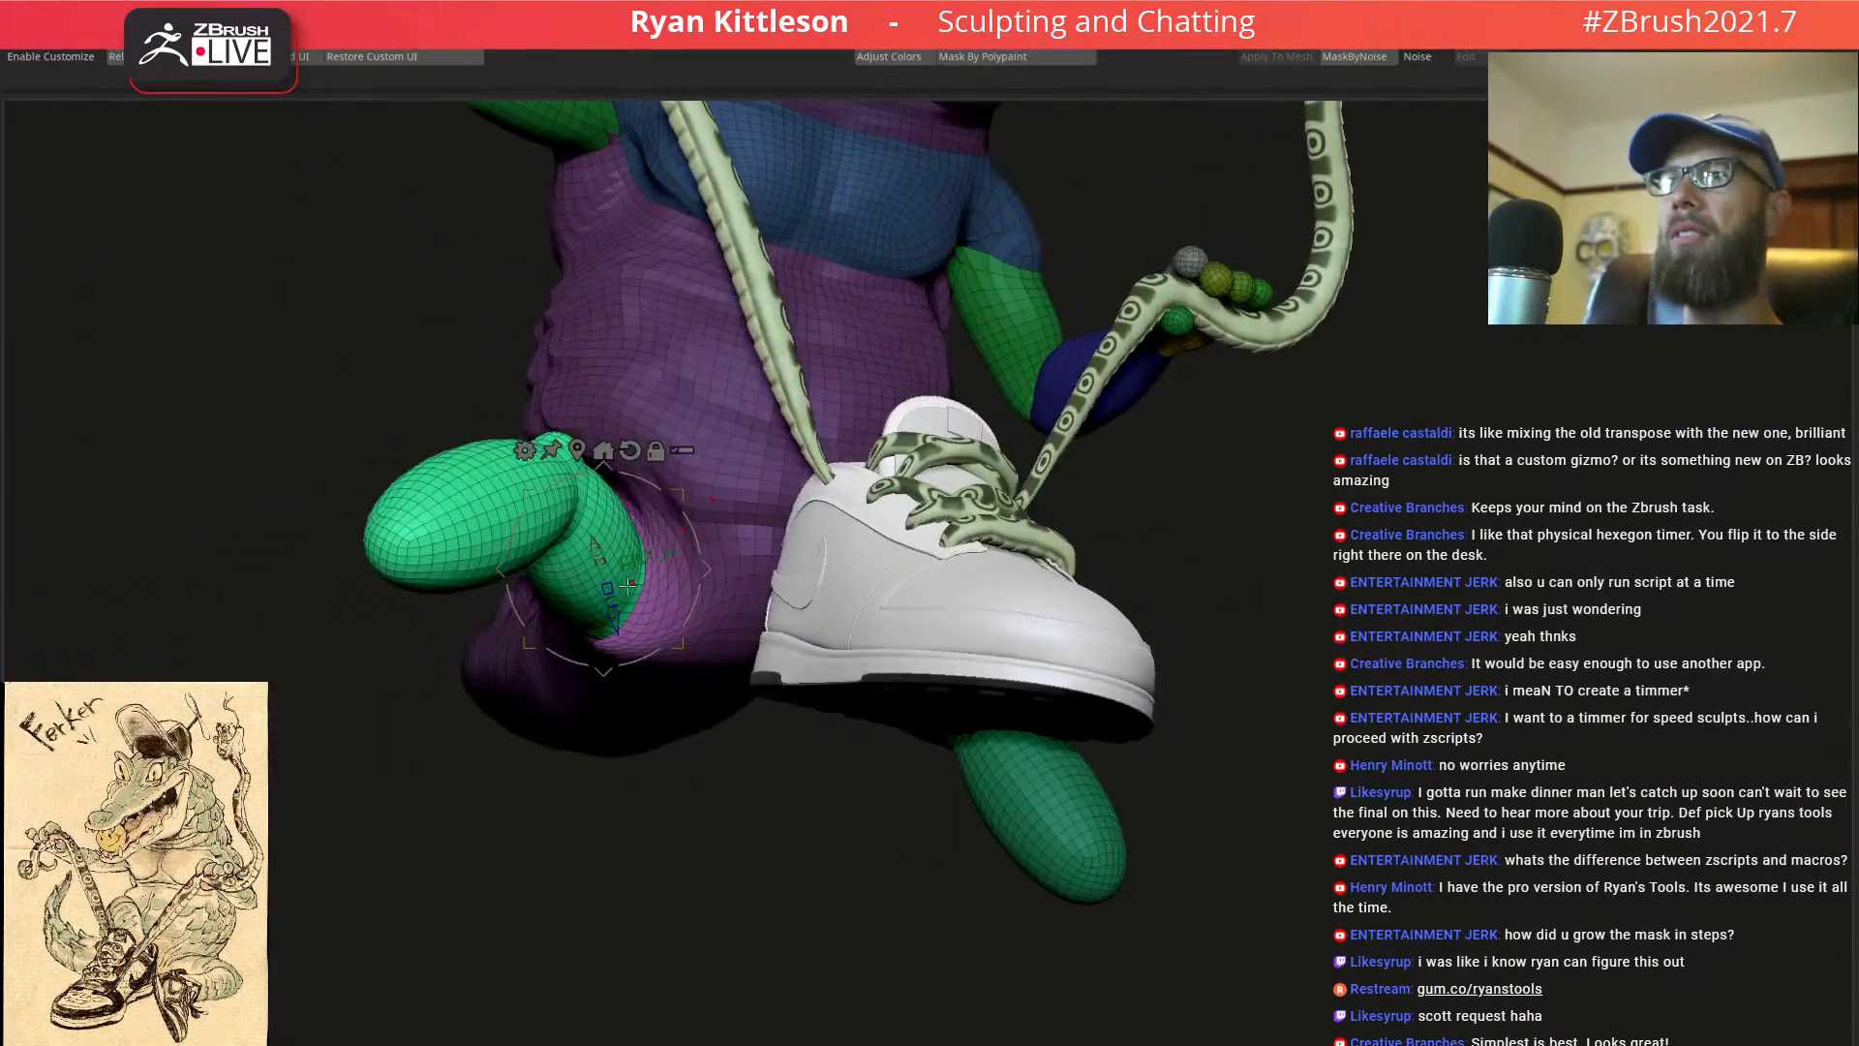
Adjust the raised right leg at the hip, checking its fit beside the shoe from several angles
{"action": "left_click_drag", "start_coordinate": [611, 603], "coordinate": [665, 601]}
{"action": "right_click_drag", "start_coordinate": [800, 490], "coordinate": [844, 550]}
{"action": "left_click_drag", "start_coordinate": [694, 582], "coordinate": [707, 562]}
{"action": "right_click_drag", "start_coordinate": [707, 561], "coordinate": [770, 532]}
{"action": "left_click_drag", "start_coordinate": [701, 565], "coordinate": [729, 483]}
{"action": "right_click_drag", "start_coordinate": [730, 480], "coordinate": [523, 505]}
{"action": "left_click_drag", "start_coordinate": [524, 505], "coordinate": [616, 575]}
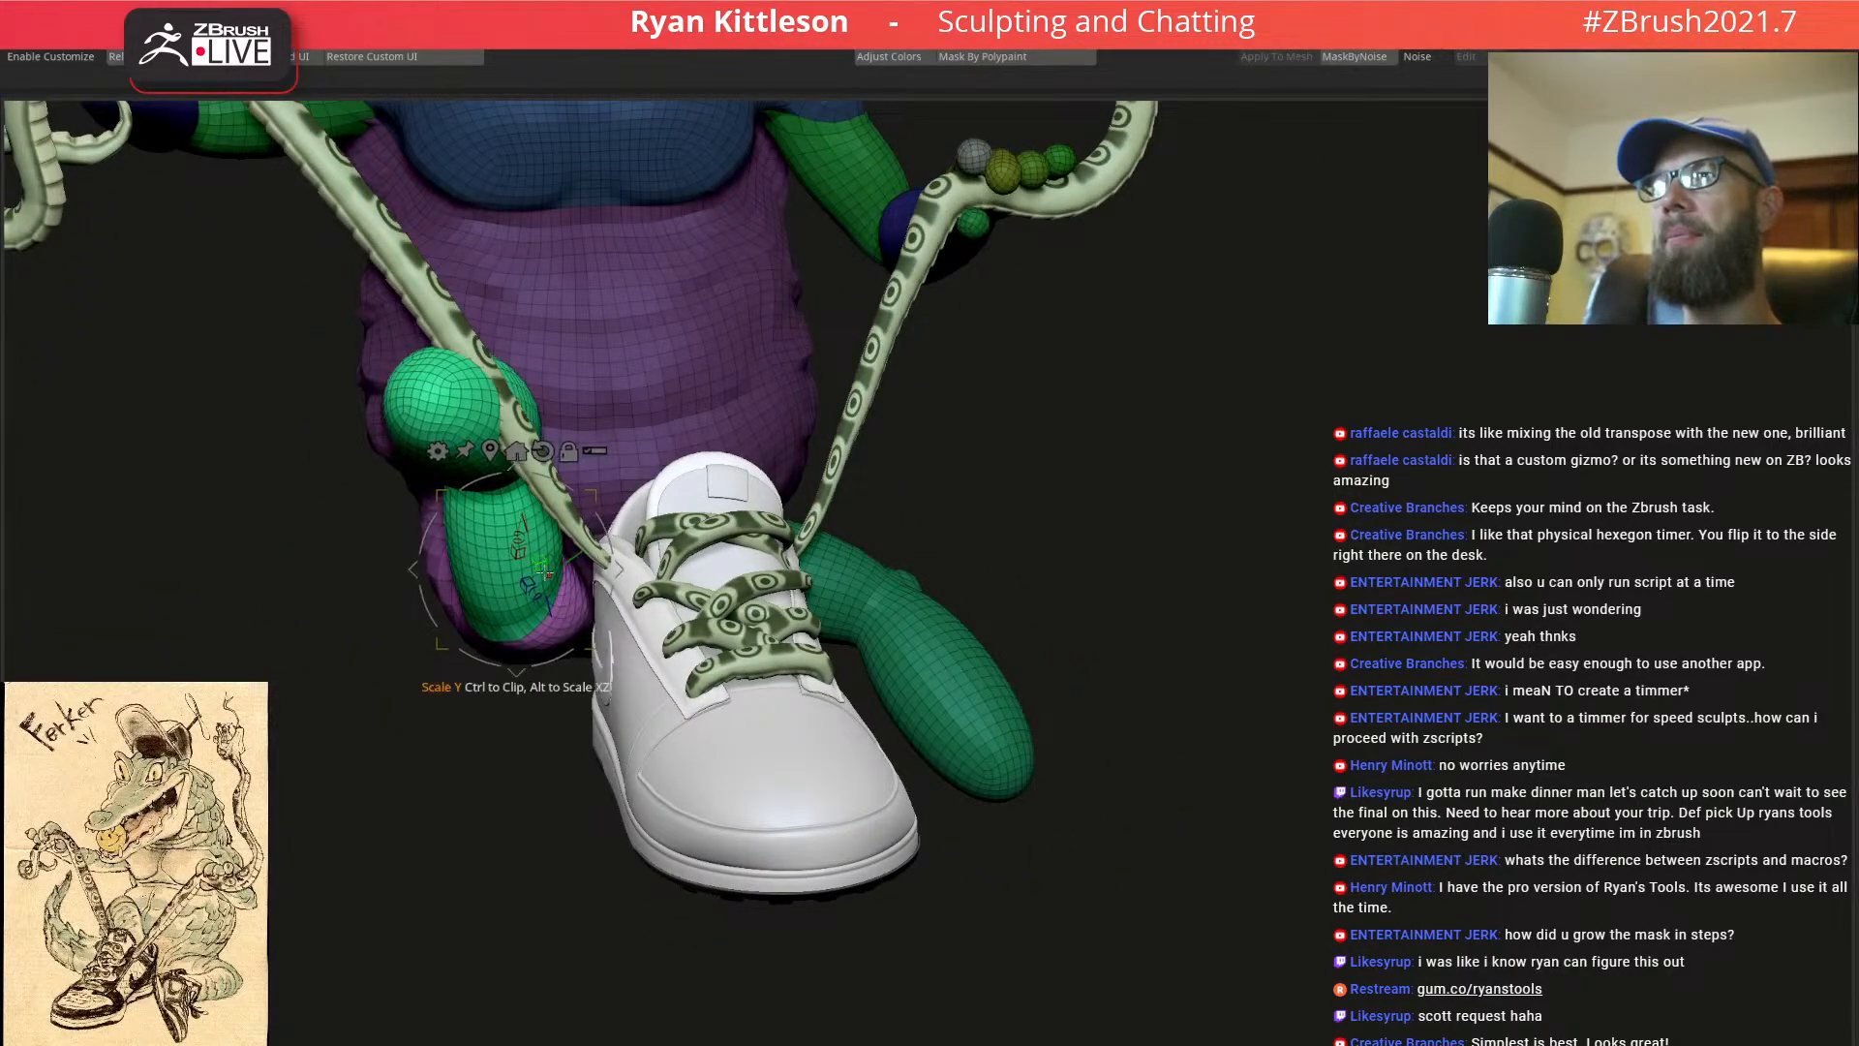
Fine-tune the raised leg's rotation at the hip, checking it from above, below and the side
{"action": "right_click_drag", "start_coordinate": [658, 518], "coordinate": [585, 544]}
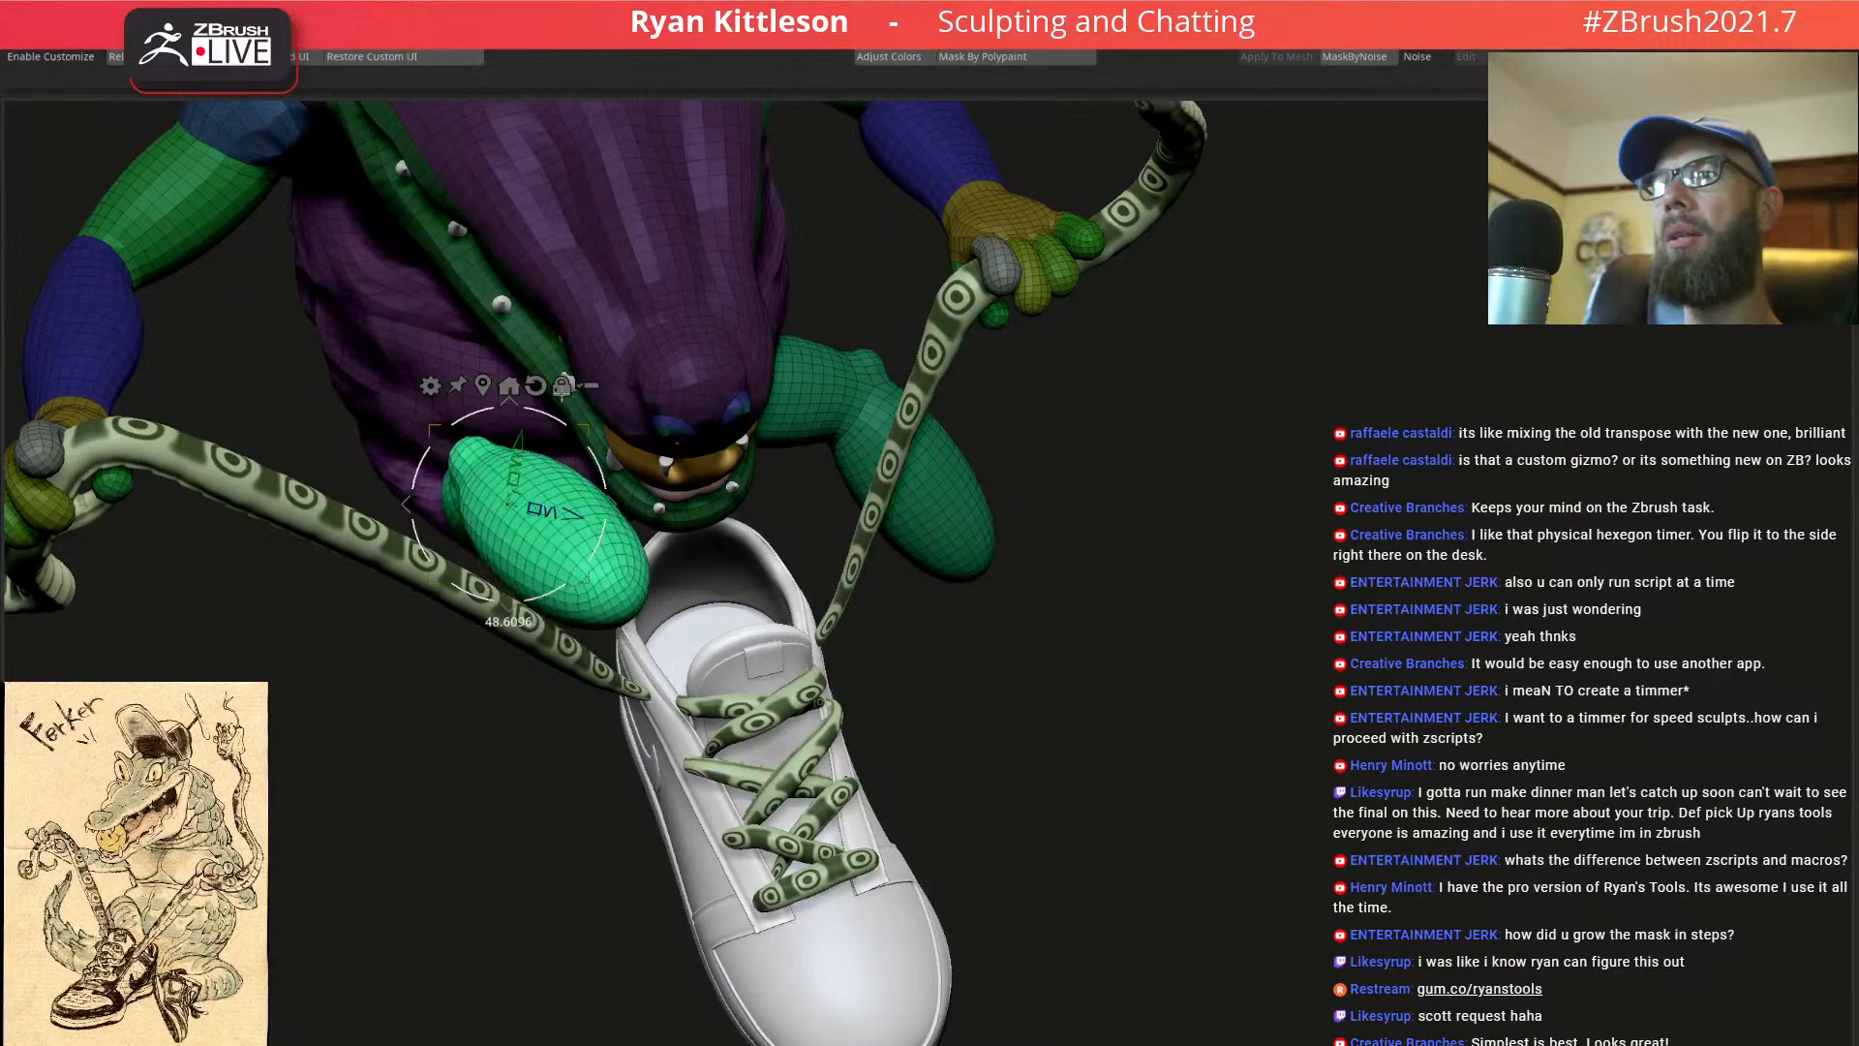
{"action": "right_click_drag", "start_coordinate": [680, 405], "coordinate": [667, 712]}
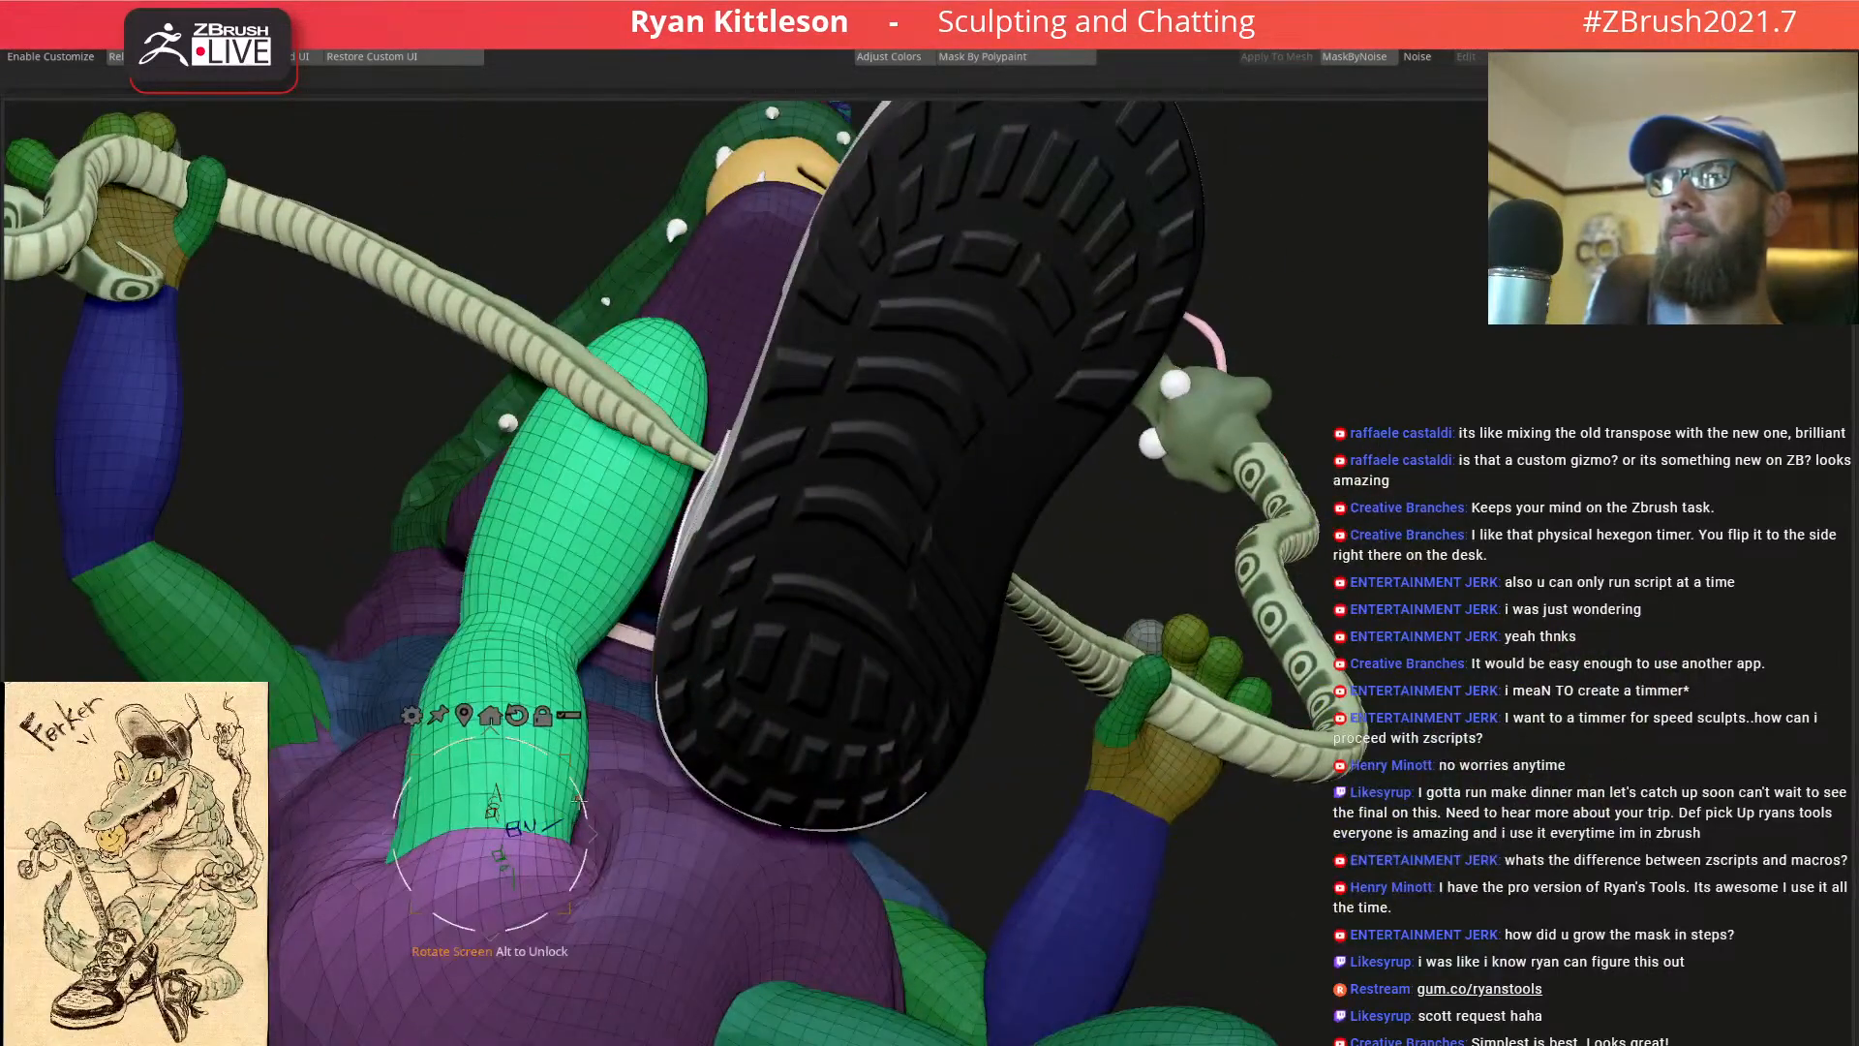
{"action": "left_click_drag", "start_coordinate": [587, 819], "coordinate": [542, 813]}
{"action": "right_click_drag", "start_coordinate": [543, 812], "coordinate": [751, 544]}
{"action": "right_click_drag", "start_coordinate": [835, 701], "coordinate": [724, 448], "text": "alt"}
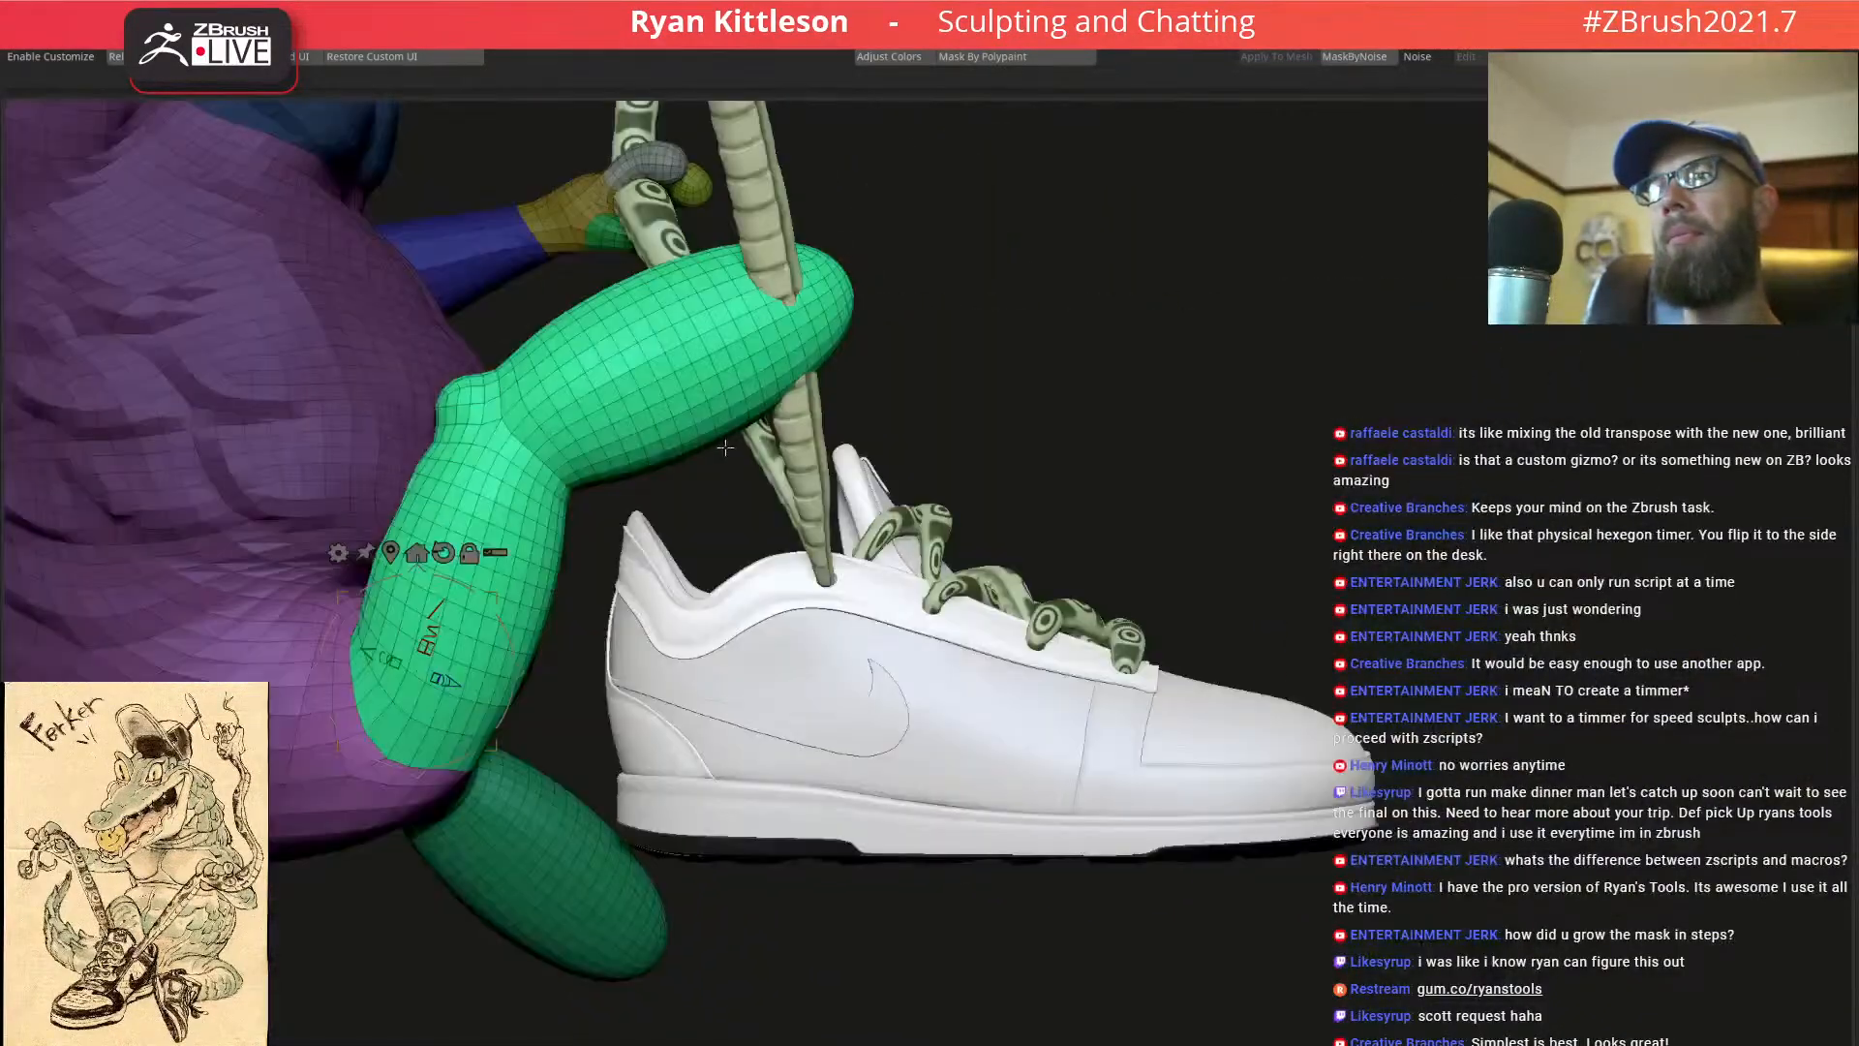
{"action": "left_click_drag", "start_coordinate": [521, 671], "coordinate": [569, 578]}
Grow the mask over the right thigh up to the knee and blur its edge, leaving the lower leg free
{"action": "right_click_drag", "start_coordinate": [570, 578], "coordinate": [632, 431], "text": "ctrl"}
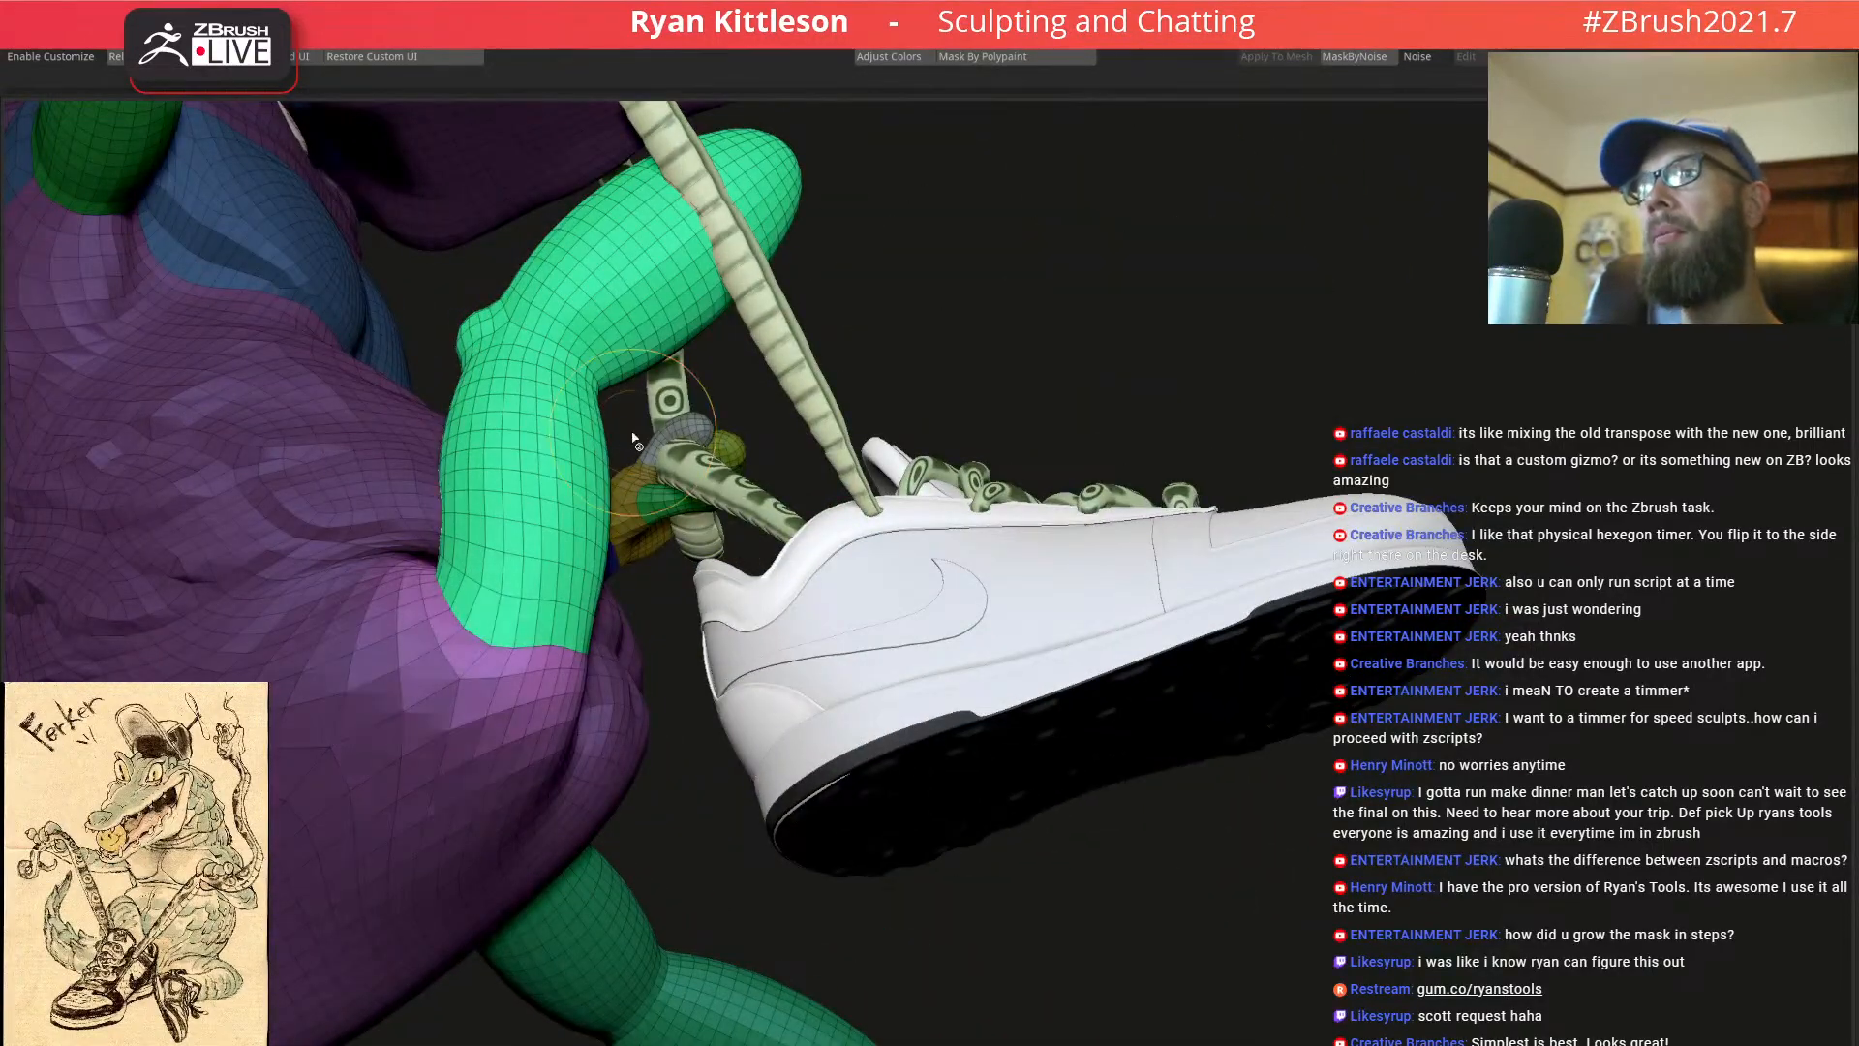
{"action": "key", "text": "ctrl+Up"}
{"action": "key", "text": "ctrl+Up"}
{"action": "key", "text": "ctrl+Up"}
{"action": "key", "text": "ctrl+Up"}
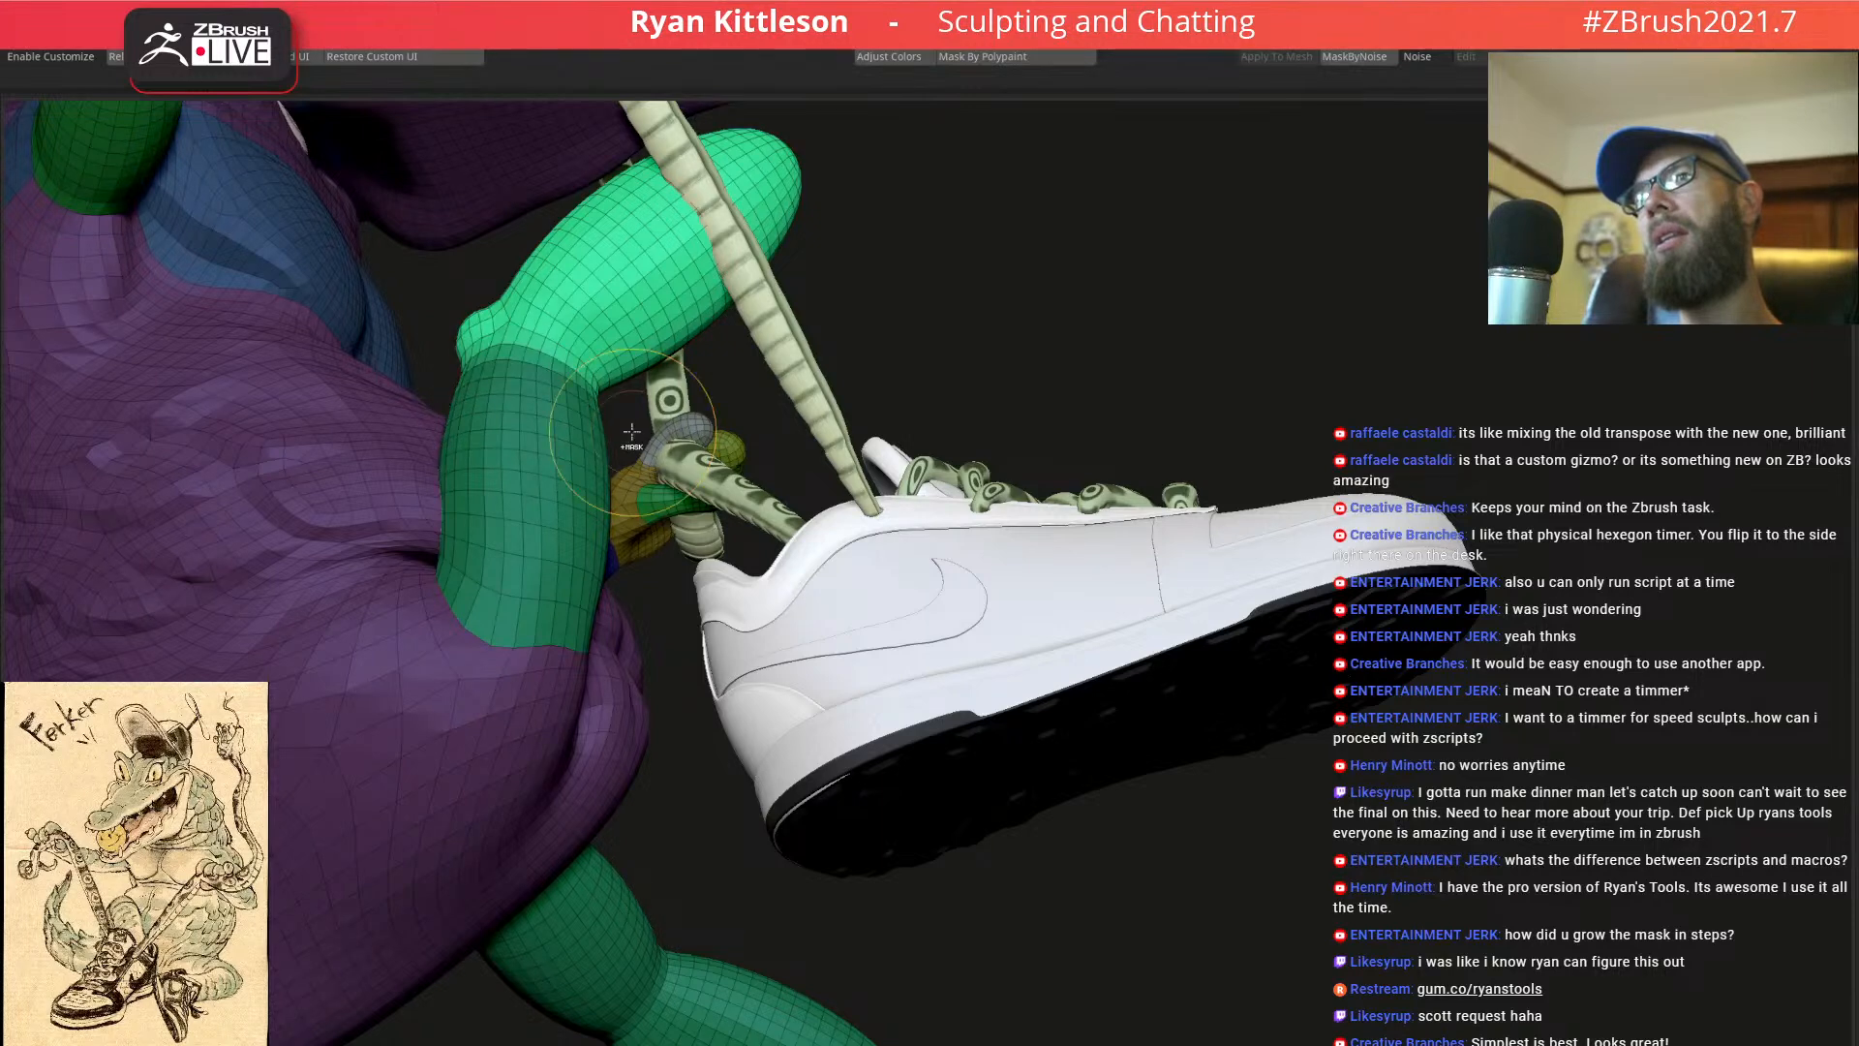
{"action": "key", "text": "ctrl+Up"}
{"action": "key", "text": "ctrl+b"}
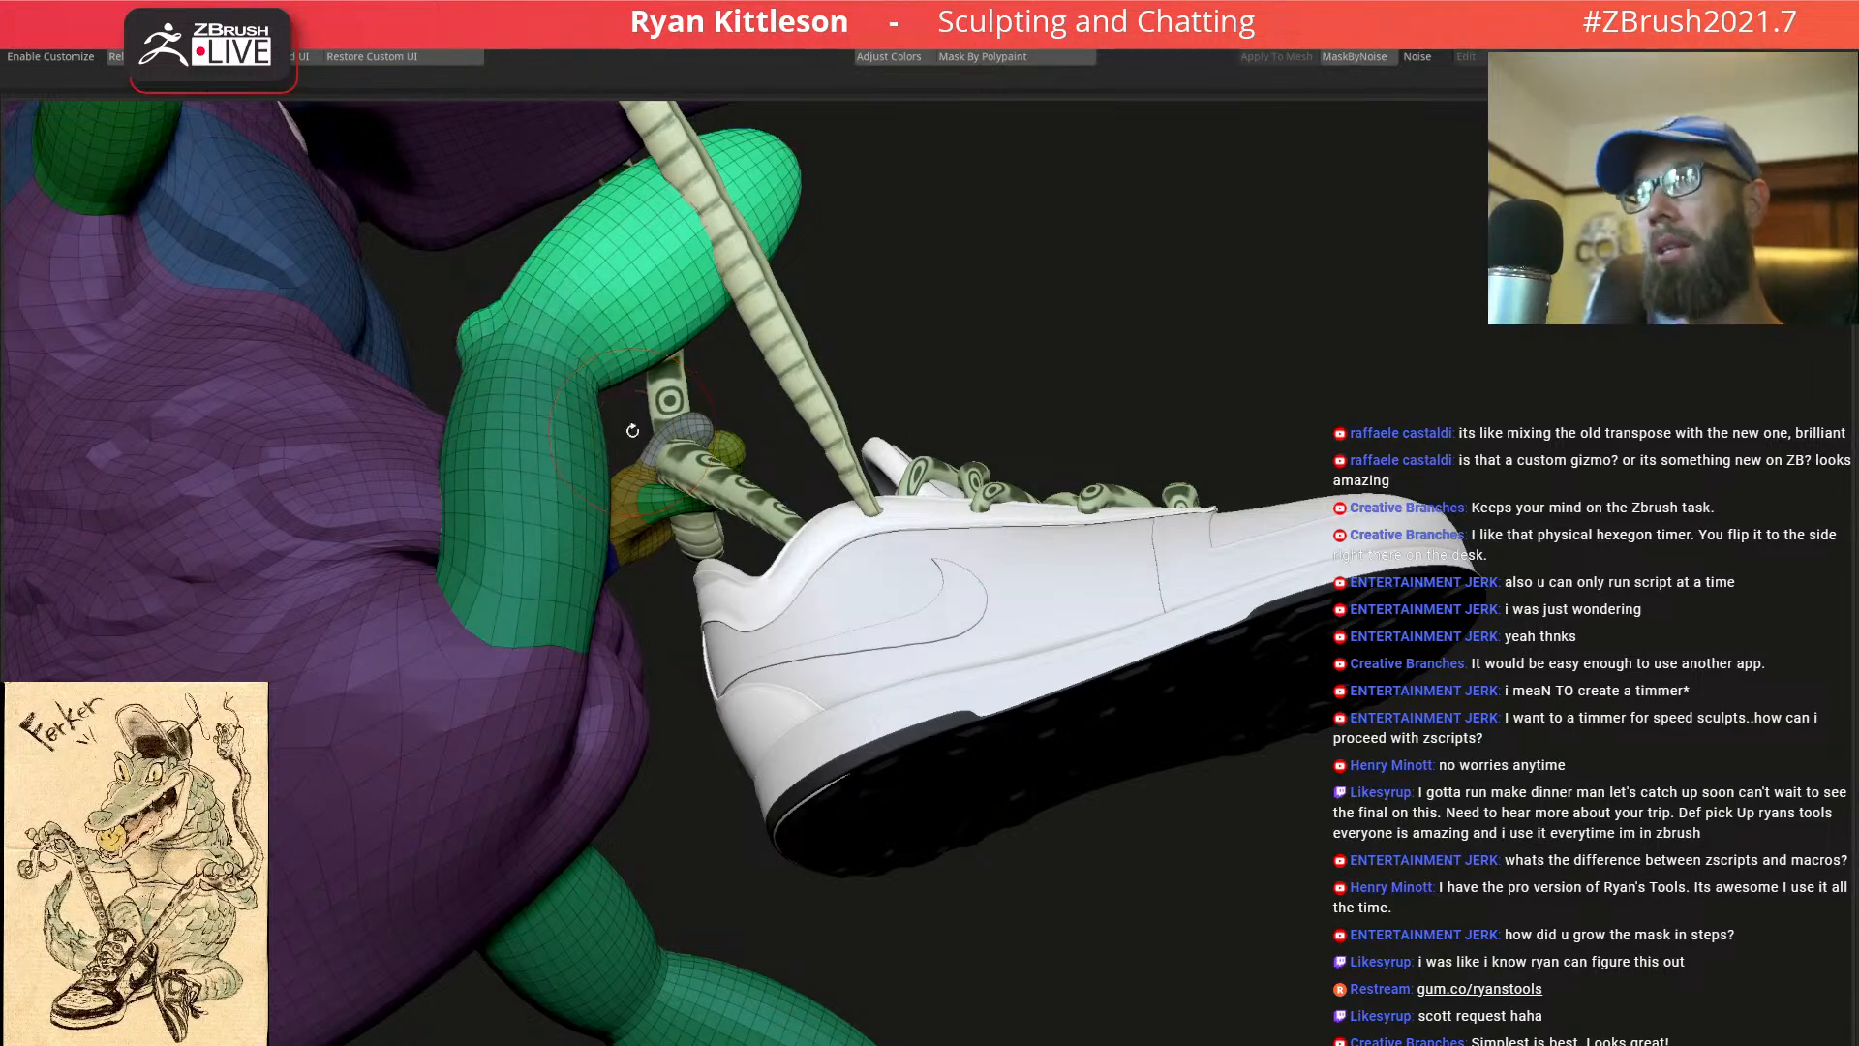
Bend the right lower leg at the knee down toward the shoe opening
{"action": "left_click_drag", "start_coordinate": [957, 307], "coordinate": [800, 770]}
{"action": "left_click_drag", "start_coordinate": [1116, 519], "coordinate": [982, 511]}
{"action": "left_click_drag", "start_coordinate": [684, 532], "coordinate": [613, 593]}
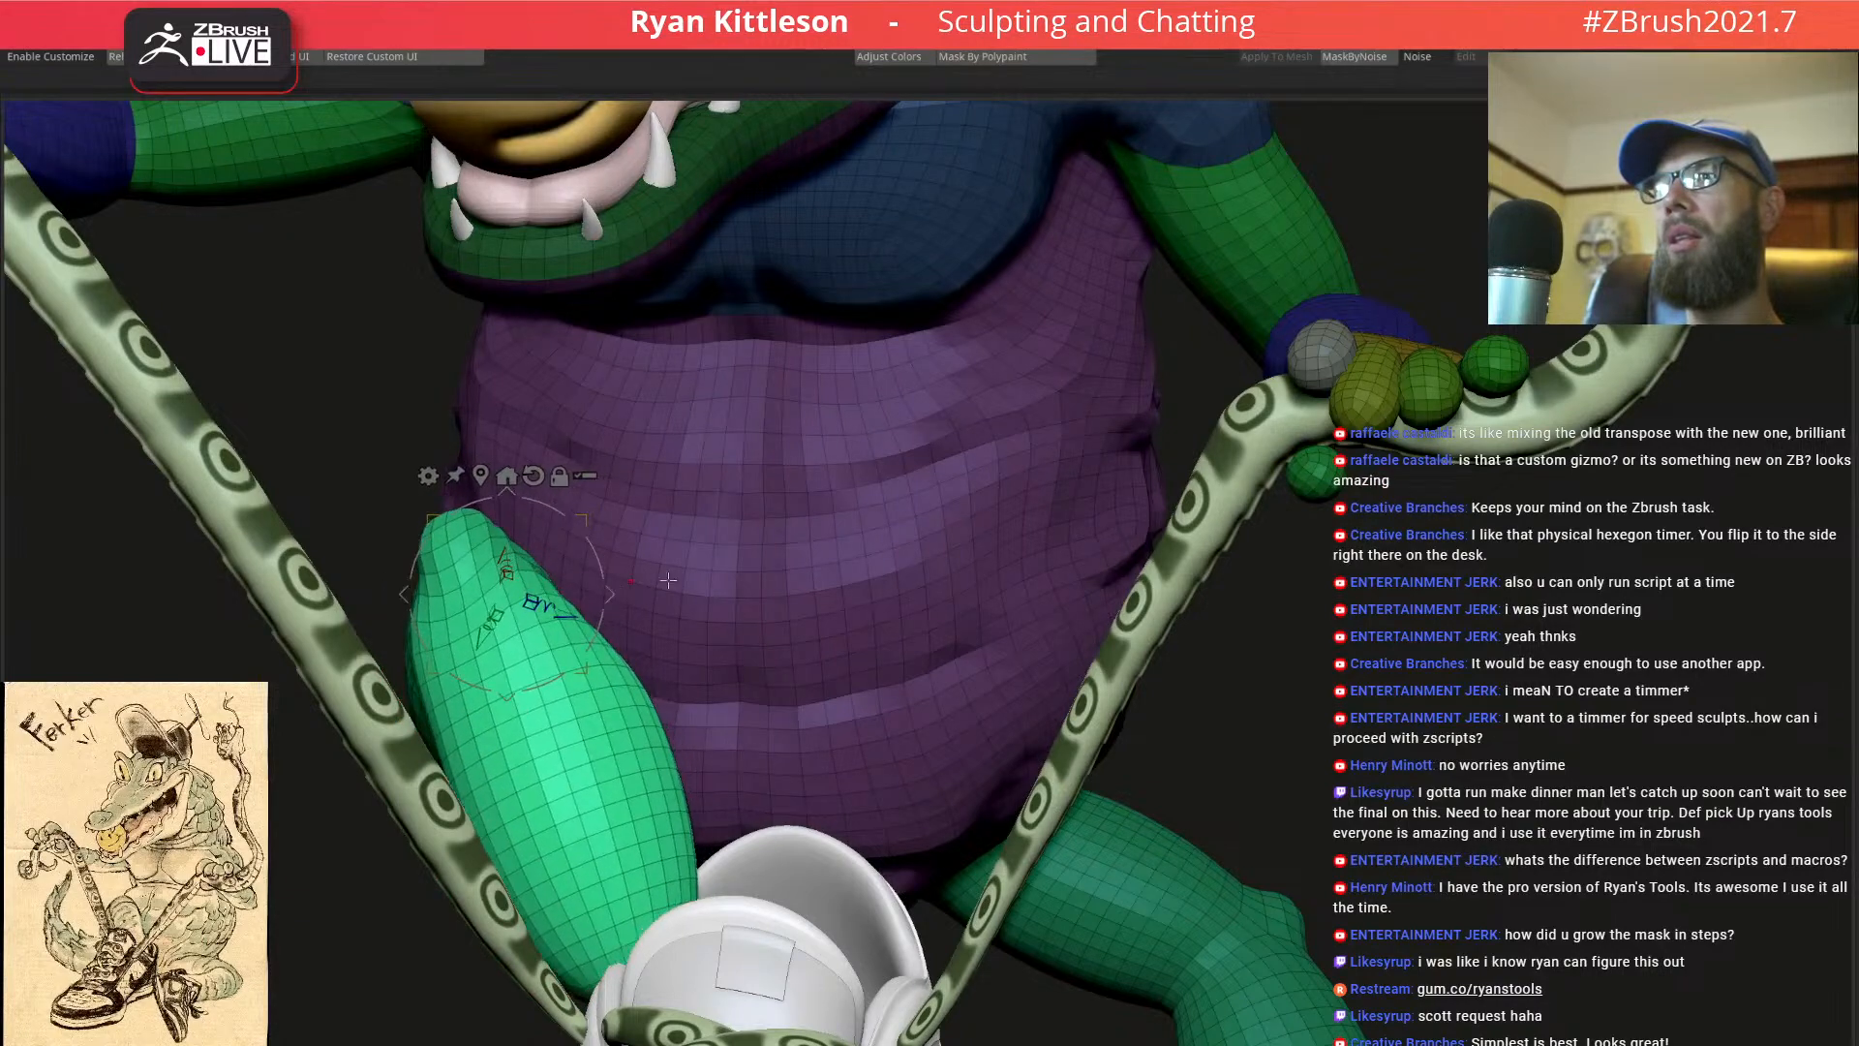
{"action": "right_click_drag", "start_coordinate": [637, 579], "coordinate": [626, 481], "text": "ctrl"}
{"action": "mouse_move", "coordinate": [590, 627]}
{"action": "right_mouse_down"}
{"action": "mouse_move", "coordinate": [901, 621]}
{"action": "mouse_move", "coordinate": [631, 622]}
{"action": "right_mouse_up"}
Clear the leg mask, return to Draw mode and check the whole pose with the bent leg from the front
{"action": "key", "text": "ctrl+shift+a"}
{"action": "key", "text": "q"}
{"action": "key", "text": "f"}
{"action": "right_click_drag", "start_coordinate": [872, 669], "coordinate": [935, 469], "text": "alt"}
{"action": "mouse_move", "coordinate": [935, 470]}
{"action": "right_mouse_down", "text": "ctrl"}
{"action": "mouse_move", "coordinate": [942, 545]}
{"action": "mouse_move", "coordinate": [948, 495]}
{"action": "mouse_move", "coordinate": [978, 523]}
{"action": "mouse_move", "coordinate": [1011, 650]}
{"action": "right_mouse_up", "text": "ctrl"}
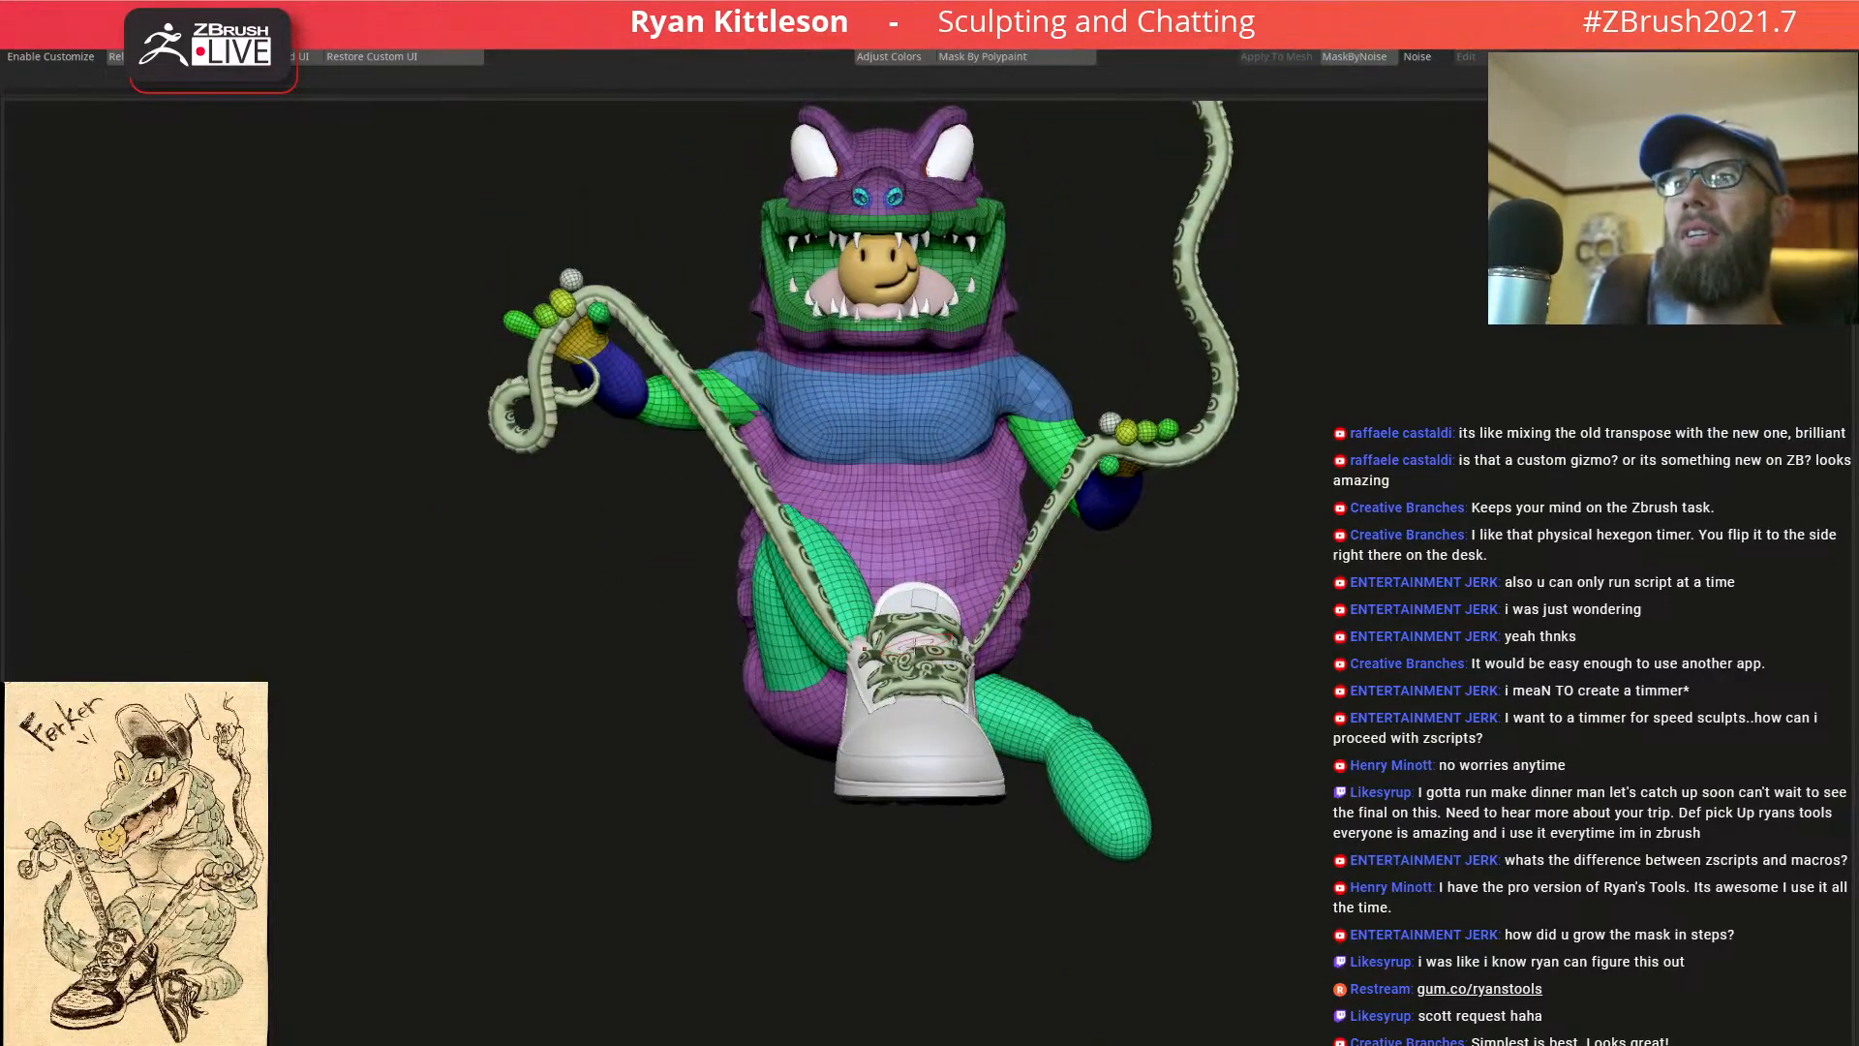
{"action": "right_click_drag", "start_coordinate": [959, 589], "coordinate": [1039, 494]}
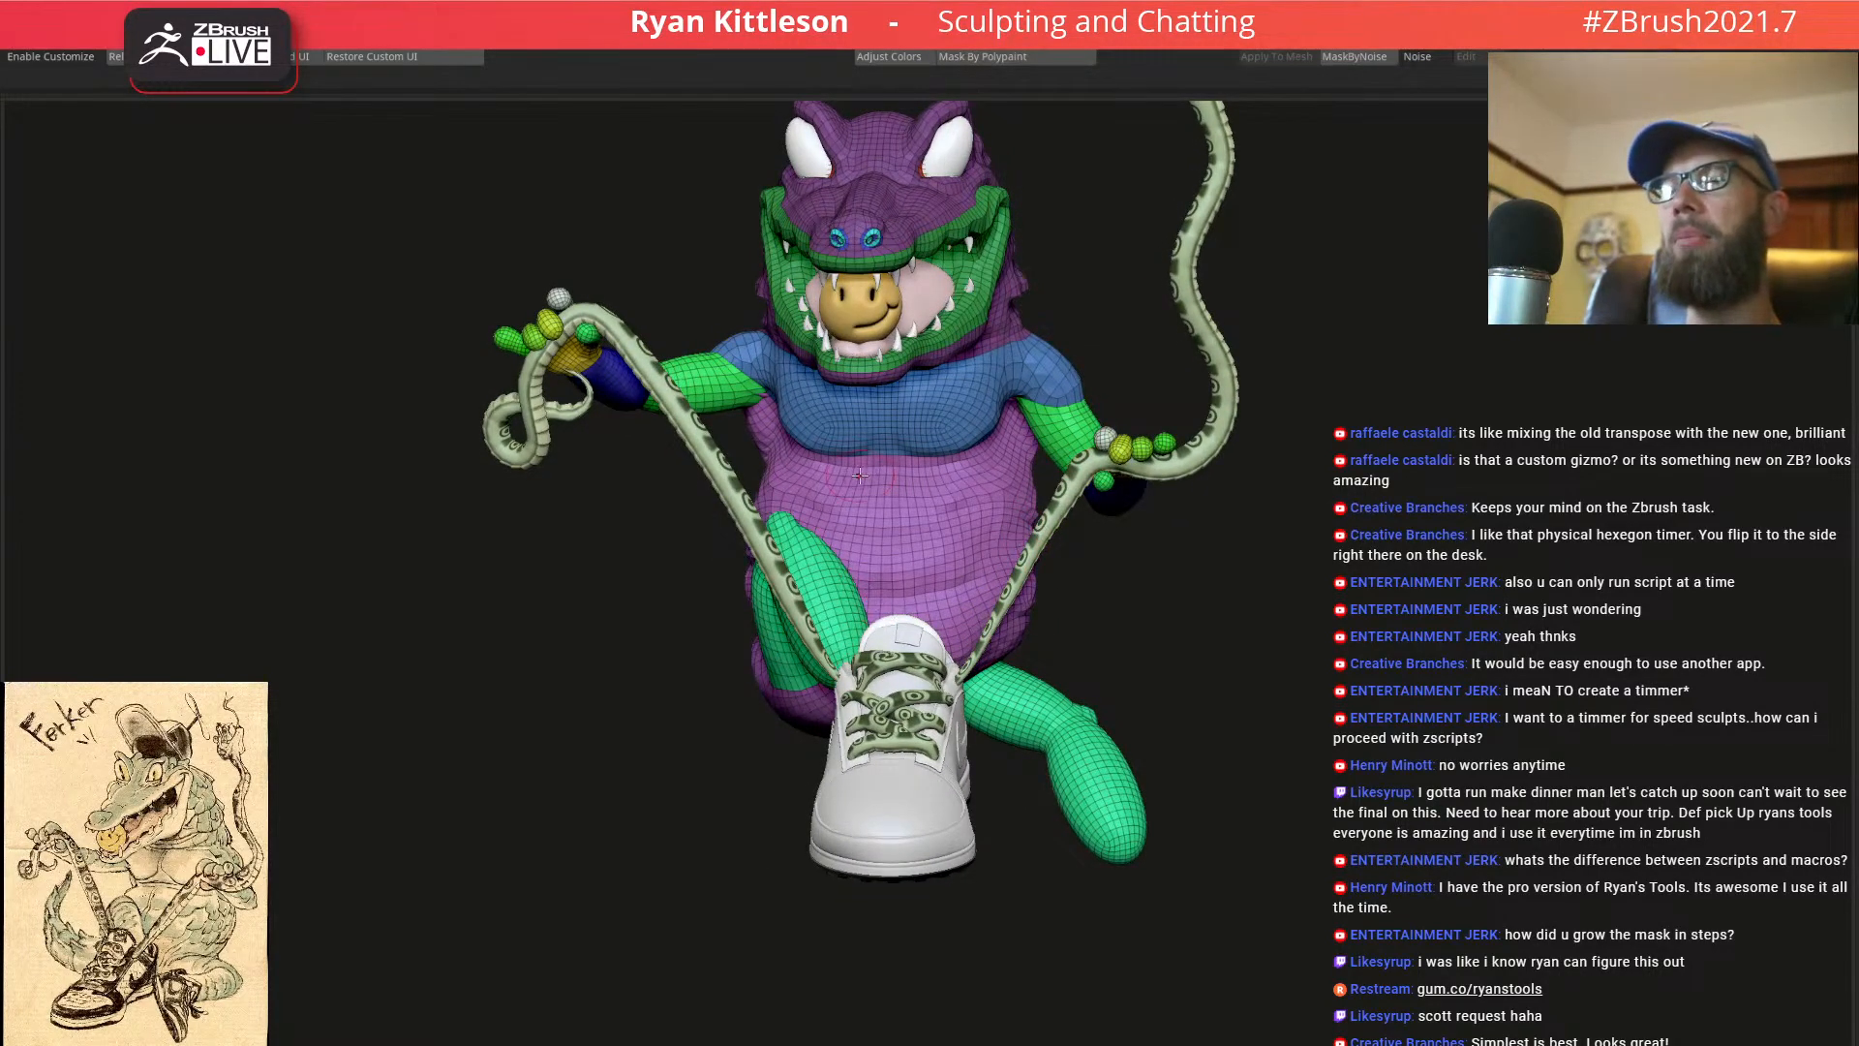
{"action": "right_click_drag", "start_coordinate": [895, 665], "coordinate": [939, 579]}
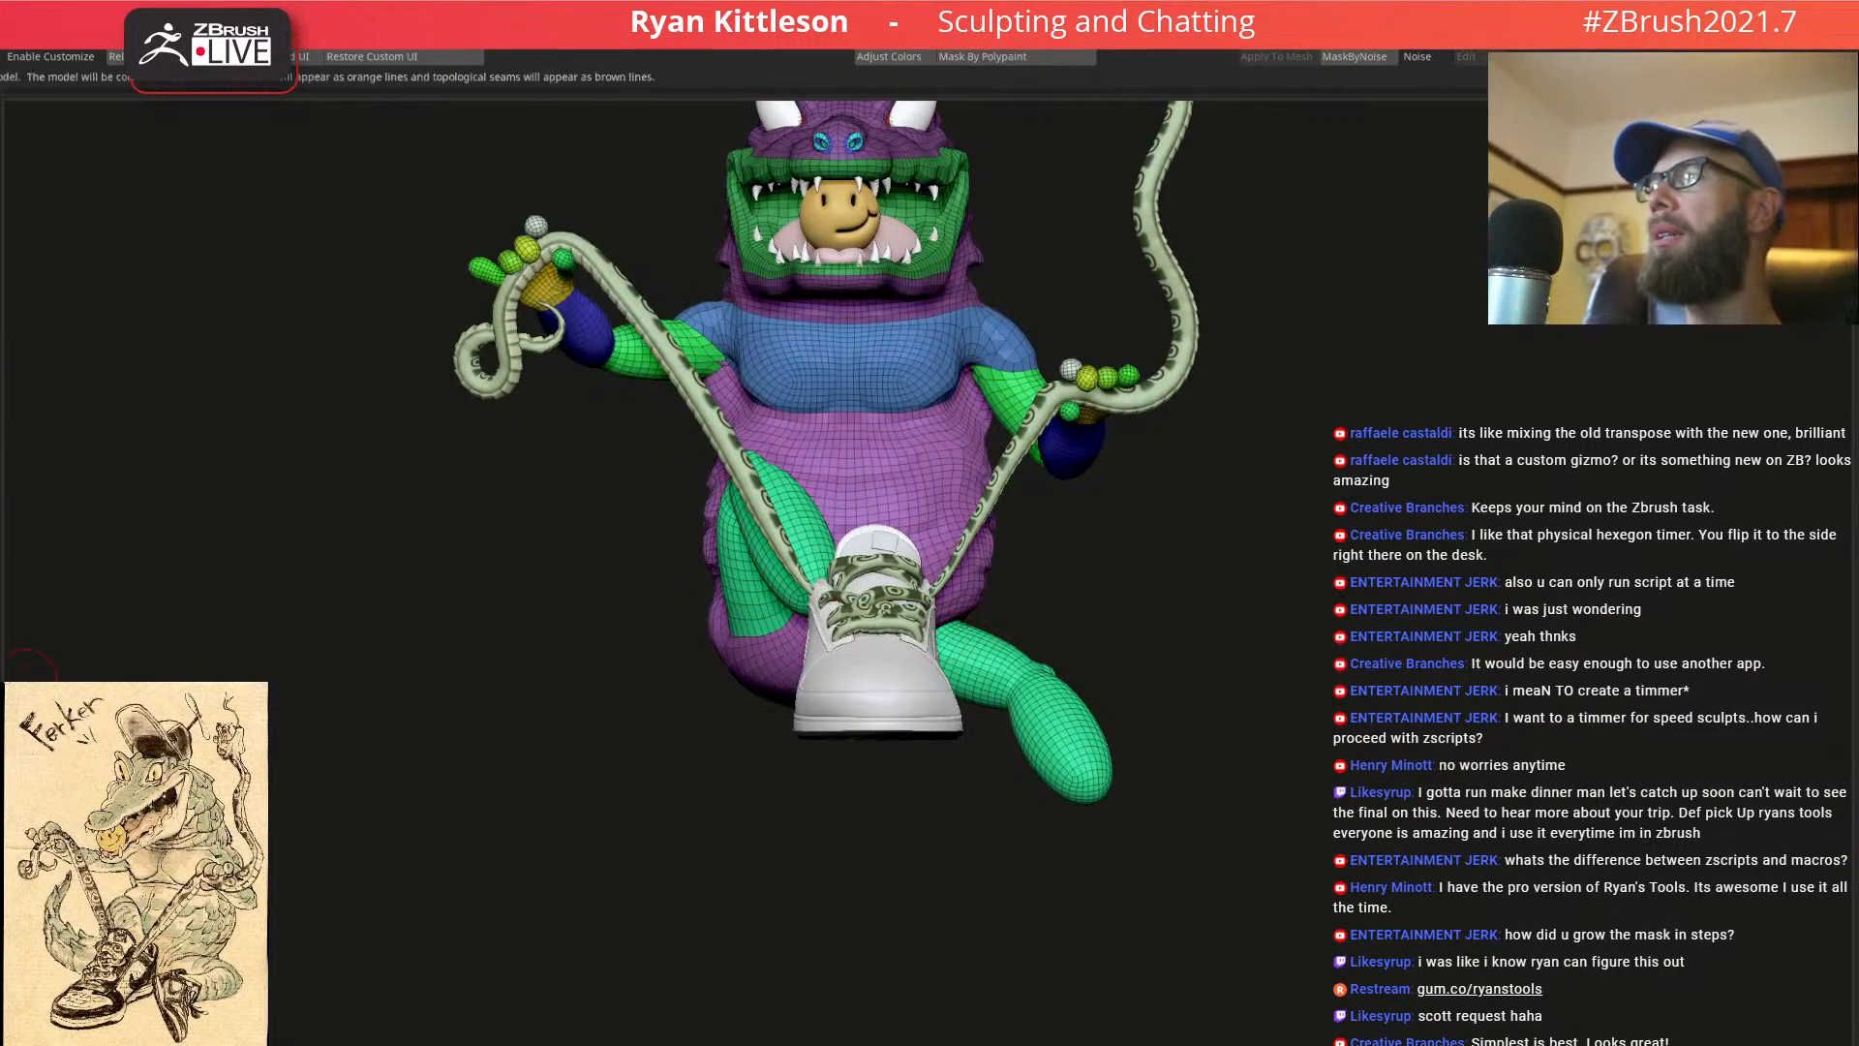
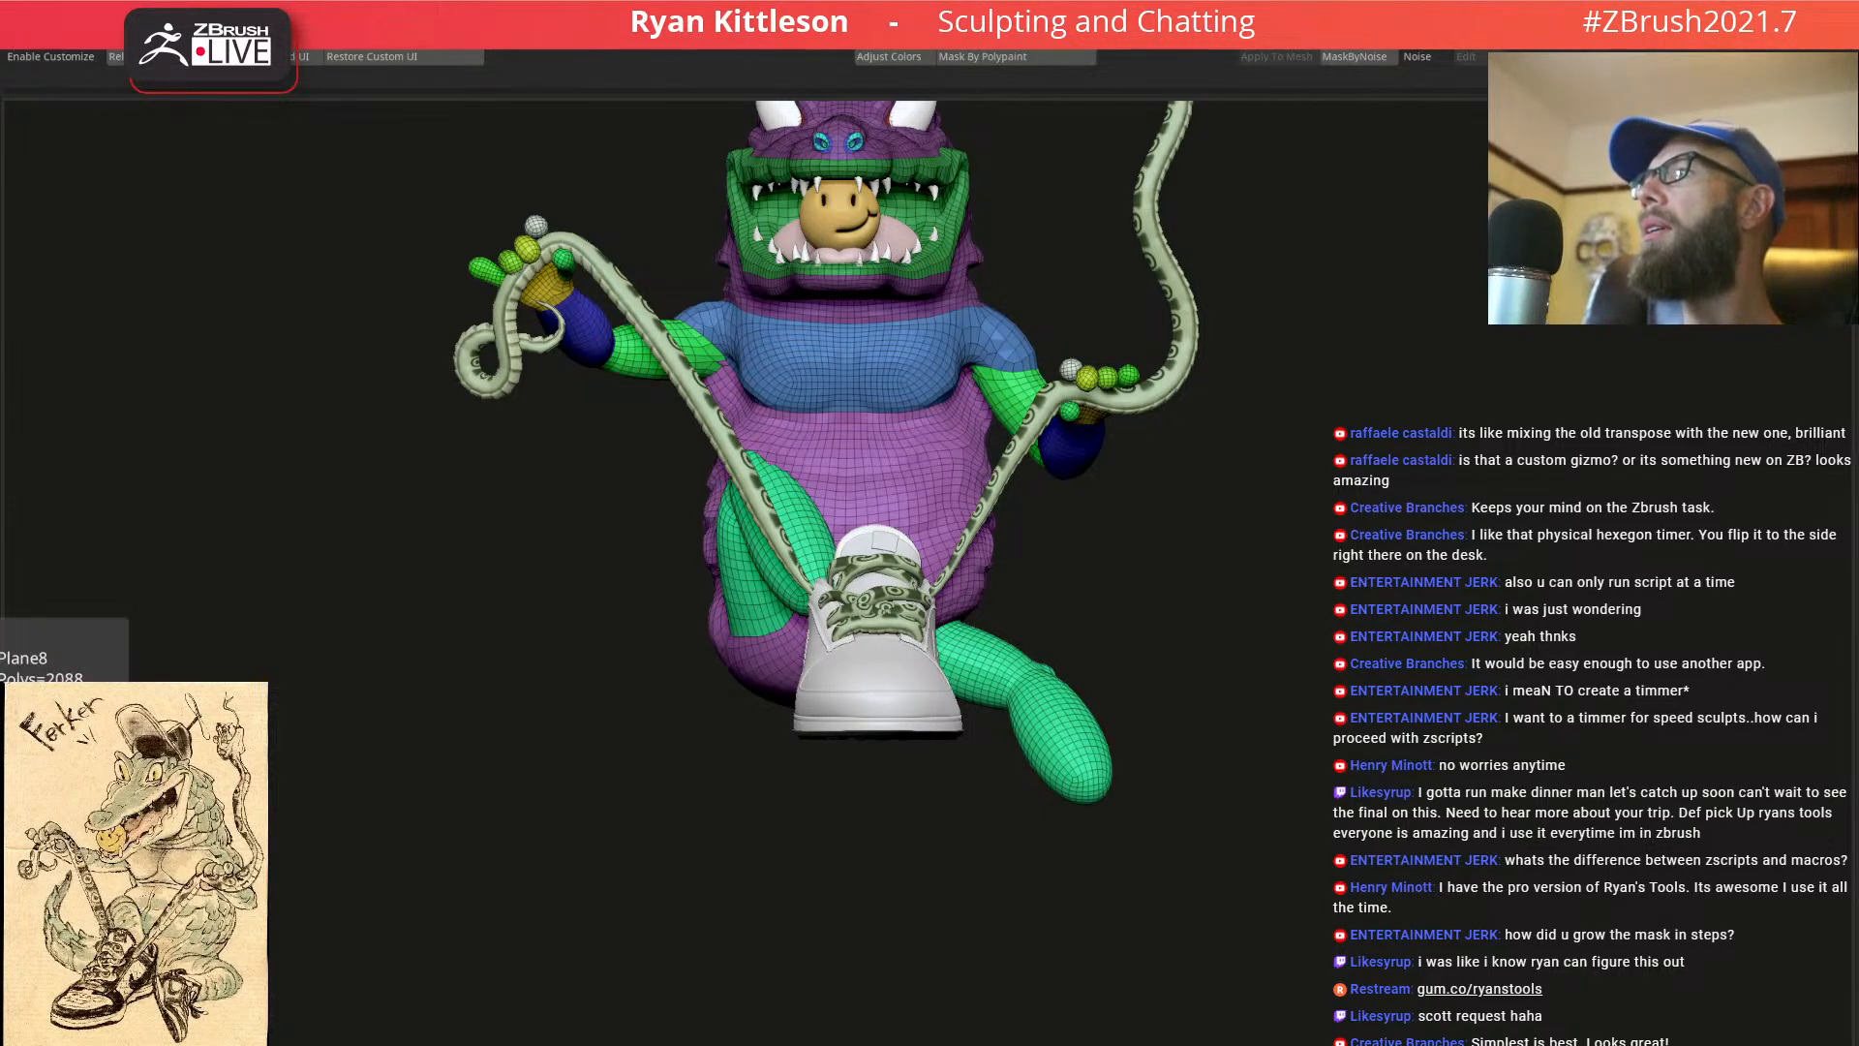
Slide the shoe and laces together back toward the bent right leg, lining them up from the side
{"action": "key", "text": "w"}
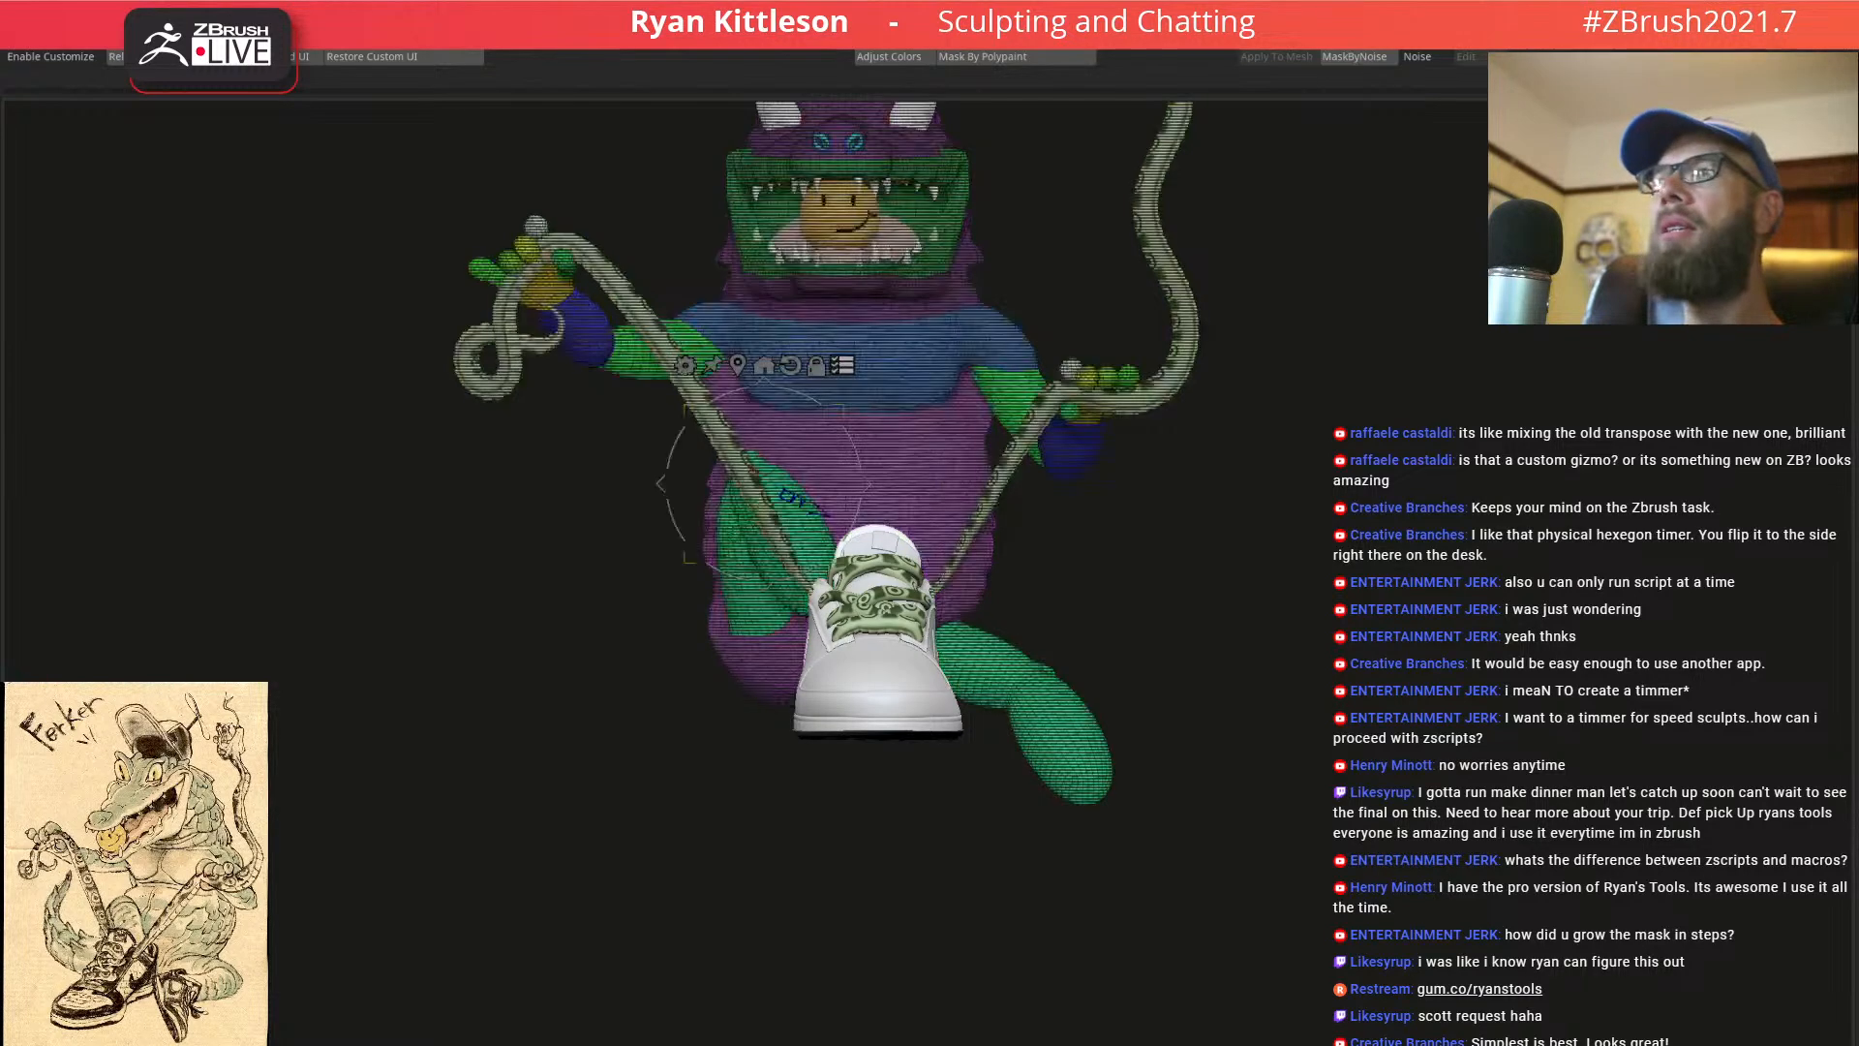
{"action": "left_click", "coordinate": [764, 366]}
{"action": "left_click", "coordinate": [848, 322]}
{"action": "left_click_drag", "start_coordinate": [738, 441], "coordinate": [709, 437]}
{"action": "left_click_drag", "start_coordinate": [1177, 666], "coordinate": [1011, 661]}
{"action": "left_click_drag", "start_coordinate": [736, 663], "coordinate": [1011, 456], "text": "alt"}
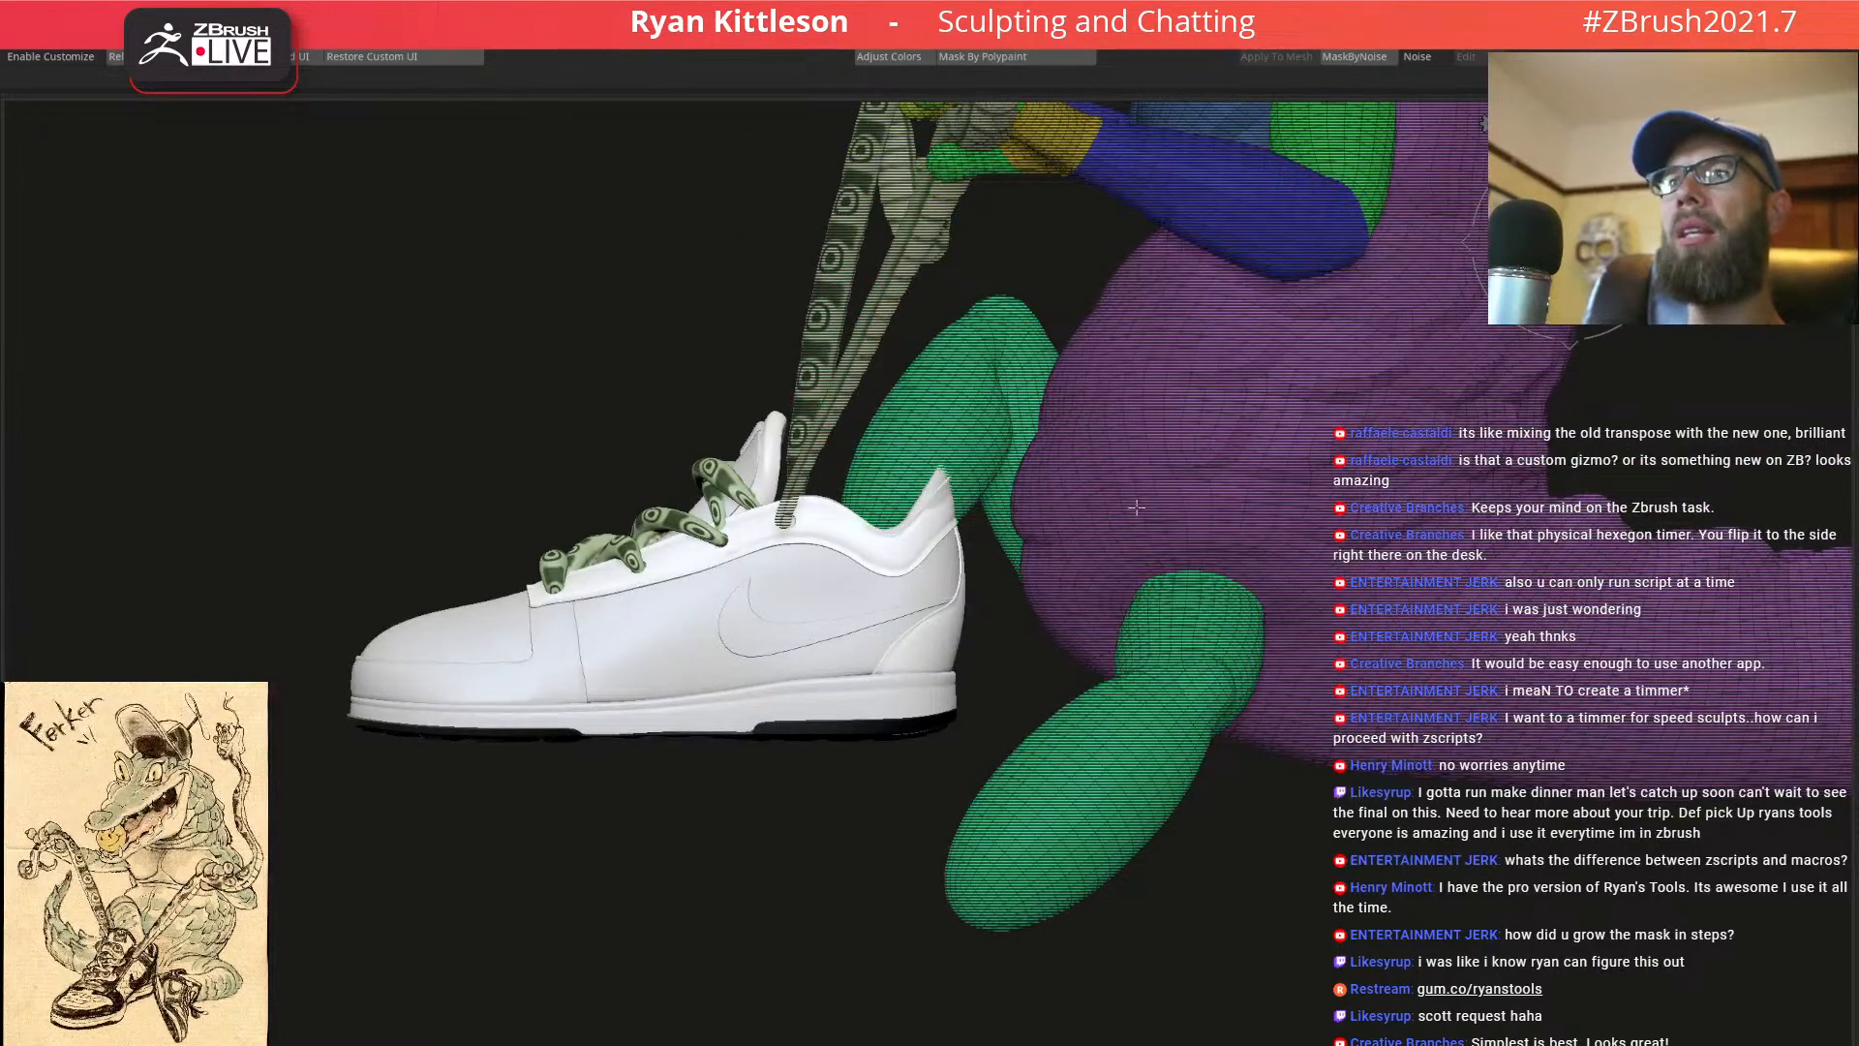
{"action": "left_click", "coordinate": [943, 635], "text": "alt"}
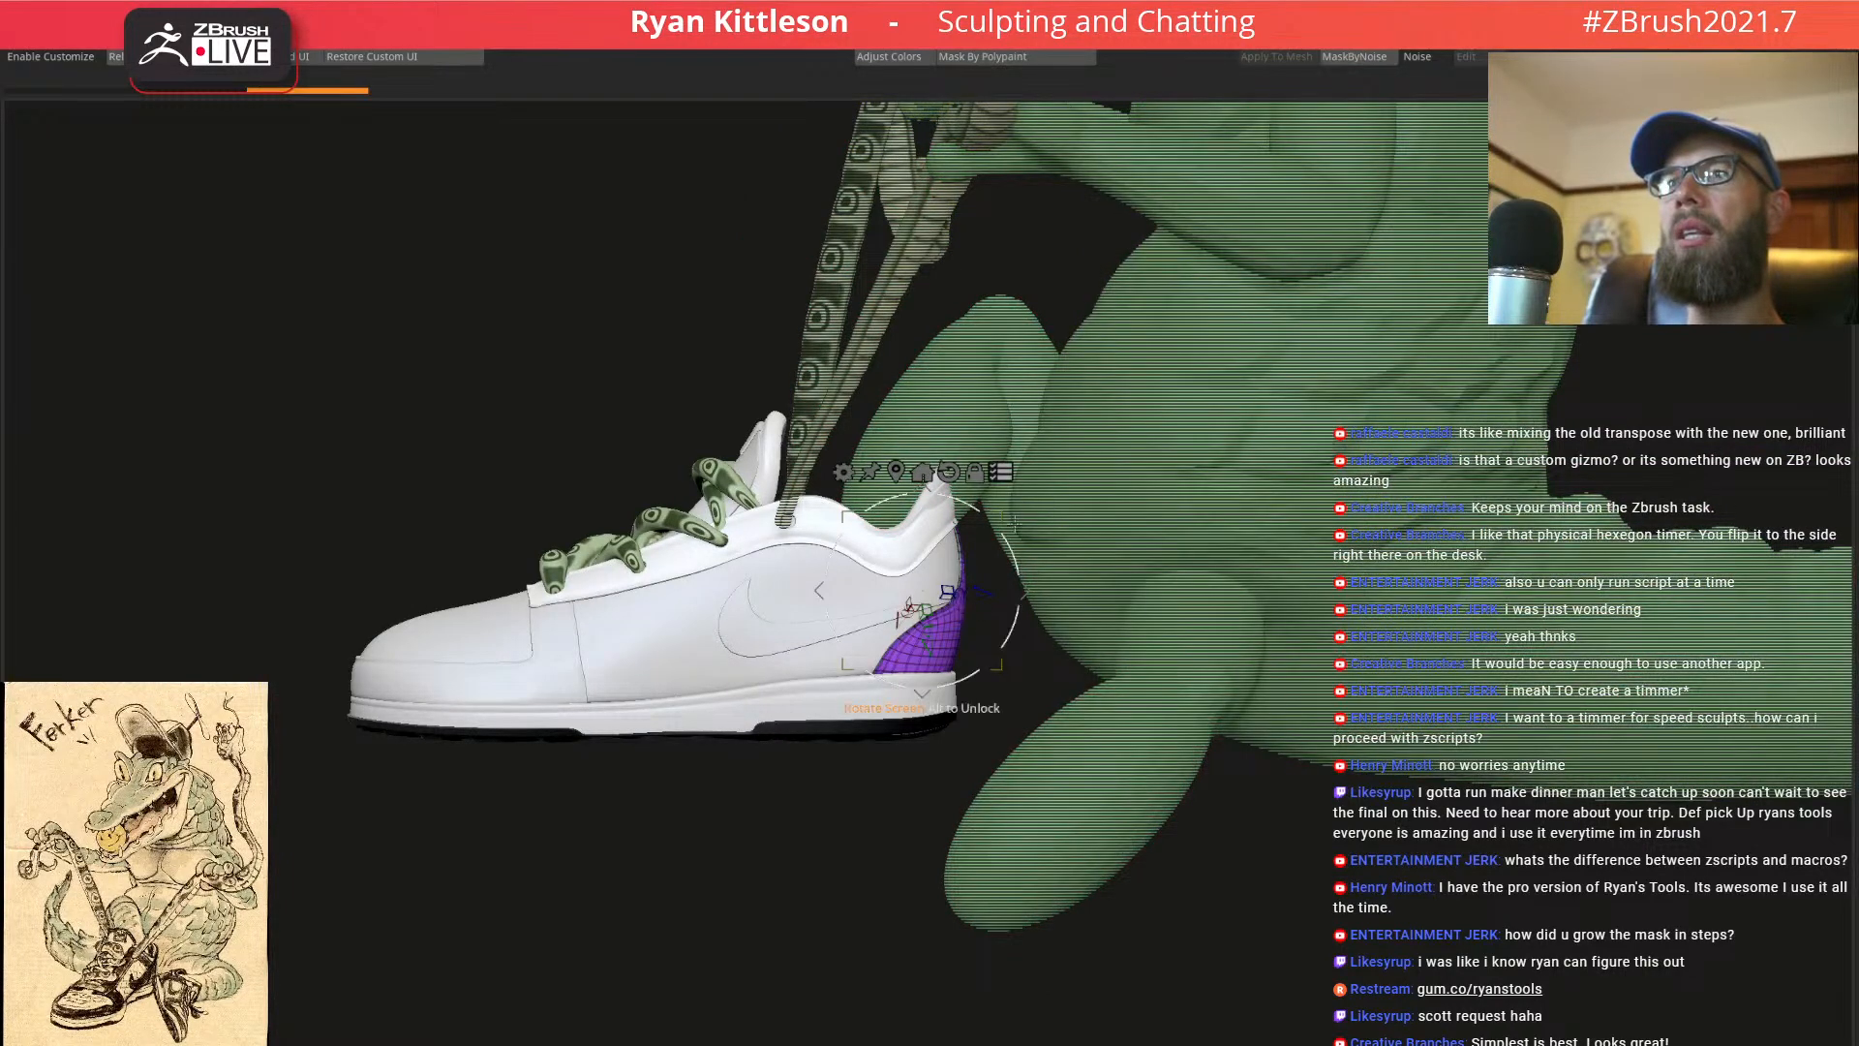
{"action": "key", "text": "w"}
{"action": "left_click_drag", "start_coordinate": [1041, 582], "coordinate": [1074, 588]}
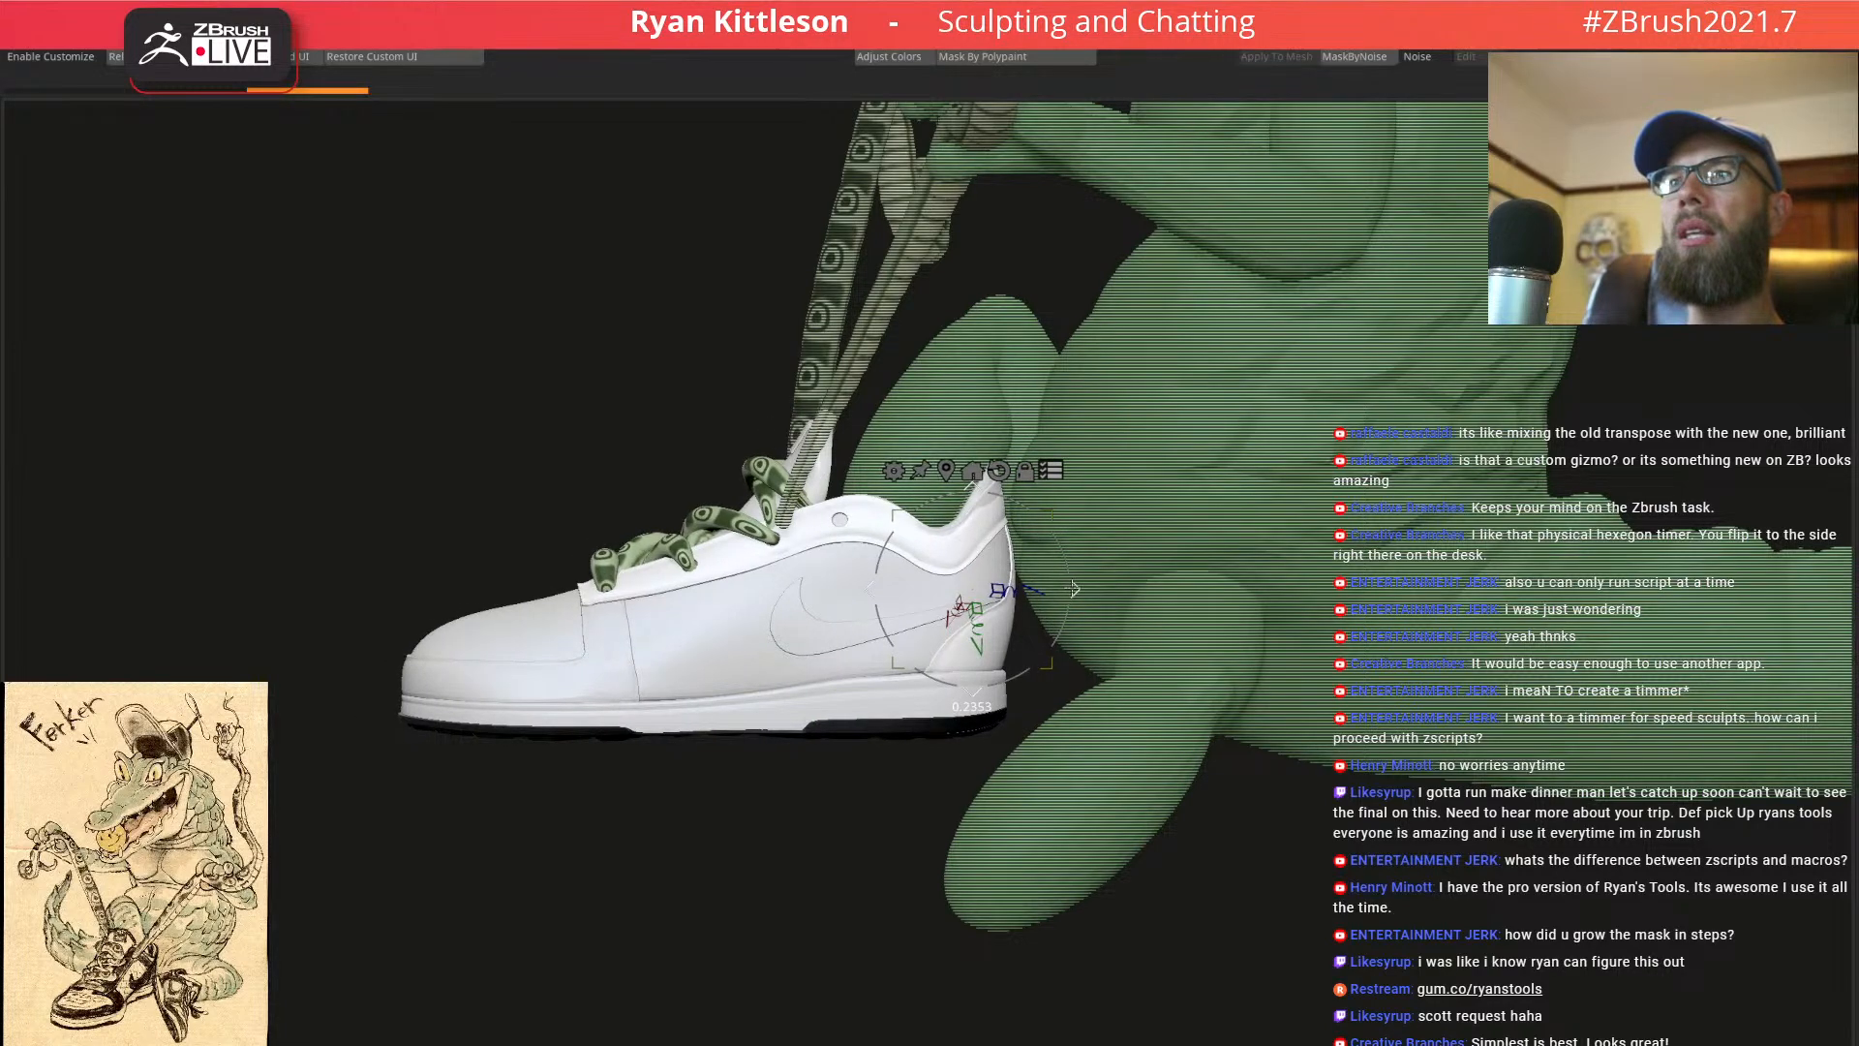
Center the gizmo on the shoe and turn the shoe and laces about 25 degrees around the vertical axis from above
{"action": "left_click_drag", "start_coordinate": [1074, 588], "coordinate": [1044, 719]}
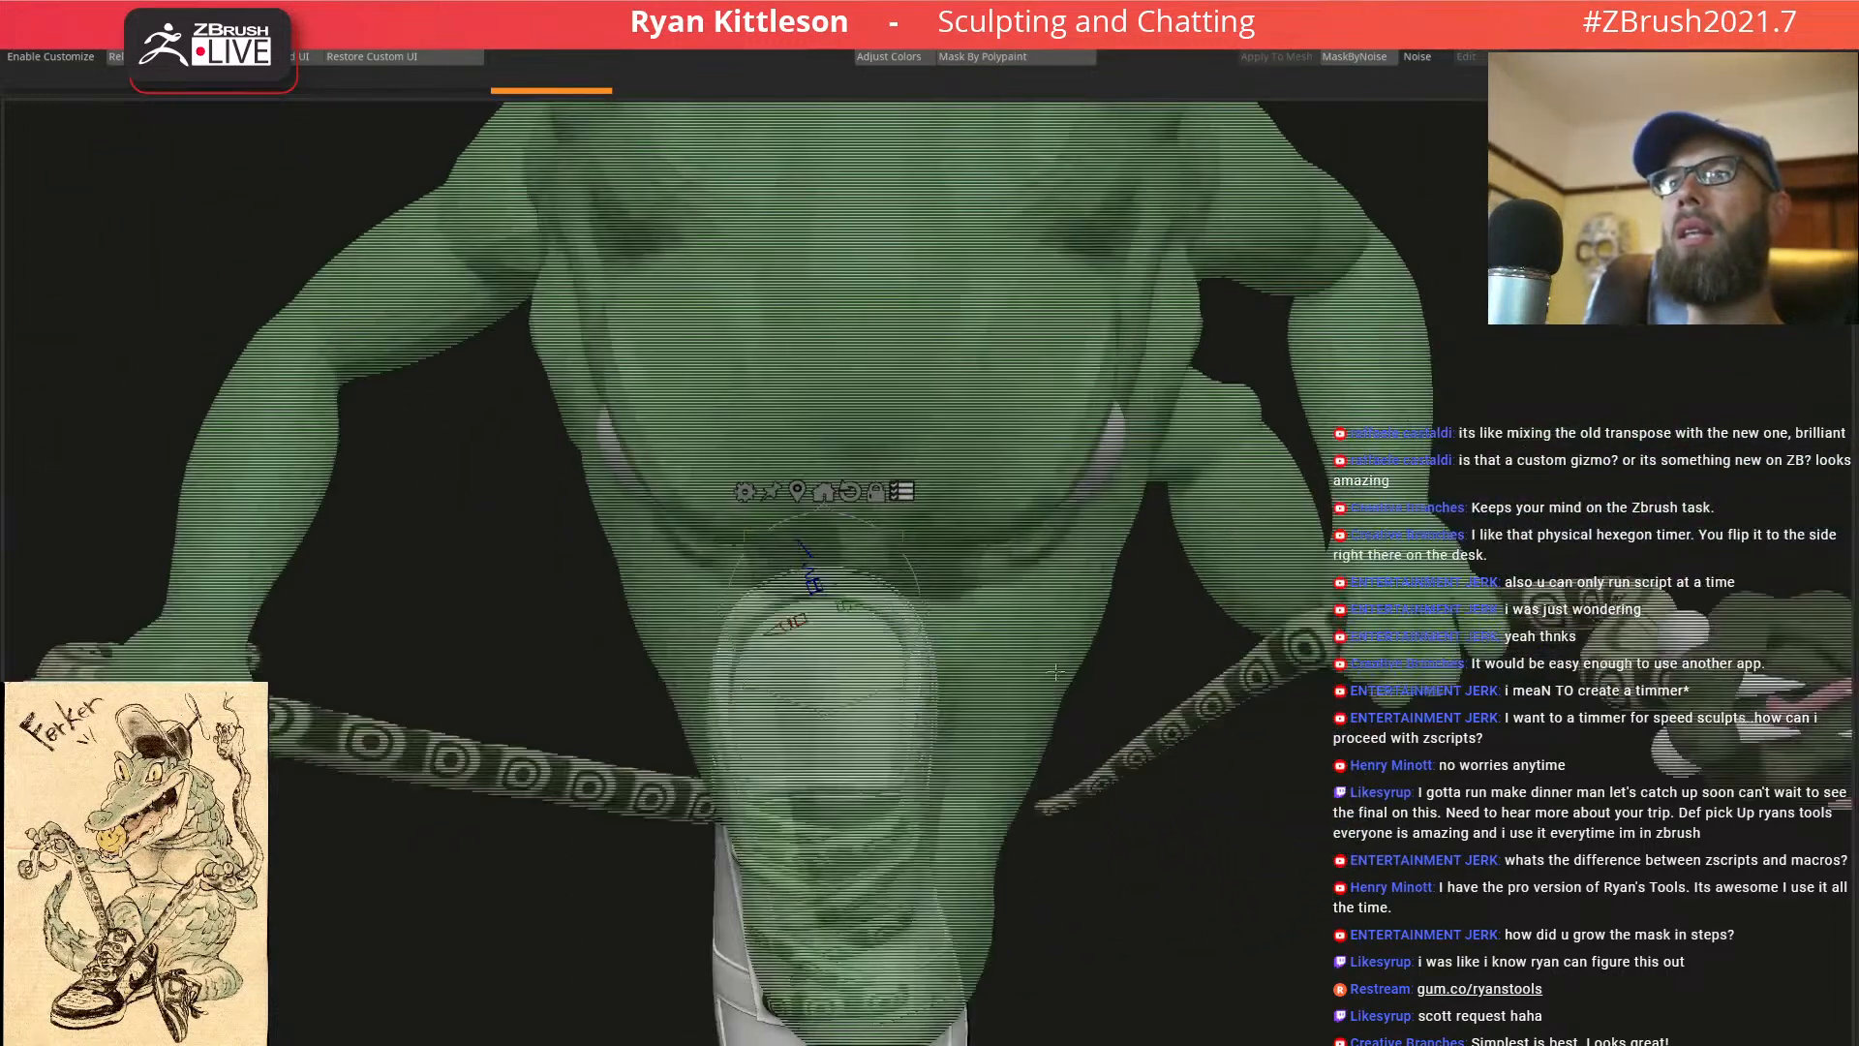
{"action": "left_click", "coordinate": [802, 491]}
{"action": "left_click_drag", "start_coordinate": [928, 693], "coordinate": [927, 683]}
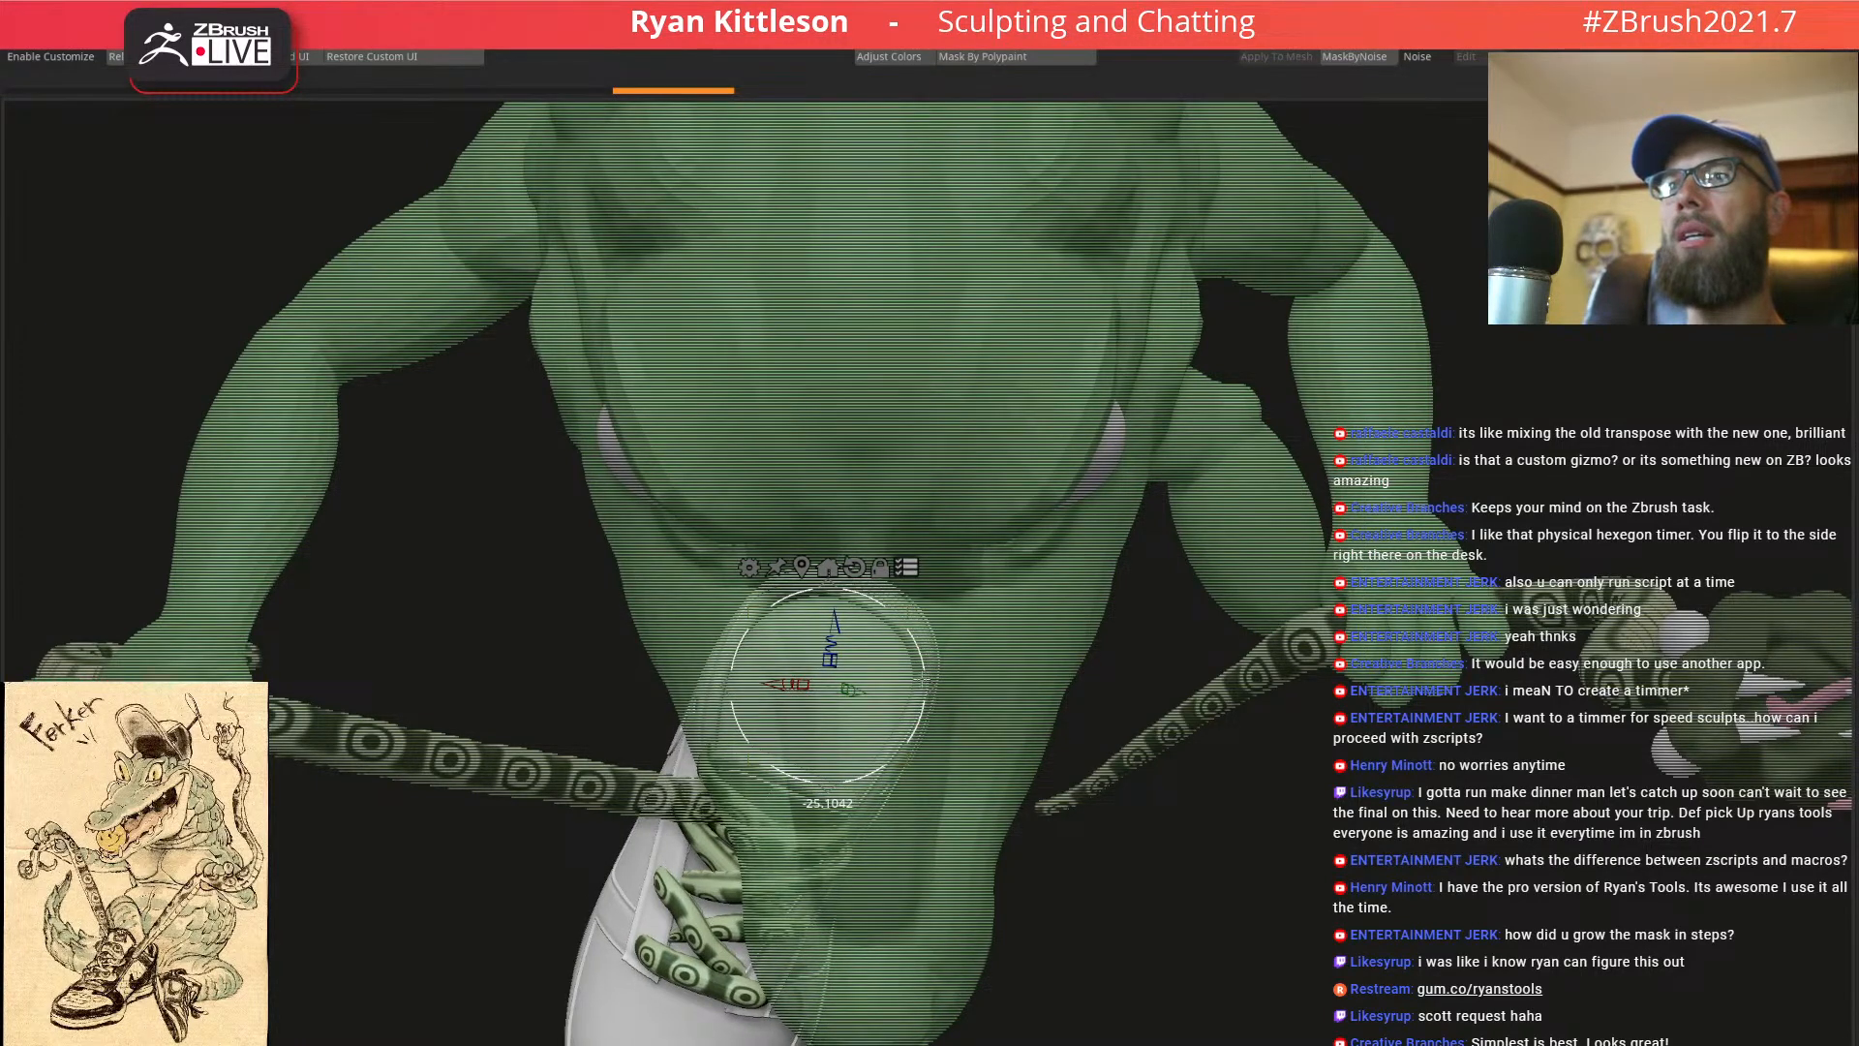
{"action": "right_click_drag", "start_coordinate": [1105, 595], "coordinate": [1017, 559], "text": "ctrl"}
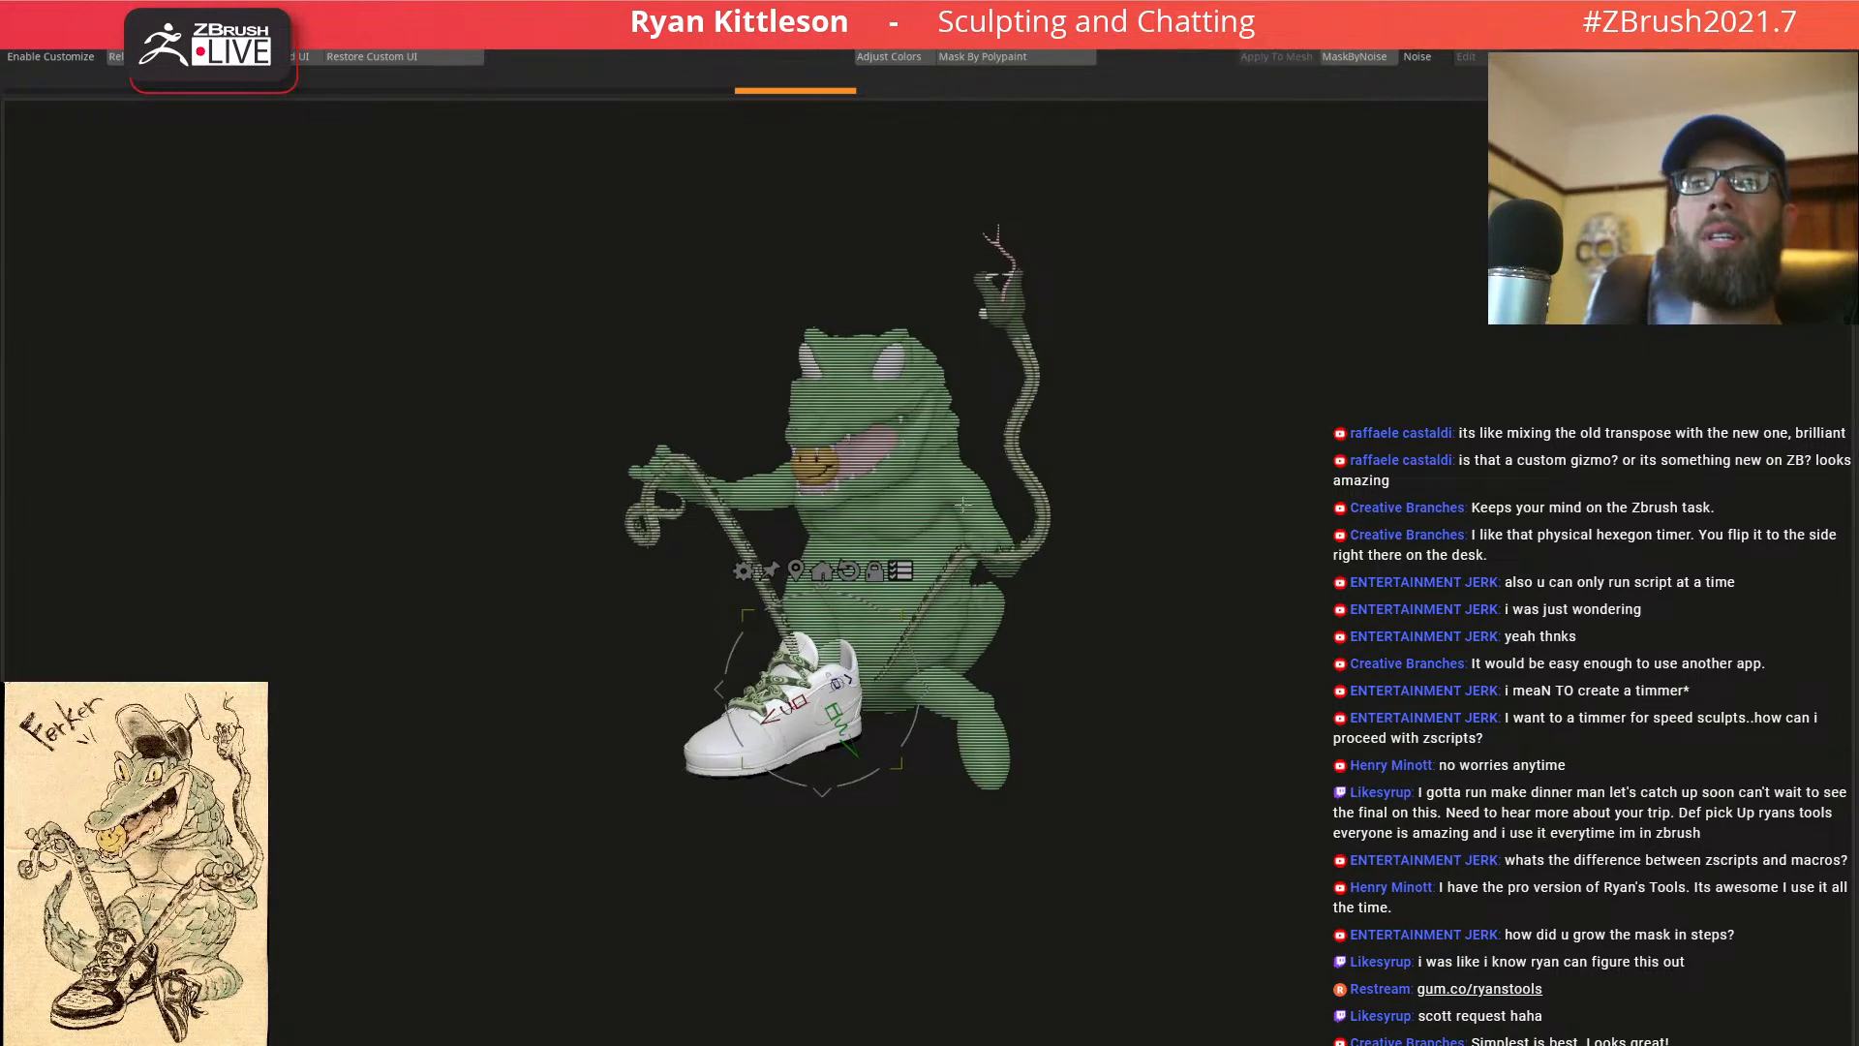
{"action": "right_click_drag", "start_coordinate": [974, 524], "coordinate": [954, 587], "text": "ctrl"}
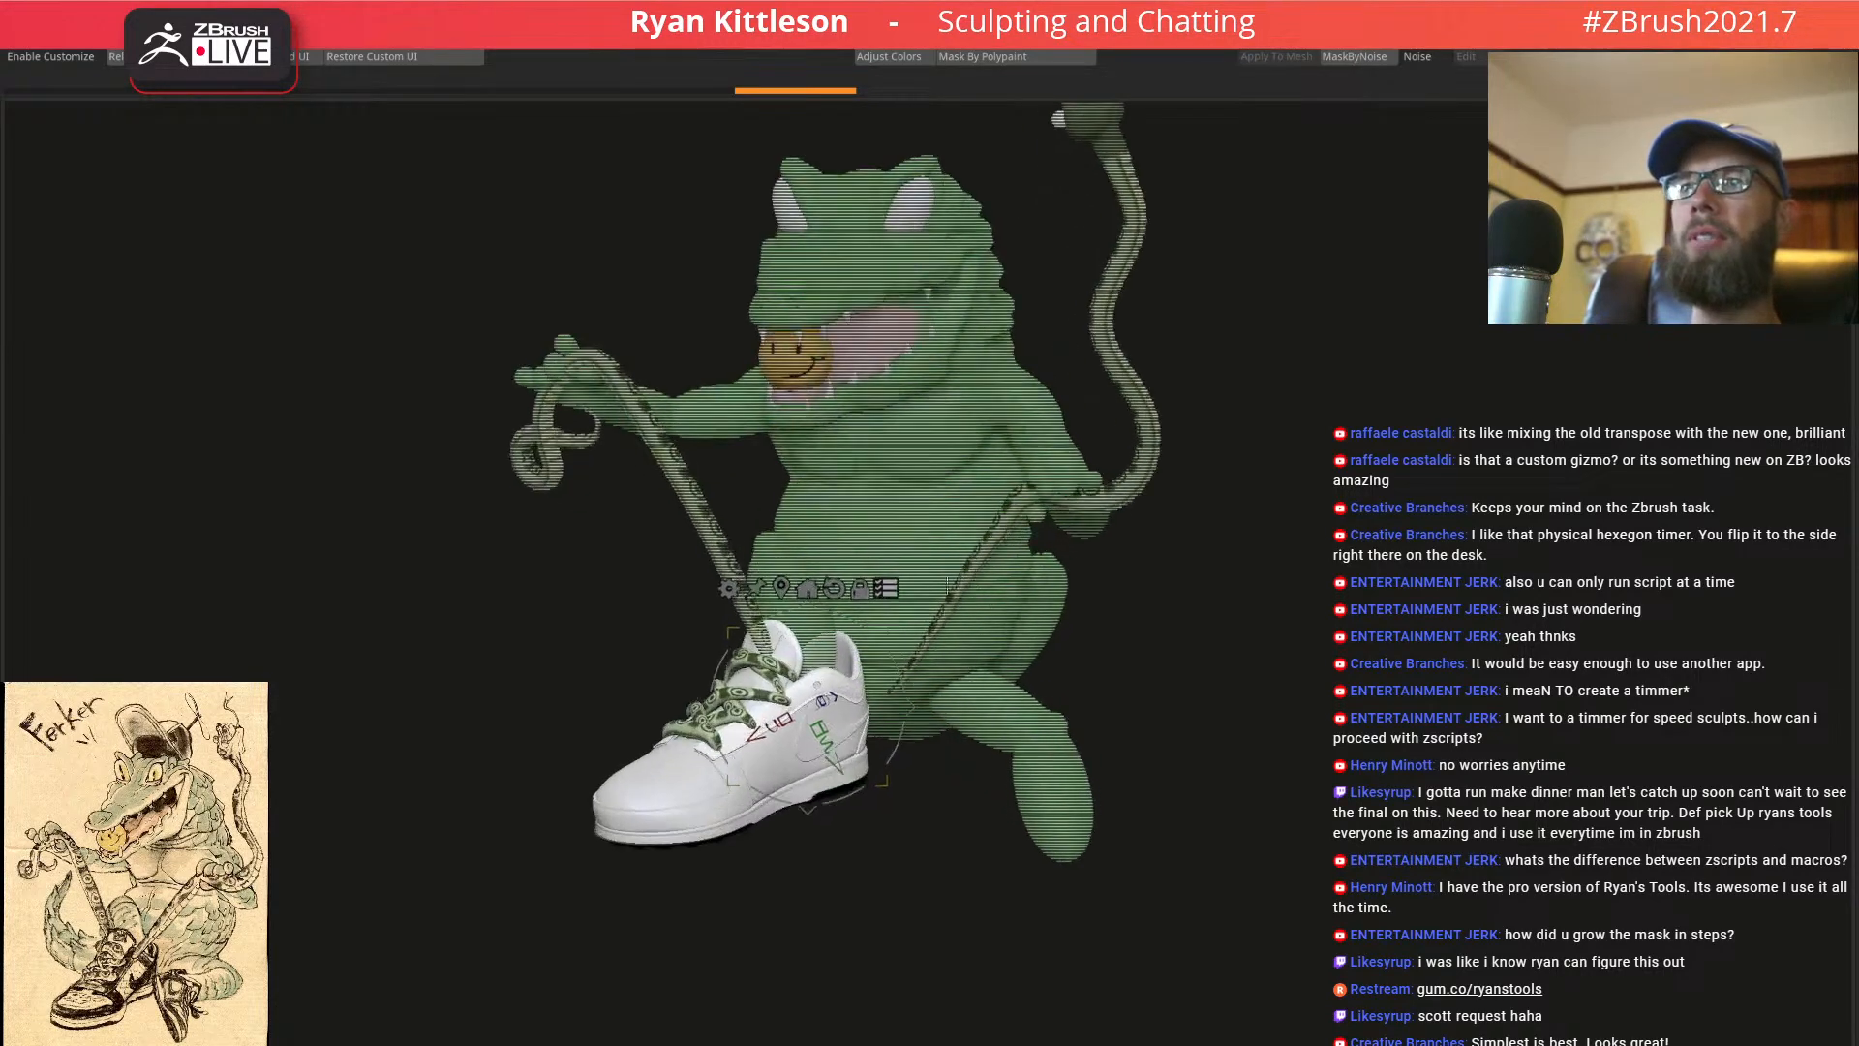
{"action": "right_click_drag", "start_coordinate": [831, 662], "coordinate": [897, 534], "text": "ctrl"}
{"action": "right_click_drag", "start_coordinate": [915, 612], "coordinate": [909, 740]}
{"action": "right_click_drag", "start_coordinate": [992, 605], "coordinate": [1016, 564]}
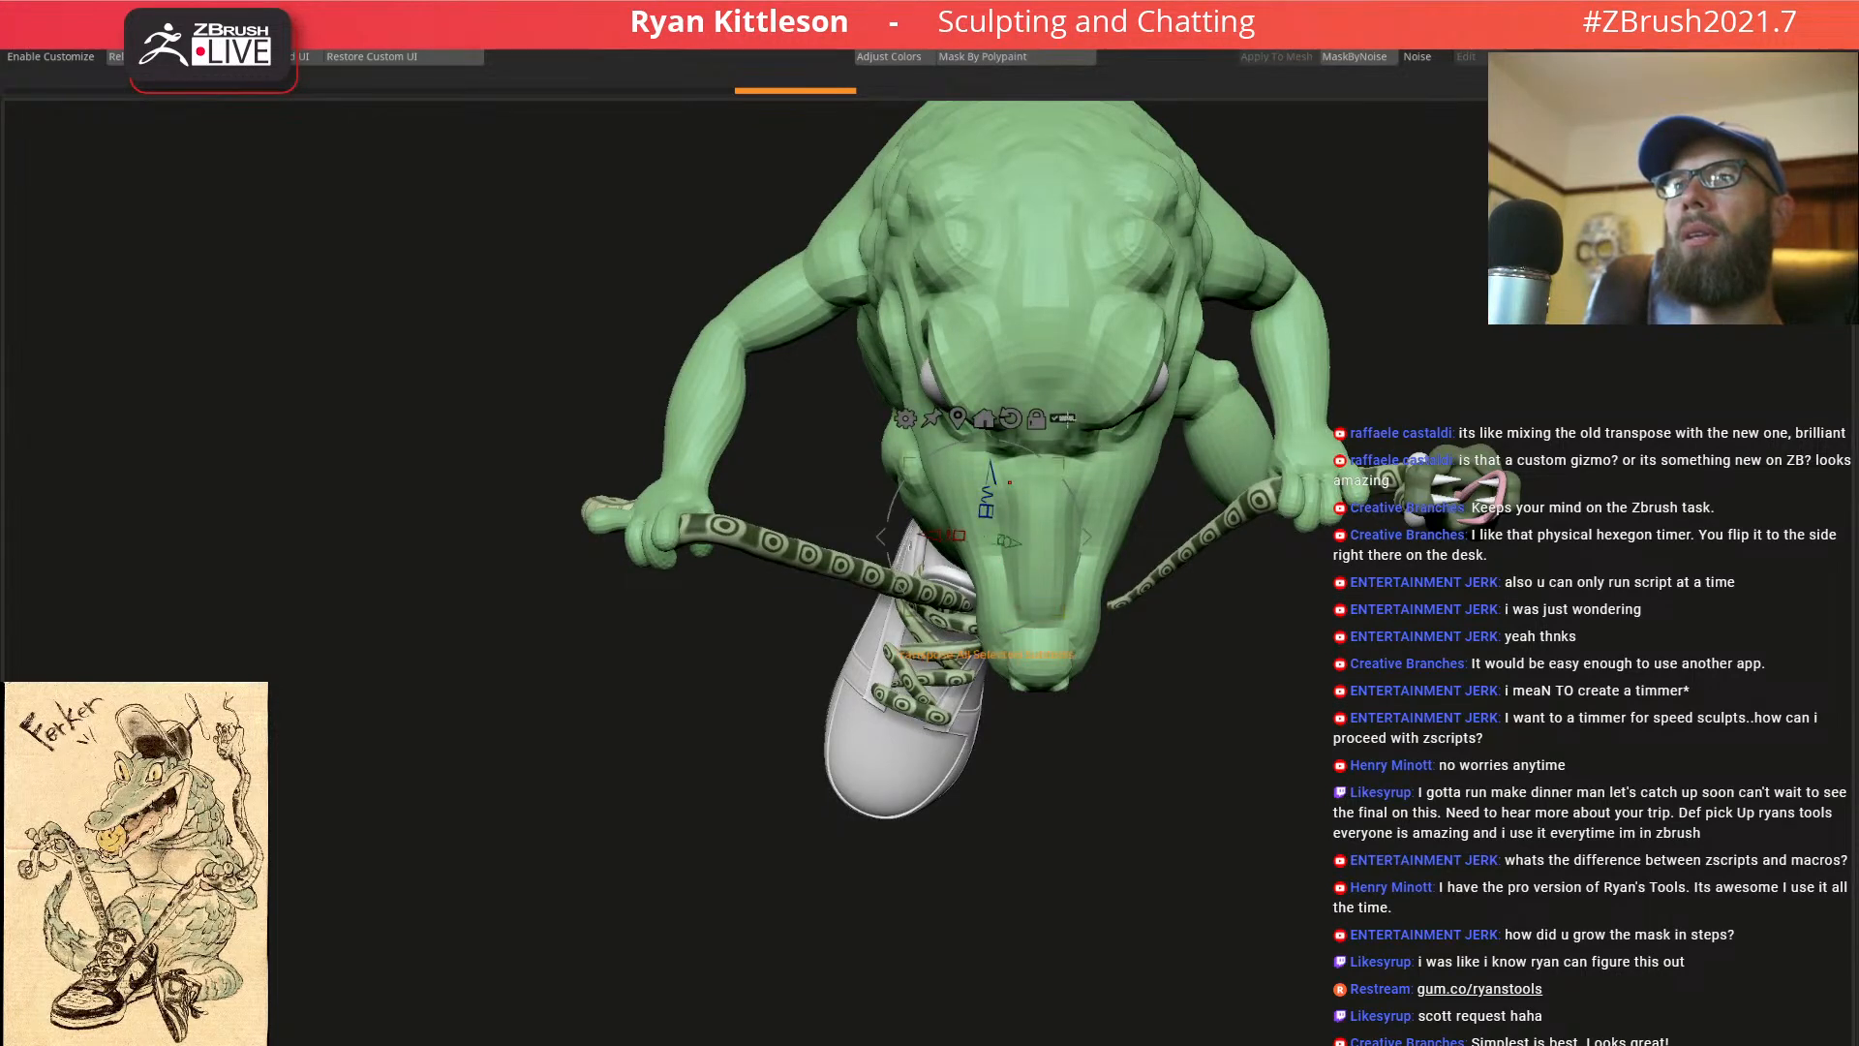
Turn off Transpose All Selected Subtools and return to Draw mode
{"action": "left_click", "coordinate": [1066, 420]}
{"action": "left_click_drag", "start_coordinate": [1077, 544], "coordinate": [1073, 549]}
{"action": "right_click_drag", "start_coordinate": [1073, 549], "coordinate": [1064, 491]}
{"action": "left_click", "coordinate": [1006, 415]}
{"action": "key", "text": "q"}
Mask the snake shoelace beyond the crocodile's left hand, leaving the strand toward the shoe free with the gizmo at the hand
{"action": "right_click_drag", "start_coordinate": [1113, 406], "coordinate": [1211, 397]}
{"action": "right_click_drag", "start_coordinate": [1211, 397], "coordinate": [1221, 465], "text": "ctrl"}
{"action": "left_click", "coordinate": [1351, 245], "text": "alt"}
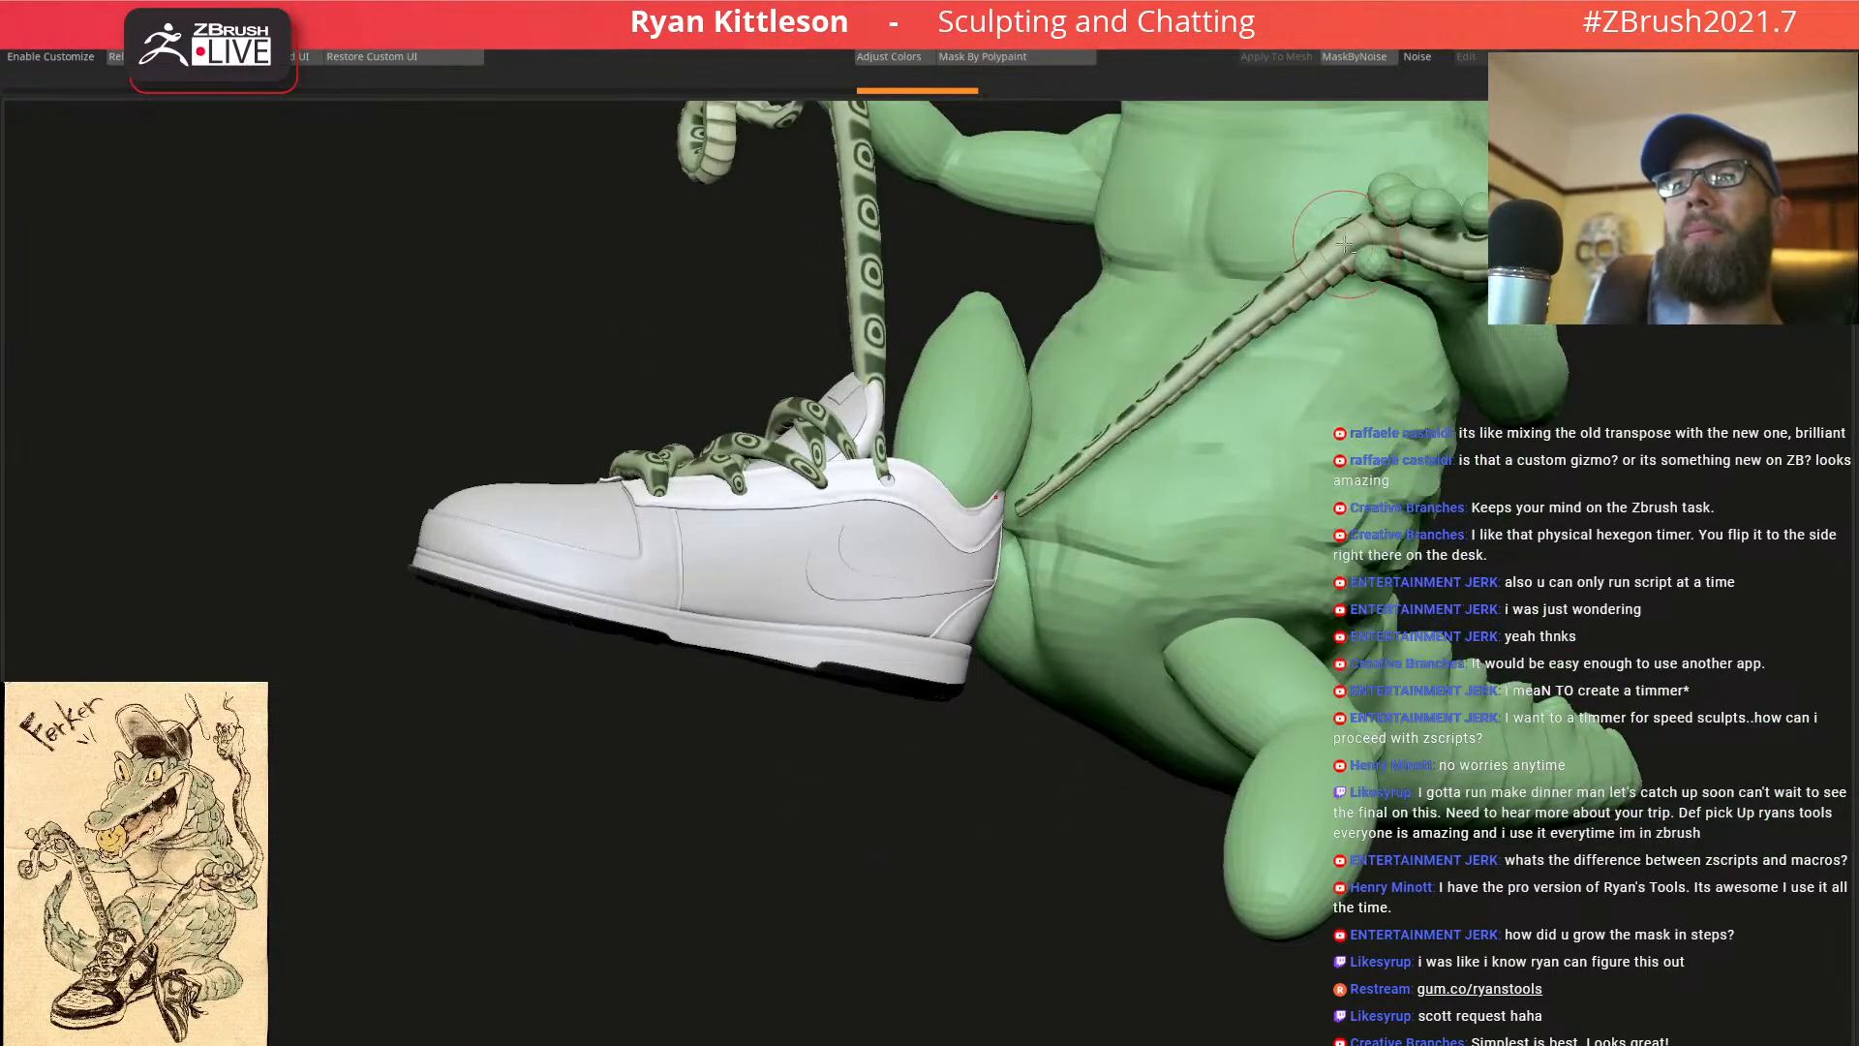
{"action": "right_click_drag", "start_coordinate": [1346, 245], "coordinate": [1393, 239]}
{"action": "key", "text": "w"}
{"action": "left_click_drag", "start_coordinate": [1348, 236], "coordinate": [1304, 259], "text": "ctrl"}
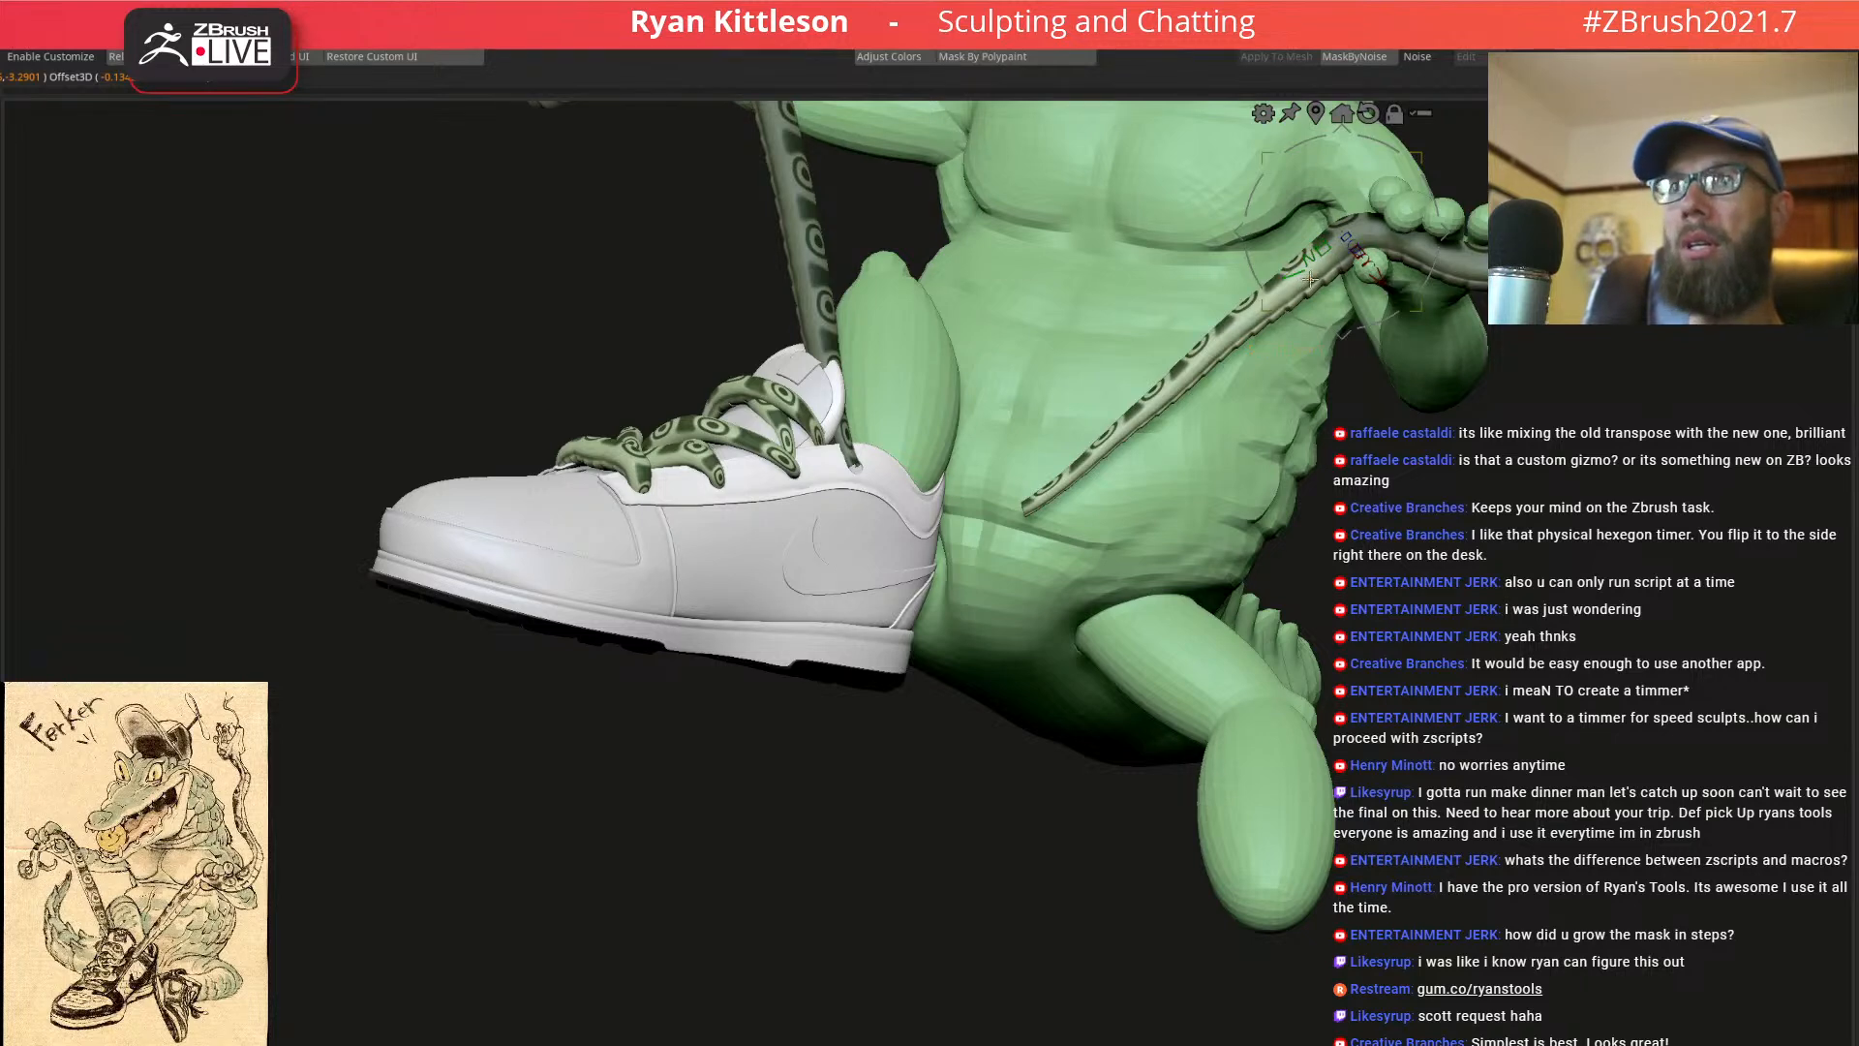
{"action": "right_click_drag", "start_coordinate": [1309, 280], "coordinate": [1330, 353]}
{"action": "left_click_drag", "start_coordinate": [1527, 255], "coordinate": [1460, 241], "text": "ctrl"}
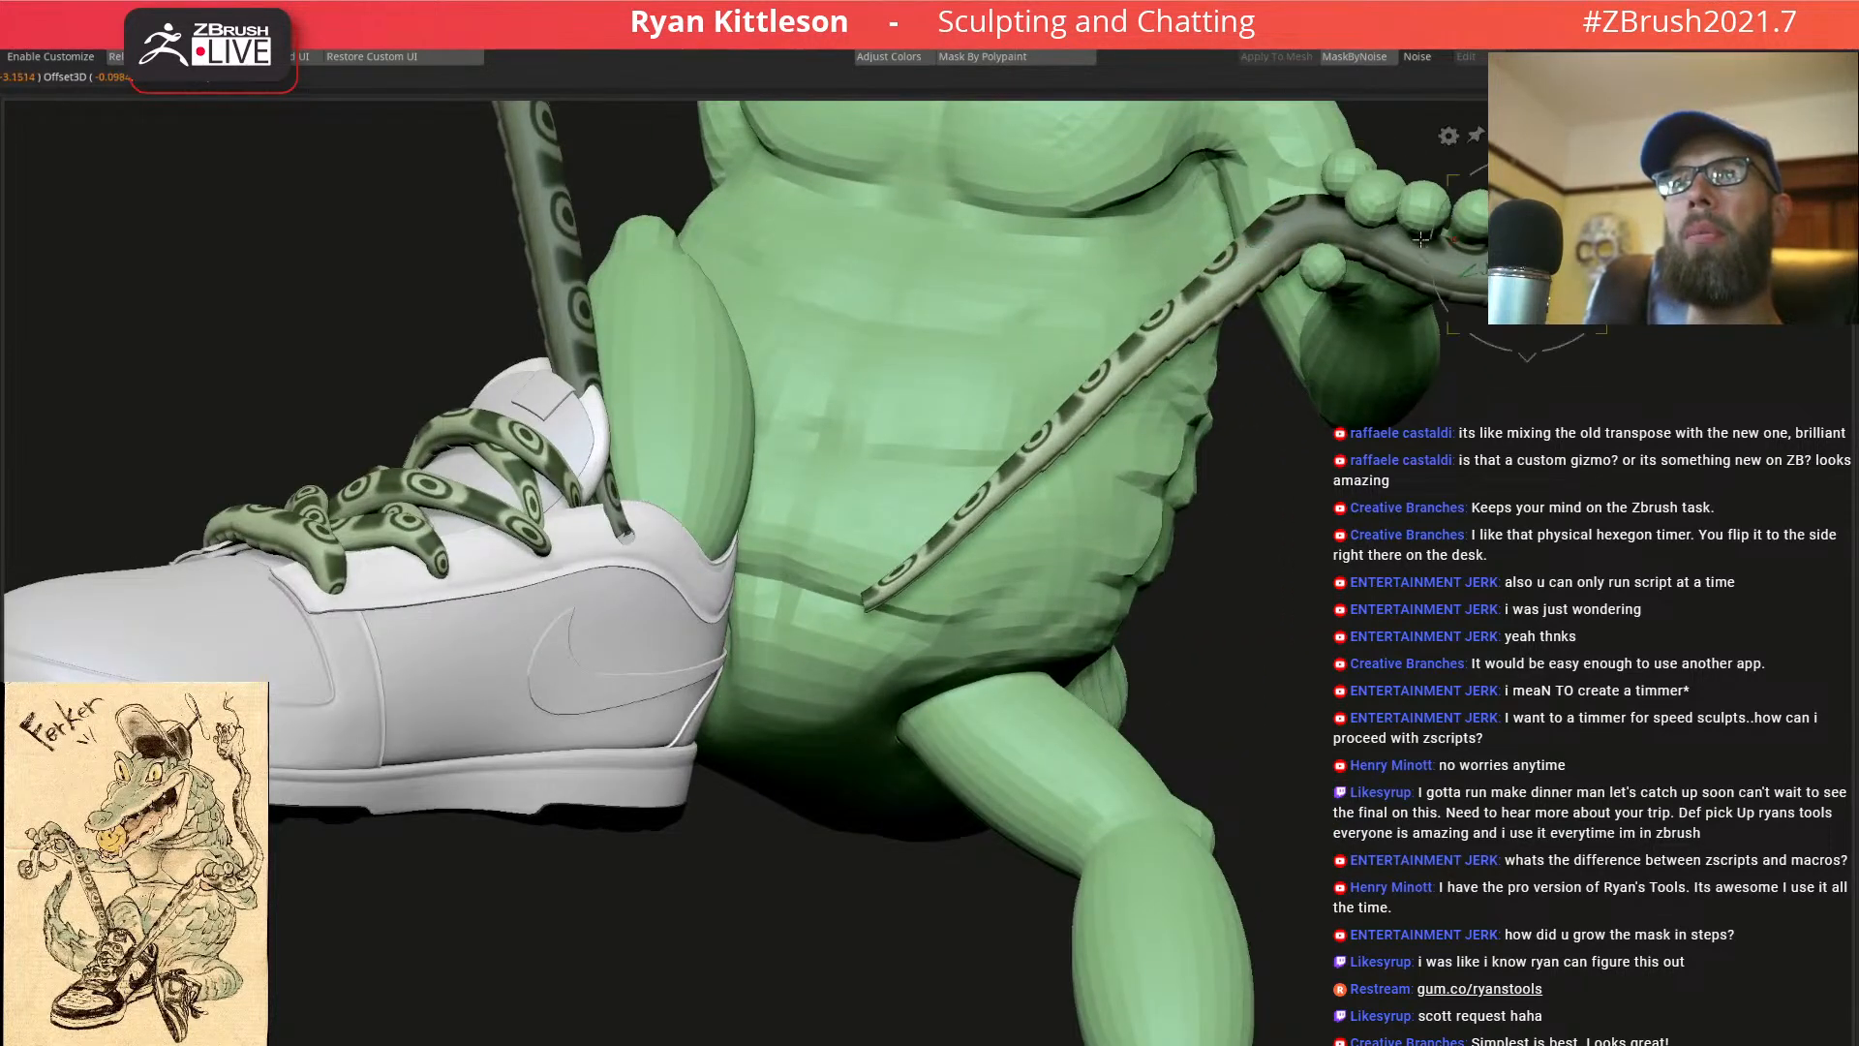
{"action": "left_click", "coordinate": [1305, 223]}
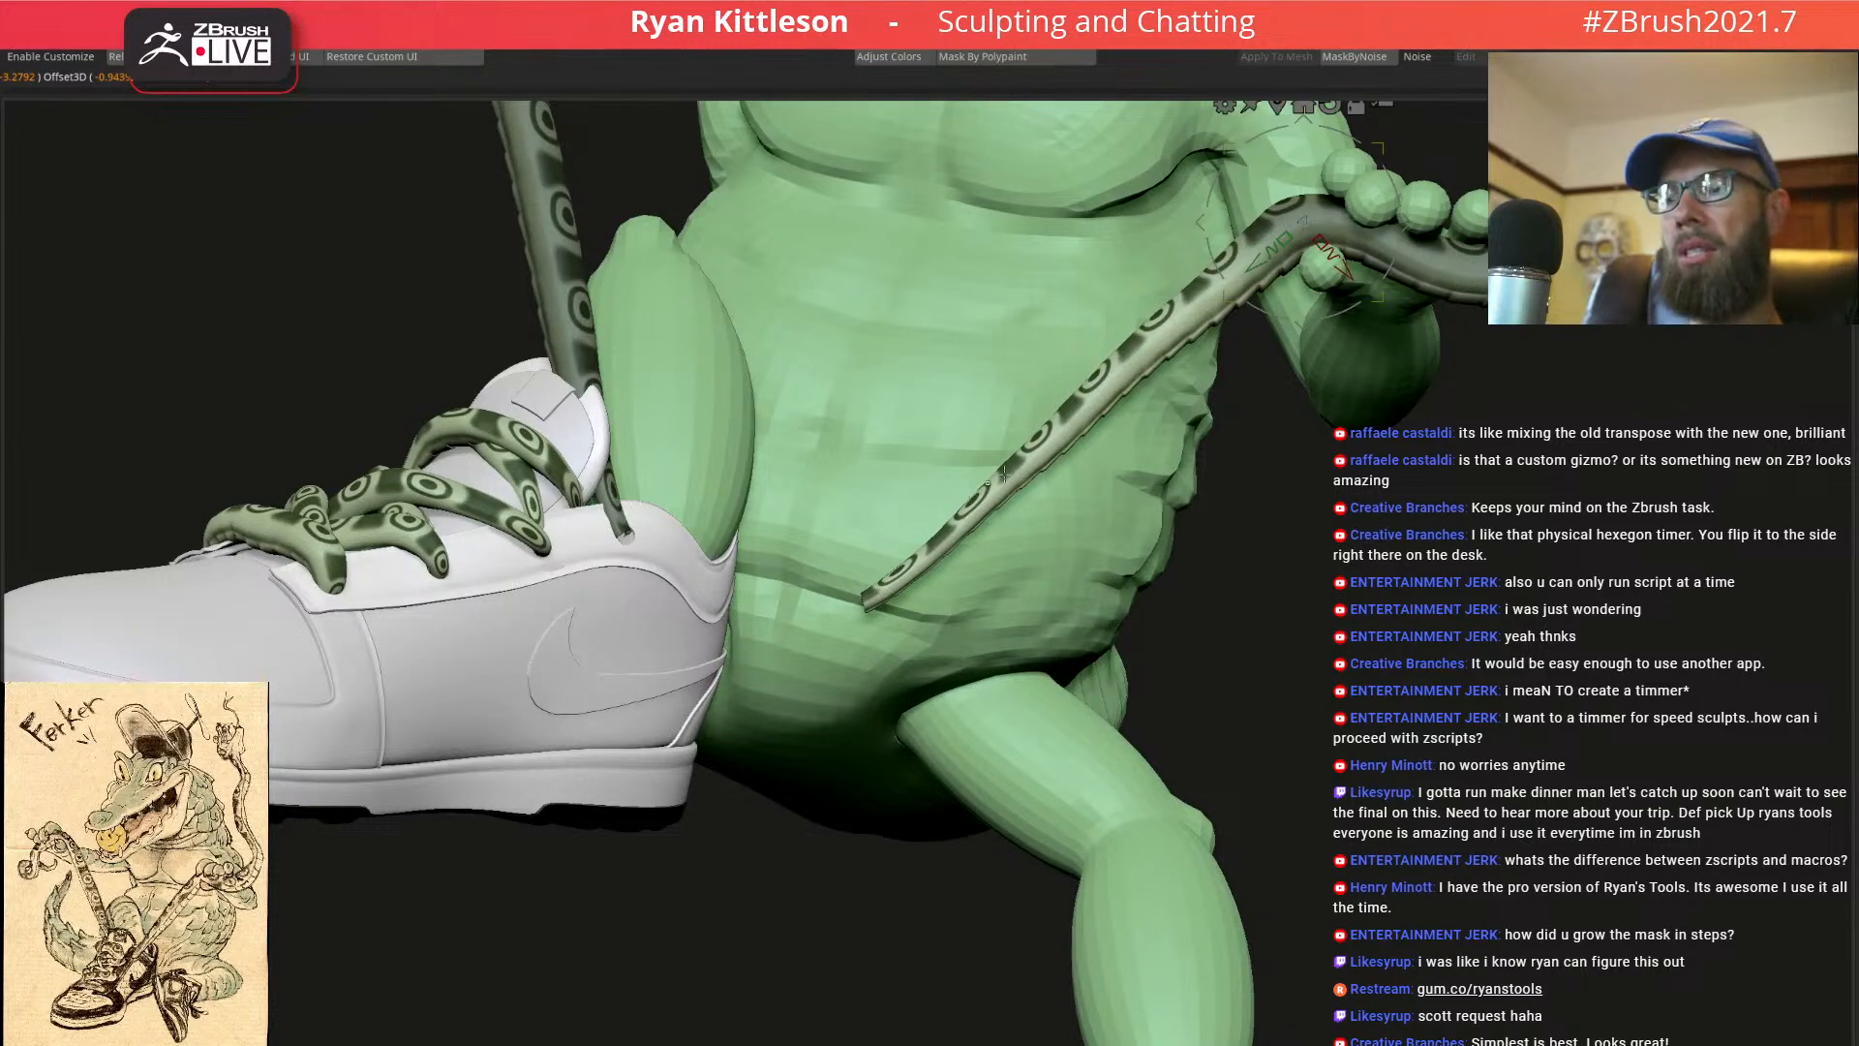
{"action": "left_click", "coordinate": [1253, 261]}
Rotate the free snake strand at the left hand so it points toward the shoe's near eyelet, checking several angles
{"action": "right_click_drag", "start_coordinate": [1167, 366], "coordinate": [736, 426], "text": "ctrl"}
{"action": "mouse_move", "coordinate": [736, 426]}
{"action": "right_mouse_down"}
{"action": "mouse_move", "coordinate": [707, 372]}
{"action": "mouse_move", "coordinate": [746, 436]}
{"action": "right_mouse_up"}
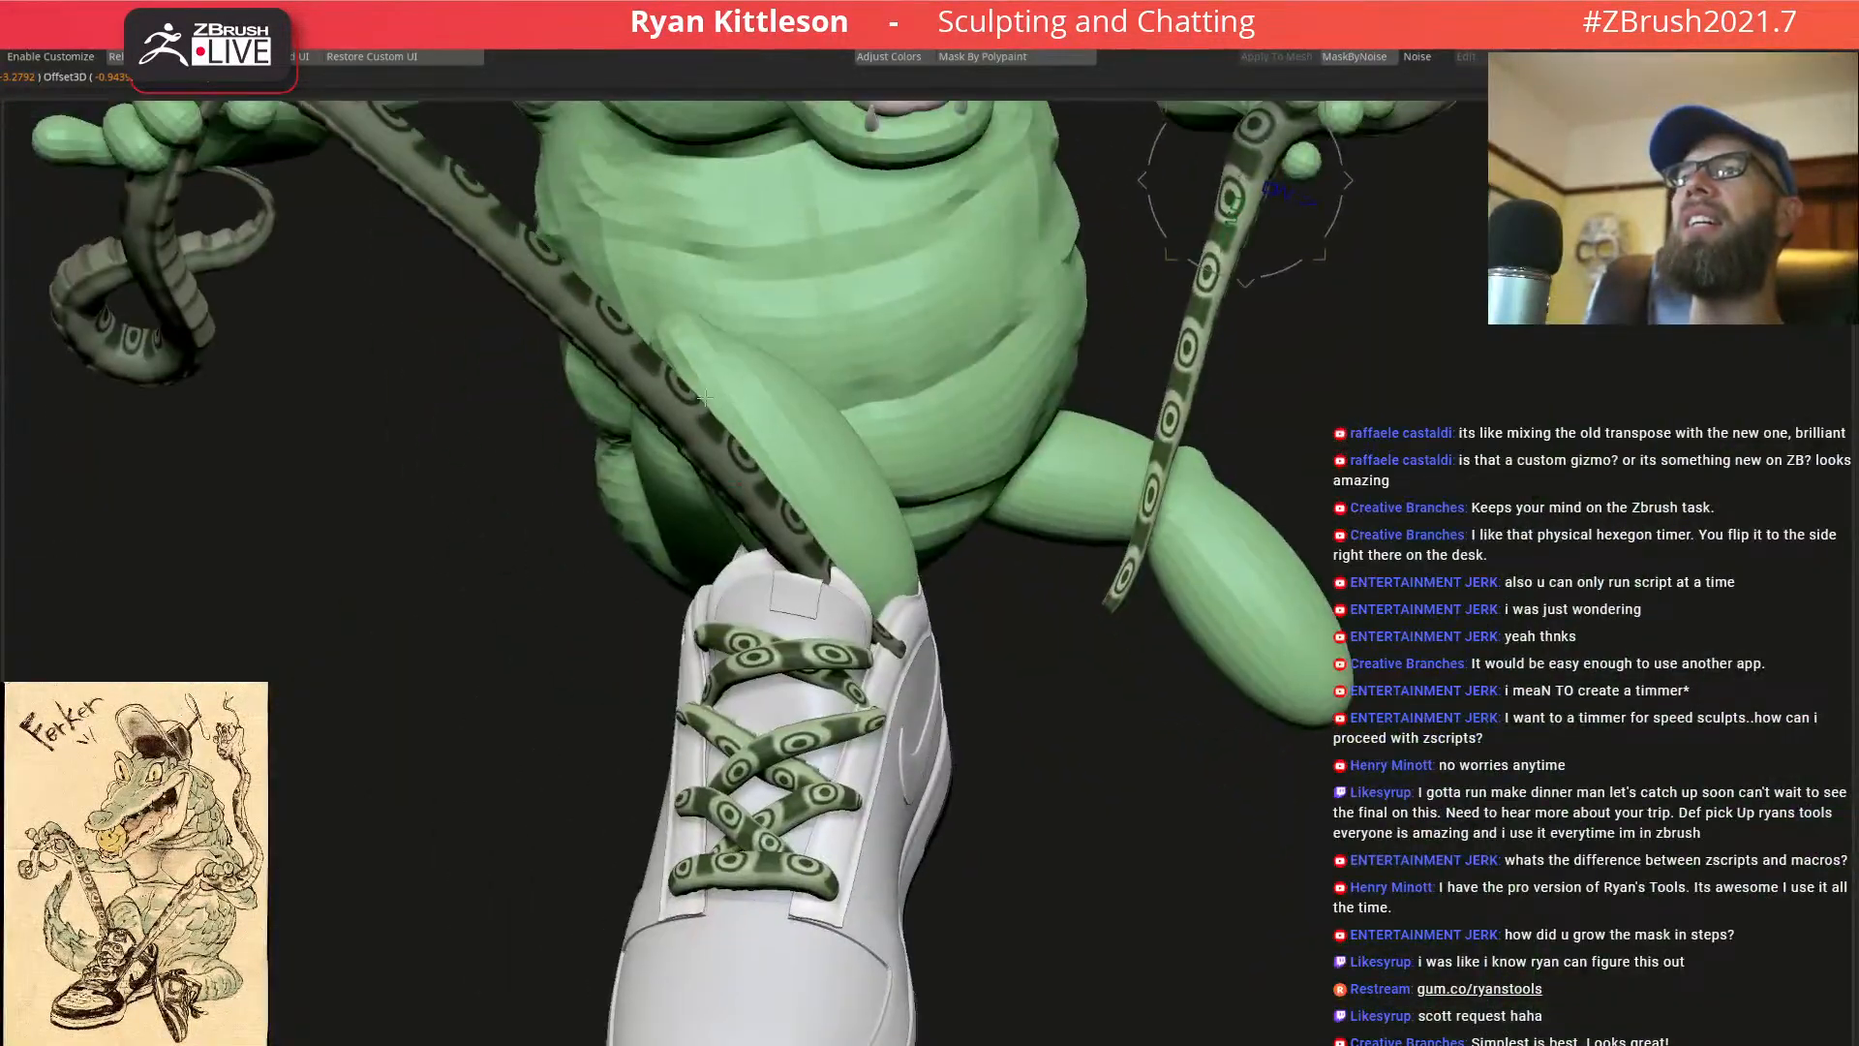
{"action": "right_click_drag", "start_coordinate": [909, 605], "coordinate": [1088, 472]}
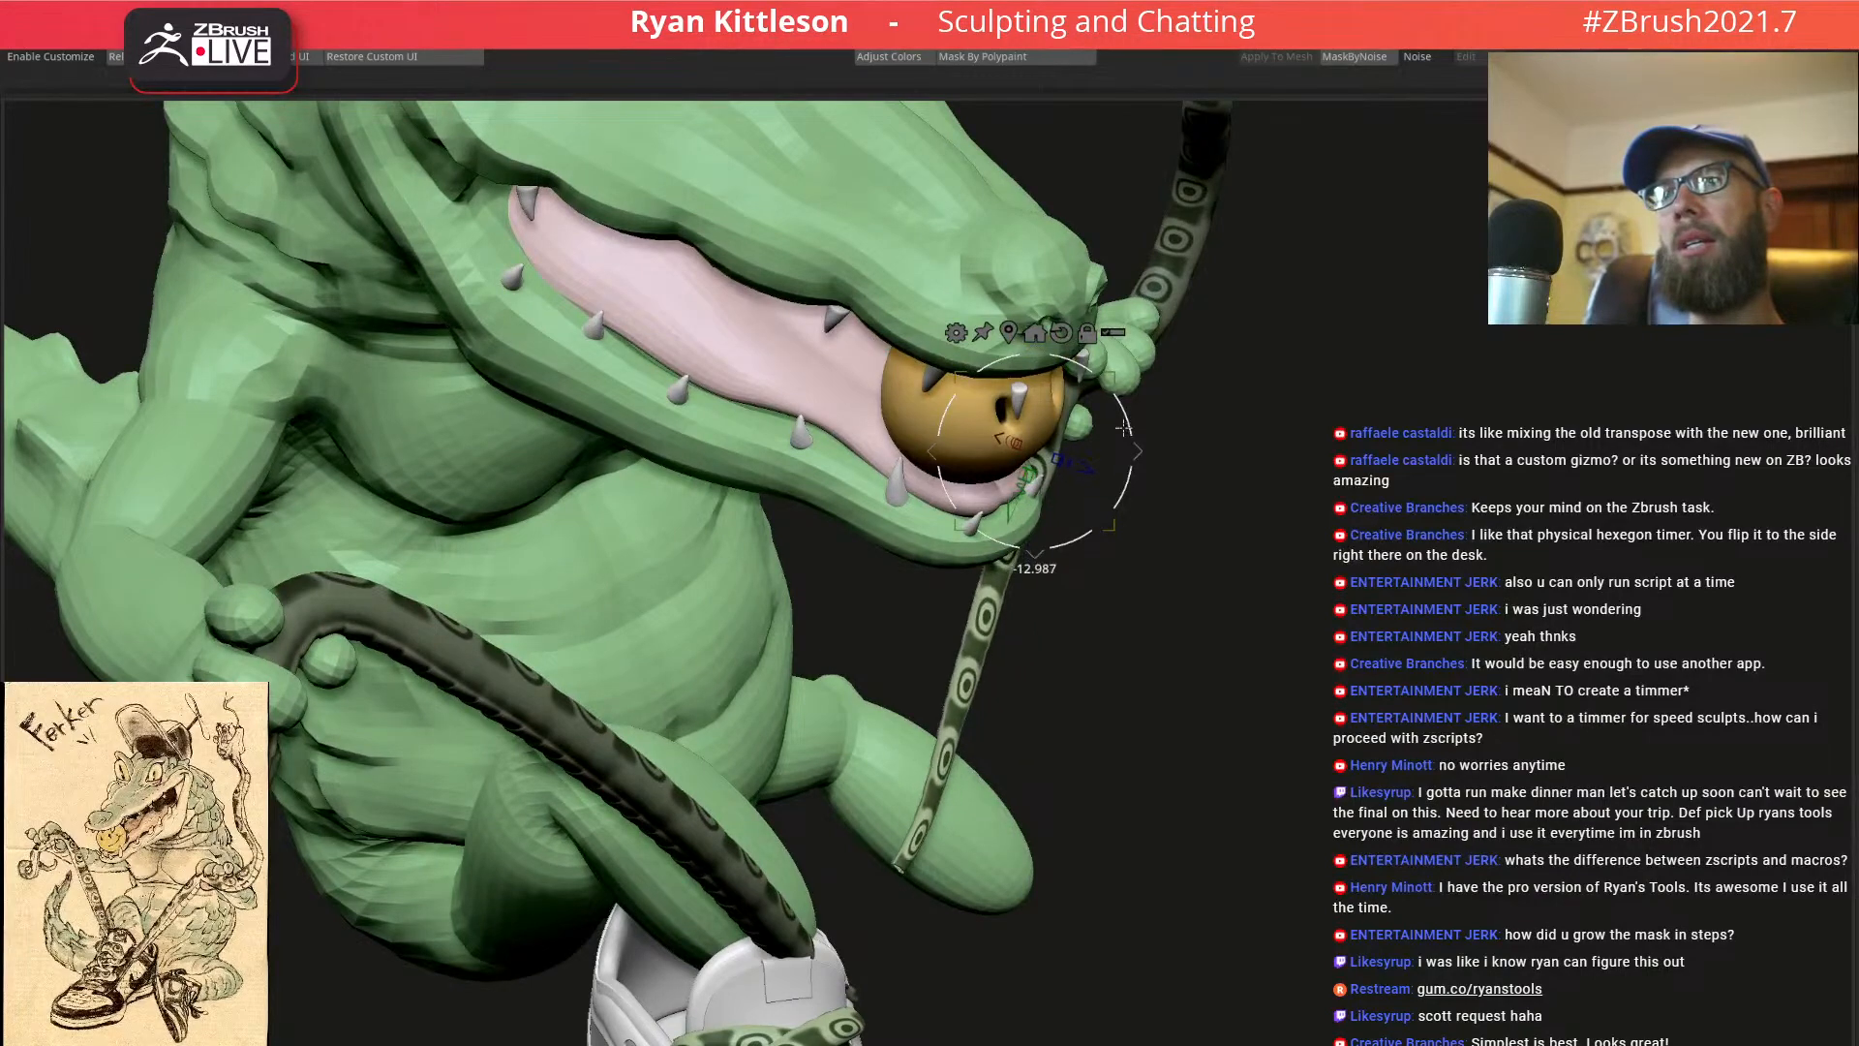
{"action": "right_click_drag", "start_coordinate": [1121, 412], "coordinate": [1068, 436]}
{"action": "left_click_drag", "start_coordinate": [1114, 411], "coordinate": [1110, 459]}
{"action": "left_click_drag", "start_coordinate": [989, 473], "coordinate": [985, 477]}
{"action": "left_click_drag", "start_coordinate": [1101, 414], "coordinate": [1108, 428]}
{"action": "right_click_drag", "start_coordinate": [1041, 467], "coordinate": [1320, 292]}
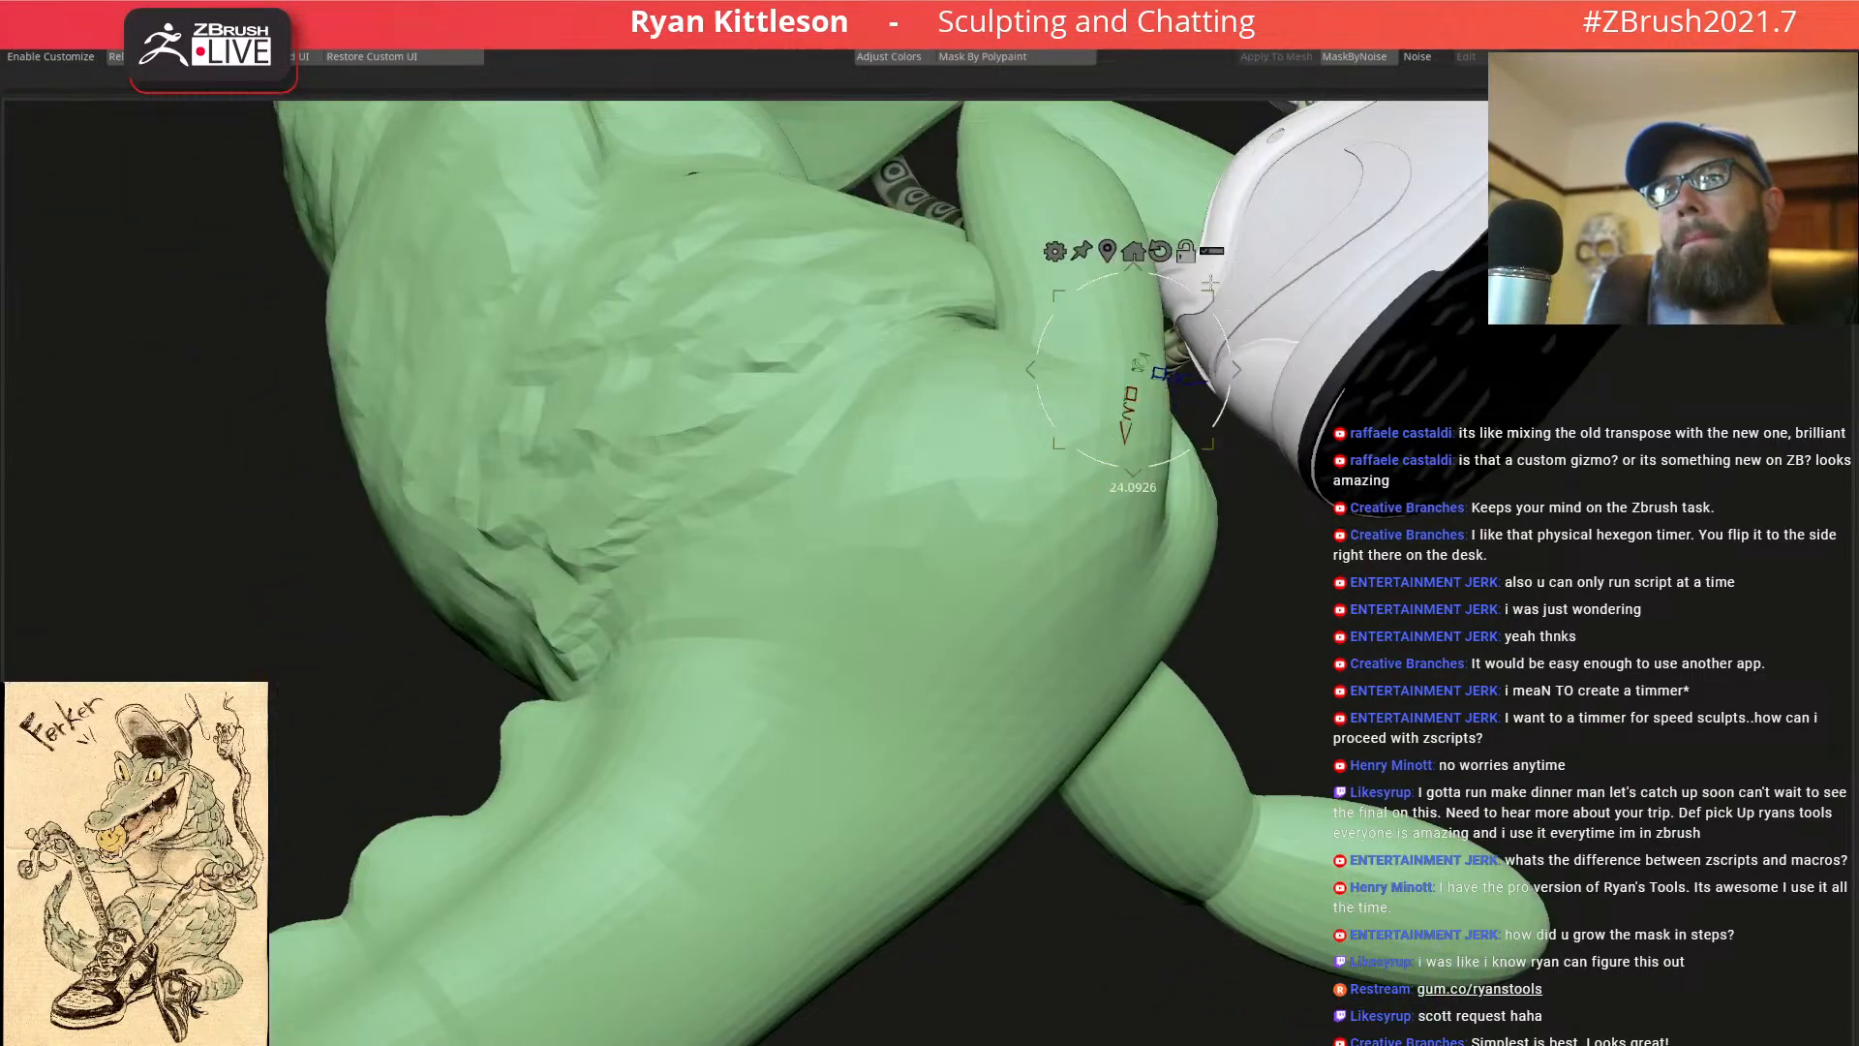
{"action": "right_click_drag", "start_coordinate": [1211, 329], "coordinate": [1289, 397]}
{"action": "left_click_drag", "start_coordinate": [1289, 397], "coordinate": [1301, 395]}
Stretch the left-hand snake strand until its end meets the shoe's eyelet and fine-tune its direction from the side and below
{"action": "left_click_drag", "start_coordinate": [1380, 332], "coordinate": [1340, 341]}
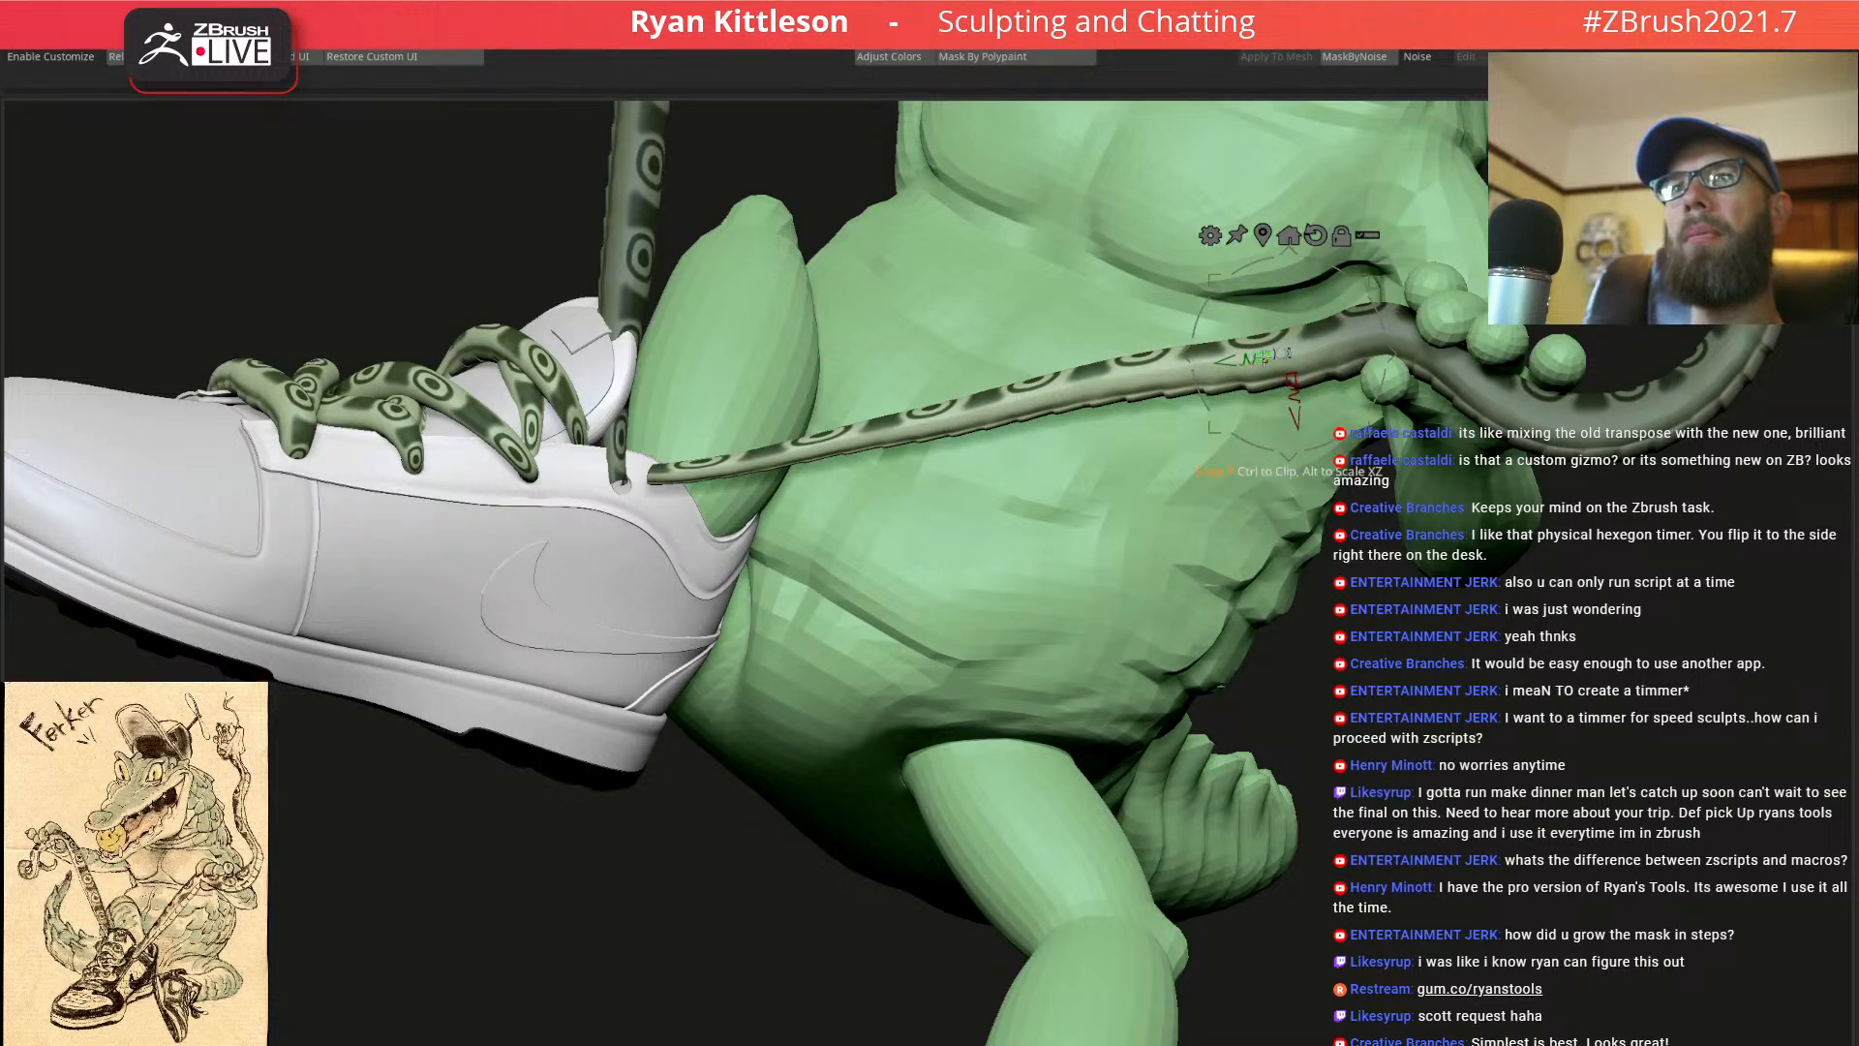
{"action": "left_click_drag", "start_coordinate": [1264, 357], "coordinate": [1261, 361]}
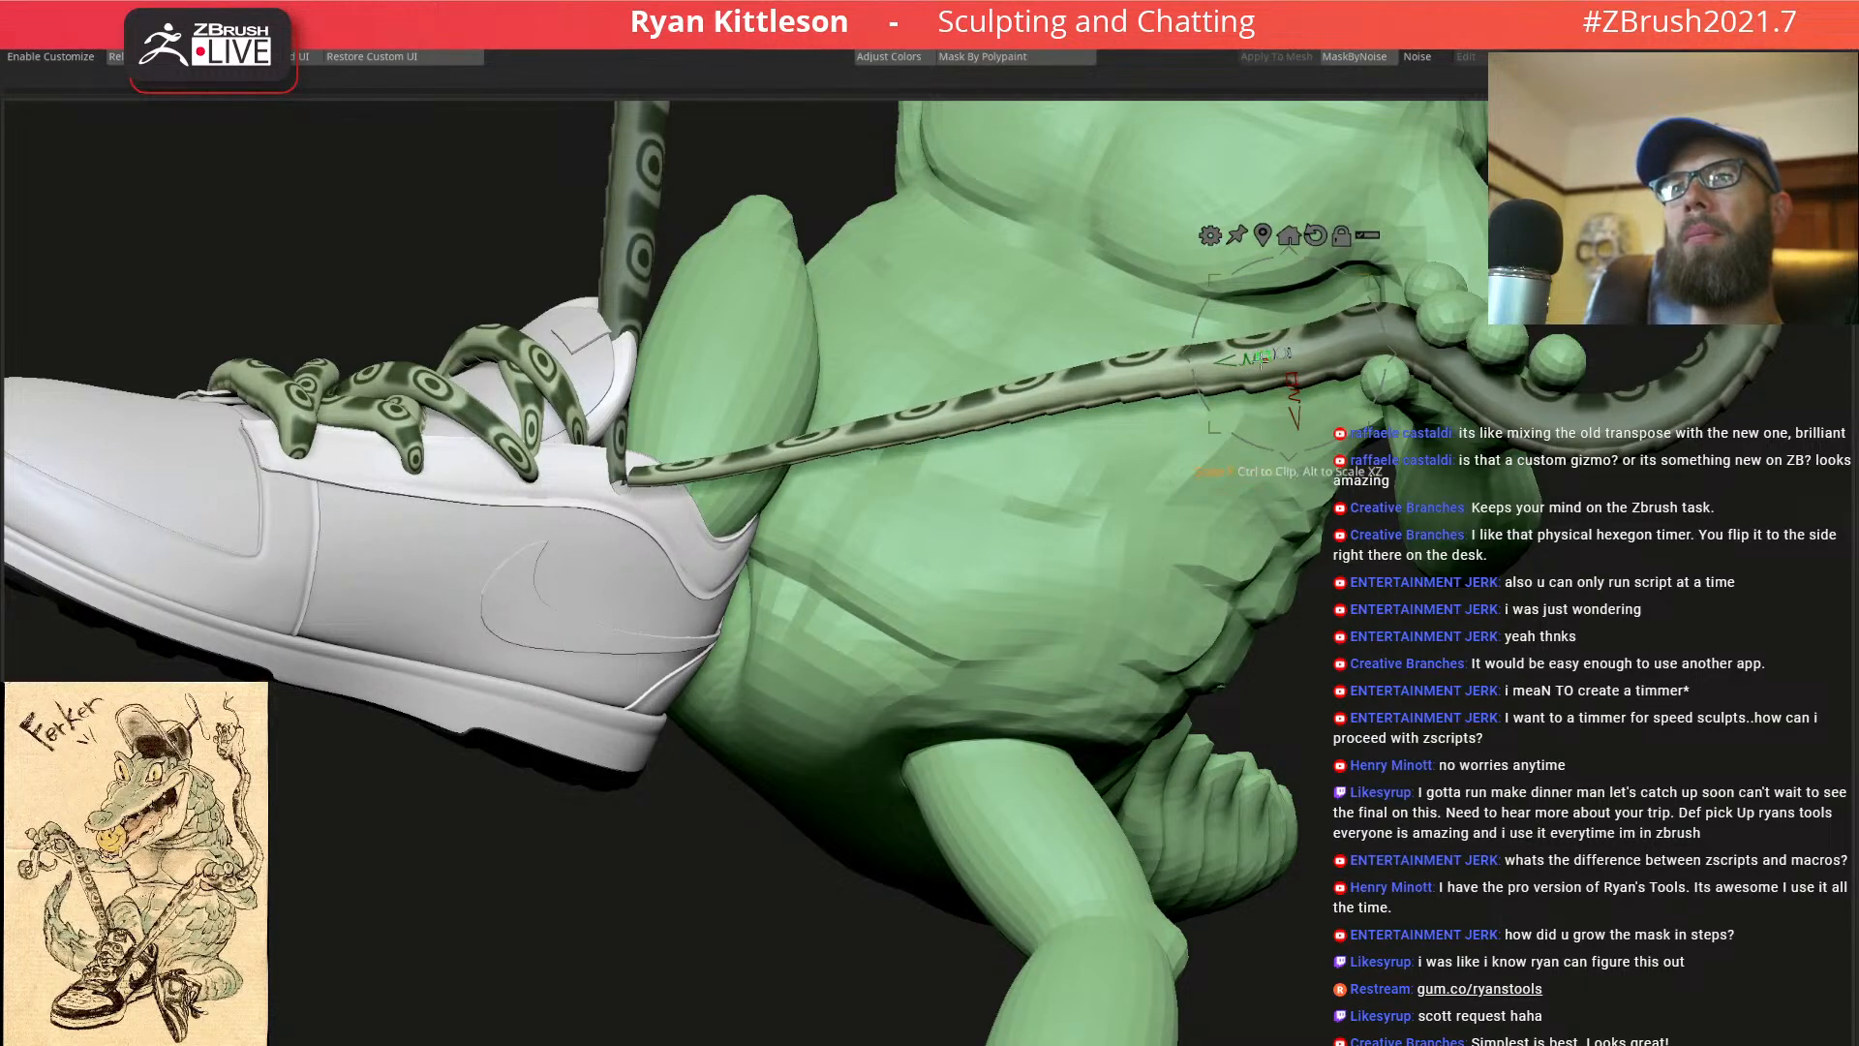
{"action": "left_click_drag", "start_coordinate": [1395, 351], "coordinate": [1379, 357]}
{"action": "right_click_drag", "start_coordinate": [749, 472], "coordinate": [773, 315]}
{"action": "left_click_drag", "start_coordinate": [1335, 482], "coordinate": [1333, 476]}
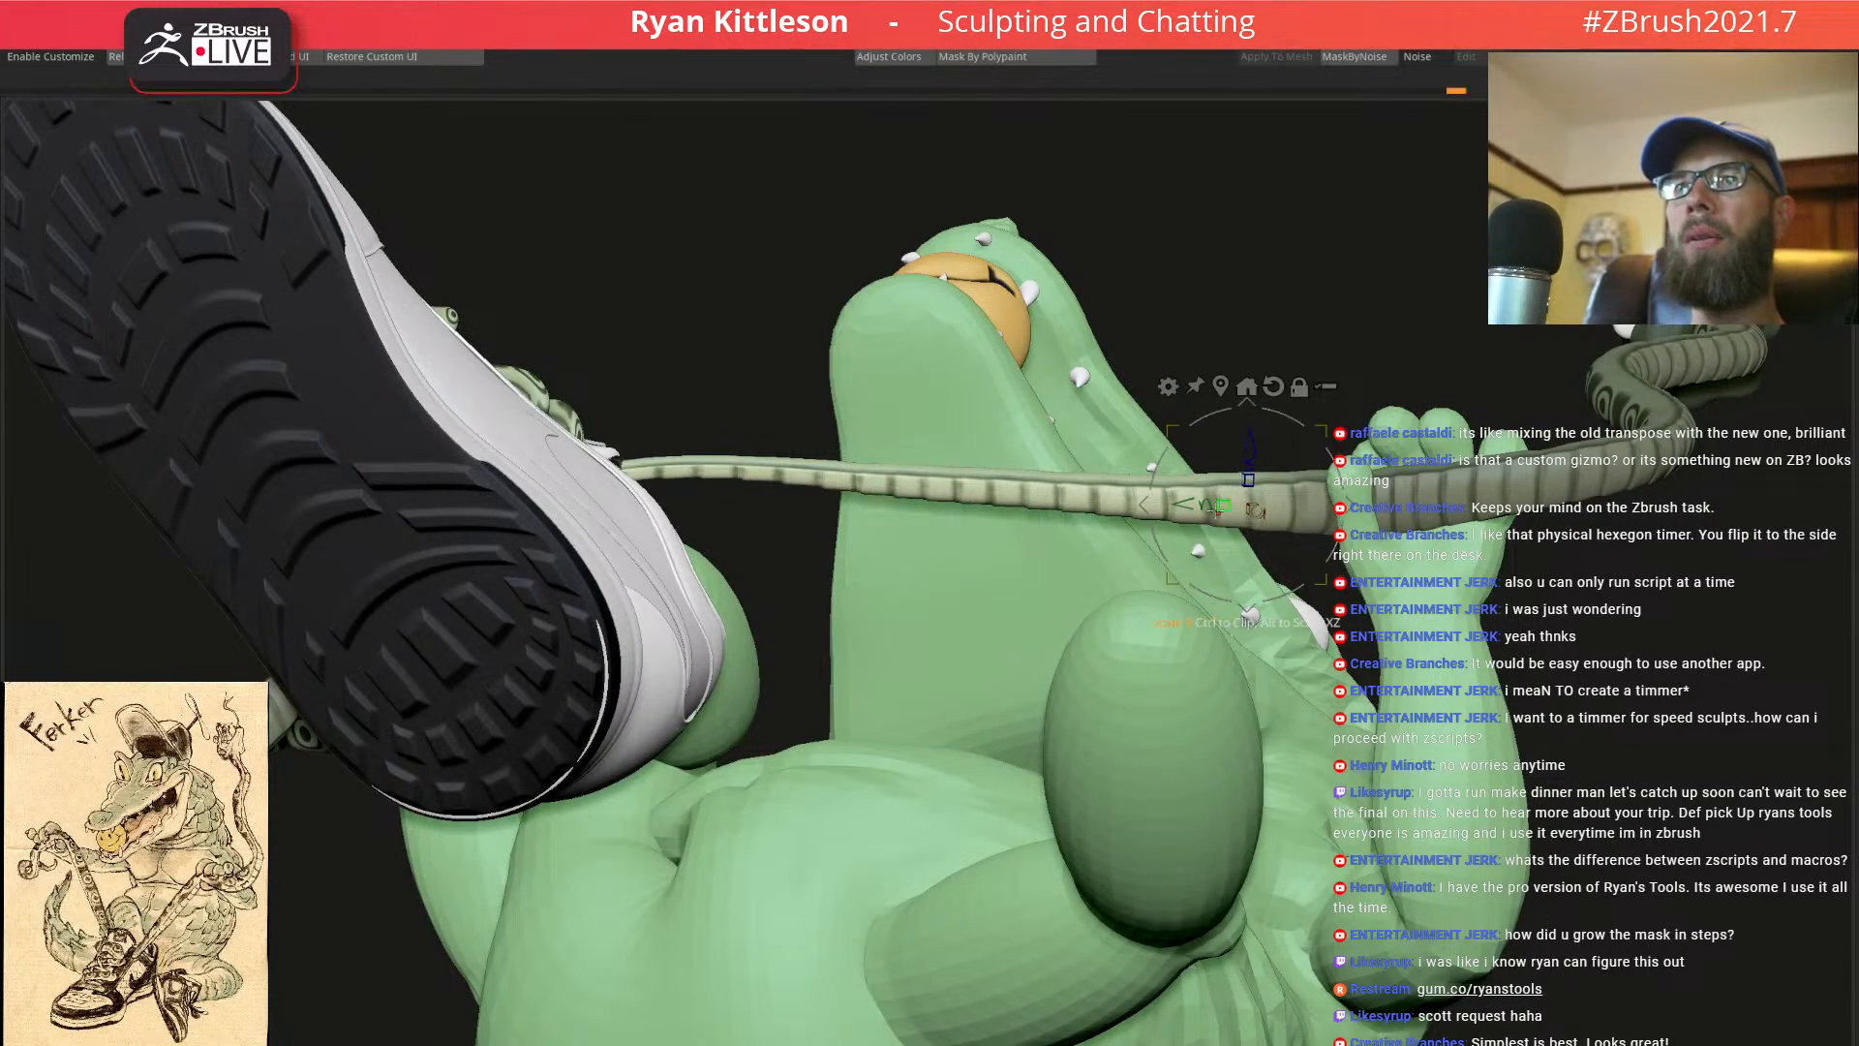
{"action": "left_click_drag", "start_coordinate": [1249, 612], "coordinate": [1250, 612]}
Mask the other snake piece beyond the crocodile's right hand, keeping the strand down to the shoe free
{"action": "mouse_move", "coordinate": [947, 467]}
{"action": "right_mouse_down"}
{"action": "mouse_move", "coordinate": [937, 525]}
{"action": "mouse_move", "coordinate": [906, 521]}
{"action": "mouse_move", "coordinate": [911, 493]}
{"action": "mouse_move", "coordinate": [1065, 419]}
{"action": "mouse_move", "coordinate": [911, 403]}
{"action": "mouse_move", "coordinate": [1012, 409]}
{"action": "right_mouse_up"}
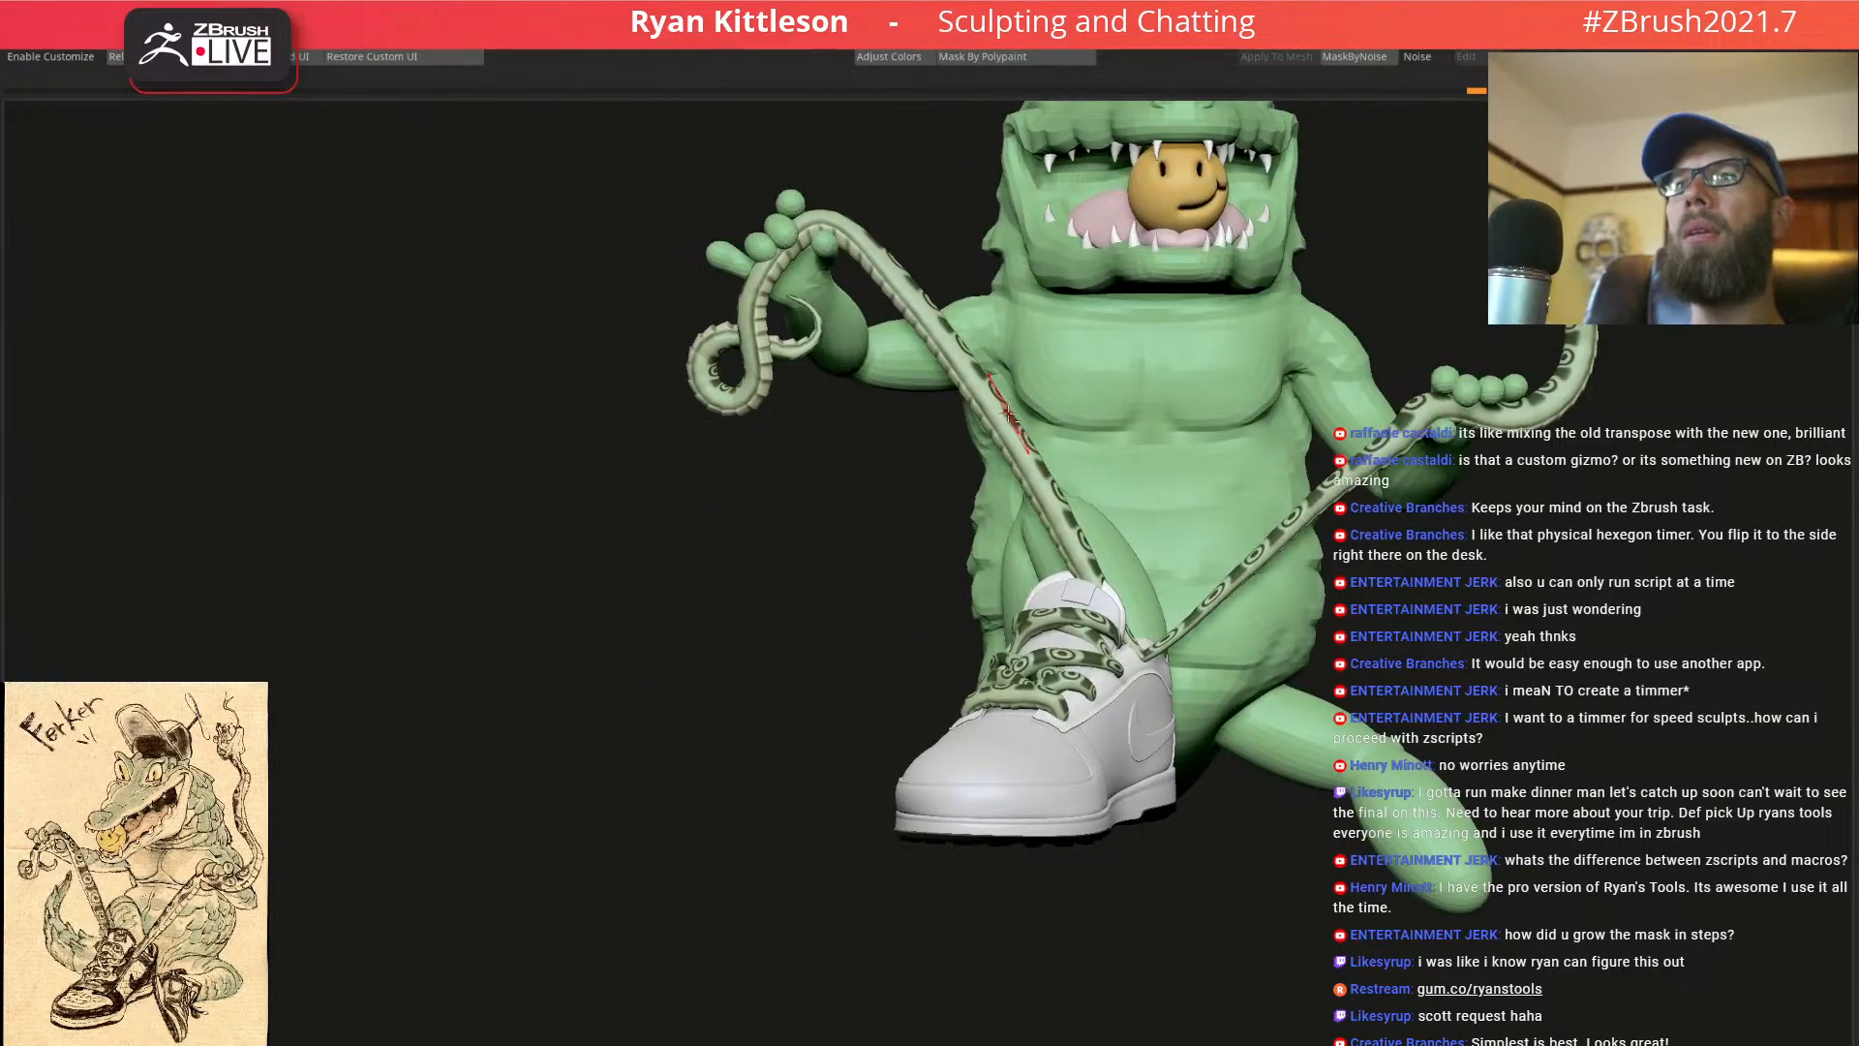
{"action": "left_click", "coordinate": [989, 402], "text": "alt"}
{"action": "key", "text": "w"}
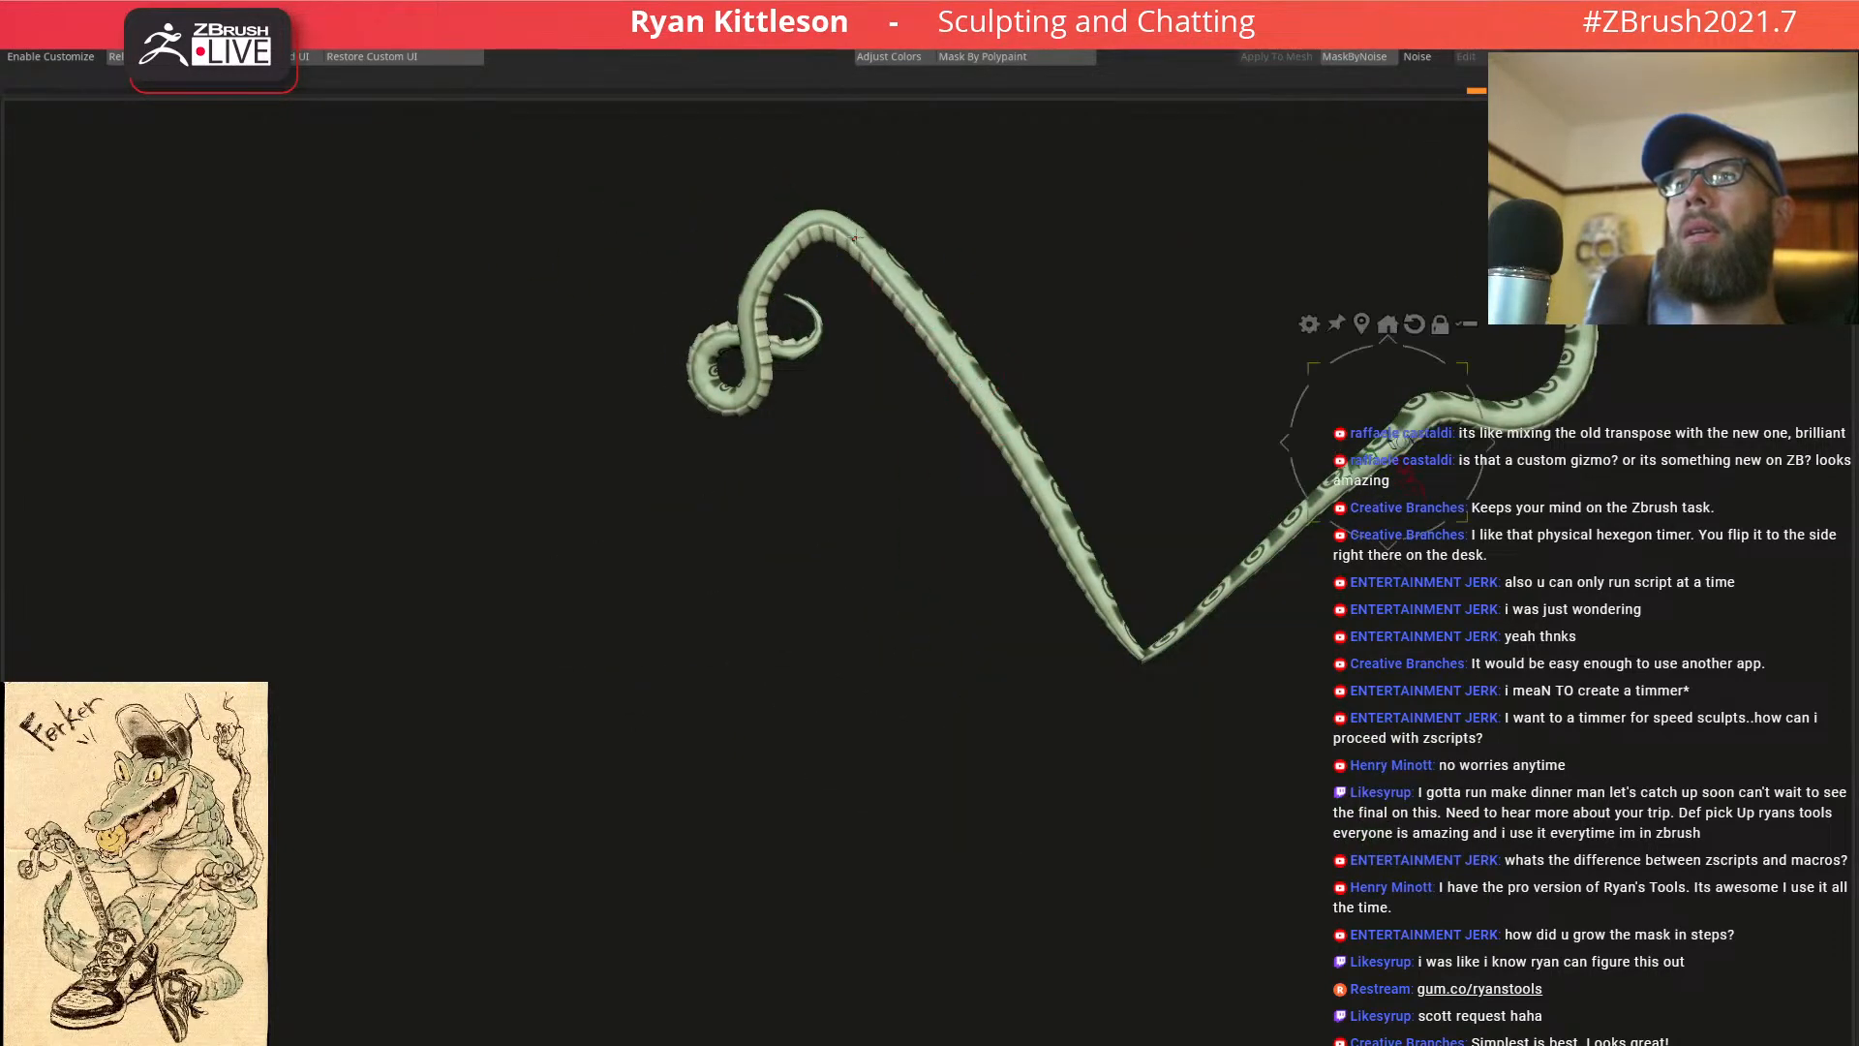
{"action": "left_click_drag", "start_coordinate": [859, 234], "coordinate": [850, 230], "text": "ctrl"}
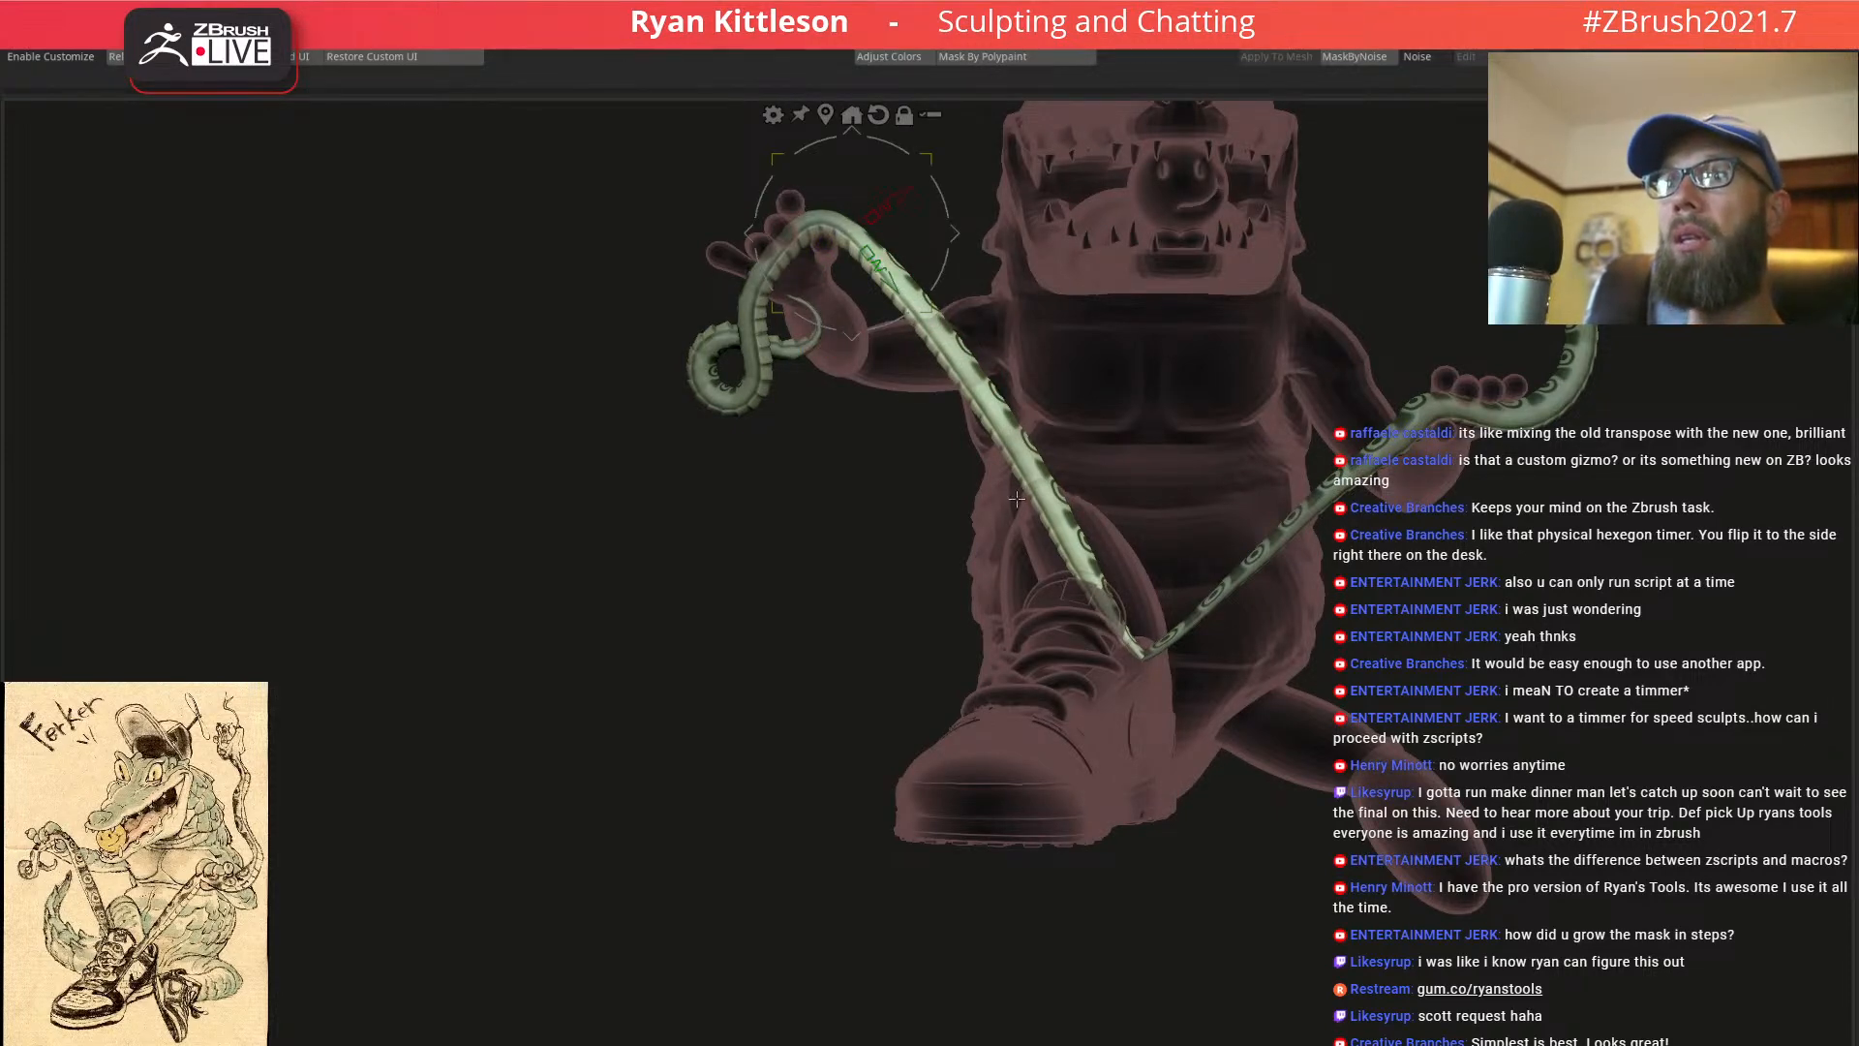
{"action": "right_click_drag", "start_coordinate": [1016, 504], "coordinate": [1053, 416], "text": "ctrl"}
{"action": "right_click_drag", "start_coordinate": [948, 388], "coordinate": [1025, 622], "text": "alt"}
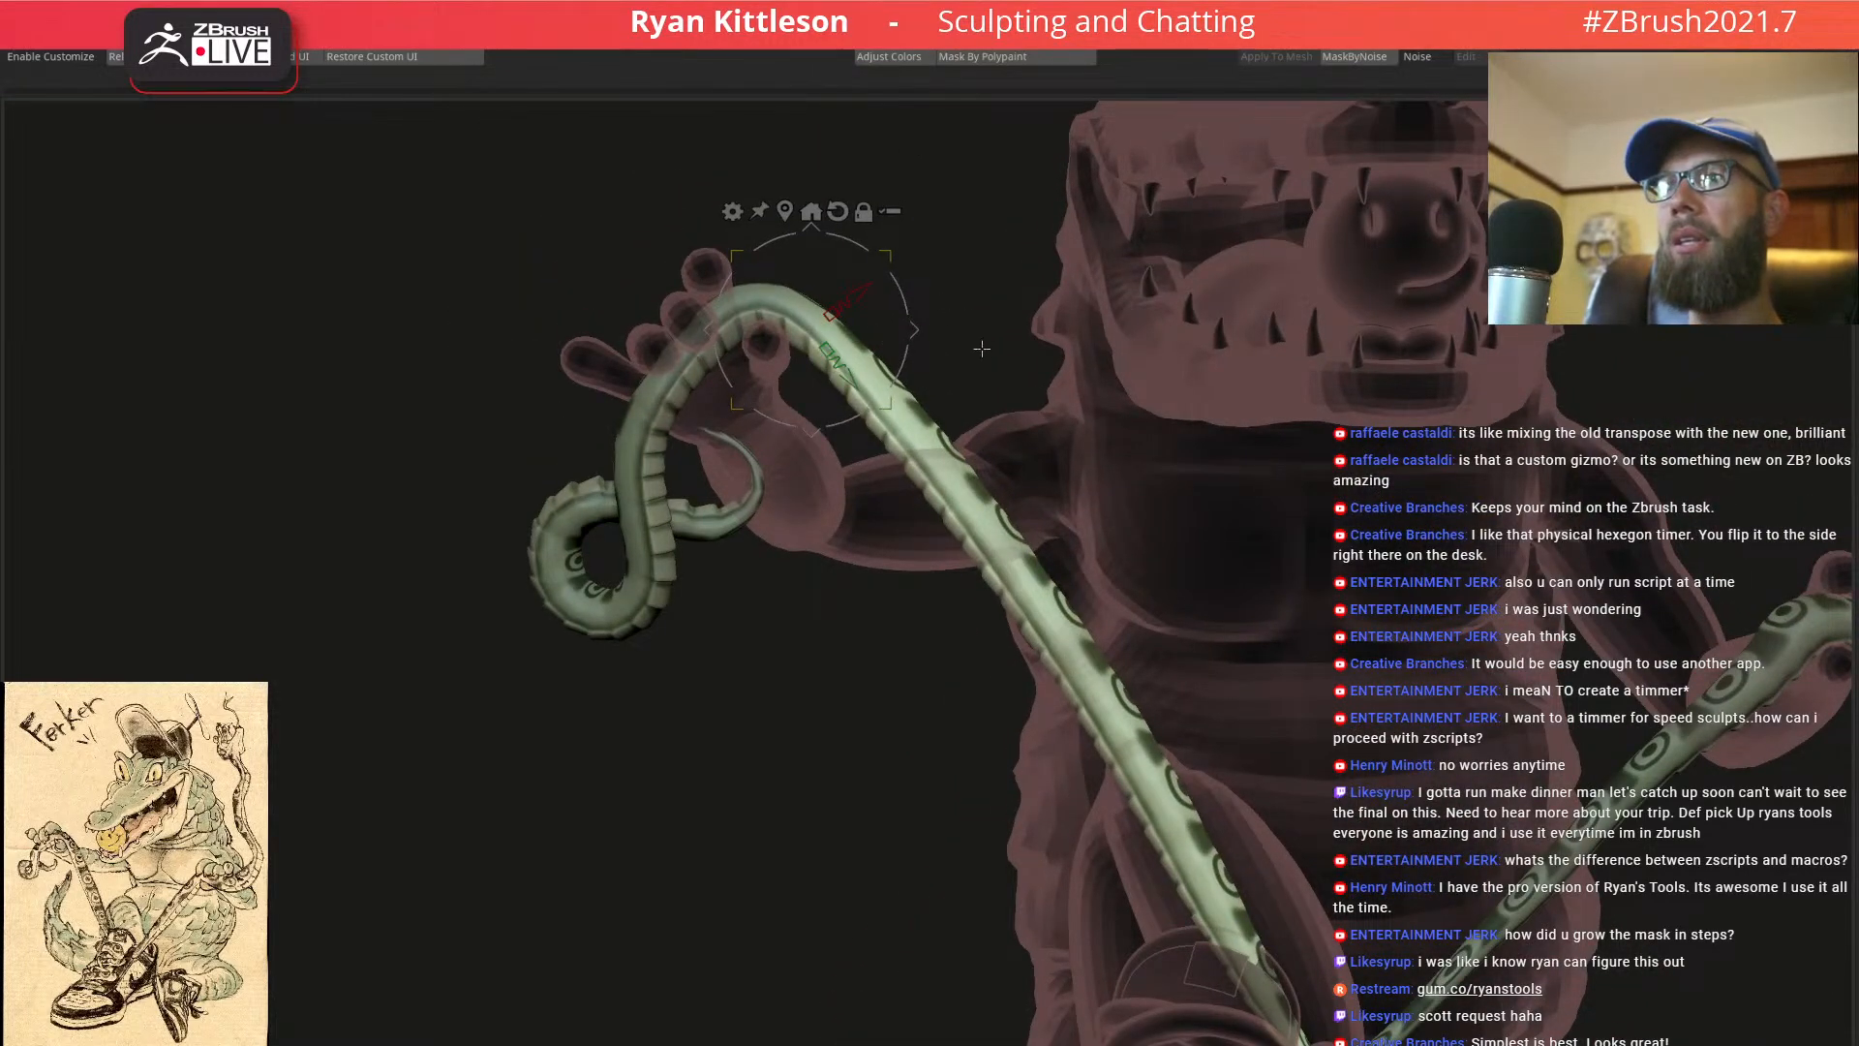
{"action": "right_click_drag", "start_coordinate": [998, 469], "coordinate": [1009, 386], "text": "ctrl"}
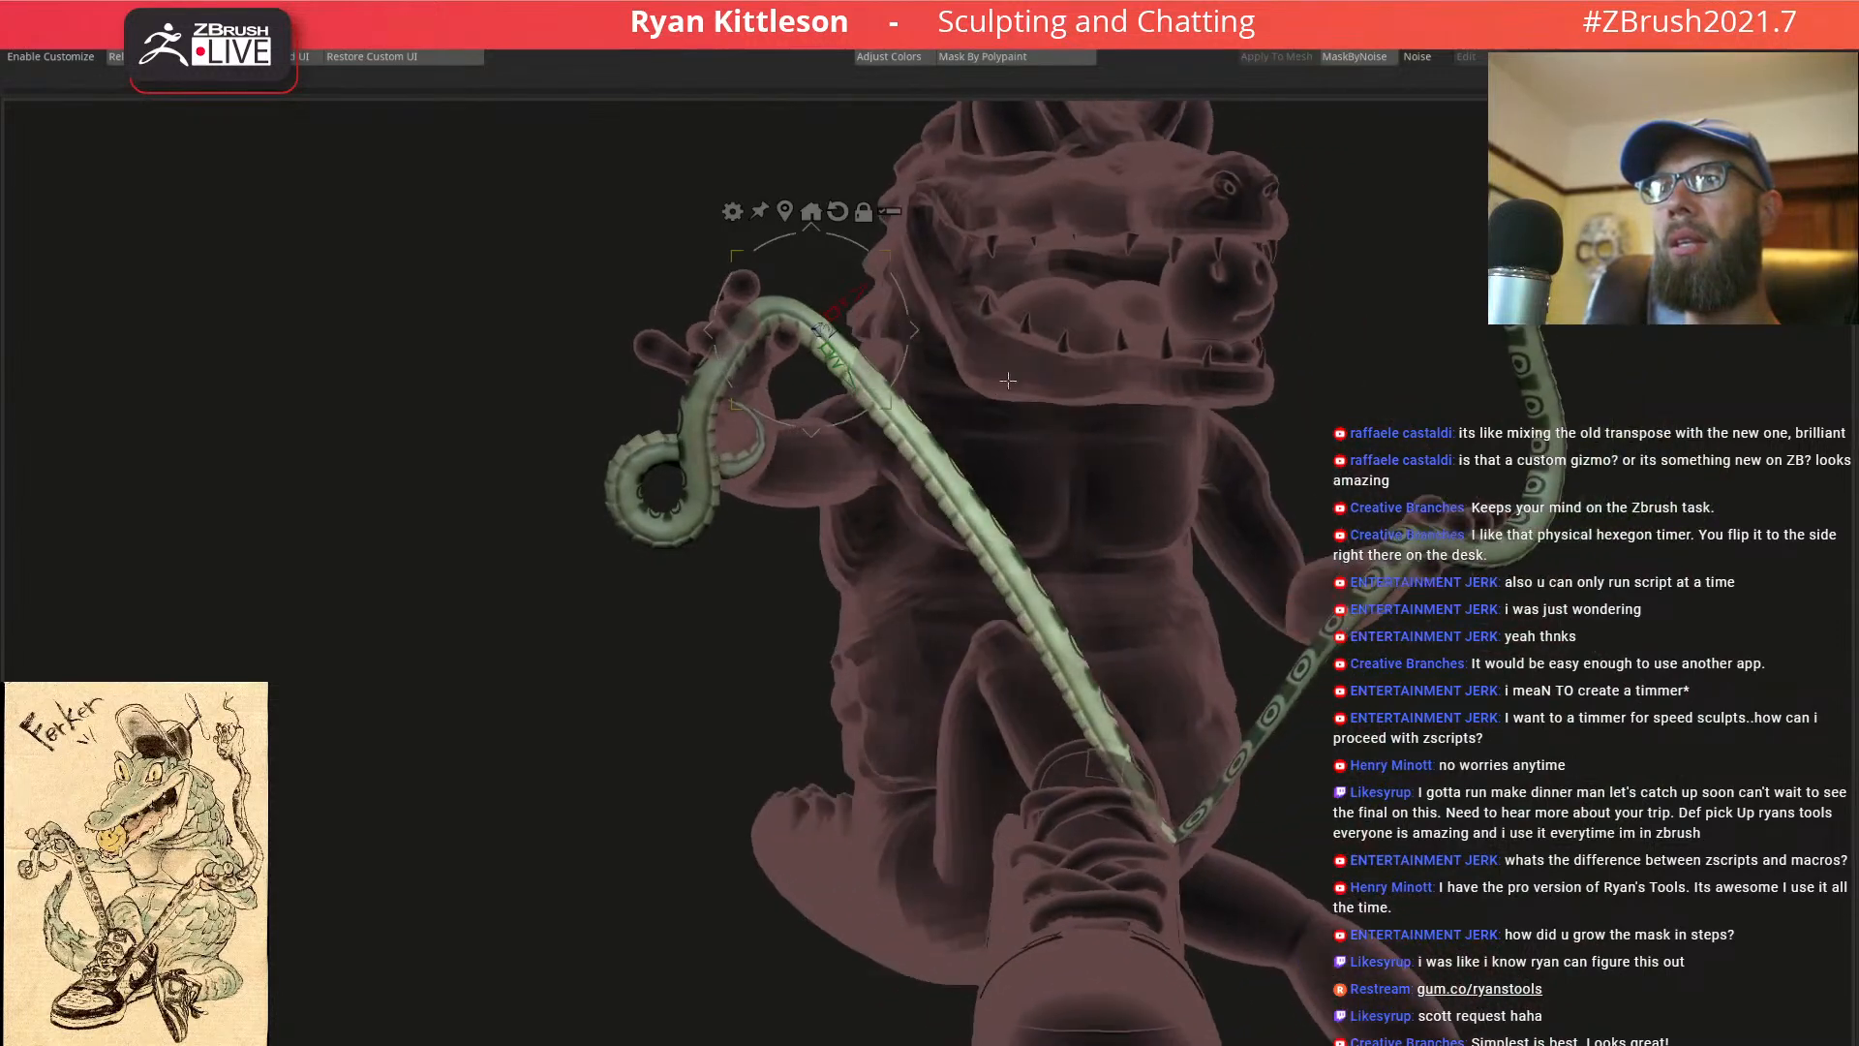
Rotate the right-hand snake strand at the hand so its lower end lands on the shoe's other eyelet
{"action": "left_click_drag", "start_coordinate": [895, 292], "coordinate": [840, 366]}
{"action": "right_click_drag", "start_coordinate": [860, 386], "coordinate": [925, 344]}
{"action": "left_click_drag", "start_coordinate": [954, 282], "coordinate": [971, 281]}
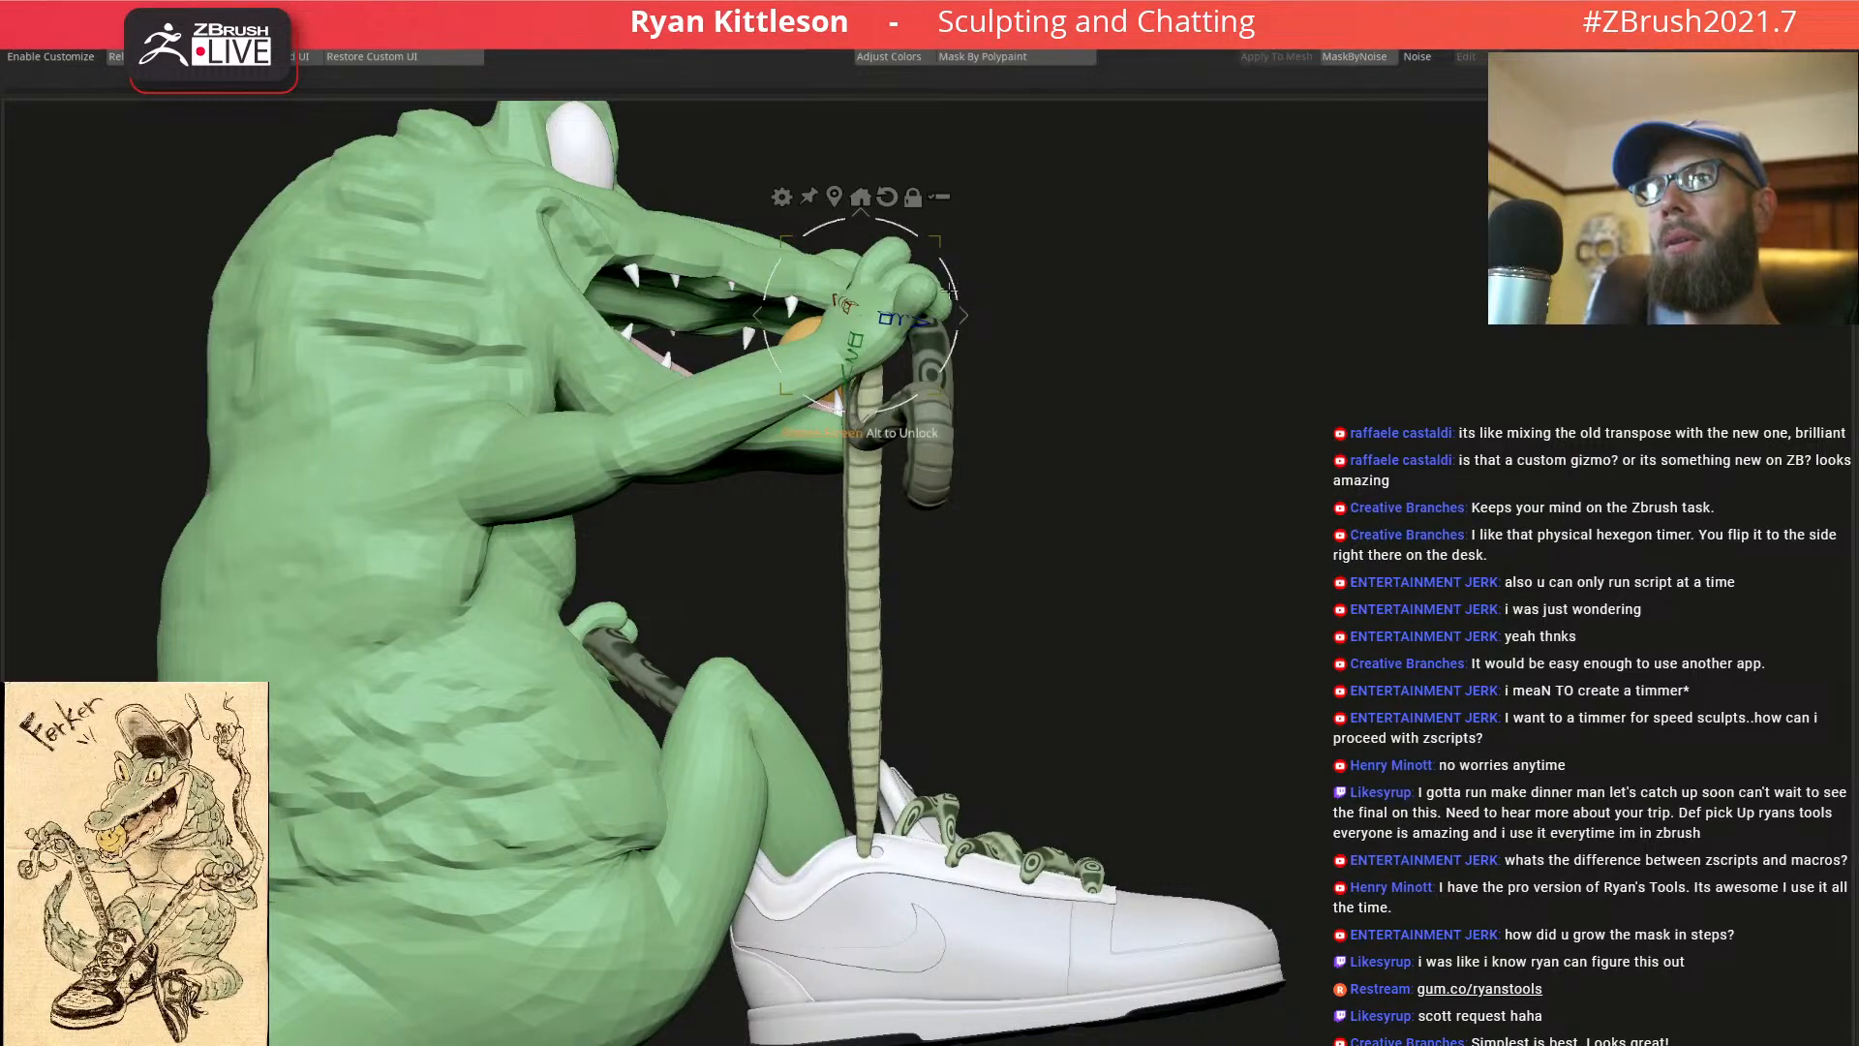
{"action": "left_click_drag", "start_coordinate": [897, 398], "coordinate": [1054, 826]}
{"action": "right_click_drag", "start_coordinate": [1059, 812], "coordinate": [891, 492]}
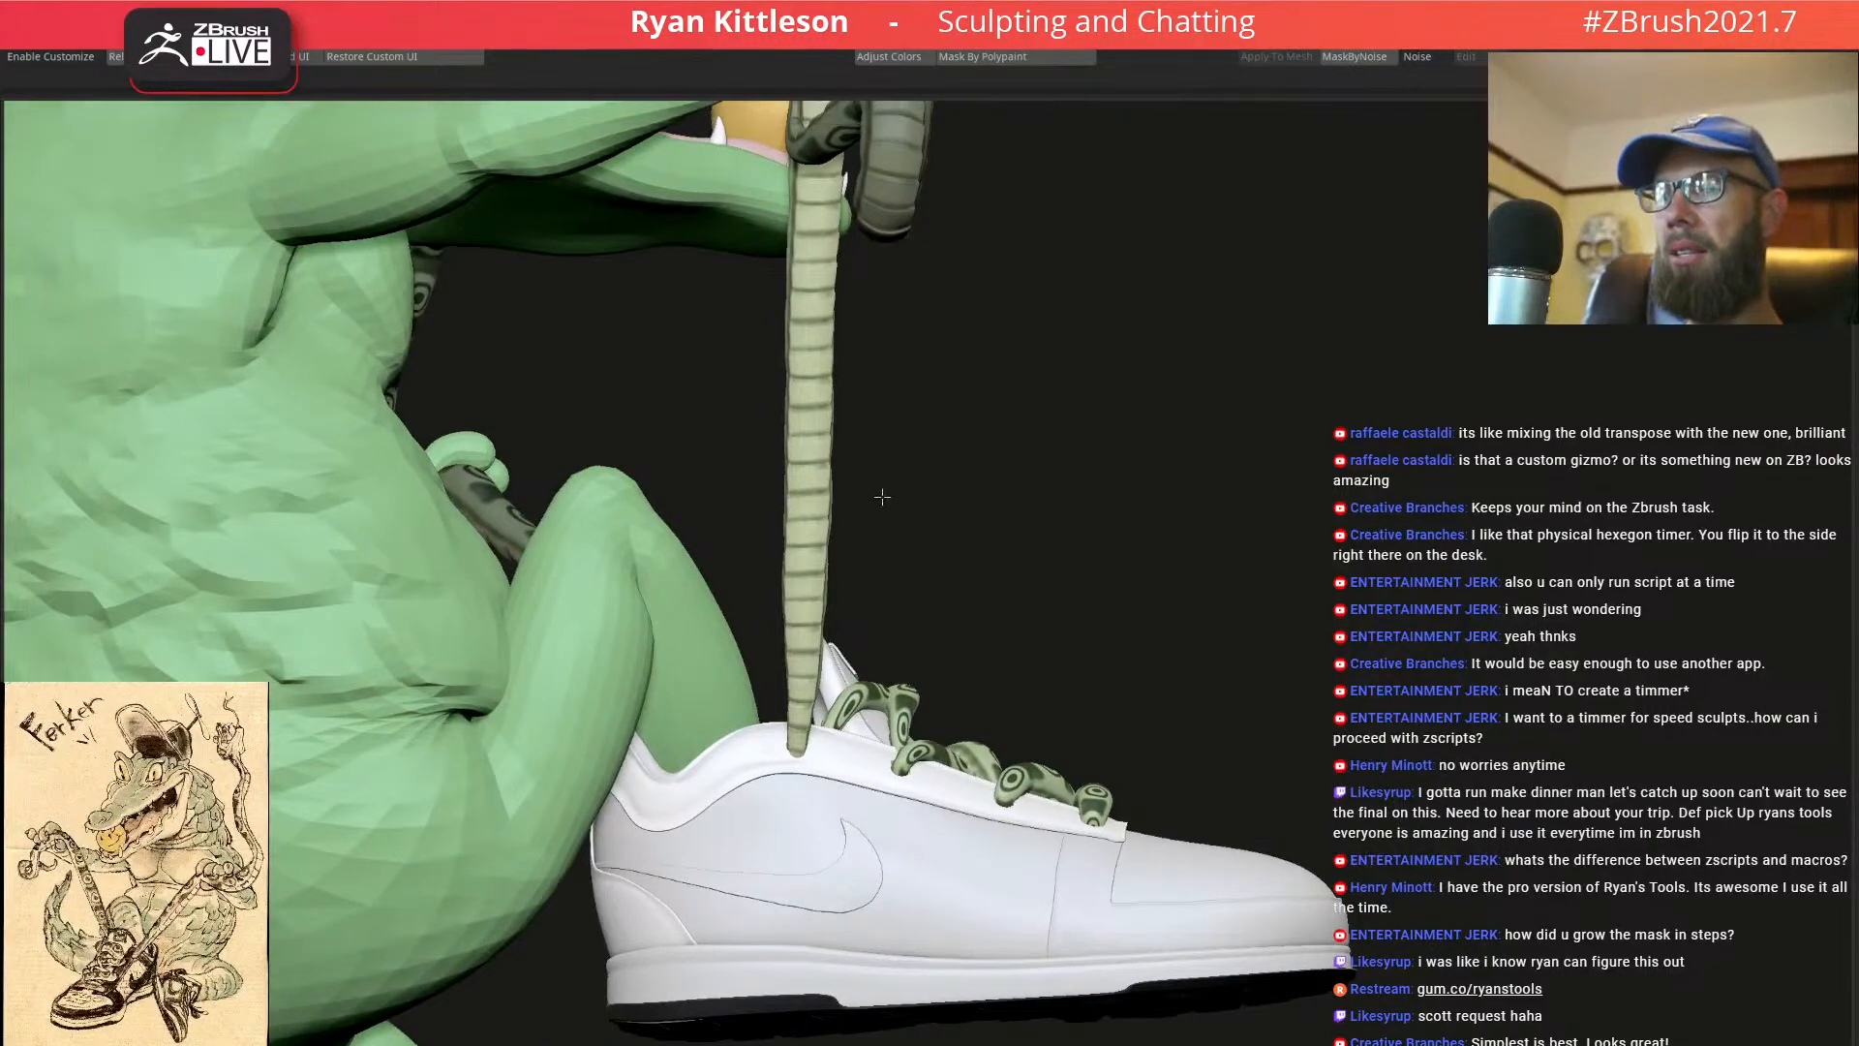
Enlarge the brush for adjusting the right-hand snake strand and check the relaced pose from the front and at full view
{"action": "key", "text": "space"}
{"action": "left_click_drag", "start_coordinate": [829, 492], "coordinate": [860, 494]}
{"action": "key", "text": "space"}
{"action": "left_click_drag", "start_coordinate": [826, 812], "coordinate": [850, 812]}
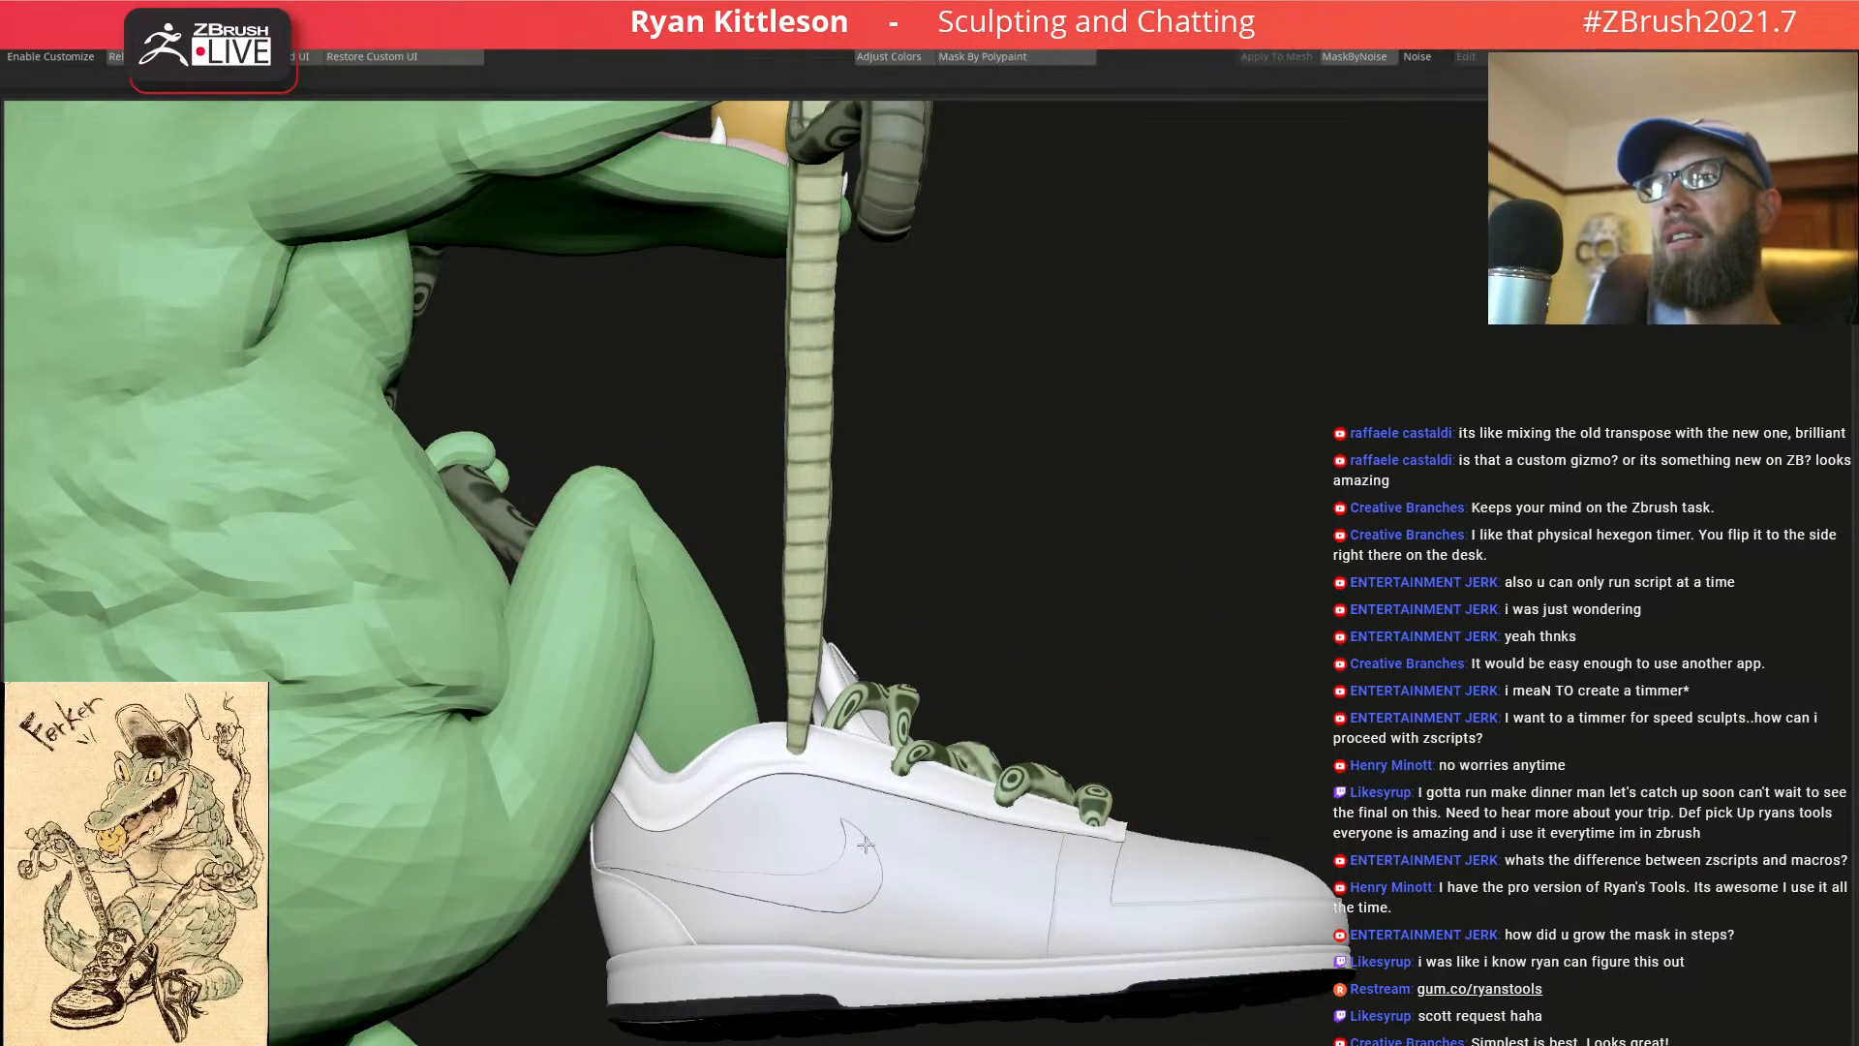
{"action": "right_click_drag", "start_coordinate": [857, 805], "coordinate": [814, 478]}
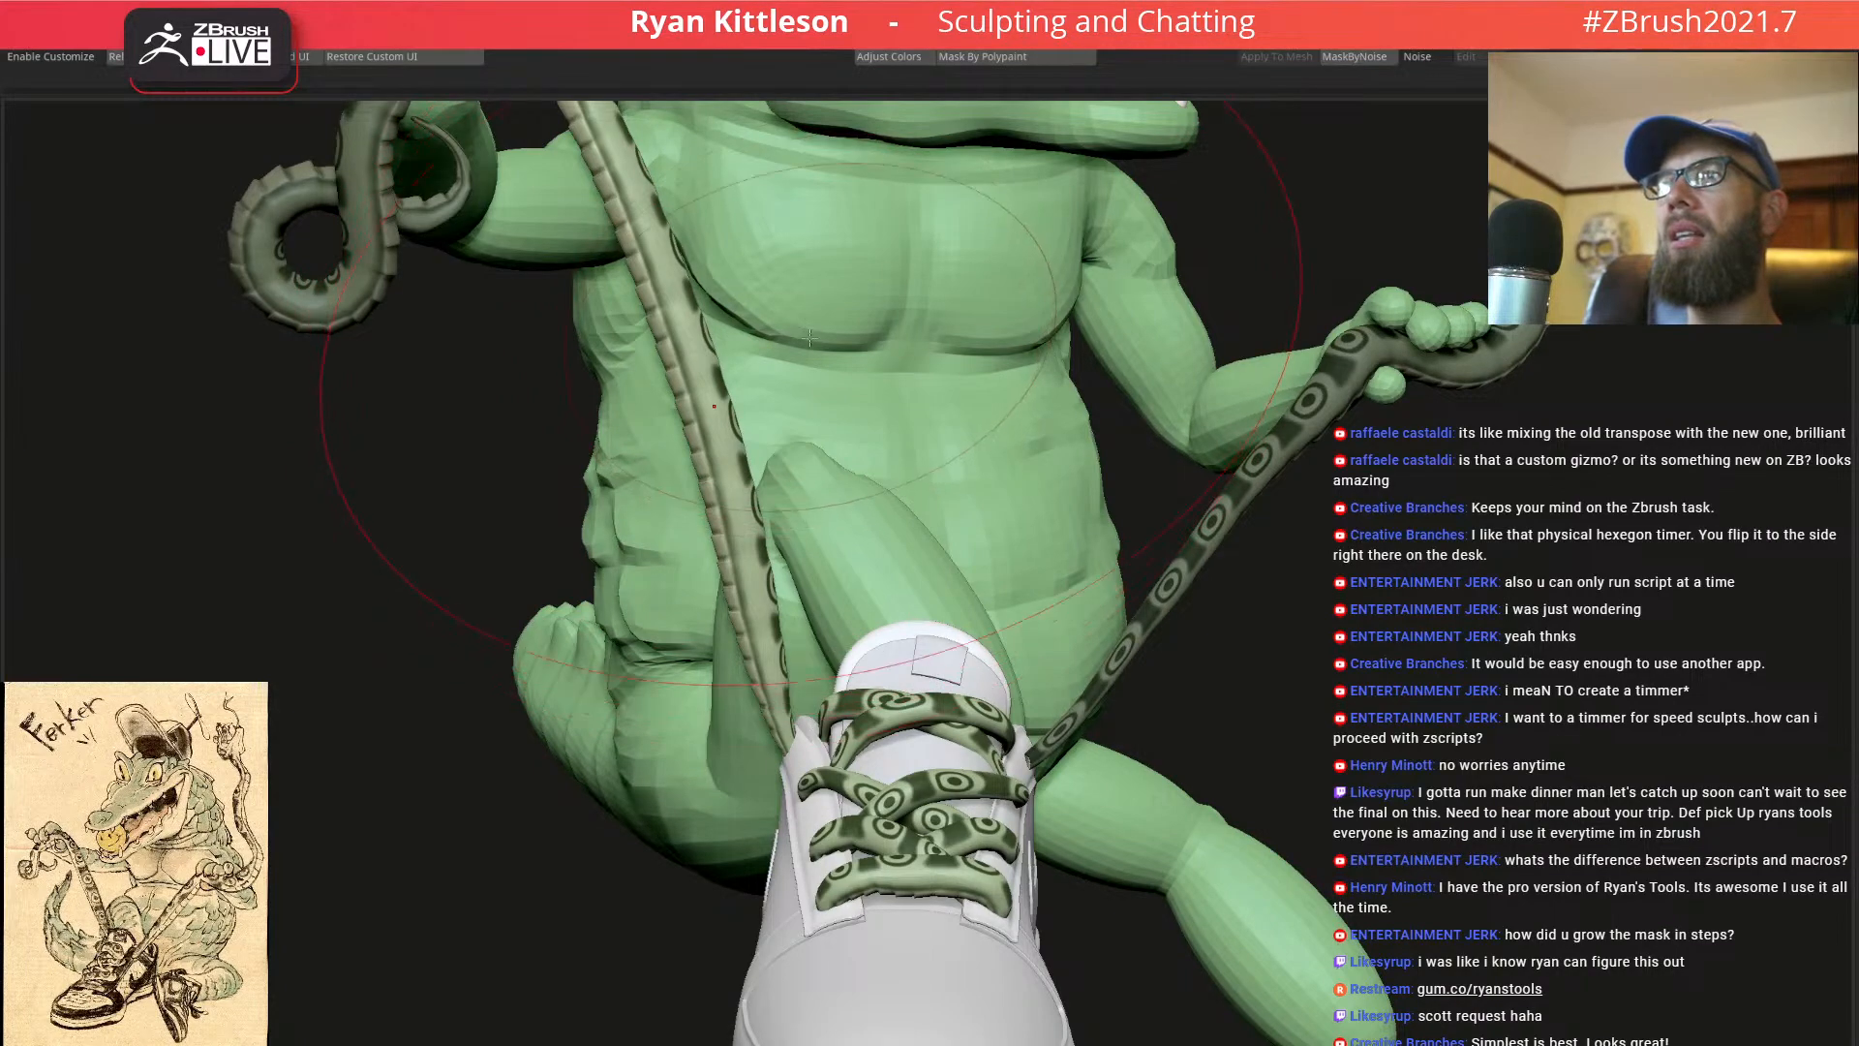
{"action": "right_click_drag", "start_coordinate": [810, 336], "coordinate": [848, 605], "text": "alt"}
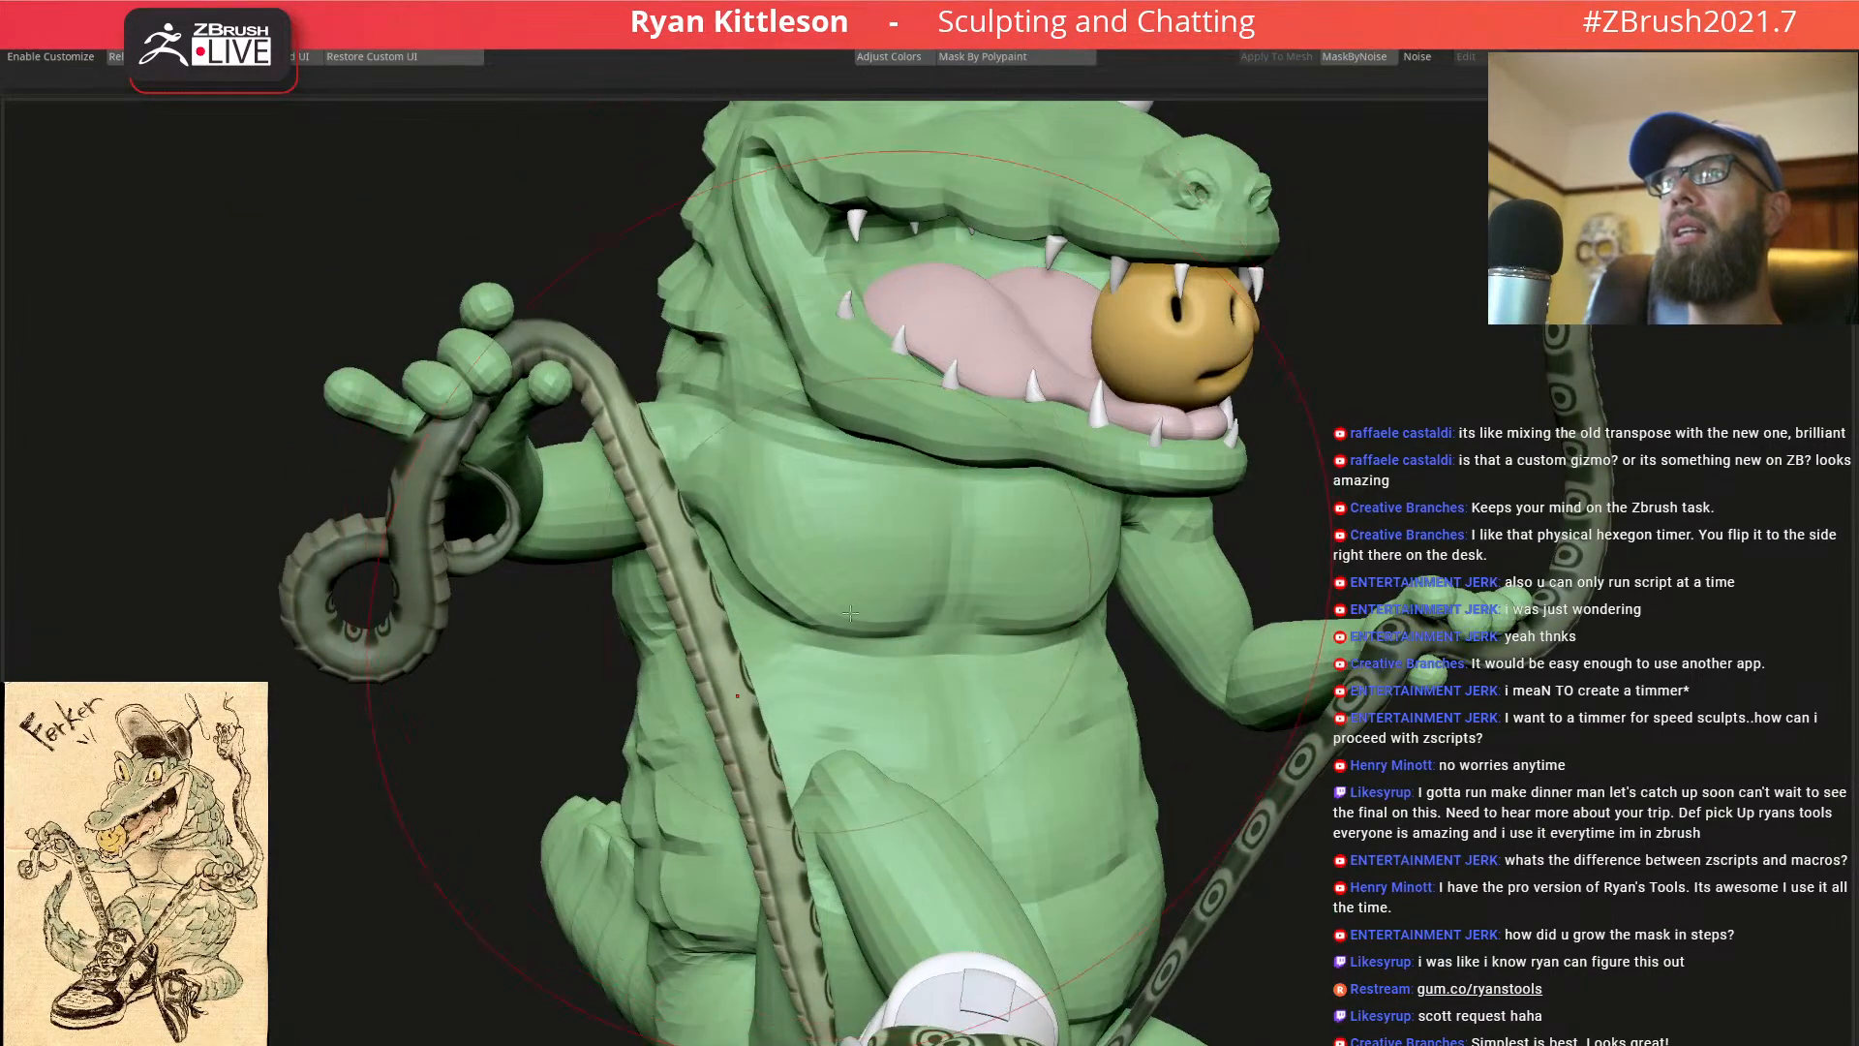
{"action": "right_click_drag", "start_coordinate": [877, 765], "coordinate": [988, 392], "text": "alt"}
{"action": "mouse_move", "coordinate": [910, 697]}
{"action": "right_mouse_down", "text": "ctrl"}
{"action": "mouse_move", "coordinate": [915, 544]}
{"action": "mouse_move", "coordinate": [968, 567]}
{"action": "mouse_move", "coordinate": [857, 581]}
{"action": "mouse_move", "coordinate": [988, 554]}
{"action": "mouse_move", "coordinate": [905, 538]}
{"action": "mouse_move", "coordinate": [959, 547]}
{"action": "mouse_move", "coordinate": [973, 528]}
{"action": "mouse_move", "coordinate": [949, 520]}
{"action": "right_mouse_up", "text": "ctrl"}
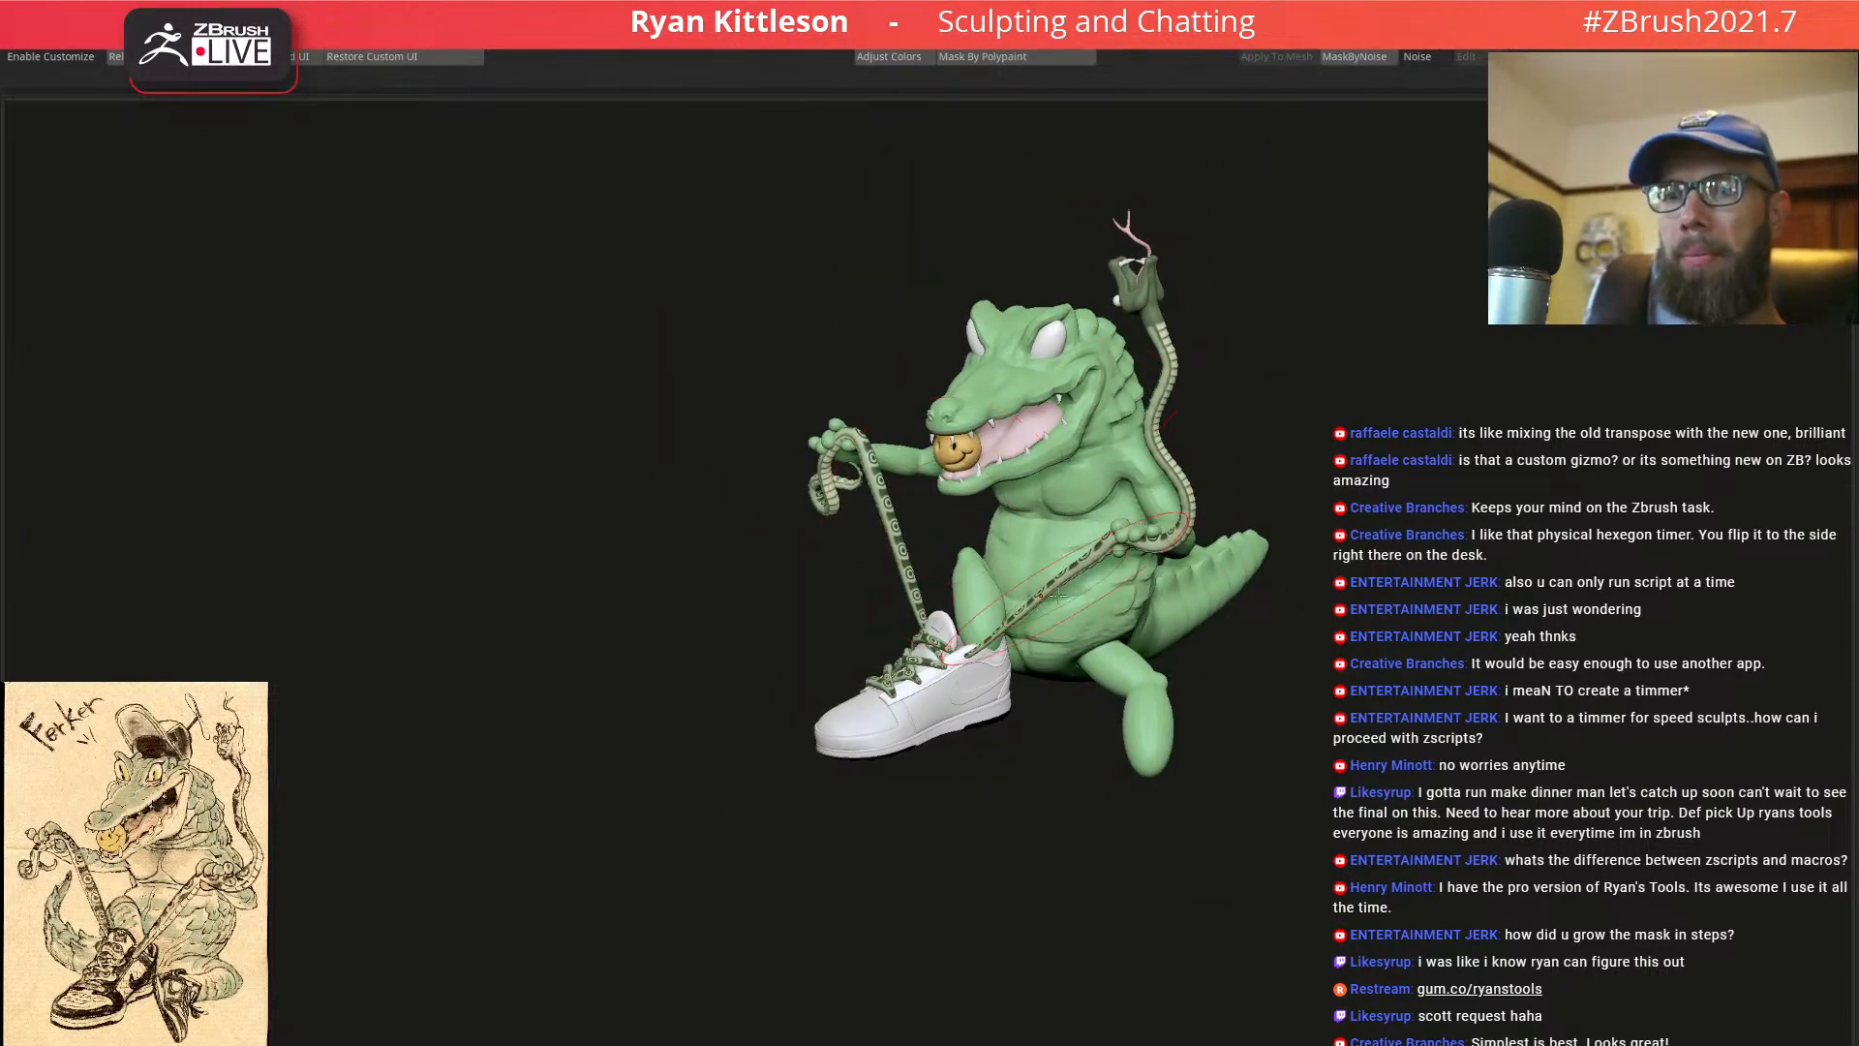
Mask the crocodile's body up to the right hip, leaving the bent leg free, and soften the mask edge
{"action": "right_click_drag", "start_coordinate": [1034, 644], "coordinate": [1015, 718], "text": "ctrl"}
{"action": "key", "text": "w"}
{"action": "right_click_drag", "start_coordinate": [1110, 659], "coordinate": [1207, 643]}
{"action": "left_click_drag", "start_coordinate": [857, 780], "coordinate": [925, 671], "text": "ctrl"}
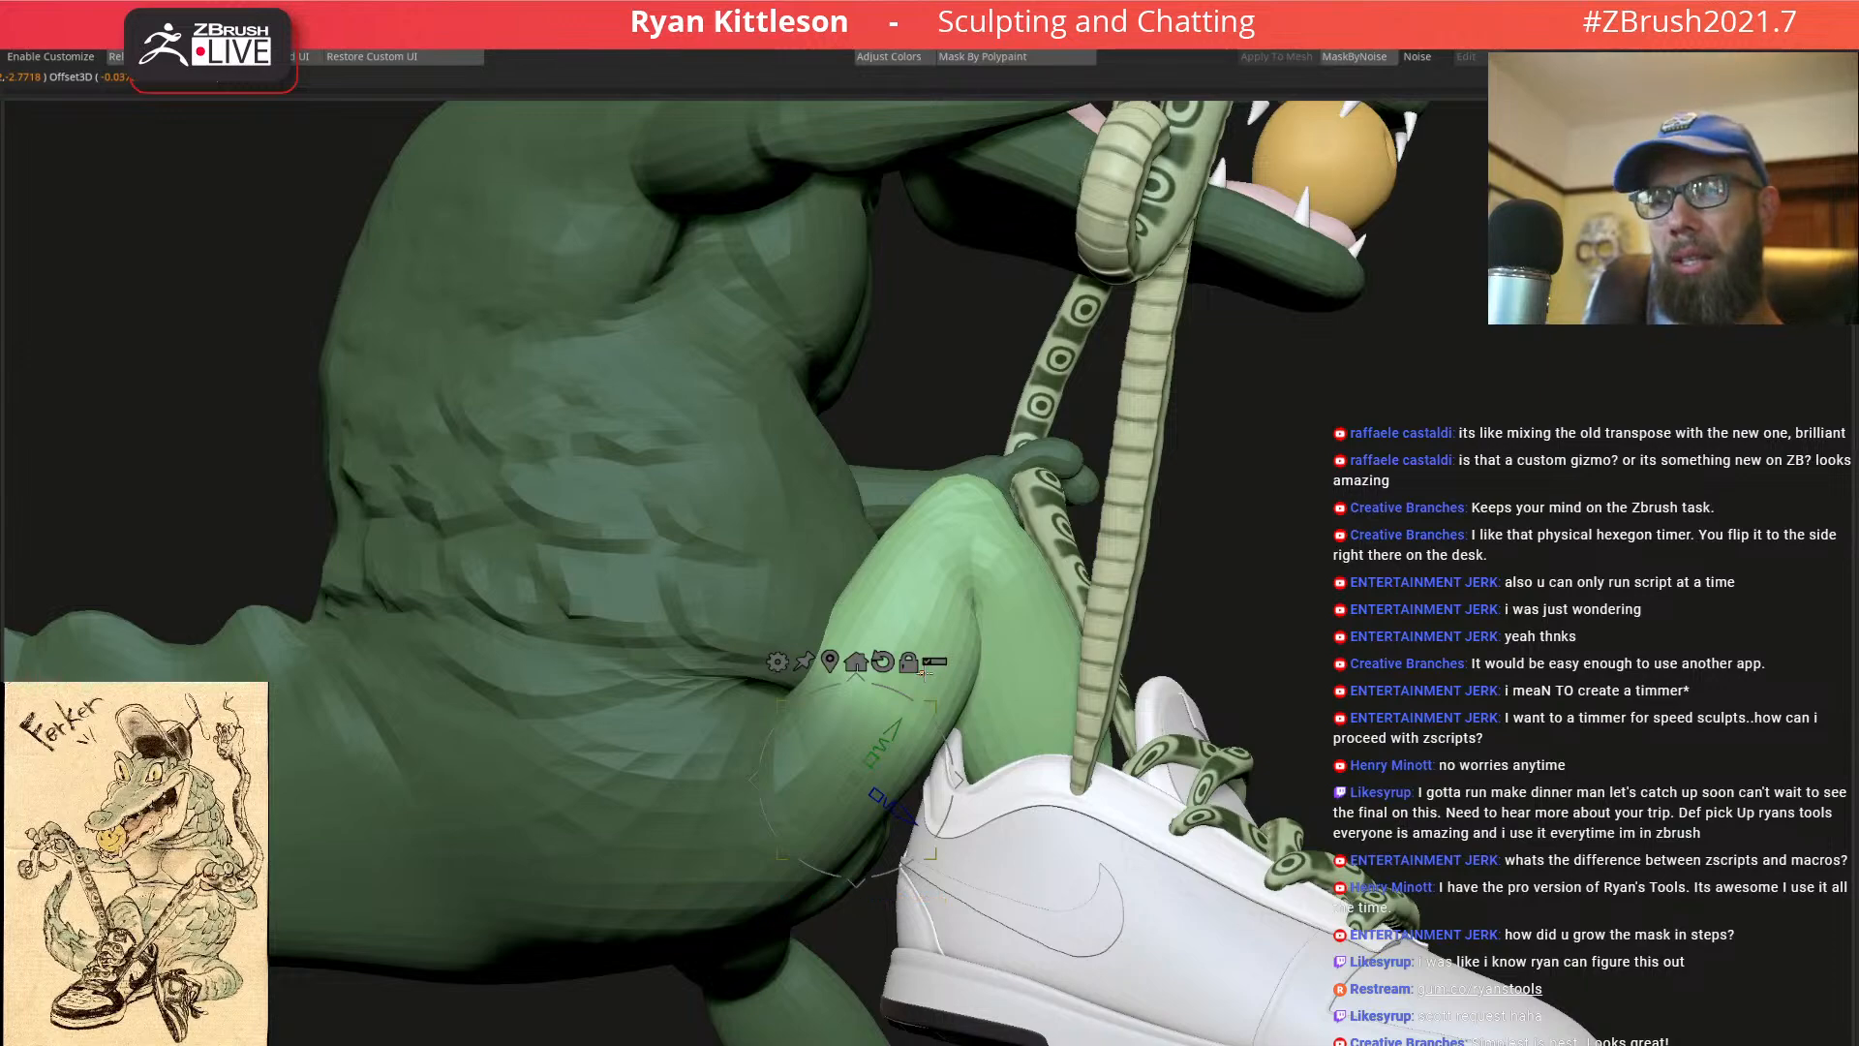
{"action": "key", "text": "ctrl+alt+s"}
{"action": "key", "text": "ctrl+alt+s"}
{"action": "key", "text": "ctrl+alt+s"}
{"action": "key", "text": "ctrl+alt+s"}
{"action": "key", "text": "ctrl+alt+s"}
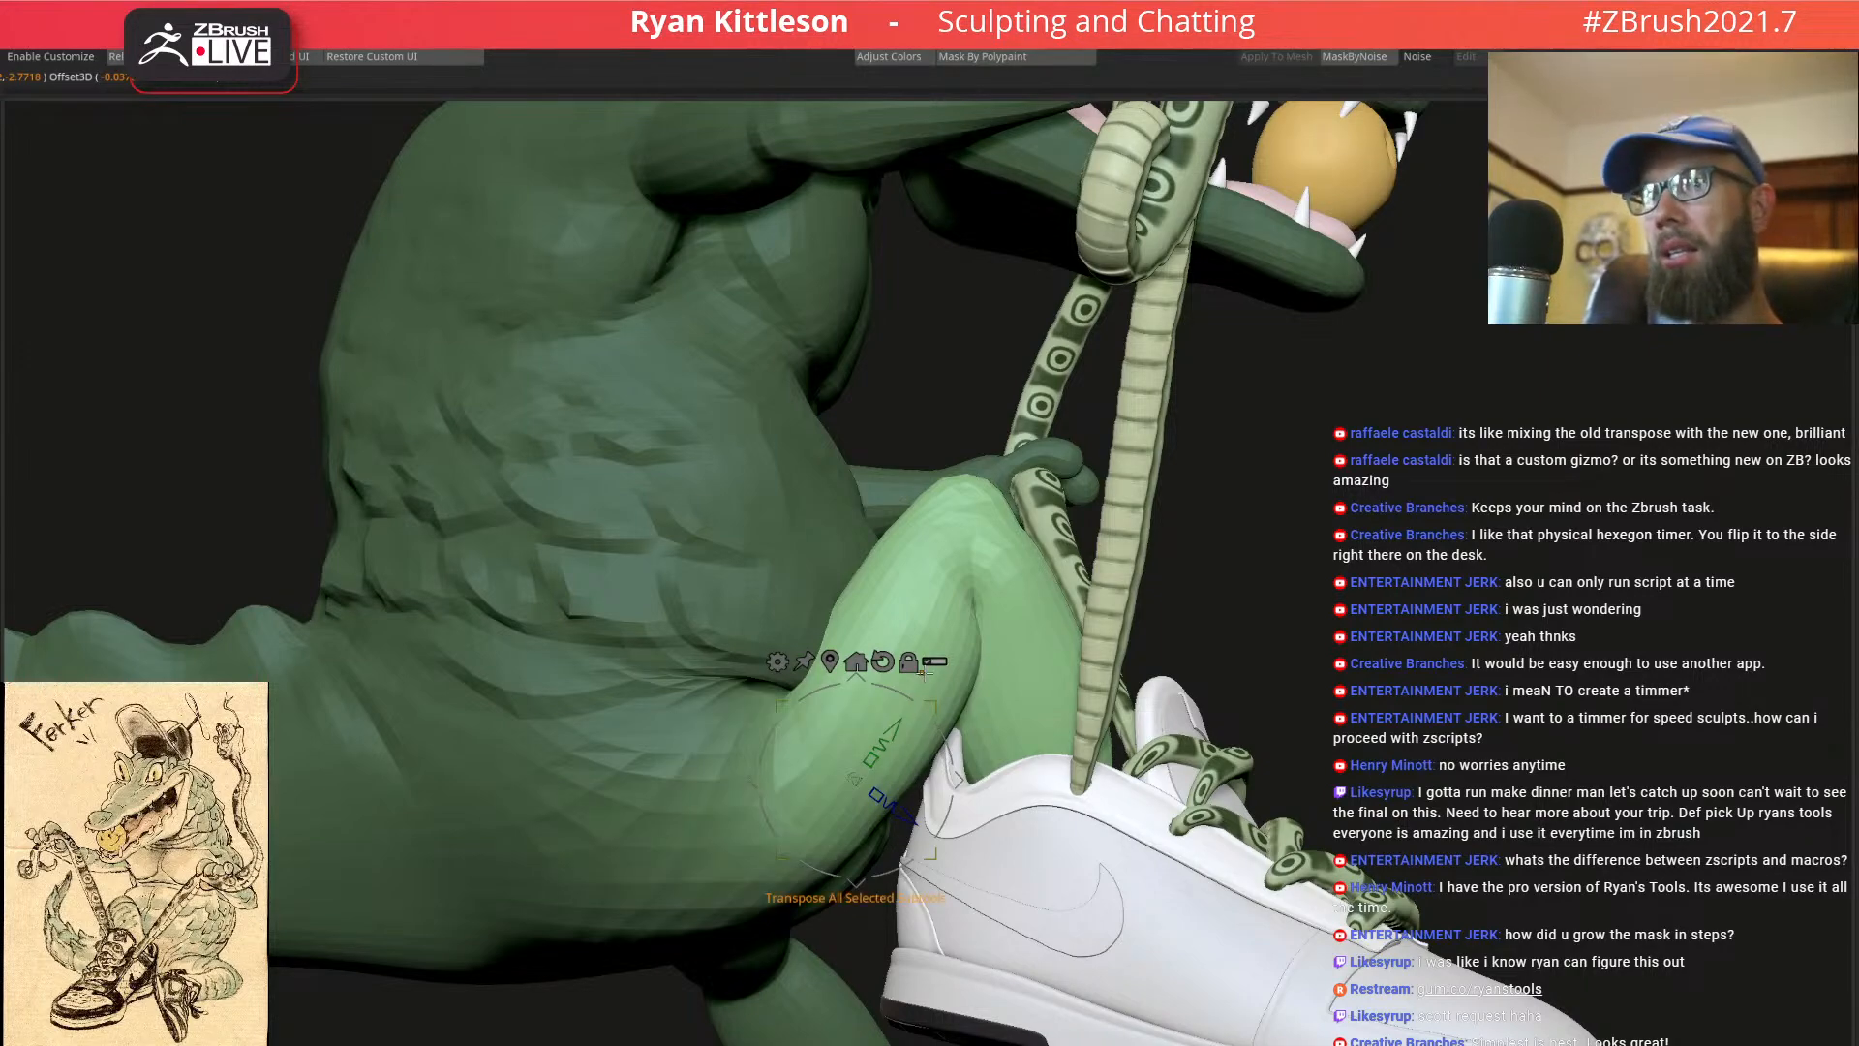
Rotate and shift the right leg from the hip to seat the lower leg inside the shoe opening
{"action": "right_click_drag", "start_coordinate": [1033, 704], "coordinate": [931, 729]}
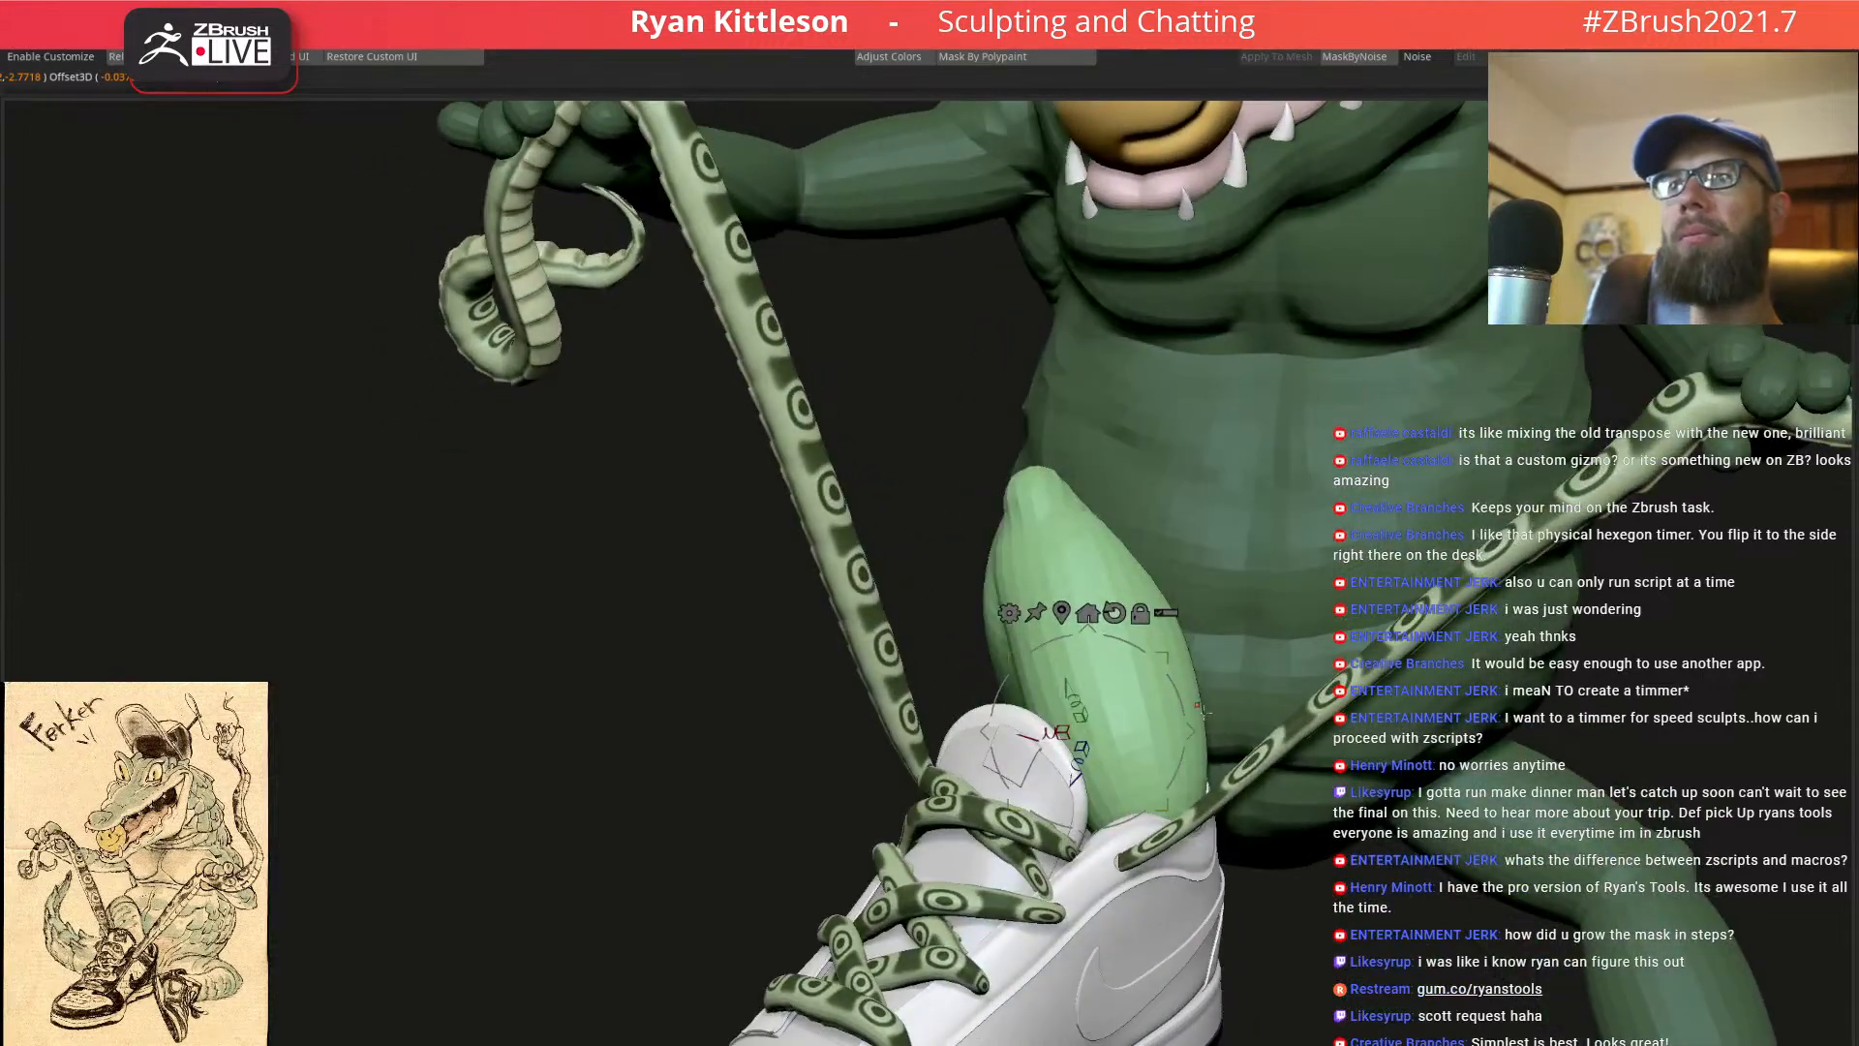
{"action": "right_click_drag", "start_coordinate": [1214, 687], "coordinate": [1199, 688]}
{"action": "left_click_drag", "start_coordinate": [1148, 658], "coordinate": [1146, 671]}
{"action": "left_click_drag", "start_coordinate": [1148, 689], "coordinate": [1145, 688]}
{"action": "mouse_move", "coordinate": [1145, 688]}
{"action": "right_mouse_down"}
{"action": "mouse_move", "coordinate": [1158, 751]}
{"action": "mouse_move", "coordinate": [1186, 702]}
{"action": "mouse_move", "coordinate": [1250, 687]}
{"action": "mouse_move", "coordinate": [1133, 625]}
{"action": "mouse_move", "coordinate": [1246, 670]}
{"action": "right_mouse_up"}
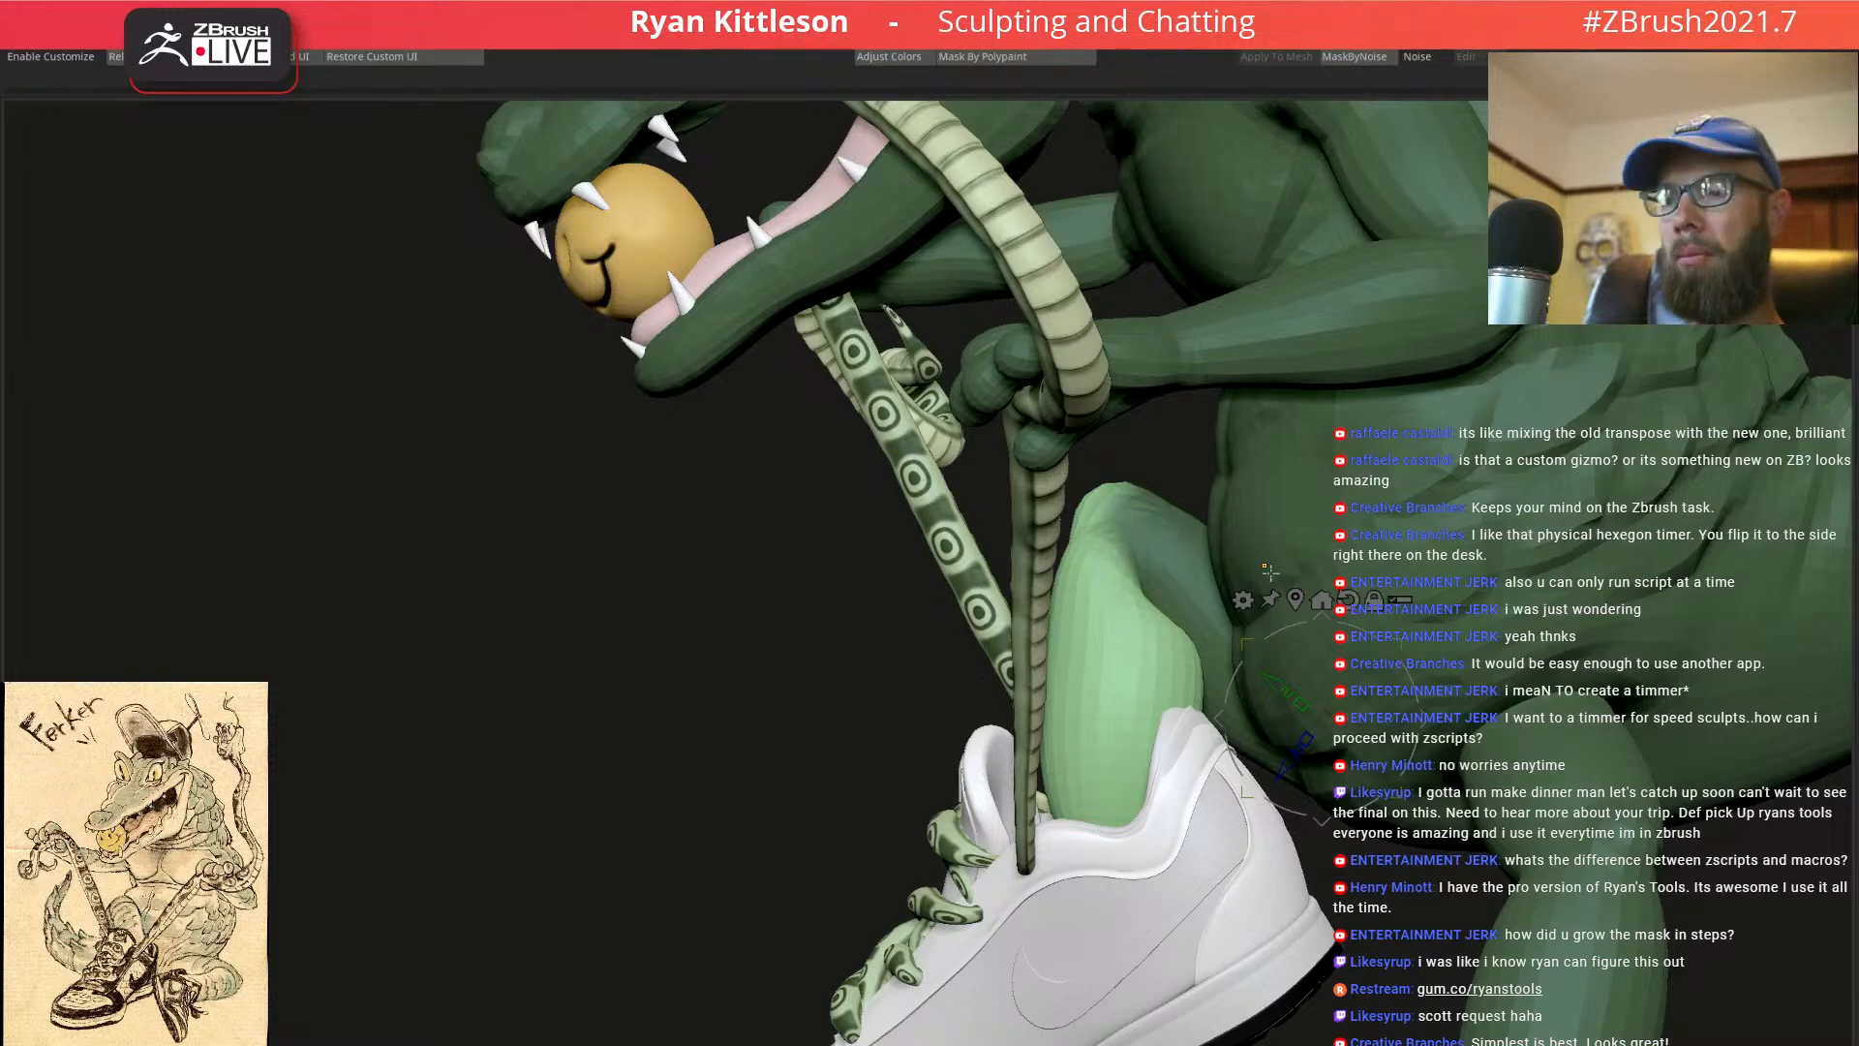
{"action": "left_click_drag", "start_coordinate": [1423, 720], "coordinate": [1406, 725]}
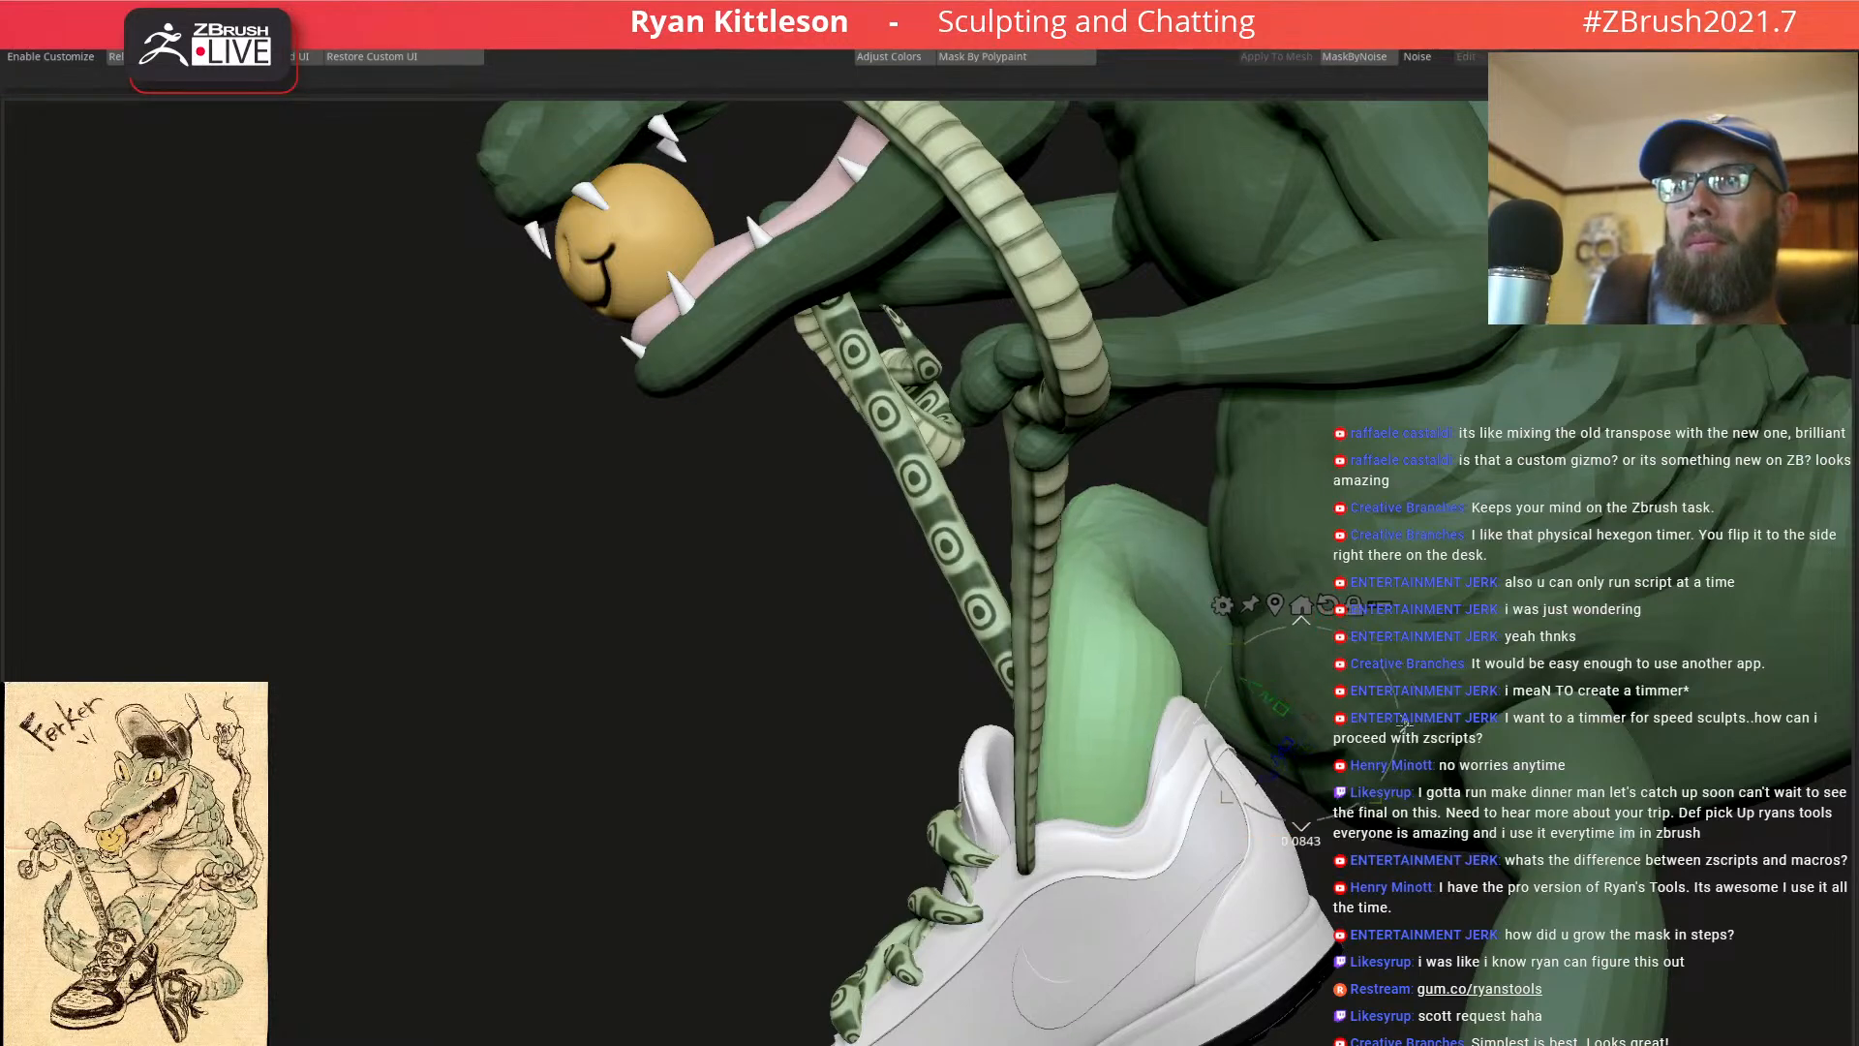
Finish seating the bent right leg in the shoe opening, clear the body mask and return to Draw mode
{"action": "right_click_drag", "start_coordinate": [1176, 803], "coordinate": [1174, 655]}
{"action": "left_click_drag", "start_coordinate": [1007, 630], "coordinate": [1032, 659], "text": "ctrl"}
{"action": "key", "text": "q"}
{"action": "mouse_move", "coordinate": [1123, 668]}
{"action": "right_mouse_down", "text": "ctrl"}
{"action": "mouse_move", "coordinate": [1158, 532]}
{"action": "mouse_move", "coordinate": [1325, 602]}
{"action": "mouse_move", "coordinate": [1056, 673]}
{"action": "mouse_move", "coordinate": [1201, 677]}
{"action": "mouse_move", "coordinate": [1157, 705]}
{"action": "mouse_move", "coordinate": [1073, 697]}
{"action": "mouse_move", "coordinate": [1173, 537]}
{"action": "mouse_move", "coordinate": [1233, 693]}
{"action": "right_mouse_up", "text": "ctrl"}
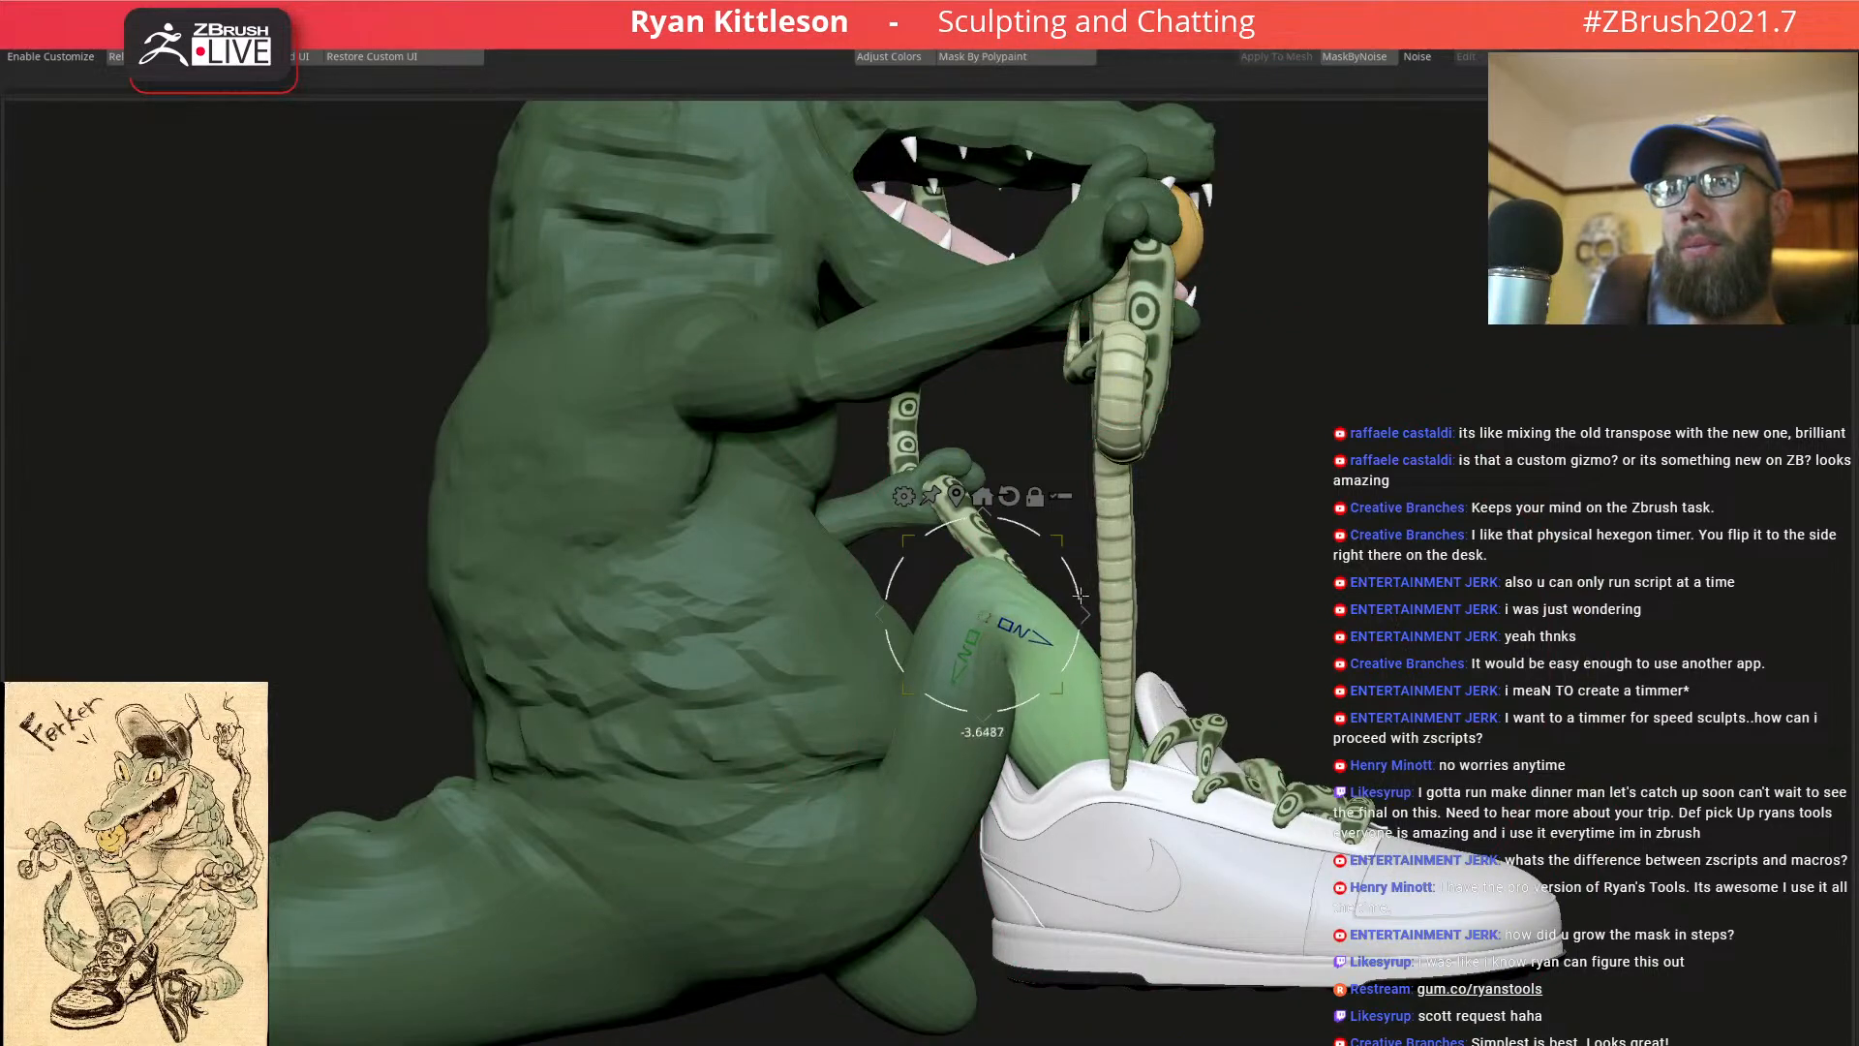
{"action": "mouse_move", "coordinate": [1133, 660]}
{"action": "right_mouse_down"}
{"action": "mouse_move", "coordinate": [1089, 630]}
{"action": "mouse_move", "coordinate": [1145, 647]}
{"action": "mouse_move", "coordinate": [1055, 710]}
{"action": "right_mouse_up"}
{"action": "left_click_drag", "start_coordinate": [1045, 705], "coordinate": [1049, 714], "text": "ctrl"}
{"action": "key", "text": "q"}
{"action": "mouse_move", "coordinate": [1050, 714]}
{"action": "right_mouse_down", "text": "ctrl"}
{"action": "mouse_move", "coordinate": [1009, 592]}
{"action": "mouse_move", "coordinate": [1037, 579]}
{"action": "mouse_move", "coordinate": [979, 618]}
{"action": "mouse_move", "coordinate": [957, 594]}
{"action": "mouse_move", "coordinate": [1000, 601]}
{"action": "mouse_move", "coordinate": [960, 632]}
{"action": "right_mouse_up", "text": "ctrl"}
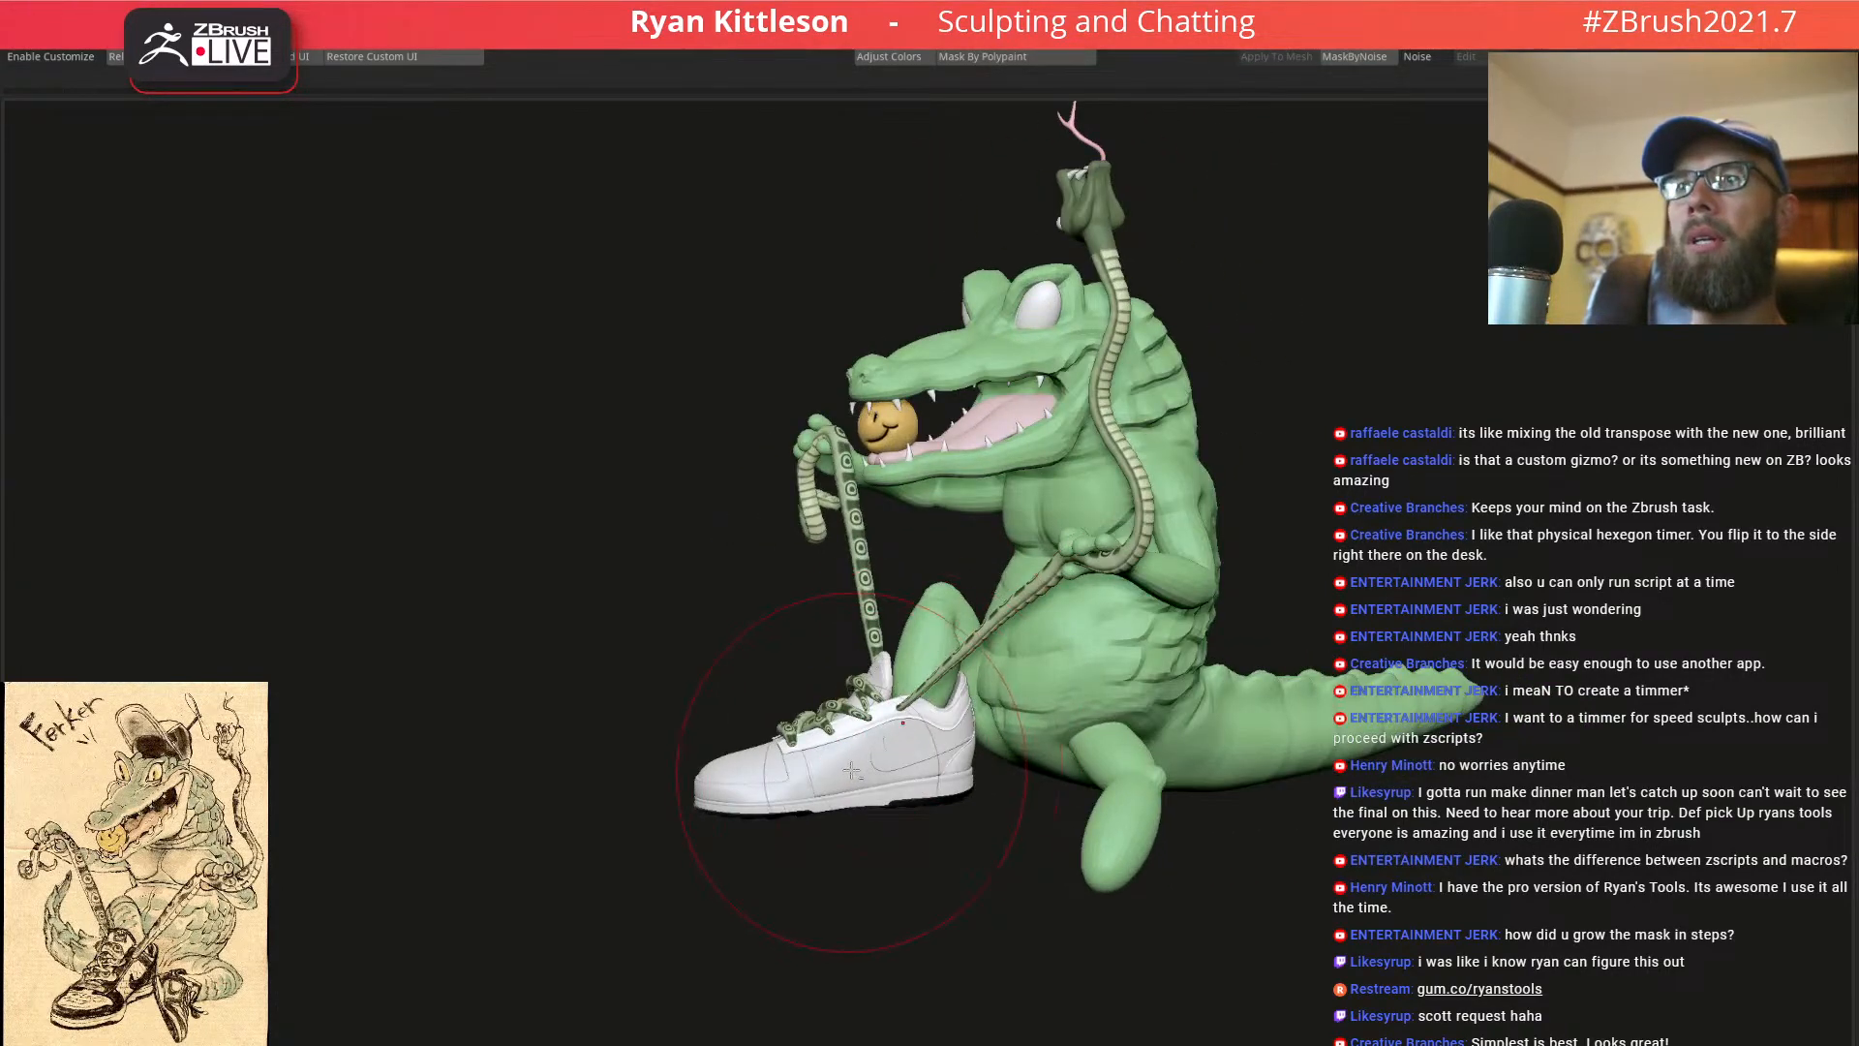
Compare the fitted shoe, leg and snake laces with the enlarged reference drawing
{"action": "right_click_drag", "start_coordinate": [856, 773], "coordinate": [1053, 783], "text": "ctrl"}
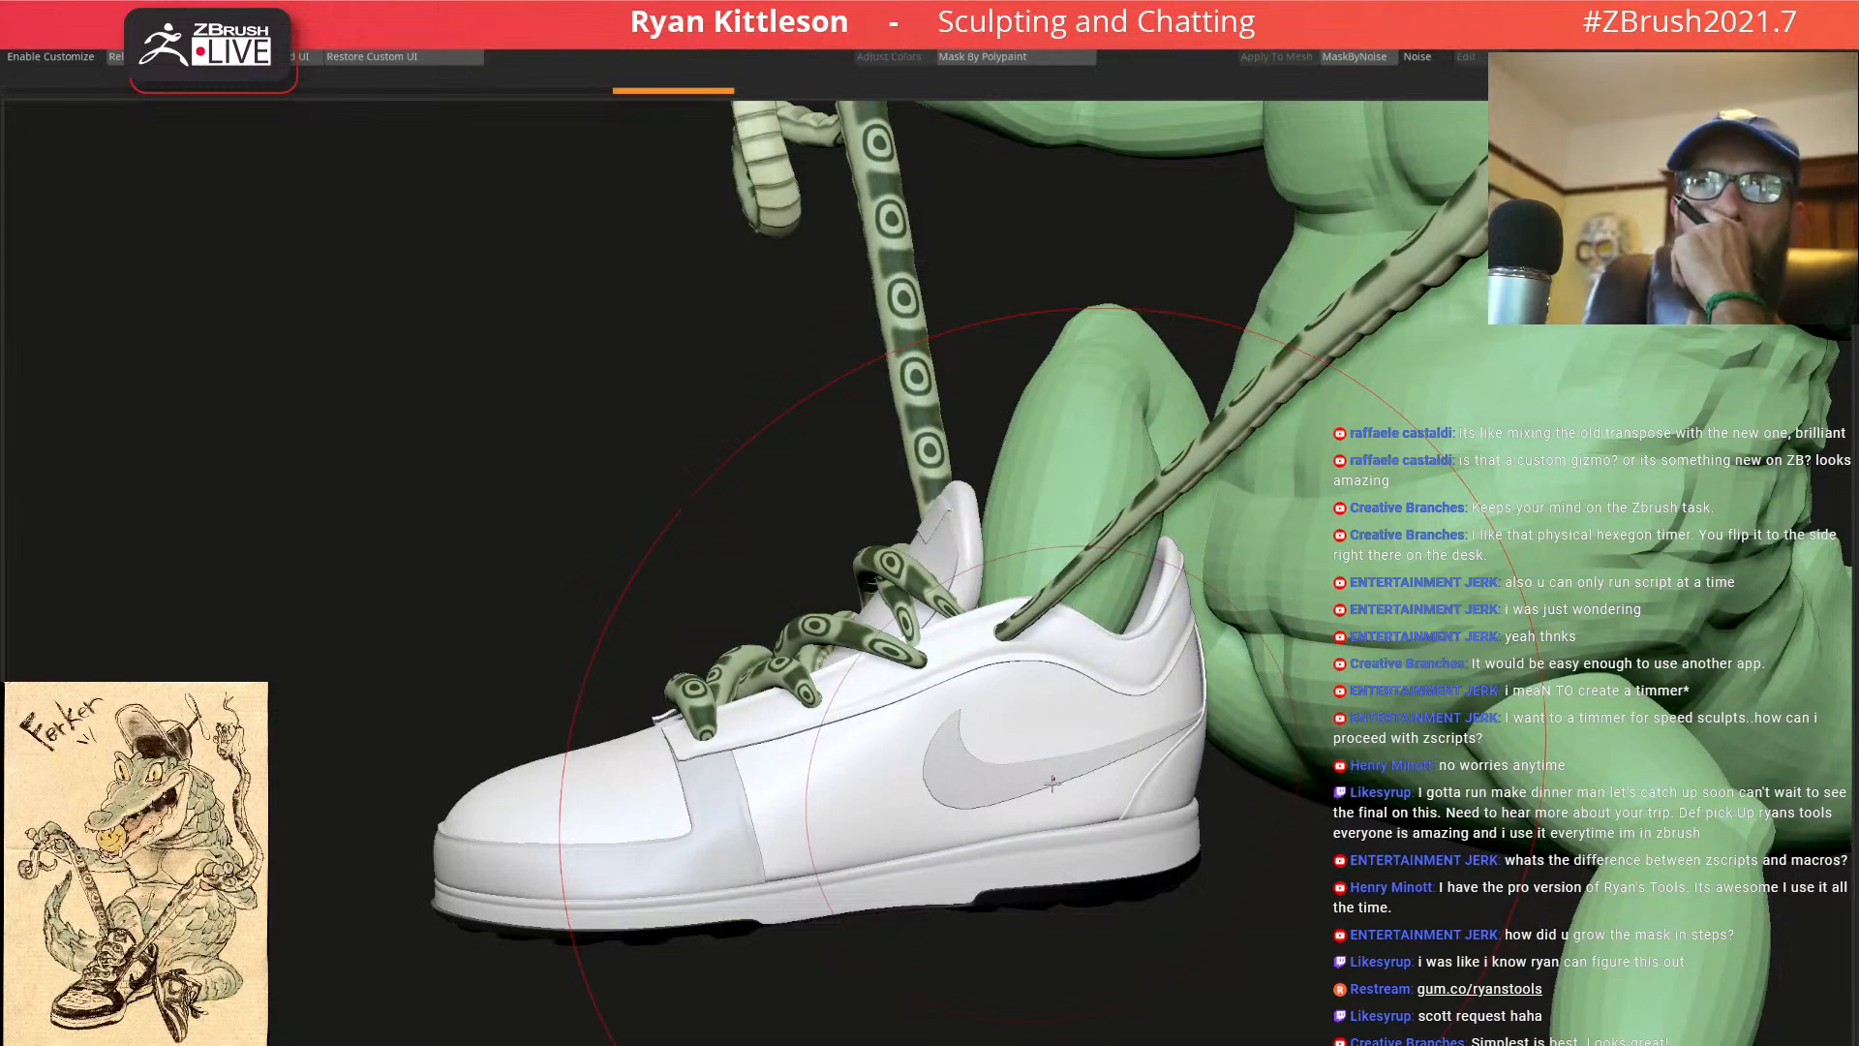
{"action": "right_click_drag", "start_coordinate": [1023, 652], "coordinate": [961, 632], "text": "ctrl"}
{"action": "mouse_move", "coordinate": [961, 631]}
{"action": "right_mouse_down"}
{"action": "mouse_move", "coordinate": [997, 631]}
{"action": "mouse_move", "coordinate": [972, 620]}
{"action": "right_mouse_up"}
{"action": "left_click_drag", "start_coordinate": [1858, 30], "coordinate": [963, 200]}
{"action": "left_click_drag", "start_coordinate": [1070, 1045], "coordinate": [1069, 1045]}
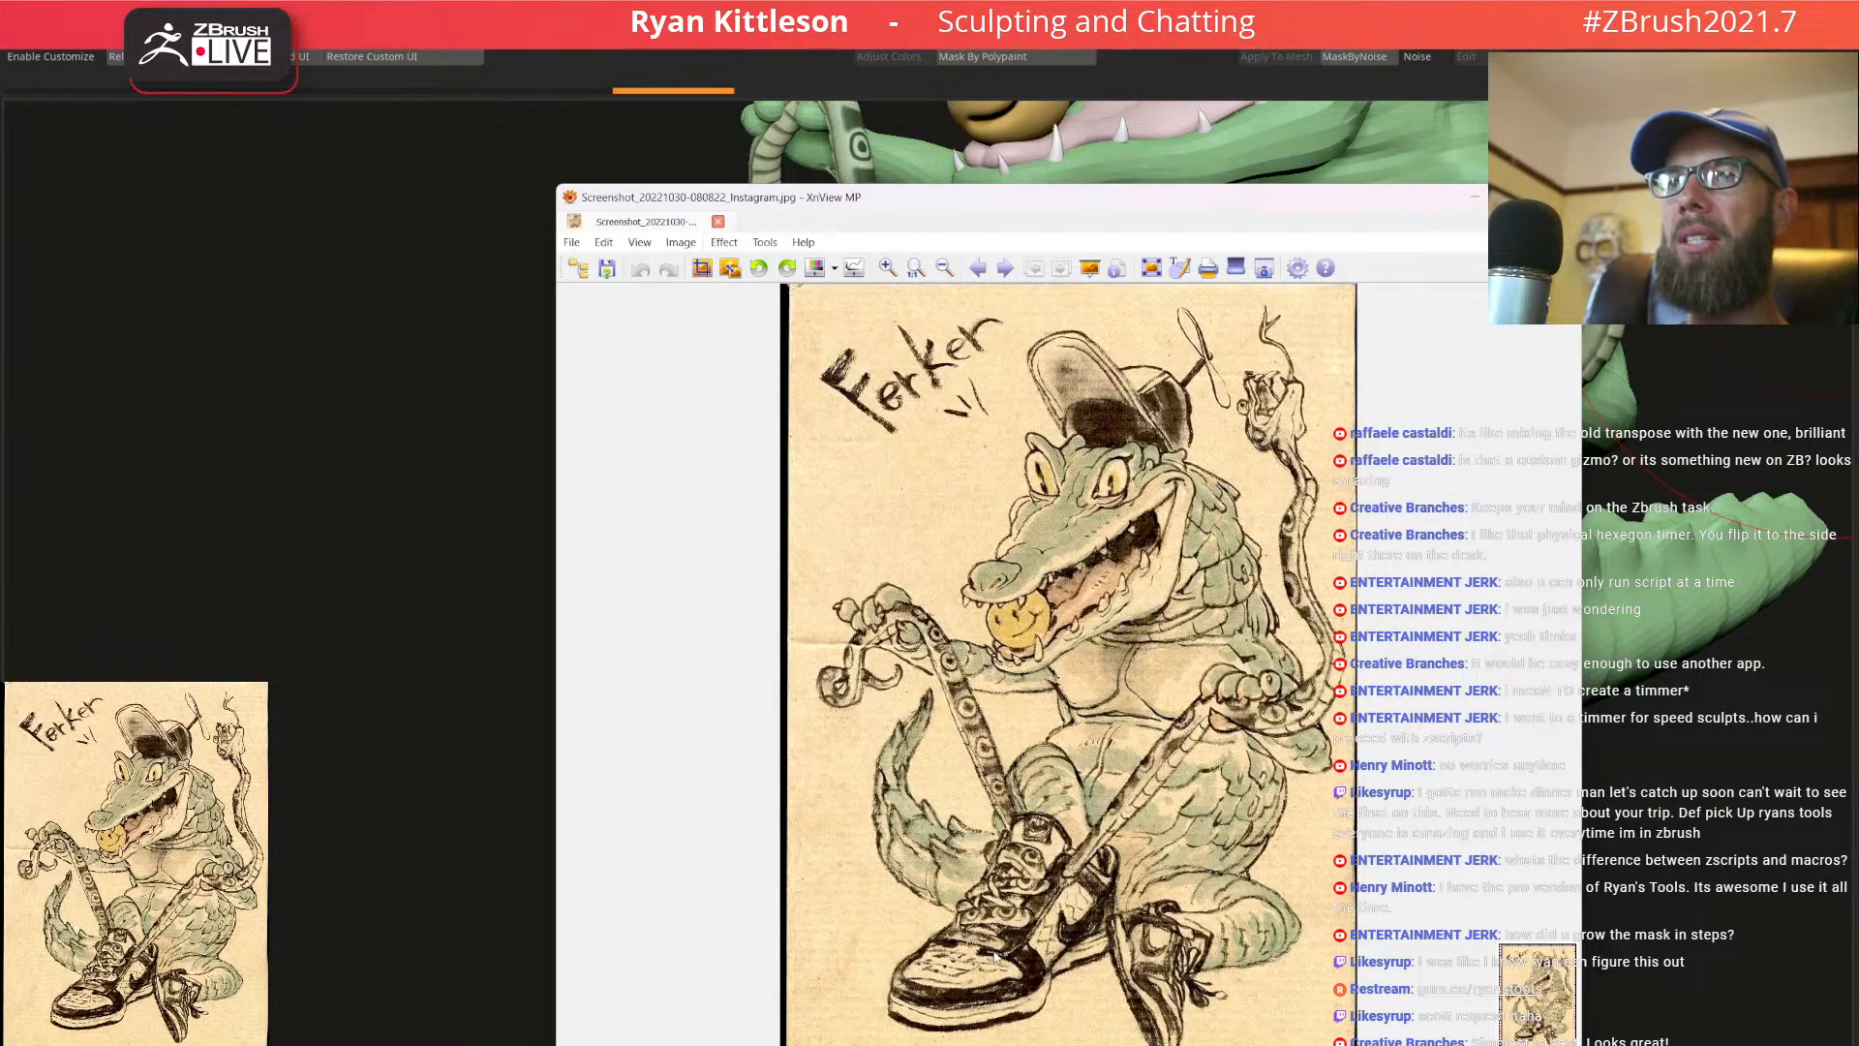
{"action": "left_click_drag", "start_coordinate": [931, 208], "coordinate": [1858, 10]}
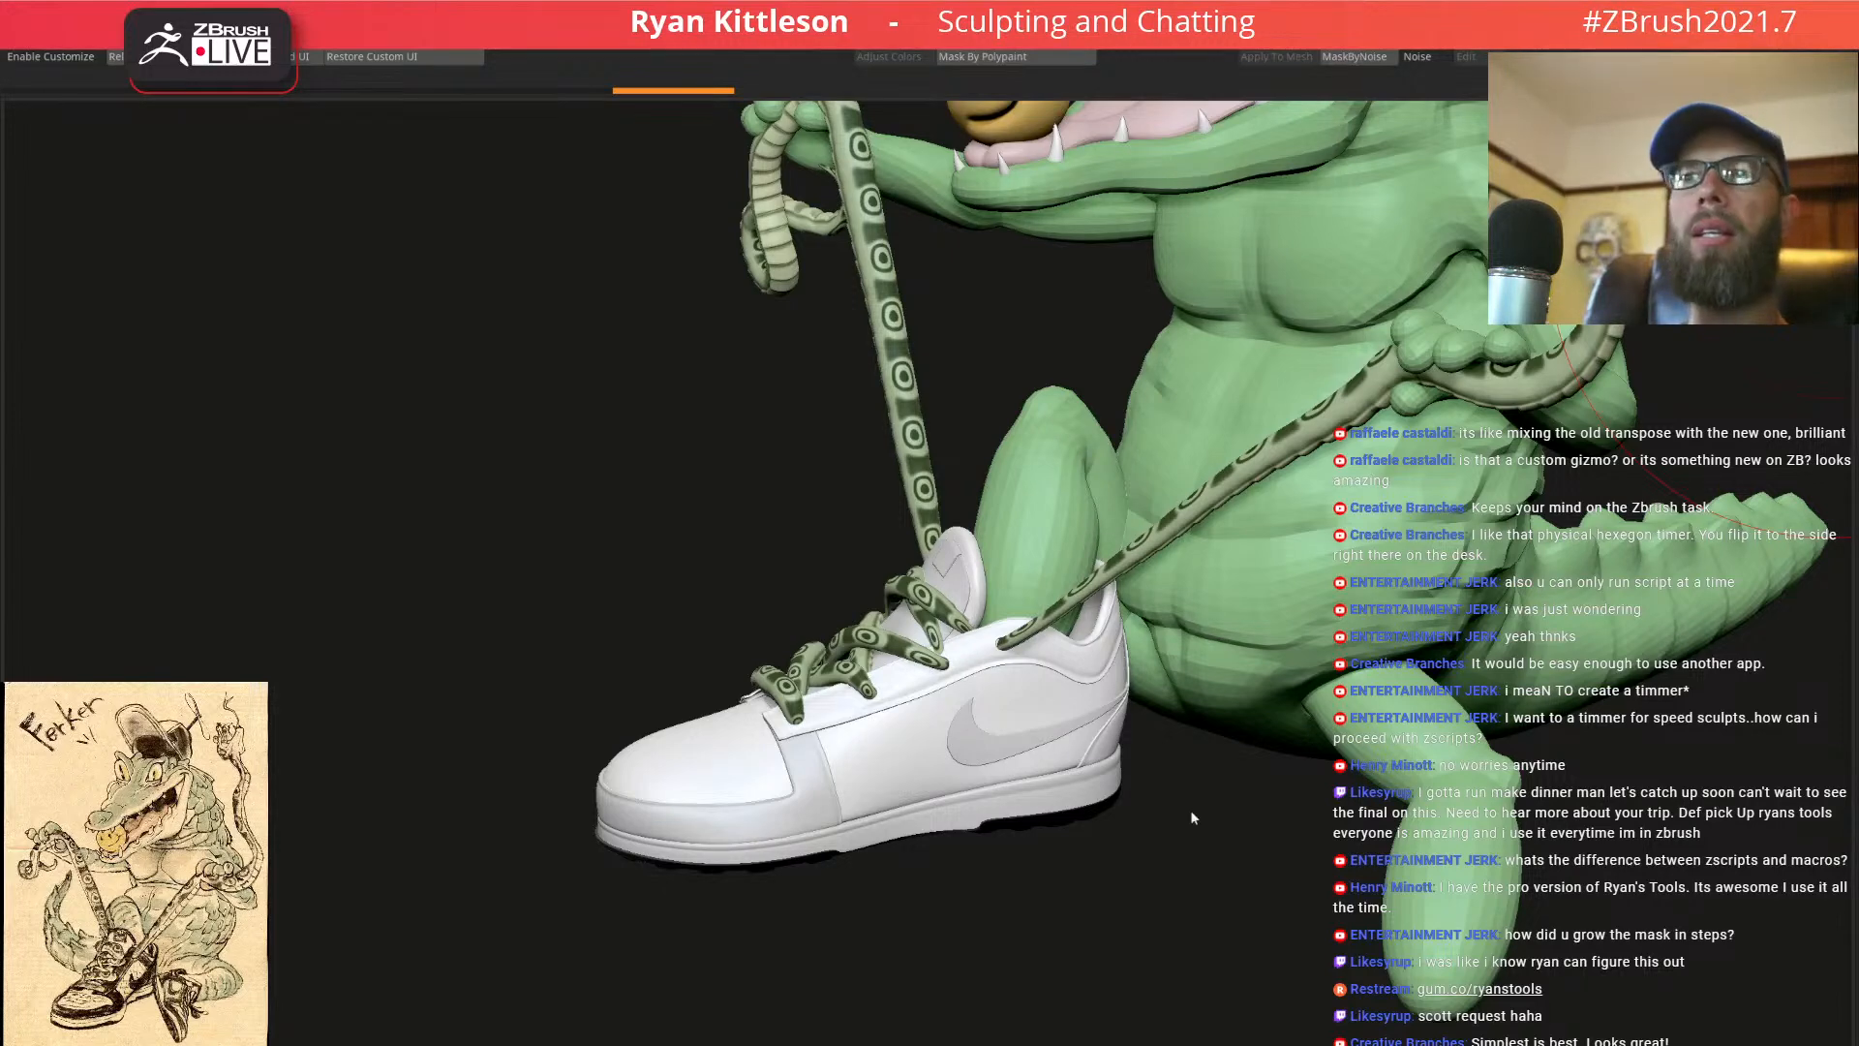
Examine the shoe's wireframe, subdivision and lace placement from the side and the front
{"action": "mouse_move", "coordinate": [1031, 729]}
{"action": "right_mouse_down"}
{"action": "mouse_move", "coordinate": [1019, 690]}
{"action": "mouse_move", "coordinate": [1045, 712]}
{"action": "right_mouse_up"}
{"action": "key", "text": "shift+f"}
{"action": "key", "text": "shift+d"}
{"action": "key", "text": "d"}
{"action": "key", "text": "shift+f"}
{"action": "mouse_move", "coordinate": [1098, 719]}
{"action": "right_mouse_down", "text": "ctrl"}
{"action": "mouse_move", "coordinate": [1055, 727]}
{"action": "mouse_move", "coordinate": [1055, 705]}
{"action": "mouse_move", "coordinate": [1128, 705]}
{"action": "mouse_move", "coordinate": [1141, 657]}
{"action": "right_mouse_up", "text": "ctrl"}
{"action": "key", "text": "alt+s"}
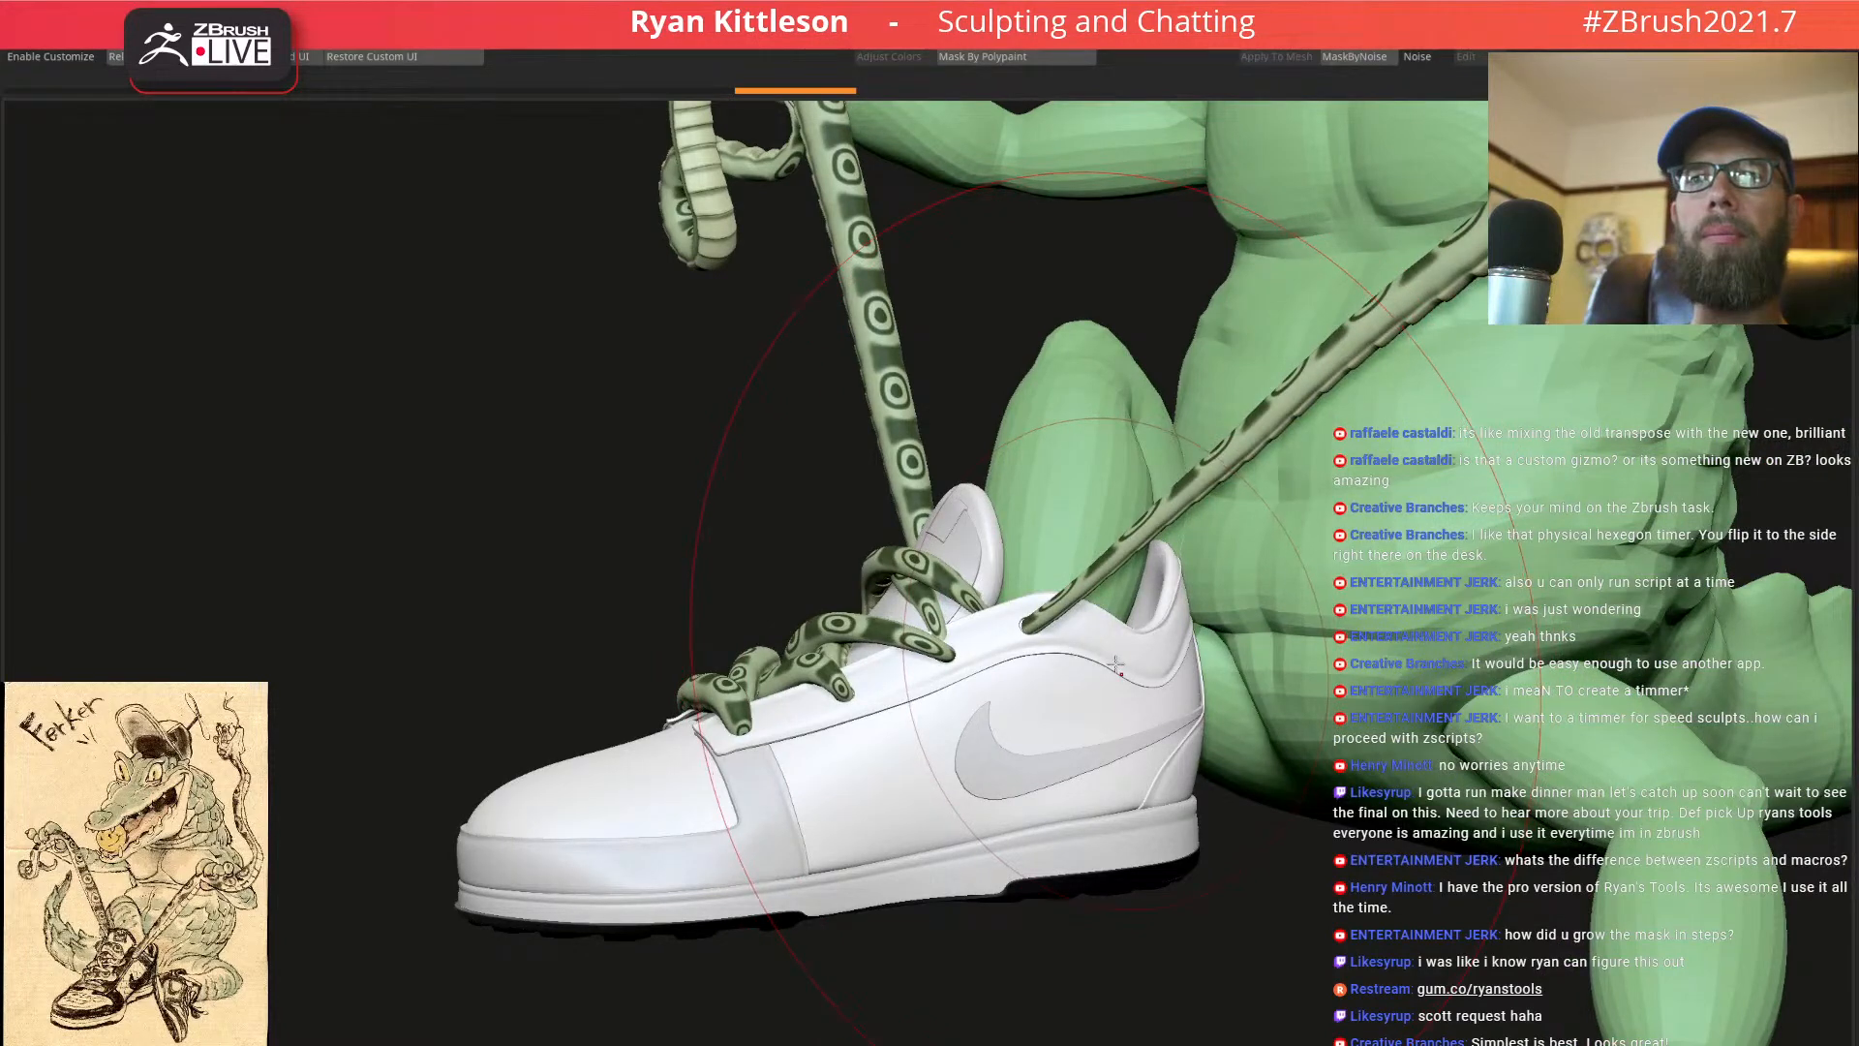
{"action": "key", "text": "alt+s"}
{"action": "key", "text": "alt+s"}
{"action": "right_click_drag", "start_coordinate": [1120, 694], "coordinate": [1050, 702], "text": "ctrl"}
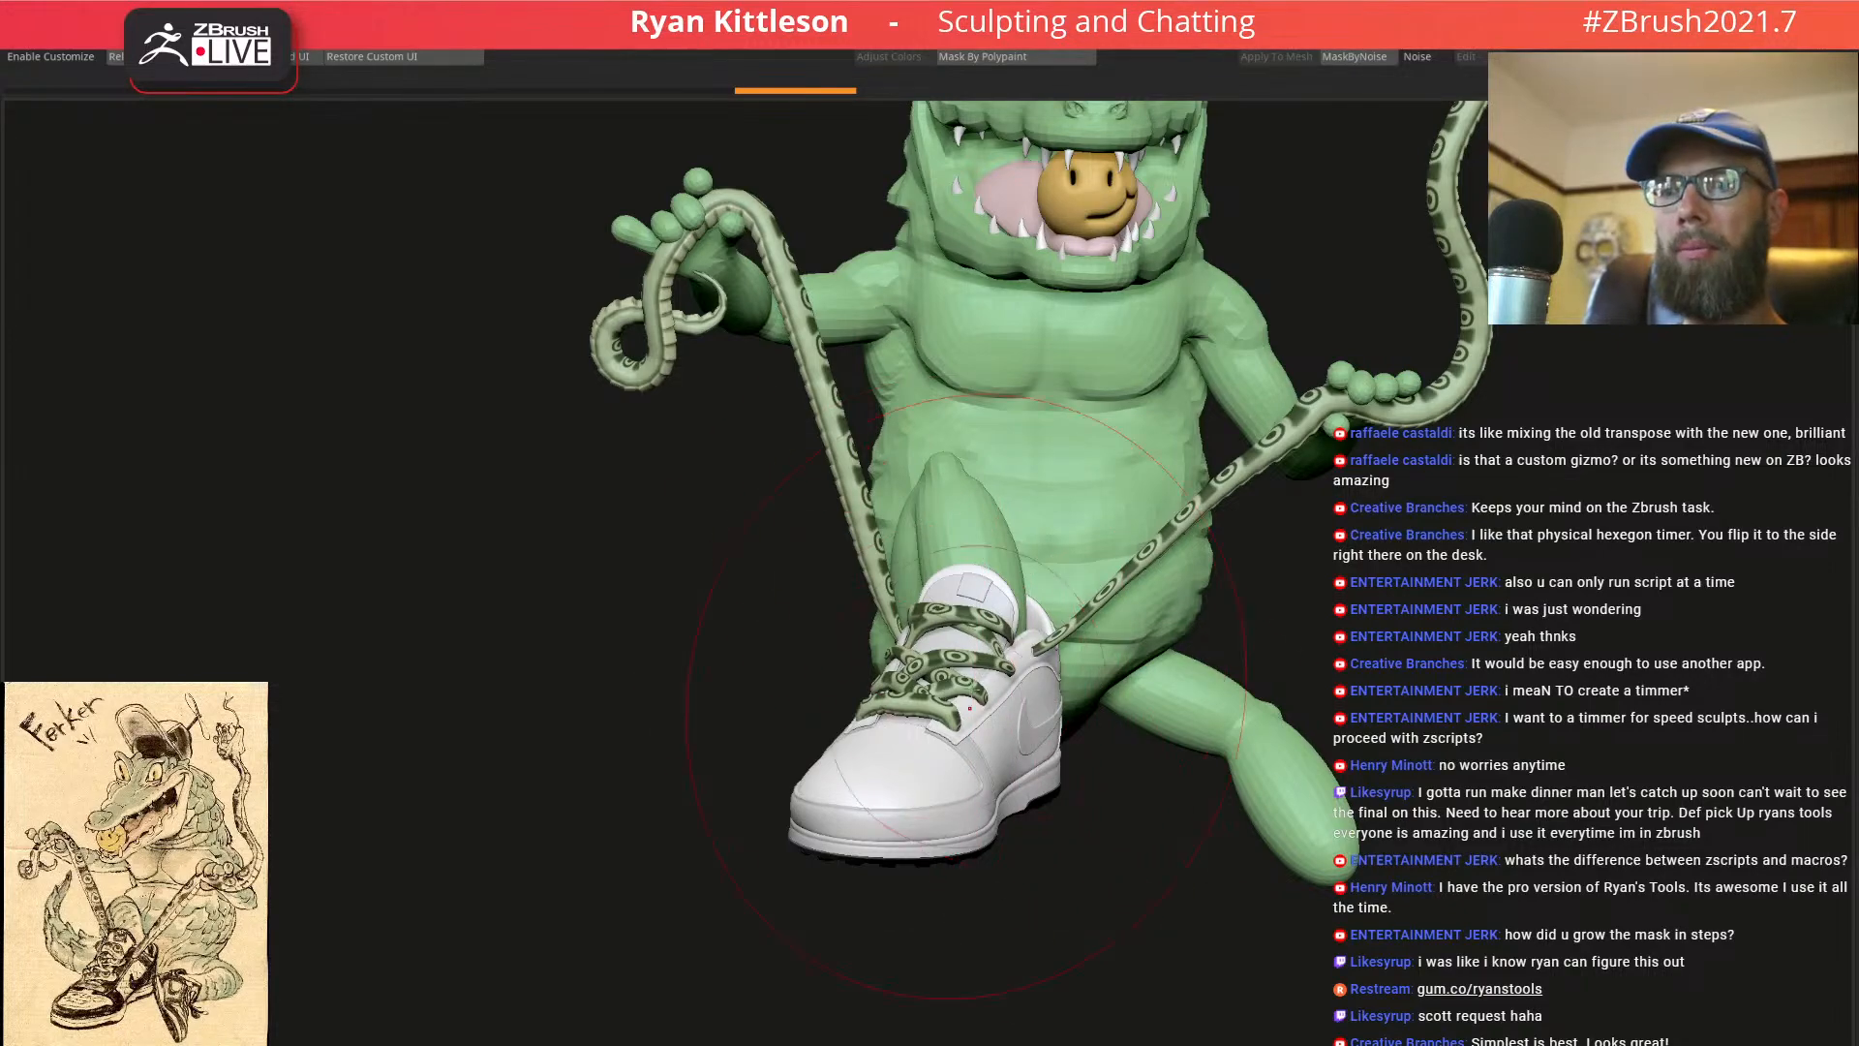
{"action": "mouse_move", "coordinate": [1023, 703]}
{"action": "right_mouse_down"}
{"action": "mouse_move", "coordinate": [867, 693]}
{"action": "mouse_move", "coordinate": [1081, 689]}
{"action": "mouse_move", "coordinate": [1109, 765]}
{"action": "mouse_move", "coordinate": [926, 804]}
{"action": "mouse_move", "coordinate": [921, 772]}
{"action": "mouse_move", "coordinate": [1084, 713]}
{"action": "right_mouse_up"}
{"action": "key", "text": "shift+f"}
{"action": "key", "text": "shift+f"}
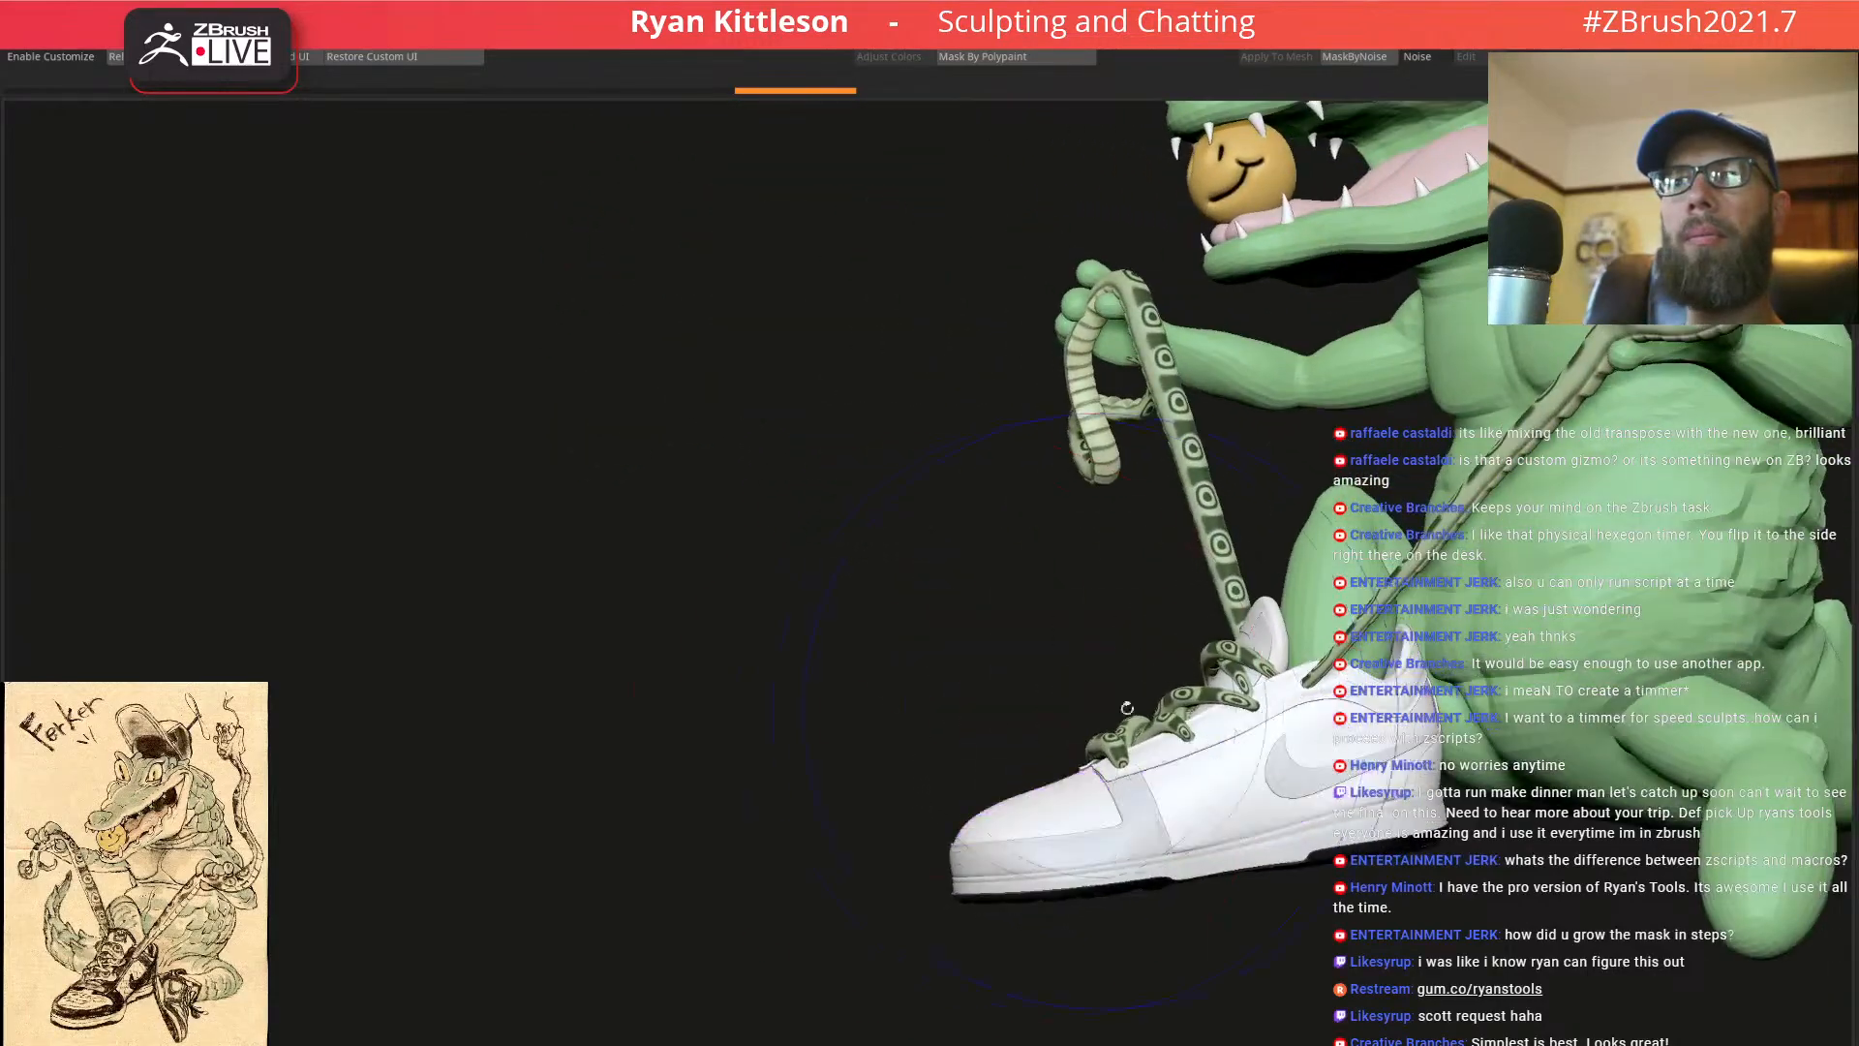
Select the swoosh on the shoe, check it in isolation and adjust its dynamic thickness
{"action": "right_click_drag", "start_coordinate": [1232, 766], "coordinate": [1147, 613], "text": "alt"}
{"action": "left_click", "coordinate": [1107, 608], "text": "alt"}
{"action": "key", "text": "alt+s"}
{"action": "key", "text": "shift+f"}
{"action": "key", "text": "shift+f"}
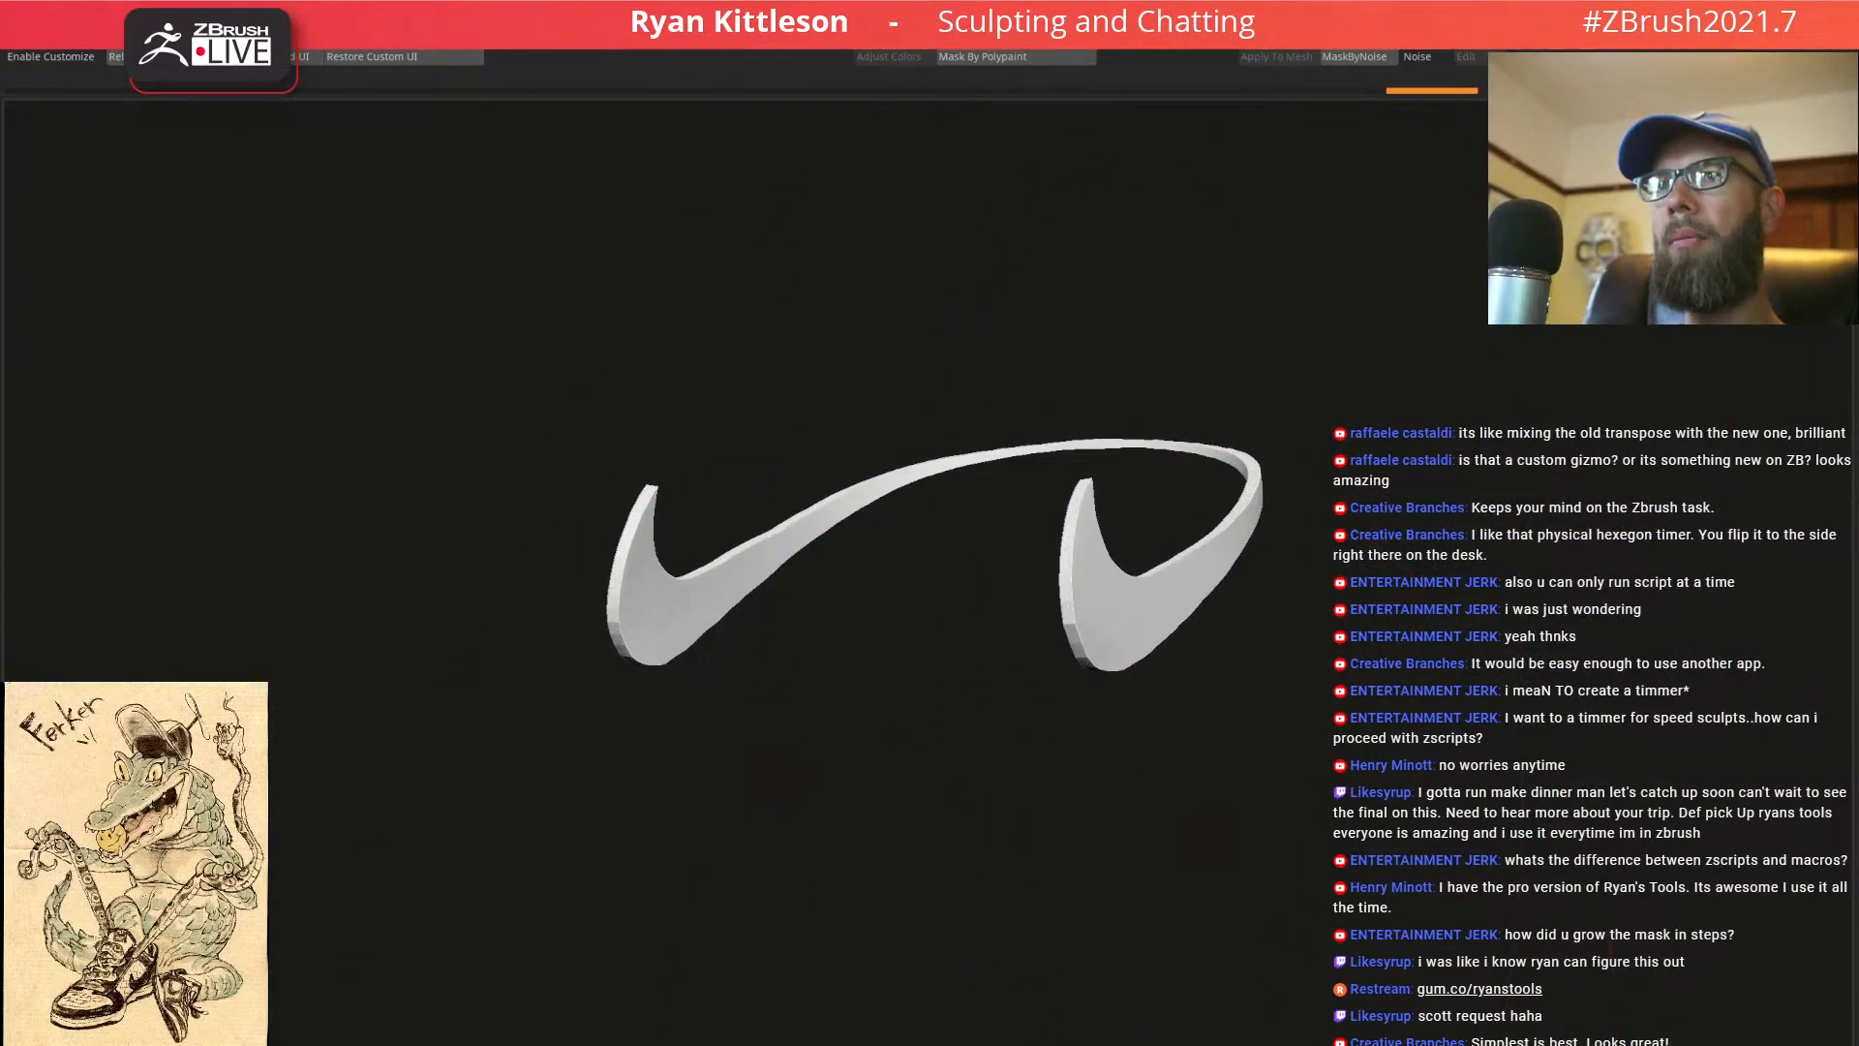
{"action": "key", "text": "alt+s"}
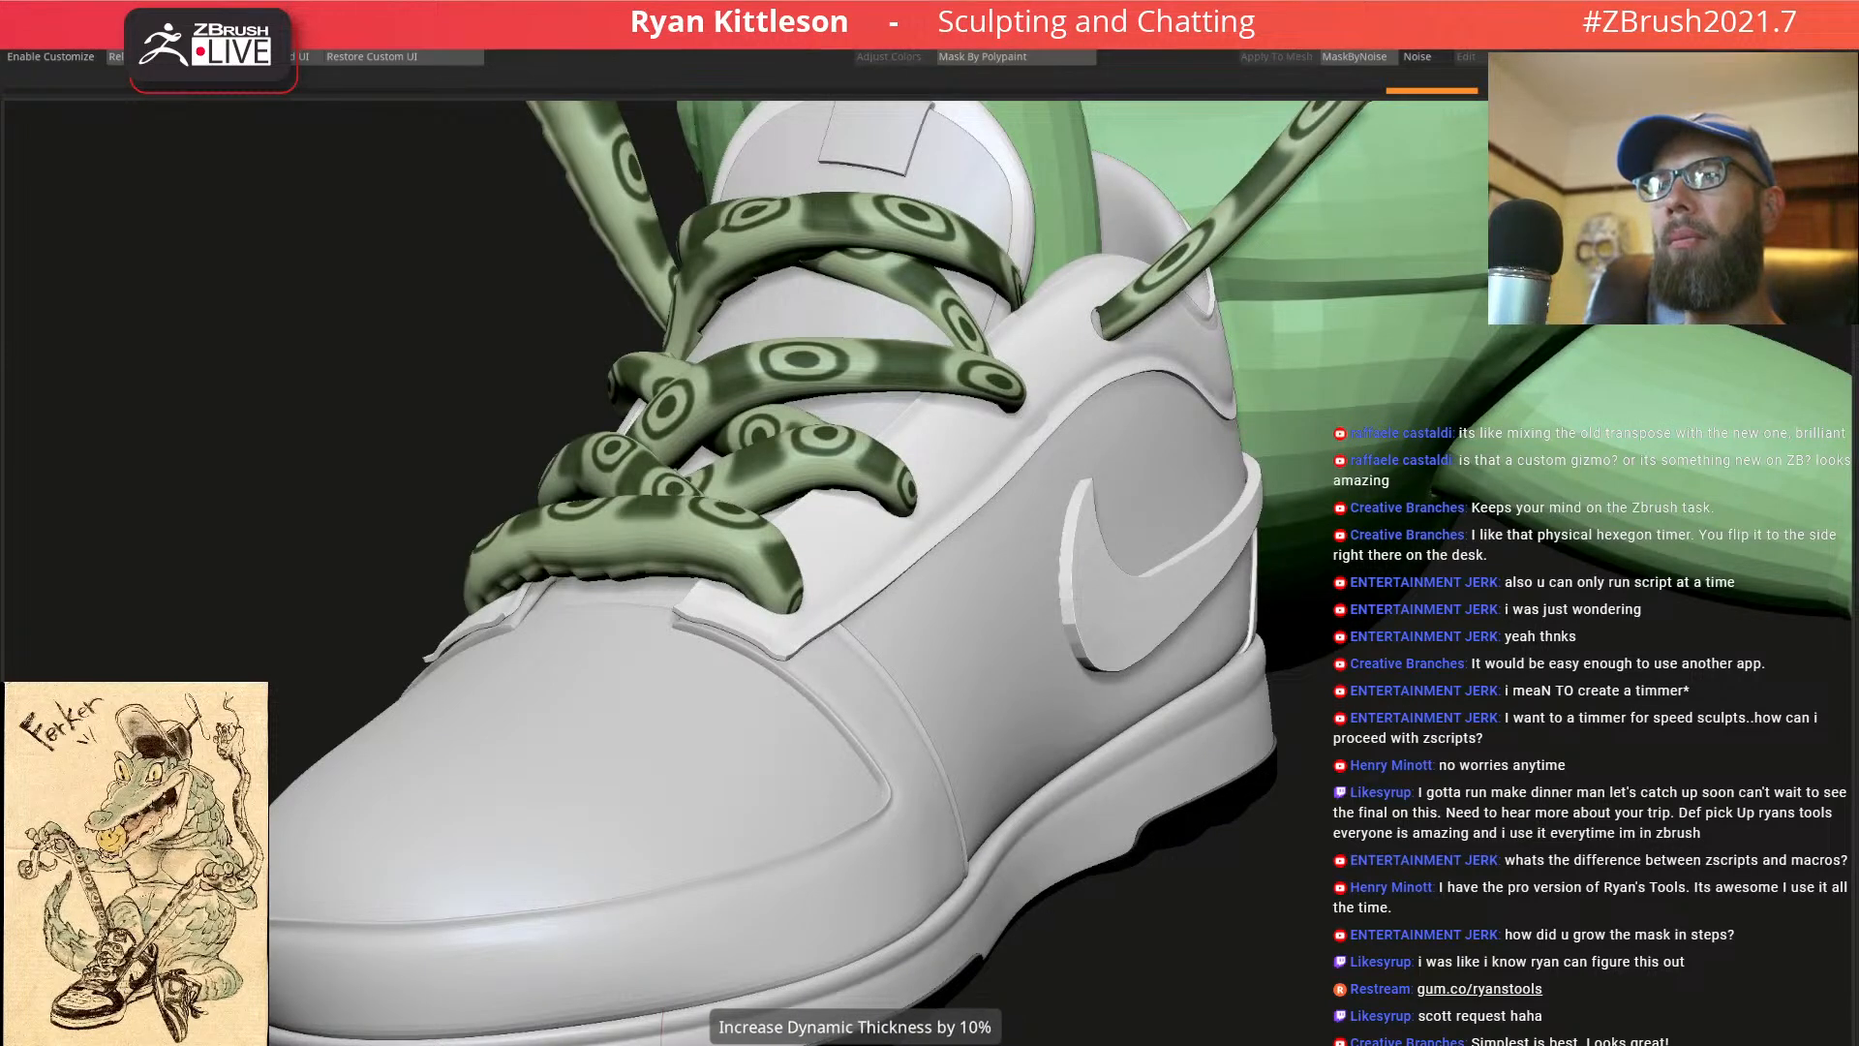
{"action": "left_click_drag", "start_coordinate": [814, 1045], "coordinate": [835, 1045]}
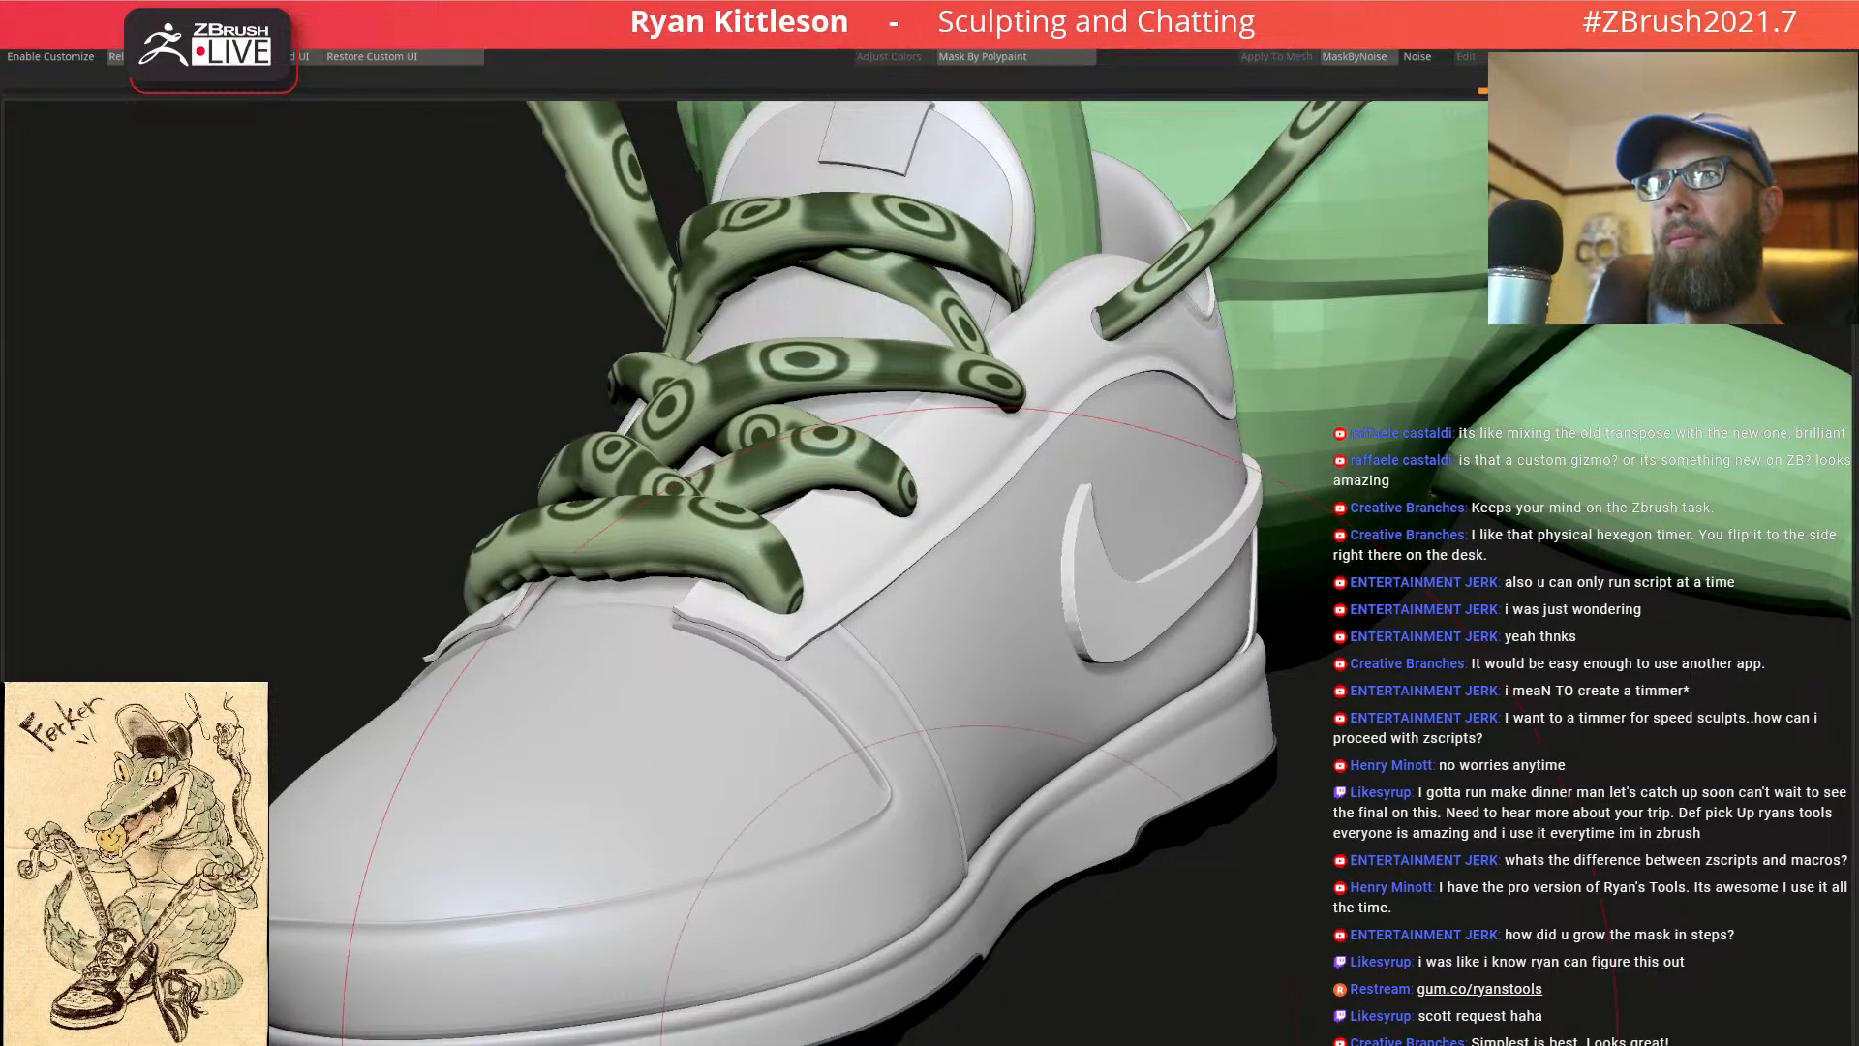
{"action": "left_click", "coordinate": [766, 1045]}
Adjust the swoosh's dynamic thickness offset and smooth subdivision levels so it sits properly against the shoe's side
{"action": "left_click_drag", "start_coordinate": [1389, 838], "coordinate": [1143, 618]}
{"action": "key", "text": "shift+f"}
{"action": "key", "text": "shift+d"}
{"action": "key", "text": "shift+f"}
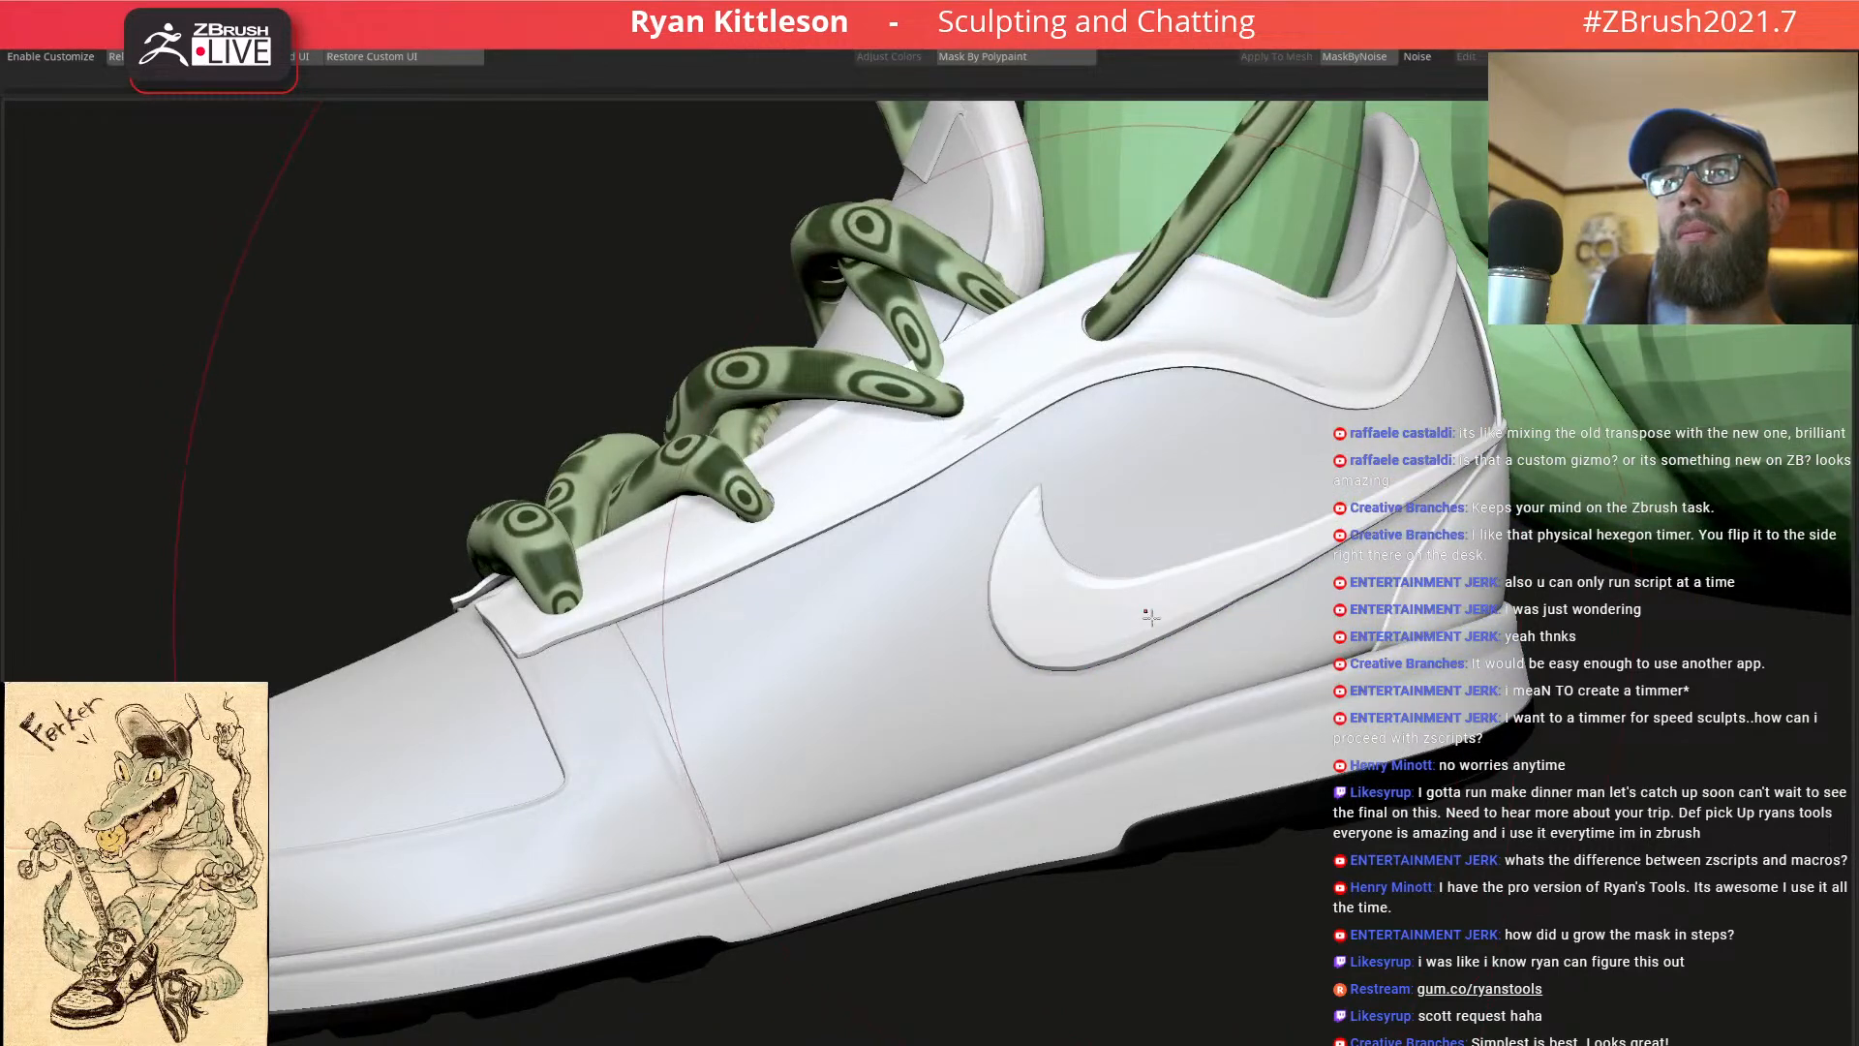
{"action": "right_click_drag", "start_coordinate": [1128, 617], "coordinate": [1138, 821]}
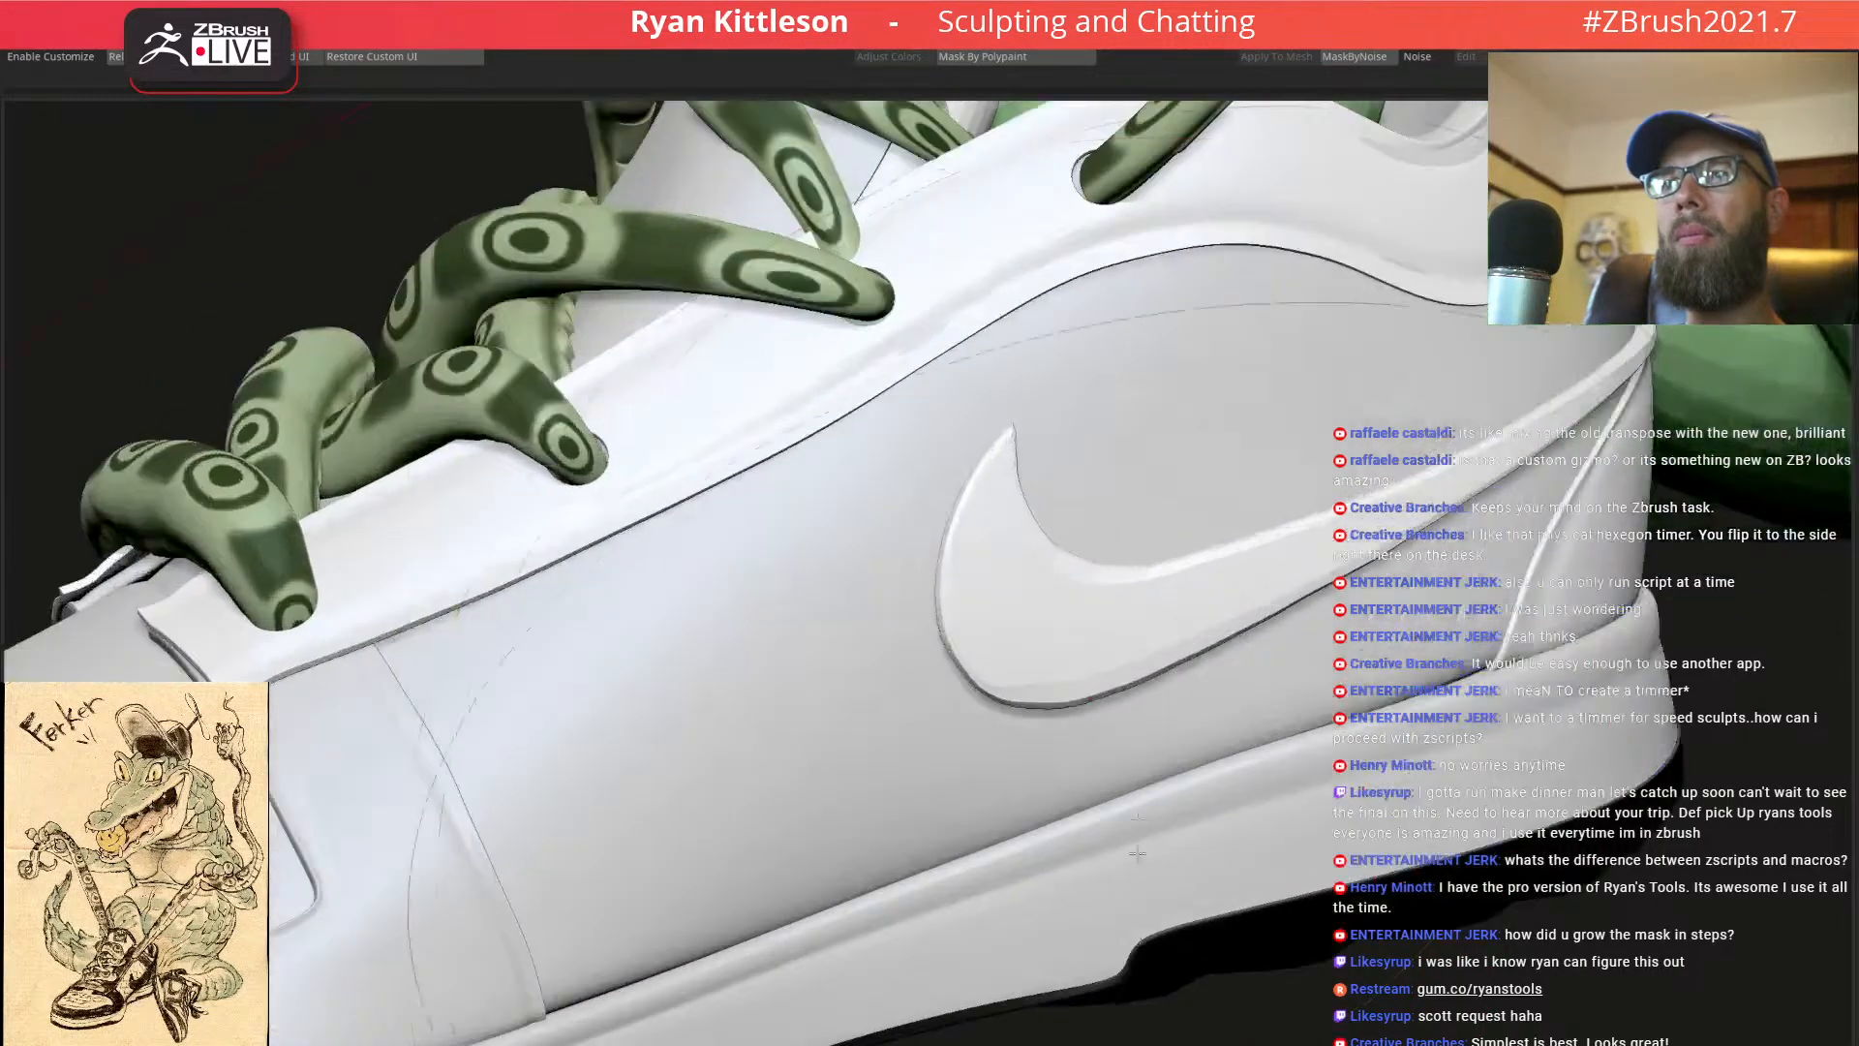
{"action": "key", "text": "d"}
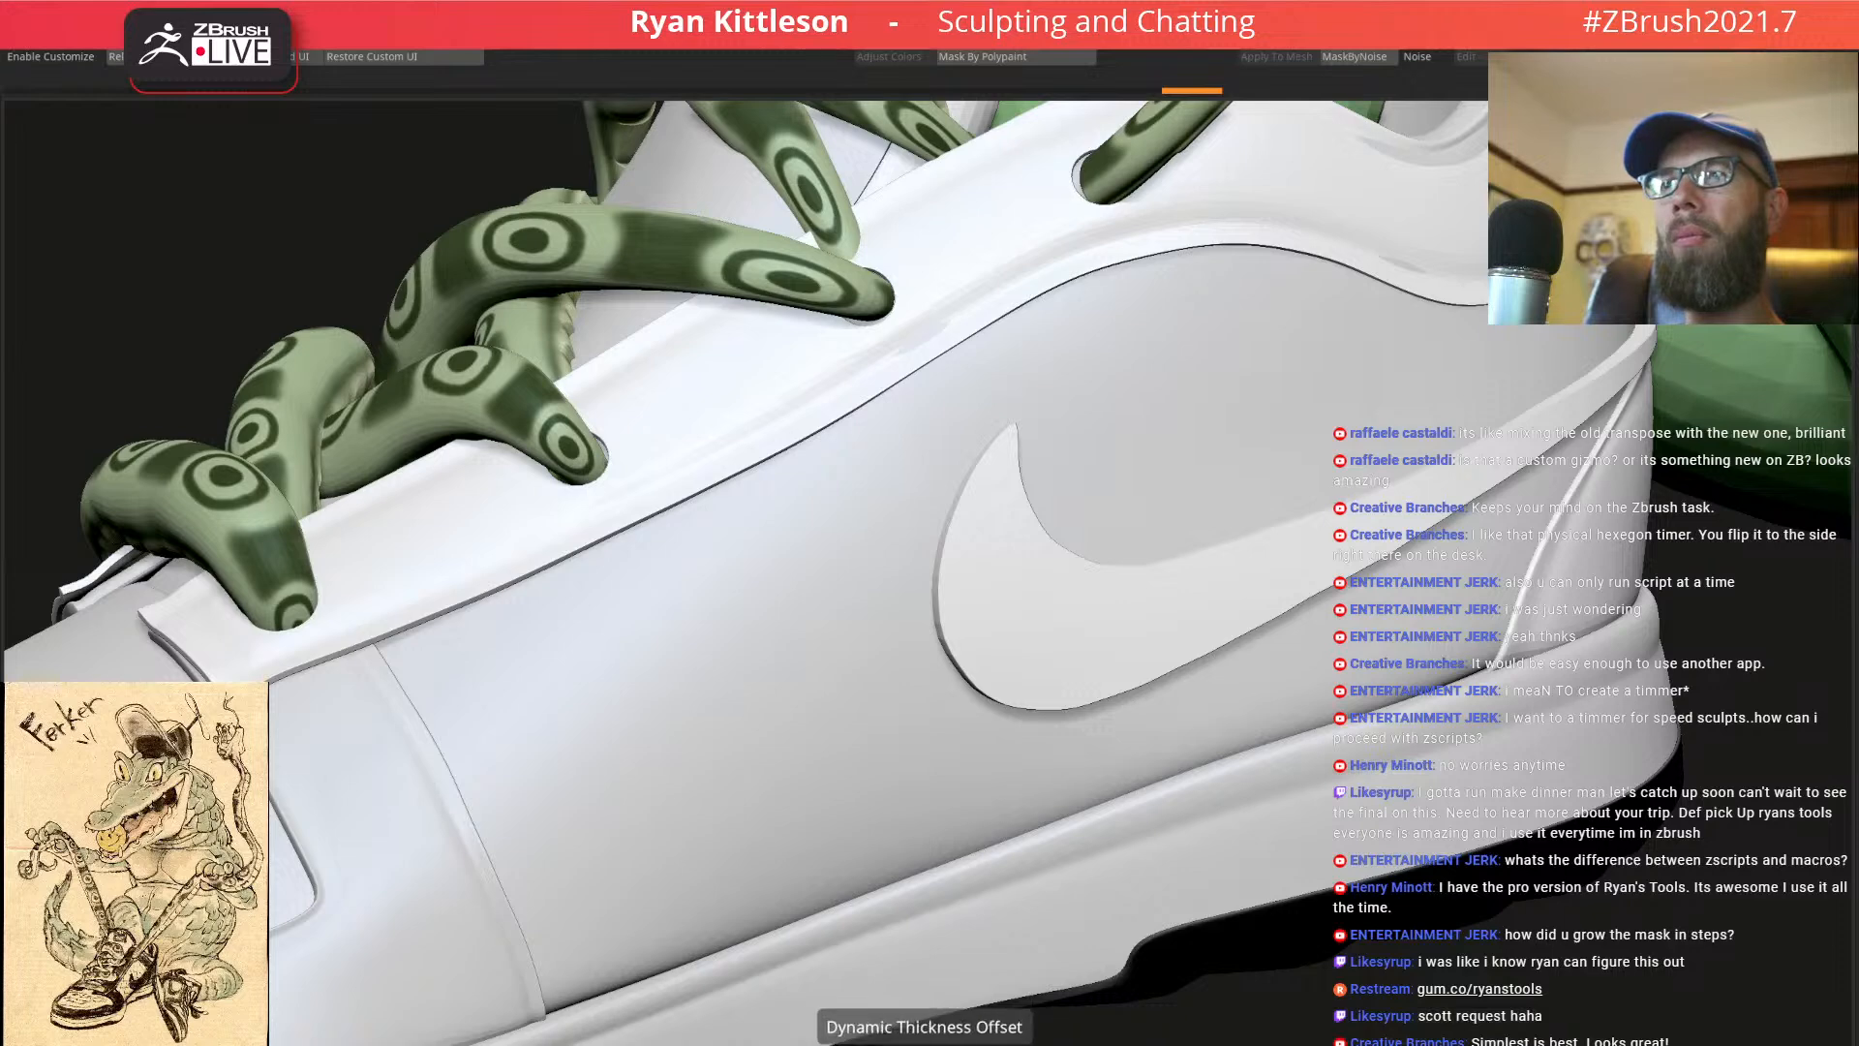
{"action": "left_click", "coordinate": [817, 1045]}
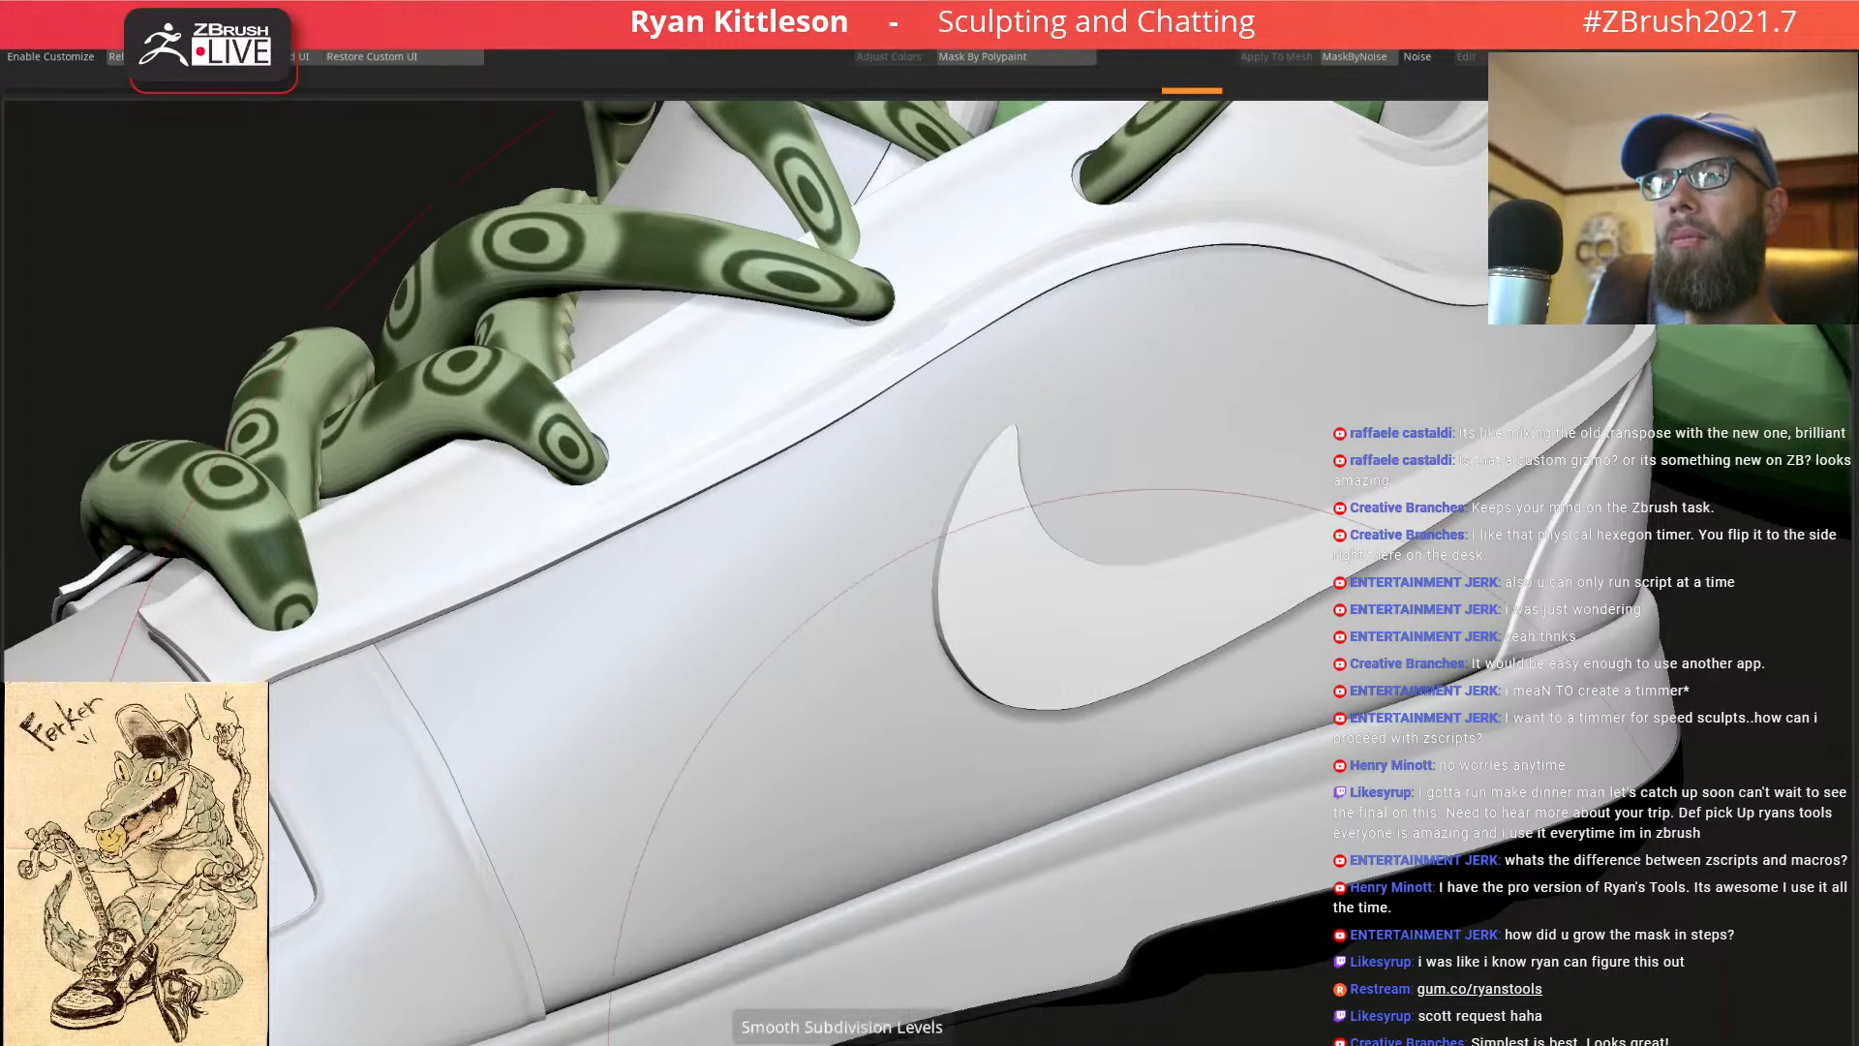
{"action": "left_click", "coordinate": [833, 1045]}
{"action": "right_click_drag", "start_coordinate": [1071, 625], "coordinate": [1195, 607]}
{"action": "right_click_drag", "start_coordinate": [1012, 555], "coordinate": [925, 503]}
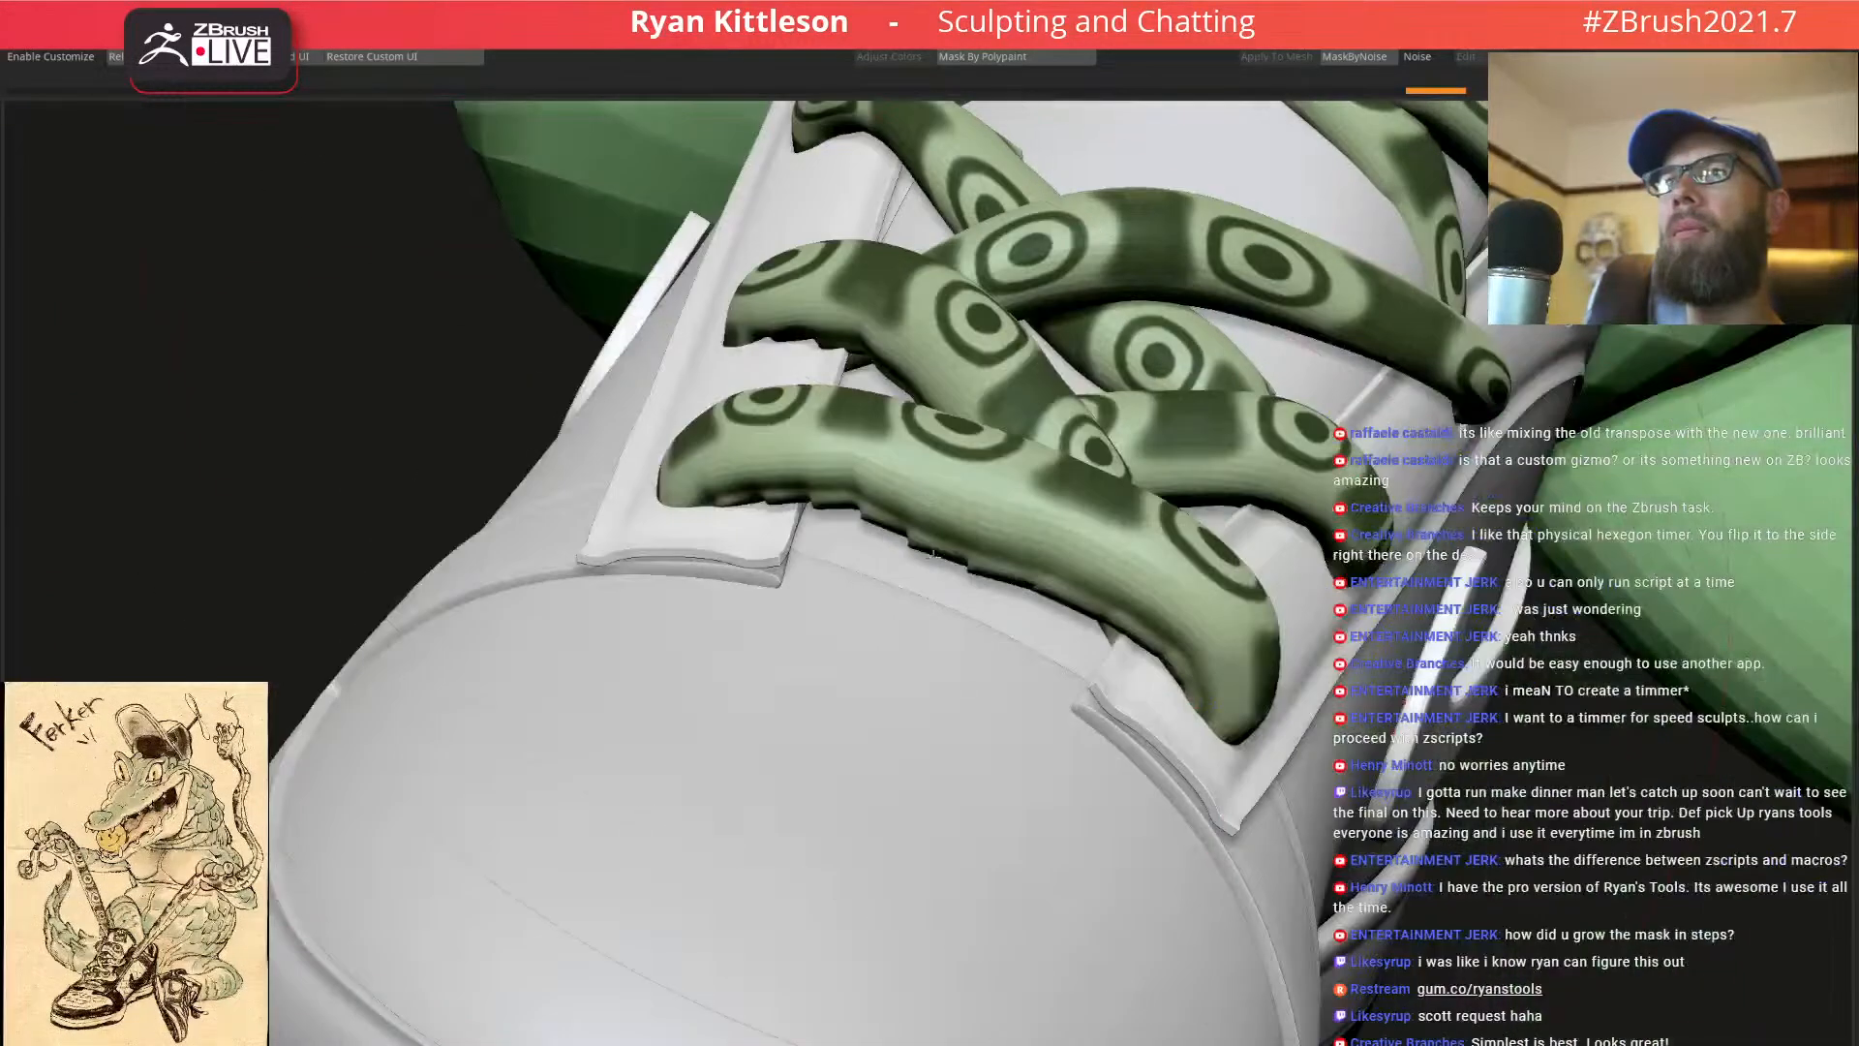
{"action": "left_click", "coordinate": [940, 1045]}
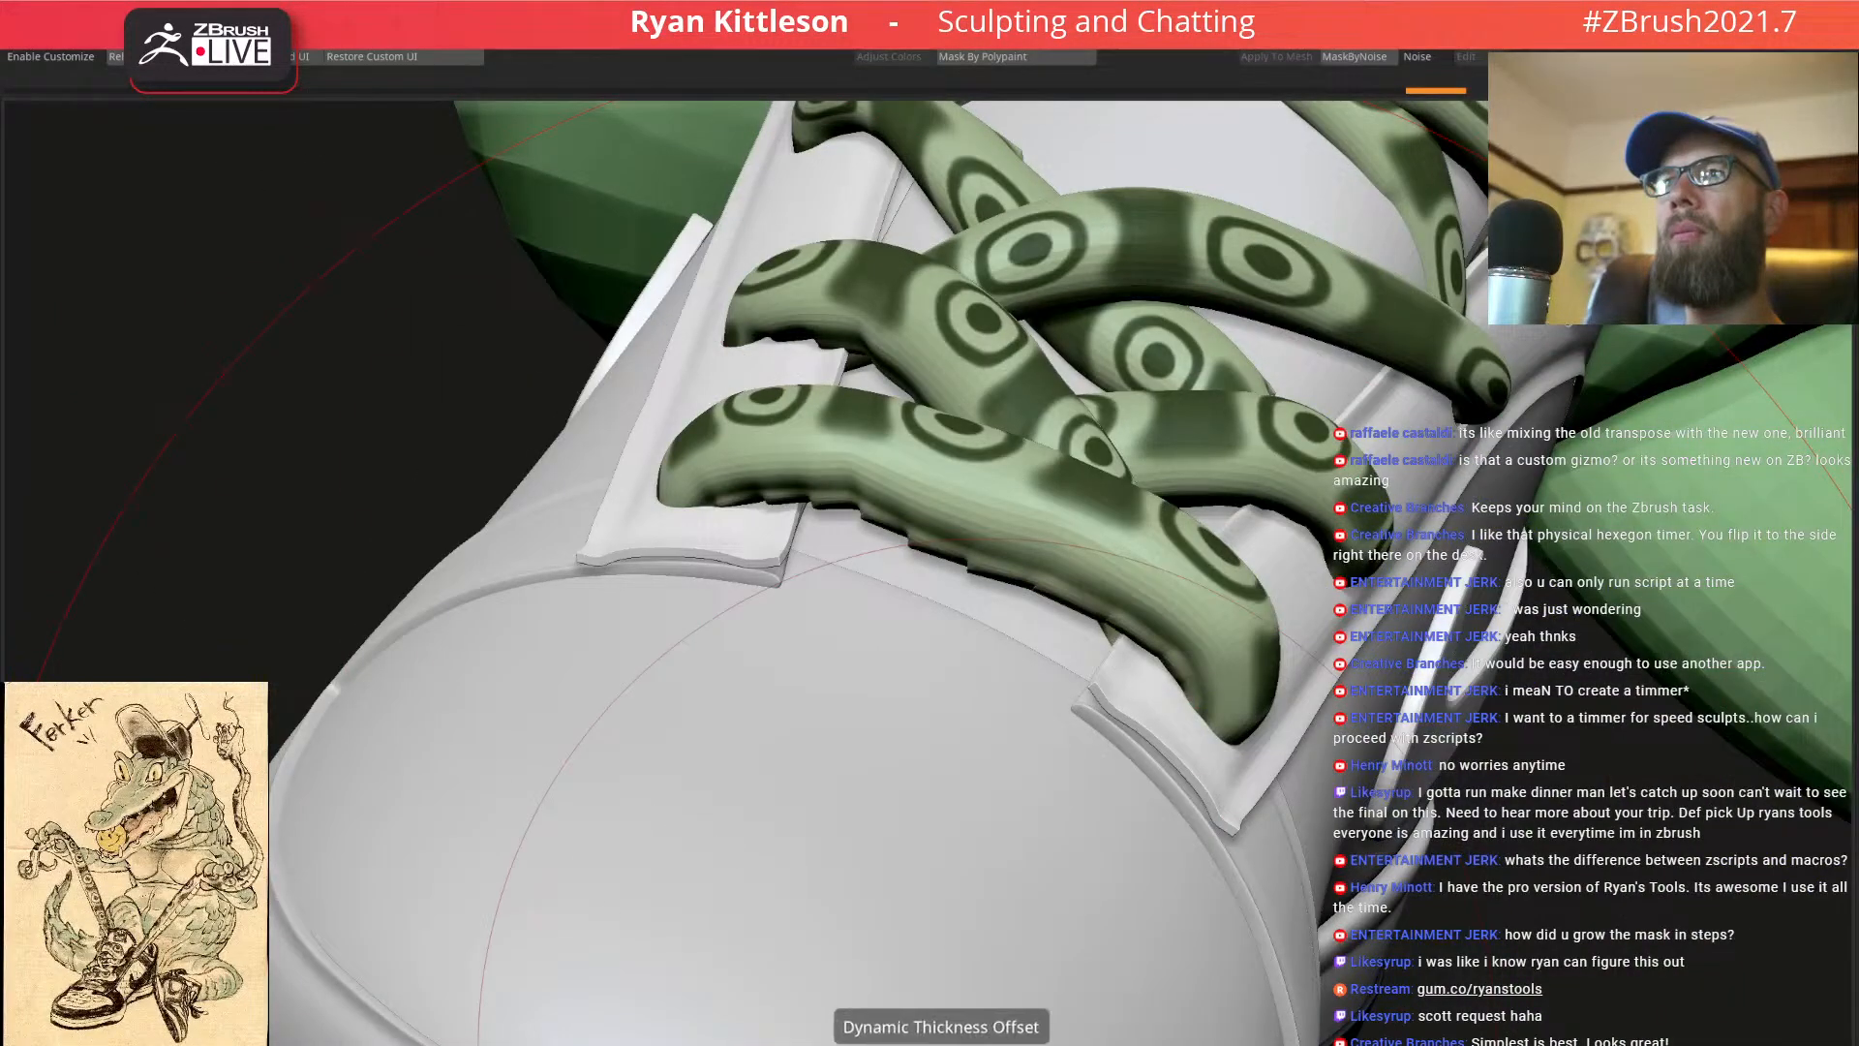
{"action": "left_click_drag", "start_coordinate": [945, 1045], "coordinate": [924, 1045]}
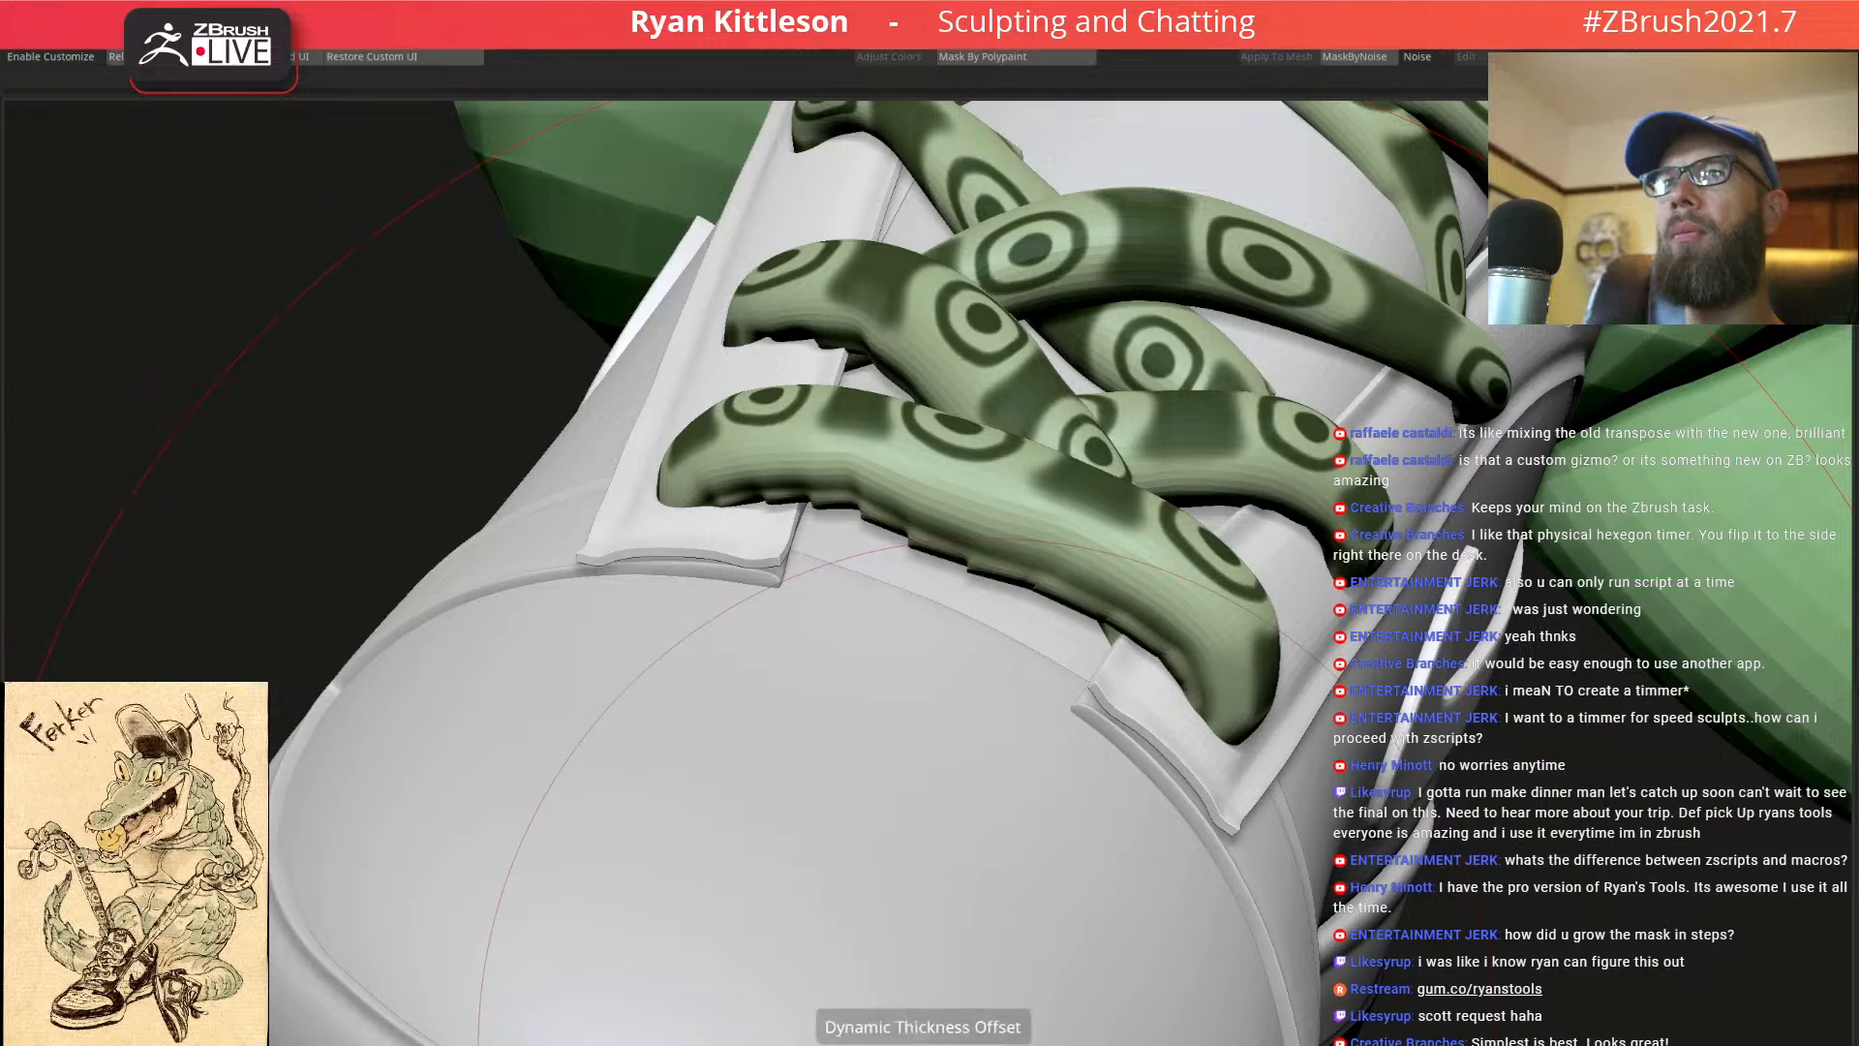
Isolate the shoe's heel panel, increase its dynamic thickness and adjust the thickness offset against the neighbouring panels
{"action": "right_click_drag", "start_coordinate": [1190, 588], "coordinate": [1315, 648]}
{"action": "left_click", "coordinate": [1258, 712], "text": "alt"}
{"action": "key", "text": "shift+s"}
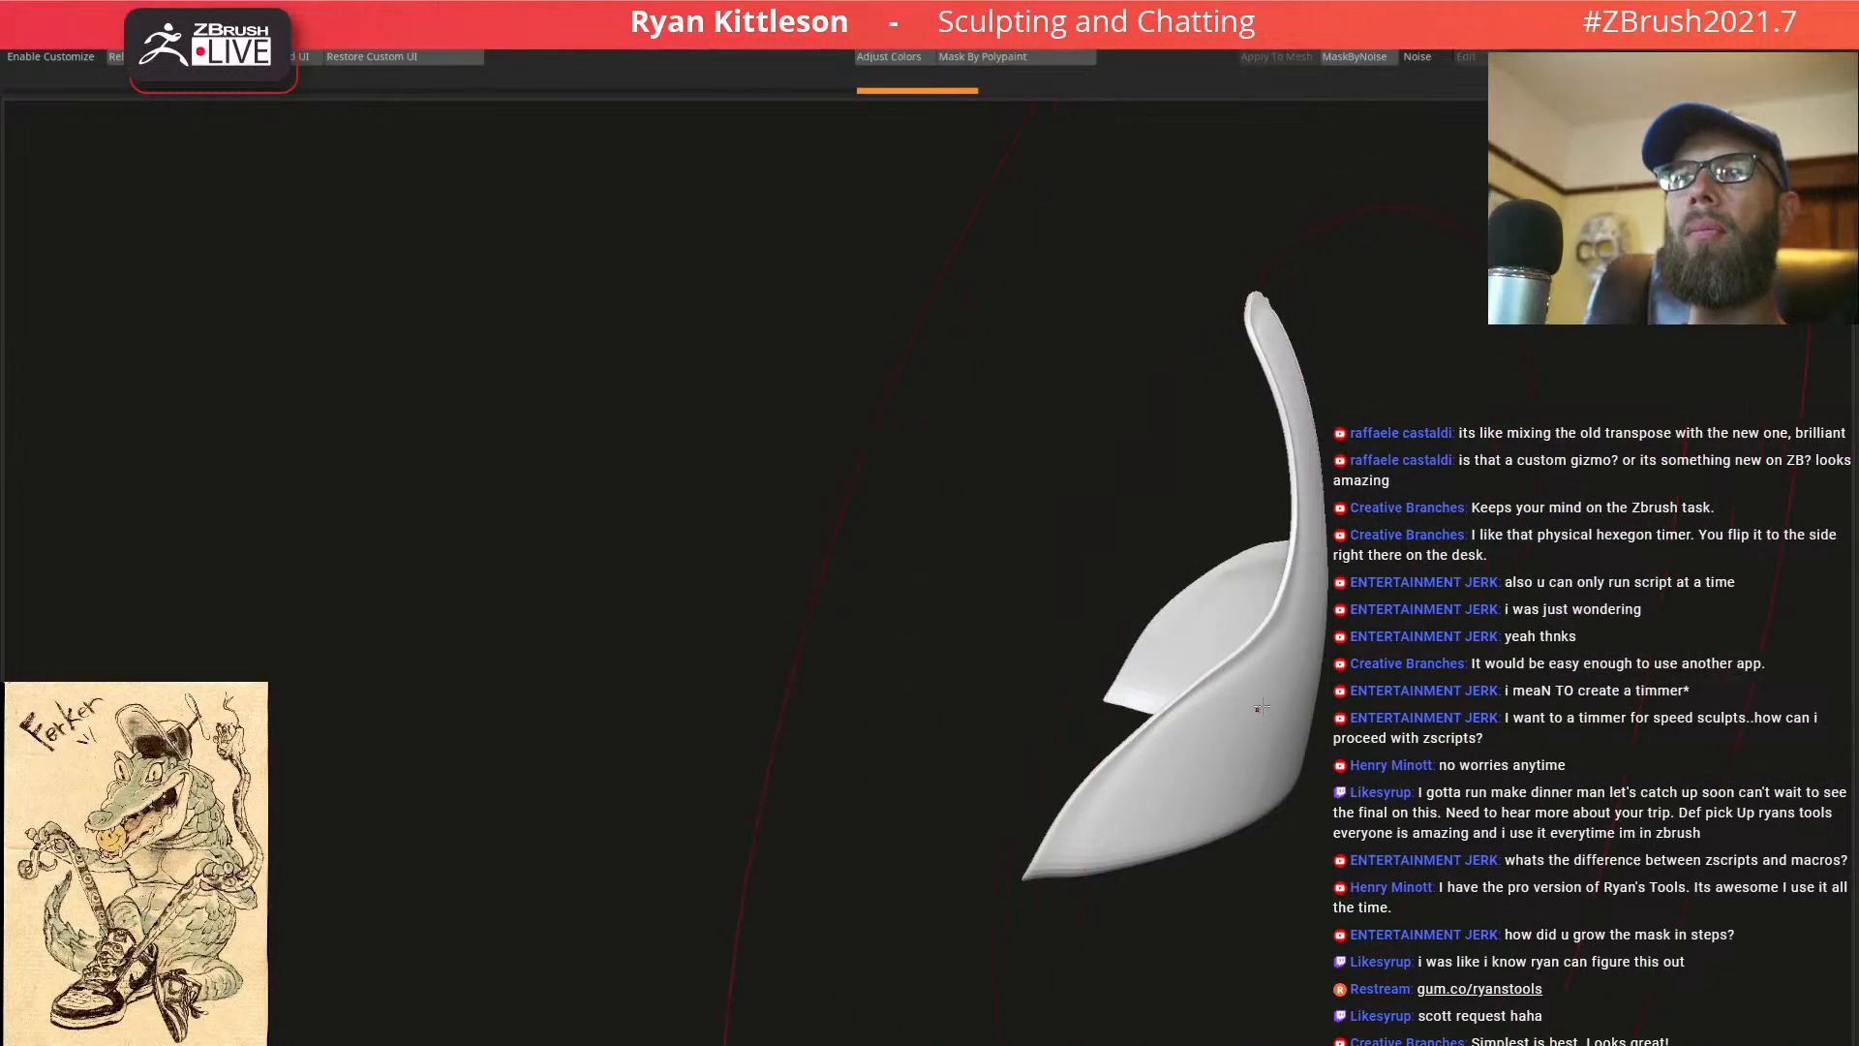
{"action": "left_click", "coordinate": [871, 1044]}
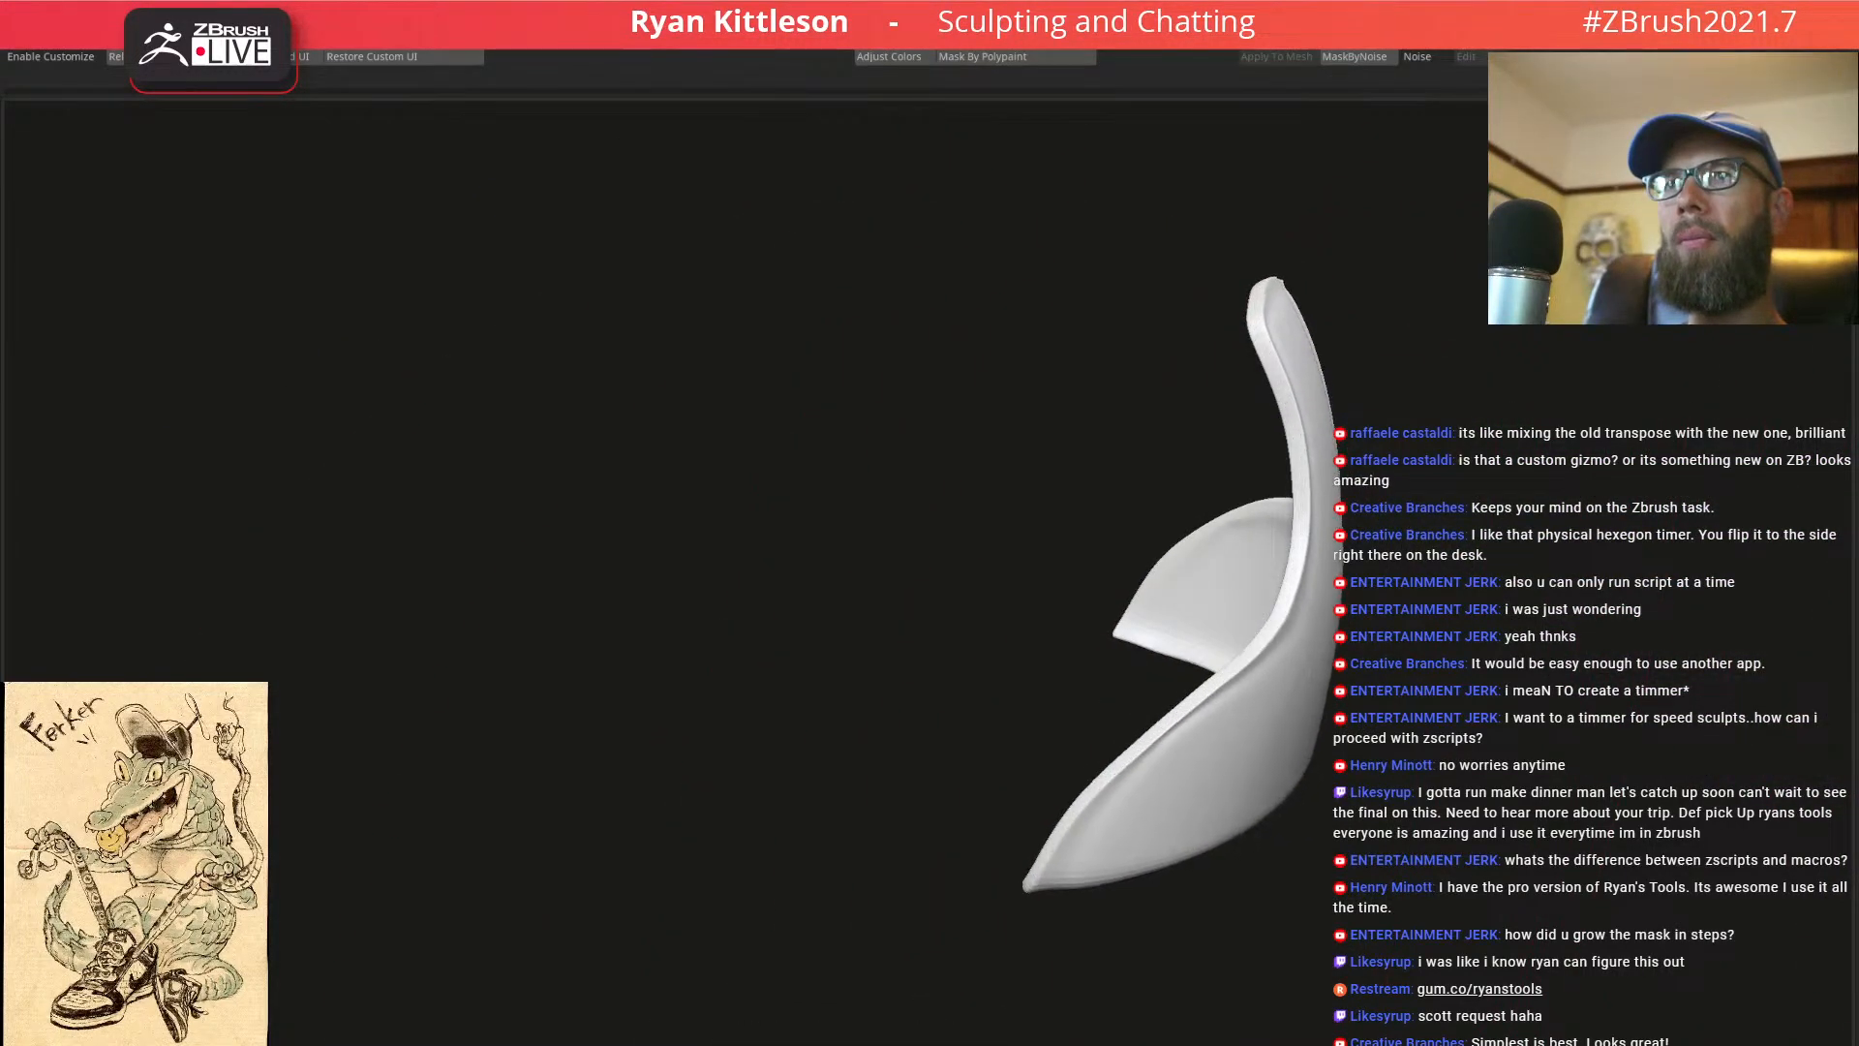
{"action": "key", "text": "shift+s"}
{"action": "right_click_drag", "start_coordinate": [1309, 643], "coordinate": [1250, 641]}
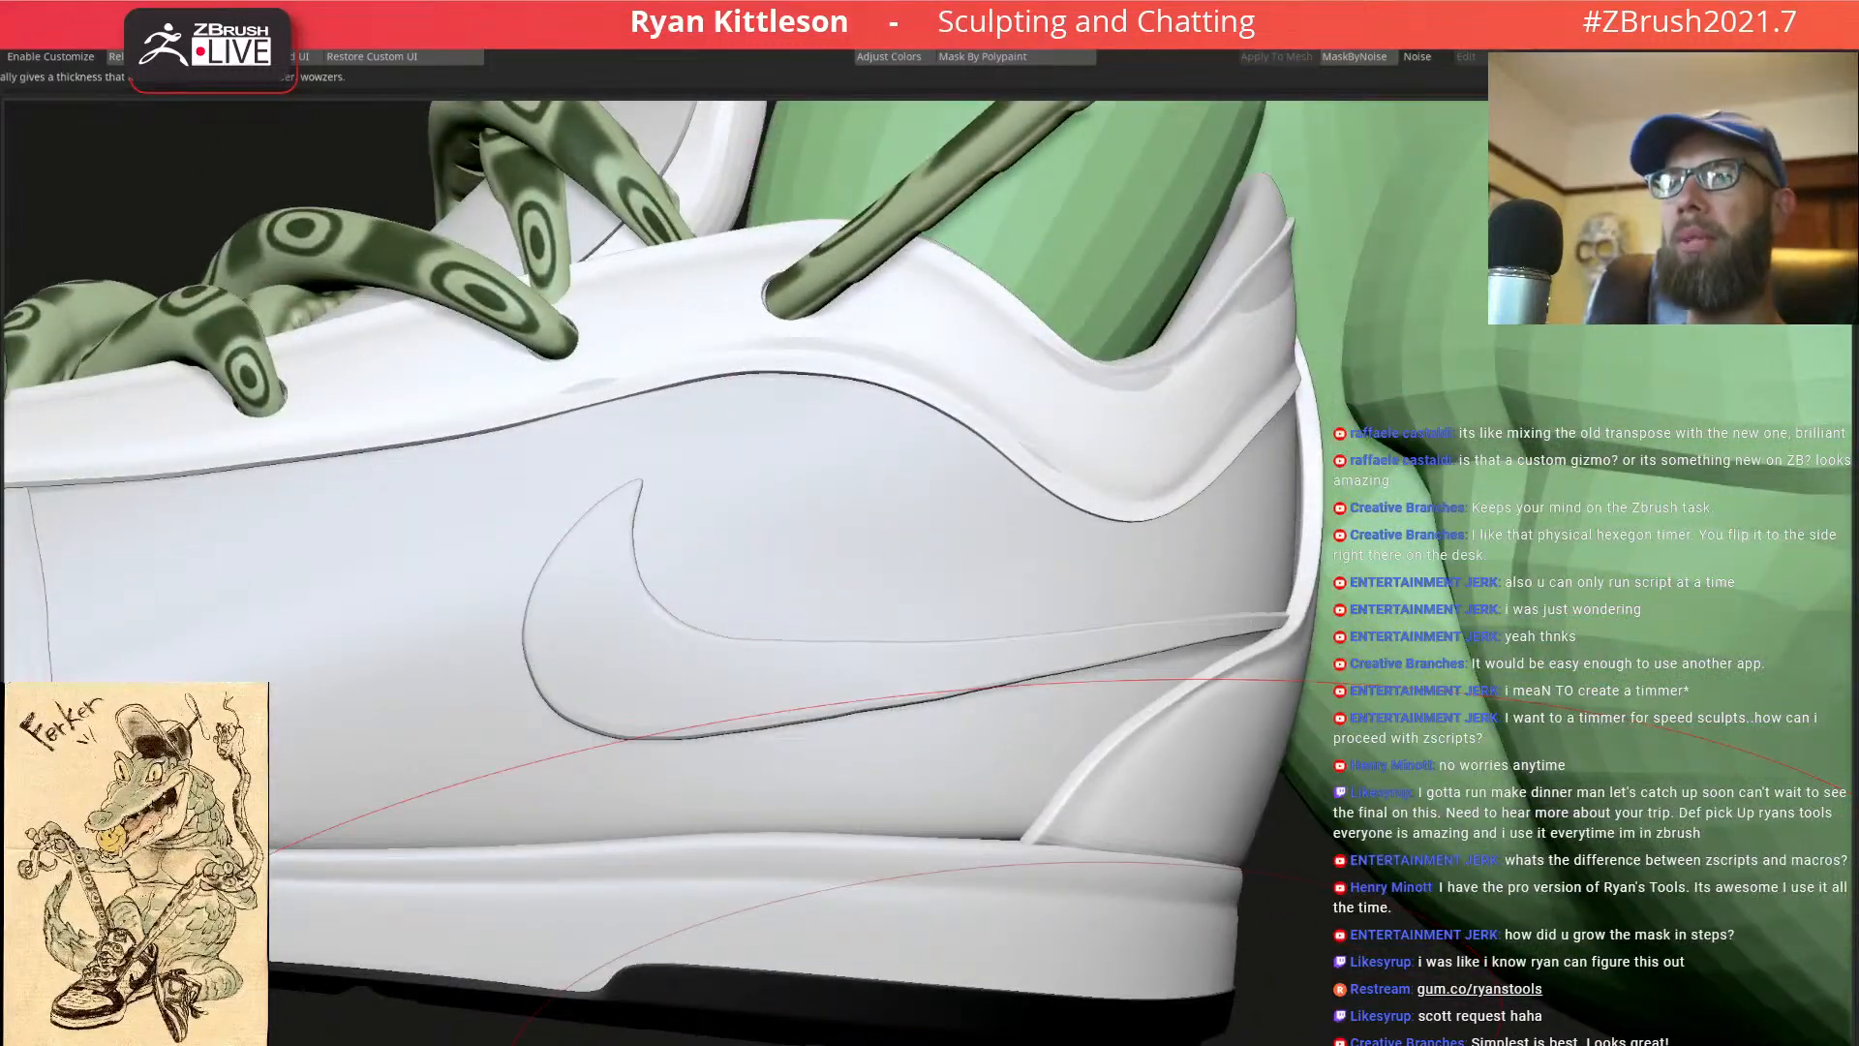
{"action": "left_click_drag", "start_coordinate": [945, 1044], "coordinate": [929, 1044]}
{"action": "right_click_drag", "start_coordinate": [1222, 647], "coordinate": [1347, 708]}
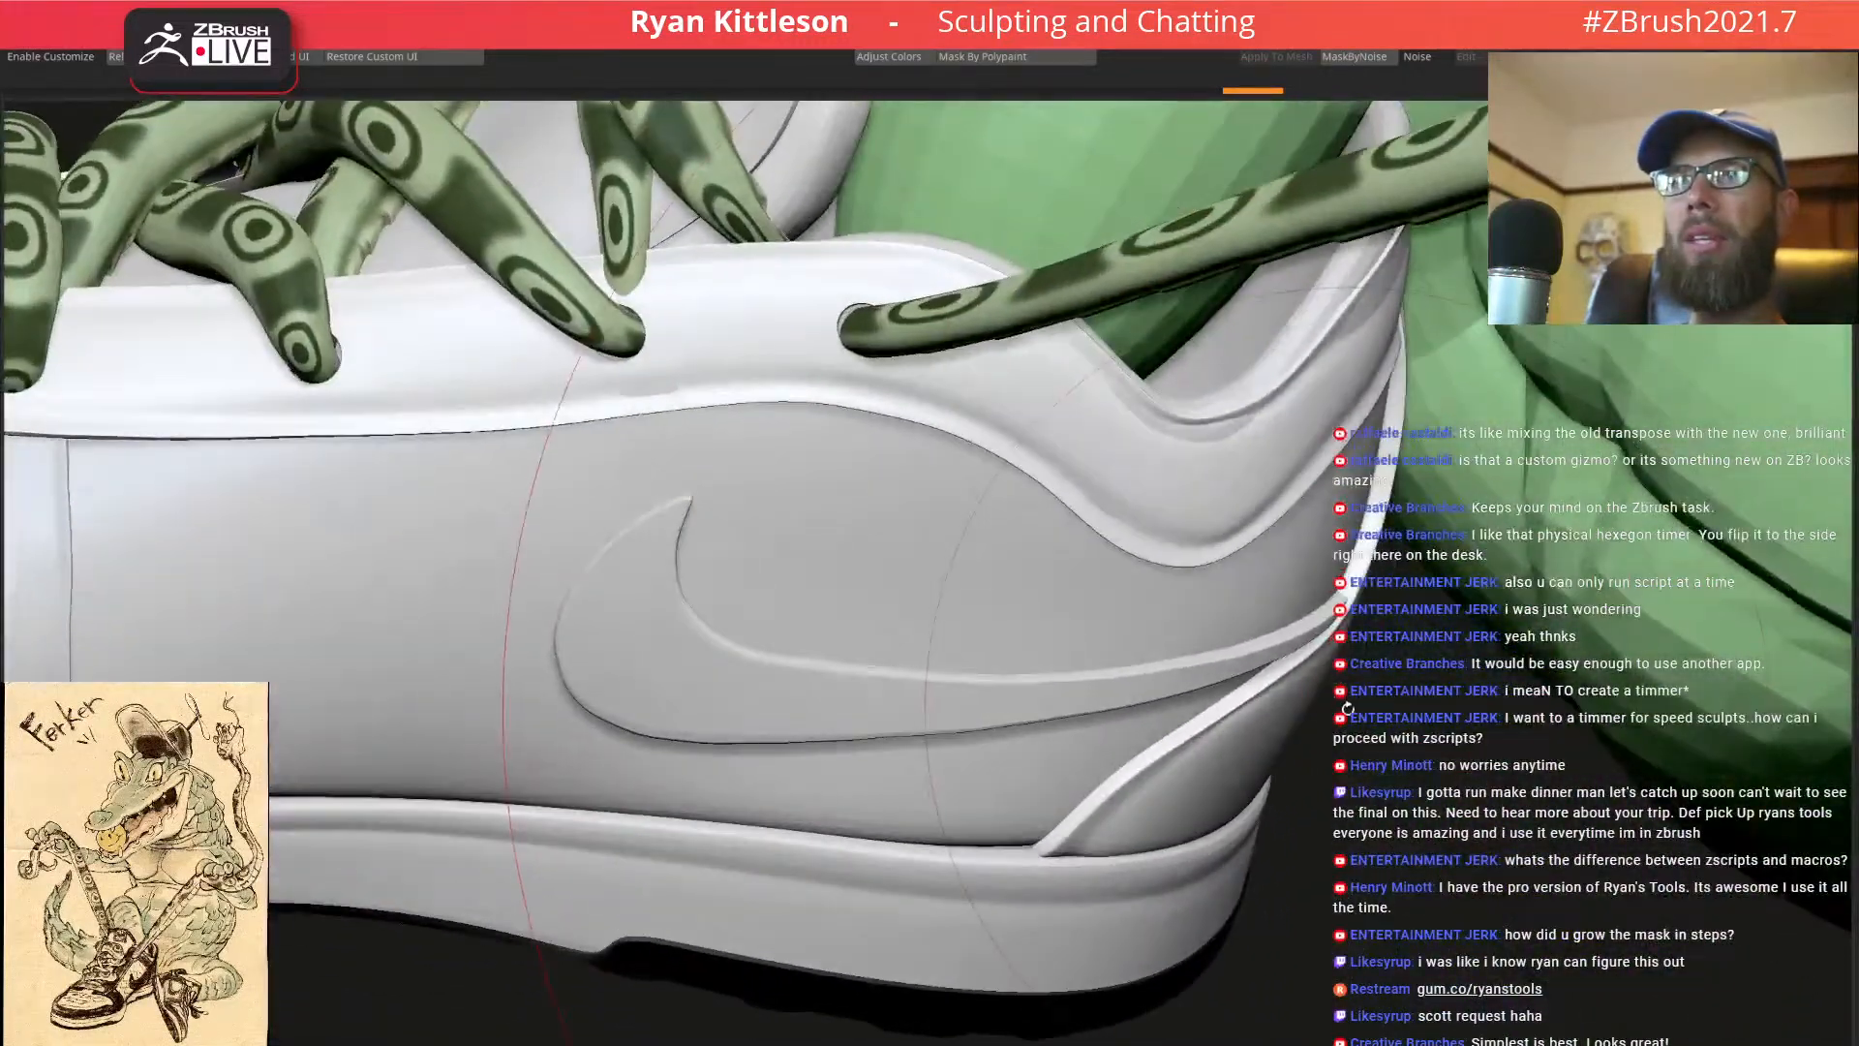
Select the shoe's upper eyelet panel and adjust its dynamic thickness from the collar to the toe end
{"action": "left_click", "coordinate": [1192, 508], "text": "alt"}
{"action": "key", "text": "alt+s"}
{"action": "right_click_drag", "start_coordinate": [1220, 485], "coordinate": [1294, 575]}
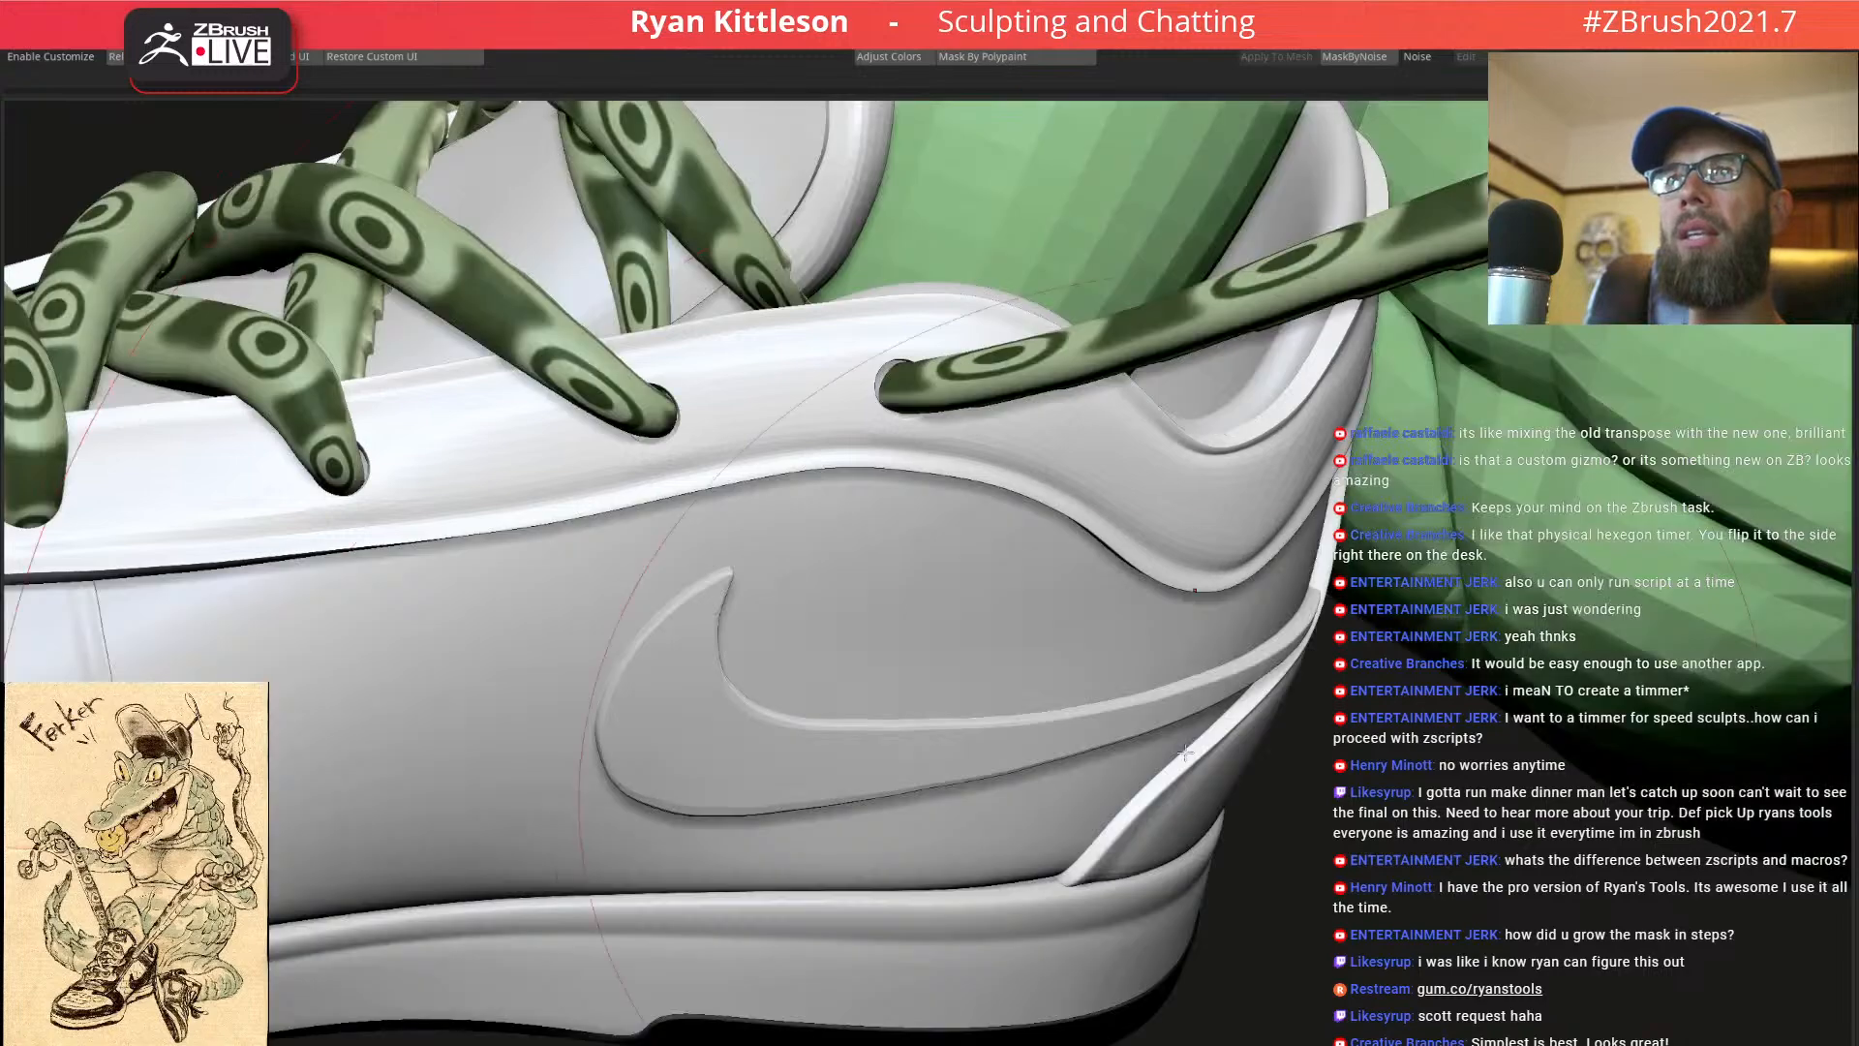
{"action": "mouse_move", "coordinate": [1185, 752]}
{"action": "right_mouse_down"}
{"action": "mouse_move", "coordinate": [1124, 416]}
{"action": "mouse_move", "coordinate": [1075, 455]}
{"action": "right_mouse_up"}
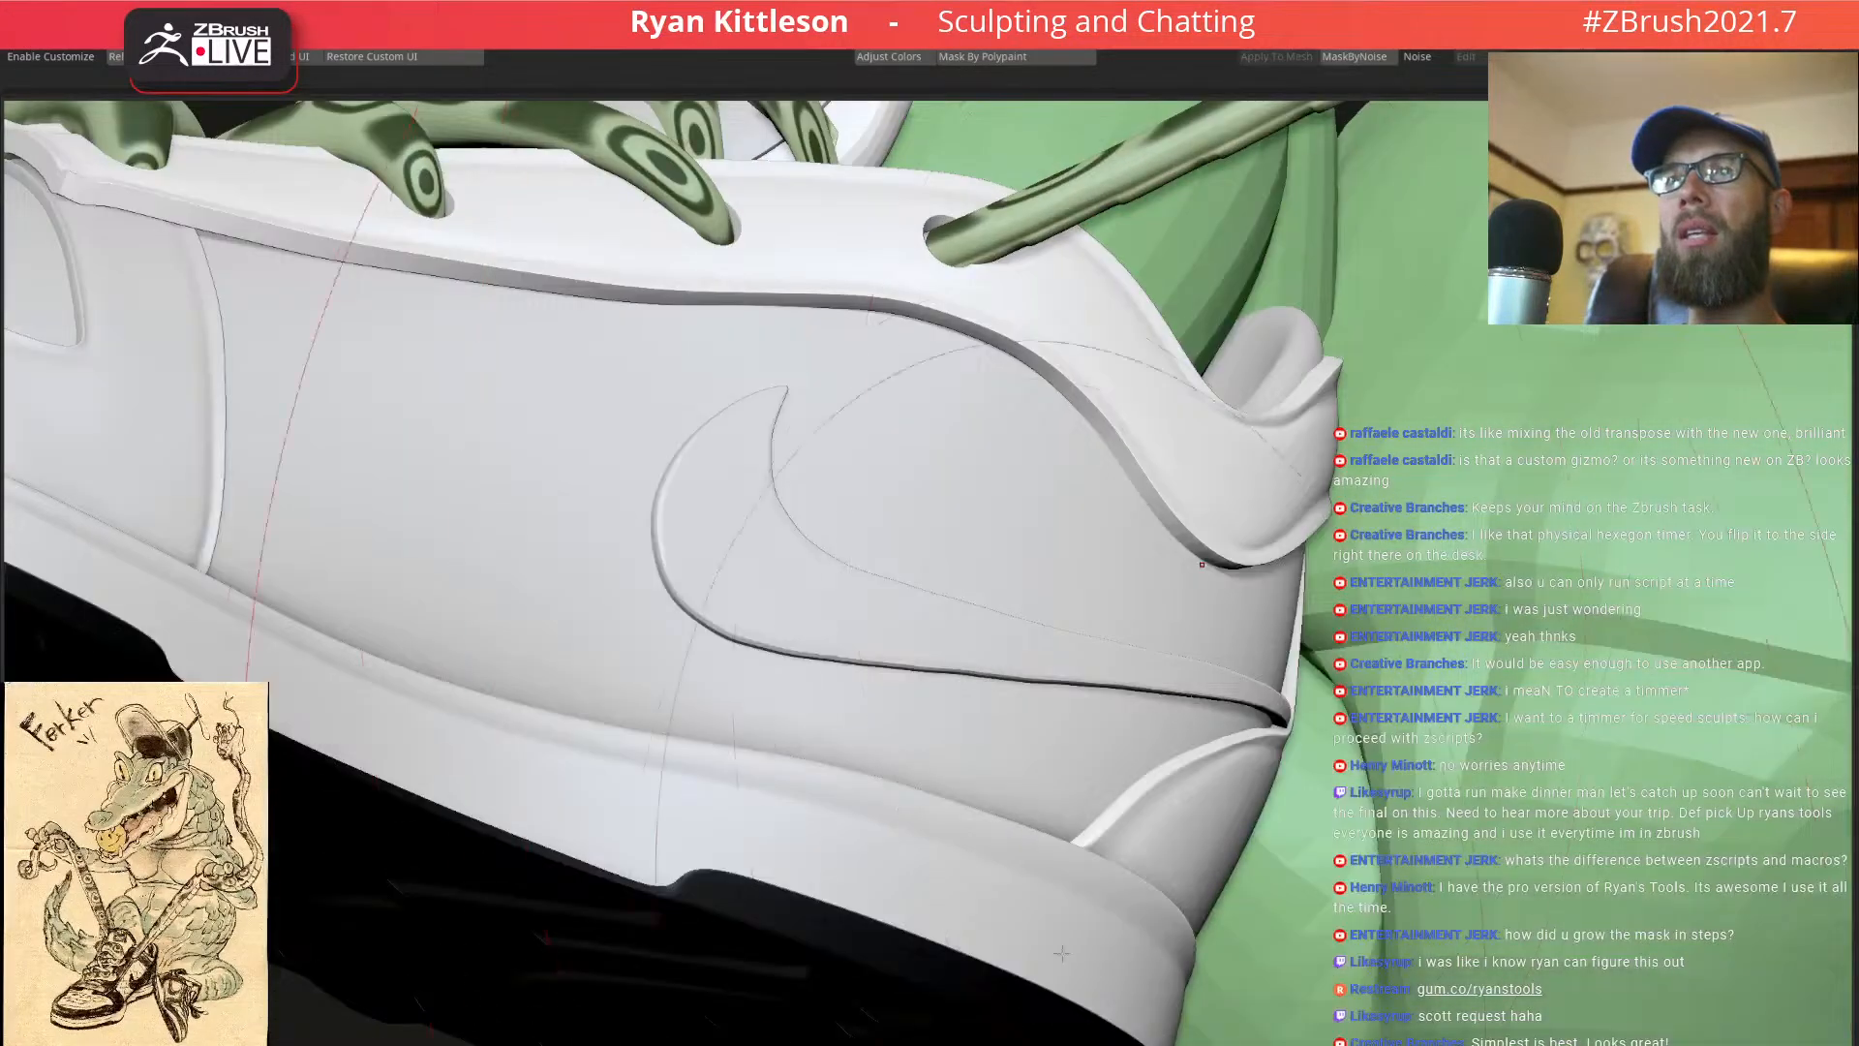
{"action": "right_click_drag", "start_coordinate": [1041, 930], "coordinate": [911, 813]}
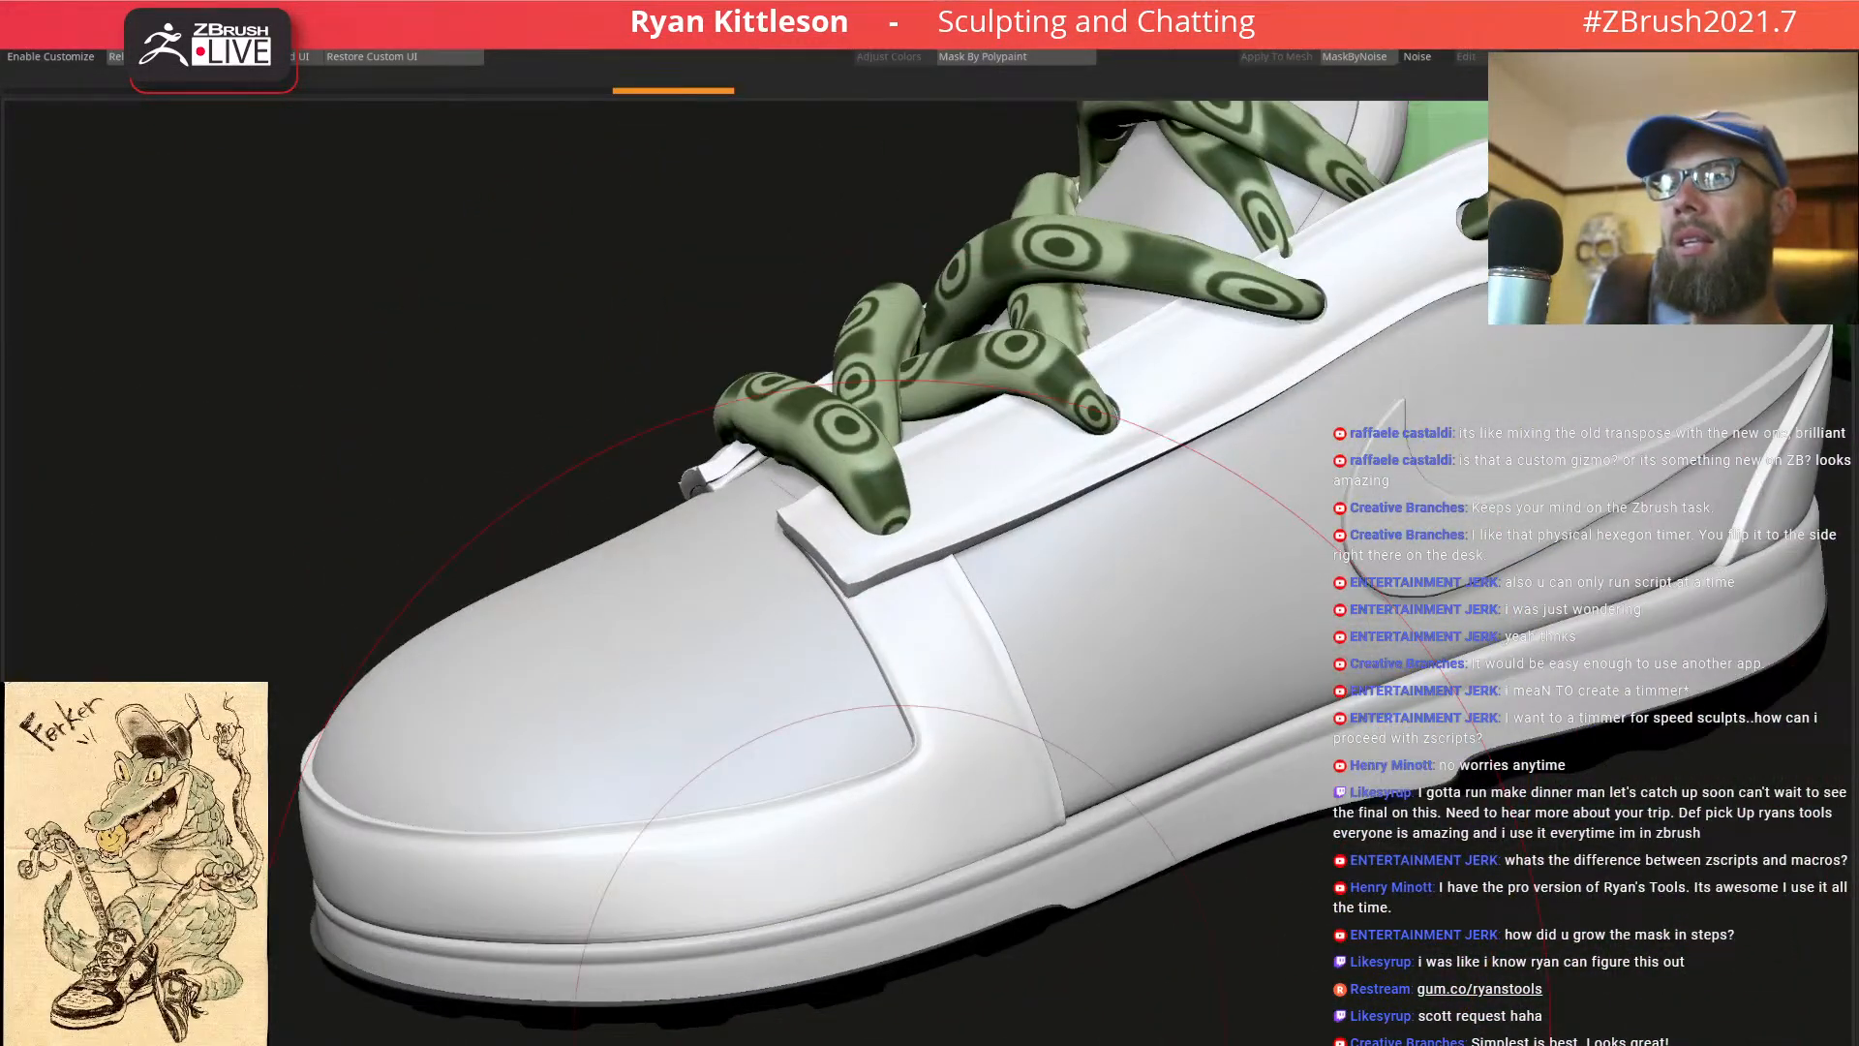
{"action": "mouse_move", "coordinate": [702, 693]}
{"action": "right_mouse_down"}
{"action": "mouse_move", "coordinate": [867, 709]}
{"action": "mouse_move", "coordinate": [811, 712]}
{"action": "right_mouse_up"}
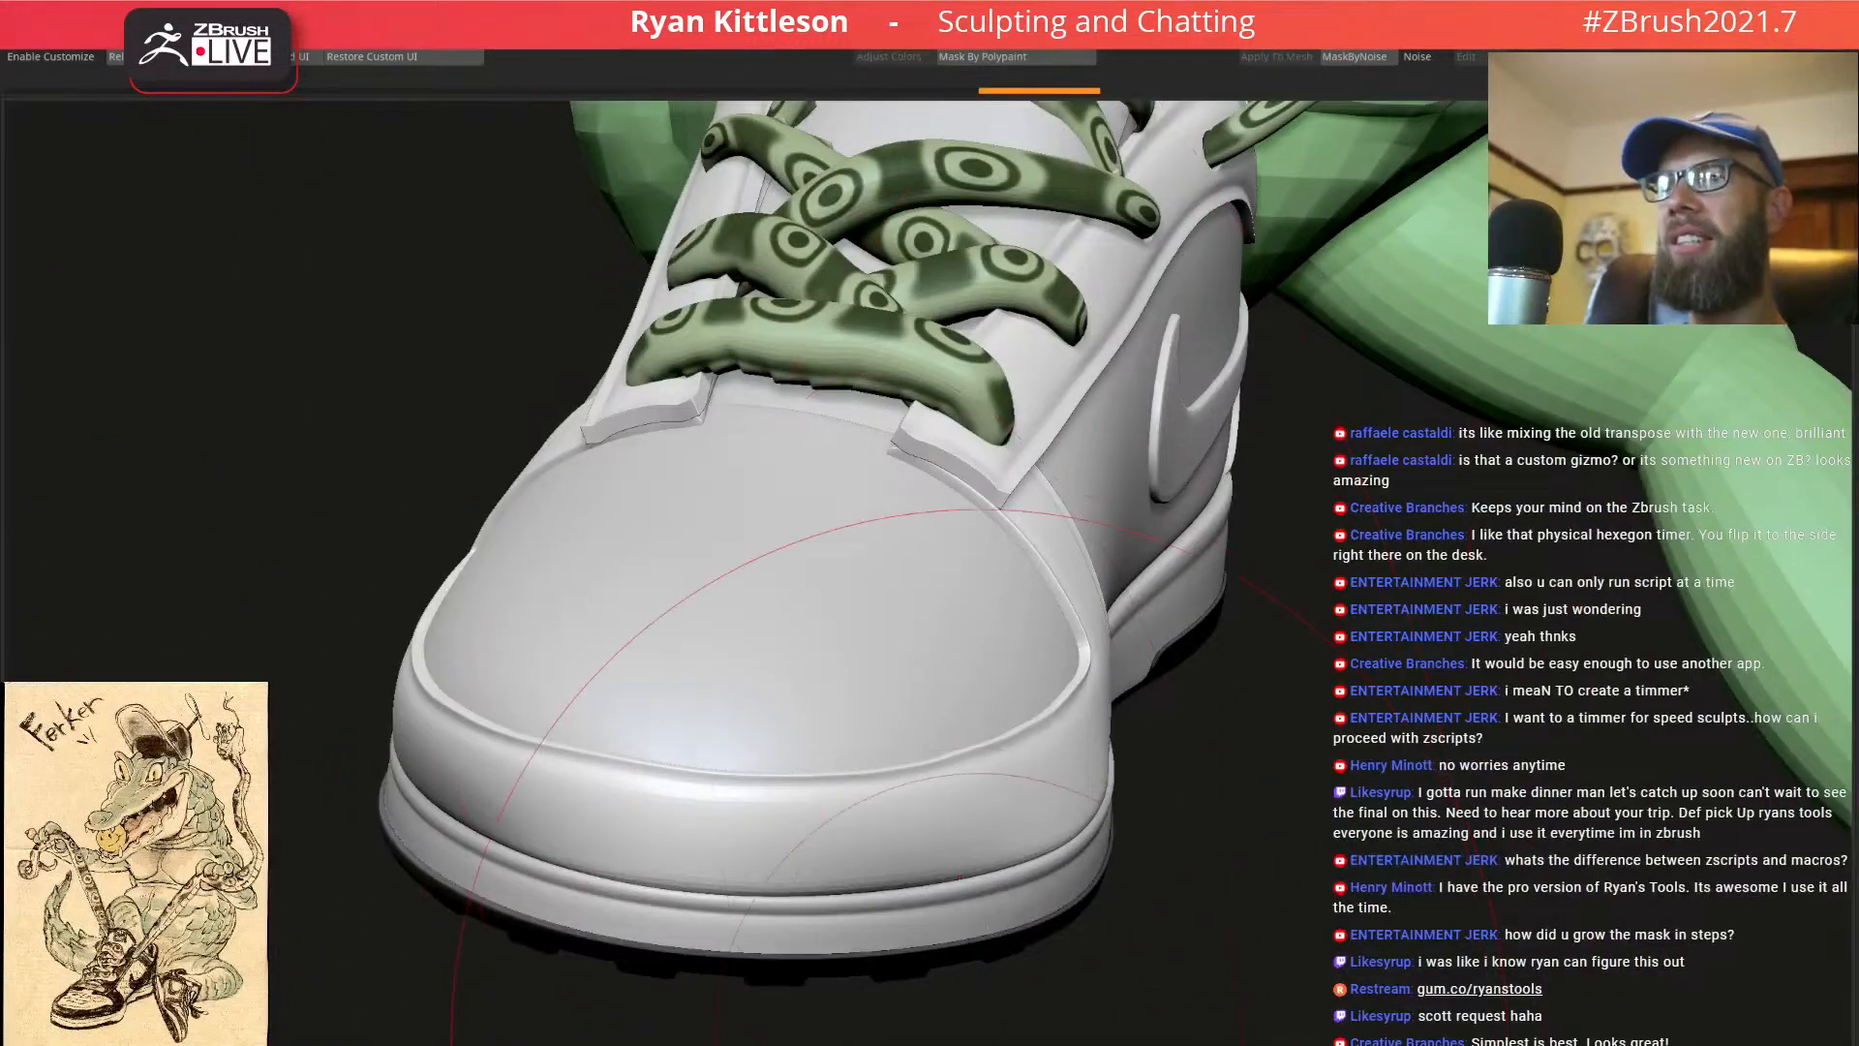
{"action": "left_click", "coordinate": [973, 1042]}
Isolate the tag on the shoe's tongue, thicken it with dynamic thickness and show the gizmo on it
{"action": "right_click_drag", "start_coordinate": [923, 767], "coordinate": [884, 739]}
{"action": "right_click_drag", "start_coordinate": [1162, 823], "coordinate": [1159, 710], "text": "ctrl"}
{"action": "mouse_move", "coordinate": [1154, 620]}
{"action": "right_mouse_down", "text": "ctrl"}
{"action": "mouse_move", "coordinate": [1151, 533]}
{"action": "mouse_move", "coordinate": [1142, 647]}
{"action": "mouse_move", "coordinate": [909, 854]}
{"action": "right_mouse_up", "text": "ctrl"}
{"action": "right_click_drag", "start_coordinate": [1309, 442], "coordinate": [1217, 733]}
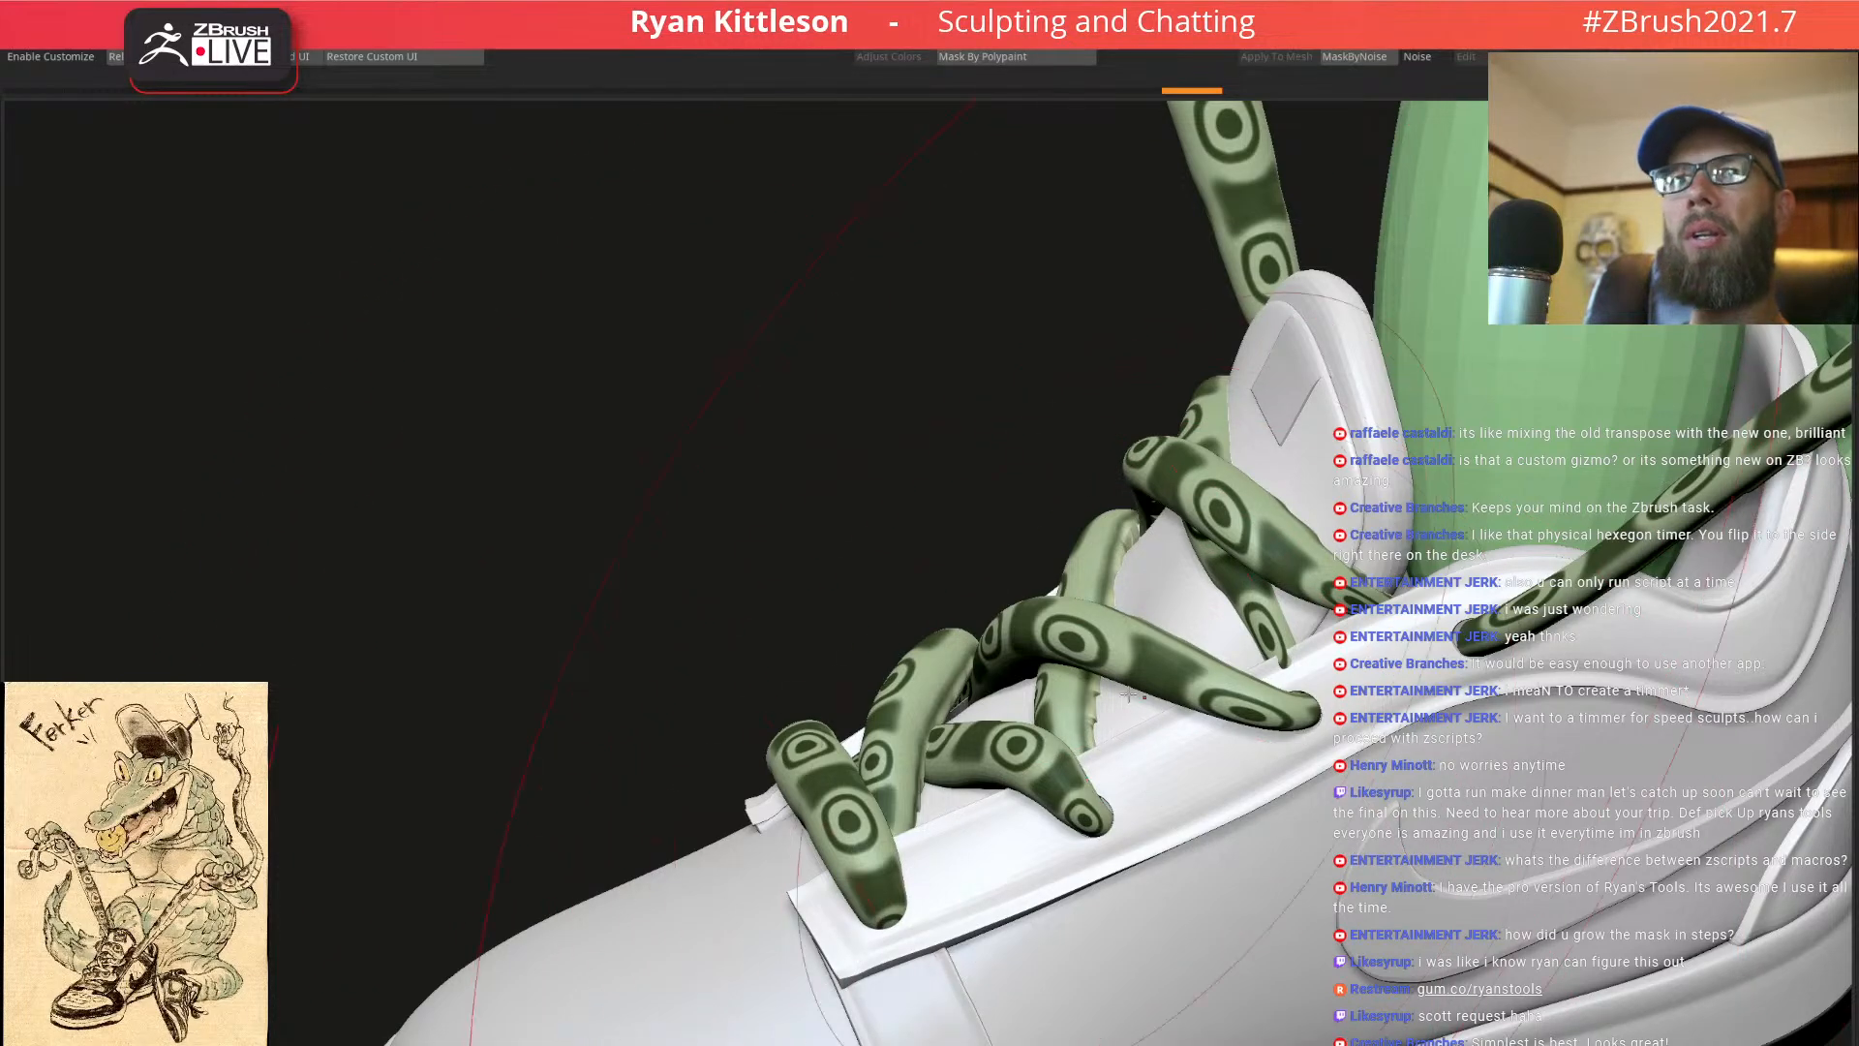
{"action": "left_click", "coordinate": [1286, 385], "text": "ctrl+shift"}
{"action": "right_click_drag", "start_coordinate": [1286, 384], "coordinate": [1284, 368]}
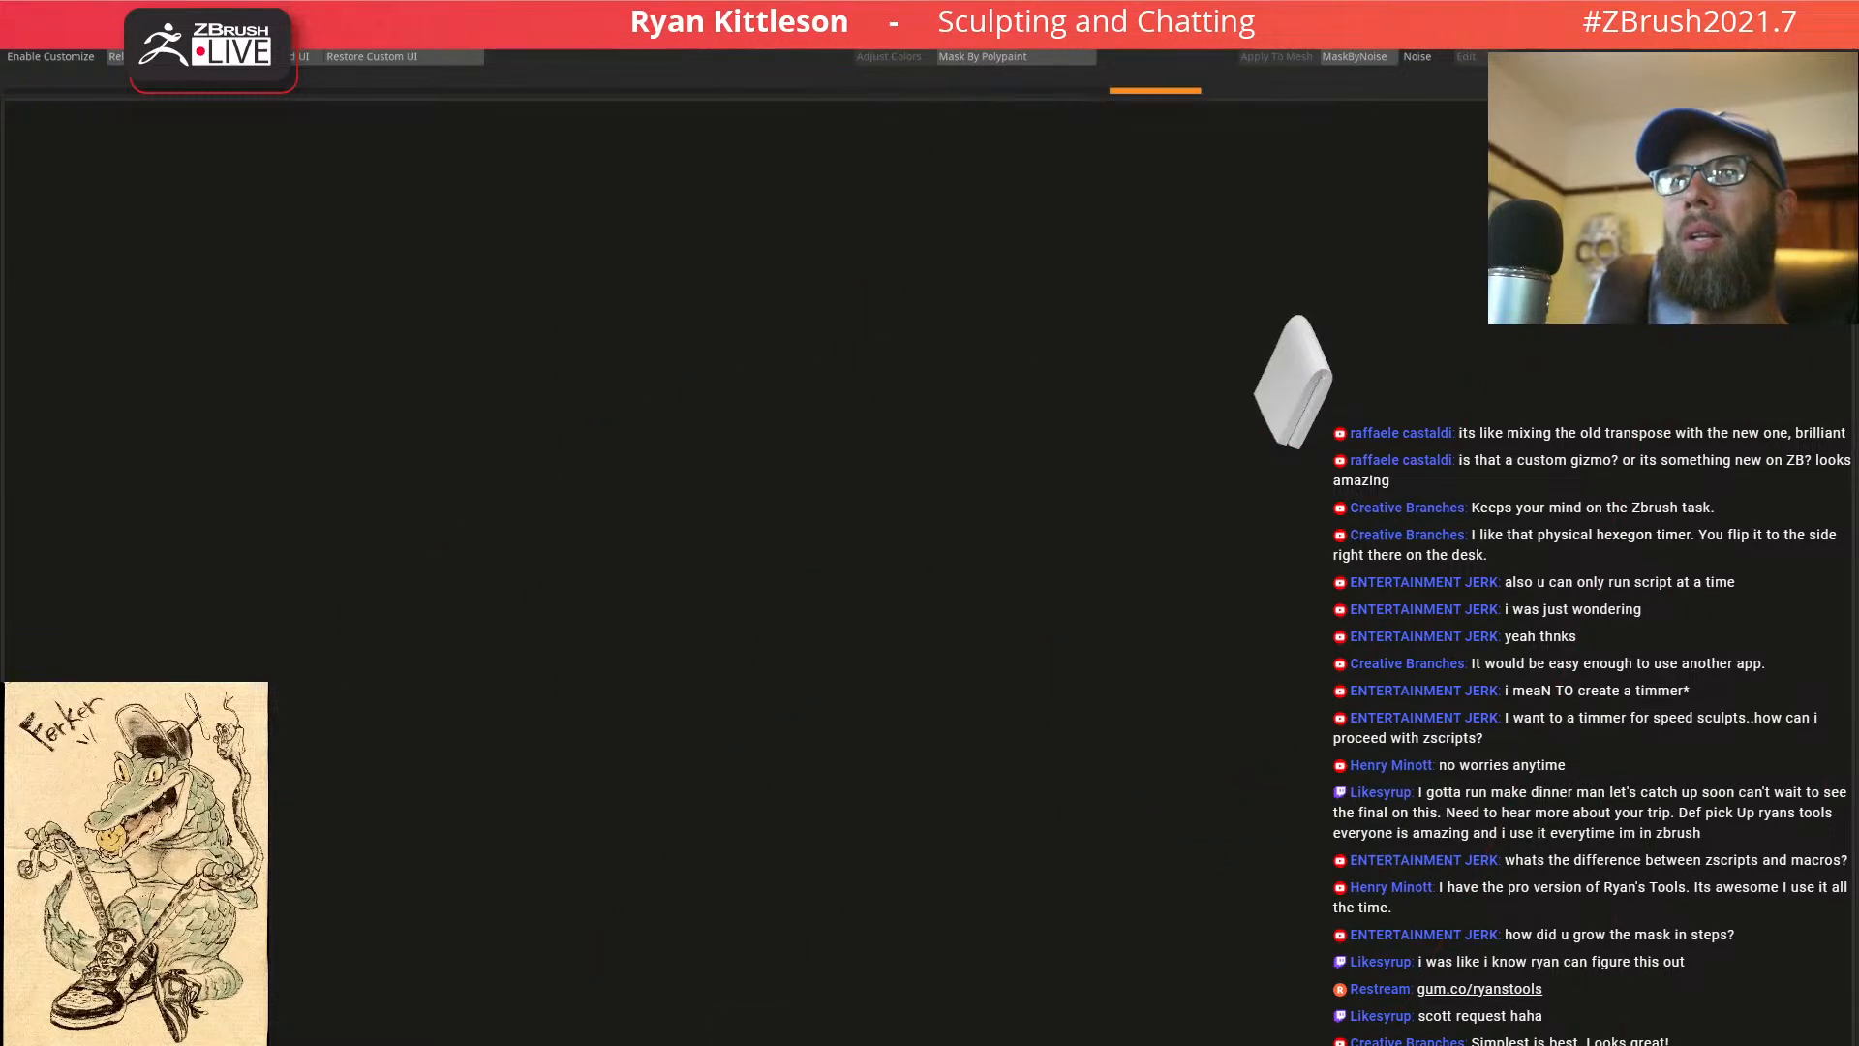
{"action": "left_click", "coordinate": [900, 1040]}
{"action": "key", "text": "w"}
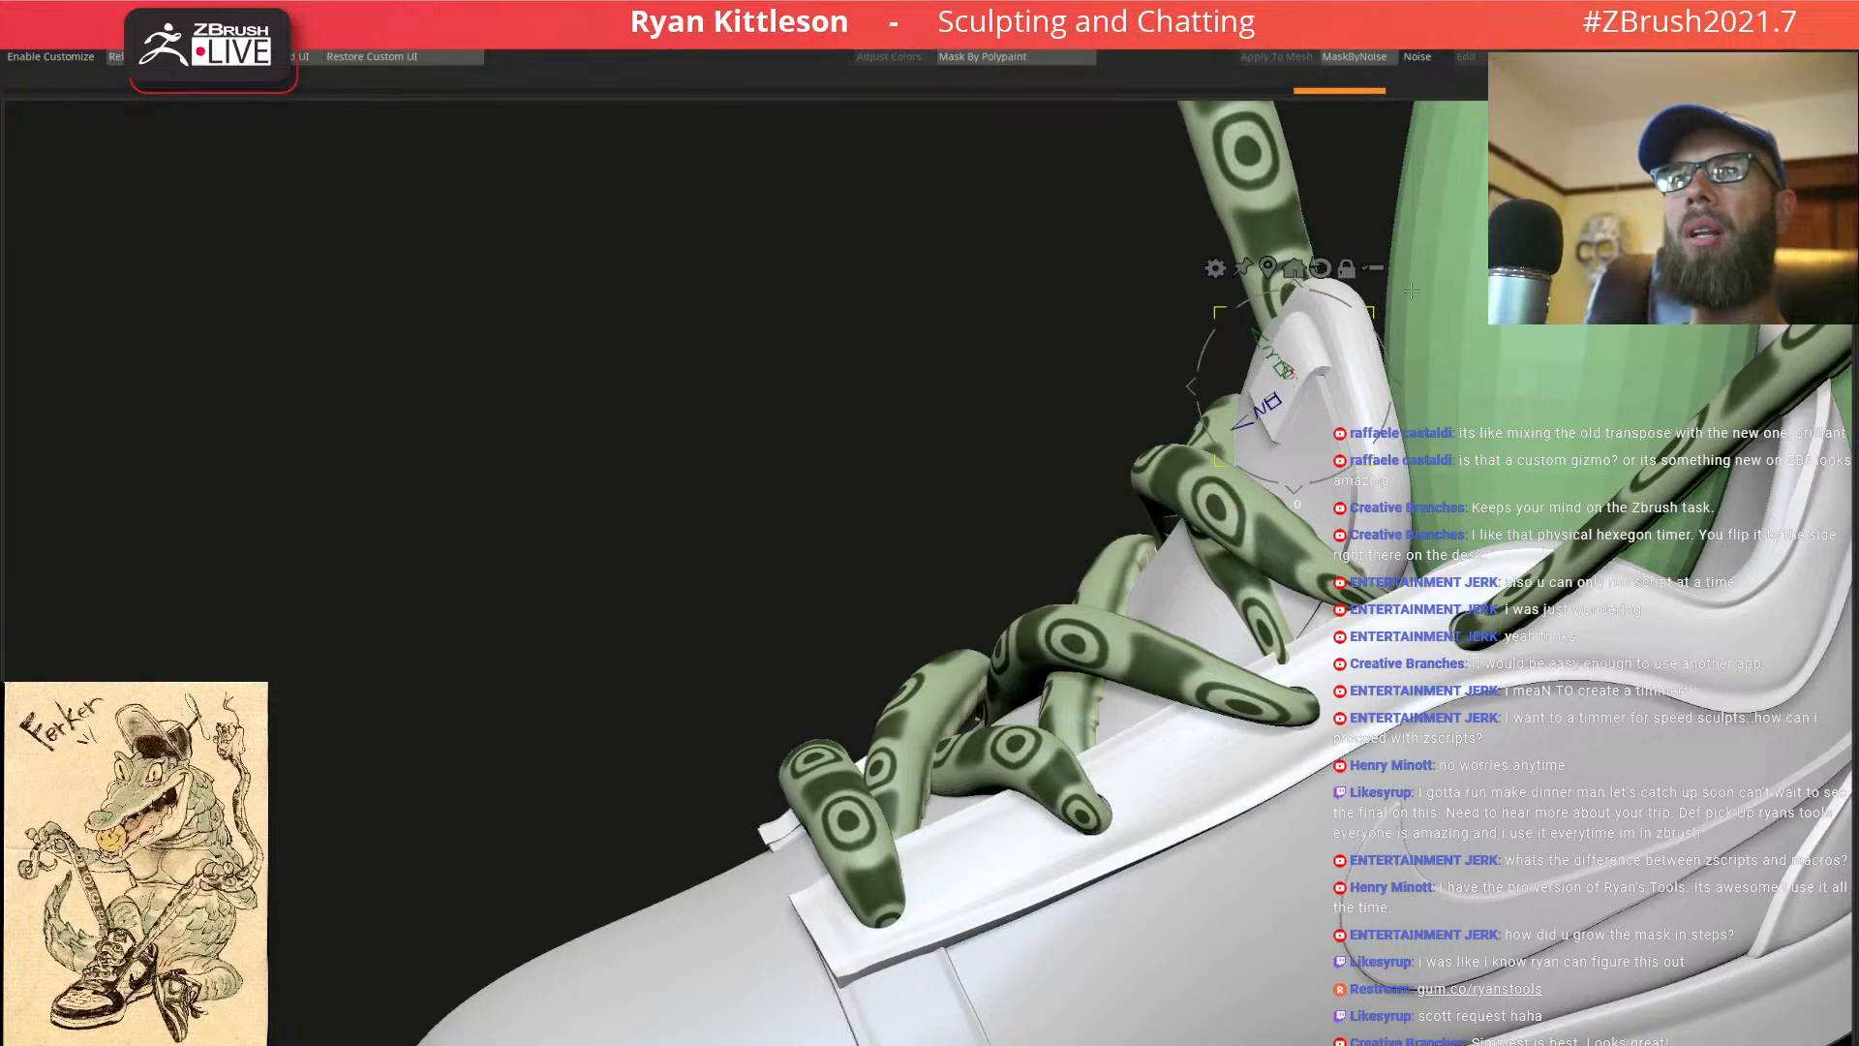
{"action": "right_click_drag", "start_coordinate": [1123, 603], "coordinate": [1051, 611], "text": "ctrl"}
Select the shoe's main body and examine its panels with the polygroup wireframe displayed
{"action": "mouse_move", "coordinate": [1354, 554]}
{"action": "right_mouse_down", "text": "ctrl"}
{"action": "mouse_move", "coordinate": [1358, 584]}
{"action": "mouse_move", "coordinate": [1194, 617]}
{"action": "mouse_move", "coordinate": [1232, 578]}
{"action": "mouse_move", "coordinate": [1385, 572]}
{"action": "mouse_move", "coordinate": [1230, 568]}
{"action": "mouse_move", "coordinate": [1113, 804]}
{"action": "mouse_move", "coordinate": [1196, 658]}
{"action": "mouse_move", "coordinate": [1252, 687]}
{"action": "right_mouse_up", "text": "ctrl"}
{"action": "left_click", "coordinate": [1112, 809], "text": "alt"}
{"action": "key", "text": "shift+f"}
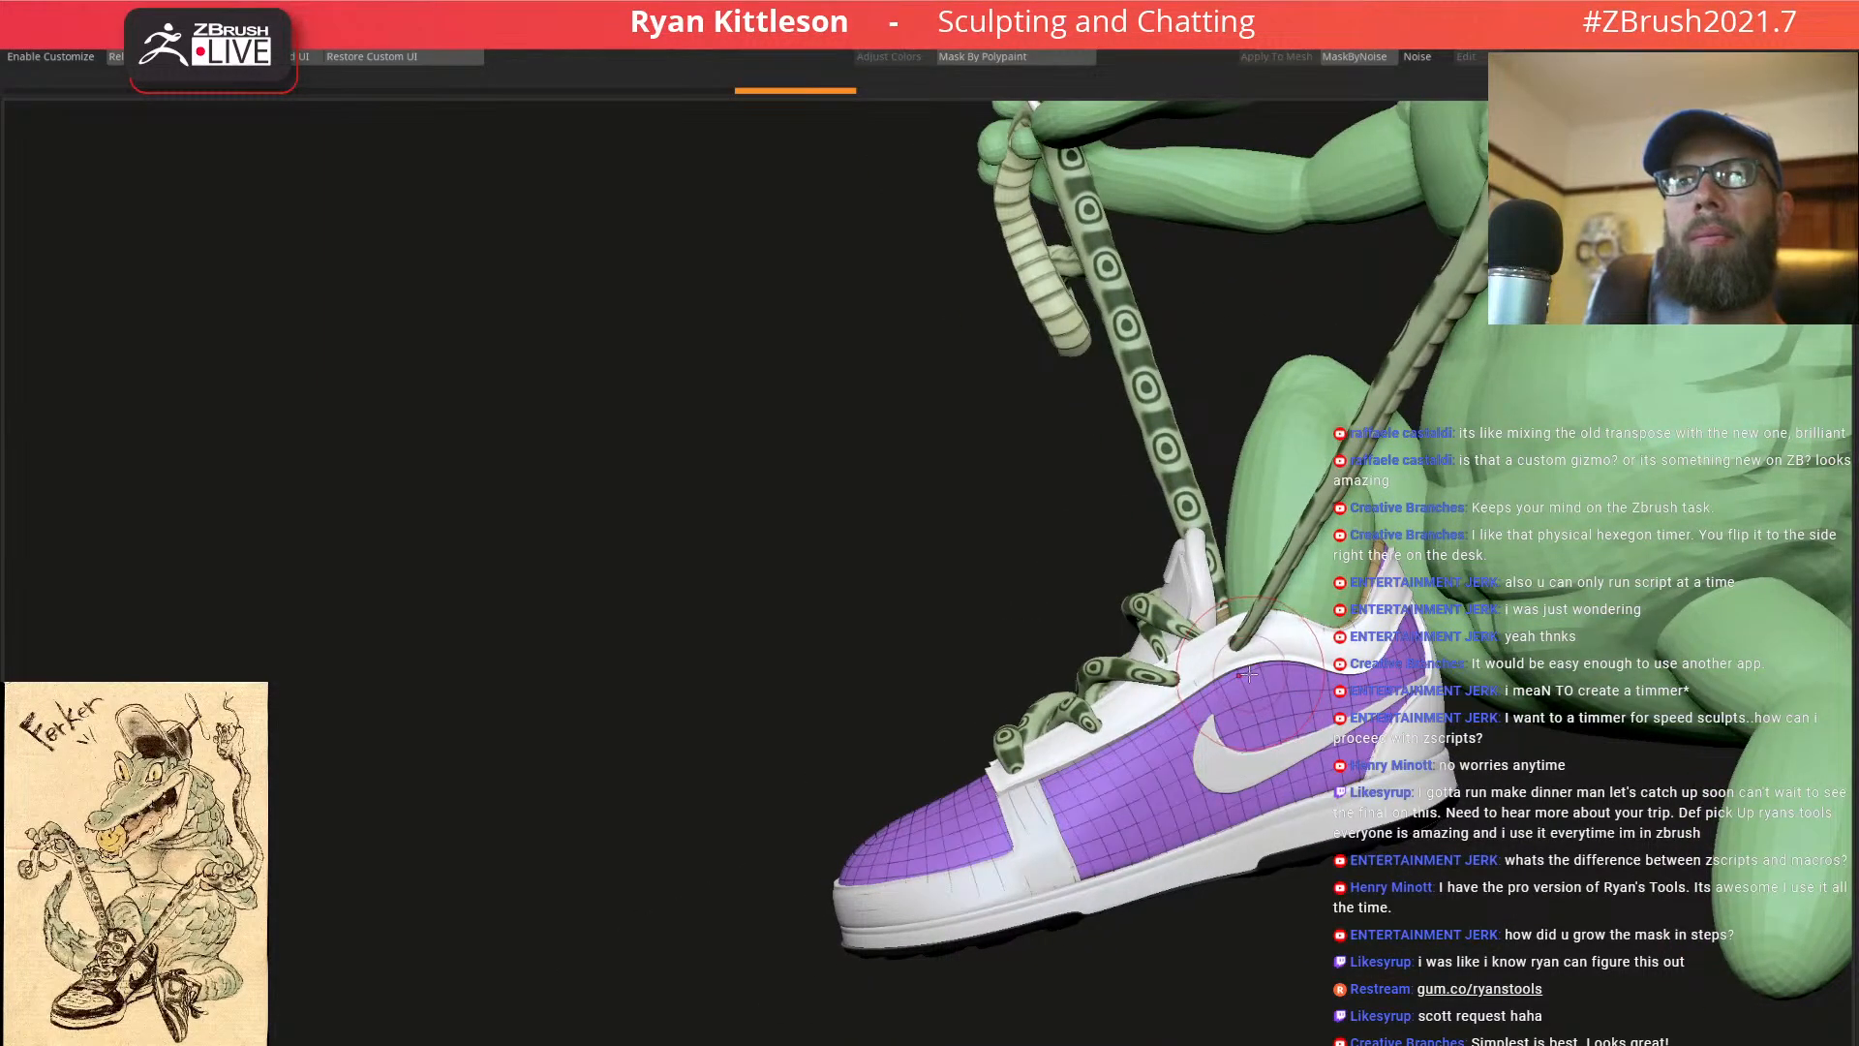
{"action": "right_click_drag", "start_coordinate": [1160, 744], "coordinate": [1205, 741]}
{"action": "key", "text": "shift+f"}
{"action": "right_click_drag", "start_coordinate": [1172, 828], "coordinate": [1195, 623], "text": "alt"}
{"action": "key", "text": "shift+f"}
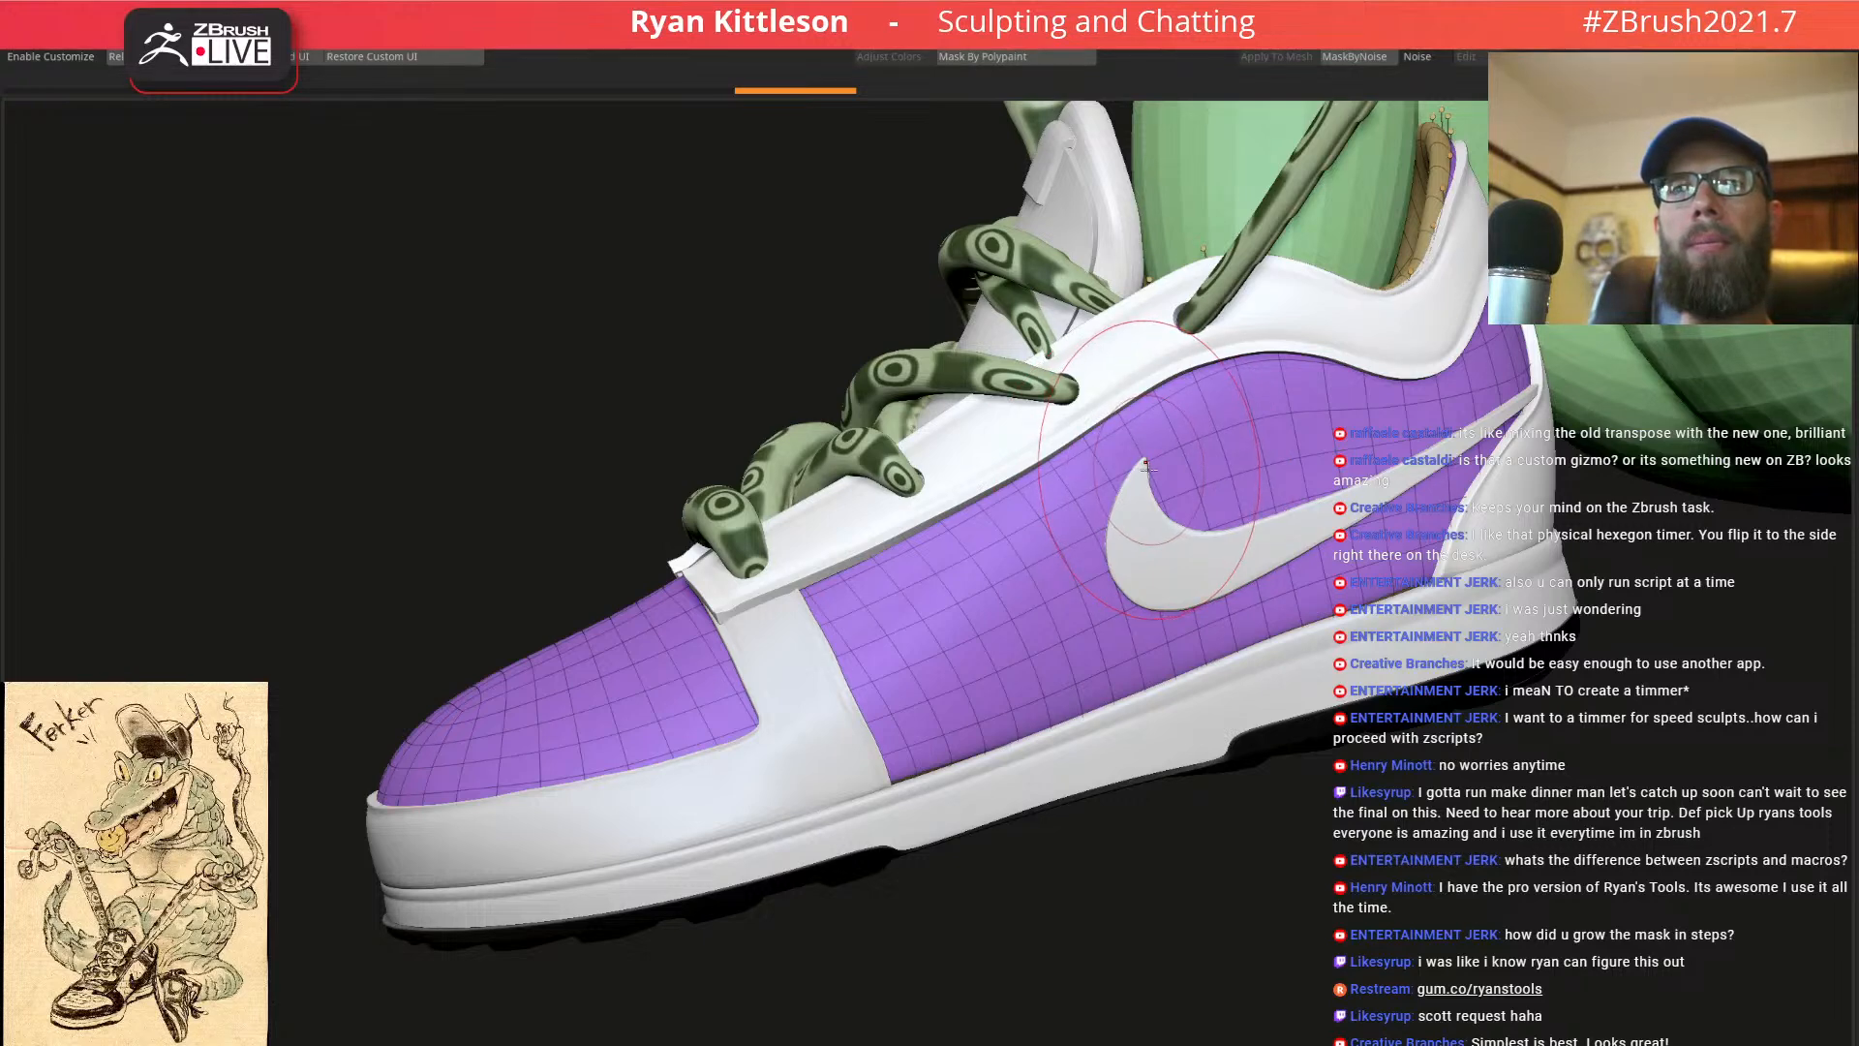
Review the whole crocodile, shoe and snake from the three-quarter and side views
{"action": "right_click_drag", "start_coordinate": [1274, 501], "coordinate": [1101, 383], "text": "ctrl"}
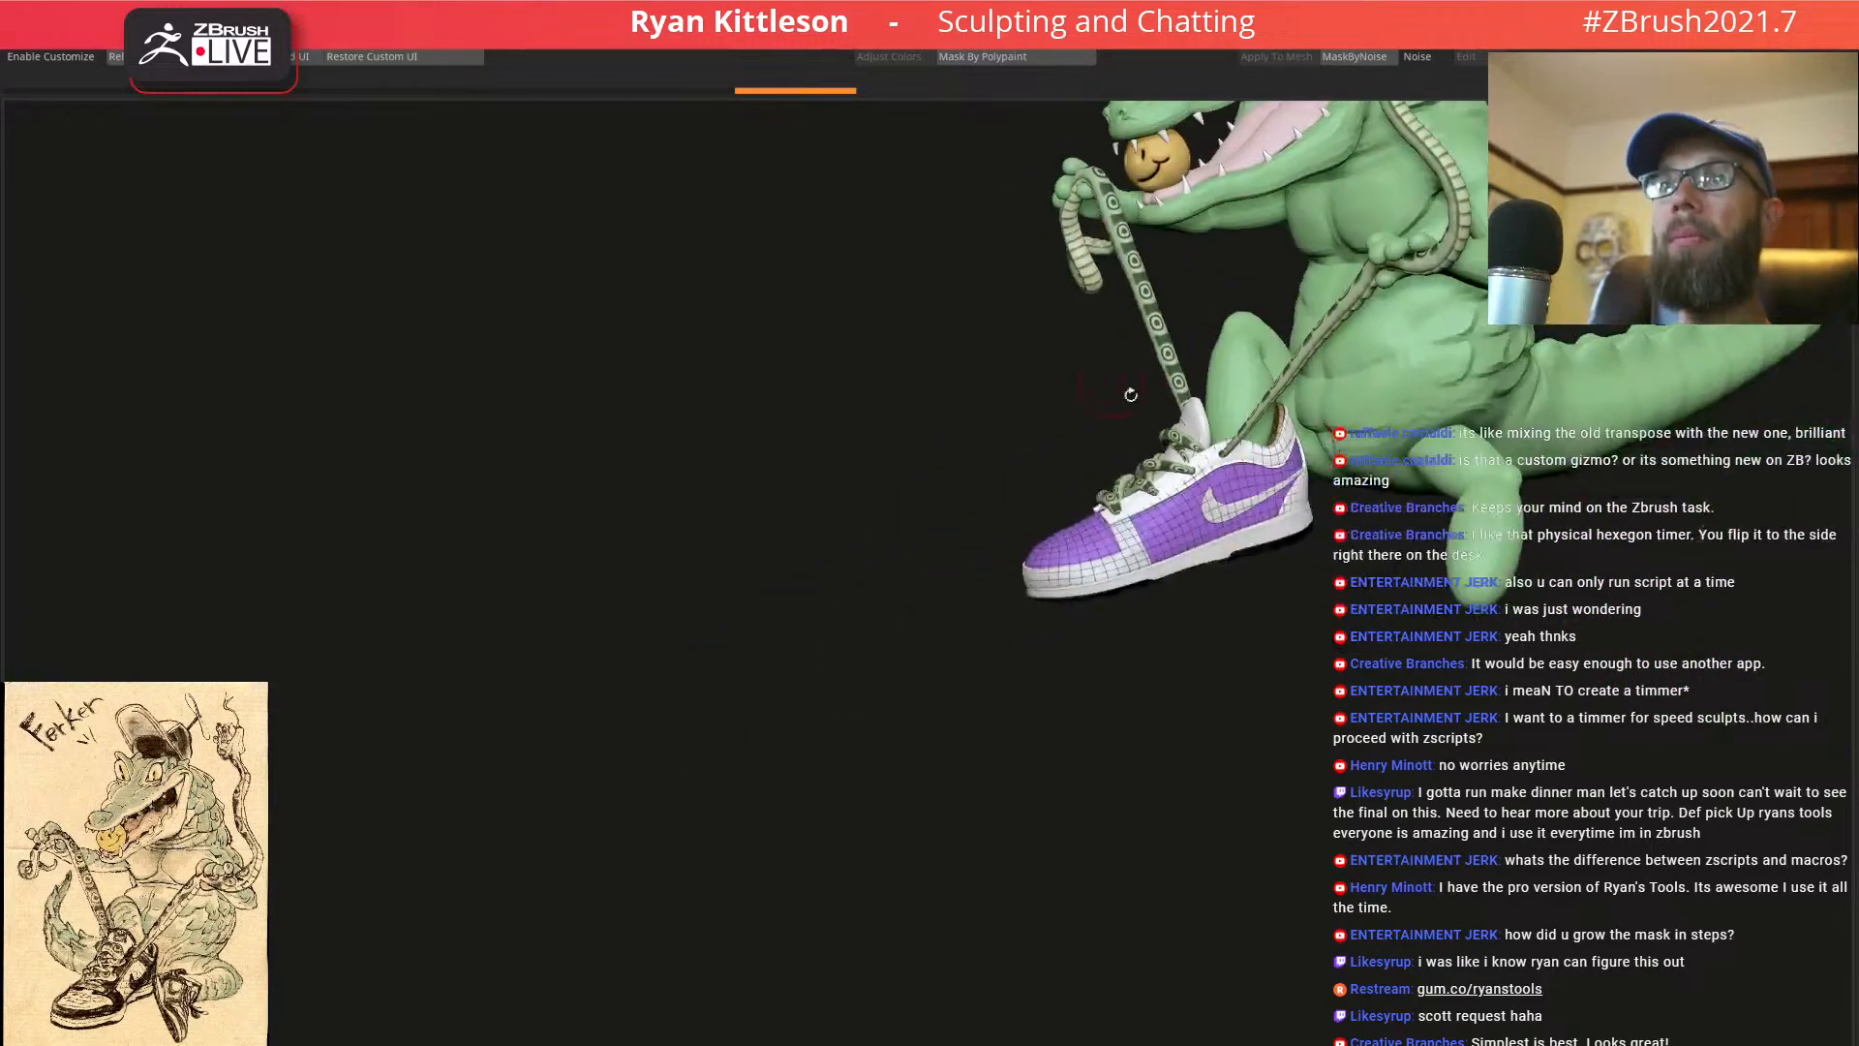
{"action": "right_click_drag", "start_coordinate": [1173, 453], "coordinate": [1135, 538]}
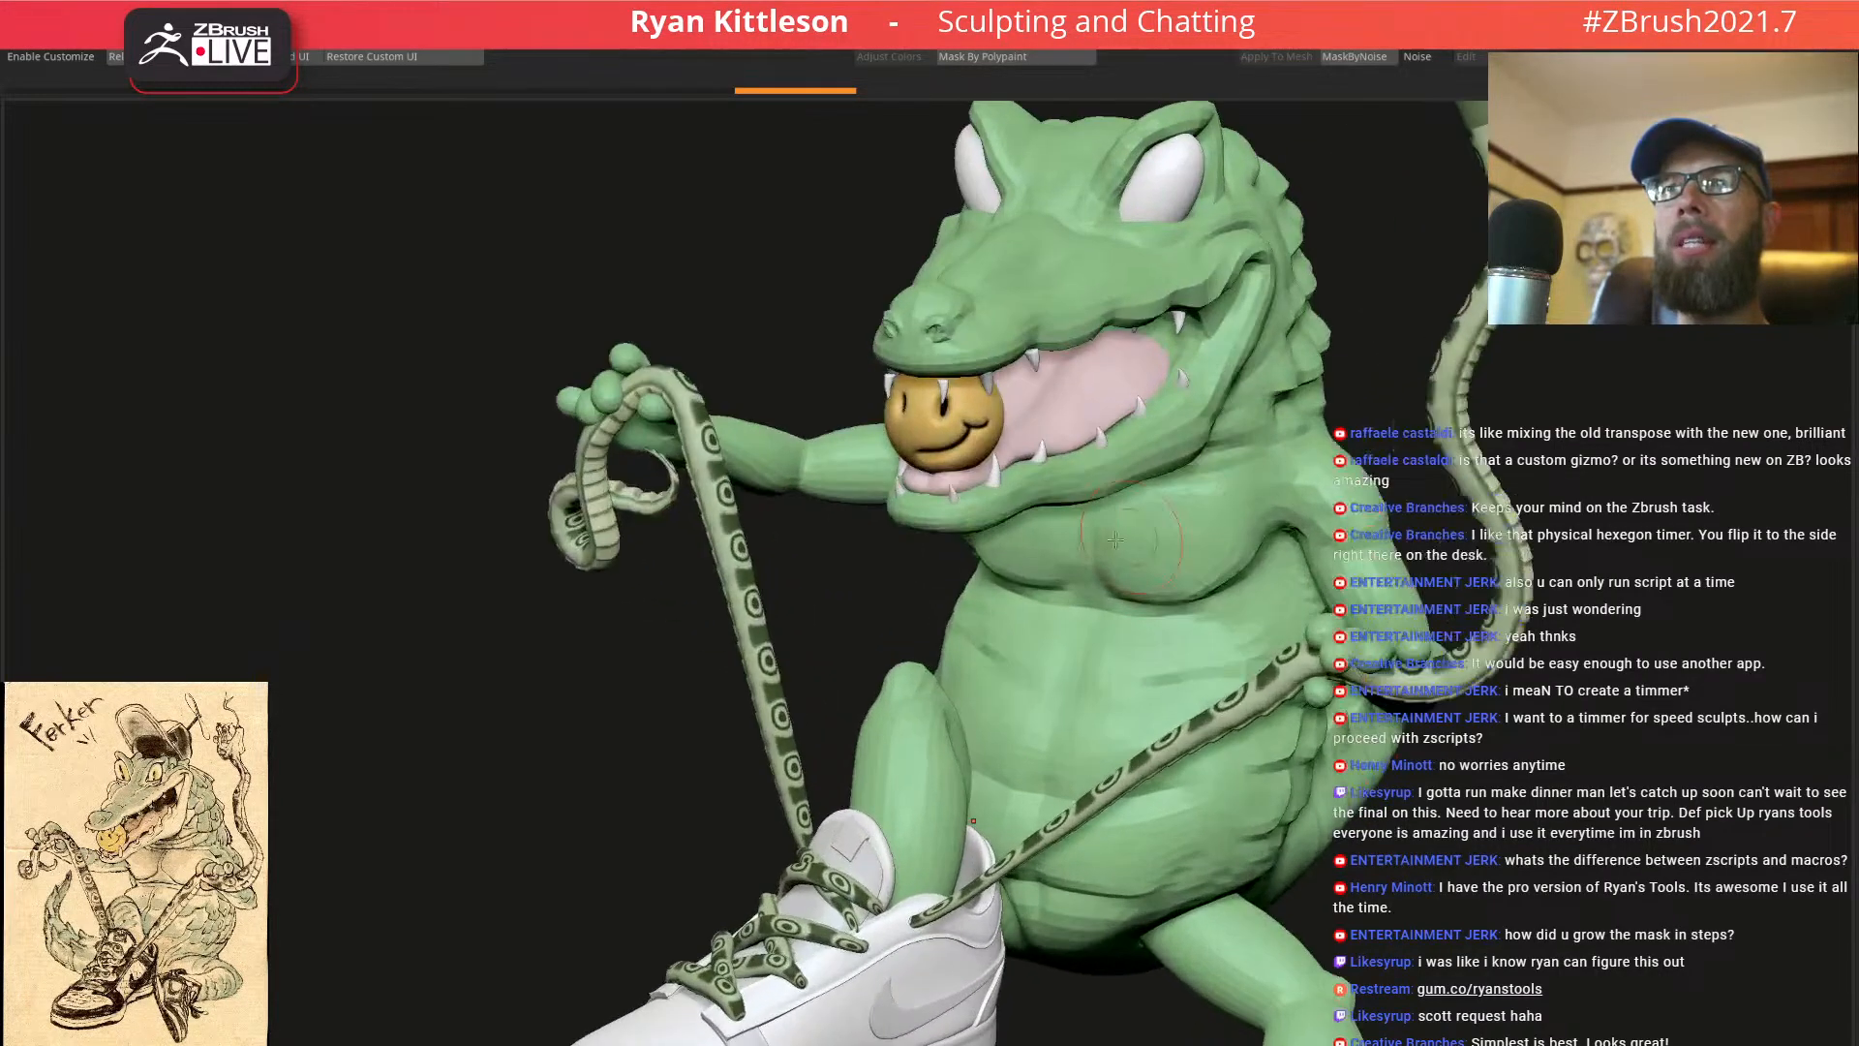
{"action": "right_click_drag", "start_coordinate": [1108, 459], "coordinate": [983, 789], "text": "alt"}
{"action": "right_click_drag", "start_coordinate": [1037, 625], "coordinate": [1051, 568], "text": "ctrl"}
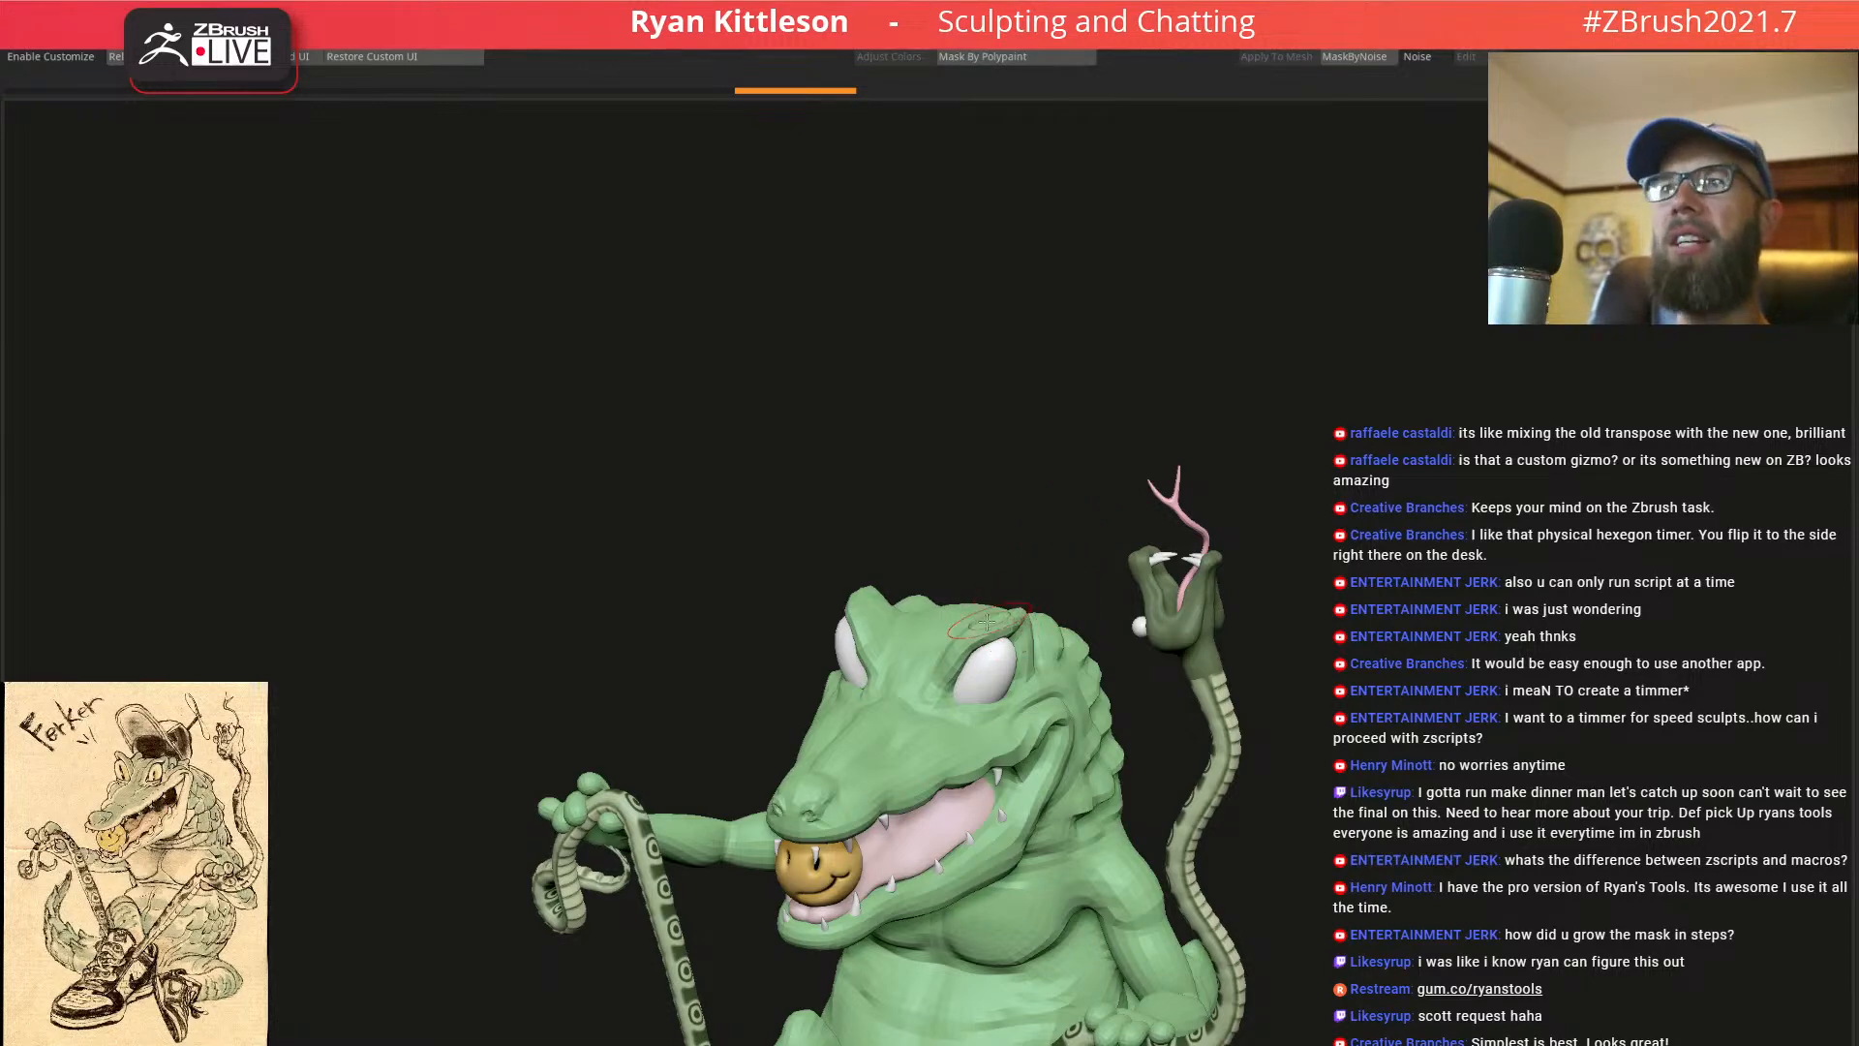
{"action": "right_click_drag", "start_coordinate": [1039, 670], "coordinate": [1001, 334], "text": "ctrl"}
{"action": "right_click_drag", "start_coordinate": [939, 489], "coordinate": [933, 571], "text": "shift"}
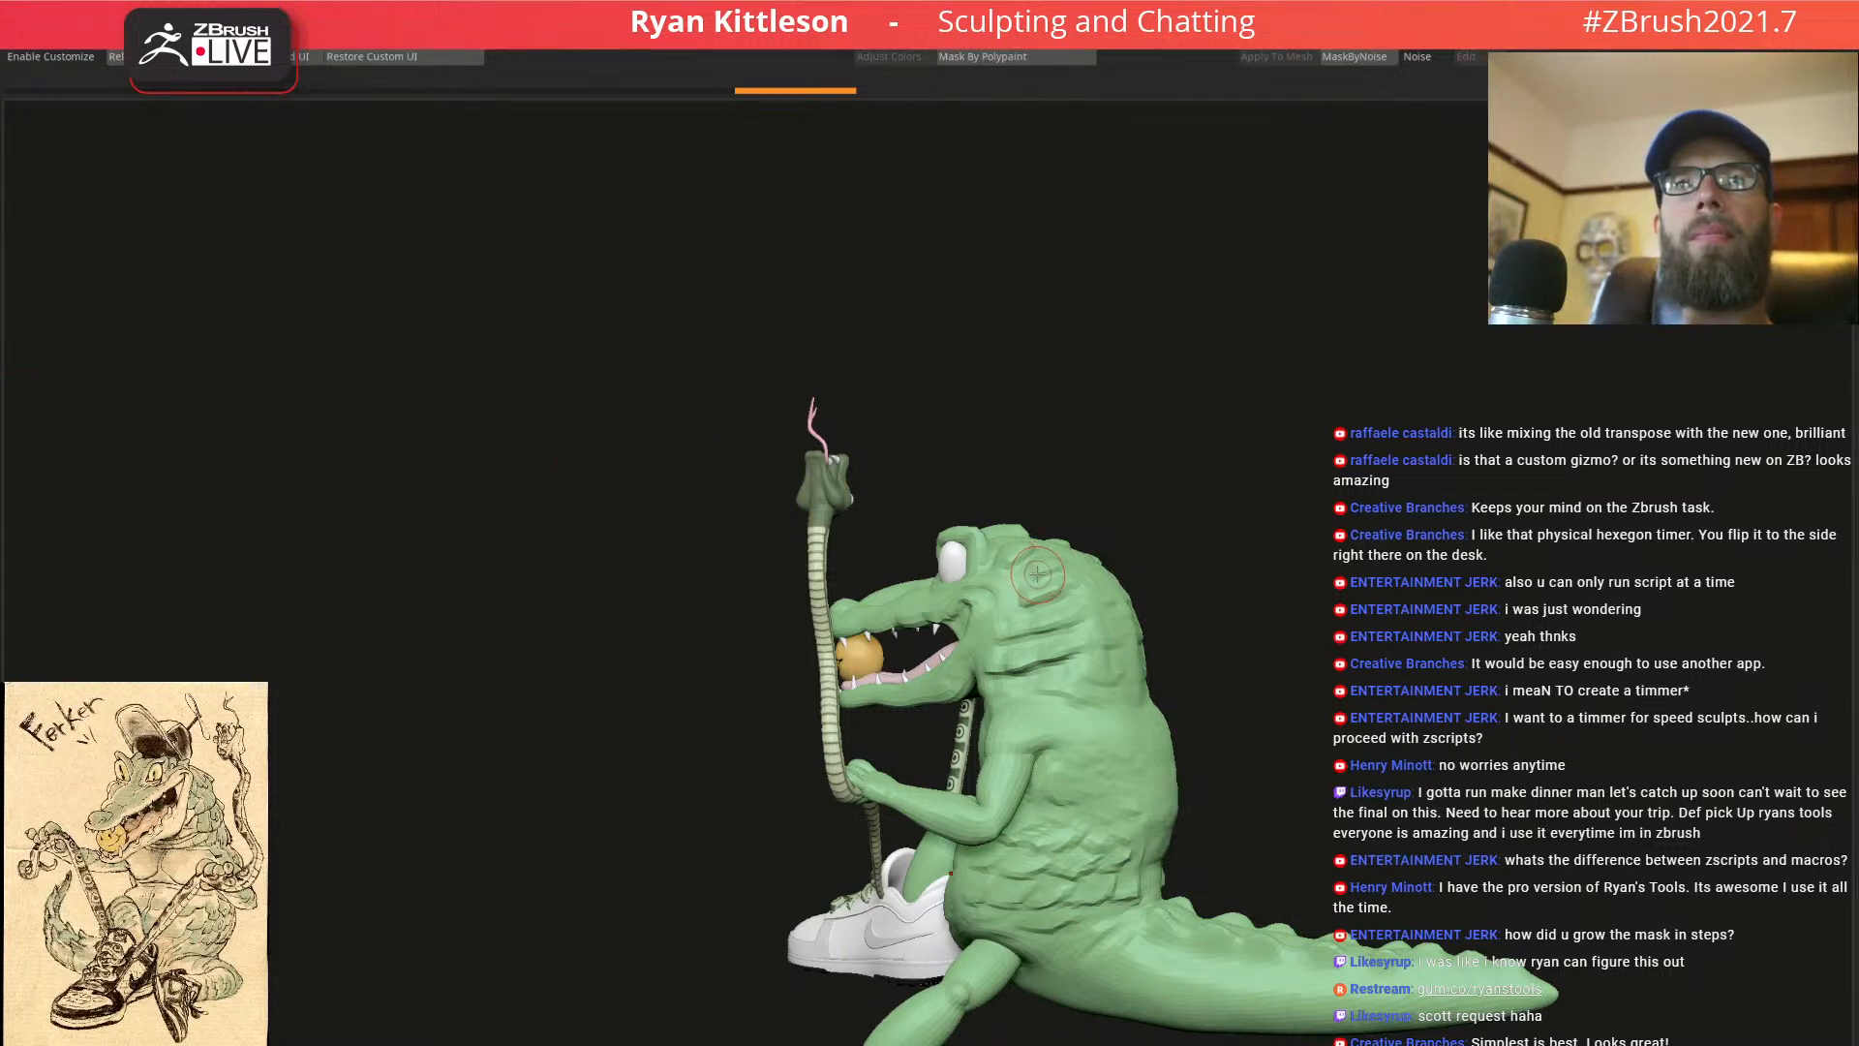
Add a cube to the scene and position it above the crocodile's head as the base for a cap
{"action": "right_click_drag", "start_coordinate": [1030, 593], "coordinate": [580, 957]}
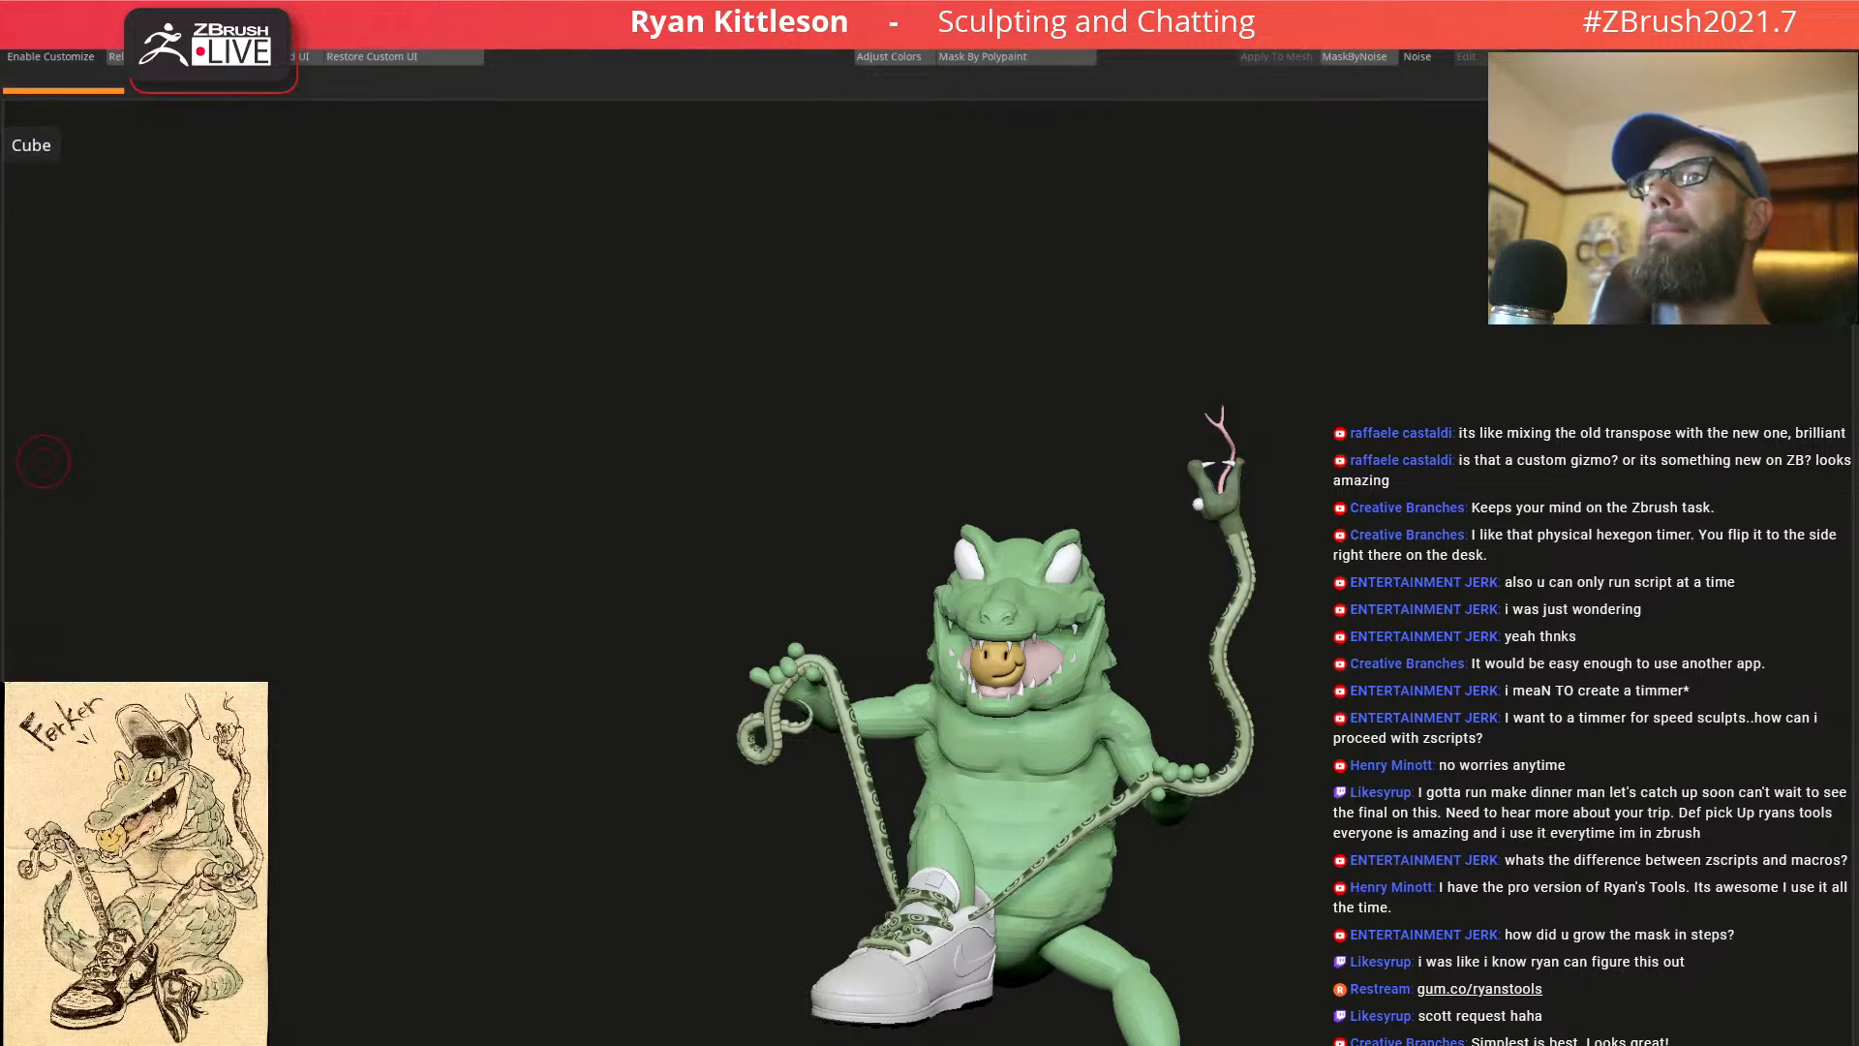
{"action": "key", "text": "w"}
{"action": "left_click_drag", "start_coordinate": [1013, 601], "coordinate": [1013, 371]}
{"action": "left_click_drag", "start_coordinate": [1375, 436], "coordinate": [1296, 485]}
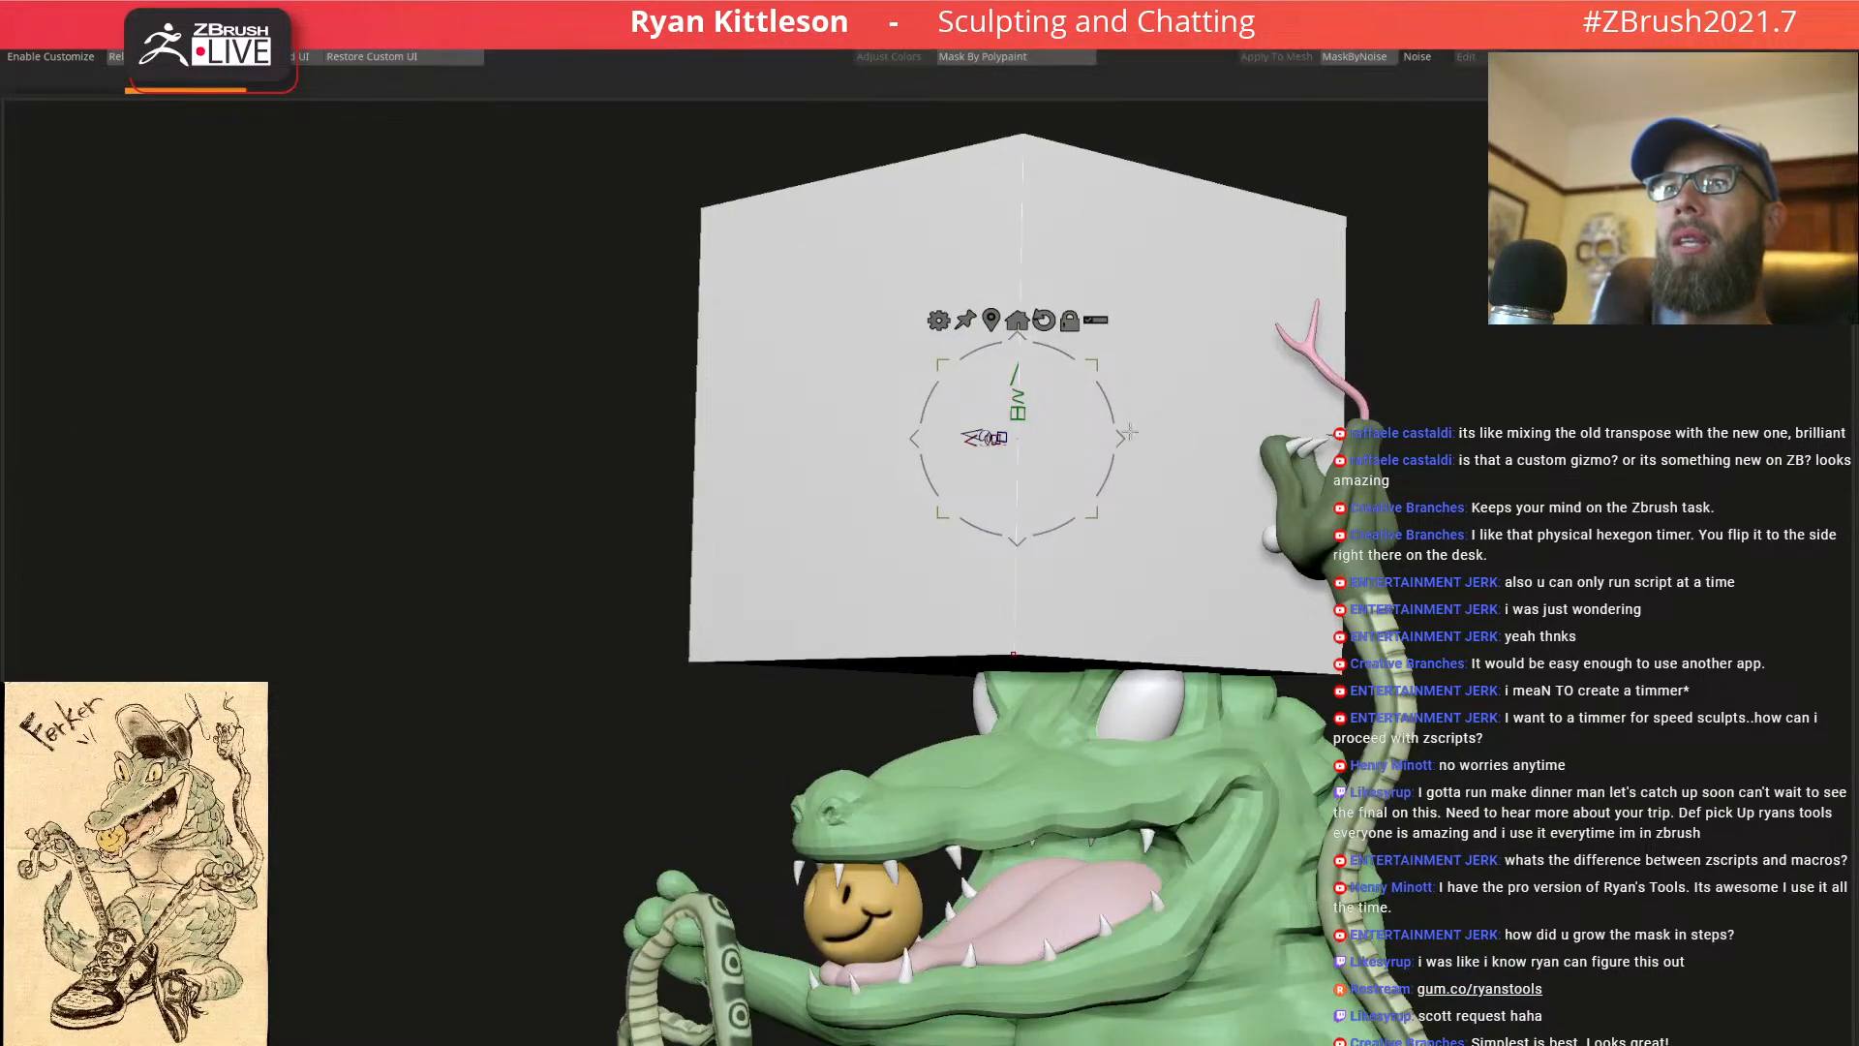
{"action": "key", "text": "q"}
{"action": "key", "text": "w"}
{"action": "left_click_drag", "start_coordinate": [1094, 362], "coordinate": [967, 483]}
{"action": "left_click_drag", "start_coordinate": [1225, 485], "coordinate": [1330, 517], "text": "shift"}
{"action": "mouse_move", "coordinate": [1412, 427]}
{"action": "left_mouse_down", "text": "alt"}
{"action": "mouse_move", "coordinate": [1191, 403]}
{"action": "mouse_move", "coordinate": [1224, 452]}
{"action": "mouse_move", "coordinate": [1016, 581]}
{"action": "left_mouse_up", "text": "alt"}
Isolate the cube, delete its bottom face with ZModeler and preview the open form with dynamic subdivision
{"action": "key", "text": "ctrl+shift+s"}
{"action": "key", "text": "q"}
{"action": "key", "text": "space"}
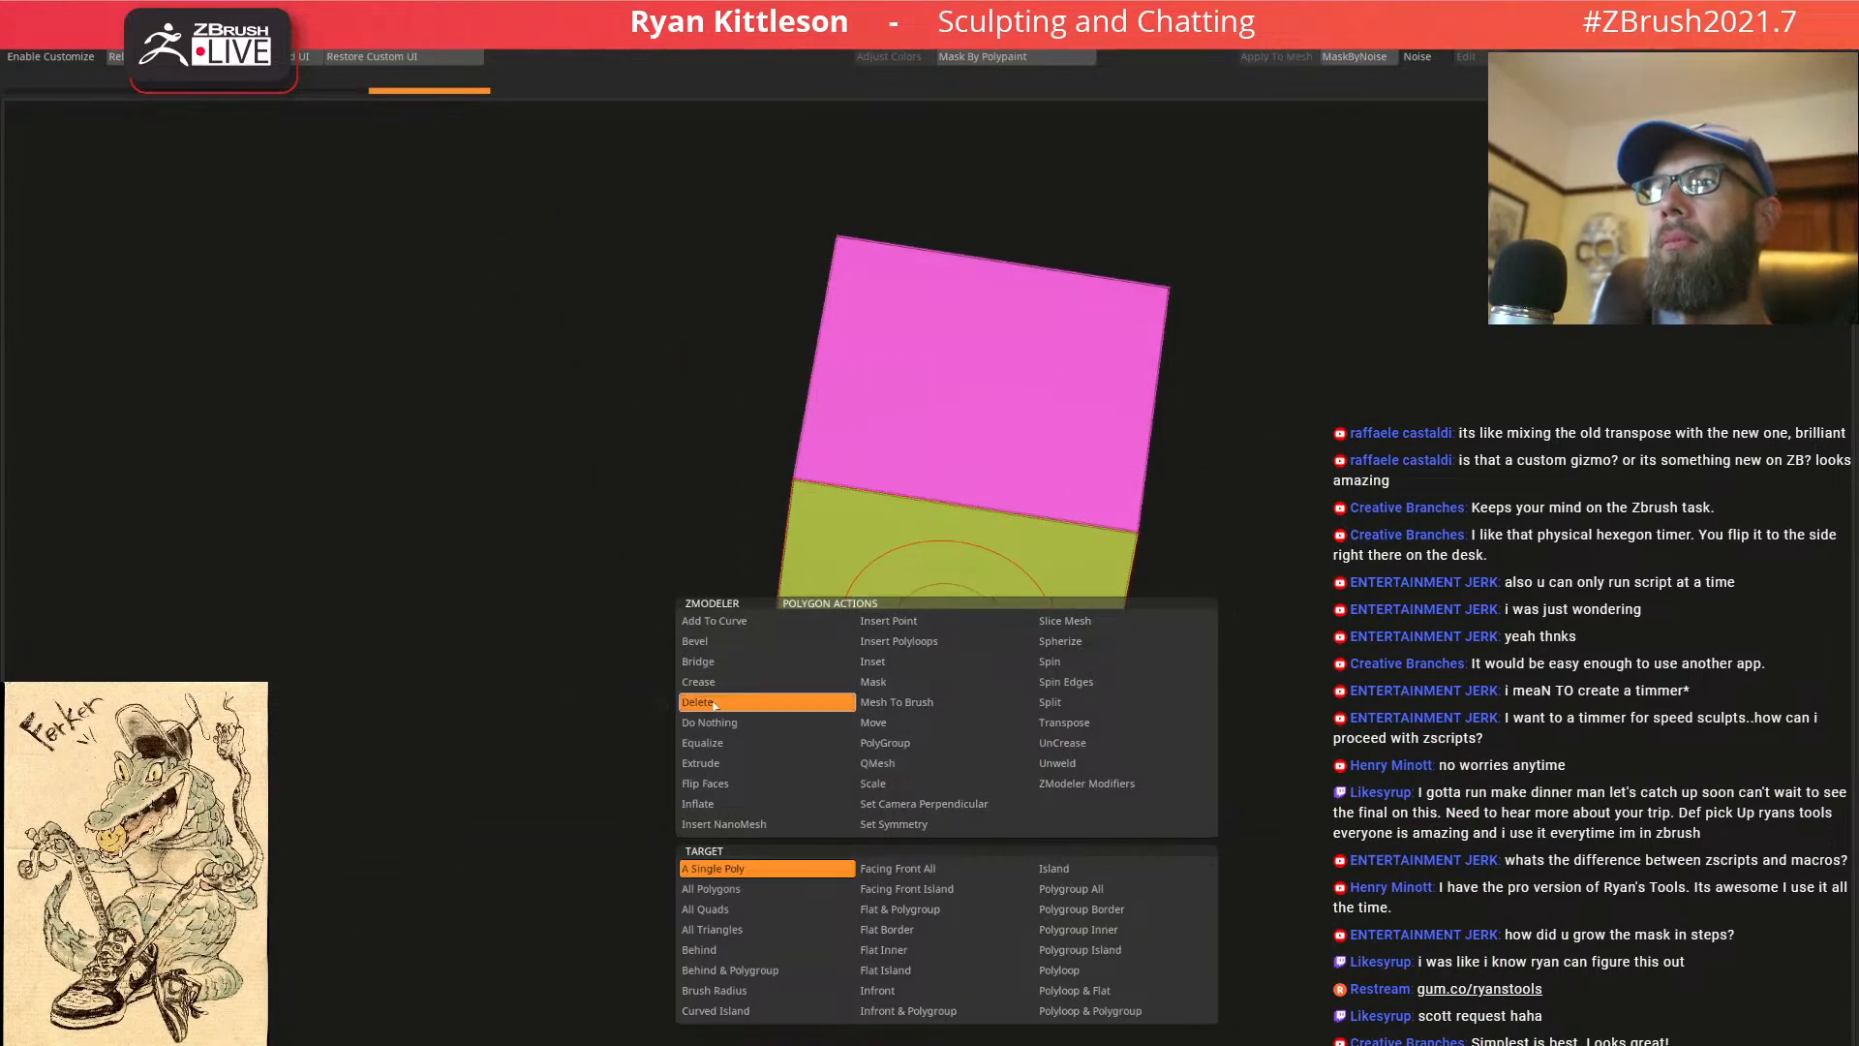
{"action": "left_click", "coordinate": [736, 707]}
{"action": "left_click", "coordinate": [966, 603]}
{"action": "left_click_drag", "start_coordinate": [872, 804], "coordinate": [1174, 612]}
{"action": "key", "text": "d"}
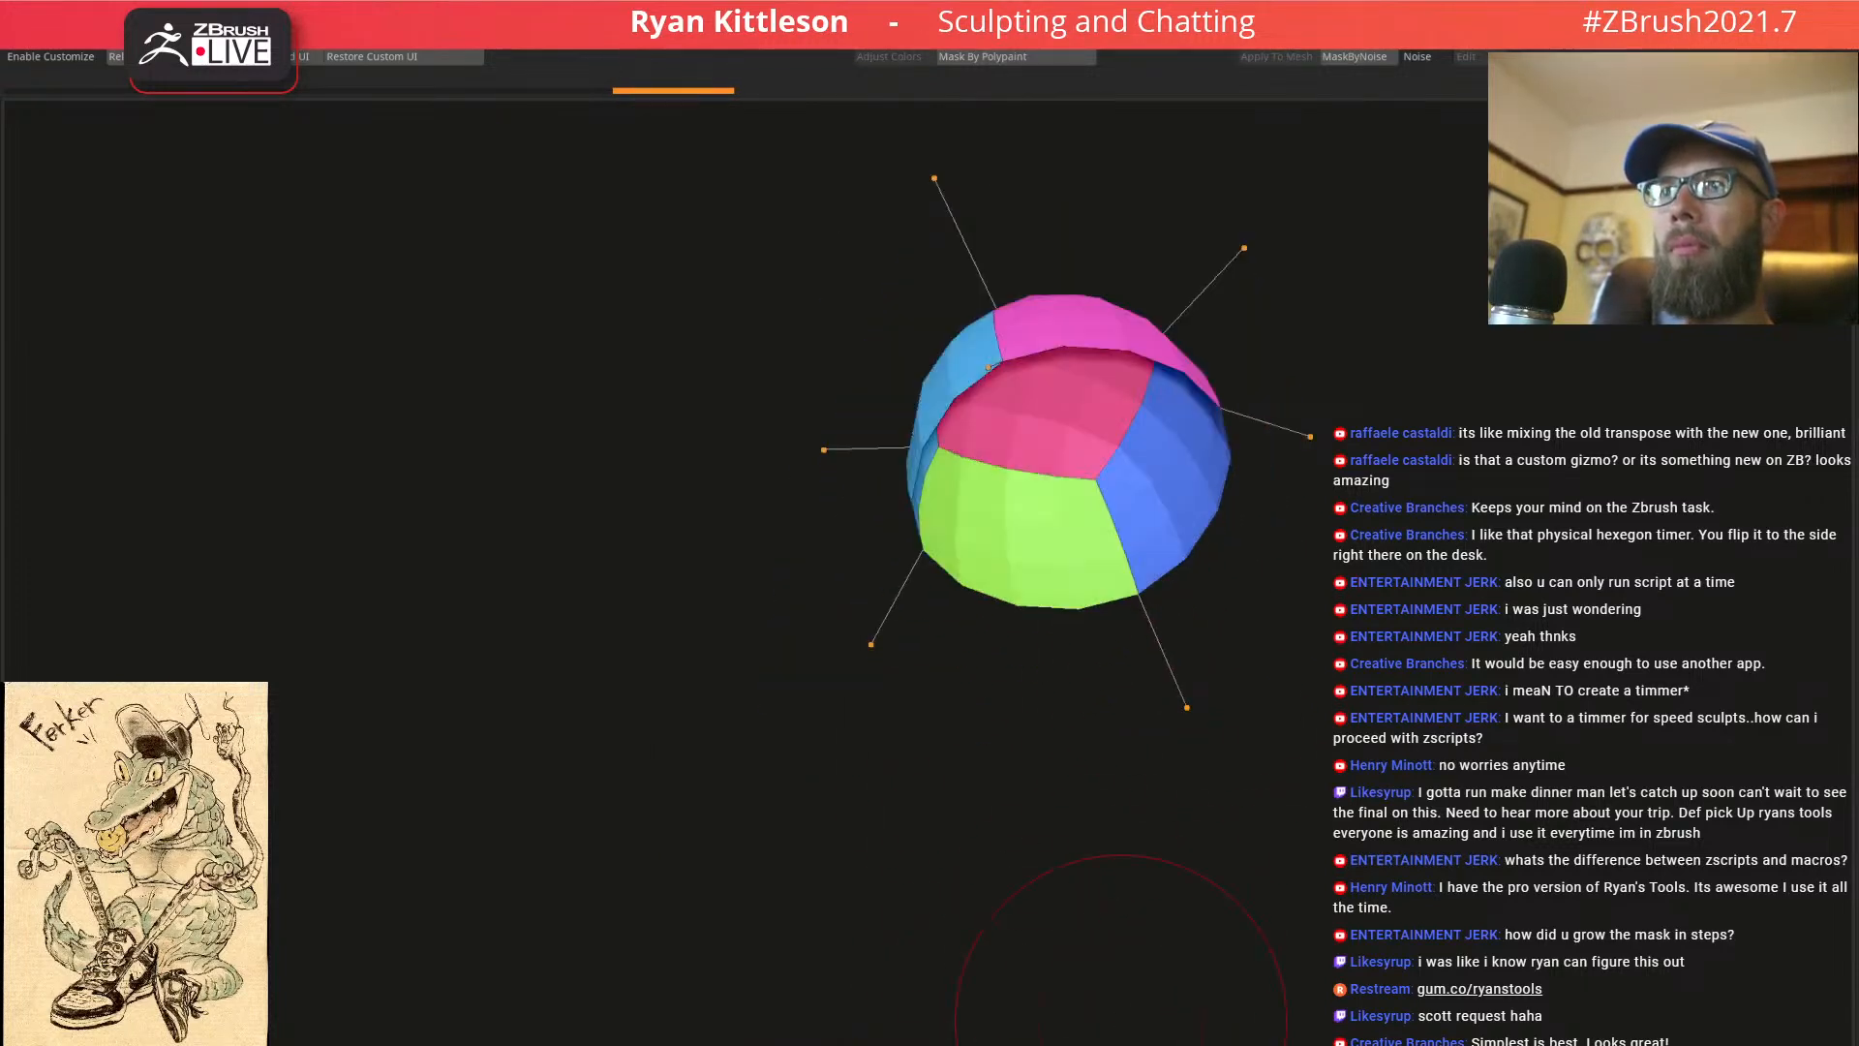
{"action": "right_click_drag", "start_coordinate": [1155, 413], "coordinate": [1019, 573]}
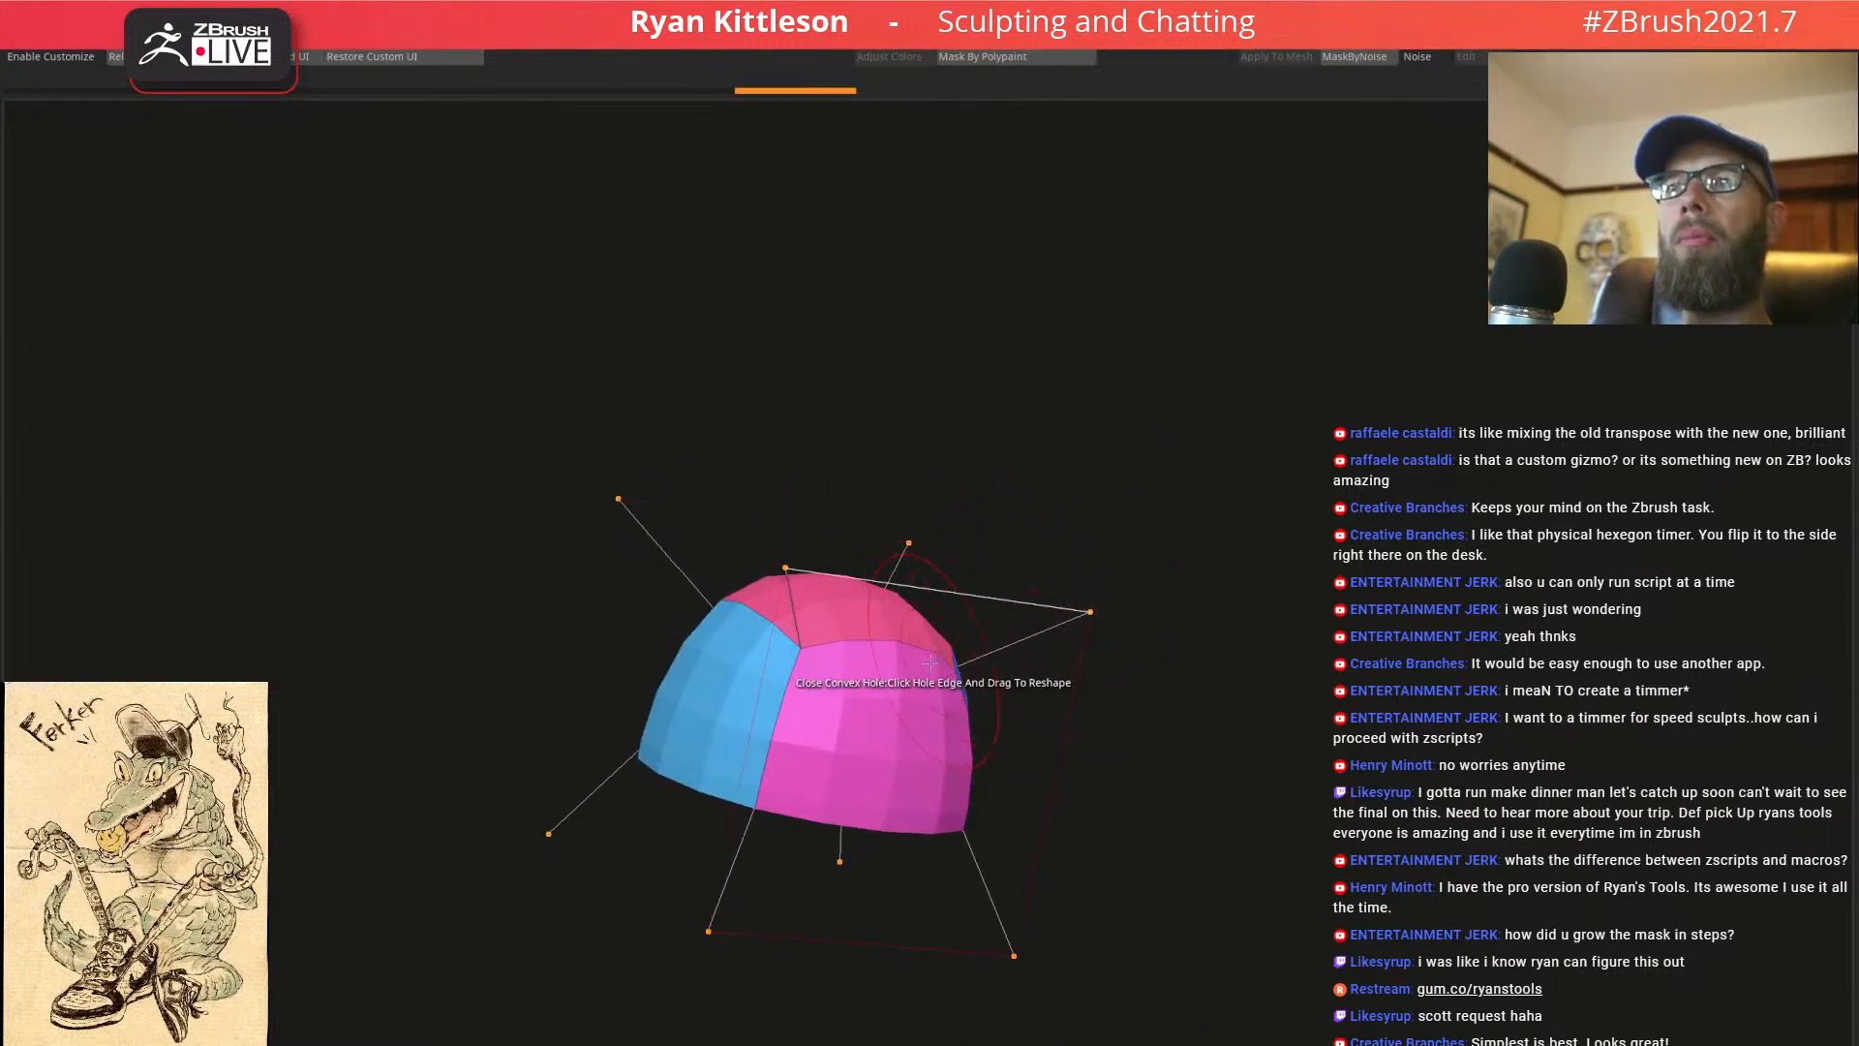
{"action": "mouse_move", "coordinate": [934, 661]}
{"action": "right_mouse_down", "text": "ctrl"}
{"action": "mouse_move", "coordinate": [906, 629]}
{"action": "mouse_move", "coordinate": [913, 685]}
{"action": "mouse_move", "coordinate": [950, 573]}
{"action": "right_mouse_up", "text": "ctrl"}
Inset the top face of the unsmoothed cube with ZModeler down to a tiny square at its center
{"action": "key", "text": "shift+d"}
{"action": "key", "text": "shift+f"}
{"action": "key", "text": "space"}
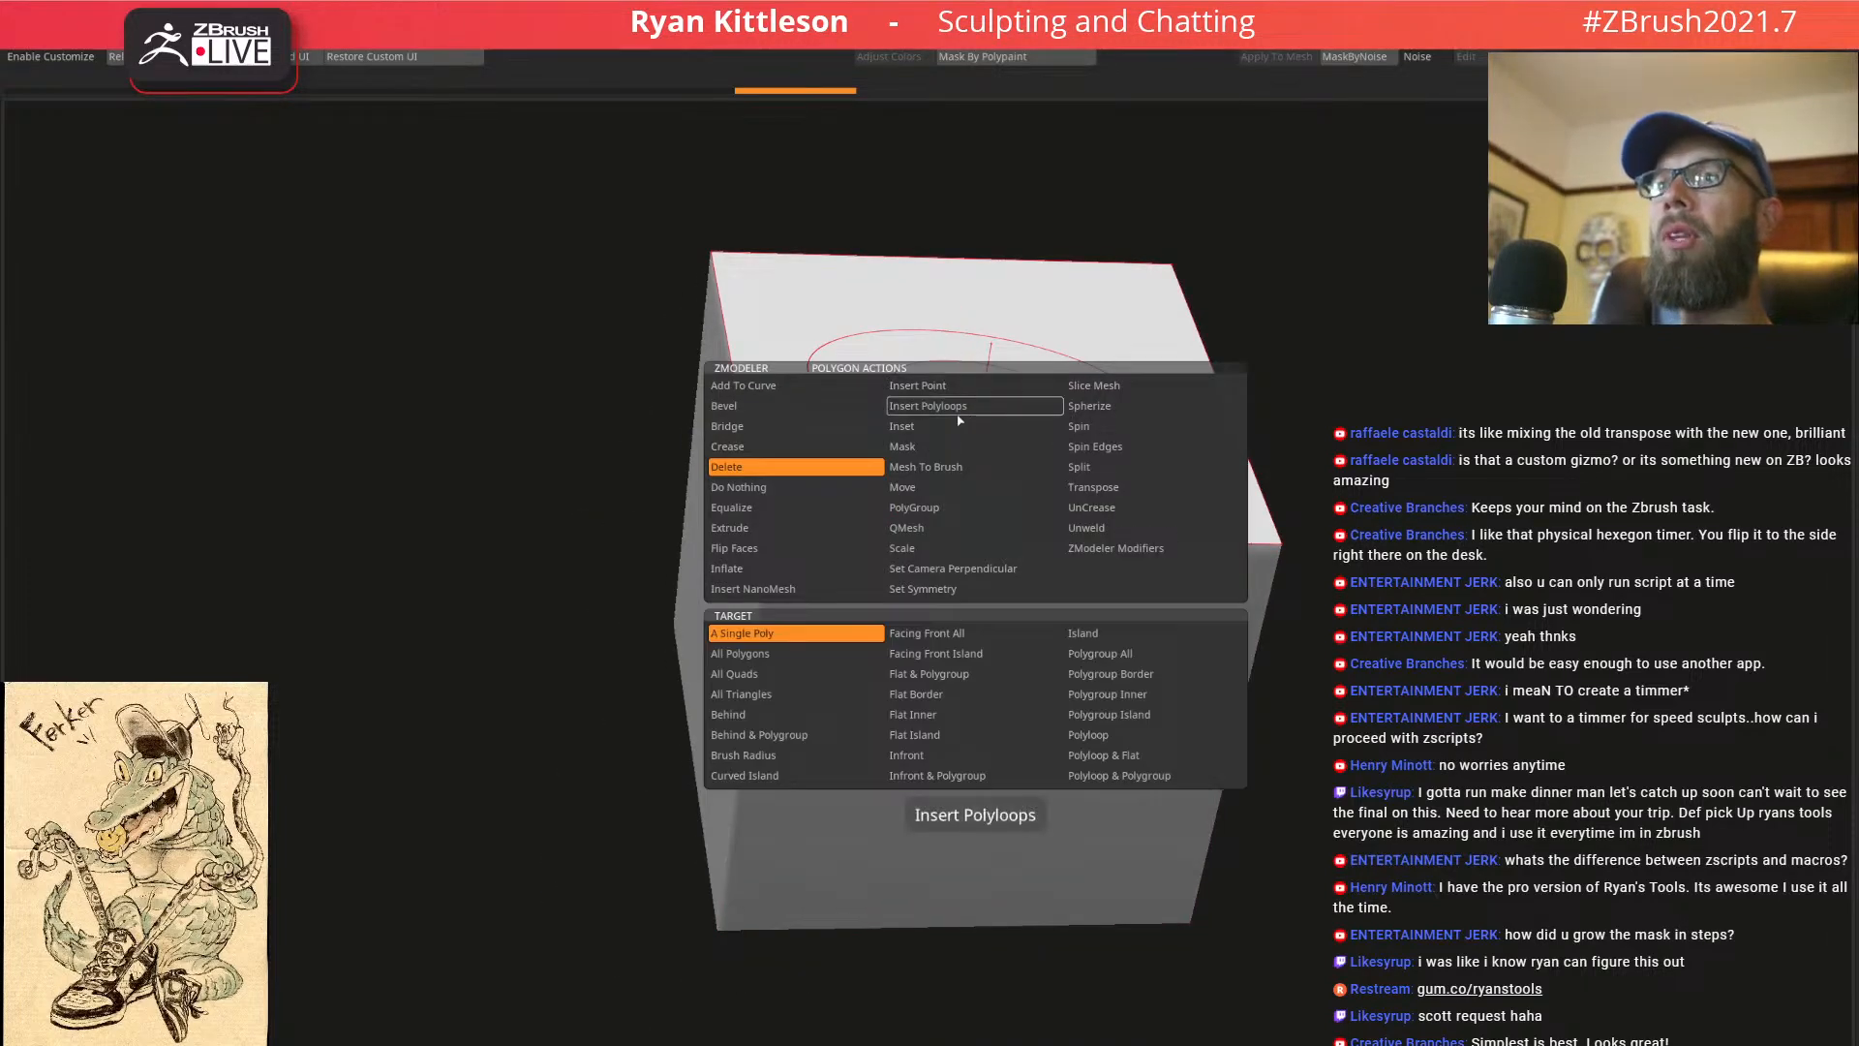
{"action": "left_click", "coordinate": [954, 427]}
{"action": "left_click_drag", "start_coordinate": [988, 398], "coordinate": [770, 524]}
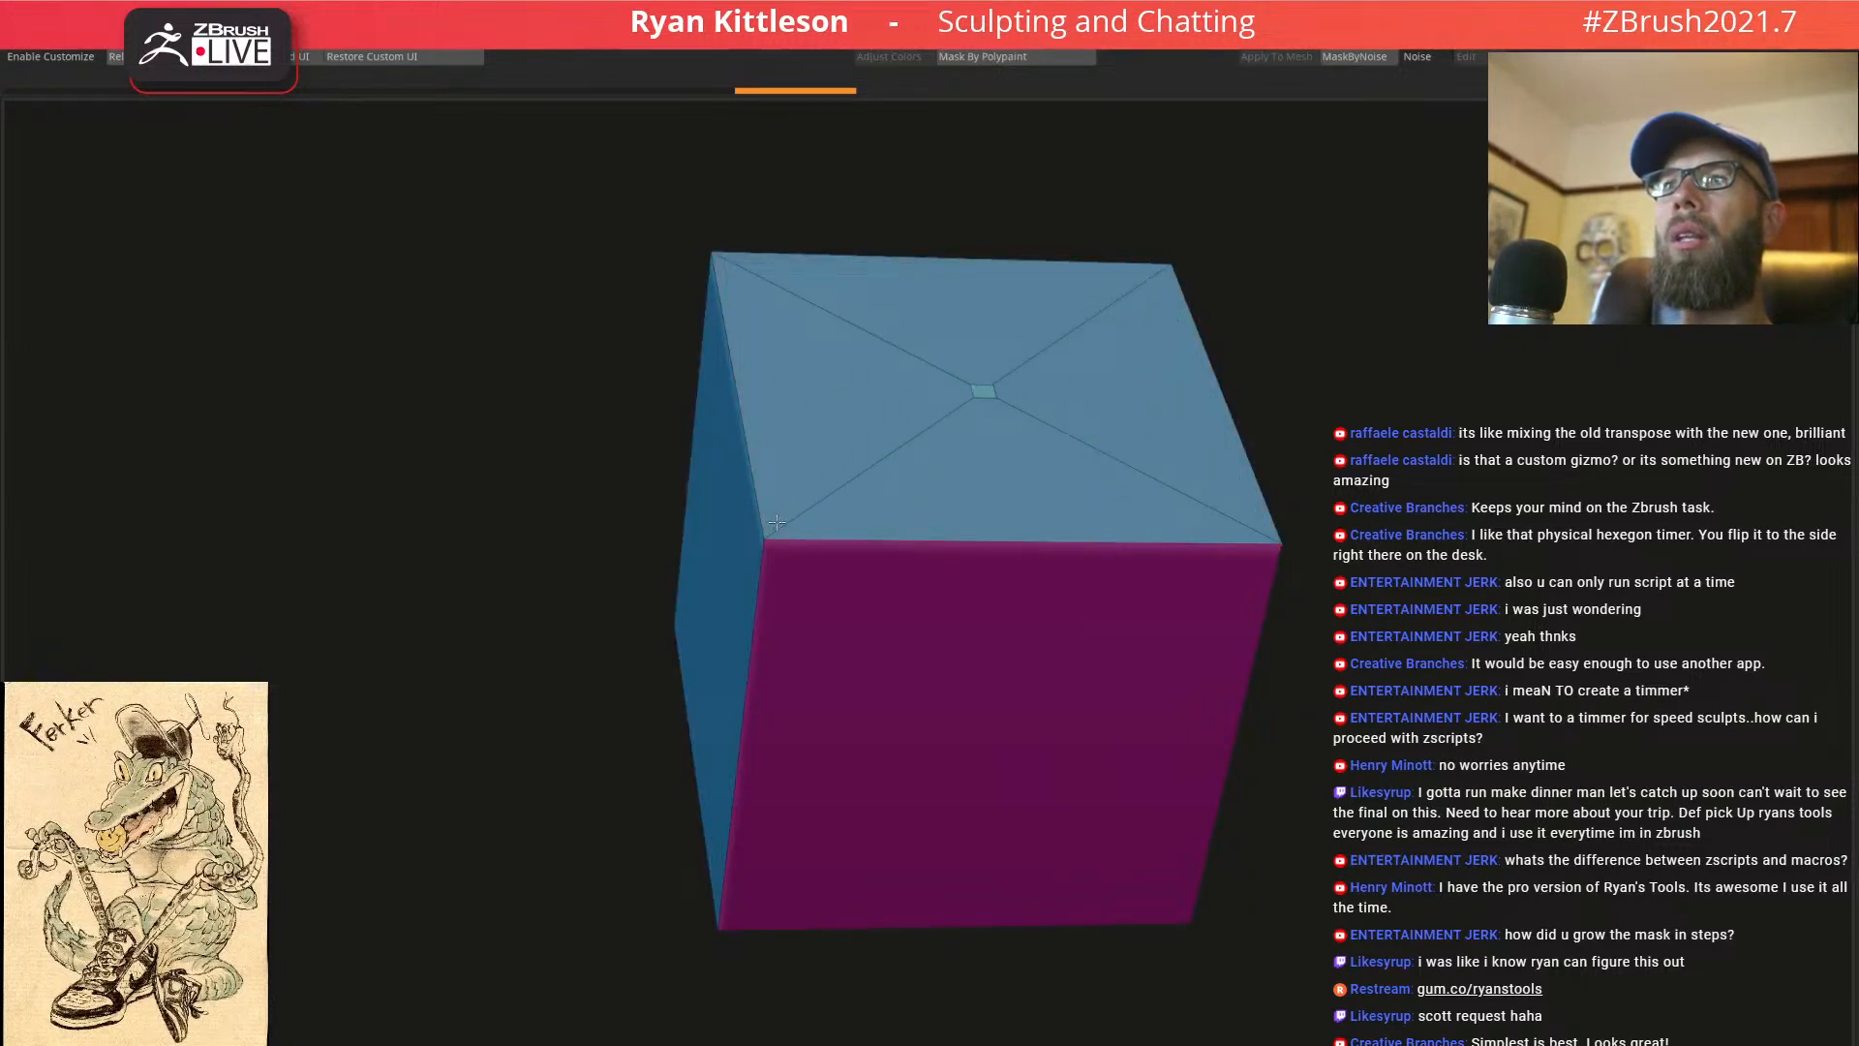
Examine the inset cube from several angles, comparing its smoothed and unsmoothed display with polygroups shown
{"action": "key", "text": "d"}
{"action": "mouse_move", "coordinate": [1039, 486]}
{"action": "right_mouse_down"}
{"action": "mouse_move", "coordinate": [1028, 450]}
{"action": "mouse_move", "coordinate": [1075, 496]}
{"action": "right_mouse_up"}
{"action": "key", "text": "shift+f"}
{"action": "key", "text": "shift+d"}
{"action": "key", "text": "shift+f"}
{"action": "left_click_drag", "start_coordinate": [984, 462], "coordinate": [968, 645], "text": "alt"}
{"action": "right_click_drag", "start_coordinate": [969, 645], "coordinate": [1071, 552]}
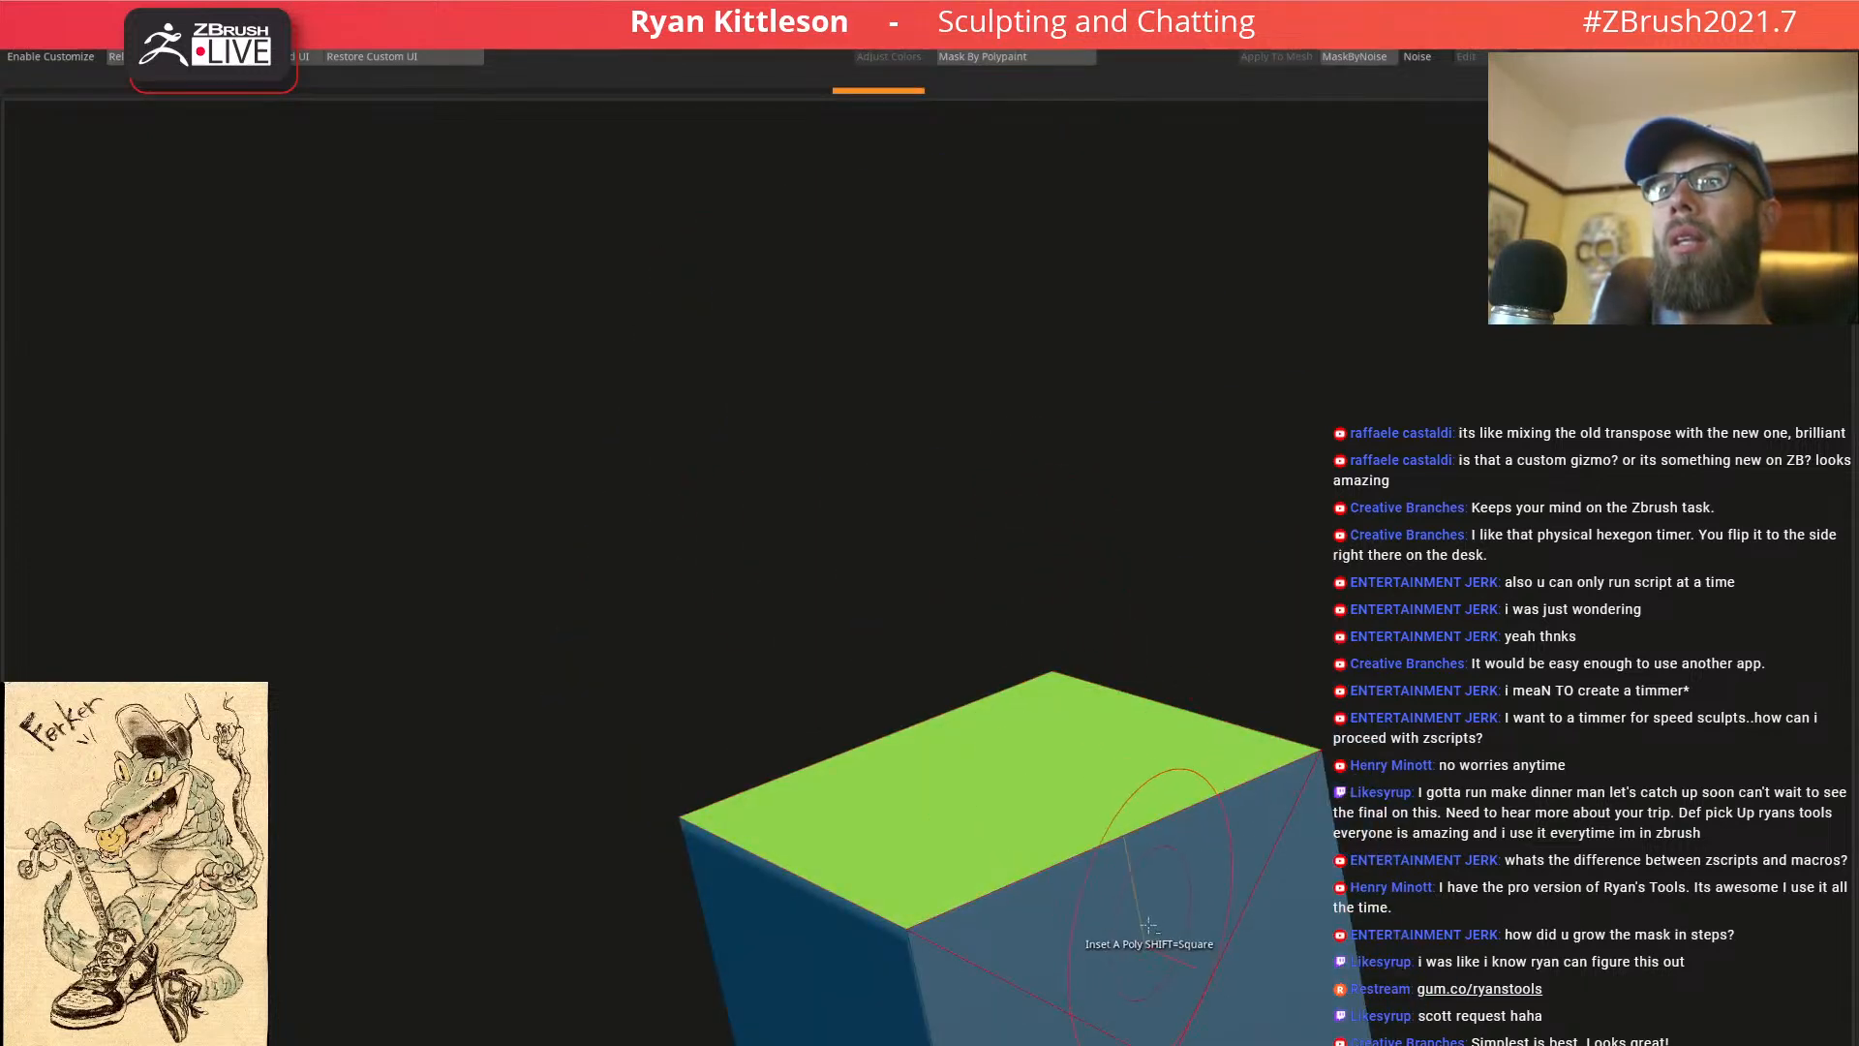
{"action": "right_click_drag", "start_coordinate": [949, 920], "coordinate": [1055, 556]}
{"action": "right_click_drag", "start_coordinate": [1096, 486], "coordinate": [1047, 648]}
{"action": "key", "text": "d"}
{"action": "key", "text": "shift+f"}
{"action": "right_click_drag", "start_coordinate": [921, 671], "coordinate": [967, 572], "text": "ctrl"}
Show the whole crocodile again and fit the cap shape onto the top of its head, tilted to follow the skull
{"action": "key", "text": "alt+s"}
{"action": "key", "text": "w"}
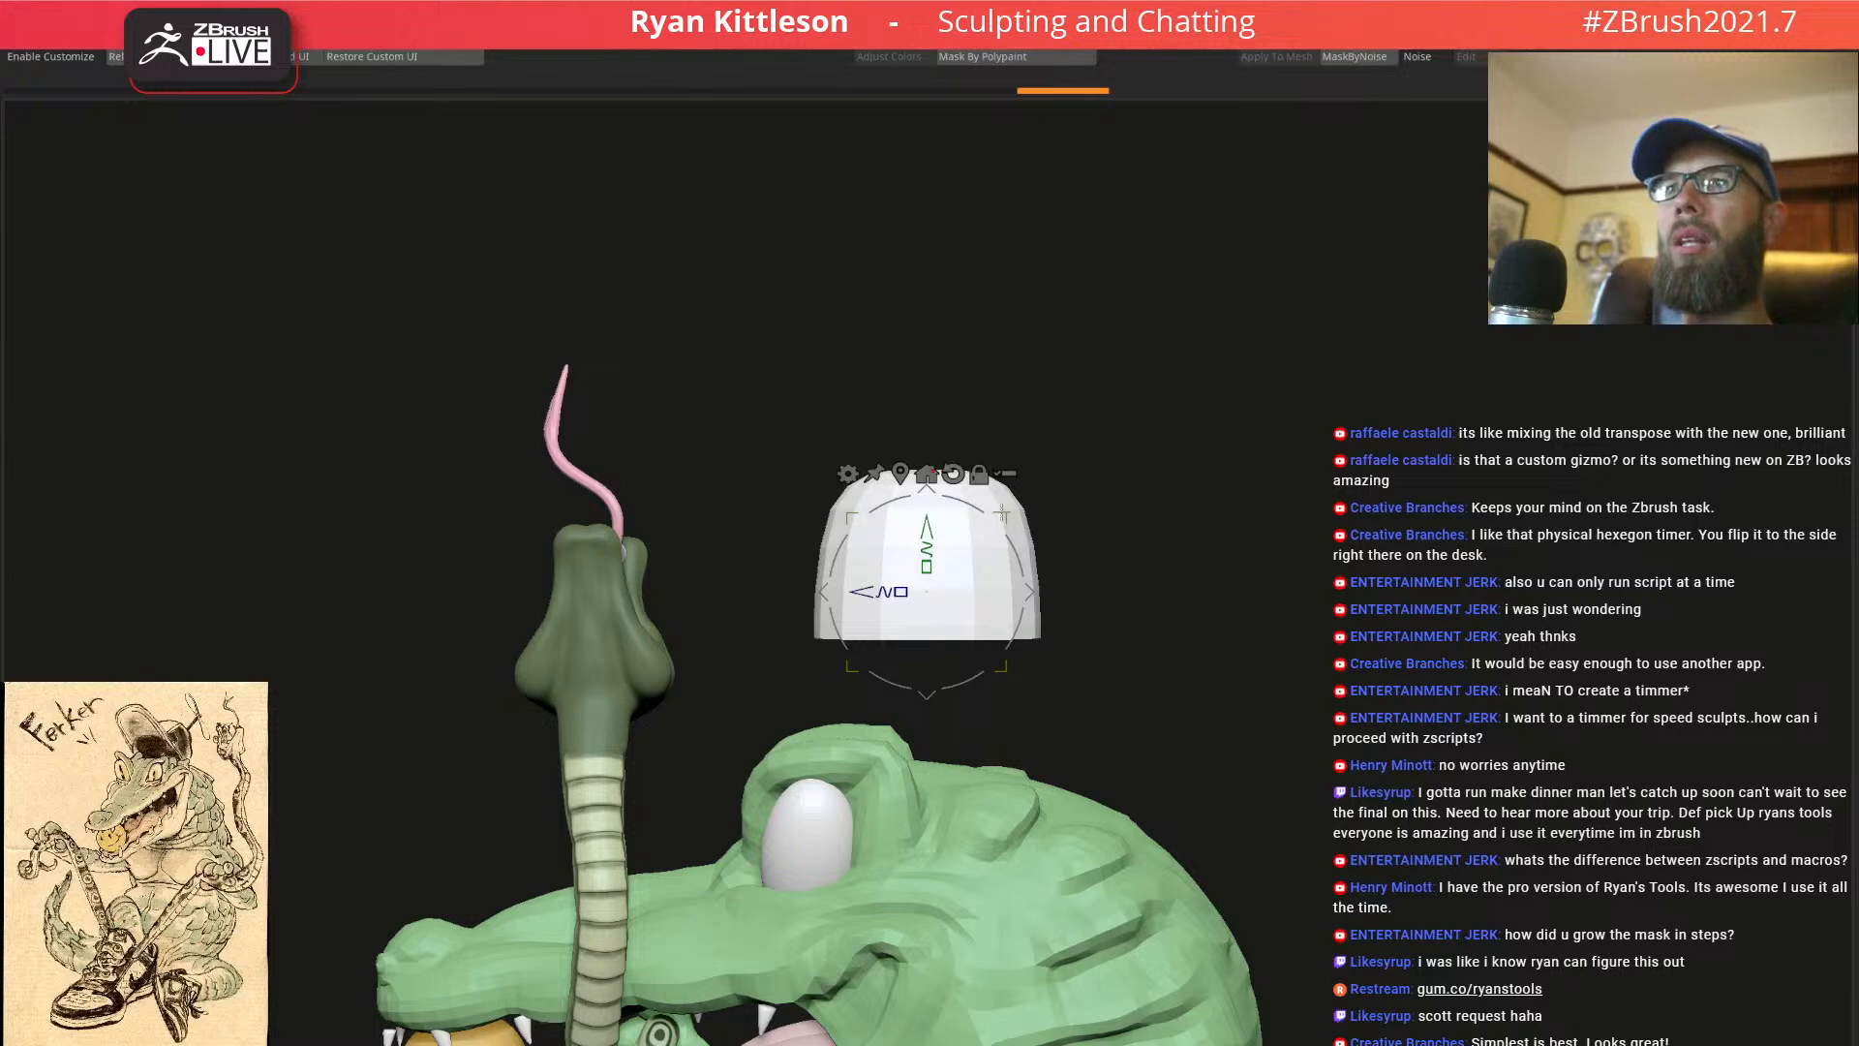
{"action": "left_click_drag", "start_coordinate": [927, 567], "coordinate": [971, 719], "text": "alt"}
{"action": "left_click_drag", "start_coordinate": [989, 647], "coordinate": [997, 643]}
{"action": "left_click_drag", "start_coordinate": [1088, 494], "coordinate": [944, 564]}
{"action": "key", "text": "ctrl+shift+z"}
{"action": "left_click_drag", "start_coordinate": [893, 624], "coordinate": [859, 664]}
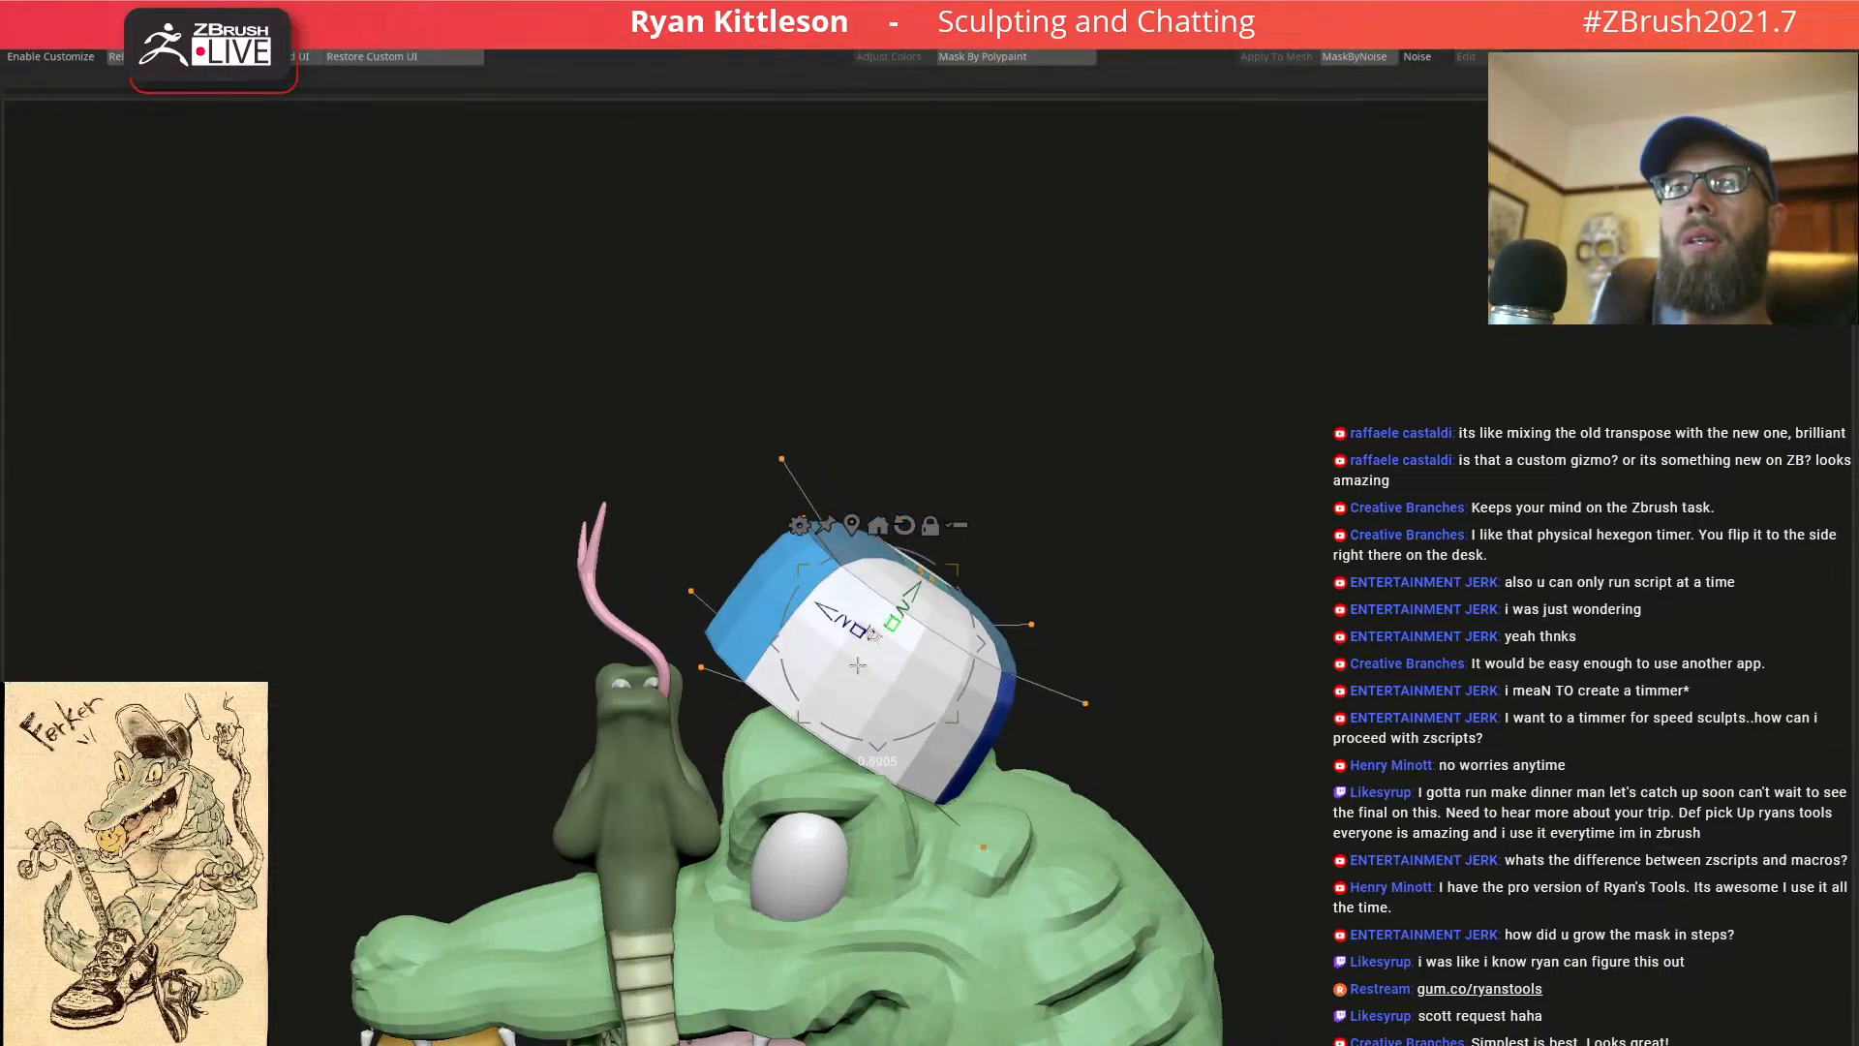
Raise the small center face on the cap's top to round the crown, and check the smoothed dome on the head
{"action": "key", "text": "shift+f"}
{"action": "right_click_drag", "start_coordinate": [880, 629], "coordinate": [947, 603]}
{"action": "key", "text": "shift+f"}
{"action": "key", "text": "shift+d"}
{"action": "key", "text": "space"}
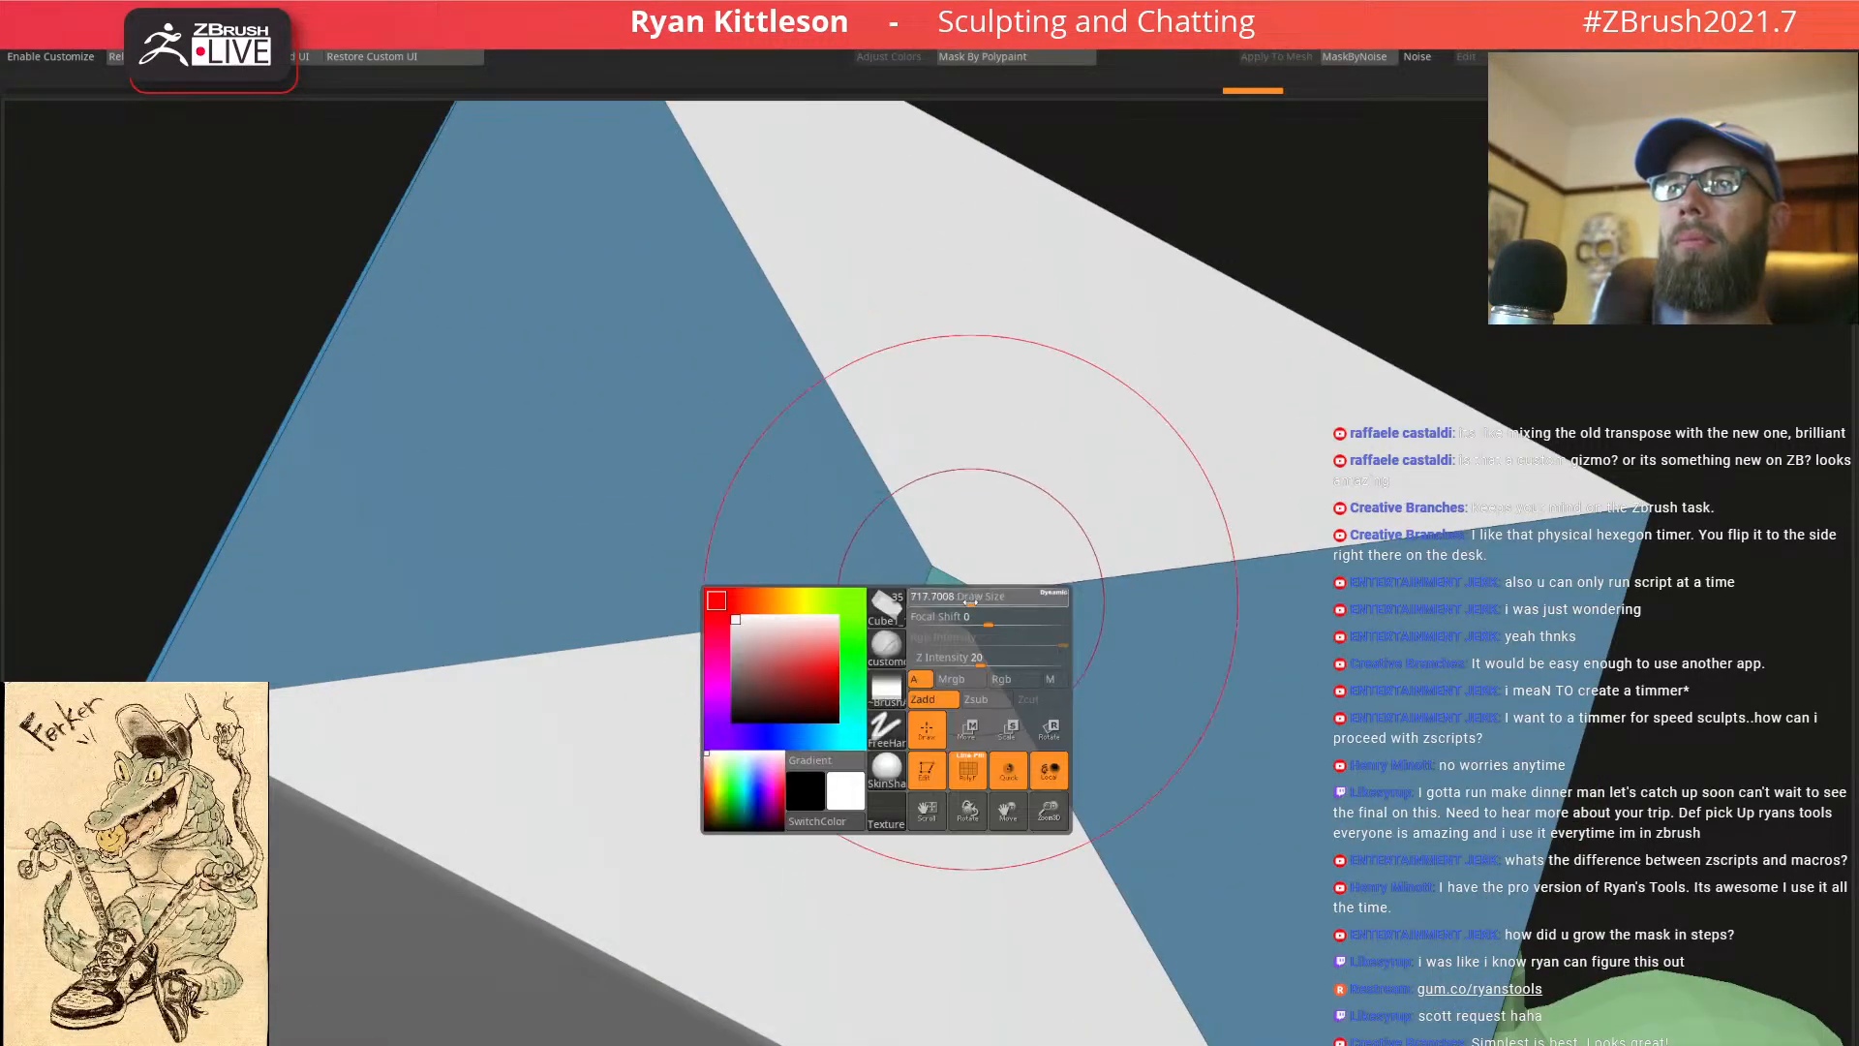
{"action": "right_click_drag", "start_coordinate": [961, 591], "coordinate": [1401, 439]}
{"action": "left_click_drag", "start_coordinate": [1402, 439], "coordinate": [1358, 391]}
{"action": "right_click_drag", "start_coordinate": [1358, 390], "coordinate": [1278, 329], "text": "ctrl"}
{"action": "key", "text": "d"}
{"action": "mouse_move", "coordinate": [1097, 485]}
{"action": "right_mouse_down"}
{"action": "mouse_move", "coordinate": [1099, 410]}
{"action": "mouse_move", "coordinate": [1077, 524]}
{"action": "right_mouse_up"}
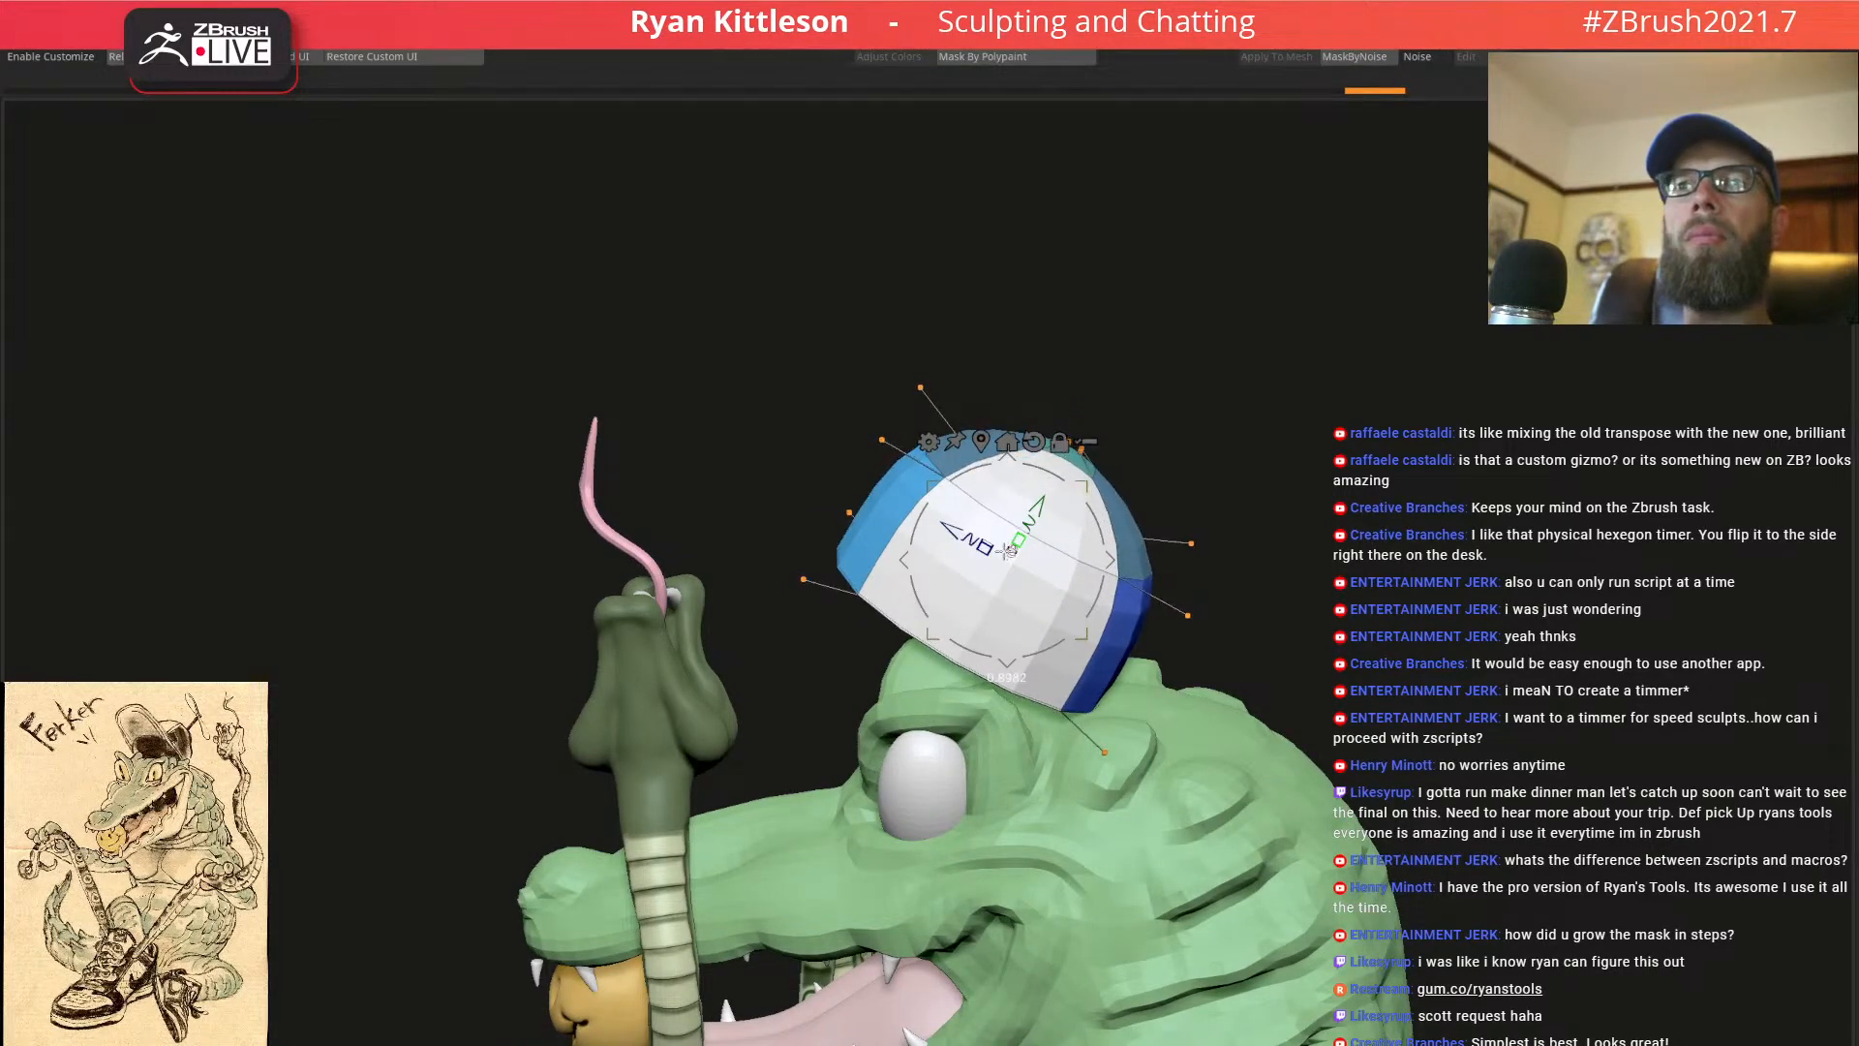
{"action": "right_click_drag", "start_coordinate": [1080, 532], "coordinate": [1067, 536]}
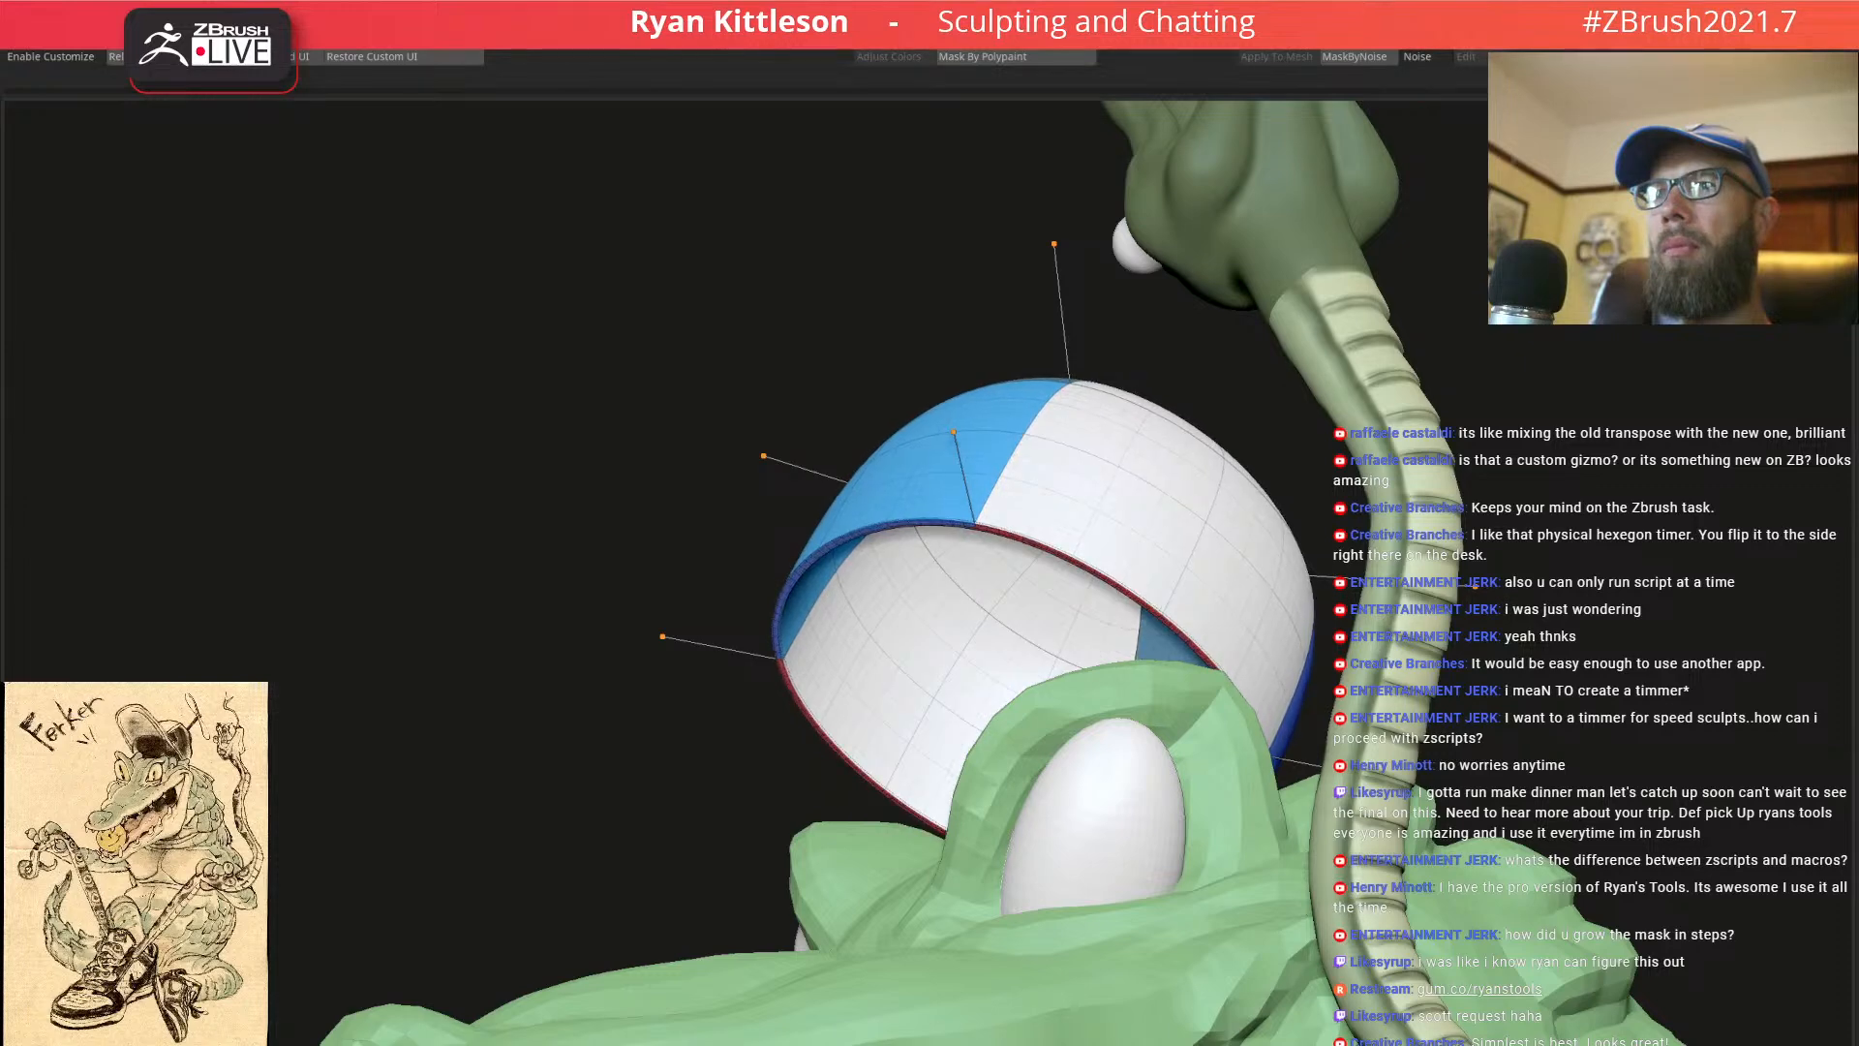
{"action": "right_click_drag", "start_coordinate": [1205, 515], "coordinate": [1173, 488]}
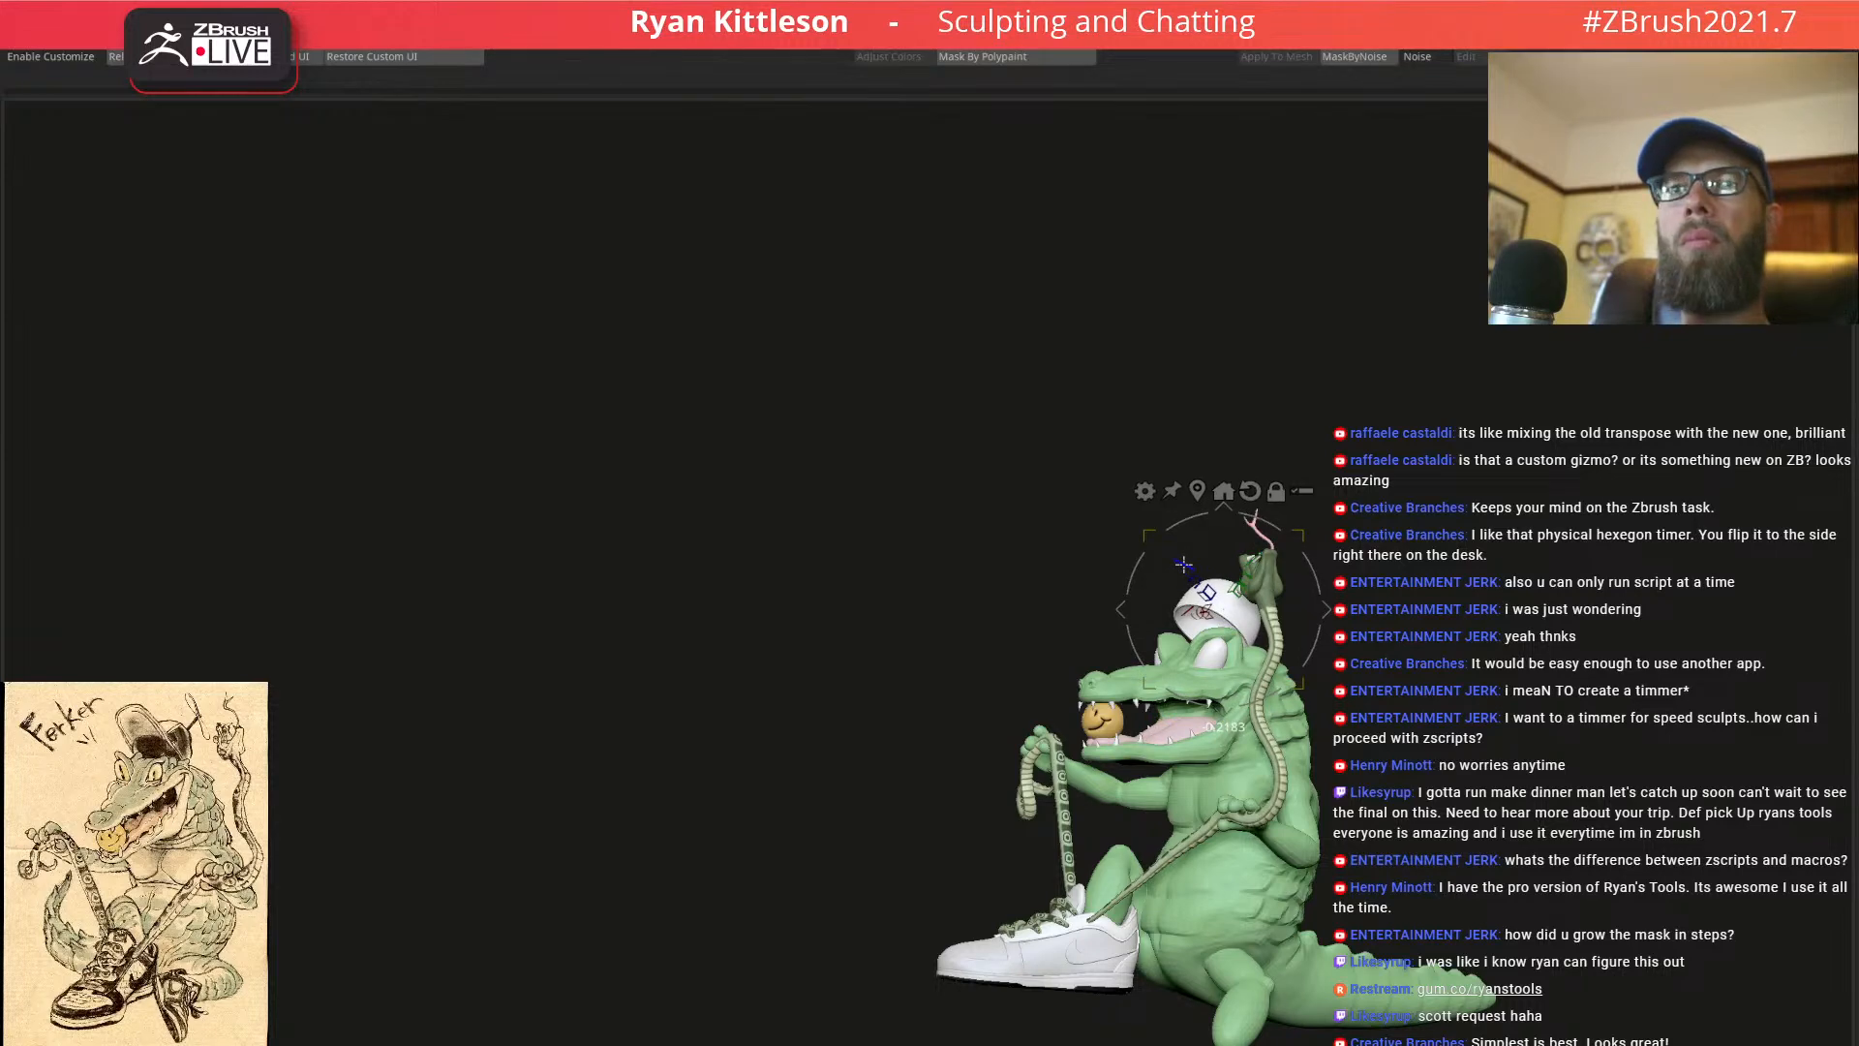
Extrude the cap's front rim edge outward into a visor, using ZModeler's edge Extrude with the Edge/EdgeLoop target
{"action": "right_click_drag", "start_coordinate": [1181, 562], "coordinate": [1108, 663]}
{"action": "key", "text": "shift+d"}
{"action": "key", "text": "q"}
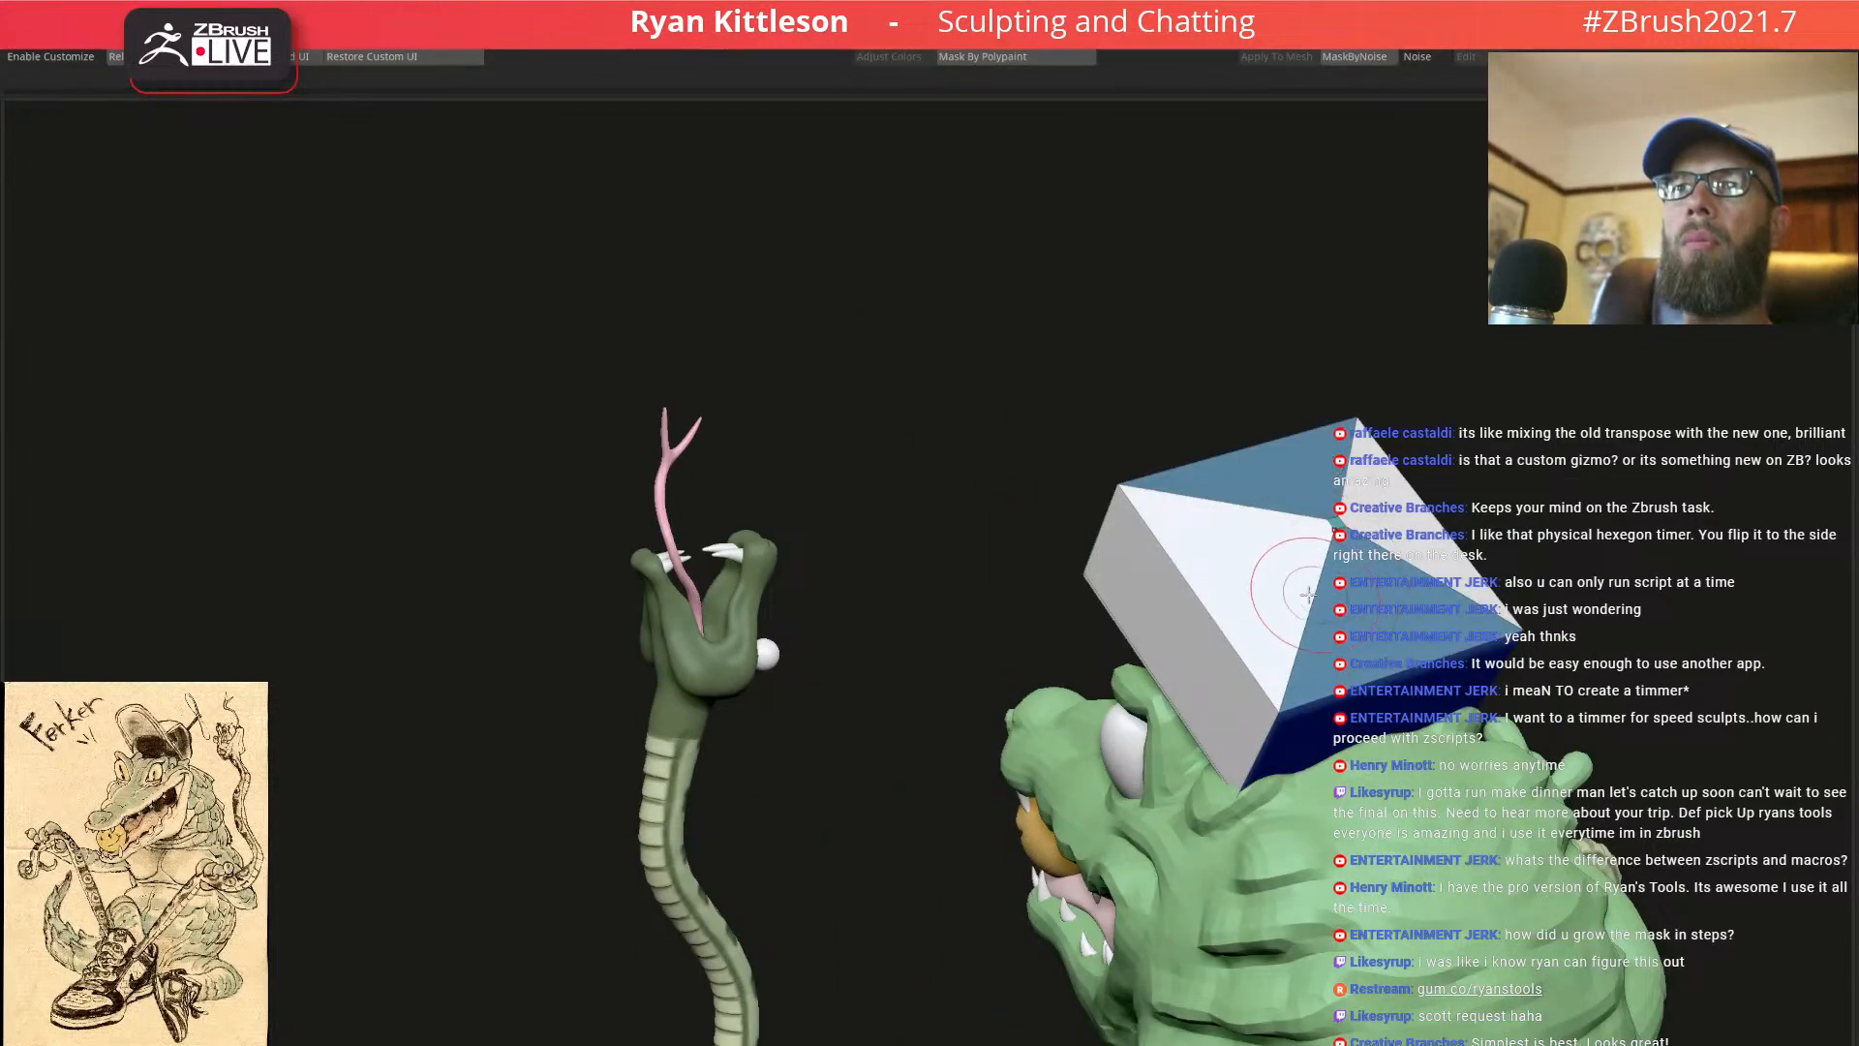
{"action": "key", "text": "shift+f"}
{"action": "right_click_drag", "start_coordinate": [1244, 561], "coordinate": [1013, 511]}
{"action": "key", "text": "d"}
{"action": "key", "text": "shift+d"}
{"action": "key", "text": "shift+f"}
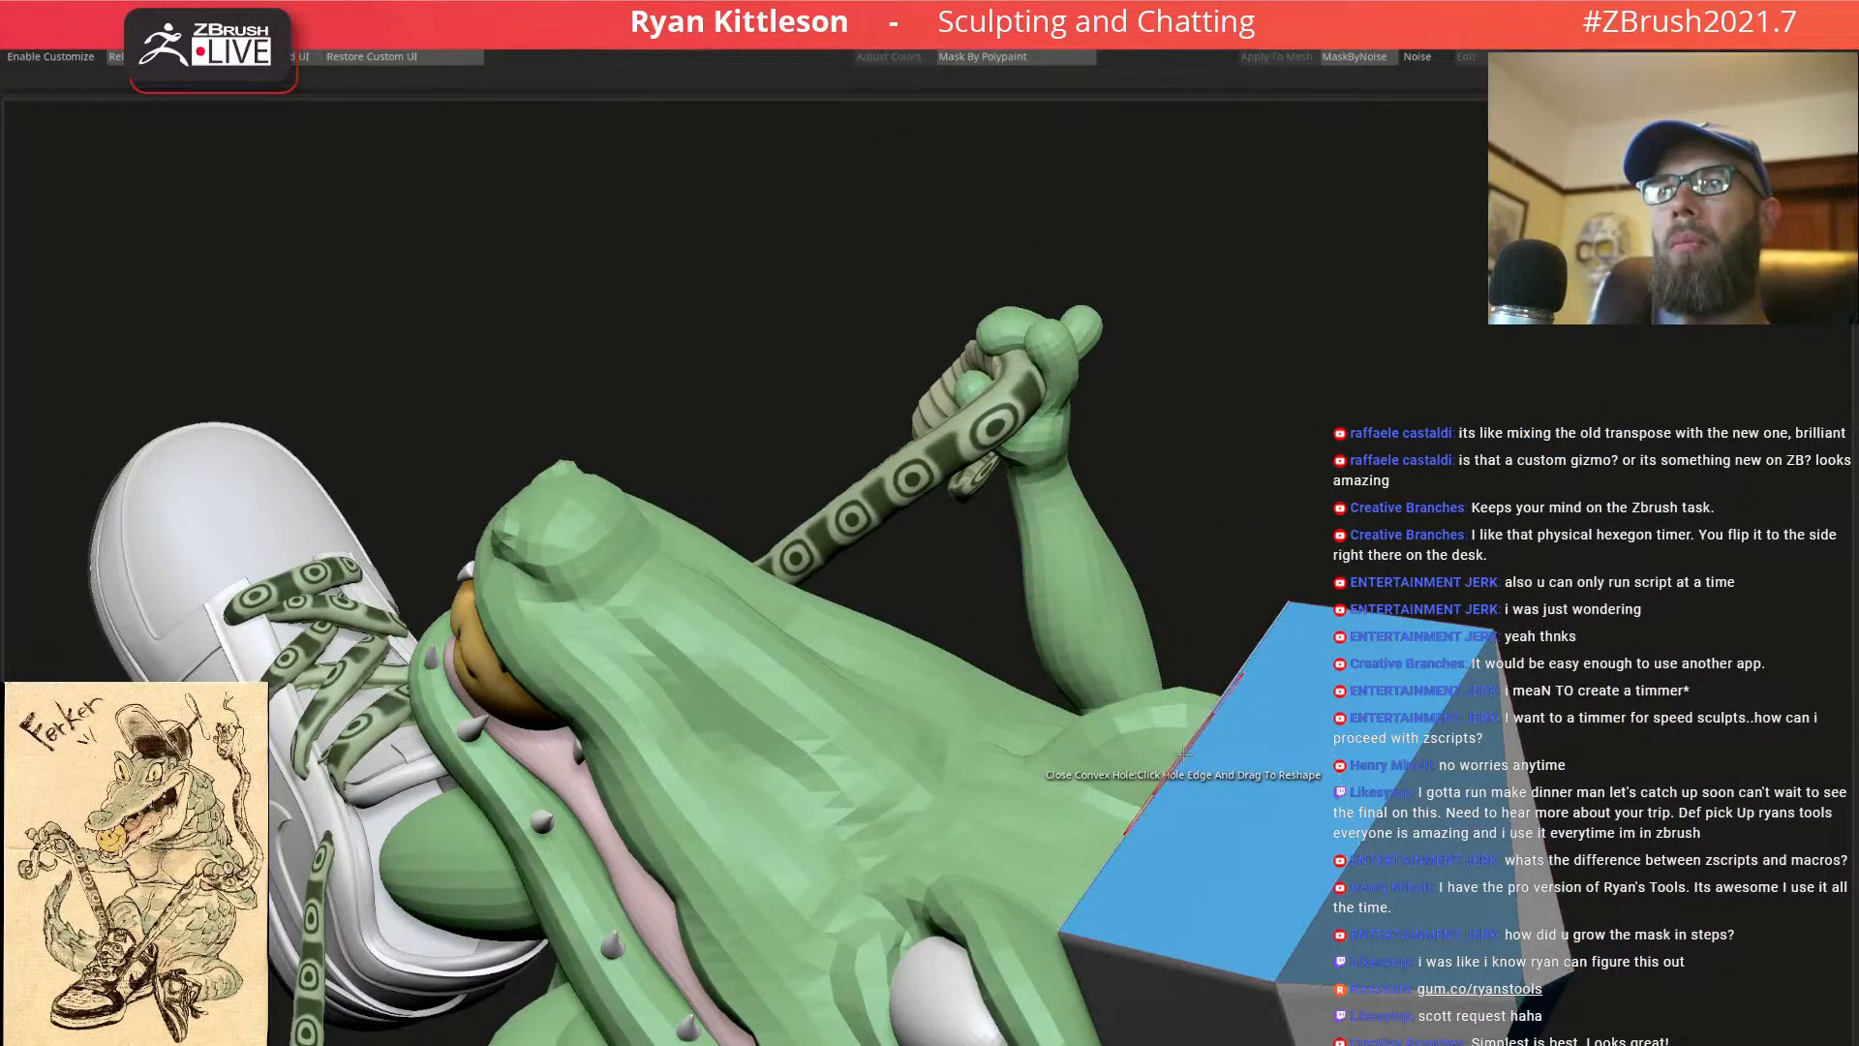
{"action": "key", "text": "space"}
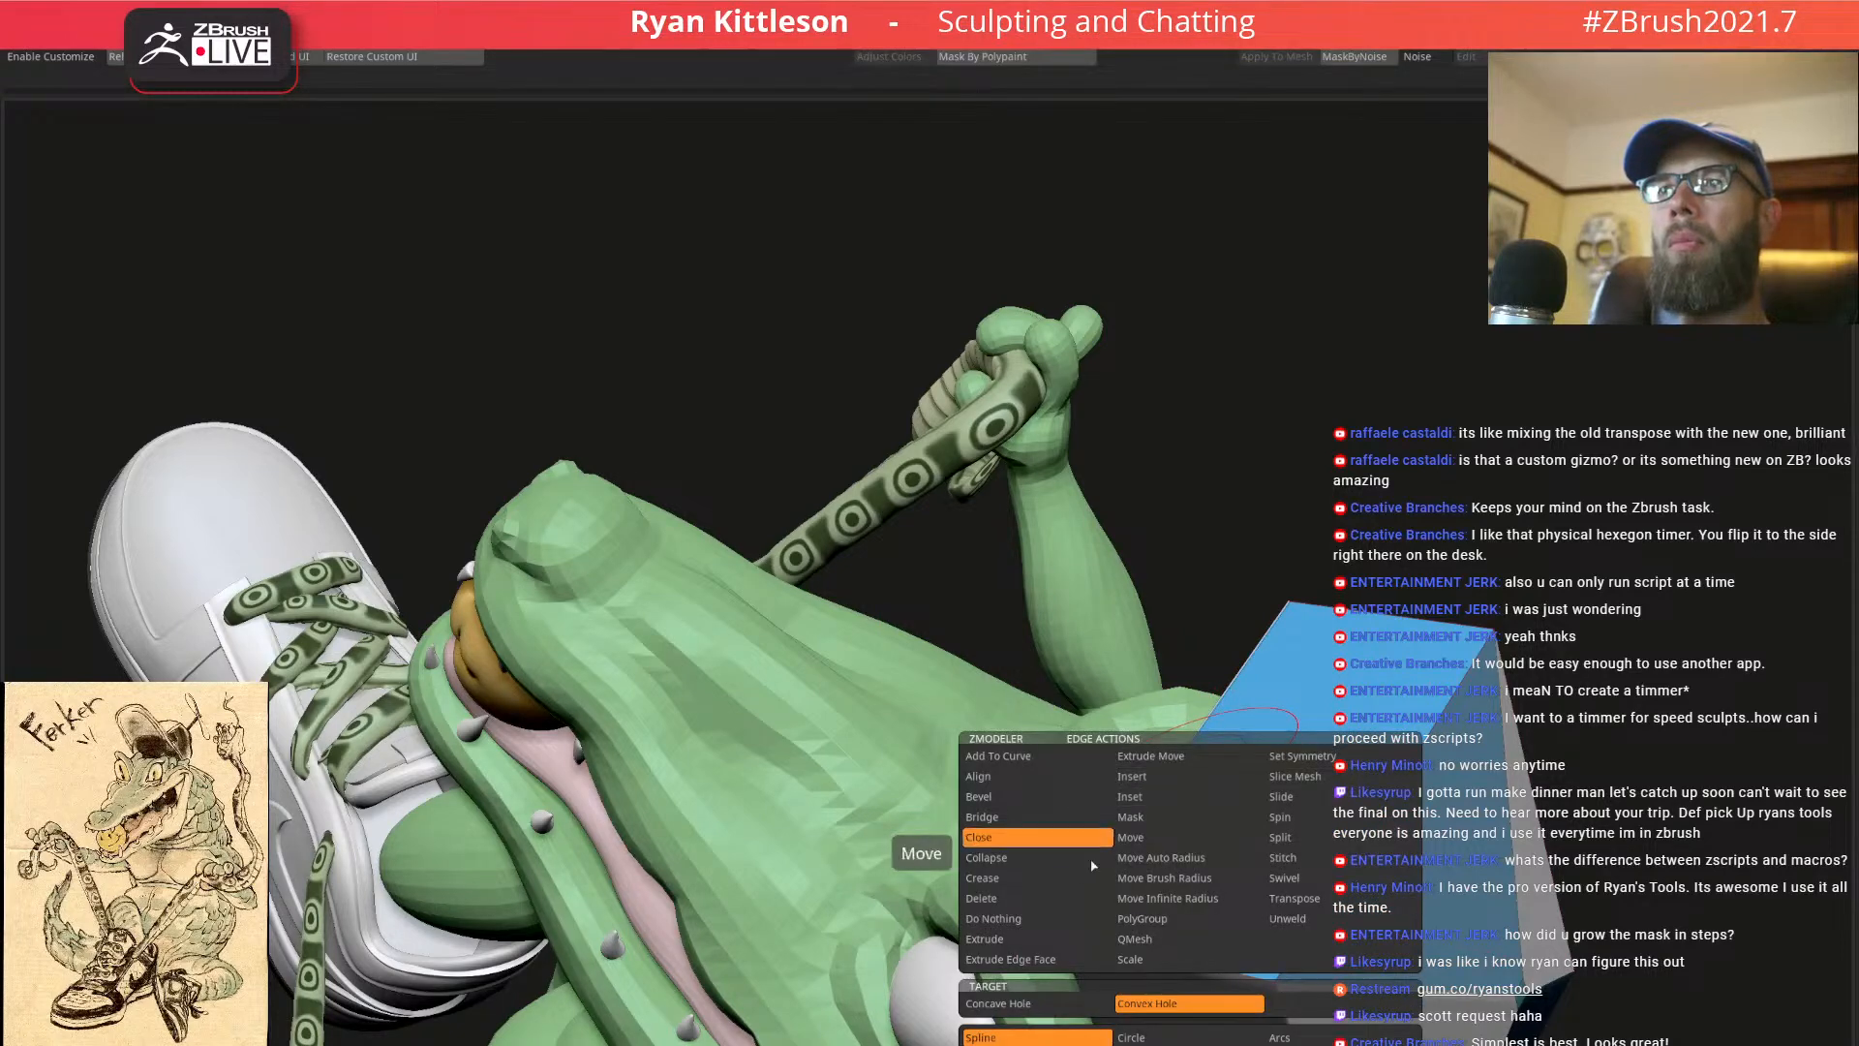
{"action": "left_click", "coordinate": [1007, 935]}
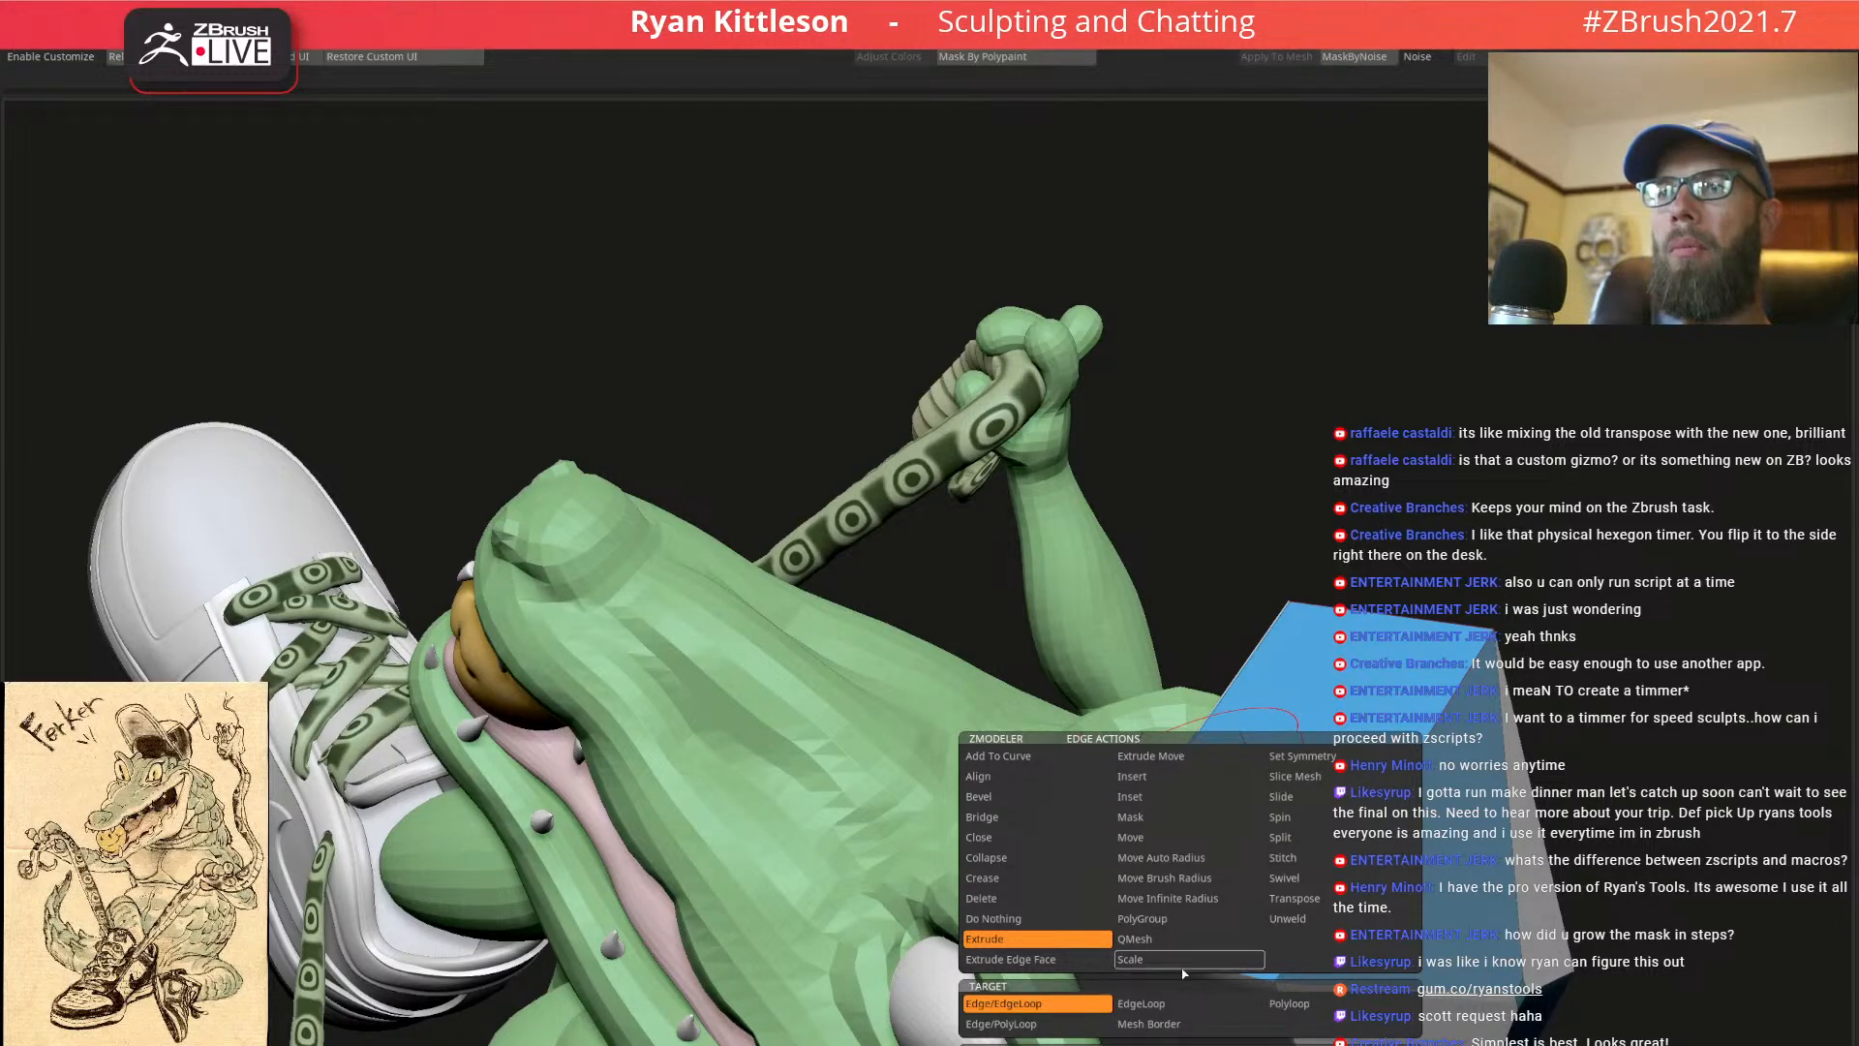
{"action": "left_click_drag", "start_coordinate": [1207, 720], "coordinate": [1042, 433]}
Examine the new visor from the front and side in both smoothed and unsmoothed display
{"action": "key", "text": "d"}
{"action": "key", "text": "shift+f"}
{"action": "right_click_drag", "start_coordinate": [1249, 659], "coordinate": [1187, 540], "text": "ctrl"}
{"action": "key", "text": "shift+f"}
{"action": "right_click_drag", "start_coordinate": [1201, 620], "coordinate": [1259, 765], "text": "ctrl"}
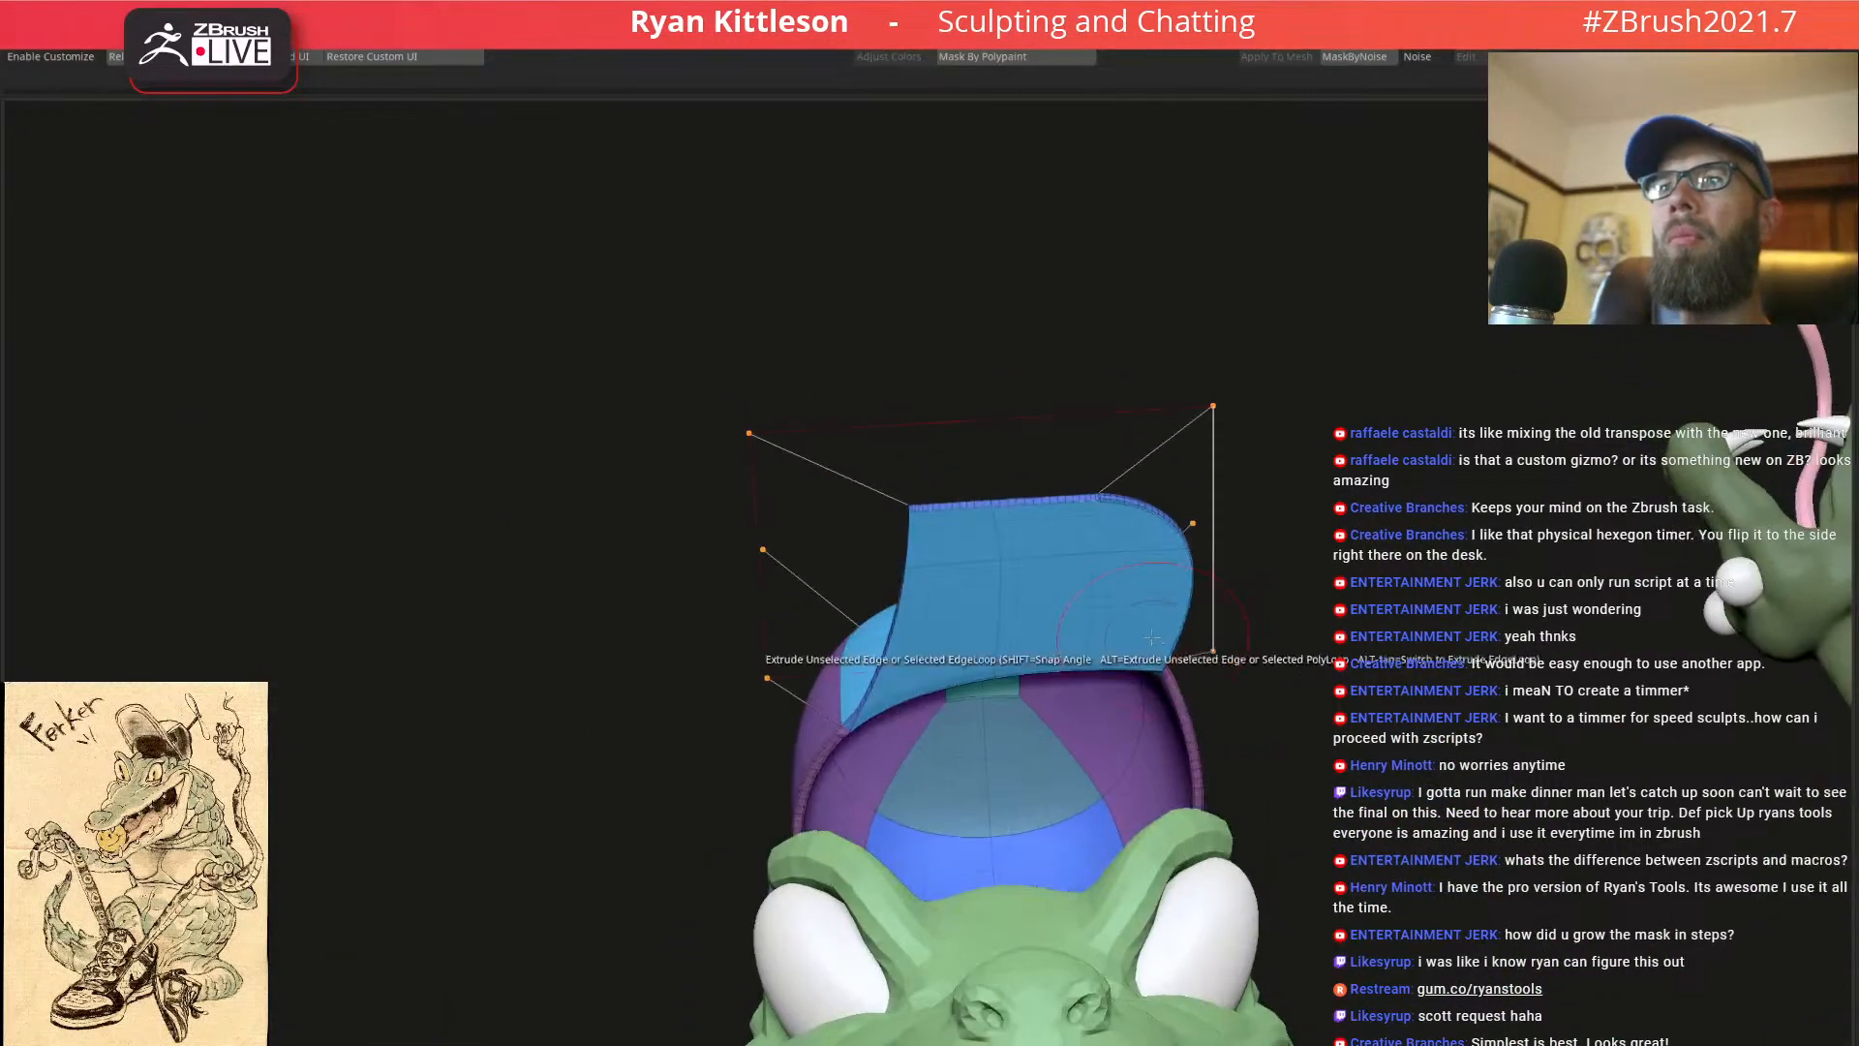
{"action": "key", "text": "shift+d"}
{"action": "right_click_drag", "start_coordinate": [981, 585], "coordinate": [1083, 636]}
{"action": "key", "text": "d"}
{"action": "key", "text": "shift+d"}
{"action": "right_click_drag", "start_coordinate": [895, 573], "coordinate": [833, 388], "text": "ctrl"}
{"action": "mouse_move", "coordinate": [713, 683]}
{"action": "right_mouse_down"}
{"action": "mouse_move", "coordinate": [721, 734]}
{"action": "mouse_move", "coordinate": [788, 552]}
{"action": "mouse_move", "coordinate": [755, 600]}
{"action": "mouse_move", "coordinate": [920, 852]}
{"action": "right_mouse_up"}
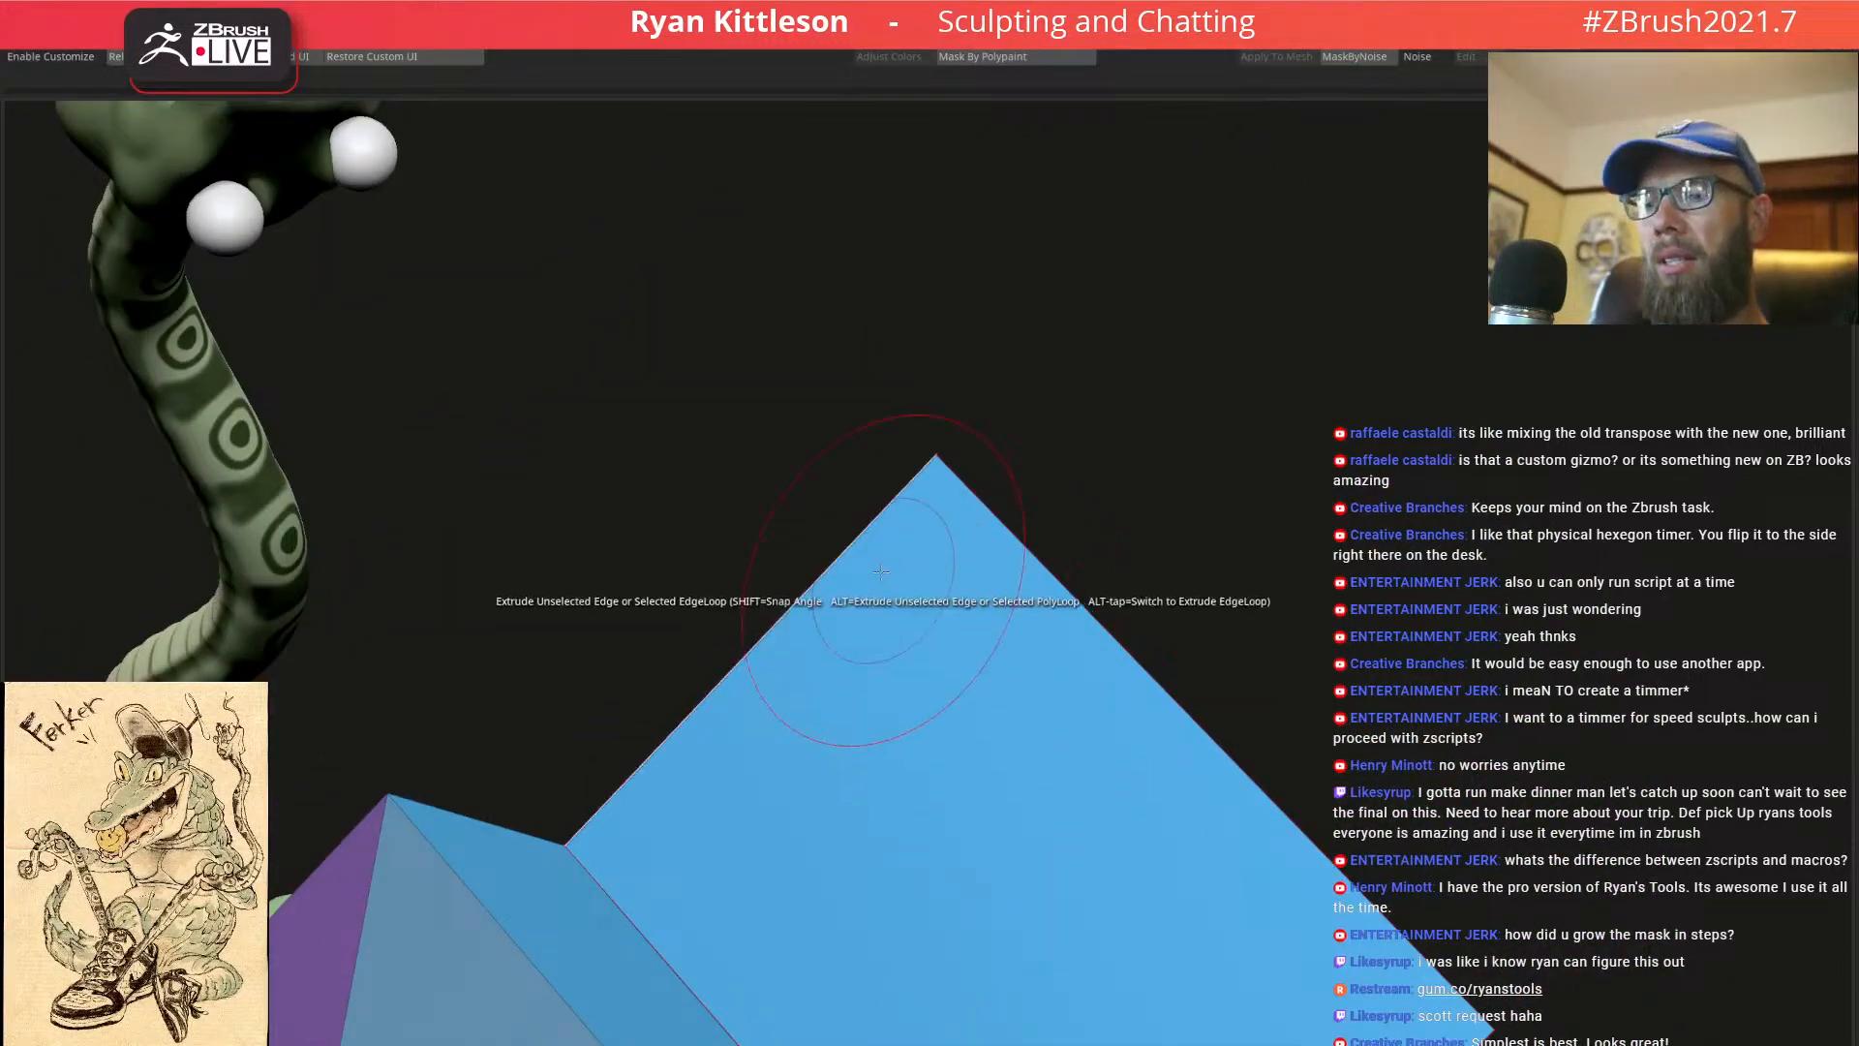
Set ZModeler's edge action to Crease and check the visor's edges with dynamic subdivision
{"action": "key", "text": "space"}
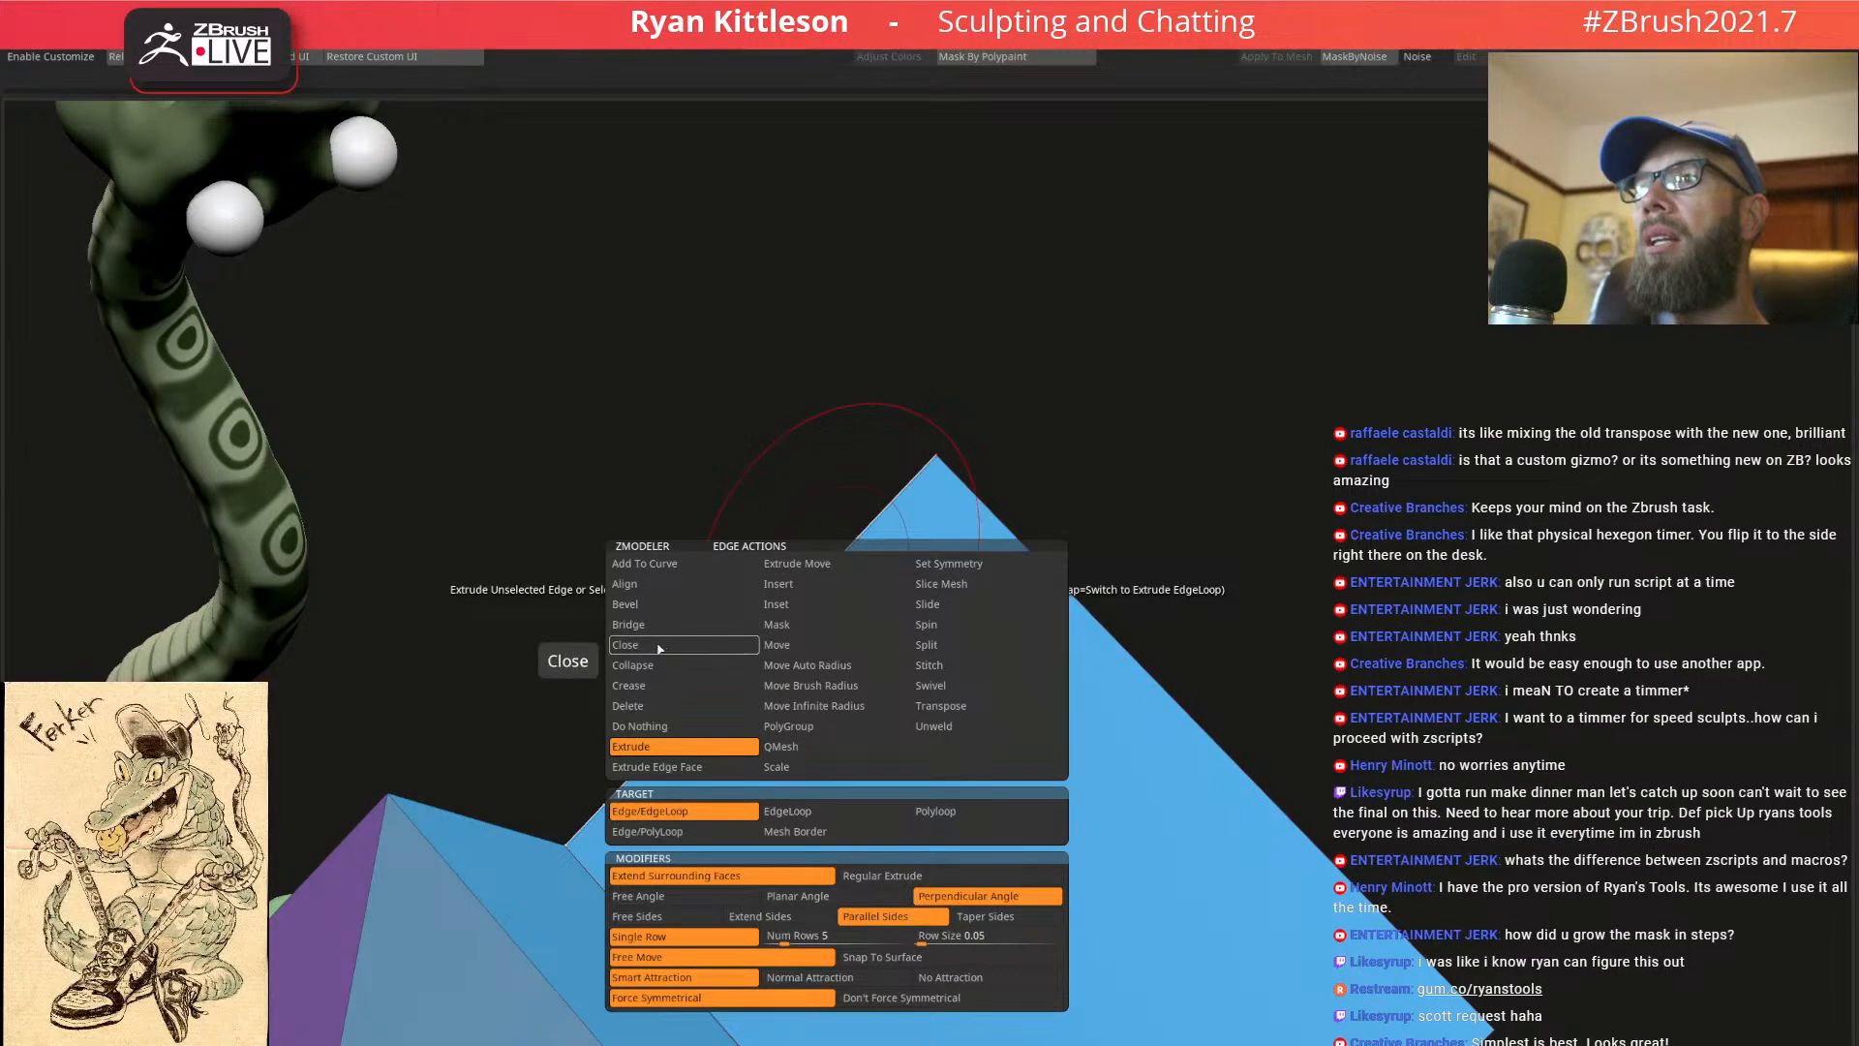
{"action": "left_click", "coordinate": [646, 687]}
{"action": "mouse_move", "coordinate": [934, 755]}
{"action": "right_mouse_down"}
{"action": "mouse_move", "coordinate": [842, 519]}
{"action": "mouse_move", "coordinate": [852, 463]}
{"action": "mouse_move", "coordinate": [884, 461]}
{"action": "right_mouse_up"}
{"action": "key", "text": "d"}
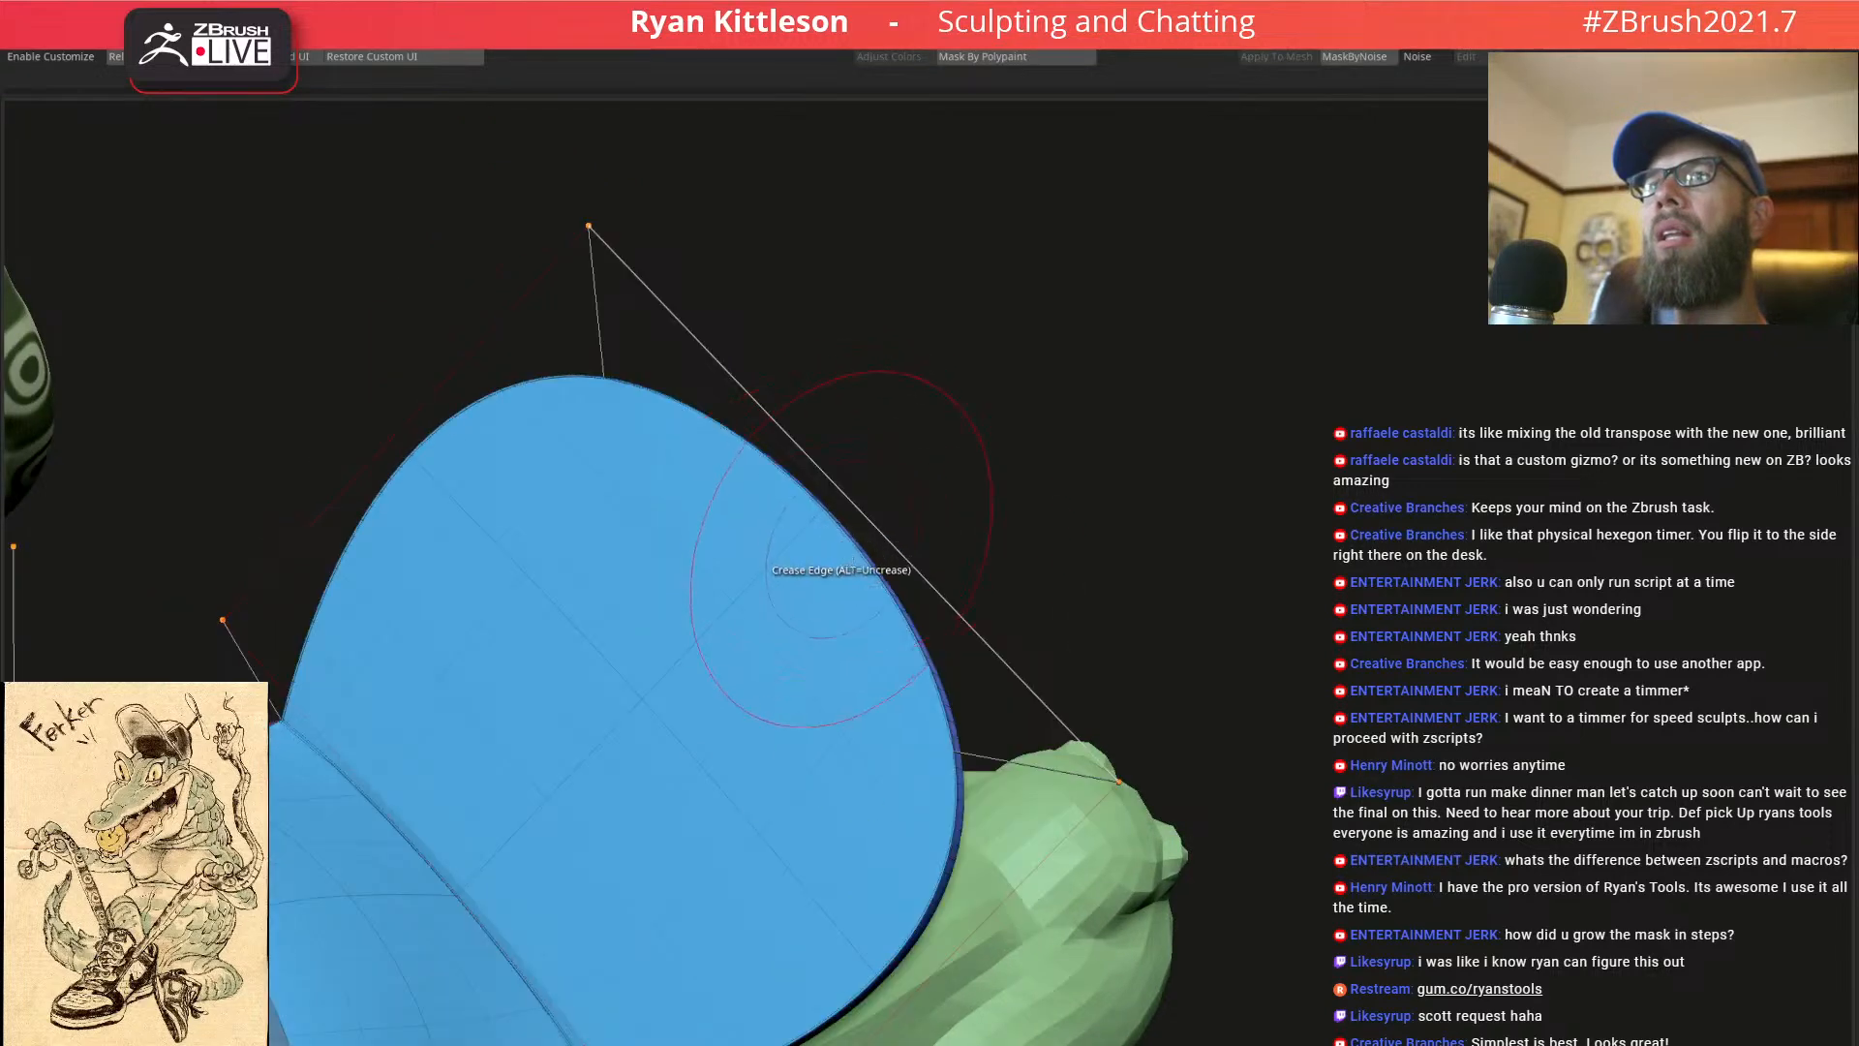
{"action": "key", "text": "shift+f"}
{"action": "right_click_drag", "start_coordinate": [838, 610], "coordinate": [891, 802], "text": "ctrl"}
{"action": "key", "text": "shift+f"}
{"action": "right_click_drag", "start_coordinate": [890, 685], "coordinate": [889, 704]}
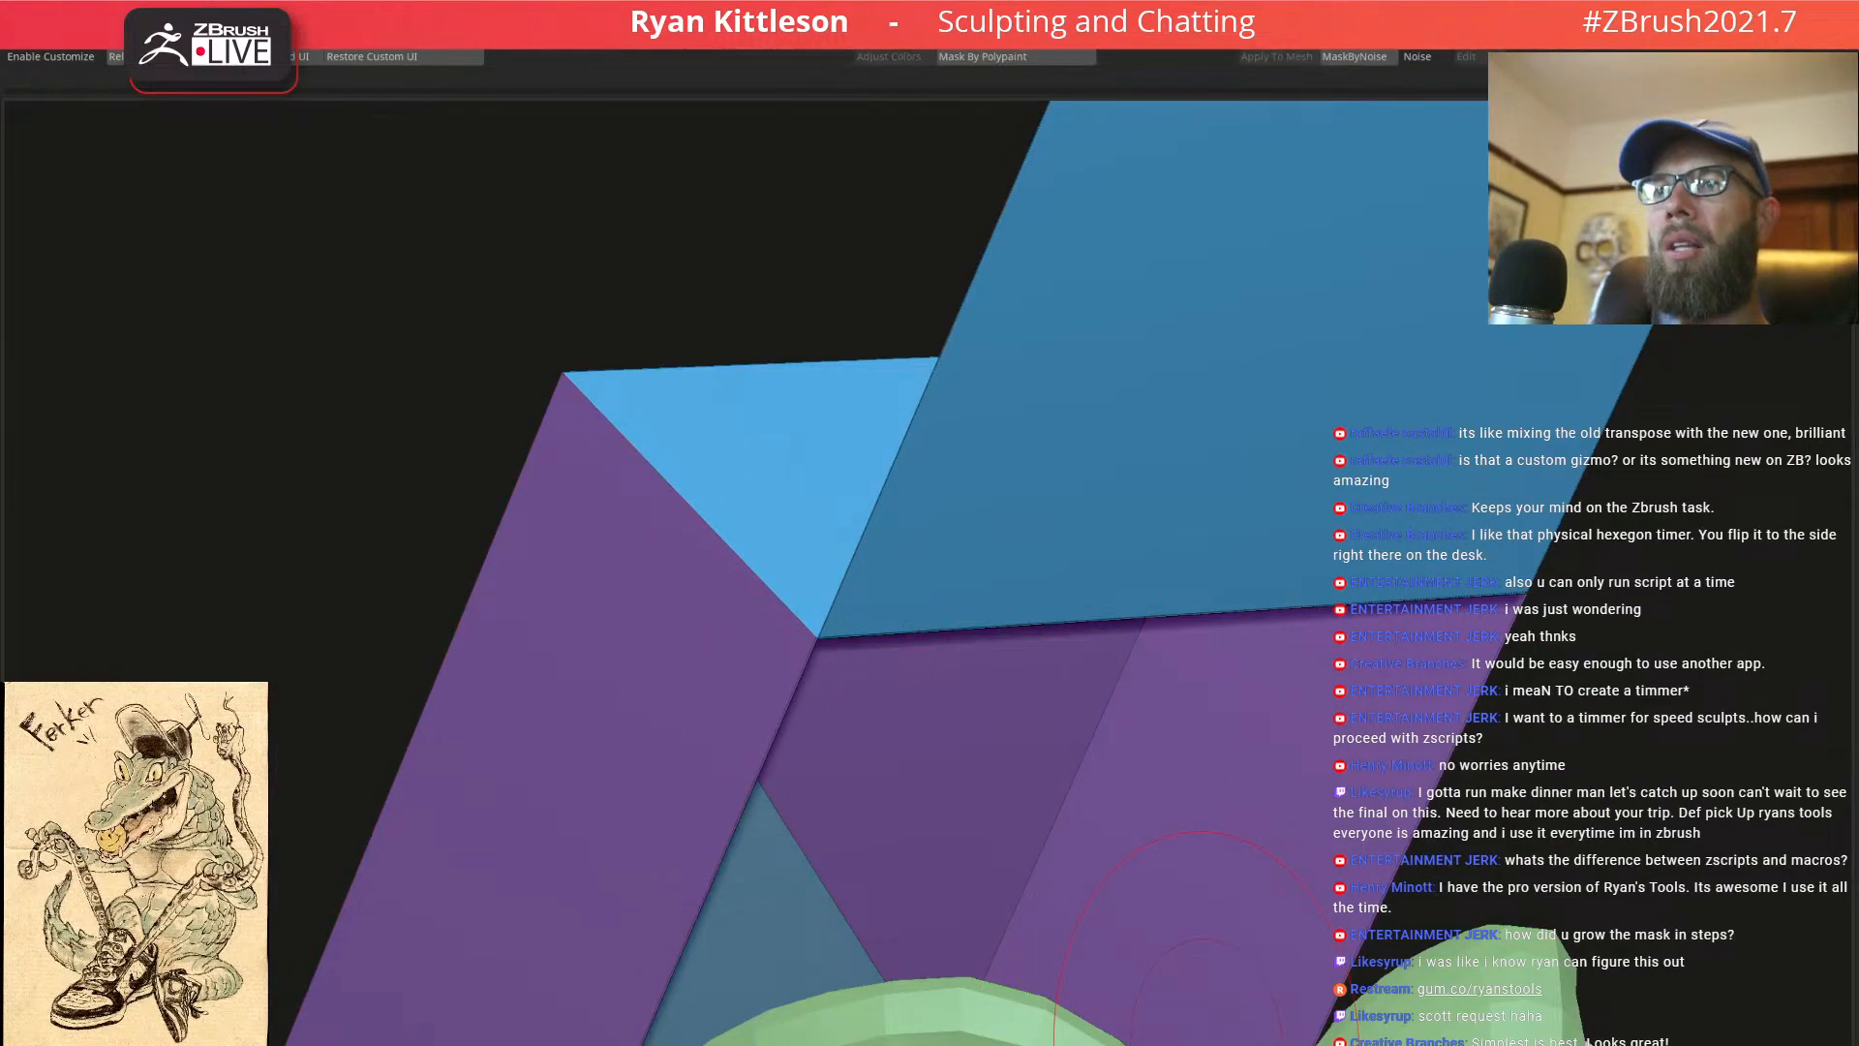
Inspect the join between visor and crown from below, above and the side, comparing smoothed and unsmoothed display
{"action": "key", "text": "d"}
{"action": "mouse_move", "coordinate": [1059, 528]}
{"action": "right_mouse_down", "text": "ctrl"}
{"action": "mouse_move", "coordinate": [979, 428]}
{"action": "mouse_move", "coordinate": [895, 426]}
{"action": "mouse_move", "coordinate": [814, 383]}
{"action": "mouse_move", "coordinate": [851, 635]}
{"action": "right_mouse_up", "text": "ctrl"}
{"action": "key", "text": "shift+d"}
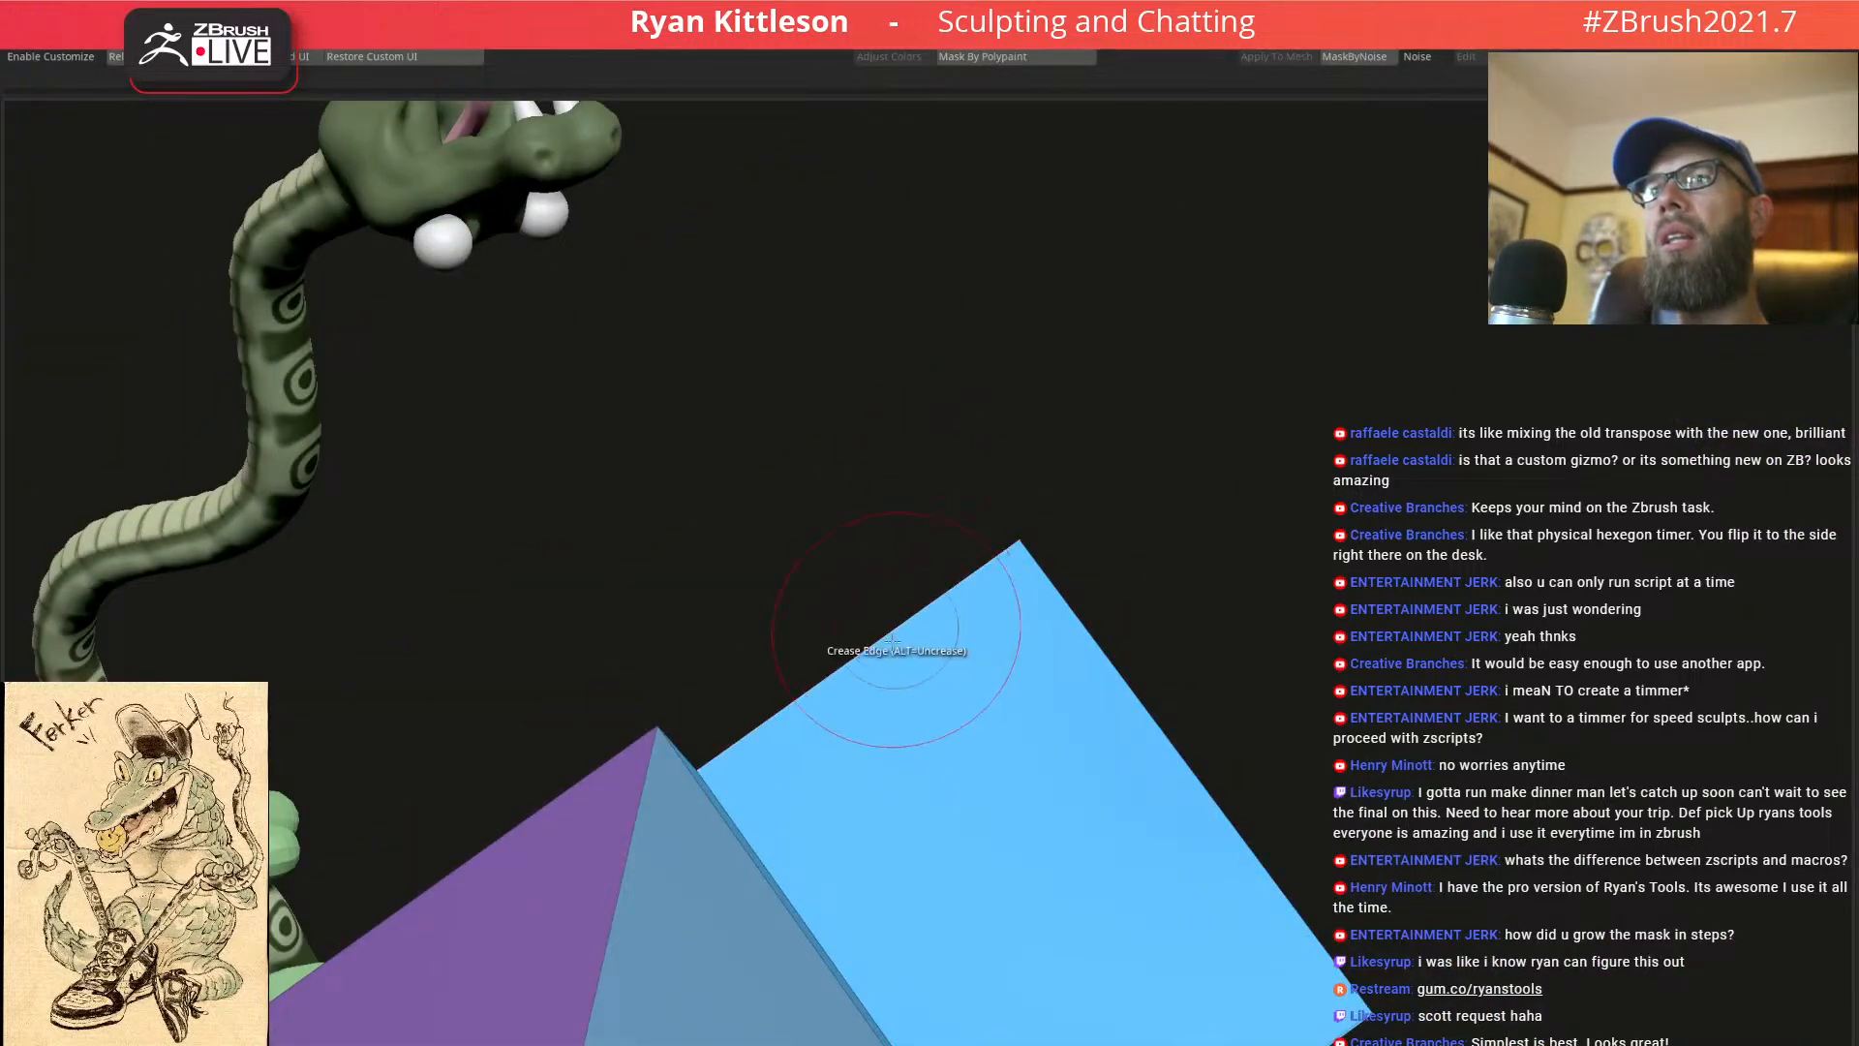
{"action": "key", "text": "d"}
{"action": "key", "text": "shift+f"}
{"action": "right_click_drag", "start_coordinate": [1060, 744], "coordinate": [1129, 421], "text": "ctrl"}
{"action": "key", "text": "shift+f"}
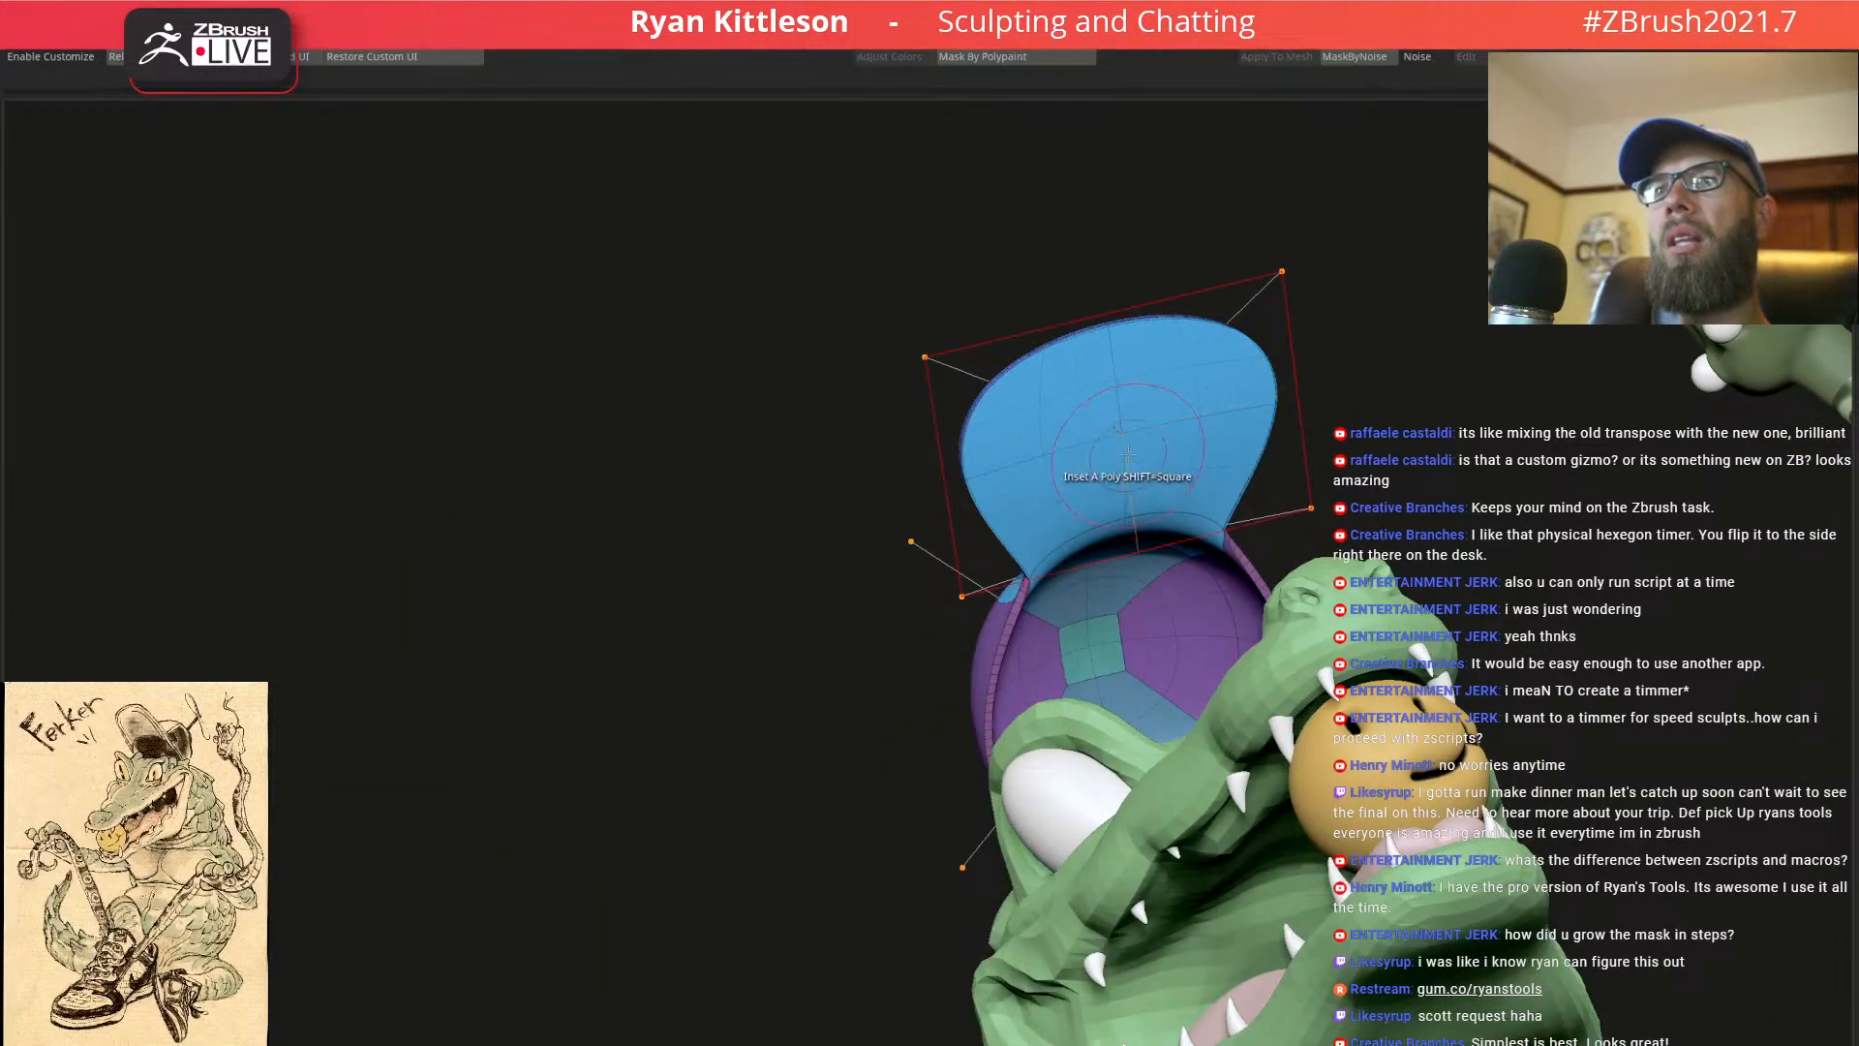
{"action": "key", "text": "shift+d"}
{"action": "right_click_drag", "start_coordinate": [1052, 475], "coordinate": [1098, 472]}
{"action": "right_click_drag", "start_coordinate": [1091, 395], "coordinate": [1113, 445]}
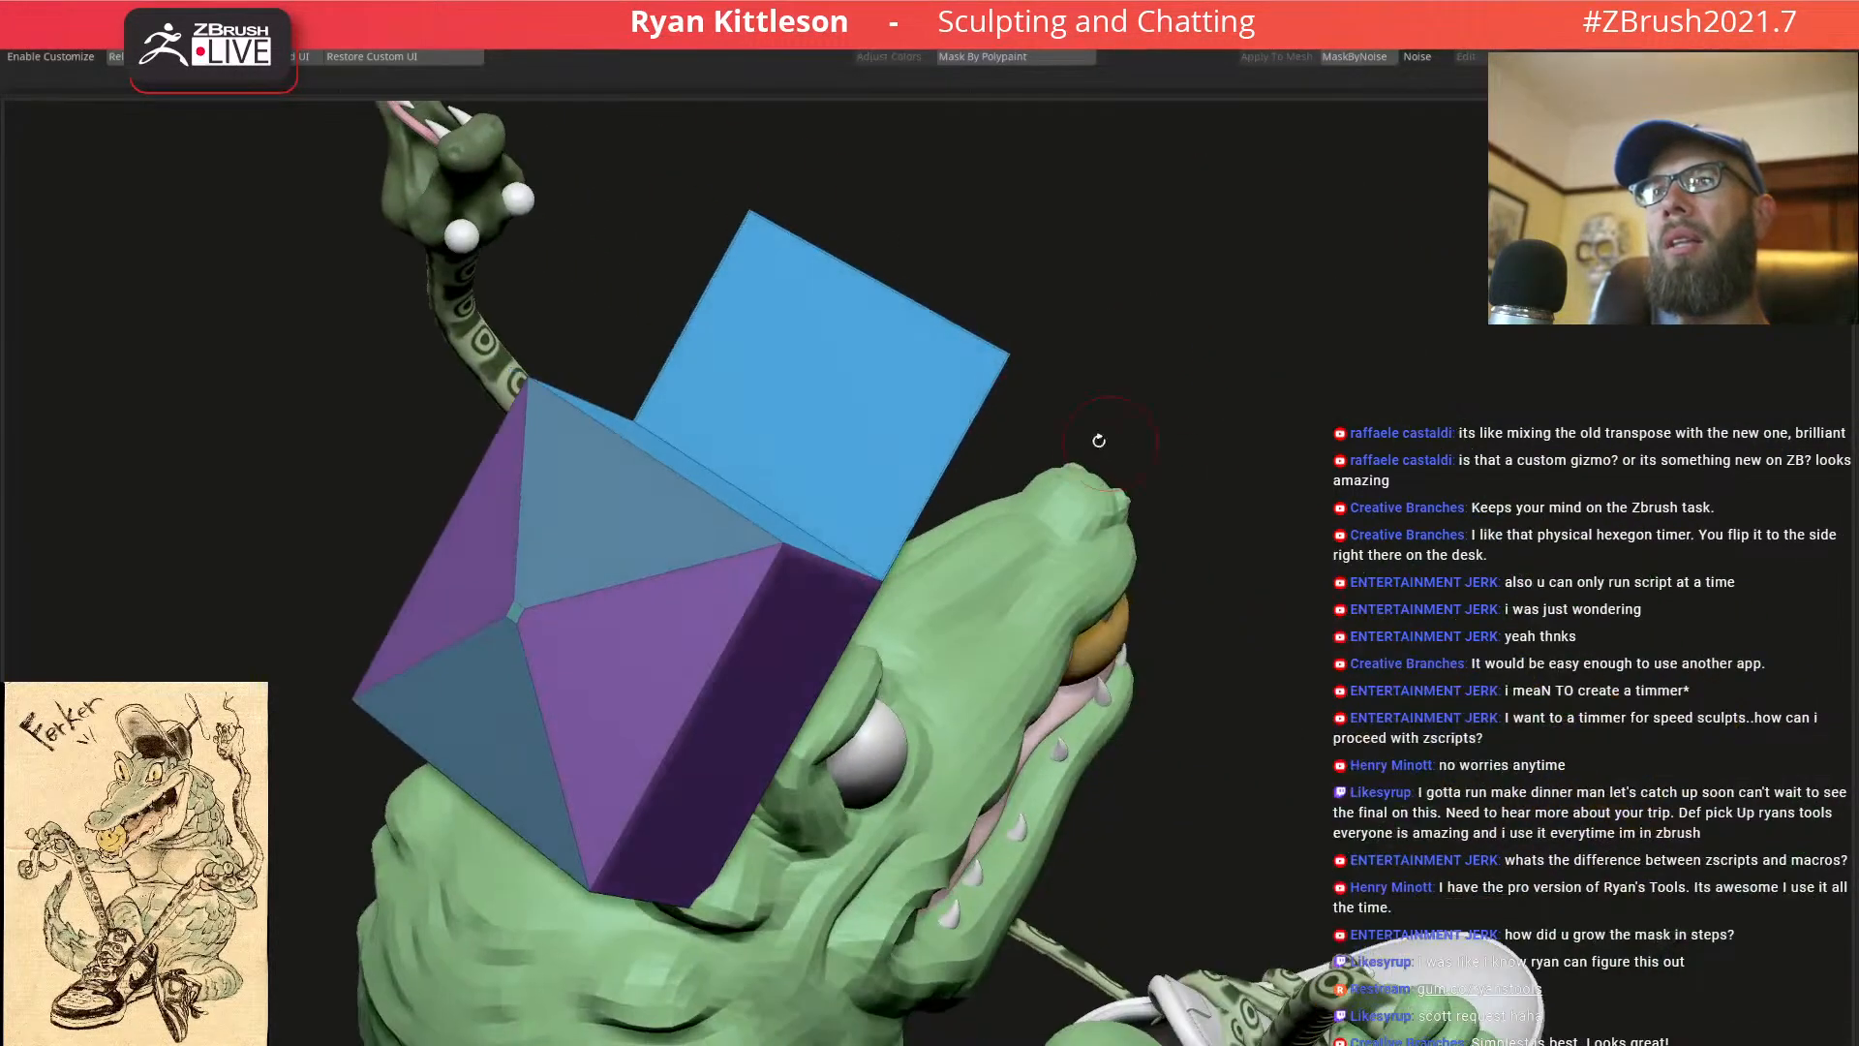
Delete the blue polygon sticking out of the cap with the ZModeler Delete action, and preview the cap with dynamic subdivision
{"action": "key", "text": "space"}
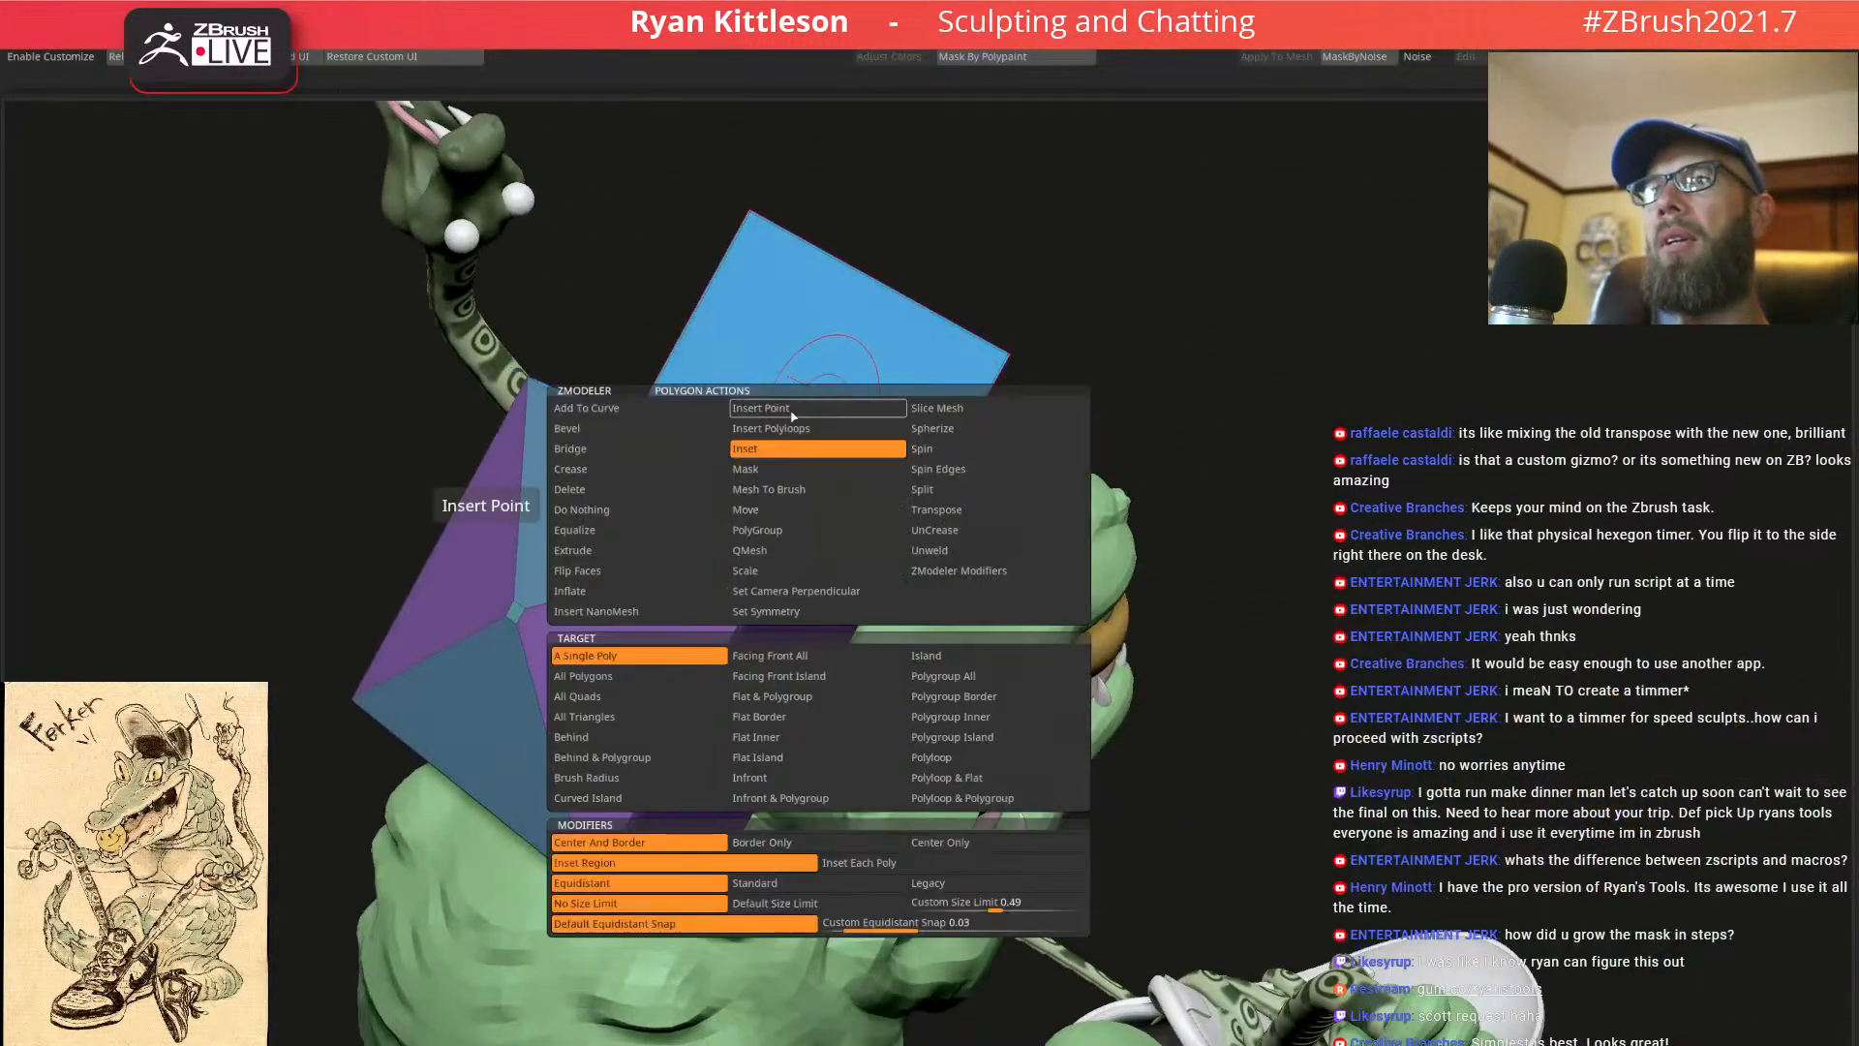
{"action": "left_click", "coordinate": [591, 486]}
{"action": "left_click_drag", "start_coordinate": [904, 282], "coordinate": [634, 518]}
{"action": "key", "text": "d"}
{"action": "left_click_drag", "start_coordinate": [670, 232], "coordinate": [749, 414], "text": "alt"}
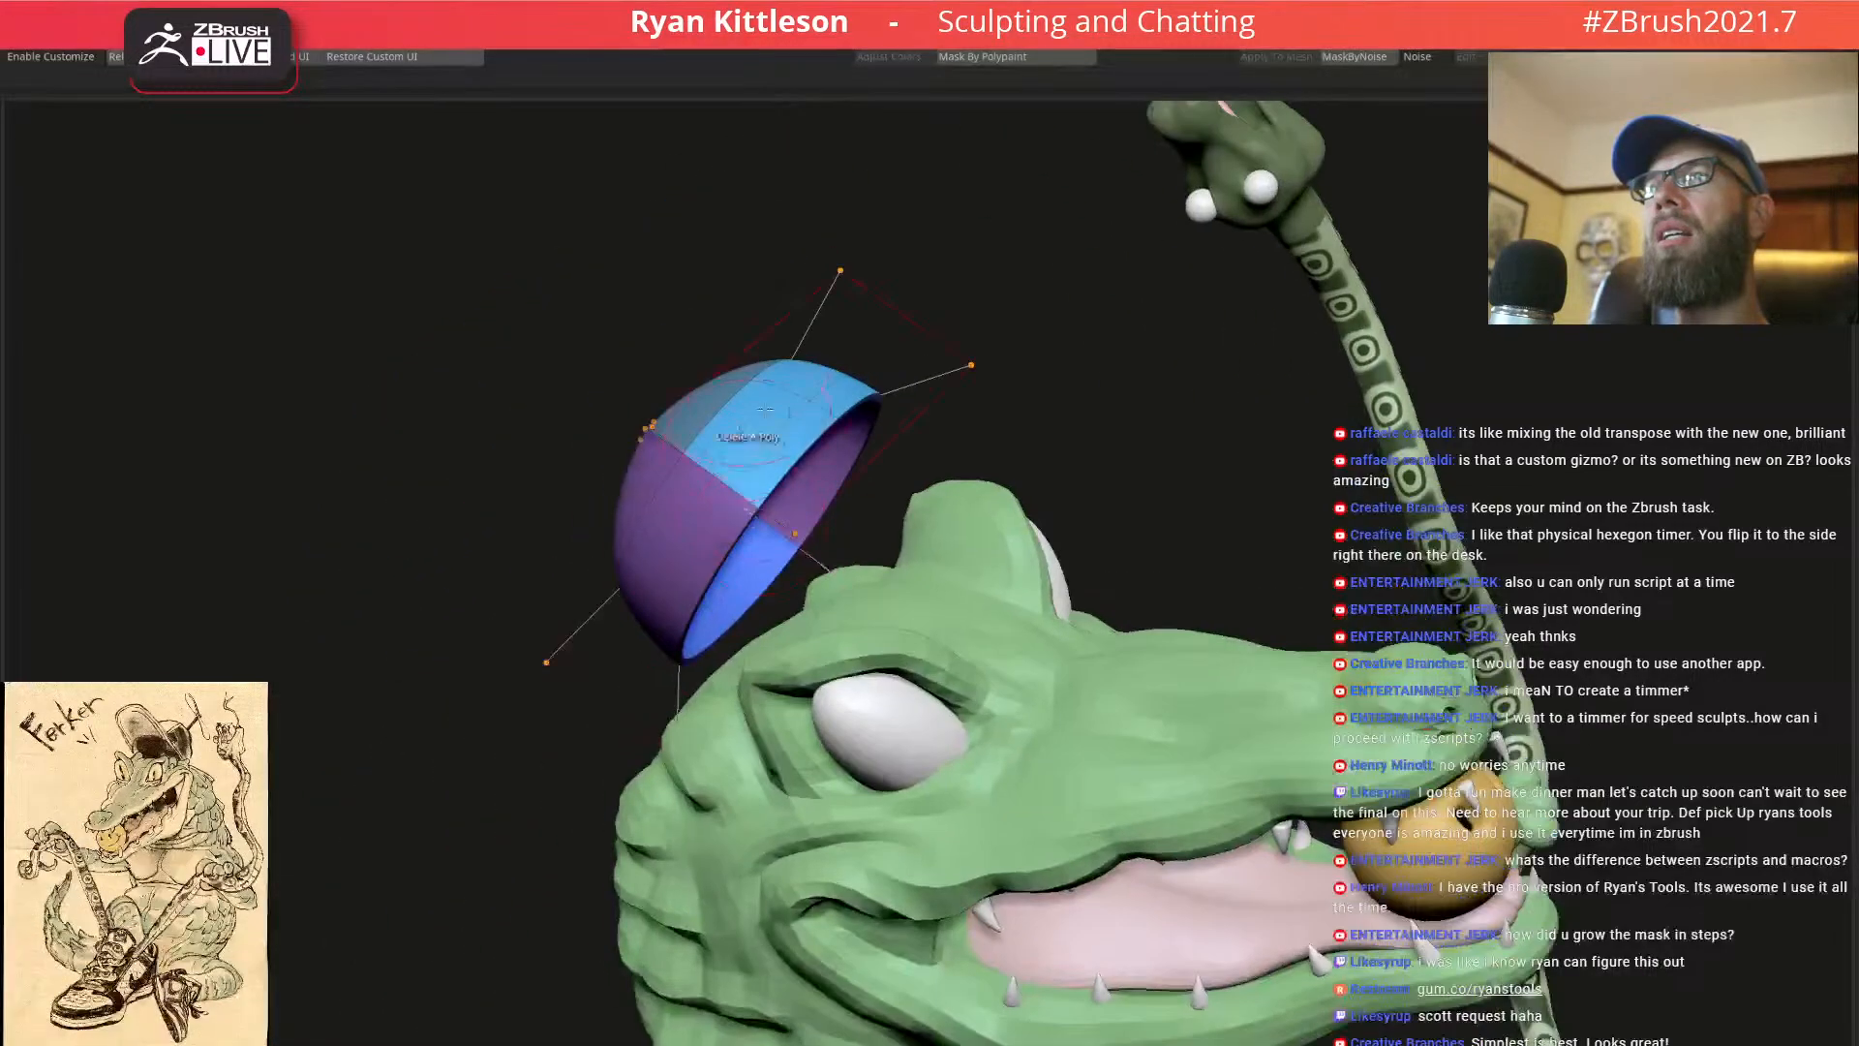
Inspect the cap's shape and its small crown polygon, comparing it with and without dynamic subdivision and polygroup display
{"action": "right_click_drag", "start_coordinate": [750, 414], "coordinate": [775, 504]}
{"action": "key", "text": "shift+f"}
{"action": "right_click_drag", "start_coordinate": [803, 339], "coordinate": [857, 387]}
{"action": "key", "text": "shift+d"}
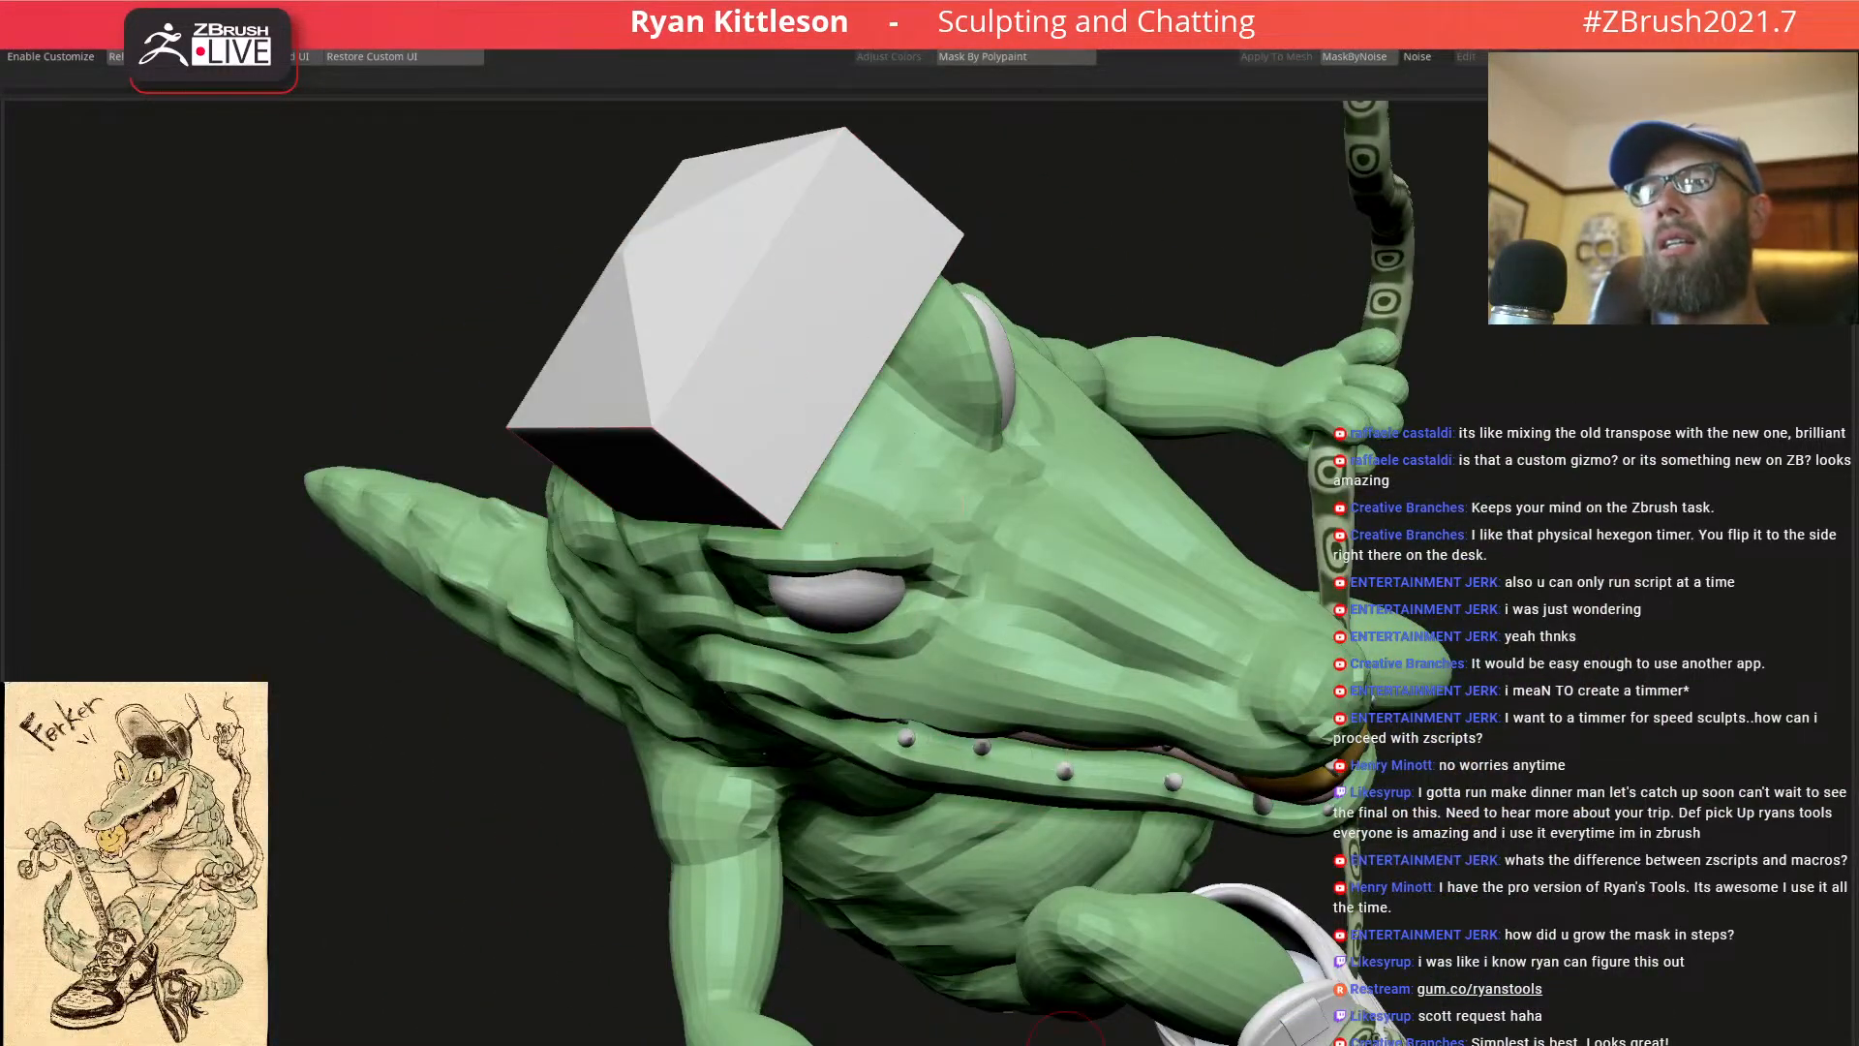
{"action": "key", "text": "d"}
{"action": "right_click_drag", "start_coordinate": [830, 484], "coordinate": [775, 339]}
{"action": "mouse_move", "coordinate": [776, 474]}
{"action": "right_mouse_down"}
{"action": "mouse_move", "coordinate": [813, 498]}
{"action": "mouse_move", "coordinate": [811, 435]}
{"action": "mouse_move", "coordinate": [761, 432]}
{"action": "right_mouse_up"}
{"action": "key", "text": "shift+f"}
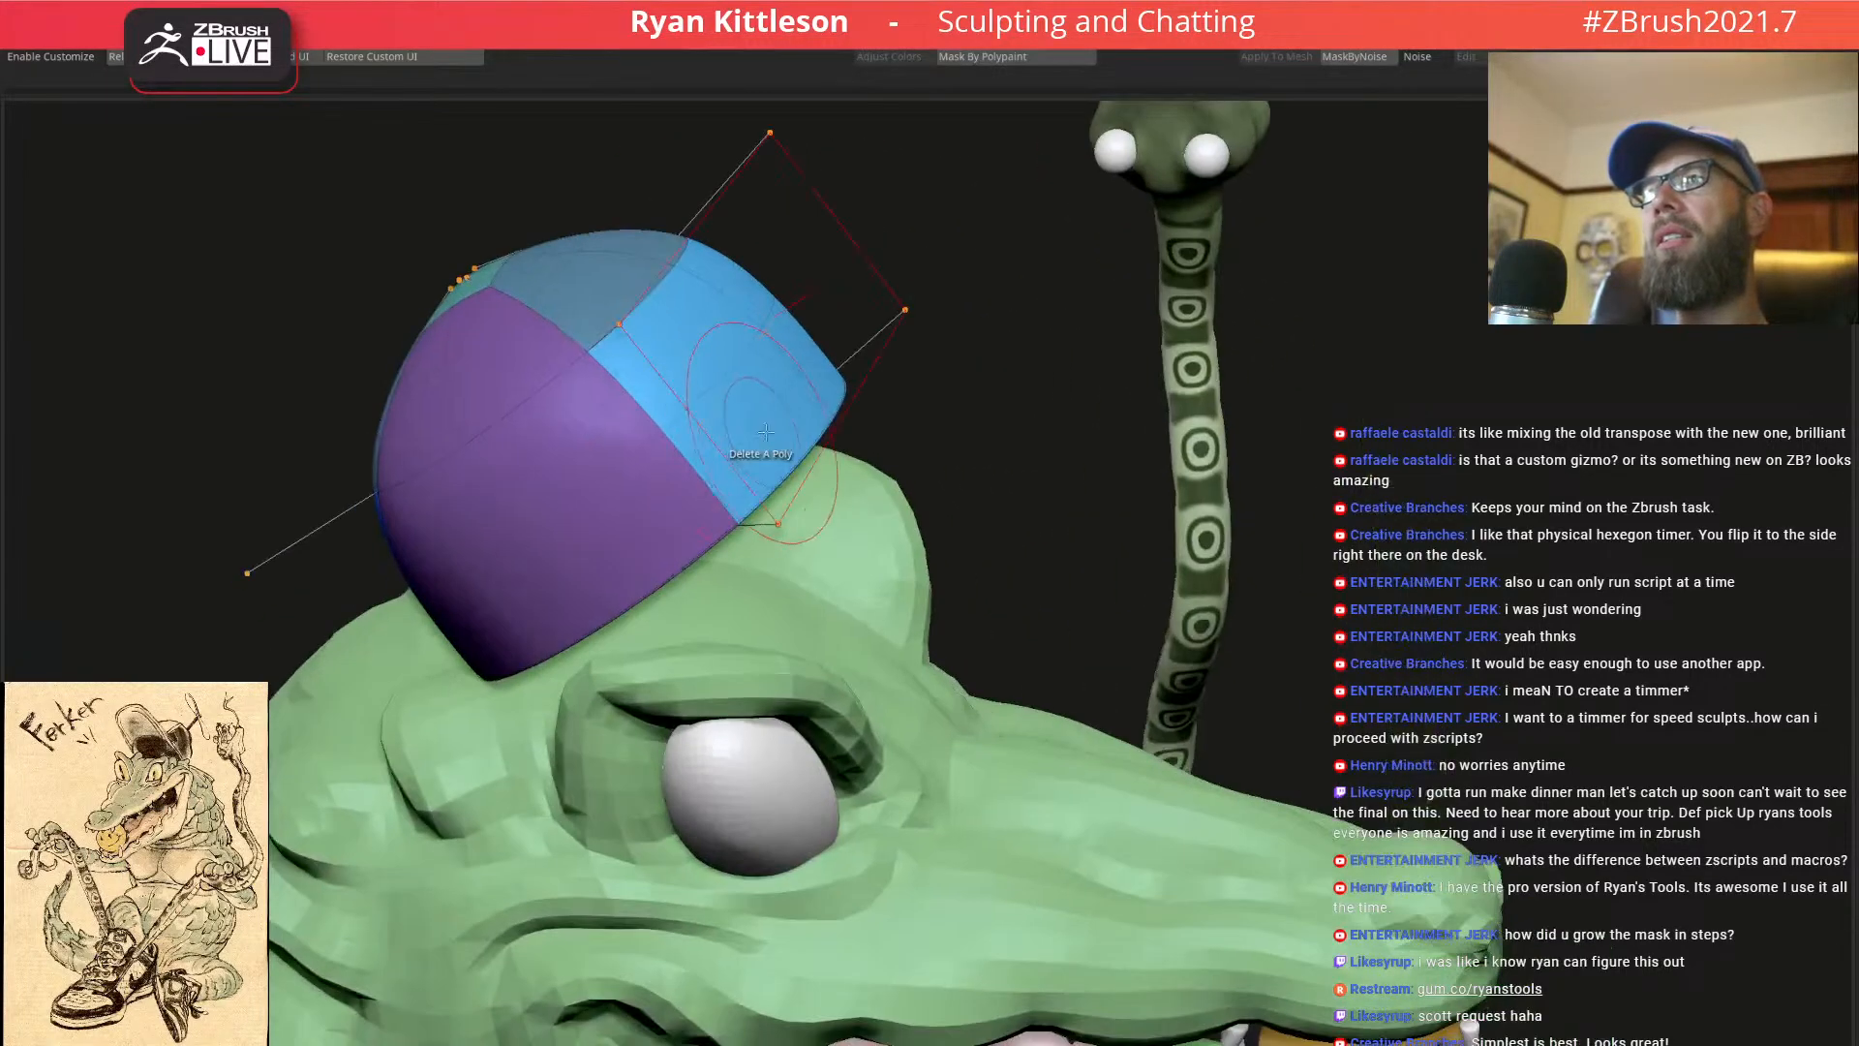
{"action": "mouse_move", "coordinate": [876, 482]}
{"action": "right_mouse_down"}
{"action": "mouse_move", "coordinate": [880, 565]}
{"action": "mouse_move", "coordinate": [922, 653]}
{"action": "mouse_move", "coordinate": [916, 569]}
{"action": "mouse_move", "coordinate": [882, 555]}
{"action": "mouse_move", "coordinate": [847, 602]}
{"action": "mouse_move", "coordinate": [843, 559]}
{"action": "right_mouse_up"}
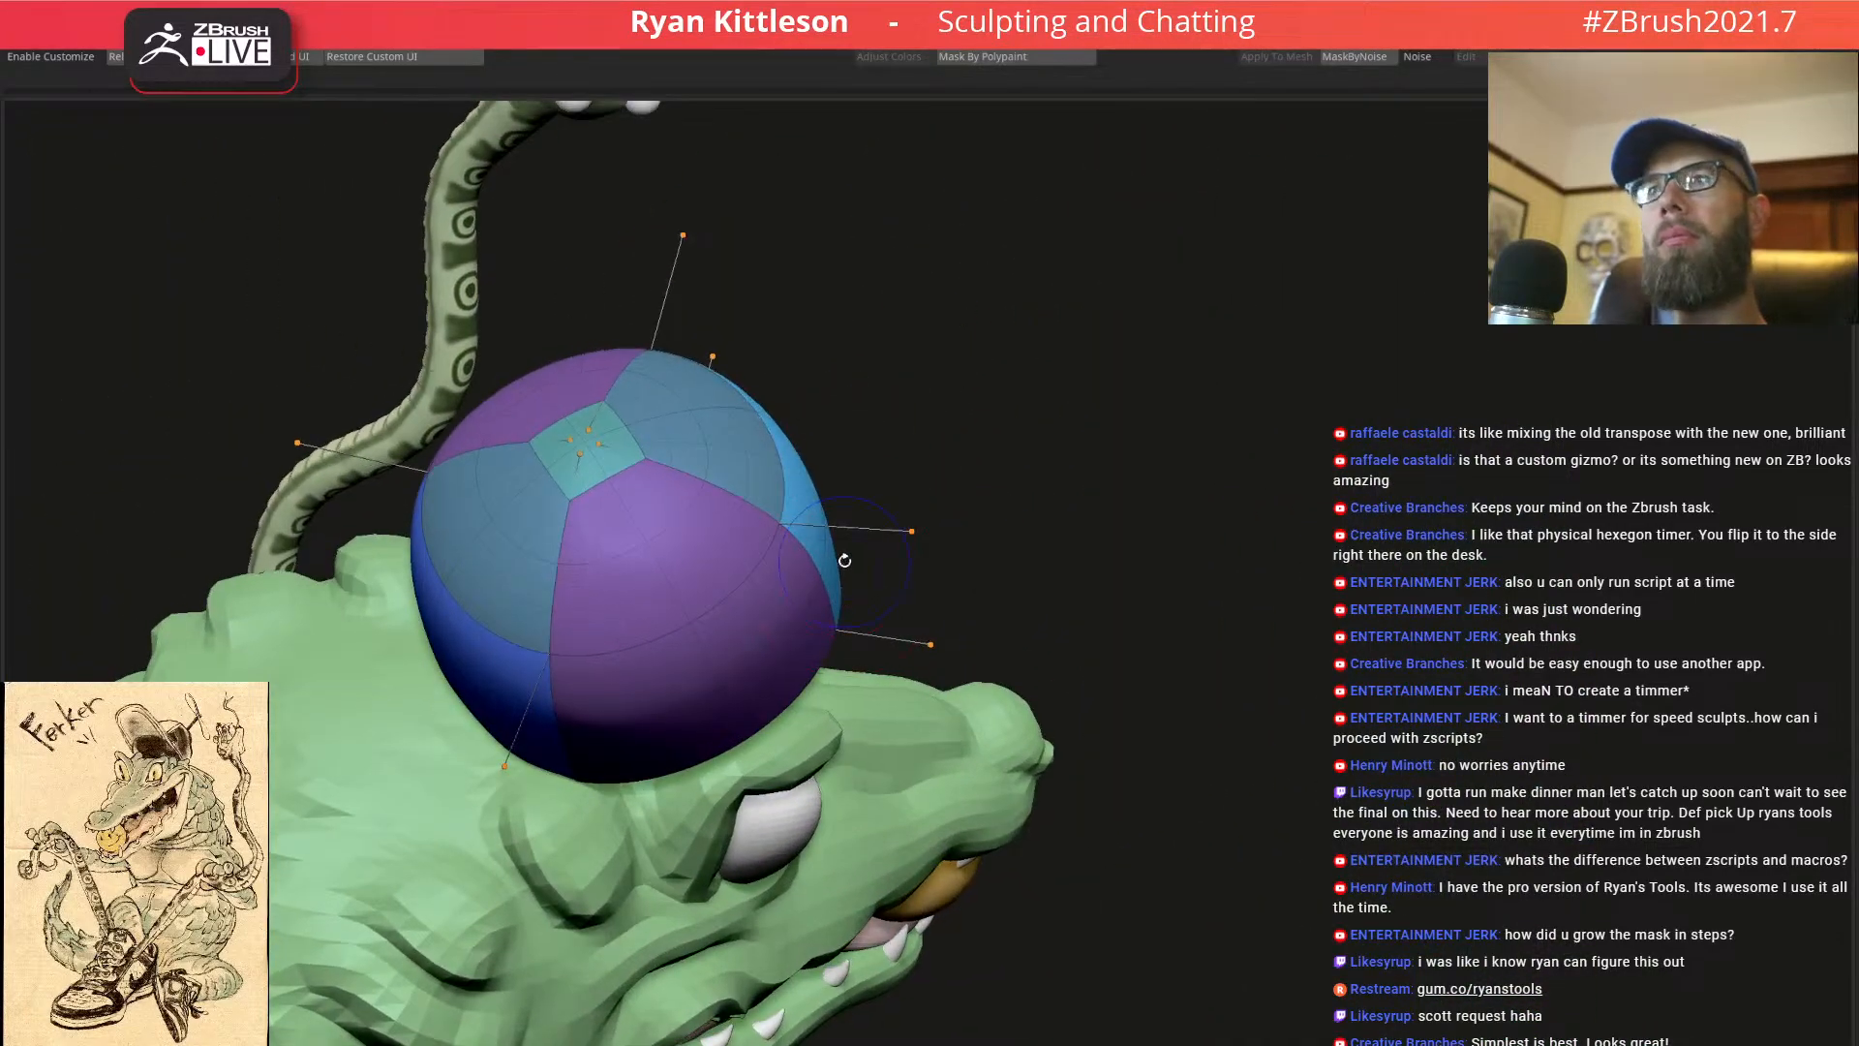
{"action": "key", "text": "shift+d"}
{"action": "right_click_drag", "start_coordinate": [600, 429], "coordinate": [713, 455], "text": "ctrl"}
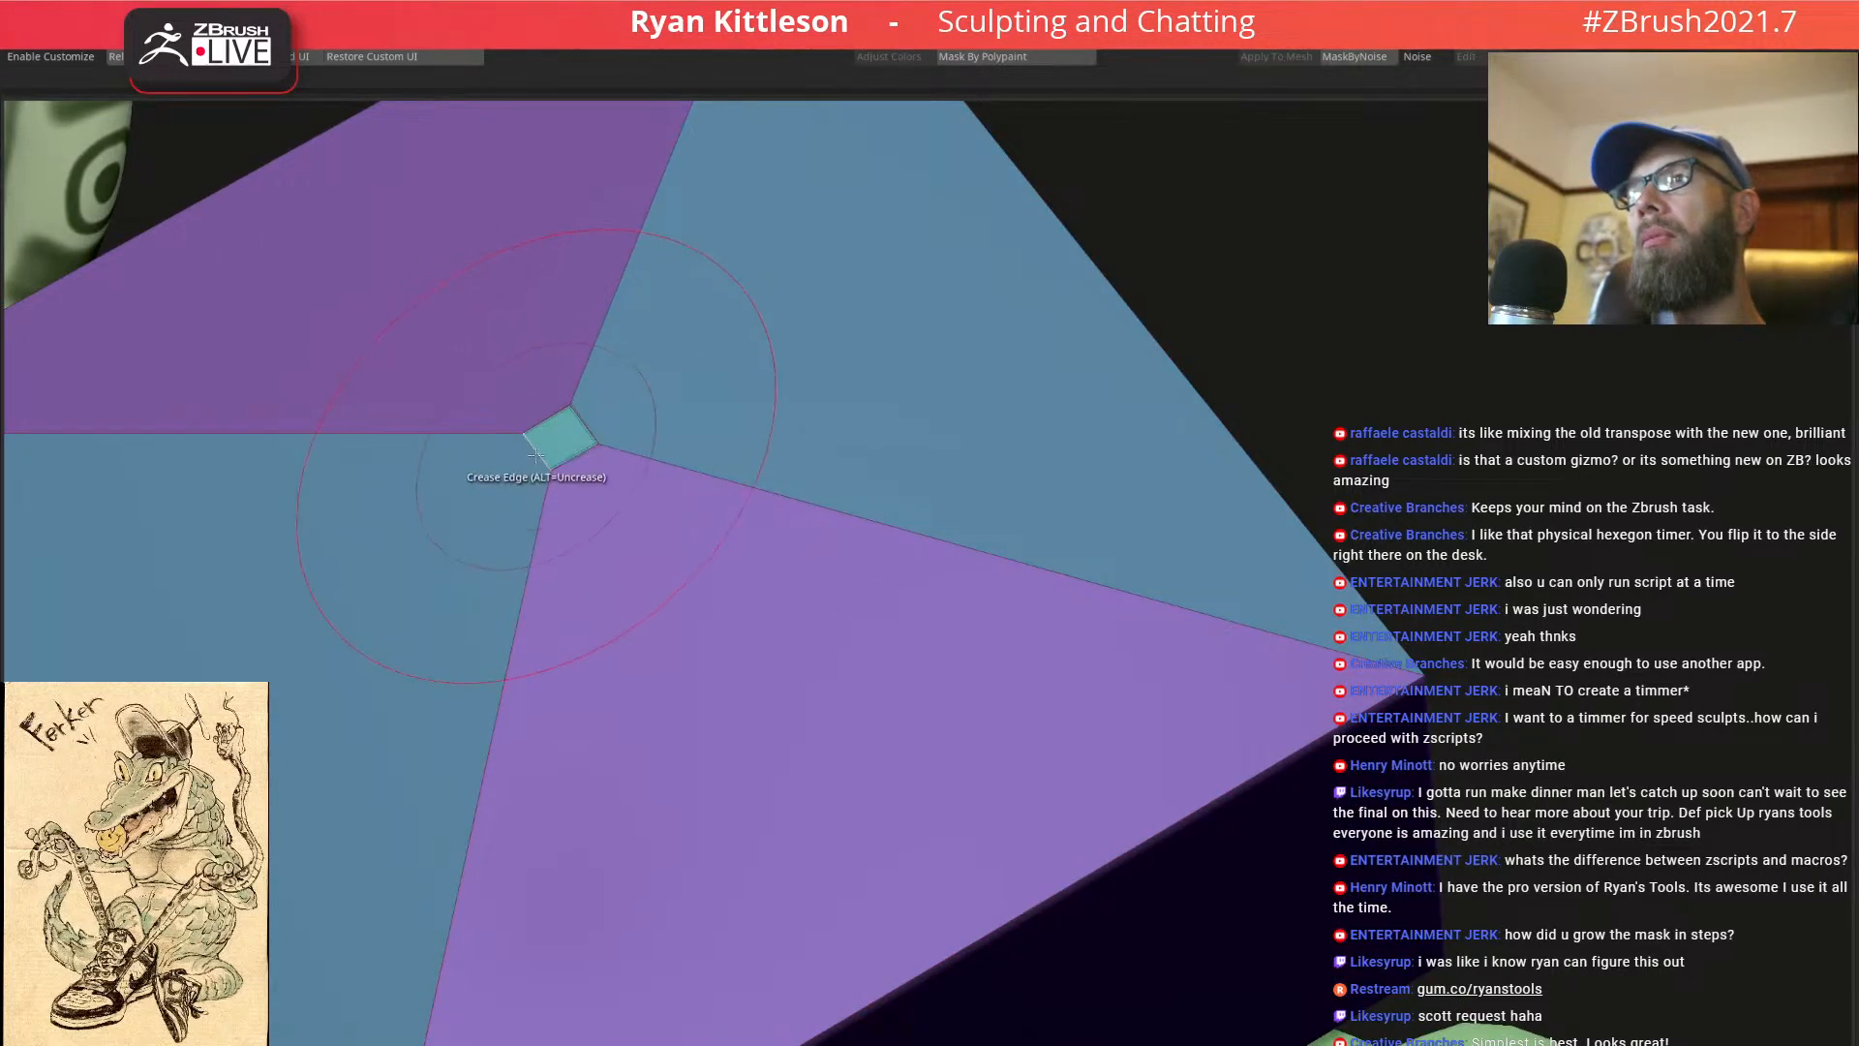
{"action": "key", "text": "d"}
{"action": "key", "text": "shift+f"}
Mask everything except the cap's top, lower the top by about 0.09 with the gizmo, and clear the mask
{"action": "right_click_drag", "start_coordinate": [672, 429], "coordinate": [771, 519], "text": "ctrl"}
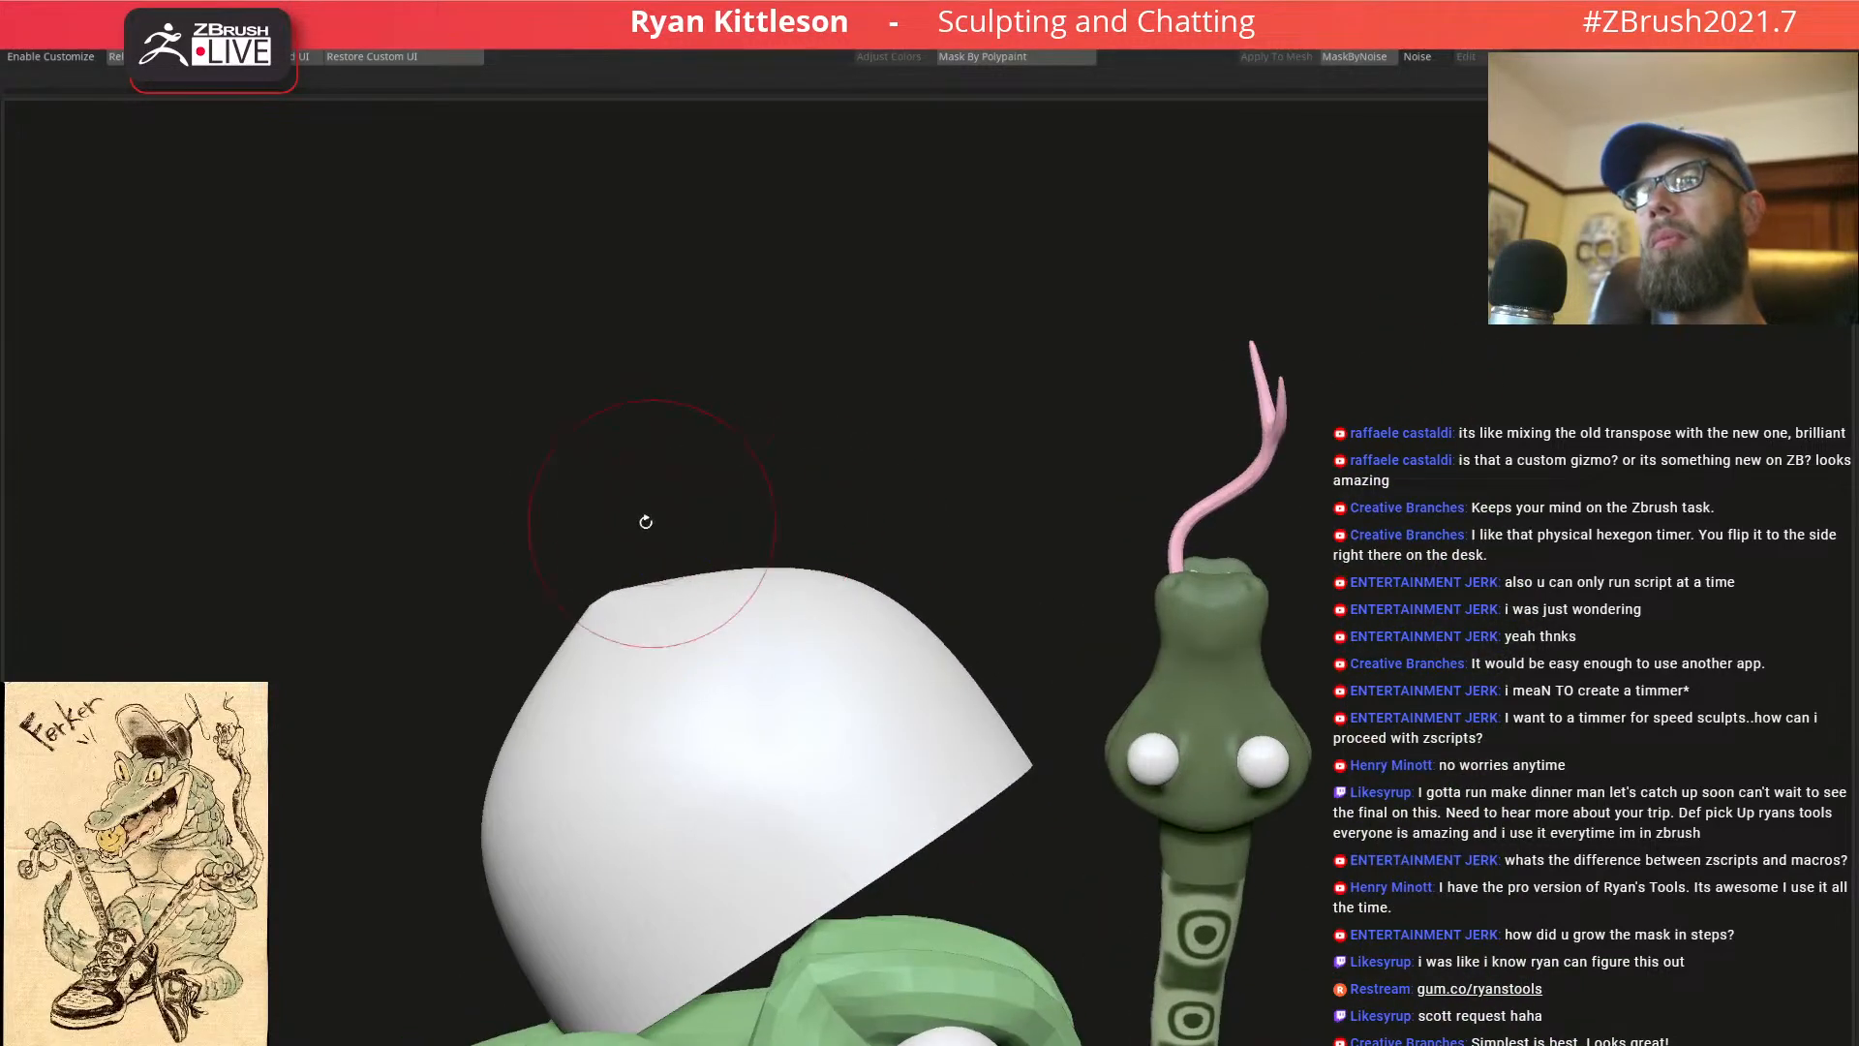
{"action": "left_click_drag", "start_coordinate": [585, 626], "coordinate": [648, 528], "text": "ctrl"}
{"action": "left_click", "coordinate": [627, 411], "text": "ctrl"}
{"action": "key", "text": "w"}
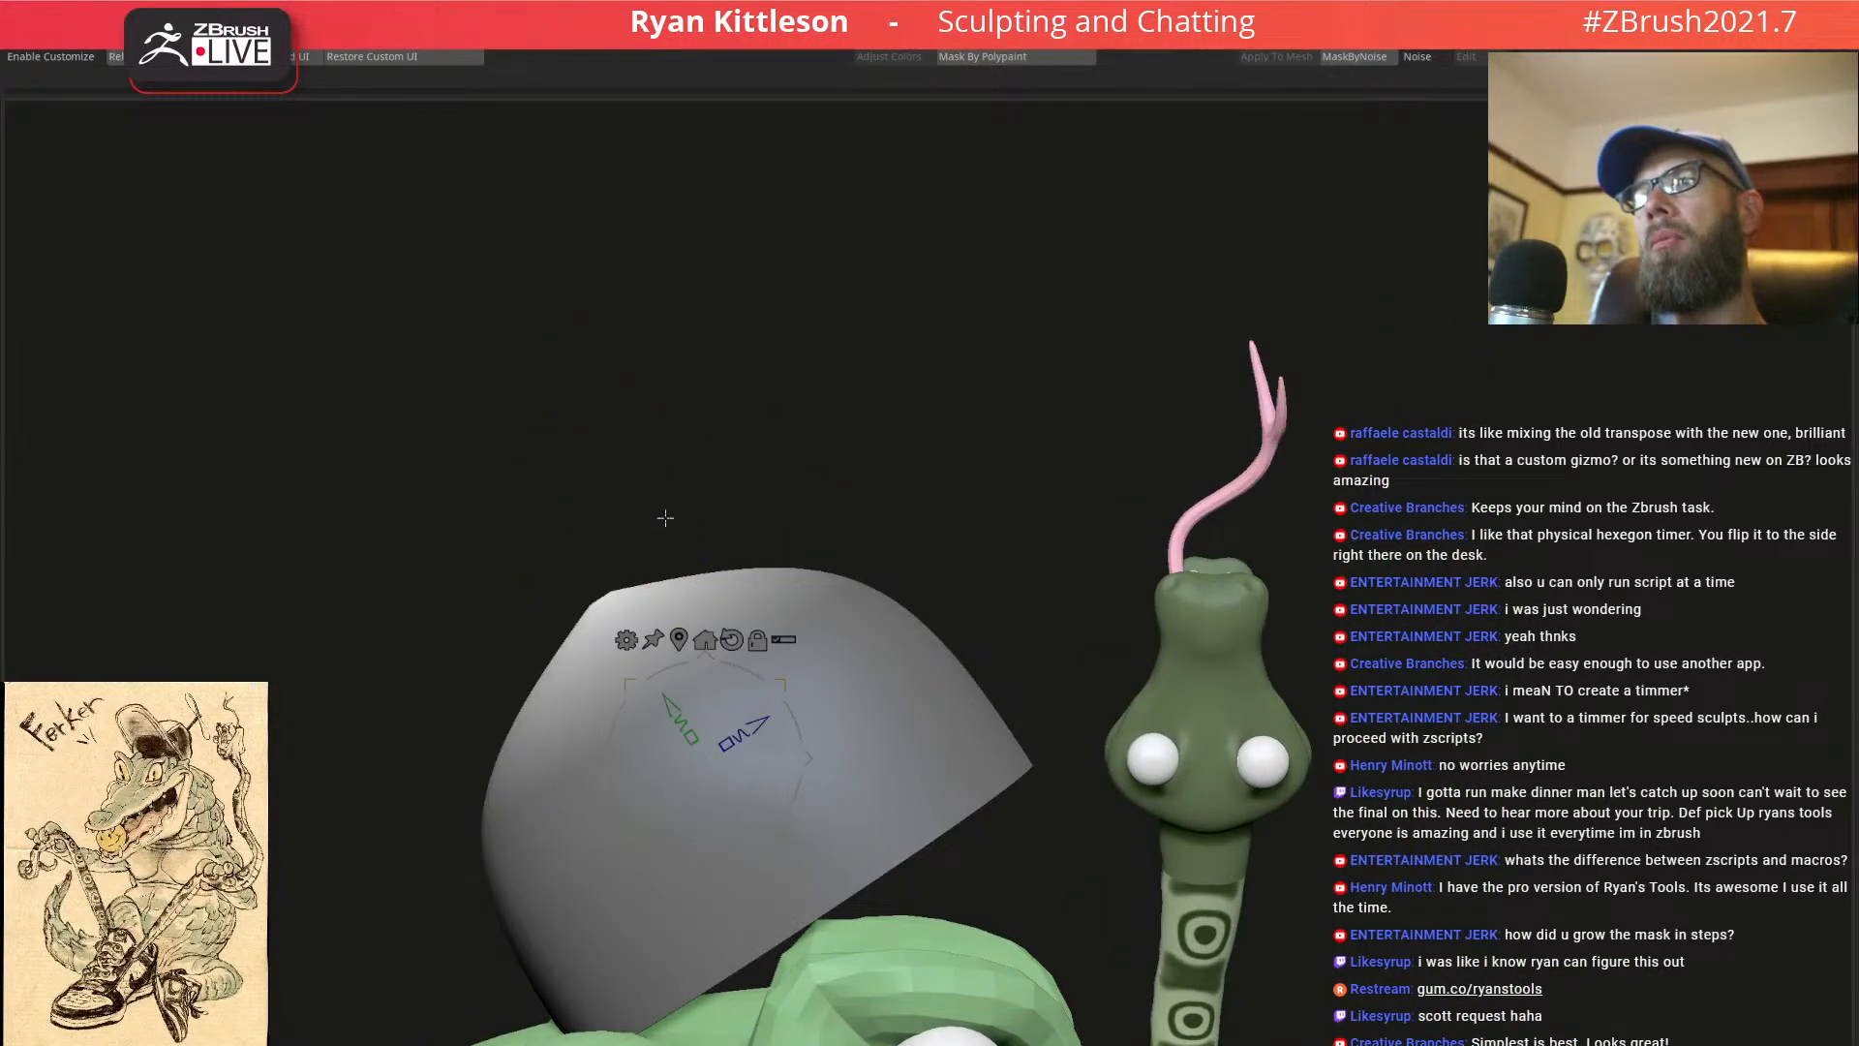
{"action": "left_click_drag", "start_coordinate": [669, 706], "coordinate": [694, 731]}
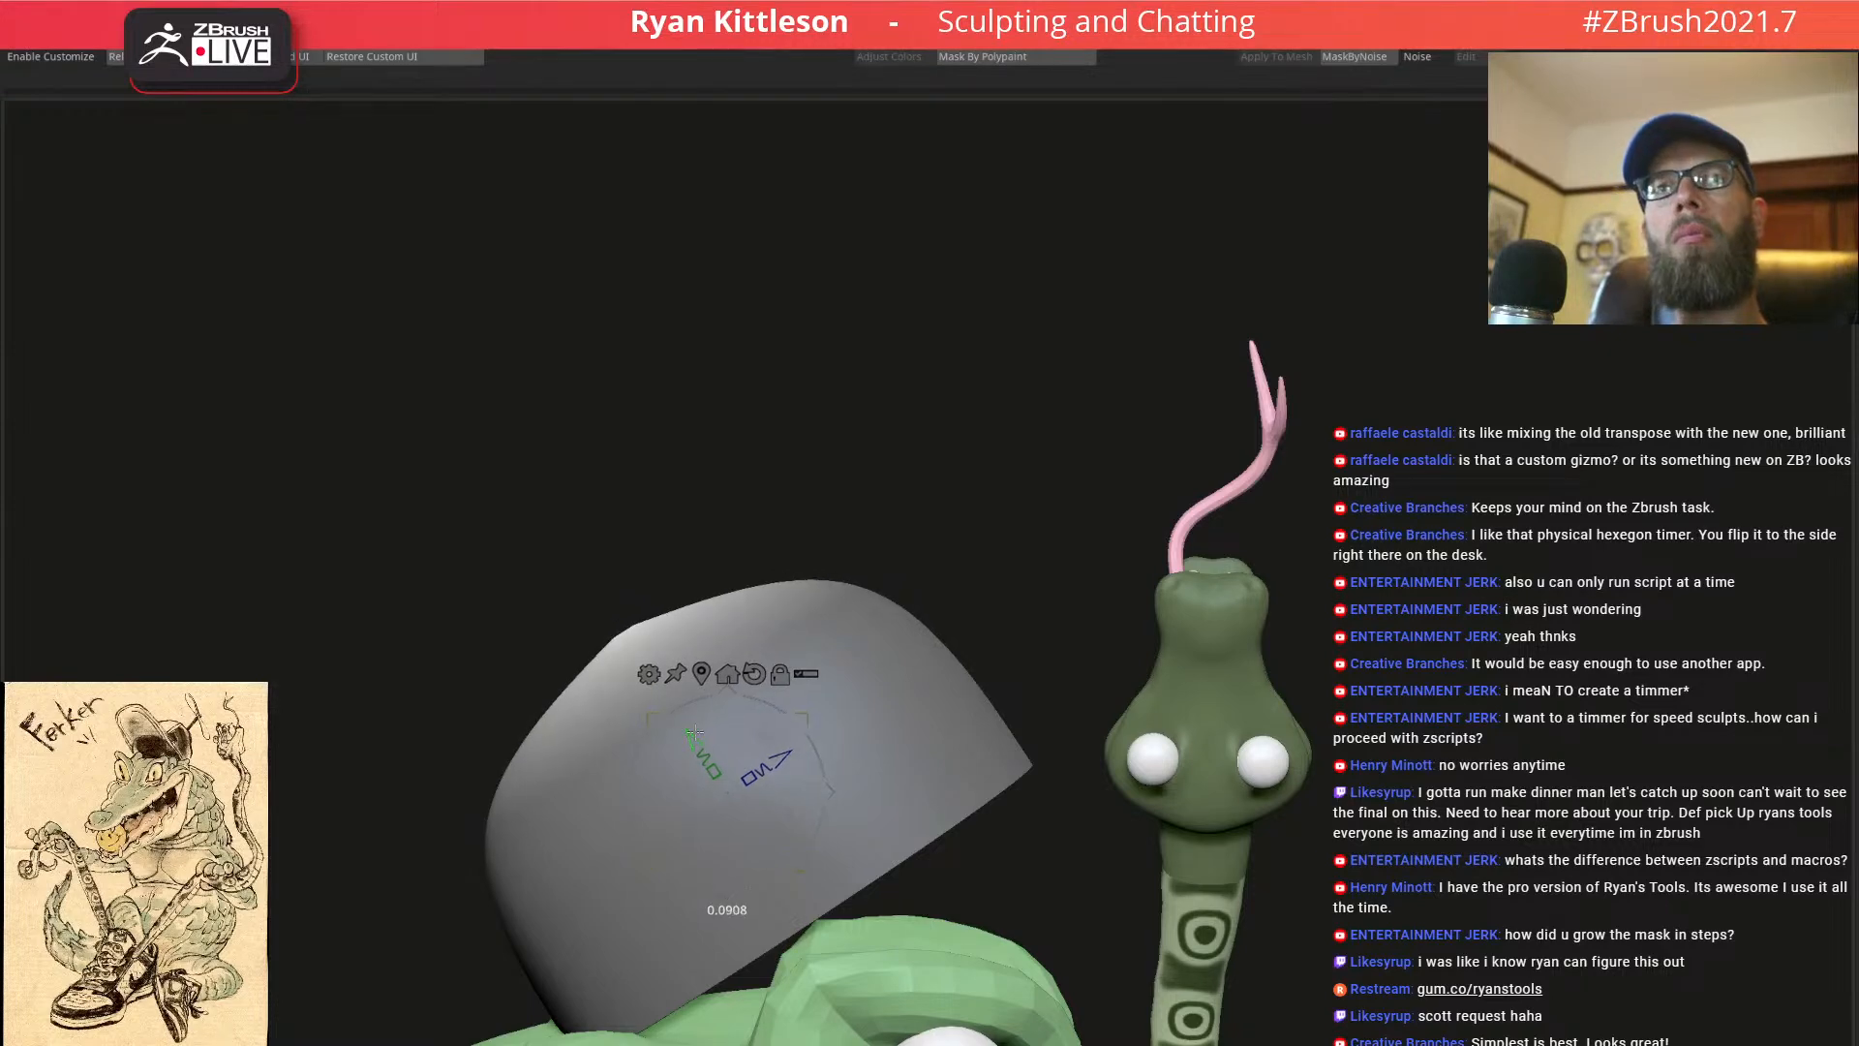
{"action": "key", "text": "ctrl+shift+a"}
{"action": "key", "text": "q"}
Examine the lowered crown and the cap's open underside from several angles with polygroup display and subdivision toggled
{"action": "key", "text": "shift+f"}
{"action": "mouse_move", "coordinate": [879, 624]}
{"action": "right_mouse_down", "text": "alt"}
{"action": "mouse_move", "coordinate": [853, 484]}
{"action": "mouse_move", "coordinate": [974, 538]}
{"action": "right_mouse_up", "text": "alt"}
{"action": "key", "text": "shift+f"}
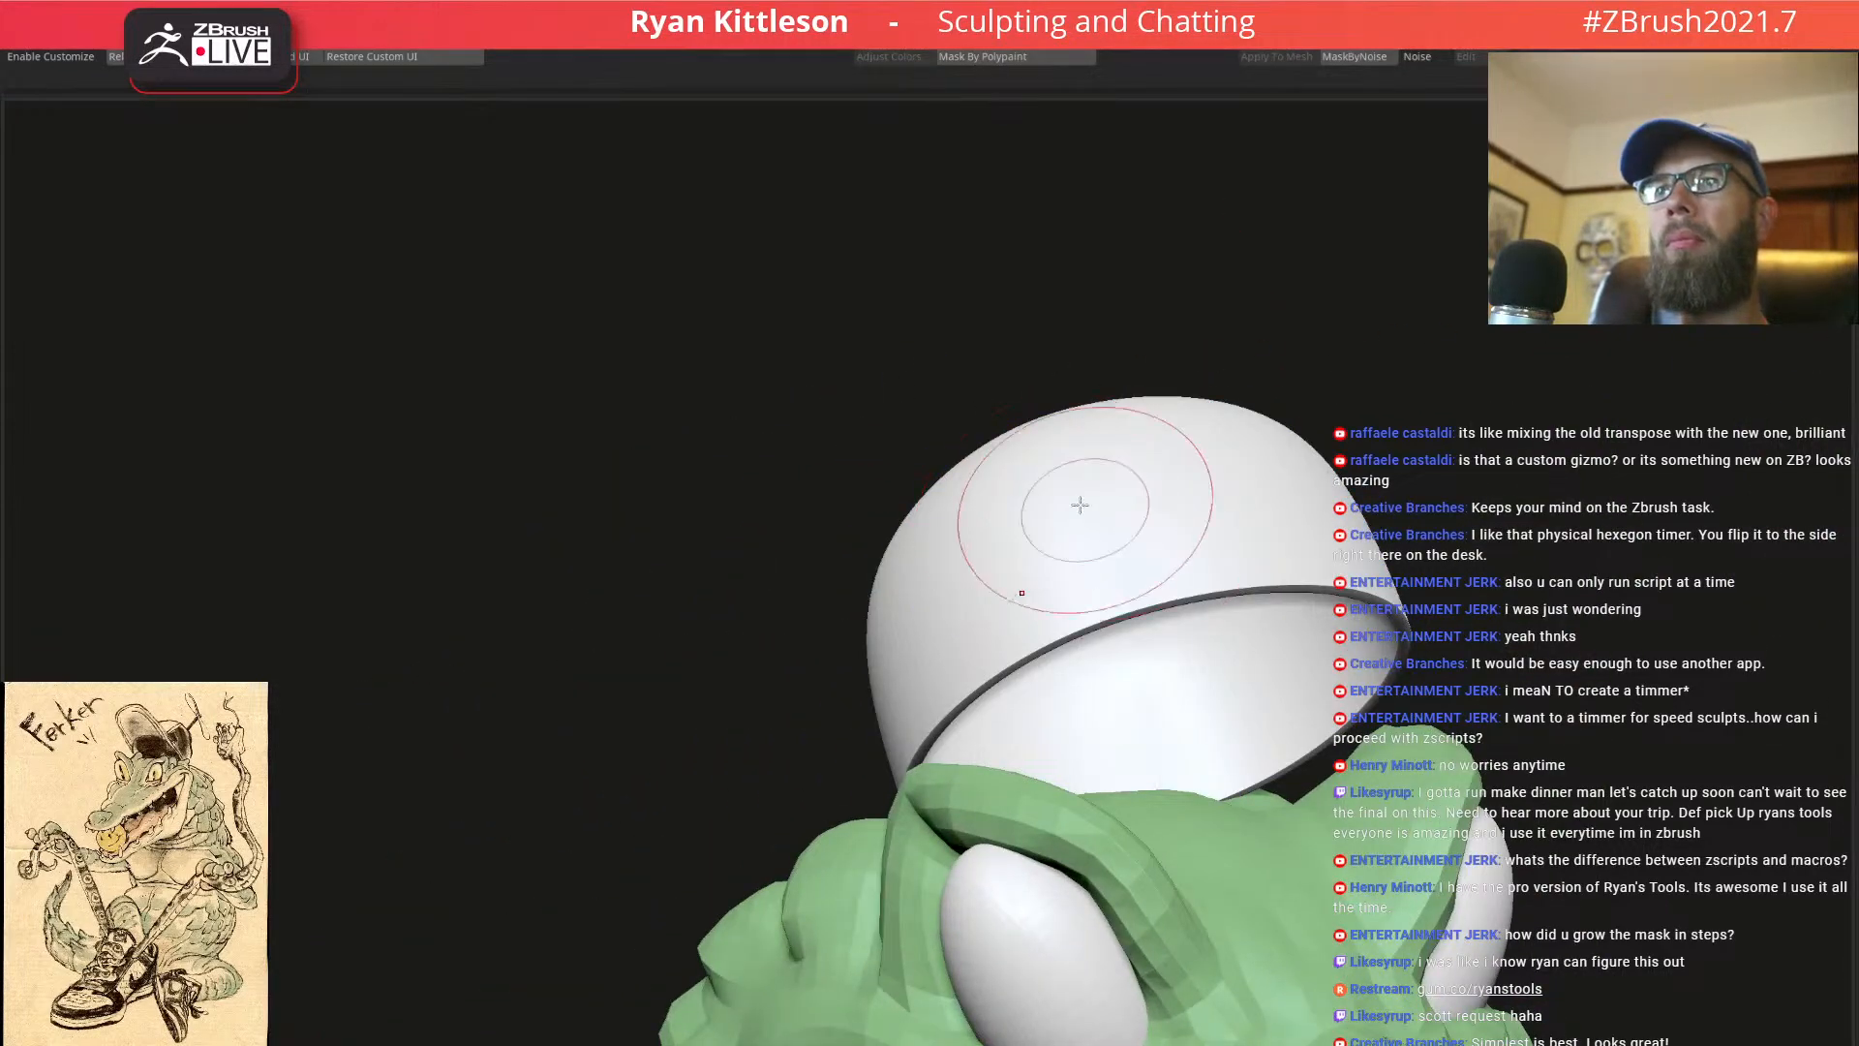
{"action": "right_click_drag", "start_coordinate": [1186, 474], "coordinate": [1110, 506]}
{"action": "key", "text": "shift+f"}
{"action": "key", "text": "shift+d"}
{"action": "key", "text": "d"}
{"action": "mouse_move", "coordinate": [889, 395]}
{"action": "right_mouse_down"}
{"action": "mouse_move", "coordinate": [909, 495]}
{"action": "mouse_move", "coordinate": [888, 519]}
{"action": "right_mouse_up"}
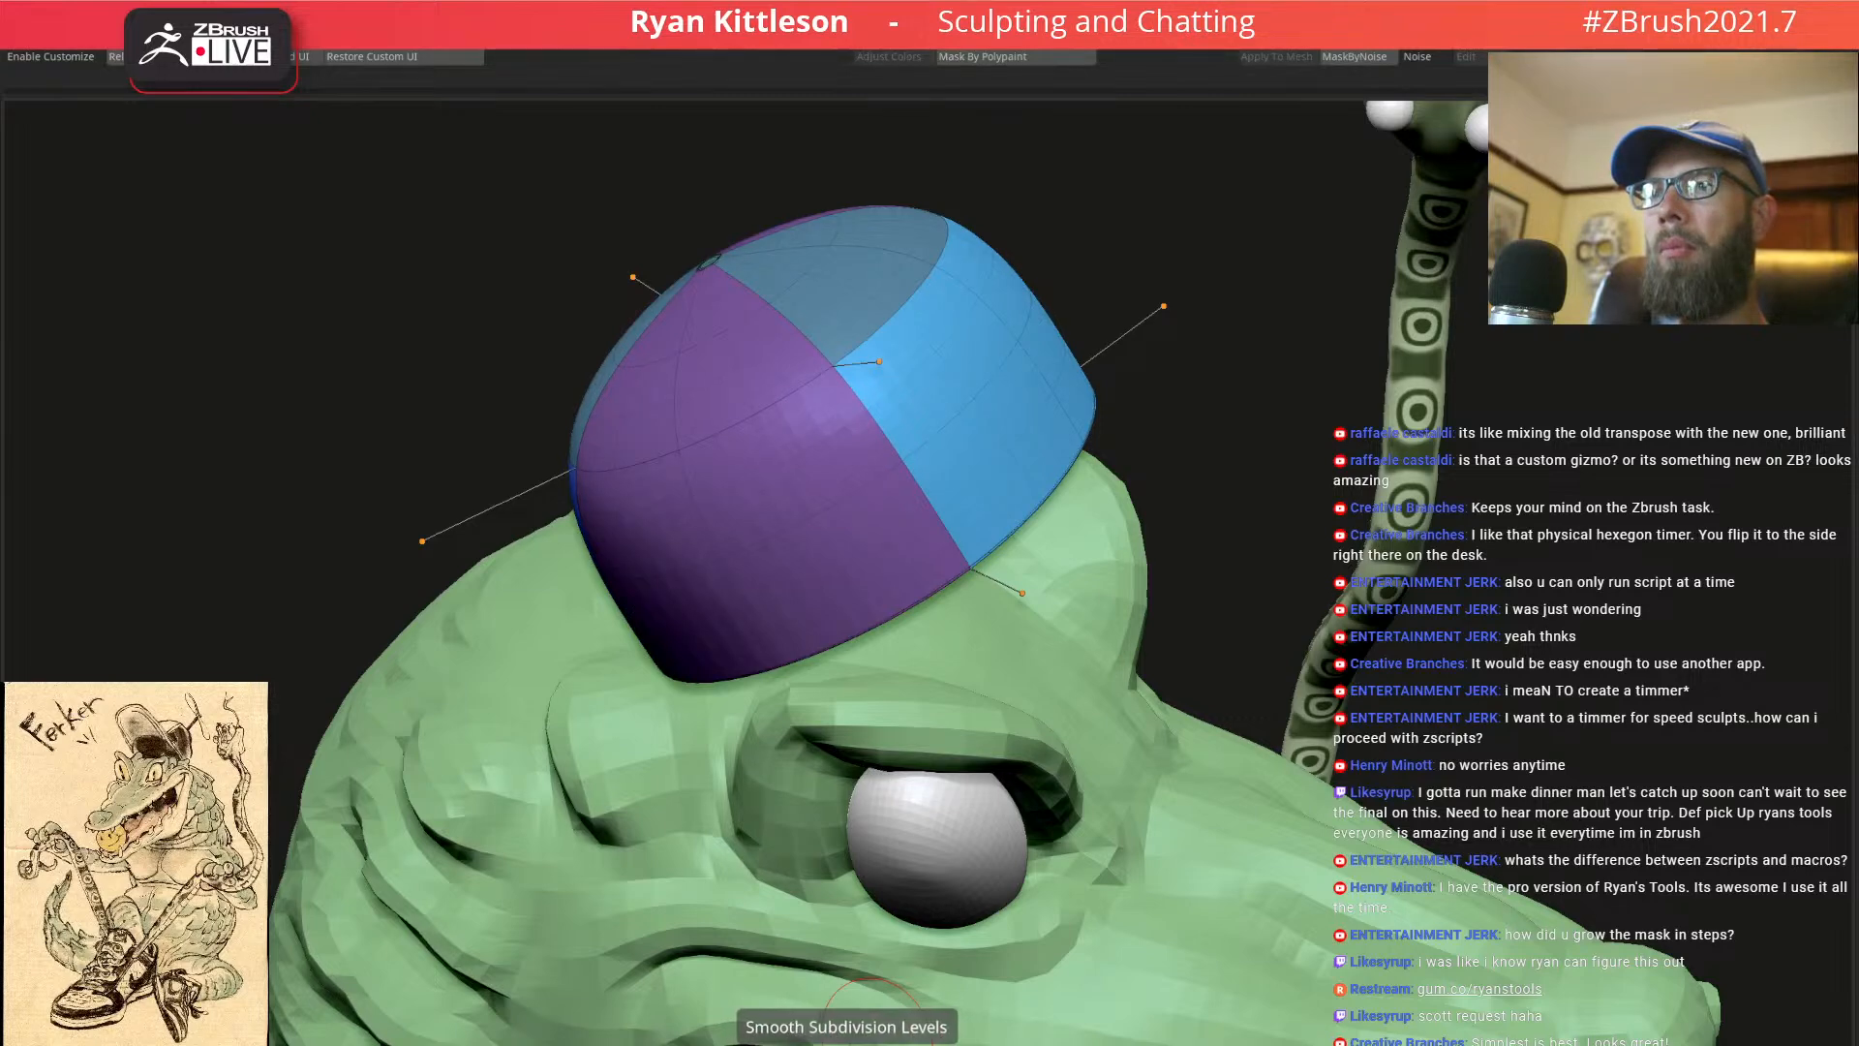
Lower the cap's smooth subdivision levels and try applying the dynamic subdivision without the dynamic thickness
{"action": "left_click_drag", "start_coordinate": [844, 1045], "coordinate": [829, 1045]}
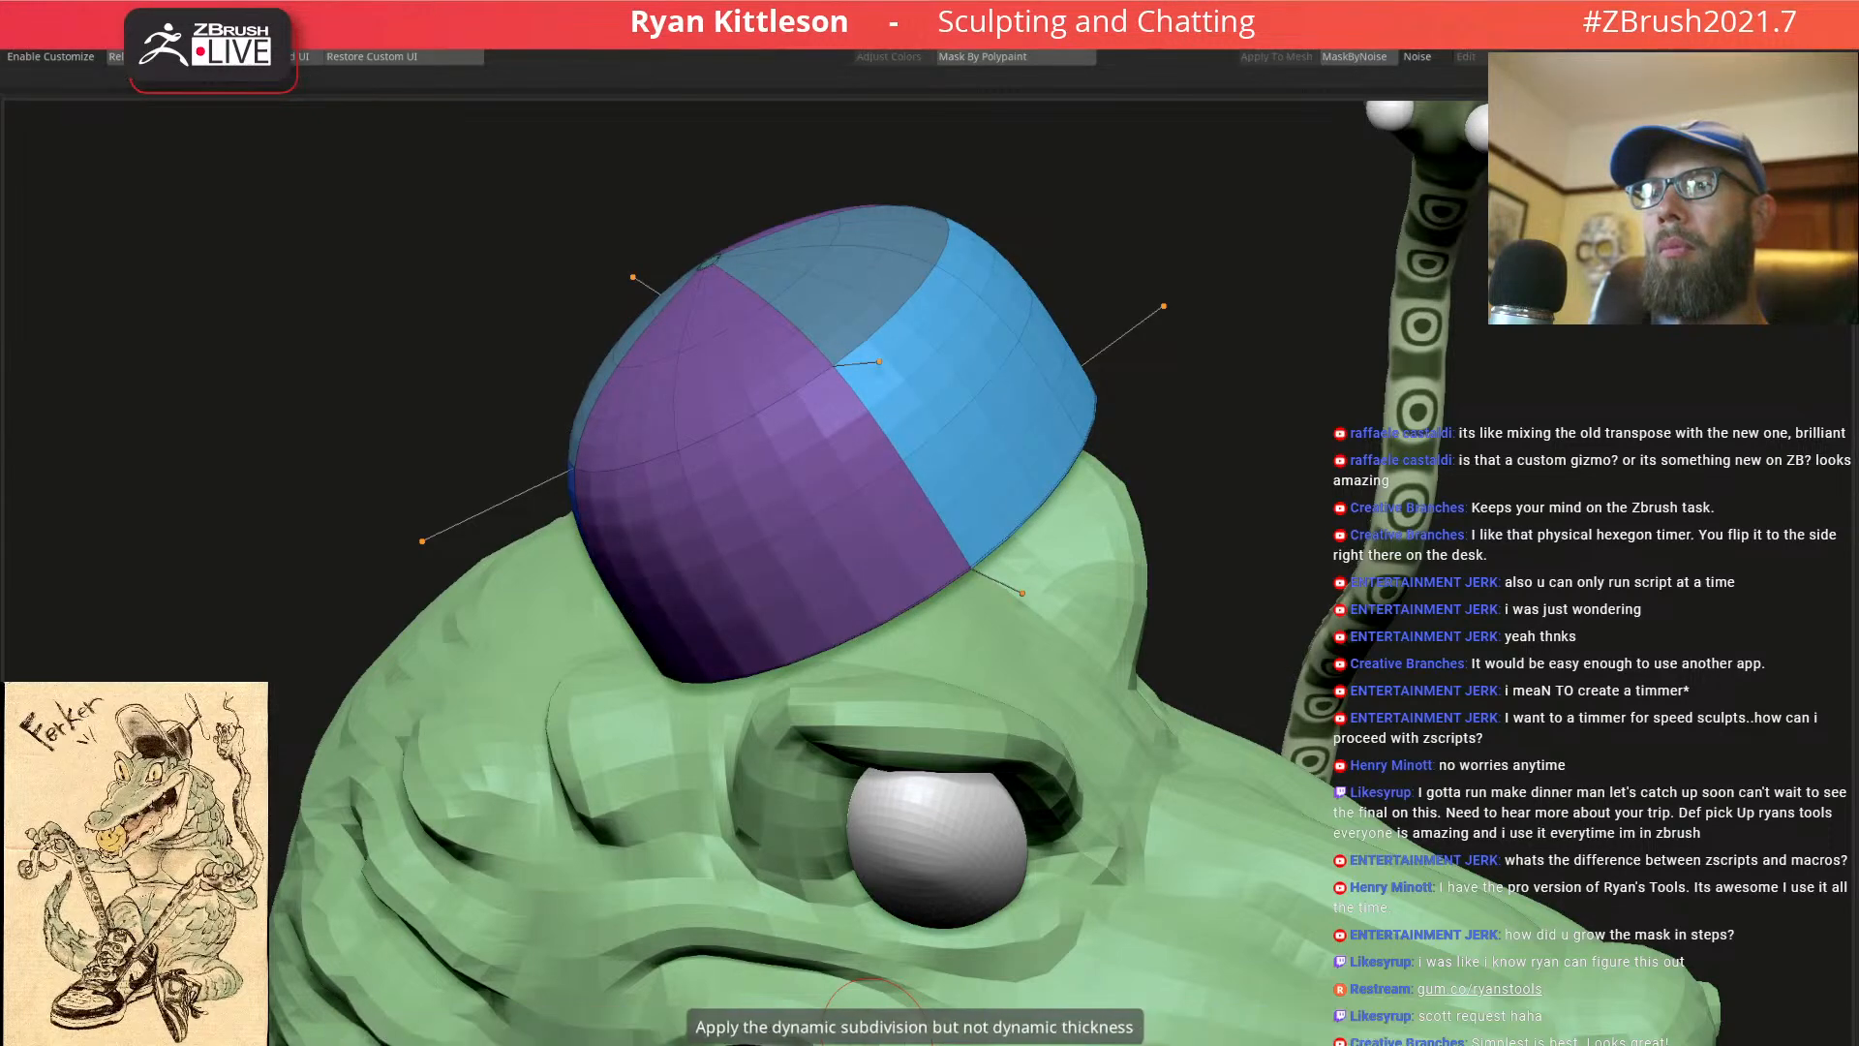
{"action": "left_click", "coordinate": [909, 1045]}
{"action": "mouse_move", "coordinate": [937, 583]}
{"action": "right_mouse_down"}
{"action": "mouse_move", "coordinate": [870, 453]}
{"action": "mouse_move", "coordinate": [1109, 463]}
{"action": "right_mouse_up"}
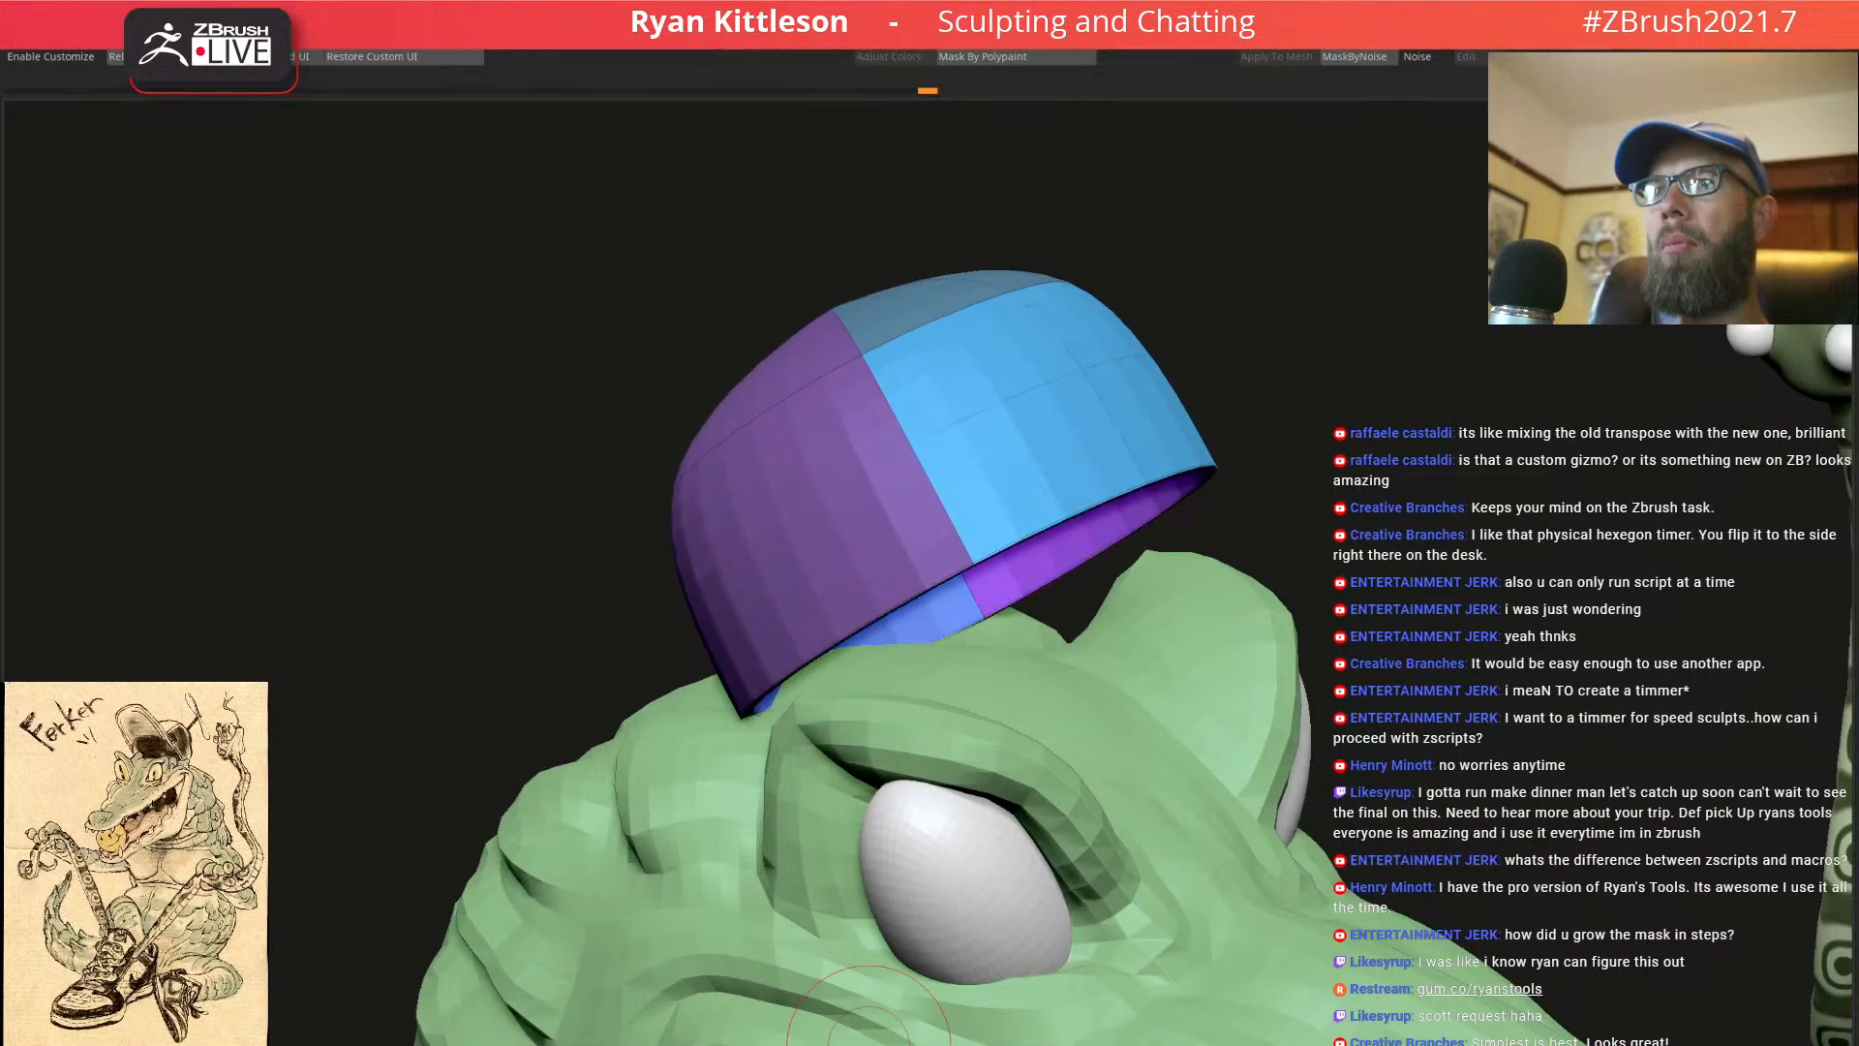
{"action": "right_click_drag", "start_coordinate": [870, 1007], "coordinate": [864, 1013]}
{"action": "key", "text": "ctrl+z"}
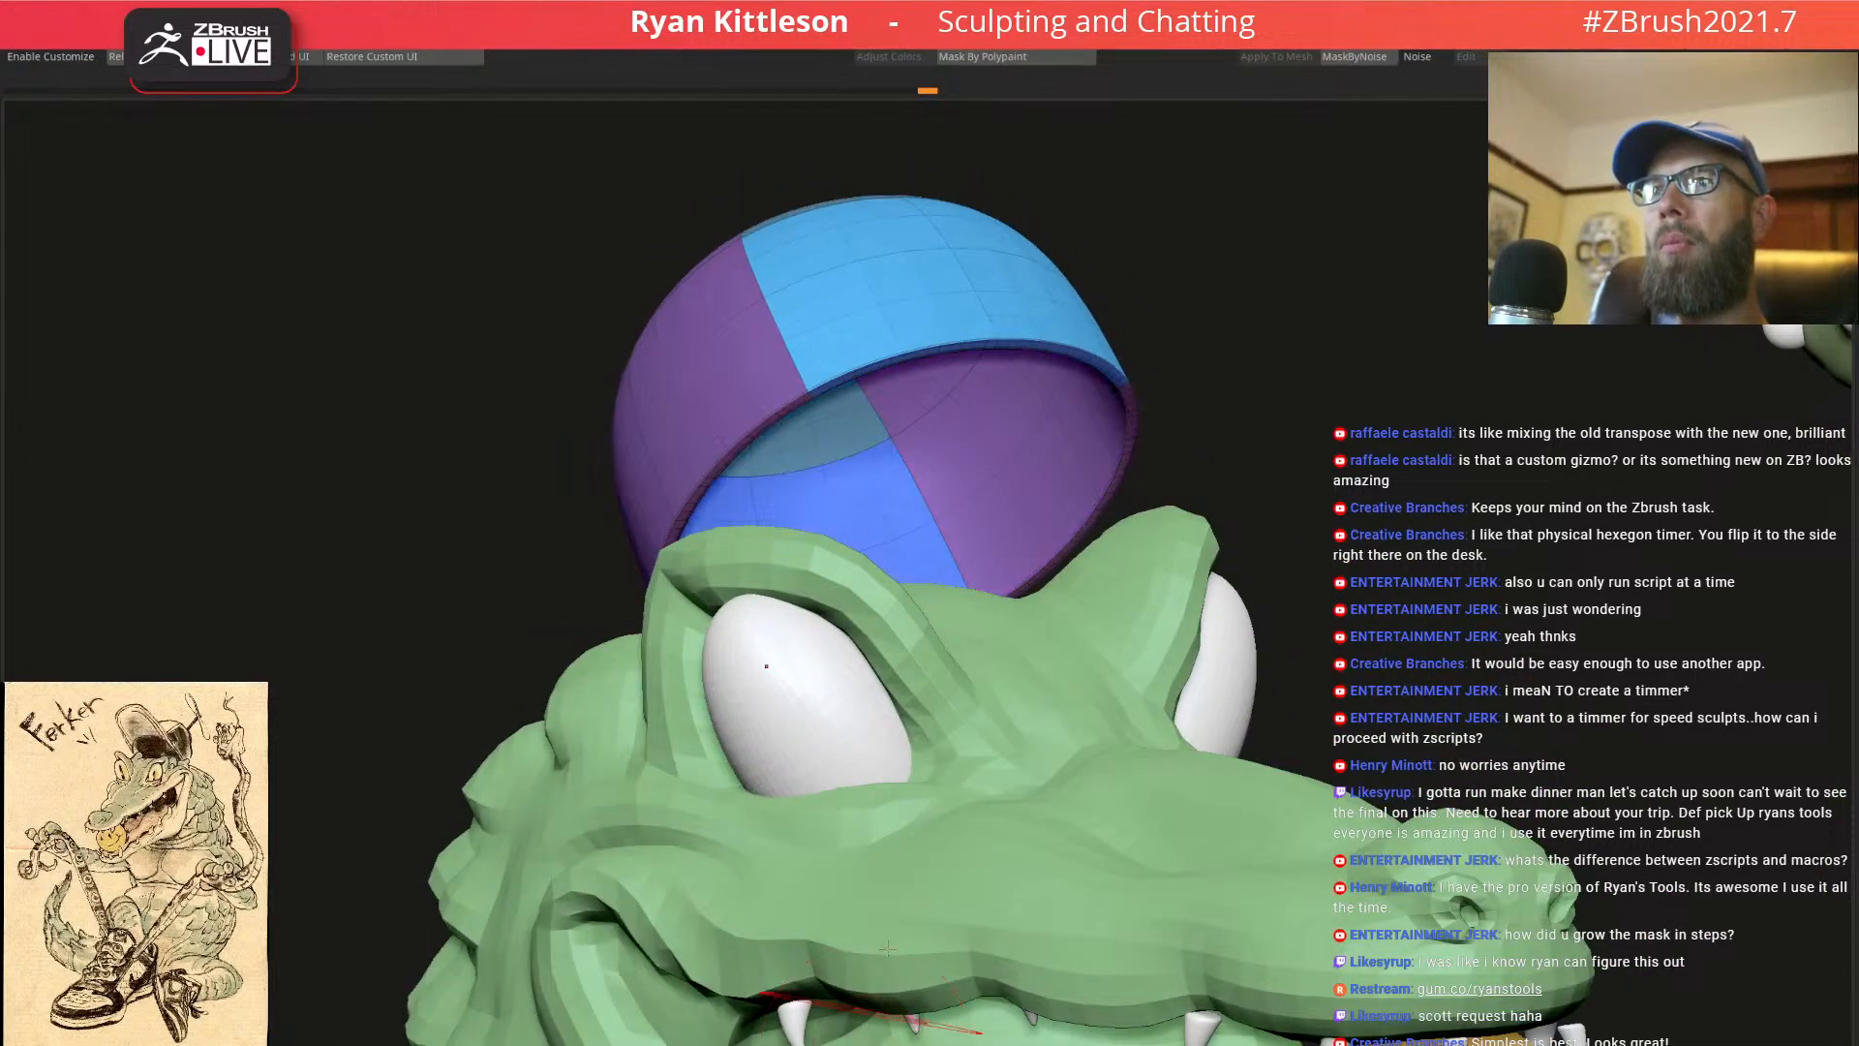
Divide the cap's mesh by one subdivision level
{"action": "key", "text": "shift+f"}
{"action": "right_click_drag", "start_coordinate": [930, 279], "coordinate": [957, 414]}
{"action": "key", "text": "shift+f"}
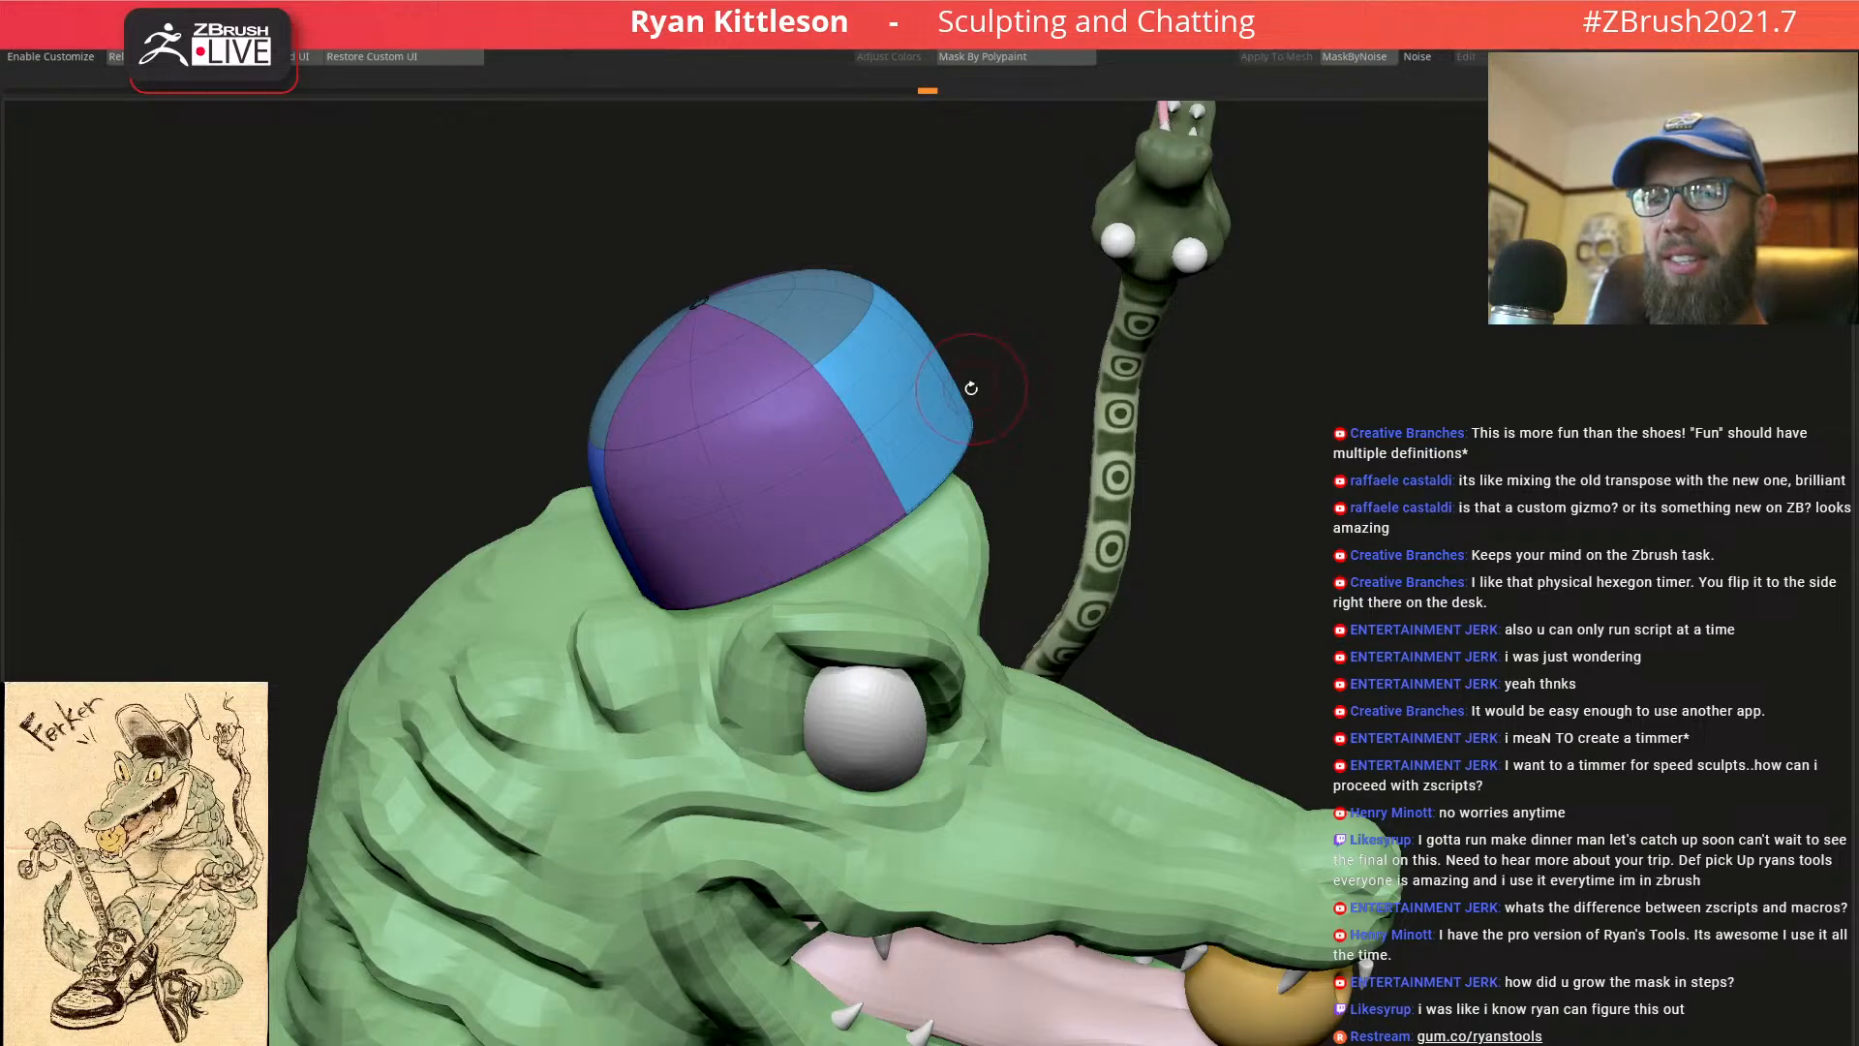
{"action": "right_click_drag", "start_coordinate": [863, 444], "coordinate": [737, 556]}
{"action": "key", "text": "shift+f"}
{"action": "key", "text": "shift+f"}
{"action": "key", "text": "shift+f"}
{"action": "key", "text": "ctrl+d"}
{"action": "key", "text": "shift+f"}
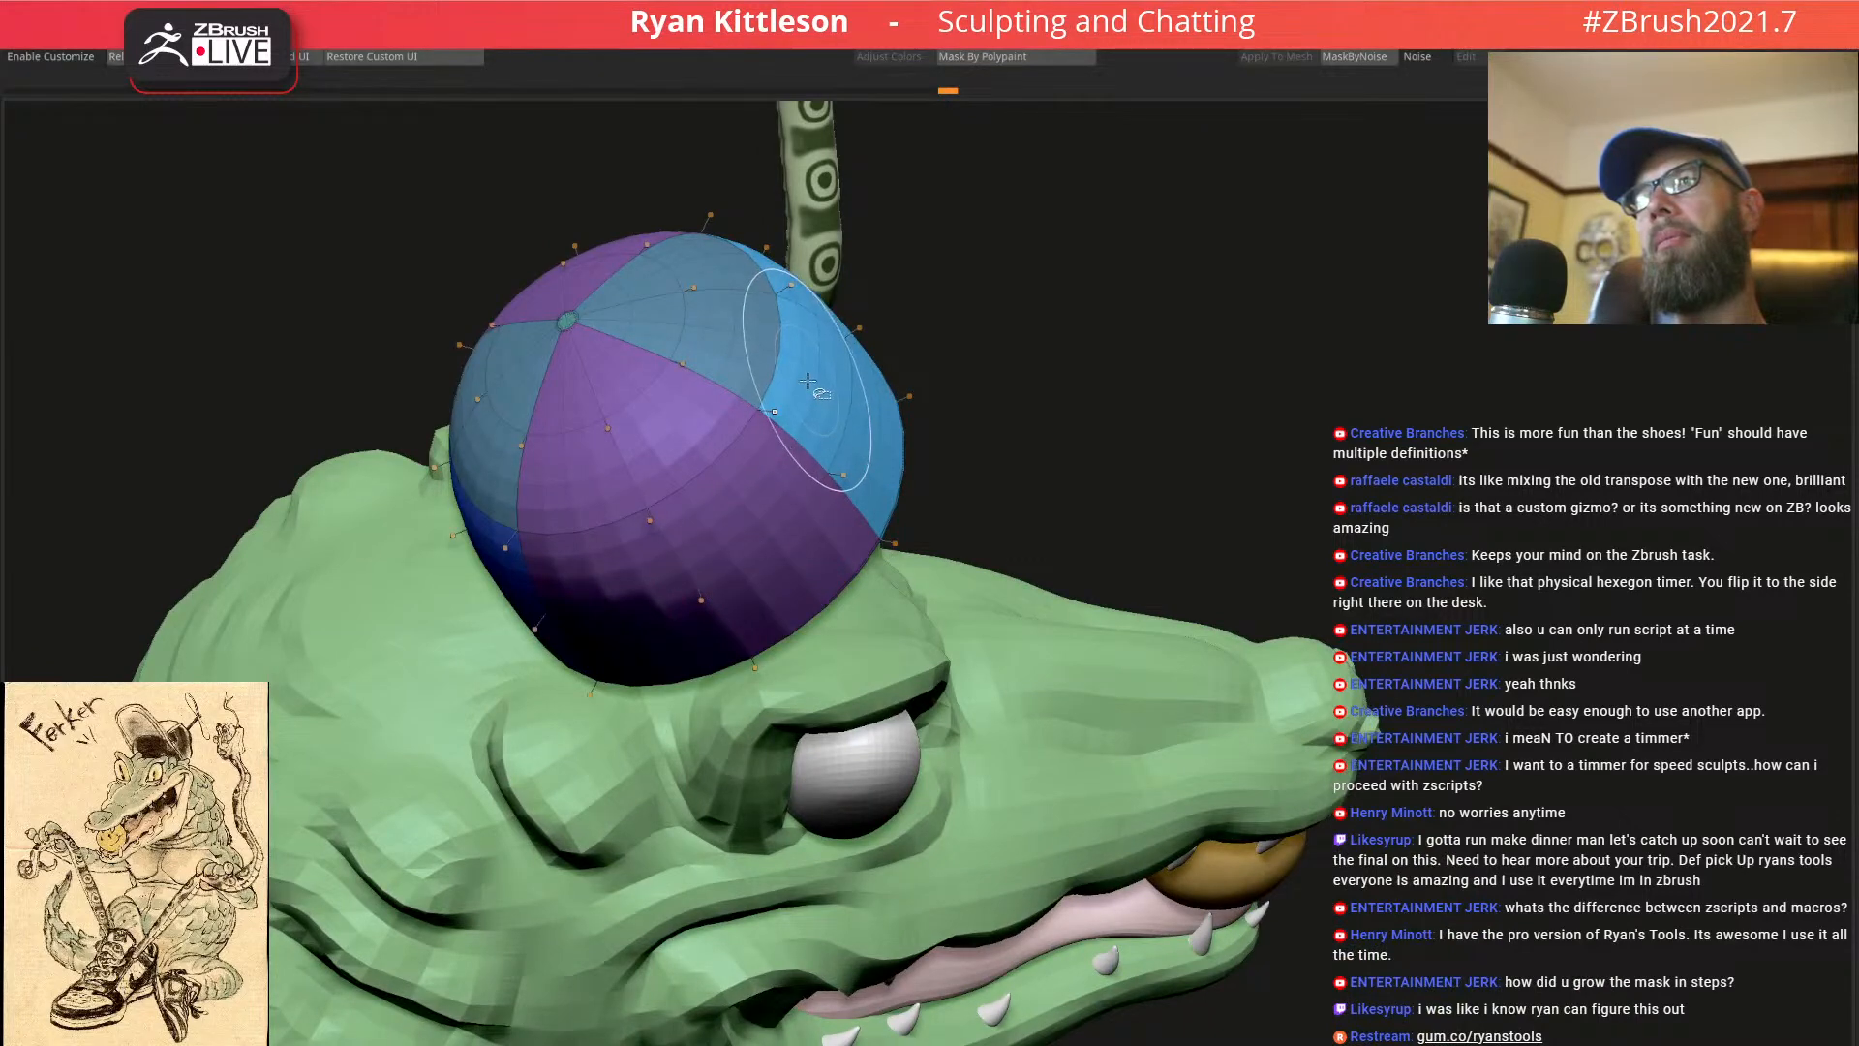
Isolate the cap's non-purple panels, merge them into one polygroup, and show the whole cap again
{"action": "key", "text": "shift+d"}
{"action": "left_click", "coordinate": [788, 288], "text": "ctrl+alt+shift"}
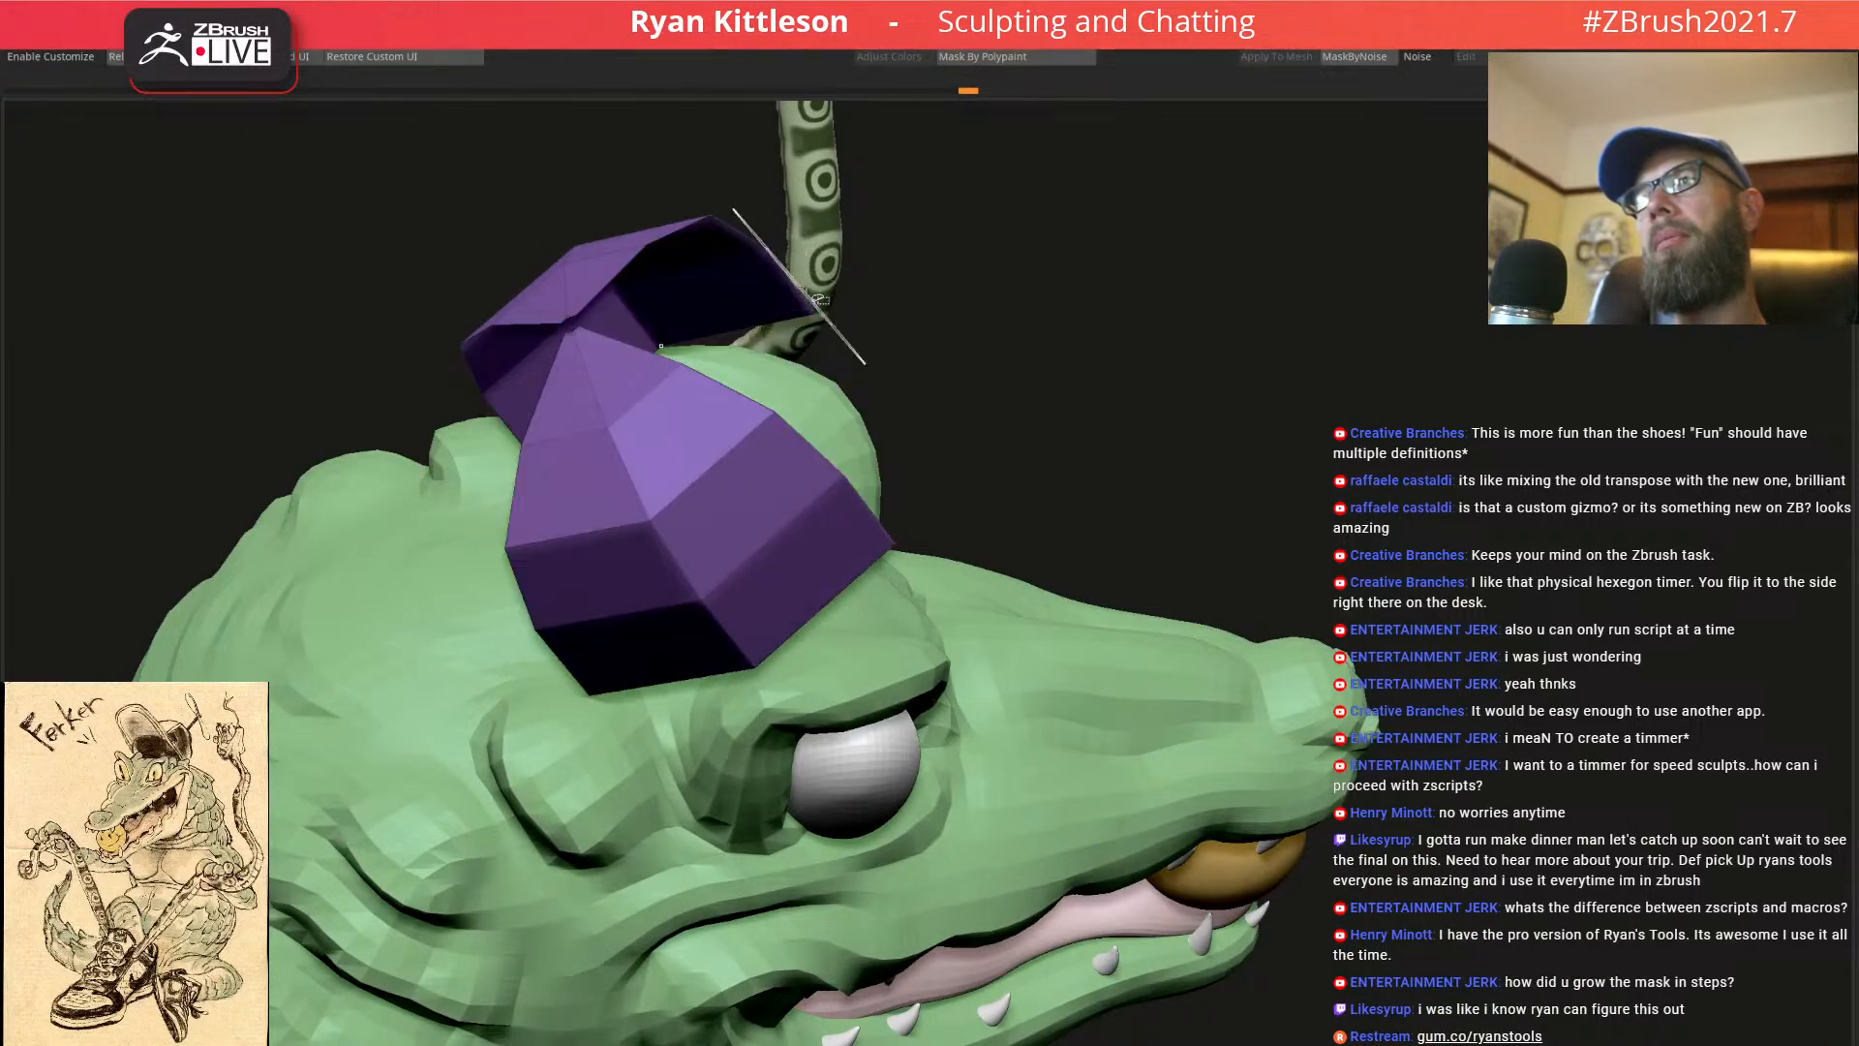
{"action": "left_click_drag", "start_coordinate": [1137, 310], "coordinate": [750, 418], "text": "ctrl+shift"}
{"action": "key", "text": "ctrl+w"}
{"action": "left_click", "coordinate": [1133, 331], "text": "ctrl+shift"}
{"action": "key", "text": "d"}
Compare the regrouped cap in its coarse and smoothed states from several angles, checking the panel seams
{"action": "left_click_drag", "start_coordinate": [1046, 416], "coordinate": [765, 475]}
{"action": "right_click_drag", "start_coordinate": [765, 459], "coordinate": [782, 501], "text": "ctrl"}
{"action": "key", "text": "shift+f"}
{"action": "key", "text": "shift+f"}
{"action": "key", "text": "ctrl+z"}
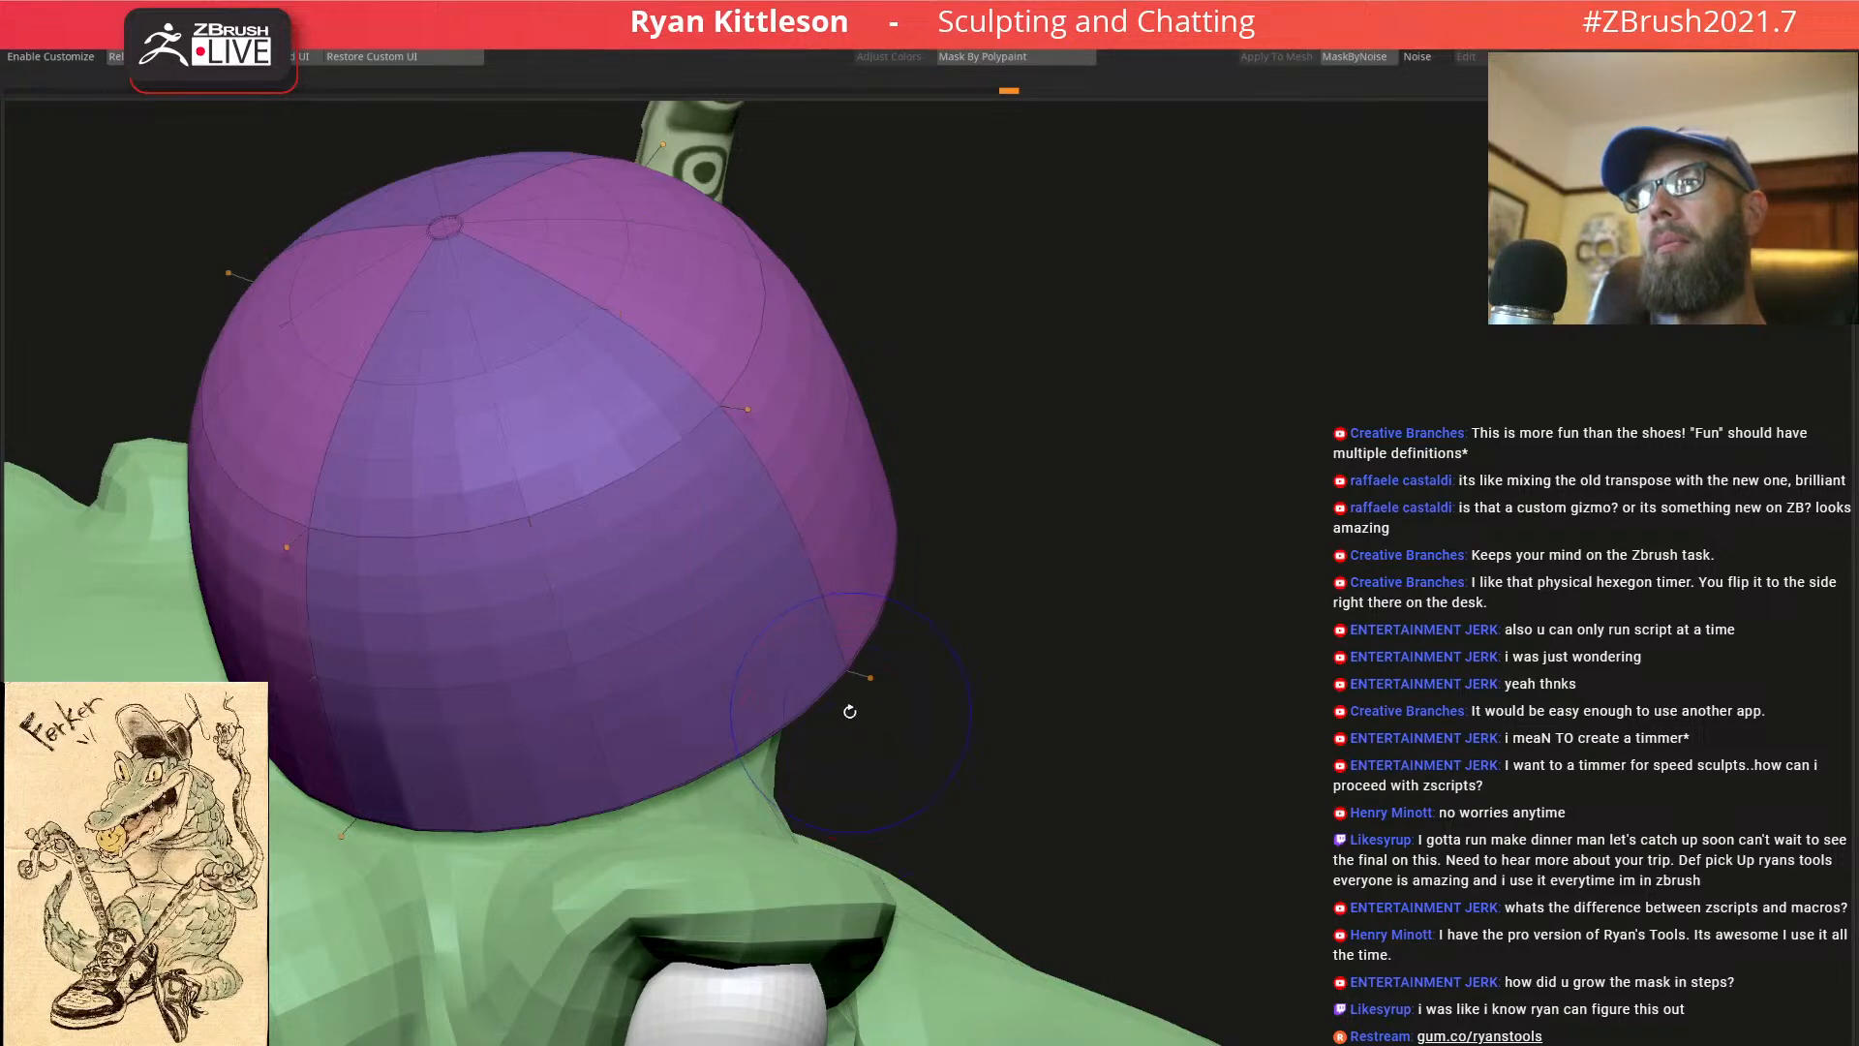
{"action": "left_click_drag", "start_coordinate": [822, 686], "coordinate": [800, 528]}
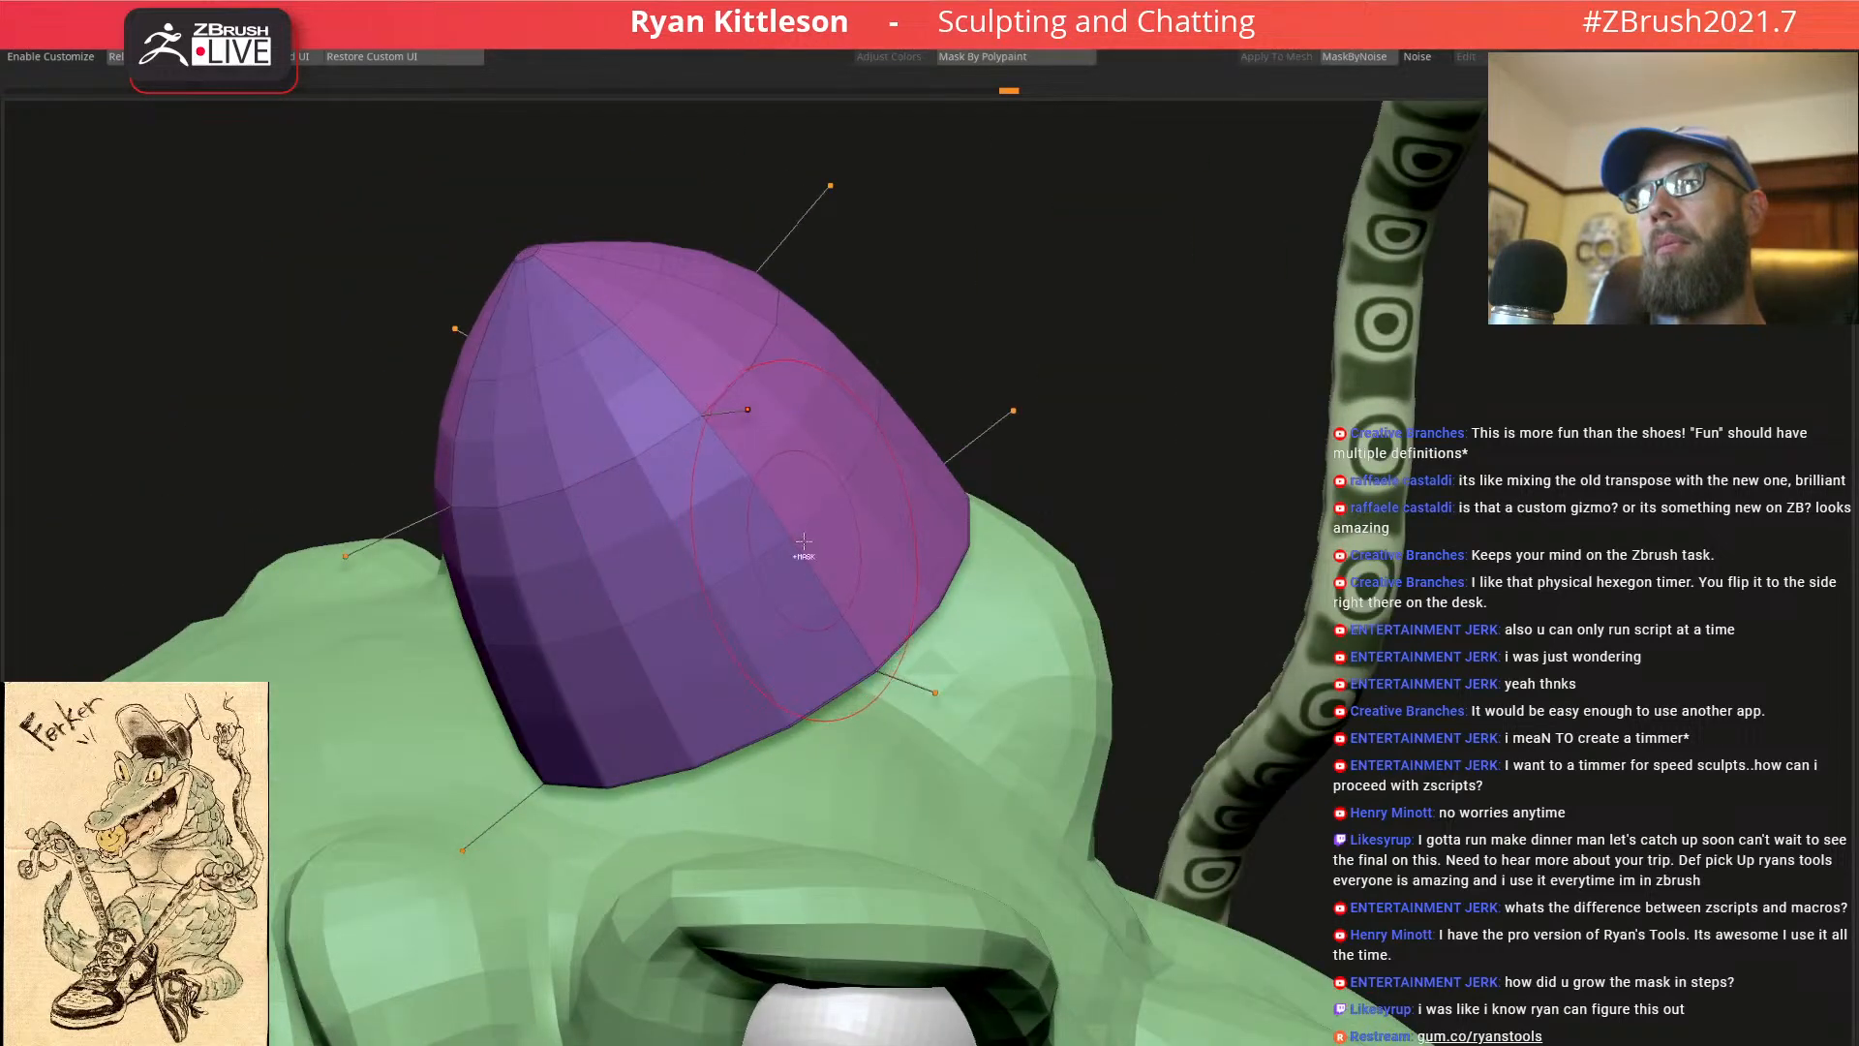
{"action": "key", "text": "d"}
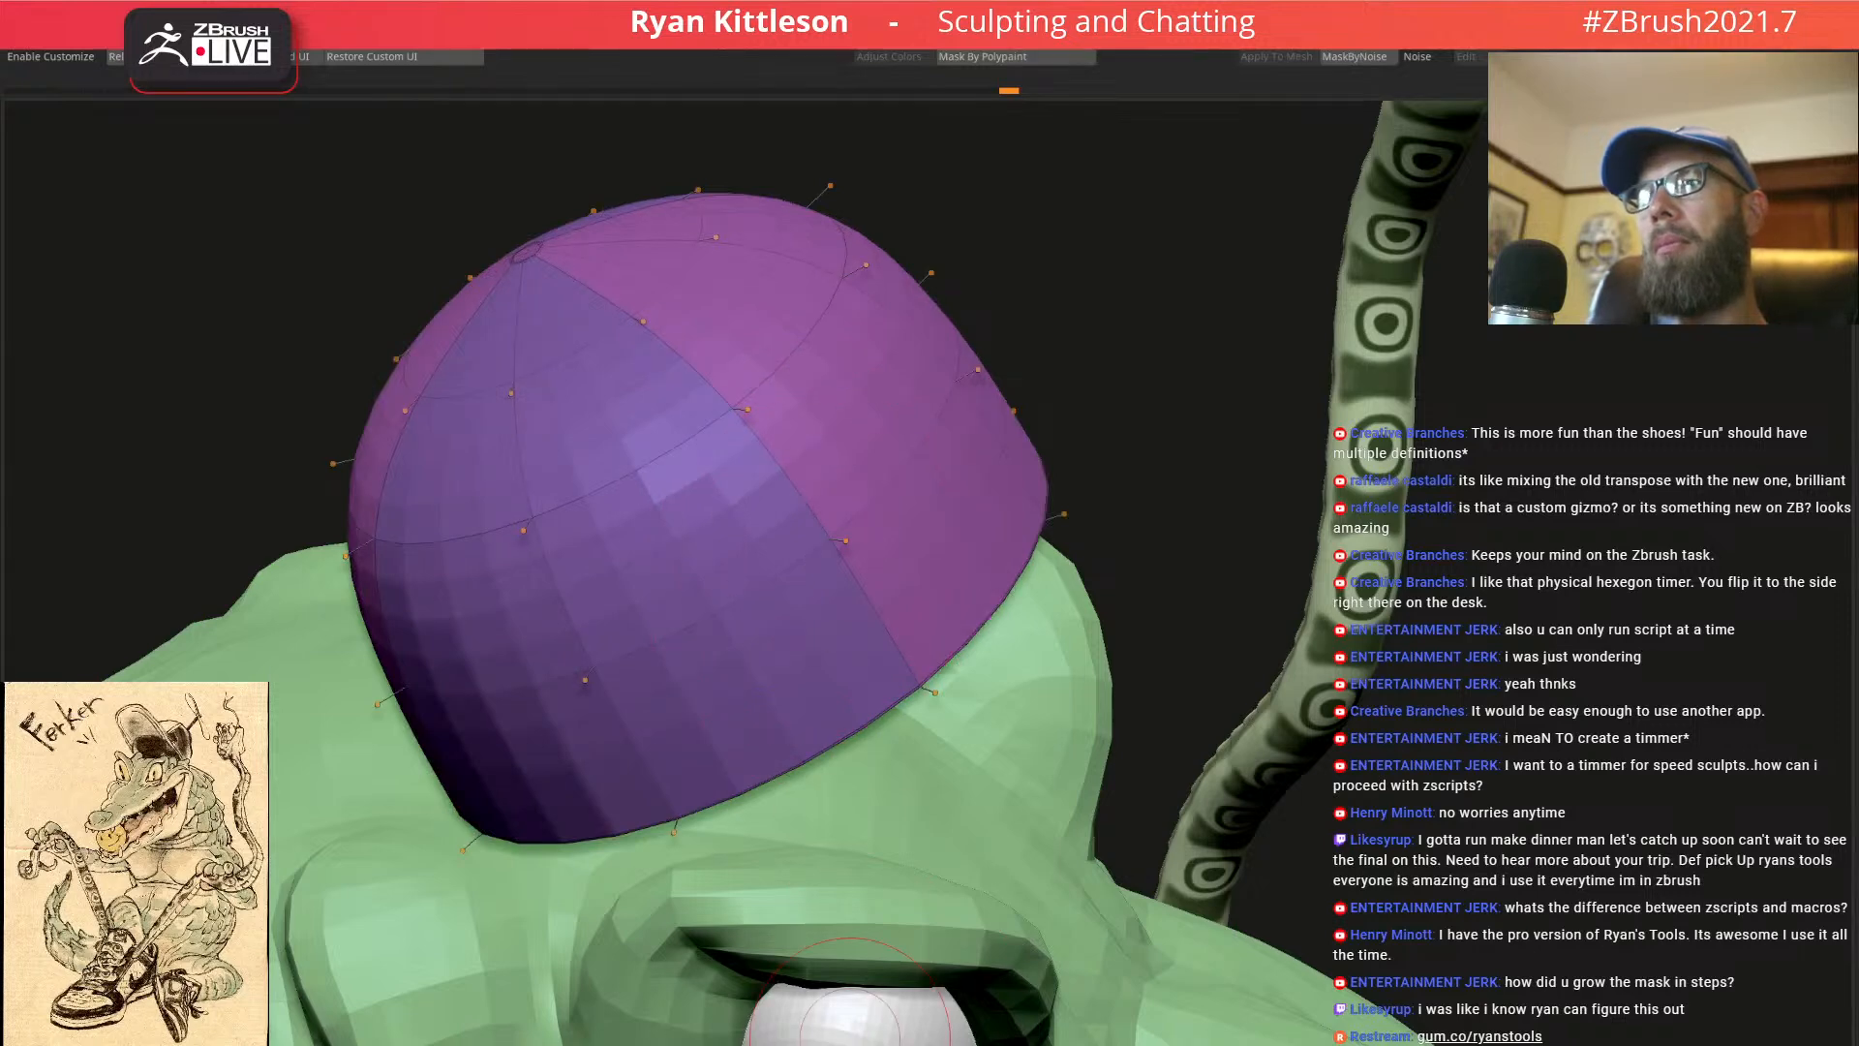
{"action": "key", "text": "shift+d"}
{"action": "left_click_drag", "start_coordinate": [851, 988], "coordinate": [804, 486]}
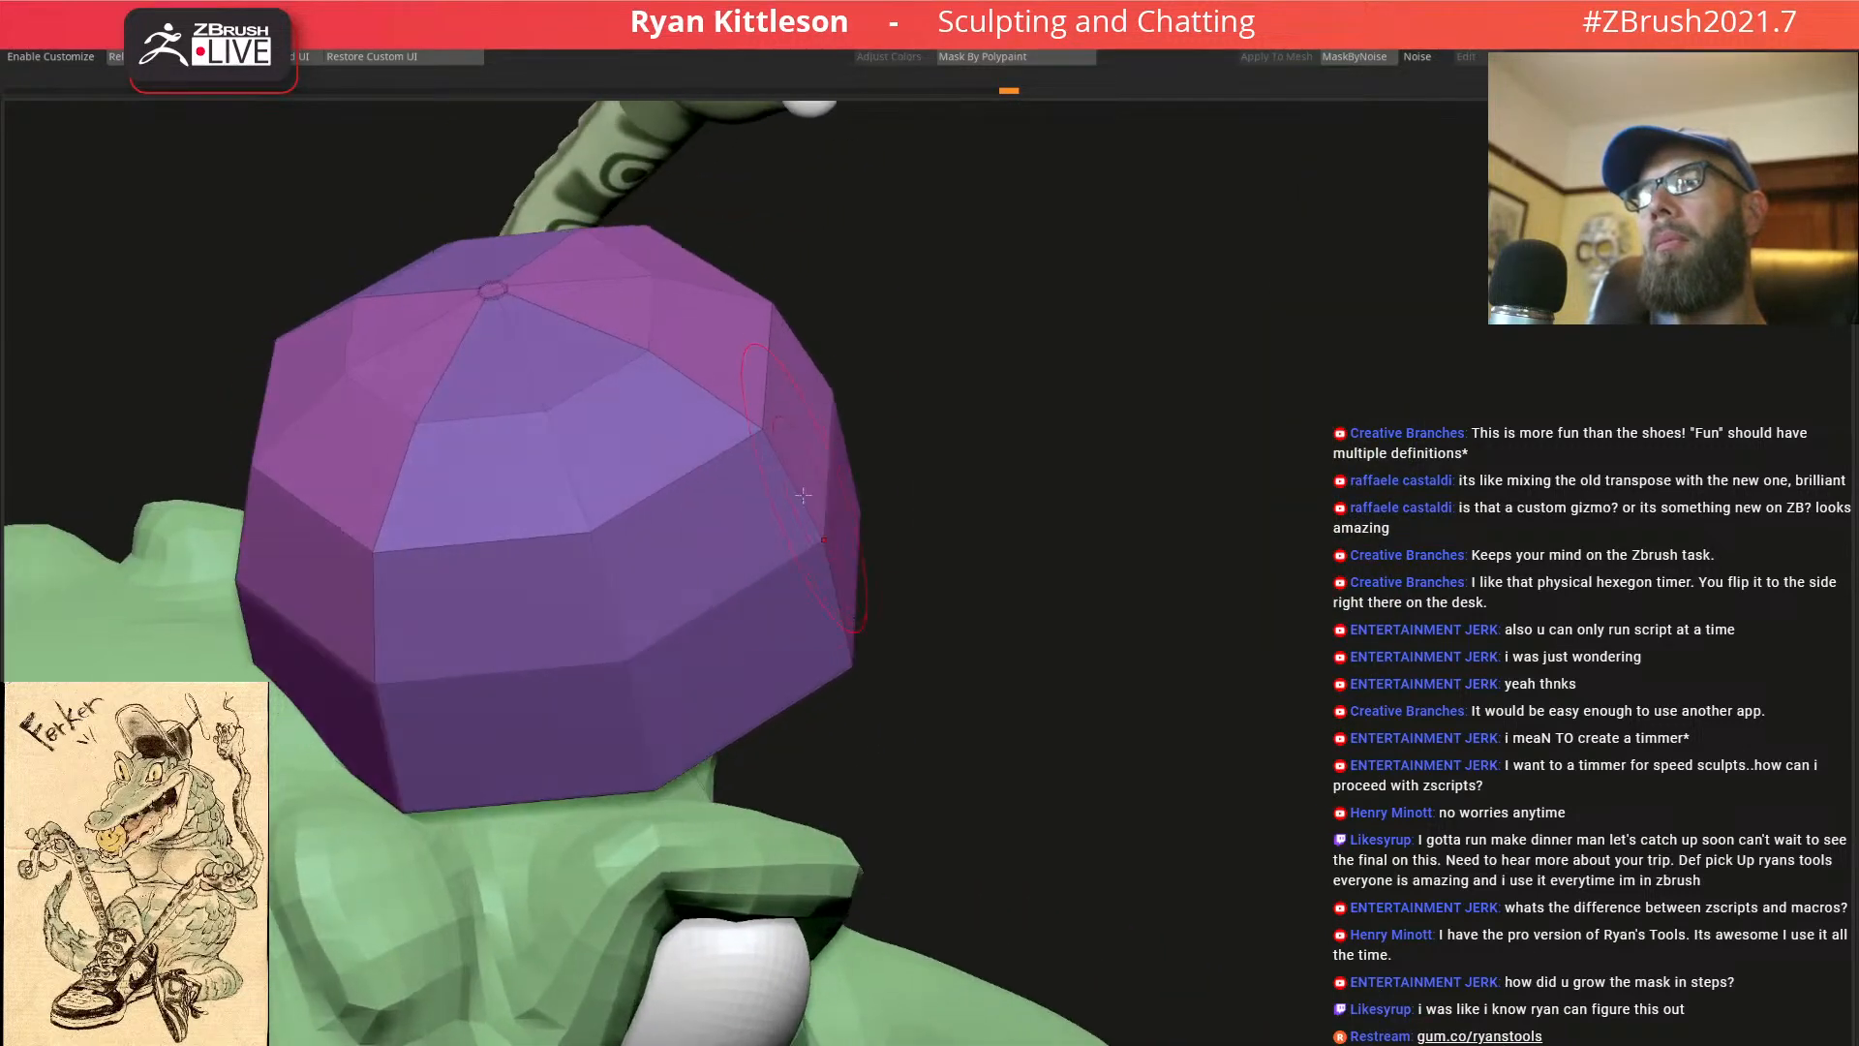
{"action": "key", "text": "d"}
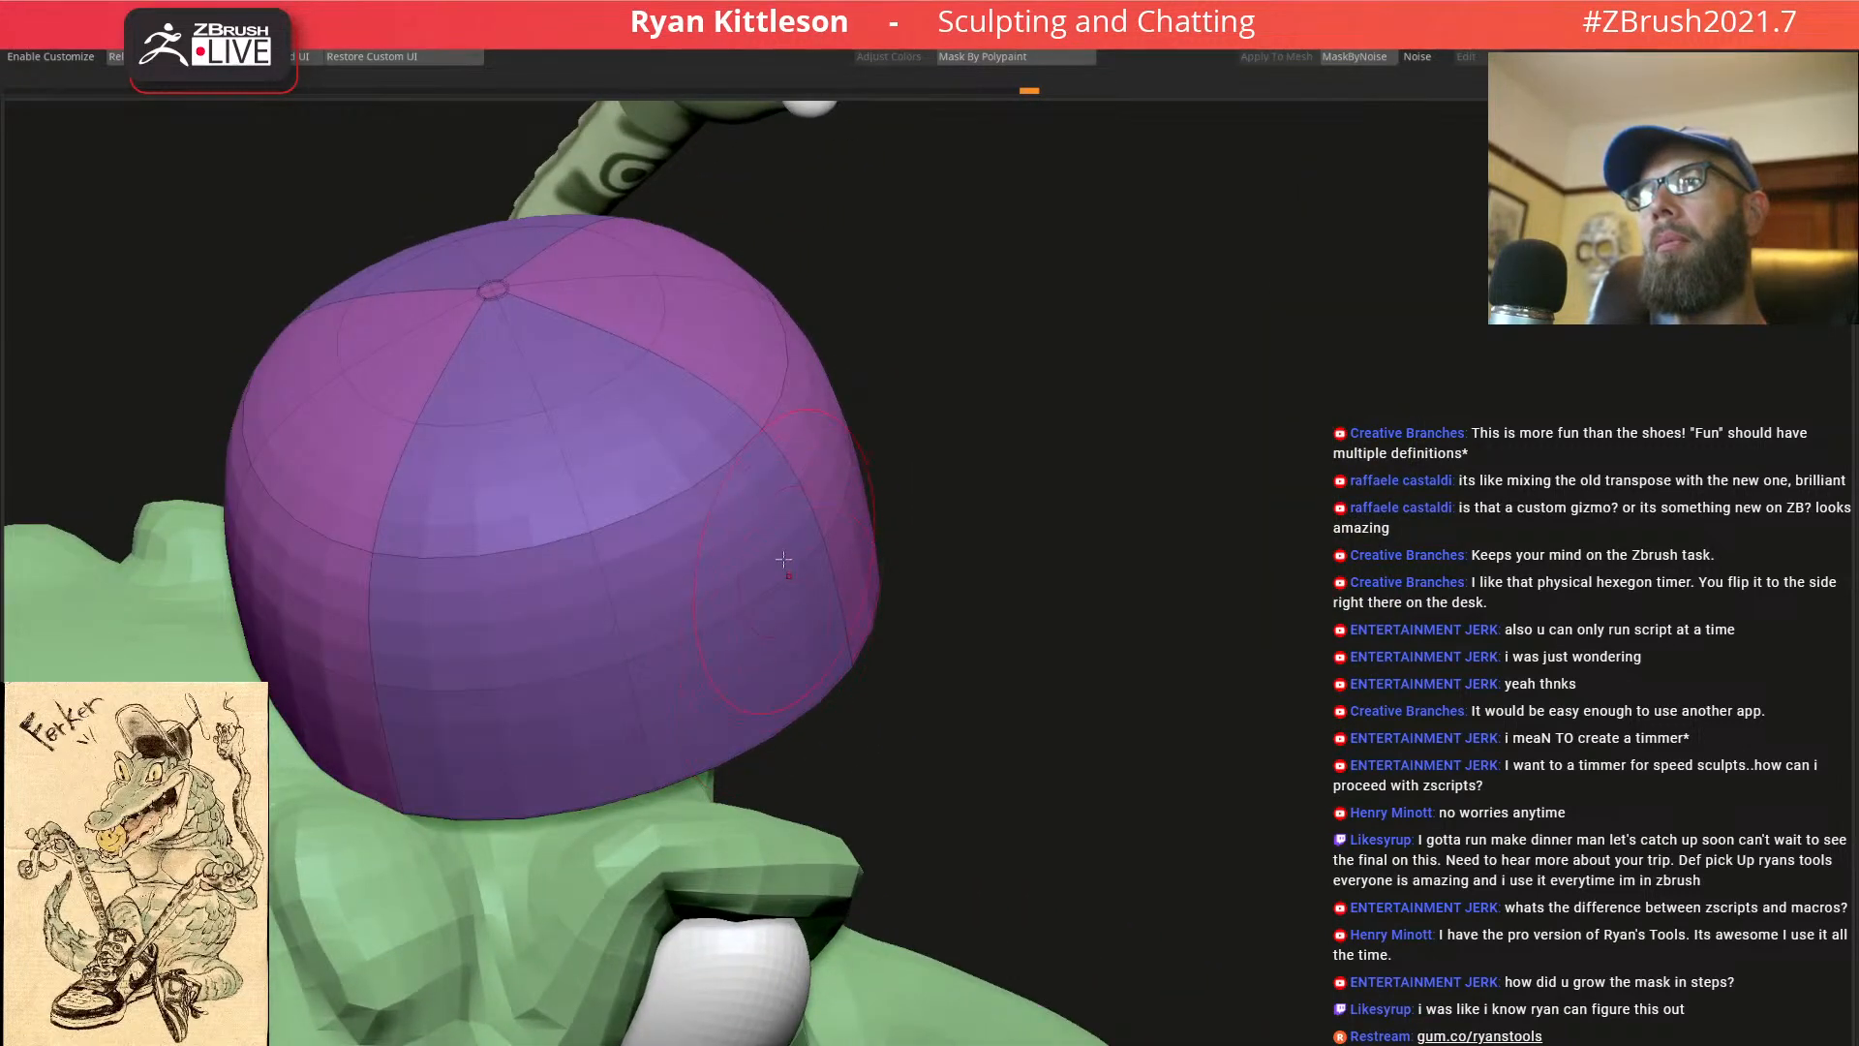
{"action": "right_click_drag", "start_coordinate": [783, 561], "coordinate": [774, 553]}
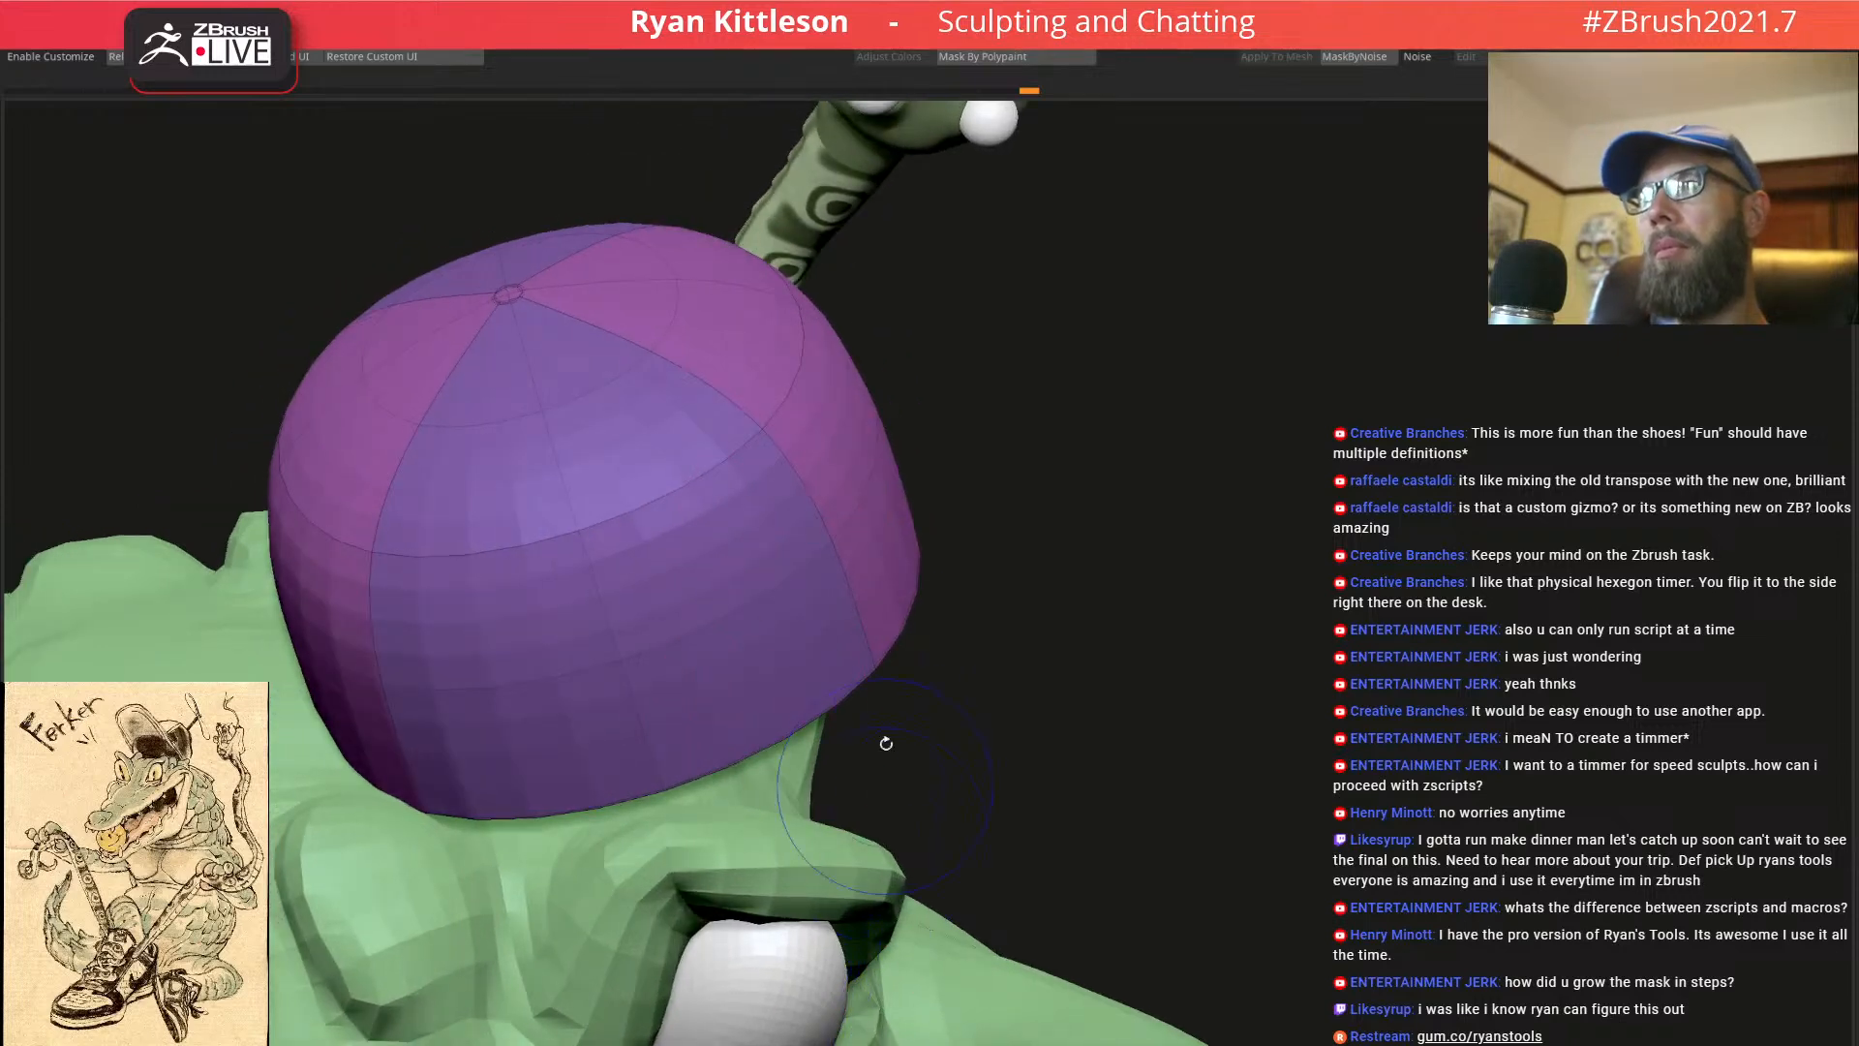
{"action": "key", "text": "d"}
{"action": "right_click_drag", "start_coordinate": [805, 520], "coordinate": [819, 663]}
{"action": "right_click_drag", "start_coordinate": [600, 339], "coordinate": [559, 386], "text": "ctrl"}
{"action": "left_click", "coordinate": [480, 436], "text": "ctrl+shift"}
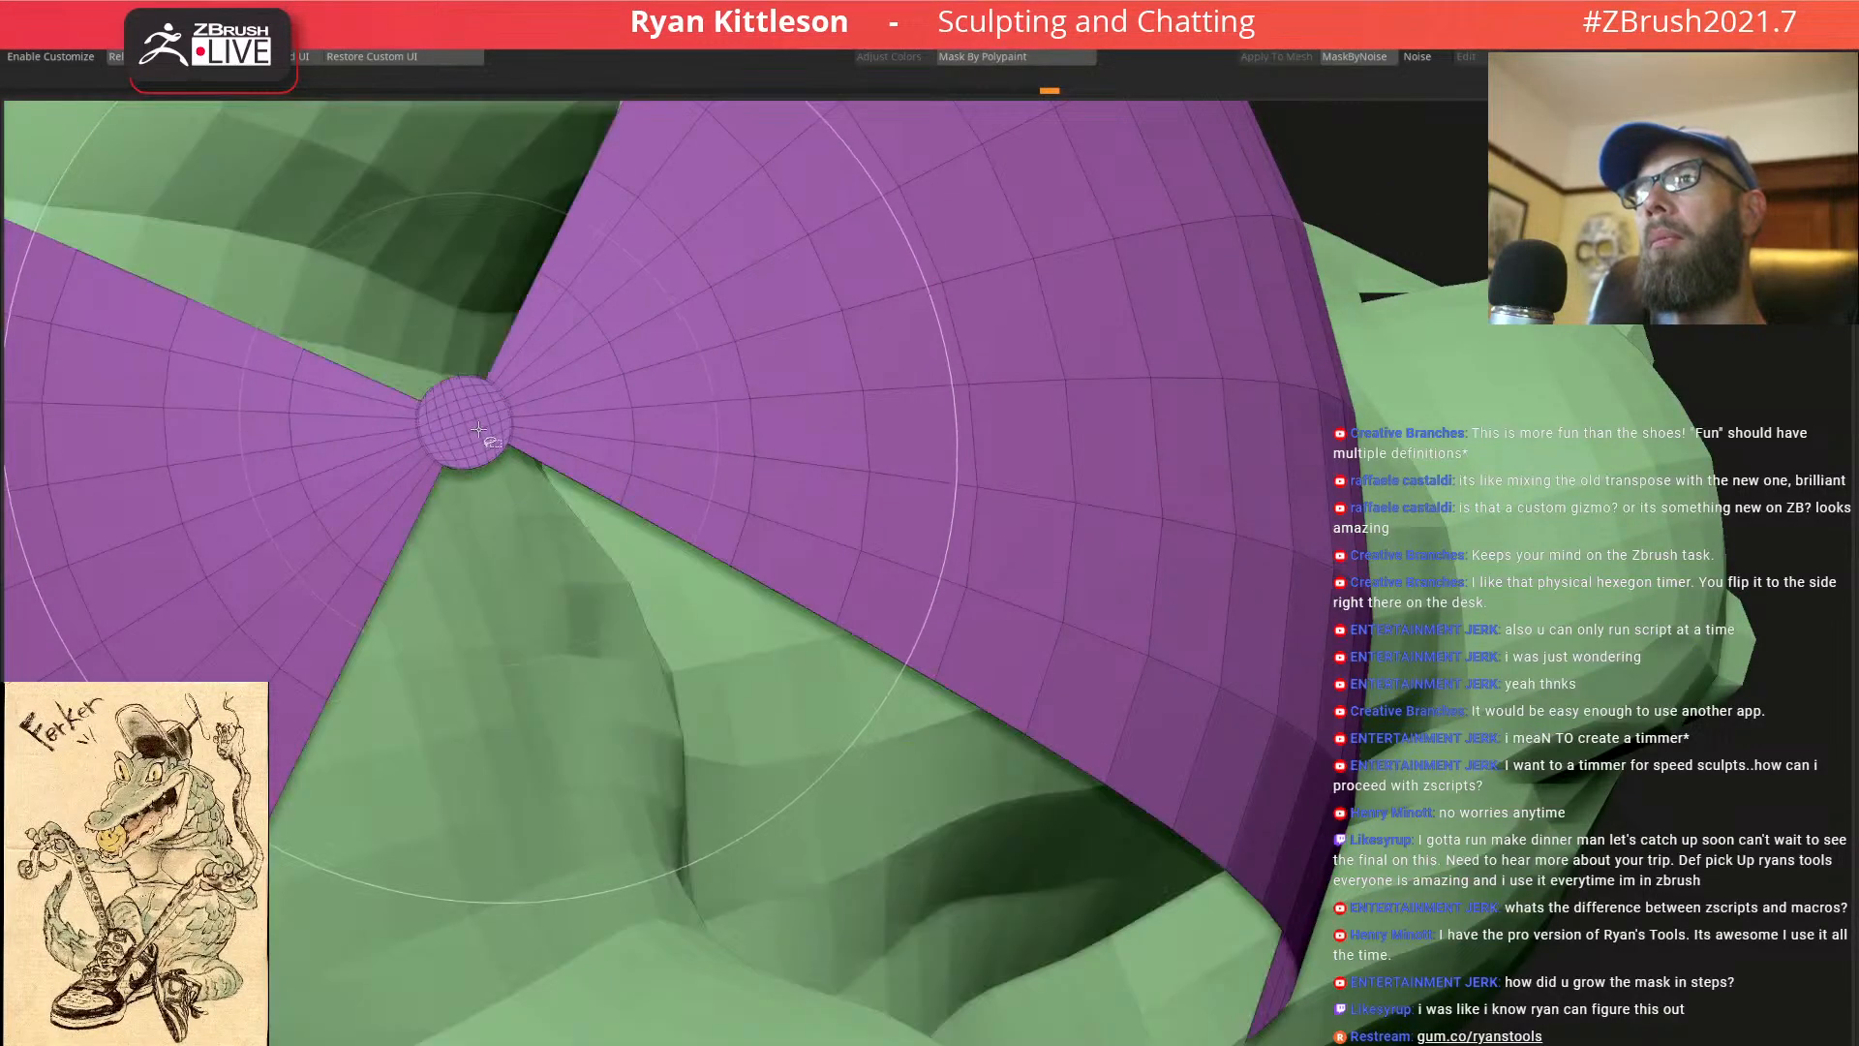
{"action": "left_click", "coordinate": [478, 437], "text": "ctrl+shift"}
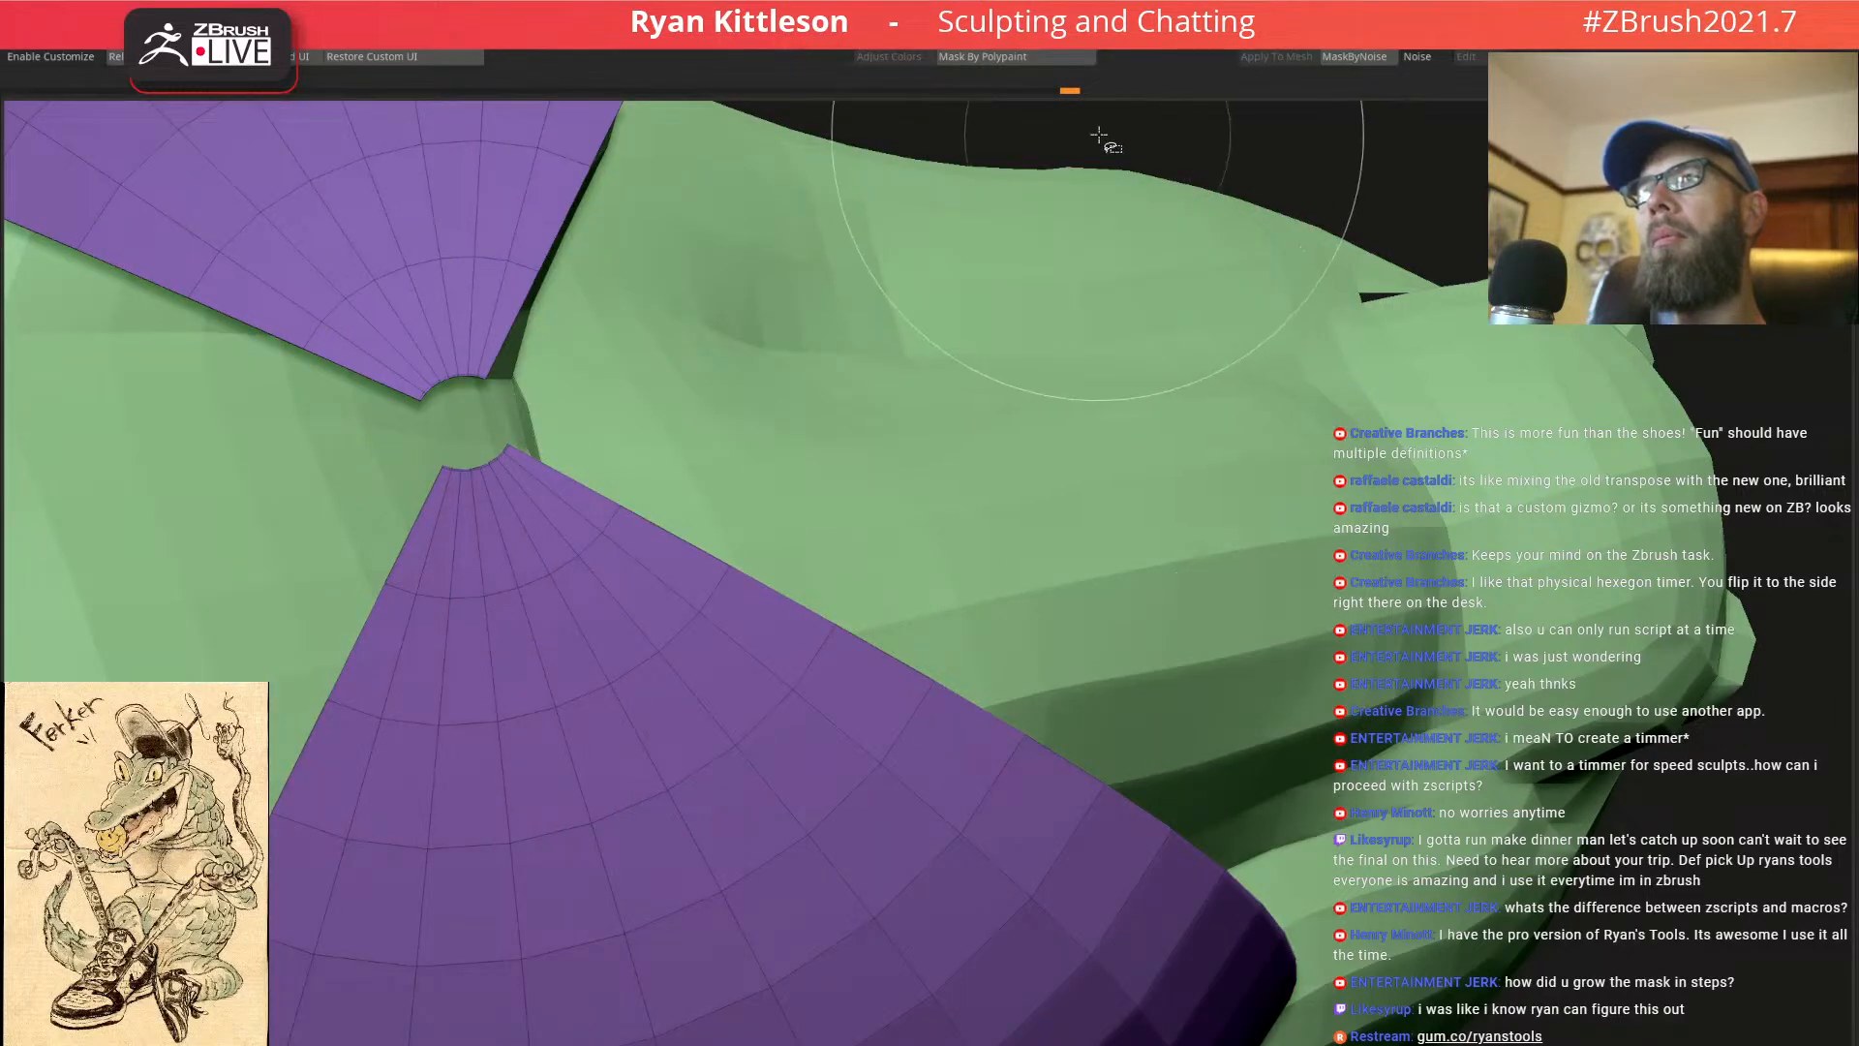
{"action": "left_click", "coordinate": [1097, 141], "text": "ctrl+shift"}
{"action": "right_click_drag", "start_coordinate": [709, 330], "coordinate": [631, 513], "text": "ctrl"}
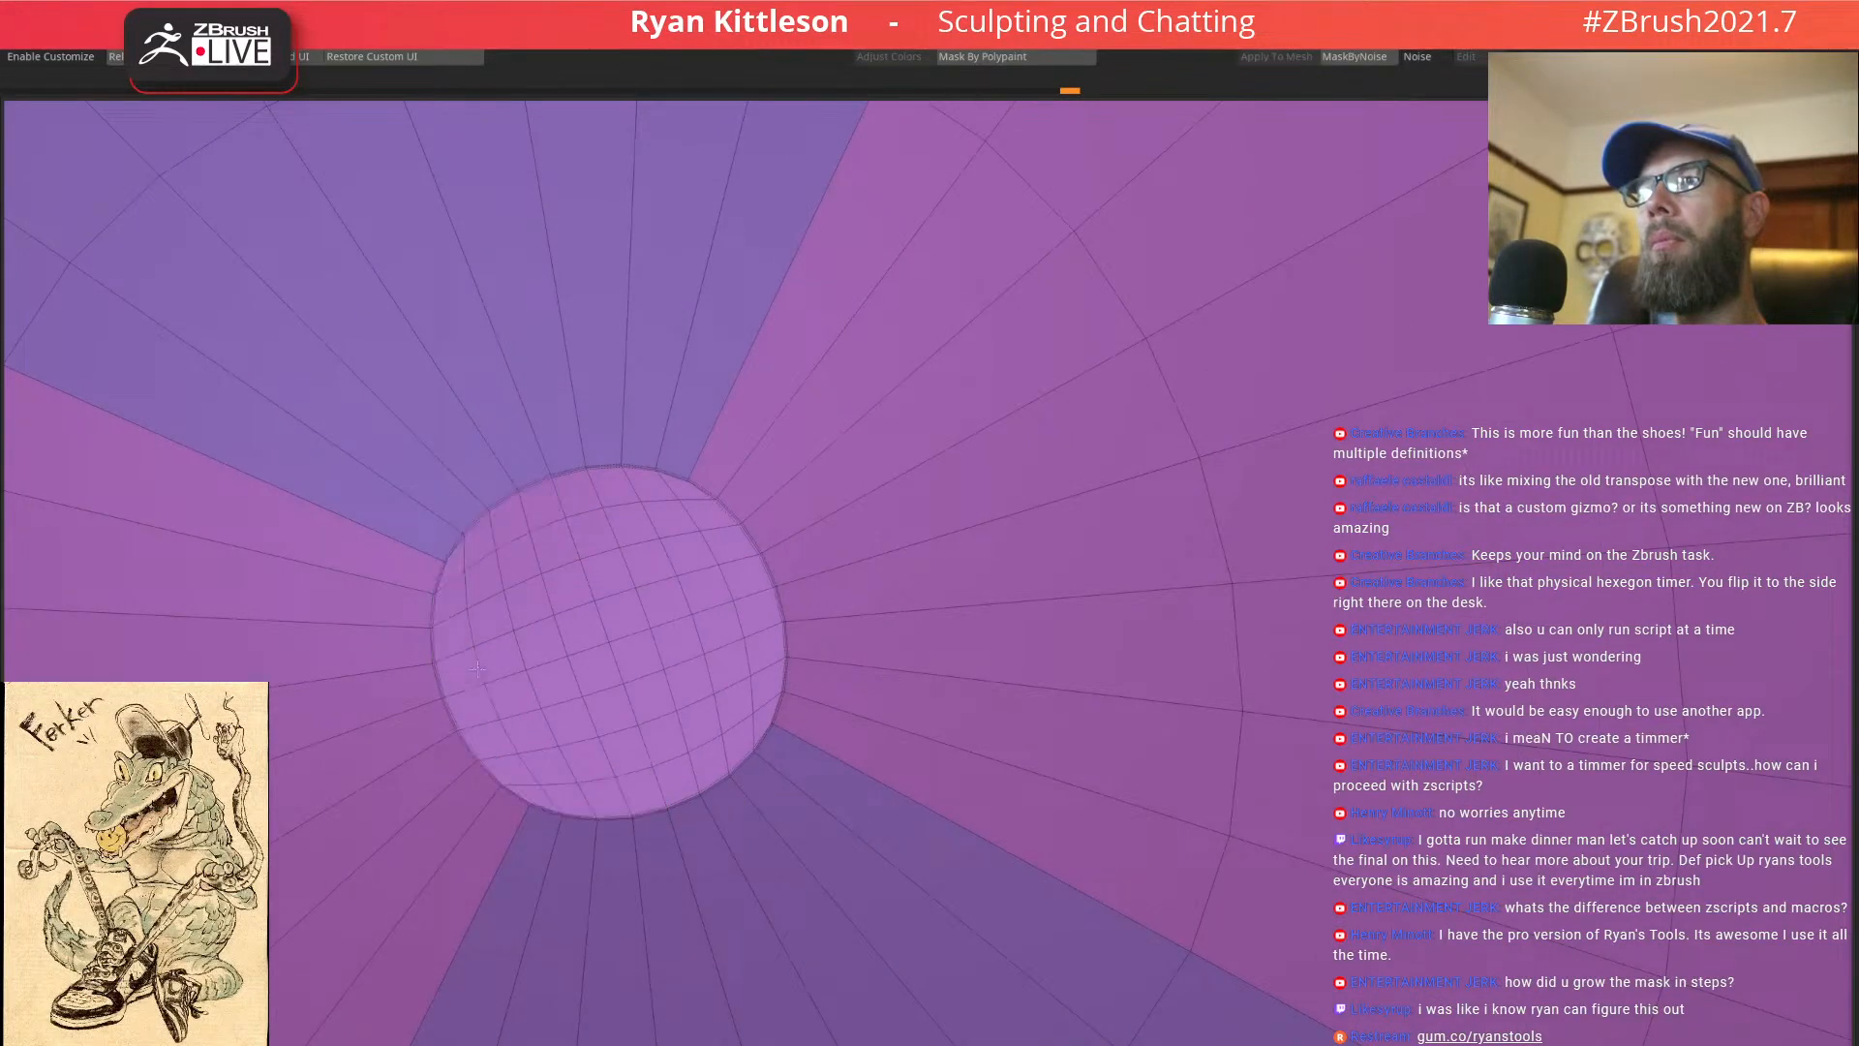
Give the round button faces at the crown their own polygroup, hide them and delete the hidden faces
{"action": "mouse_move", "coordinate": [598, 751]}
{"action": "left_mouse_down", "text": "alt"}
{"action": "mouse_move", "coordinate": [675, 777]}
{"action": "mouse_move", "coordinate": [736, 729]}
{"action": "mouse_move", "coordinate": [749, 622]}
{"action": "mouse_move", "coordinate": [631, 531]}
{"action": "mouse_move", "coordinate": [595, 686]}
{"action": "mouse_move", "coordinate": [644, 569]}
{"action": "mouse_move", "coordinate": [554, 692]}
{"action": "mouse_move", "coordinate": [483, 584]}
{"action": "left_mouse_up", "text": "alt"}
{"action": "left_click", "coordinate": [593, 626], "text": "ctrl+shift"}
{"action": "left_click", "coordinate": [602, 635], "text": "ctrl+shift"}
{"action": "key", "text": "Delete"}
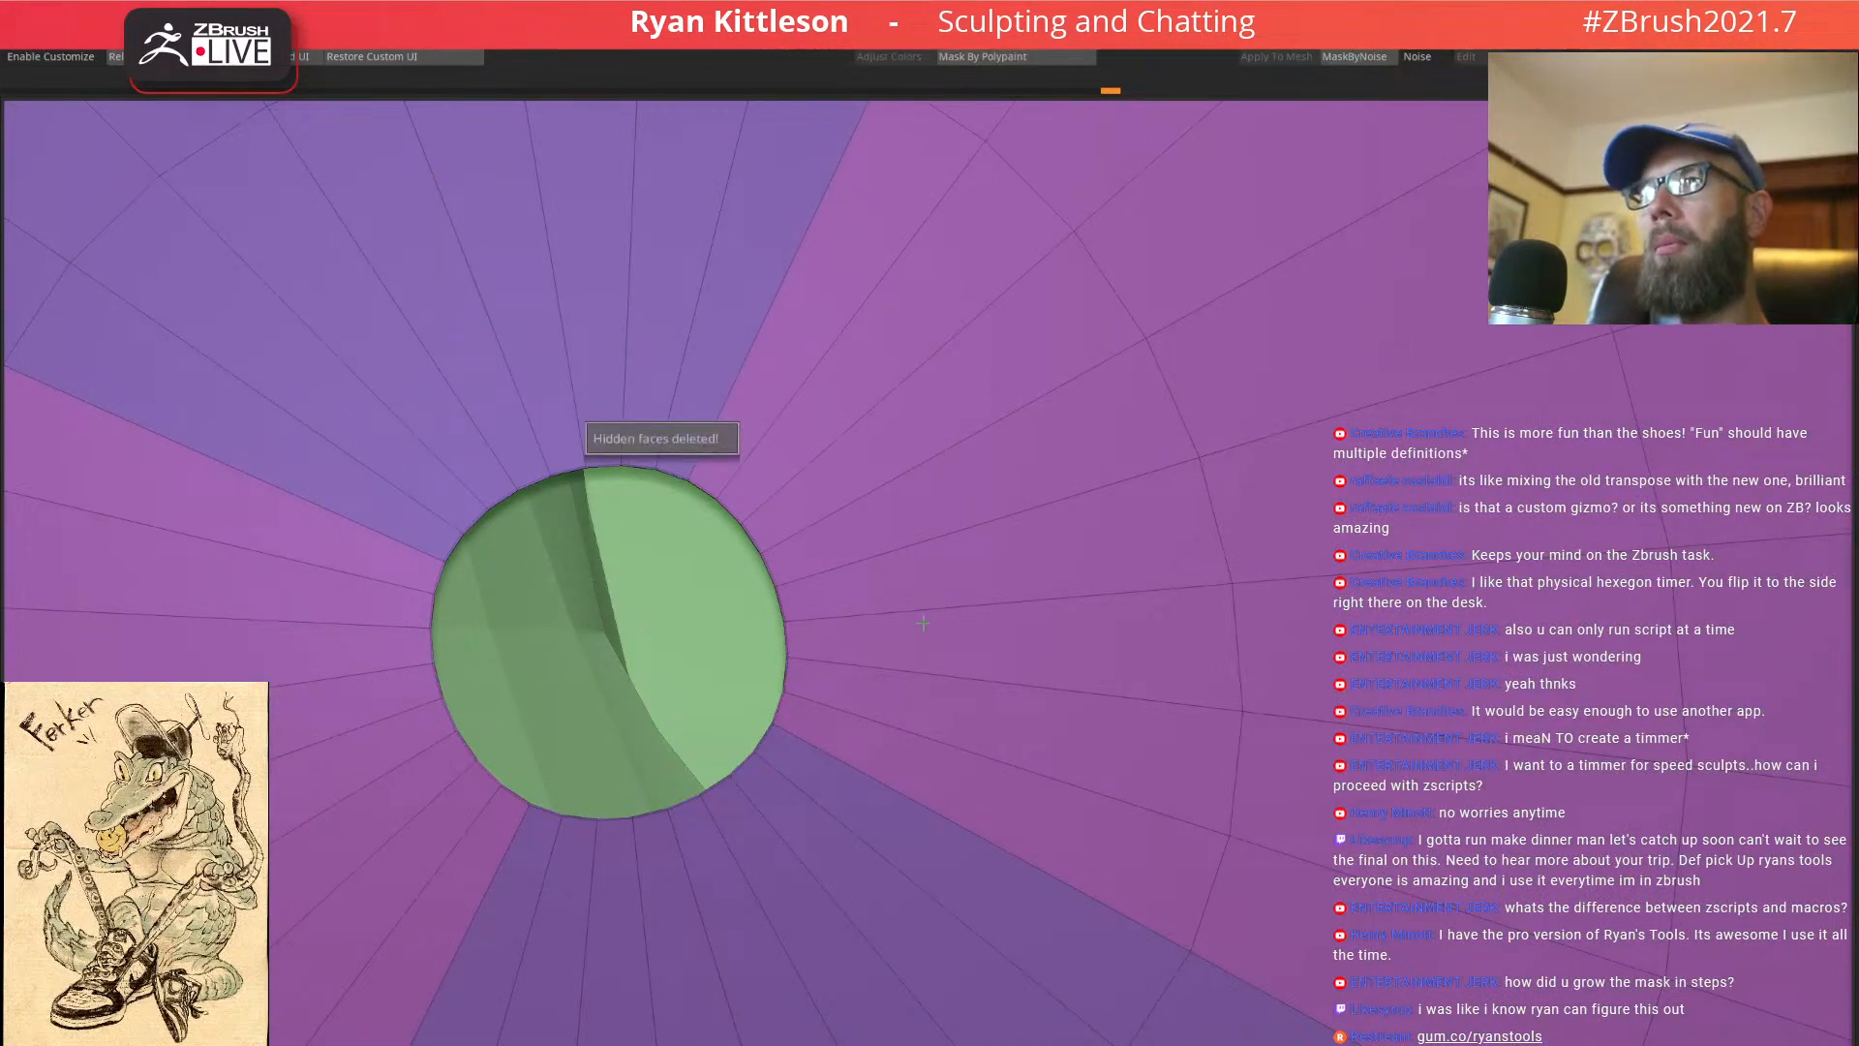
Insert edge loops close alongside the seams between the cap's panels with the ZModeler Insert edge action
{"action": "scroll", "coordinate": [892, 630], "scroll_direction": "down", "scroll_amount": 3}
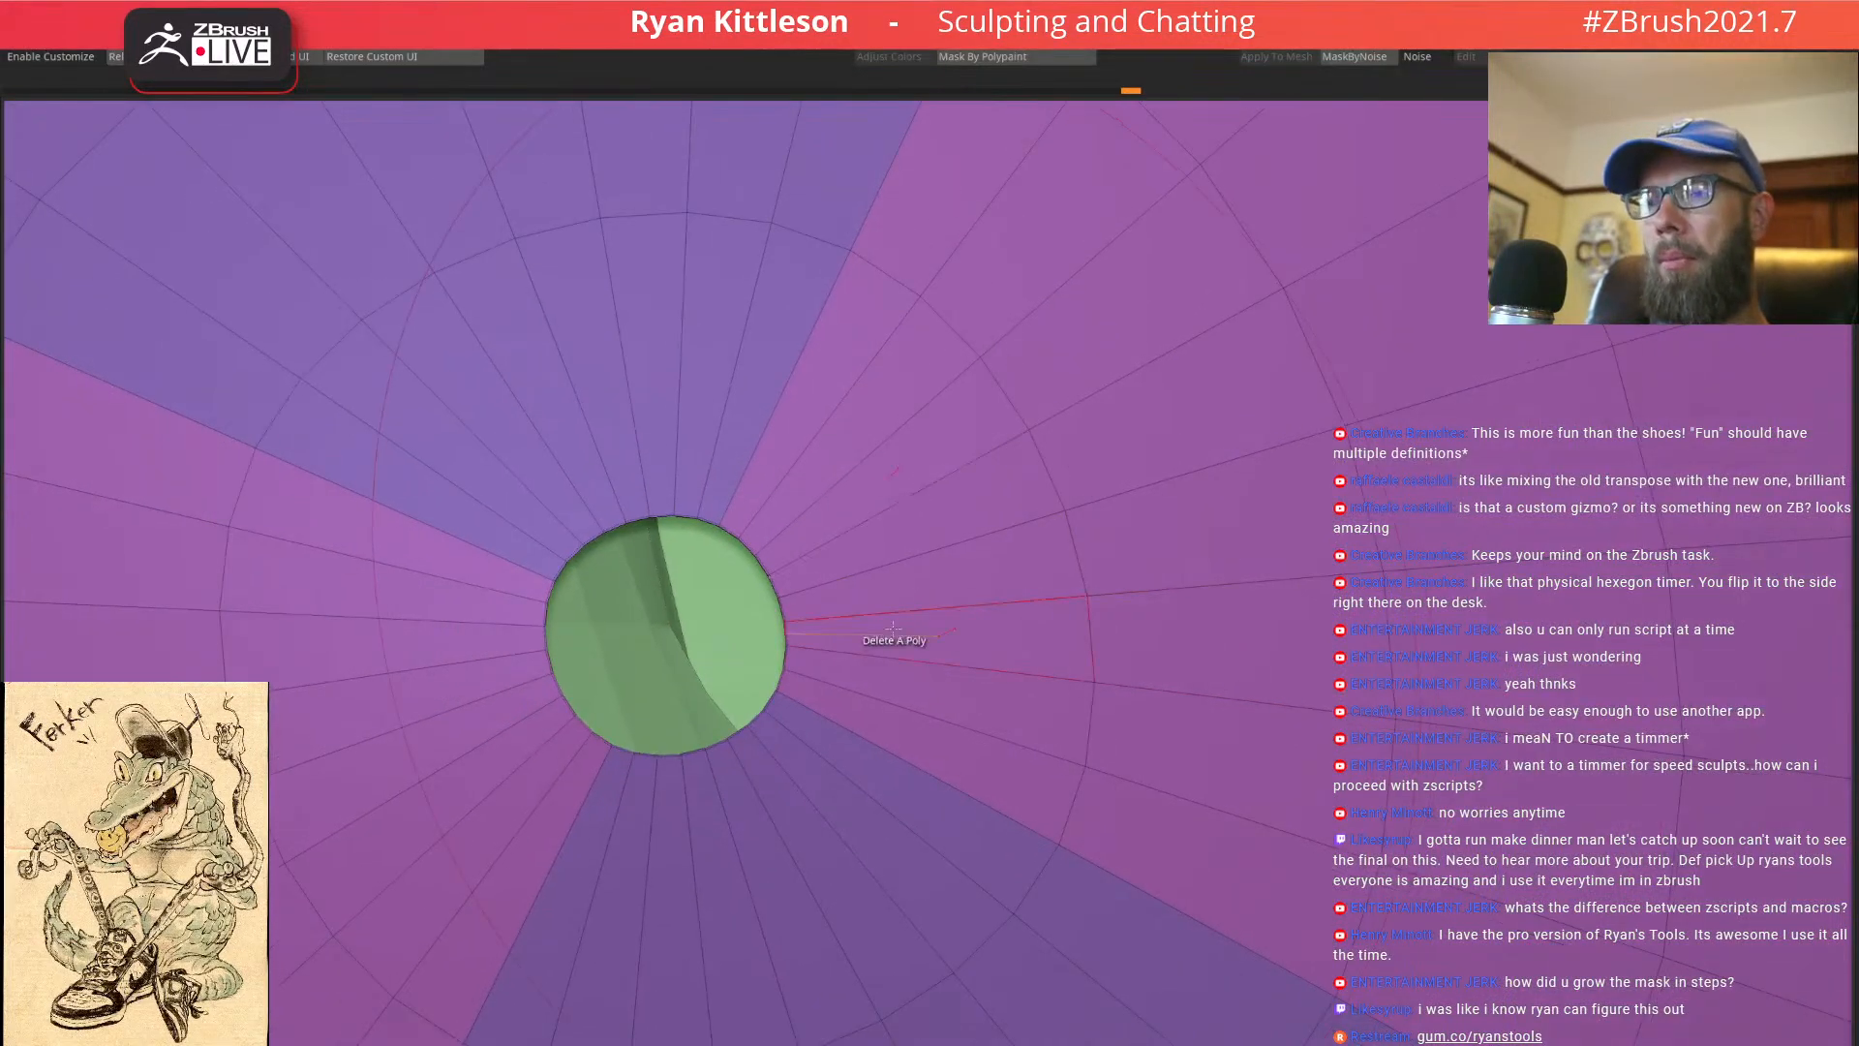
{"action": "key", "text": "space"}
{"action": "left_click", "coordinate": [854, 673]}
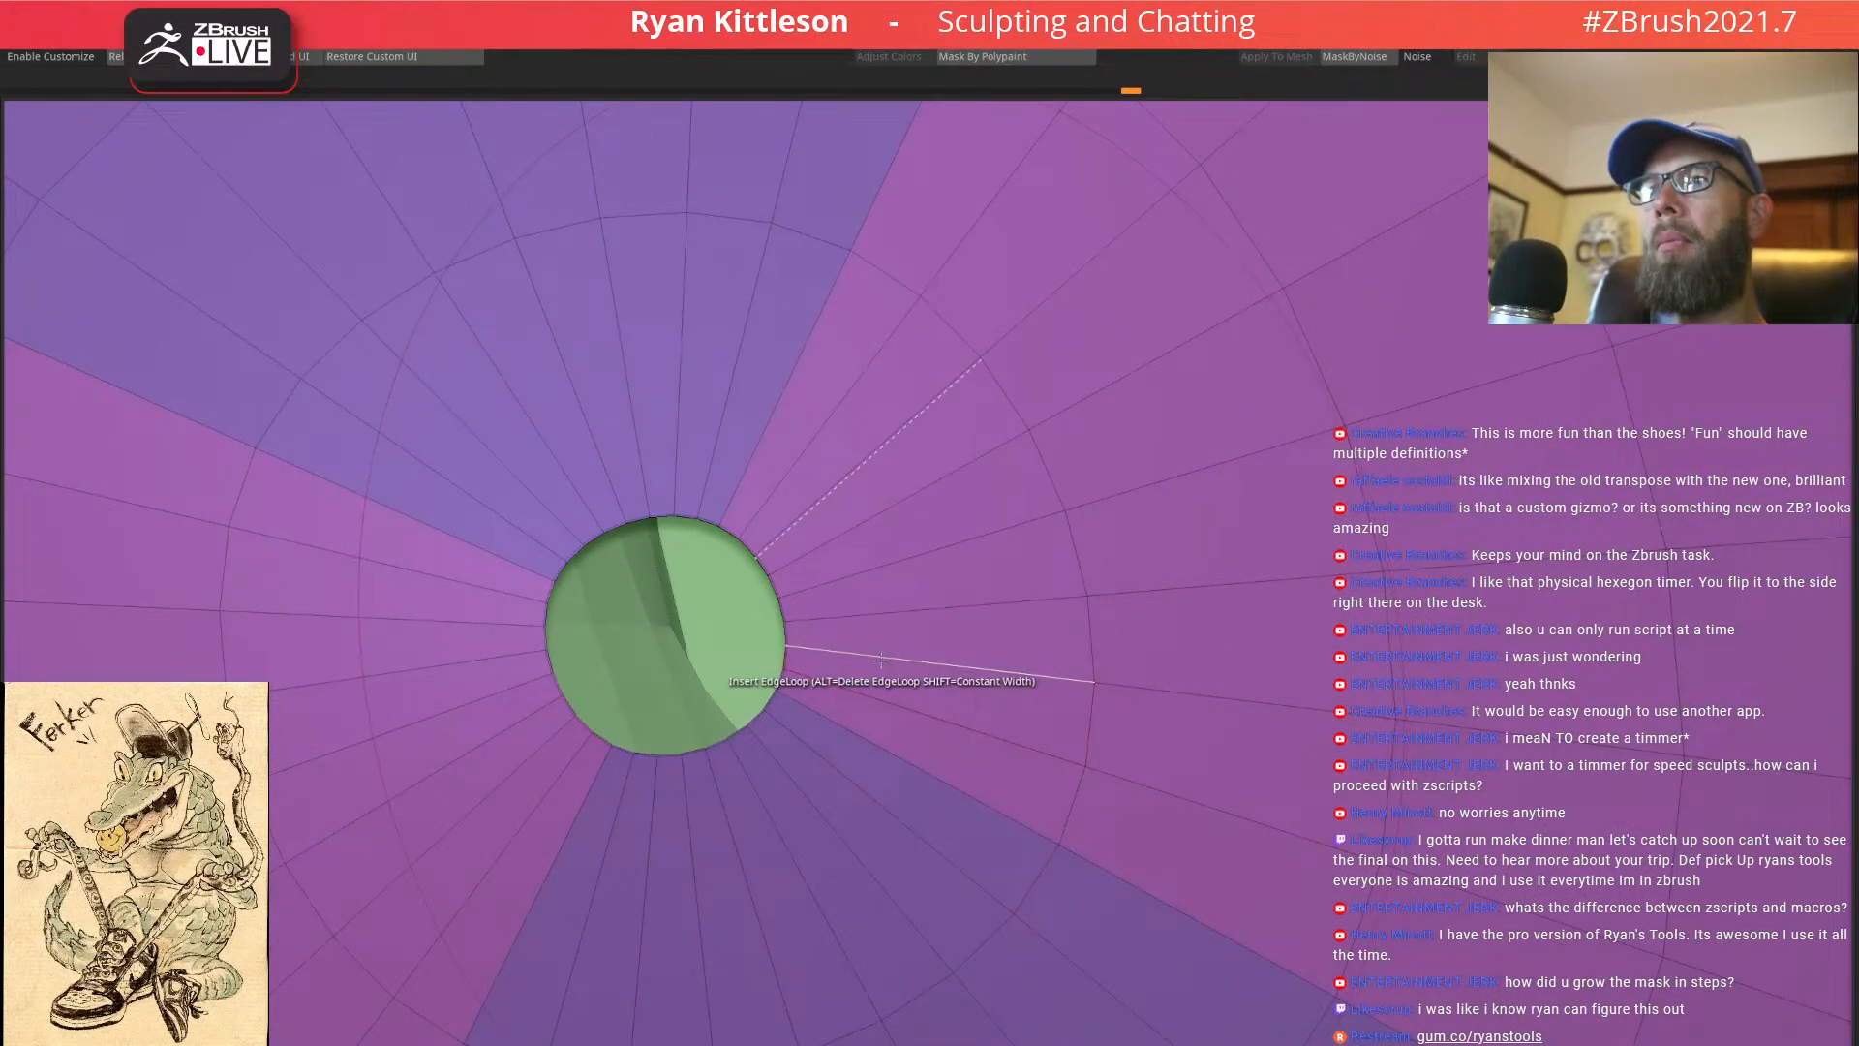
{"action": "right_click_drag", "start_coordinate": [980, 625], "coordinate": [755, 490], "text": "ctrl"}
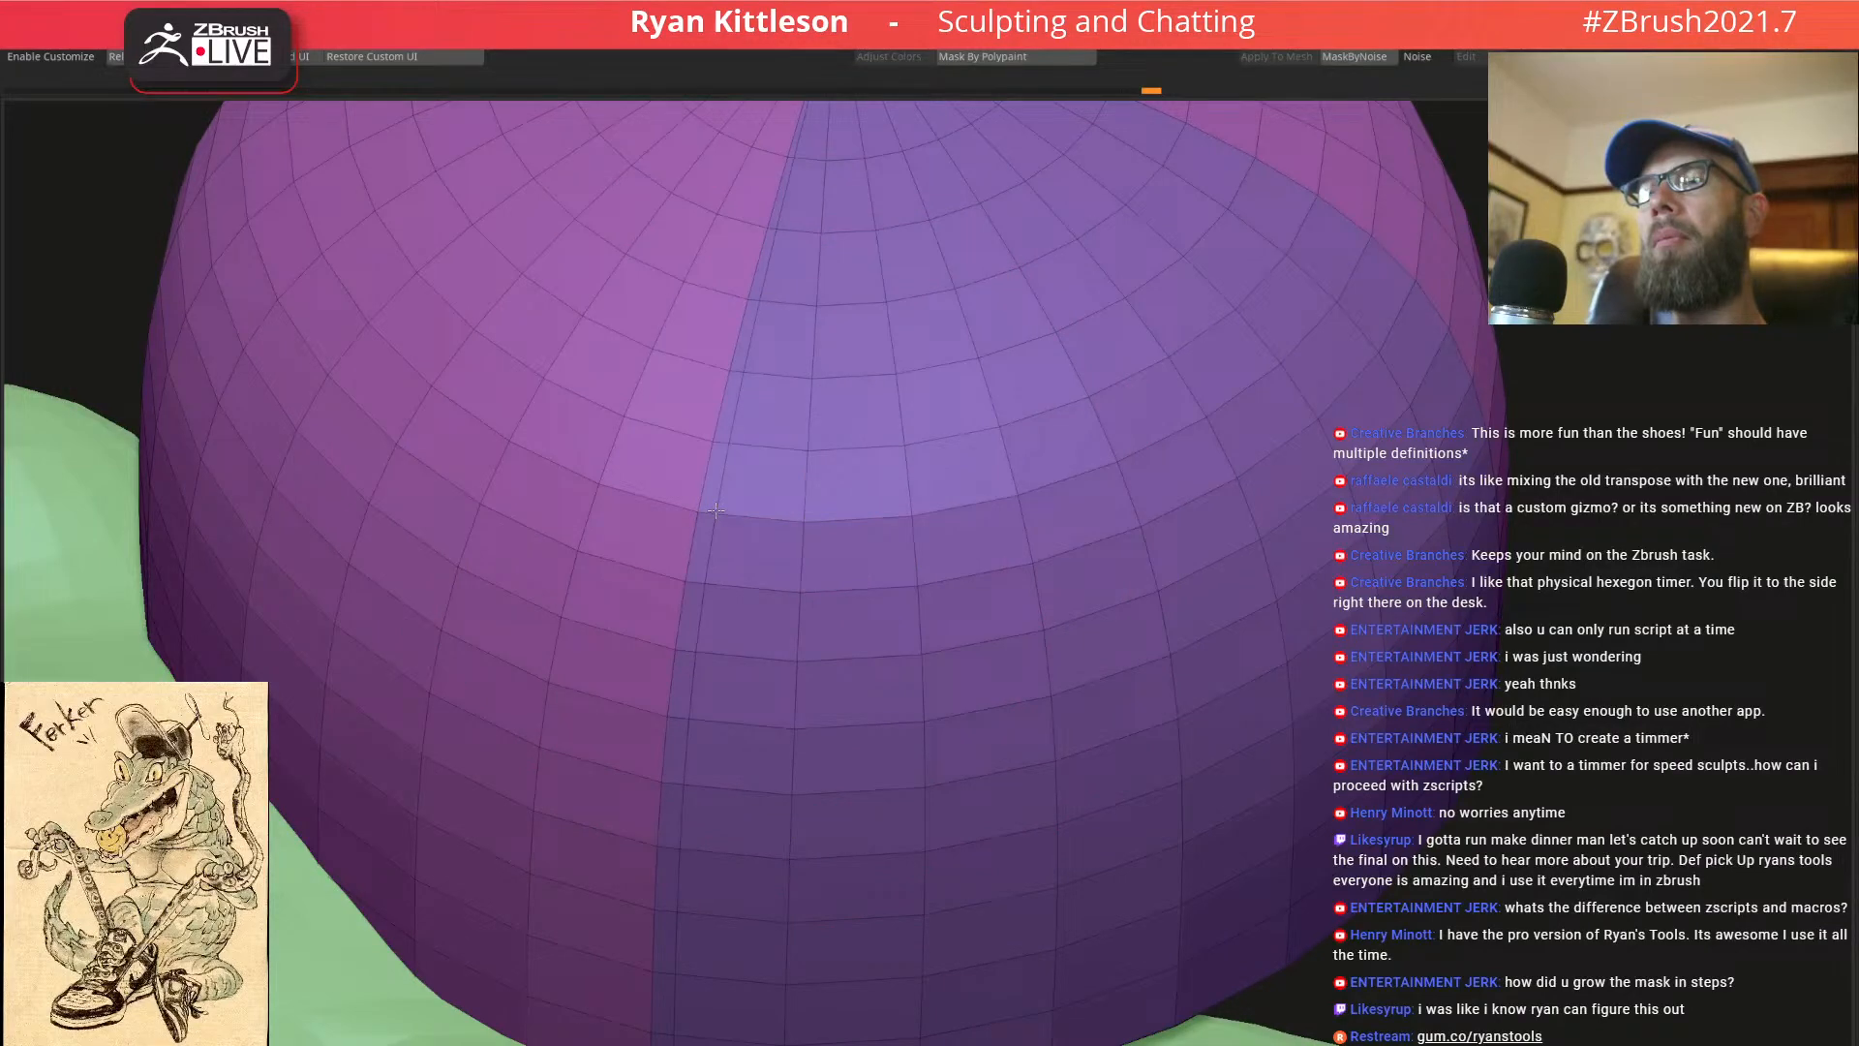
{"action": "right_click_drag", "start_coordinate": [681, 504], "coordinate": [1077, 668]}
Mask the seam between the cap panels with the ZModeler Mask edge action, using the EdgeLoop Complete target
{"action": "key", "text": "space"}
{"action": "left_click", "coordinate": [1016, 744]}
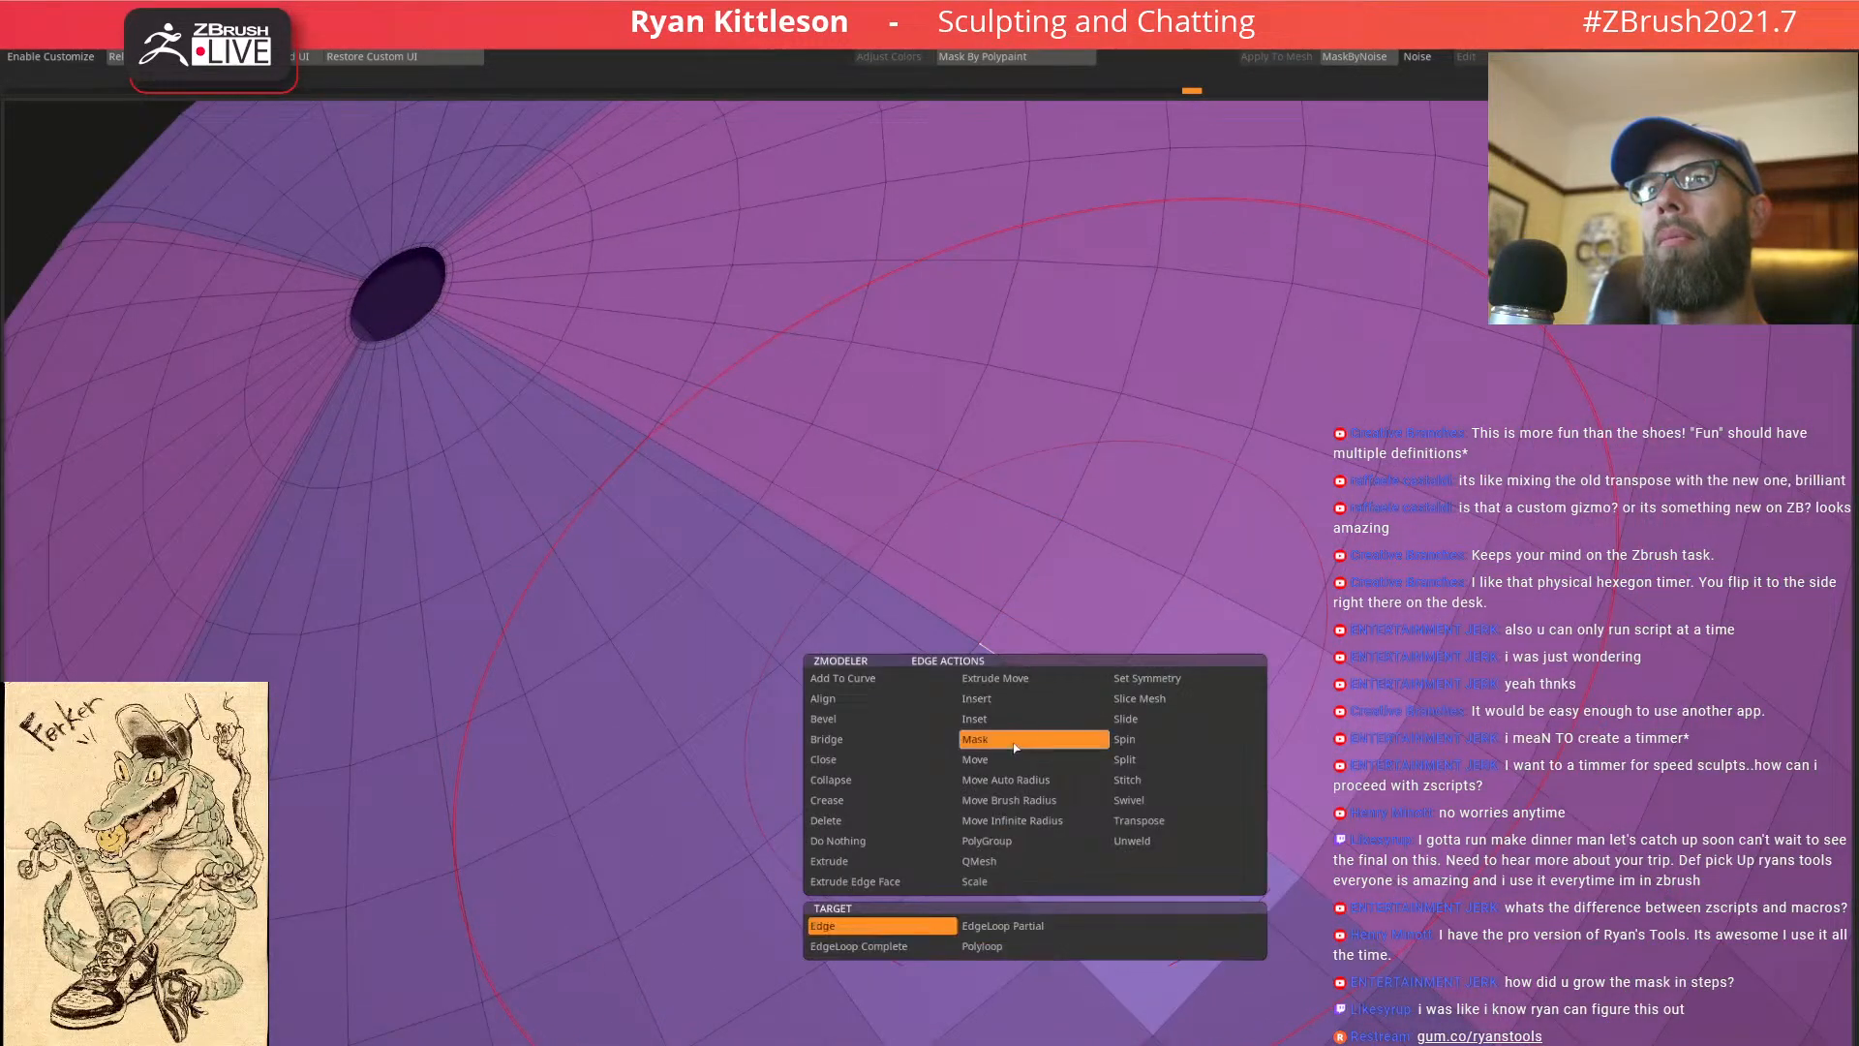
{"action": "left_click", "coordinate": [1054, 692]}
{"action": "key", "text": "space"}
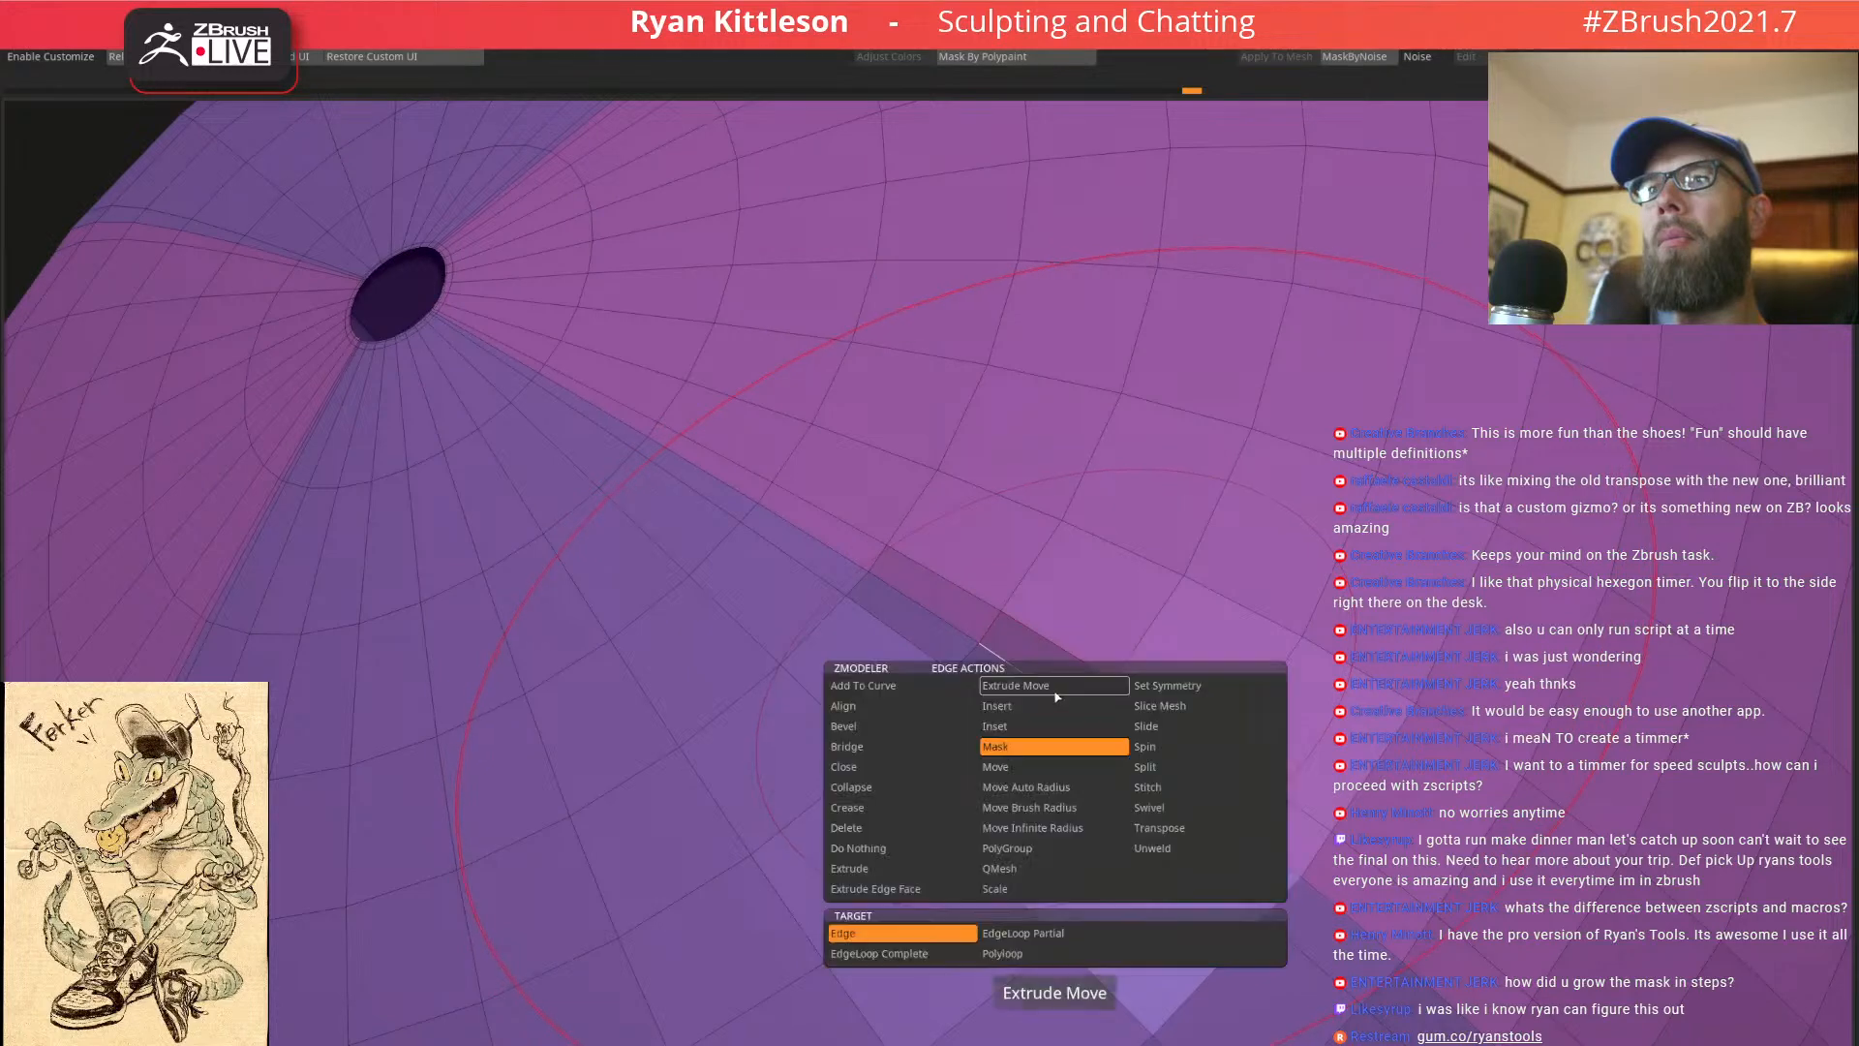
{"action": "left_click", "coordinate": [948, 956]}
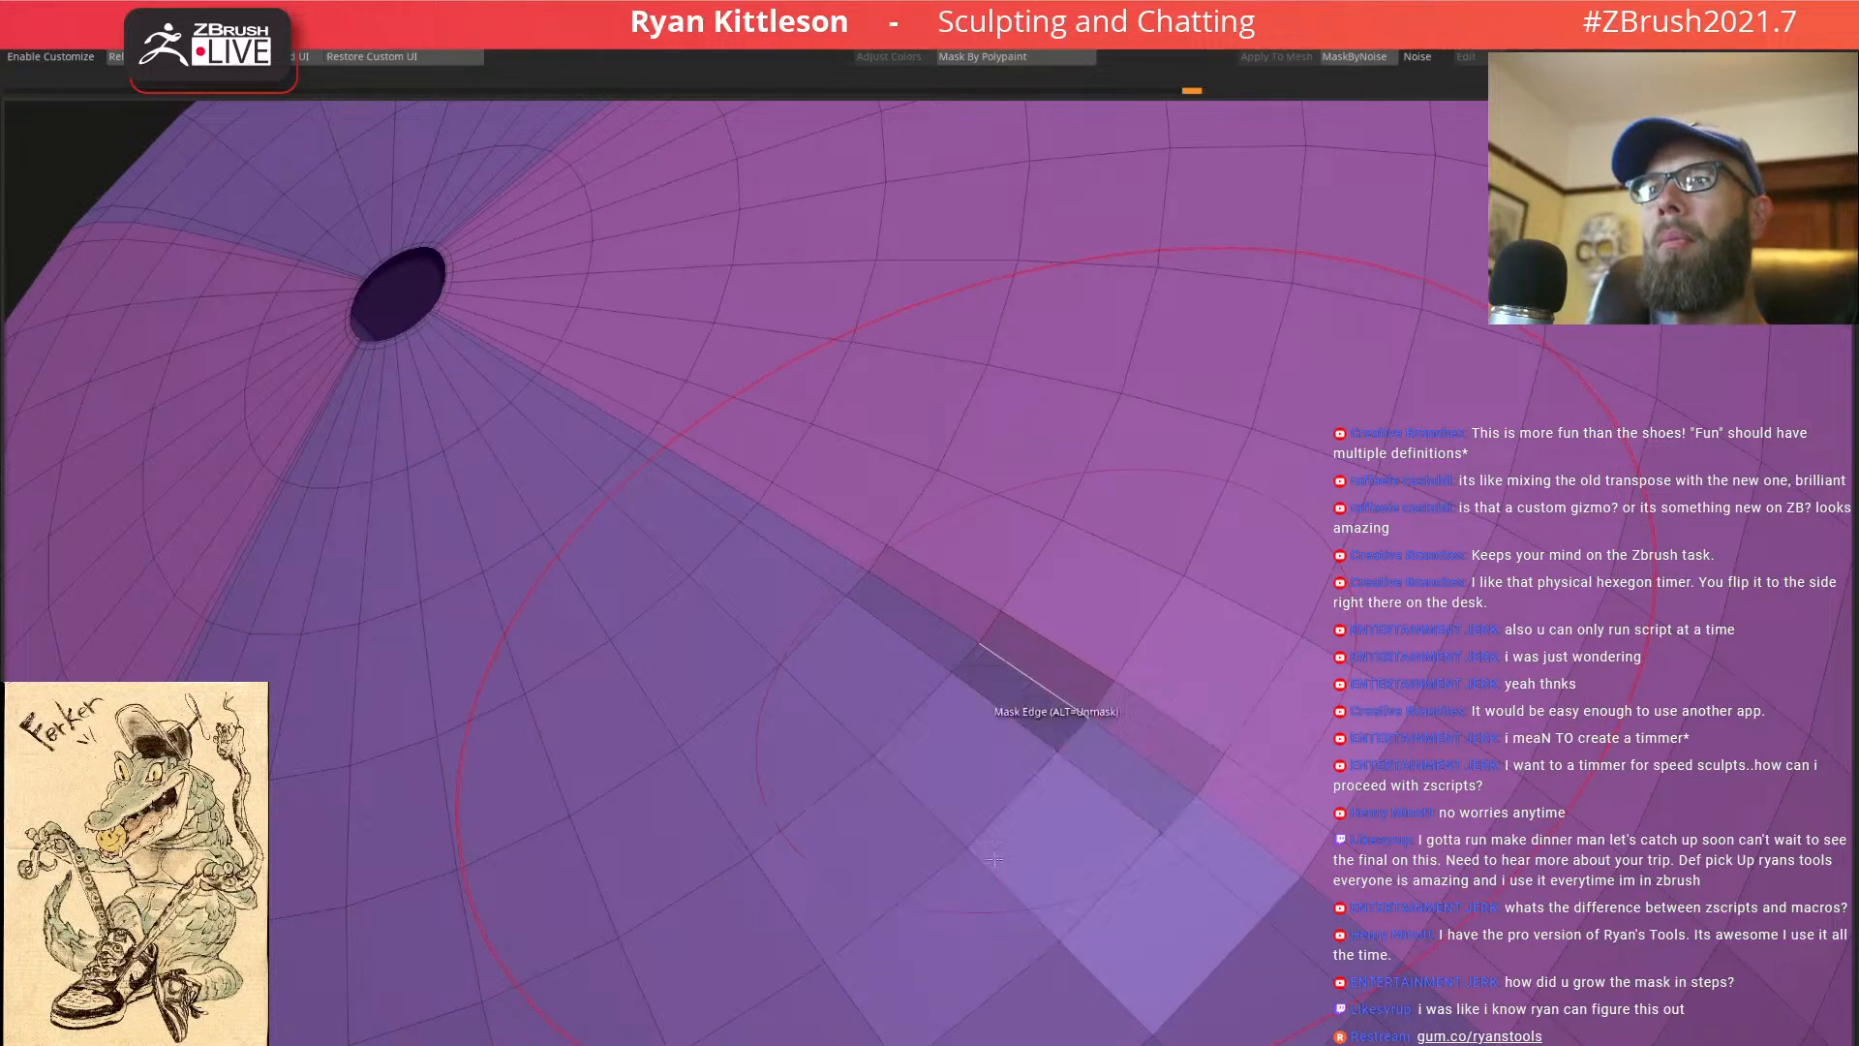
{"action": "left_click", "coordinate": [1046, 687]}
{"action": "right_click_drag", "start_coordinate": [1046, 686], "coordinate": [823, 707]}
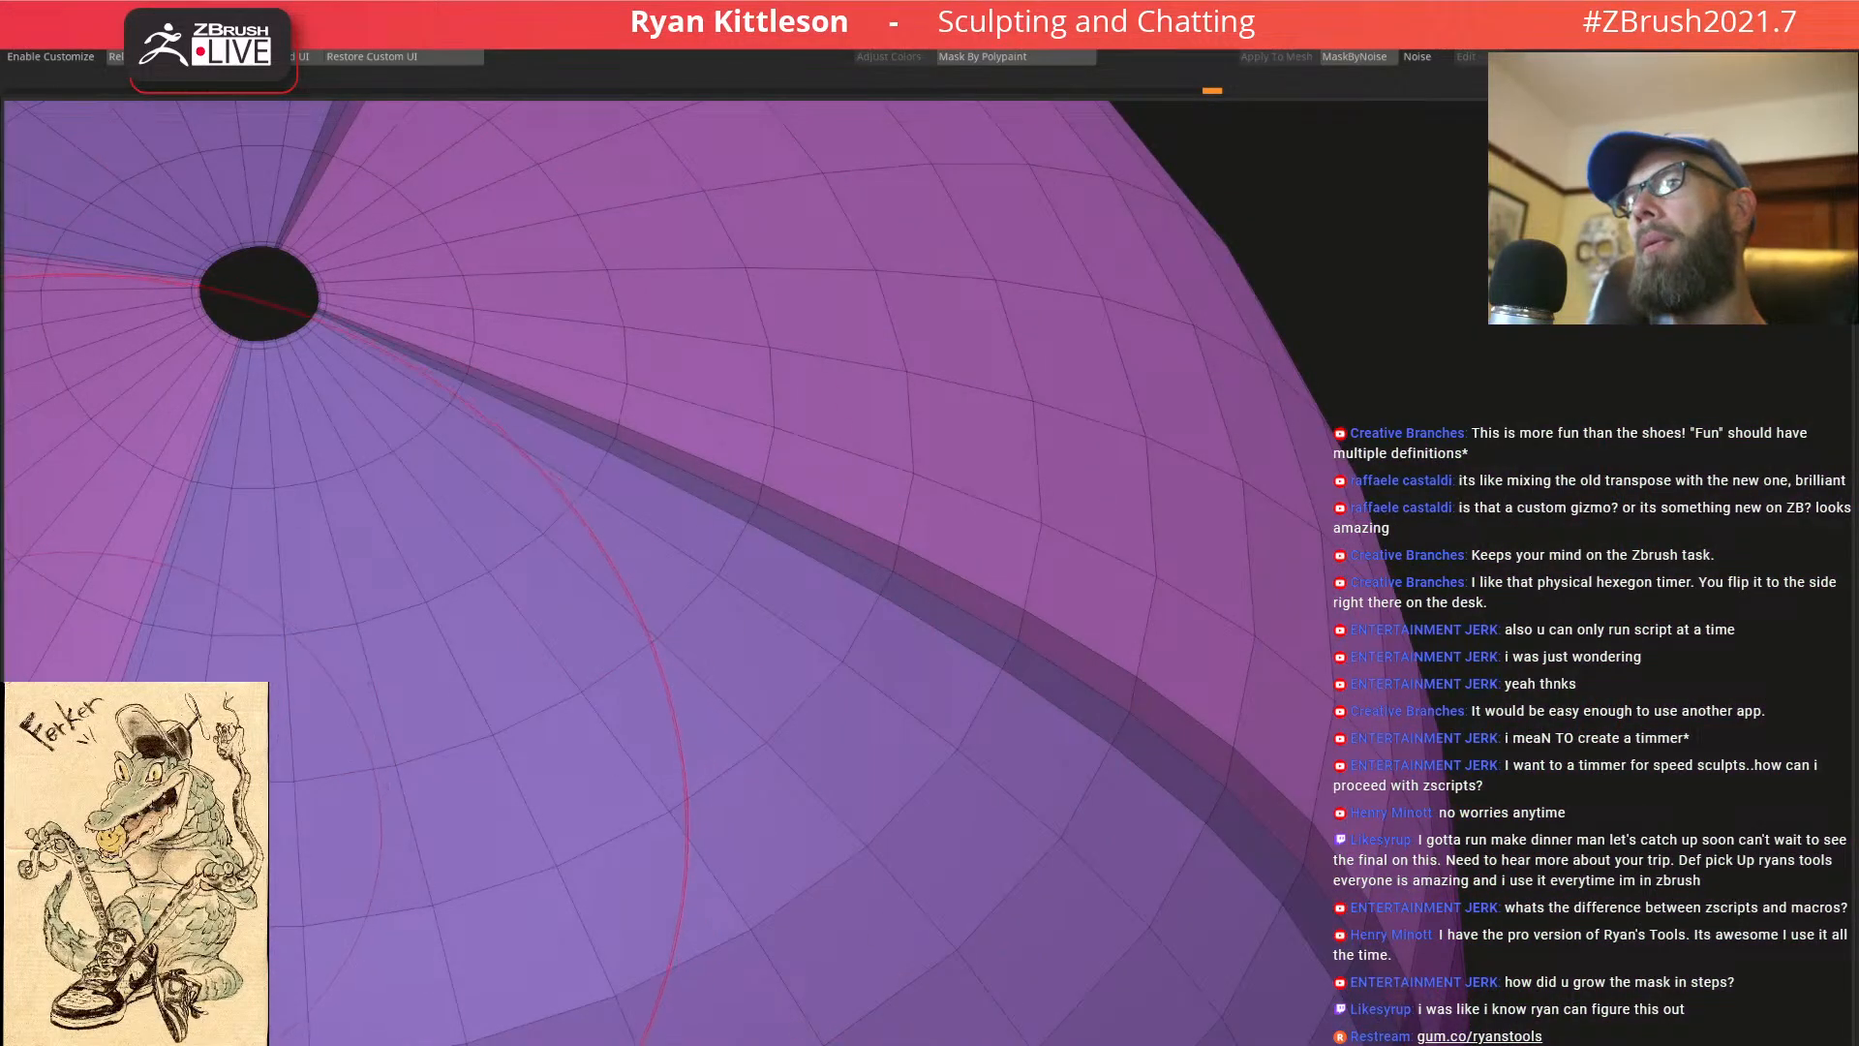
Frame the cap and invert the mask to leave only the seams between the panels unmasked
{"action": "key", "text": "f"}
{"action": "key", "text": "w"}
{"action": "left_click", "coordinate": [347, 555]}
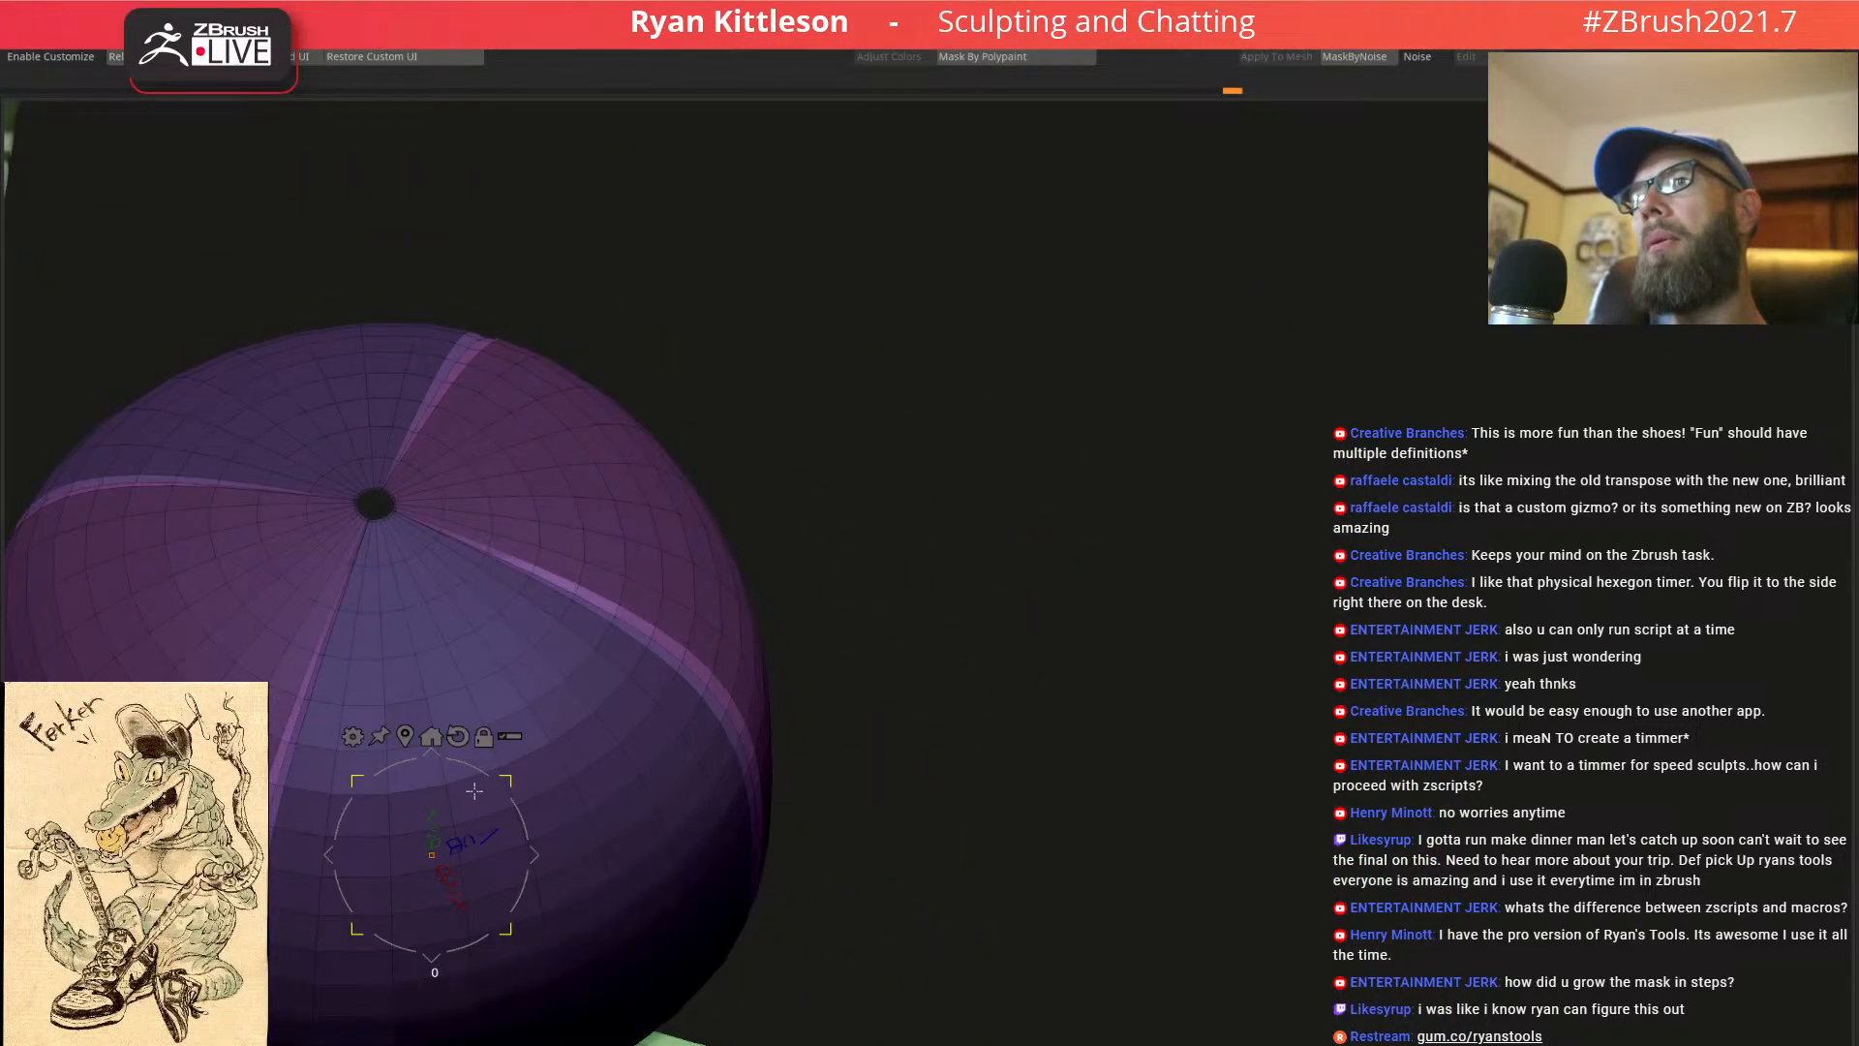
{"action": "right_click_drag", "start_coordinate": [478, 778], "coordinate": [567, 428], "text": "alt"}
Adjust the brush and sculpt the unmasked seams running from the crown to the rim of the cap
{"action": "key", "text": "q"}
{"action": "key", "text": "space"}
{"action": "left_click_drag", "start_coordinate": [581, 561], "coordinate": [628, 562]}
{"action": "left_click_drag", "start_coordinate": [353, 655], "coordinate": [340, 677]}
{"action": "mouse_move", "coordinate": [465, 677]}
{"action": "right_mouse_down"}
{"action": "mouse_move", "coordinate": [497, 583]}
{"action": "mouse_move", "coordinate": [353, 677]}
{"action": "right_mouse_up"}
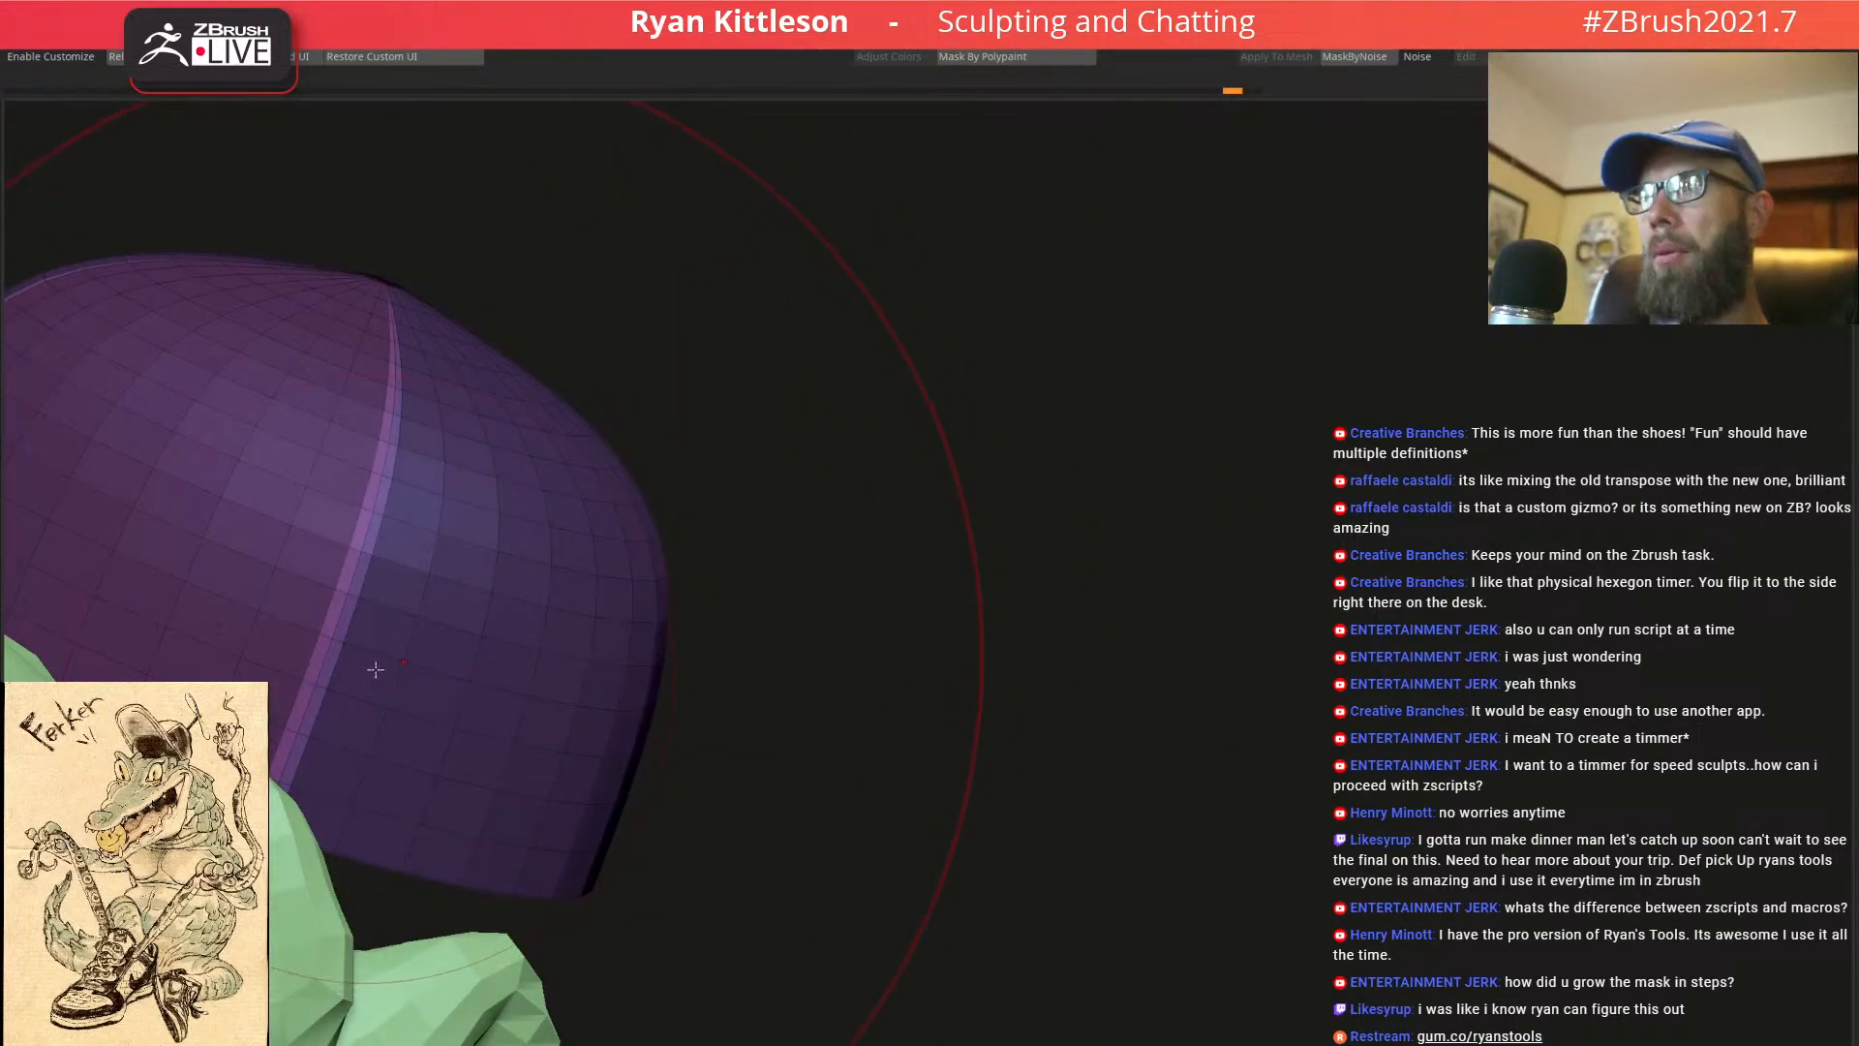
{"action": "right_click_drag", "start_coordinate": [403, 671], "coordinate": [458, 489]}
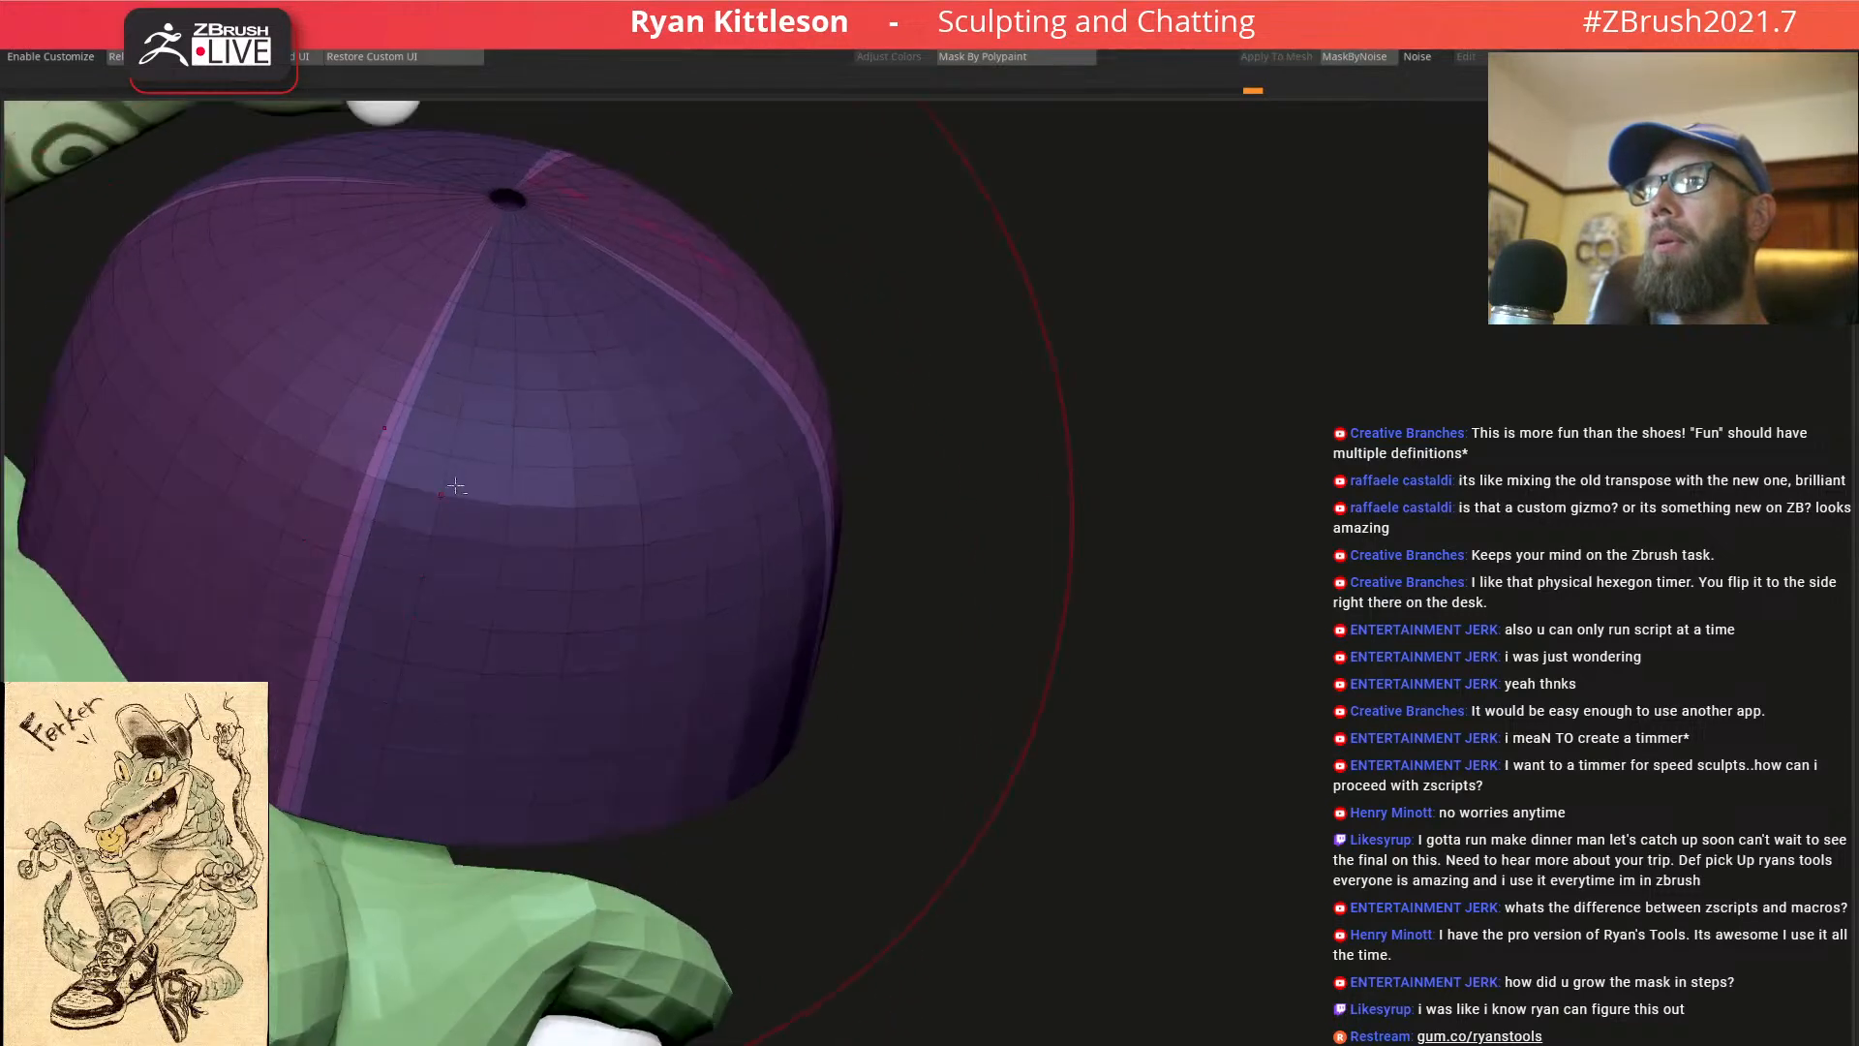
{"action": "right_click_drag", "start_coordinate": [495, 713], "coordinate": [806, 553]}
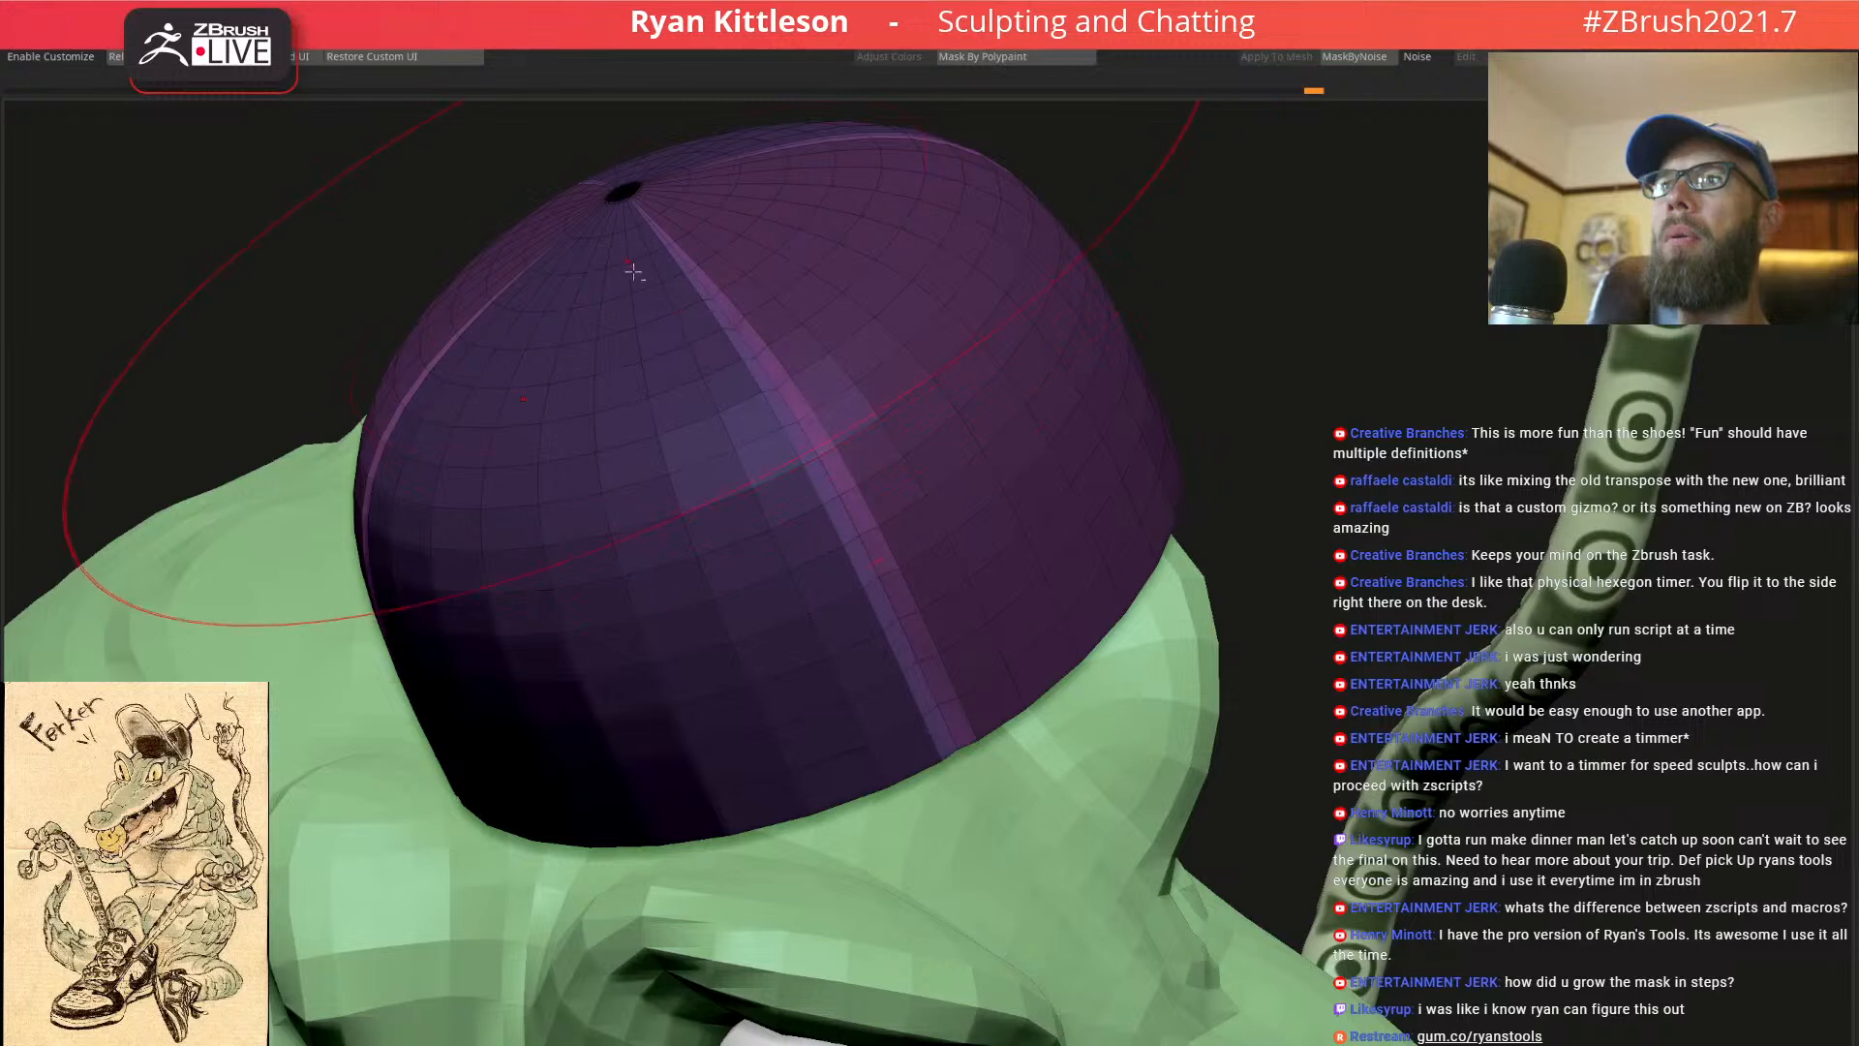
{"action": "mouse_move", "coordinate": [701, 307]}
{"action": "right_mouse_down"}
{"action": "mouse_move", "coordinate": [767, 466]}
{"action": "mouse_move", "coordinate": [756, 585]}
{"action": "mouse_move", "coordinate": [785, 543]}
{"action": "right_mouse_up"}
Inspect the cap's seams with Dynamic Subdivision on and the mask display hidden, comparing the polygroup view and undo states
{"action": "key", "text": "shift+f"}
{"action": "key", "text": "ctrl+h"}
{"action": "key", "text": "d"}
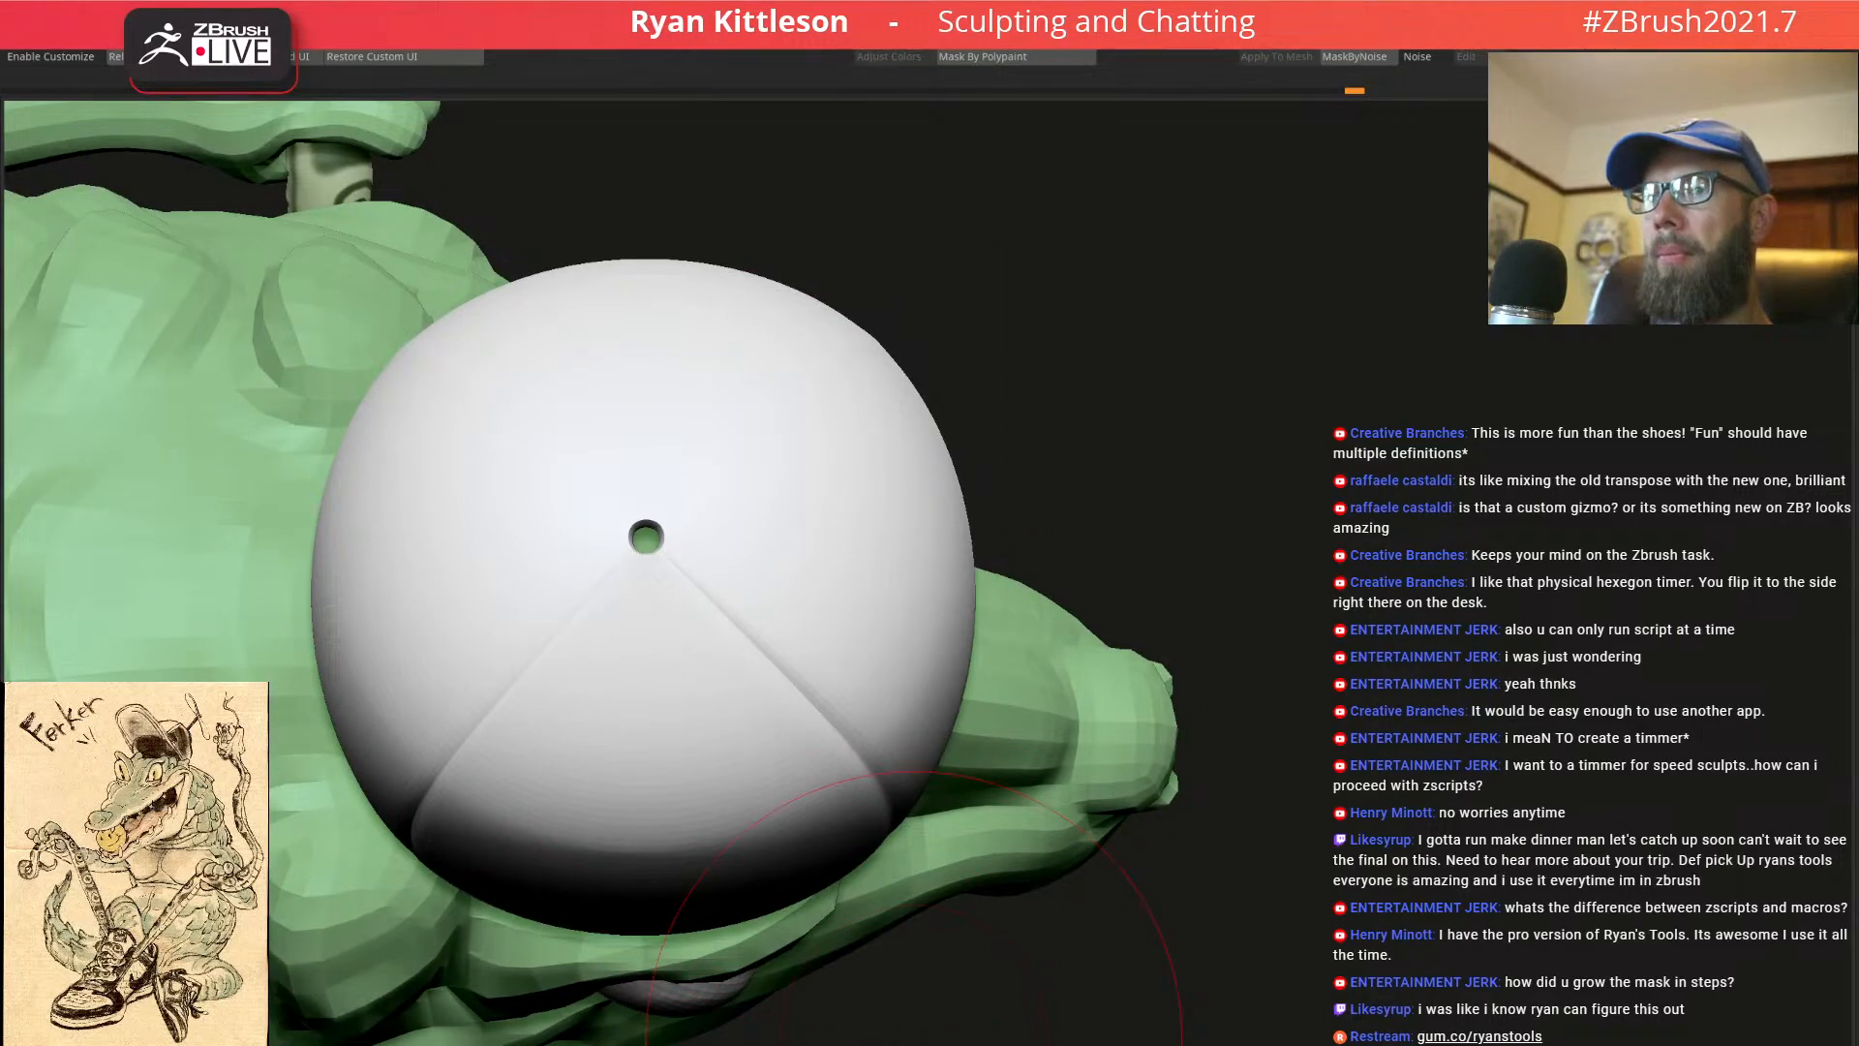
{"action": "key", "text": "ctrl+z"}
{"action": "key", "text": "ctrl+z"}
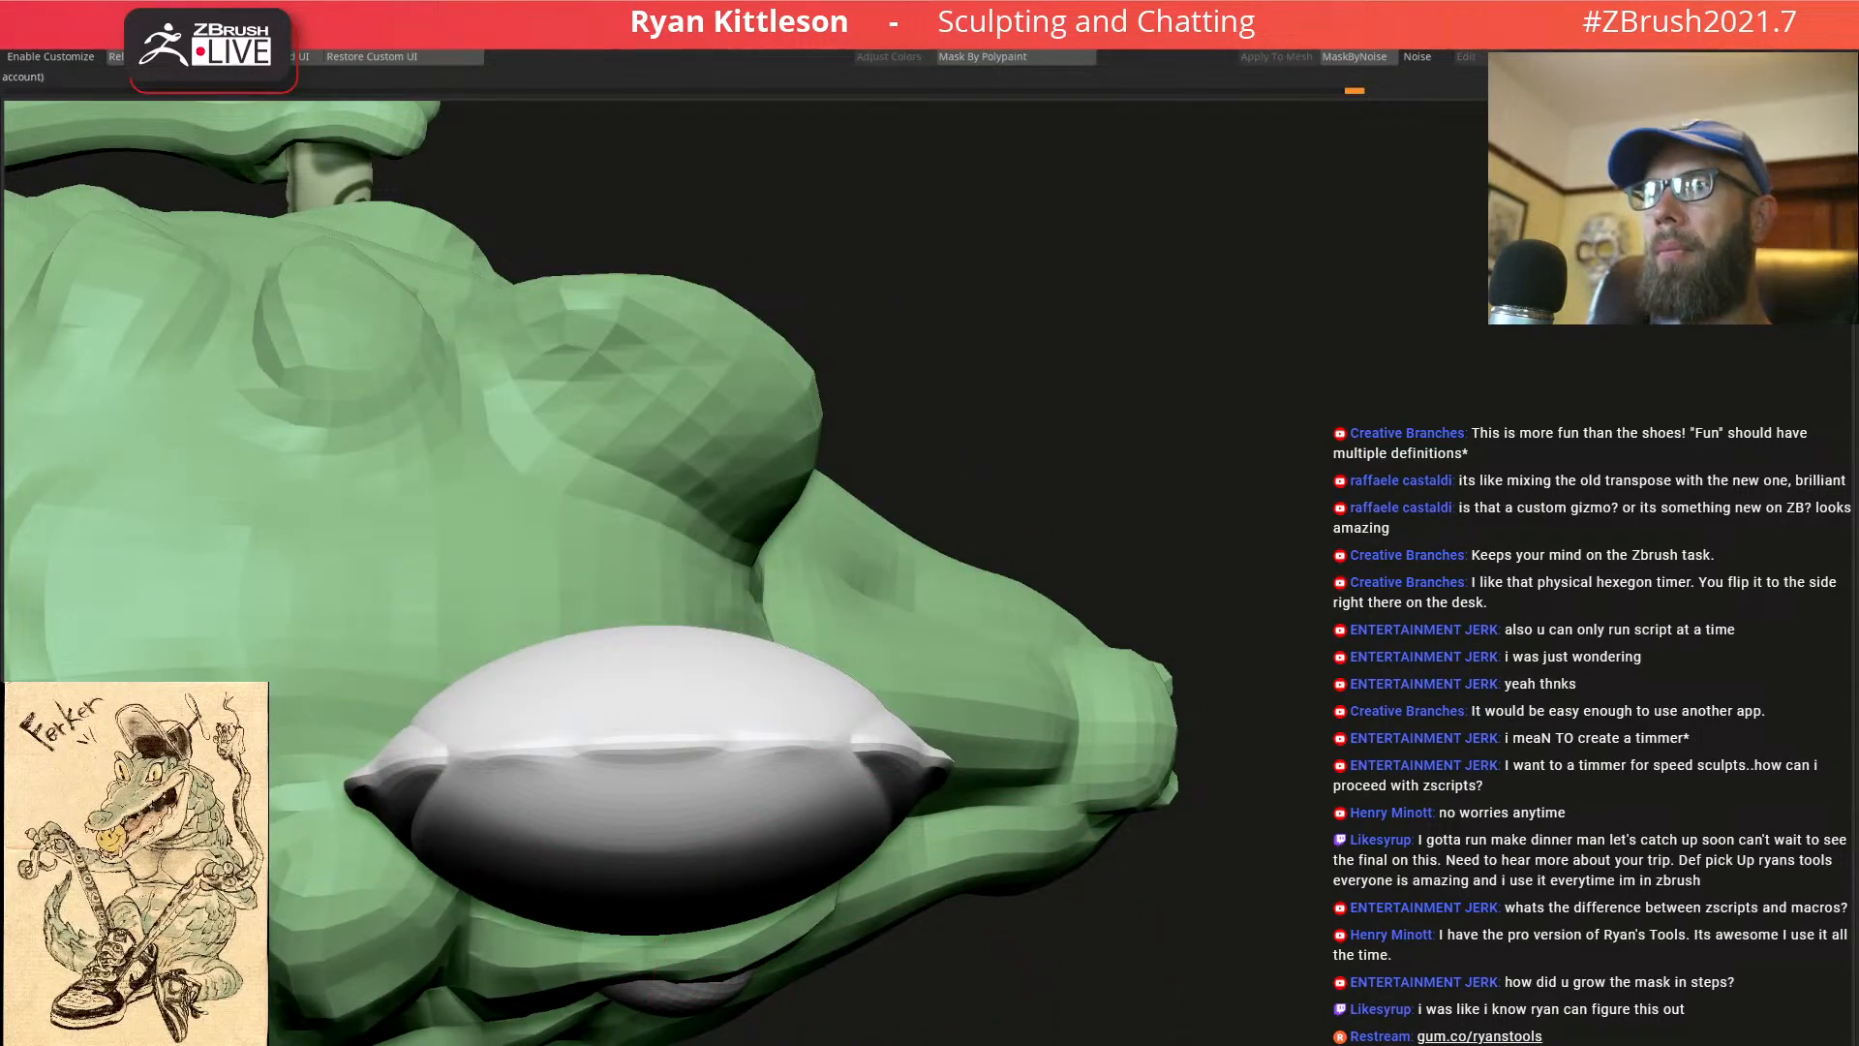
{"action": "key", "text": "w"}
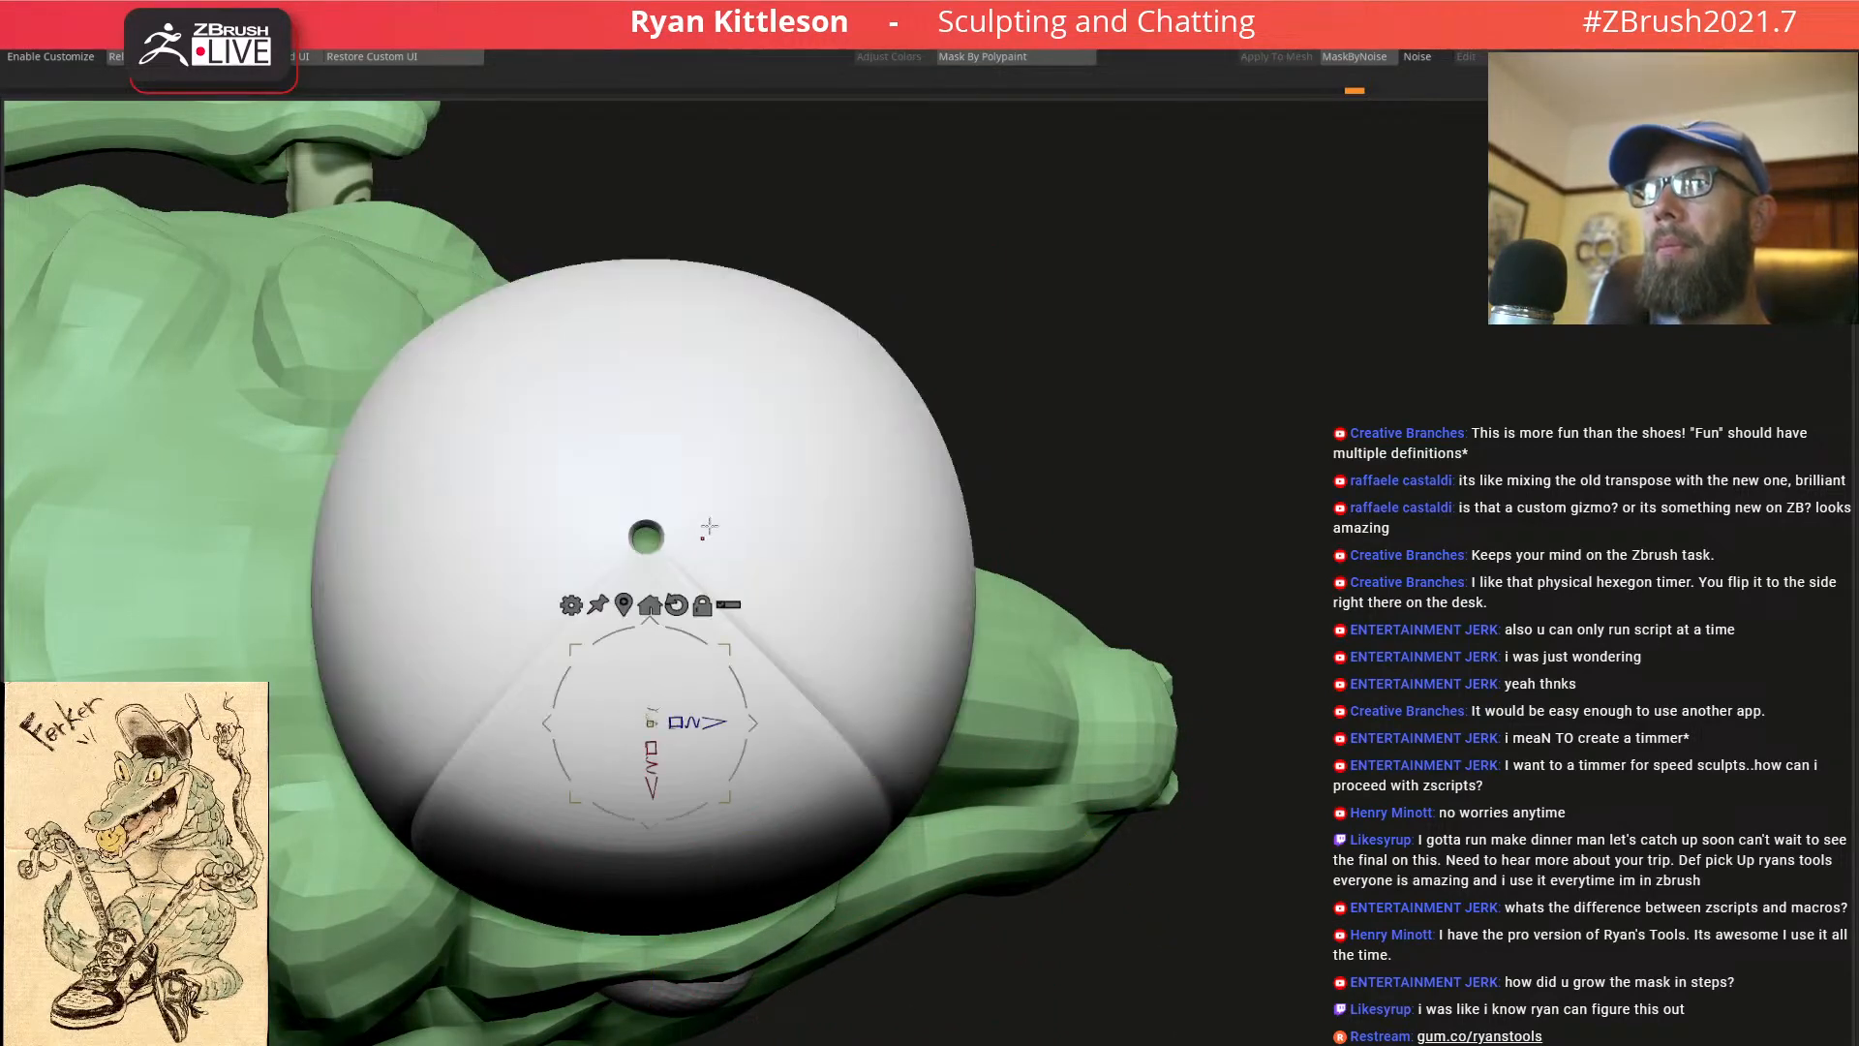
{"action": "left_click", "coordinate": [728, 604]}
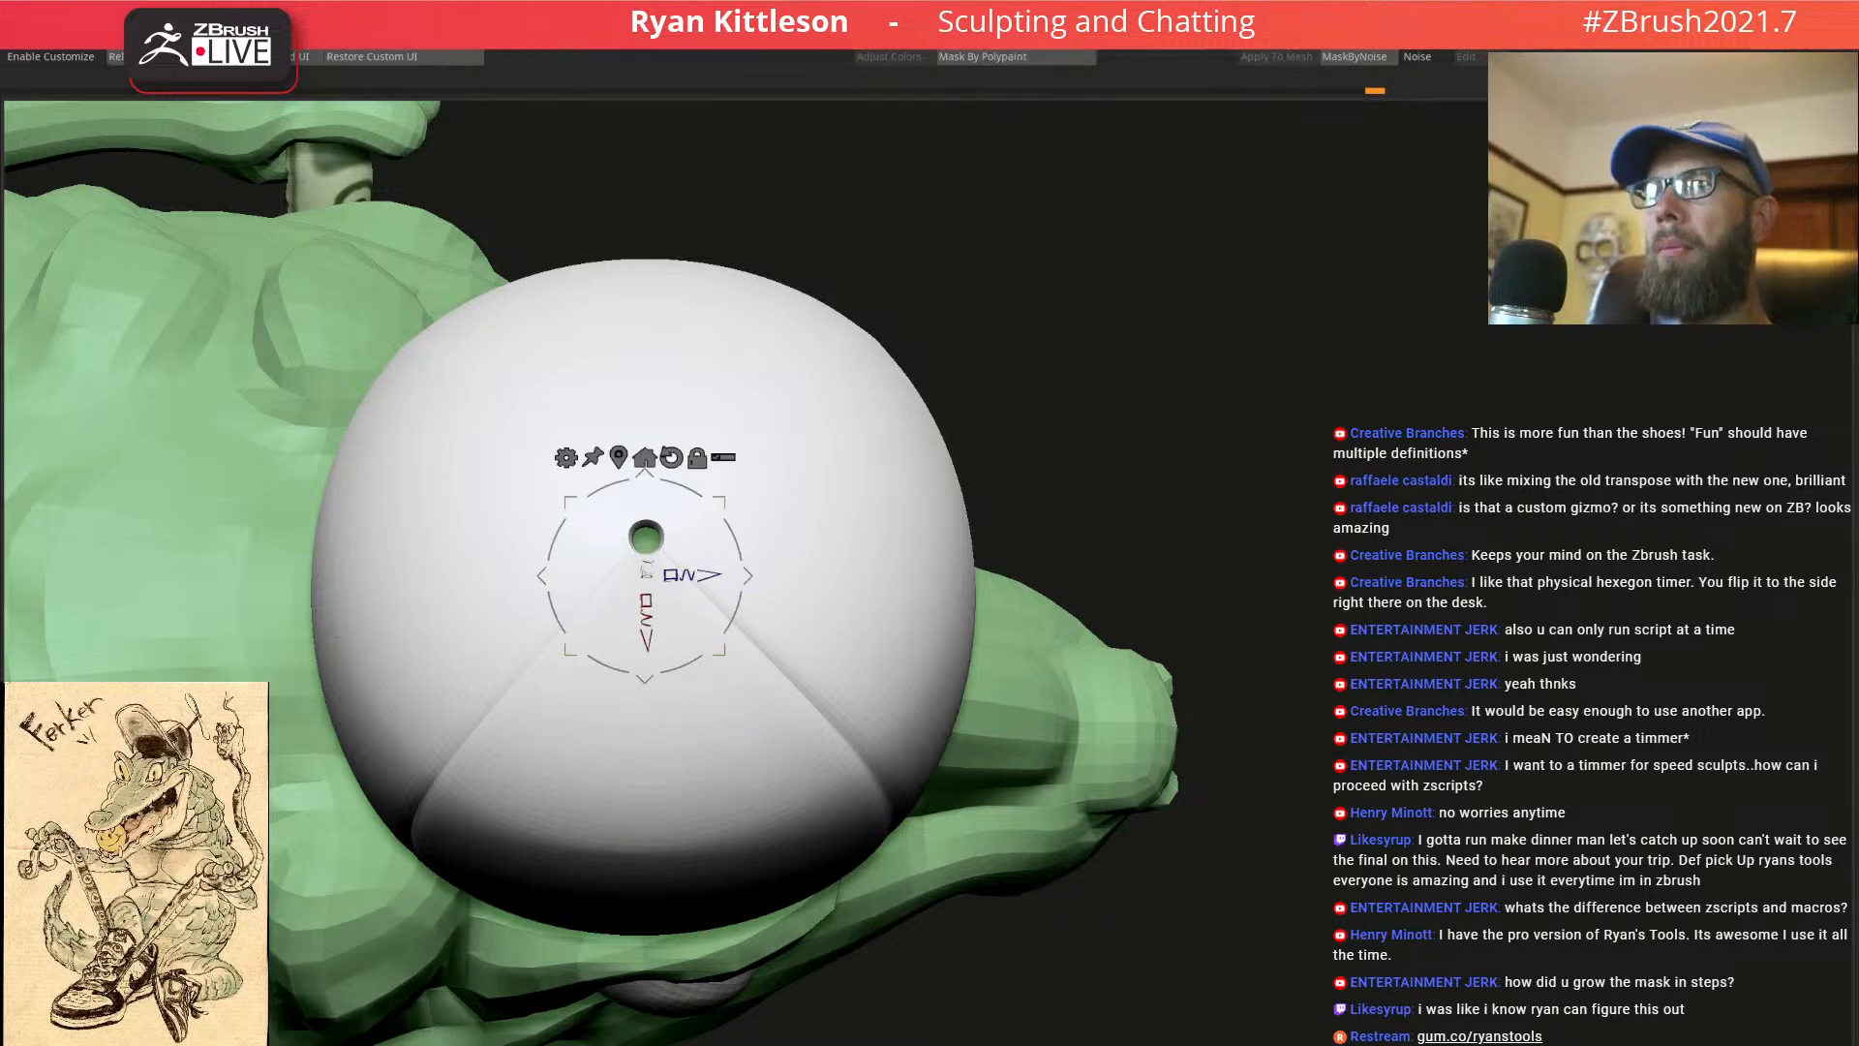
{"action": "key", "text": "shift+f"}
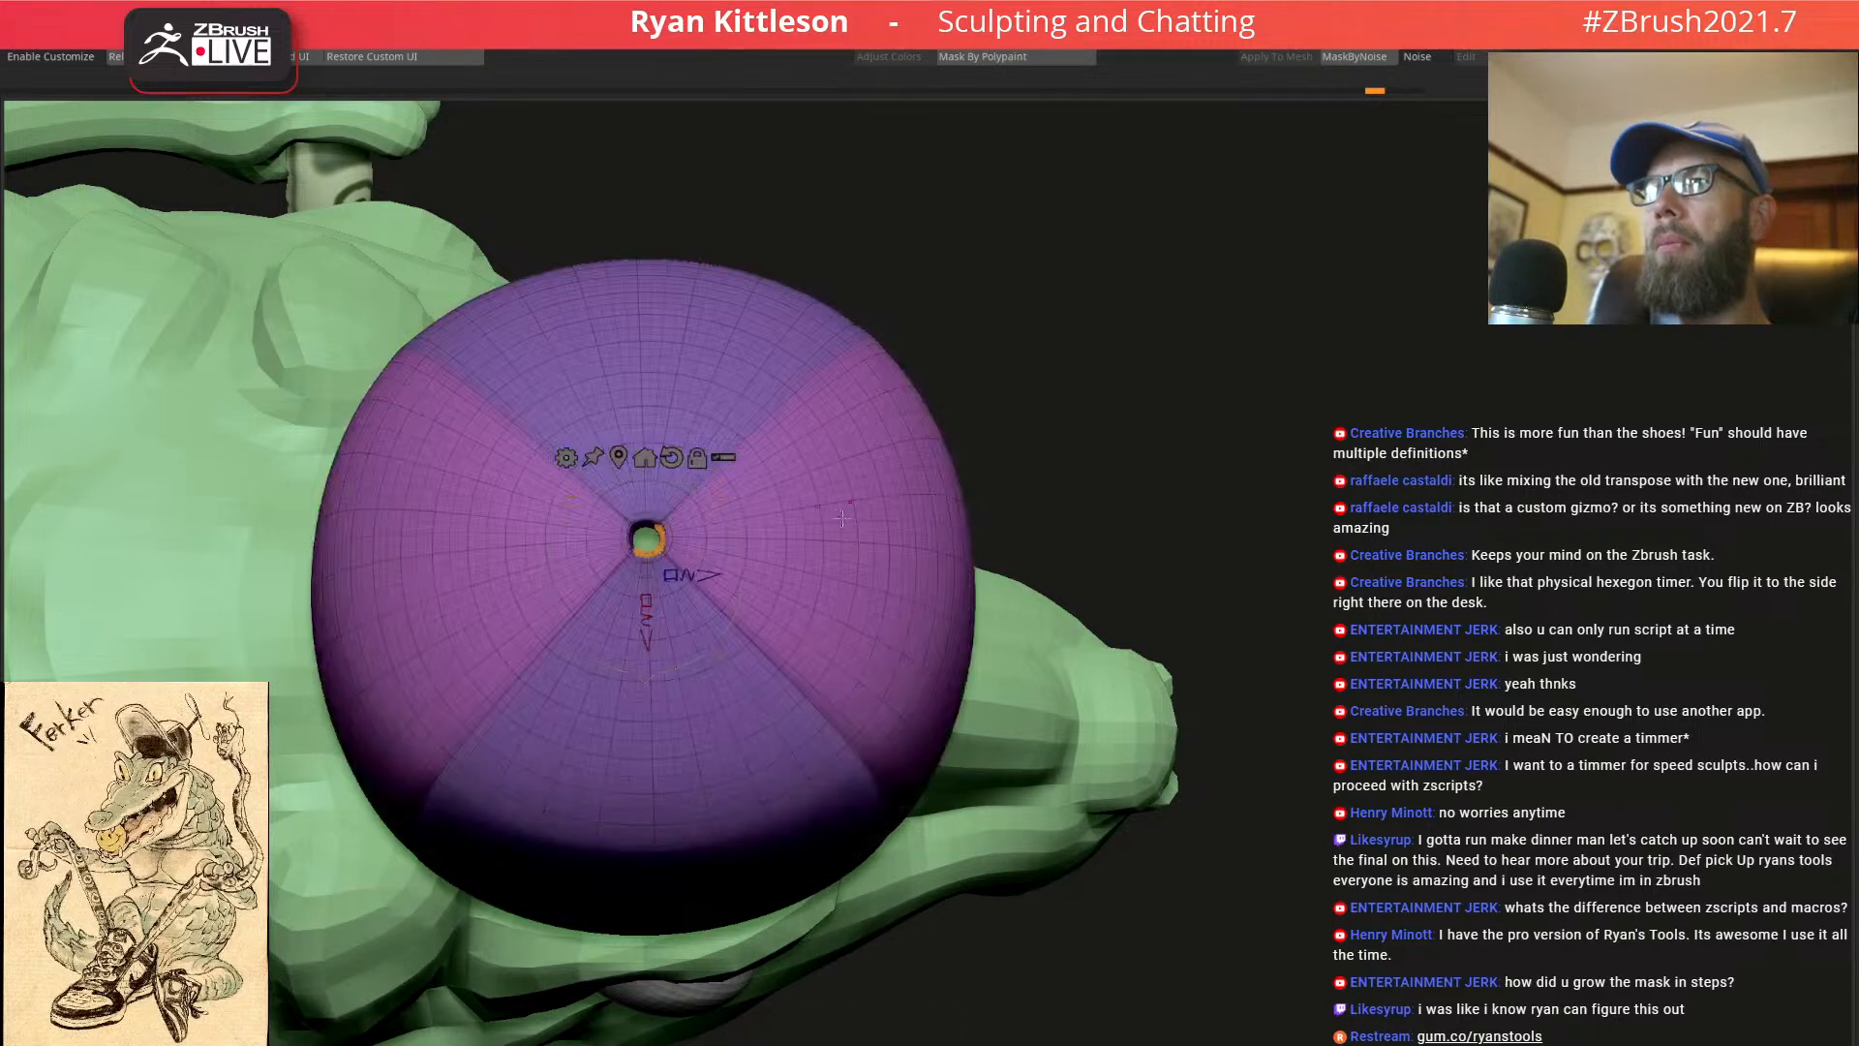
{"action": "key", "text": "shift+f"}
{"action": "key", "text": "q"}
{"action": "mouse_move", "coordinate": [805, 482]}
{"action": "right_mouse_down"}
{"action": "mouse_move", "coordinate": [821, 440]}
{"action": "mouse_move", "coordinate": [792, 552]}
{"action": "right_mouse_up"}
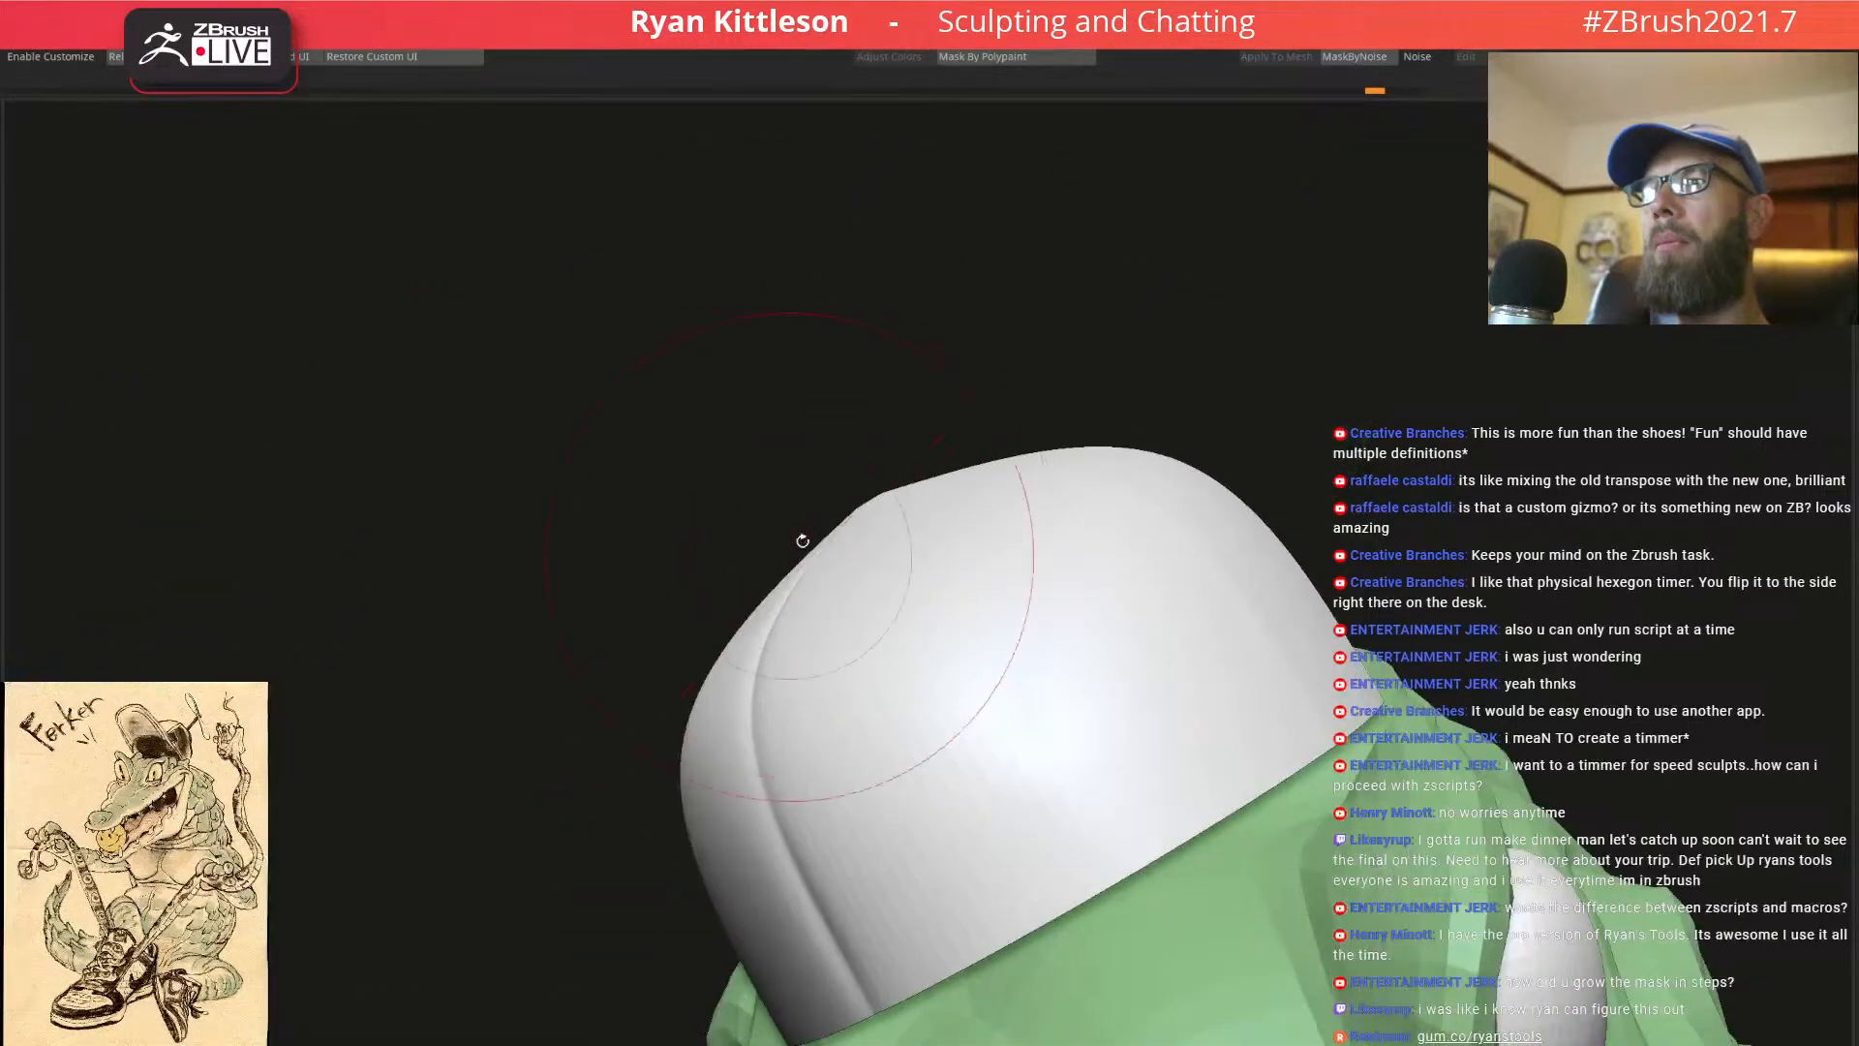
Show the mask on the unsmoothed cap and brush along the unmasked panel seams from several sides
{"action": "key", "text": "ctrl+a"}
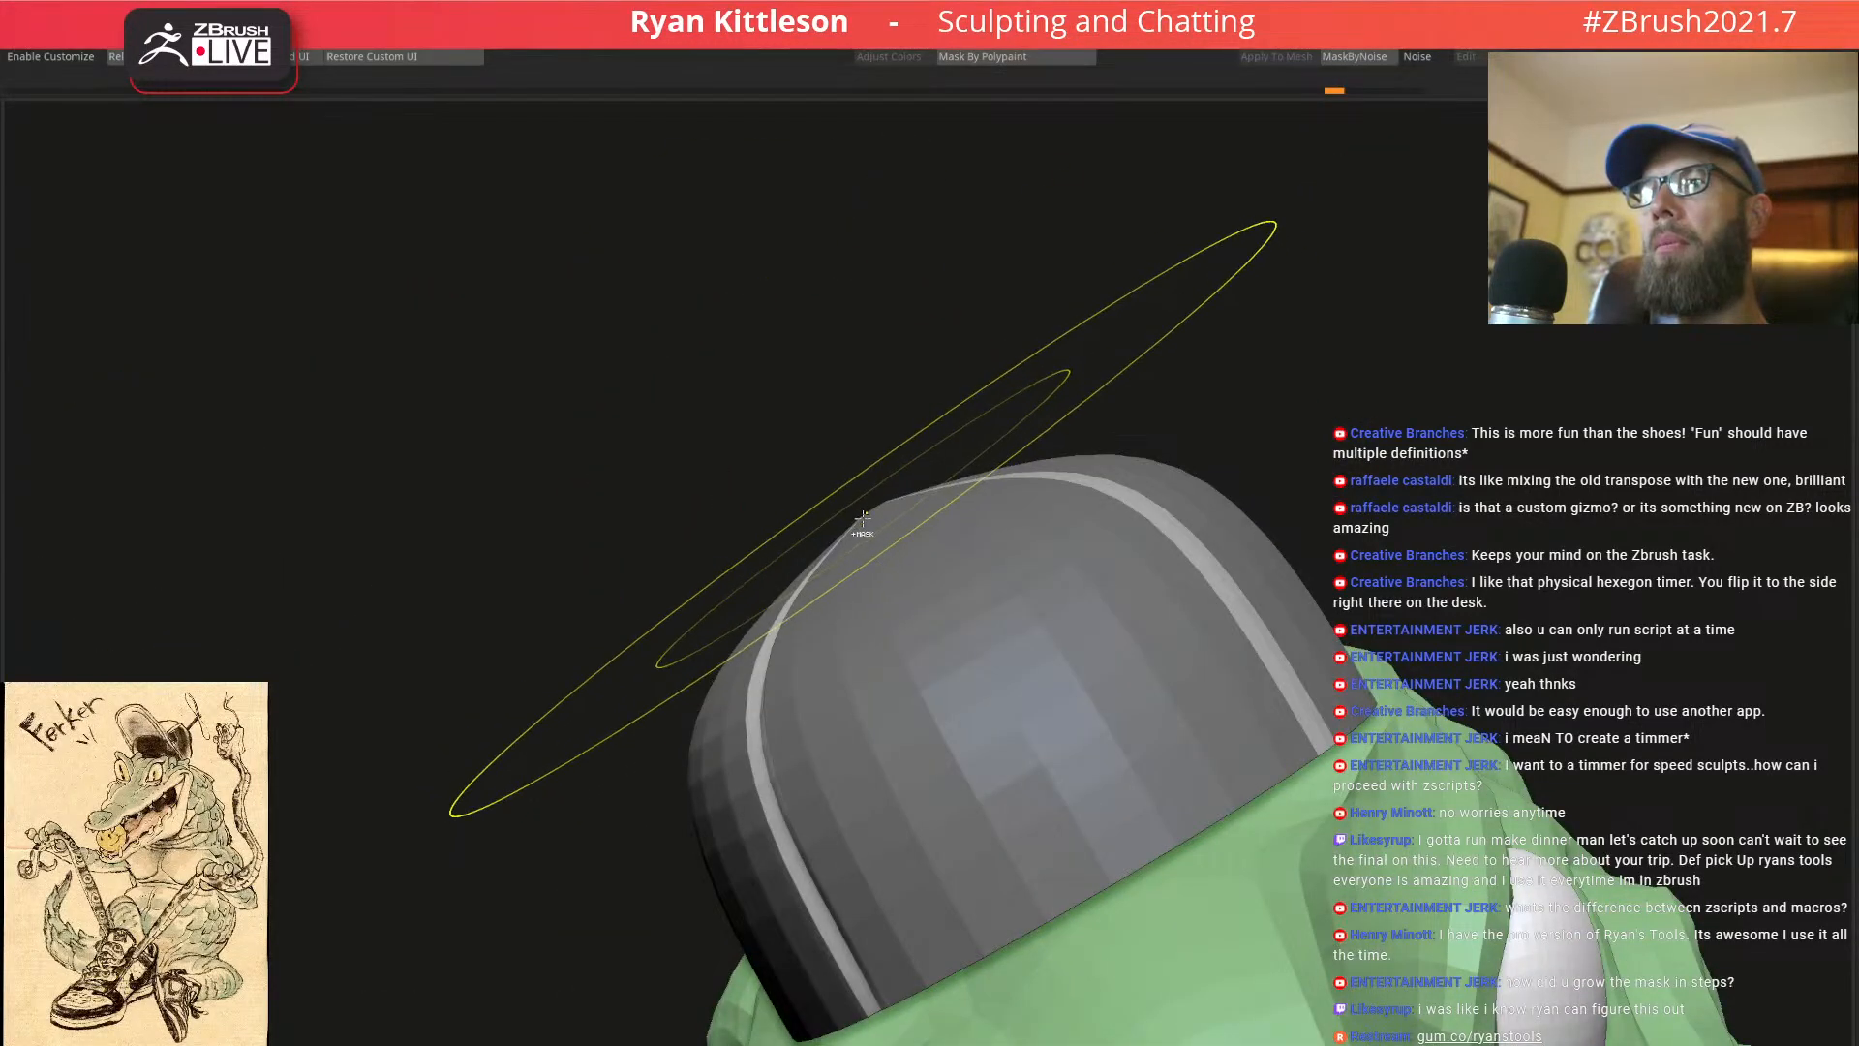
{"action": "right_click_drag", "start_coordinate": [862, 548], "coordinate": [825, 667]}
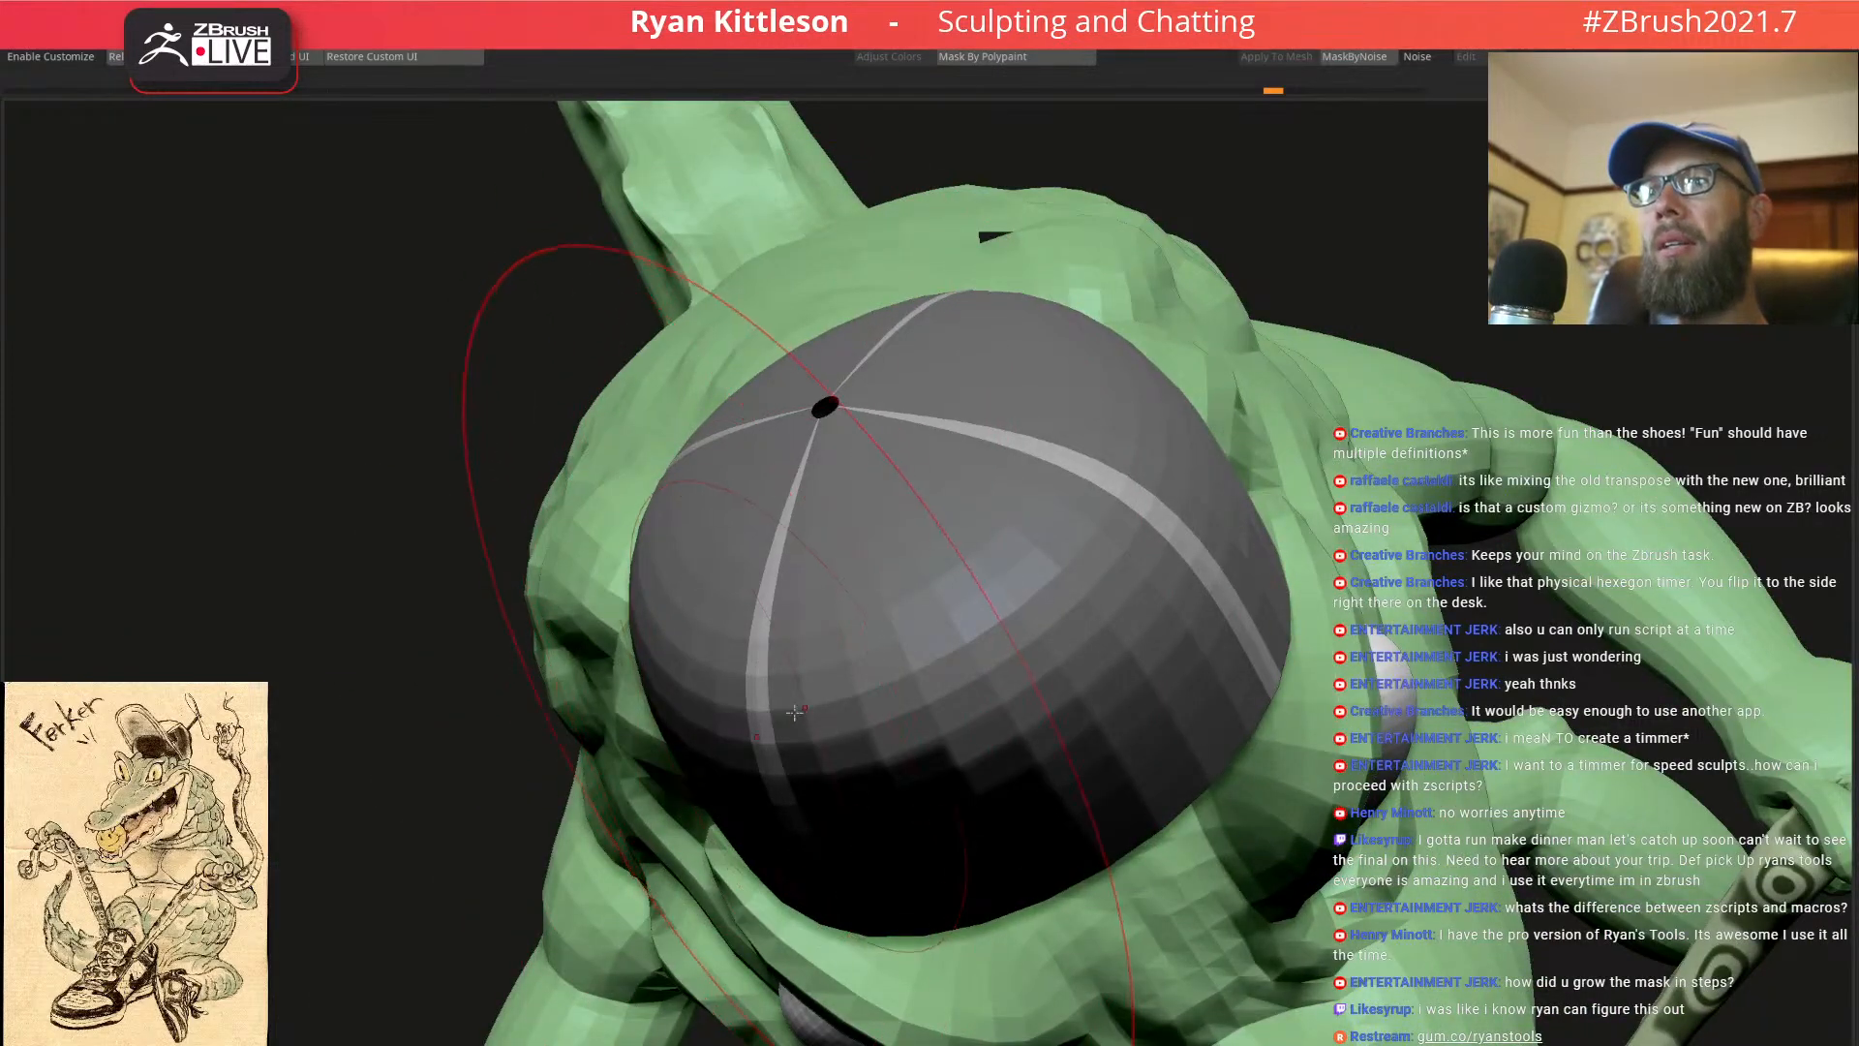
{"action": "key", "text": "w"}
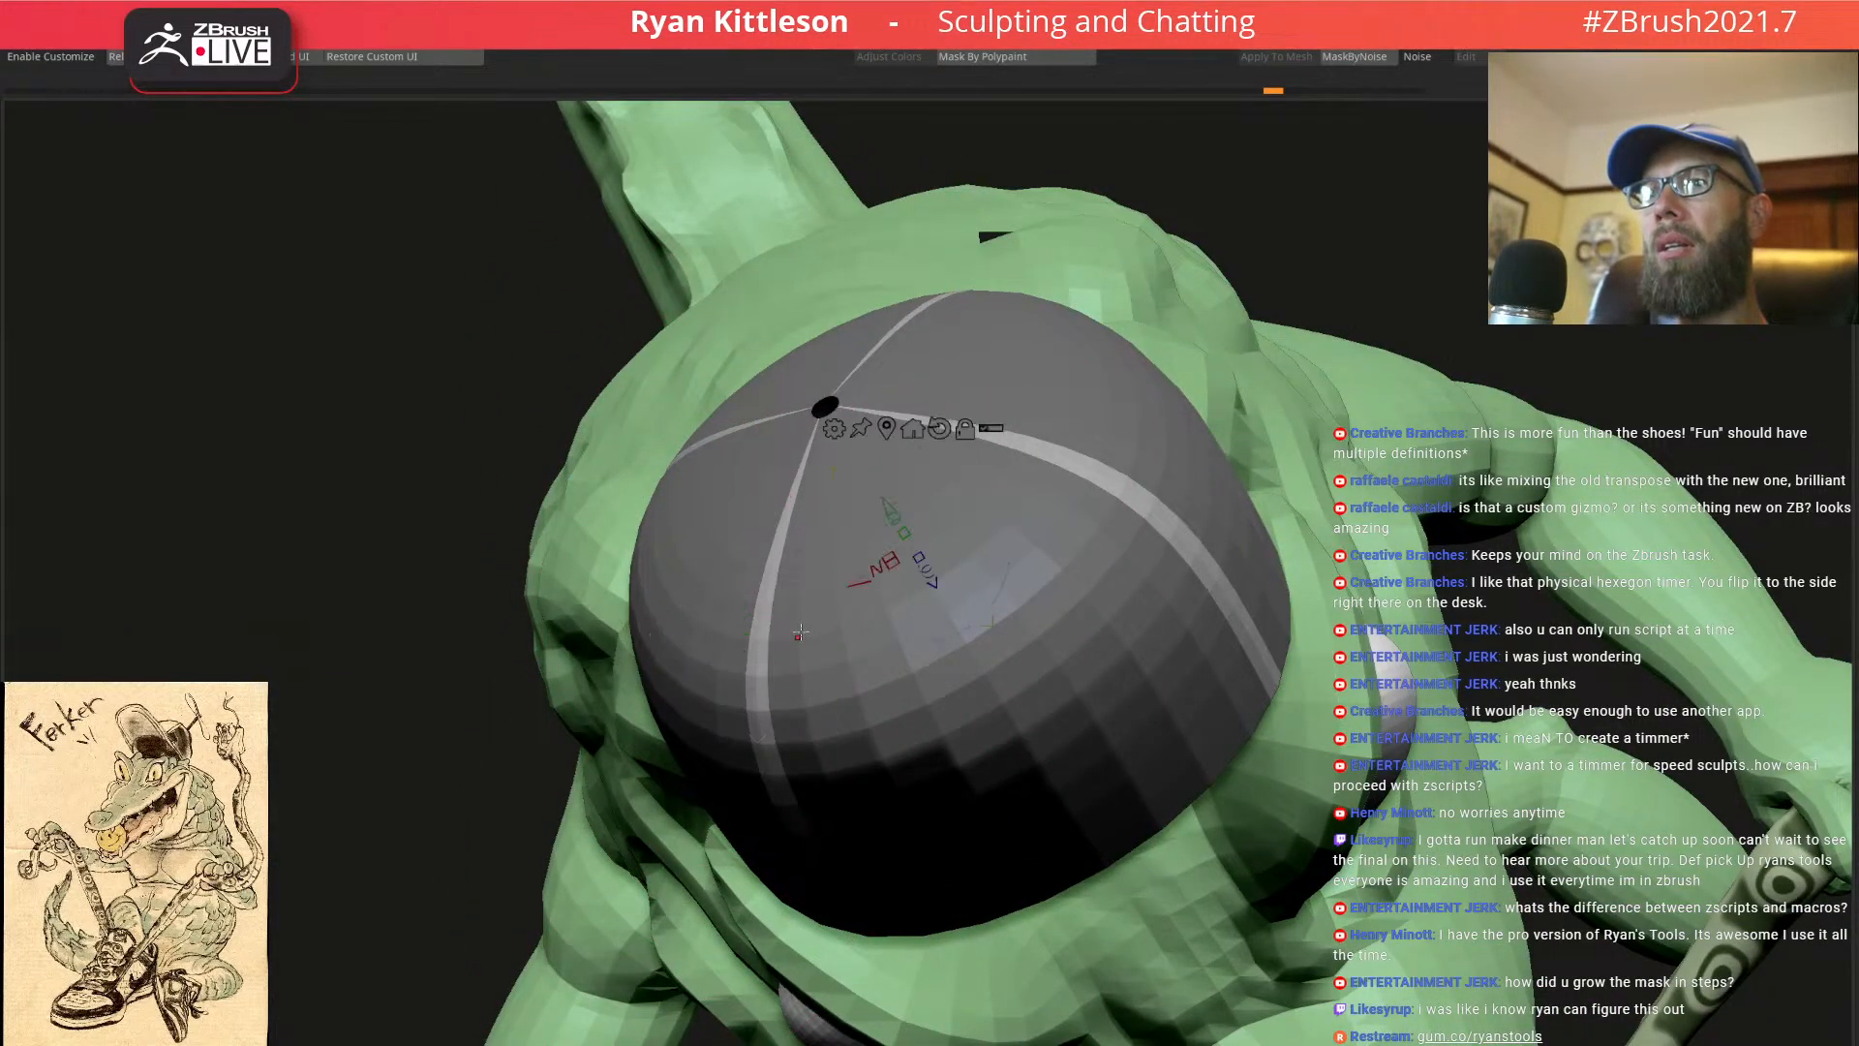
{"action": "key", "text": "q"}
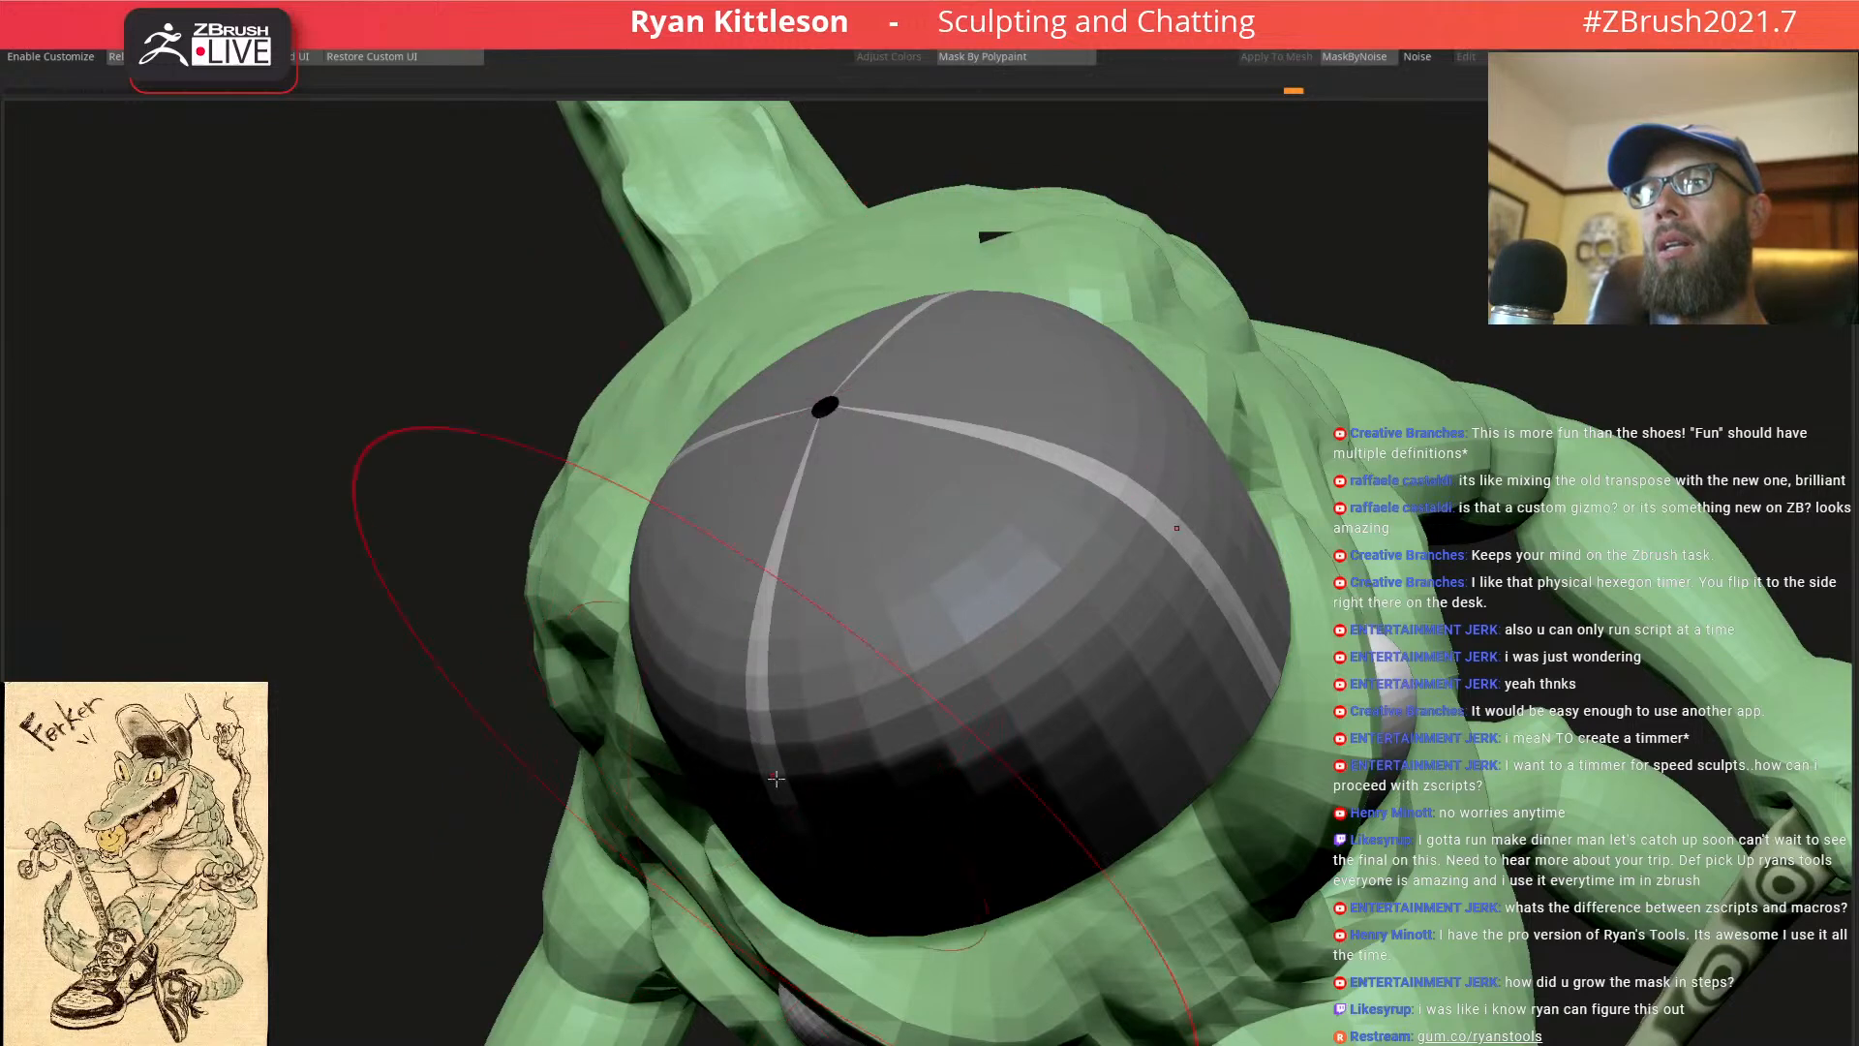
{"action": "right_click_drag", "start_coordinate": [779, 763], "coordinate": [827, 728]}
{"action": "left_click_drag", "start_coordinate": [794, 929], "coordinate": [759, 722]}
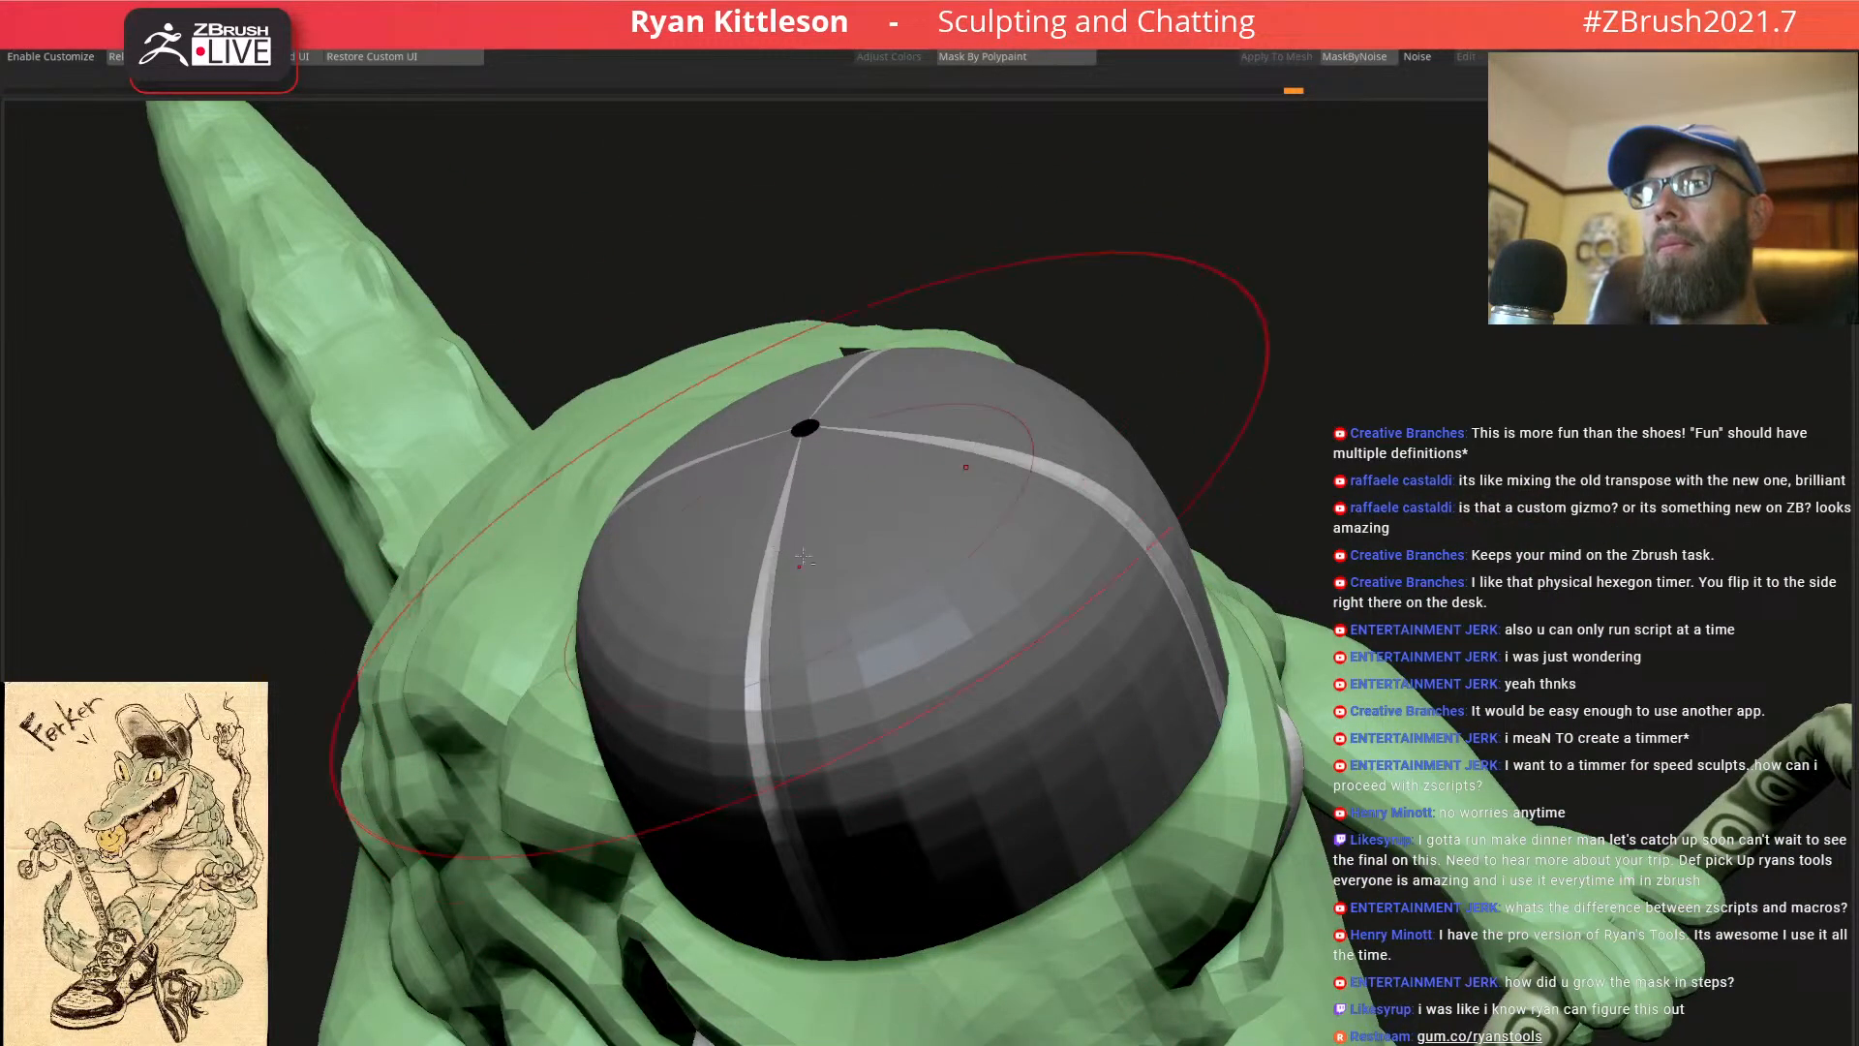
{"action": "right_click_drag", "start_coordinate": [841, 593], "coordinate": [886, 267]}
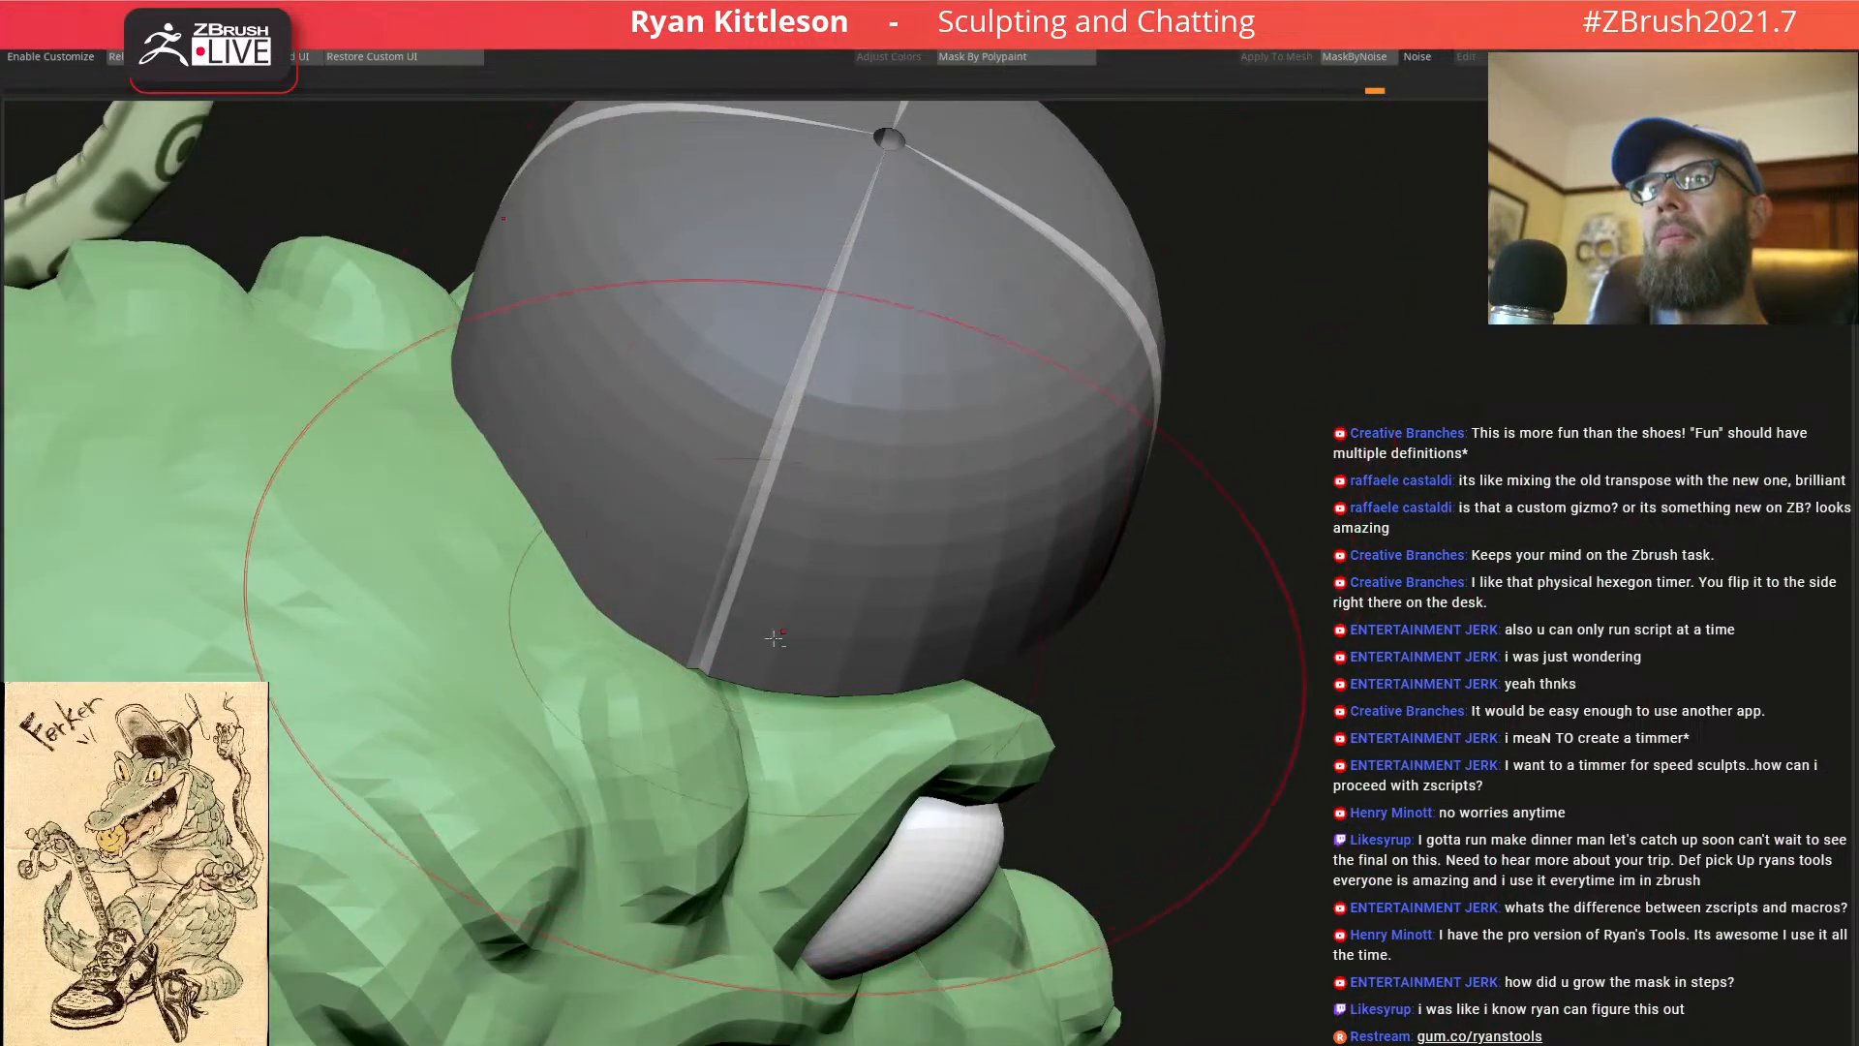
{"action": "right_click_drag", "start_coordinate": [756, 631], "coordinate": [620, 581]}
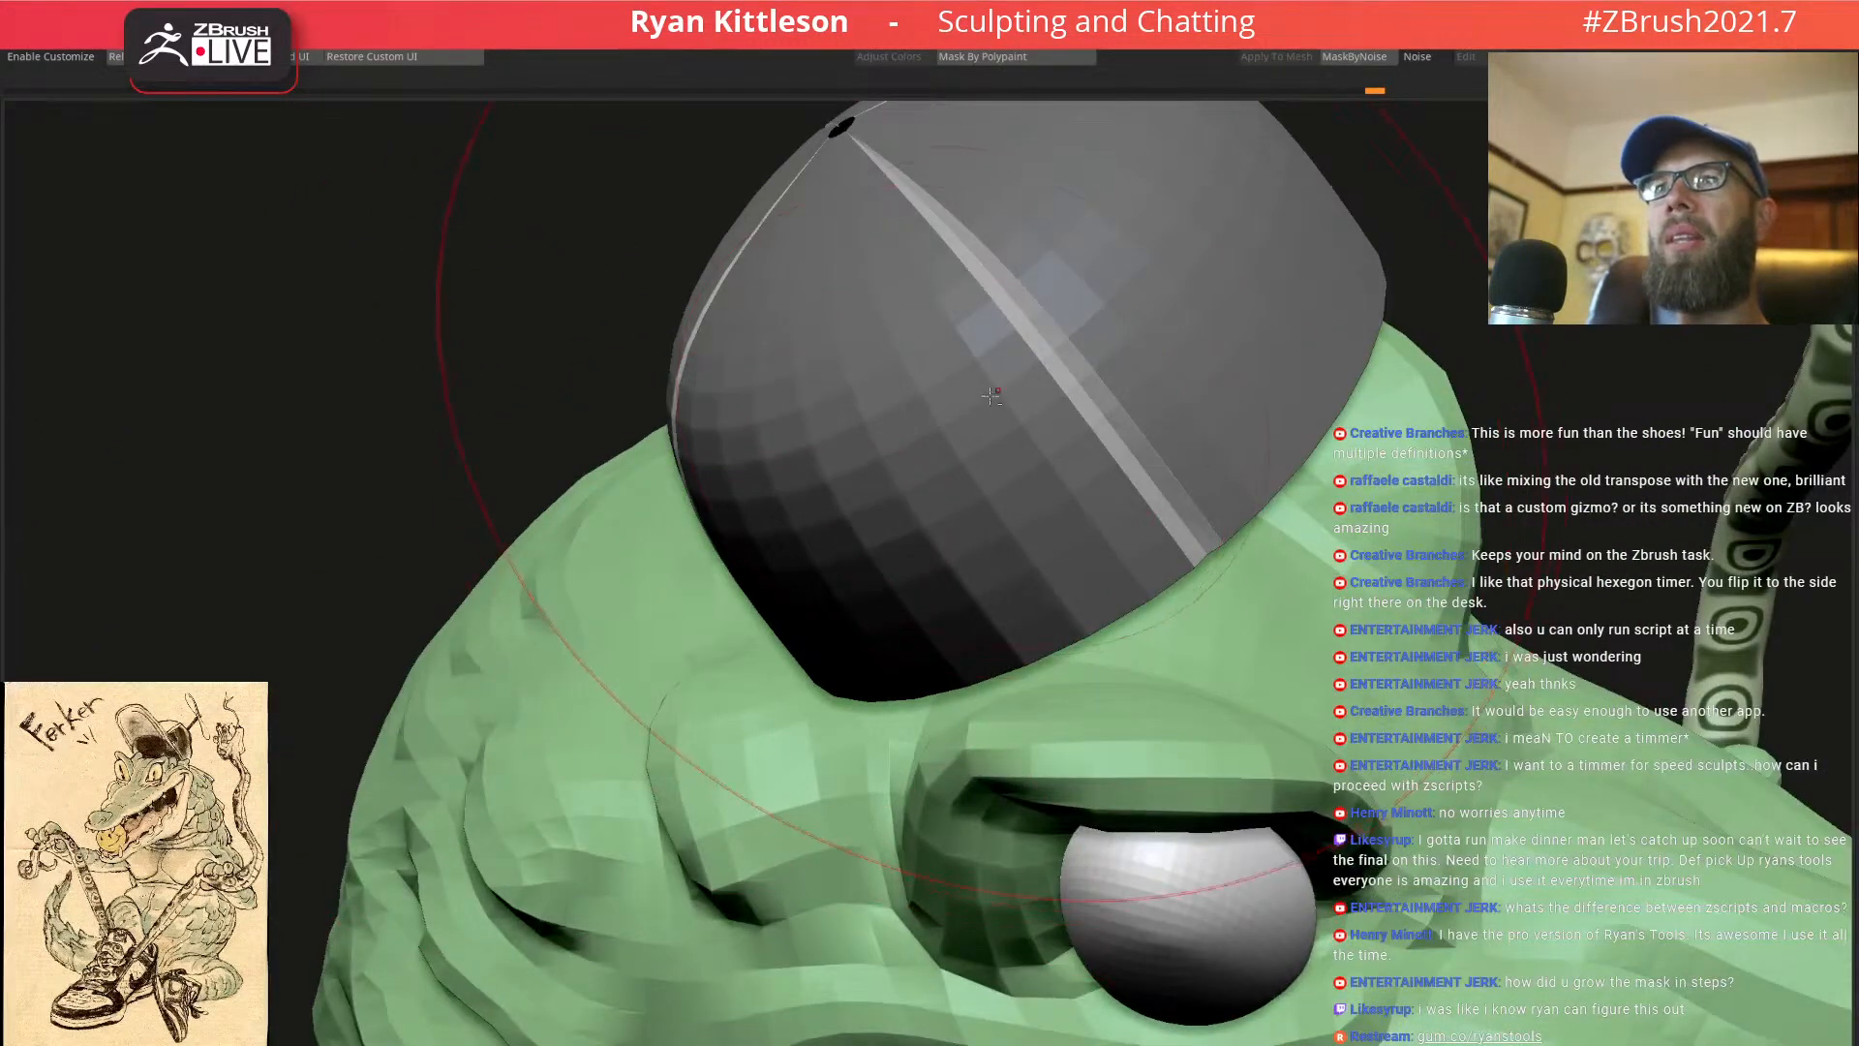
Clear the mask from the cap and preview it smoothed with the polyframe off
{"action": "key", "text": "ctrl+shift+a"}
{"action": "key", "text": "d"}
{"action": "key", "text": "shift+f"}
{"action": "key", "text": "shift+f"}
Scale the new sphere down to button size and move it just above the cap's crown
{"action": "mouse_move", "coordinate": [1061, 407]}
{"action": "right_mouse_down", "text": "ctrl"}
{"action": "mouse_move", "coordinate": [1073, 354]}
{"action": "mouse_move", "coordinate": [1016, 554]}
{"action": "mouse_move", "coordinate": [896, 435]}
{"action": "mouse_move", "coordinate": [1099, 560]}
{"action": "mouse_move", "coordinate": [1104, 543]}
{"action": "right_mouse_up", "text": "ctrl"}
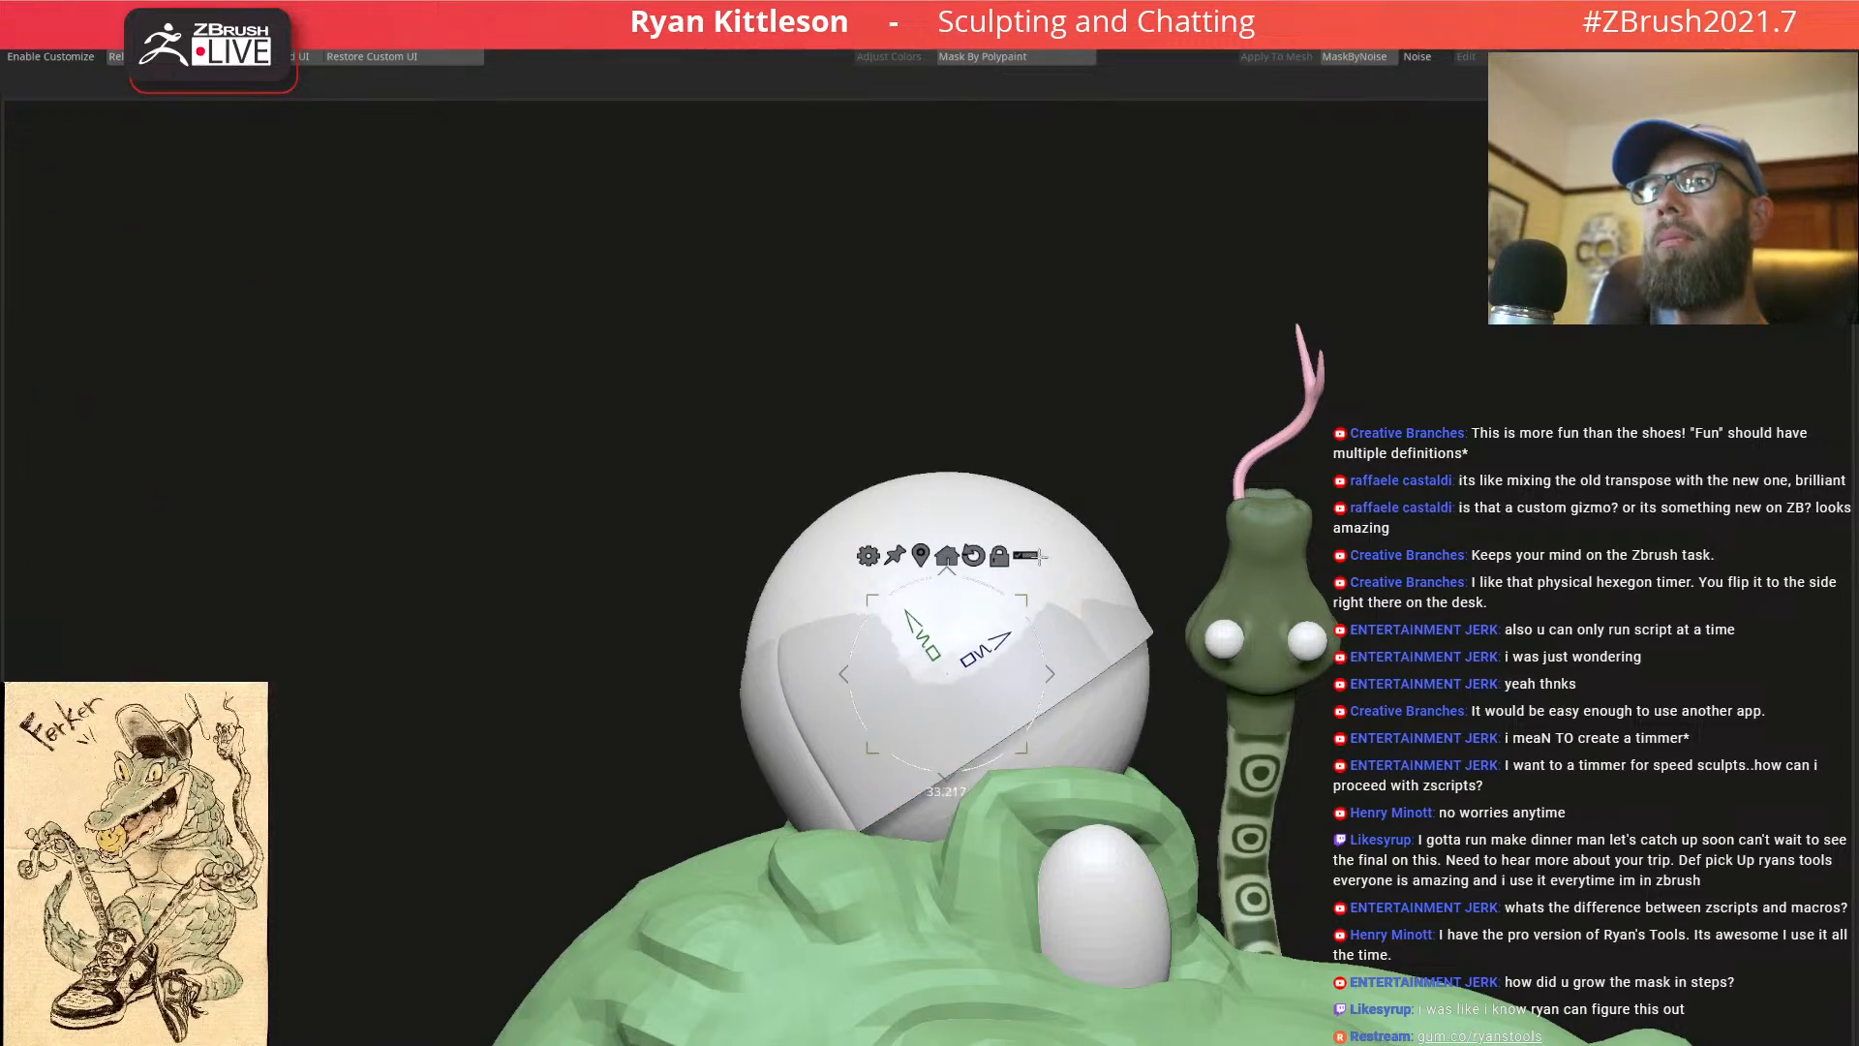
{"action": "left_click_drag", "start_coordinate": [1003, 604], "coordinate": [910, 703]}
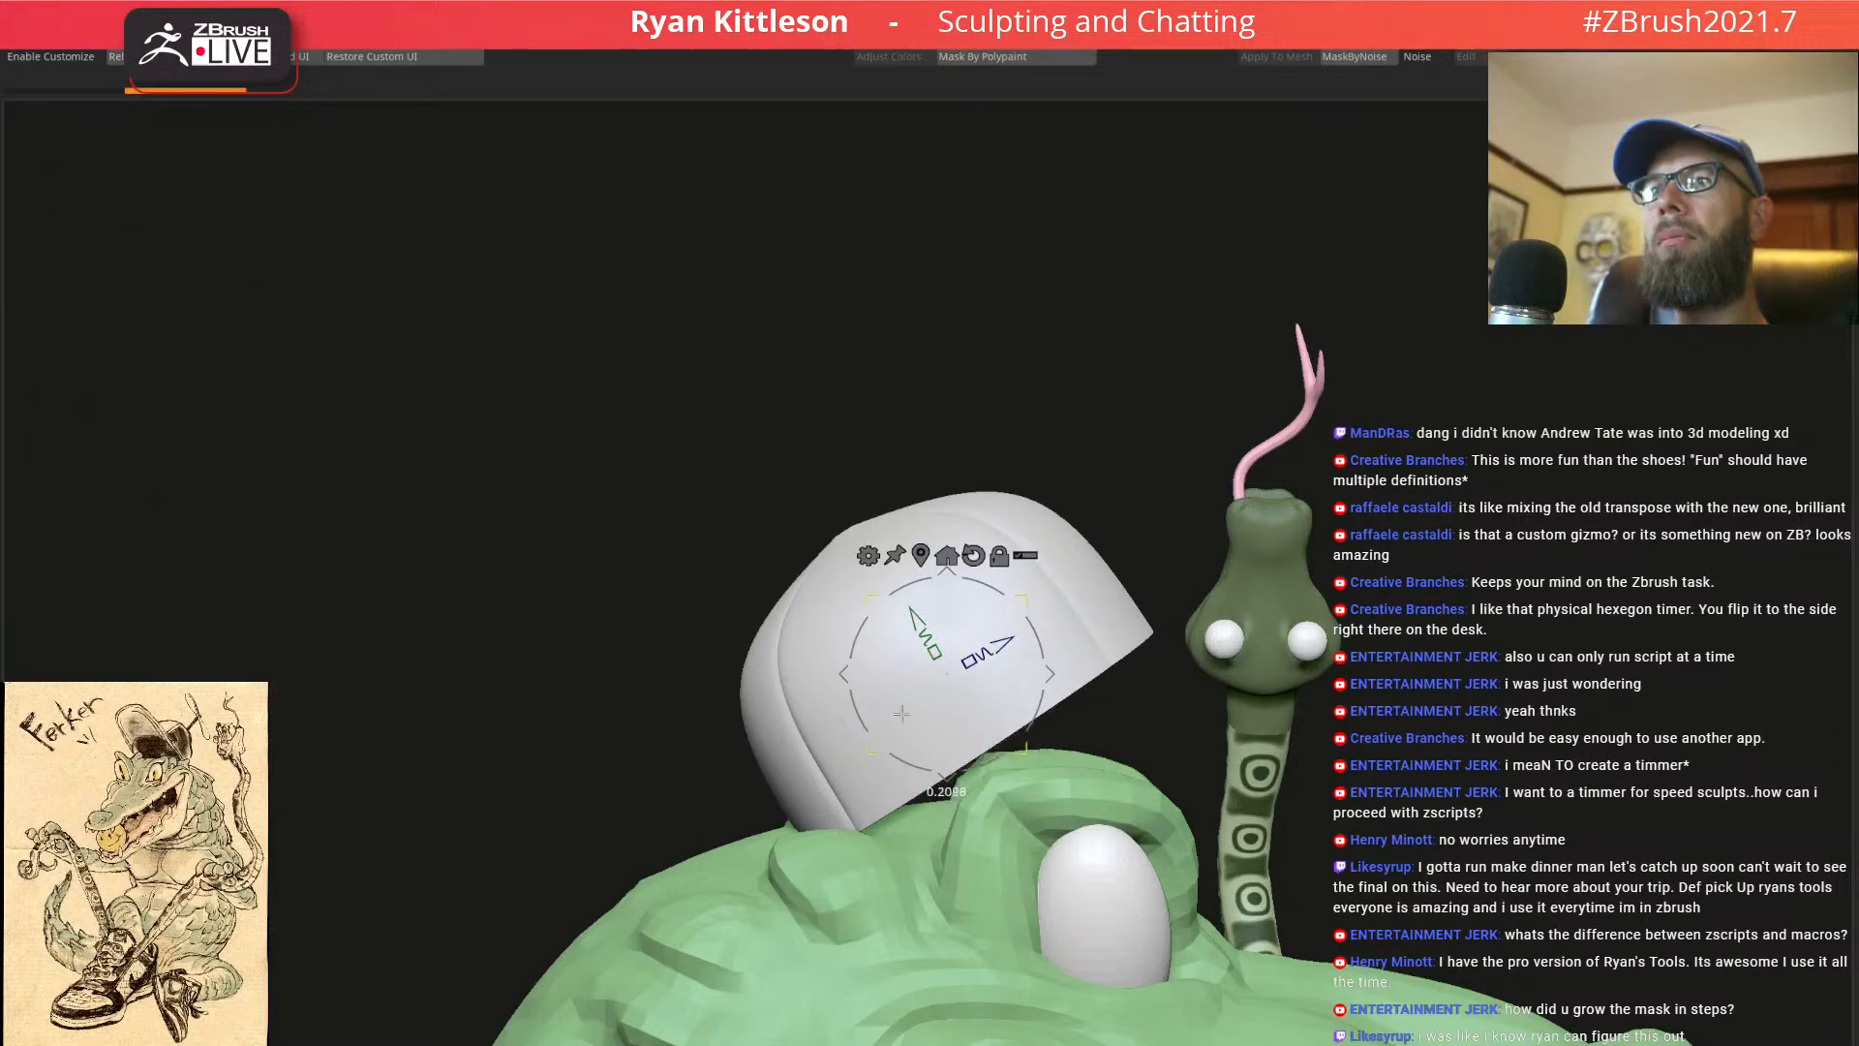
{"action": "left_click_drag", "start_coordinate": [927, 625], "coordinate": [811, 444]}
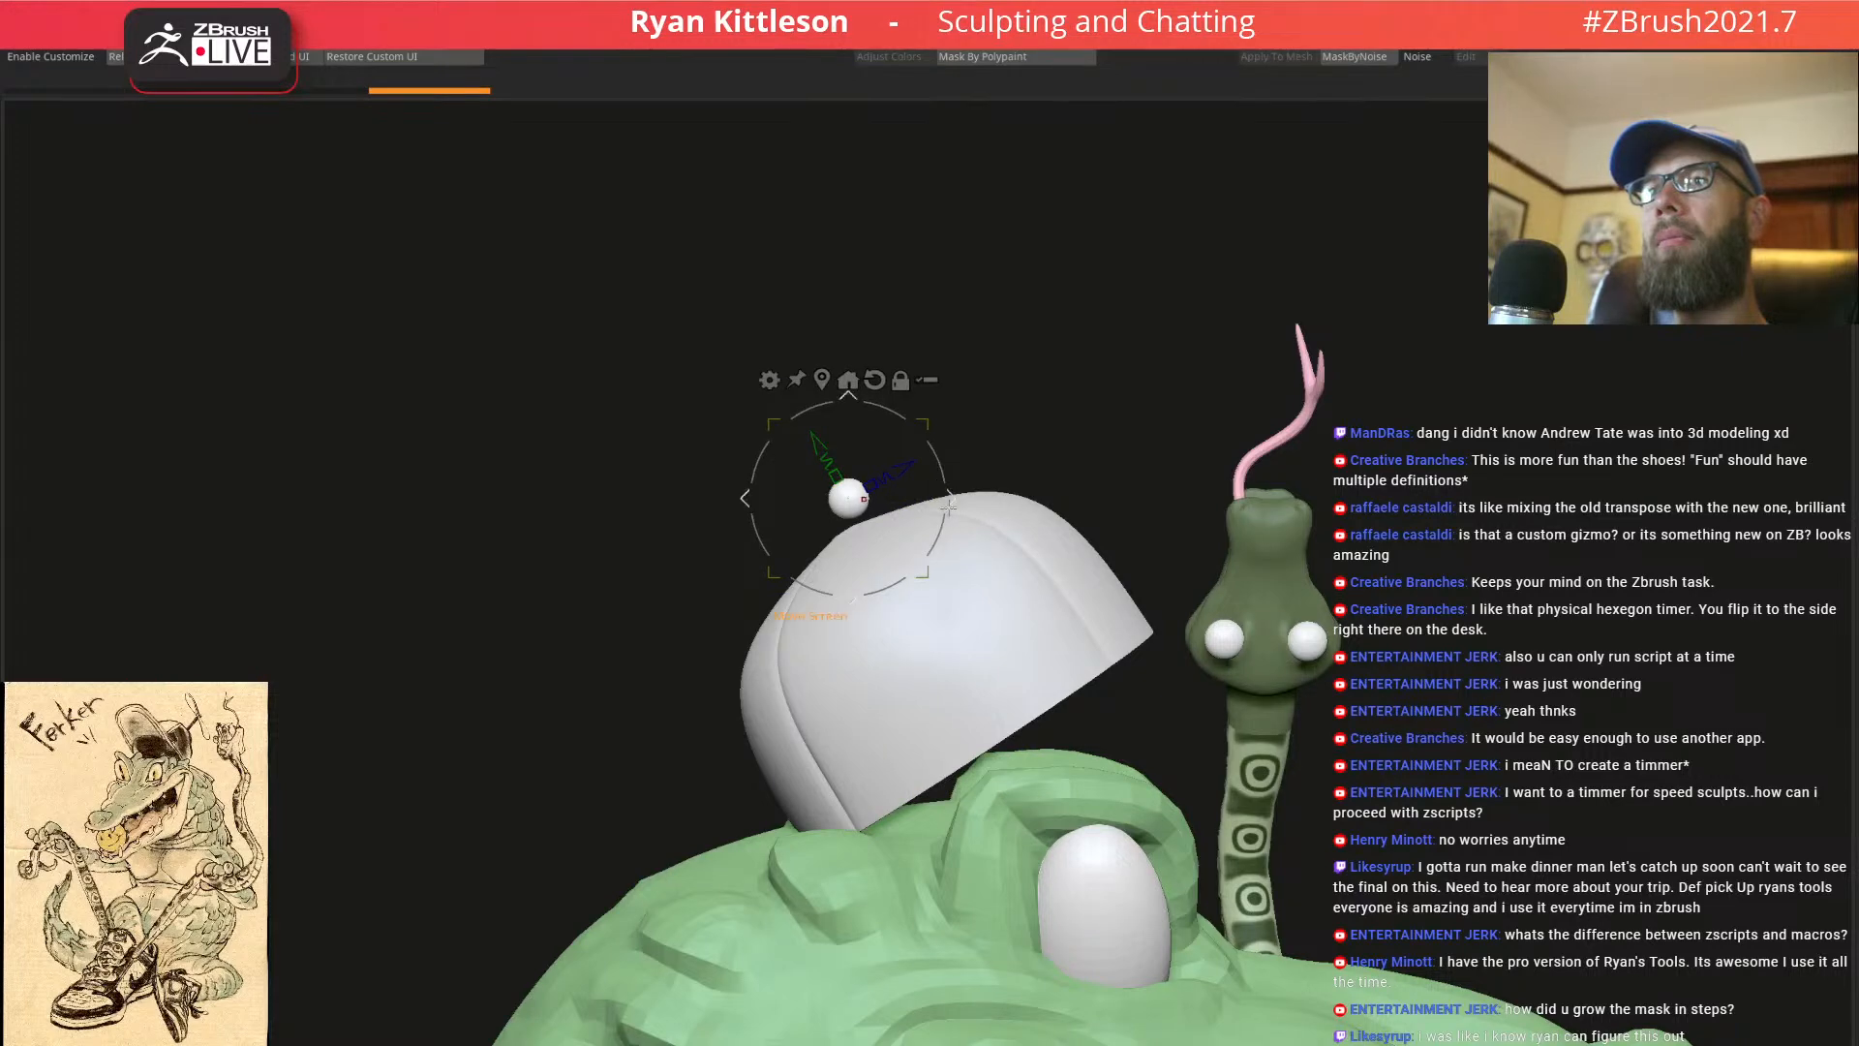
{"action": "left_click_drag", "start_coordinate": [953, 507], "coordinate": [935, 519]}
{"action": "left_click_drag", "start_coordinate": [934, 448], "coordinate": [896, 550], "text": "alt"}
Flatten the small sphere into a rounded button and seat it over the hole at the cap's crown
{"action": "left_click_drag", "start_coordinate": [818, 491], "coordinate": [833, 508]}
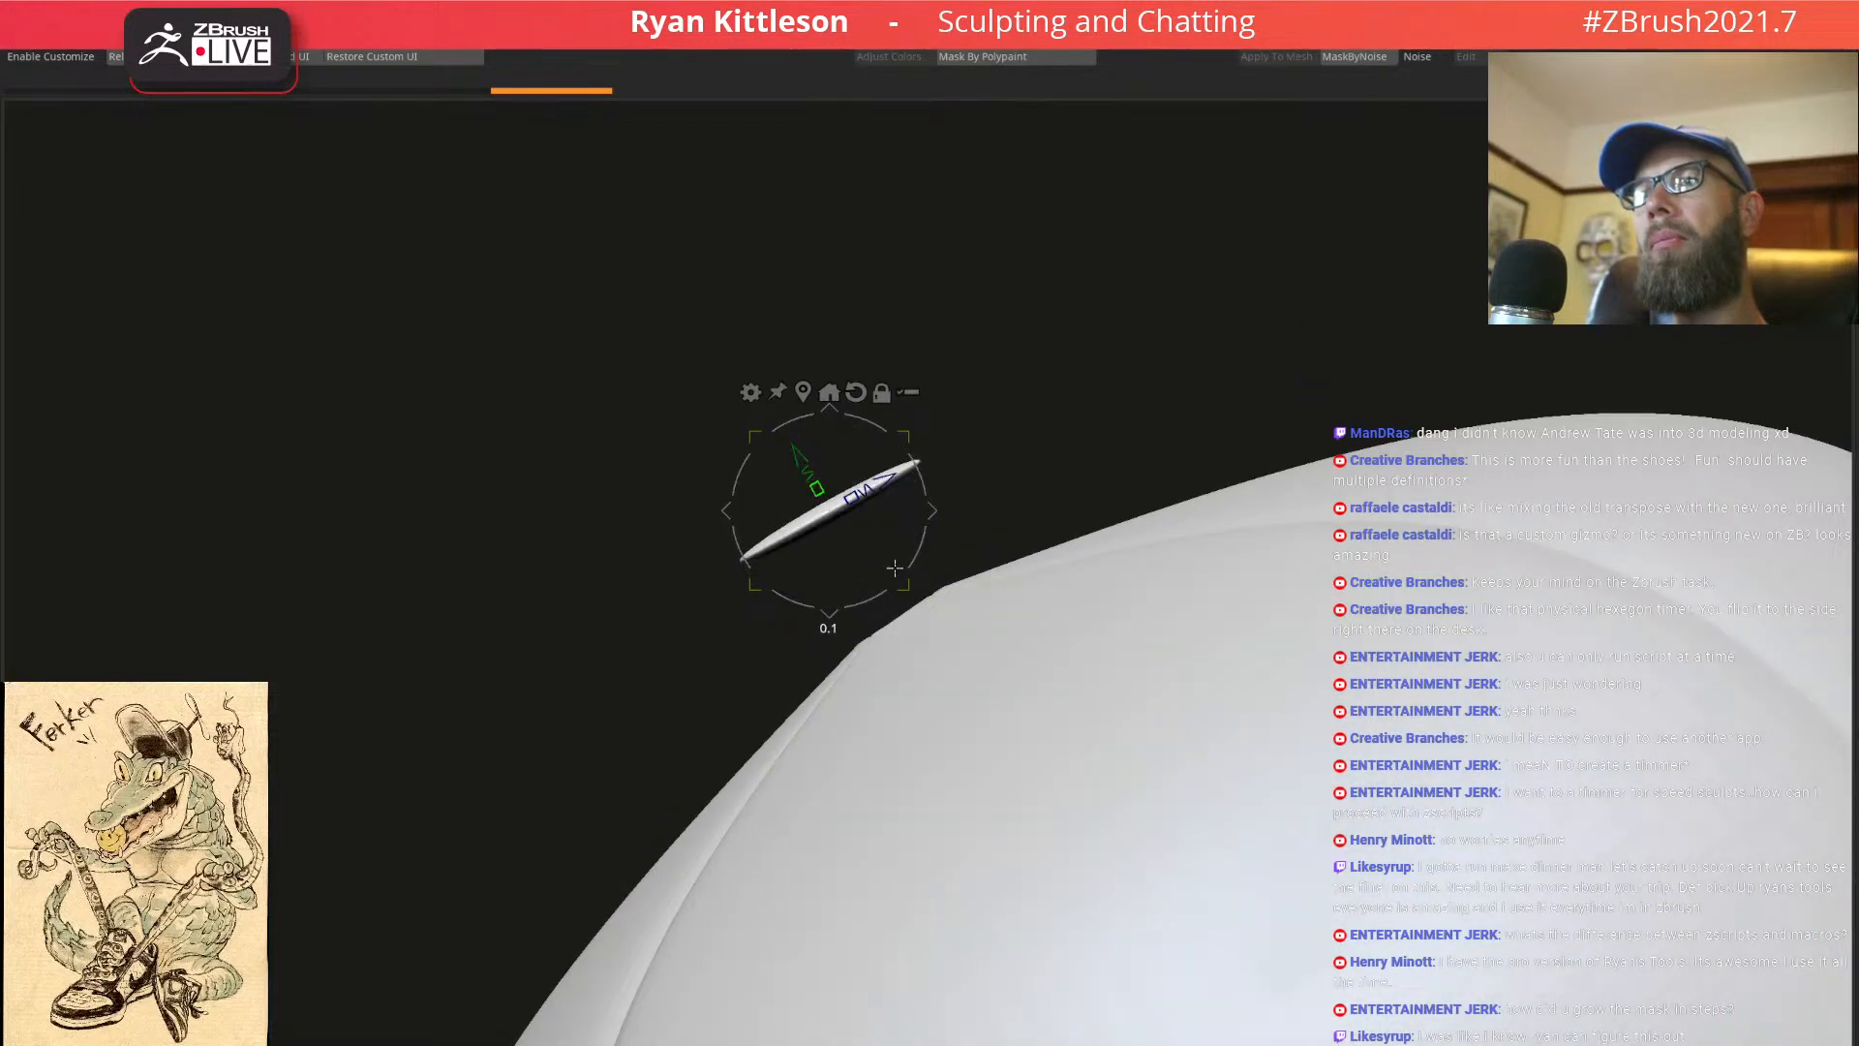
{"action": "left_click_drag", "start_coordinate": [968, 298], "coordinate": [1023, 230]}
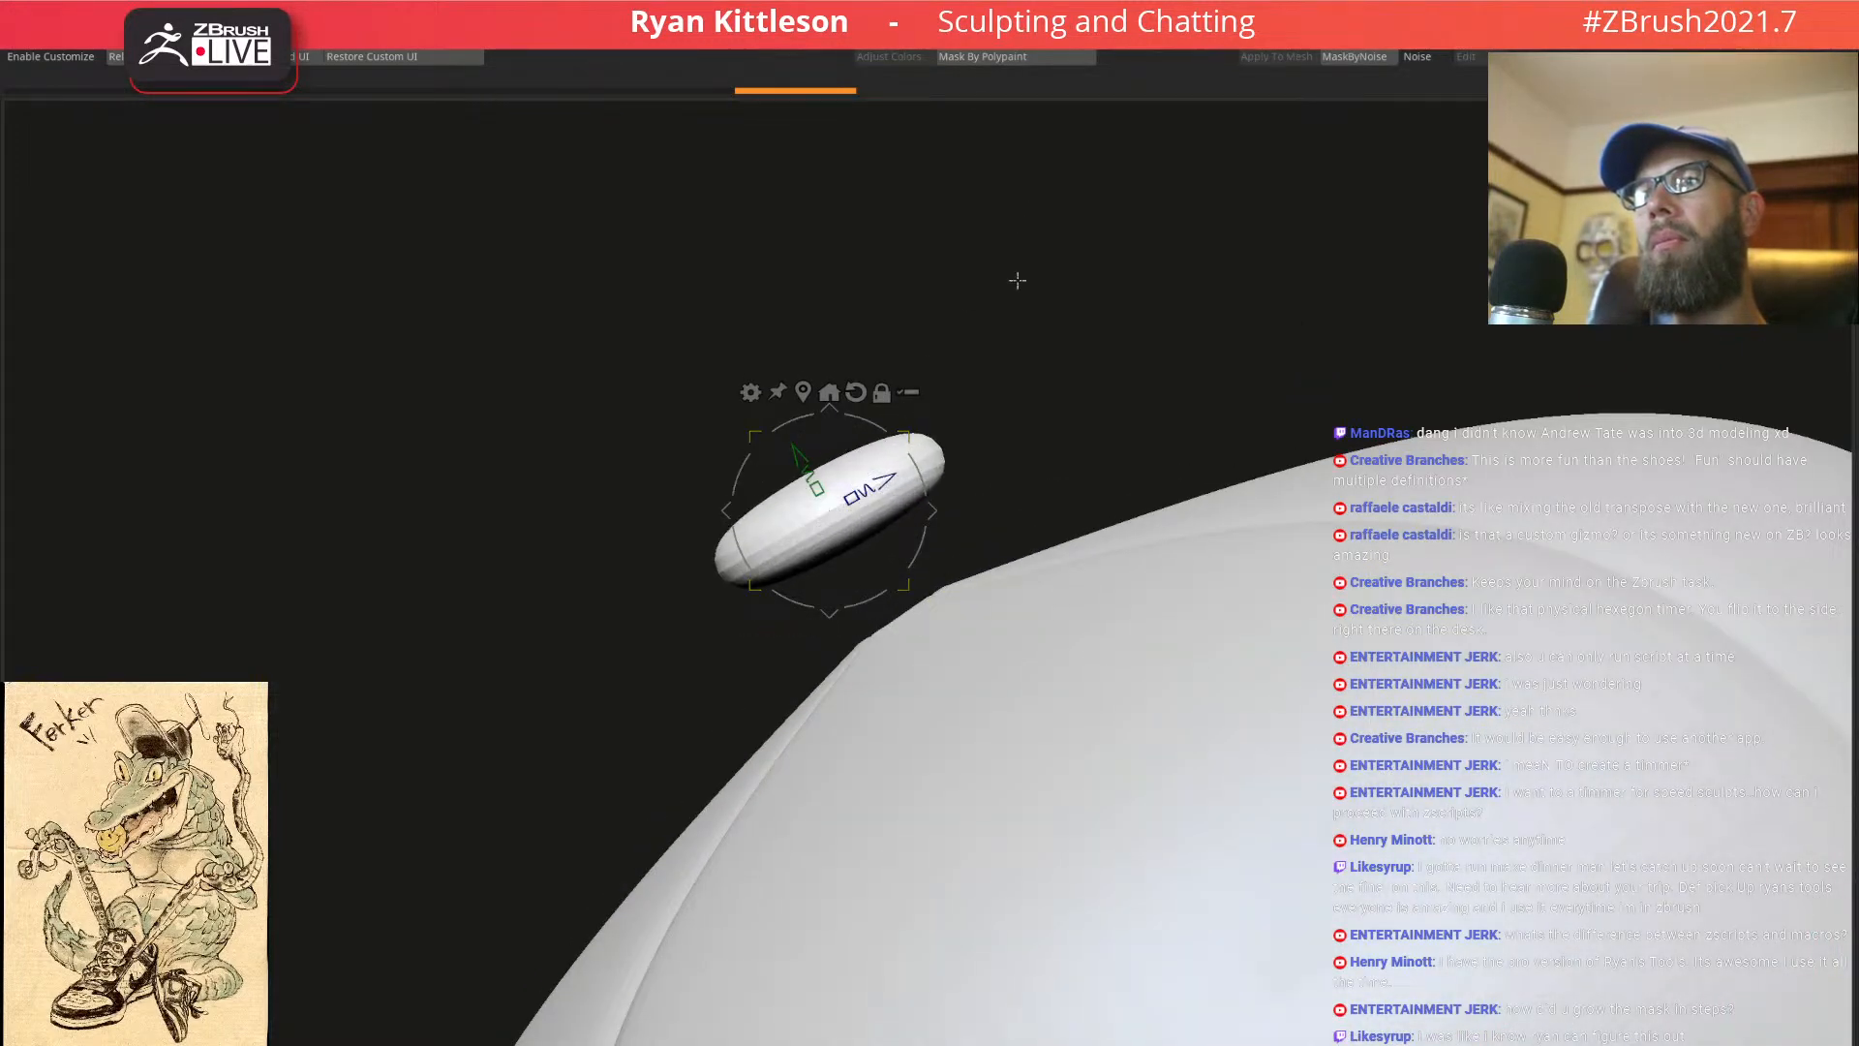
{"action": "left_click_drag", "start_coordinate": [801, 451], "coordinate": [847, 558]}
{"action": "left_click_drag", "start_coordinate": [998, 387], "coordinate": [1048, 292]}
{"action": "right_click_drag", "start_coordinate": [1048, 292], "coordinate": [1050, 254], "text": "ctrl"}
{"action": "key", "text": "q"}
{"action": "right_click_drag", "start_coordinate": [1111, 610], "coordinate": [1071, 538], "text": "ctrl"}
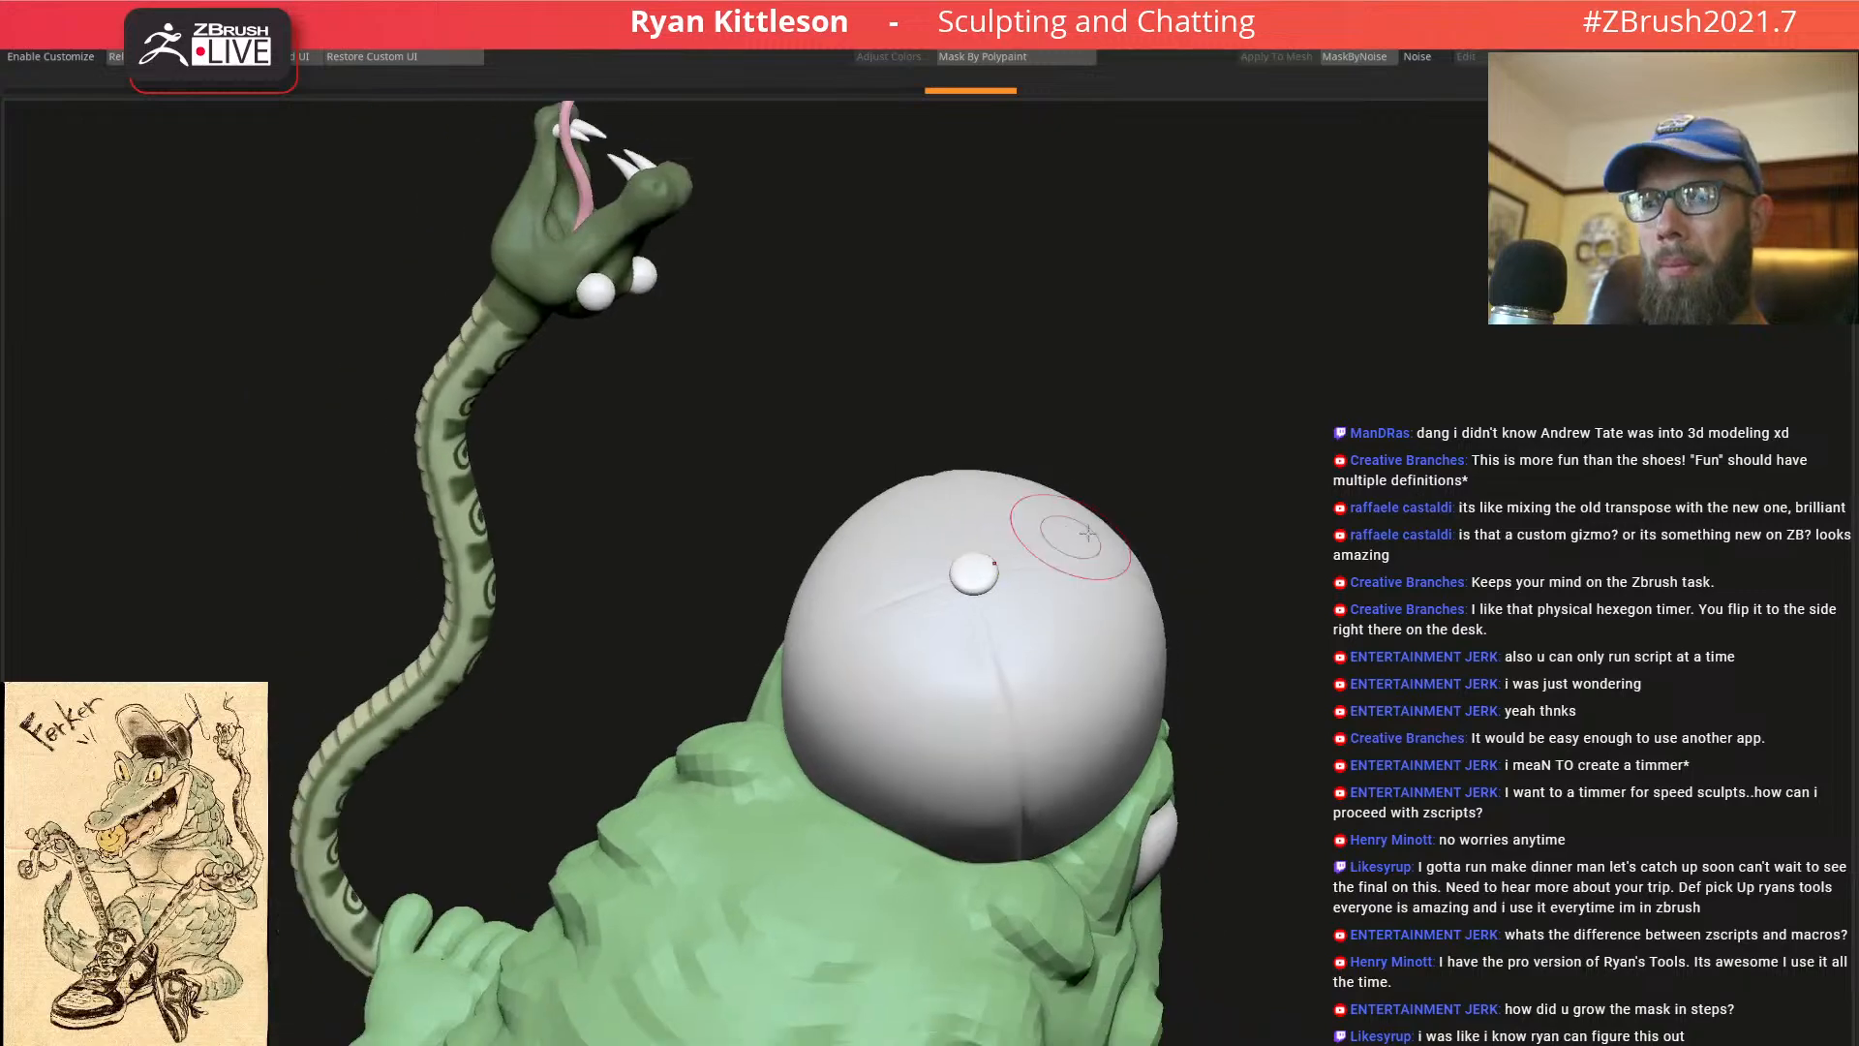
{"action": "left_click_drag", "start_coordinate": [1162, 638], "coordinate": [1079, 630]}
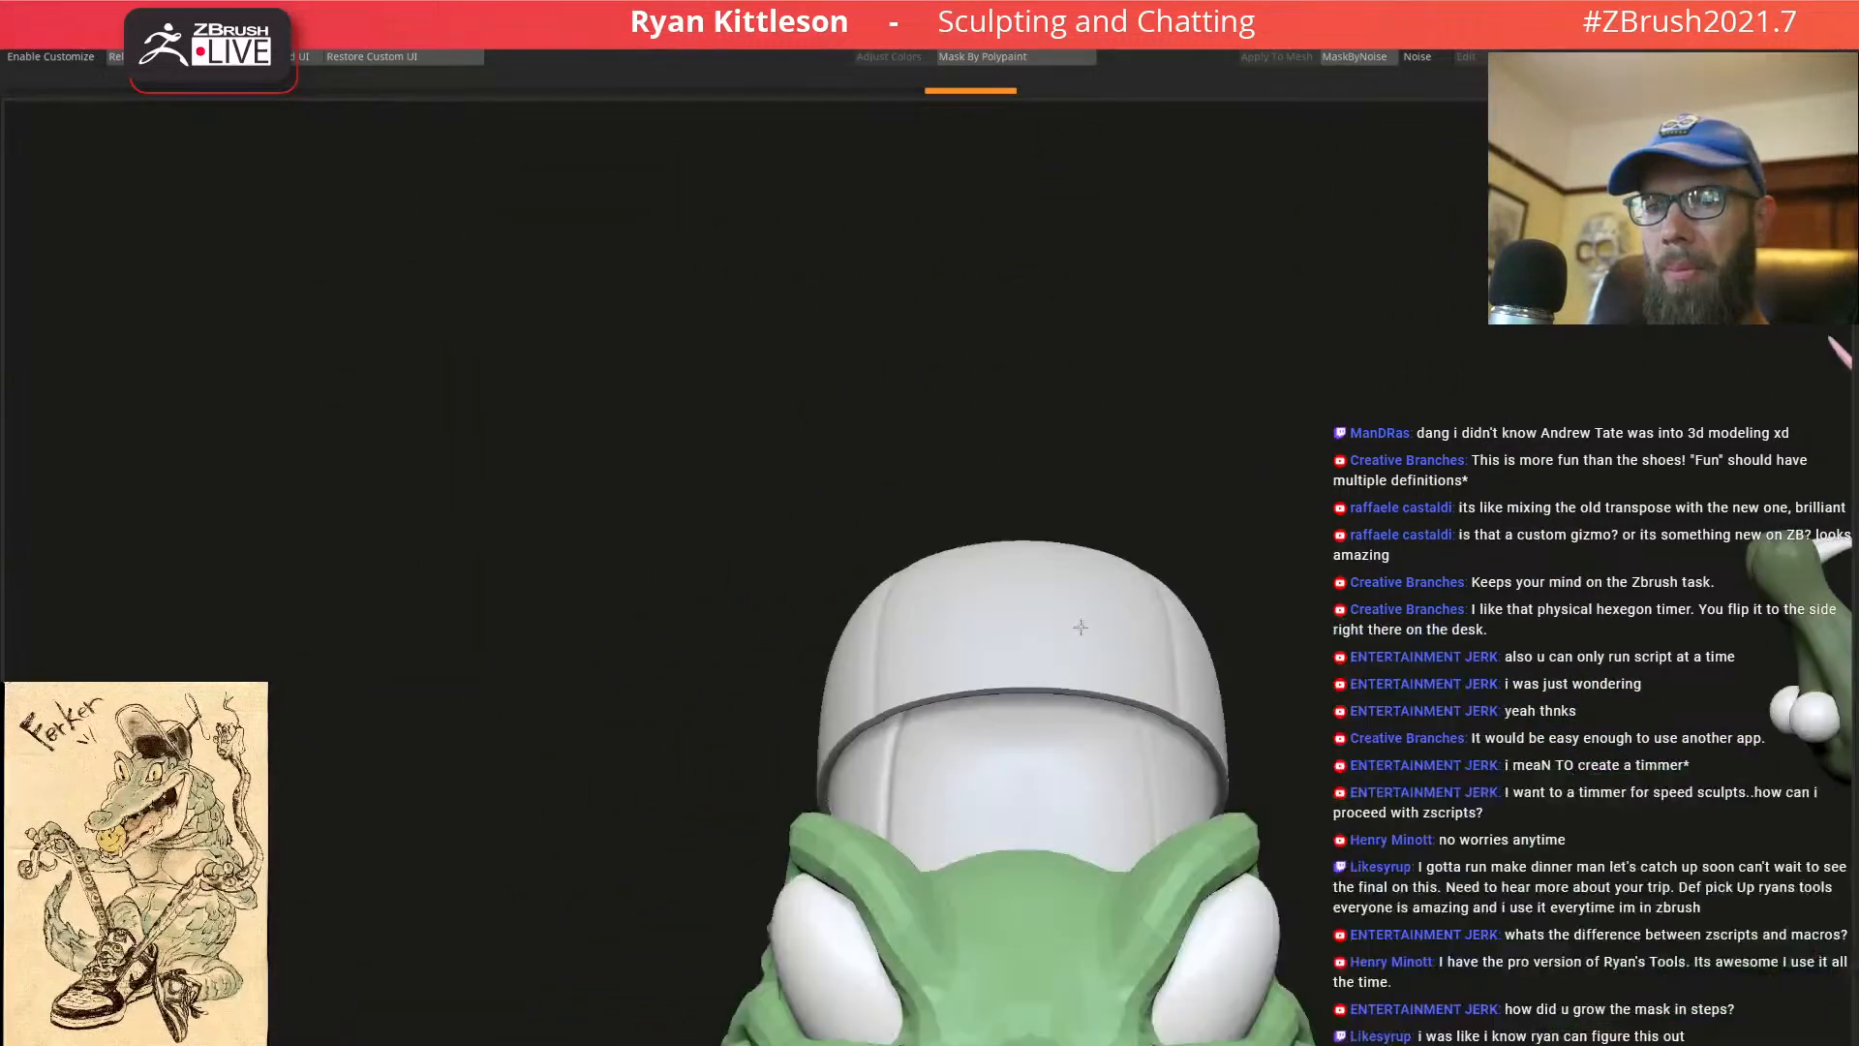
{"action": "right_click_drag", "start_coordinate": [1140, 622], "coordinate": [1011, 361], "text": "ctrl"}
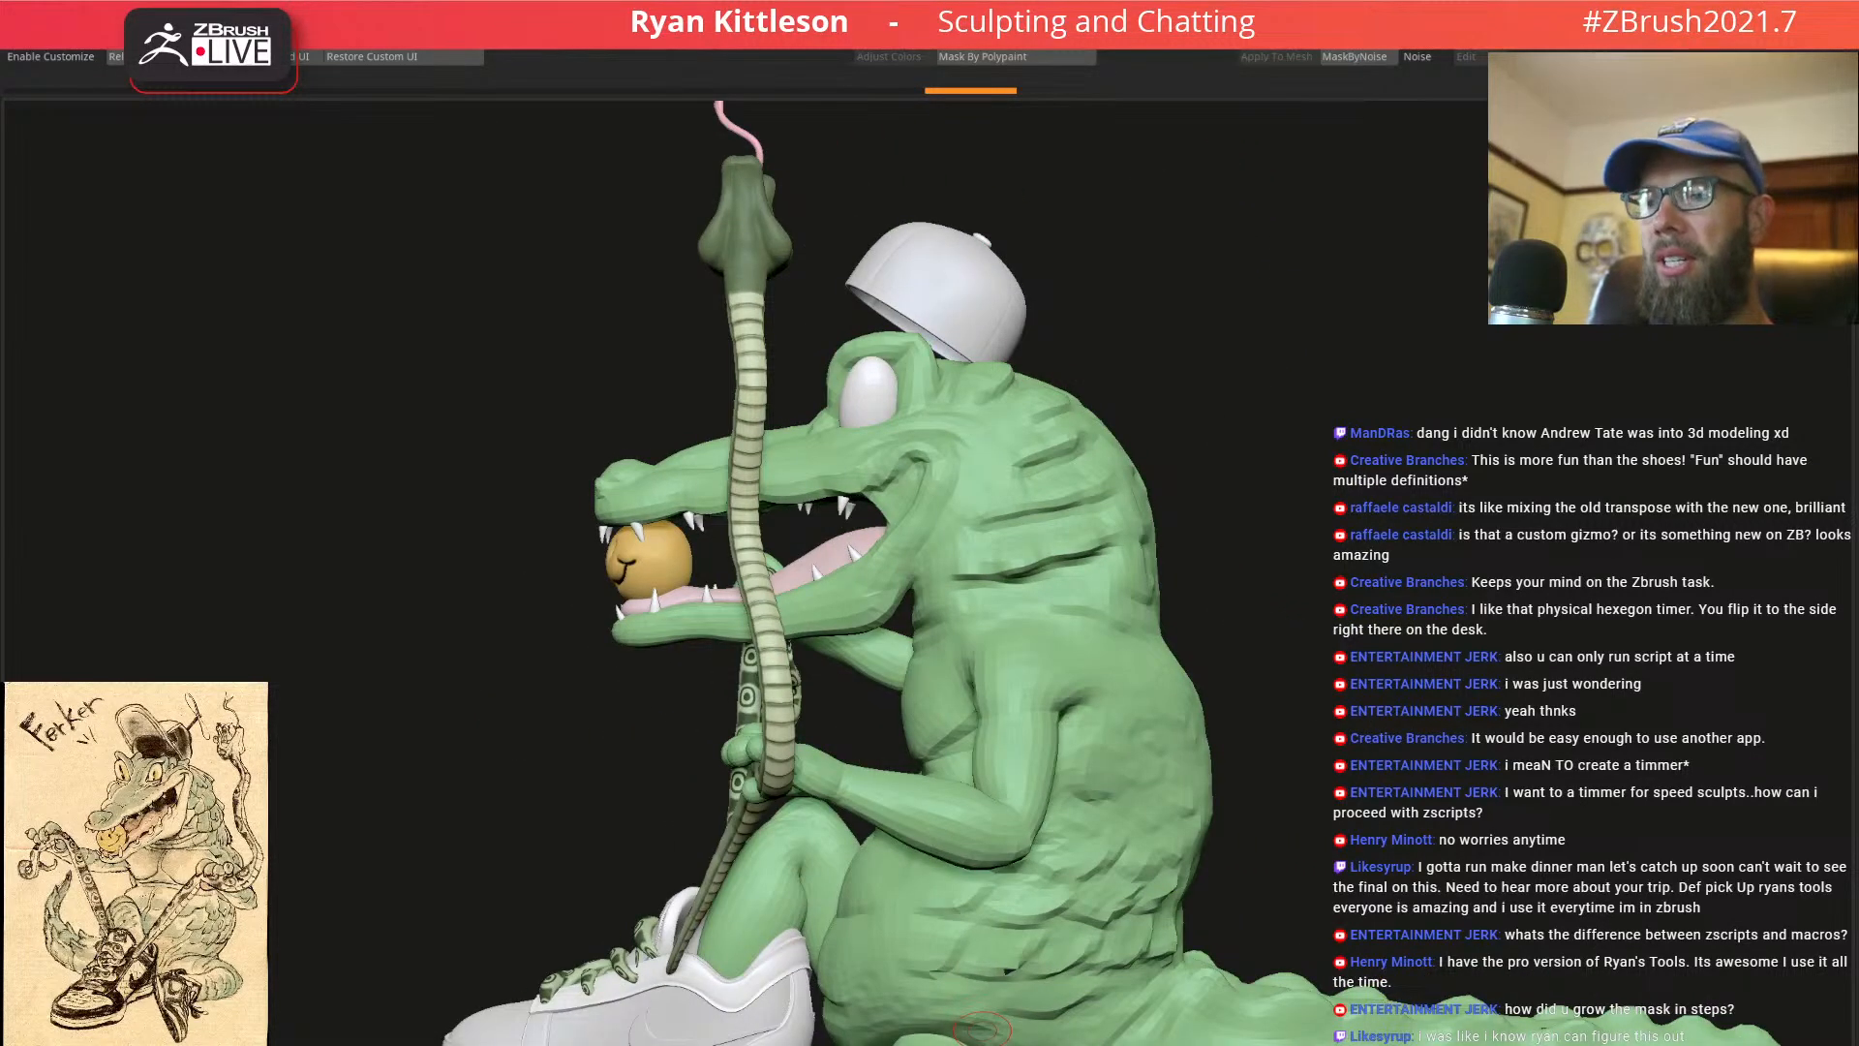
Select the cap, show its polyframe and switch off Dynamic Subdivision to examine the coarse faces around the front rim
{"action": "right_click_drag", "start_coordinate": [905, 495], "coordinate": [1032, 448]}
{"action": "left_click", "coordinate": [996, 408], "text": "alt"}
{"action": "key", "text": "shift+f"}
{"action": "key", "text": "shift+d"}
{"action": "key", "text": "d"}
{"action": "key", "text": "shift+d"}
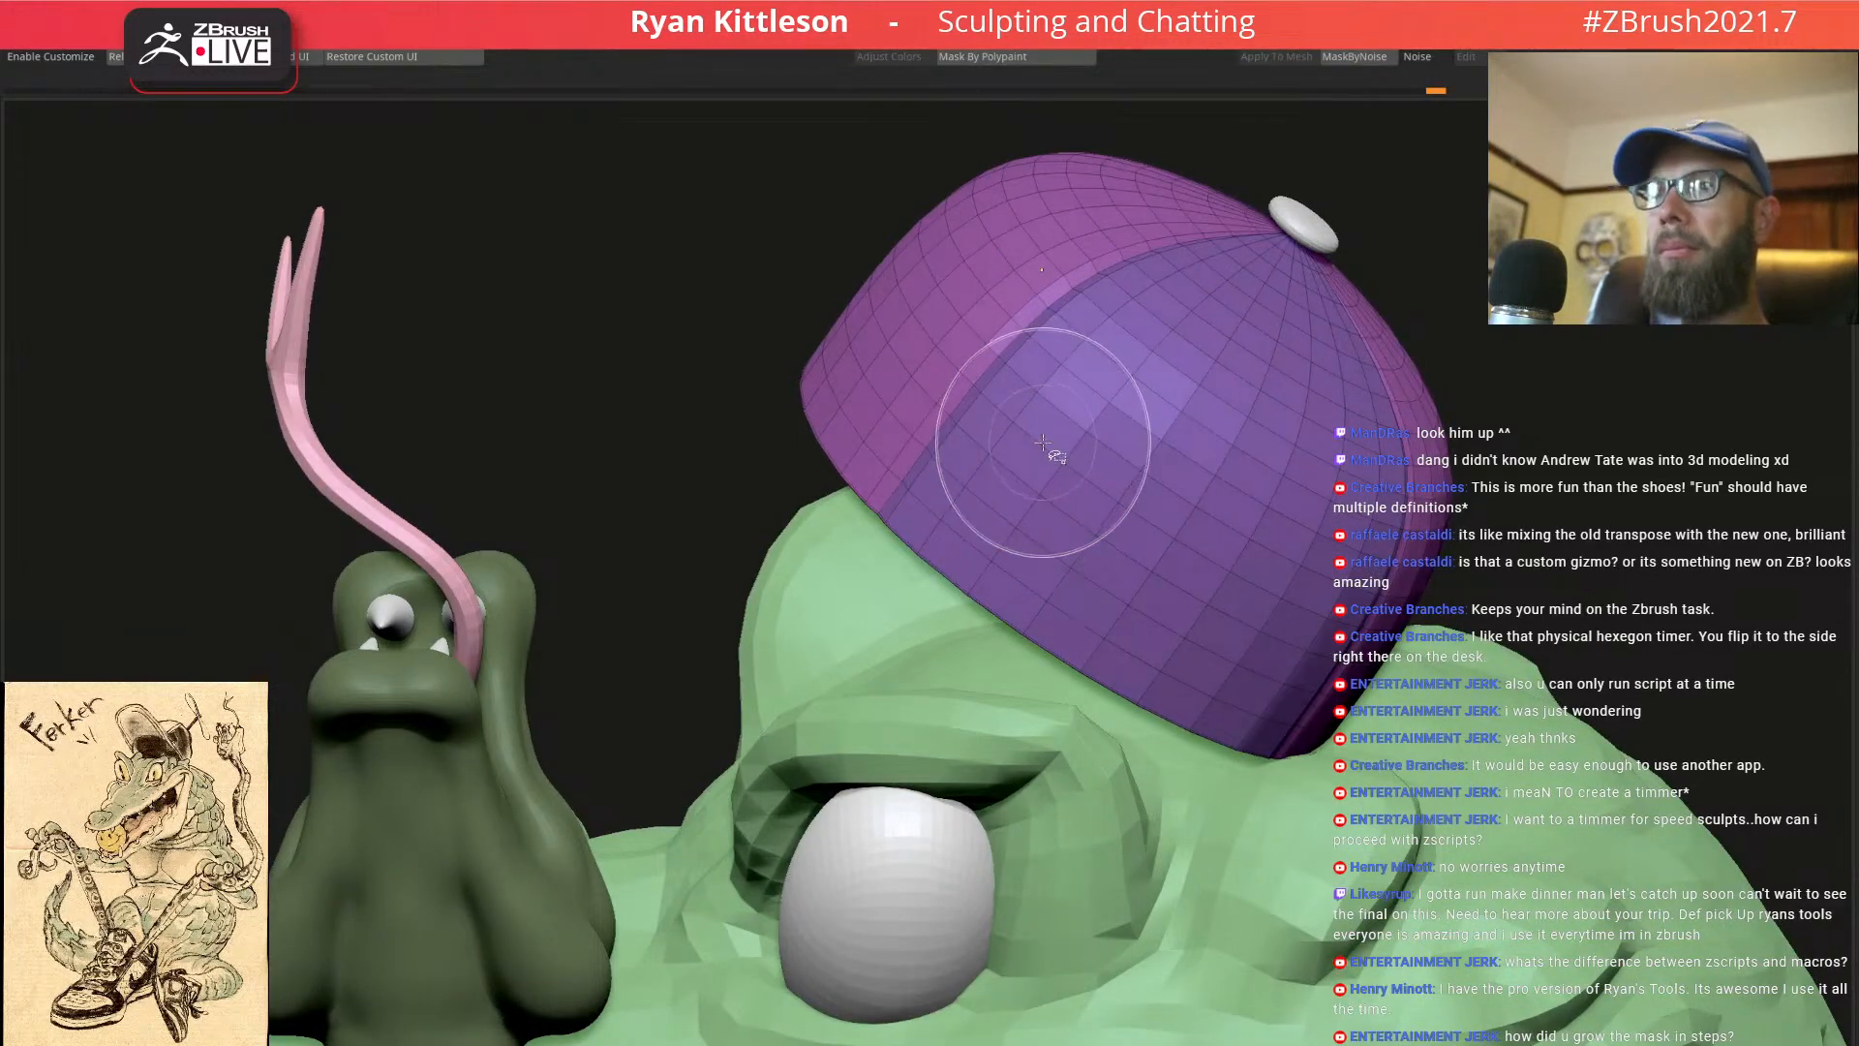
{"action": "right_click_drag", "start_coordinate": [1108, 429], "coordinate": [1080, 495]}
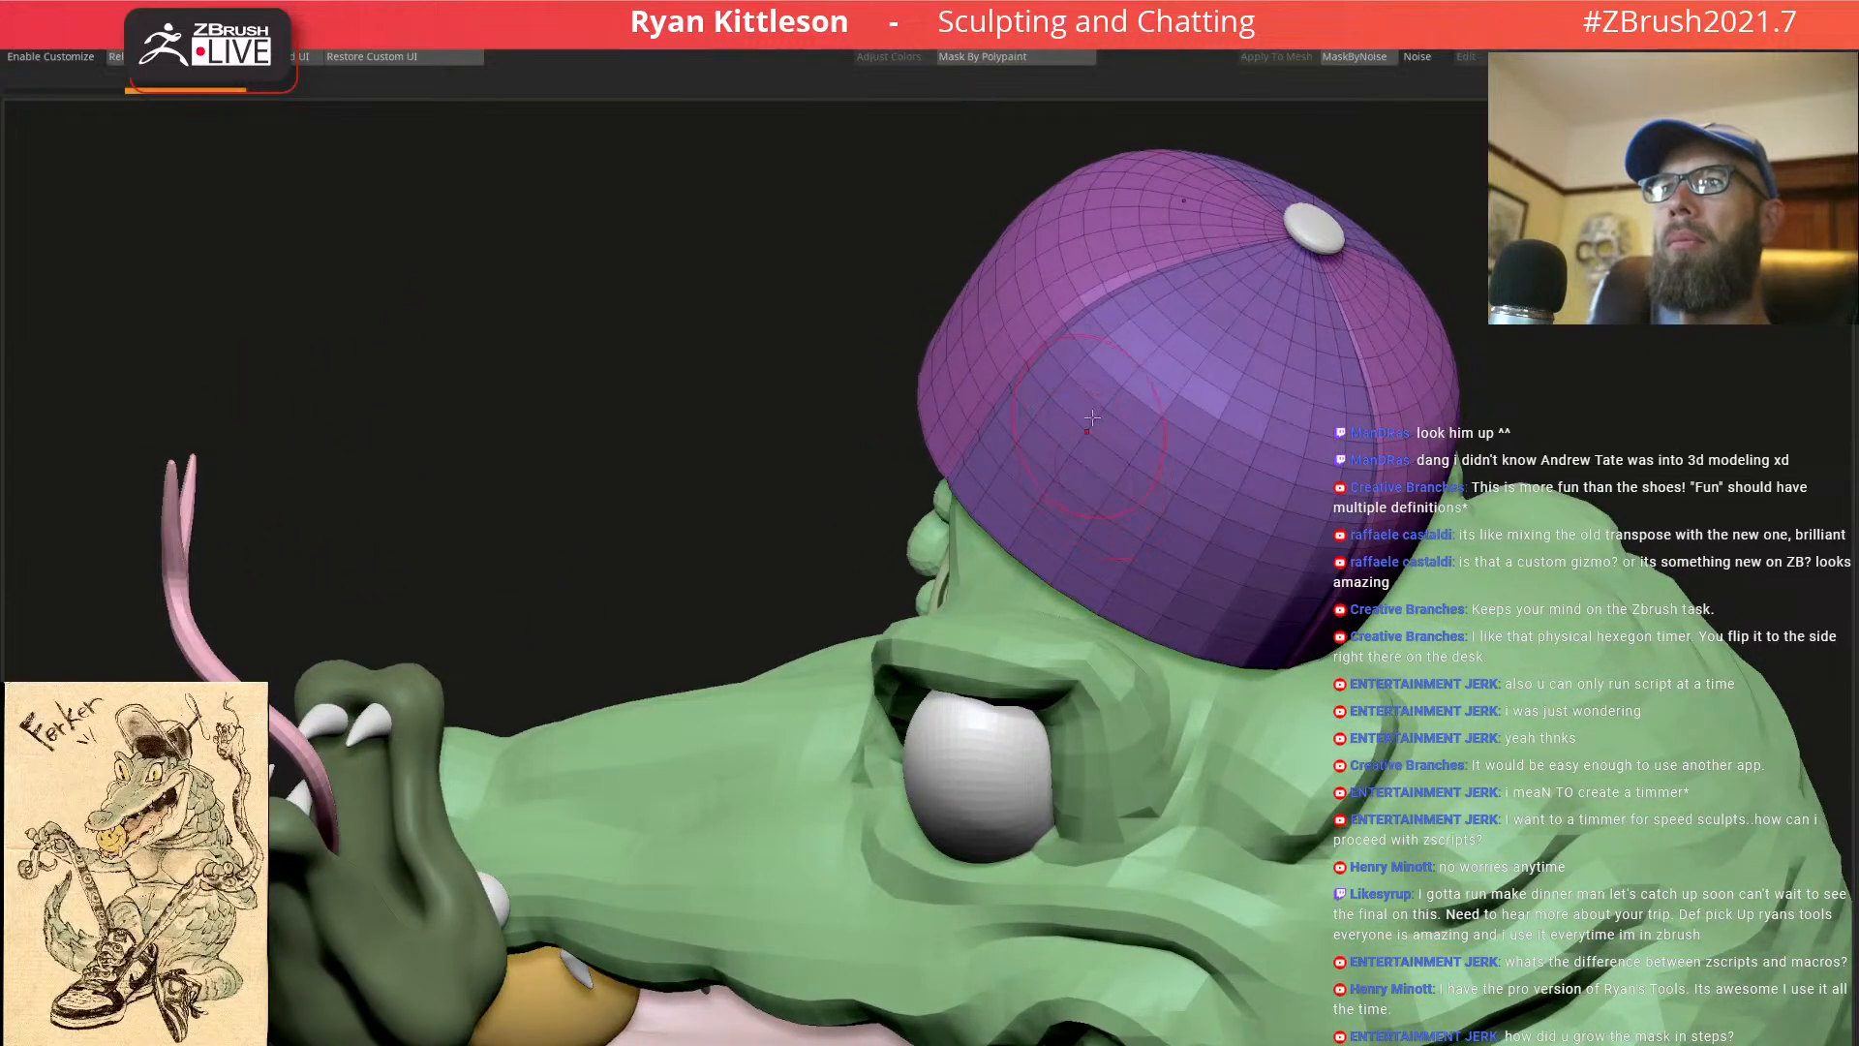
{"action": "right_click_drag", "start_coordinate": [1201, 443], "coordinate": [1271, 443]}
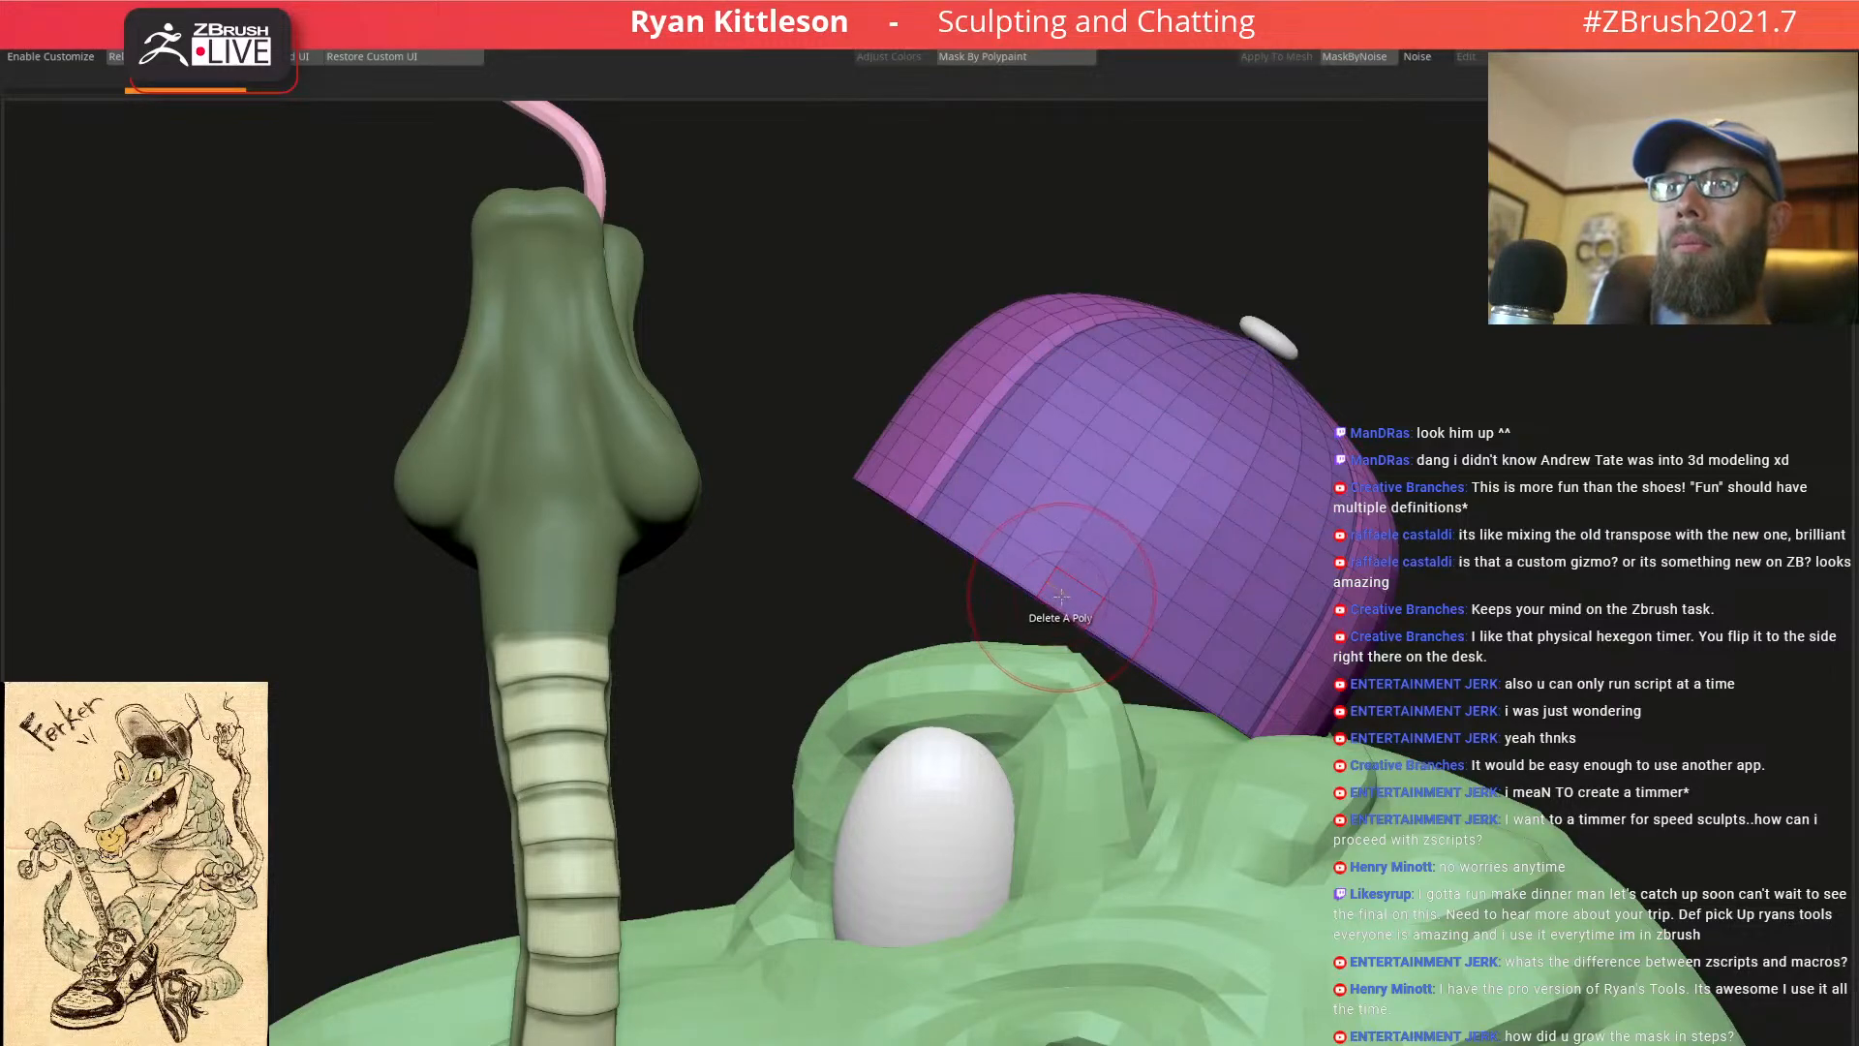
{"action": "right_click_drag", "start_coordinate": [1045, 610], "coordinate": [1032, 560]}
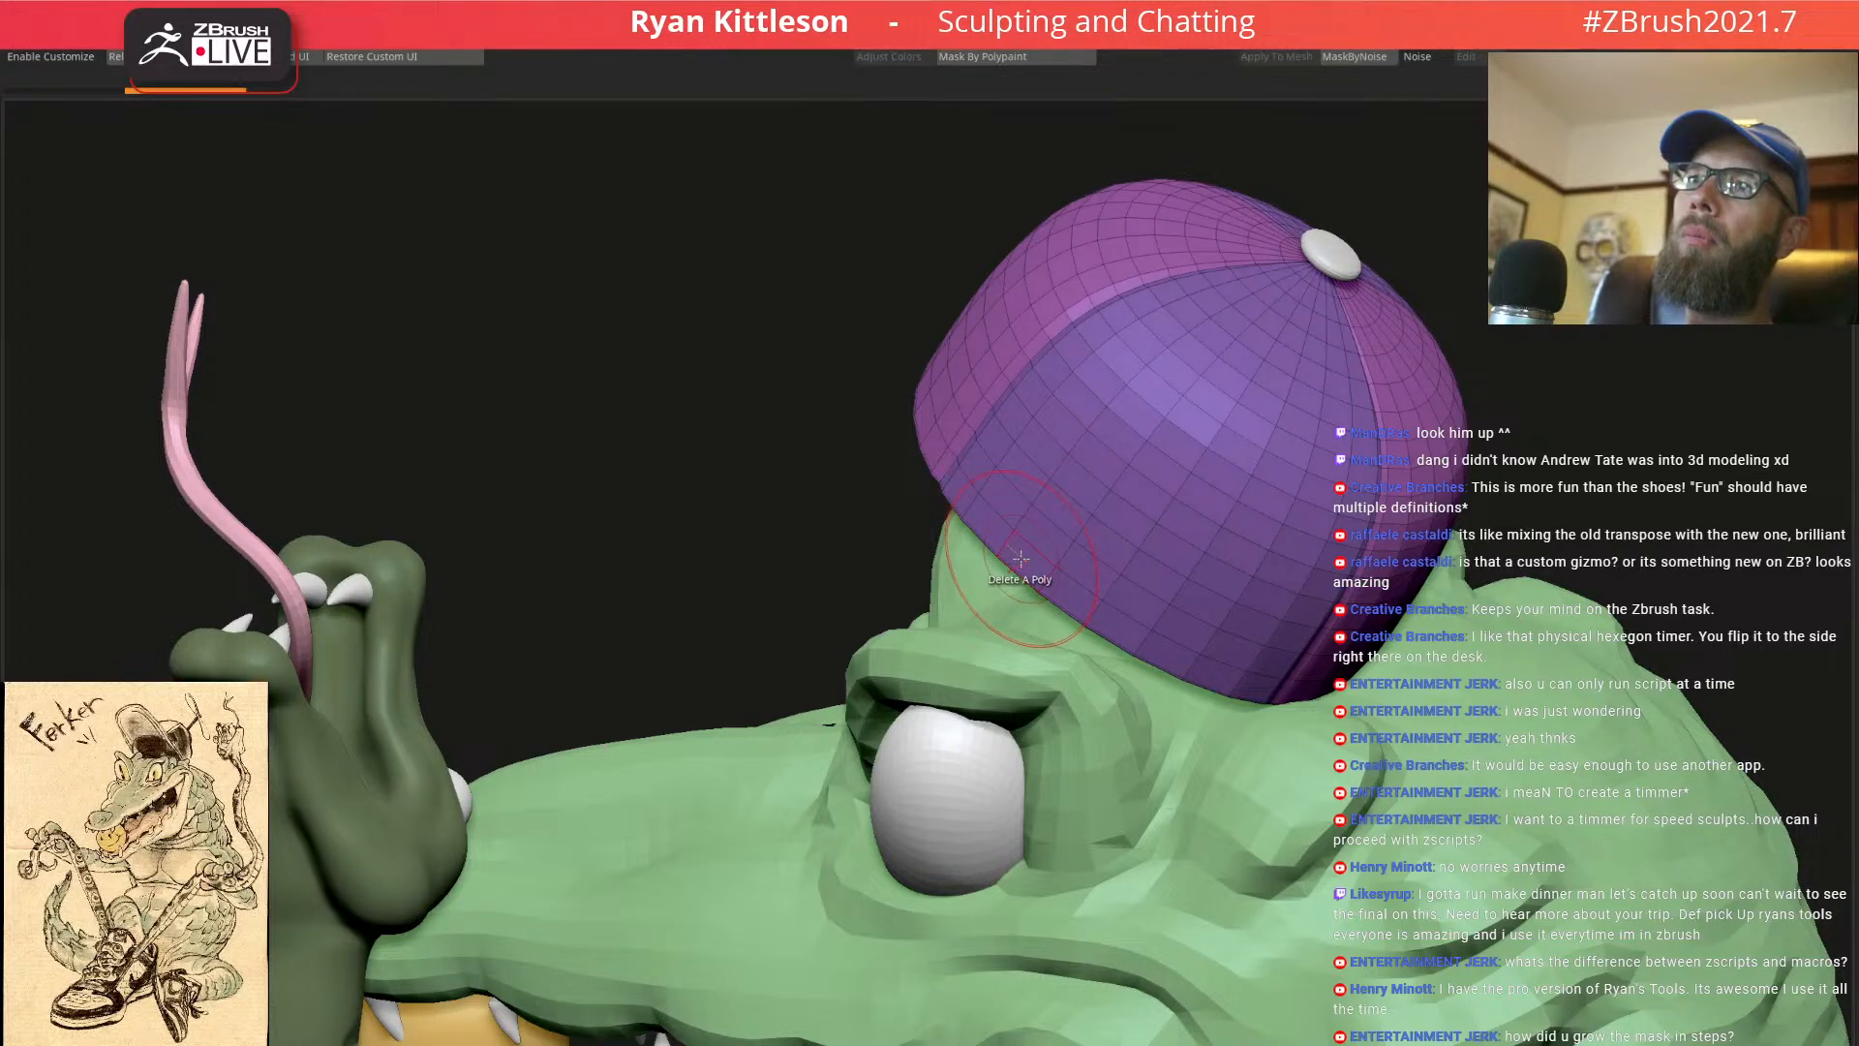
Isolate the cap with Solo and mark the row of faces along its front rim as a temporary polygroup
{"action": "key", "text": "alt+s"}
{"action": "right_click_drag", "start_coordinate": [1018, 553], "coordinate": [1034, 569], "text": "ctrl"}
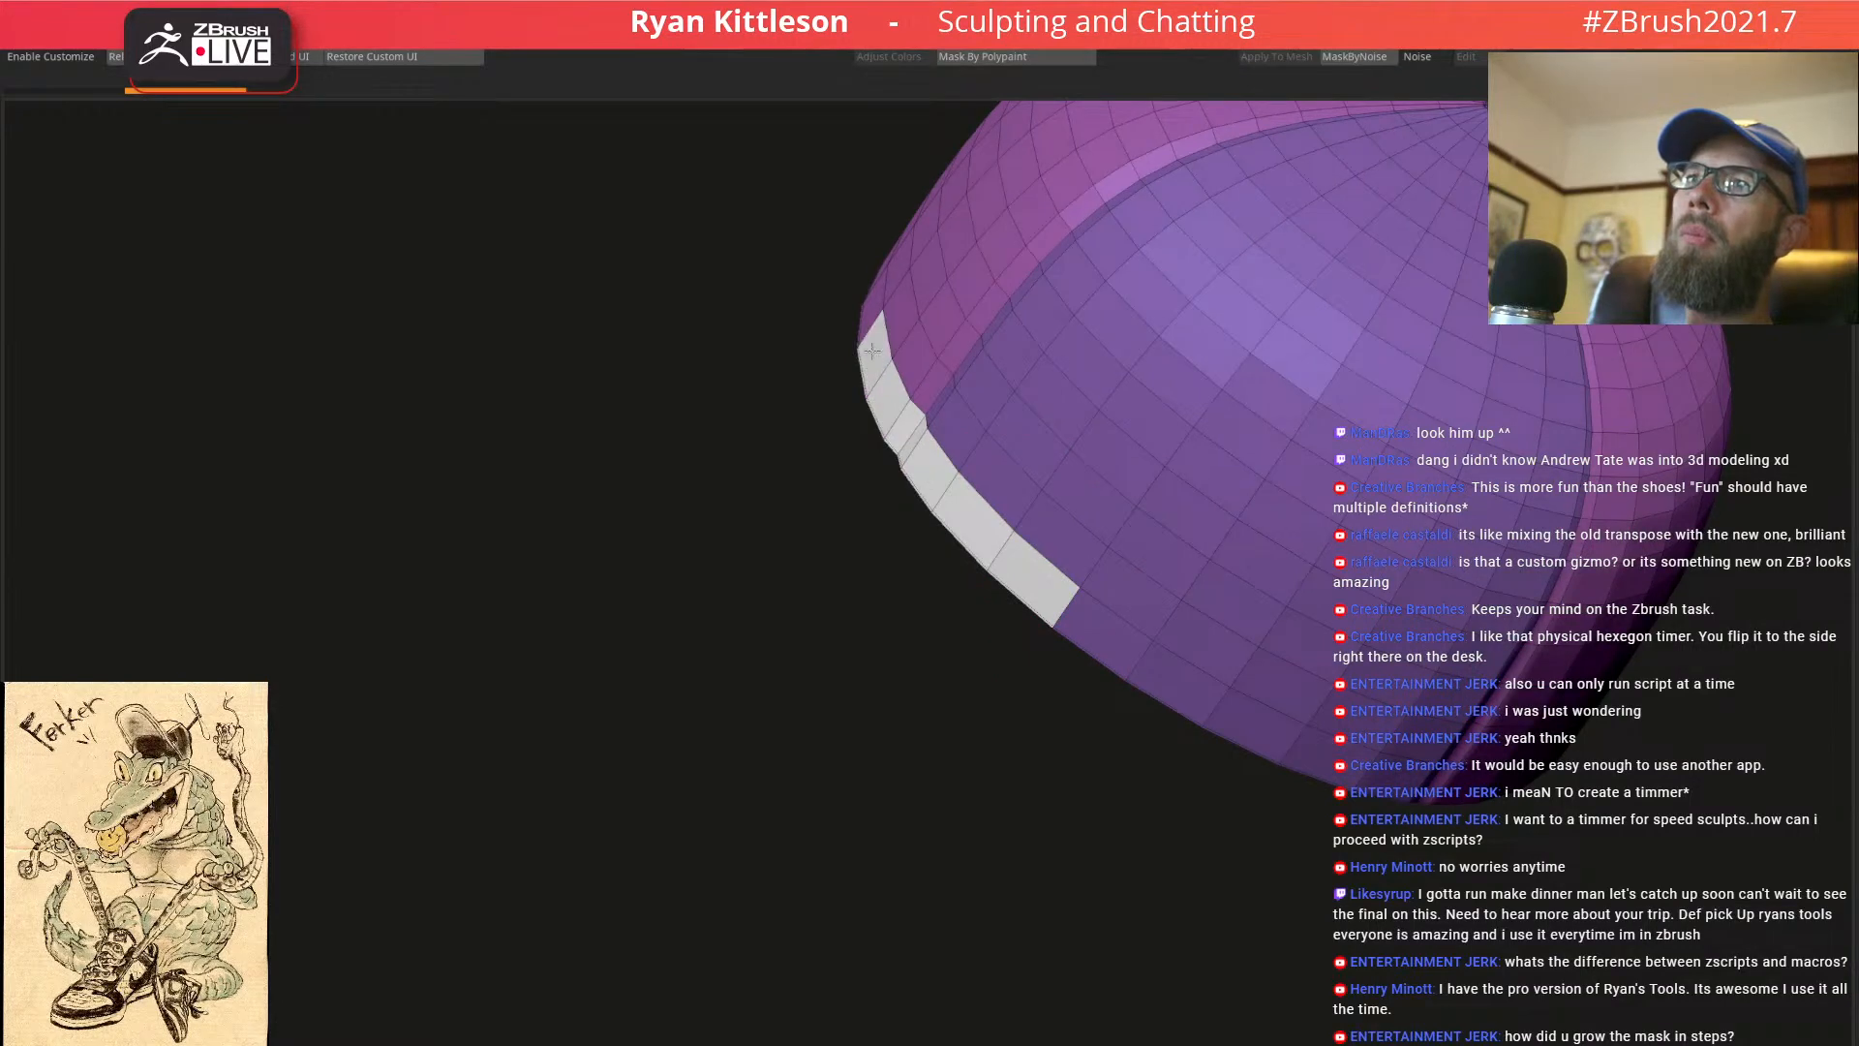
{"action": "right_click_drag", "start_coordinate": [868, 348], "coordinate": [915, 324]}
{"action": "left_click_drag", "start_coordinate": [824, 262], "coordinate": [786, 136], "text": "alt"}
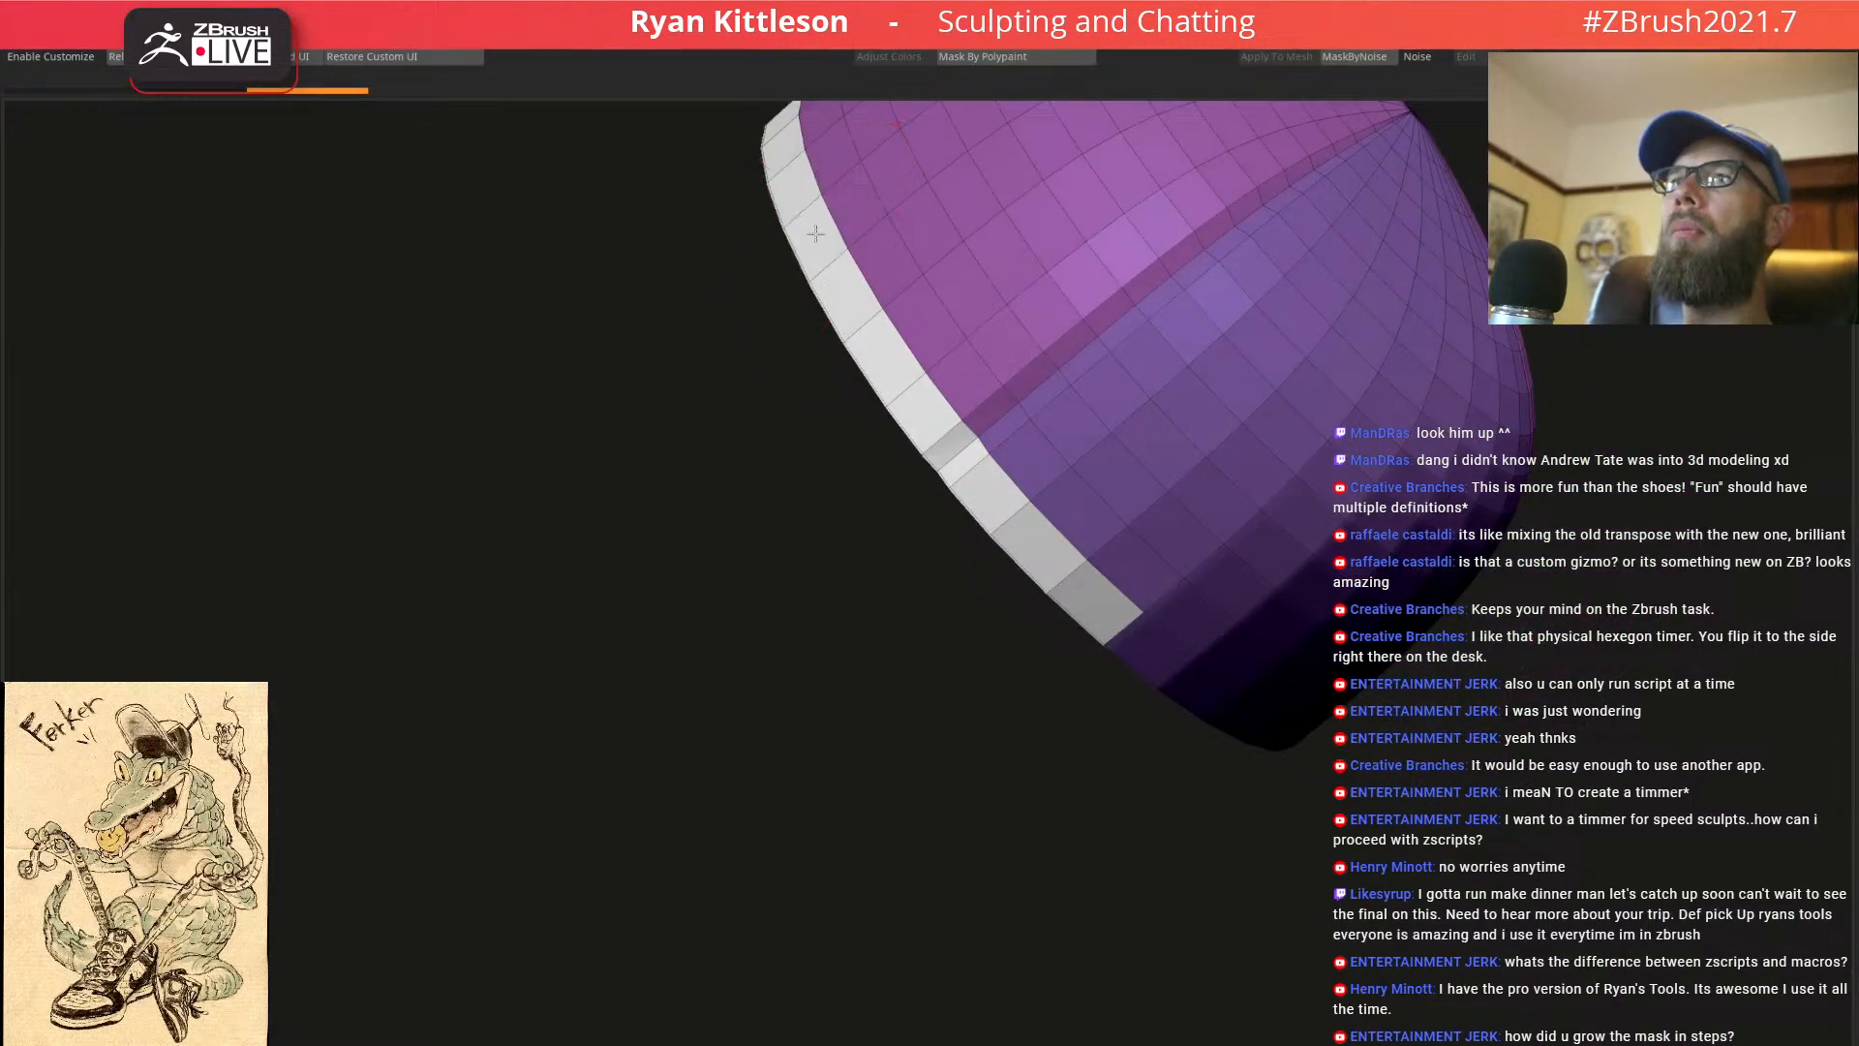
Extrude the marked front rim outward by a narrow strip with the ZModeler Extrude edge action
{"action": "right_click_drag", "start_coordinate": [919, 459], "coordinate": [937, 448]}
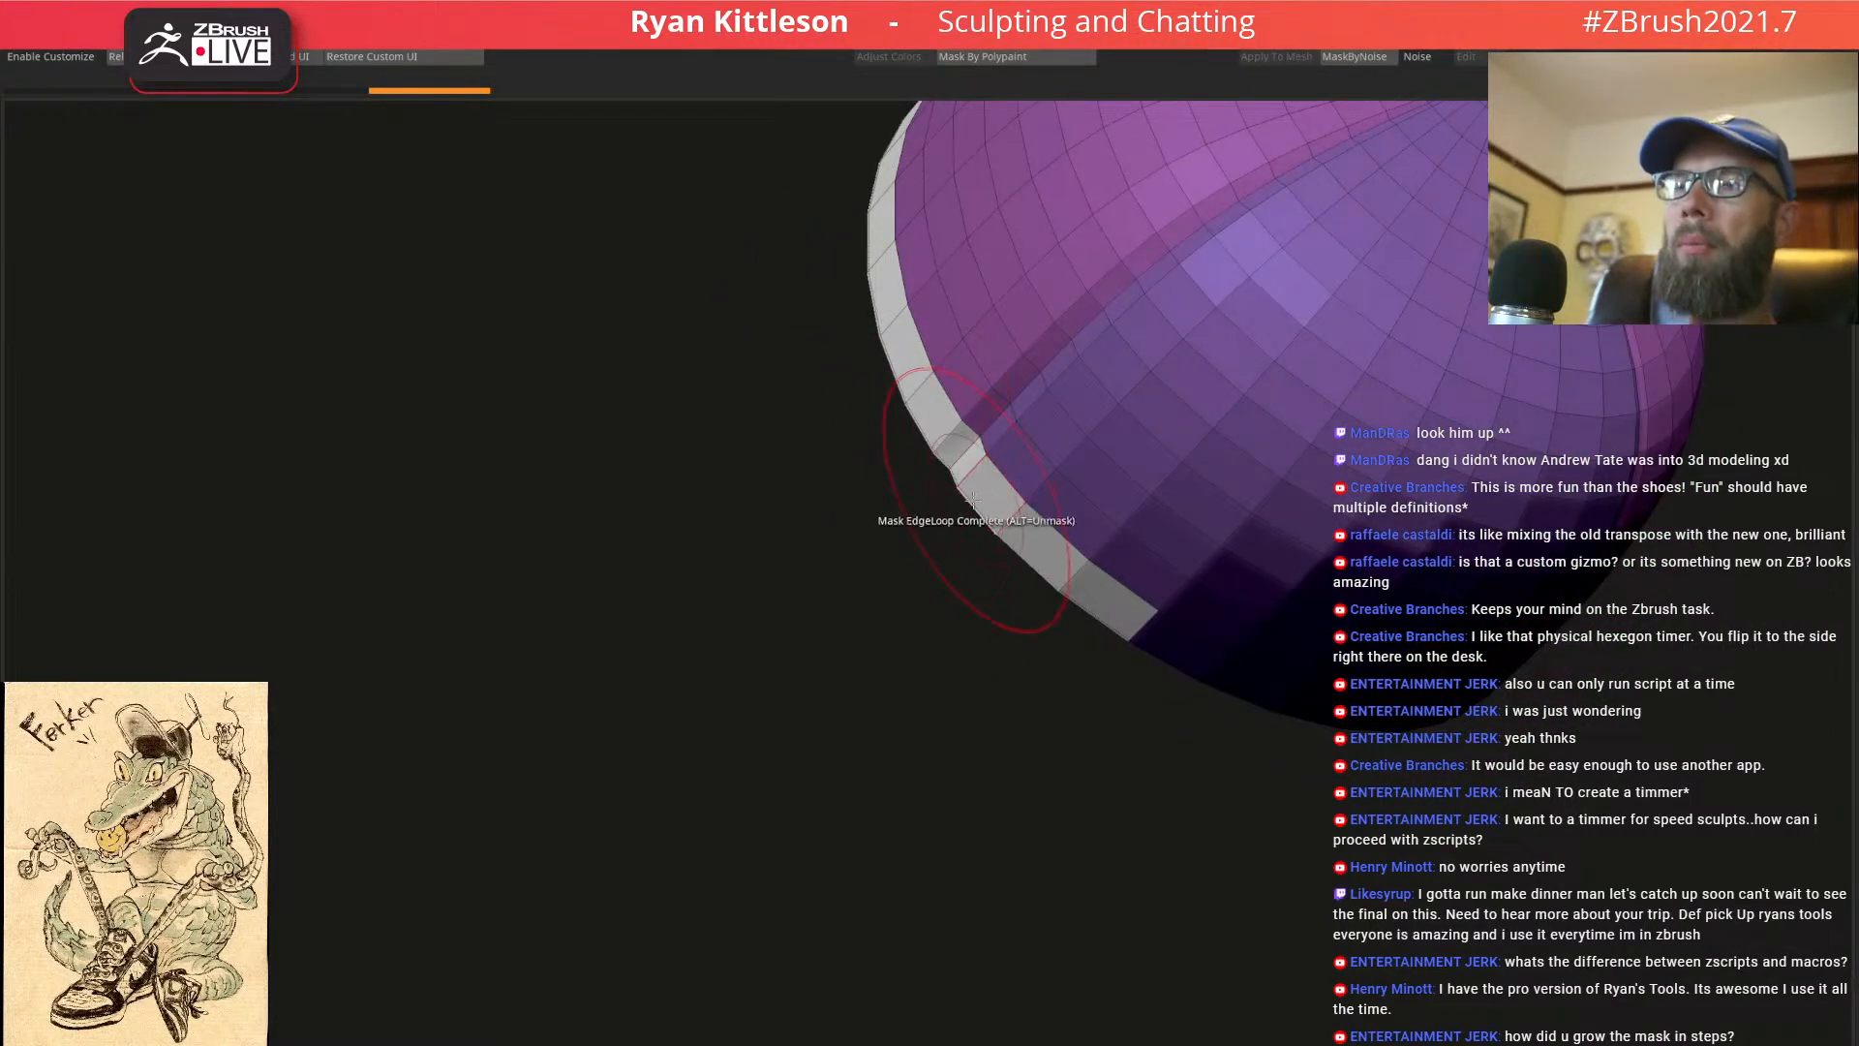
{"action": "key", "text": "space"}
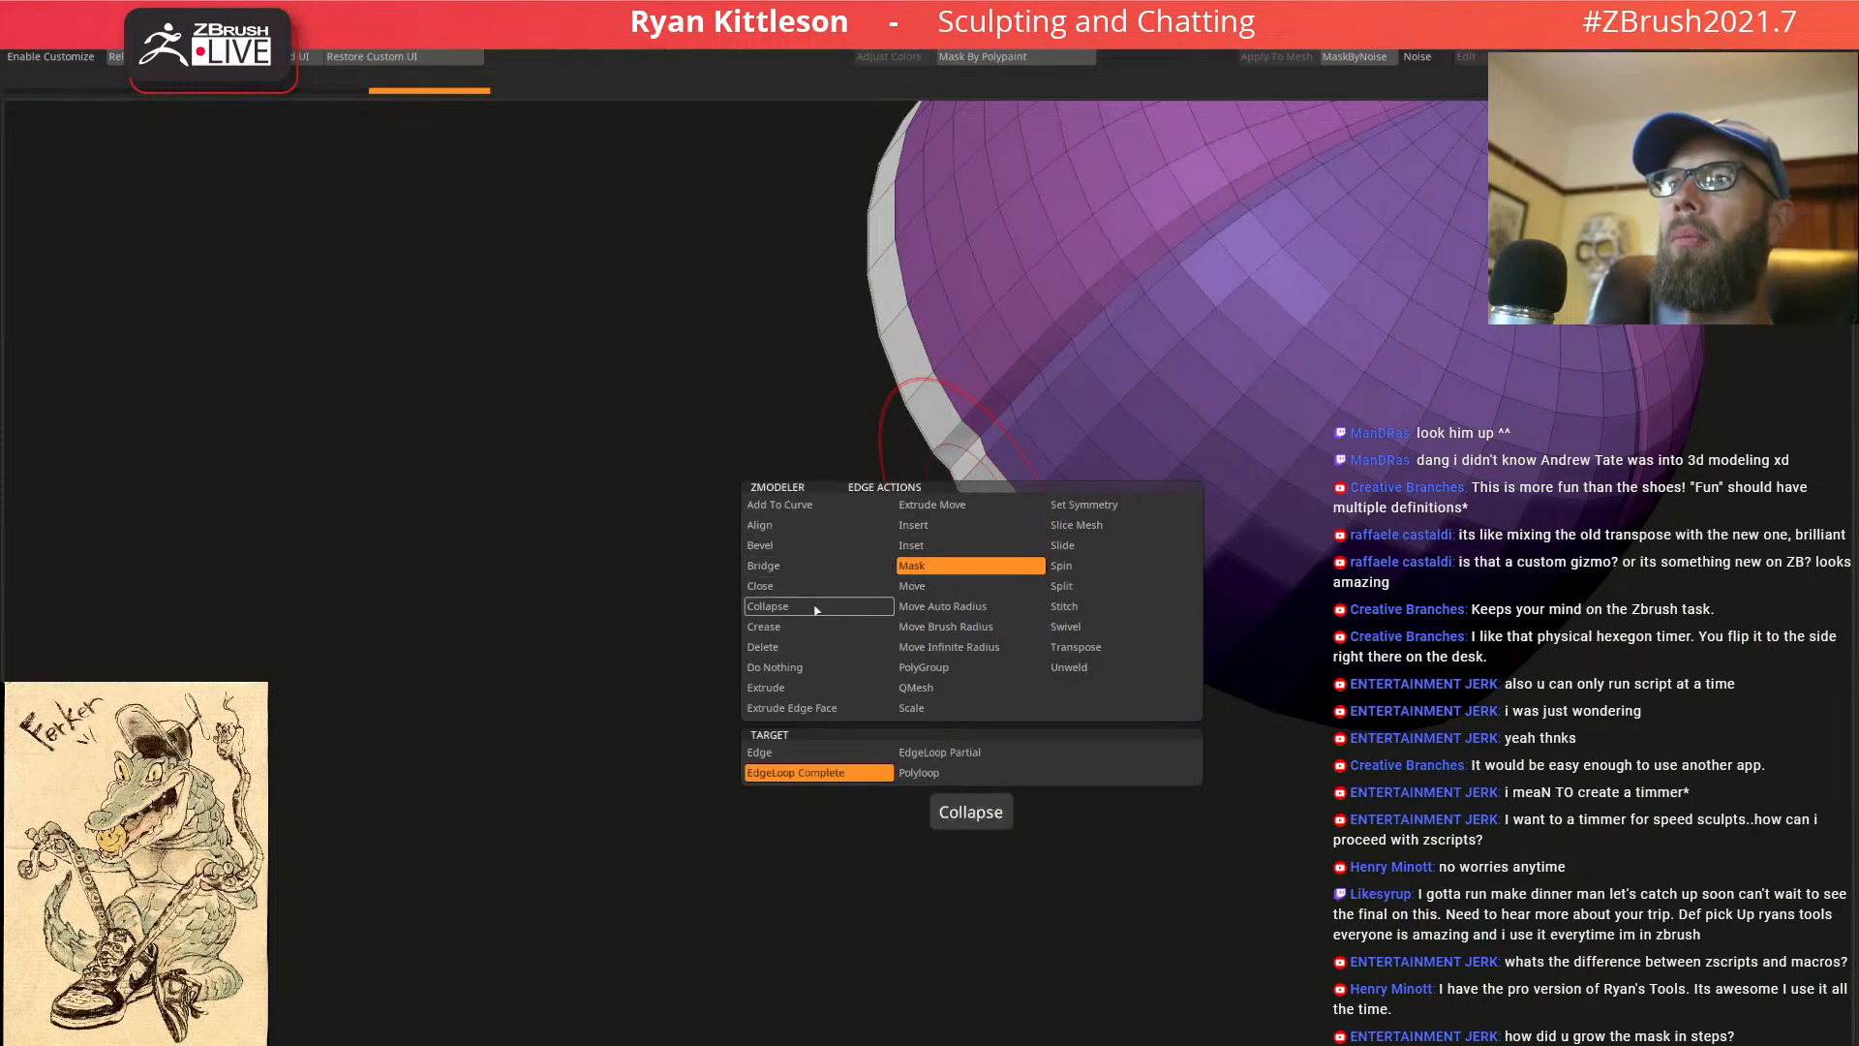
{"action": "left_click", "coordinate": [785, 688]}
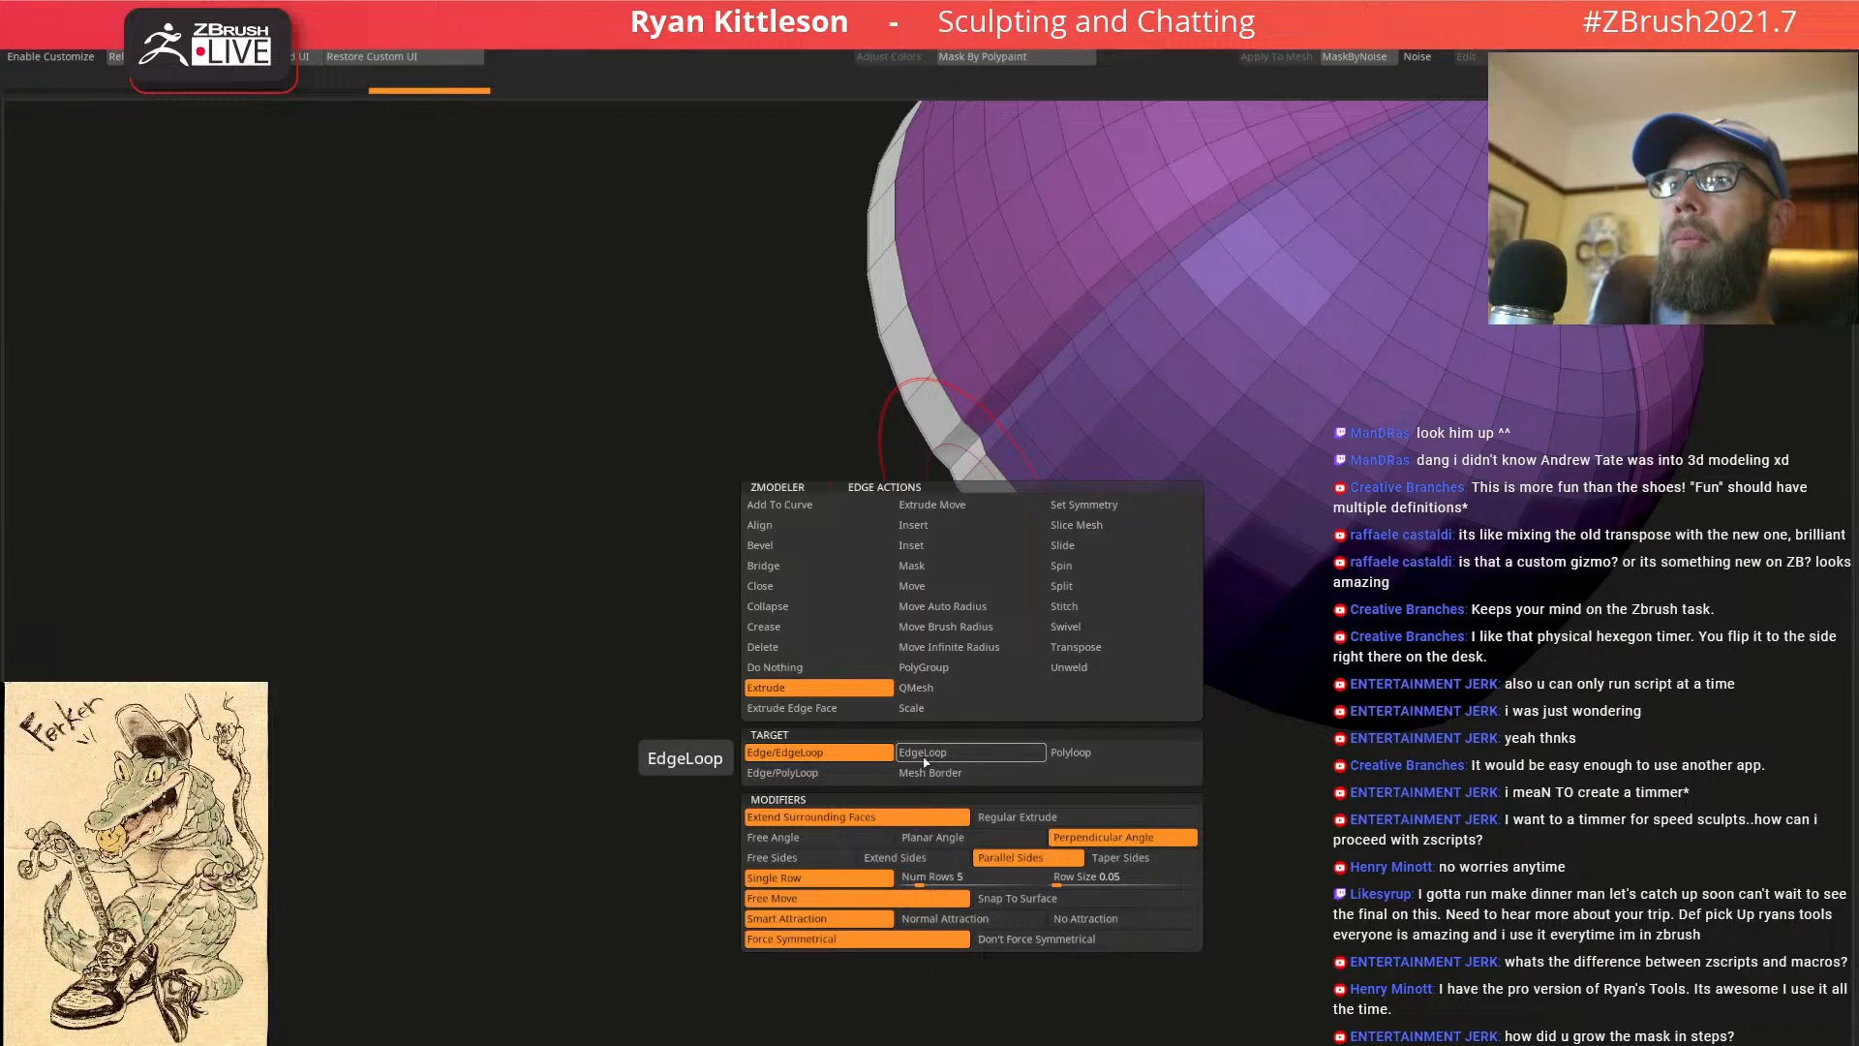
{"action": "left_click_drag", "start_coordinate": [957, 494], "coordinate": [924, 498]}
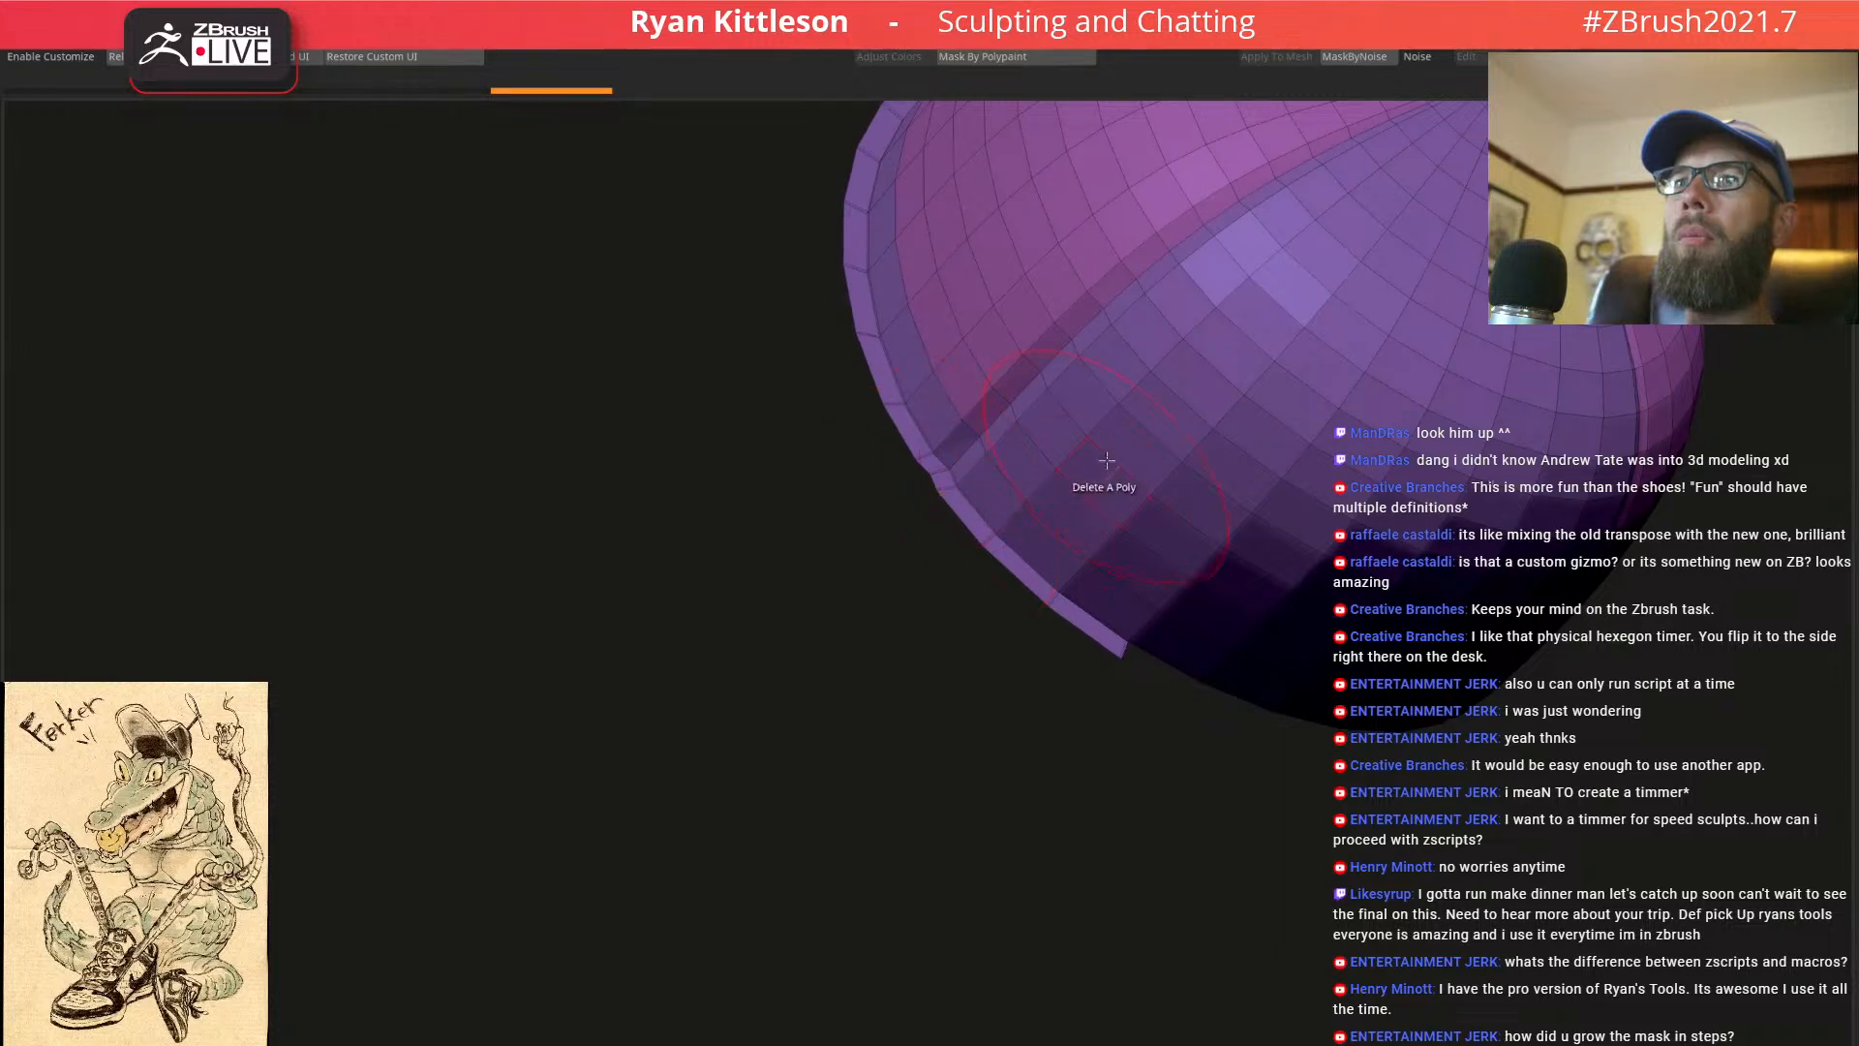
Check the extruded rim strip's polygroup by isolating it, and mark its faces around the front as a temporary polygroup
{"action": "left_click", "coordinate": [938, 488], "text": "ctrl+shift"}
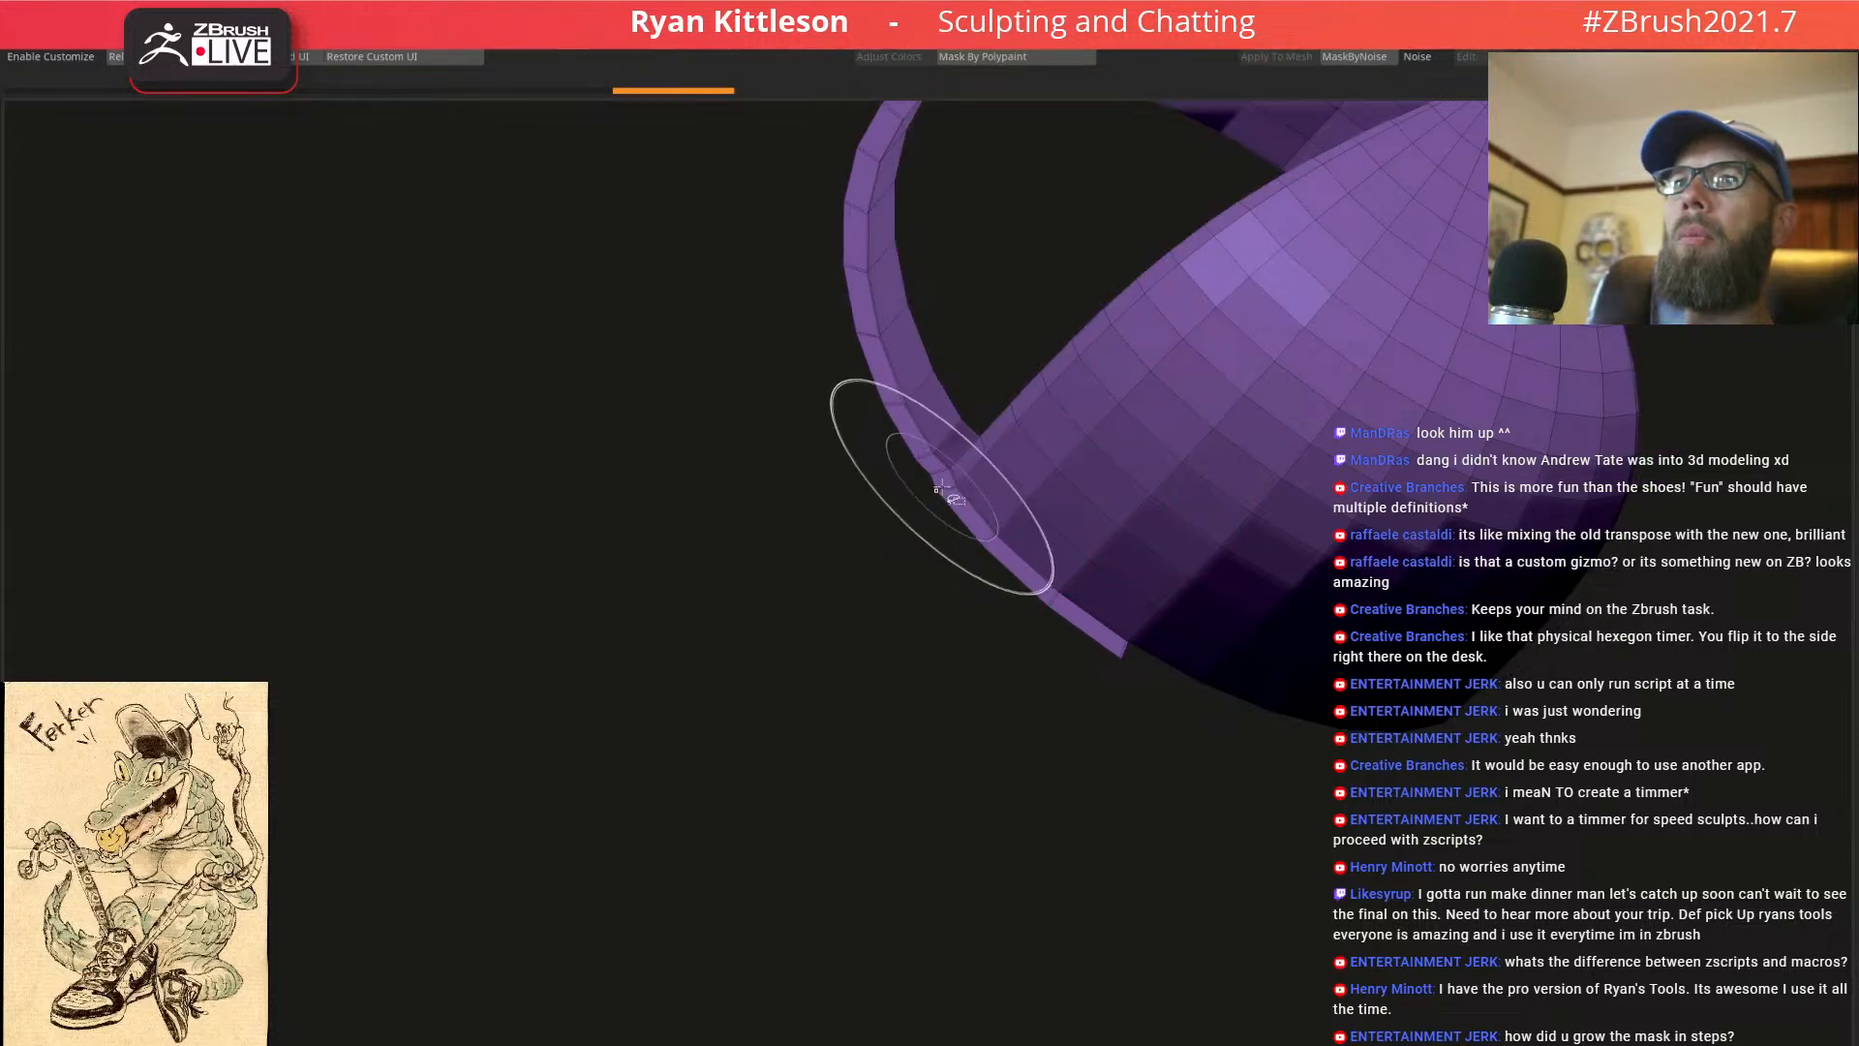
{"action": "left_click", "coordinate": [924, 710], "text": "ctrl+shift"}
{"action": "right_click_drag", "start_coordinate": [993, 495], "coordinate": [1165, 702], "text": "ctrl"}
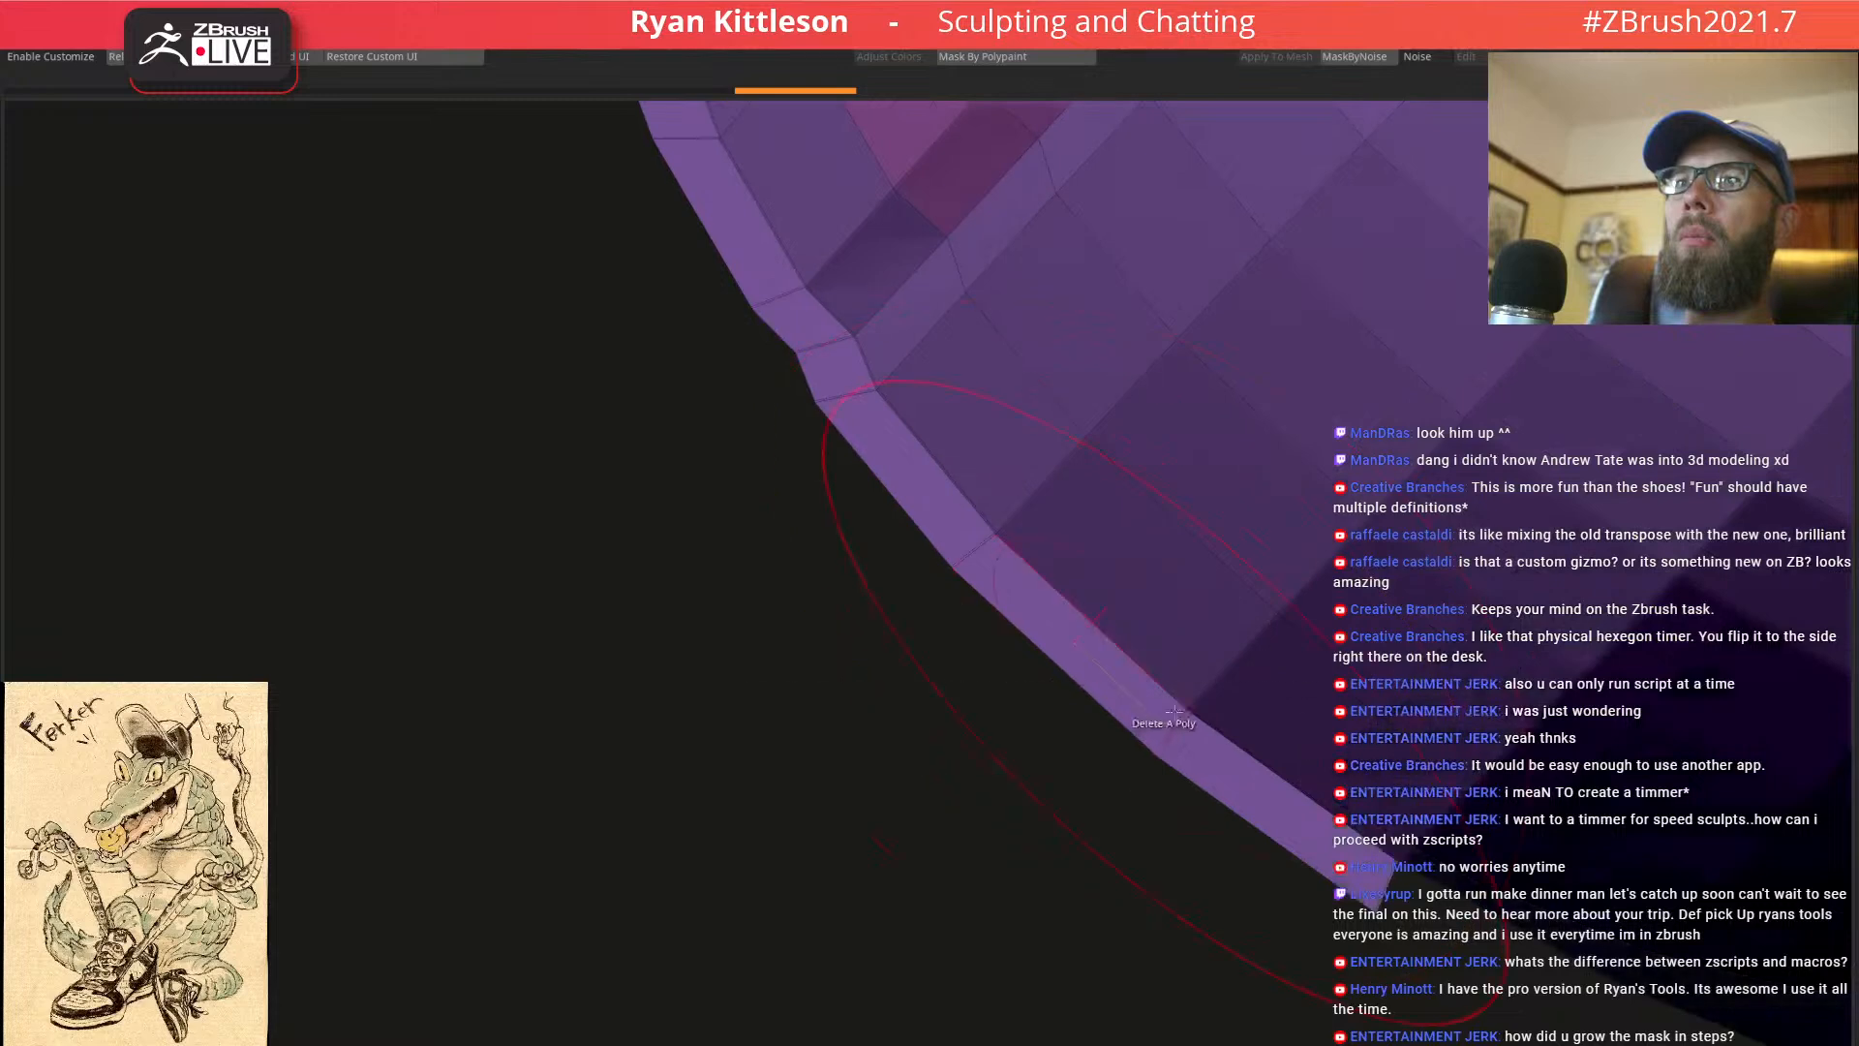
{"action": "mouse_move", "coordinate": [1232, 786]}
{"action": "left_mouse_down", "text": "alt"}
{"action": "mouse_move", "coordinate": [993, 560]}
{"action": "mouse_move", "coordinate": [652, 123]}
{"action": "left_mouse_up", "text": "alt"}
{"action": "right_click_drag", "start_coordinate": [726, 229], "coordinate": [918, 625], "text": "ctrl"}
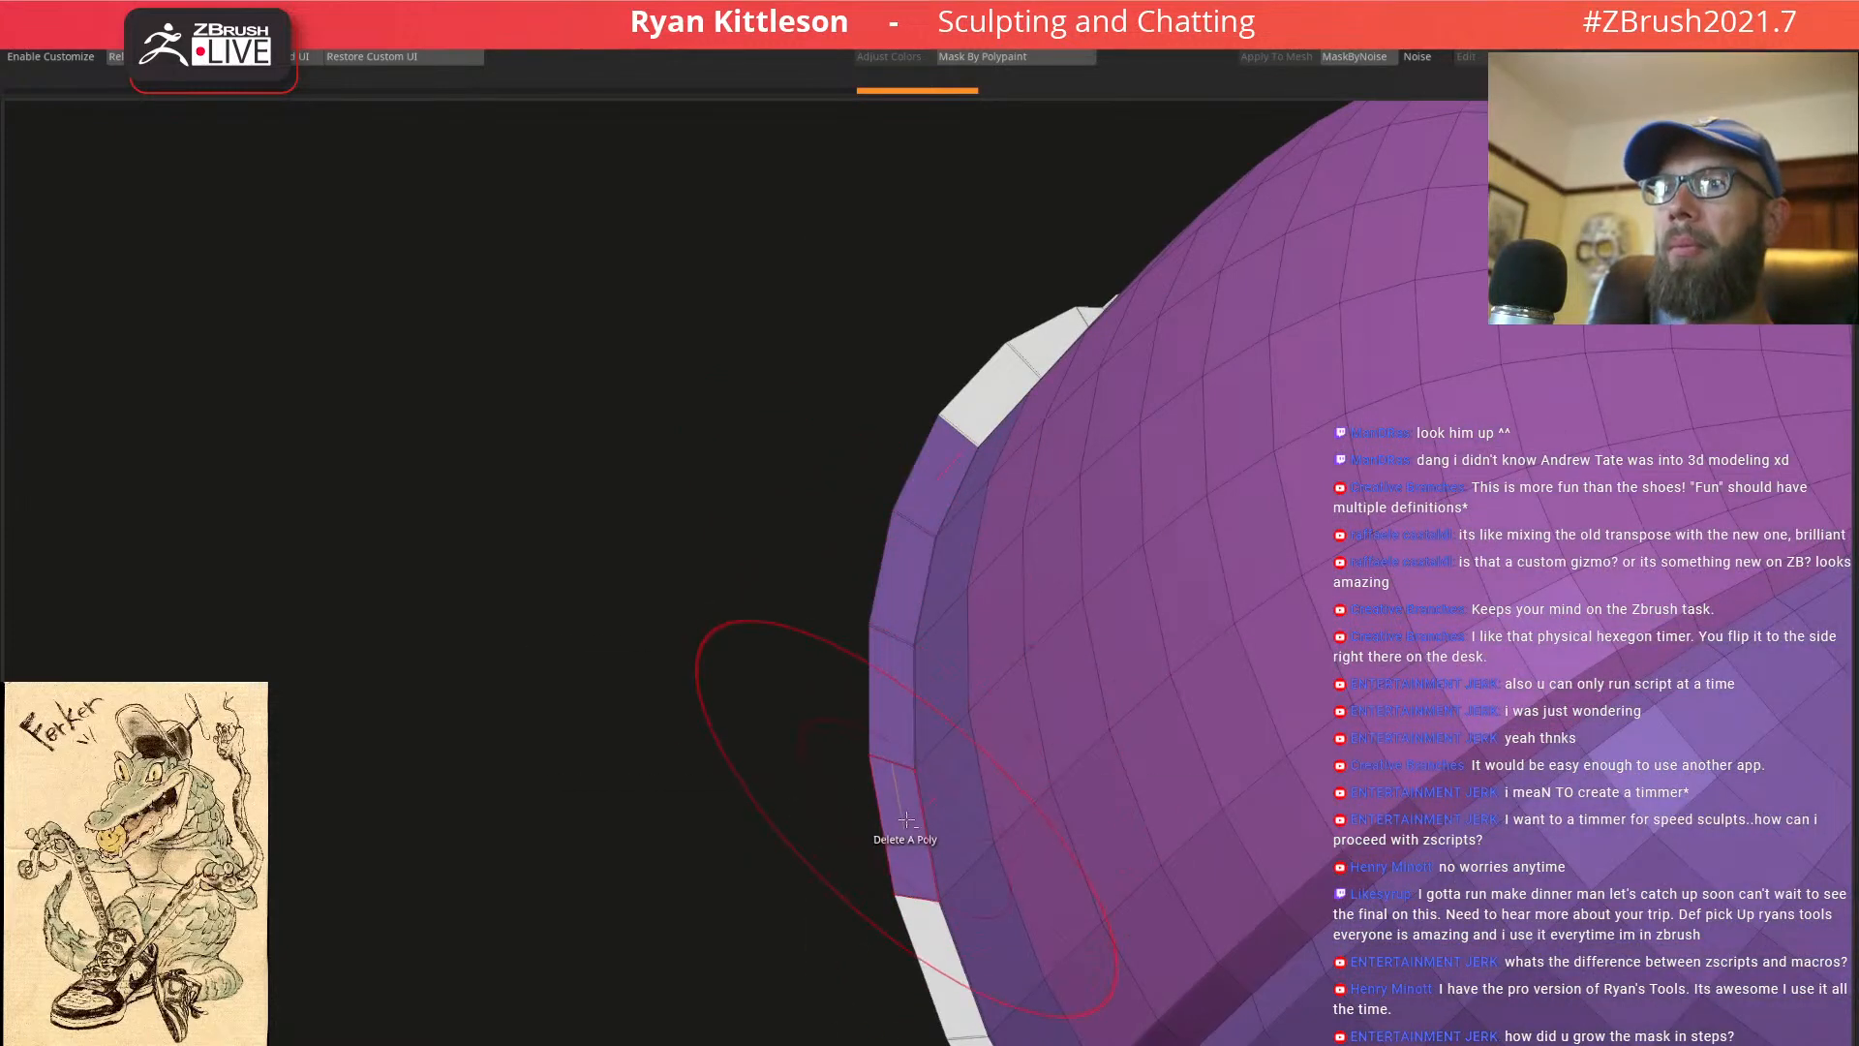
{"action": "left_click_drag", "start_coordinate": [906, 821], "coordinate": [899, 686], "text": "alt"}
{"action": "right_click_drag", "start_coordinate": [904, 862], "coordinate": [841, 484], "text": "ctrl"}
{"action": "right_click_drag", "start_coordinate": [1075, 765], "coordinate": [903, 651]}
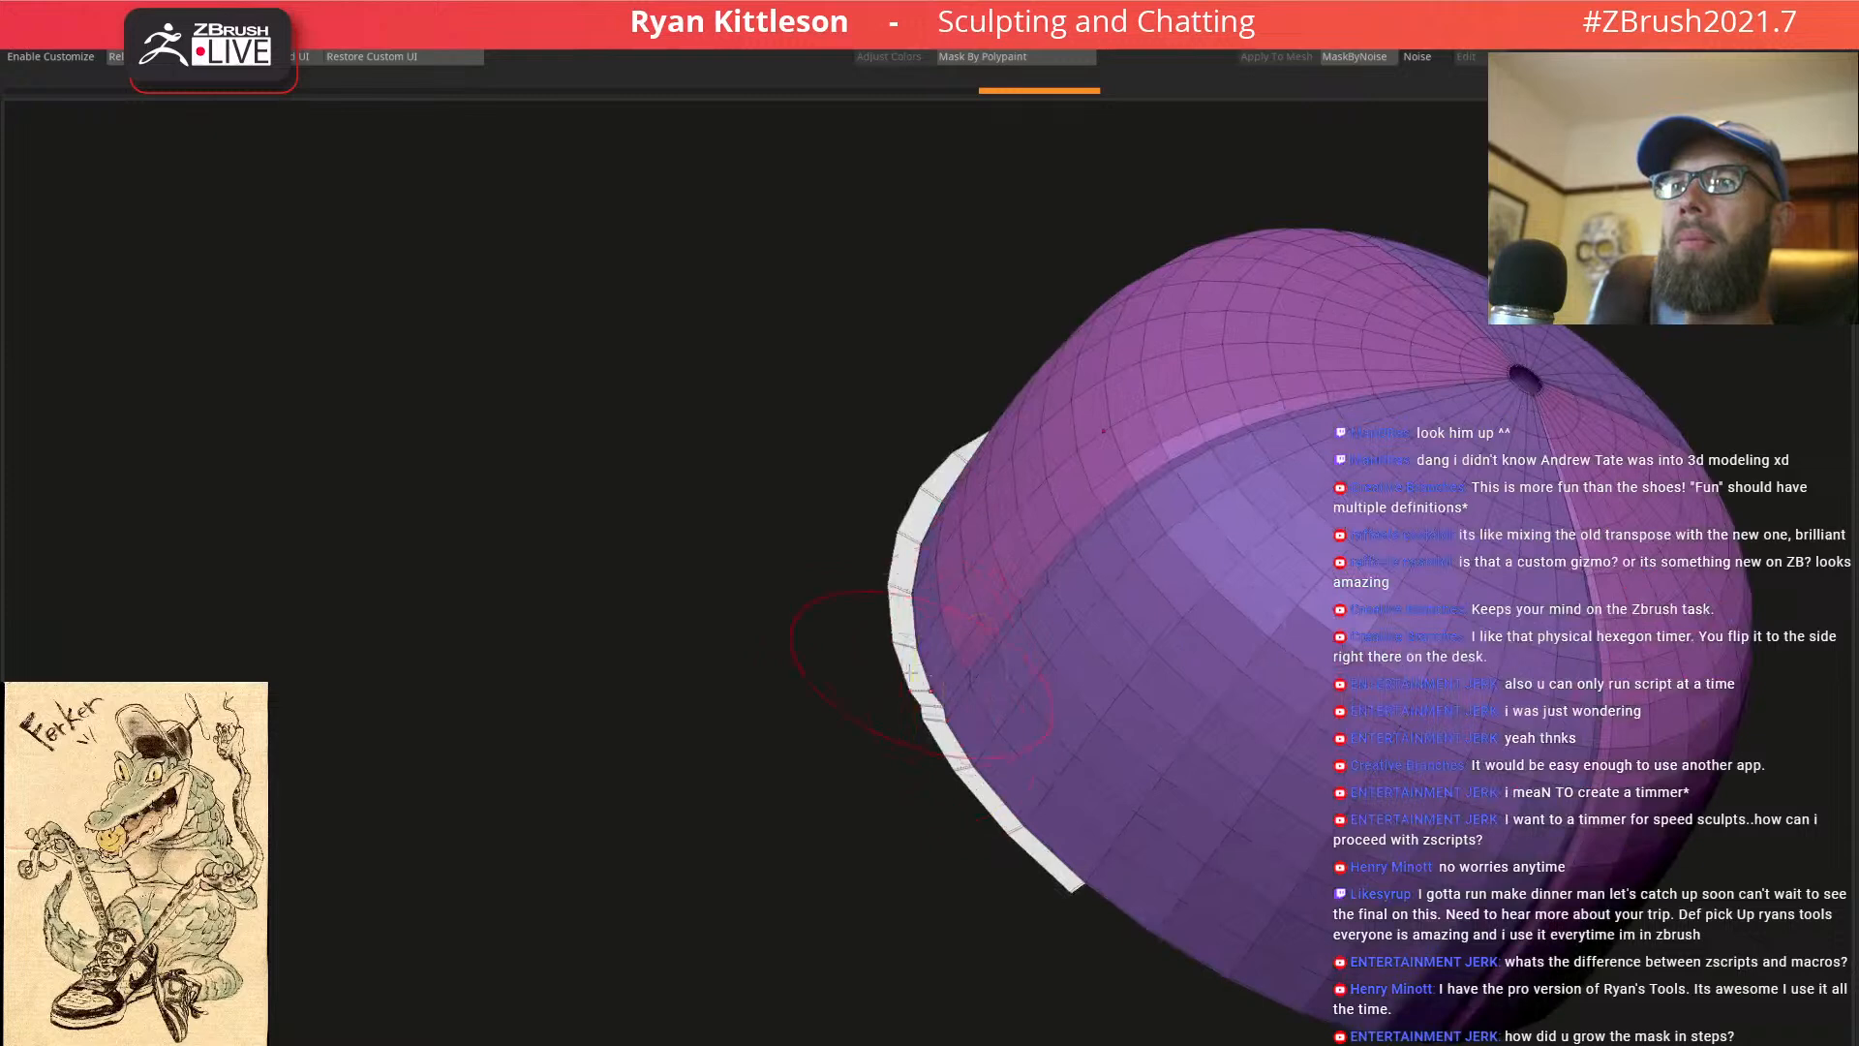
Mask the cap so that only the strip's outer edge stays free, and show the whole mesh again
{"action": "left_click", "coordinate": [897, 644], "text": "ctrl+shift"}
{"action": "left_click", "coordinate": [895, 648], "text": "ctrl+shift"}
{"action": "left_click", "coordinate": [748, 713], "text": "ctrl"}
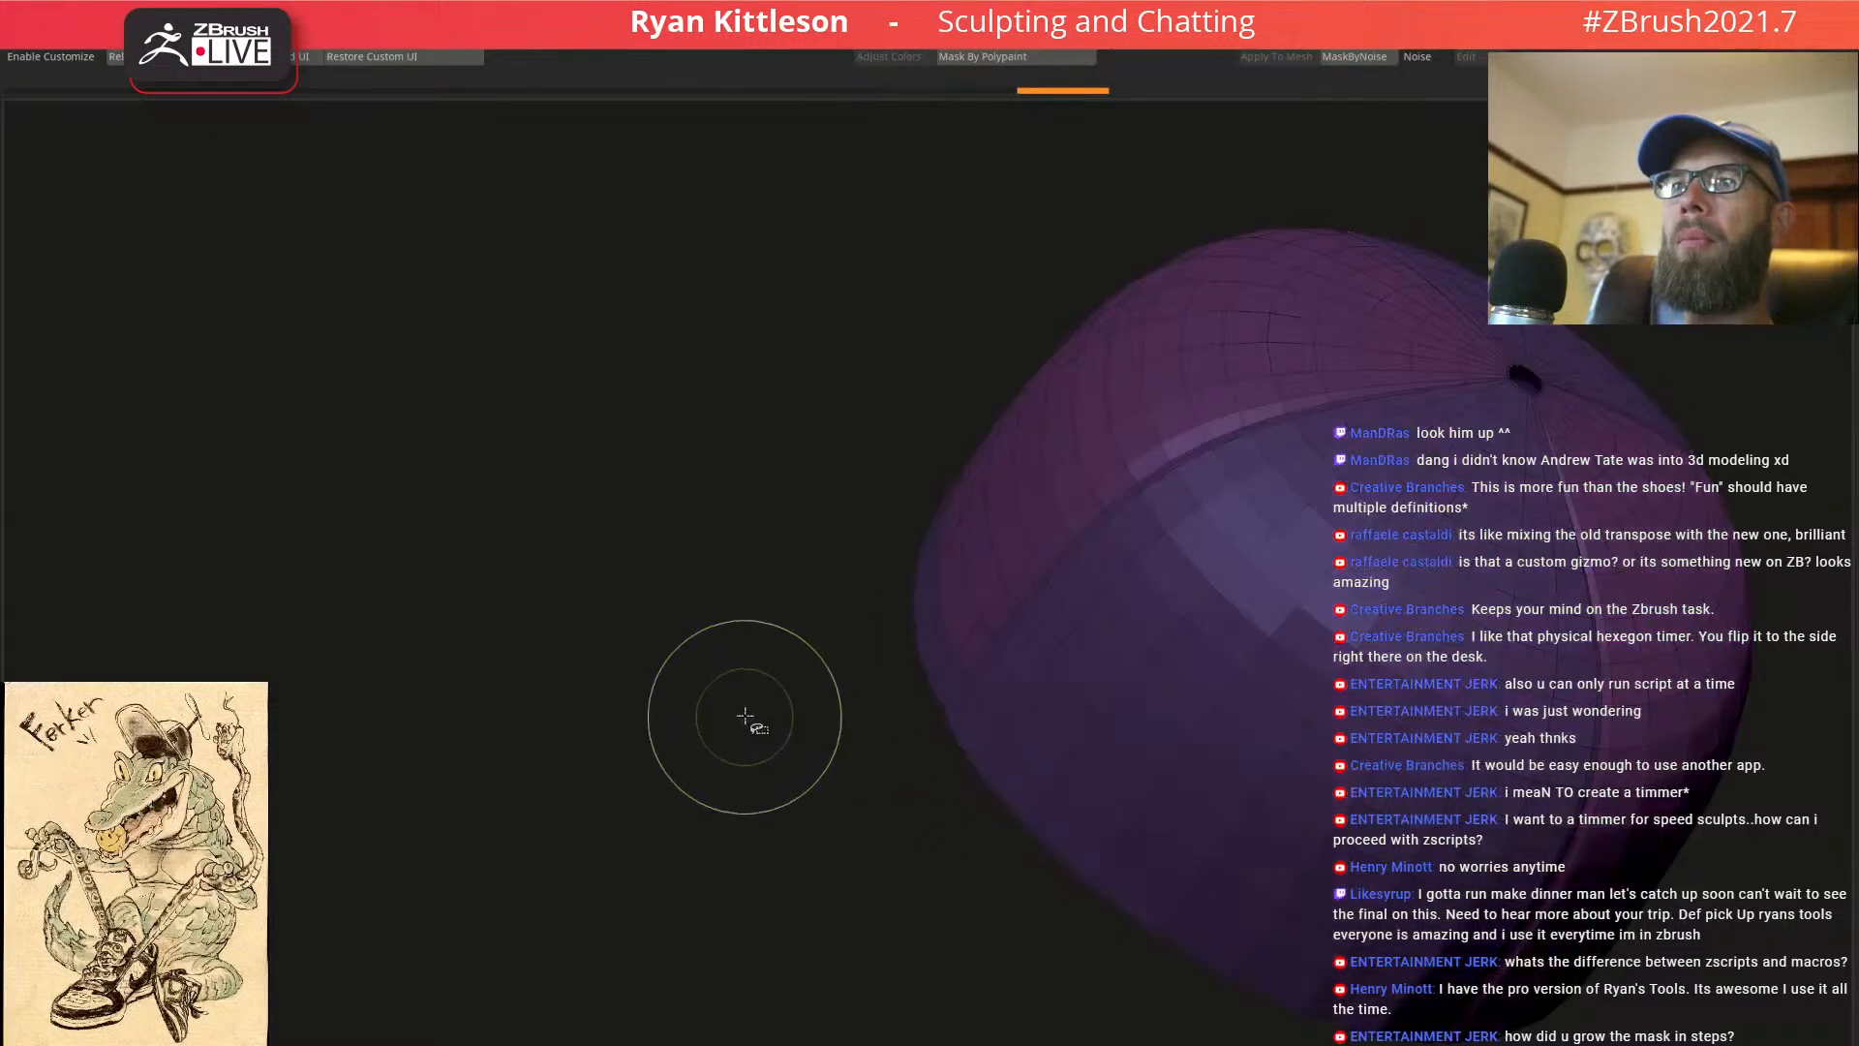
{"action": "left_click", "coordinate": [744, 718], "text": "ctrl+shift"}
Pull the strip's free outer edge far forward from the cap to form a long visor, and adjust its end
{"action": "left_click", "coordinate": [1370, 440]}
{"action": "right_click_drag", "start_coordinate": [1041, 577], "coordinate": [1003, 760]}
{"action": "left_click_drag", "start_coordinate": [1003, 762], "coordinate": [679, 616]}
{"action": "right_click_drag", "start_coordinate": [901, 620], "coordinate": [931, 573]}
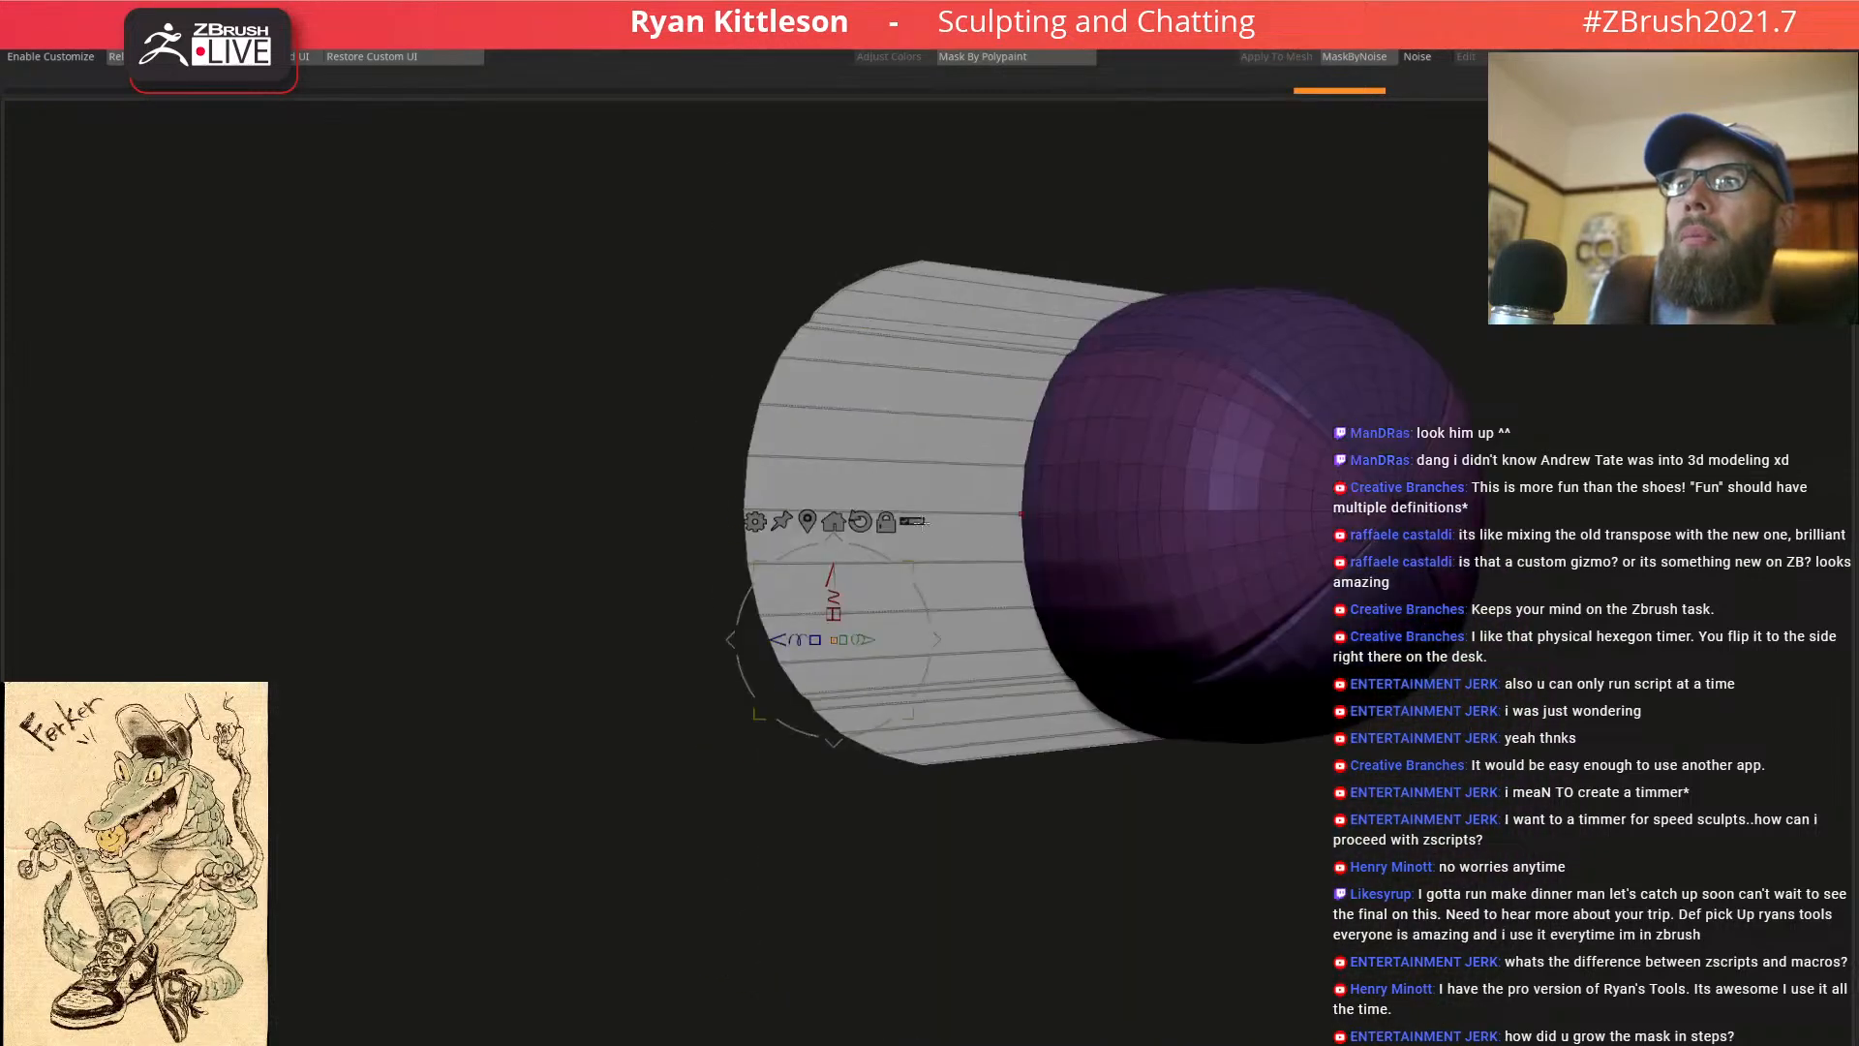
{"action": "left_click", "coordinate": [809, 519]}
{"action": "left_click_drag", "start_coordinate": [835, 484], "coordinate": [799, 498]}
Isolate the visor's polygroup and delete the hidden cap faces from the mesh
{"action": "right_click_drag", "start_coordinate": [930, 547], "coordinate": [1099, 547]}
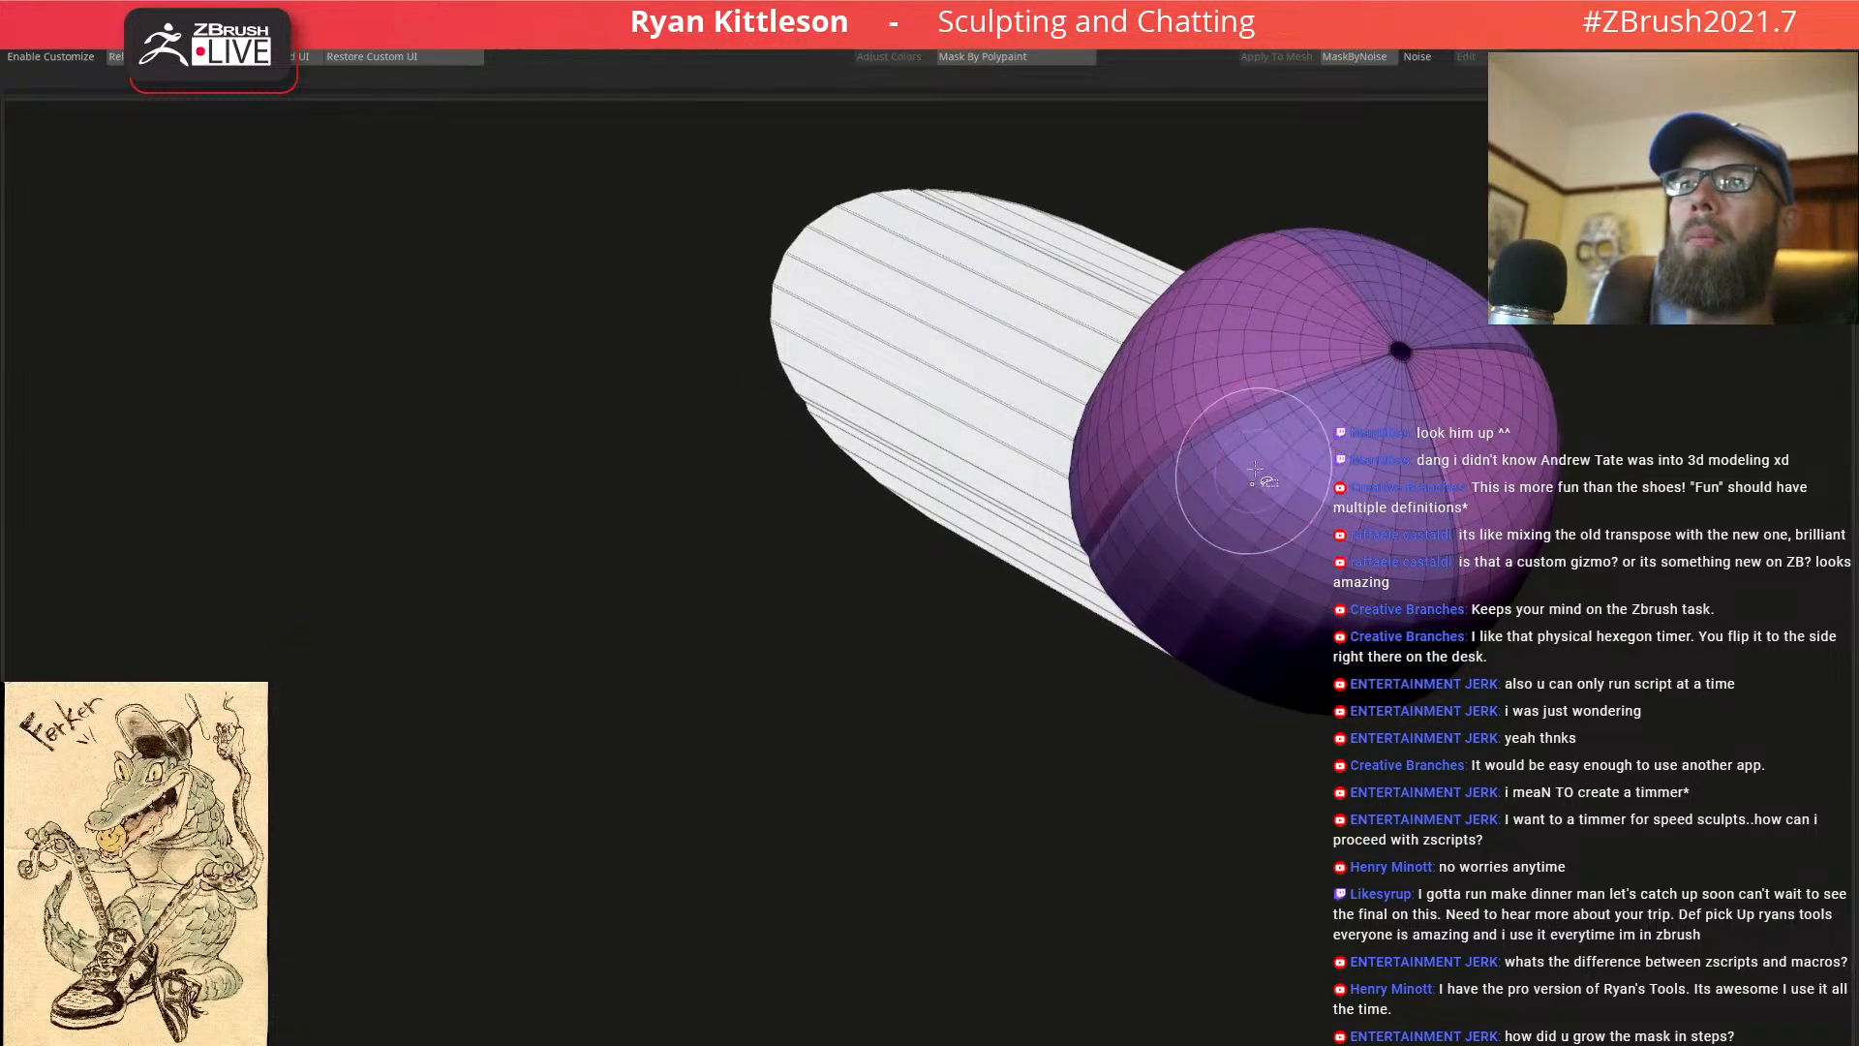
{"action": "left_click", "coordinate": [819, 411], "text": "ctrl+shift"}
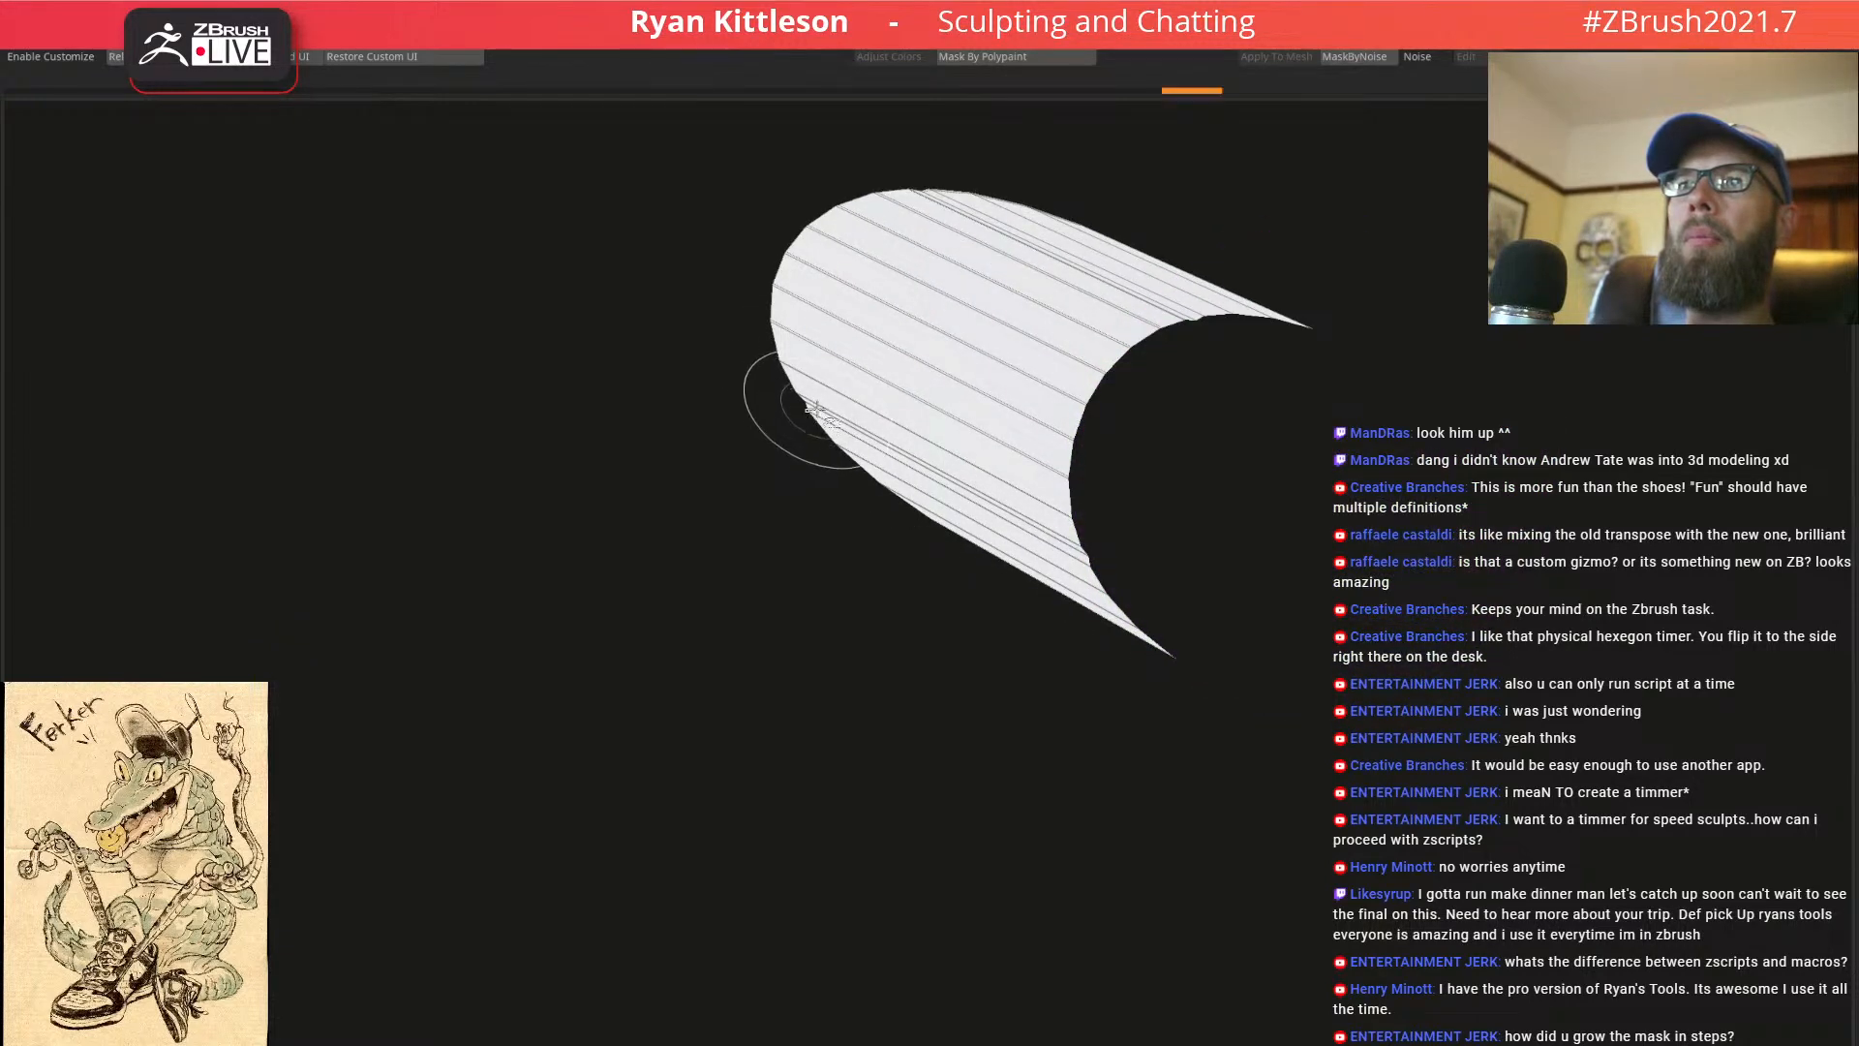
{"action": "key", "text": "ctrl+d"}
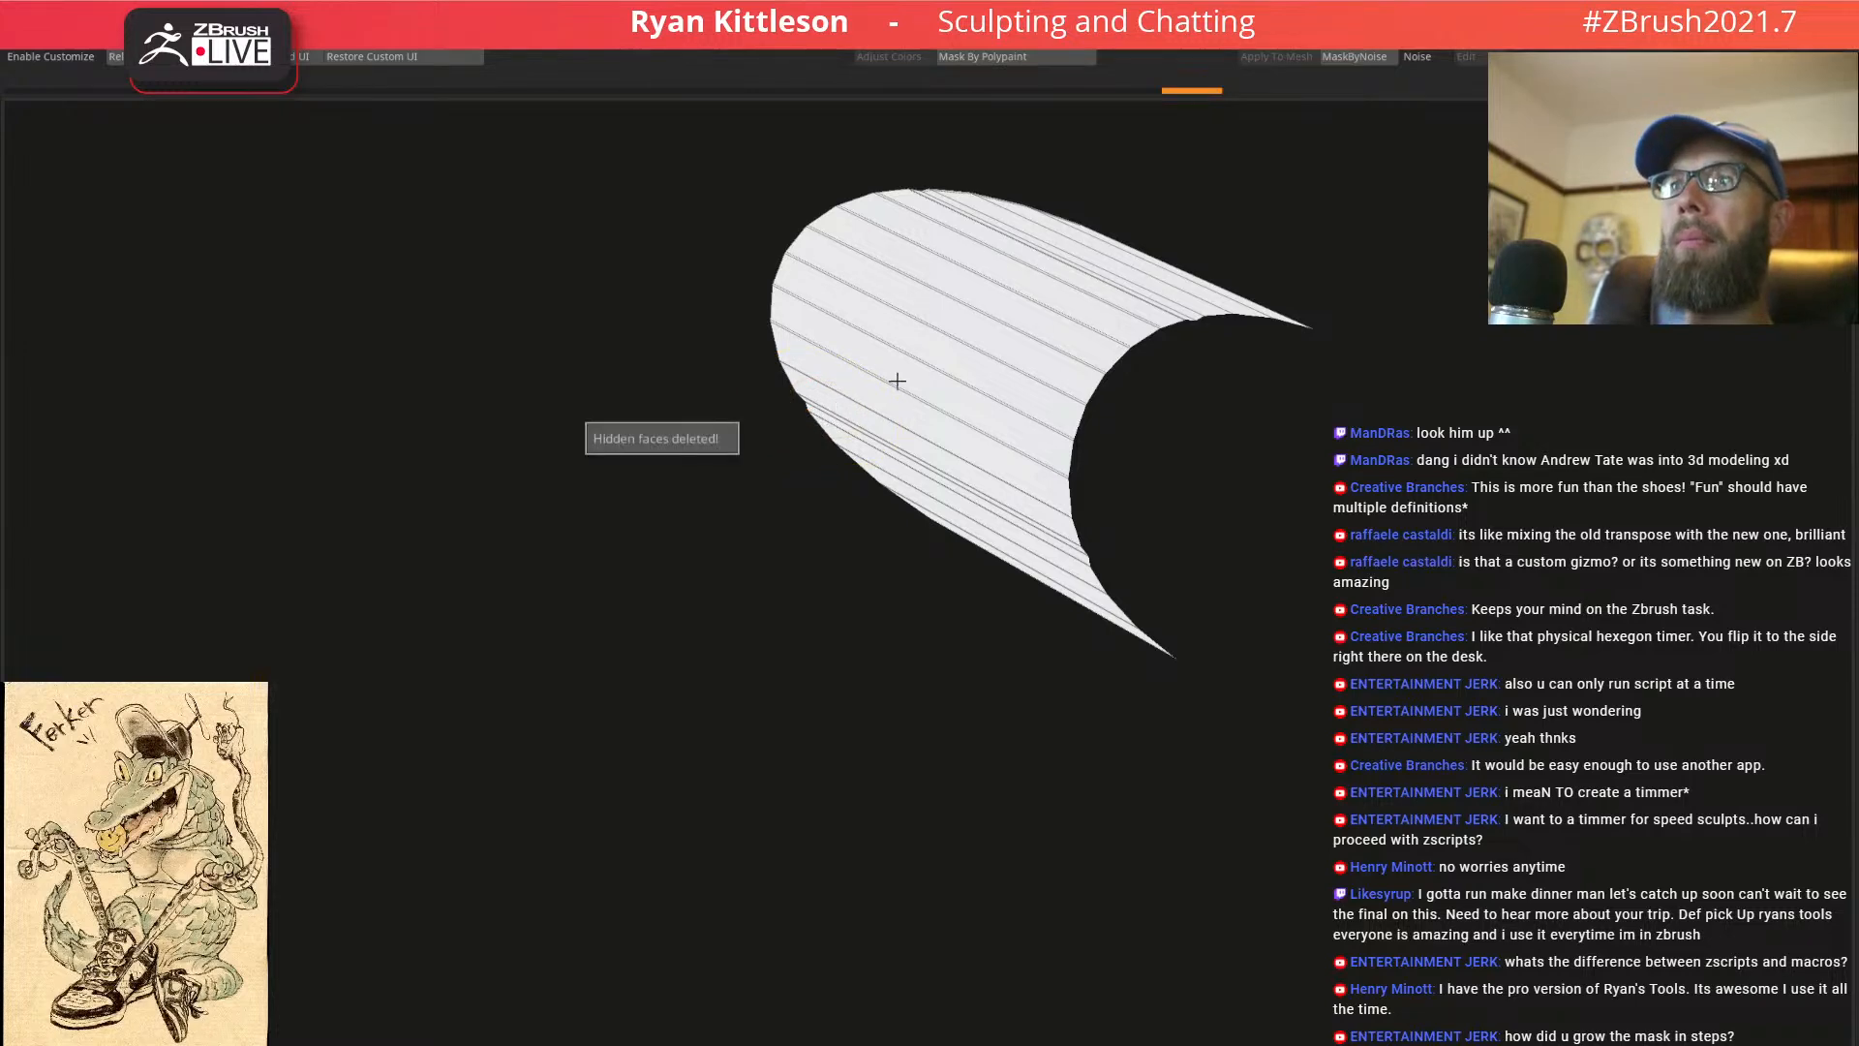
Delete the extra edge loops where the cap's seams notch the visor with the ZModeler Insert edge action
{"action": "mouse_move", "coordinate": [918, 423]}
{"action": "right_mouse_down", "text": "ctrl"}
{"action": "mouse_move", "coordinate": [939, 503]}
{"action": "mouse_move", "coordinate": [893, 428]}
{"action": "right_mouse_up", "text": "ctrl"}
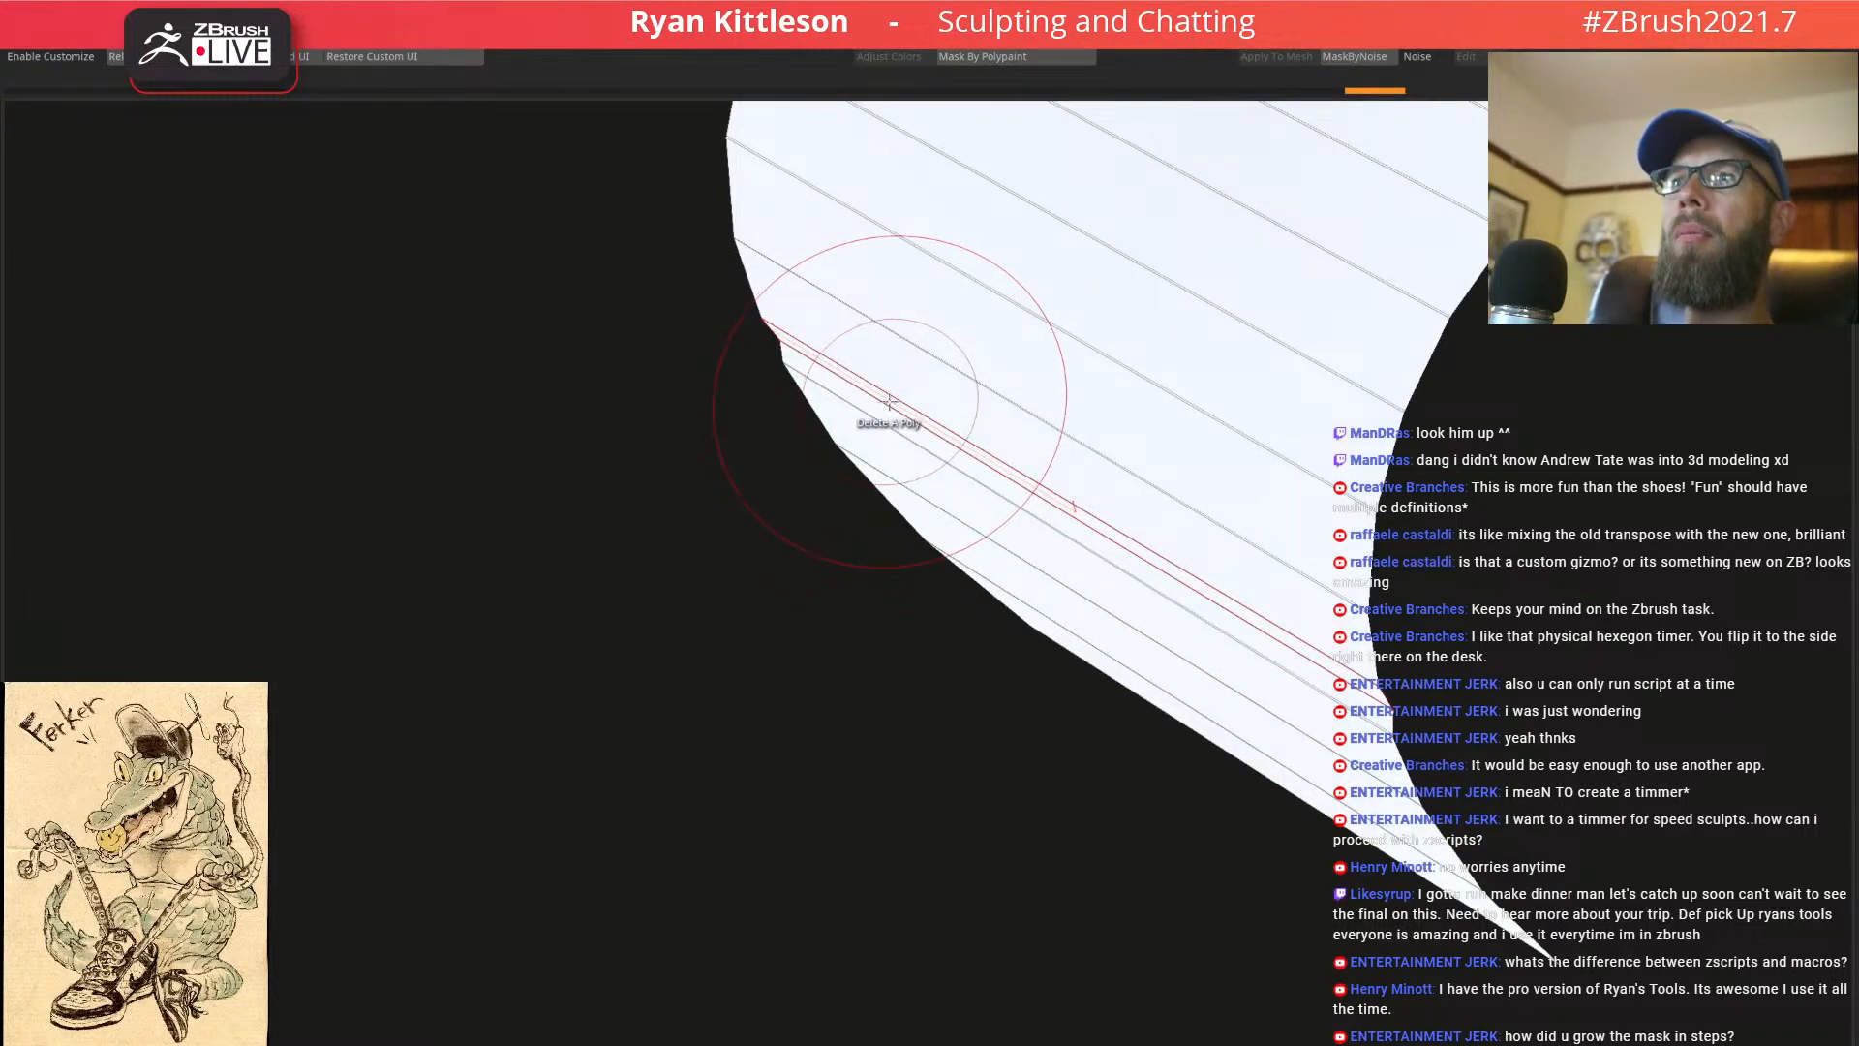
{"action": "right_click_drag", "start_coordinate": [1007, 397], "coordinate": [1066, 532], "text": "ctrl"}
{"action": "right_click_drag", "start_coordinate": [999, 272], "coordinate": [896, 532], "text": "alt"}
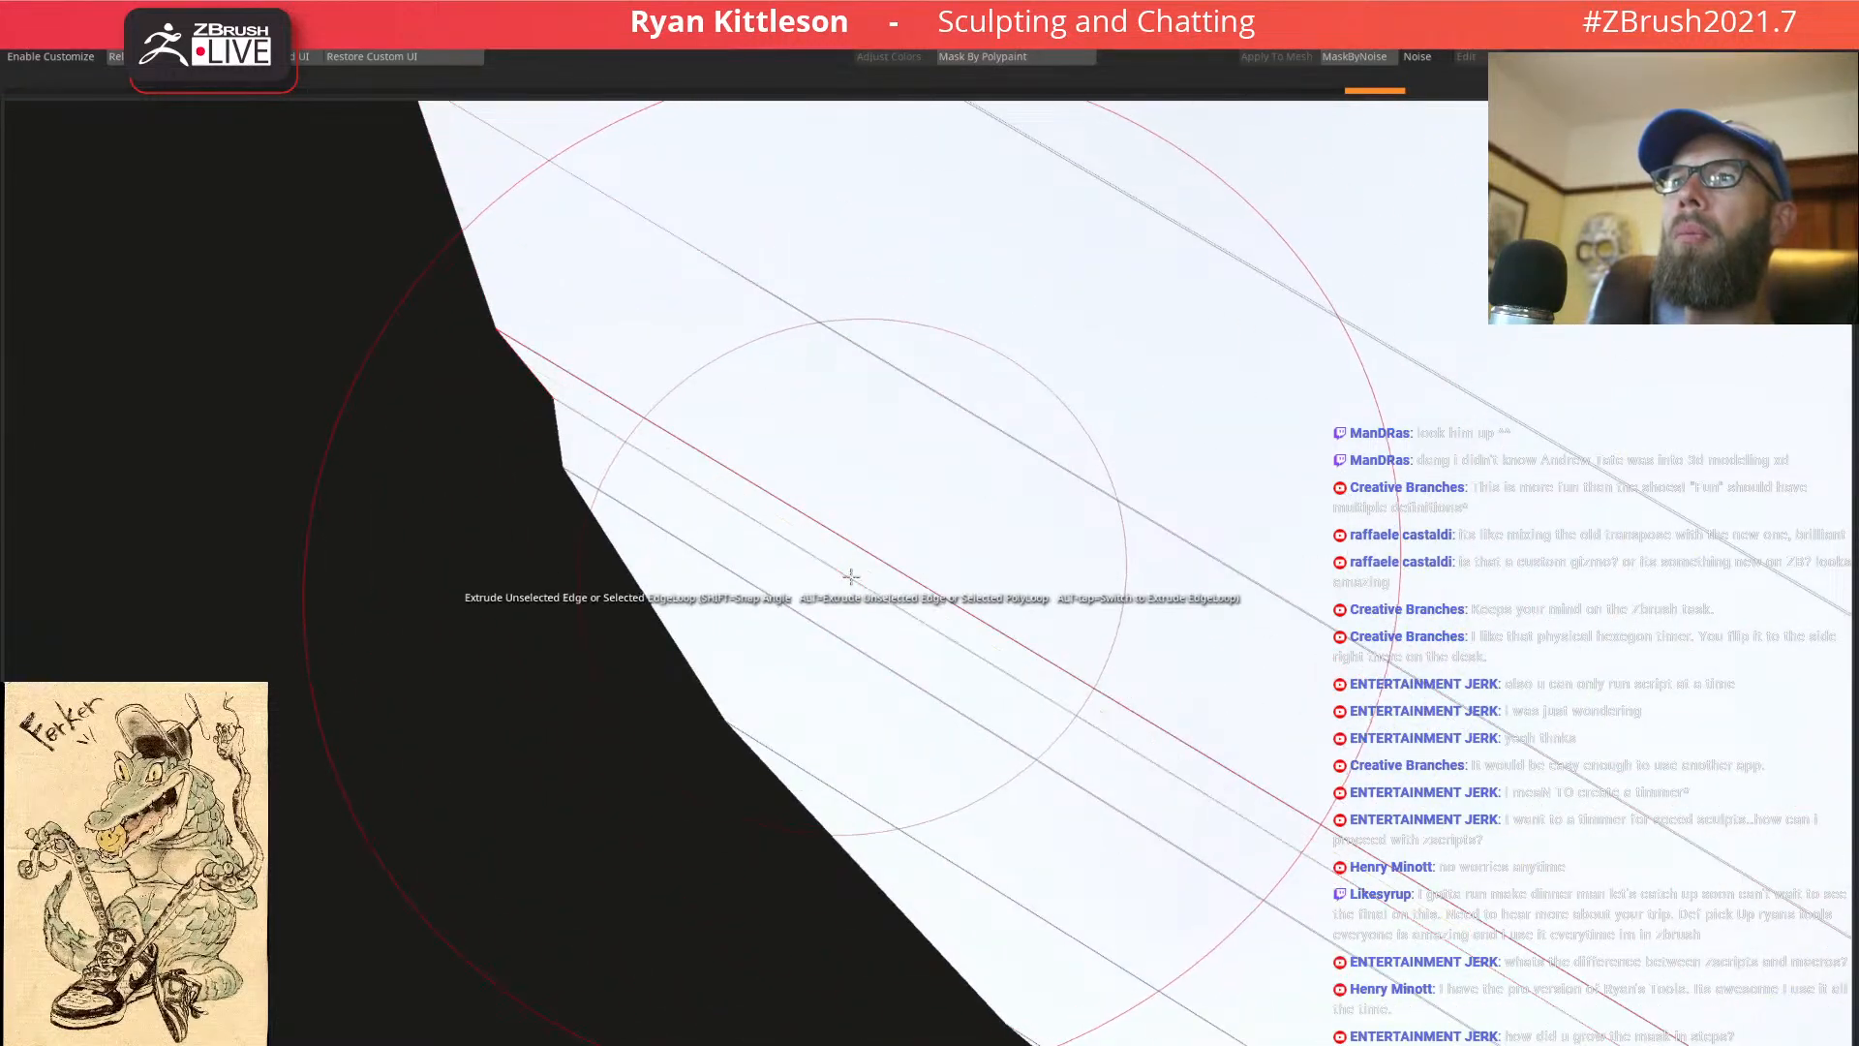
{"action": "key", "text": "space"}
{"action": "left_click", "coordinate": [837, 591]}
{"action": "left_click", "coordinate": [842, 575], "text": "alt"}
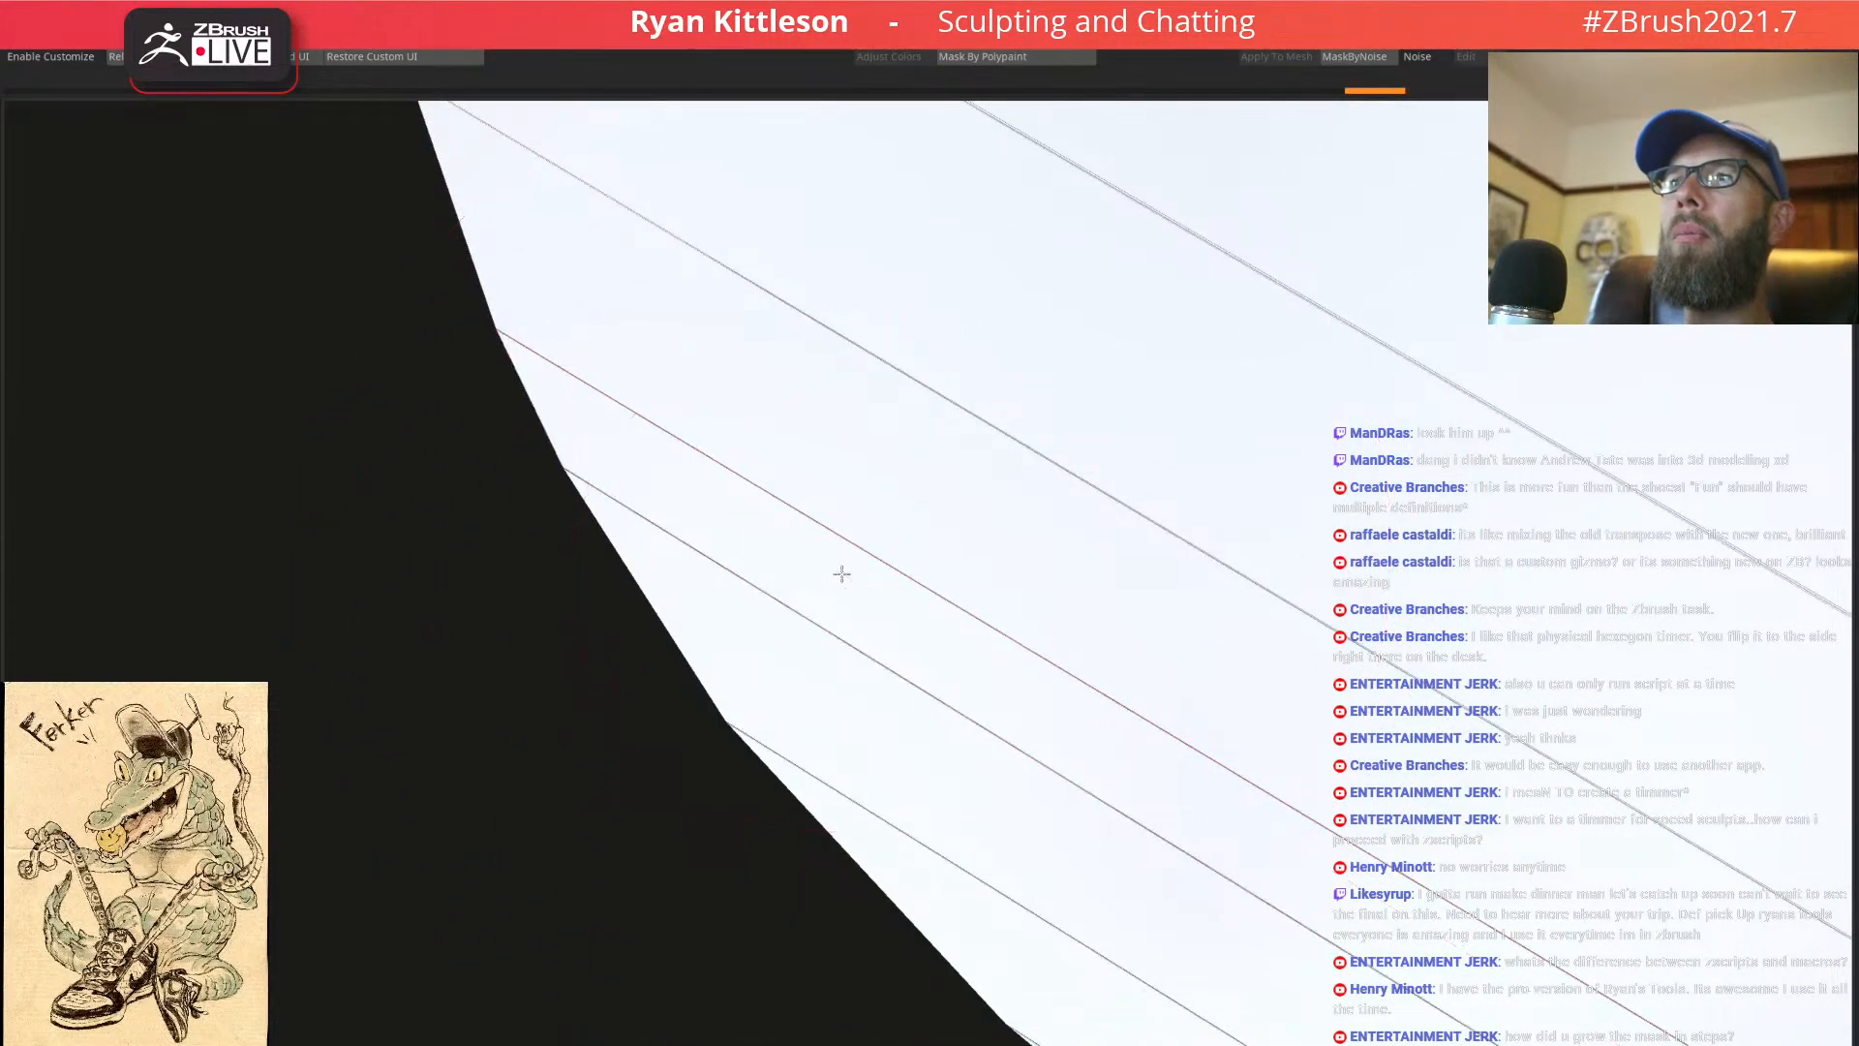
{"action": "right_click_drag", "start_coordinate": [971, 465], "coordinate": [772, 669]}
{"action": "mouse_move", "coordinate": [882, 557]}
{"action": "right_mouse_down", "text": "ctrl"}
{"action": "mouse_move", "coordinate": [906, 526]}
{"action": "mouse_move", "coordinate": [908, 569]}
{"action": "right_mouse_up", "text": "ctrl"}
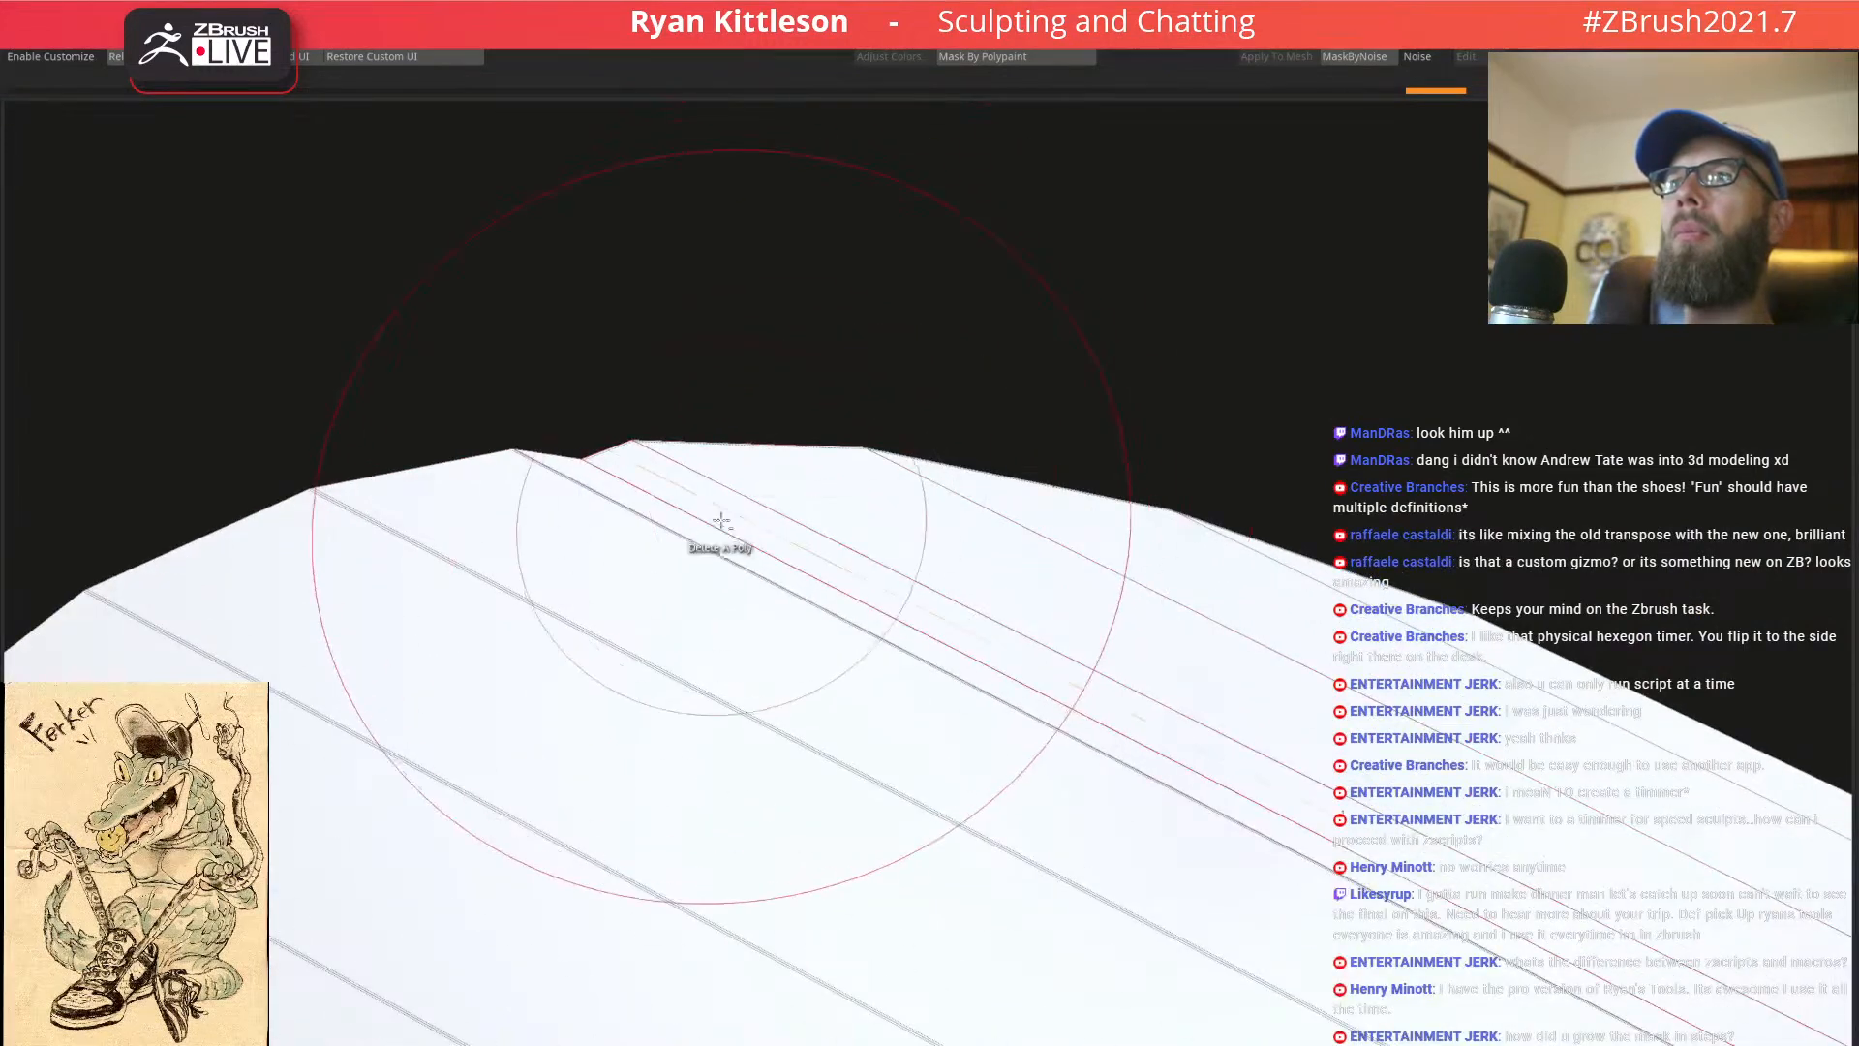
{"action": "left_click", "coordinate": [715, 531], "text": "alt"}
{"action": "right_click_drag", "start_coordinate": [726, 532], "coordinate": [632, 436], "text": "ctrl"}
{"action": "right_click_drag", "start_coordinate": [828, 702], "coordinate": [813, 358], "text": "alt"}
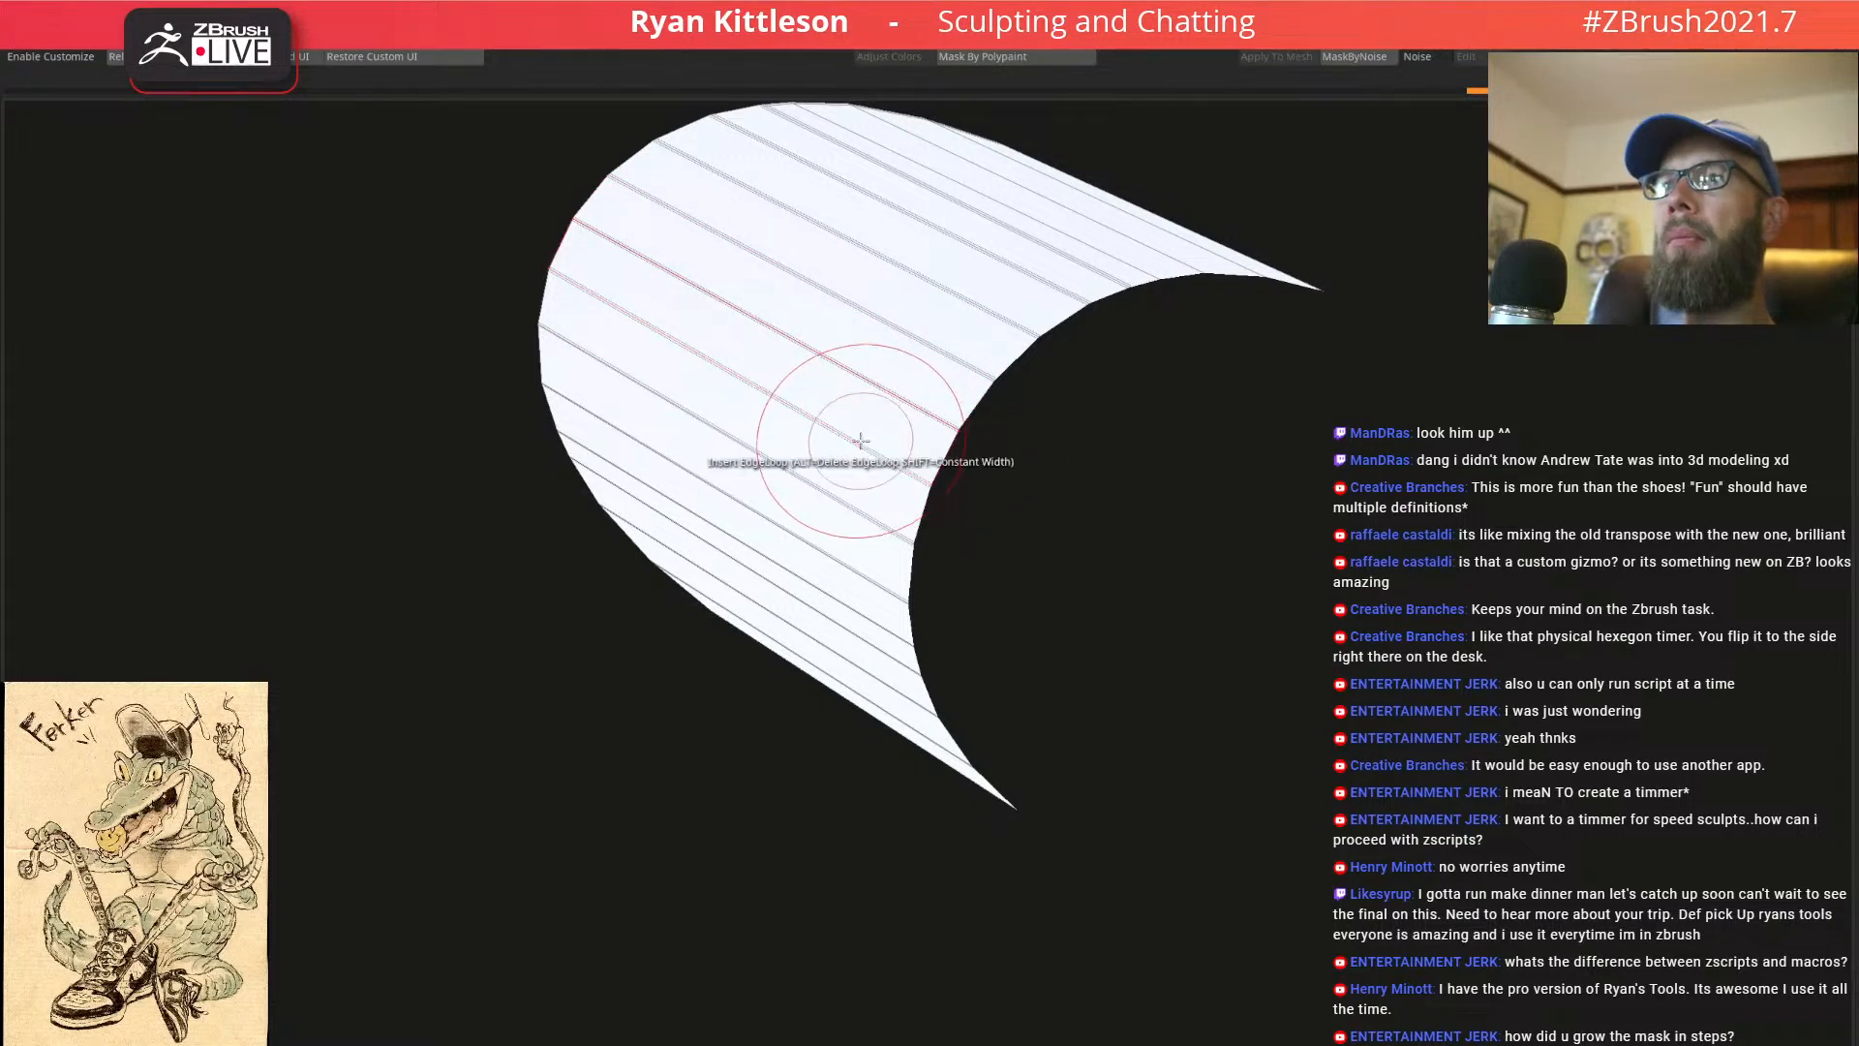
Insert several evenly spaced edge loops across the visor's length with the Insert action set to Multiple EdgeLoops
{"action": "key", "text": "space"}
{"action": "left_click", "coordinate": [696, 685]}
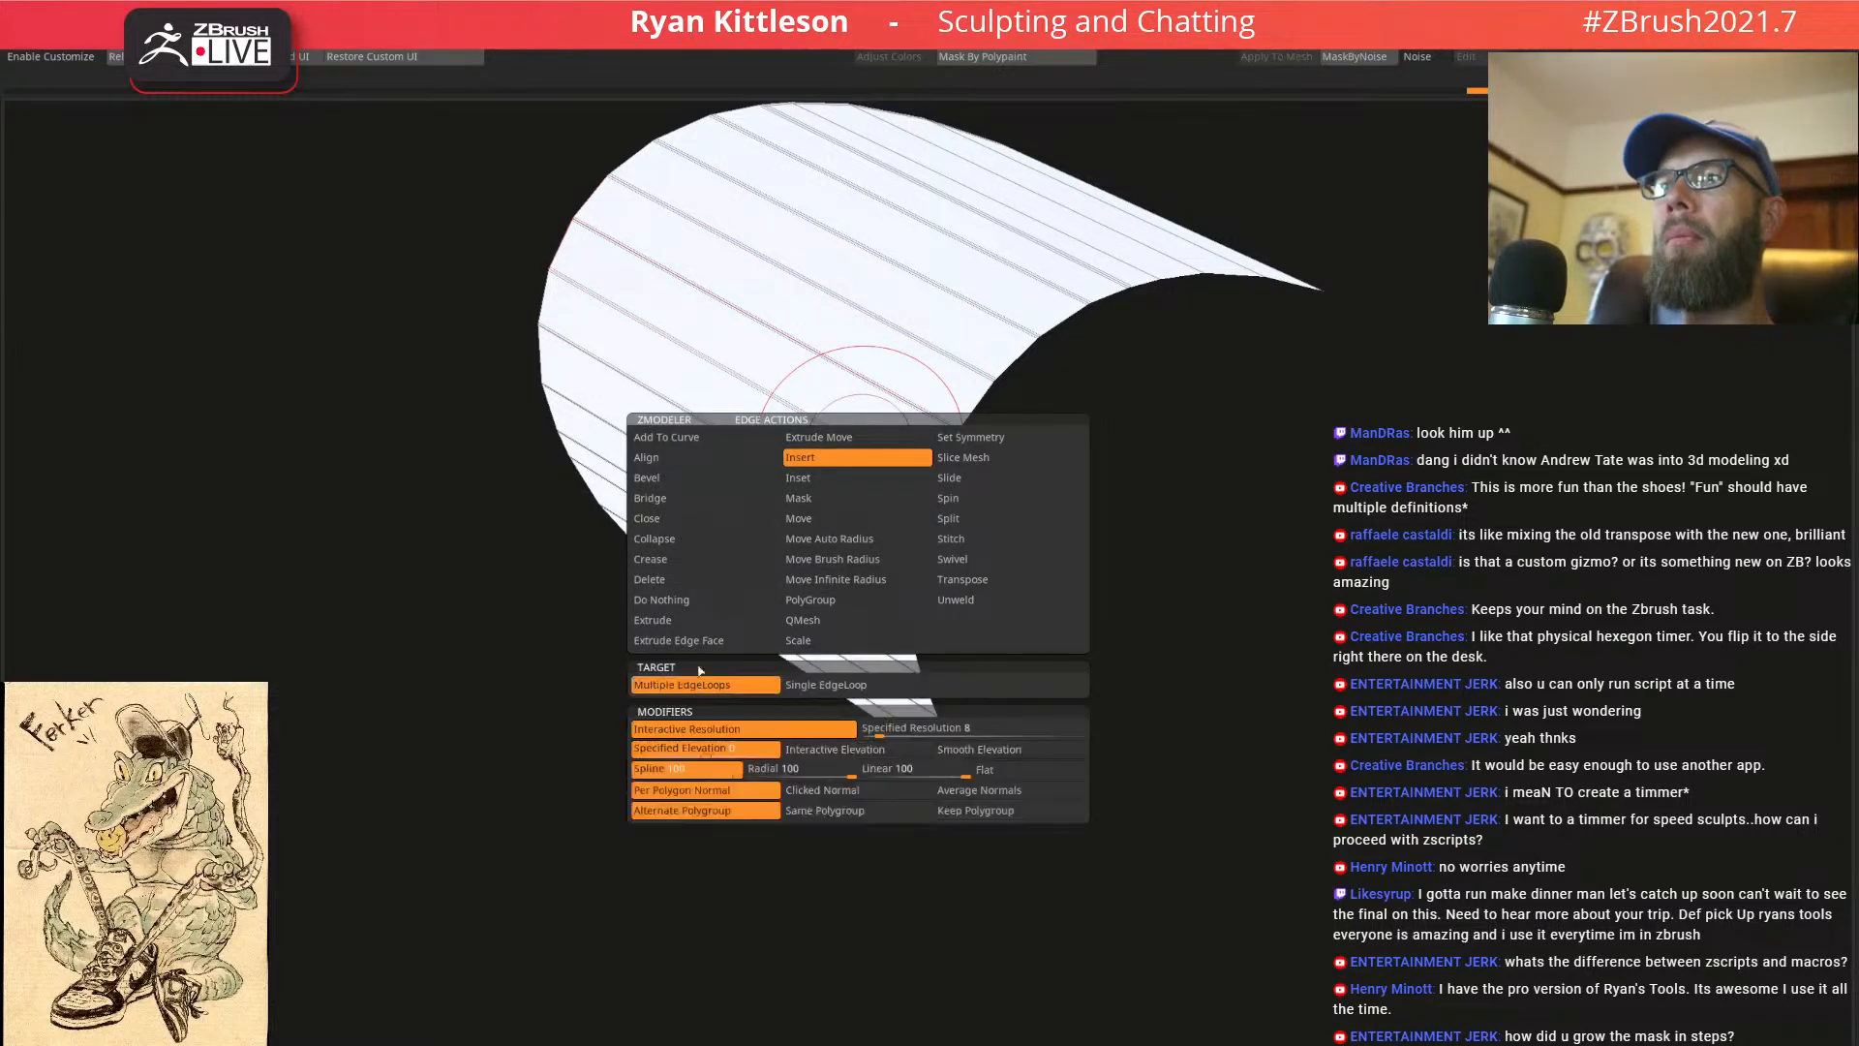
{"action": "left_click_drag", "start_coordinate": [823, 424], "coordinate": [838, 374]}
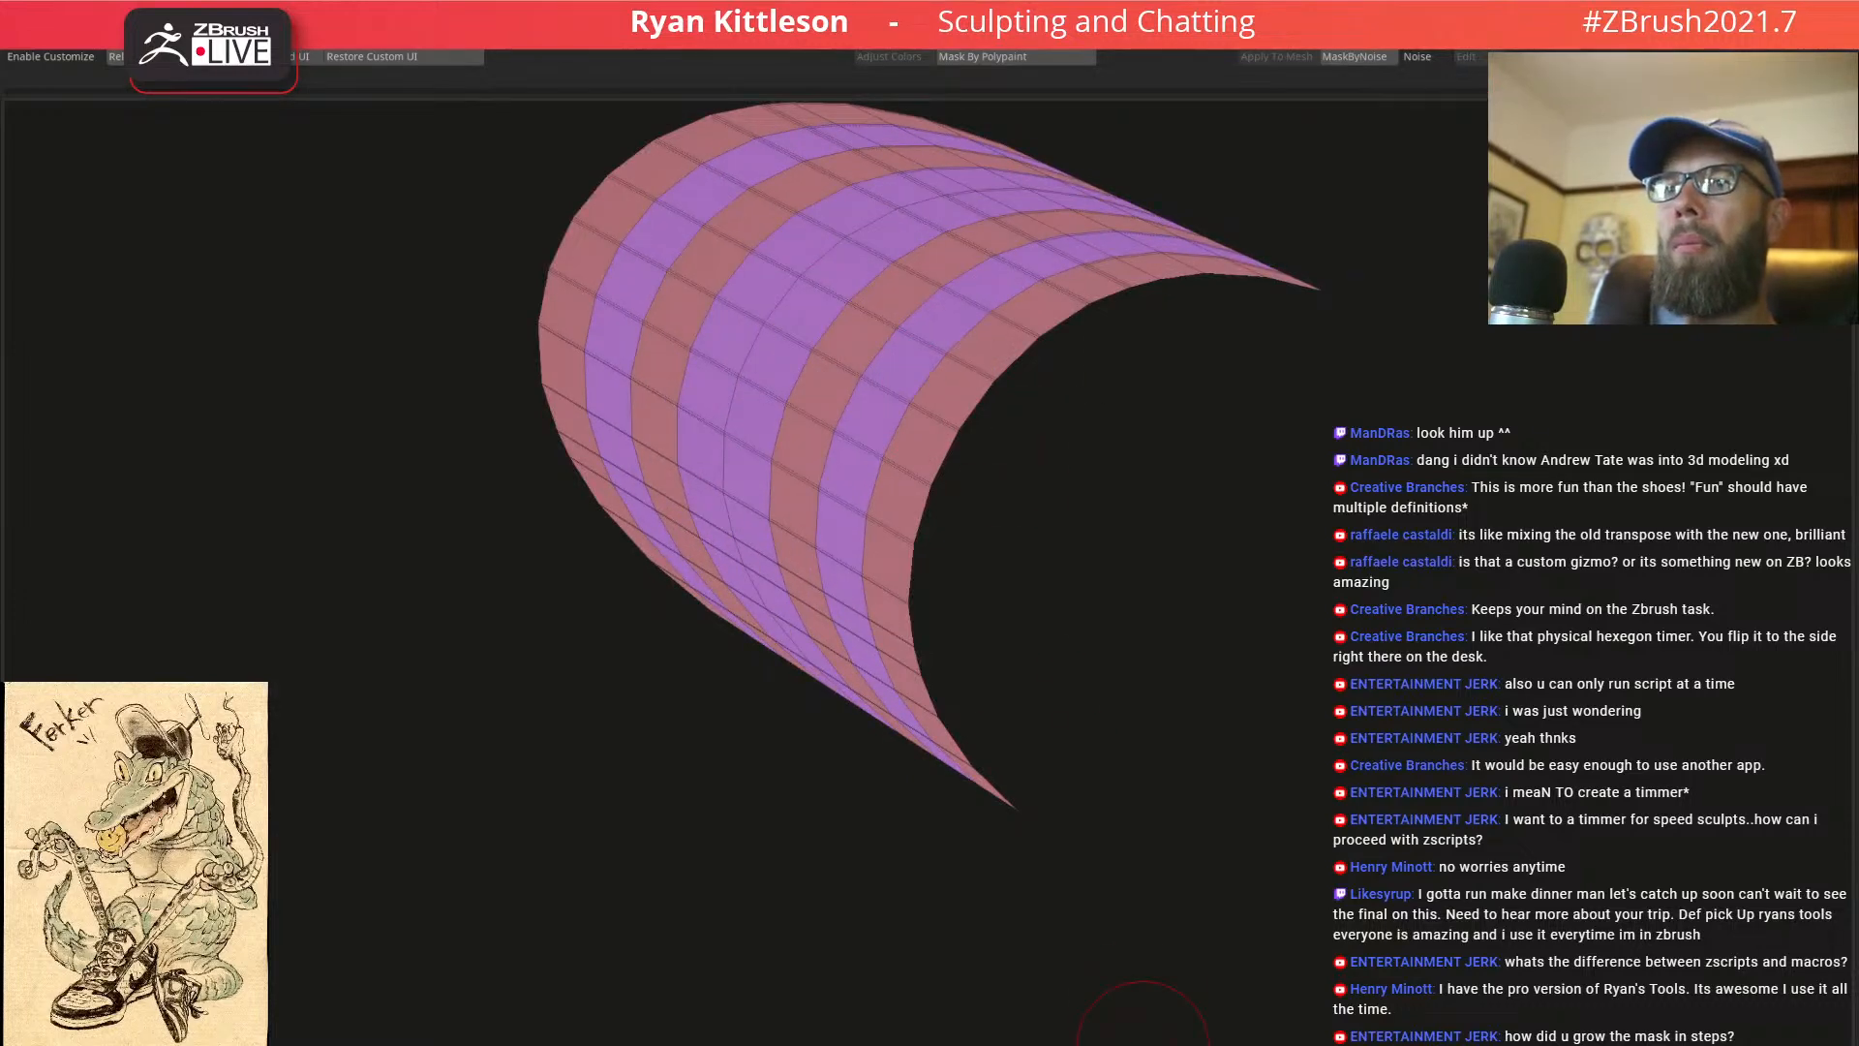
Smooth the visor with Dynamic Subdivision, hide its polyframe, move it back against the cap's front rim and check the fit
{"action": "key", "text": "d"}
{"action": "key", "text": "shift+f"}
{"action": "right_click_drag", "start_coordinate": [834, 503], "coordinate": [857, 601]}
{"action": "key", "text": "w"}
{"action": "right_click_drag", "start_coordinate": [905, 373], "coordinate": [916, 416], "text": "ctrl"}
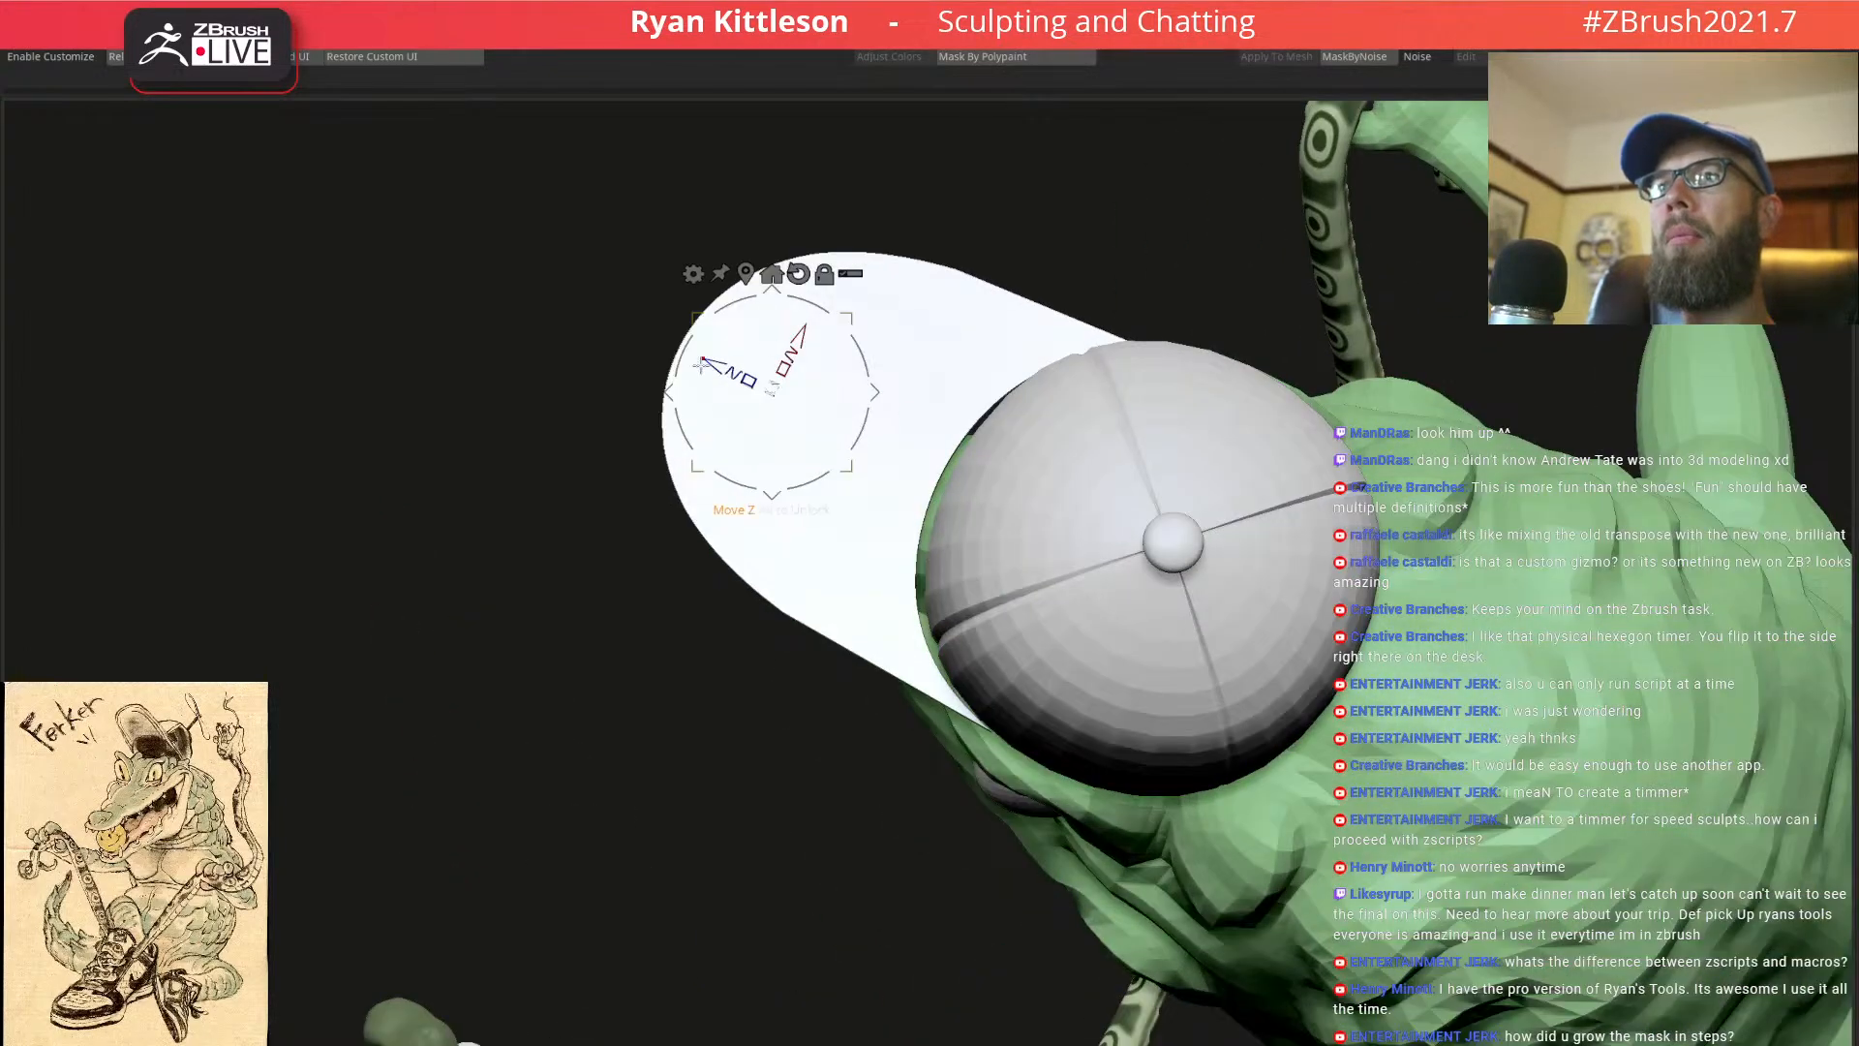
{"action": "left_click_drag", "start_coordinate": [708, 363], "coordinate": [723, 369]}
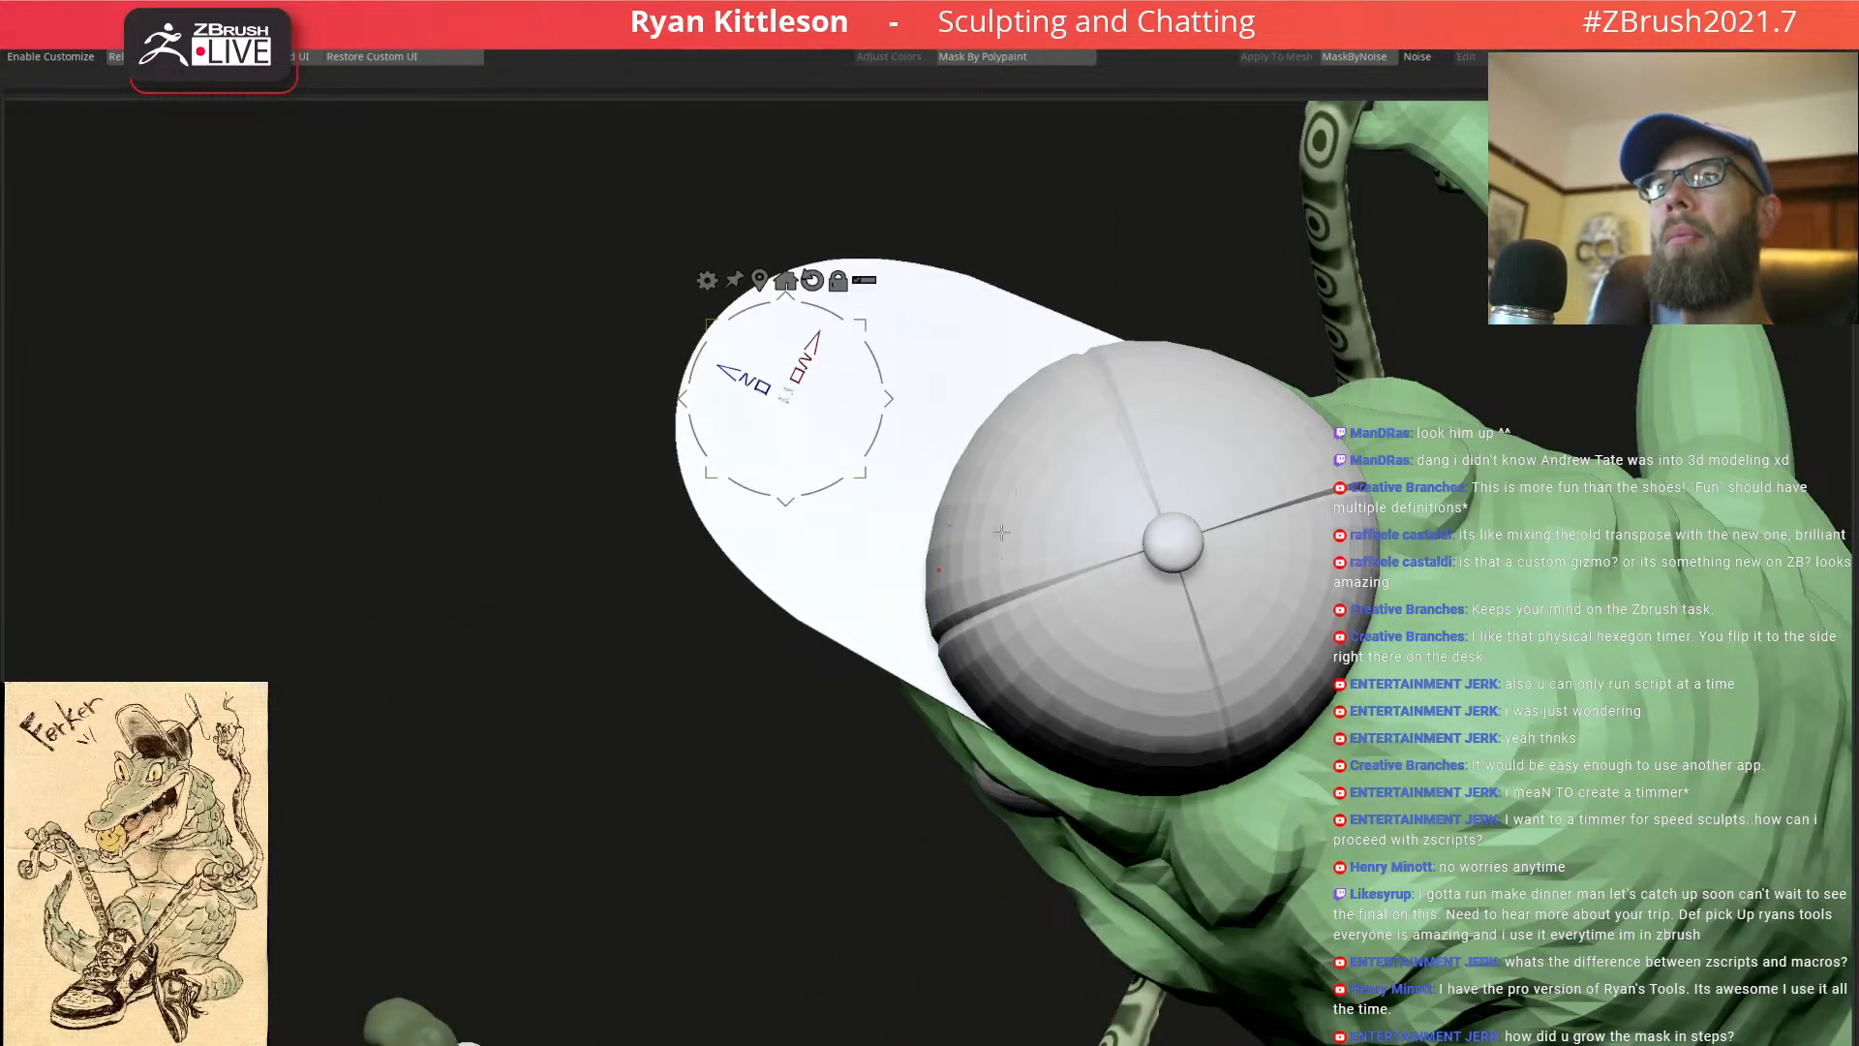
{"action": "right_click_drag", "start_coordinate": [1003, 550], "coordinate": [1138, 546]}
{"action": "left_click", "coordinate": [1142, 551], "text": "alt"}
{"action": "key", "text": "q"}
{"action": "right_click_drag", "start_coordinate": [1177, 604], "coordinate": [1173, 501], "text": "ctrl"}
{"action": "left_click", "coordinate": [933, 474], "text": "alt"}
{"action": "key", "text": "w"}
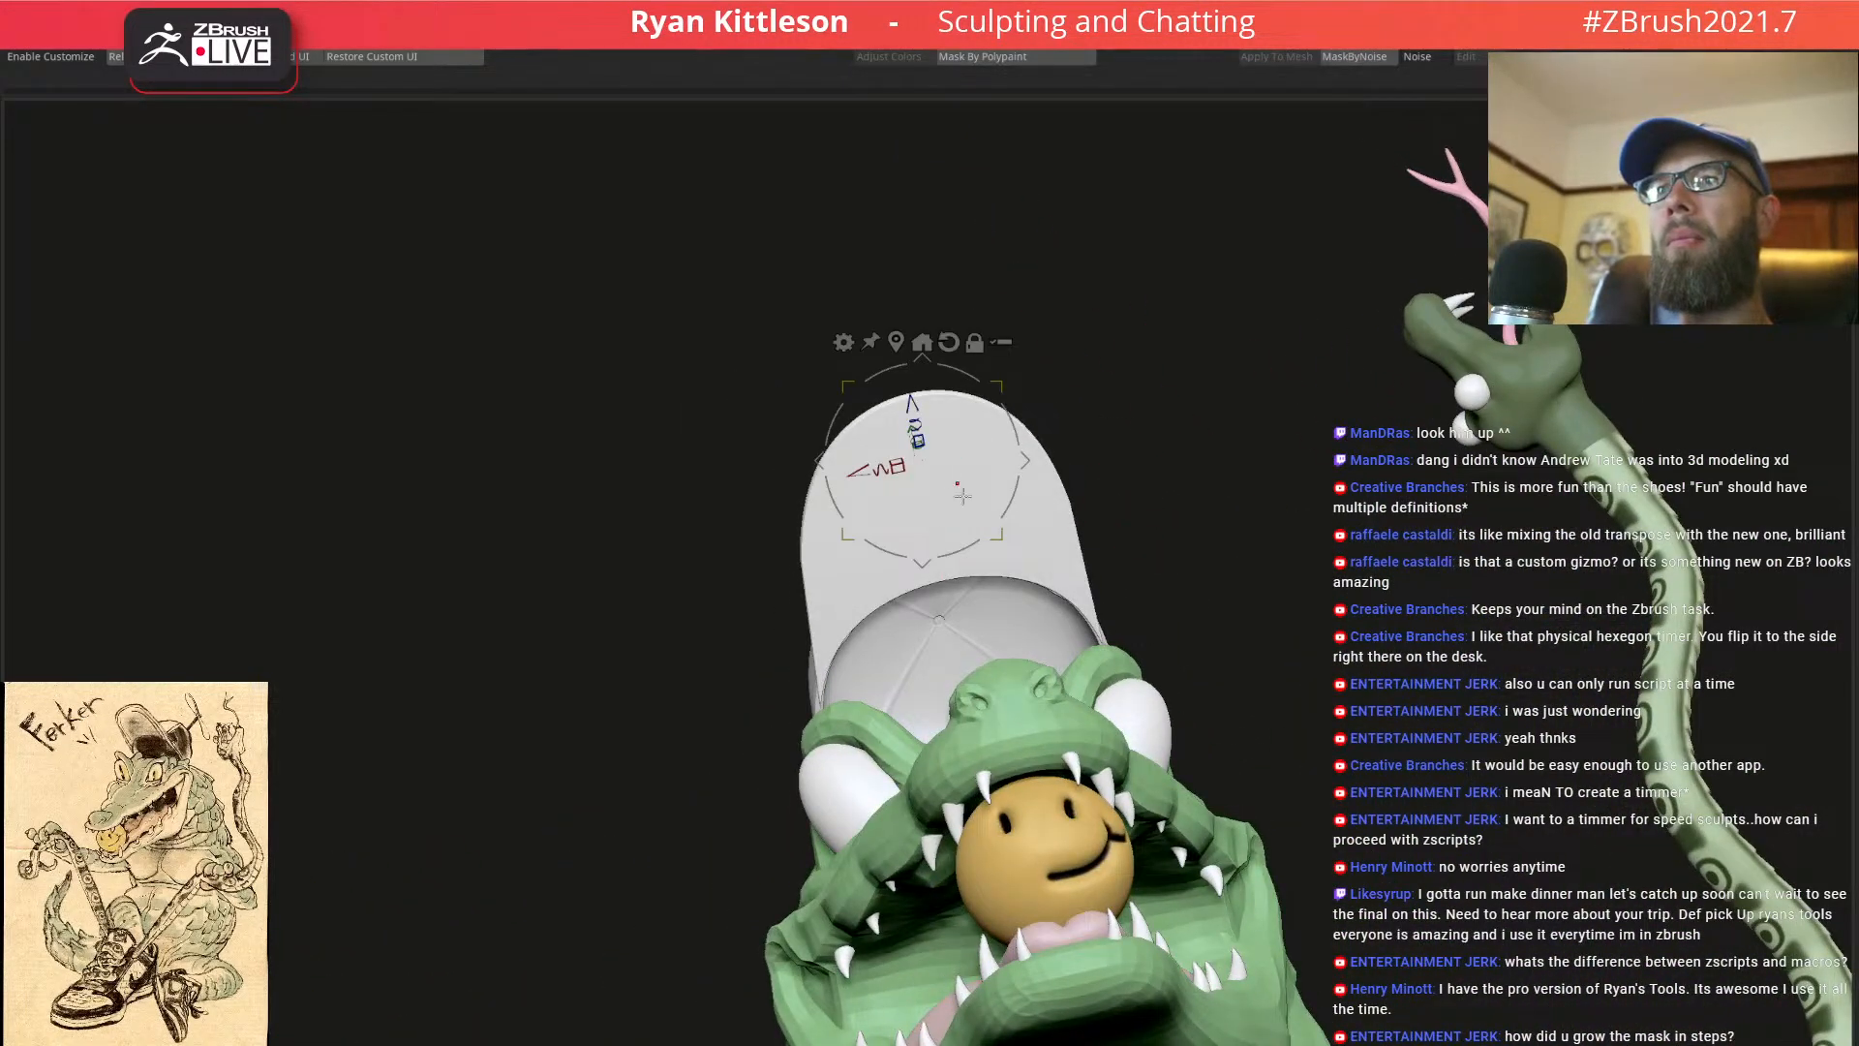
Isolate the visor with polyframe on and Dynamic Subdivision off, and mask the face rows along its cap-side edge with Mask Polyloop
{"action": "key", "text": "alt+shift+s"}
{"action": "key", "text": "shift+f"}
{"action": "right_click_drag", "start_coordinate": [997, 544], "coordinate": [1053, 654], "text": "ctrl"}
{"action": "key", "text": "shift+d"}
{"action": "right_click_drag", "start_coordinate": [964, 592], "coordinate": [948, 591]}
{"action": "key", "text": "q"}
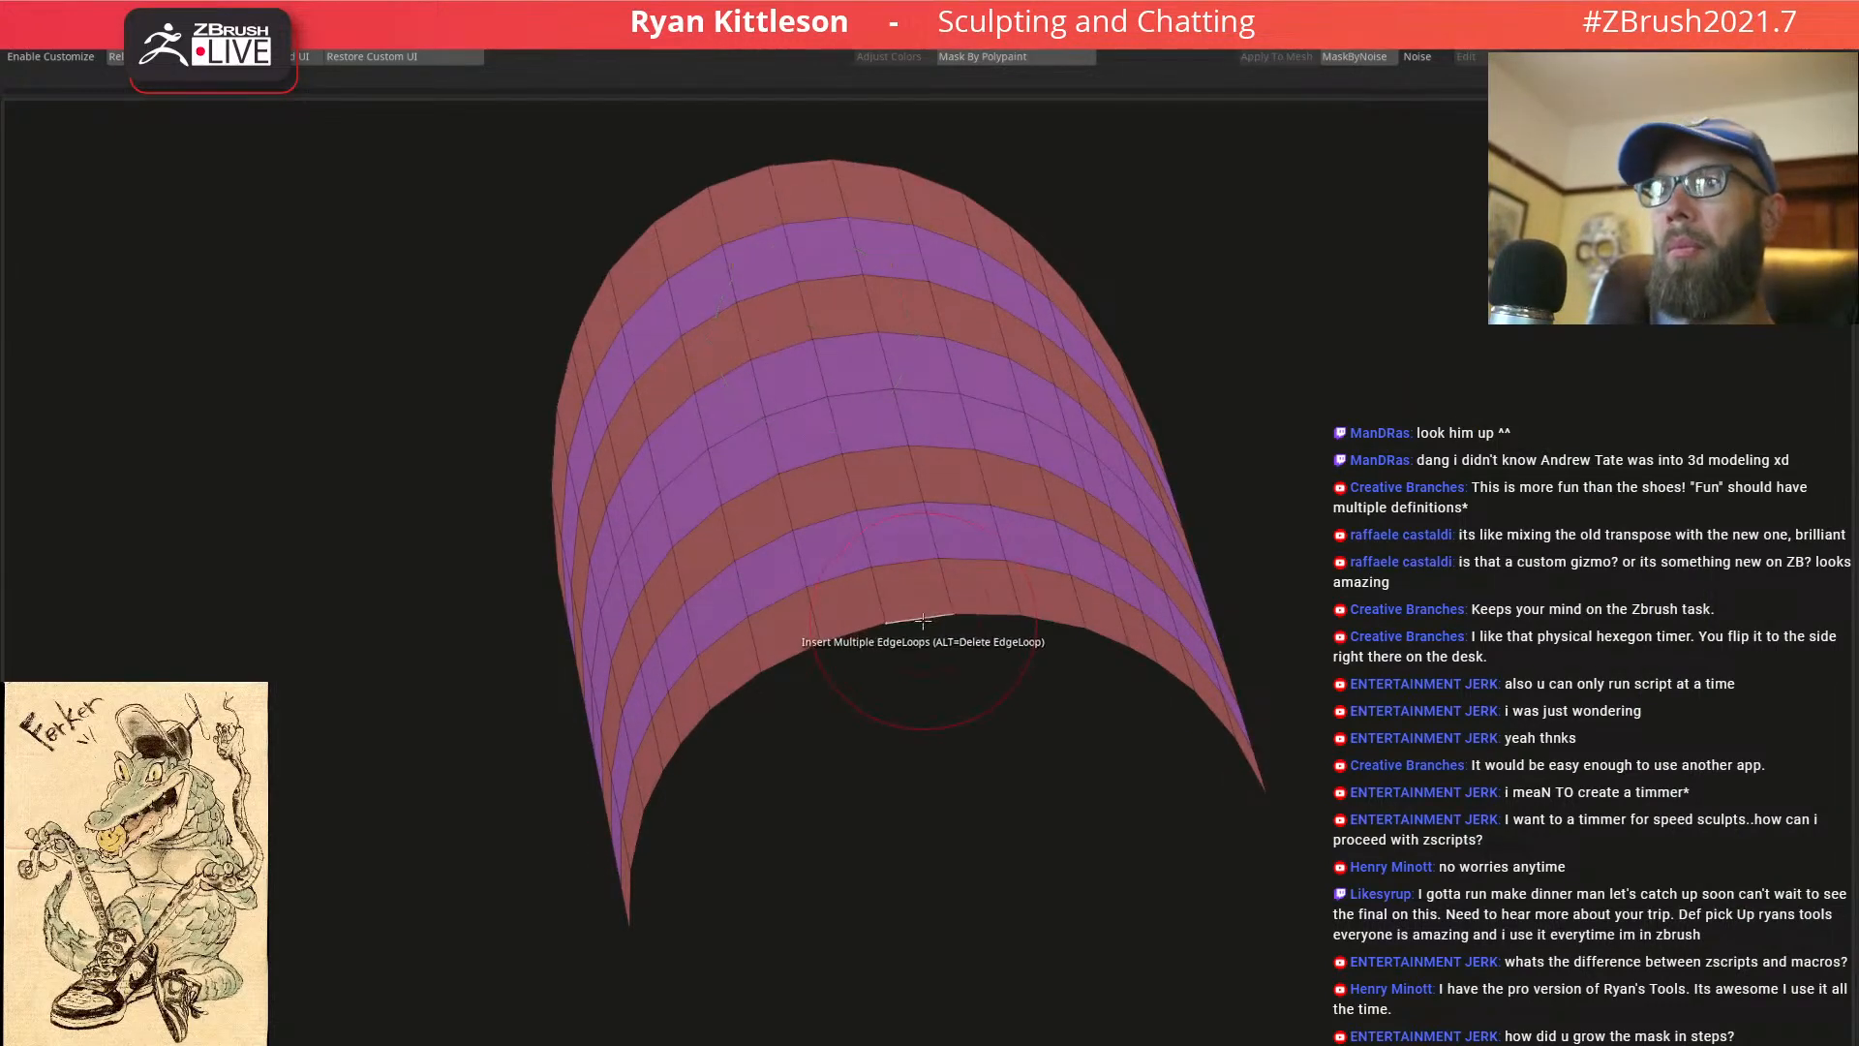
{"action": "key", "text": "space"}
{"action": "left_click", "coordinate": [883, 670]}
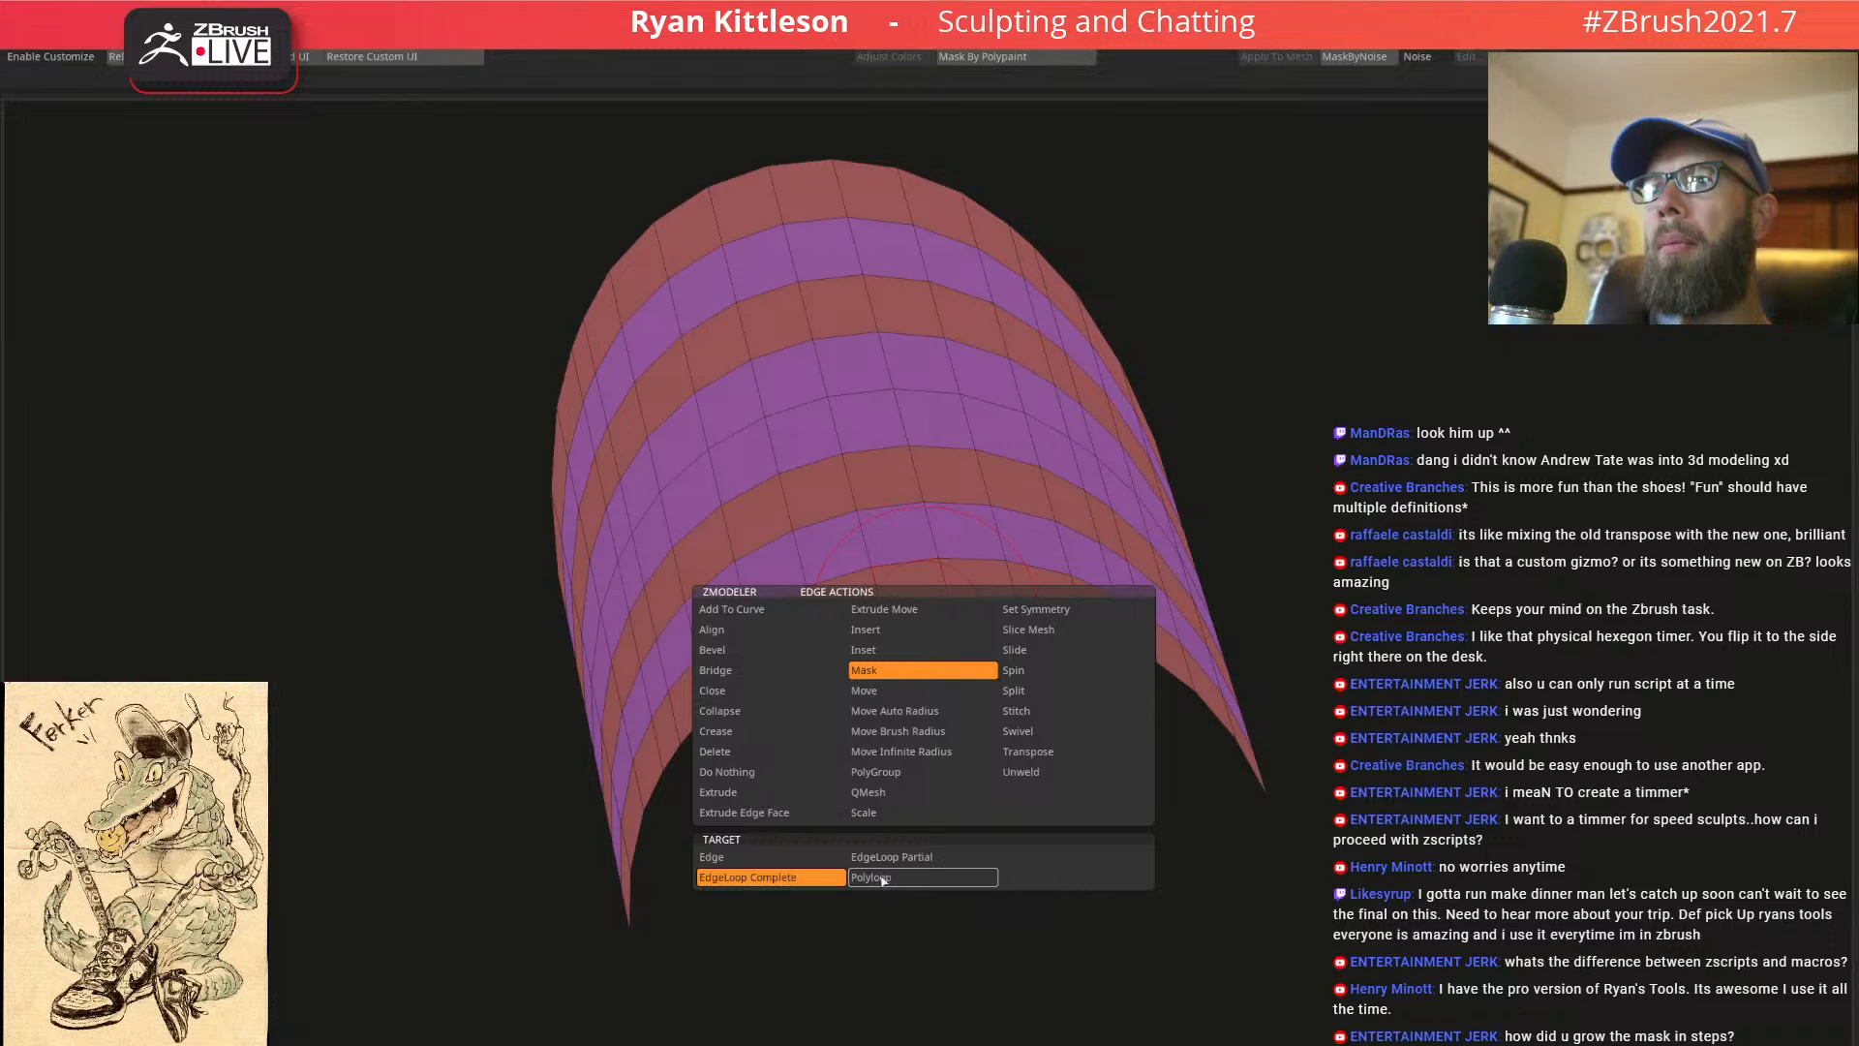
{"action": "left_click", "coordinate": [921, 621]}
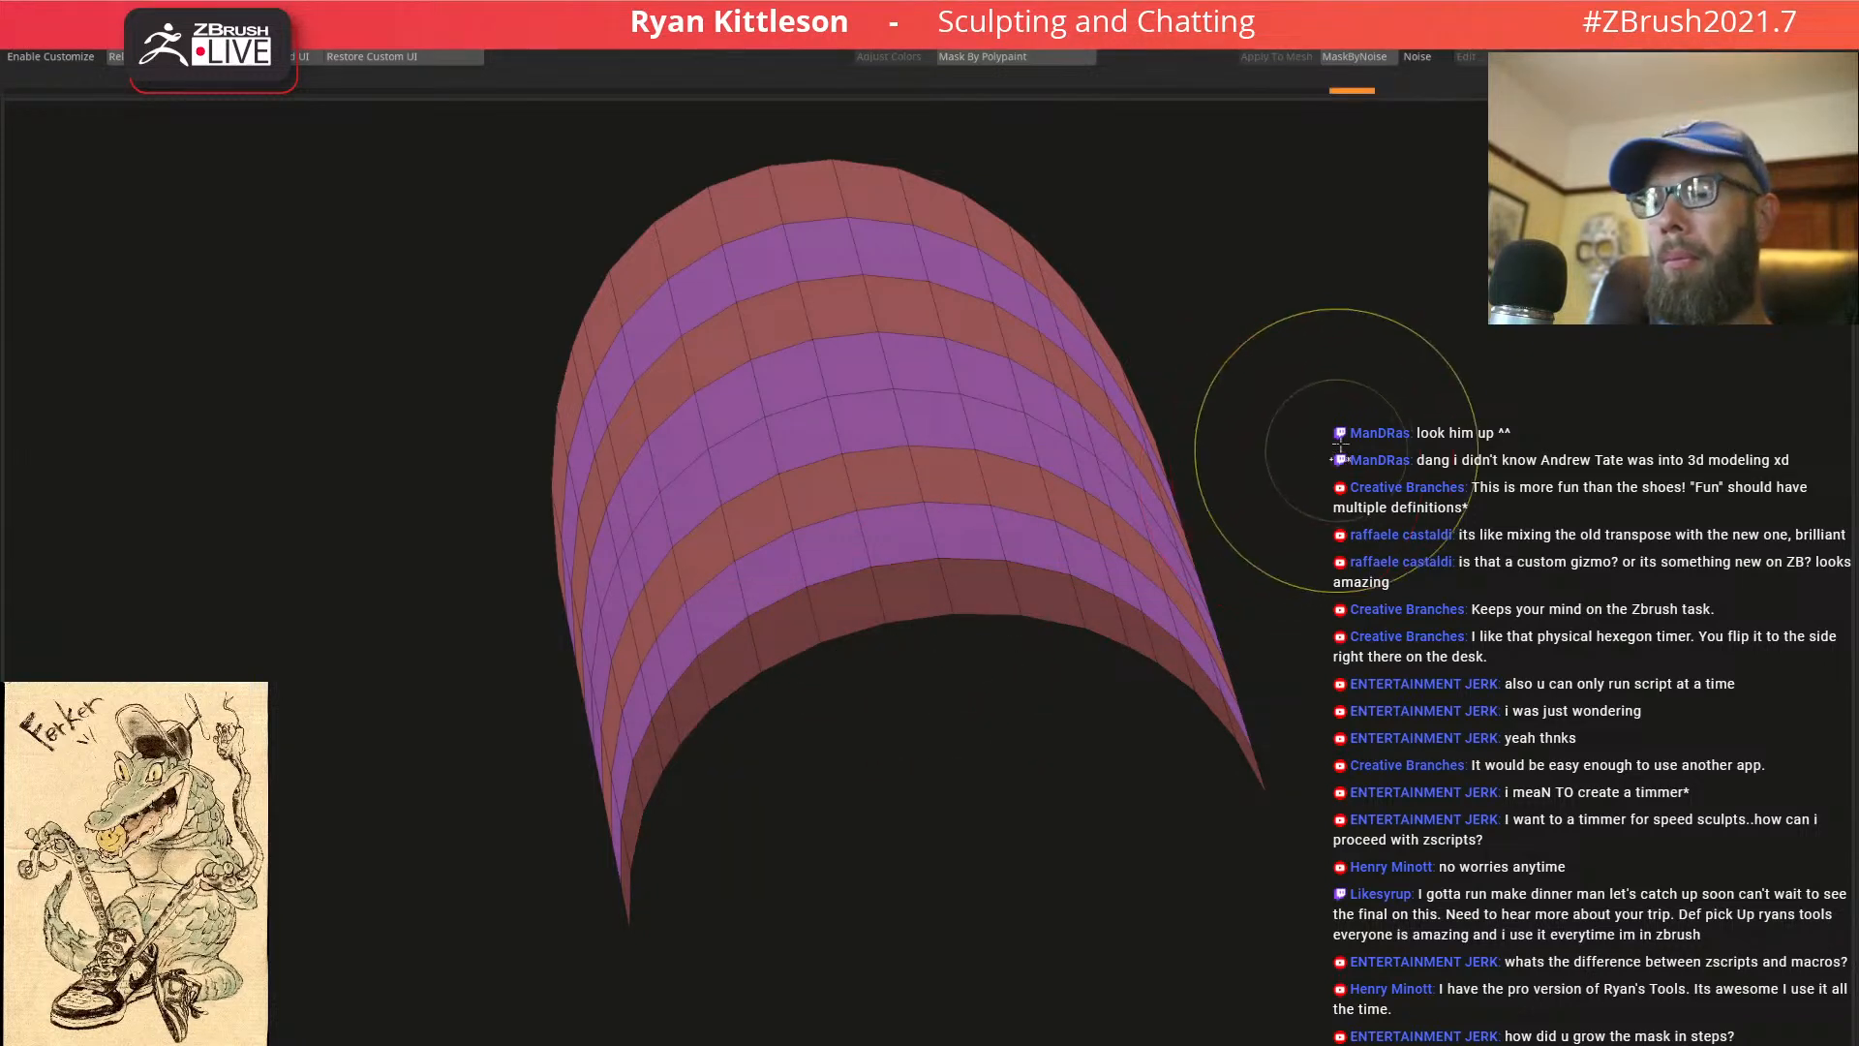
{"action": "left_click", "coordinate": [1395, 474], "text": "ctrl"}
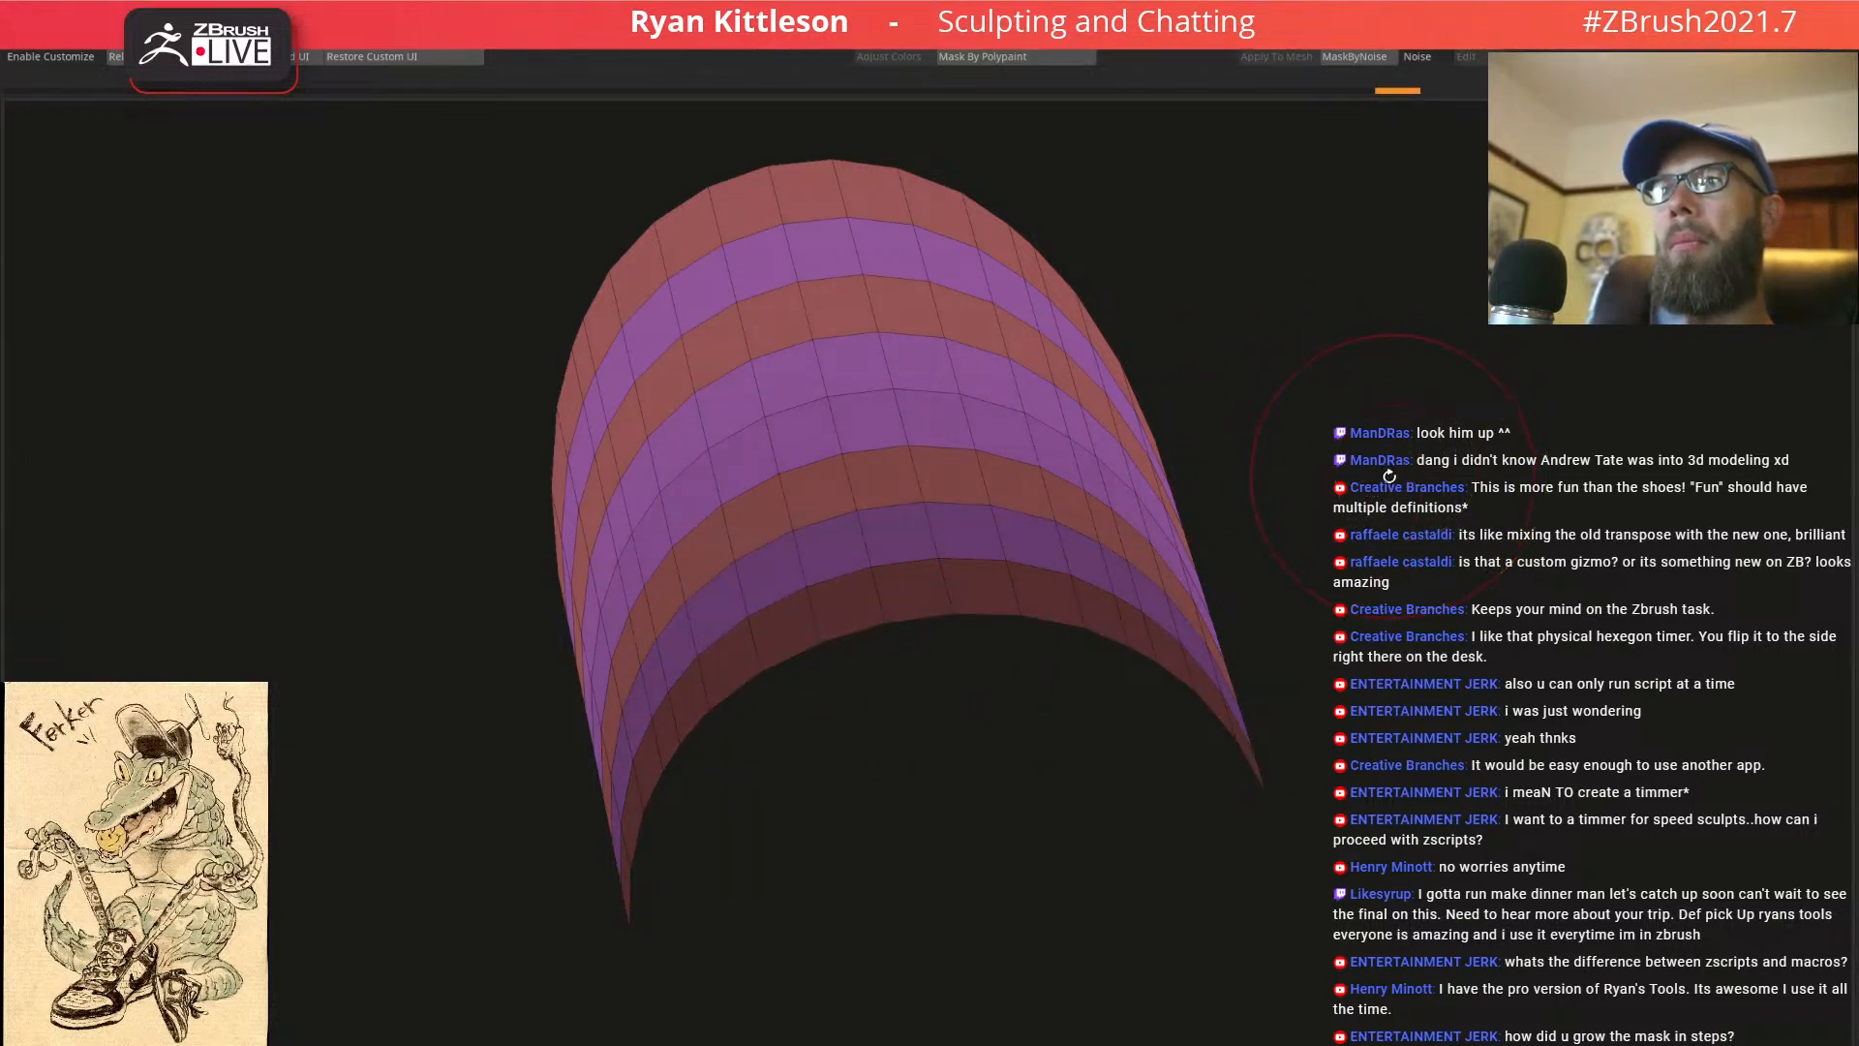
Hide the visor's polyframe and bring back the rest of the character around it to examine its fit under the cap
{"action": "left_click_drag", "start_coordinate": [811, 505], "coordinate": [785, 502]}
{"action": "key", "text": "ctrl+shift+a"}
{"action": "key", "text": "ctrl+d"}
{"action": "key", "text": "shift+f"}
{"action": "key", "text": "q"}
{"action": "key", "text": "shift+f"}
{"action": "right_click_drag", "start_coordinate": [927, 428], "coordinate": [1000, 471]}
{"action": "key", "text": "shift+f"}
{"action": "key", "text": "alt+s"}
{"action": "right_click_drag", "start_coordinate": [1142, 469], "coordinate": [1113, 411], "text": "ctrl"}
{"action": "right_click_drag", "start_coordinate": [1114, 412], "coordinate": [1082, 530], "text": "ctrl"}
Toggle Post SubDiv Thickness for the visor, select the cap and compare both from below and from the side
{"action": "left_click", "coordinate": [756, 1044]}
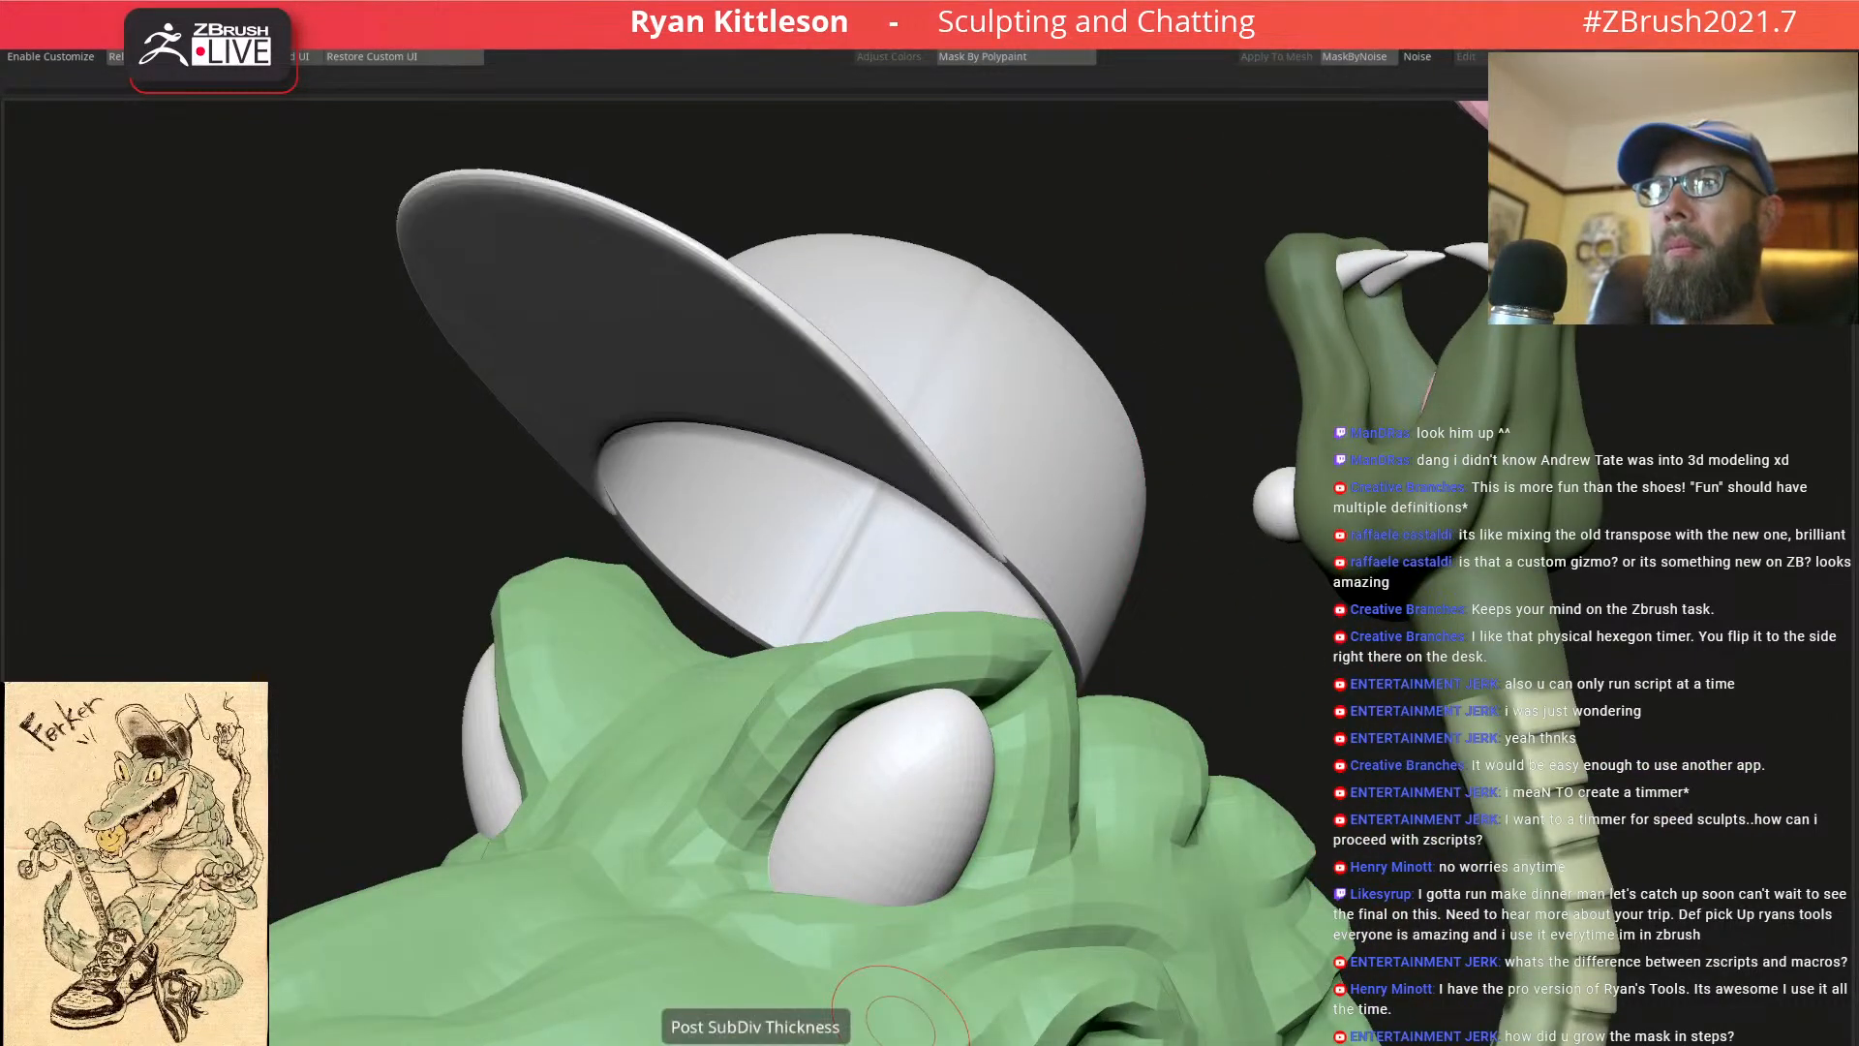
{"action": "left_click", "coordinate": [1082, 574], "text": "alt"}
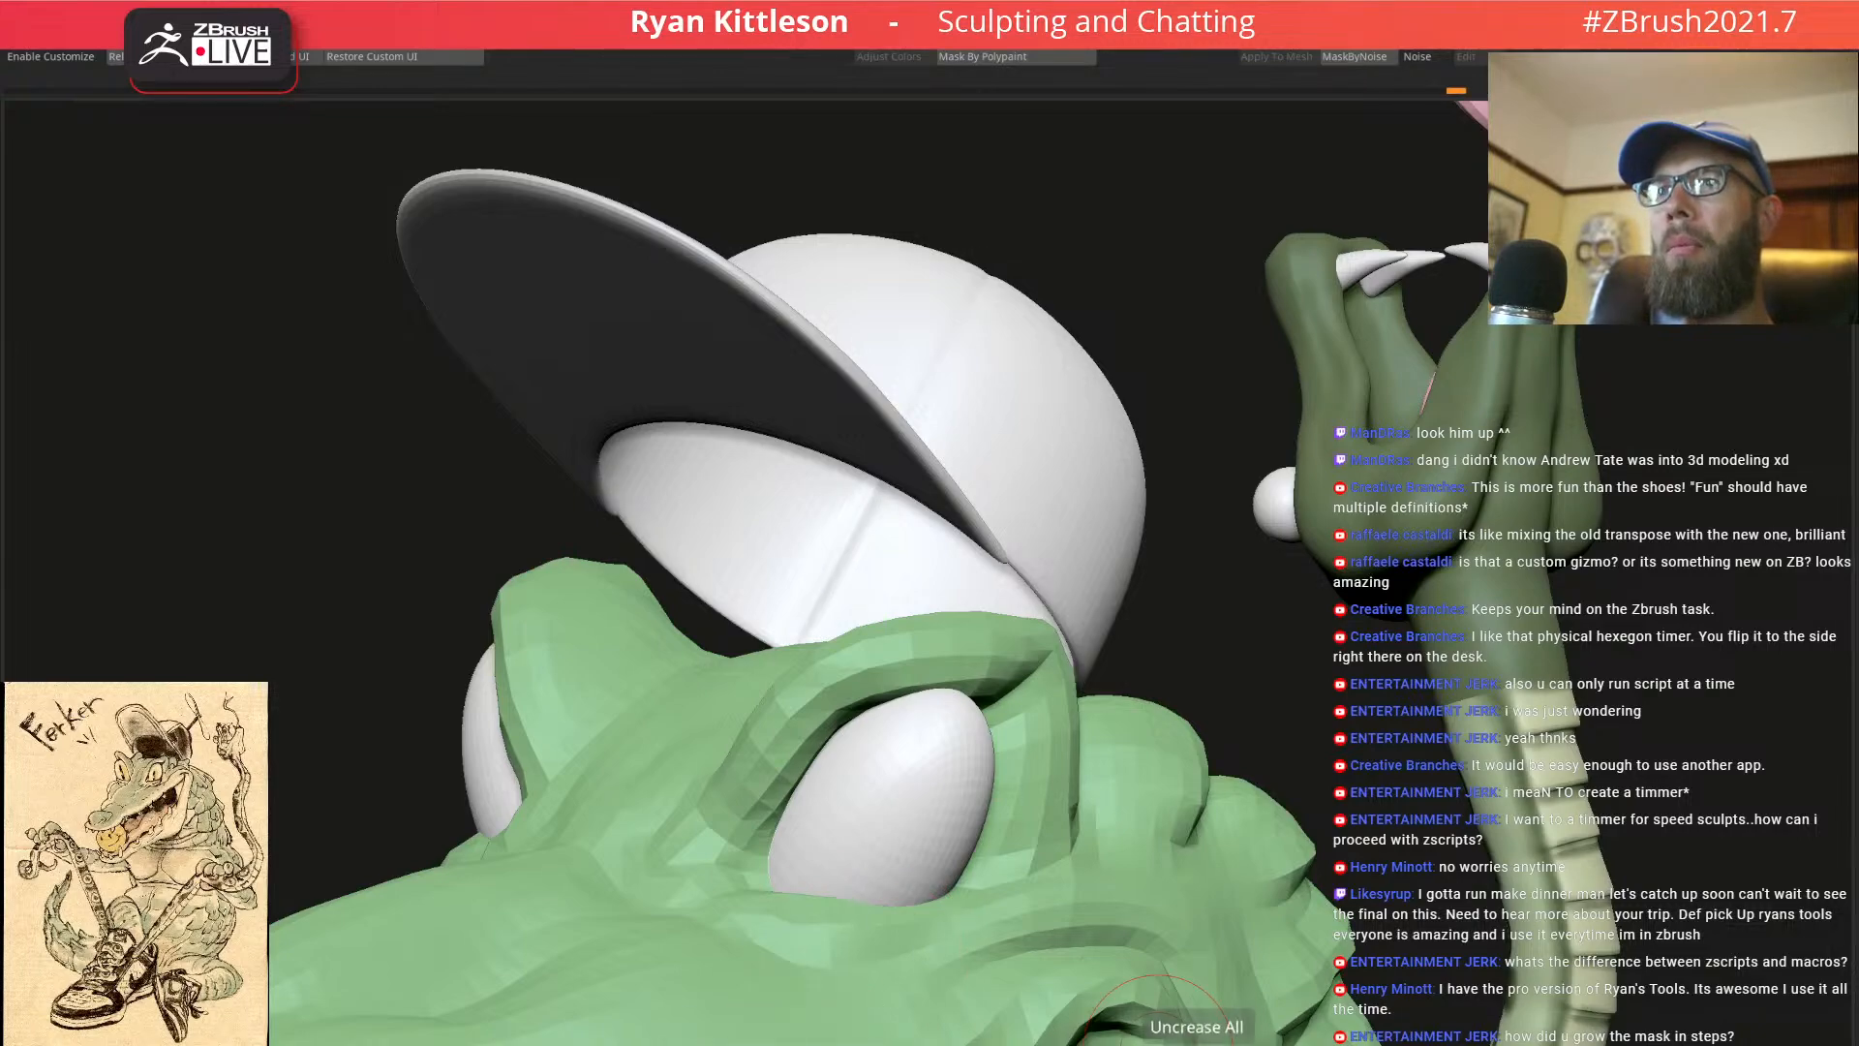
{"action": "mouse_move", "coordinate": [963, 590]}
{"action": "right_mouse_down"}
{"action": "mouse_move", "coordinate": [1098, 587]}
{"action": "mouse_move", "coordinate": [1014, 1042]}
{"action": "right_mouse_up"}
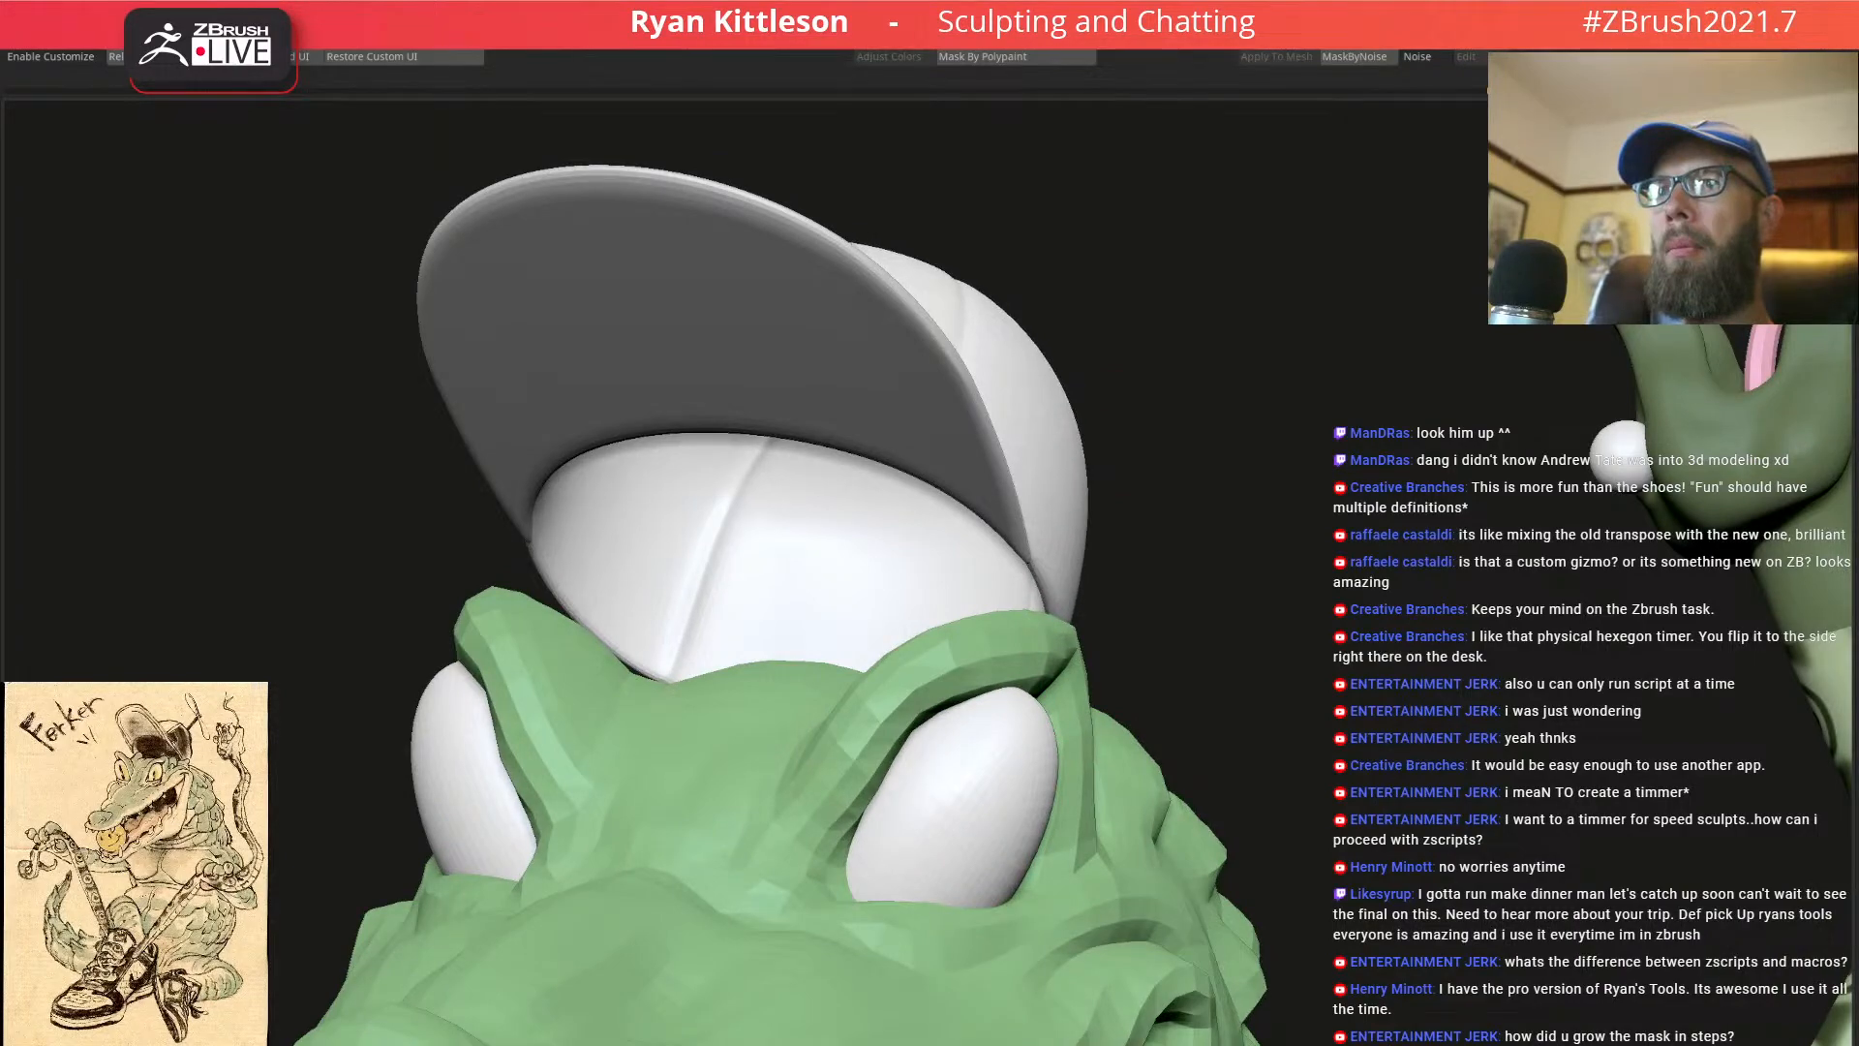
{"action": "right_click_drag", "start_coordinate": [976, 427], "coordinate": [1032, 1029]}
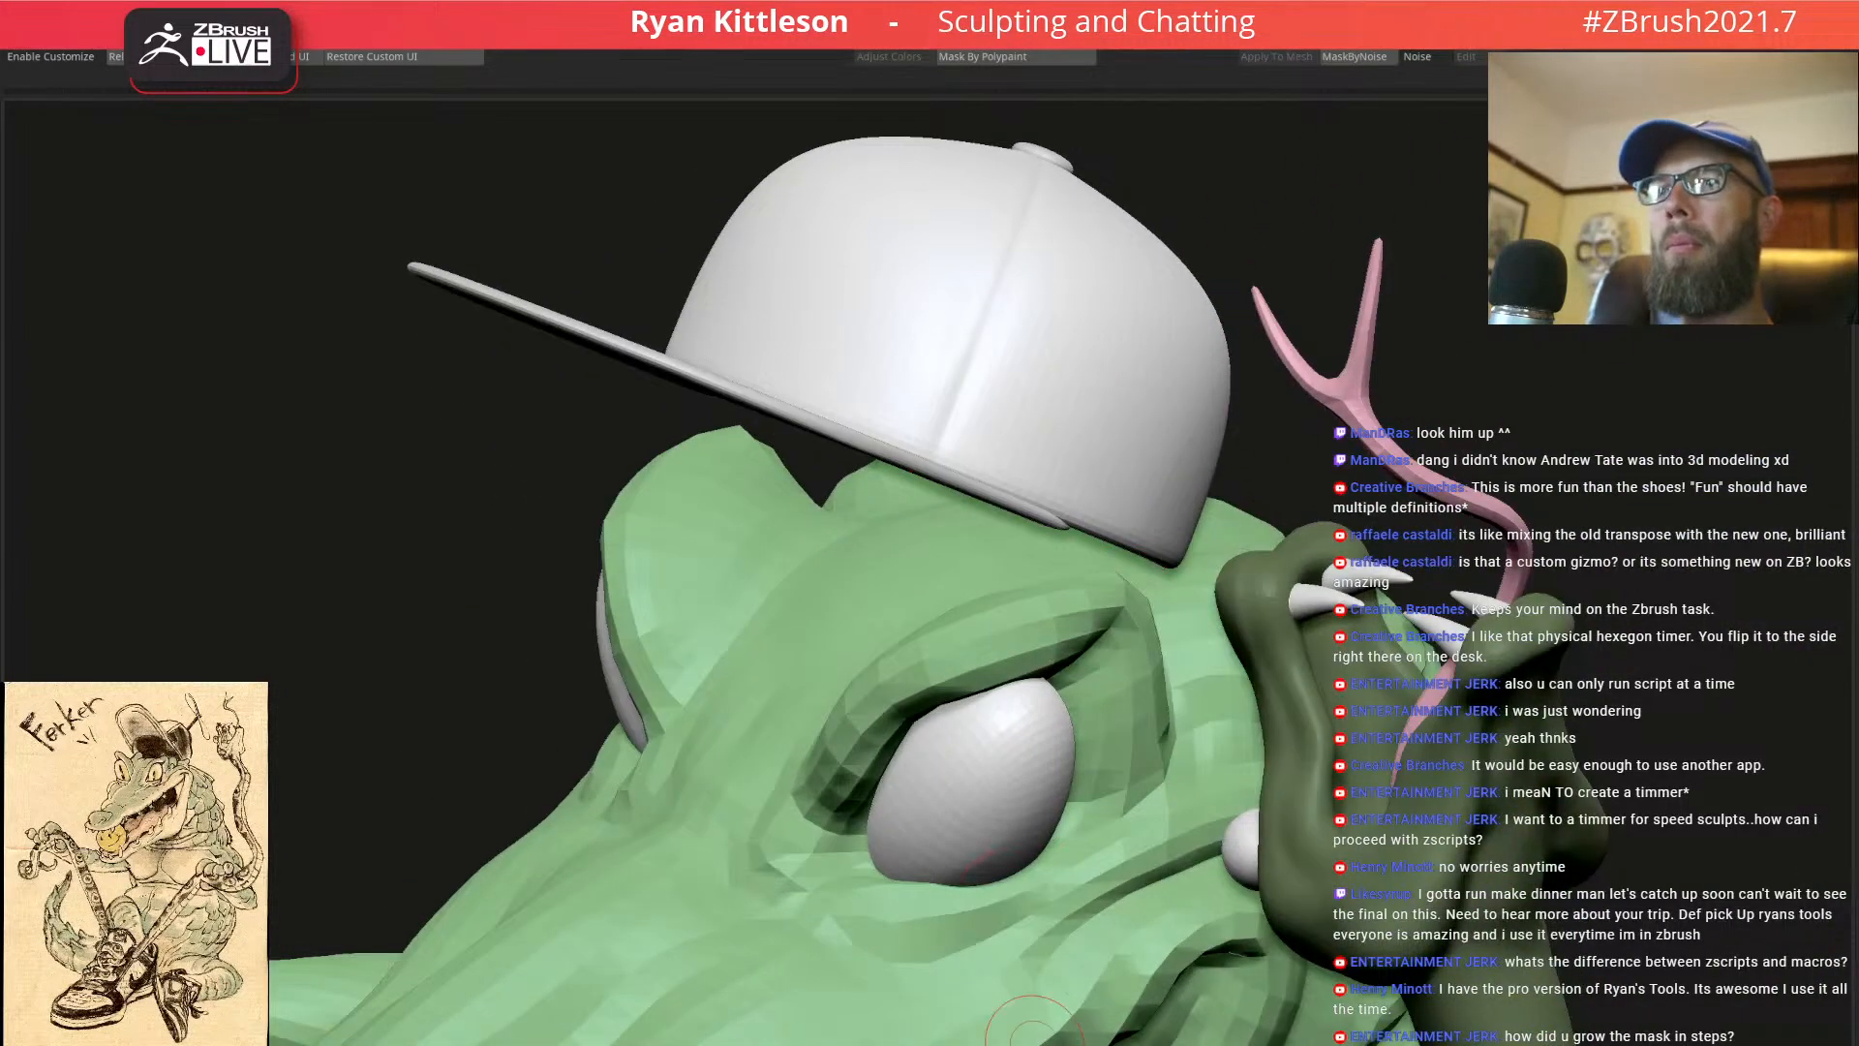
Toggle Dynamic Subdivision and examine the cap and visor on the crocodile's head from several angles
{"action": "right_click_drag", "start_coordinate": [1000, 808], "coordinate": [1058, 349], "text": "ctrl"}
{"action": "mouse_move", "coordinate": [1070, 678]}
{"action": "right_mouse_down", "text": "ctrl"}
{"action": "mouse_move", "coordinate": [1082, 502]}
{"action": "mouse_move", "coordinate": [1105, 542]}
{"action": "mouse_move", "coordinate": [1058, 452]}
{"action": "mouse_move", "coordinate": [1063, 493]}
{"action": "mouse_move", "coordinate": [986, 472]}
{"action": "mouse_move", "coordinate": [1153, 631]}
{"action": "mouse_move", "coordinate": [1114, 545]}
{"action": "mouse_move", "coordinate": [1120, 610]}
{"action": "mouse_move", "coordinate": [1122, 492]}
{"action": "mouse_move", "coordinate": [789, 527]}
{"action": "right_mouse_up", "text": "ctrl"}
{"action": "key", "text": "shift+d"}
{"action": "key", "text": "d"}
{"action": "key", "text": "shift+f"}
{"action": "right_click_drag", "start_coordinate": [1168, 548], "coordinate": [1059, 749], "text": "alt"}
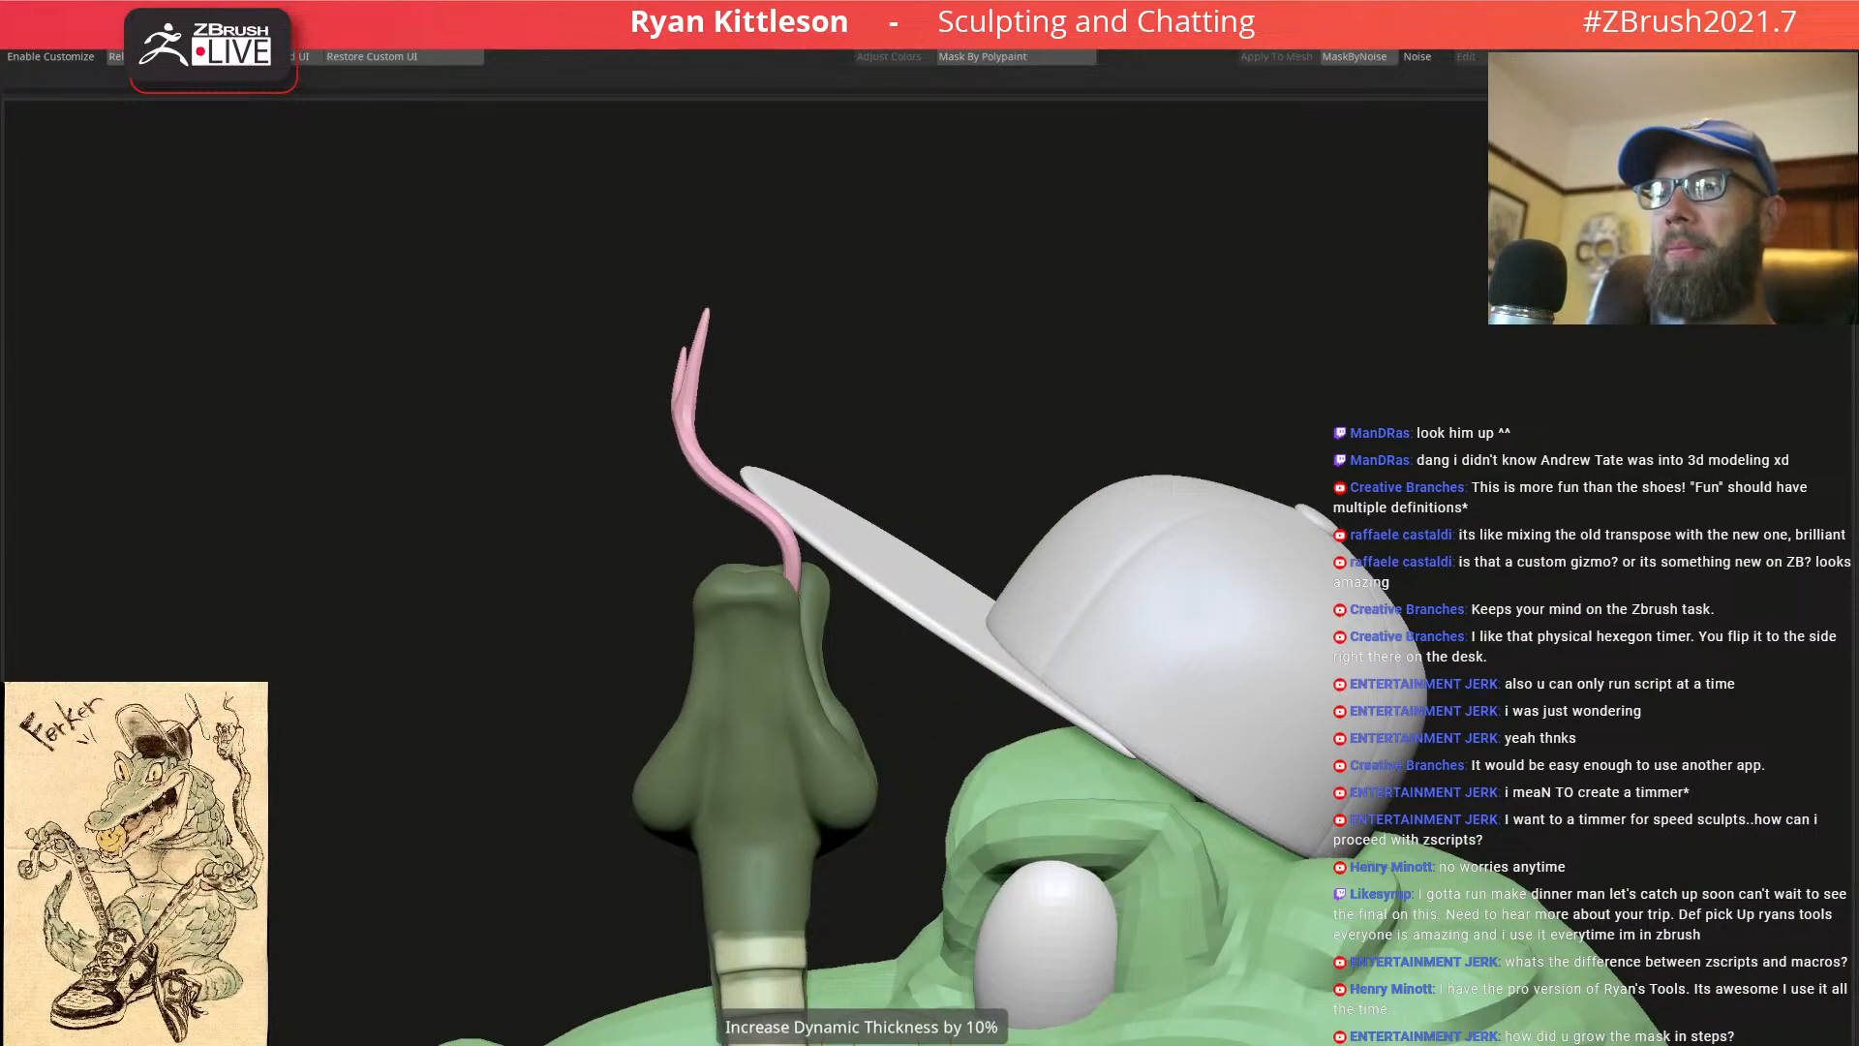
{"action": "right_click_drag", "start_coordinate": [1115, 591], "coordinate": [1077, 523]}
{"action": "right_click_drag", "start_coordinate": [1074, 564], "coordinate": [1198, 609]}
{"action": "right_click_drag", "start_coordinate": [1036, 487], "coordinate": [865, 552]}
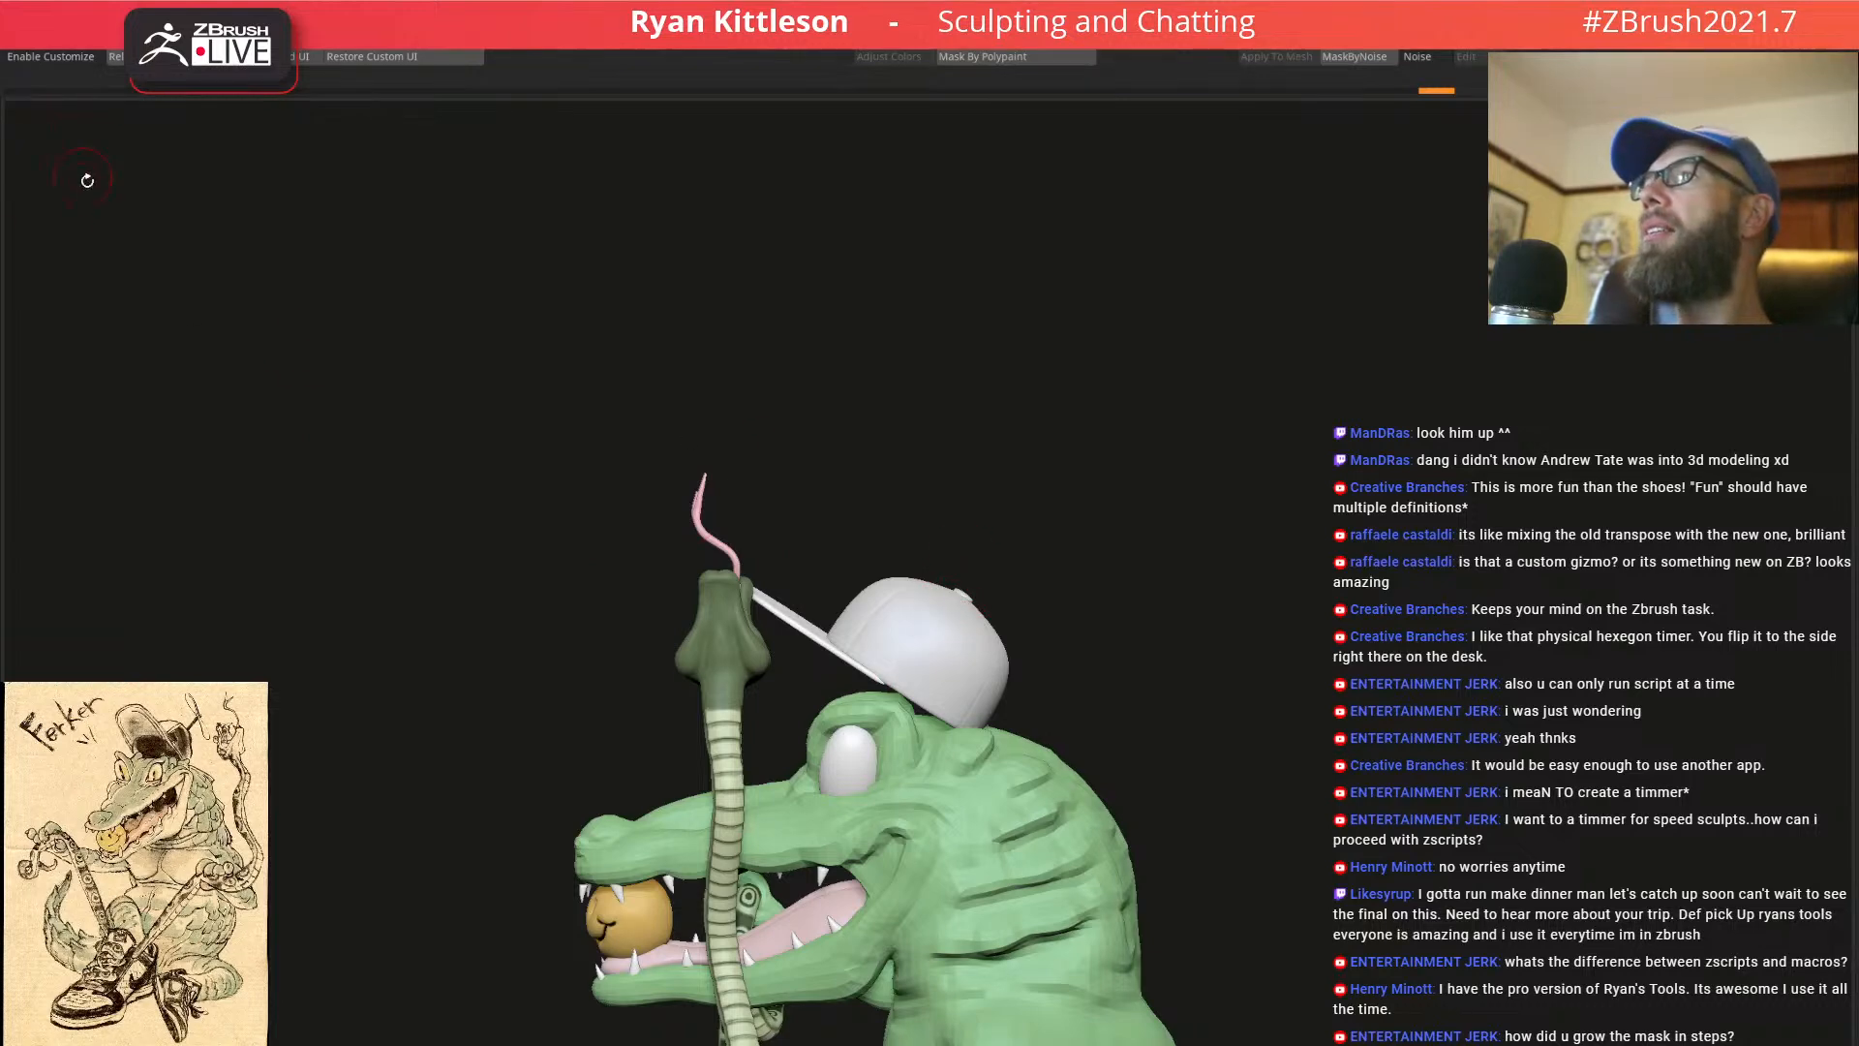
{"action": "right_click_drag", "start_coordinate": [1056, 728], "coordinate": [937, 460], "text": "ctrl"}
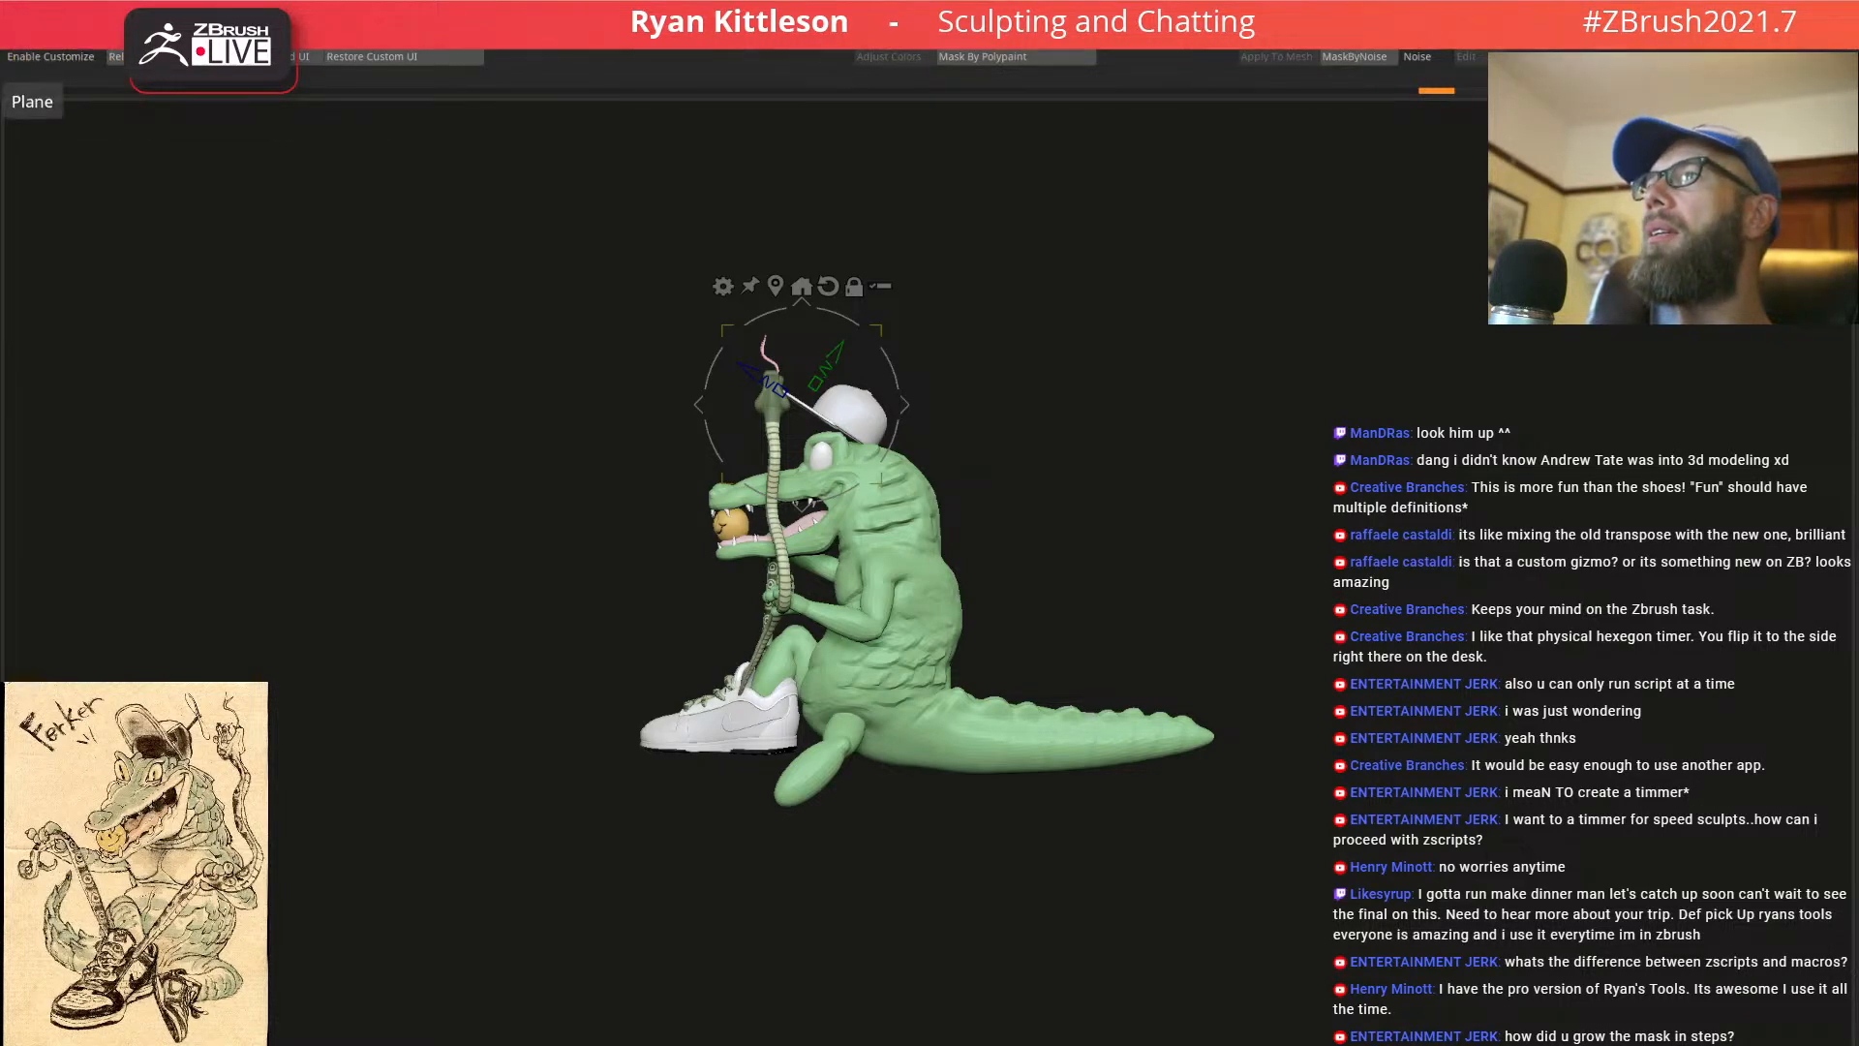
Isolate the new plane and scale its width to about 0.14 to make a thin strip
{"action": "right_click_drag", "start_coordinate": [925, 335], "coordinate": [1051, 407]}
{"action": "key", "text": "alt+shift+s"}
{"action": "left_click_drag", "start_coordinate": [761, 394], "coordinate": [965, 410]}
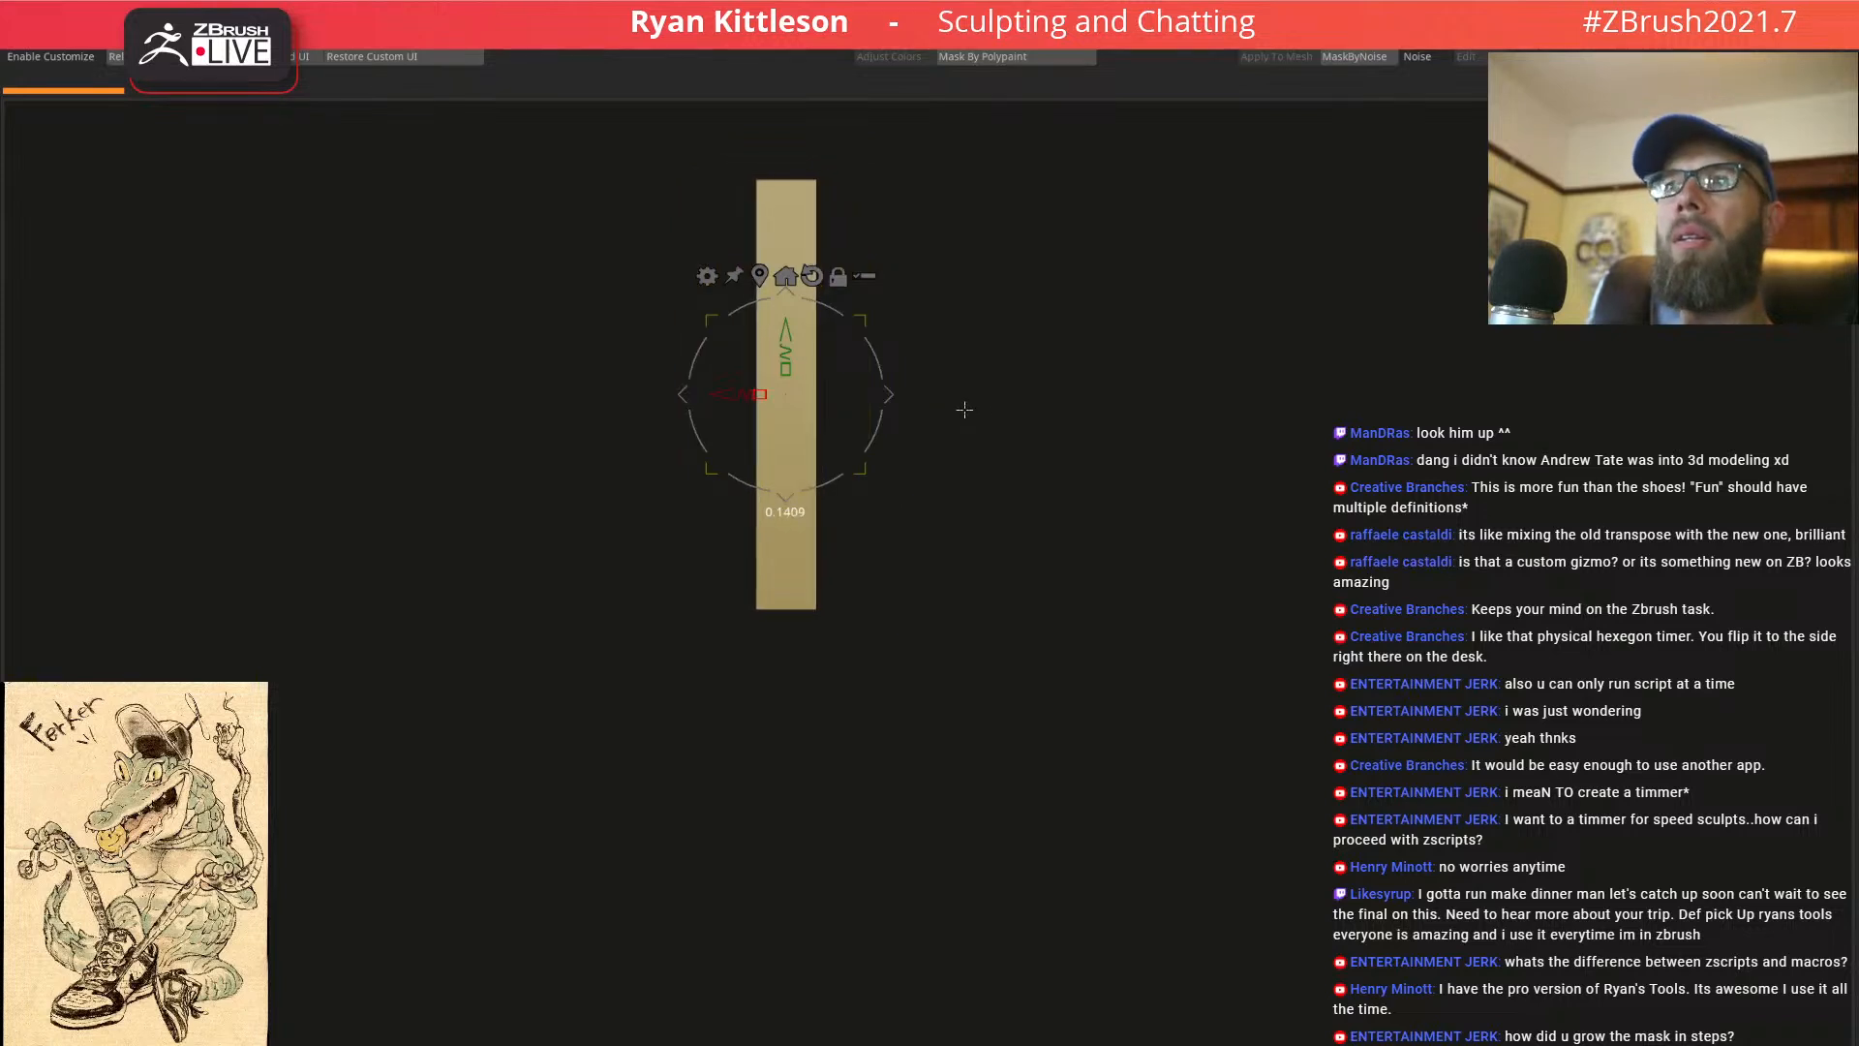
{"action": "right_click_drag", "start_coordinate": [998, 332], "coordinate": [922, 340], "text": "shift"}
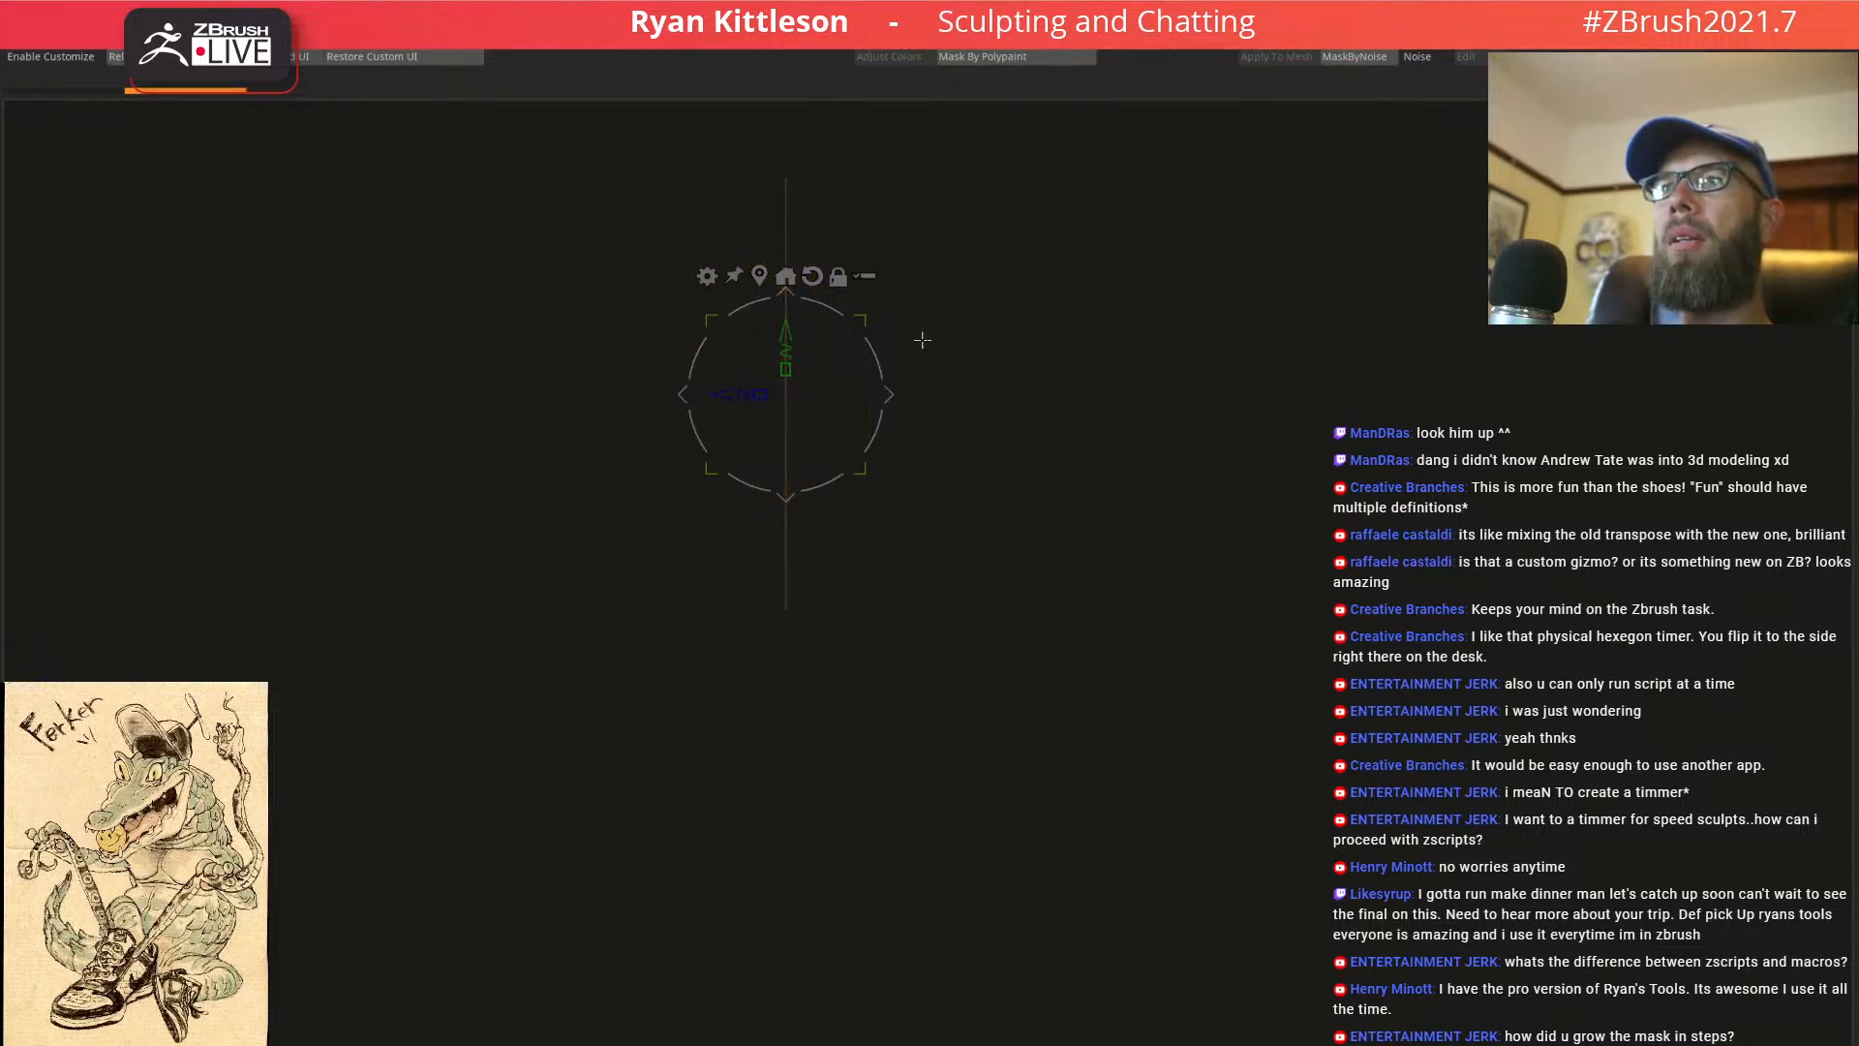
Insert multiple edge loops across the strip, dividing it into ten equal segments along its length
{"action": "left_click_drag", "start_coordinate": [875, 349], "coordinate": [955, 510]}
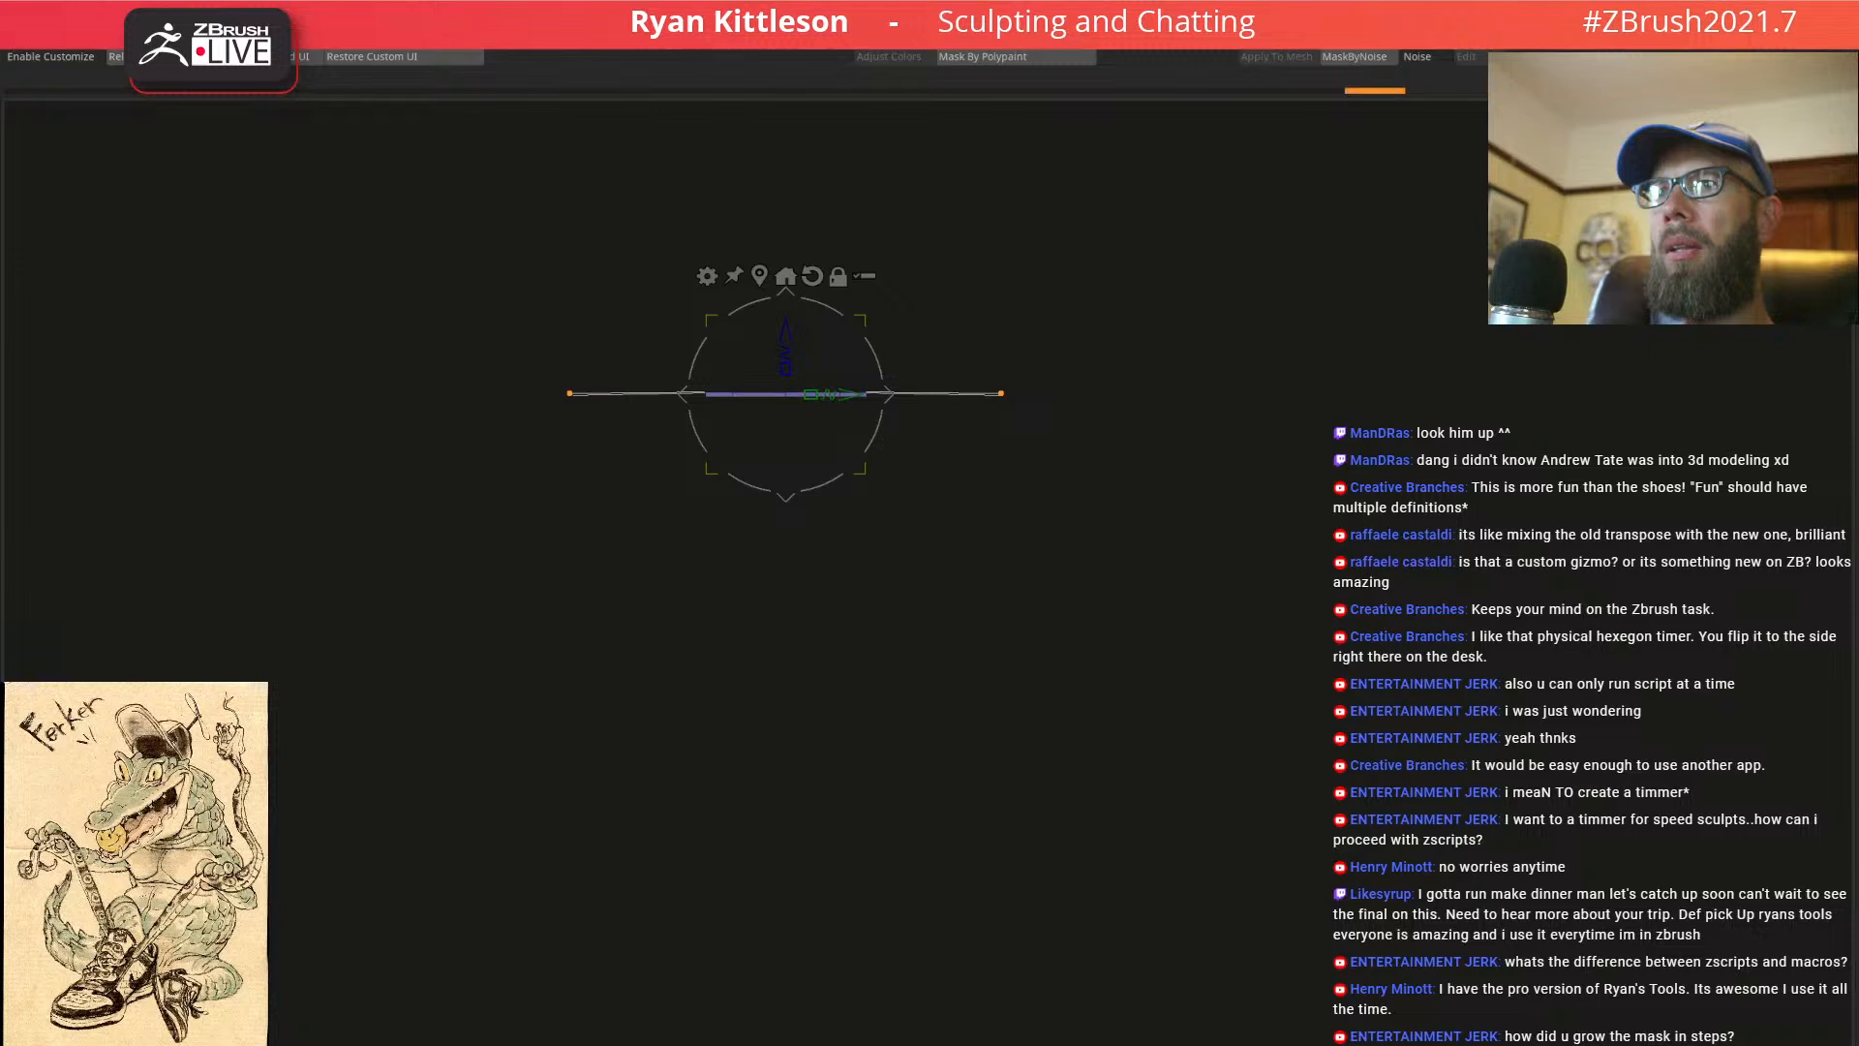
{"action": "key", "text": "f"}
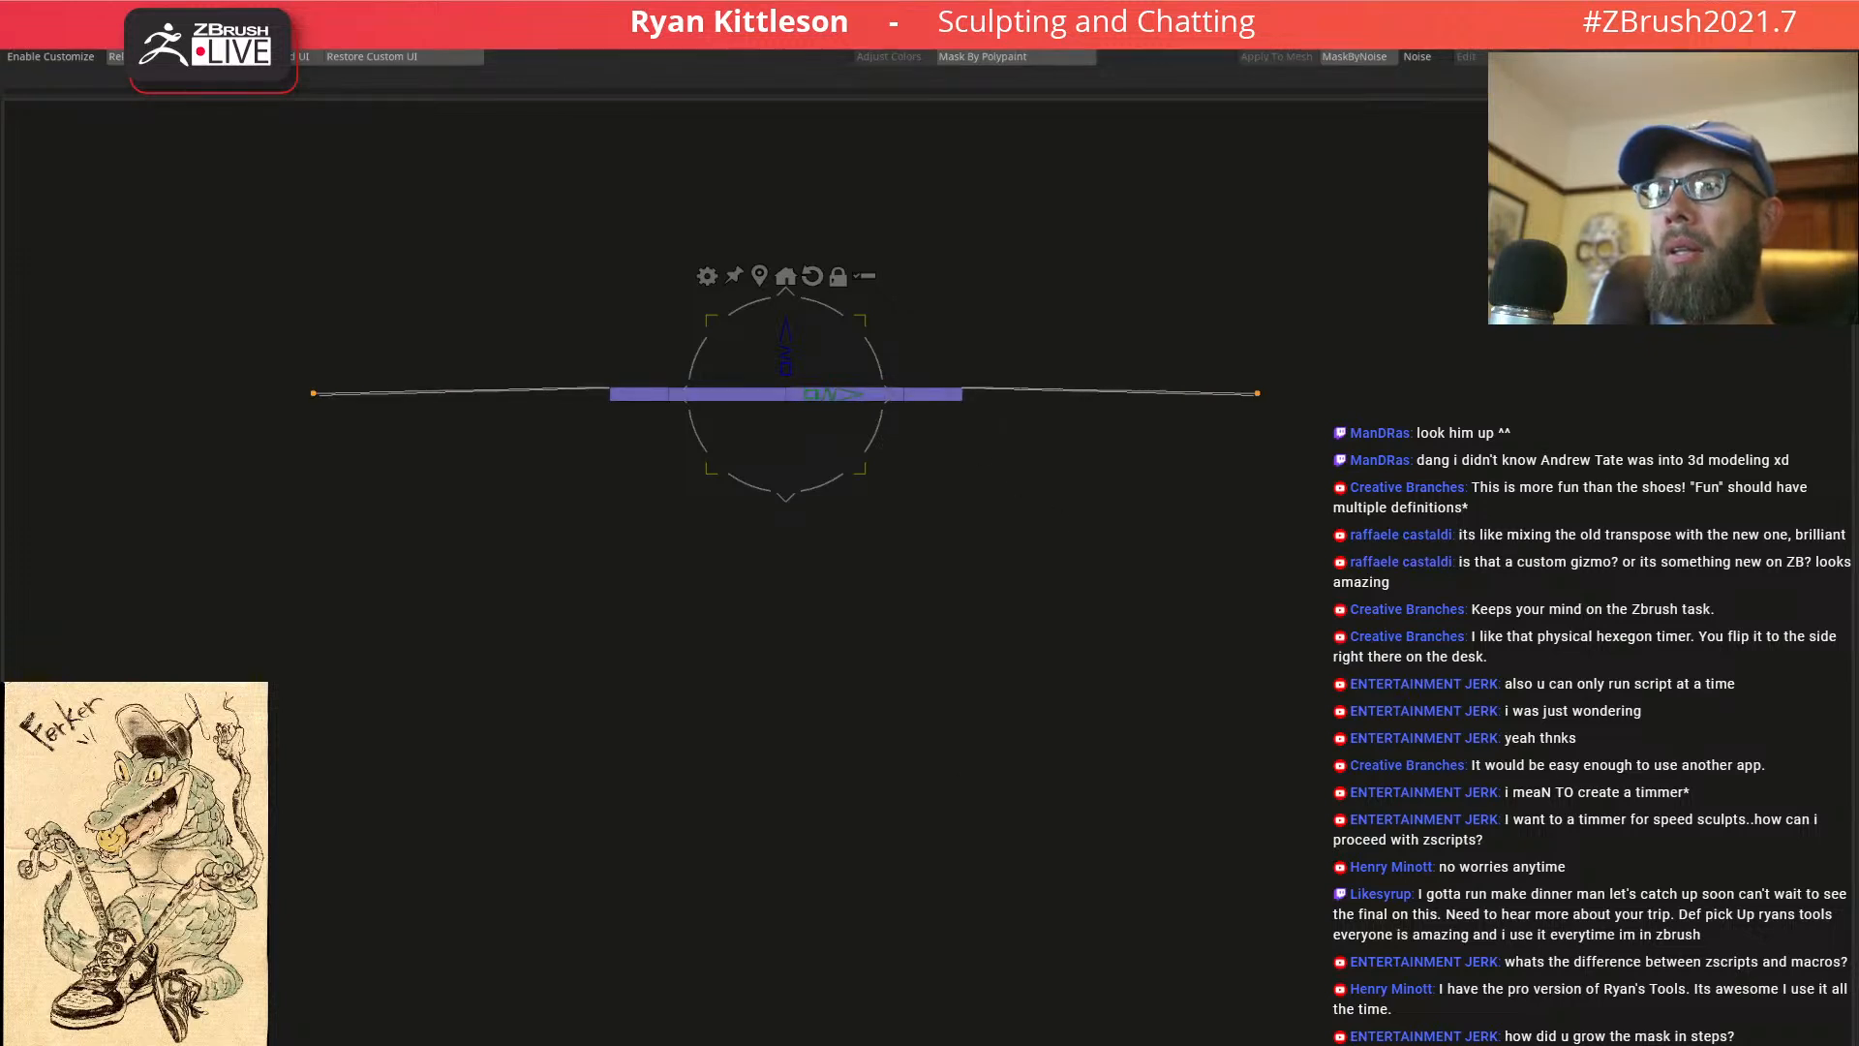
{"action": "left_click_drag", "start_coordinate": [921, 558], "coordinate": [921, 647]}
{"action": "key", "text": "shift+f"}
{"action": "key", "text": "shift+d"}
{"action": "key", "text": "q"}
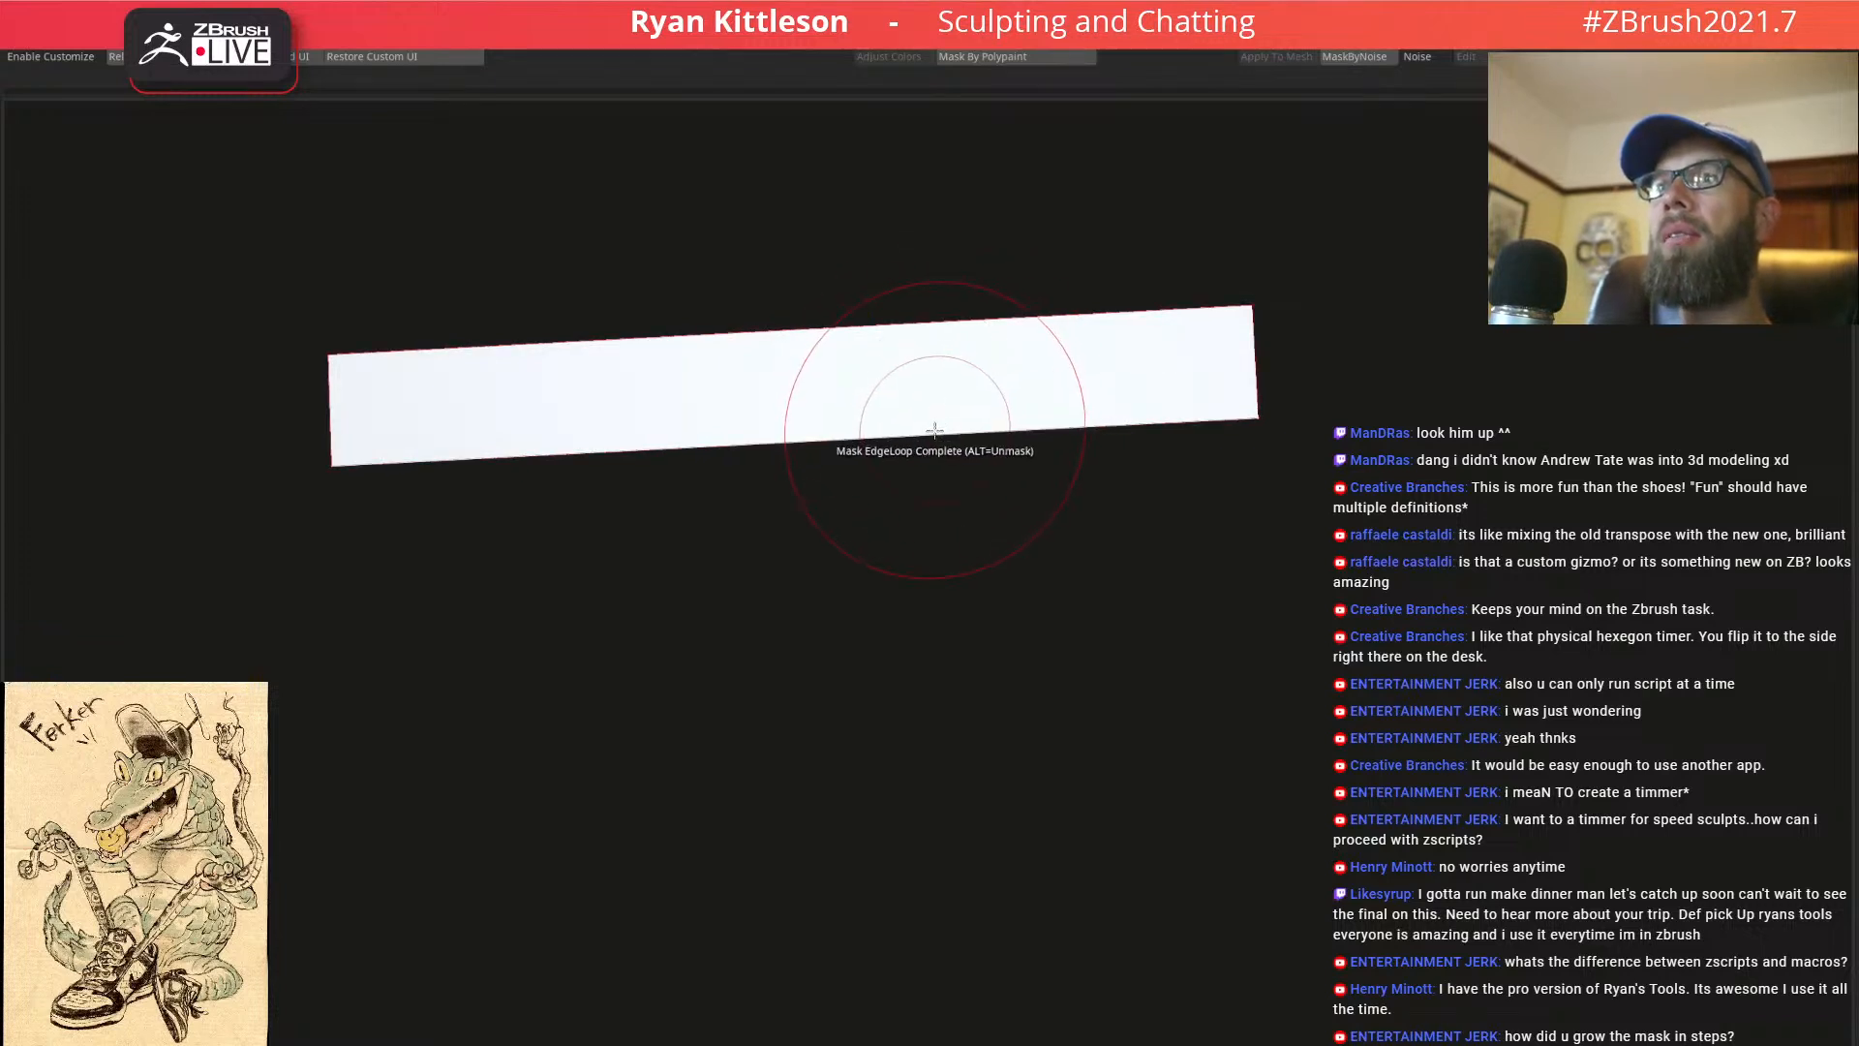
{"action": "key", "text": "space"}
{"action": "left_click", "coordinate": [904, 446]}
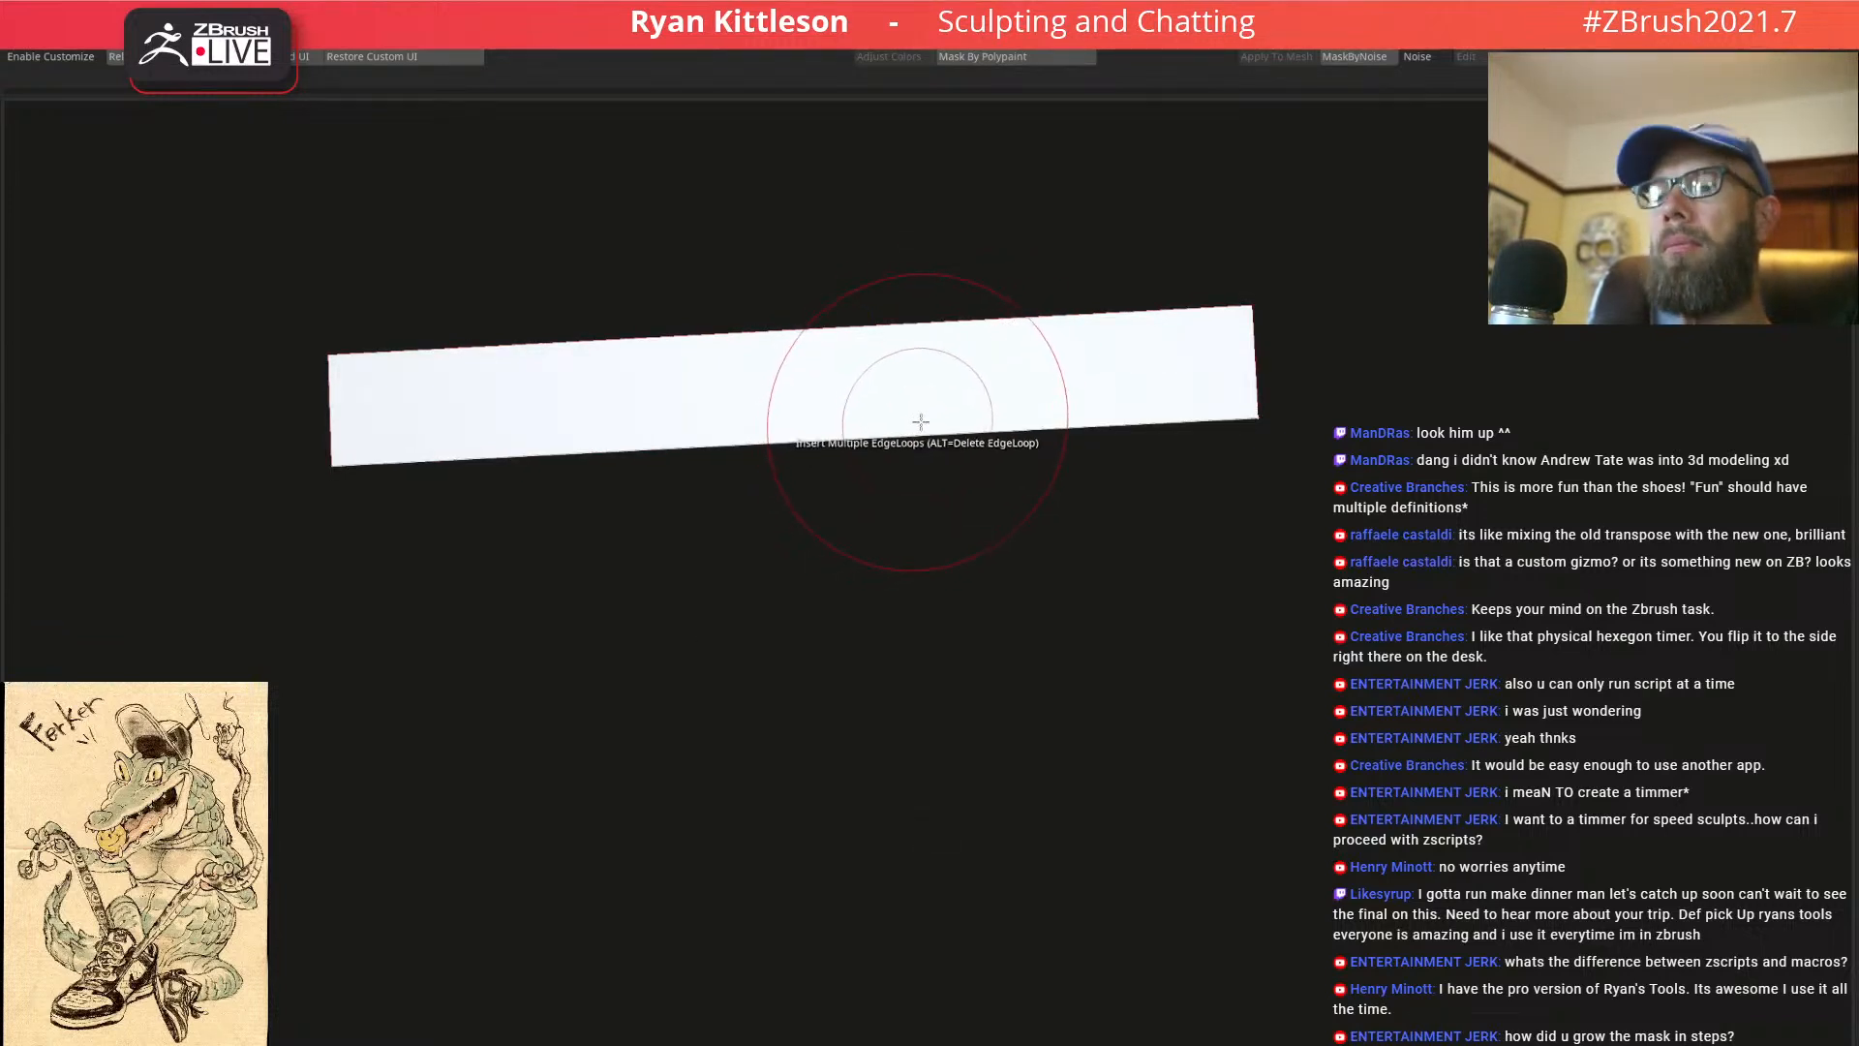
{"action": "left_click_drag", "start_coordinate": [920, 419], "coordinate": [931, 377]}
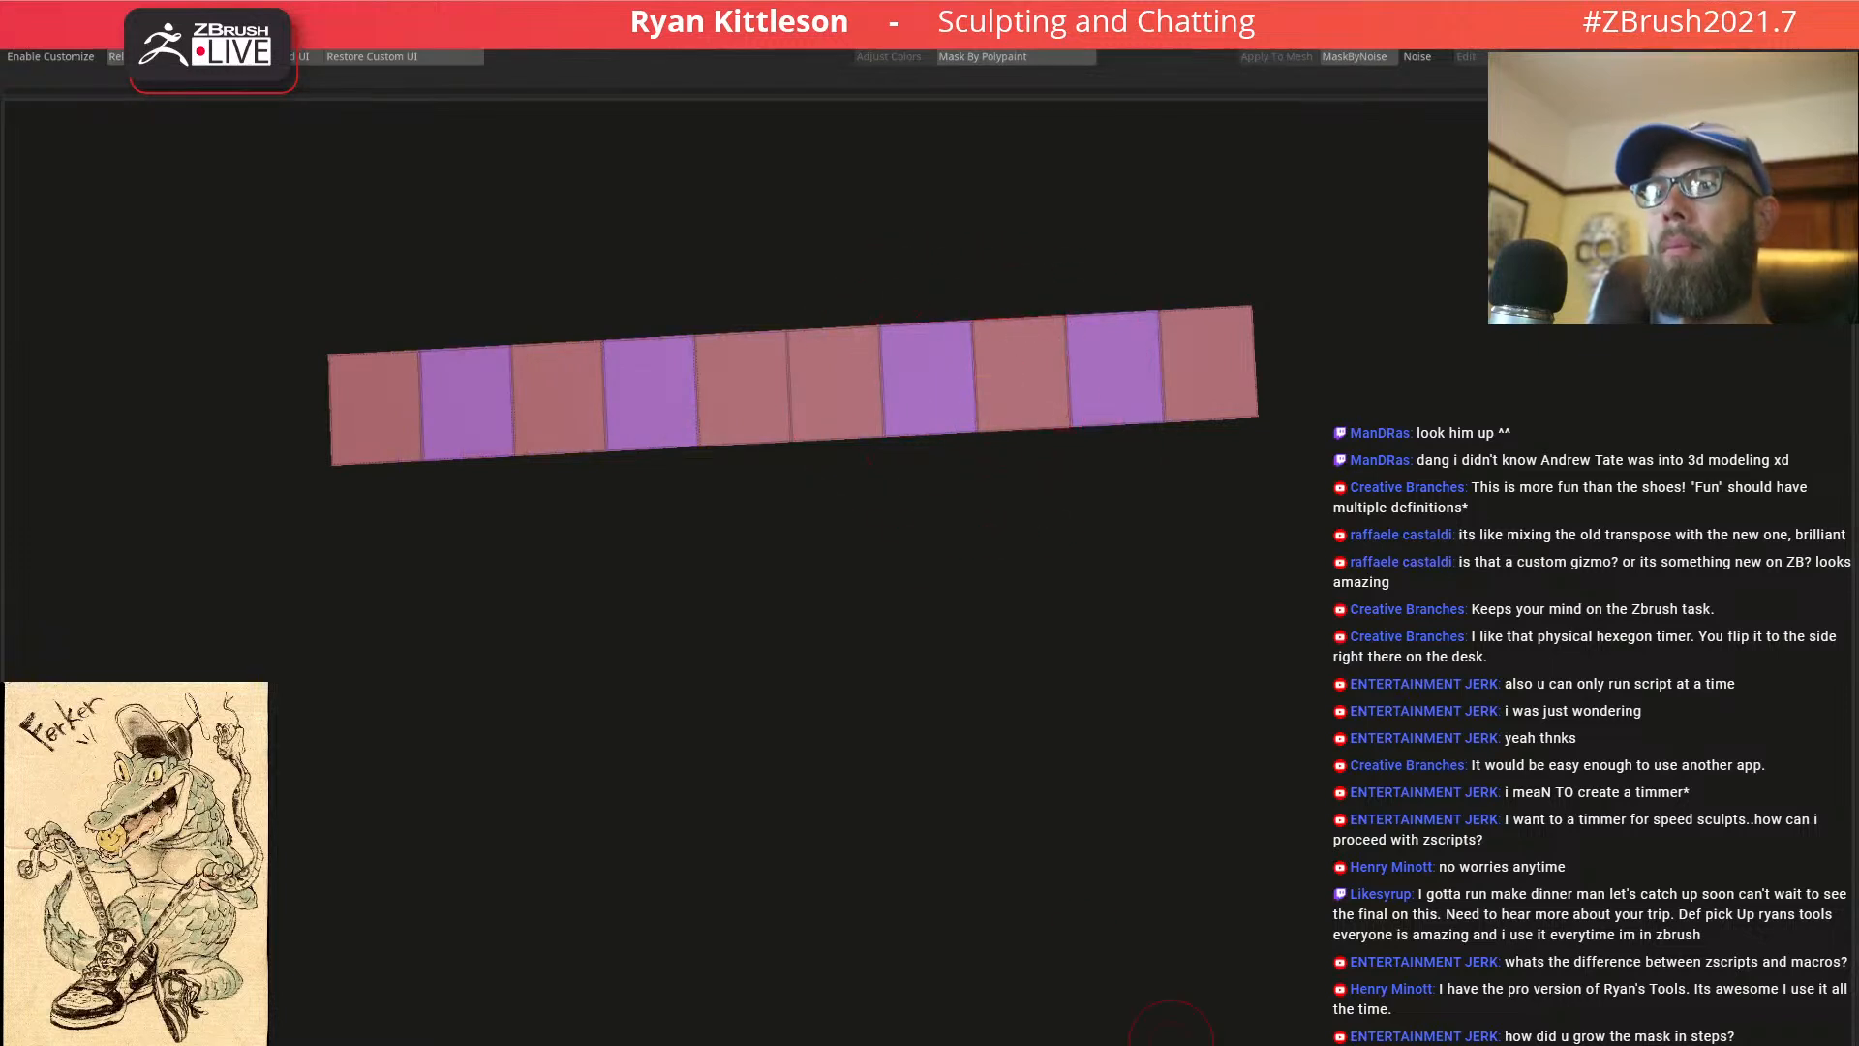
Enable Dynamic Subdivision on the strip and adjust its settings to give it thickness and fuller, rounded ends
{"action": "key", "text": "d"}
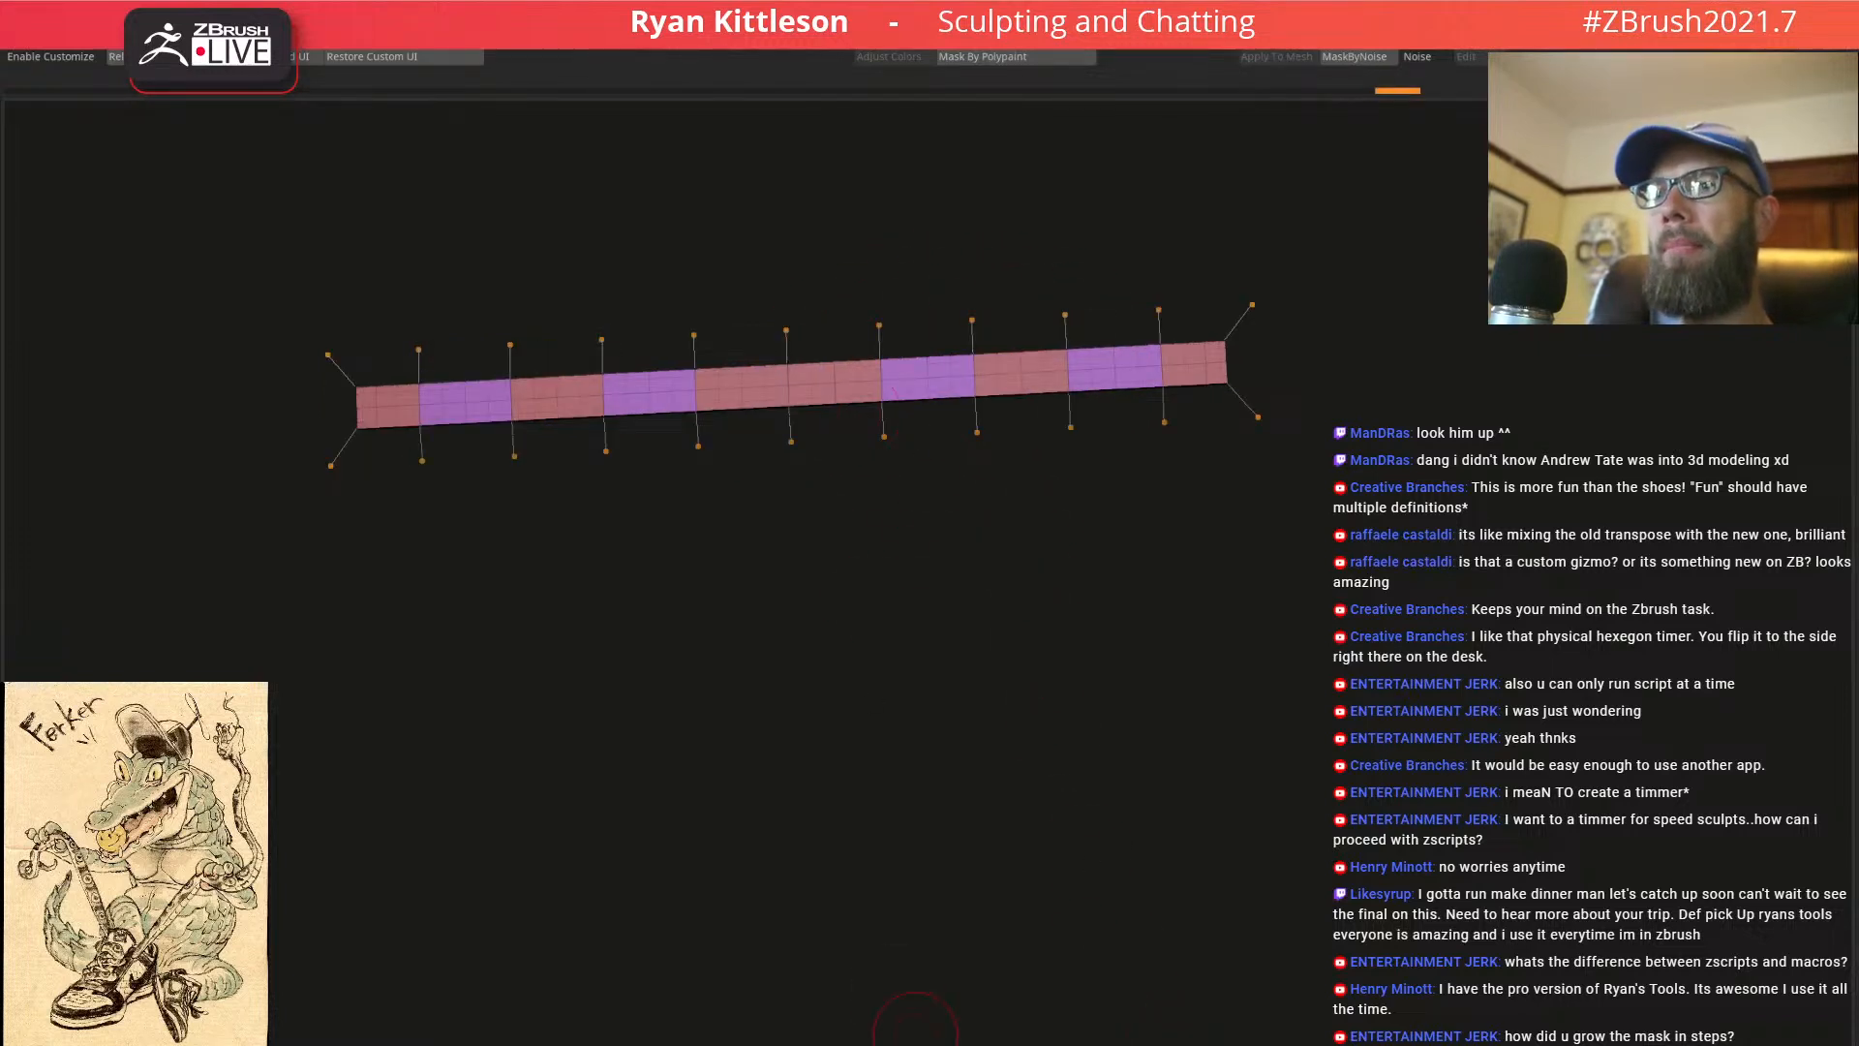
{"action": "left_click", "coordinate": [784, 1040]}
{"action": "left_click", "coordinate": [784, 1042]}
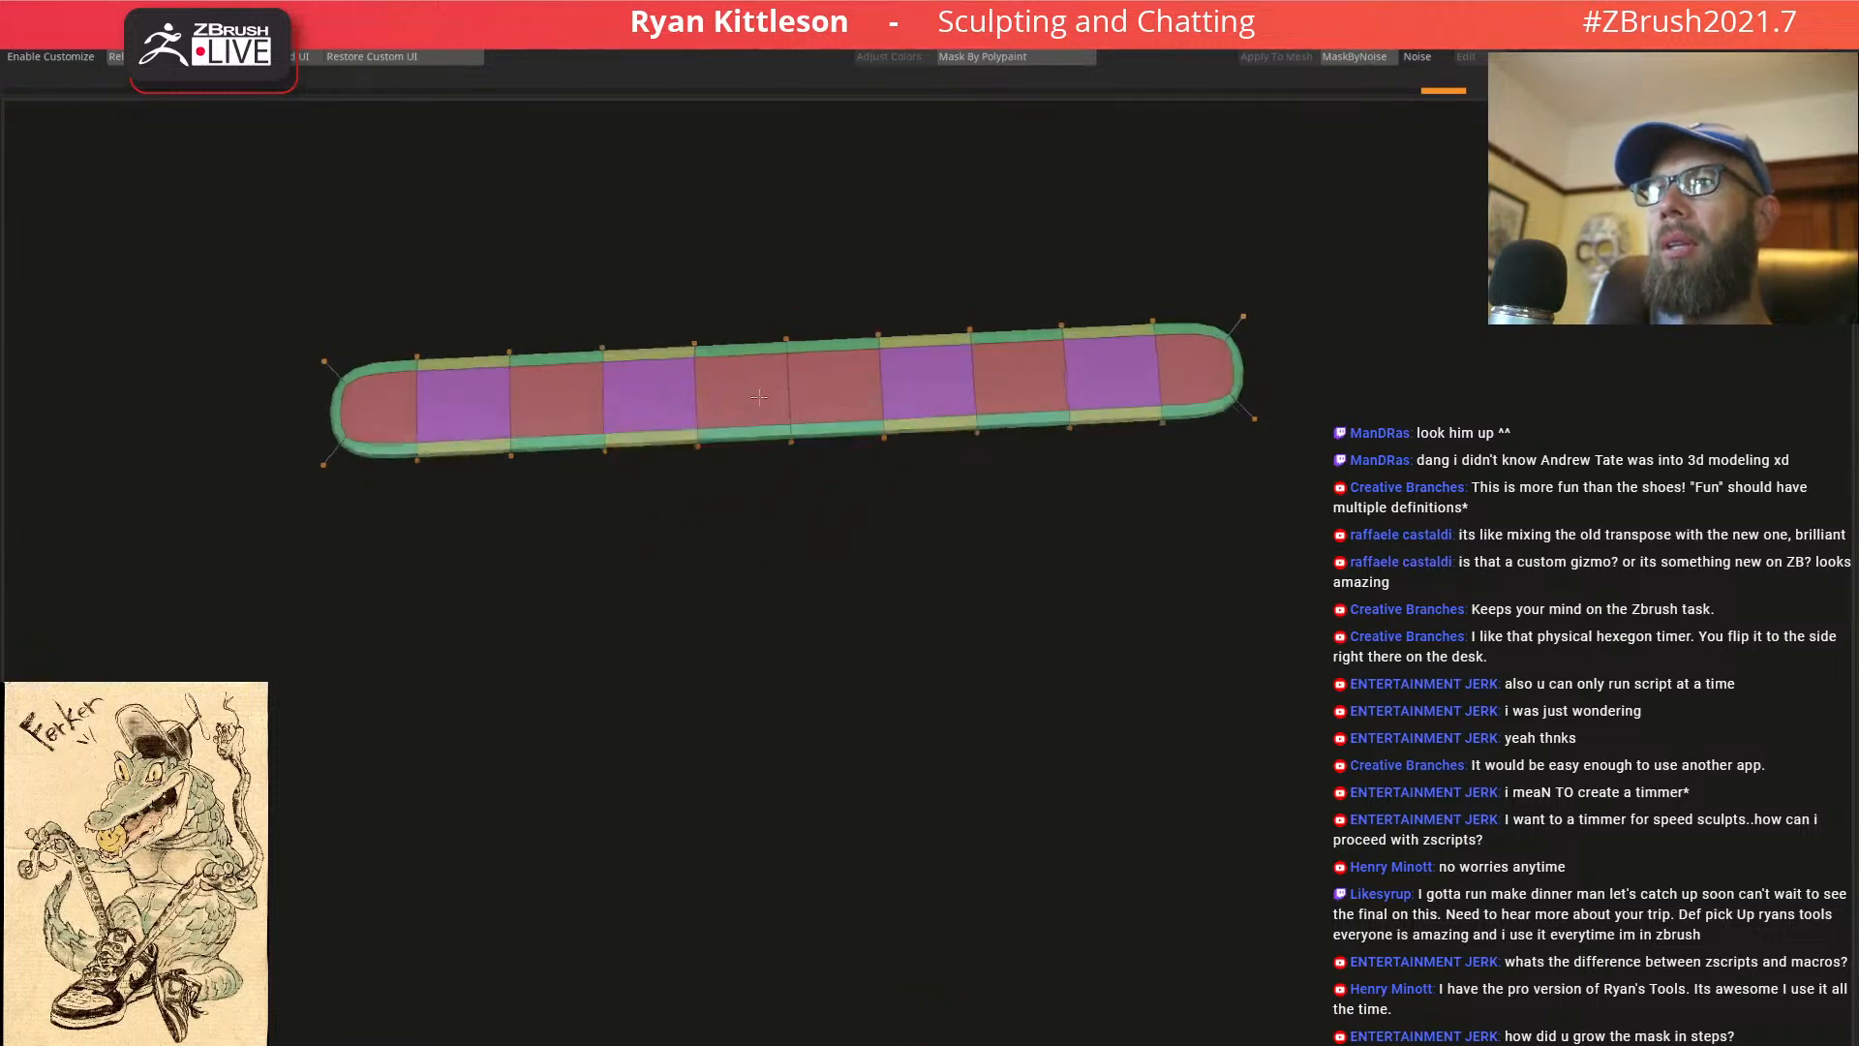
{"action": "key", "text": "shift+f"}
{"action": "right_click_drag", "start_coordinate": [767, 399], "coordinate": [776, 436]}
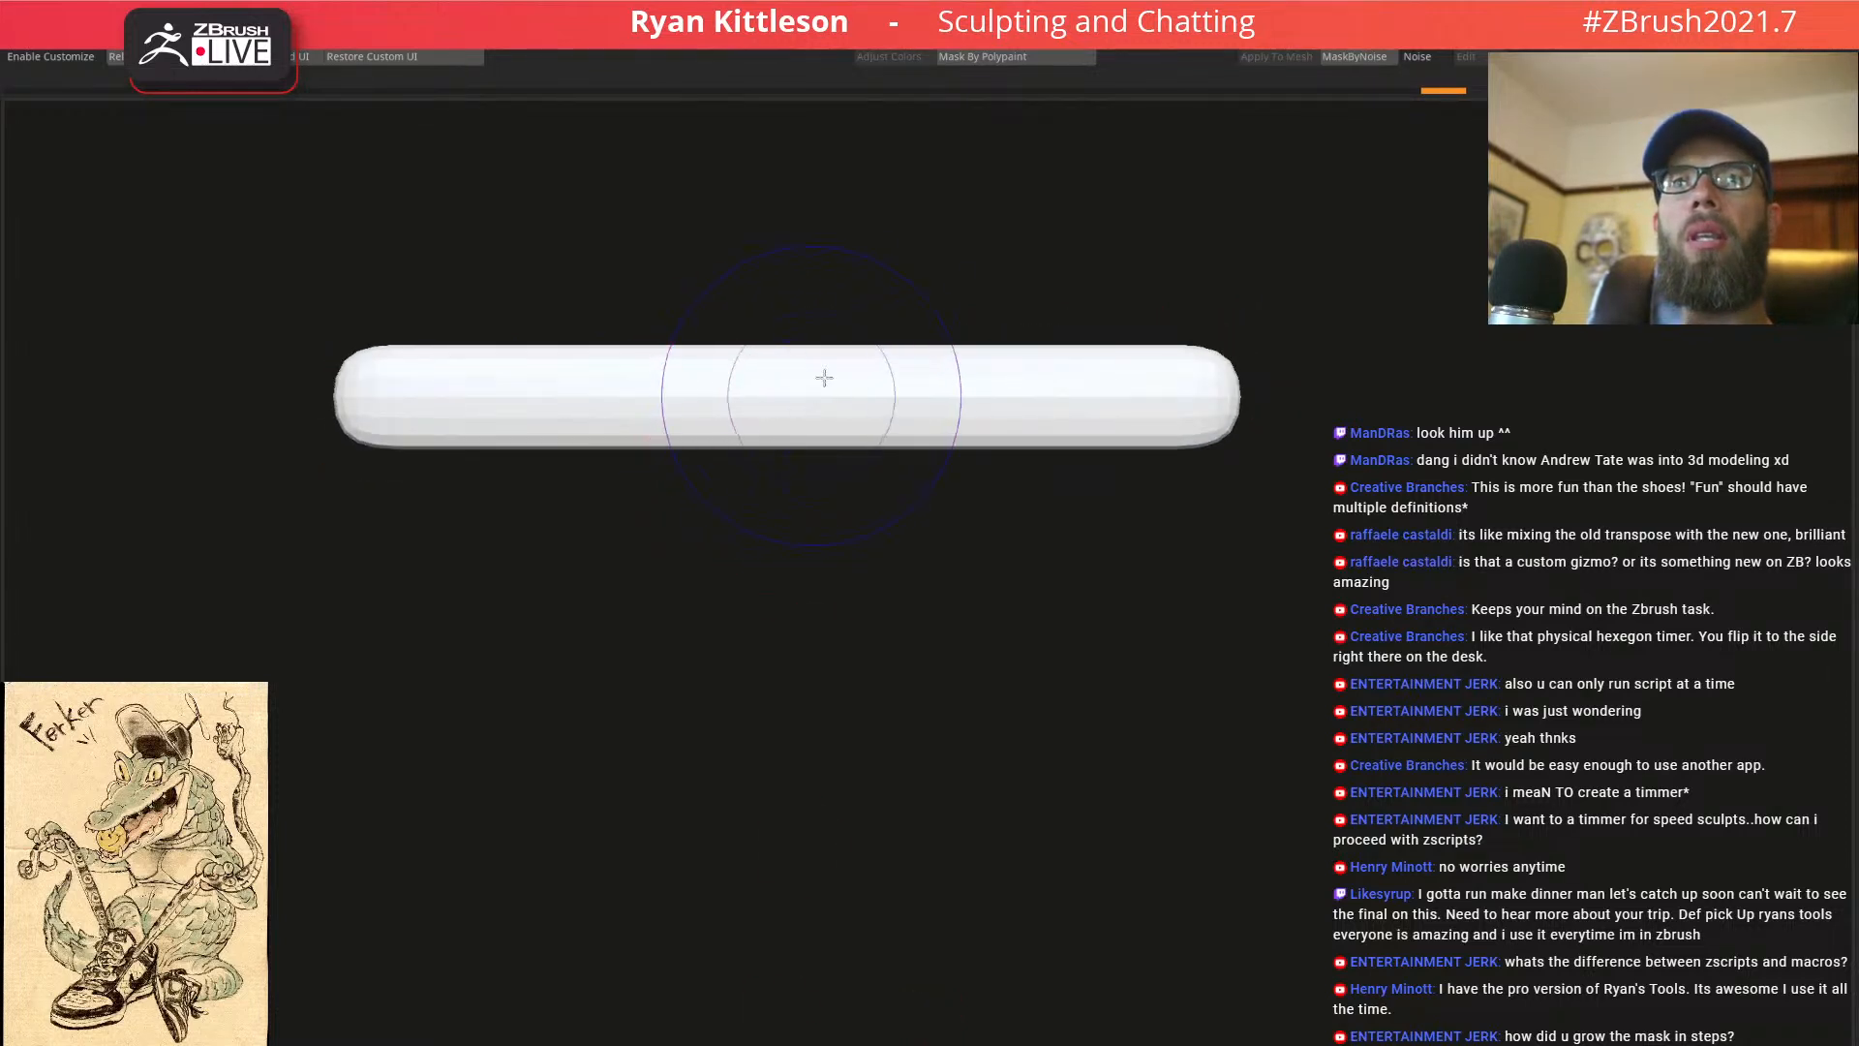
{"action": "key", "text": "shift+f"}
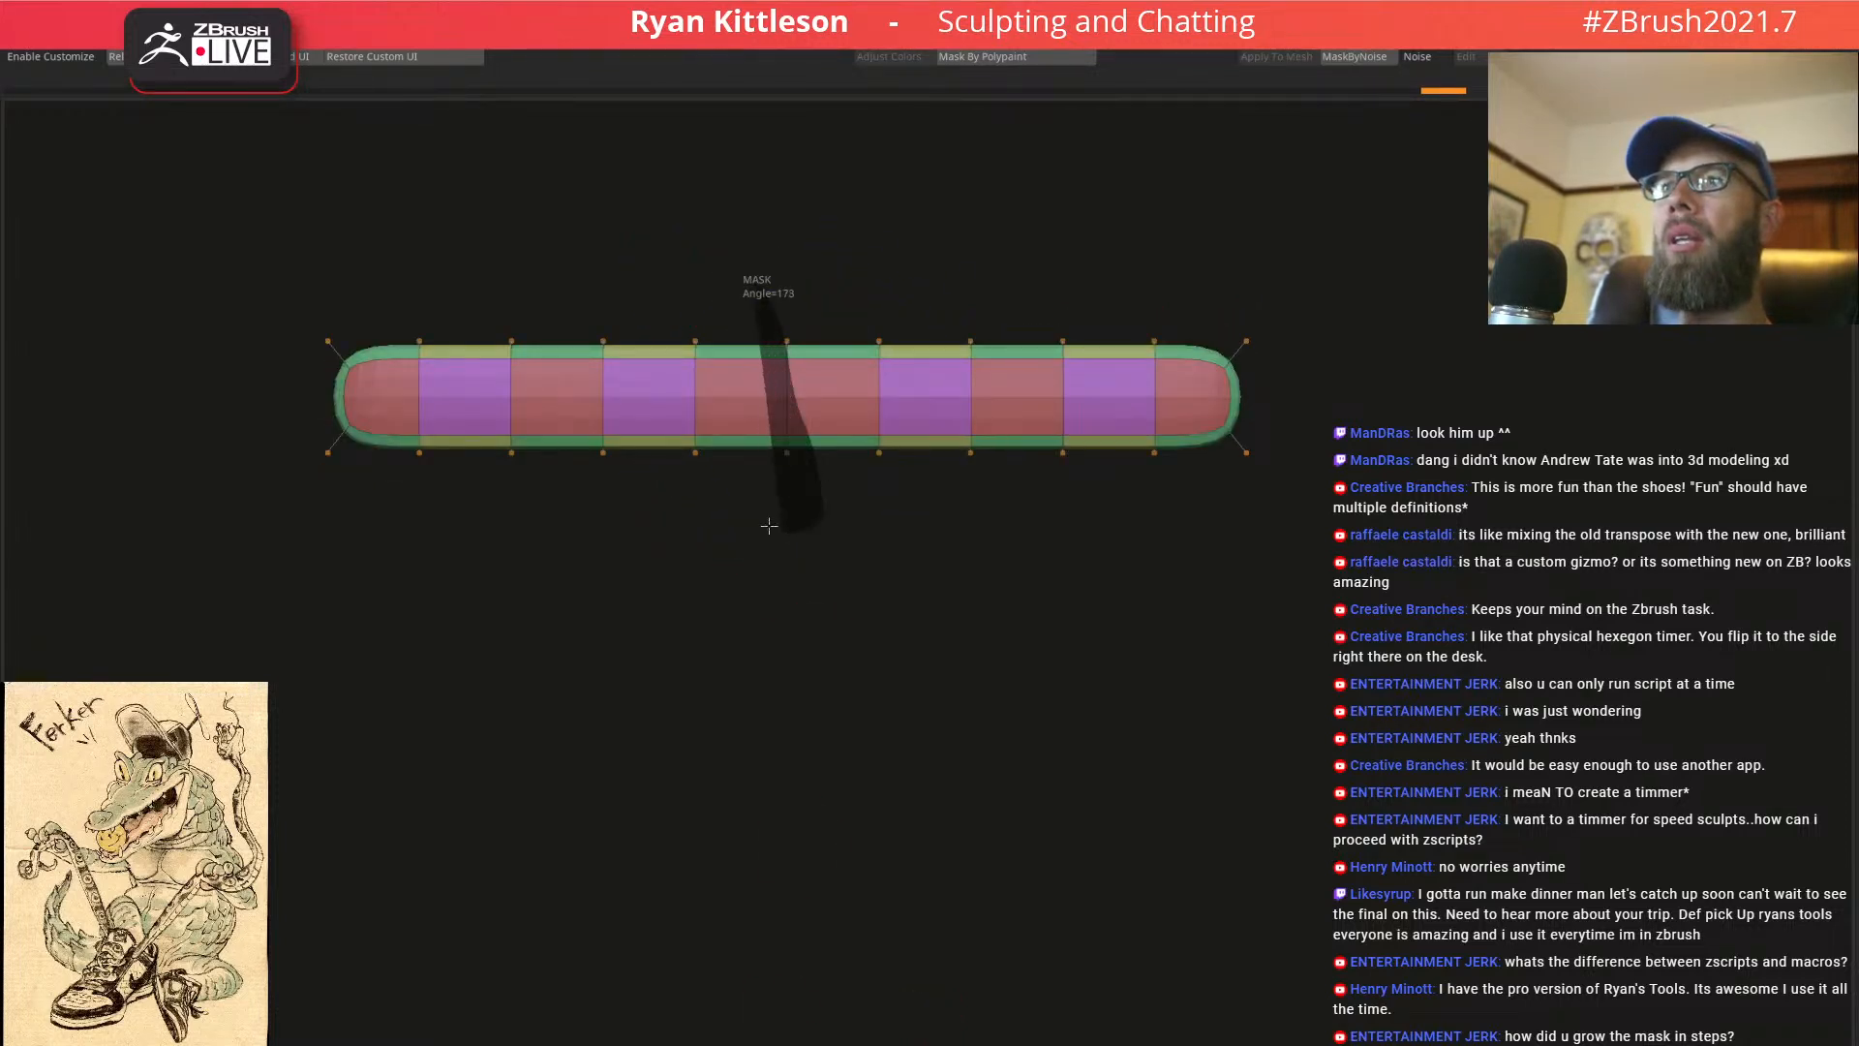
Mask the strip's middle, invert the mask and scale the width there to about 0.56 to form a waist
{"action": "left_click", "coordinate": [970, 388], "text": "ctrl"}
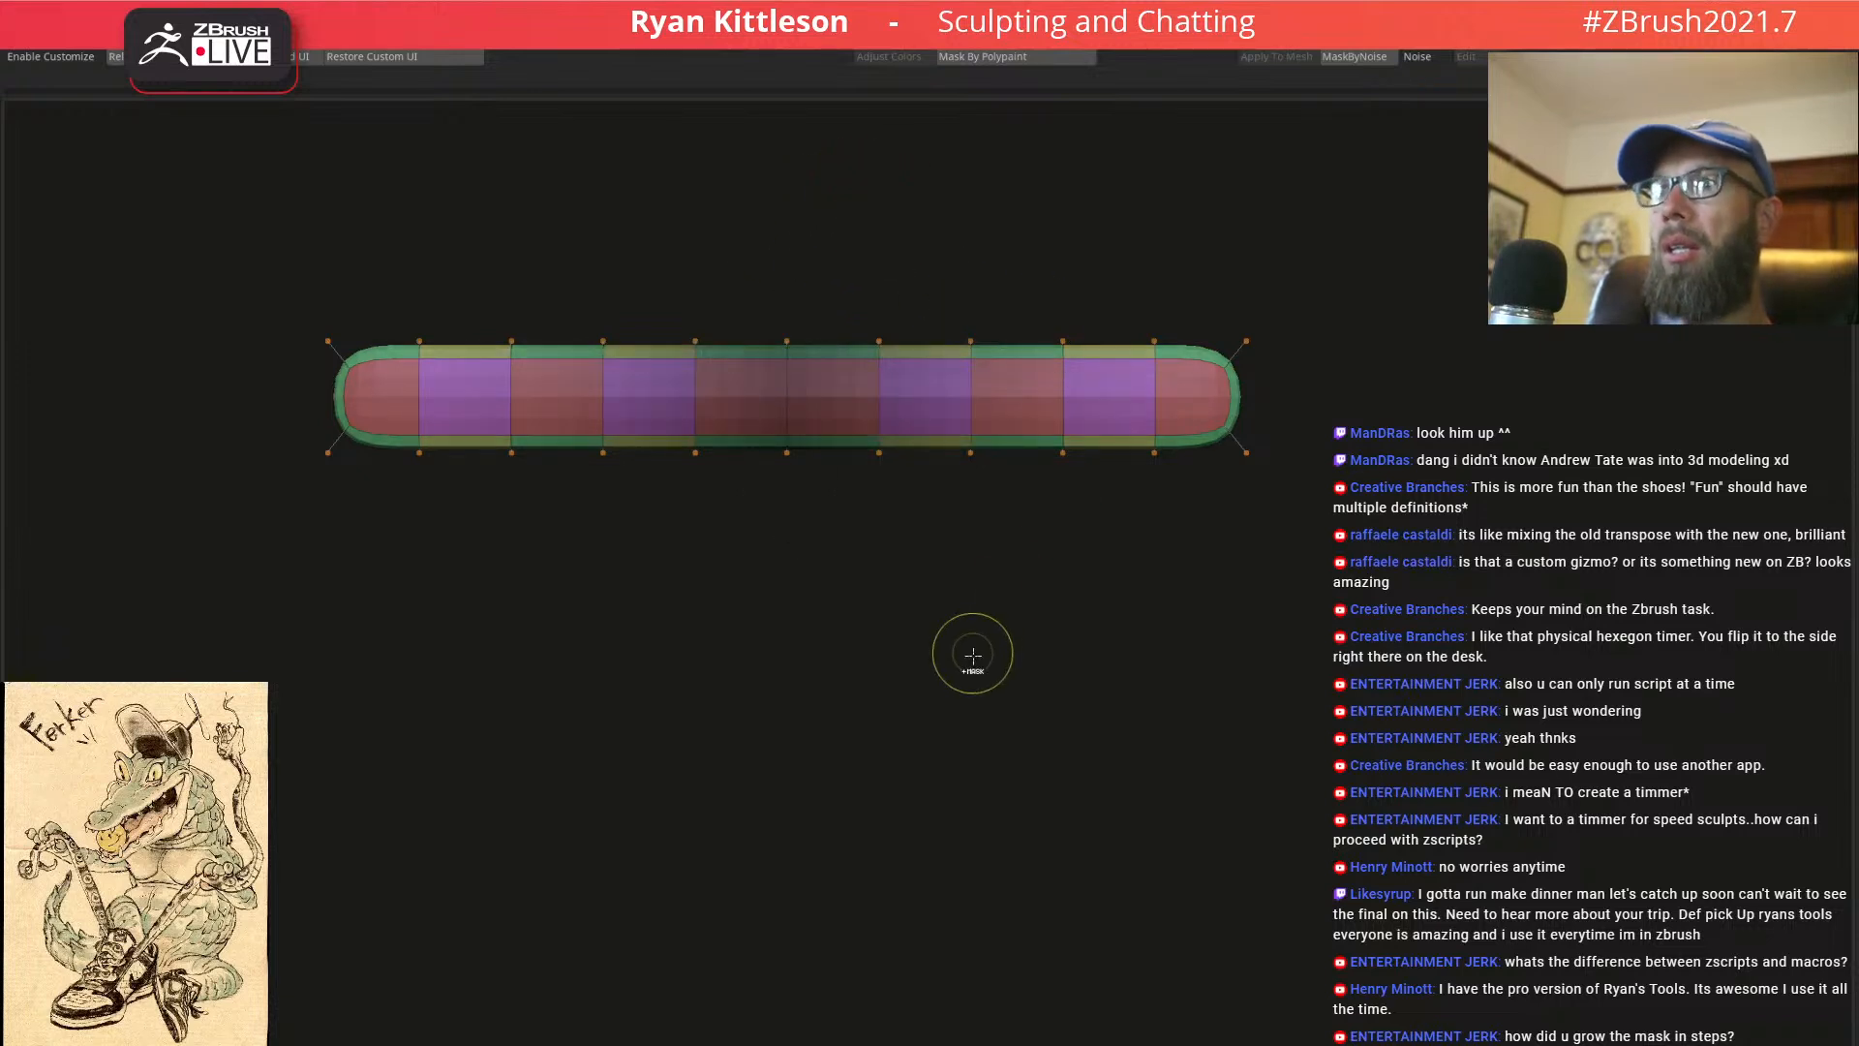
{"action": "left_click", "coordinate": [973, 653], "text": "ctrl"}
{"action": "key", "text": "w"}
{"action": "left_click_drag", "start_coordinate": [789, 372], "coordinate": [801, 403]}
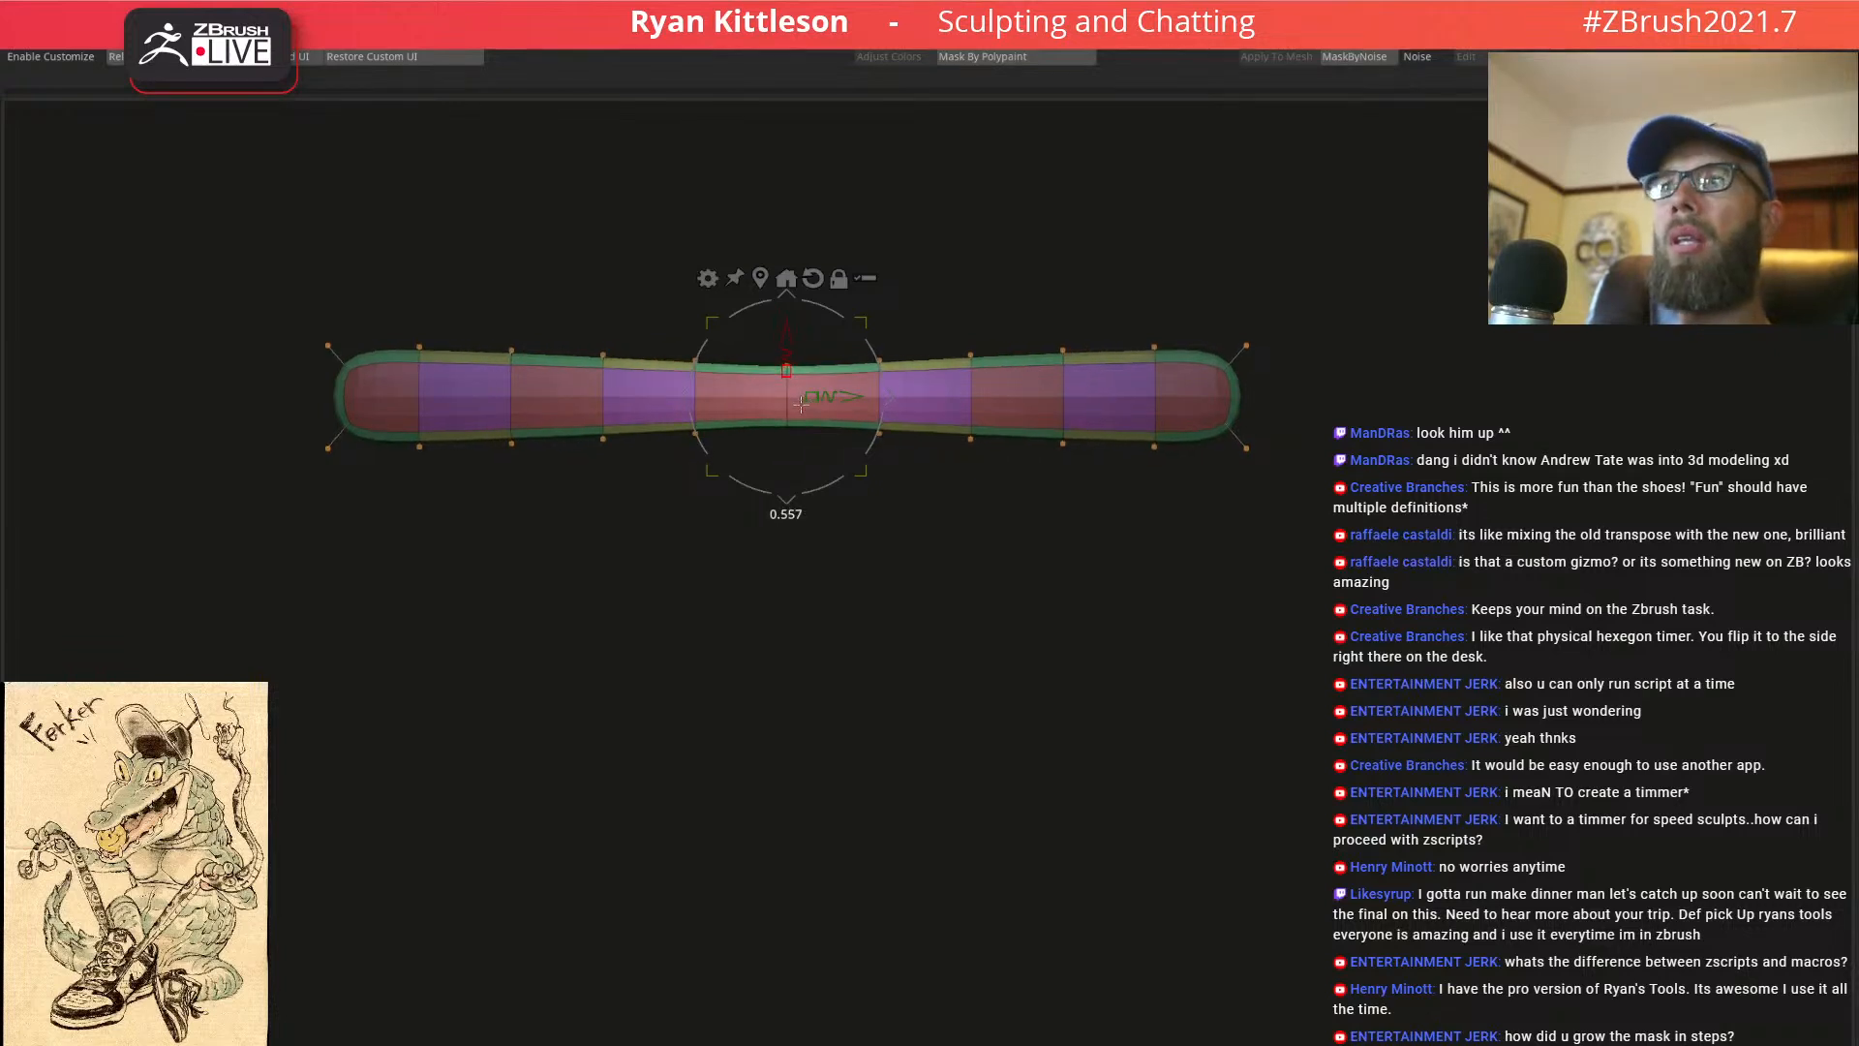
{"action": "left_click_drag", "start_coordinate": [818, 339], "coordinate": [831, 324], "text": "ctrl"}
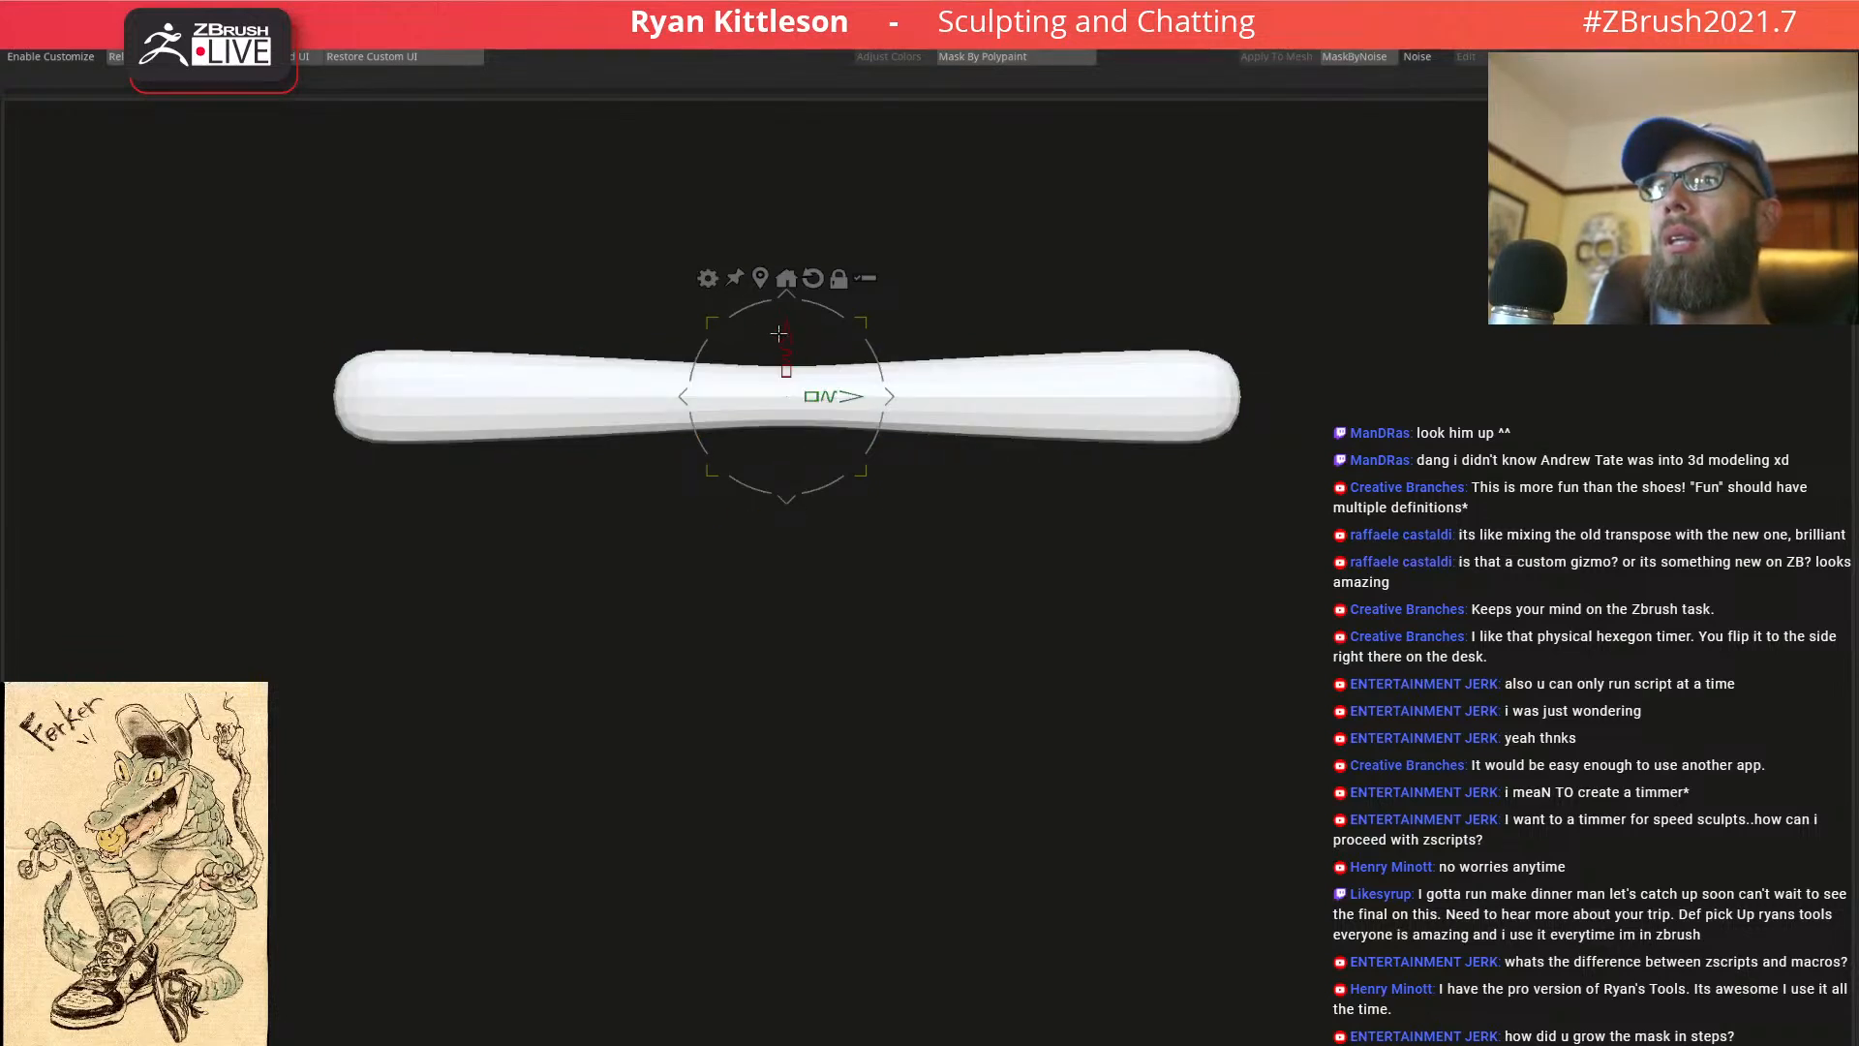
Insert a single lengthwise edge loop along the centre of the strip
{"action": "left_click_drag", "start_coordinate": [765, 346], "coordinate": [775, 209]}
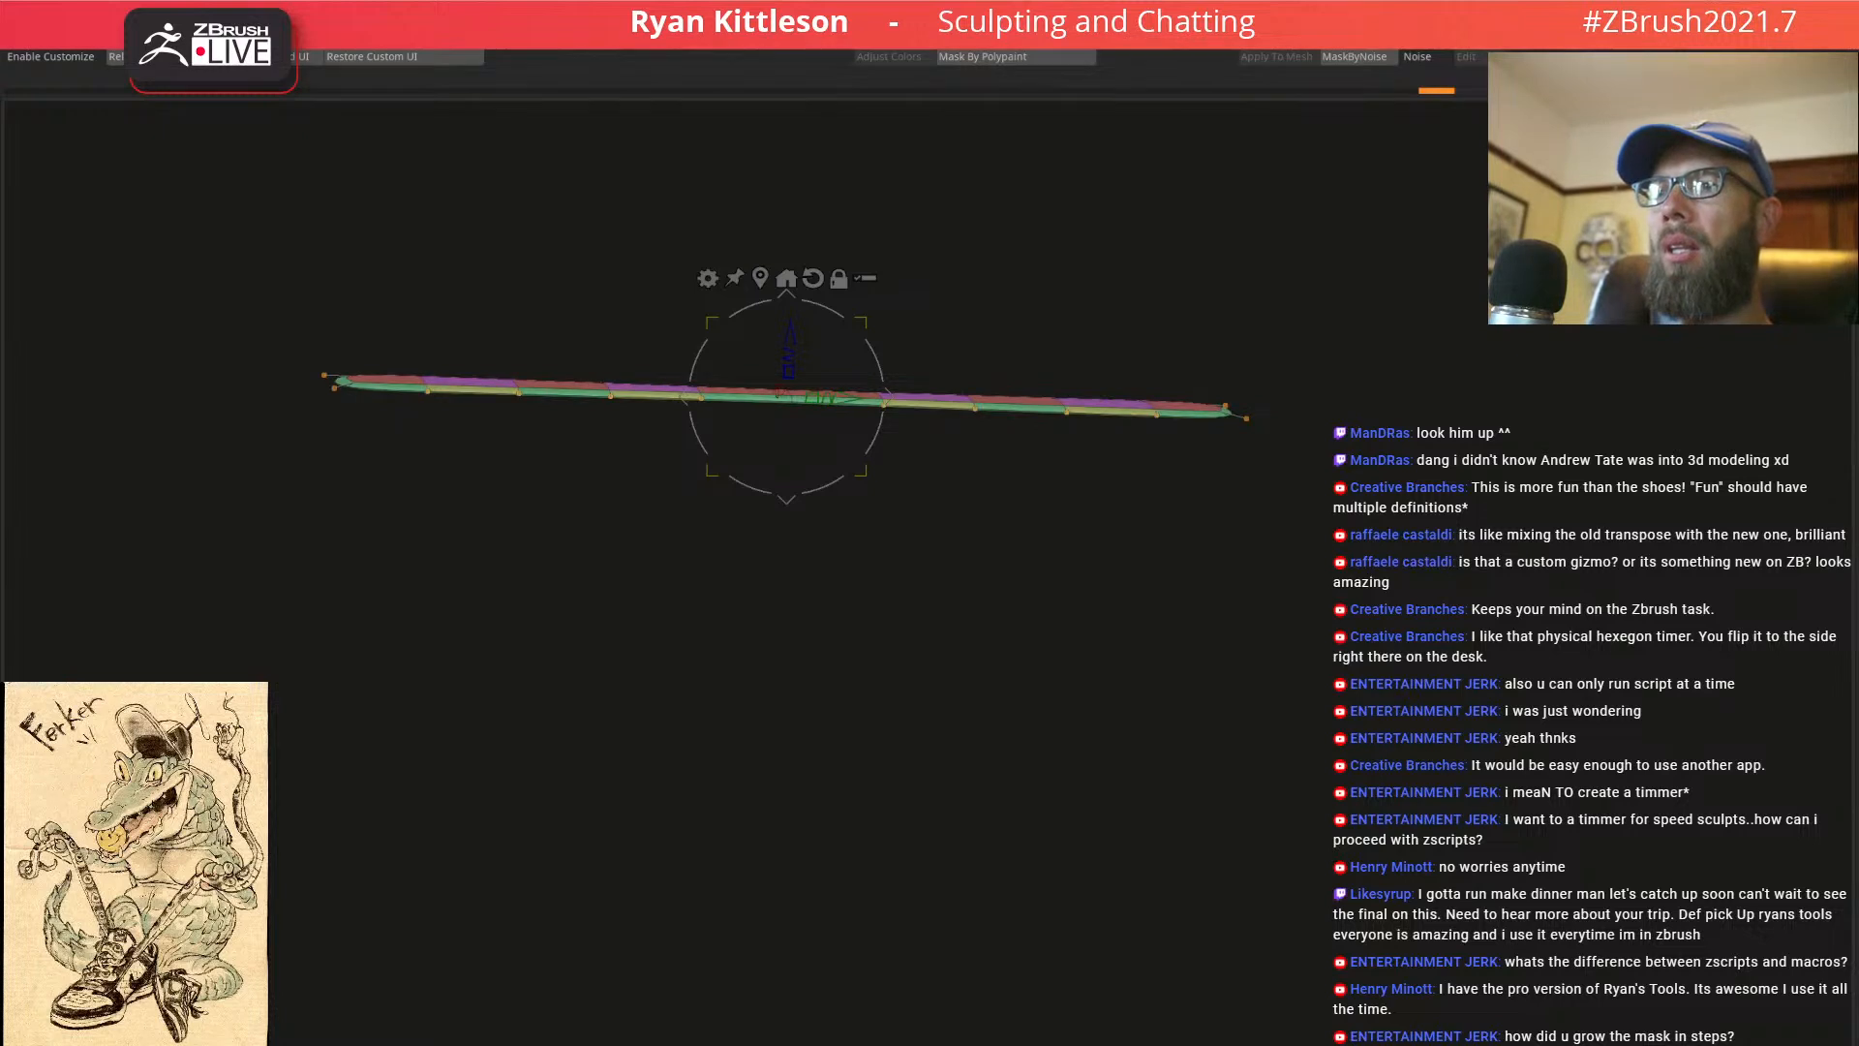
{"action": "left_click_drag", "start_coordinate": [633, 408], "coordinate": [614, 414]}
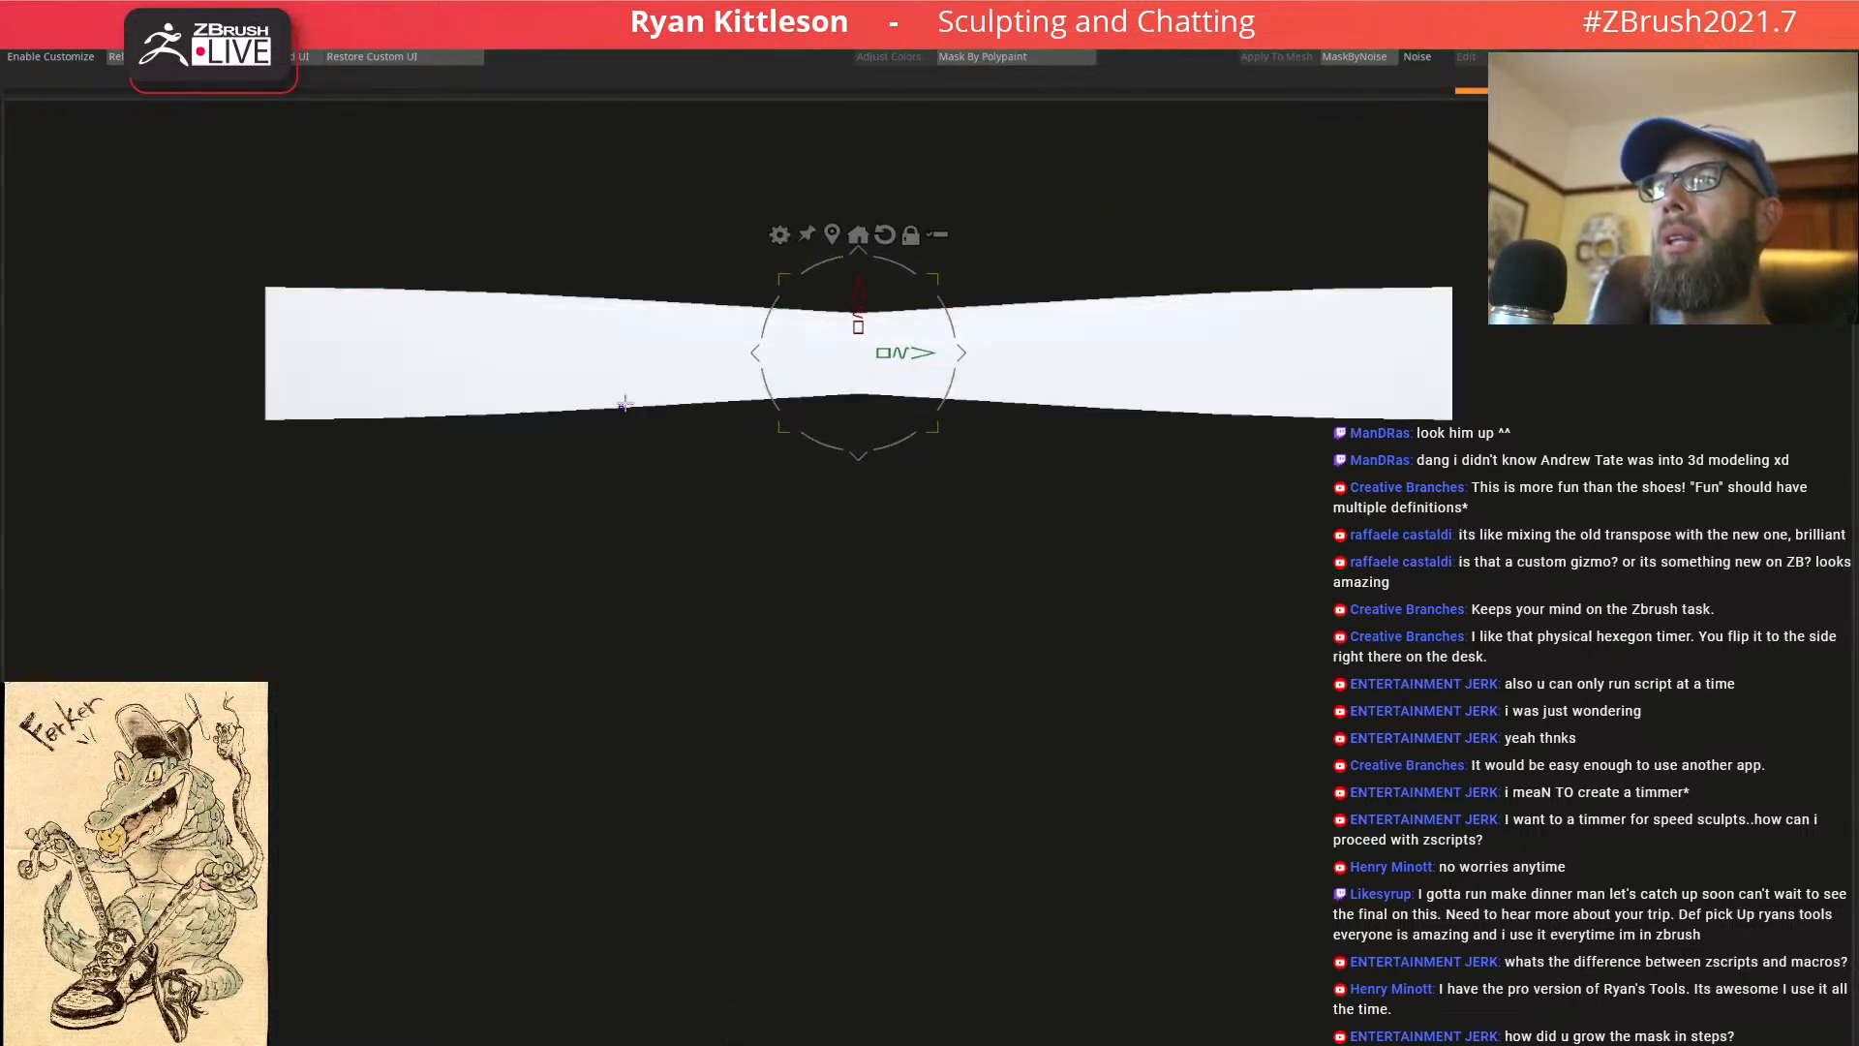
{"action": "key", "text": "d"}
{"action": "key", "text": "q"}
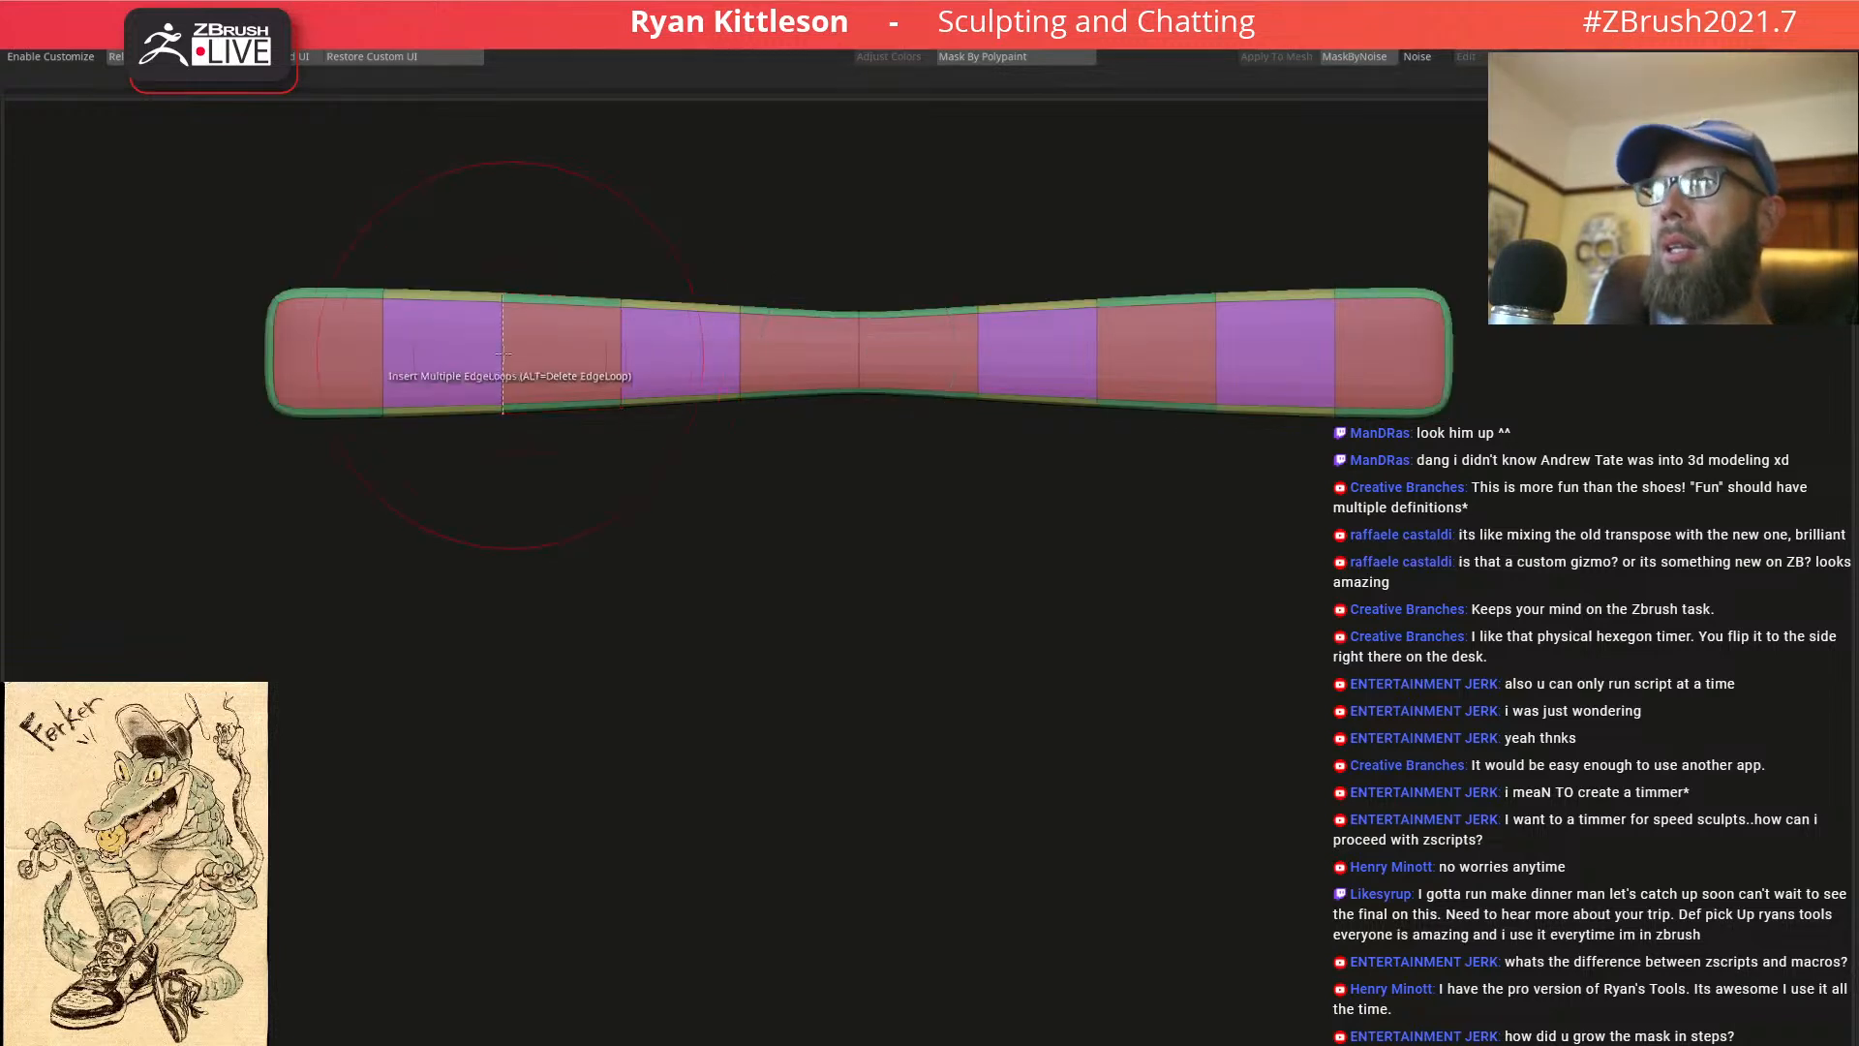
{"action": "left_click", "coordinate": [502, 356]}
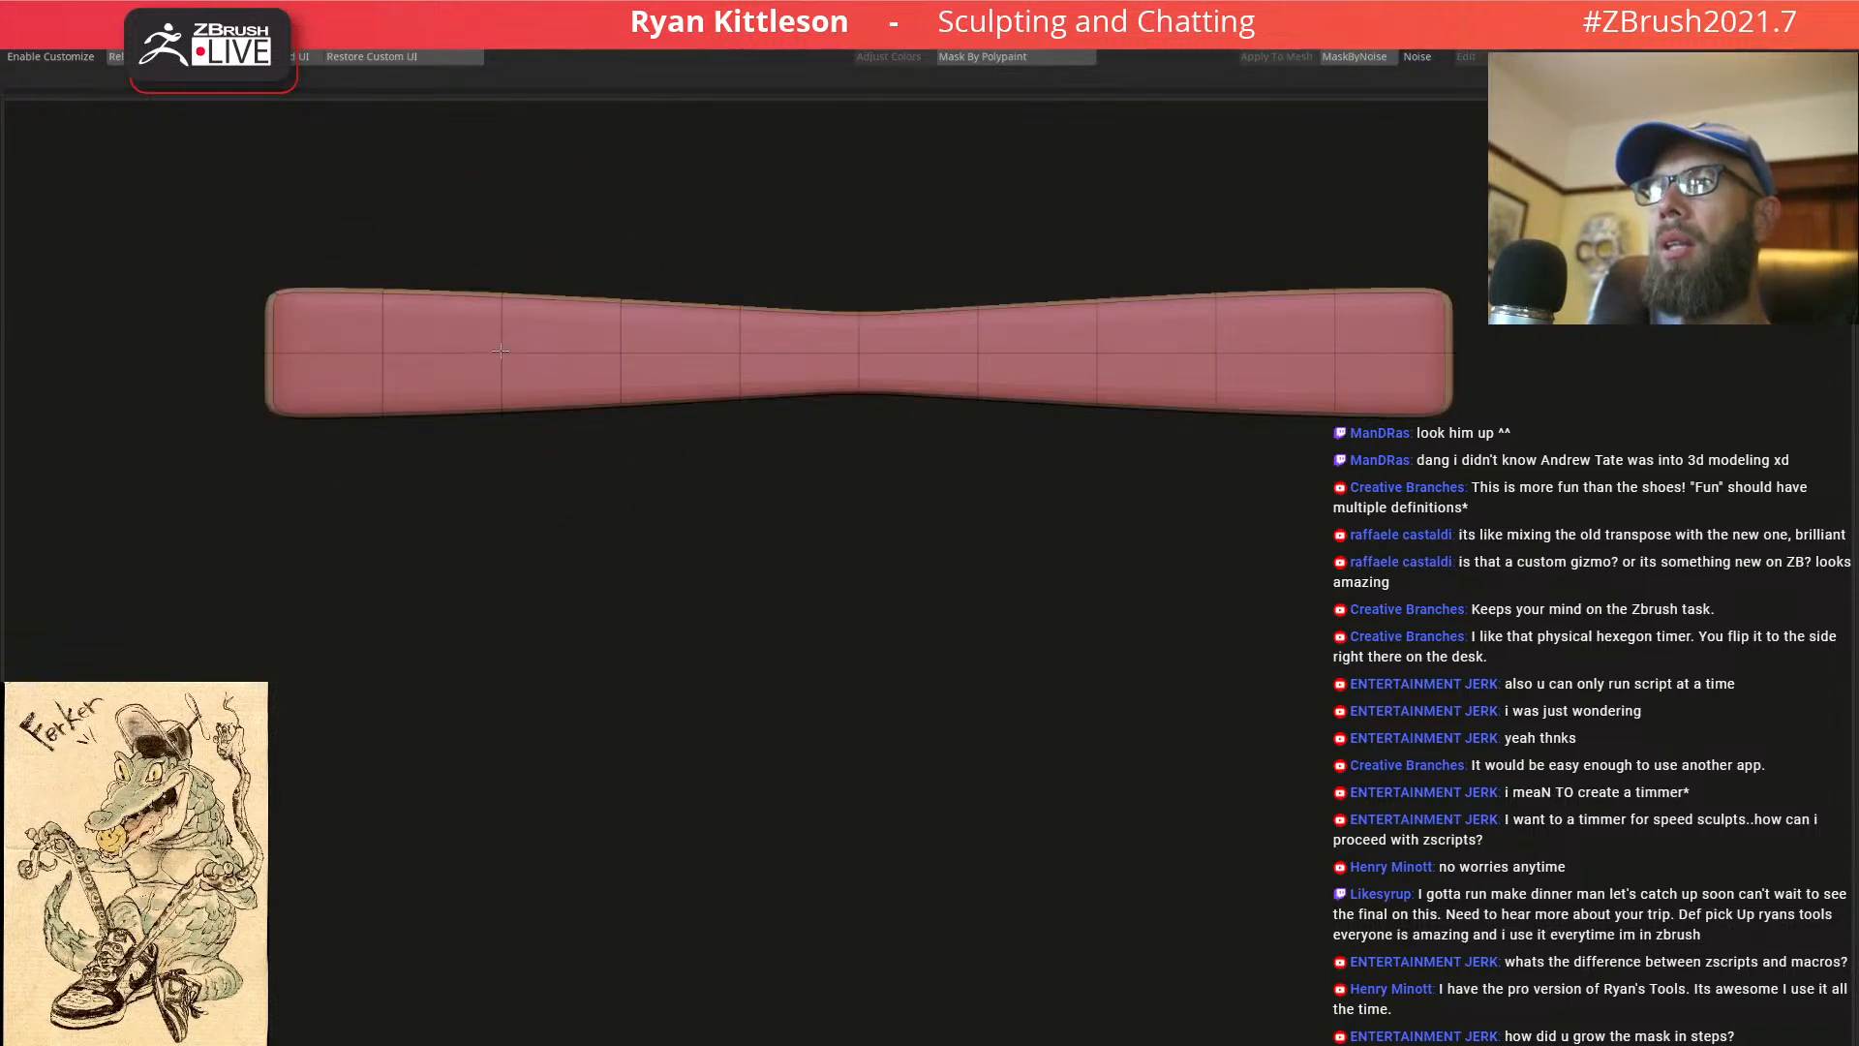
{"action": "key", "text": "ctrl+z"}
{"action": "mouse_move", "coordinate": [502, 355]}
{"action": "left_mouse_down"}
{"action": "mouse_move", "coordinate": [502, 373]}
{"action": "mouse_move", "coordinate": [494, 359]}
{"action": "left_mouse_up"}
Mask all but the strip's end midpoints, push both tips outward lengthwise and clear the mask
{"action": "left_click_drag", "start_coordinate": [199, 332], "coordinate": [291, 354], "text": "ctrl"}
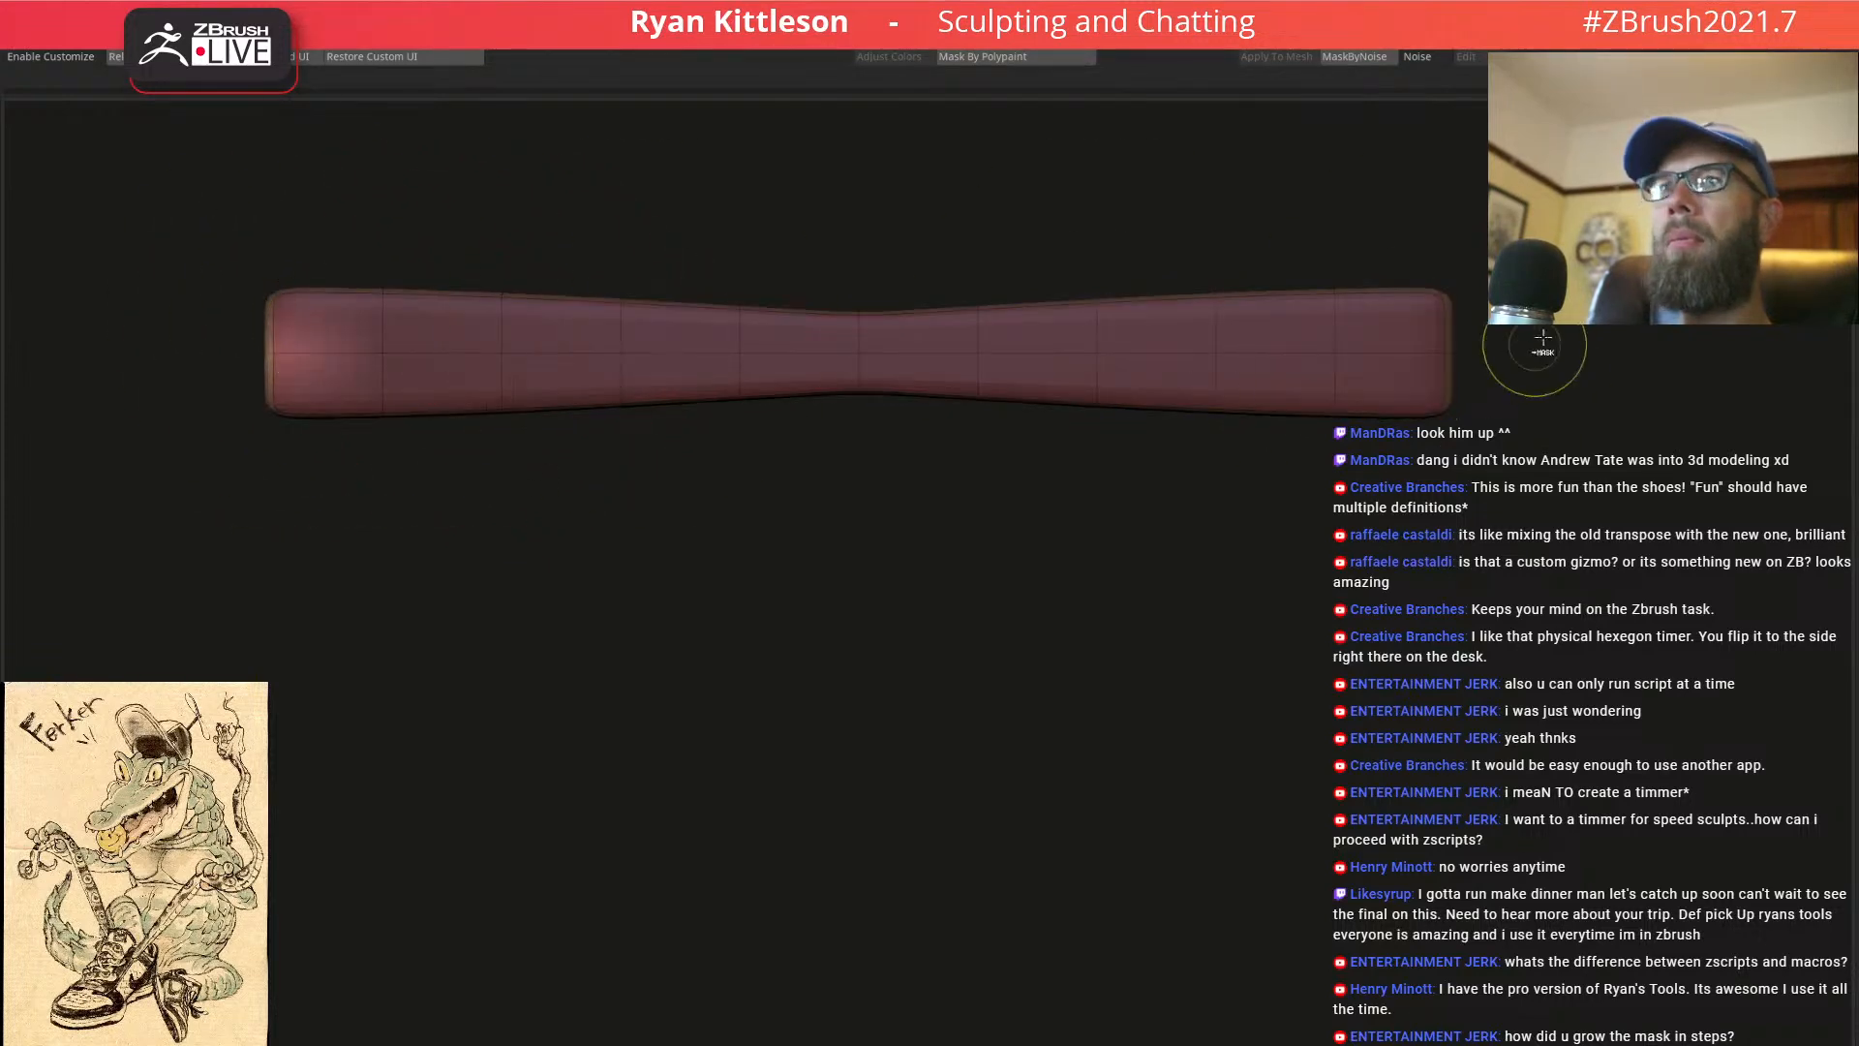
{"action": "key", "text": "w"}
{"action": "left_click_drag", "start_coordinate": [883, 353], "coordinate": [896, 354]}
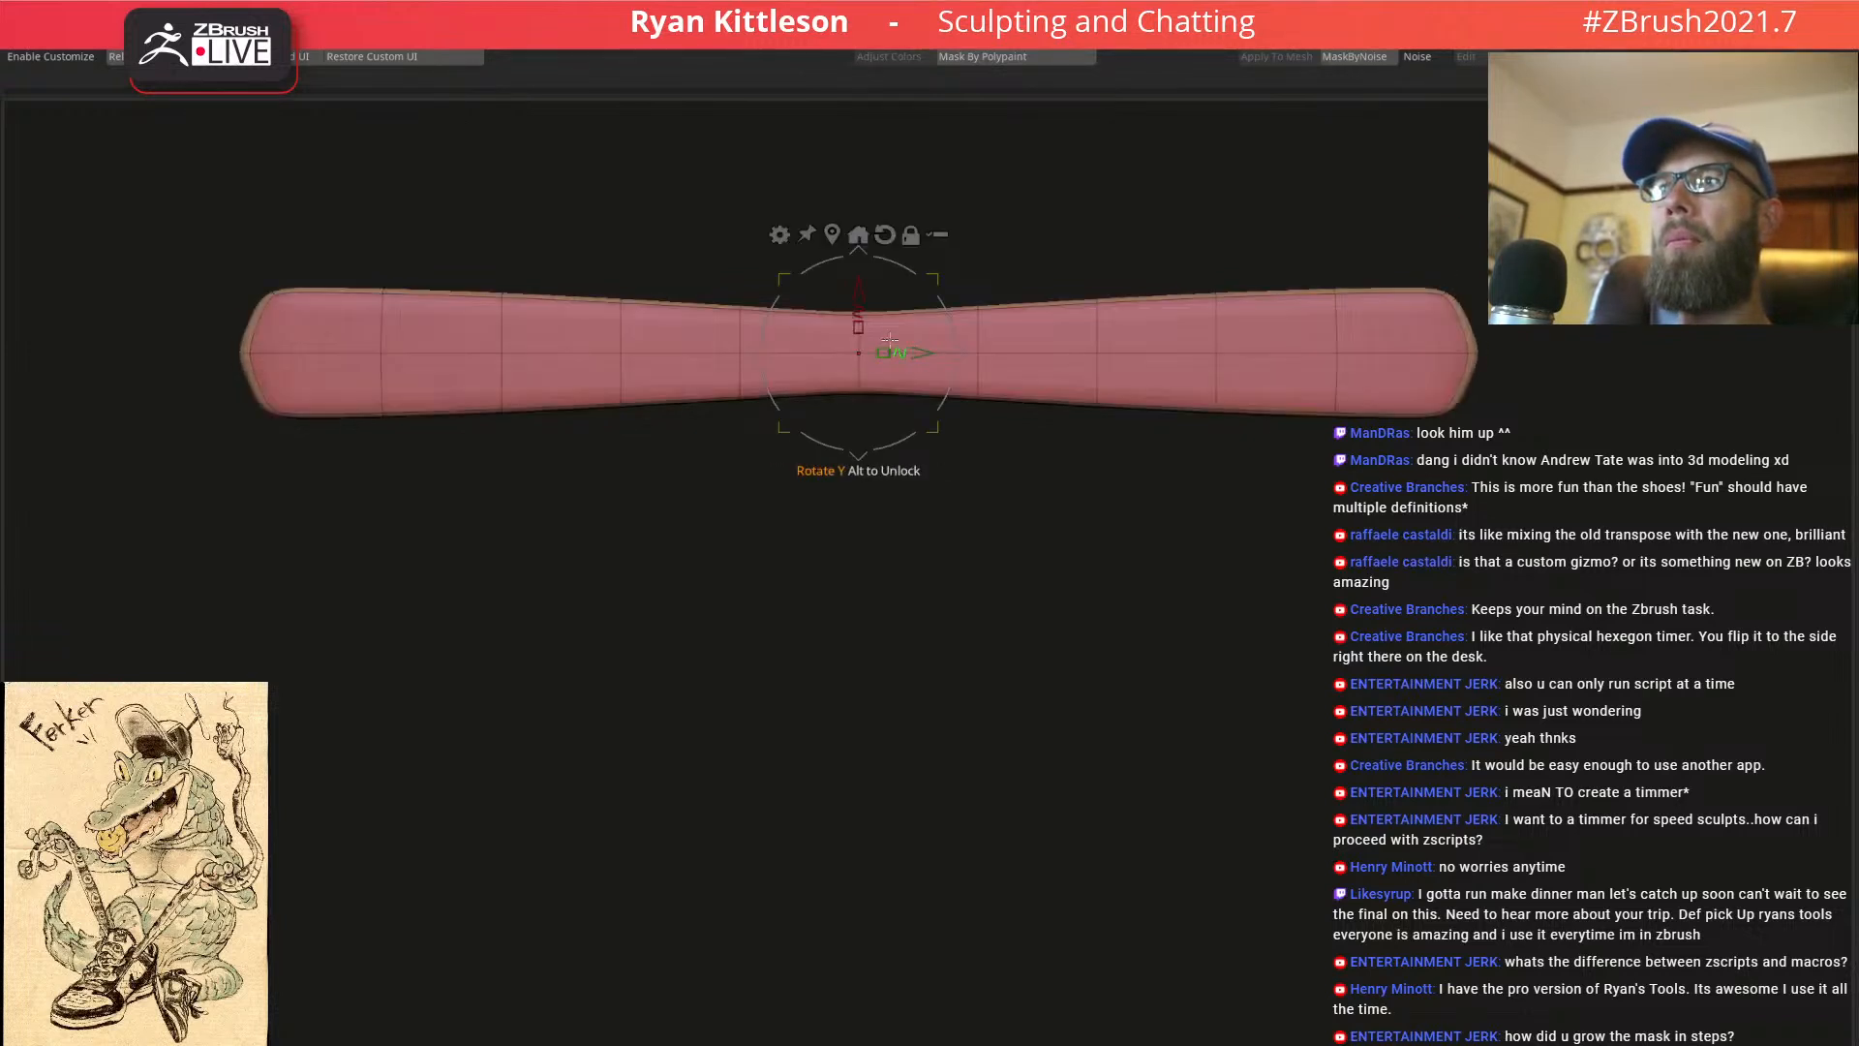
{"action": "left_click", "coordinate": [224, 234], "text": "ctrl"}
{"action": "left_click_drag", "start_coordinate": [314, 174], "coordinate": [262, 249], "text": "ctrl"}
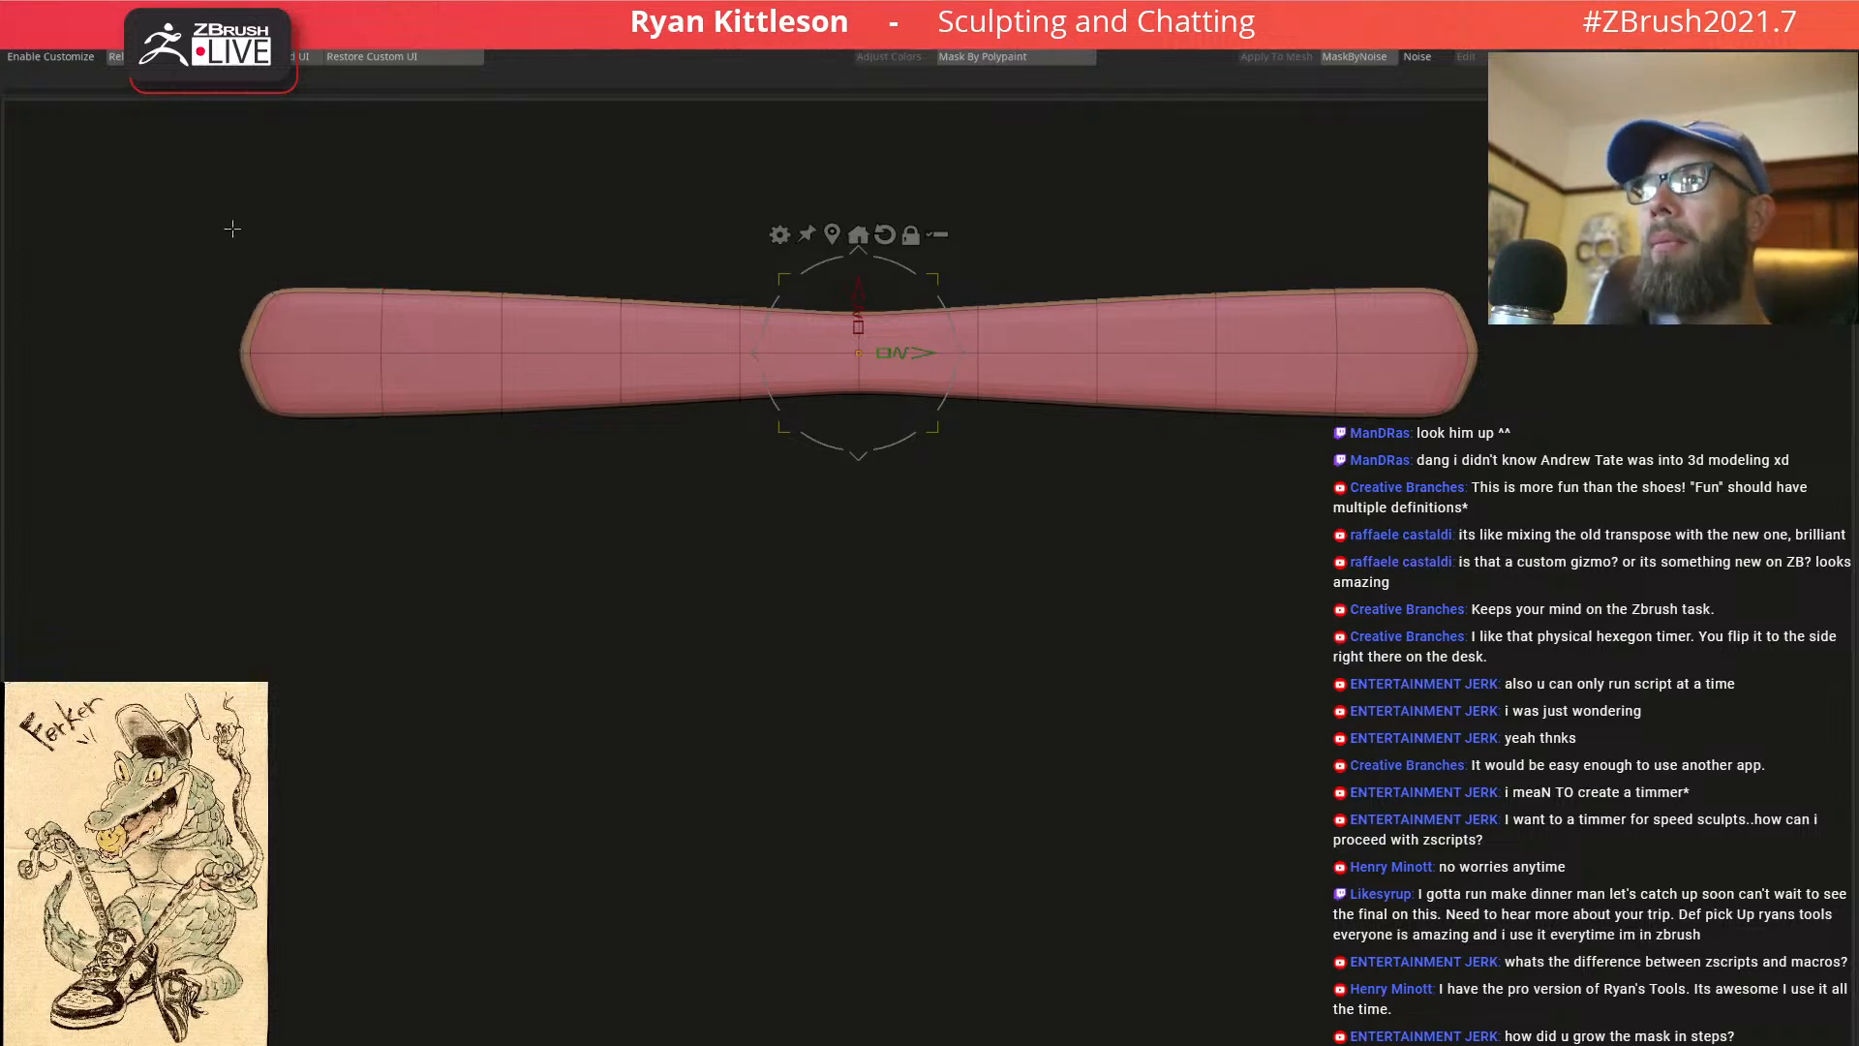
Isolate both end regions with a mask, widen the strip around the second loop from each end and clear the mask
{"action": "left_click", "coordinate": [201, 157], "text": "ctrl"}
{"action": "left_click_drag", "start_coordinate": [594, 625], "coordinate": [635, 673], "text": "ctrl"}
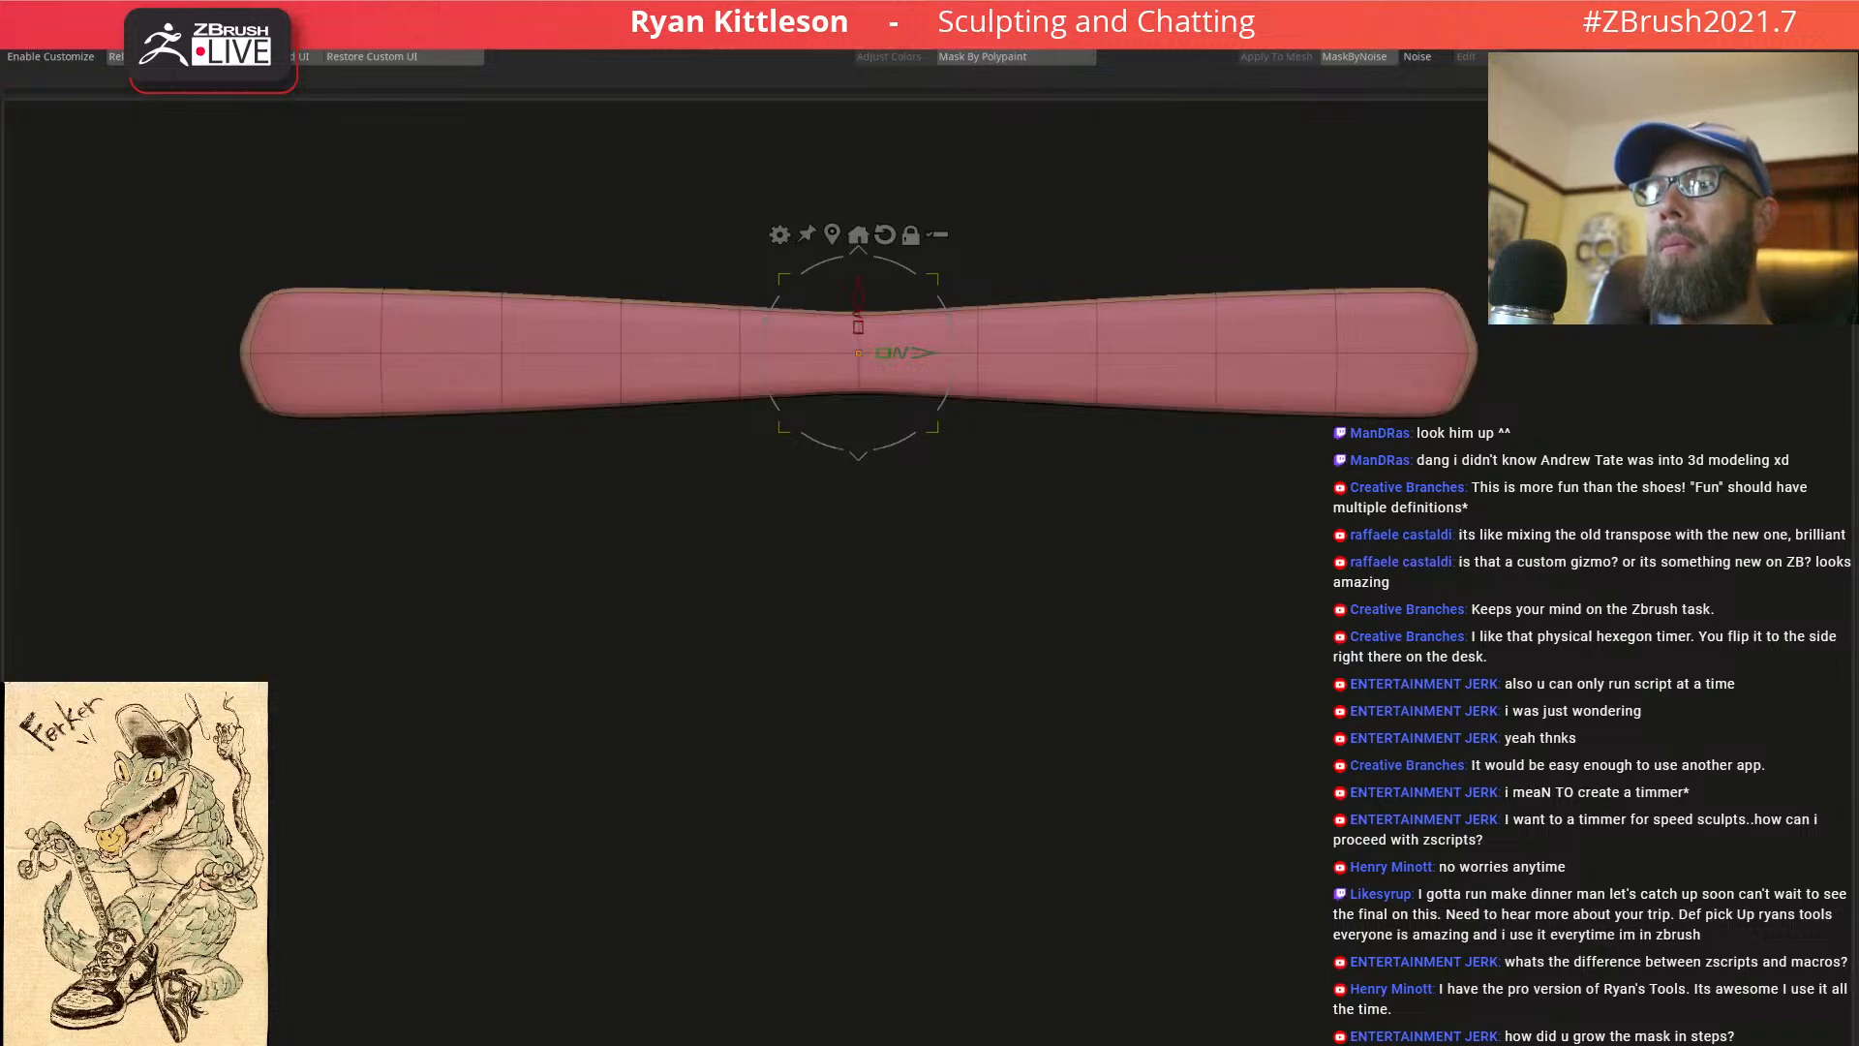
{"action": "mouse_move", "coordinate": [273, 190]}
{"action": "left_mouse_down", "text": "ctrl"}
{"action": "mouse_move", "coordinate": [225, 228]}
{"action": "mouse_move", "coordinate": [310, 334]}
{"action": "mouse_move", "coordinate": [277, 154]}
{"action": "left_mouse_up", "text": "ctrl"}
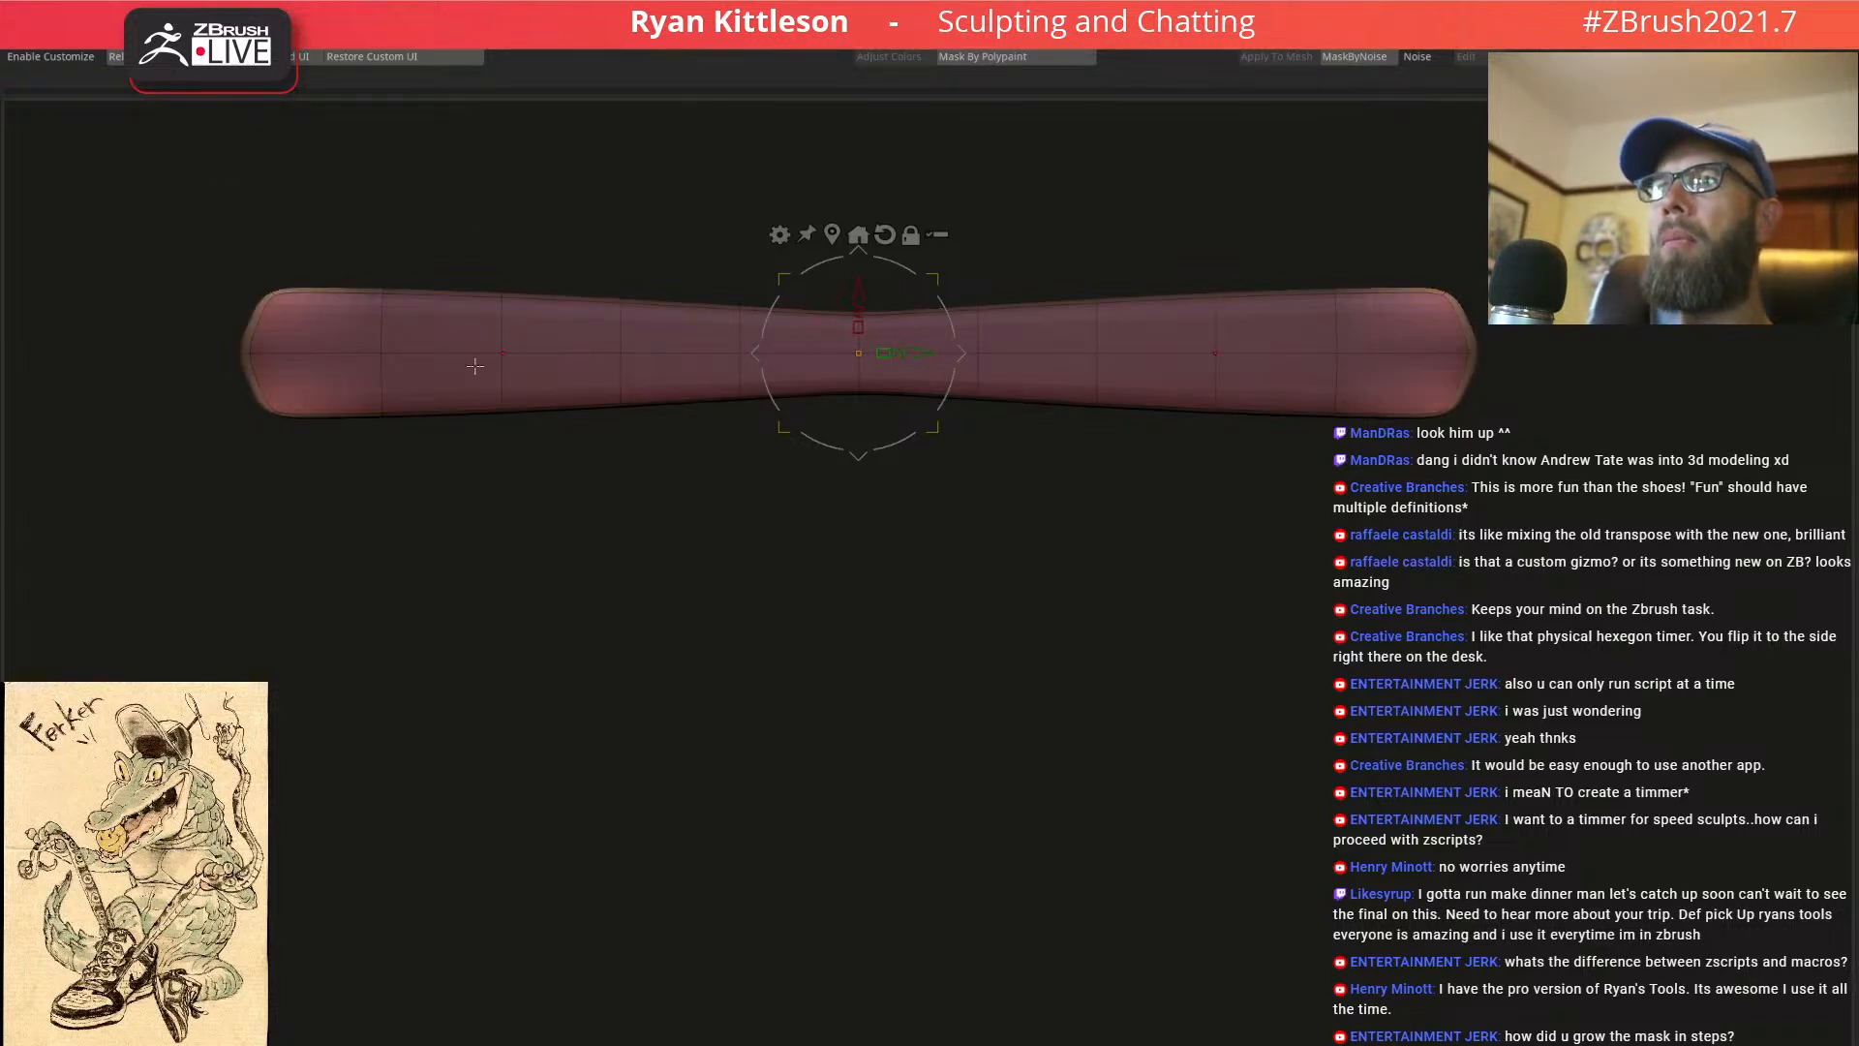
{"action": "left_click_drag", "start_coordinate": [963, 355], "coordinate": [401, 303], "text": "alt"}
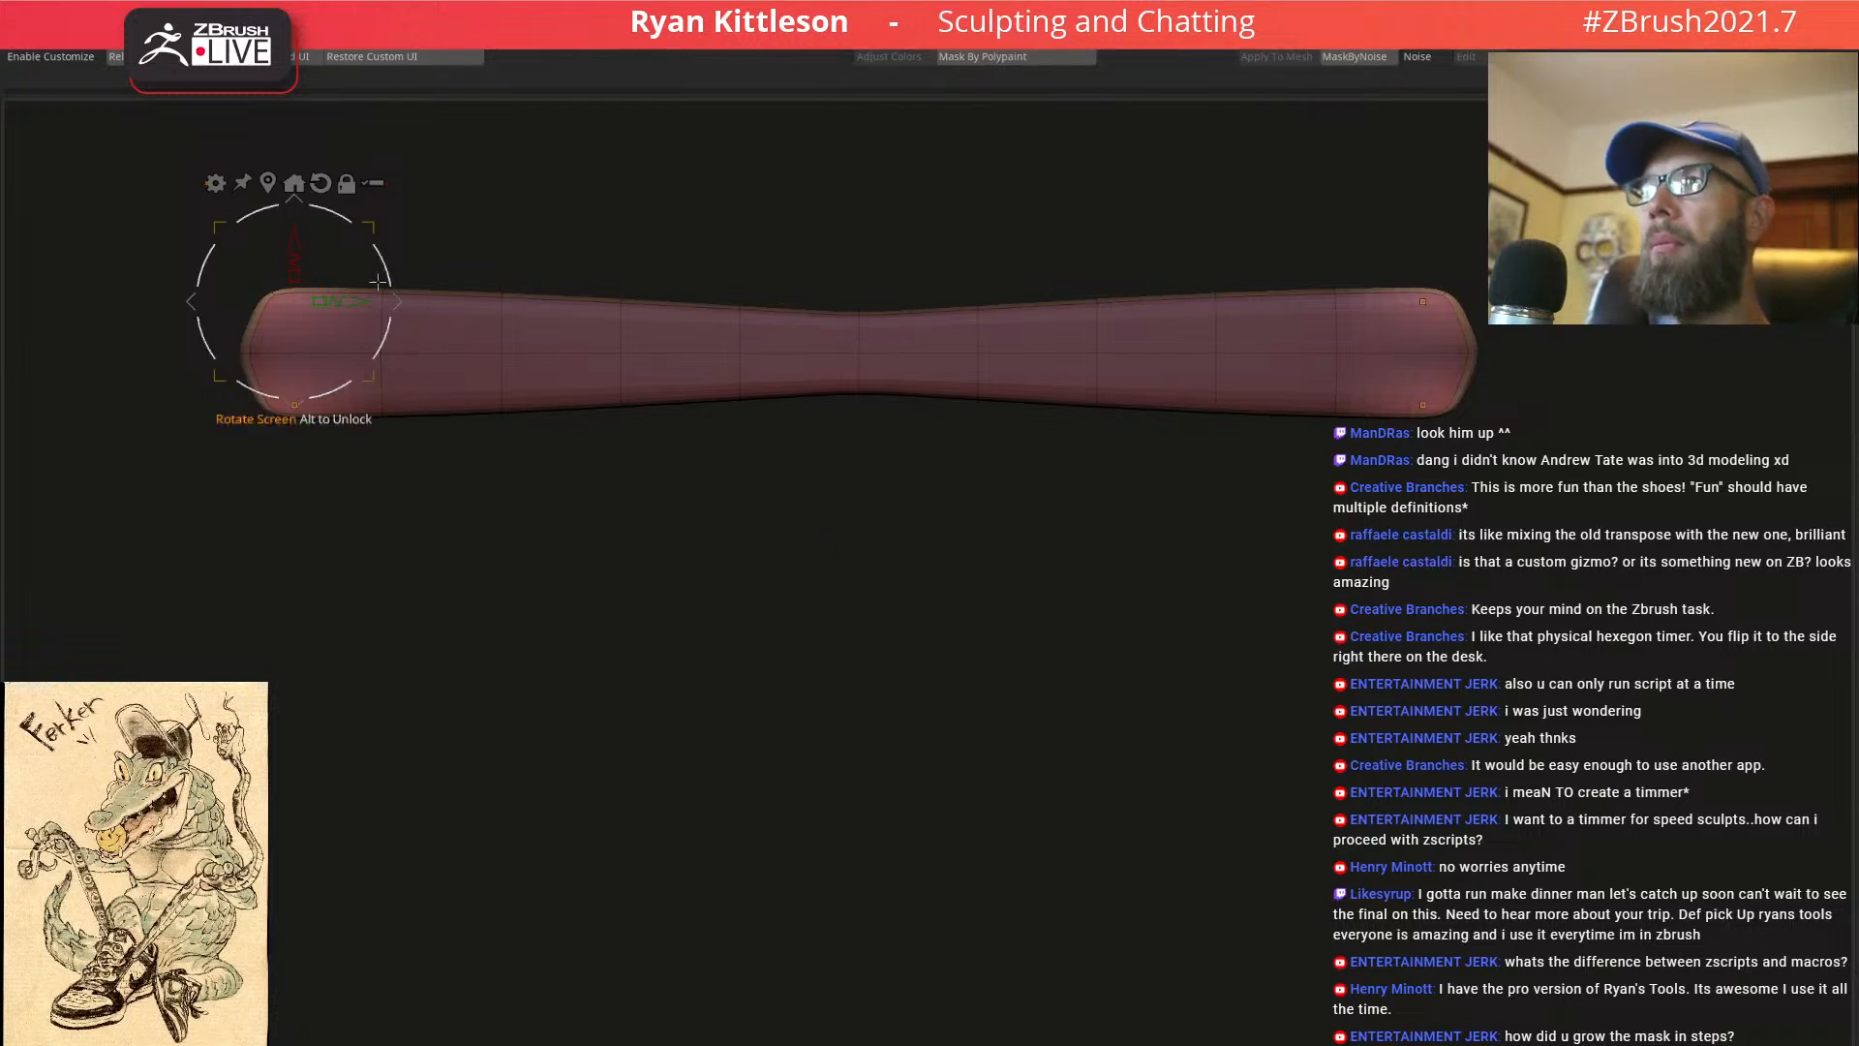
{"action": "mouse_move", "coordinate": [394, 303]}
{"action": "left_mouse_down"}
{"action": "mouse_move", "coordinate": [405, 316]}
{"action": "mouse_move", "coordinate": [439, 253]}
{"action": "mouse_move", "coordinate": [392, 213]}
{"action": "mouse_move", "coordinate": [424, 499]}
{"action": "mouse_move", "coordinate": [494, 262]}
{"action": "mouse_move", "coordinate": [382, 208]}
{"action": "mouse_move", "coordinate": [558, 495]}
{"action": "mouse_move", "coordinate": [518, 113]}
{"action": "left_mouse_up"}
{"action": "left_click", "coordinate": [522, 232], "text": "ctrl"}
{"action": "left_click_drag", "start_coordinate": [504, 230], "coordinate": [506, 219]}
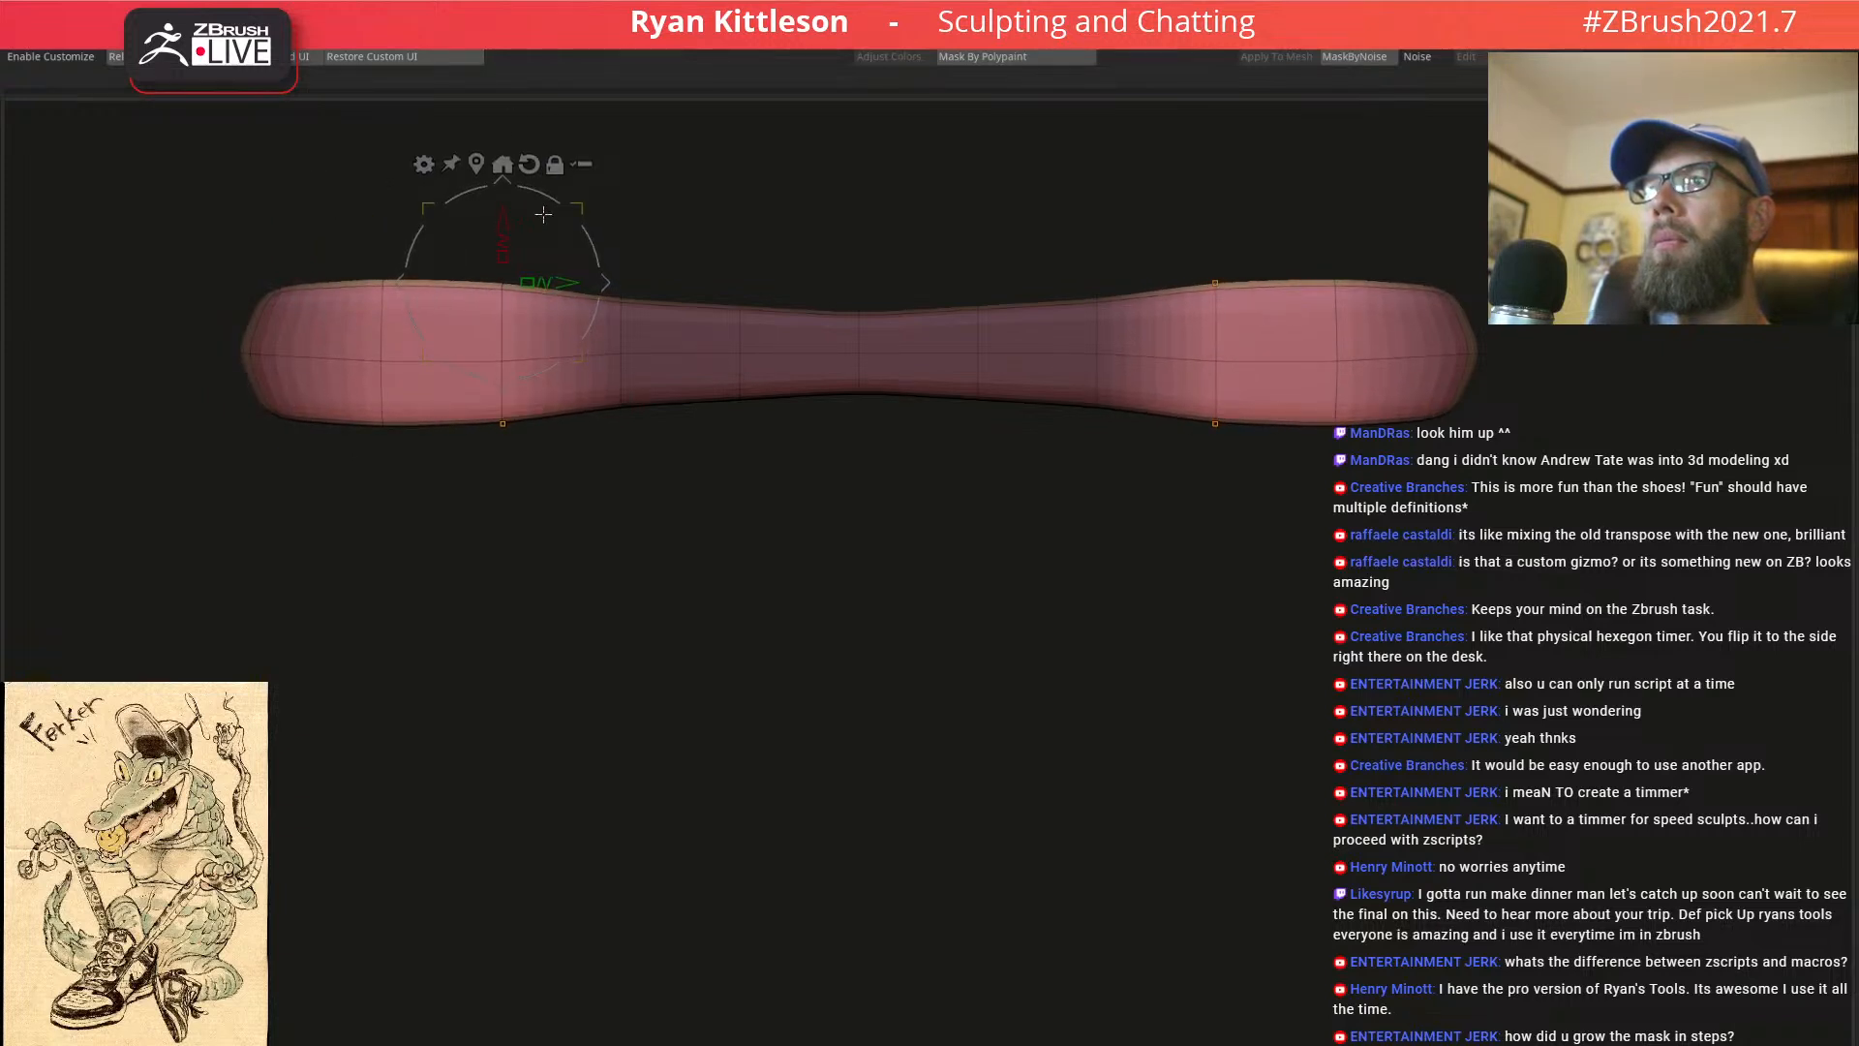
{"action": "left_click_drag", "start_coordinate": [926, 260], "coordinate": [945, 289], "text": "ctrl"}
Narrow the strip slightly at the two edge loops on either side of its centre
{"action": "mouse_move", "coordinate": [770, 207]}
{"action": "left_mouse_down", "text": "ctrl"}
{"action": "mouse_move", "coordinate": [730, 498]}
{"action": "mouse_move", "coordinate": [698, 145]}
{"action": "left_mouse_up", "text": "ctrl"}
{"action": "key", "text": "w"}
{"action": "left_click_drag", "start_coordinate": [740, 281], "coordinate": [623, 212]}
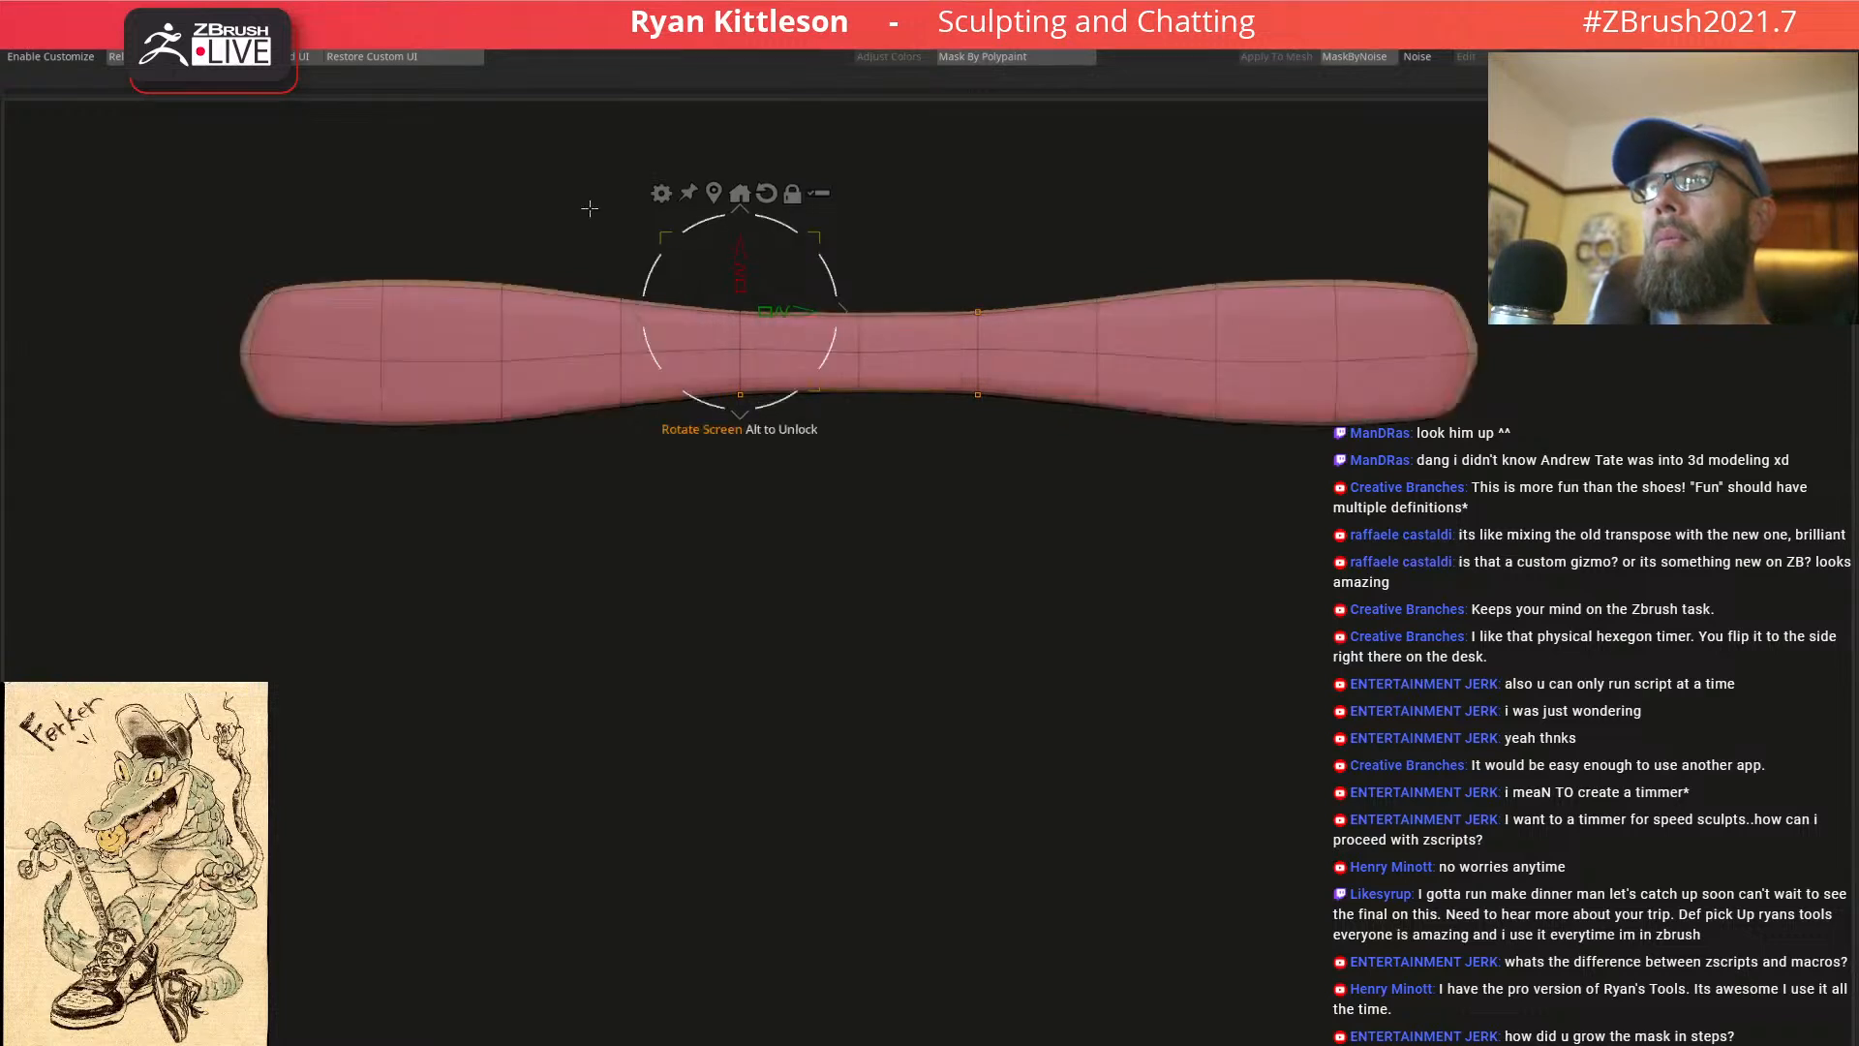
Try to twist the strip along its length with the Twist deformer
{"action": "key", "text": "shift+f"}
{"action": "left_click_drag", "start_coordinate": [890, 367], "coordinate": [890, 414]}
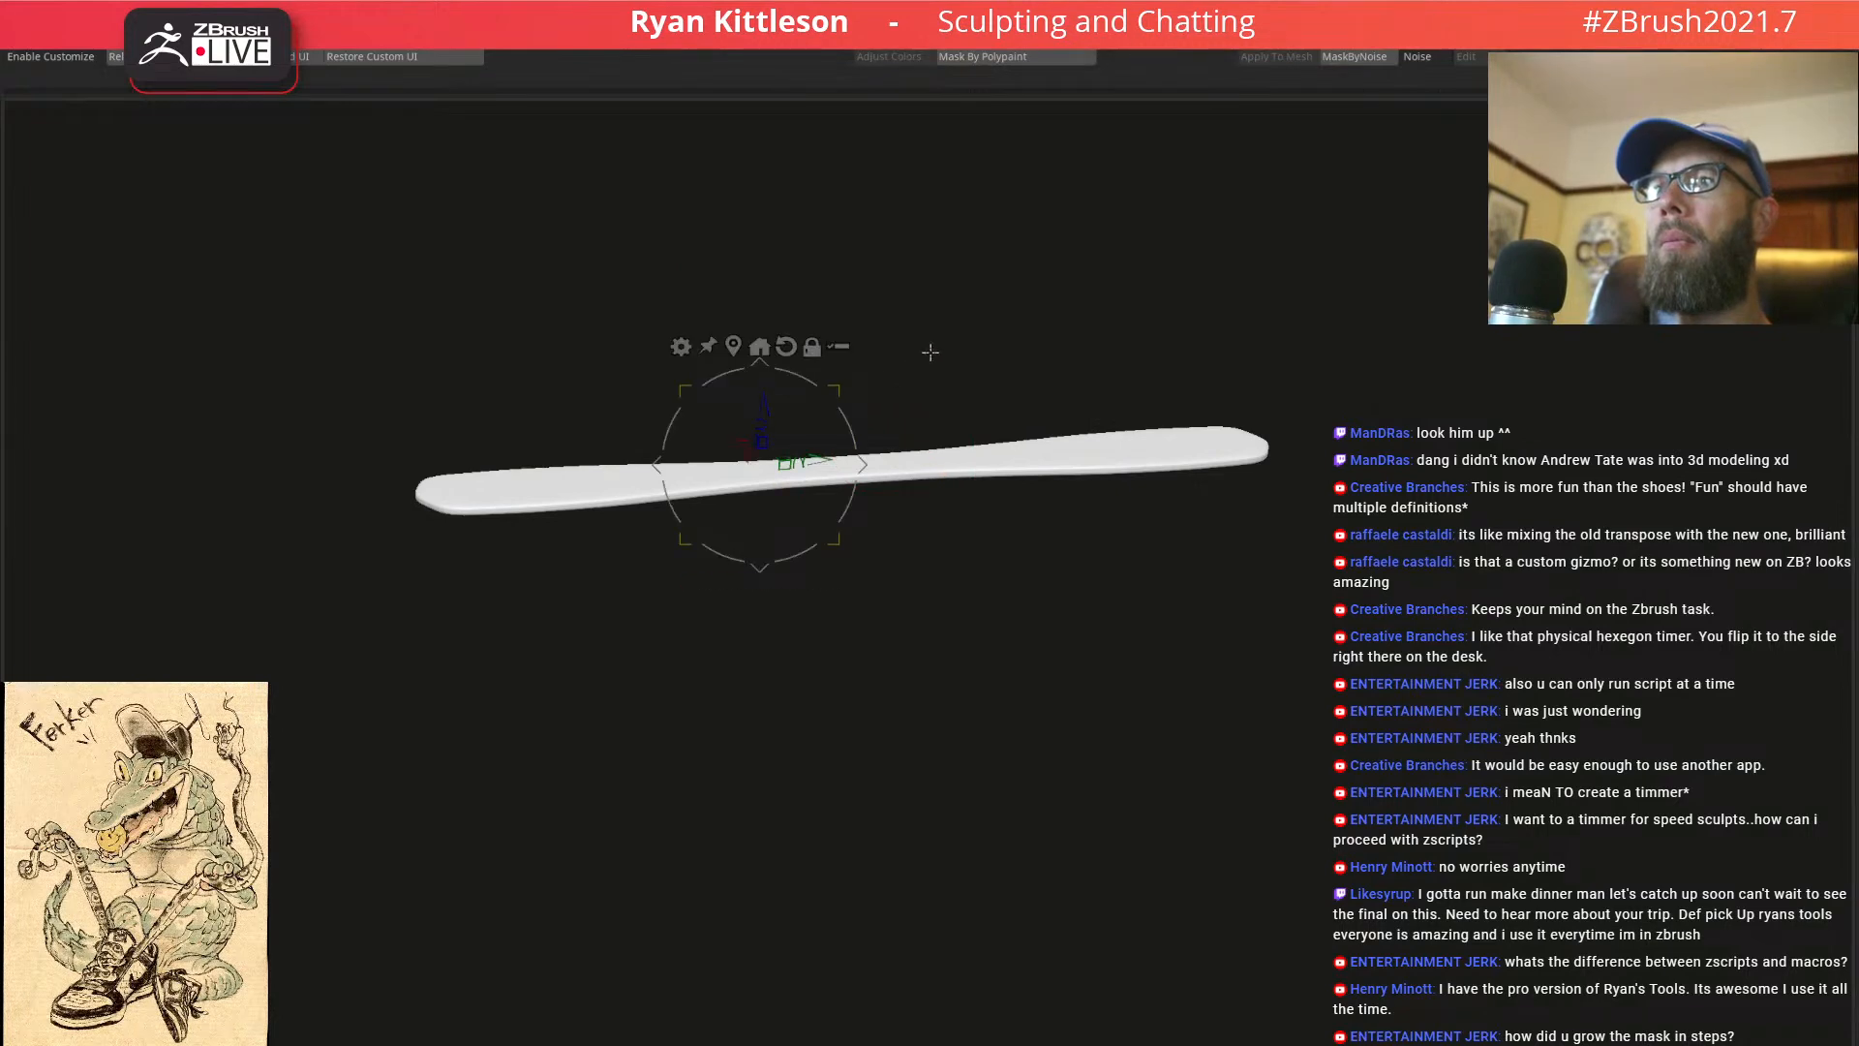
{"action": "left_click_drag", "start_coordinate": [930, 353], "coordinate": [916, 370], "text": "ctrl"}
{"action": "left_click", "coordinate": [773, 352]}
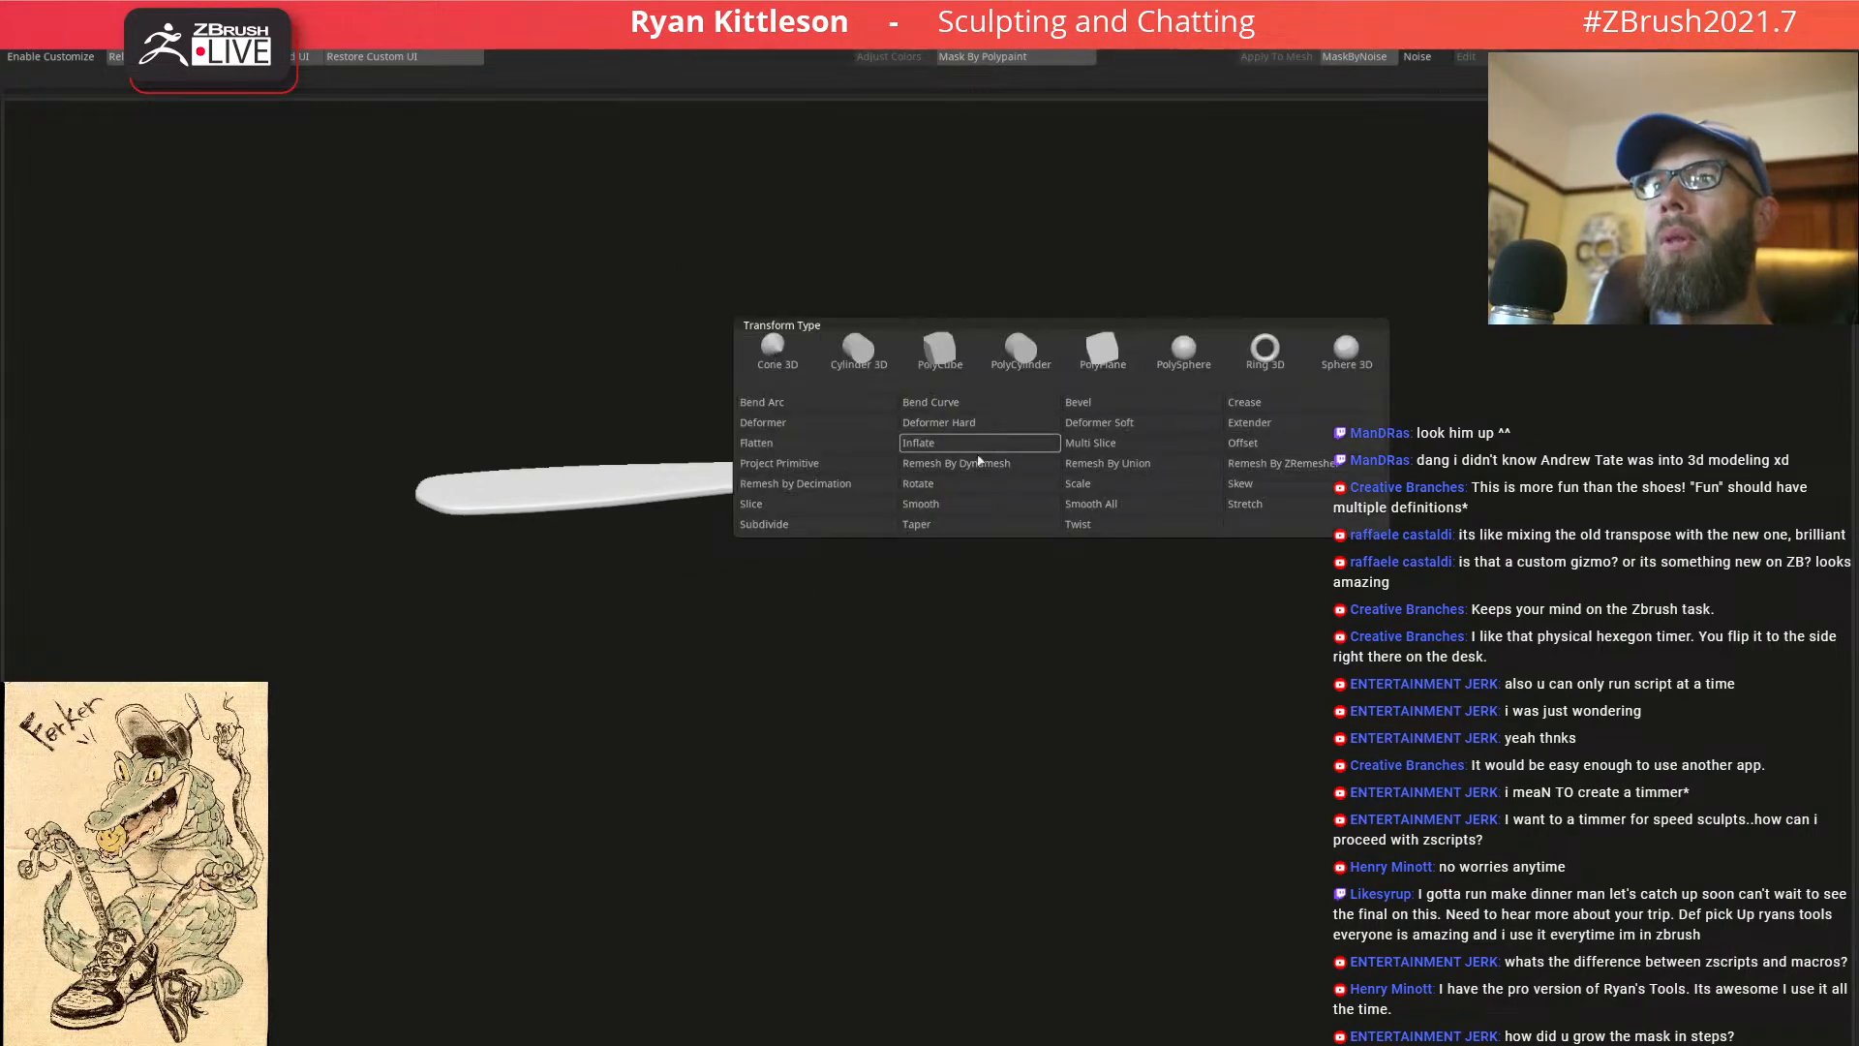
{"action": "left_click", "coordinate": [1075, 524]}
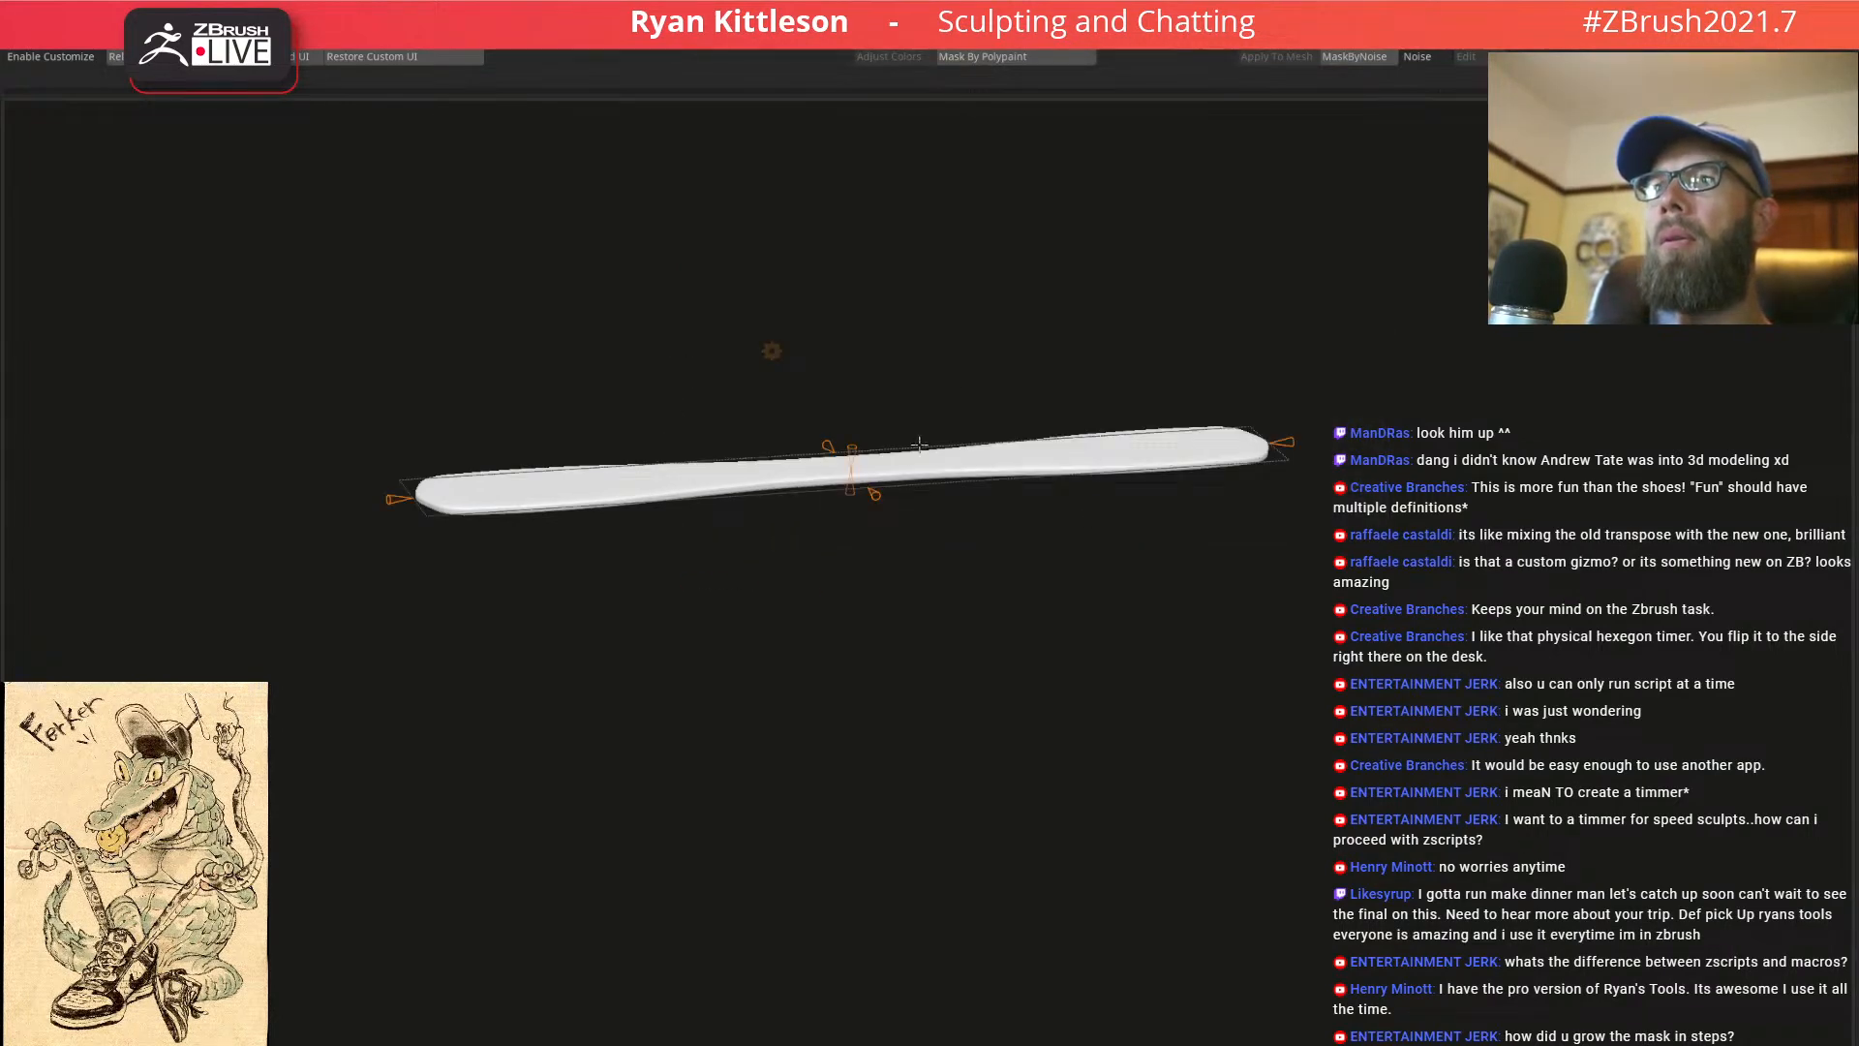
{"action": "mouse_move", "coordinate": [1287, 442]}
{"action": "left_mouse_down"}
{"action": "mouse_move", "coordinate": [1344, 436]}
{"action": "mouse_move", "coordinate": [1330, 422]}
{"action": "mouse_move", "coordinate": [1307, 468]}
{"action": "left_mouse_up"}
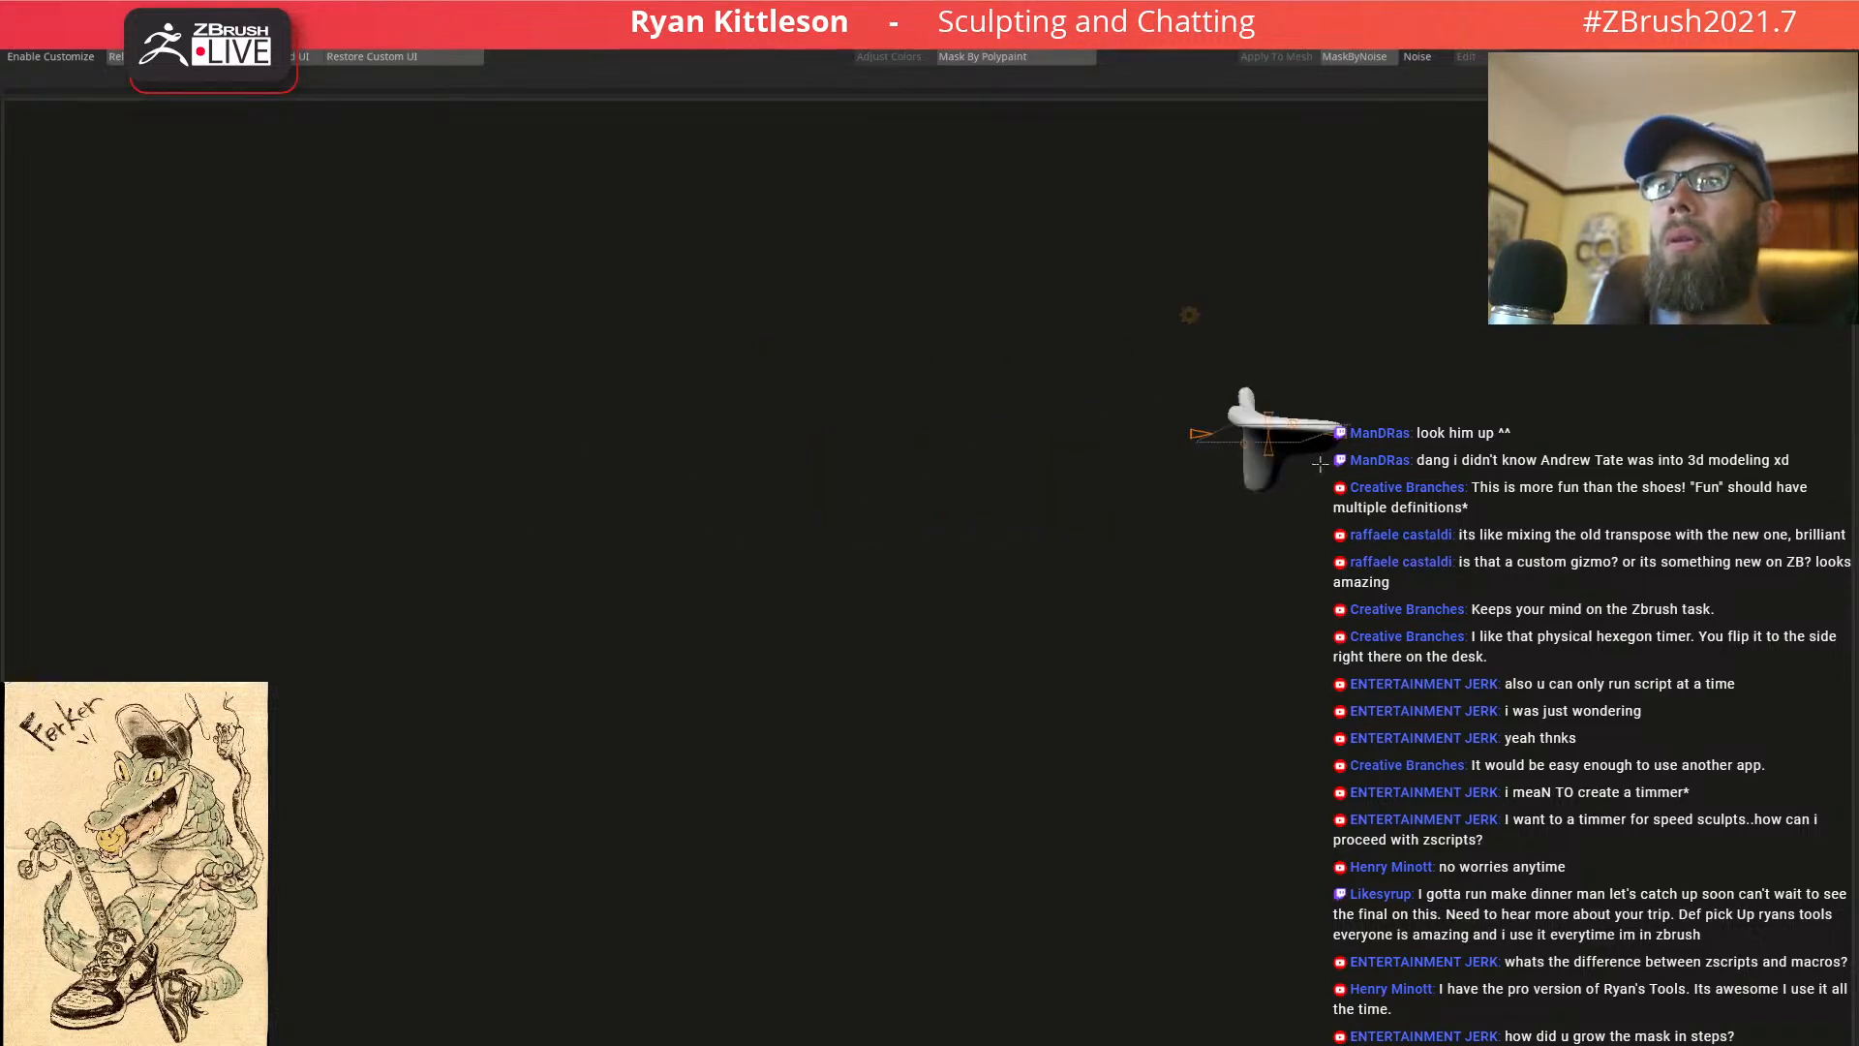
{"action": "mouse_move", "coordinate": [1379, 411]}
{"action": "left_mouse_down"}
{"action": "mouse_move", "coordinate": [1305, 426]}
{"action": "mouse_move", "coordinate": [1078, 409]}
{"action": "mouse_move", "coordinate": [1137, 437]}
{"action": "mouse_move", "coordinate": [1147, 514]}
{"action": "mouse_move", "coordinate": [1127, 470]}
{"action": "mouse_move", "coordinate": [1055, 531]}
{"action": "mouse_move", "coordinate": [955, 504]}
{"action": "left_mouse_up"}
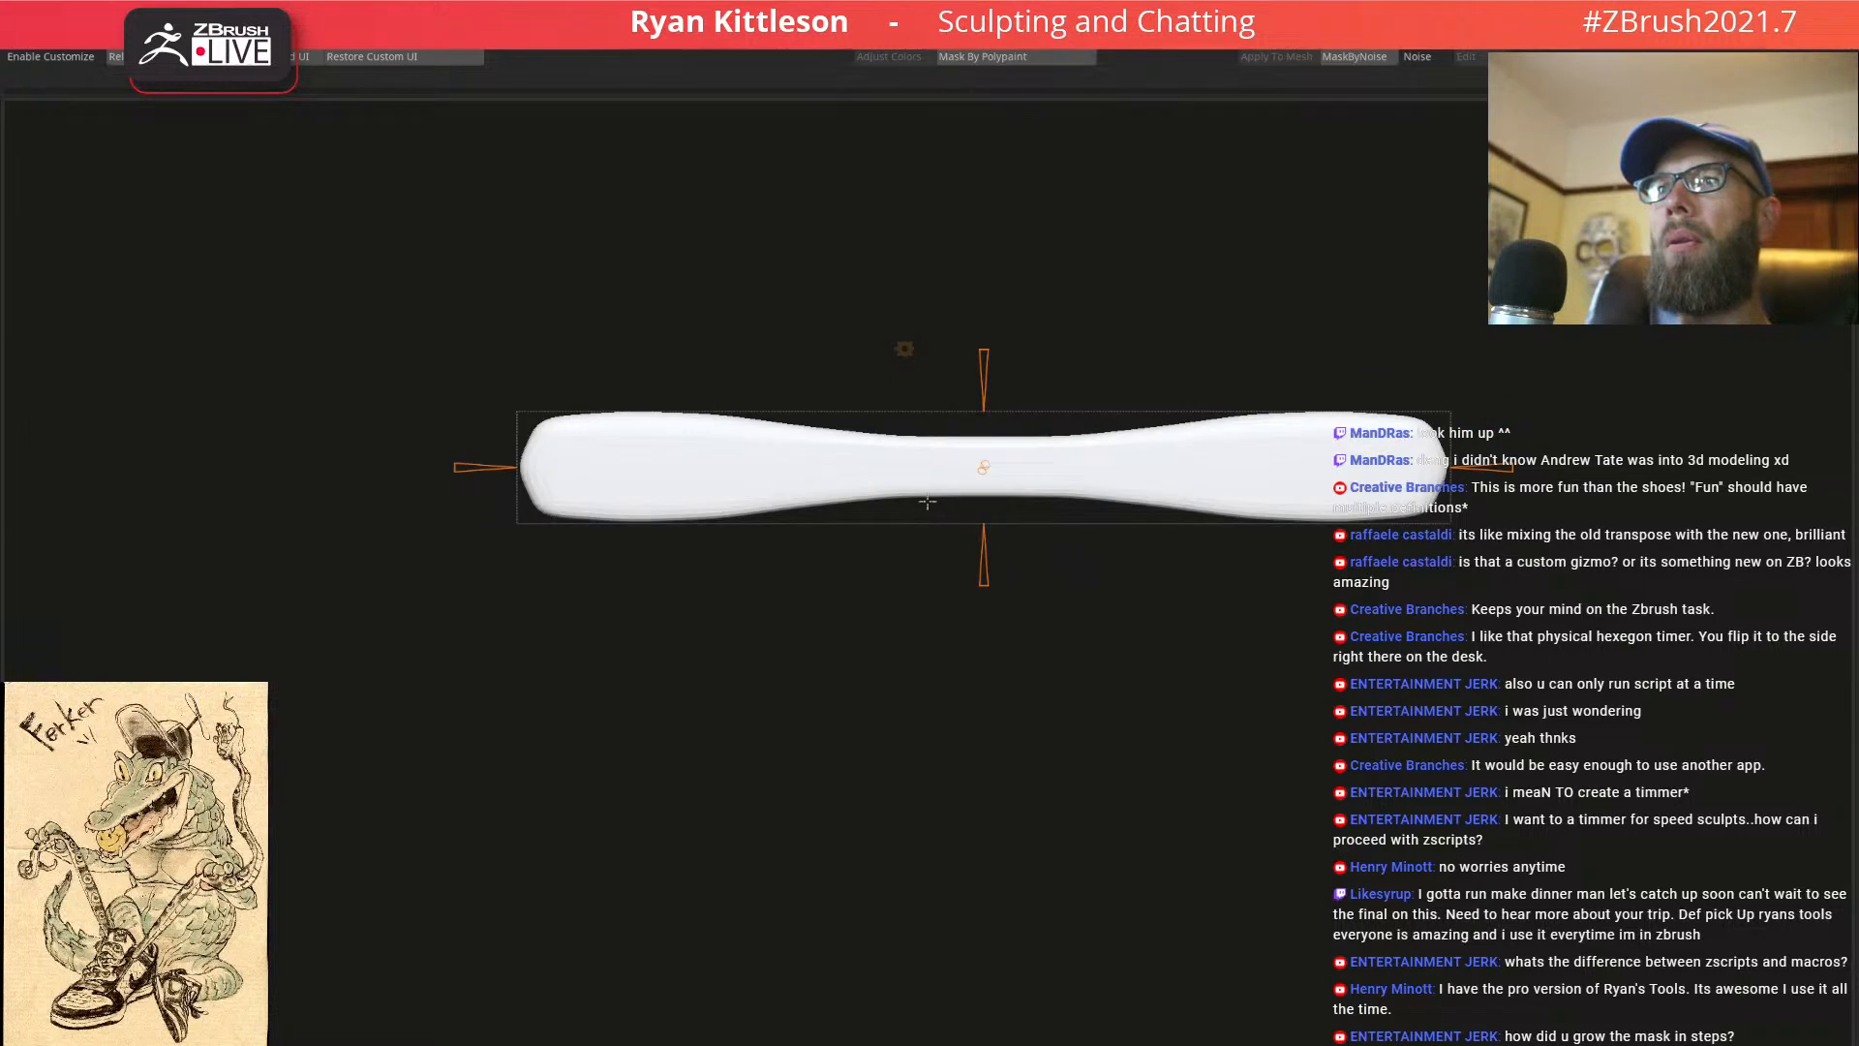
Show the strip's polyframe and move its end corners inward and the neighbouring loop points outward to round both ends
{"action": "key", "text": "f"}
{"action": "key", "text": "shift+f"}
{"action": "key", "text": "shift+d"}
{"action": "key", "text": "q"}
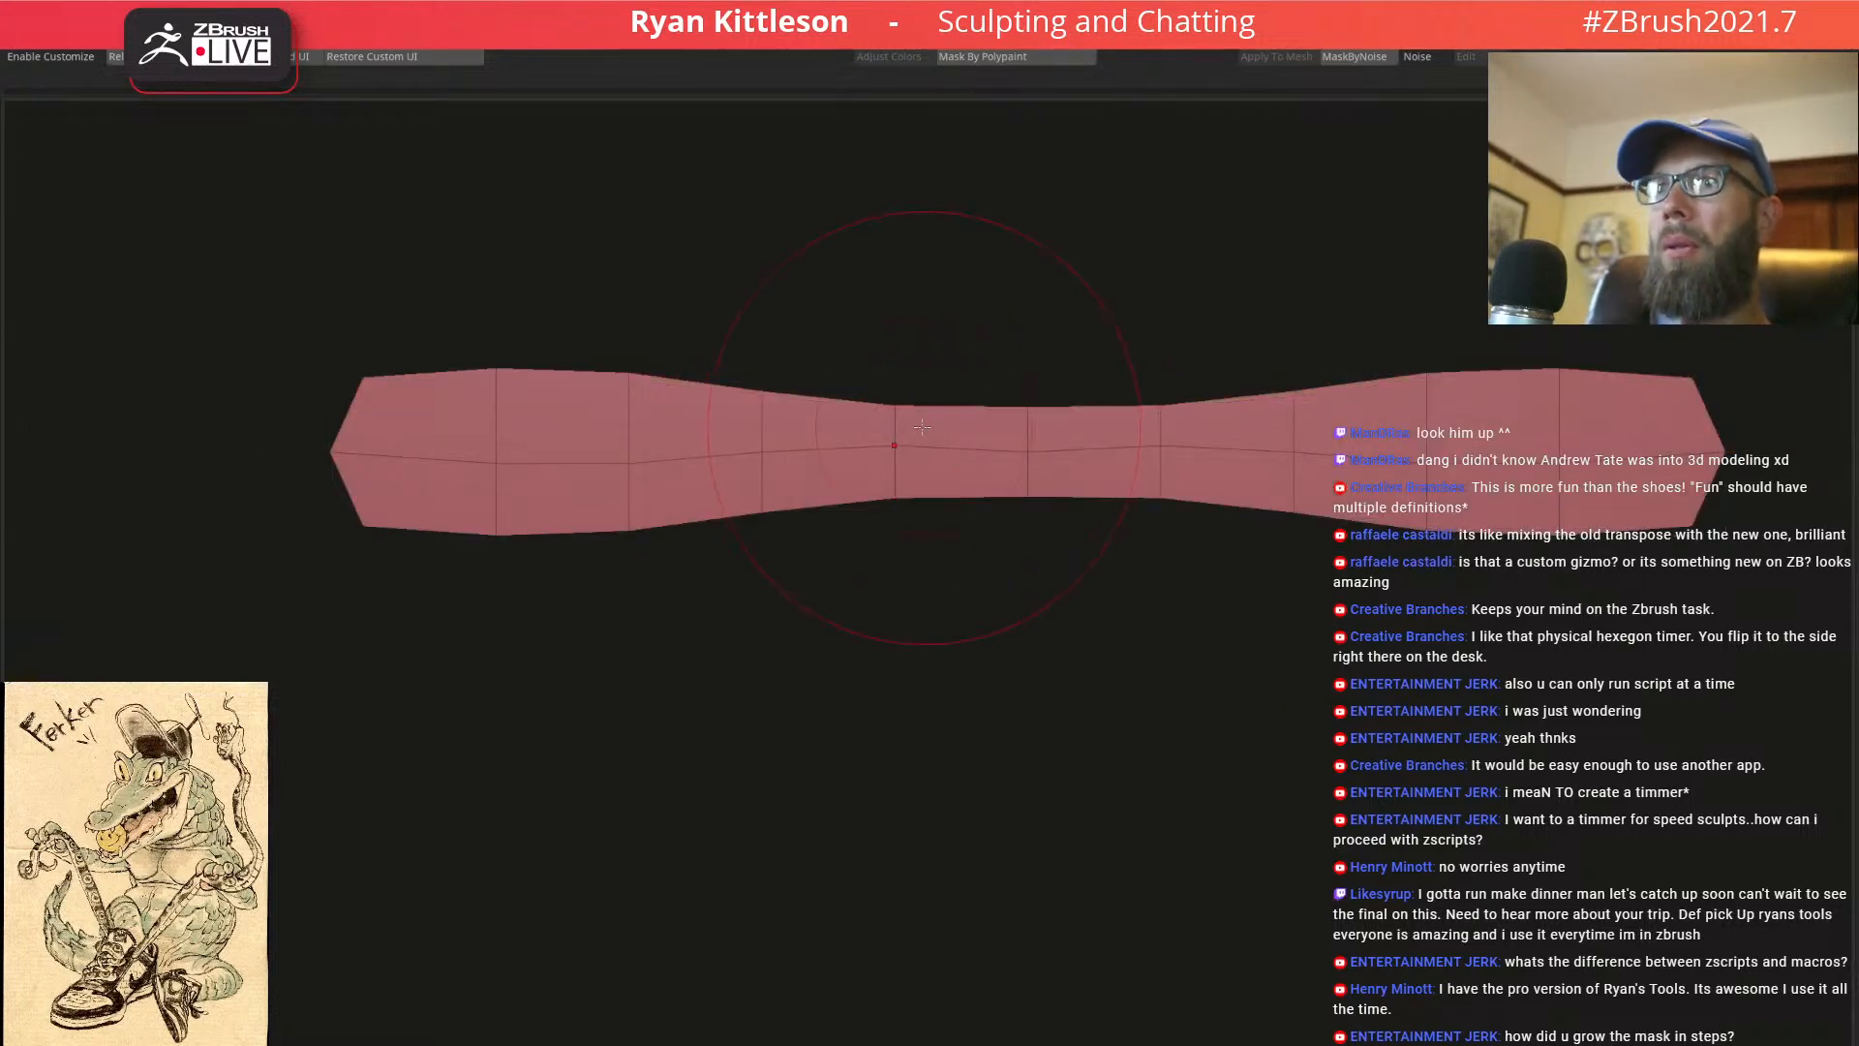
{"action": "key", "text": "space"}
{"action": "key", "text": "shift+d"}
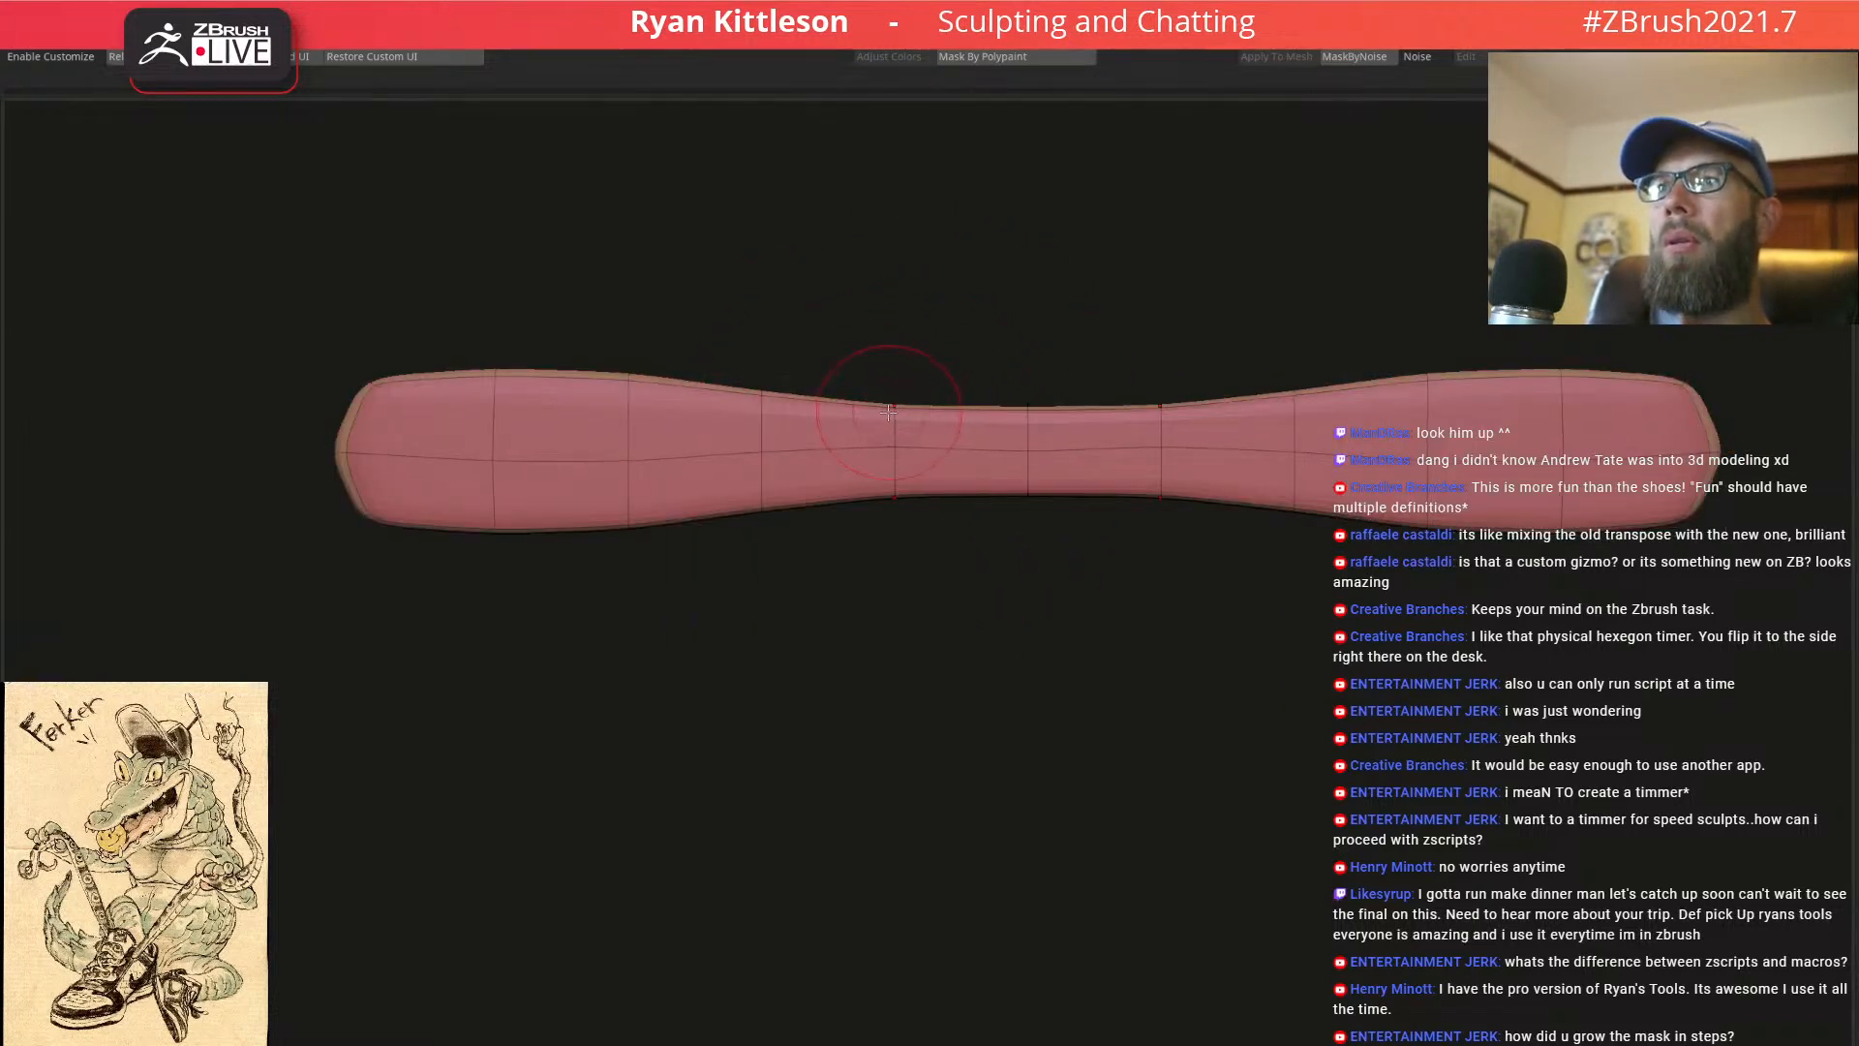
{"action": "key", "text": "space"}
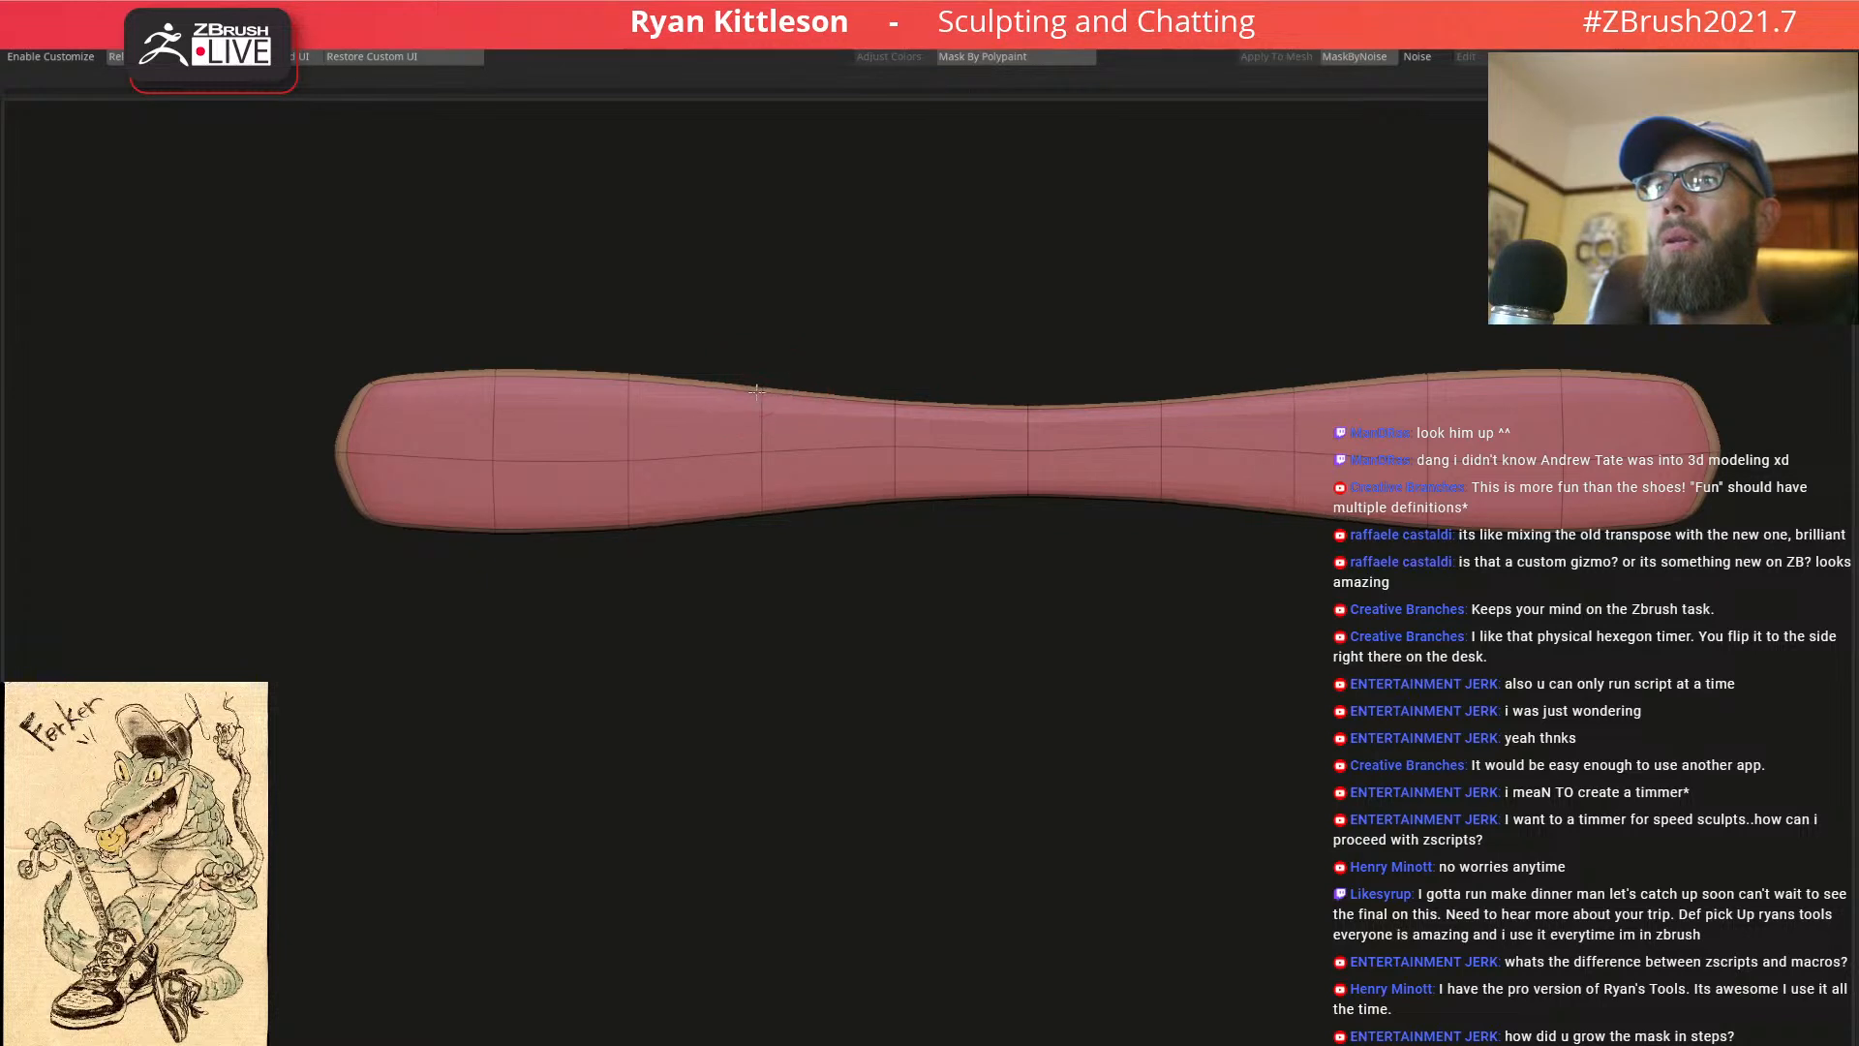
{"action": "left_click_drag", "start_coordinate": [378, 387], "coordinate": [388, 393]}
{"action": "mouse_move", "coordinate": [496, 373]}
{"action": "left_mouse_down"}
{"action": "mouse_move", "coordinate": [424, 368]}
{"action": "mouse_move", "coordinate": [443, 378]}
{"action": "left_mouse_up"}
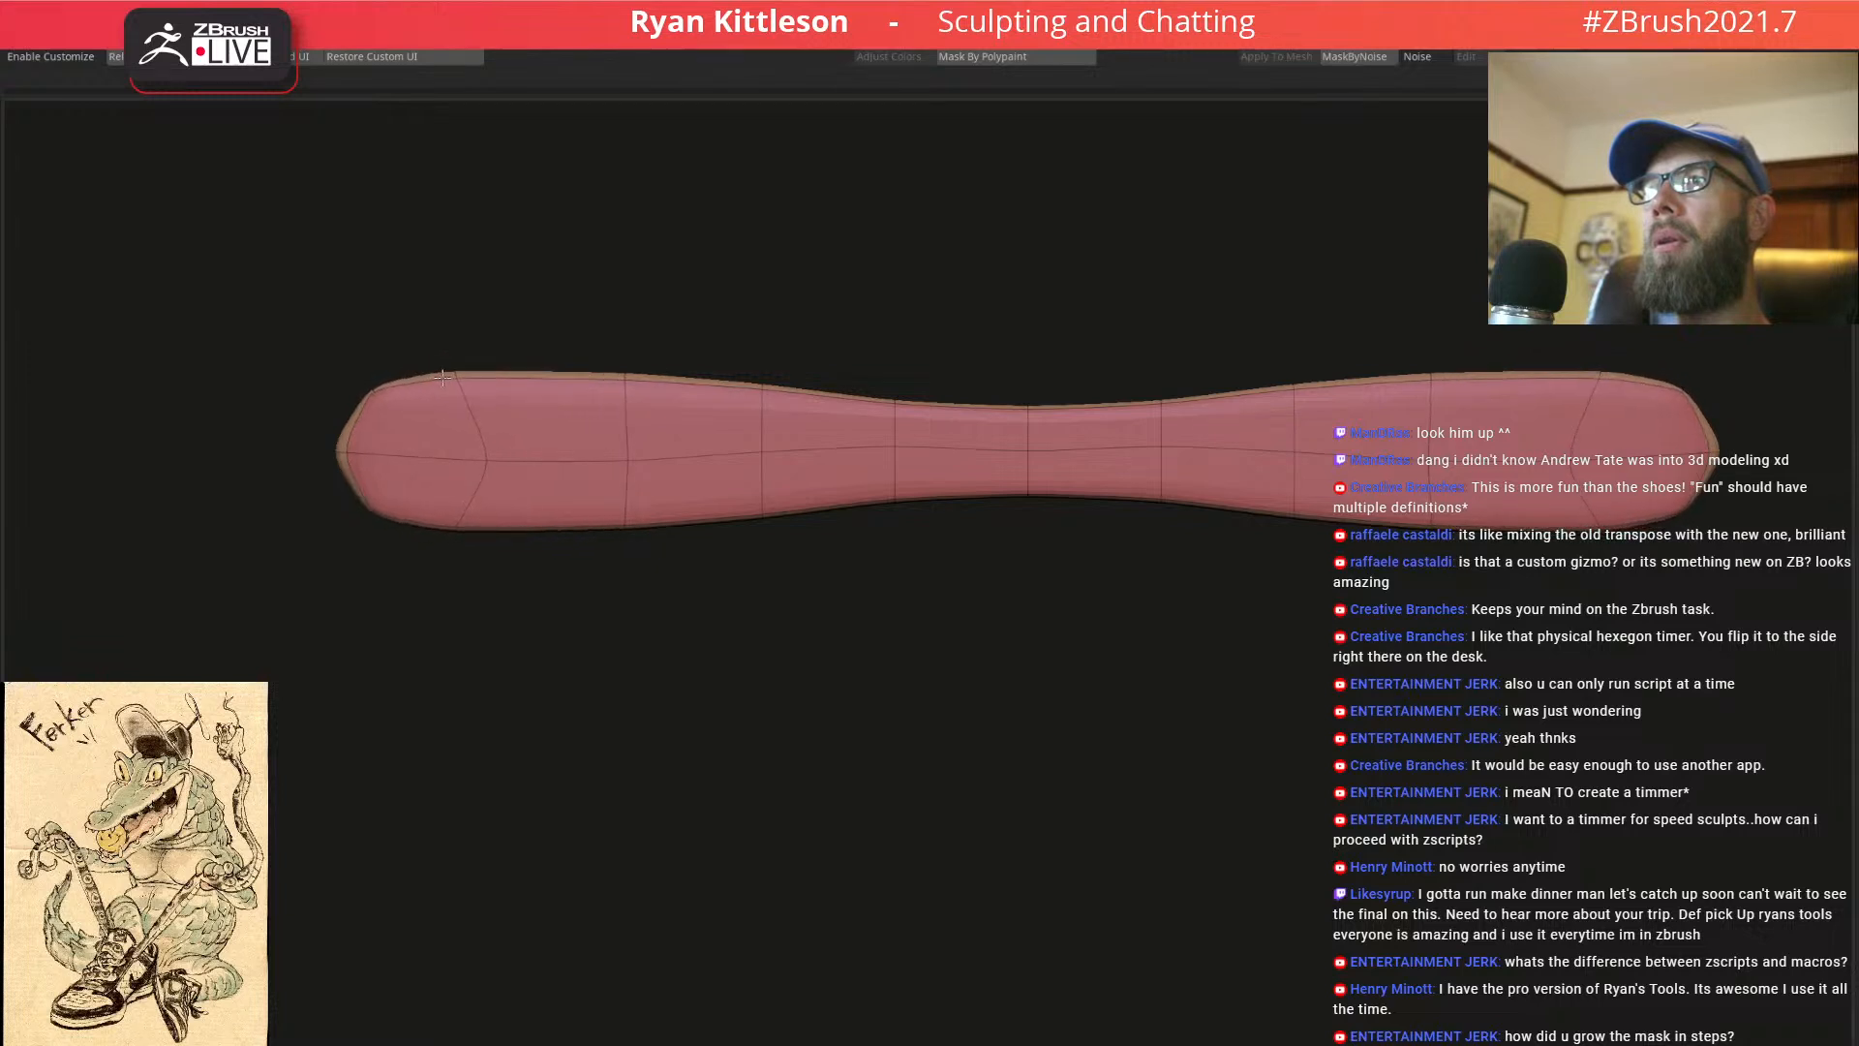
Move the outline points to widen the strip's bulging ends and shorten its tips, and turn off Dynamic Subdivision
{"action": "left_click_drag", "start_coordinate": [624, 383], "coordinate": [606, 371]}
{"action": "left_click_drag", "start_coordinate": [757, 398], "coordinate": [761, 390]}
{"action": "left_click_drag", "start_coordinate": [616, 366], "coordinate": [472, 365]}
{"action": "left_click_drag", "start_coordinate": [358, 435], "coordinate": [349, 439]}
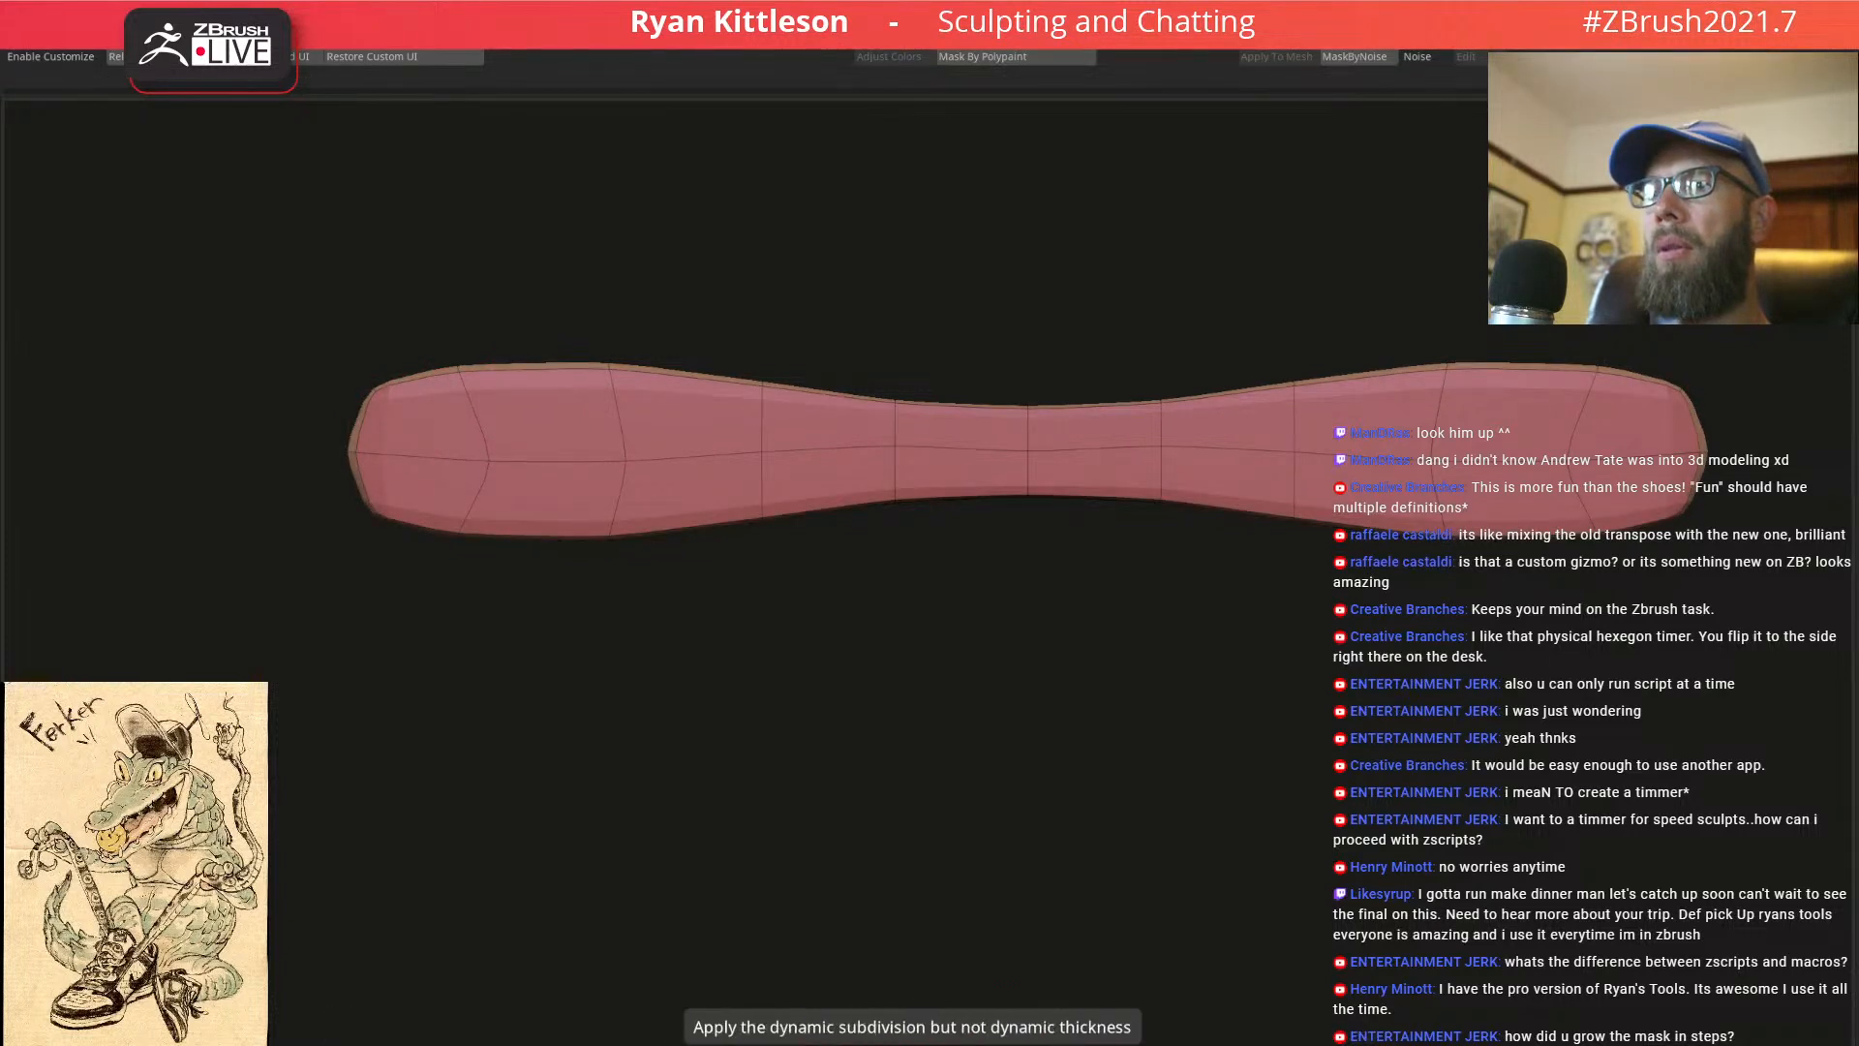
{"action": "left_click", "coordinate": [811, 1042]}
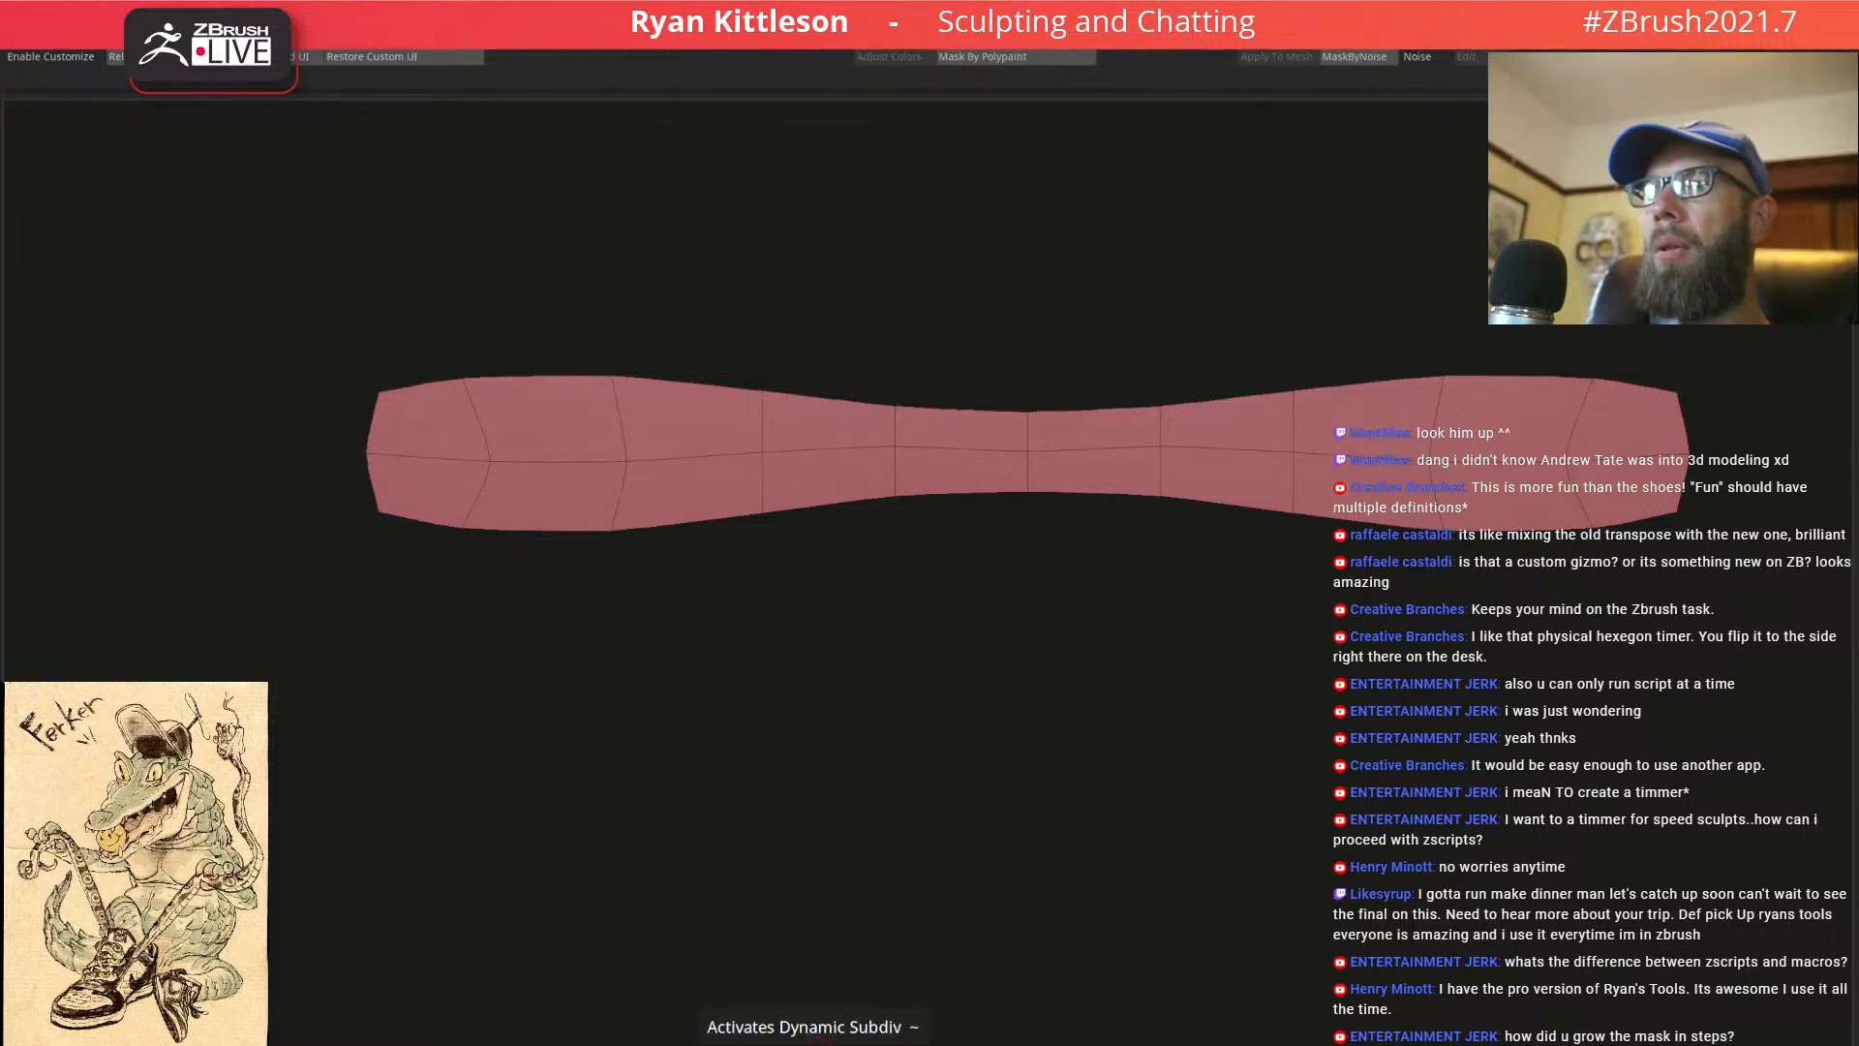
Activate Dynamic Subdivision on the strip and smooth the four corners at its ends
{"action": "left_click", "coordinate": [816, 1042]}
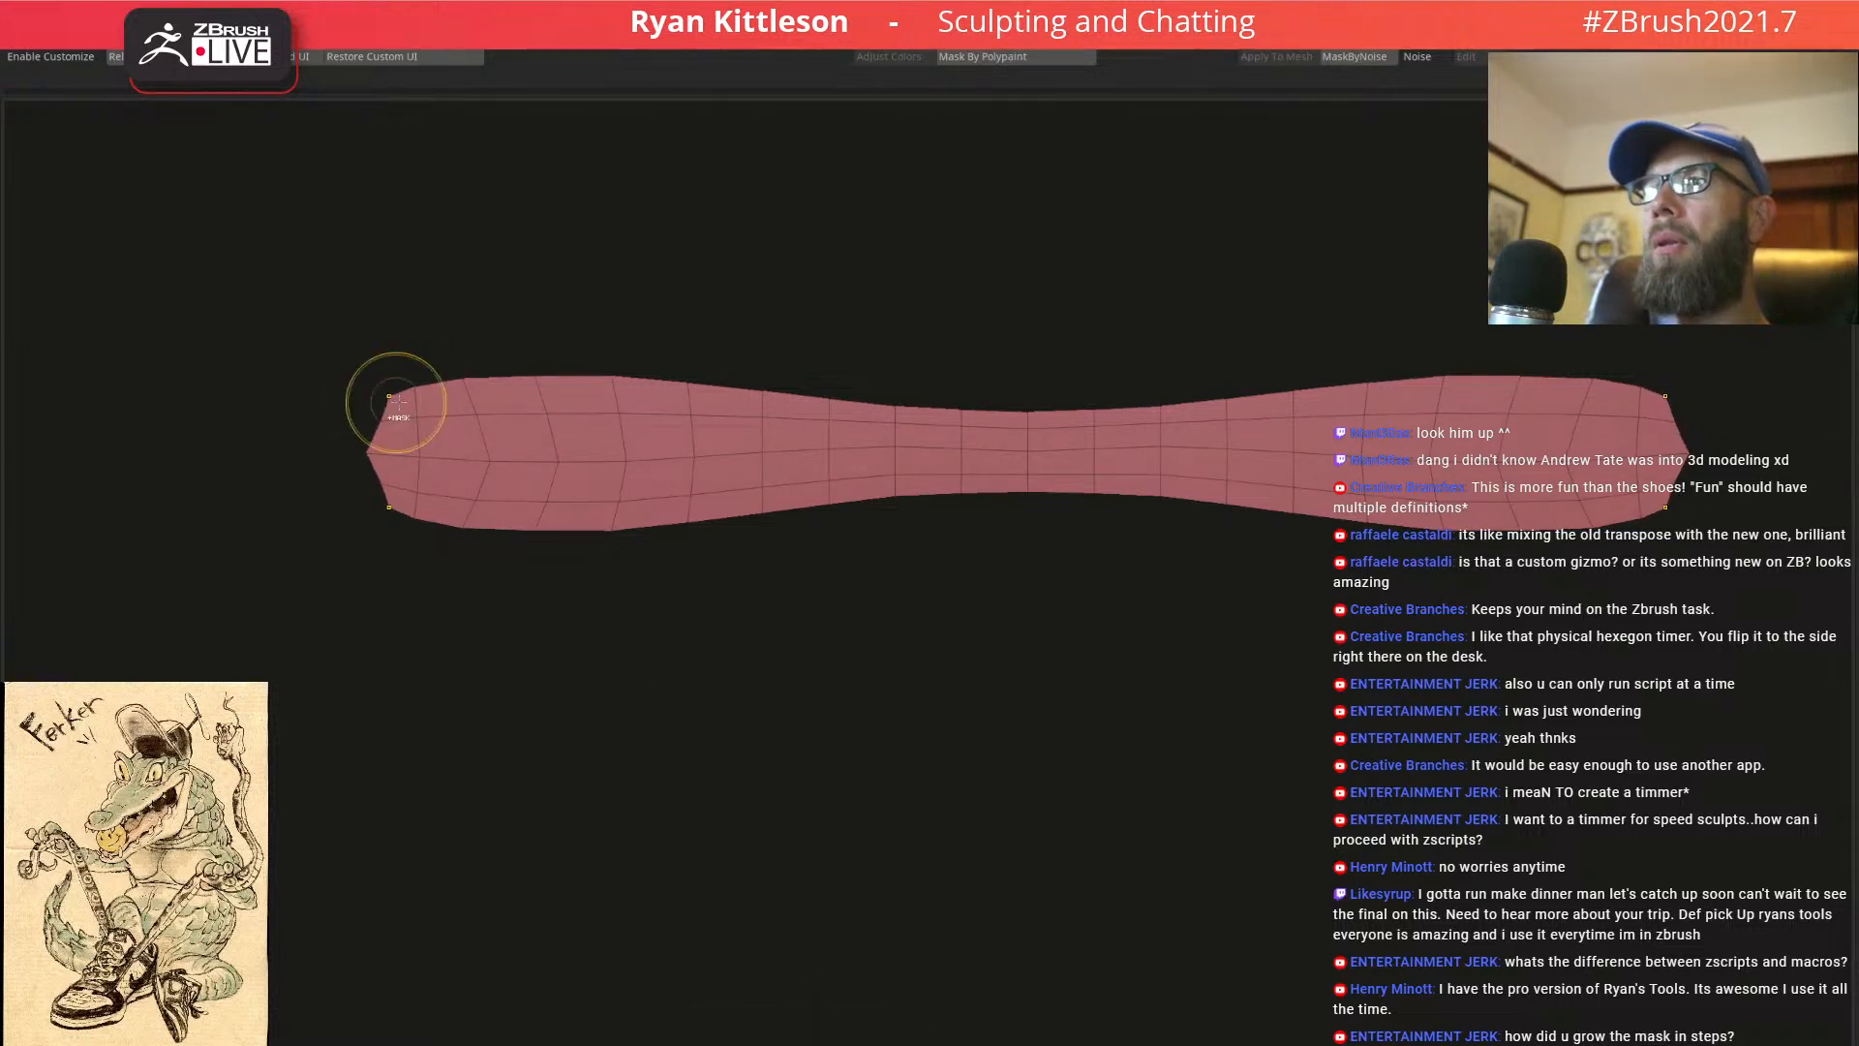
{"action": "key", "text": "space"}
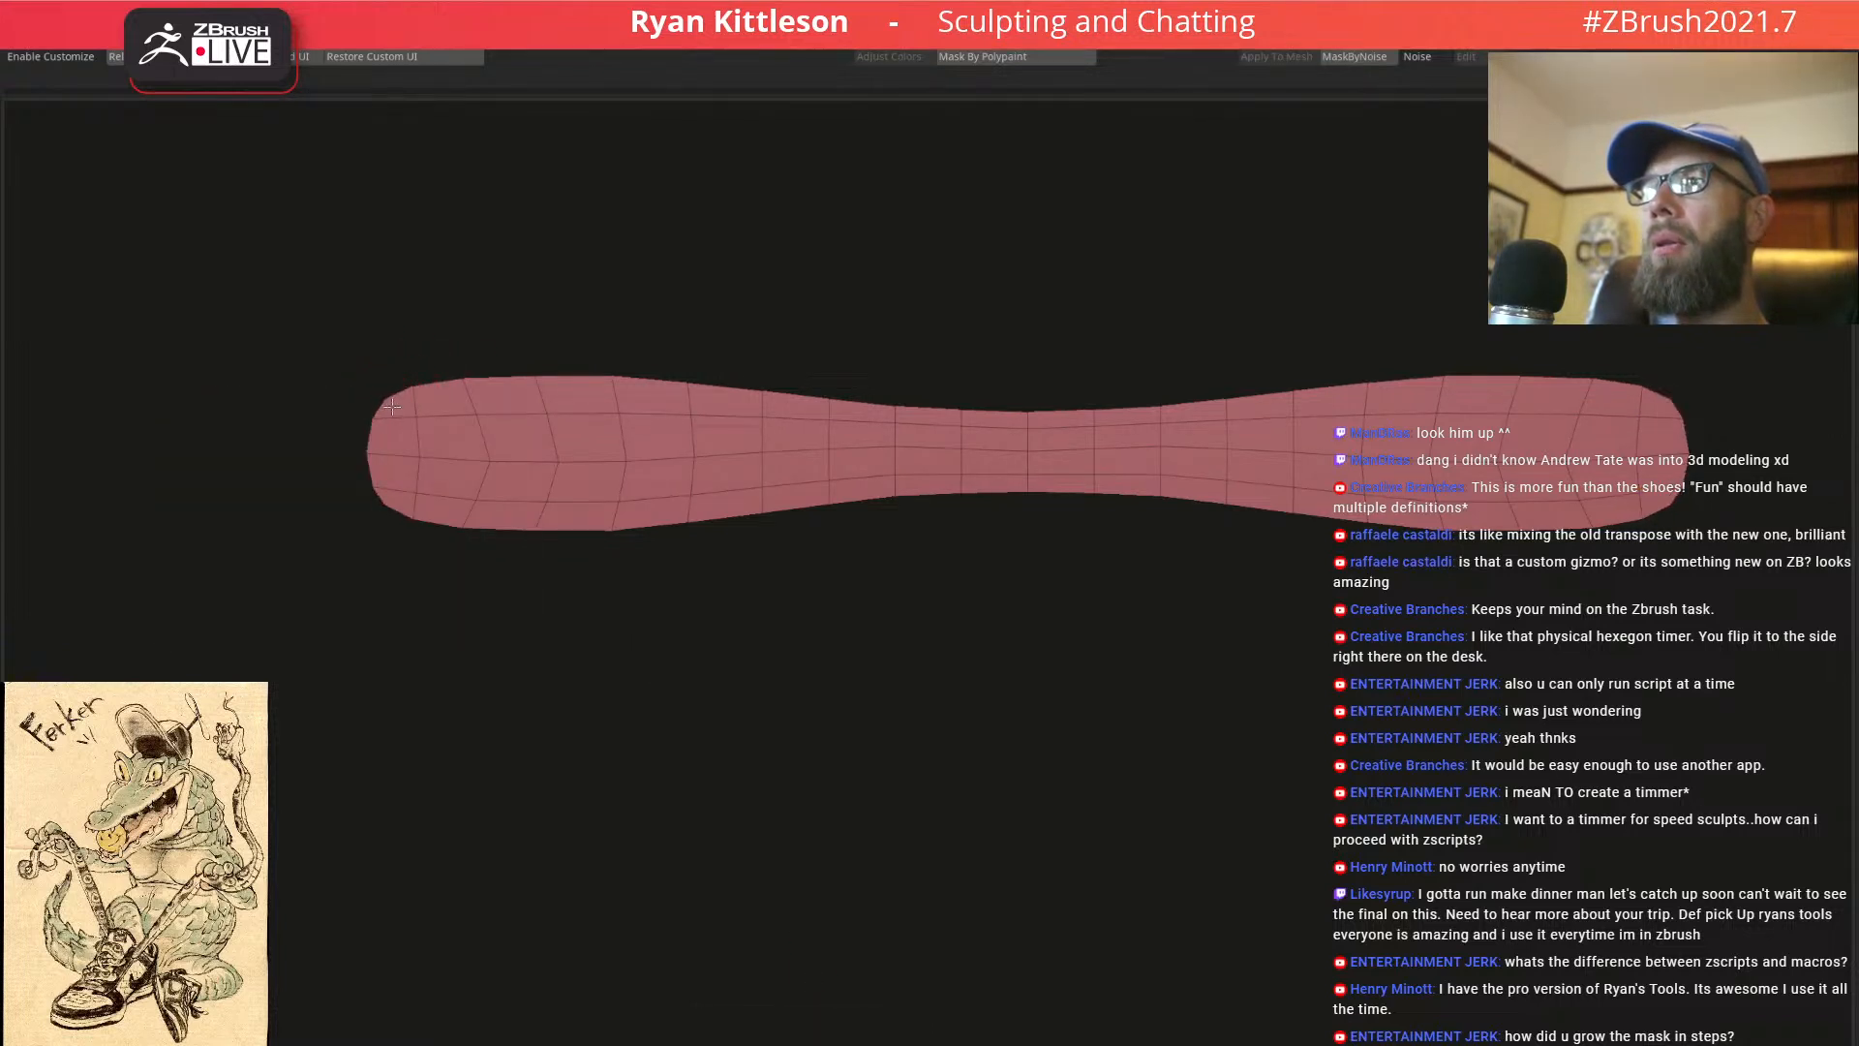
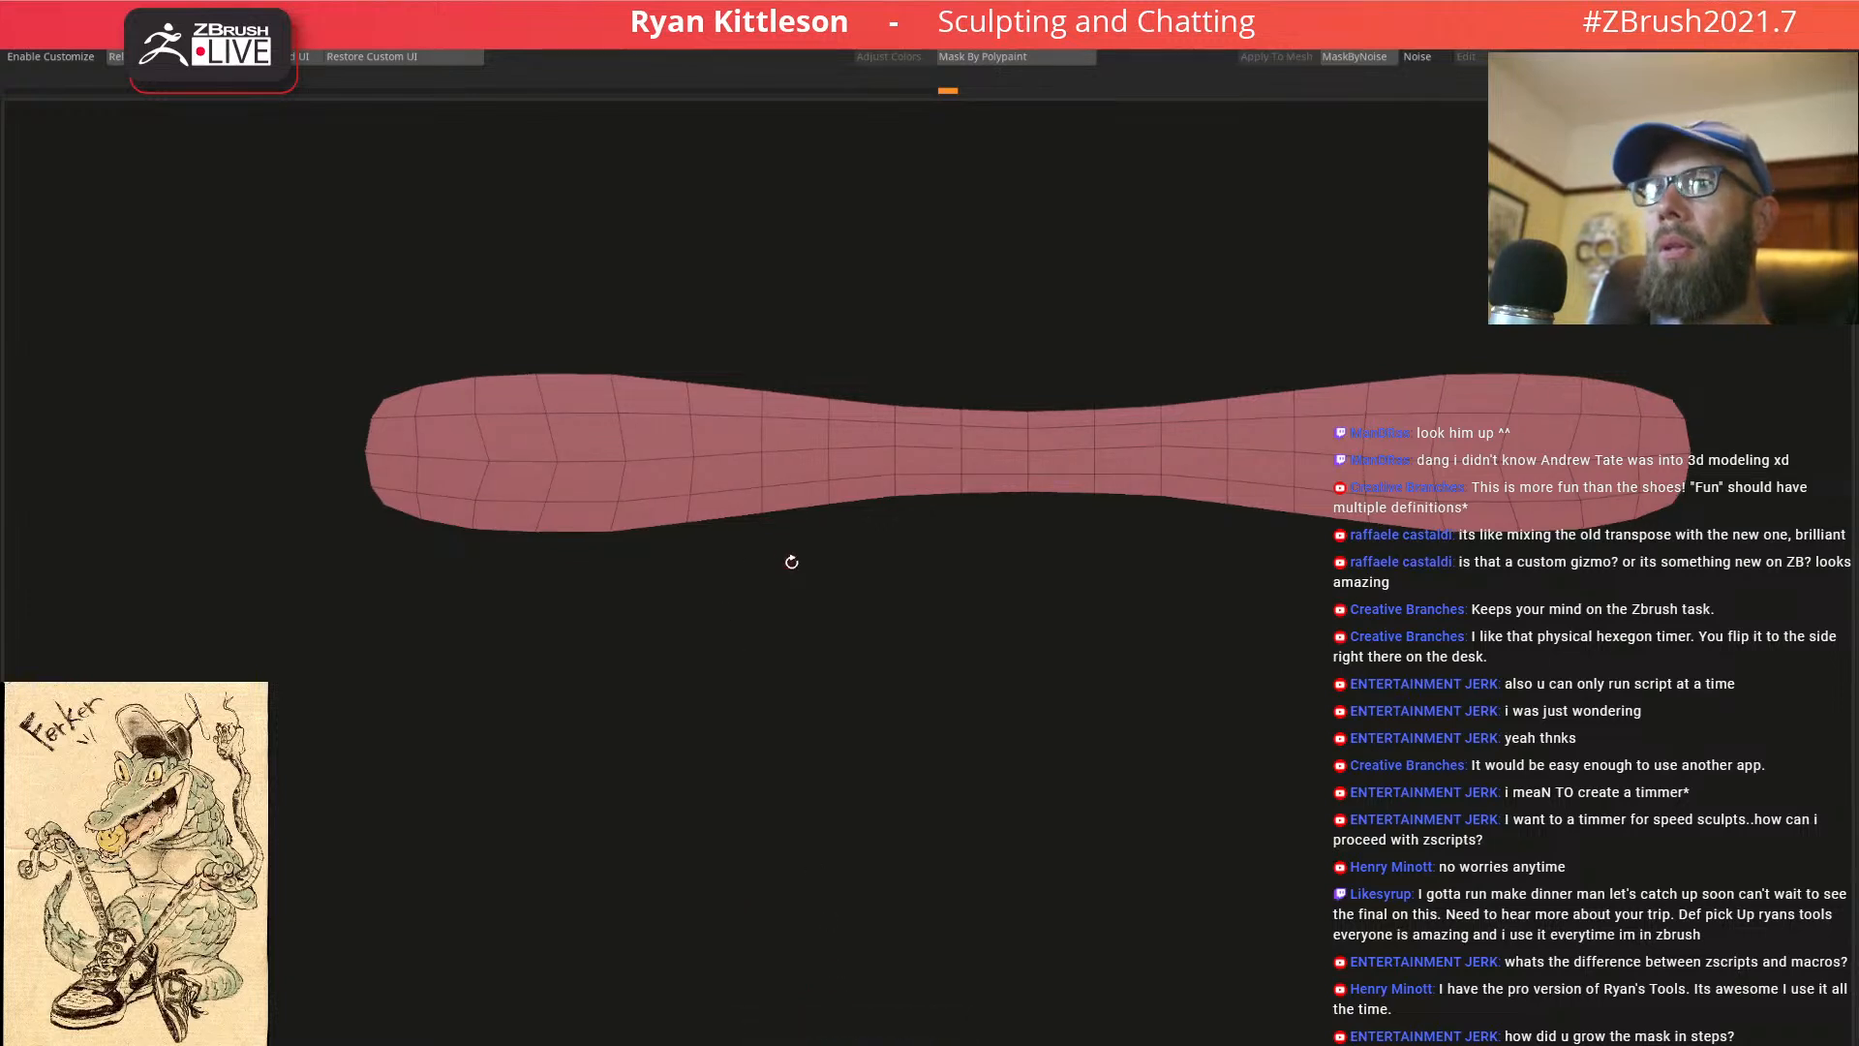
{"action": "left_click_drag", "start_coordinate": [817, 580], "coordinate": [804, 461]}
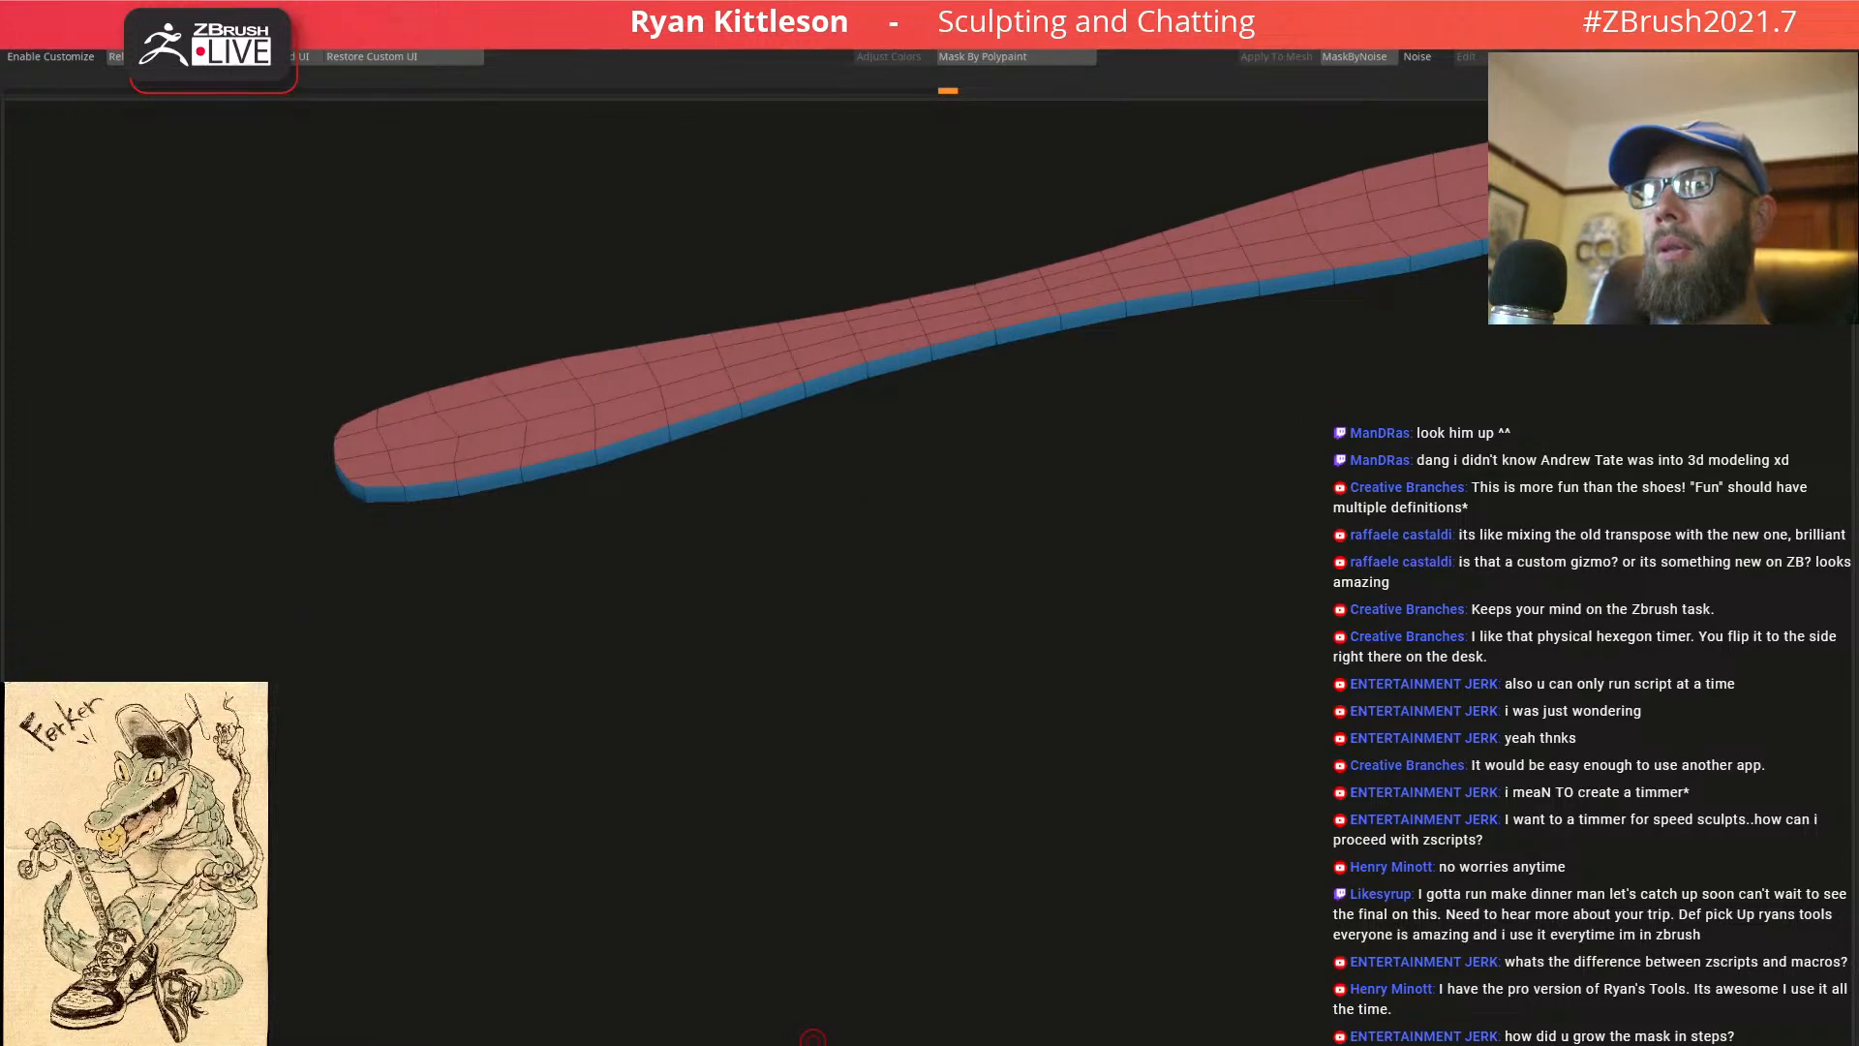
Adjust the crease amount along the strip's rim while previewing its rounded end with Dynamic Subdivision
{"action": "left_click", "coordinate": [812, 1040]}
{"action": "left_click_drag", "start_coordinate": [688, 580], "coordinate": [431, 615], "text": "alt"}
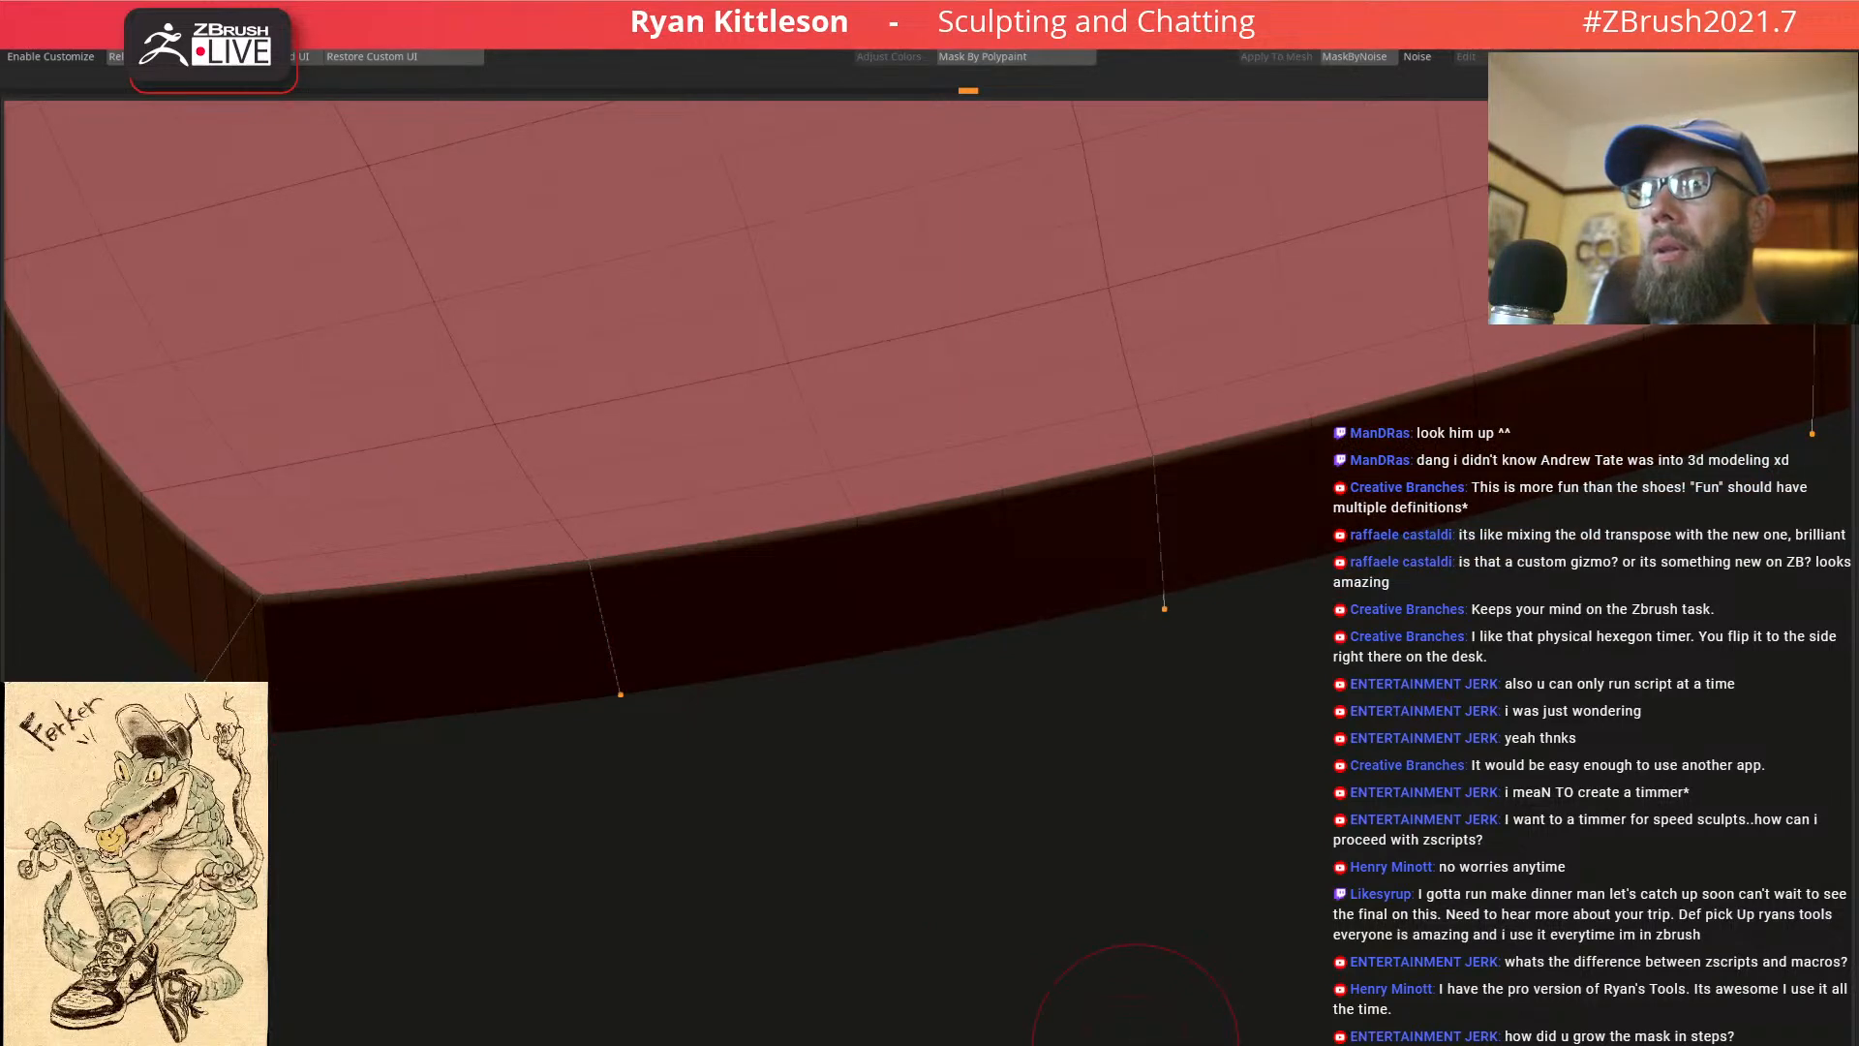
{"action": "left_click", "coordinate": [1136, 1045]}
{"action": "right_click_drag", "start_coordinate": [788, 485], "coordinate": [919, 411], "text": "ctrl"}
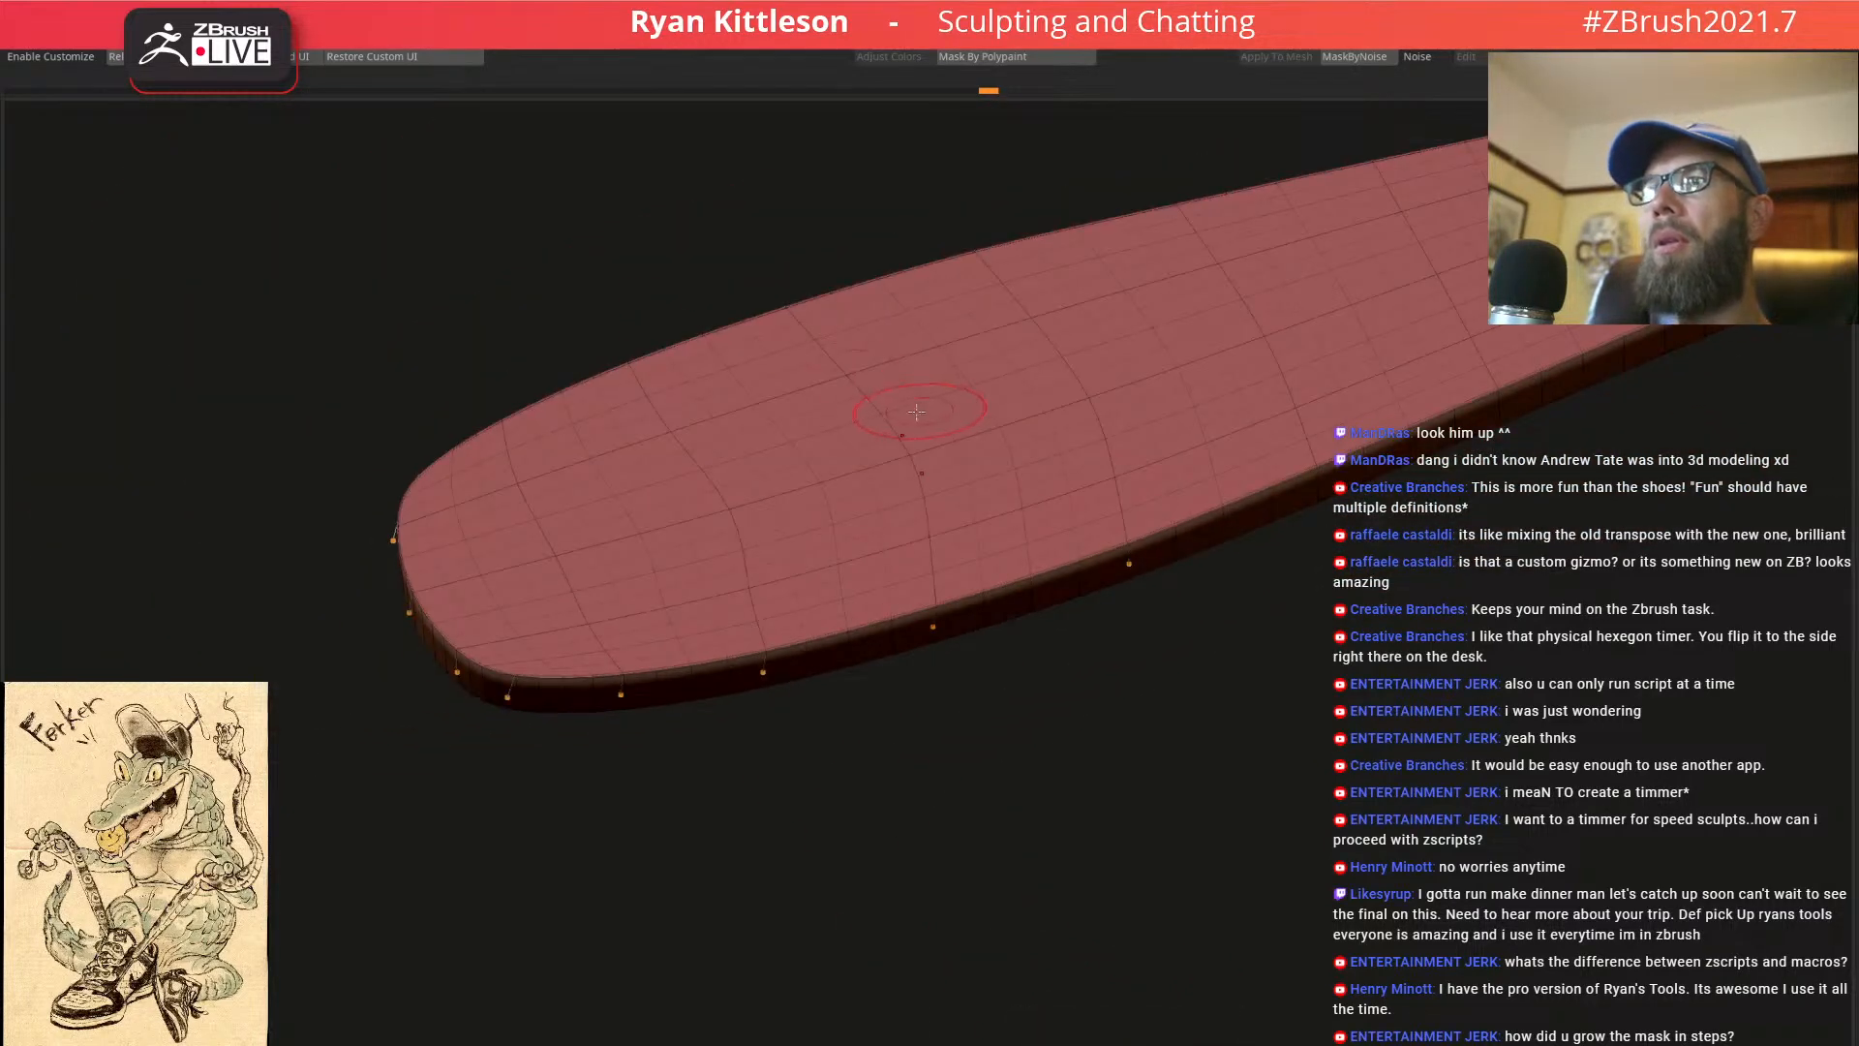
{"action": "left_click", "coordinate": [1205, 1045]}
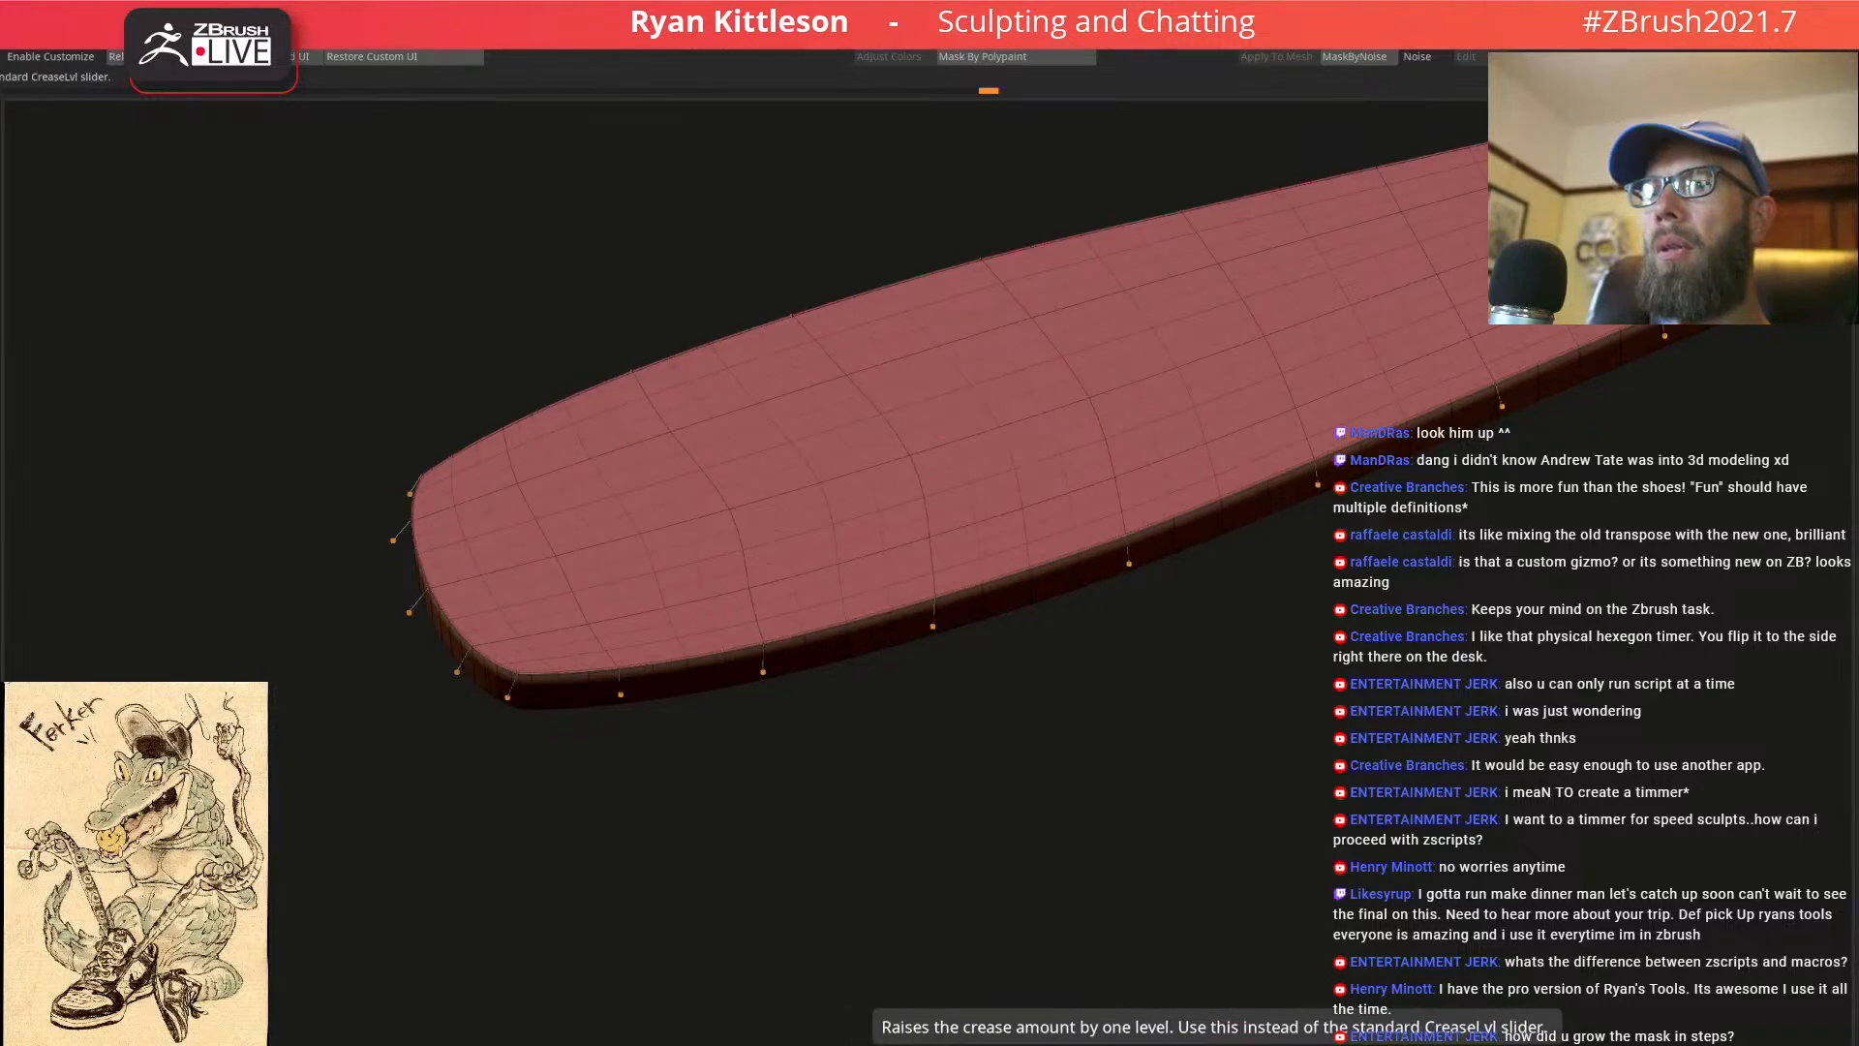
{"action": "left_click", "coordinate": [1224, 1045]}
Merge the strip into a single polygroup and hide its polyframe
{"action": "key", "text": "ctrl+w"}
{"action": "right_click_drag", "start_coordinate": [903, 491], "coordinate": [1012, 392], "text": "ctrl"}
{"action": "key", "text": "shift+f"}
{"action": "right_click_drag", "start_coordinate": [1012, 392], "coordinate": [1106, 368], "text": "ctrl"}
{"action": "key", "text": "f"}
Centre the gizmo on the strip, twist it along its length with the Twist deformer, and accept the deformation
{"action": "key", "text": "w"}
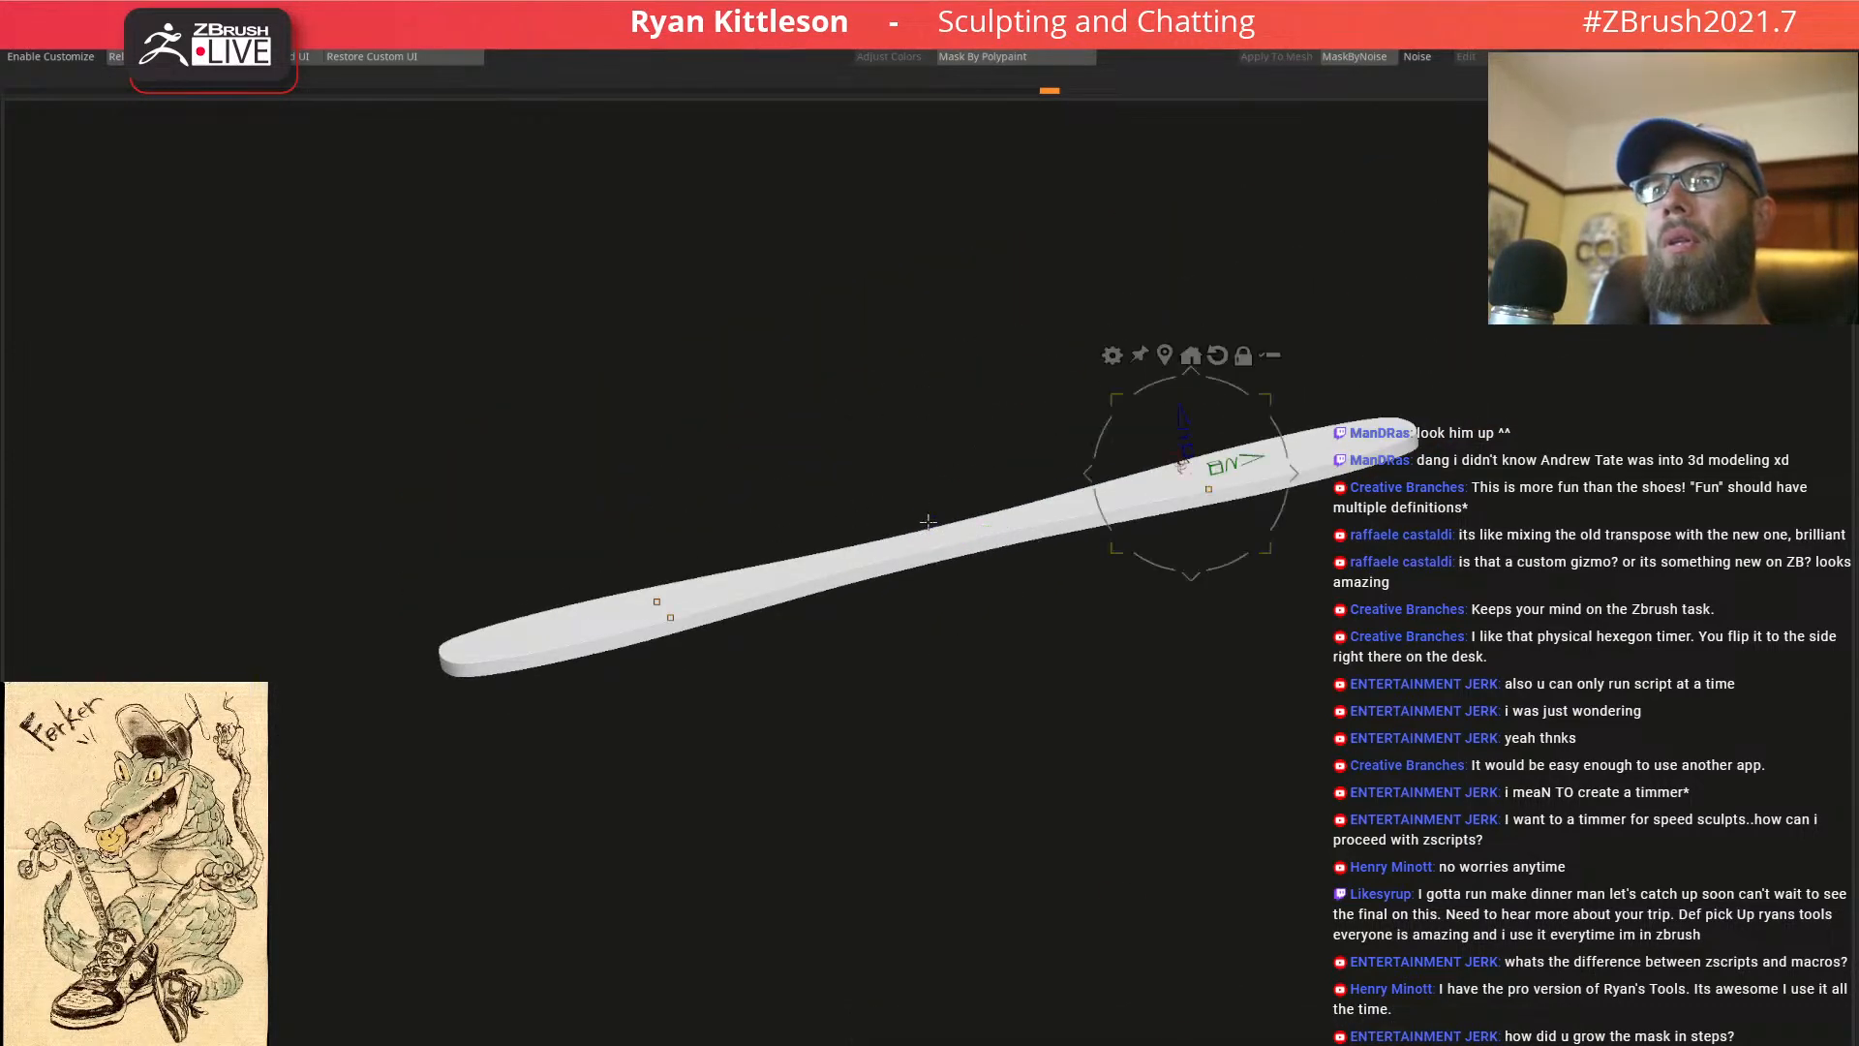
{"action": "left_click", "coordinate": [938, 542], "text": "alt"}
{"action": "right_click_drag", "start_coordinate": [935, 513], "coordinate": [997, 507]}
{"action": "left_click_drag", "start_coordinate": [1039, 499], "coordinate": [984, 424]}
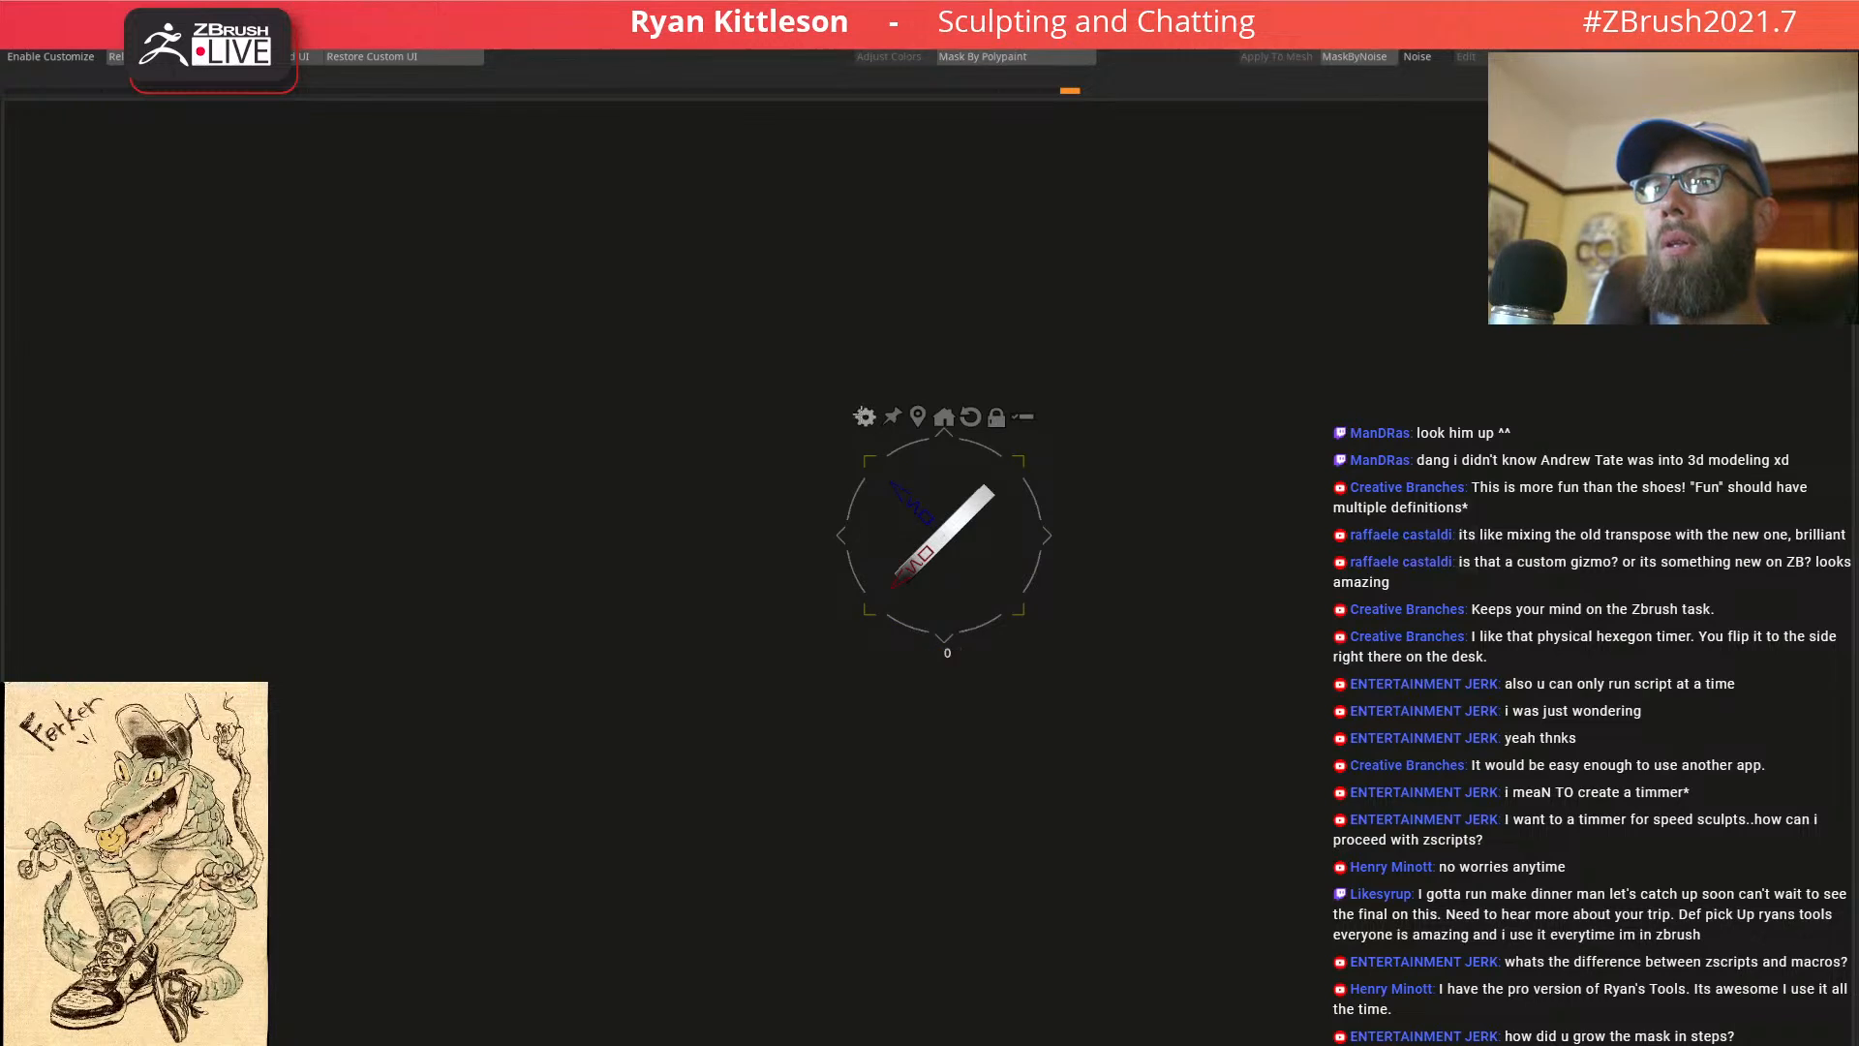
{"action": "left_click", "coordinate": [865, 416]}
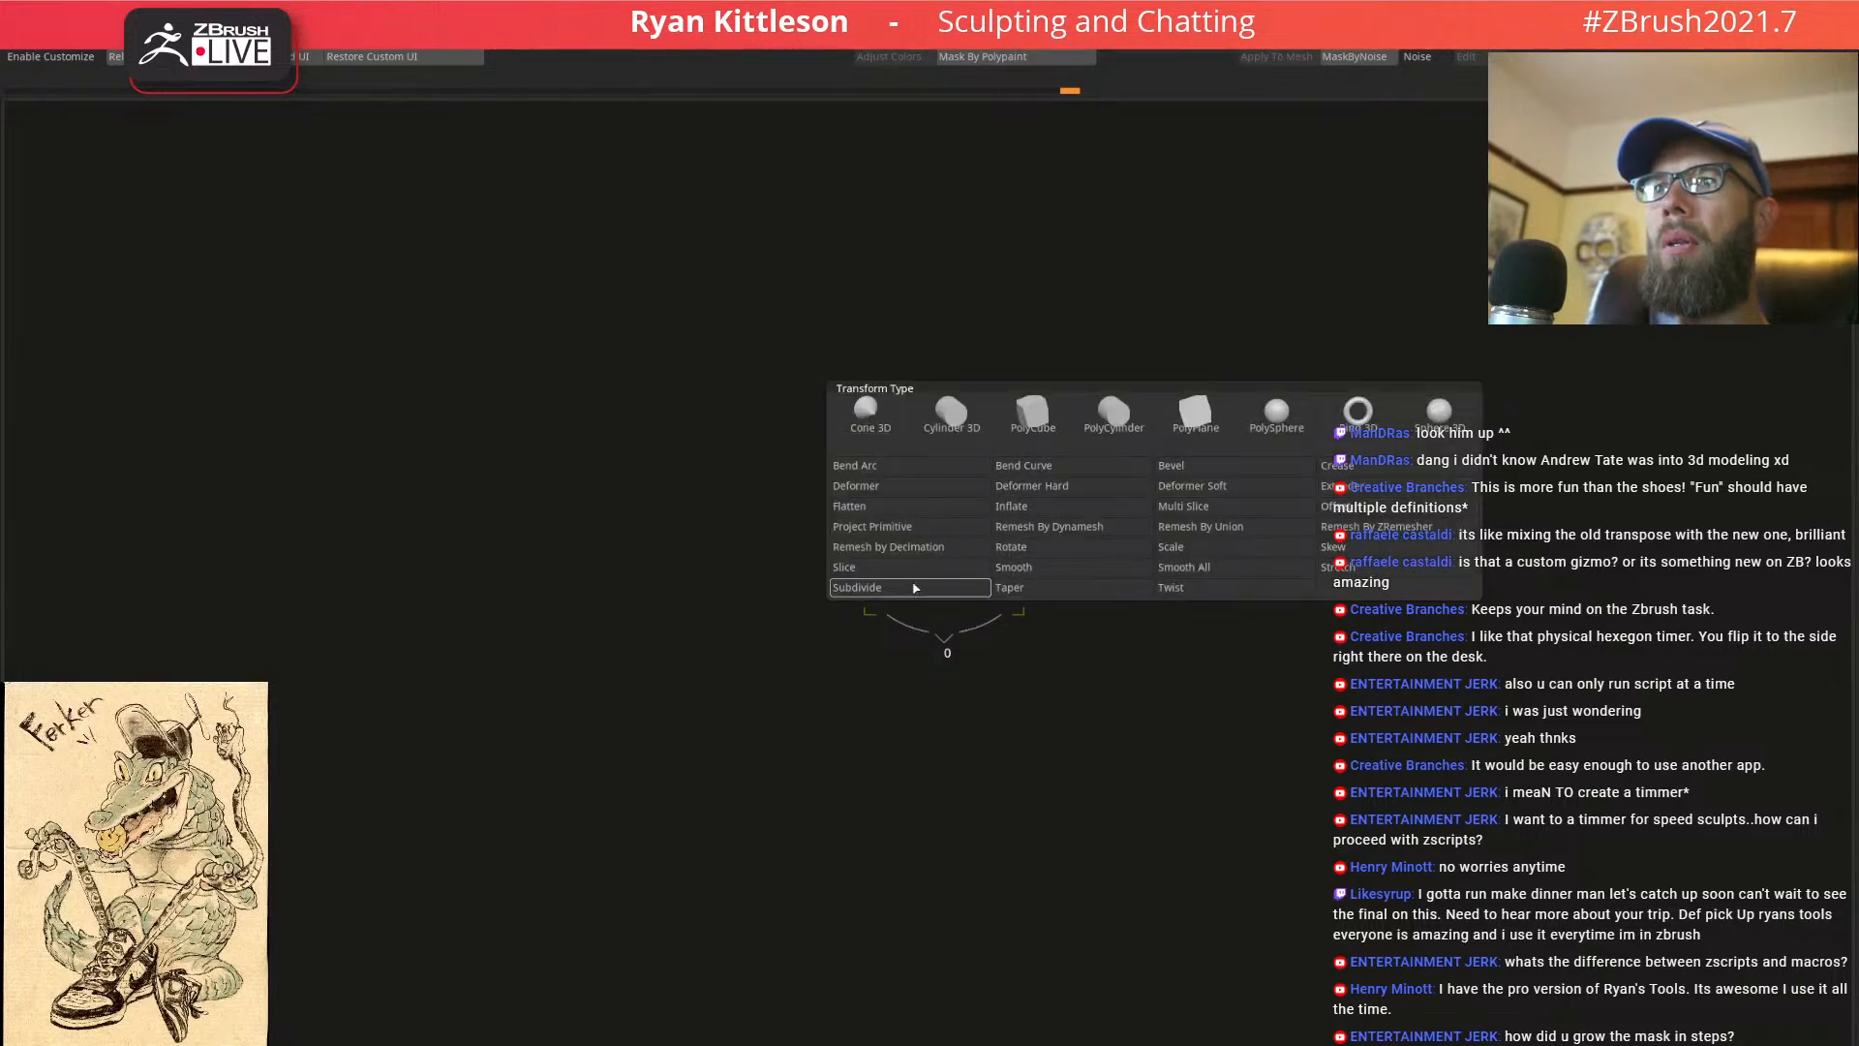
{"action": "left_click", "coordinate": [1172, 588]}
{"action": "left_click_drag", "start_coordinate": [1069, 485], "coordinate": [1089, 419]}
{"action": "left_click_drag", "start_coordinate": [857, 736], "coordinate": [840, 767]}
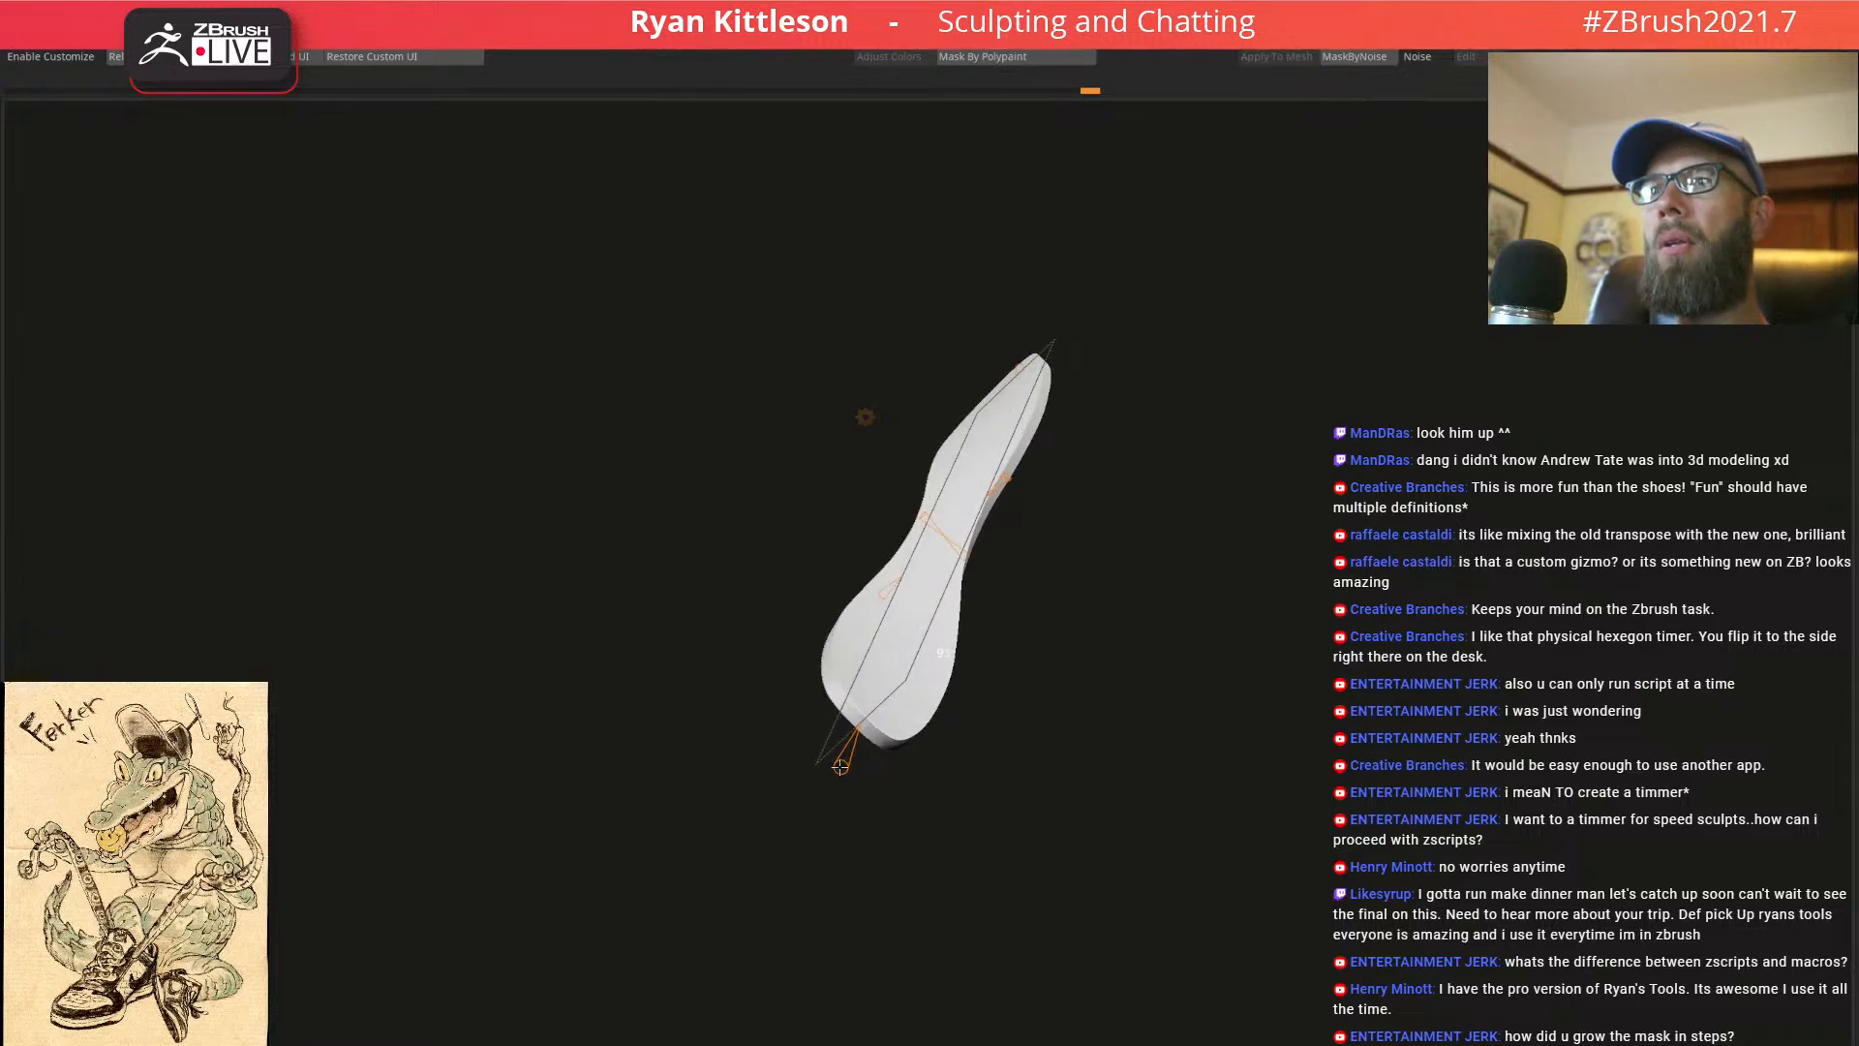
{"action": "left_click_drag", "start_coordinate": [1010, 673], "coordinate": [1034, 615]}
{"action": "left_click_drag", "start_coordinate": [1091, 538], "coordinate": [957, 532]}
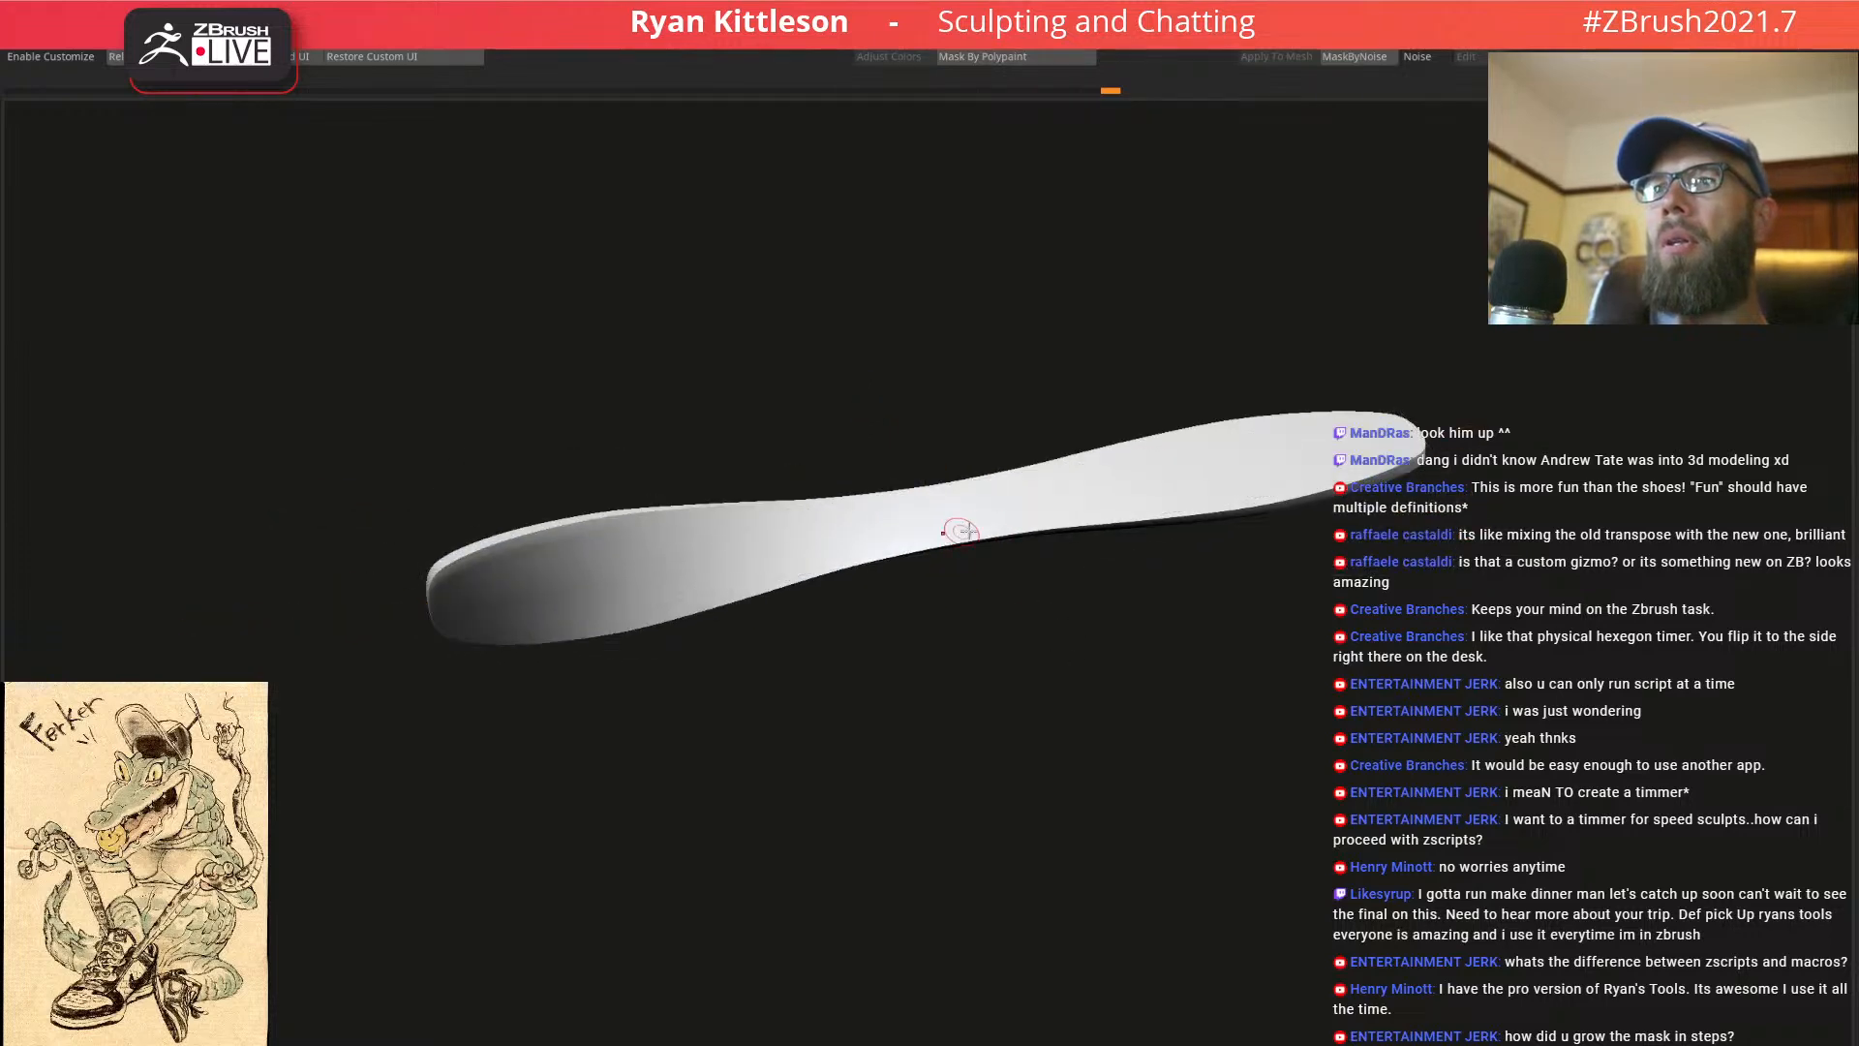
{"action": "key", "text": "shift+f"}
{"action": "right_click_drag", "start_coordinate": [1052, 507], "coordinate": [916, 451], "text": "ctrl"}
{"action": "left_click_drag", "start_coordinate": [1063, 463], "coordinate": [1067, 381]}
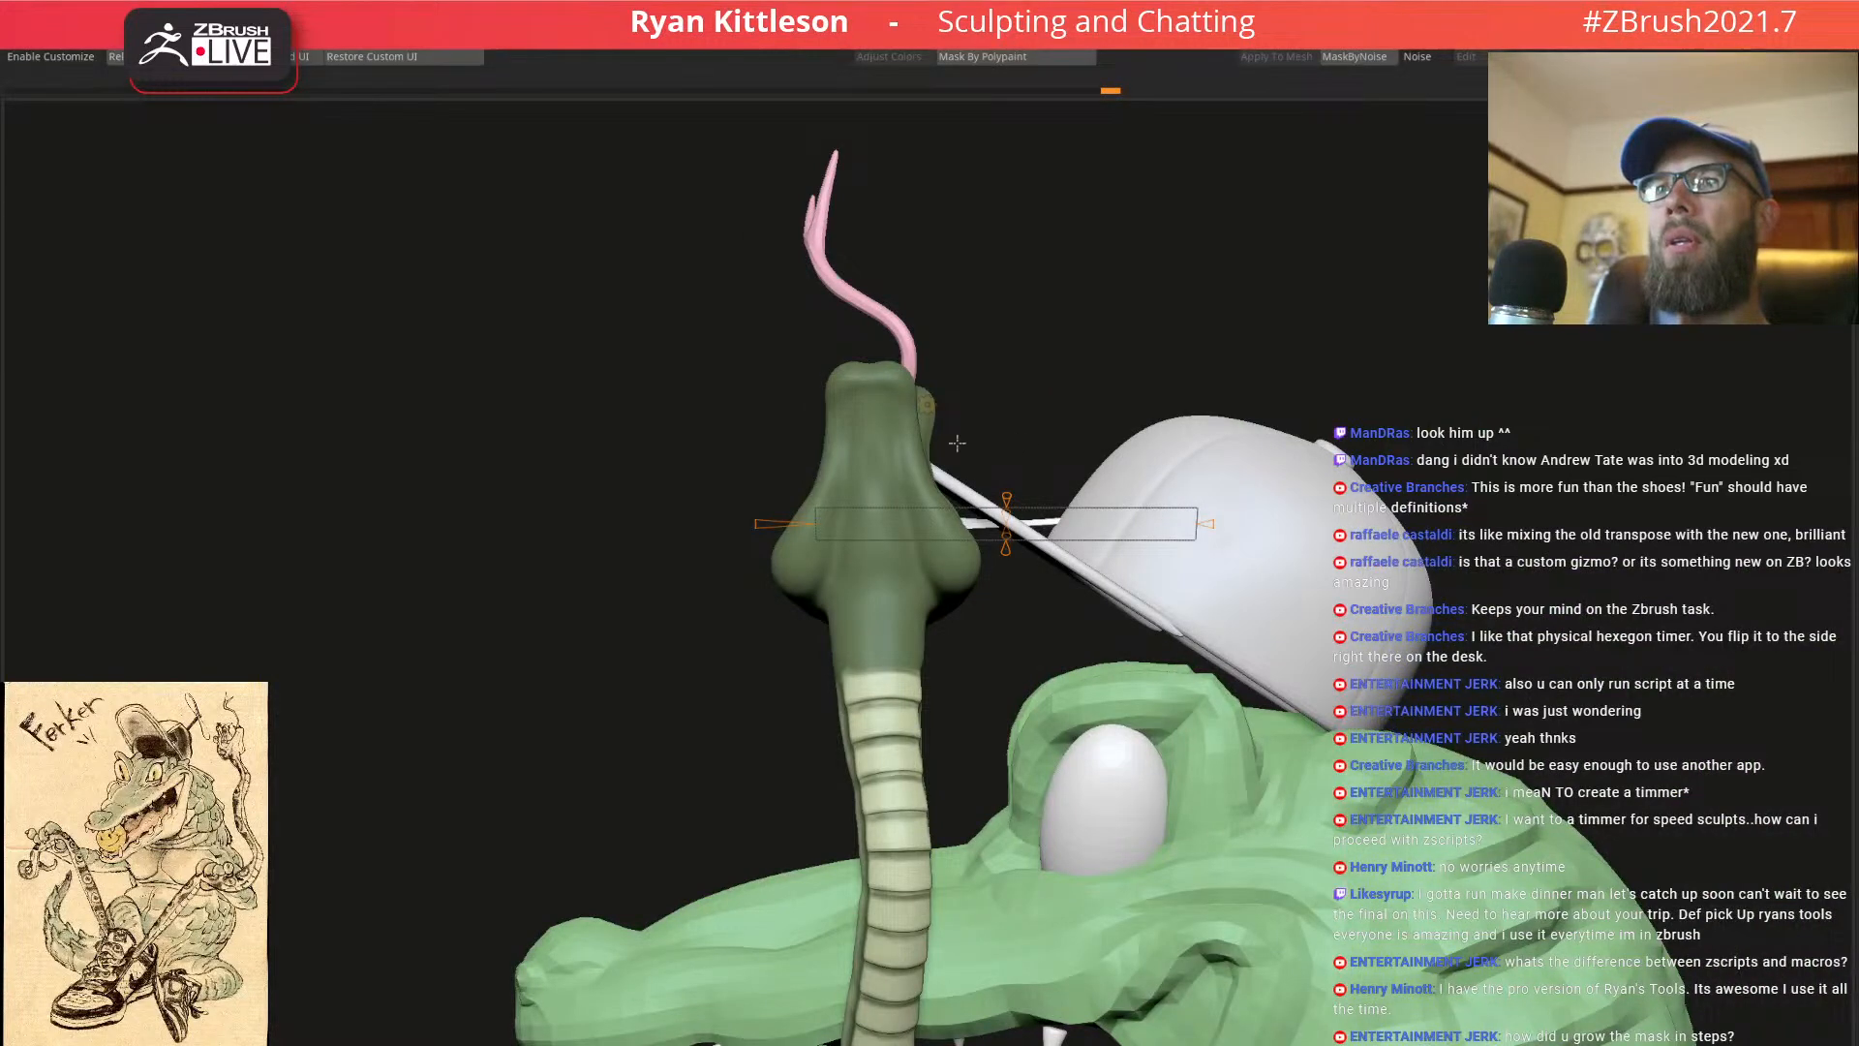
{"action": "left_click", "coordinate": [928, 405]}
{"action": "left_click", "coordinate": [1044, 457]}
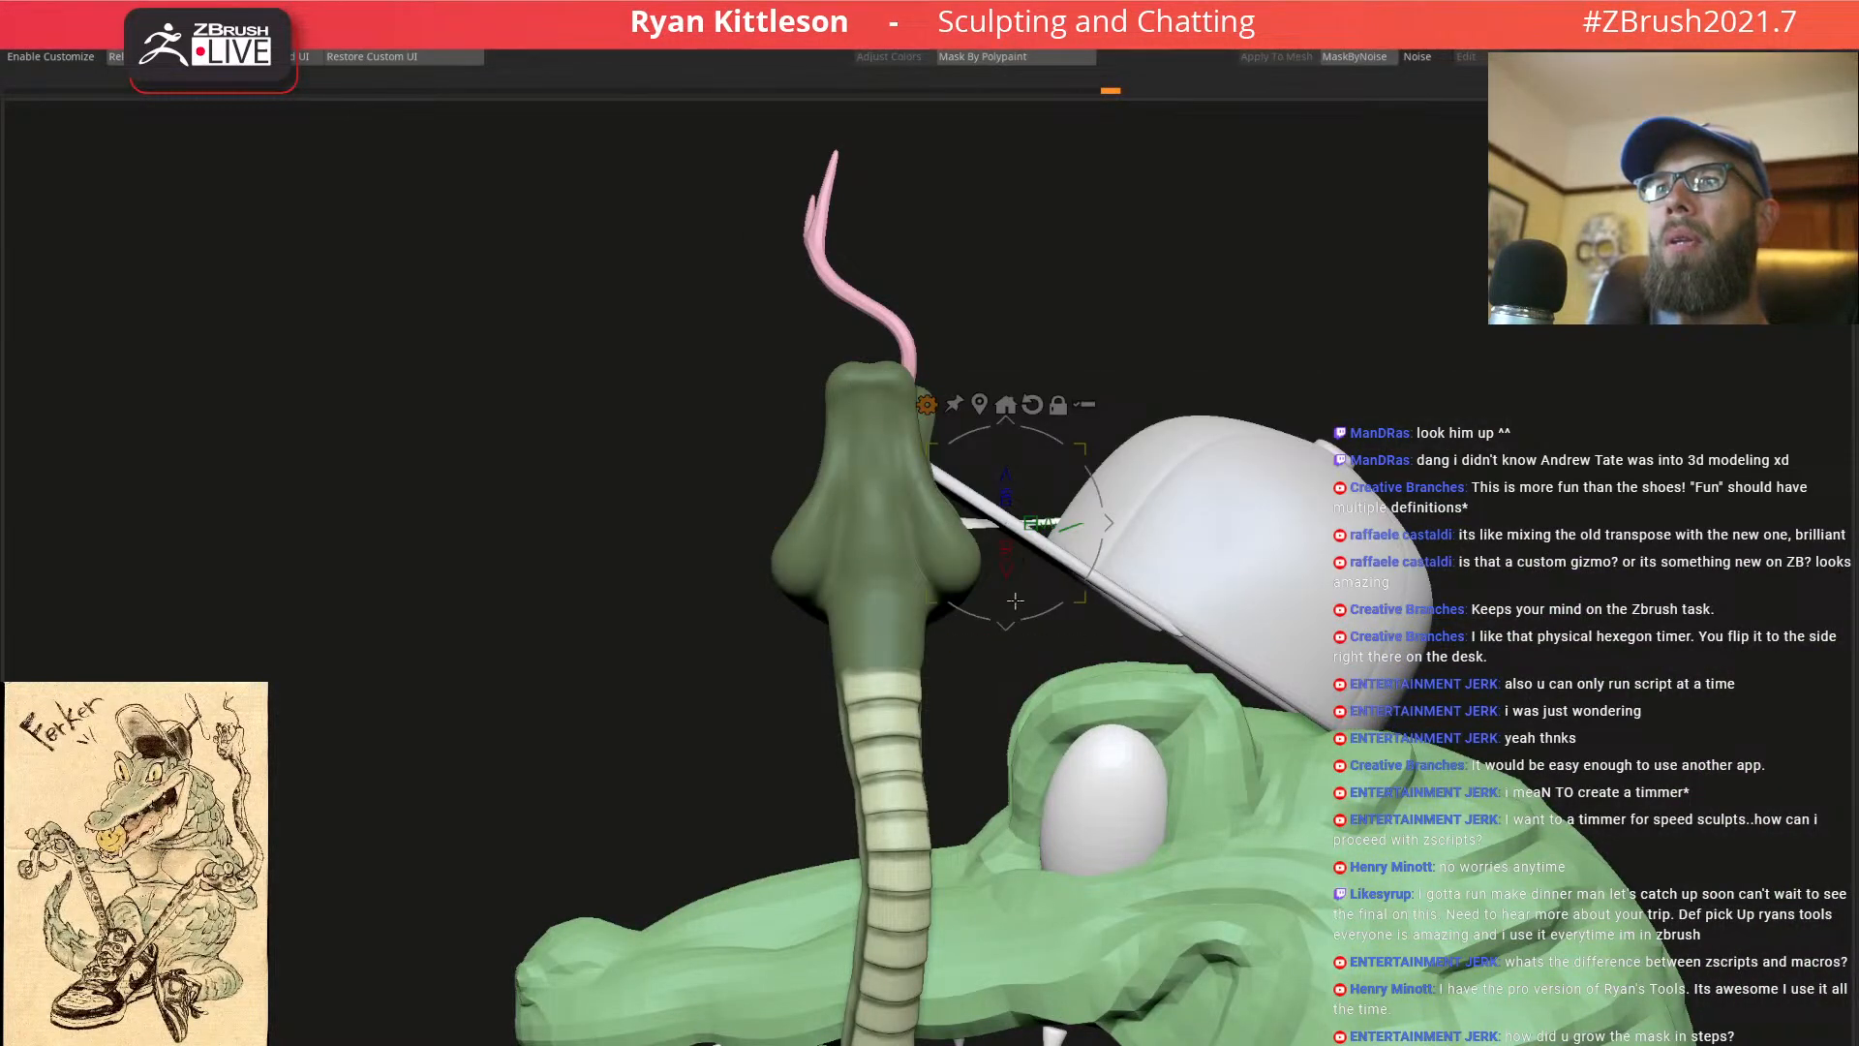
Move the twisted strip up above the snake's head and the cap
{"action": "left_click_drag", "start_coordinate": [1018, 444], "coordinate": [1075, 177]}
{"action": "left_click_drag", "start_coordinate": [1286, 315], "coordinate": [1213, 322], "text": "alt"}
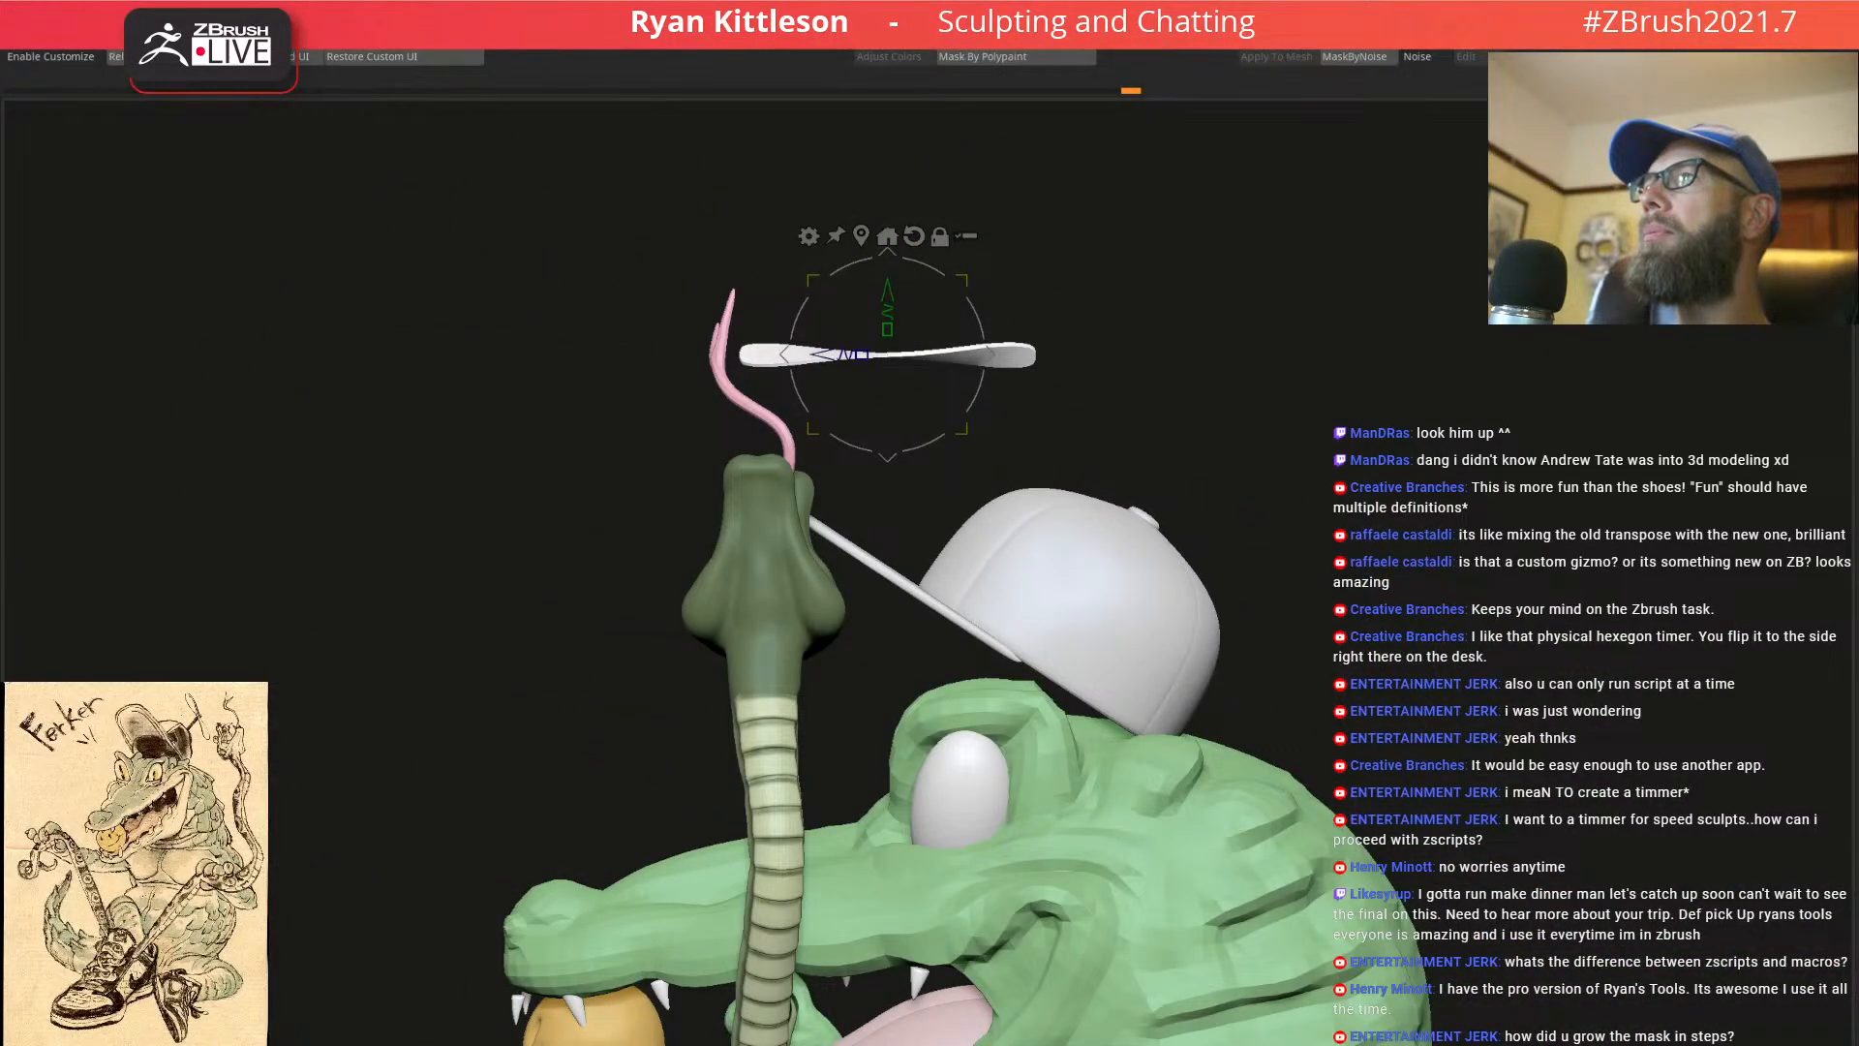
{"action": "mouse_move", "coordinate": [888, 329]}
{"action": "left_mouse_down", "text": "alt"}
{"action": "mouse_move", "coordinate": [891, 366]}
{"action": "mouse_move", "coordinate": [883, 315]}
{"action": "mouse_move", "coordinate": [896, 395]}
{"action": "mouse_move", "coordinate": [887, 343]}
{"action": "left_mouse_up", "text": "alt"}
Set ZModeler's edge insertion to Single EdgeLoop and insert a loop around the shaft near where it meets the strip
{"action": "key", "text": "f"}
{"action": "key", "text": "q"}
{"action": "right_click_drag", "start_coordinate": [886, 207], "coordinate": [1082, 358], "text": "ctrl"}
{"action": "key", "text": "shift+f"}
{"action": "key", "text": "shift+f"}
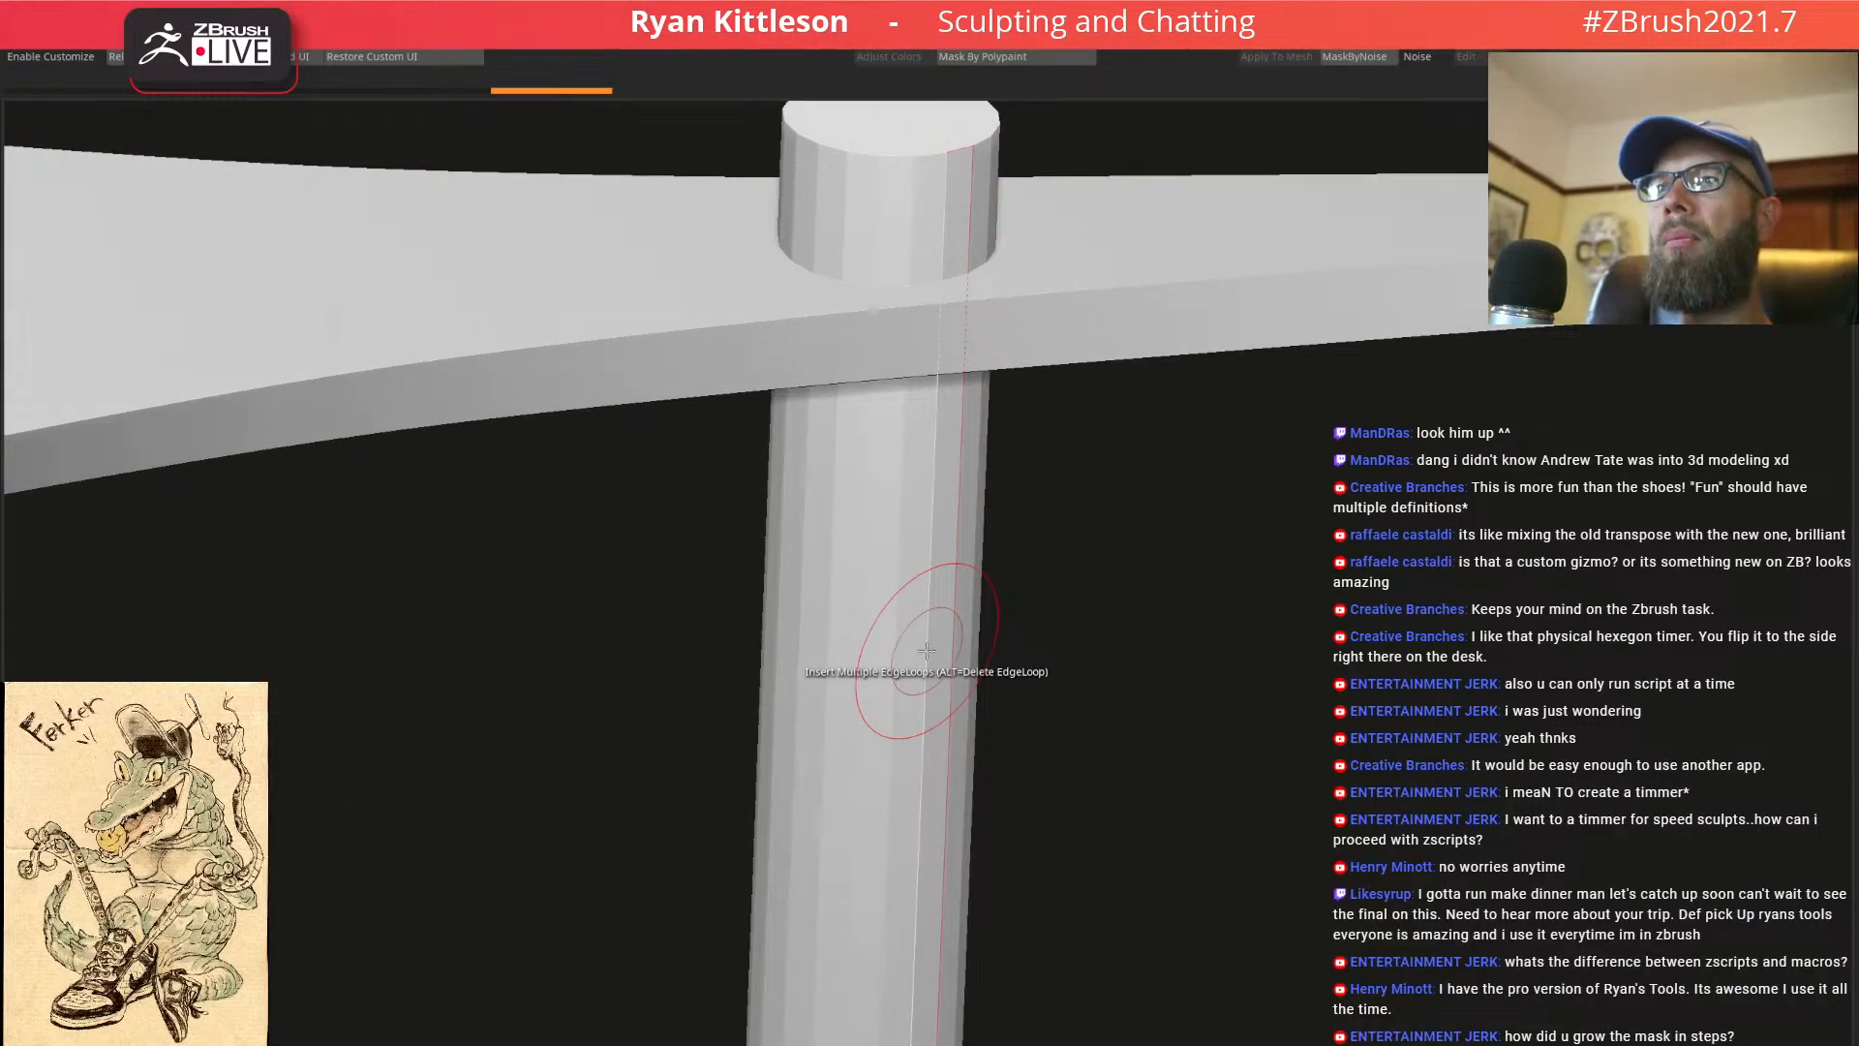
{"action": "key", "text": "shift+f"}
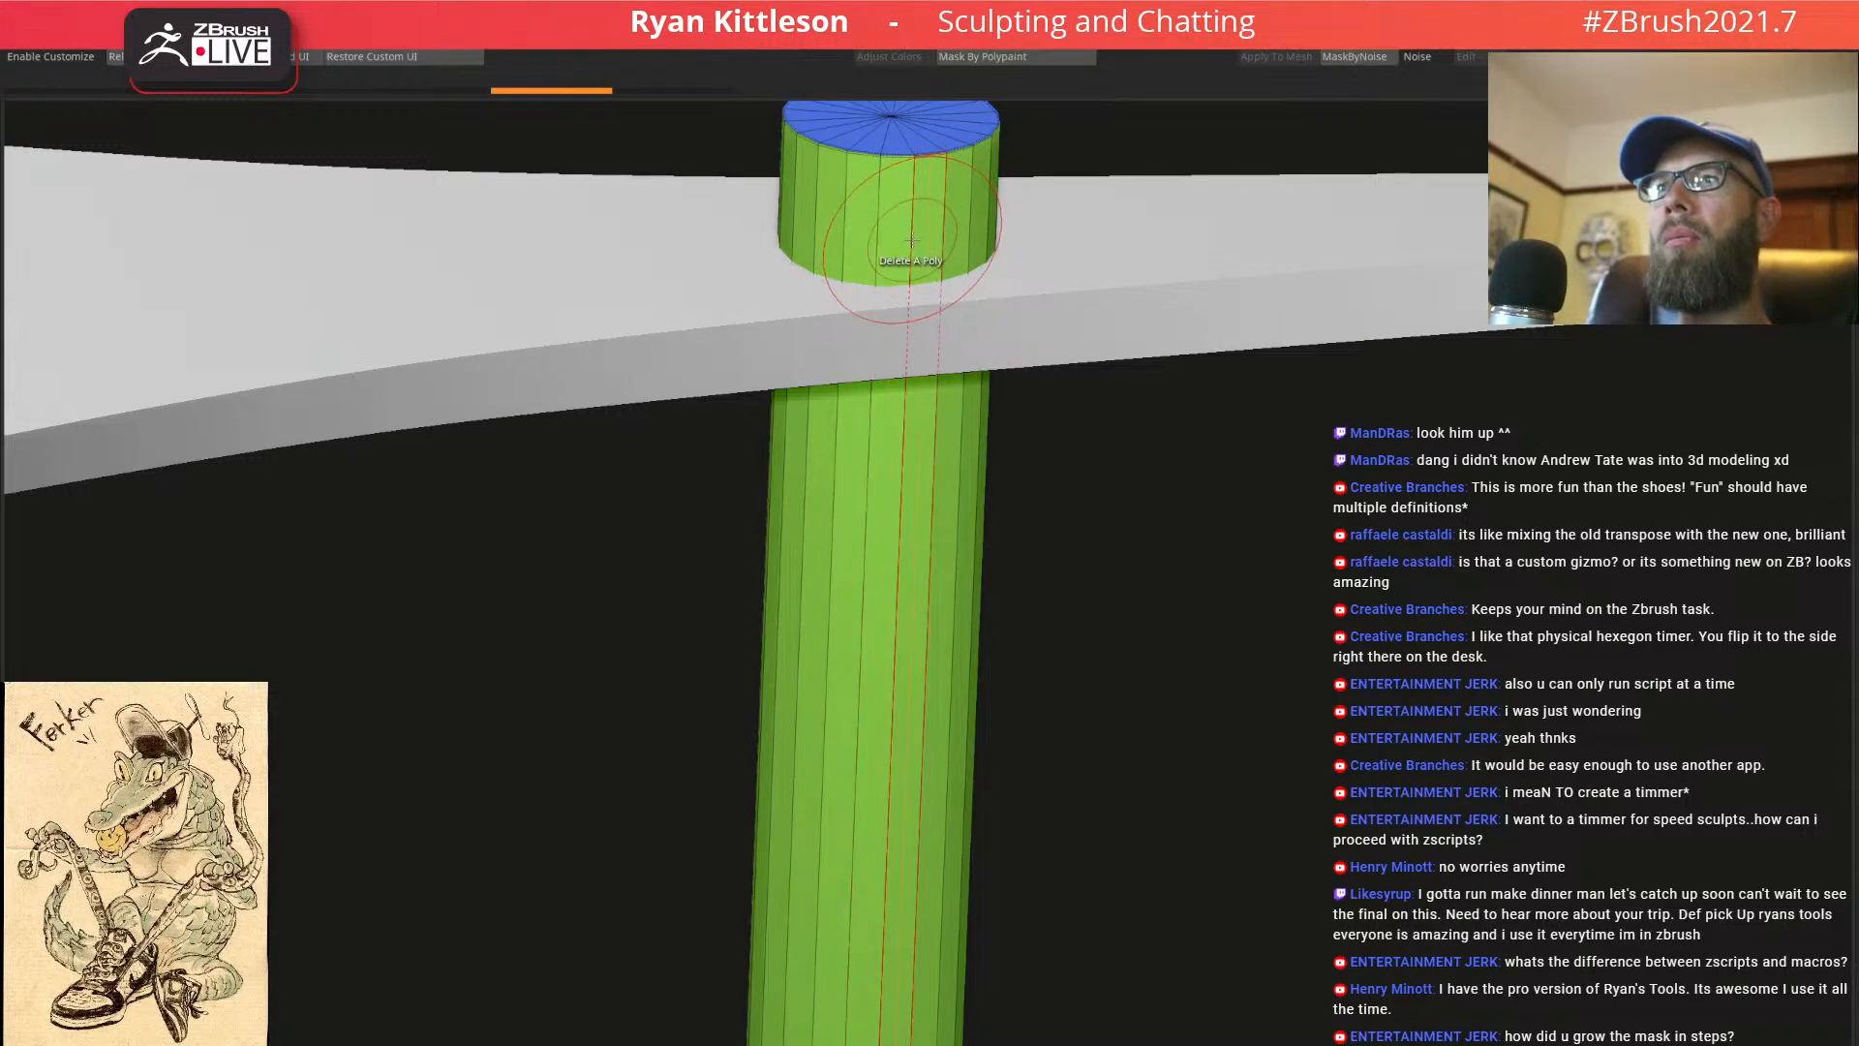
{"action": "key", "text": "space"}
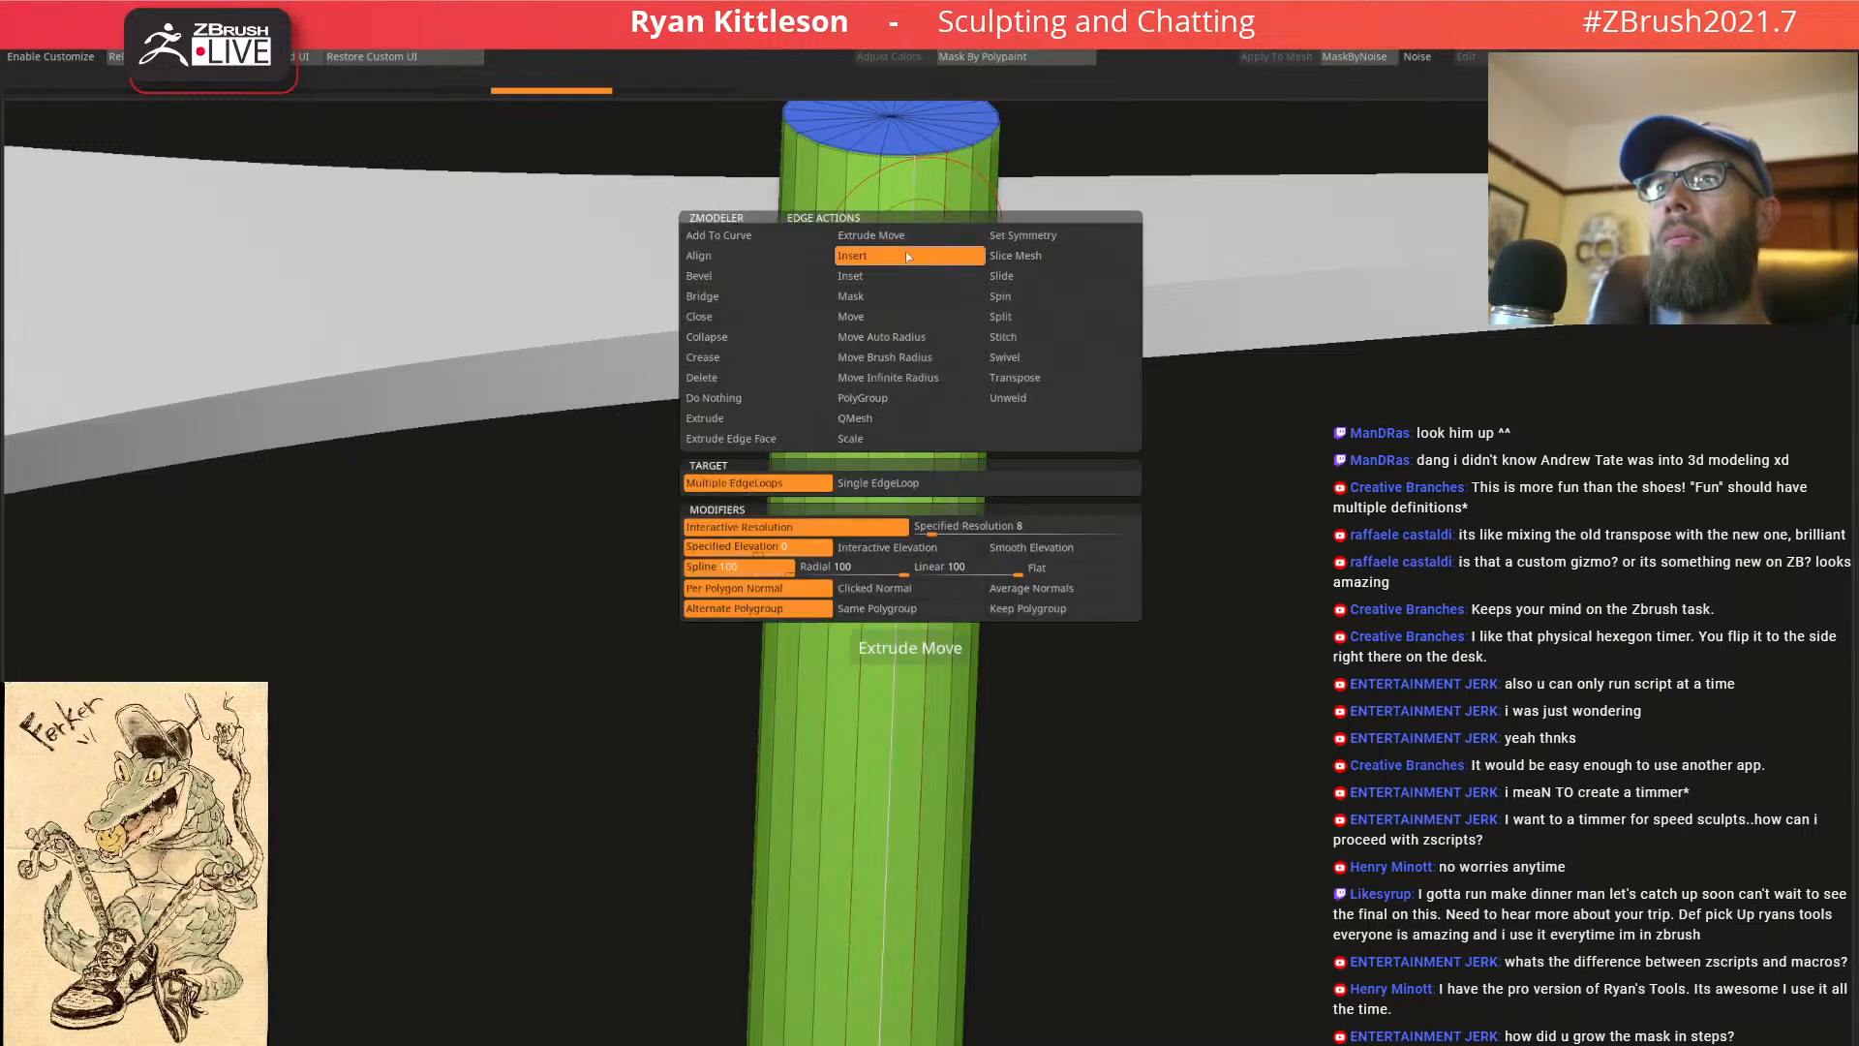
{"action": "left_click", "coordinate": [879, 491]}
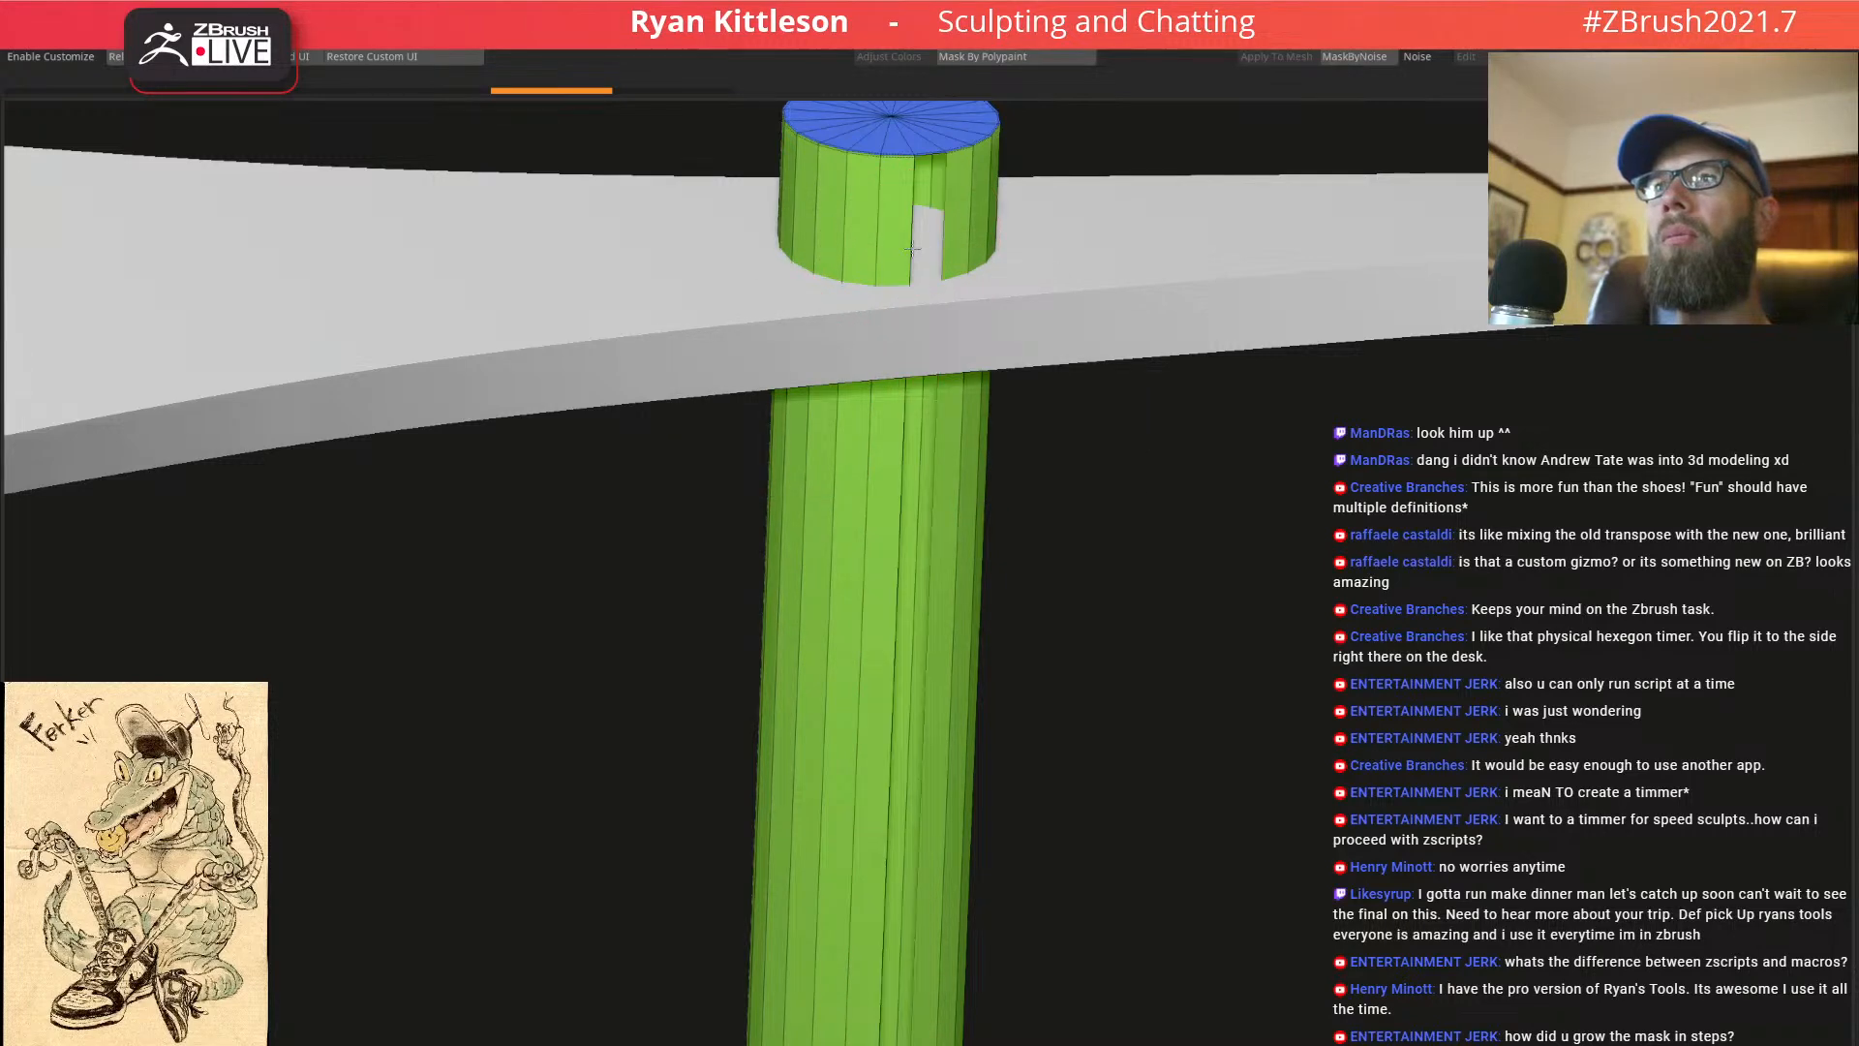
{"action": "left_click", "coordinate": [910, 252]}
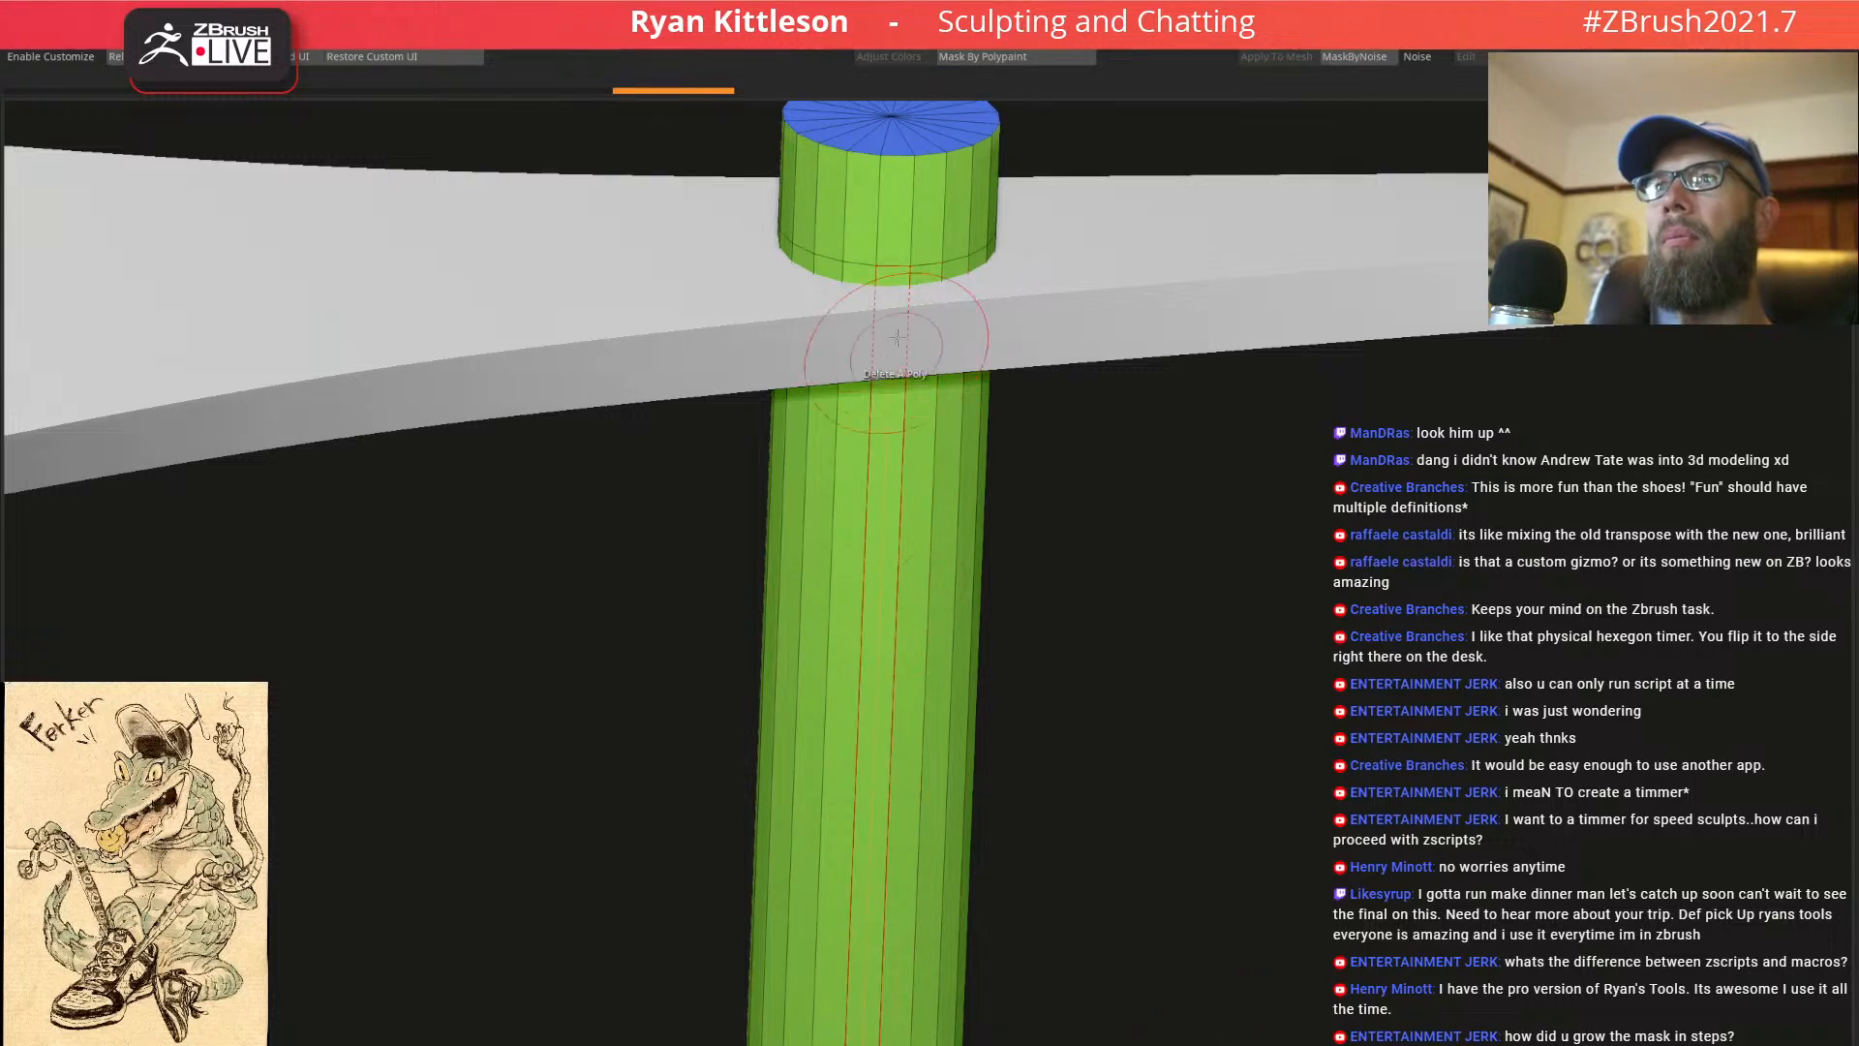
Set the ZModeler polygon action to Do Nothing so shaft faces are not deleted
{"action": "left_click", "coordinate": [903, 405]}
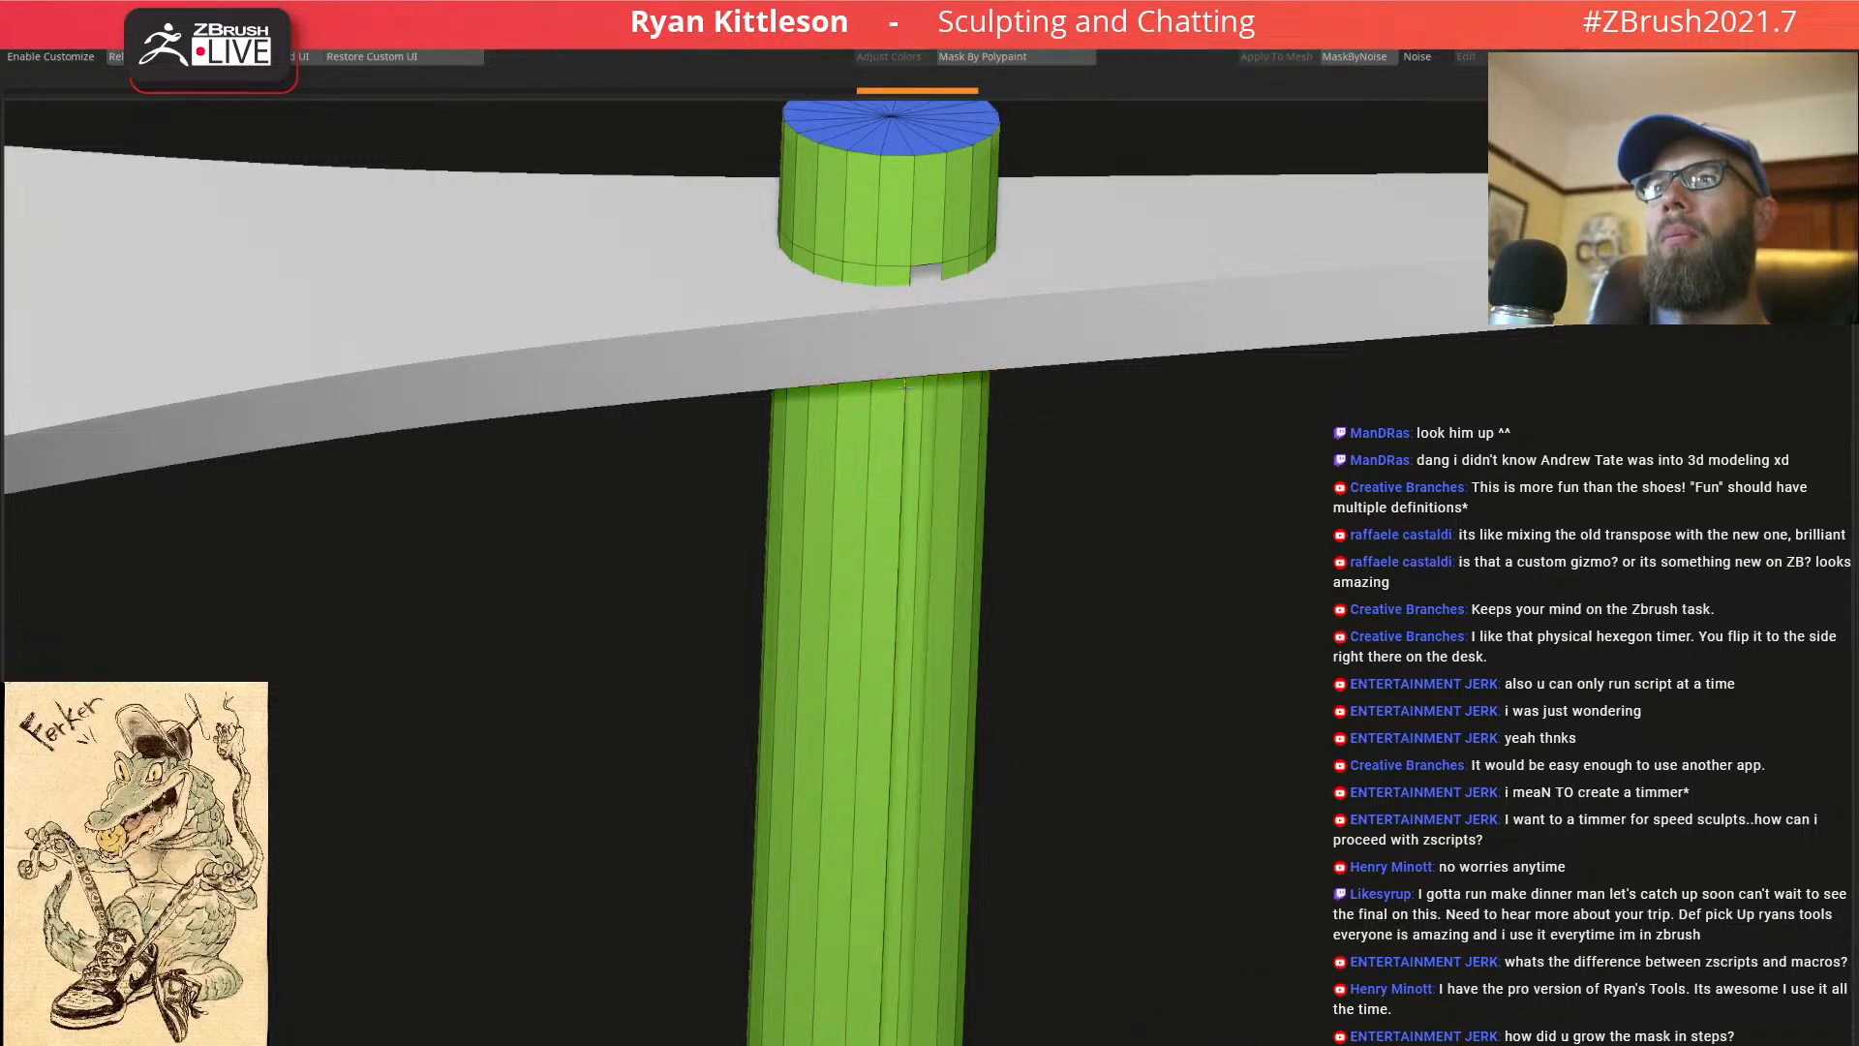
{"action": "key", "text": "space"}
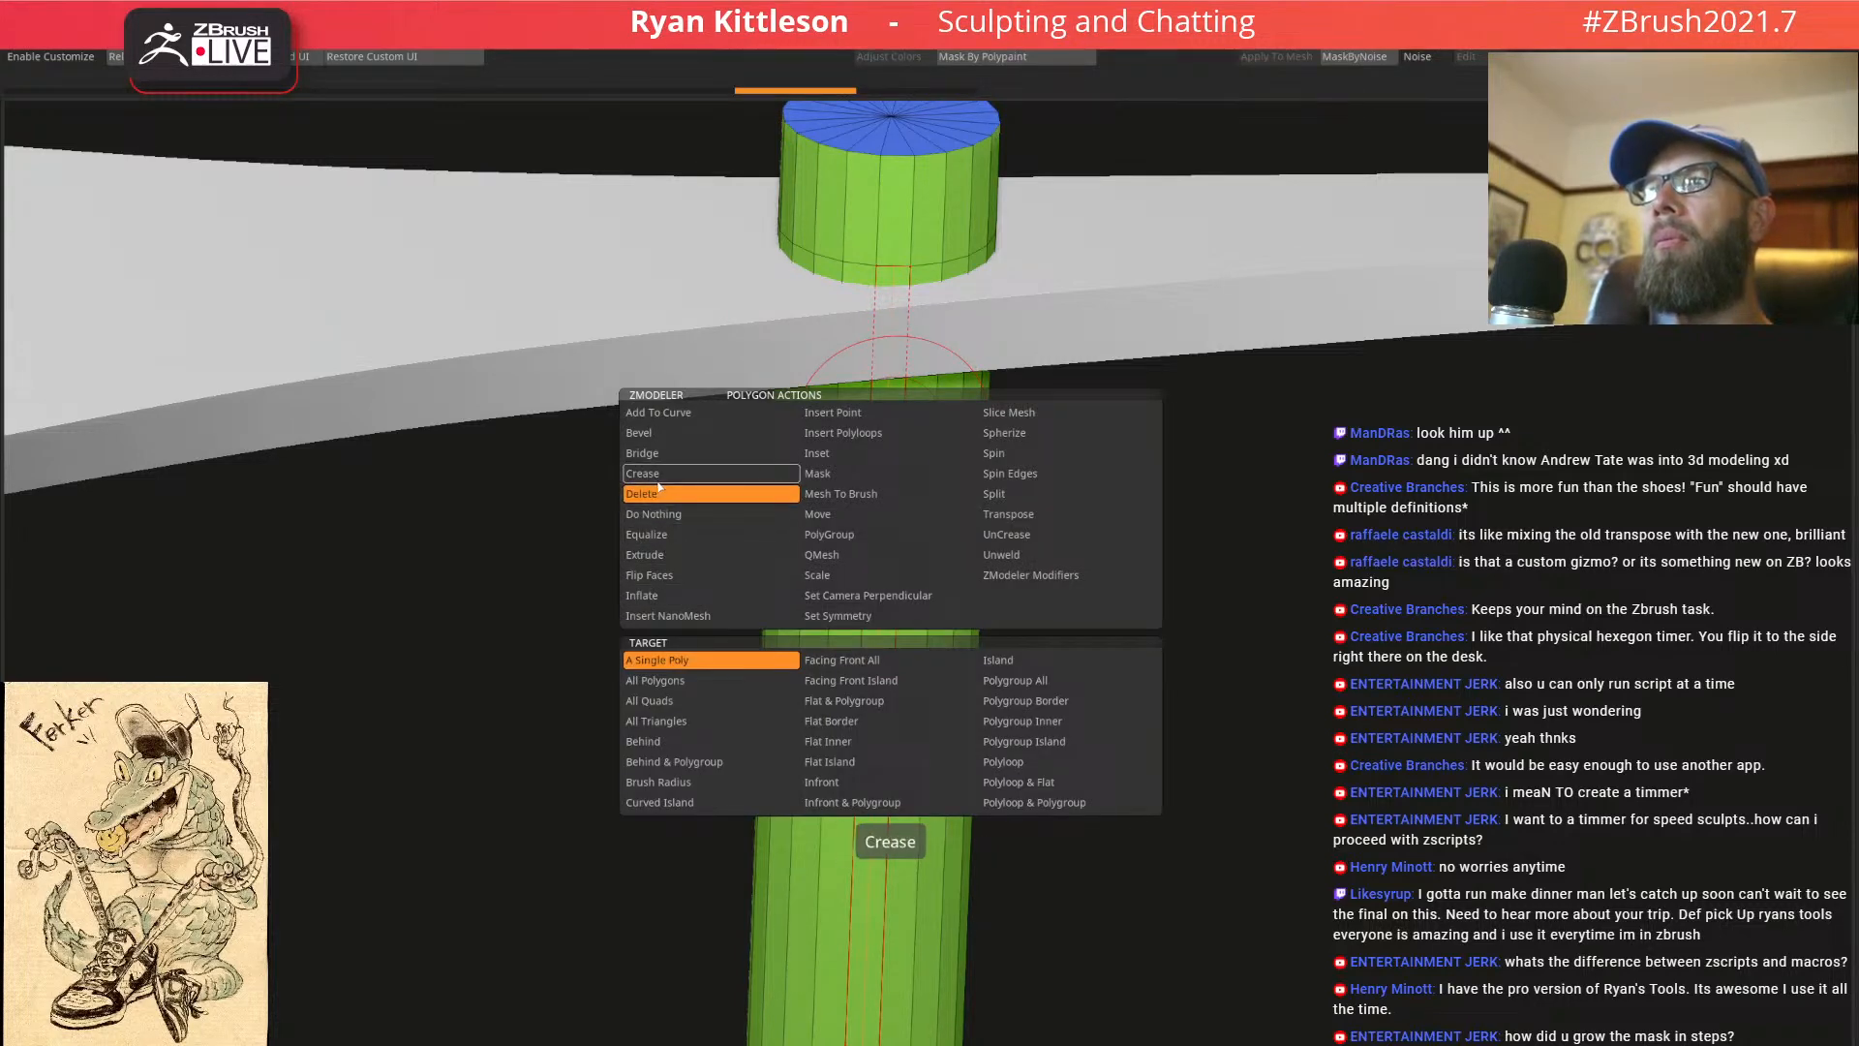
{"action": "left_click", "coordinate": [659, 514]}
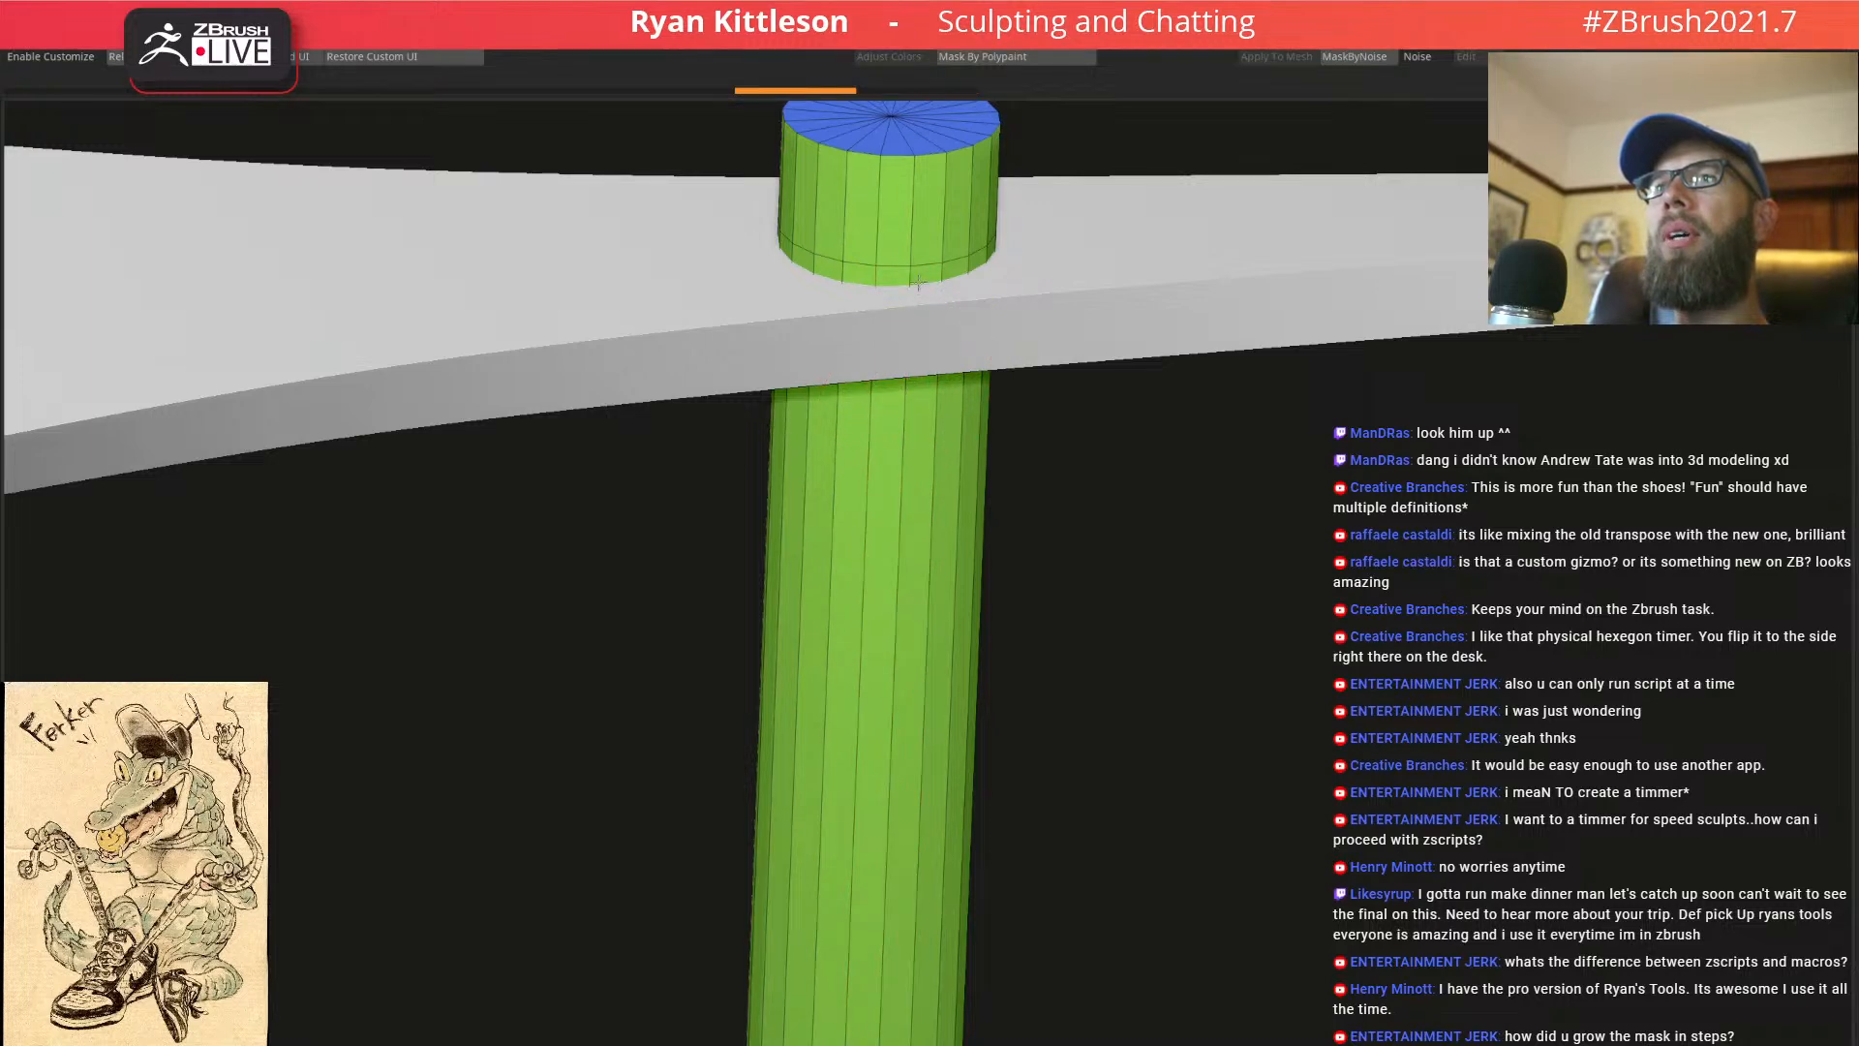
Insert two edge loops around the shaft near its lower end and hide the polyframe
{"action": "right_click_drag", "start_coordinate": [922, 361], "coordinate": [900, 513], "text": "ctrl"}
{"action": "right_click_drag", "start_coordinate": [1003, 953], "coordinate": [1166, 683], "text": "alt"}
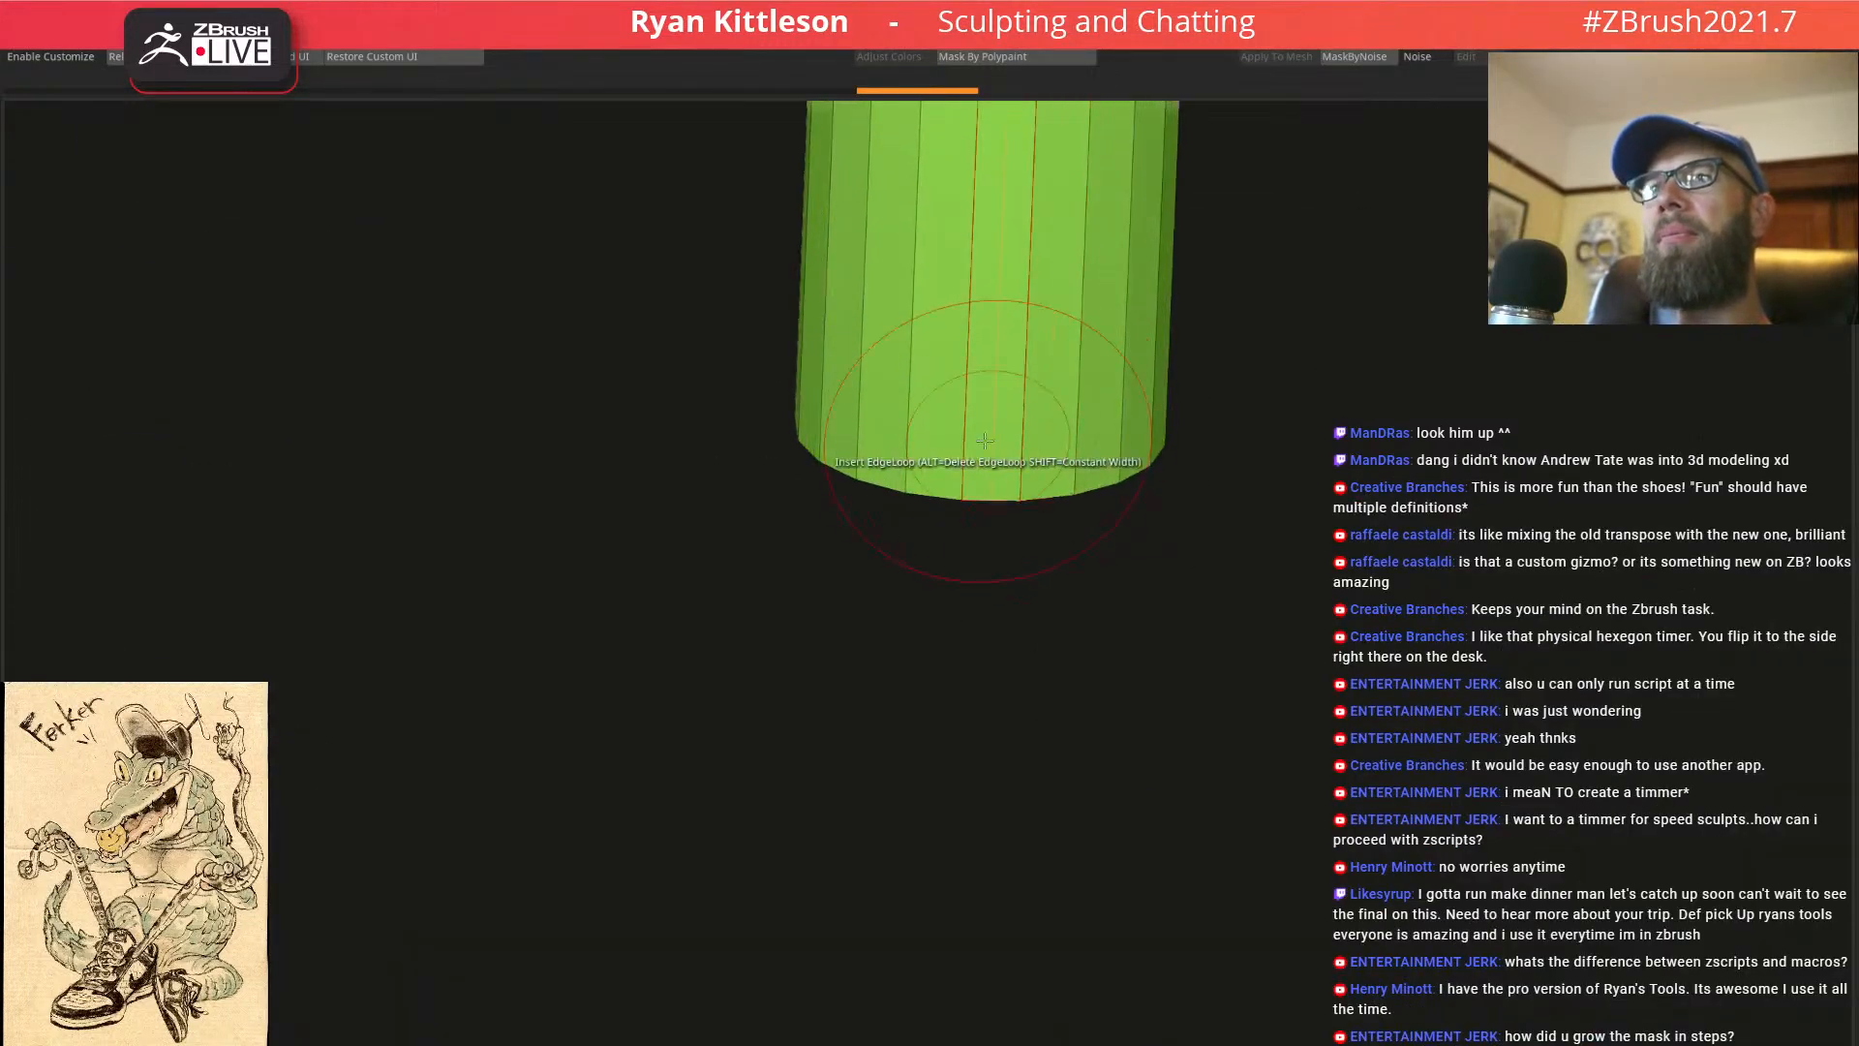
{"action": "left_click", "coordinate": [971, 327]}
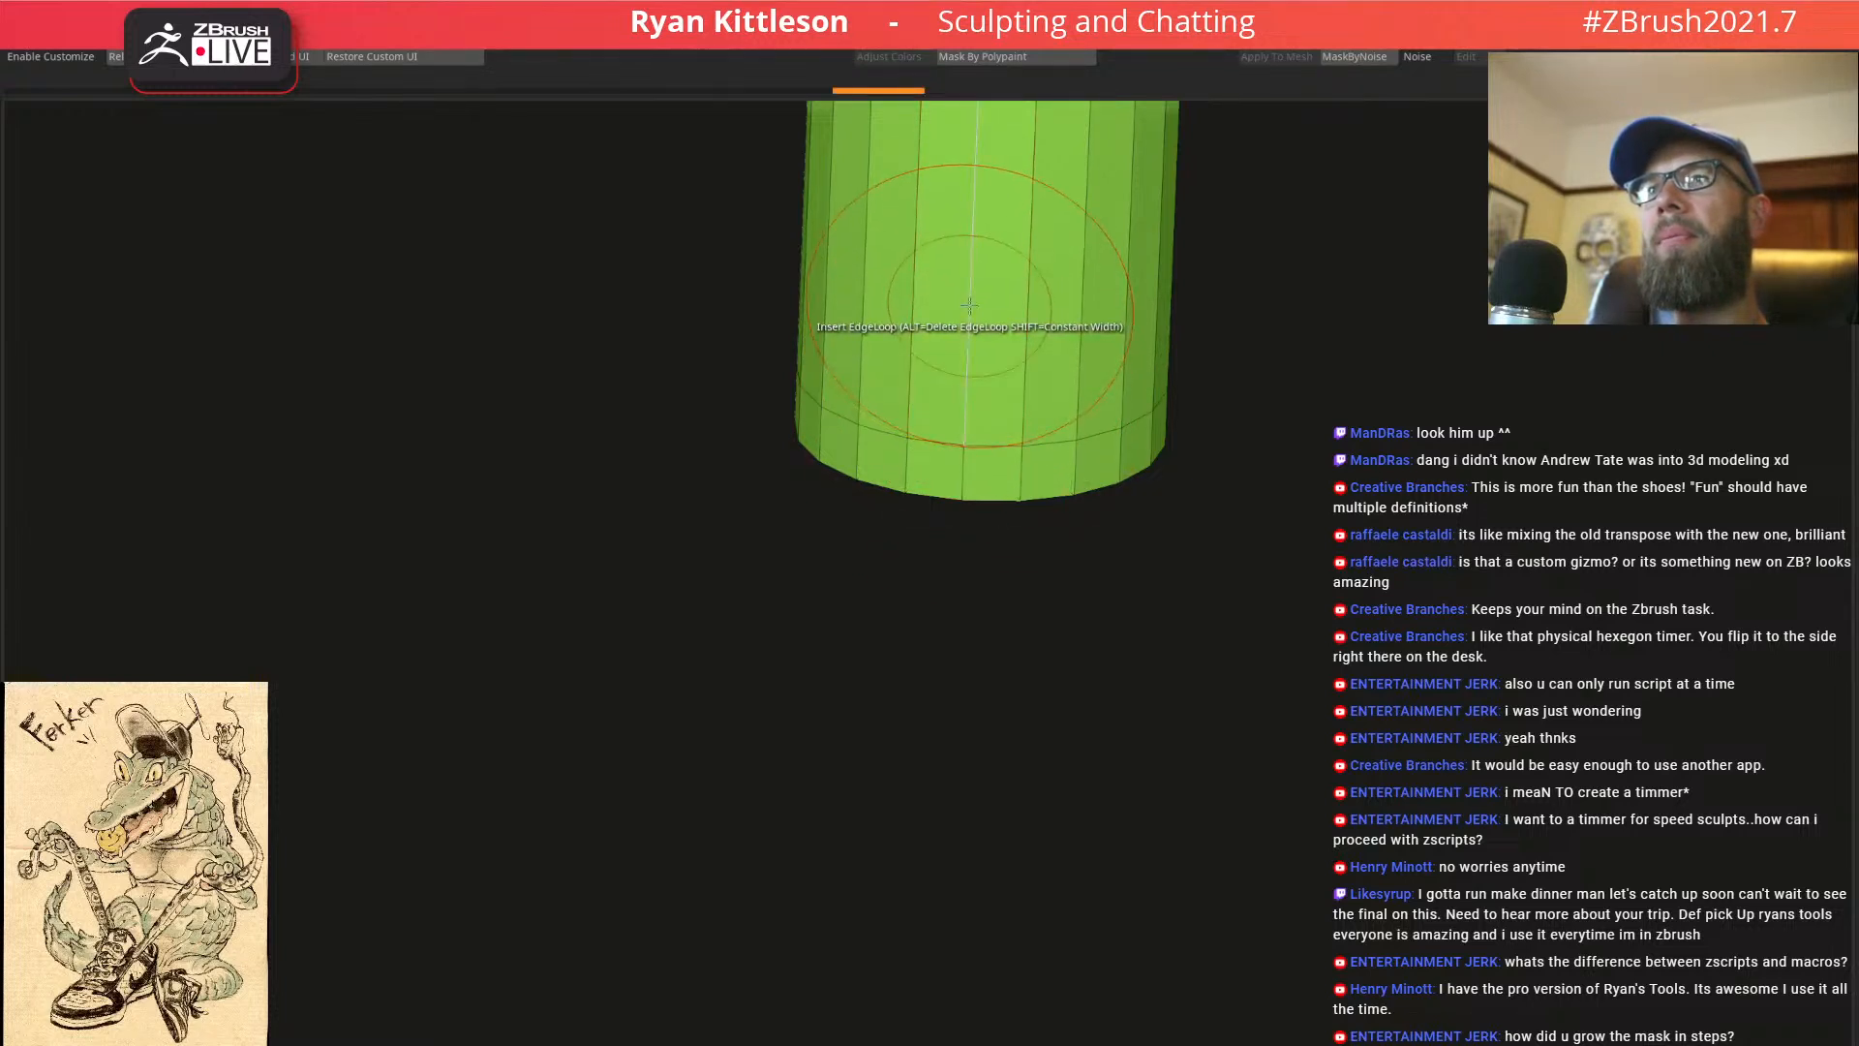
{"action": "left_click", "coordinate": [968, 302]}
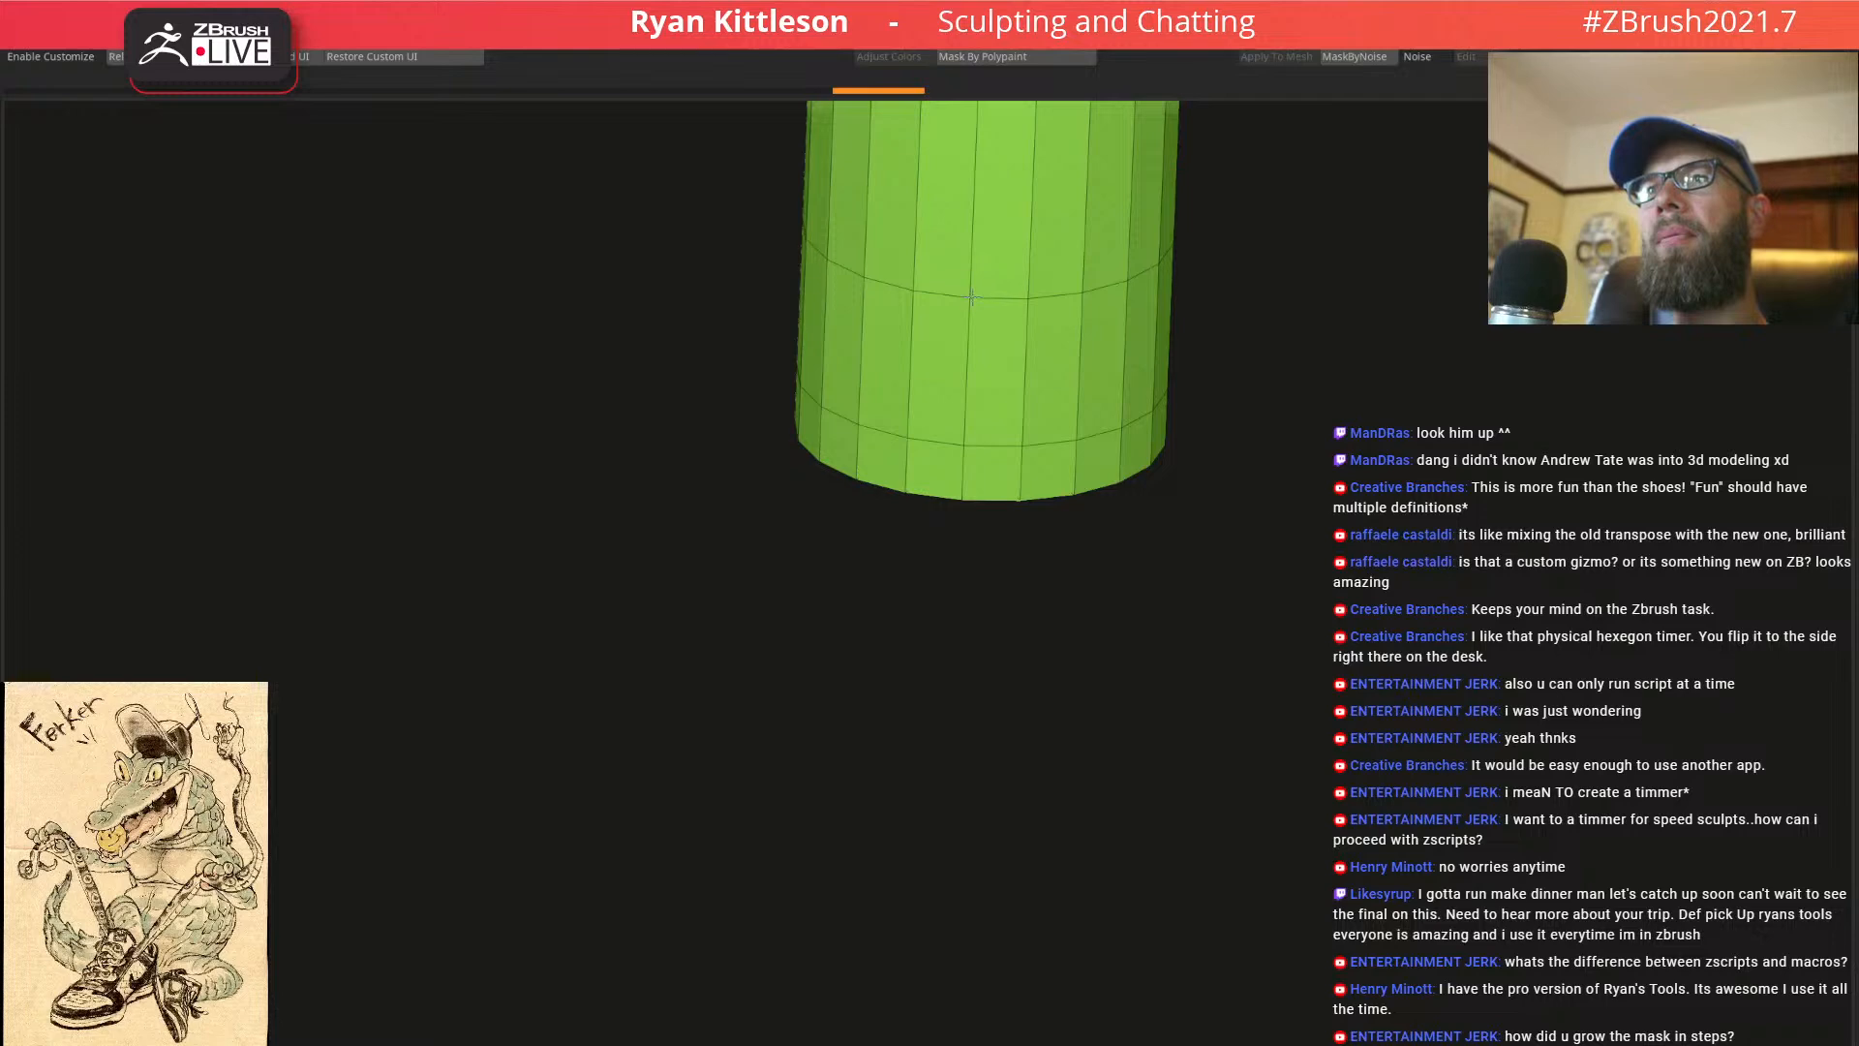
{"action": "left_click_drag", "start_coordinate": [1059, 543], "coordinate": [803, 968], "text": "alt"}
{"action": "key", "text": "shift+f"}
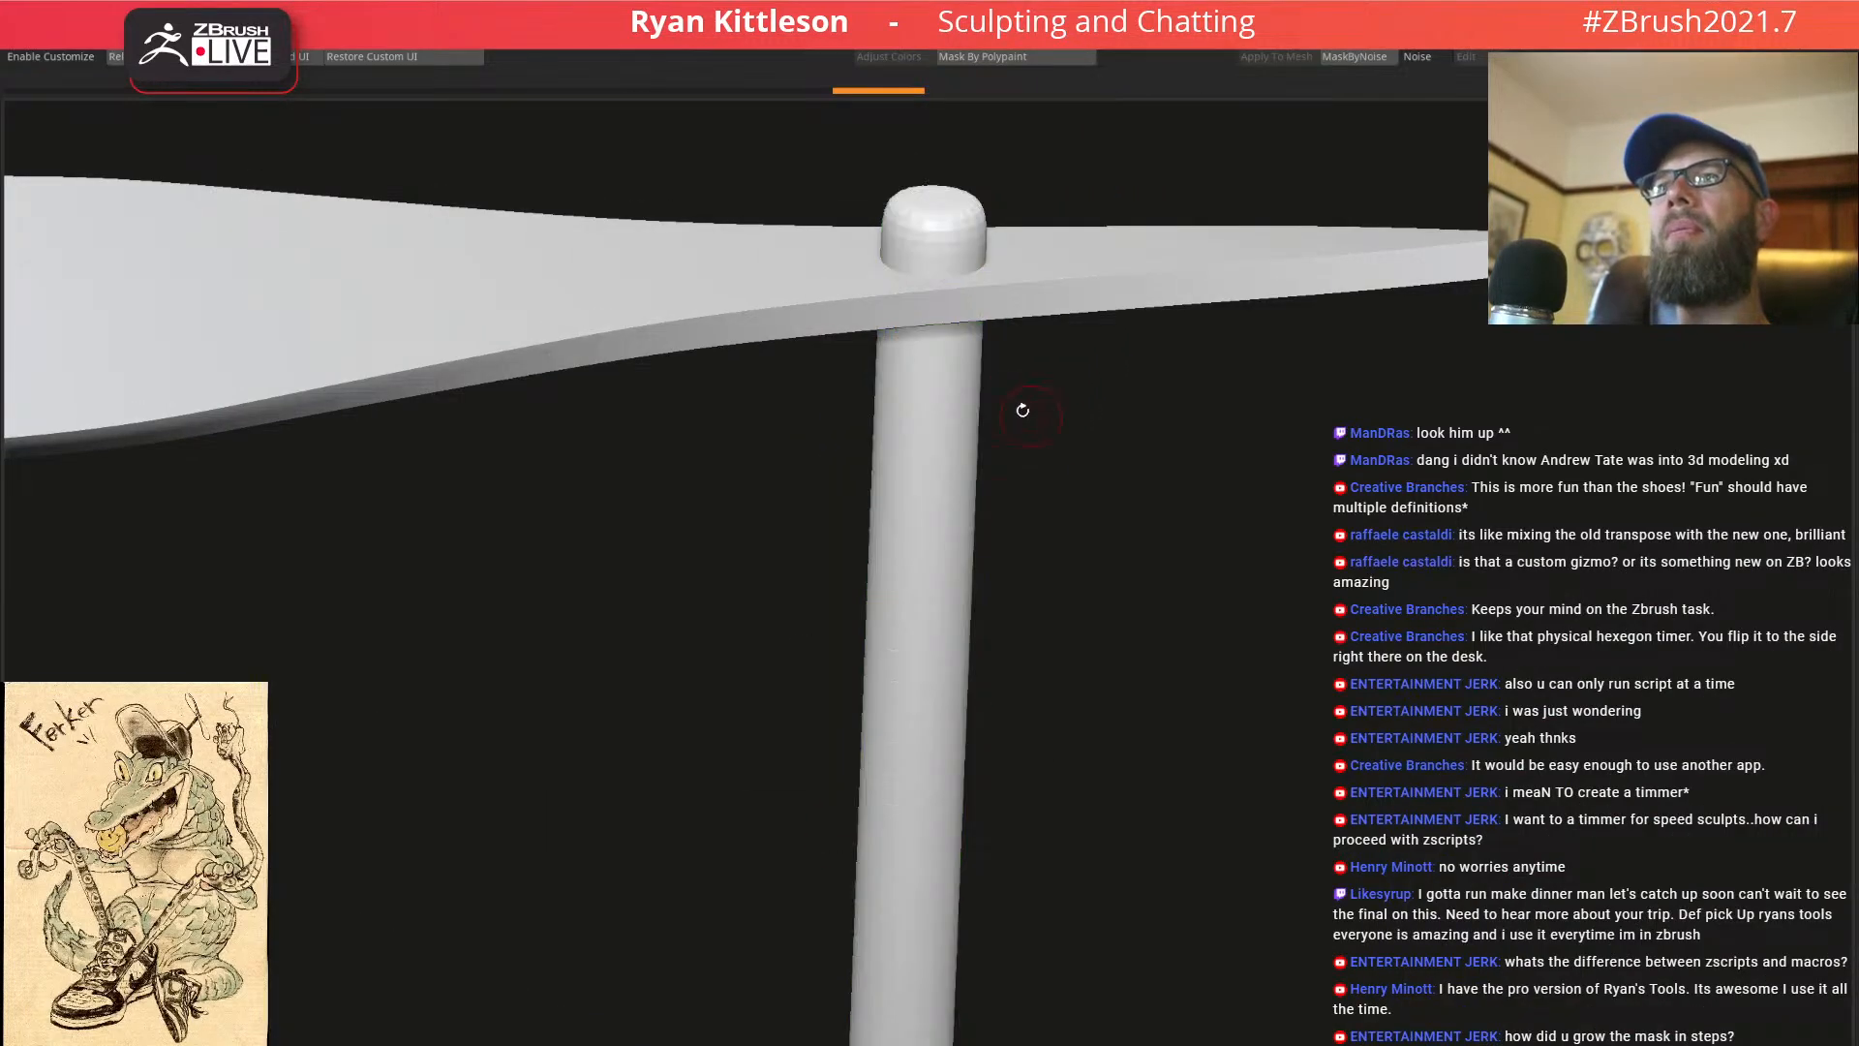
{"action": "left_click_drag", "start_coordinate": [1031, 436], "coordinate": [1009, 523], "text": "alt"}
{"action": "key", "text": "f"}
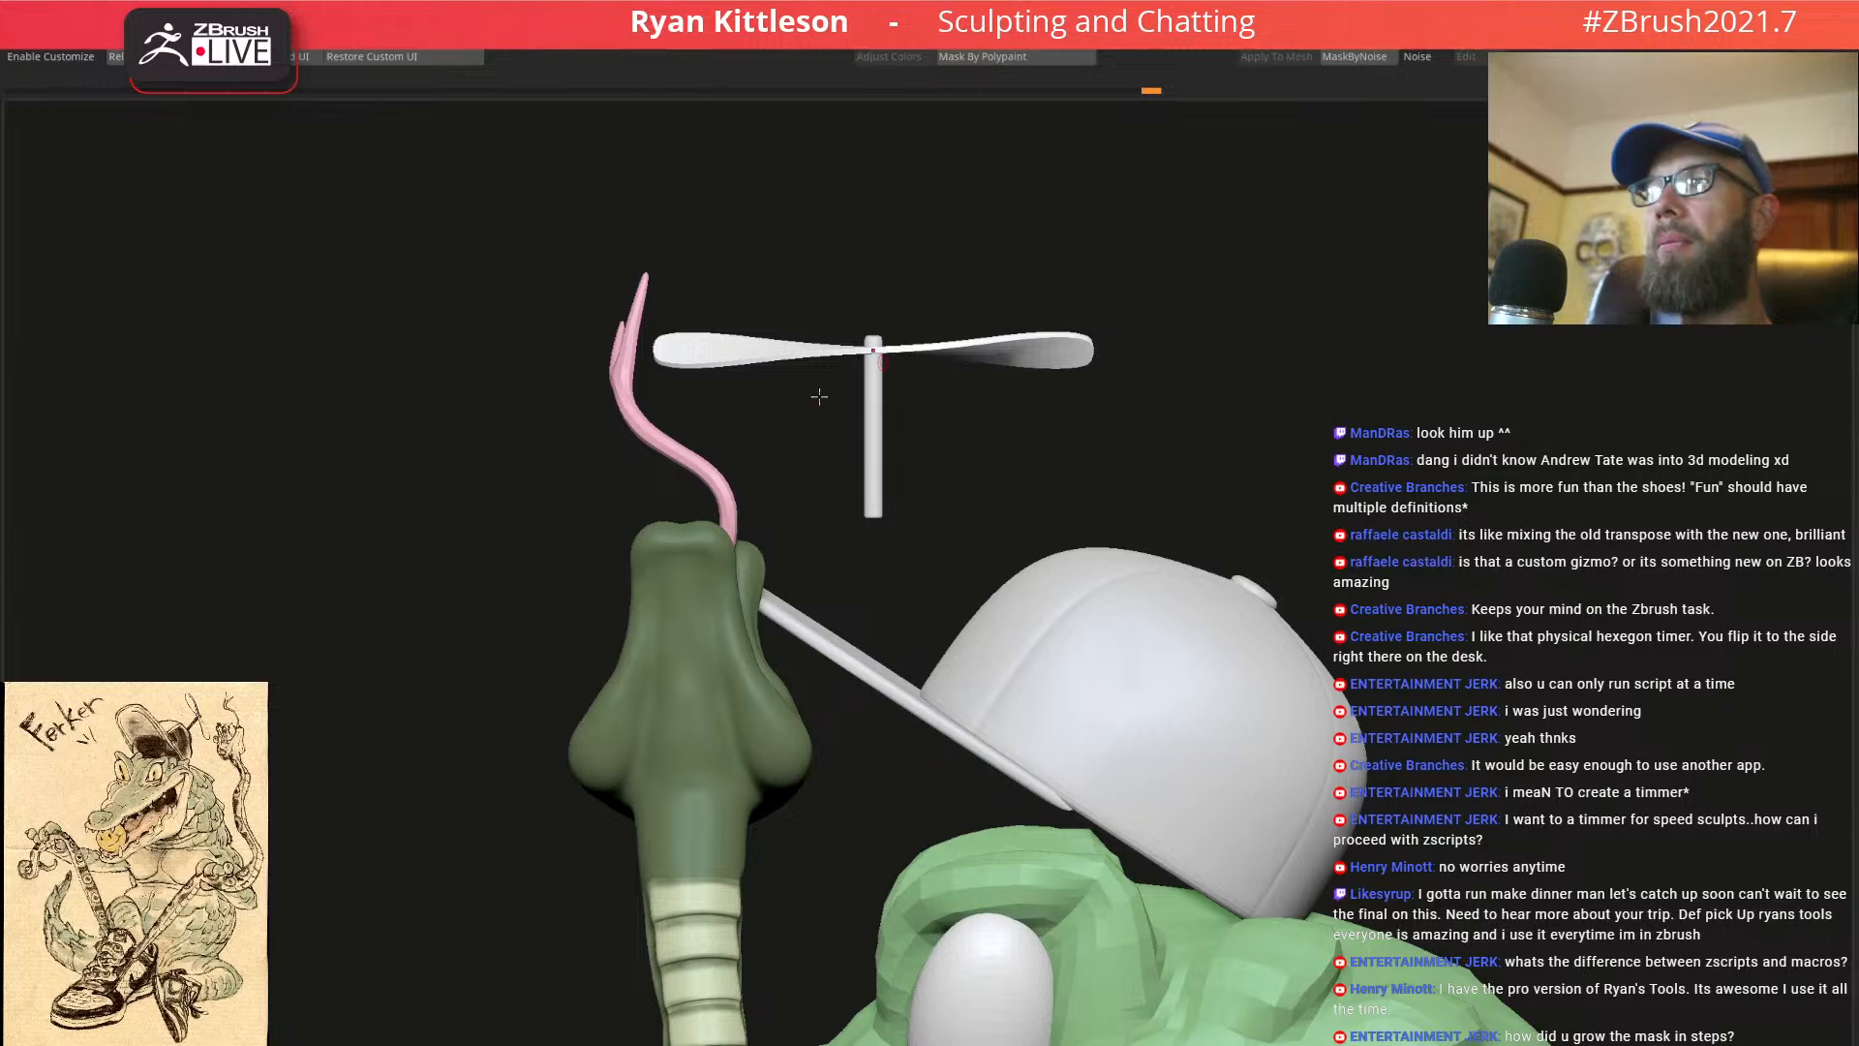
Transform the propeller and shaft together, tilting them and placing them on the button at the cap's crown
{"action": "key", "text": "w"}
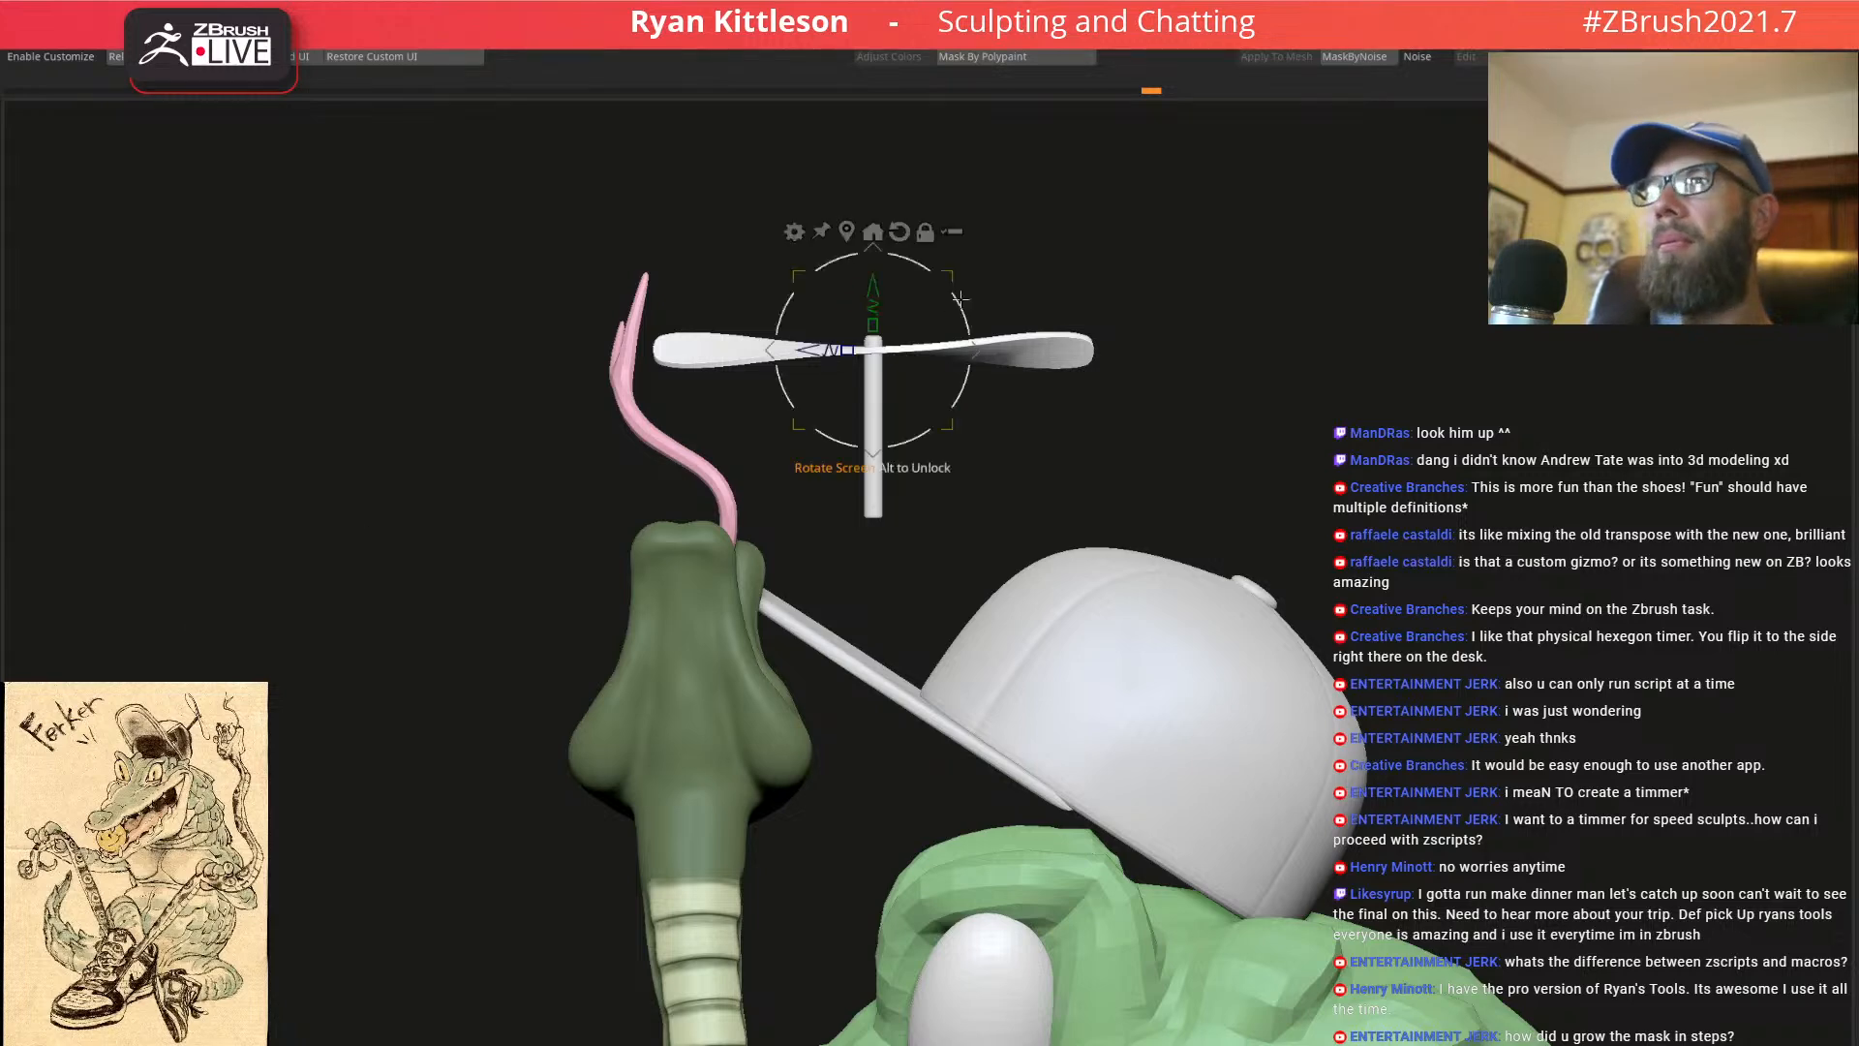
{"action": "left_click", "coordinate": [952, 231]}
{"action": "left_click_drag", "start_coordinate": [1124, 159], "coordinate": [897, 398], "text": "ctrl+shift"}
{"action": "left_click_drag", "start_coordinate": [968, 304], "coordinate": [1465, 411]}
{"action": "key", "text": "q"}
{"action": "right_click_drag", "start_coordinate": [1233, 502], "coordinate": [1145, 383], "text": "ctrl"}
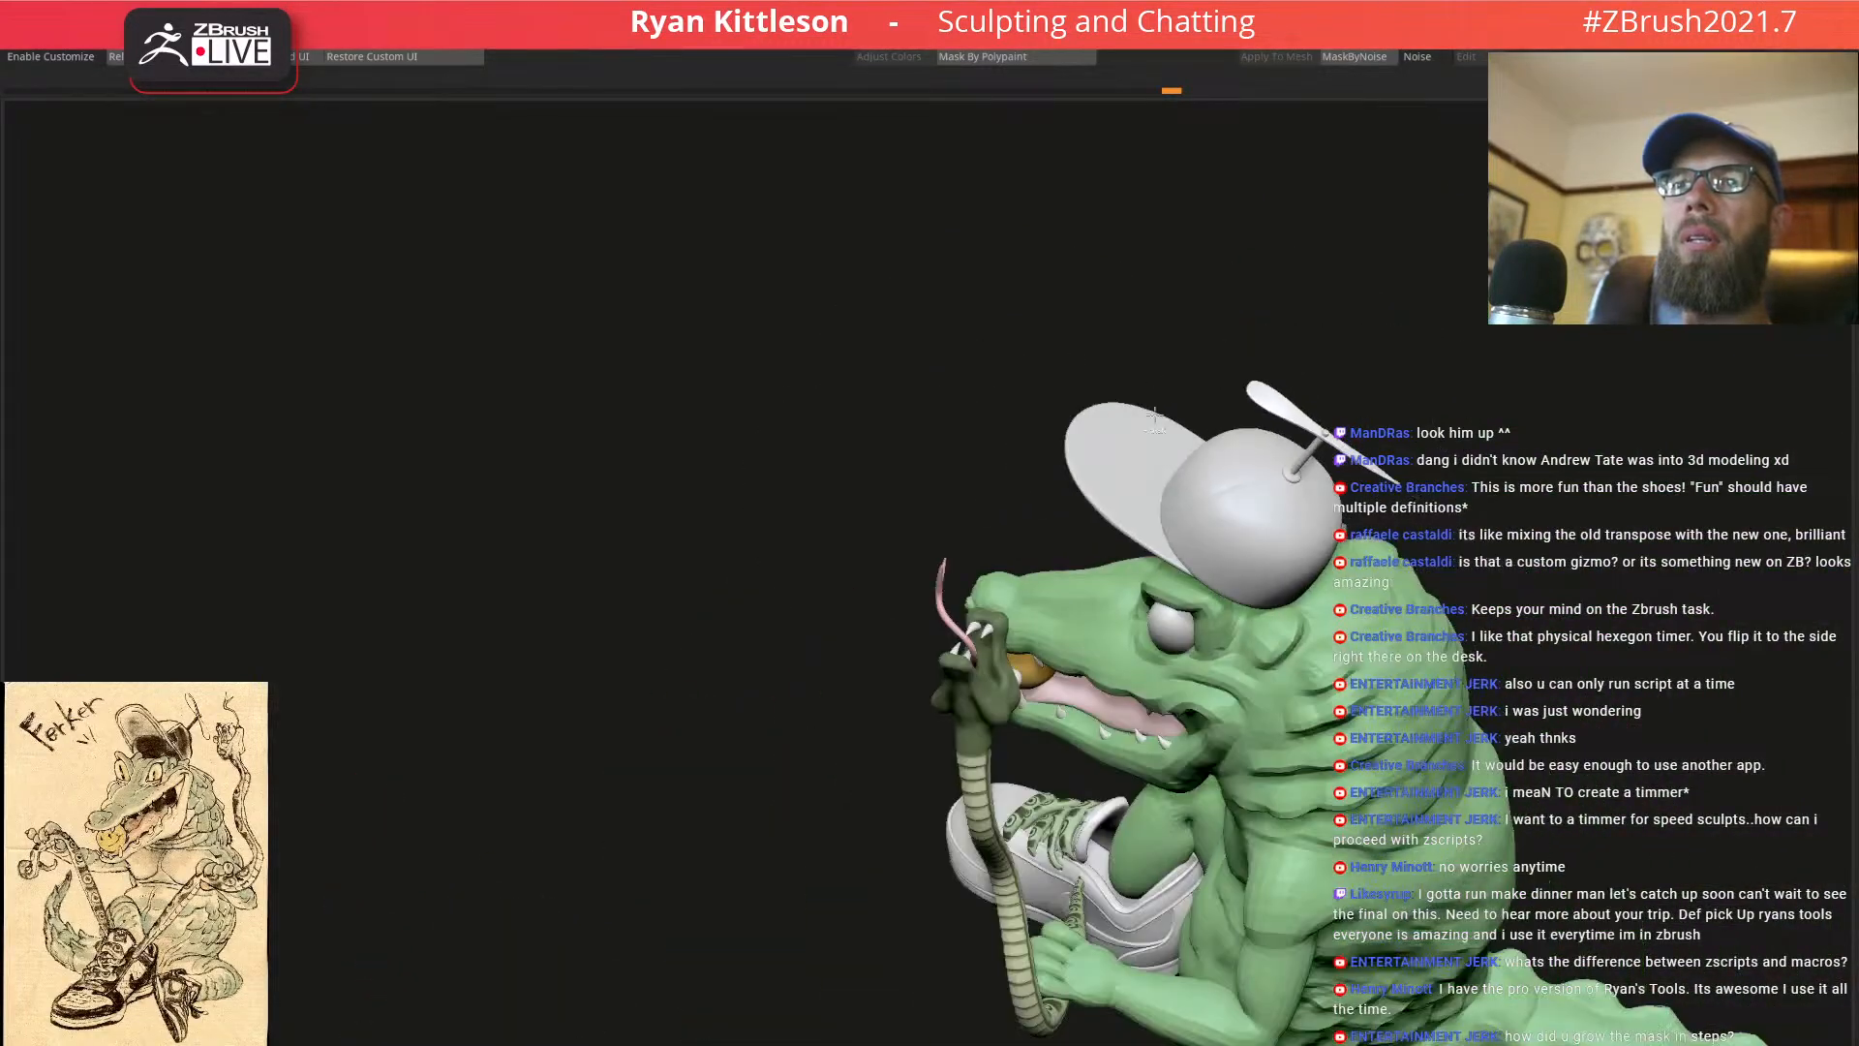
Reset the gizmo's orientation on the propeller and rotate the blades around the shaft
{"action": "right_click_drag", "start_coordinate": [1185, 457], "coordinate": [1197, 415]}
{"action": "mouse_move", "coordinate": [1270, 492]}
{"action": "right_mouse_down", "text": "ctrl"}
{"action": "mouse_move", "coordinate": [1243, 418]}
{"action": "mouse_move", "coordinate": [1290, 407]}
{"action": "mouse_move", "coordinate": [1341, 489]}
{"action": "right_mouse_up", "text": "ctrl"}
{"action": "key", "text": "w"}
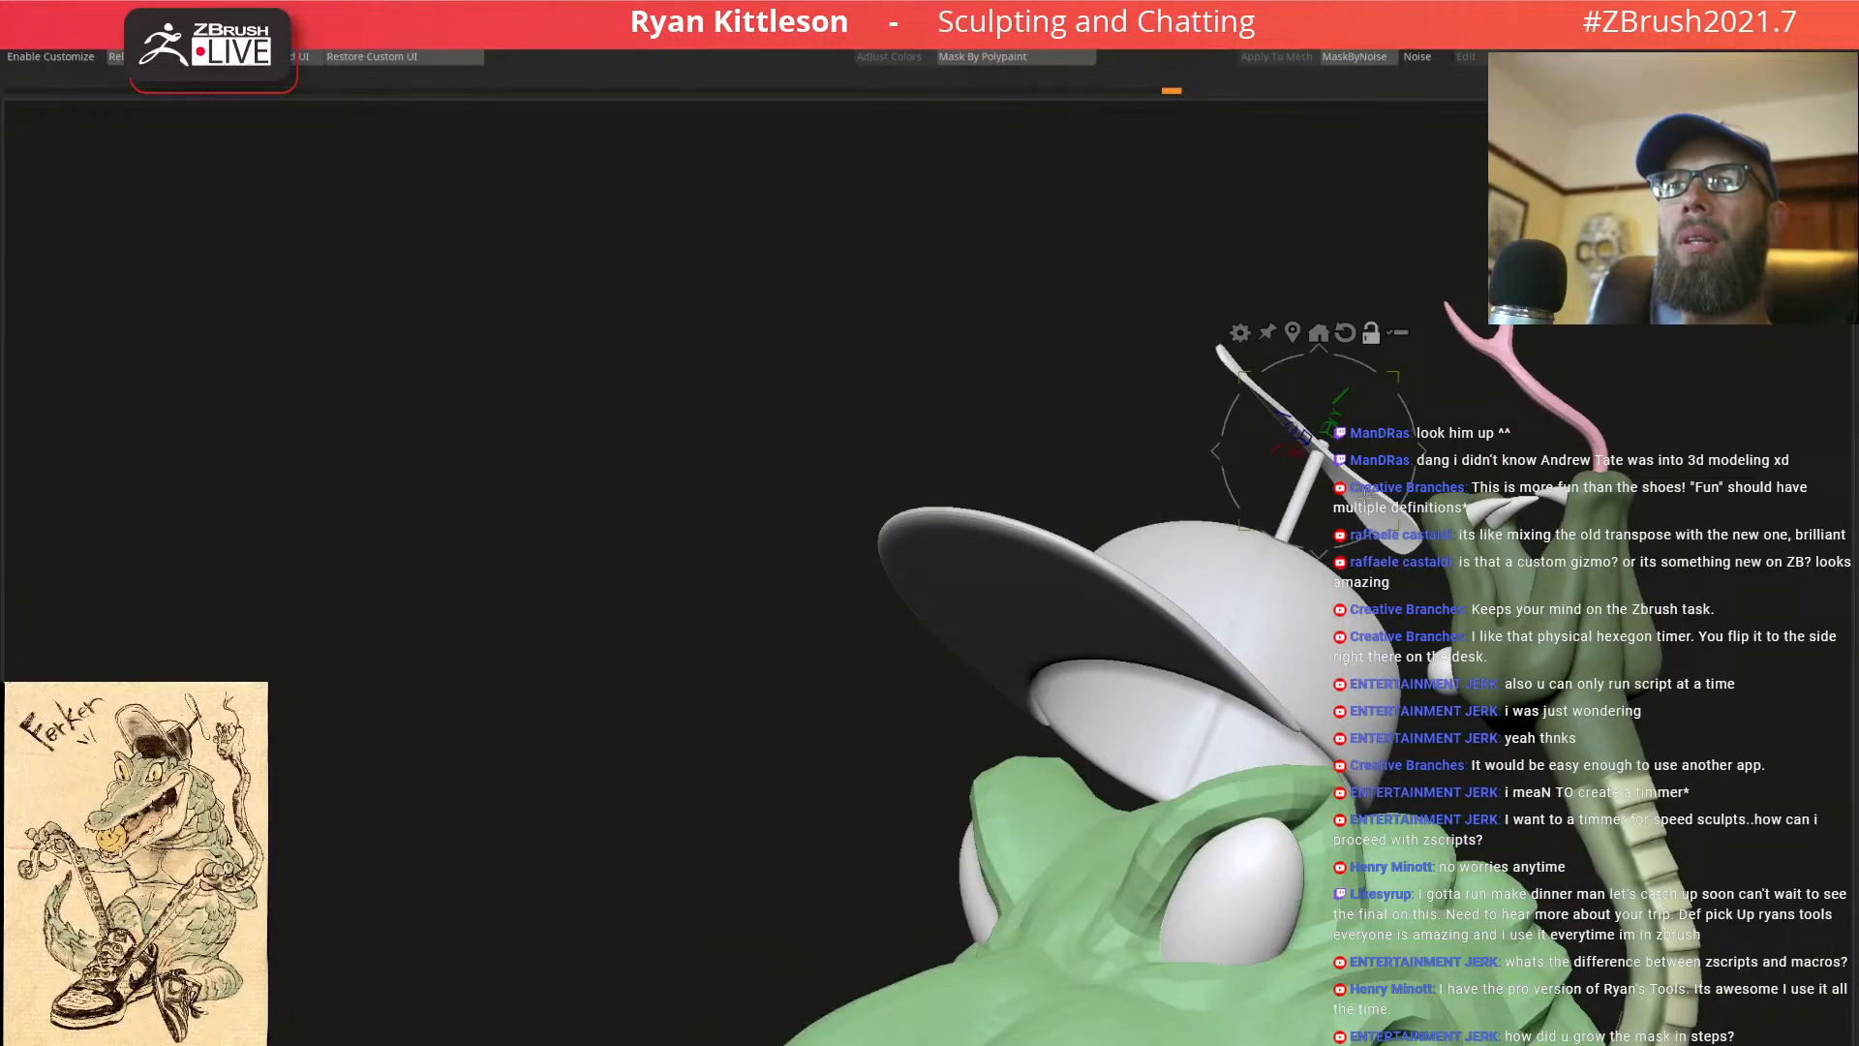
{"action": "left_click", "coordinate": [1371, 333]}
{"action": "left_click", "coordinate": [1345, 333]}
{"action": "left_click", "coordinate": [1371, 333]}
{"action": "right_click_drag", "start_coordinate": [1511, 407], "coordinate": [1458, 514]}
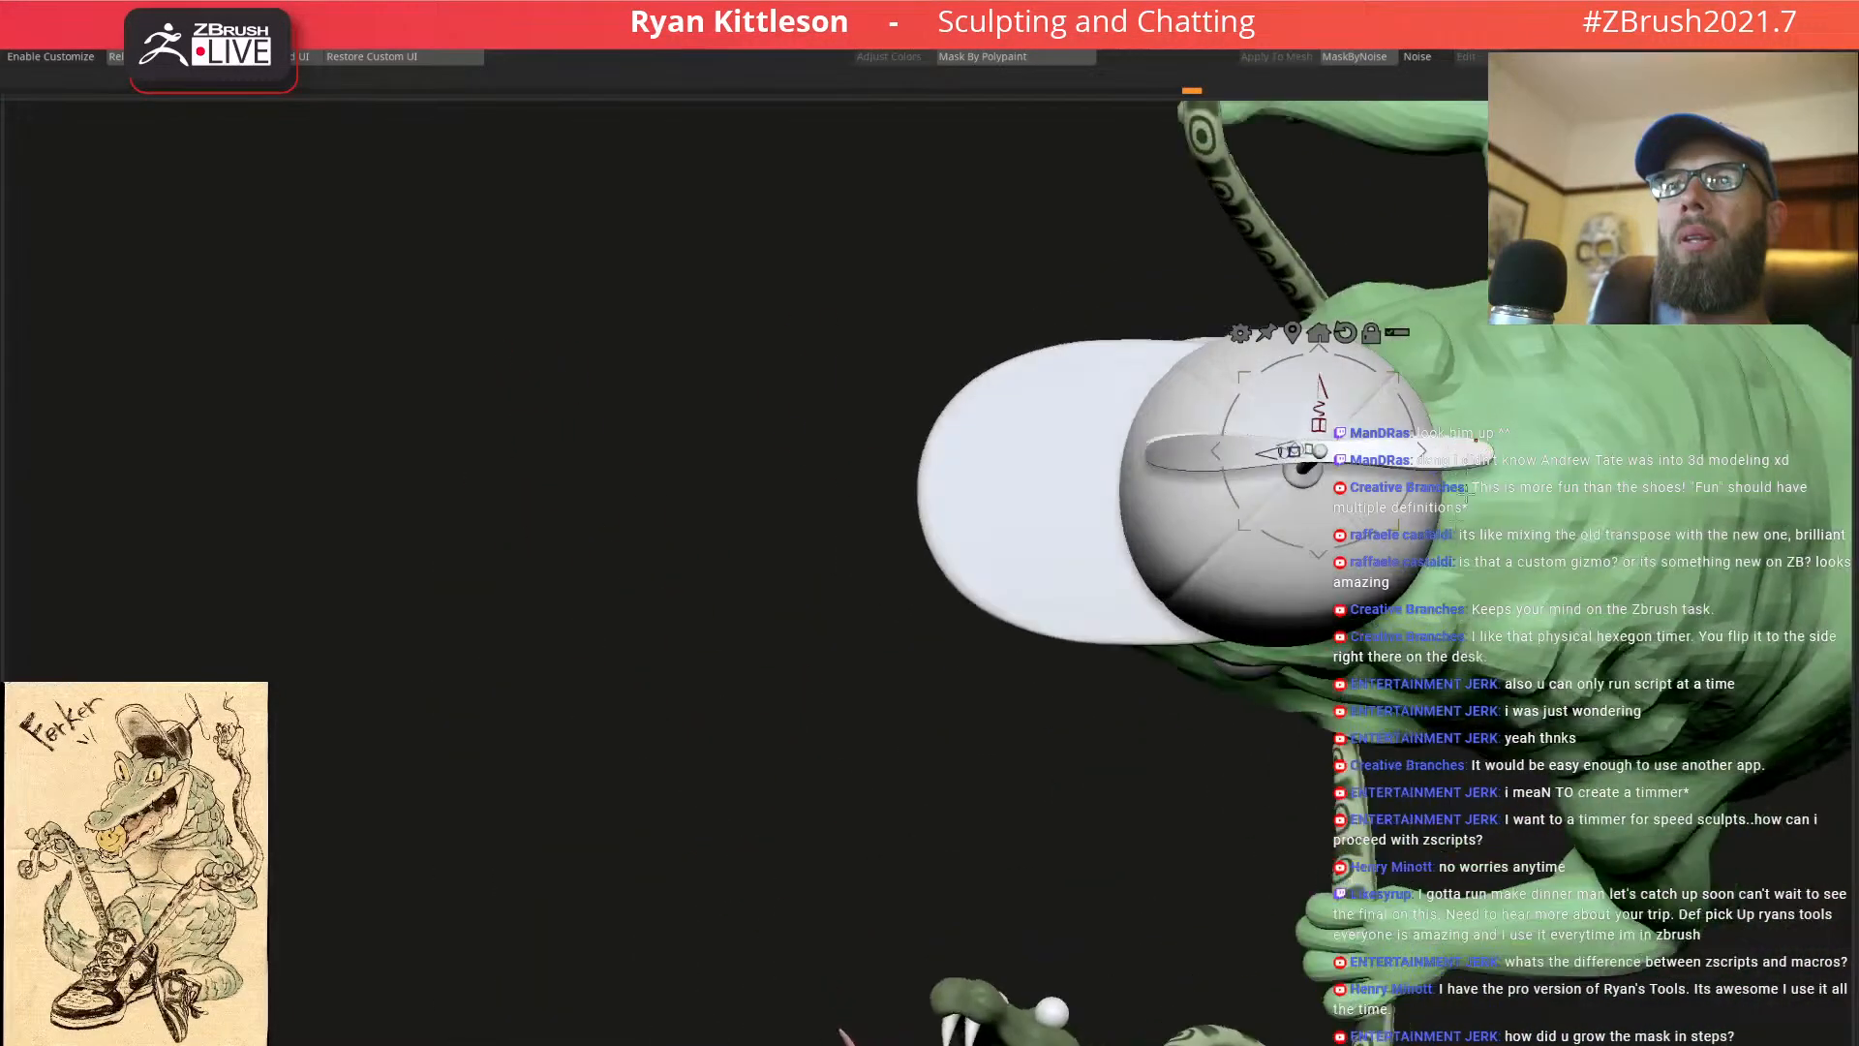
{"action": "left_click_drag", "start_coordinate": [1422, 449], "coordinate": [1412, 408]}
{"action": "right_click_drag", "start_coordinate": [1435, 533], "coordinate": [1249, 423]}
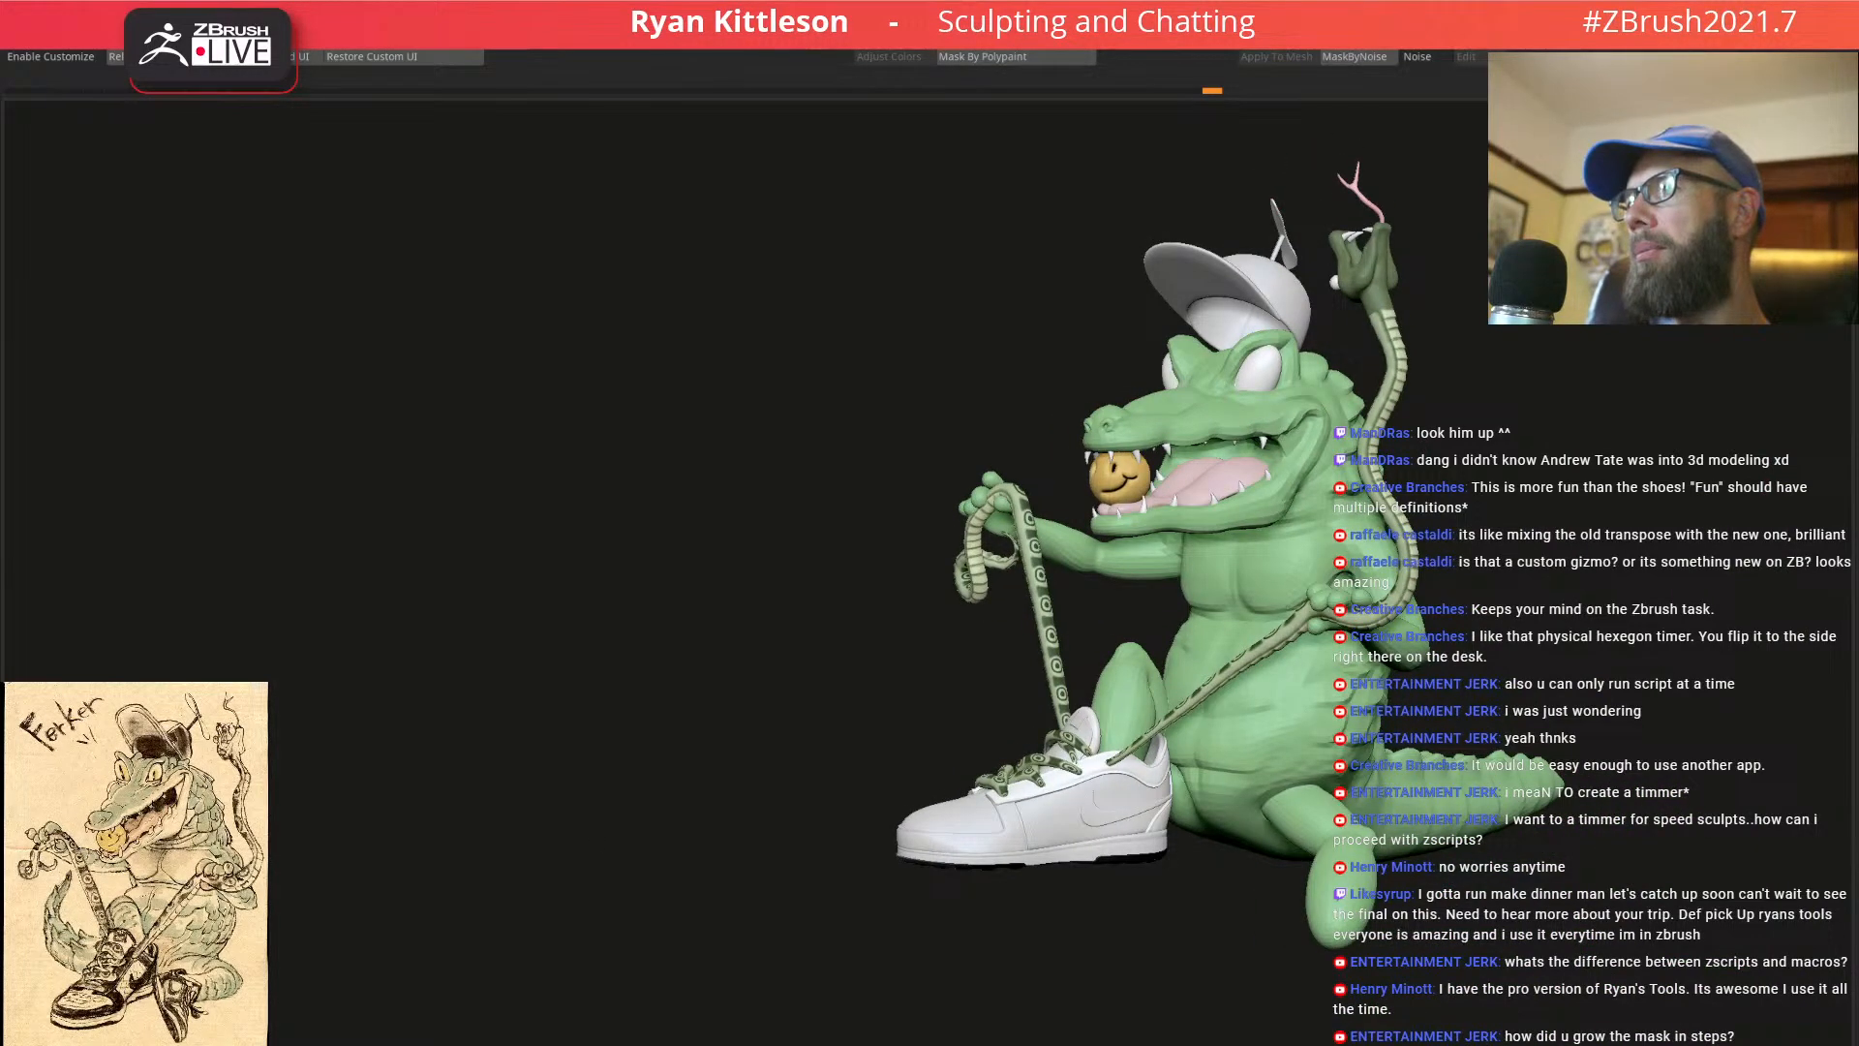
Switch between the two active colours and colour the propeller blades red
{"action": "key", "text": "v"}
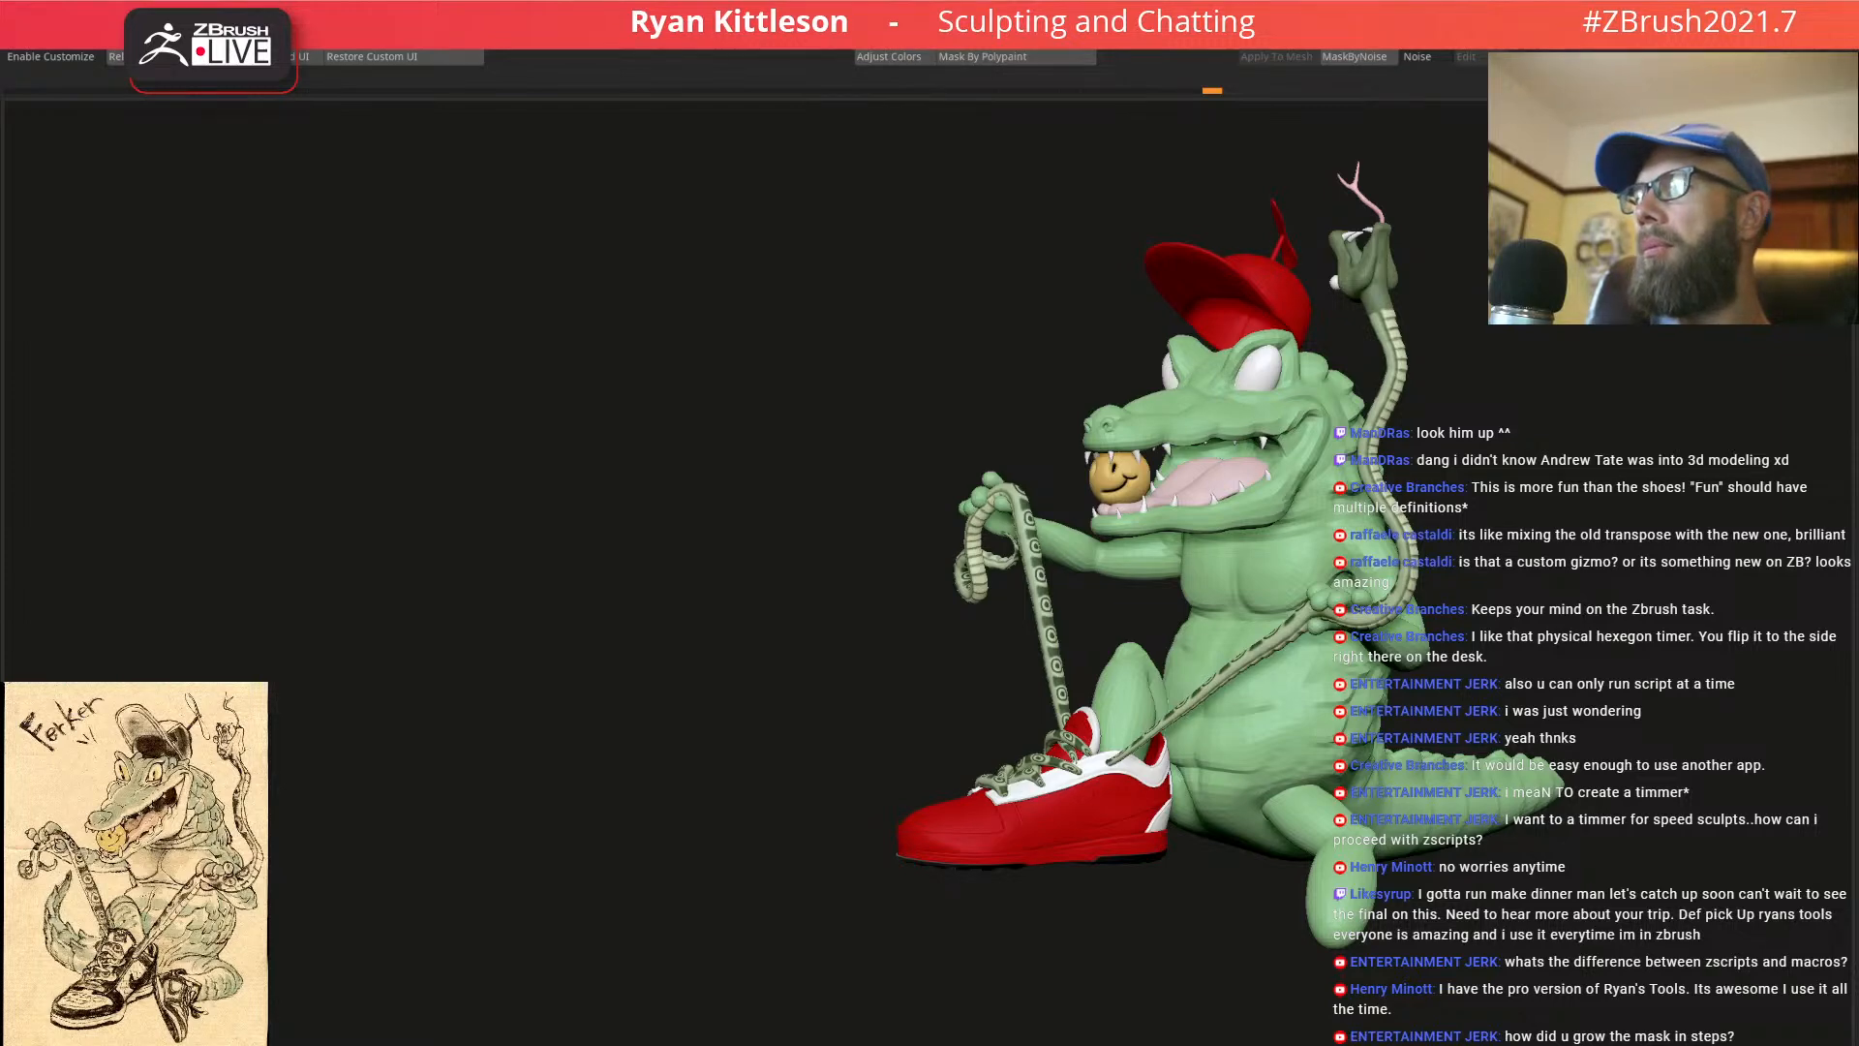
{"action": "key", "text": "v"}
{"action": "mouse_move", "coordinate": [1279, 304]}
{"action": "right_mouse_down", "text": "alt"}
{"action": "mouse_move", "coordinate": [1261, 368]}
{"action": "mouse_move", "coordinate": [1254, 286]}
{"action": "mouse_move", "coordinate": [1270, 314]}
{"action": "right_mouse_up", "text": "alt"}
{"action": "key", "text": "f"}
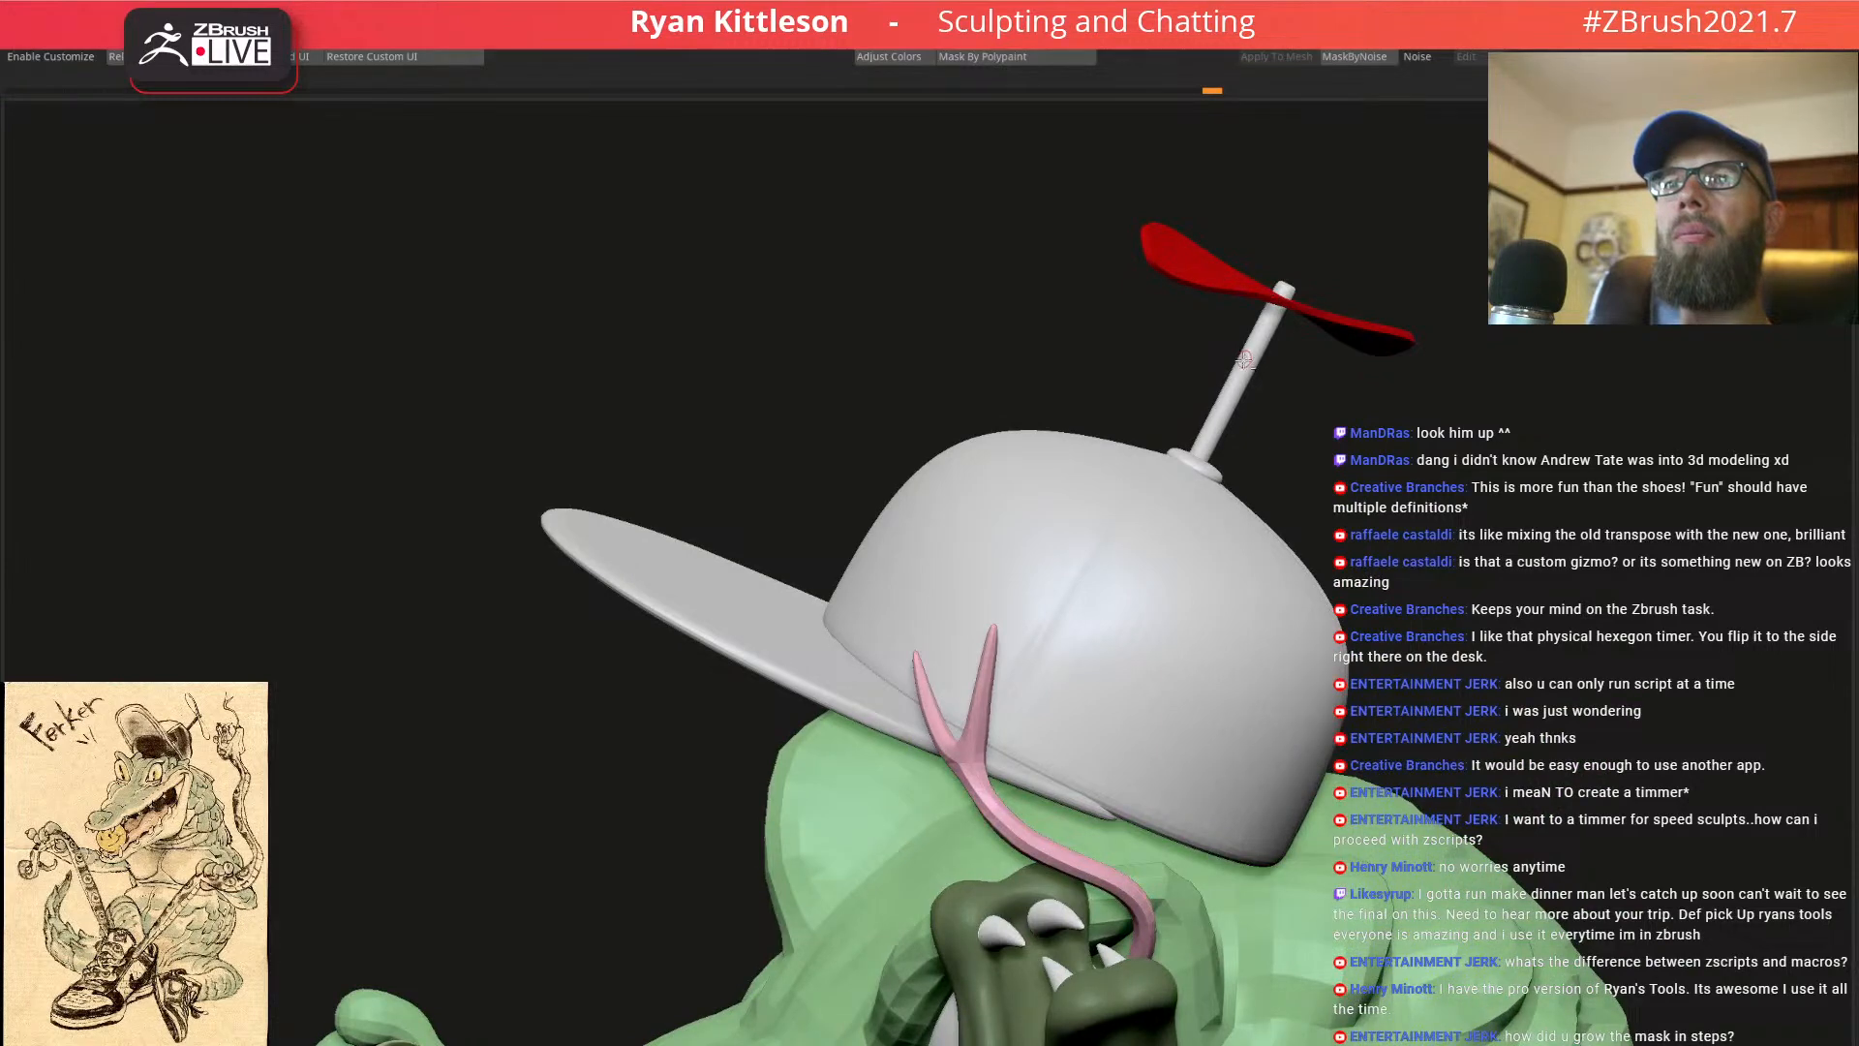
Fill the propeller's shaft with red and switch the active colour back to white for the cap
{"action": "left_click", "coordinate": [1245, 360], "text": "alt"}
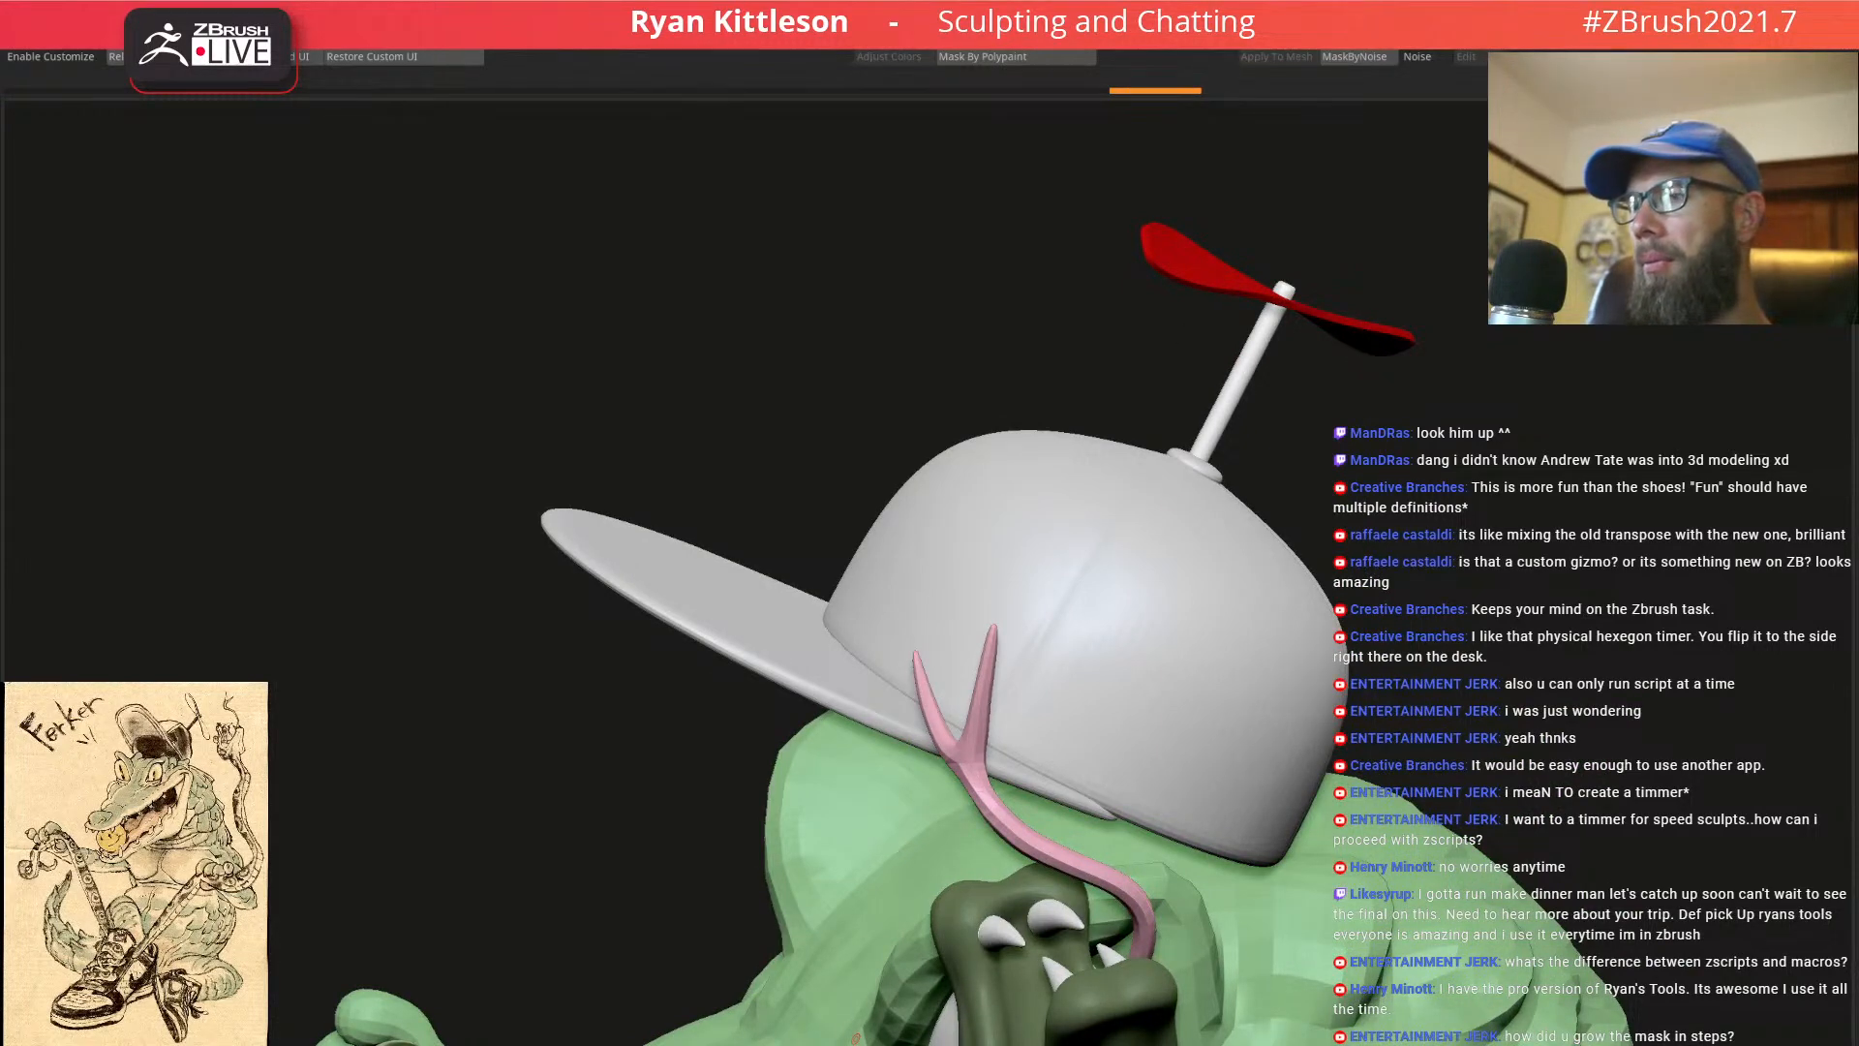
{"action": "left_click", "coordinate": [856, 1042]}
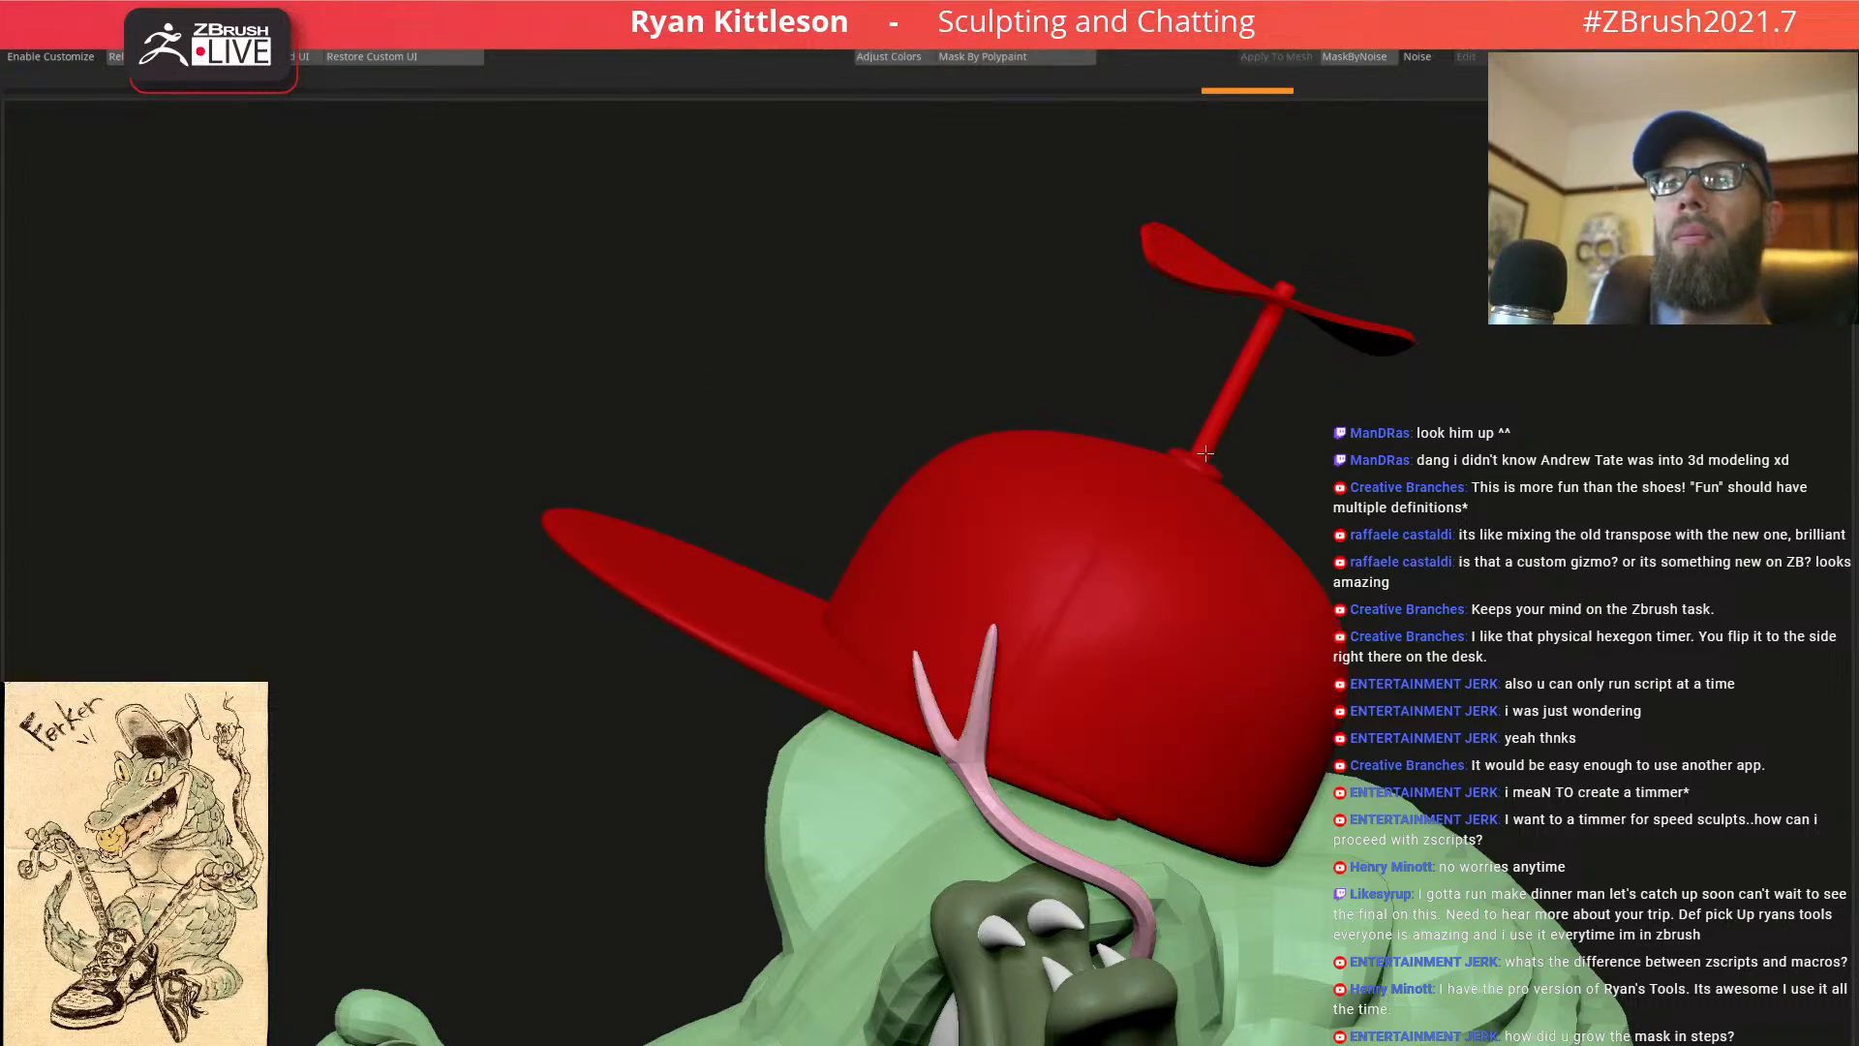
{"action": "key", "text": "ctrl+z"}
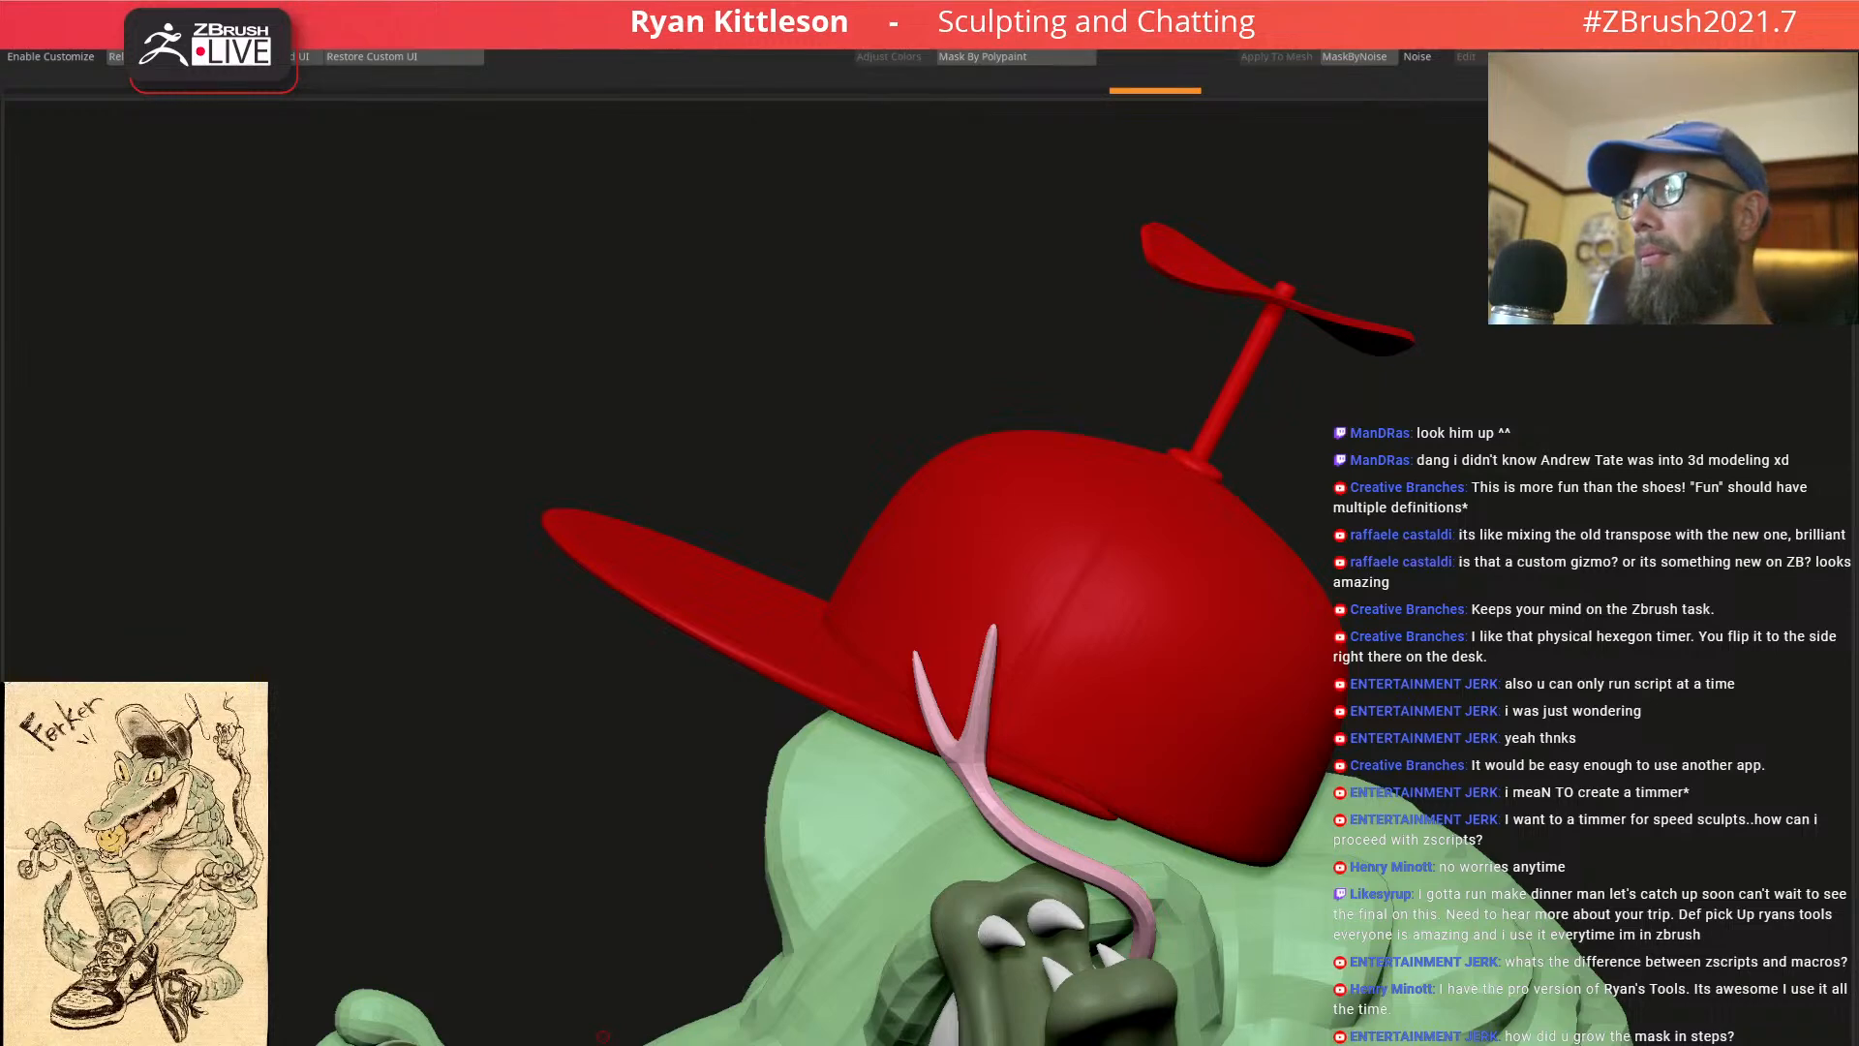
{"action": "key", "text": "ctrl+shift+z"}
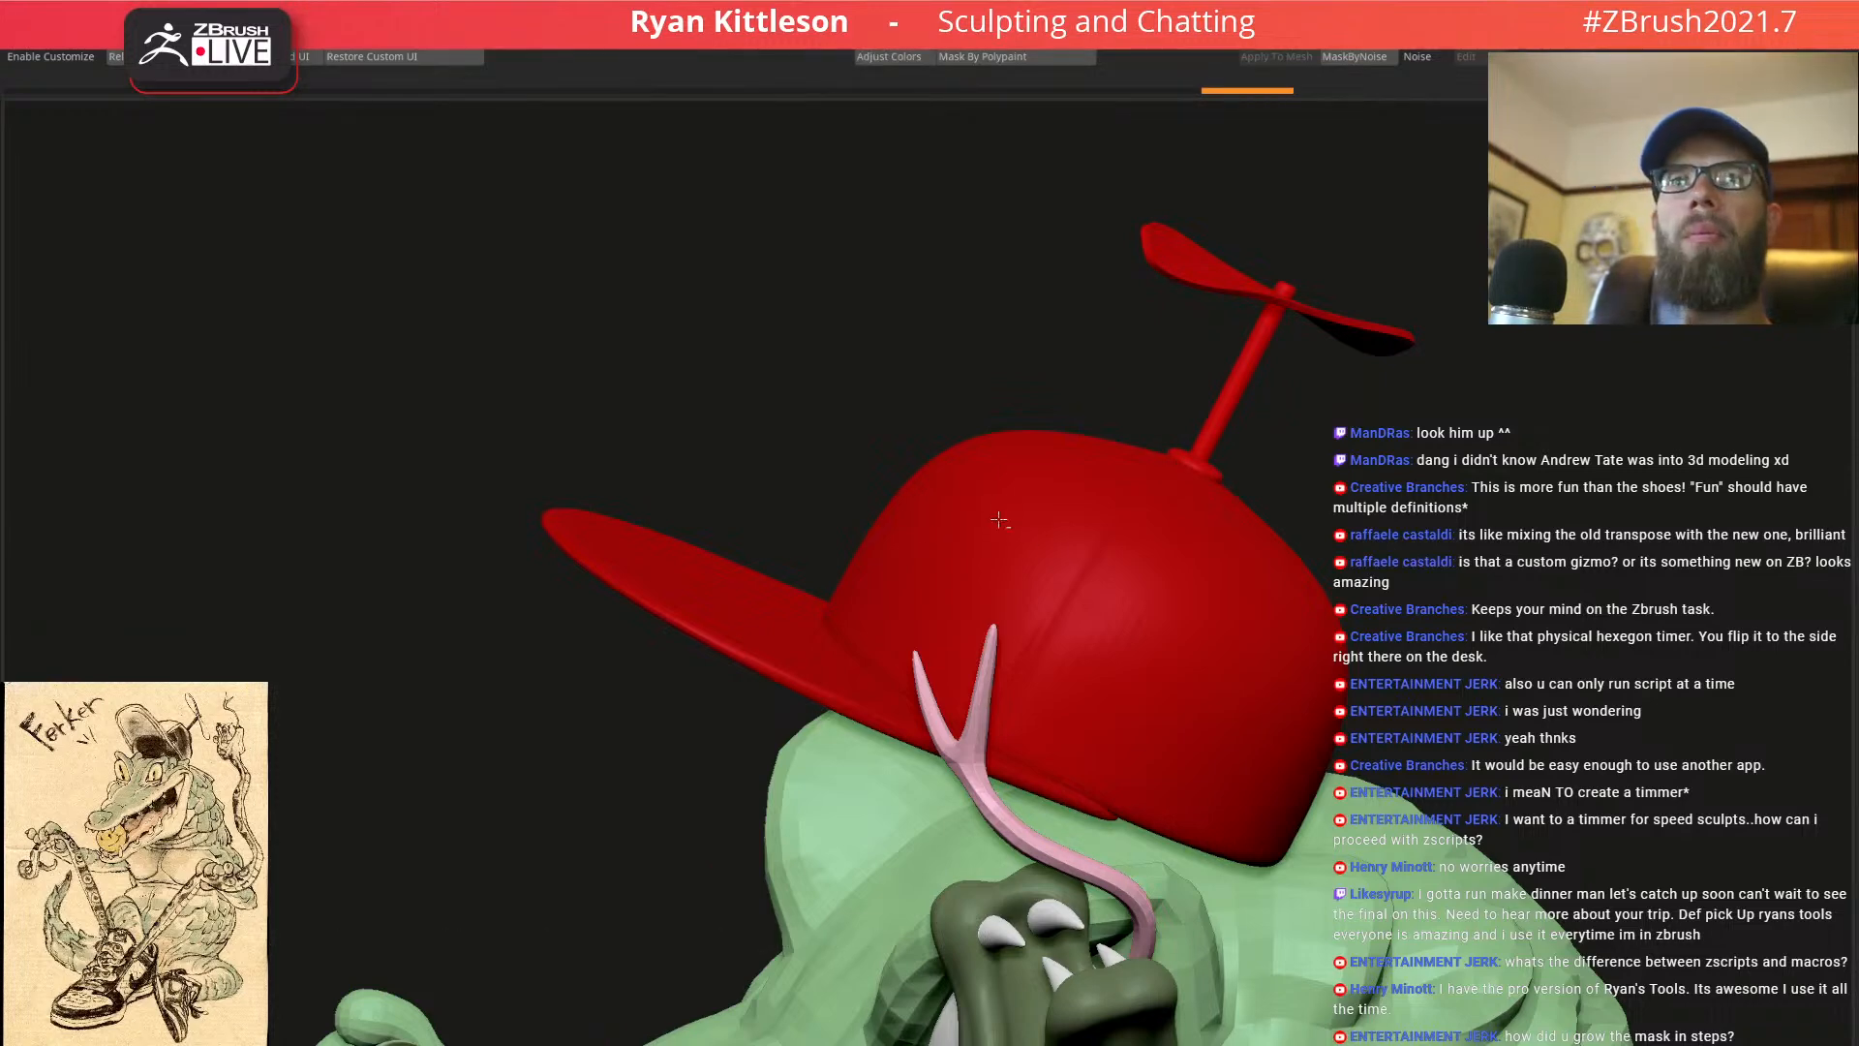
{"action": "key", "text": "ctrl+z"}
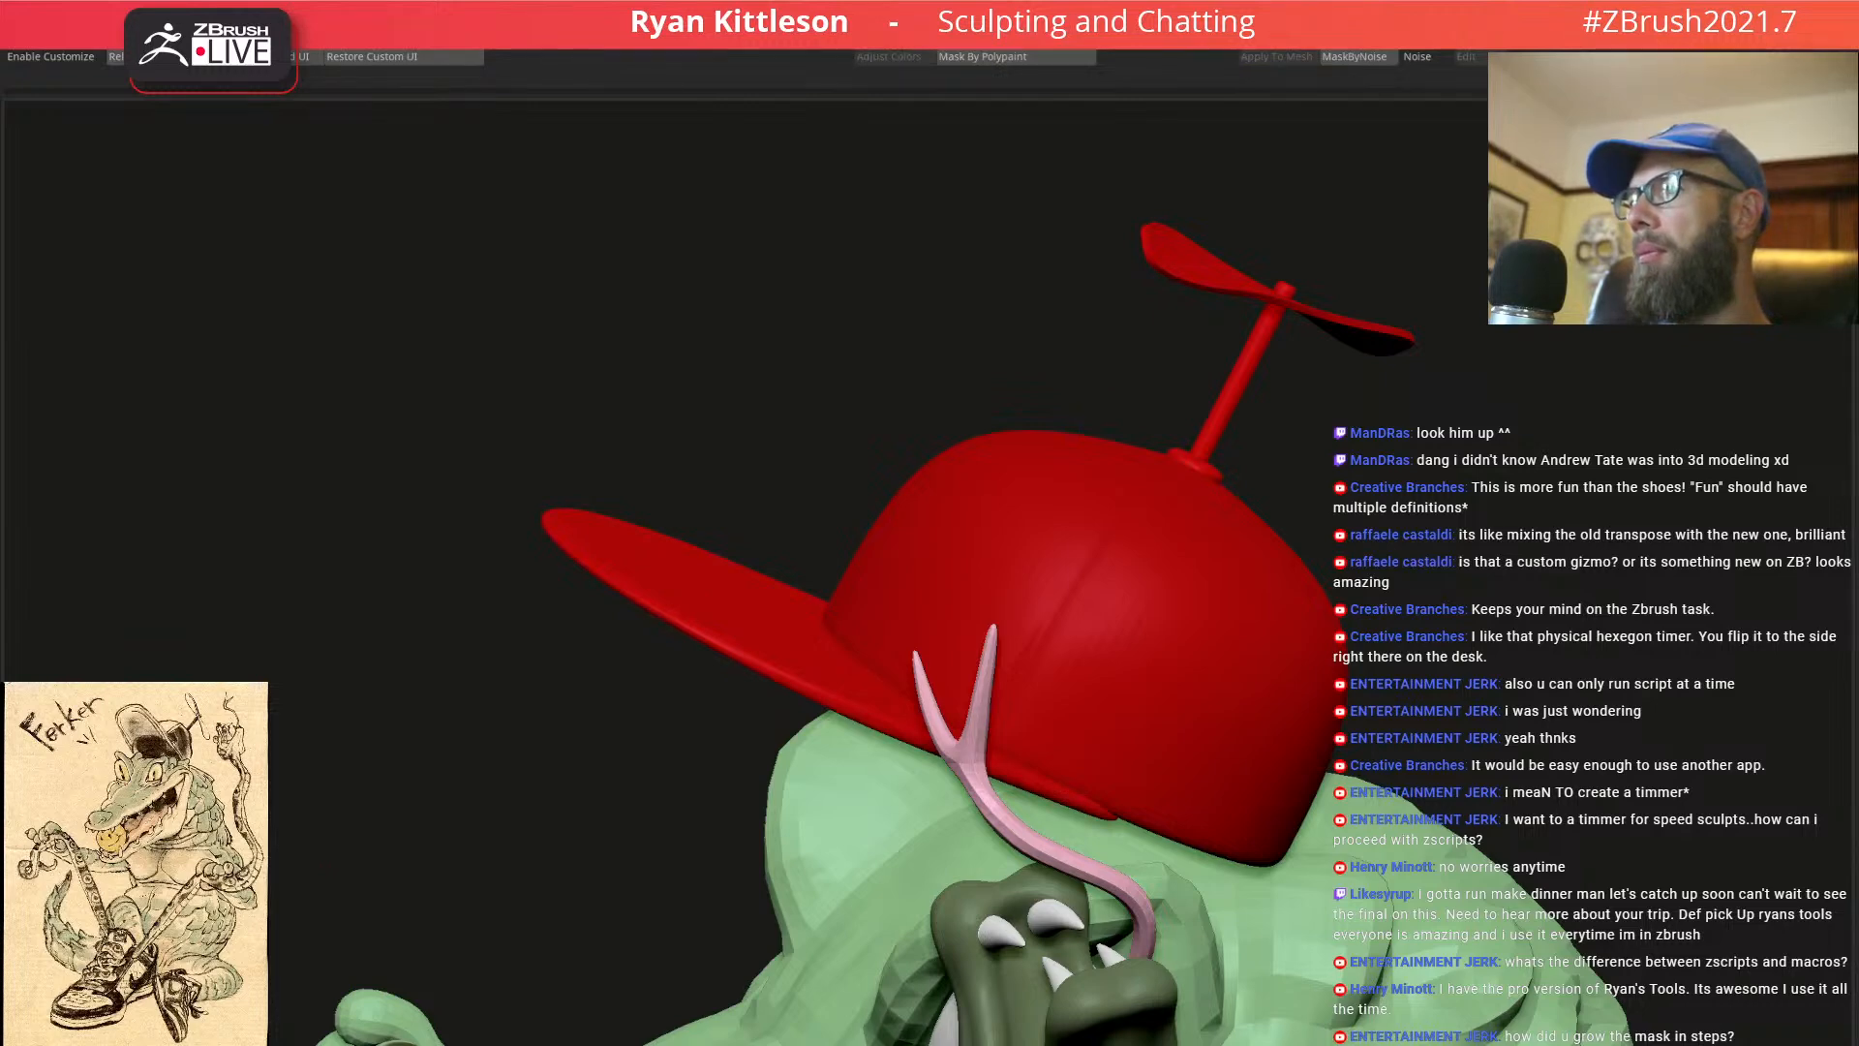
{"action": "key", "text": "v"}
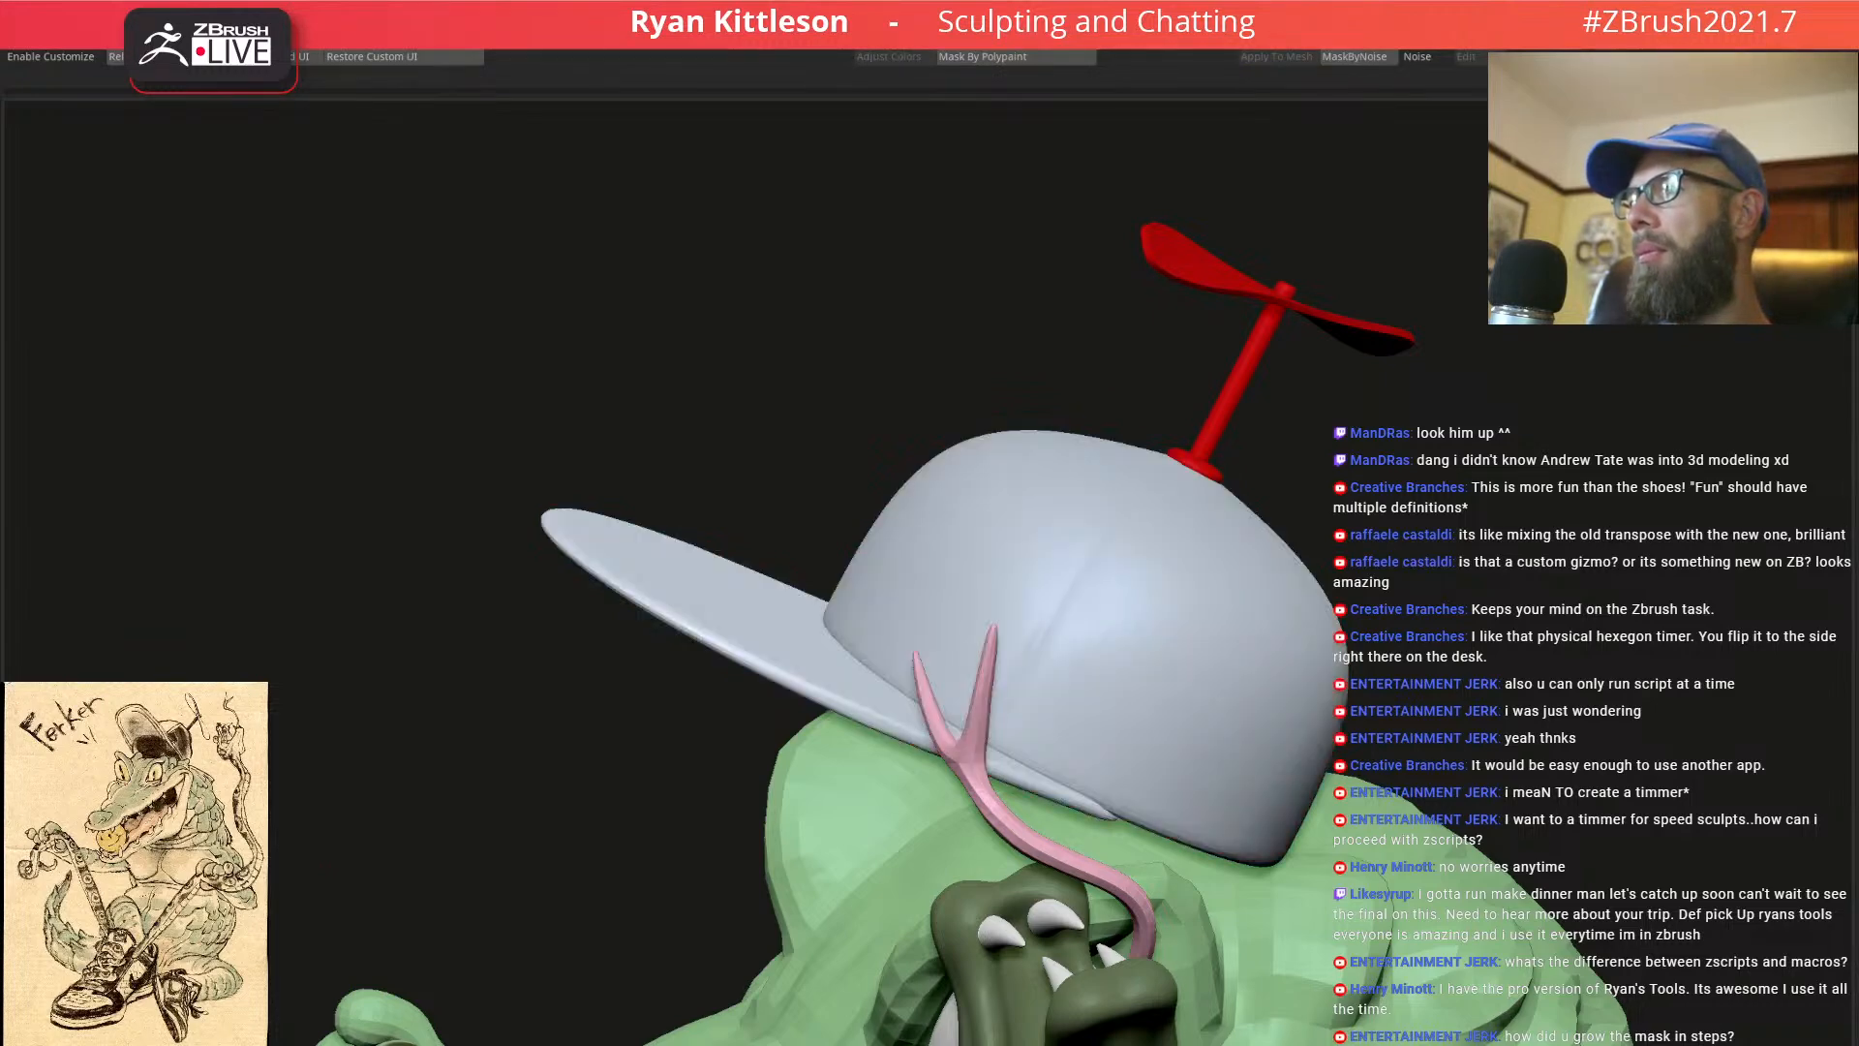
{"action": "key", "text": "ctrl+z"}
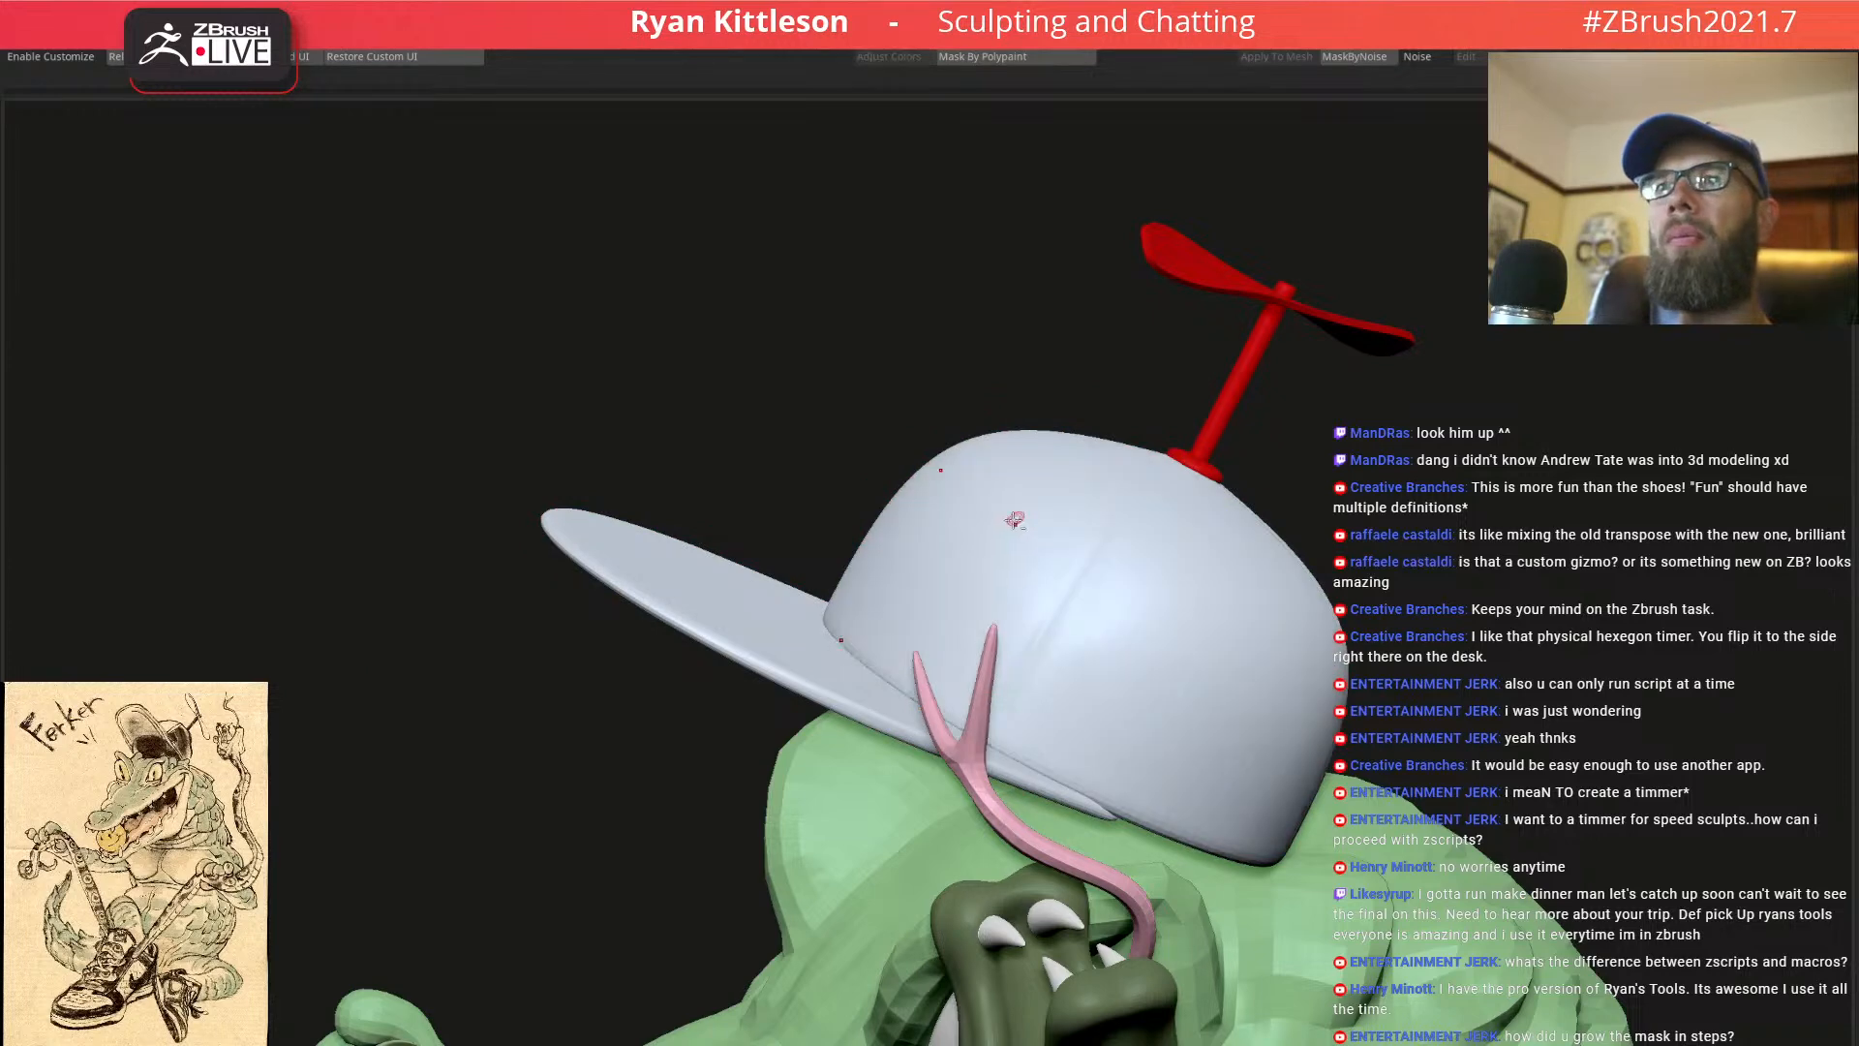
Select the shoe and examine the whole character with its cap and red propeller from several sides
{"action": "right_click_drag", "start_coordinate": [1047, 560], "coordinate": [1260, 518]}
{"action": "key", "text": "shift+f"}
{"action": "key", "text": "shift+f"}
{"action": "mouse_move", "coordinate": [1305, 602]}
{"action": "right_mouse_down"}
{"action": "mouse_move", "coordinate": [1167, 549]}
{"action": "mouse_move", "coordinate": [1080, 544]}
{"action": "mouse_move", "coordinate": [1094, 550]}
{"action": "mouse_move", "coordinate": [1054, 644]}
{"action": "right_mouse_up"}
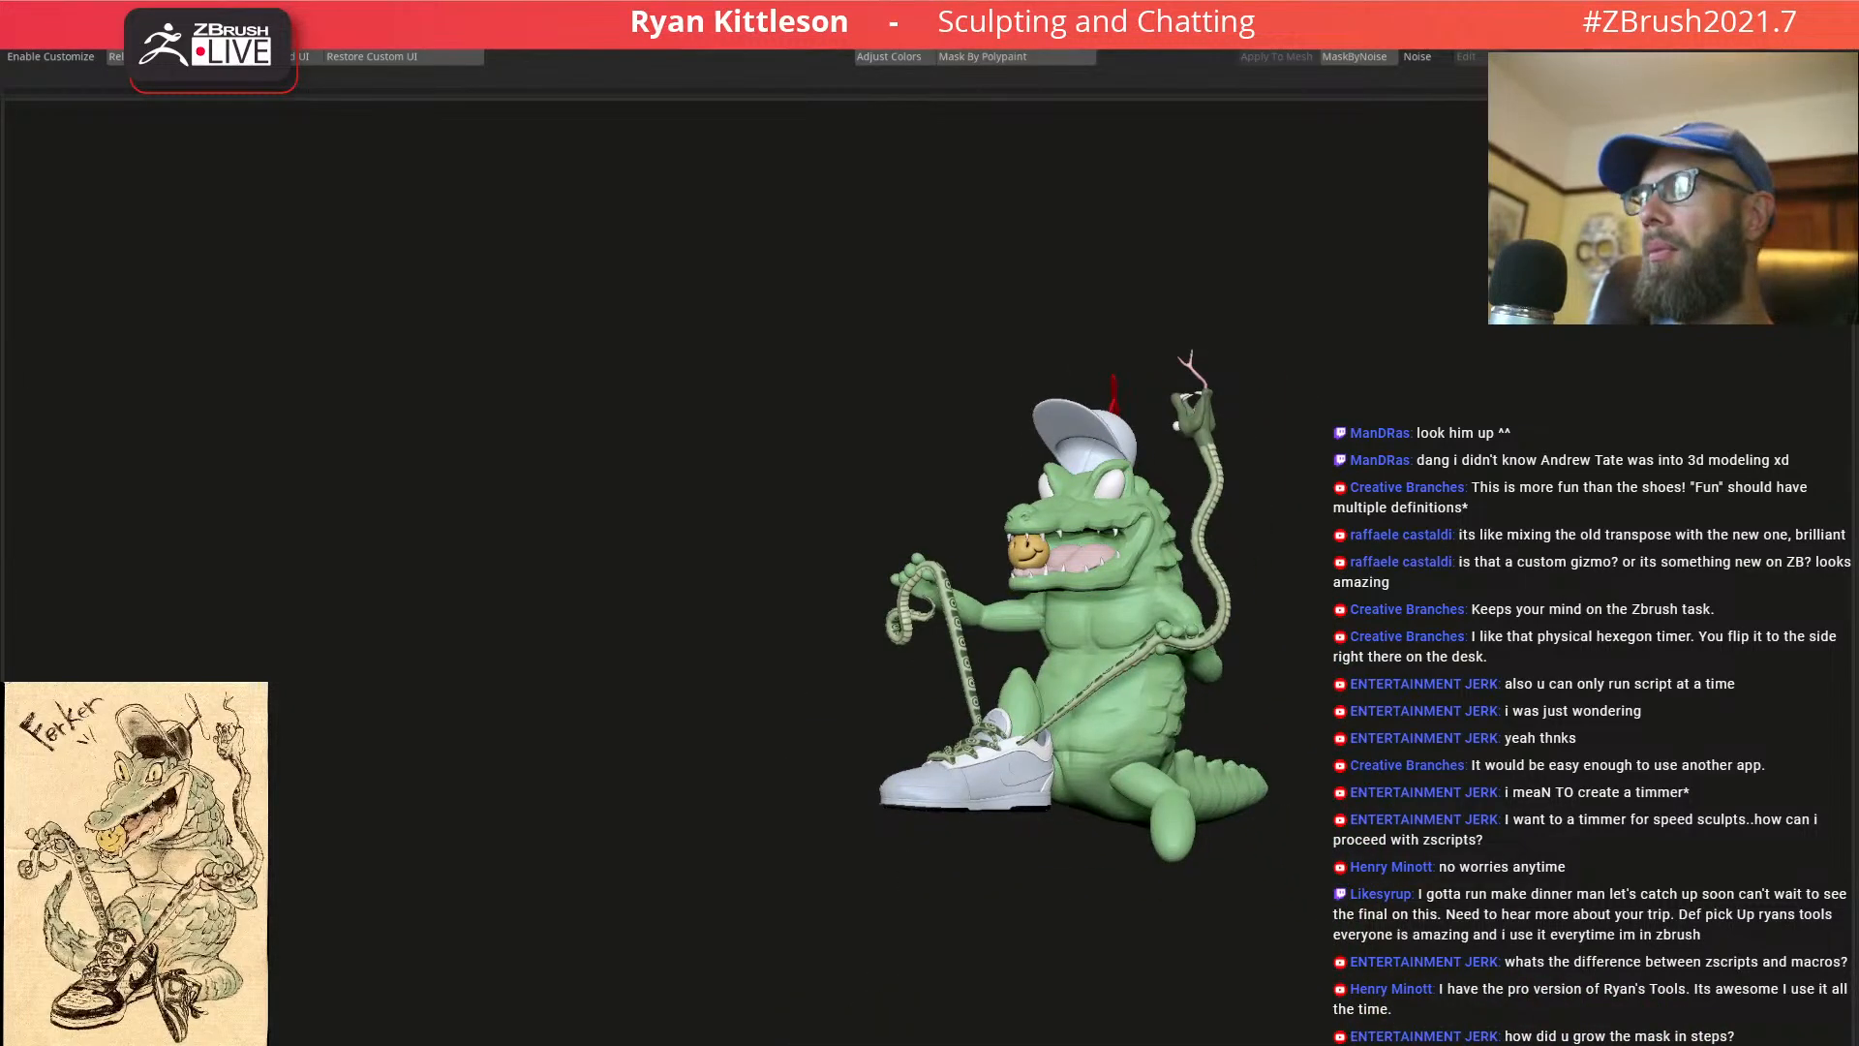
{"action": "left_click", "coordinate": [968, 780], "text": "alt"}
{"action": "right_click_drag", "start_coordinate": [1131, 584], "coordinate": [1031, 544]}
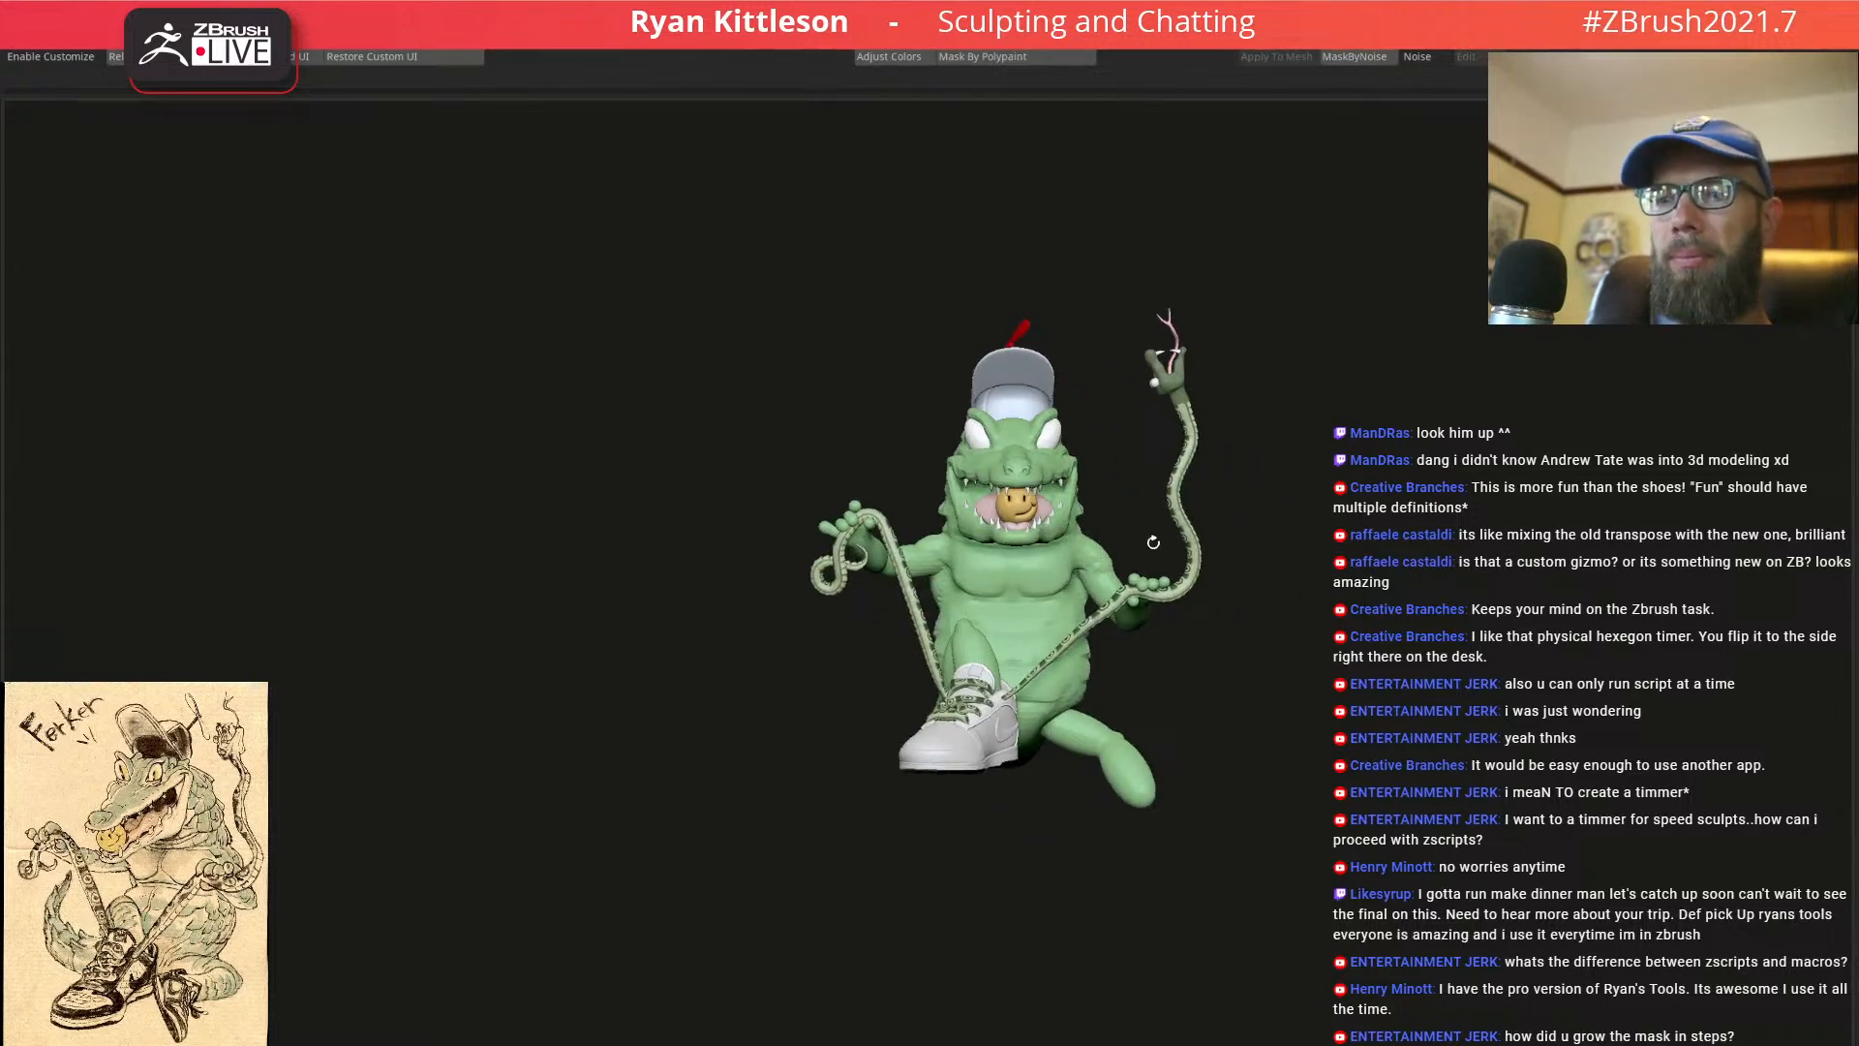
{"action": "mouse_move", "coordinate": [1158, 536]}
{"action": "right_mouse_down"}
{"action": "mouse_move", "coordinate": [1052, 555]}
{"action": "mouse_move", "coordinate": [1089, 551]}
{"action": "right_mouse_up"}
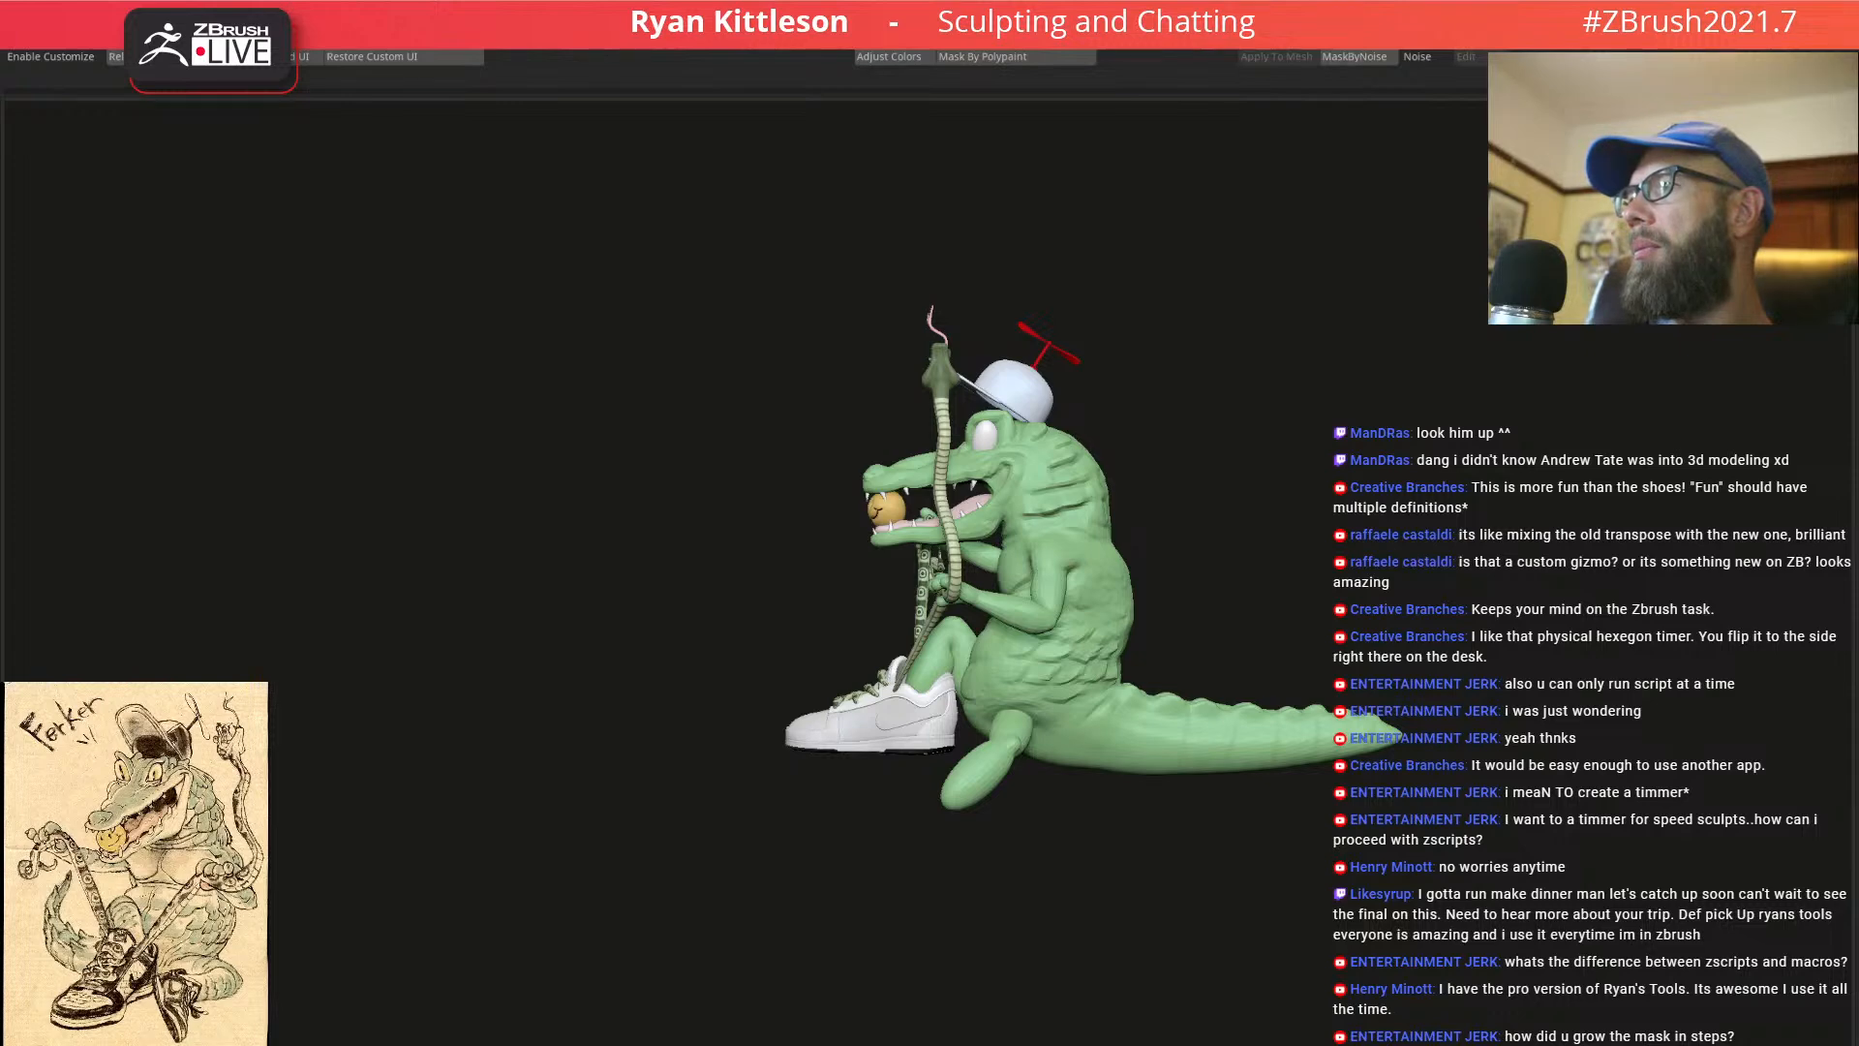
Try to reposition the cap and propeller together, and undo the change
{"action": "key", "text": "w"}
{"action": "left_click_drag", "start_coordinate": [1206, 267], "coordinate": [1385, 455], "text": "alt"}
{"action": "left_click_drag", "start_coordinate": [1266, 343], "coordinate": [1026, 350]}
{"action": "key", "text": "ctrl+z"}
{"action": "mouse_move", "coordinate": [1191, 327]}
{"action": "left_mouse_down", "text": "alt"}
{"action": "mouse_move", "coordinate": [1344, 281]}
{"action": "mouse_move", "coordinate": [1278, 289]}
{"action": "mouse_move", "coordinate": [1246, 360]}
{"action": "mouse_move", "coordinate": [1184, 375]}
{"action": "mouse_move", "coordinate": [1159, 317]}
{"action": "mouse_move", "coordinate": [1224, 369]}
{"action": "mouse_move", "coordinate": [1206, 355]}
{"action": "left_mouse_up", "text": "alt"}
{"action": "left_click", "coordinate": [1096, 271]}
{"action": "key", "text": "q"}
Examine how the cap and propeller sit on the crocodile's head from front, side and three-quarter views
{"action": "mouse_move", "coordinate": [1255, 422]}
{"action": "left_mouse_down", "text": "alt"}
{"action": "mouse_move", "coordinate": [1084, 363]}
{"action": "mouse_move", "coordinate": [1145, 413]}
{"action": "left_mouse_up", "text": "alt"}
{"action": "left_click_drag", "start_coordinate": [1105, 500], "coordinate": [1224, 588], "text": "alt"}
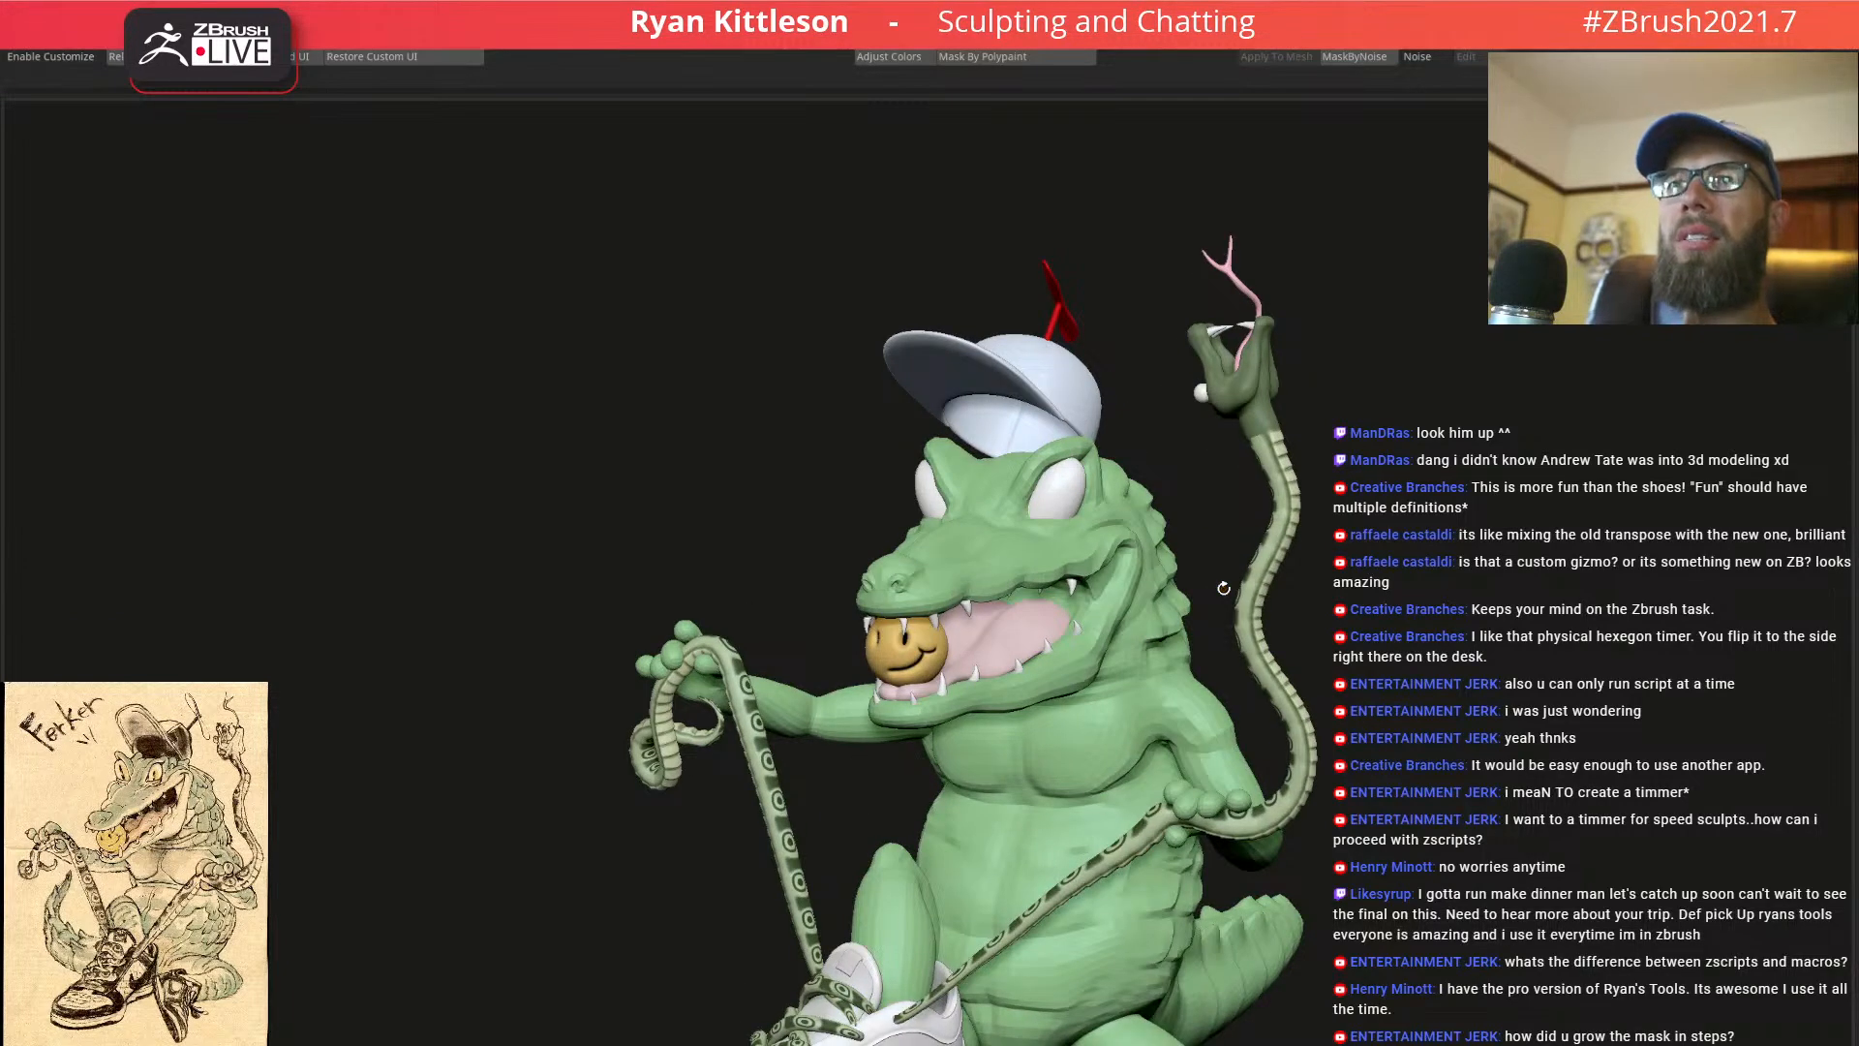
{"action": "left_click_drag", "start_coordinate": [1241, 367], "coordinate": [1262, 377]}
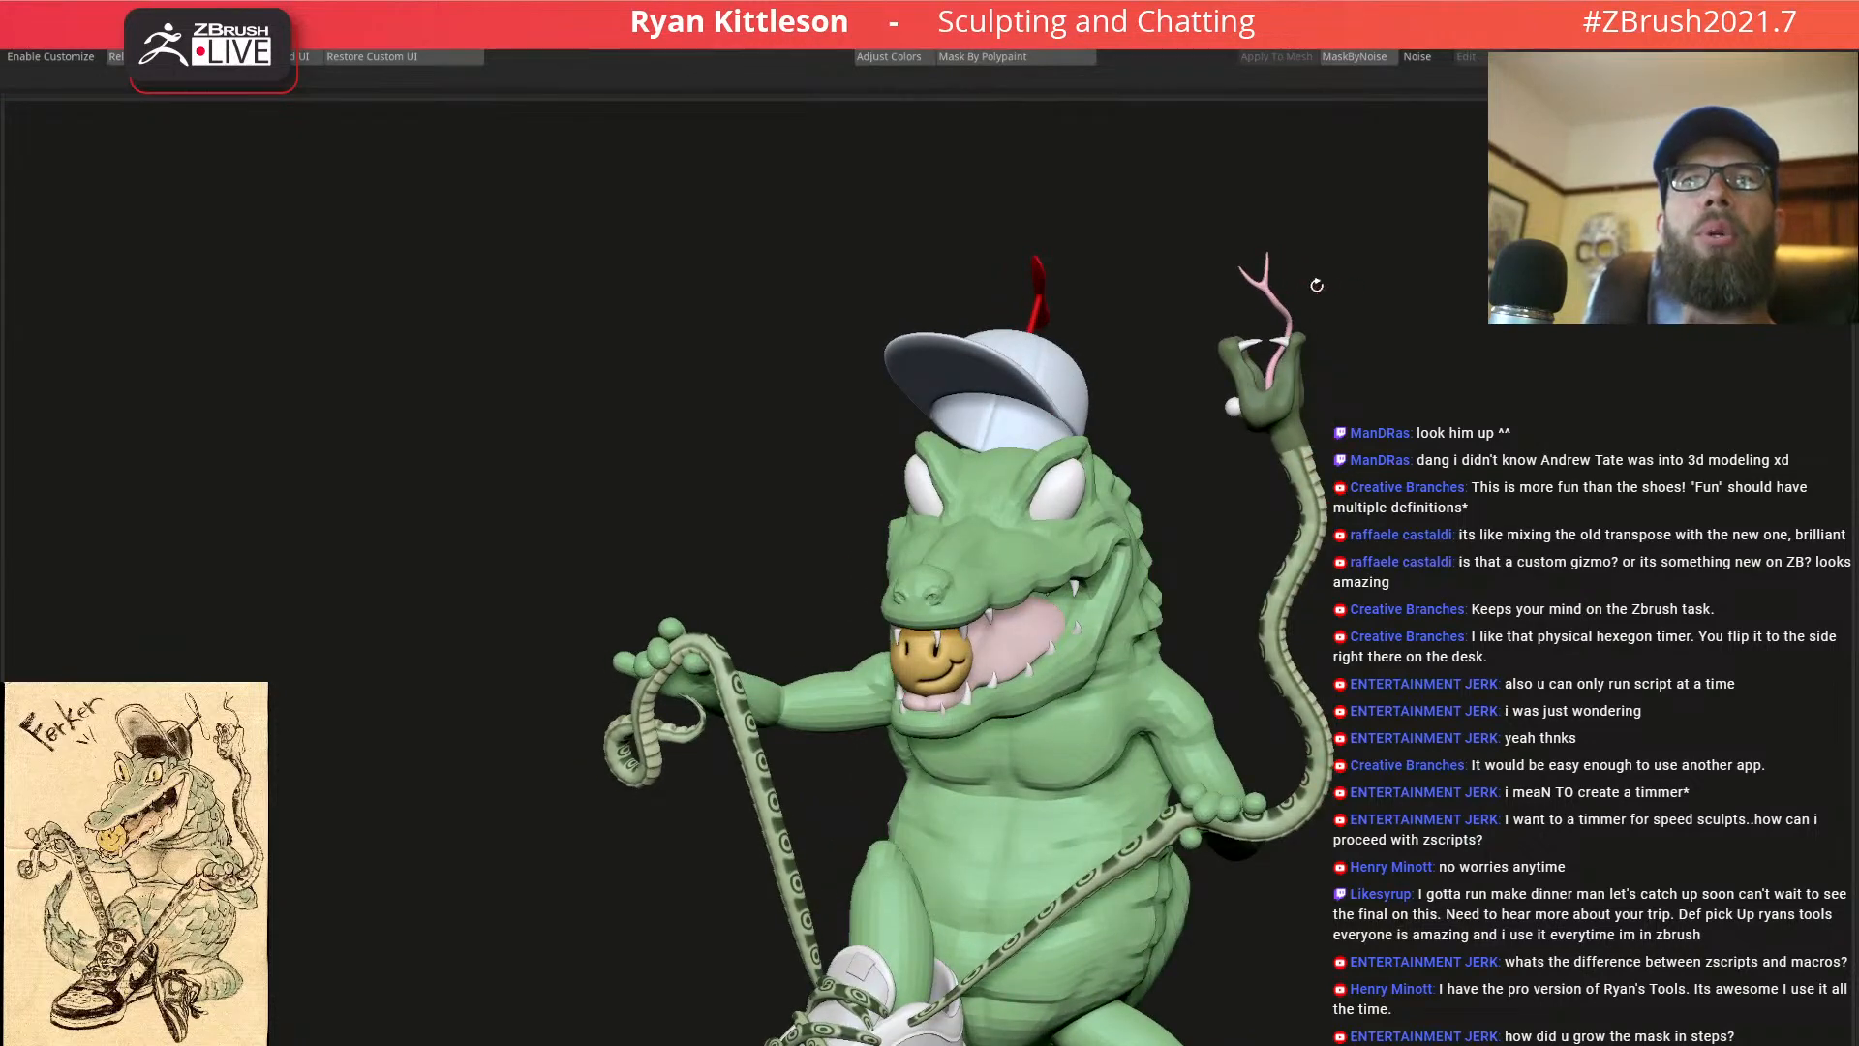
{"action": "left_click_drag", "start_coordinate": [1266, 415], "coordinate": [1172, 352]}
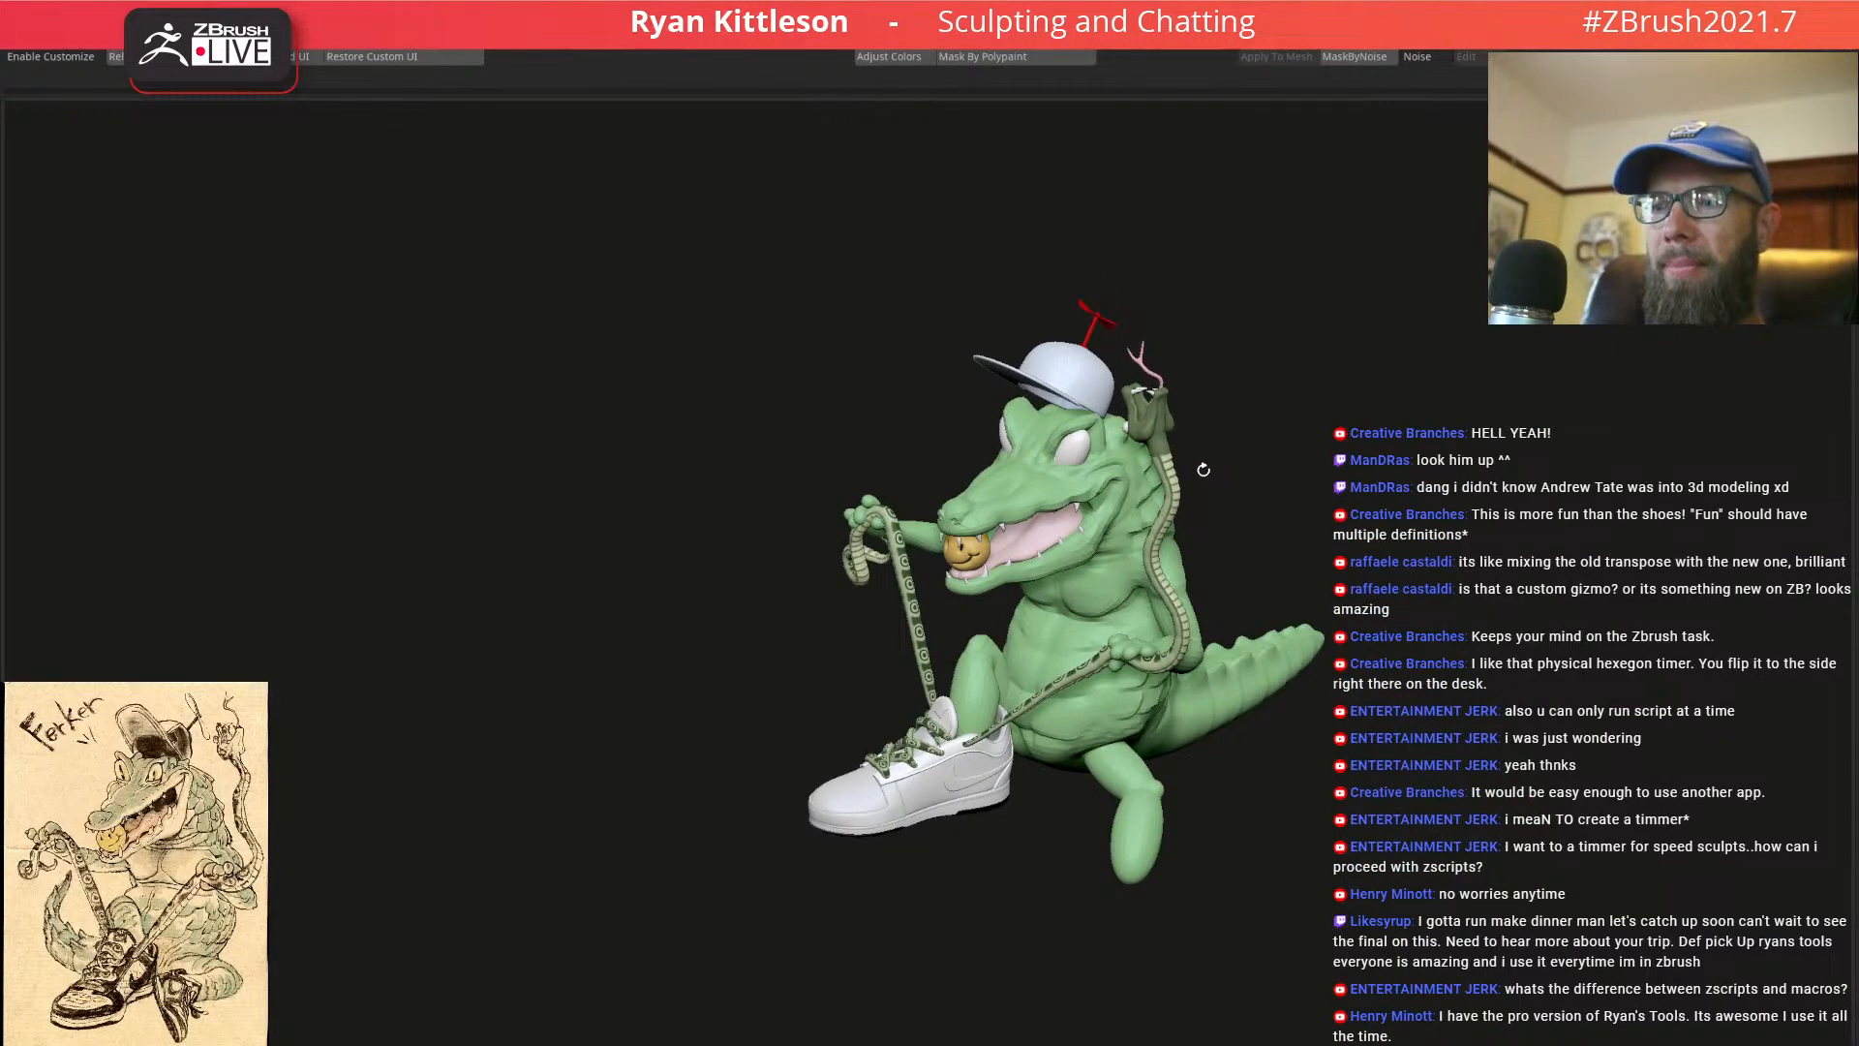
{"action": "right_click_drag", "start_coordinate": [1104, 502], "coordinate": [985, 617]}
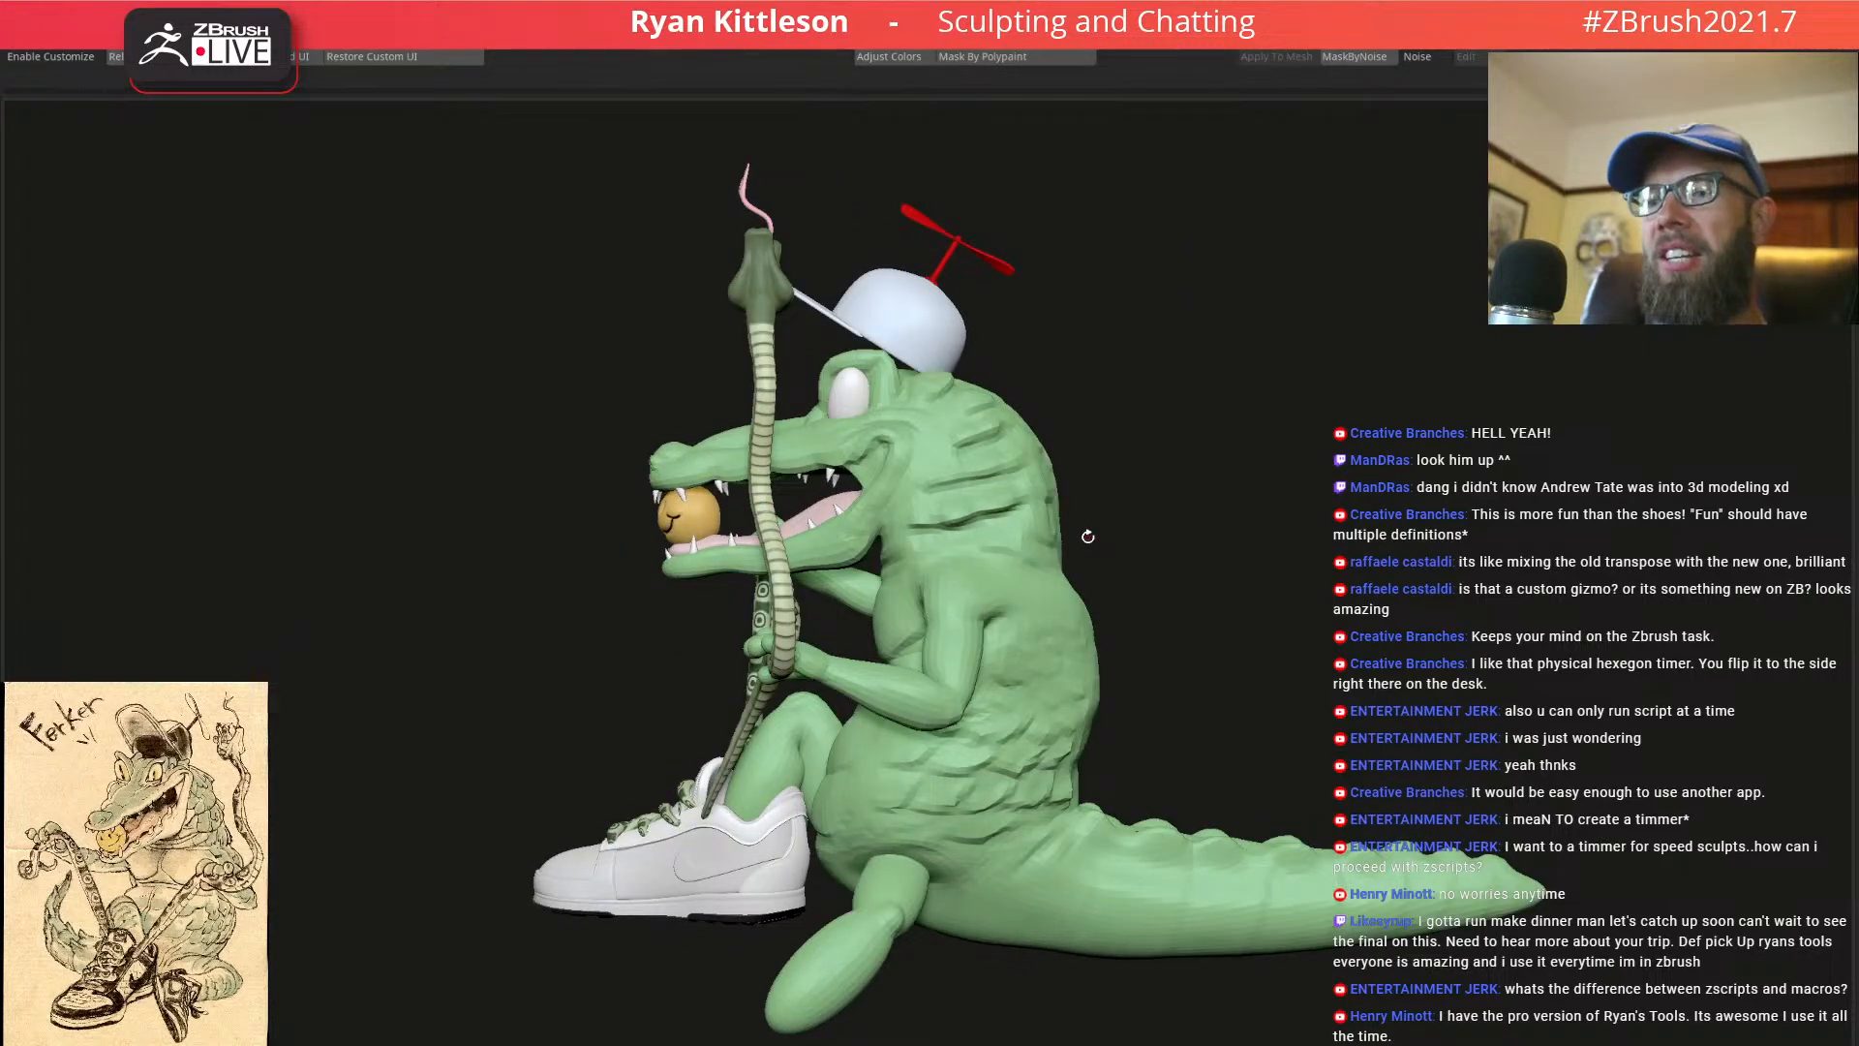
{"action": "right_click_drag", "start_coordinate": [1087, 535], "coordinate": [1049, 491]}
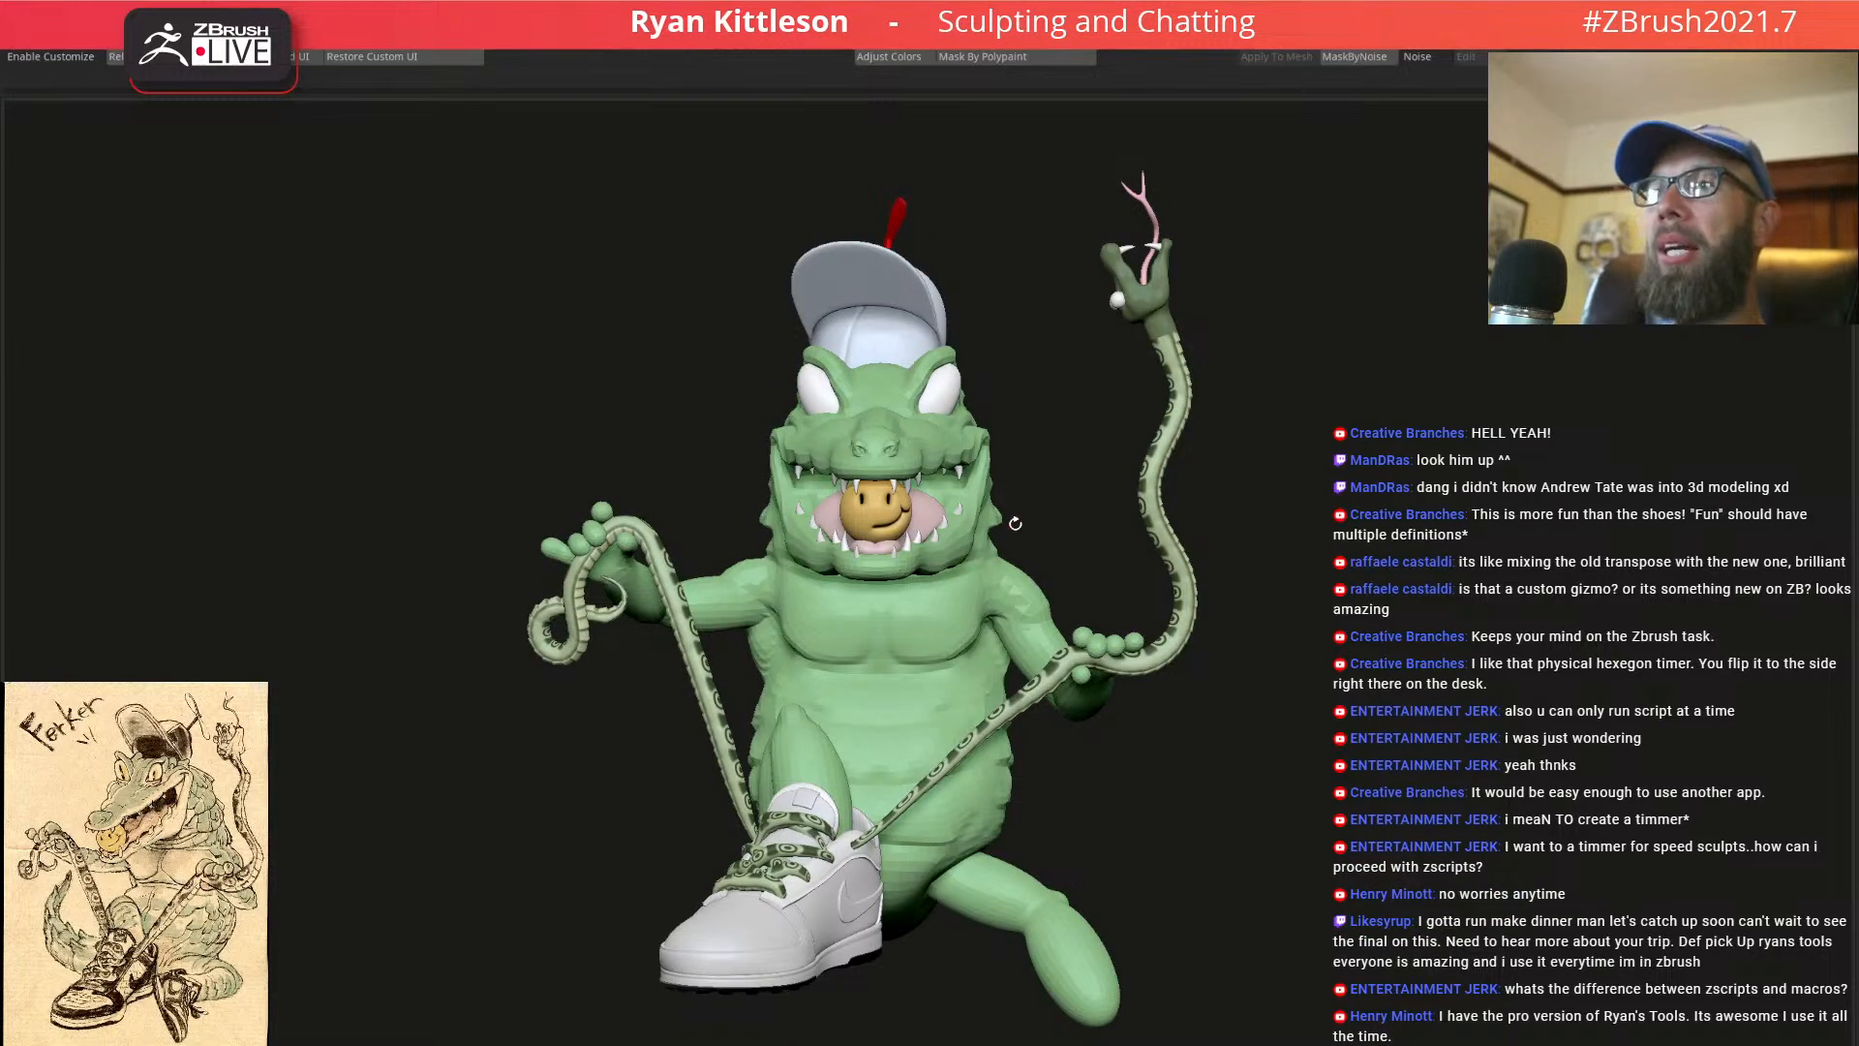
{"action": "left_click", "coordinate": [955, 619], "text": "alt"}
{"action": "right_click_drag", "start_coordinate": [960, 595], "coordinate": [622, 492]}
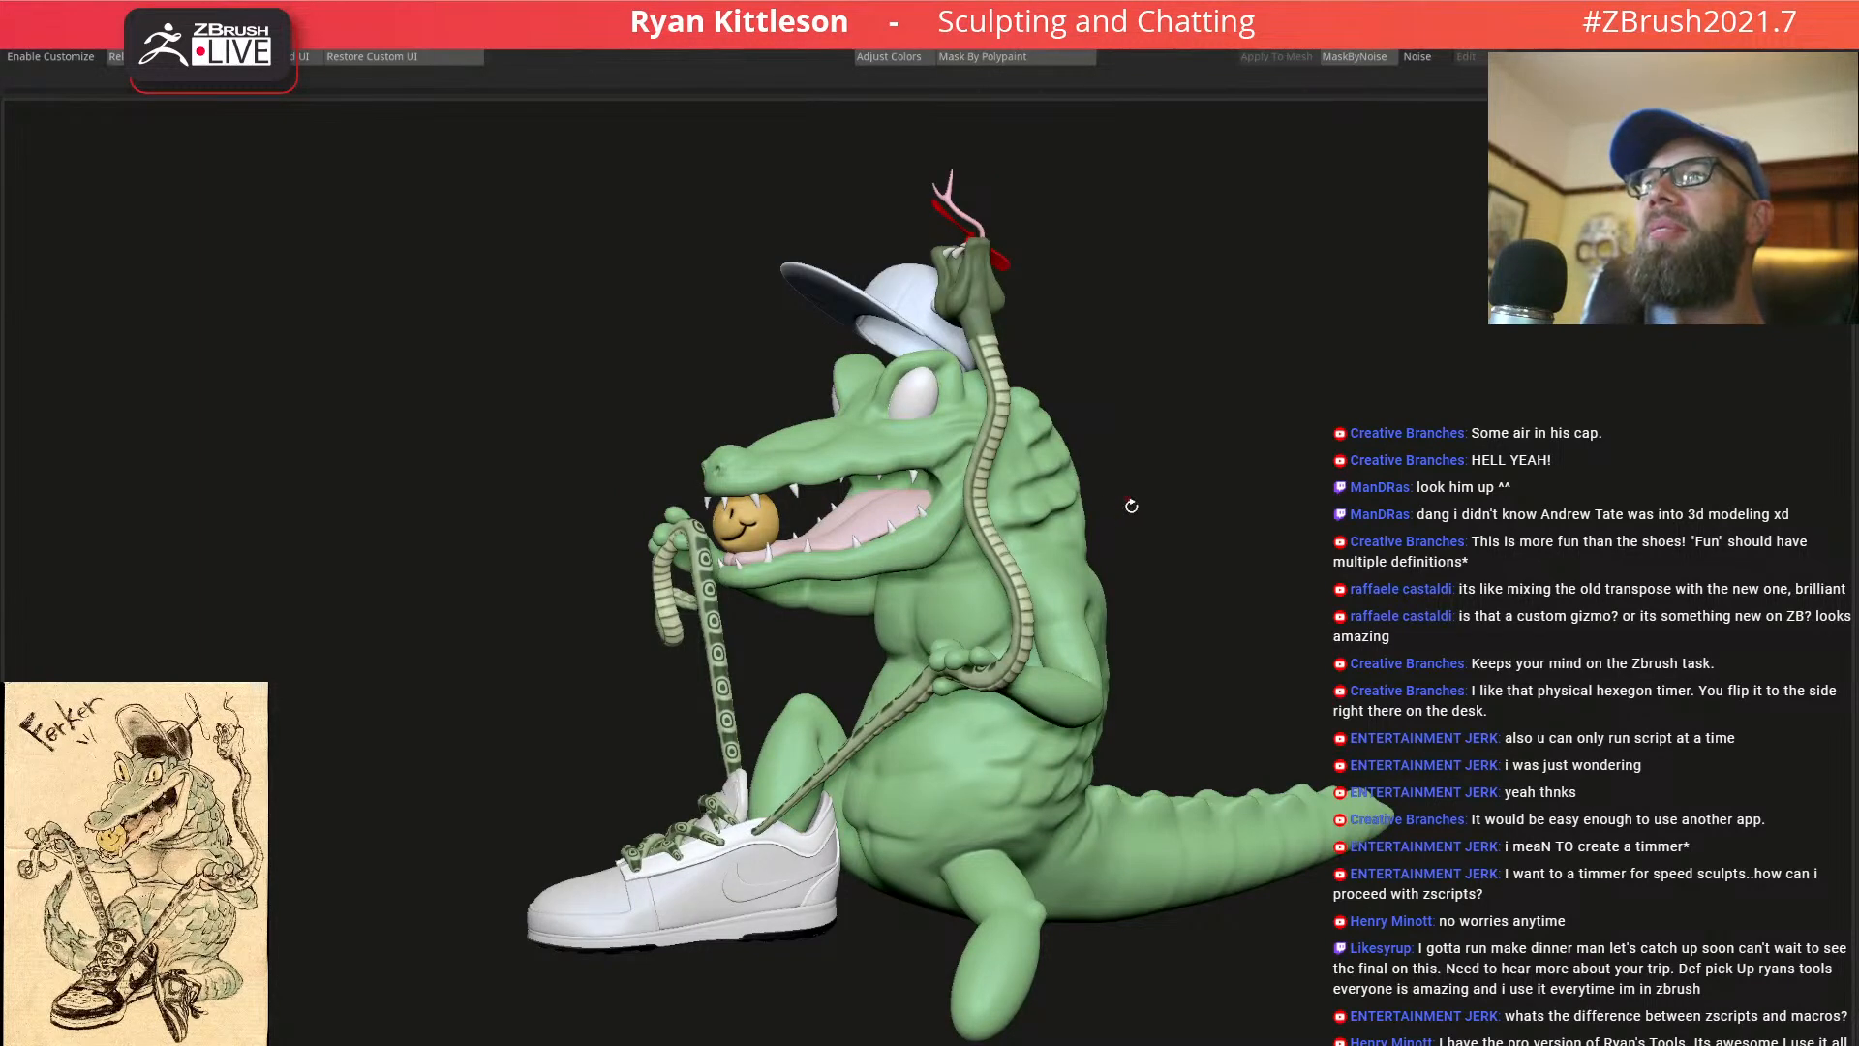
{"action": "mouse_move", "coordinate": [1099, 549]}
{"action": "right_mouse_down"}
{"action": "mouse_move", "coordinate": [1068, 536]}
{"action": "mouse_move", "coordinate": [1087, 540]}
{"action": "right_mouse_up"}
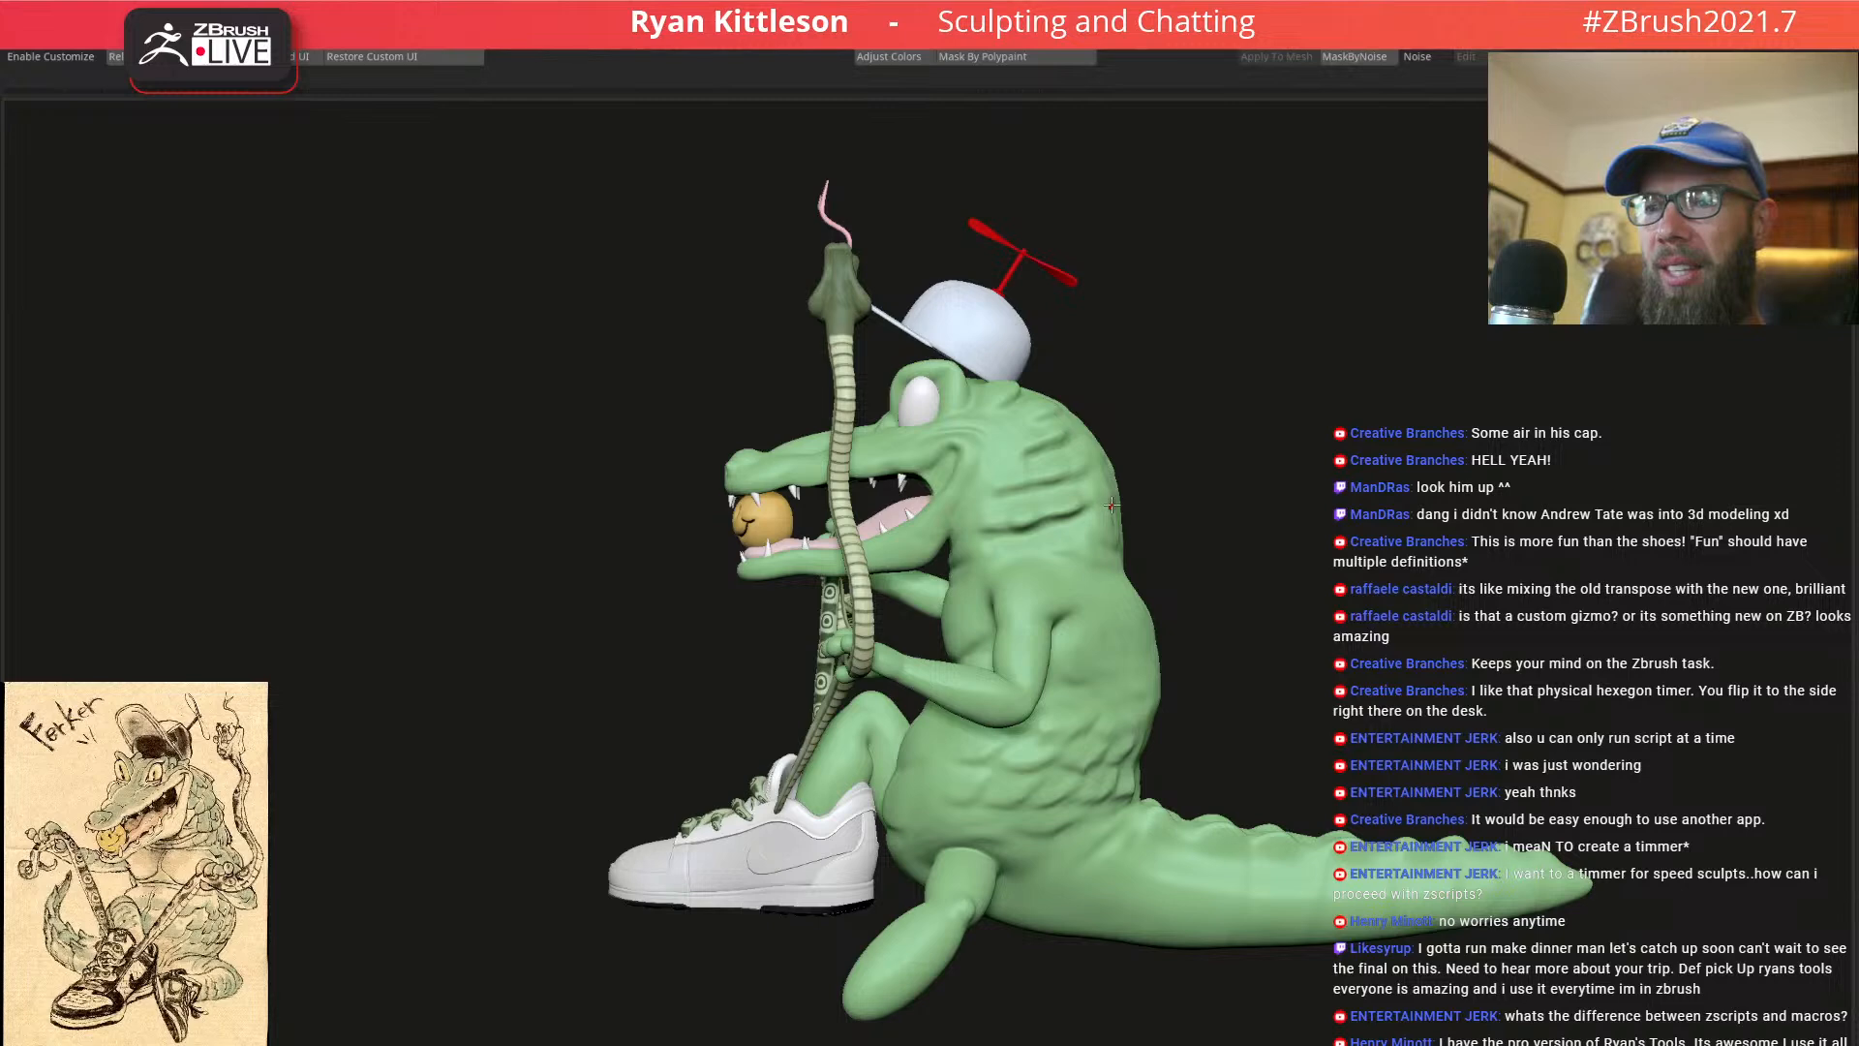
{"action": "right_click_drag", "start_coordinate": [1077, 479], "coordinate": [1073, 422]}
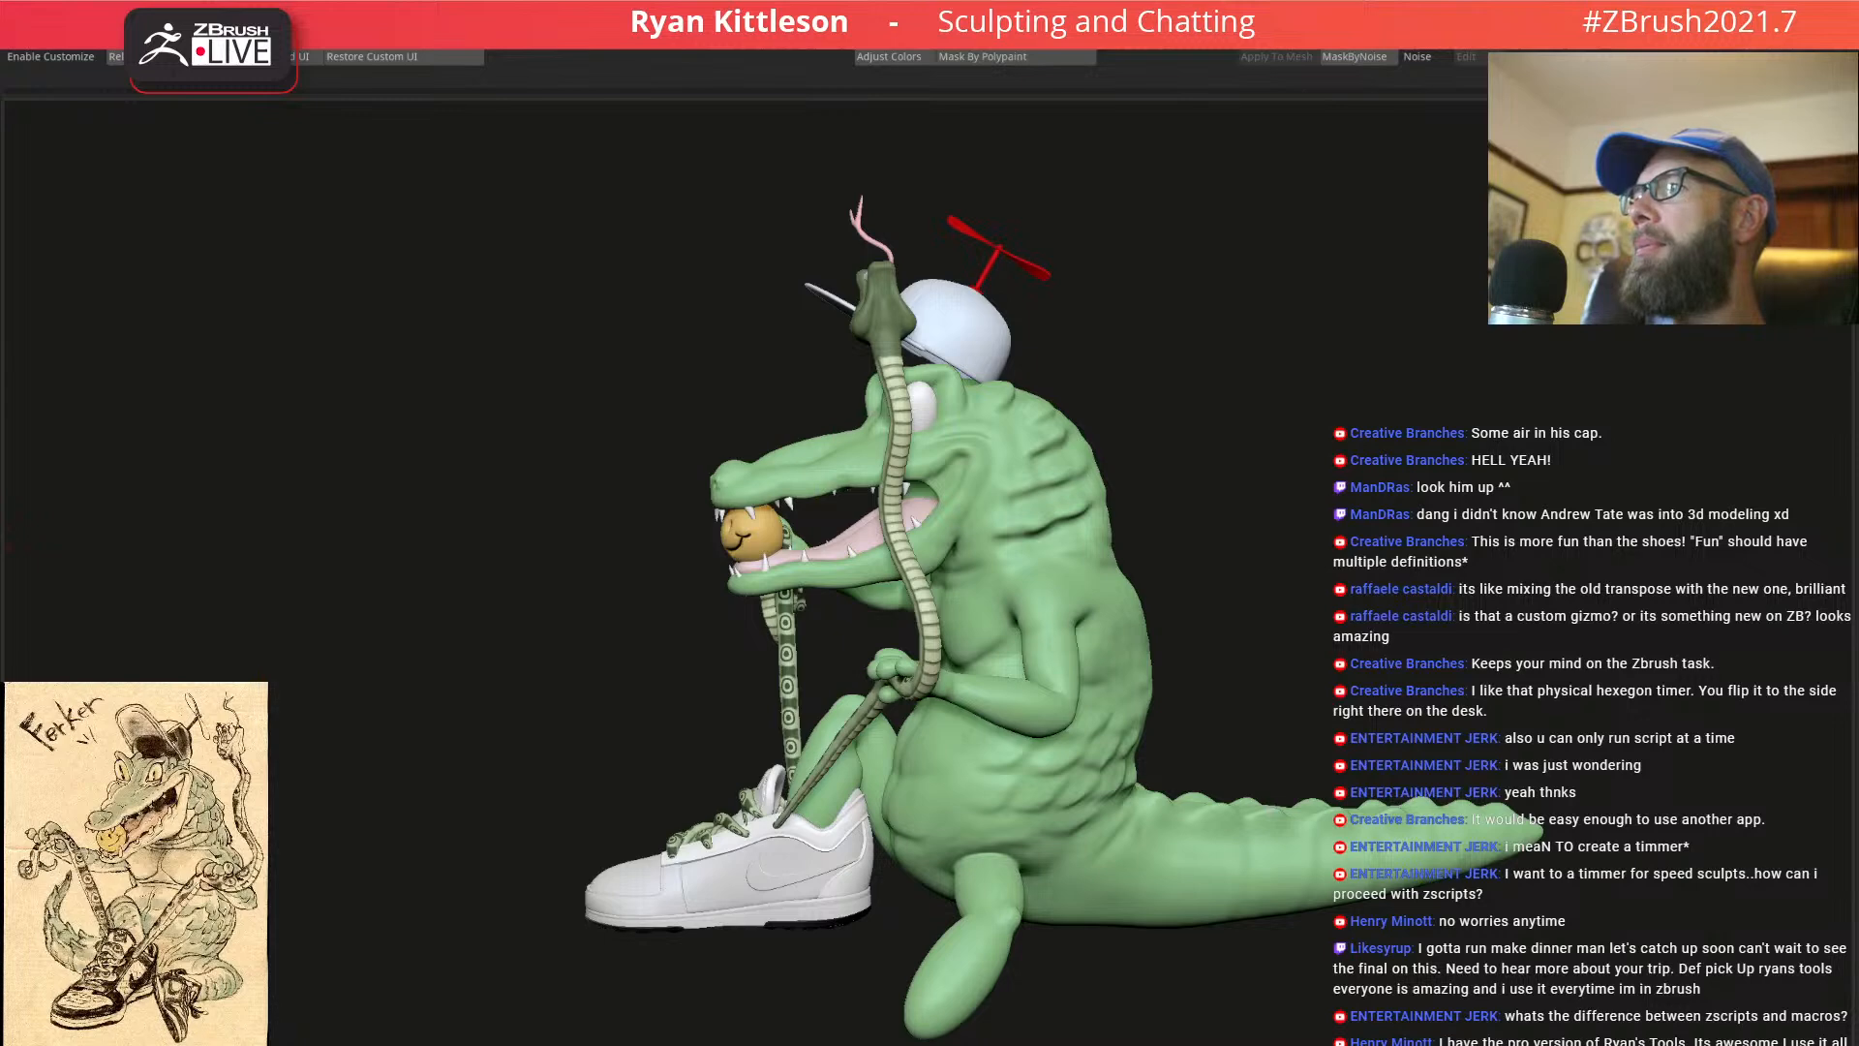
Reposition the cap and propeller together slightly farther back on the crocodile's head
{"action": "key", "text": "w"}
{"action": "right_click_drag", "start_coordinate": [1109, 308], "coordinate": [1098, 311]}
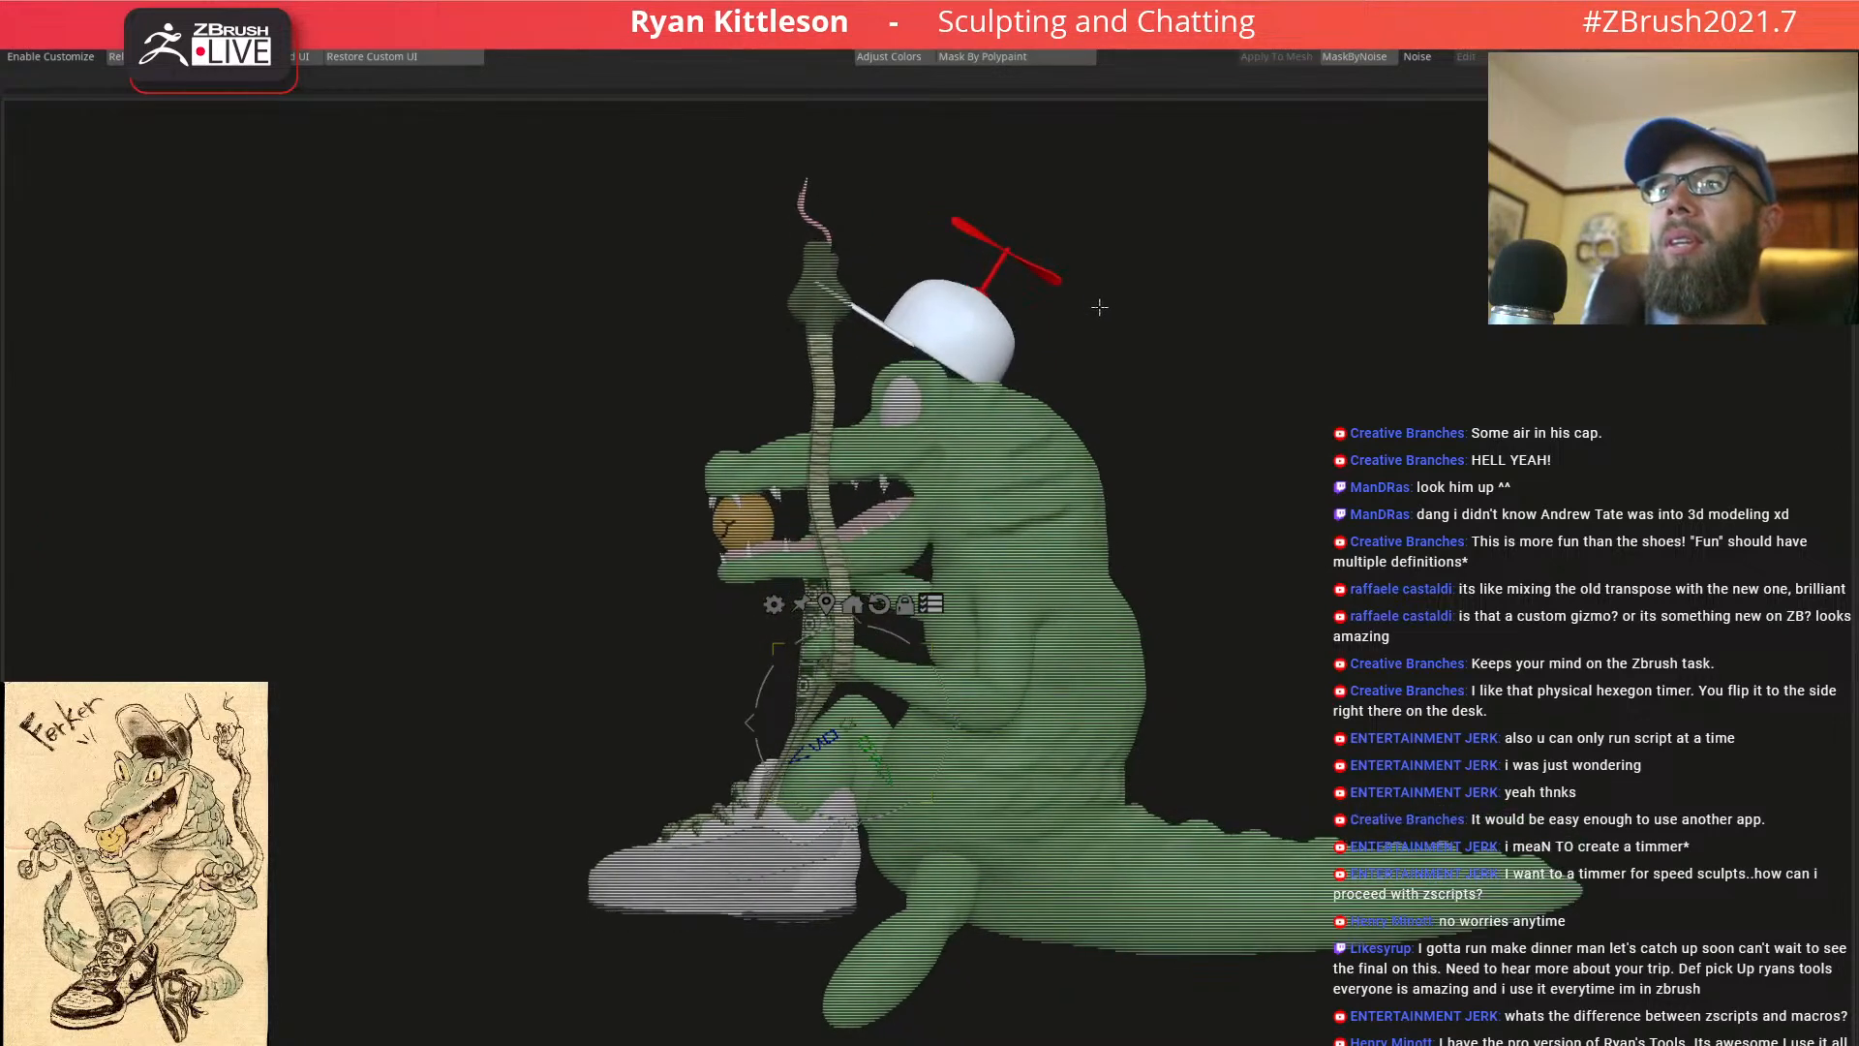
{"action": "left_click", "coordinate": [988, 341]}
{"action": "left_click_drag", "start_coordinate": [1078, 326], "coordinate": [1083, 335]}
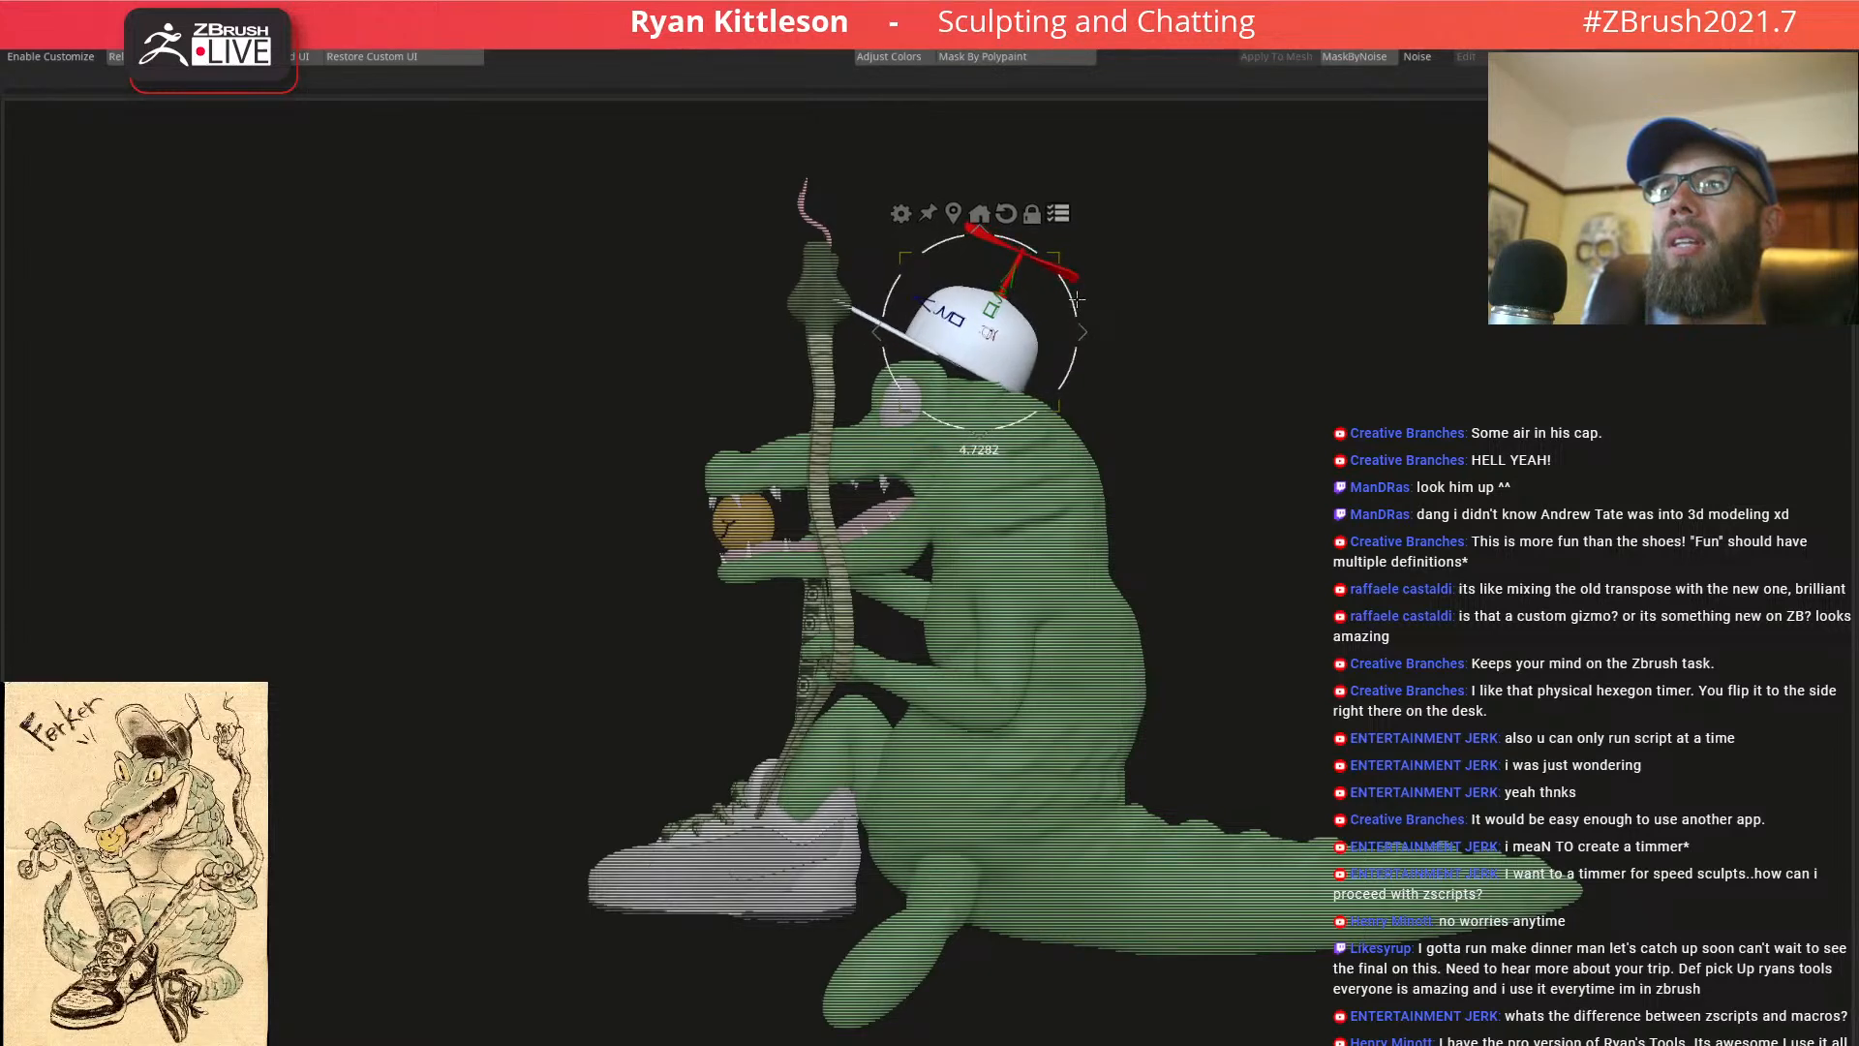
{"action": "left_click", "coordinate": [1070, 214]}
{"action": "key", "text": "q"}
Isolate the snake's head and build a grown, blurred and inverted mask around its eye sockets
{"action": "mouse_move", "coordinate": [1083, 356]}
{"action": "right_mouse_down"}
{"action": "mouse_move", "coordinate": [1005, 386]}
{"action": "mouse_move", "coordinate": [990, 370]}
{"action": "mouse_move", "coordinate": [1007, 416]}
{"action": "mouse_move", "coordinate": [903, 458]}
{"action": "mouse_move", "coordinate": [1021, 430]}
{"action": "right_mouse_up"}
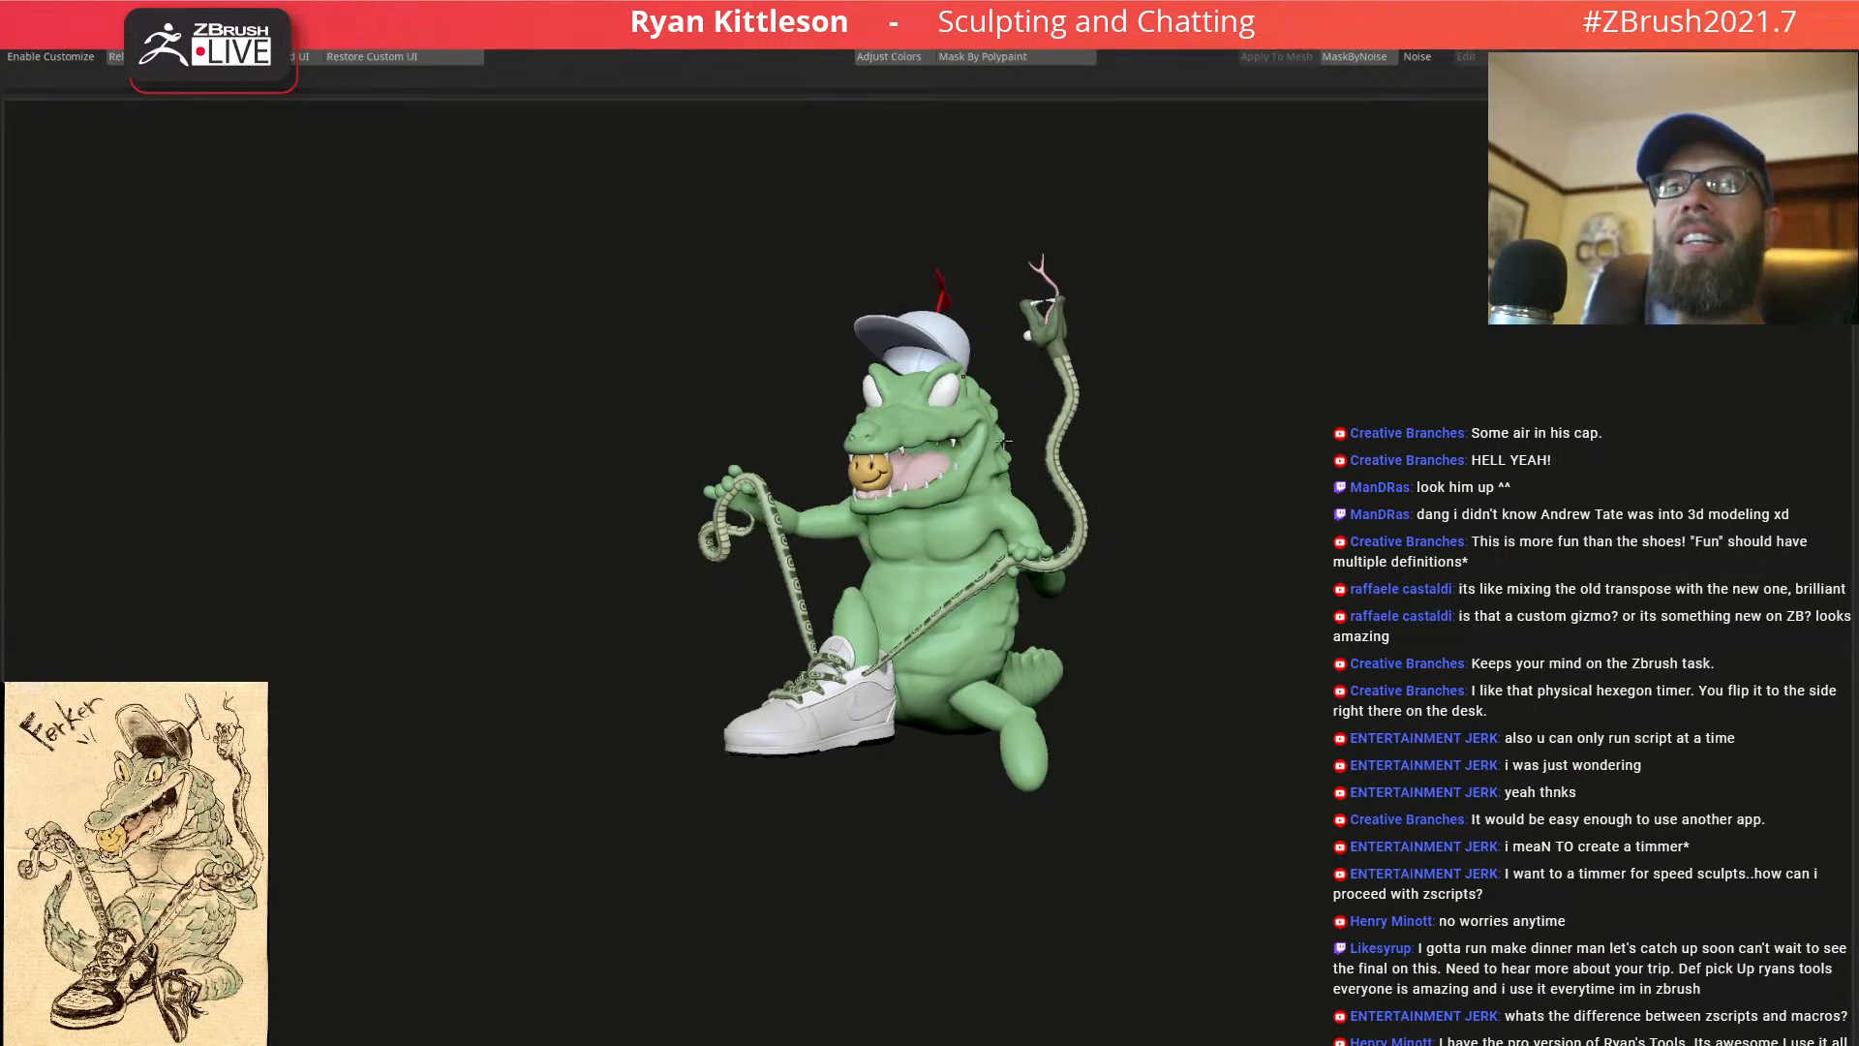
{"action": "mouse_move", "coordinate": [994, 426]}
{"action": "right_mouse_down"}
{"action": "mouse_move", "coordinate": [1135, 340]}
{"action": "mouse_move", "coordinate": [1444, 443]}
{"action": "right_mouse_up"}
{"action": "right_click_drag", "start_coordinate": [1387, 380], "coordinate": [1088, 427], "text": "alt"}
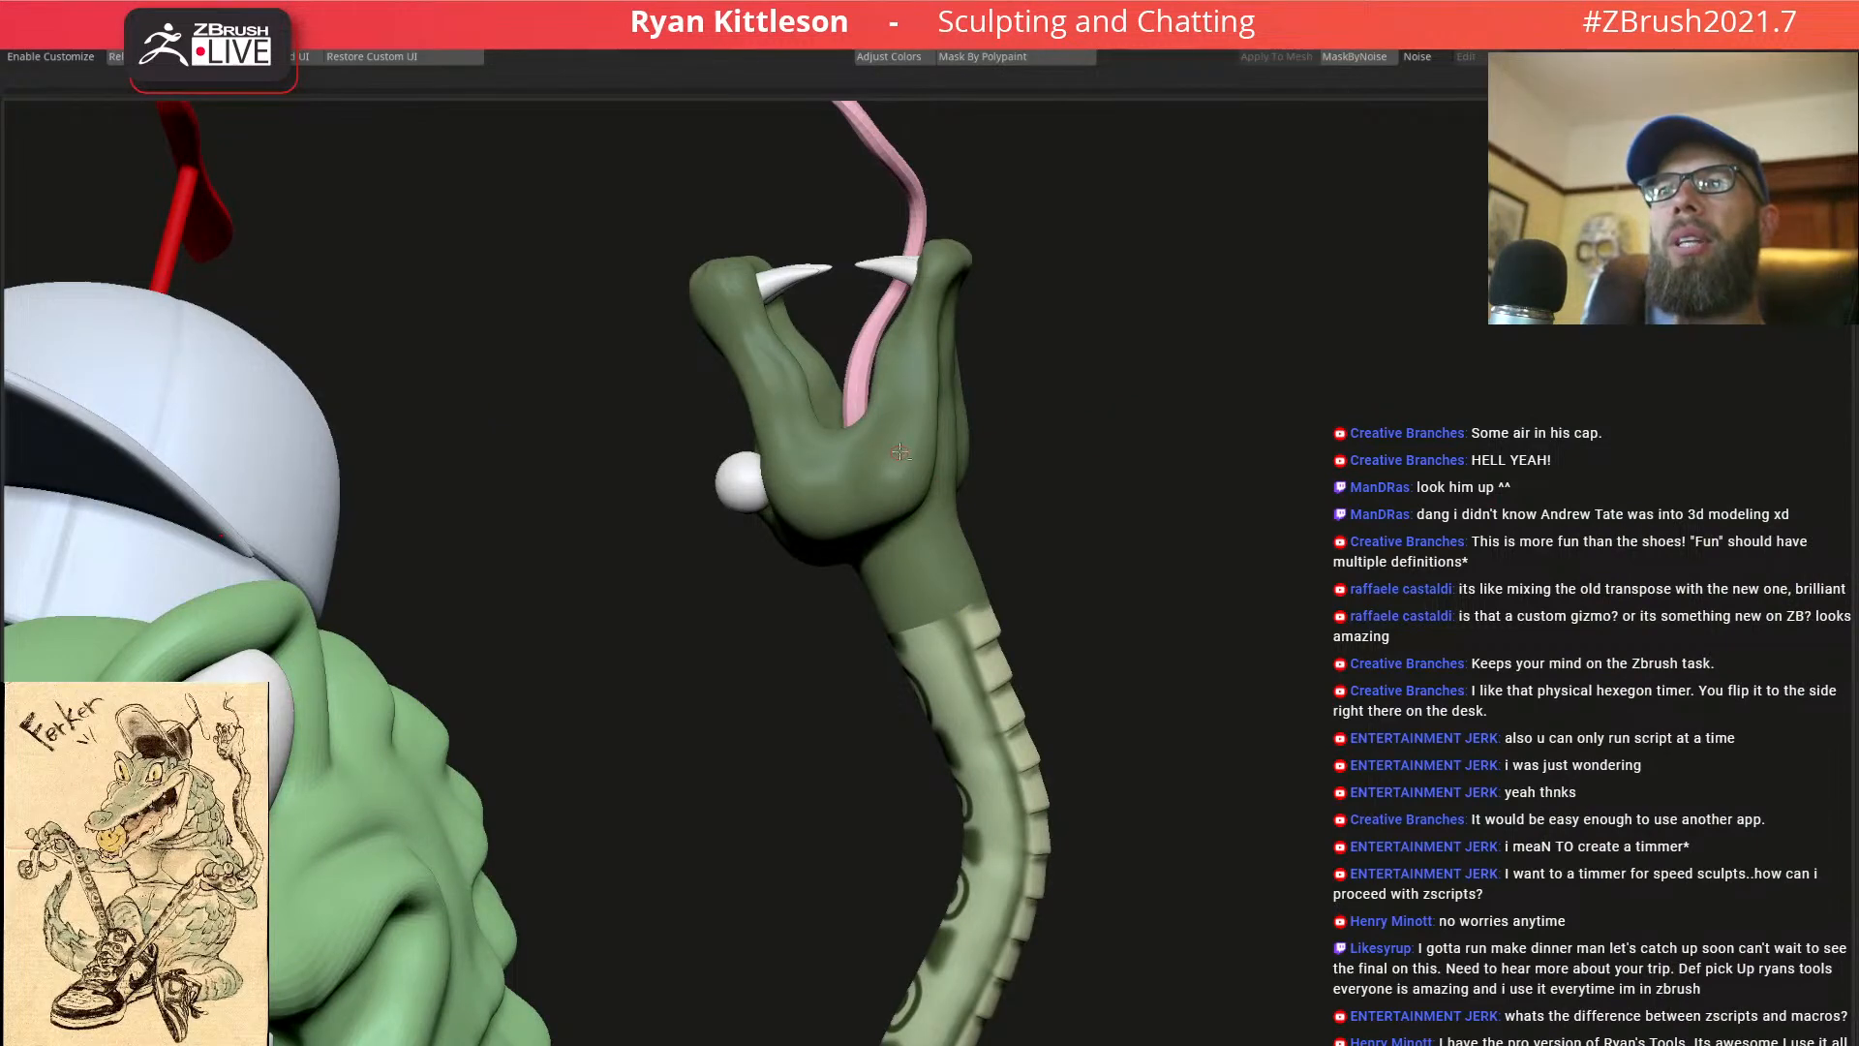
{"action": "mouse_move", "coordinate": [869, 453]}
{"action": "right_mouse_down"}
{"action": "mouse_move", "coordinate": [920, 453]}
{"action": "mouse_move", "coordinate": [876, 481]}
{"action": "right_mouse_up"}
{"action": "mouse_move", "coordinate": [750, 513]}
{"action": "right_mouse_down"}
{"action": "mouse_move", "coordinate": [811, 497]}
{"action": "mouse_move", "coordinate": [761, 500]}
{"action": "mouse_move", "coordinate": [744, 532]}
{"action": "mouse_move", "coordinate": [775, 504]}
{"action": "mouse_move", "coordinate": [602, 465]}
{"action": "right_mouse_up"}
{"action": "key", "text": "alt+s"}
{"action": "mouse_move", "coordinate": [643, 495]}
{"action": "left_mouse_down", "text": "ctrl"}
{"action": "mouse_move", "coordinate": [635, 839]}
{"action": "mouse_move", "coordinate": [823, 620]}
{"action": "left_mouse_up", "text": "ctrl"}
{"action": "mouse_move", "coordinate": [953, 453]}
{"action": "right_mouse_down", "text": "ctrl"}
{"action": "mouse_move", "coordinate": [1434, 753]}
{"action": "mouse_move", "coordinate": [1111, 530]}
{"action": "right_mouse_up", "text": "ctrl"}
{"action": "key", "text": "ctrl+g"}
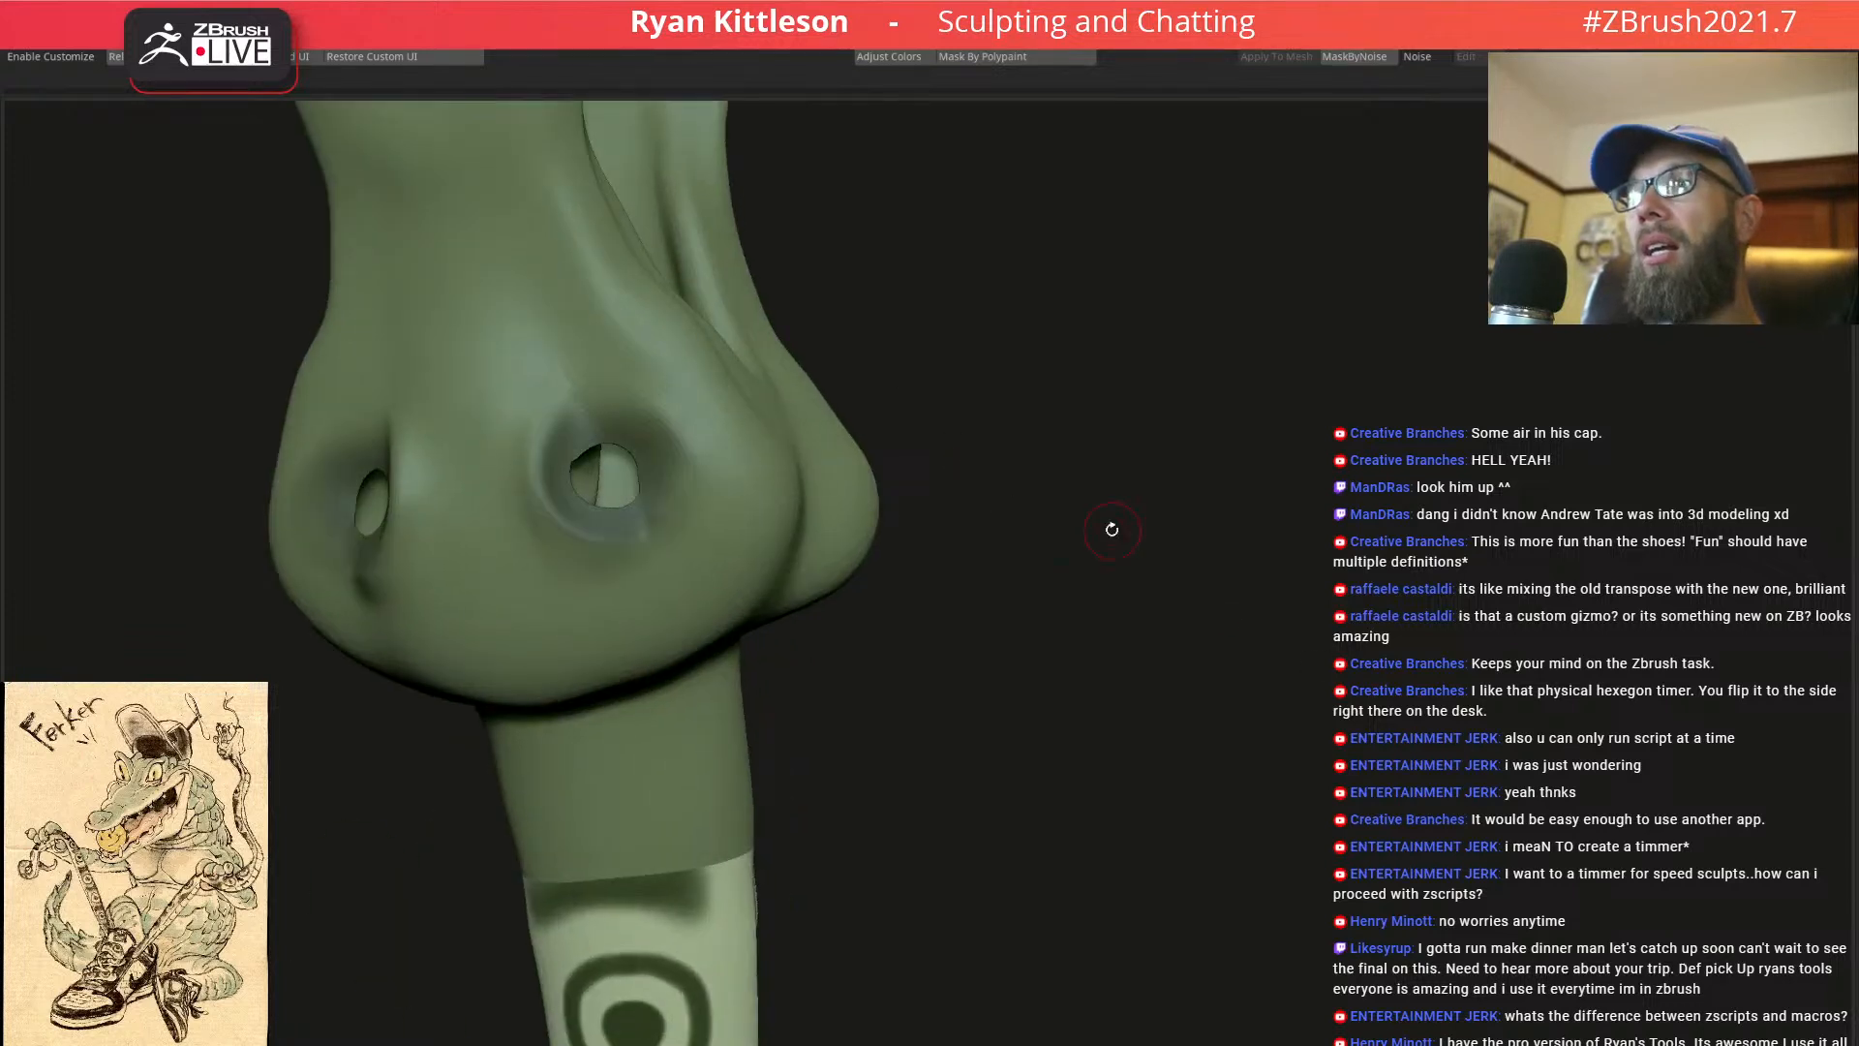
{"action": "key", "text": "ctrl+g"}
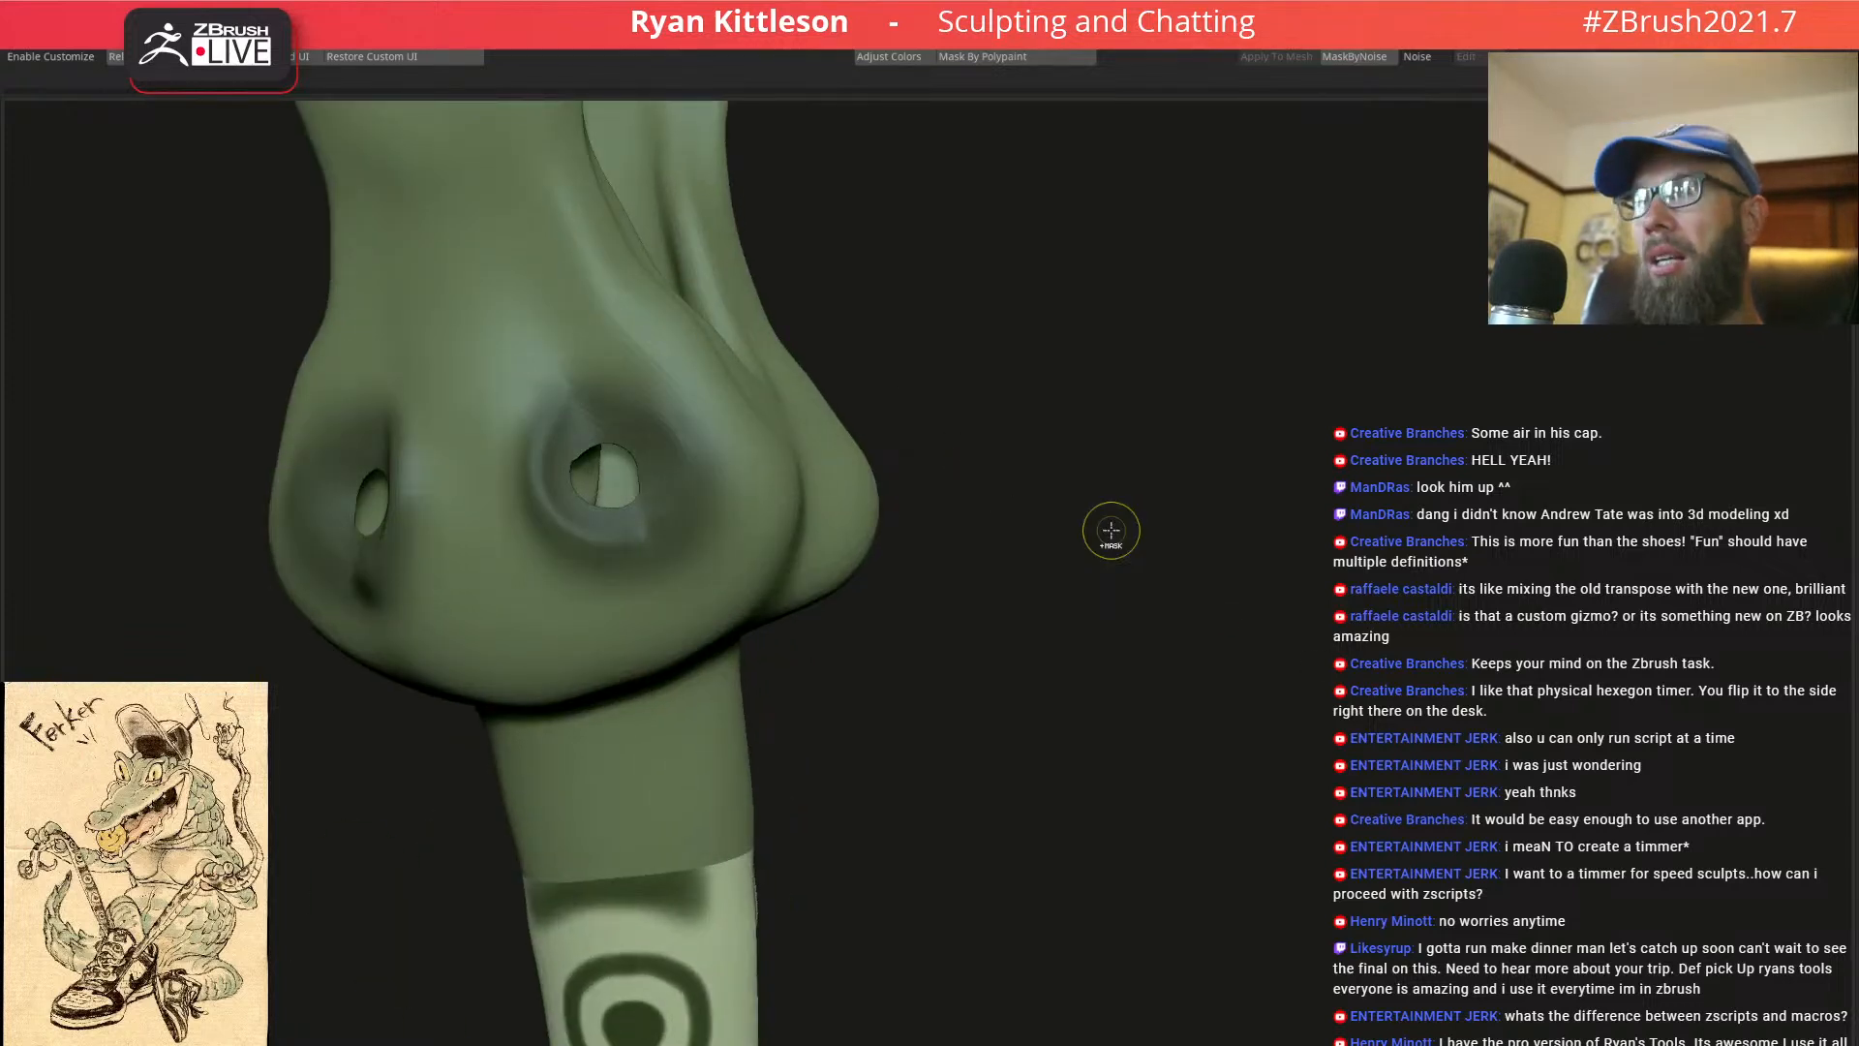
{"action": "key", "text": "ctrl+b"}
{"action": "key", "text": "ctrl+b"}
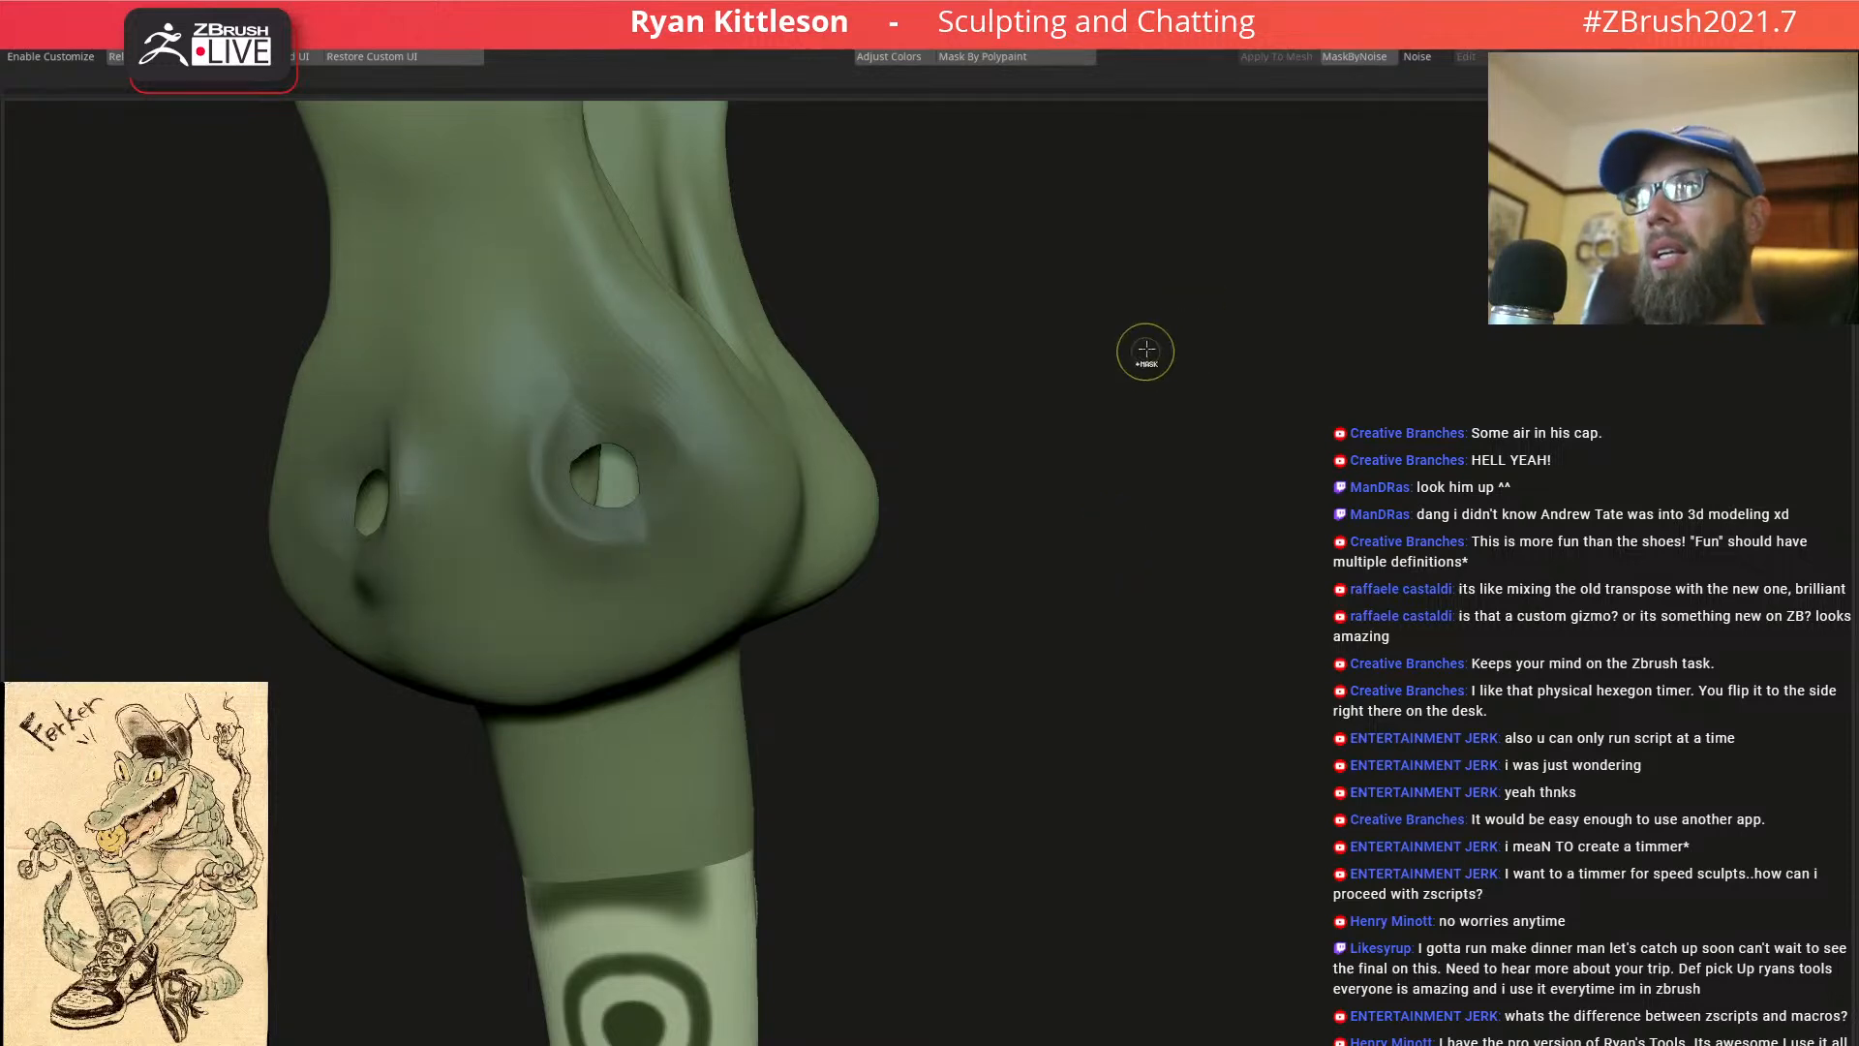
{"action": "left_click", "coordinate": [1111, 411], "text": "ctrl"}
Try to move the snake's eyes together with the unmasked socket area, undo the move and clear the mask
{"action": "key", "text": "w"}
{"action": "key", "text": "alt+shift+s"}
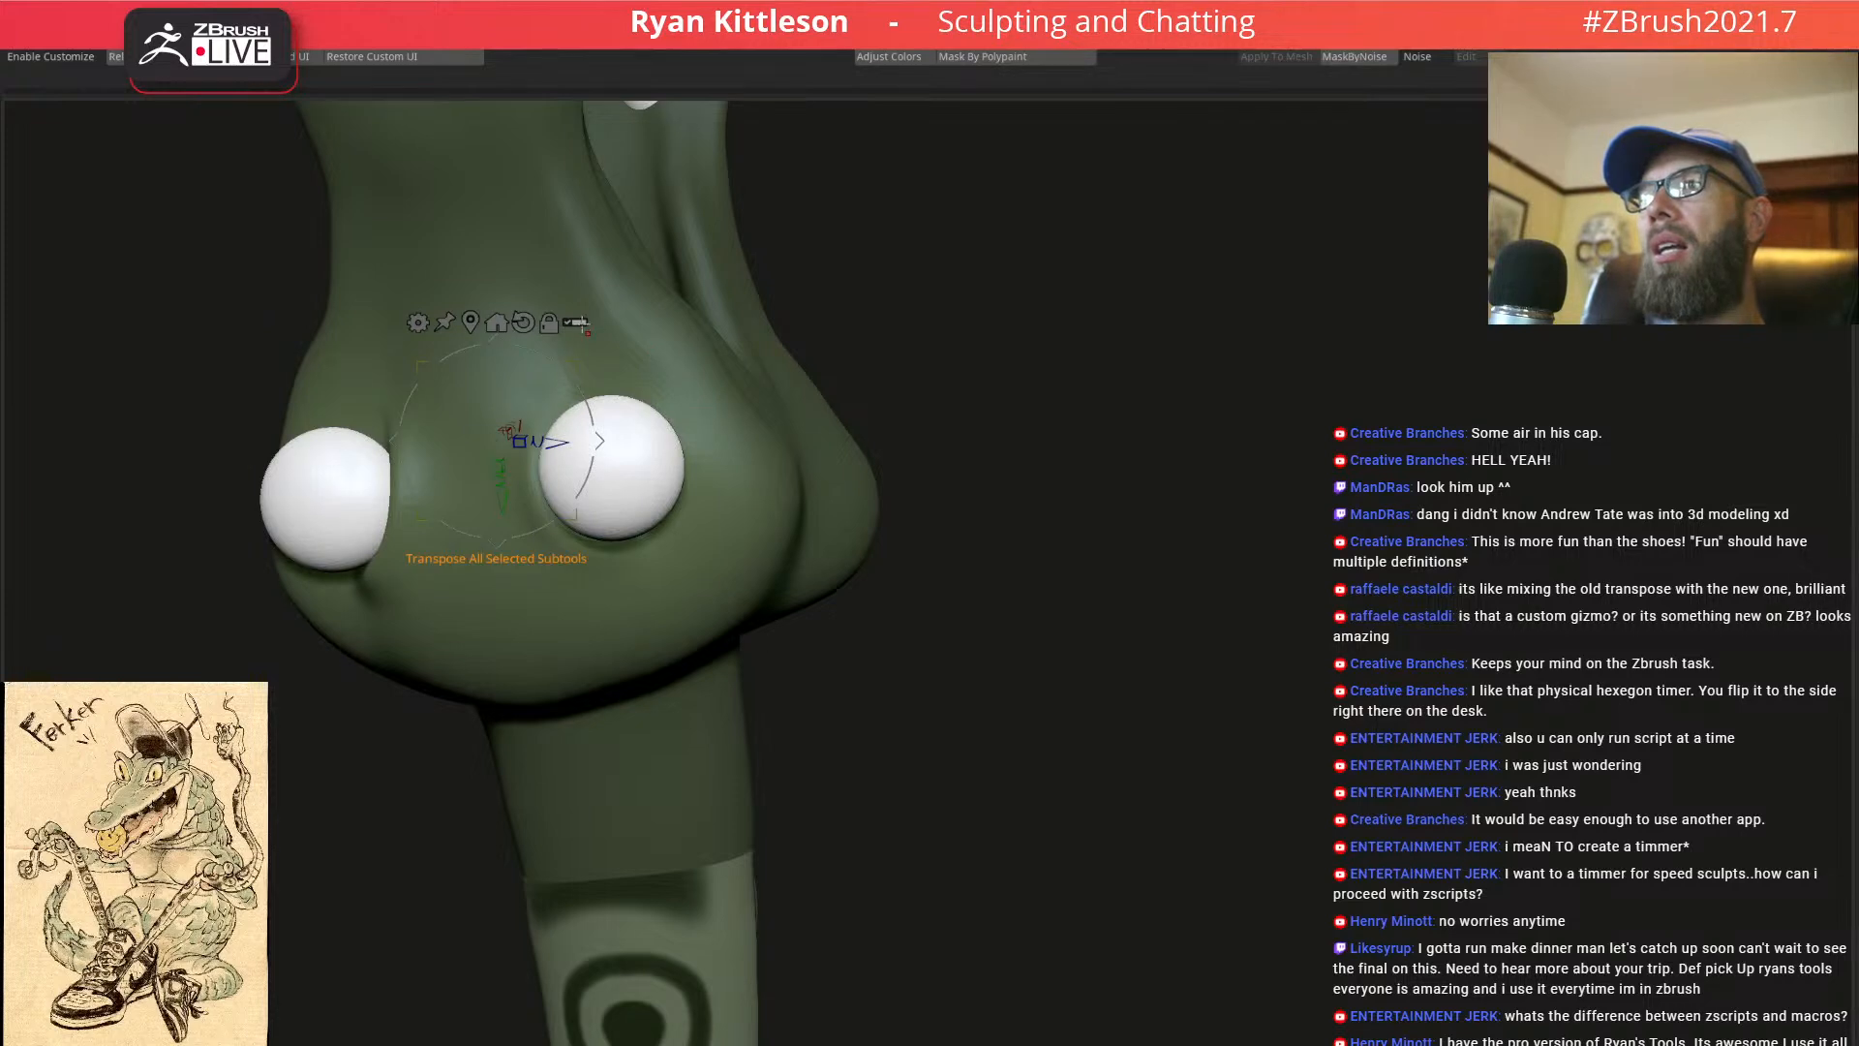
{"action": "left_click", "coordinate": [585, 329]}
{"action": "left_click_drag", "start_coordinate": [162, 361], "coordinate": [349, 529], "text": "ctrl+shift"}
{"action": "mouse_move", "coordinate": [997, 513]}
{"action": "left_mouse_down"}
{"action": "mouse_move", "coordinate": [760, 407]}
{"action": "mouse_move", "coordinate": [673, 398]}
{"action": "mouse_move", "coordinate": [636, 332]}
{"action": "mouse_move", "coordinate": [915, 499]}
{"action": "mouse_move", "coordinate": [855, 500]}
{"action": "mouse_move", "coordinate": [876, 518]}
{"action": "mouse_move", "coordinate": [801, 614]}
{"action": "mouse_move", "coordinate": [838, 685]}
{"action": "left_mouse_up"}
{"action": "left_click", "coordinate": [844, 507]}
{"action": "key", "text": "q"}
{"action": "right_click_drag", "start_coordinate": [839, 685], "coordinate": [782, 618]}
{"action": "left_click", "coordinate": [511, 589], "text": "alt"}
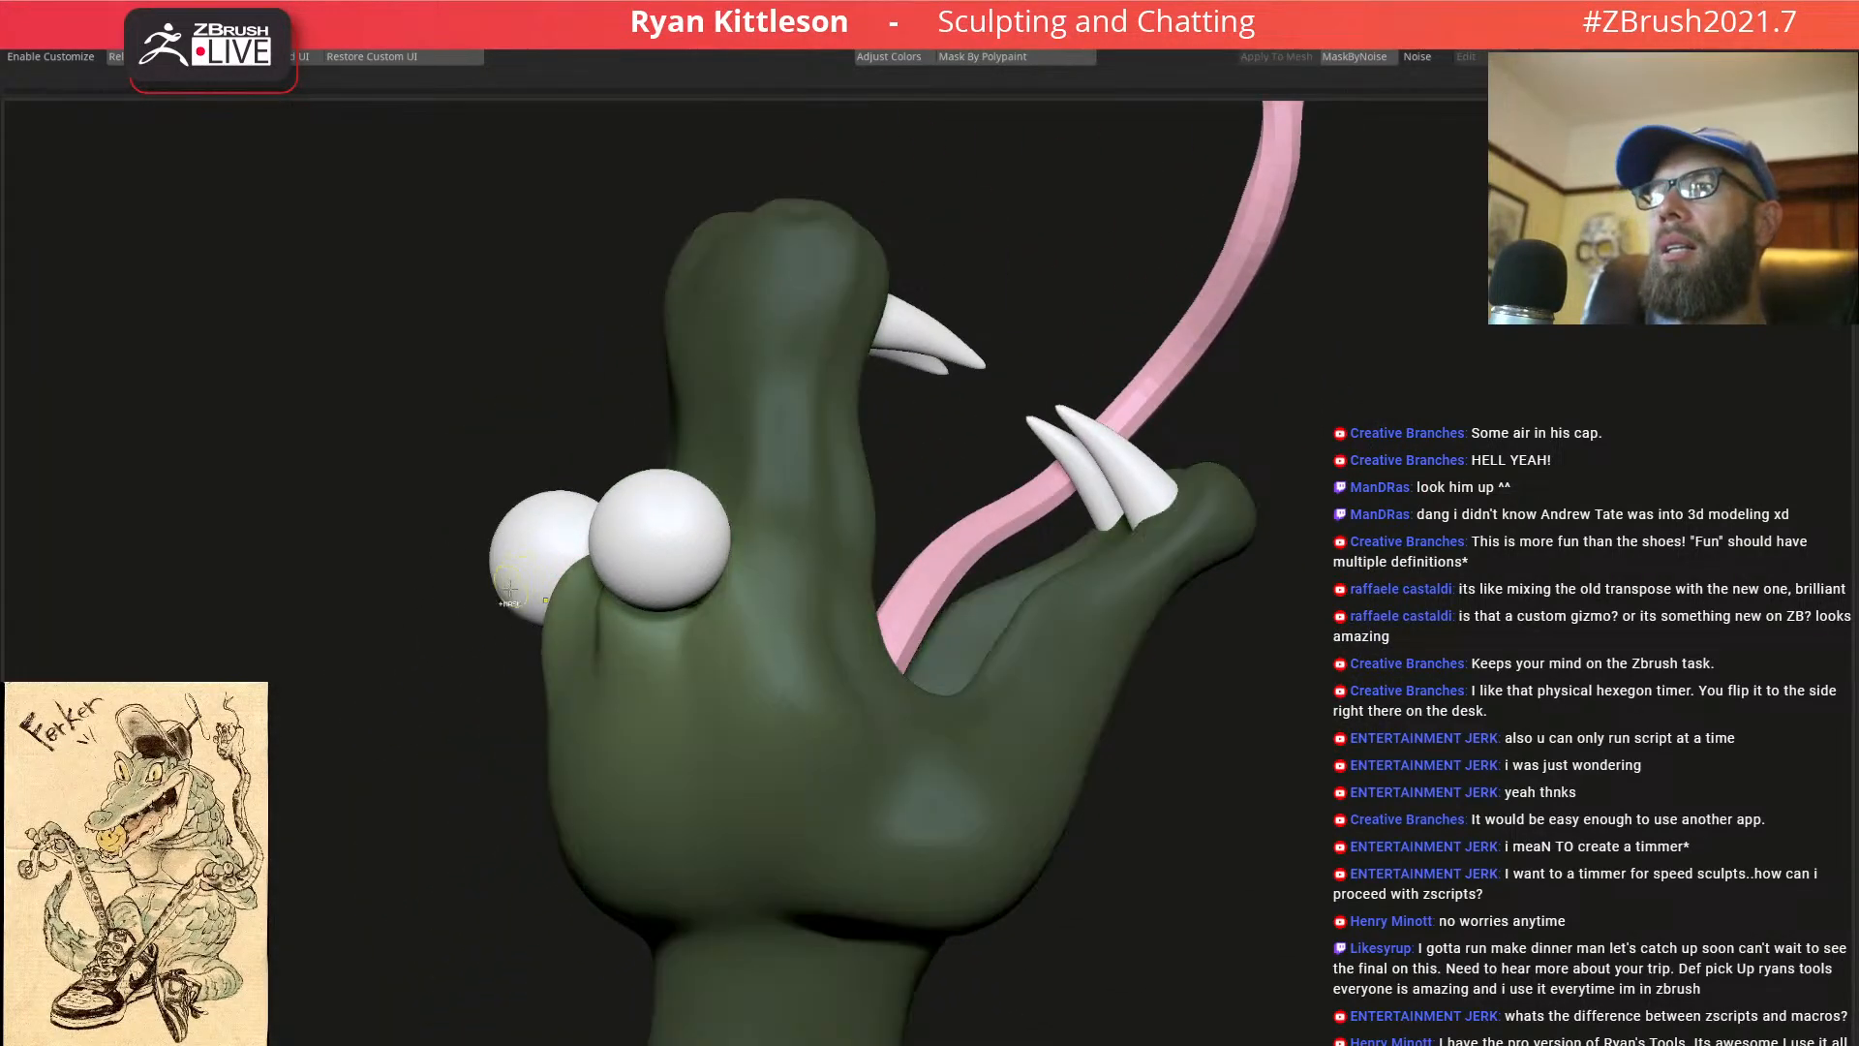
{"action": "key", "text": "ctrl+z"}
{"action": "left_click", "coordinate": [367, 714], "text": "ctrl"}
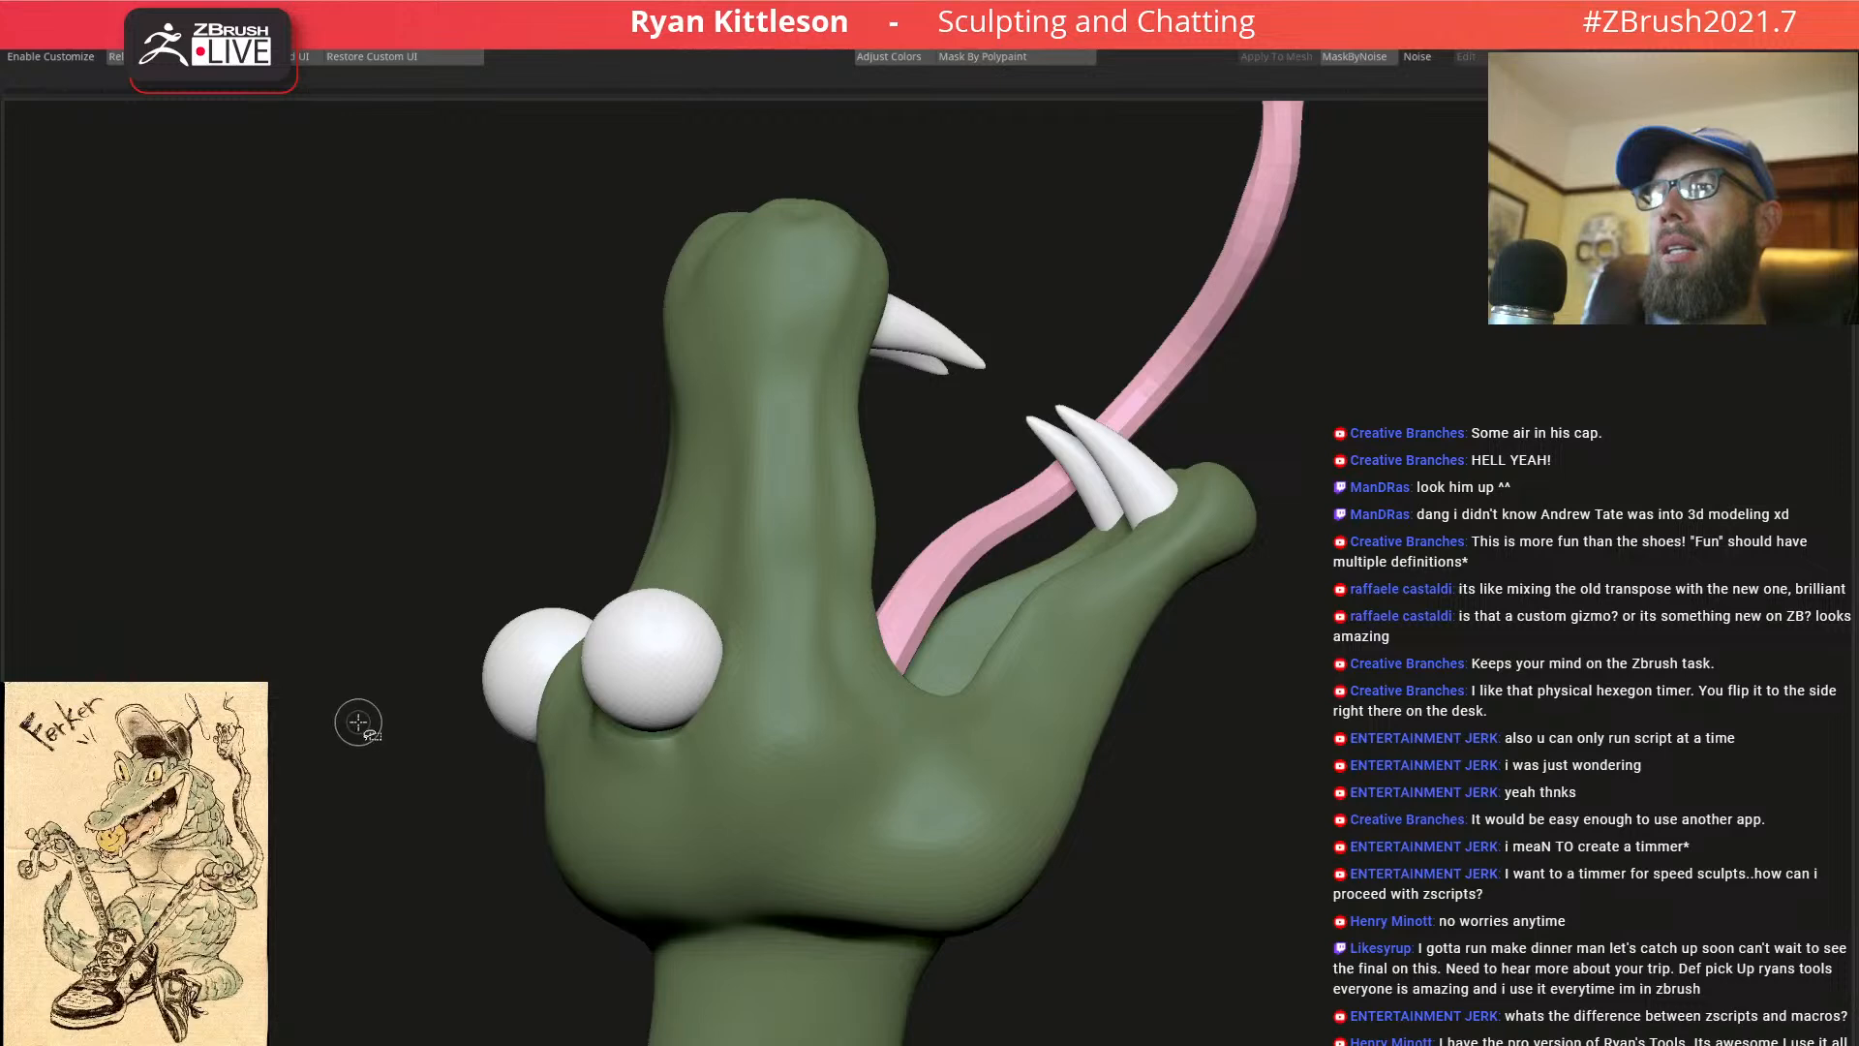
Restore the black pupils on the snake's eyes
{"action": "right_click_drag", "start_coordinate": [643, 653], "coordinate": [707, 623]}
{"action": "right_click_drag", "start_coordinate": [672, 562], "coordinate": [484, 617]}
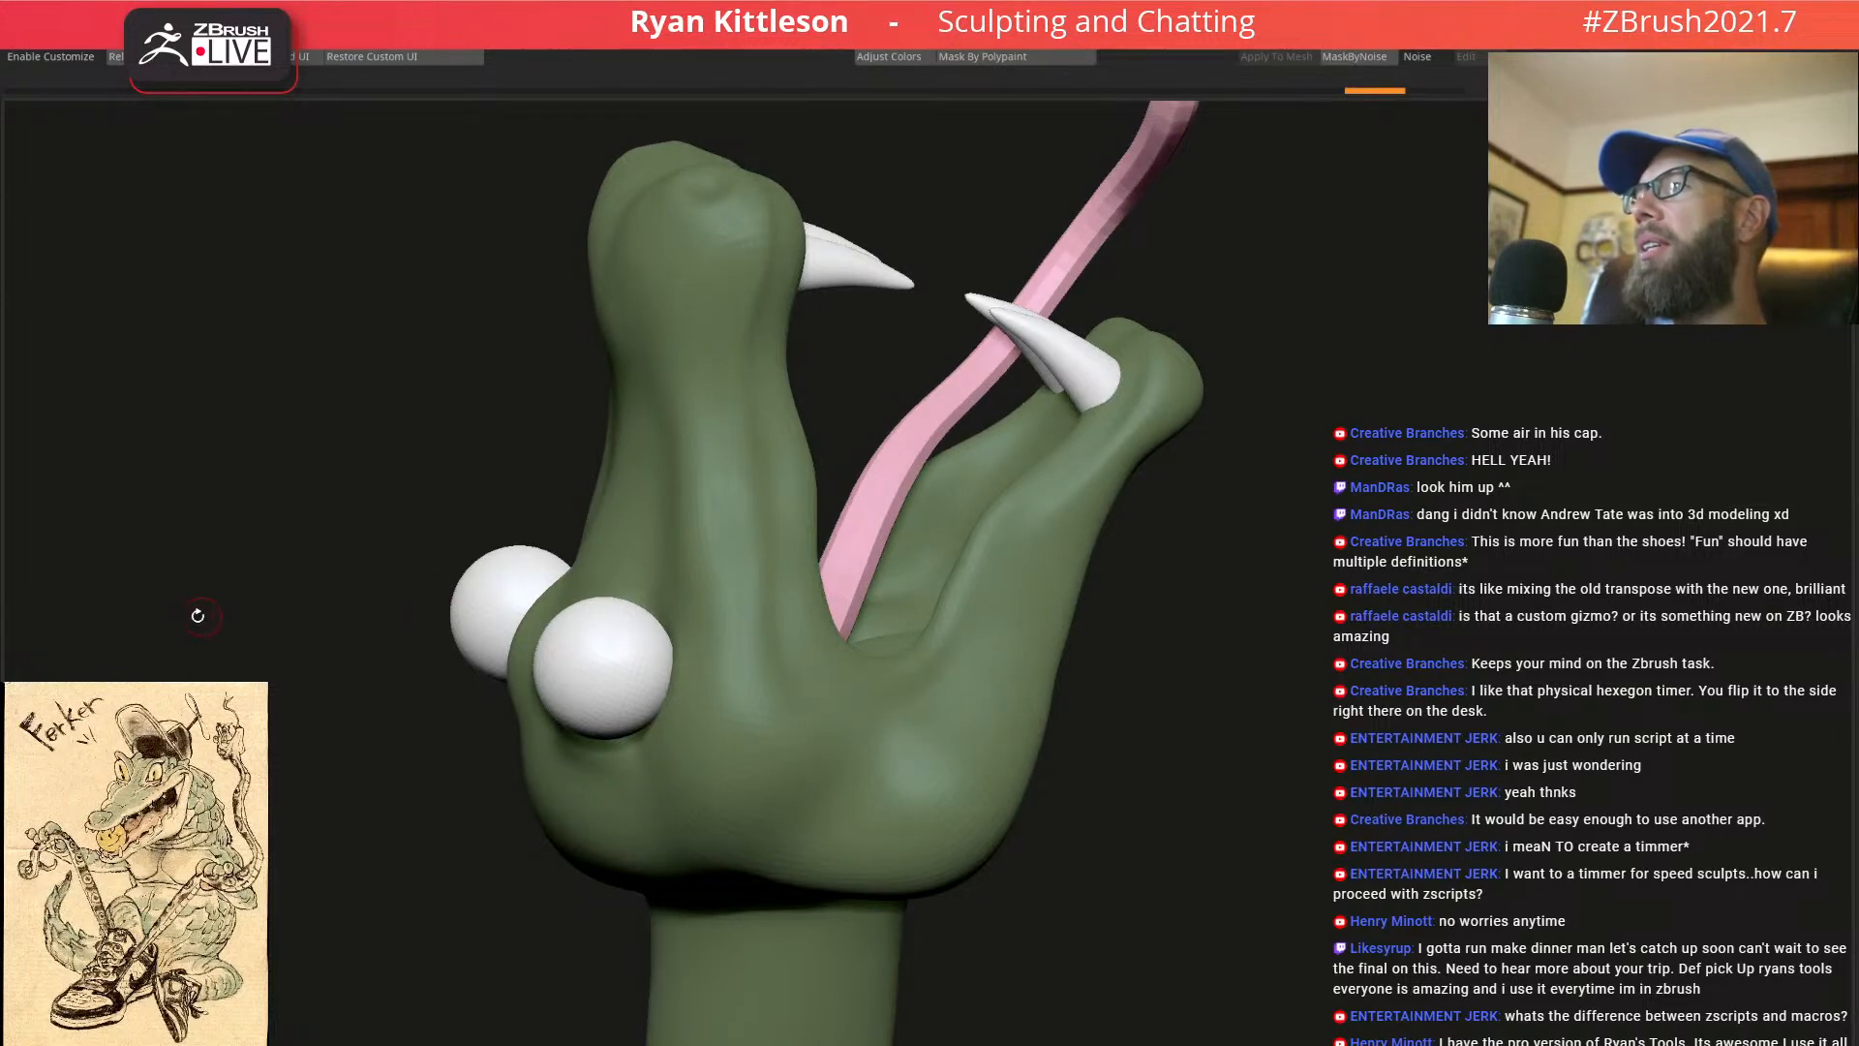
{"action": "key", "text": "ctrl+shift+z"}
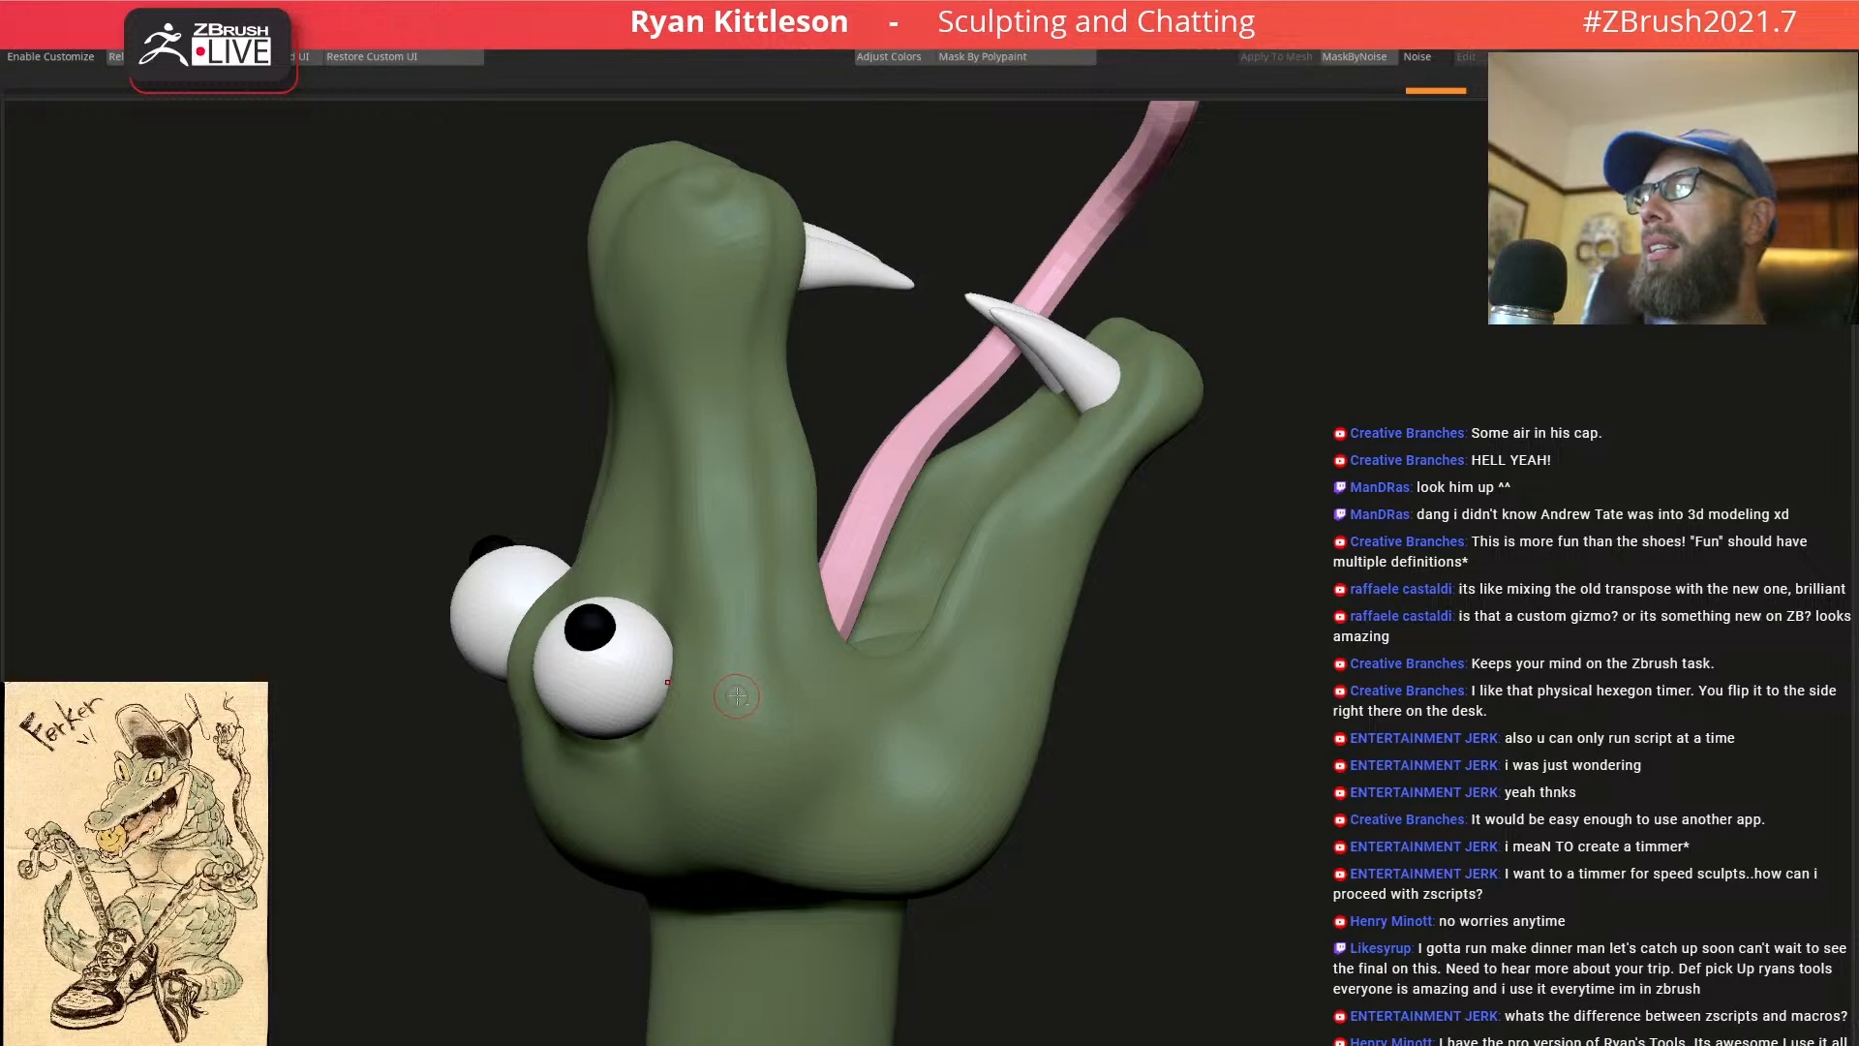
With the snake's head masked, move both eyes and their pupils together up toward the snout
{"action": "key", "text": "ctrl+a"}
{"action": "key", "text": "w"}
{"action": "mouse_move", "coordinate": [668, 658]}
{"action": "right_mouse_down"}
{"action": "mouse_move", "coordinate": [760, 617]}
{"action": "mouse_move", "coordinate": [727, 622]}
{"action": "right_mouse_up"}
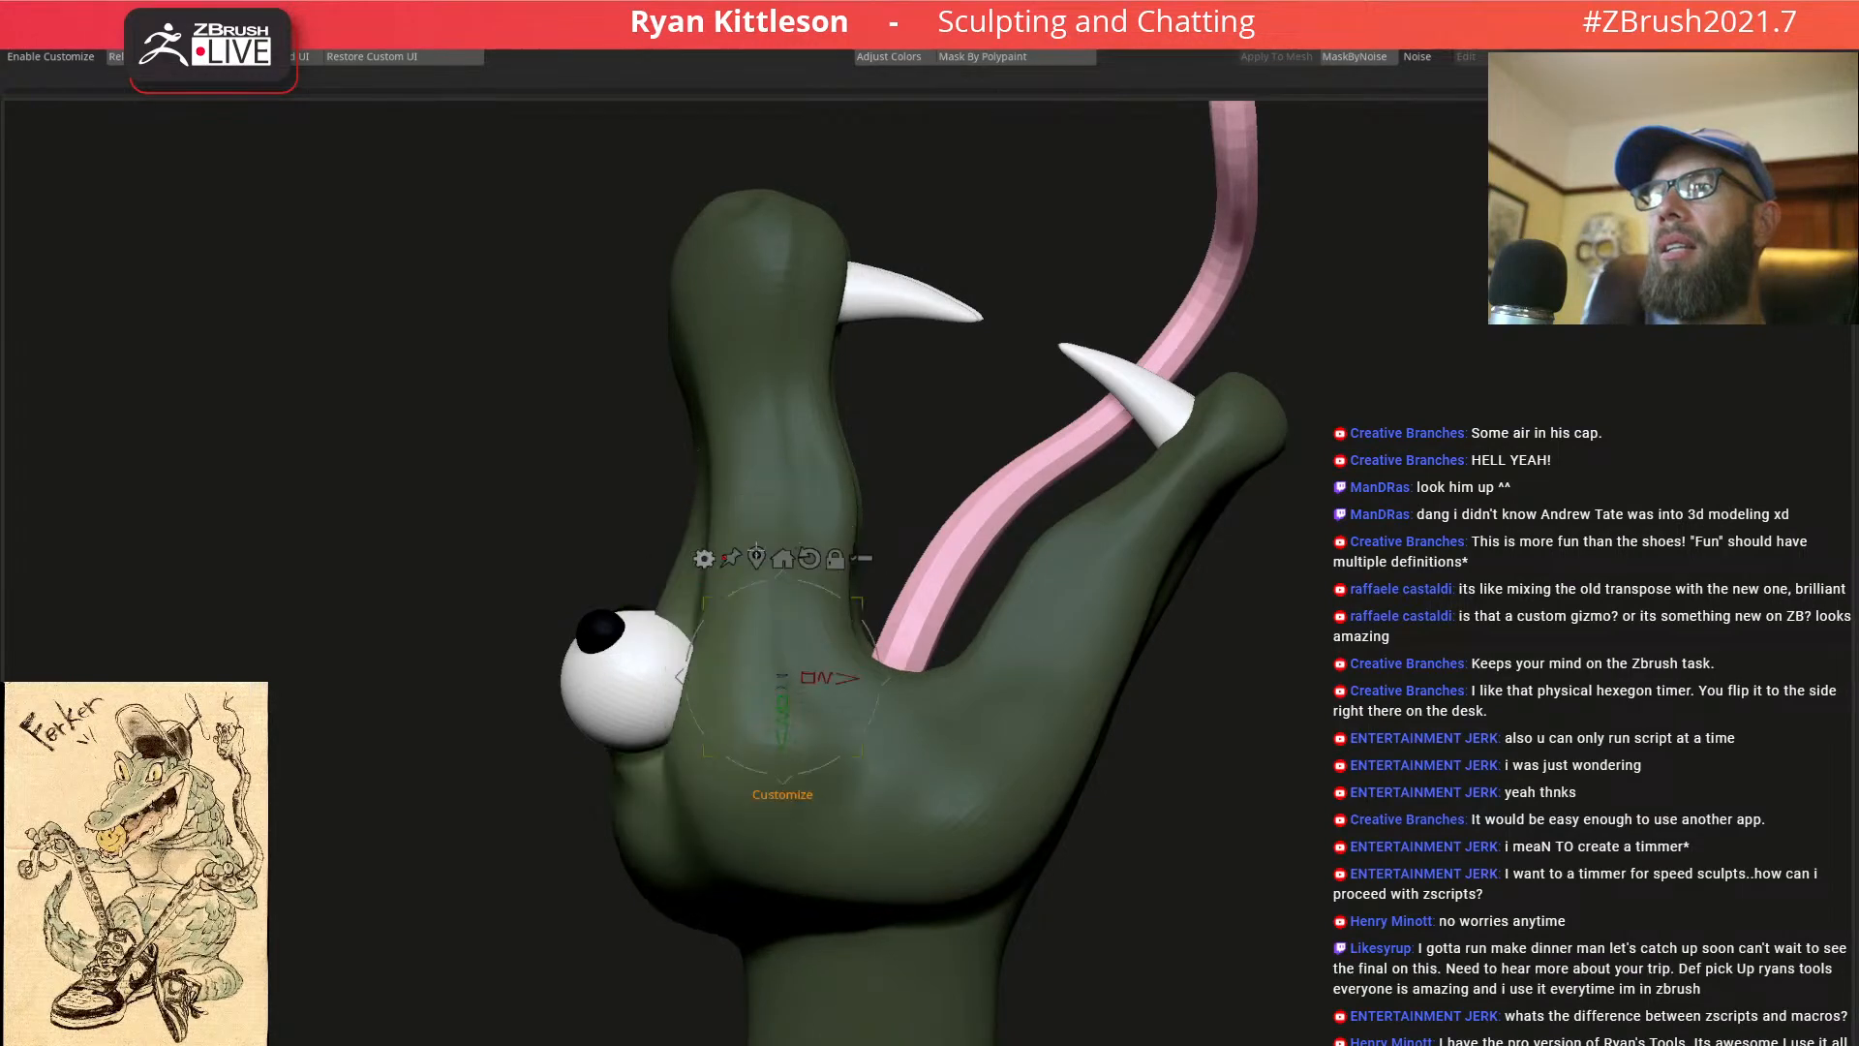
{"action": "left_click", "coordinate": [866, 560]}
{"action": "left_click_drag", "start_coordinate": [886, 676], "coordinate": [882, 572]}
{"action": "left_click", "coordinate": [858, 454]}
{"action": "left_click_drag", "start_coordinate": [905, 446], "coordinate": [915, 460], "text": "ctrl"}
Show the eyes transparently over the snake's head and rework the sockets around them with a resized brush
{"action": "mouse_move", "coordinate": [800, 581]}
{"action": "right_mouse_down"}
{"action": "mouse_move", "coordinate": [800, 635]}
{"action": "mouse_move", "coordinate": [765, 653]}
{"action": "mouse_move", "coordinate": [634, 647]}
{"action": "mouse_move", "coordinate": [687, 543]}
{"action": "mouse_move", "coordinate": [670, 603]}
{"action": "right_mouse_up"}
{"action": "key", "text": "shift+f"}
{"action": "key", "text": "shift+f"}
{"action": "key", "text": "alt+s"}
{"action": "key", "text": "alt+t"}
{"action": "key", "text": "space"}
{"action": "left_click_drag", "start_coordinate": [667, 606], "coordinate": [689, 604]}
{"action": "right_click_drag", "start_coordinate": [672, 610], "coordinate": [687, 583]}
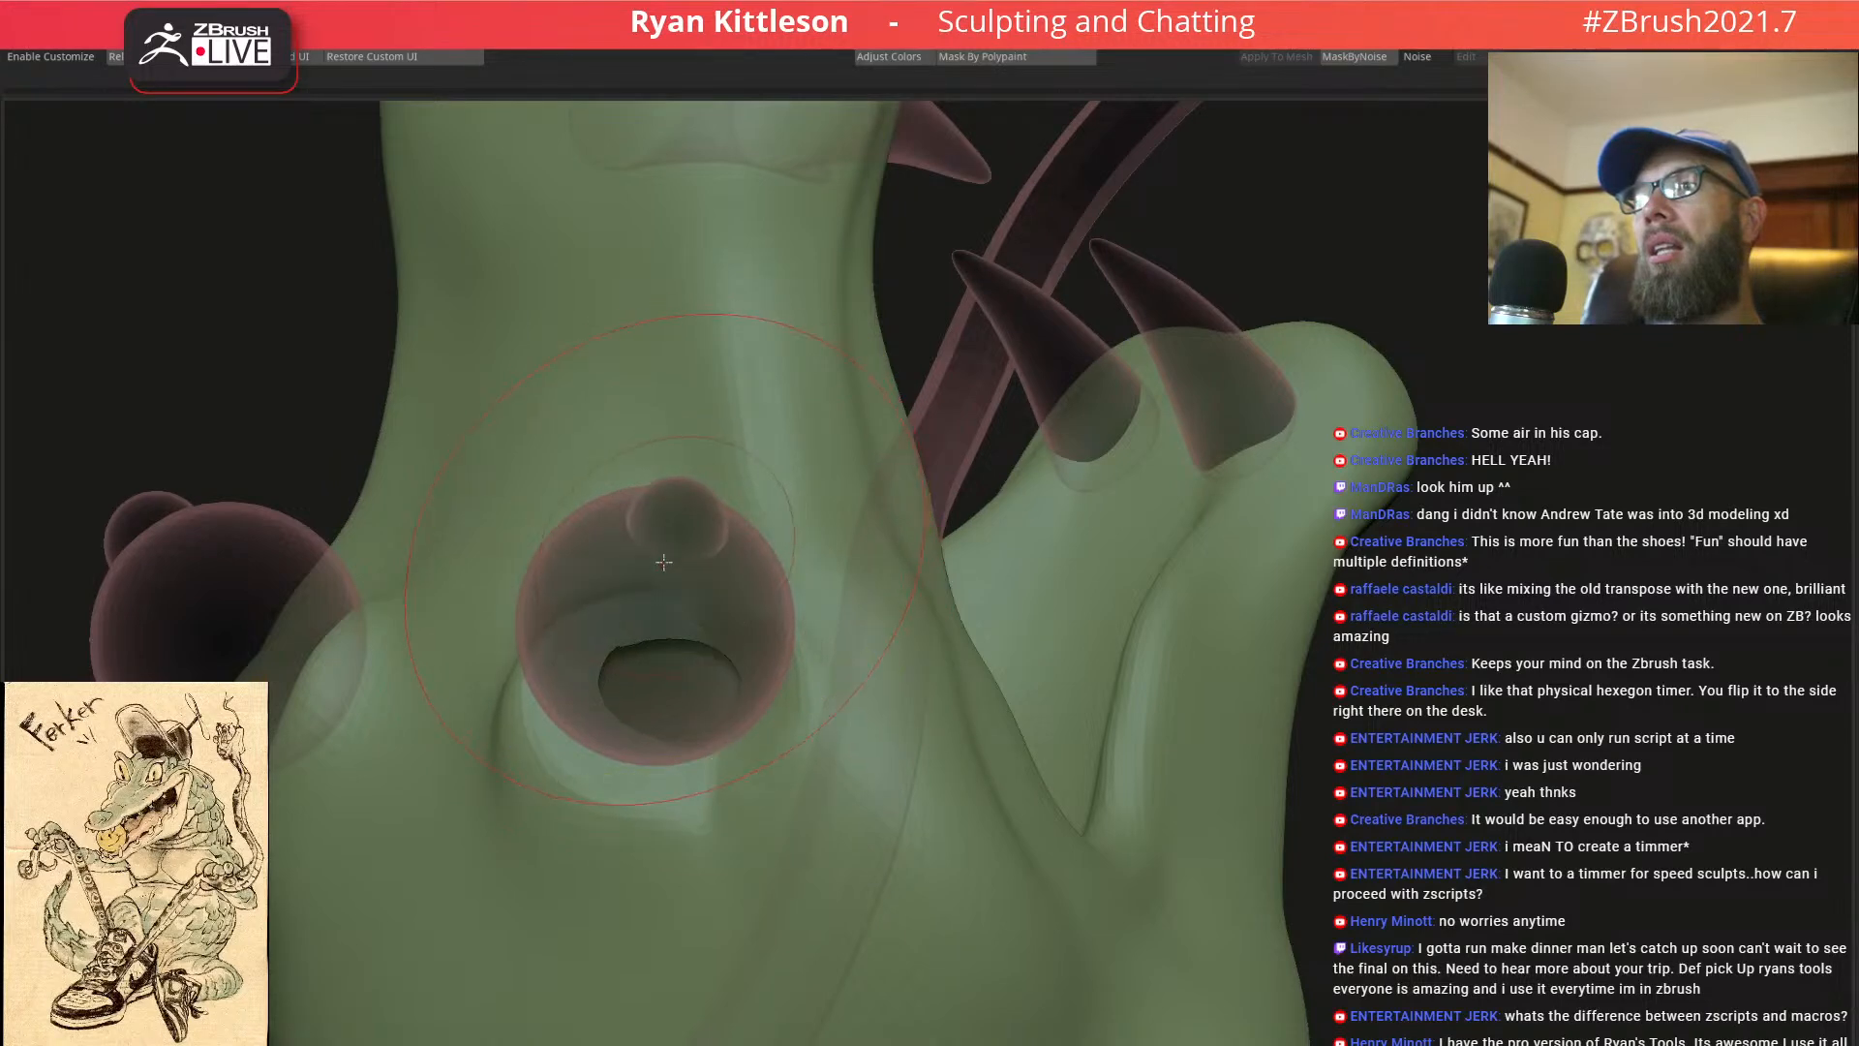
{"action": "right_click_drag", "start_coordinate": [666, 610], "coordinate": [675, 611]}
{"action": "key", "text": "space"}
{"action": "left_click_drag", "start_coordinate": [681, 605], "coordinate": [672, 601]}
{"action": "right_click_drag", "start_coordinate": [669, 605], "coordinate": [223, 579]}
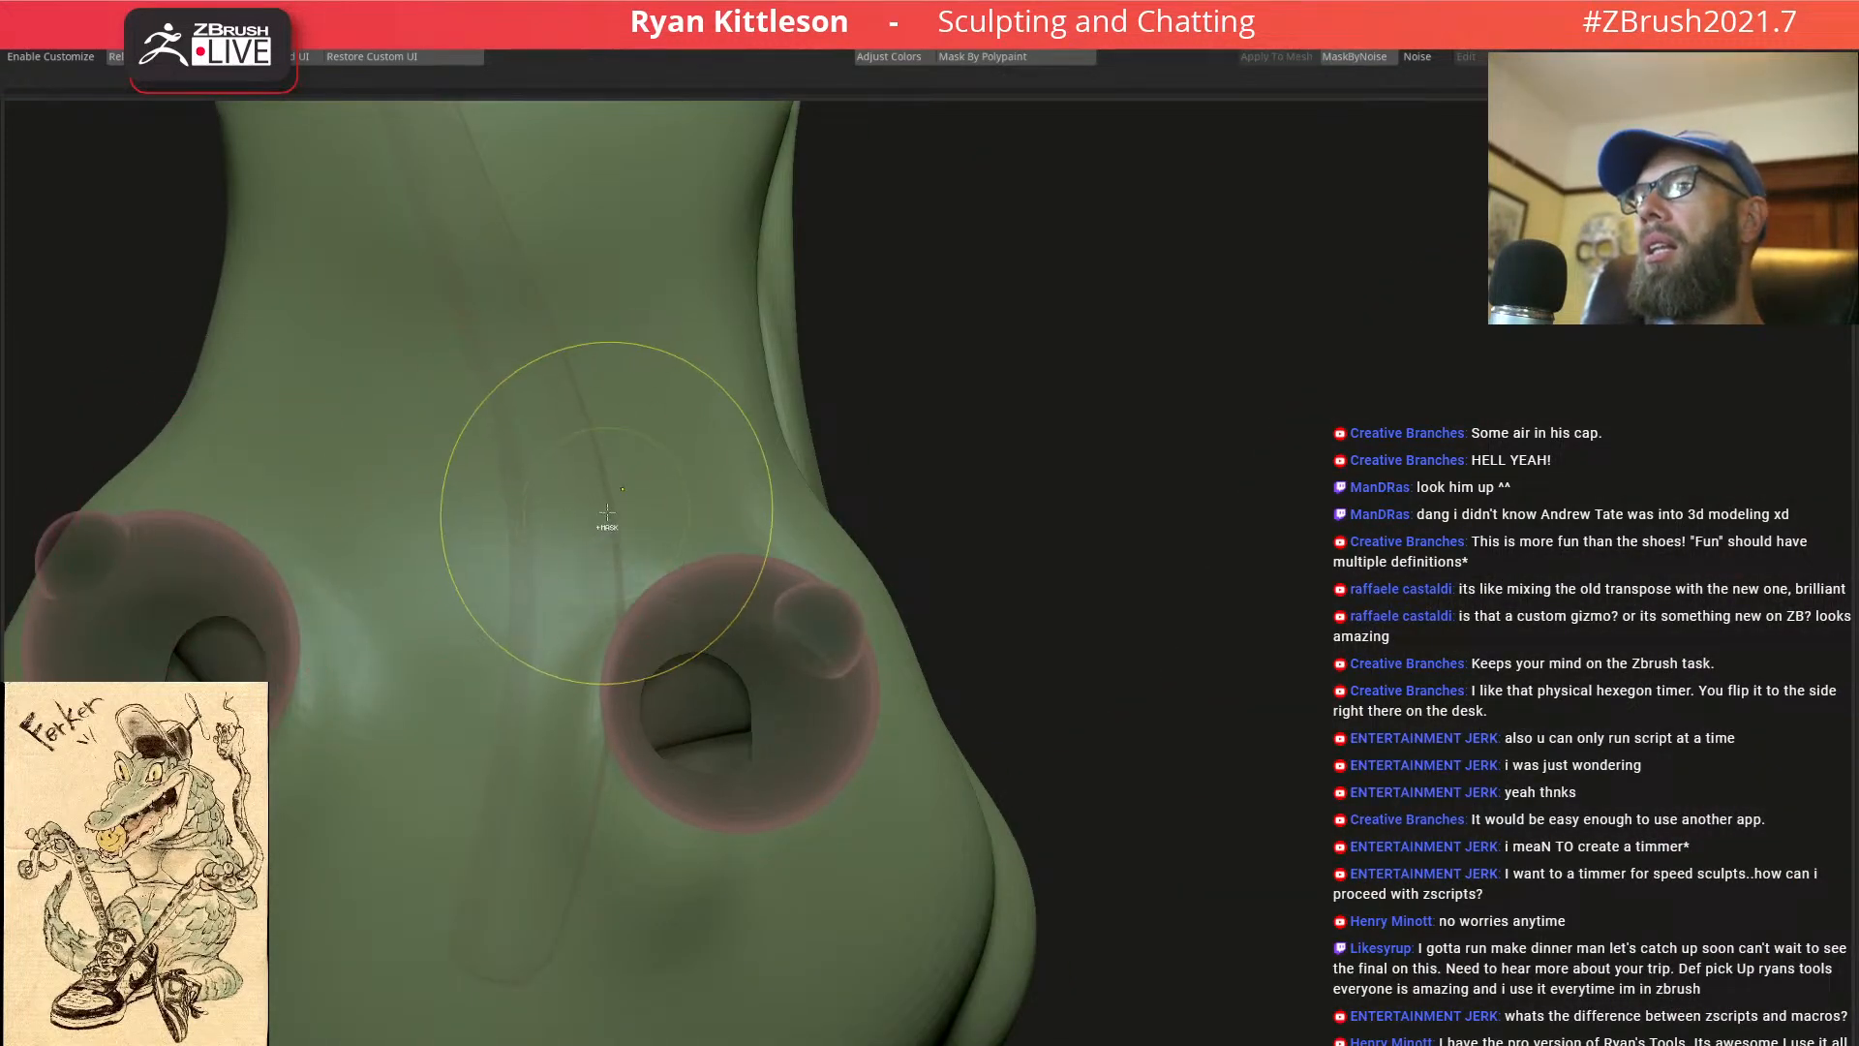
Mask the whole snake head, invert the mask and resize the brush for the socket area
{"action": "key", "text": "ctrl+a"}
{"action": "key", "text": "ctrl+i"}
{"action": "right_click_drag", "start_coordinate": [823, 593], "coordinate": [699, 610]}
{"action": "key", "text": "space"}
{"action": "left_click_drag", "start_coordinate": [699, 610], "coordinate": [695, 614]}
Review the whole character from the front and the side
{"action": "mouse_move", "coordinate": [500, 567]}
{"action": "right_mouse_down"}
{"action": "mouse_move", "coordinate": [277, 547]}
{"action": "mouse_move", "coordinate": [678, 456]}
{"action": "mouse_move", "coordinate": [581, 395]}
{"action": "mouse_move", "coordinate": [930, 520]}
{"action": "mouse_move", "coordinate": [954, 564]}
{"action": "mouse_move", "coordinate": [1090, 573]}
{"action": "mouse_move", "coordinate": [833, 513]}
{"action": "mouse_move", "coordinate": [958, 545]}
{"action": "right_mouse_up"}
{"action": "right_click_drag", "start_coordinate": [1279, 495], "coordinate": [261, 940], "text": "alt"}
{"action": "right_click_drag", "start_coordinate": [1017, 339], "coordinate": [998, 619], "text": "alt"}
{"action": "right_click_drag", "start_coordinate": [974, 472], "coordinate": [920, 331]}
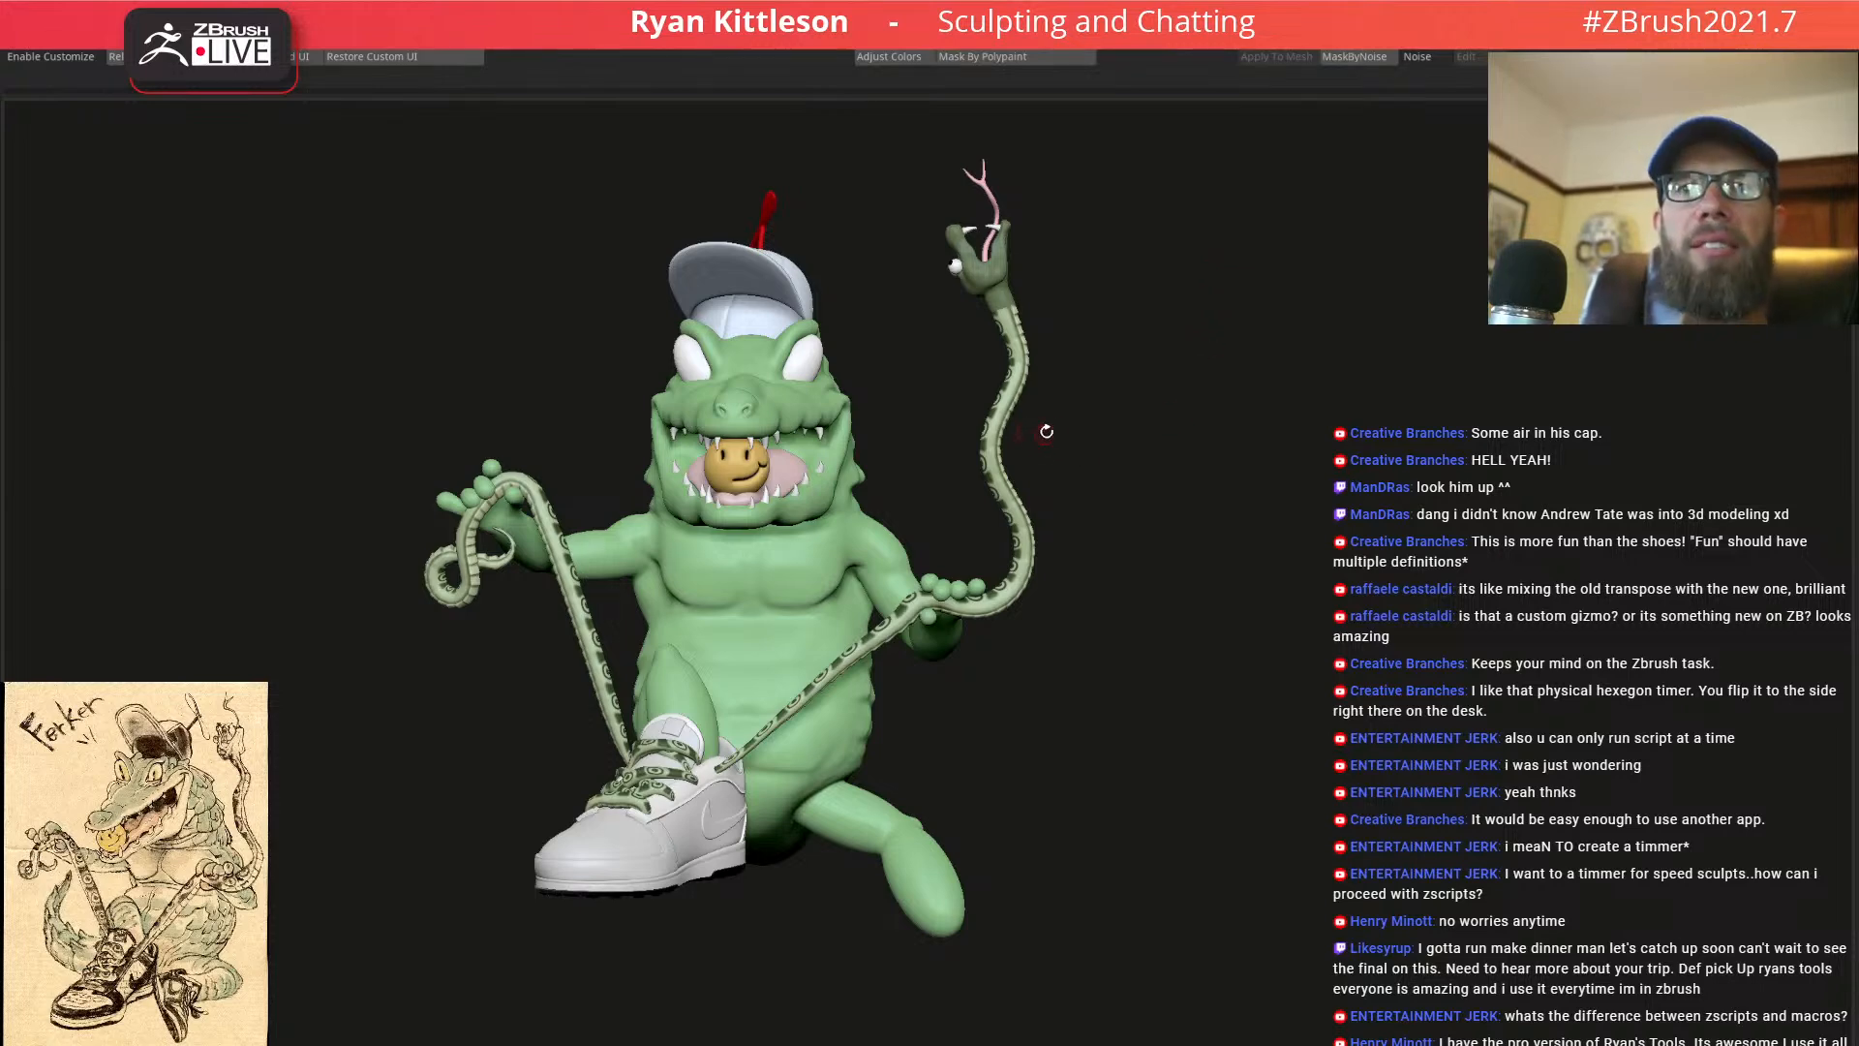
{"action": "mouse_move", "coordinate": [1007, 448]}
{"action": "left_mouse_down"}
{"action": "mouse_move", "coordinate": [981, 469]}
{"action": "mouse_move", "coordinate": [1010, 463]}
{"action": "left_mouse_up"}
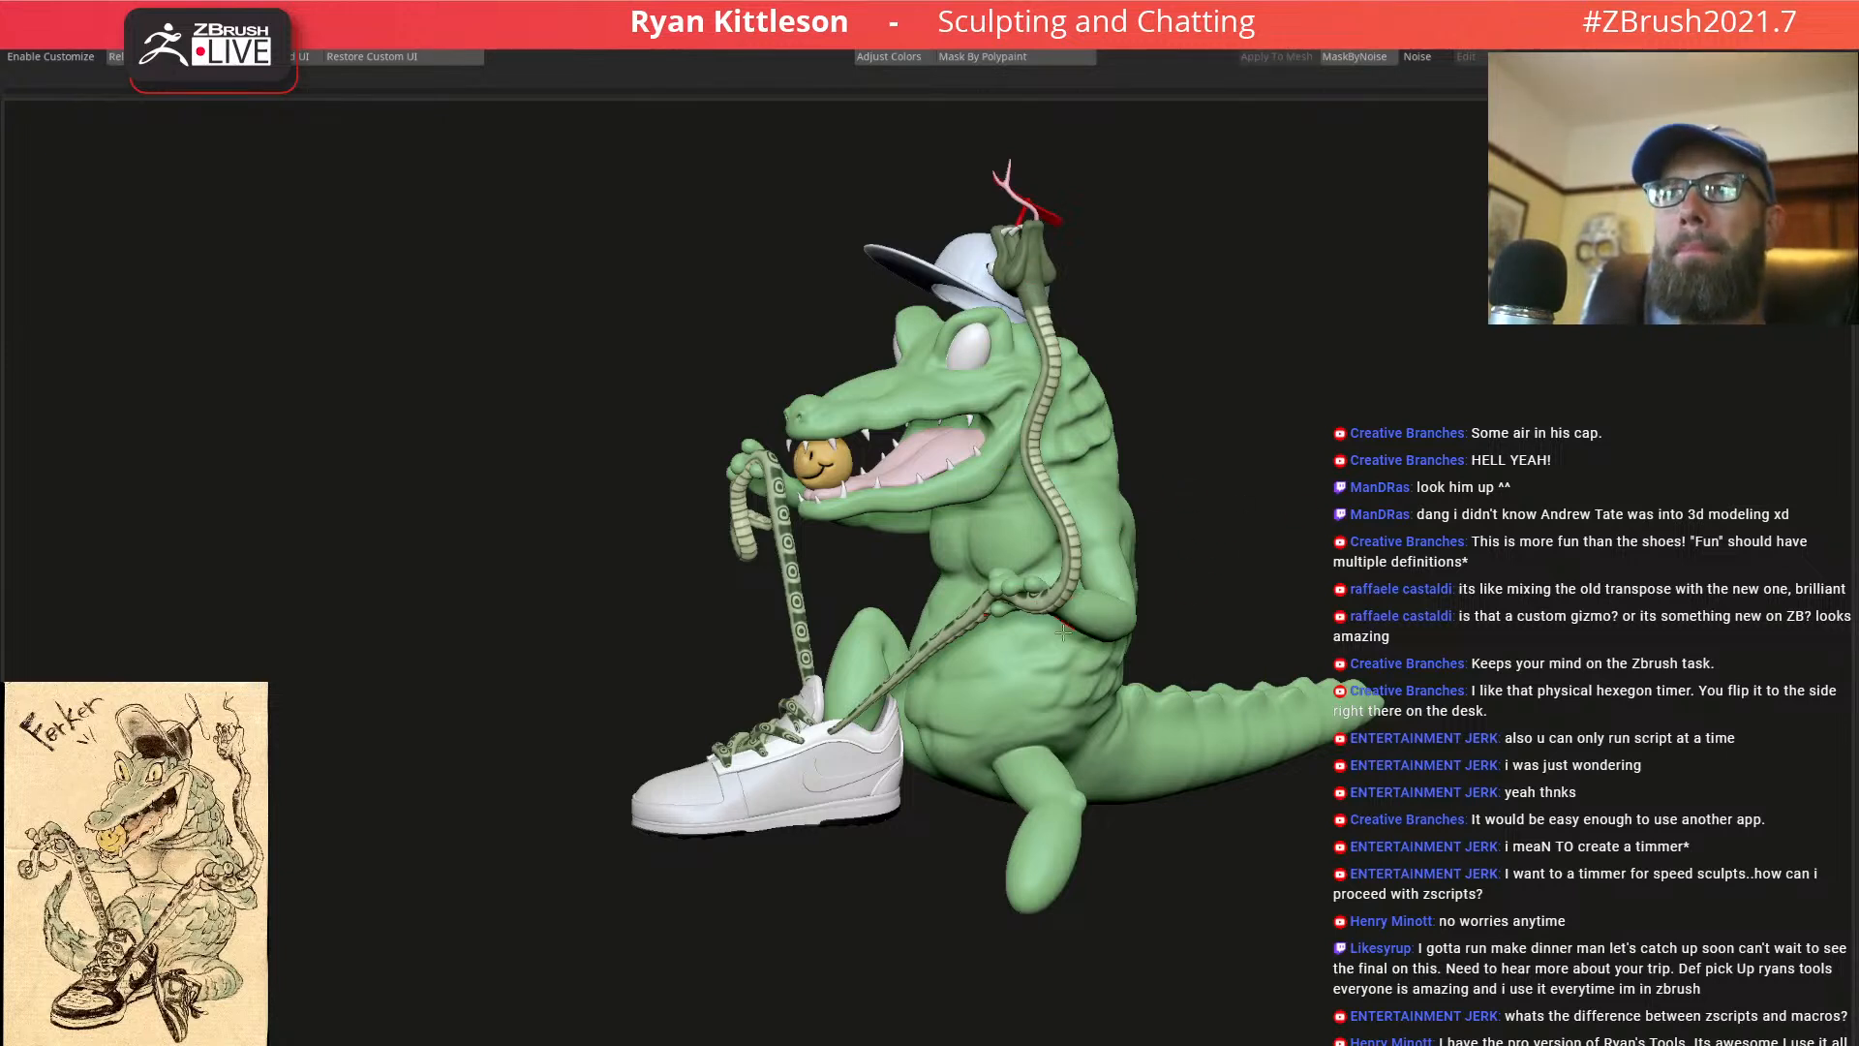
Examine the snake on its own and the crocodile's face and cap around the snake's head
{"action": "right_click_drag", "start_coordinate": [1068, 530], "coordinate": [1012, 751]}
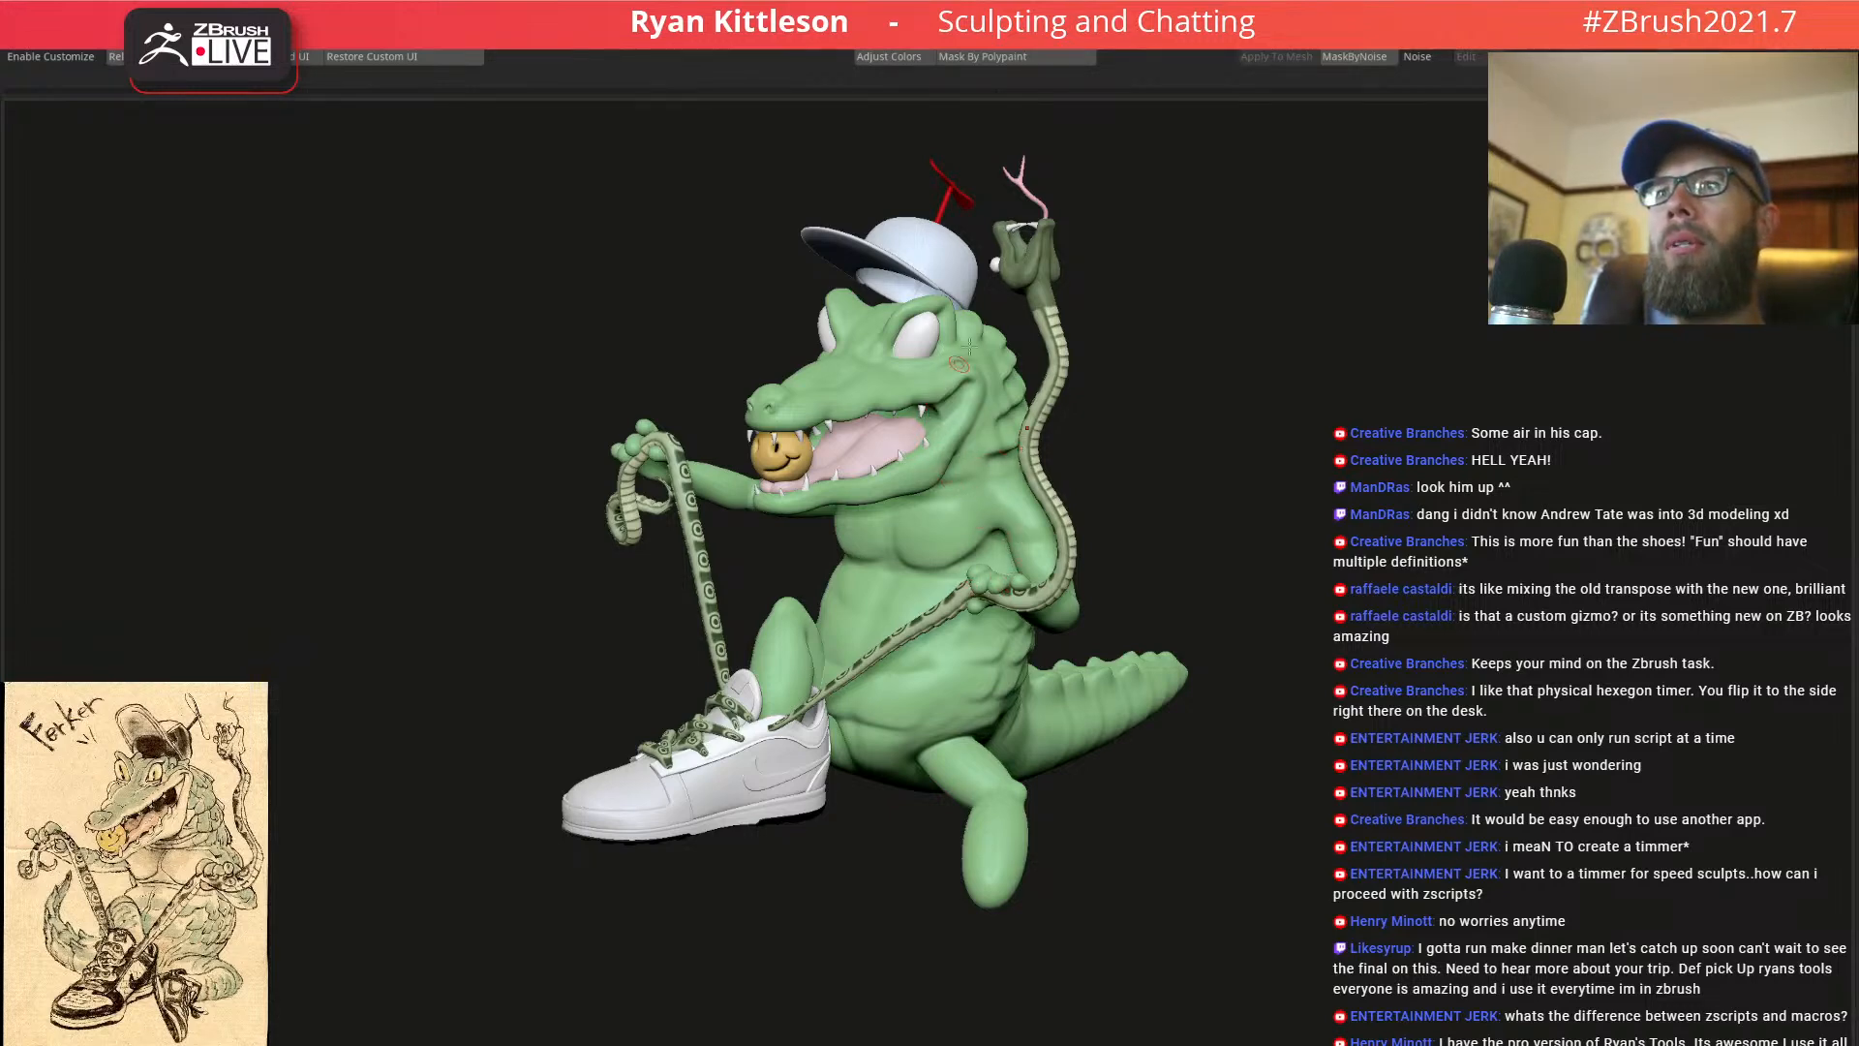
{"action": "mouse_move", "coordinate": [1039, 227]}
{"action": "right_mouse_down"}
{"action": "mouse_move", "coordinate": [1040, 252]}
{"action": "mouse_move", "coordinate": [1021, 211]}
{"action": "right_mouse_up"}
{"action": "left_click", "coordinate": [990, 200], "text": "ctrl+shift"}
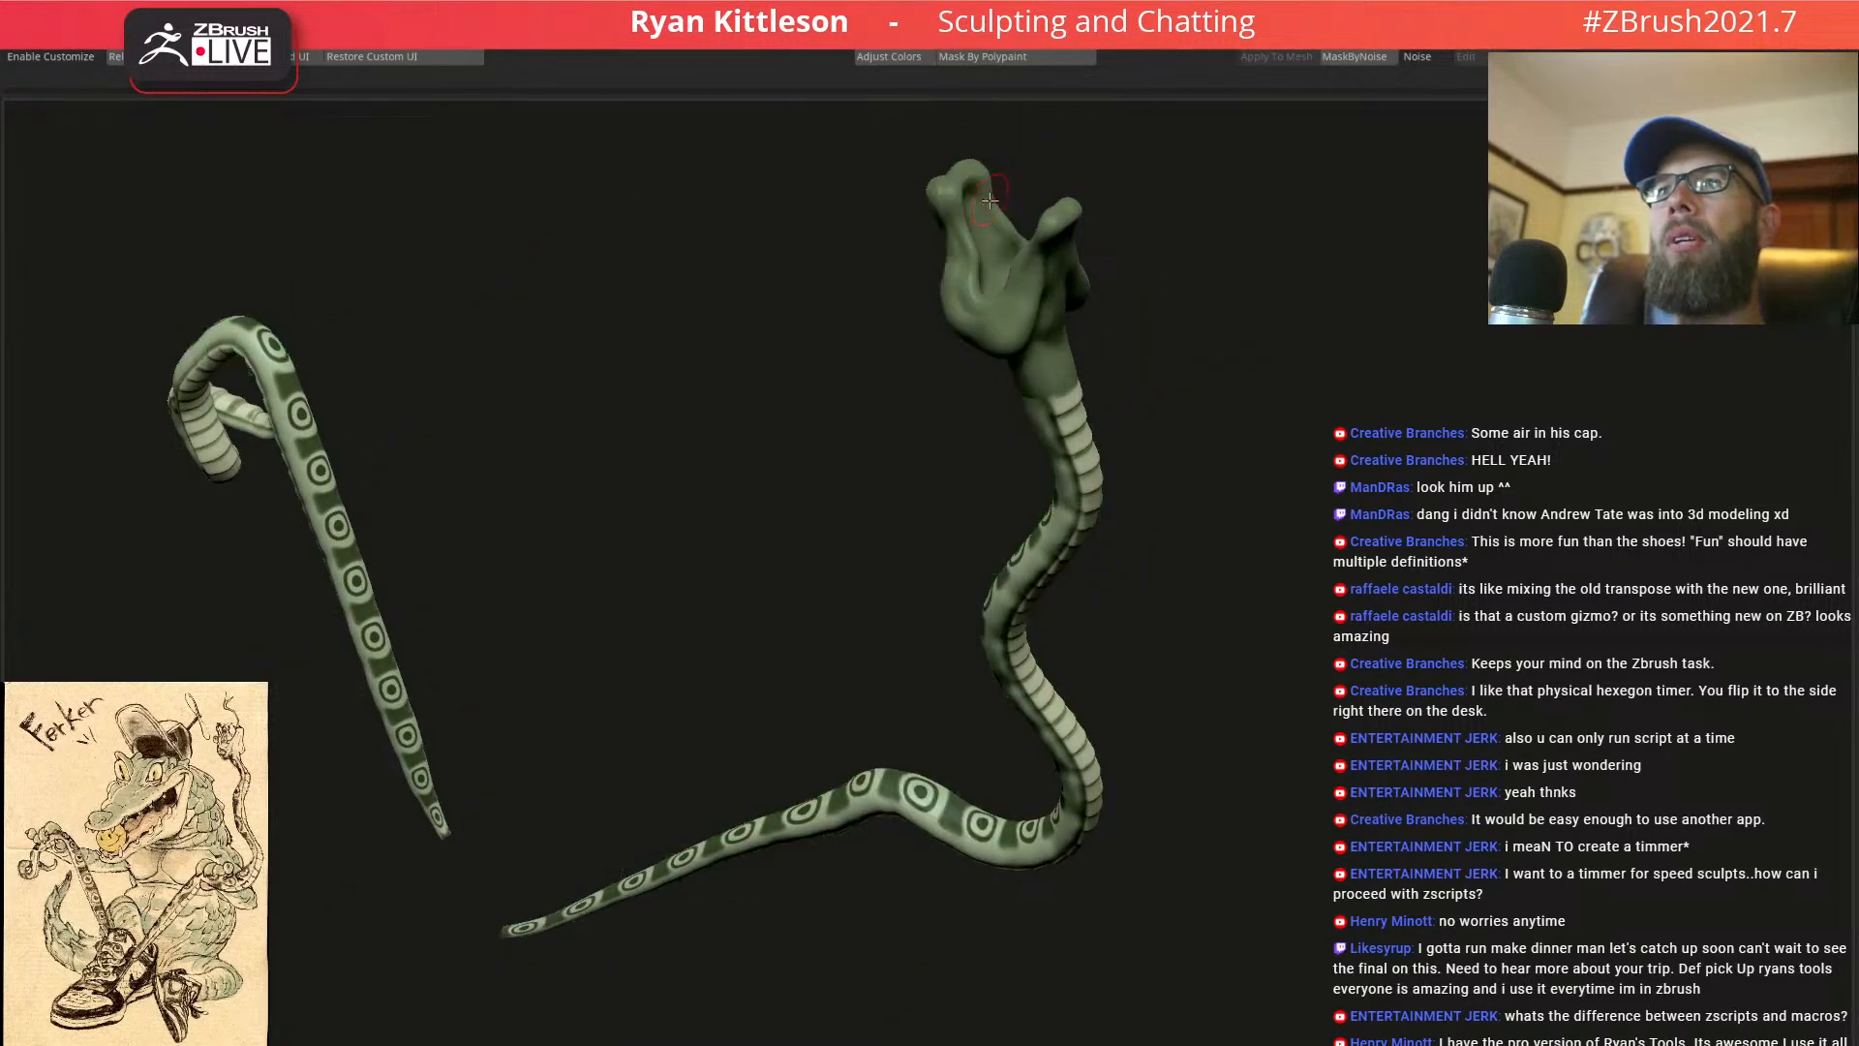
{"action": "left_click", "coordinate": [985, 194], "text": "alt"}
{"action": "left_click", "coordinate": [985, 192], "text": "ctrl+shift"}
{"action": "left_click", "coordinate": [986, 194], "text": "ctrl+shift"}
{"action": "left_click", "coordinate": [987, 196], "text": "ctrl+shift"}
{"action": "left_click", "coordinate": [676, 291], "text": "ctrl+shift"}
{"action": "left_click_drag", "start_coordinate": [1142, 260], "coordinate": [1130, 202], "text": "shift"}
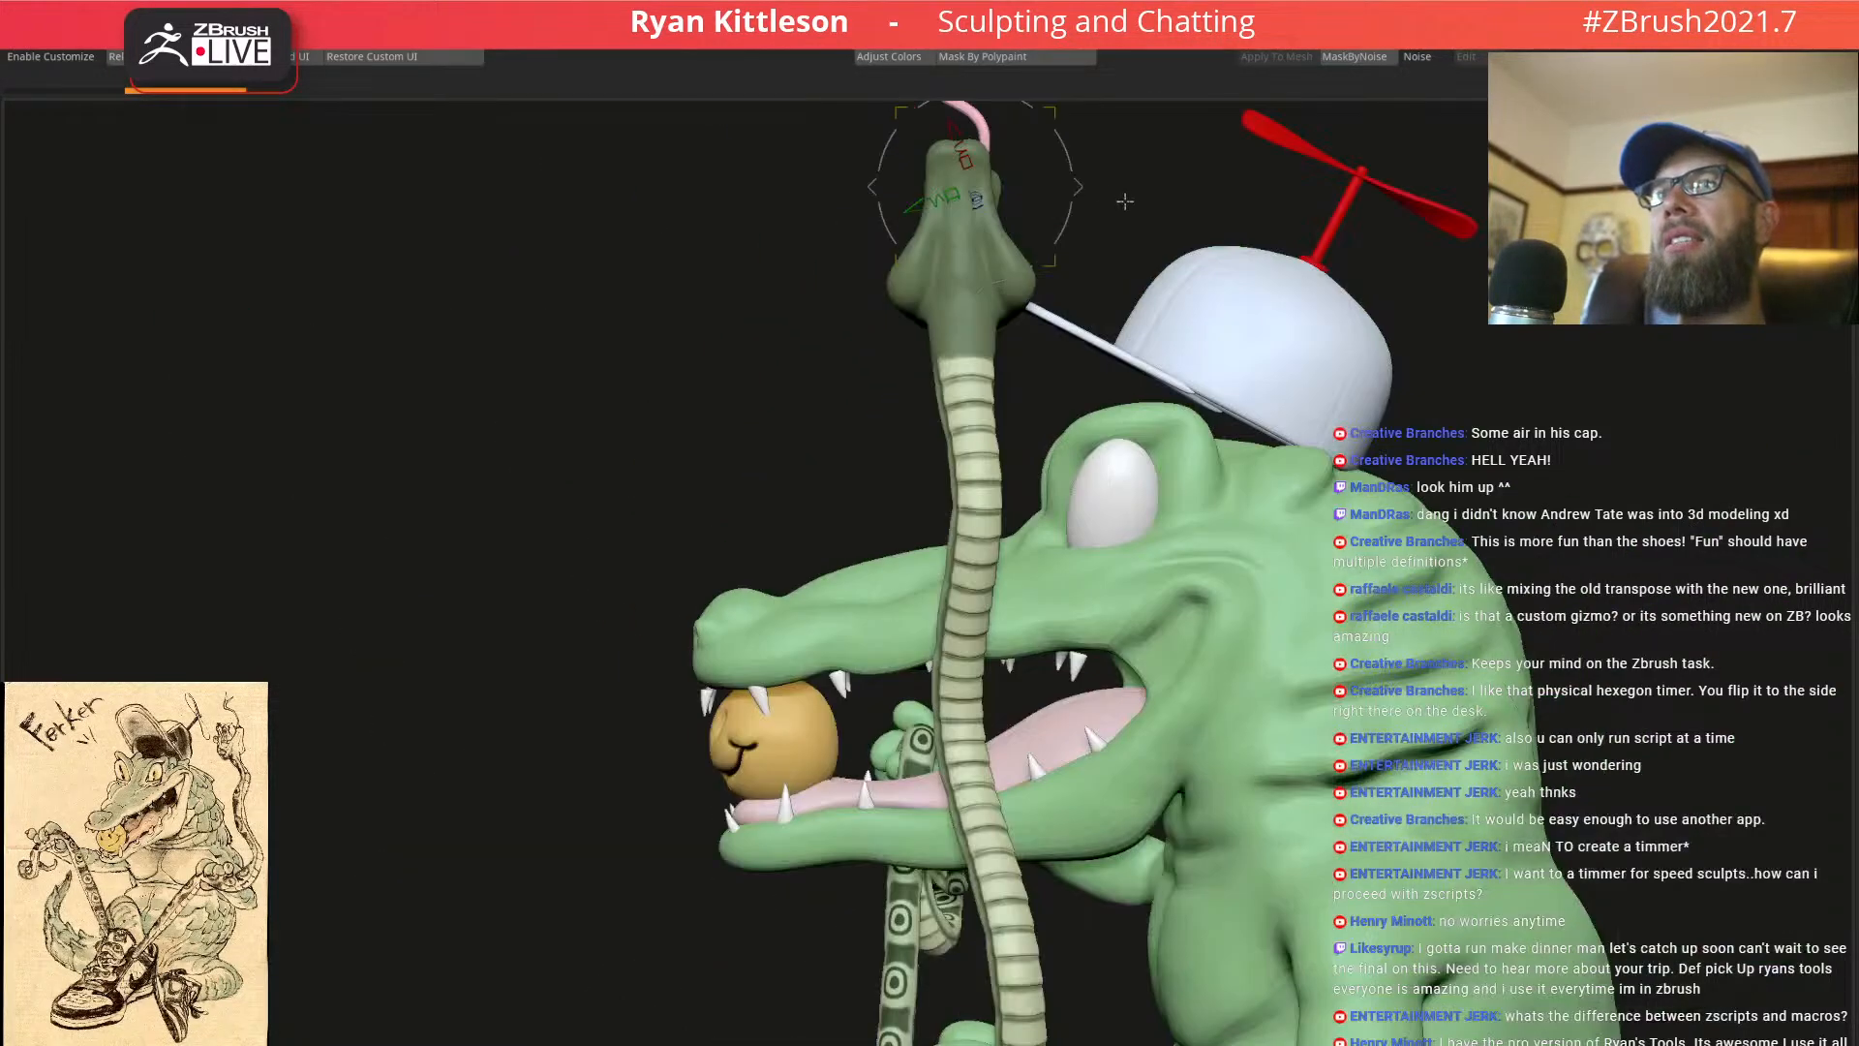
Isolate one of the crocodile's lower teeth and make a separate copy of it to serve as a claw
{"action": "left_click", "coordinate": [796, 777], "text": "alt"}
{"action": "left_click_drag", "start_coordinate": [964, 607], "coordinate": [964, 408], "text": "alt"}
{"action": "right_click_drag", "start_coordinate": [963, 409], "coordinate": [1055, 194], "text": "alt"}
{"action": "key", "text": "alt+s"}
{"action": "key", "text": "f"}
{"action": "left_click_drag", "start_coordinate": [1248, 528], "coordinate": [879, 523]}
{"action": "mouse_move", "coordinate": [984, 495]}
{"action": "left_mouse_down", "text": "ctrl"}
{"action": "mouse_move", "coordinate": [773, 440]}
{"action": "mouse_move", "coordinate": [986, 577]}
{"action": "left_mouse_up", "text": "ctrl"}
{"action": "key", "text": "alt+h"}
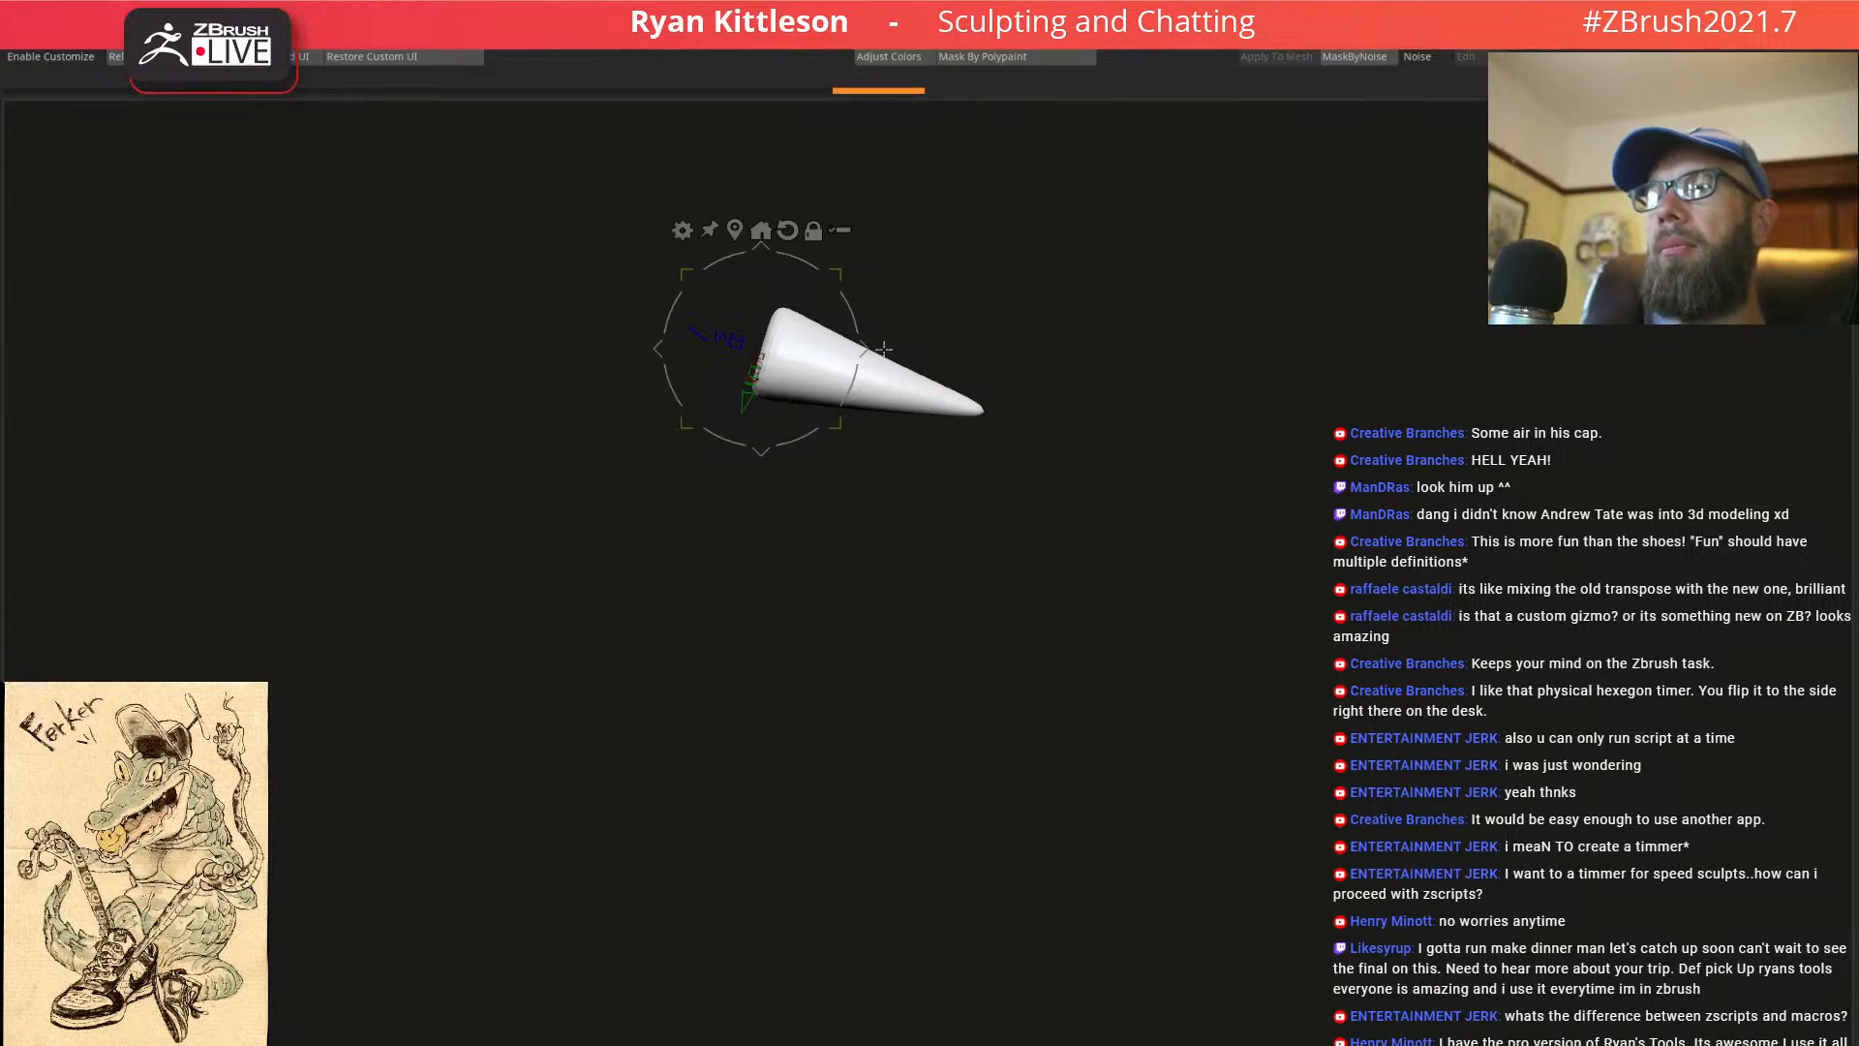
Bring the tooth copy over to the hand holding the snake's body and align its base with the index fingertip
{"action": "key", "text": "f"}
{"action": "key", "text": "alt+s"}
{"action": "left_click_drag", "start_coordinate": [1020, 391], "coordinate": [1046, 495]}
{"action": "key", "text": "y"}
{"action": "left_click_drag", "start_coordinate": [969, 306], "coordinate": [464, 754]}
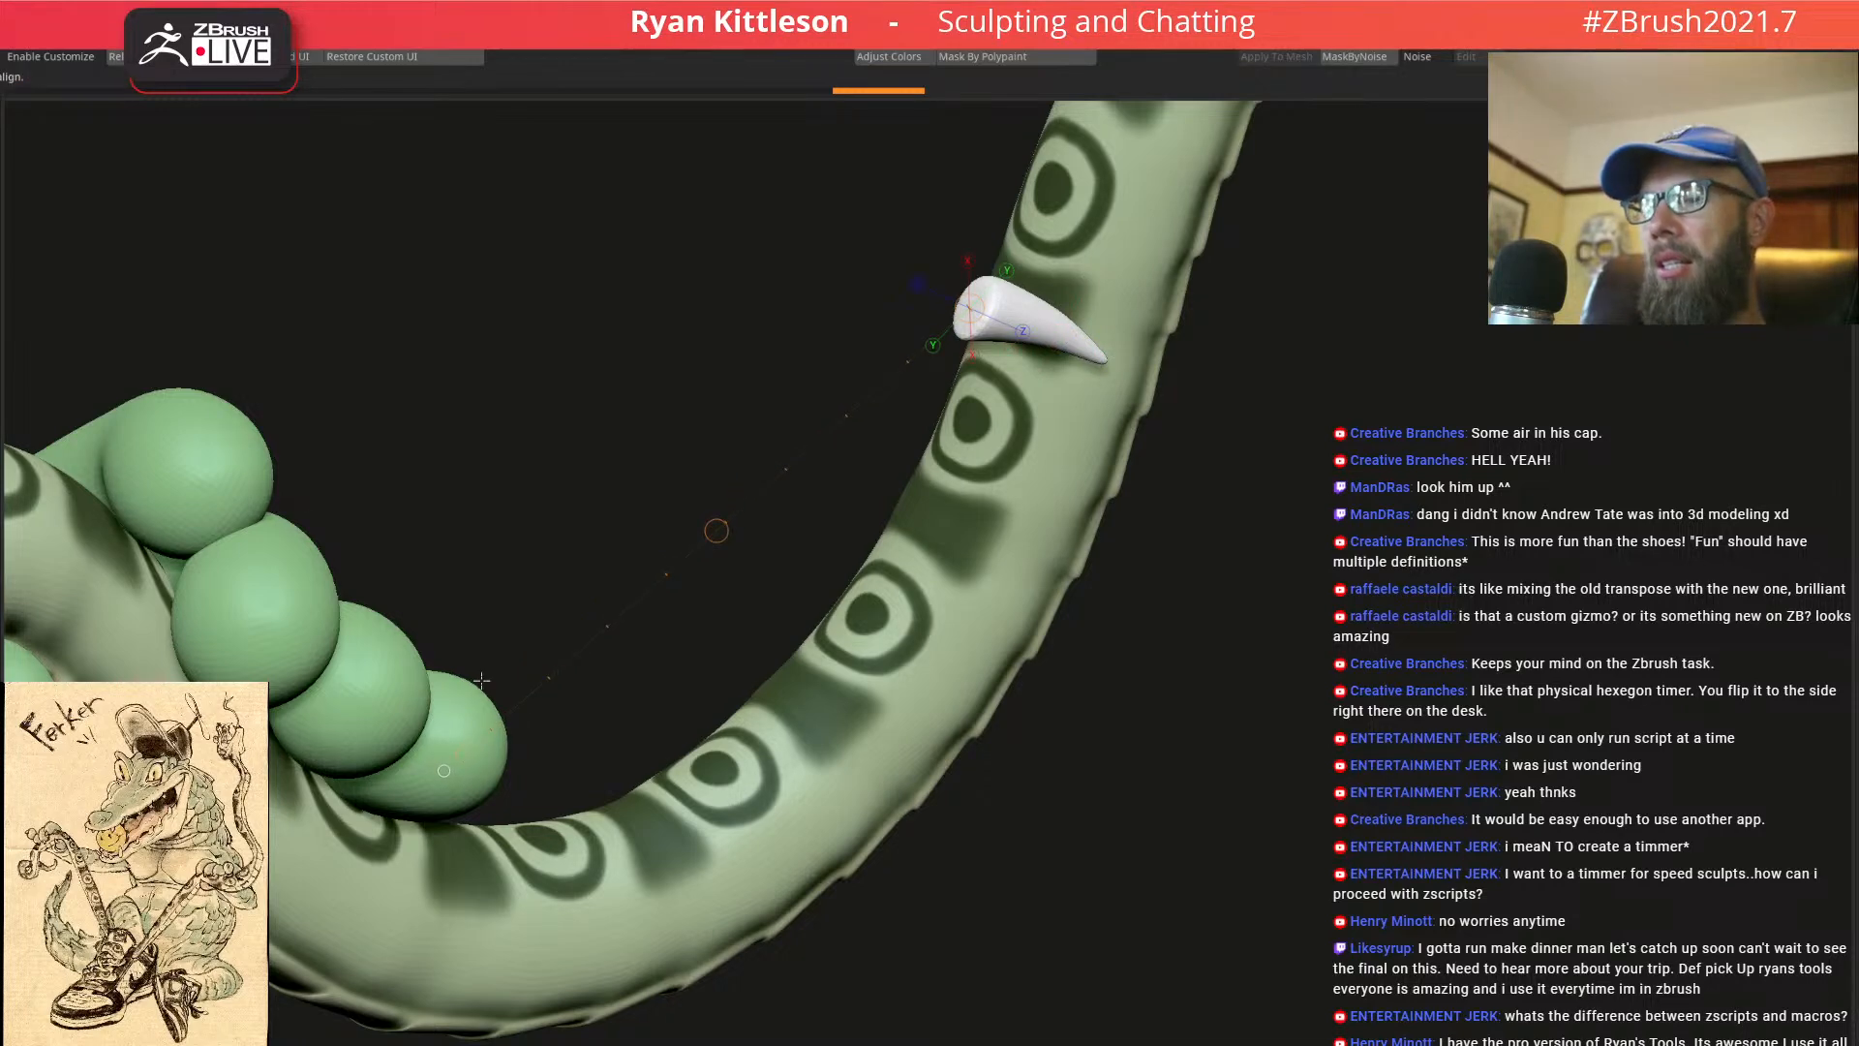
{"action": "key", "text": "1"}
{"action": "key", "text": "q"}
{"action": "mouse_move", "coordinate": [730, 516]}
{"action": "left_mouse_down"}
{"action": "mouse_move", "coordinate": [680, 536]}
{"action": "mouse_move", "coordinate": [673, 623]}
{"action": "mouse_move", "coordinate": [693, 639]}
{"action": "mouse_move", "coordinate": [706, 552]}
{"action": "mouse_move", "coordinate": [895, 412]}
{"action": "mouse_move", "coordinate": [951, 416]}
{"action": "left_mouse_up"}
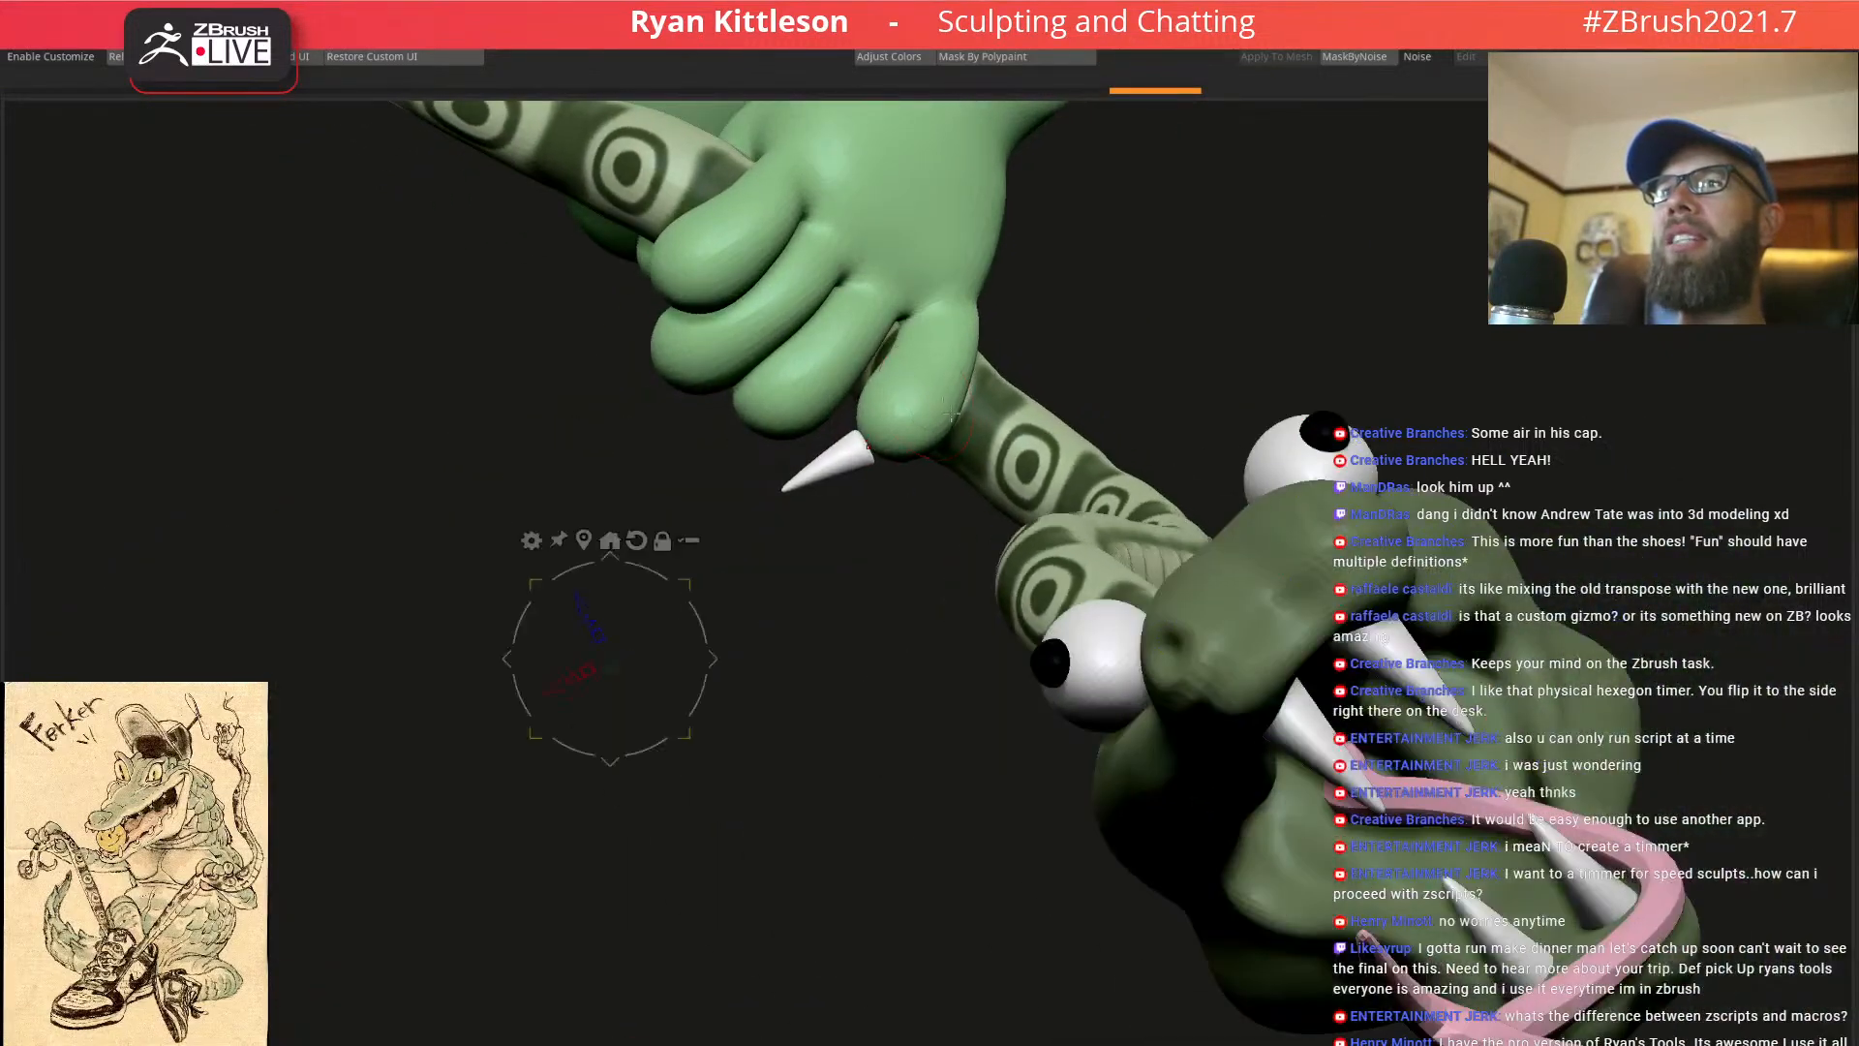
{"action": "left_click", "coordinate": [859, 454], "text": "ctrl+shift"}
{"action": "left_click", "coordinate": [944, 492], "text": "ctrl+shift"}
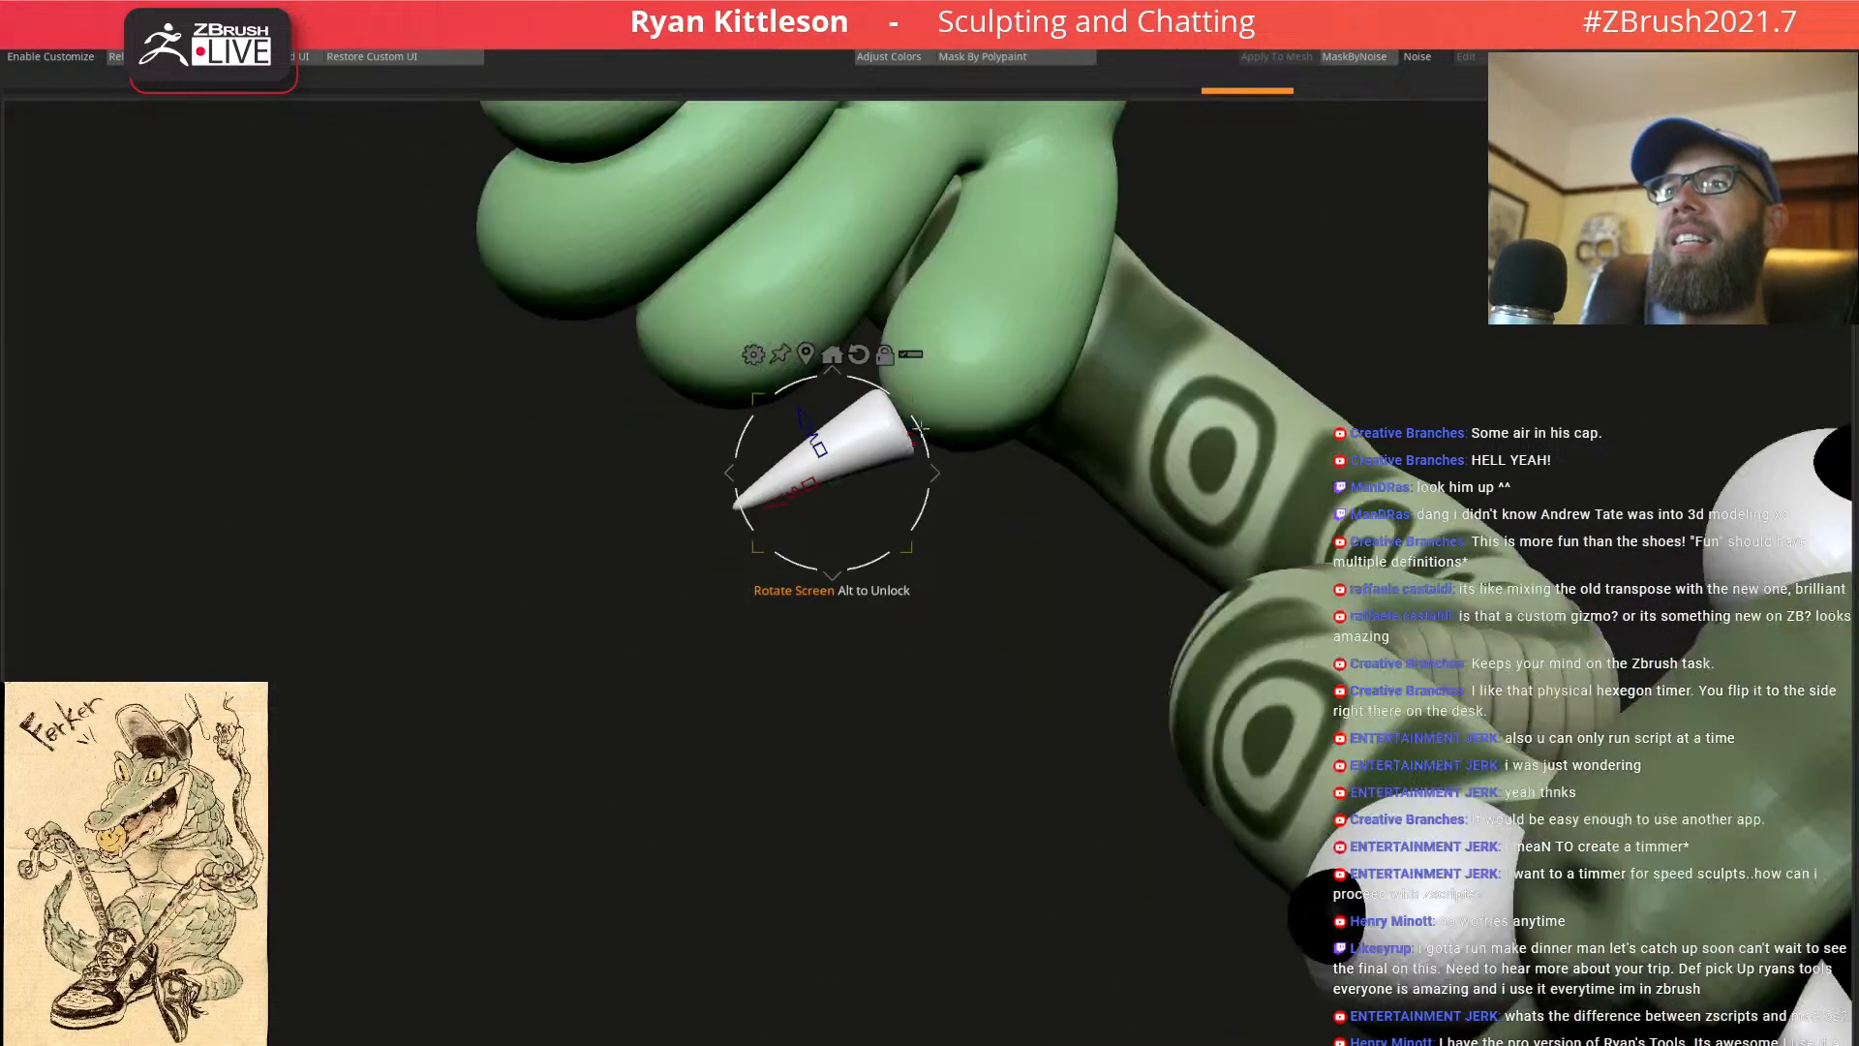
Move and rotate the claw so that its base sits against the index fingertip
{"action": "left_click_drag", "start_coordinate": [772, 503], "coordinate": [1005, 411], "text": "alt"}
{"action": "left_click_drag", "start_coordinate": [974, 348], "coordinate": [977, 351]}
{"action": "left_click_drag", "start_coordinate": [1002, 420], "coordinate": [1038, 415]}
{"action": "right_click_drag", "start_coordinate": [1042, 418], "coordinate": [867, 416]}
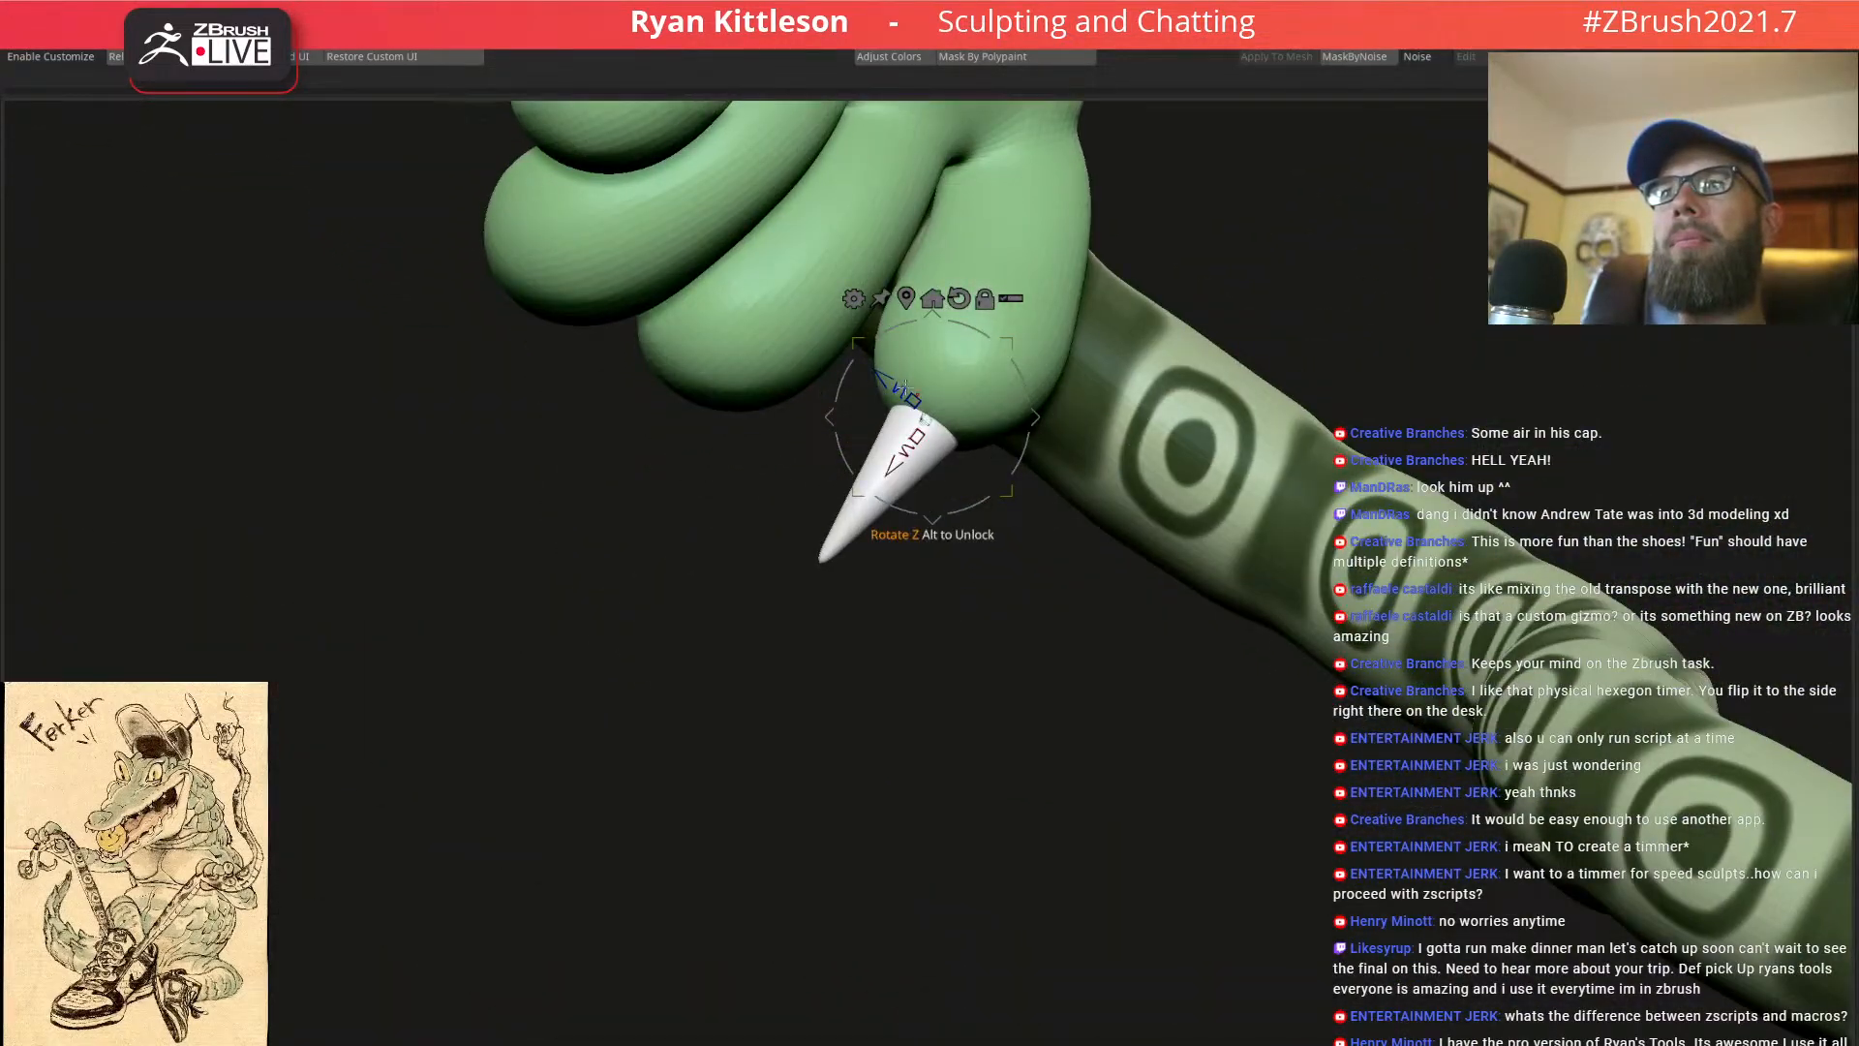
{"action": "left_click_drag", "start_coordinate": [1041, 418], "coordinate": [1064, 413]}
{"action": "mouse_move", "coordinate": [1065, 414]}
{"action": "right_mouse_down"}
{"action": "mouse_move", "coordinate": [1002, 431]}
{"action": "mouse_move", "coordinate": [1015, 337]}
{"action": "mouse_move", "coordinate": [1057, 392]}
{"action": "right_mouse_up"}
{"action": "mouse_move", "coordinate": [1060, 412]}
{"action": "left_mouse_down"}
{"action": "mouse_move", "coordinate": [996, 395]}
{"action": "mouse_move", "coordinate": [1039, 401]}
{"action": "left_mouse_up"}
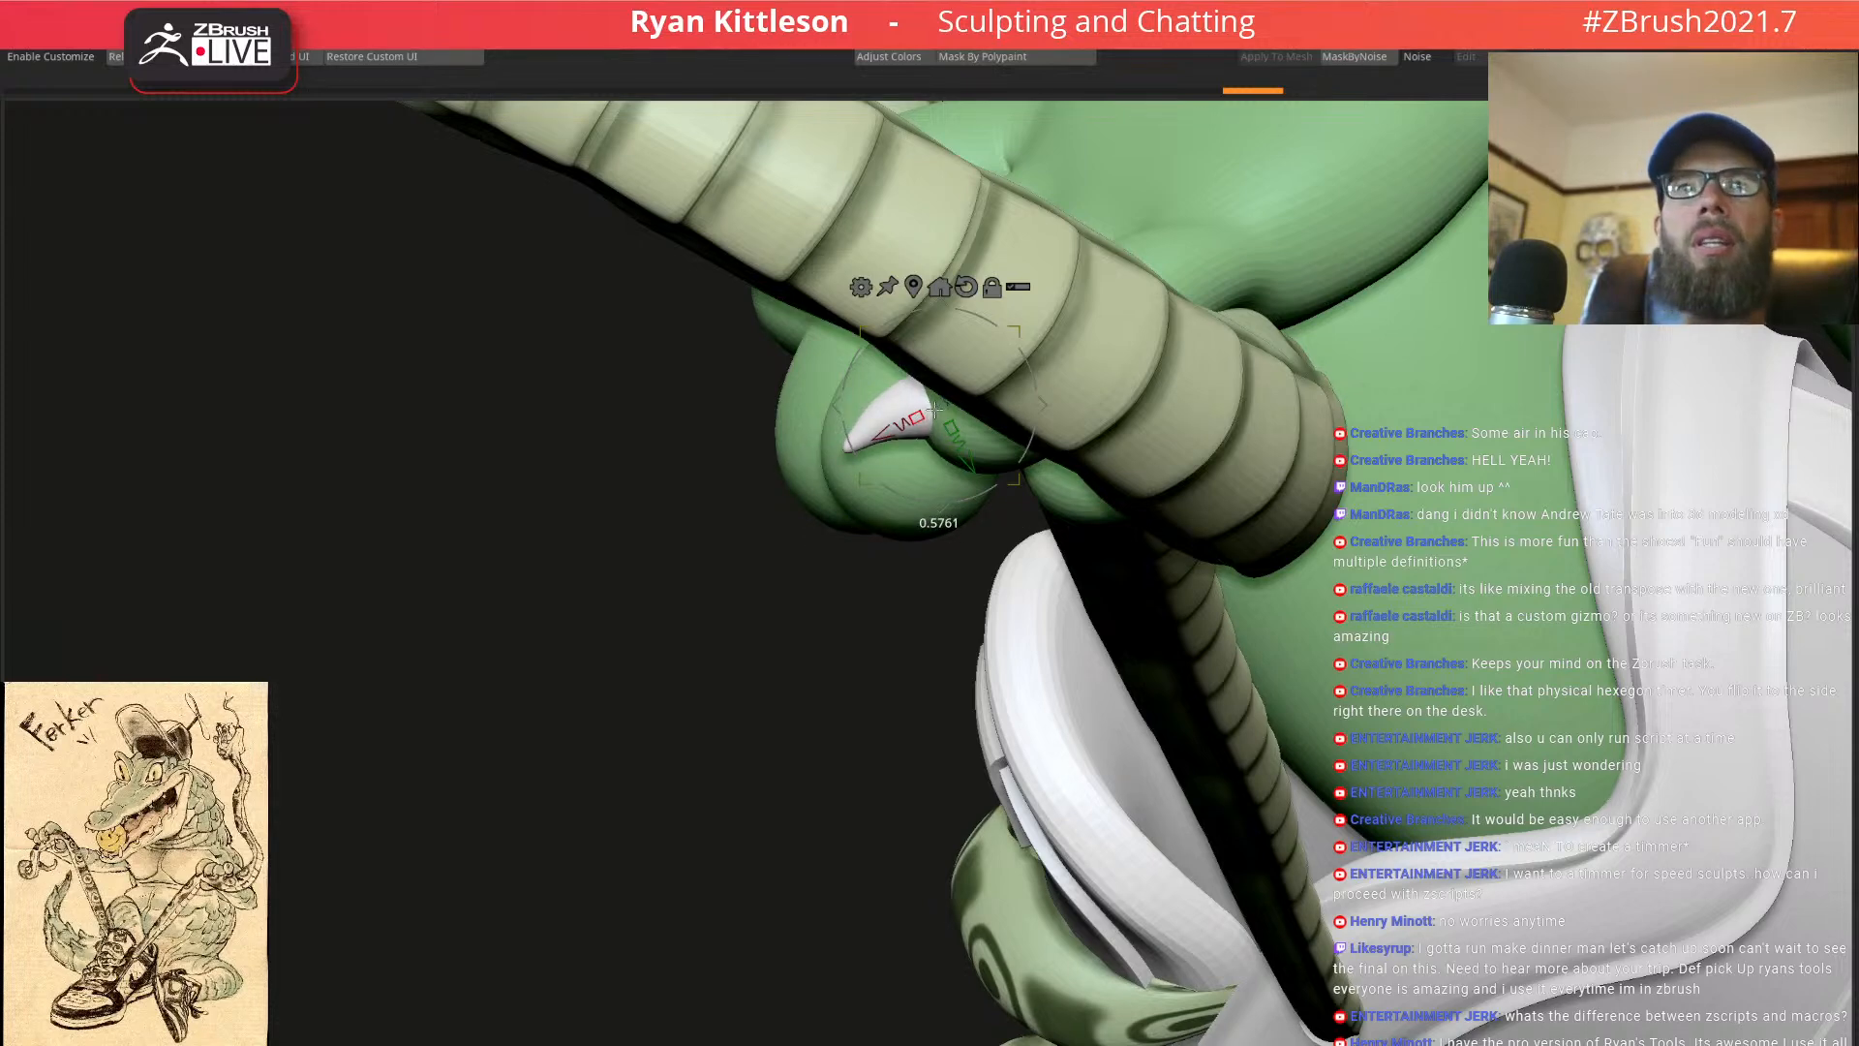
Scale the claw and fine-tune its angle and position so it is seated centrally on the index fingertip
{"action": "left_click_drag", "start_coordinate": [936, 411], "coordinate": [978, 413]}
{"action": "right_click_drag", "start_coordinate": [997, 426], "coordinate": [1062, 375]}
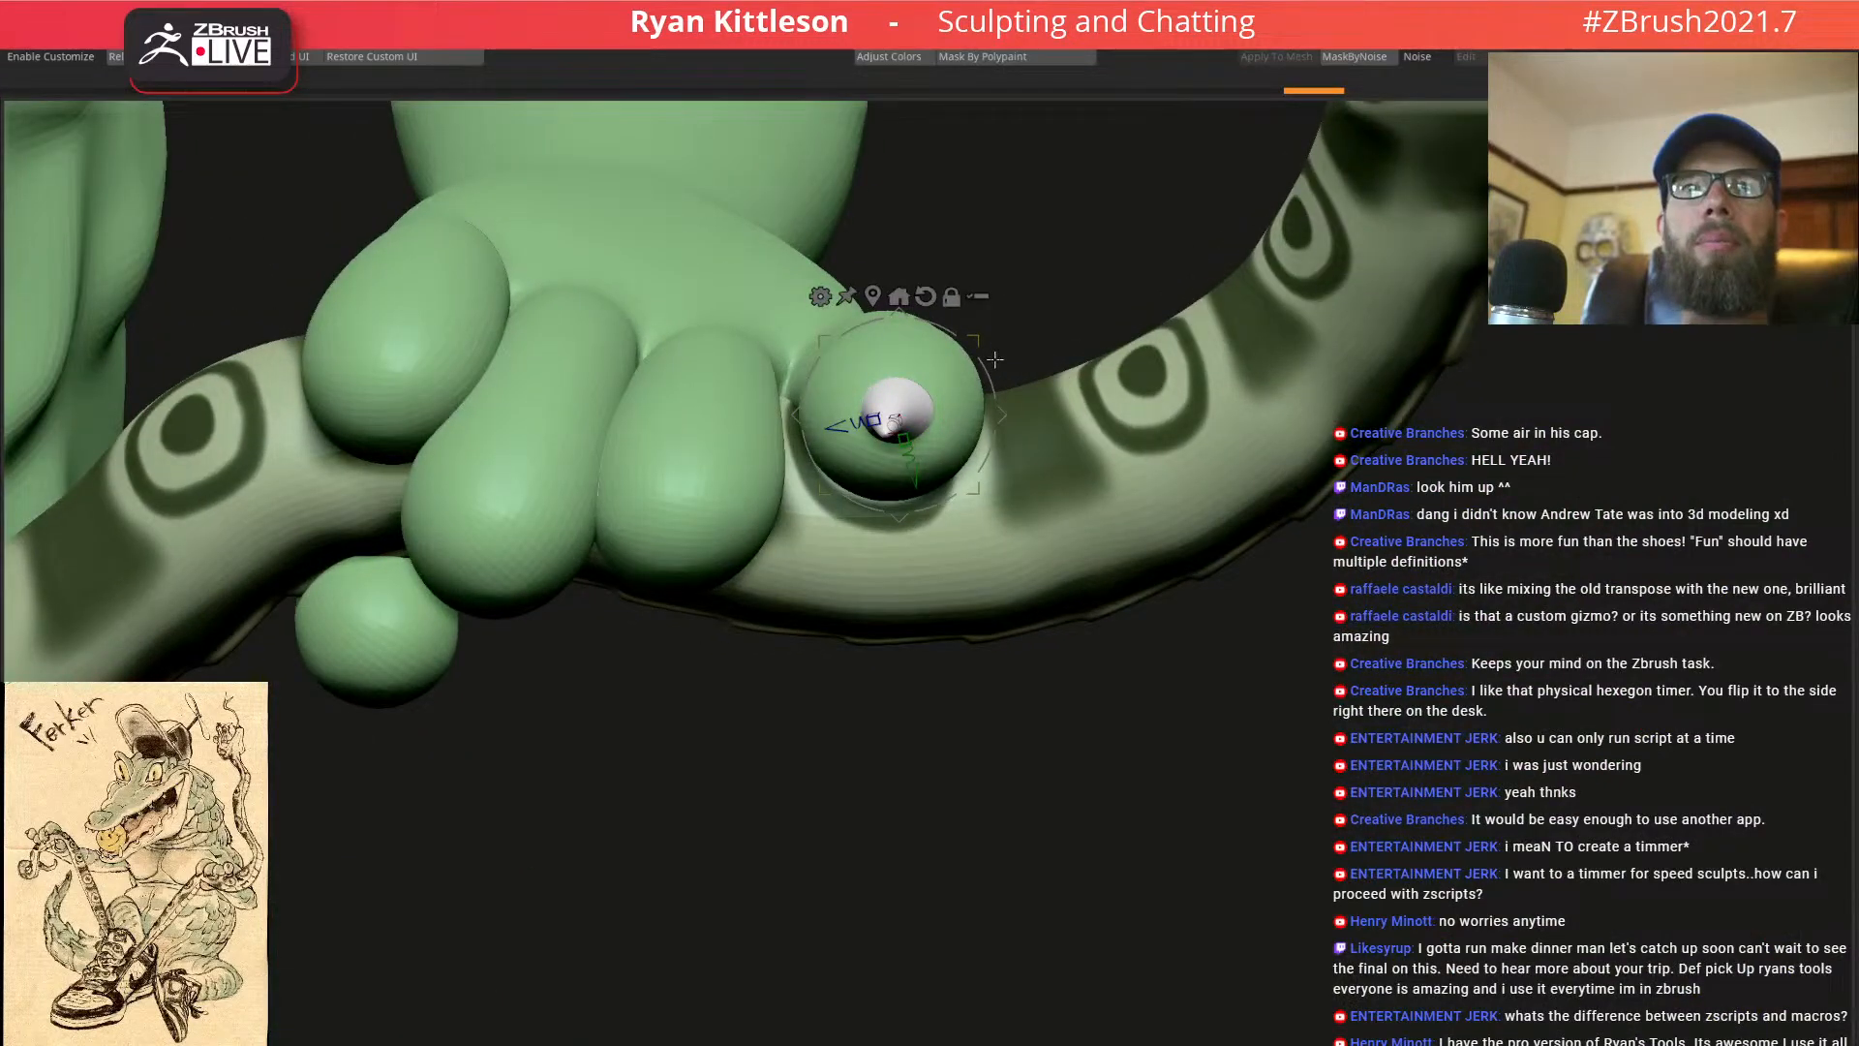
{"action": "left_click_drag", "start_coordinate": [976, 340], "coordinate": [970, 341]}
{"action": "right_click_drag", "start_coordinate": [982, 427], "coordinate": [983, 410]}
{"action": "left_click_drag", "start_coordinate": [1000, 427], "coordinate": [1000, 429], "text": "alt"}
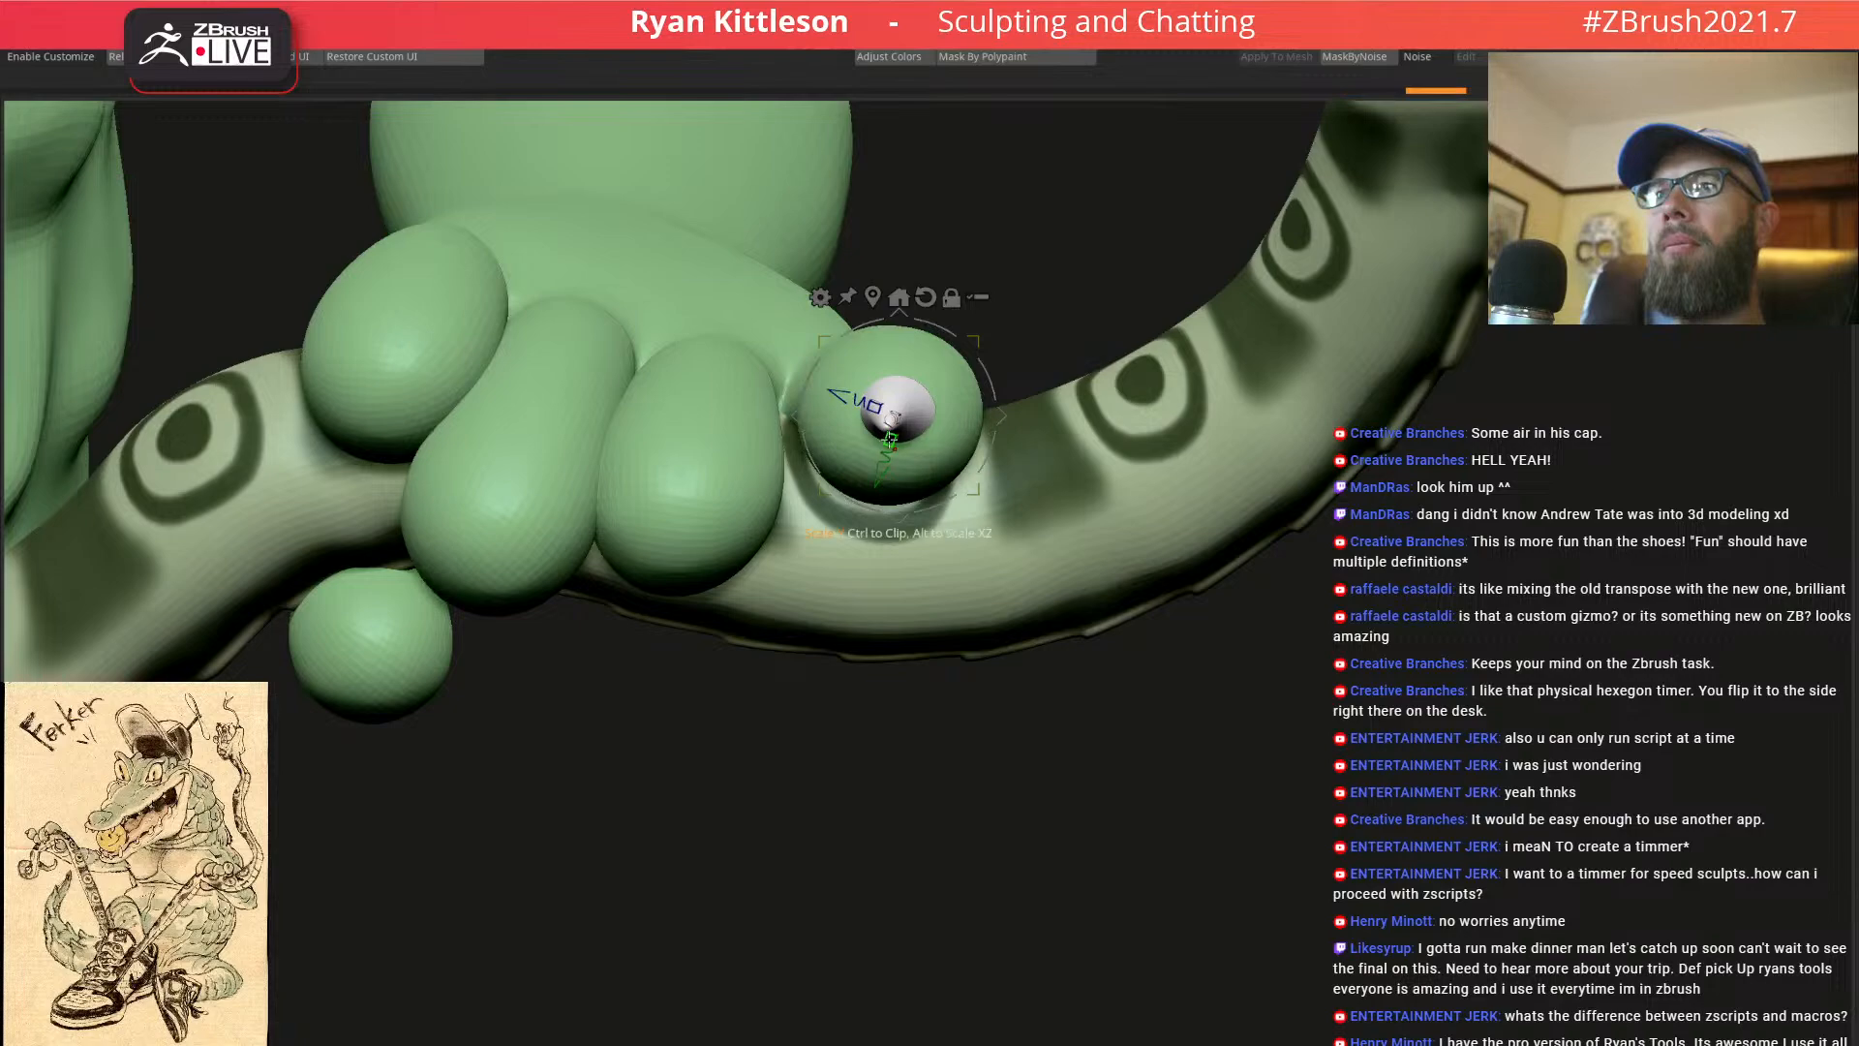
{"action": "left_click_drag", "start_coordinate": [890, 449], "coordinate": [890, 450]}
{"action": "mouse_move", "coordinate": [890, 451]}
{"action": "right_mouse_down"}
{"action": "mouse_move", "coordinate": [876, 438]}
{"action": "mouse_move", "coordinate": [935, 433]}
{"action": "right_mouse_up"}
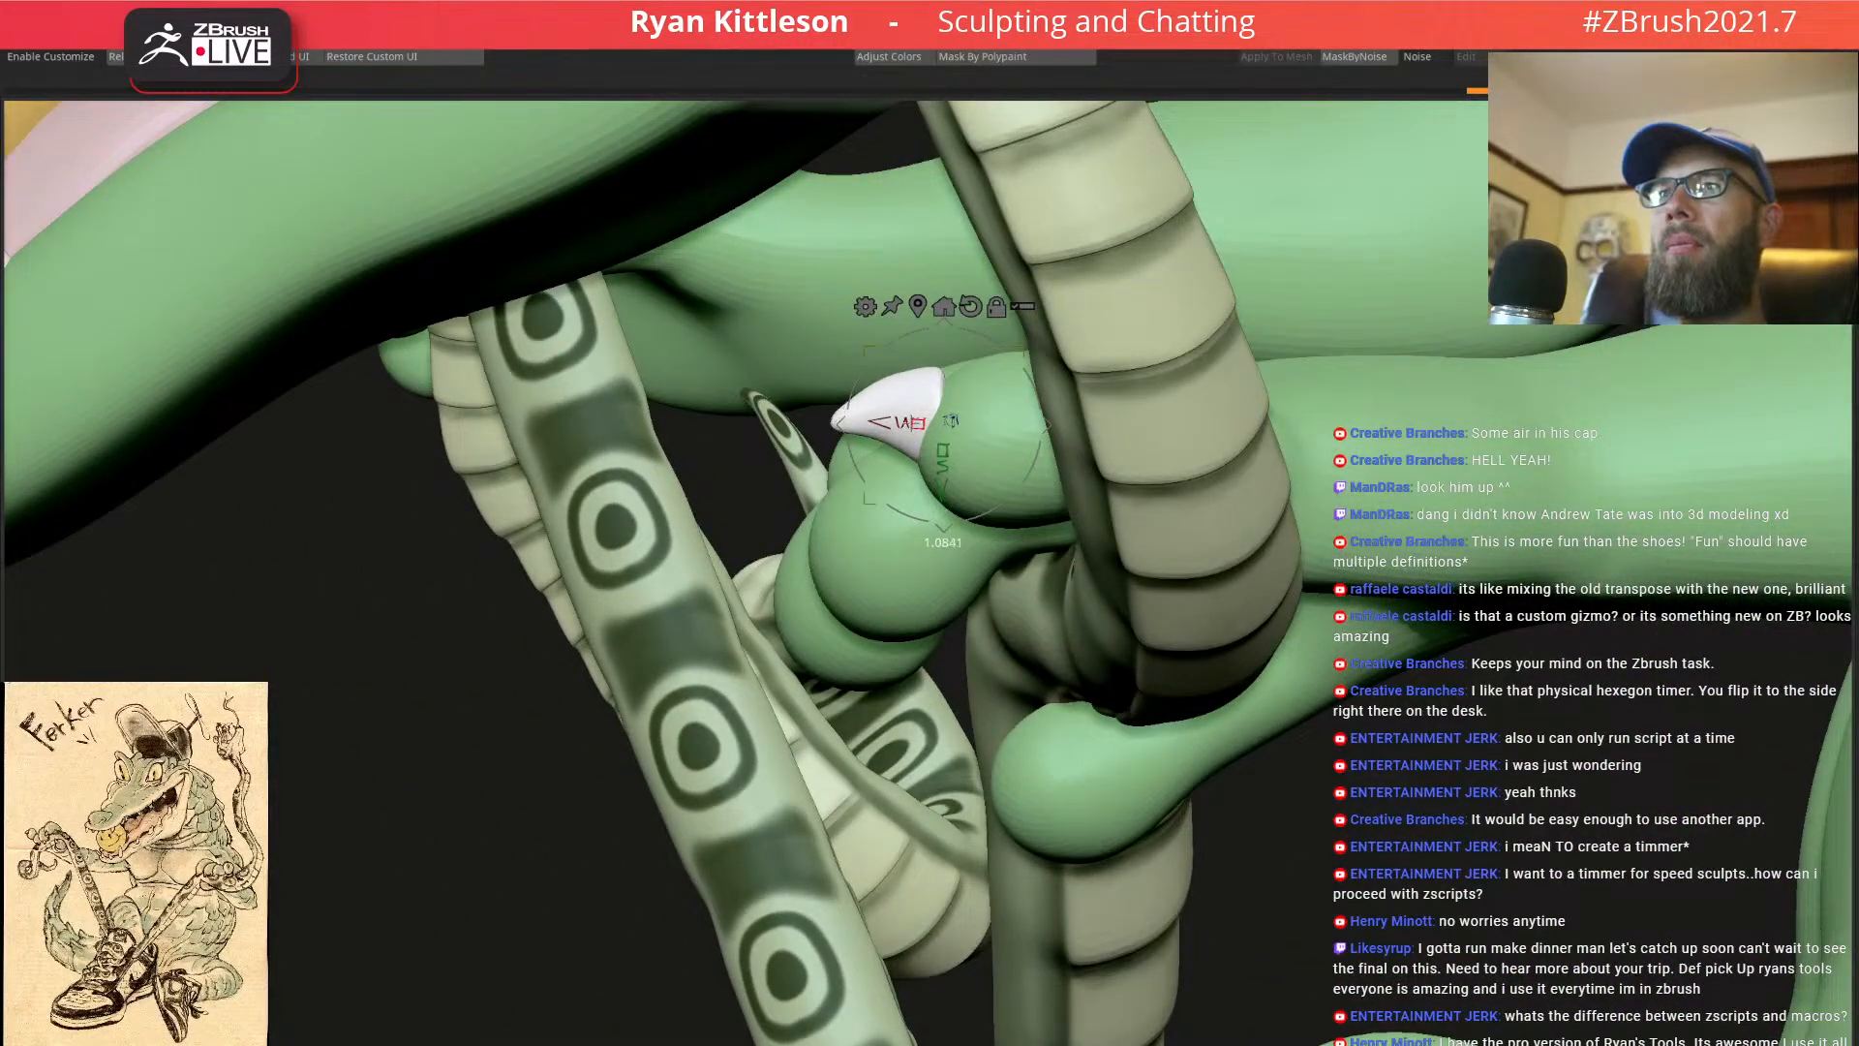
Check the claw's embedded base with the surrounding model ghosted, and rotate the claw slightly on the fingertip
{"action": "key", "text": "q"}
{"action": "key", "text": "space"}
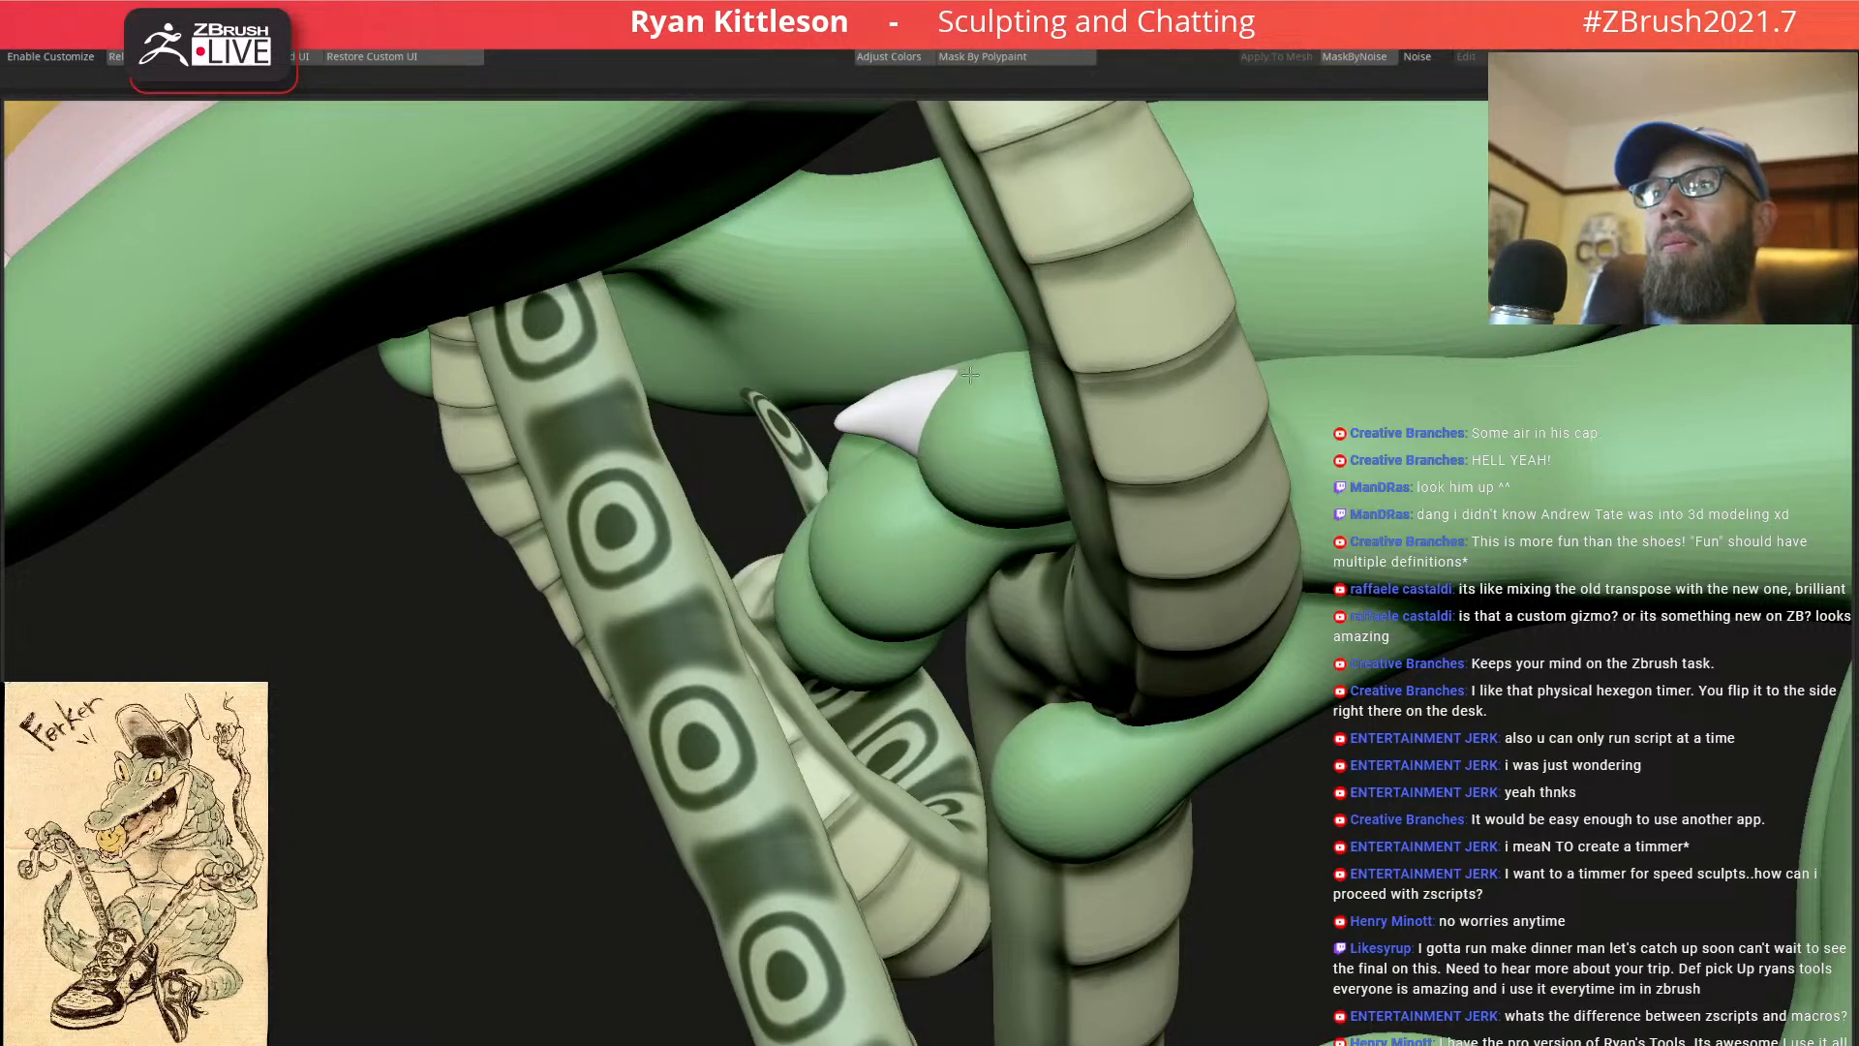
{"action": "key", "text": "shift+t"}
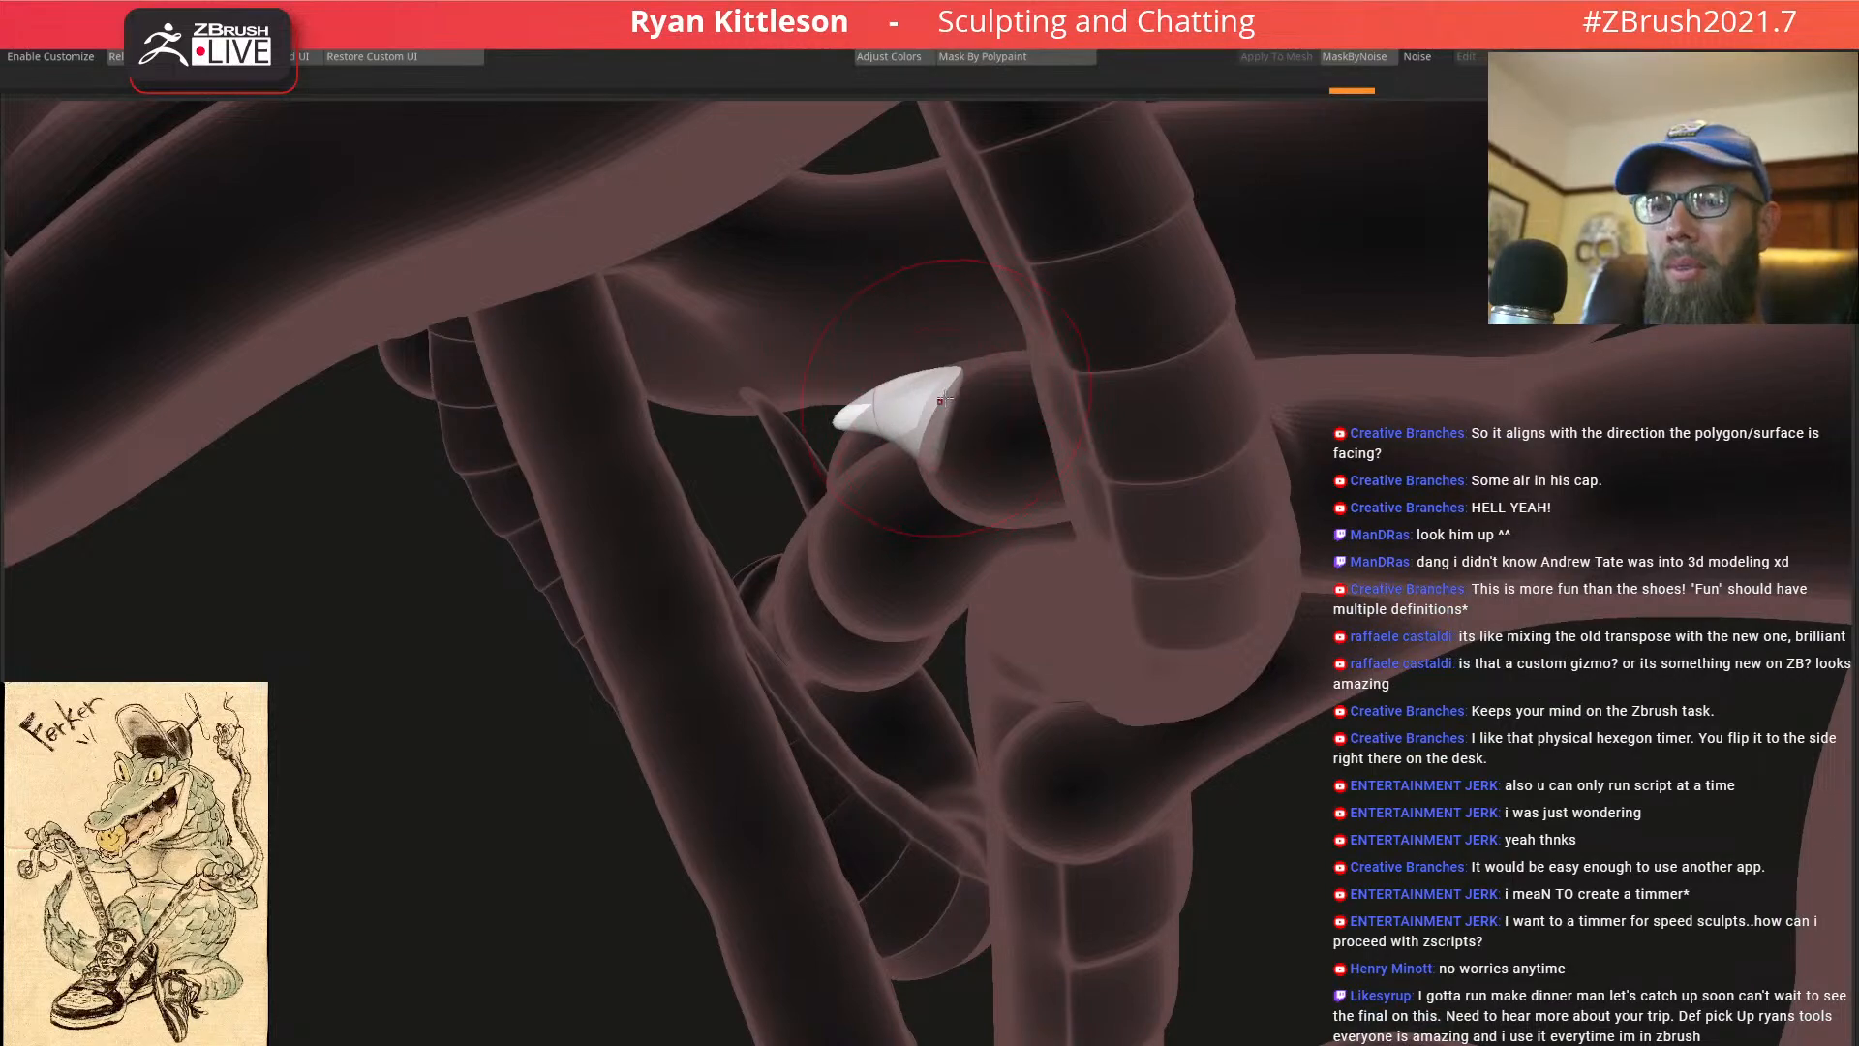
{"action": "key", "text": "shift+t"}
{"action": "right_click_drag", "start_coordinate": [931, 395], "coordinate": [921, 329]}
{"action": "right_click_drag", "start_coordinate": [900, 418], "coordinate": [963, 419]}
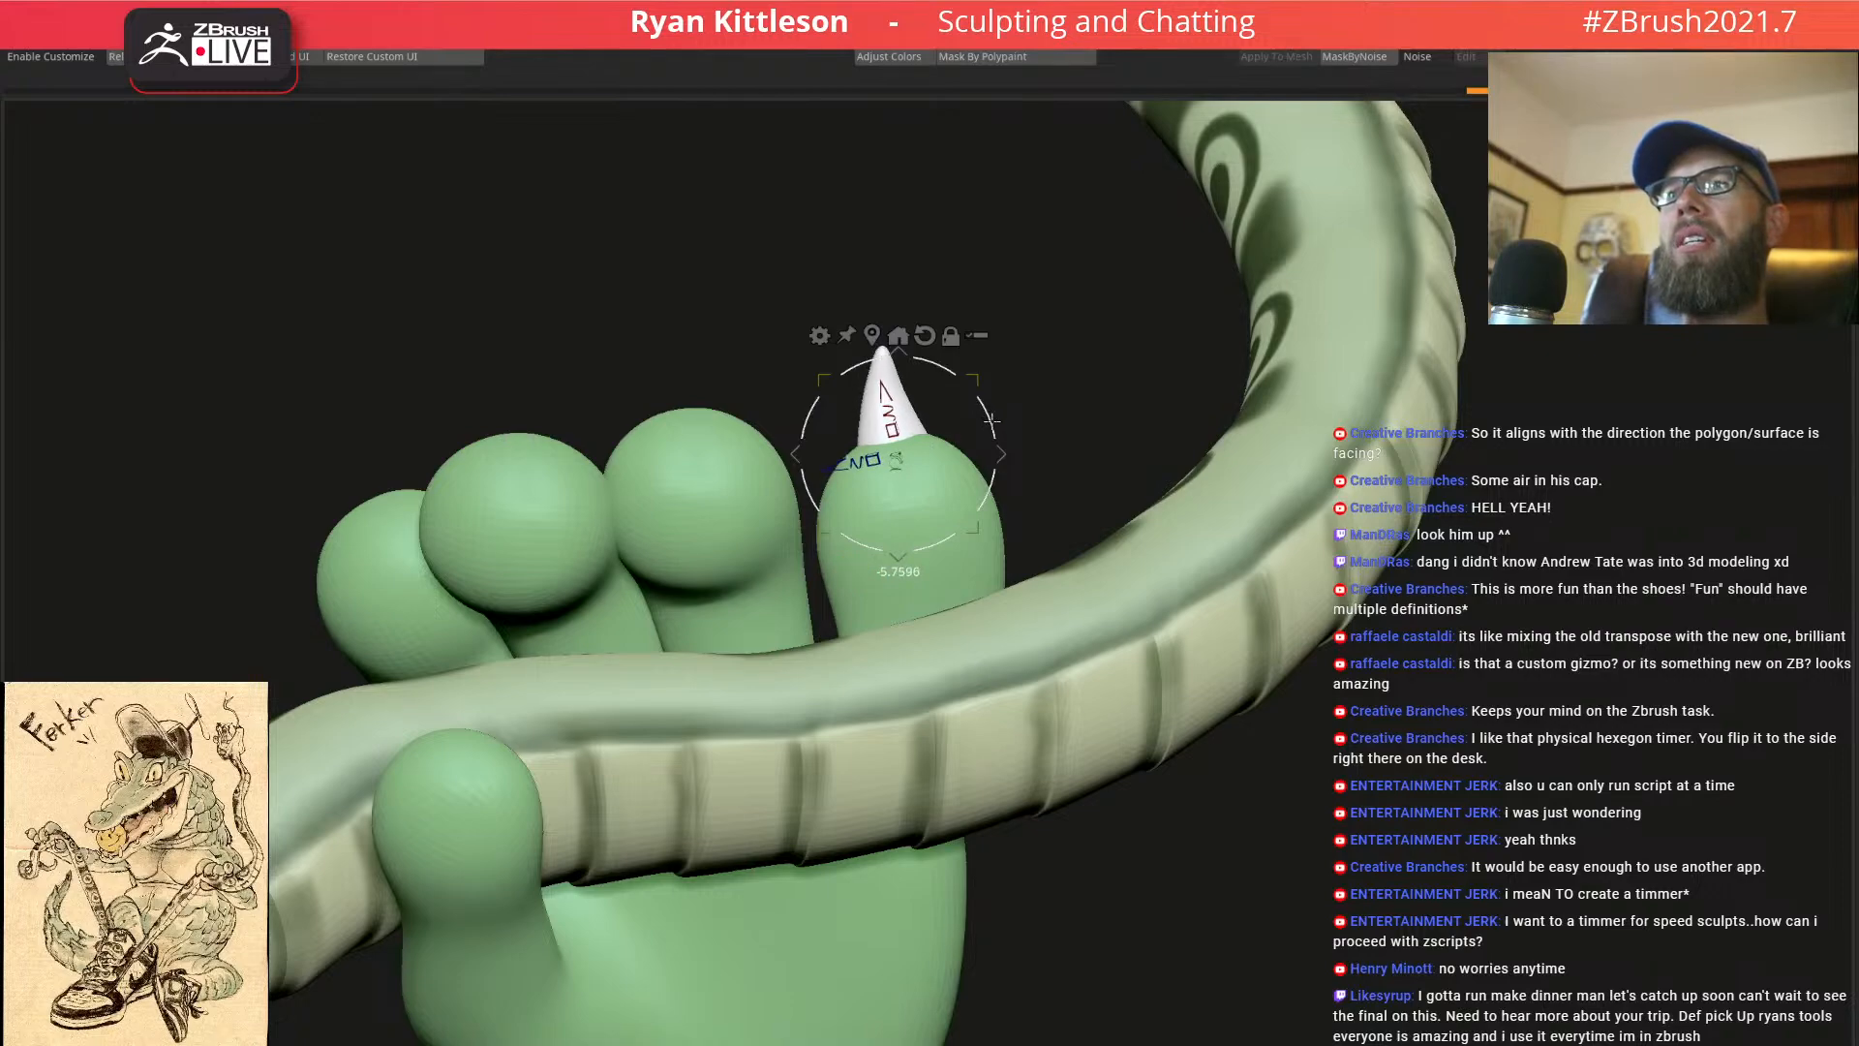
Reshape the index claw with a resized brush, adjusting its base, sides and tip from several angles
{"action": "mouse_move", "coordinate": [1059, 345]}
{"action": "right_mouse_down"}
{"action": "mouse_move", "coordinate": [1056, 414]}
{"action": "mouse_move", "coordinate": [938, 411]}
{"action": "mouse_move", "coordinate": [918, 475]}
{"action": "mouse_move", "coordinate": [968, 457]}
{"action": "mouse_move", "coordinate": [980, 494]}
{"action": "mouse_move", "coordinate": [931, 356]}
{"action": "mouse_move", "coordinate": [1032, 523]}
{"action": "right_mouse_up"}
{"action": "key", "text": "space"}
{"action": "left_click_drag", "start_coordinate": [973, 487], "coordinate": [914, 484]}
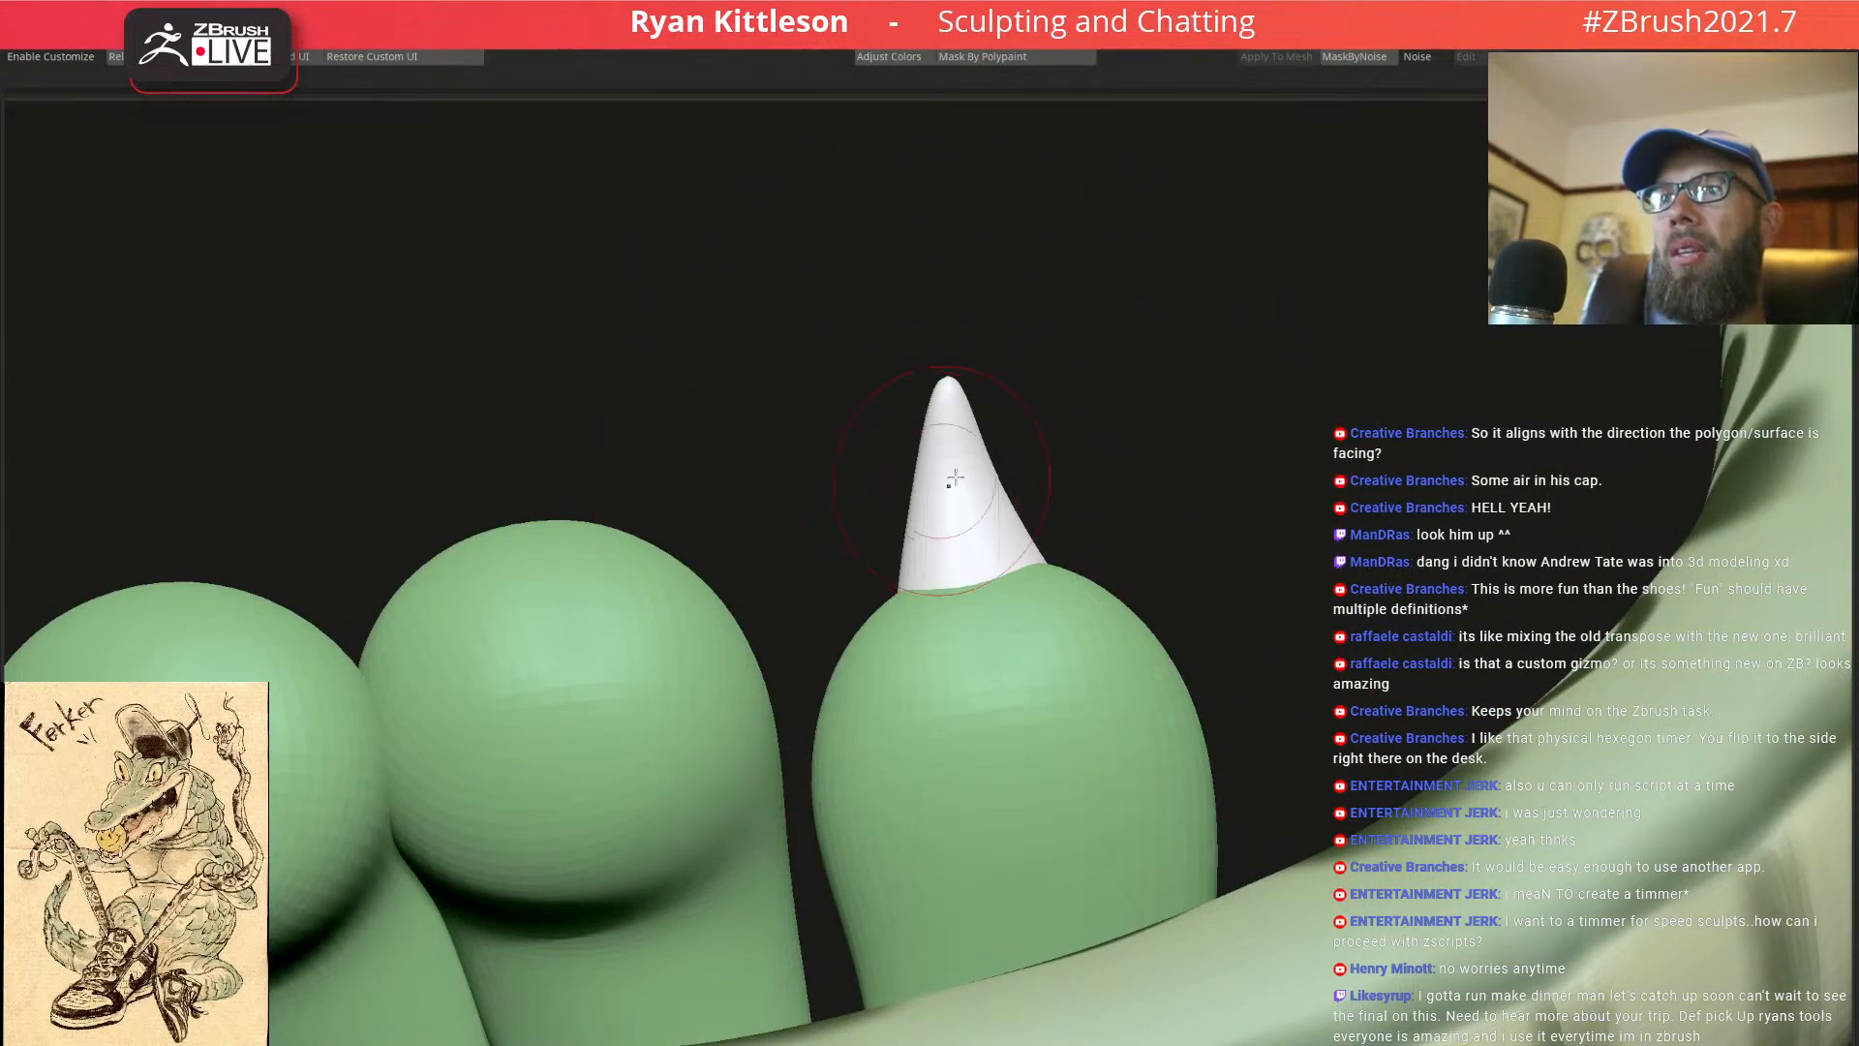
{"action": "right_click_drag", "start_coordinate": [962, 454], "coordinate": [953, 571]}
{"action": "right_click_drag", "start_coordinate": [979, 496], "coordinate": [1032, 592], "text": "ctrl"}
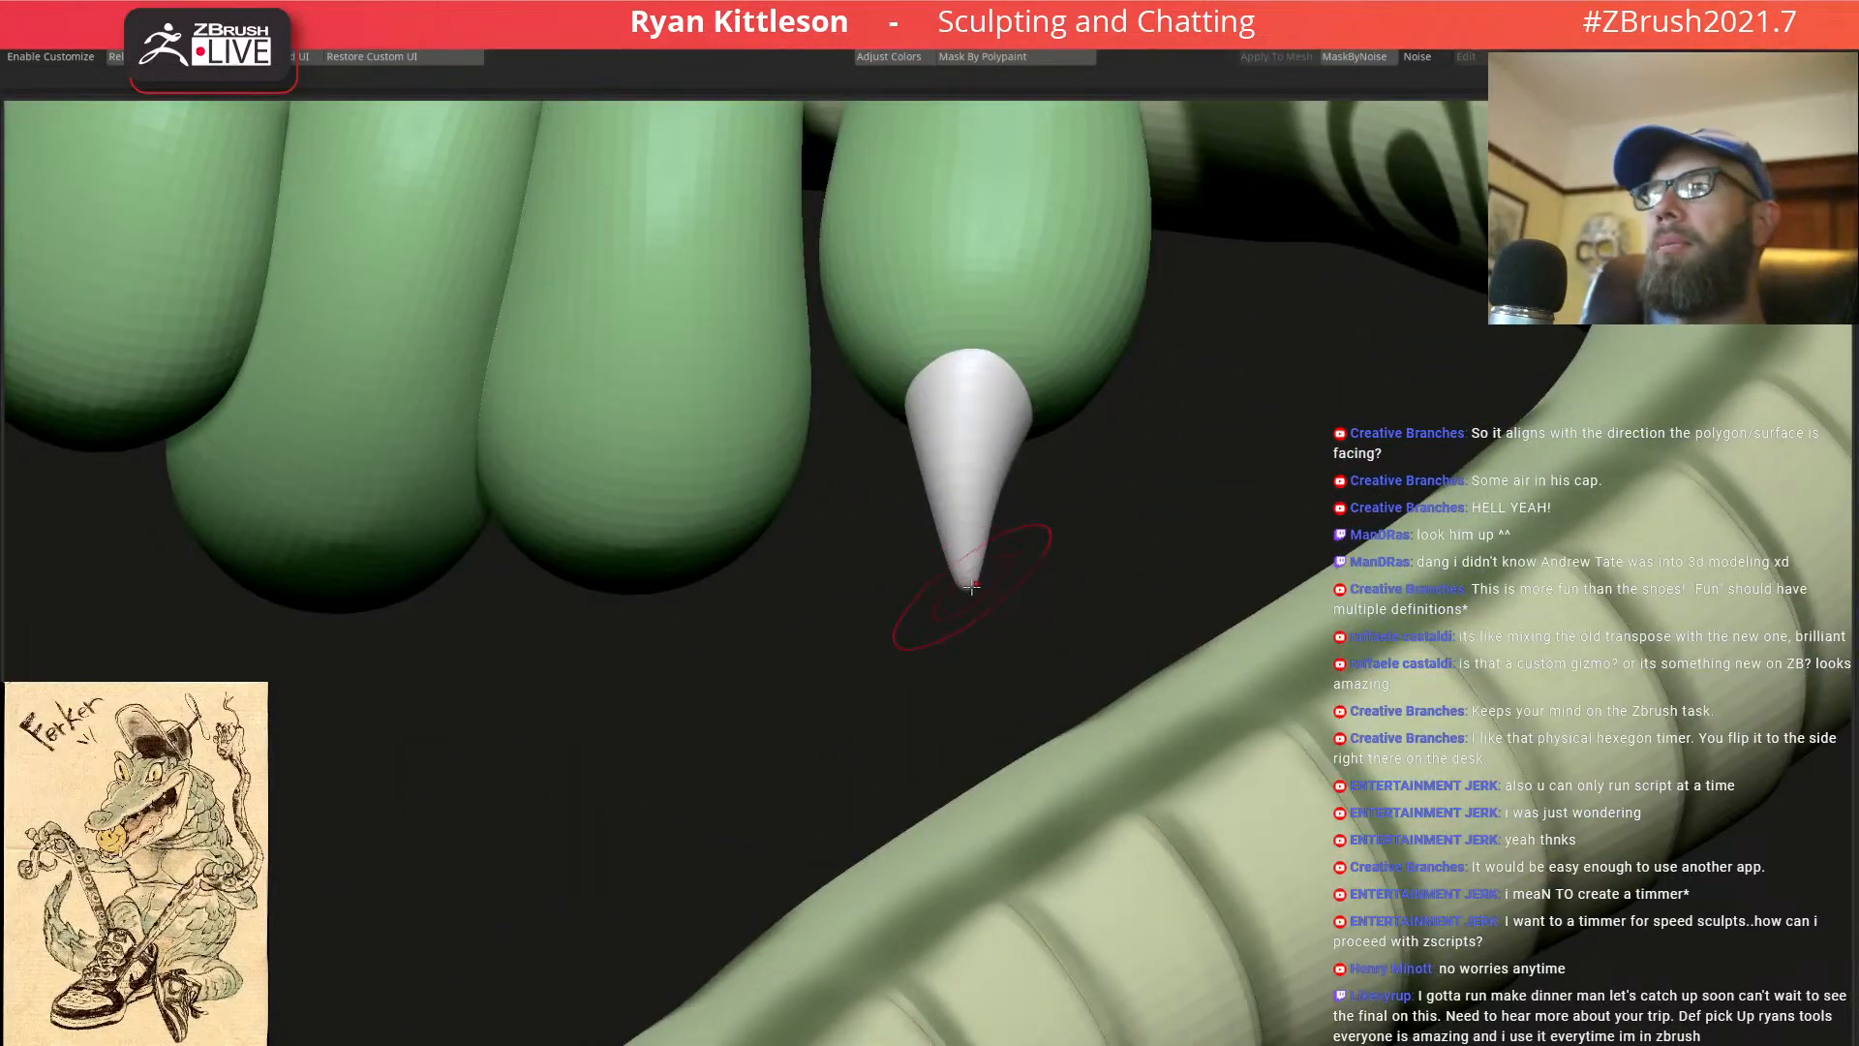
{"action": "key", "text": "space"}
{"action": "left_click_drag", "start_coordinate": [998, 589], "coordinate": [927, 593]}
{"action": "left_click_drag", "start_coordinate": [926, 455], "coordinate": [950, 471]}
{"action": "mouse_move", "coordinate": [975, 468]}
{"action": "right_mouse_down"}
{"action": "mouse_move", "coordinate": [1022, 426]}
{"action": "mouse_move", "coordinate": [1067, 514]}
{"action": "right_mouse_up"}
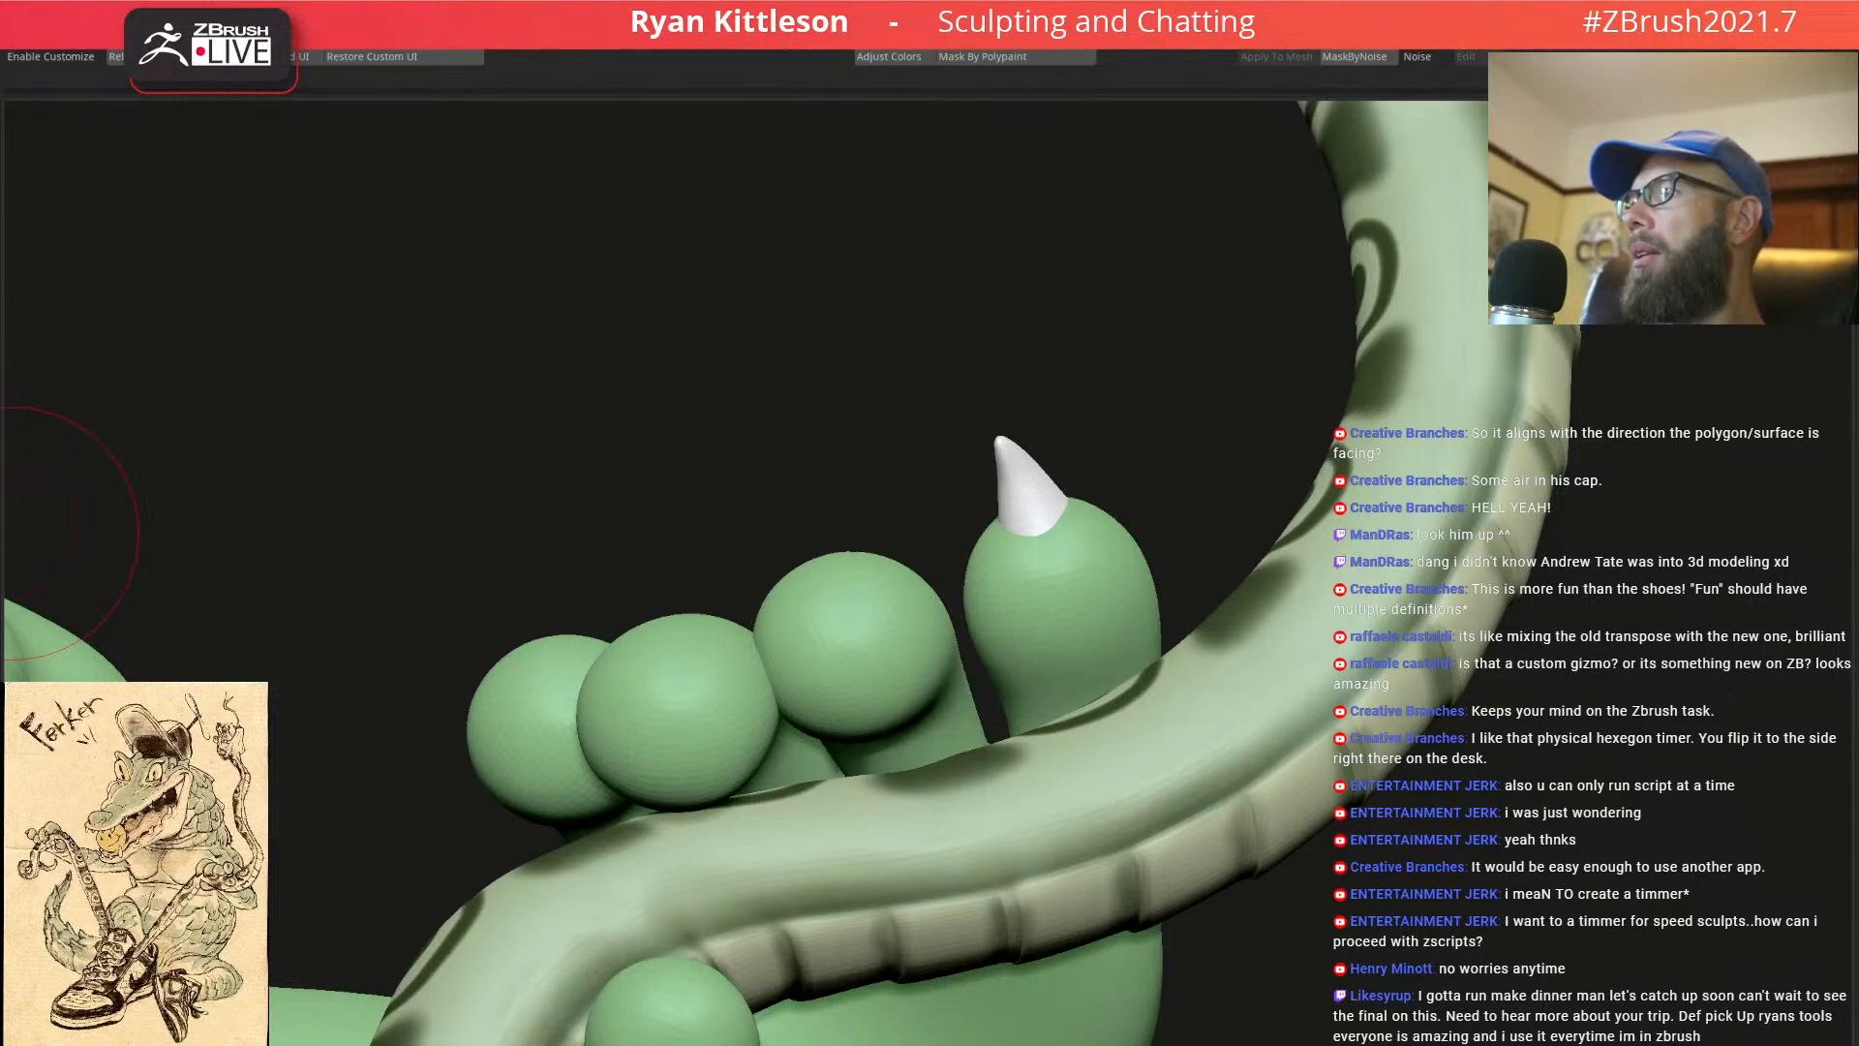
Rename the claw's subtool and pull a duplicate of the claw off the index fingertip
{"action": "key", "text": "F2"}
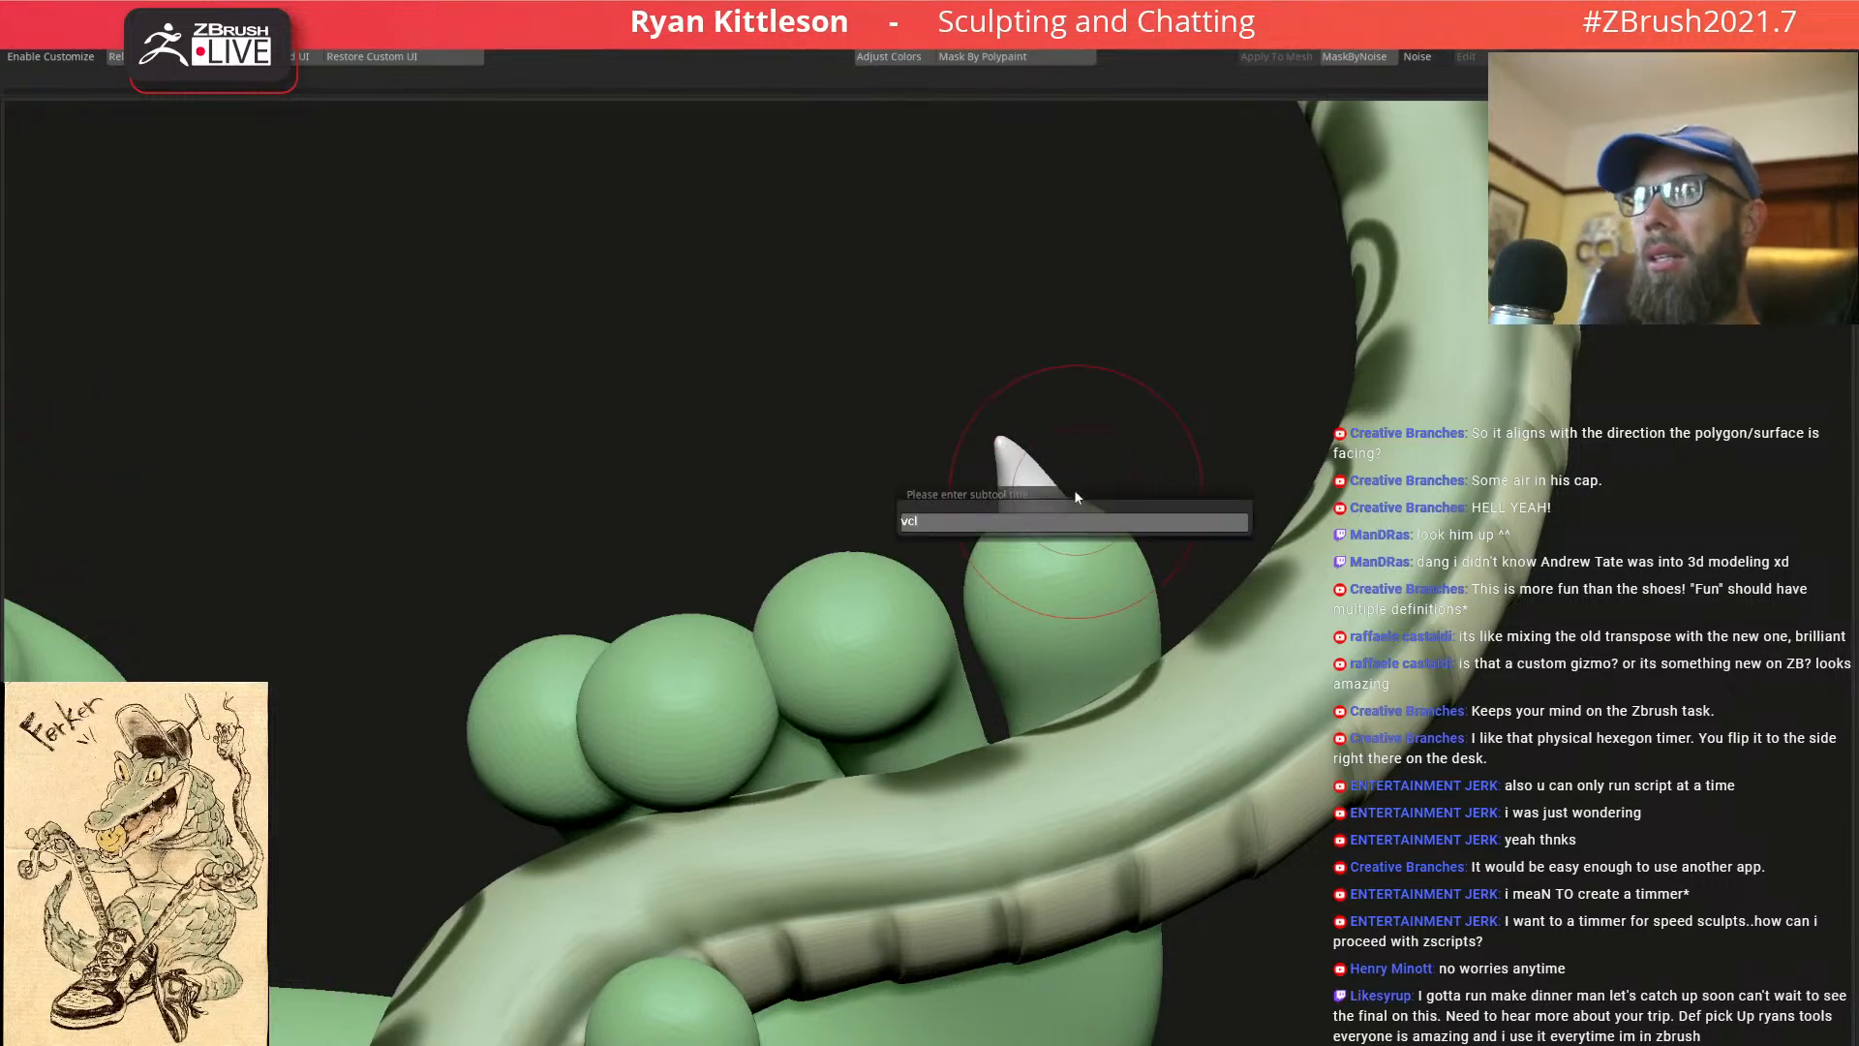
{"action": "key", "text": "Return"}
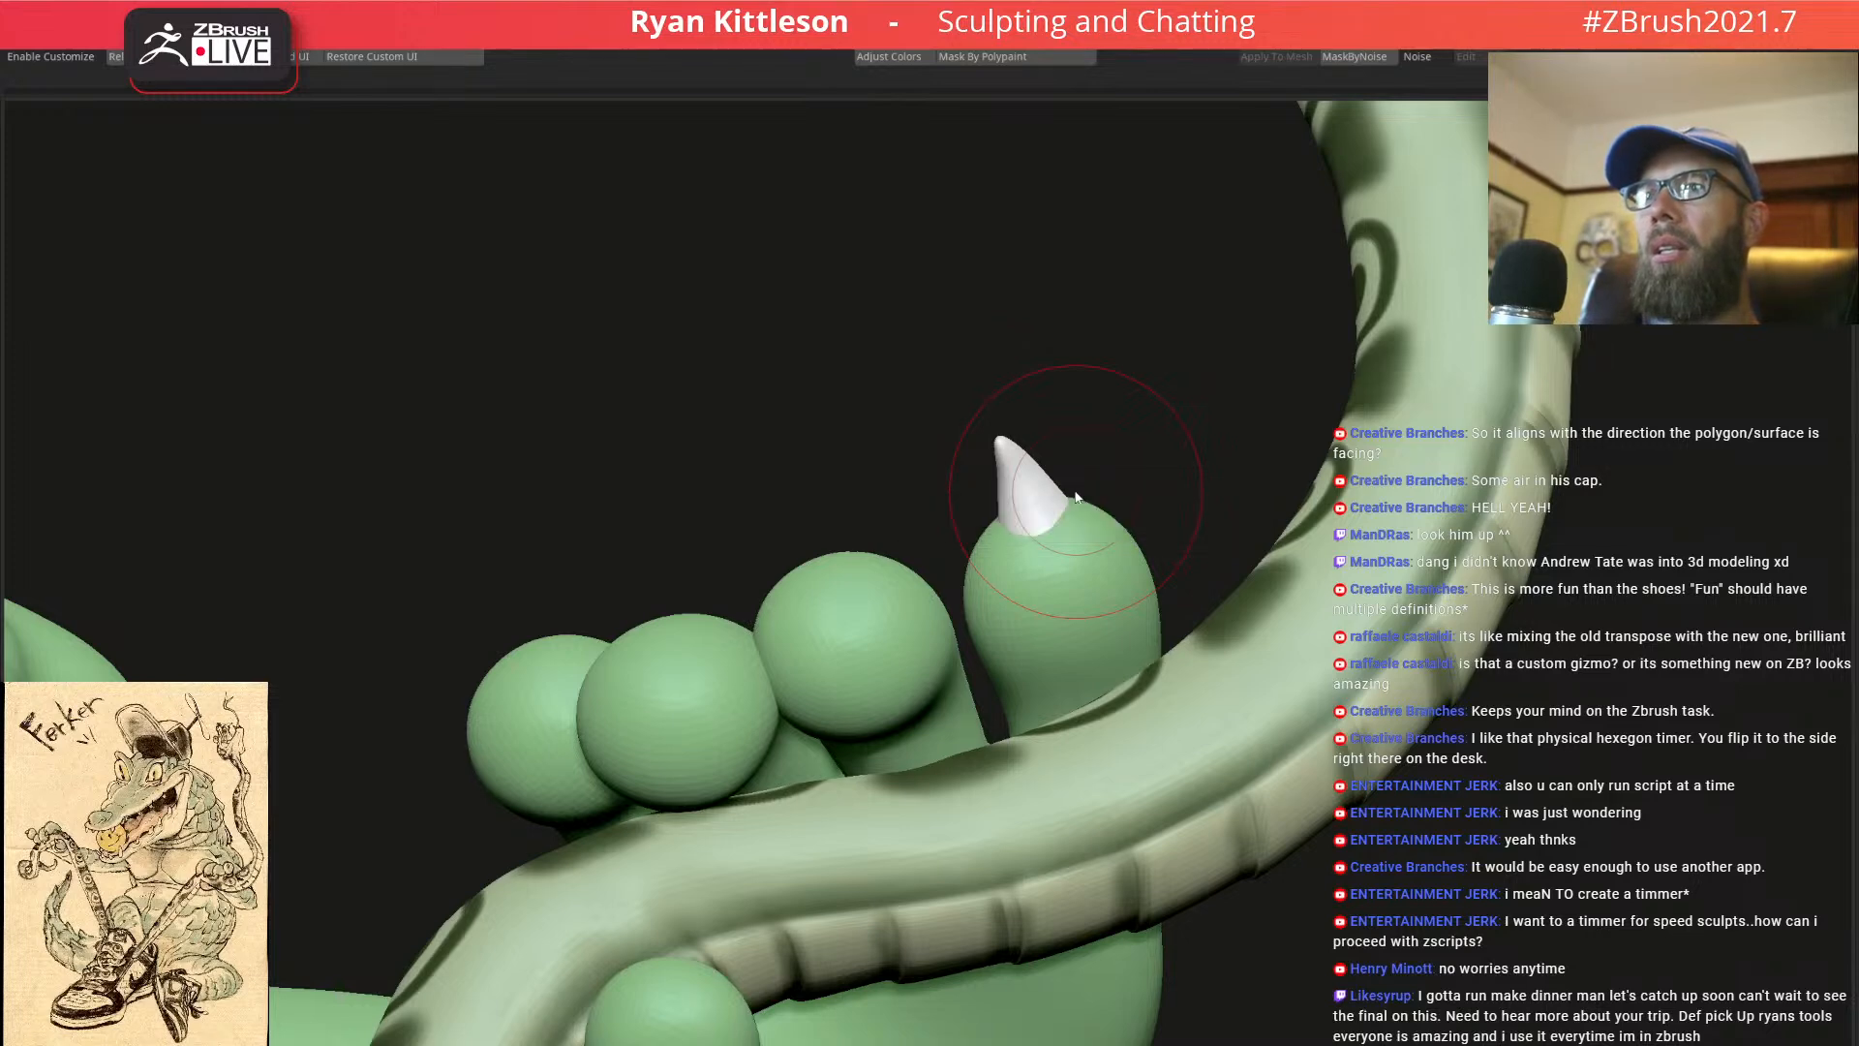
{"action": "right_click_drag", "start_coordinate": [1023, 496], "coordinate": [1037, 450], "text": "ctrl"}
{"action": "key", "text": "w"}
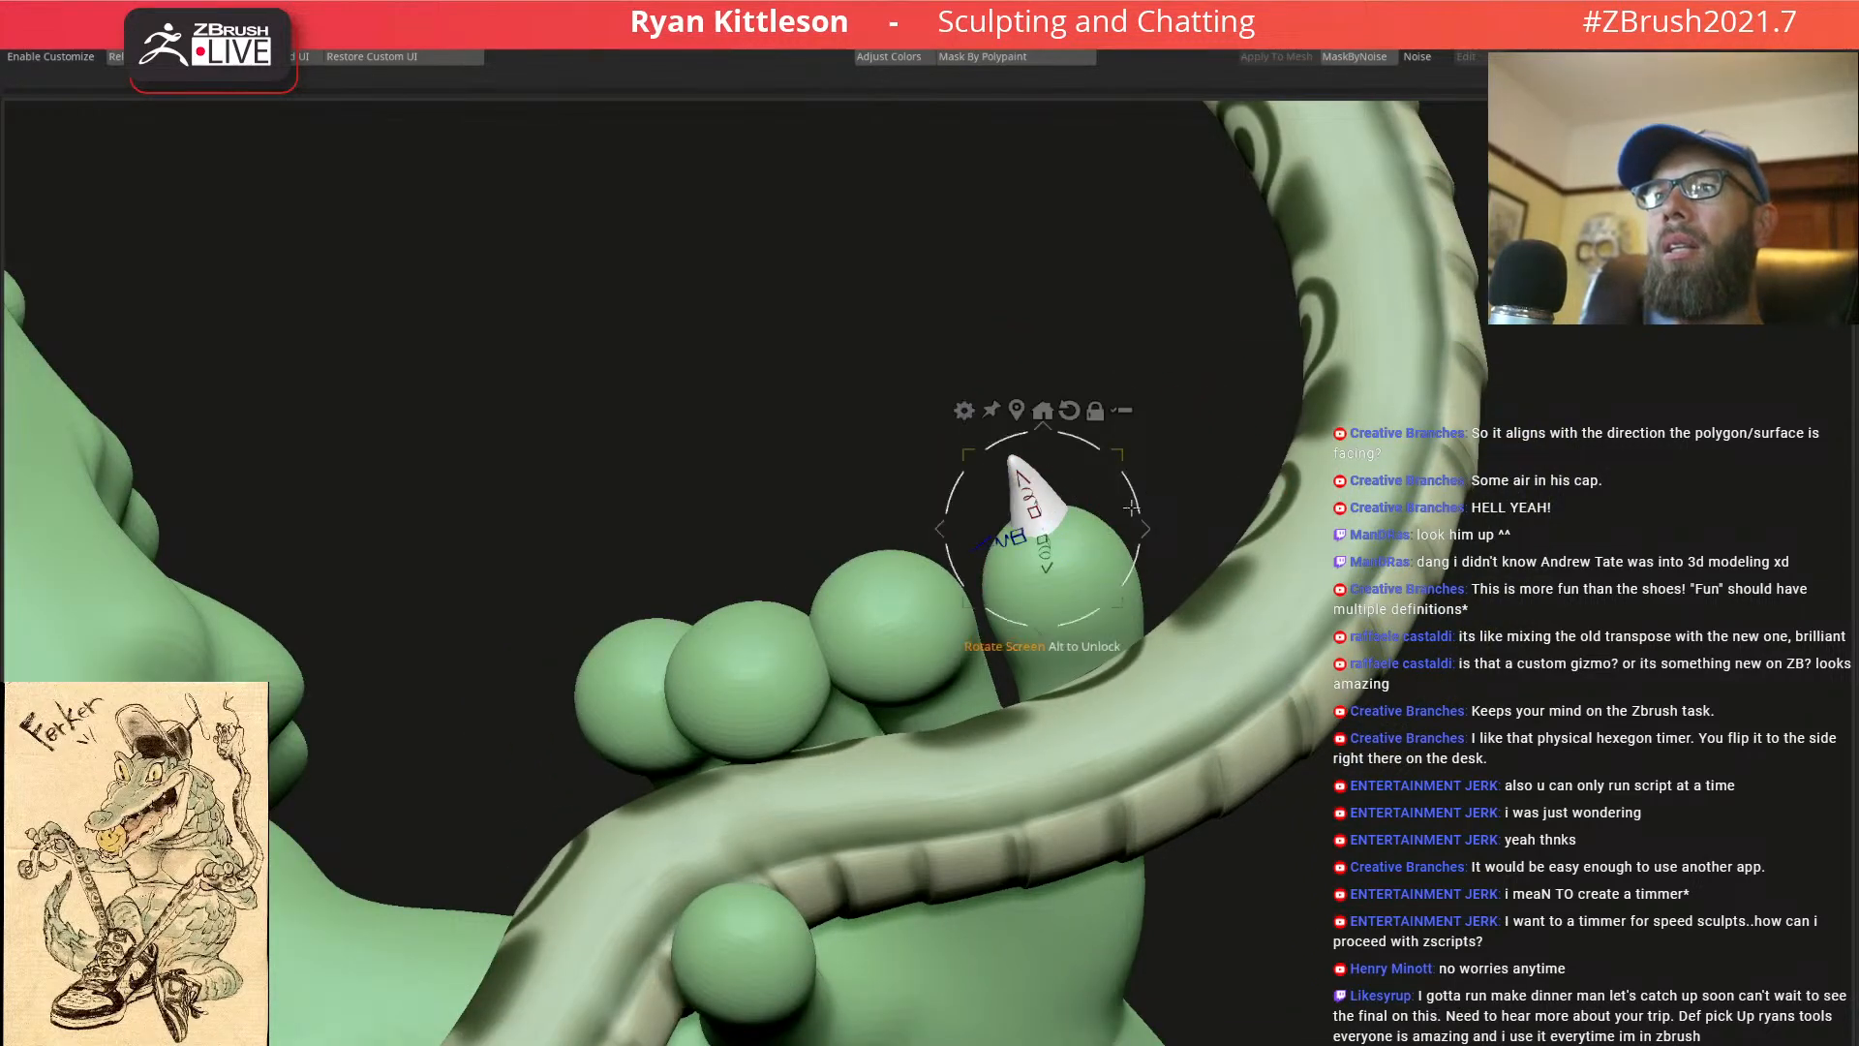
{"action": "left_click_drag", "start_coordinate": [1150, 526], "coordinate": [951, 441]}
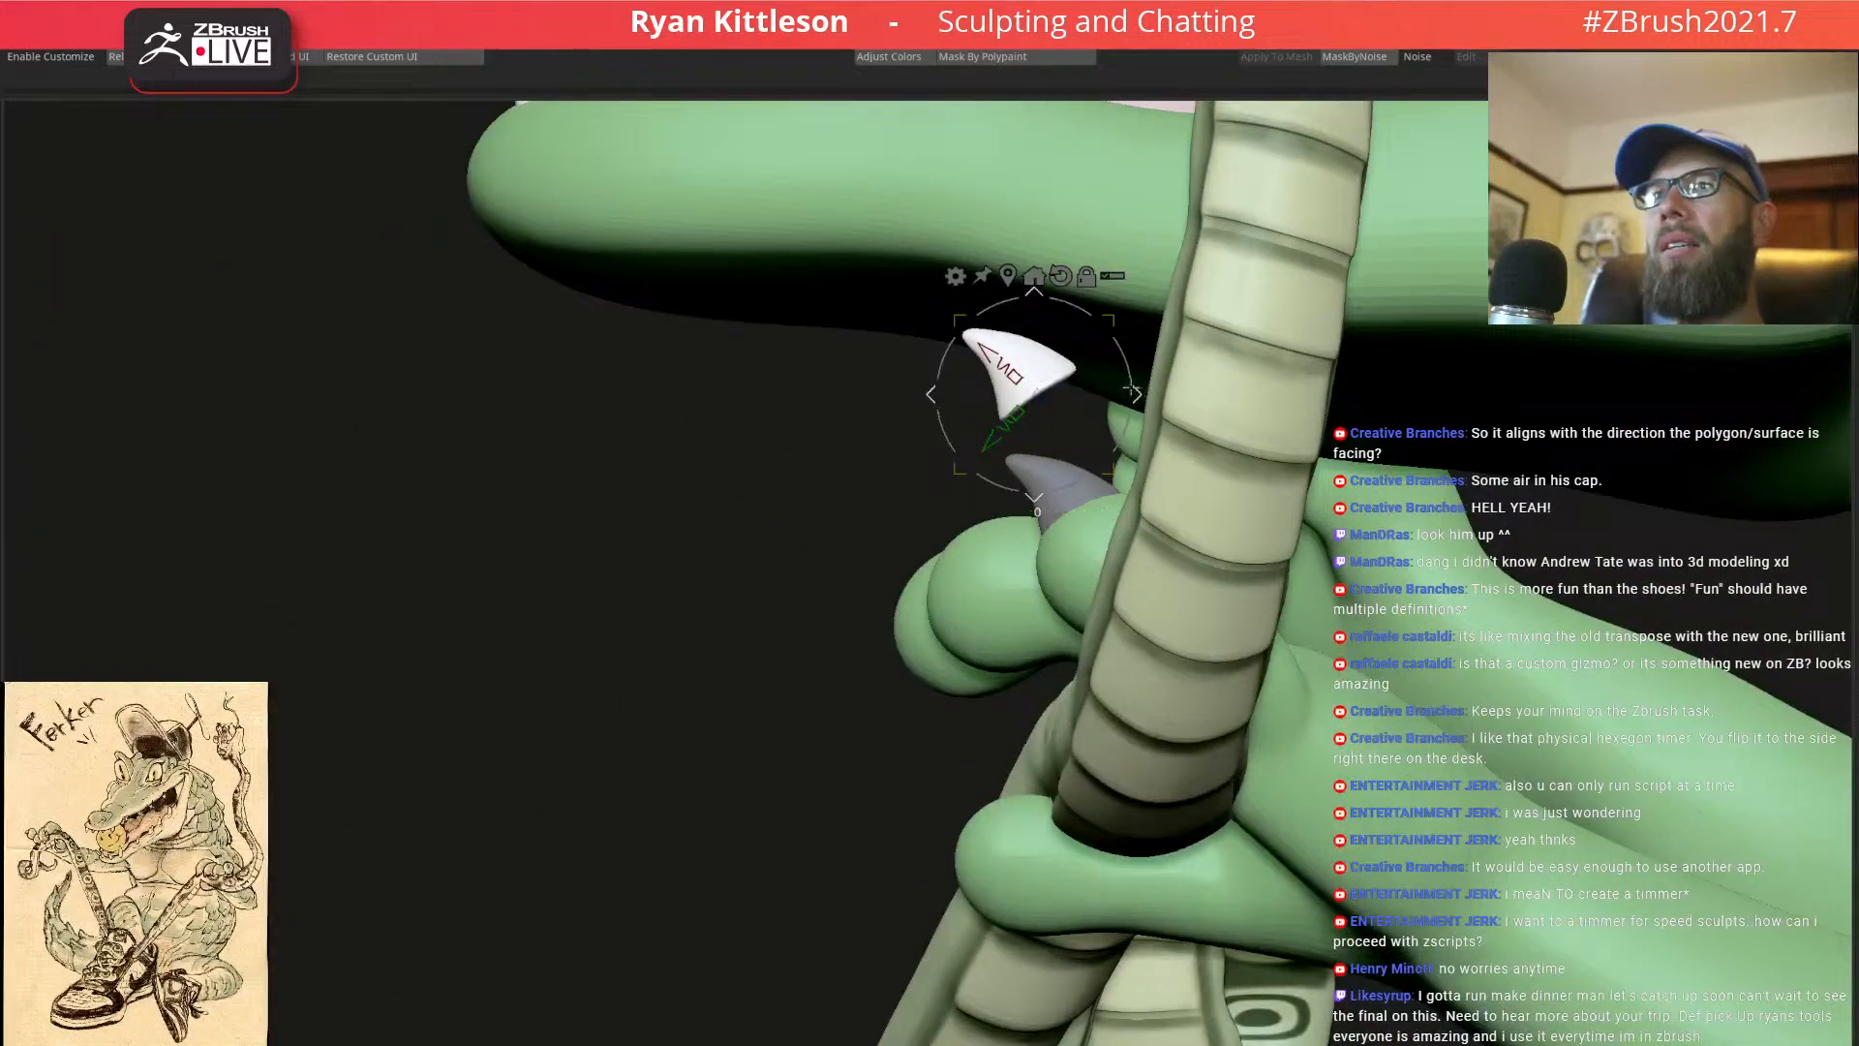
{"action": "left_click_drag", "start_coordinate": [1132, 395], "coordinate": [865, 506]}
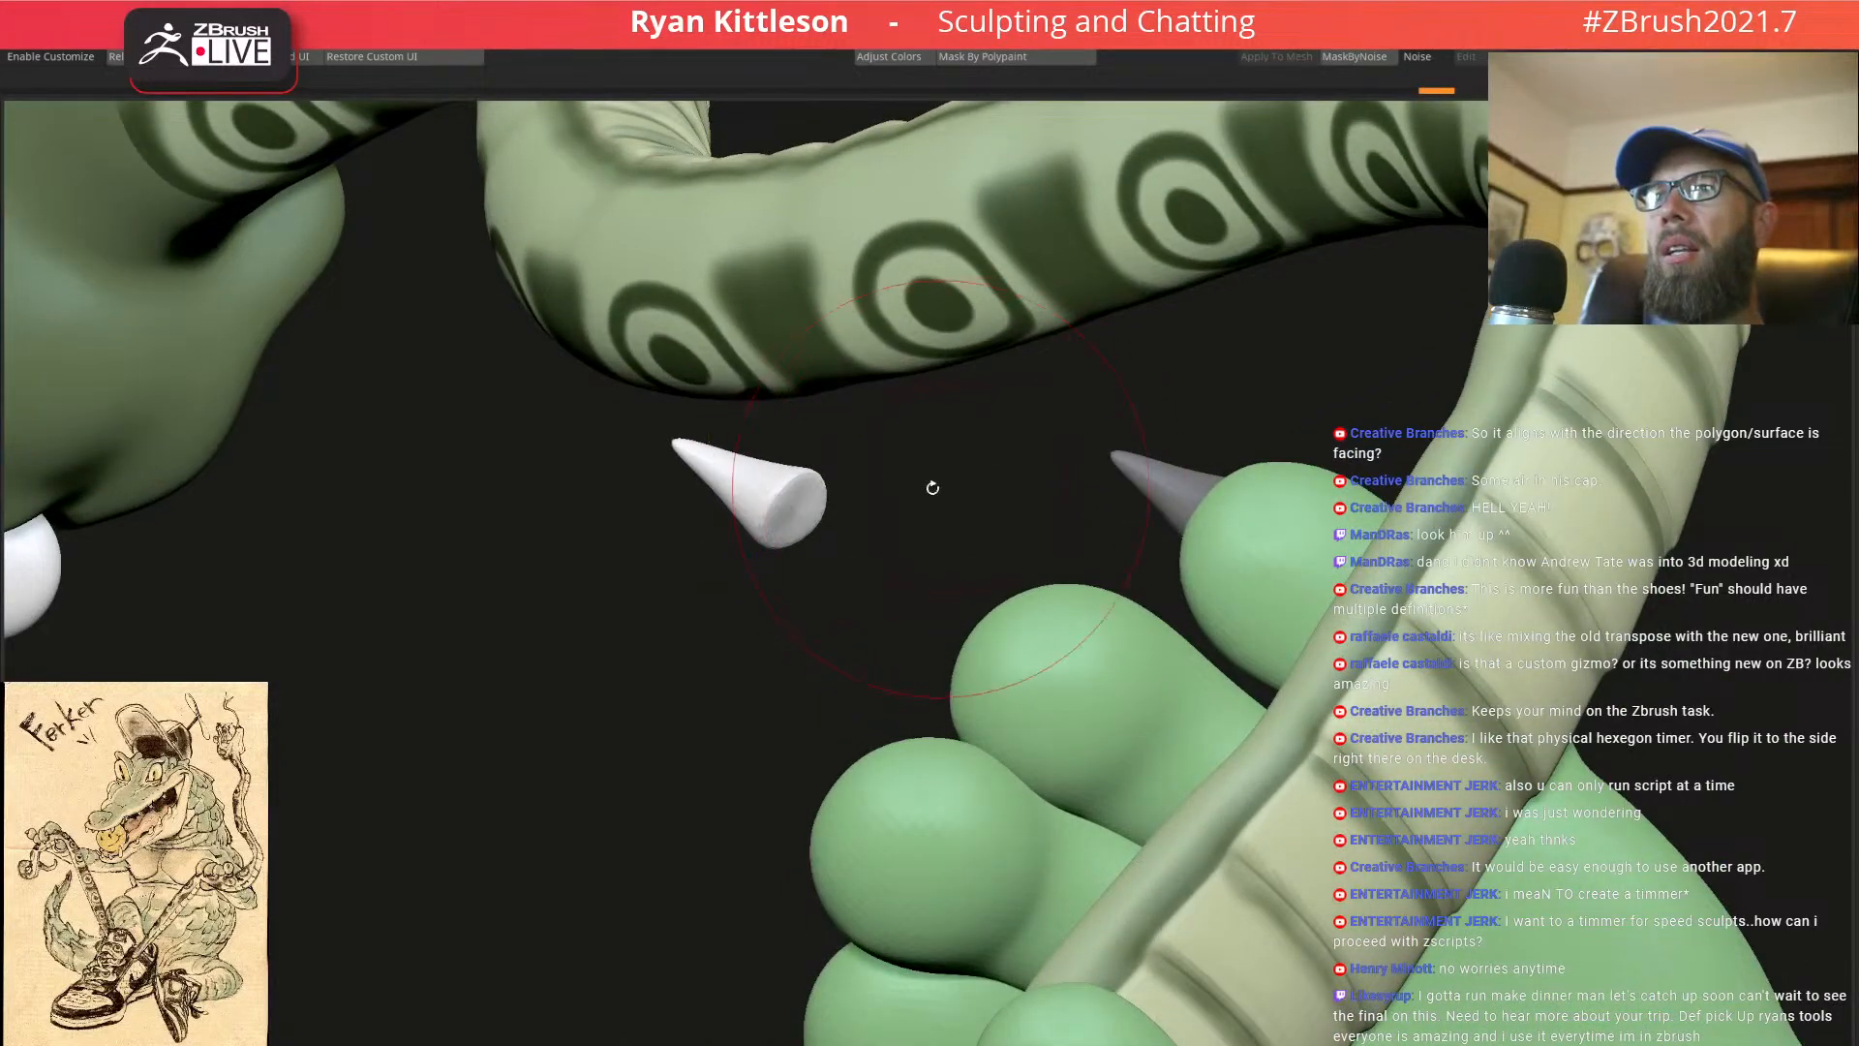
Try to set alignment points between the duplicate claw's base and the second fingertip
{"action": "left_click", "coordinate": [786, 513]}
{"action": "left_click", "coordinate": [1070, 670]}
{"action": "left_click_drag", "start_coordinate": [1072, 683], "coordinate": [1000, 643]}
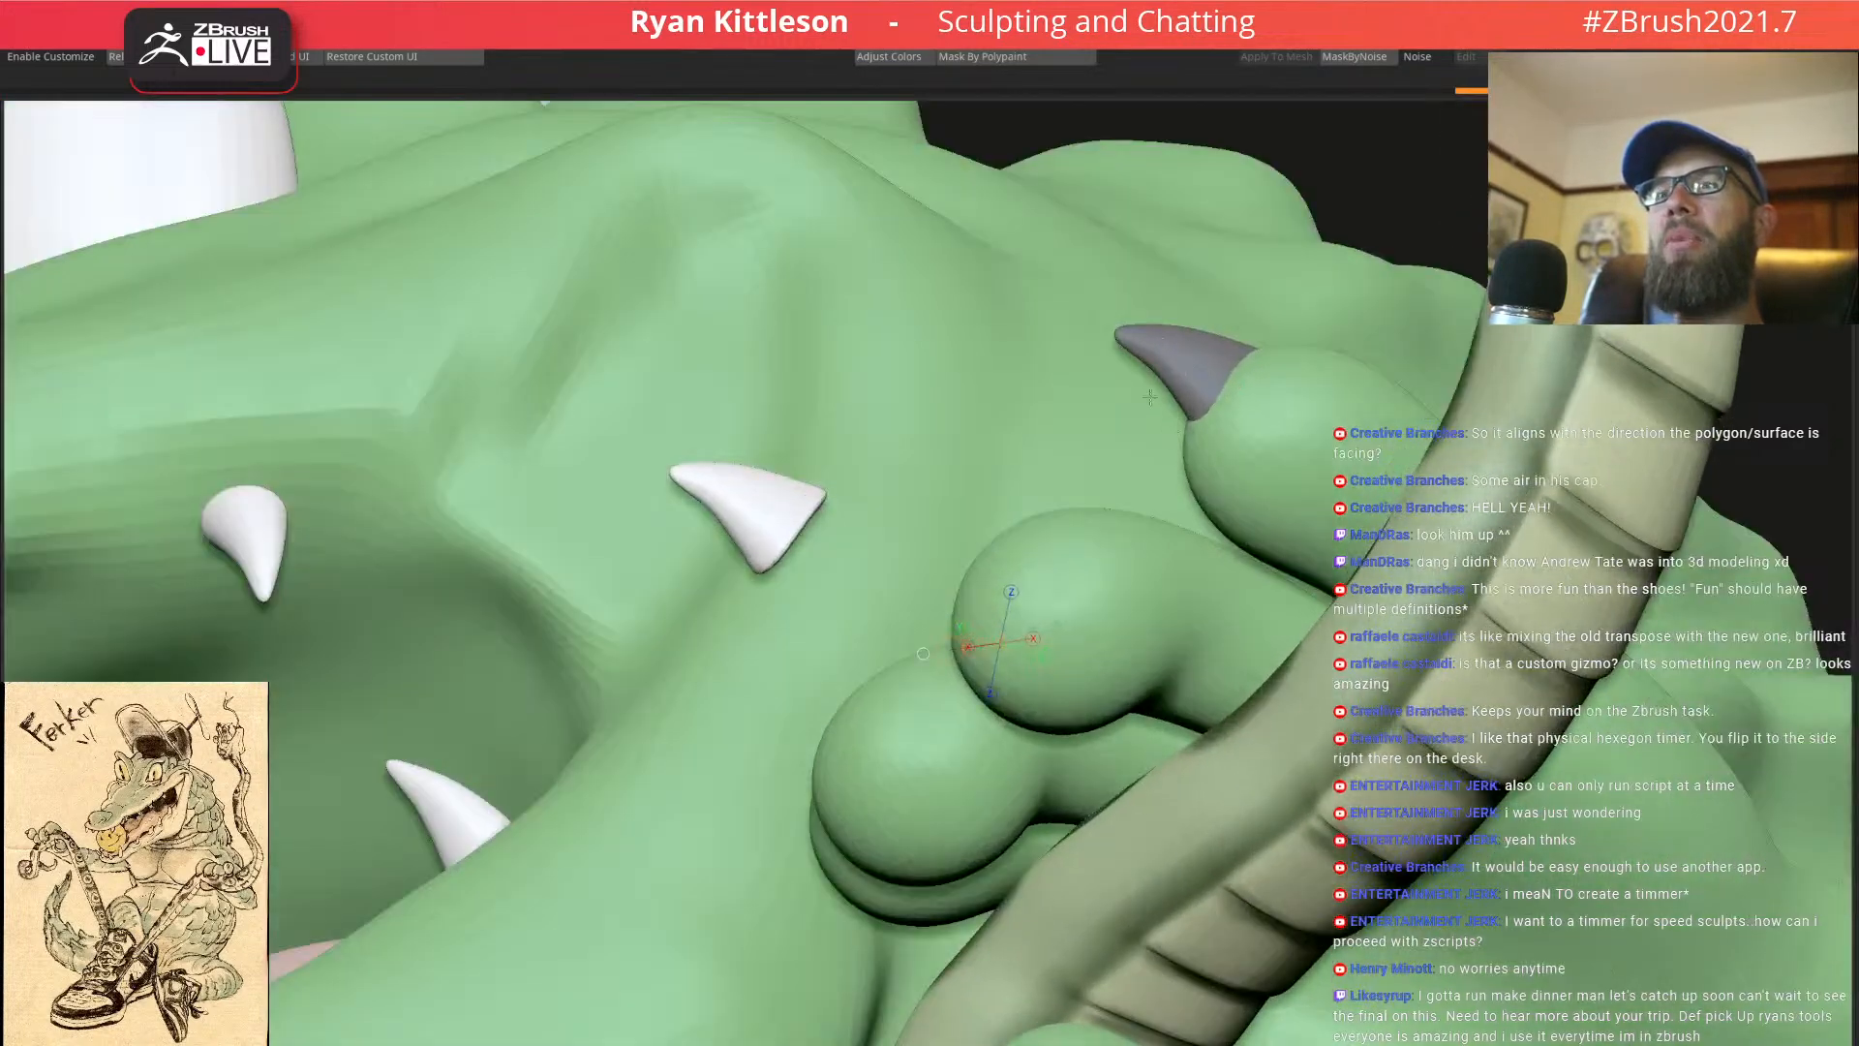
{"action": "mouse_move", "coordinate": [1149, 397]}
{"action": "left_mouse_down"}
{"action": "mouse_move", "coordinate": [1179, 340]}
{"action": "mouse_move", "coordinate": [1141, 433]}
{"action": "mouse_move", "coordinate": [1063, 402]}
{"action": "left_mouse_up"}
{"action": "key", "text": "q"}
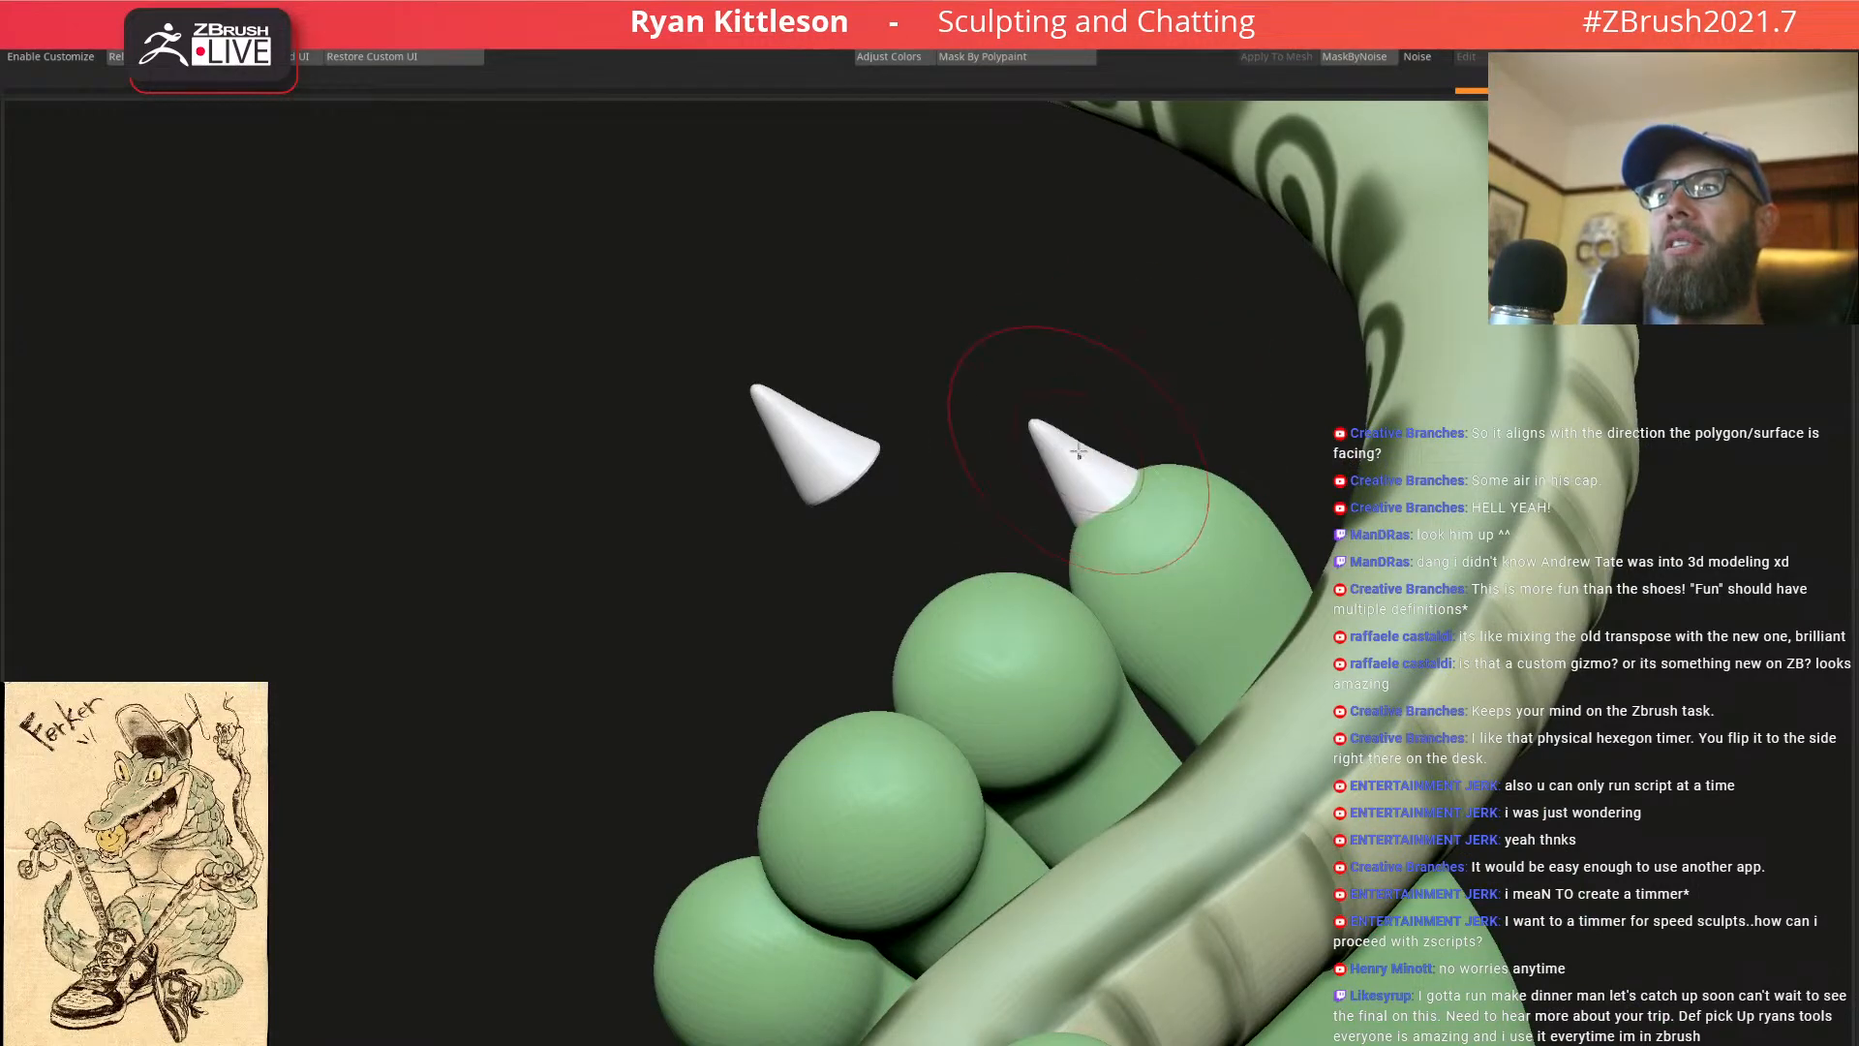
Isolate both claws in turn, make the duplicate active and align its base with the second fingertip
{"action": "right_click_drag", "start_coordinate": [1089, 465], "coordinate": [1073, 416], "text": "ctrl"}
{"action": "key", "text": "alt+s"}
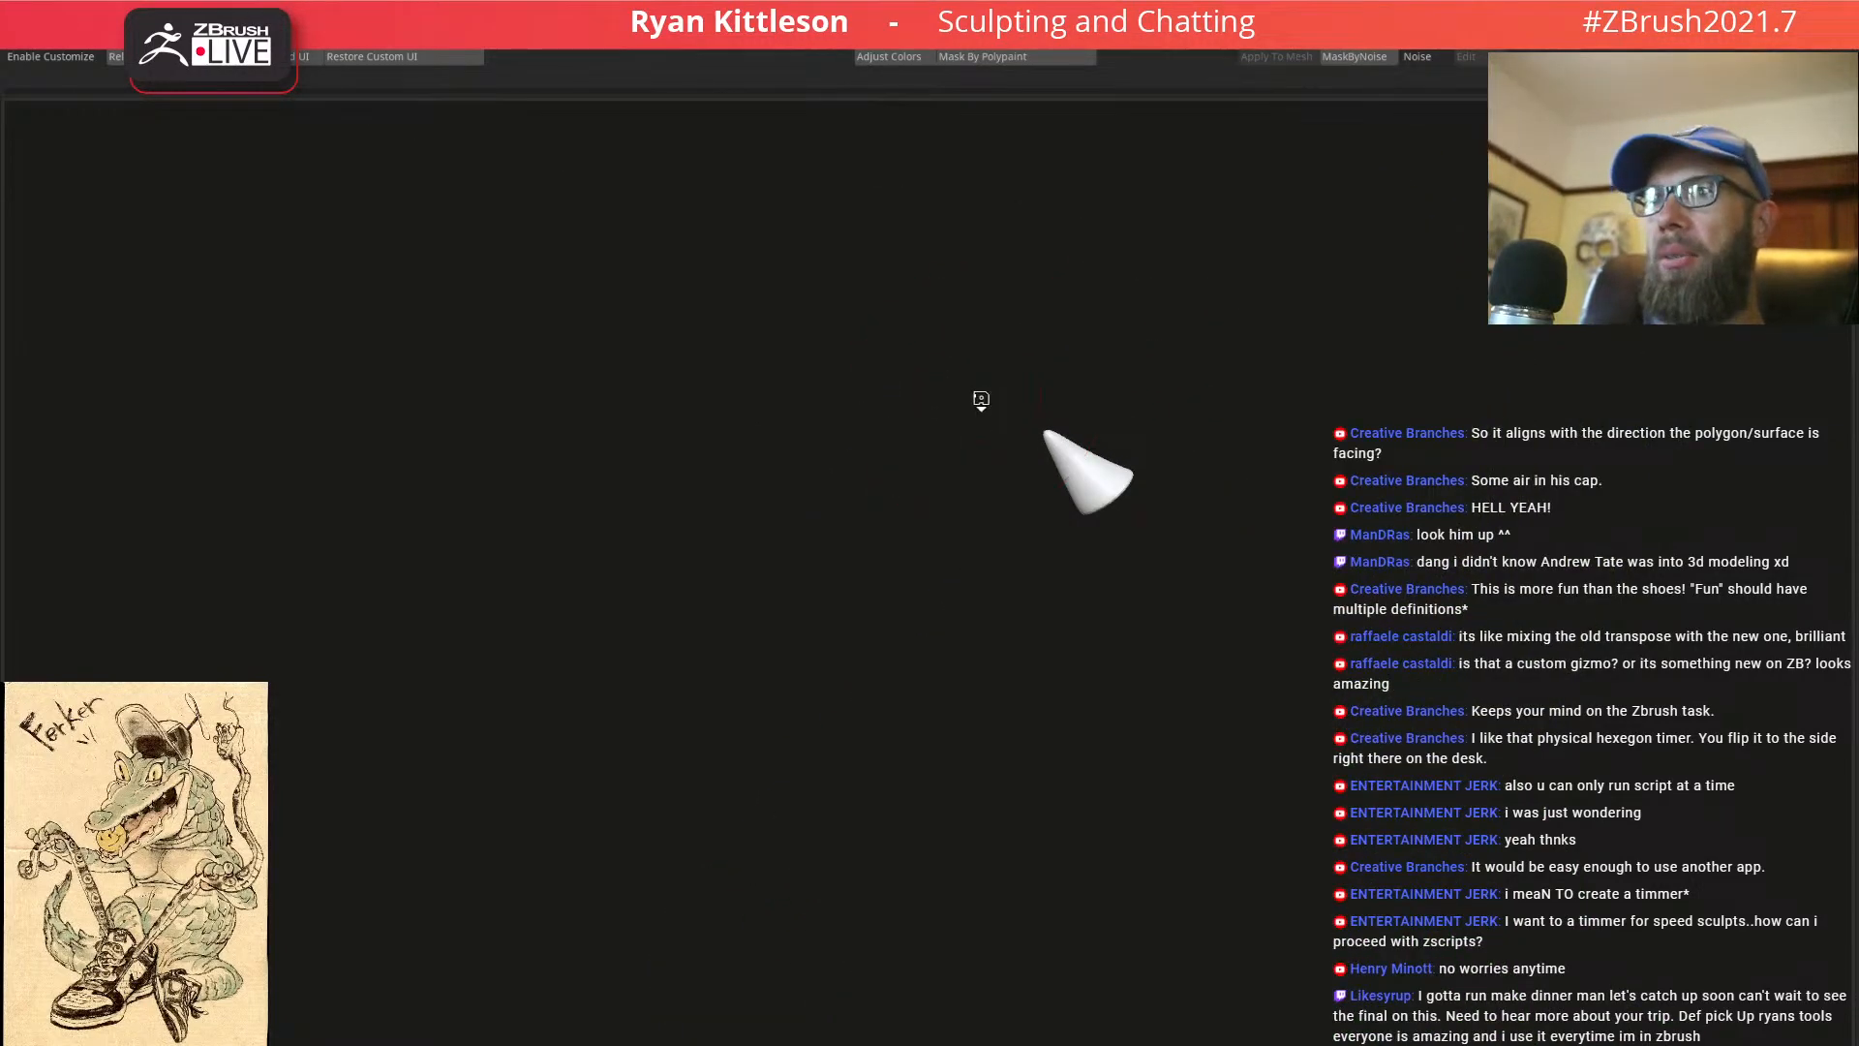
{"action": "key", "text": "alt+s"}
{"action": "left_click", "coordinate": [895, 443], "text": "alt"}
{"action": "key", "text": "alt+s"}
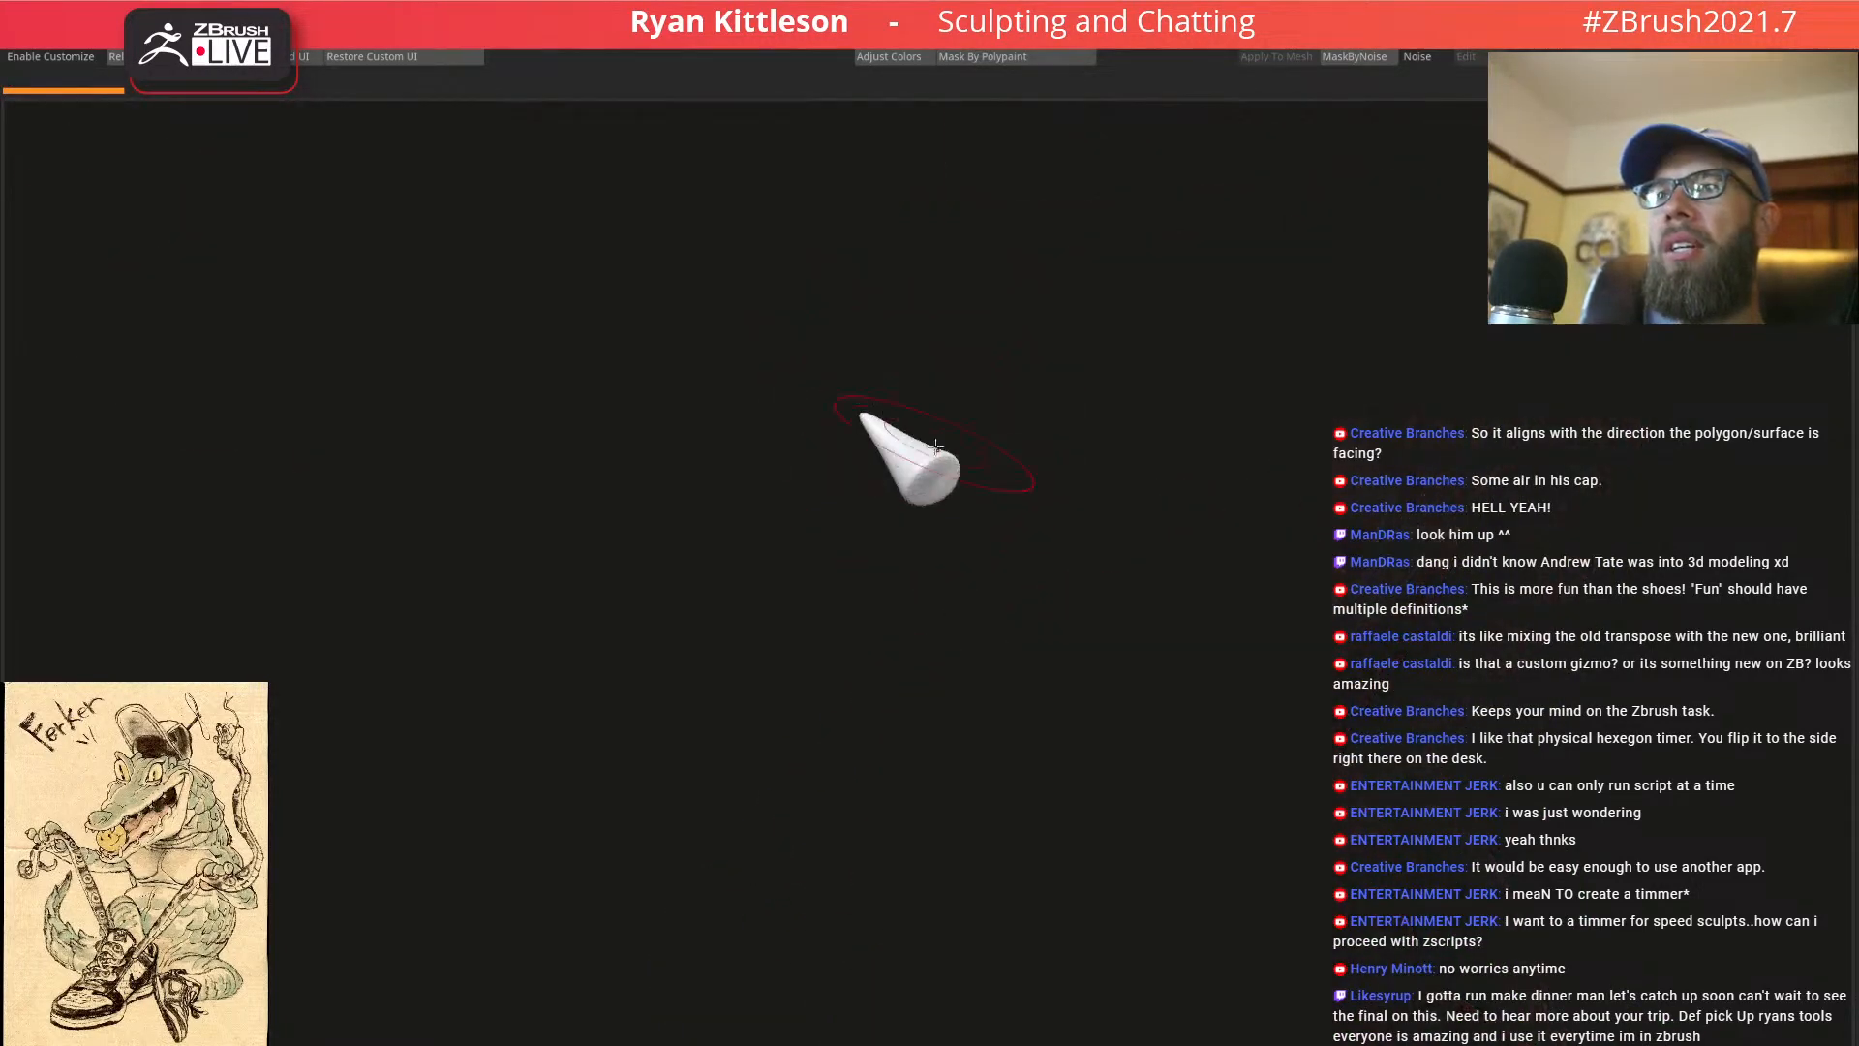
{"action": "key", "text": "alt+s"}
{"action": "right_click_drag", "start_coordinate": [937, 523], "coordinate": [988, 493], "text": "ctrl"}
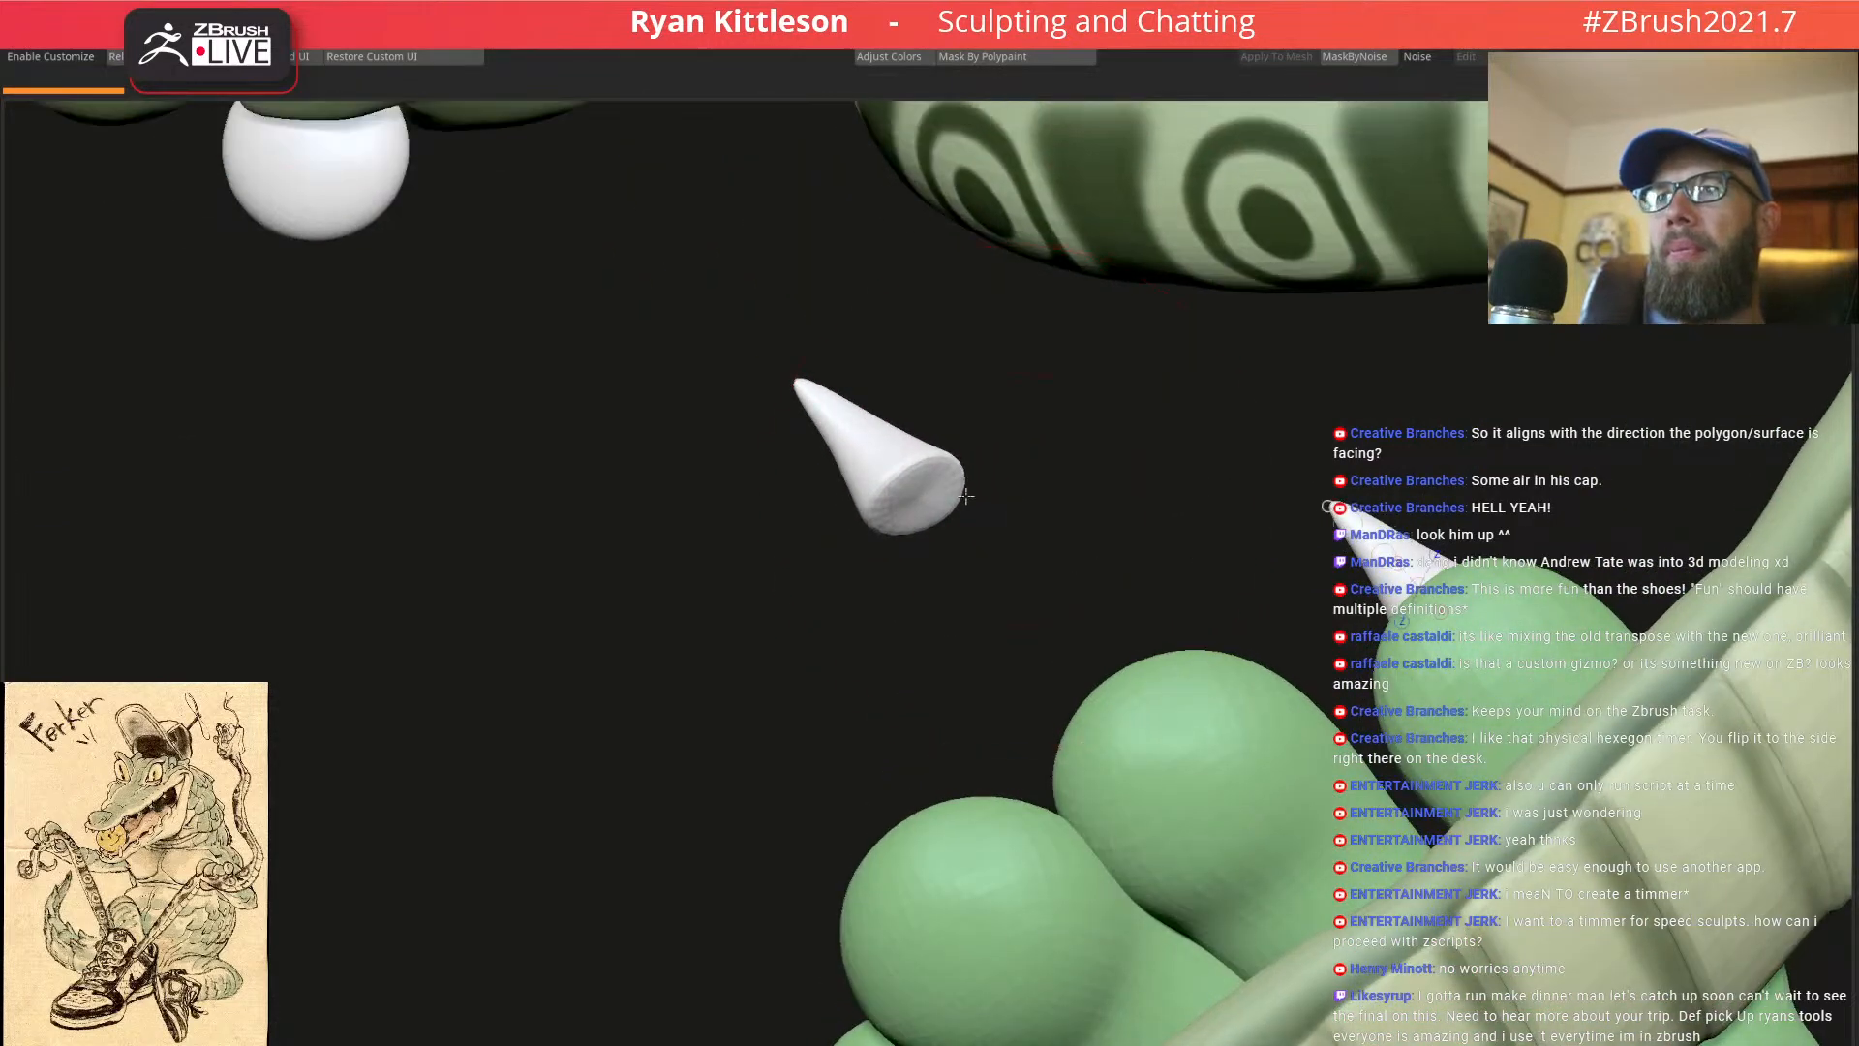
{"action": "left_click_drag", "start_coordinate": [916, 497], "coordinate": [1124, 709]}
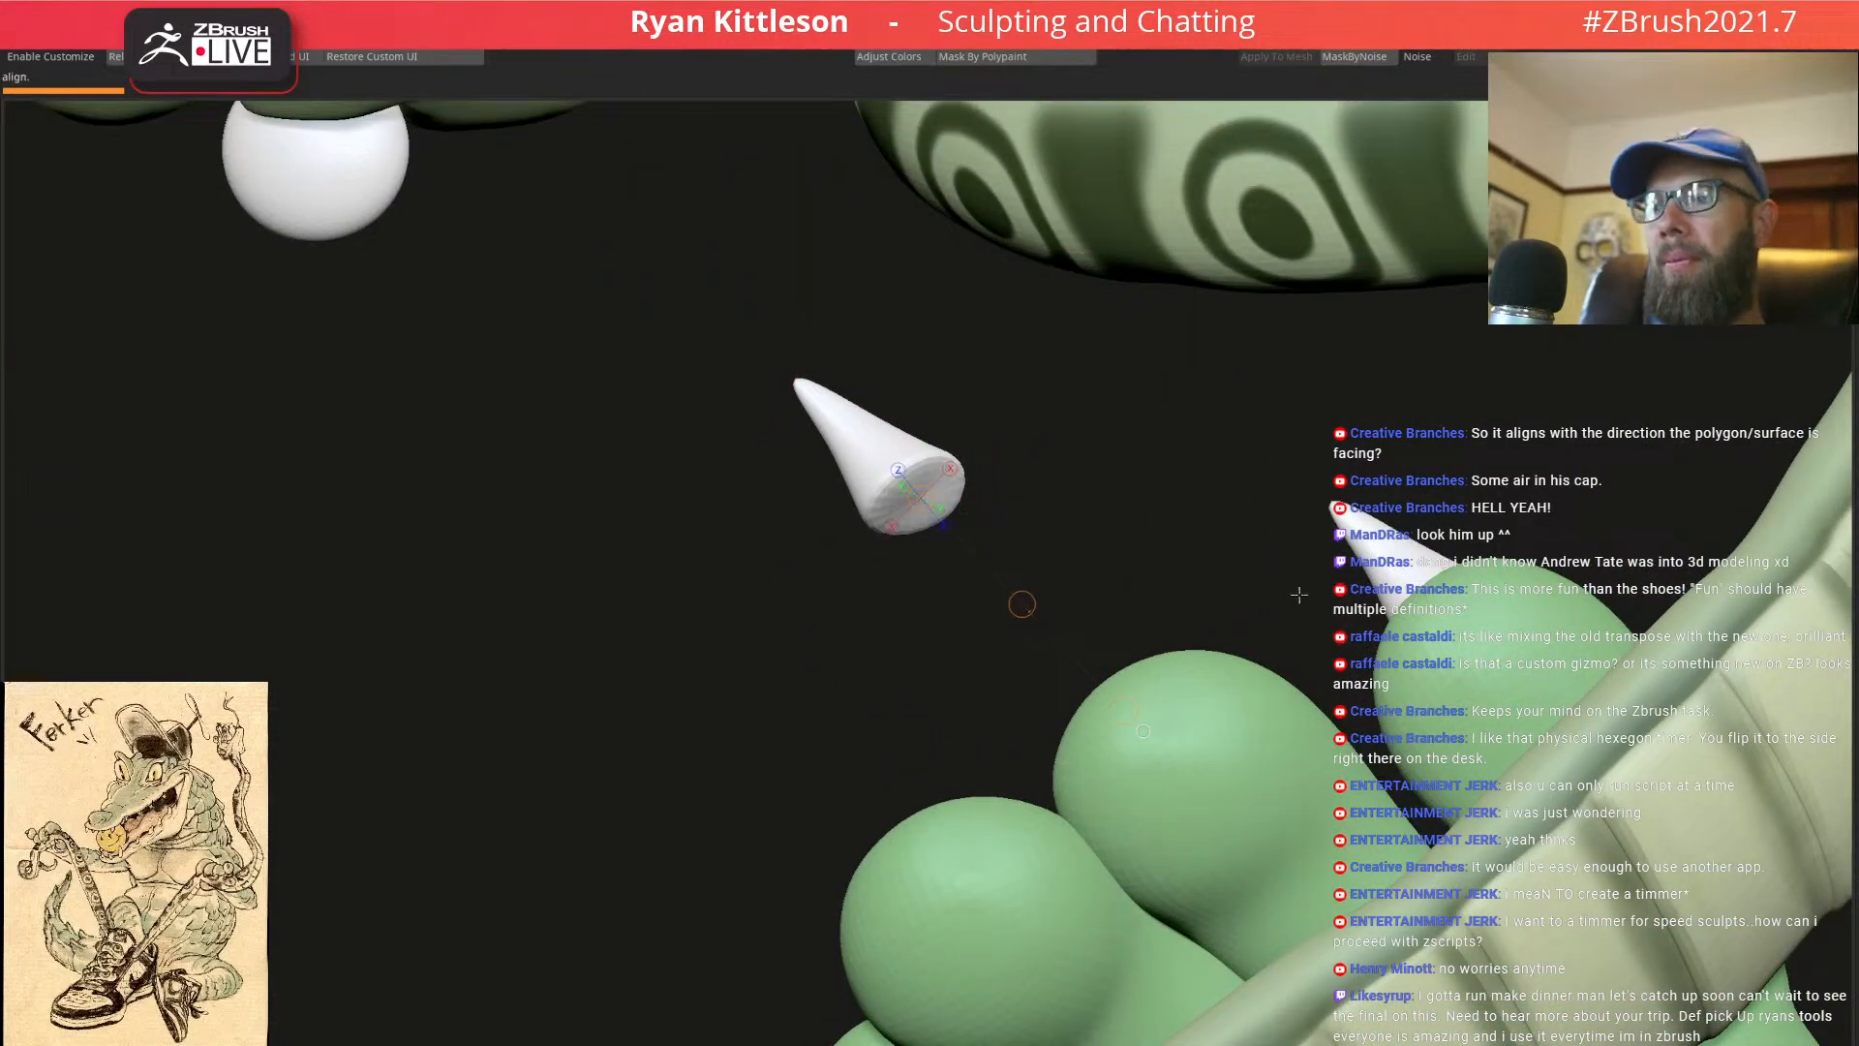
{"action": "left_click", "coordinate": [1029, 611]}
{"action": "right_click_drag", "start_coordinate": [1155, 689], "coordinate": [1250, 638]}
Move and rotate the second claw so that it points outward from the second fingertip
{"action": "key", "text": "y"}
{"action": "left_click", "coordinate": [993, 308]}
{"action": "left_click_drag", "start_coordinate": [1228, 649], "coordinate": [1270, 634]}
{"action": "mouse_move", "coordinate": [1270, 633]}
{"action": "right_mouse_down"}
{"action": "mouse_move", "coordinate": [1409, 574]}
{"action": "mouse_move", "coordinate": [1349, 601]}
{"action": "right_mouse_up"}
{"action": "left_click_drag", "start_coordinate": [1285, 577], "coordinate": [1267, 541]}
{"action": "mouse_move", "coordinate": [1356, 542]}
{"action": "right_mouse_down"}
{"action": "mouse_move", "coordinate": [1182, 552]}
{"action": "mouse_move", "coordinate": [1188, 593]}
{"action": "mouse_move", "coordinate": [1295, 641]}
{"action": "mouse_move", "coordinate": [1280, 579]}
{"action": "right_mouse_up"}
{"action": "left_click_drag", "start_coordinate": [1266, 504], "coordinate": [1262, 501]}
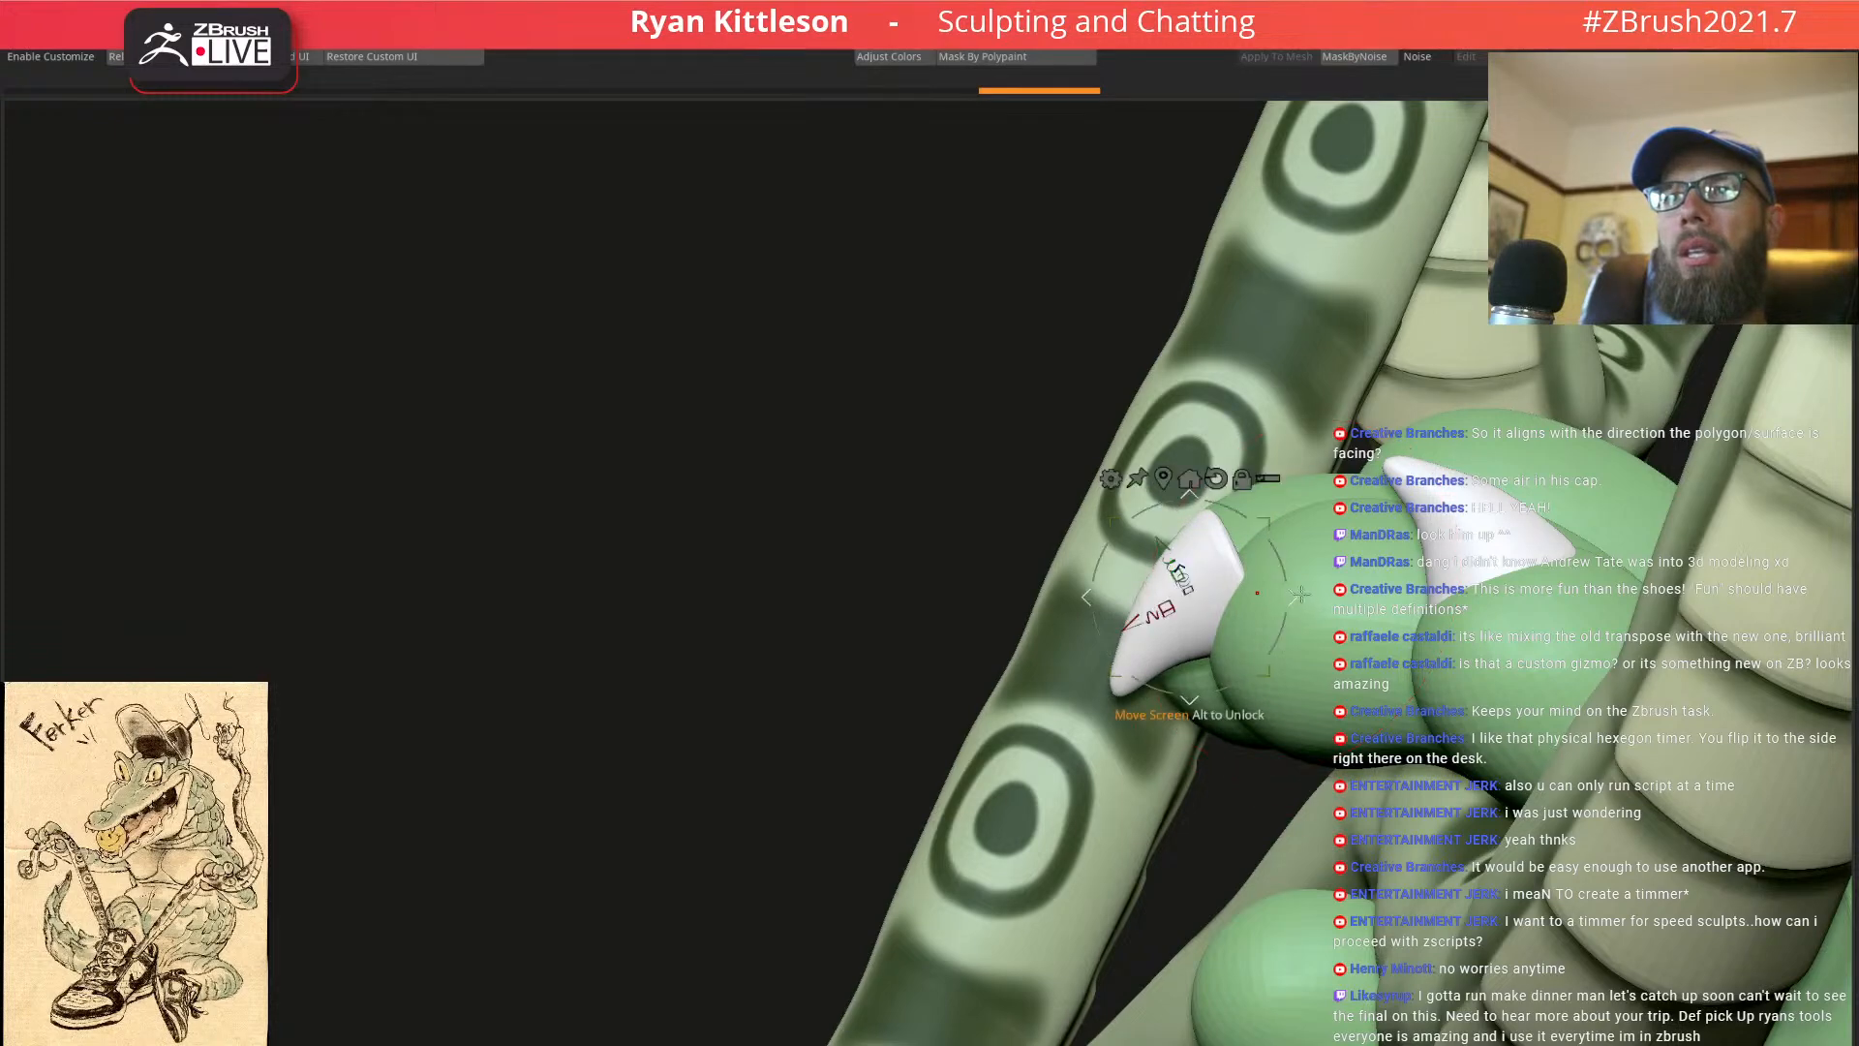
Refine the second claw's seat on its fingertip and set another claw copy on the third fingertip
{"action": "left_click_drag", "start_coordinate": [1329, 714], "coordinate": [1322, 645]}
{"action": "mouse_move", "coordinate": [1319, 647]}
{"action": "right_mouse_down", "text": "ctrl"}
{"action": "mouse_move", "coordinate": [1308, 620]}
{"action": "mouse_move", "coordinate": [1463, 598]}
{"action": "mouse_move", "coordinate": [1394, 532]}
{"action": "mouse_move", "coordinate": [1426, 518]}
{"action": "mouse_move", "coordinate": [1309, 678]}
{"action": "right_mouse_up", "text": "ctrl"}
{"action": "left_click_drag", "start_coordinate": [1312, 676], "coordinate": [1307, 673]}
{"action": "right_click_drag", "start_coordinate": [1305, 674], "coordinate": [1439, 677]}
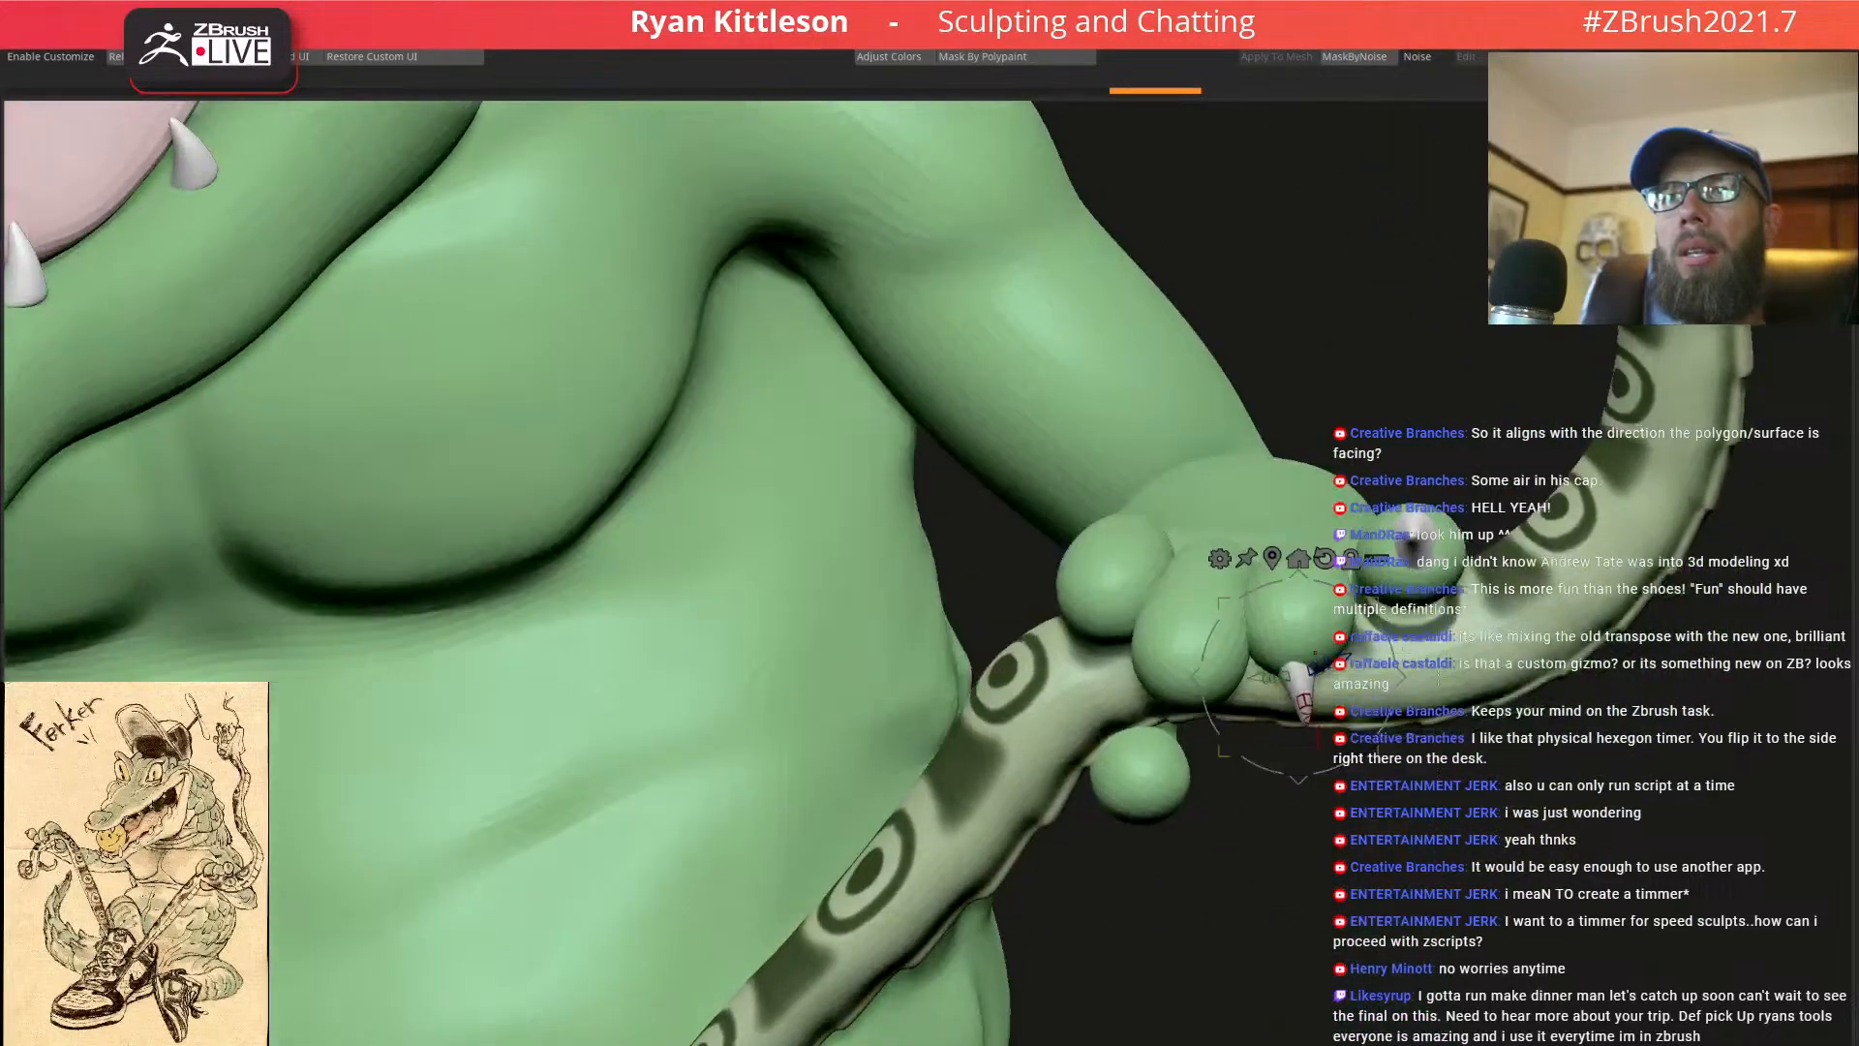
{"action": "left_click_drag", "start_coordinate": [1386, 669], "coordinate": [1388, 683]}
{"action": "mouse_move", "coordinate": [1428, 656]}
{"action": "right_mouse_down"}
{"action": "mouse_move", "coordinate": [1298, 595]}
{"action": "mouse_move", "coordinate": [1317, 569]}
{"action": "mouse_move", "coordinate": [1176, 573]}
{"action": "mouse_move", "coordinate": [1356, 591]}
{"action": "mouse_move", "coordinate": [1535, 789]}
{"action": "mouse_move", "coordinate": [1315, 588]}
{"action": "mouse_move", "coordinate": [1325, 712]}
{"action": "mouse_move", "coordinate": [1332, 644]}
{"action": "mouse_move", "coordinate": [1222, 668]}
{"action": "mouse_move", "coordinate": [1239, 678]}
{"action": "right_mouse_up"}
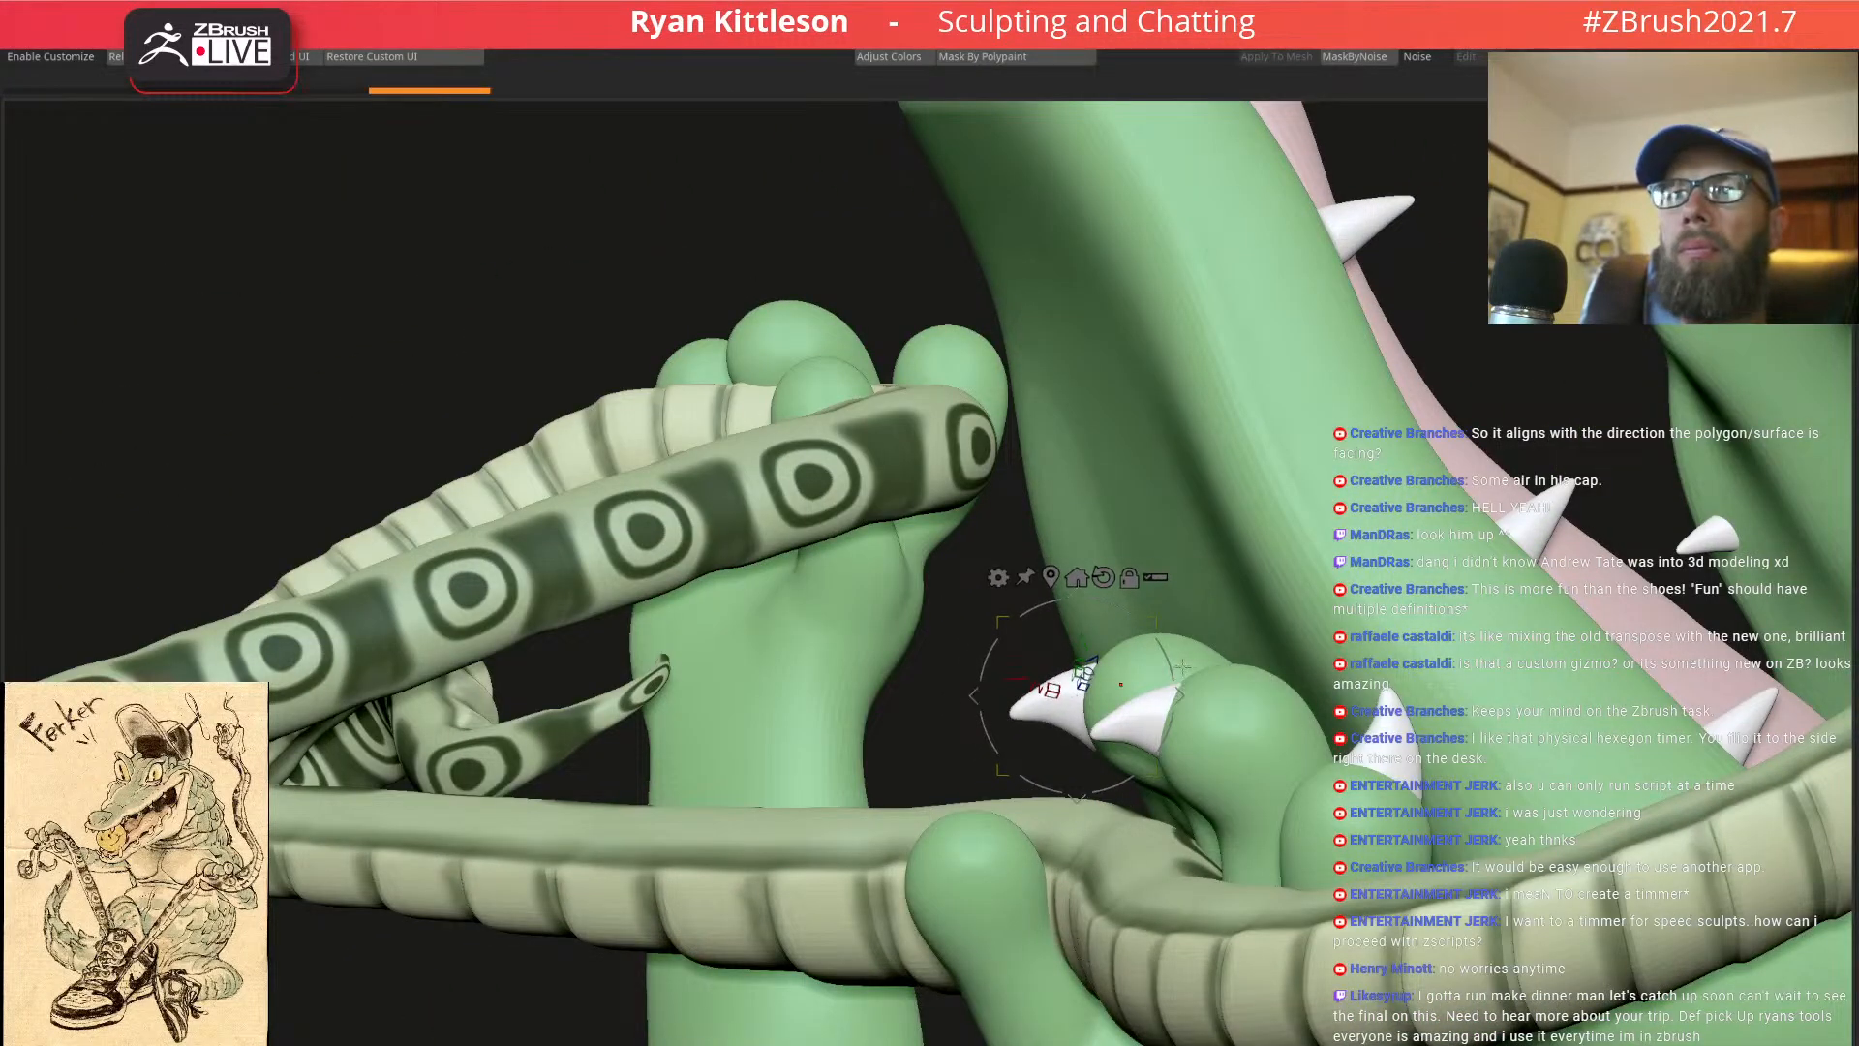
Place a claw copy on the fourth fingertip of the same hand and adjust its angle and position
{"action": "left_click_drag", "start_coordinate": [954, 683], "coordinate": [1238, 733]}
{"action": "left_click_drag", "start_coordinate": [1082, 719], "coordinate": [1209, 673]}
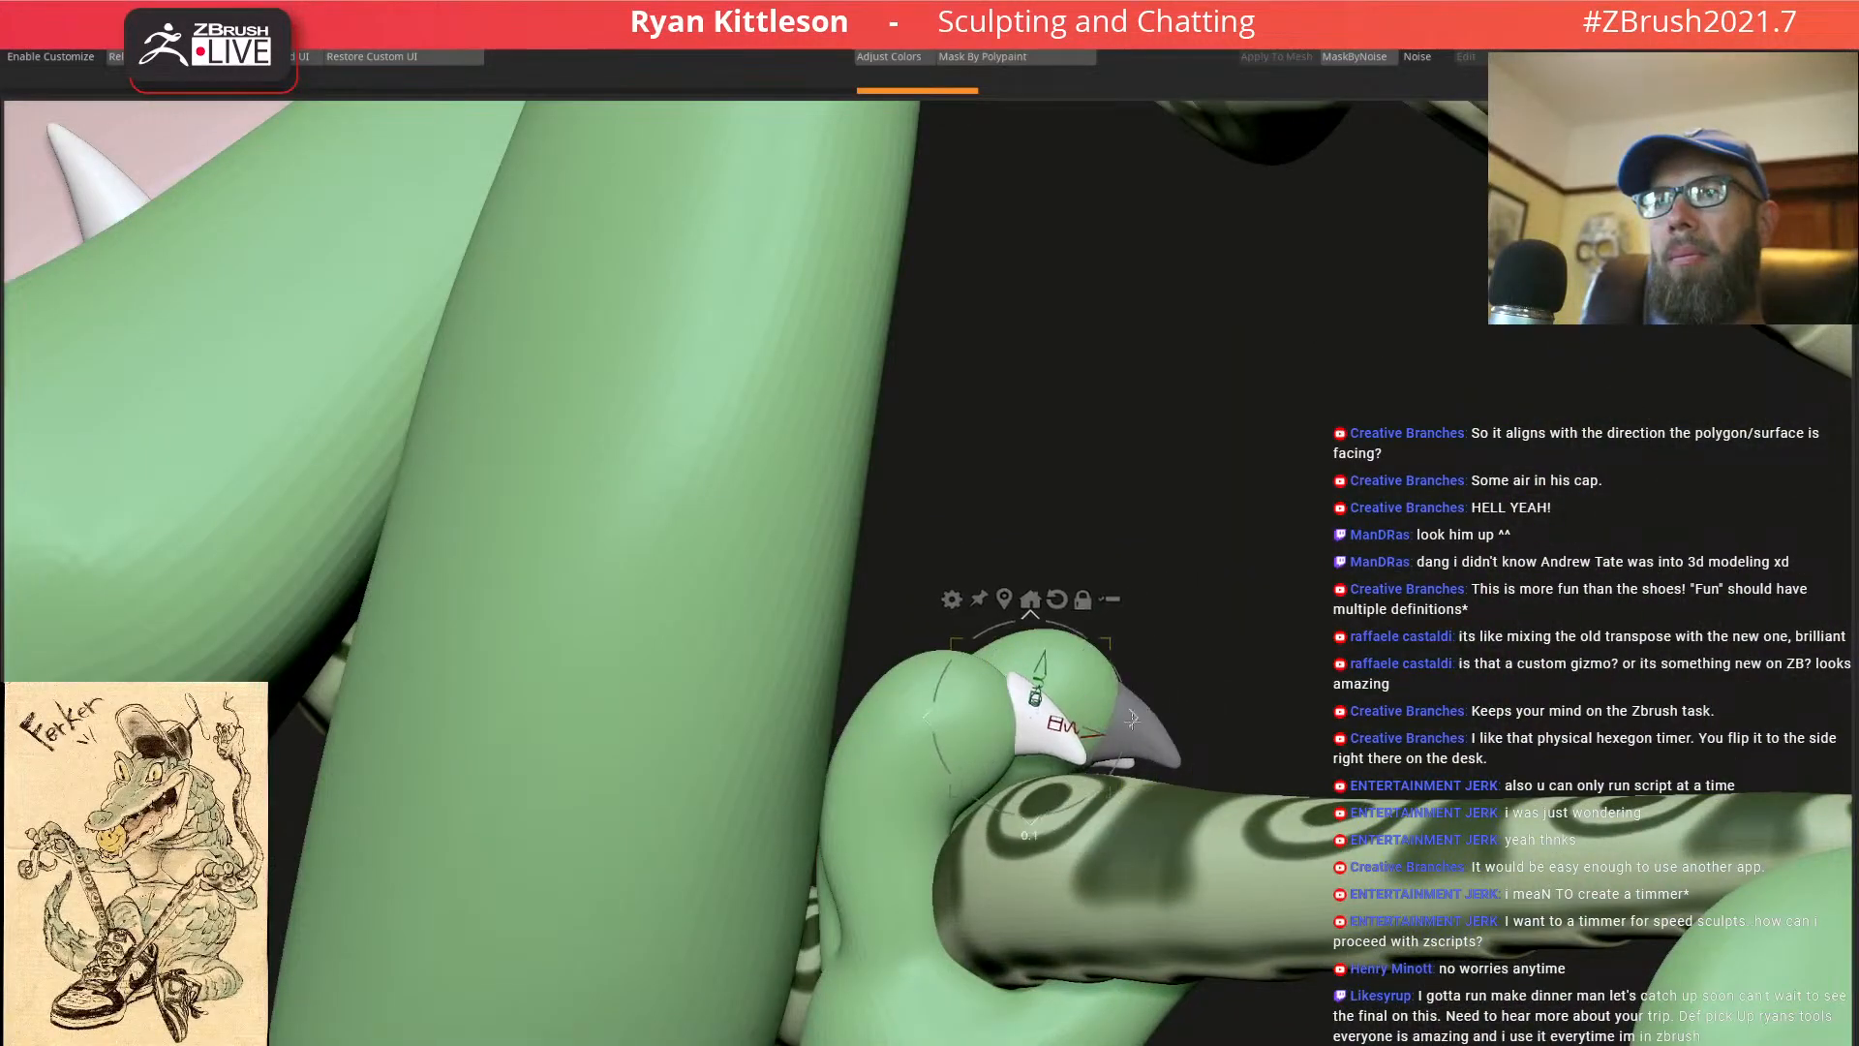
{"action": "mouse_move", "coordinate": [1132, 731]}
{"action": "left_mouse_down"}
{"action": "mouse_move", "coordinate": [1124, 693]}
{"action": "mouse_move", "coordinate": [1135, 725]}
{"action": "left_mouse_up"}
{"action": "right_click_drag", "start_coordinate": [1135, 724], "coordinate": [1089, 699]}
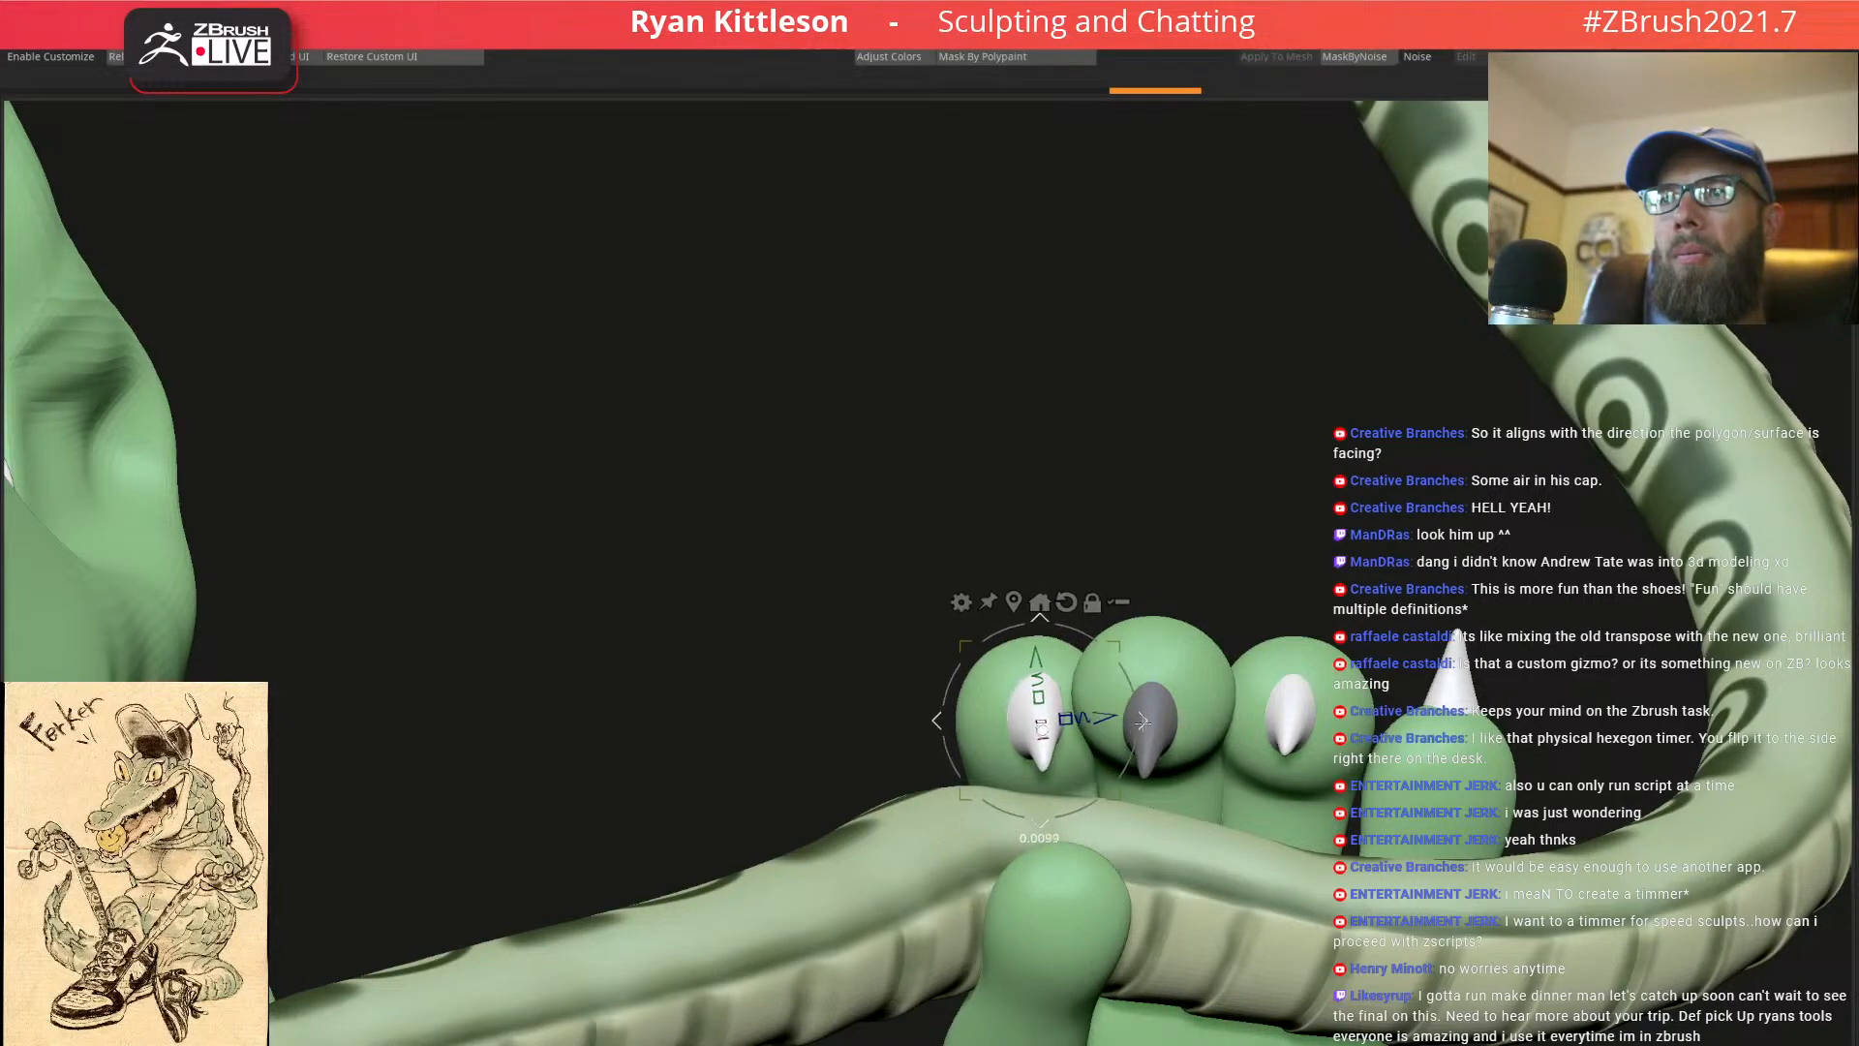
Place a claw copy on the thumb of the same hand and rotate it to point outward from the tip
{"action": "mouse_move", "coordinate": [1141, 721]}
{"action": "right_mouse_down"}
{"action": "mouse_move", "coordinate": [1194, 705]}
{"action": "mouse_move", "coordinate": [1241, 645]}
{"action": "mouse_move", "coordinate": [1226, 582]}
{"action": "mouse_move", "coordinate": [1370, 562]}
{"action": "right_mouse_up"}
{"action": "mouse_move", "coordinate": [1122, 430]}
{"action": "left_mouse_down", "text": "ctrl"}
{"action": "mouse_move", "coordinate": [1205, 481]}
{"action": "mouse_move", "coordinate": [1457, 550]}
{"action": "mouse_move", "coordinate": [1492, 606]}
{"action": "left_mouse_up", "text": "ctrl"}
{"action": "right_click_drag", "start_coordinate": [1518, 598], "coordinate": [1475, 581]}
{"action": "left_click_drag", "start_coordinate": [1474, 600], "coordinate": [1462, 651]}
{"action": "mouse_move", "coordinate": [1453, 634]}
{"action": "right_mouse_down"}
{"action": "mouse_move", "coordinate": [1218, 601]}
{"action": "mouse_move", "coordinate": [1167, 504]}
{"action": "right_mouse_up"}
{"action": "left_click_drag", "start_coordinate": [1125, 444], "coordinate": [1173, 775]}
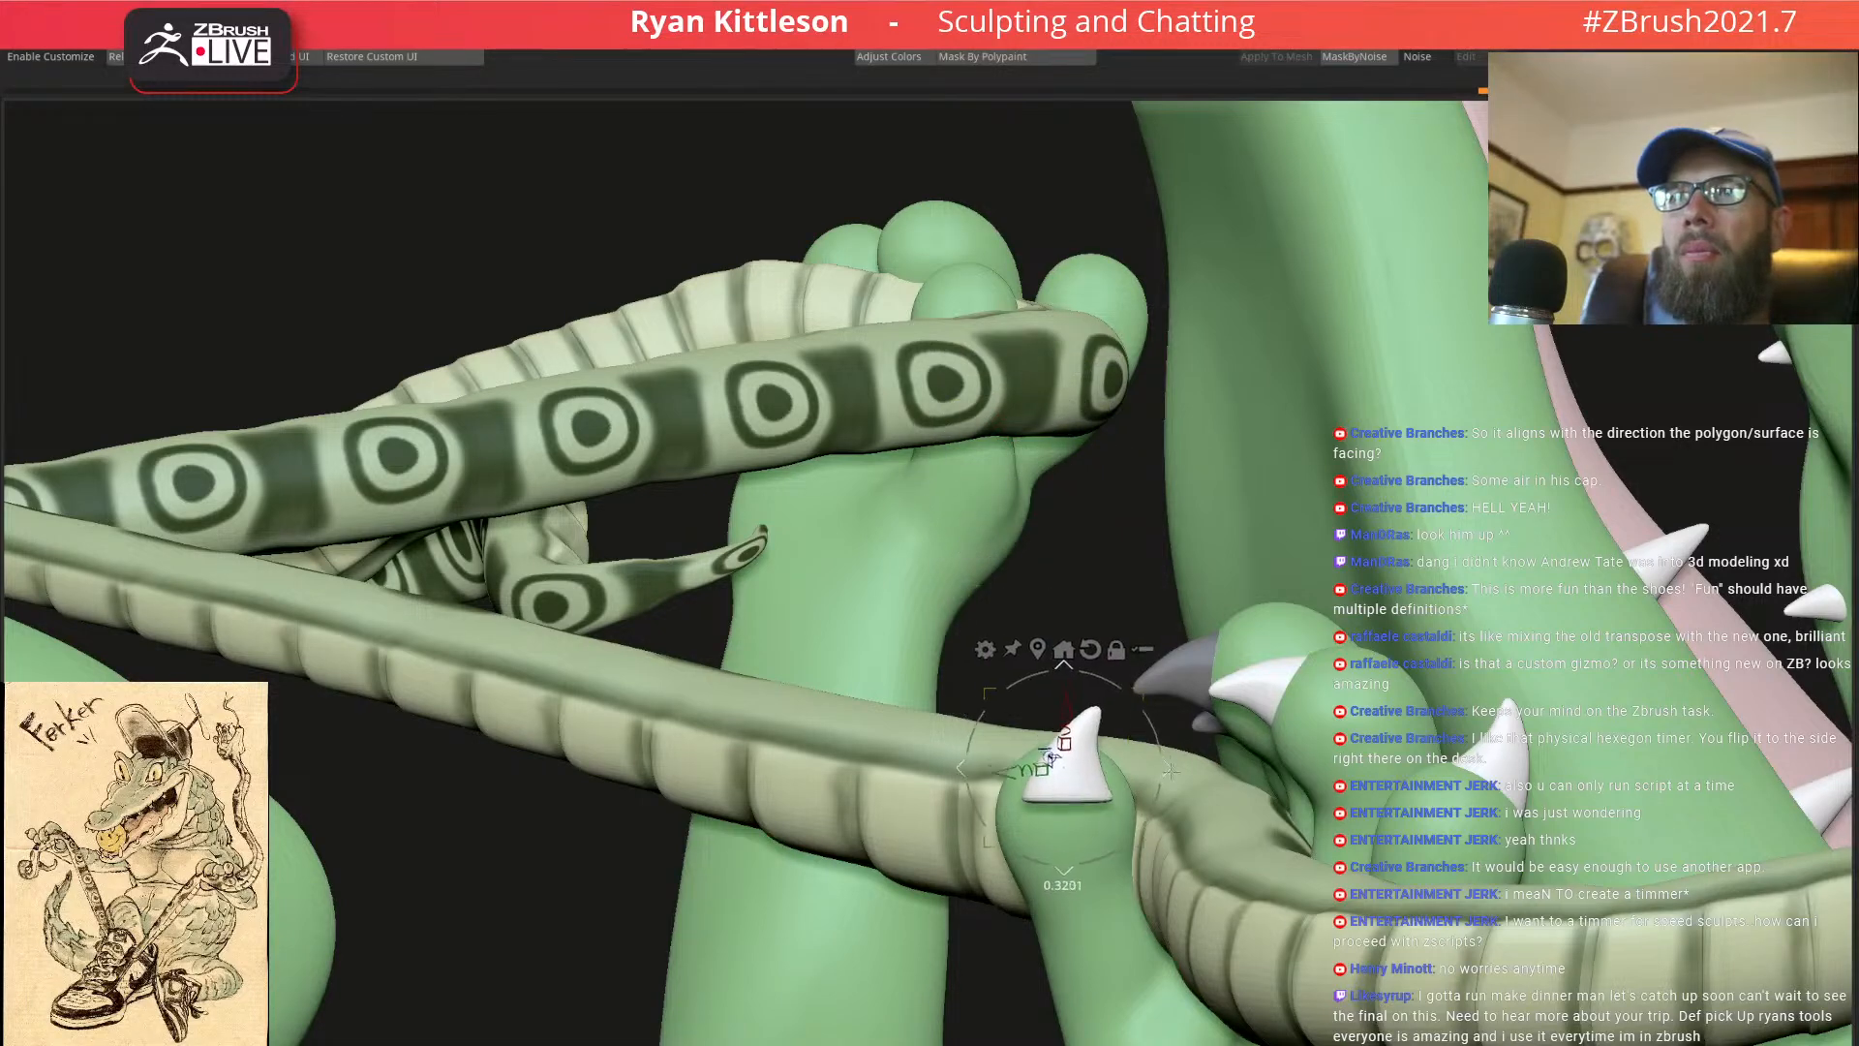
Examine the thumb claw from several angles and the hand's claw set, both isolated and on the whole character
{"action": "right_click_drag", "start_coordinate": [1122, 753], "coordinate": [1180, 739]}
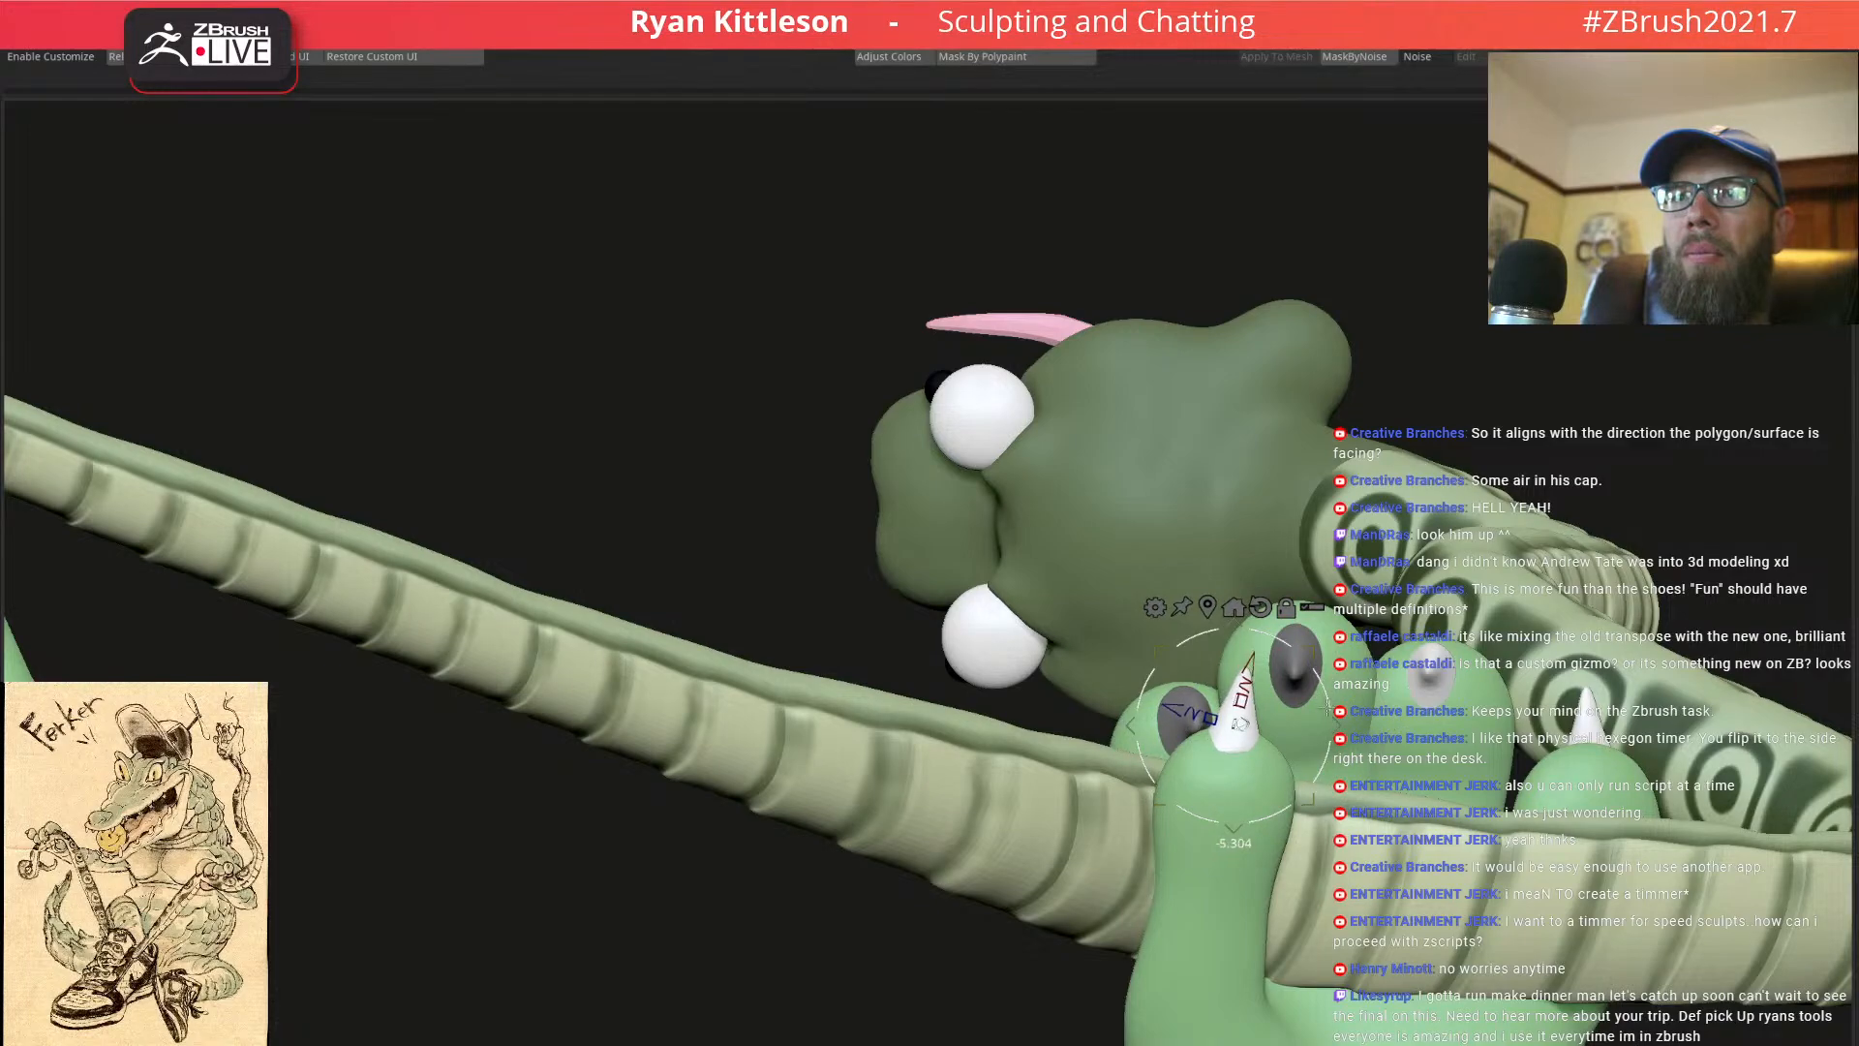
{"action": "right_click_drag", "start_coordinate": [1349, 728], "coordinate": [1353, 644]}
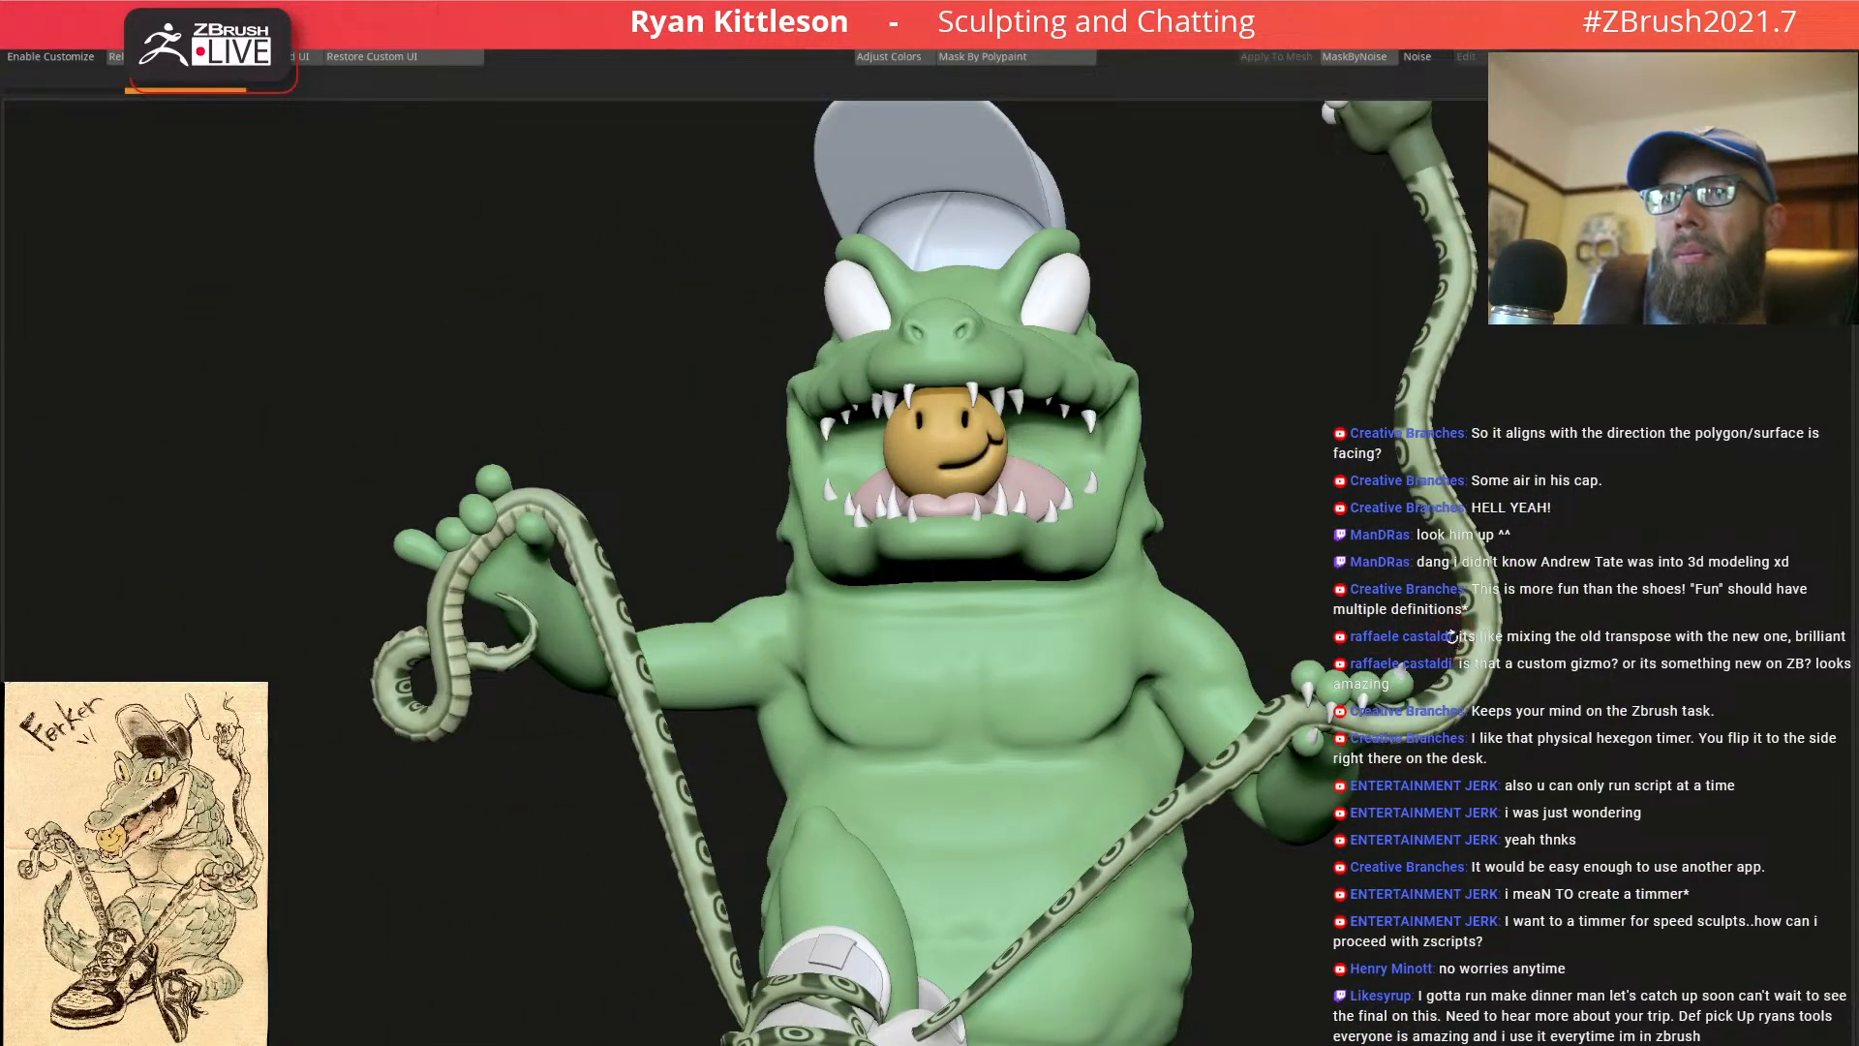
{"action": "key", "text": "alt+s"}
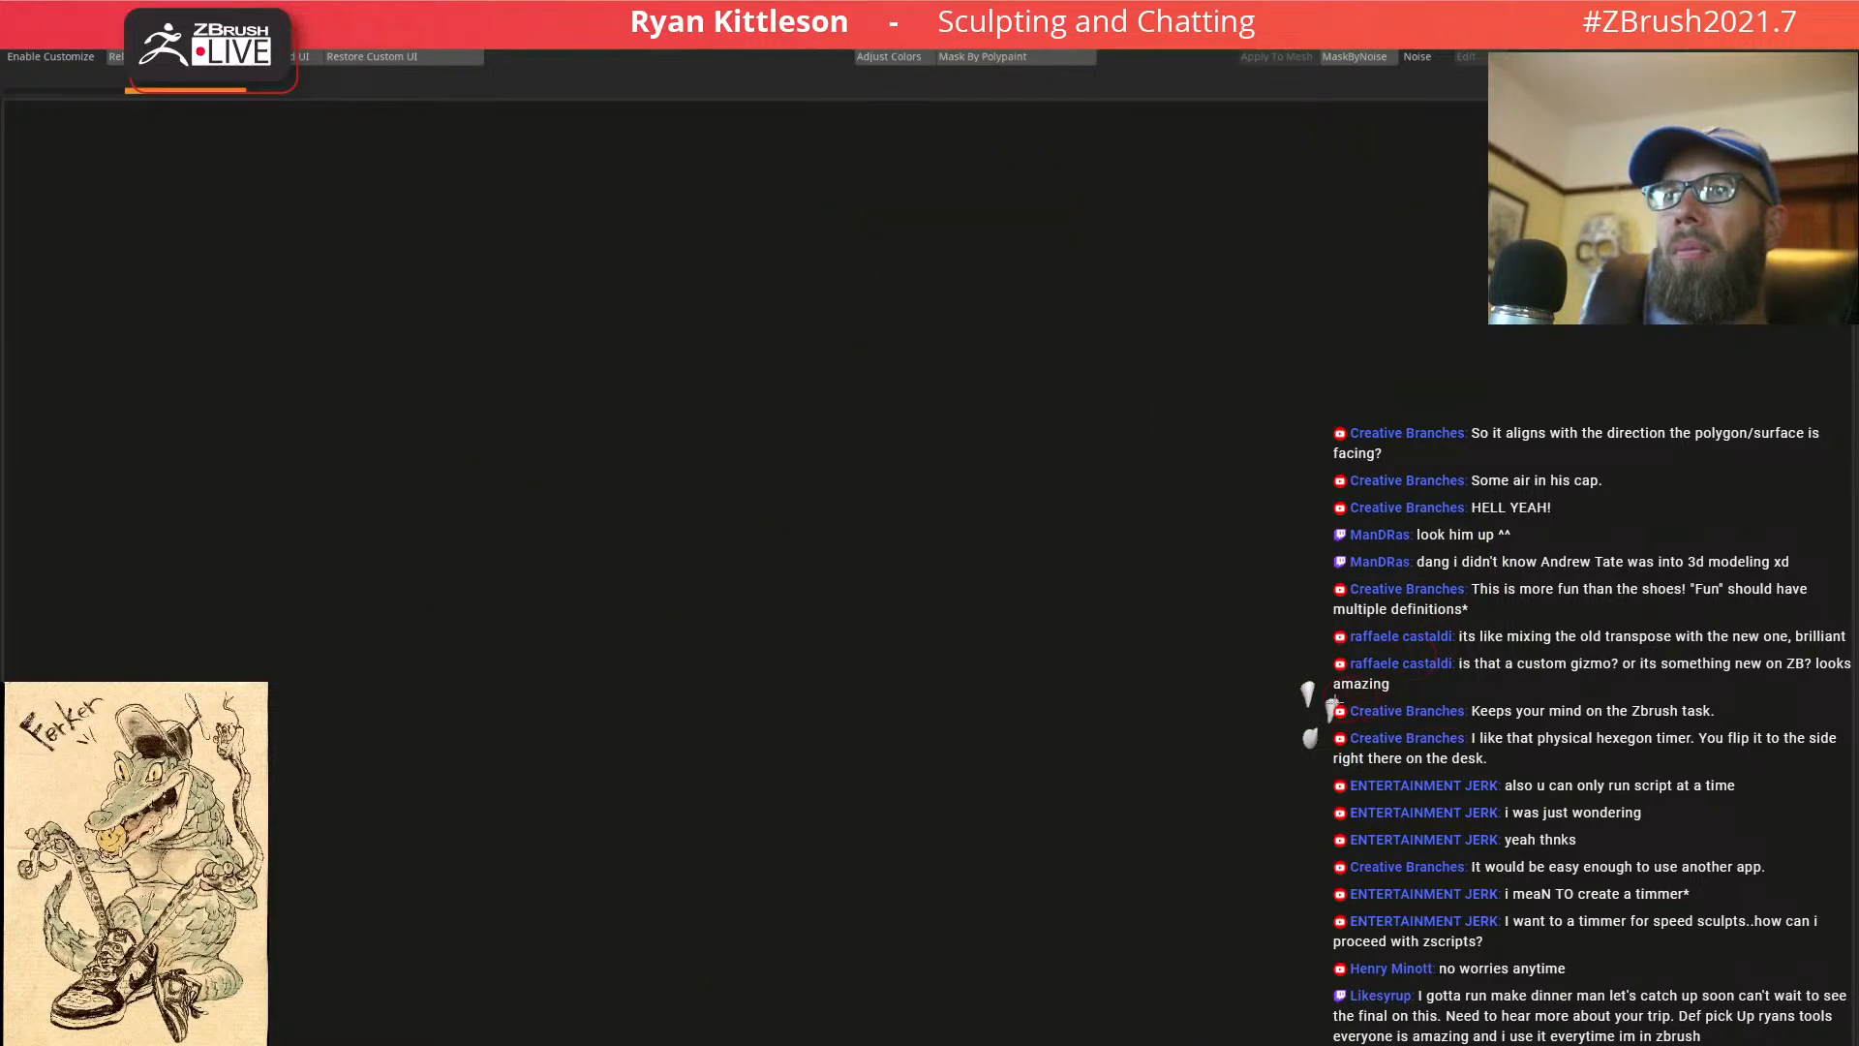
{"action": "right_click_drag", "start_coordinate": [1344, 697], "coordinate": [1399, 789], "text": "ctrl"}
{"action": "right_click_drag", "start_coordinate": [1364, 700], "coordinate": [1370, 692]}
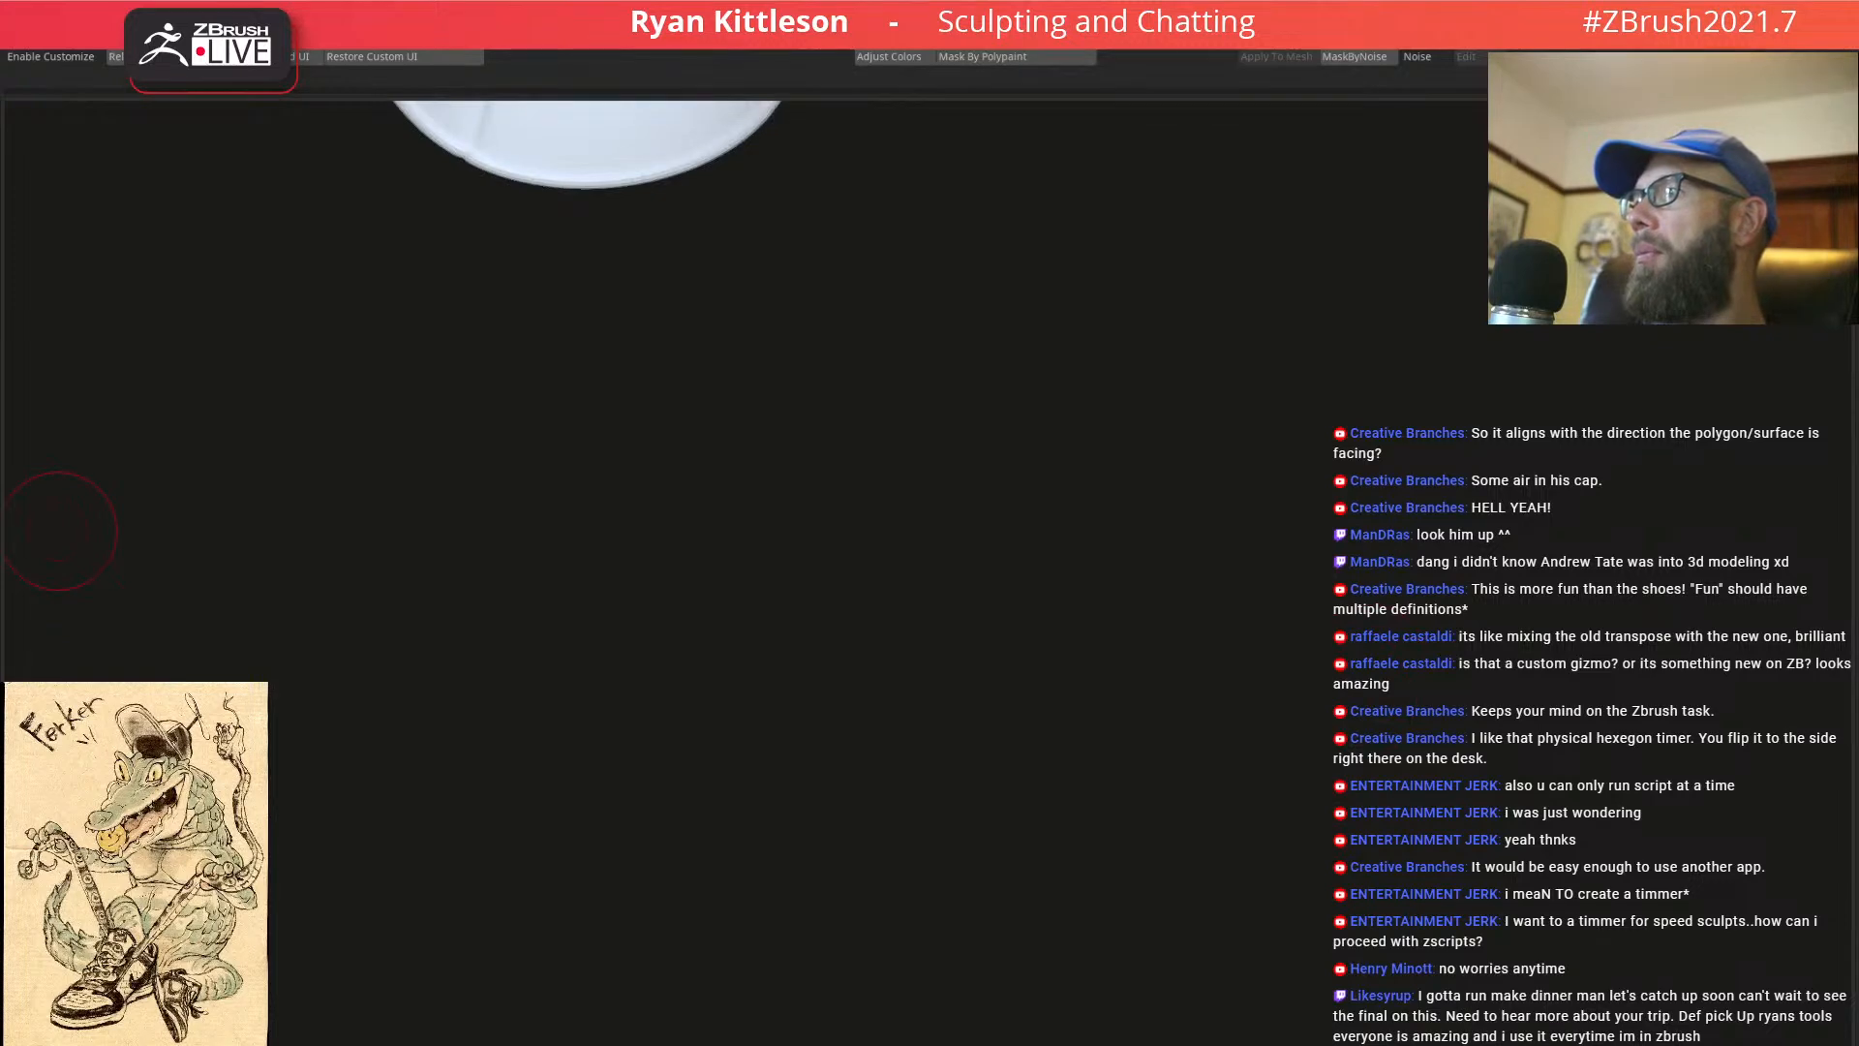
{"action": "key", "text": "f"}
{"action": "key", "text": "shift+s"}
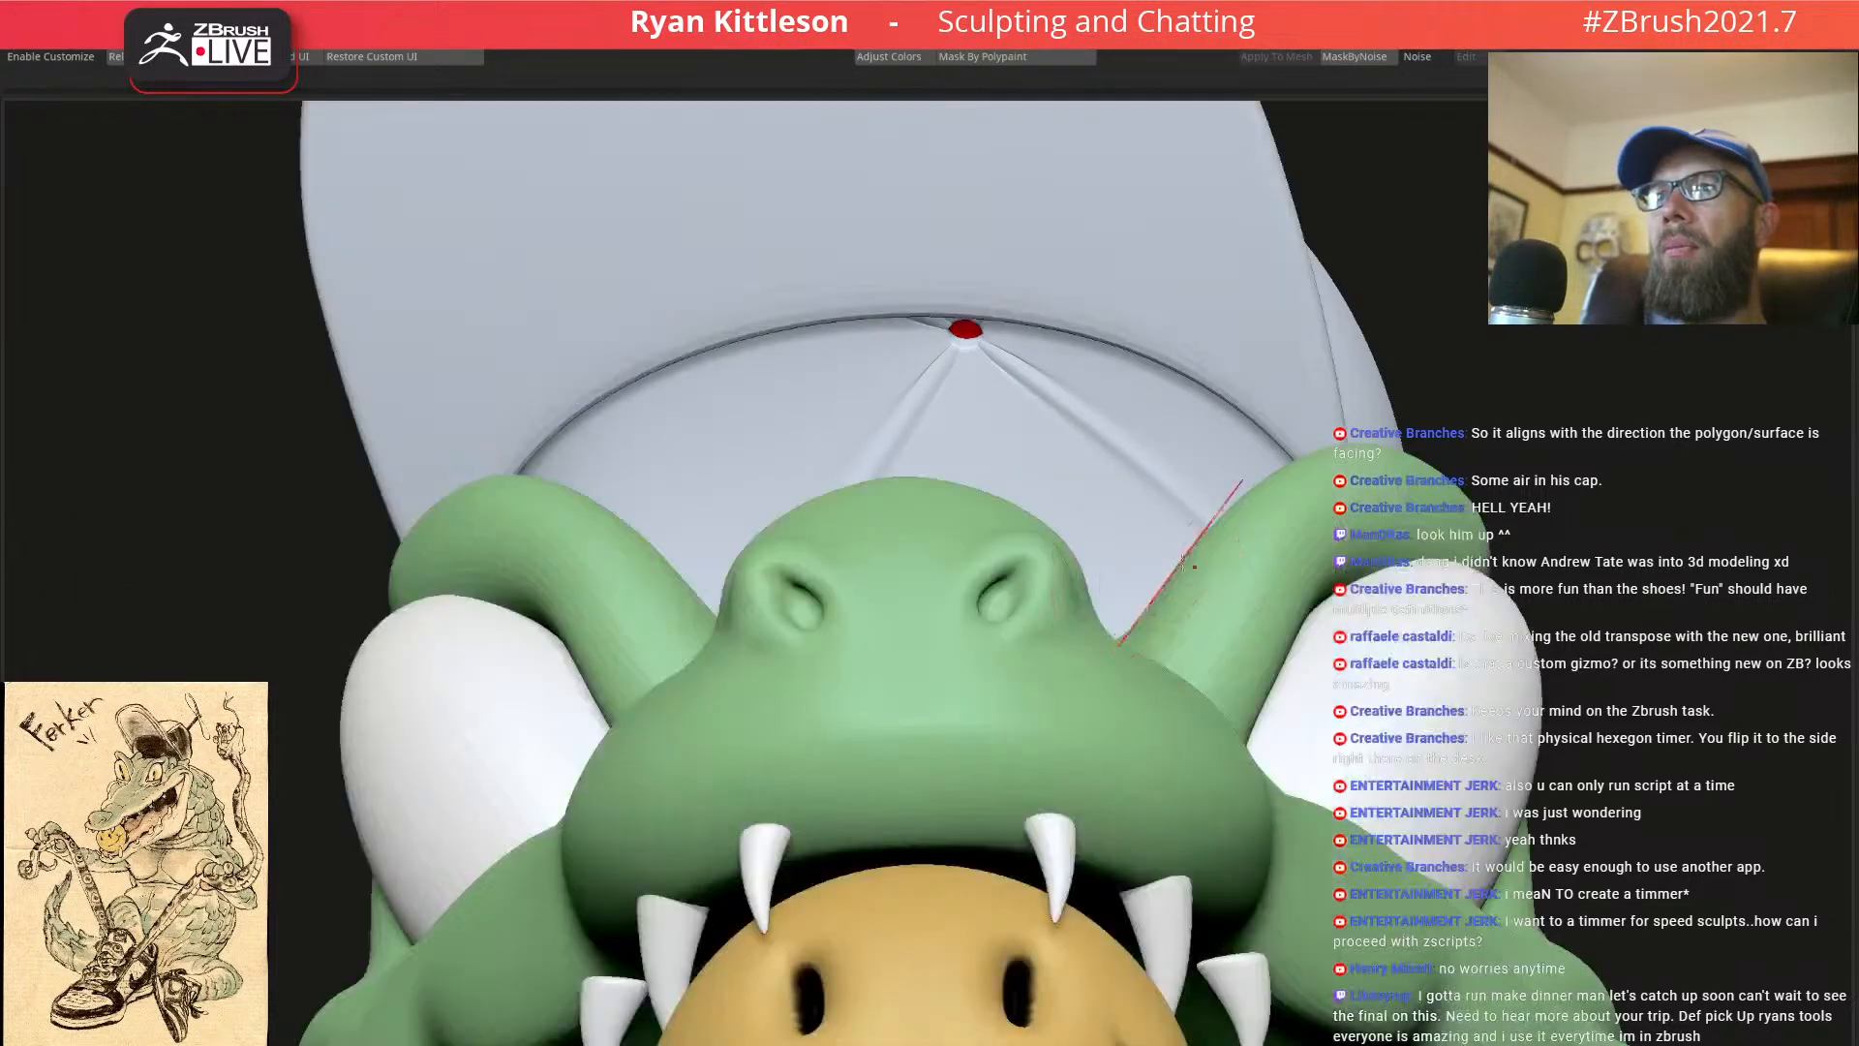
{"action": "key", "text": "f"}
{"action": "right_click_drag", "start_coordinate": [1203, 569], "coordinate": [1203, 585]}
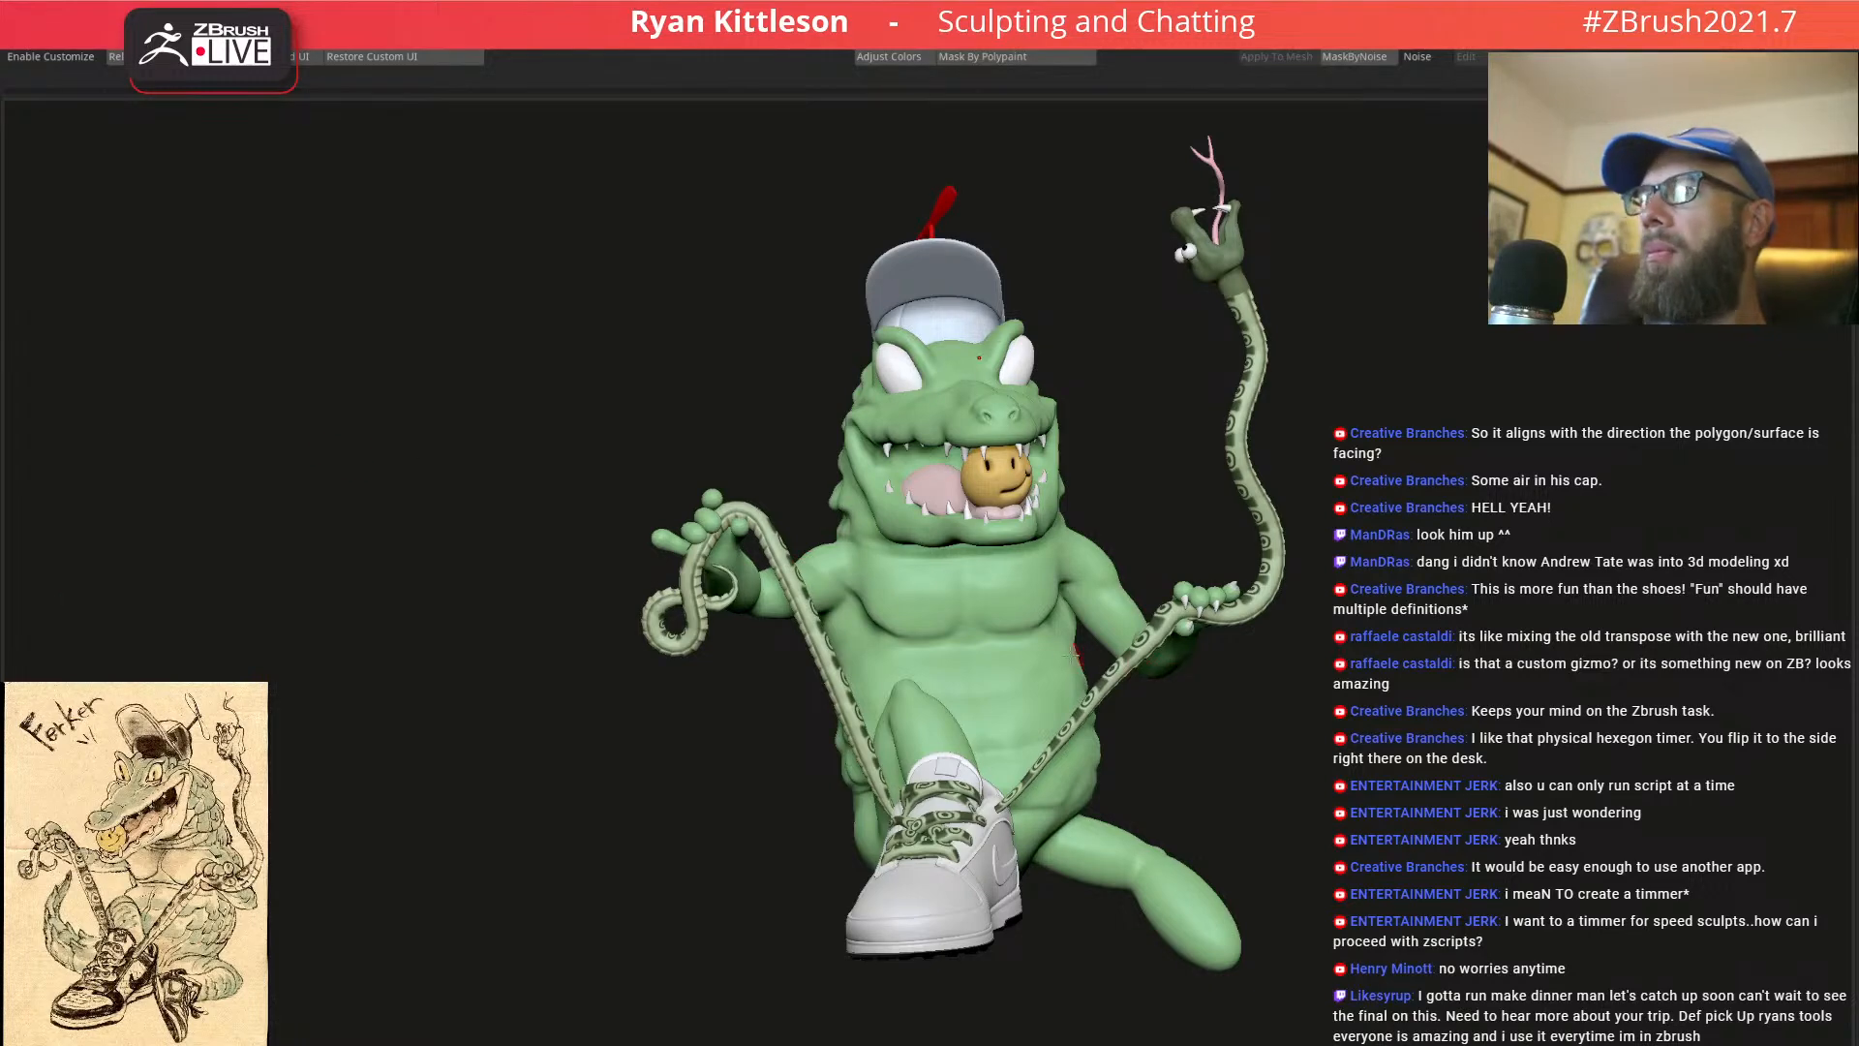
Place a copy of the whole claw set on the other hand, moving and rotating it to line up with the fingers
{"action": "left_click", "coordinate": [1232, 587], "text": "alt"}
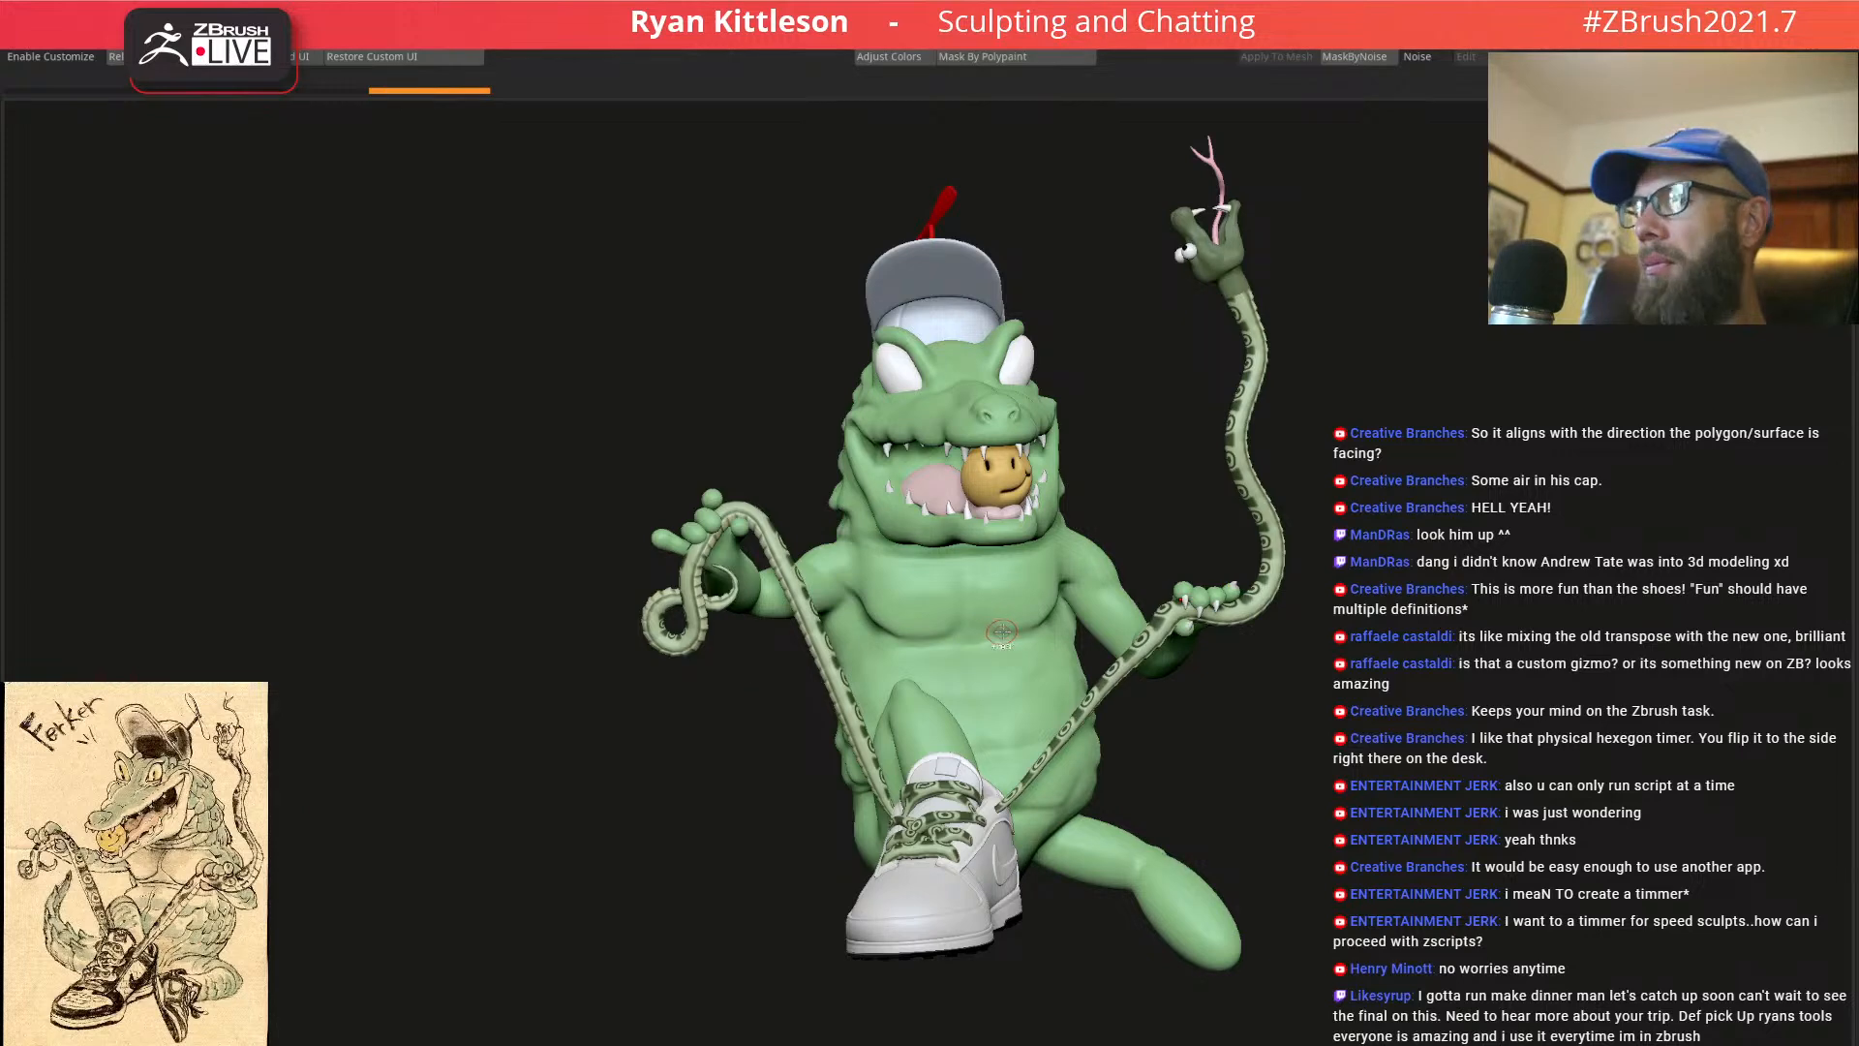
{"action": "key", "text": "w"}
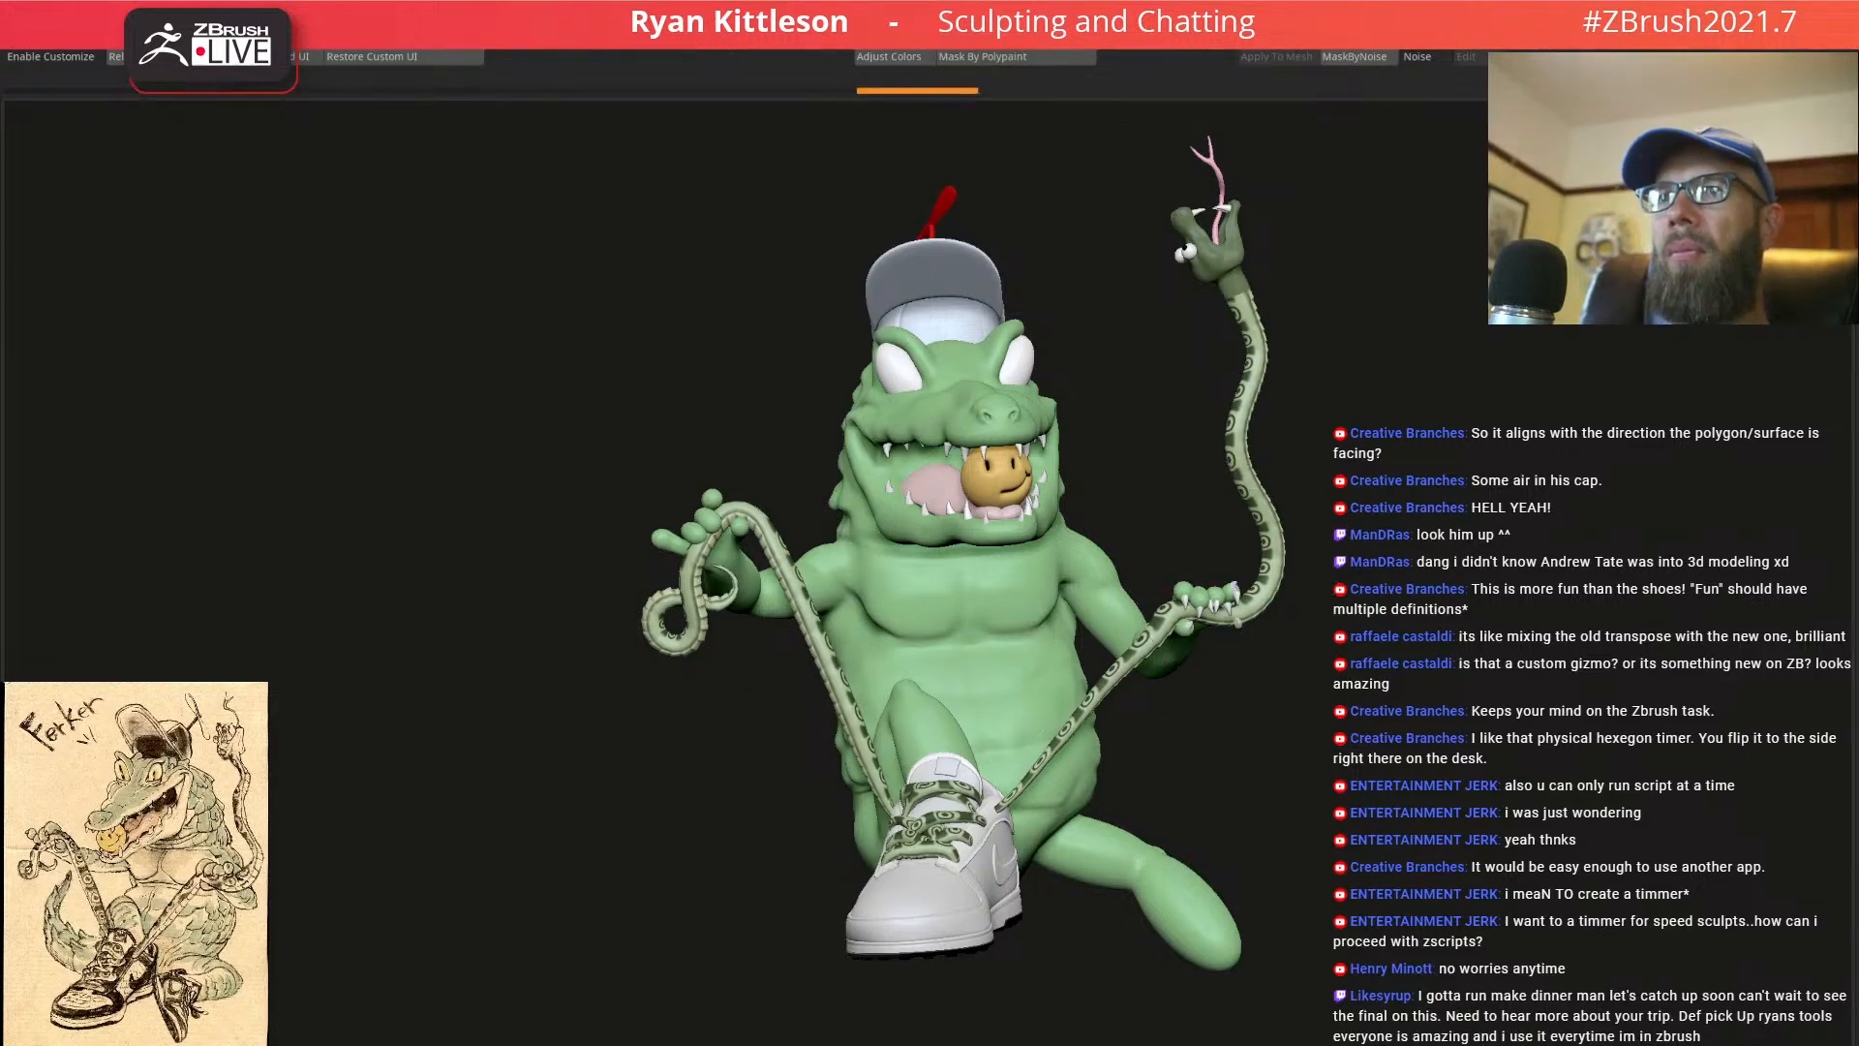
{"action": "left_click", "coordinate": [717, 499]}
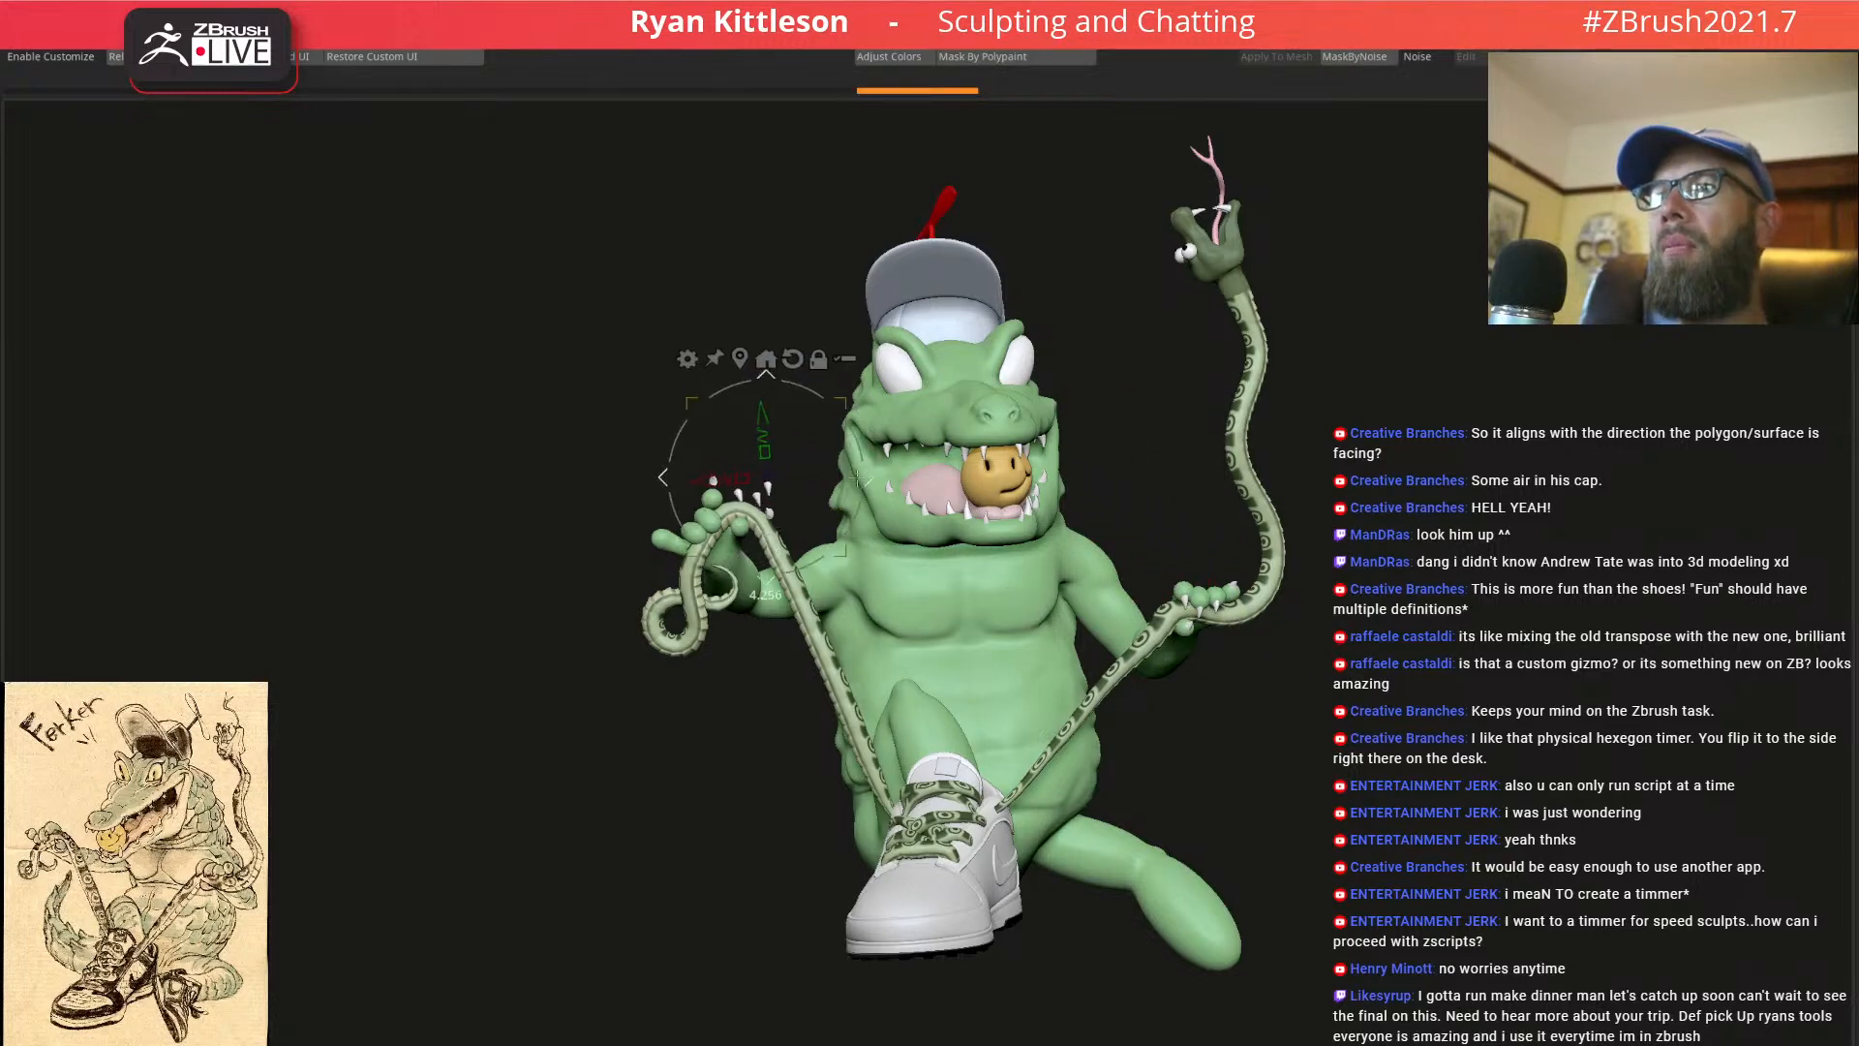
{"action": "right_click_drag", "start_coordinate": [860, 386], "coordinate": [851, 491]}
{"action": "left_click_drag", "start_coordinate": [829, 473], "coordinate": [851, 473]}
{"action": "right_click_drag", "start_coordinate": [856, 477], "coordinate": [1361, 634]}
{"action": "left_click_drag", "start_coordinate": [877, 557], "coordinate": [953, 732]}
{"action": "right_click_drag", "start_coordinate": [959, 733], "coordinate": [1014, 744]}
{"action": "left_click_drag", "start_coordinate": [952, 732], "coordinate": [894, 747]}
{"action": "mouse_move", "coordinate": [1017, 714]}
{"action": "right_mouse_down", "text": "ctrl"}
{"action": "mouse_move", "coordinate": [1058, 734]}
{"action": "mouse_move", "coordinate": [938, 622]}
{"action": "mouse_move", "coordinate": [922, 650]}
{"action": "right_mouse_up", "text": "ctrl"}
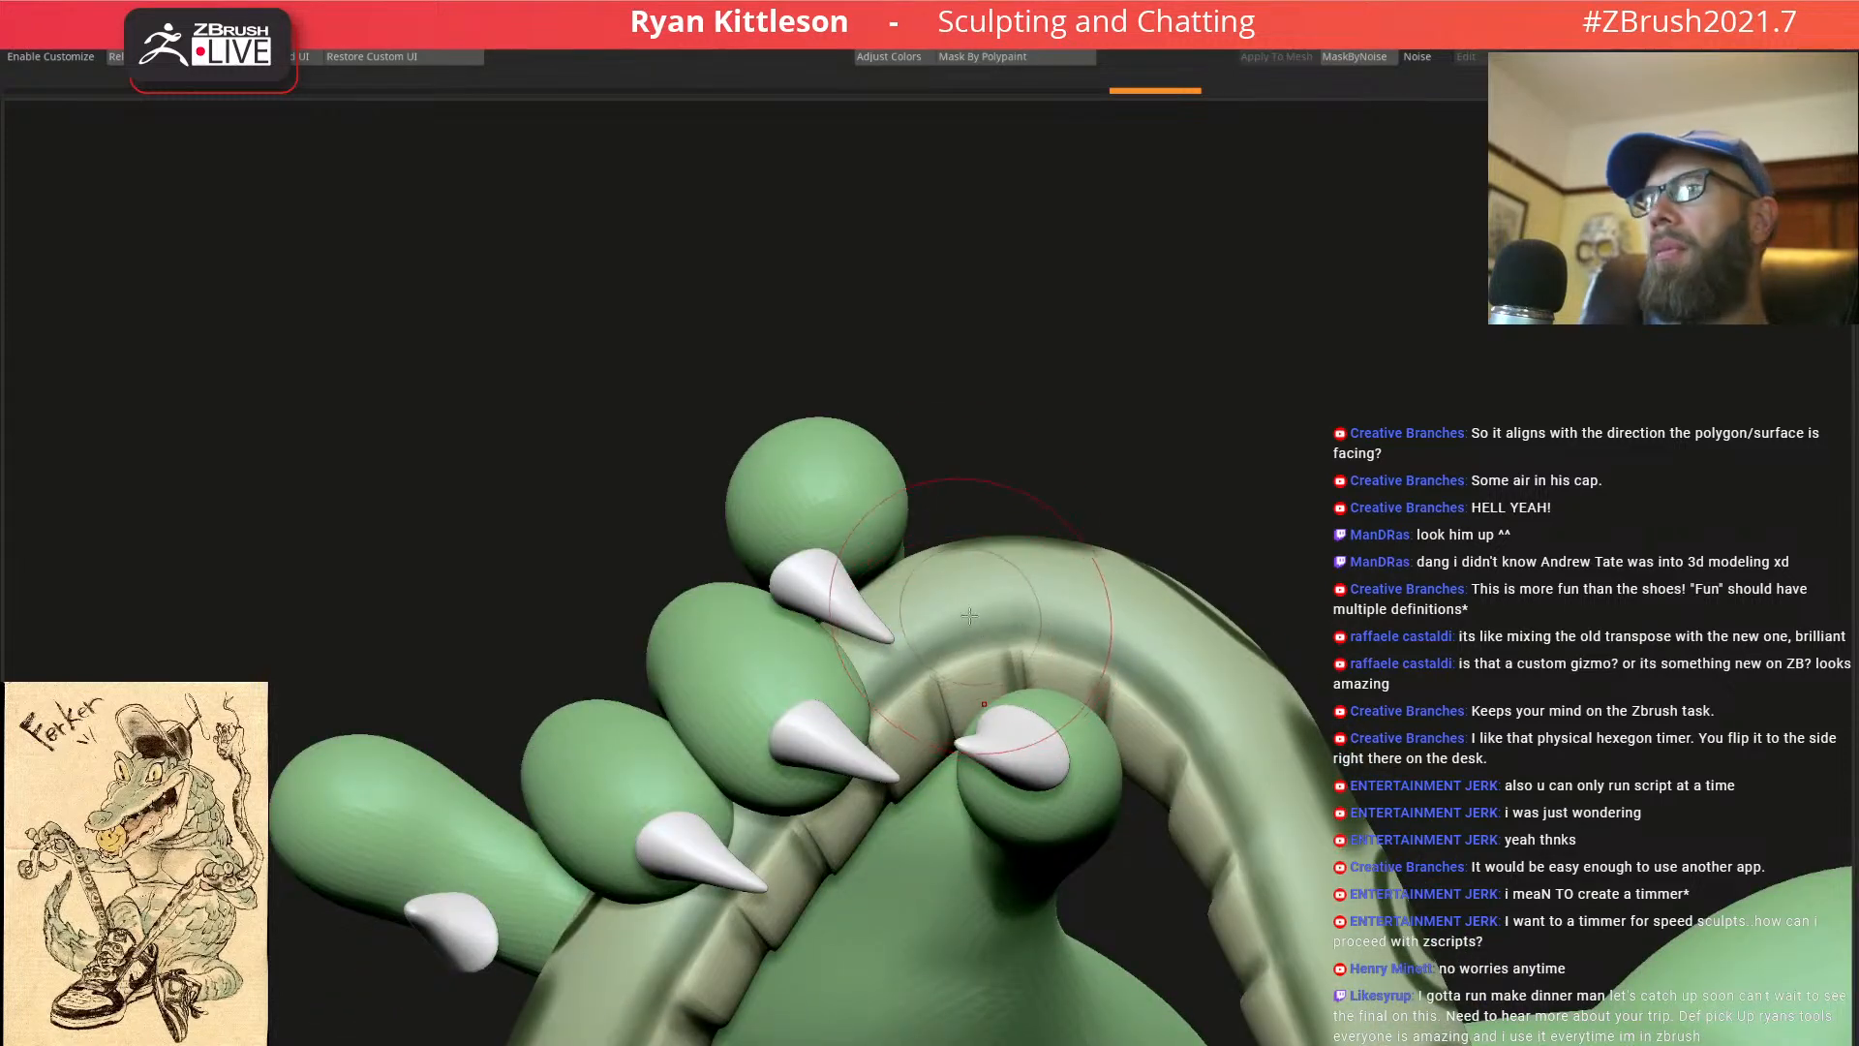
Fine-tune the position and rotation of the copied claw set so the claws sit nearer to the fingertips
{"action": "key", "text": "w"}
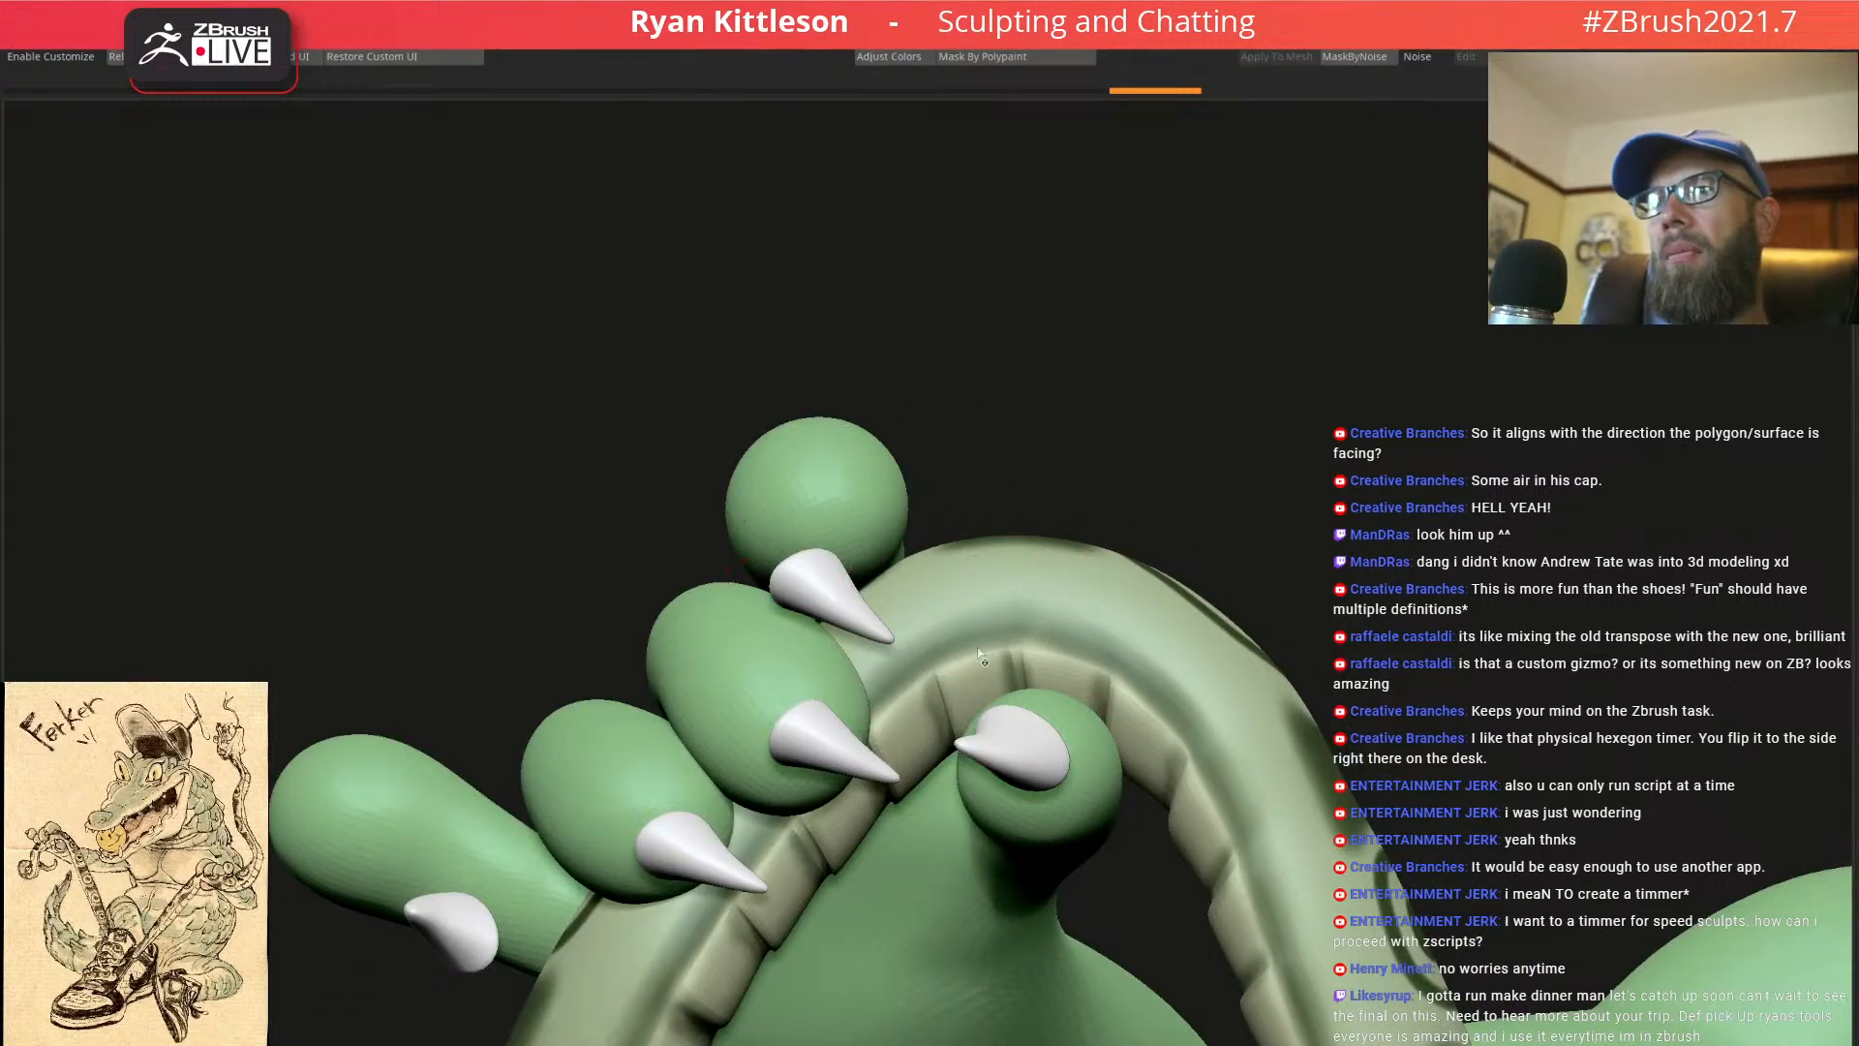
{"action": "left_click", "coordinate": [733, 421]}
{"action": "left_click_drag", "start_coordinate": [702, 738], "coordinate": [838, 704]}
{"action": "left_click_drag", "start_coordinate": [842, 768], "coordinate": [846, 752]}
{"action": "right_click_drag", "start_coordinate": [862, 736], "coordinate": [984, 659]}
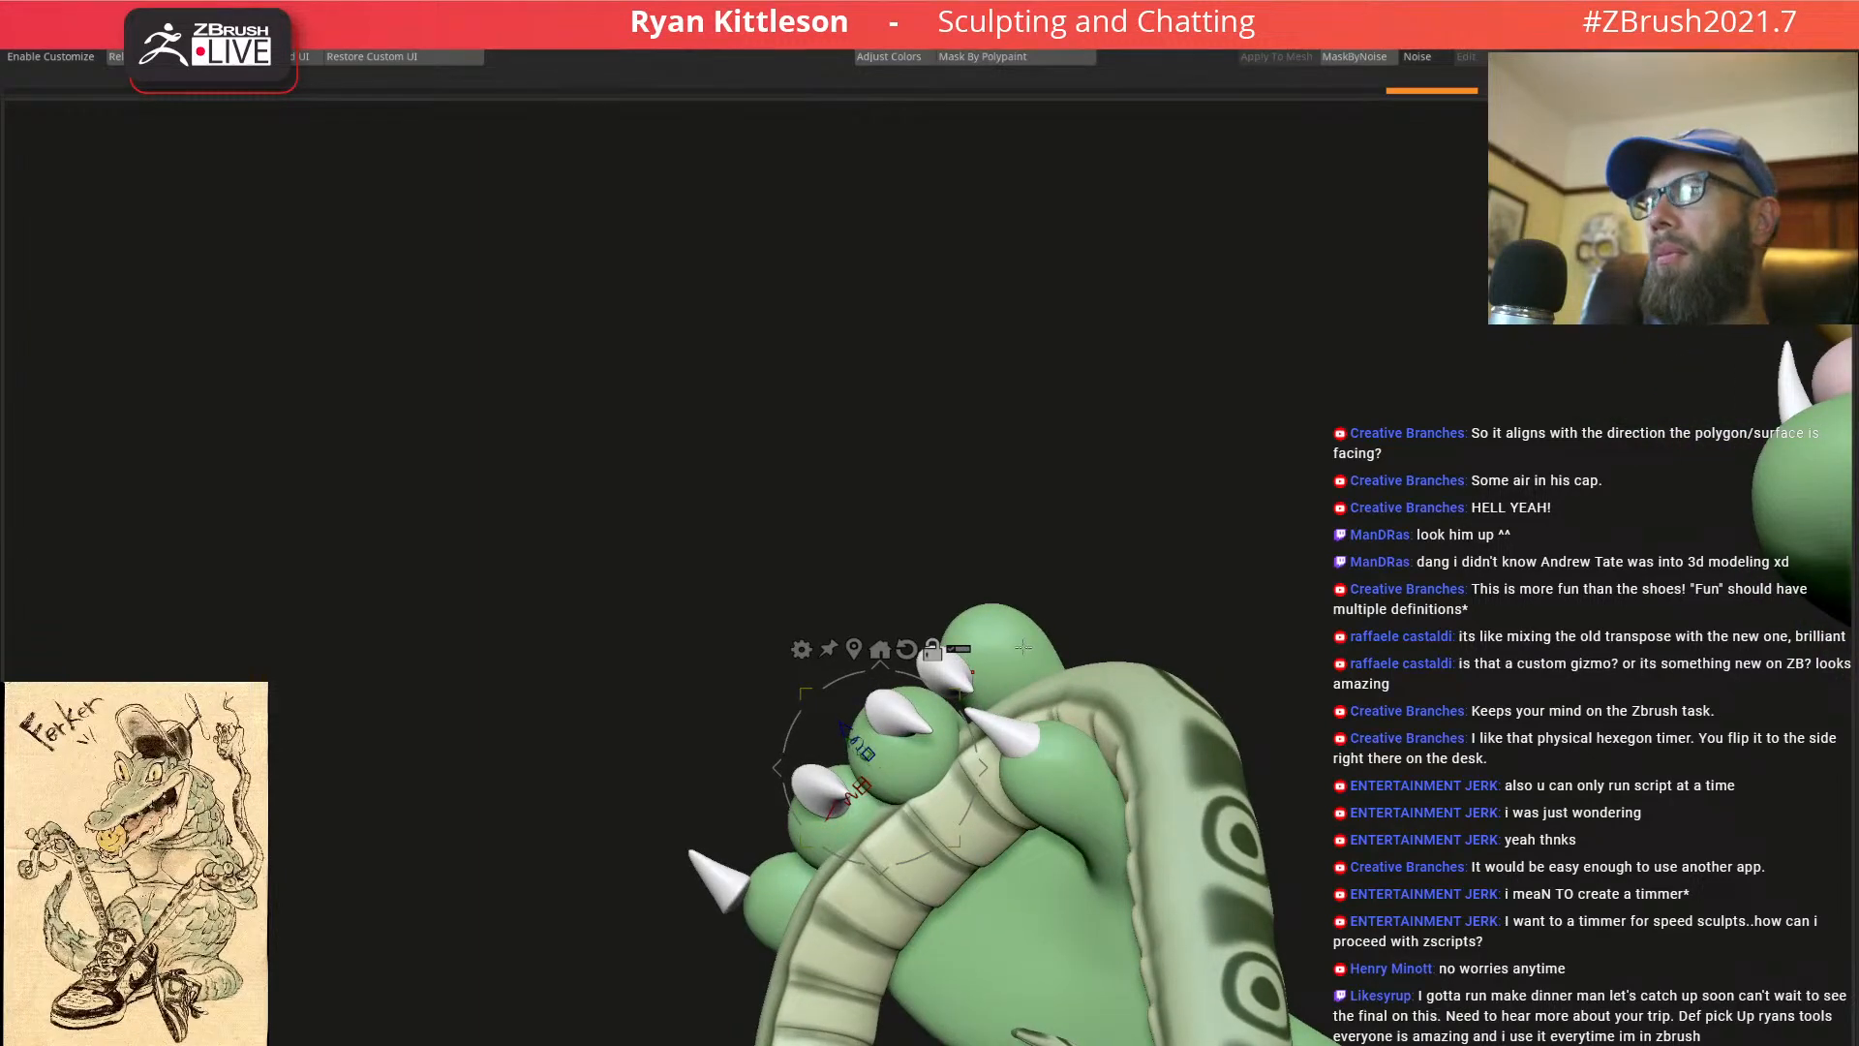
Isolate the outermost finger's claw, center its pivot on its base, and seat the claw on that fingertip
{"action": "key", "text": "q"}
{"action": "left_click", "coordinate": [722, 879], "text": "alt"}
{"action": "key", "text": "w"}
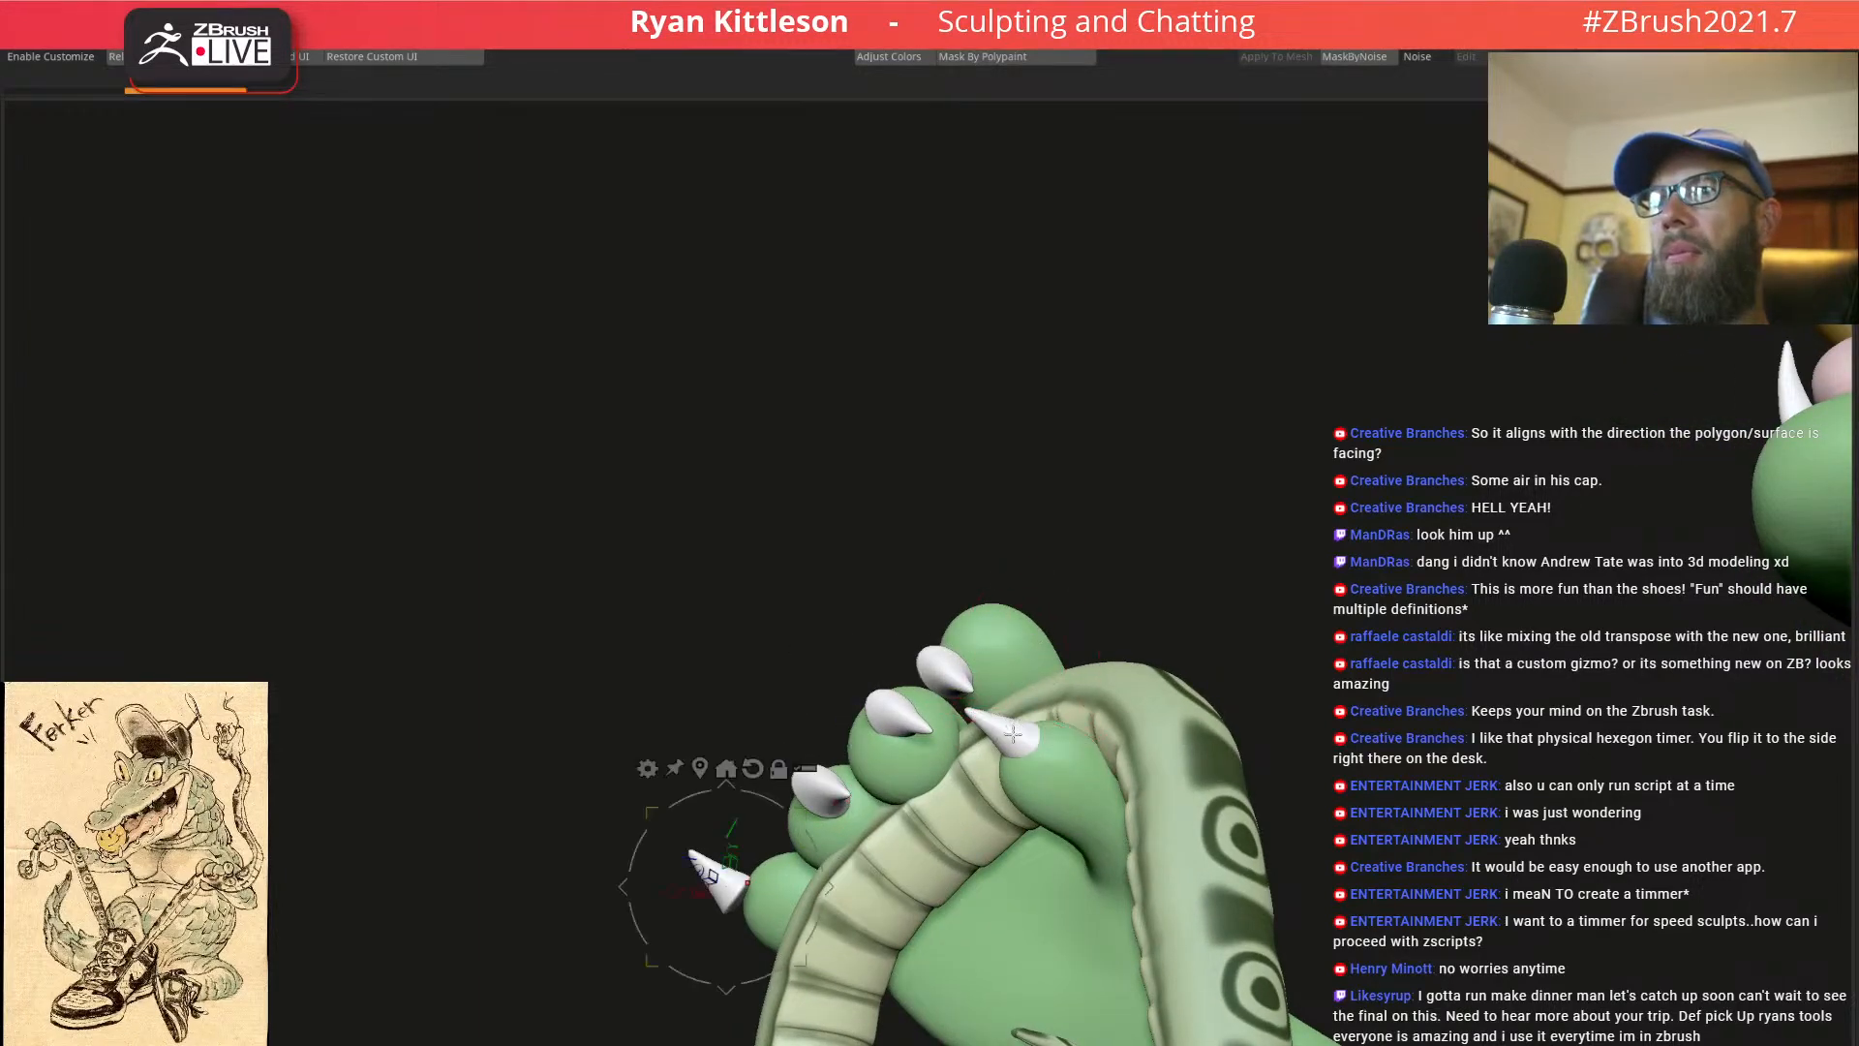
{"action": "key", "text": "shift+t"}
{"action": "mouse_move", "coordinate": [1000, 720]}
{"action": "right_mouse_down"}
{"action": "mouse_move", "coordinate": [797, 860]}
{"action": "mouse_move", "coordinate": [983, 722]}
{"action": "mouse_move", "coordinate": [992, 660]}
{"action": "right_mouse_up"}
{"action": "left_click_drag", "start_coordinate": [938, 790], "coordinate": [706, 816]}
{"action": "right_click_drag", "start_coordinate": [694, 763], "coordinate": [789, 735]}
{"action": "left_click_drag", "start_coordinate": [700, 773], "coordinate": [748, 788]}
{"action": "right_click_drag", "start_coordinate": [669, 782], "coordinate": [661, 705]}
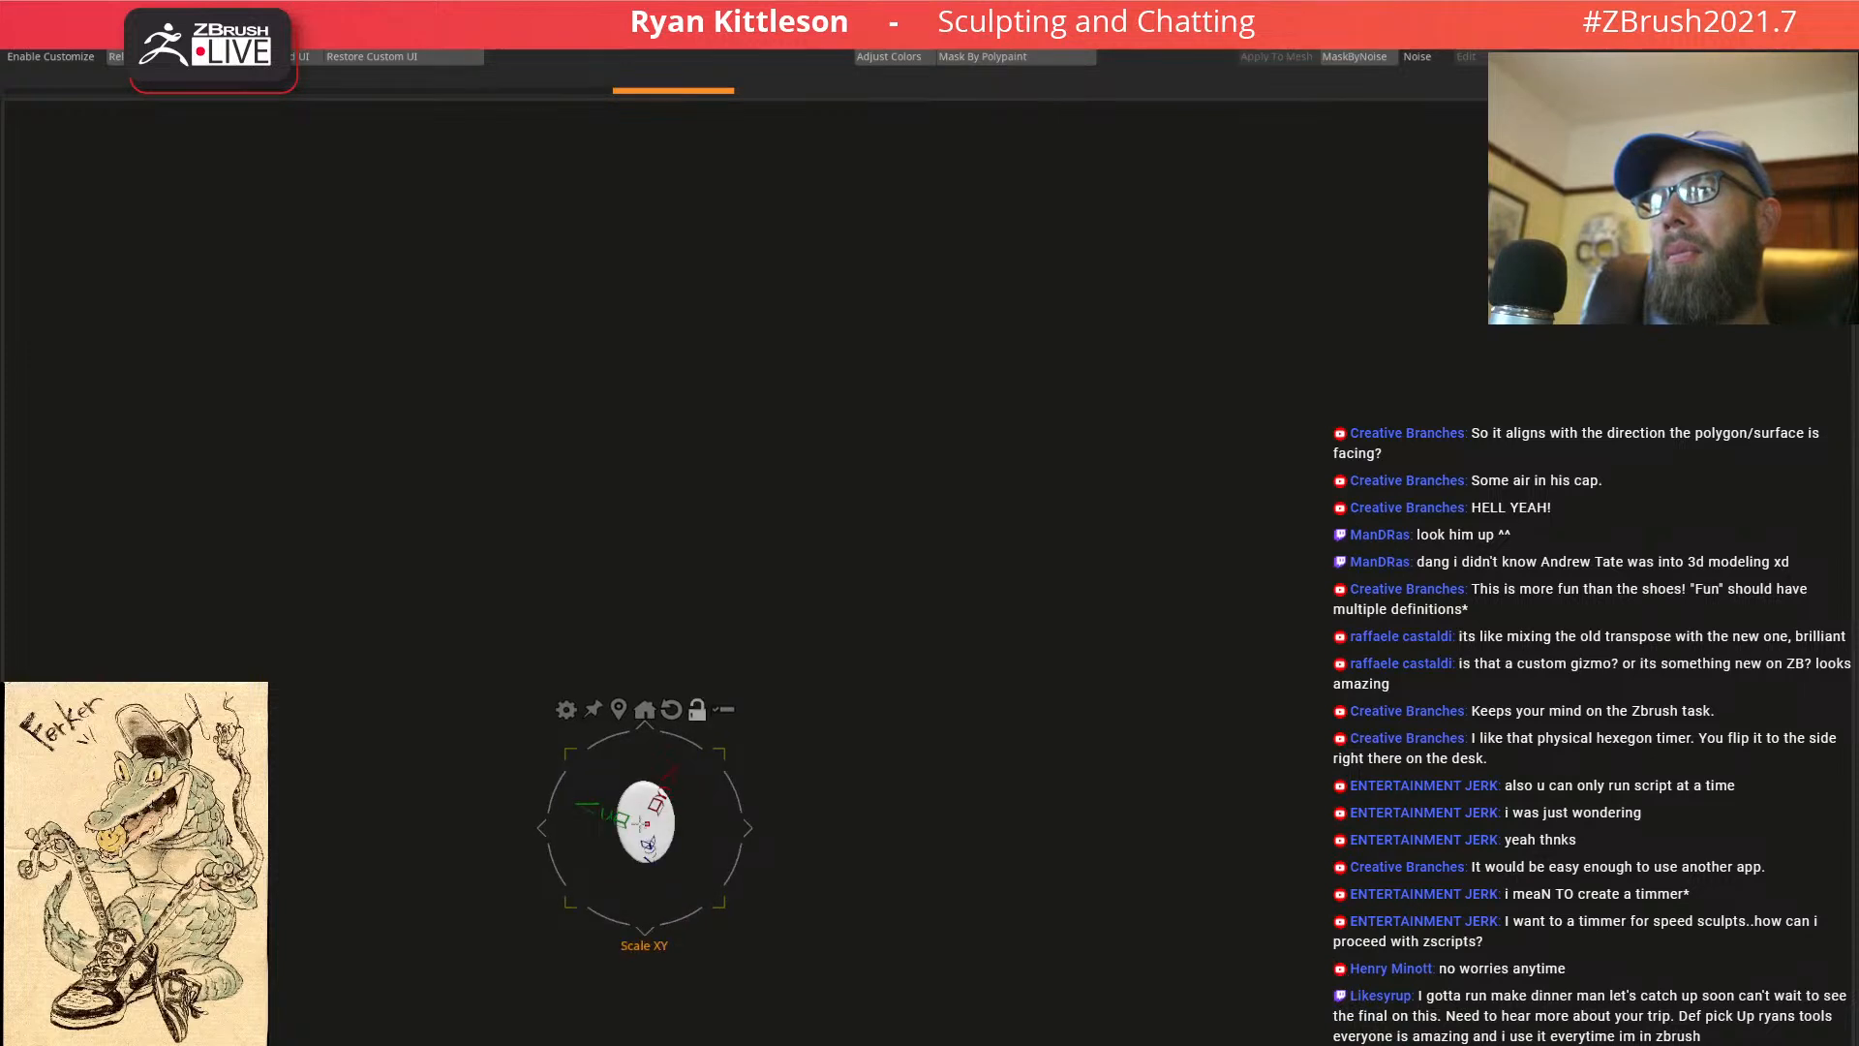
{"action": "left_click_drag", "start_coordinate": [641, 796], "coordinate": [640, 785], "text": "alt"}
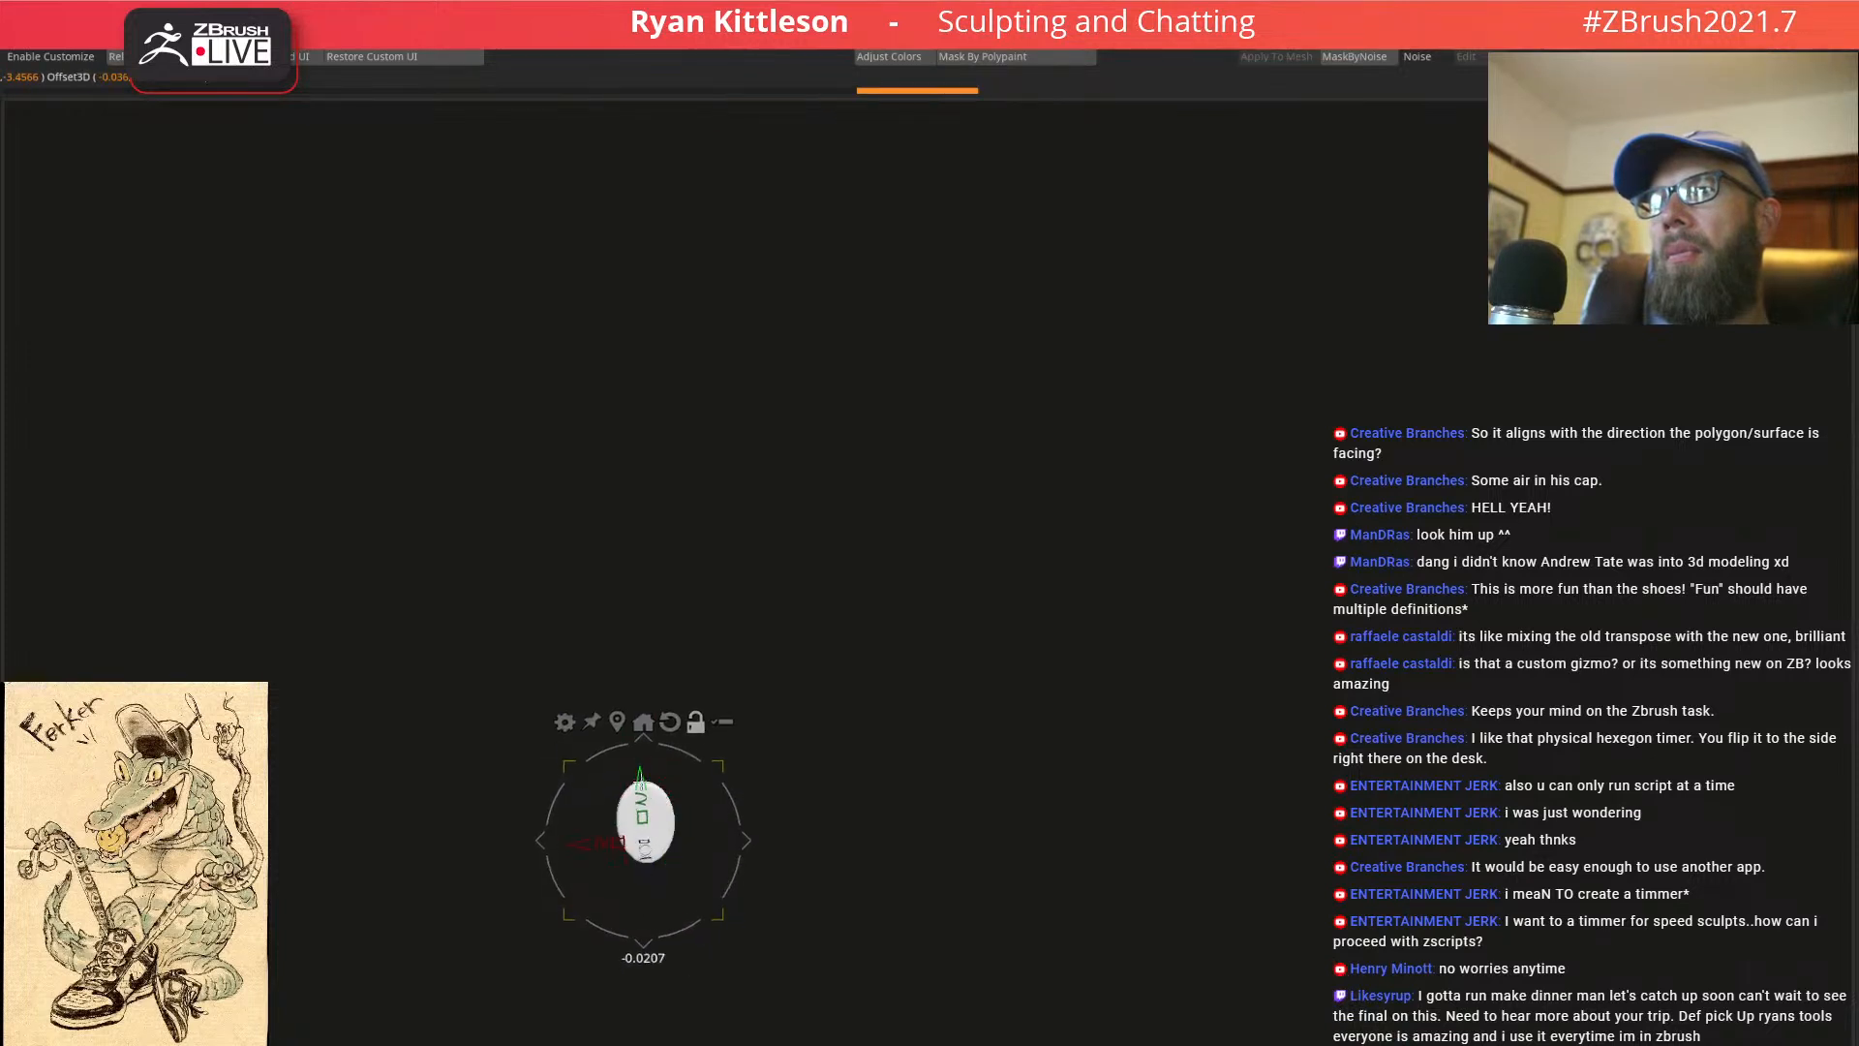
{"action": "right_click_drag", "start_coordinate": [822, 672], "coordinate": [812, 773]}
{"action": "right_click_drag", "start_coordinate": [929, 781], "coordinate": [742, 789]}
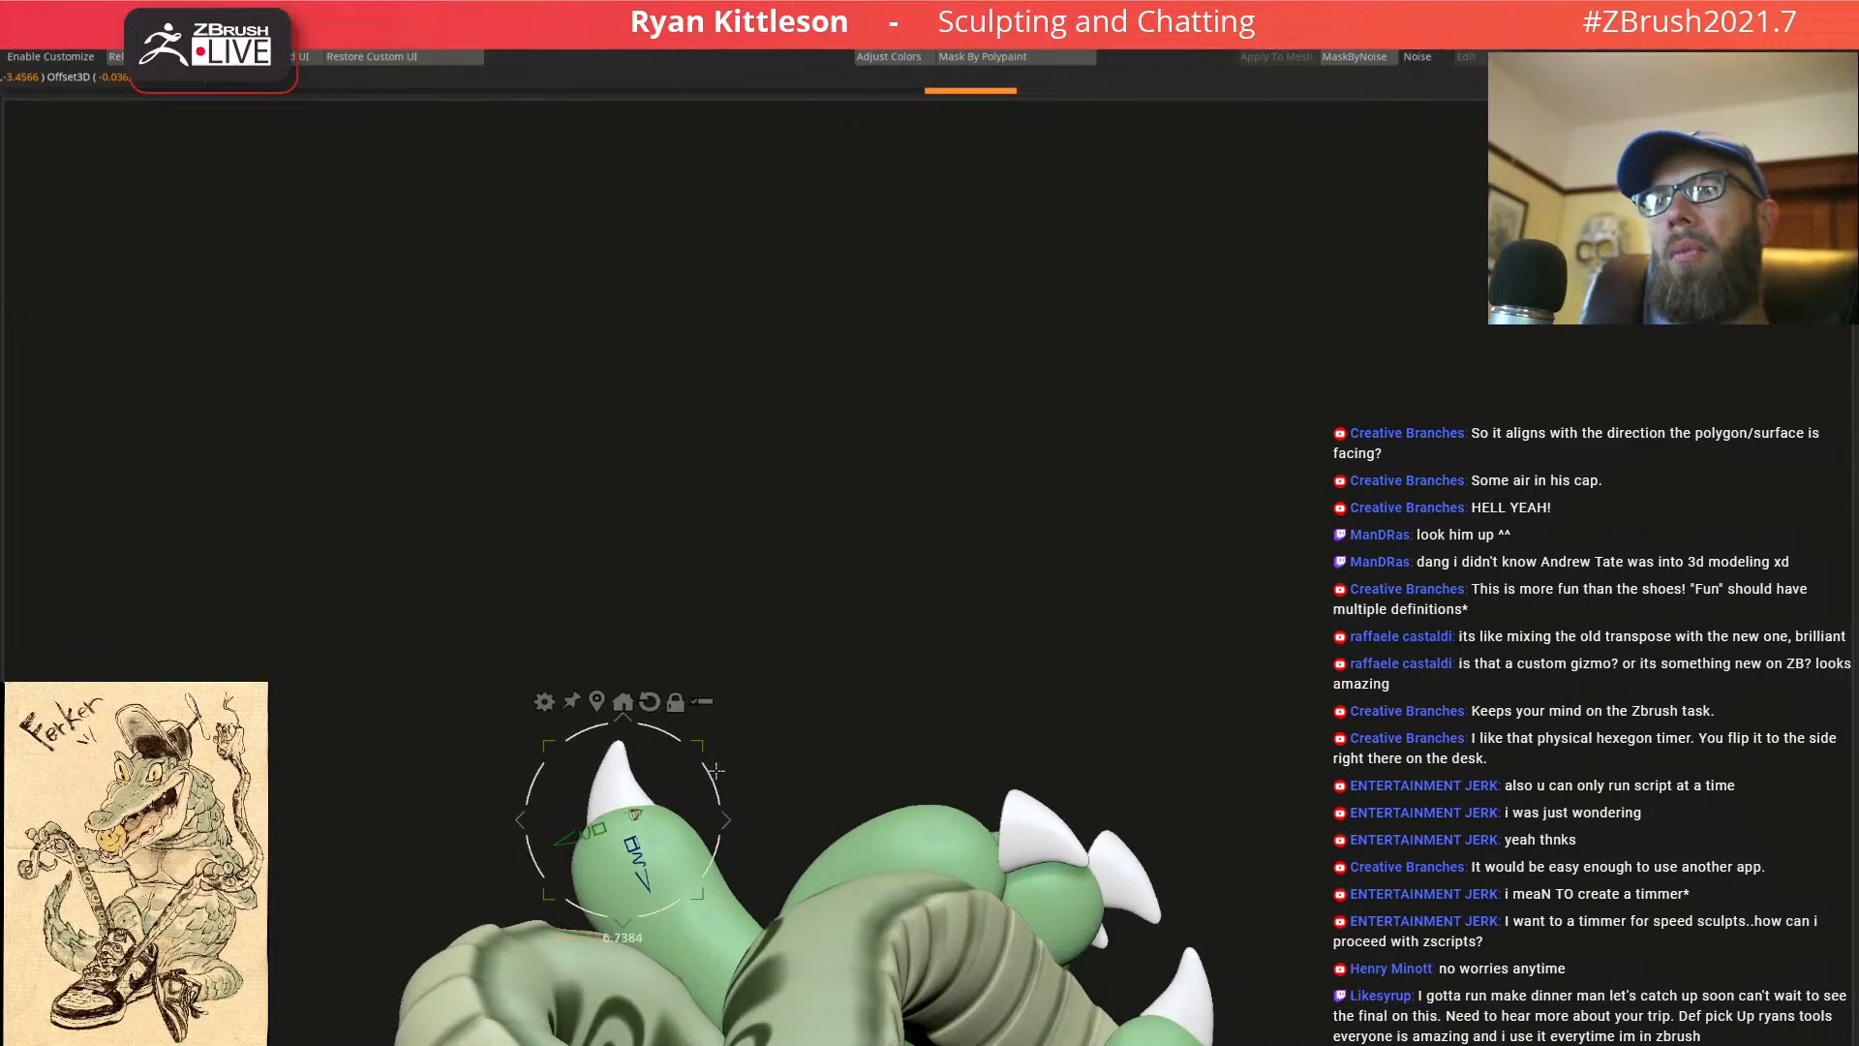
Rotate and move the claw beside the outermost one so it is centered on its own fingertip
{"action": "right_click_drag", "start_coordinate": [750, 751], "coordinate": [826, 633]}
{"action": "key", "text": "w"}
{"action": "right_click_drag", "start_coordinate": [760, 416], "coordinate": [794, 349]}
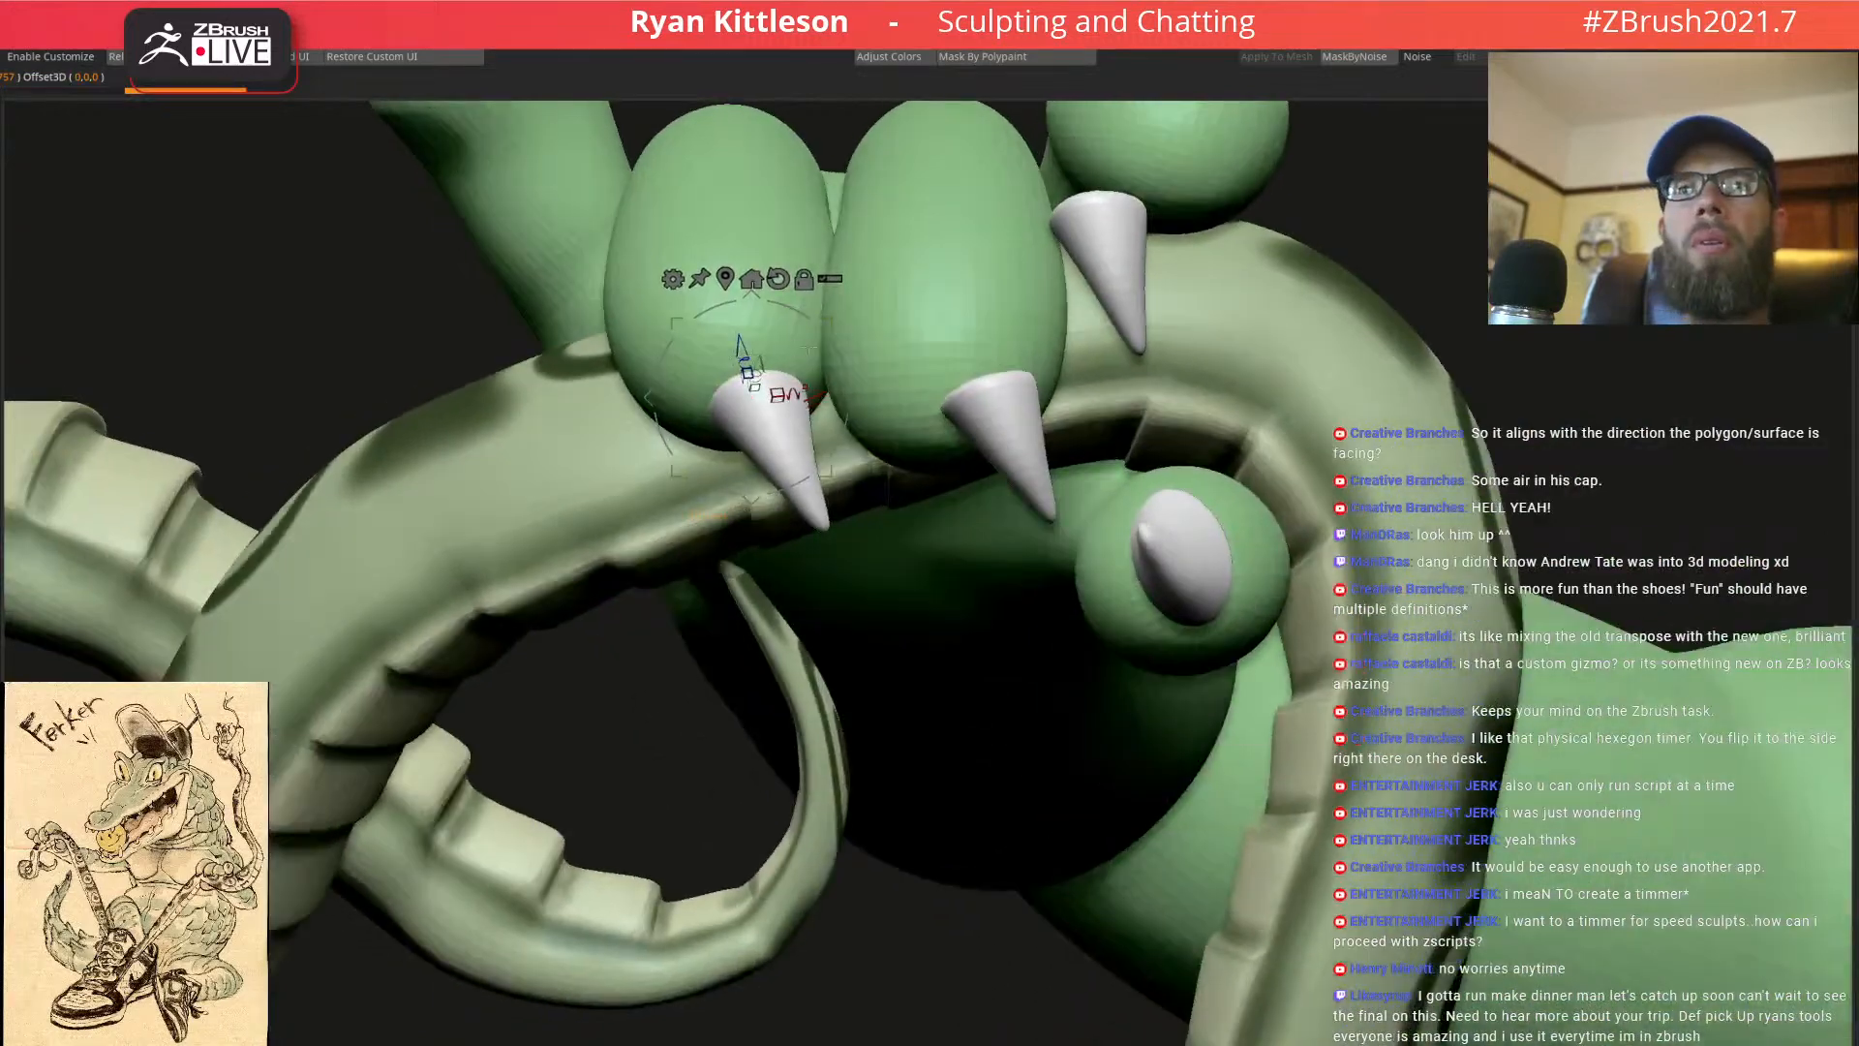
{"action": "left_click_drag", "start_coordinate": [844, 386], "coordinate": [845, 401]}
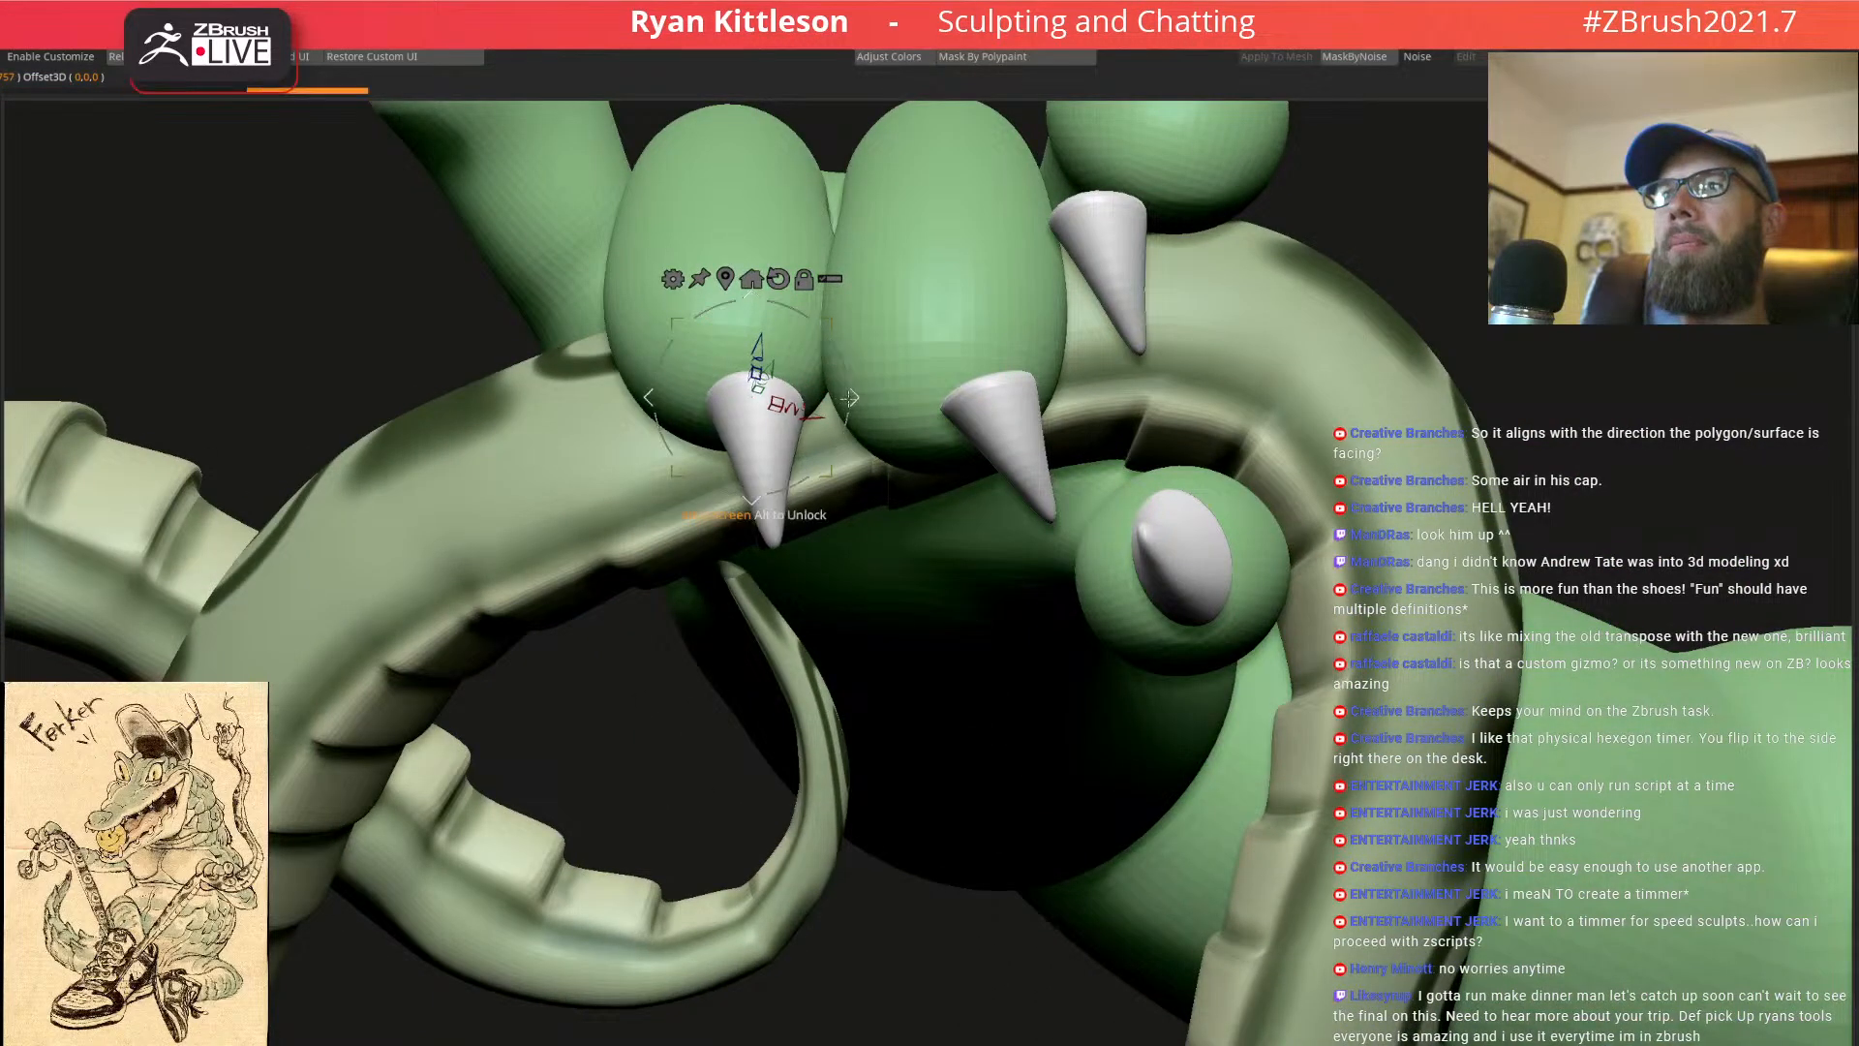
{"action": "left_click_drag", "start_coordinate": [831, 472], "coordinate": [803, 479]}
{"action": "right_click_drag", "start_coordinate": [799, 417], "coordinate": [806, 360]}
{"action": "left_click_drag", "start_coordinate": [884, 354], "coordinate": [806, 392]}
{"action": "right_click_drag", "start_coordinate": [806, 392], "coordinate": [777, 360]}
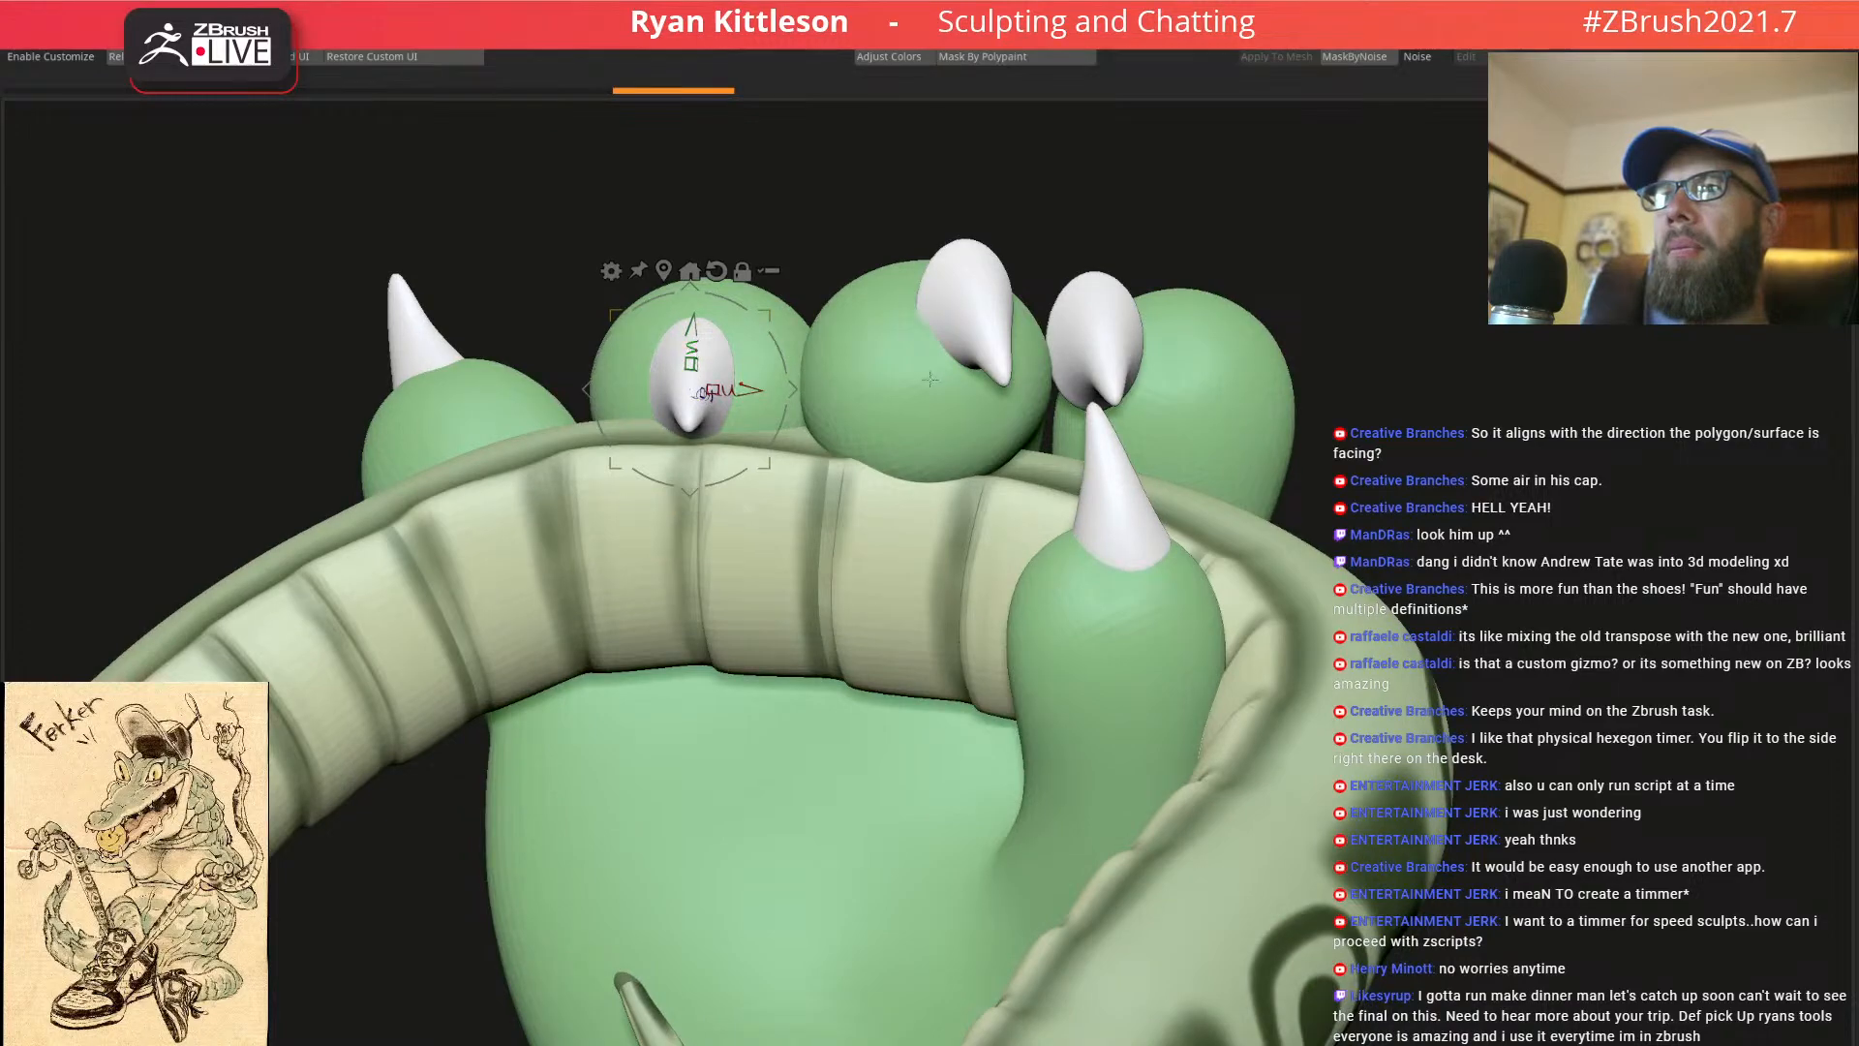
Adjust the middle claw's position and angle so that it sits on the front of its fingertip
{"action": "right_click_drag", "start_coordinate": [891, 376], "coordinate": [888, 497], "text": "alt"}
{"action": "key", "text": "q"}
{"action": "mouse_move", "coordinate": [883, 393]}
{"action": "right_mouse_down"}
{"action": "mouse_move", "coordinate": [854, 385]}
{"action": "mouse_move", "coordinate": [930, 354]}
{"action": "mouse_move", "coordinate": [950, 408]}
{"action": "right_mouse_up"}
{"action": "key", "text": "w"}
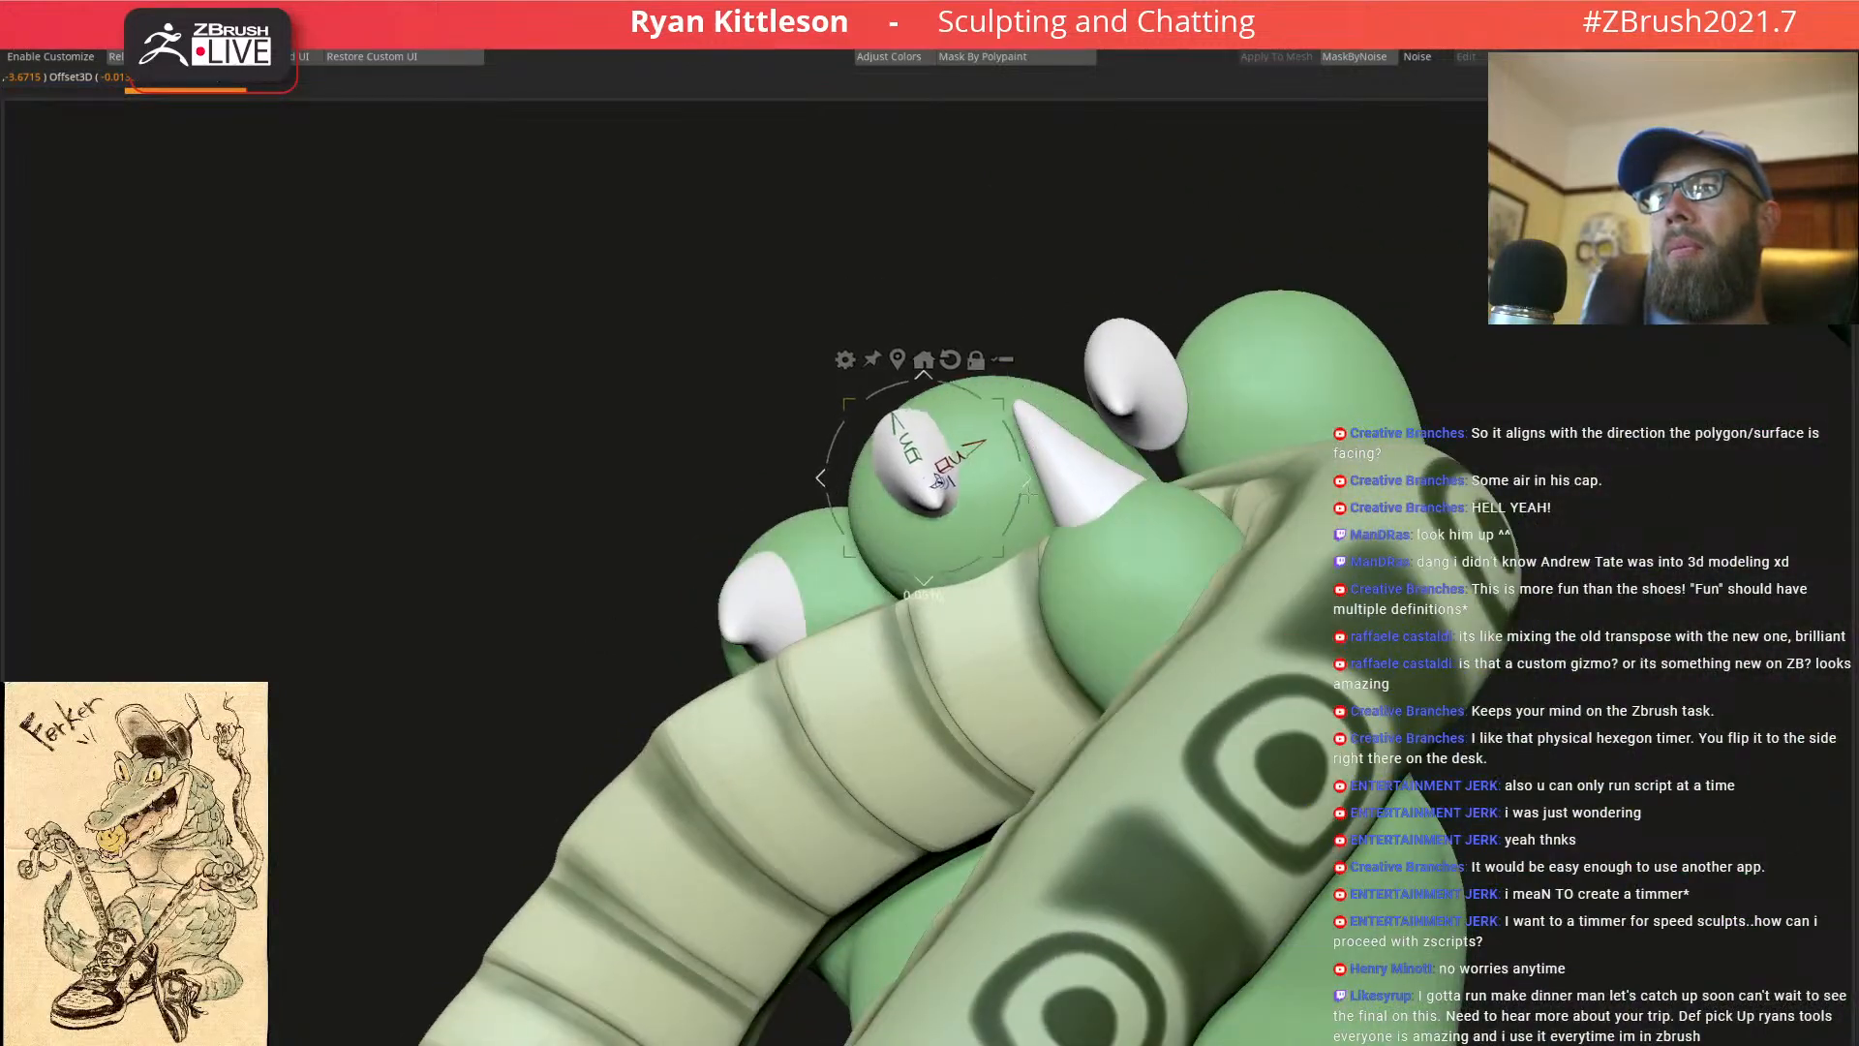
{"action": "right_click_drag", "start_coordinate": [962, 526], "coordinate": [986, 447]}
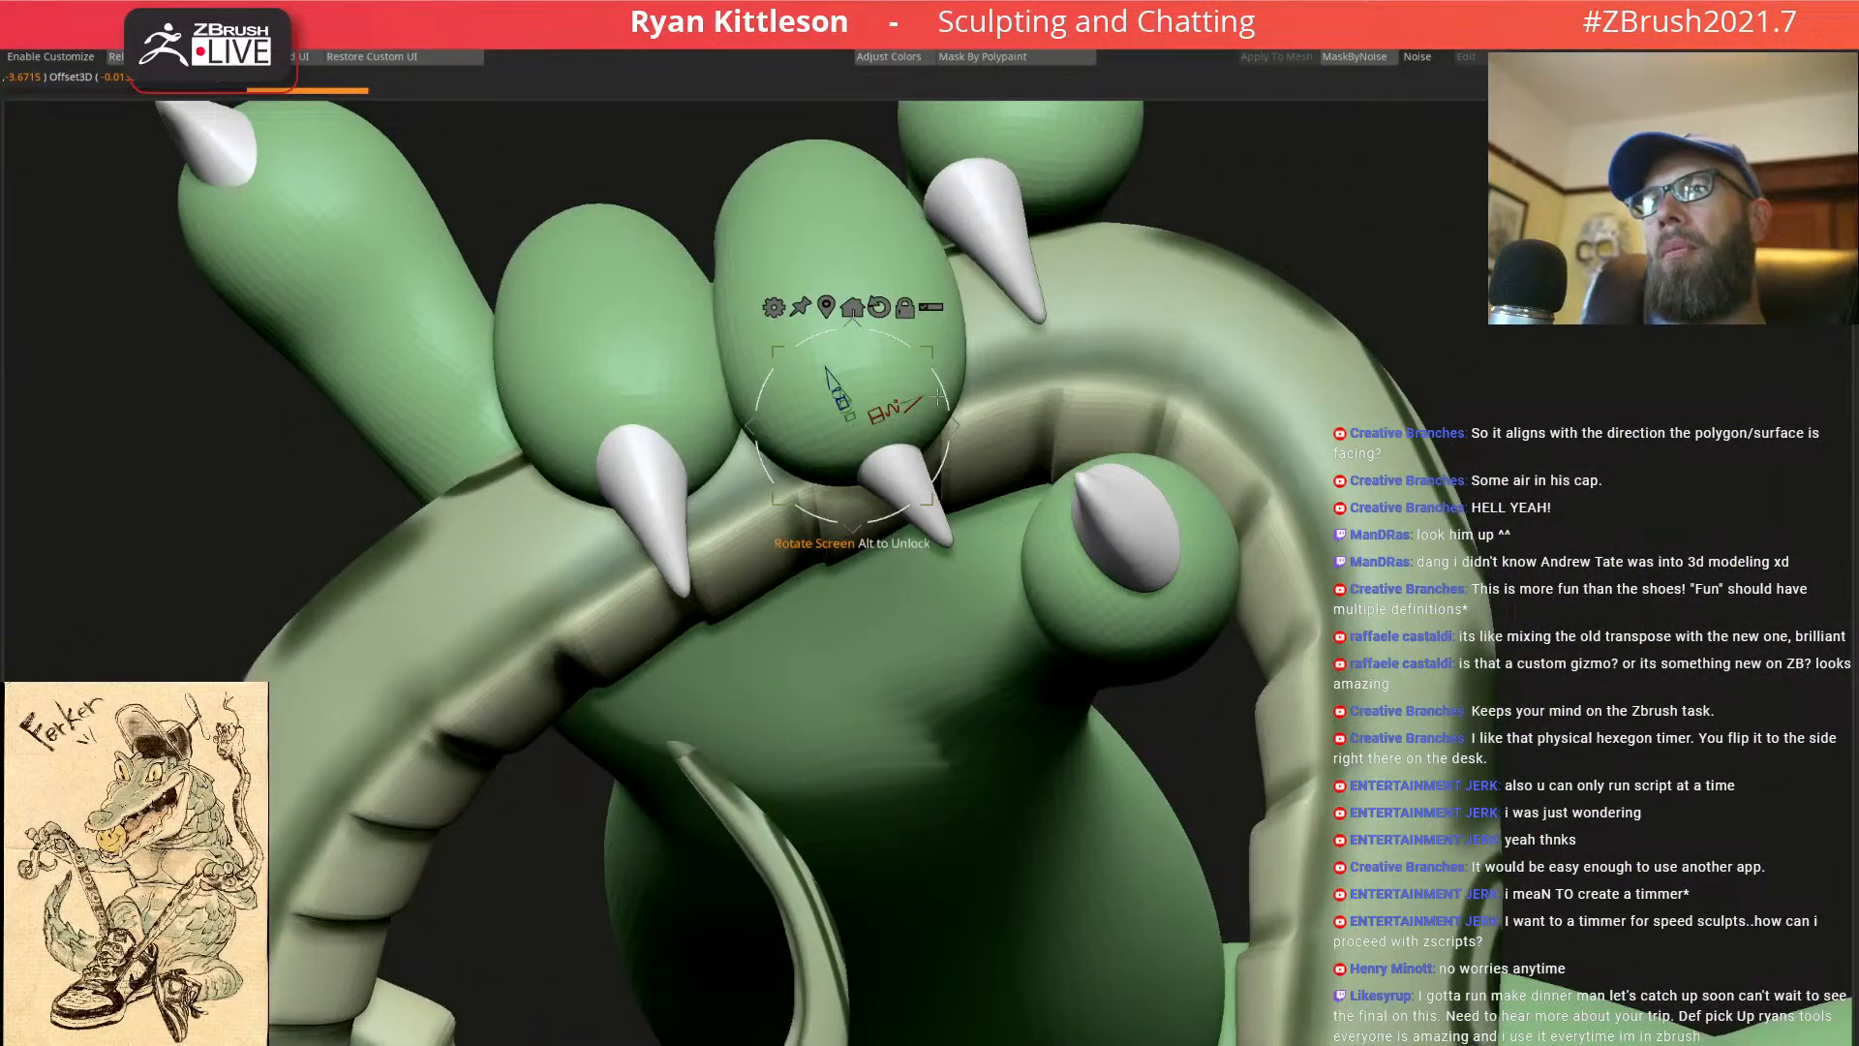
{"action": "left_click_drag", "start_coordinate": [950, 428], "coordinate": [946, 438]}
{"action": "mouse_move", "coordinate": [954, 450]}
{"action": "right_mouse_down"}
{"action": "mouse_move", "coordinate": [1027, 417]}
{"action": "mouse_move", "coordinate": [978, 474]}
{"action": "mouse_move", "coordinate": [906, 470]}
{"action": "mouse_move", "coordinate": [928, 364]}
{"action": "mouse_move", "coordinate": [915, 403]}
{"action": "mouse_move", "coordinate": [910, 371]}
{"action": "mouse_move", "coordinate": [950, 400]}
{"action": "mouse_move", "coordinate": [925, 303]}
{"action": "mouse_move", "coordinate": [928, 368]}
{"action": "right_mouse_up"}
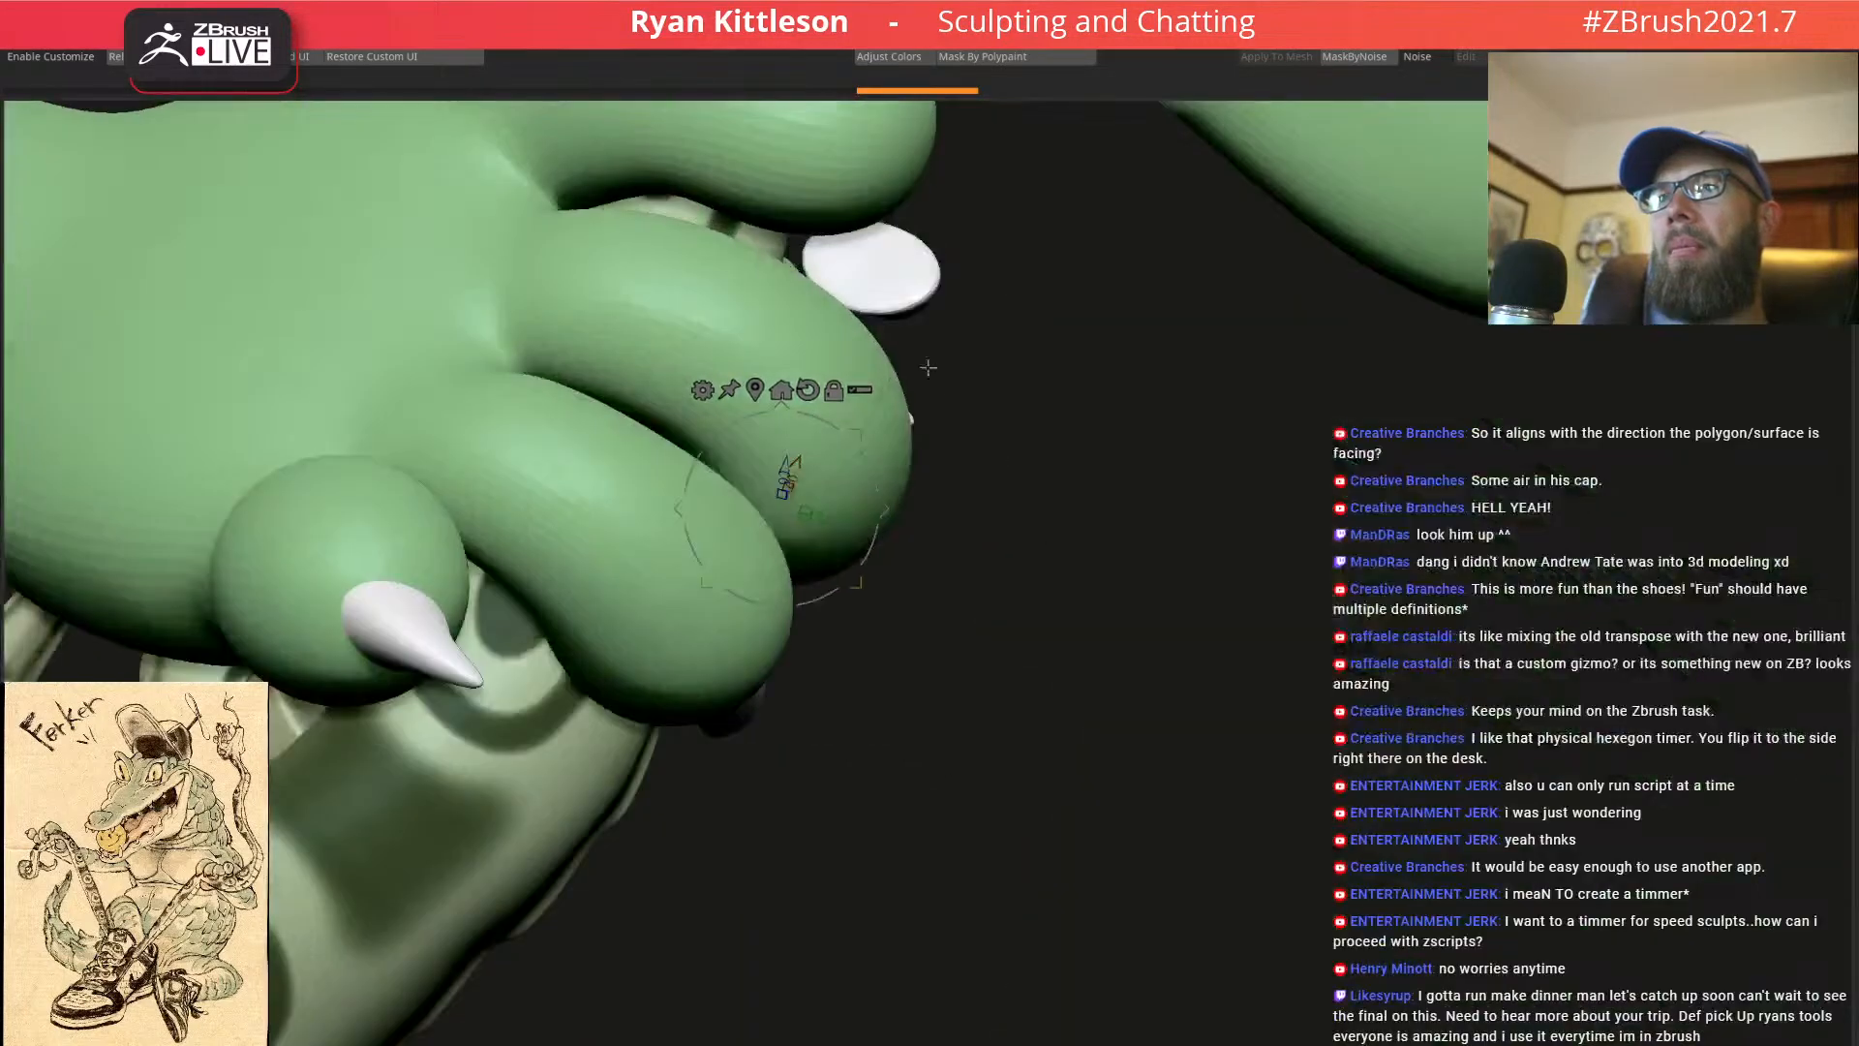
Move the claw of the finger nearest the thumb onto its fingertip and rotate it into line
{"action": "left_click", "coordinate": [887, 268], "text": "alt"}
{"action": "right_click_drag", "start_coordinate": [919, 276], "coordinate": [759, 407]}
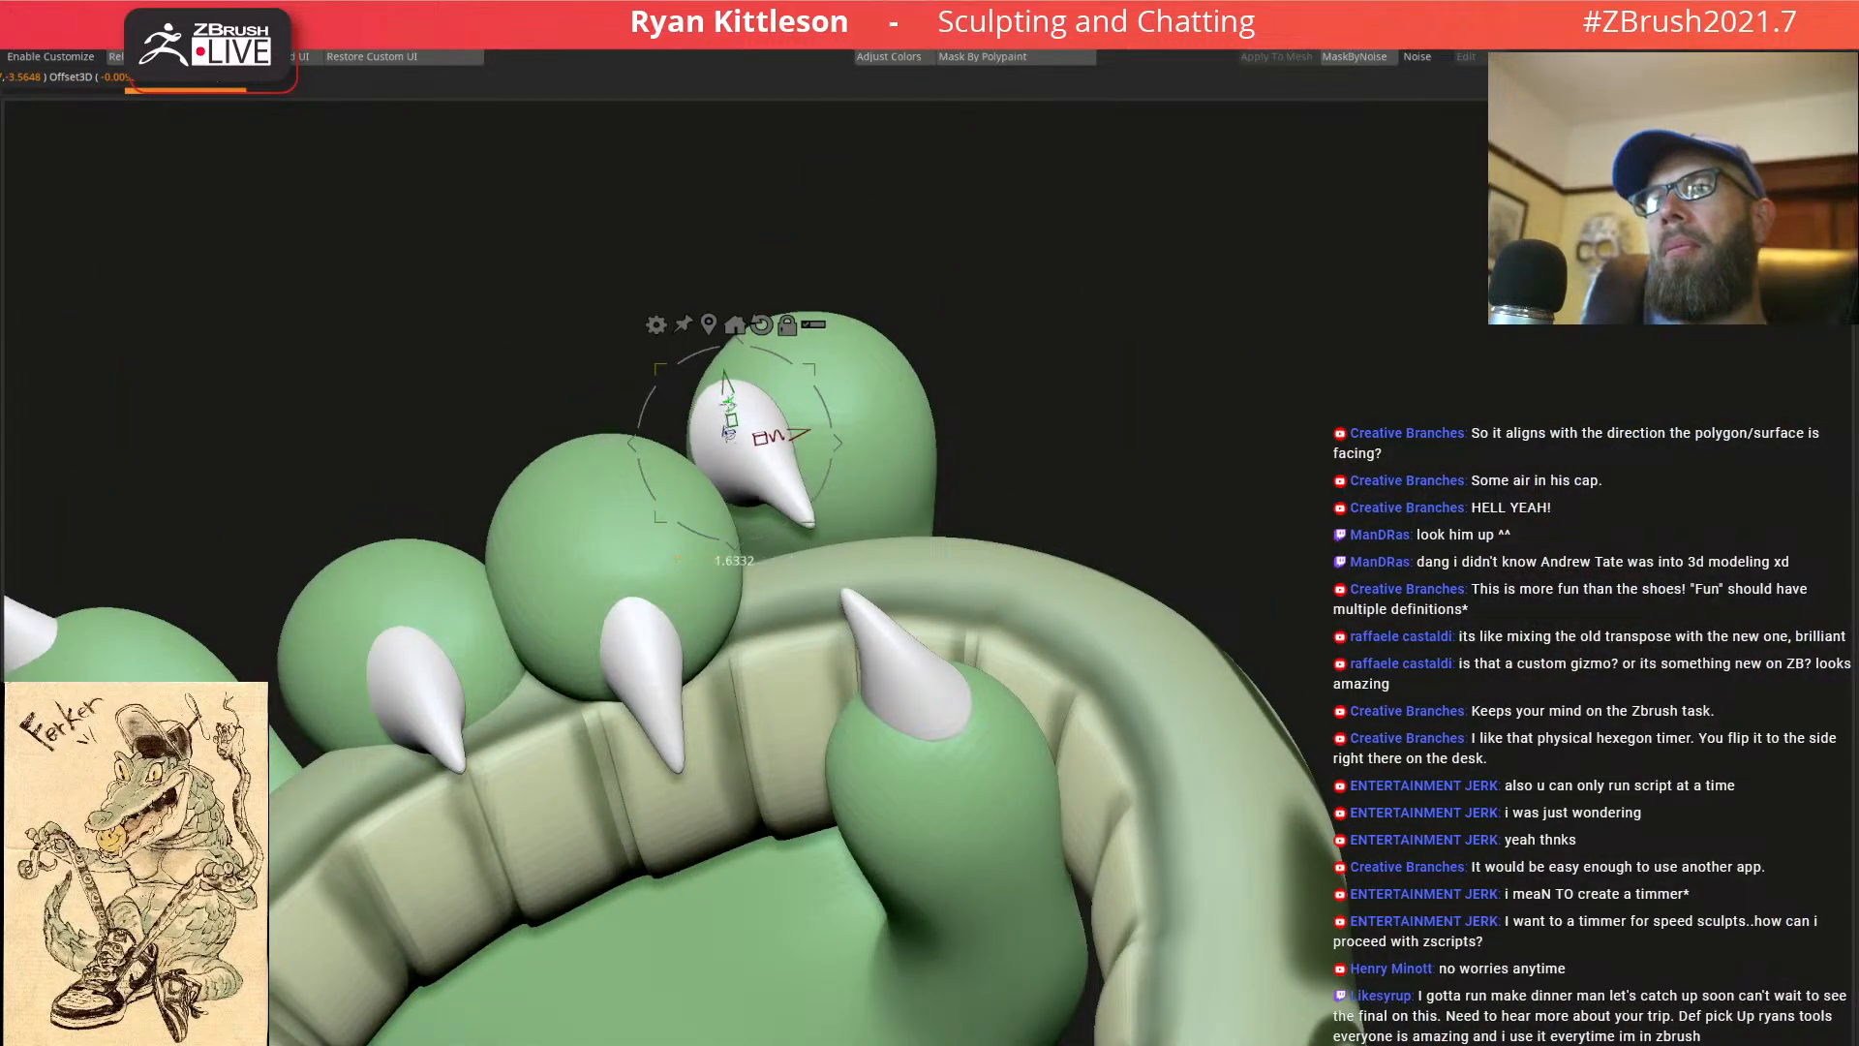
{"action": "left_click_drag", "start_coordinate": [925, 446], "coordinate": [917, 409]}
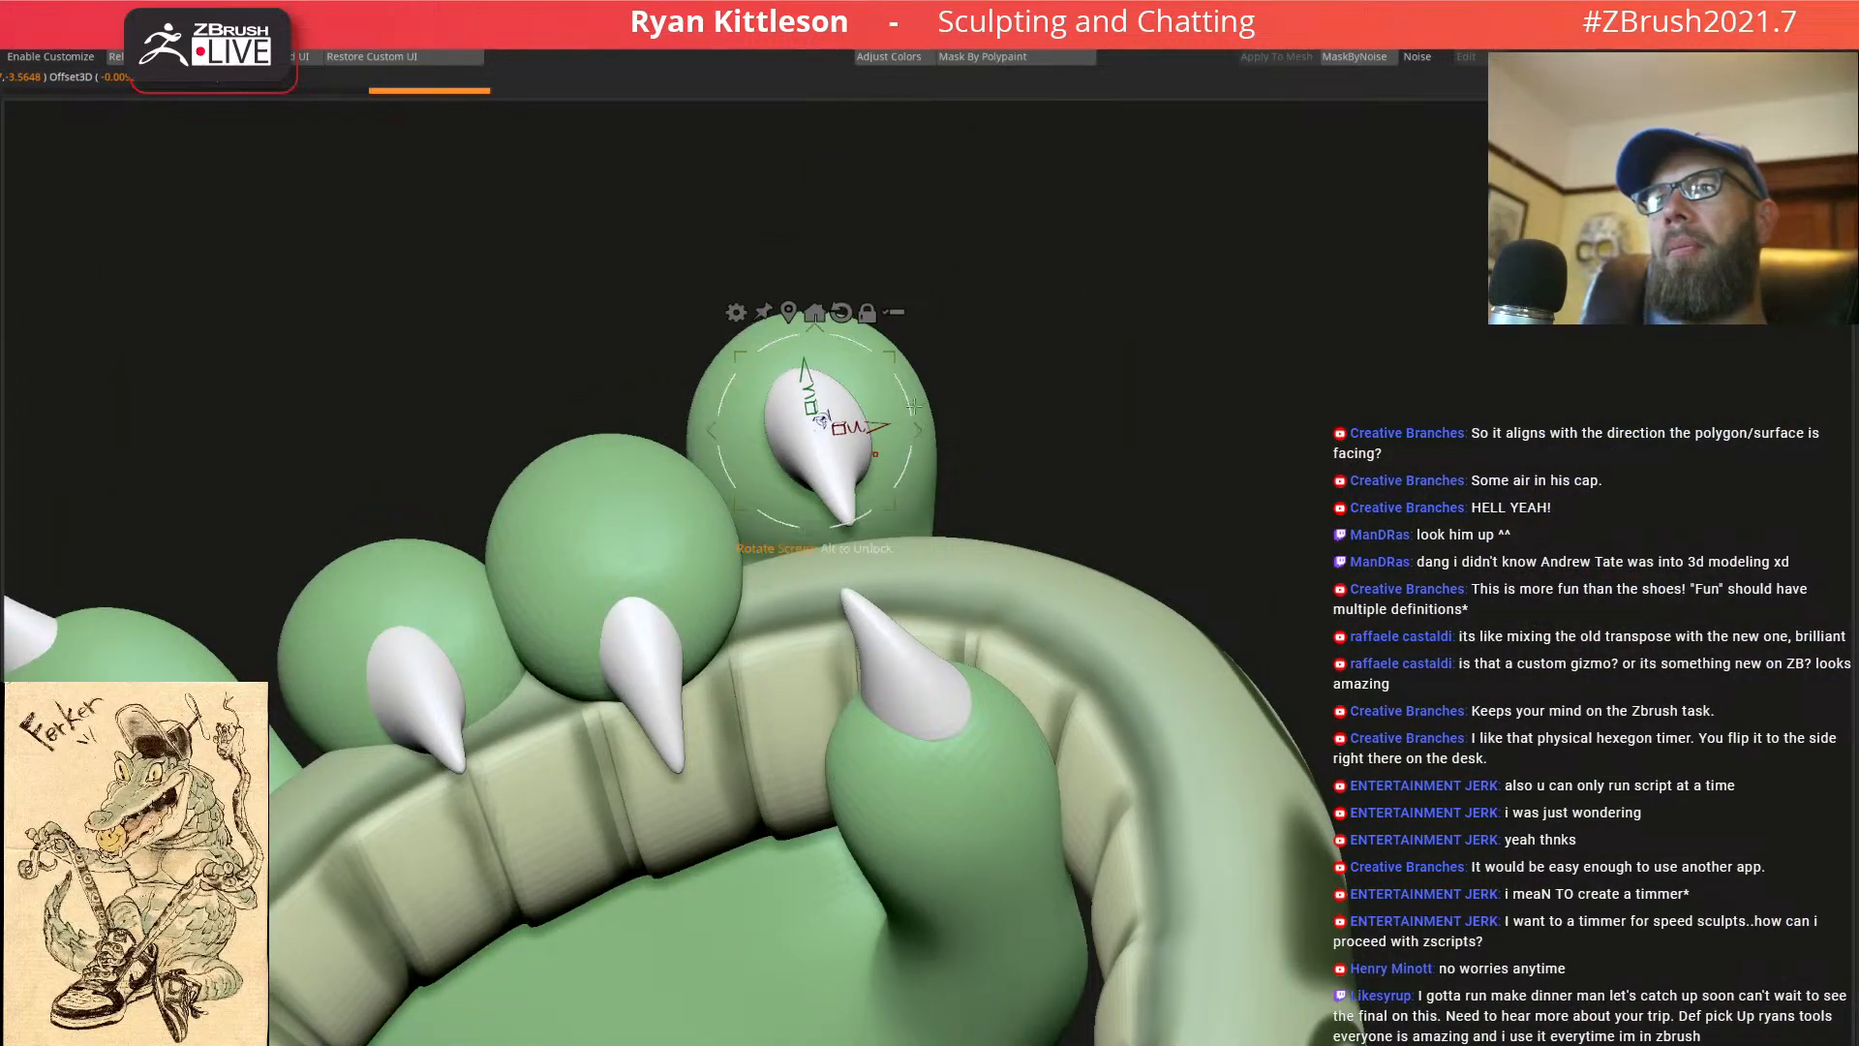
{"action": "right_click_drag", "start_coordinate": [925, 412], "coordinate": [974, 397]}
{"action": "left_click_drag", "start_coordinate": [918, 429], "coordinate": [954, 413]}
{"action": "left_click_drag", "start_coordinate": [958, 417], "coordinate": [963, 416]}
Isolate the thumb claw to set its pivot, then align it with the tip of the thumb
{"action": "right_click_drag", "start_coordinate": [978, 416], "coordinate": [933, 662]}
{"action": "key", "text": "q"}
{"action": "left_click", "coordinate": [912, 712], "text": "ctrl+shift"}
{"action": "key", "text": "w"}
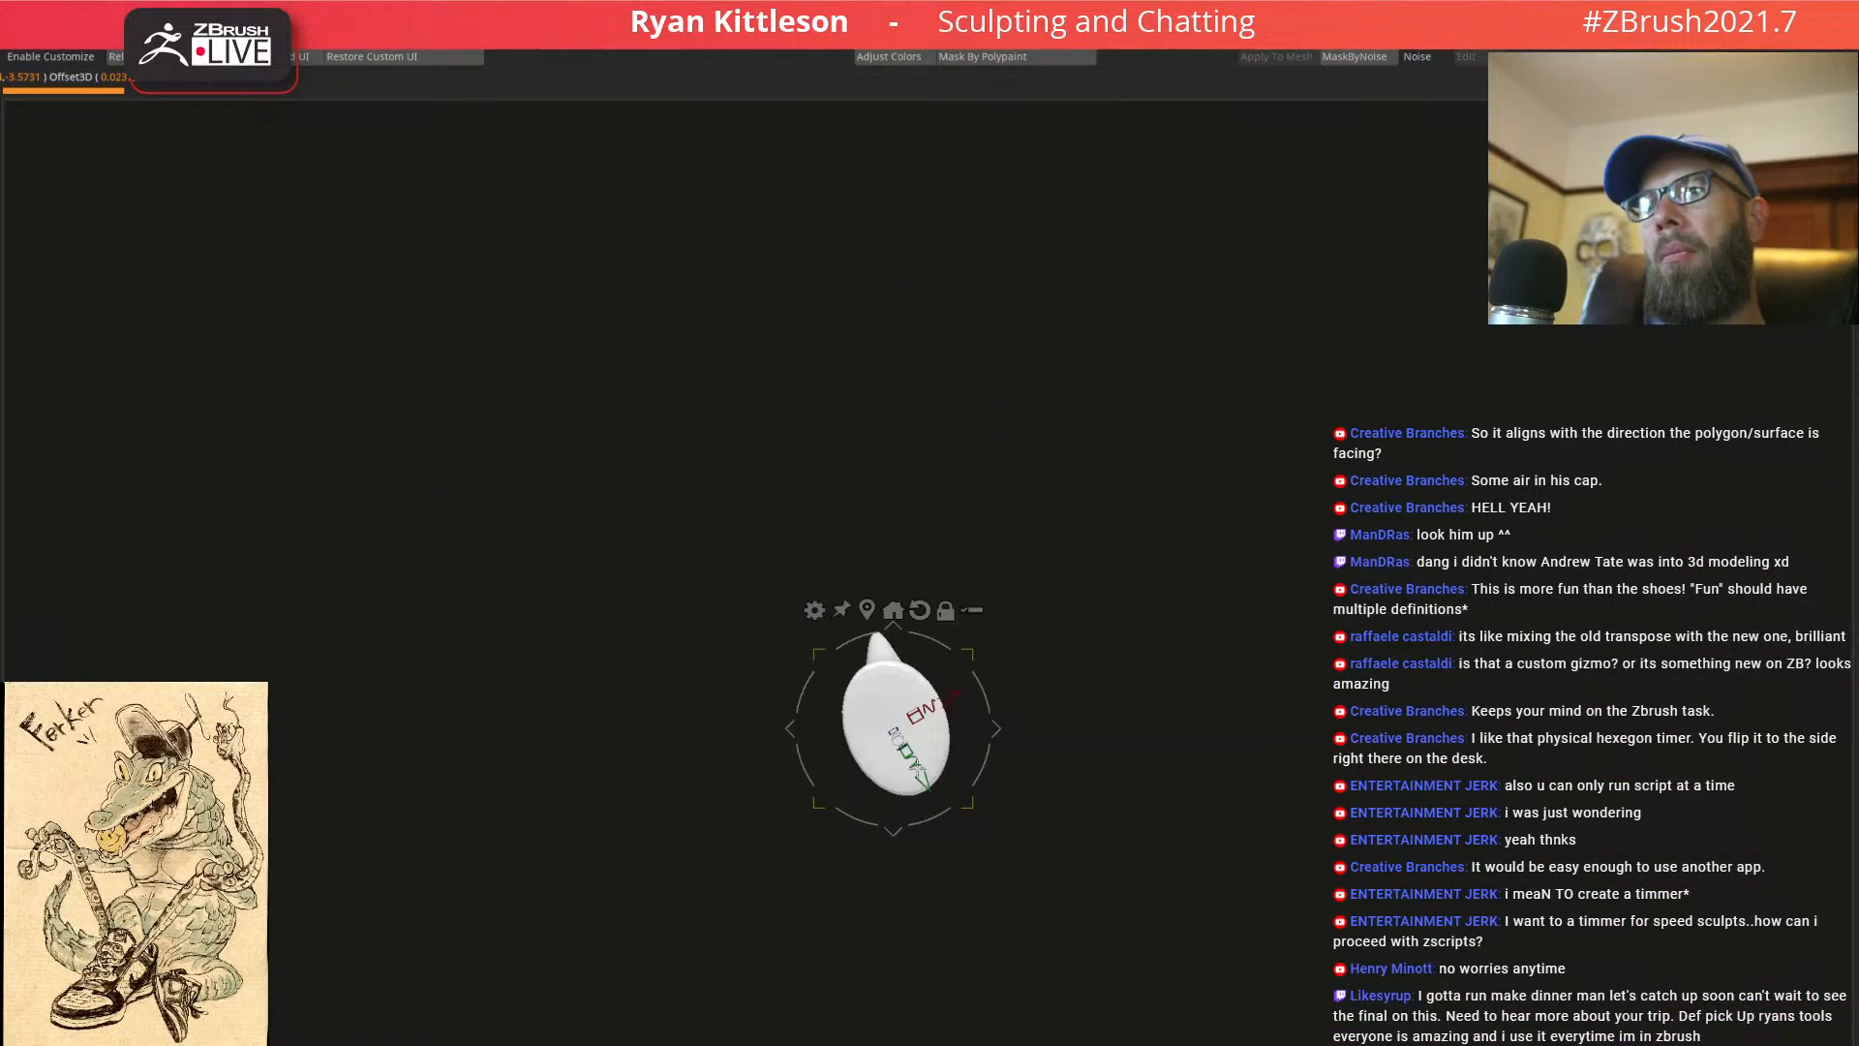
{"action": "left_click", "coordinate": [1033, 706], "text": "ctrl+shift"}
{"action": "right_click_drag", "start_coordinate": [1036, 707], "coordinate": [908, 800]}
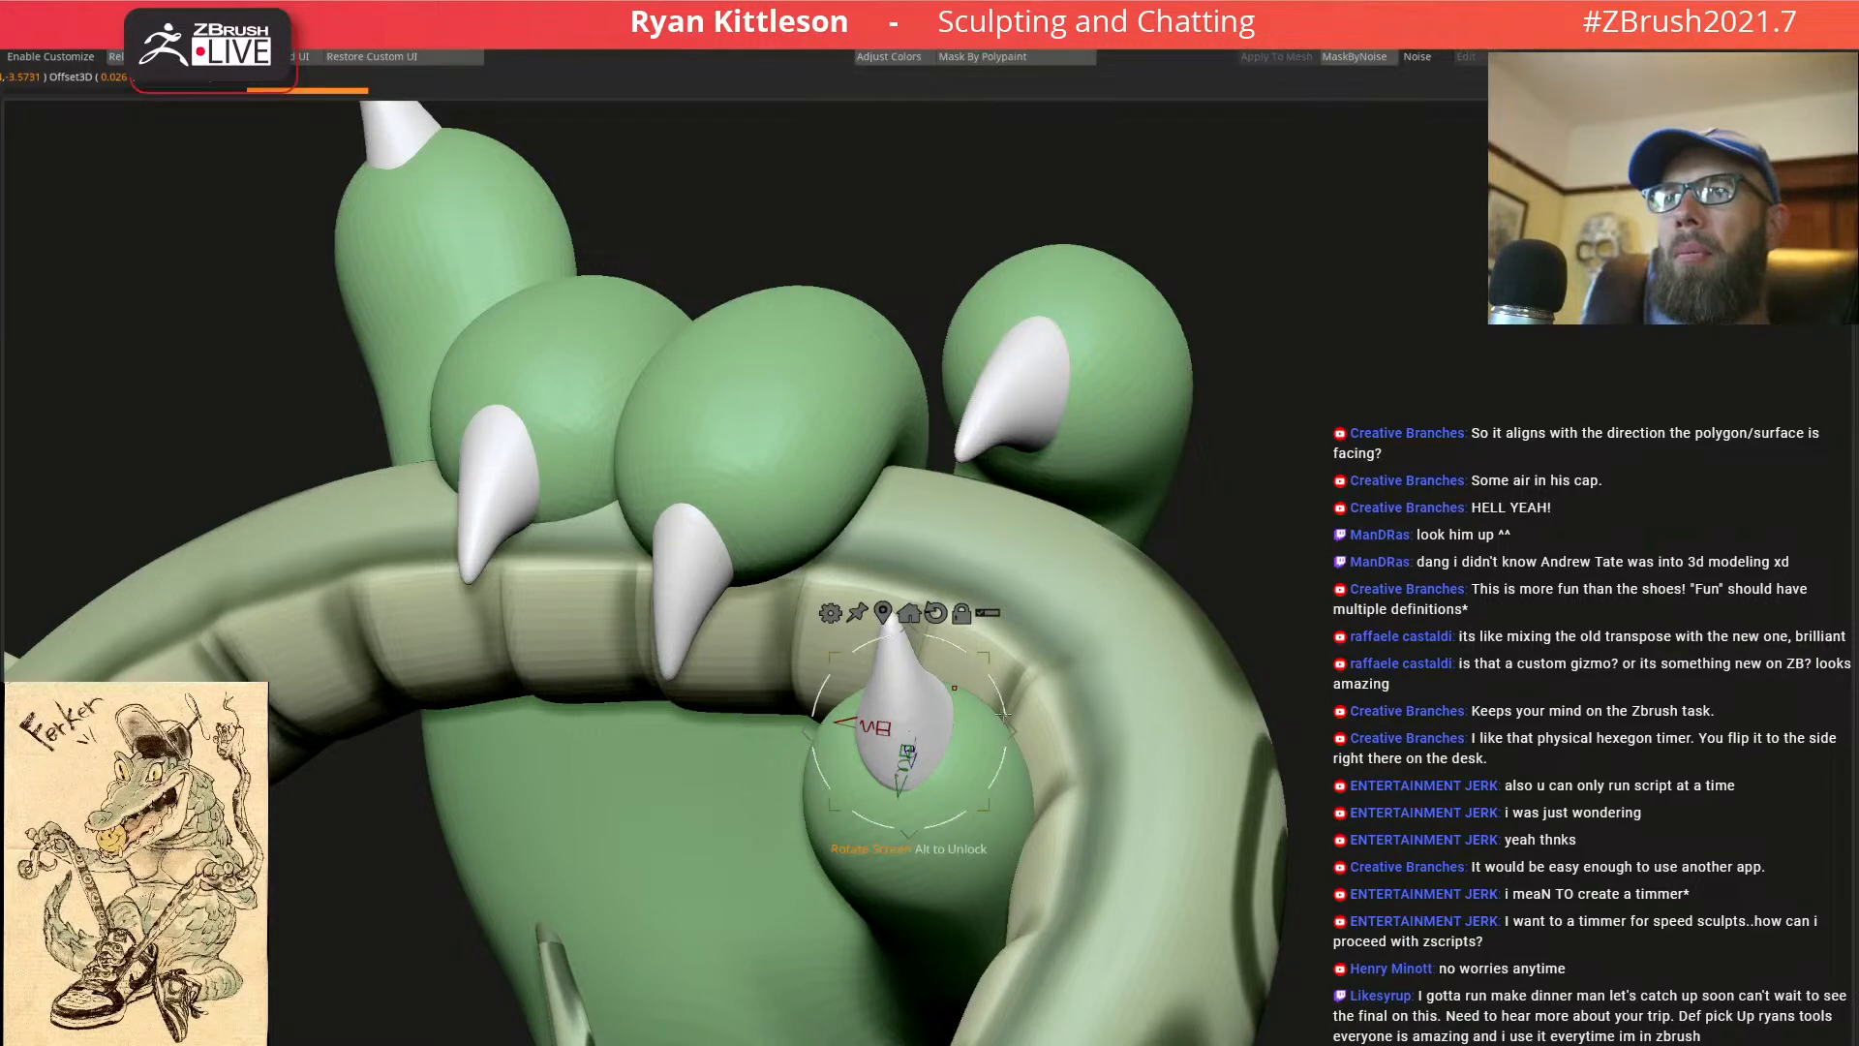
{"action": "right_click_drag", "start_coordinate": [1003, 696], "coordinate": [1047, 728]}
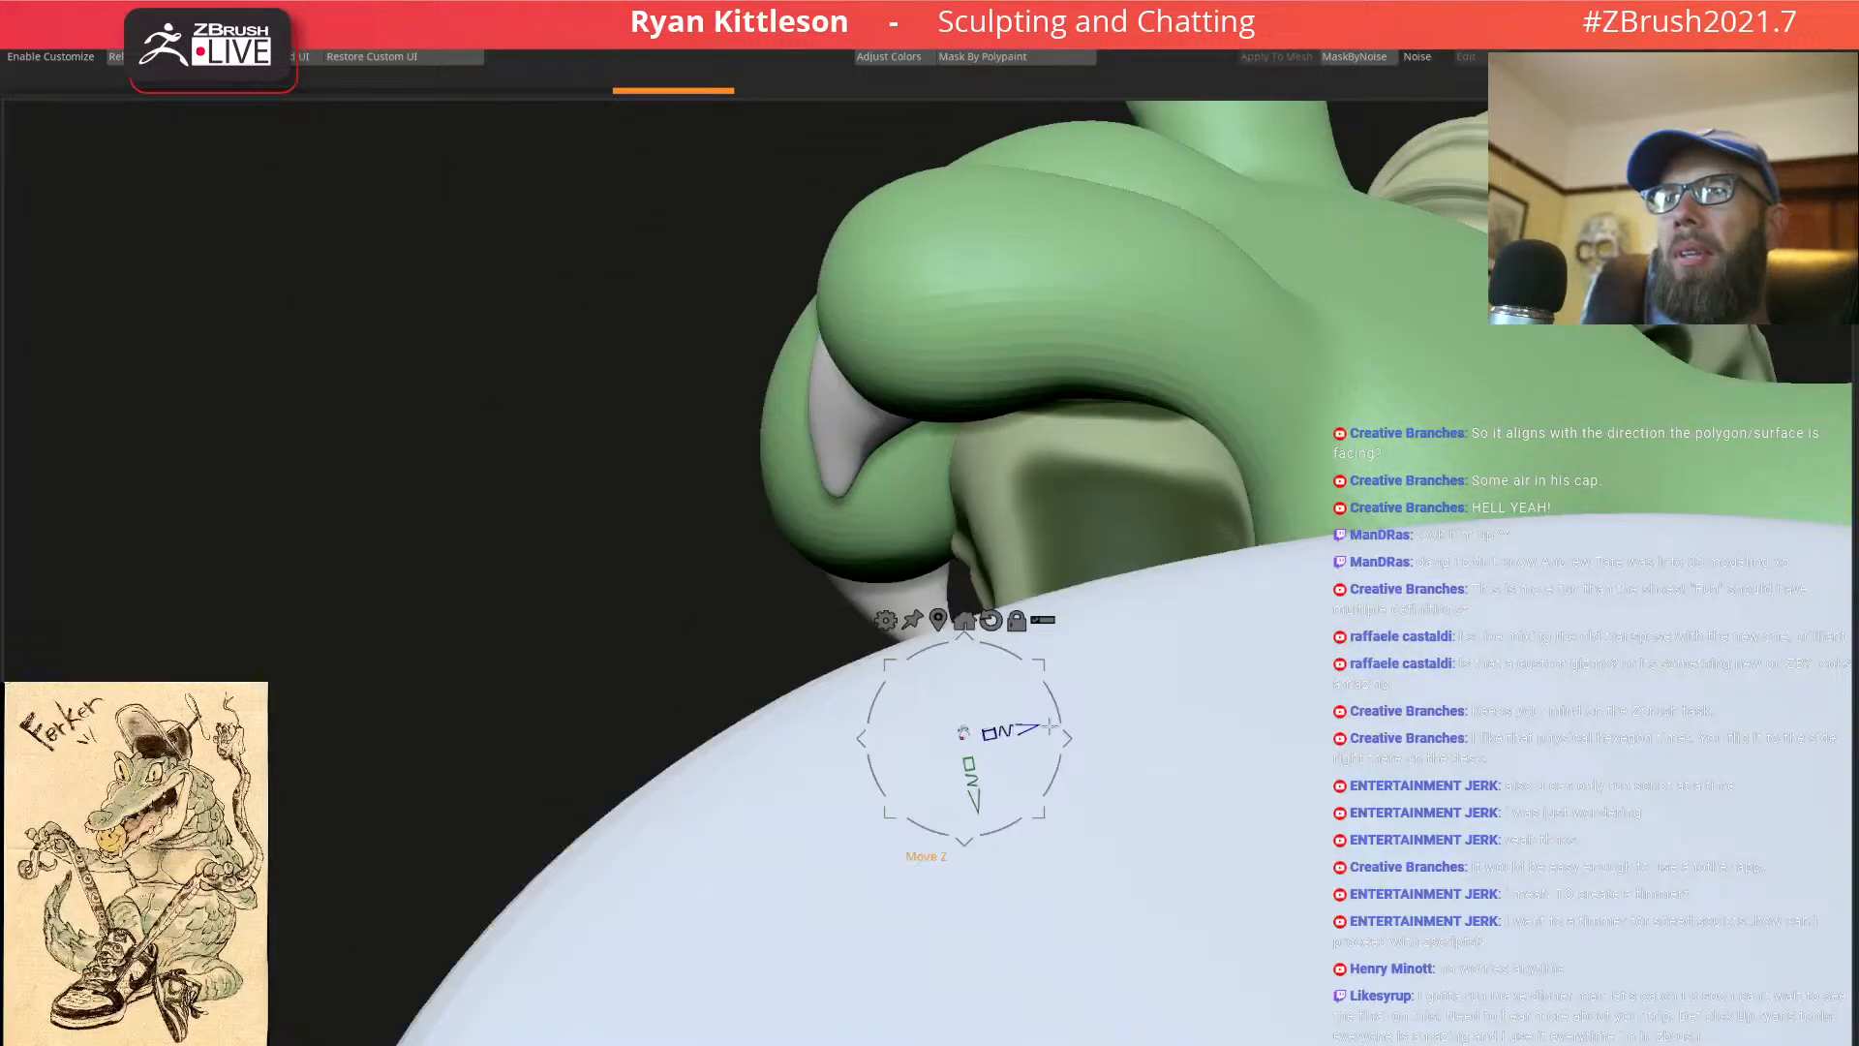
{"action": "mouse_move", "coordinate": [1101, 726]}
{"action": "right_mouse_down"}
{"action": "mouse_move", "coordinate": [1064, 674]}
{"action": "mouse_move", "coordinate": [1109, 609]}
{"action": "mouse_move", "coordinate": [950, 502]}
{"action": "mouse_move", "coordinate": [975, 498]}
{"action": "mouse_move", "coordinate": [974, 571]}
{"action": "mouse_move", "coordinate": [1051, 628]}
{"action": "mouse_move", "coordinate": [1186, 564]}
{"action": "mouse_move", "coordinate": [806, 506]}
{"action": "mouse_move", "coordinate": [850, 549]}
{"action": "mouse_move", "coordinate": [894, 539]}
{"action": "right_mouse_up"}
Mask the body with a soft edge, leaving only the lower end of the raised leg unmasked
{"action": "key", "text": "q"}
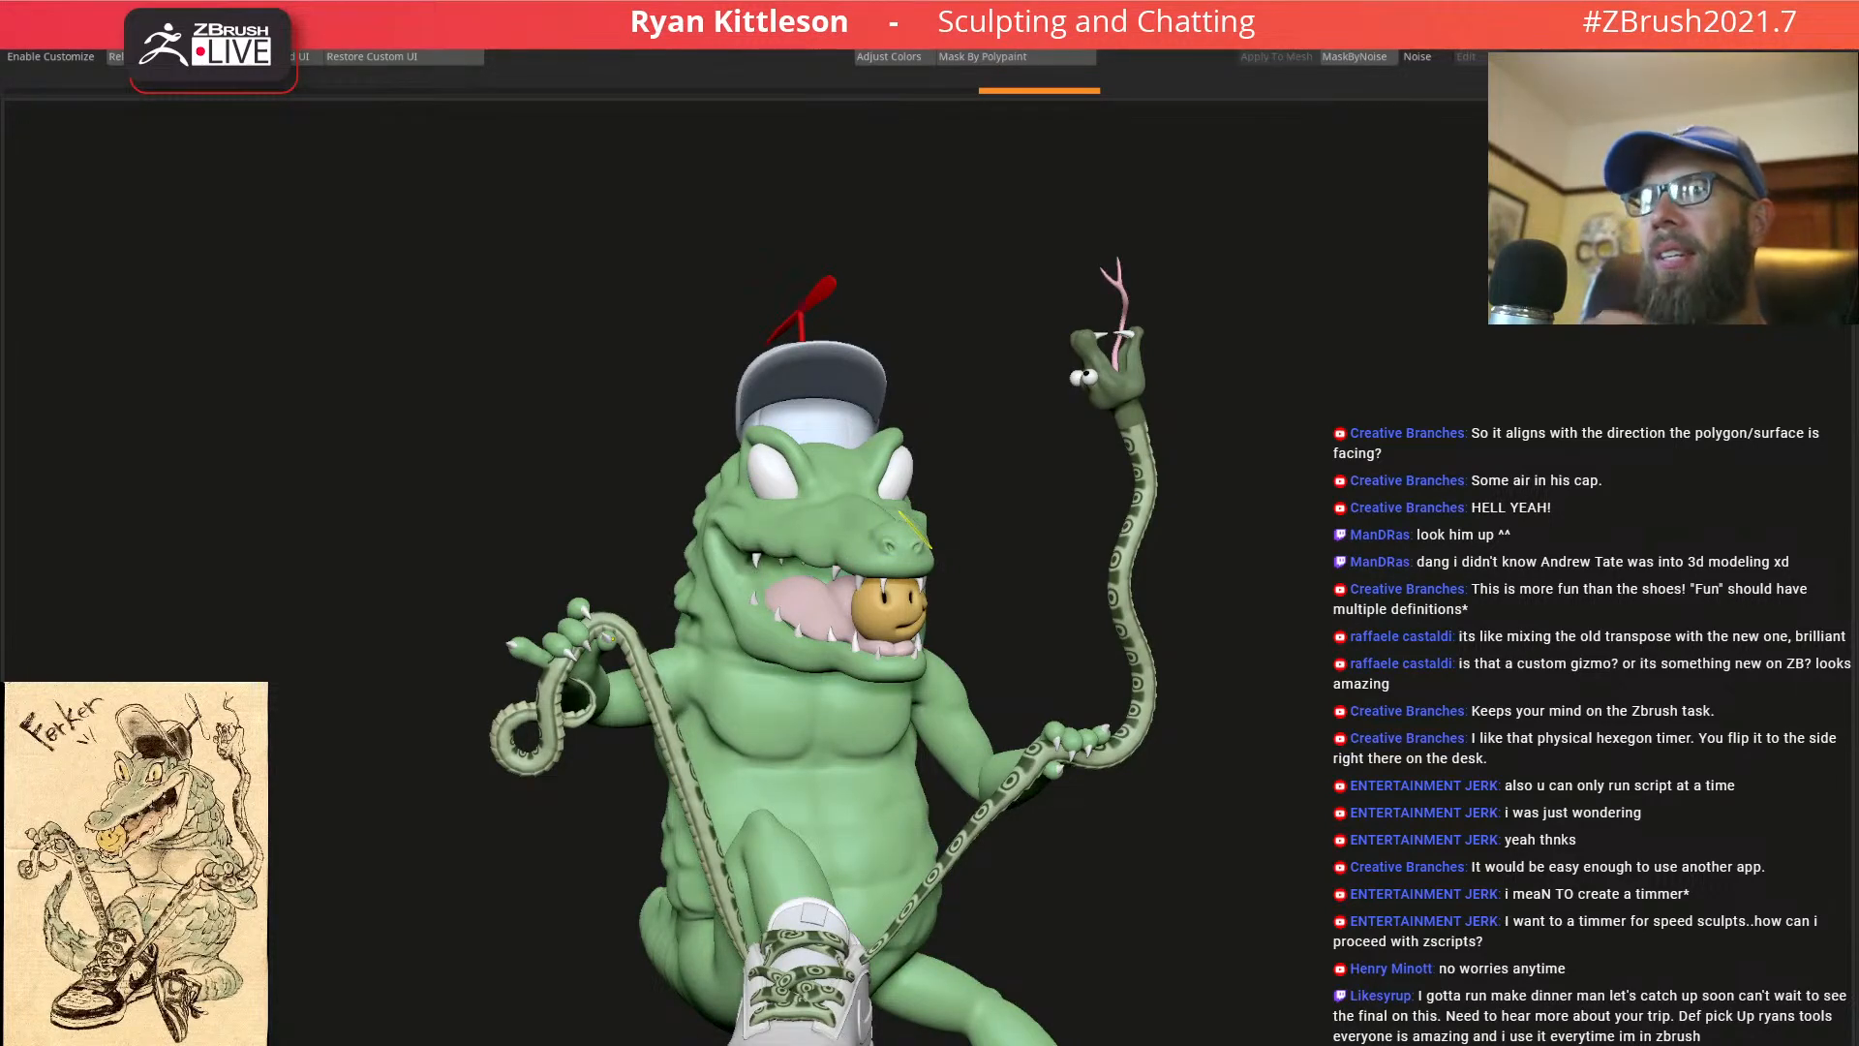
{"action": "right_click_drag", "start_coordinate": [1000, 616], "coordinate": [846, 636]}
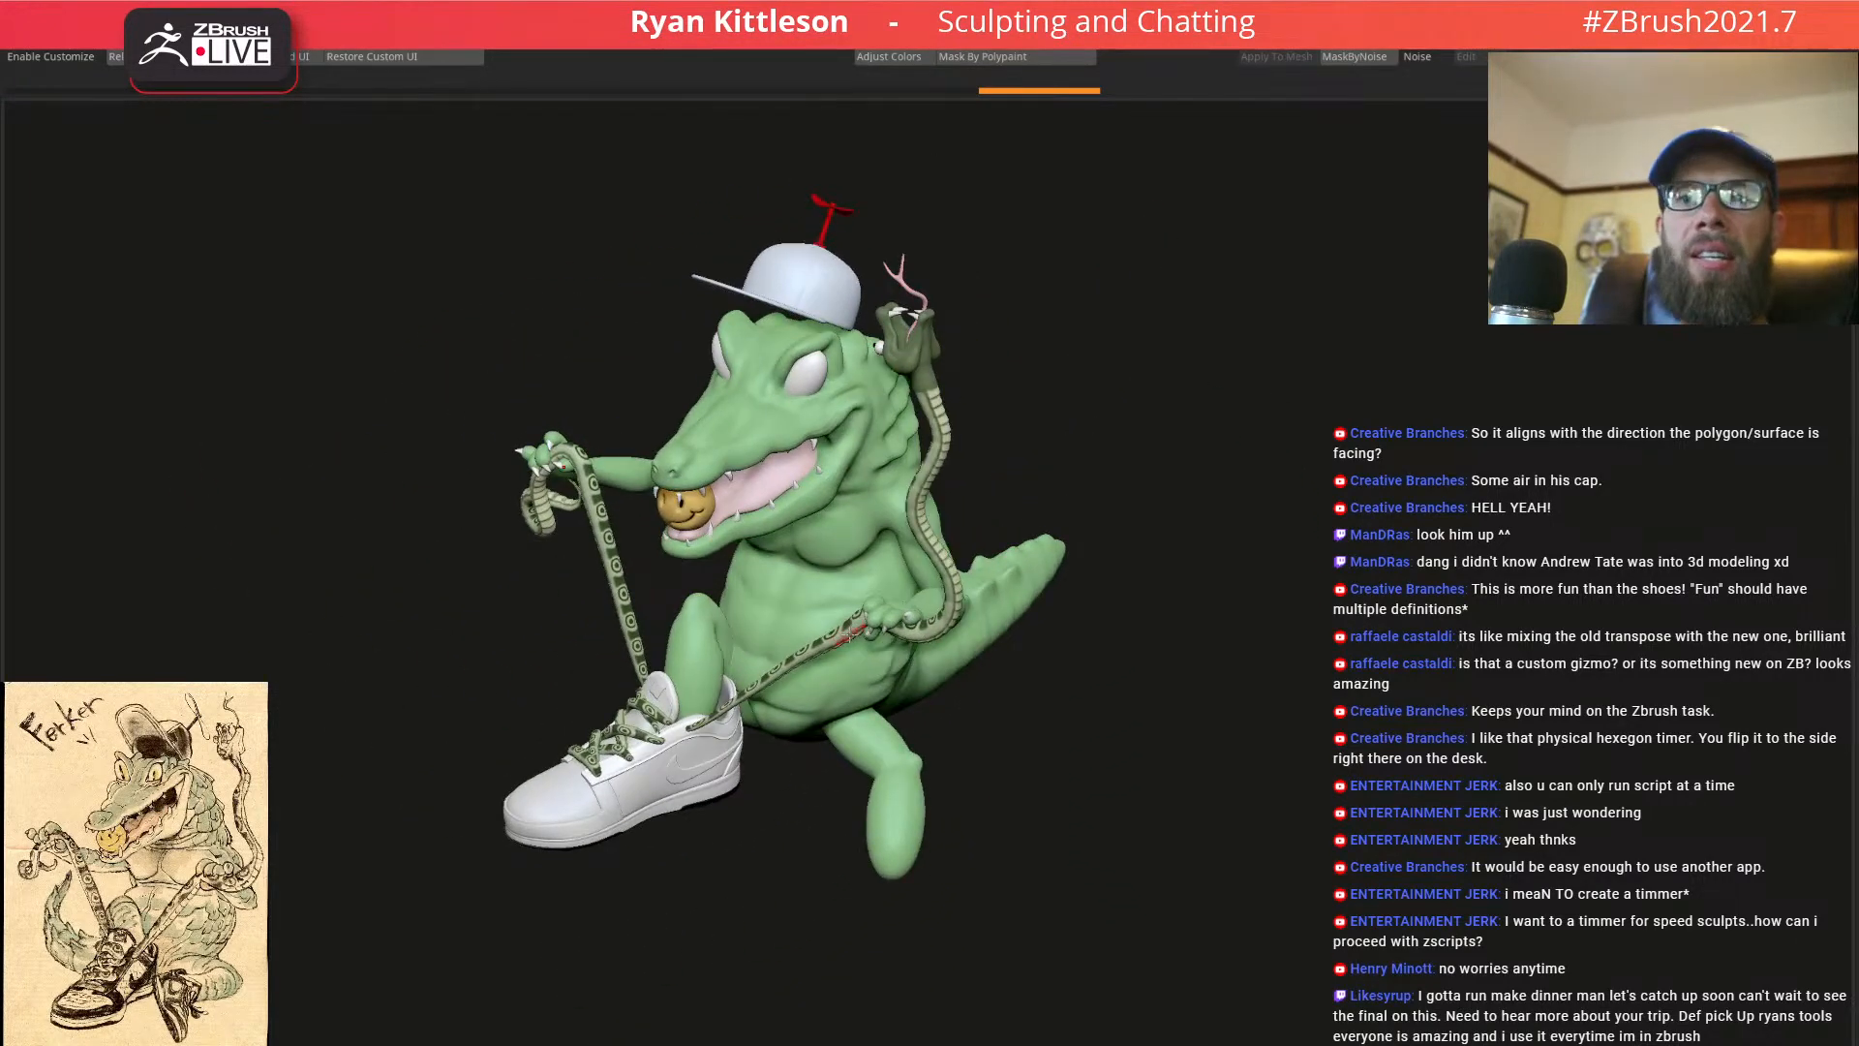
{"action": "right_click_drag", "start_coordinate": [707, 688], "coordinate": [733, 639], "text": "ctrl"}
{"action": "key", "text": "w"}
{"action": "left_click_drag", "start_coordinate": [733, 640], "coordinate": [744, 692], "text": "ctrl"}
{"action": "left_click", "coordinate": [730, 702], "text": "ctrl"}
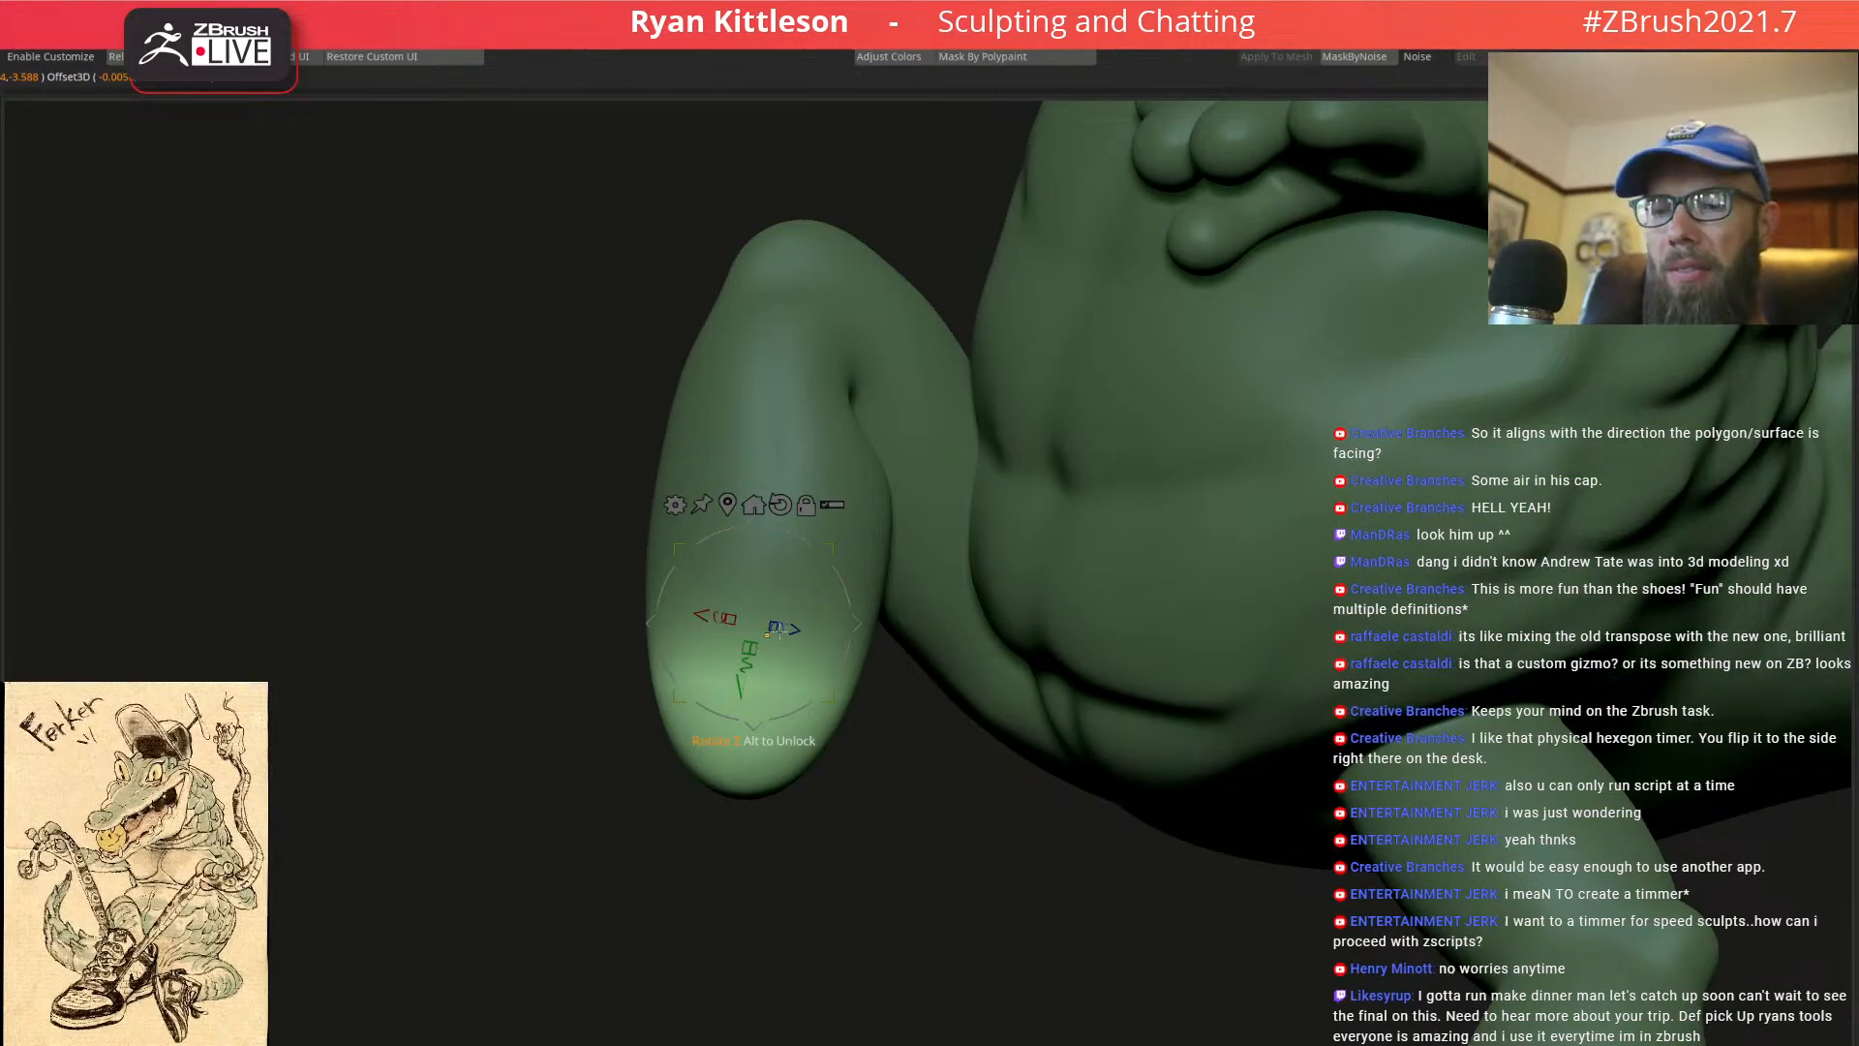
{"action": "key", "text": "ctrl+z"}
{"action": "key", "text": "ctrl+z"}
{"action": "left_click", "coordinate": [1118, 591], "text": "ctrl"}
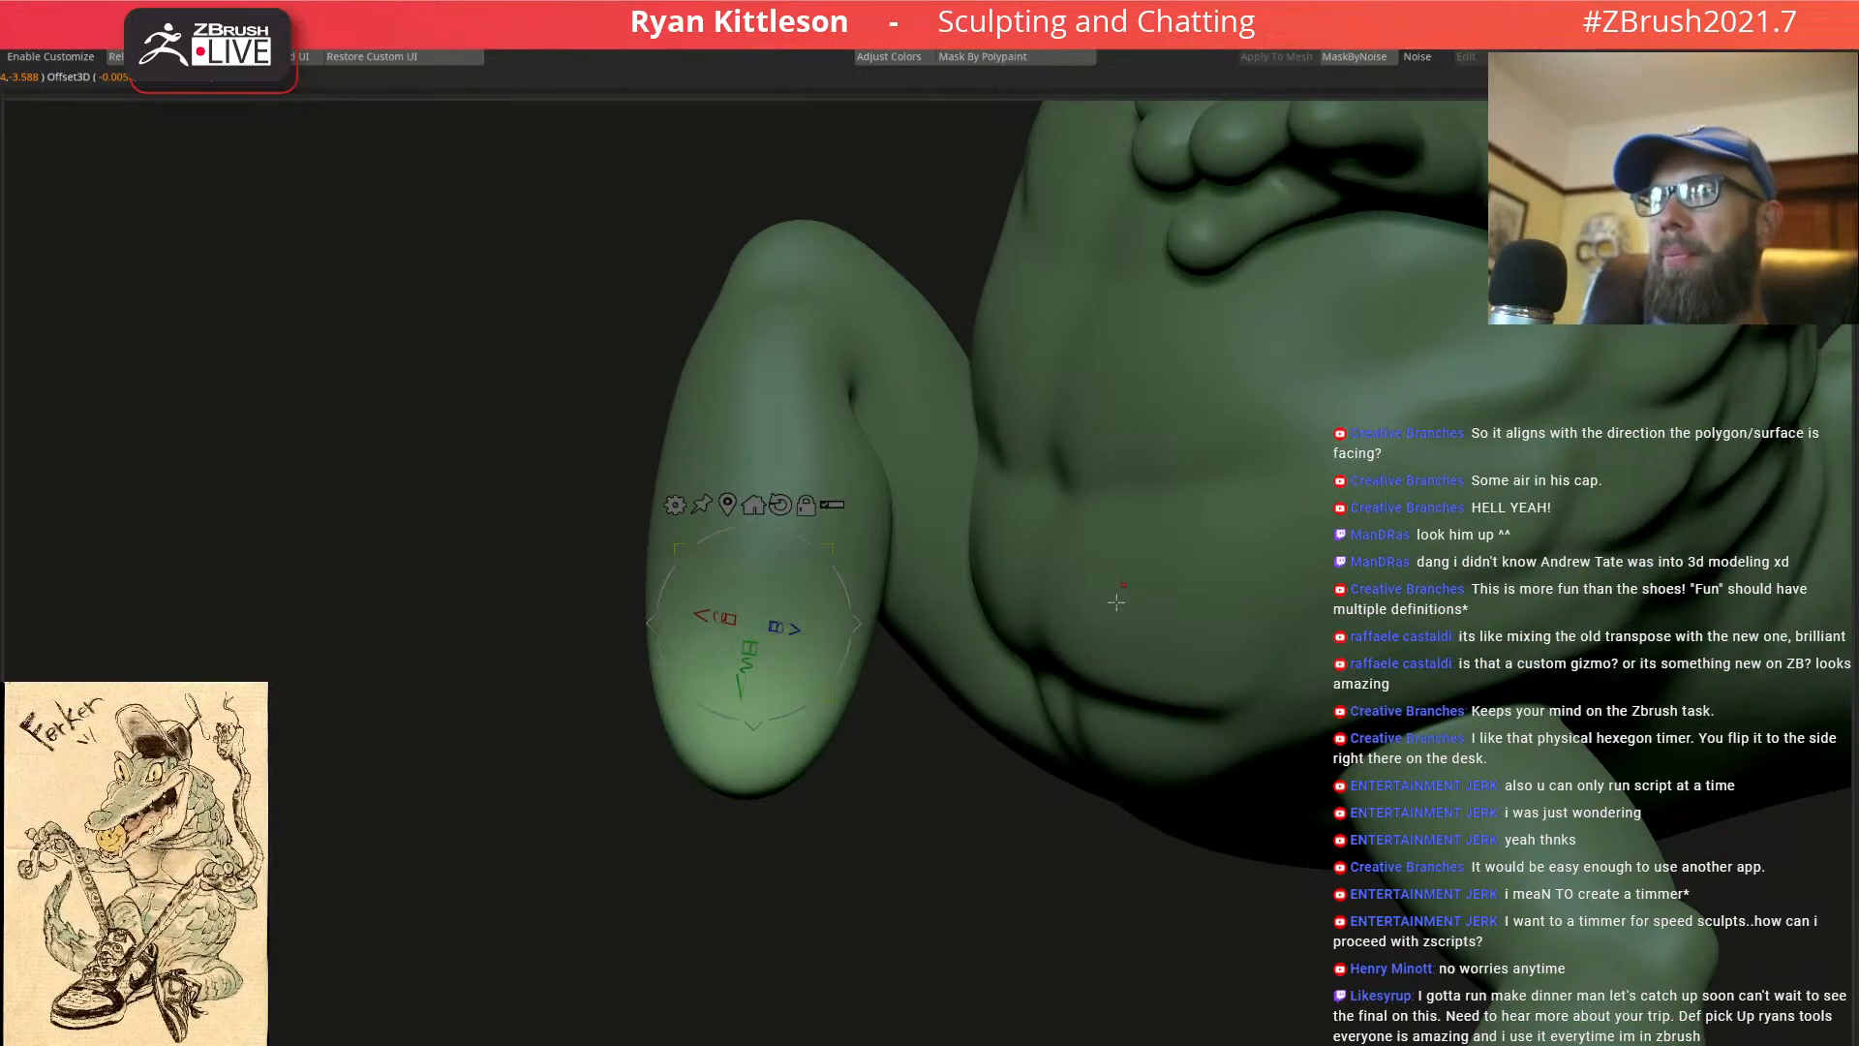
Show the shoe transparently around the leg and extend the leg's unmasked end down into it
{"action": "key", "text": "alt+s"}
{"action": "right_click_drag", "start_coordinate": [879, 658], "coordinate": [880, 553]}
{"action": "key", "text": "alt+t"}
{"action": "left_click_drag", "start_coordinate": [816, 437], "coordinate": [804, 660]}
{"action": "left_click_drag", "start_coordinate": [902, 547], "coordinate": [1011, 494]}
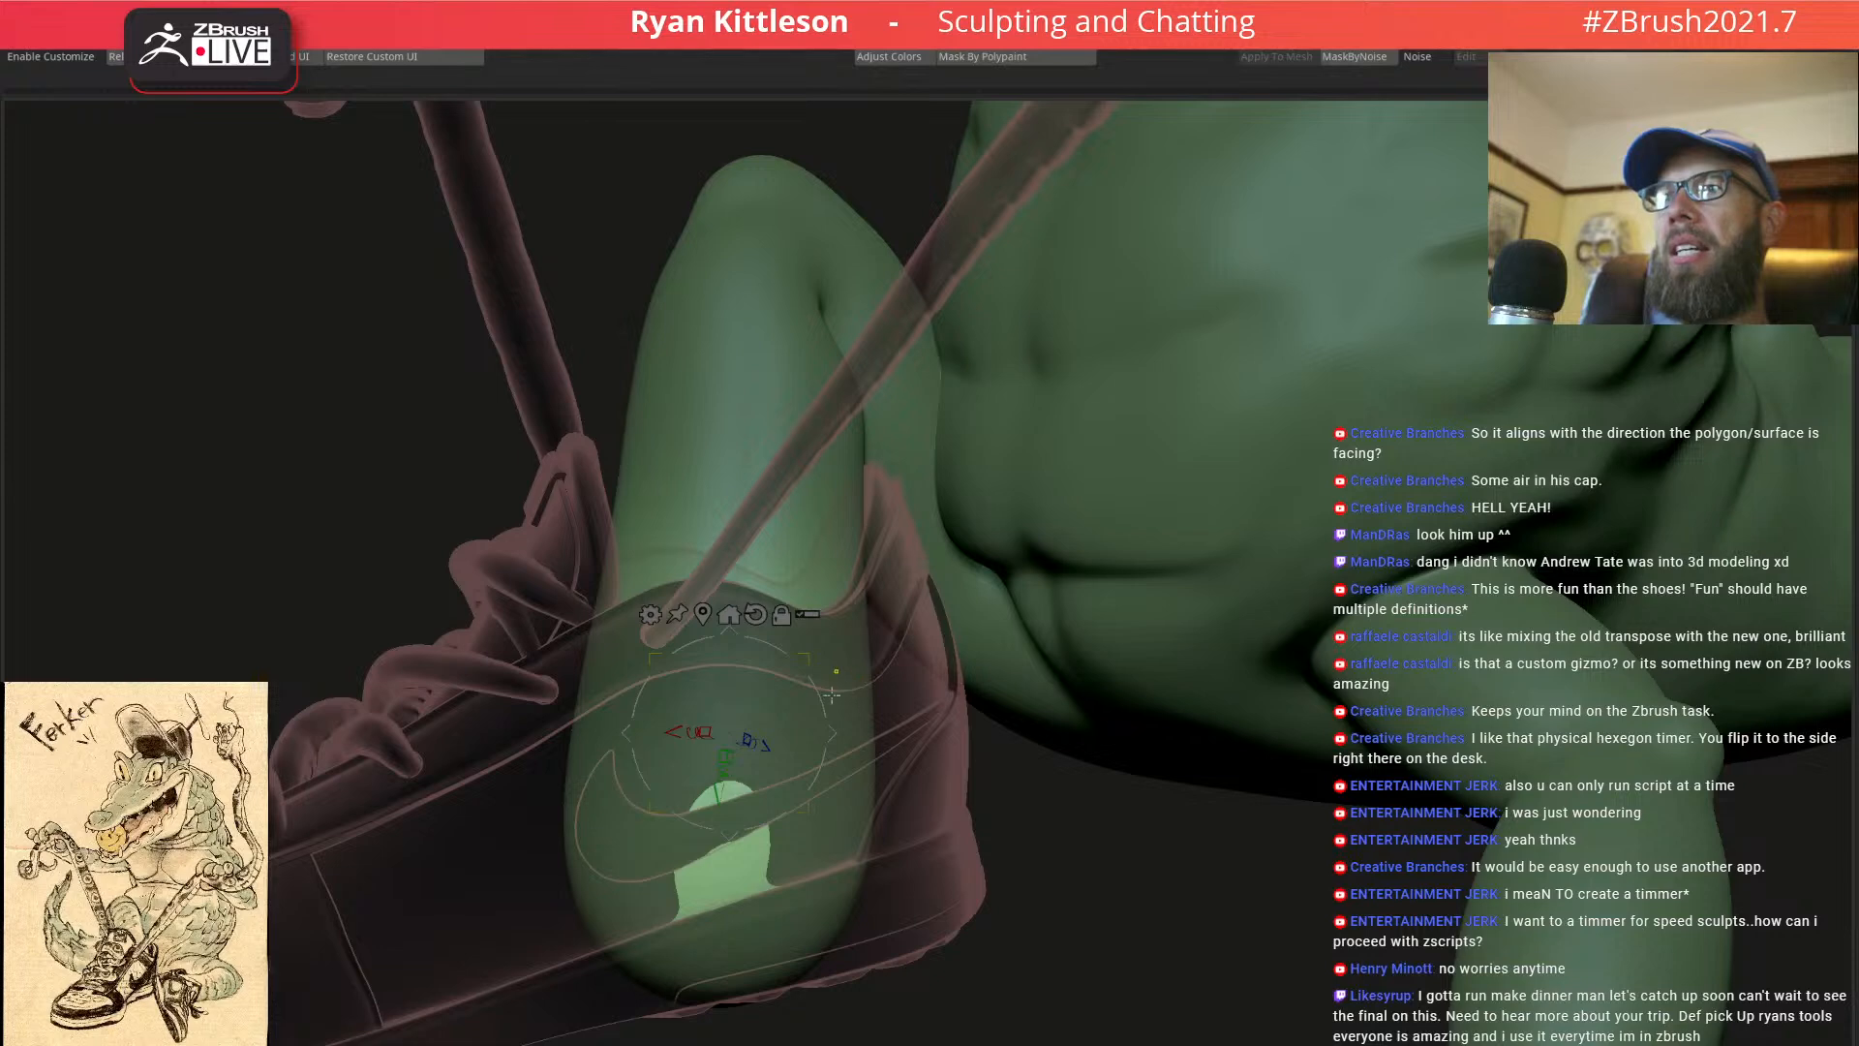
{"action": "key", "text": "ctrl+z"}
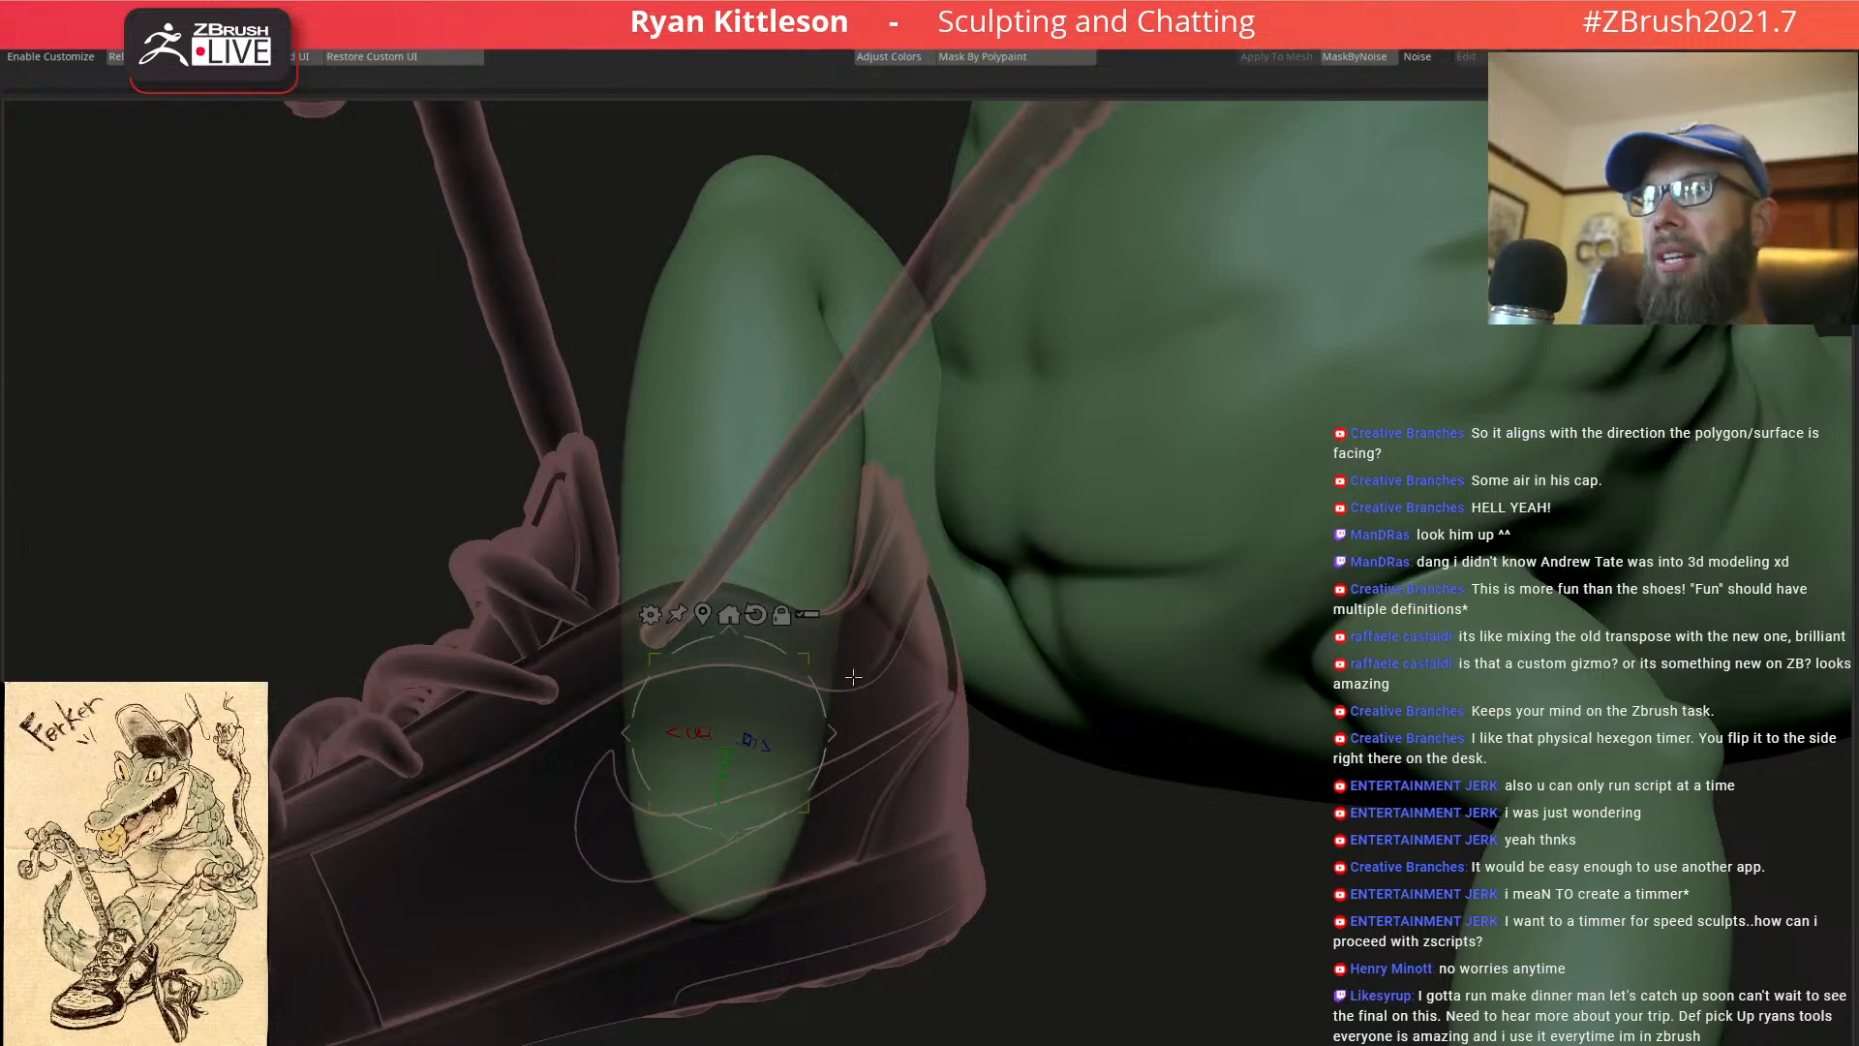
Enlarge and reposition the leg's unmasked end to form a rough foot inside the shoe
{"action": "left_click_drag", "start_coordinate": [808, 659], "coordinate": [1259, 320]}
{"action": "left_click_drag", "start_coordinate": [731, 743], "coordinate": [732, 838]}
{"action": "left_click_drag", "start_coordinate": [725, 770], "coordinate": [728, 760]}
{"action": "right_click_drag", "start_coordinate": [728, 736], "coordinate": [910, 756]}
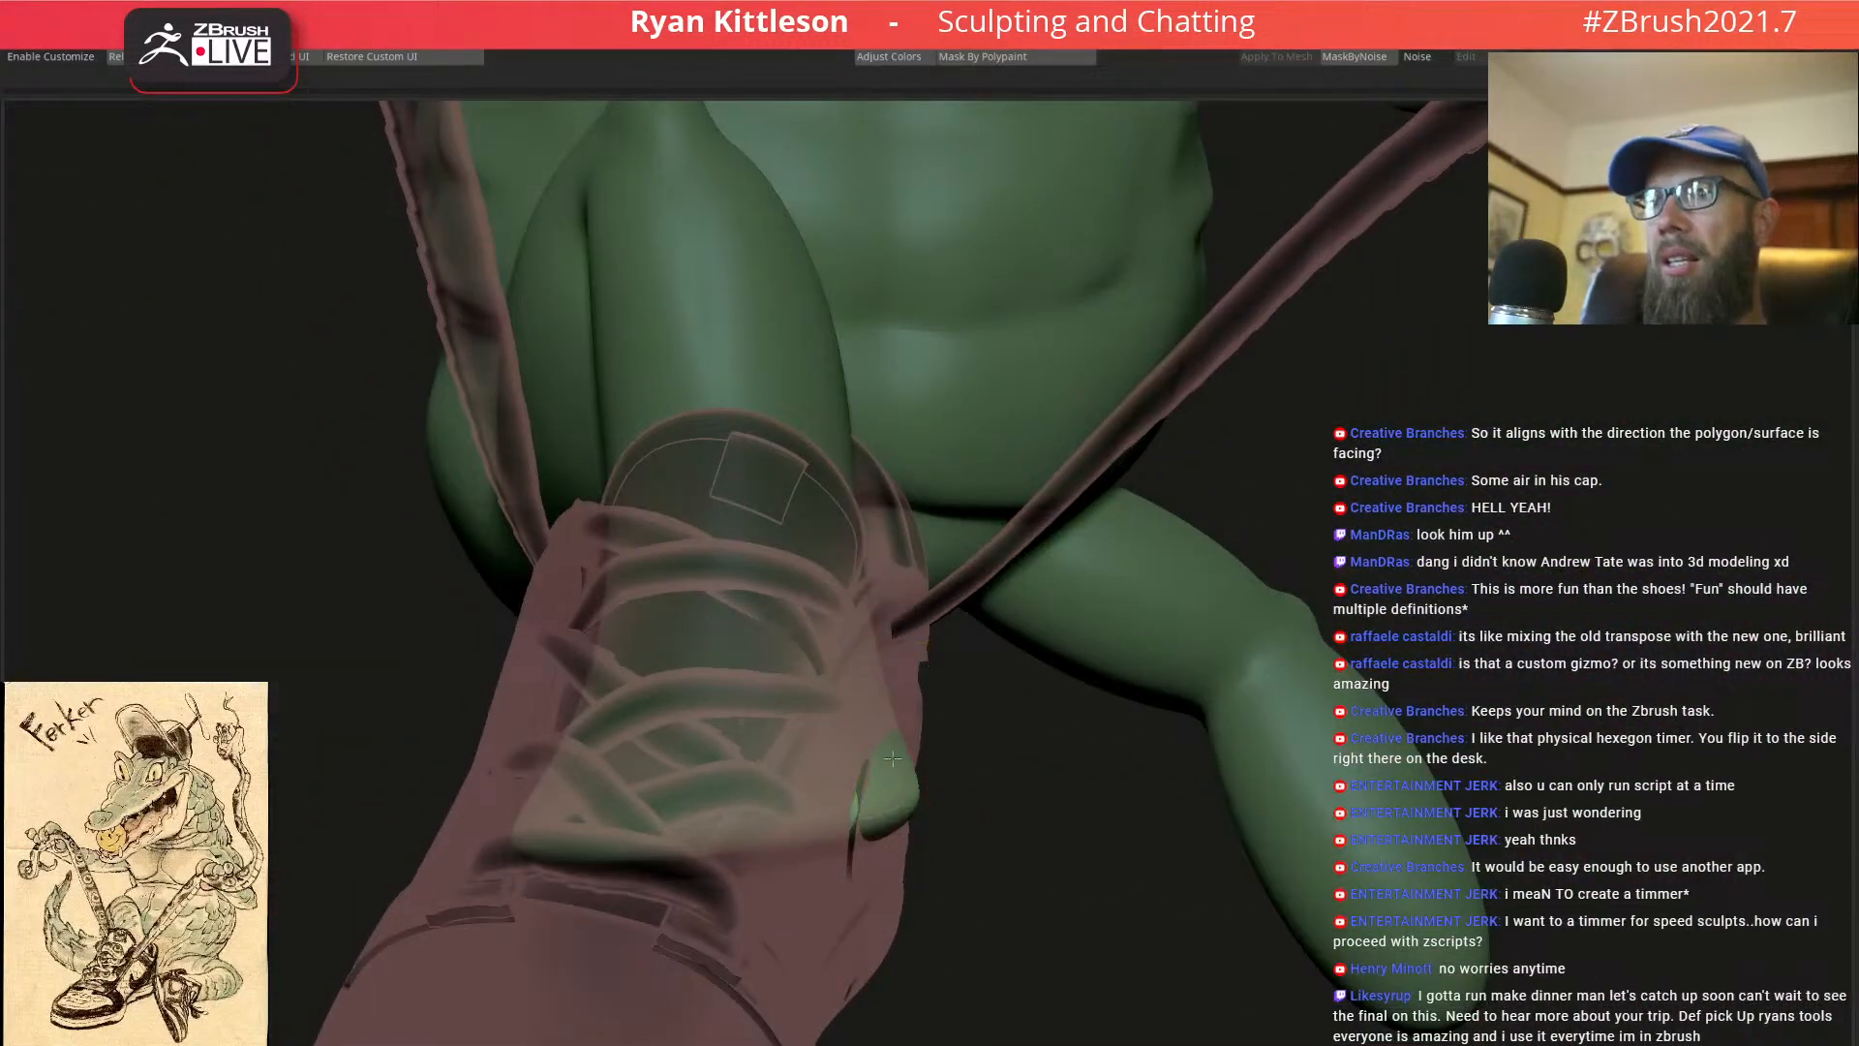
Pull the foot's bulging side back inside the shoe and stretch its front toward the shoe's toe
{"action": "key", "text": "space"}
{"action": "left_click_drag", "start_coordinate": [901, 802], "coordinate": [858, 782]}
{"action": "mouse_move", "coordinate": [763, 775]}
{"action": "right_mouse_down"}
{"action": "mouse_move", "coordinate": [727, 775]}
{"action": "mouse_move", "coordinate": [729, 792]}
{"action": "right_mouse_up"}
{"action": "left_click_drag", "start_coordinate": [757, 834], "coordinate": [628, 990]}
{"action": "right_click_drag", "start_coordinate": [947, 861], "coordinate": [936, 727], "text": "alt"}
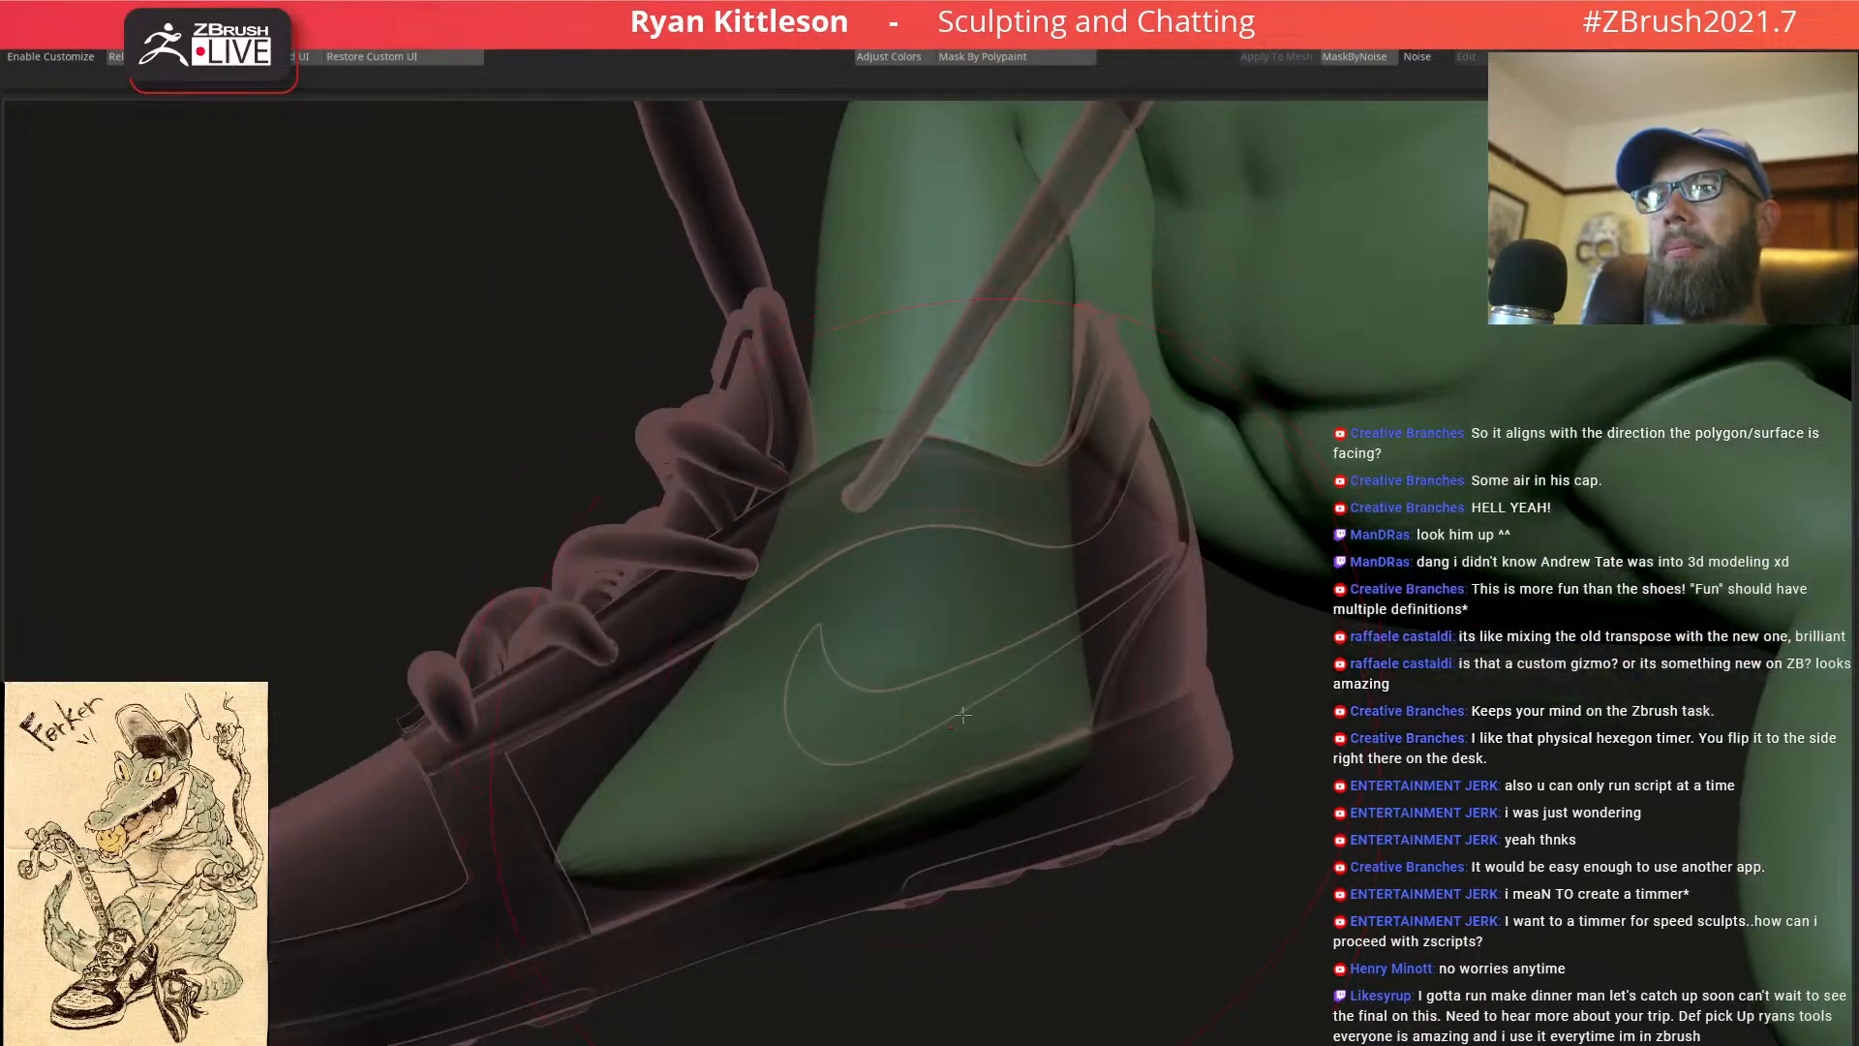
Push the foot's heel back into the shoe's heel, lower its sole and stretch its front toward the shoe's toe
{"action": "key", "text": "space"}
{"action": "left_click_drag", "start_coordinate": [1055, 728], "coordinate": [1243, 654]}
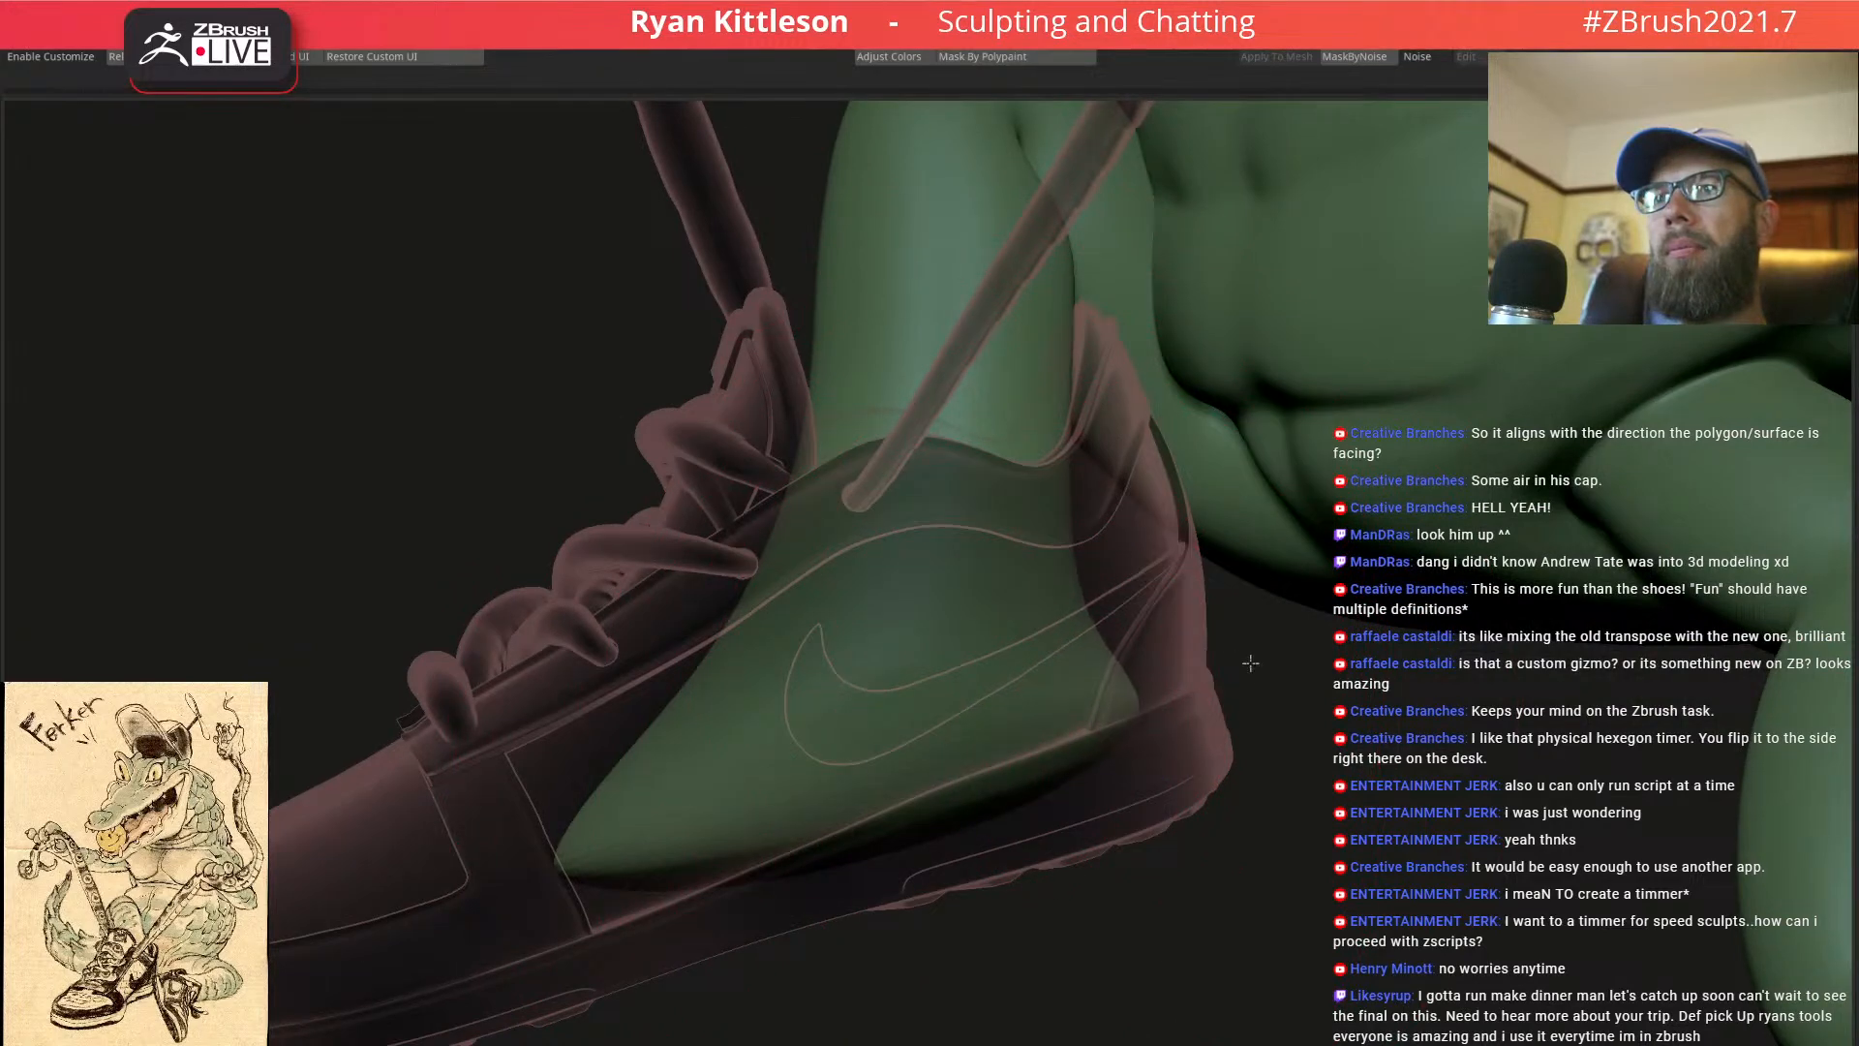
{"action": "key", "text": "space"}
{"action": "left_click_drag", "start_coordinate": [1068, 753], "coordinate": [1083, 752]}
{"action": "left_click_drag", "start_coordinate": [691, 867], "coordinate": [687, 903]}
{"action": "left_click_drag", "start_coordinate": [624, 826], "coordinate": [448, 759]}
Compare the foot with the opaque shoe and stretch the foot's front farther toward the toe cap
{"action": "mouse_move", "coordinate": [699, 682]}
{"action": "right_mouse_down"}
{"action": "mouse_move", "coordinate": [723, 872]}
{"action": "mouse_move", "coordinate": [741, 871]}
{"action": "right_mouse_up"}
{"action": "key", "text": "shift+t"}
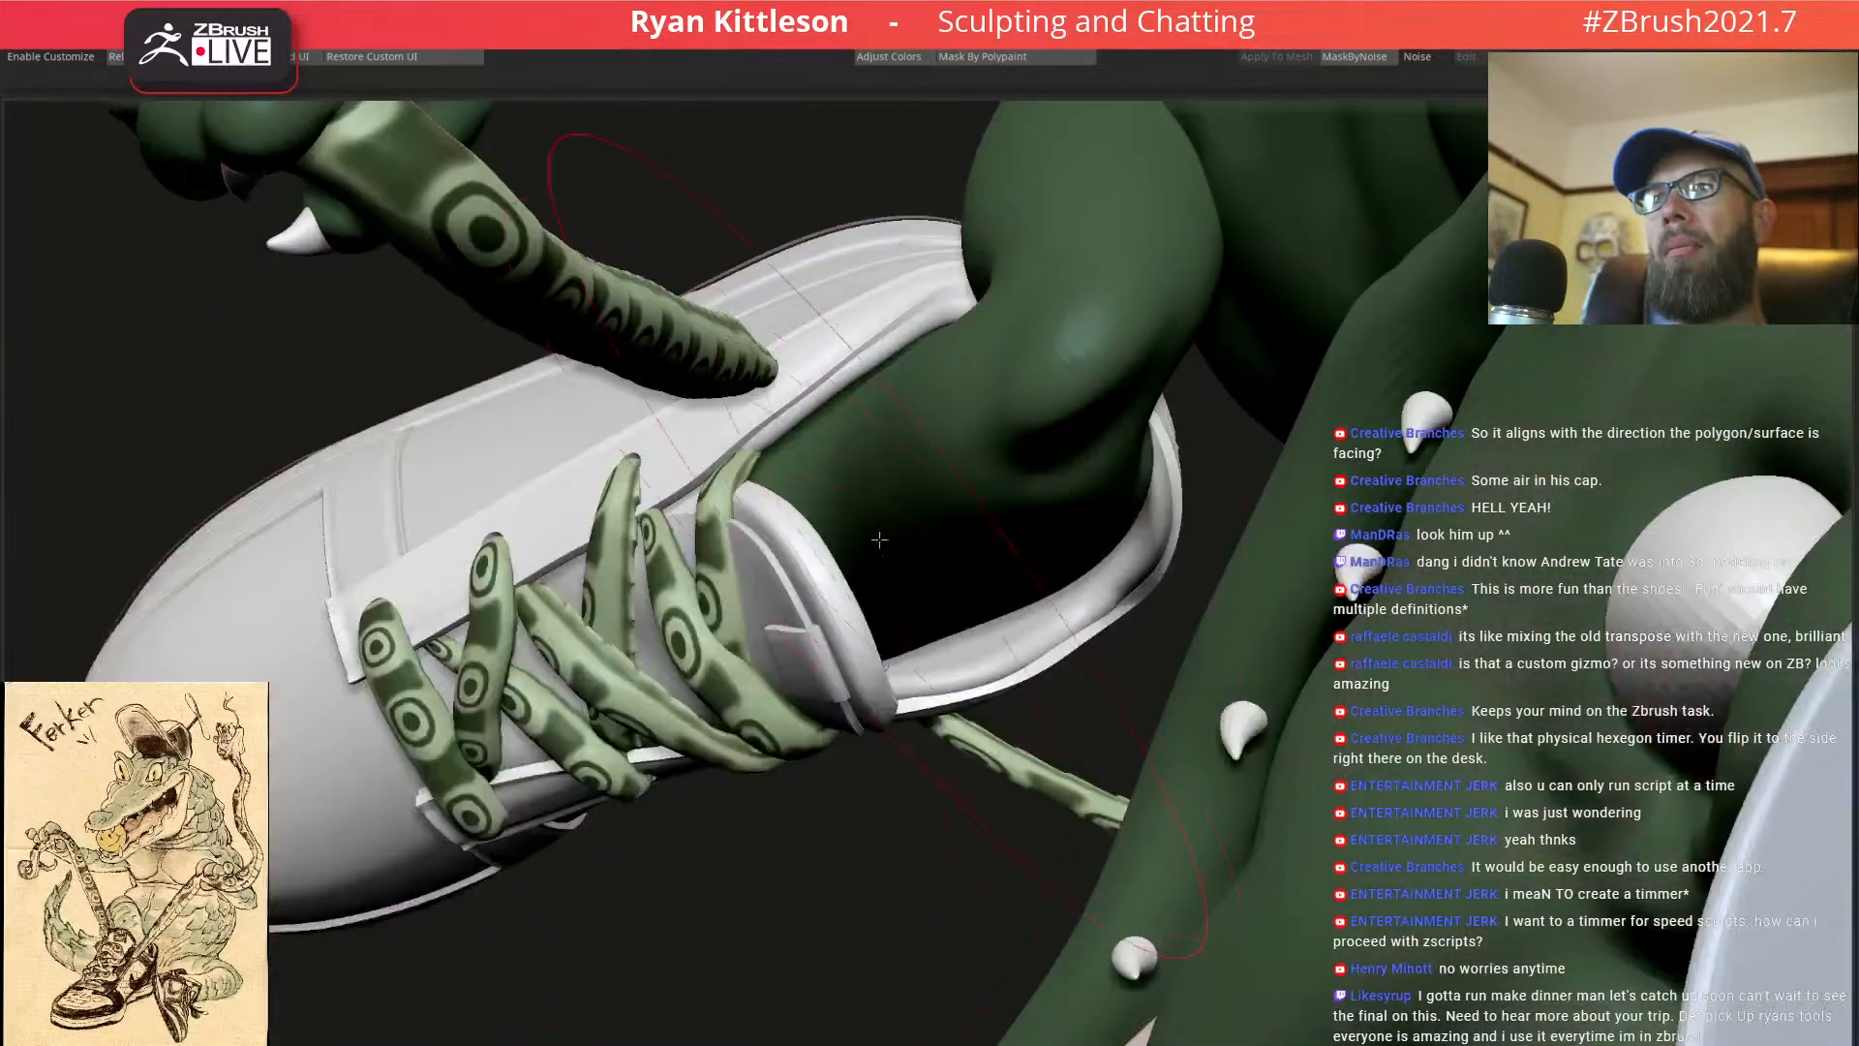
{"action": "right_click_drag", "start_coordinate": [915, 492], "coordinate": [899, 585]}
{"action": "key", "text": "shift+t"}
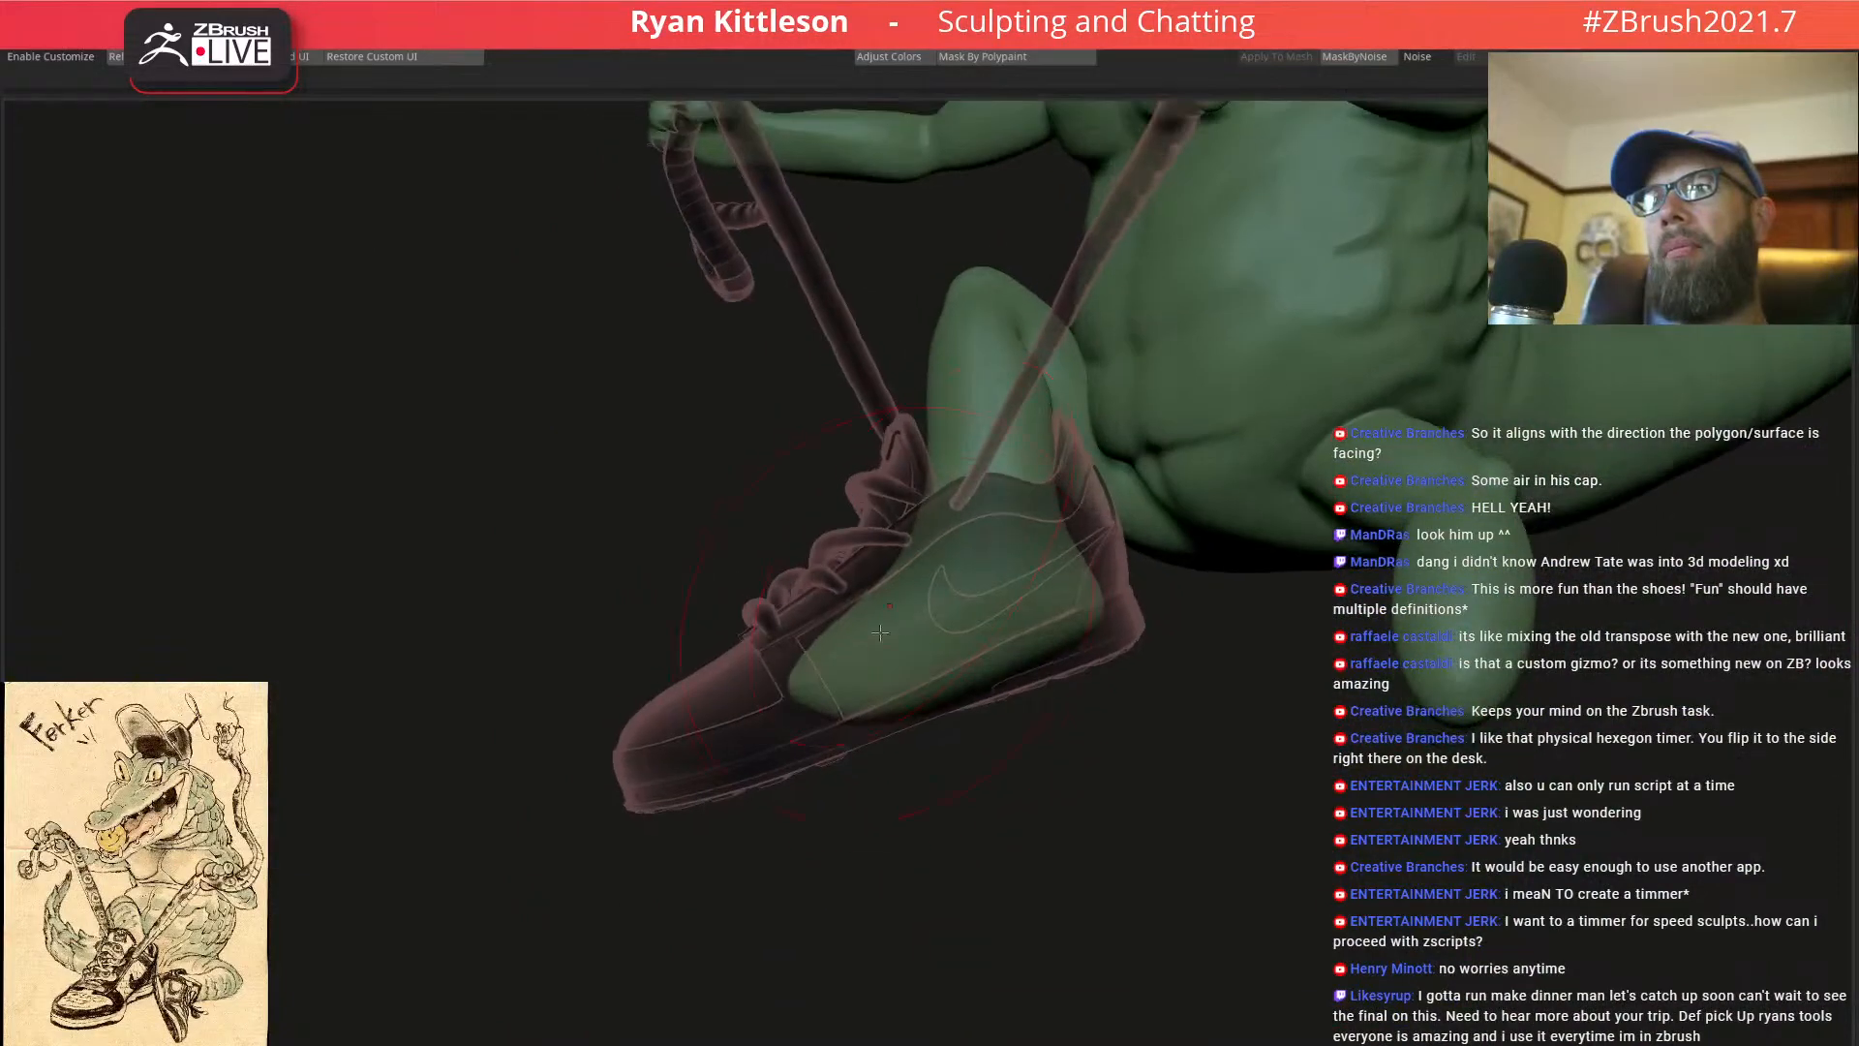
{"action": "mouse_move", "coordinate": [801, 702]}
{"action": "left_mouse_down"}
{"action": "mouse_move", "coordinate": [581, 775]}
{"action": "mouse_move", "coordinate": [530, 773]}
{"action": "left_mouse_up"}
{"action": "right_click_drag", "start_coordinate": [542, 755], "coordinate": [794, 717]}
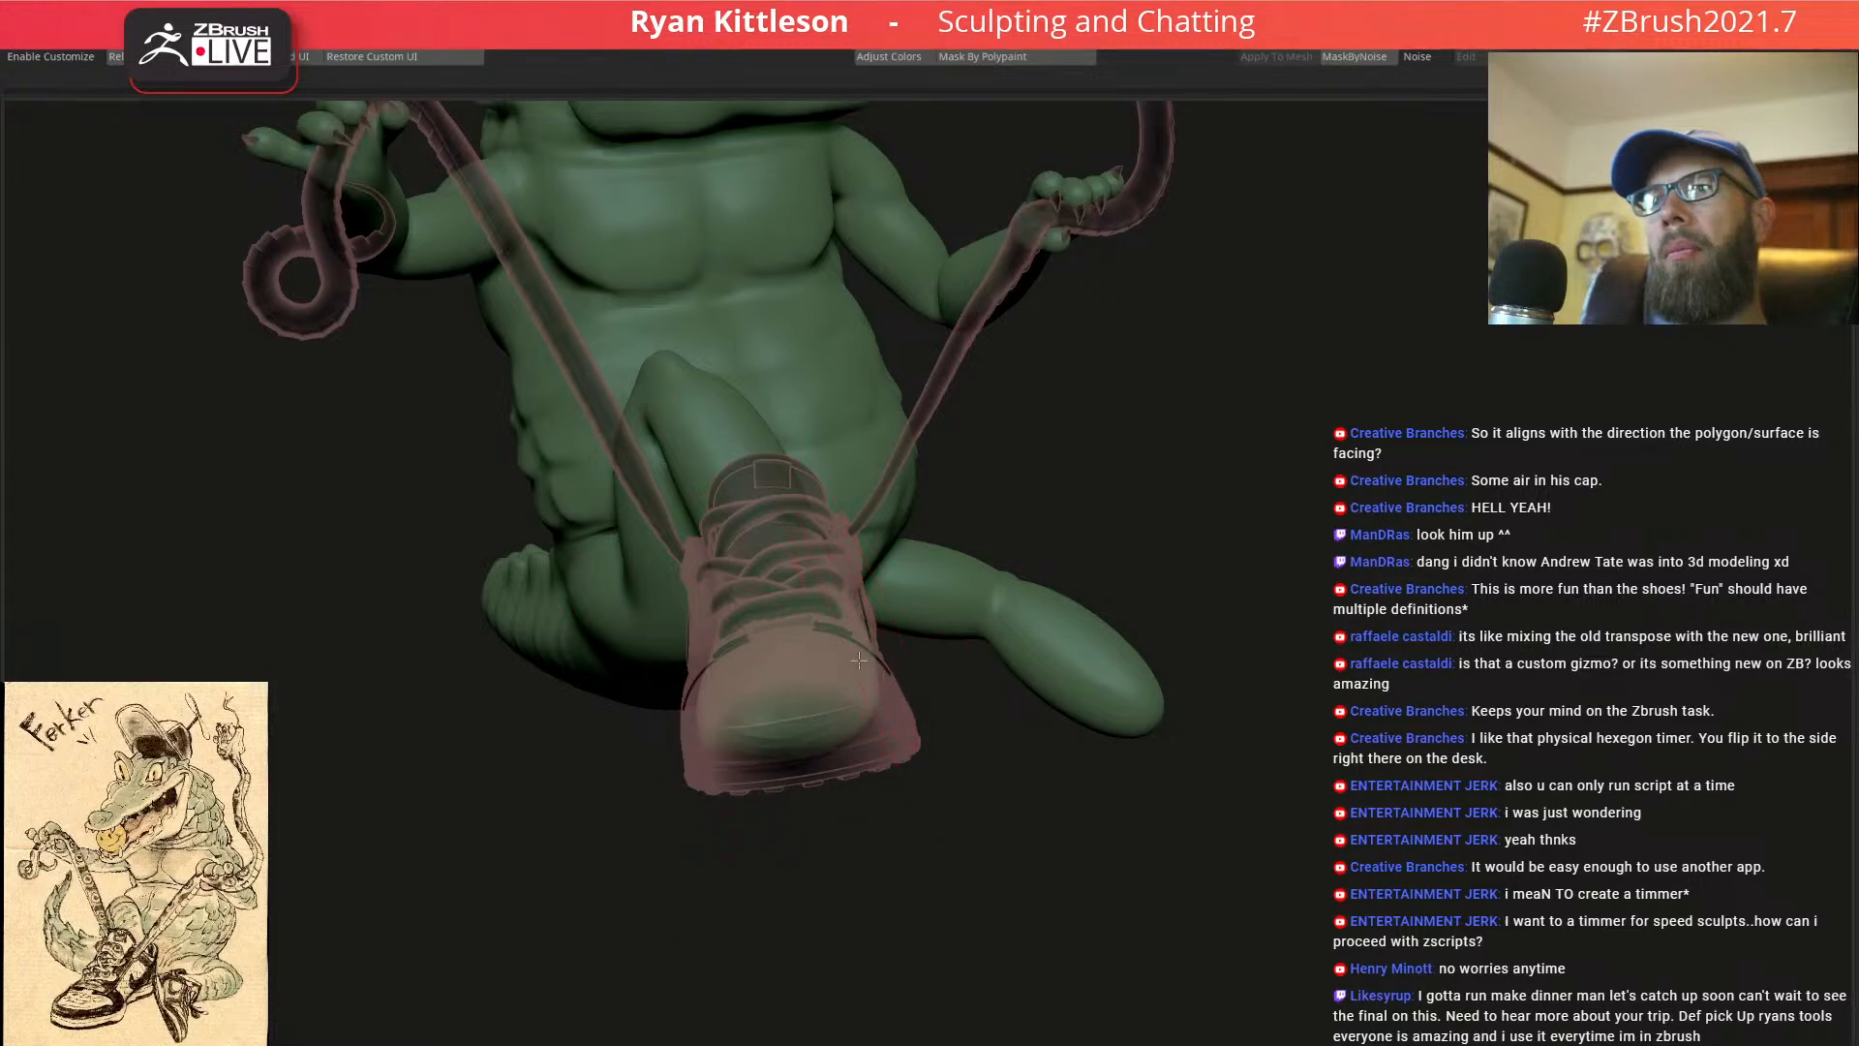
Widen and lengthen the front of the foot to follow the shoe's toe outline seen from above
{"action": "right_click_drag", "start_coordinate": [849, 712], "coordinate": [877, 813]}
{"action": "key", "text": "space"}
{"action": "left_click_drag", "start_coordinate": [844, 745], "coordinate": [980, 866]}
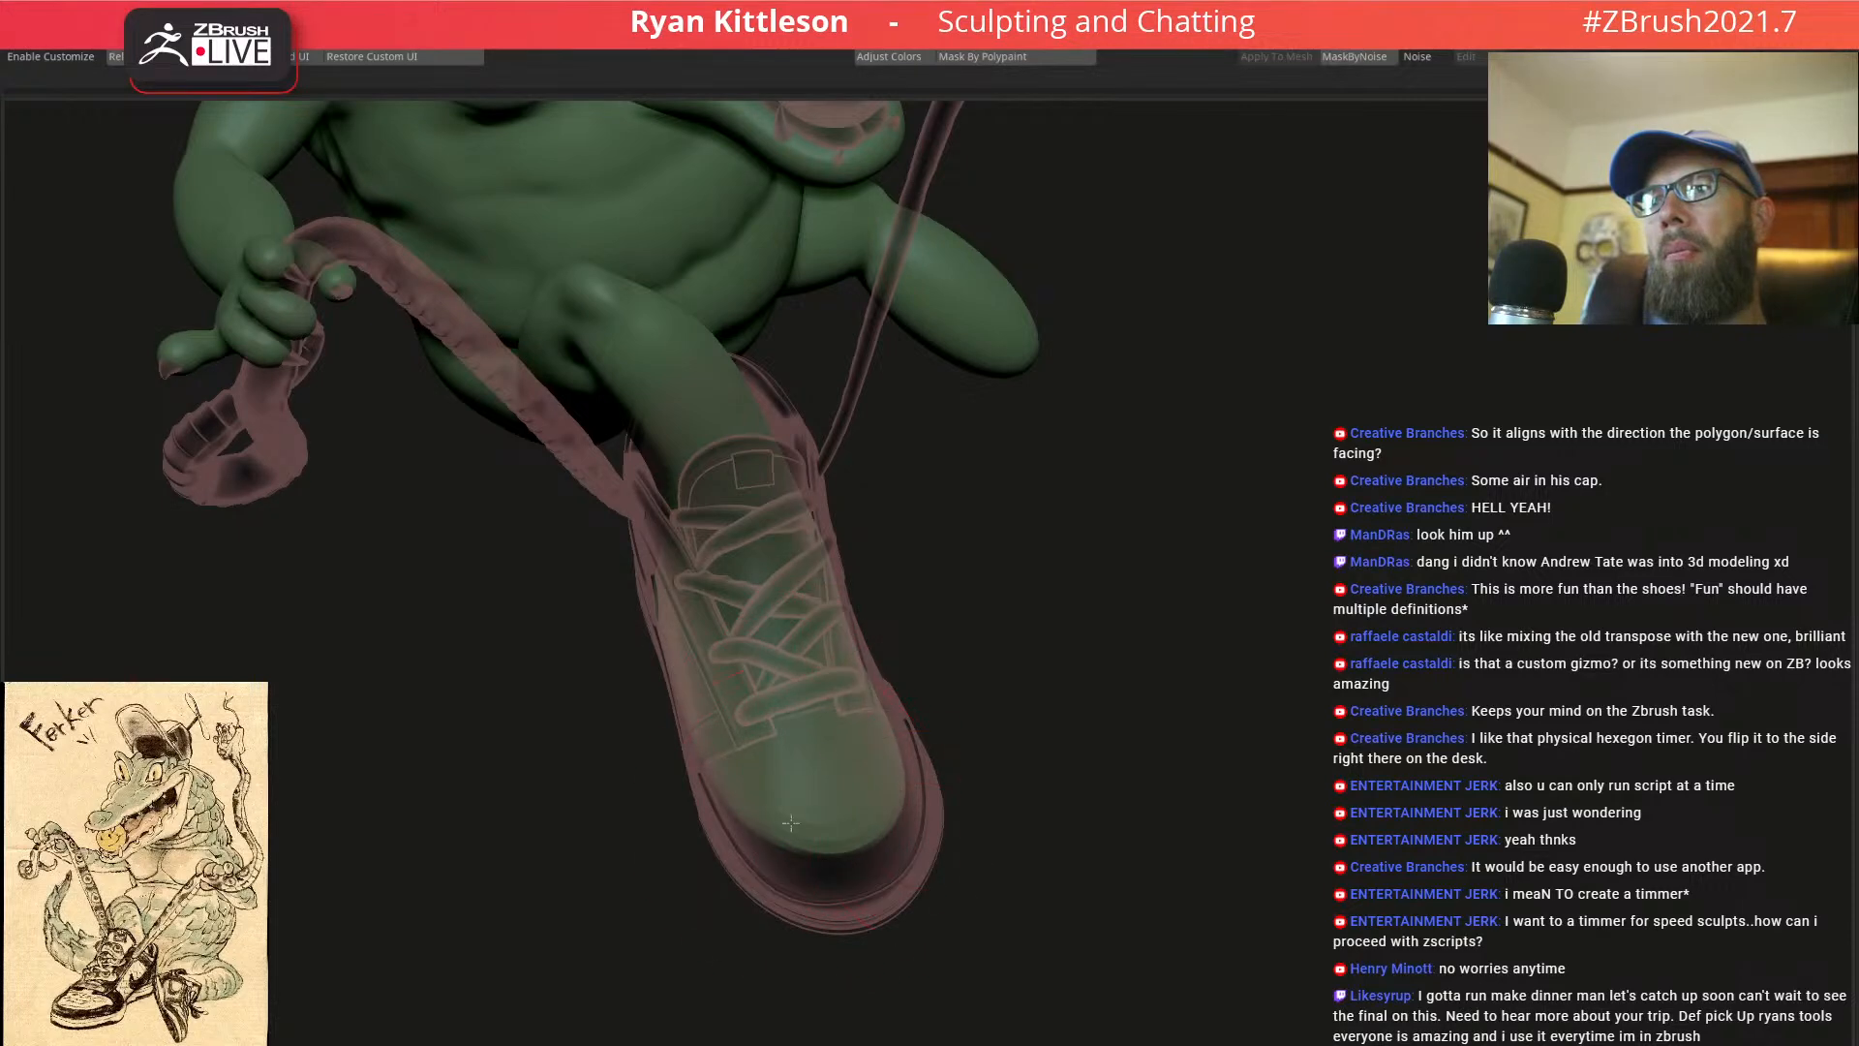
{"action": "right_click_drag", "start_coordinate": [790, 822], "coordinate": [898, 960]}
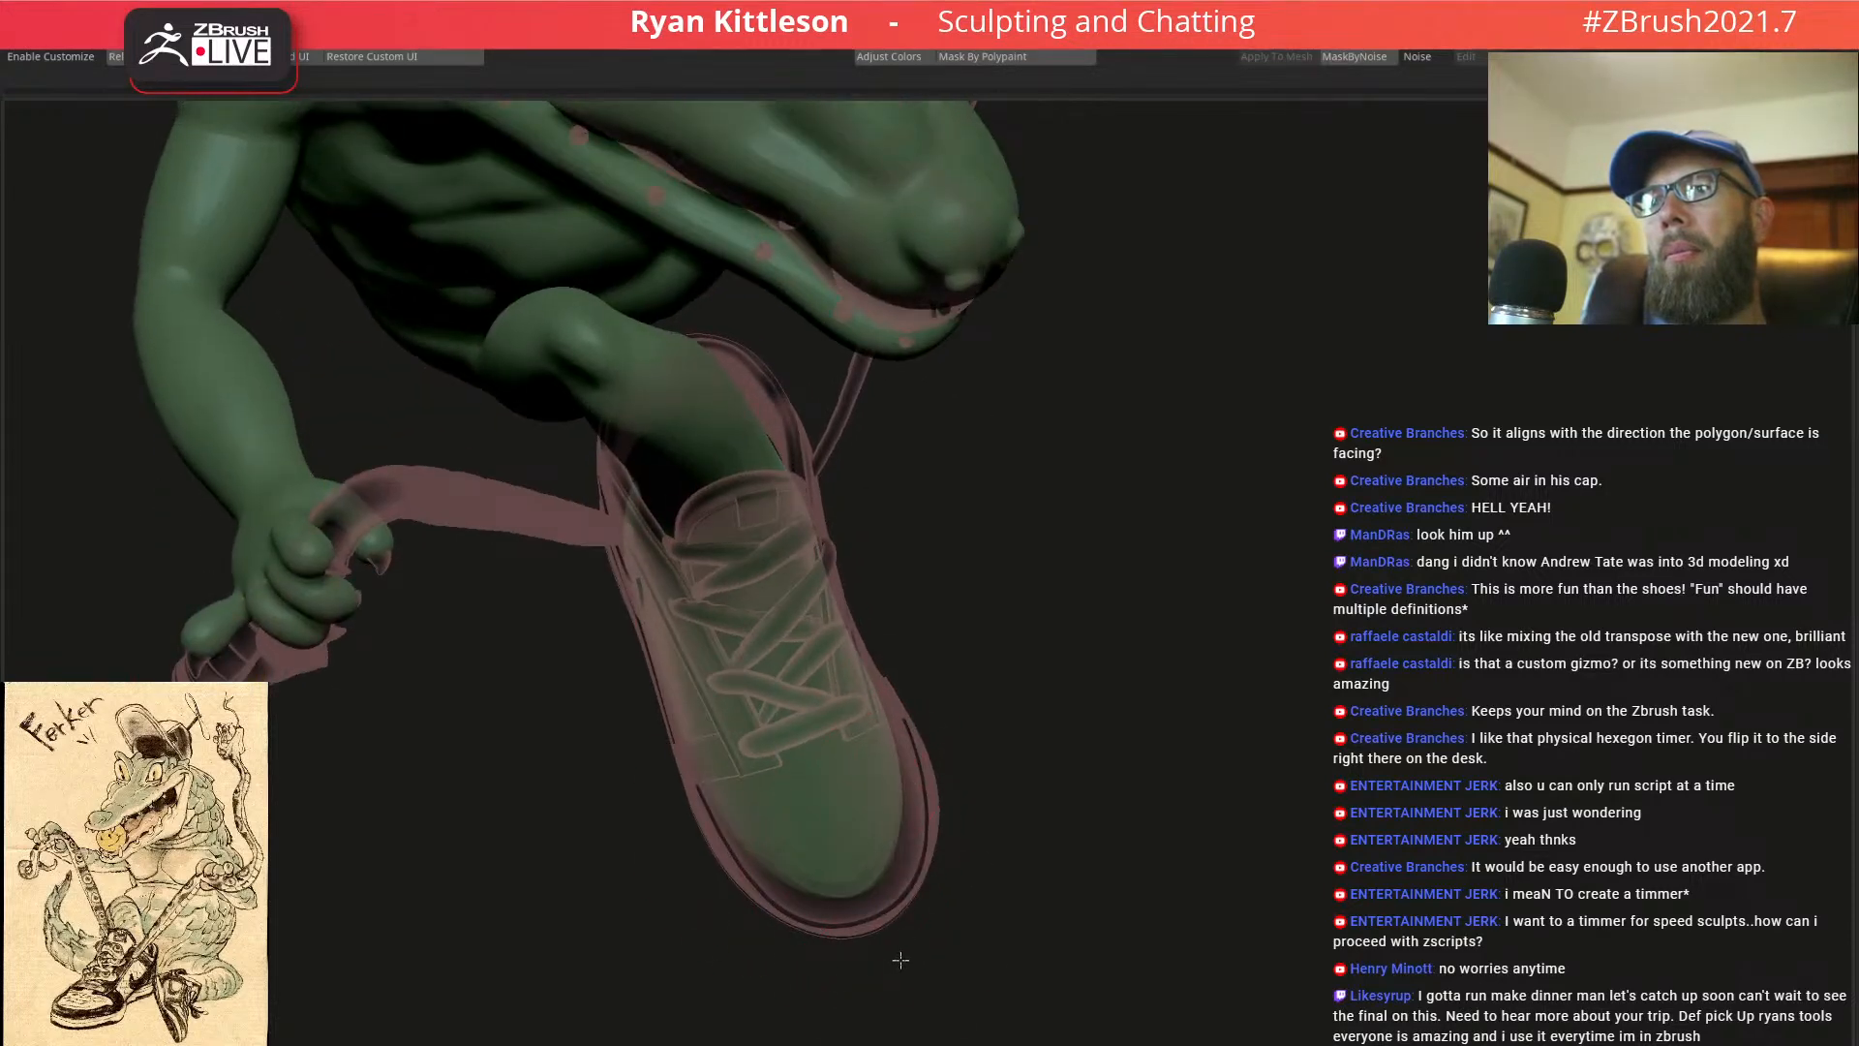
{"action": "right_click_drag", "start_coordinate": [899, 812], "coordinate": [839, 690]}
{"action": "key", "text": "space"}
{"action": "left_click_drag", "start_coordinate": [837, 689], "coordinate": [850, 690]}
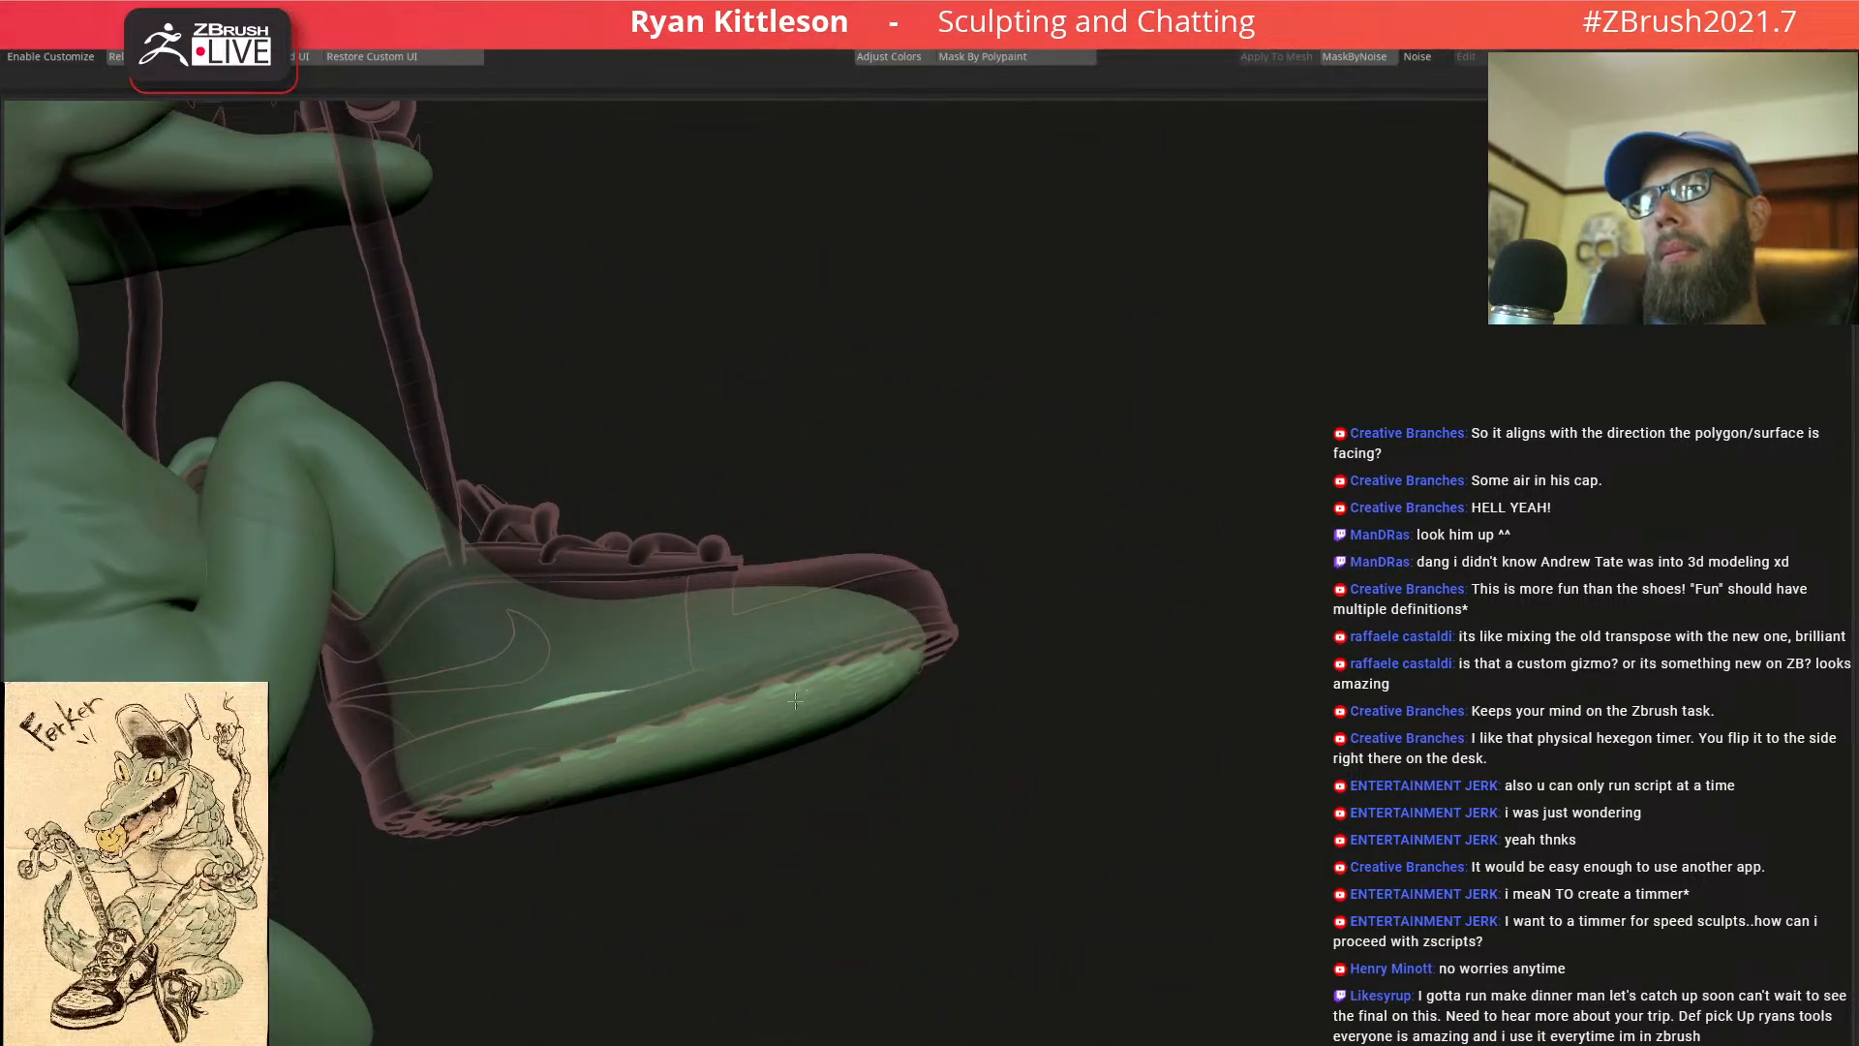
Clear the body's mask and raise the underside of the foot so it stays above the shoe's sole
{"action": "right_click_drag", "start_coordinate": [796, 712], "coordinate": [780, 706]}
{"action": "key", "text": "ctrl+shift+a"}
{"action": "key", "text": "space"}
{"action": "mouse_move", "coordinate": [800, 703]}
{"action": "left_mouse_down"}
{"action": "mouse_move", "coordinate": [781, 707]}
{"action": "mouse_move", "coordinate": [774, 662]}
{"action": "left_mouse_up"}
{"action": "left_click_drag", "start_coordinate": [571, 770], "coordinate": [568, 735]}
{"action": "mouse_move", "coordinate": [814, 666]}
{"action": "left_mouse_down"}
{"action": "mouse_move", "coordinate": [803, 620]}
{"action": "mouse_move", "coordinate": [739, 596]}
{"action": "mouse_move", "coordinate": [833, 638]}
{"action": "left_mouse_up"}
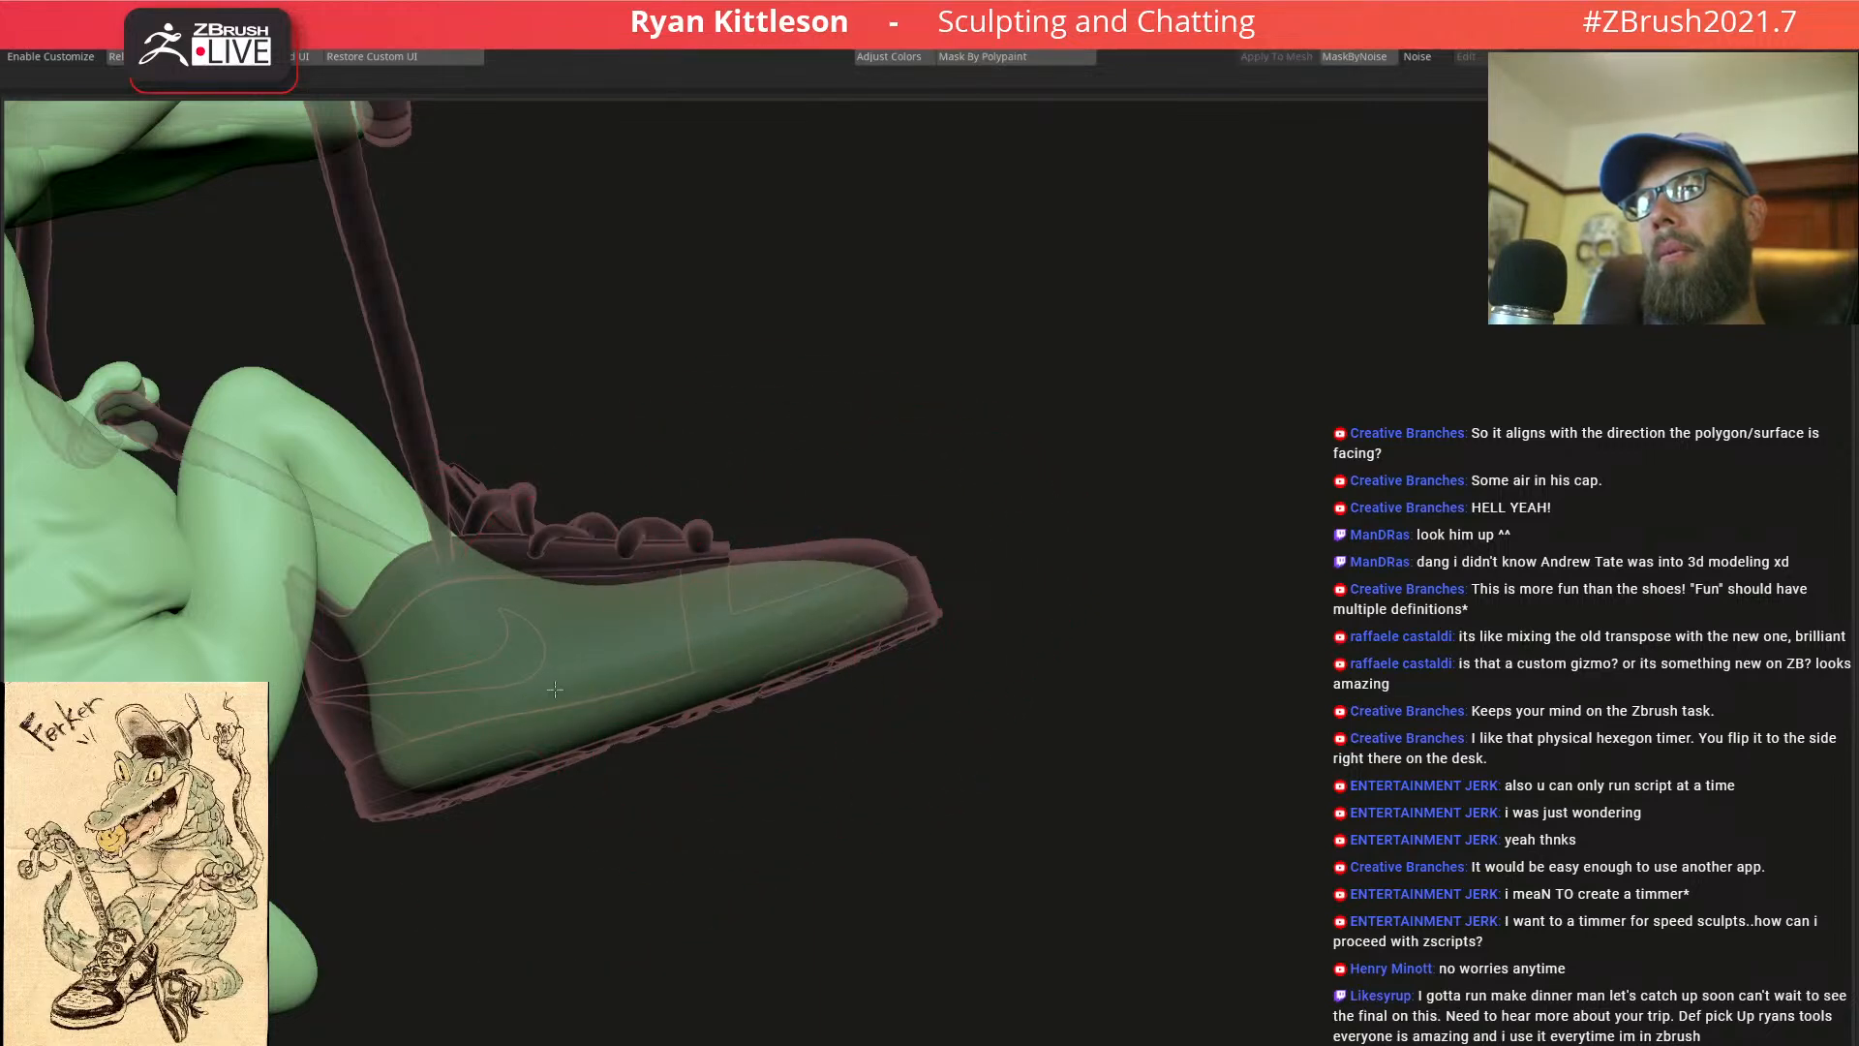
Undo the last foot adjustment and check the foot's fit inside the shoe from both sides
{"action": "mouse_move", "coordinate": [586, 650]}
{"action": "right_mouse_down"}
{"action": "mouse_move", "coordinate": [643, 644]}
{"action": "mouse_move", "coordinate": [668, 672]}
{"action": "right_mouse_up"}
{"action": "key", "text": "ctrl+z"}
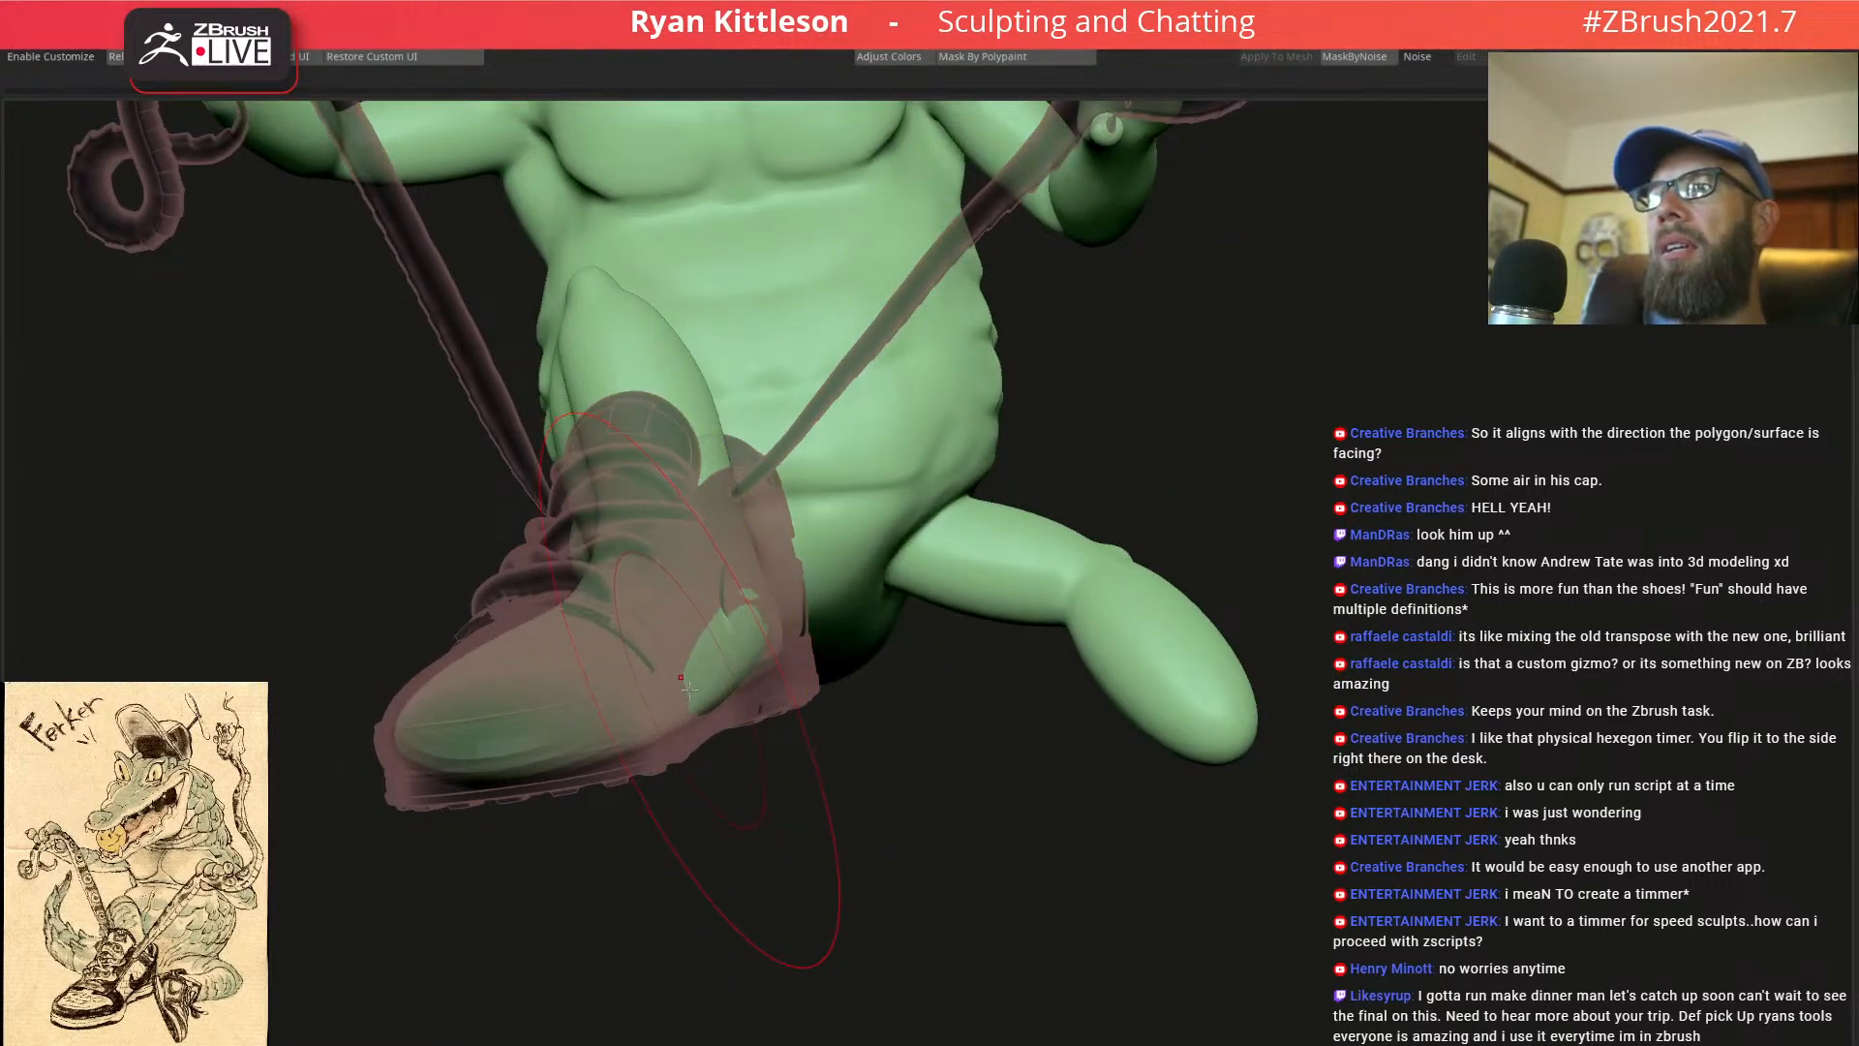
{"action": "key", "text": "space"}
{"action": "right_click_drag", "start_coordinate": [652, 663], "coordinate": [835, 753]}
{"action": "right_click_drag", "start_coordinate": [701, 800], "coordinate": [930, 647]}
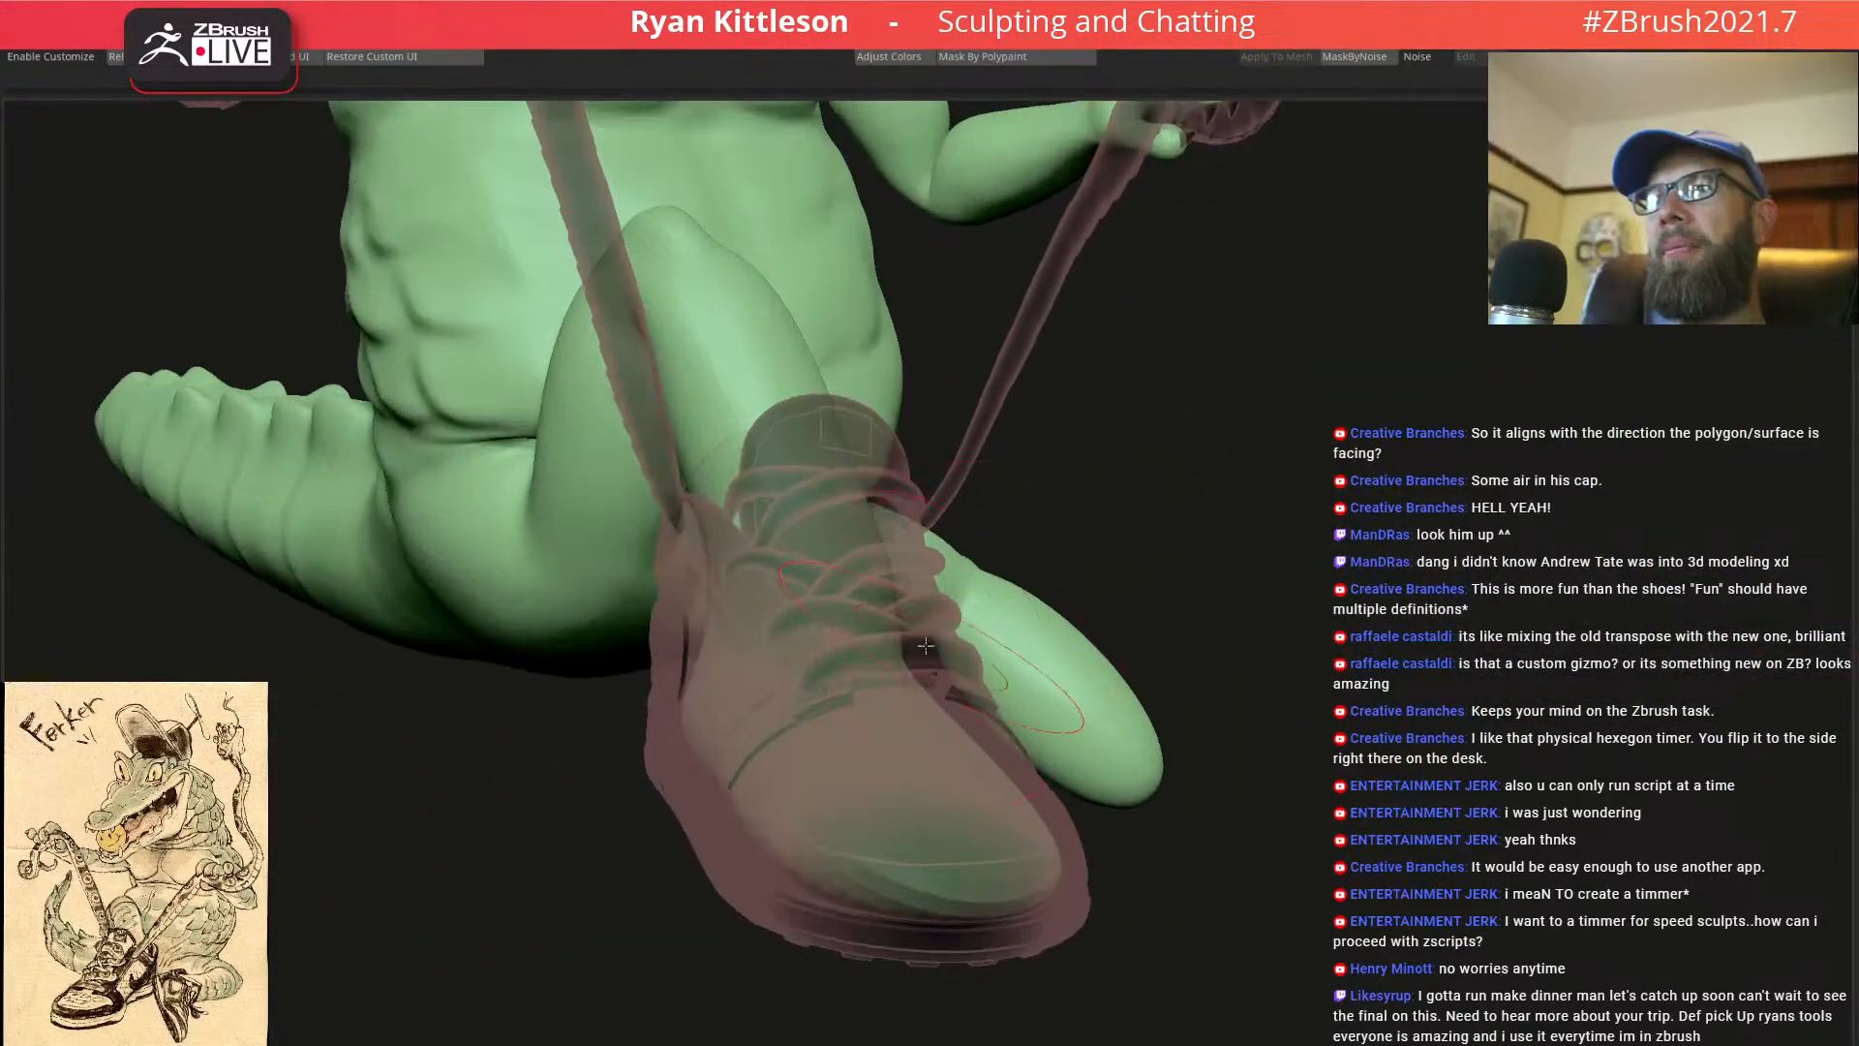
{"action": "mouse_move", "coordinate": [755, 649]}
{"action": "right_mouse_down"}
{"action": "mouse_move", "coordinate": [901, 600]}
{"action": "mouse_move", "coordinate": [852, 538]}
{"action": "mouse_move", "coordinate": [755, 555]}
{"action": "mouse_move", "coordinate": [759, 796]}
{"action": "mouse_move", "coordinate": [865, 809]}
{"action": "mouse_move", "coordinate": [964, 631]}
{"action": "mouse_move", "coordinate": [939, 509]}
{"action": "right_mouse_up"}
Isolate the body to examine the new foot's shape, and bring back the rest of the character
{"action": "key", "text": "alt+shift+s"}
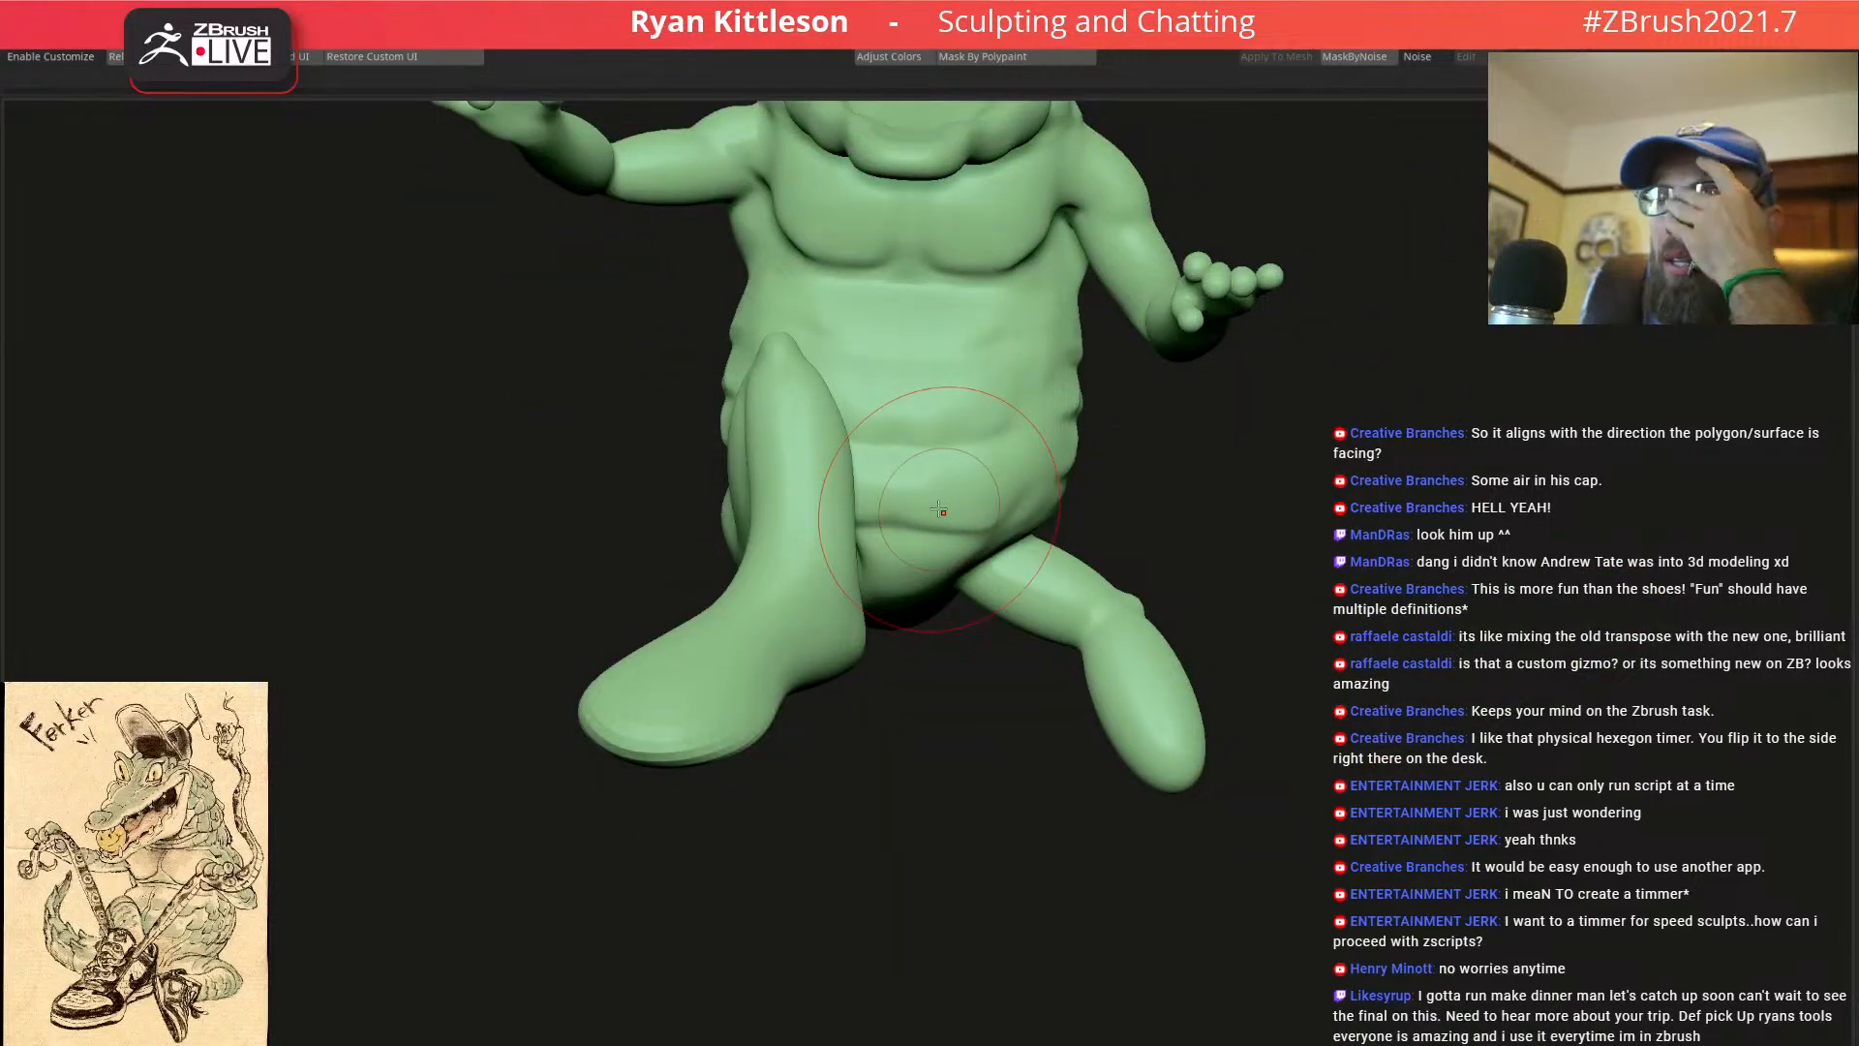
{"action": "key", "text": "shift+f"}
{"action": "right_click_drag", "start_coordinate": [939, 510], "coordinate": [728, 610]}
{"action": "key", "text": "shift+f"}
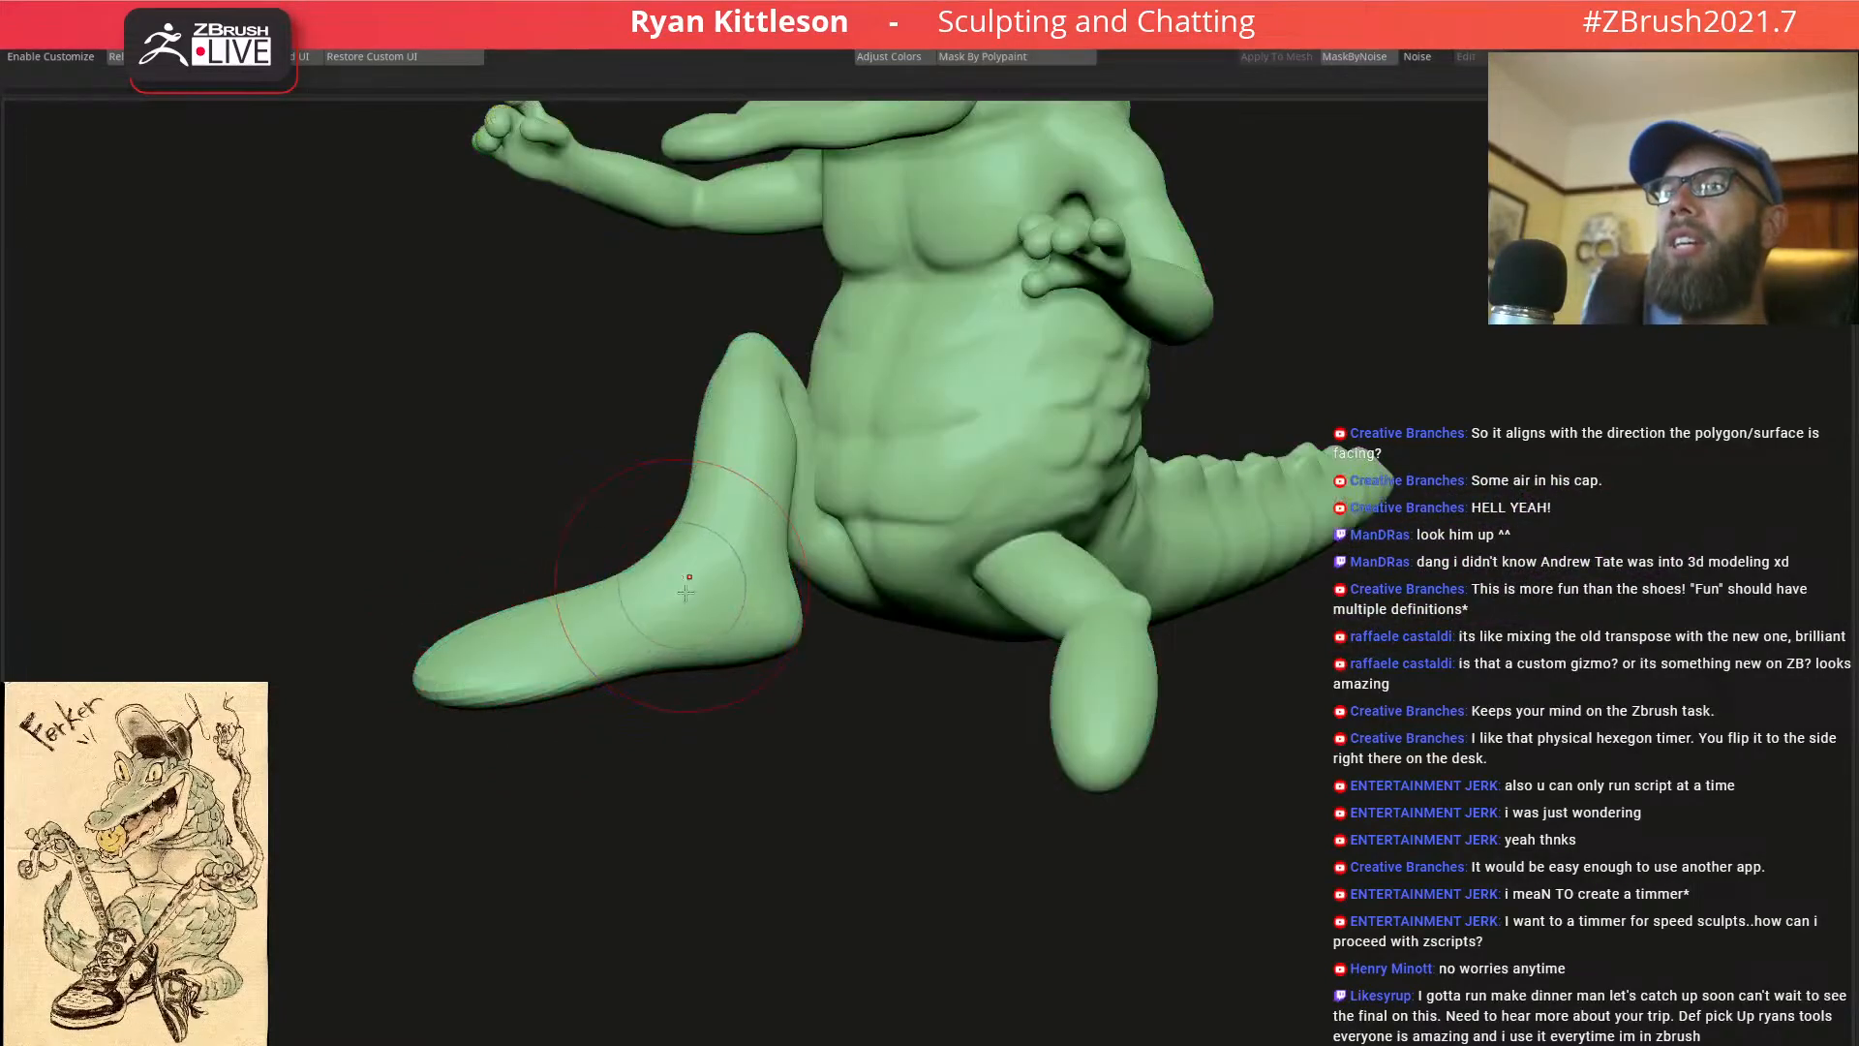
{"action": "key", "text": "shift+alt+s"}
{"action": "right_click_drag", "start_coordinate": [715, 606], "coordinate": [823, 510]}
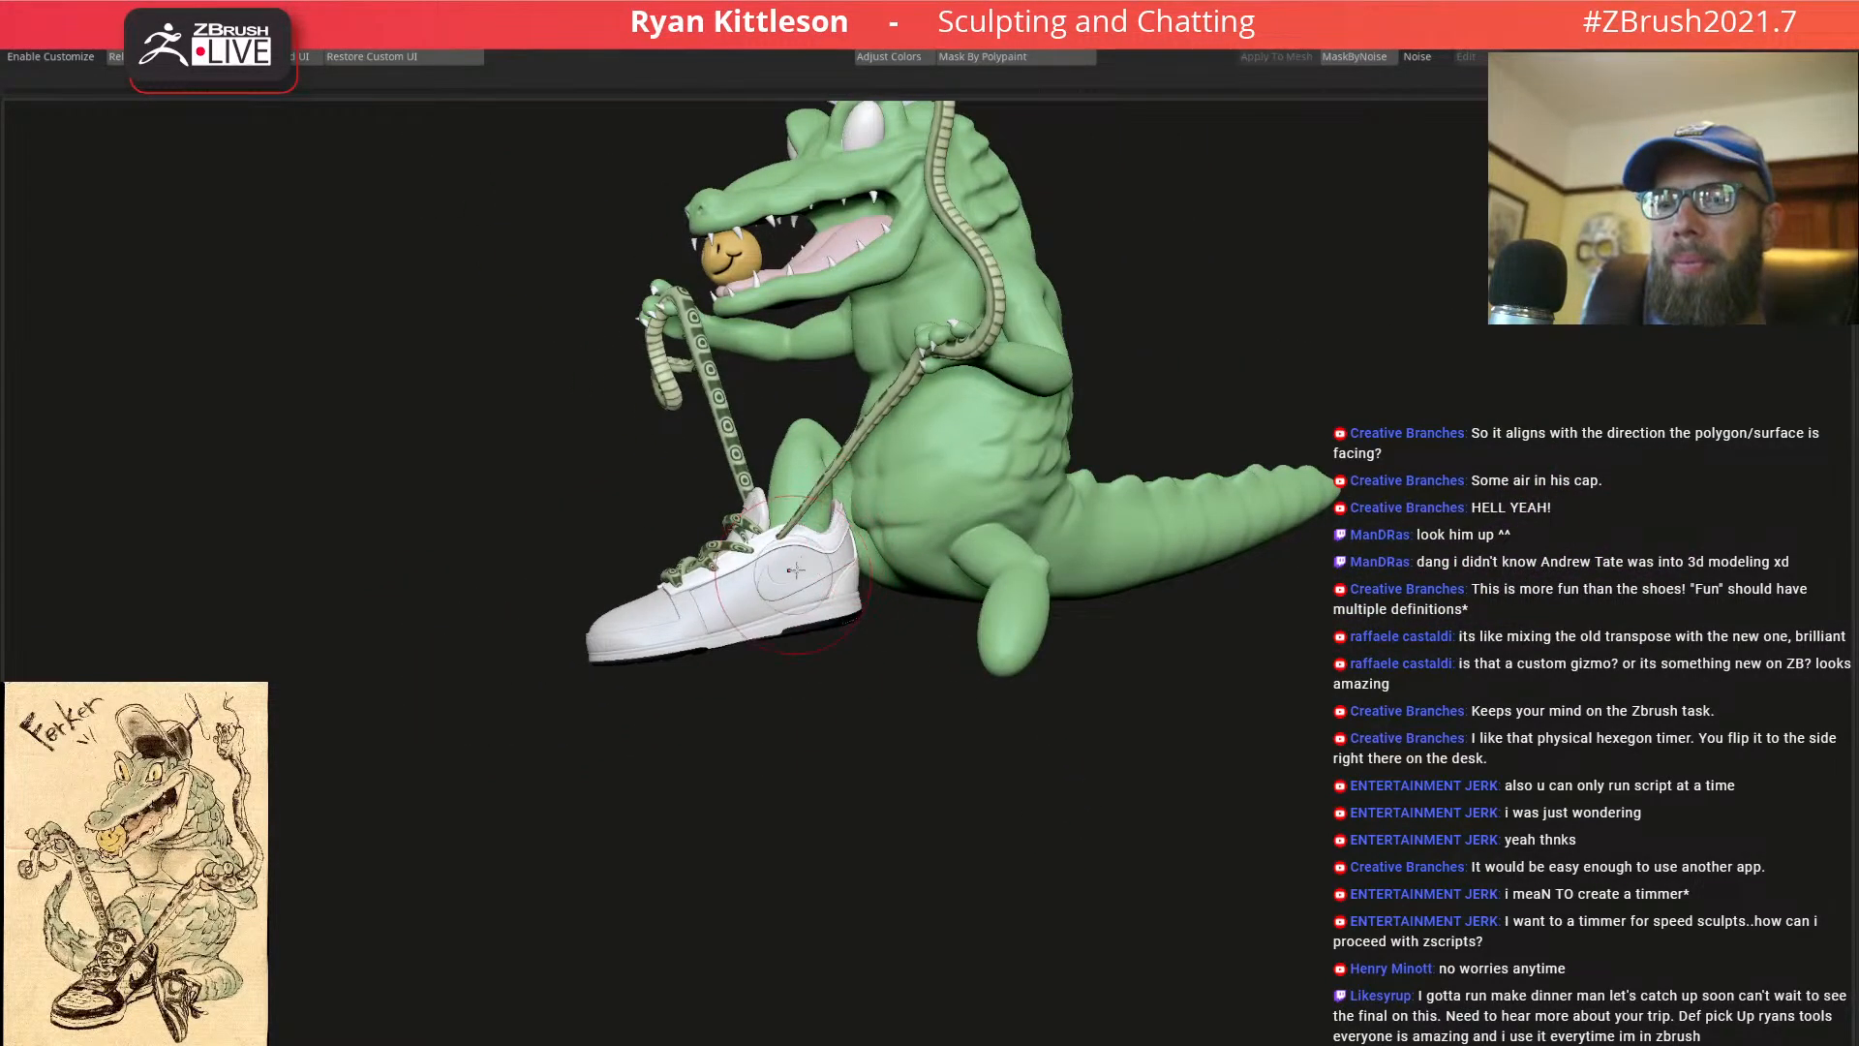
Draw a curved web patch between the snake's jaws at the mouth corner and fill it with pink
{"action": "right_click_drag", "start_coordinate": [829, 587], "coordinate": [717, 735]}
{"action": "right_click_drag", "start_coordinate": [900, 755], "coordinate": [1013, 581]}
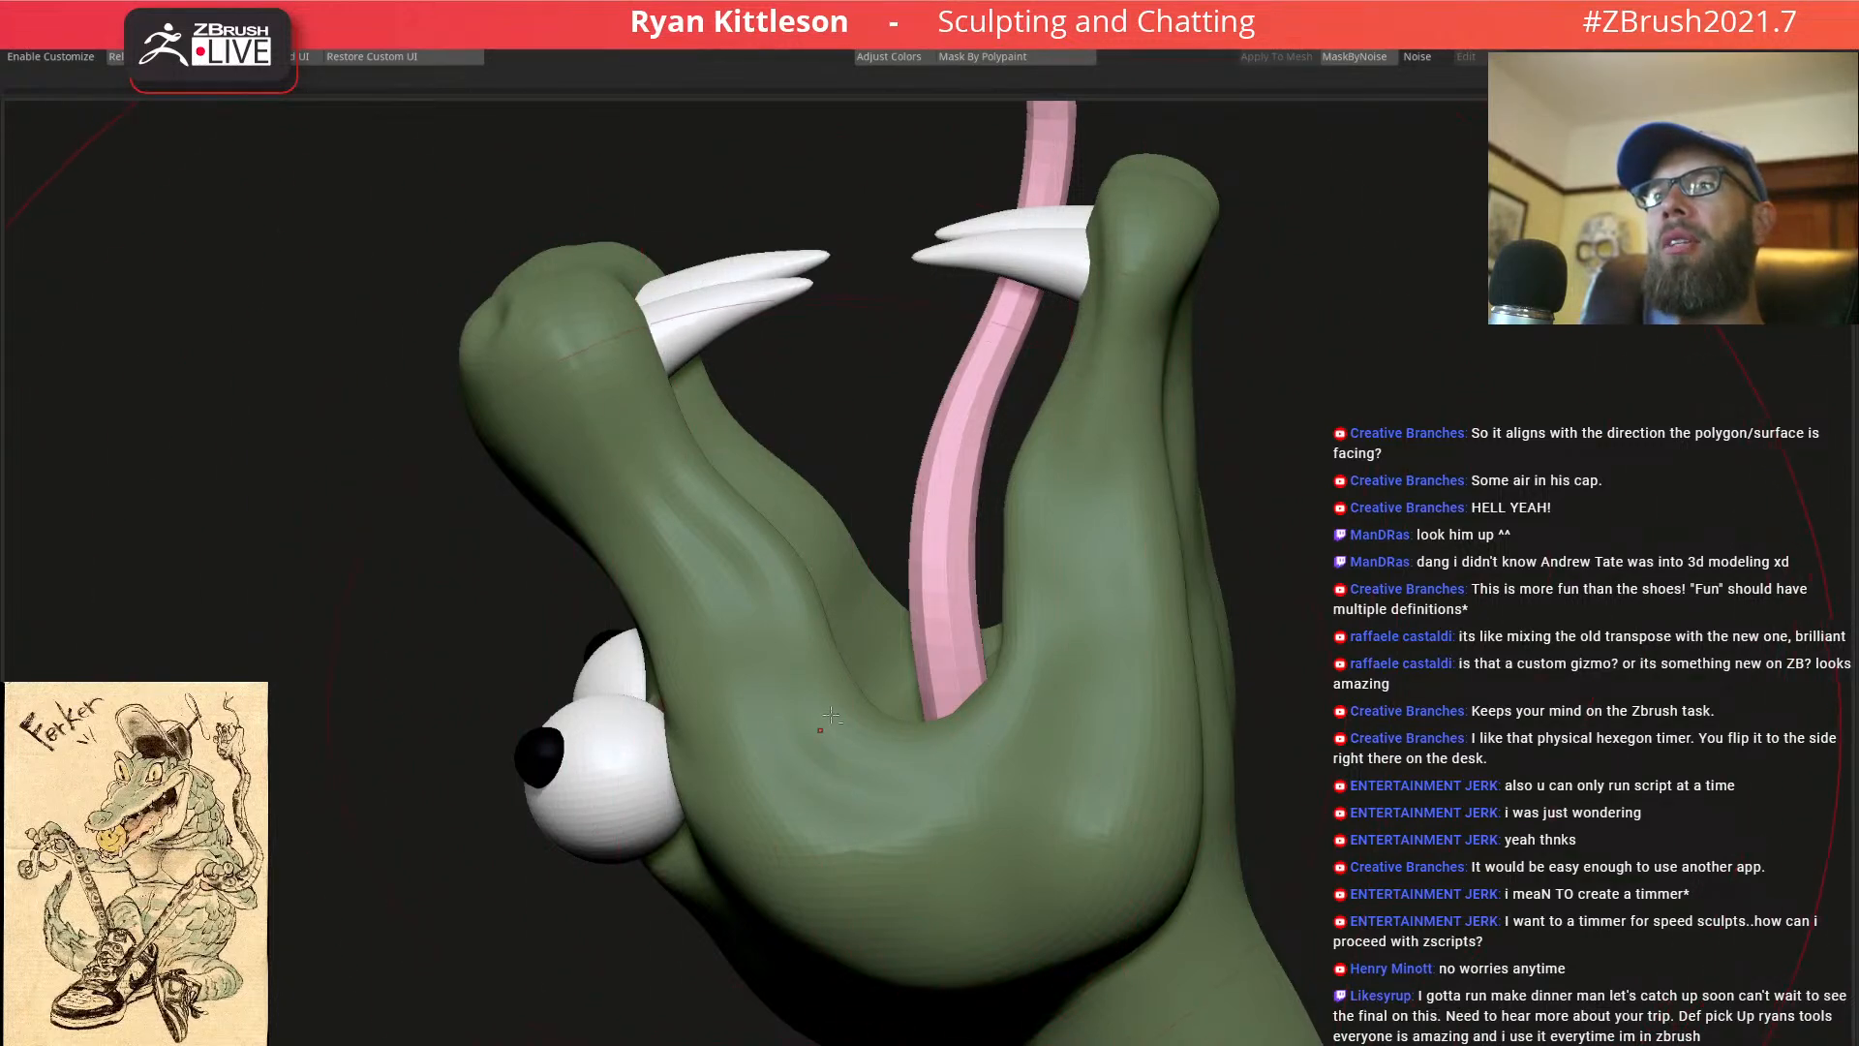
{"action": "key", "text": "space"}
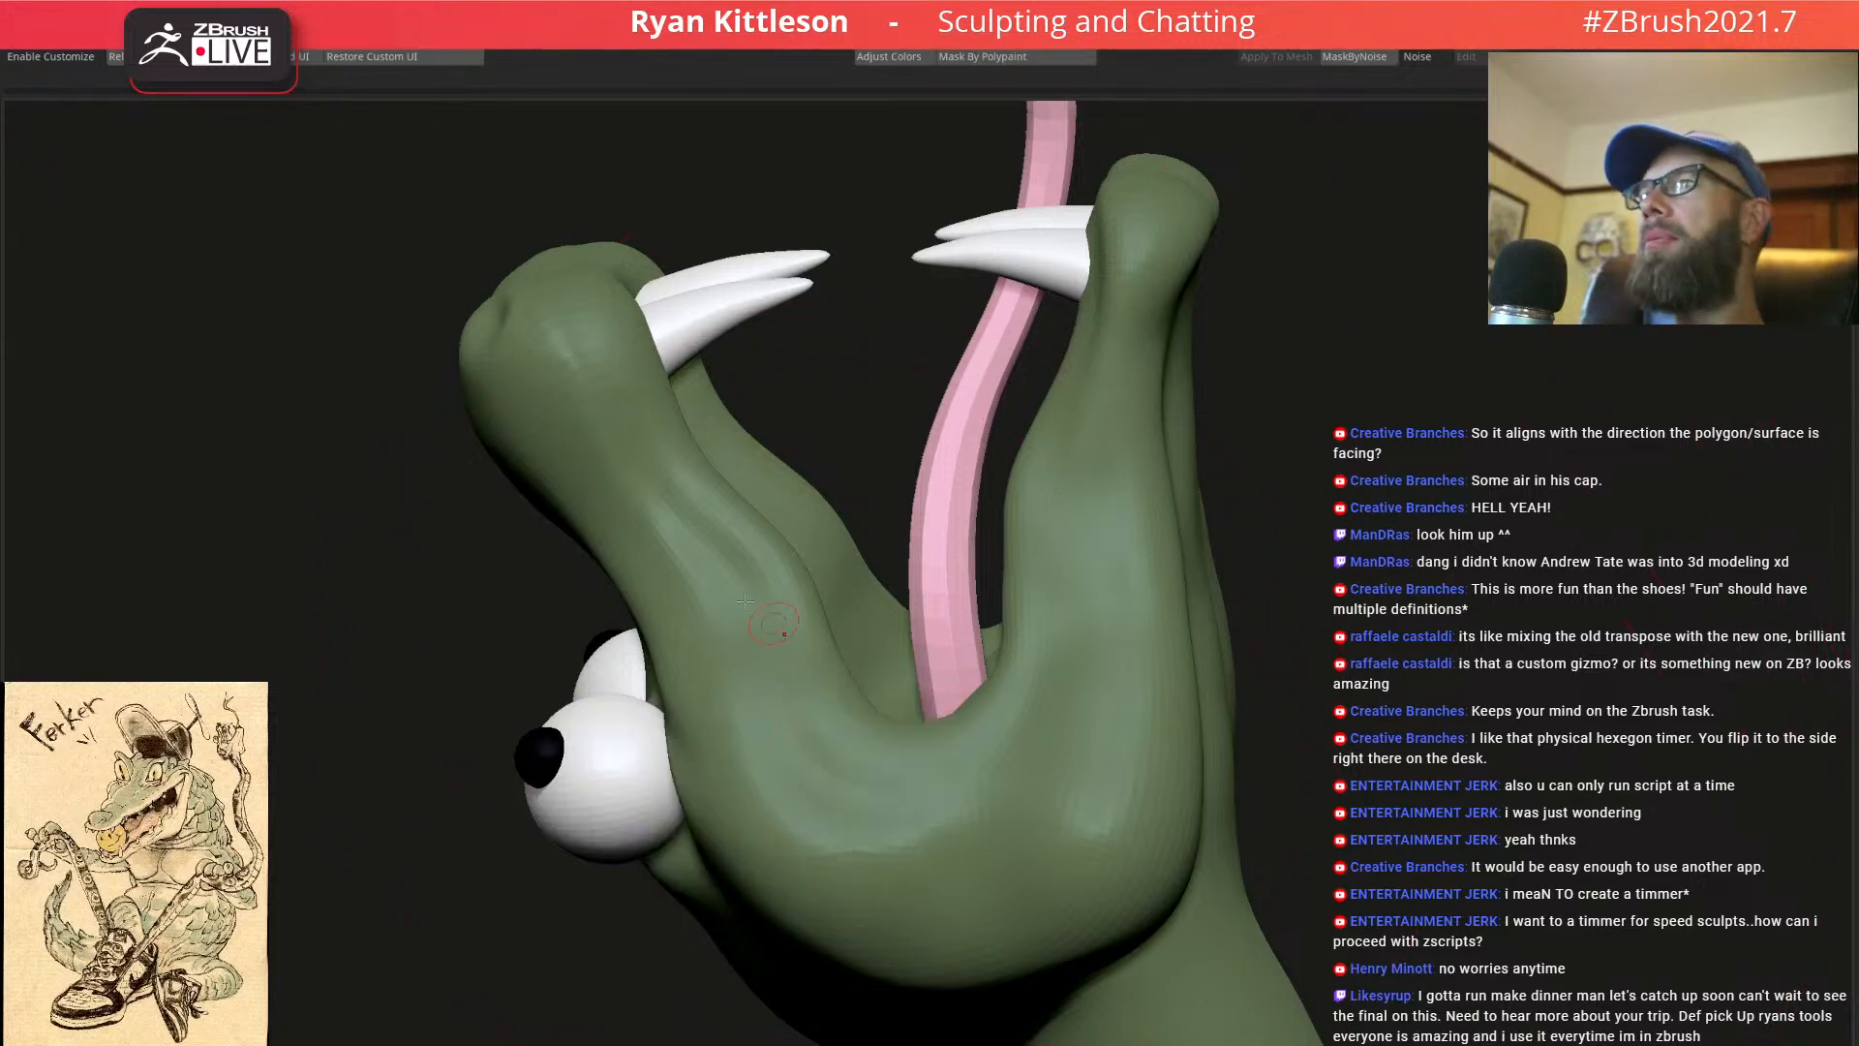
{"action": "left_click_drag", "start_coordinate": [633, 604], "coordinate": [837, 620]}
{"action": "right_click_drag", "start_coordinate": [926, 596], "coordinate": [953, 594]}
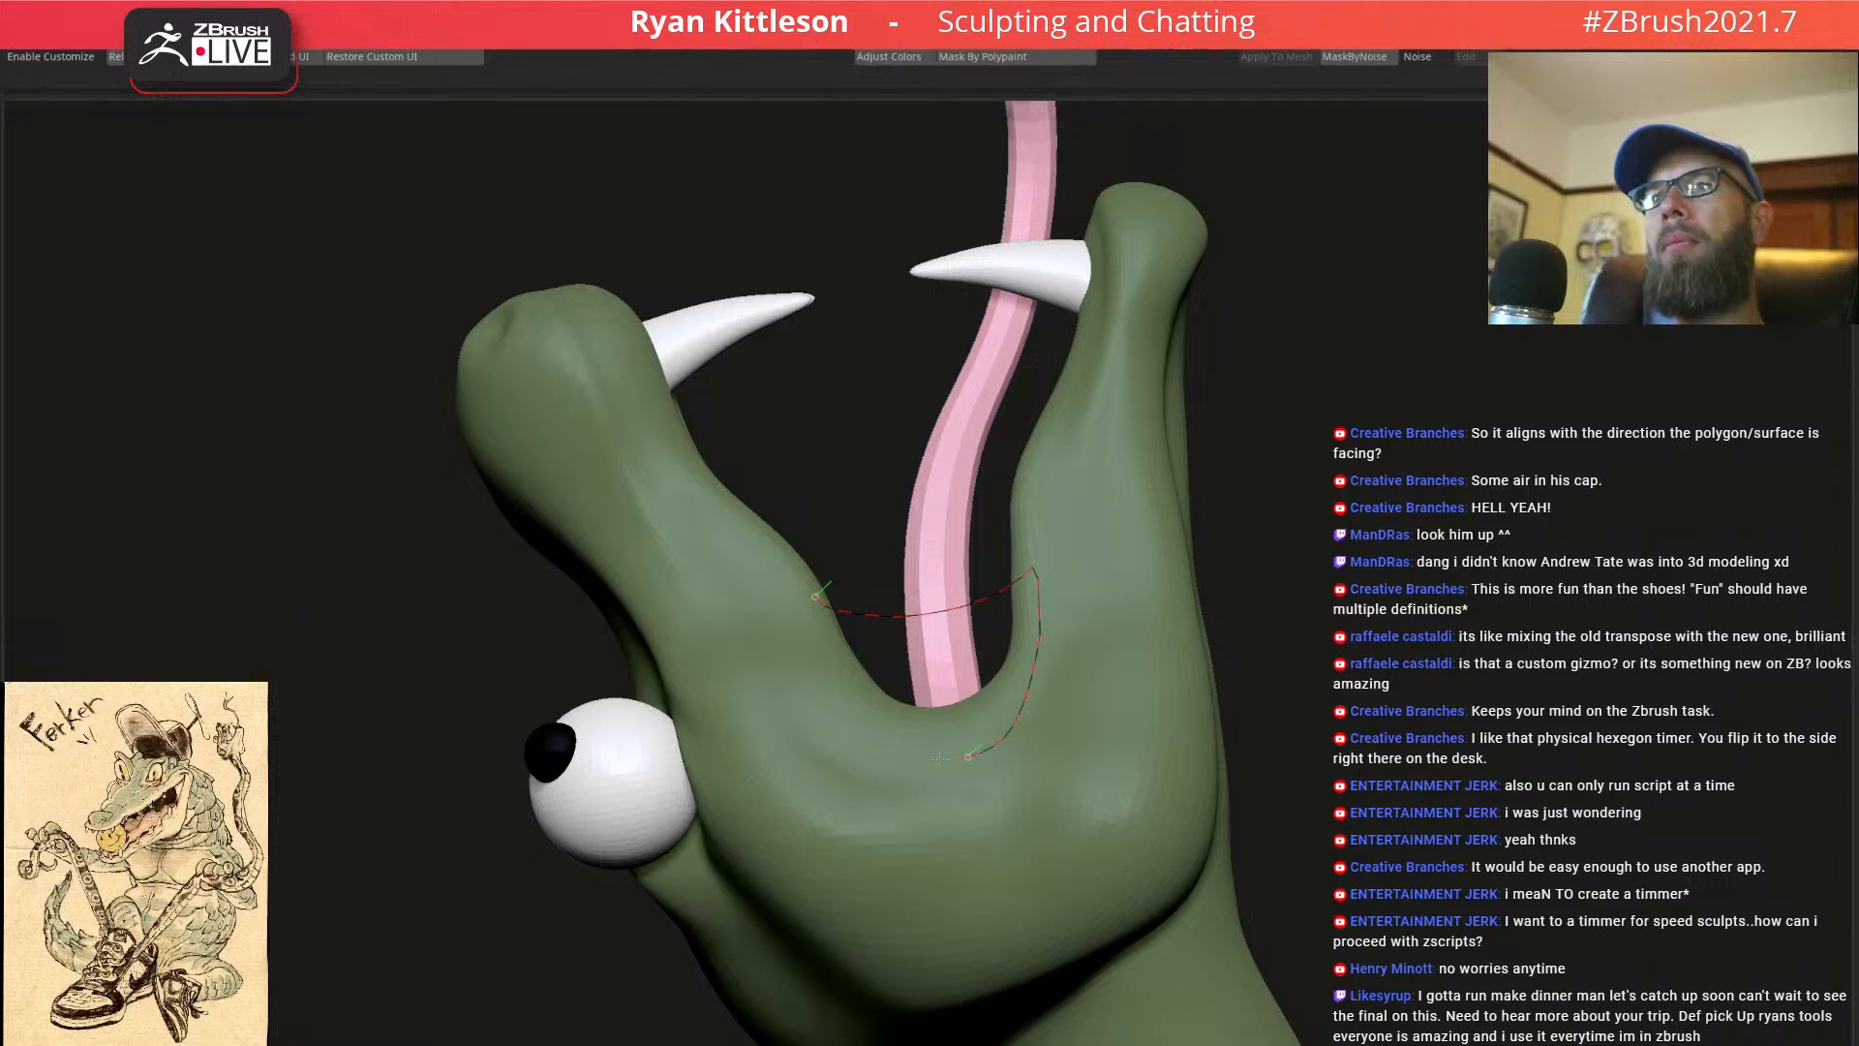
{"action": "left_click_drag", "start_coordinate": [823, 666], "coordinate": [825, 670], "text": "ctrl"}
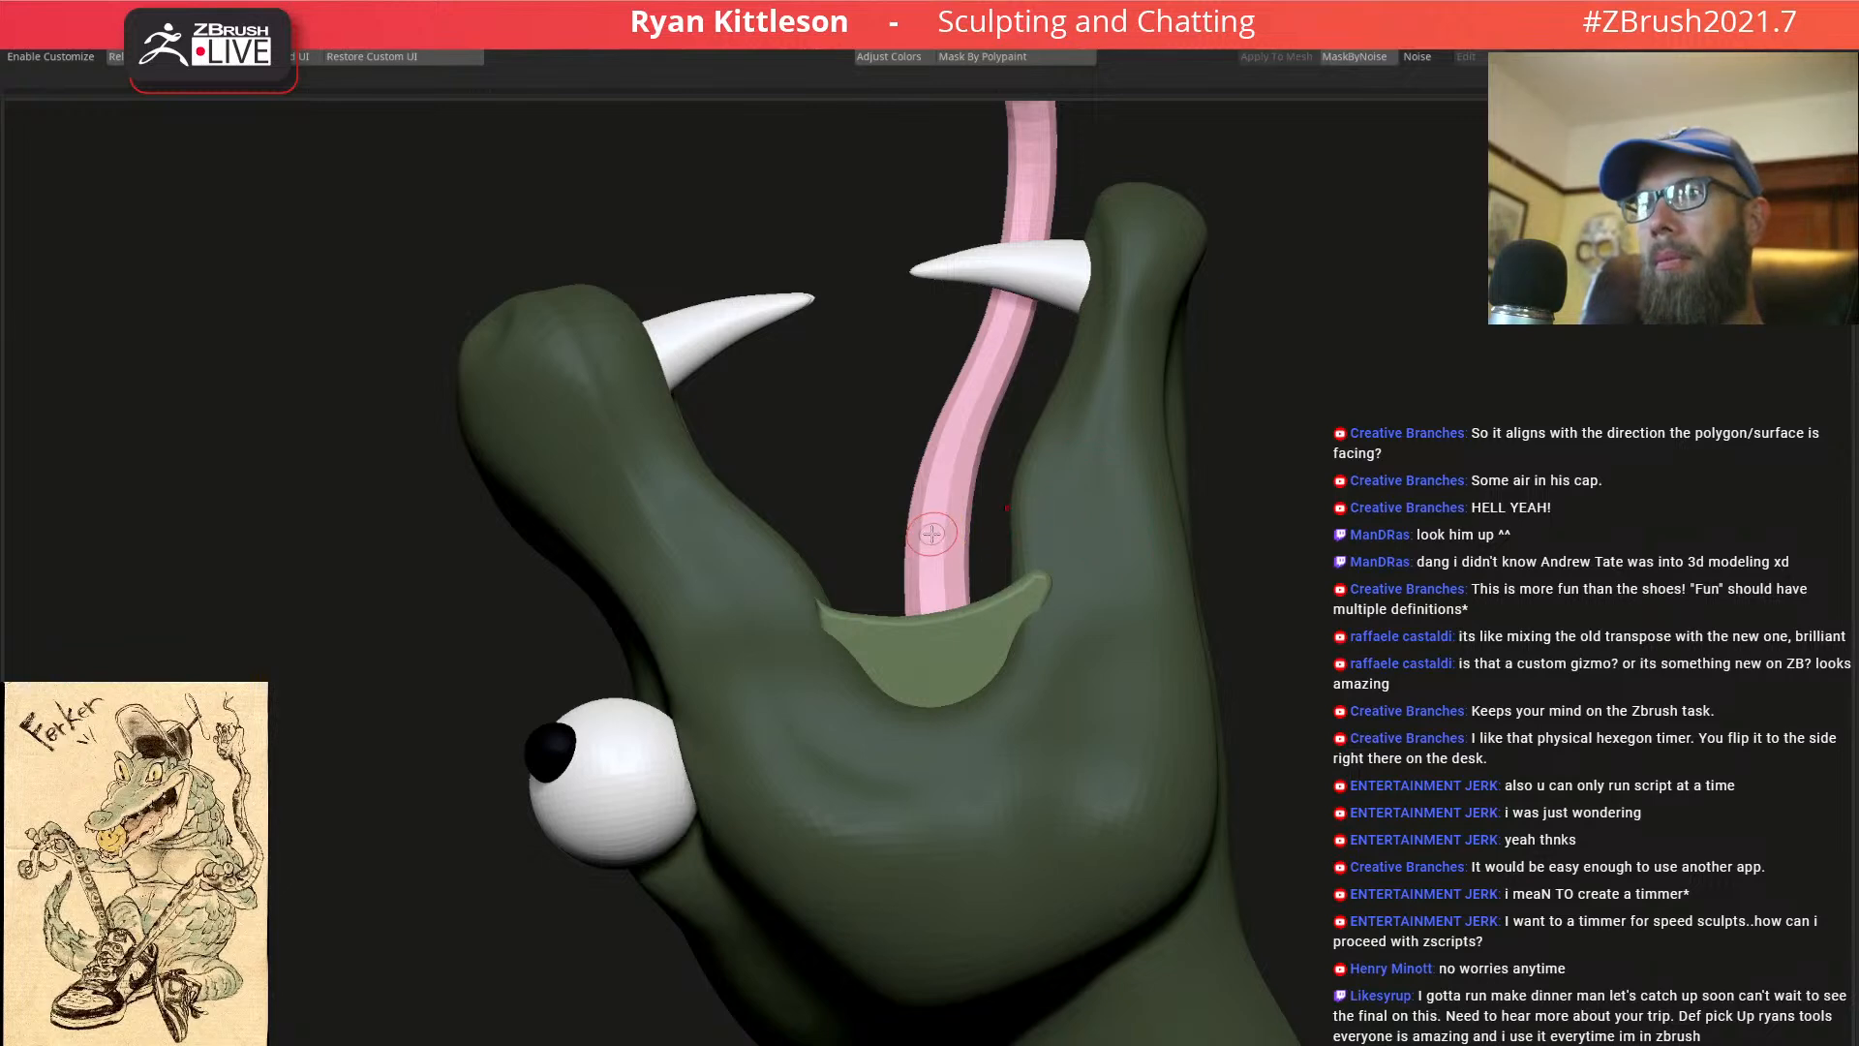
{"action": "key", "text": "ctrl+f"}
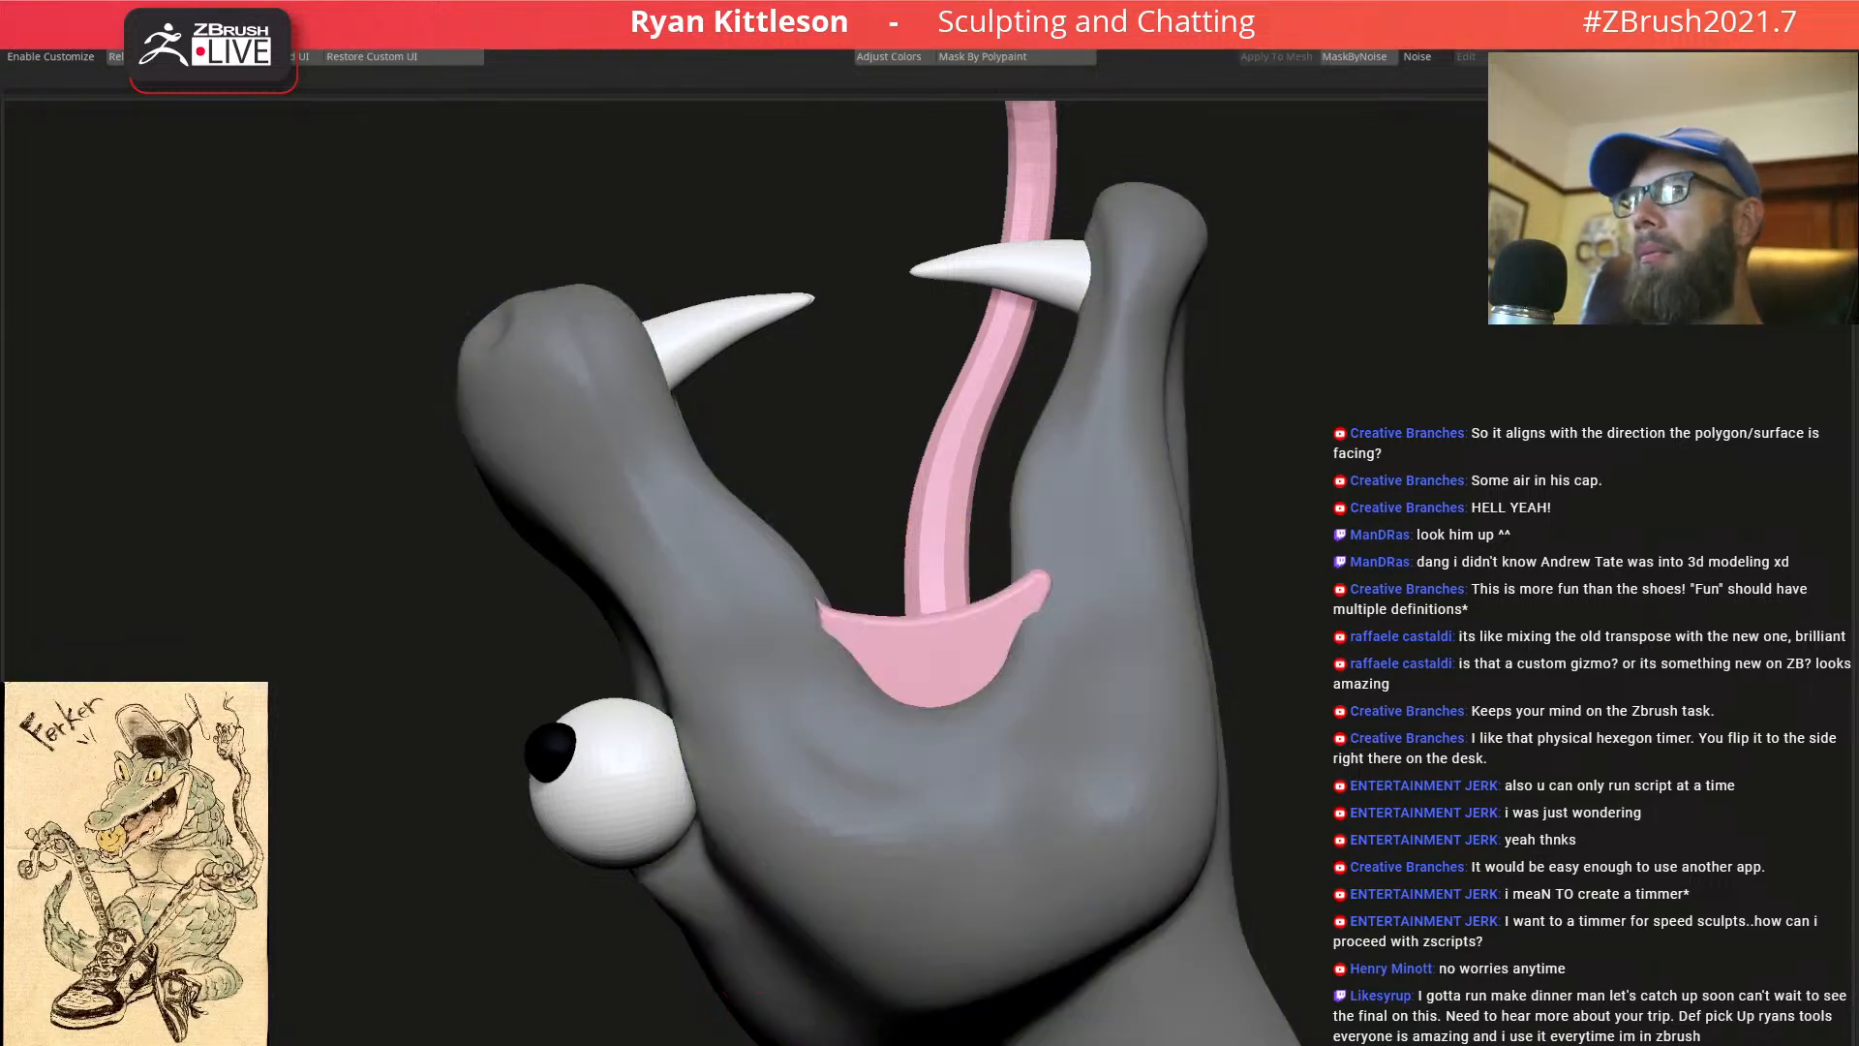
Isolate the pink web patch and split the hidden snake head from it into separate subtools
{"action": "left_click", "coordinate": [956, 628], "text": "ctrl+shift"}
{"action": "right_click_drag", "start_coordinate": [969, 618], "coordinate": [995, 621]}
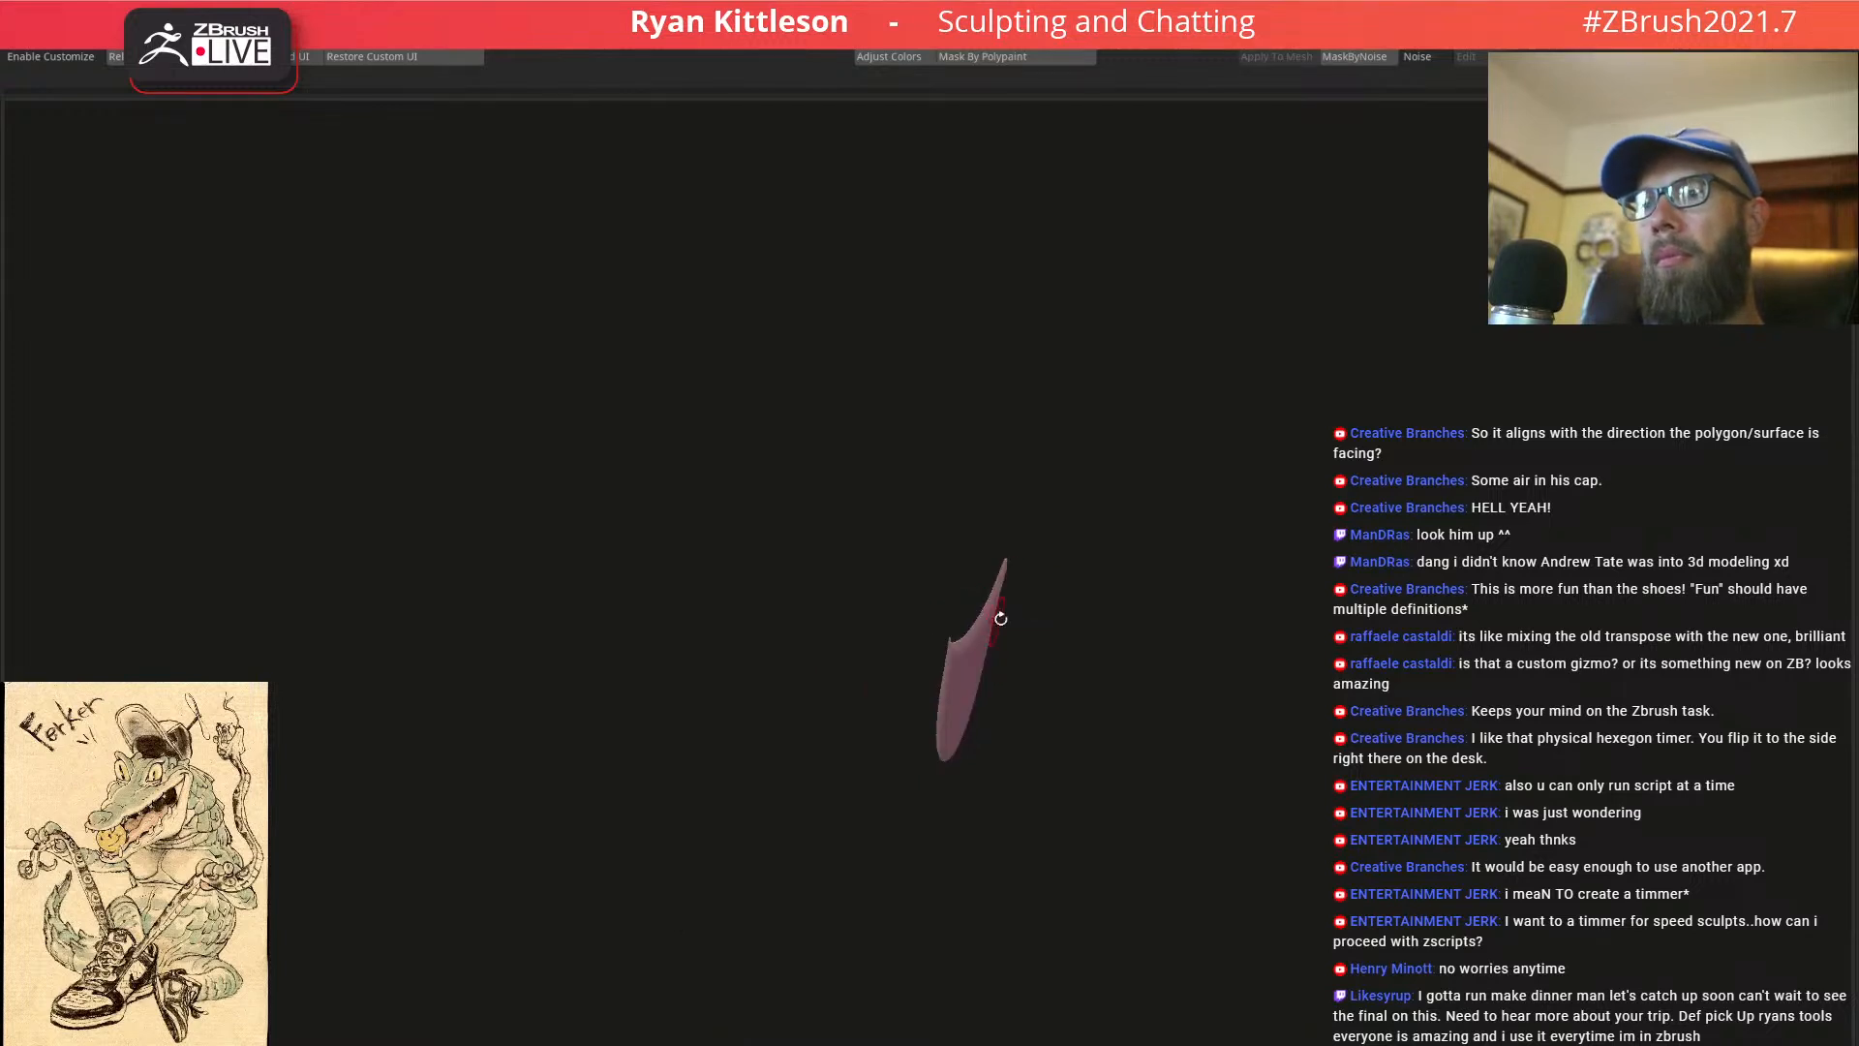
{"action": "key", "text": "d"}
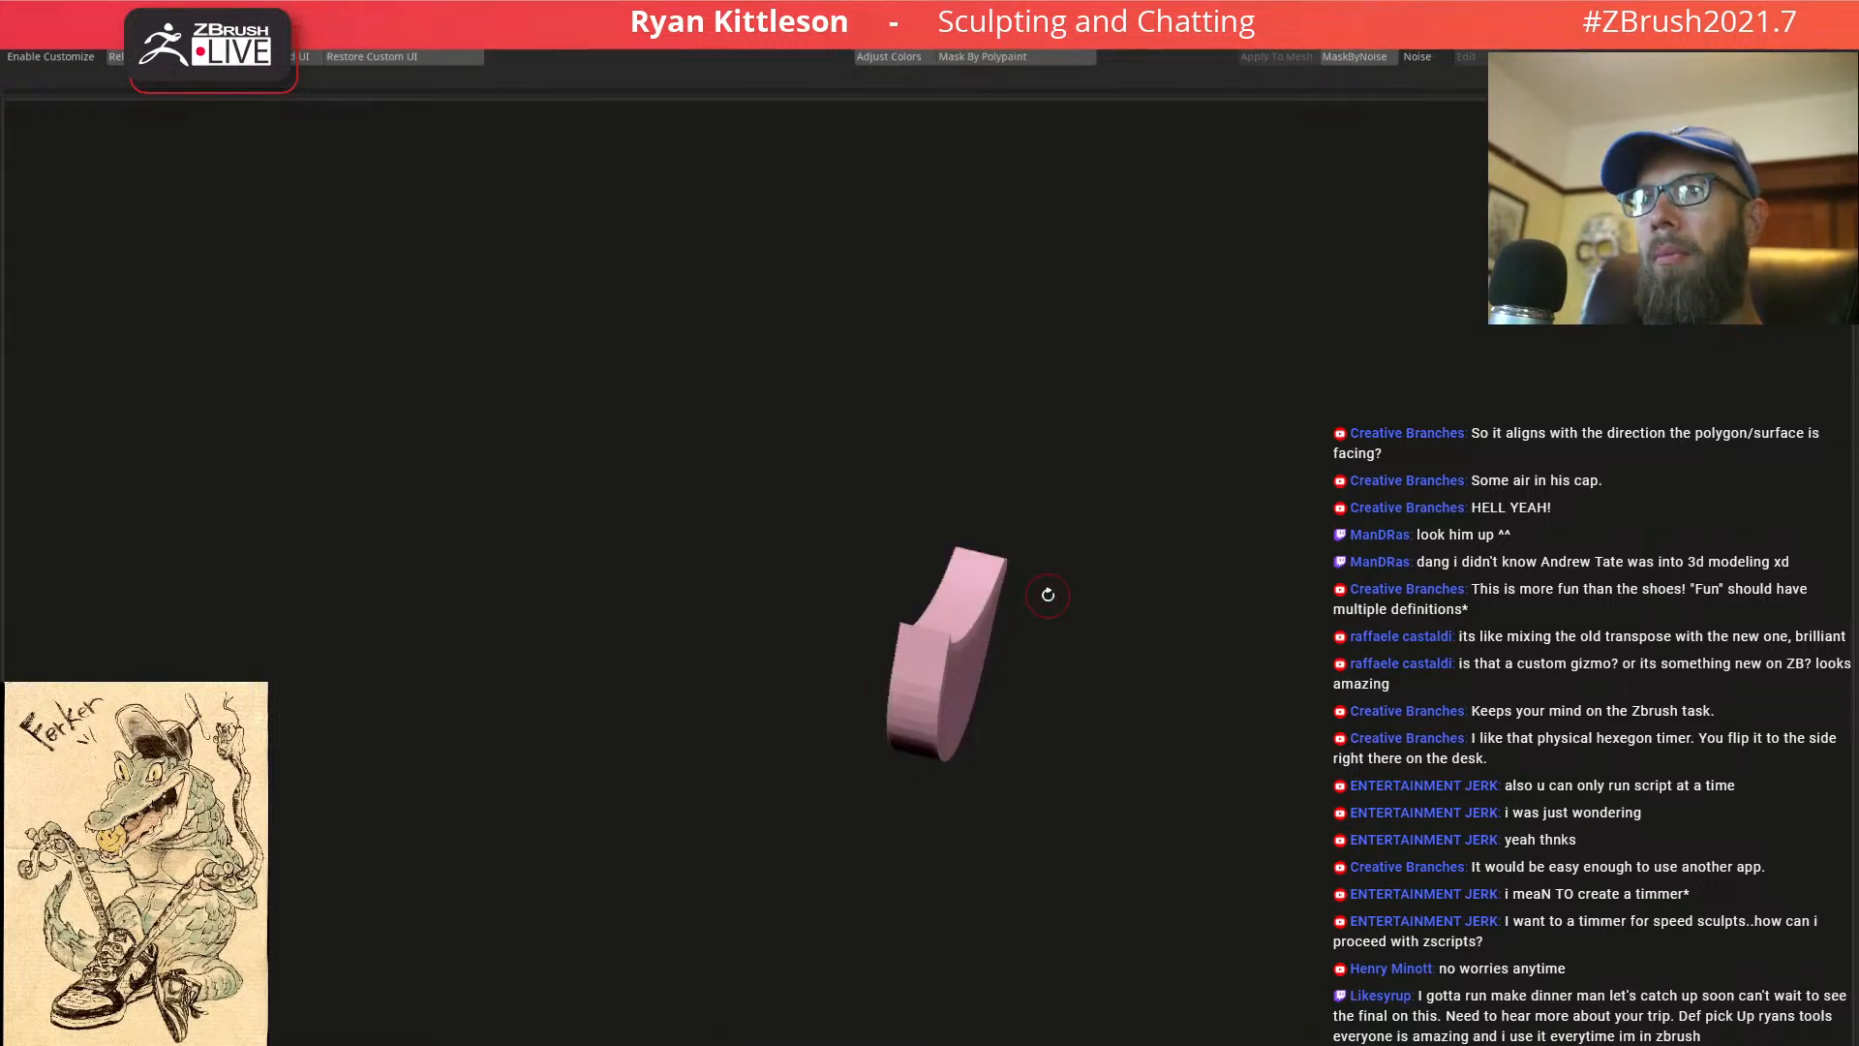
{"action": "key", "text": "ctrl+shift+s"}
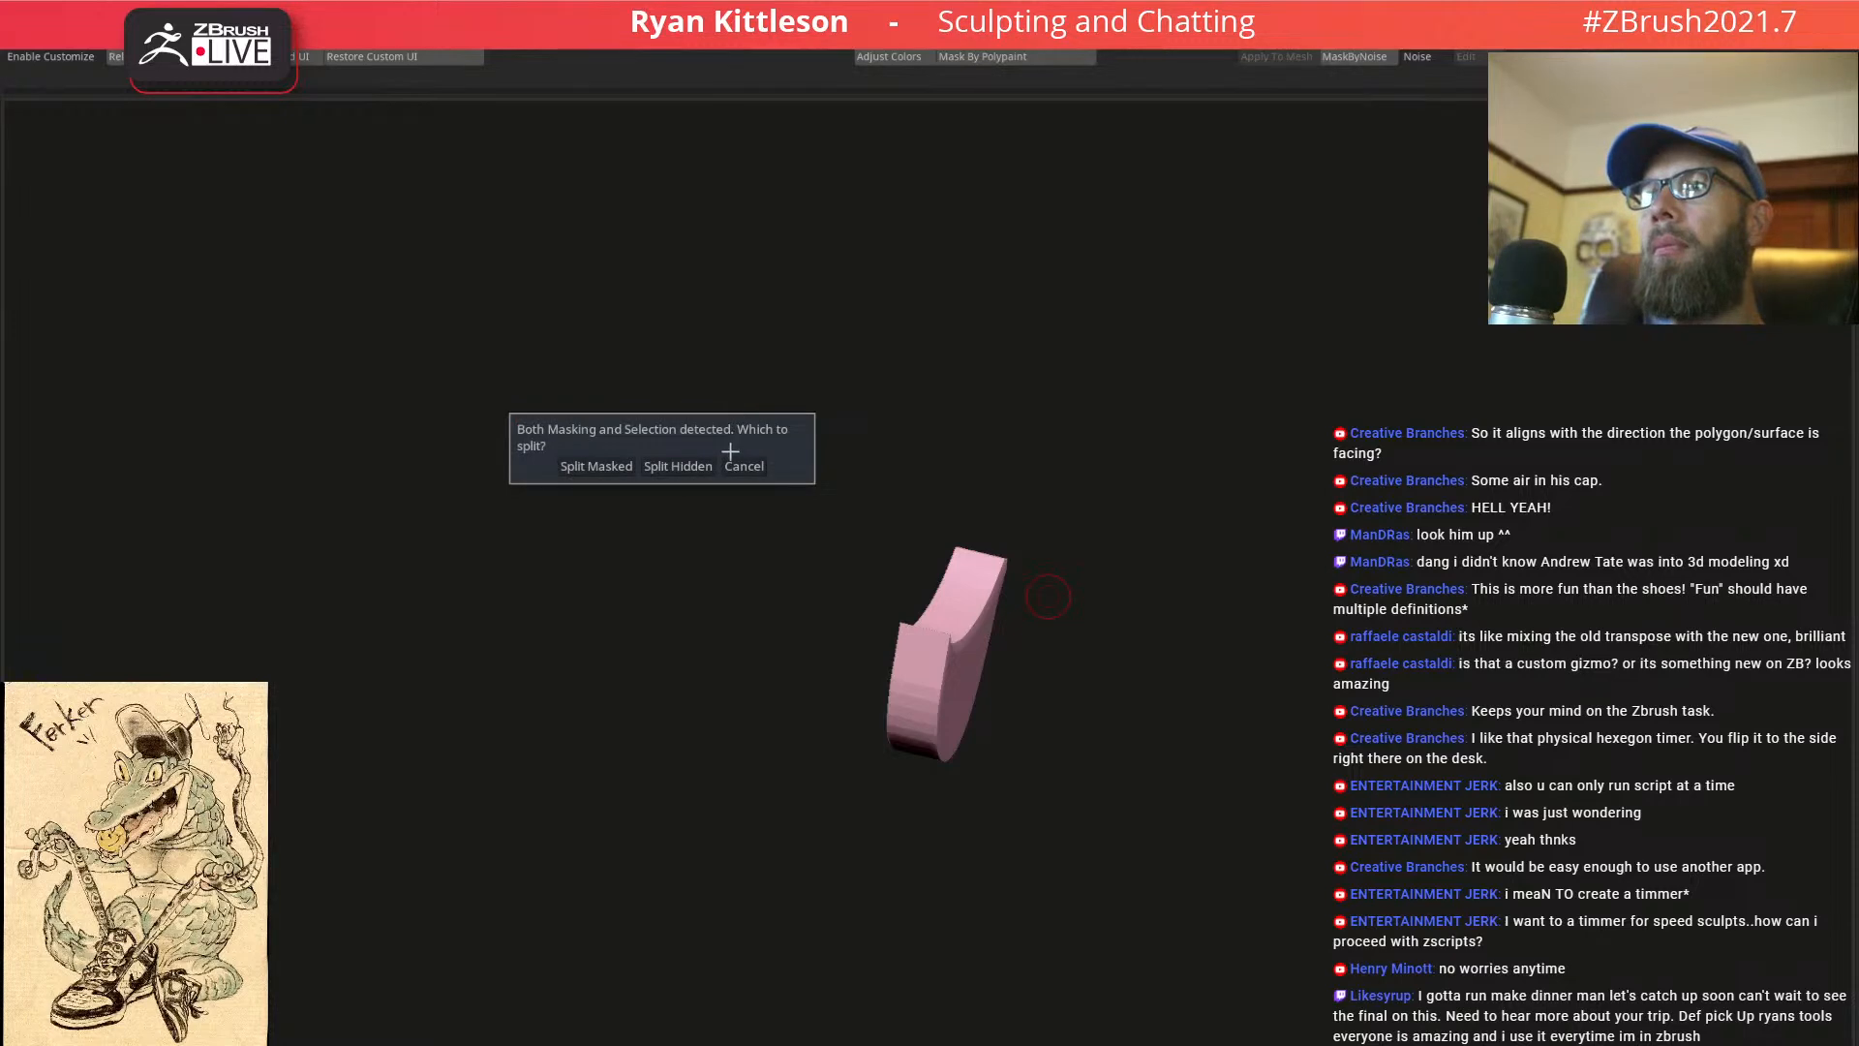
{"action": "left_click", "coordinate": [664, 467]}
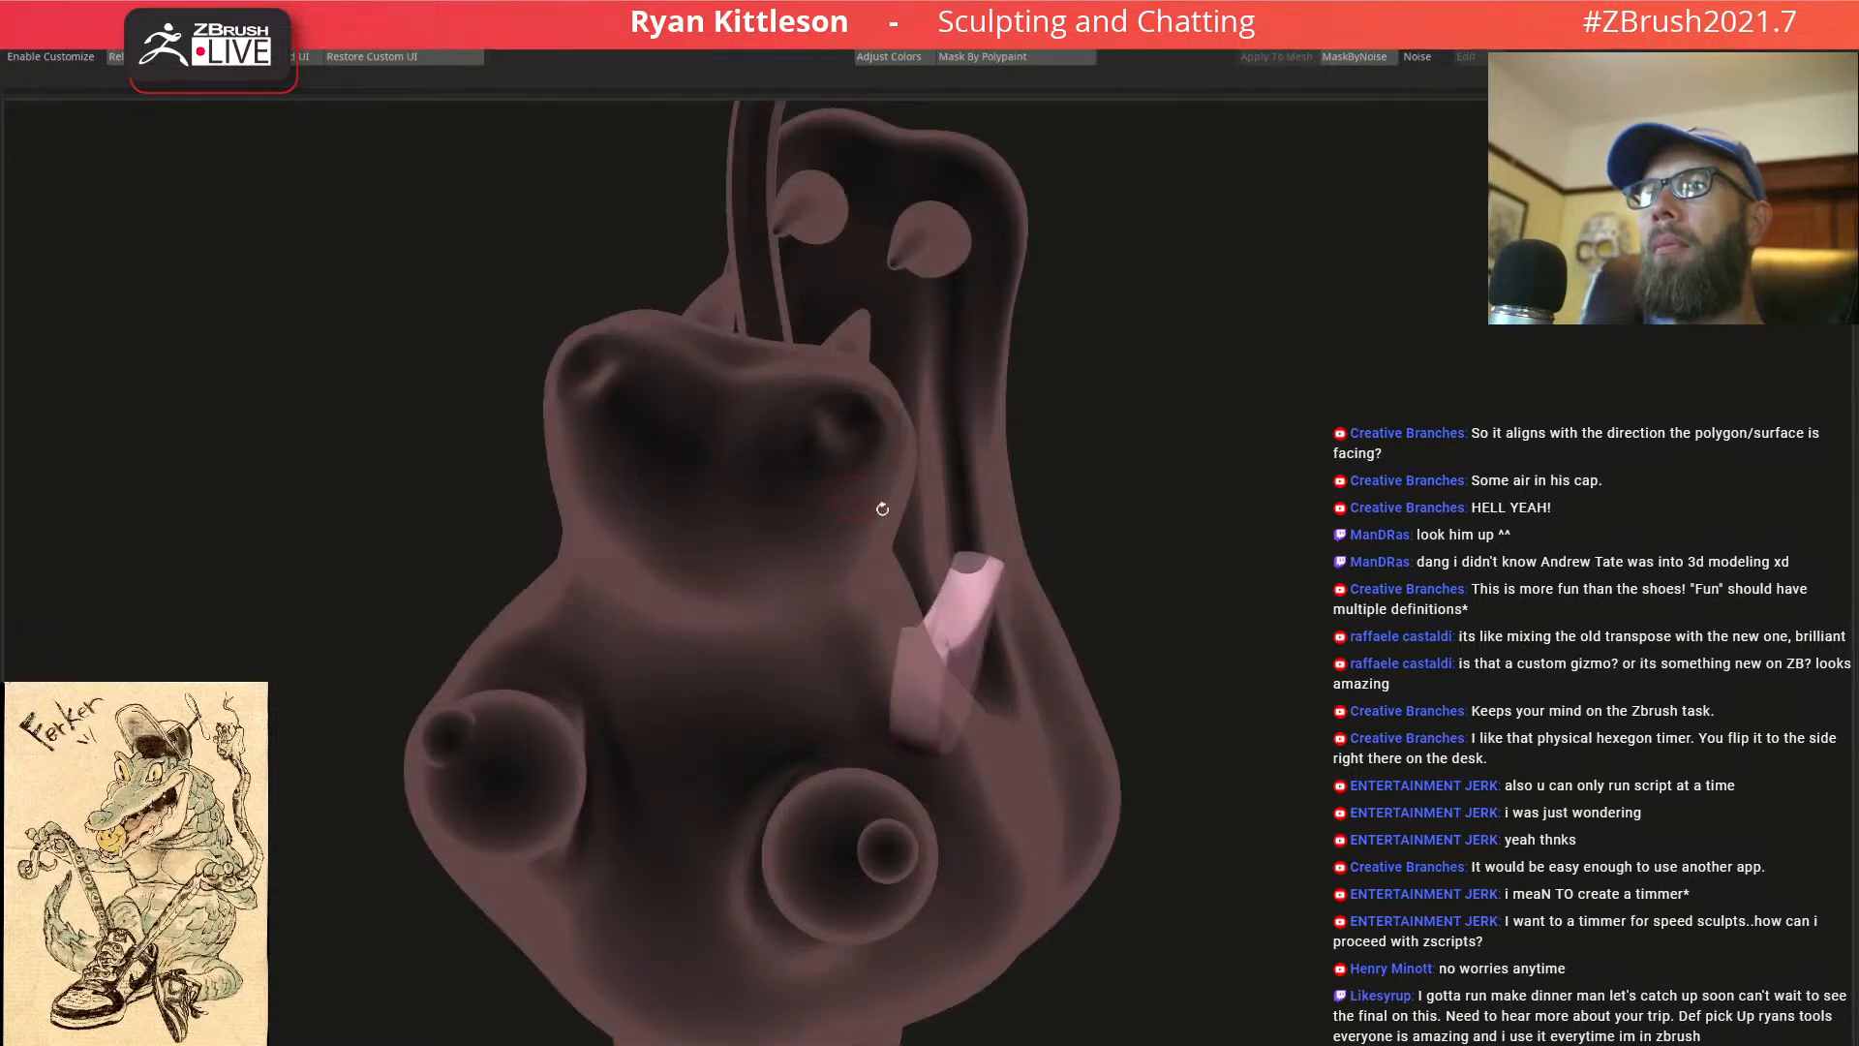
Show the web patch against the transparent head and keep only its large outer face visible
{"action": "right_click_drag", "start_coordinate": [1045, 602], "coordinate": [1001, 639], "text": "ctrl"}
{"action": "key", "text": "w"}
{"action": "key", "text": "shift+f"}
{"action": "key", "text": "q"}
{"action": "left_click", "coordinate": [920, 719], "text": "ctrl+shift"}
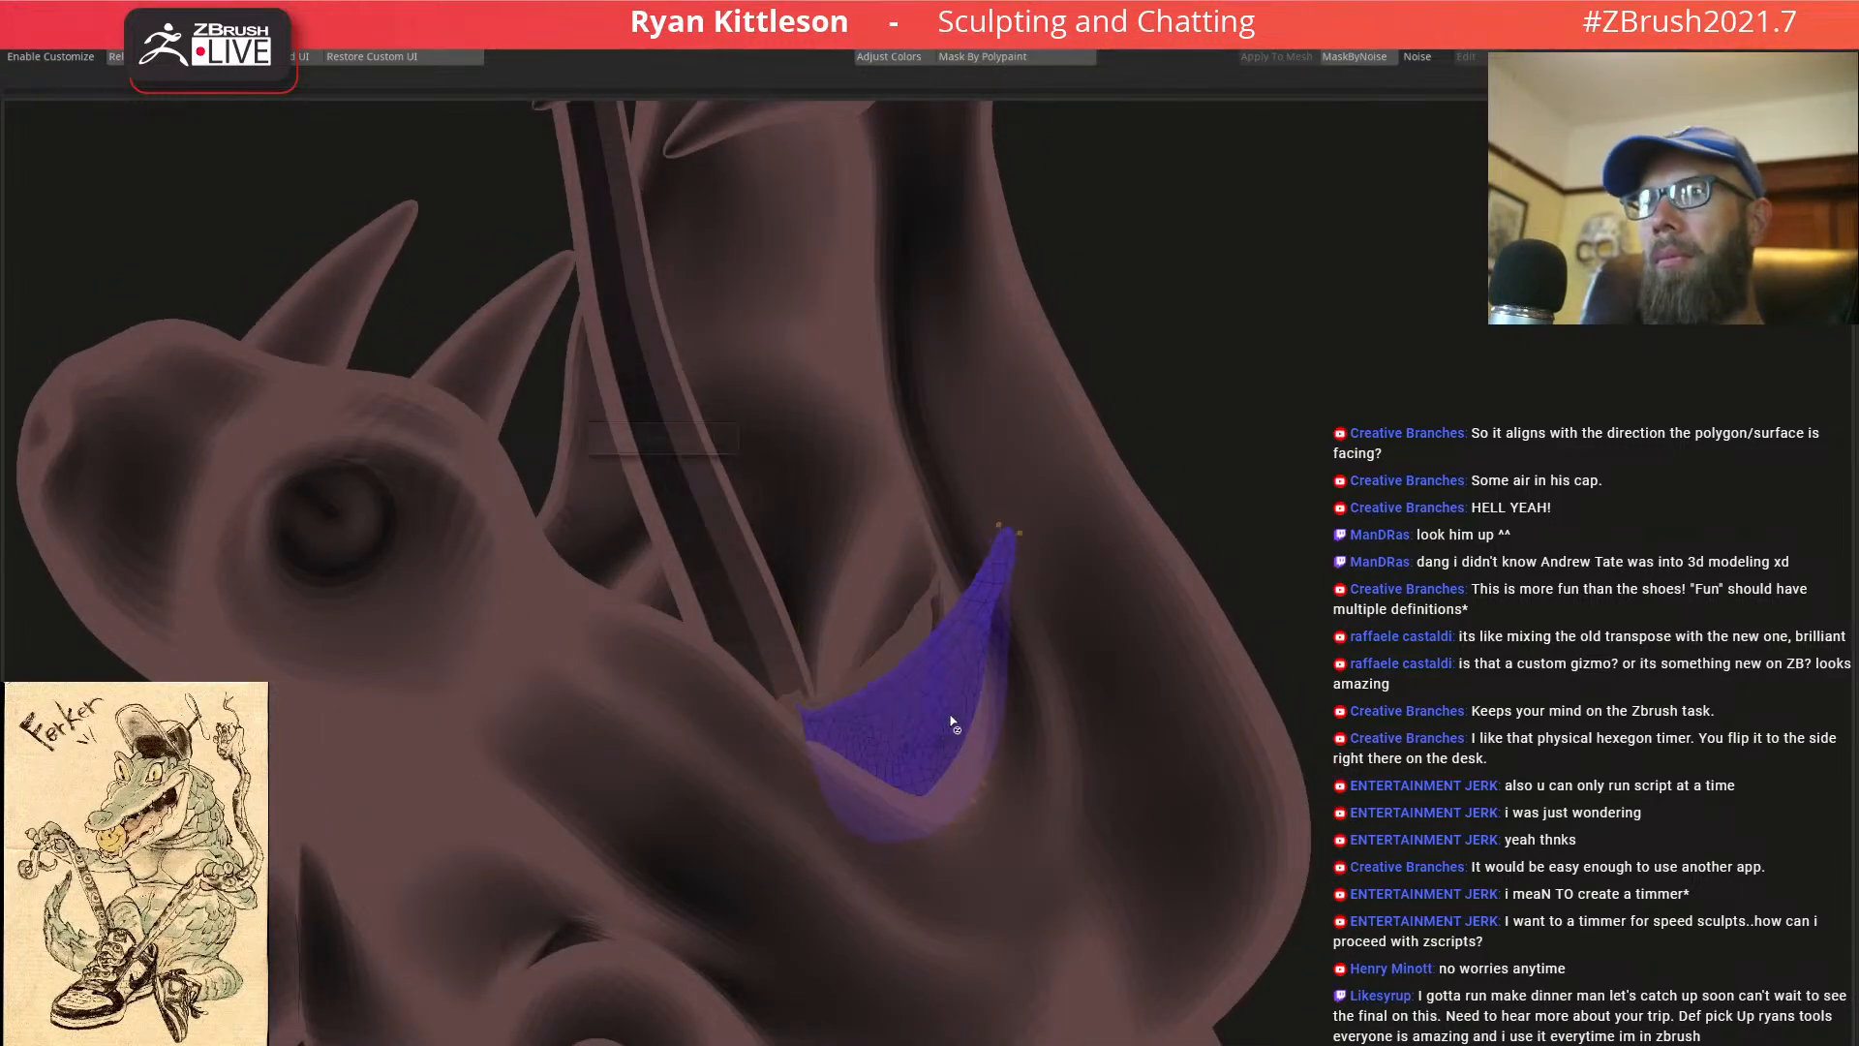
Reposition the web patch's remaining face with the gizmo so it sits between the snake's jaws
{"action": "key", "text": "w"}
{"action": "right_click_drag", "start_coordinate": [939, 668], "coordinate": [936, 622]}
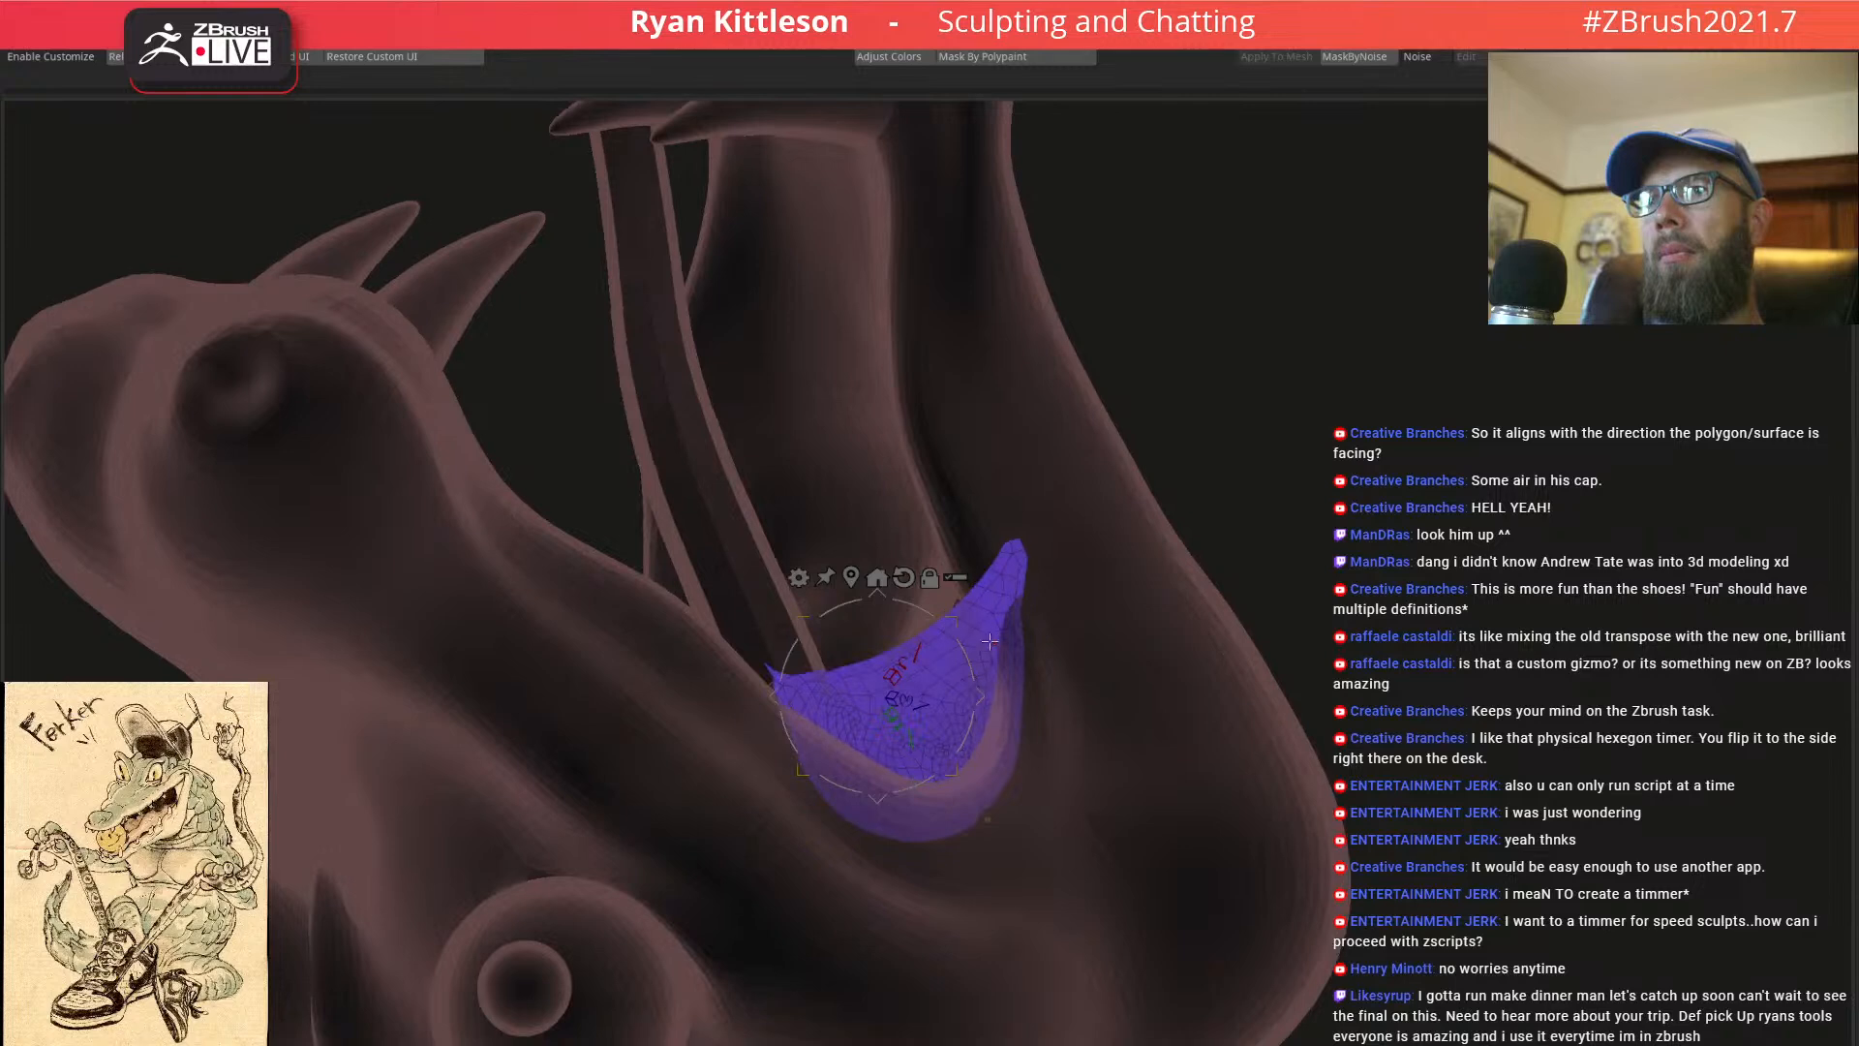
{"action": "key", "text": "alt+shift+s"}
{"action": "left_click", "coordinate": [997, 651], "text": "alt"}
{"action": "left_click", "coordinate": [923, 699], "text": "alt"}
{"action": "key", "text": "alt+shift+s"}
{"action": "left_click_drag", "start_coordinate": [895, 717], "coordinate": [881, 686]}
{"action": "right_click_drag", "start_coordinate": [934, 663], "coordinate": [998, 746]}
{"action": "key", "text": "alt+shift+s"}
{"action": "key", "text": "alt+shift+s"}
{"action": "right_click_drag", "start_coordinate": [892, 703], "coordinate": [858, 729]}
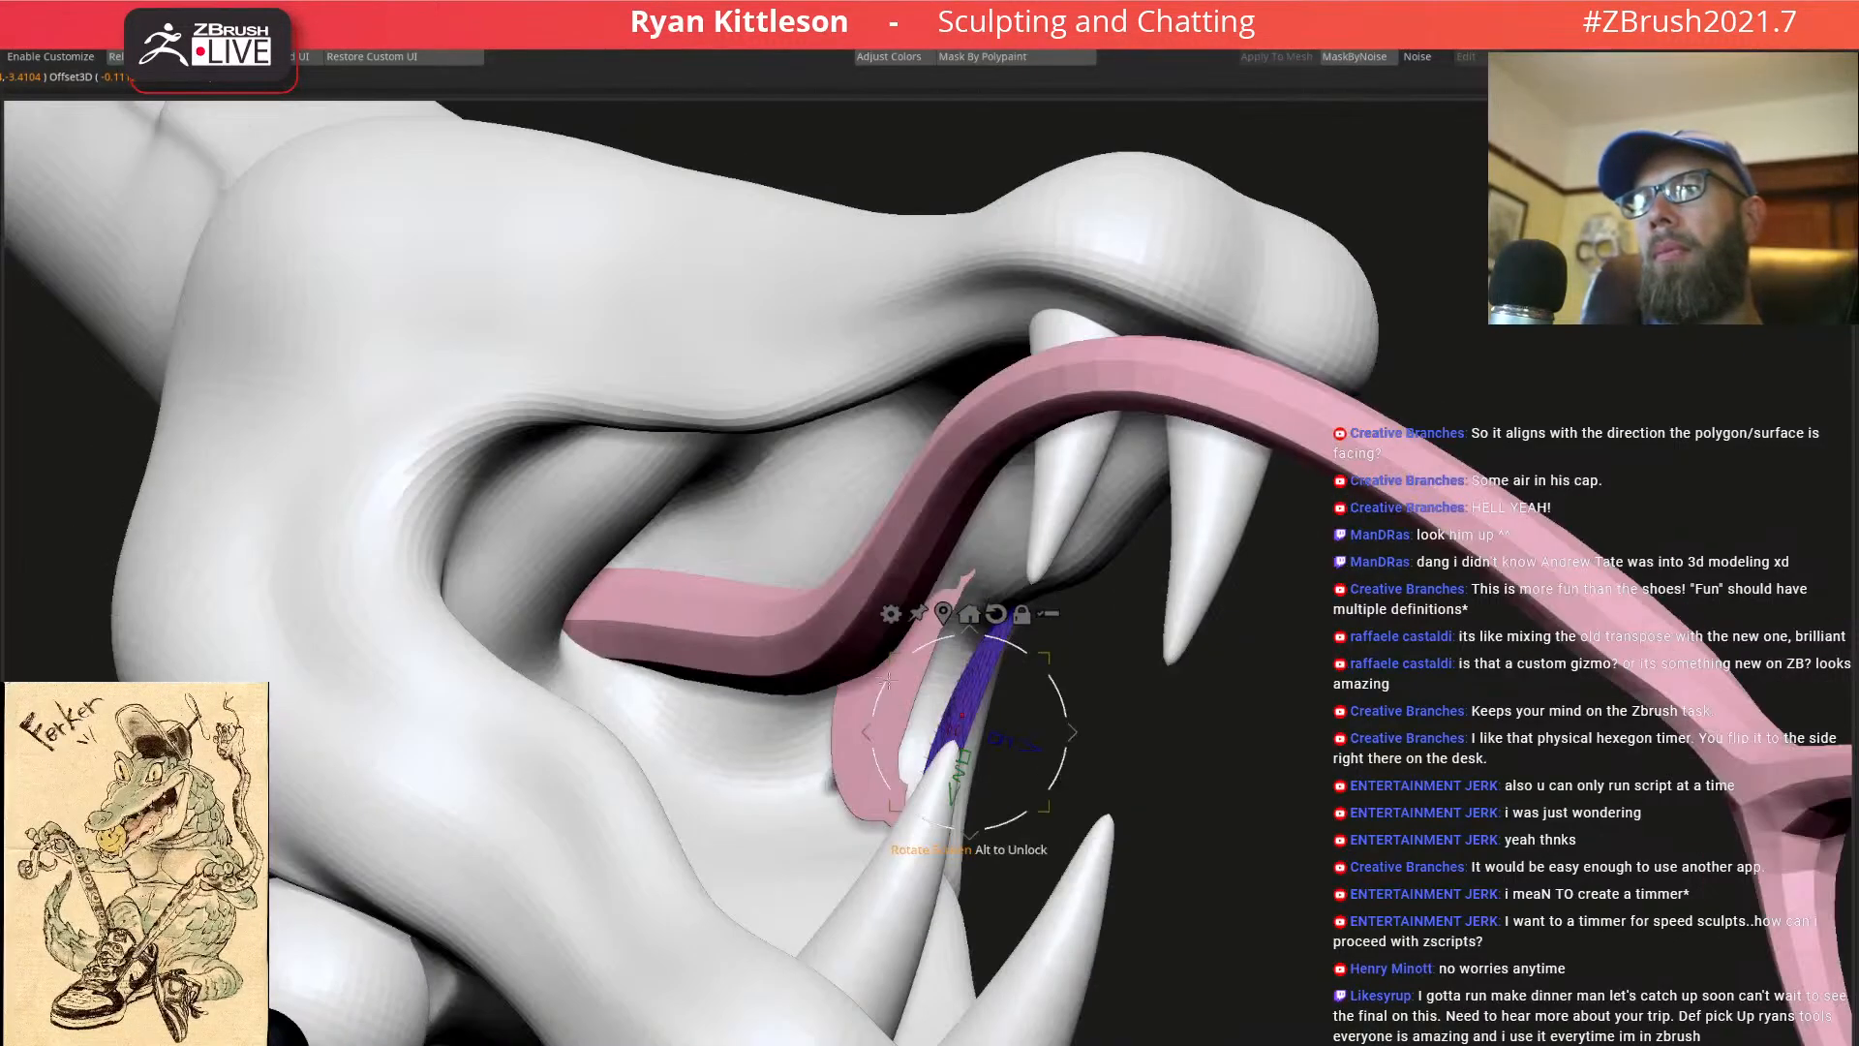
Isolate the leftover web piece's polygroup on the snake head and delete those faces
{"action": "left_click", "coordinate": [844, 725], "text": "alt"}
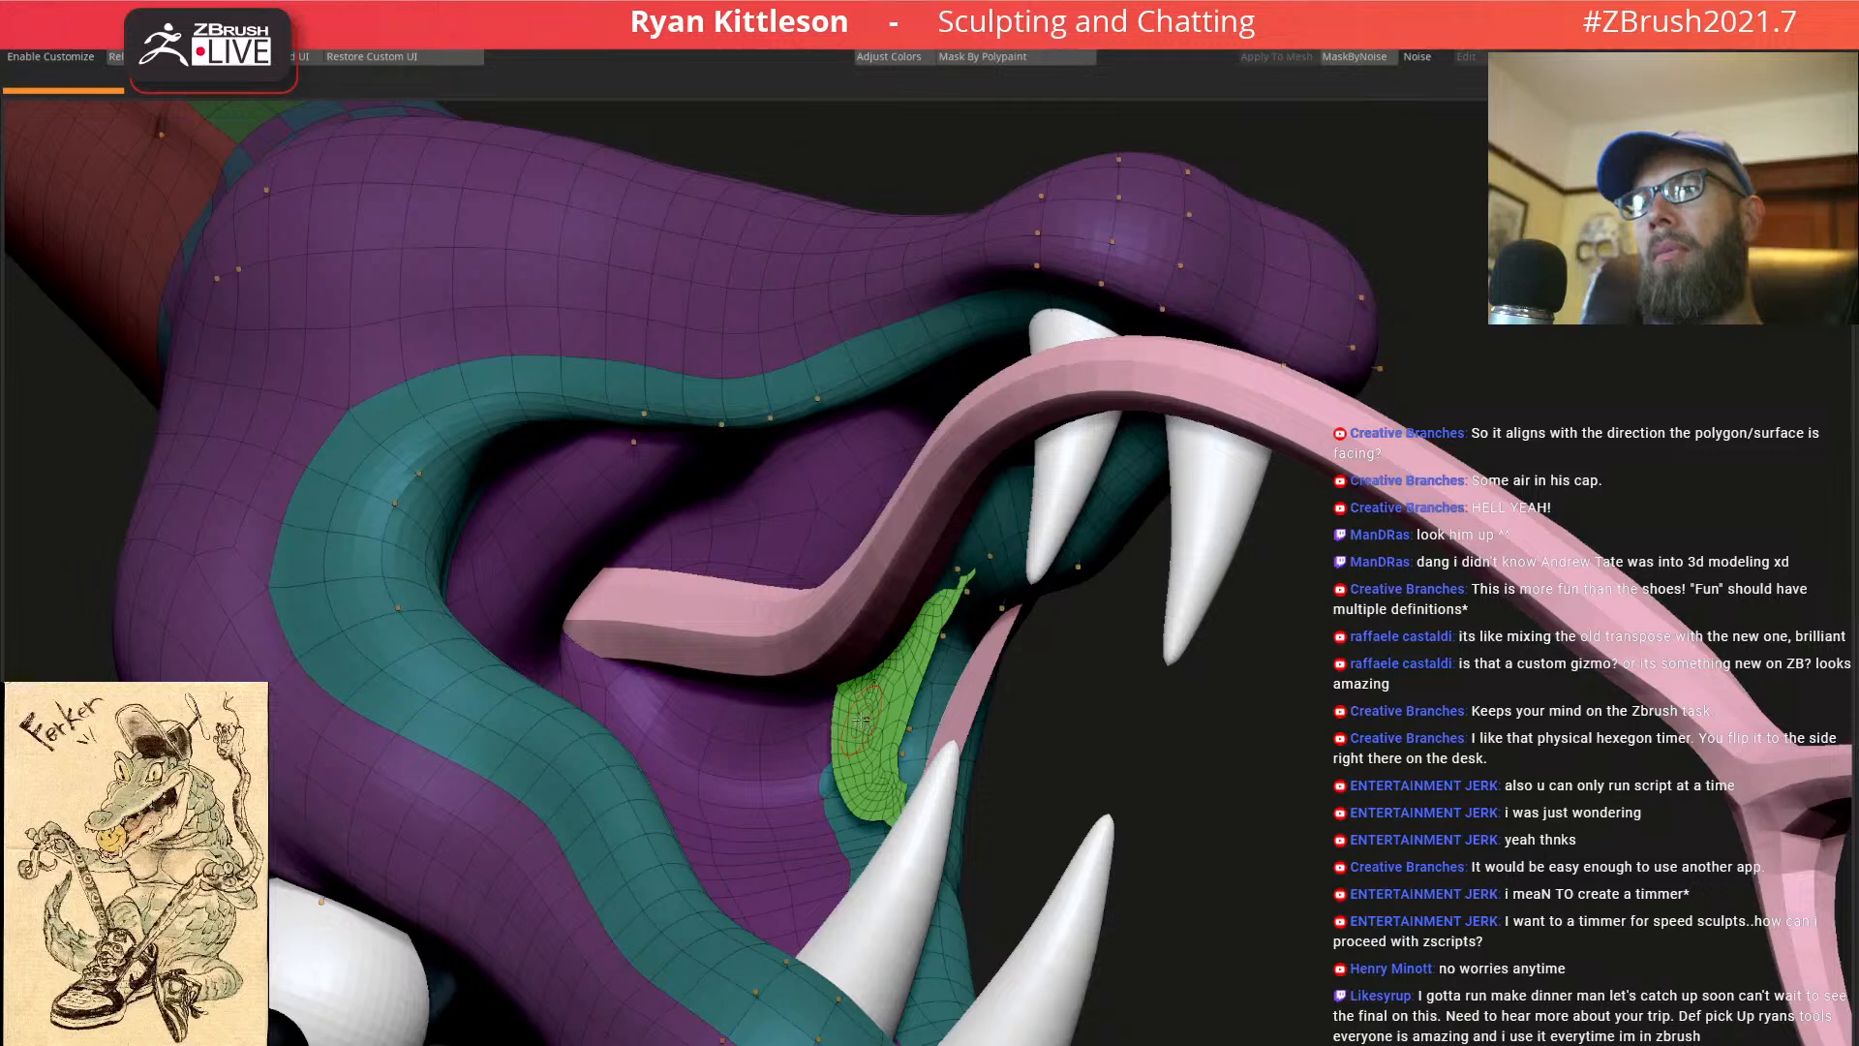
{"action": "left_click", "coordinate": [865, 719], "text": "ctrl+shift"}
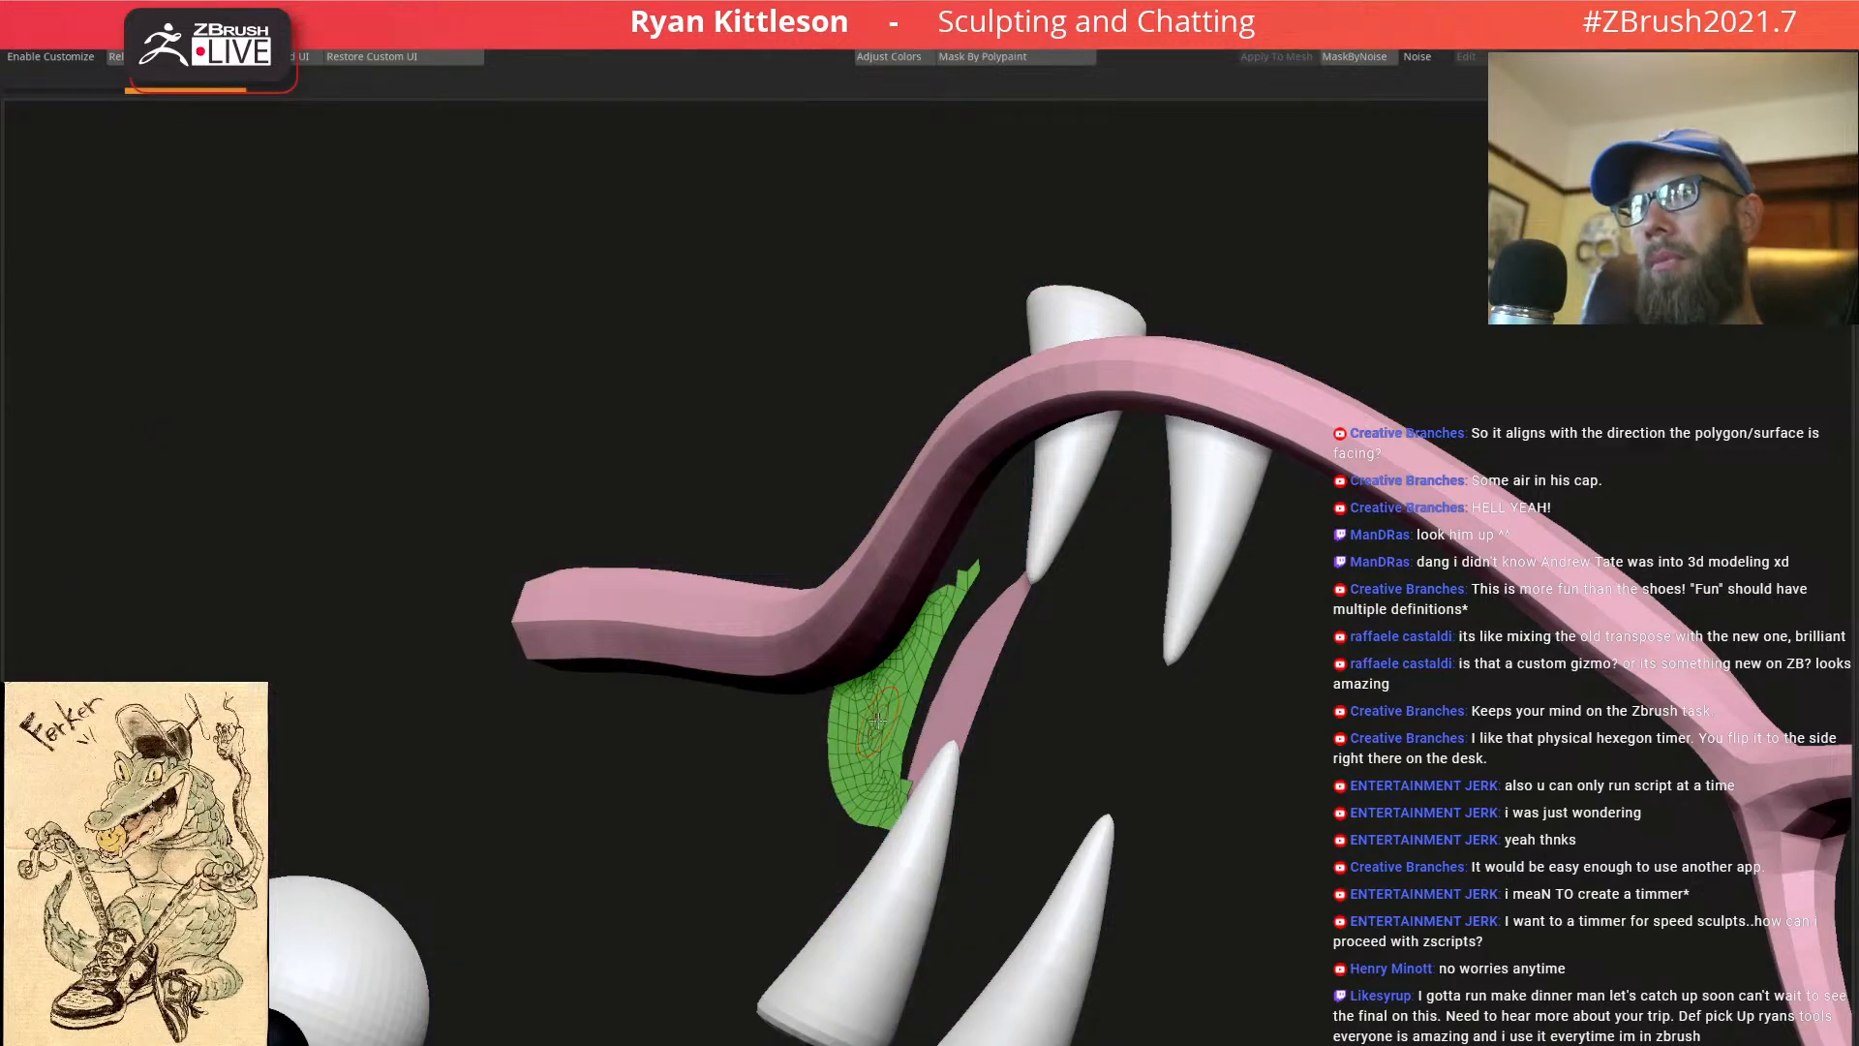
{"action": "key", "text": "ctrl+shift+s"}
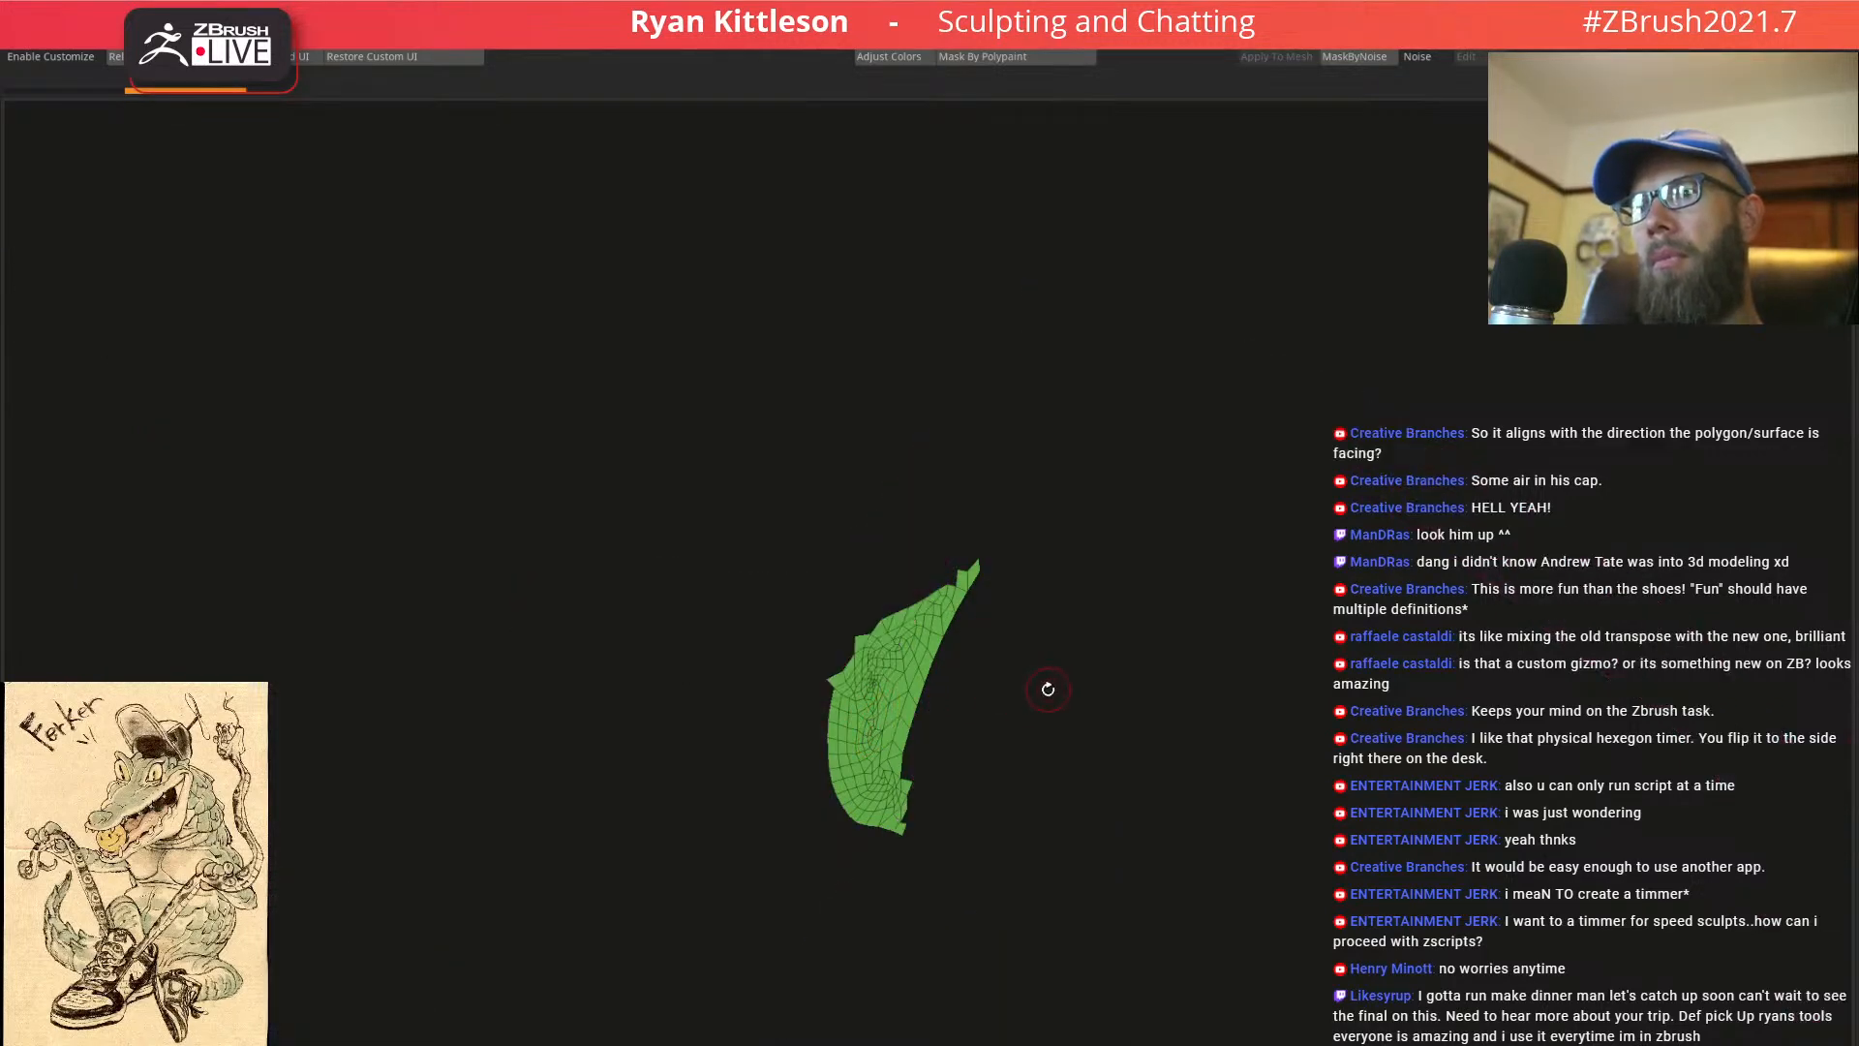
{"action": "left_click", "coordinate": [878, 698], "text": "ctrl+shift"}
{"action": "key", "text": "ctrl+Delete"}
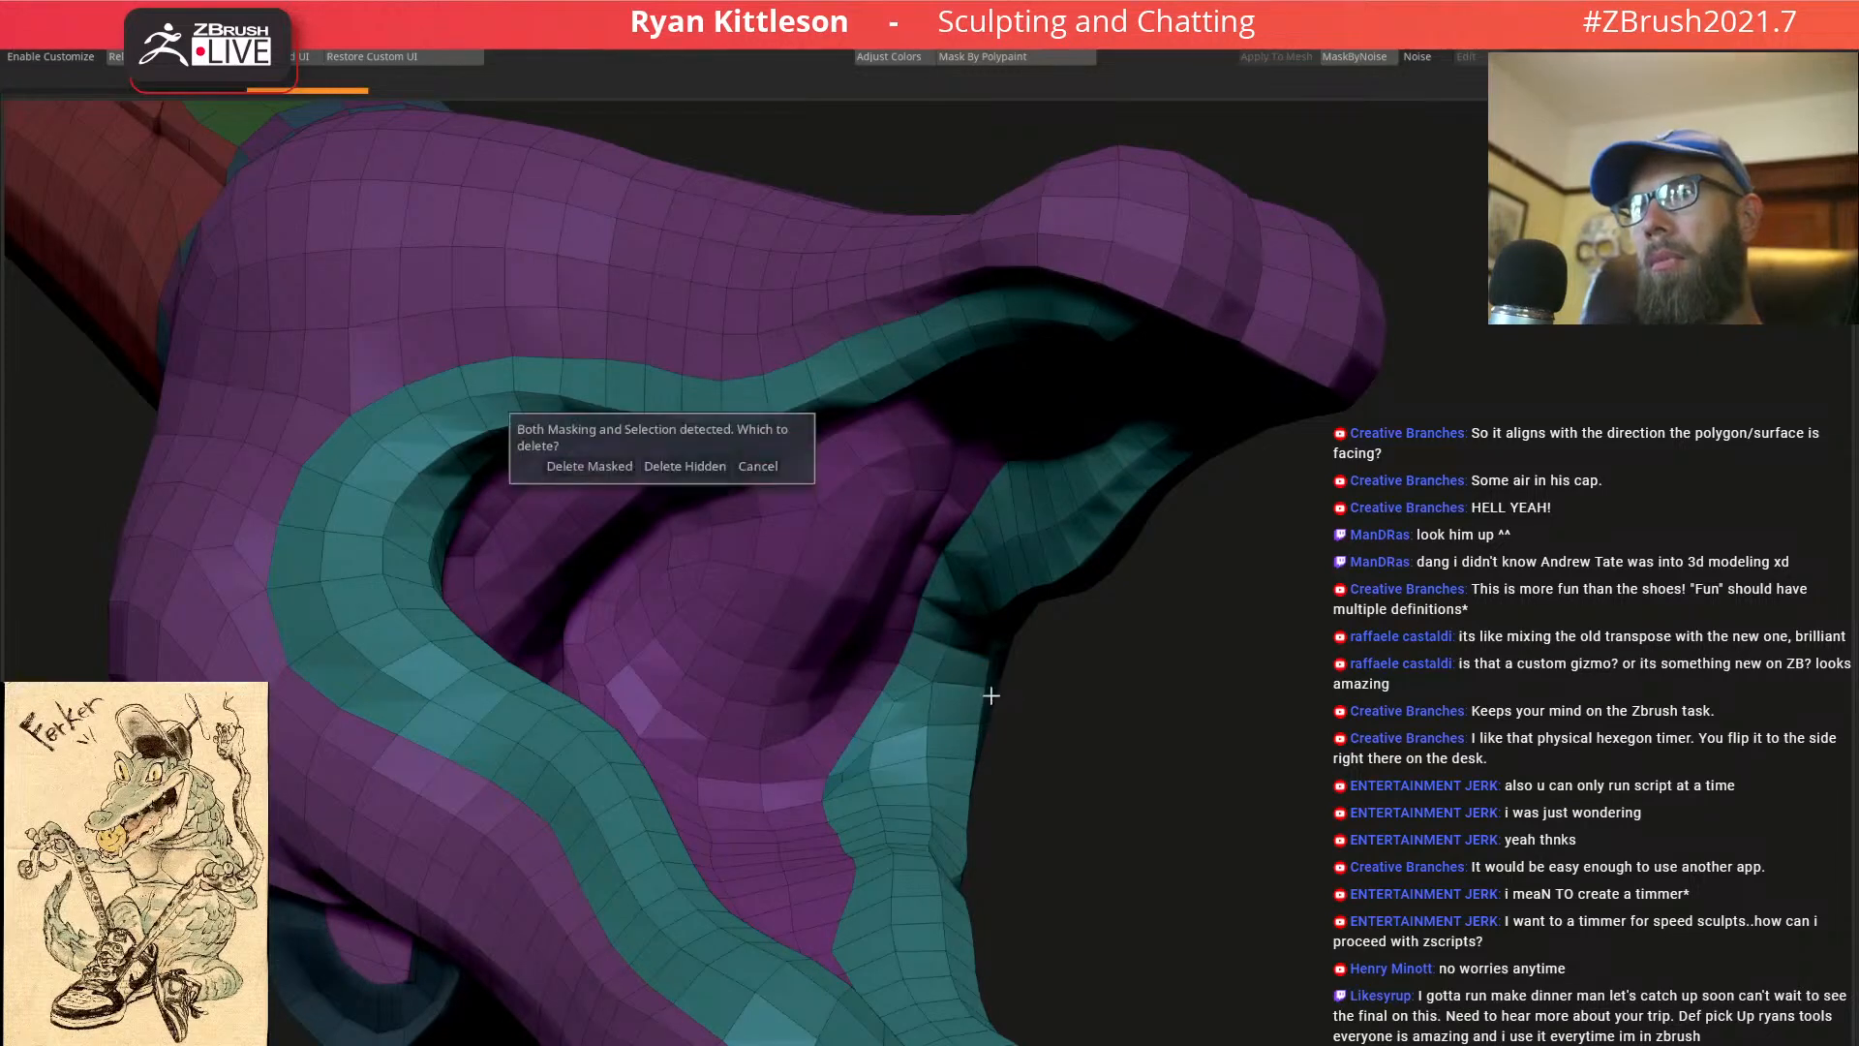
{"action": "left_click", "coordinate": [682, 474]}
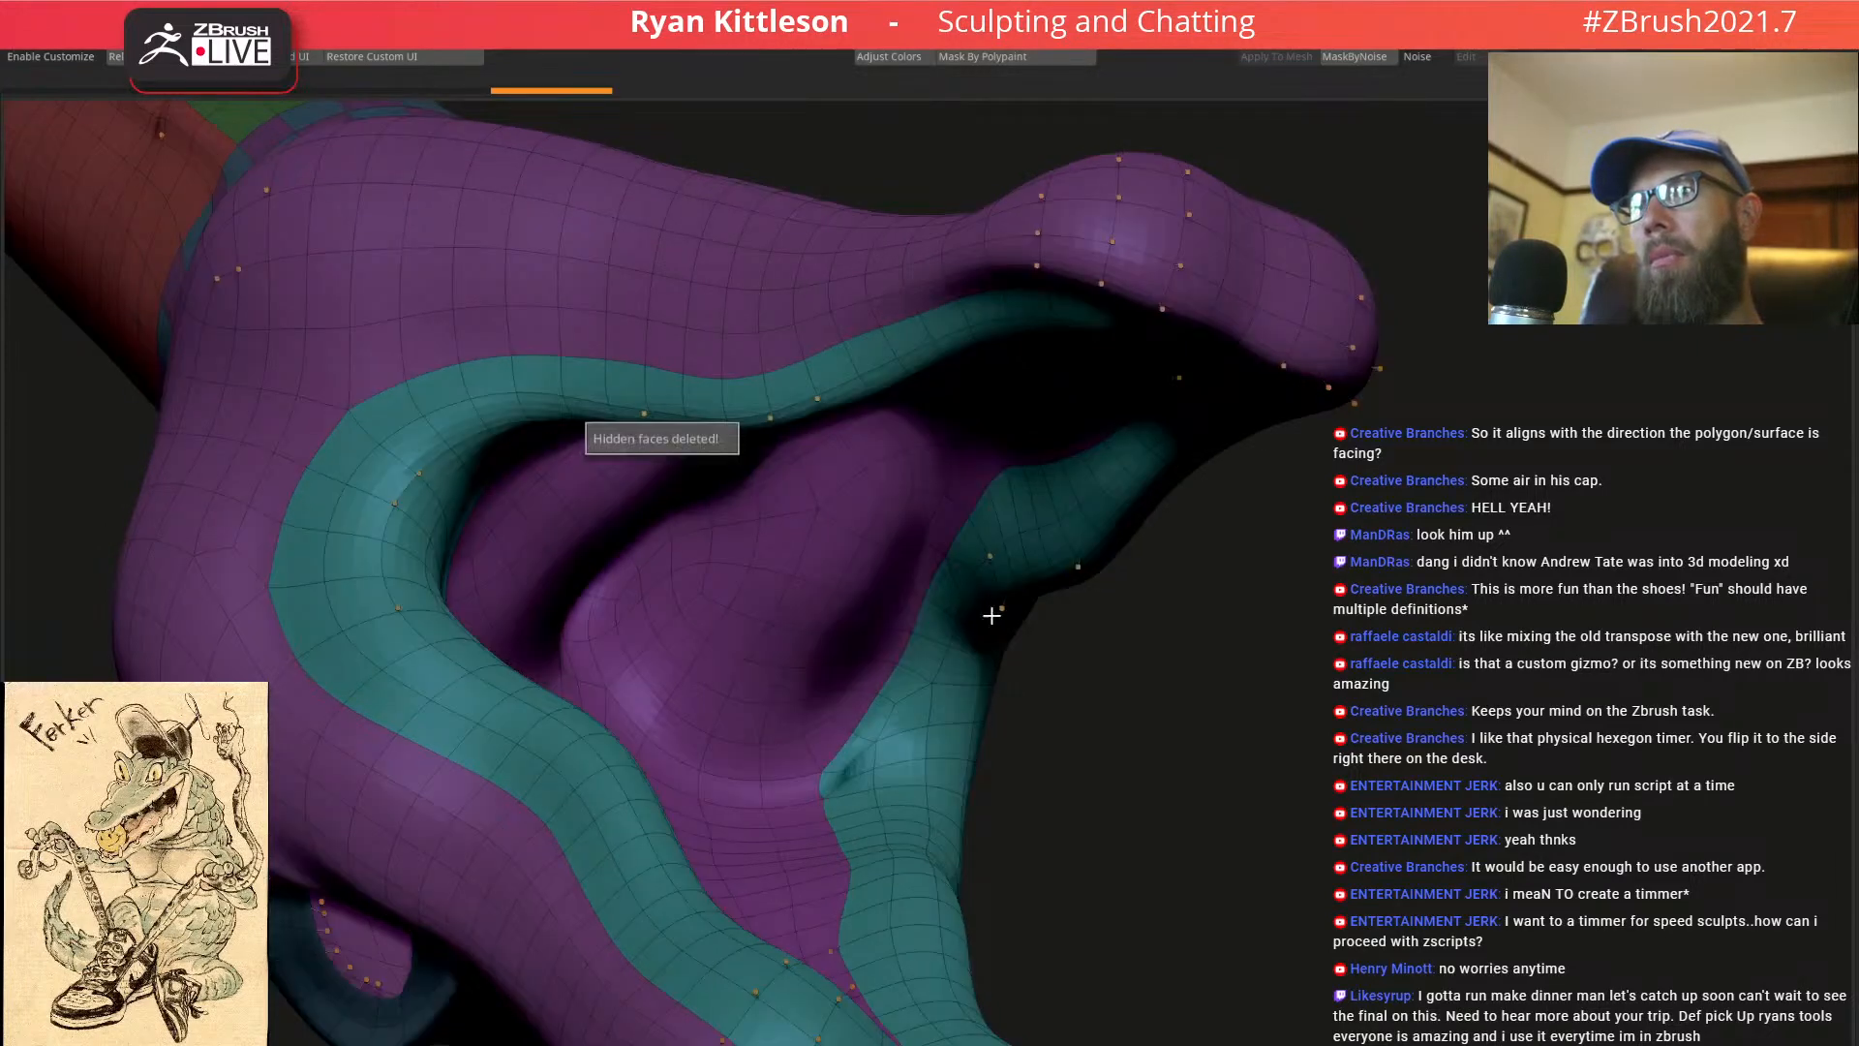
{"action": "key", "text": "shift+f"}
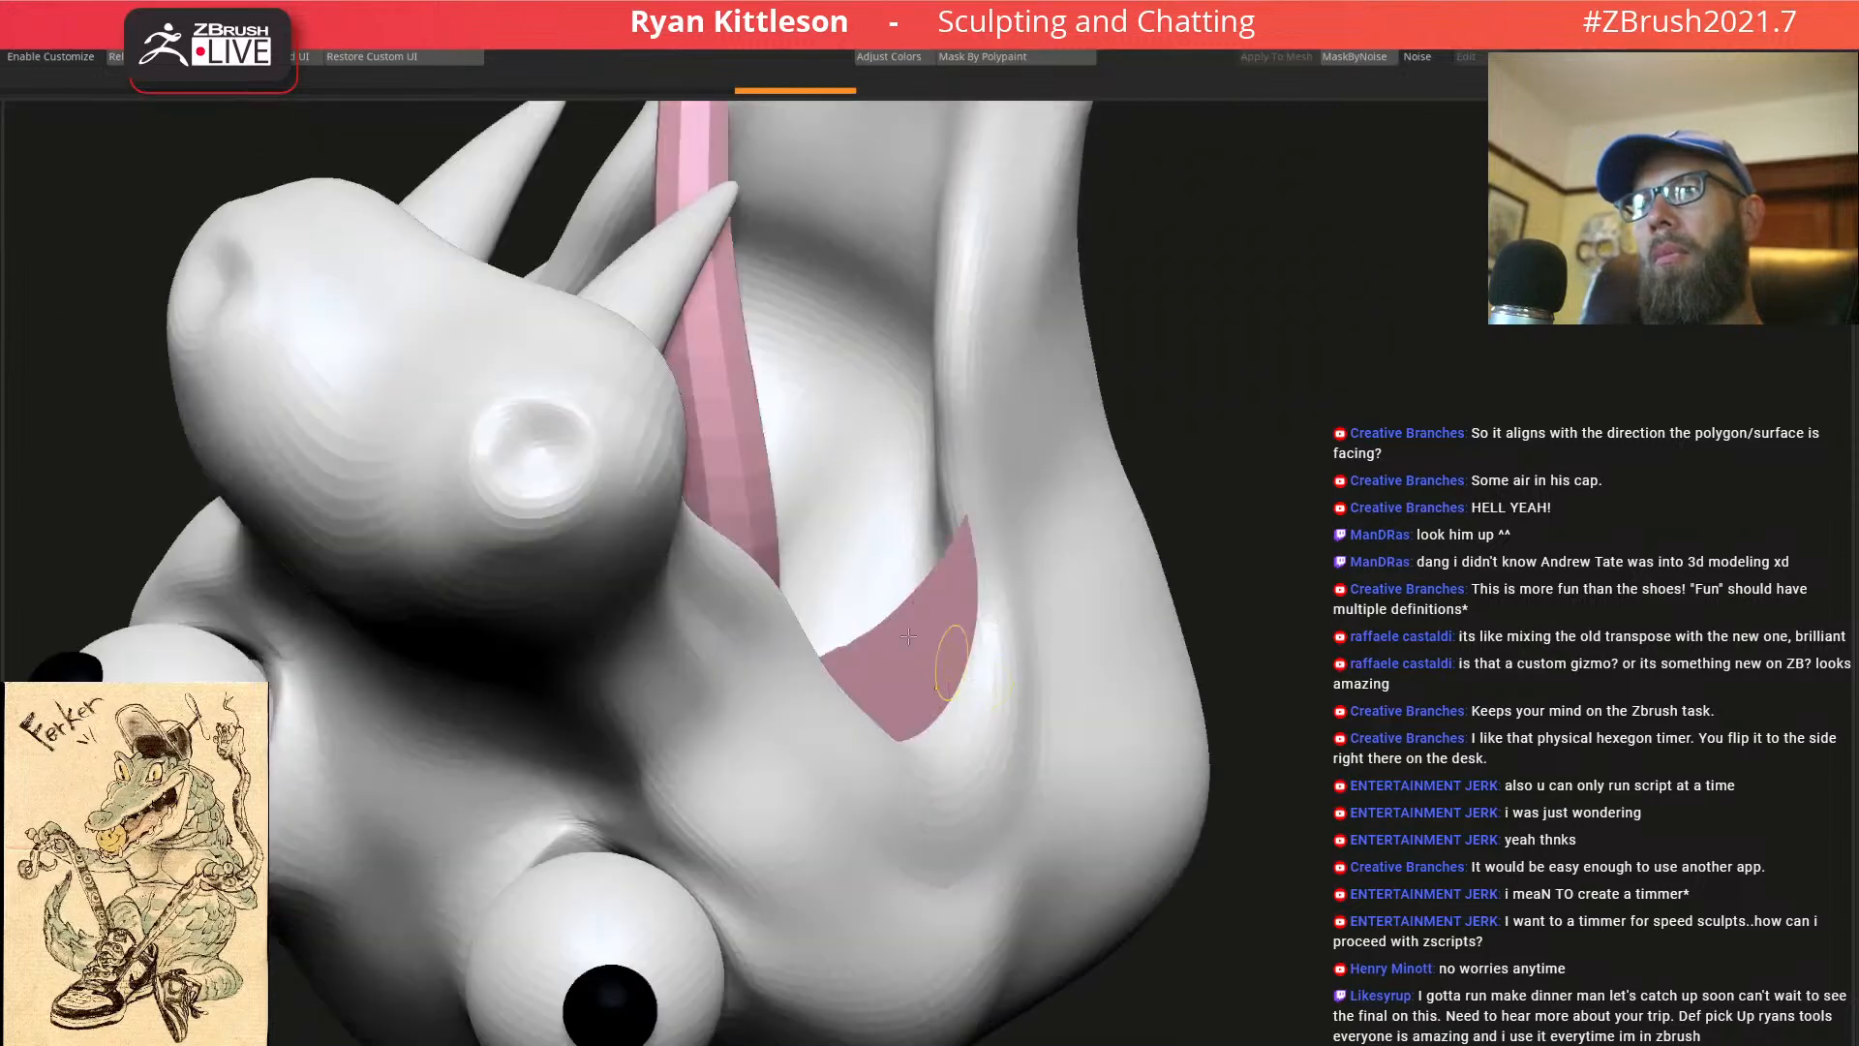
{"action": "right_click_drag", "start_coordinate": [908, 636], "coordinate": [977, 550], "text": "ctrl"}
{"action": "left_click", "coordinate": [1048, 541], "text": "ctrl"}
{"action": "key", "text": "q"}
{"action": "left_click", "coordinate": [1019, 575], "text": "ctrl"}
{"action": "key", "text": "ctrl+z"}
{"action": "key", "text": "ctrl+z"}
{"action": "key", "text": "ctrl+z"}
{"action": "key", "text": "ctrl+z"}
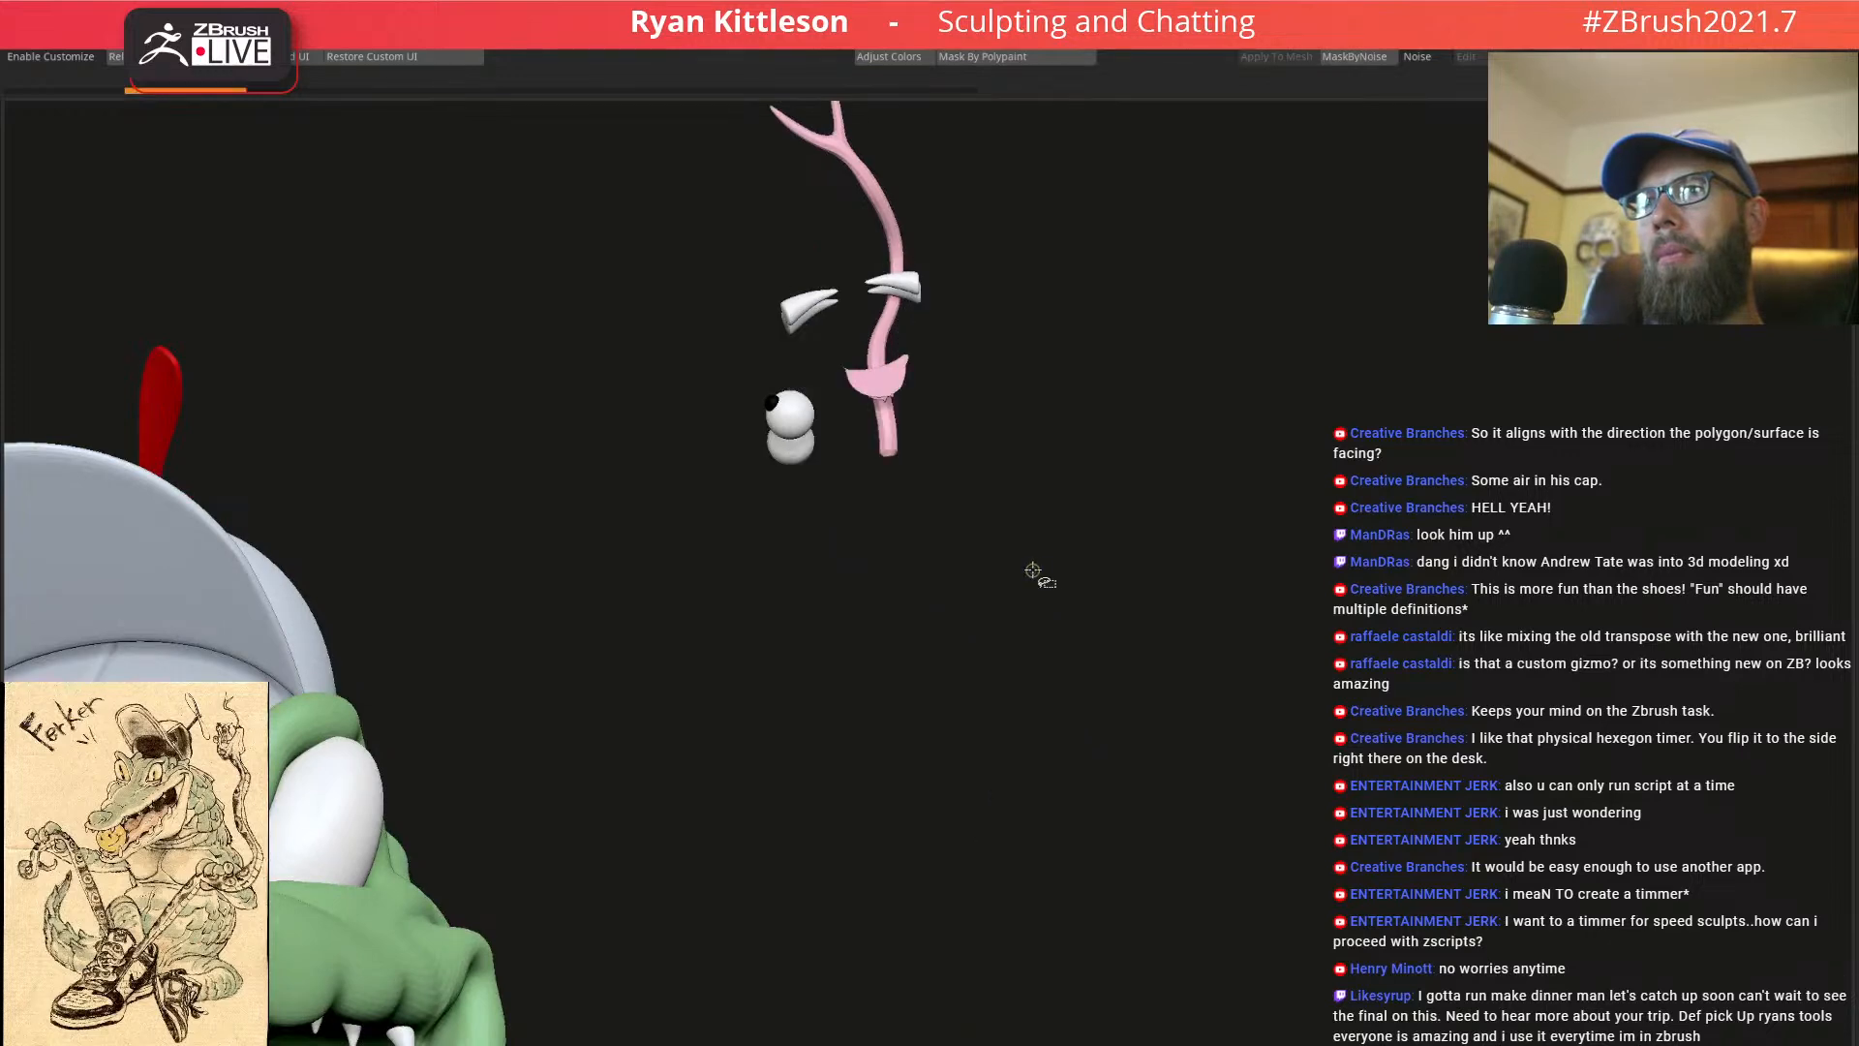
{"action": "key", "text": "ctrl+shift+z"}
{"action": "key", "text": "ctrl+shift+z"}
{"action": "key", "text": "ctrl+shift+z"}
{"action": "key", "text": "ctrl+shift+z"}
{"action": "key", "text": "ctrl+shift+z"}
{"action": "key", "text": "ctrl+shift+z"}
{"action": "key", "text": "ctrl+shift+z"}
{"action": "mouse_move", "coordinate": [1046, 565]}
{"action": "right_mouse_down"}
{"action": "mouse_move", "coordinate": [1084, 528]}
{"action": "mouse_move", "coordinate": [1066, 494]}
{"action": "mouse_move", "coordinate": [1050, 528]}
{"action": "right_mouse_up"}
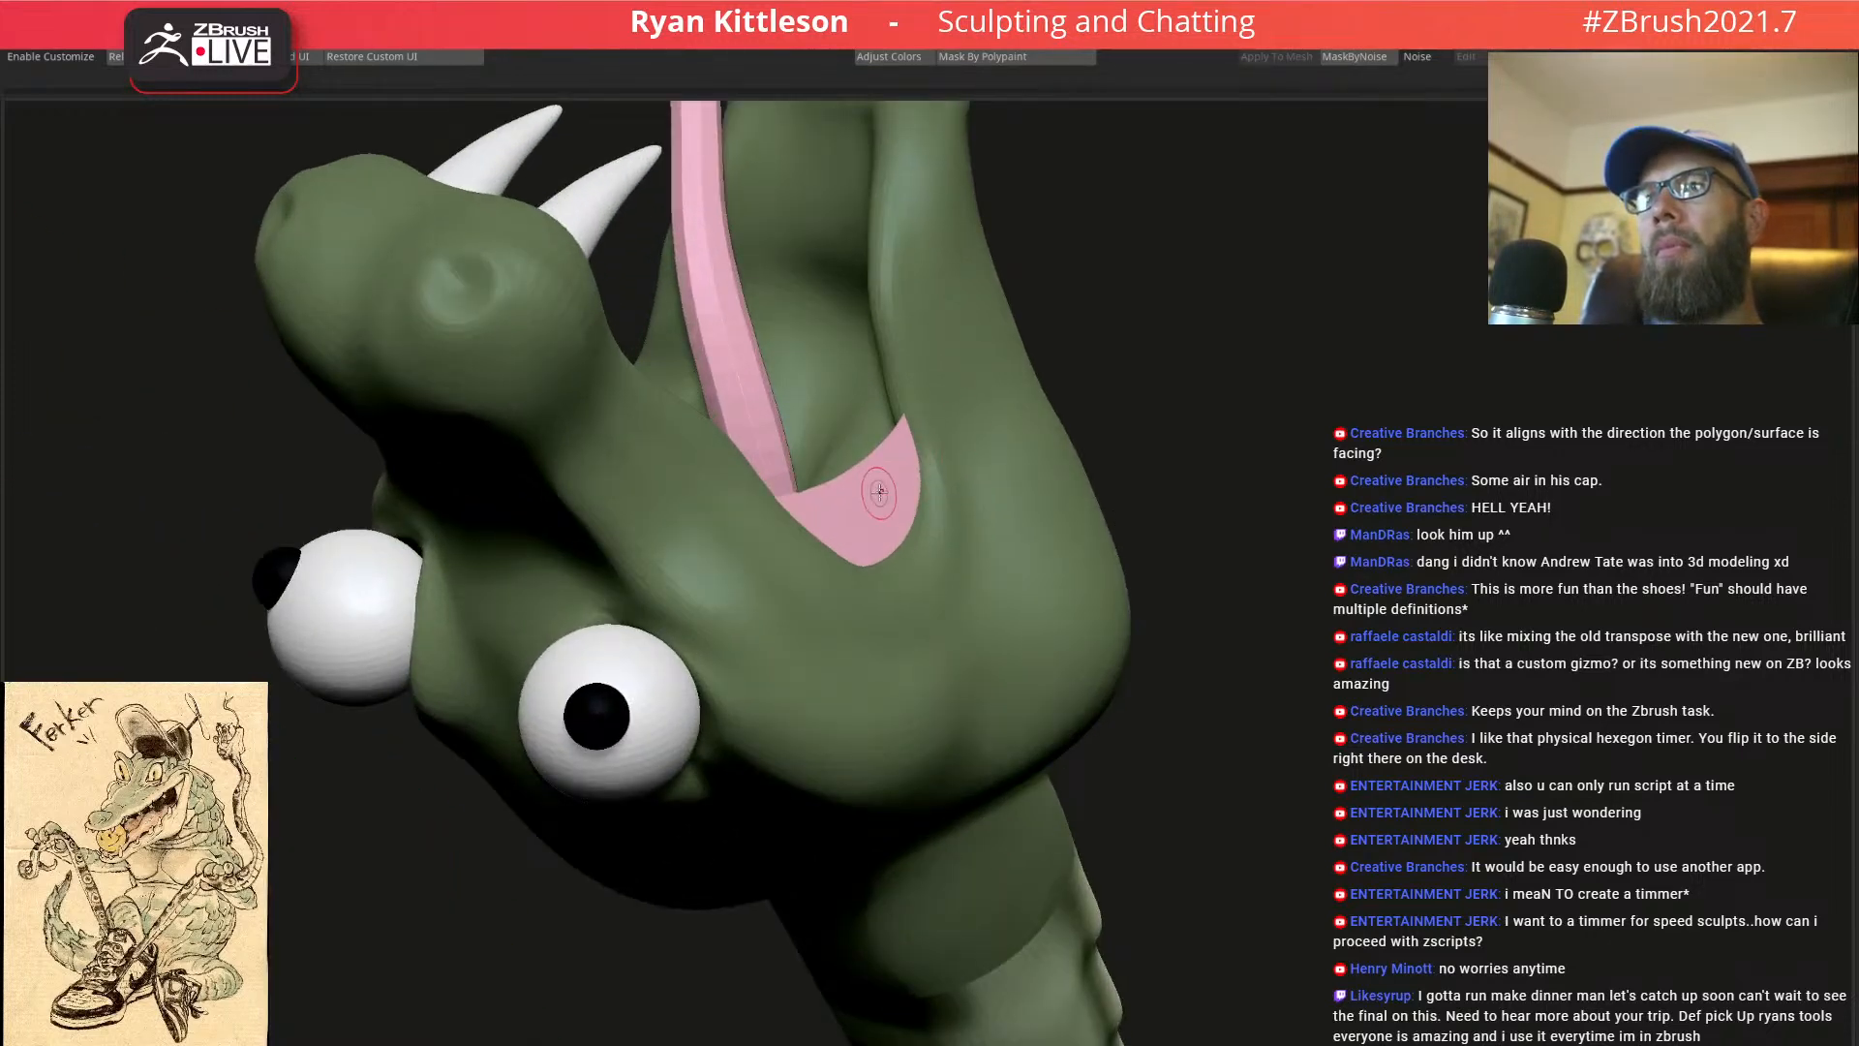
Isolate the web patch on the snake's mouth corner and rebuild its mesh with the zremesh macro
{"action": "left_click", "coordinate": [881, 489], "text": "ctrl+shift"}
{"action": "key", "text": "shift+f"}
{"action": "key", "text": "f"}
{"action": "key", "text": "shift+d"}
{"action": "key", "text": "shift+d"}
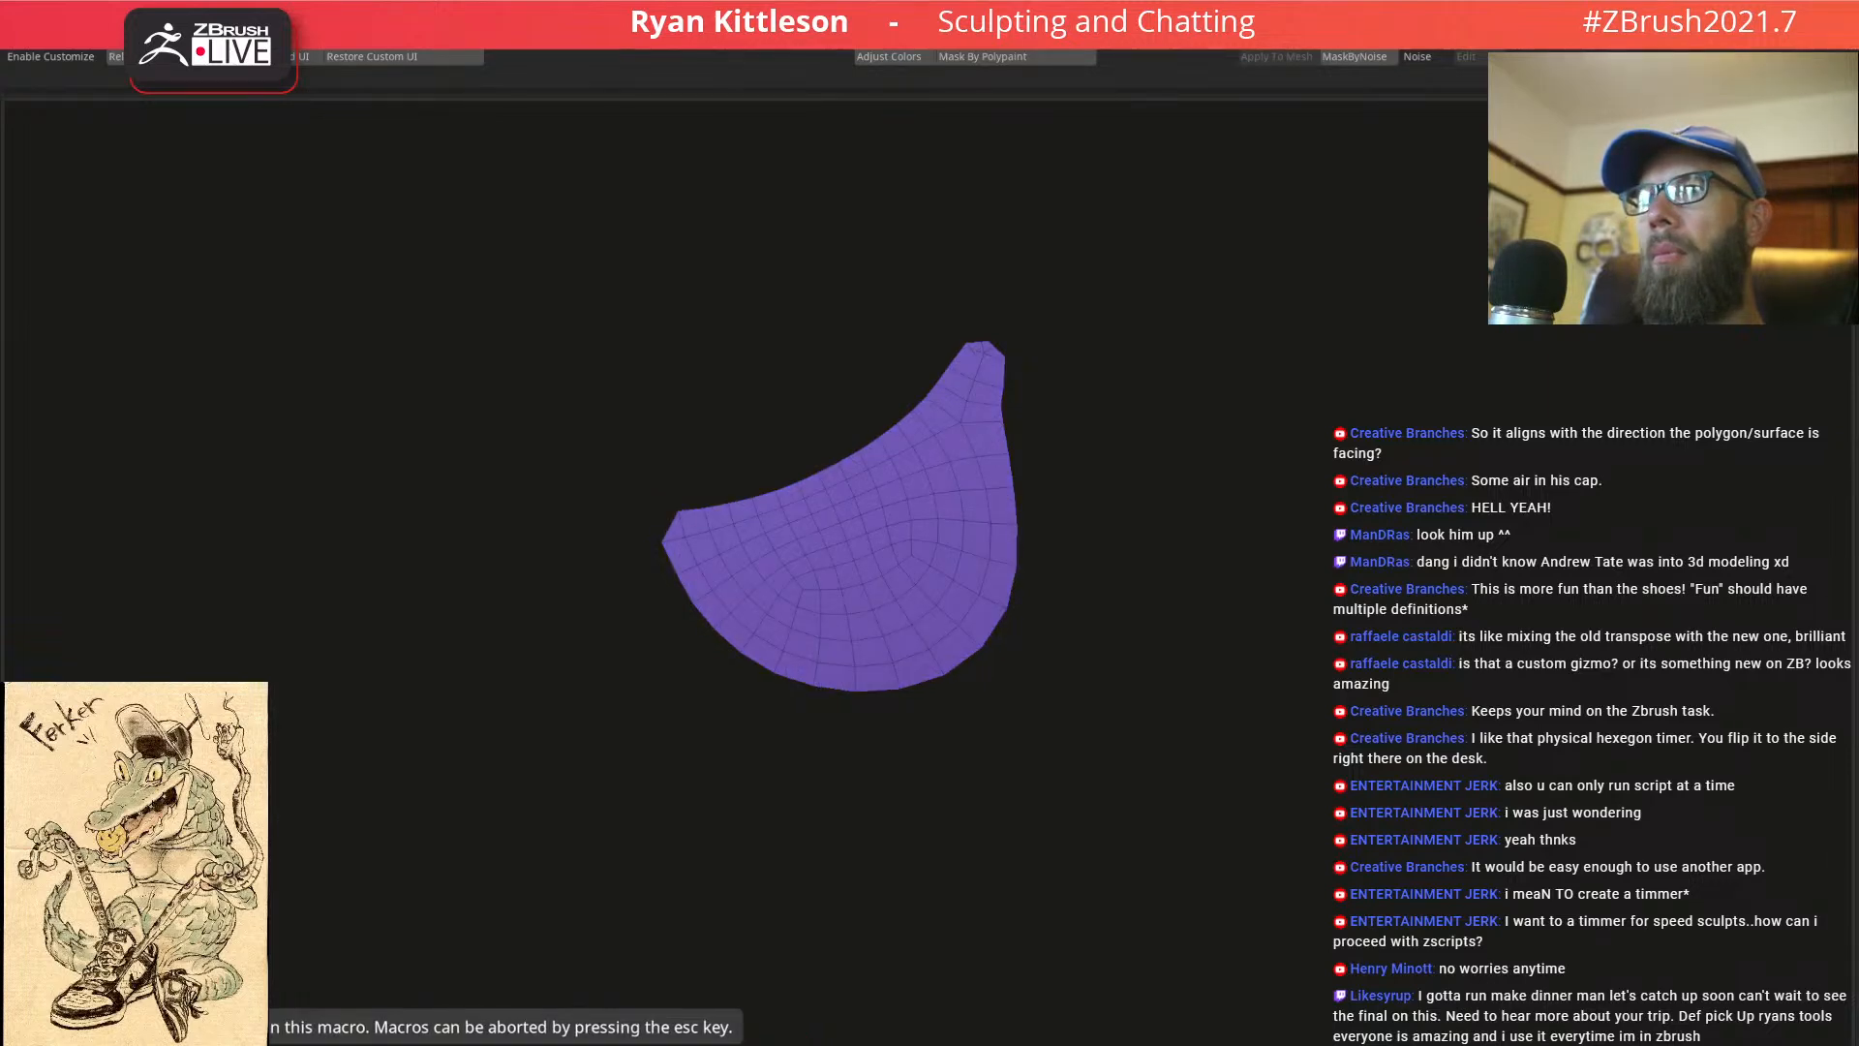
{"action": "key", "text": "alt+s"}
{"action": "key", "text": "alt+t"}
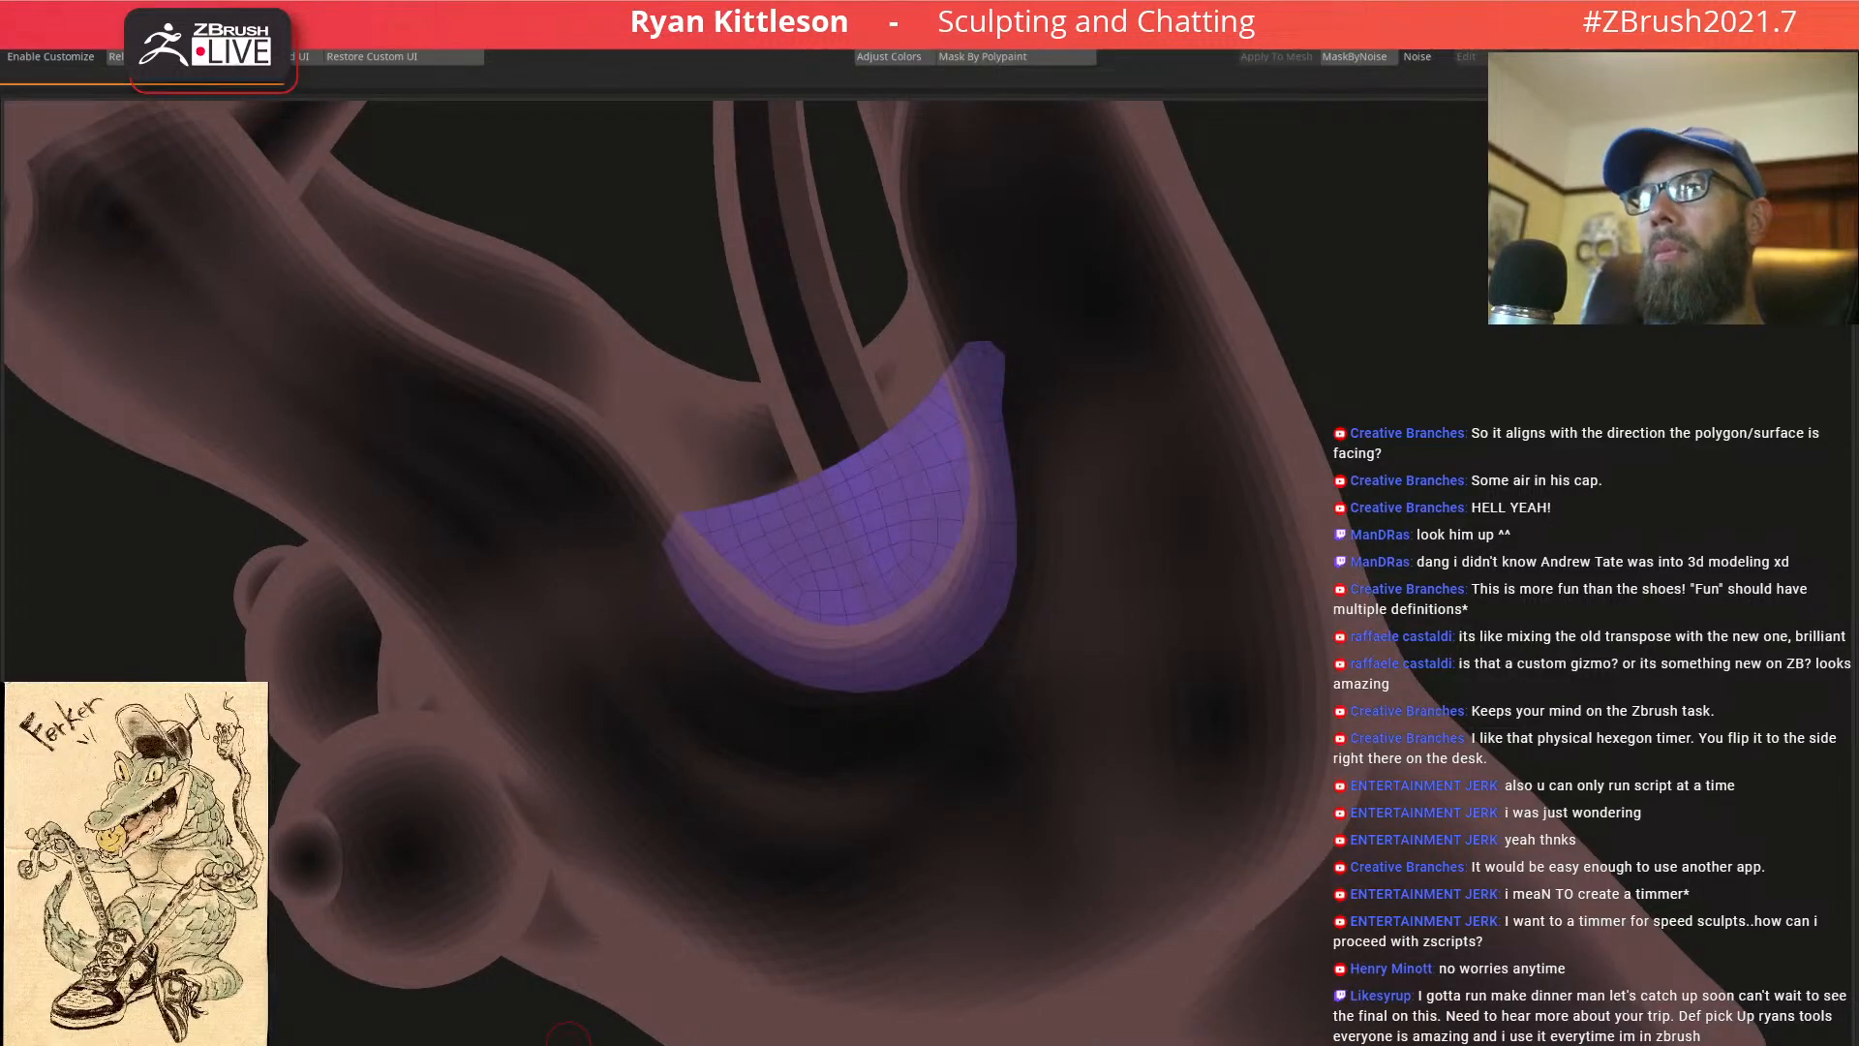
{"action": "left_click", "coordinate": [568, 1034]}
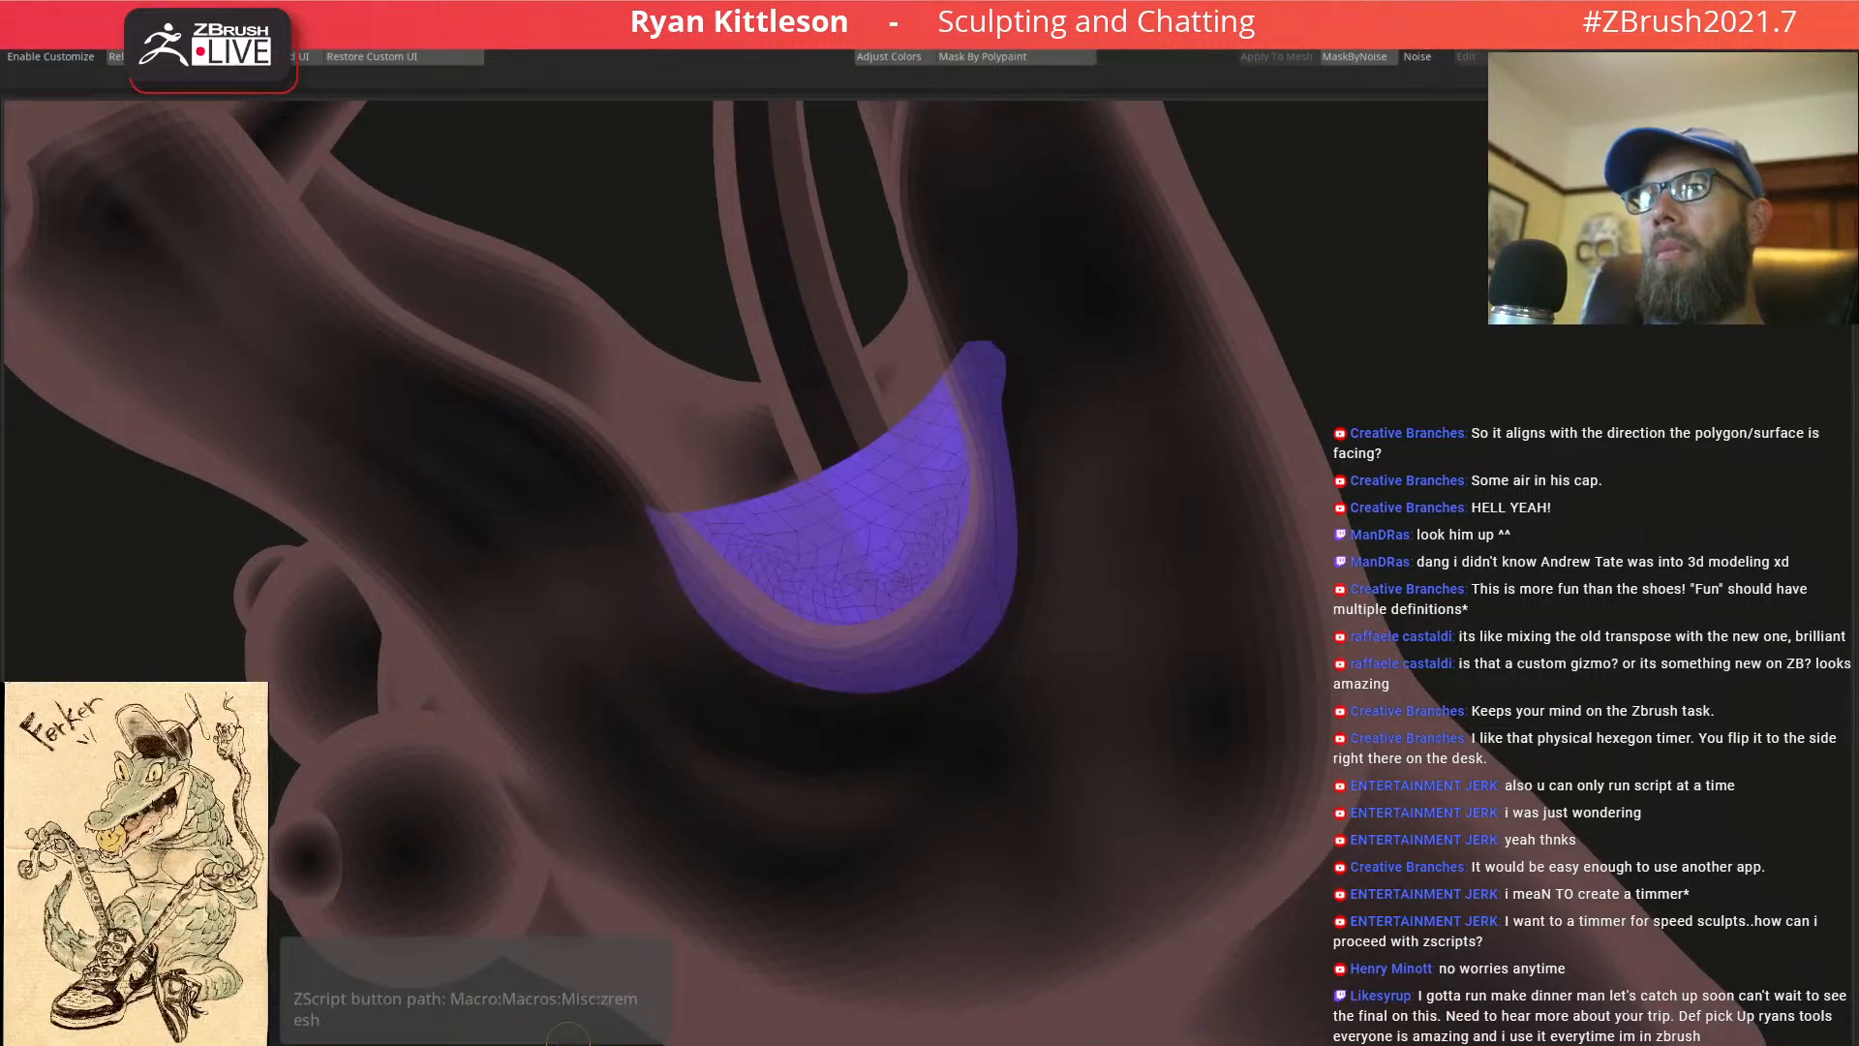
{"action": "key", "text": "alt+s"}
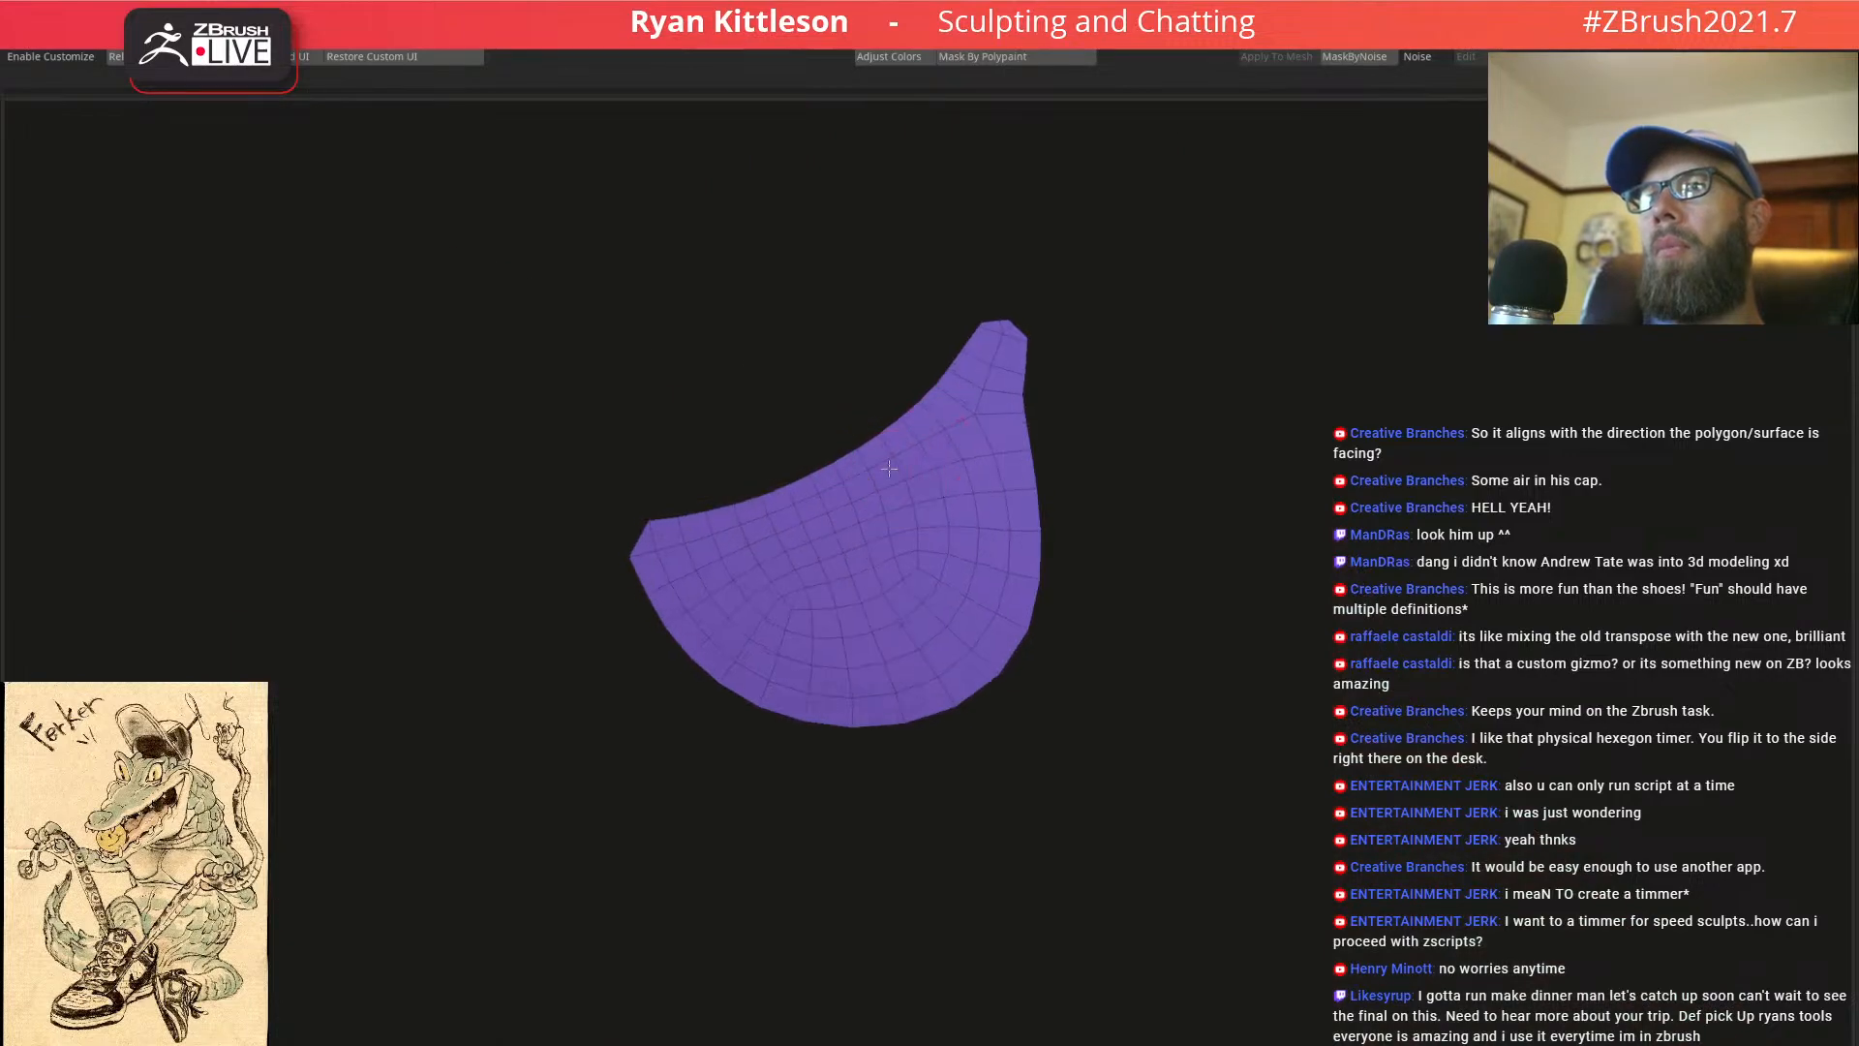
{"action": "key", "text": "alt+s"}
Extrude the web patch to give it a slight thickness along its open edge between the snake's jaws
{"action": "right_click_drag", "start_coordinate": [895, 540], "coordinate": [952, 1022]}
{"action": "left_click", "coordinate": [936, 1042]}
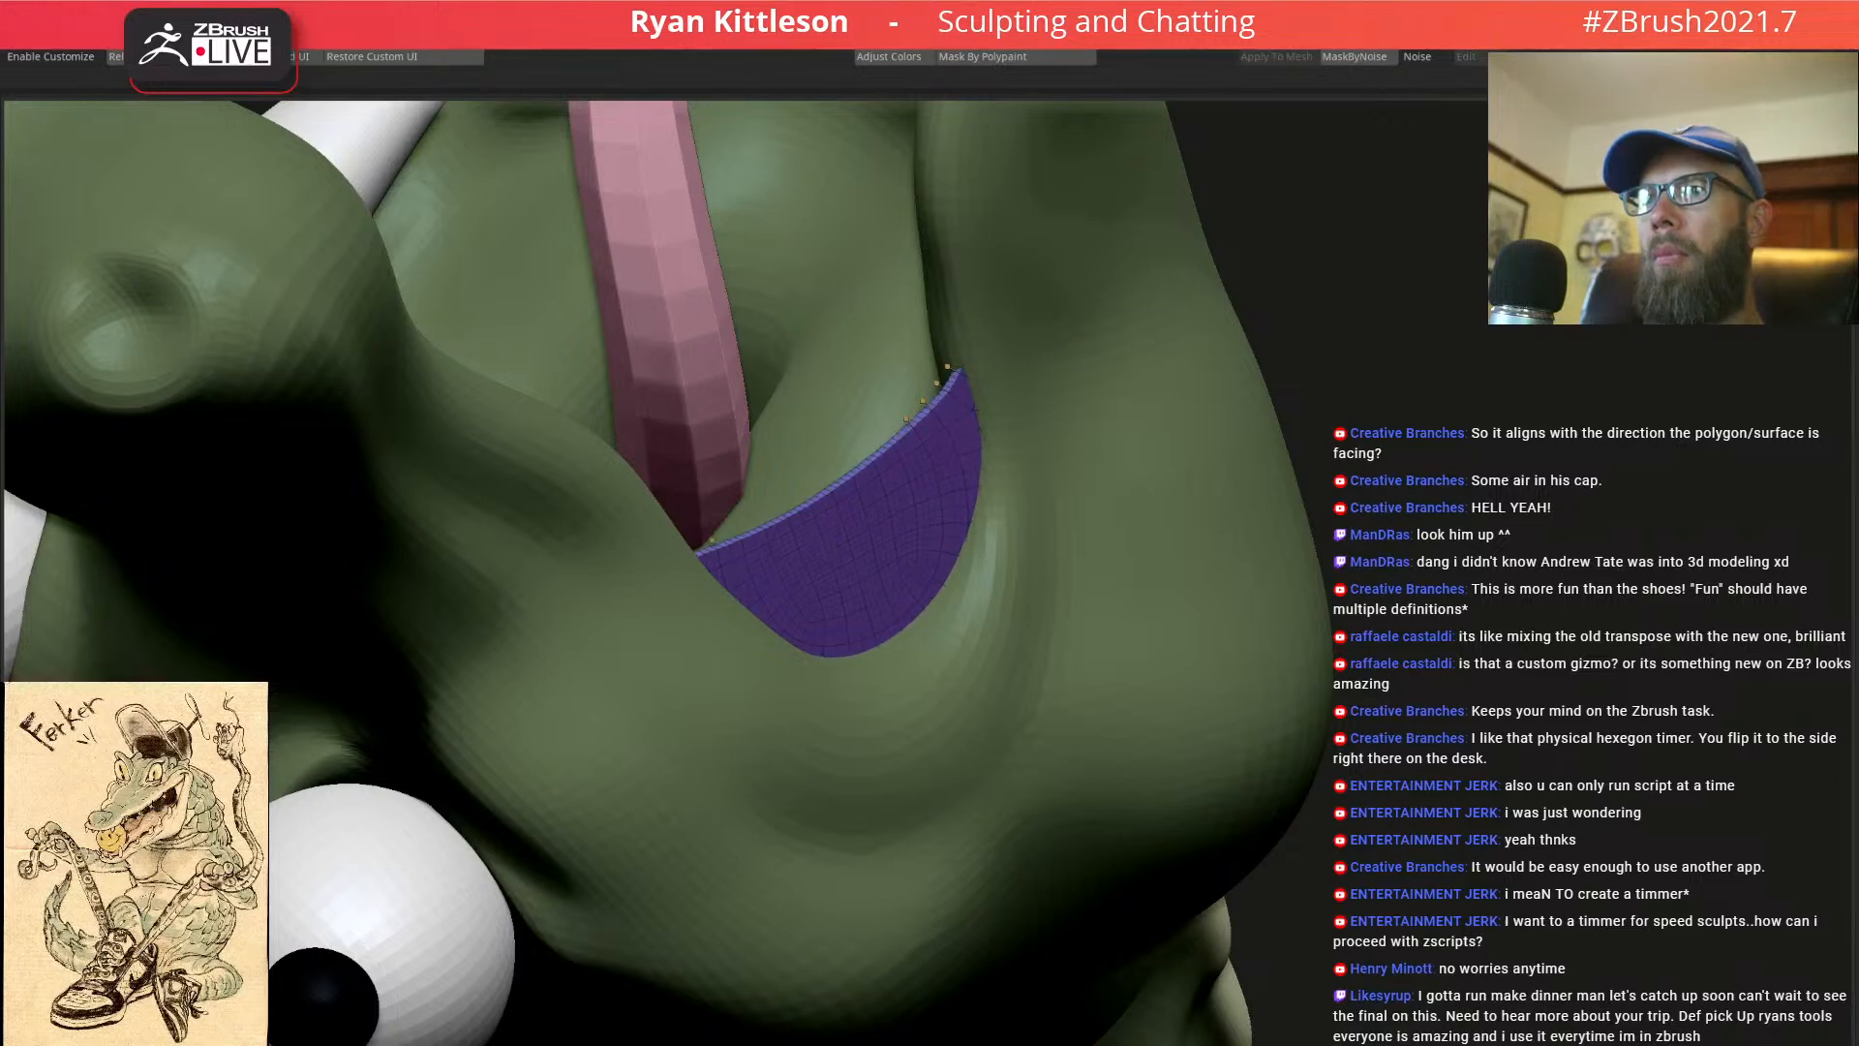
{"action": "left_click_drag", "start_coordinate": [936, 1042], "coordinate": [952, 1042]}
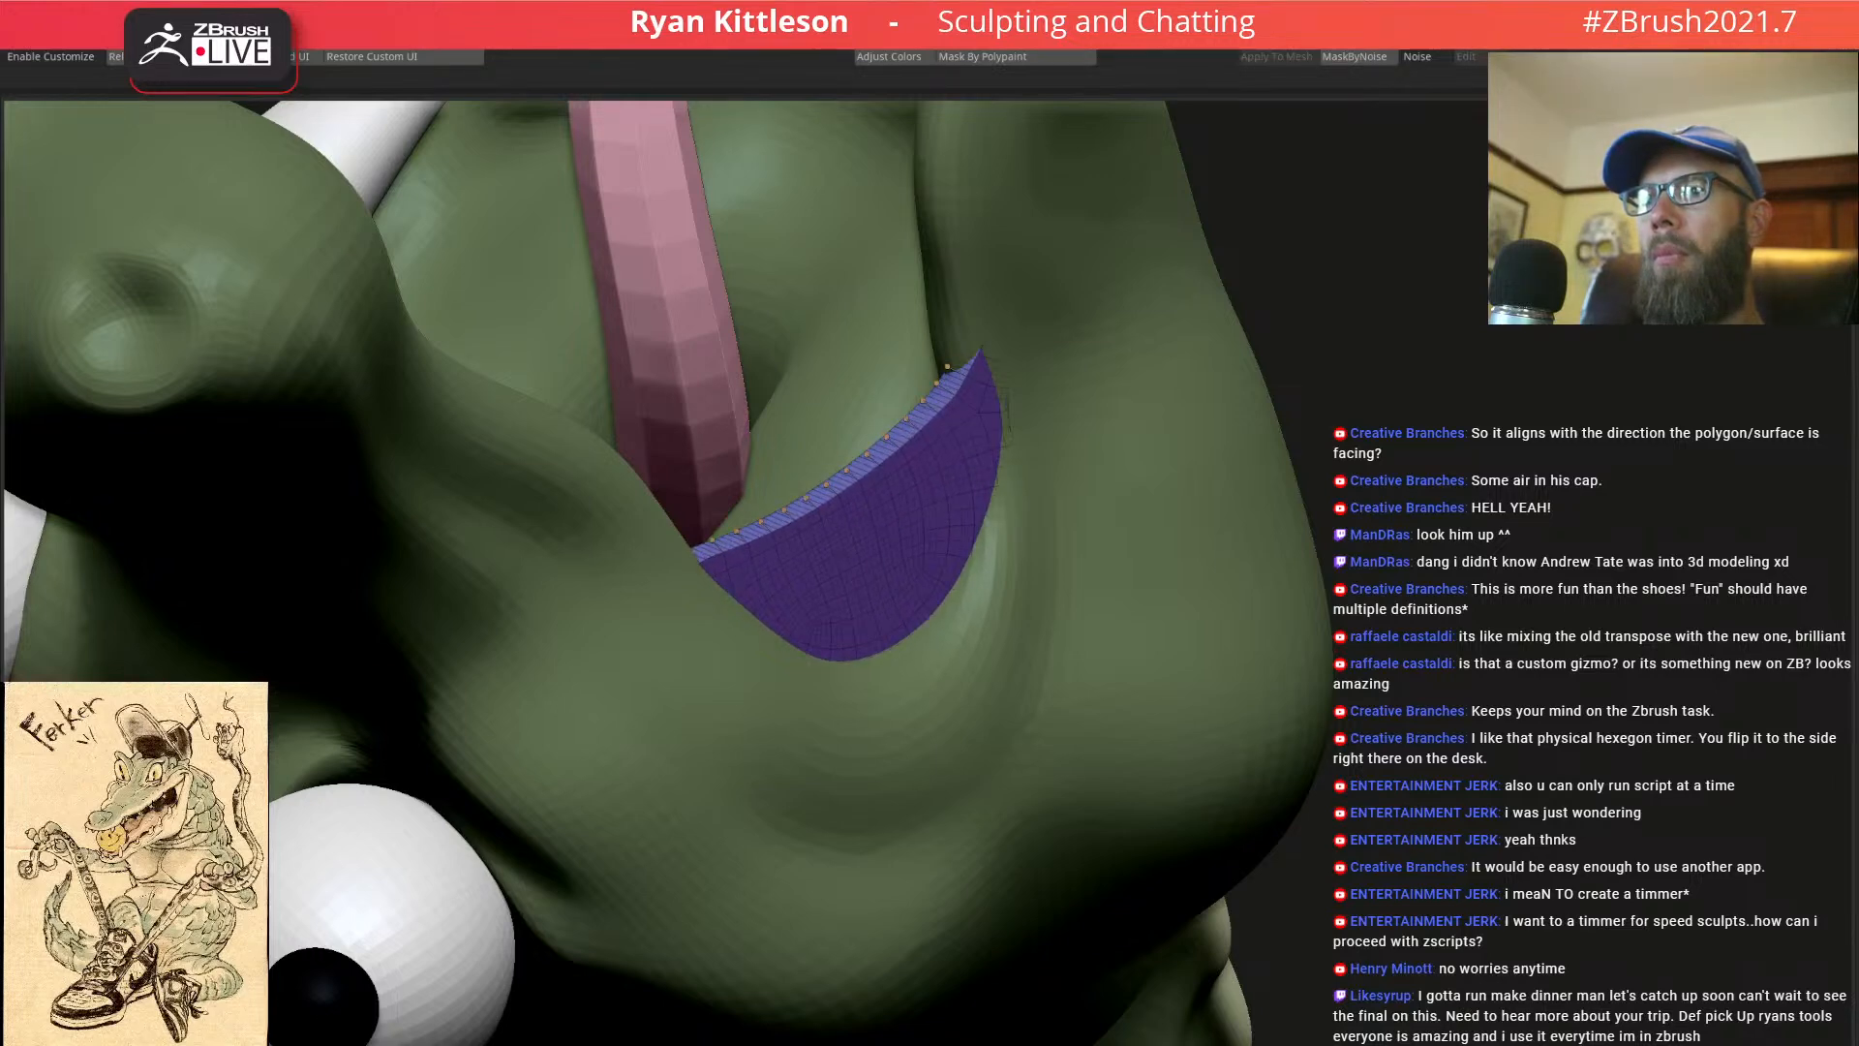
{"action": "right_click_drag", "start_coordinate": [886, 533], "coordinate": [808, 970]}
{"action": "left_click", "coordinate": [799, 1042]}
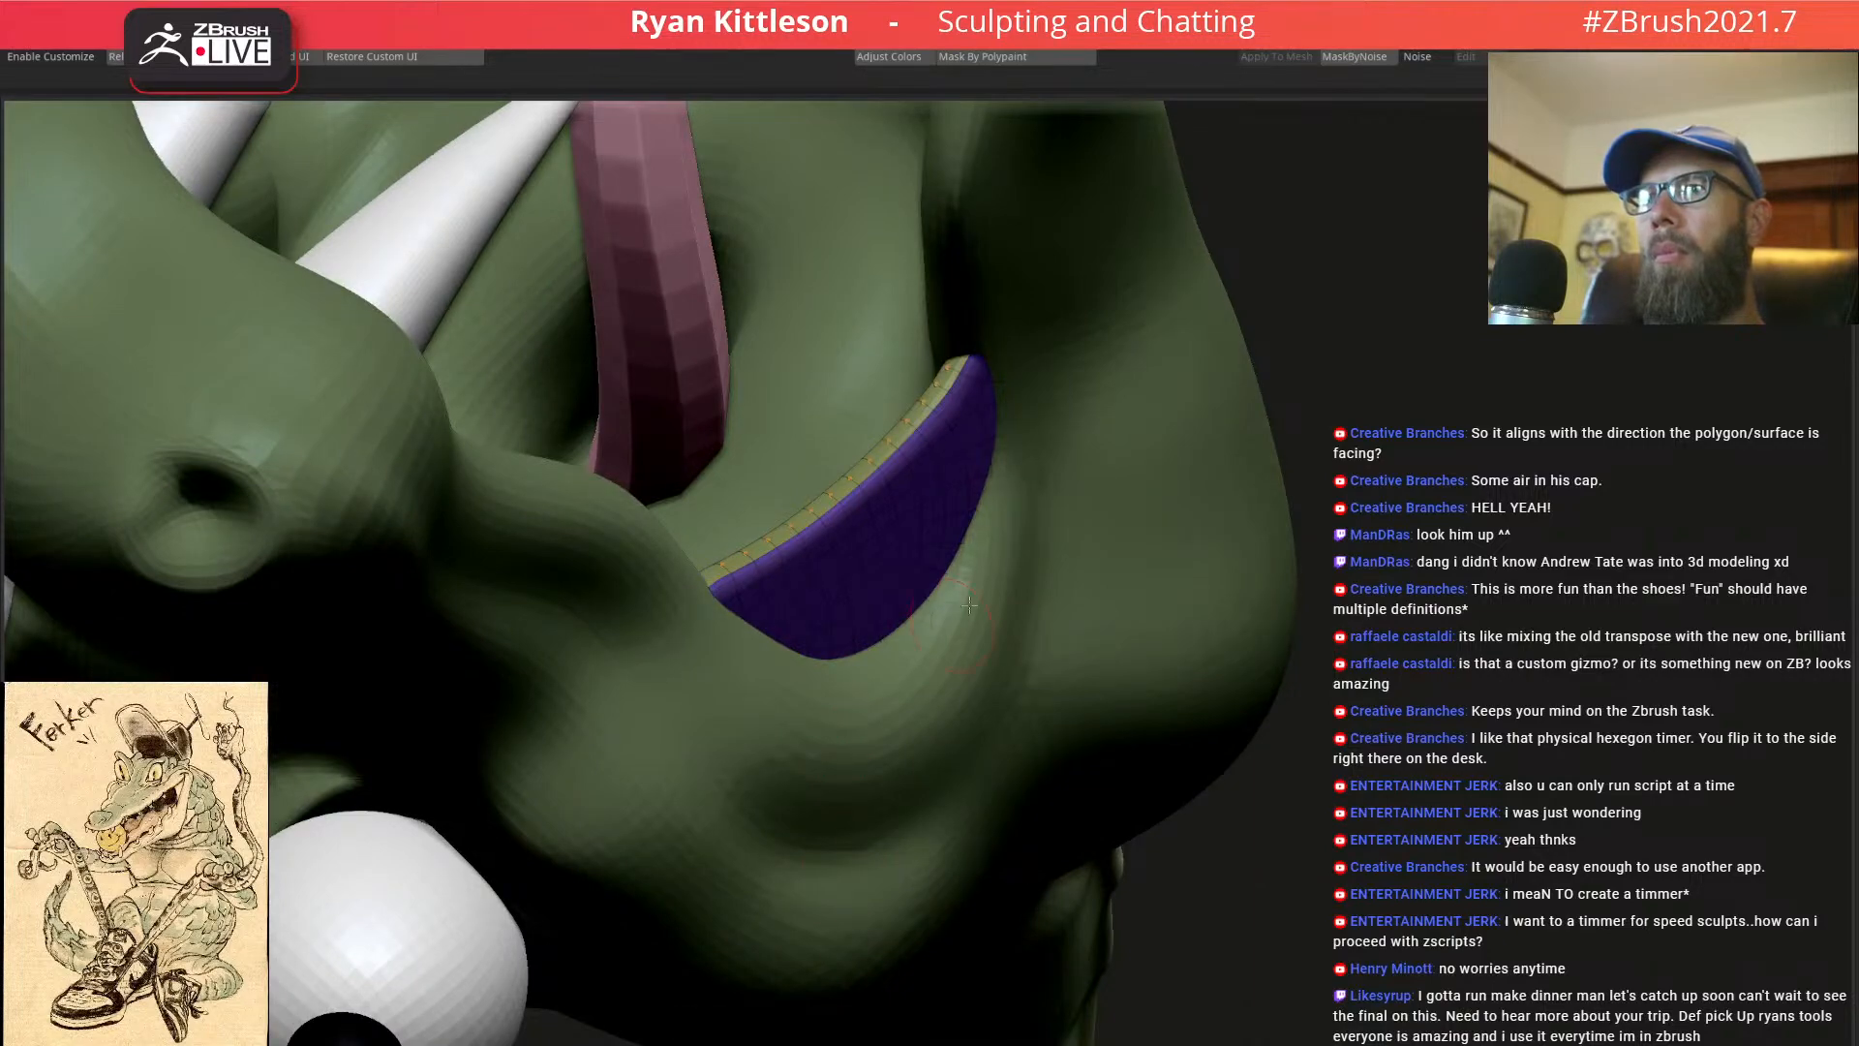
Duplicate the thickened web patch and move the copy to the opposite side of the snake's head
{"action": "right_click_drag", "start_coordinate": [879, 559], "coordinate": [965, 607]}
{"action": "left_click_drag", "start_coordinate": [965, 606], "coordinate": [949, 606]}
{"action": "right_click_drag", "start_coordinate": [949, 603], "coordinate": [1009, 539], "text": "ctrl"}
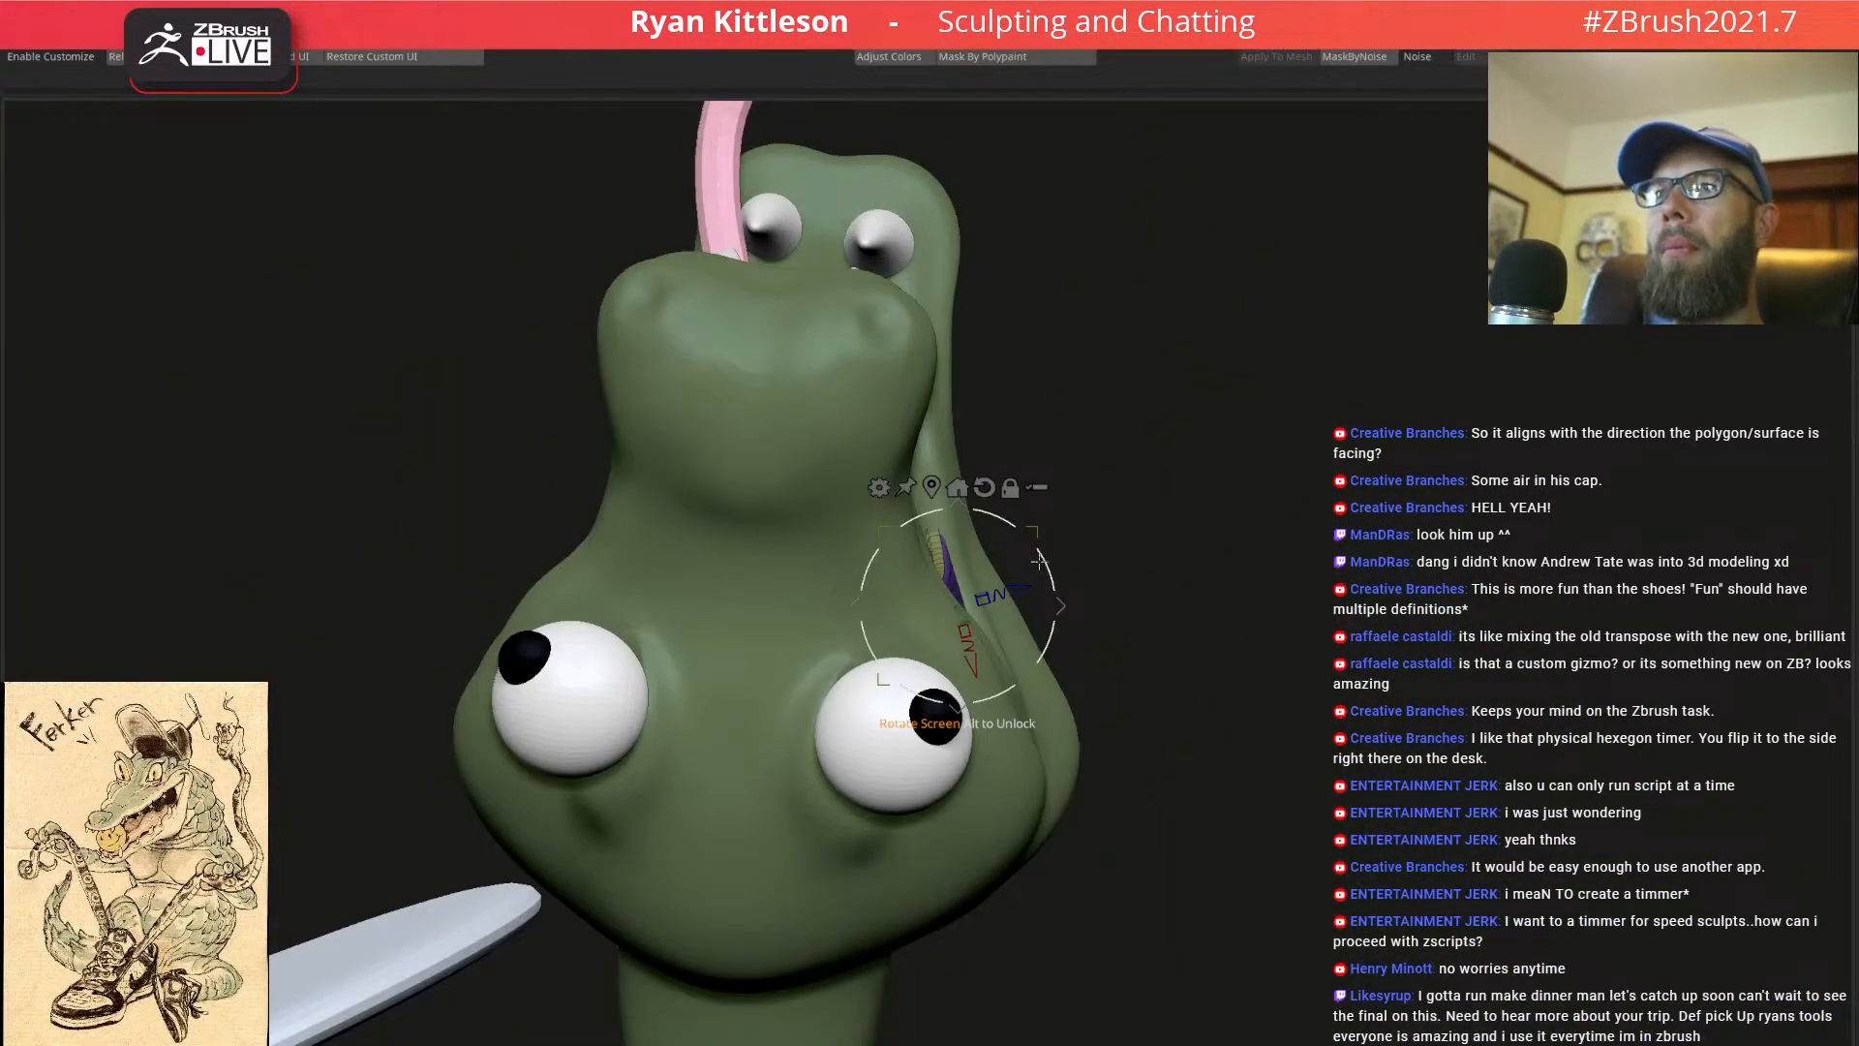
{"action": "right_click_drag", "start_coordinate": [1083, 609], "coordinate": [1085, 577]}
{"action": "left_click_drag", "start_coordinate": [1063, 607], "coordinate": [598, 472]}
{"action": "right_click_drag", "start_coordinate": [516, 517], "coordinate": [500, 523]}
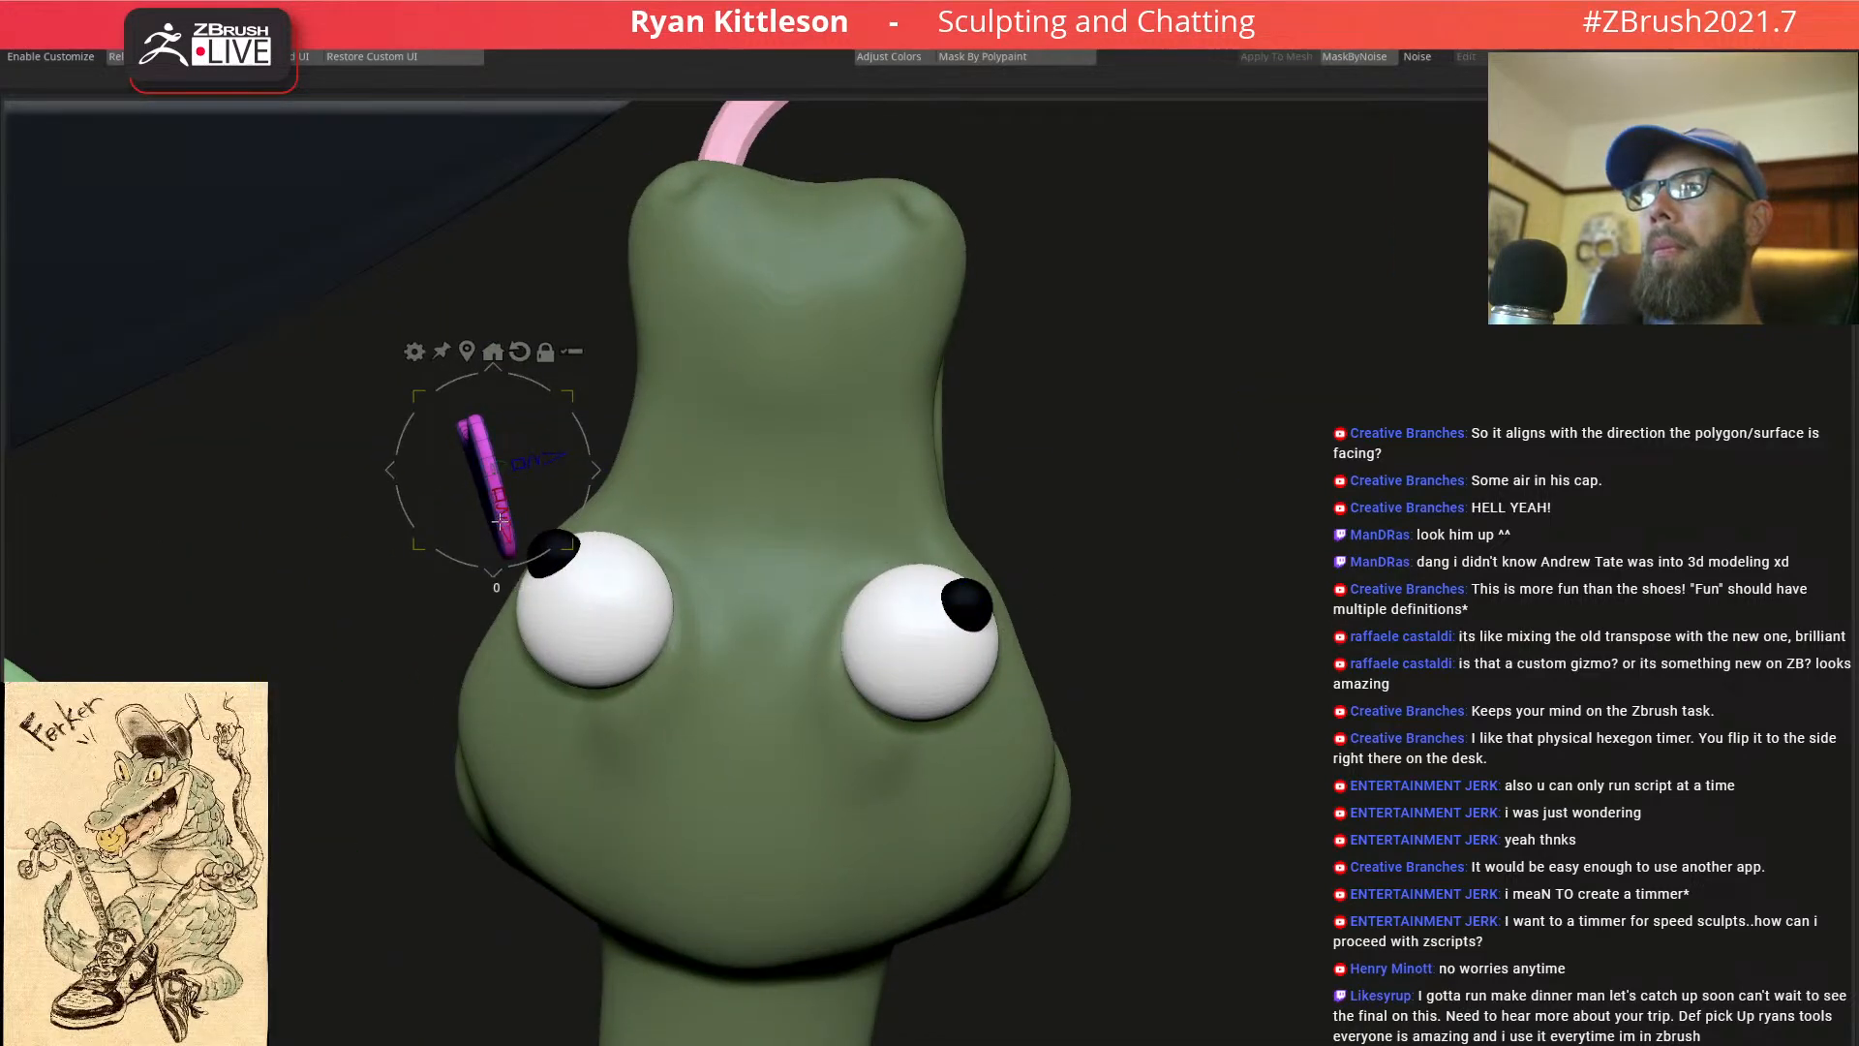
Move and rotate the copied web patch so it fits the opposite mouth corner between the jaws
{"action": "left_click_drag", "start_coordinate": [504, 510], "coordinate": [715, 451]}
{"action": "left_click_drag", "start_coordinate": [572, 396], "coordinate": [665, 429]}
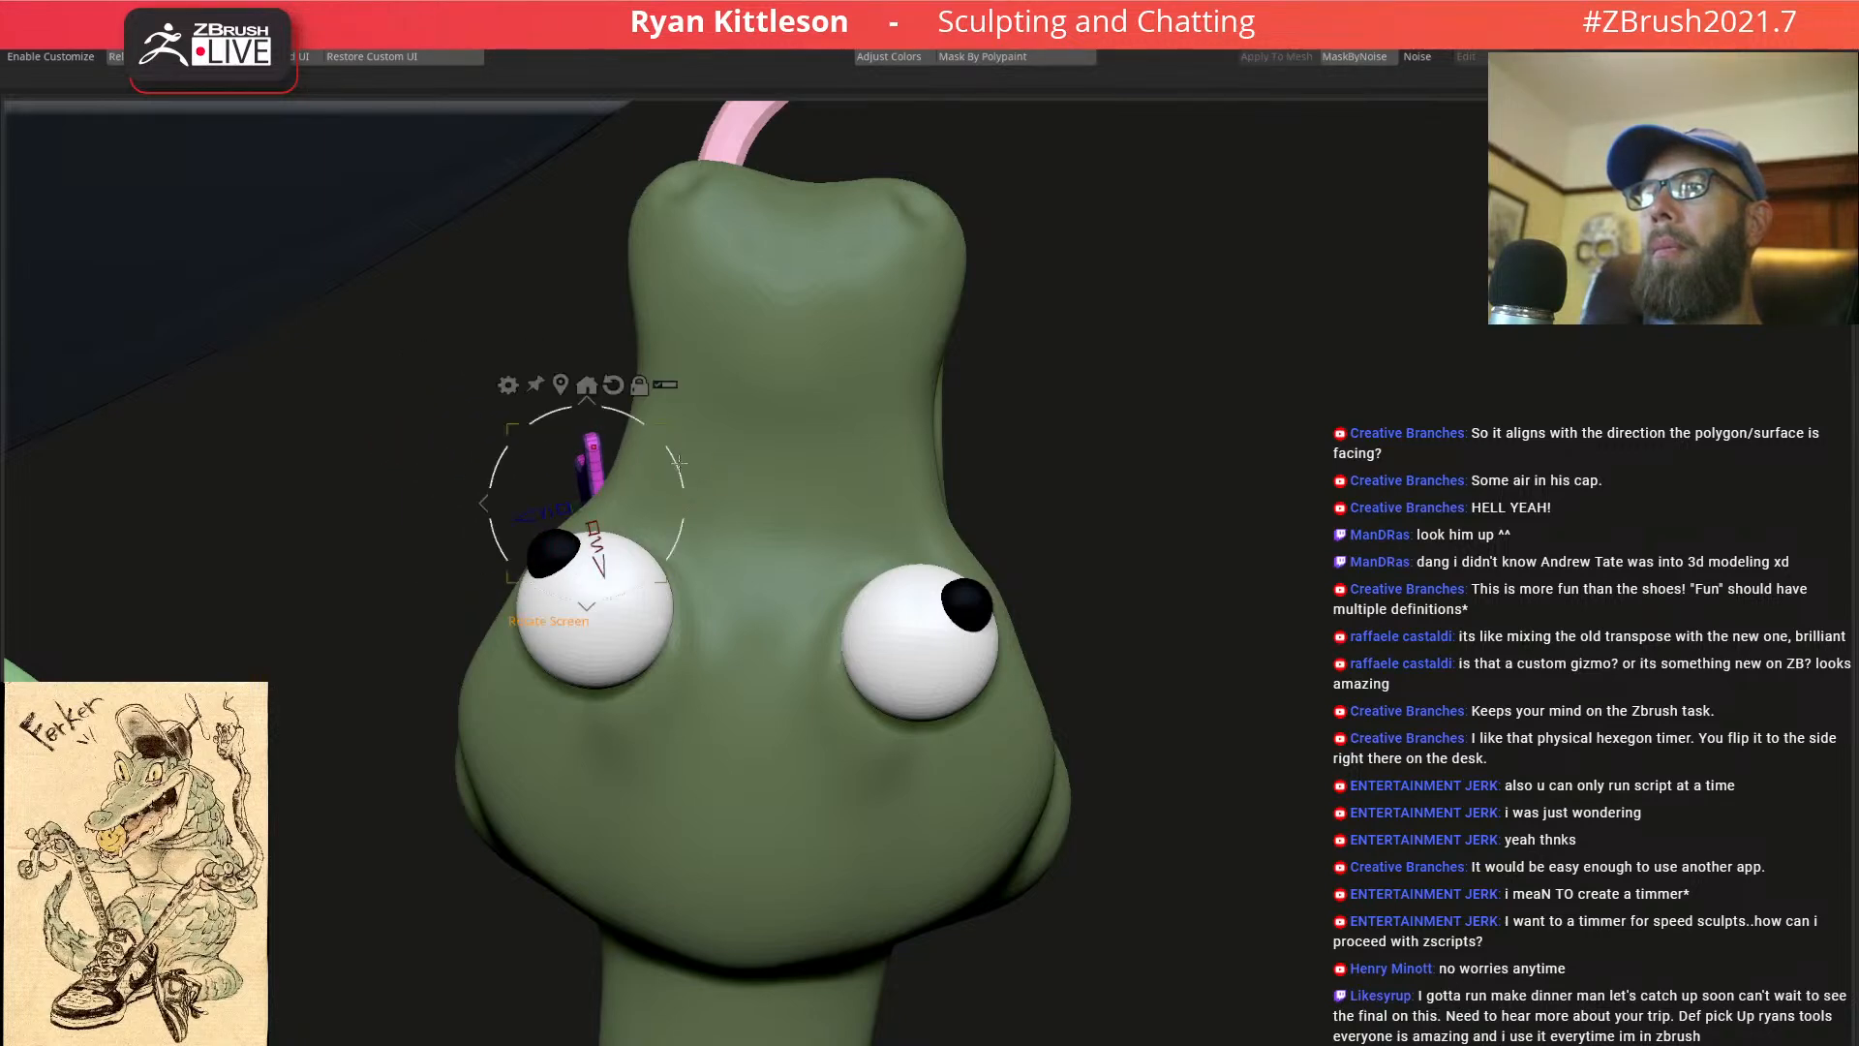
{"action": "right_click_drag", "start_coordinate": [709, 475], "coordinate": [738, 548]}
{"action": "left_click_drag", "start_coordinate": [722, 361], "coordinate": [734, 363]}
{"action": "right_click_drag", "start_coordinate": [734, 363], "coordinate": [760, 504]}
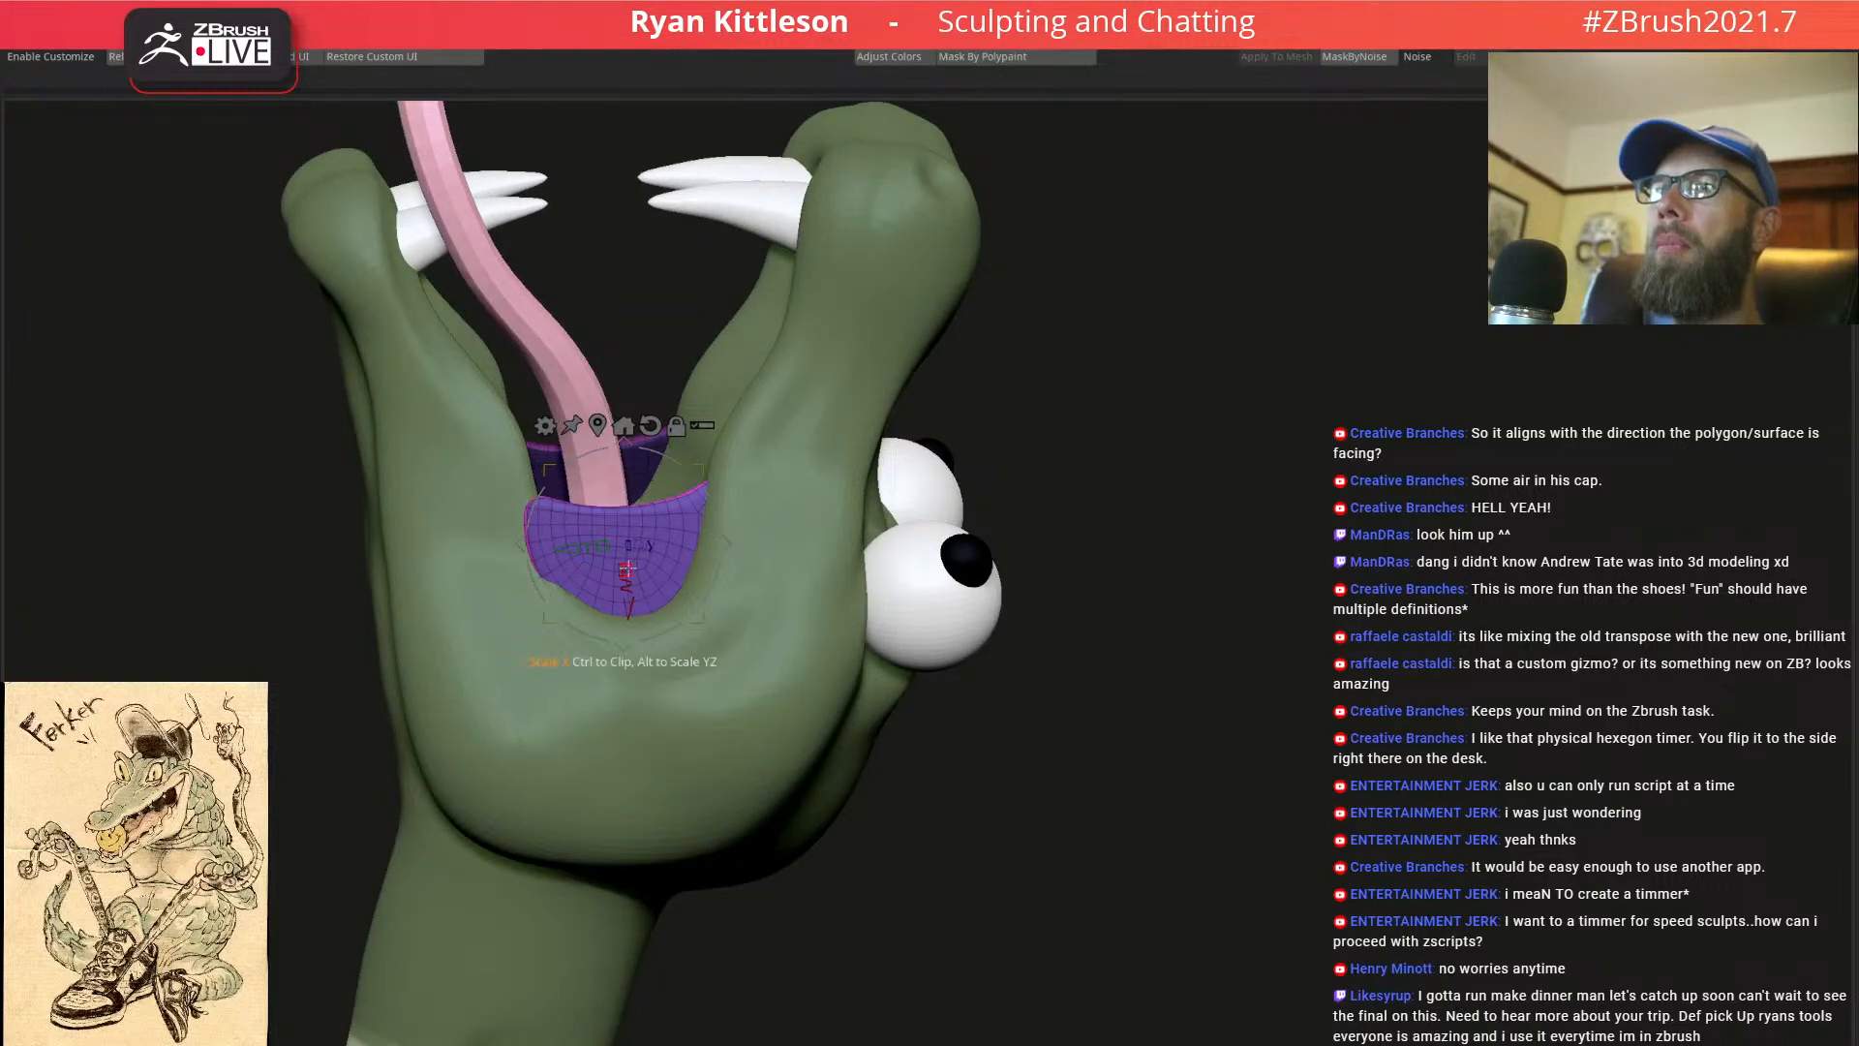
{"action": "right_click_drag", "start_coordinate": [620, 585], "coordinate": [463, 621]}
{"action": "left_click_drag", "start_coordinate": [429, 599], "coordinate": [427, 581]}
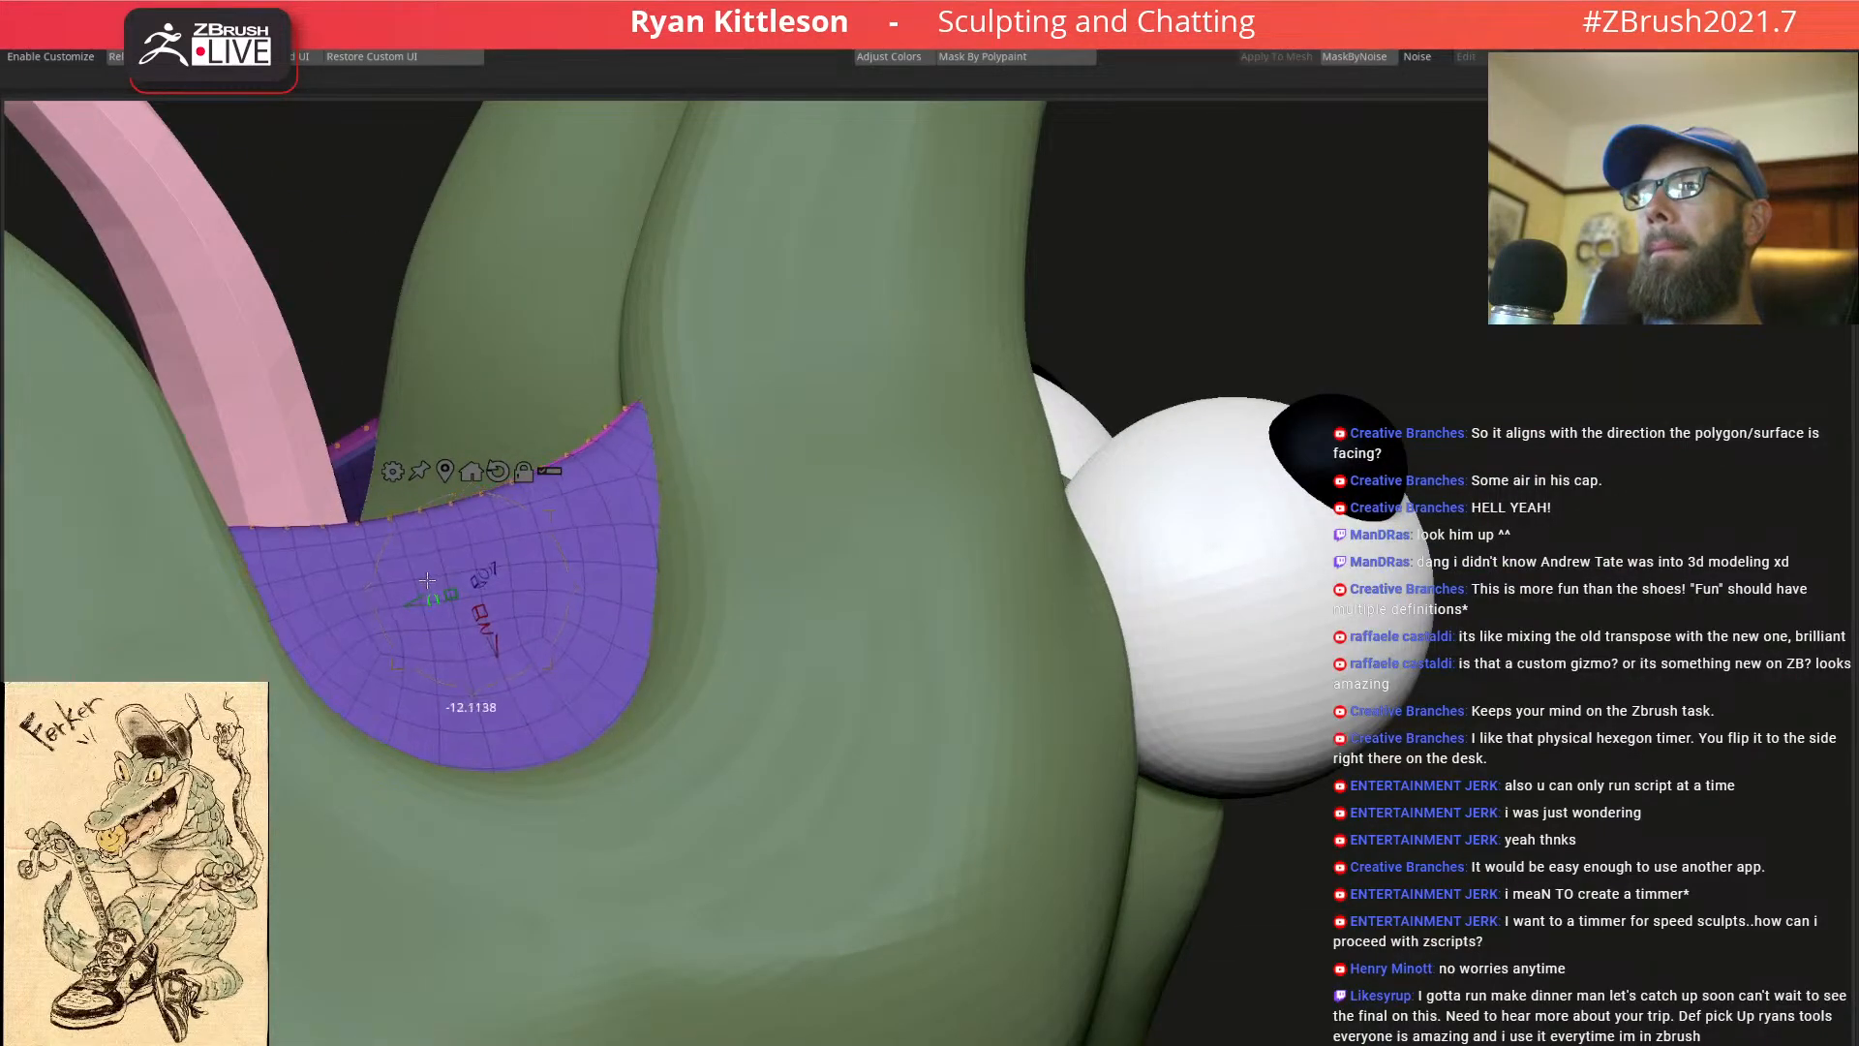
{"action": "right_click_drag", "start_coordinate": [427, 578], "coordinate": [545, 676]}
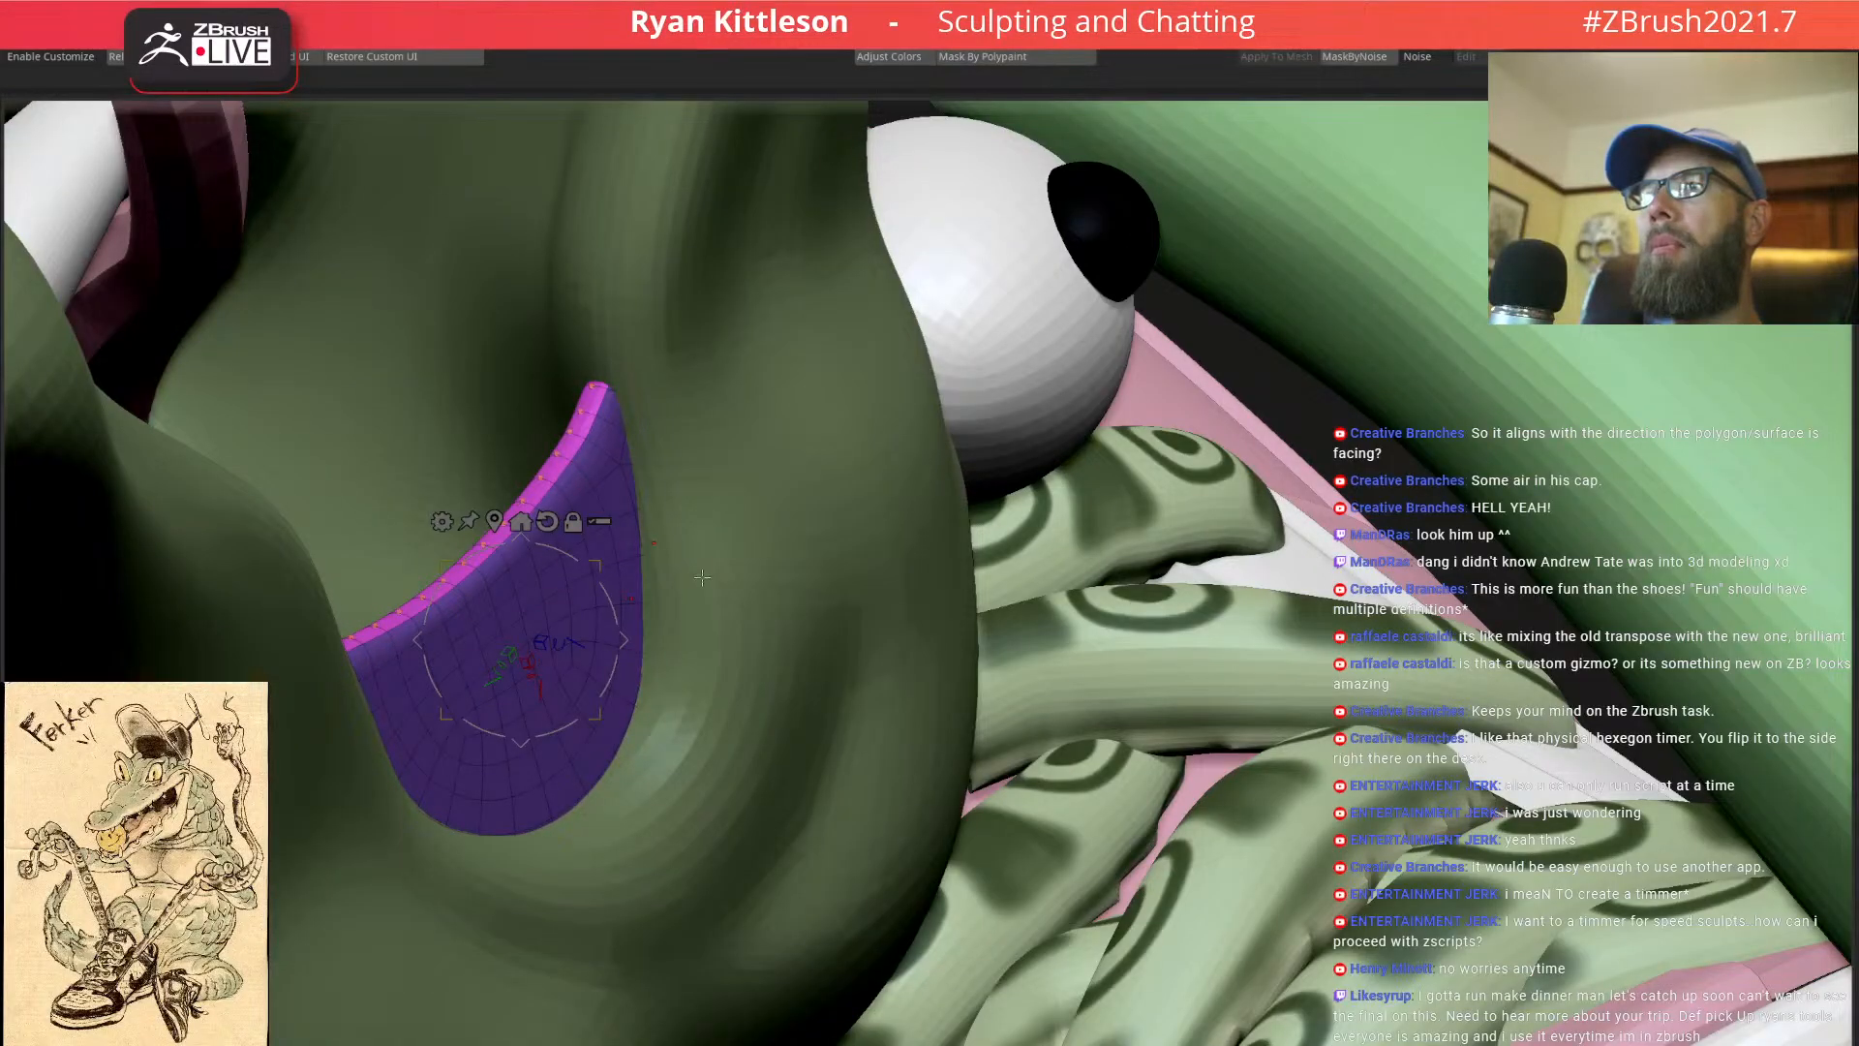
Hide the polygroup wireframe, mask off the other web patch and nudge the near one deeper into the mouth corner
{"action": "key", "text": "shift+f"}
{"action": "key", "text": "q"}
{"action": "right_click_drag", "start_coordinate": [677, 558], "coordinate": [631, 563], "text": "ctrl"}
{"action": "key", "text": "w"}
{"action": "key", "text": "alt+s"}
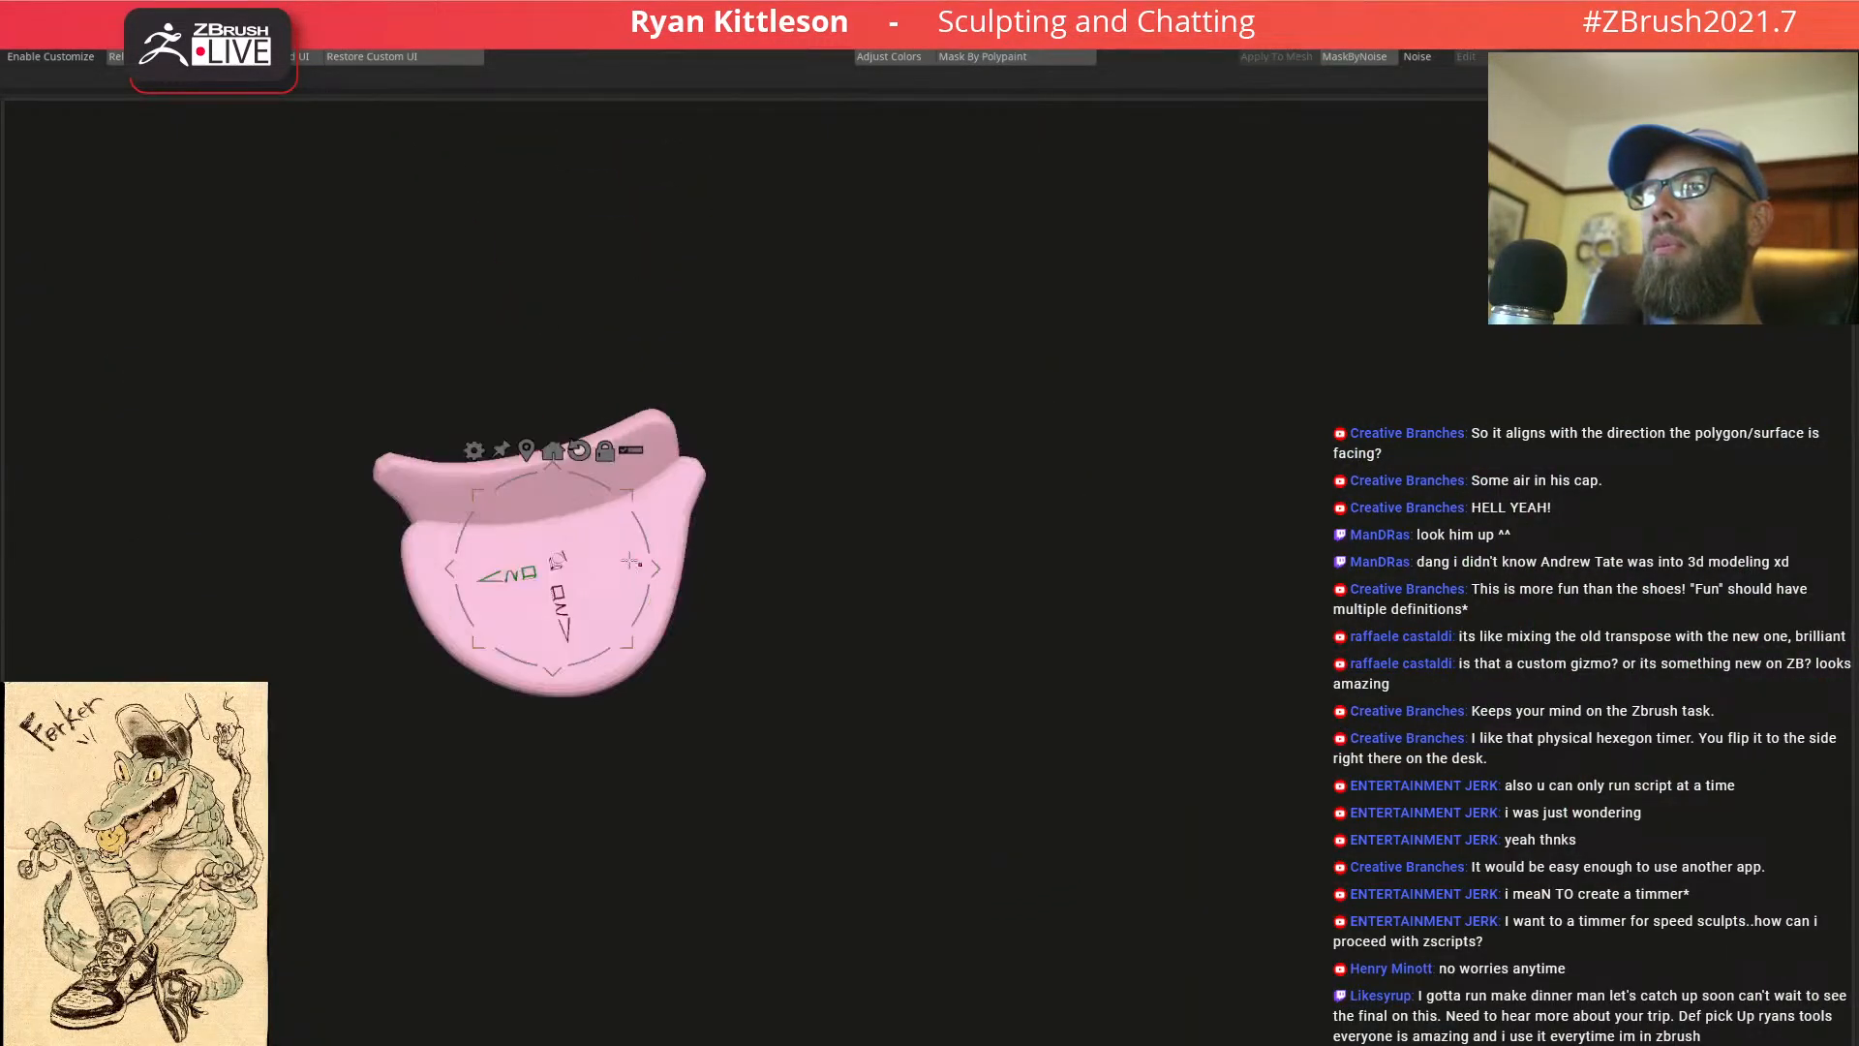
{"action": "left_click", "coordinate": [598, 578], "text": "ctrl"}
{"action": "key", "text": "alt+s"}
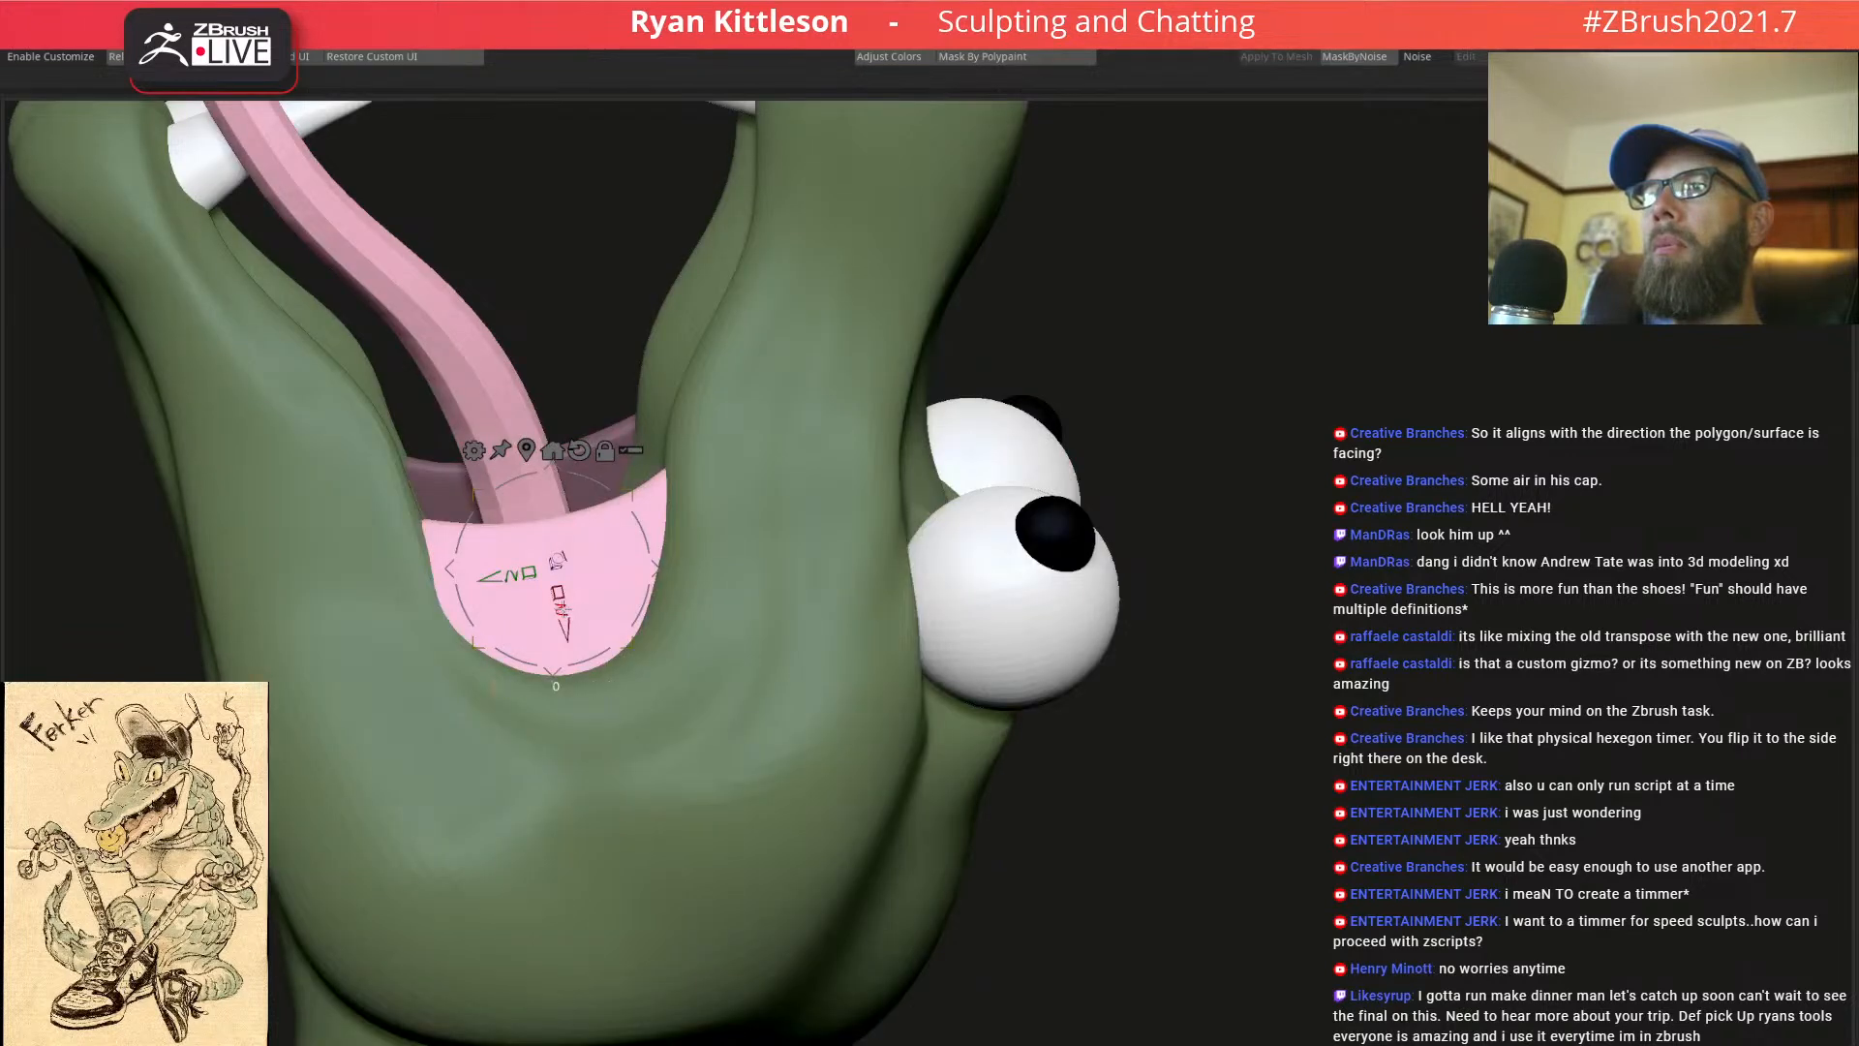
{"action": "left_click_drag", "start_coordinate": [566, 634], "coordinate": [569, 654]}
{"action": "key", "text": "q"}
Adjust the bend of the snake's raised body beside the crocodile's jaw
{"action": "right_click_drag", "start_coordinate": [689, 594], "coordinate": [628, 456], "text": "ctrl"}
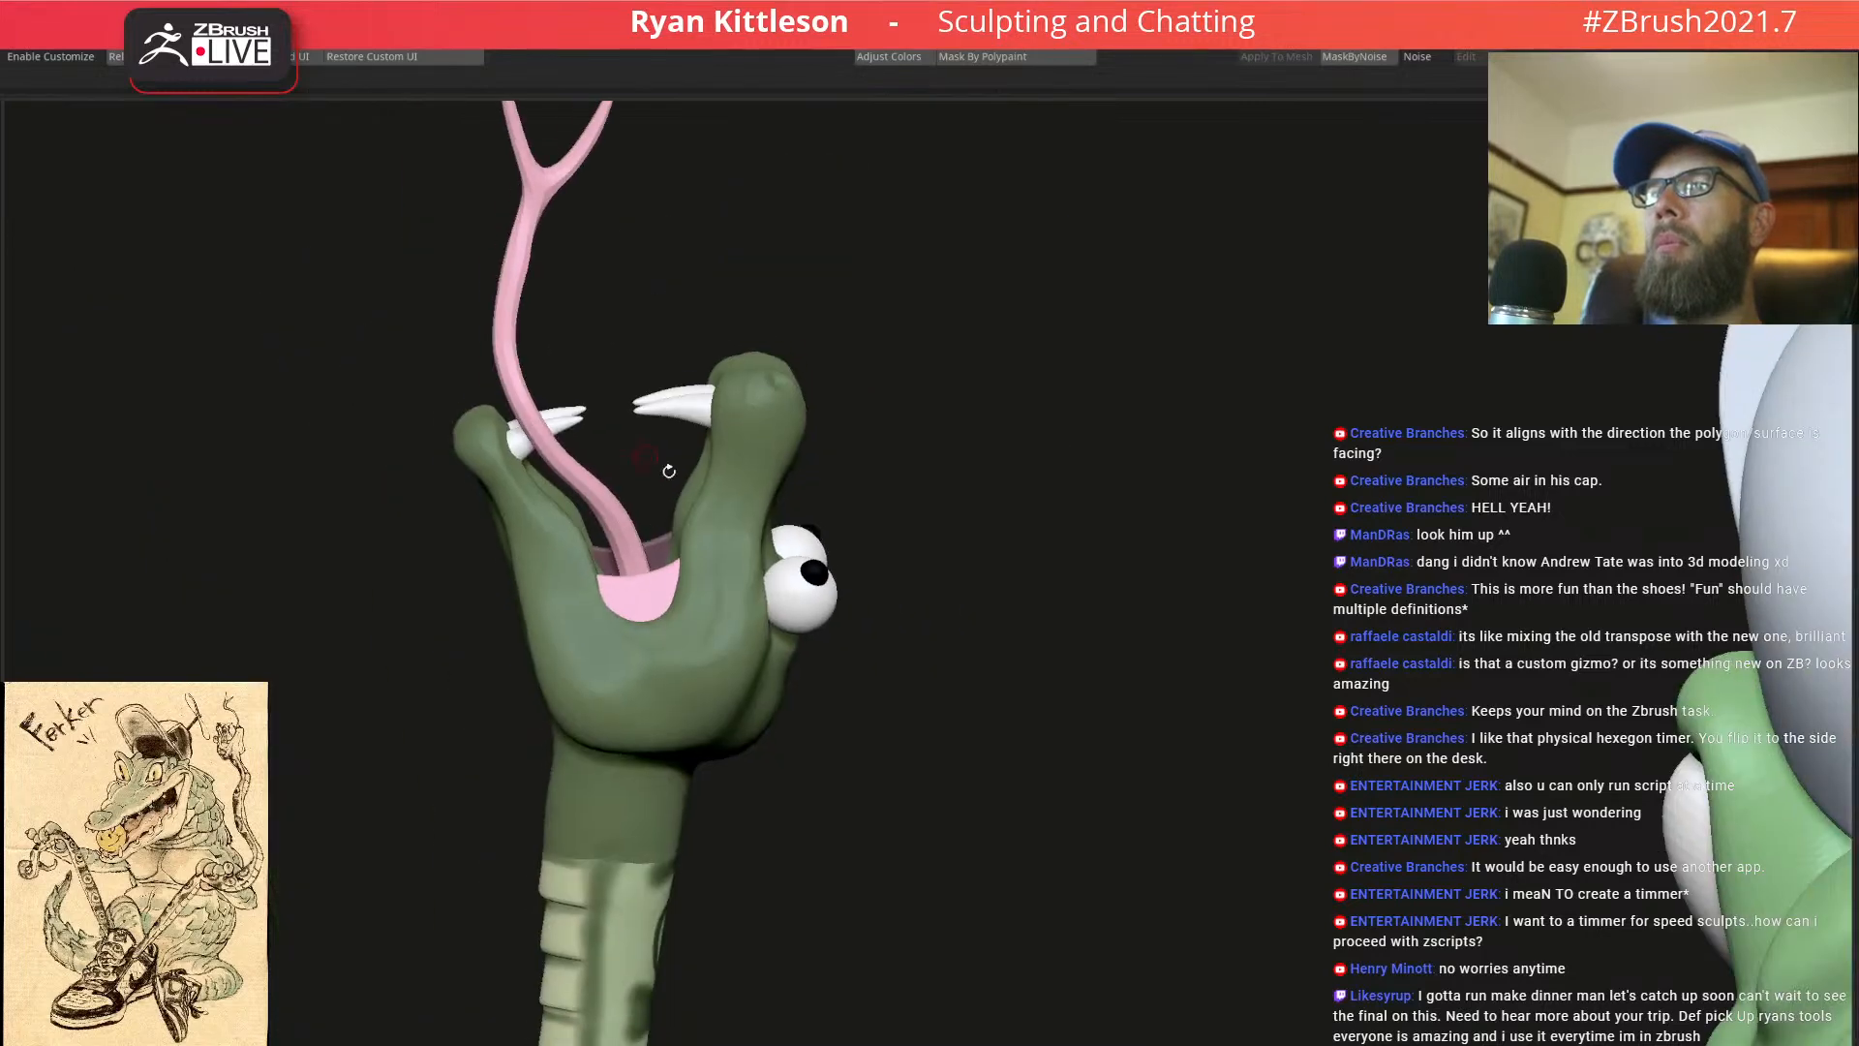
{"action": "right_click_drag", "start_coordinate": [694, 594], "coordinate": [753, 591], "text": "ctrl"}
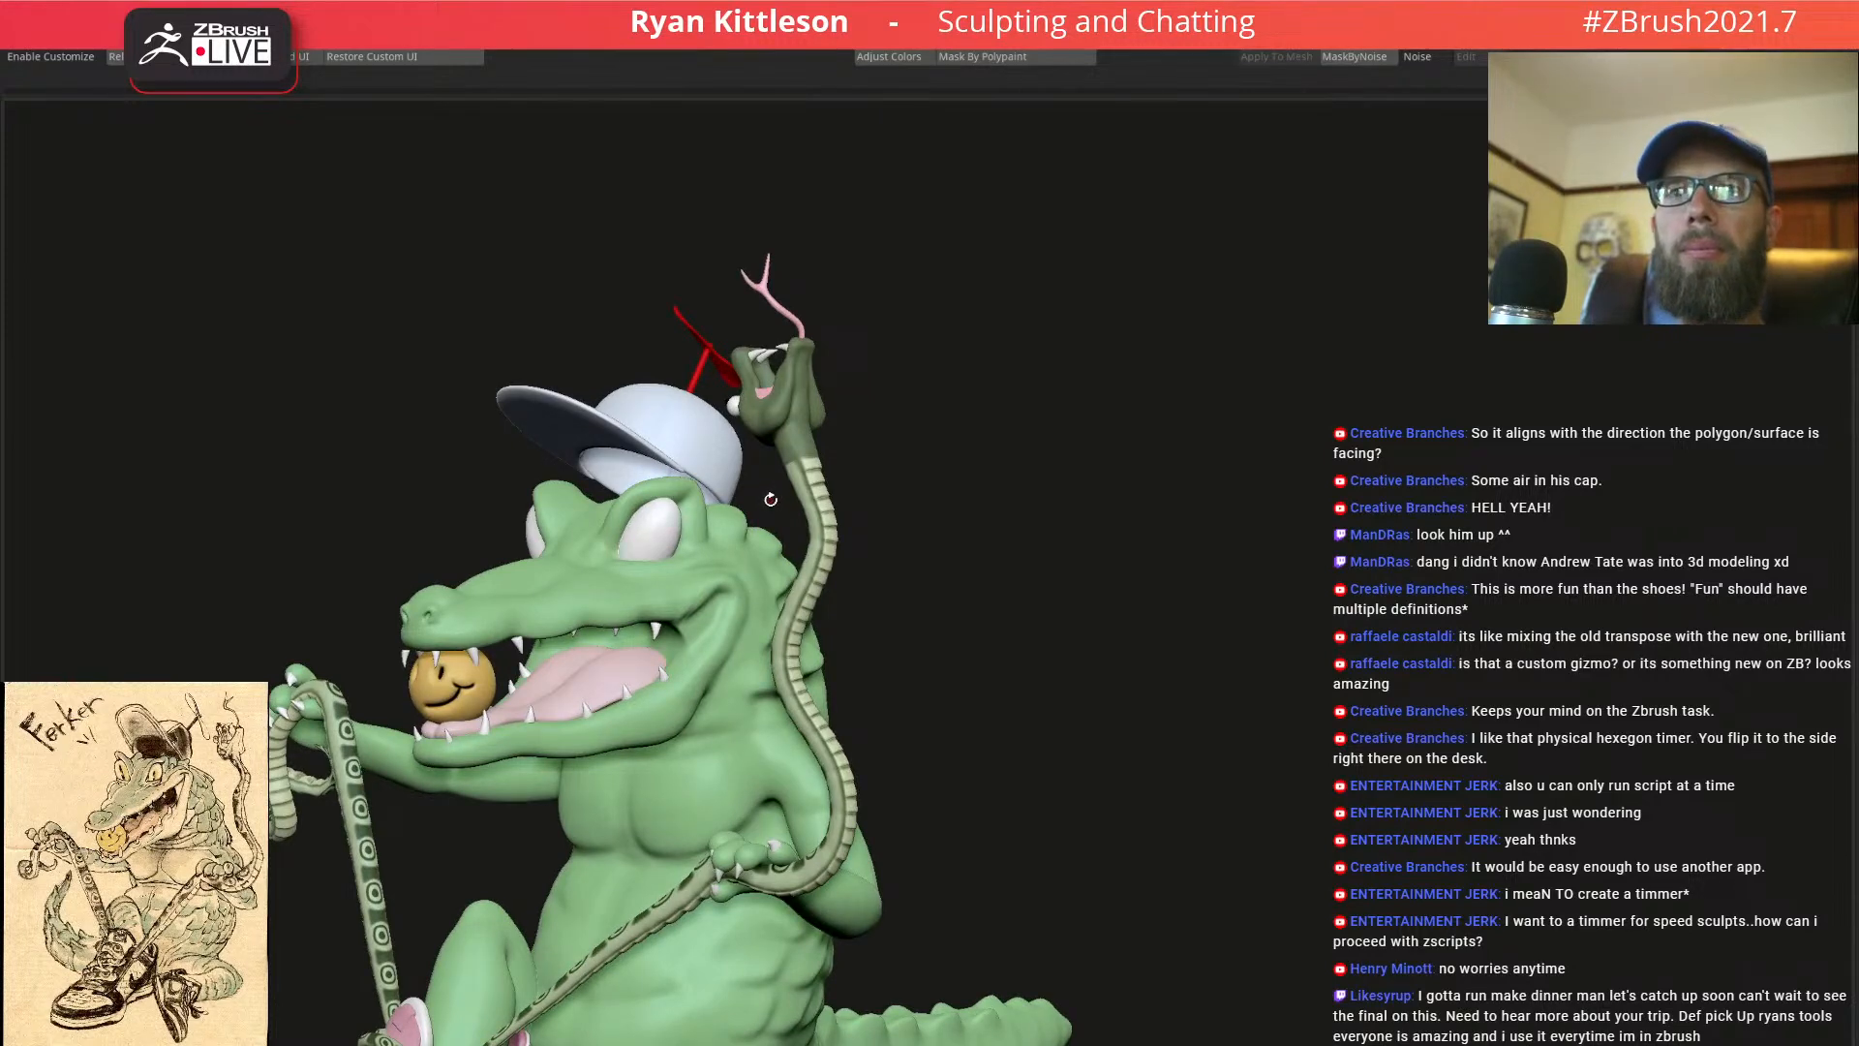
{"action": "right_click_drag", "start_coordinate": [763, 505], "coordinate": [751, 426], "text": "ctrl"}
{"action": "right_click_drag", "start_coordinate": [668, 630], "coordinate": [781, 630]}
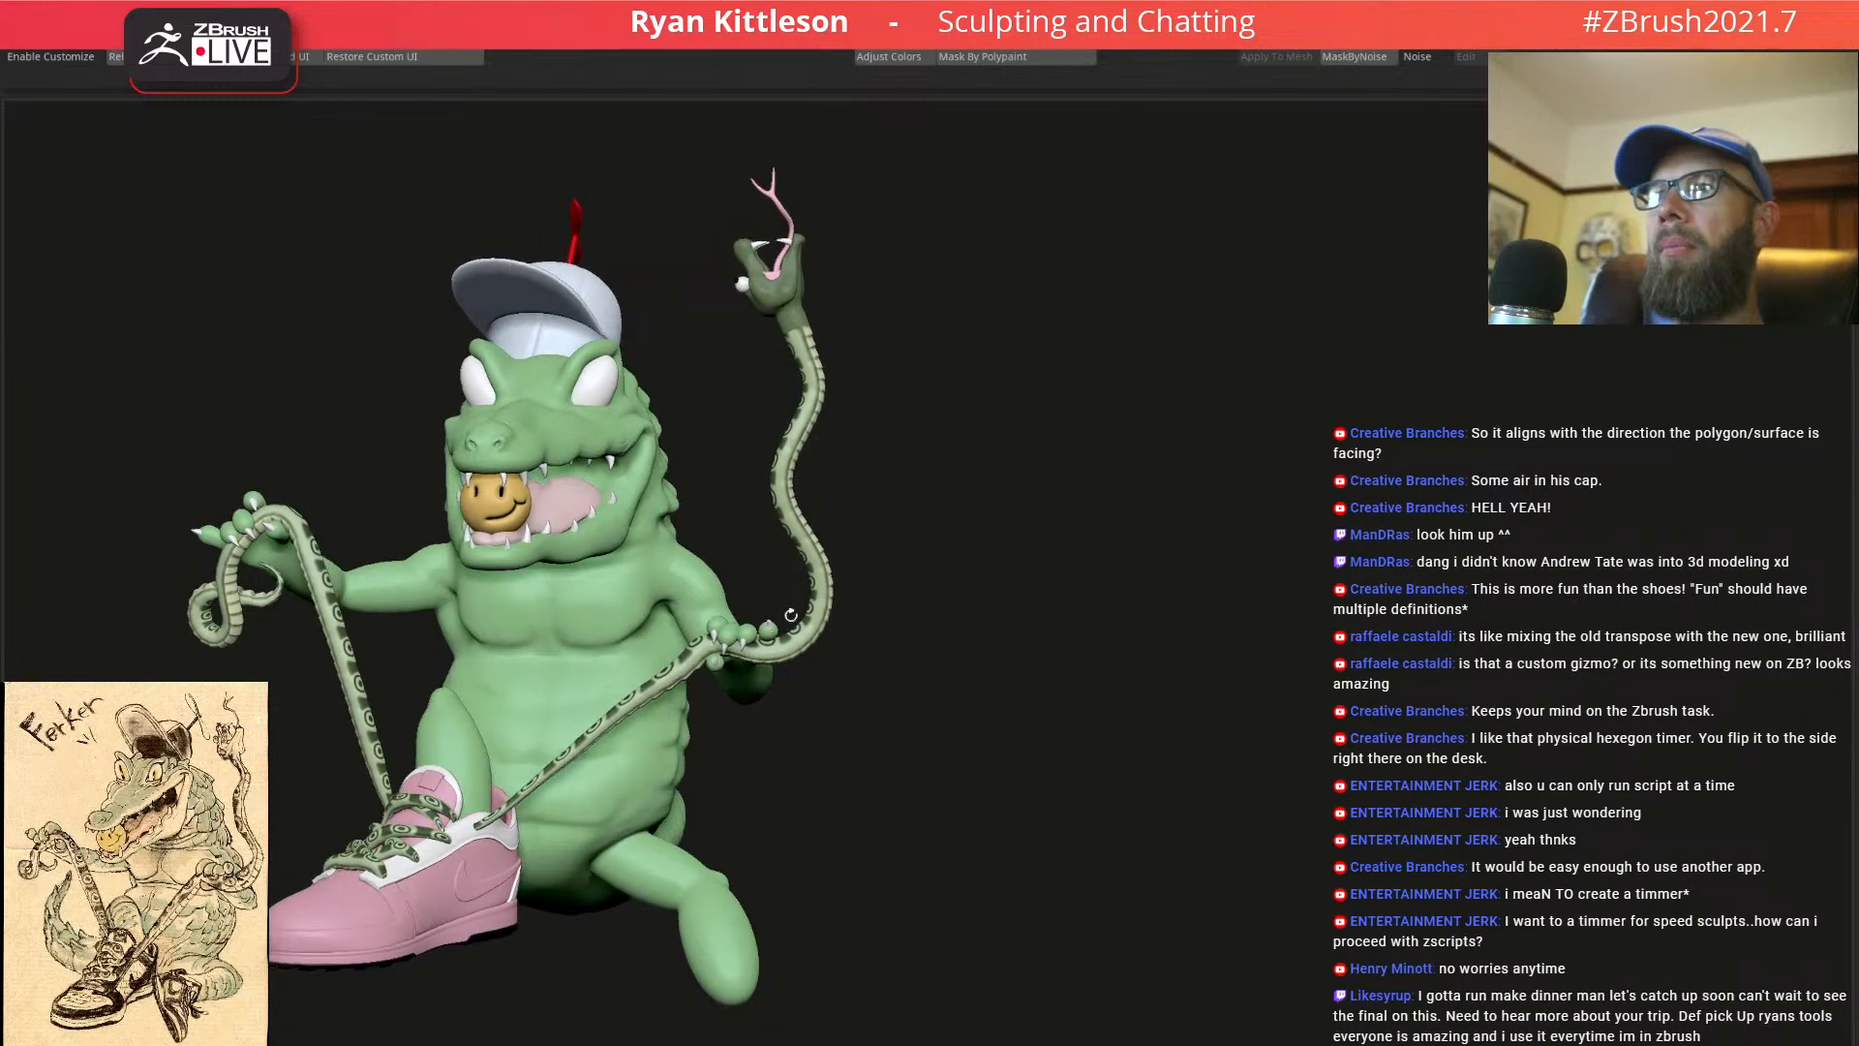
{"action": "right_click_drag", "start_coordinate": [791, 504], "coordinate": [730, 474], "text": "ctrl"}
{"action": "key", "text": "space"}
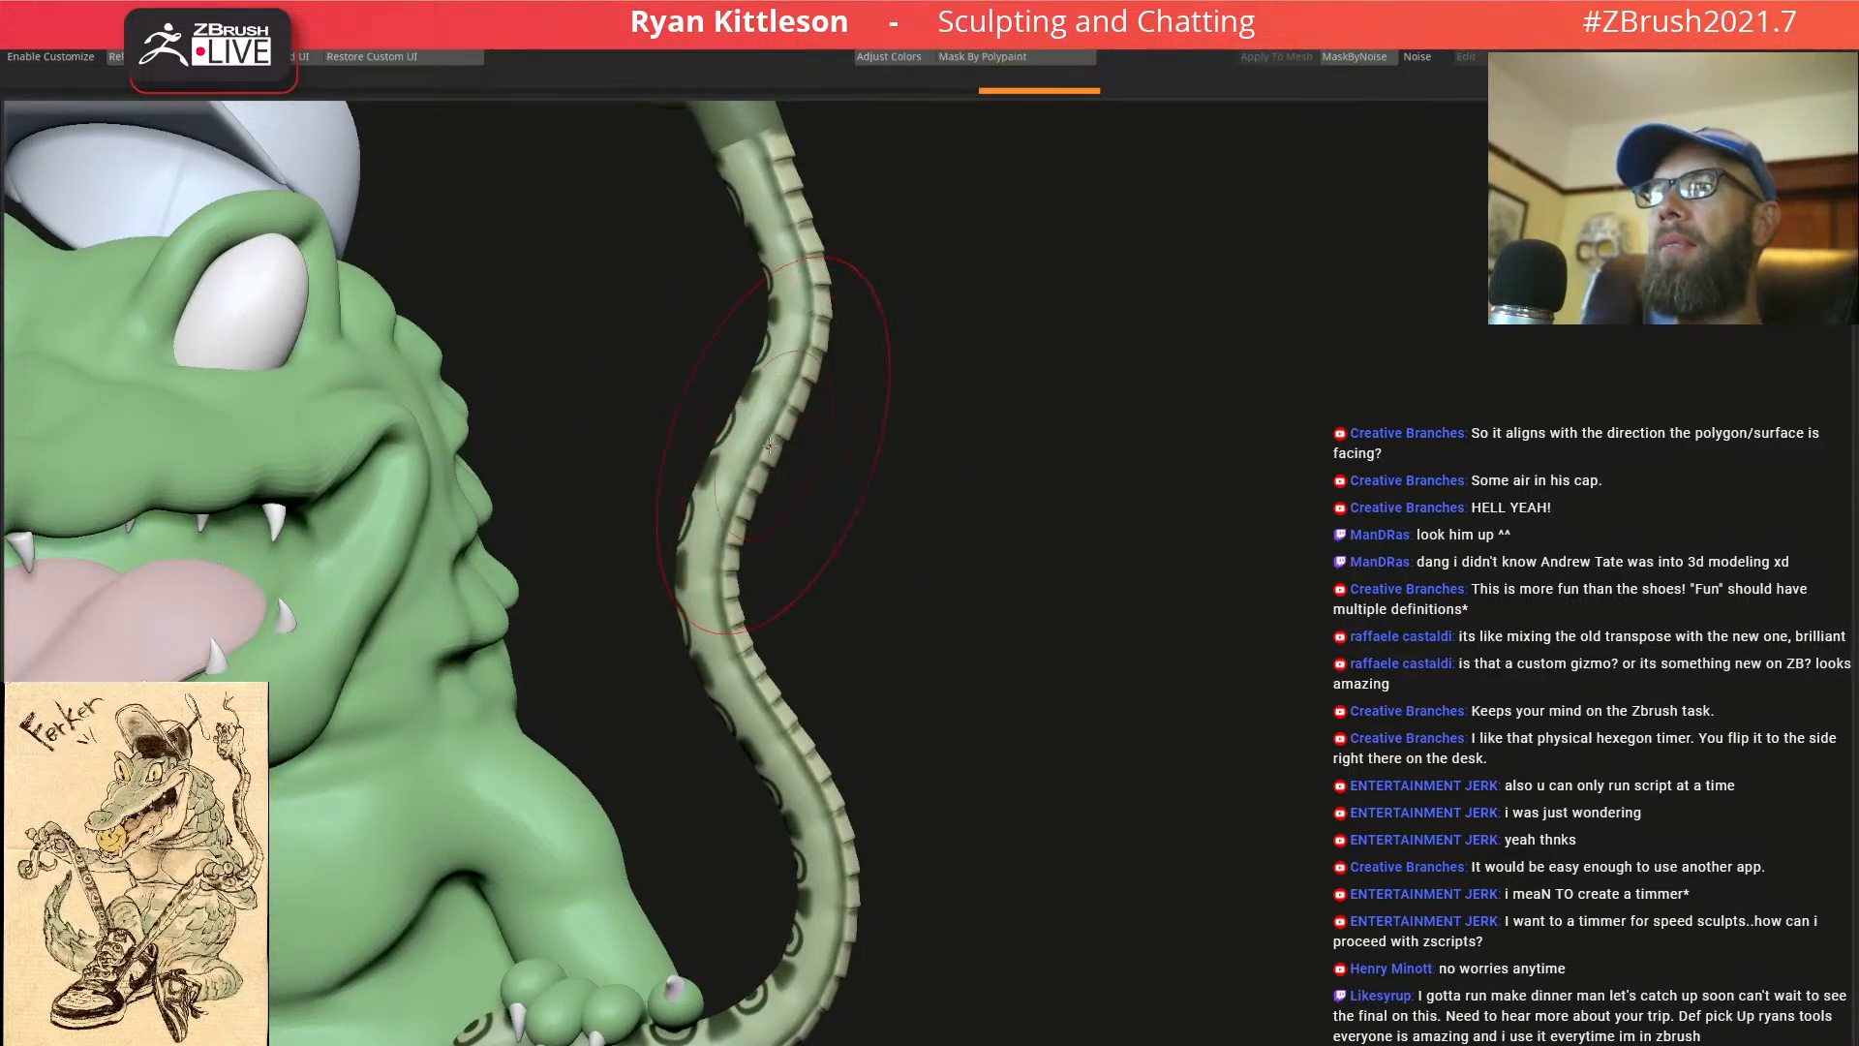
{"action": "right_click_drag", "start_coordinate": [750, 438], "coordinate": [719, 451]}
{"action": "key", "text": "shift+t"}
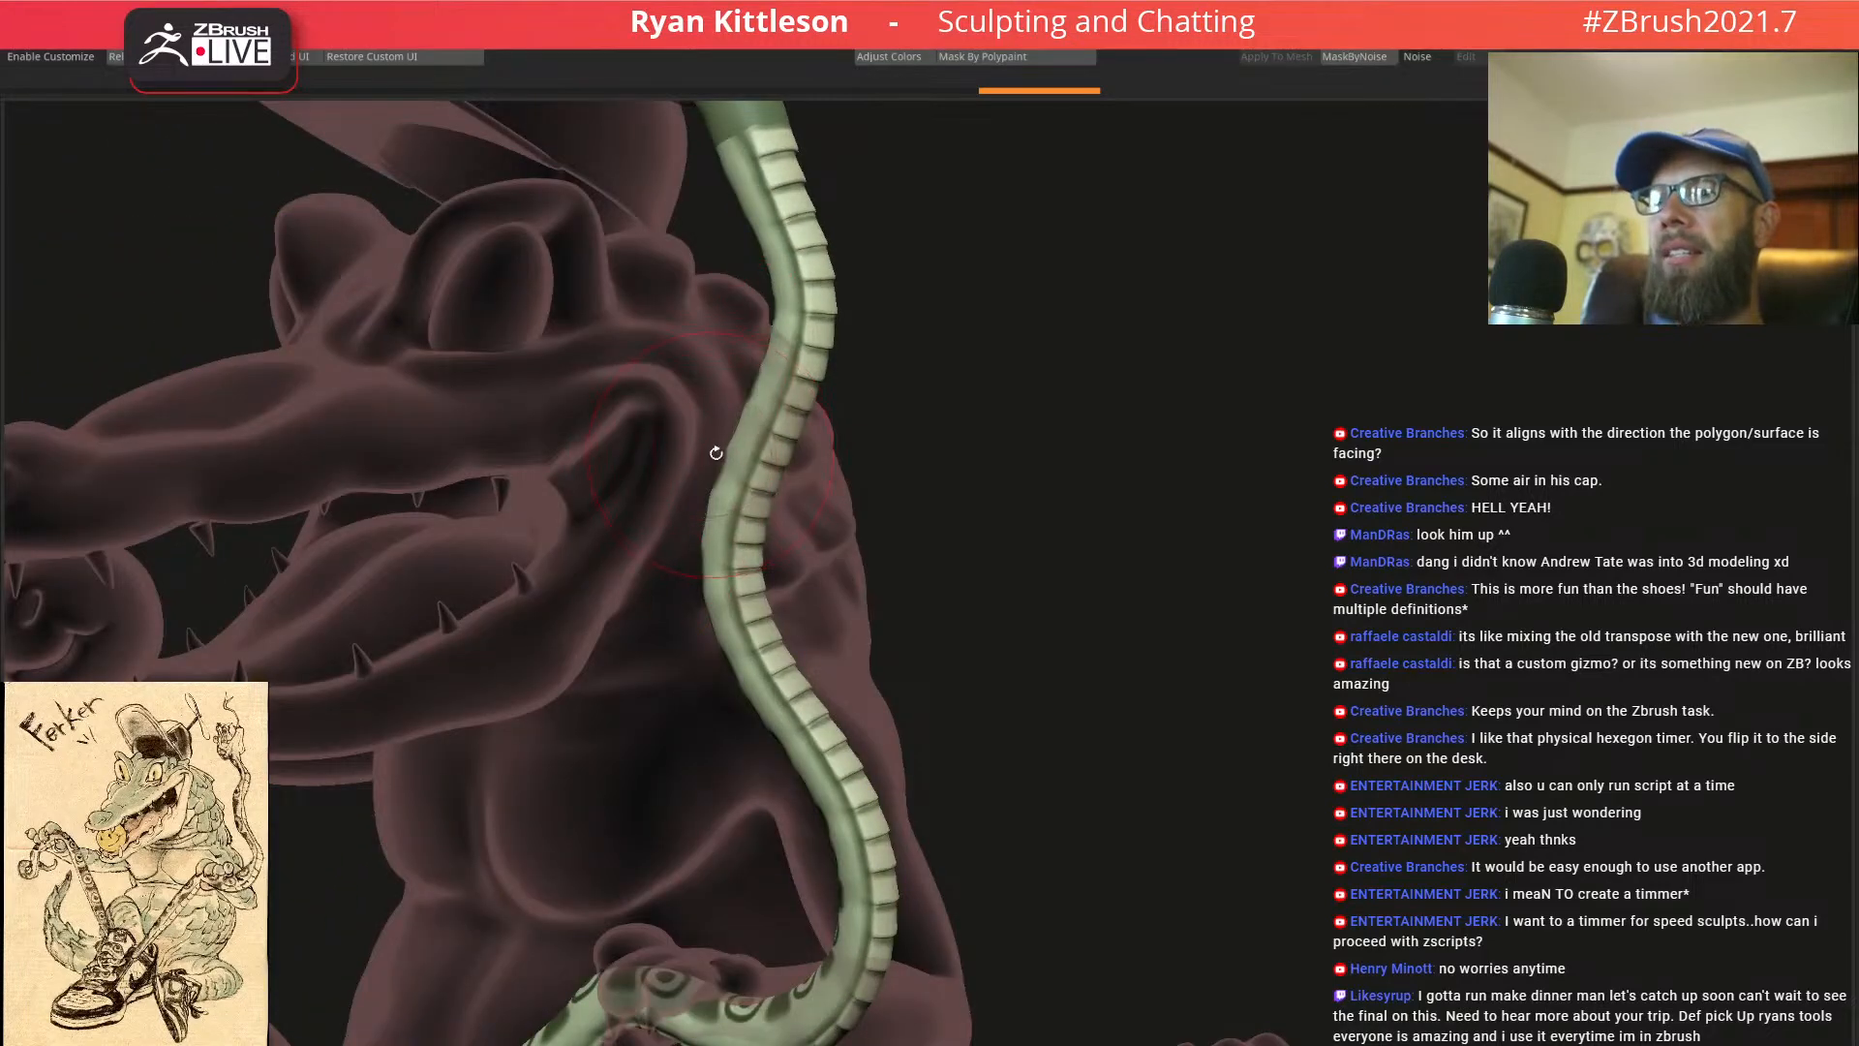
{"action": "key", "text": "shift+t"}
{"action": "key", "text": "space"}
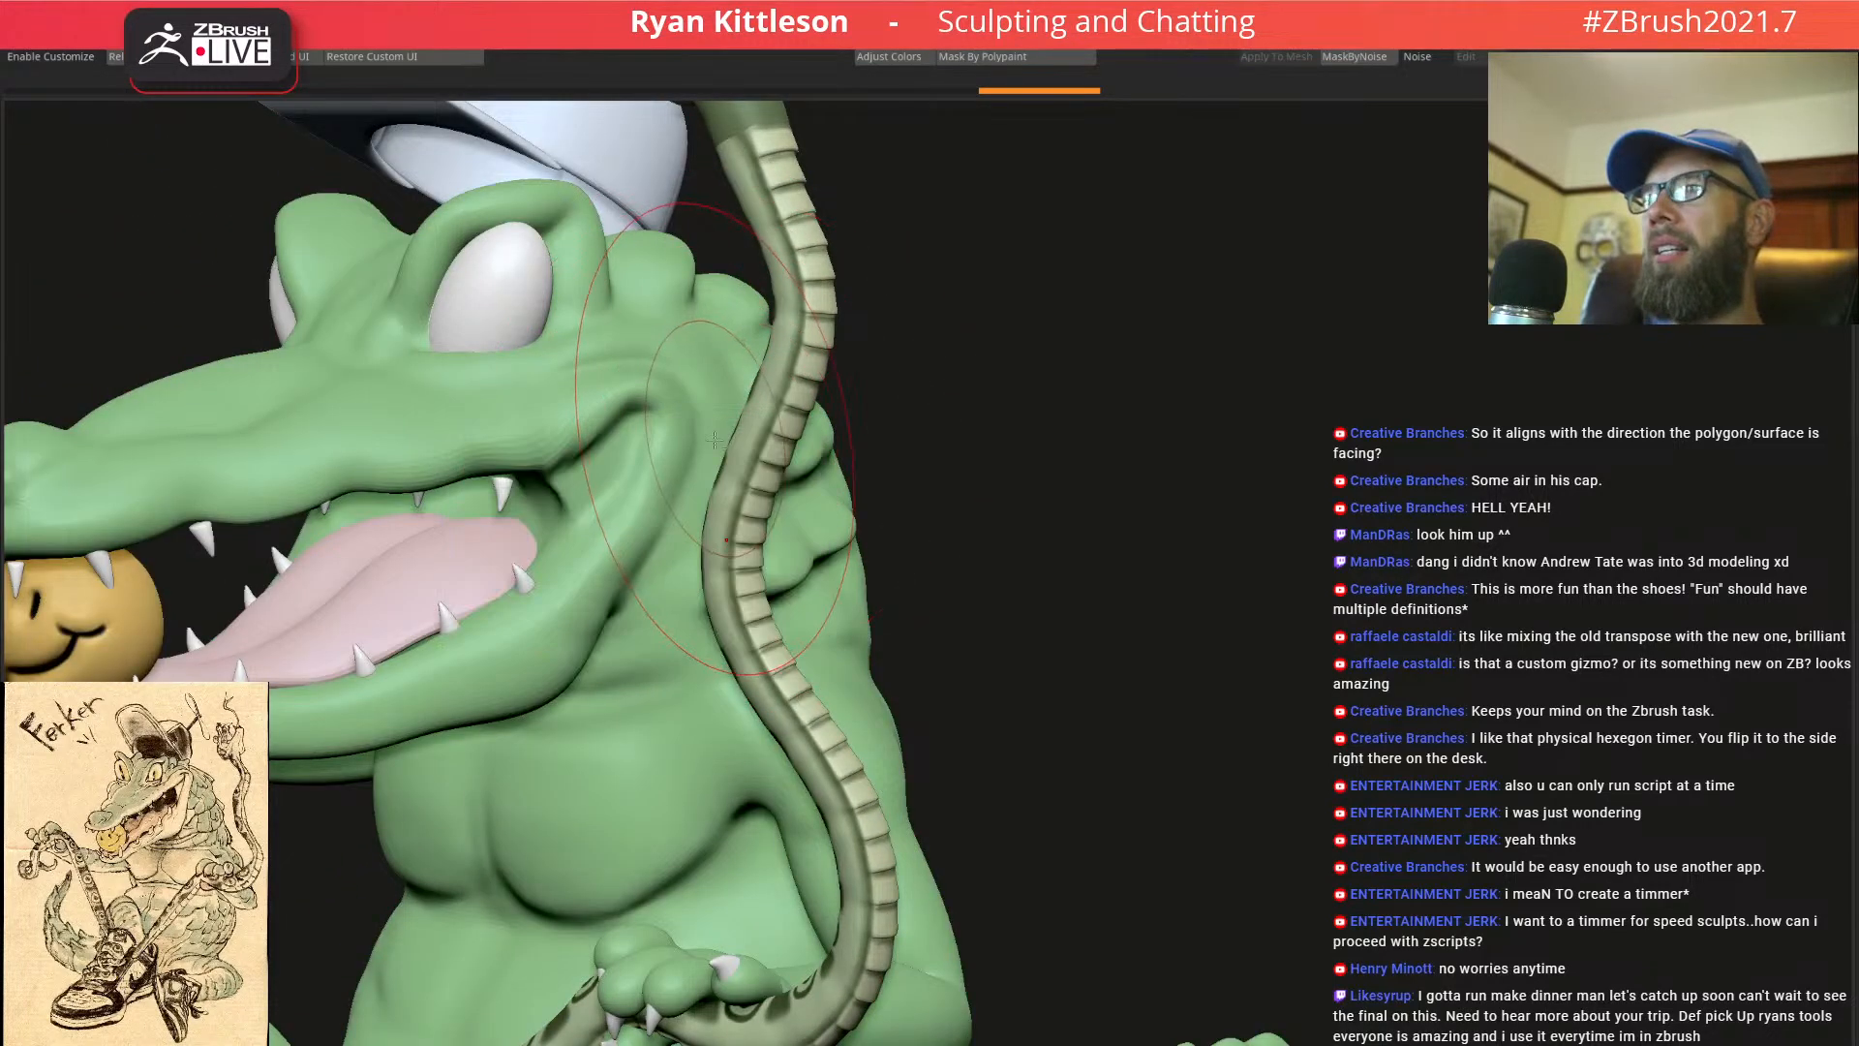
{"action": "right_click_drag", "start_coordinate": [715, 439], "coordinate": [702, 429]}
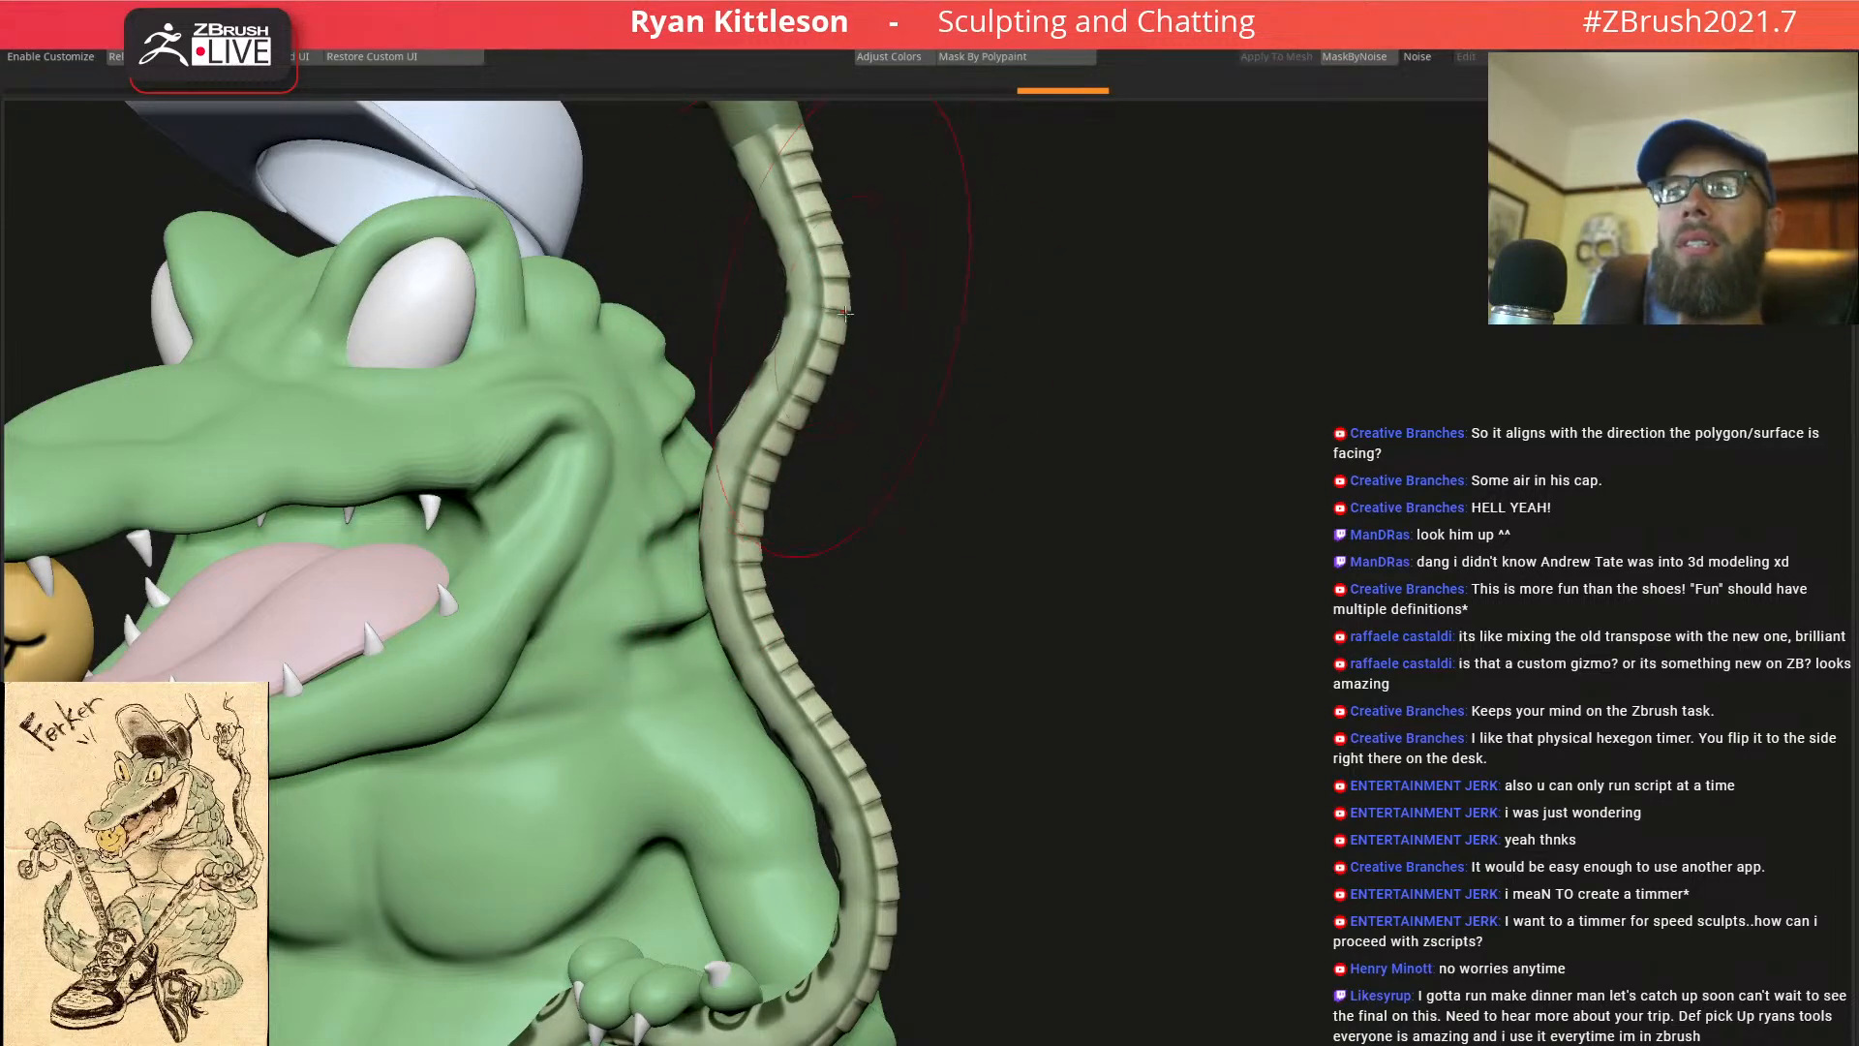
Refine the upper part of the snake's body from the side, in front of the crocodile's snout
{"action": "key", "text": "space"}
{"action": "right_click_drag", "start_coordinate": [844, 308], "coordinate": [746, 312]}
{"action": "key", "text": "space"}
{"action": "right_click_drag", "start_coordinate": [868, 313], "coordinate": [876, 324]}
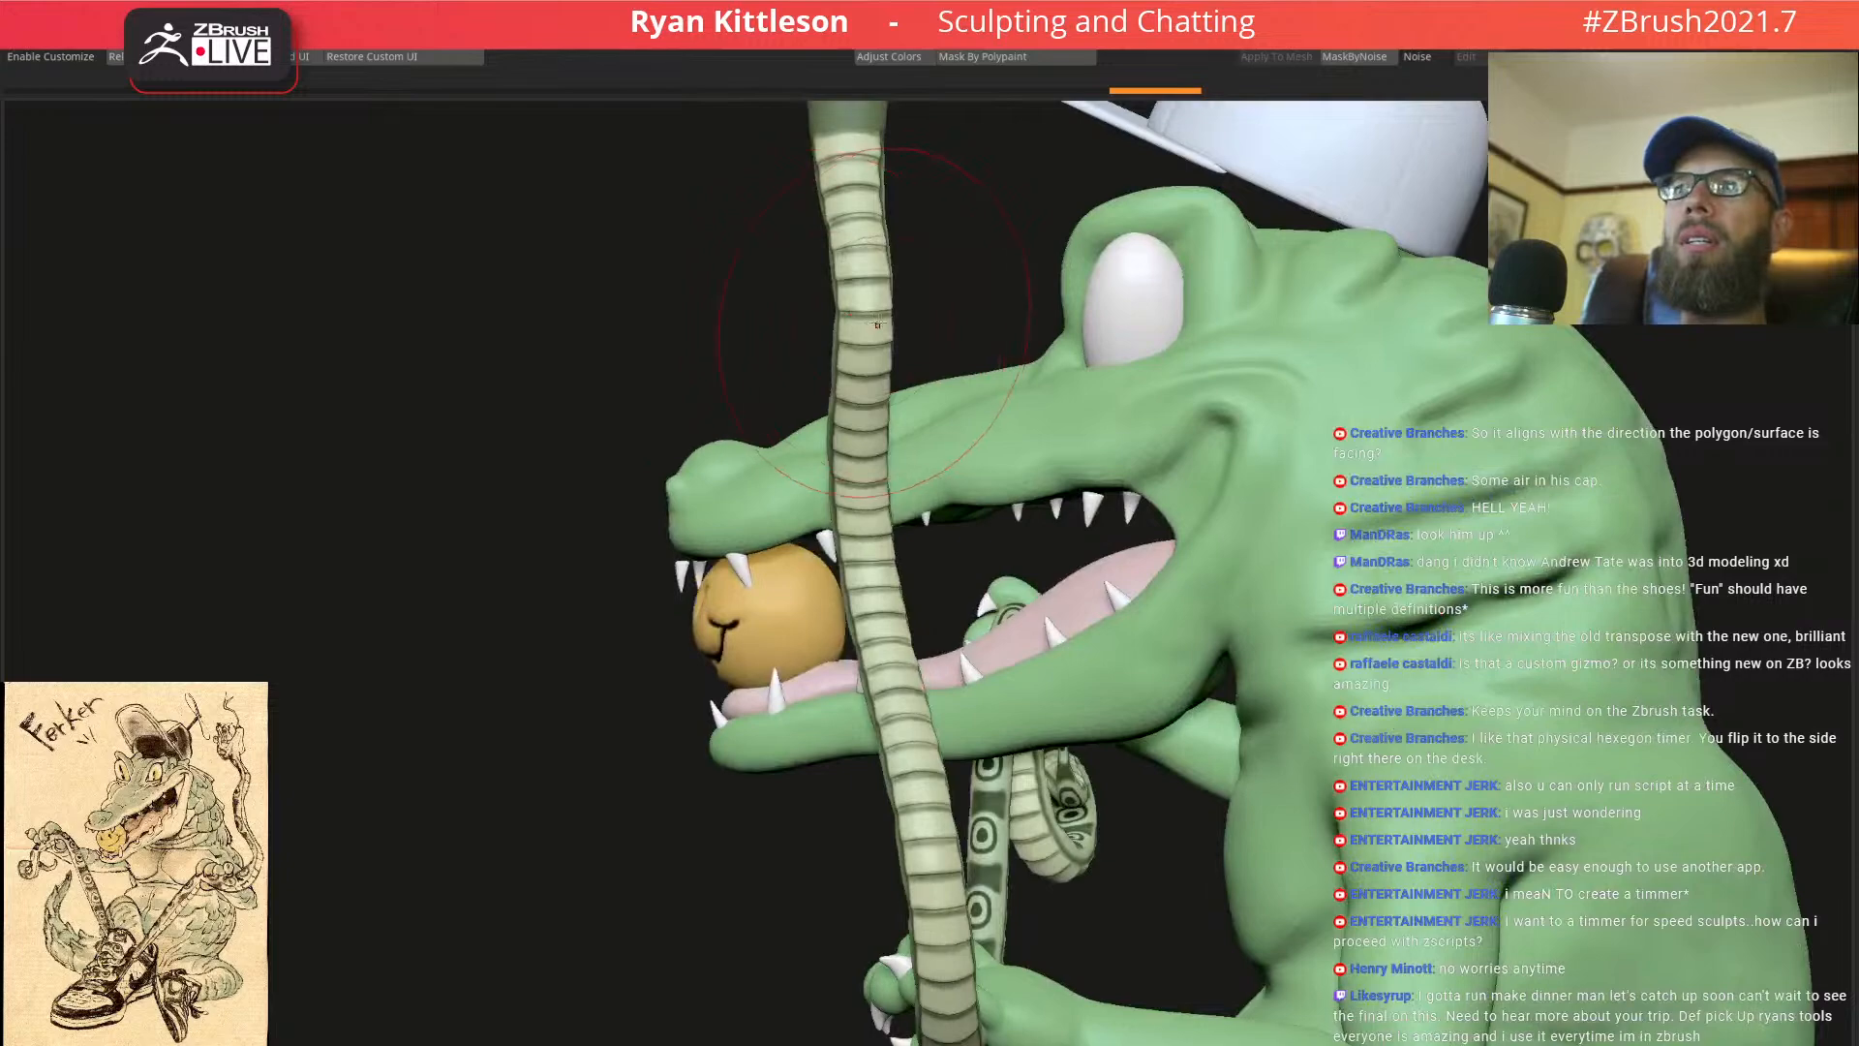
{"action": "mouse_move", "coordinate": [893, 314]}
{"action": "left_mouse_down"}
{"action": "mouse_move", "coordinate": [896, 334]}
{"action": "mouse_move", "coordinate": [909, 294]}
{"action": "left_mouse_up"}
Round out the snake's bend above the crocodile's gripping hand and adjust the body beside the wrist
{"action": "right_click_drag", "start_coordinate": [909, 309], "coordinate": [896, 465]}
{"action": "mouse_move", "coordinate": [853, 571]}
{"action": "right_mouse_down"}
{"action": "mouse_move", "coordinate": [967, 585]}
{"action": "mouse_move", "coordinate": [885, 608]}
{"action": "right_mouse_up"}
{"action": "mouse_move", "coordinate": [851, 559]}
{"action": "left_mouse_down"}
{"action": "mouse_move", "coordinate": [922, 543]}
{"action": "mouse_move", "coordinate": [936, 511]}
{"action": "mouse_move", "coordinate": [912, 481]}
{"action": "left_mouse_up"}
{"action": "mouse_move", "coordinate": [789, 411]}
{"action": "left_mouse_down"}
{"action": "mouse_move", "coordinate": [769, 362]}
{"action": "mouse_move", "coordinate": [664, 366]}
{"action": "left_mouse_up"}
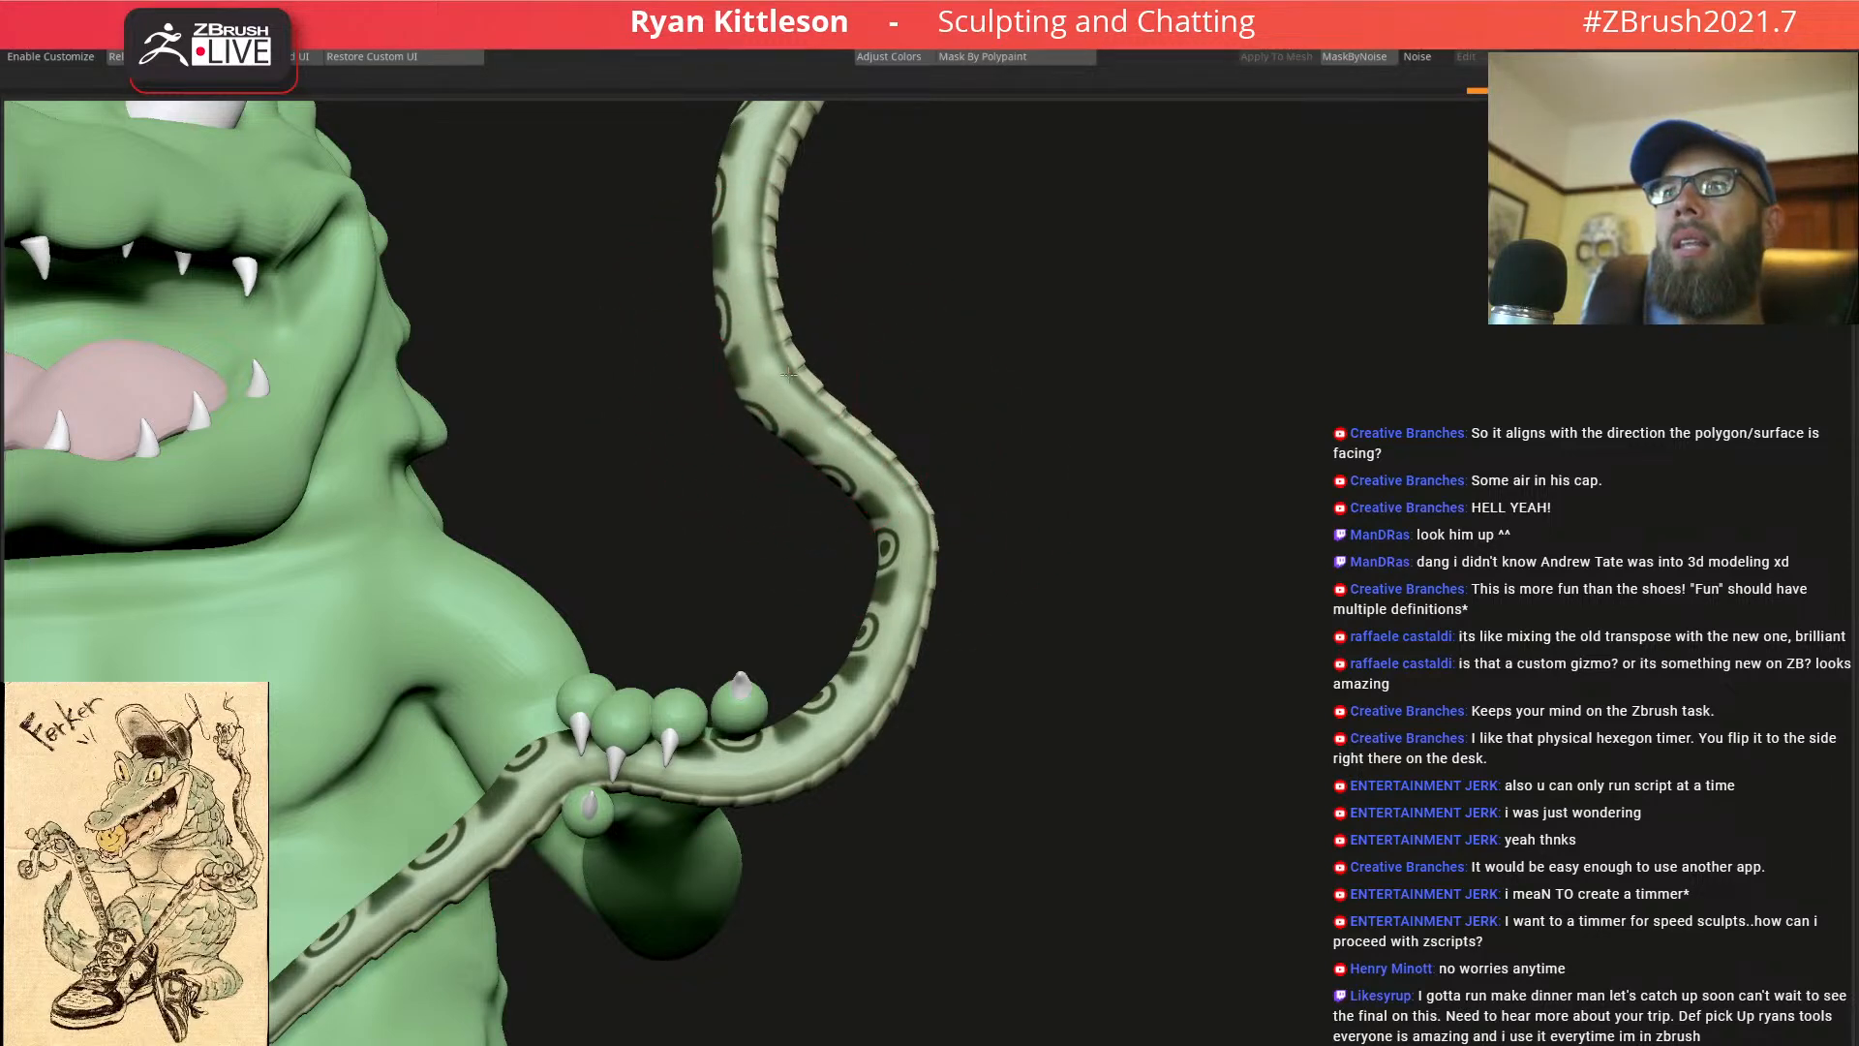
{"action": "left_click_drag", "start_coordinate": [808, 366], "coordinate": [799, 376]}
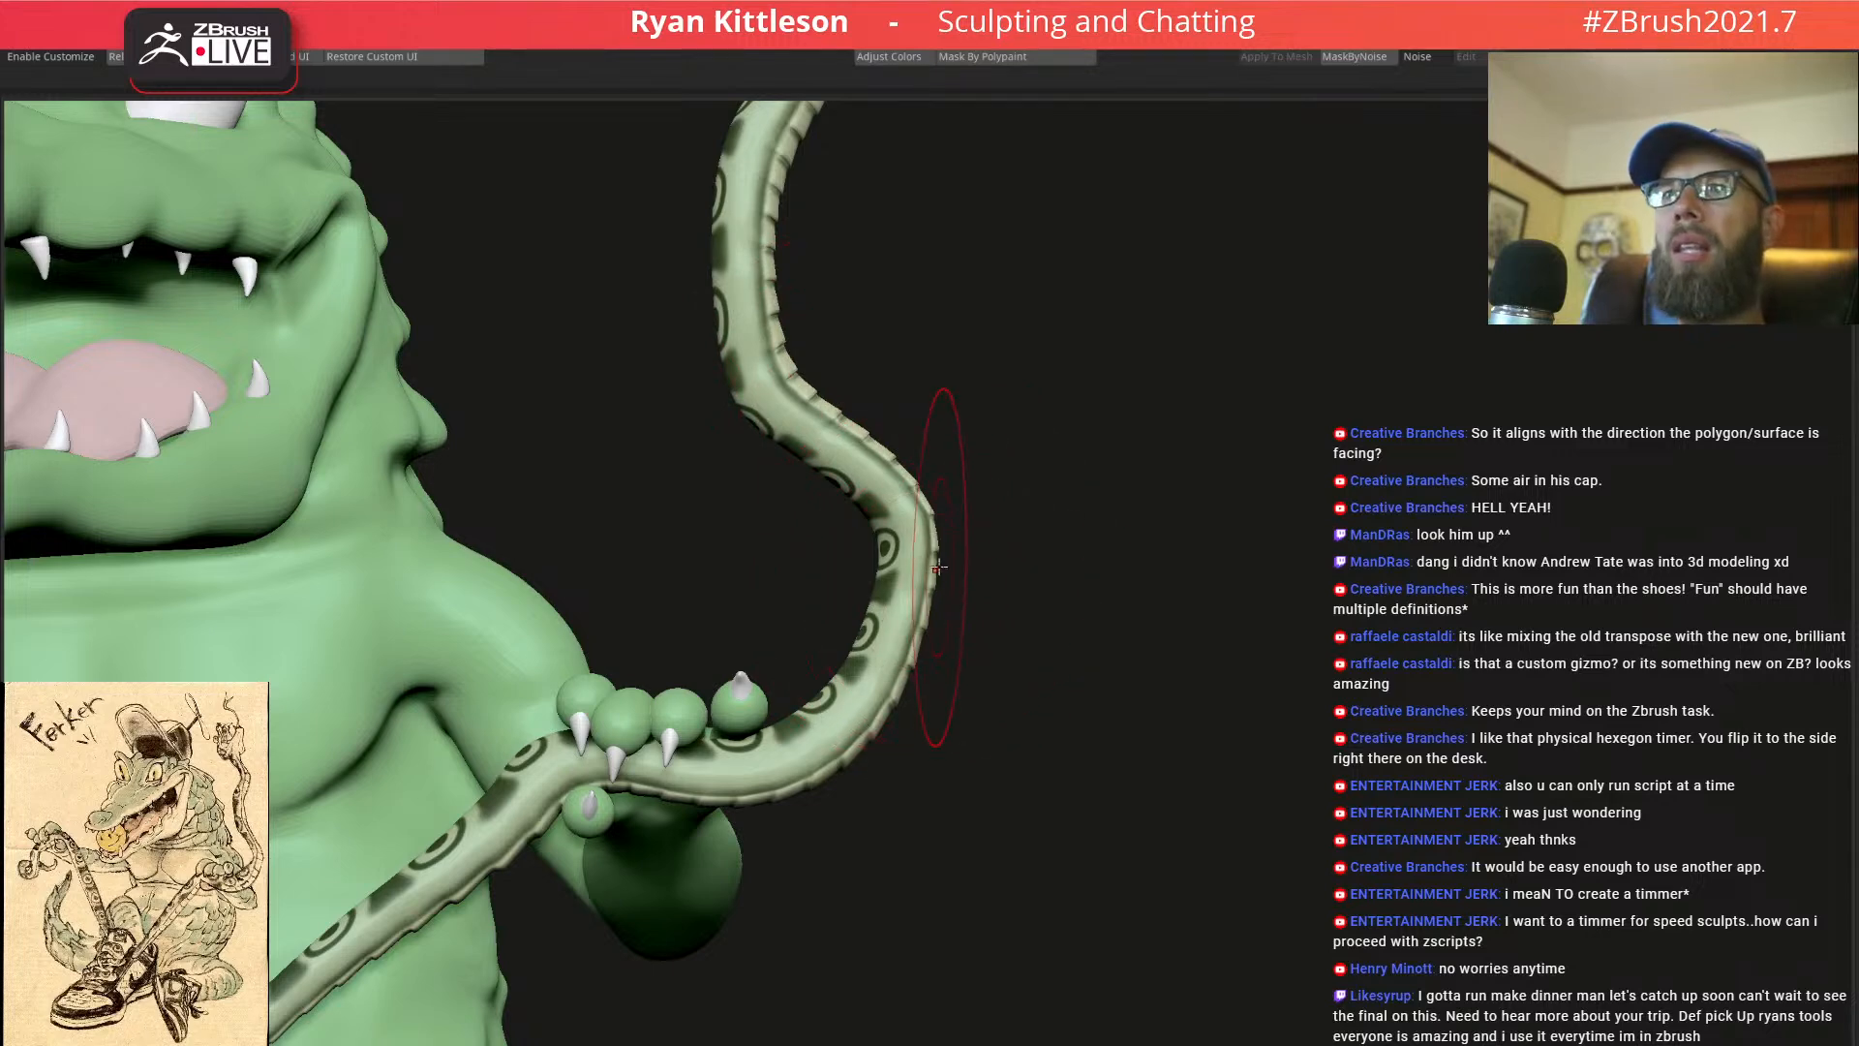
{"action": "left_click_drag", "start_coordinate": [938, 568], "coordinate": [950, 567]}
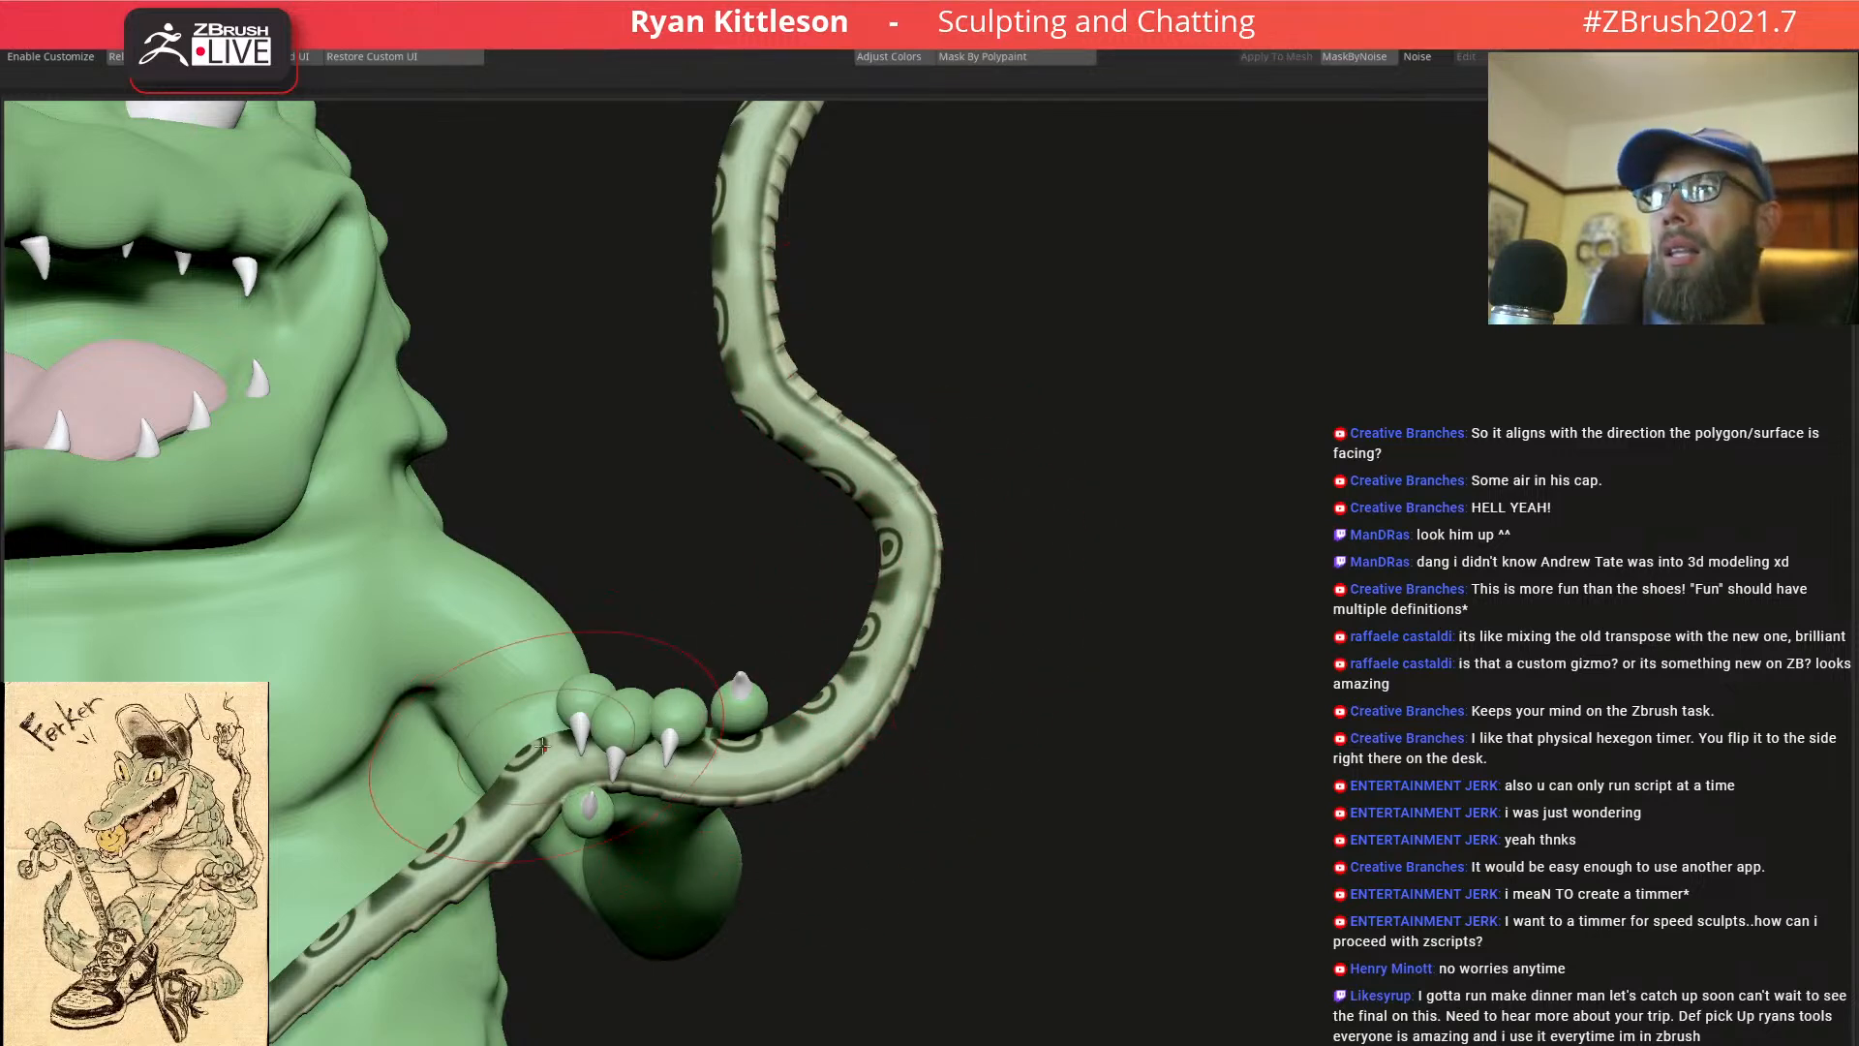
{"action": "left_click_drag", "start_coordinate": [492, 811], "coordinate": [526, 740]}
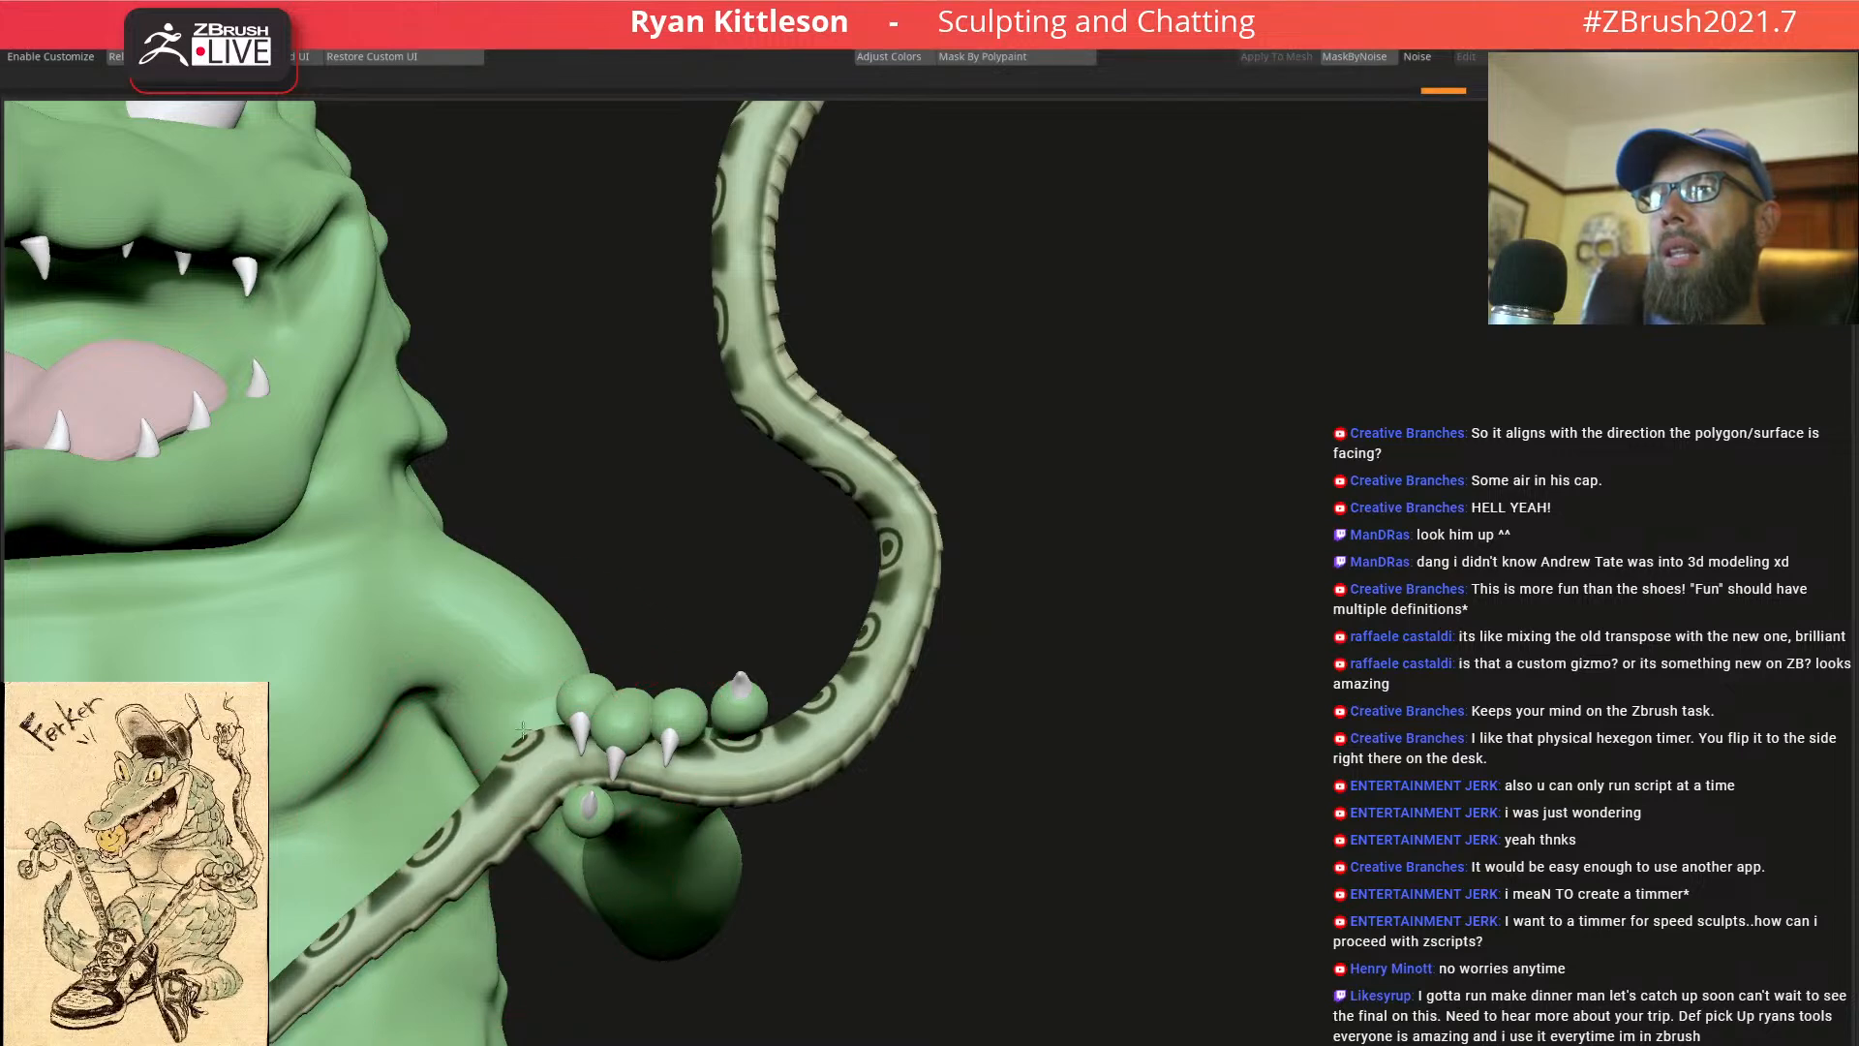
Reshape the snake's raised body so it curves in depth when seen from the crocodile's side
{"action": "key", "text": "f"}
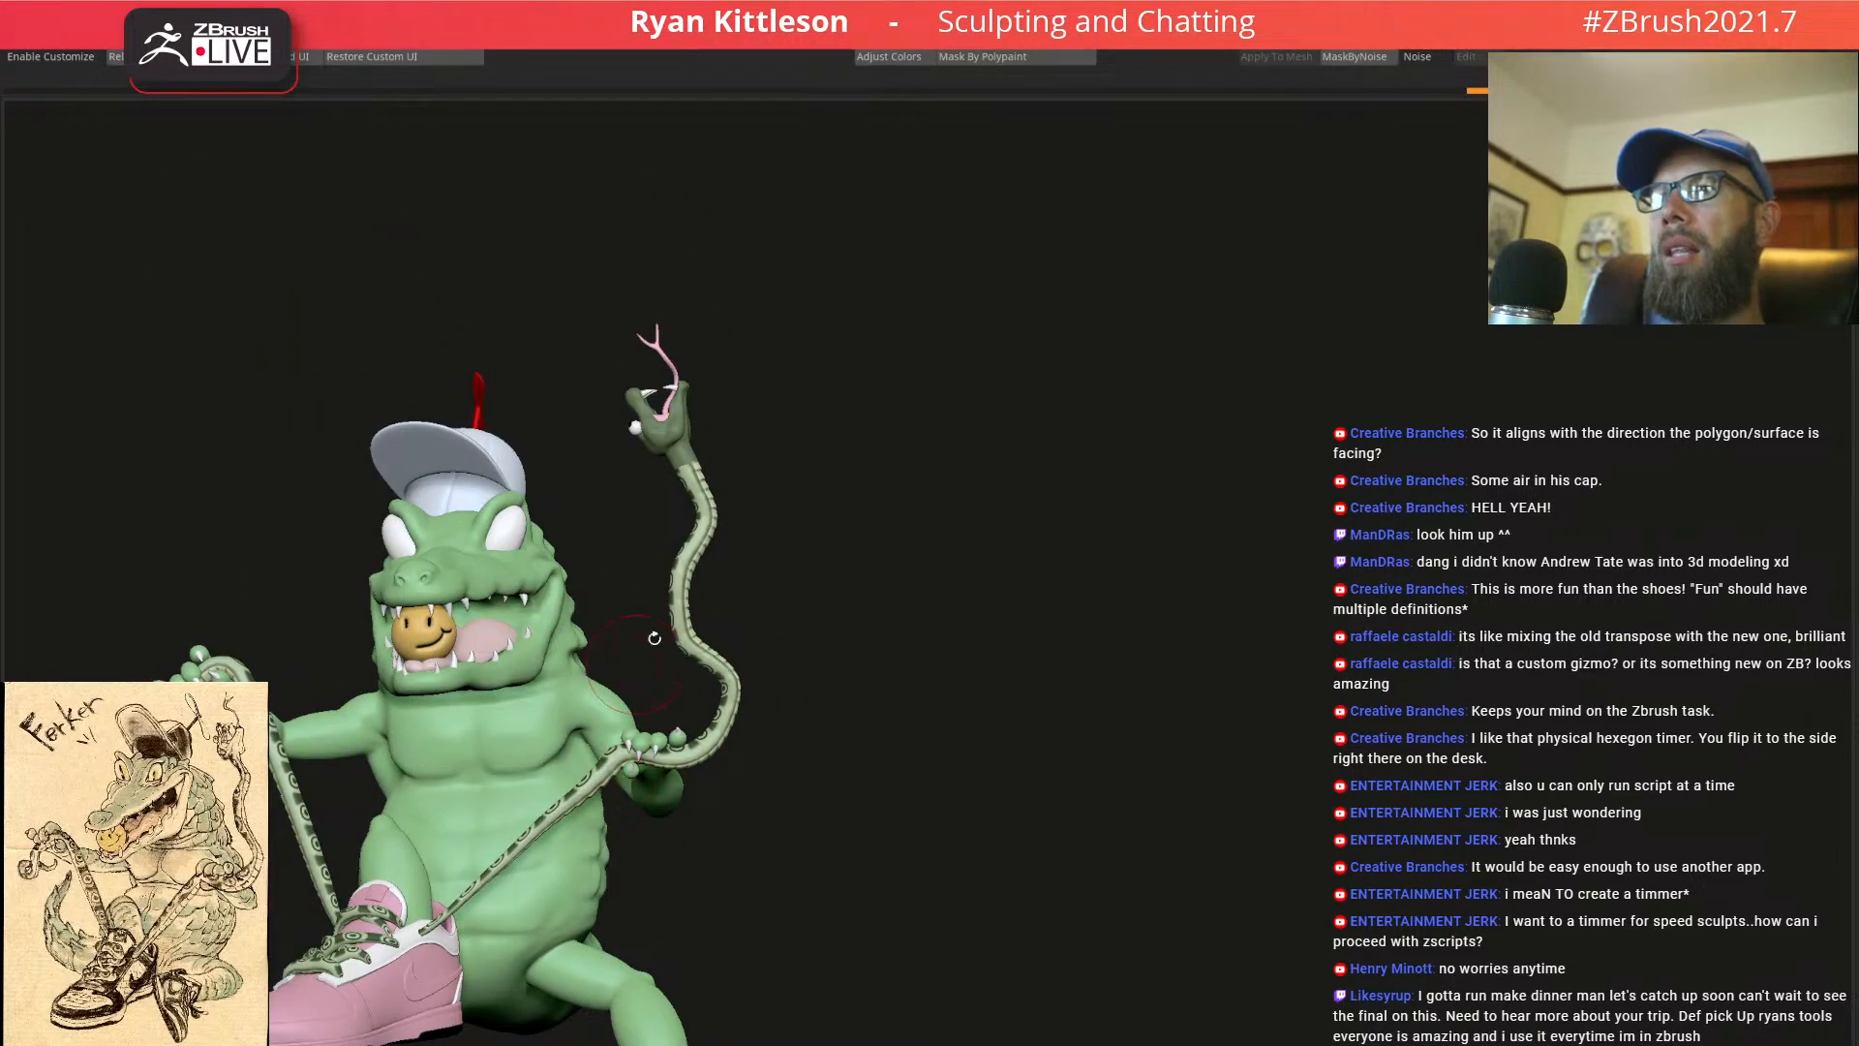
{"action": "right_click_drag", "start_coordinate": [722, 480], "coordinate": [630, 542], "text": "ctrl"}
{"action": "right_click_drag", "start_coordinate": [733, 723], "coordinate": [652, 511], "text": "alt"}
{"action": "key", "text": "space"}
{"action": "mouse_move", "coordinate": [651, 512]}
{"action": "left_mouse_down"}
{"action": "mouse_move", "coordinate": [680, 511]}
{"action": "mouse_move", "coordinate": [720, 602]}
{"action": "left_mouse_up"}
{"action": "key", "text": "space"}
{"action": "left_click_drag", "start_coordinate": [608, 432], "coordinate": [587, 429]}
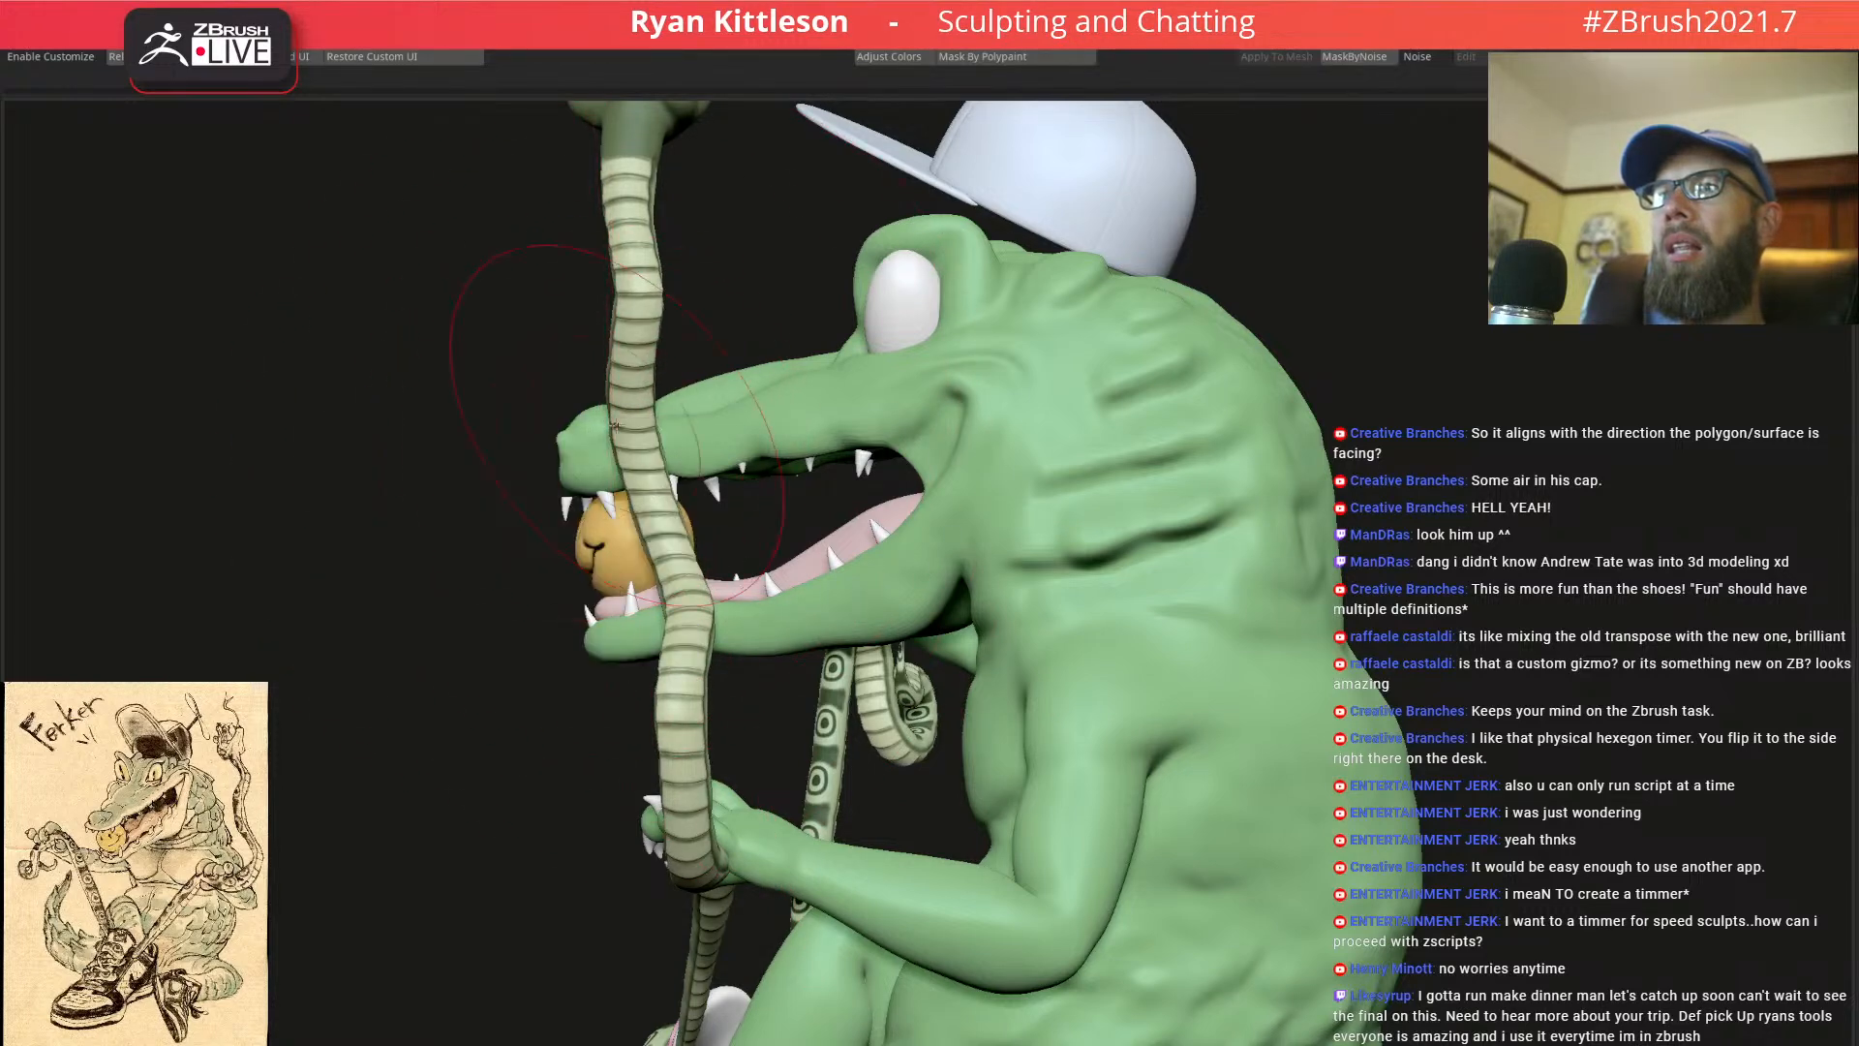
Push the snake's body into a stronger S-shaped wave between its head and the crocodile's hand
{"action": "right_click_drag", "start_coordinate": [663, 368], "coordinate": [543, 469]}
{"action": "right_click_drag", "start_coordinate": [784, 775], "coordinate": [712, 692], "text": "alt"}
{"action": "right_click_drag", "start_coordinate": [711, 692], "coordinate": [719, 745]}
{"action": "key", "text": "space"}
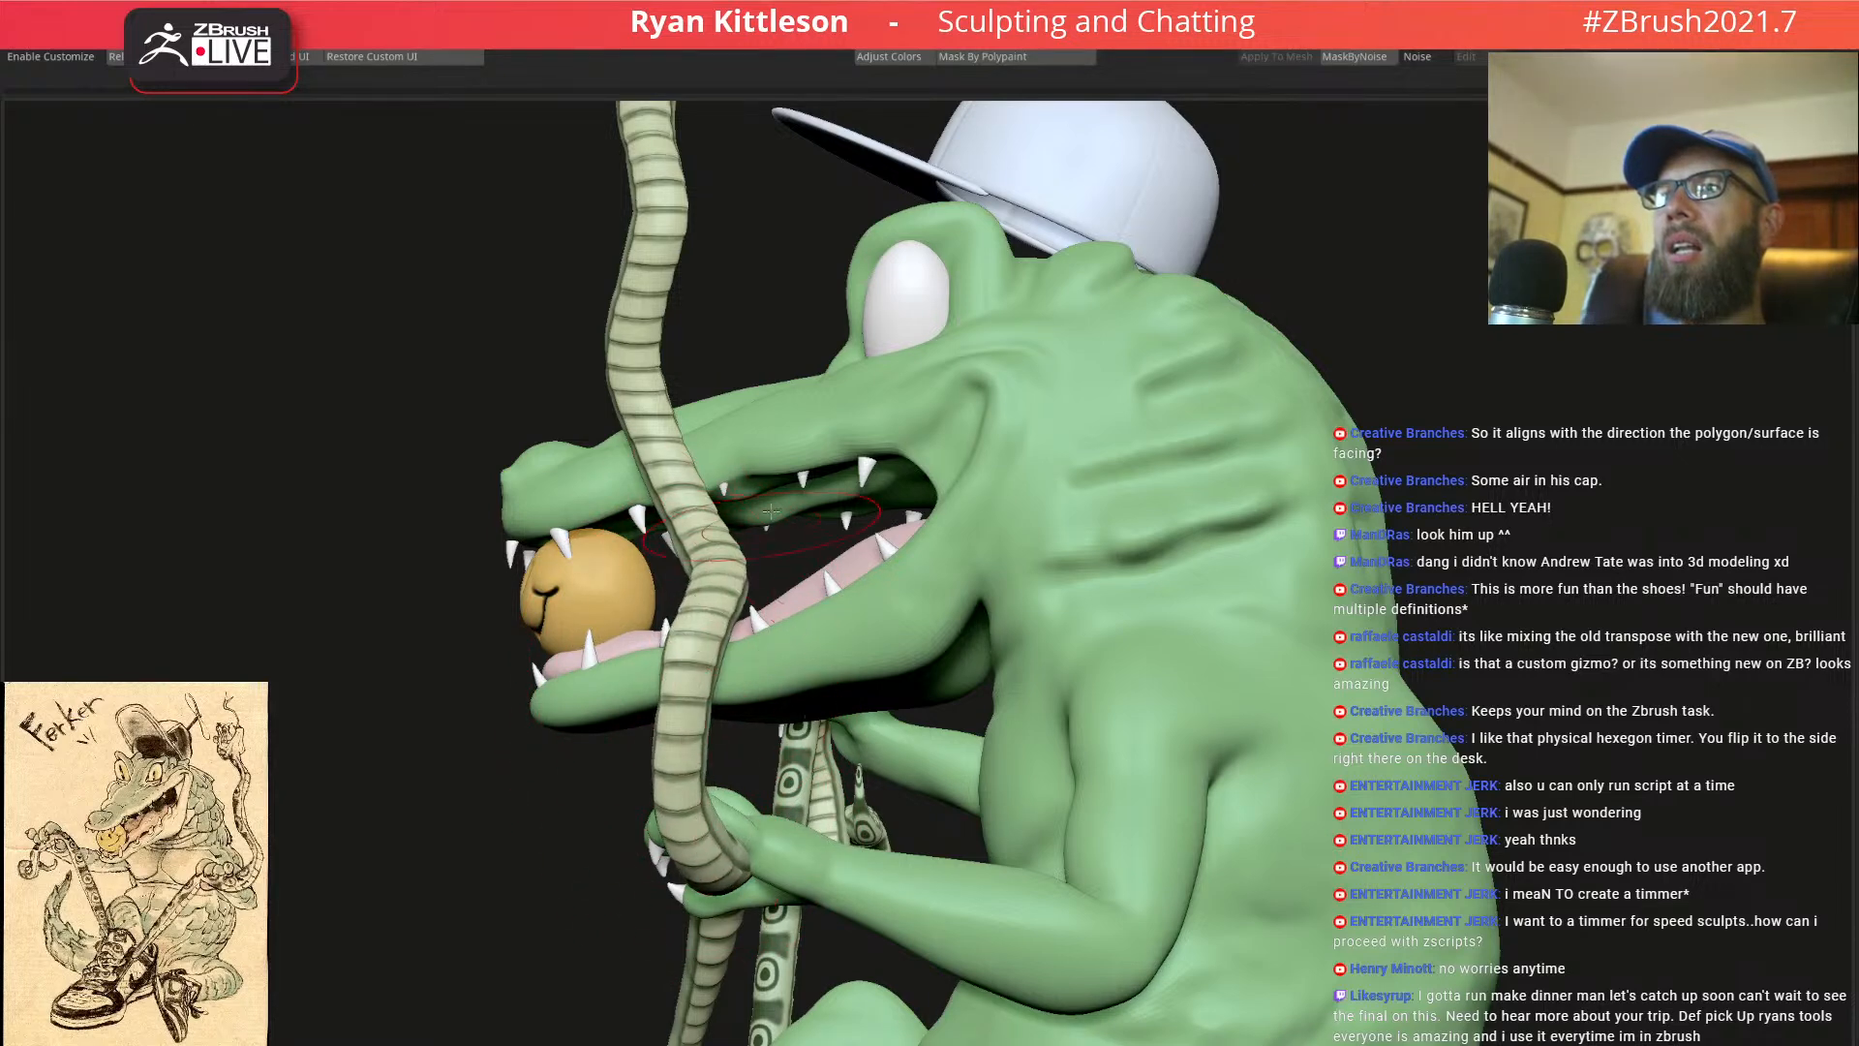
{"action": "left_click_drag", "start_coordinate": [763, 528], "coordinate": [809, 728], "text": "alt"}
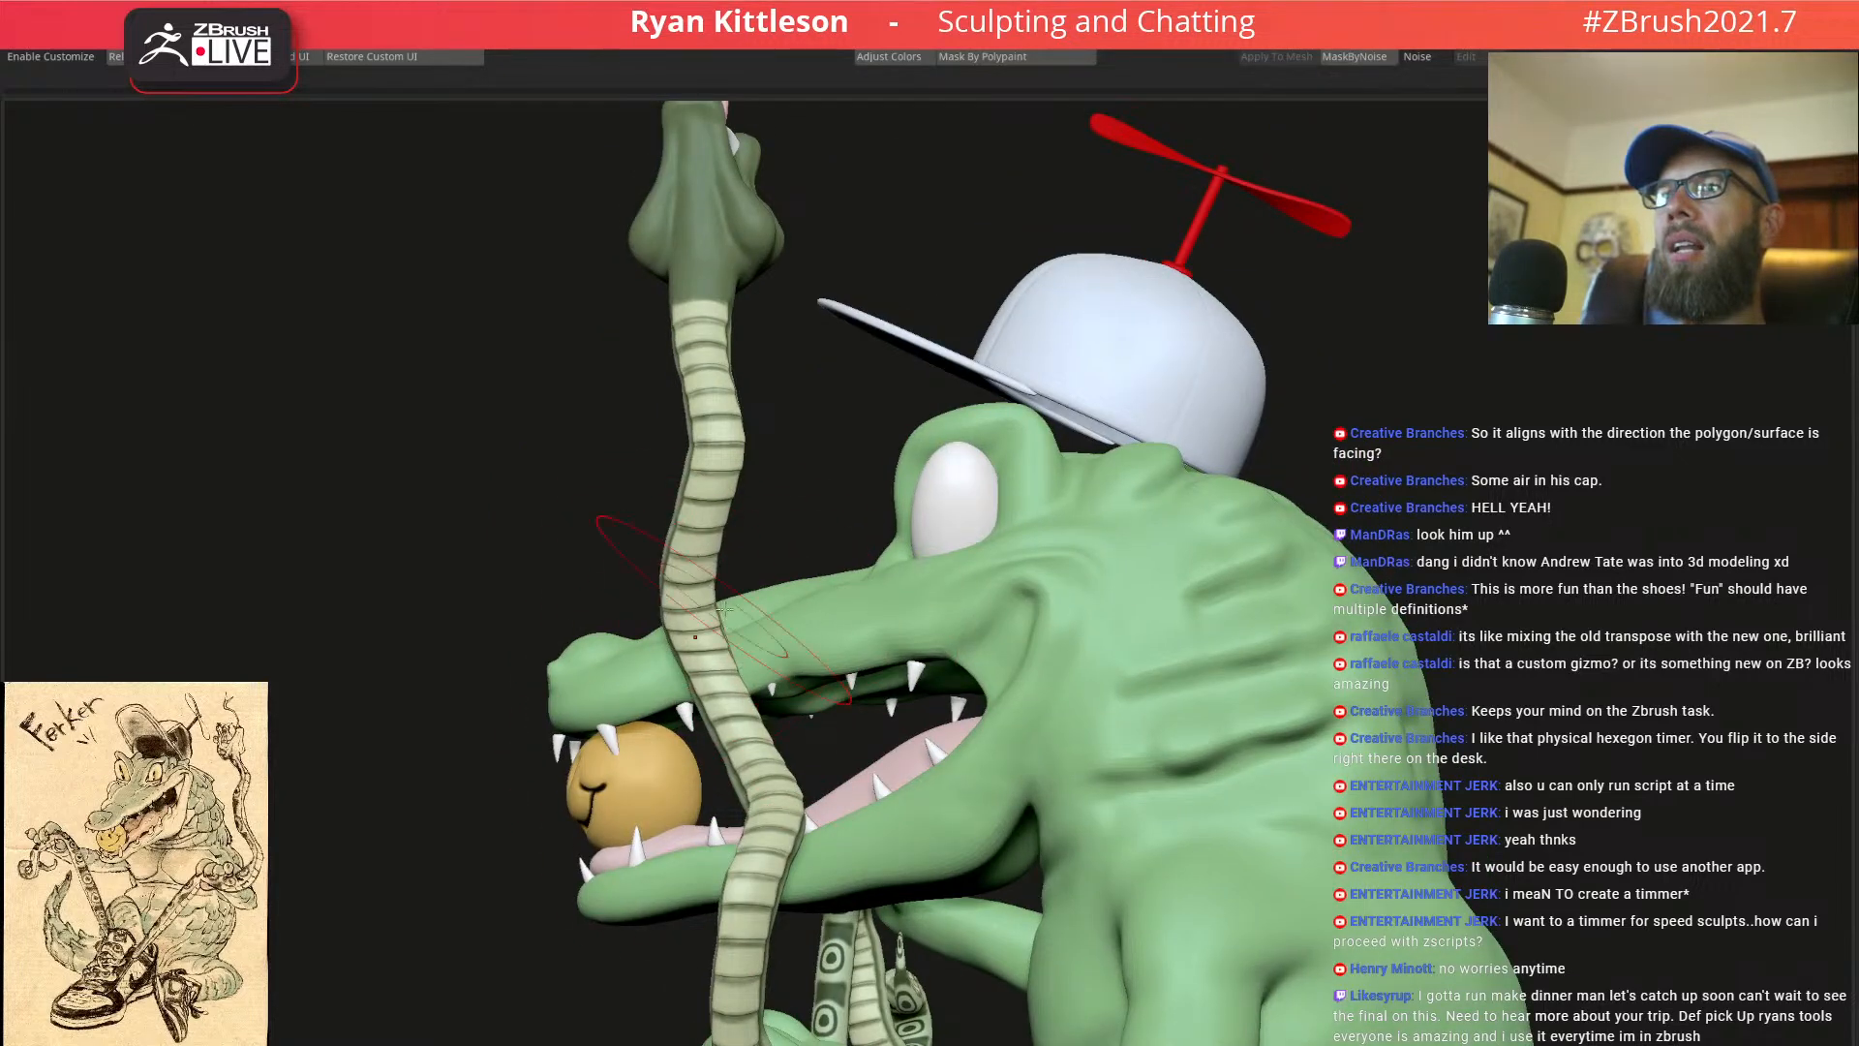
{"action": "right_click_drag", "start_coordinate": [740, 694], "coordinate": [746, 801]}
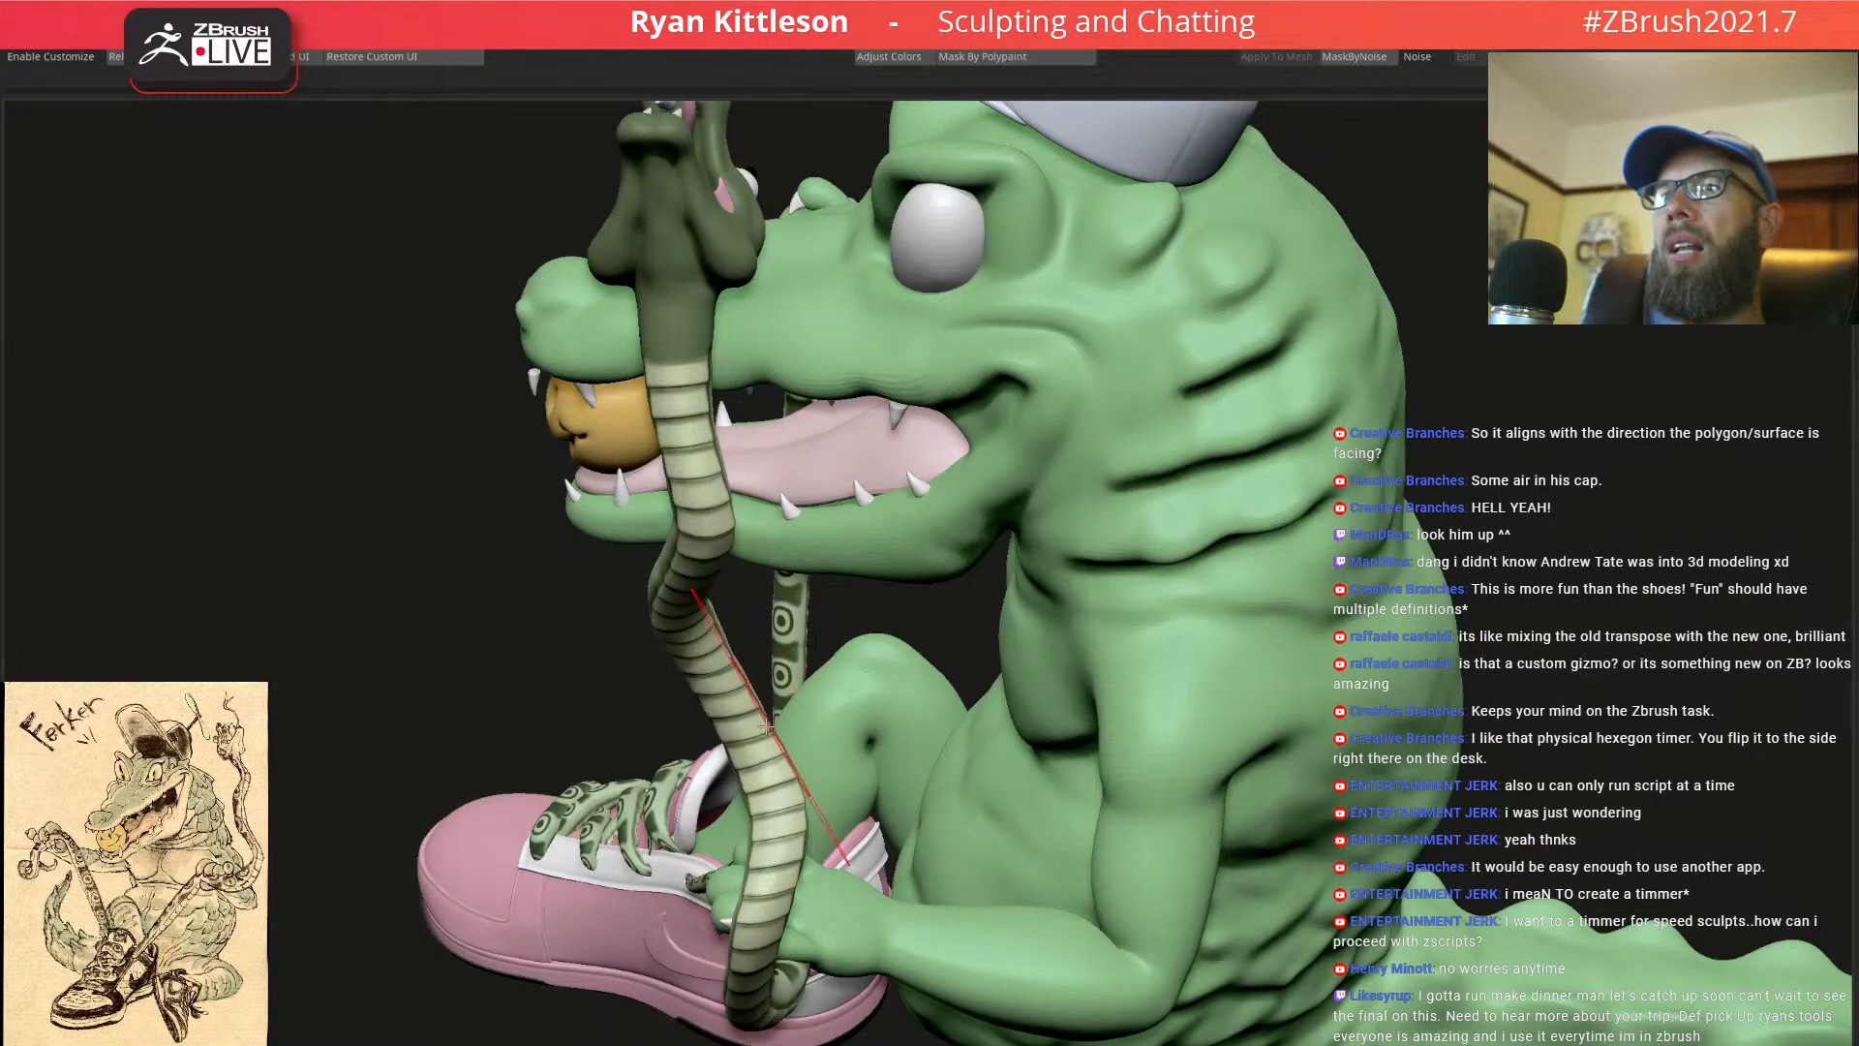
{"action": "mouse_move", "coordinate": [717, 714]}
{"action": "right_mouse_down"}
{"action": "mouse_move", "coordinate": [695, 563]}
{"action": "mouse_move", "coordinate": [751, 503]}
{"action": "right_mouse_up"}
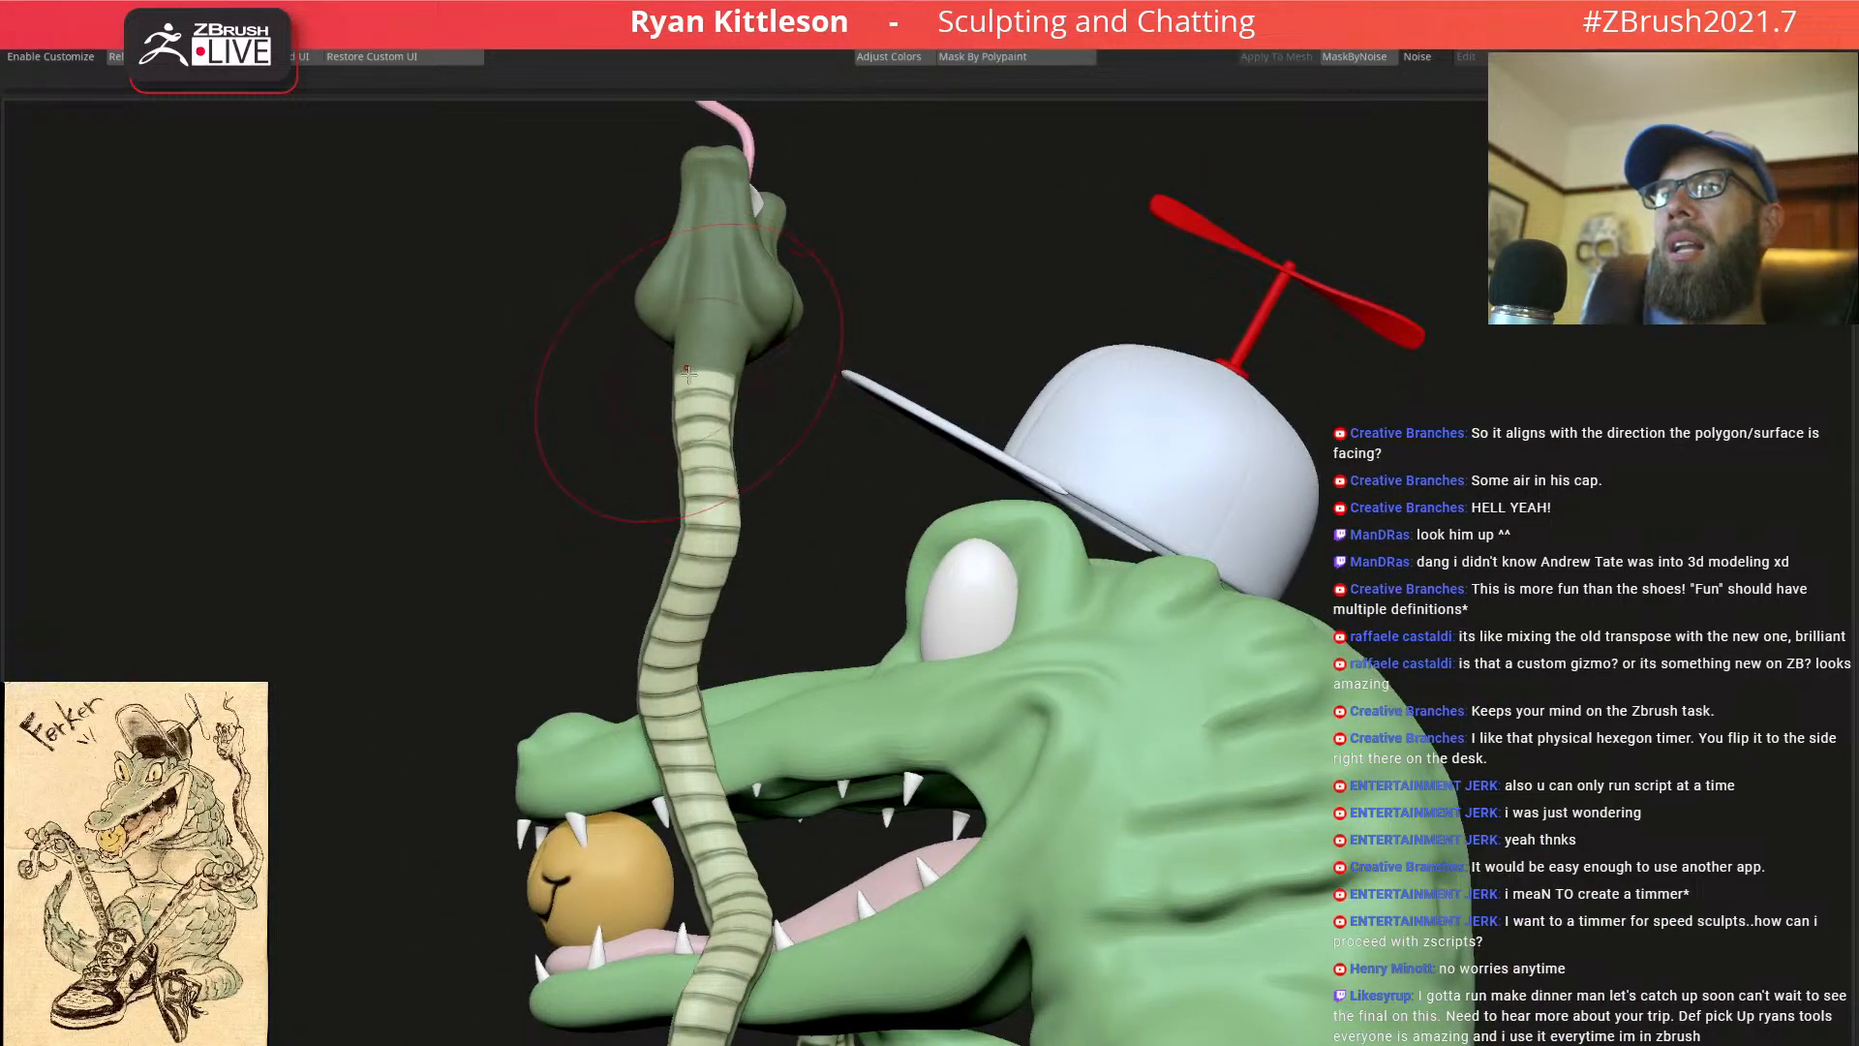
Refine the curve of the snake's neck just below its head using the Move brush at a larger draw size
{"action": "right_click_drag", "start_coordinate": [690, 364], "coordinate": [684, 402]}
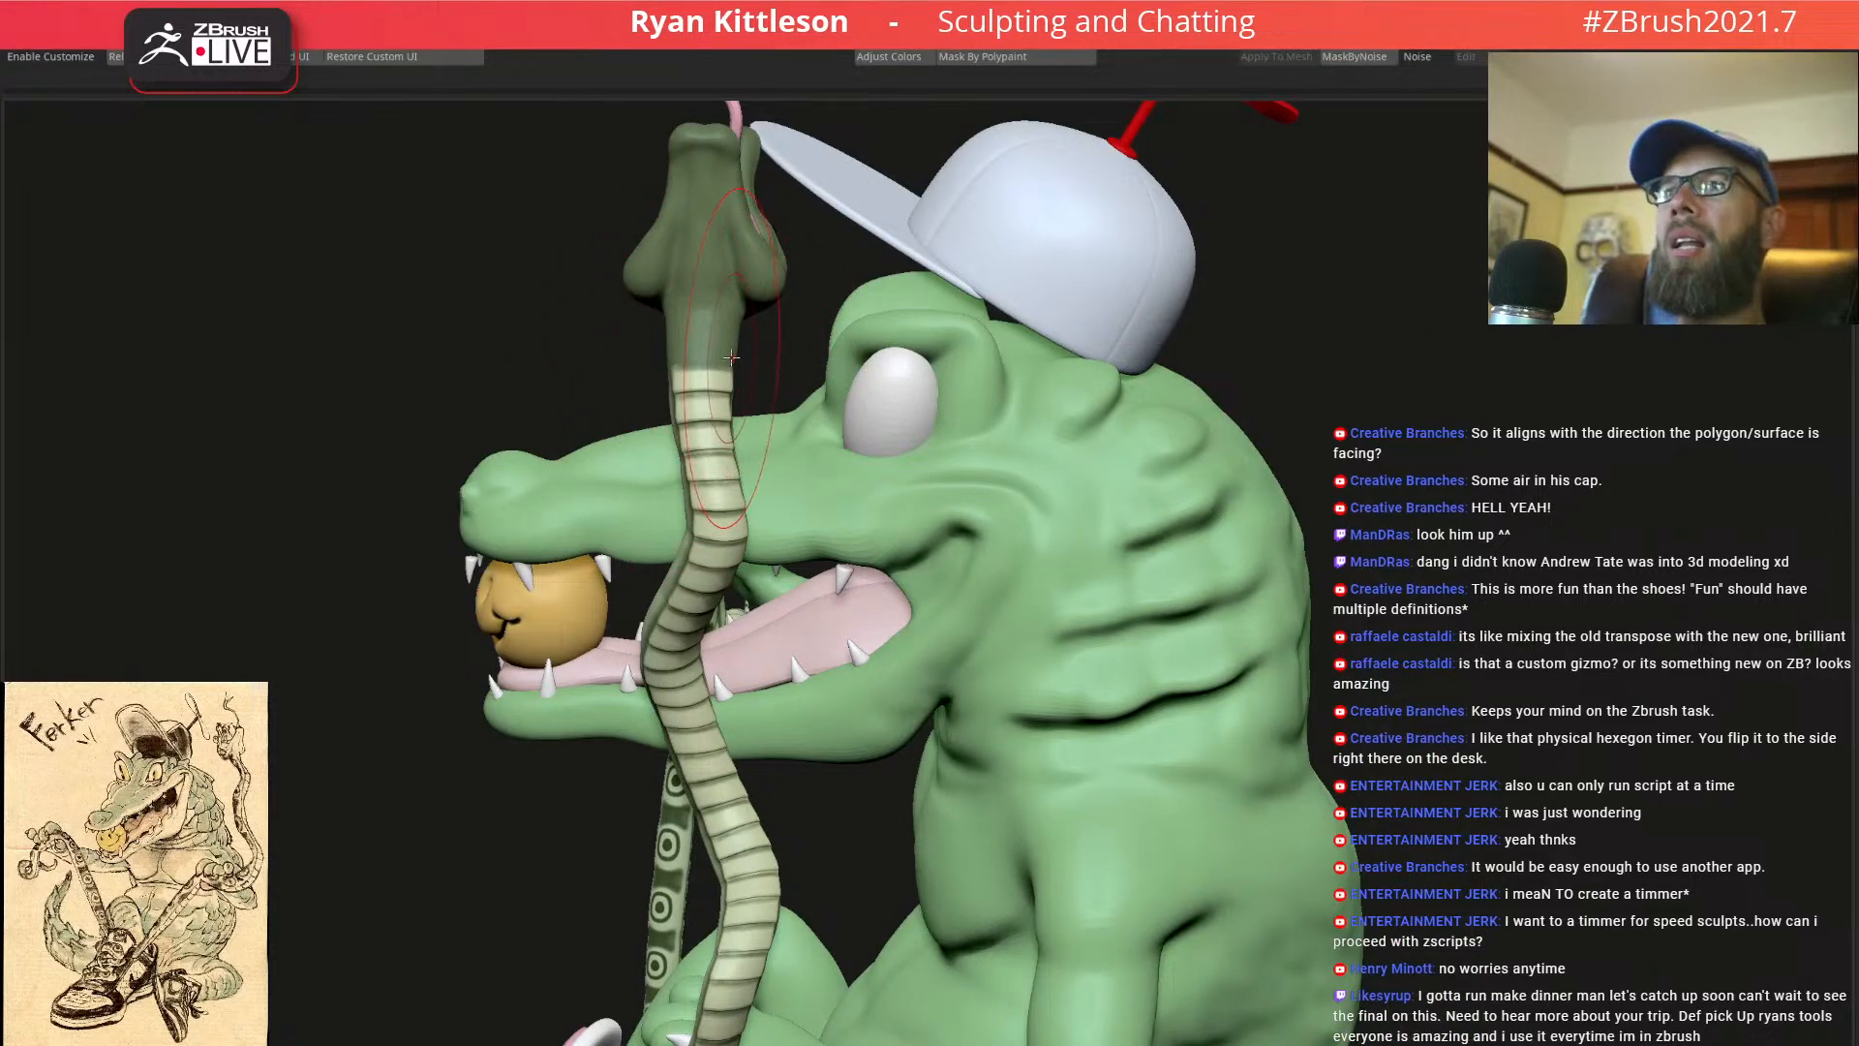
{"action": "key", "text": "space"}
{"action": "left_click_drag", "start_coordinate": [734, 330], "coordinate": [729, 327]}
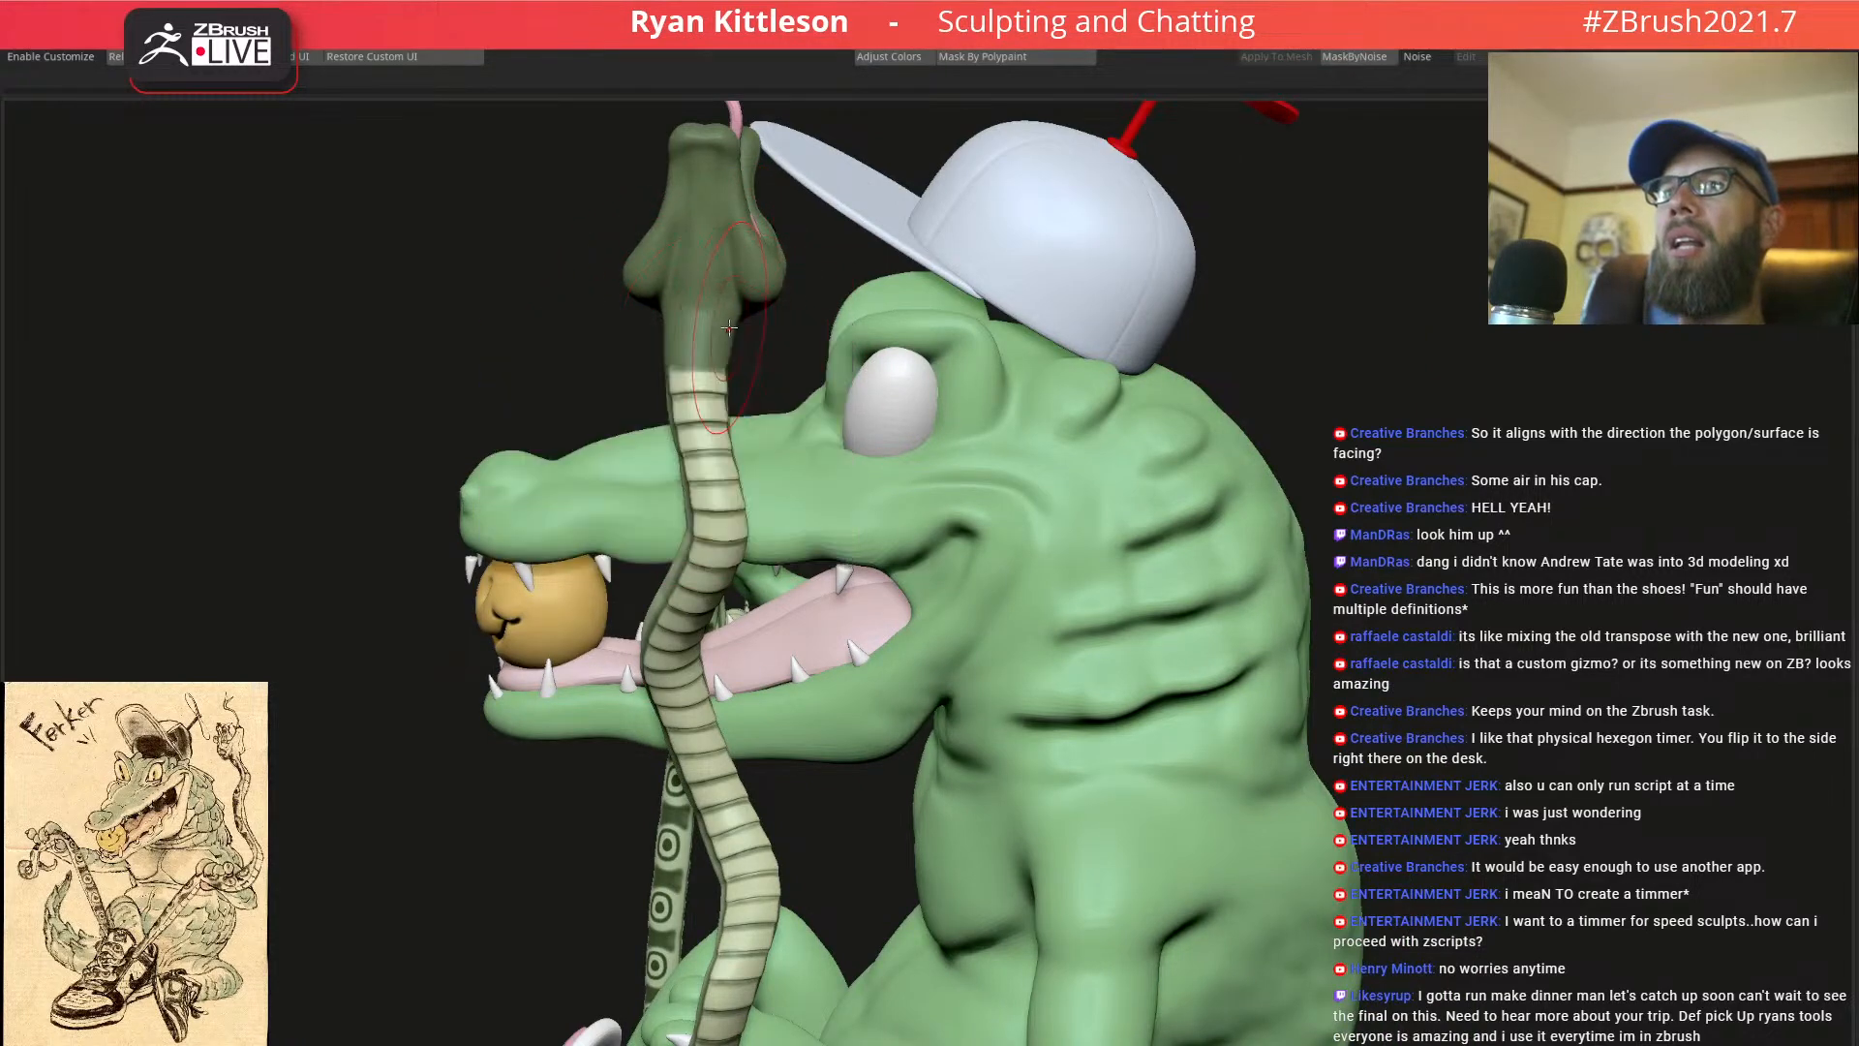
{"action": "right_click_drag", "start_coordinate": [709, 329], "coordinate": [772, 316]}
{"action": "key", "text": "space"}
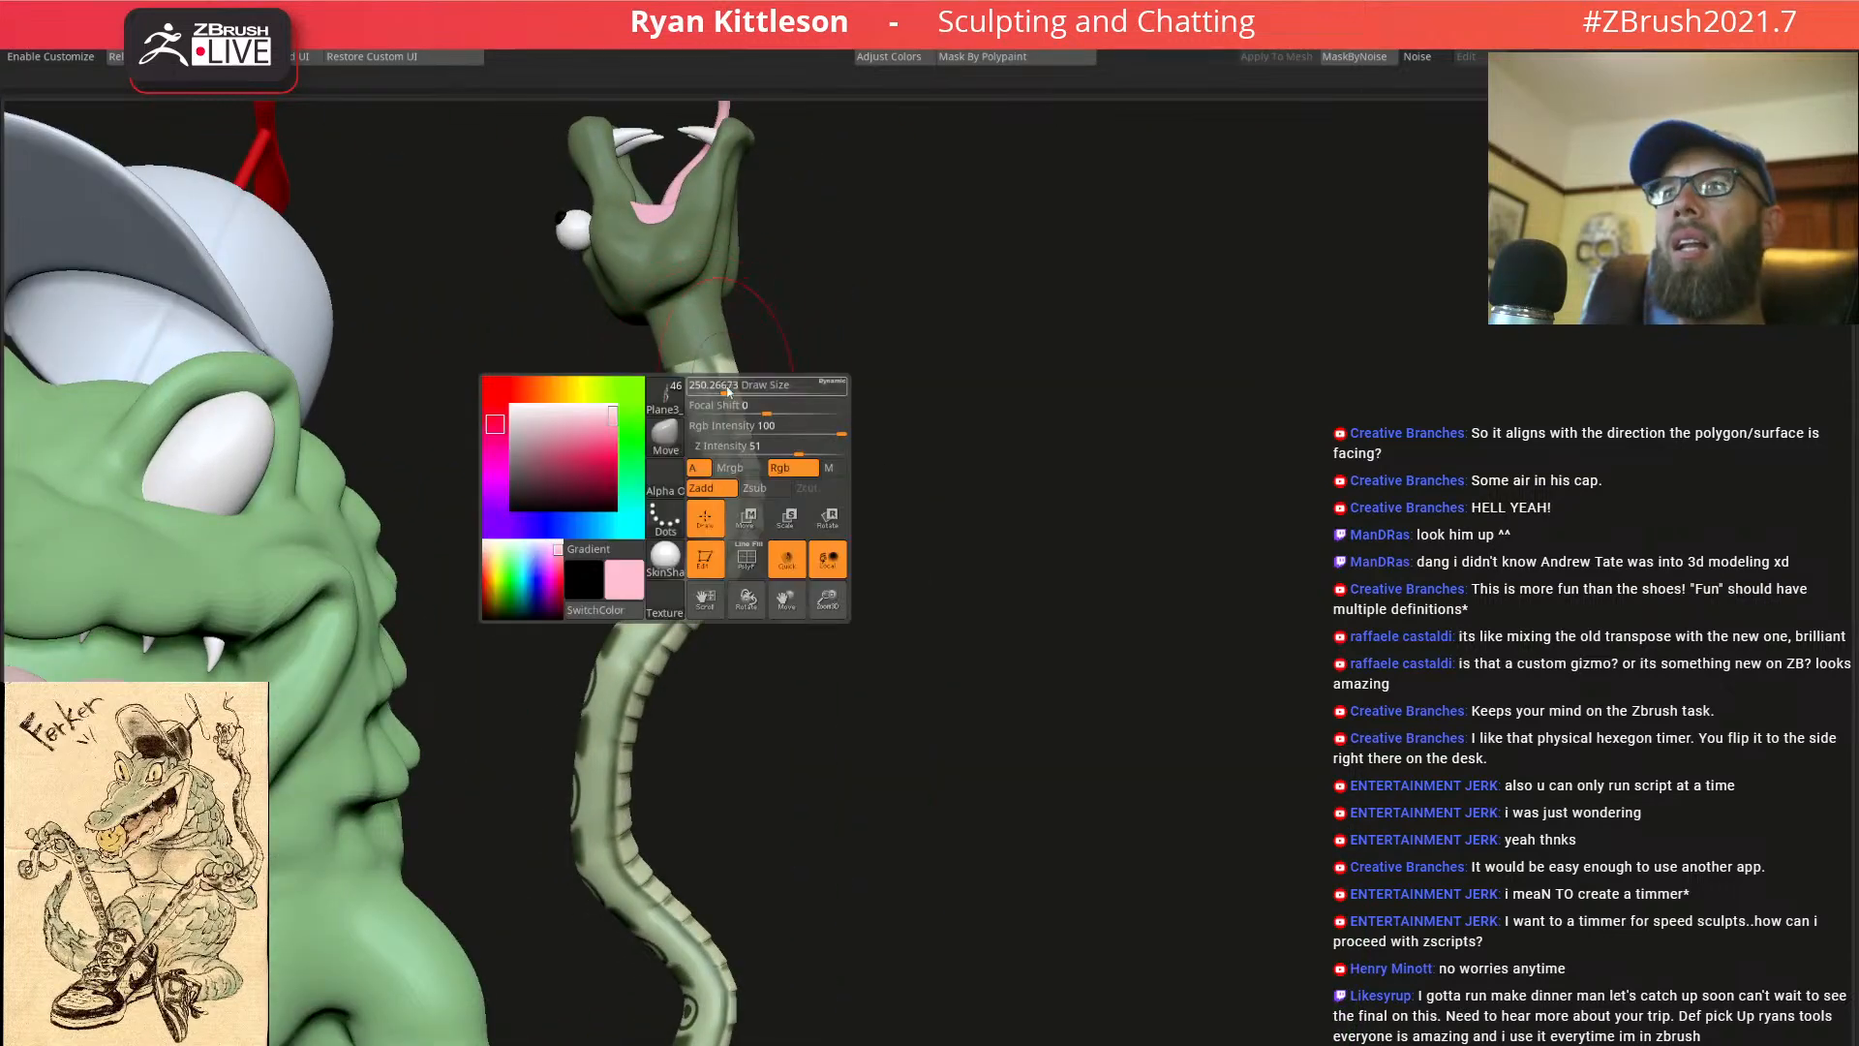
{"action": "left_click_drag", "start_coordinate": [725, 385], "coordinate": [739, 386]}
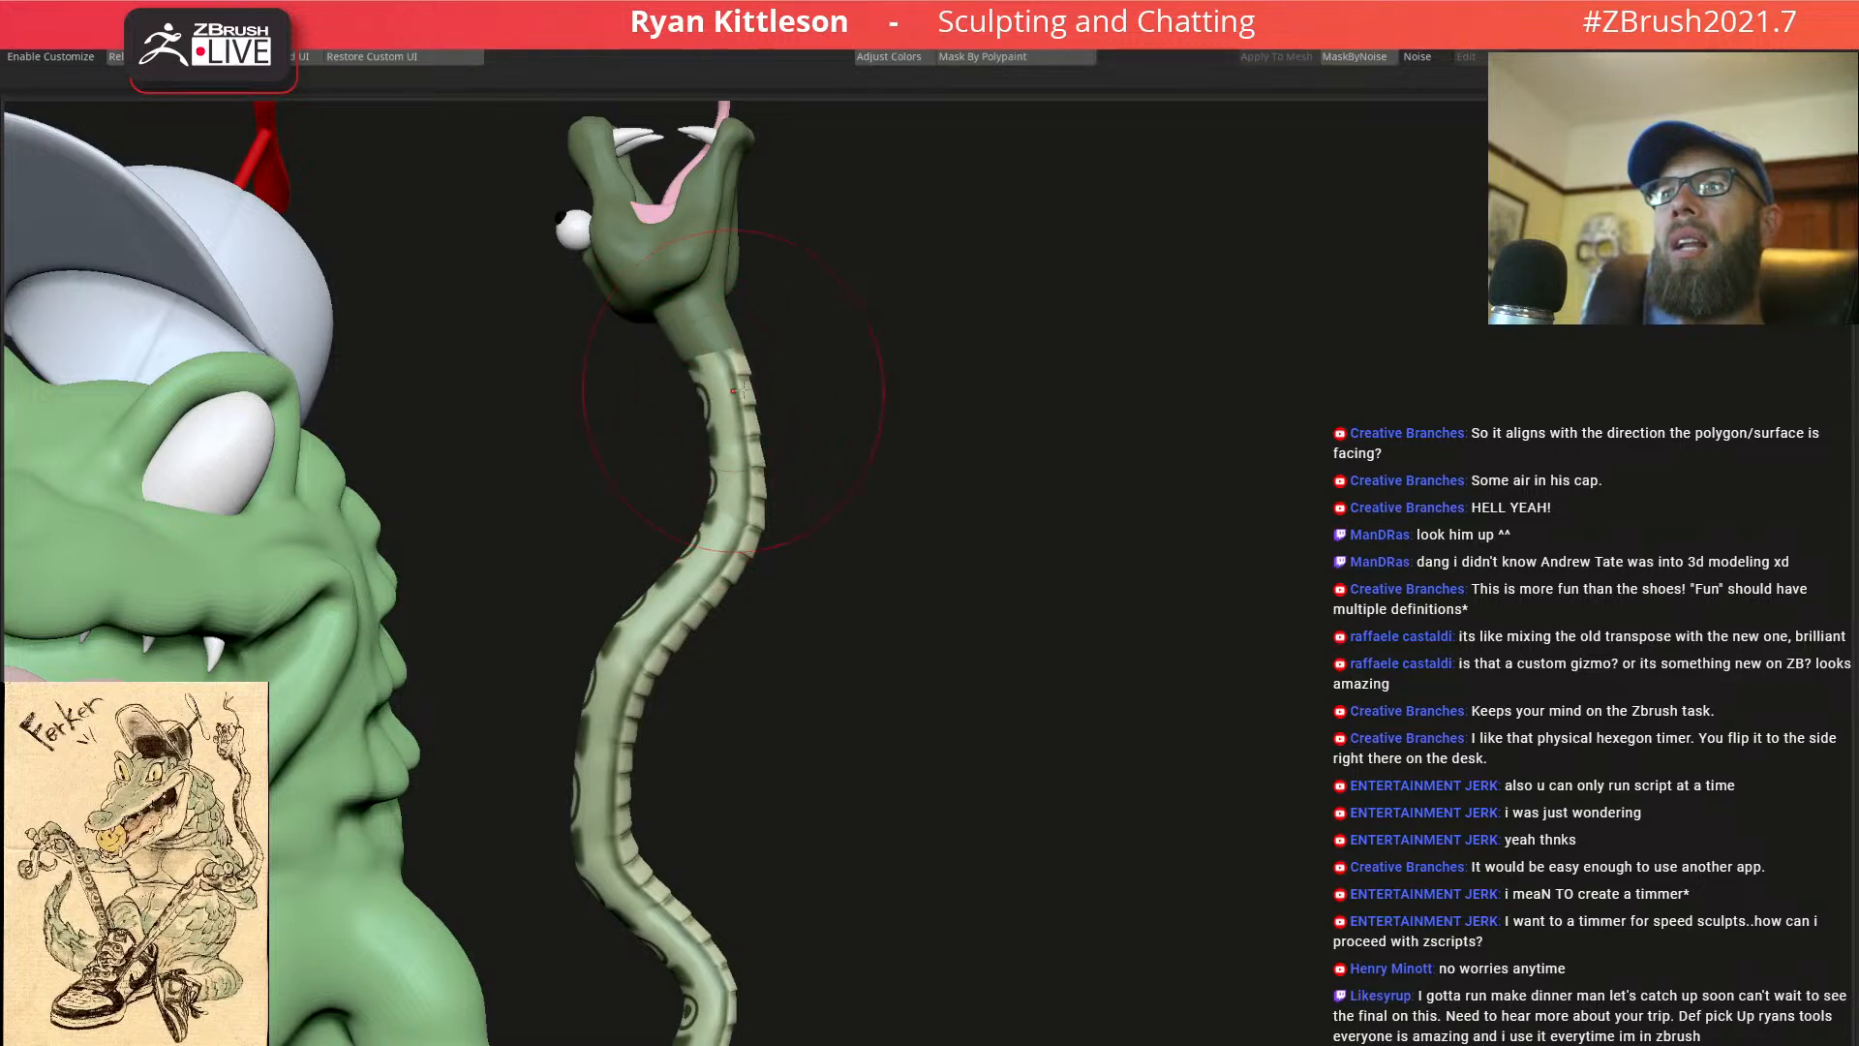
Round out the snake's coiled loop hanging below the crocodile's other hand using a smaller Move brush
{"action": "right_click_drag", "start_coordinate": [754, 402], "coordinate": [731, 484], "text": "ctrl"}
{"action": "mouse_move", "coordinate": [356, 583]}
{"action": "right_mouse_down", "text": "alt"}
{"action": "mouse_move", "coordinate": [528, 545]}
{"action": "mouse_move", "coordinate": [540, 619]}
{"action": "mouse_move", "coordinate": [460, 625]}
{"action": "mouse_move", "coordinate": [585, 527]}
{"action": "mouse_move", "coordinate": [539, 634]}
{"action": "right_mouse_up", "text": "alt"}
{"action": "key", "text": "shift+s"}
{"action": "key", "text": "shift+s"}
{"action": "key", "text": "space"}
{"action": "left_click_drag", "start_coordinate": [640, 524], "coordinate": [591, 524]}
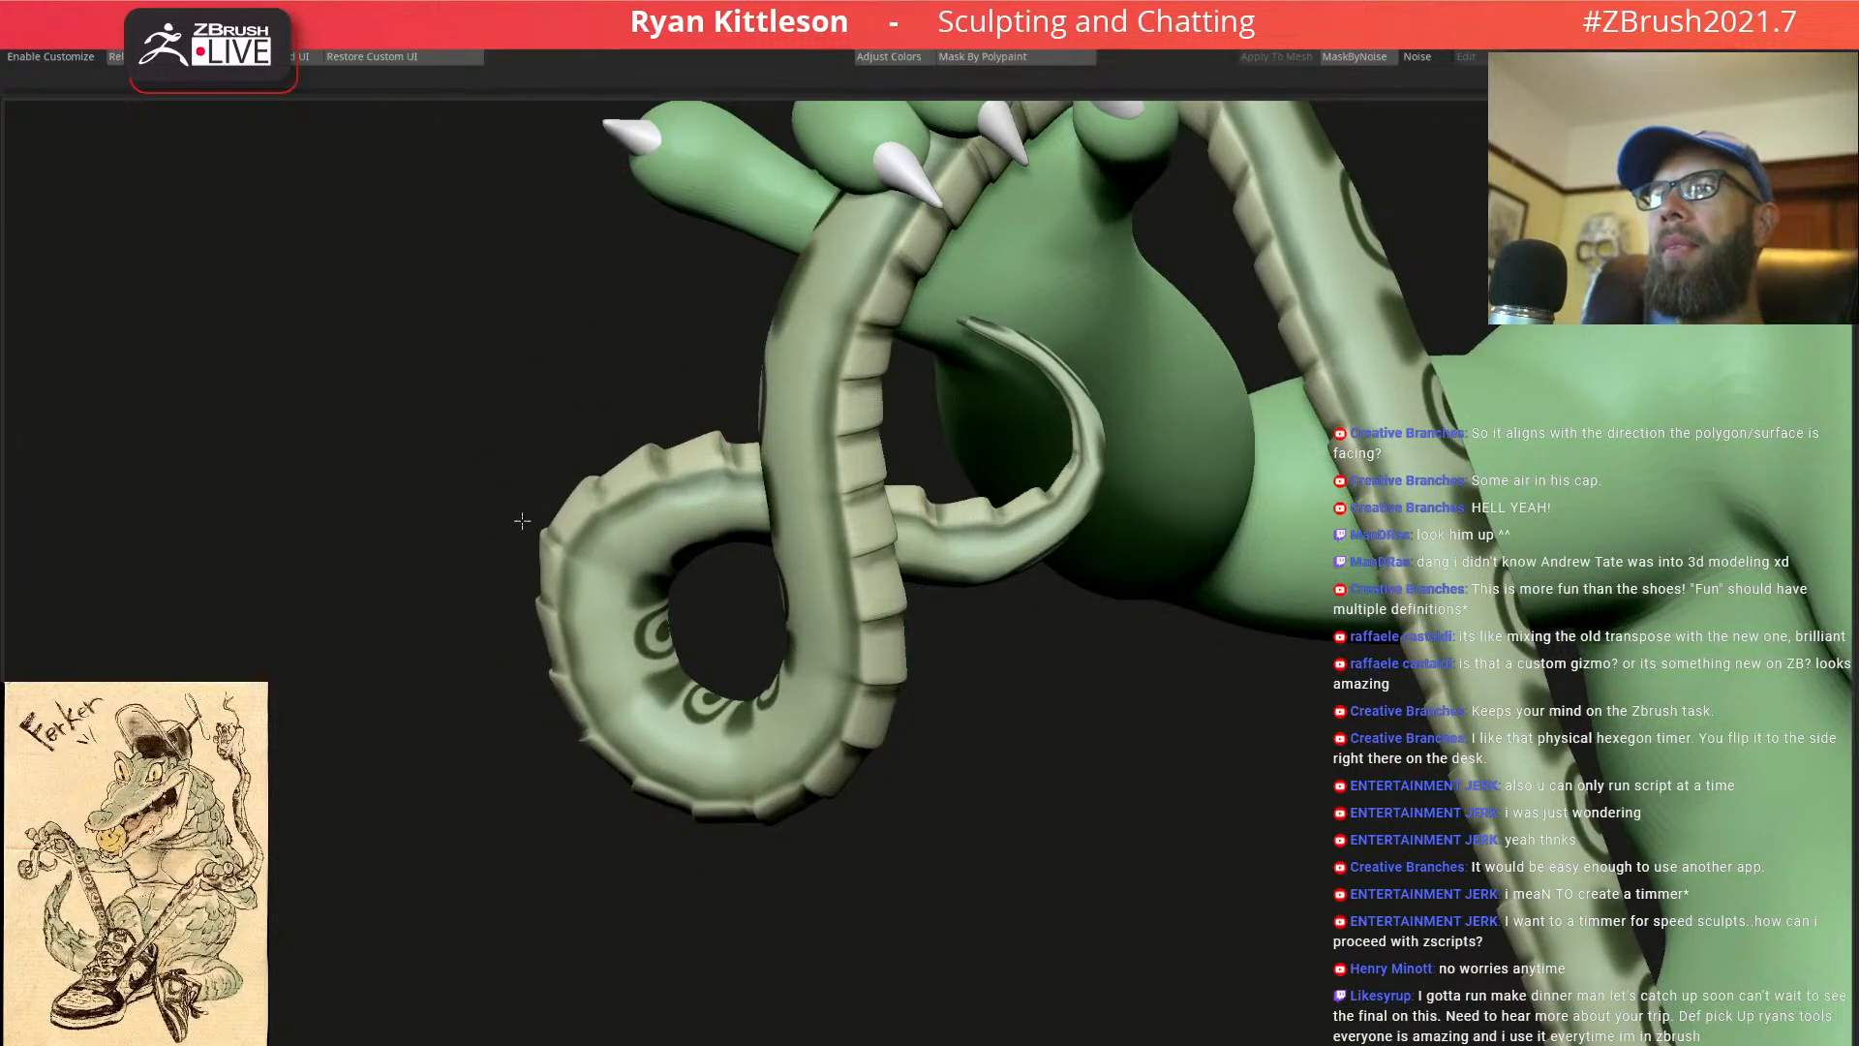
{"action": "left_click_drag", "start_coordinate": [662, 599], "coordinate": [646, 600]}
{"action": "left_click_drag", "start_coordinate": [841, 765], "coordinate": [882, 732]}
{"action": "left_click_drag", "start_coordinate": [781, 684], "coordinate": [796, 690]}
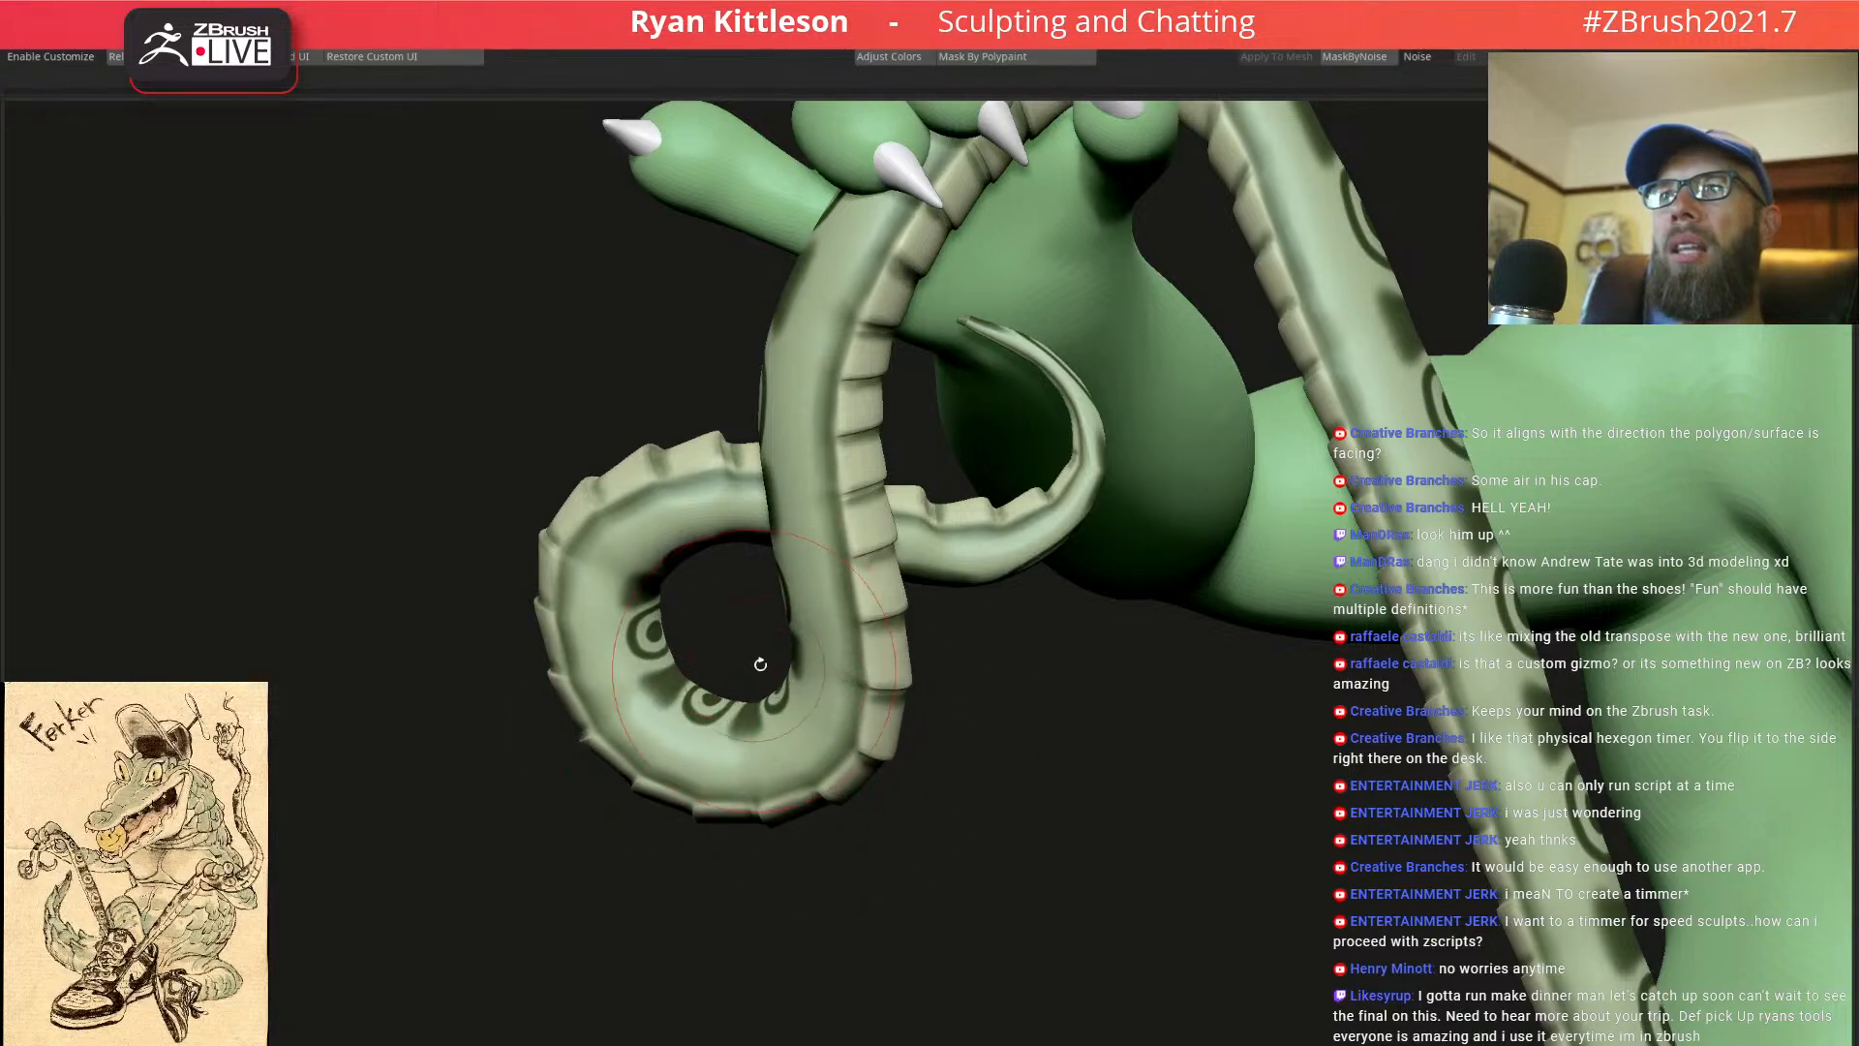
{"action": "mouse_move", "coordinate": [964, 649]}
{"action": "left_mouse_down"}
{"action": "mouse_move", "coordinate": [898, 368]}
{"action": "mouse_move", "coordinate": [918, 407]}
{"action": "left_mouse_up"}
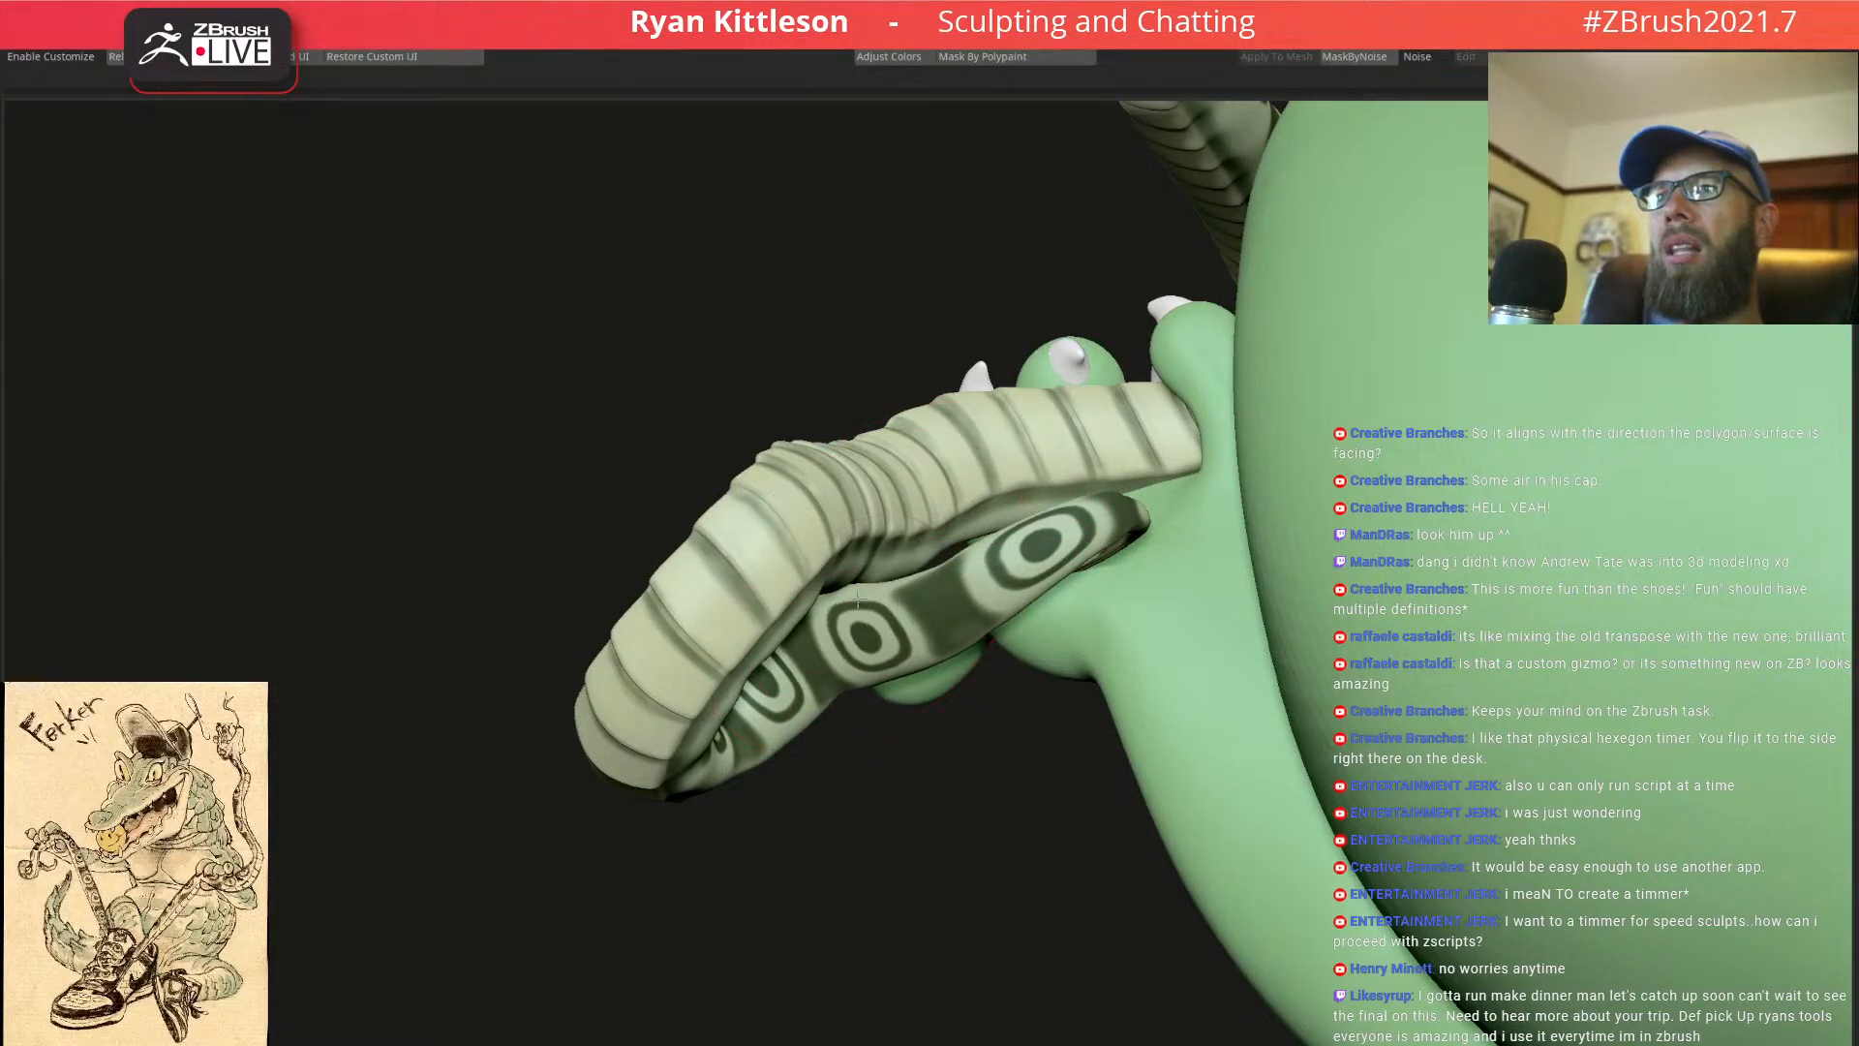
{"action": "right_click_drag", "start_coordinate": [1063, 589], "coordinate": [889, 472]}
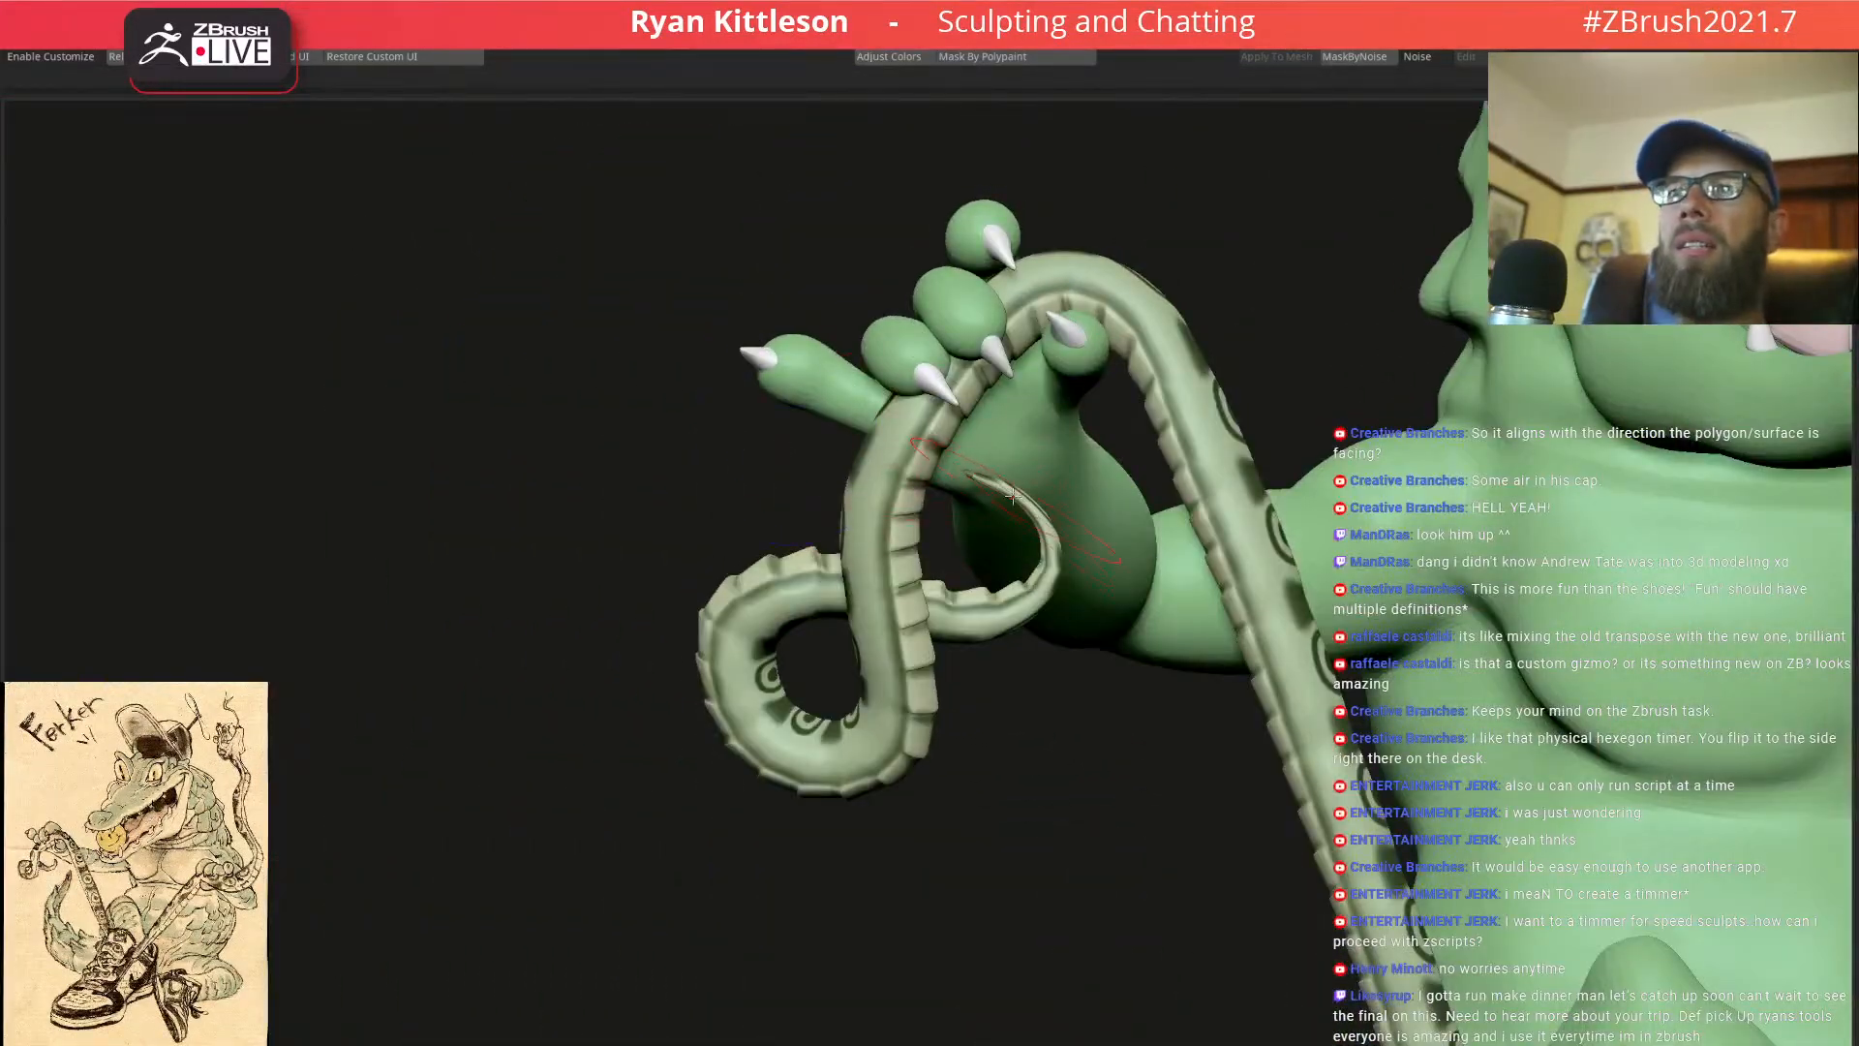
{"action": "right_click_drag", "start_coordinate": [1044, 503], "coordinate": [1008, 487], "text": "ctrl"}
Try to fill the whole snake with the current pink color, and undo the fill
{"action": "key", "text": "f"}
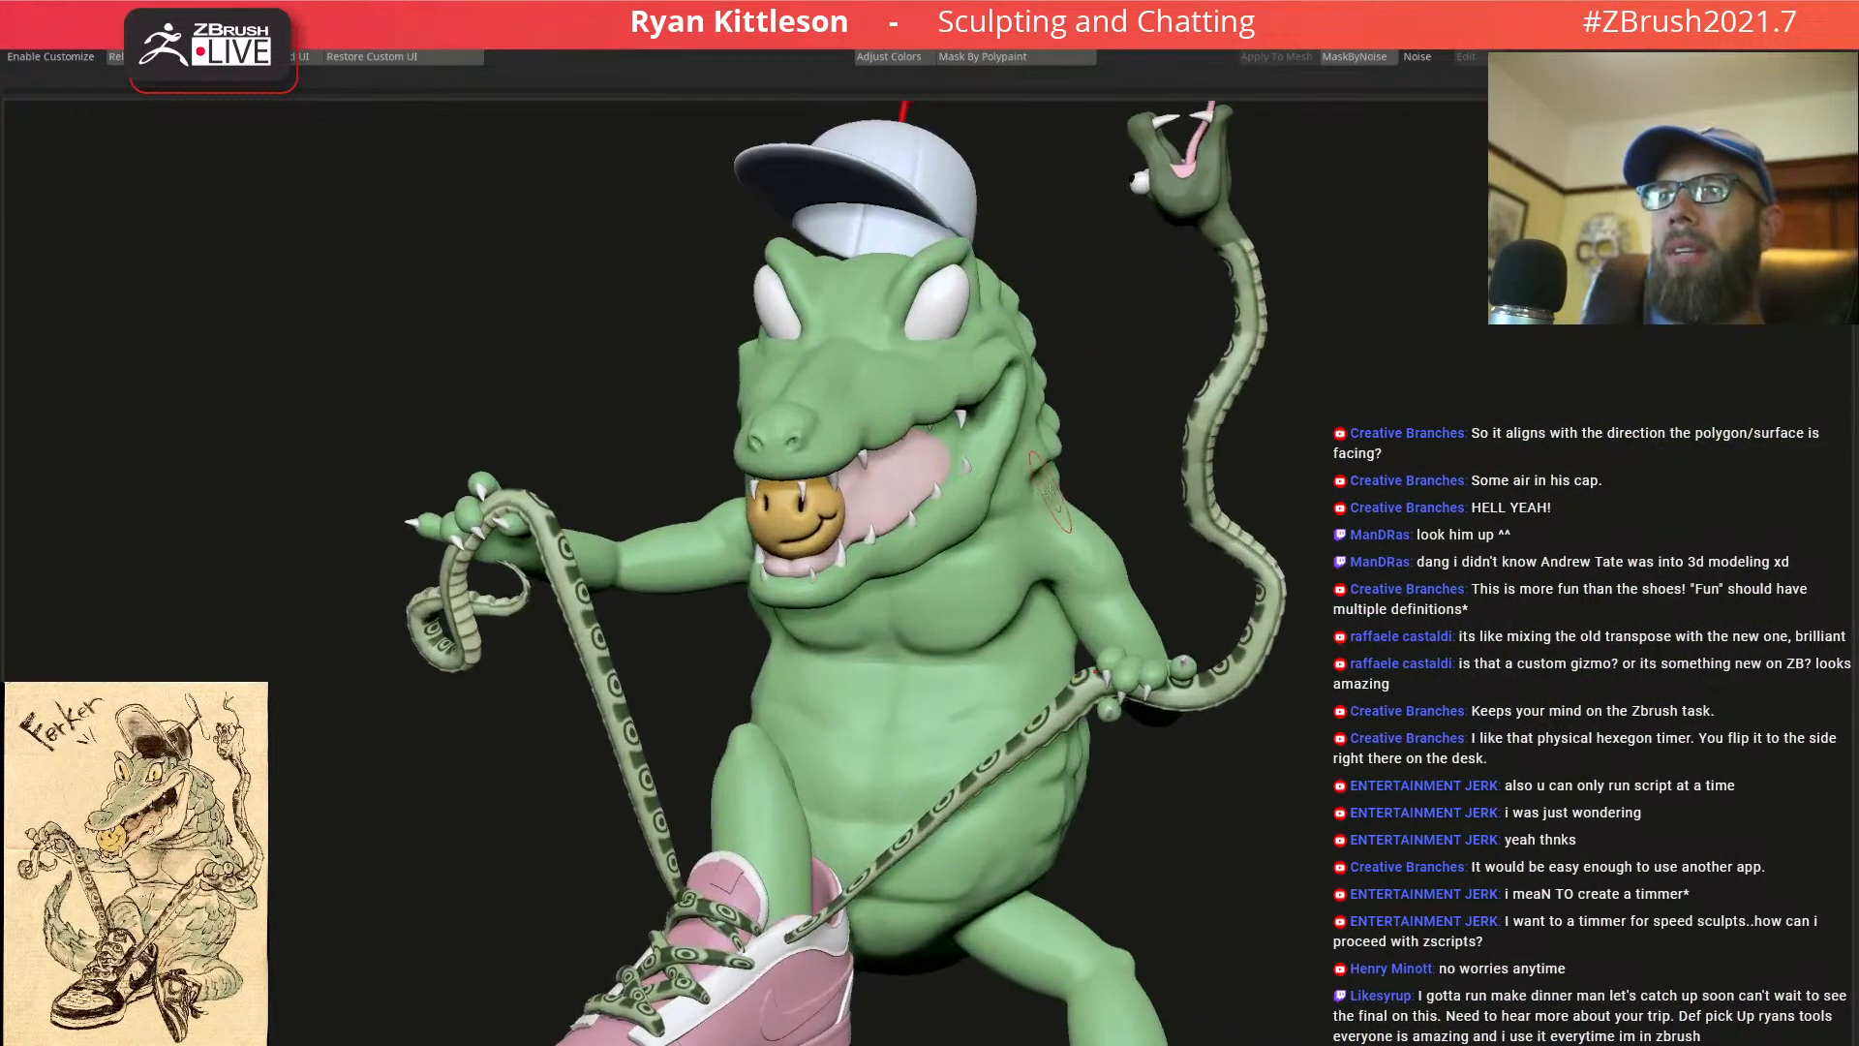
{"action": "key", "text": "f"}
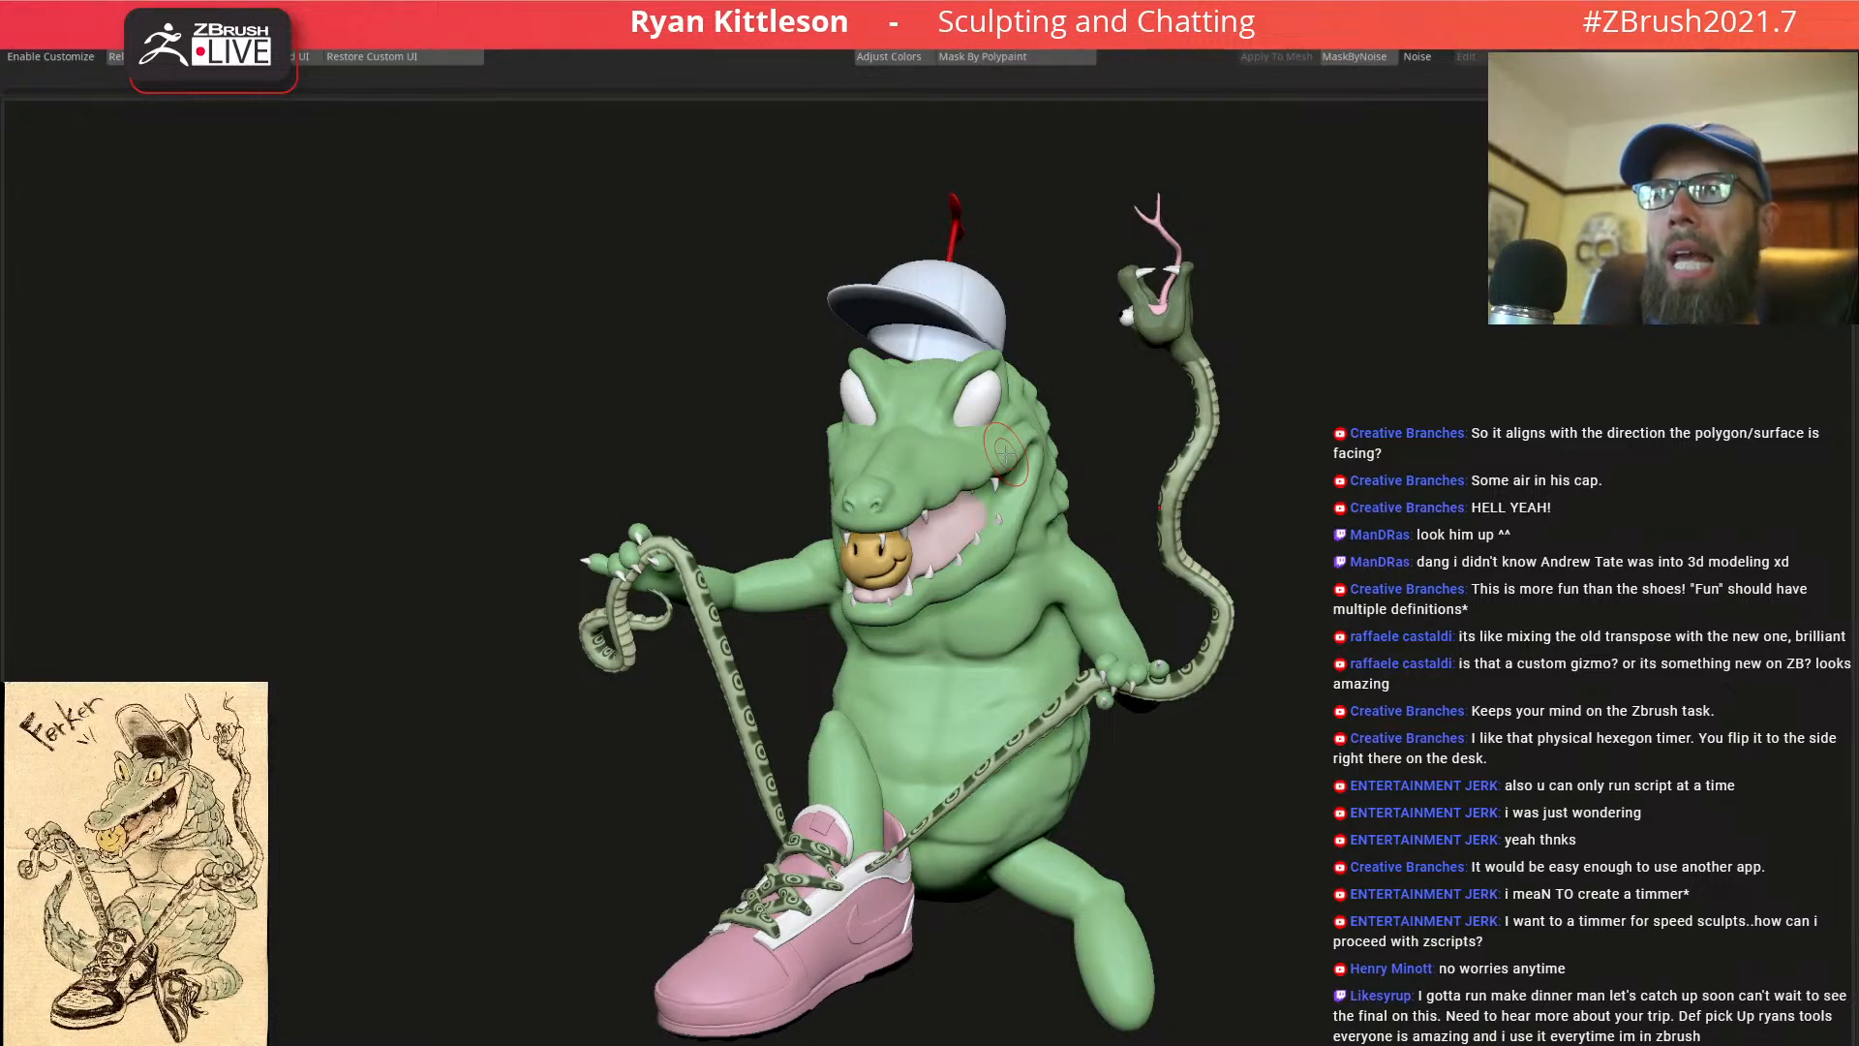
{"action": "right_click_drag", "start_coordinate": [1019, 521], "coordinate": [948, 486]}
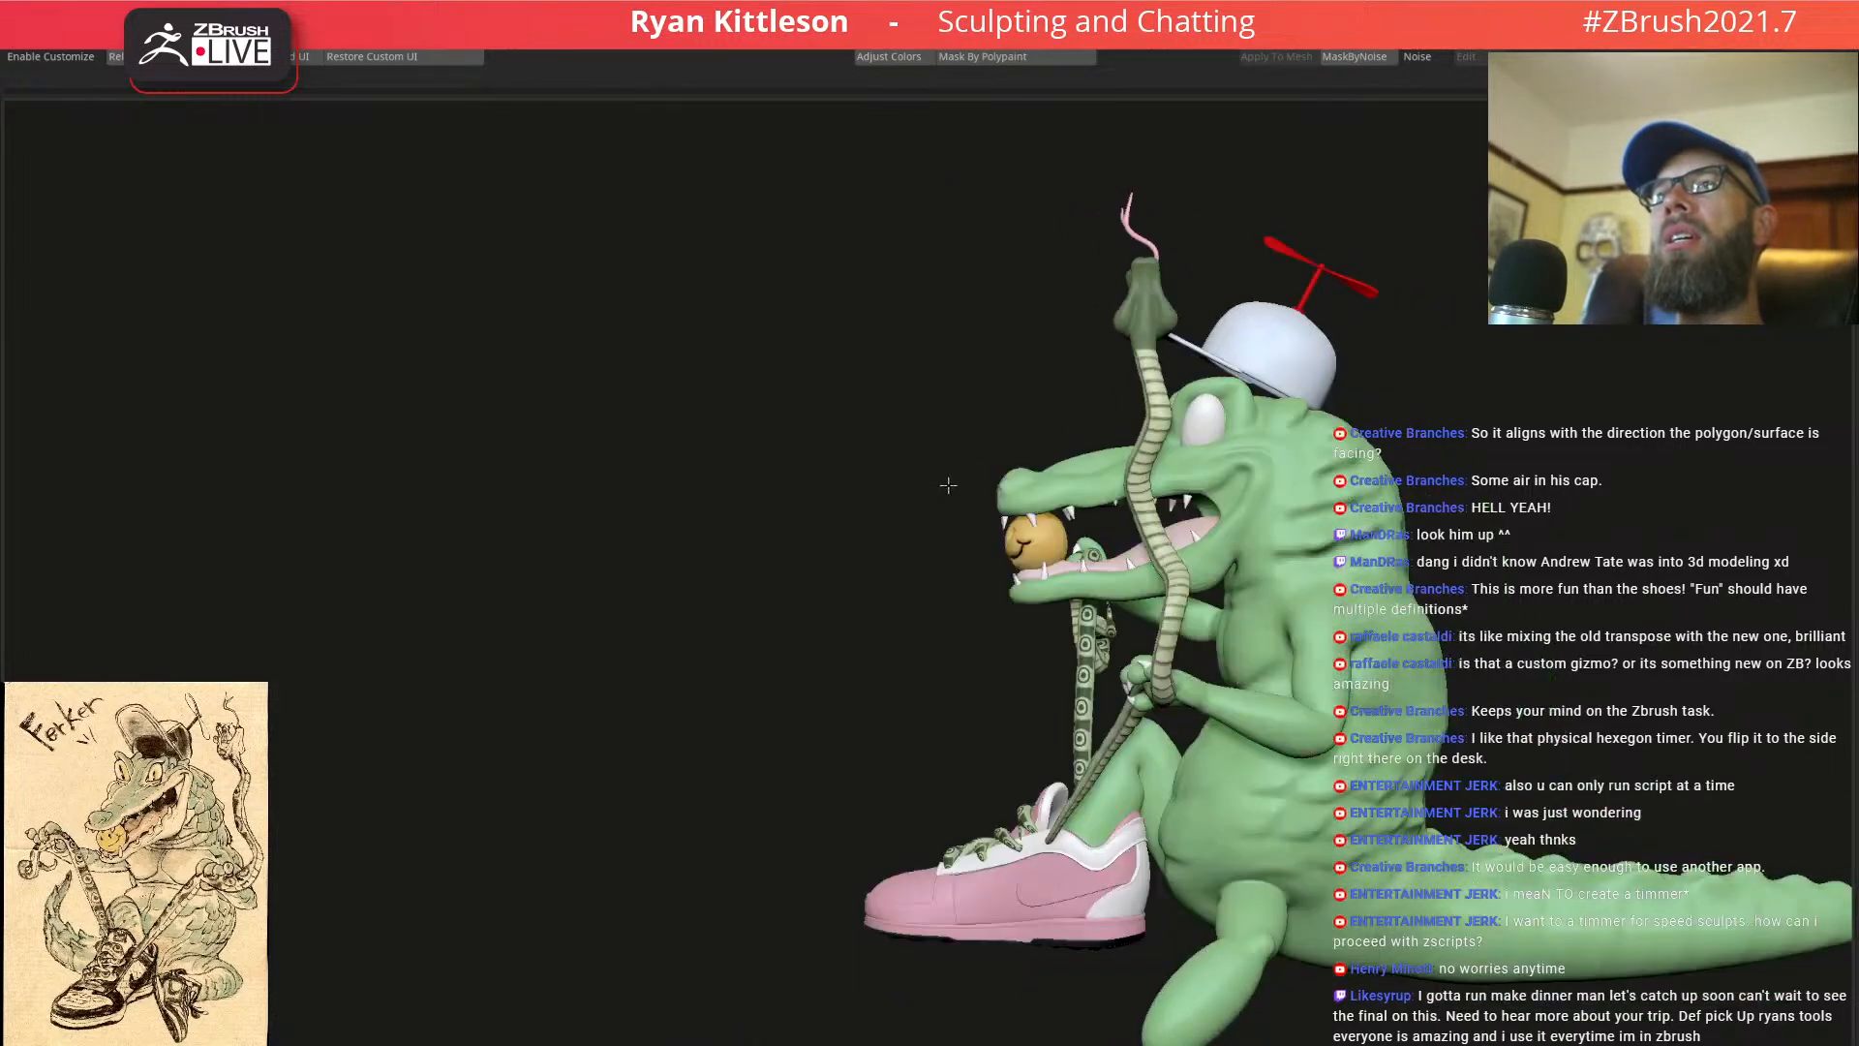
{"action": "right_click_drag", "start_coordinate": [1130, 578], "coordinate": [786, 538], "text": "alt"}
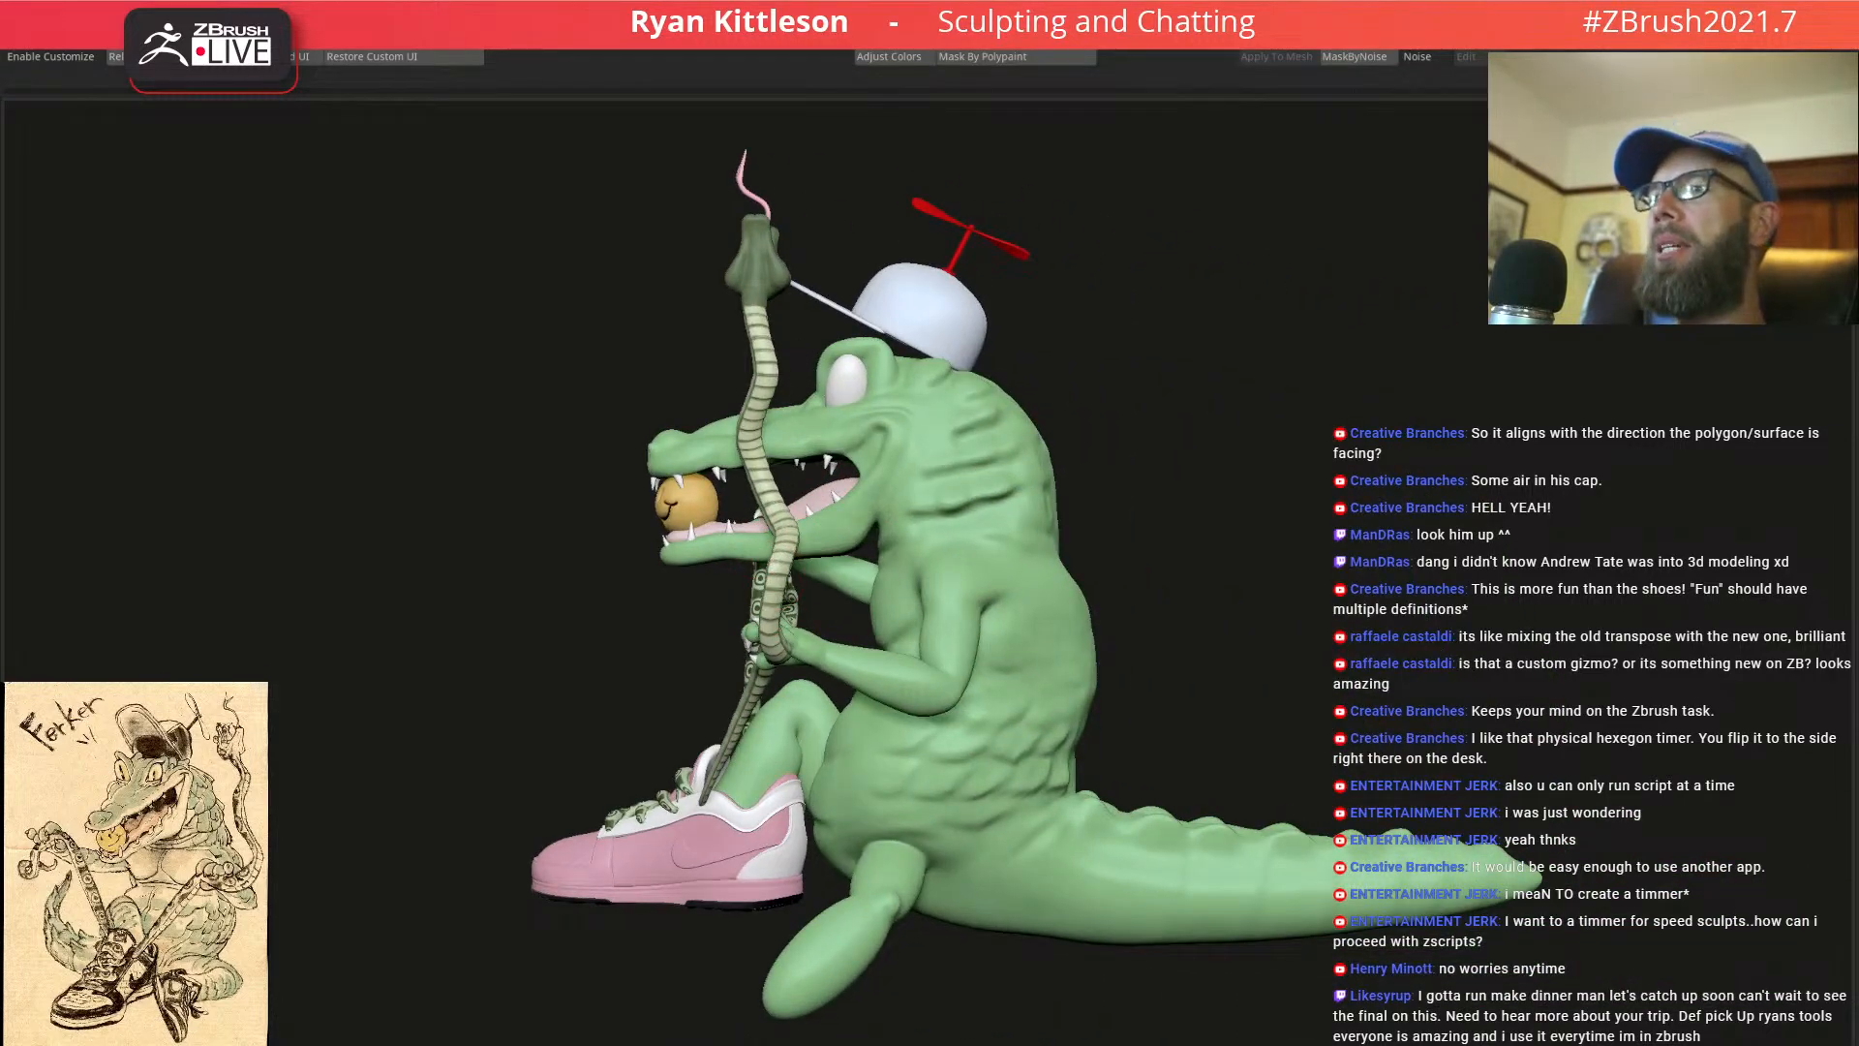
{"action": "left_click", "coordinate": [2, 864]}
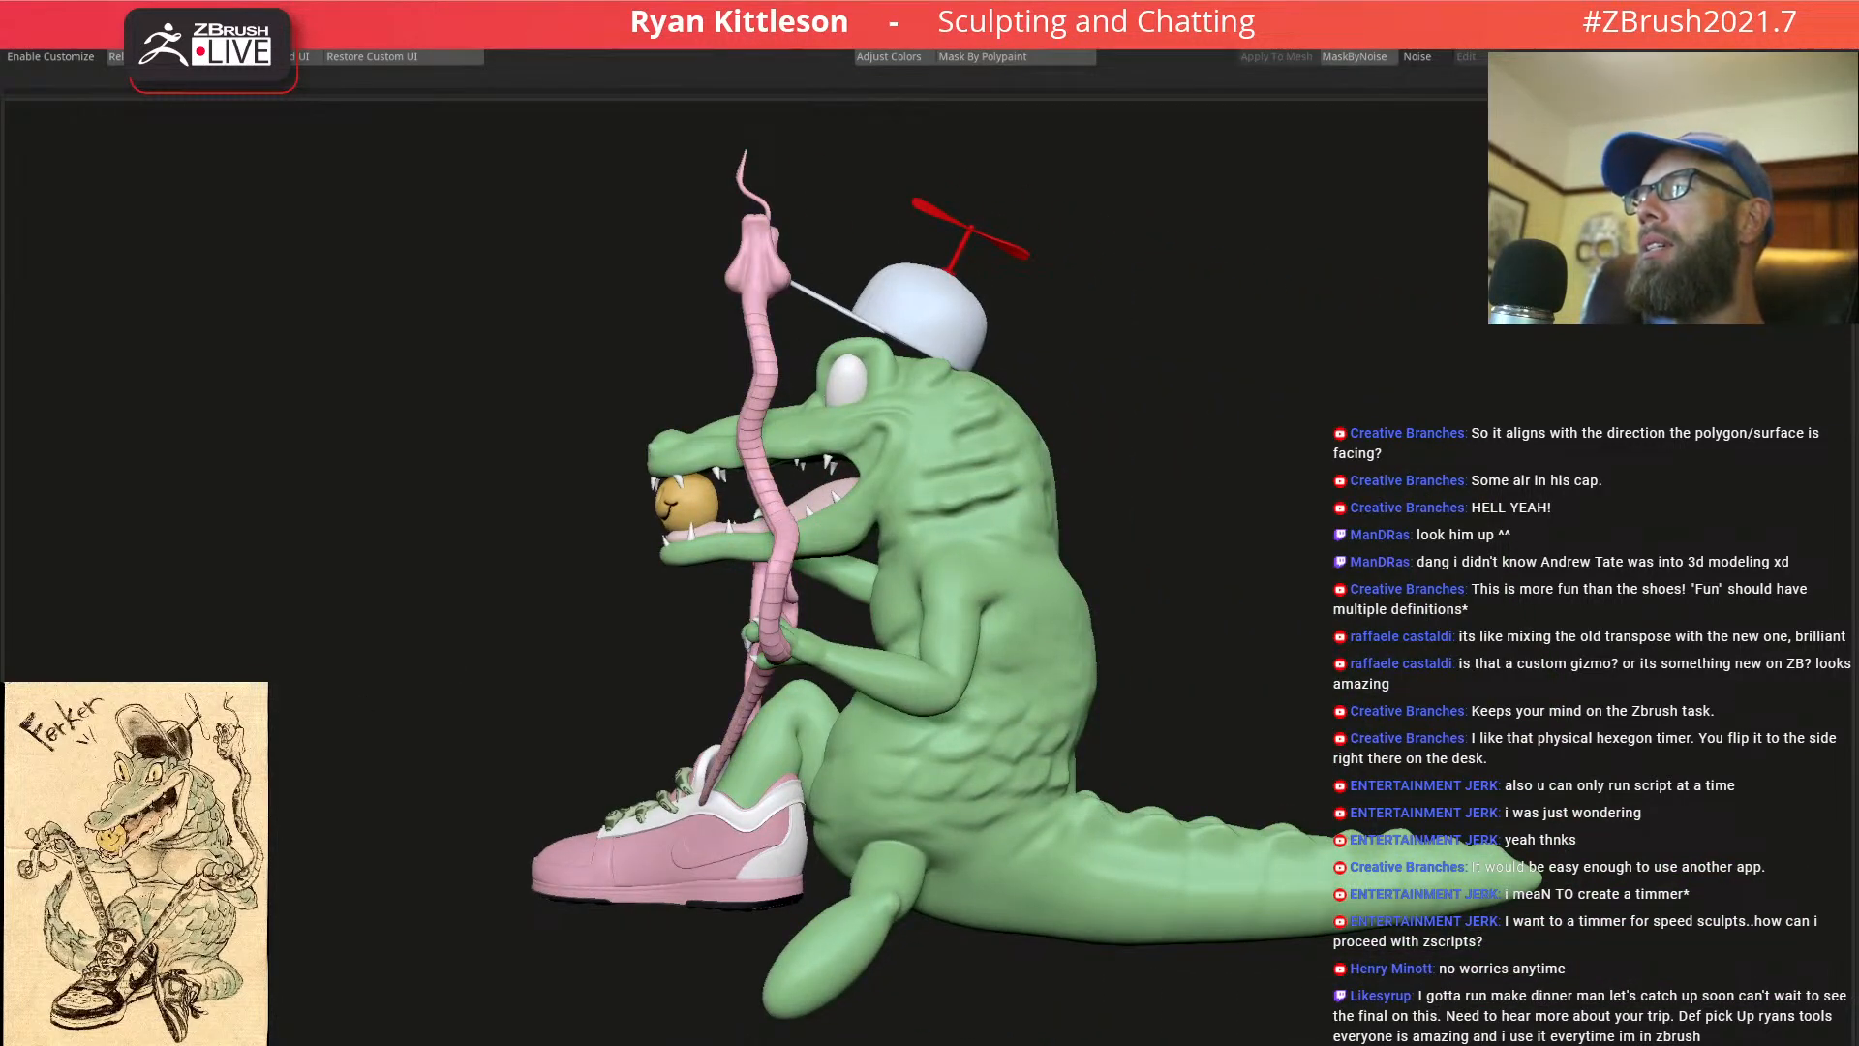
{"action": "key", "text": "ctrl+z"}
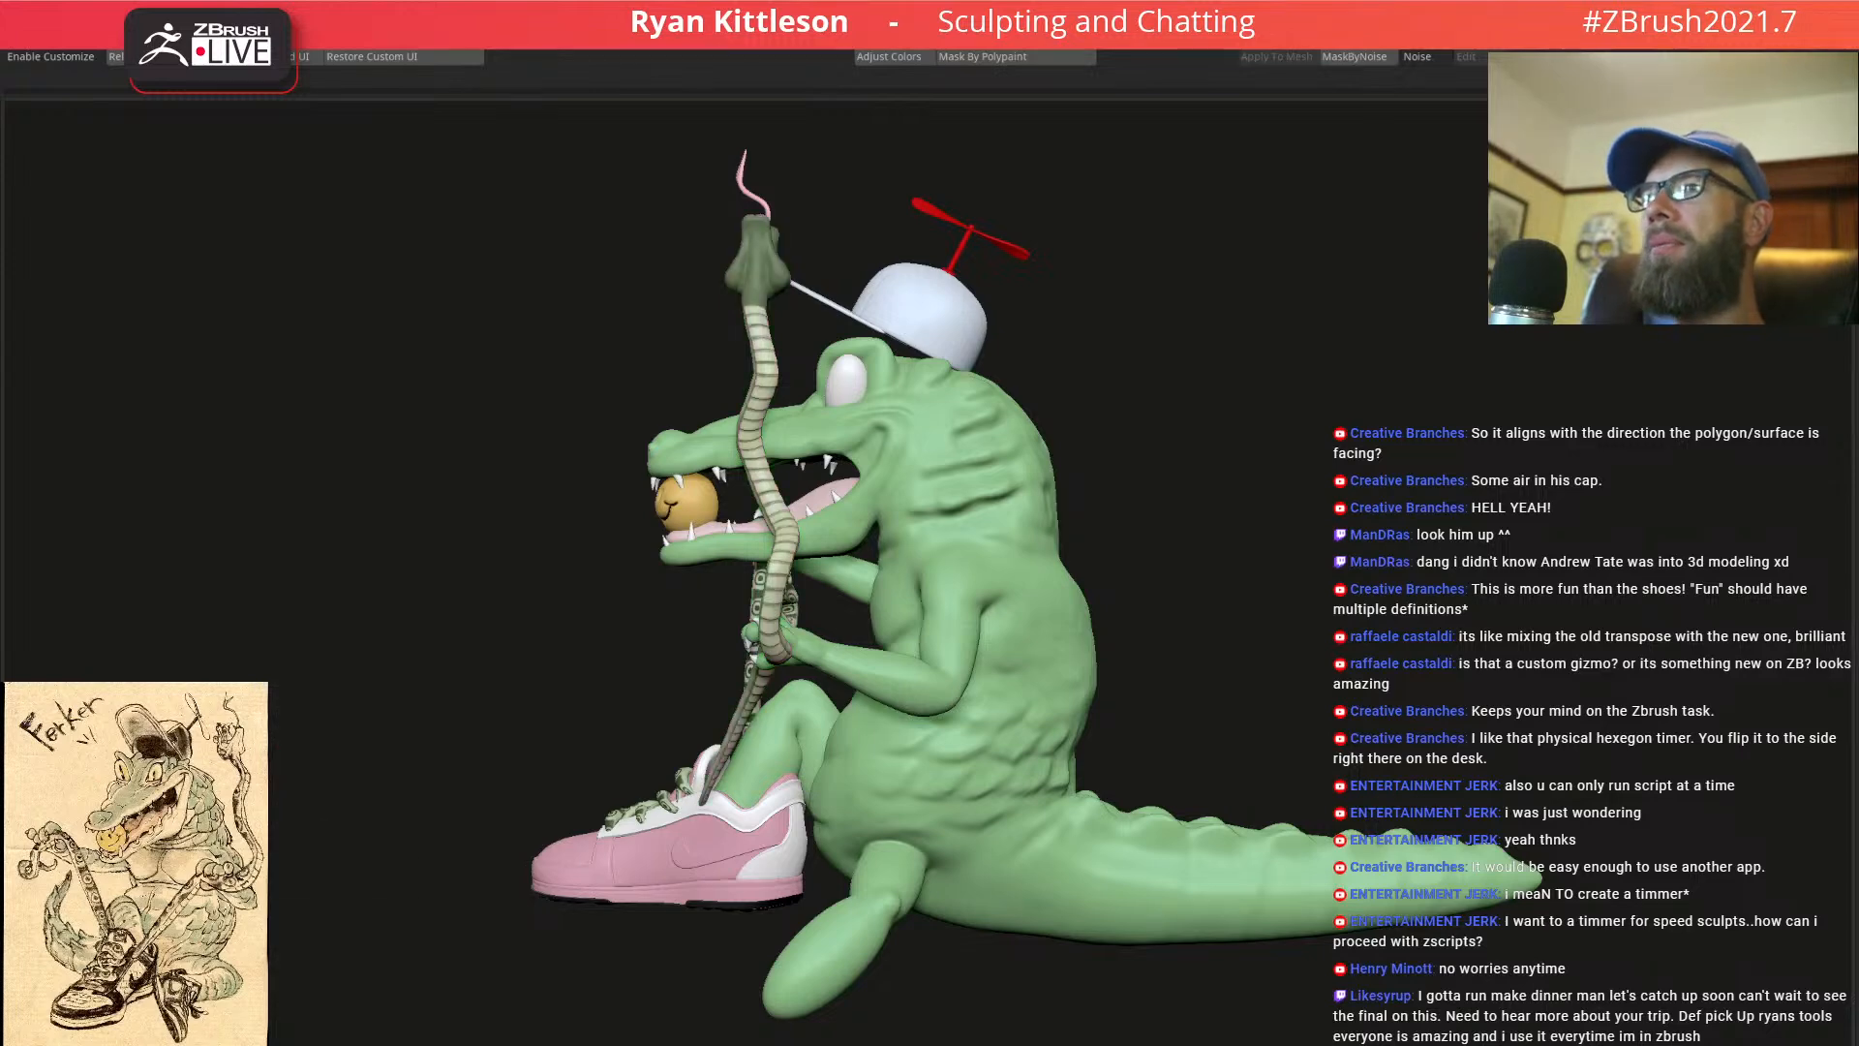
{"action": "key", "text": "ctrl+z"}
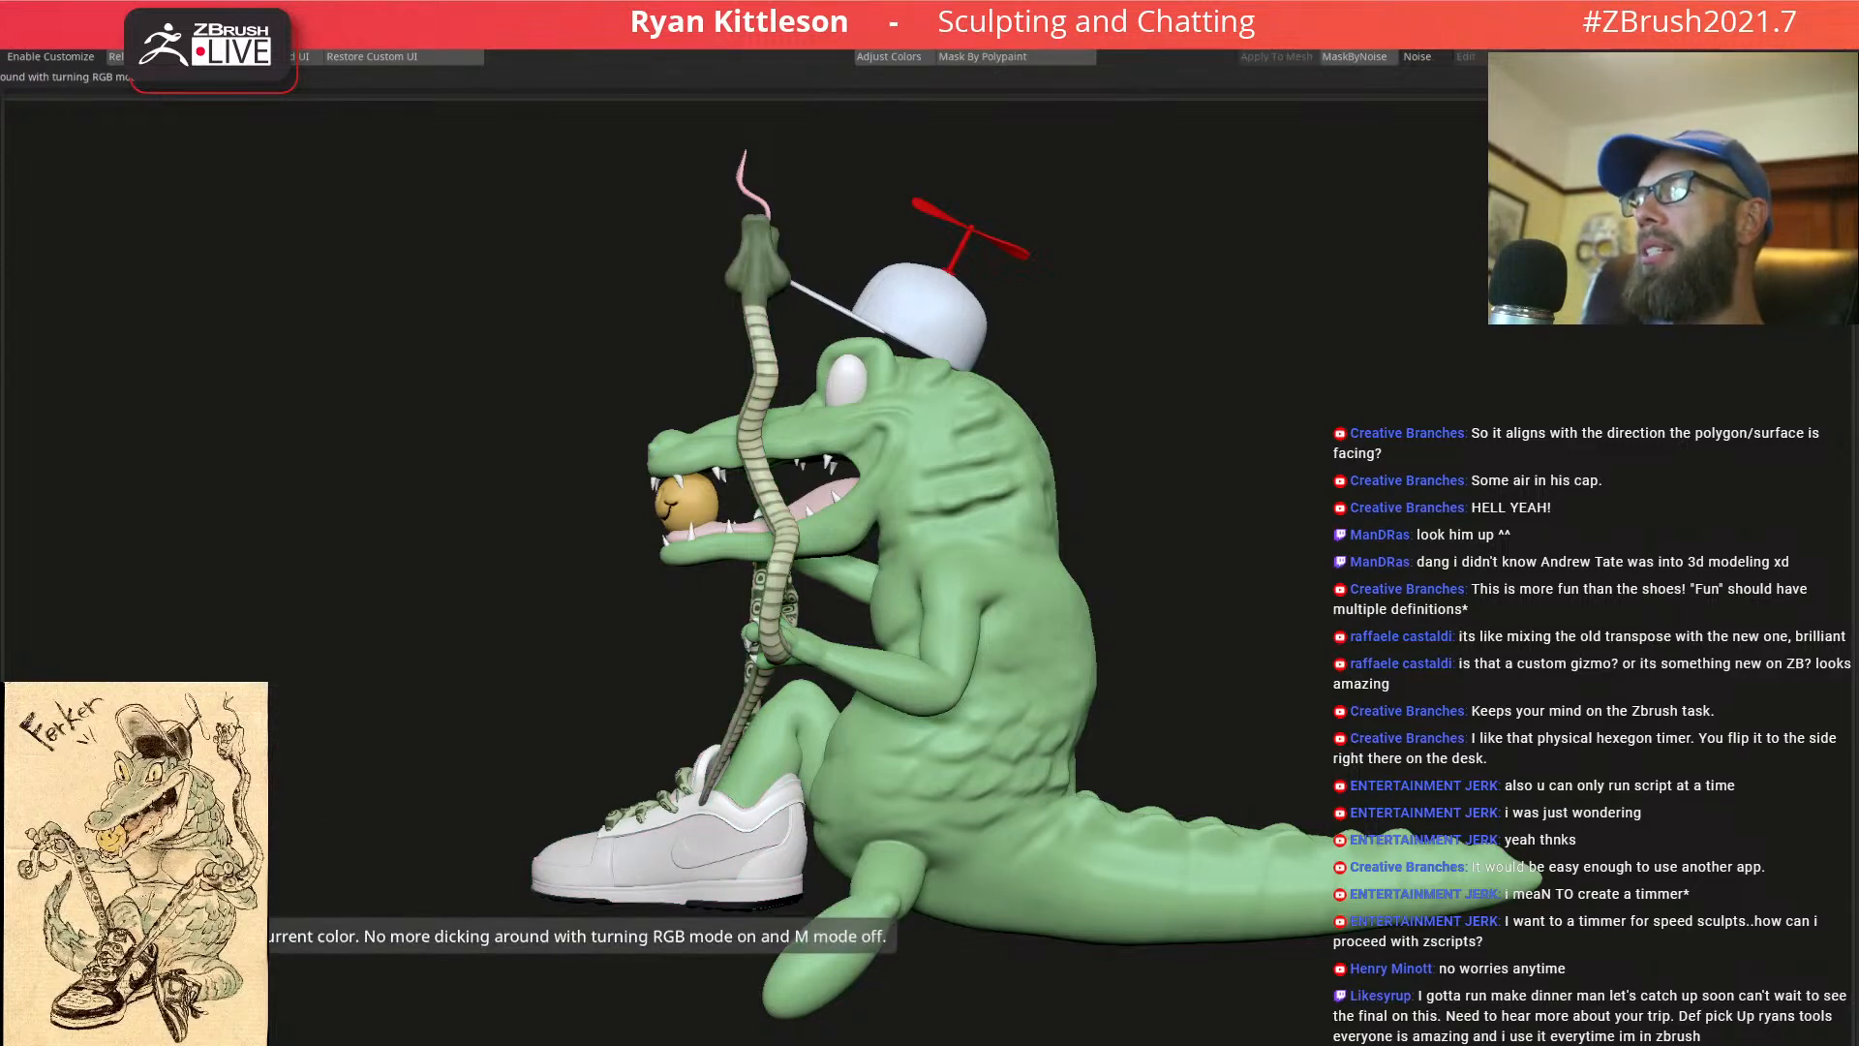